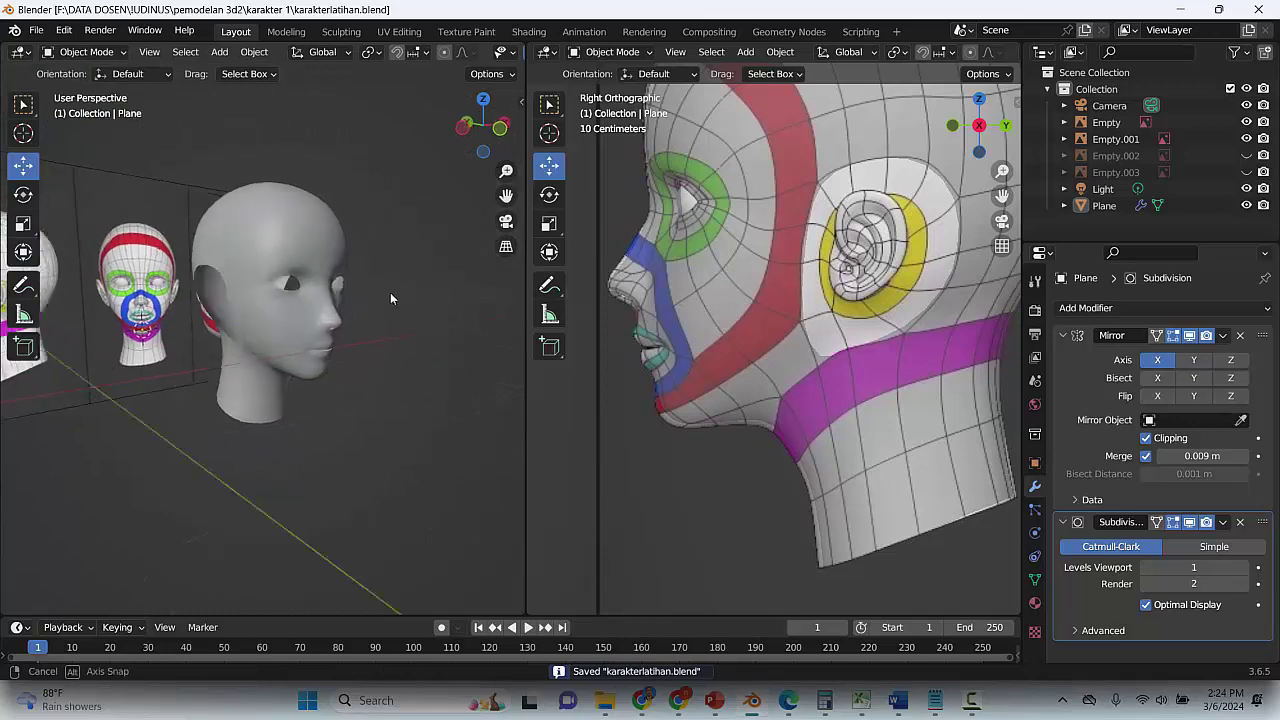
# Save the current head model file and create a new General file
pyautogui.scroll(4, 335, 300)
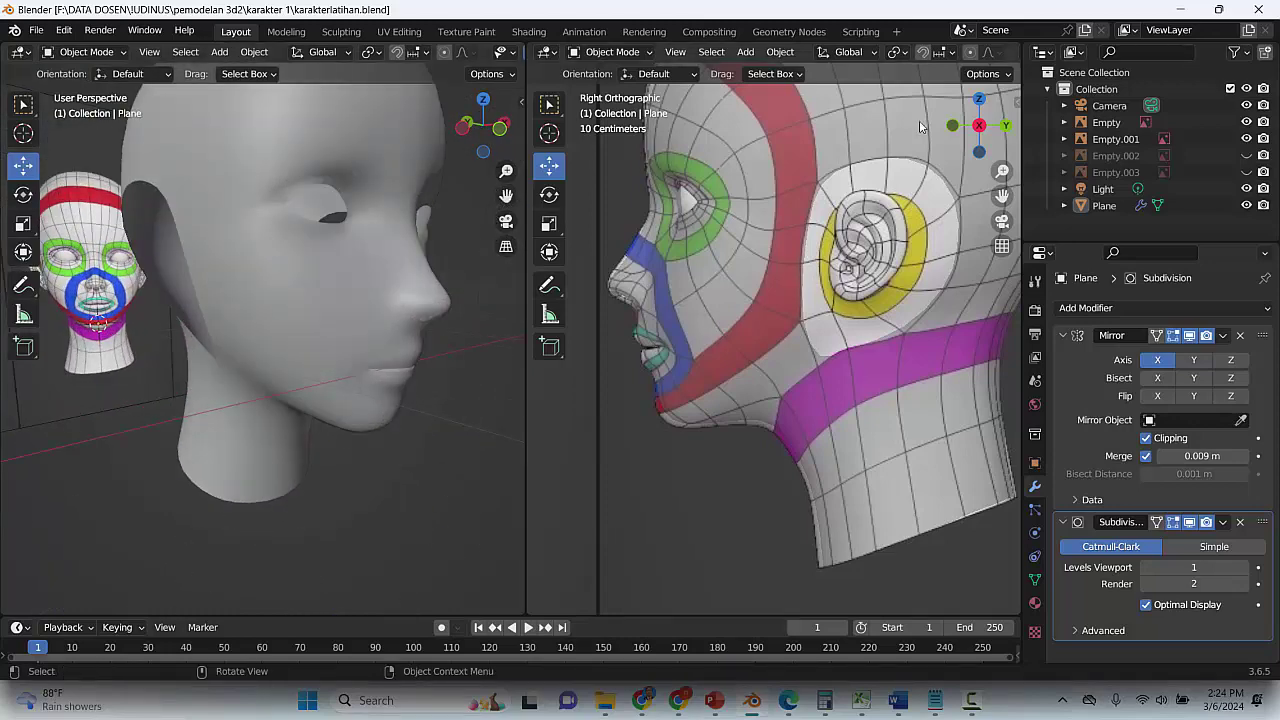
pyautogui.scroll(-4, 406, 303)
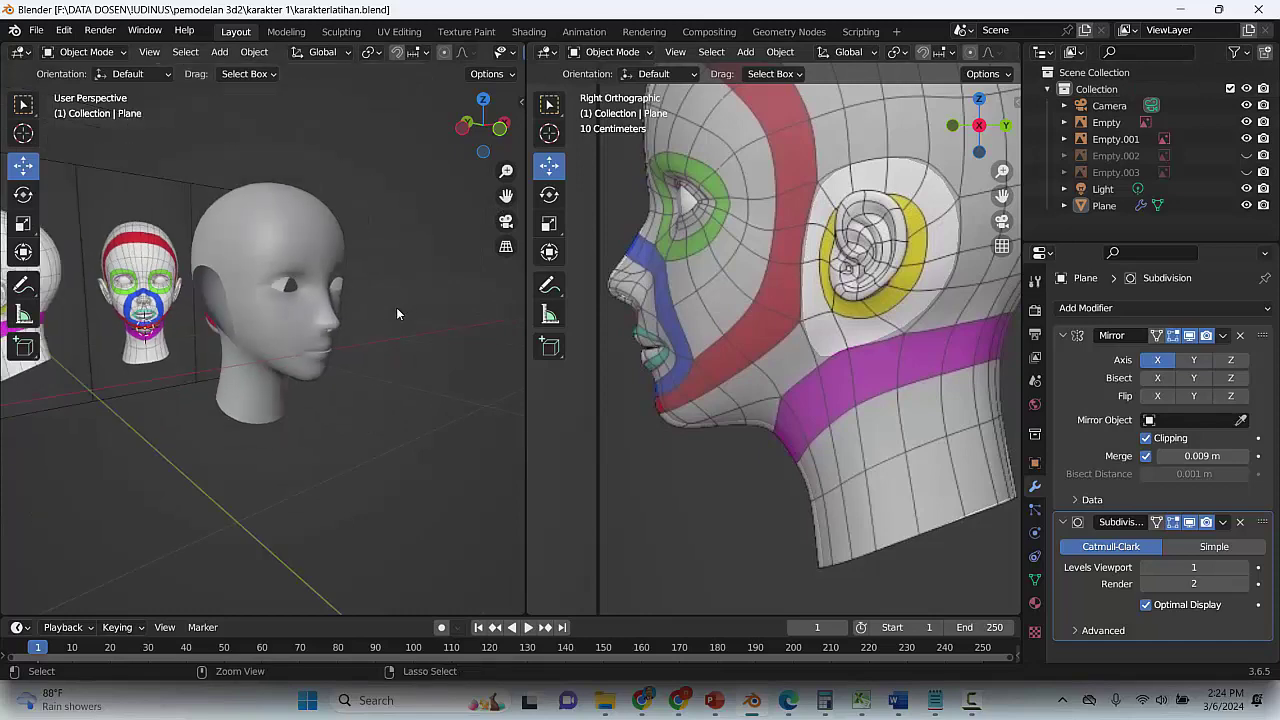
pyautogui.hotkey('ctrl', 's')
pyautogui.click(36, 30)
pyautogui.moveTo(45, 52)
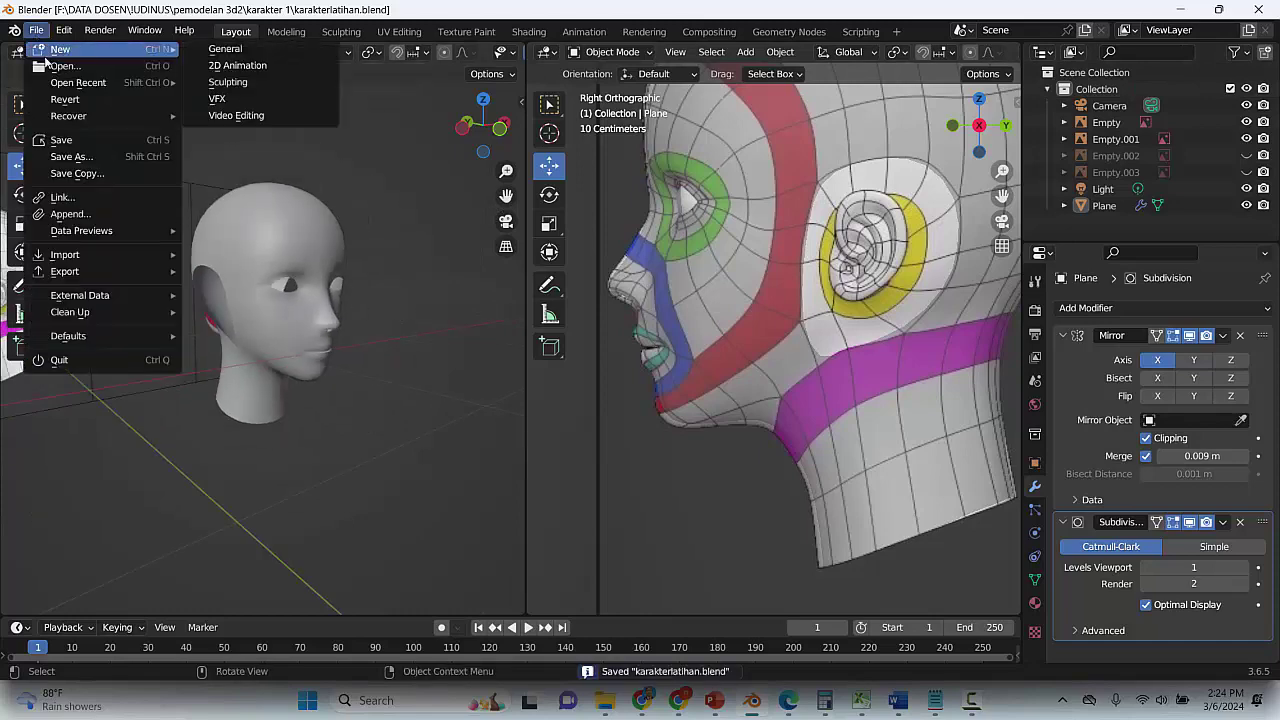
pyautogui.click(225, 48)
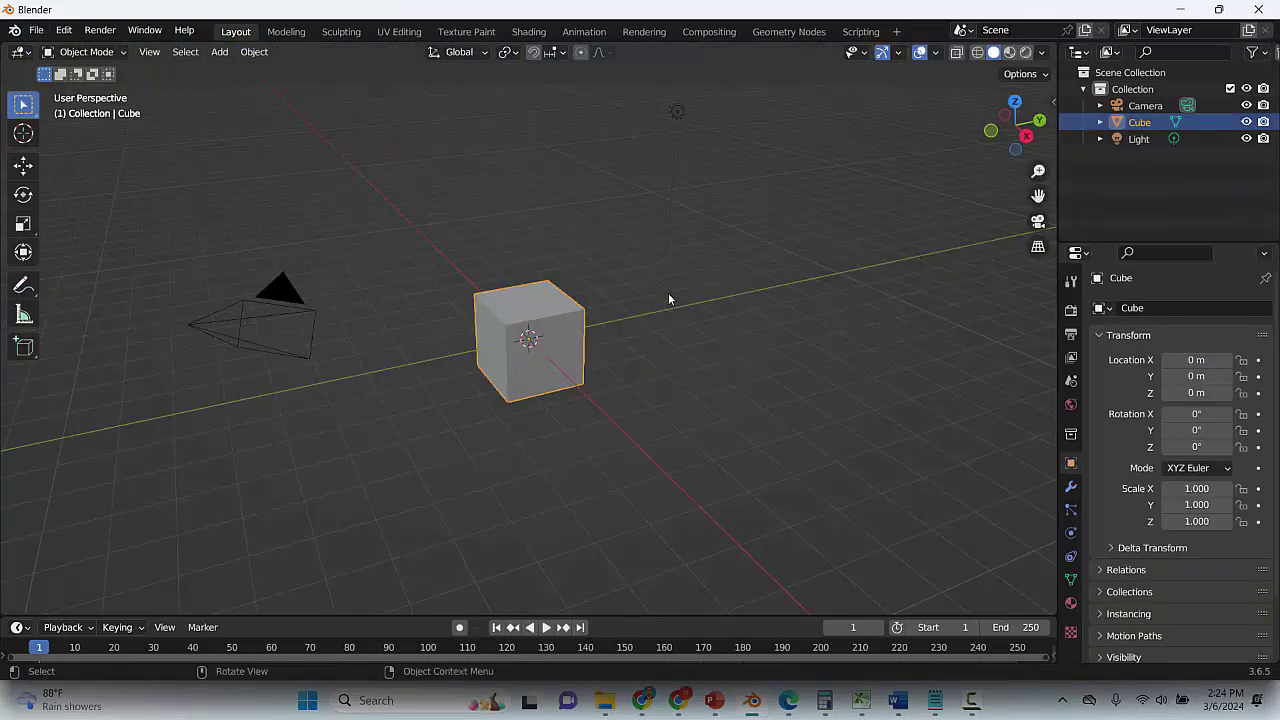
# Set the viewport to the front orthographic view of the default cube
pyautogui.click(561, 332)
pyautogui.scroll(2, 596, 337)
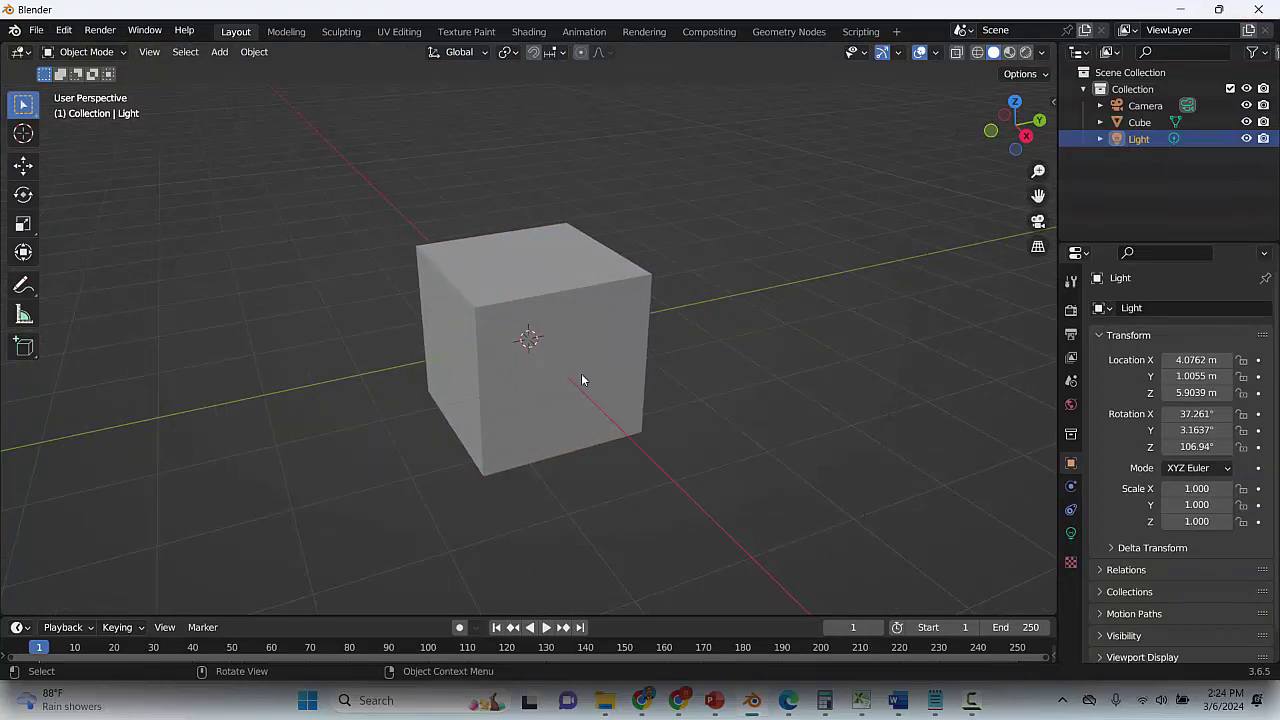
pyautogui.click(575, 372)
pyautogui.press('KP_1')
pyautogui.click(631, 306)
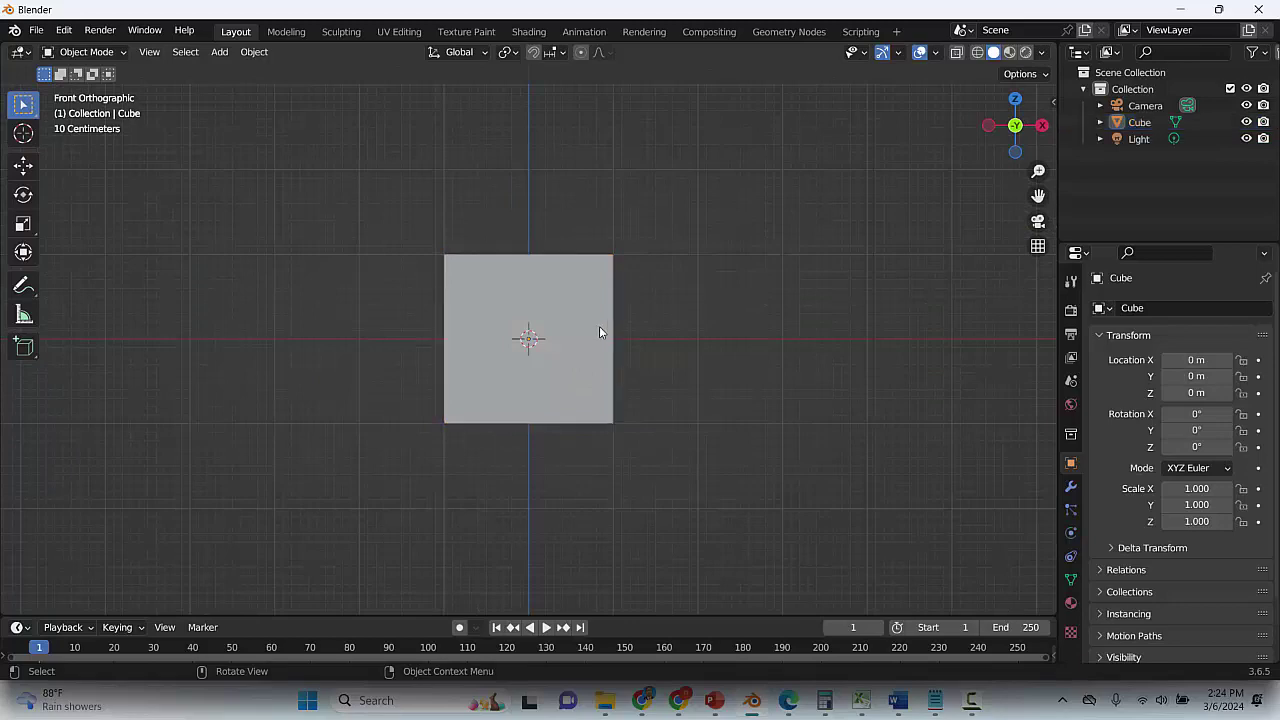
pyautogui.click(599, 326)
pyautogui.press('Delete')
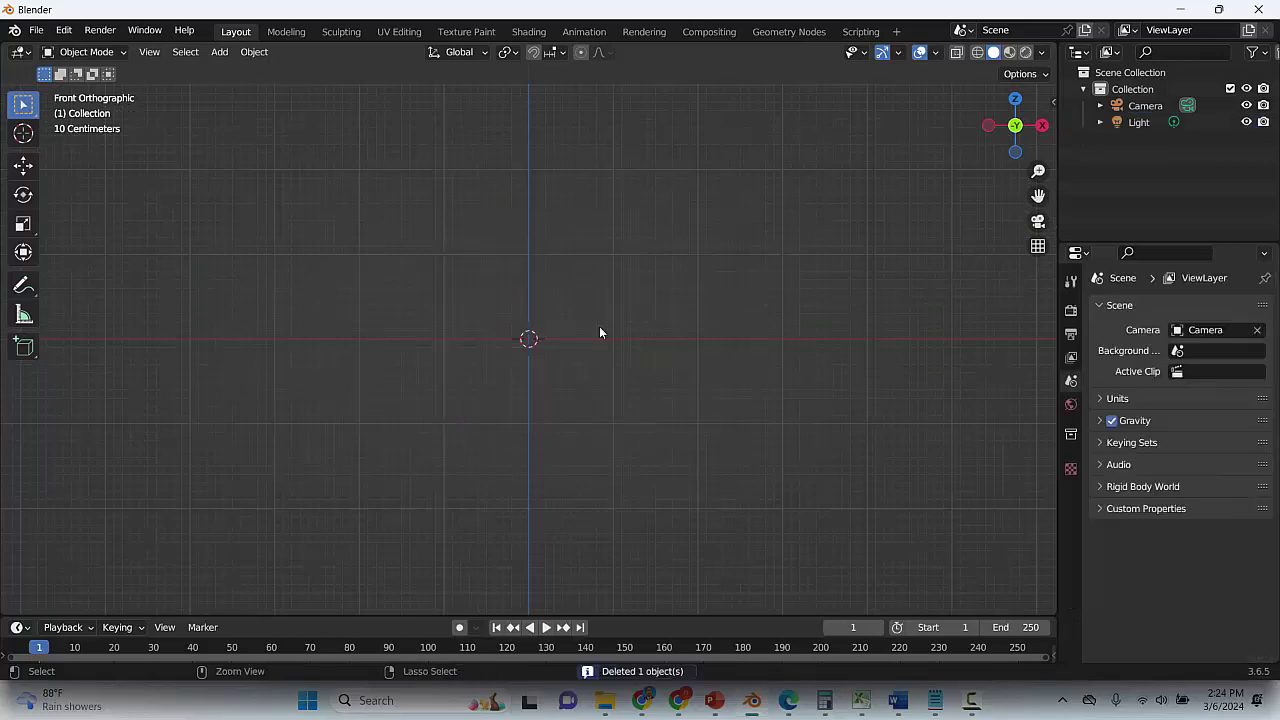
pyautogui.hotkey('ctrl', 'z')
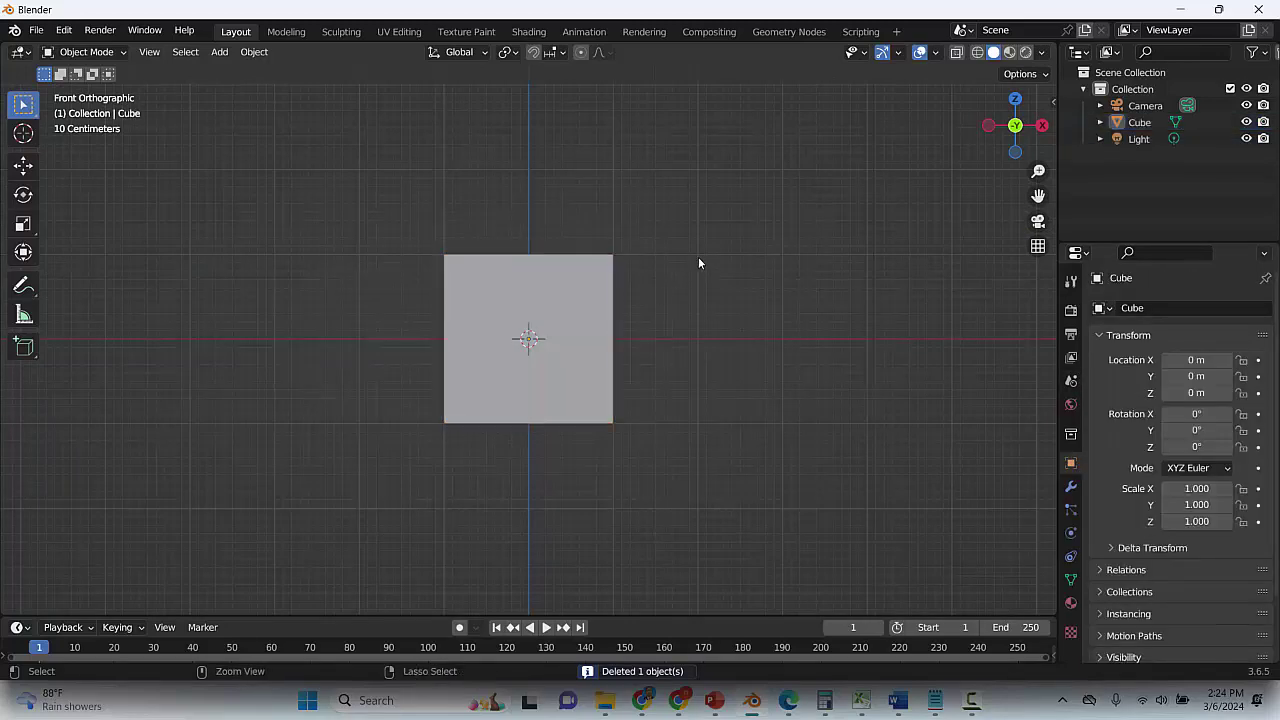
# Save the new scene as karakter2 in the karakter 1 folder
pyautogui.hotkey('ctrl', 's')
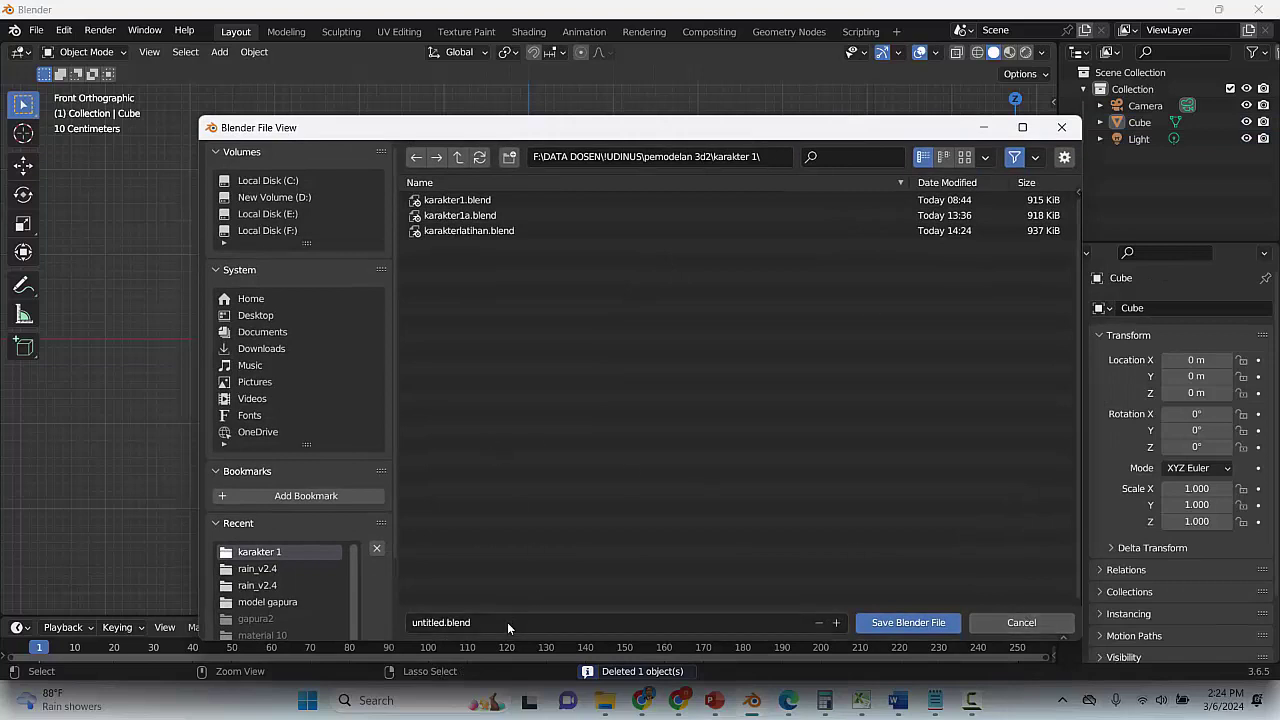
pyautogui.click(507, 622)
pyautogui.write('ka')
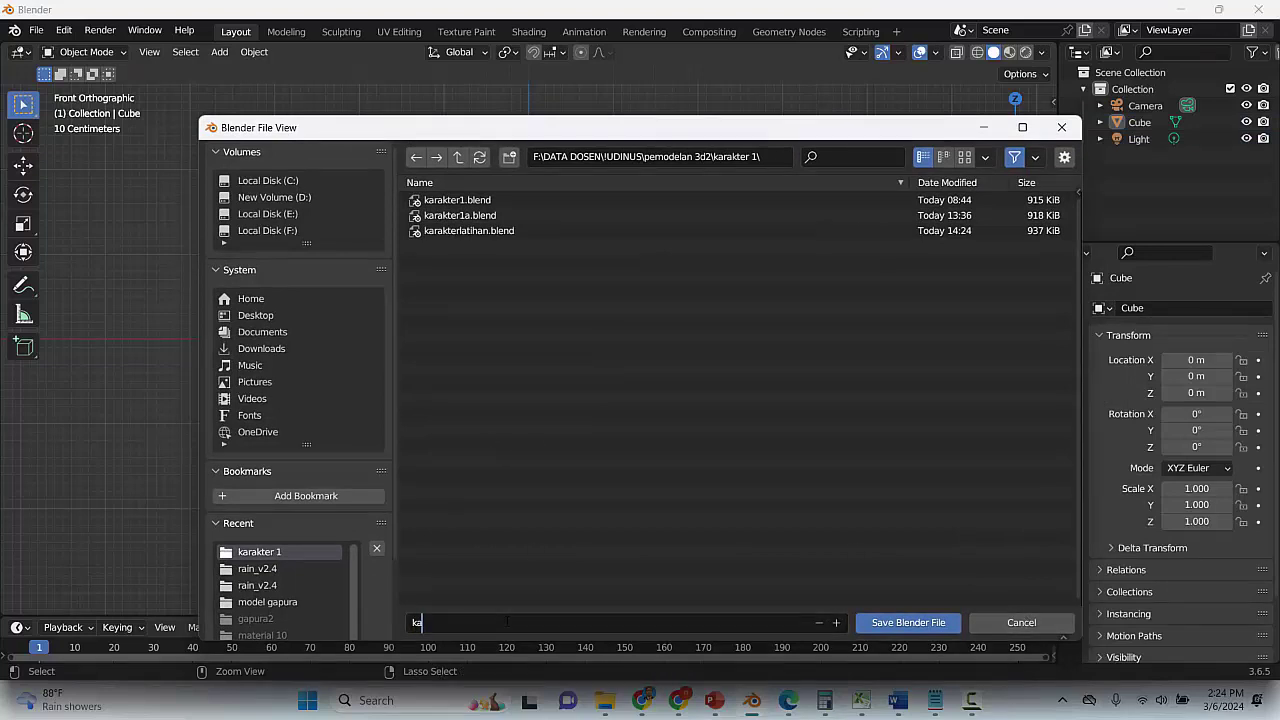
pyautogui.write('rakter2')
pyautogui.press('Return')
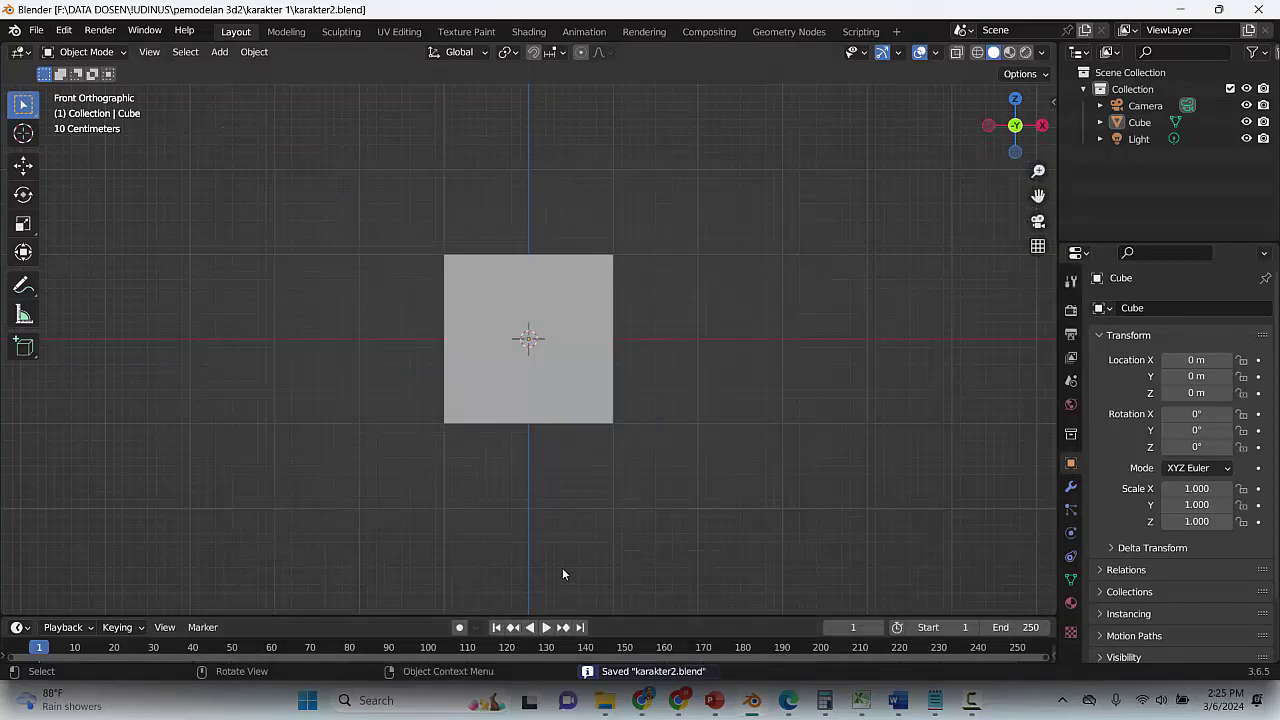
# Bring Head Ref. colers (2).jpg from the karakter 1 folder in File Explorer into the Blender front view as a reference image
pyautogui.moveTo(603, 704)
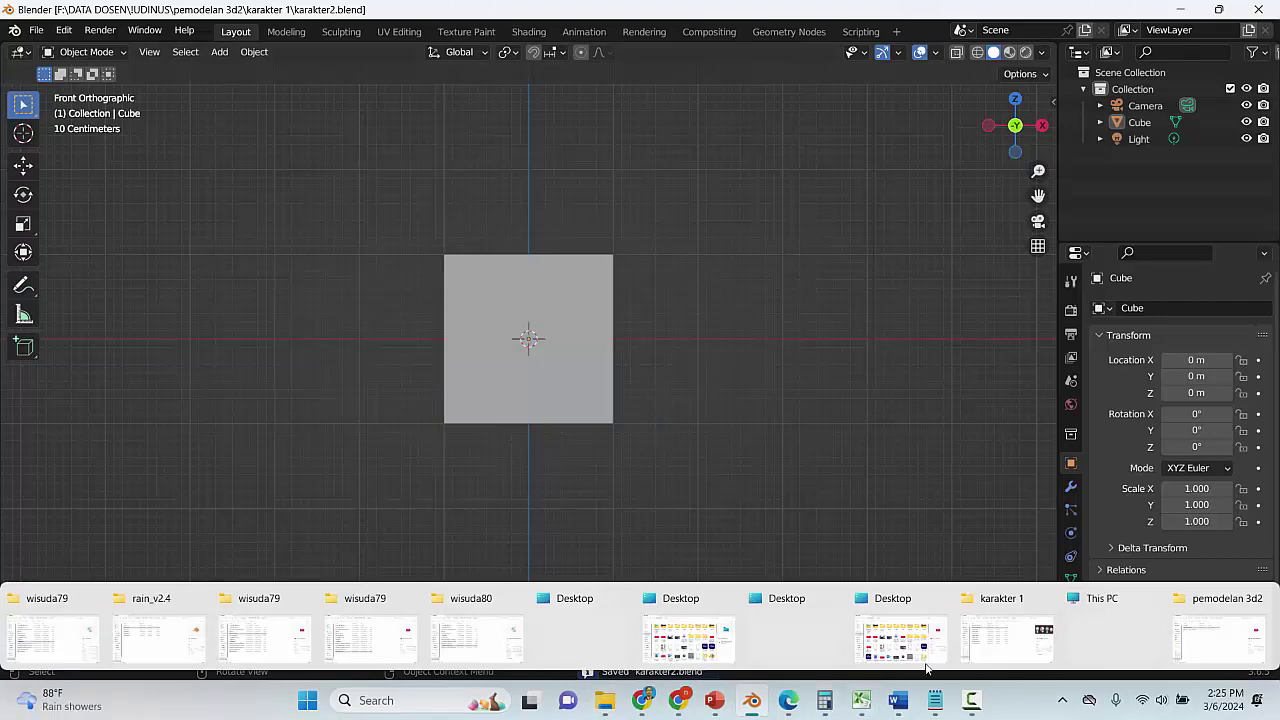
pyautogui.click(1006, 638)
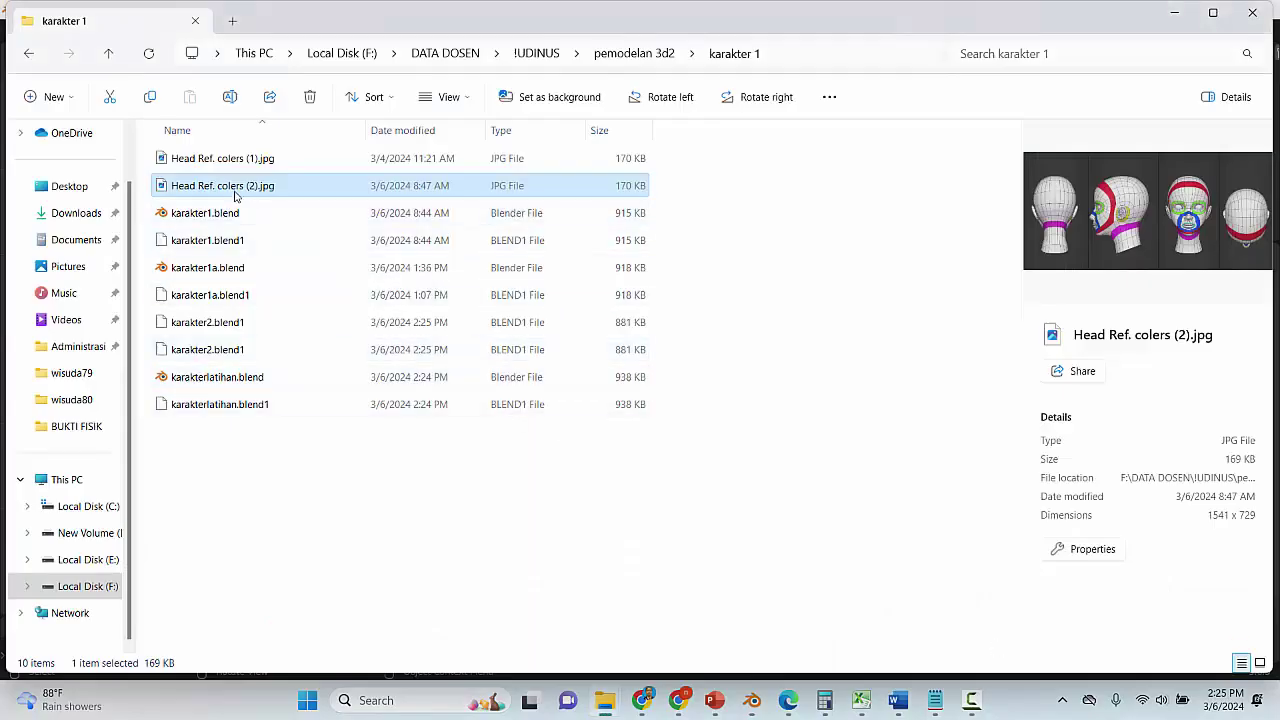
pyautogui.moveTo(255, 190); pyautogui.dragTo(418, 310)
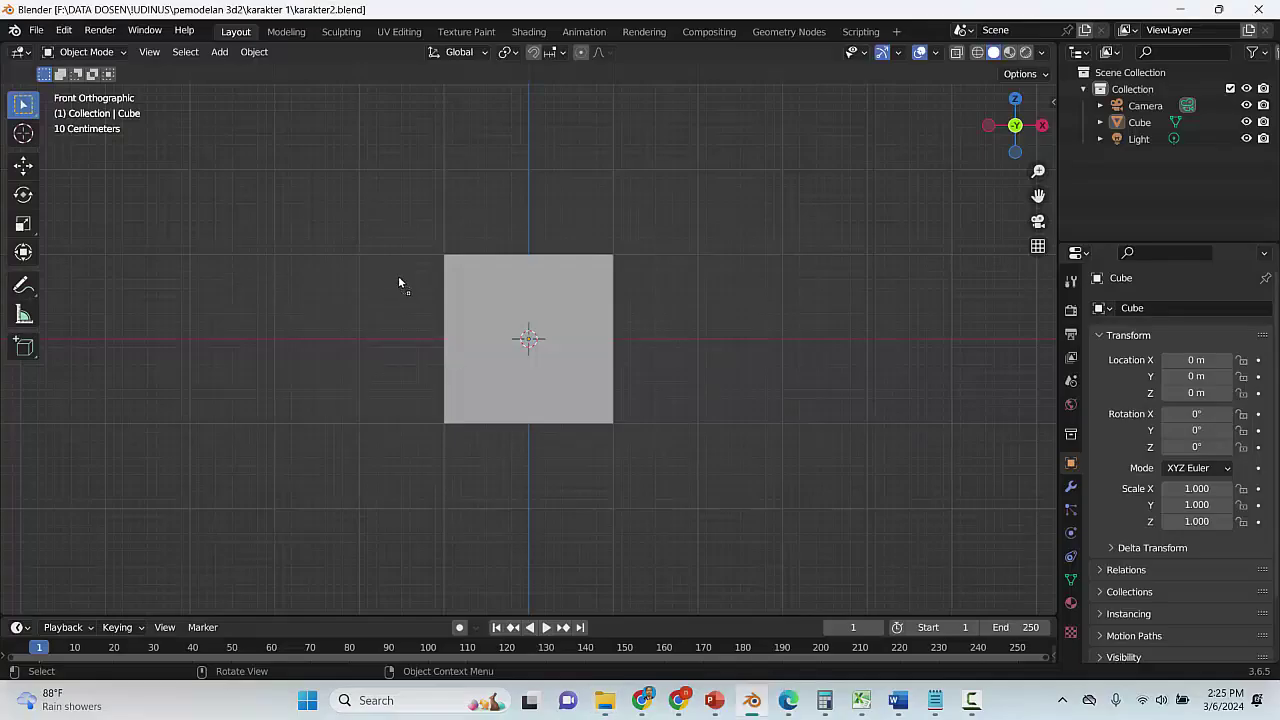
pyautogui.moveTo(398, 275); pyautogui.dragTo(398, 275)
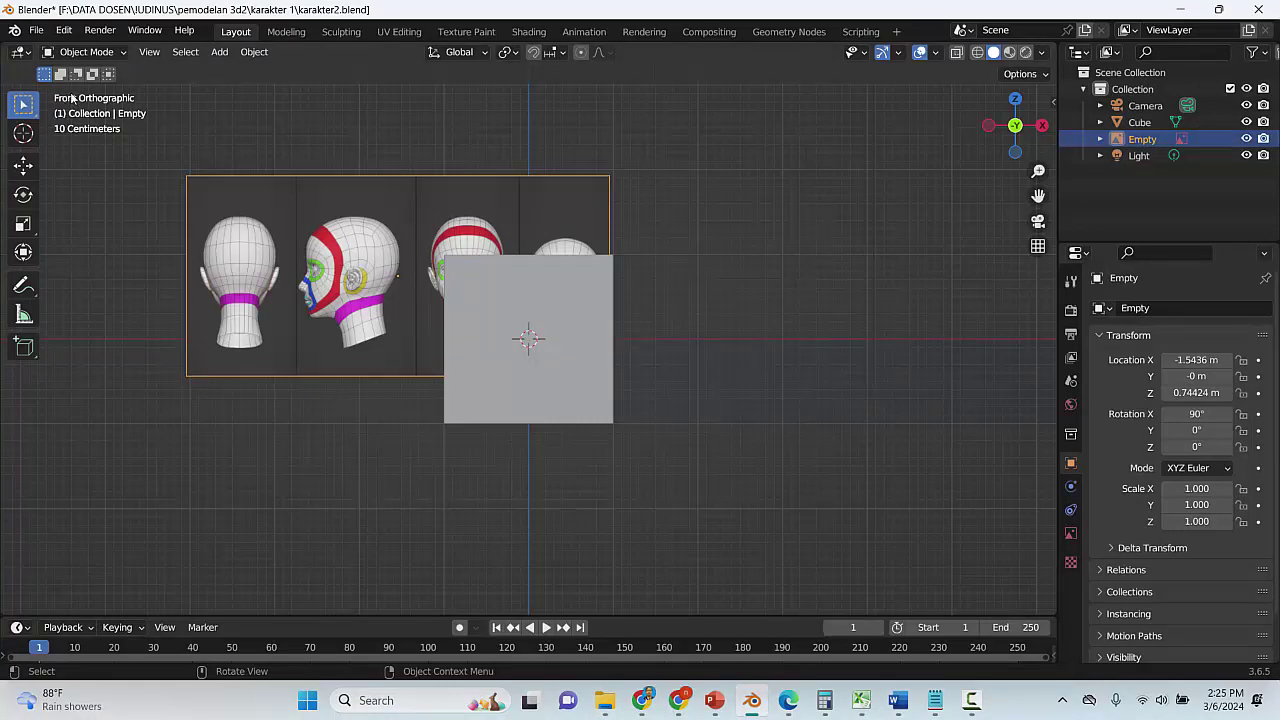
# Move the reference image behind the cube to about X -0.64 m, Y 2.26 m, and save the file
pyautogui.click(692, 277)
pyautogui.moveTo(682, 273); pyautogui.dragTo(560, 439, button='middle')
pyautogui.click(517, 268)
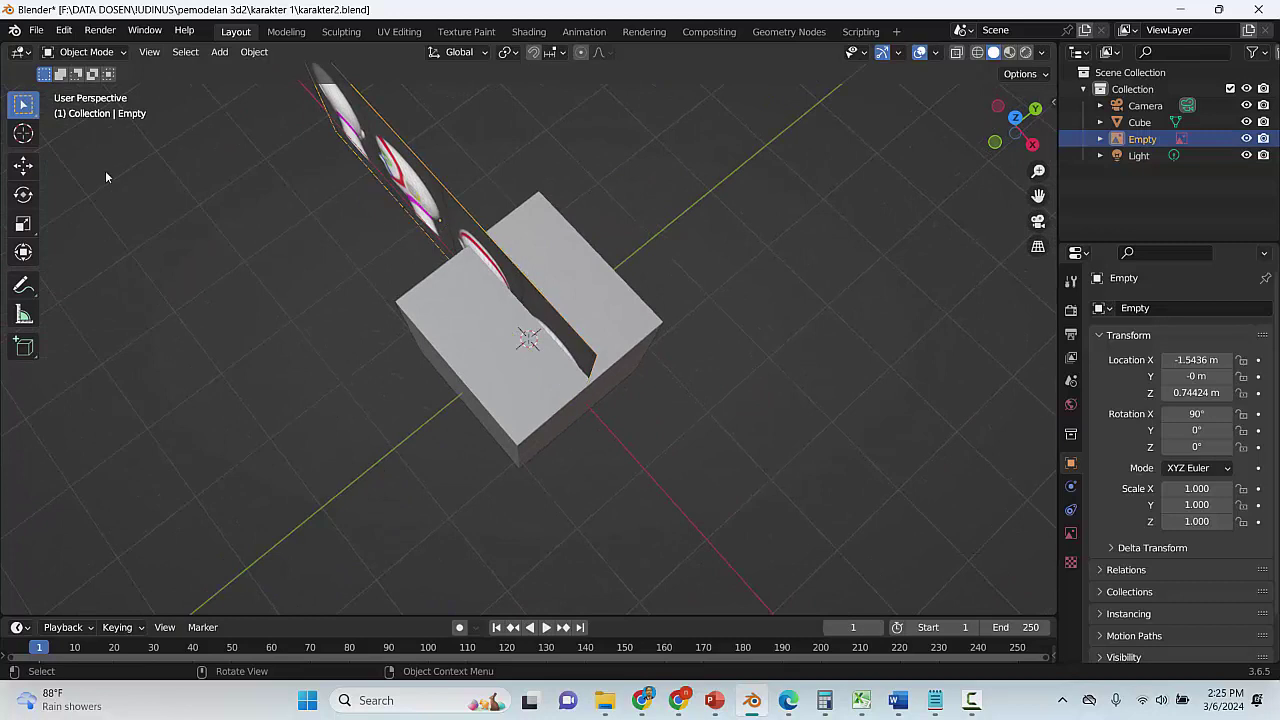
pyautogui.click(27, 168)
pyautogui.moveTo(504, 195); pyautogui.dragTo(597, 306)
pyautogui.moveTo(620, 270); pyautogui.dragTo(610, 289, button='middle')
pyautogui.click(654, 400)
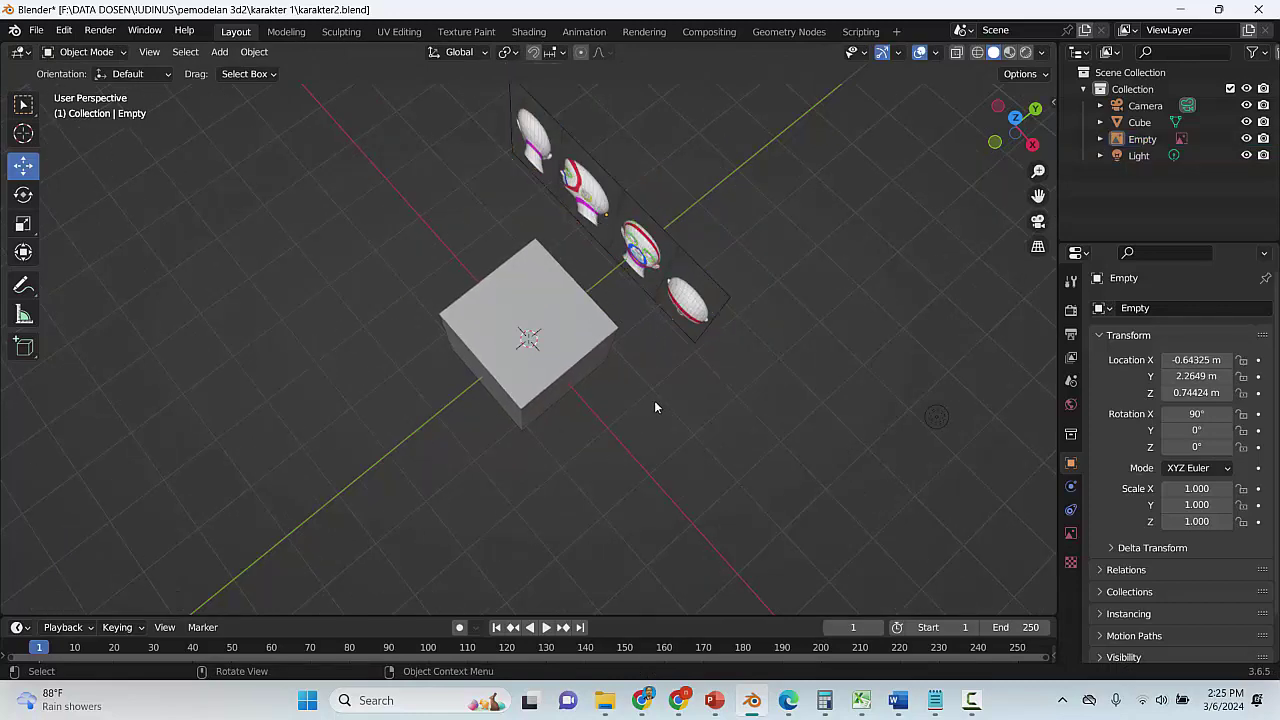
pyautogui.hotkey('ctrl', 's')
# Duplicate the reference image with copy and paste, and move the copy forward along Y toward the cube's back face
pyautogui.press('KP_1')
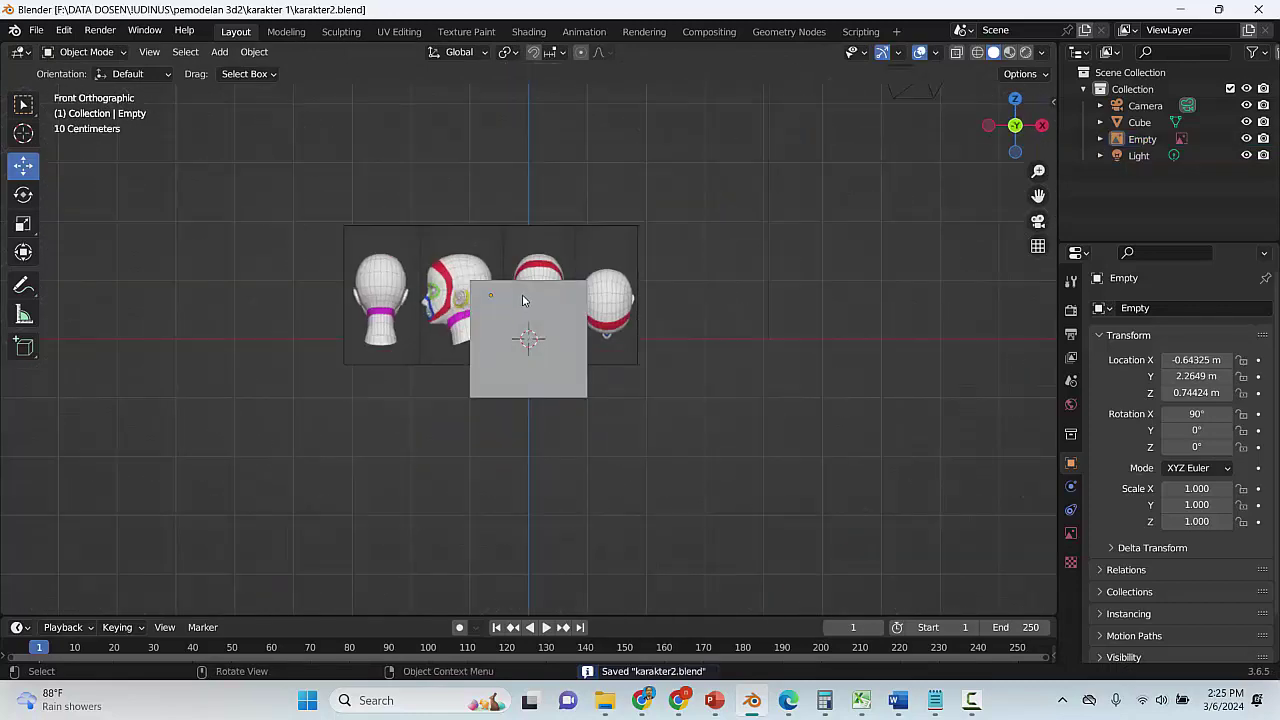
pyautogui.click(524, 296)
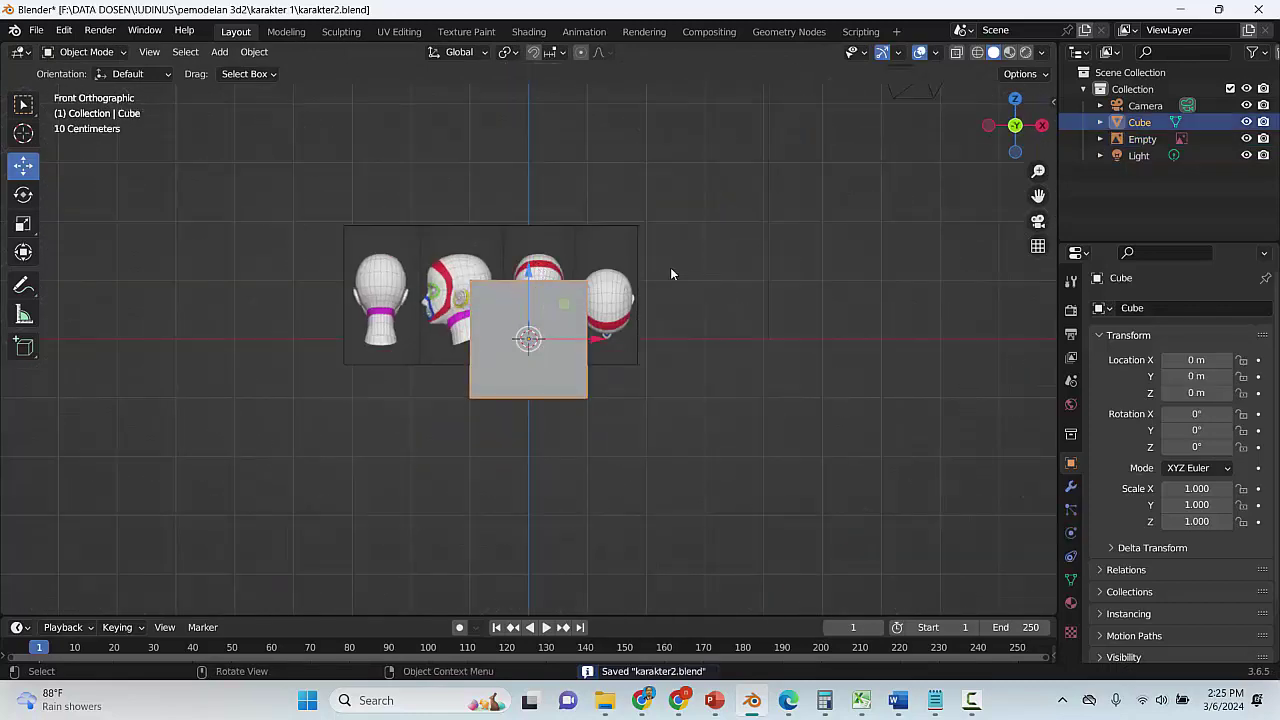
pyautogui.click(588, 244)
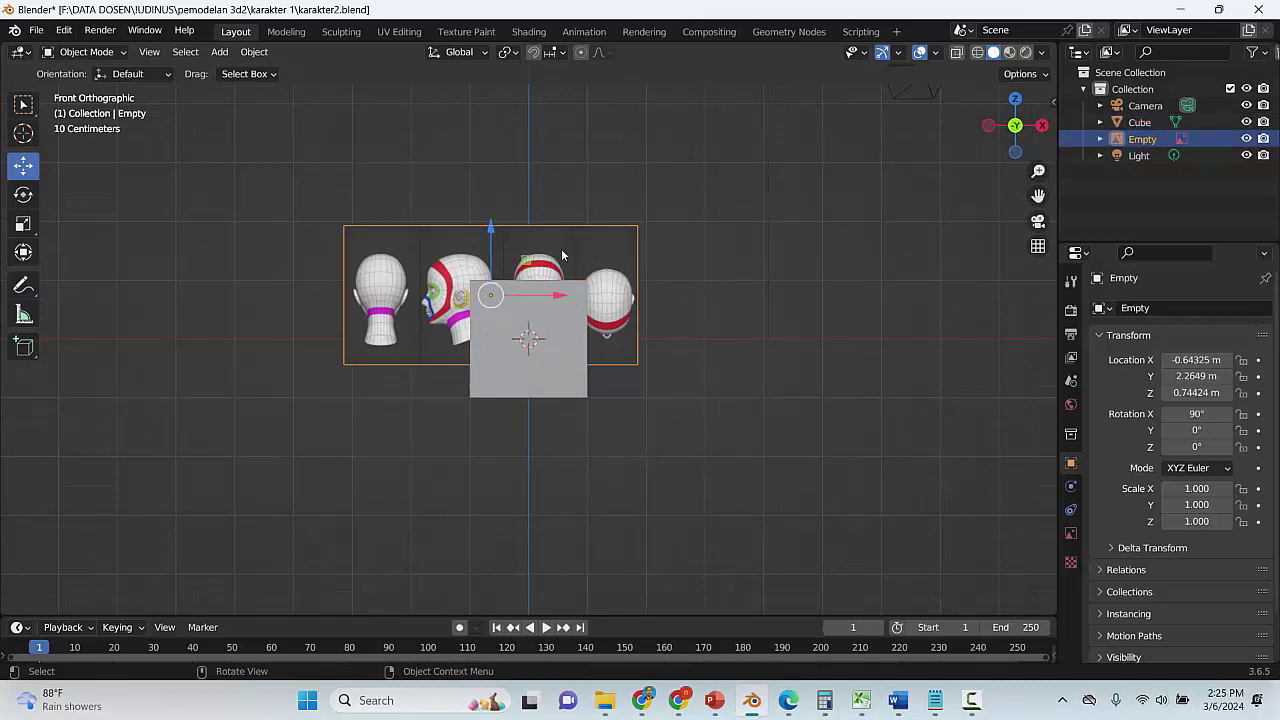
pyautogui.scroll(2, 660, 265)
pyautogui.moveTo(751, 259); pyautogui.dragTo(677, 282, button='middle')
pyautogui.hotkey('alt', 'a')
pyautogui.click(660, 193)
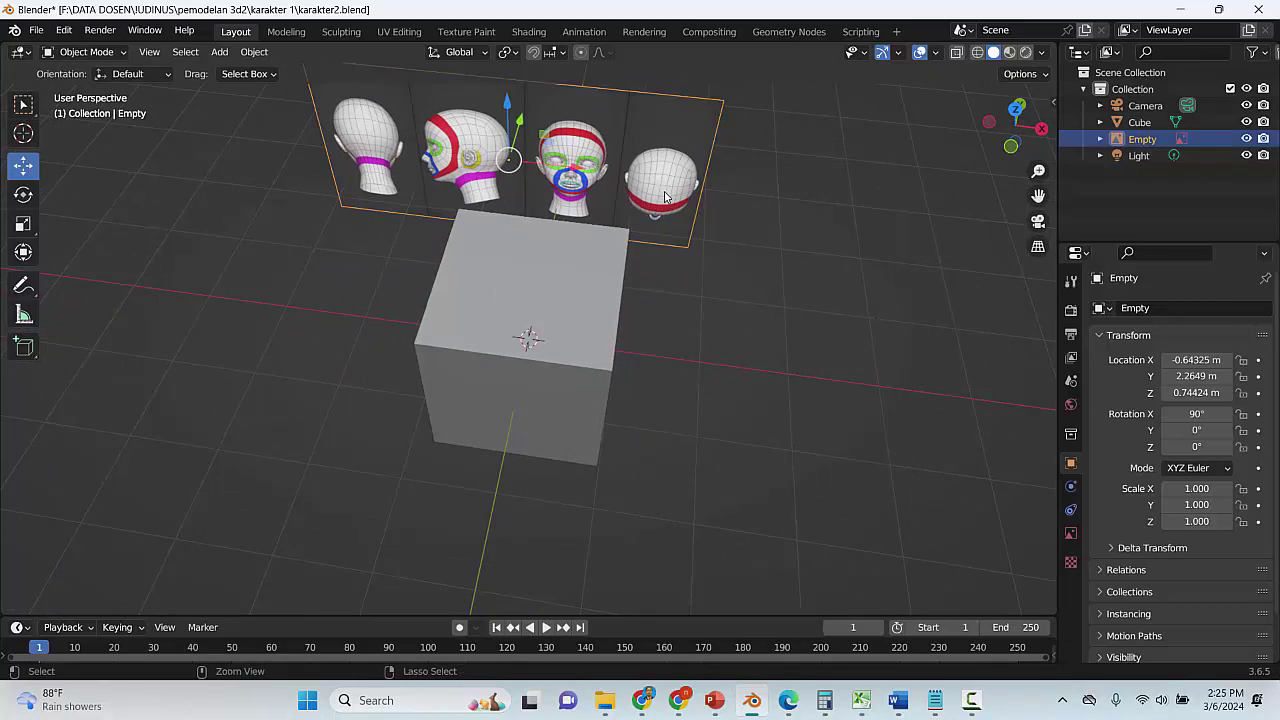
pyautogui.hotkey('ctrl', 'c')
pyautogui.hotkey('ctrl', 'v')
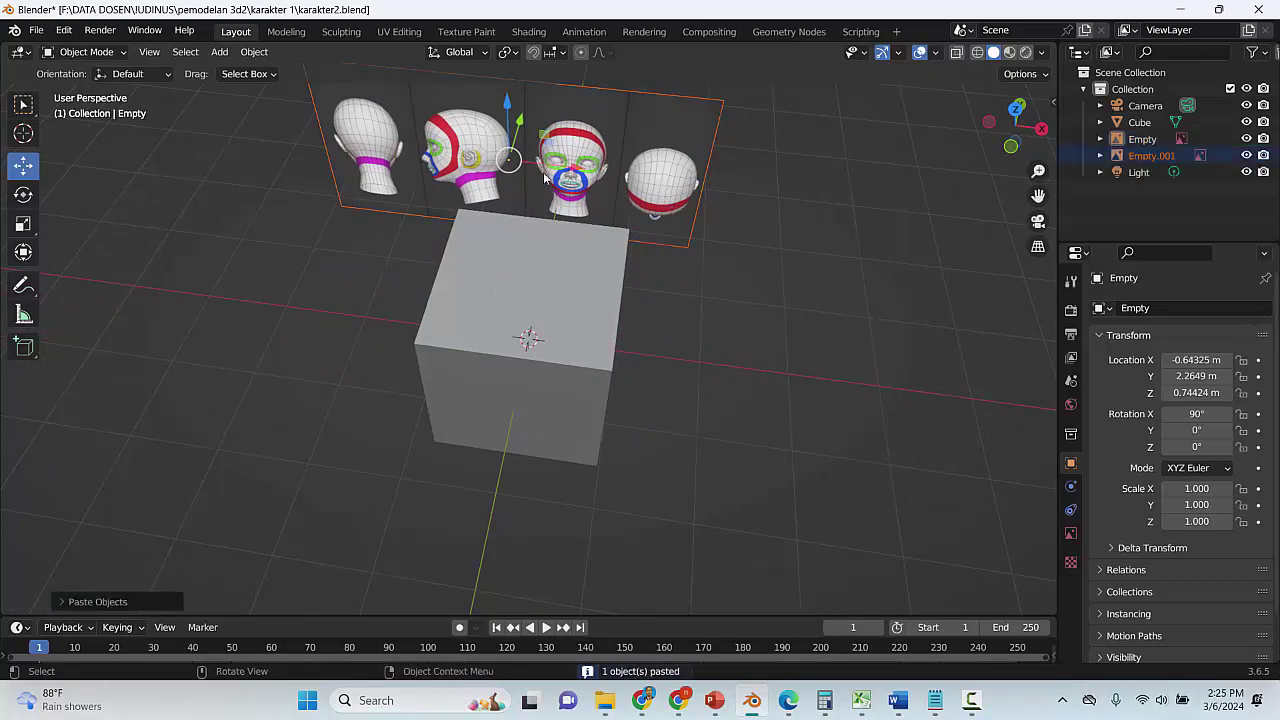
pyautogui.moveTo(520, 128); pyautogui.dragTo(498, 190)
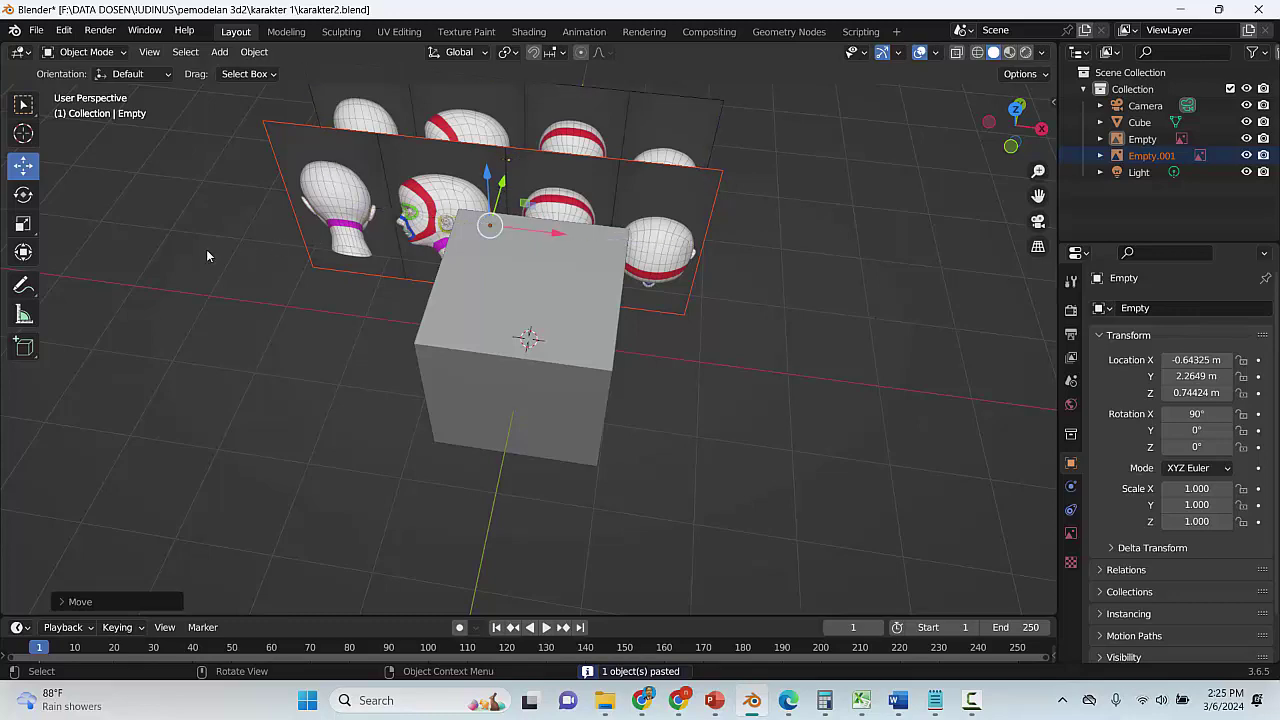
# Rotate the copied reference image 90° about the global Z axis and save the file
pyautogui.press('KP_3')
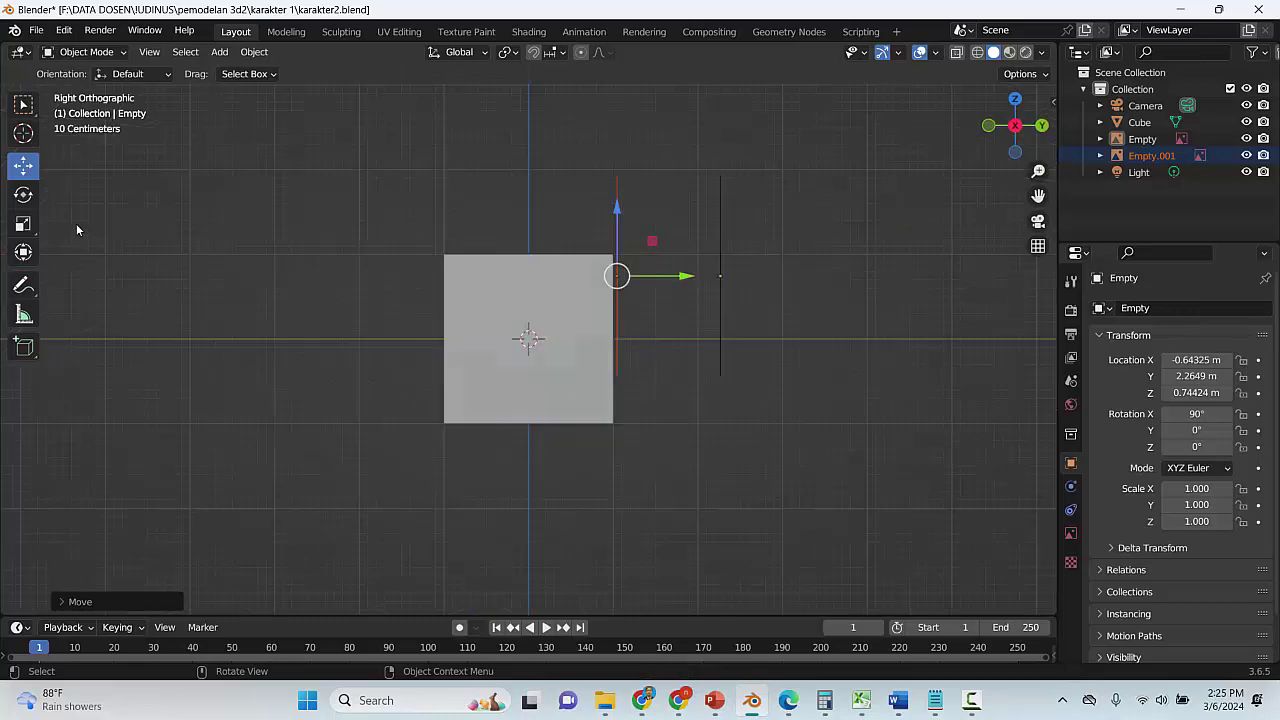
pyautogui.click(23, 194)
pyautogui.moveTo(597, 280); pyautogui.dragTo(620, 282)
pyautogui.click(84, 601)
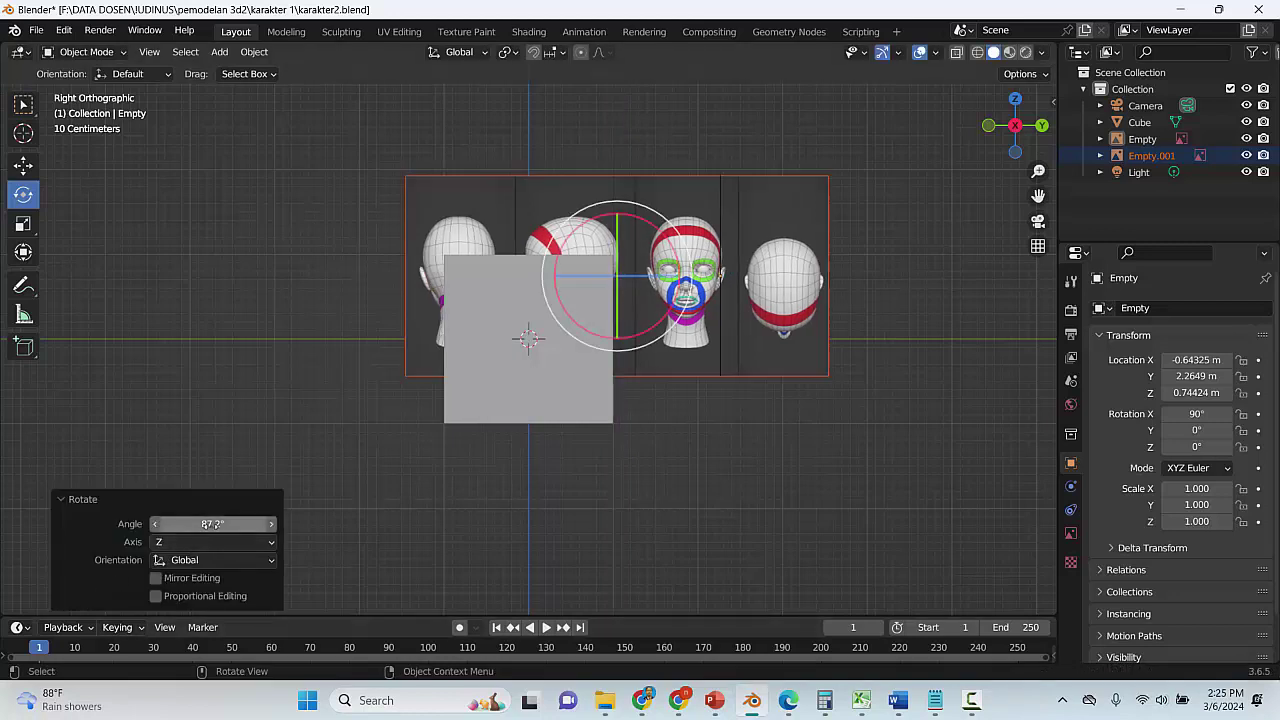
pyautogui.click(213, 524)
pyautogui.write('90')
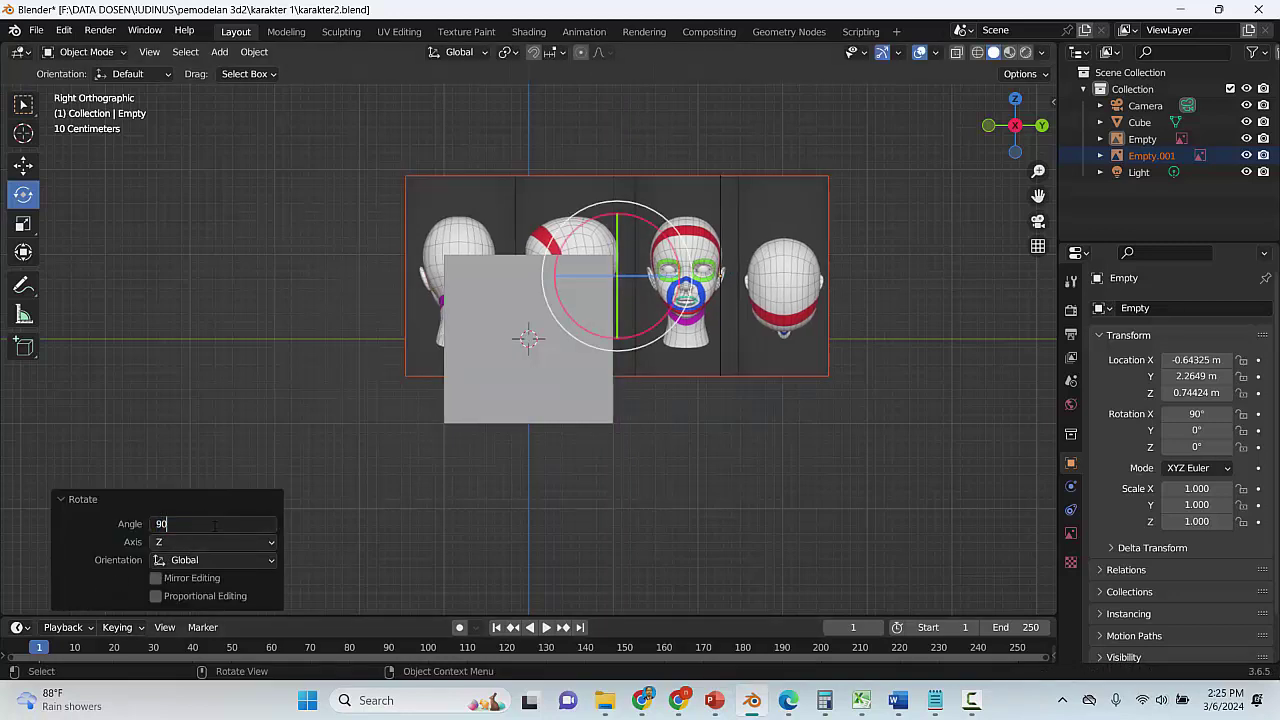
pyautogui.press('Return')
pyautogui.moveTo(656, 416)
pyautogui.mouseDown(button='middle')
pyautogui.moveTo(640, 552)
pyautogui.moveTo(655, 507)
pyautogui.moveTo(636, 415)
pyautogui.mouseUp(button='middle')
pyautogui.hotkey('ctrl', 's')
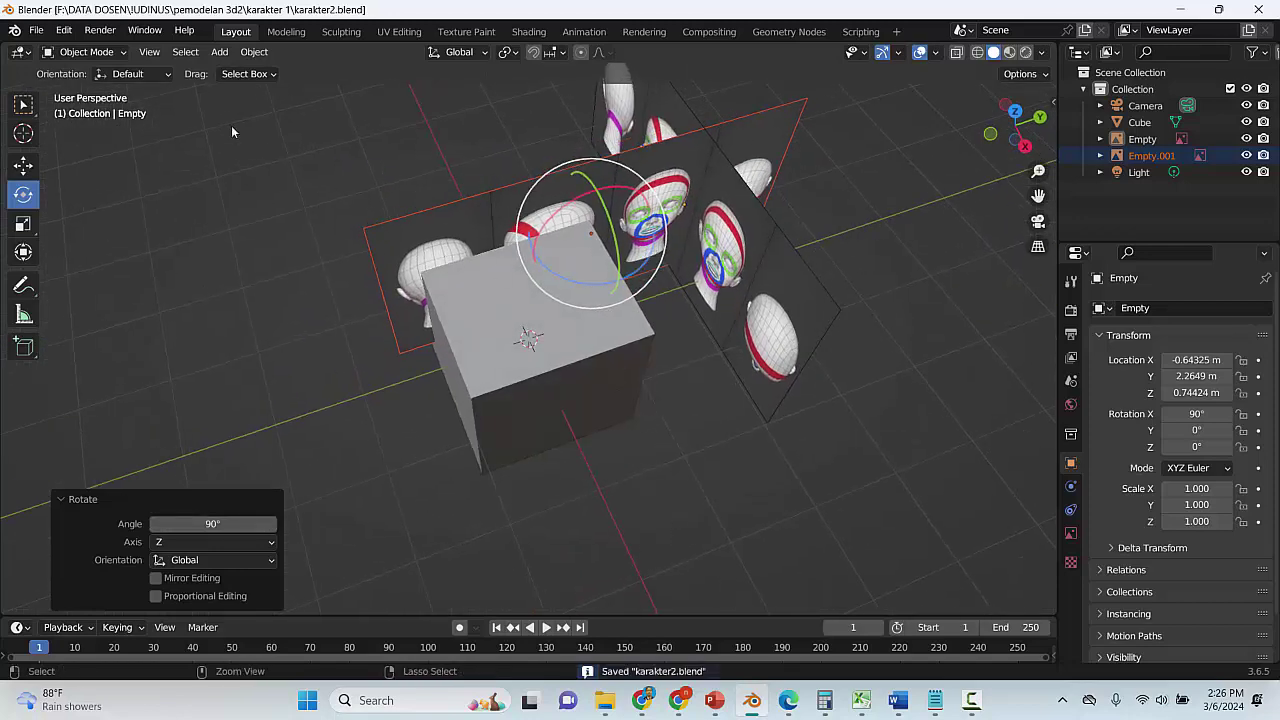
# Move the rotated reference image about -1.85 m along X and -0.74 m along Y, and save the file
pyautogui.click(23, 165)
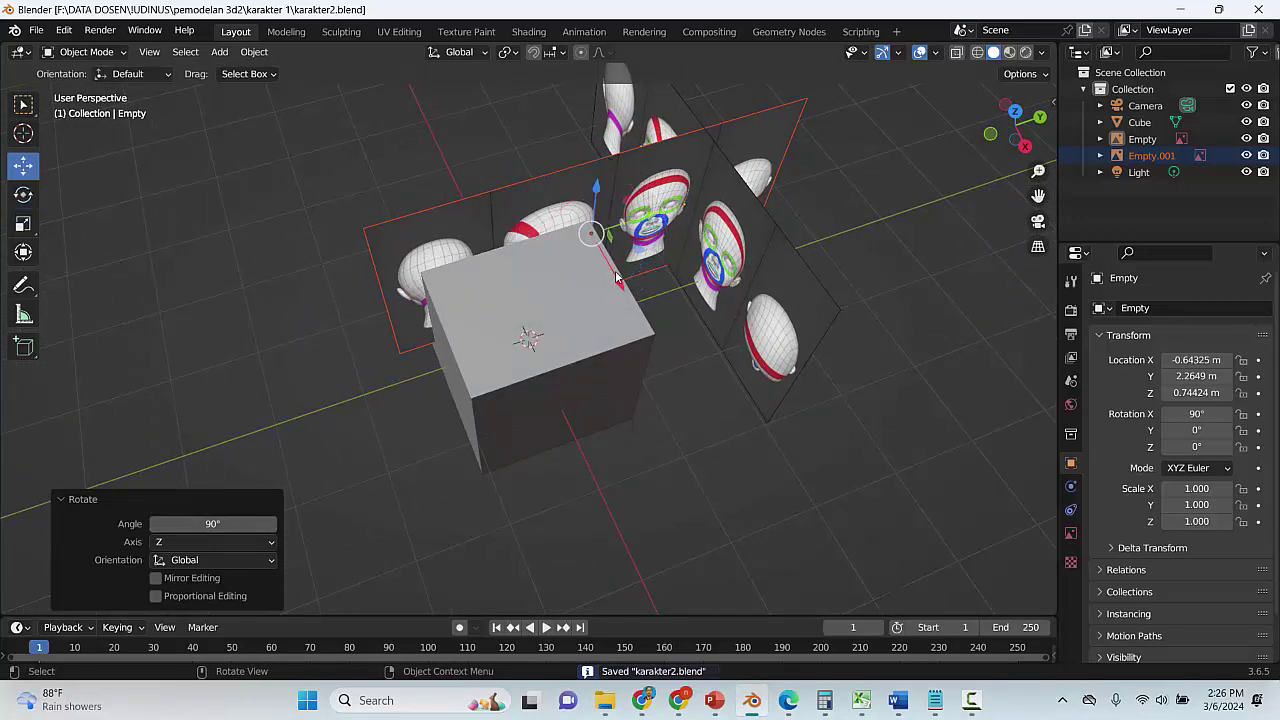
pyautogui.moveTo(619, 283); pyautogui.dragTo(513, 184)
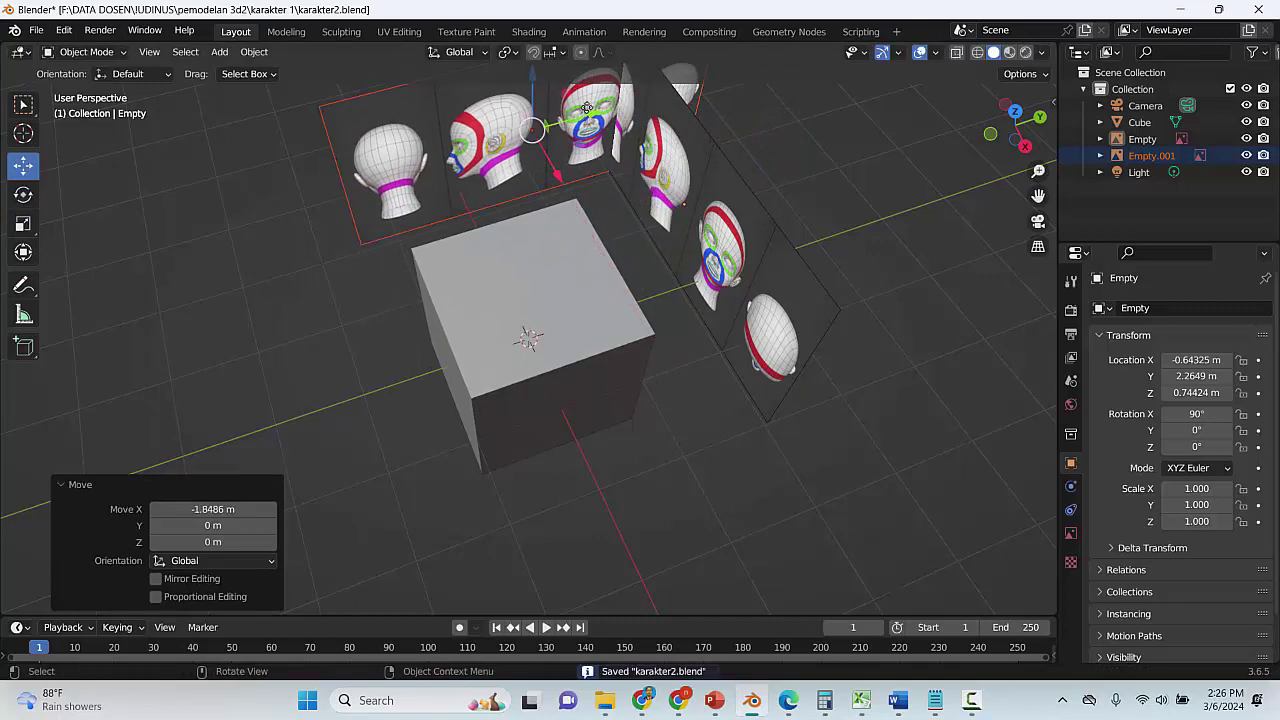
pyautogui.moveTo(583, 112); pyautogui.dragTo(527, 128)
pyautogui.hotkey('ctrl', 's')
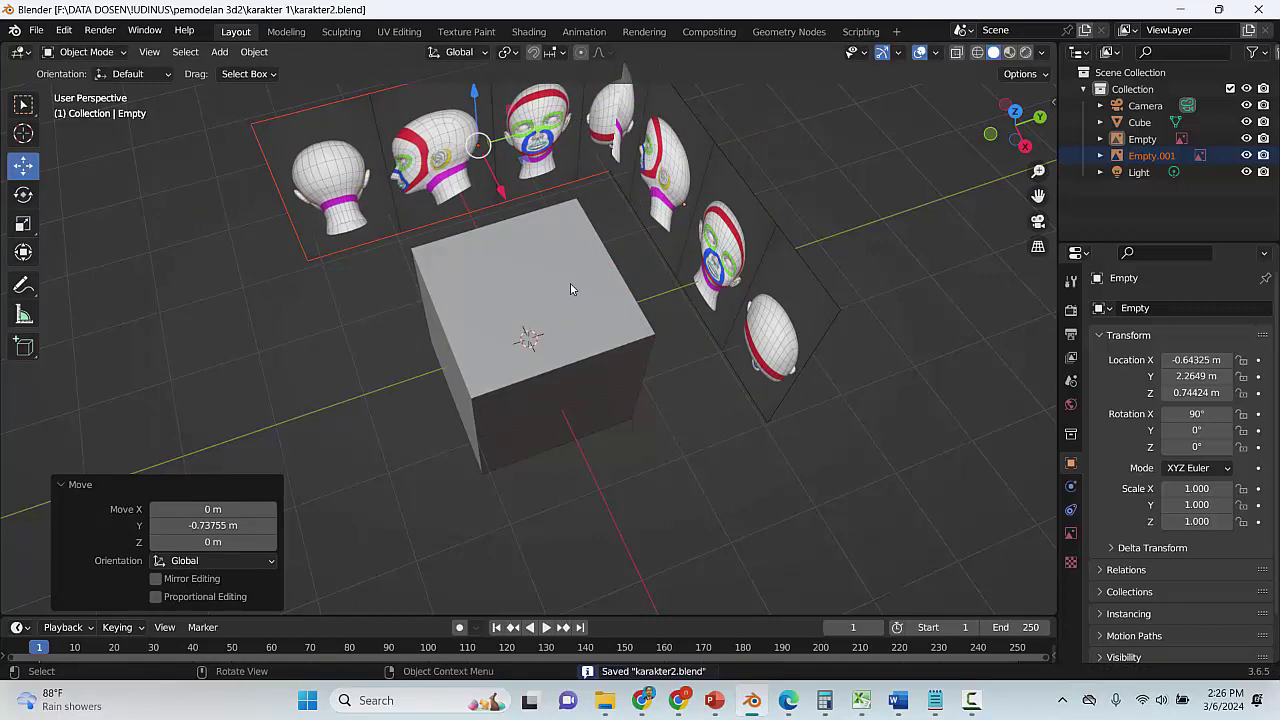
# Delete the default cube from between the two reference images
pyautogui.click(570, 283)
pyautogui.press('Delete')
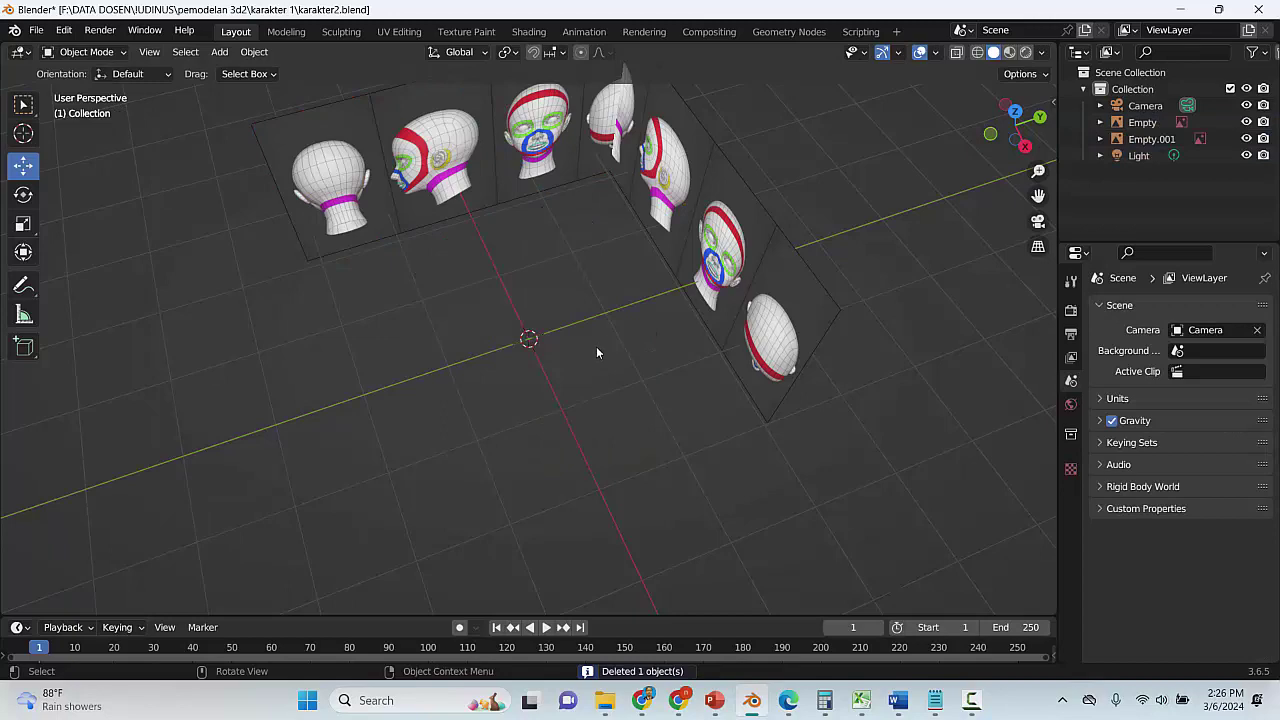
pyautogui.press('KP_1')
pyautogui.scroll(3, 543, 257)
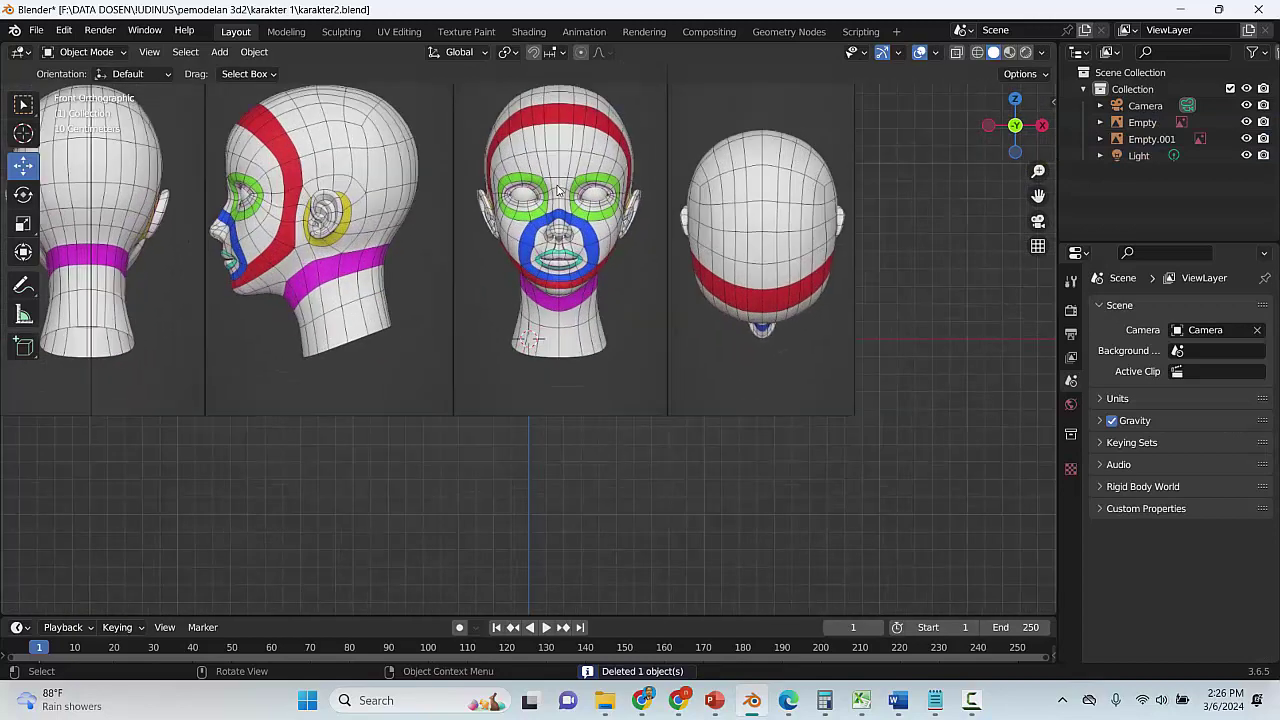
pyautogui.scroll(-3, 537, 286)
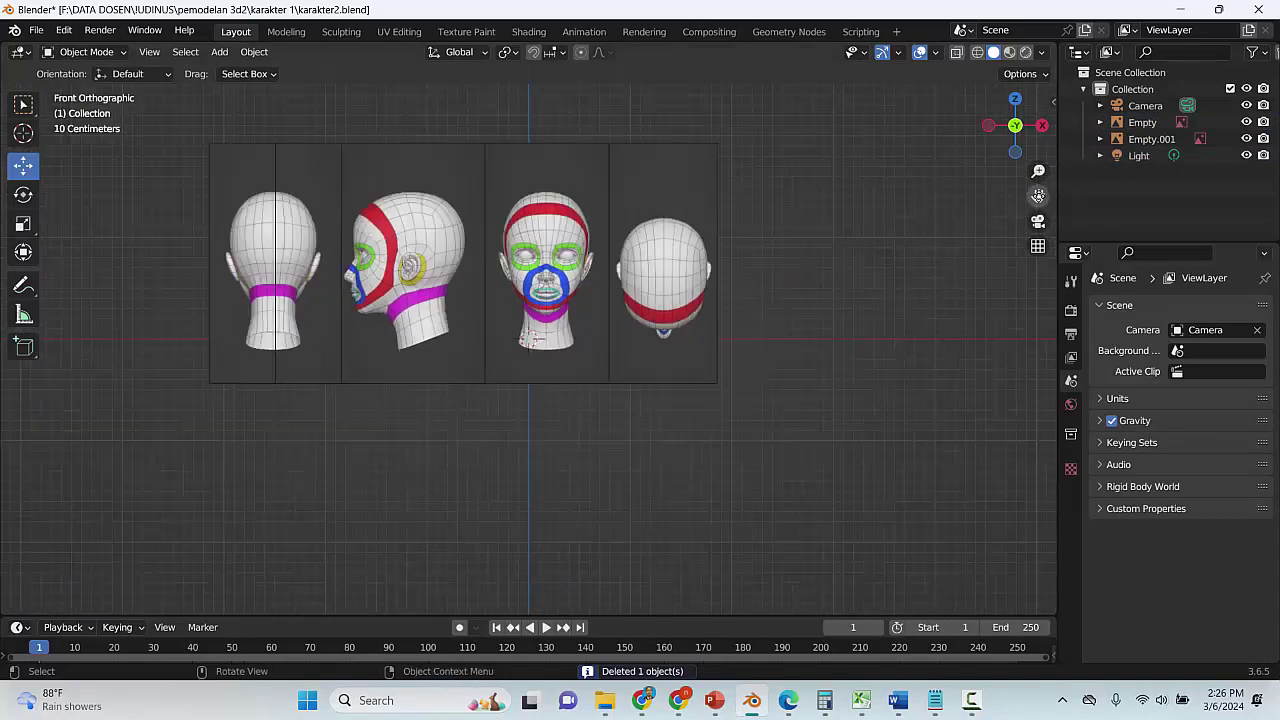
pyautogui.moveTo(1038, 196); pyautogui.dragTo(877, 256)
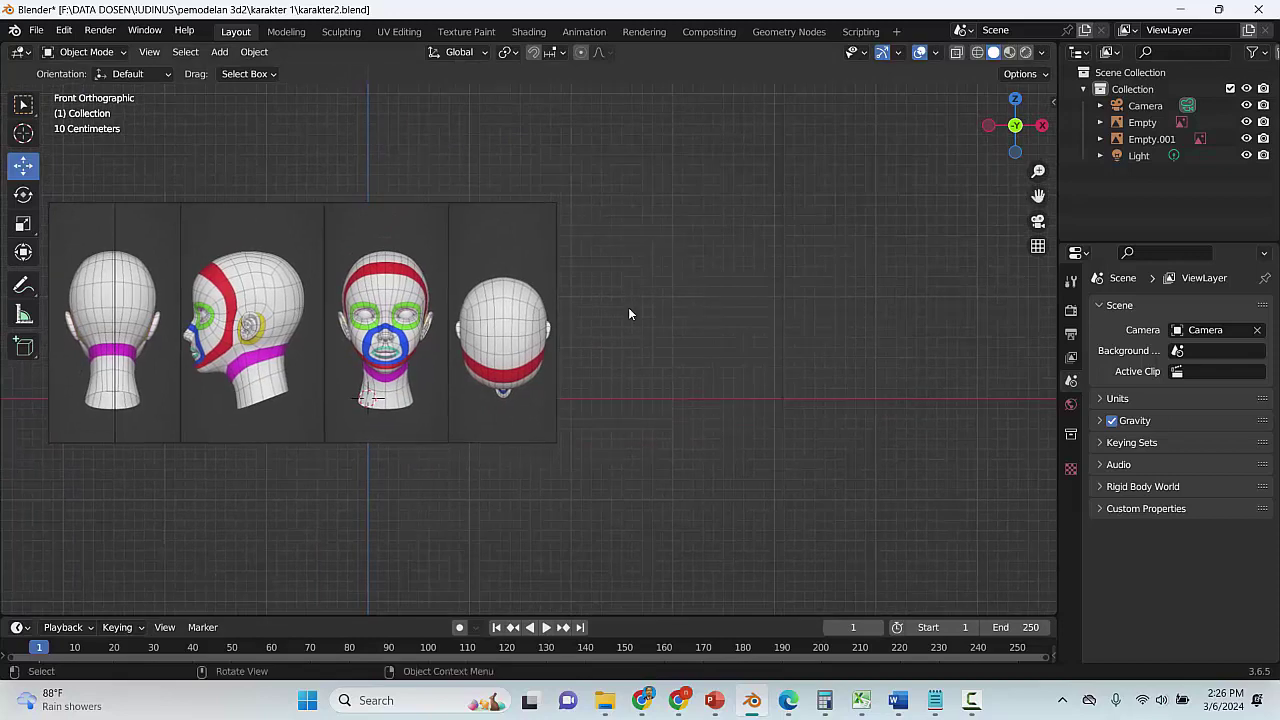
pyautogui.click(546, 294)
pyautogui.click(73, 53)
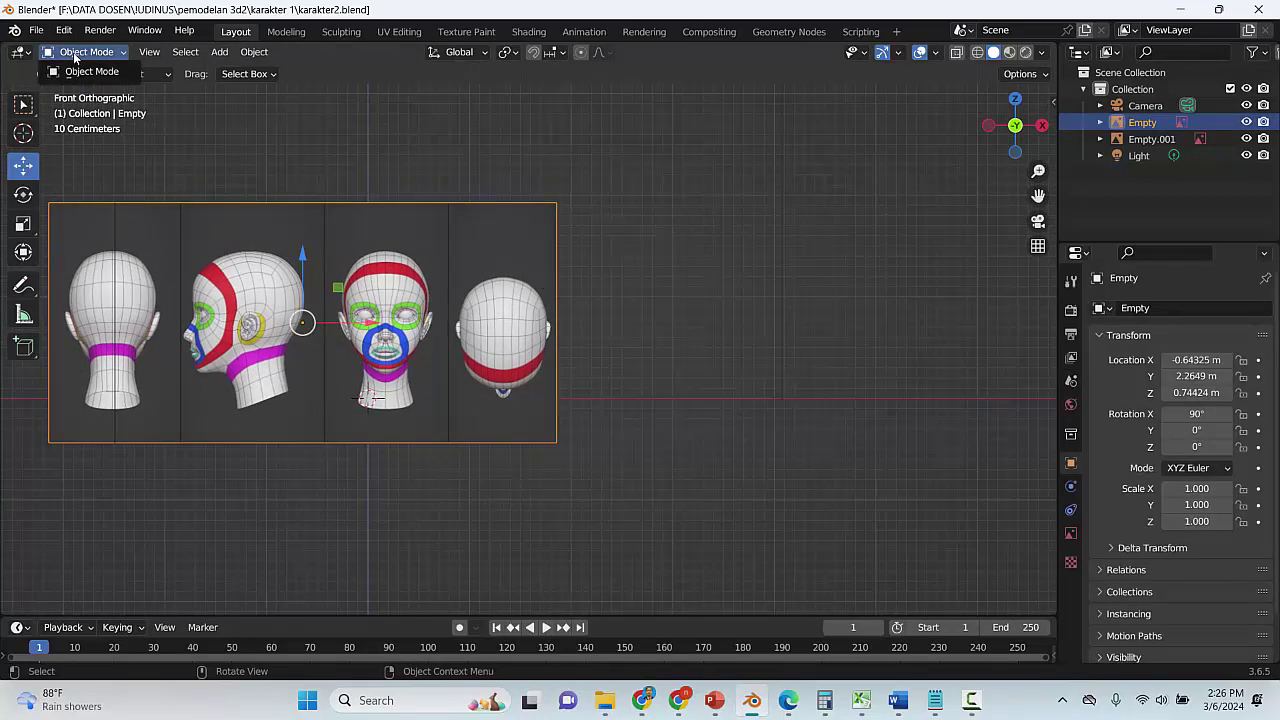
pyautogui.click(662, 308)
# Move the side reference image along Y to about 1.19 m in the right view, and save the file
pyautogui.press('KP_3')
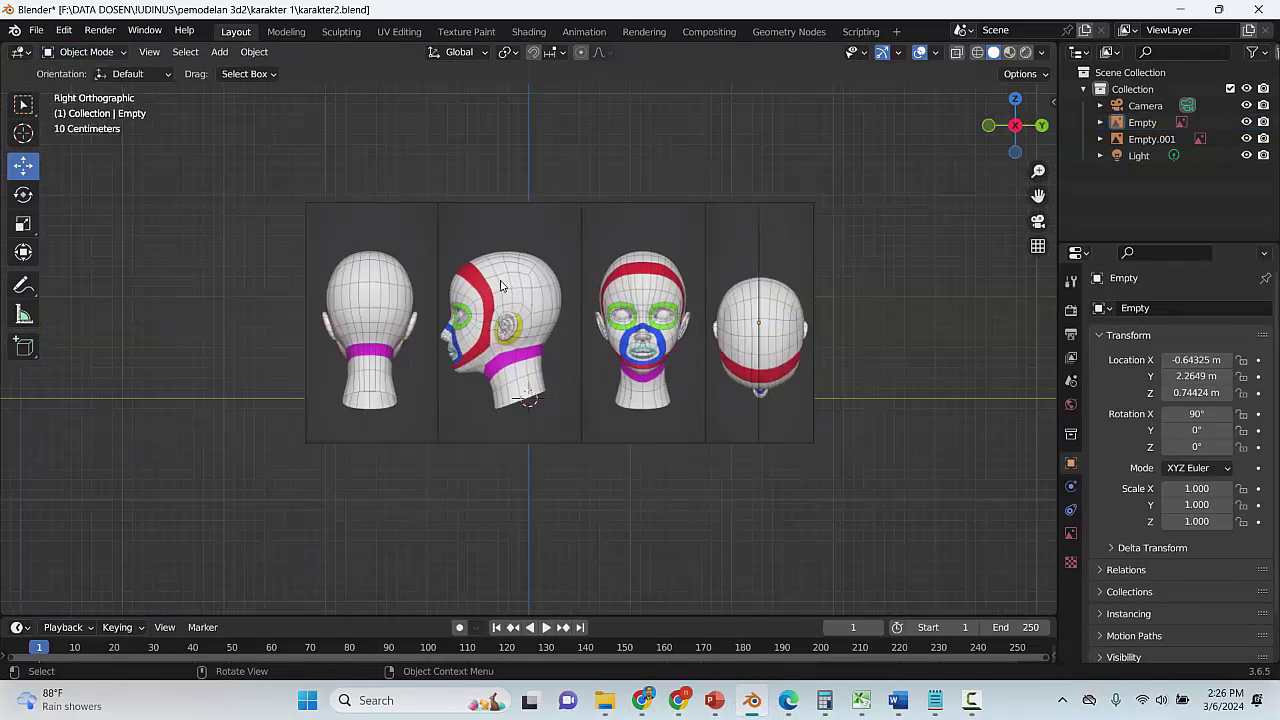
pyautogui.click(501, 286)
pyautogui.press('g')
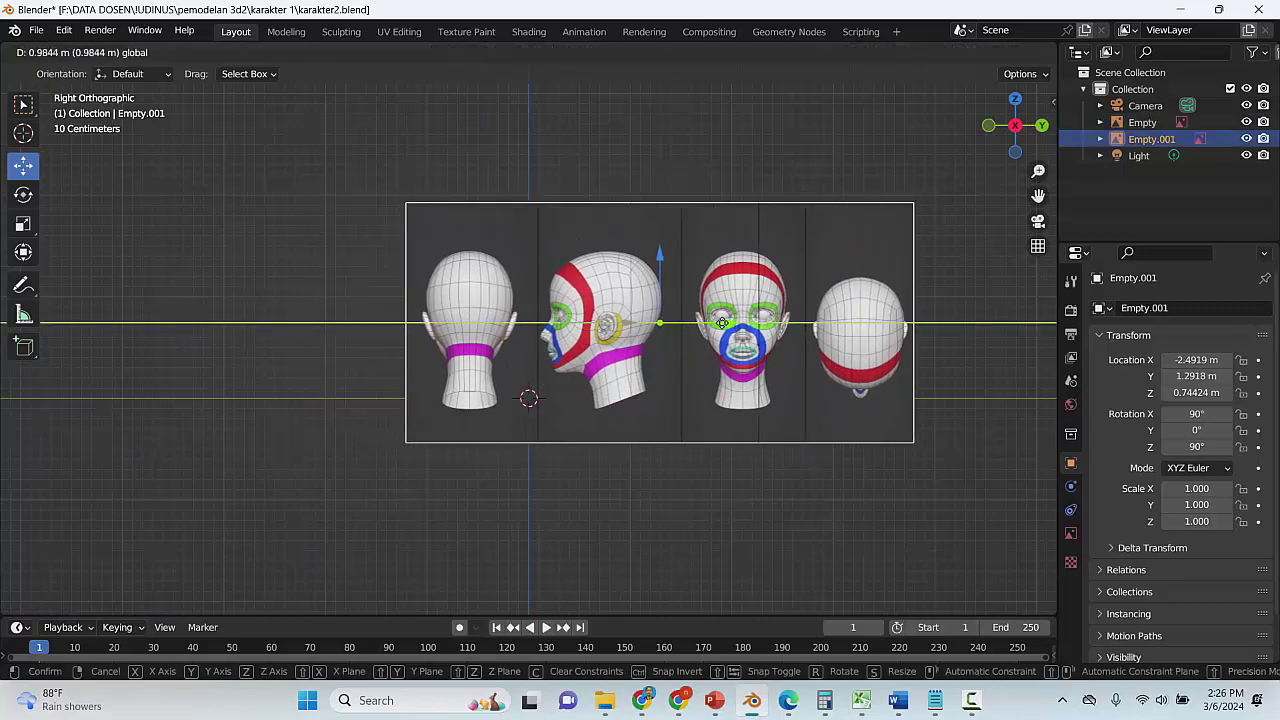
pyautogui.click(705, 317)
pyautogui.click(644, 168)
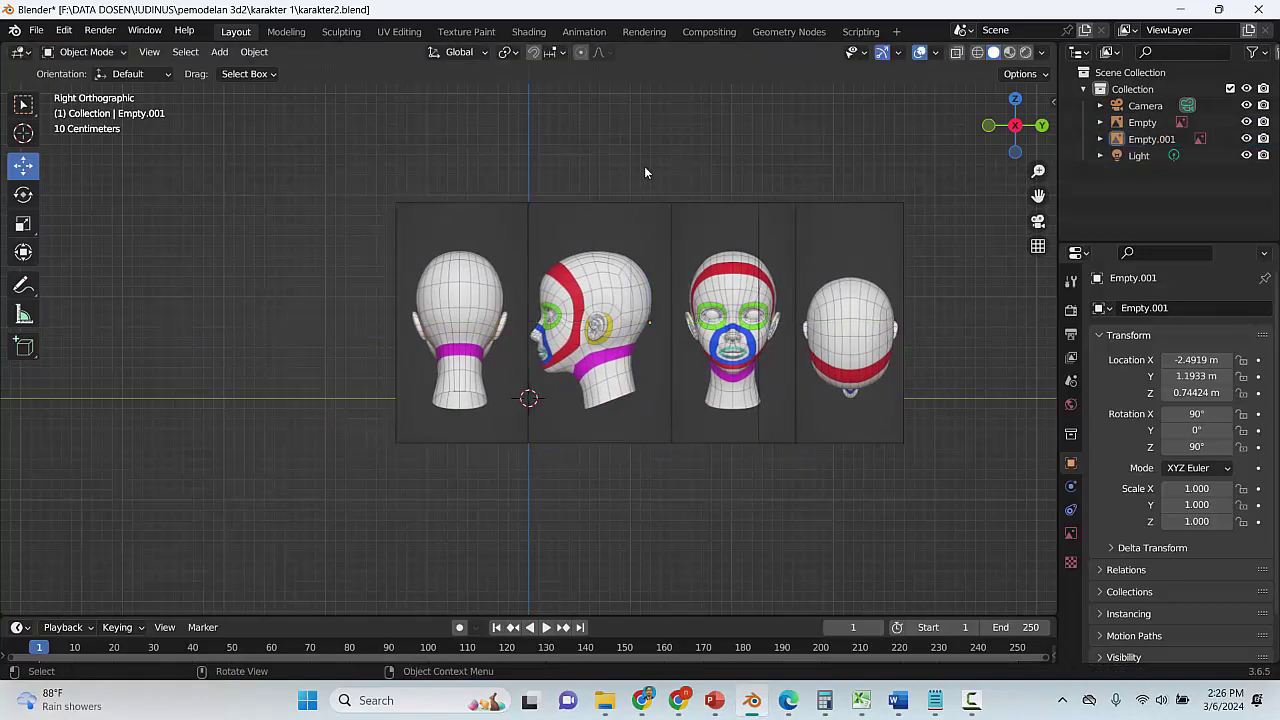
pyautogui.hotkey('ctrl', 's')
pyautogui.moveTo(650, 175); pyautogui.dragTo(640, 247, button='middle')
pyautogui.click(674, 246)
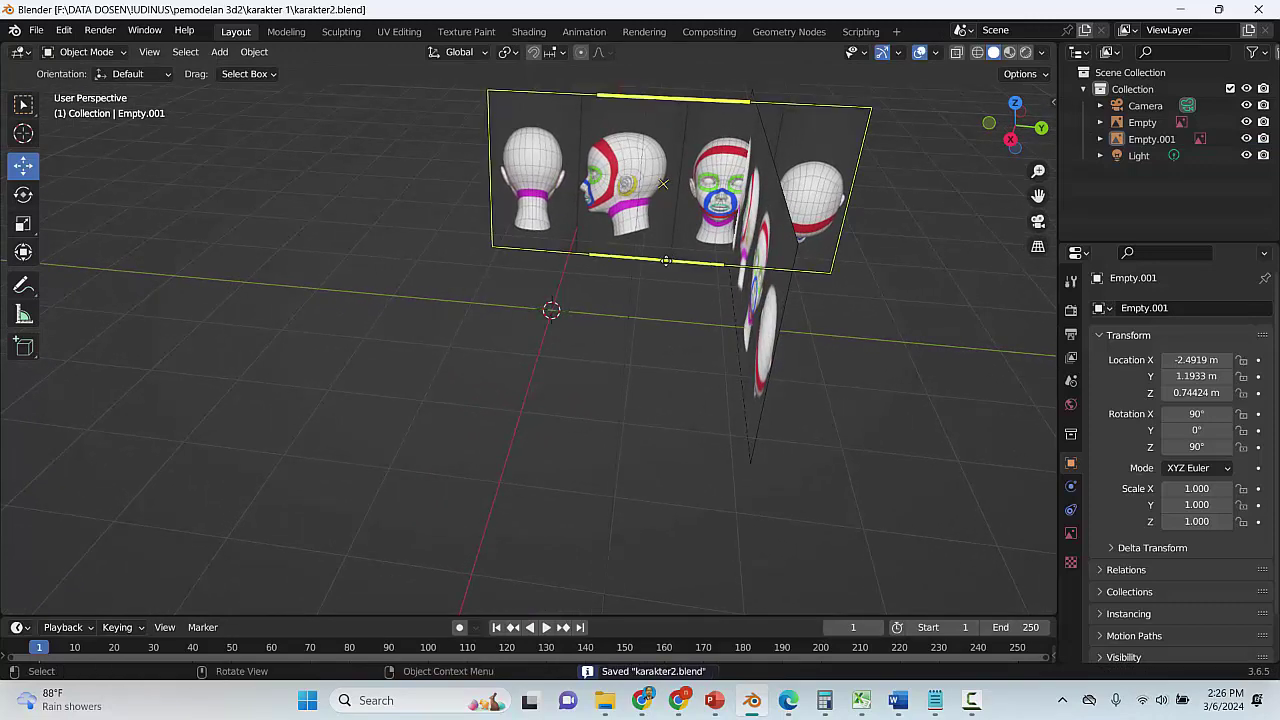
pyautogui.click(650, 295)
pyautogui.moveTo(642, 314); pyautogui.dragTo(721, 322, button='middle')
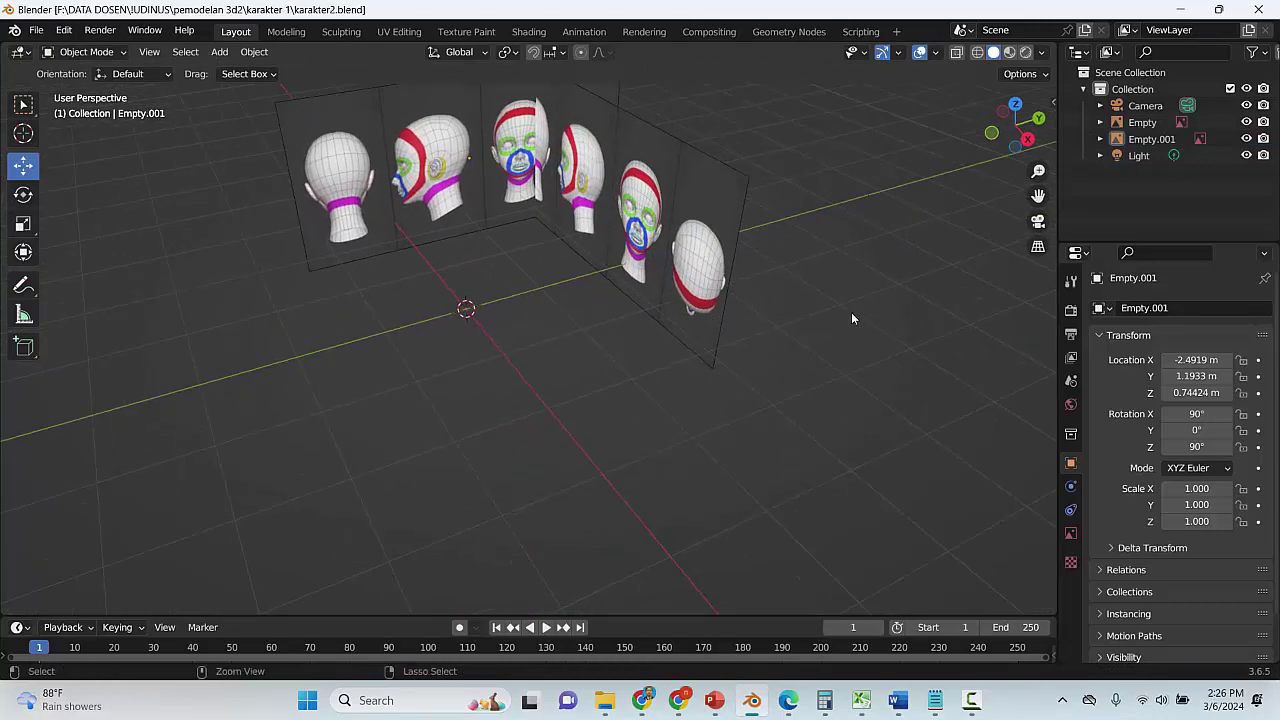
pyautogui.hotkey('ctrl', 's')
pyautogui.rightClick(1058, 303)
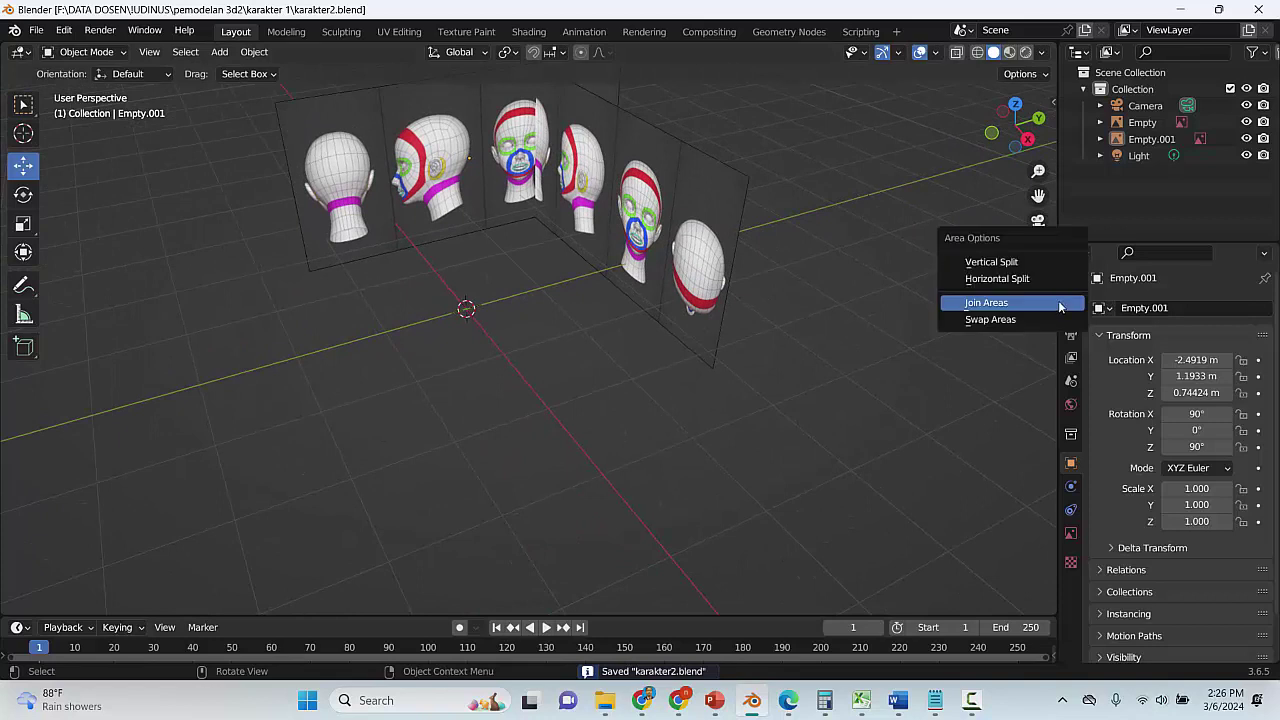
pyautogui.click(969, 701)
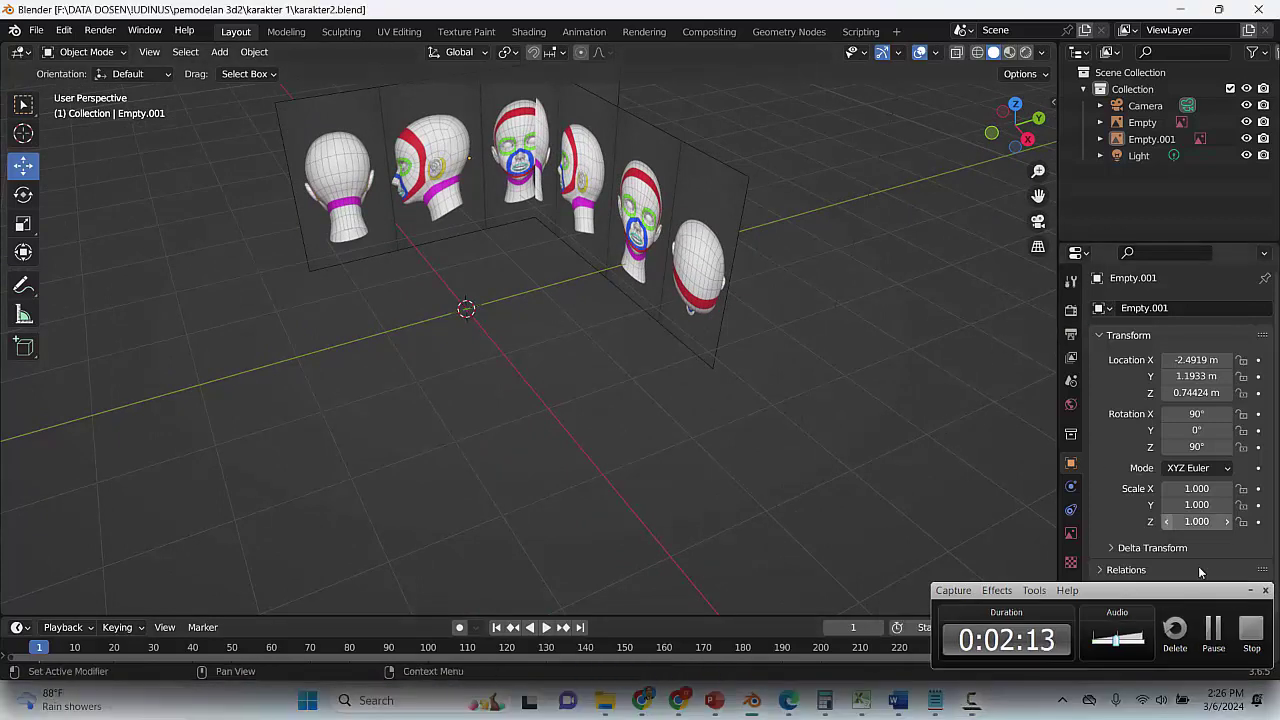
pyautogui.click(1250, 591)
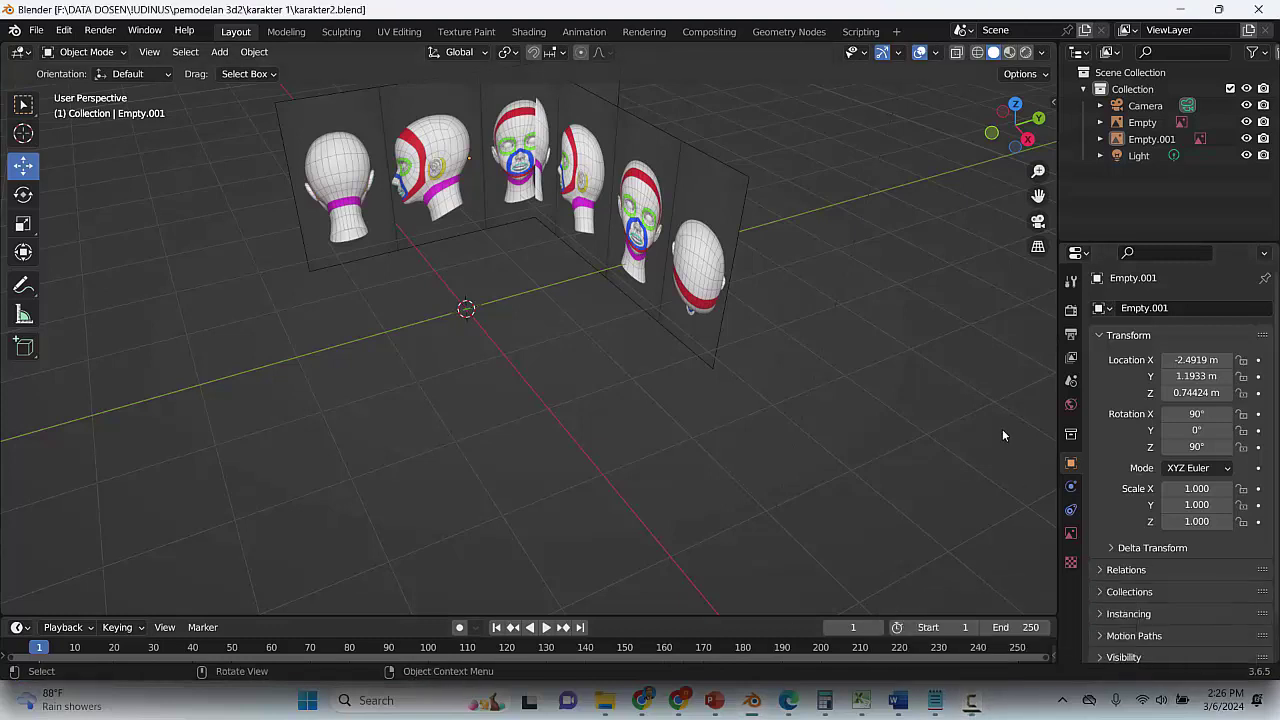
# Split the 3D viewport vertically into two areas near its middle
pyautogui.rightClick(1057, 407)
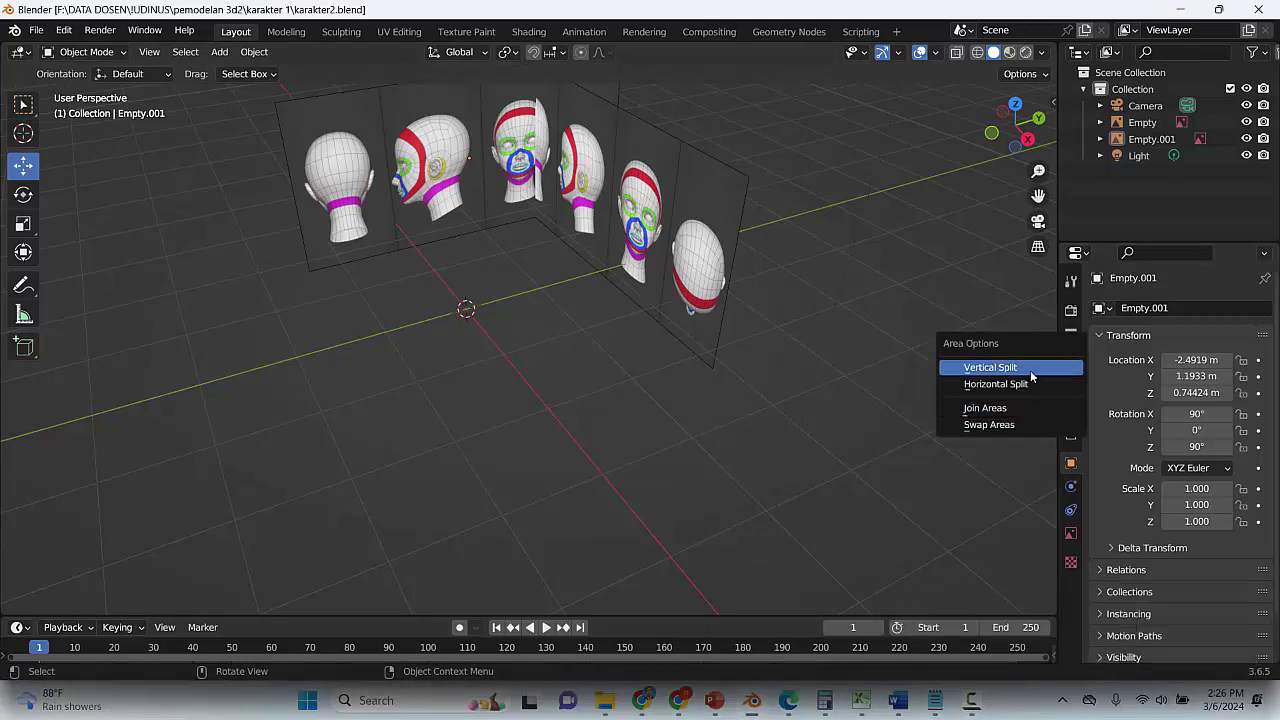
pyautogui.click(990, 367)
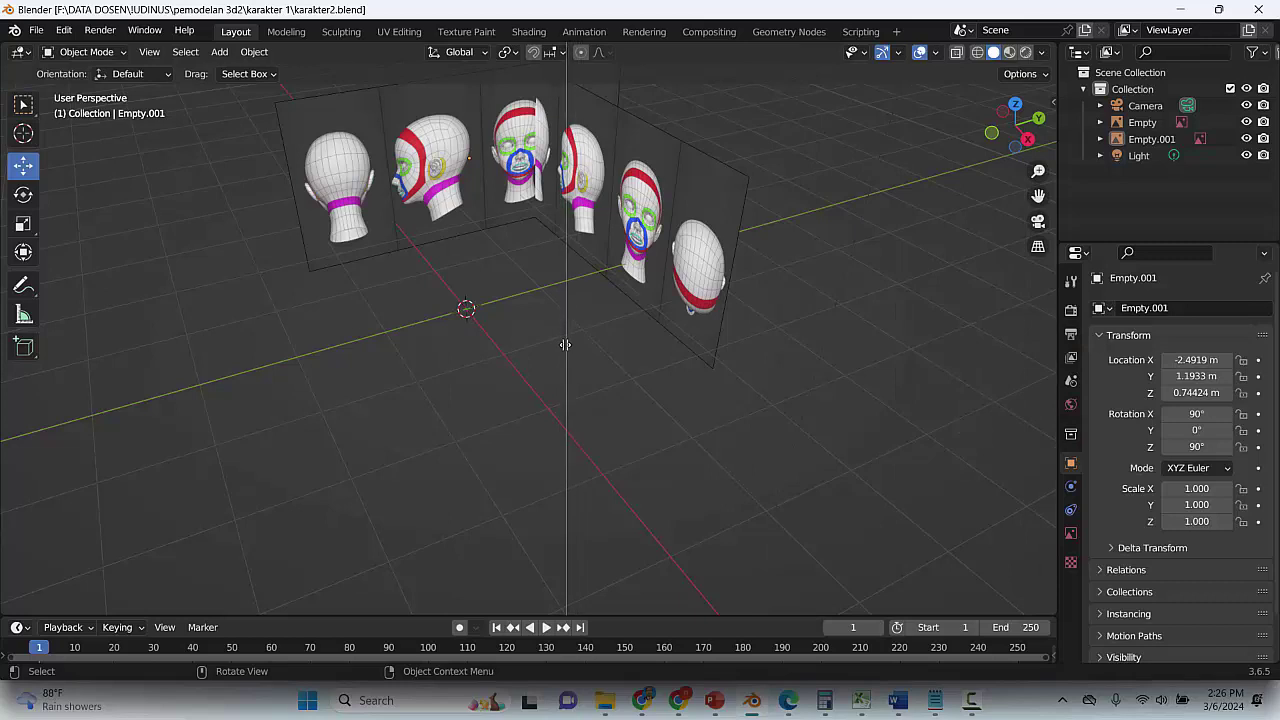
pyautogui.click(566, 343)
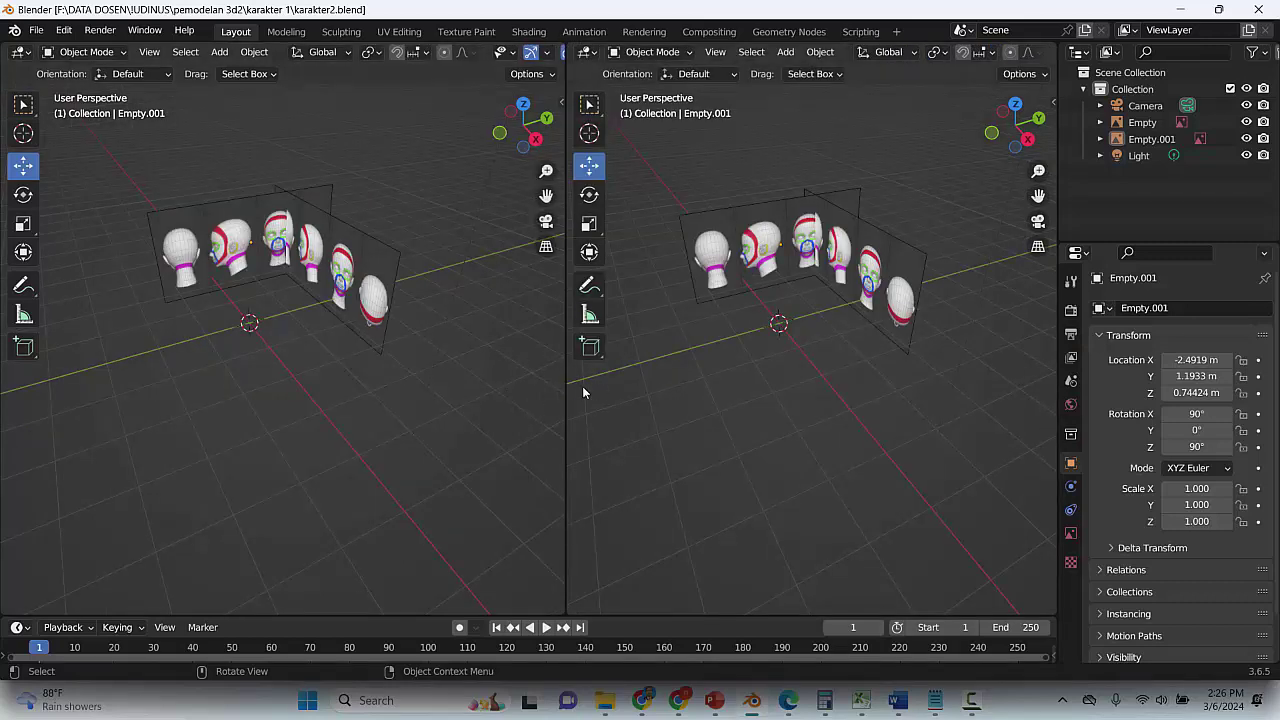
# Join the two 3D viewport areas back into a single viewport
pyautogui.rightClick(565, 386)
pyautogui.rightClick(566, 411)
pyautogui.click(553, 396)
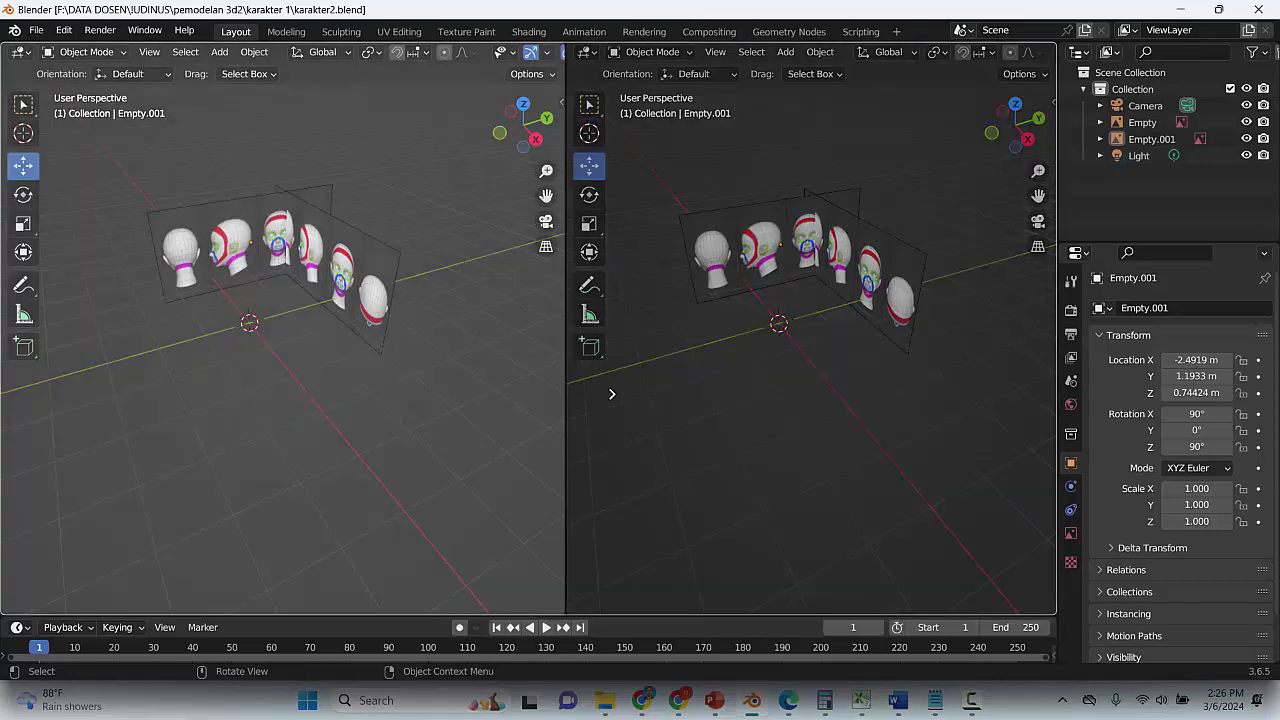
pyautogui.click(612, 394)
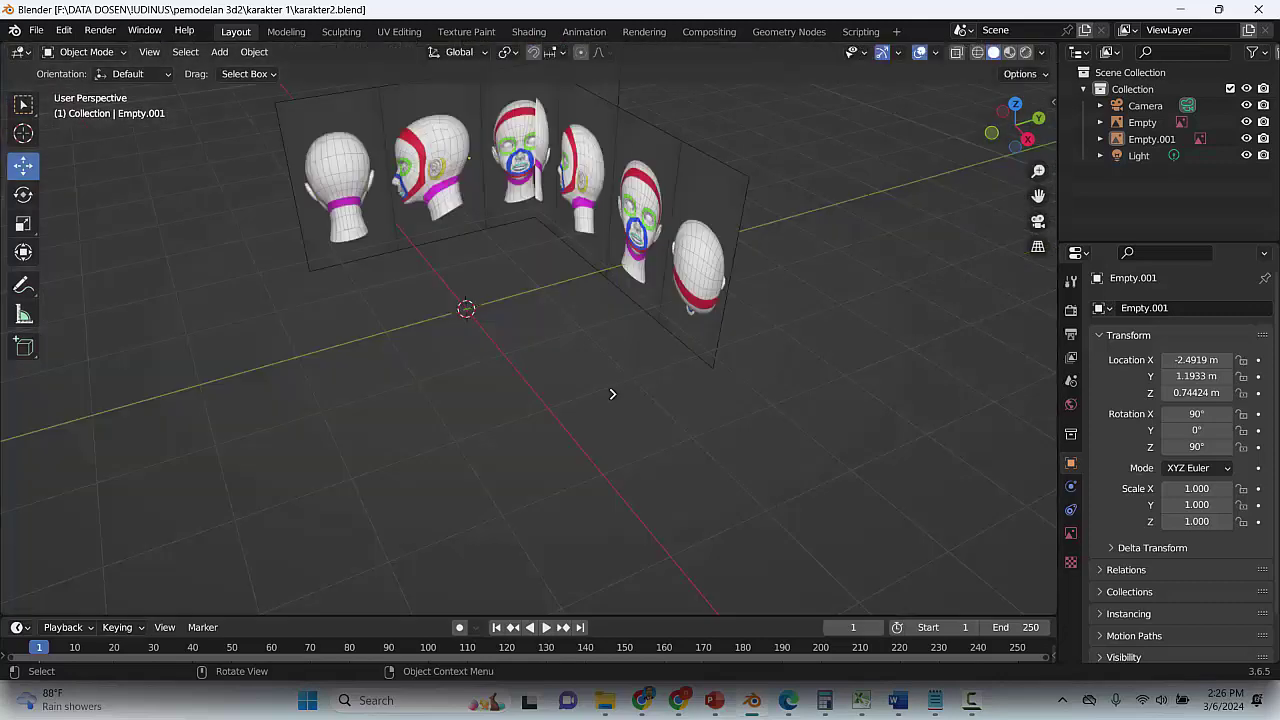
# Divide the 3D viewport into two side-by-side areas with a vertical split, and save the file
pyautogui.rightClick(1056, 390)
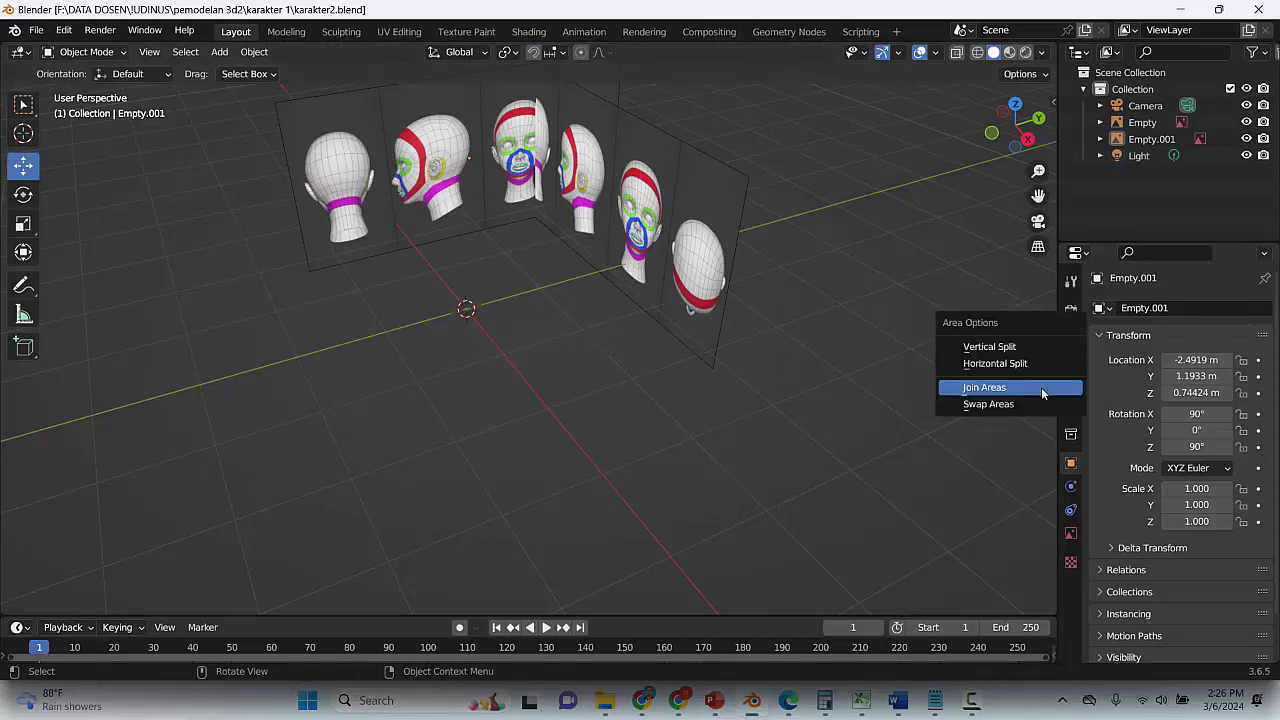
pyautogui.click(1008, 347)
pyautogui.click(571, 291)
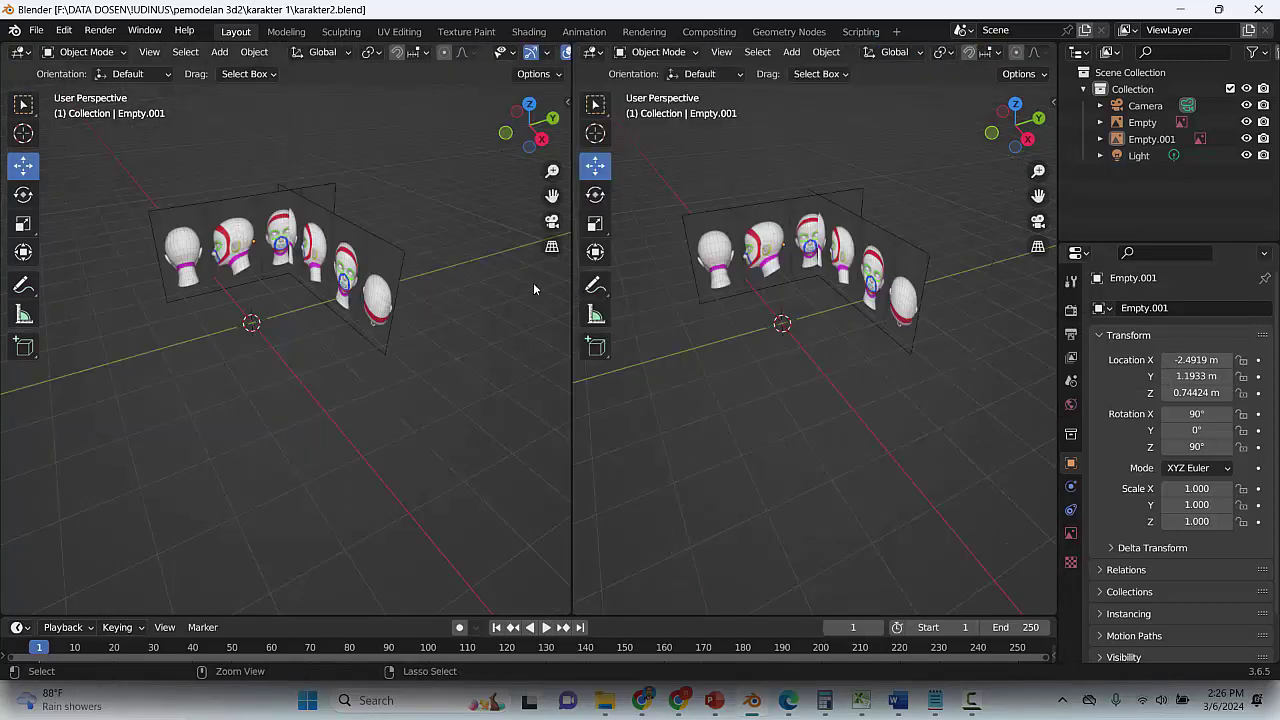
pyautogui.hotkey('ctrl', 's')
# Set the first viewport to front orthographic view and frame the front-facing head of the reference image
pyautogui.scroll(1, 447, 340)
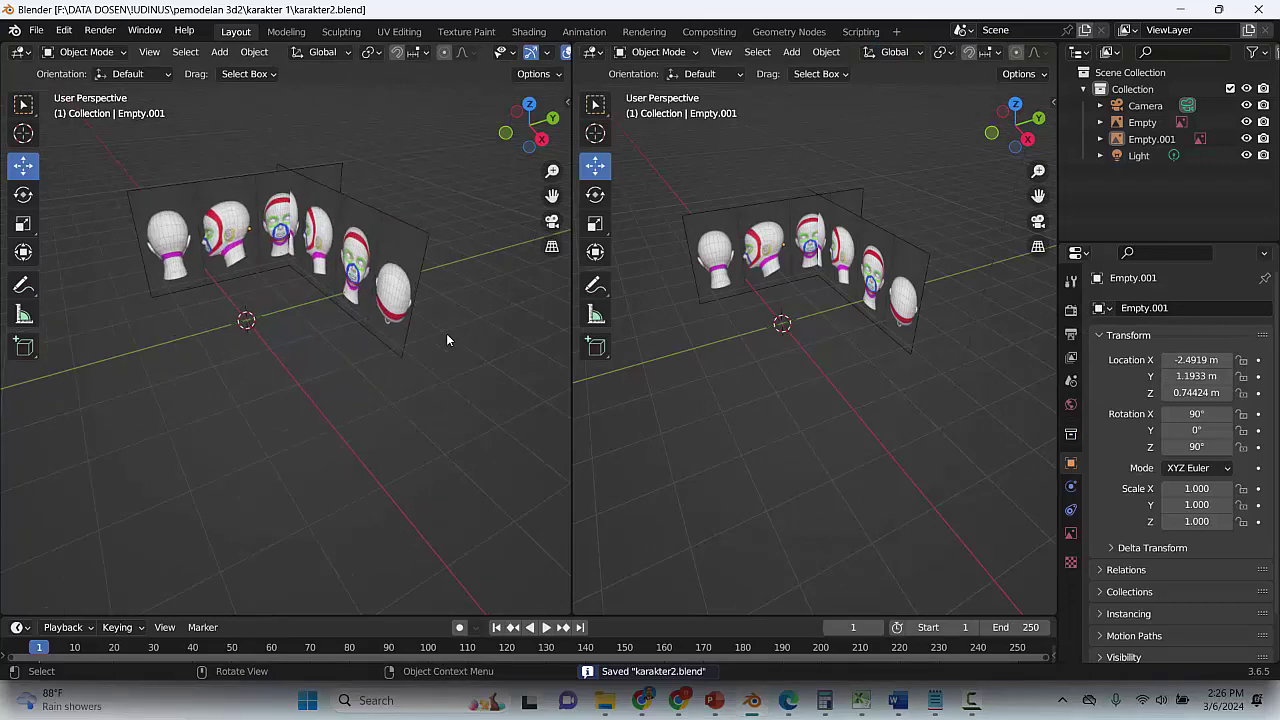
pyautogui.press('KP_1')
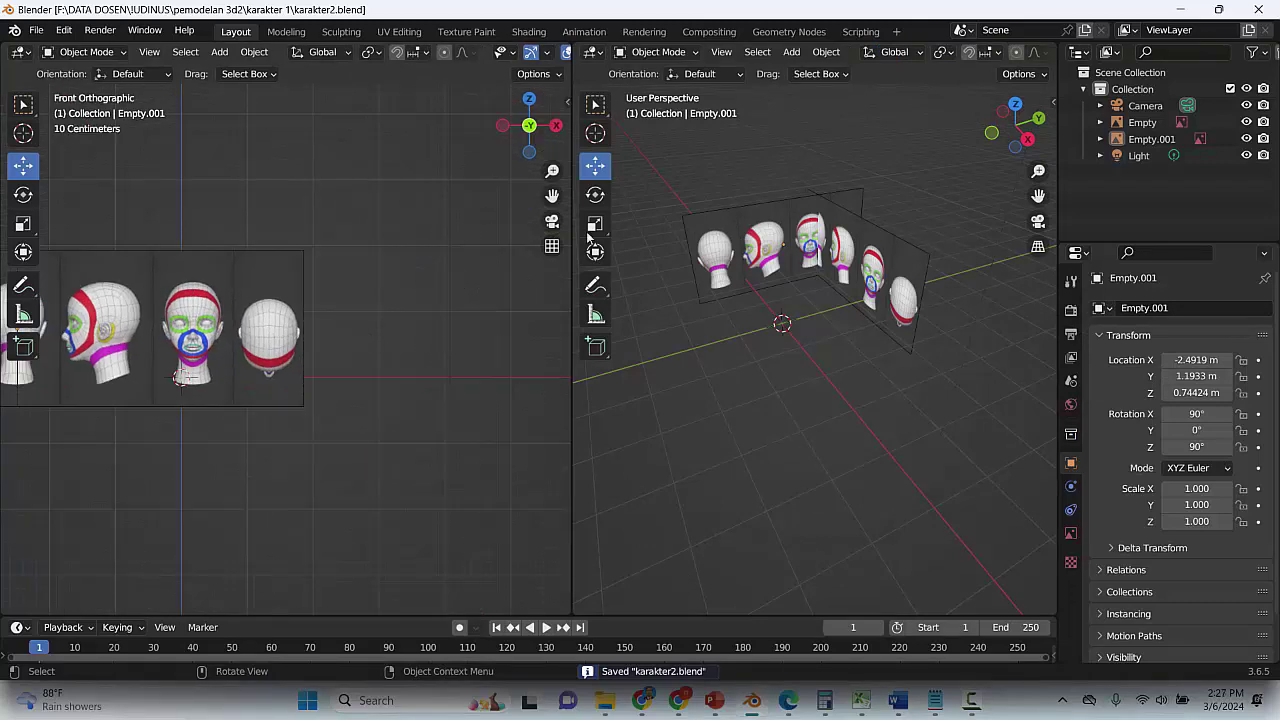
pyautogui.moveTo(553, 197); pyautogui.dragTo(654, 188)
pyautogui.scroll(7, 270, 330)
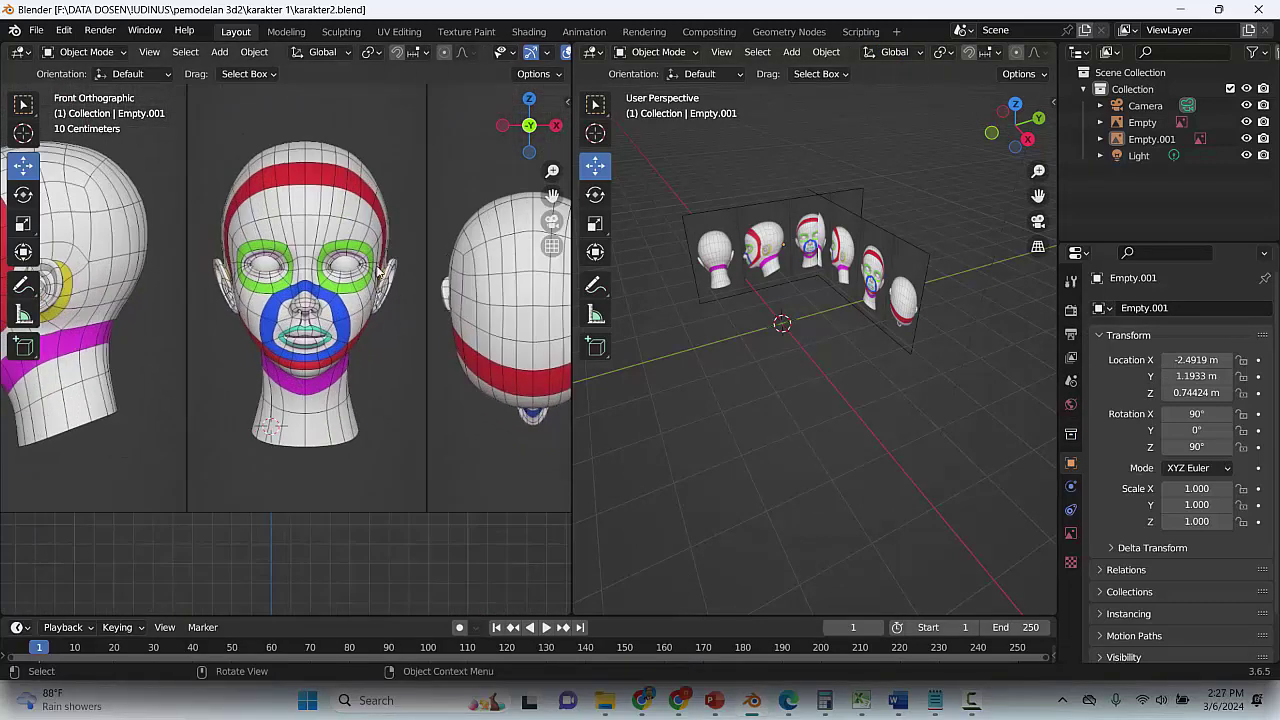
pyautogui.moveTo(552, 195); pyautogui.dragTo(492, 290)
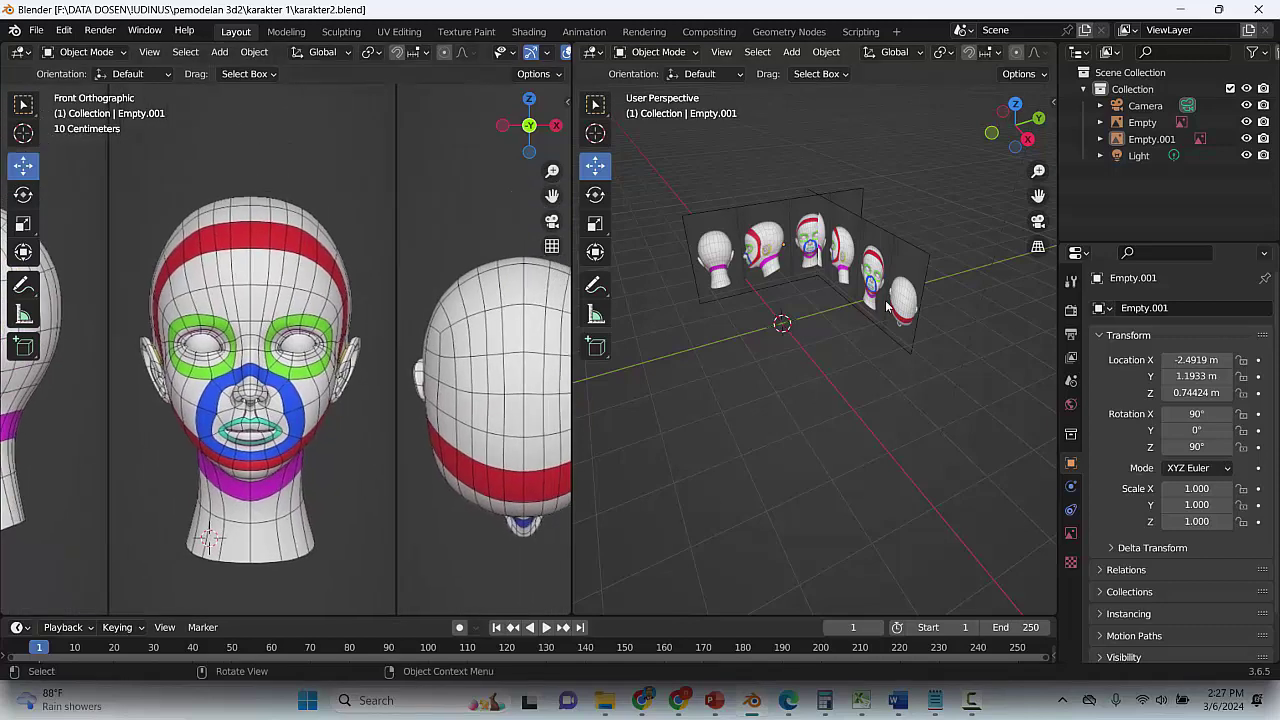
# Set the second viewport to right orthographic view, frame the head's side profile, and save the file
pyautogui.press('KP_3')
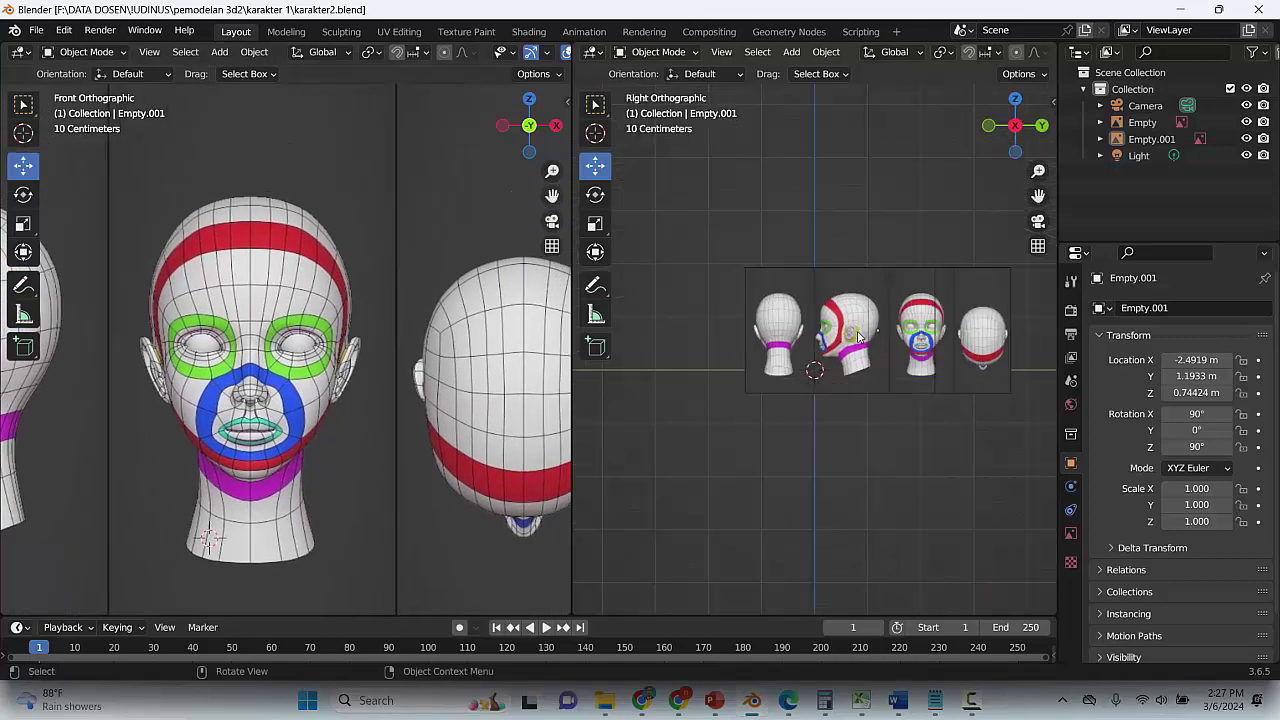
pyautogui.scroll(8, 868, 375)
pyautogui.moveTo(1044, 198); pyautogui.dragTo(895, 262)
pyautogui.scroll(1, 909, 276)
pyautogui.hotkey('ctrl', 's')
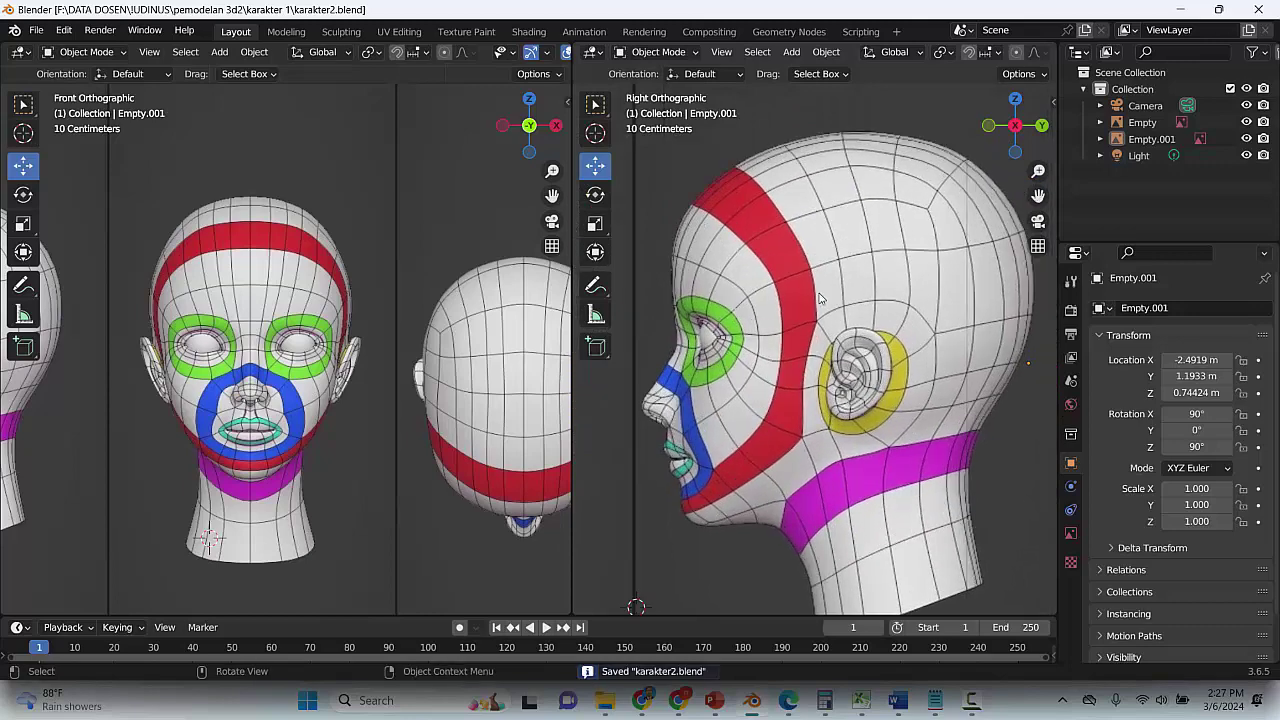
# Add a plane mesh at the world origin from the front-view viewport
pyautogui.moveTo(552, 198); pyautogui.dragTo(558, 233)
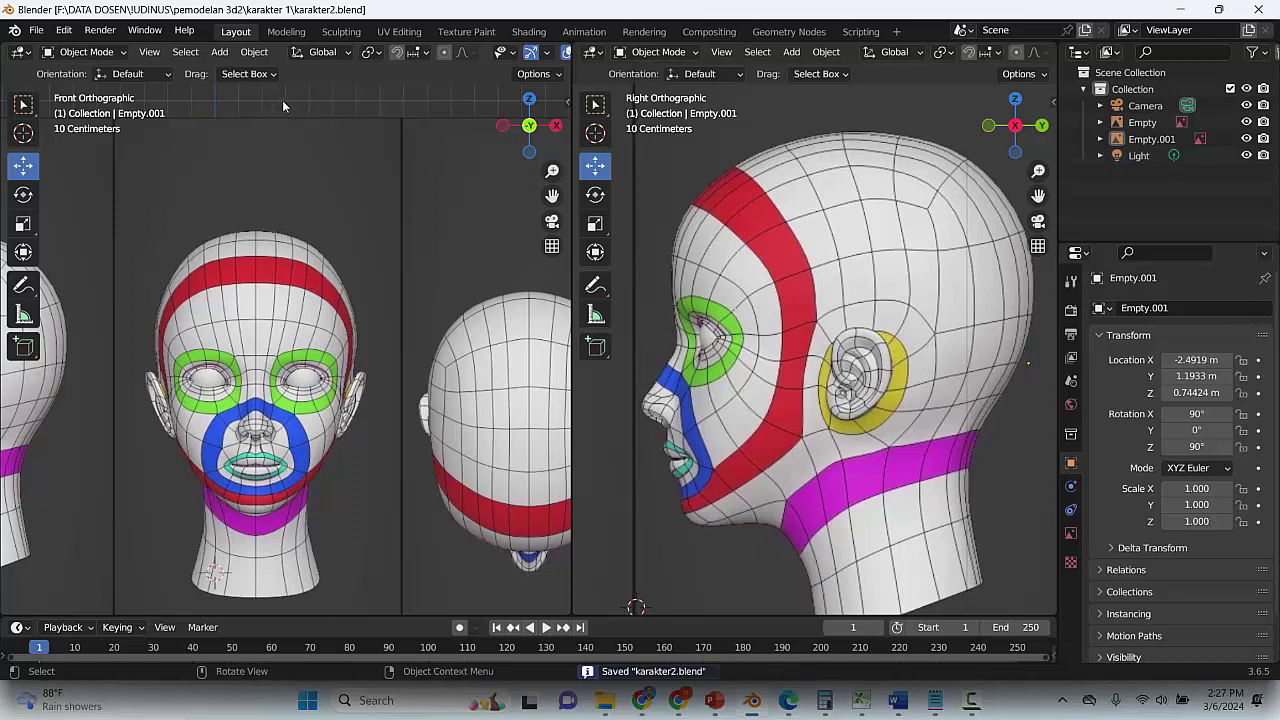
pyautogui.click(219, 52)
pyautogui.moveTo(243, 73)
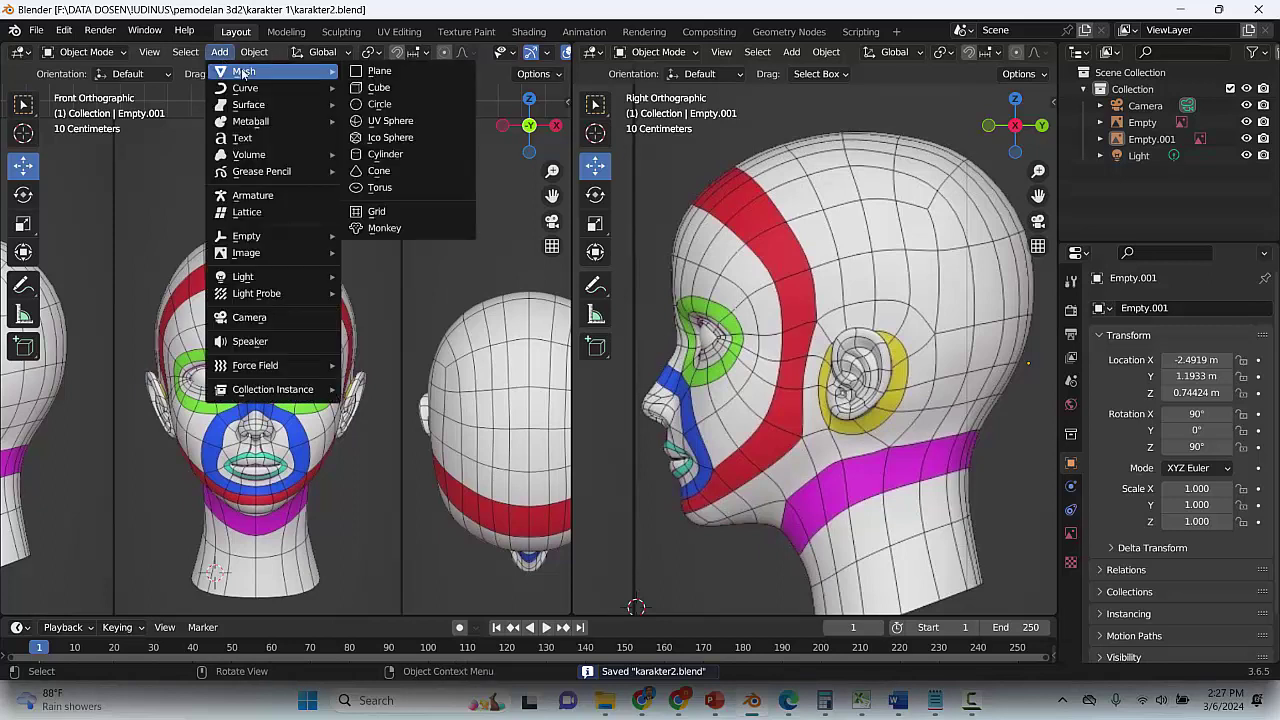
pyautogui.click(379, 71)
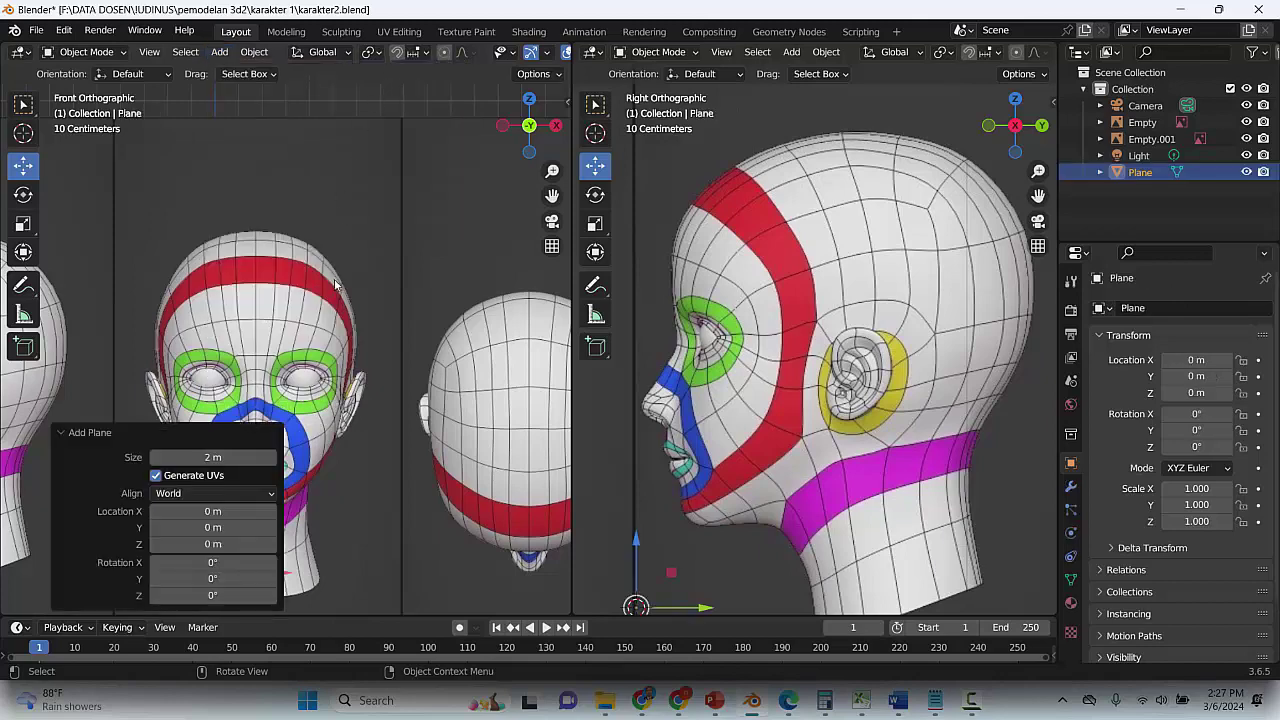
# Scale the new plane down uniformly to 0.219 and save the file
pyautogui.scroll(-5, 336, 284)
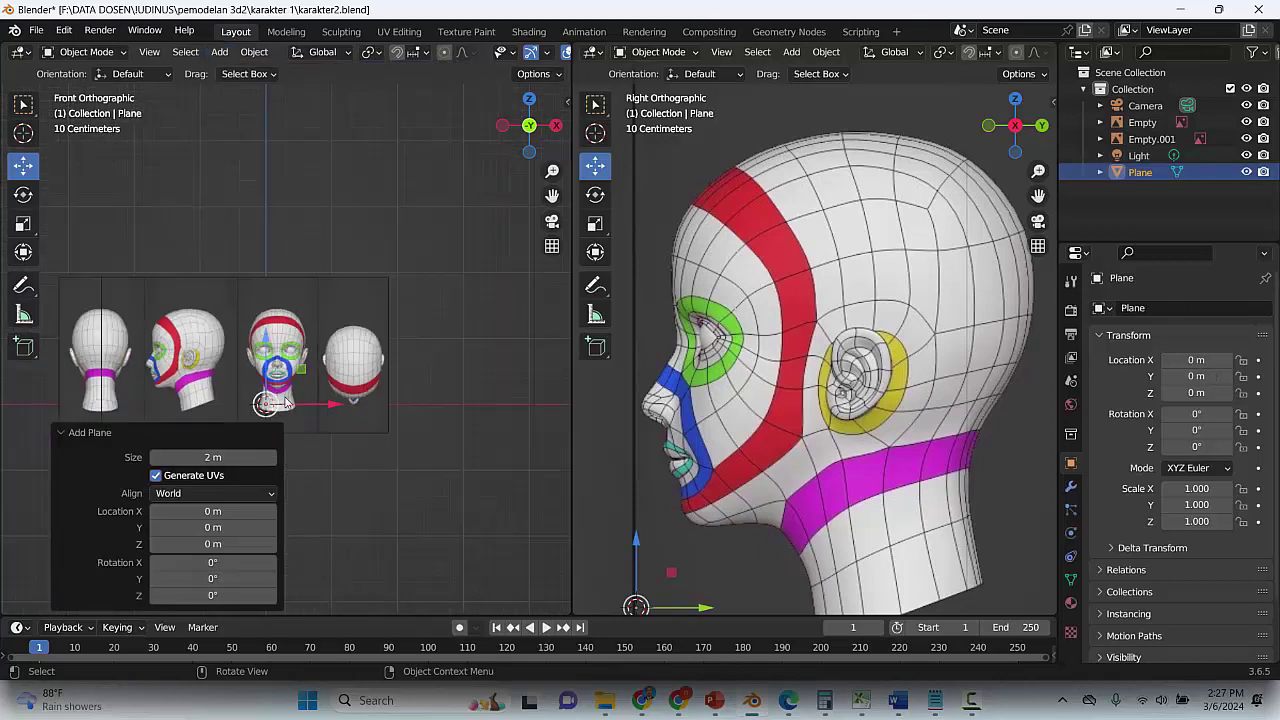
pyautogui.moveTo(348, 246); pyautogui.dragTo(283, 378, button='middle')
pyautogui.press('s')
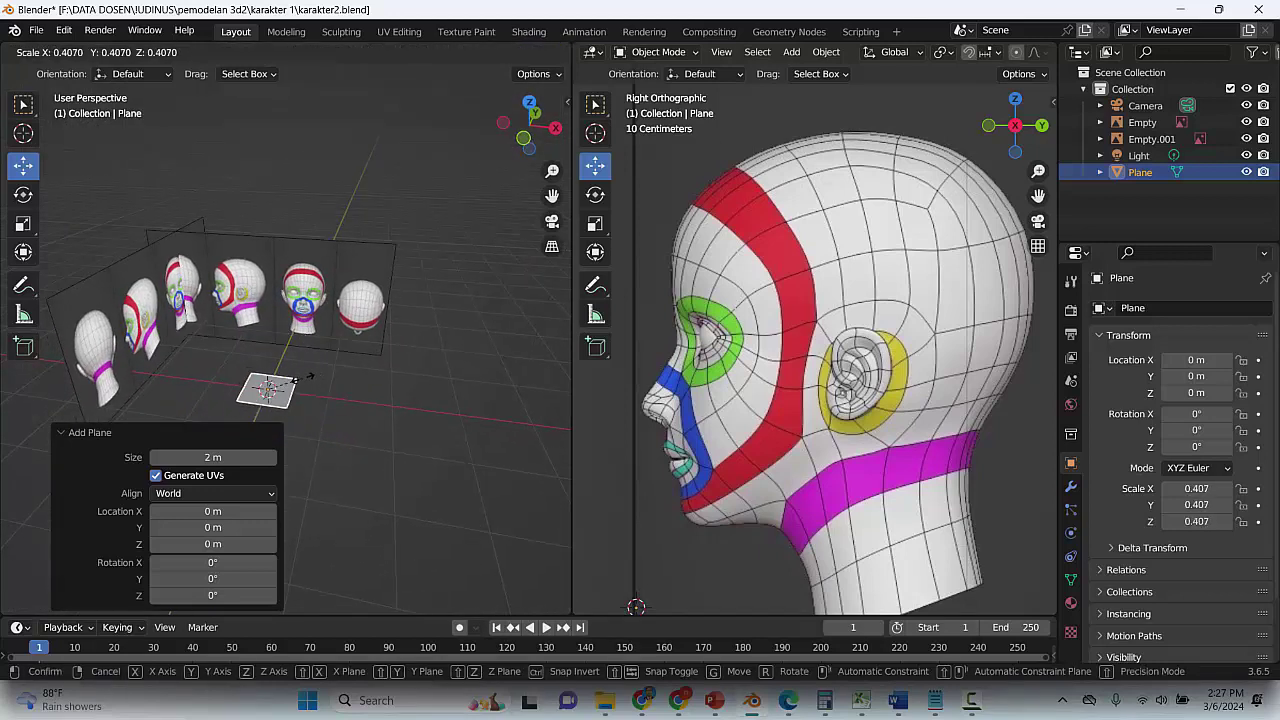
pyautogui.click(291, 378)
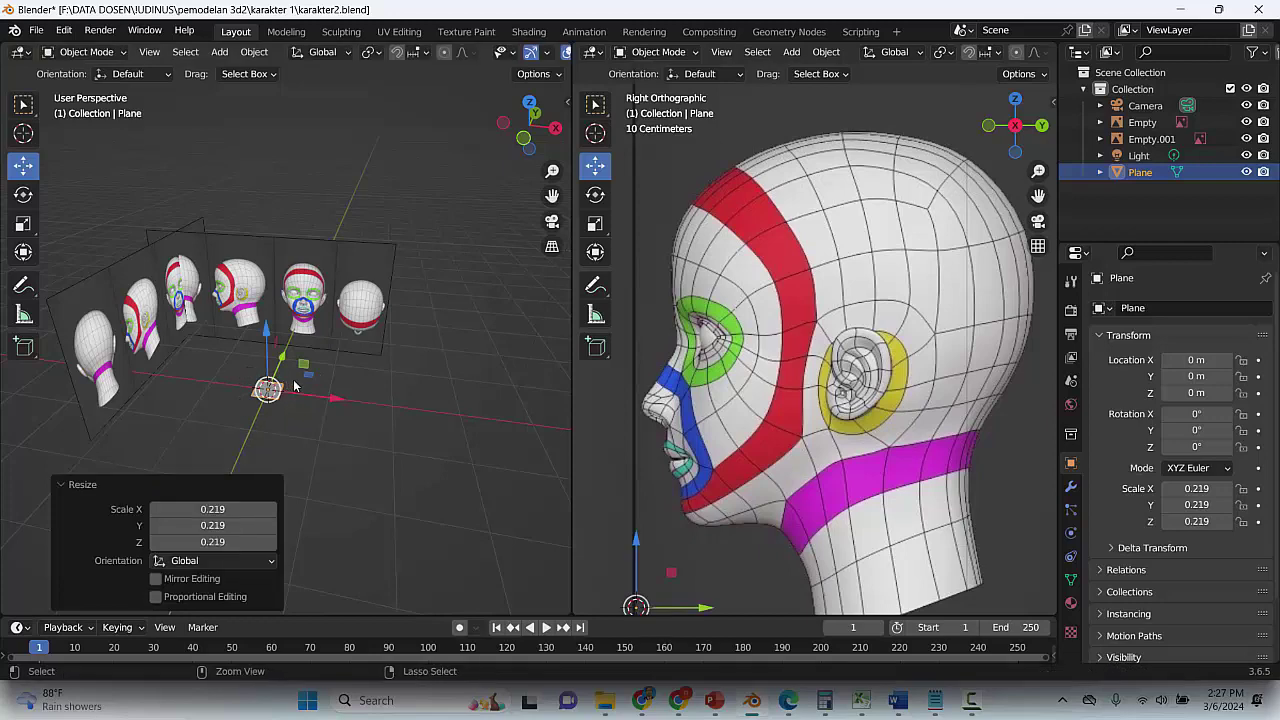
pyautogui.hotkey('ctrl', 's')
# Rotate the plane -90° about the global X axis so it stands upright, and save the file
pyautogui.scroll(2, 96, 292)
pyautogui.click(24, 195)
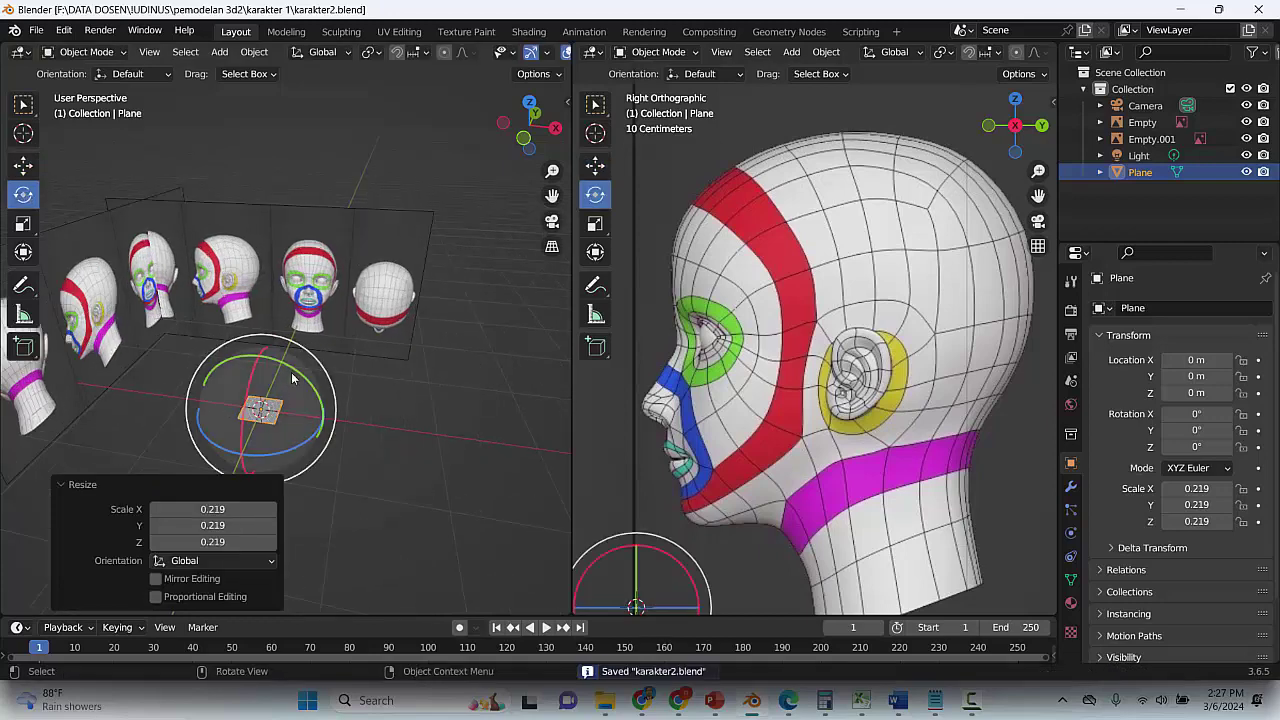
pyautogui.moveTo(262, 342); pyautogui.dragTo(265, 317)
pyautogui.click(215, 523)
pyautogui.write('-')
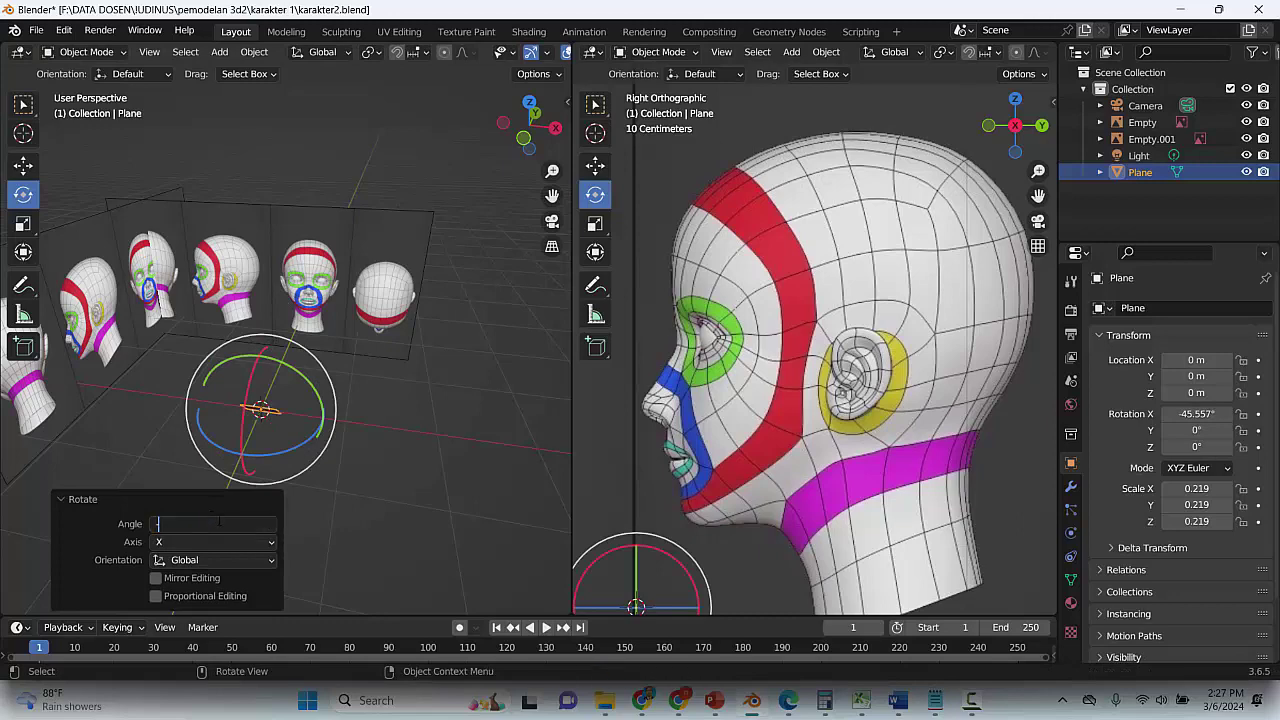
pyautogui.write('90')
pyautogui.press('Return')
pyautogui.hotkey('ctrl', 's')
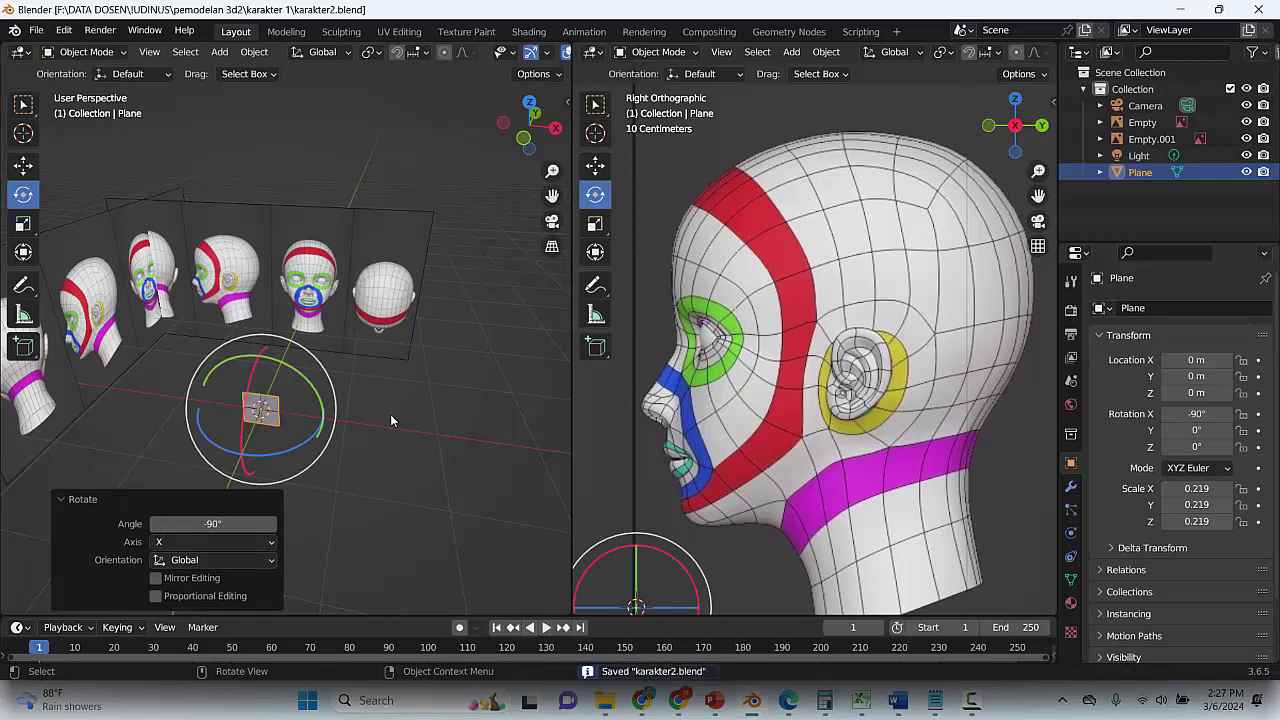
pyautogui.scroll(-3, 708, 383)
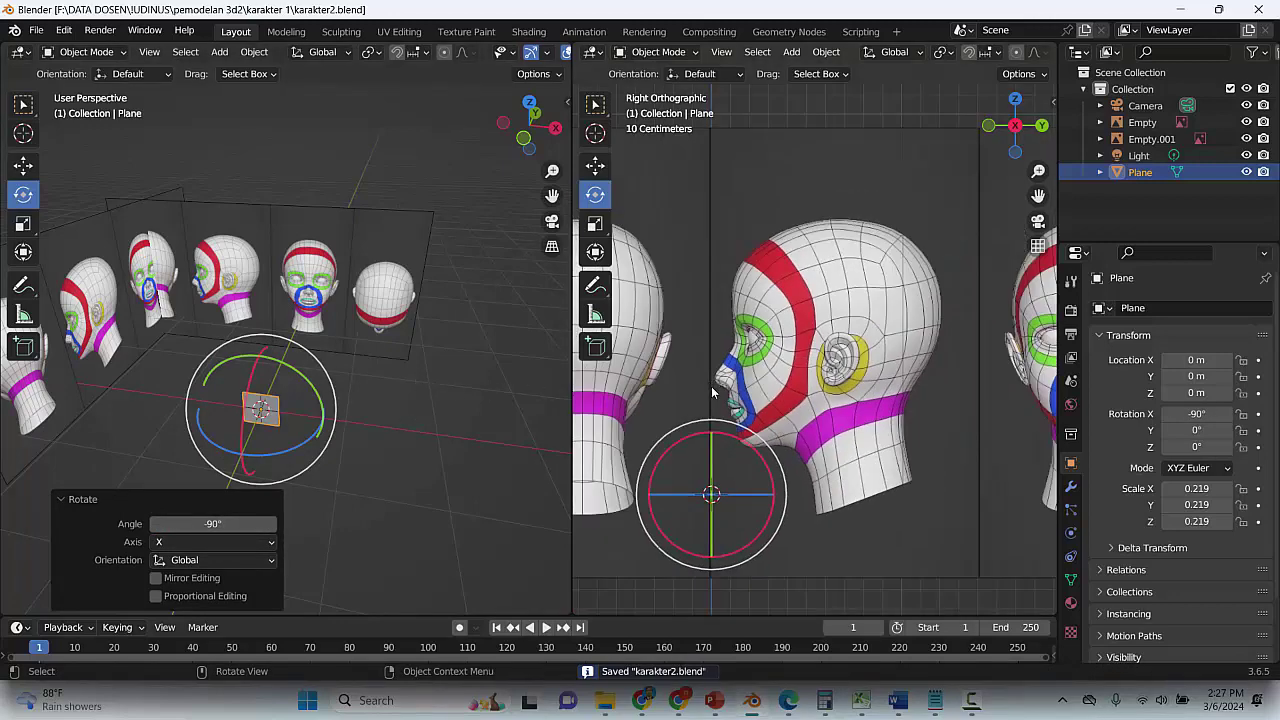
pyautogui.moveTo(799, 423); pyautogui.dragTo(786, 440, button='middle')
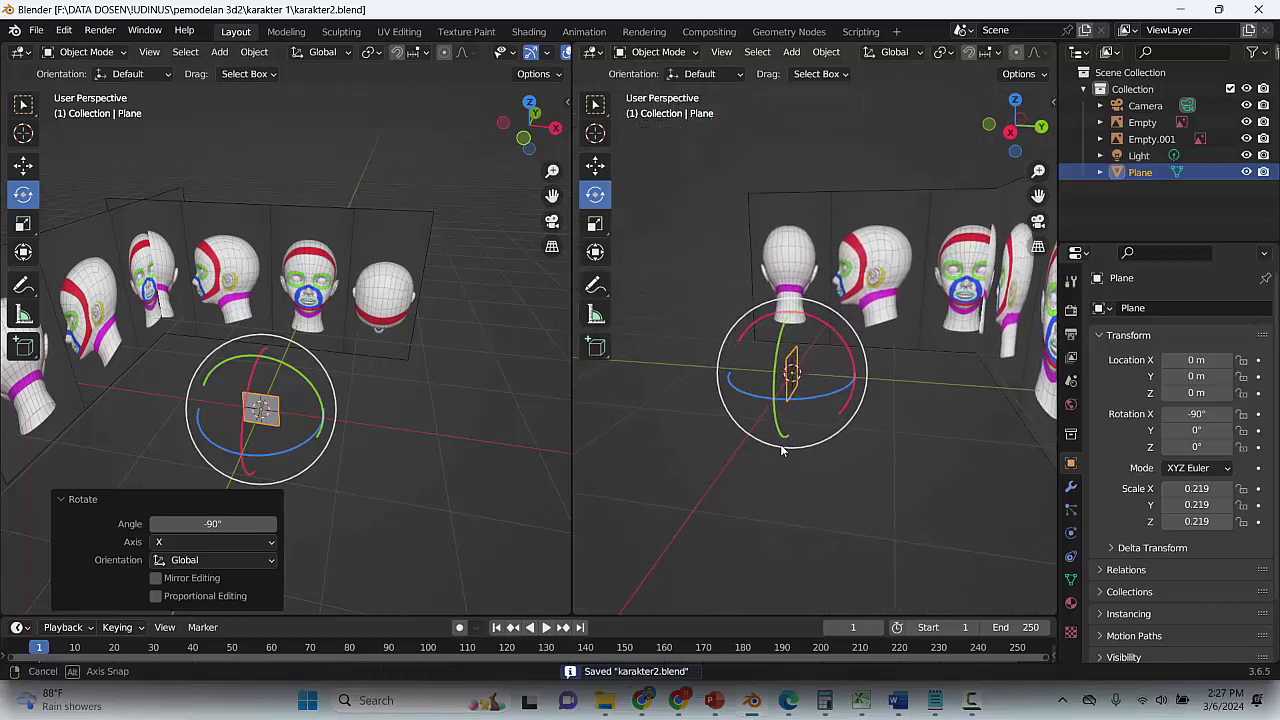
pyautogui.moveTo(788, 400); pyautogui.dragTo(836, 370)
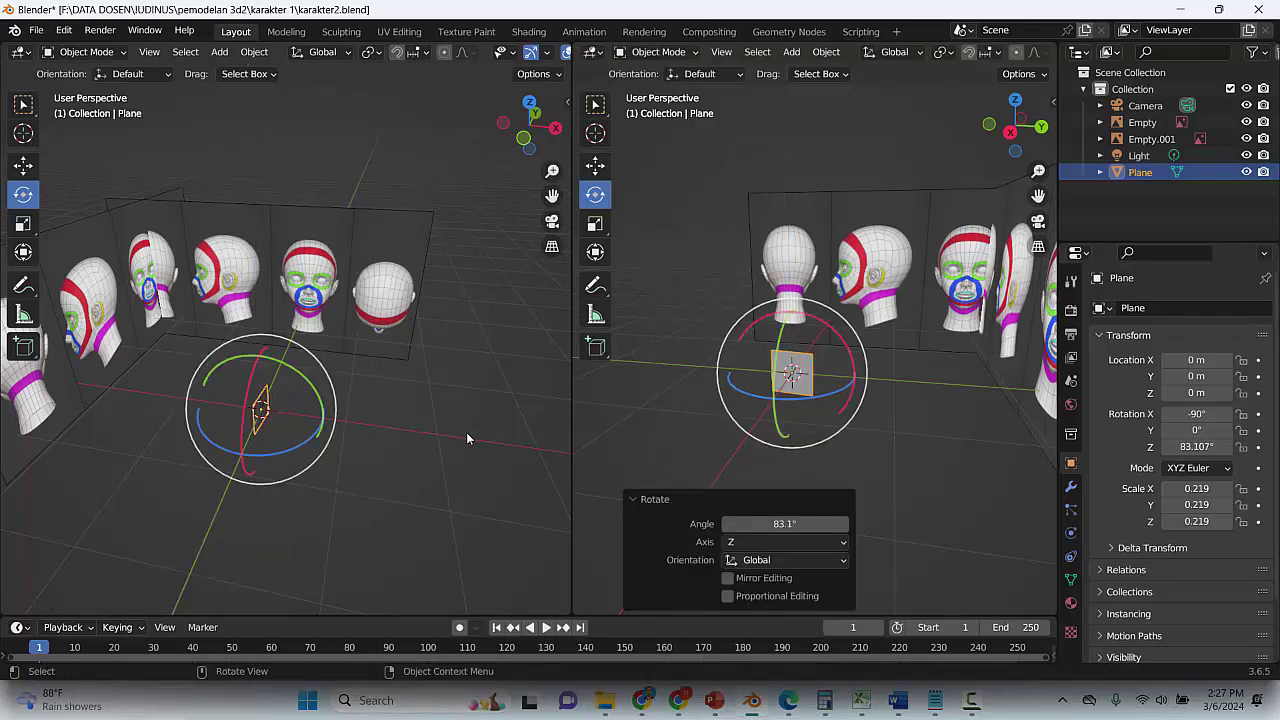
pyautogui.click(466, 438)
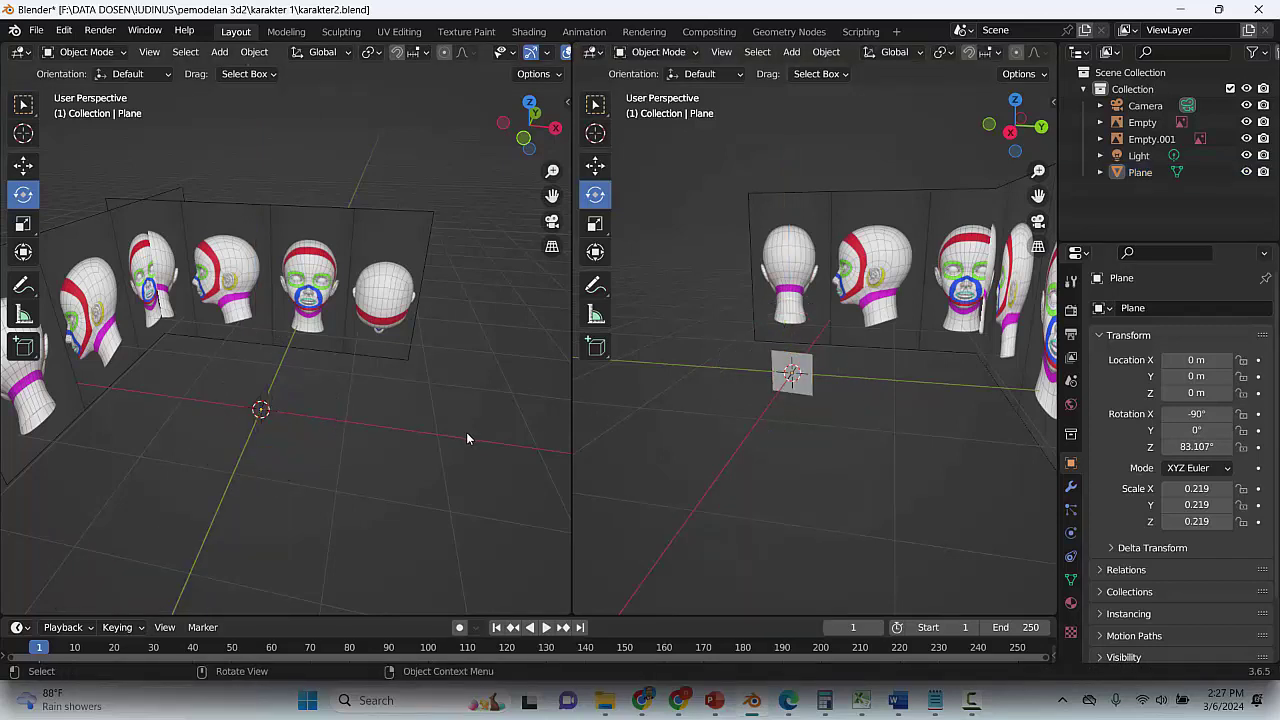
pyautogui.click(796, 390)
pyautogui.hotkey('ctrl', 'z')
pyautogui.hotkey('ctrl', 'z')
pyautogui.hotkey('ctrl', 'z')
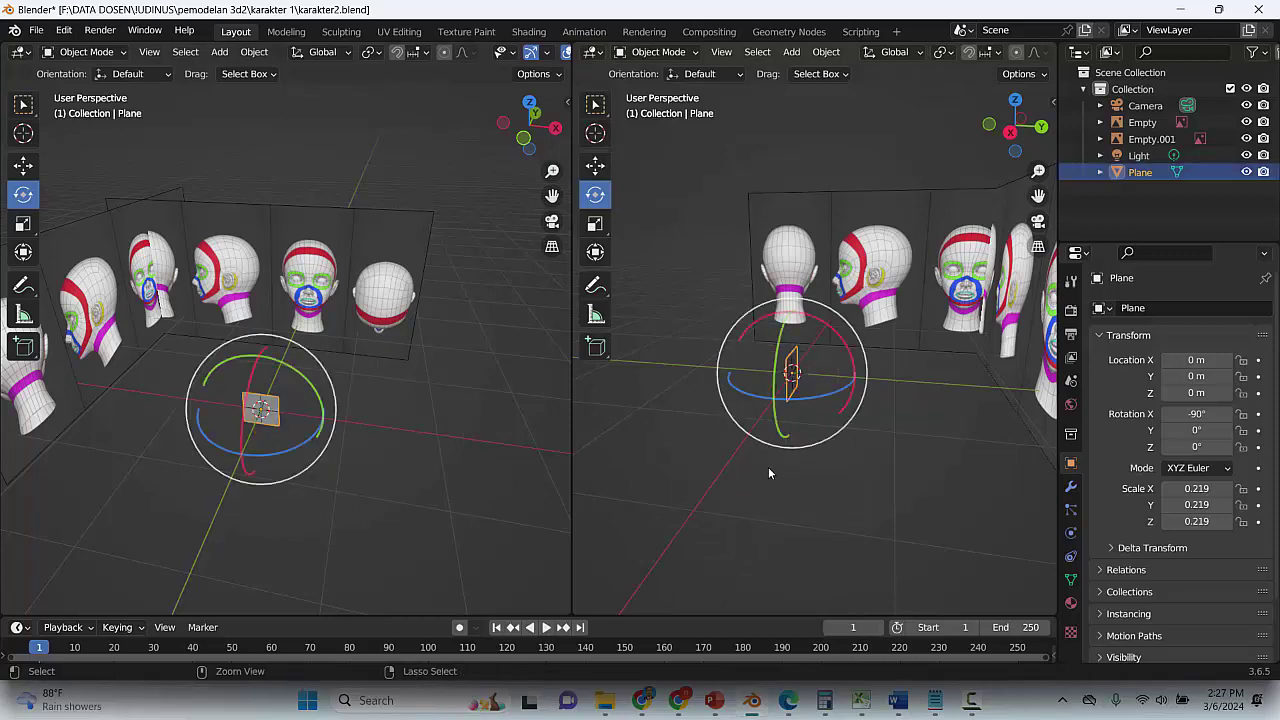
# Set the first viewport back to front orthographic and the second to right orthographic view, and select the plane
pyautogui.press('KP_1')
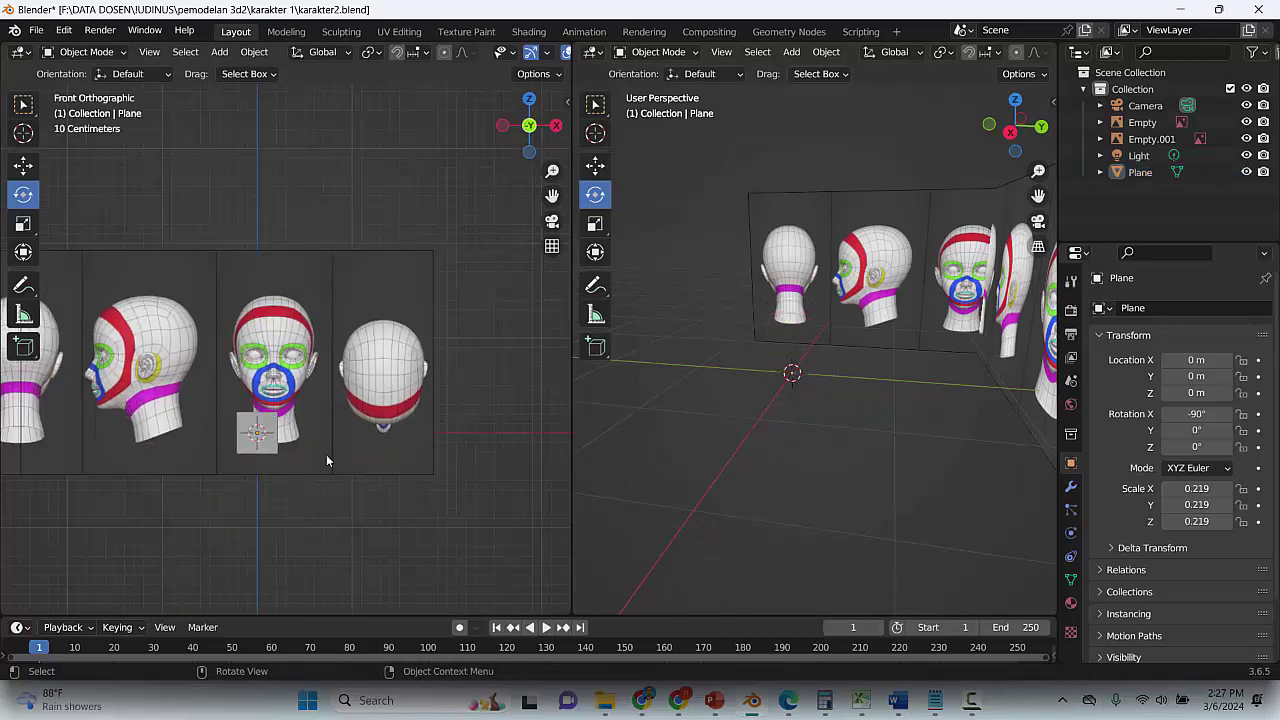
pyautogui.scroll(3, 329, 454)
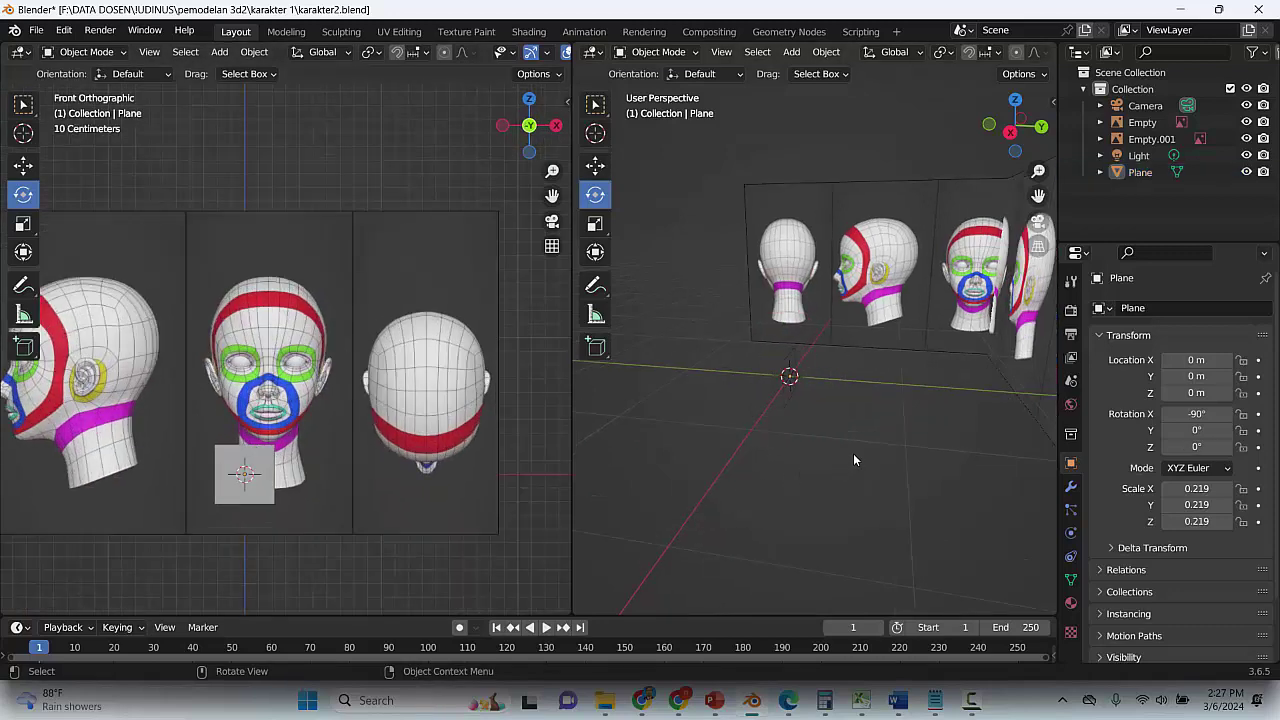
pyautogui.press('KP_3')
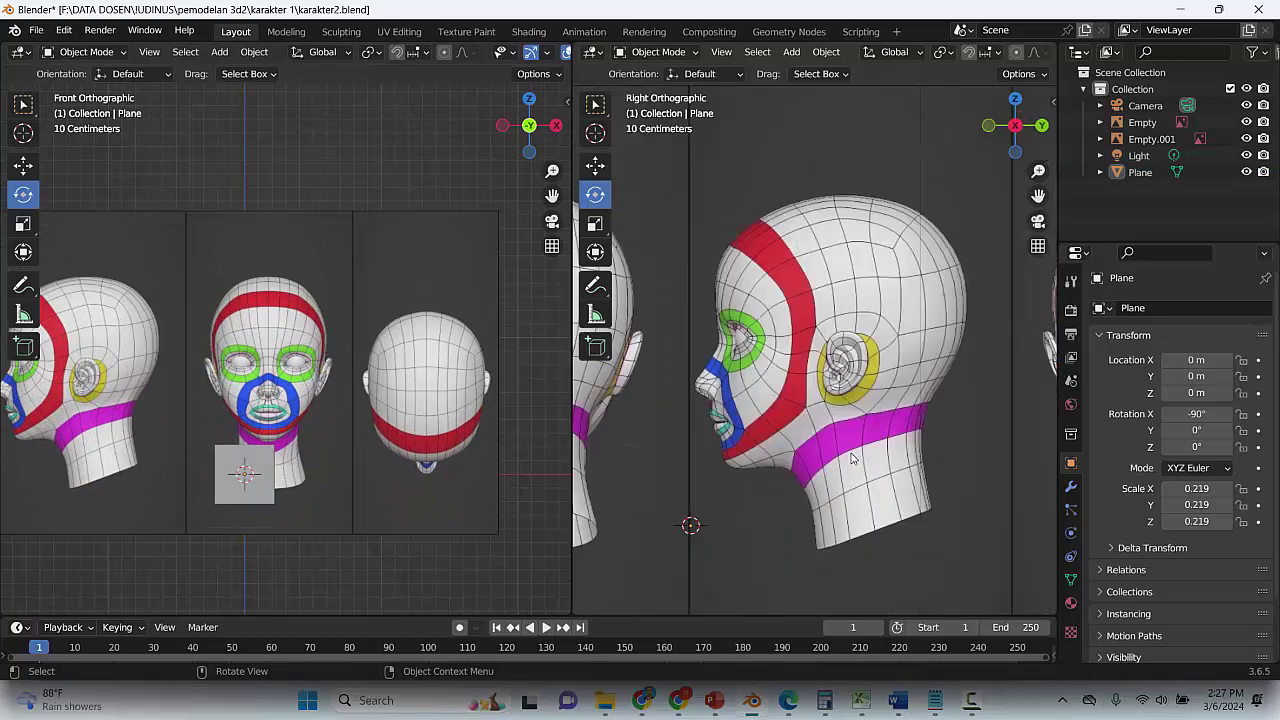
pyautogui.click(265, 465)
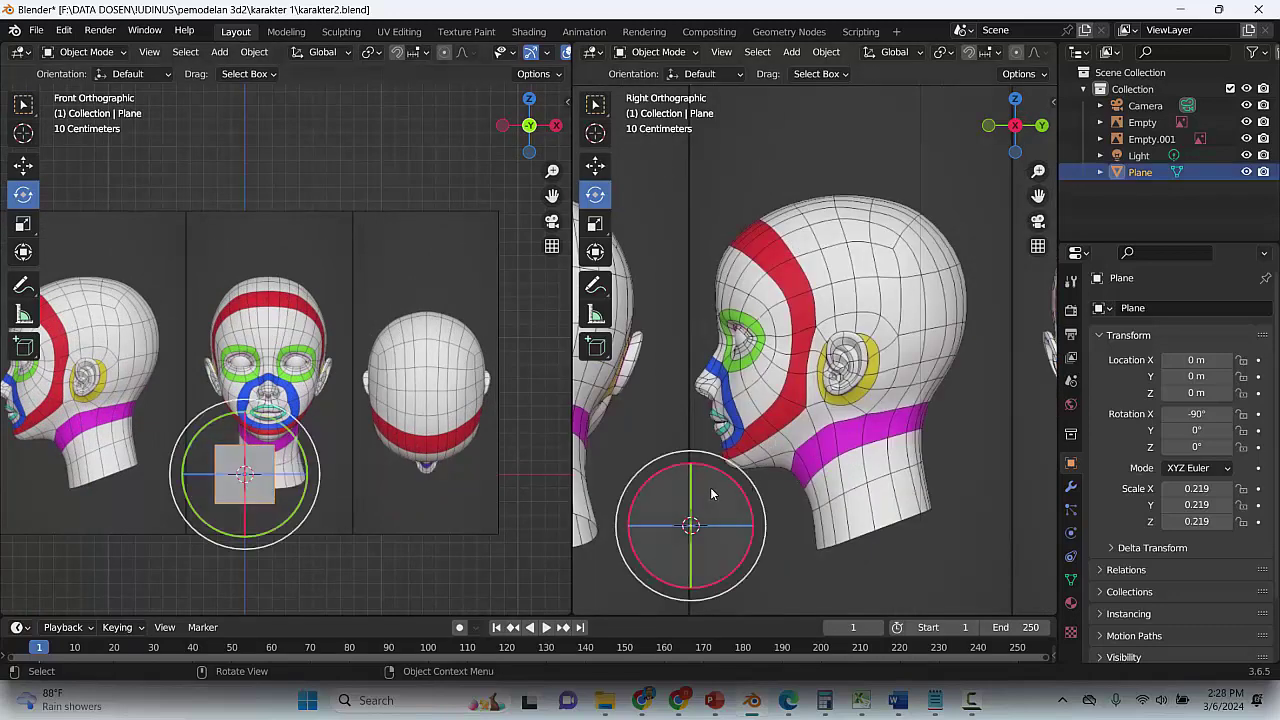
pyautogui.scroll(-2, 716, 470)
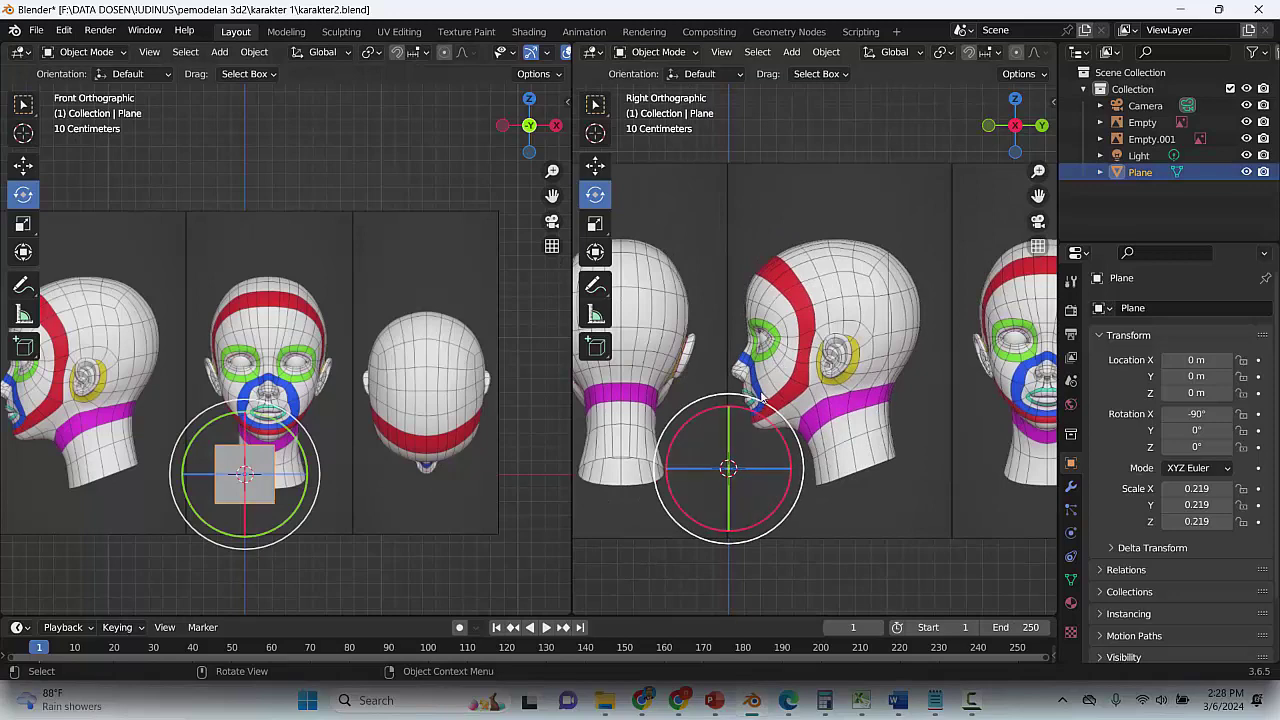
pyautogui.scroll(-5, 762, 398)
pyautogui.moveTo(790, 343); pyautogui.dragTo(798, 385, button='middle')
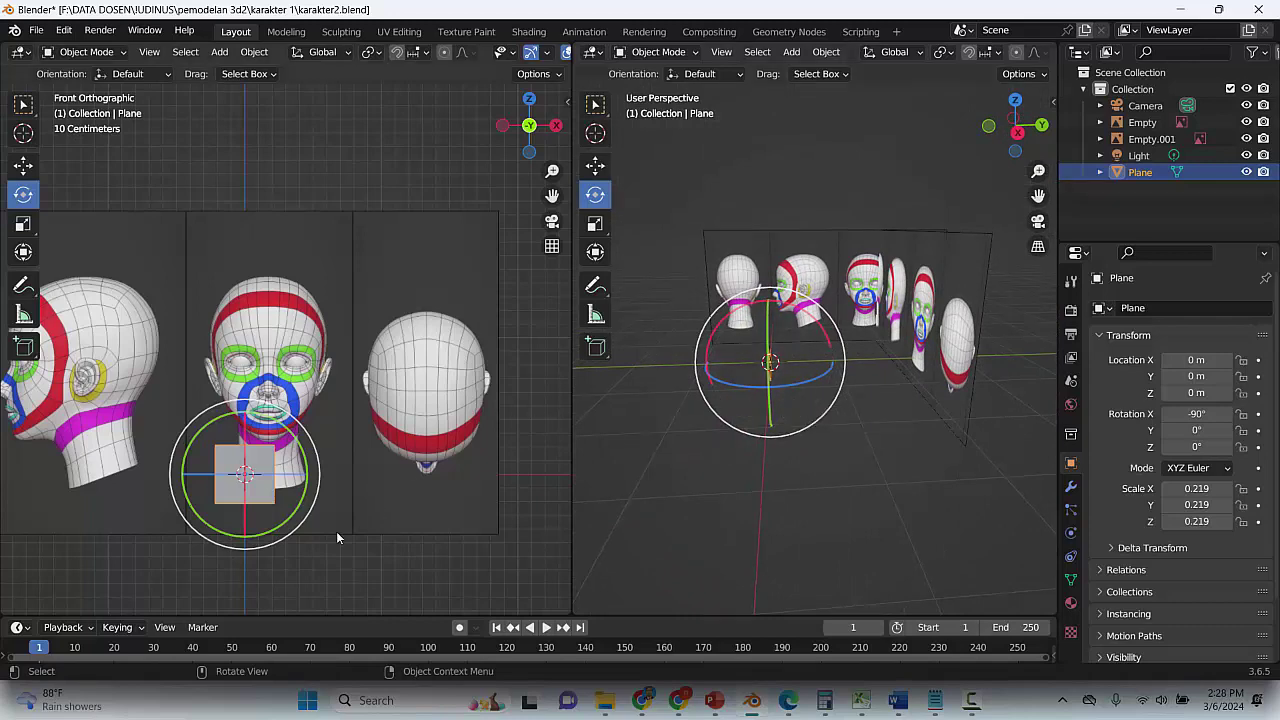
# Move the plane in the front view onto the cheek below the eye, to about X 0.379 m and Z 0.624 m
pyautogui.scroll(4, 336, 531)
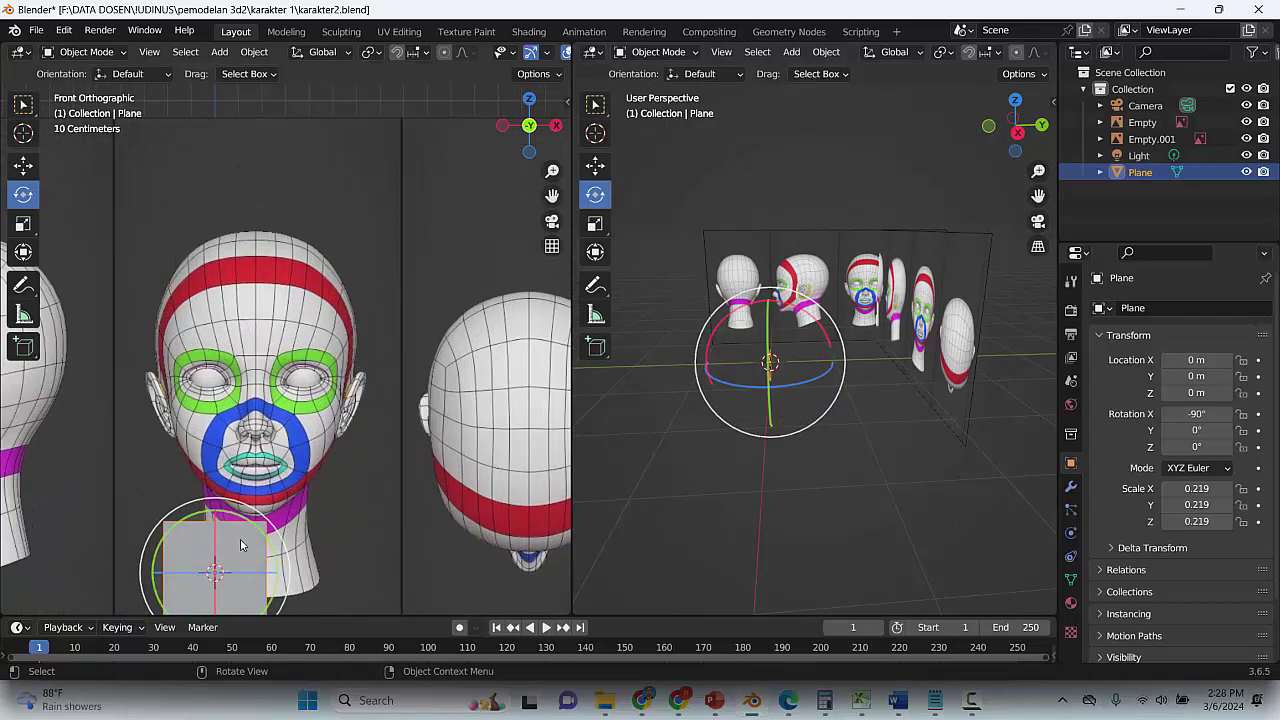
pyautogui.click(412, 100)
pyautogui.scroll(-1, 270, 498)
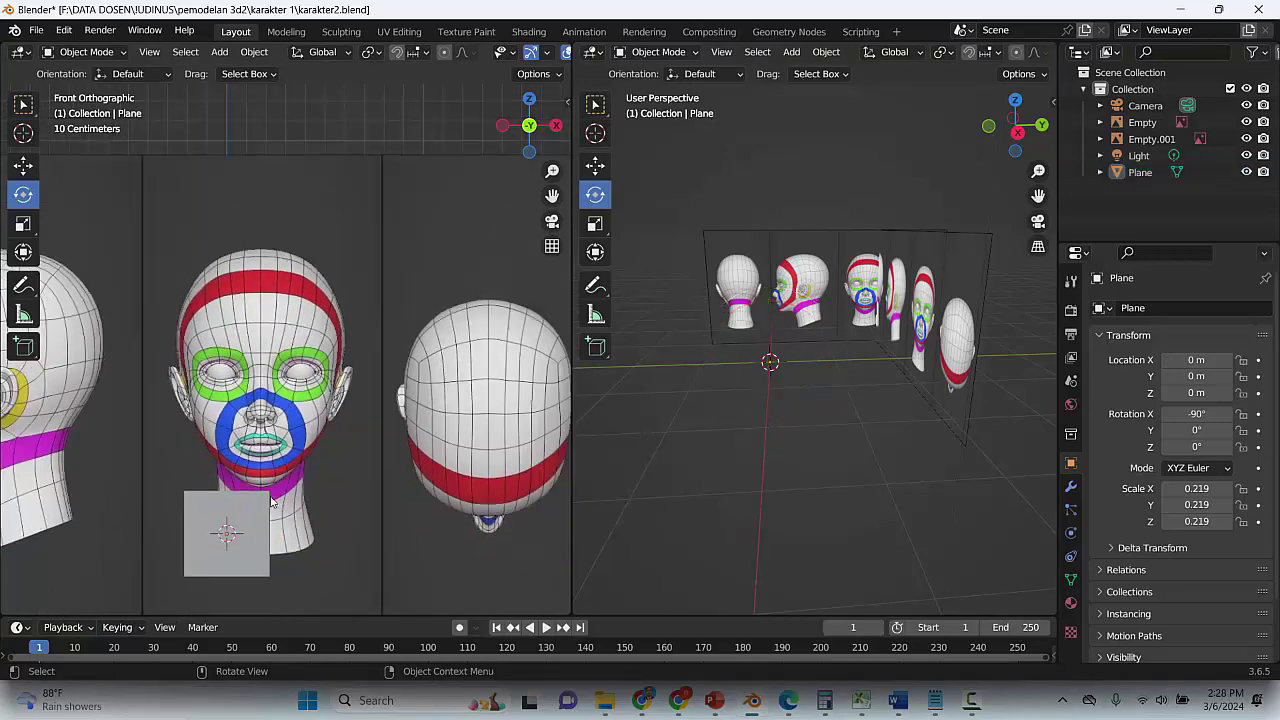
pyautogui.click(248, 519)
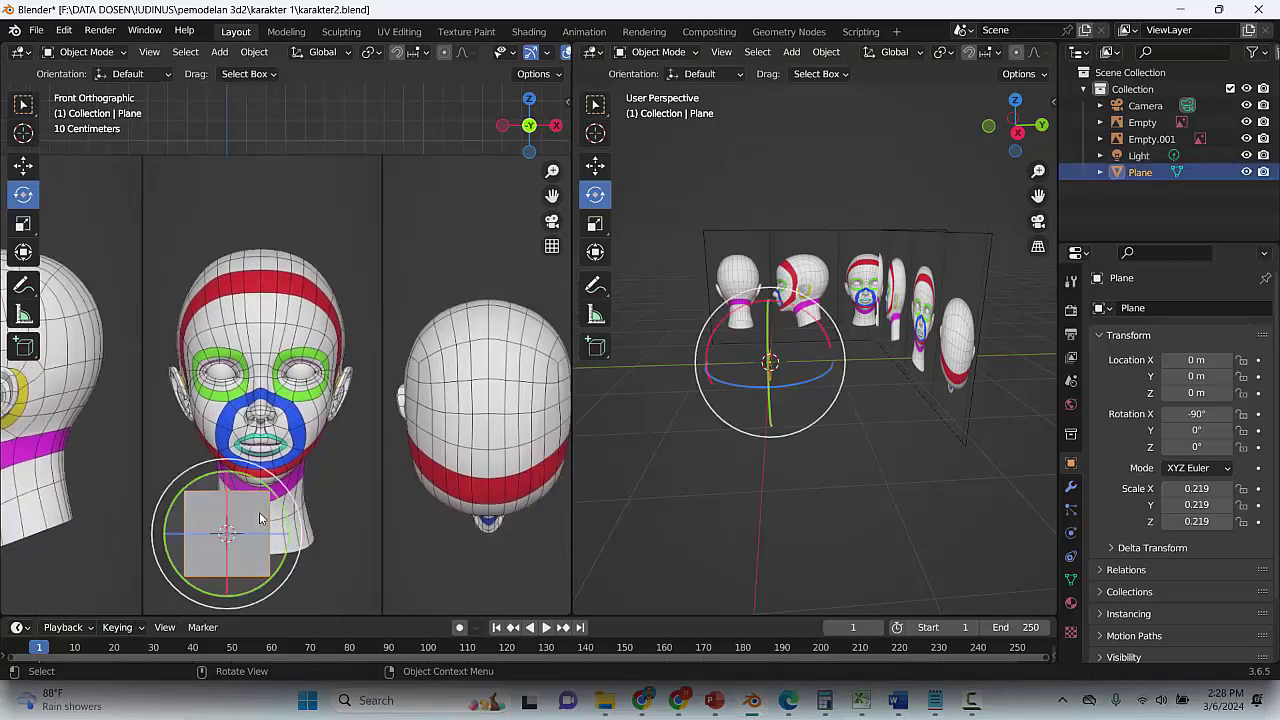
pyautogui.scroll(4, 303, 460)
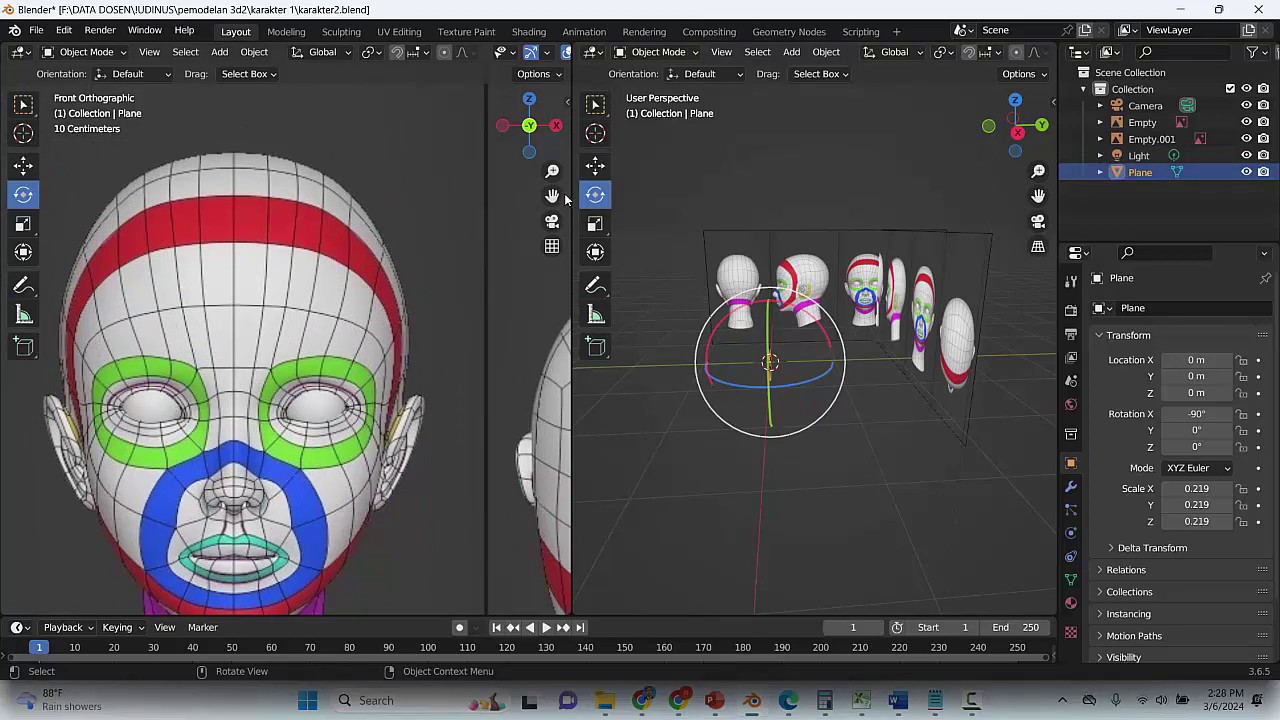
pyautogui.moveTo(552, 197); pyautogui.dragTo(546, 207)
pyautogui.scroll(-2, 130, 339)
pyautogui.click(23, 165)
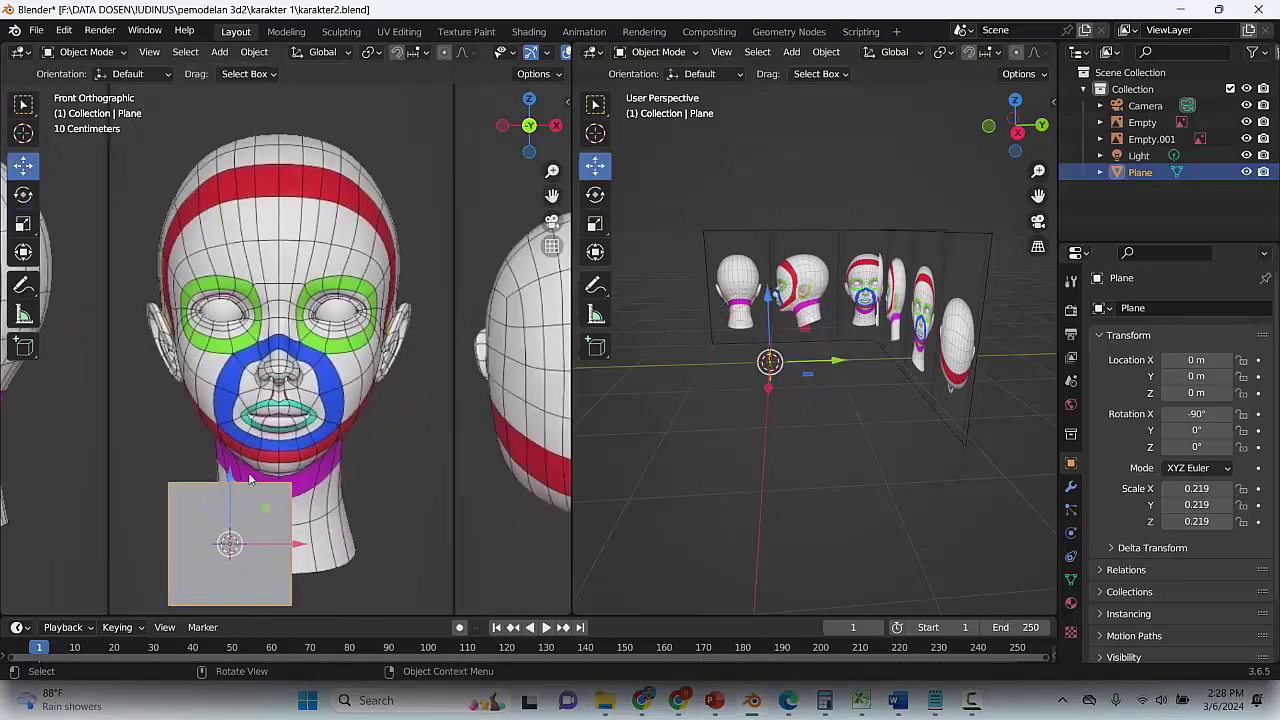
pyautogui.moveTo(270, 505); pyautogui.dragTo(380, 336)
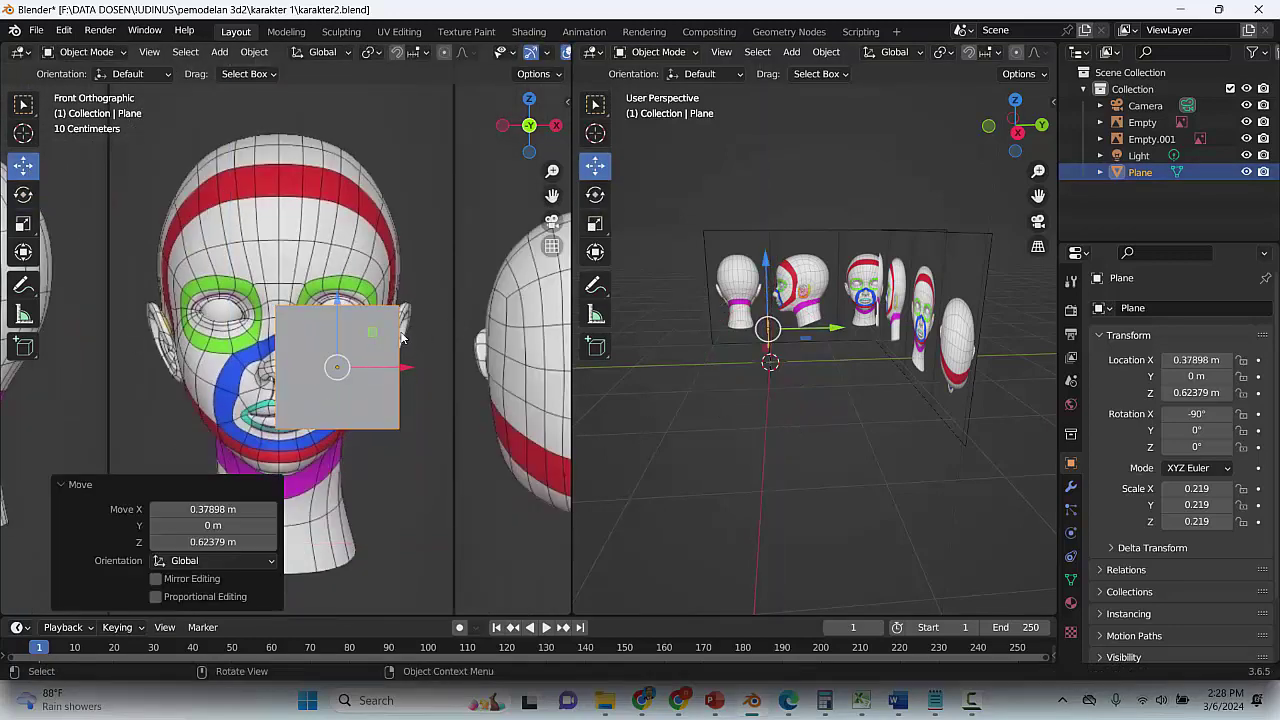
# Scale the plane down uniformly by a factor of about 0.137
pyautogui.press('s')
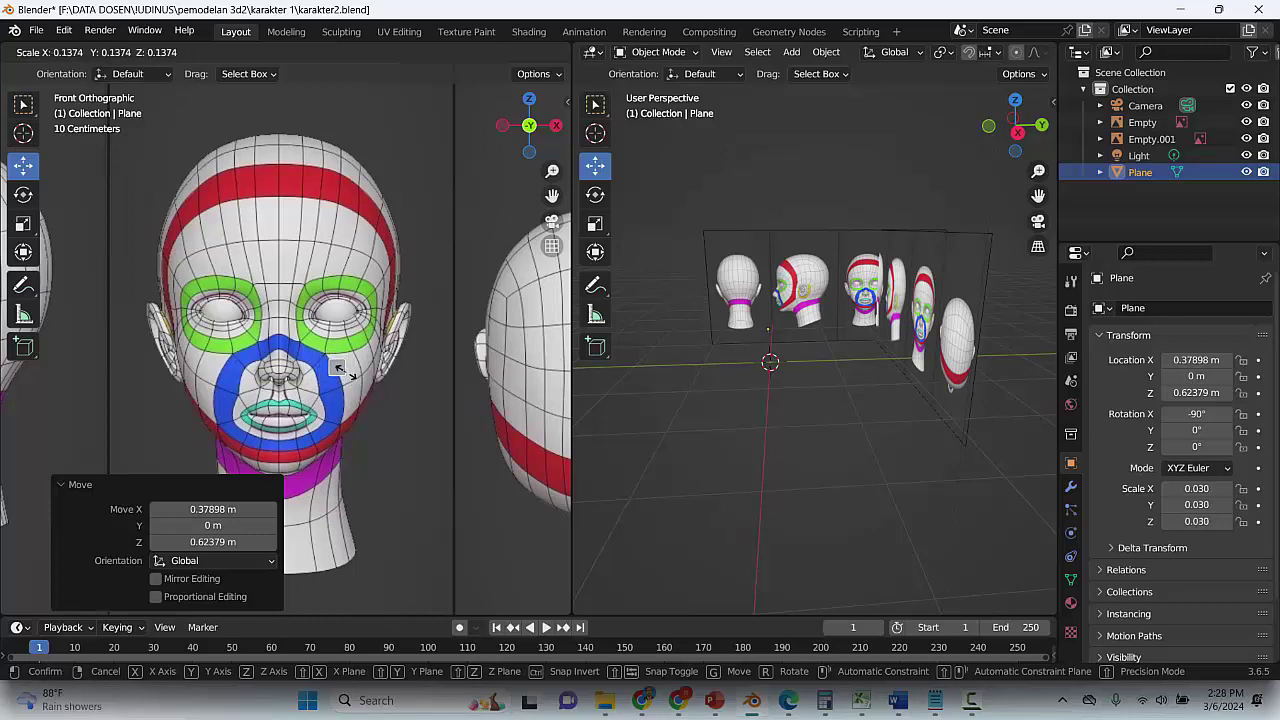
pyautogui.click(345, 372)
pyautogui.moveTo(552, 196); pyautogui.dragTo(555, 278)
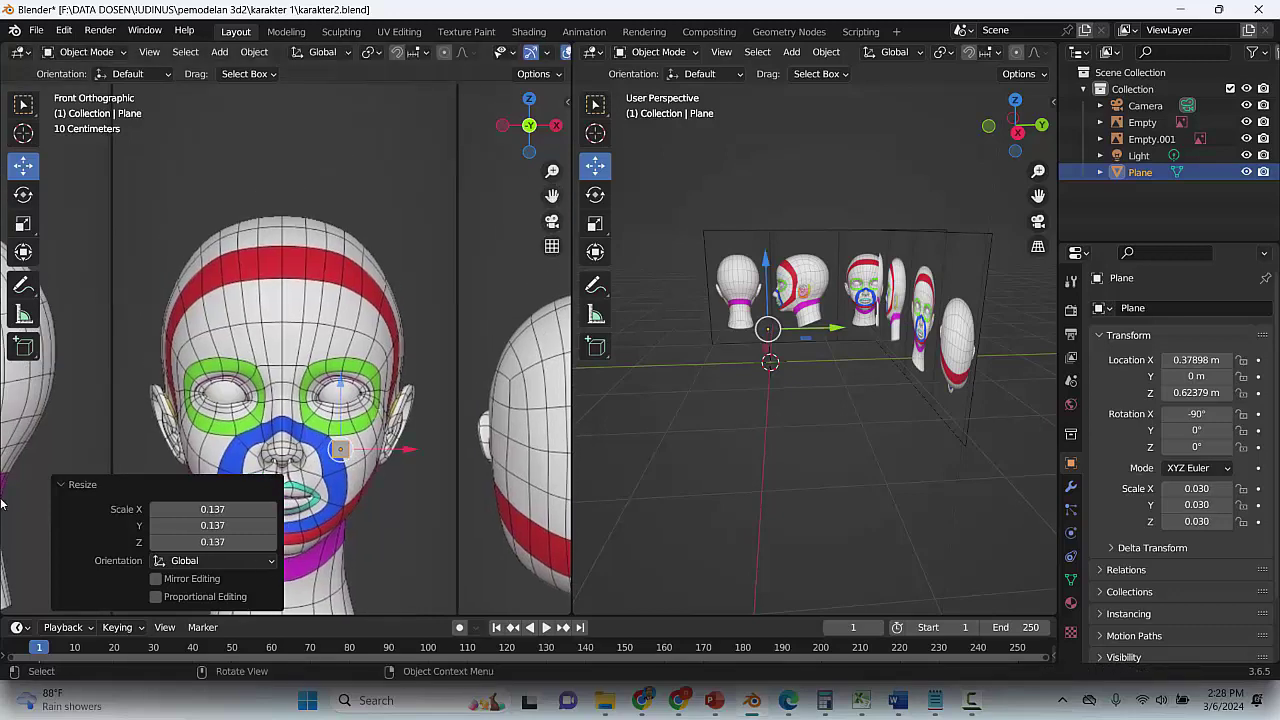
pyautogui.click(64, 486)
# Move the small plane in the front view onto the nose bridge, to about X 0.2 m and Z 0.715 m
pyautogui.scroll(3, 323, 498)
pyautogui.moveTo(549, 199); pyautogui.dragTo(606, 67)
pyautogui.scroll(1, 465, 388)
pyautogui.moveTo(485, 408); pyautogui.dragTo(380, 354)
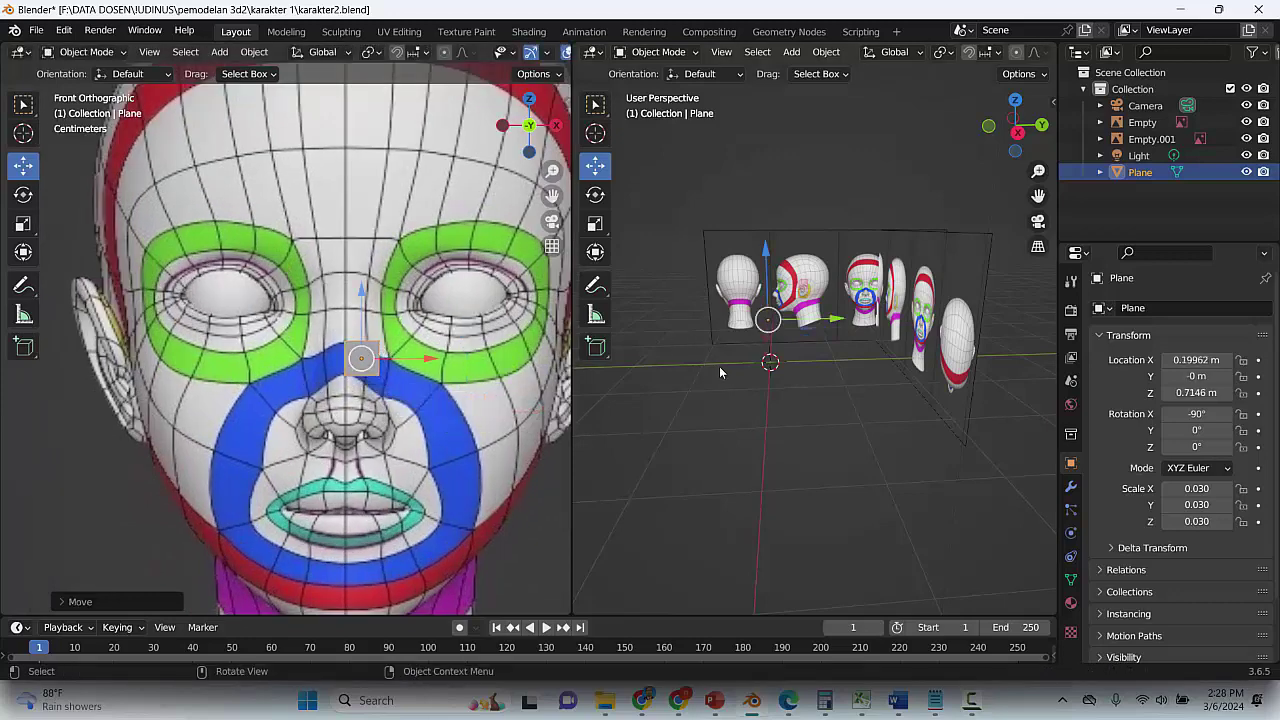
# In right orthographic view, move the plane about 0.095 m along Y and 0.016 m along Z onto the nose bridge, and save the file
pyautogui.press('KP_3')
pyautogui.scroll(5, 688, 345)
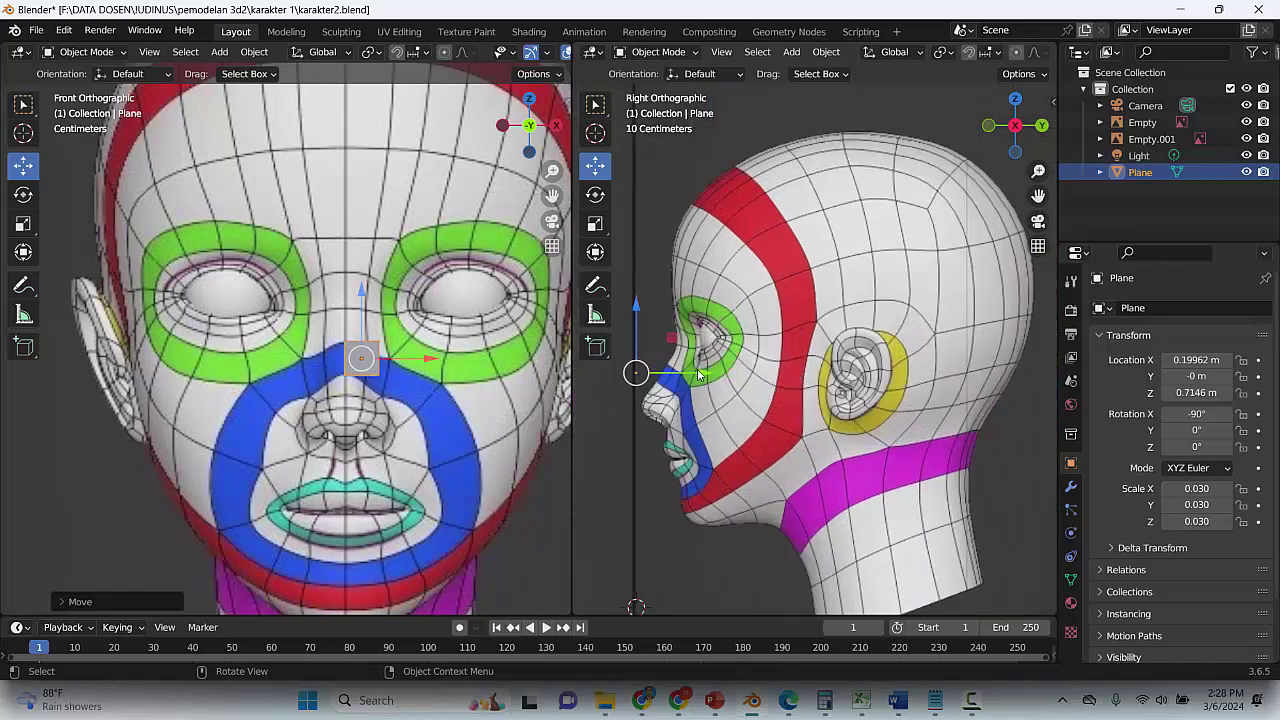
pyautogui.moveTo(674, 337); pyautogui.dragTo(704, 331)
pyautogui.hotkey('ctrl', 's')
# Enter Edit Mode and move the plane's corner vertices in the front view to match the blue quad beside the nose's centre line
pyautogui.scroll(3, 340, 370)
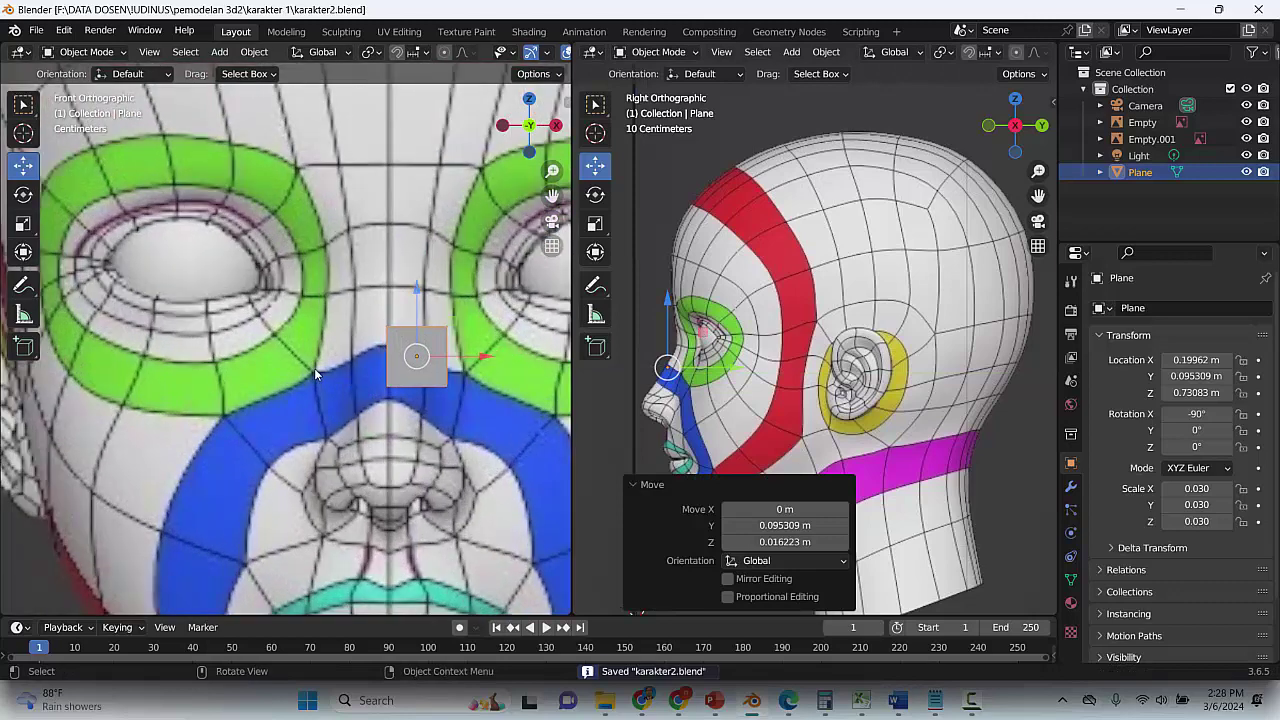
pyautogui.click(74, 53)
pyautogui.click(80, 89)
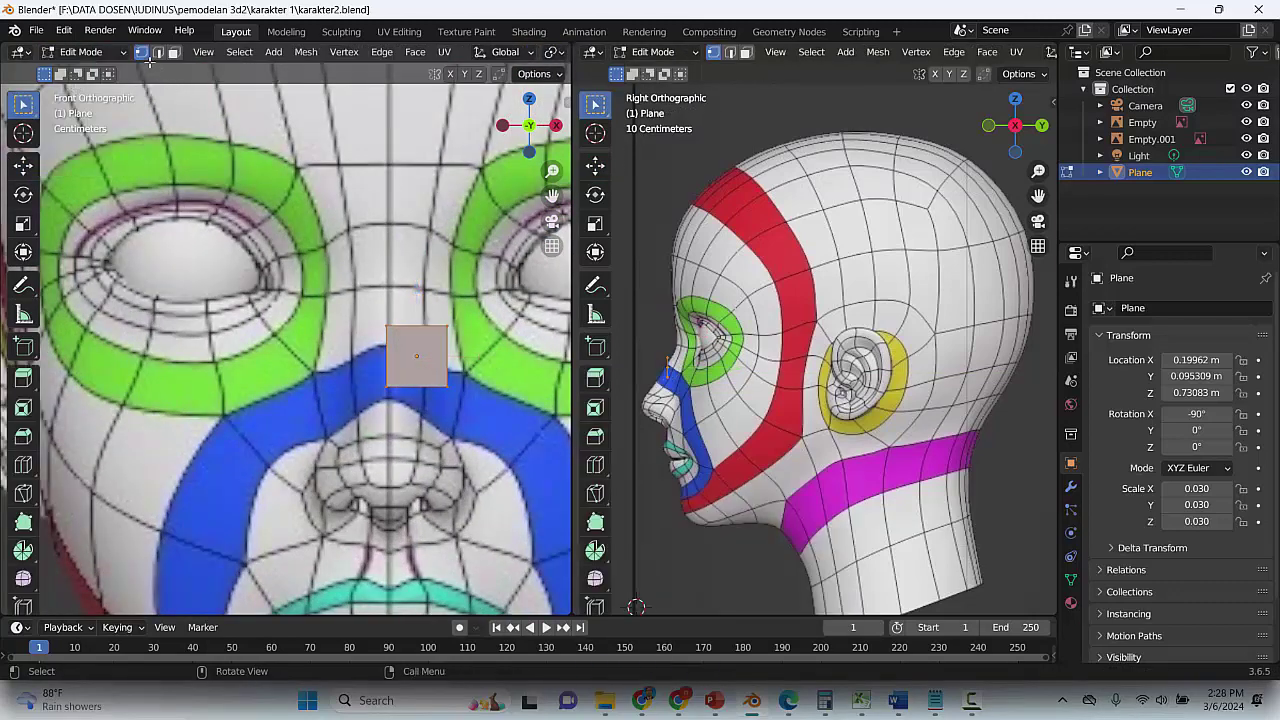
pyautogui.click(406, 312)
pyautogui.press('g')
pyautogui.click(416, 353)
pyautogui.moveTo(391, 384); pyautogui.dragTo(395, 404)
pyautogui.moveTo(448, 322); pyautogui.dragTo(406, 430)
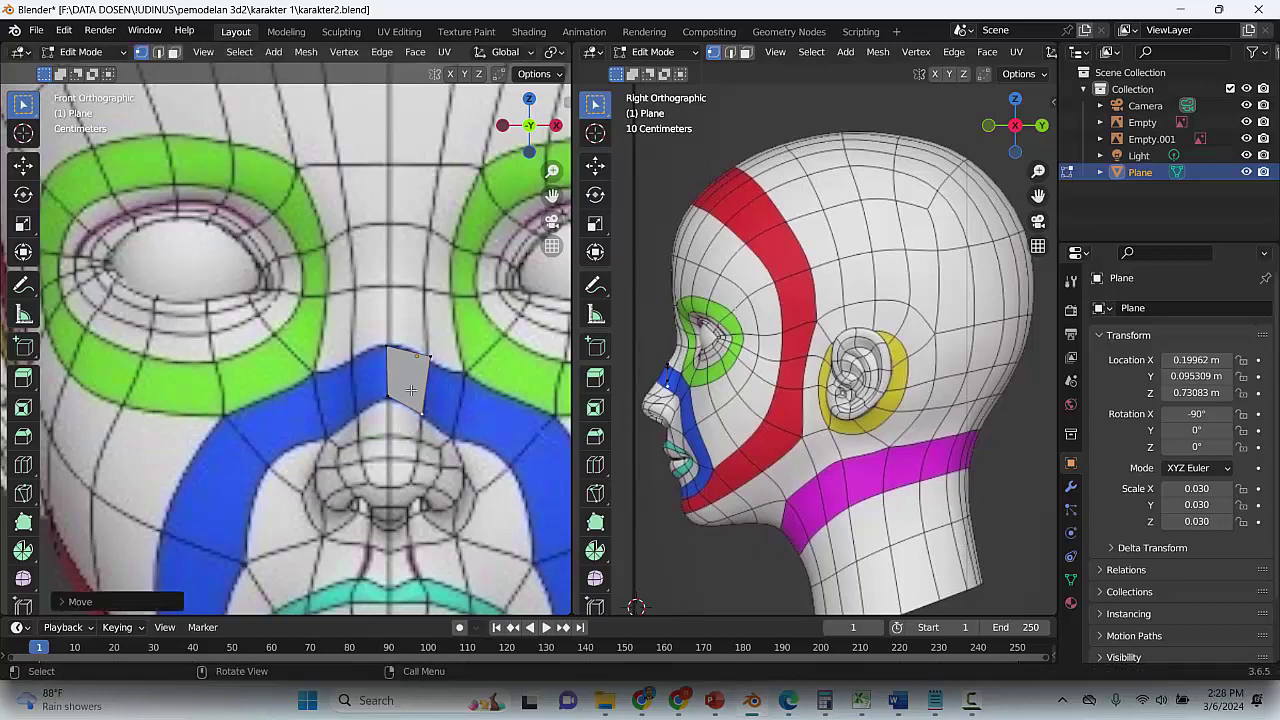
pyautogui.moveTo(433, 358); pyautogui.dragTo(427, 362)
# Move the quad's upper outer vertex back about 0.015 m along Y in the side view to follow the nose bridge
pyautogui.scroll(2, 706, 388)
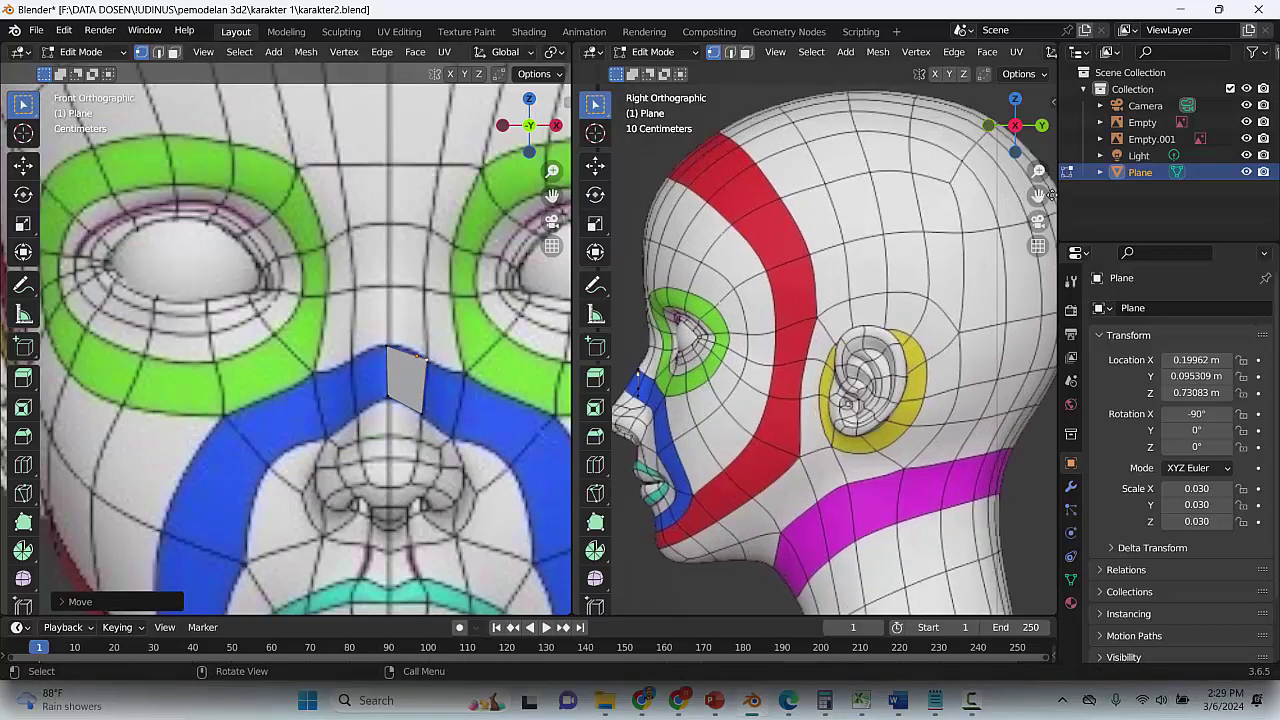
pyautogui.moveTo(1040, 196); pyautogui.dragTo(1159, 195)
pyautogui.scroll(3, 752, 371)
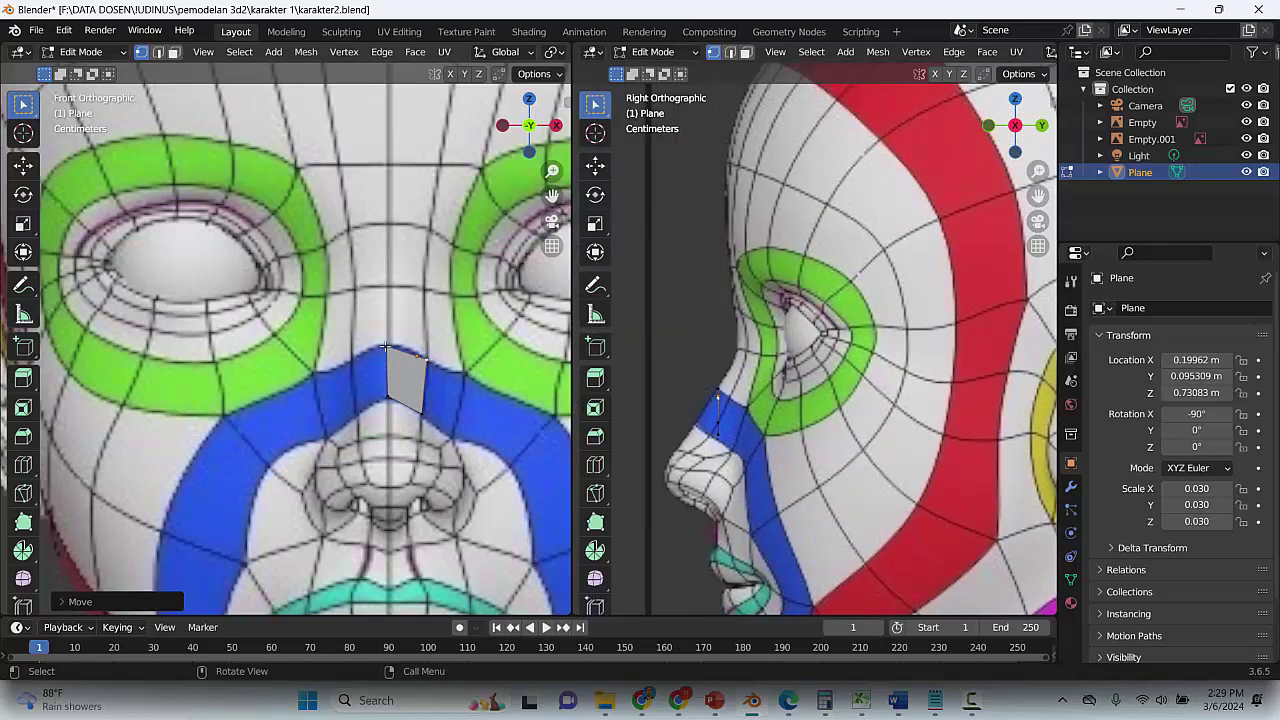
pyautogui.scroll(1, 648, 408)
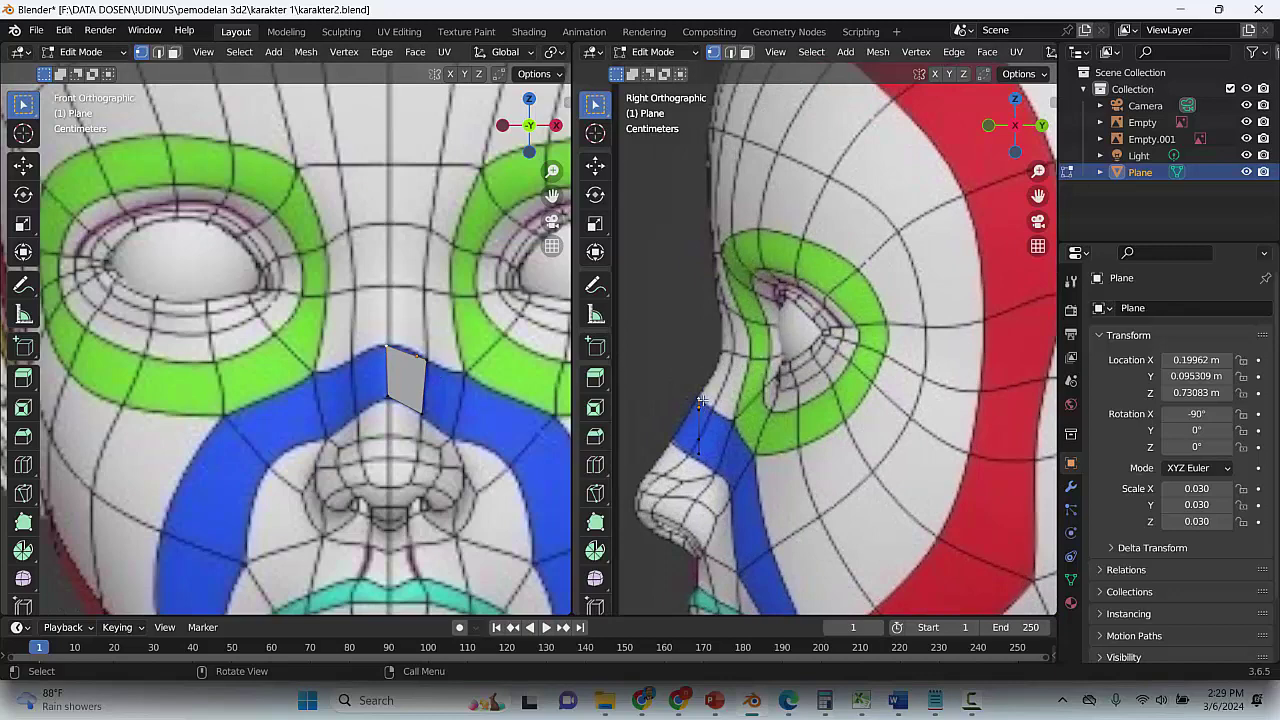
pyautogui.click(426, 360)
pyautogui.press('g')
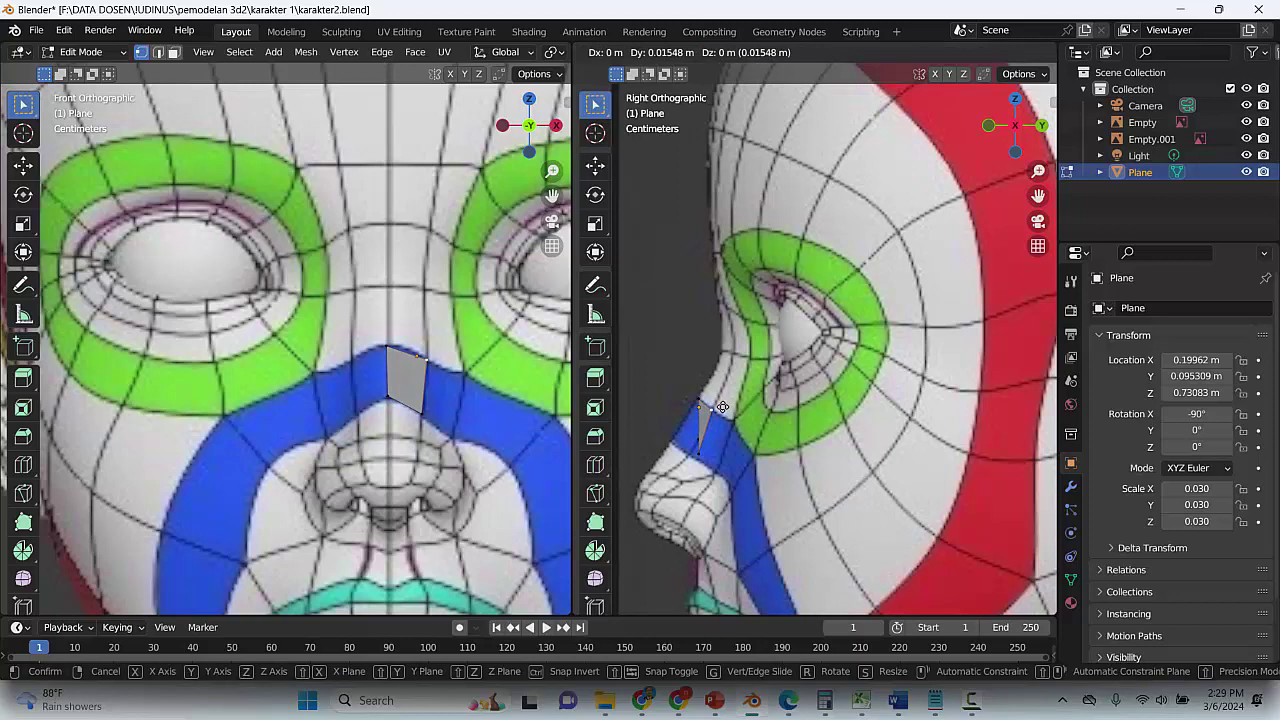
pyautogui.click(722, 407)
pyautogui.click(642, 490)
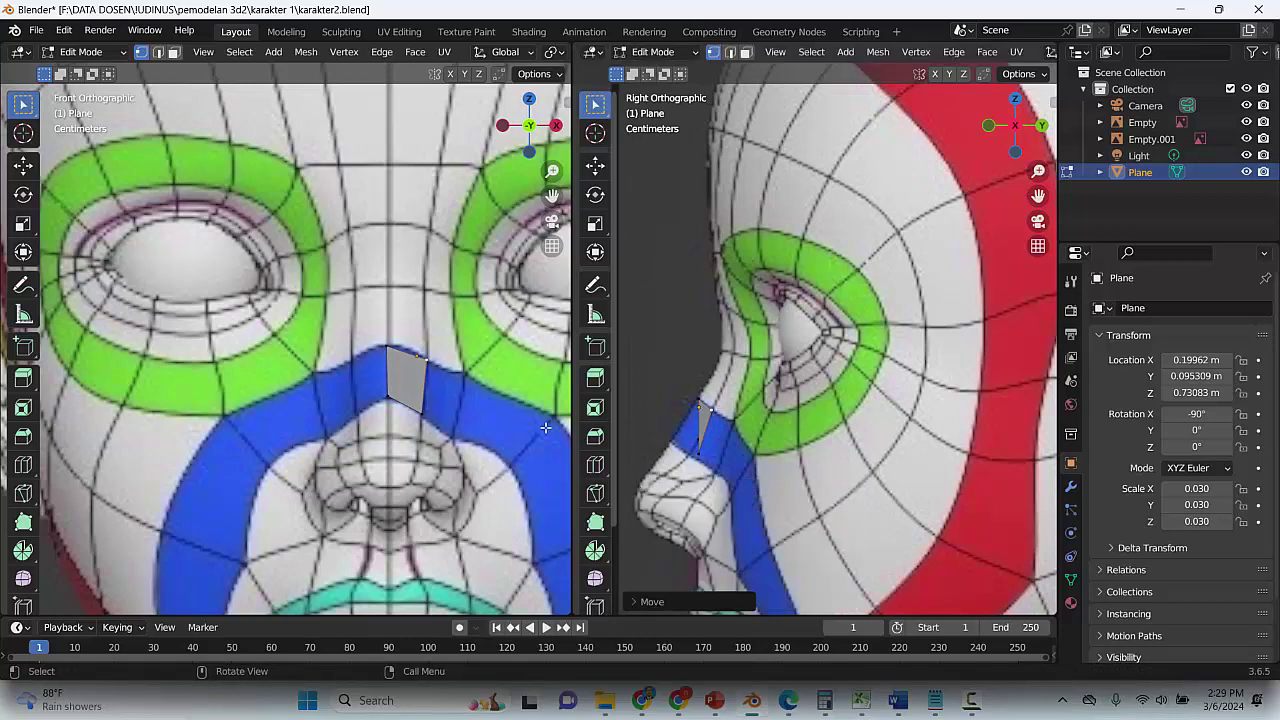
# Move the quad's two lower vertices forward in the side view to fit the blue band on the nose profile, and save the file
pyautogui.click(390, 396)
pyautogui.press('g')
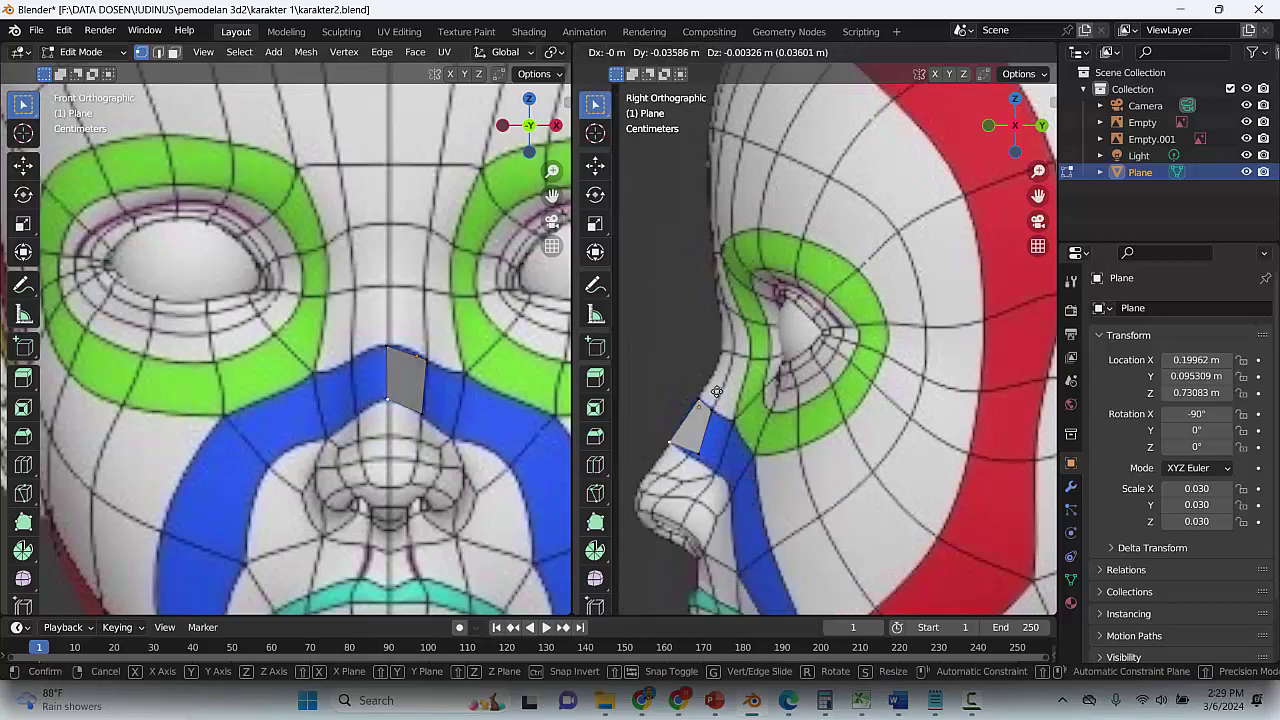
pyautogui.click(713, 436)
pyautogui.press('g')
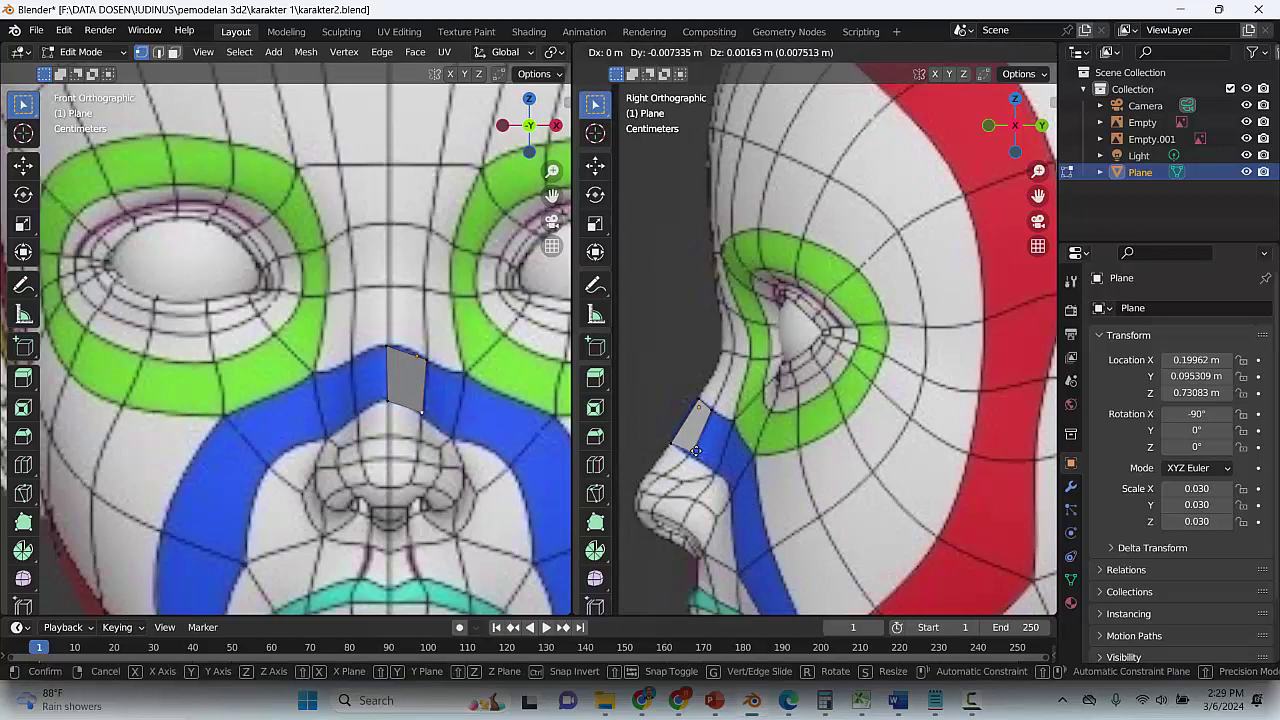
pyautogui.click(714, 418)
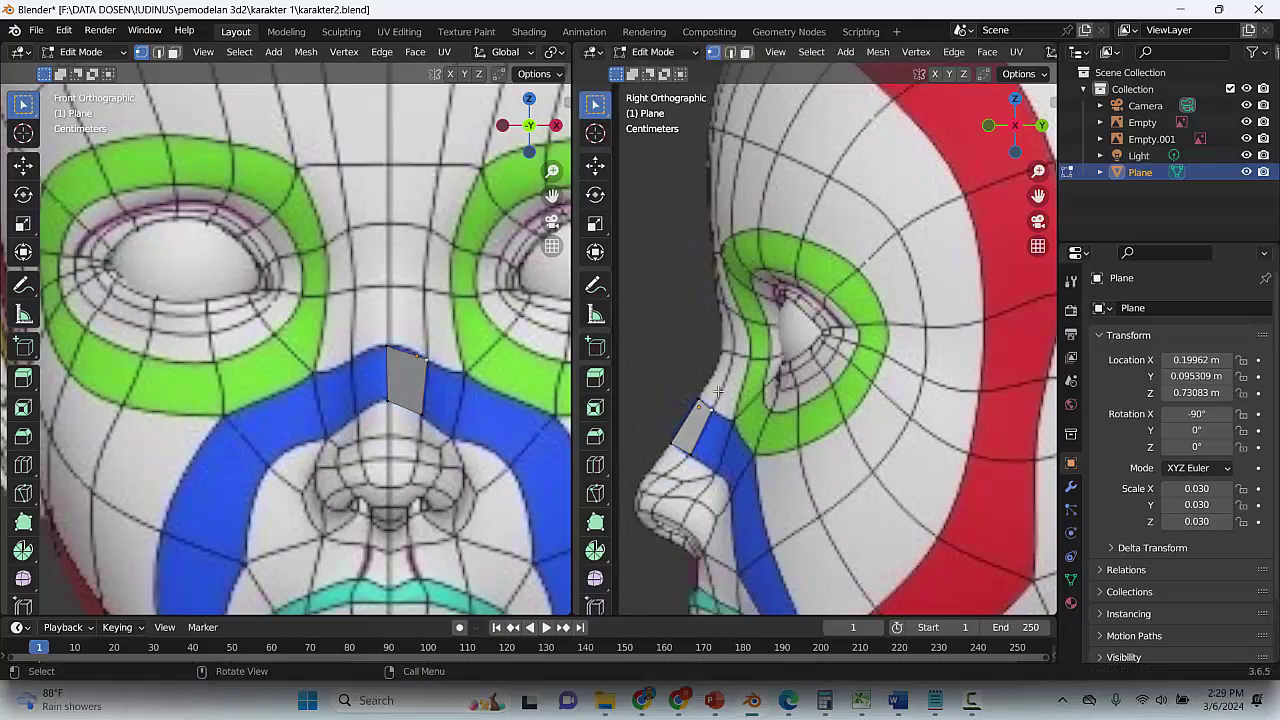
pyautogui.hotkey('ctrl', 's')
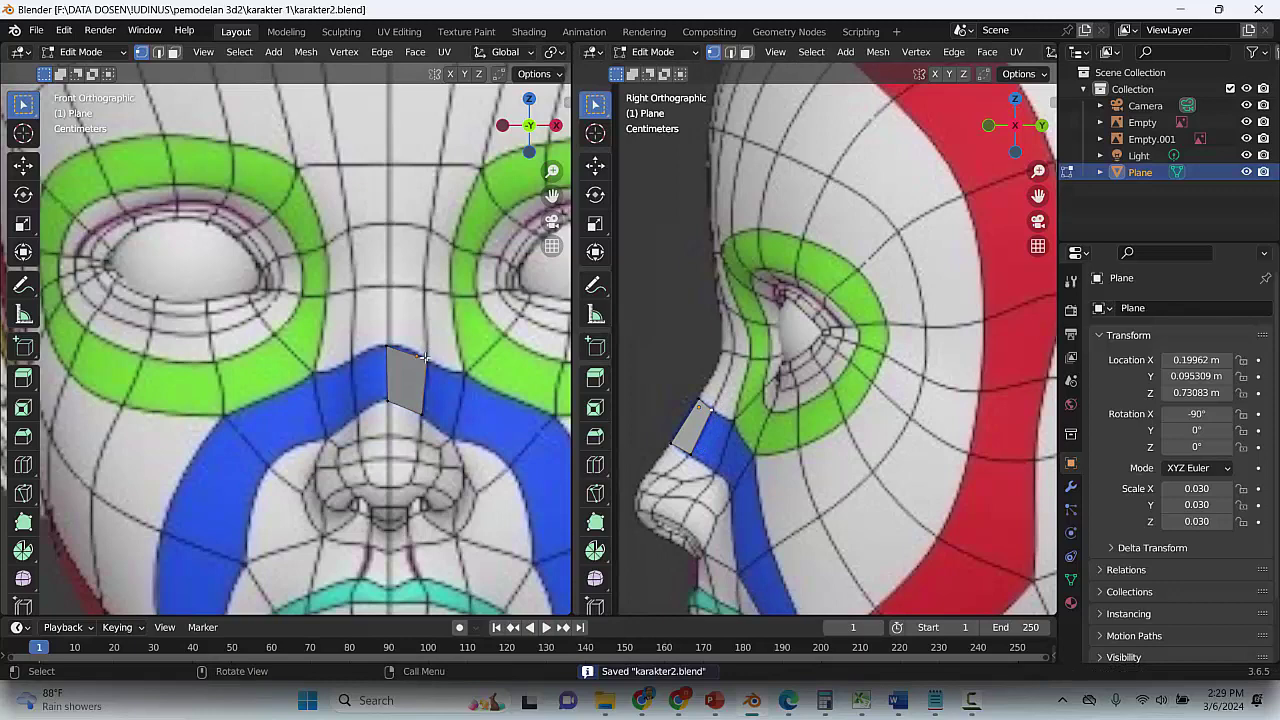
# Select the quad's lower outer vertex in the front view and save the file
pyautogui.click(434, 358)
pyautogui.scroll(-5, 427, 358)
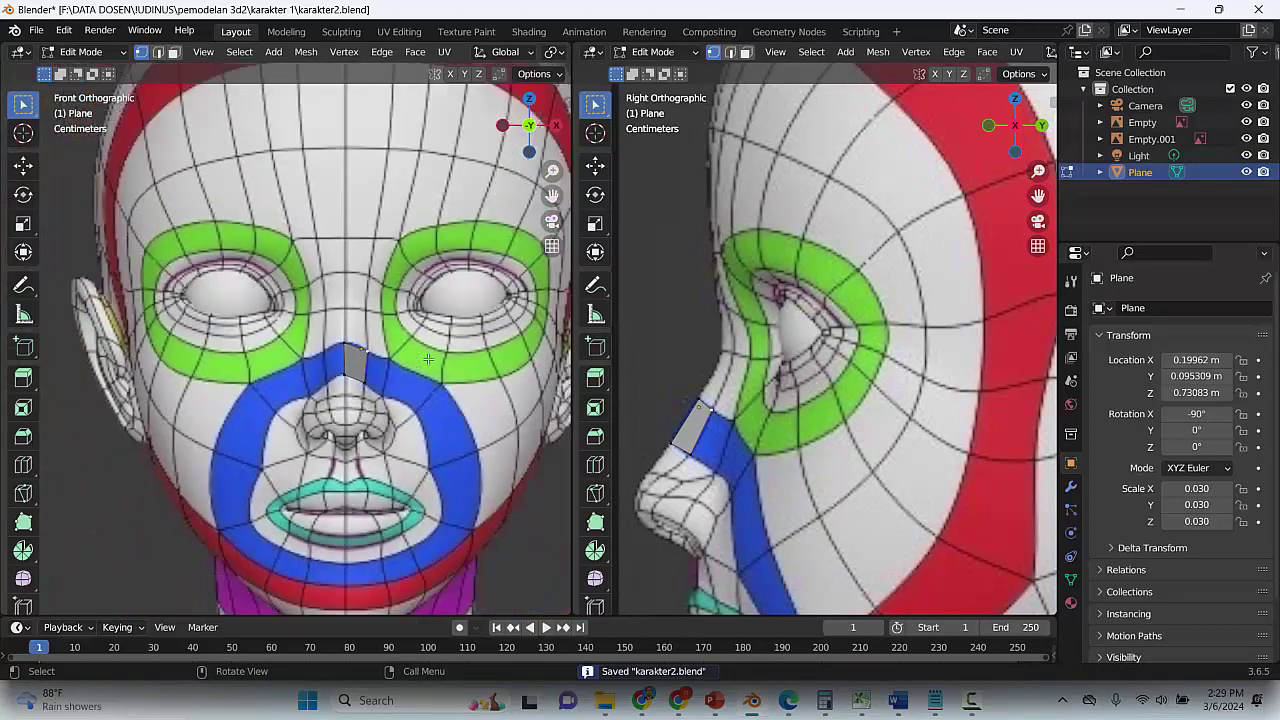
pyautogui.scroll(3, 427, 358)
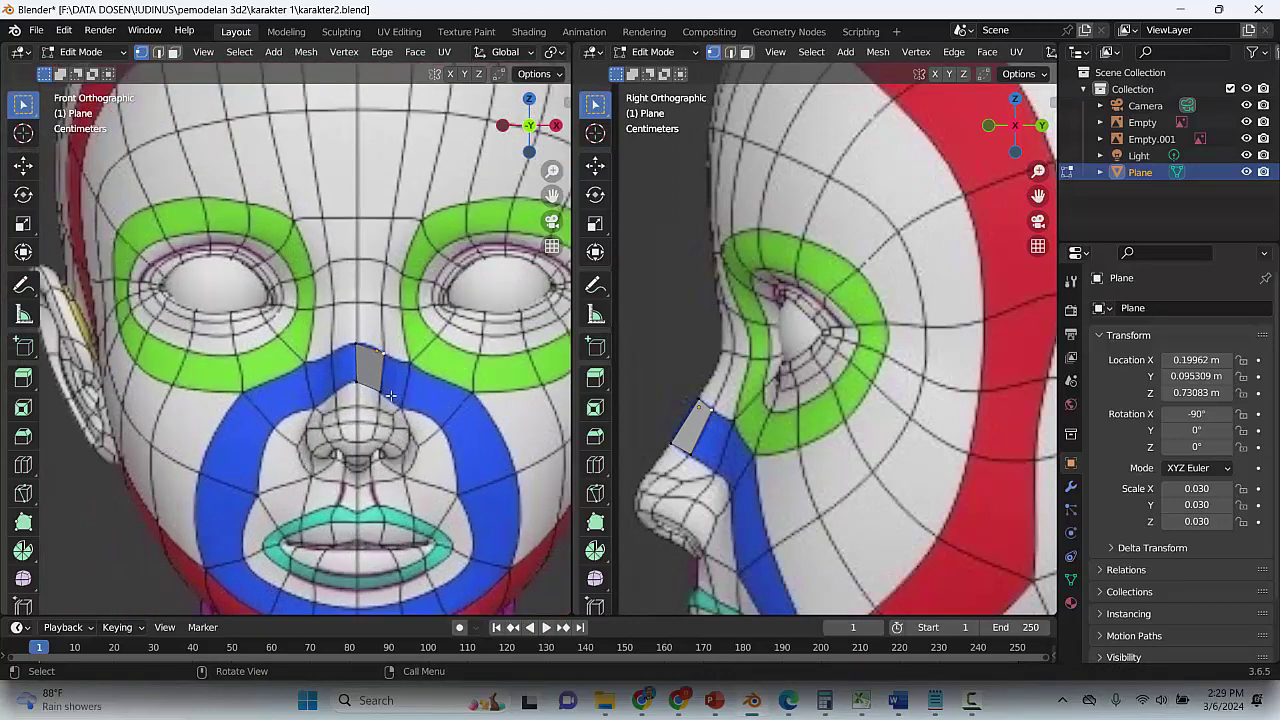
pyautogui.moveTo(552, 195); pyautogui.dragTo(494, 113)
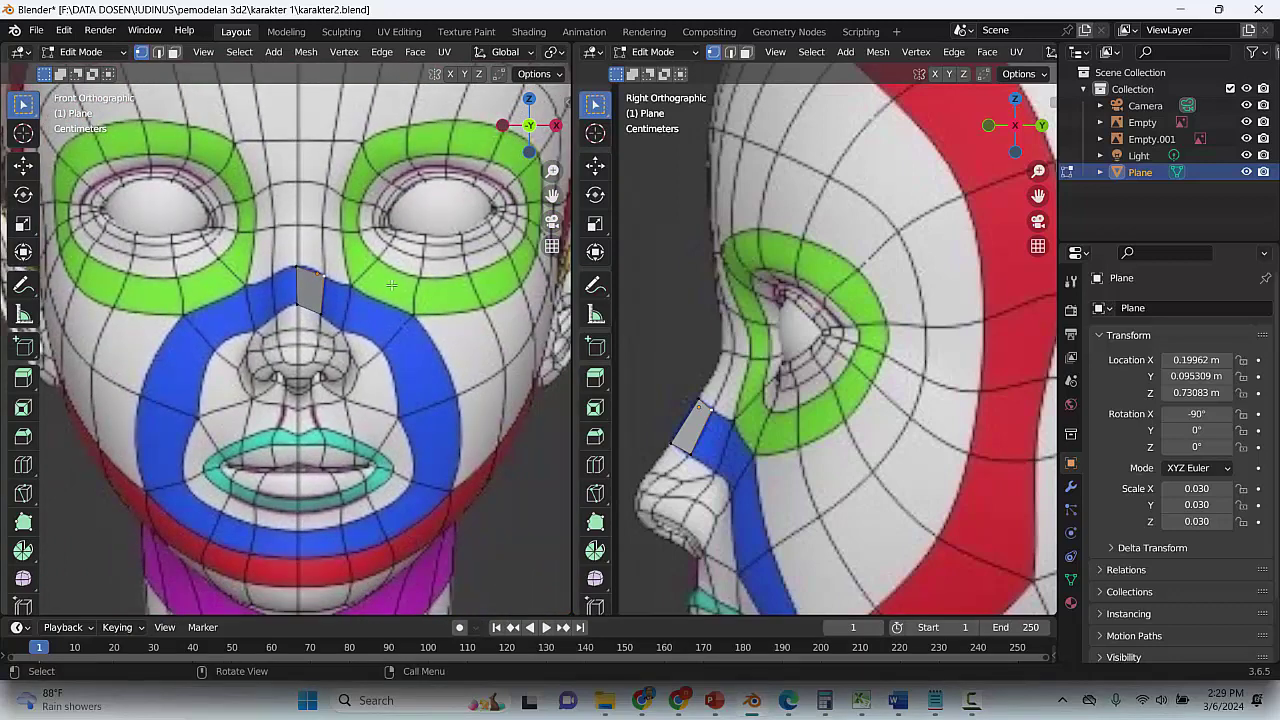
pyautogui.scroll(1, 374, 332)
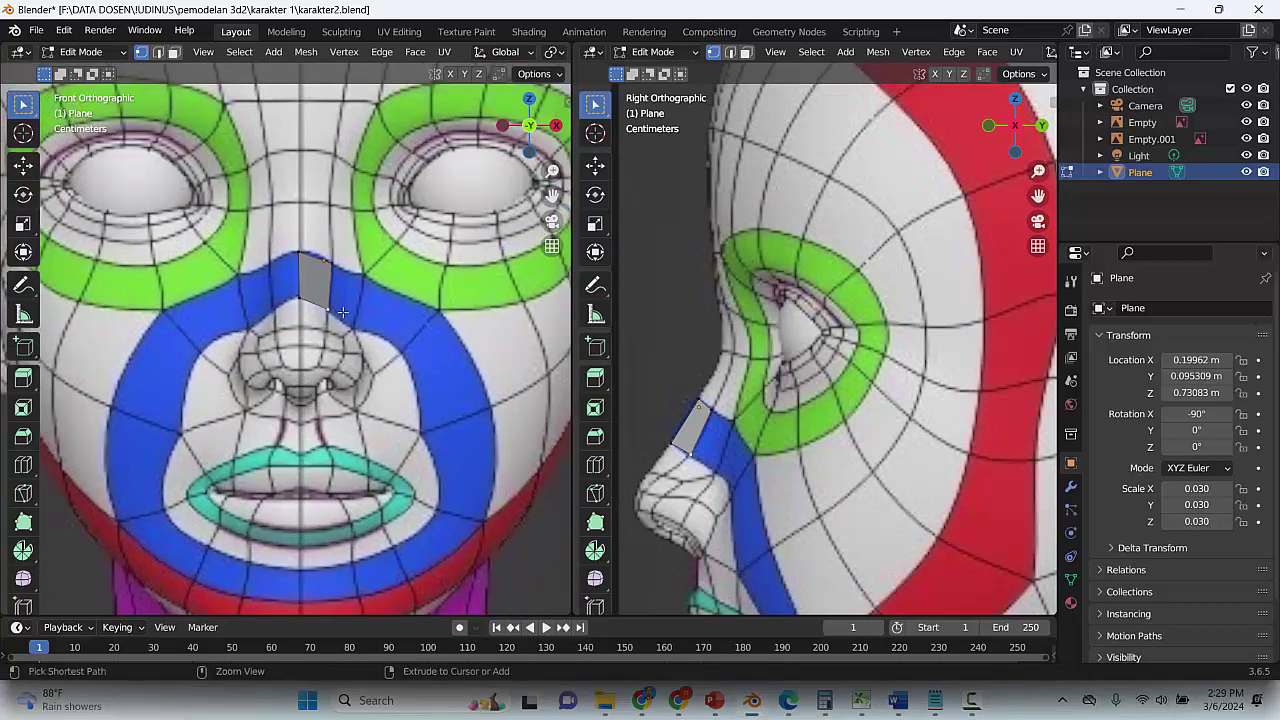
pyautogui.hotkey('ctrl', 's')
pyautogui.scroll(1, 344, 327)
# Try to extrude the quad's lower outer vertex along the blue band's inner edge, around the mouth to the chin's centre line
pyautogui.press('e')
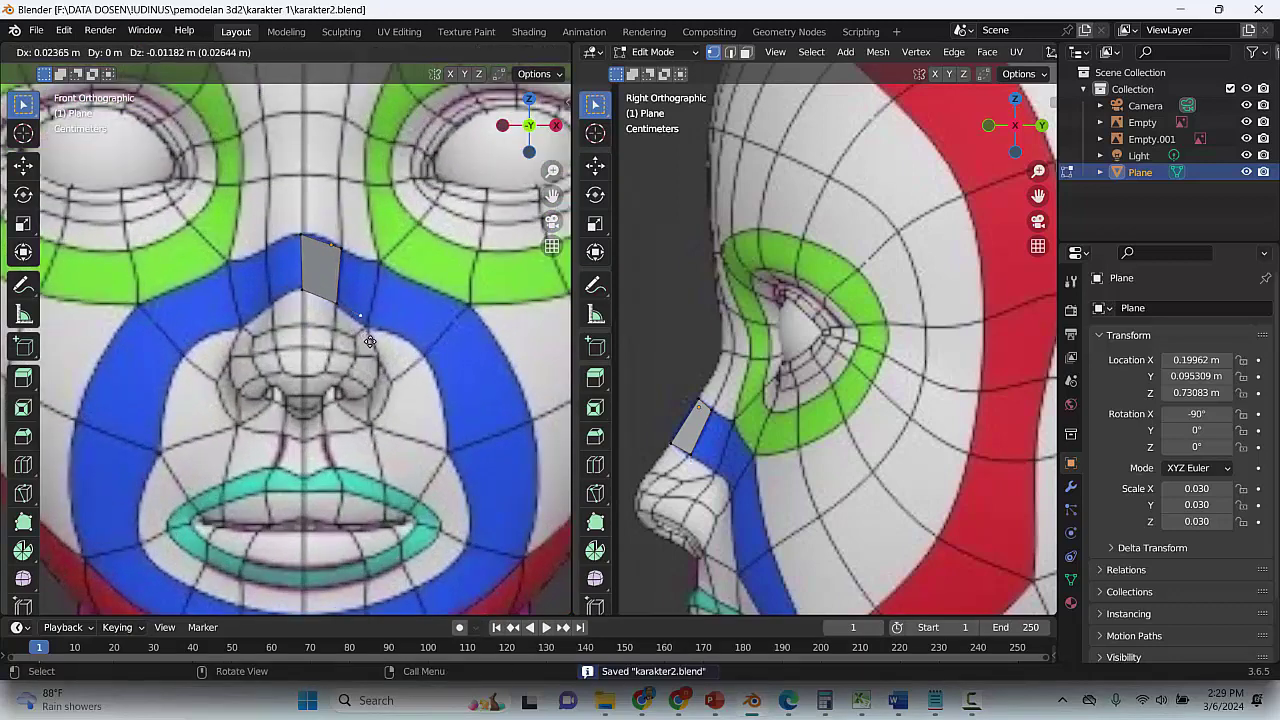
pyautogui.click(373, 350)
pyautogui.press('e')
pyautogui.click(441, 378)
pyautogui.press('e')
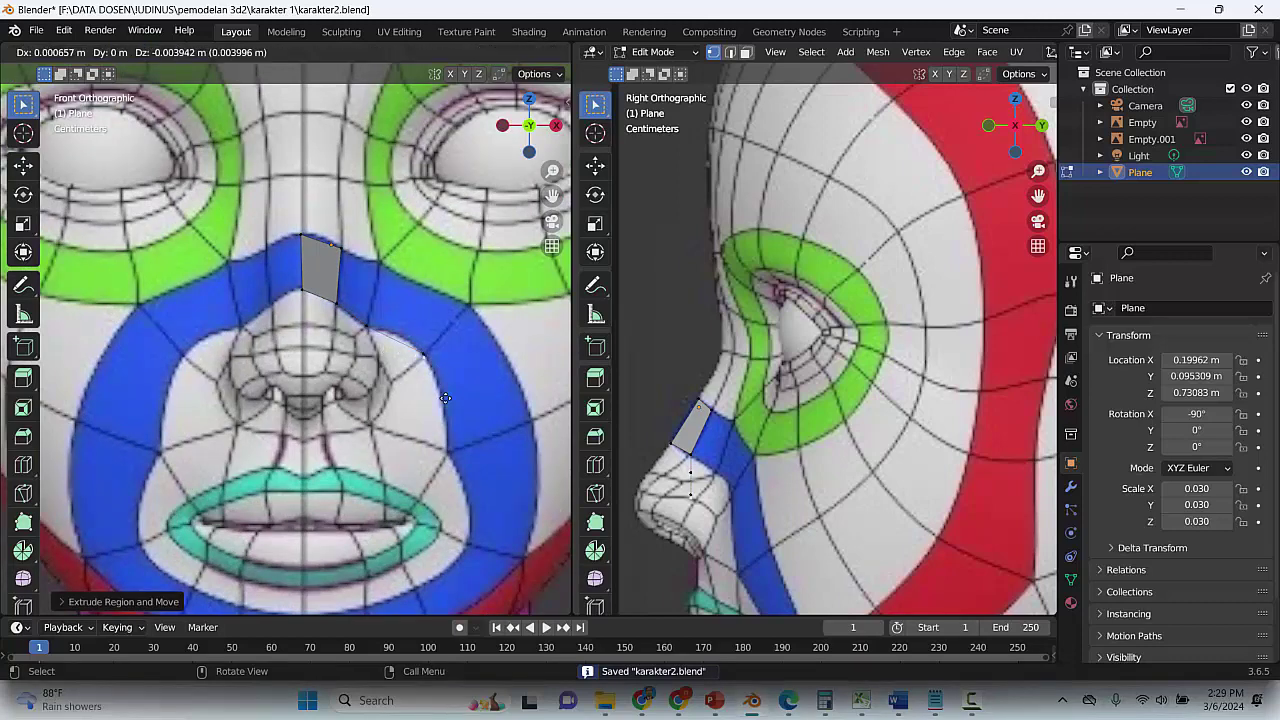
pyautogui.click(464, 472)
pyautogui.press('e')
pyautogui.click(485, 548)
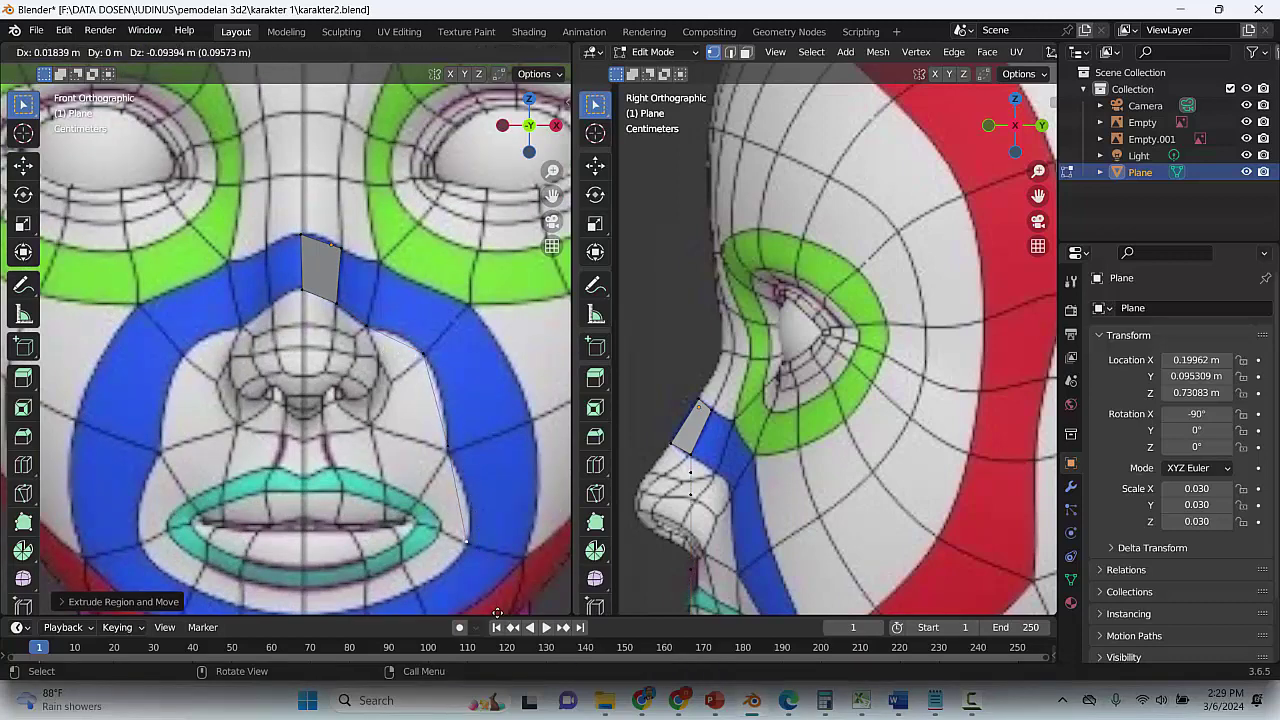
pyautogui.scroll(-1, 481, 514)
pyautogui.press('e')
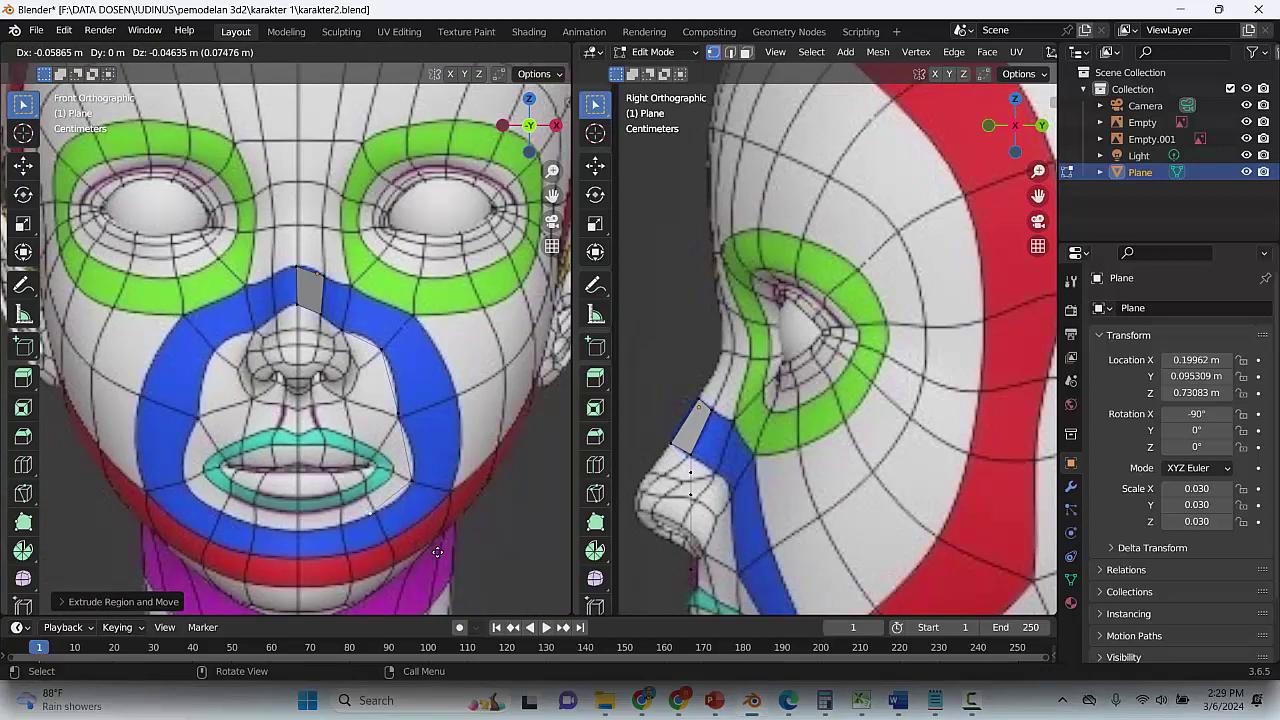
pyautogui.click(420, 555)
pyautogui.press('e')
pyautogui.click(319, 583)
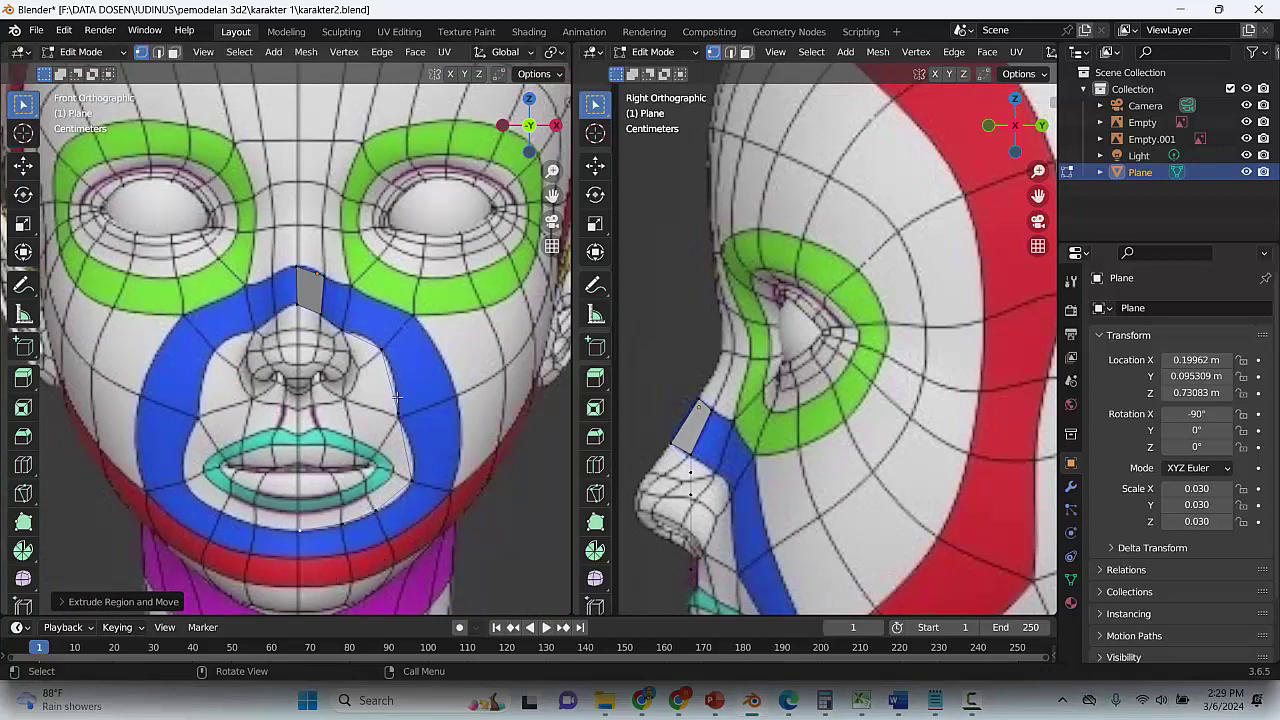
# Undo the vertex chain extruded from the quad around the mouth
pyautogui.click(341, 326)
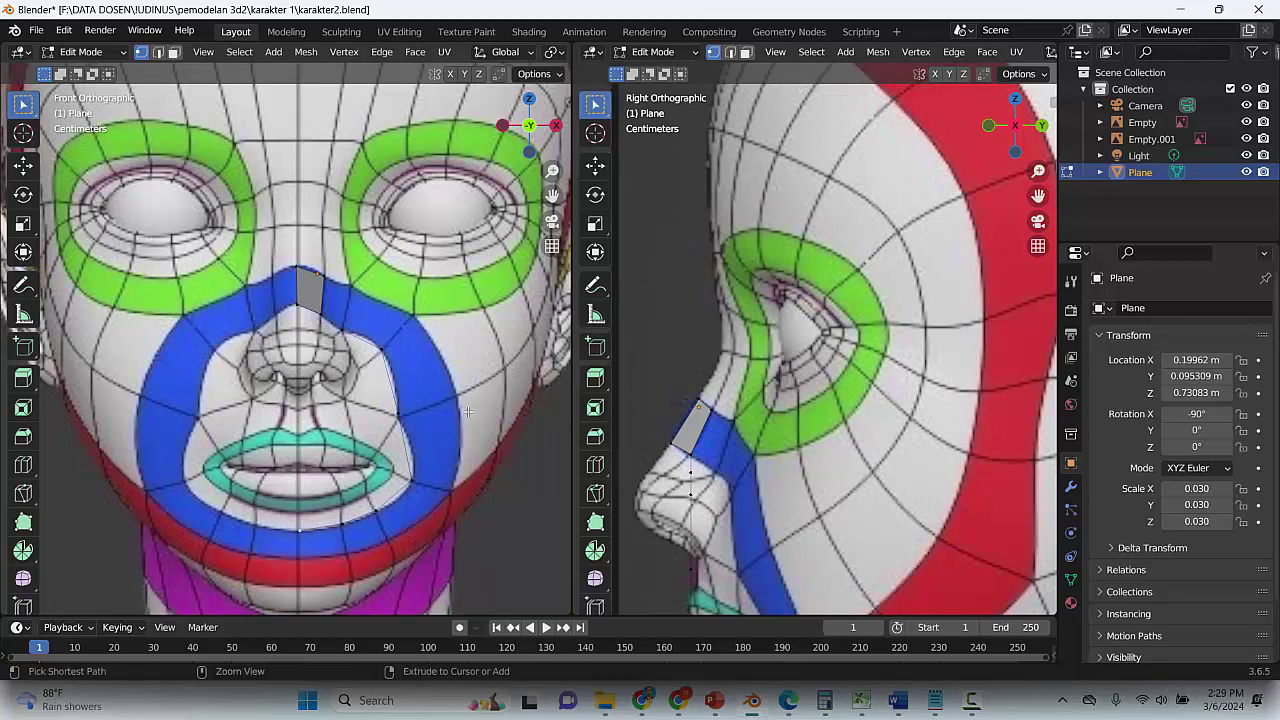
pyautogui.hotkey('ctrl', 'z')
pyautogui.hotkey('ctrl', 'z')
pyautogui.hotkey('ctrl', 'z')
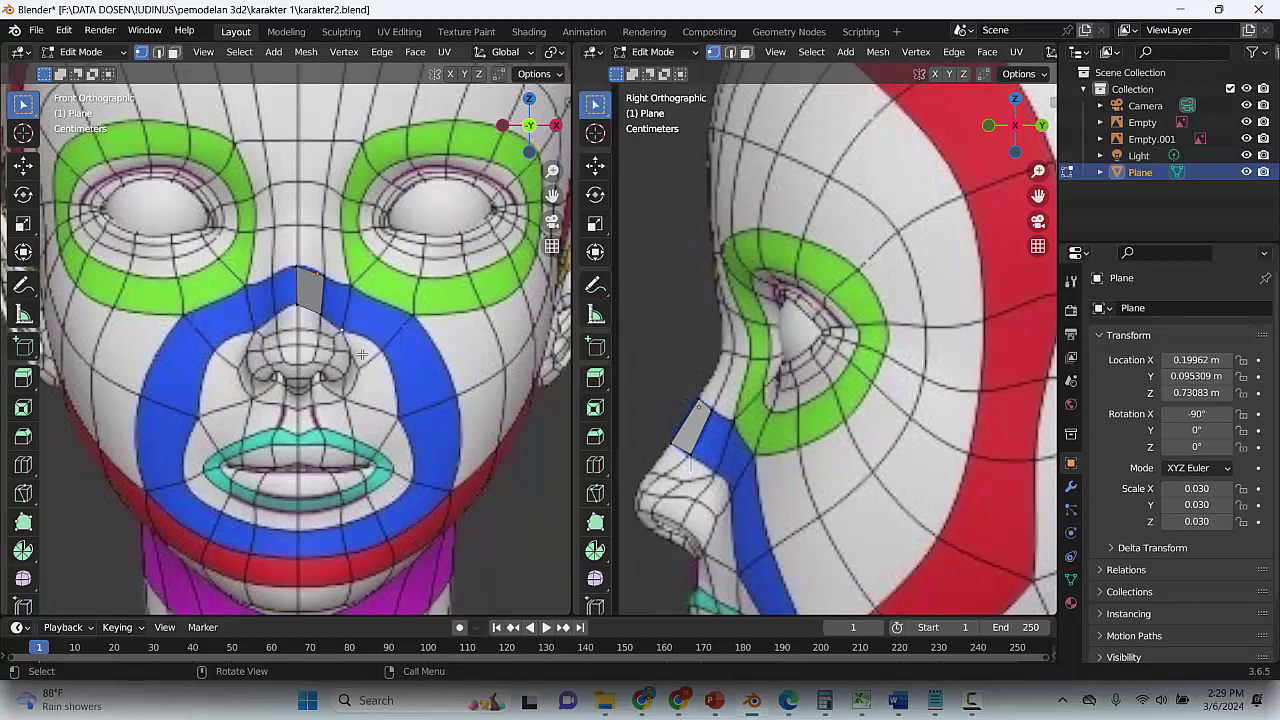
# In the front view, extrude the quad's lower outer vertex three times along the blue band's inner edge, down to beside the upper lip
pyautogui.scroll(2, 325, 310)
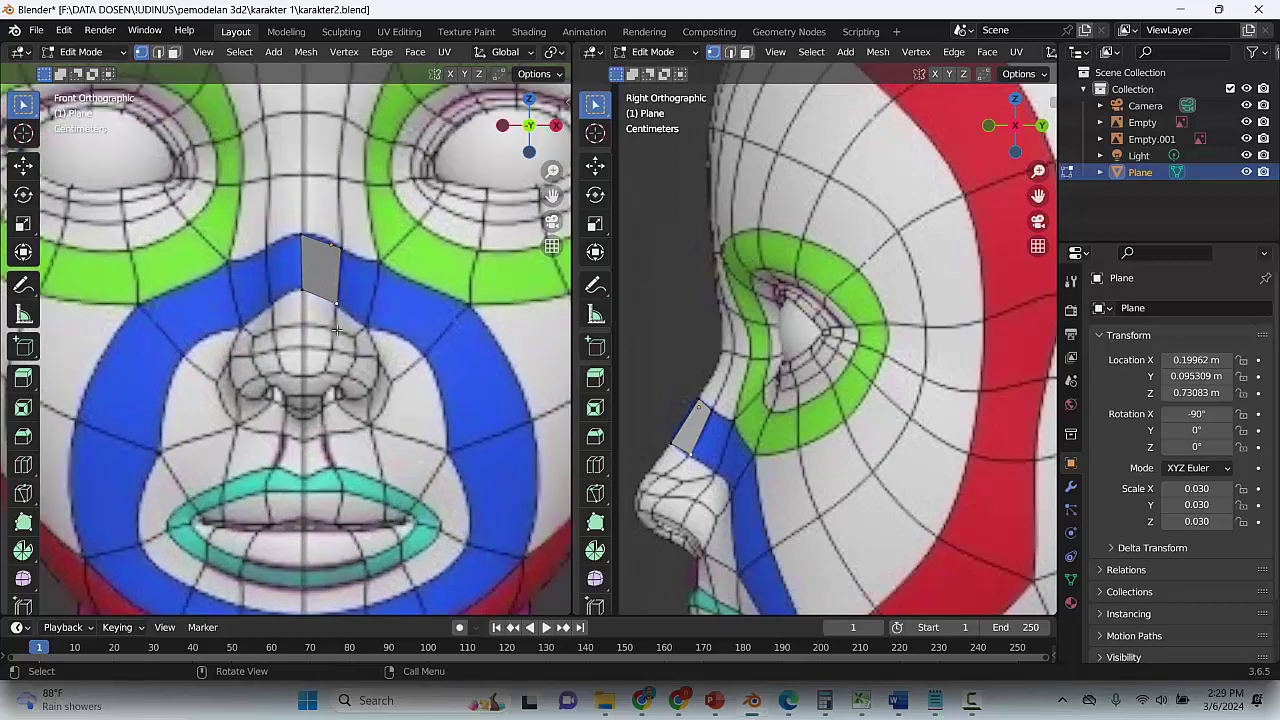
pyautogui.press('e')
pyautogui.click(379, 353)
pyautogui.press('e')
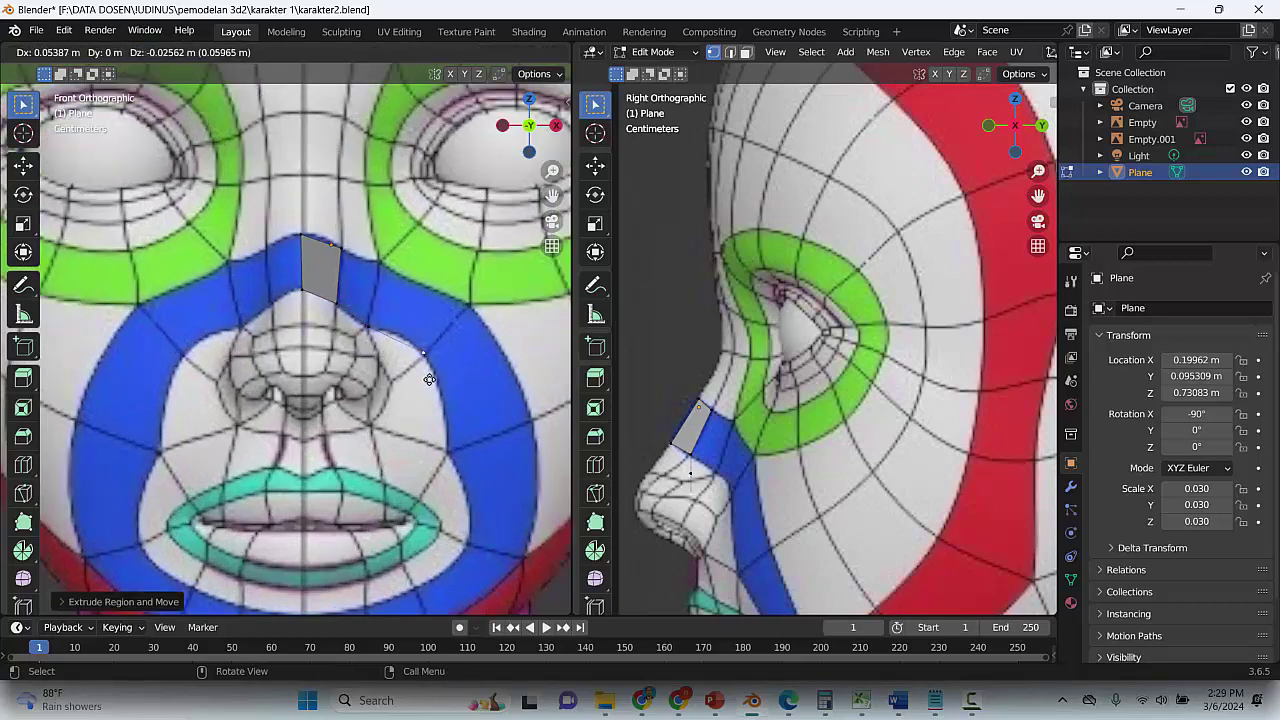
pyautogui.click(430, 380)
pyautogui.press('e')
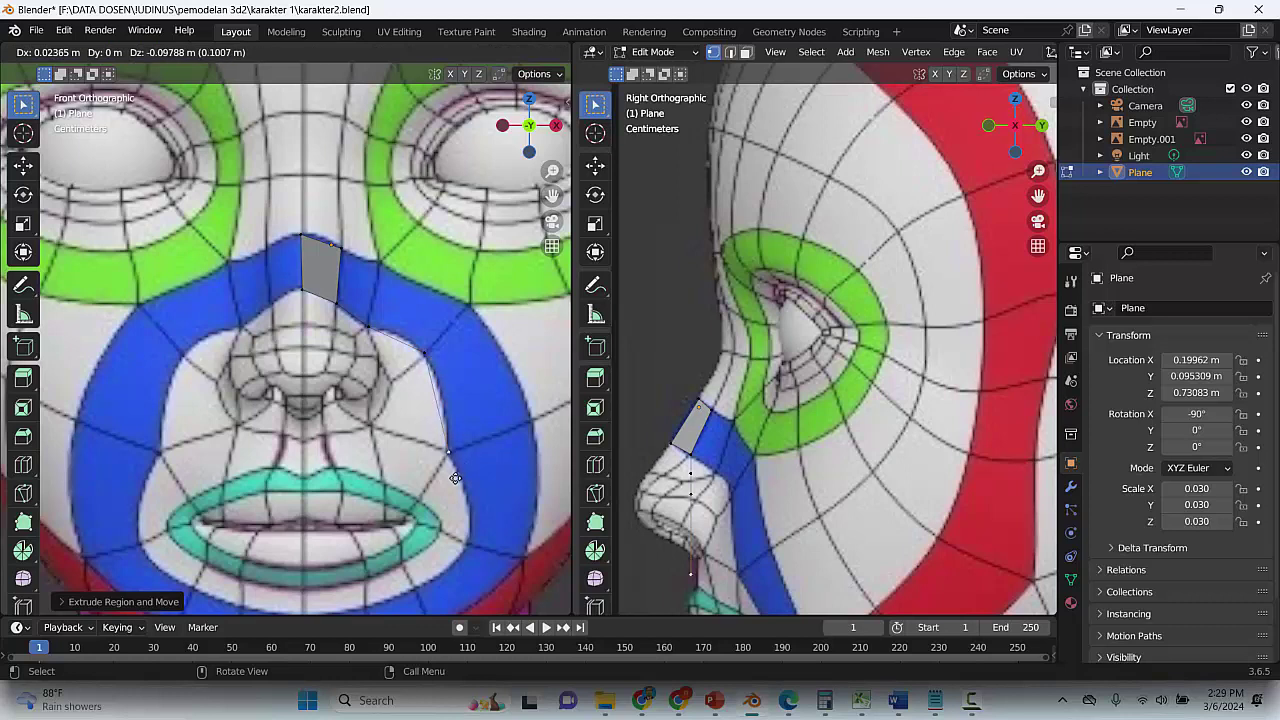
pyautogui.click(455, 472)
# In the side view, move the three new vertices back onto the blue band's inner edge, the lowest by about 0.055 m along Y
pyautogui.click(366, 325)
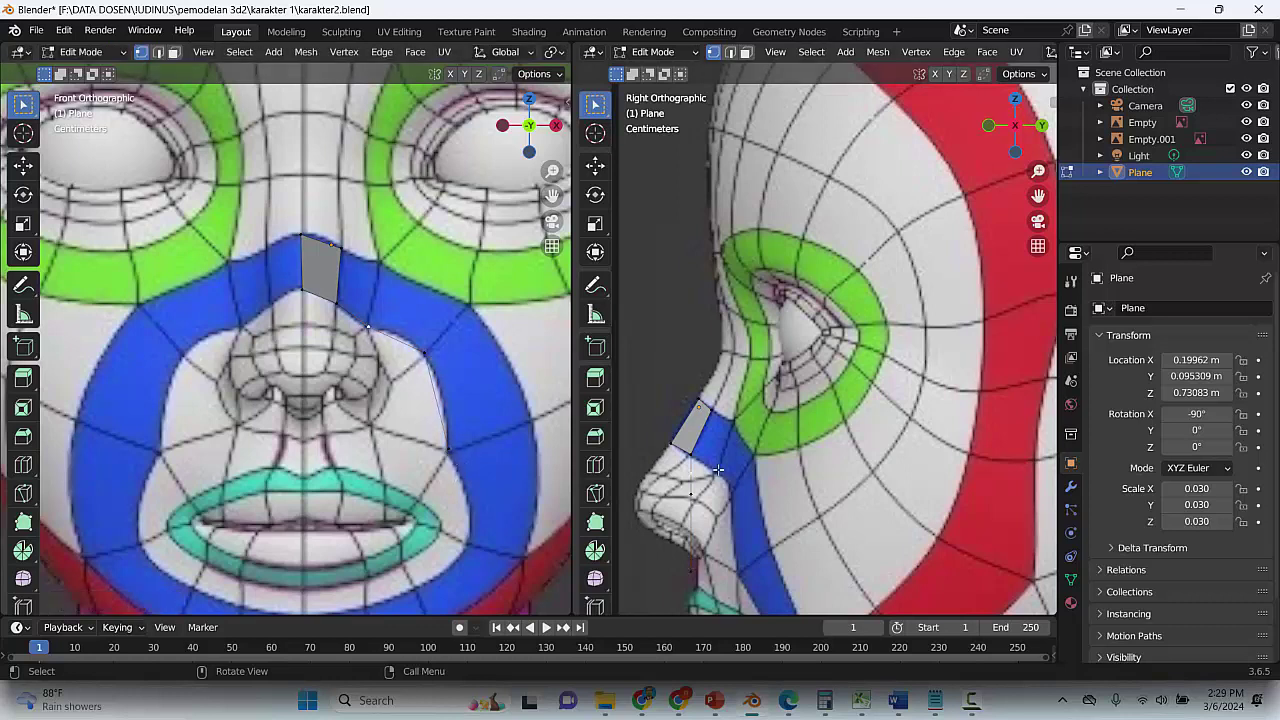
pyautogui.scroll(1, 735, 465)
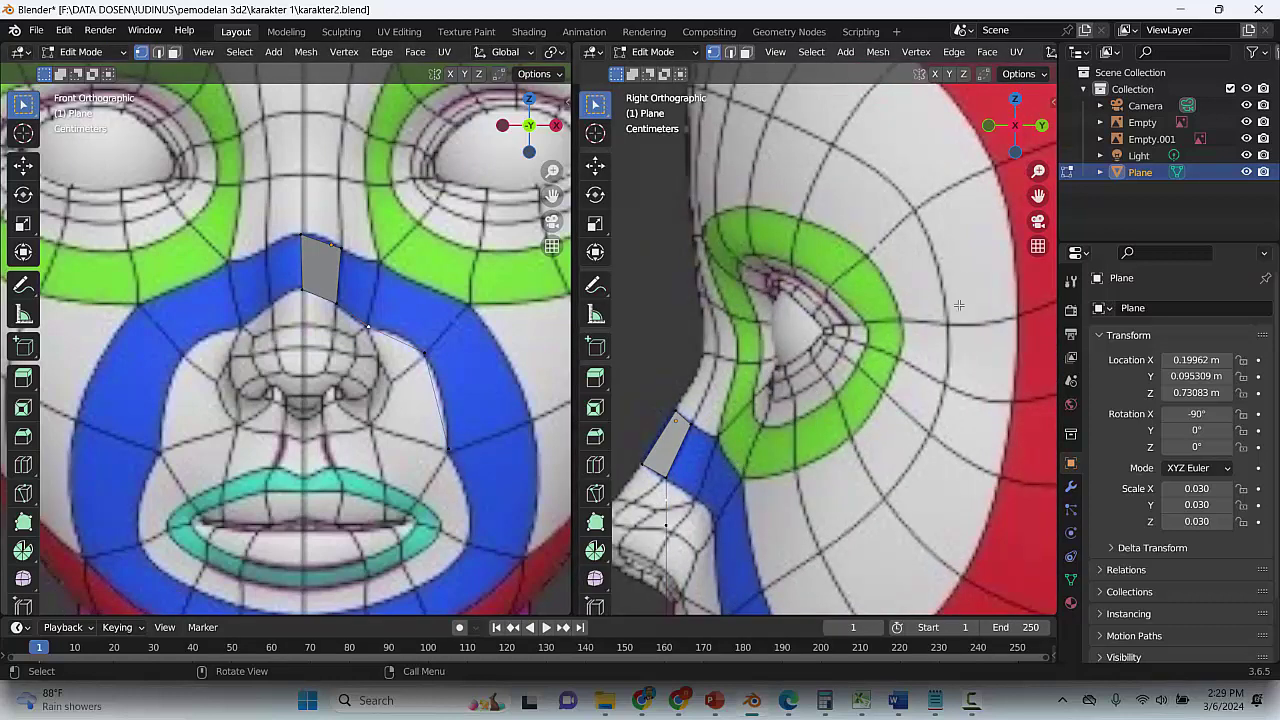
pyautogui.moveTo(1038, 196); pyautogui.dragTo(1097, 51)
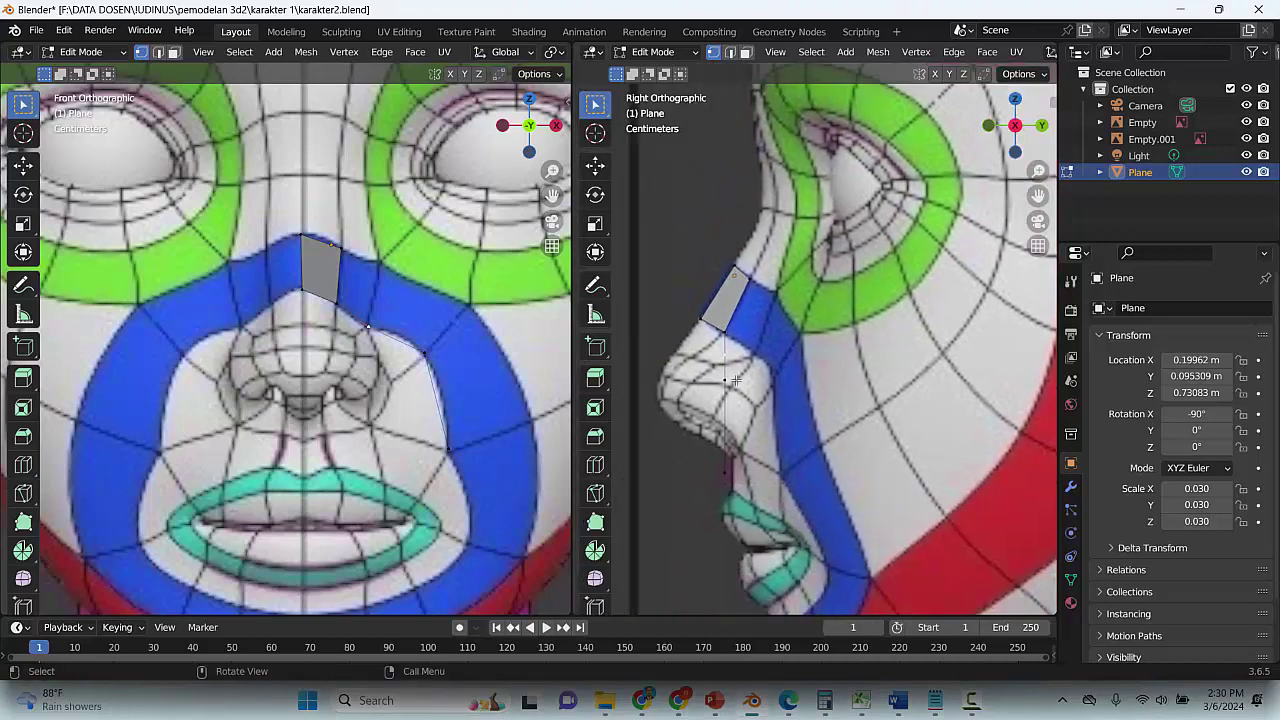
pyautogui.press('g')
pyautogui.click(795, 368)
pyautogui.press('g')
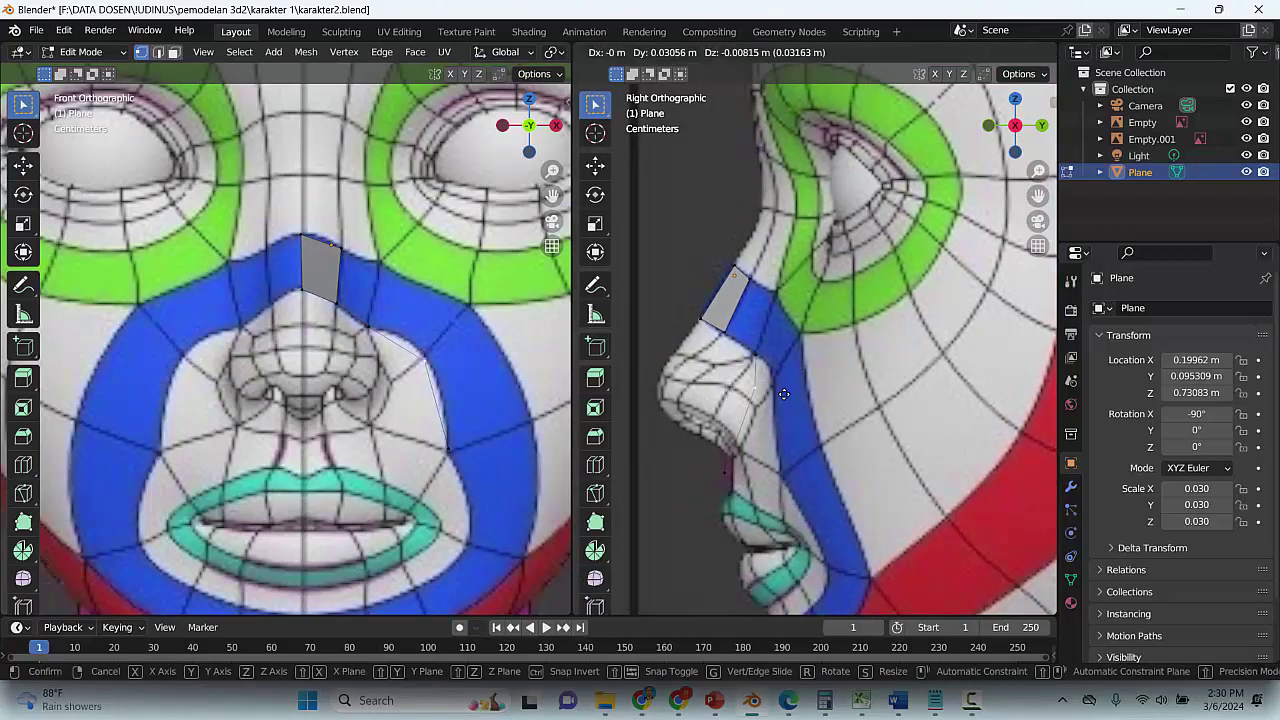
pyautogui.click(750, 415)
pyautogui.click(738, 453)
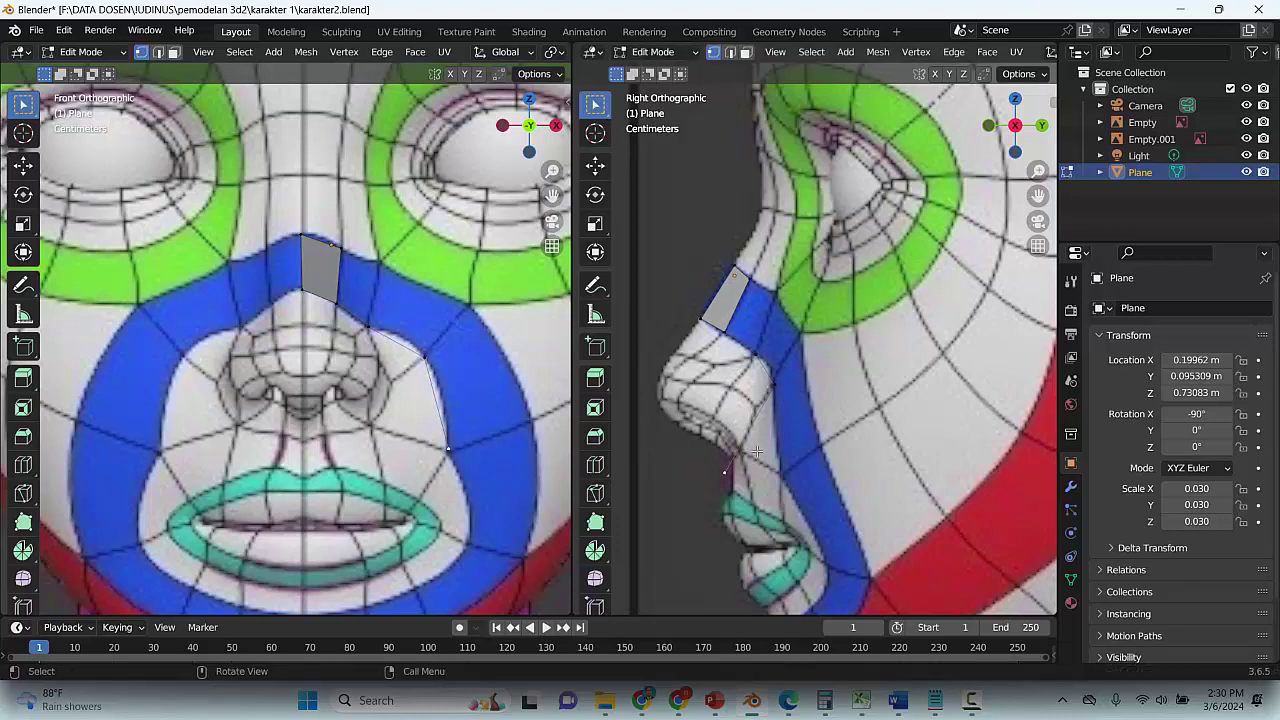
pyautogui.press('g')
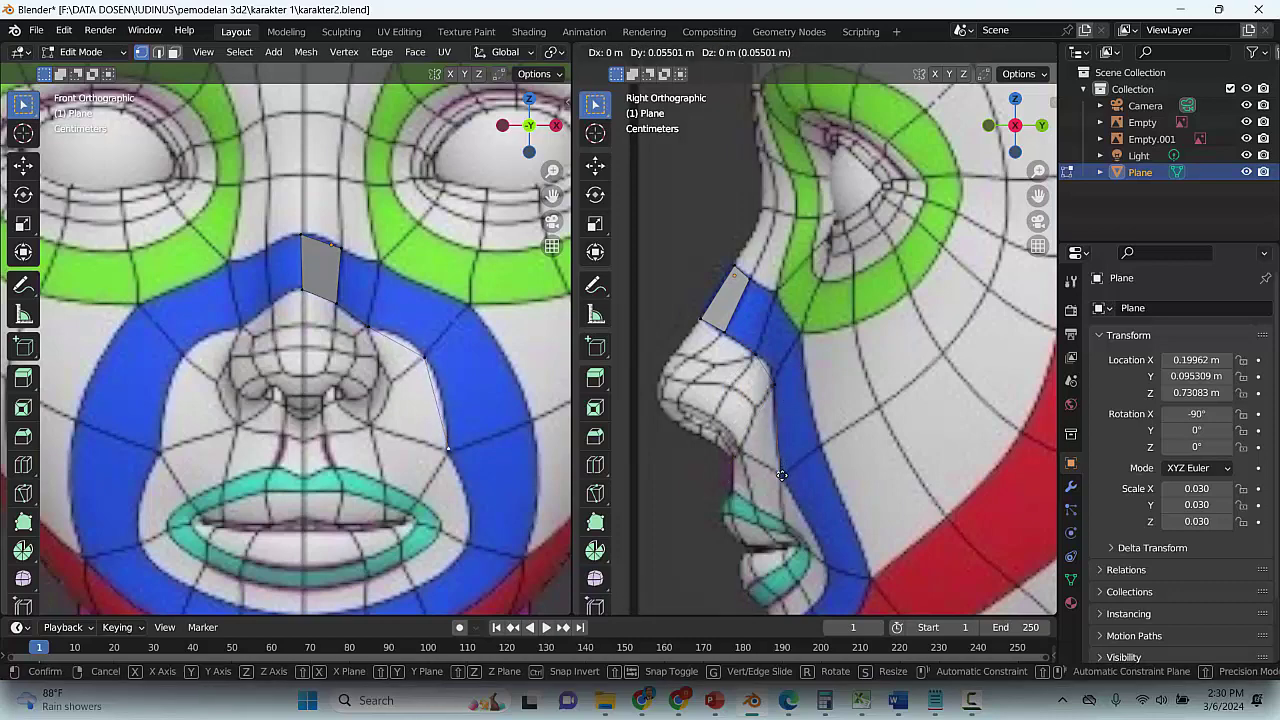
pyautogui.click(781, 474)
# In the front view, nudge the chain's lowest vertex about 0.009 m outward and extrude it along the band's inner edge to the chin's centre line
pyautogui.scroll(-2, 409, 435)
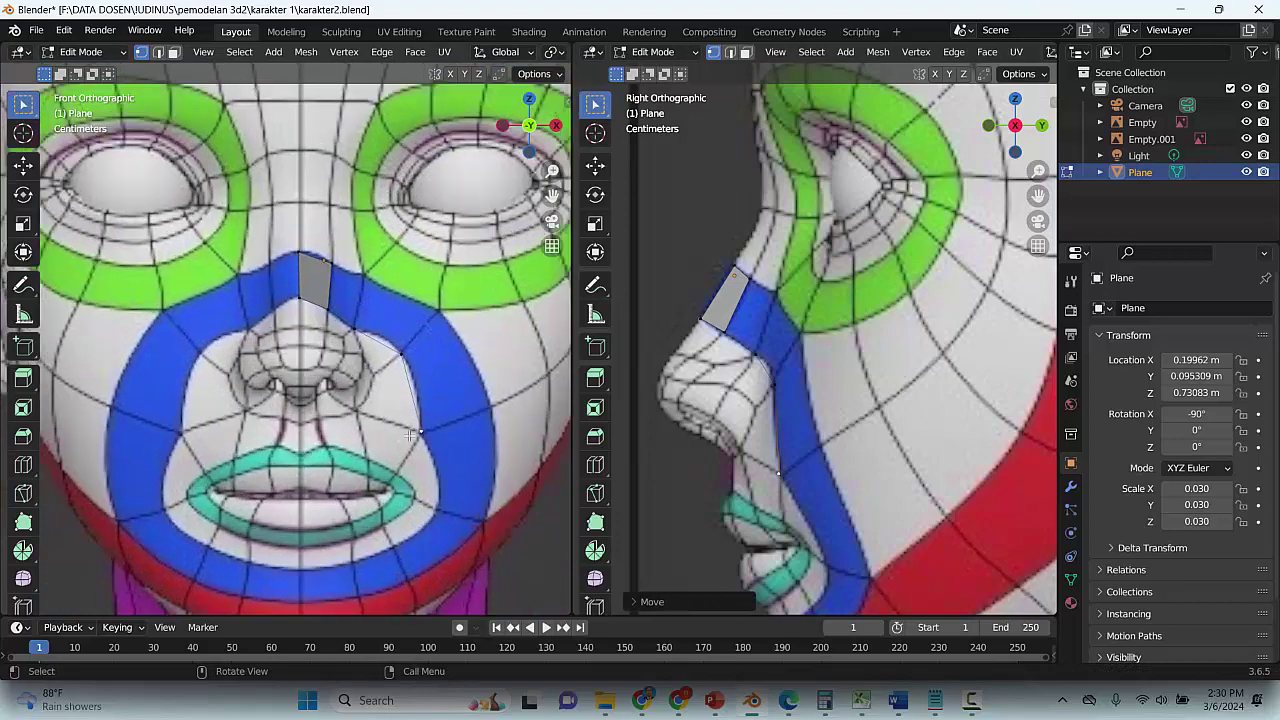
pyautogui.click(424, 428)
pyautogui.press('g')
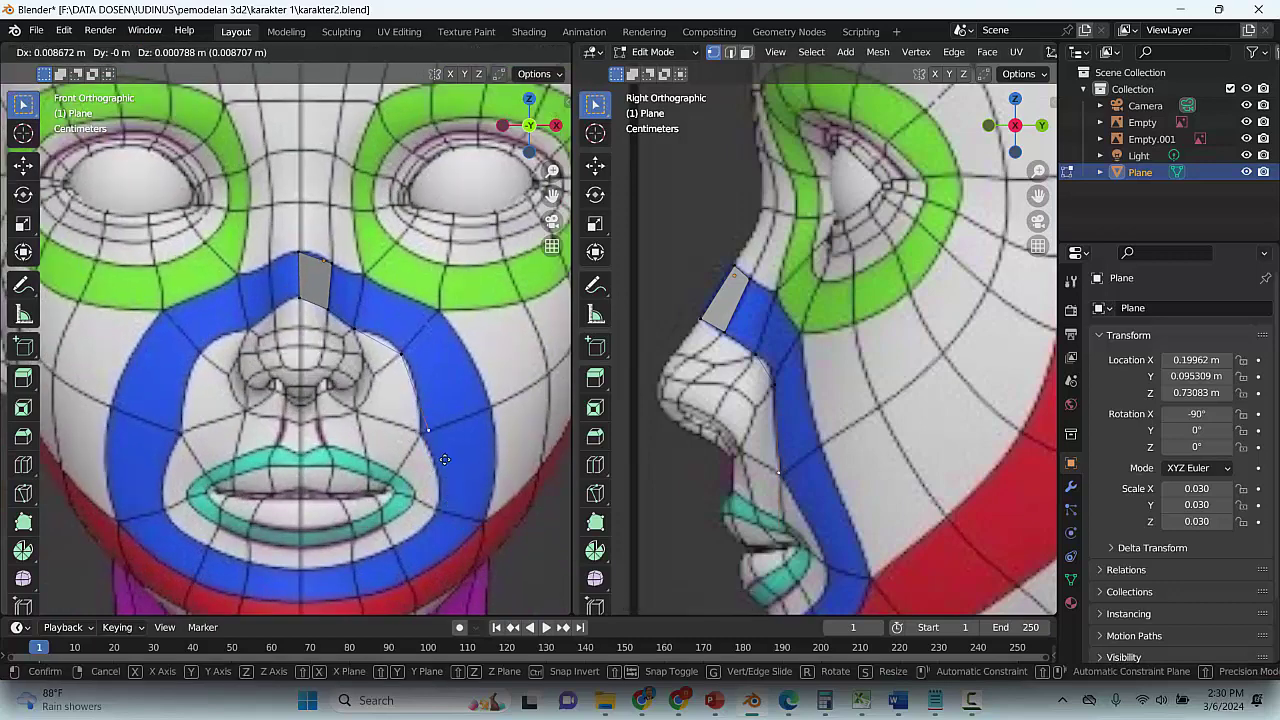
pyautogui.click(463, 545)
pyautogui.press('e')
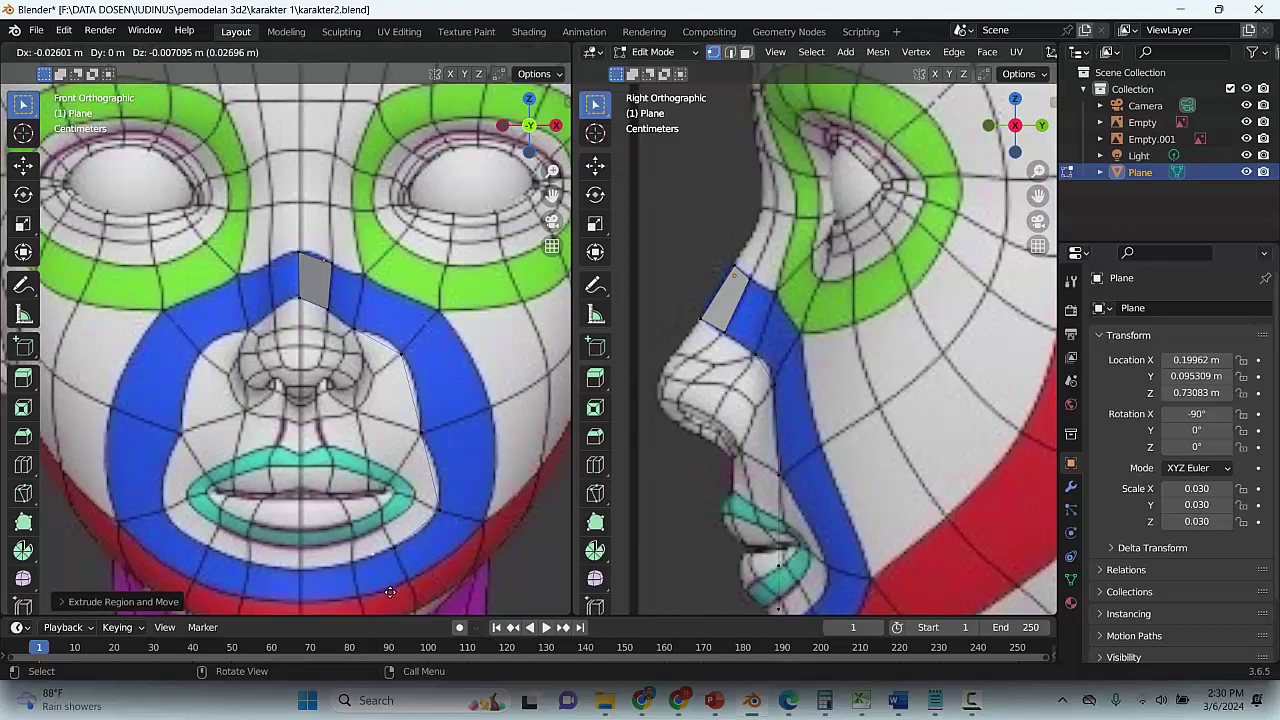
pyautogui.click(381, 598)
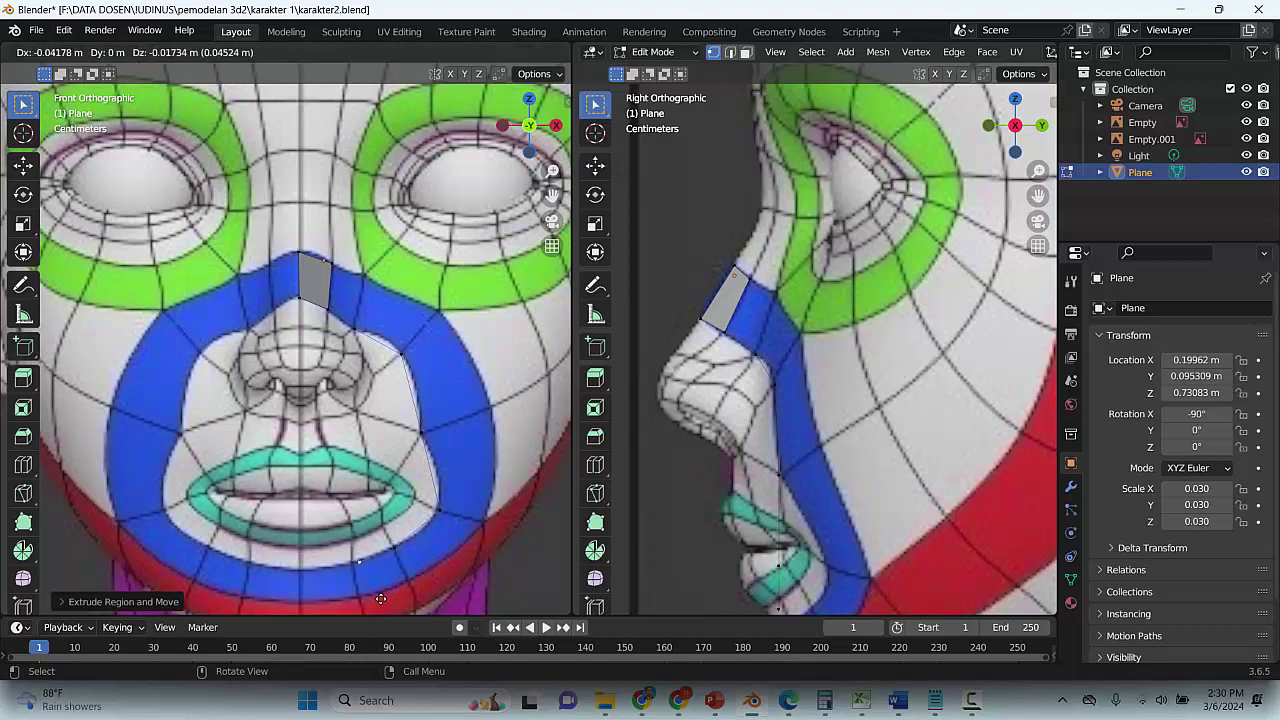
pyautogui.click(306, 607)
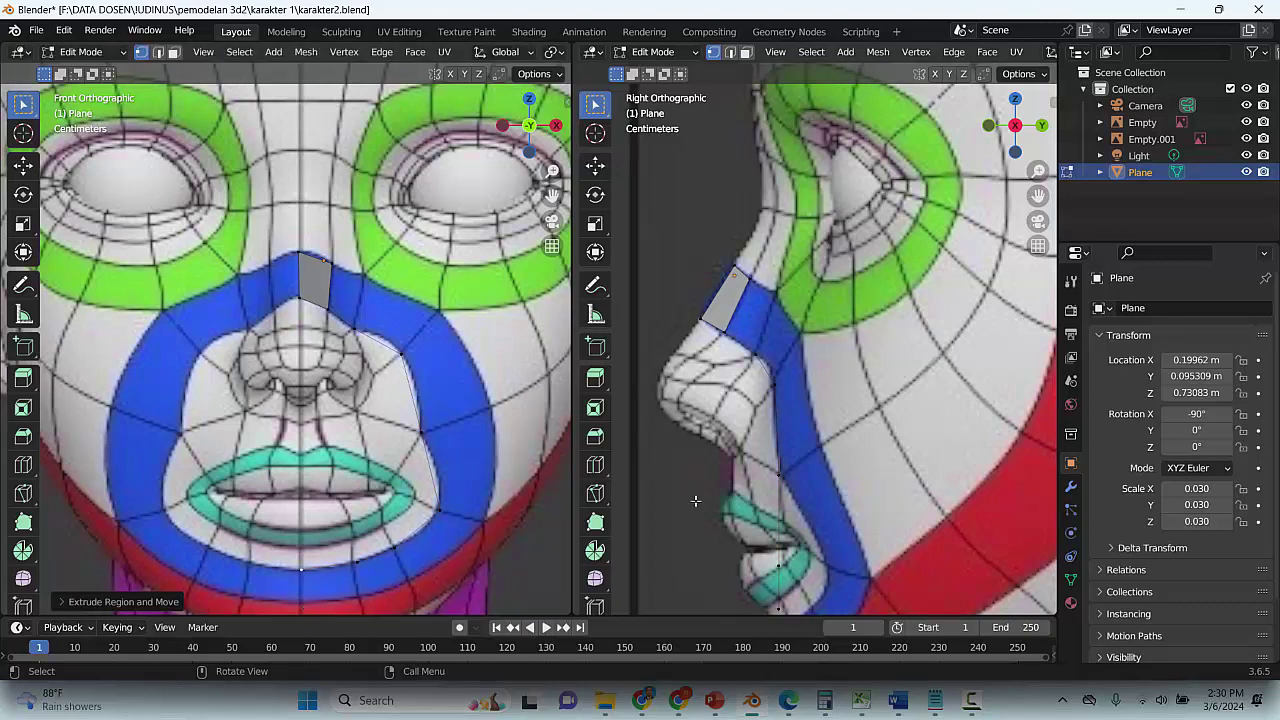
# In the side view, move the mouth-corner vertex back about 0.054 m and the vertex below the lip about 0.014 m to fit the band
pyautogui.click(779, 566)
pyautogui.moveTo(1038, 196); pyautogui.dragTo(1026, 58)
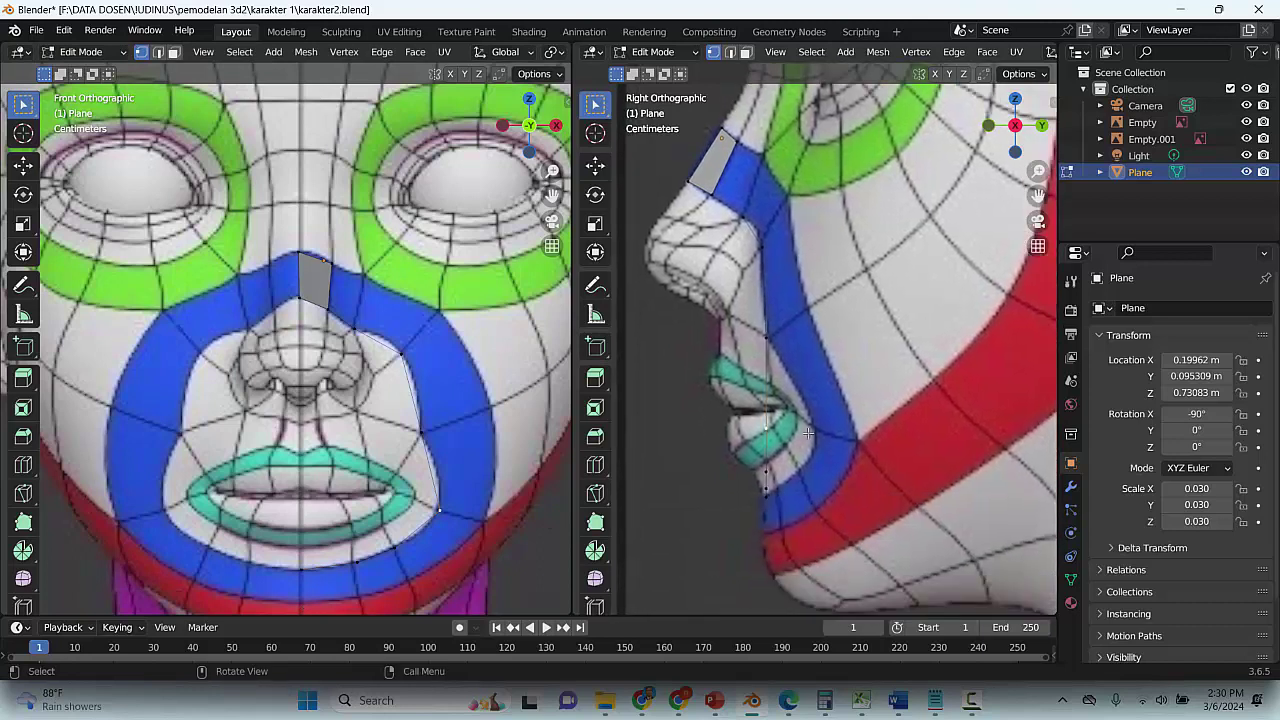
pyautogui.press('g')
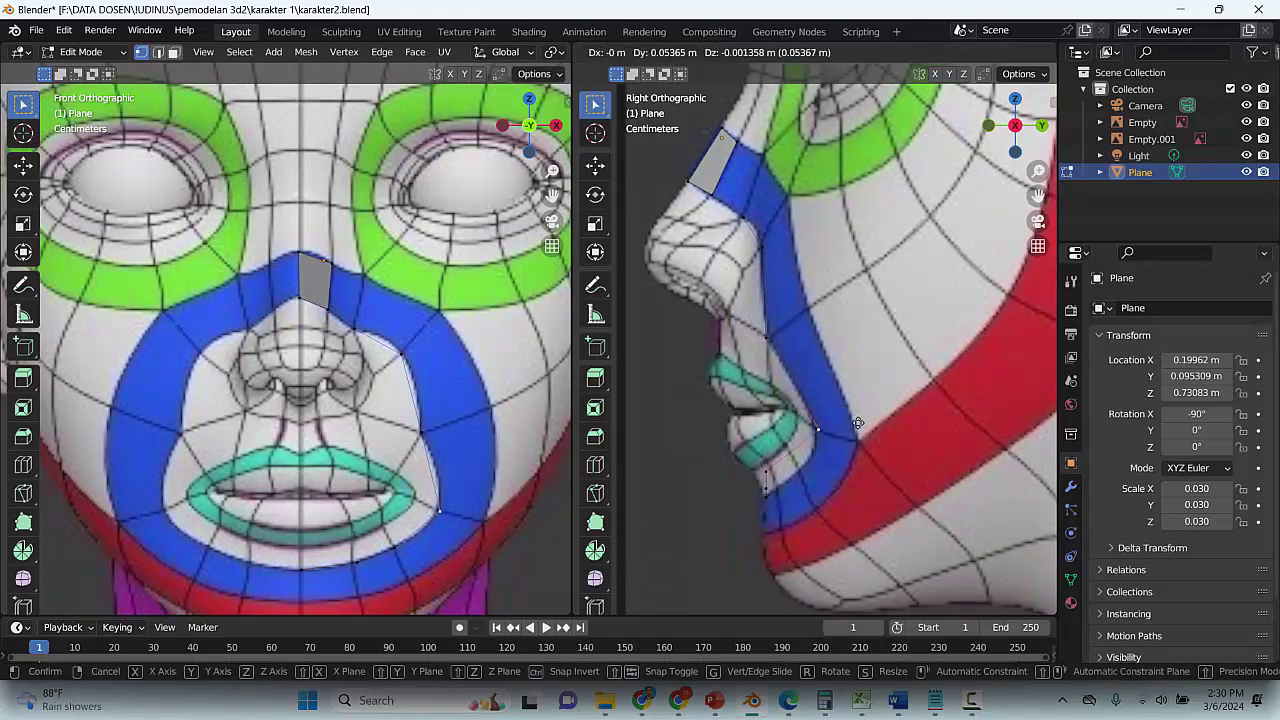
pyautogui.click(833, 447)
pyautogui.press('g')
pyautogui.click(760, 508)
pyautogui.press('g')
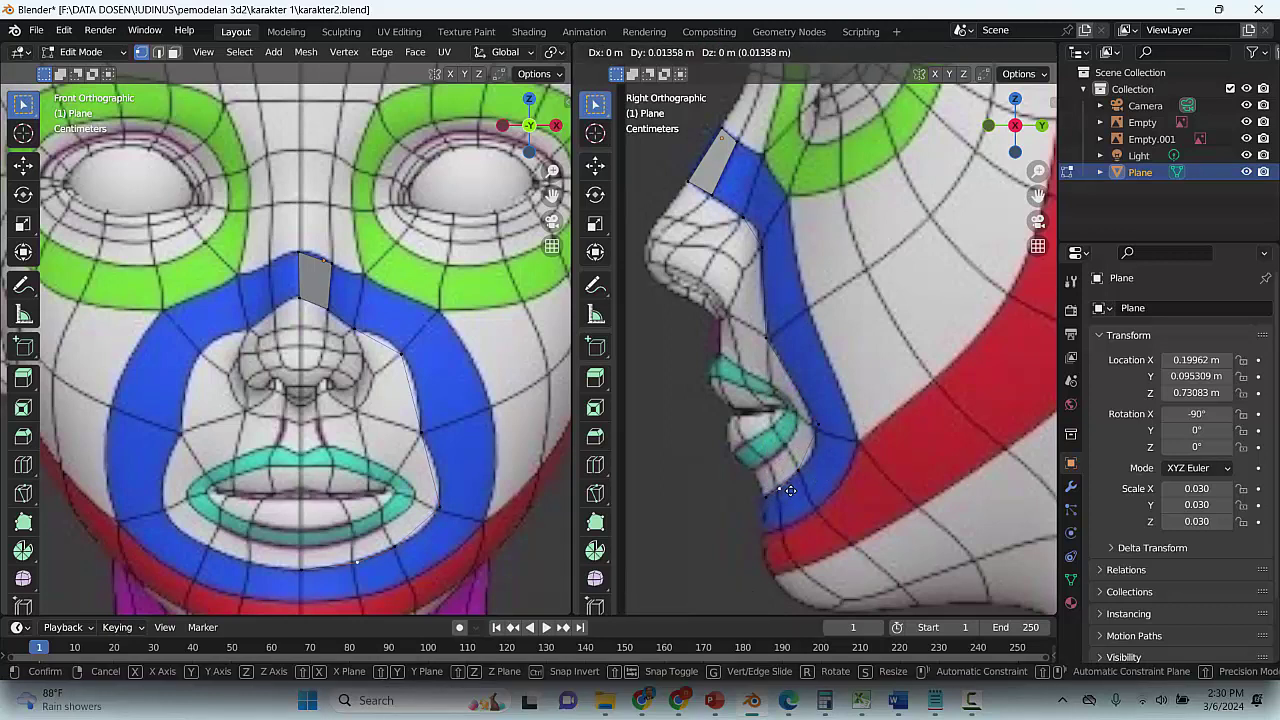
pyautogui.click(762, 504)
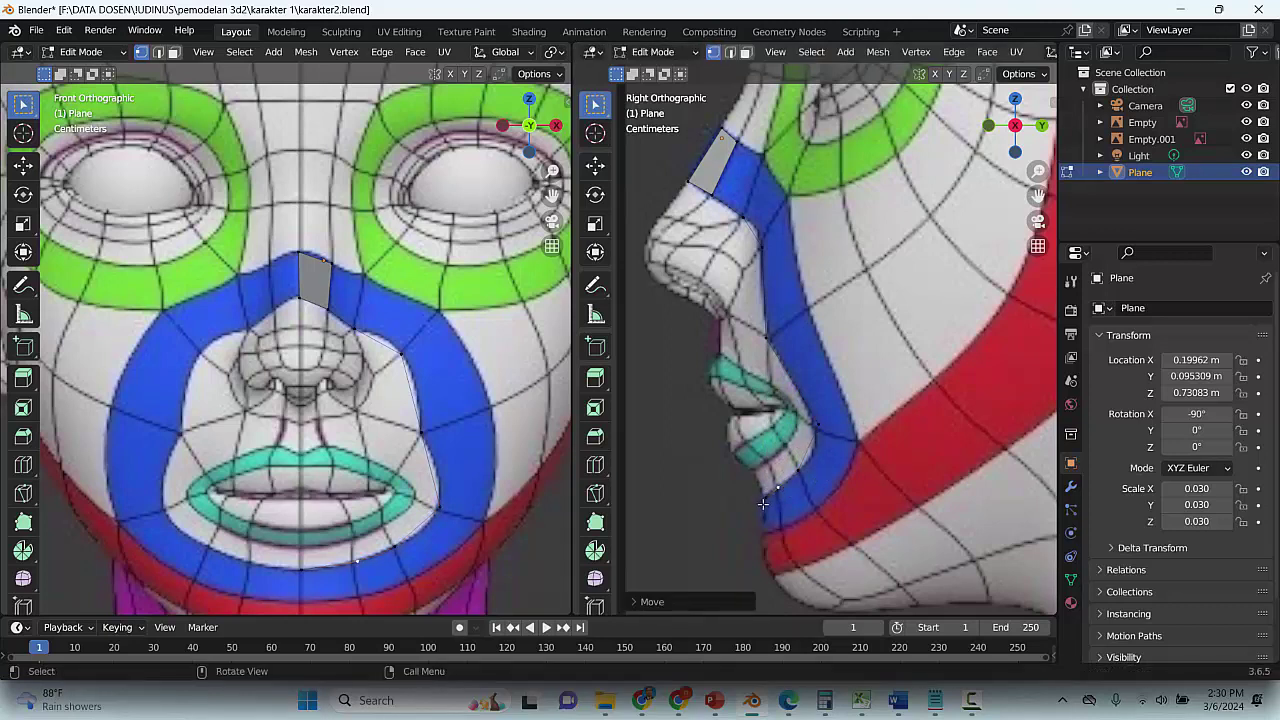
# Move the centre-line chin vertex about 0.006 m forward along Y in the side view, and save the file
pyautogui.click(311, 570)
pyautogui.press('g')
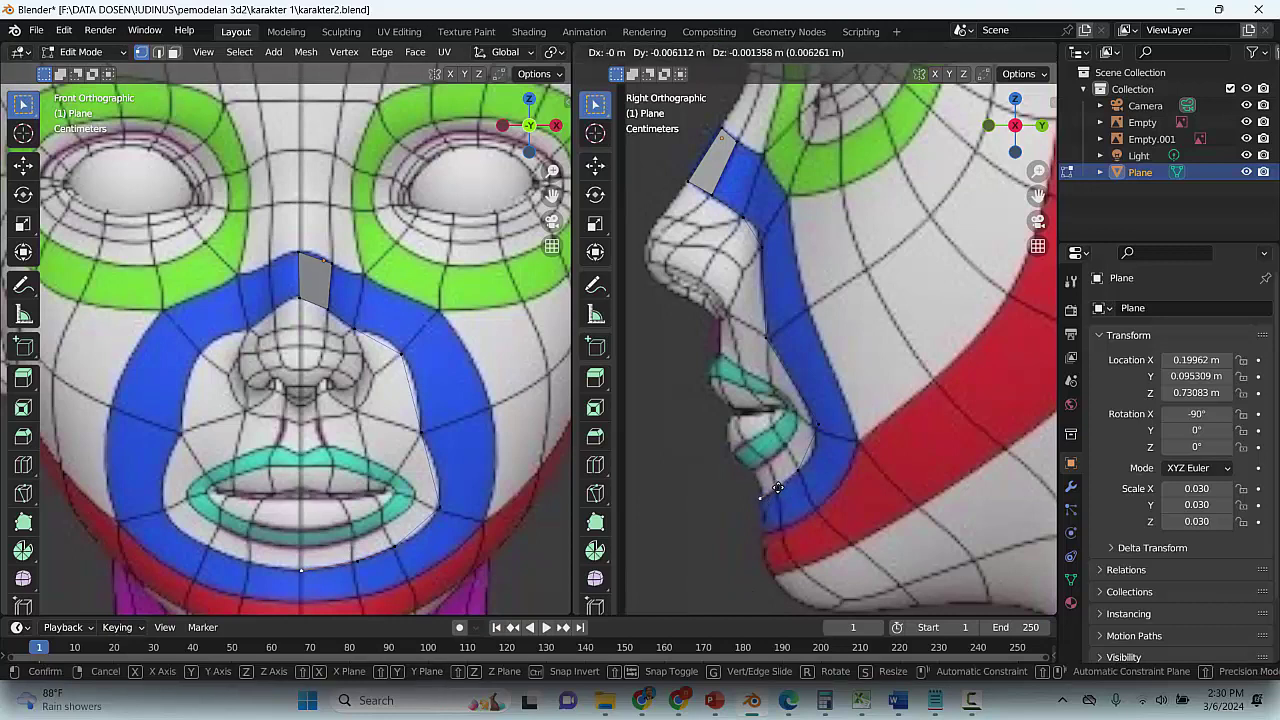
pyautogui.click(781, 485)
pyautogui.hotkey('ctrl', 's')
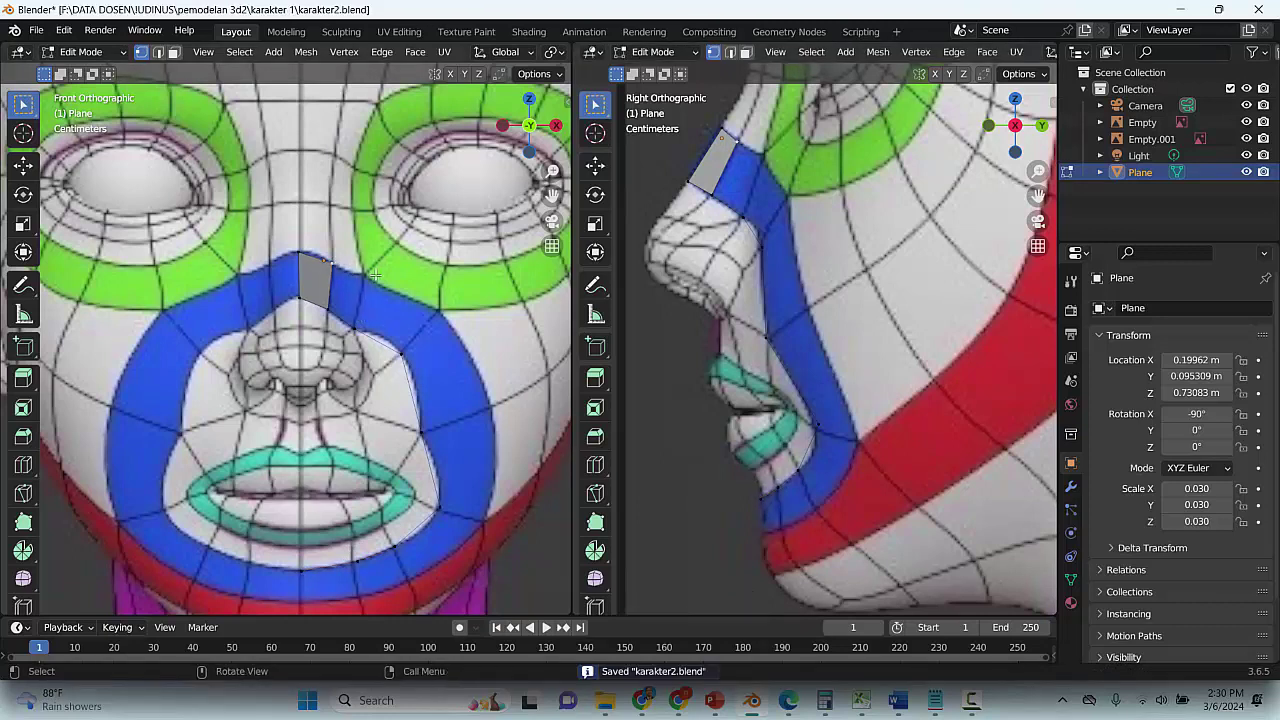
# In the front view, extrude the quad's upper outer vertex along the blue band's outer edge down to the cheek
pyautogui.press('e')
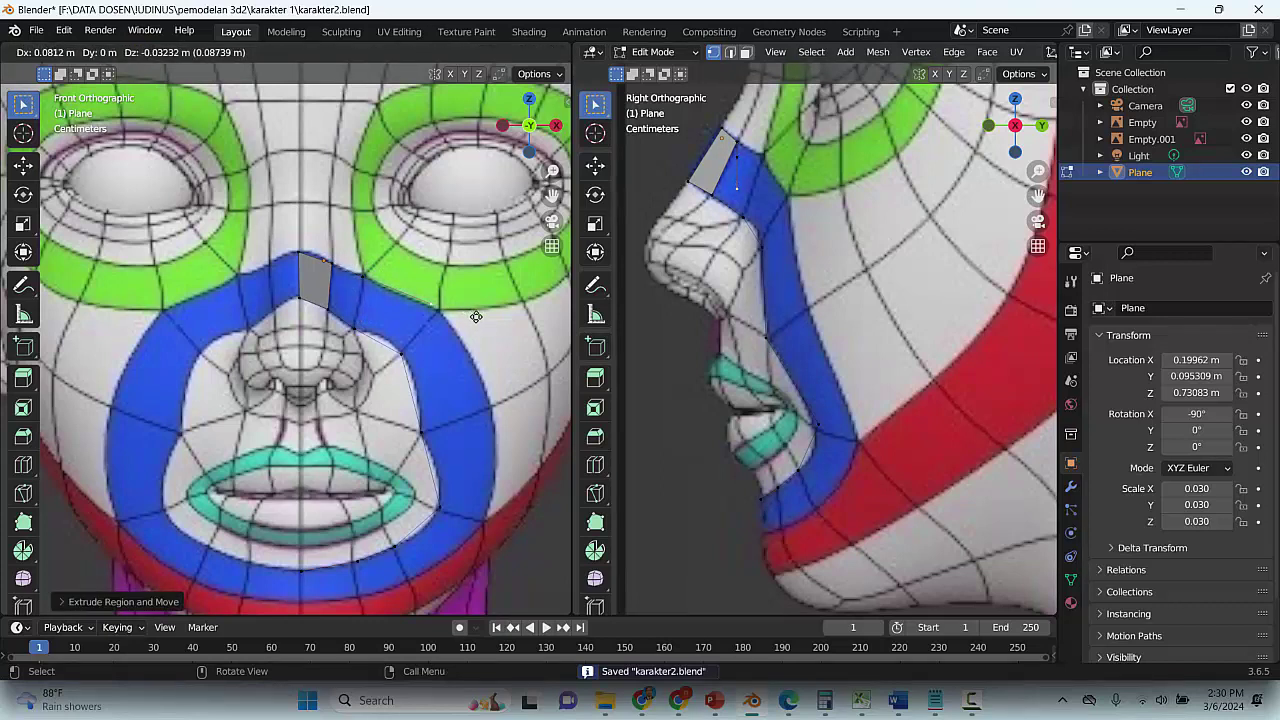
pyautogui.click(483, 322)
pyautogui.press('e')
pyautogui.click(538, 419)
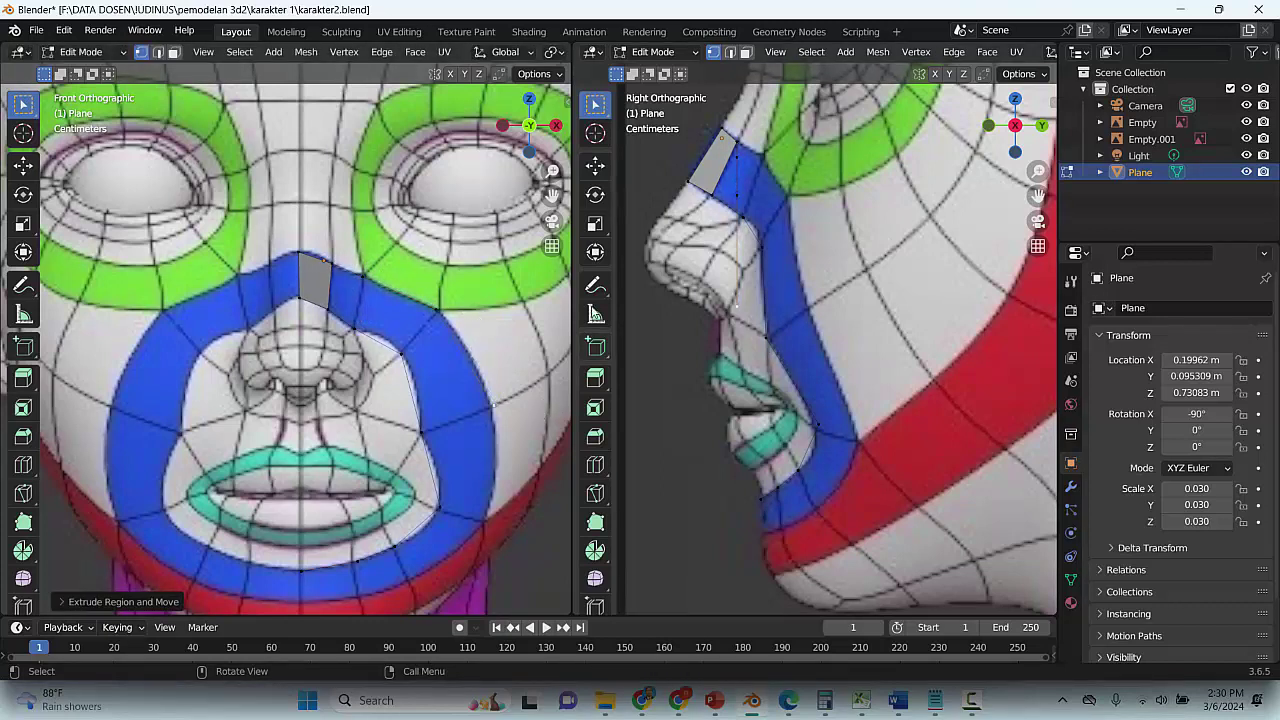
# In the side view, extrude the outer chain's first vertex back along Y and adjust its position on the blue band's outer edge
pyautogui.press('e')
pyautogui.click(816, 191)
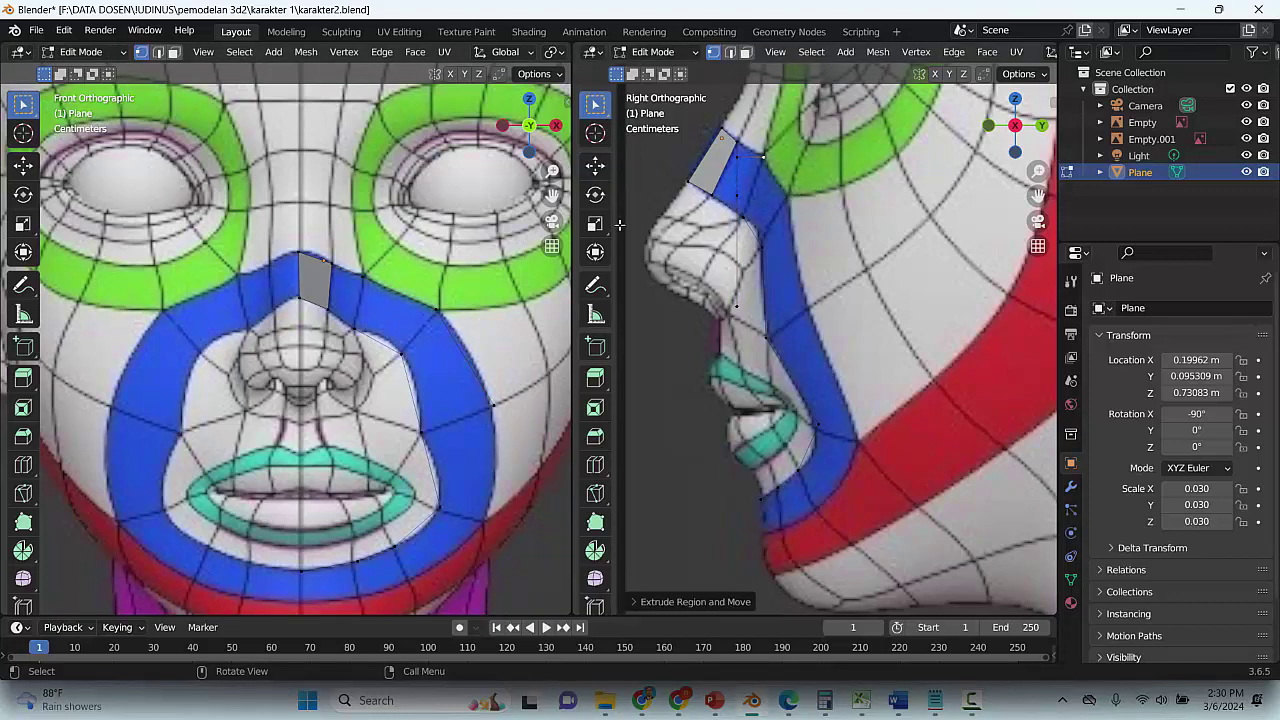
pyautogui.press('g')
pyautogui.click(775, 208)
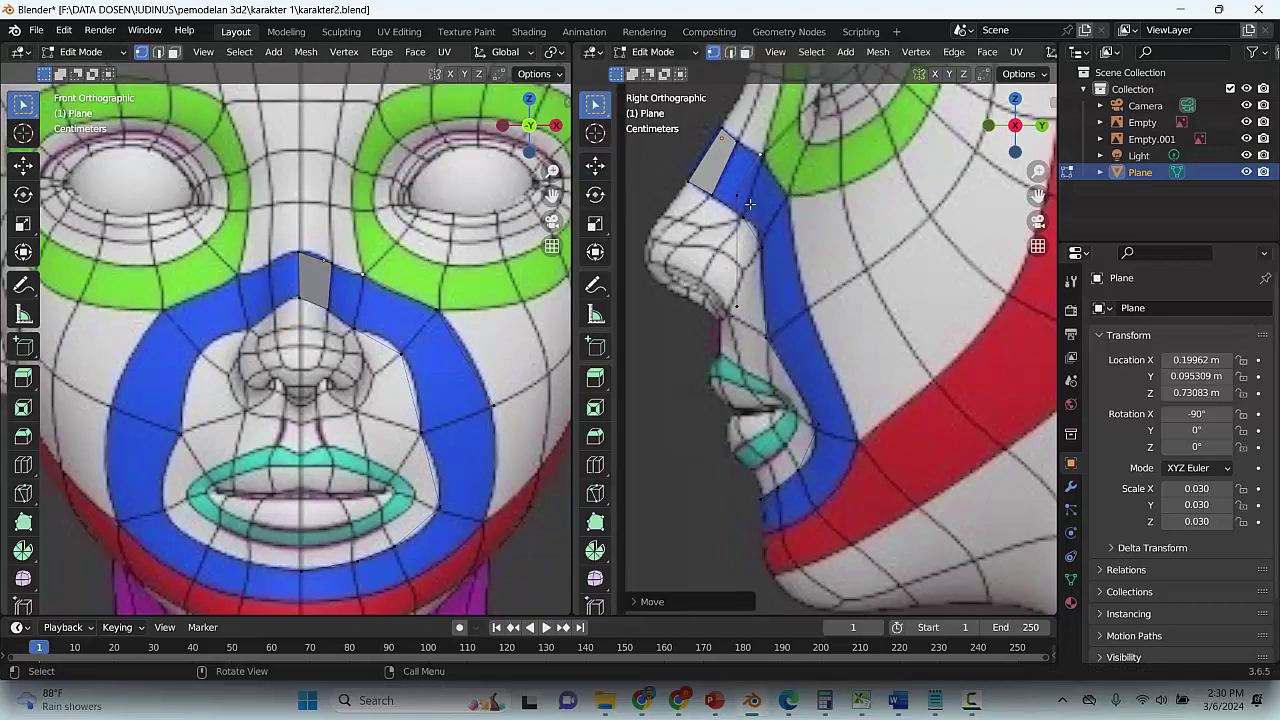
# In the side view, move the outer chain's two cheek vertices back along Y onto the blue band's outer edge
pyautogui.press('g')
pyautogui.click(757, 280)
pyautogui.press('g')
pyautogui.click(807, 307)
# Fill three faces between the inner and outer edge chains, from the nose-bridge quad down to the cheek
pyautogui.press('2')
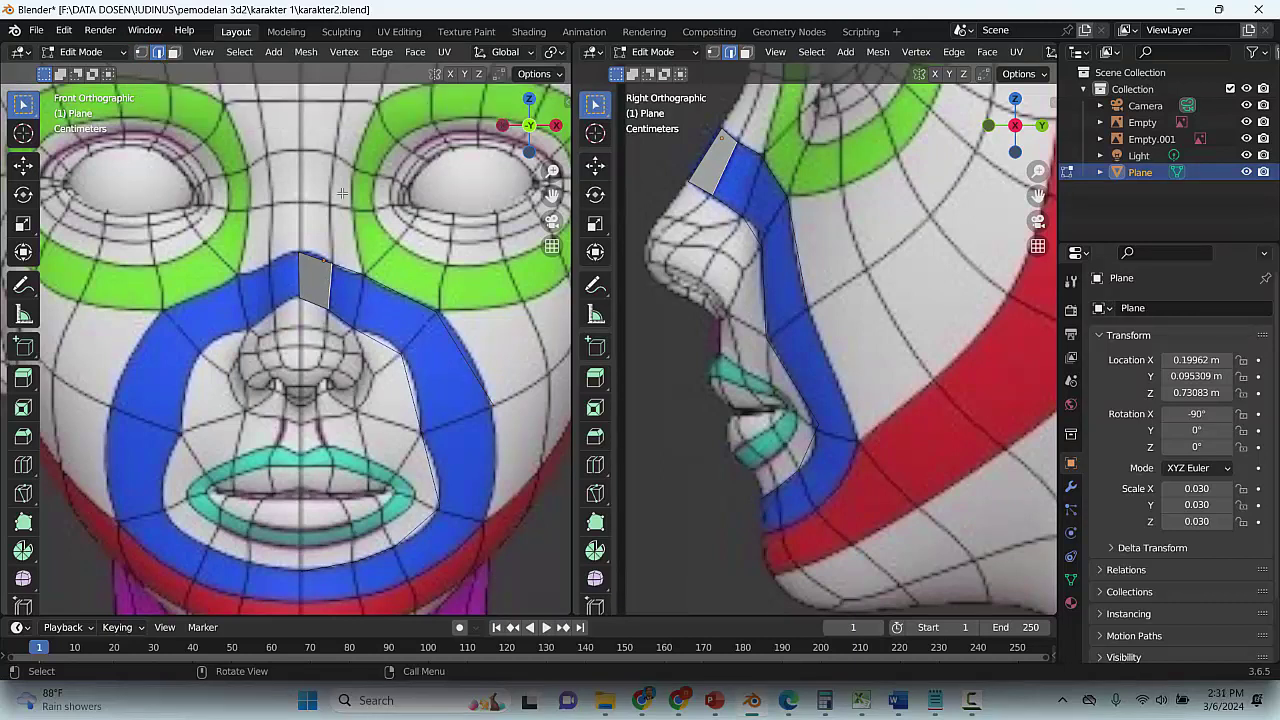
pyautogui.keyDown('shift'); pyautogui.click(358, 308); pyautogui.keyUp('shift')
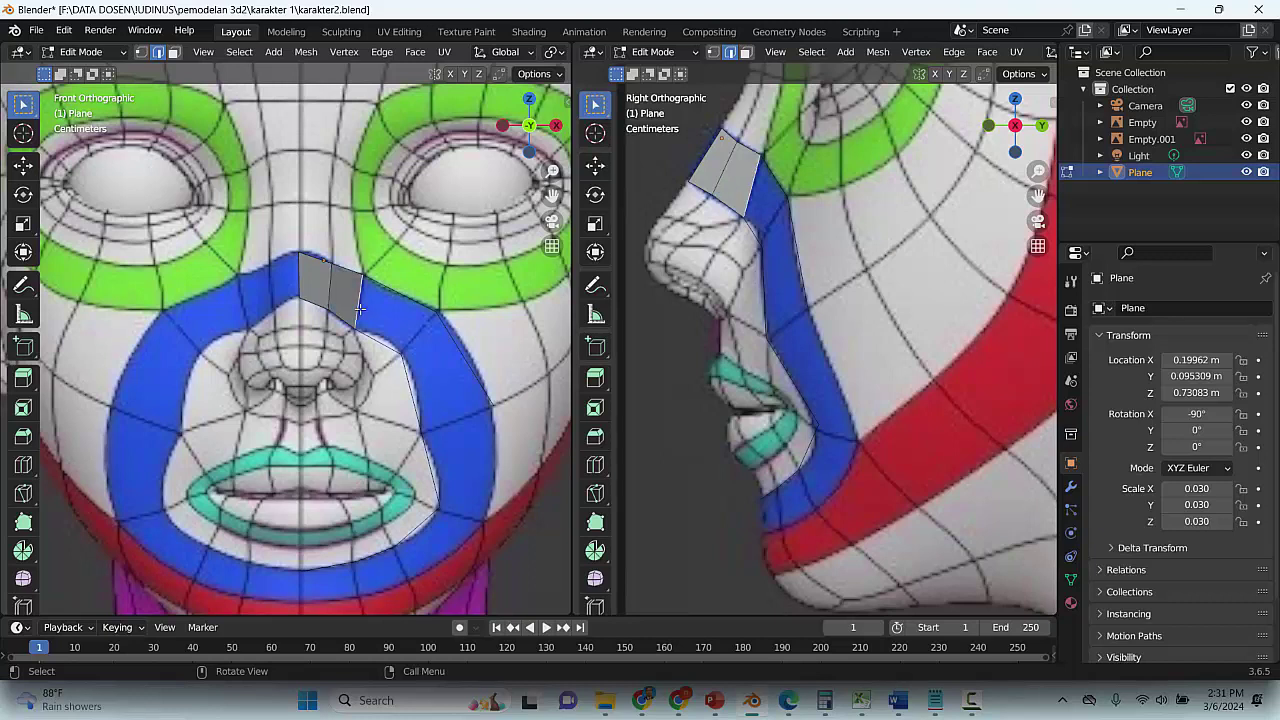
pyautogui.click(970, 705)
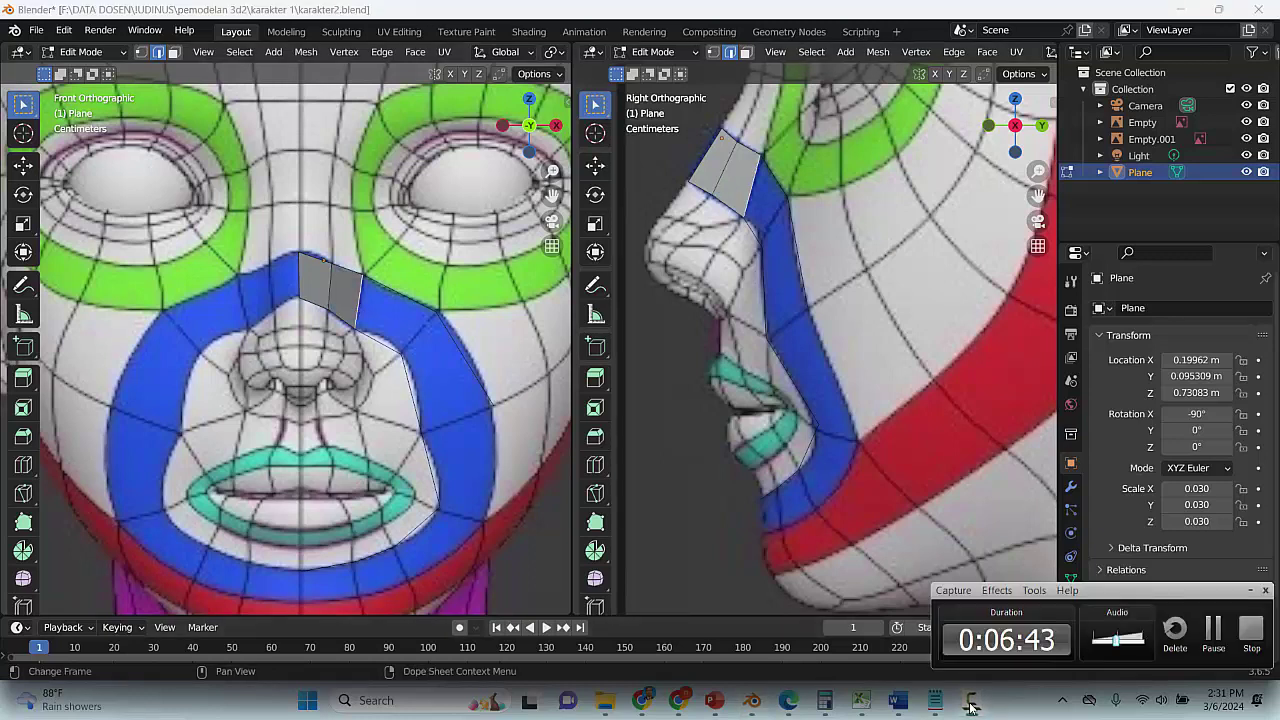
pyautogui.click(1253, 593)
pyautogui.keyDown('shift'); pyautogui.click(390, 378); pyautogui.keyUp('shift')
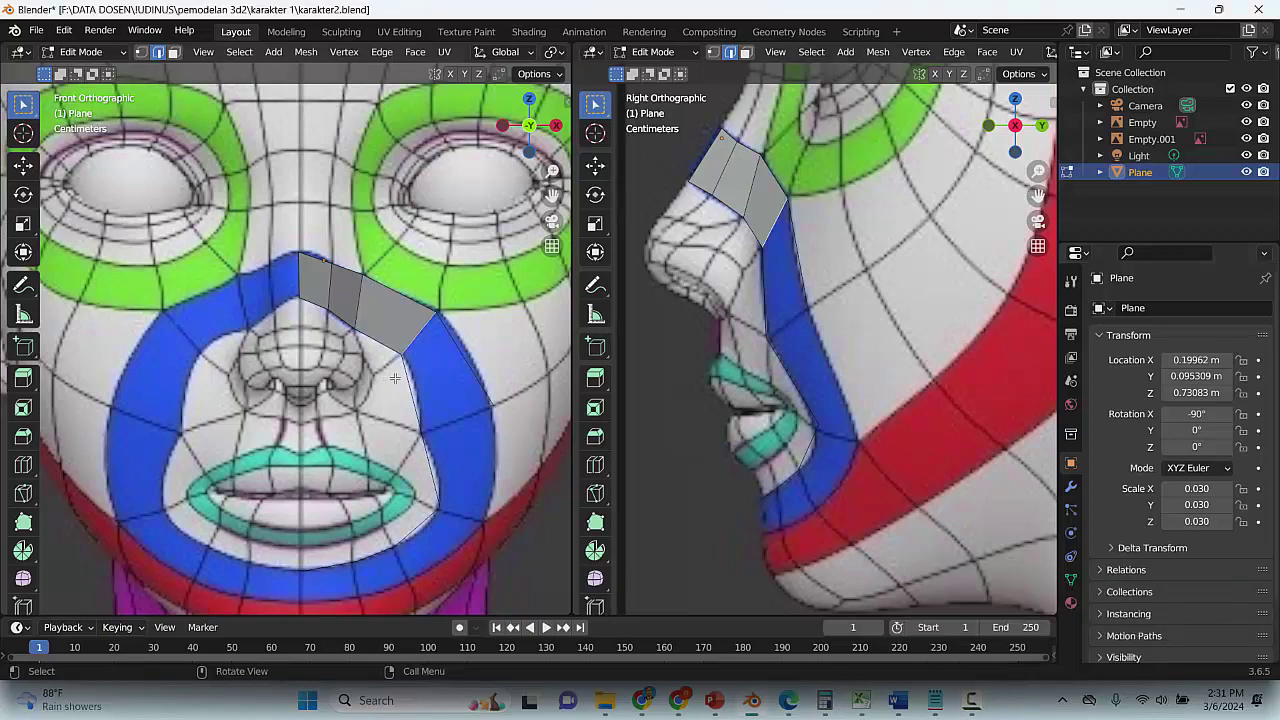
pyautogui.keyDown('shift'); pyautogui.click(398, 378); pyautogui.keyUp('shift')
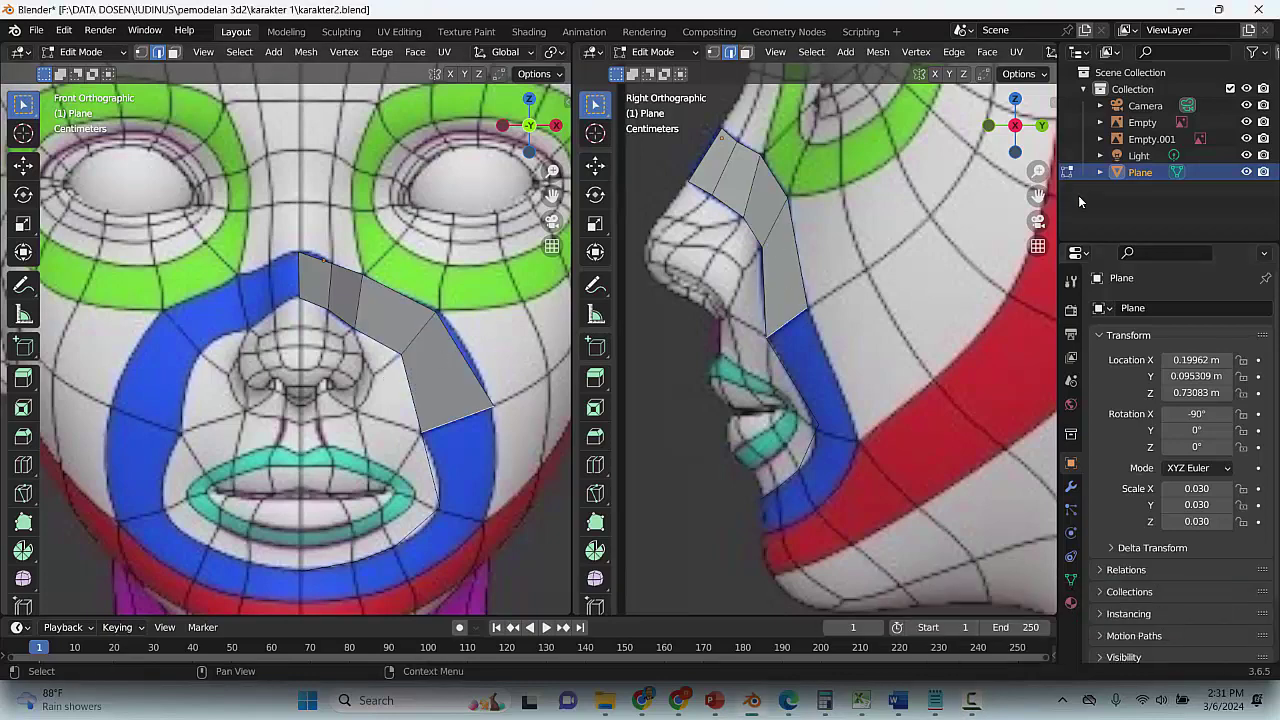
# In the side view, extrude the outer cheek vertex along the blue band's outer edge, past the mouth corner to the front of the chin
pyautogui.moveTo(1038, 195); pyautogui.dragTo(988, 95)
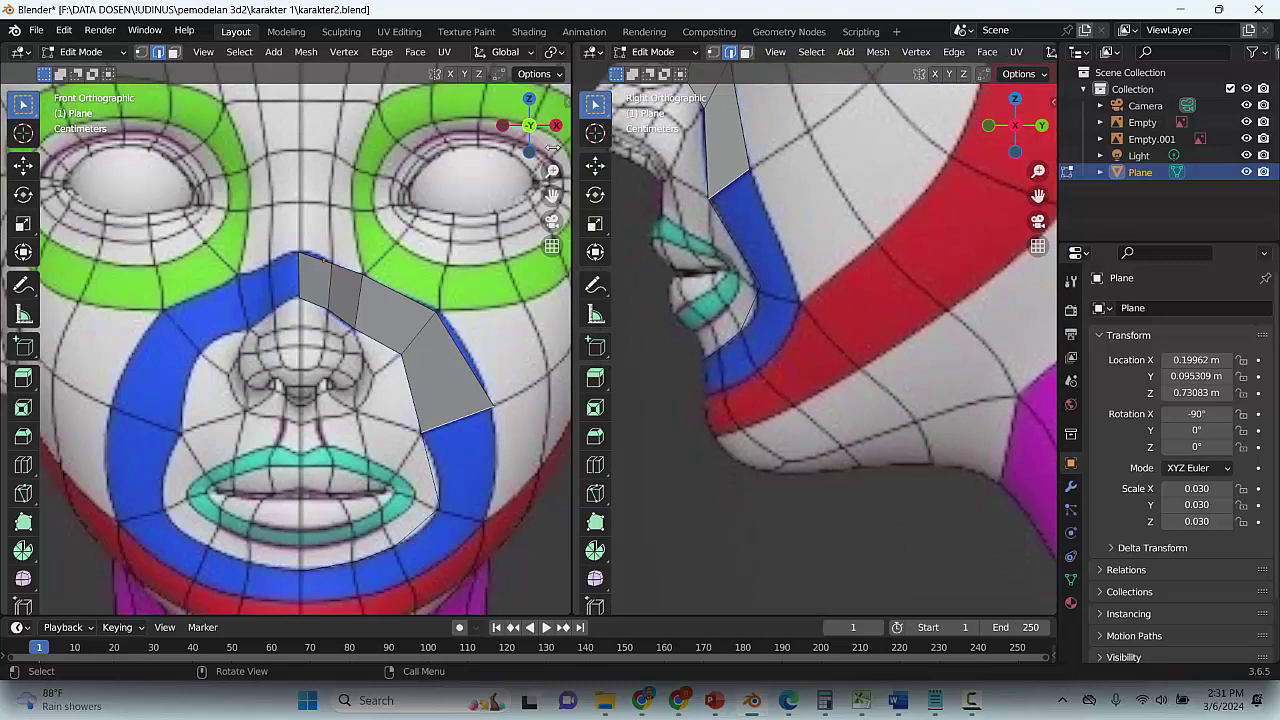
pyautogui.click(714, 52)
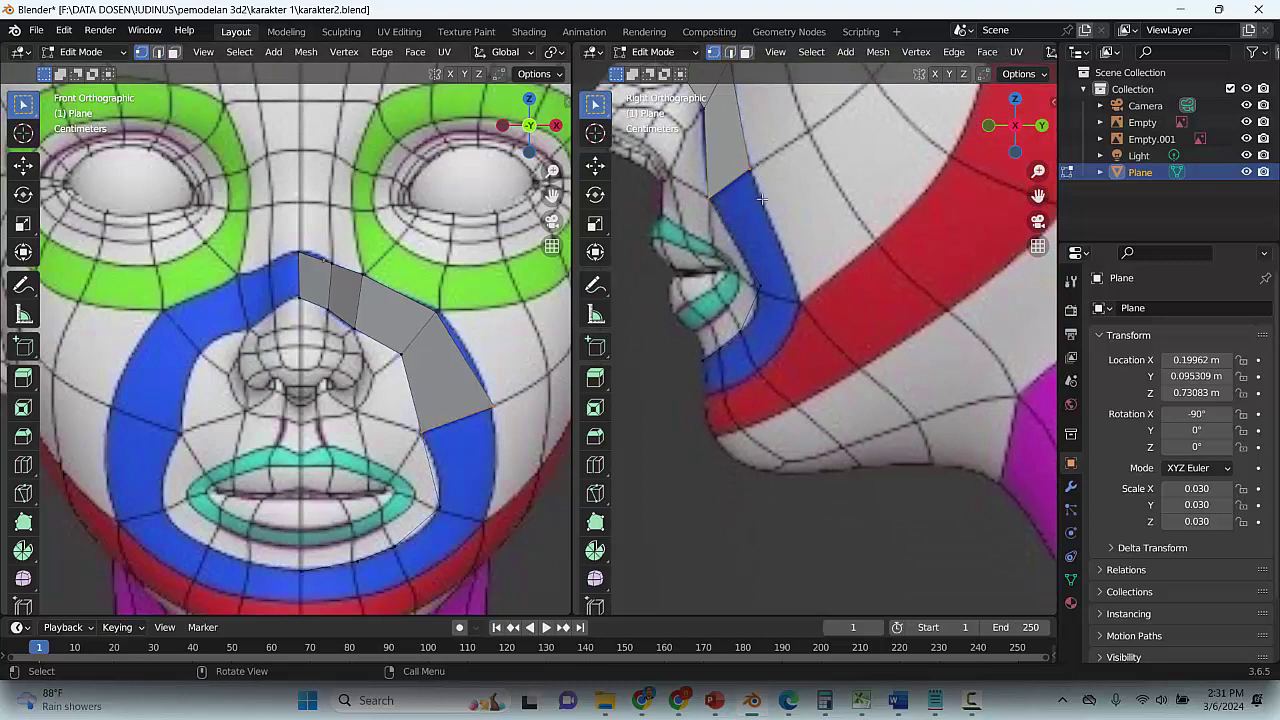
pyautogui.click(749, 172)
pyautogui.press('g')
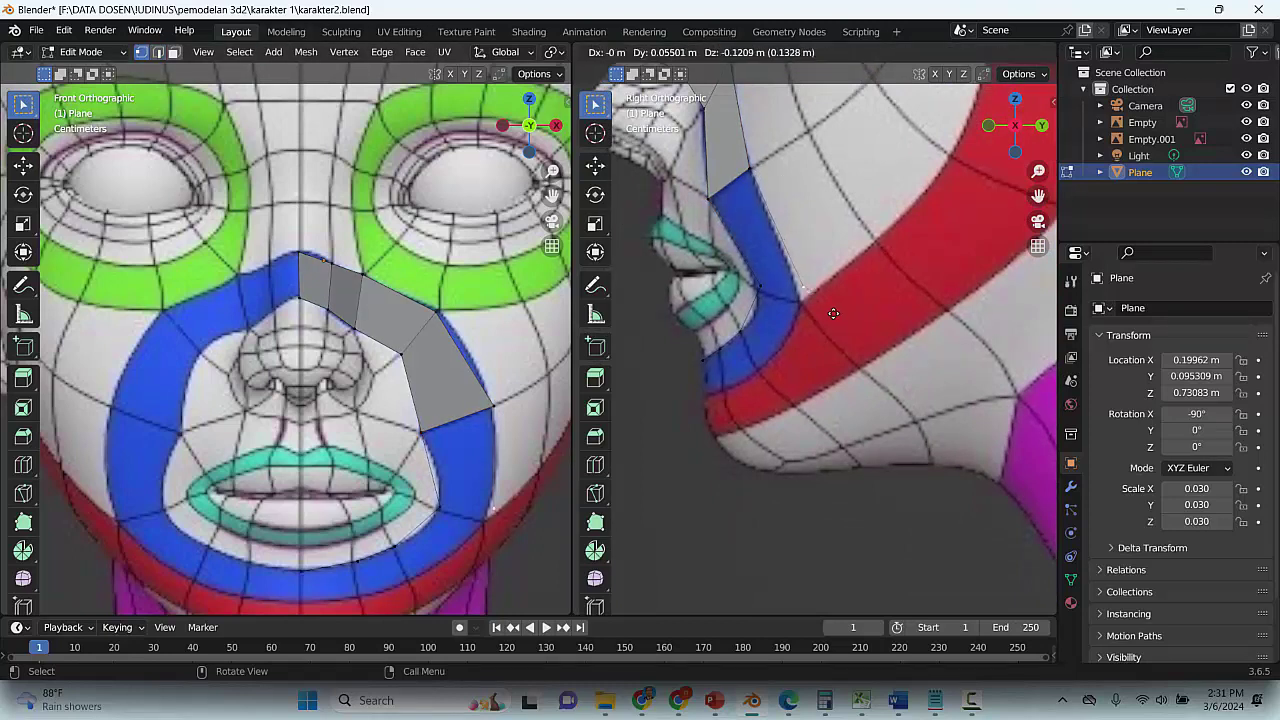
pyautogui.click(834, 329)
pyautogui.press('e')
pyautogui.click(796, 394)
pyautogui.press('e')
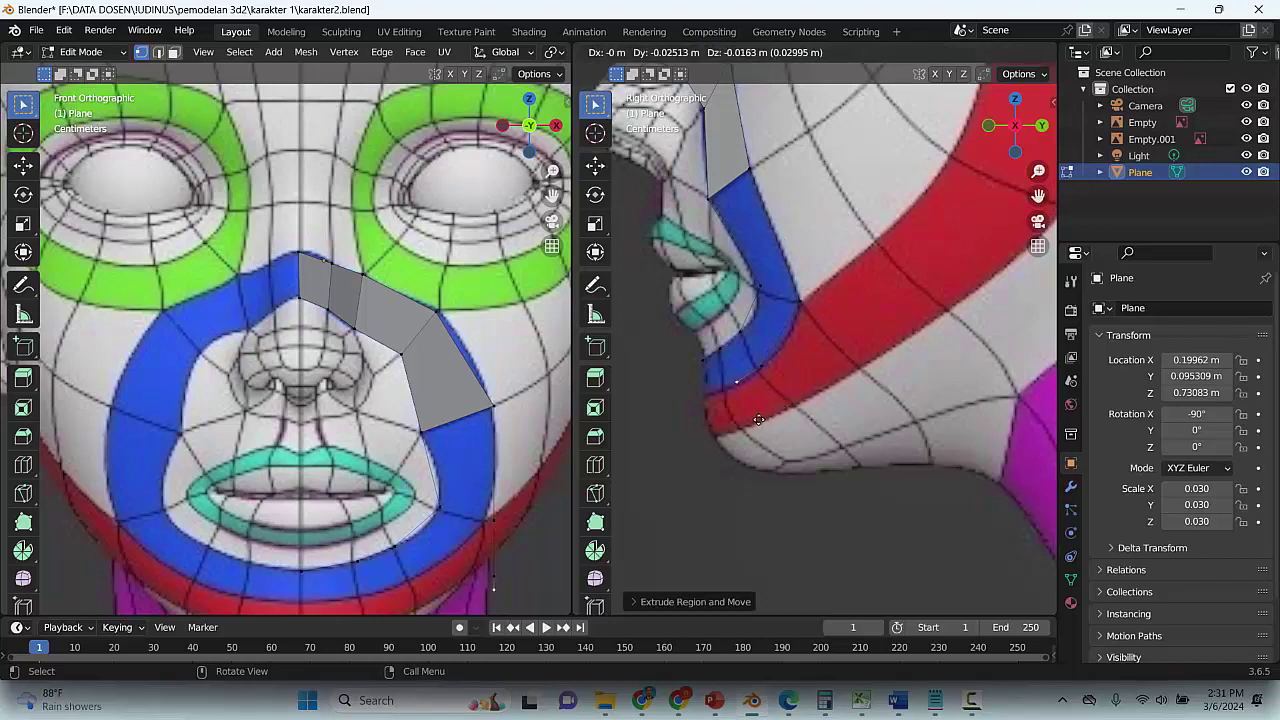
pyautogui.click(752, 423)
pyautogui.press('g')
pyautogui.click(730, 429)
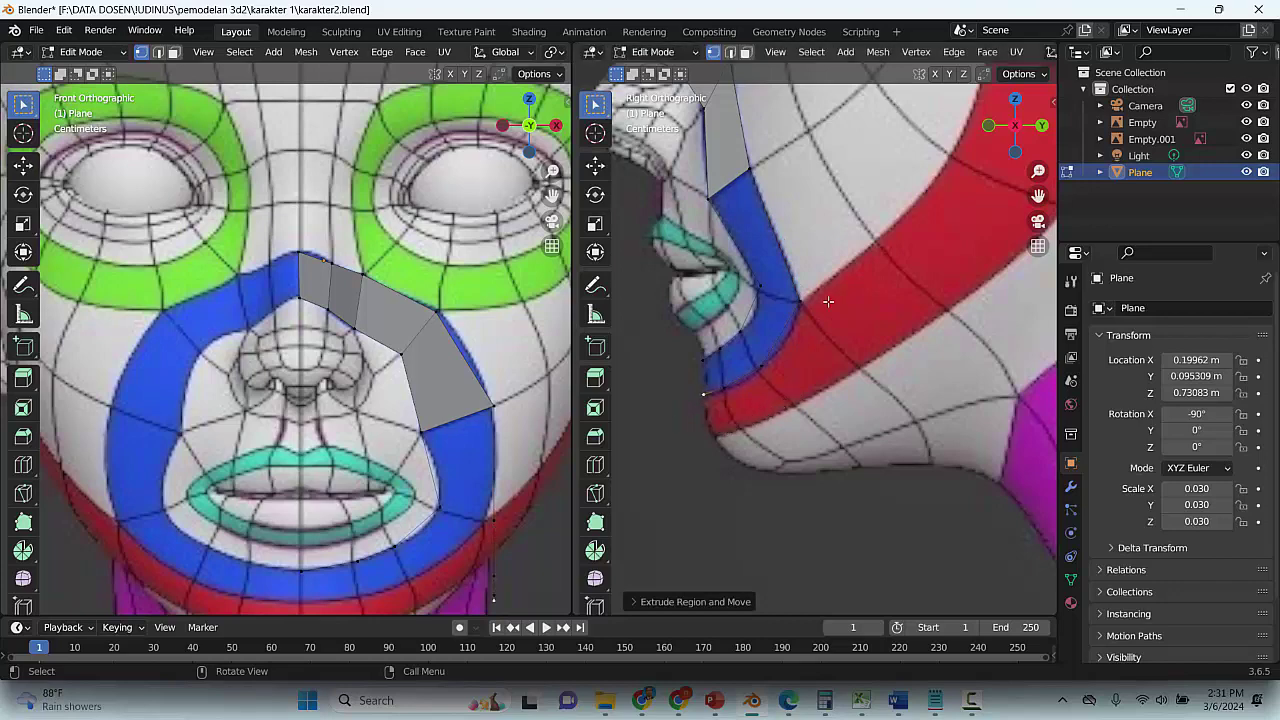
# In the front view, move the outer mouth-corner vertex about 0.014 m and the next chain vertex about 0.10 m inward onto the band's outer edge
pyautogui.moveTo(553, 198); pyautogui.dragTo(531, 2)
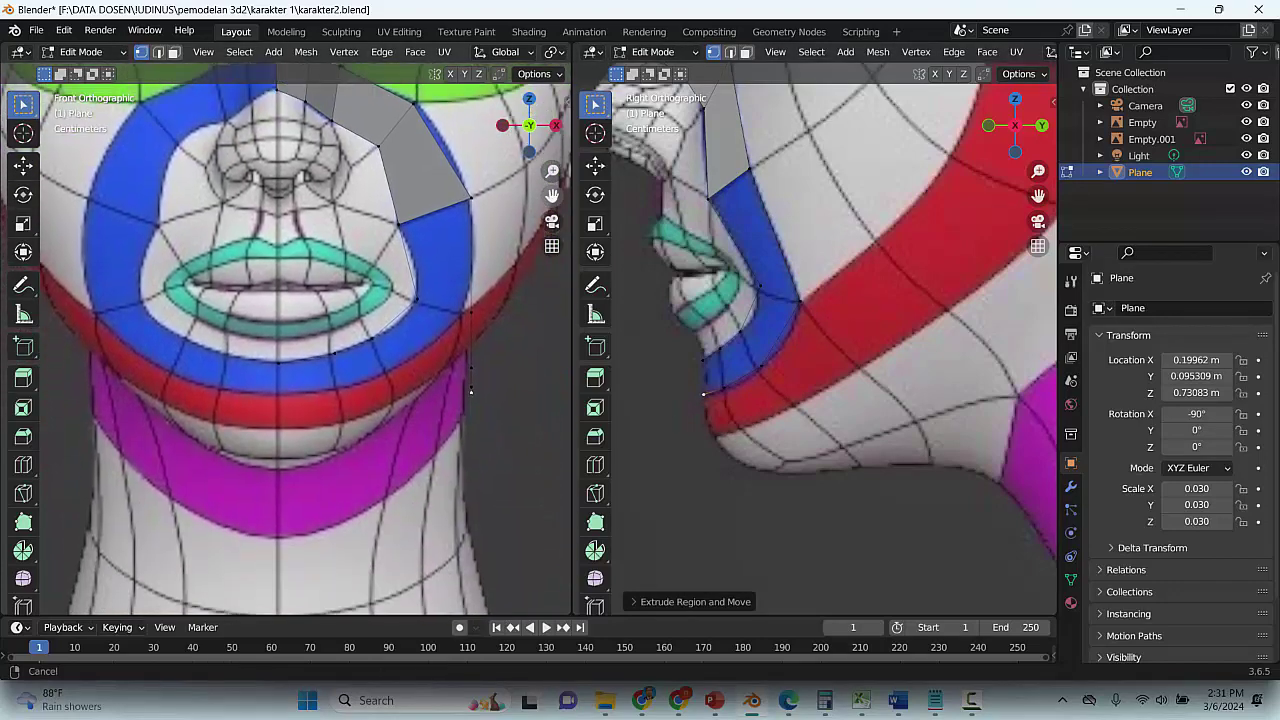
pyautogui.click(476, 310)
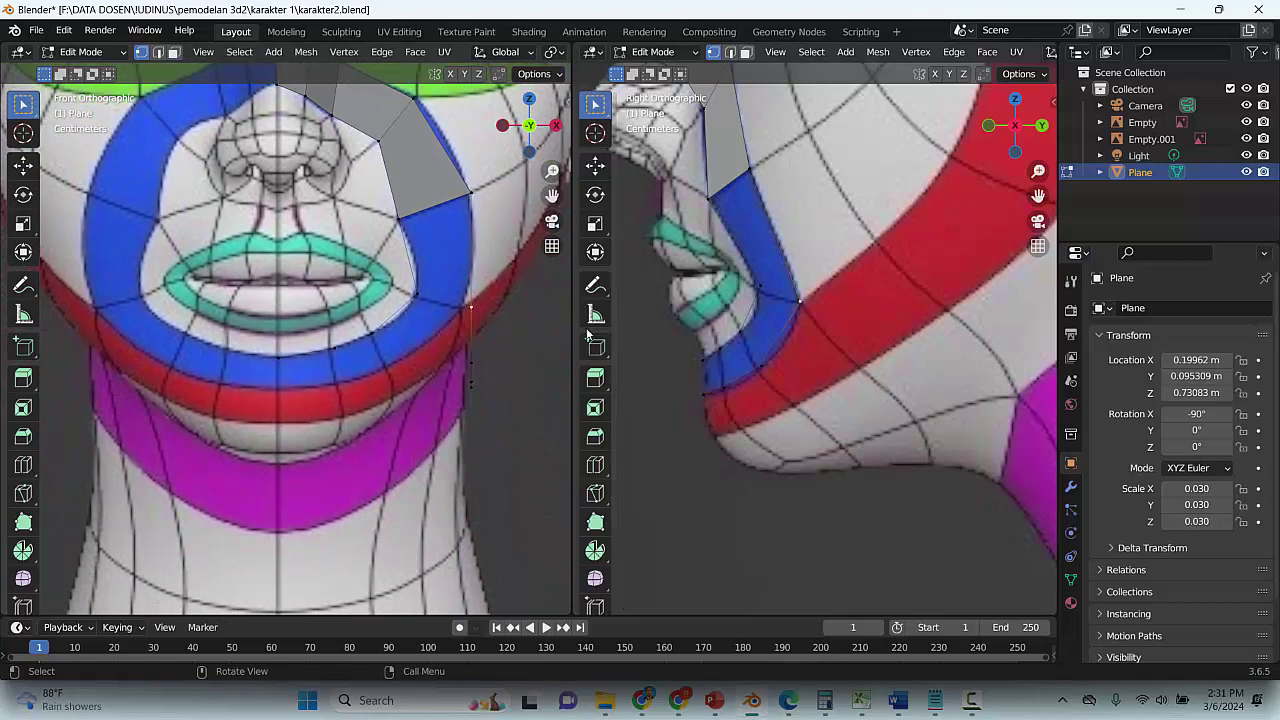
pyautogui.press('g')
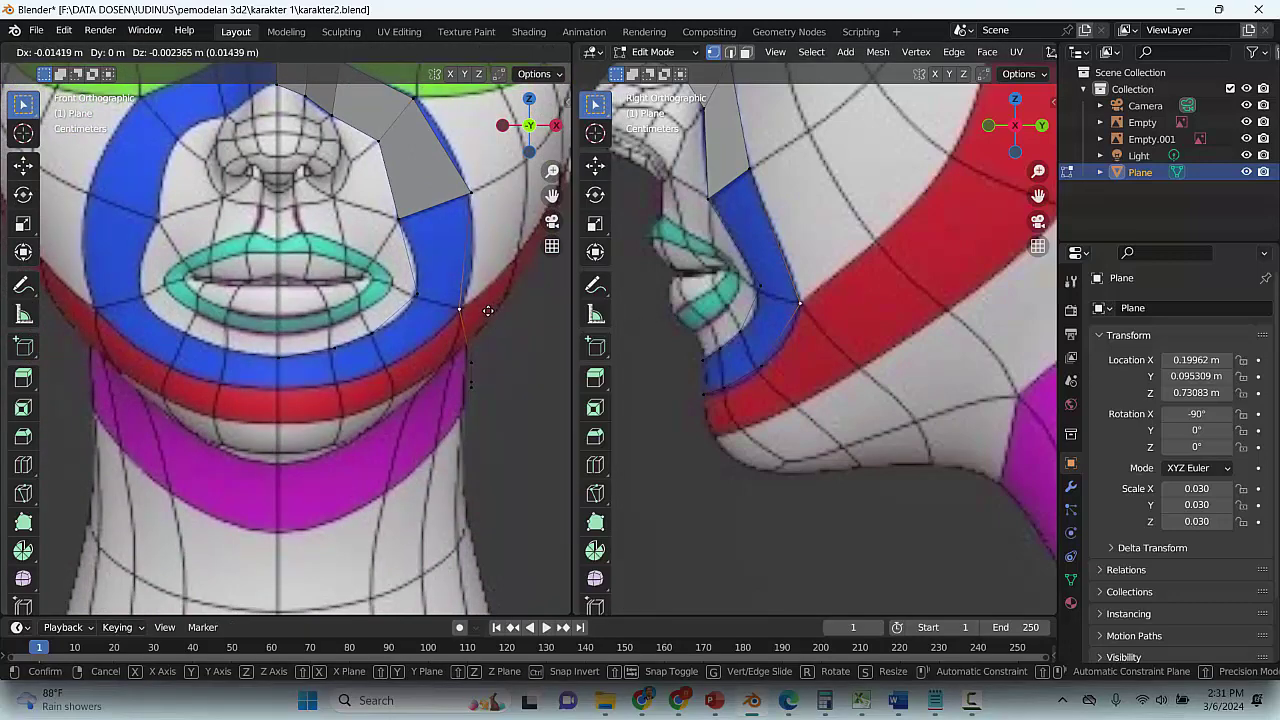
pyautogui.click(494, 312)
pyautogui.press('g')
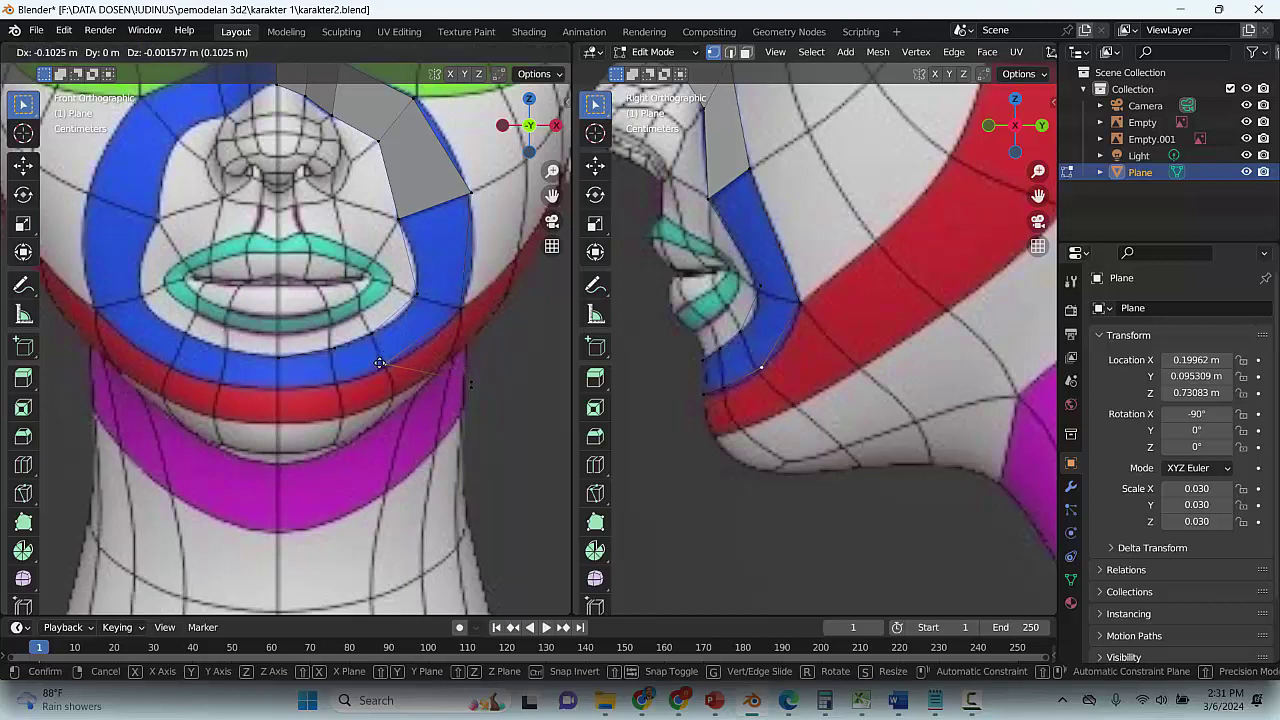
pyautogui.click(381, 367)
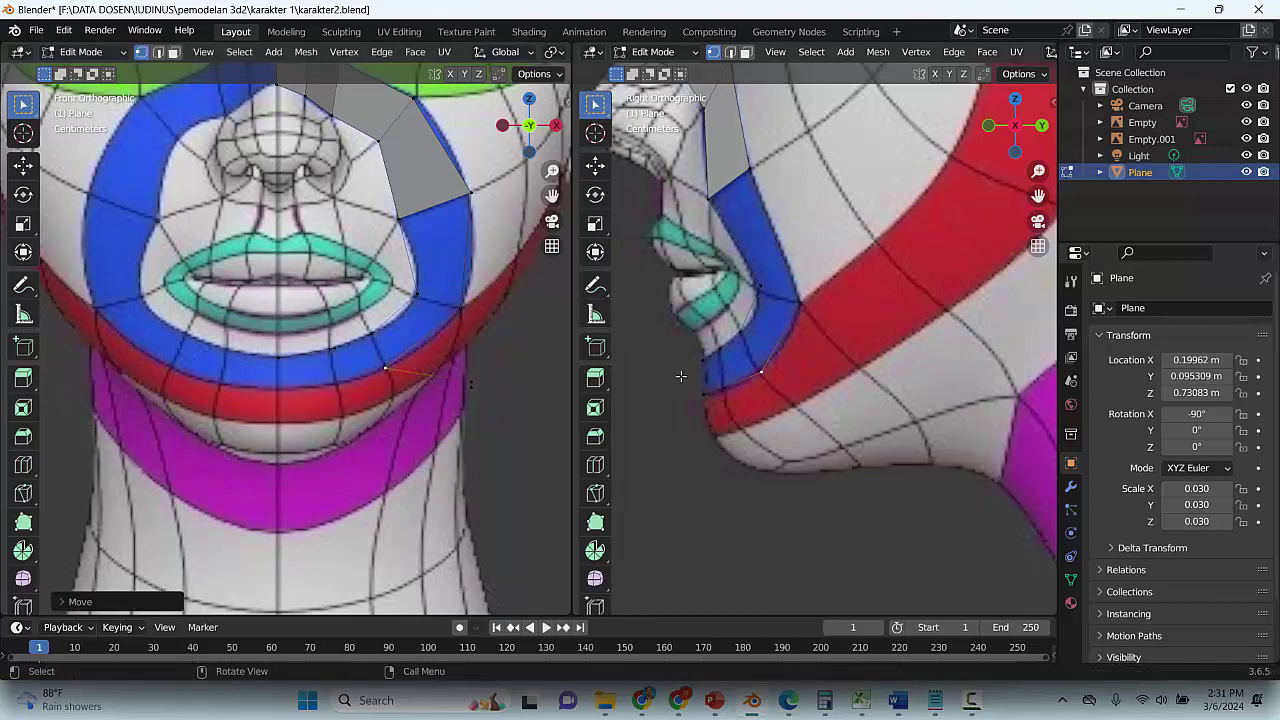
# Move the last two outer-chain vertices inward along the band's lower edge, the end one about 0.225 m to the centre line, and save the file
pyautogui.click(472, 380)
pyautogui.press('g')
pyautogui.click(334, 384)
pyautogui.click(476, 390)
pyautogui.press('g')
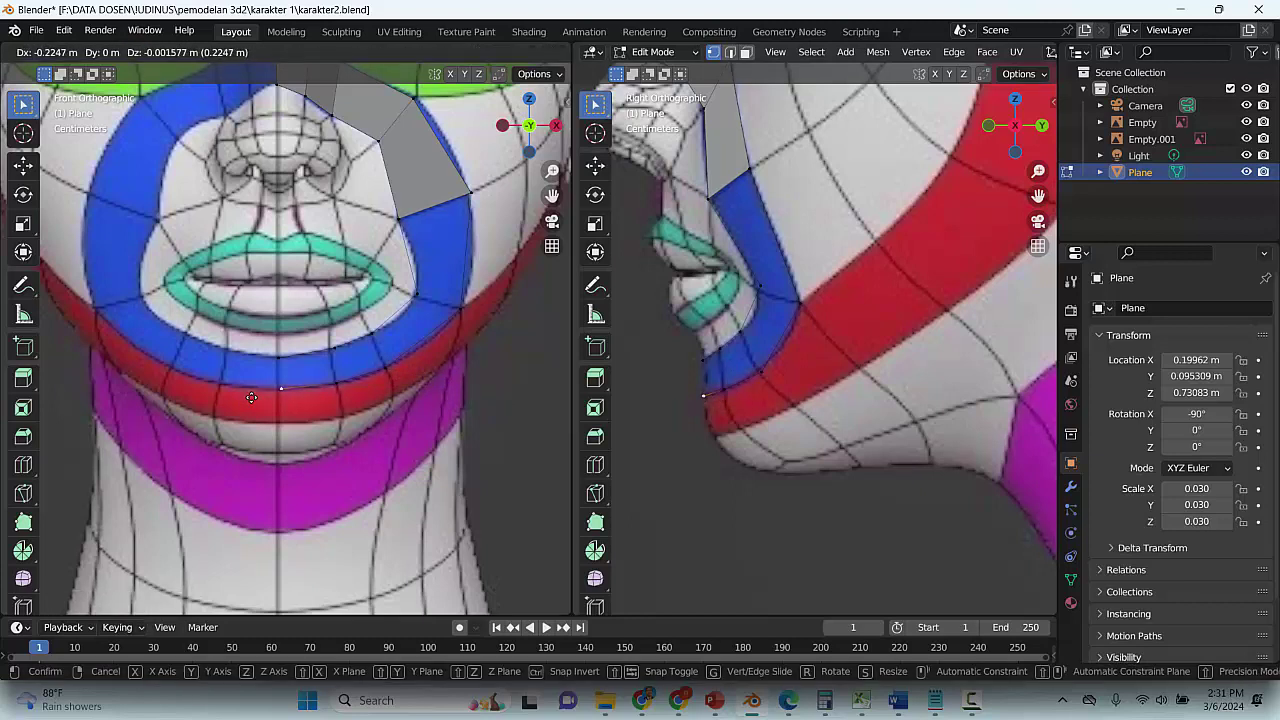
pyautogui.click(251, 398)
pyautogui.hotkey('ctrl', 's')
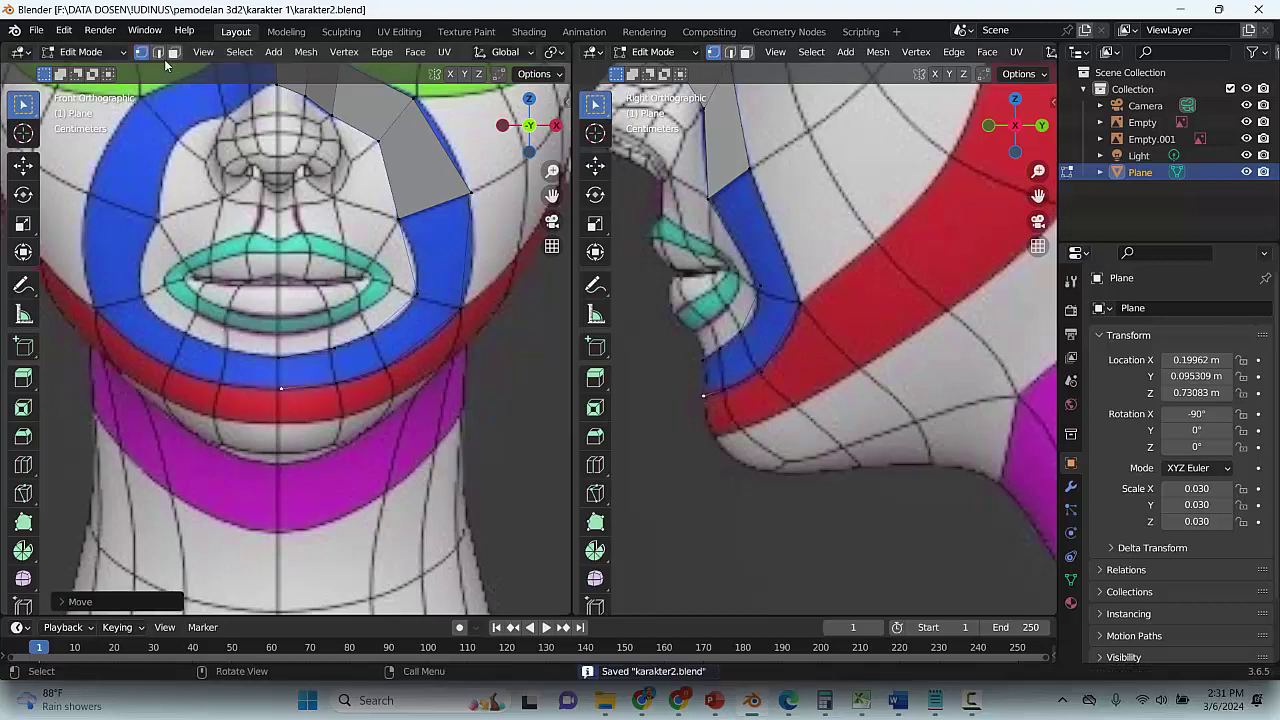
# Fill four faces between the two edge chains, from the cheek around the mouth corner to the chin's centre line
pyautogui.press('2')
pyautogui.click(450, 208)
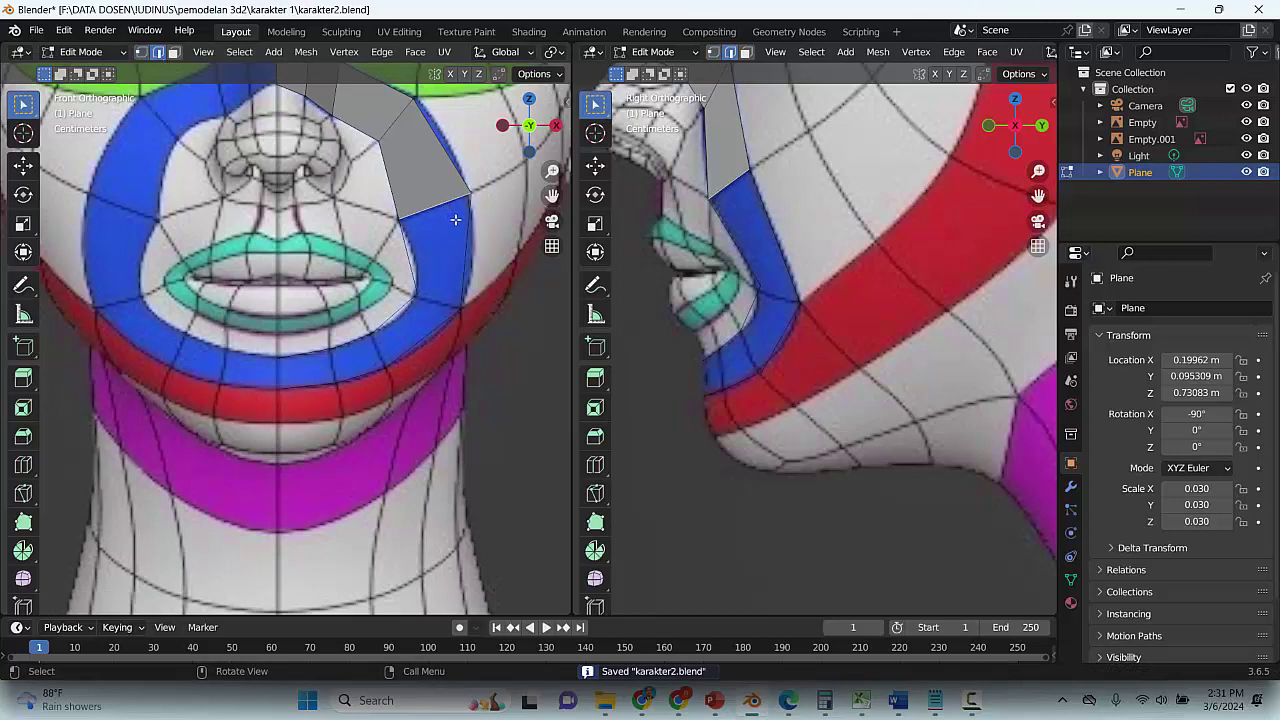
pyautogui.press('f')
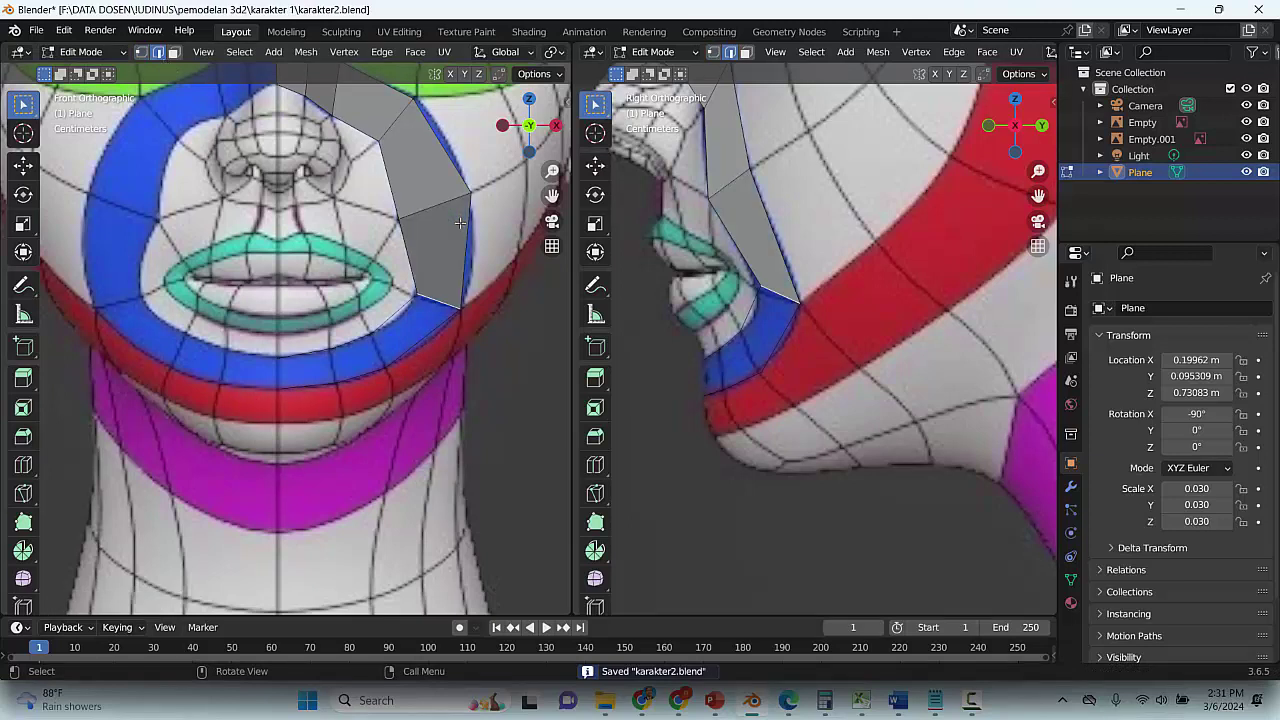
pyautogui.press('f')
pyautogui.press('f')
pyautogui.press('f')
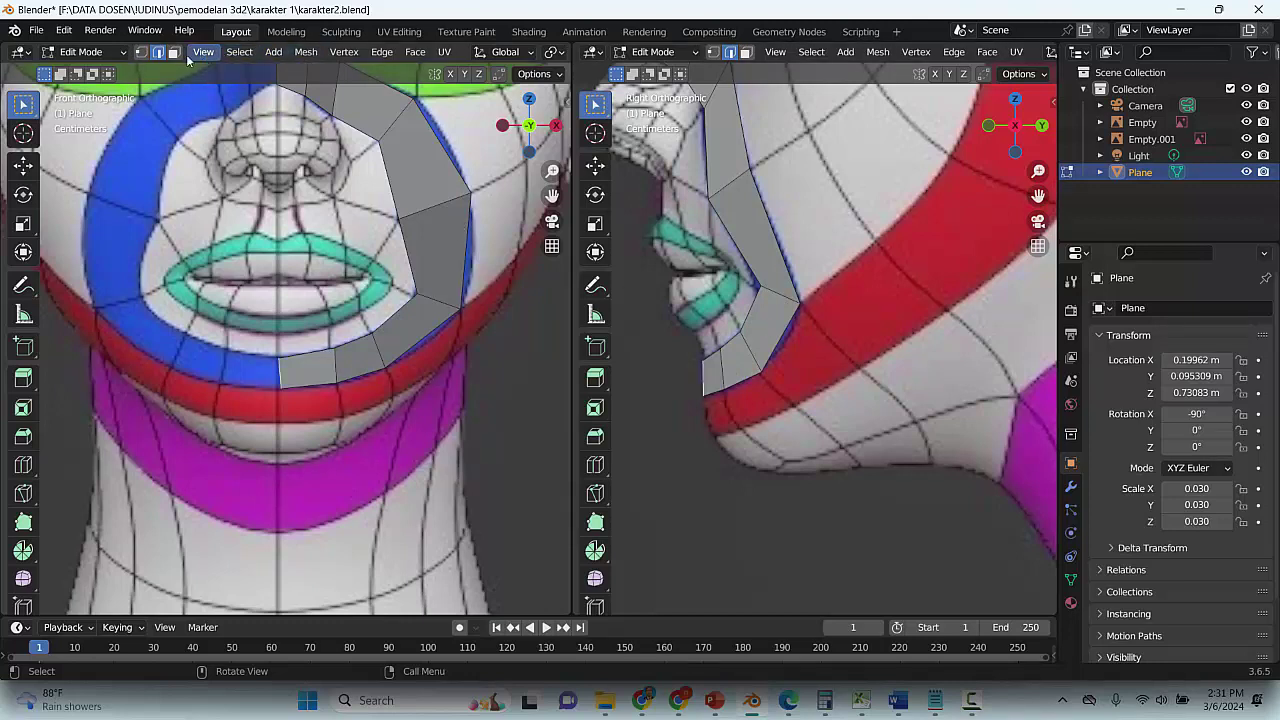
# With X-ray on in the front view, nudge the vertices near the chin's centre line to match the blue band, and save the file
pyautogui.click(141, 52)
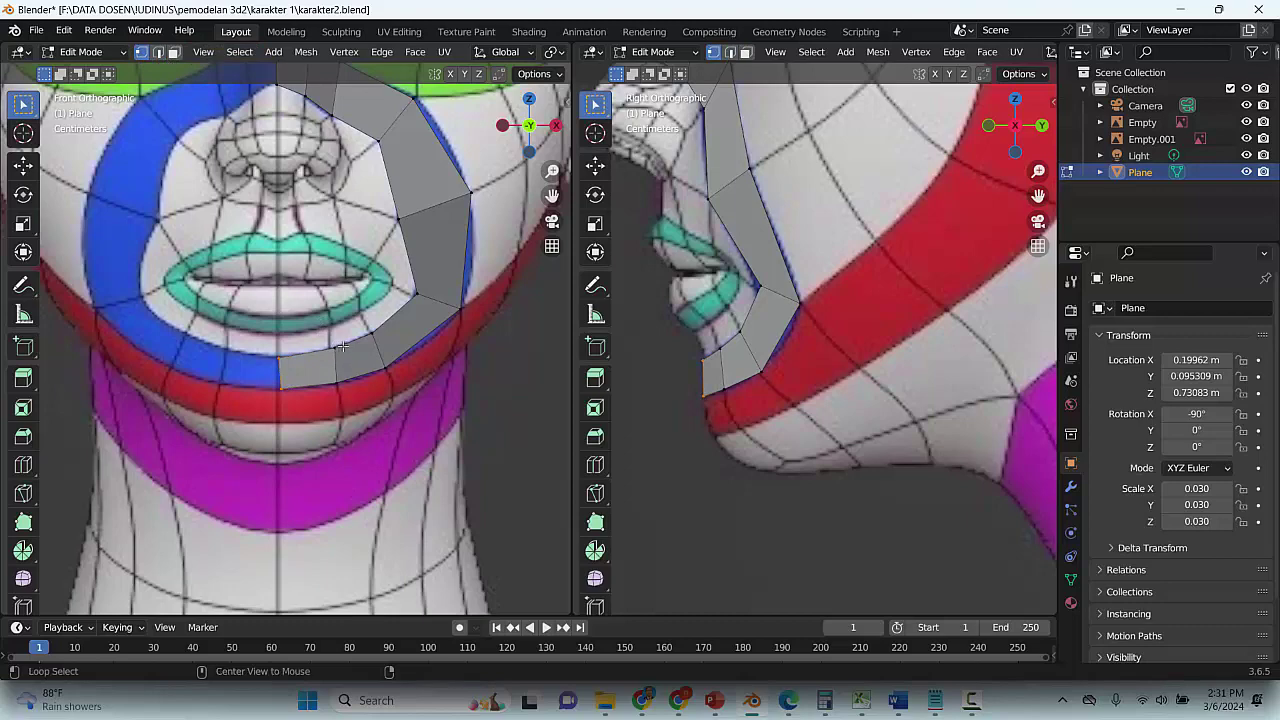
pyautogui.hotkey('ctrl', 's')
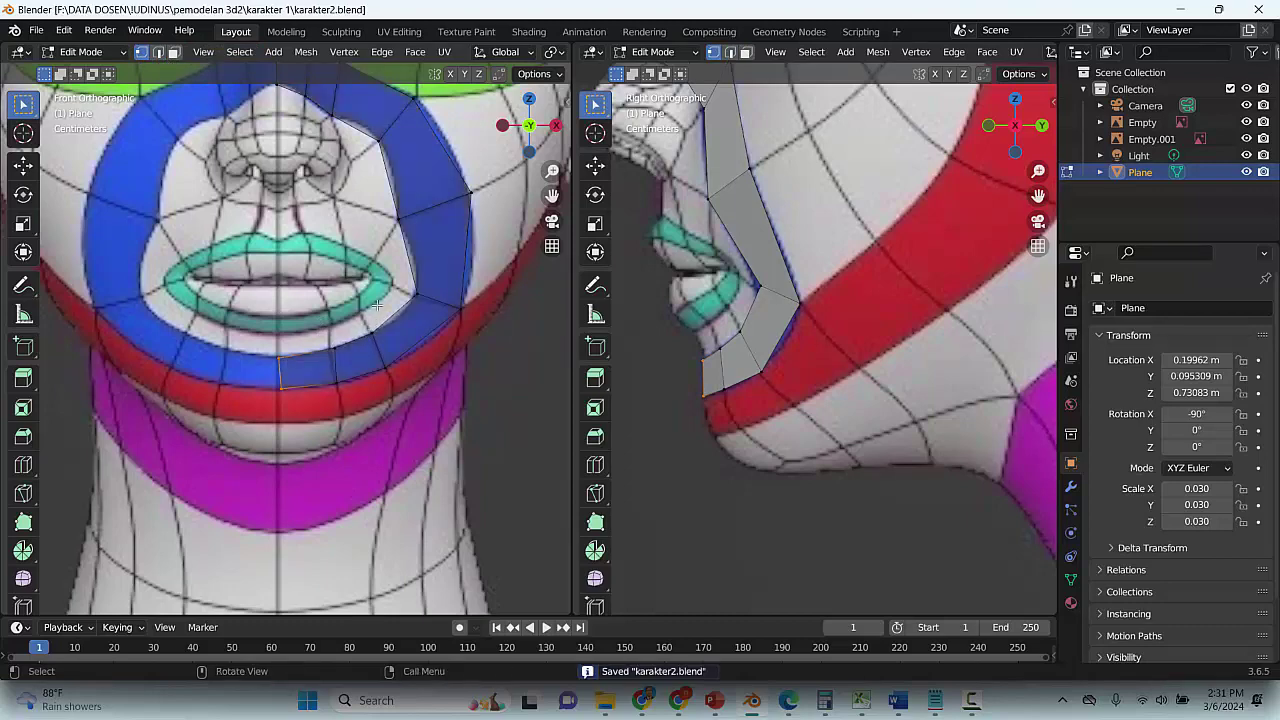
pyautogui.hotkey('ctrl', 'space')
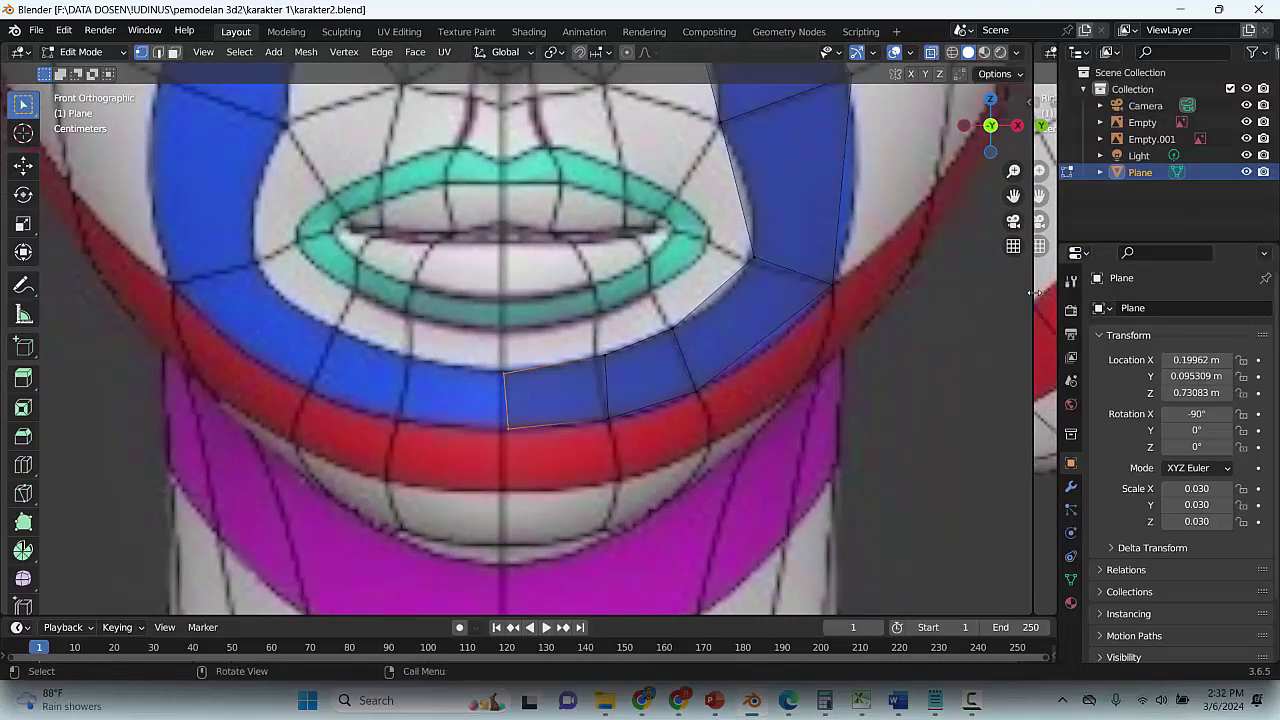
pyautogui.hotkey('ctrl', 'space')
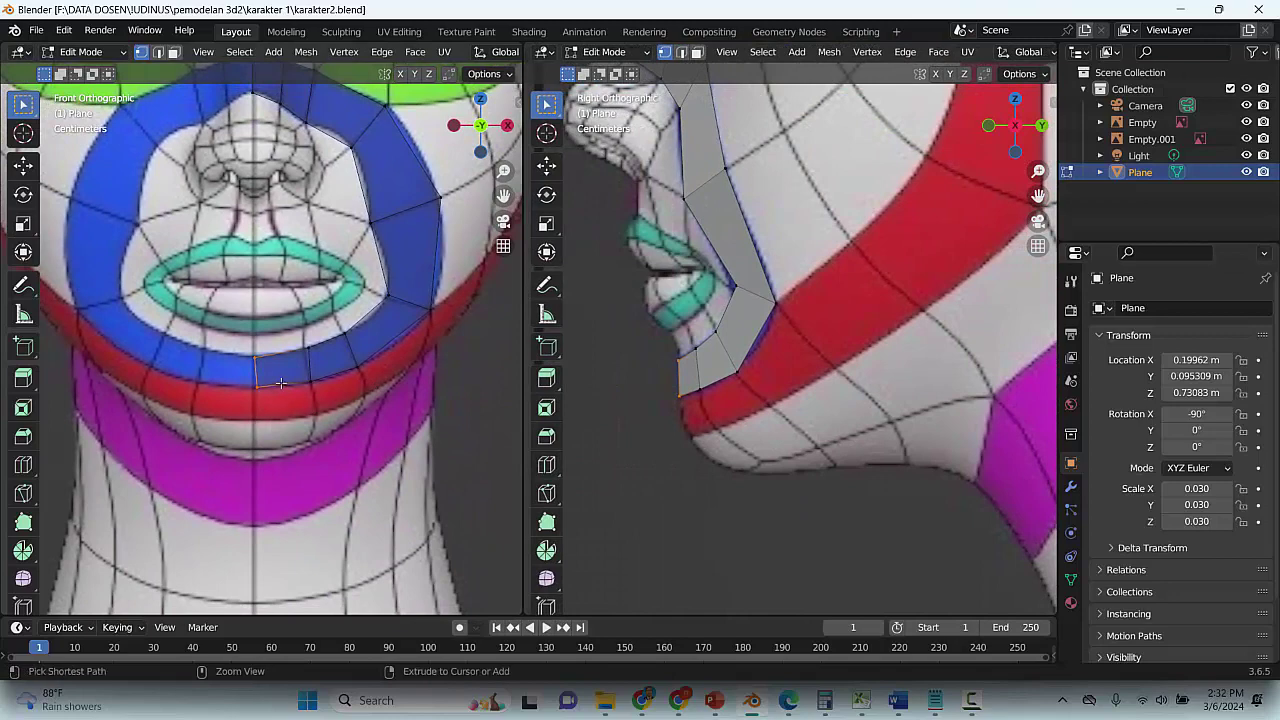
pyautogui.click(303, 348)
pyautogui.press('g')
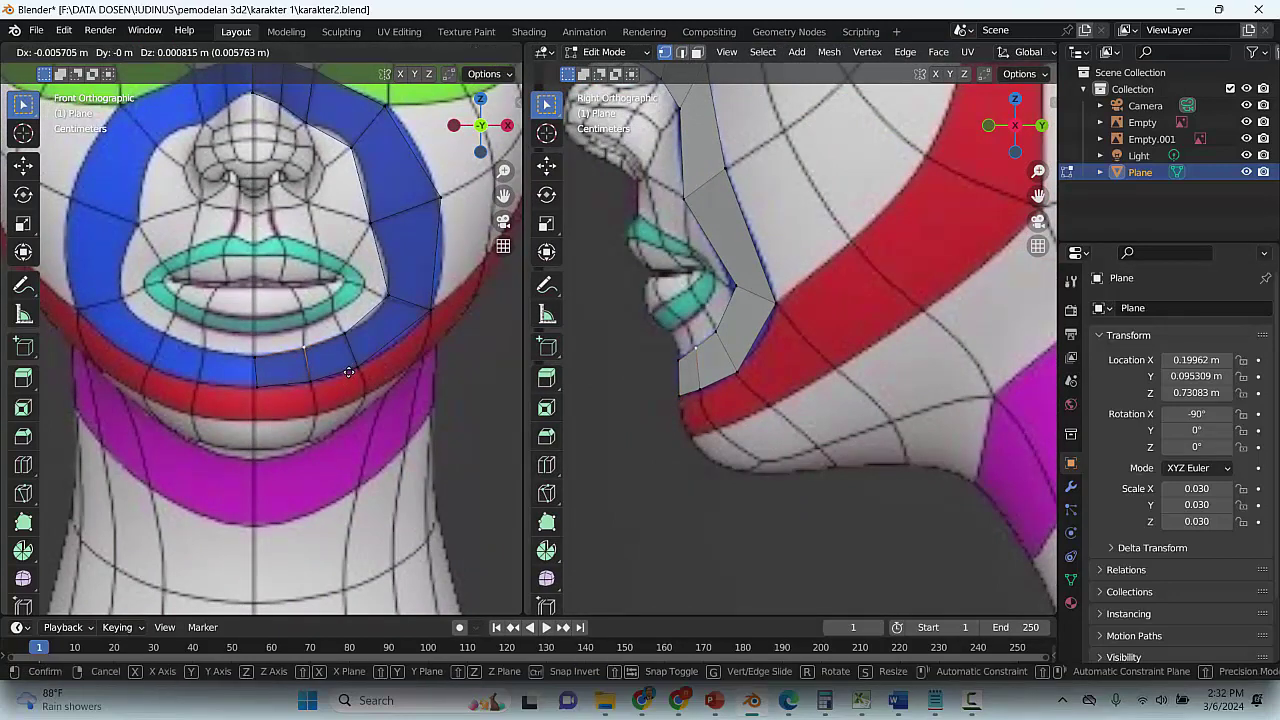
pyautogui.click(348, 372)
pyautogui.hotkey('ctrl', 's')
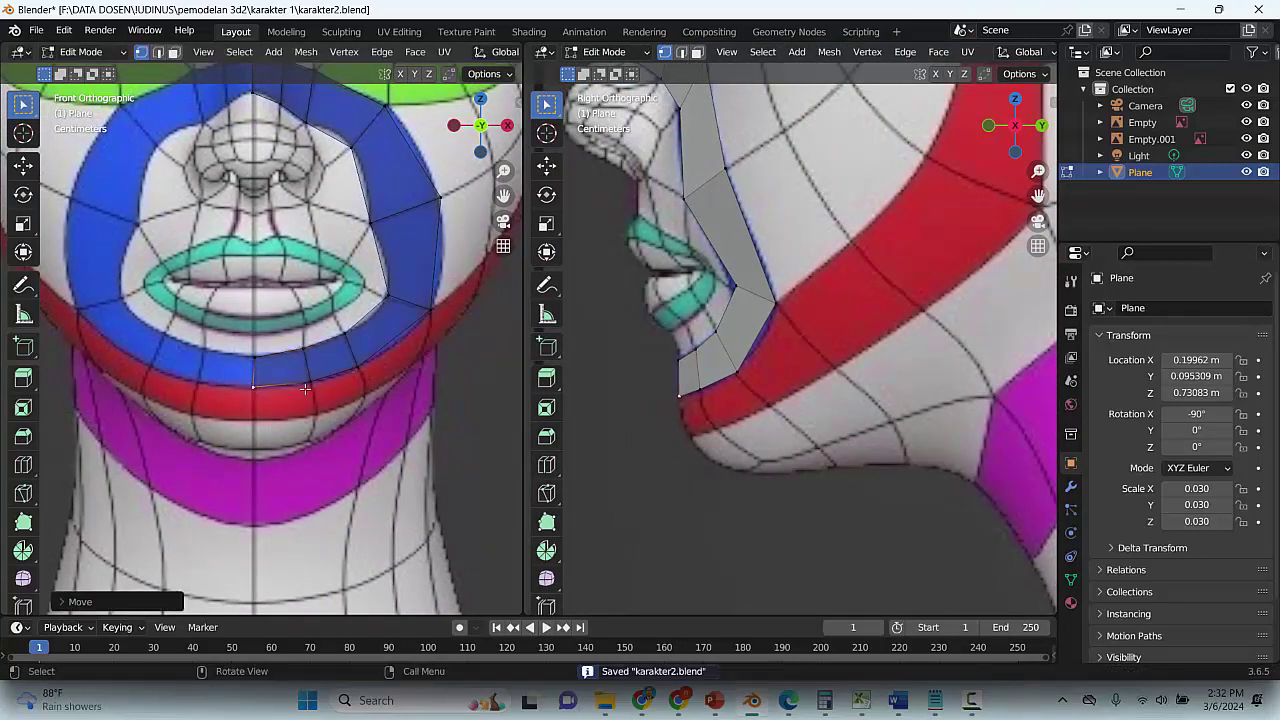
# Fine-tune the two lower-edge vertices beside the chin's centre line so they sit on the blue band's outer edge in the front view
pyautogui.click(309, 387)
pyautogui.press('g')
pyautogui.click(309, 387)
pyautogui.click(353, 368)
pyautogui.press('g')
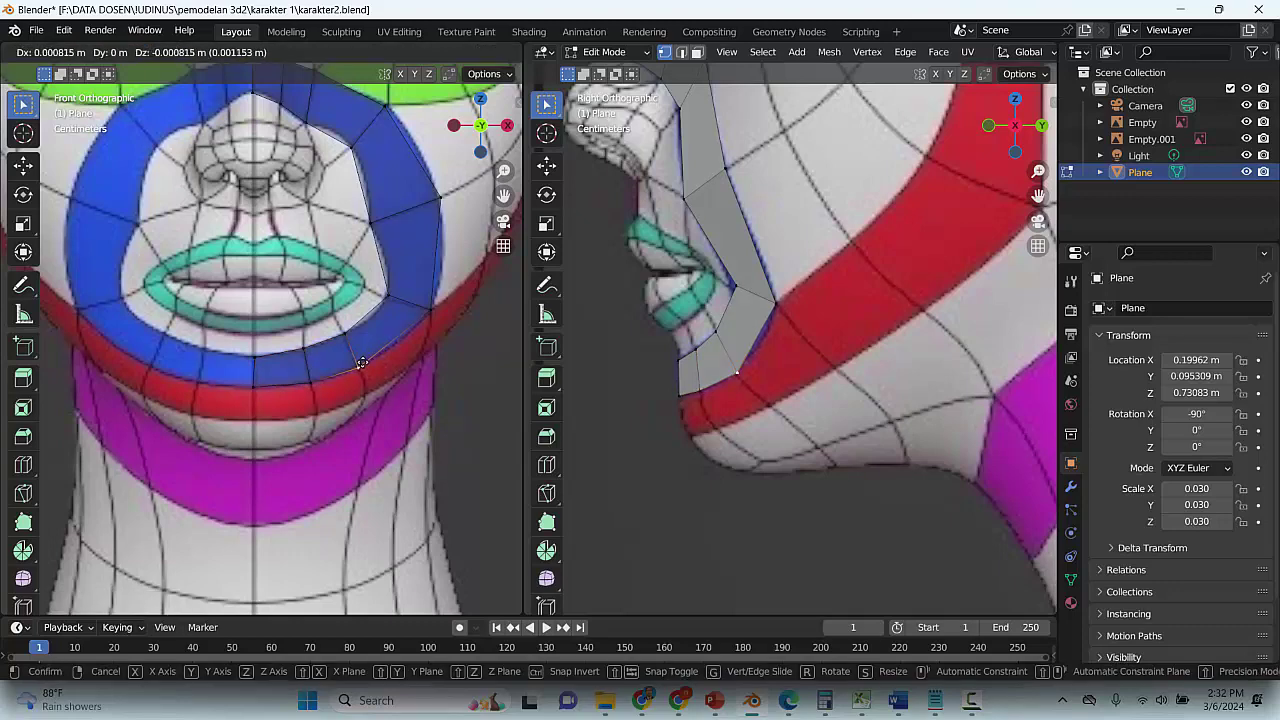
pyautogui.click(358, 367)
# Adjust the outer and inner vertices at the mouth corner to follow the blue band in the front view, and save the file
pyautogui.click(435, 311)
pyautogui.press('g')
pyautogui.click(418, 306)
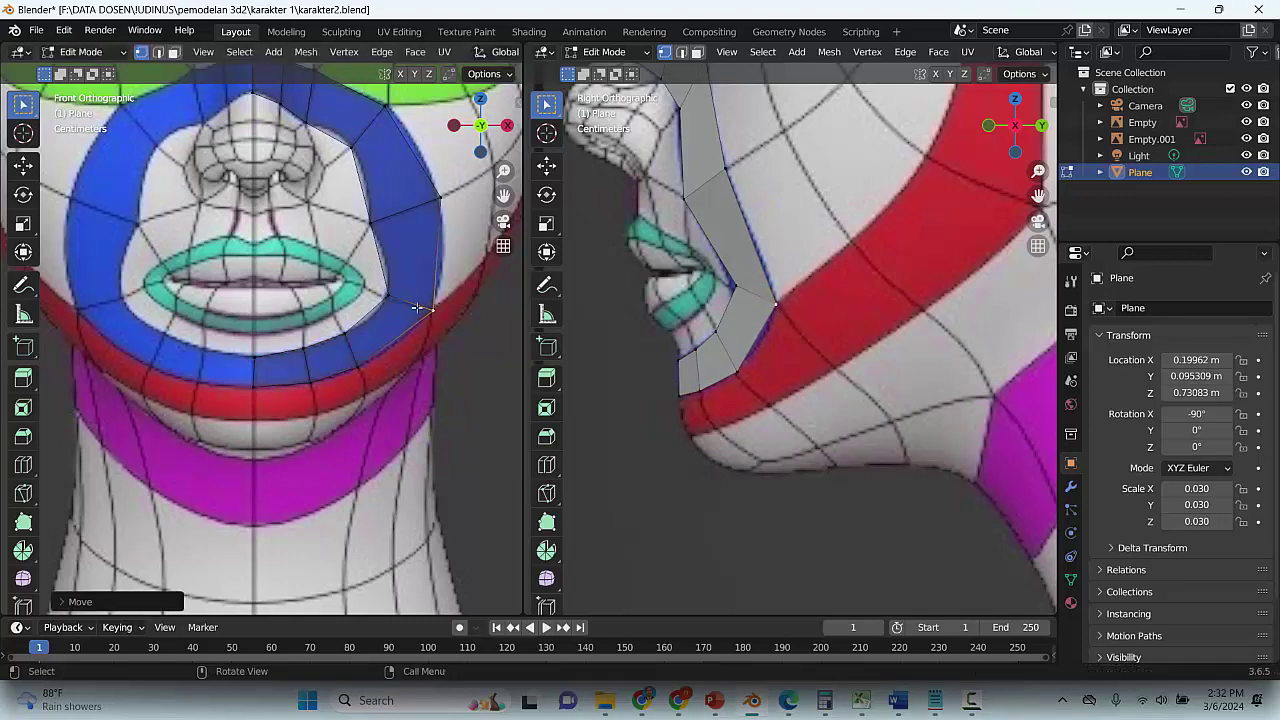
pyautogui.press('g')
pyautogui.click(388, 298)
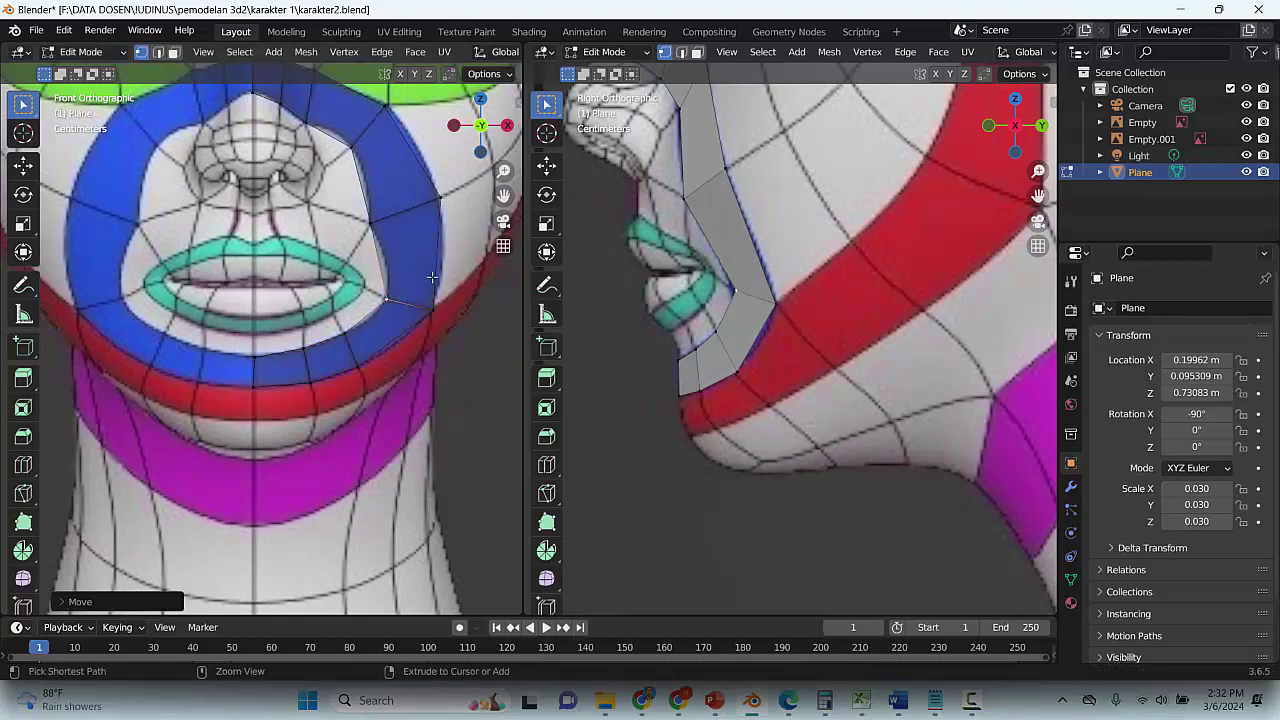
pyautogui.hotkey('ctrl', 's')
# Clear the vertex selection and save the file
pyautogui.scroll(-3, 437, 321)
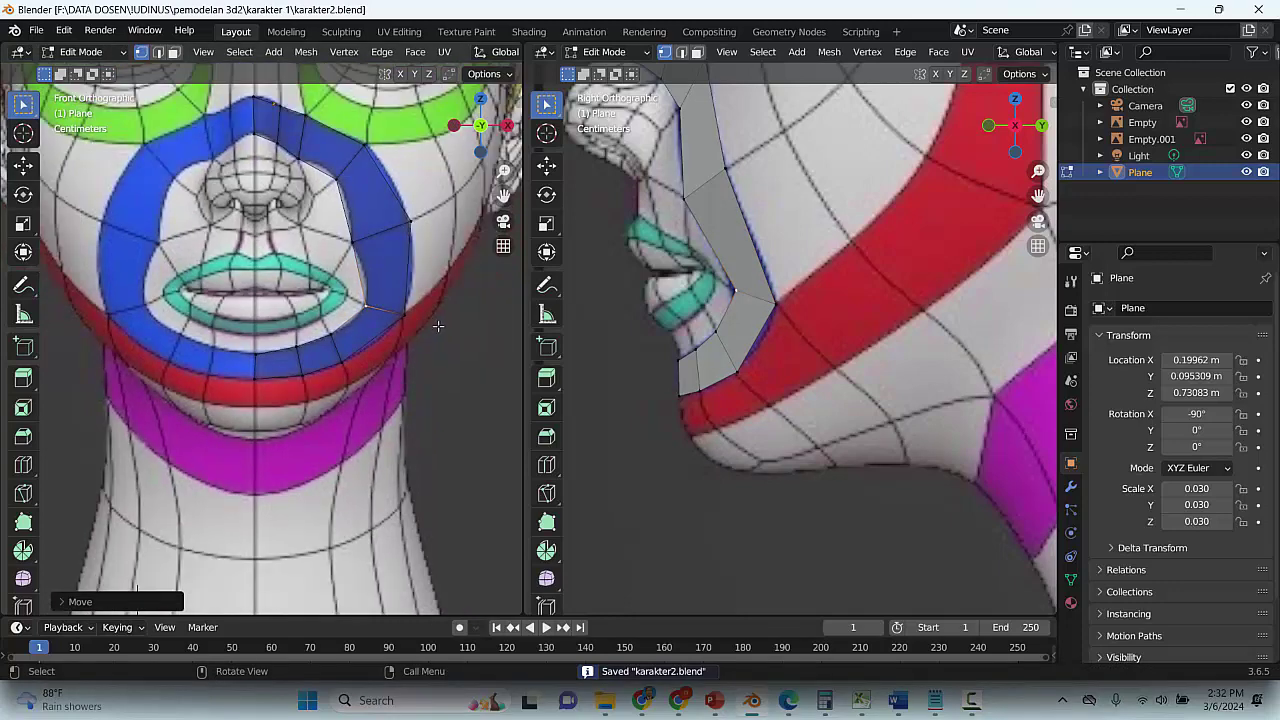
pyautogui.click(653, 449)
pyautogui.scroll(-2, 653, 449)
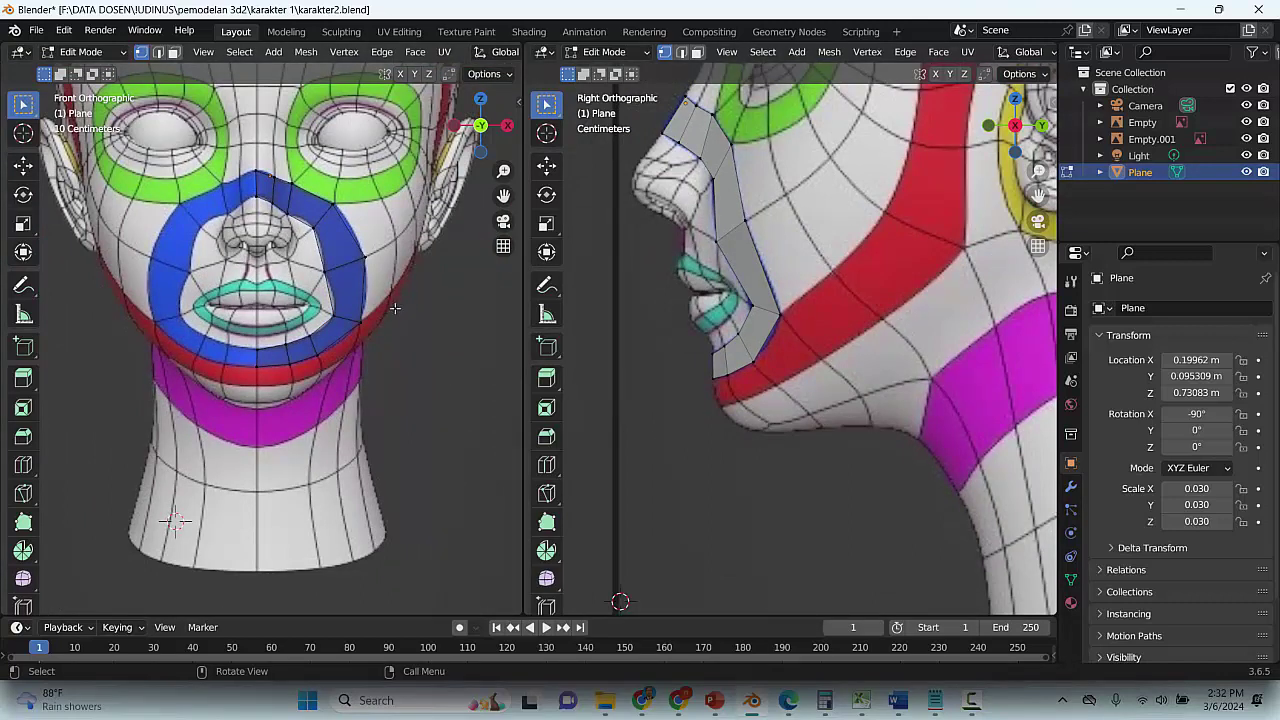
pyautogui.hotkey('ctrl', 's')
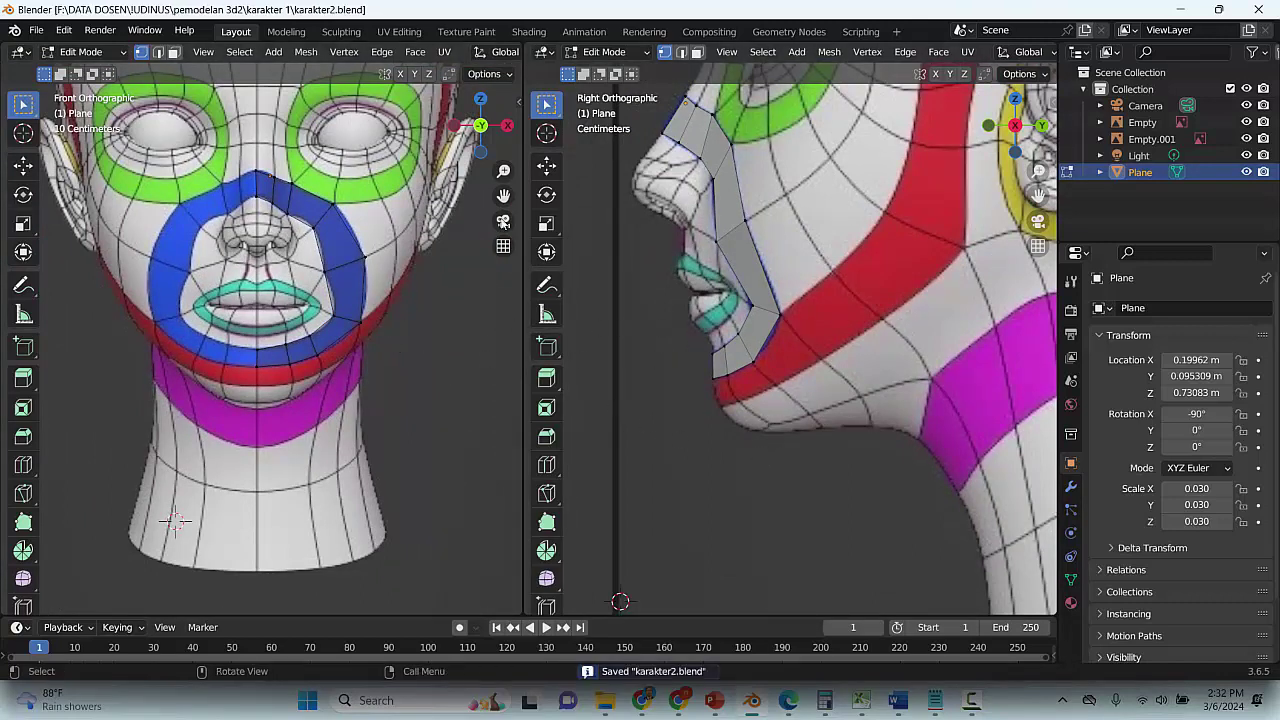
# Widen the front viewport, turn off its X-ray display, and save the file
pyautogui.moveTo(523, 86); pyautogui.dragTo(872, 86)
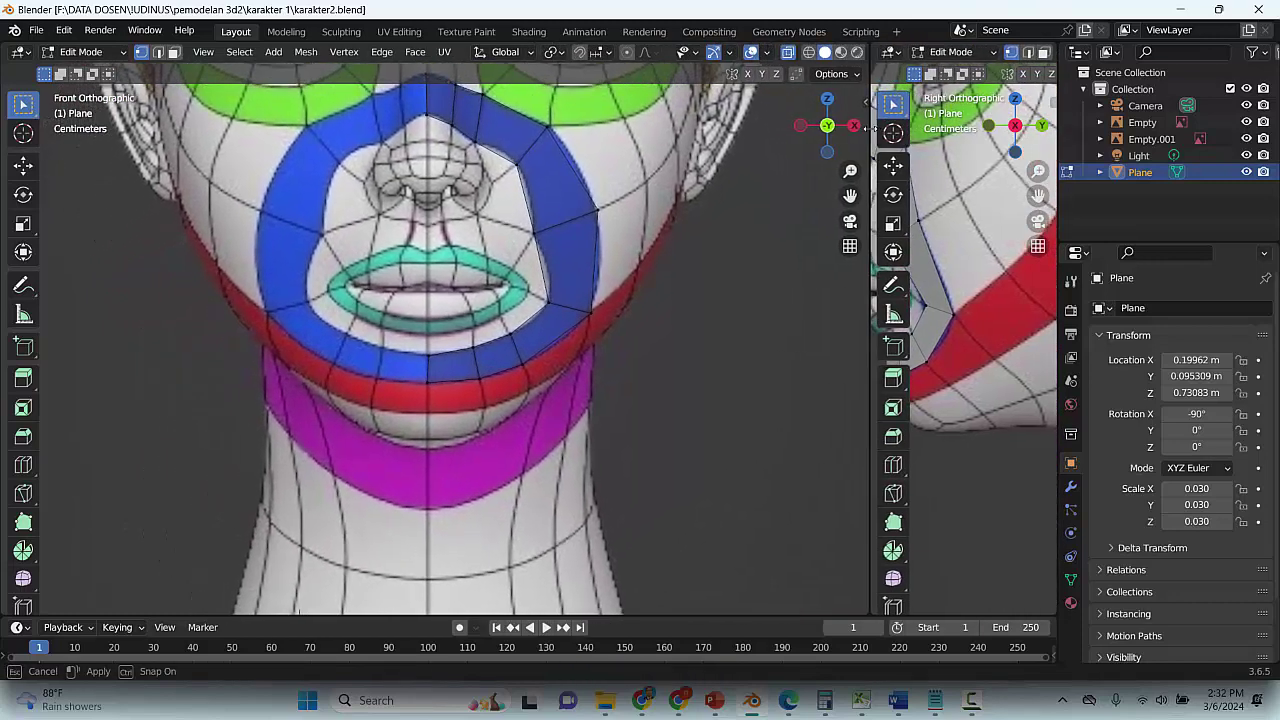
pyautogui.click(788, 54)
pyautogui.hotkey('ctrl', 's')
pyautogui.moveTo(850, 195); pyautogui.dragTo(819, 358)
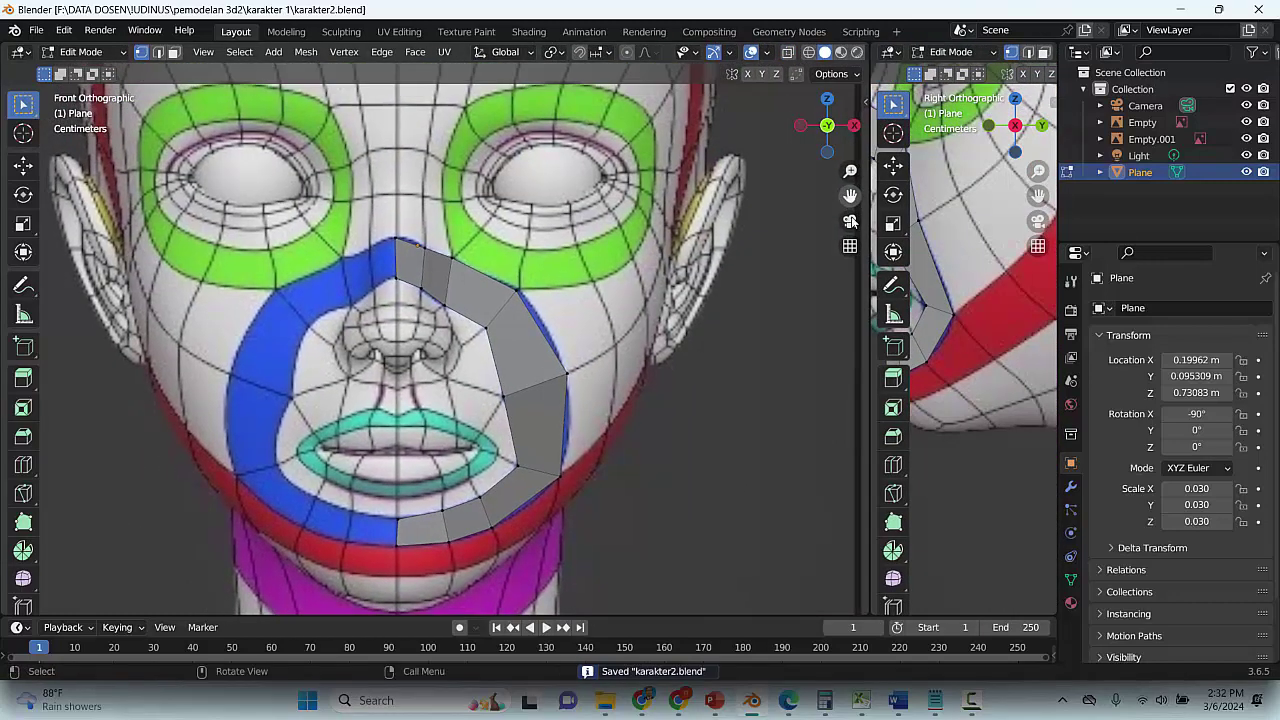
pyautogui.click(1100, 336)
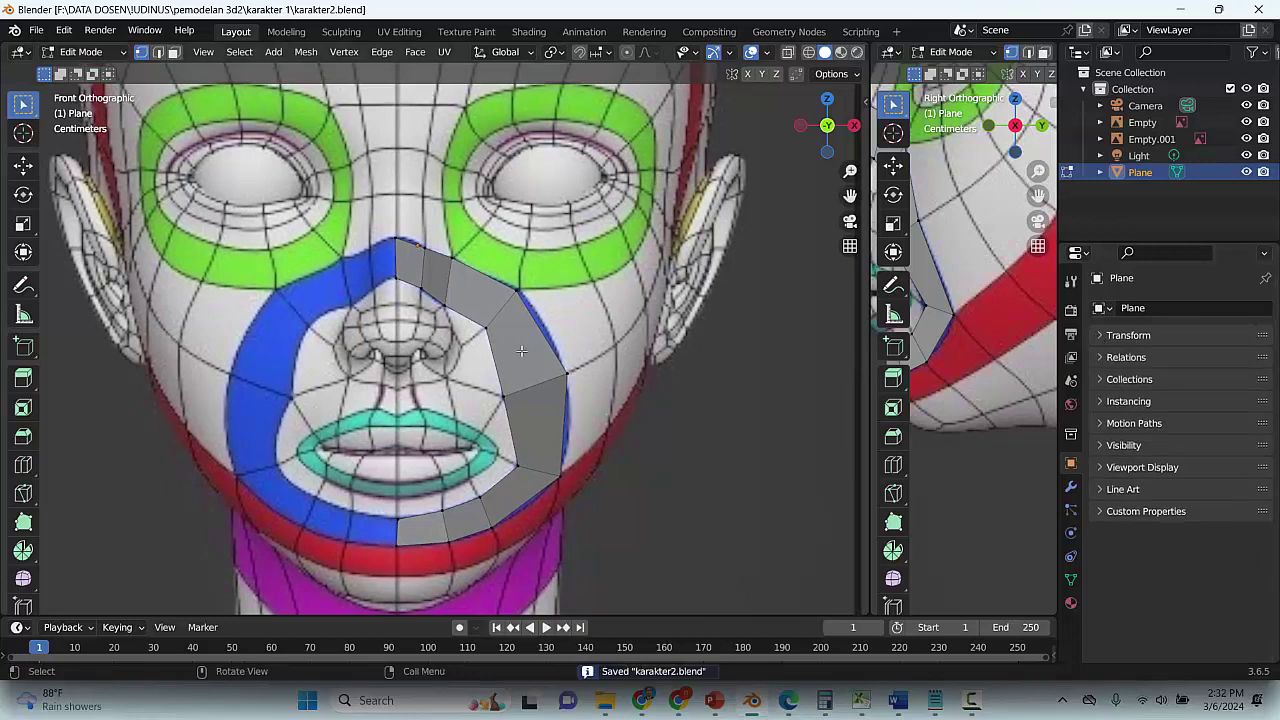
pyautogui.click(23, 165)
pyautogui.scroll(-3, 344, 314)
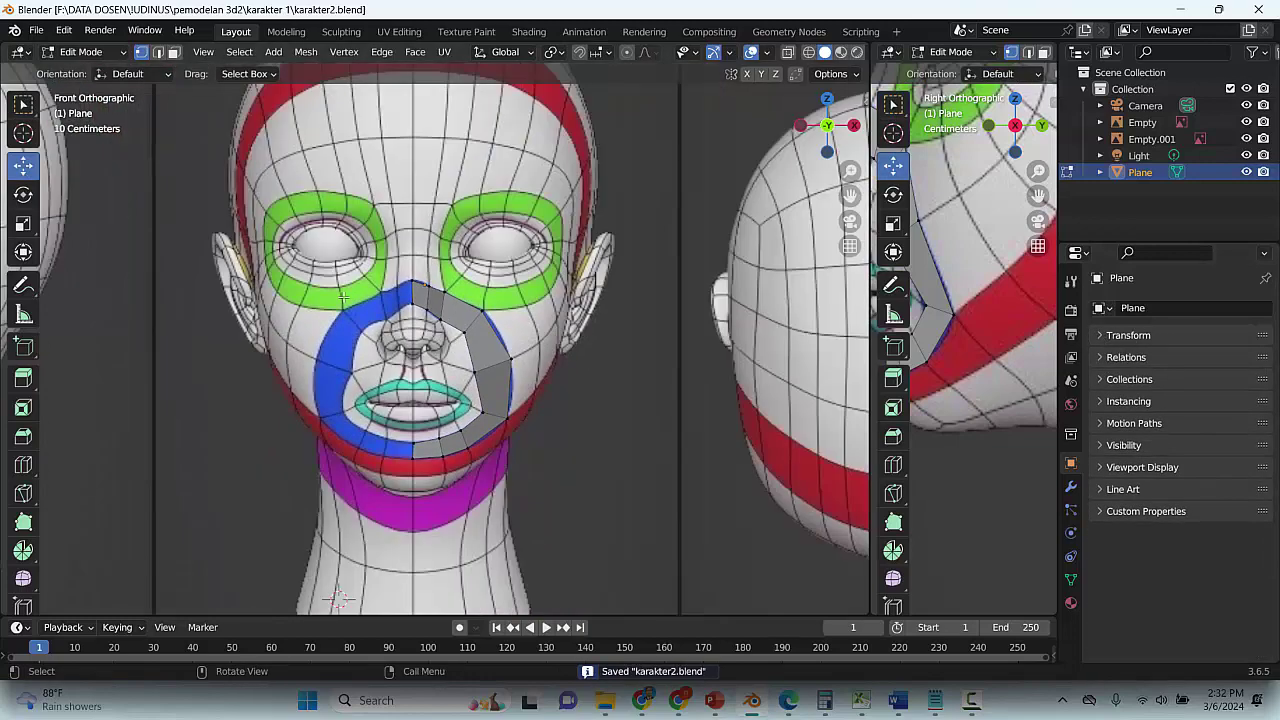
pyautogui.click(1070, 486)
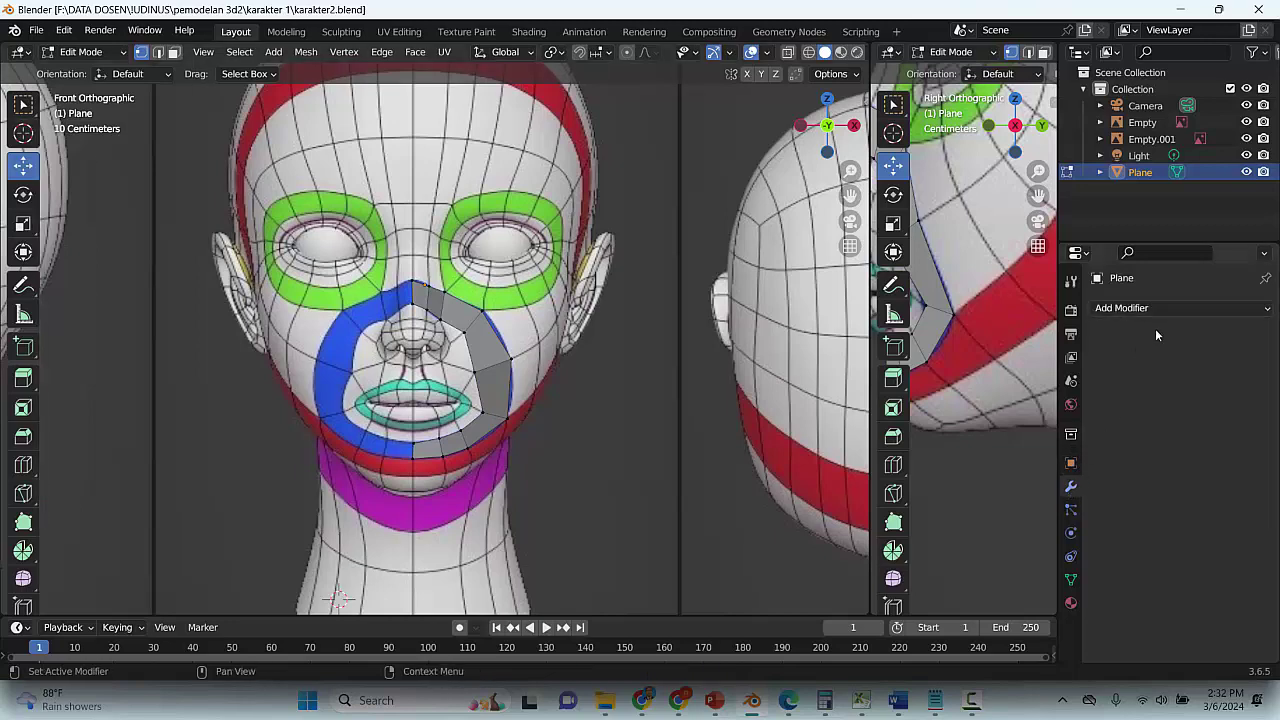
pyautogui.click(1129, 308)
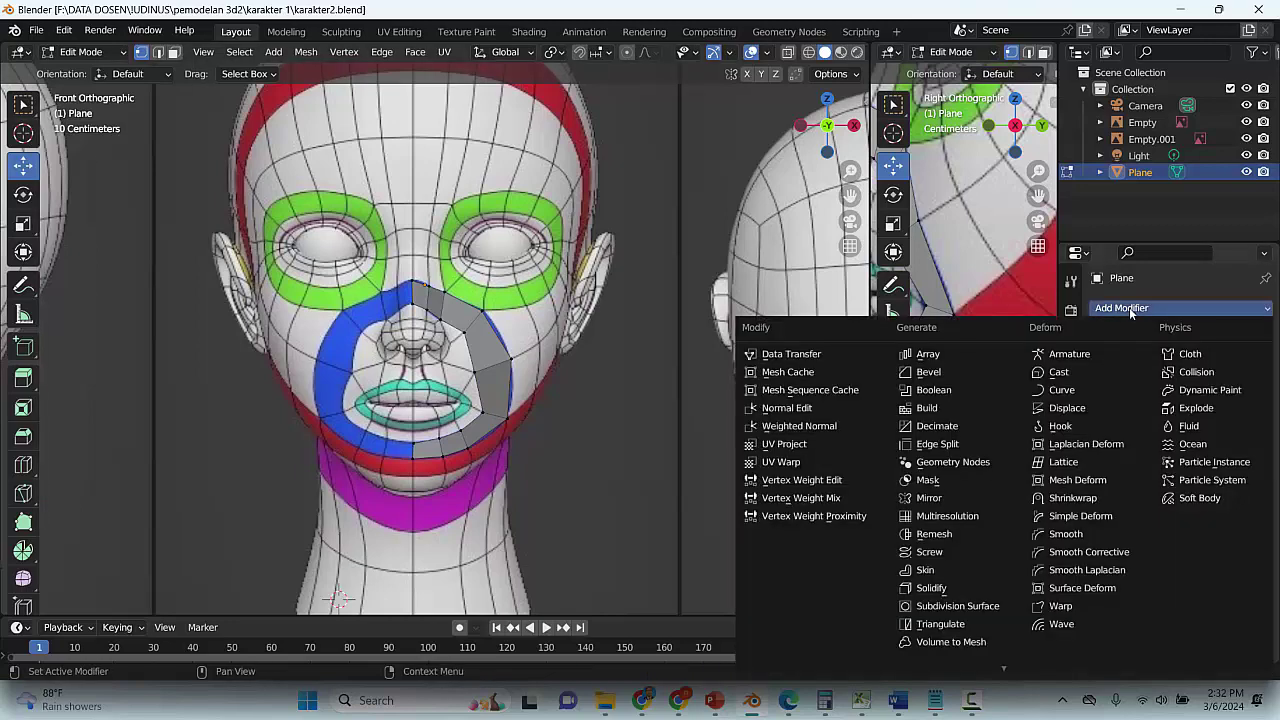
pyautogui.click(938, 498)
pyautogui.scroll(2, 423, 300)
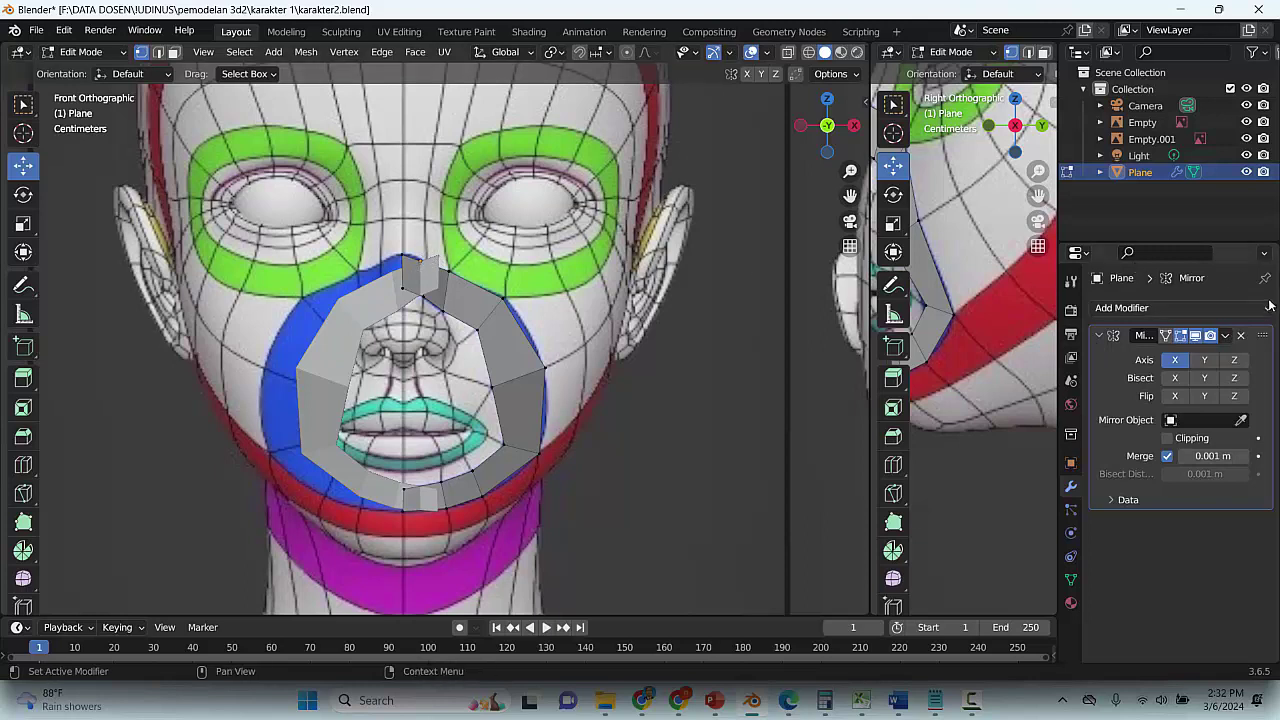
pyautogui.click(1241, 335)
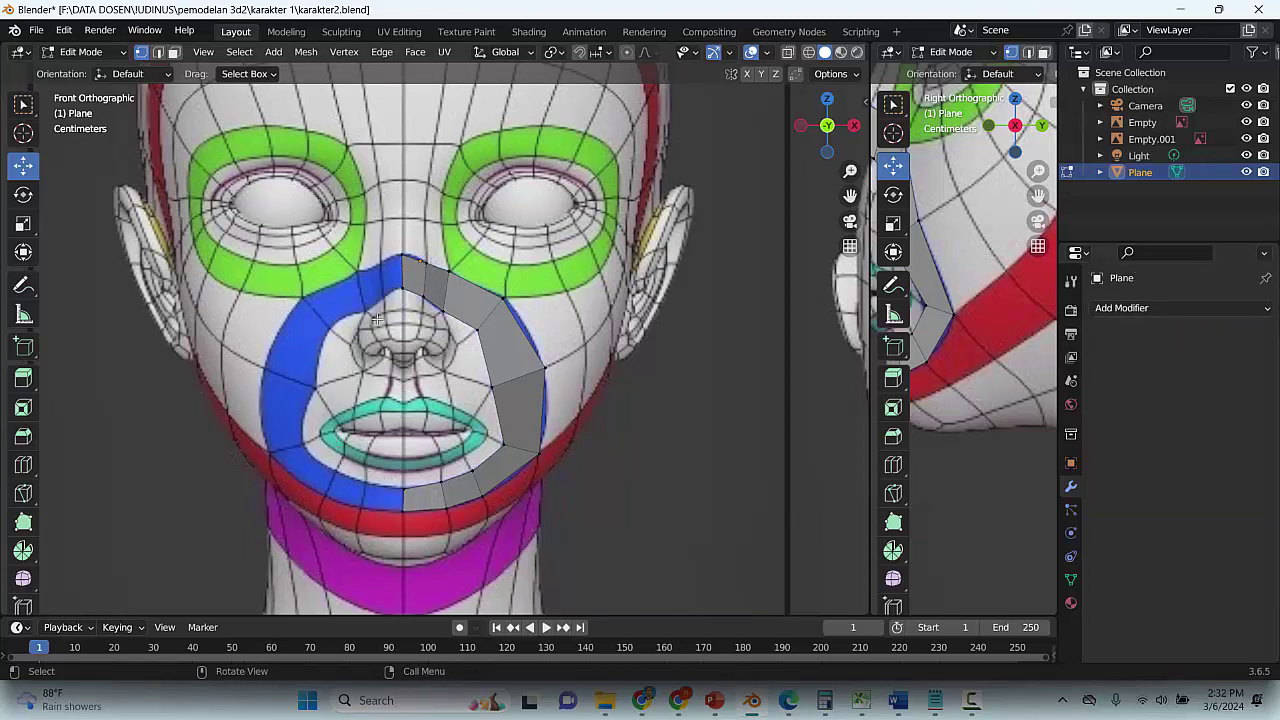
# Switch to Object Mode and place the 3D cursor on the face's centre line at the upper lip in the front view
pyautogui.click(23, 133)
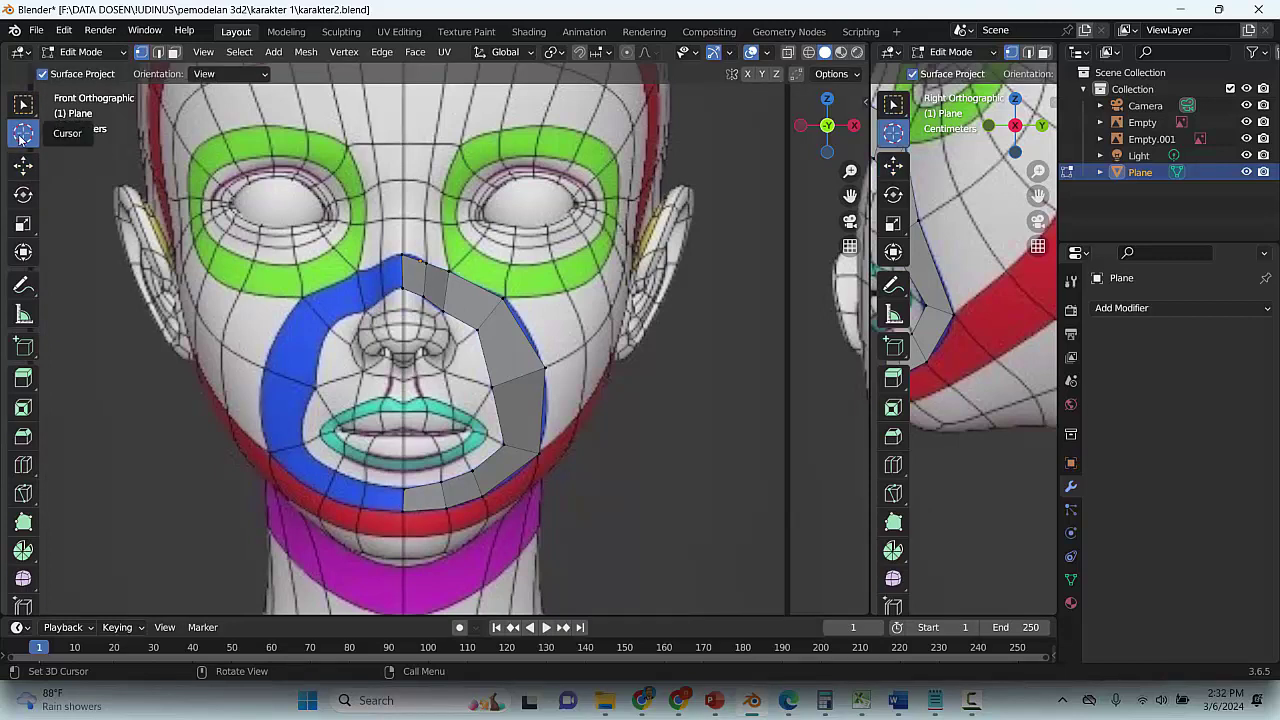
pyautogui.click(403, 497)
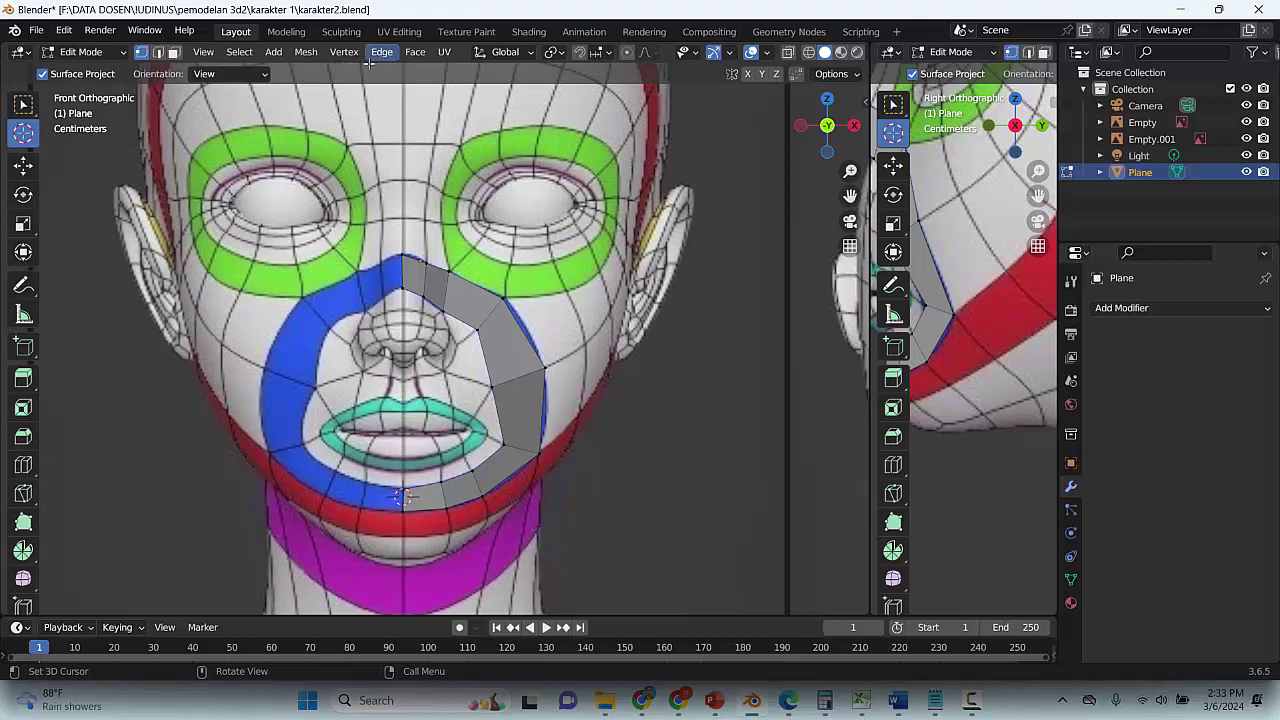
pyautogui.click(100, 52)
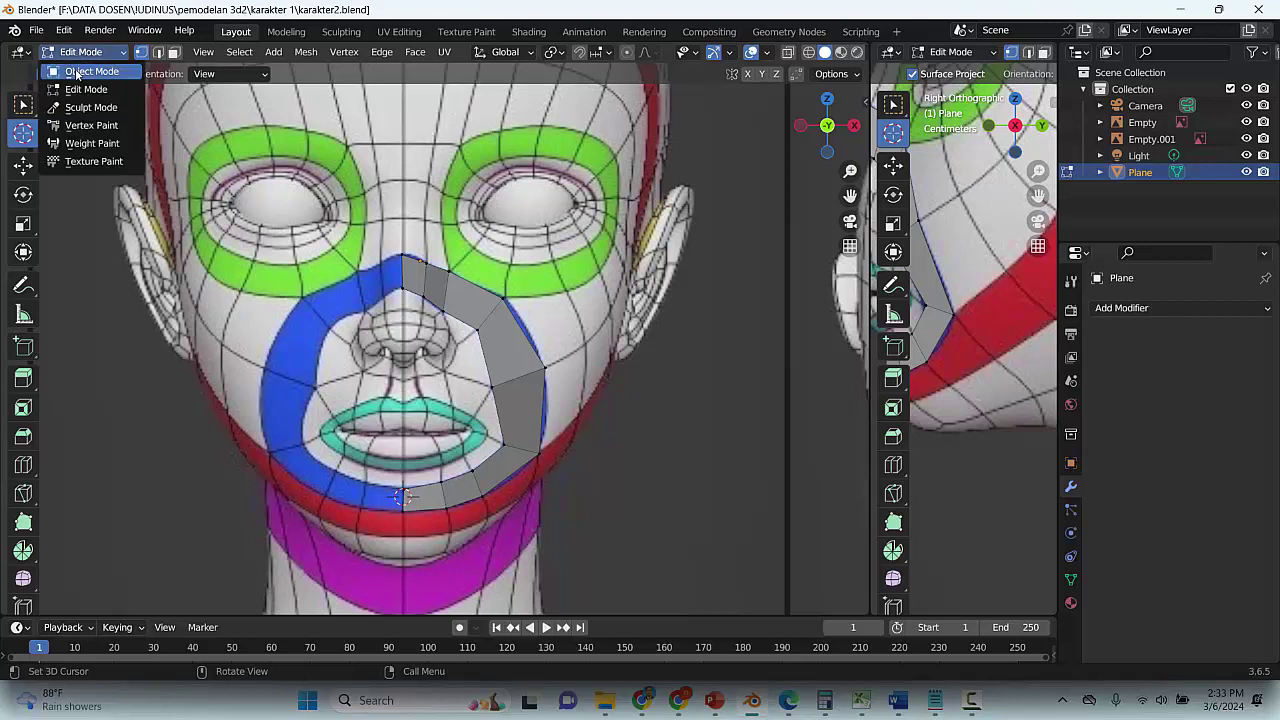
pyautogui.click(76, 63)
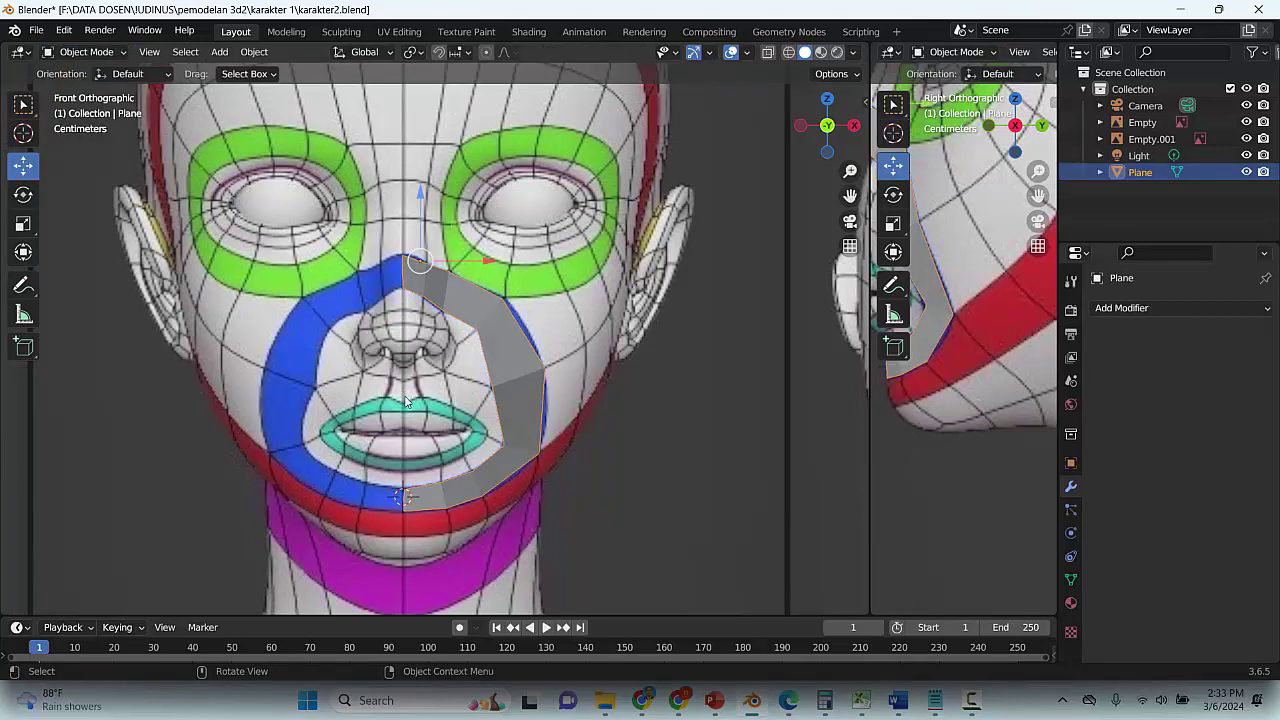
pyautogui.click(23, 133)
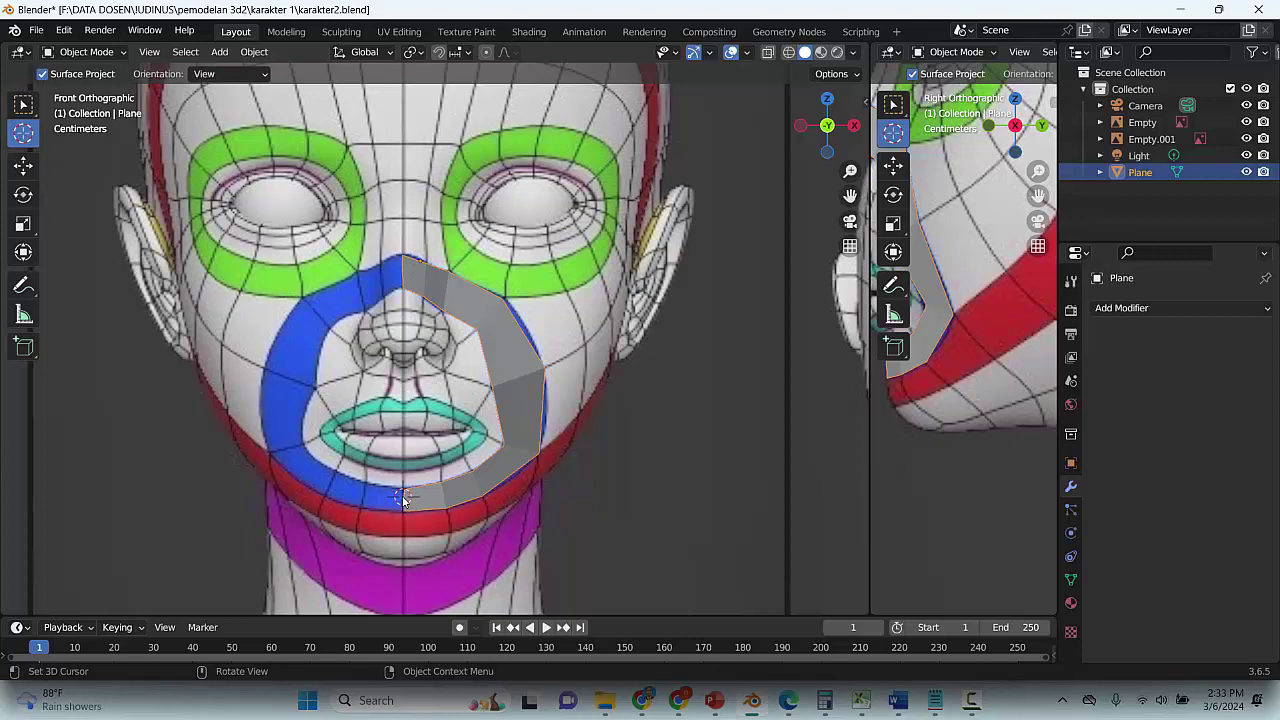
pyautogui.moveTo(403, 500); pyautogui.dragTo(403, 287)
pyautogui.click(404, 408)
pyautogui.scroll(3, 405, 395)
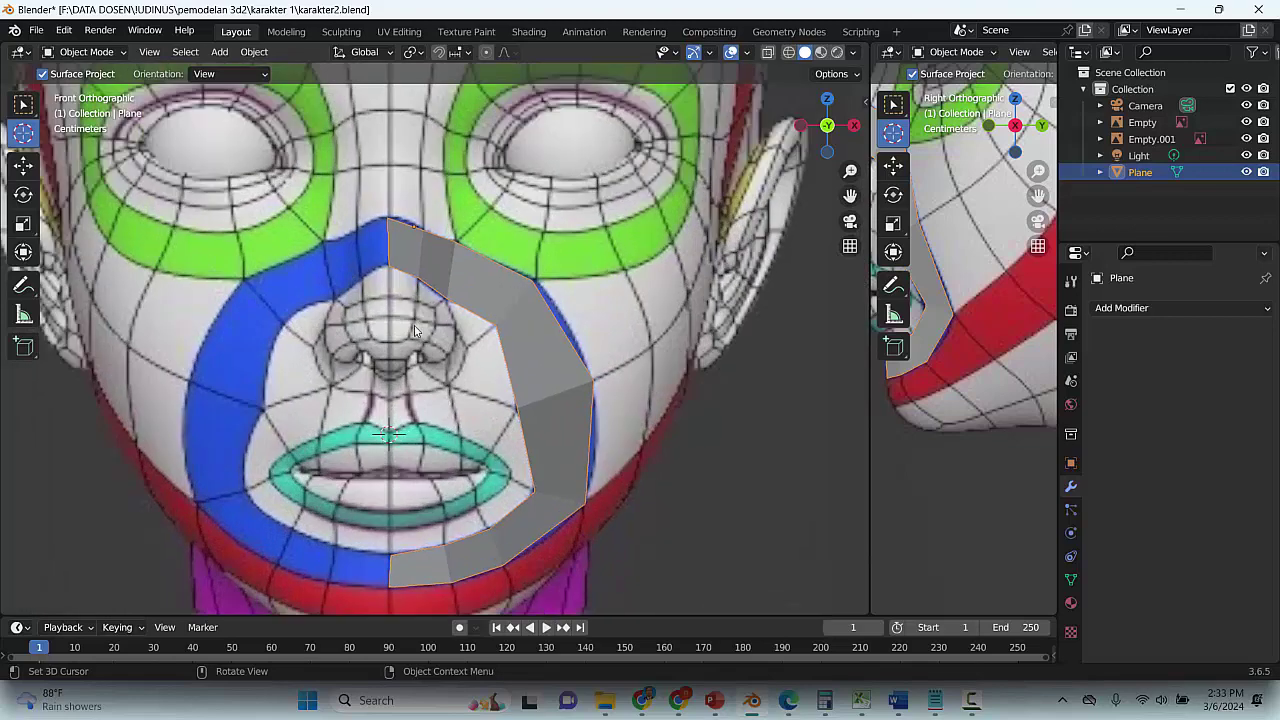
pyautogui.scroll(-3, 396, 436)
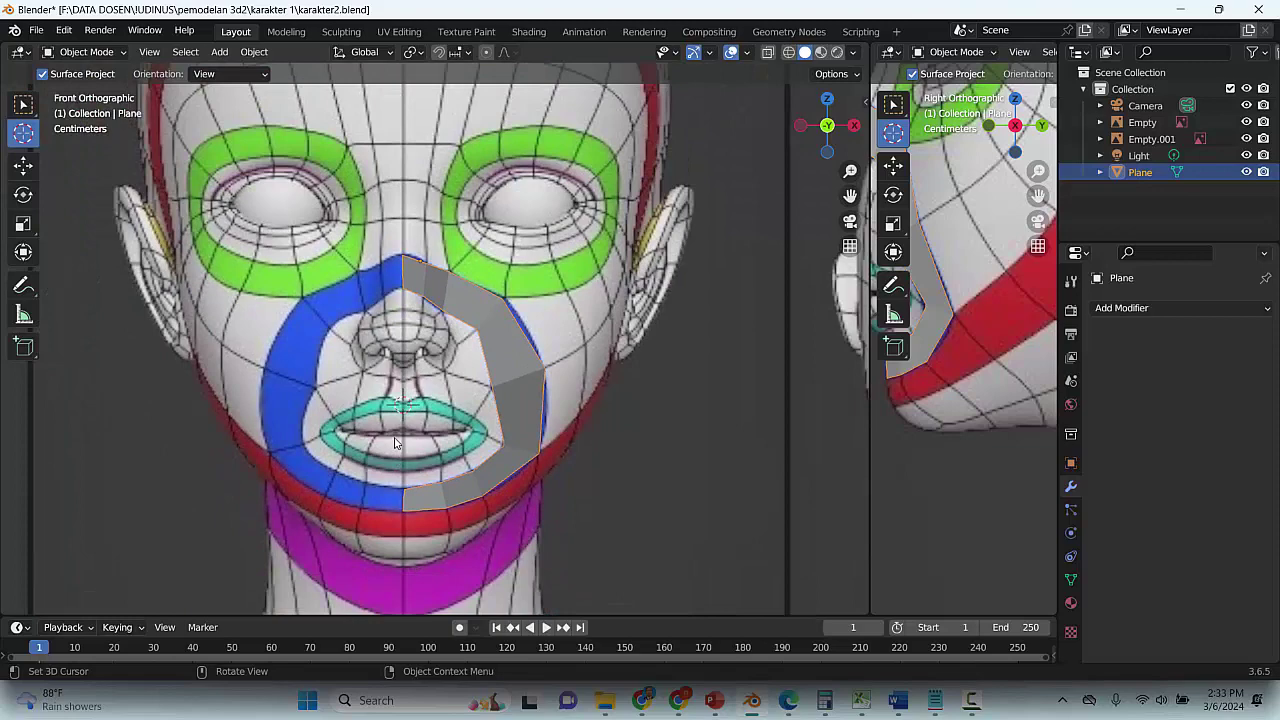
pyautogui.scroll(1, 395, 443)
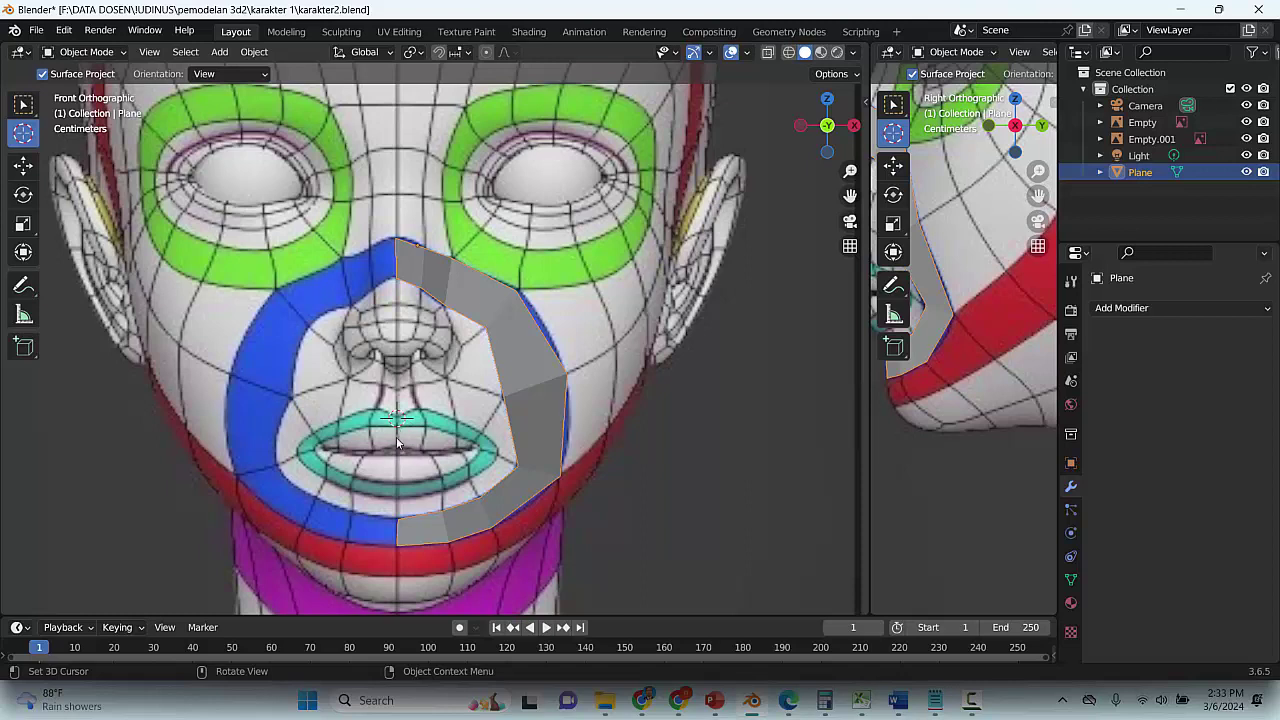
# Set the face loop's origin to the 3D cursor and activate the Move tool
pyautogui.click(254, 52)
pyautogui.moveTo(276, 90)
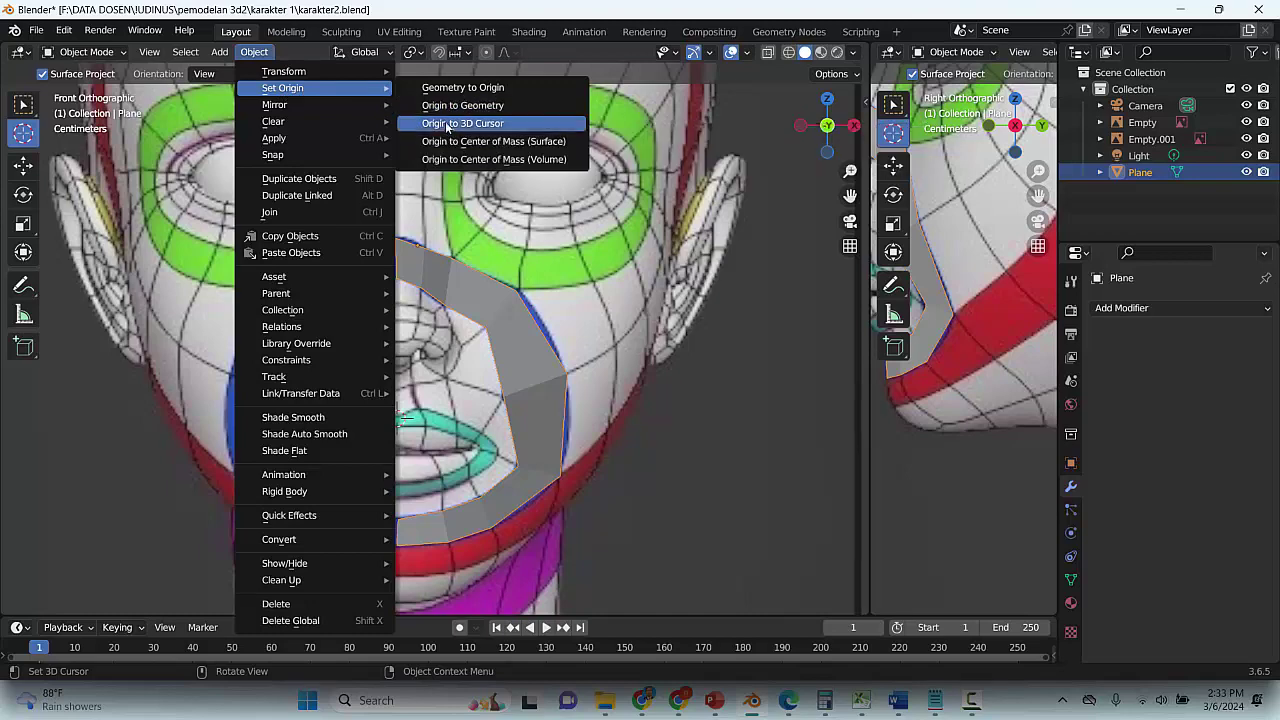
pyautogui.click(447, 127)
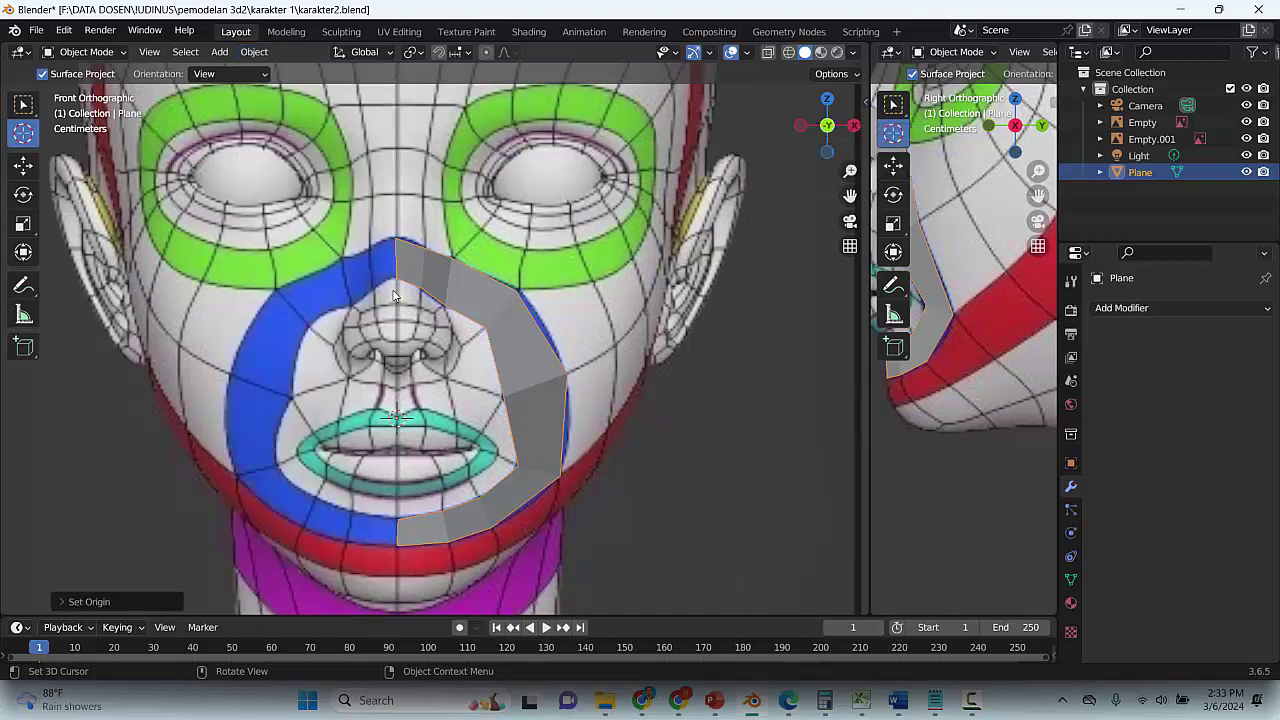
pyautogui.click(31, 170)
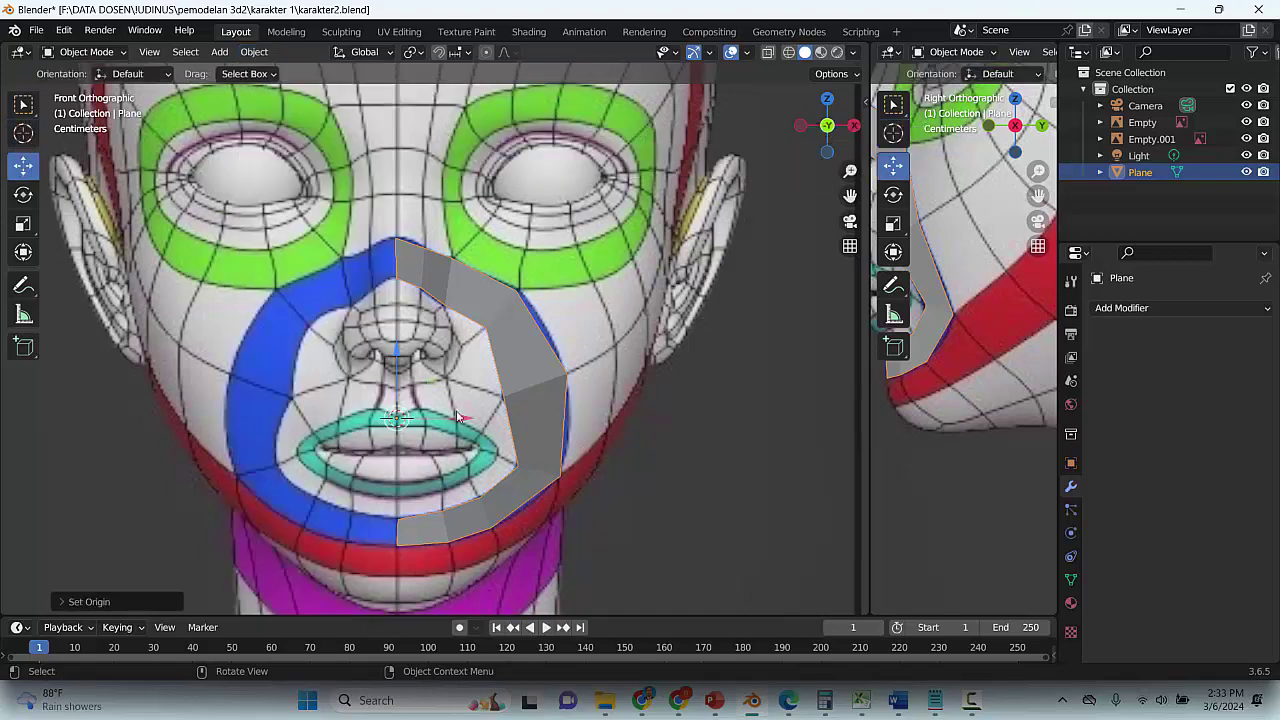
# Add a Mirror modifier on the X axis to the half face loop and keep the mesh selected
pyautogui.click(1134, 310)
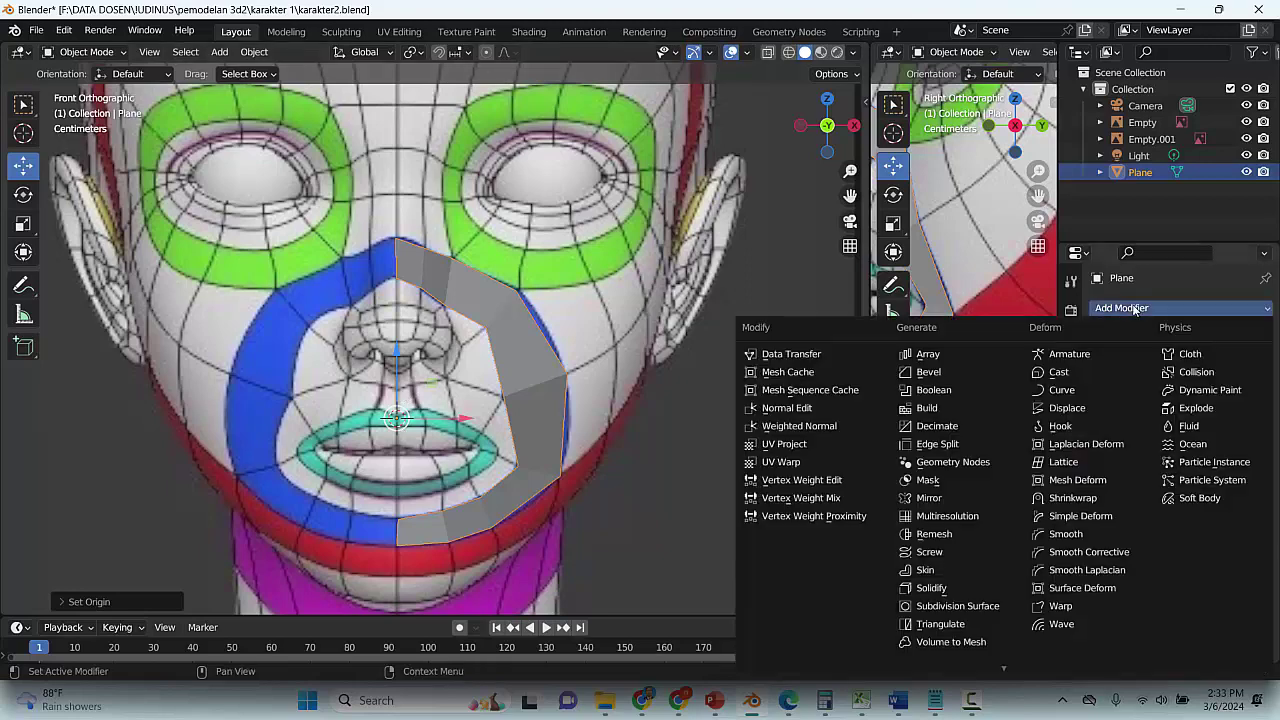
pyautogui.click(965, 499)
pyautogui.click(392, 300)
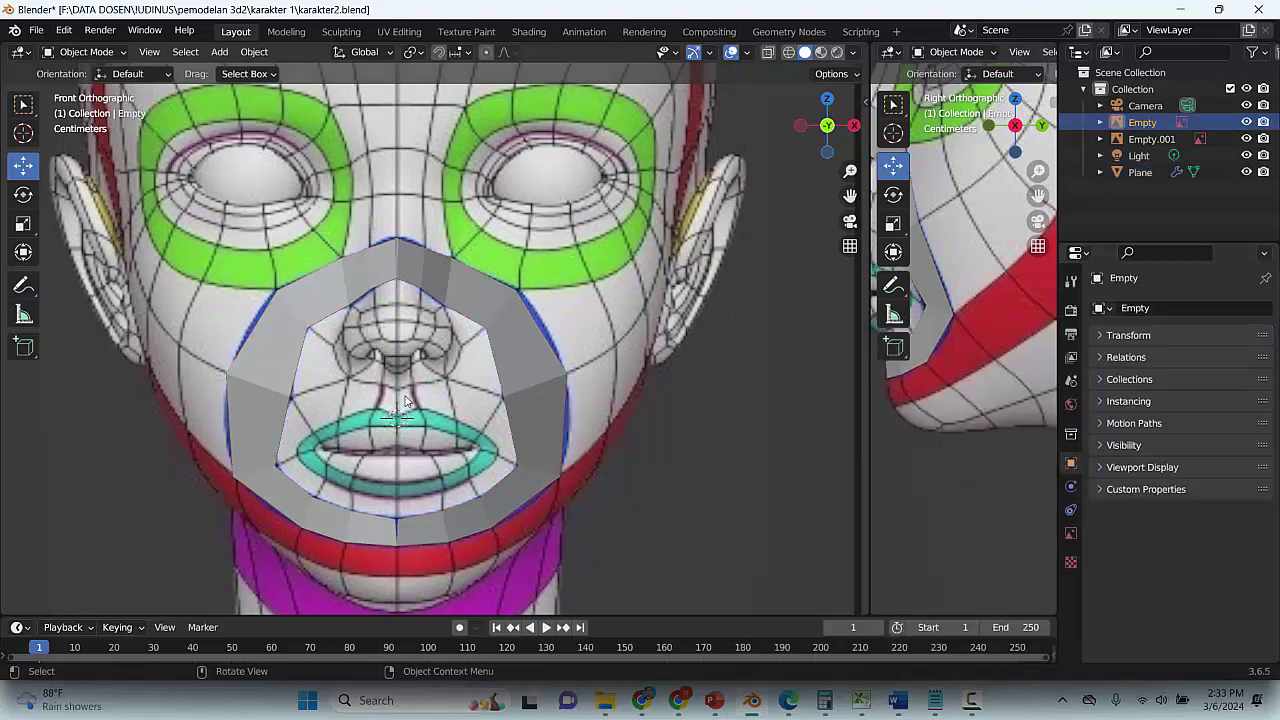
pyautogui.scroll(3, 400, 290)
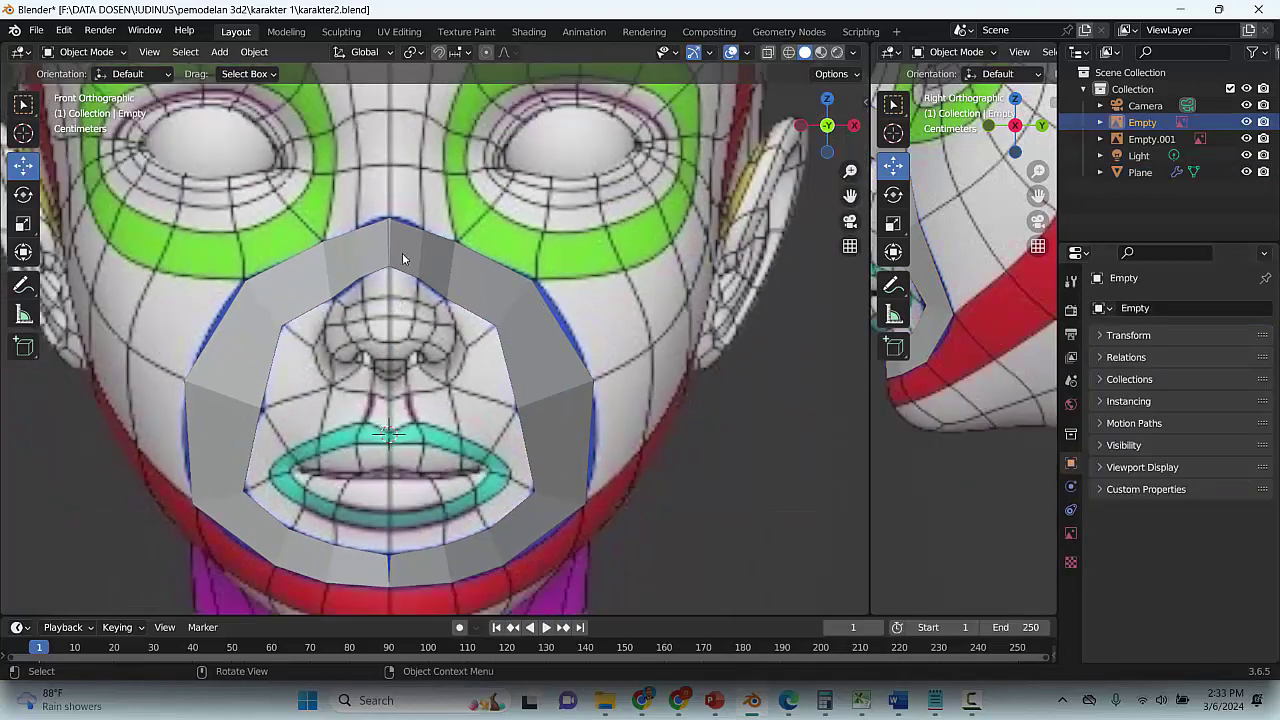
pyautogui.click(402, 253)
pyautogui.scroll(2, 378, 216)
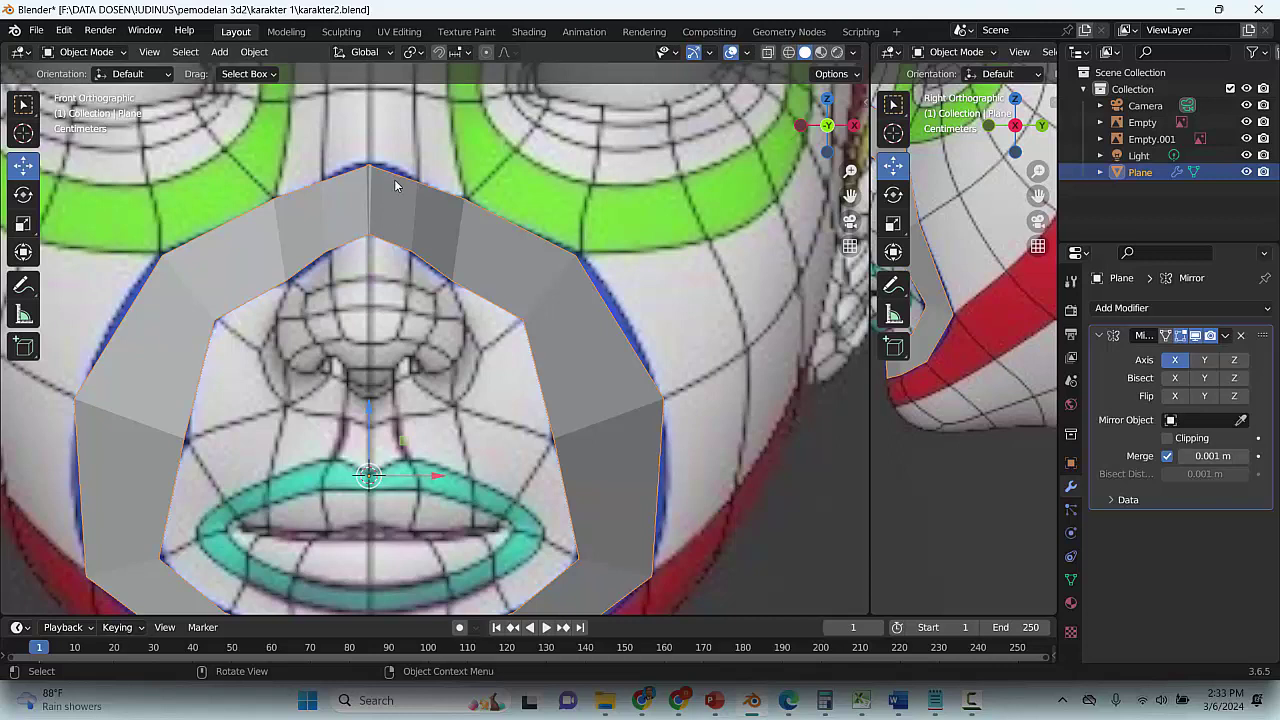
pyautogui.click(1100, 340)
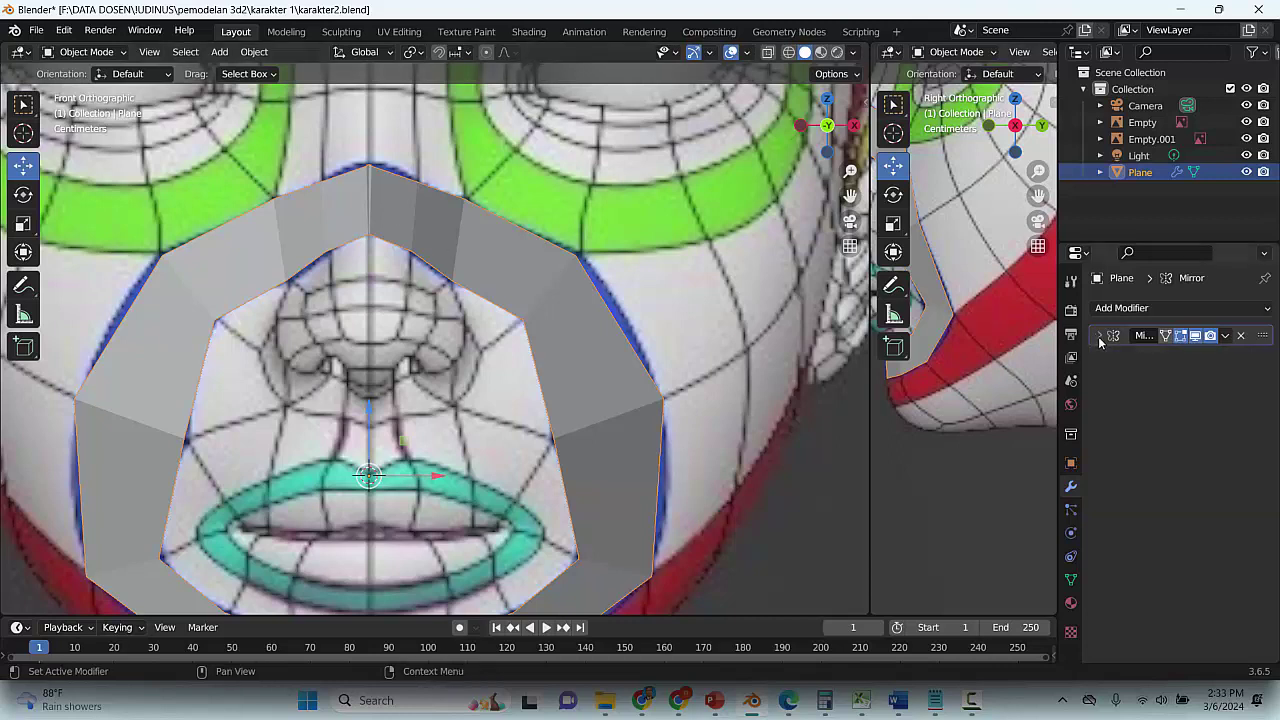
pyautogui.click(1100, 340)
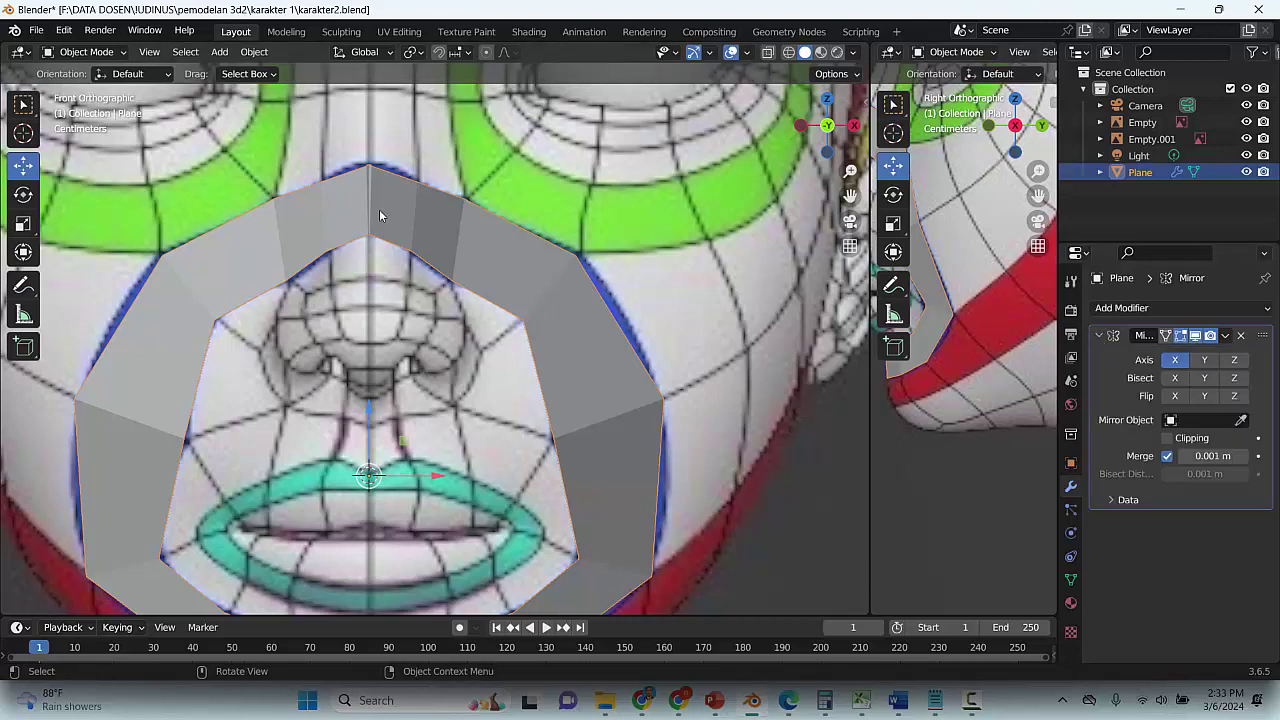
# Enable Clipping in the Mirror modifier and raise its merge distance to 0.071 m
pyautogui.scroll(1, 362, 186)
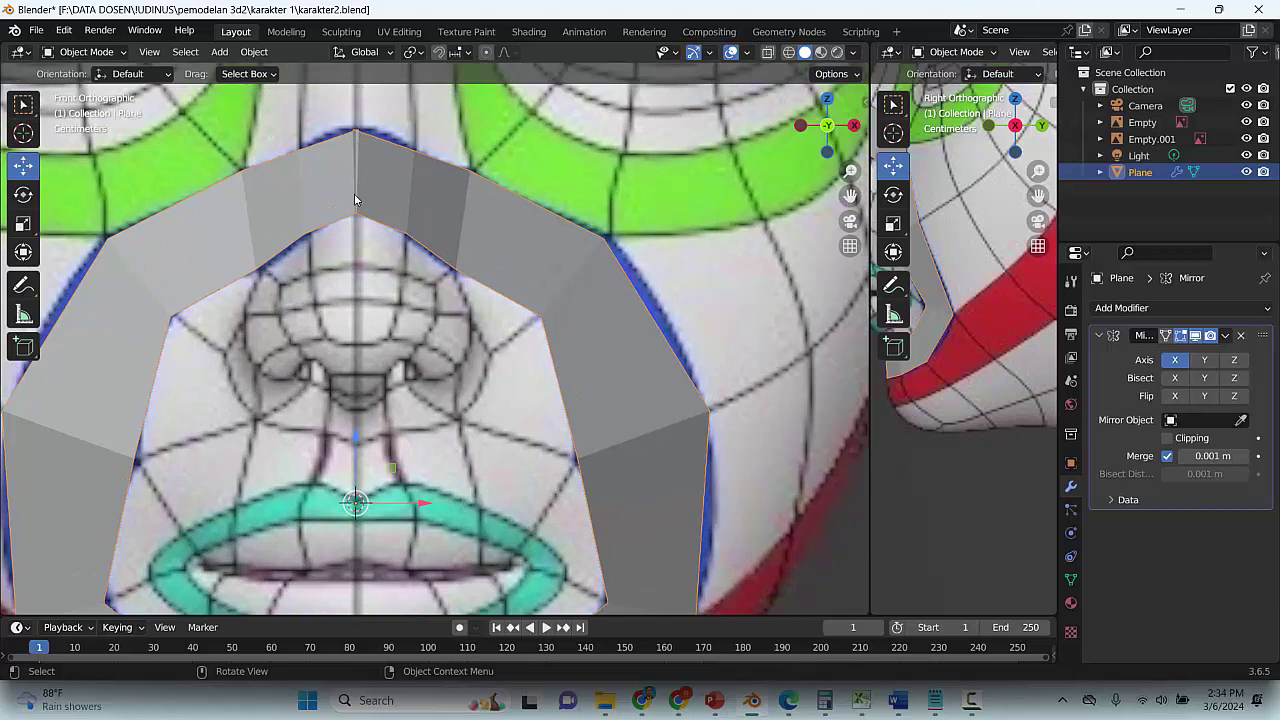
pyautogui.scroll(-3, 386, 294)
pyautogui.scroll(1, 408, 548)
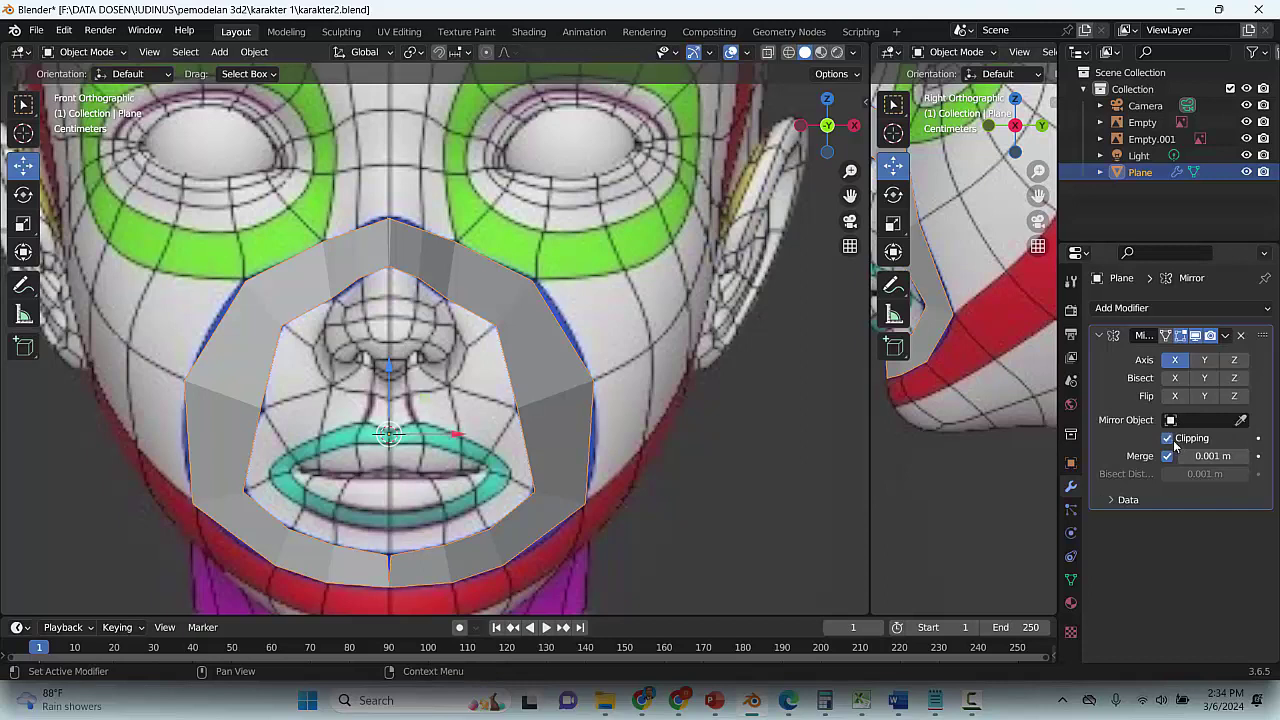
pyautogui.click(1245, 456)
pyautogui.click(1245, 456)
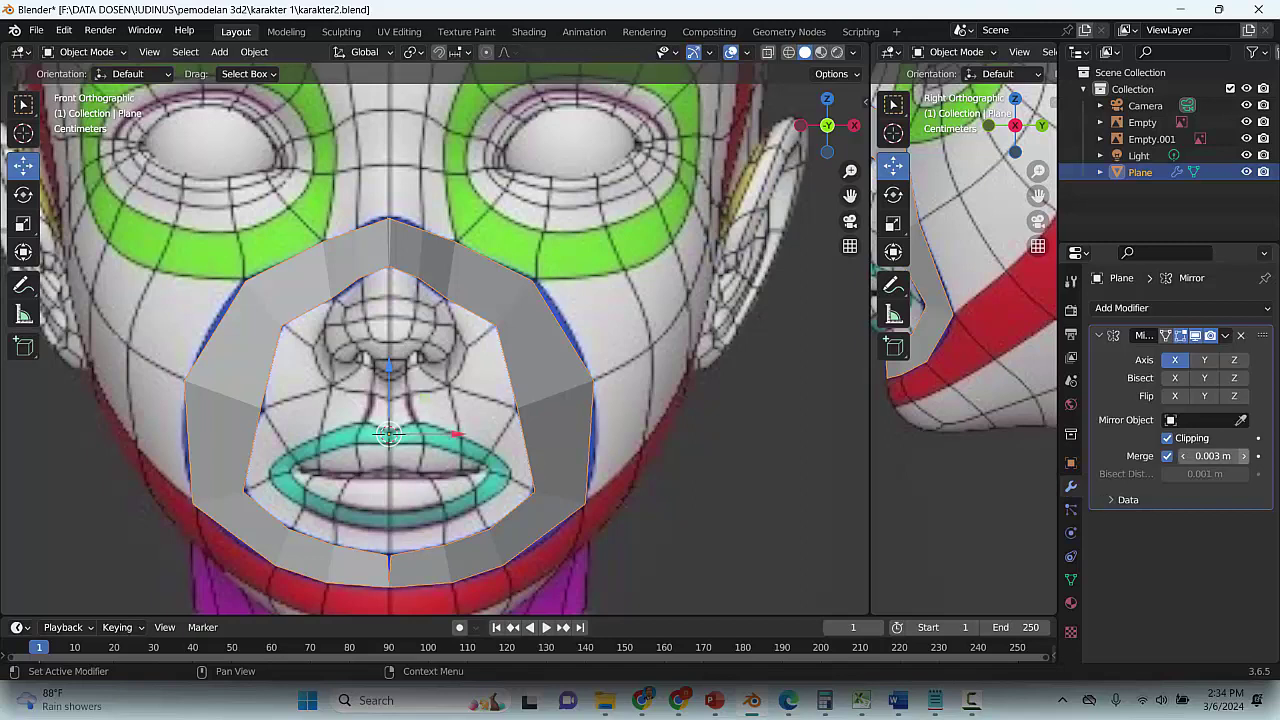
pyautogui.click(1245, 456)
pyautogui.click(1245, 456)
pyautogui.click(1245, 456)
pyautogui.click(1245, 456)
pyautogui.click(1245, 456)
pyautogui.click(1245, 456)
pyautogui.click(1245, 456)
pyautogui.click(1245, 456)
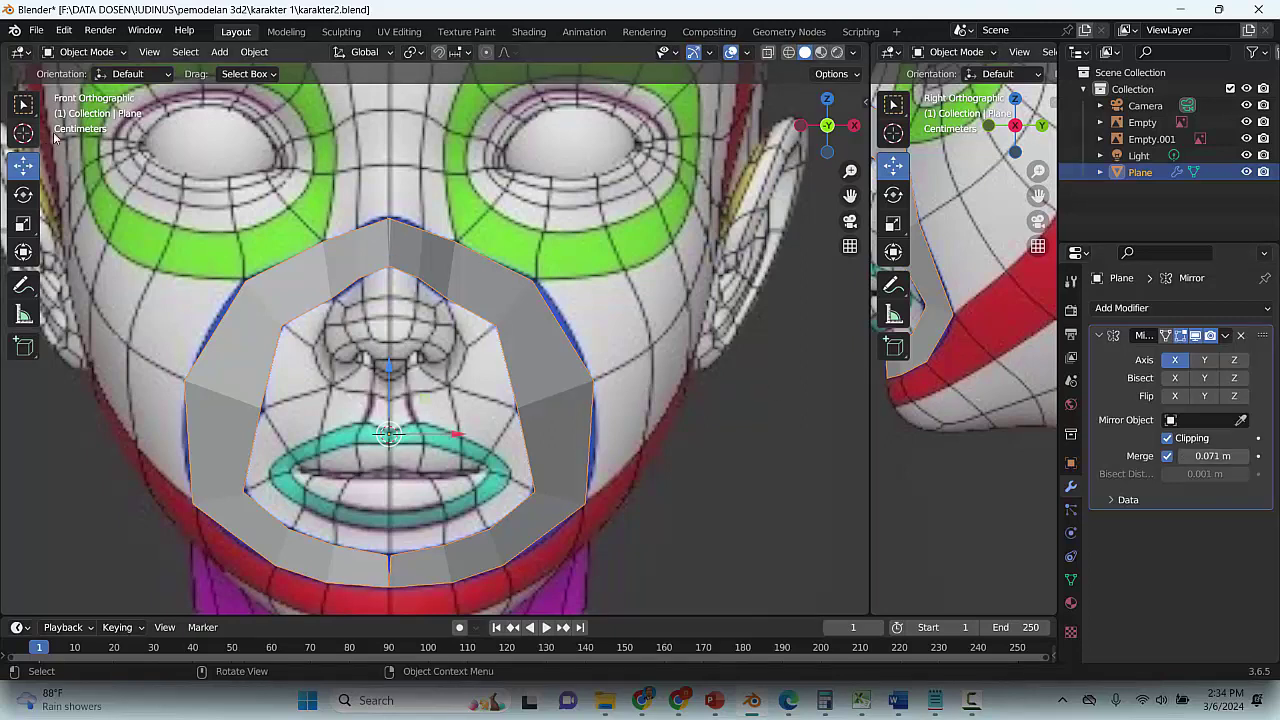
pyautogui.click(610, 322)
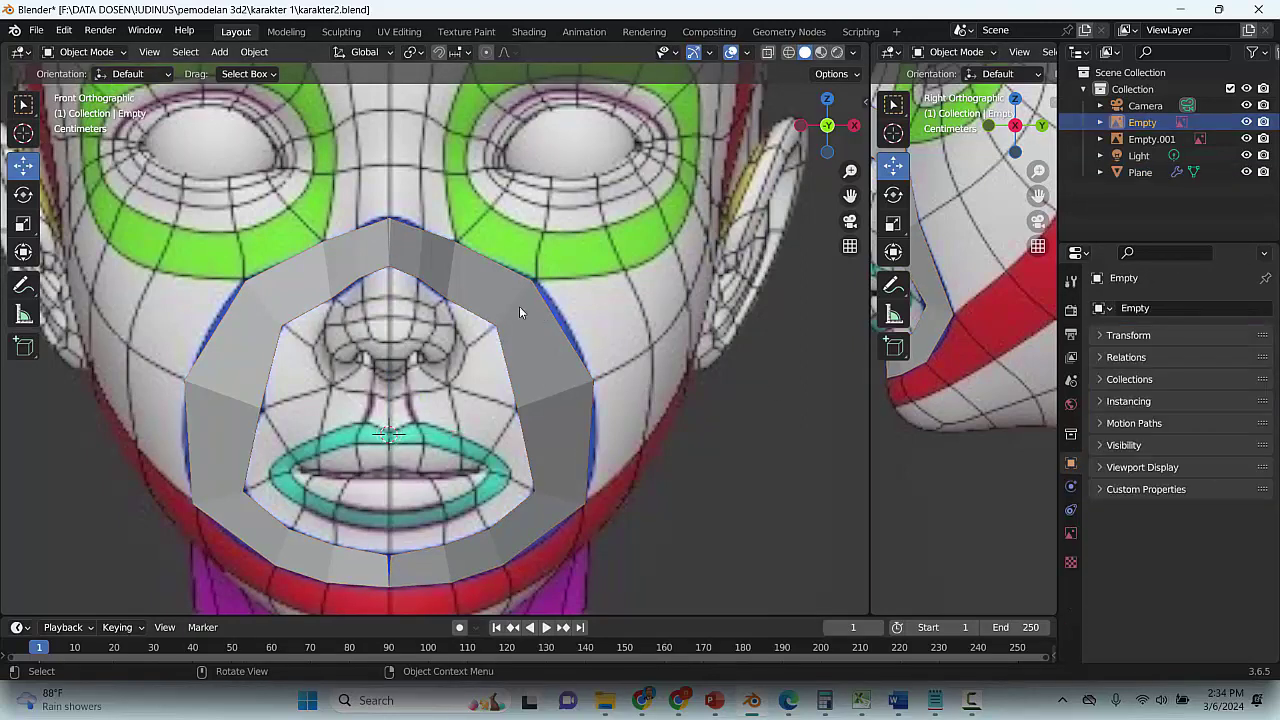
# Turn Clipping on for the face loop's Mirror modifier, set the merge distance to 0.037 m, and check the centre seam
pyautogui.click(513, 307)
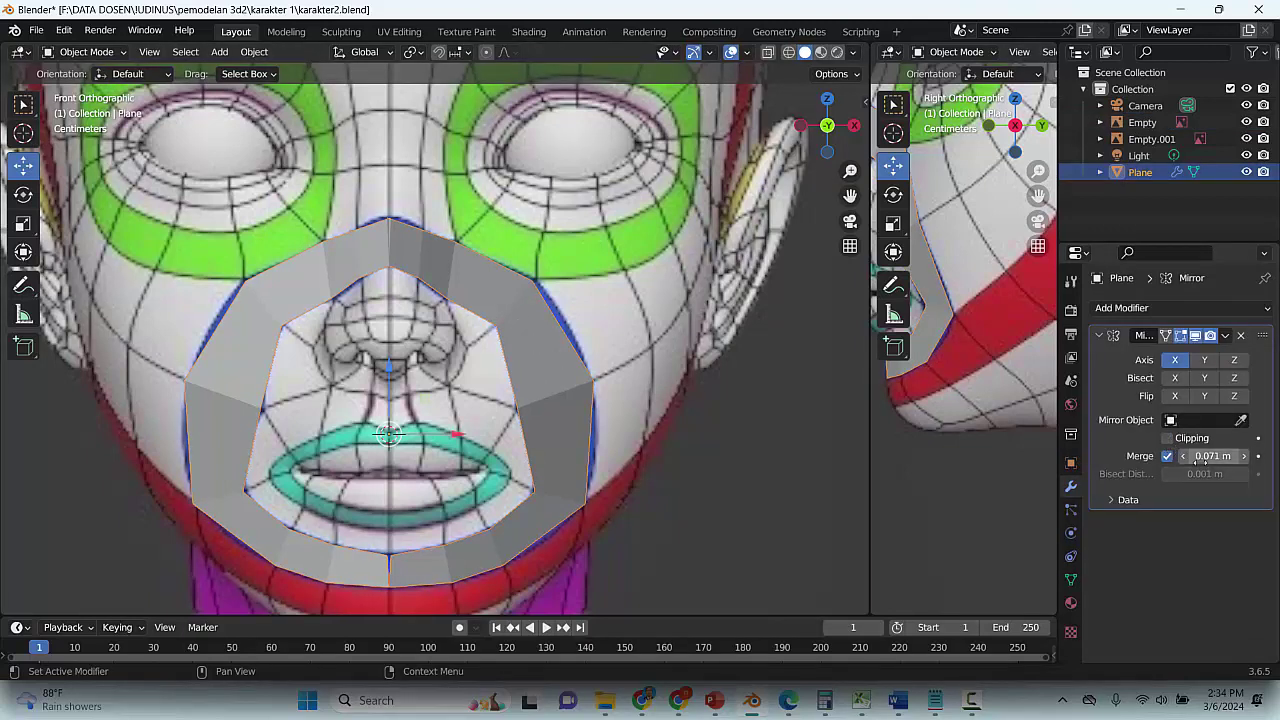
pyautogui.moveTo(1213, 456)
pyautogui.mouseDown()
pyautogui.moveTo(1250, 456)
pyautogui.moveTo(1238, 456)
pyautogui.mouseUp()
pyautogui.click(1168, 440)
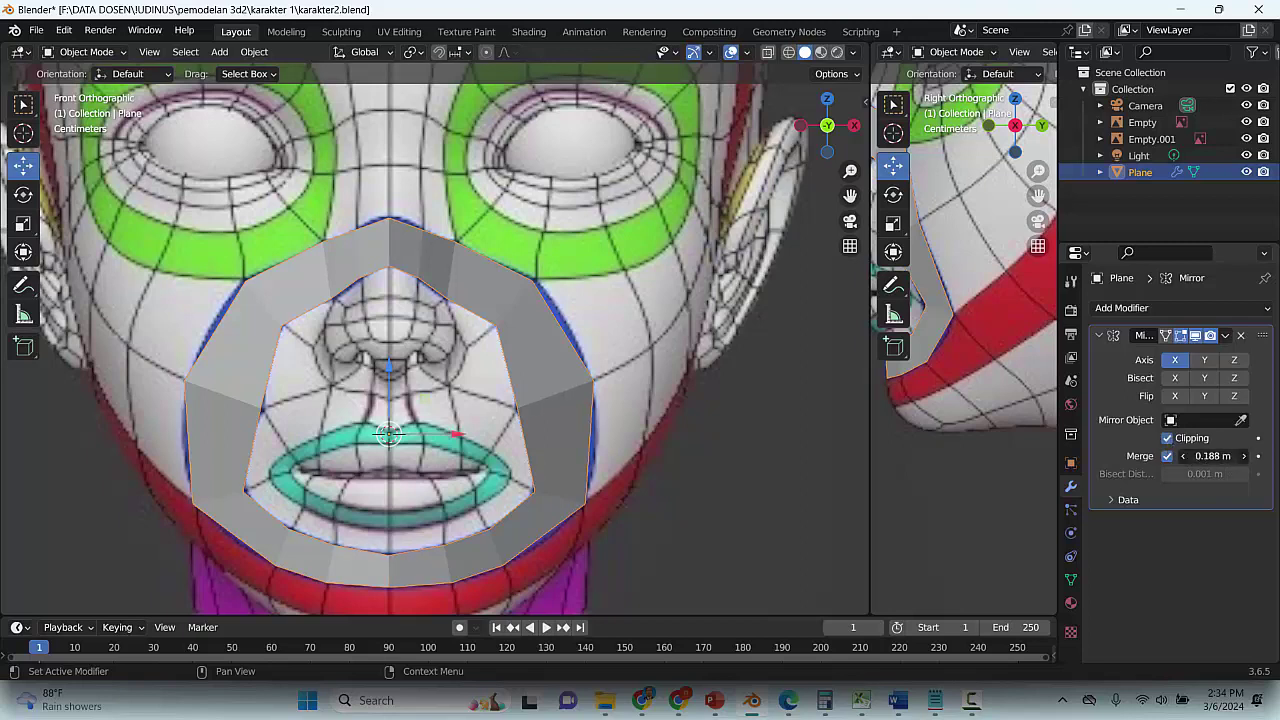
pyautogui.moveTo(1213, 456); pyautogui.dragTo(1190, 456)
pyautogui.moveTo(1211, 456); pyautogui.dragTo(1203, 456)
pyautogui.scroll(3, 403, 556)
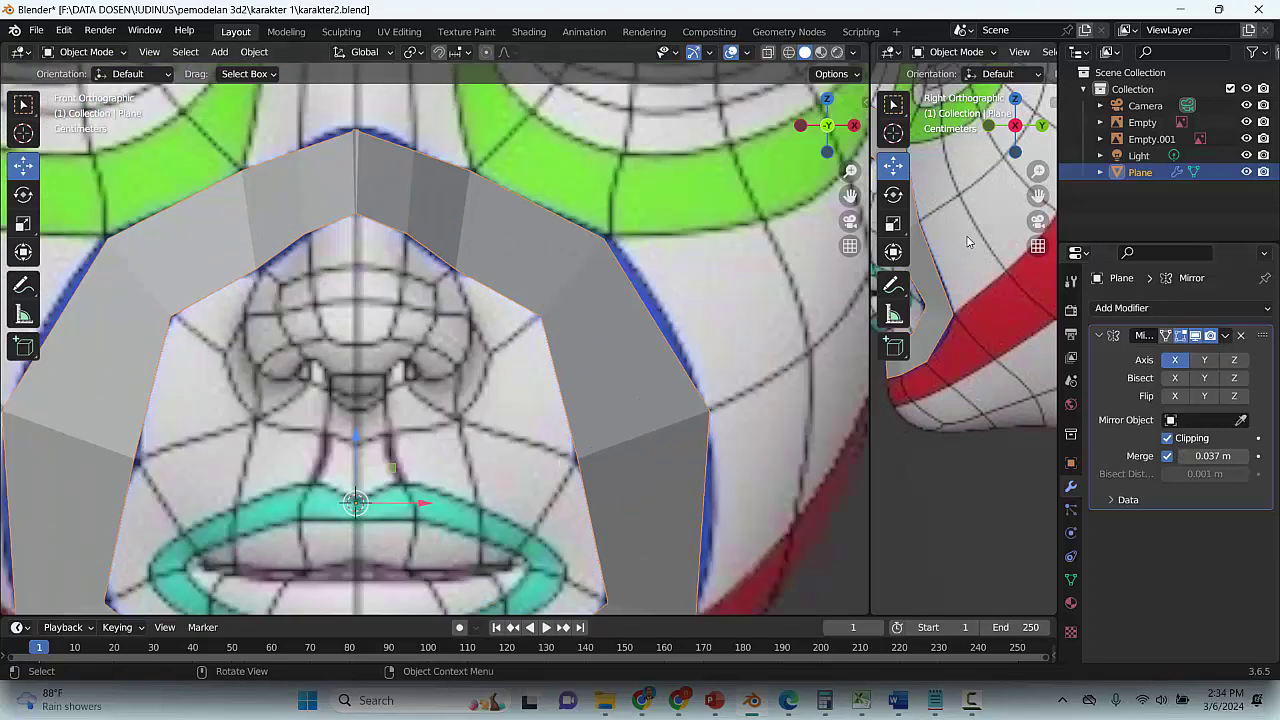
pyautogui.moveTo(1041, 194); pyautogui.dragTo(1070, 237)
pyautogui.moveTo(847, 197); pyautogui.dragTo(869, 1)
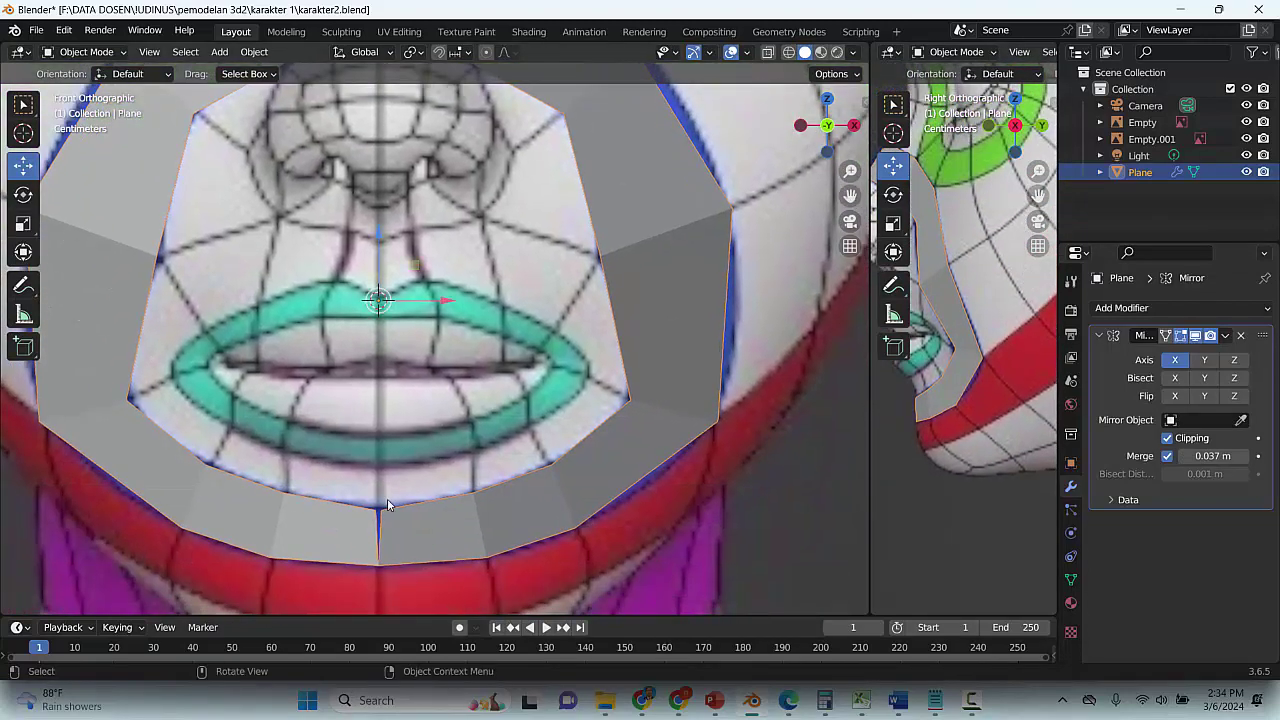
# Raise the Mirror modifier's merge distance to 0.488 m to close the centre seam, and save the file
pyautogui.moveTo(1221, 464); pyautogui.dragTo(1275, 464)
pyautogui.scroll(-4, 415, 354)
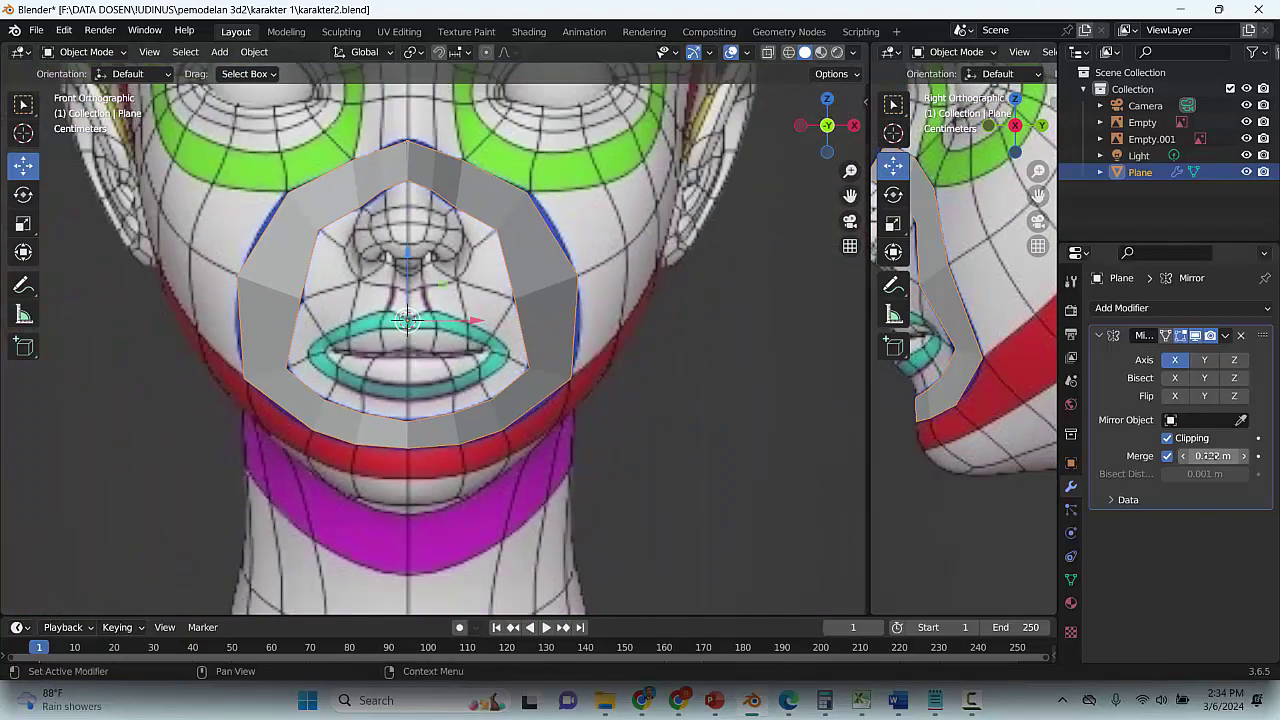
pyautogui.moveTo(1213, 456); pyautogui.dragTo(1278, 456)
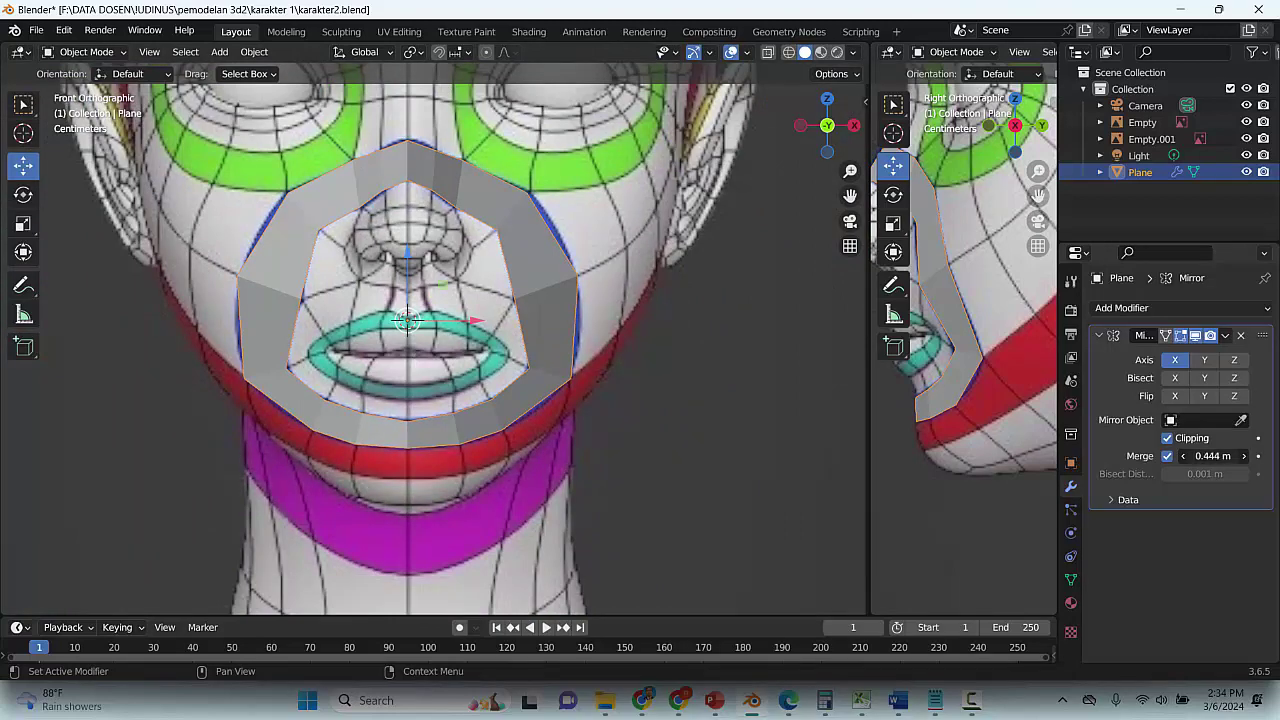
pyautogui.click(473, 235)
pyautogui.scroll(1, 408, 175)
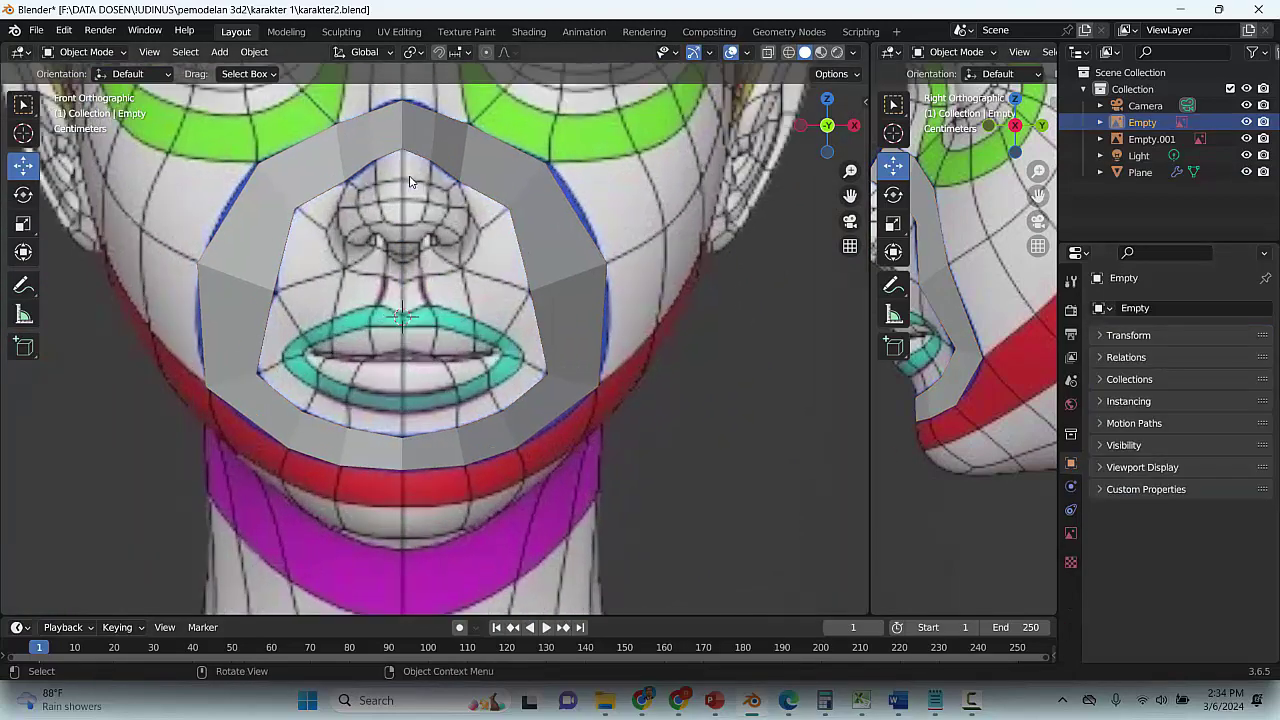
pyautogui.hotkey('ctrl', 's')
pyautogui.click(572, 251)
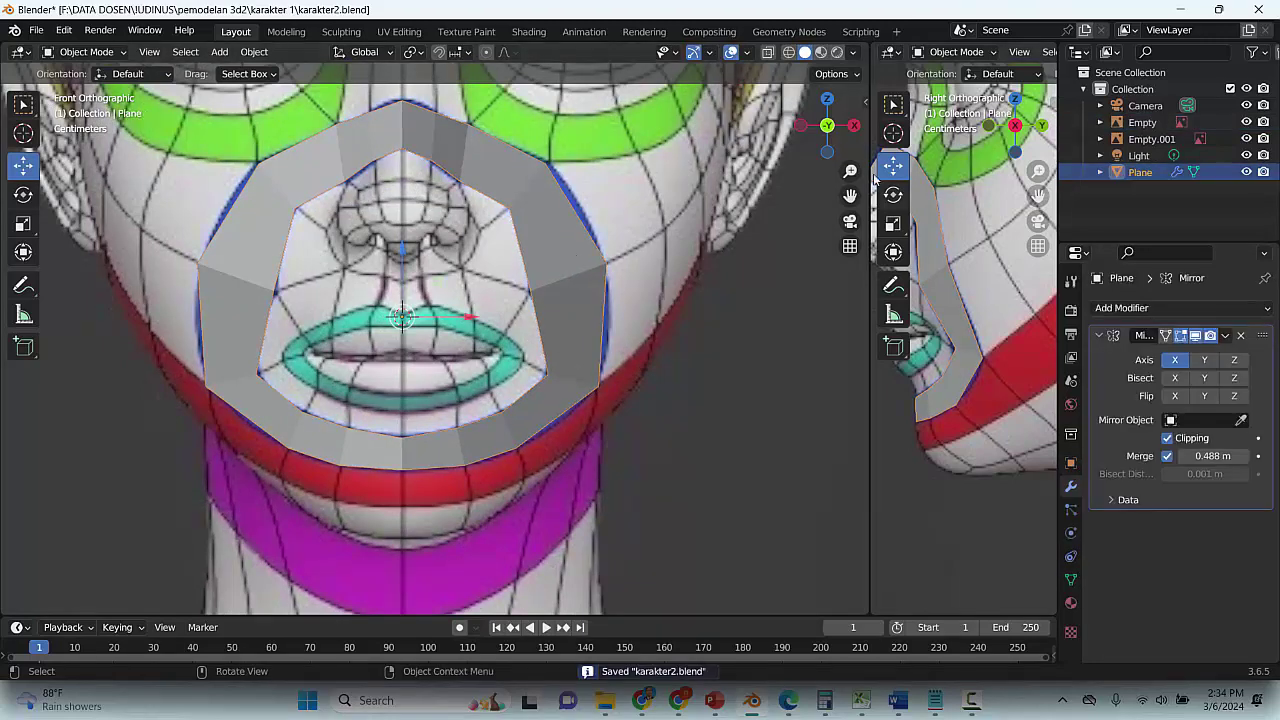
# Enter Edit Mode on the face loop, save the file, and set the Mirror modifier's merge distance to 0.562 m
pyautogui.keyDown('shift'); pyautogui.moveTo(576, 254); pyautogui.dragTo(495, 426, button='middle'); pyautogui.keyUp('shift')
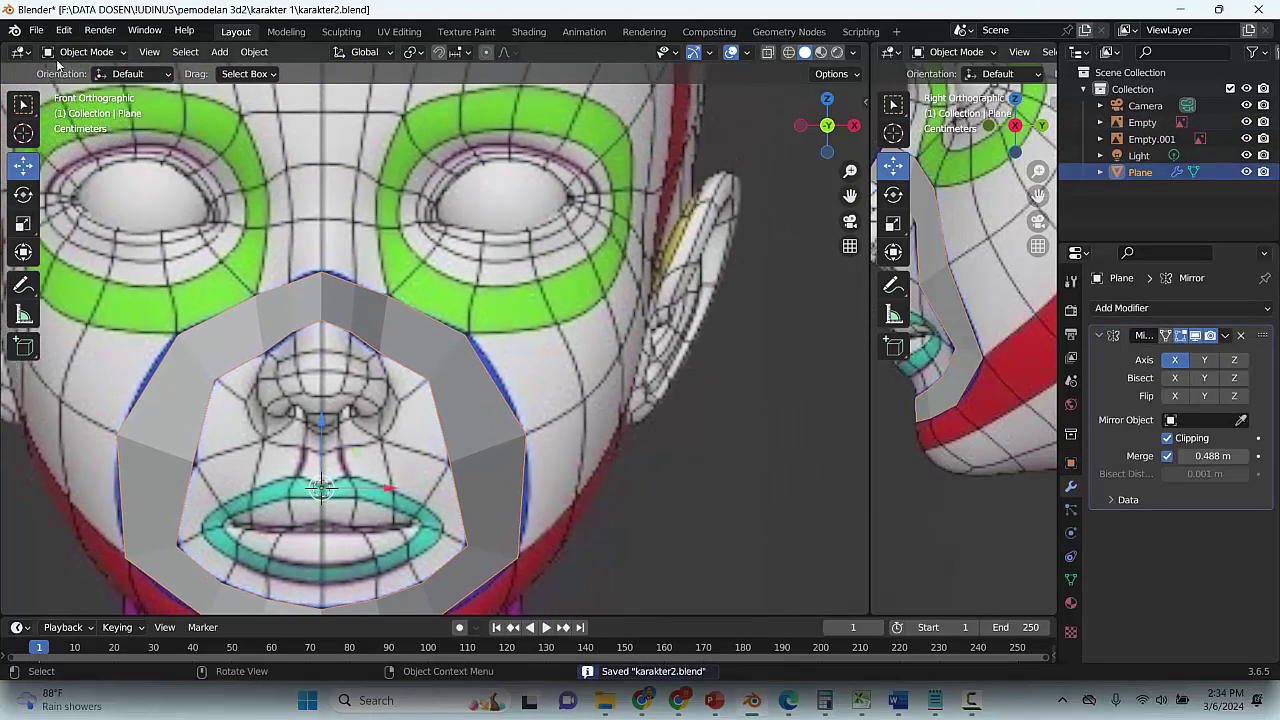
pyautogui.click(86, 52)
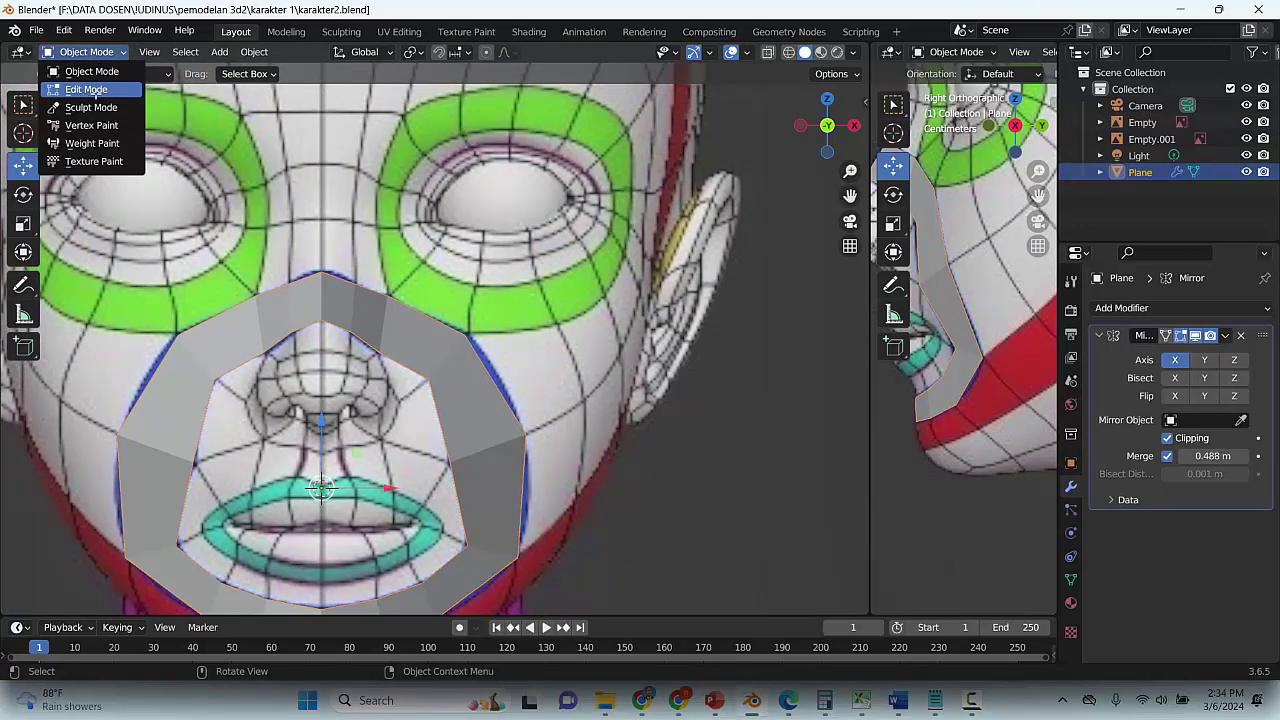
pyautogui.click(86, 90)
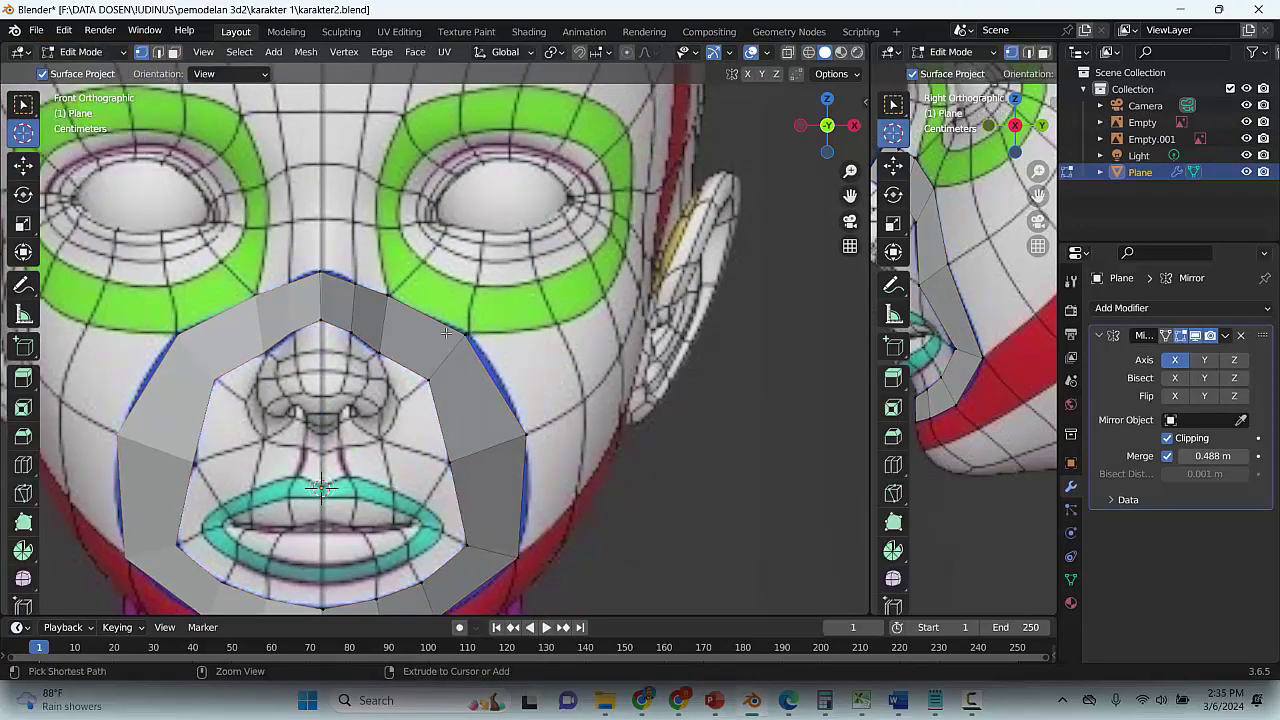
pyautogui.hotkey('ctrl', 's')
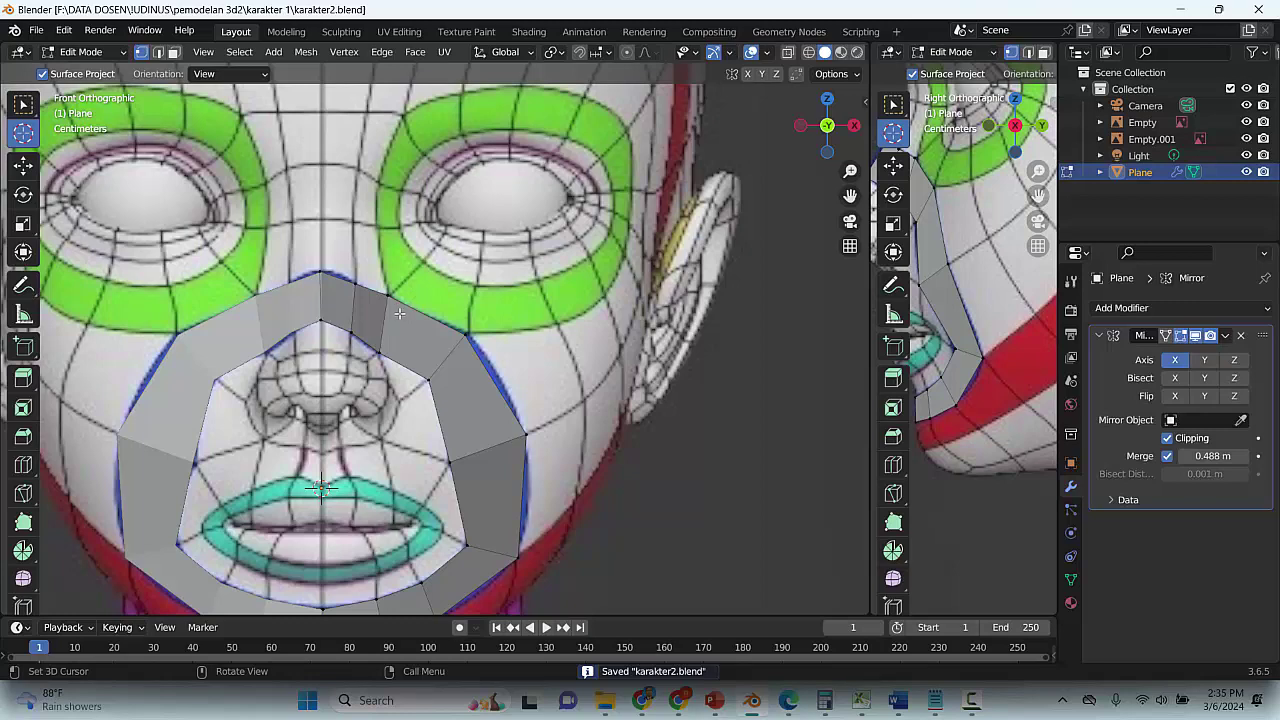
pyautogui.scroll(-2, 399, 314)
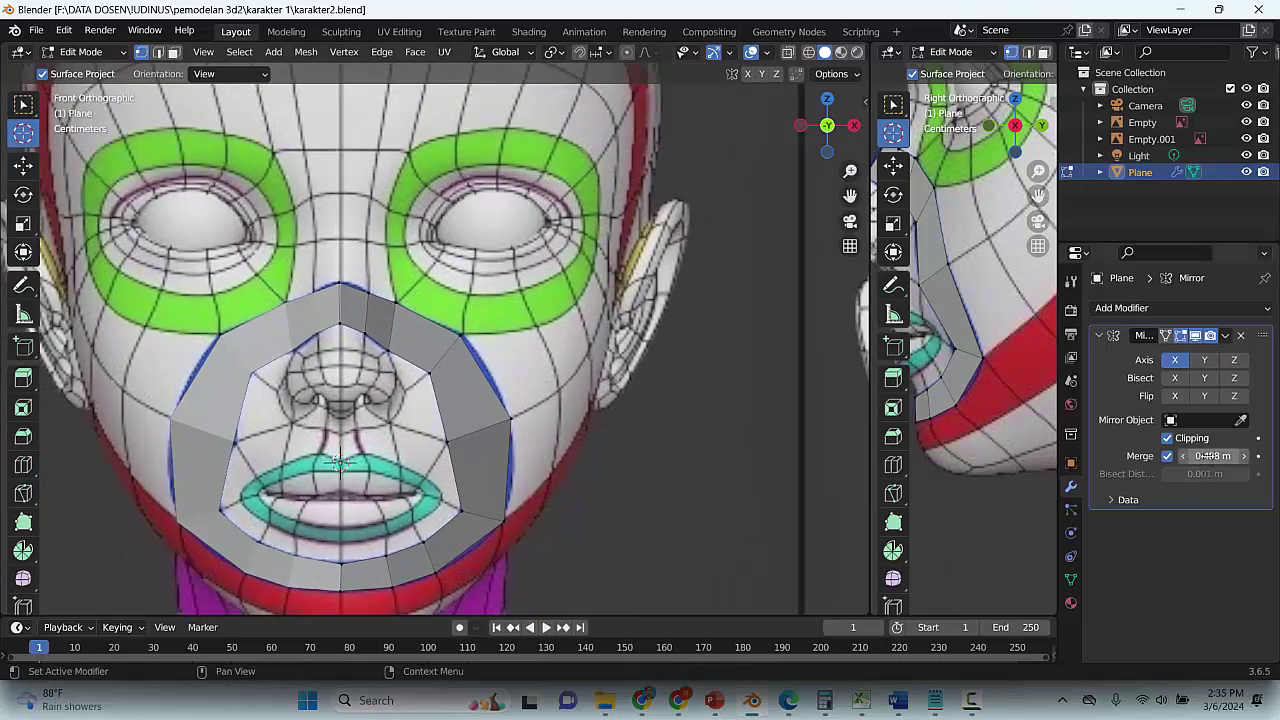
pyautogui.moveTo(1210, 456); pyautogui.dragTo(1255, 456)
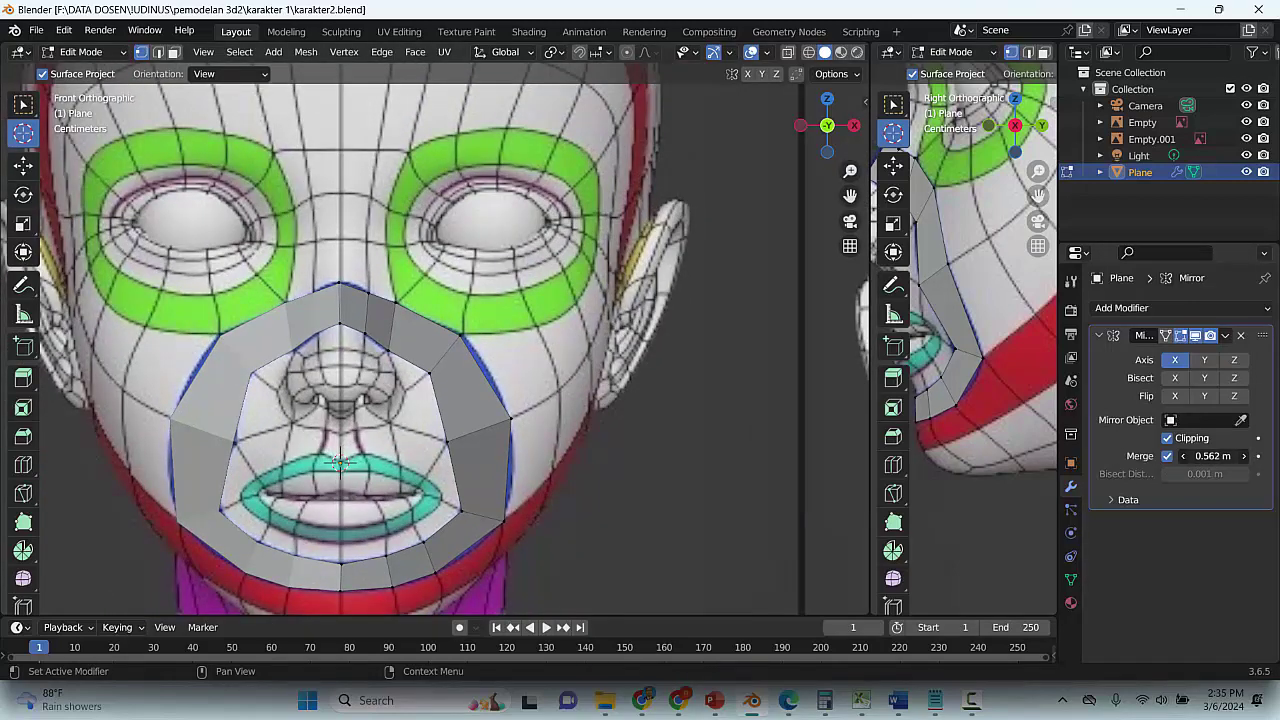
pyautogui.scroll(2, 339, 273)
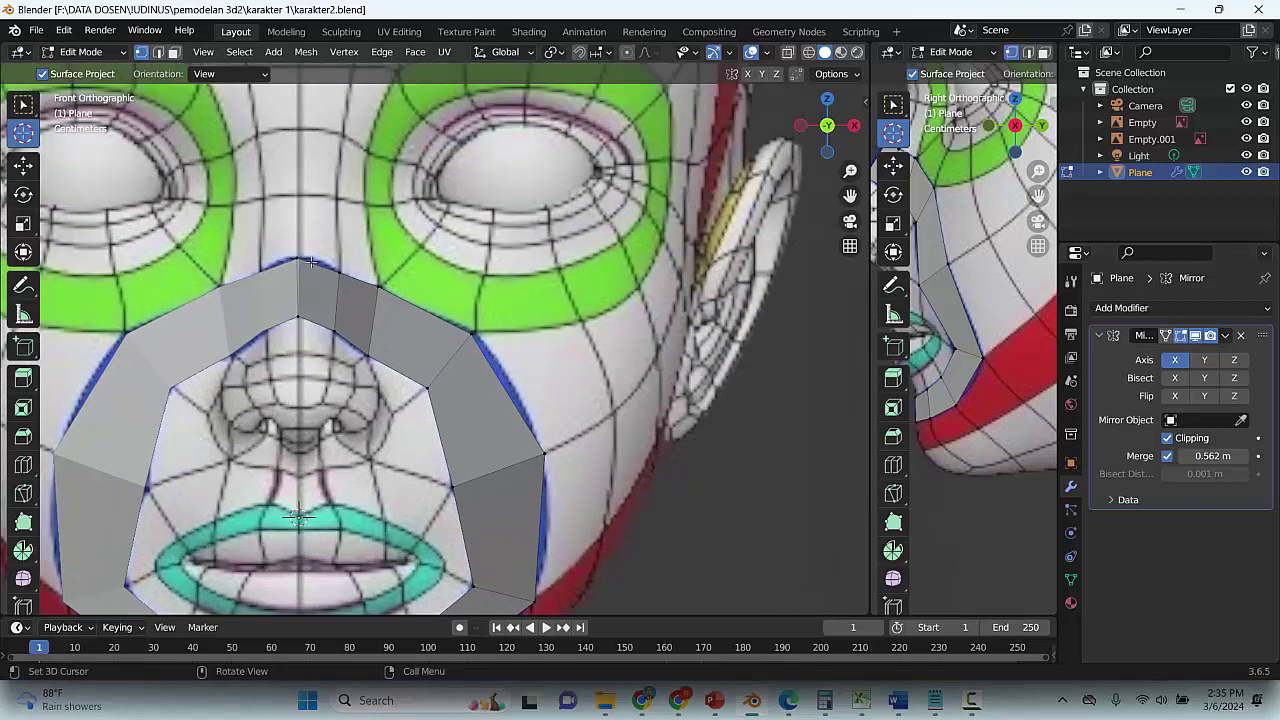
# Switch to edge selection with the Move tool active and save the file
pyautogui.click(311, 262)
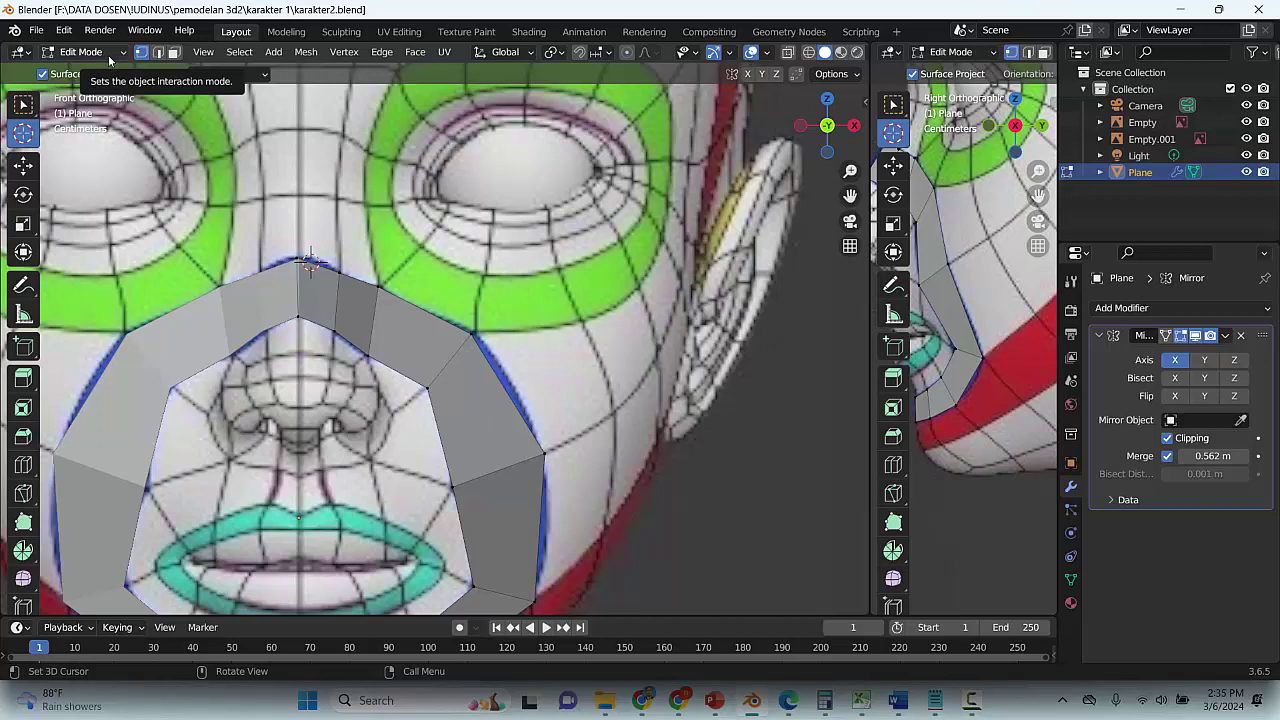
pyautogui.click(157, 52)
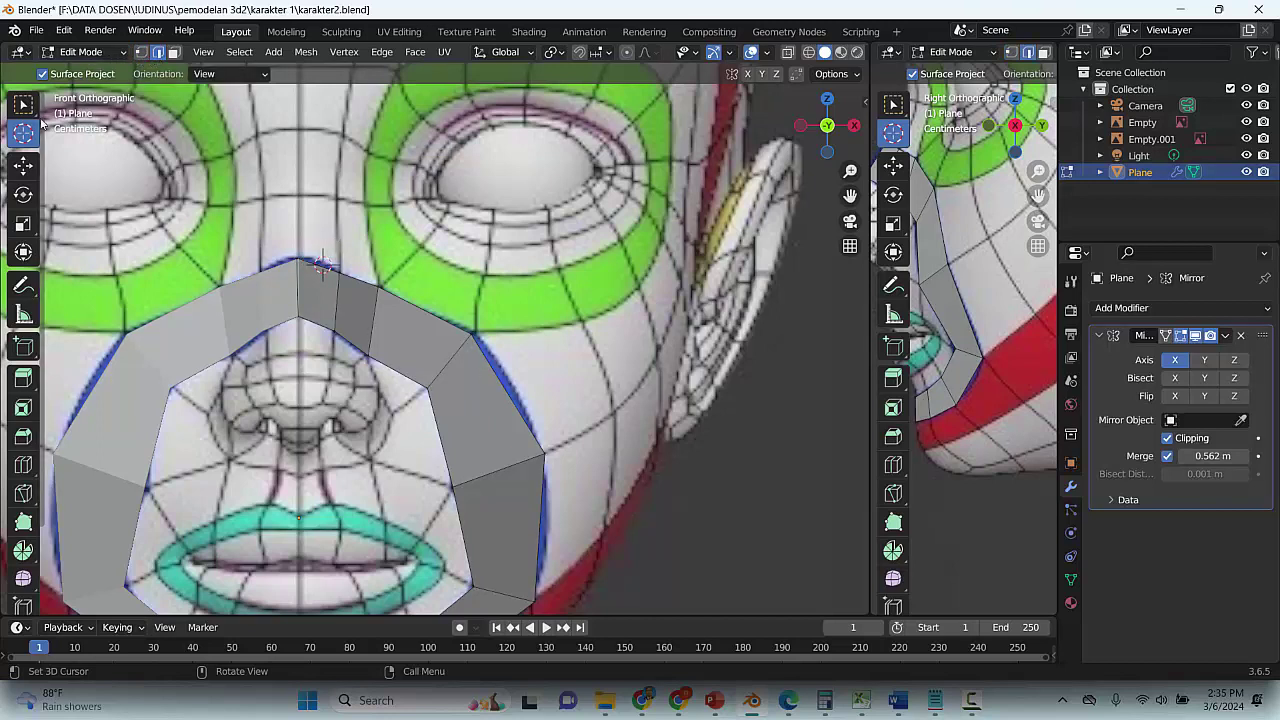
pyautogui.click(22, 166)
pyautogui.hotkey('ctrl', 's')
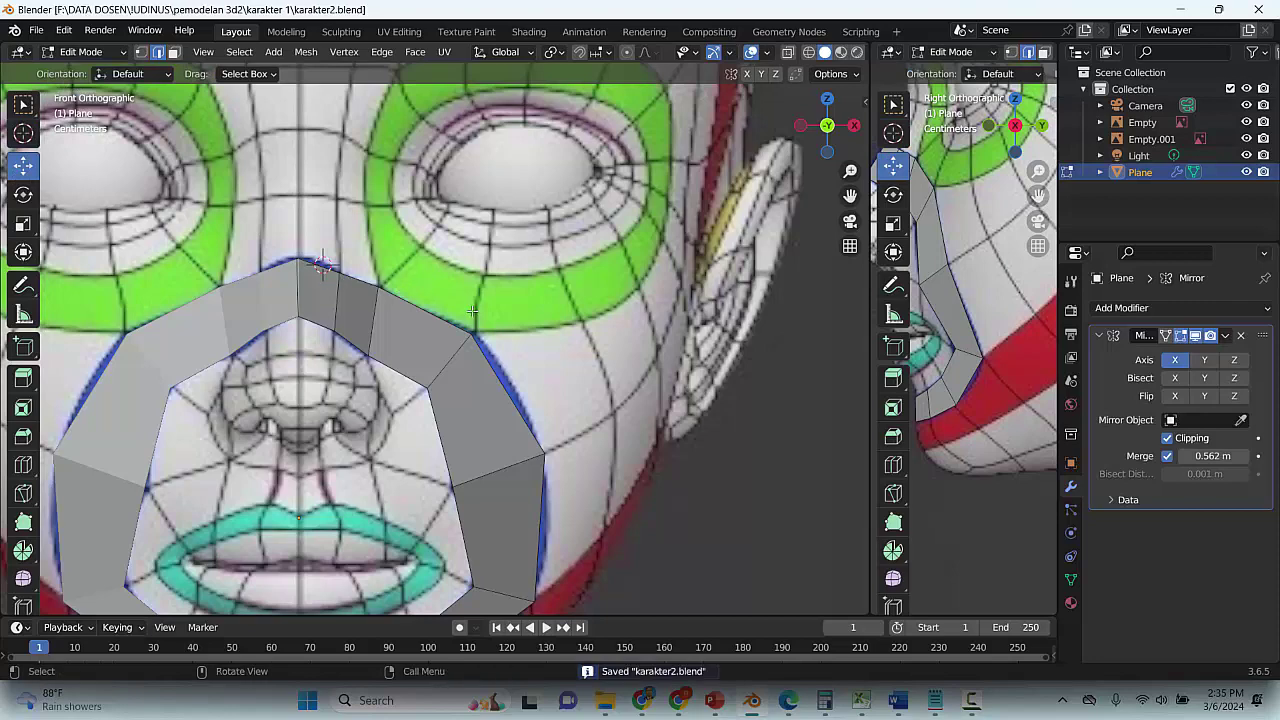
# Try to extrude the loop's top edge at the nose bridge upward by about 0.069 m
pyautogui.scroll(-3, 389, 318)
pyautogui.scroll(2, 389, 318)
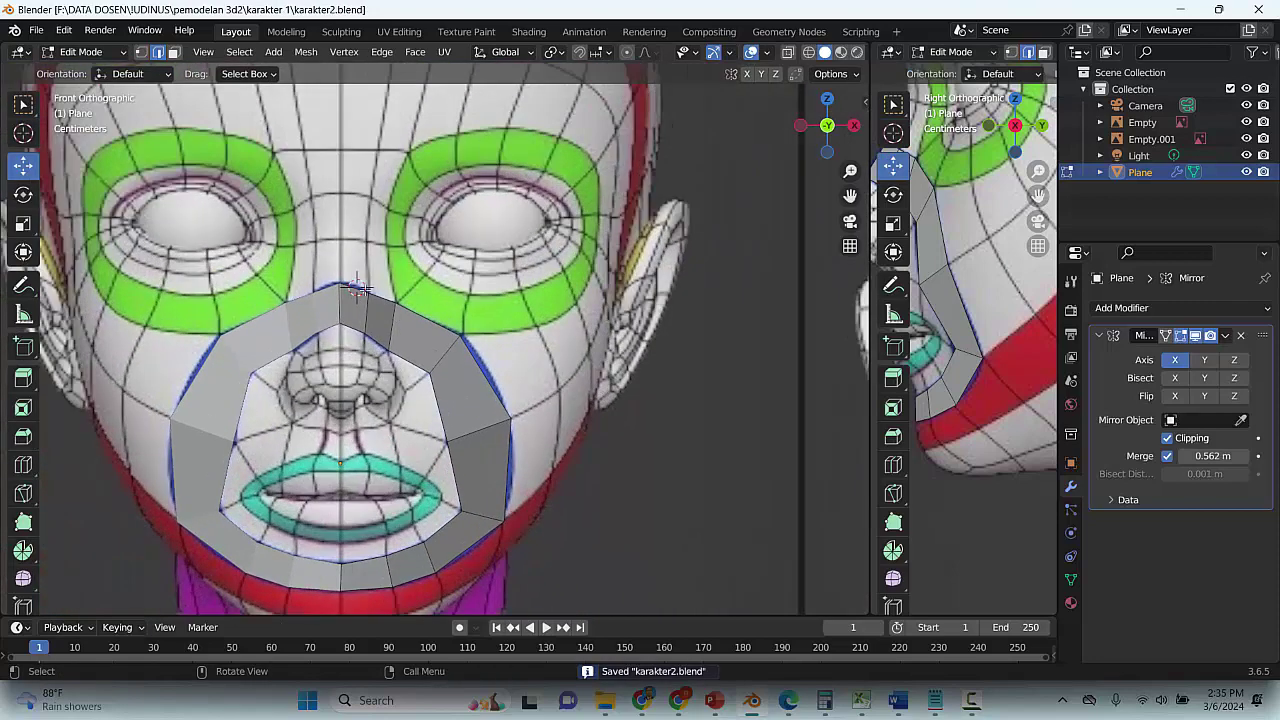
pyautogui.click(355, 288)
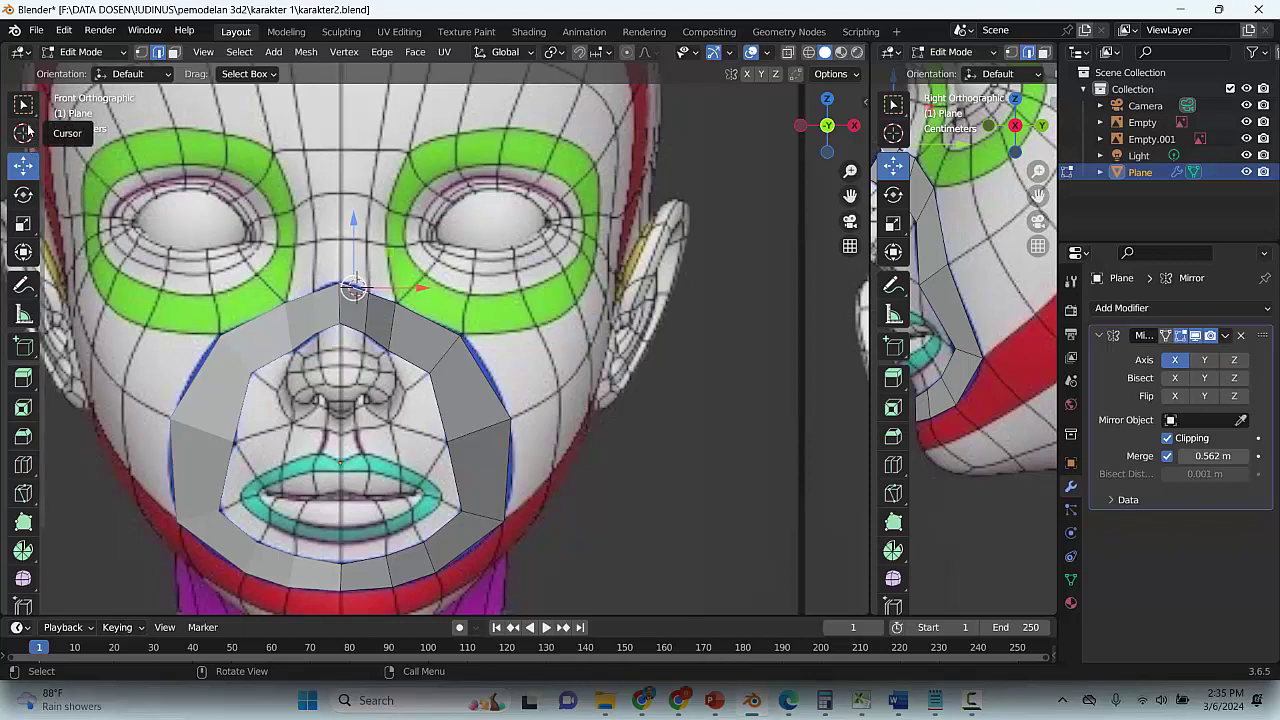
pyautogui.scroll(1, 355, 268)
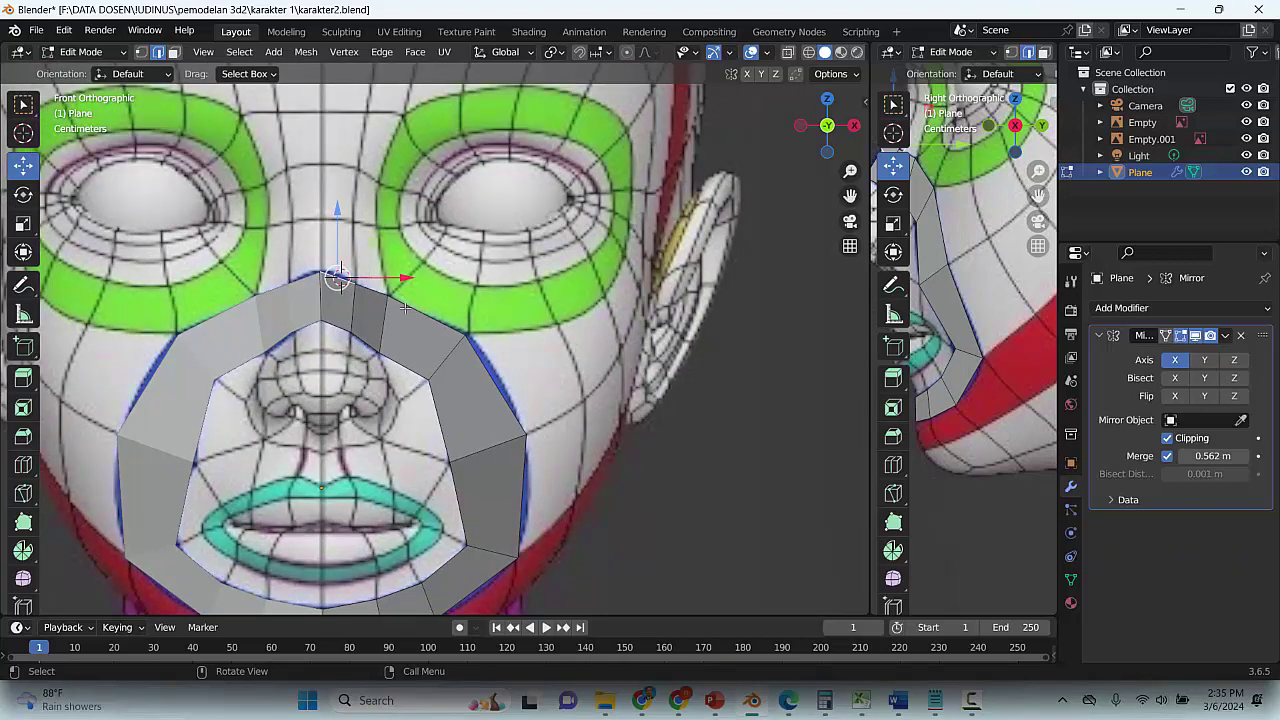
pyautogui.press('g')
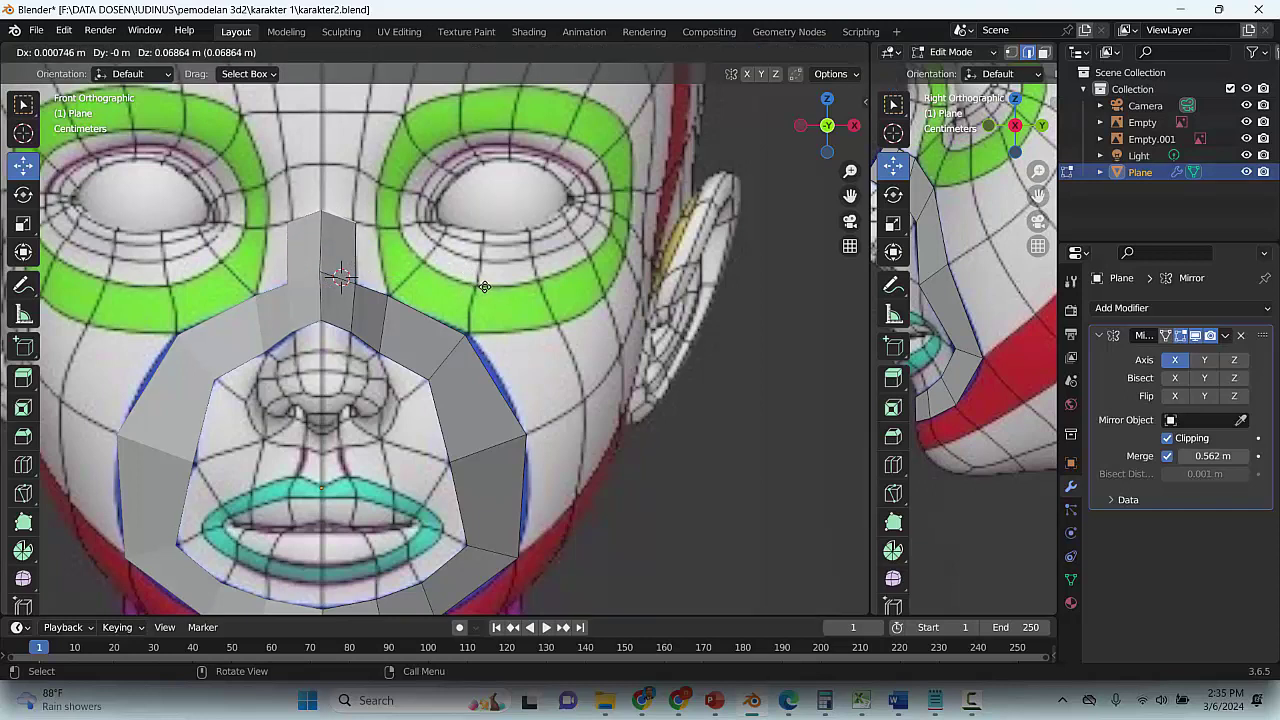
pyautogui.click(484, 287)
pyautogui.scroll(-3, 530, 432)
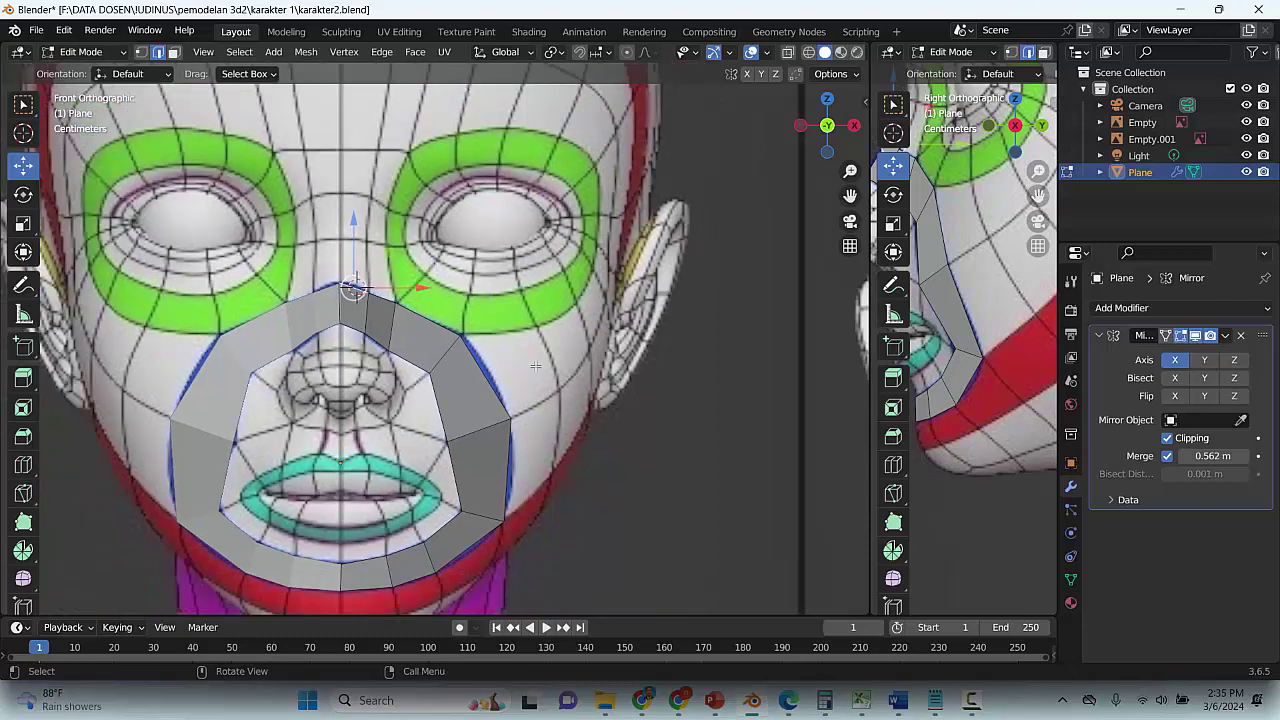
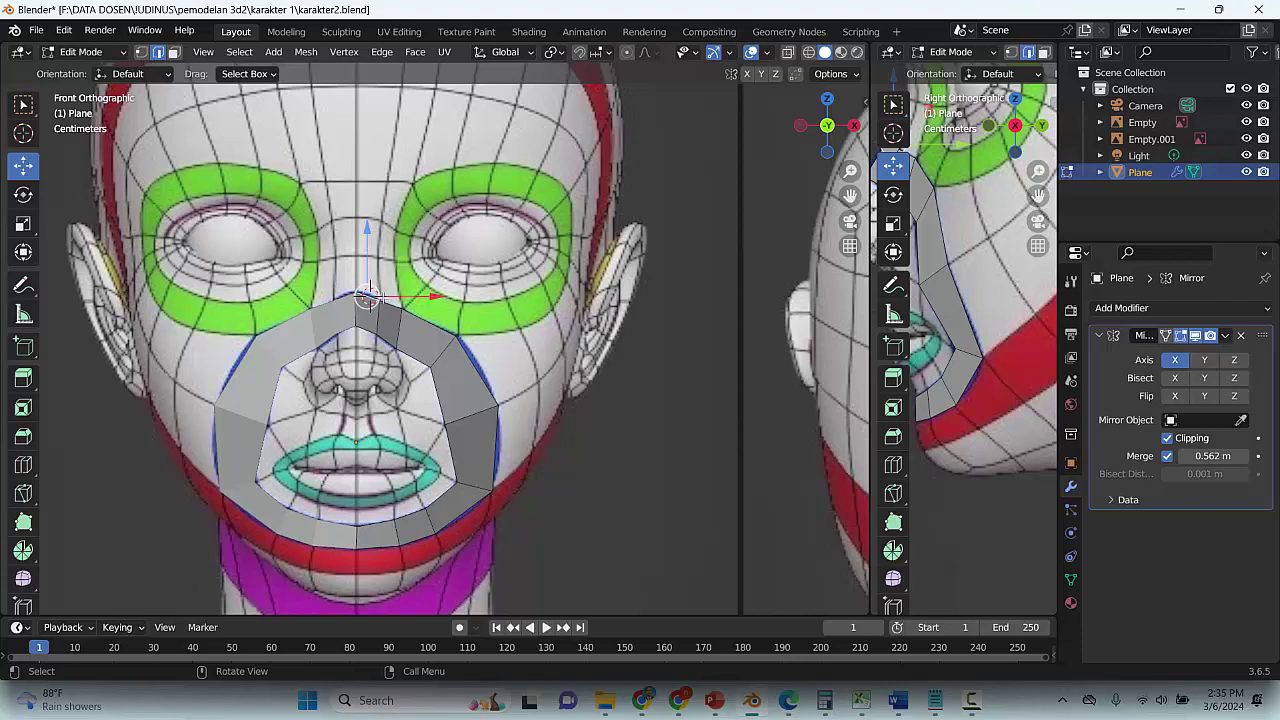
# Extrude the loop's upper outer cheek edge outward by about 0.1 m below the green eye ring, and turn on X-ray
pyautogui.scroll(1, 380, 300)
pyautogui.click(482, 361)
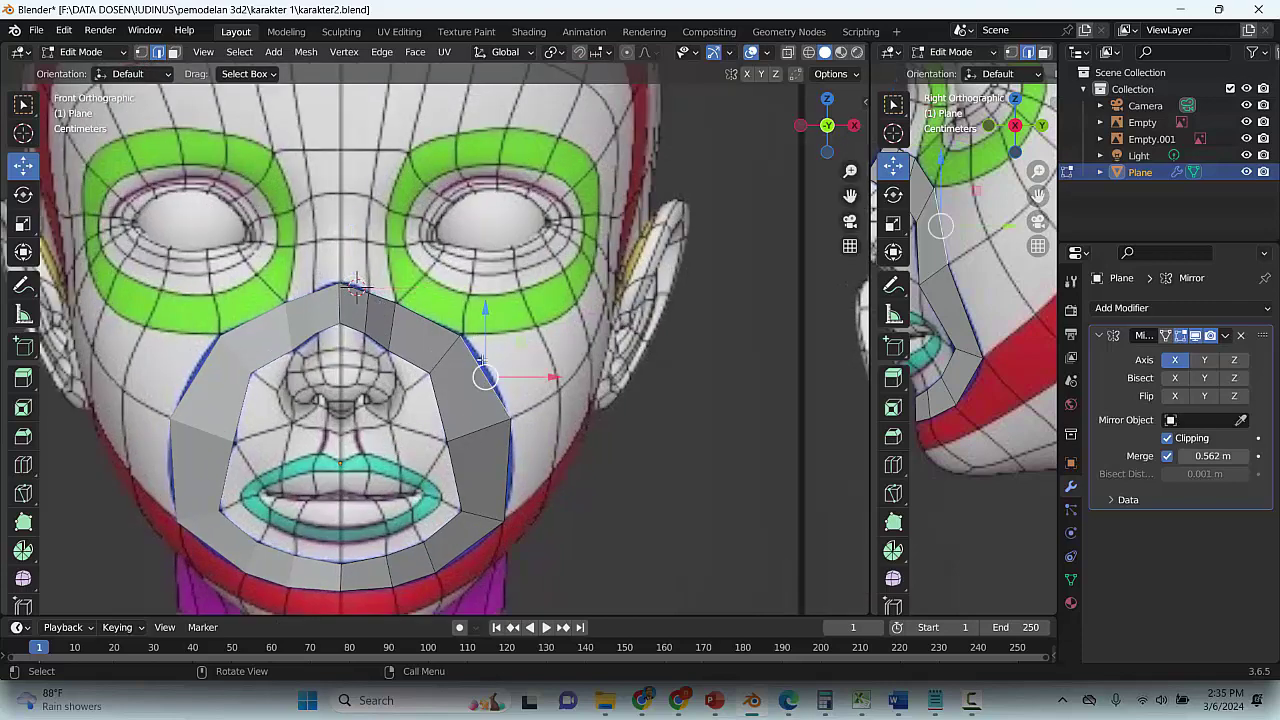
pyautogui.press('e')
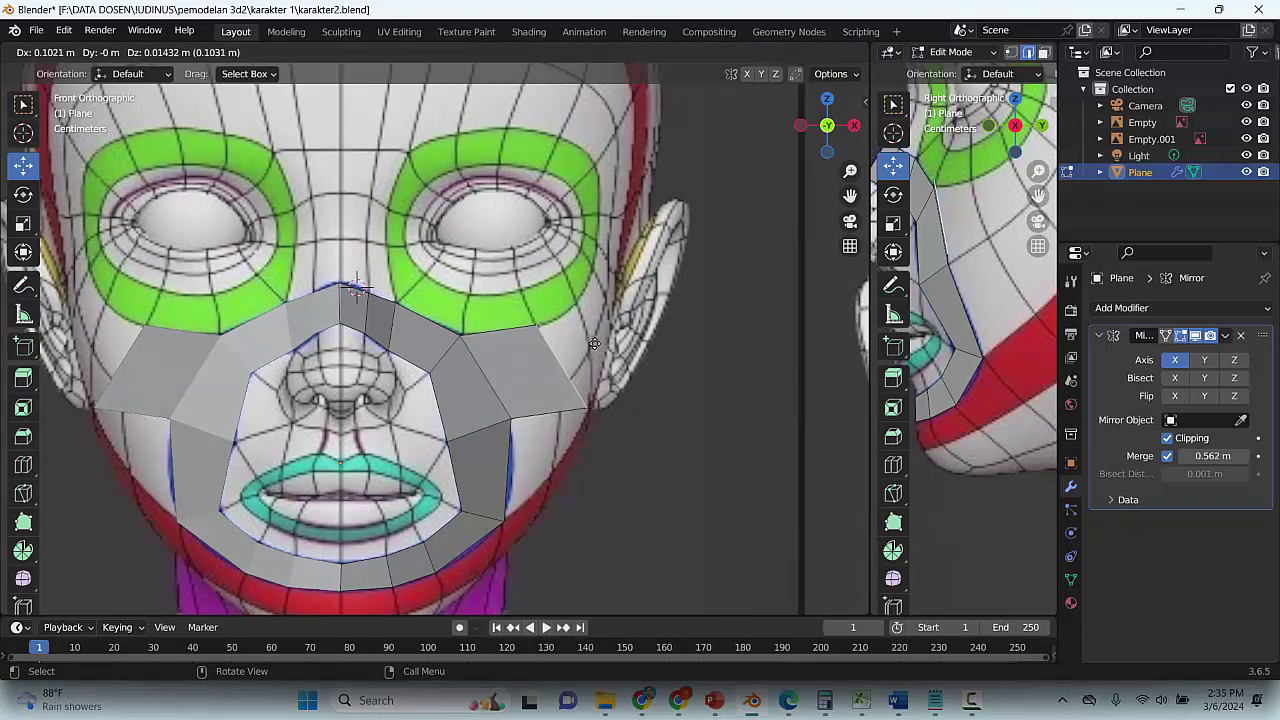
pyautogui.click(594, 344)
pyautogui.keyDown('alt'); pyautogui.click(577, 376); pyautogui.keyUp('alt')
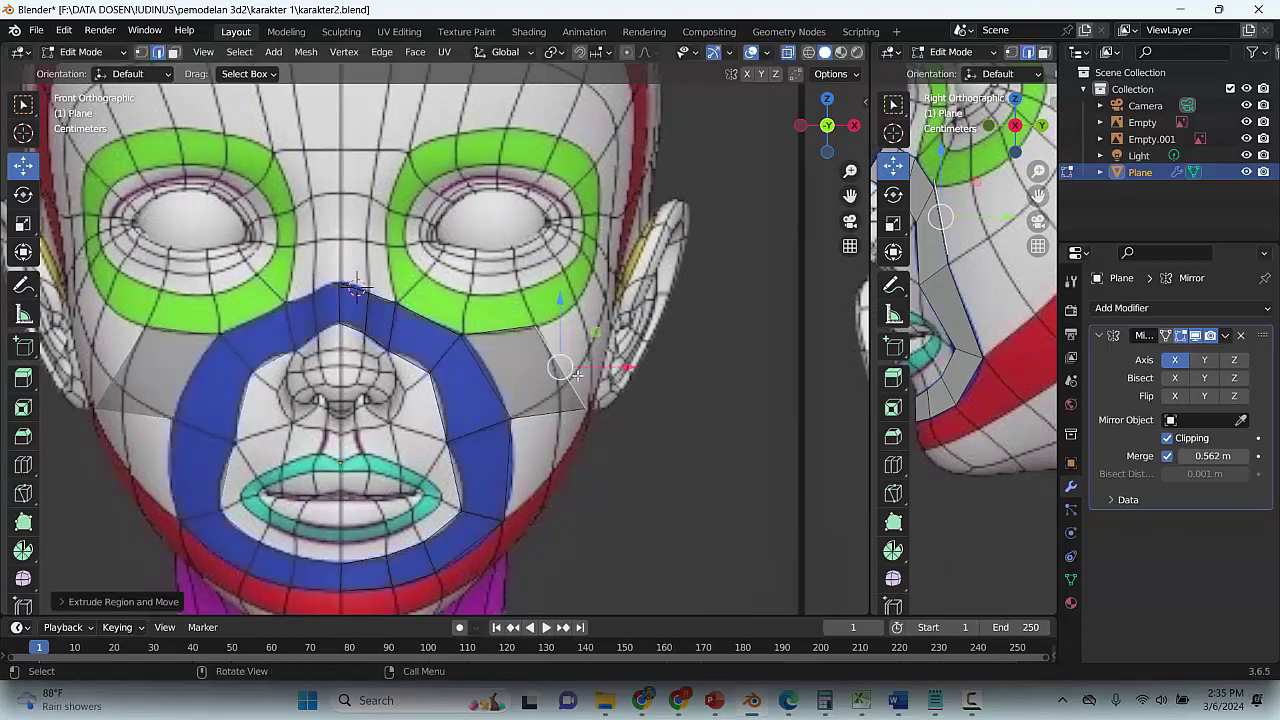
# Try to move the new cheek face's lower edge up and inward, and undo the move
pyautogui.press('g')
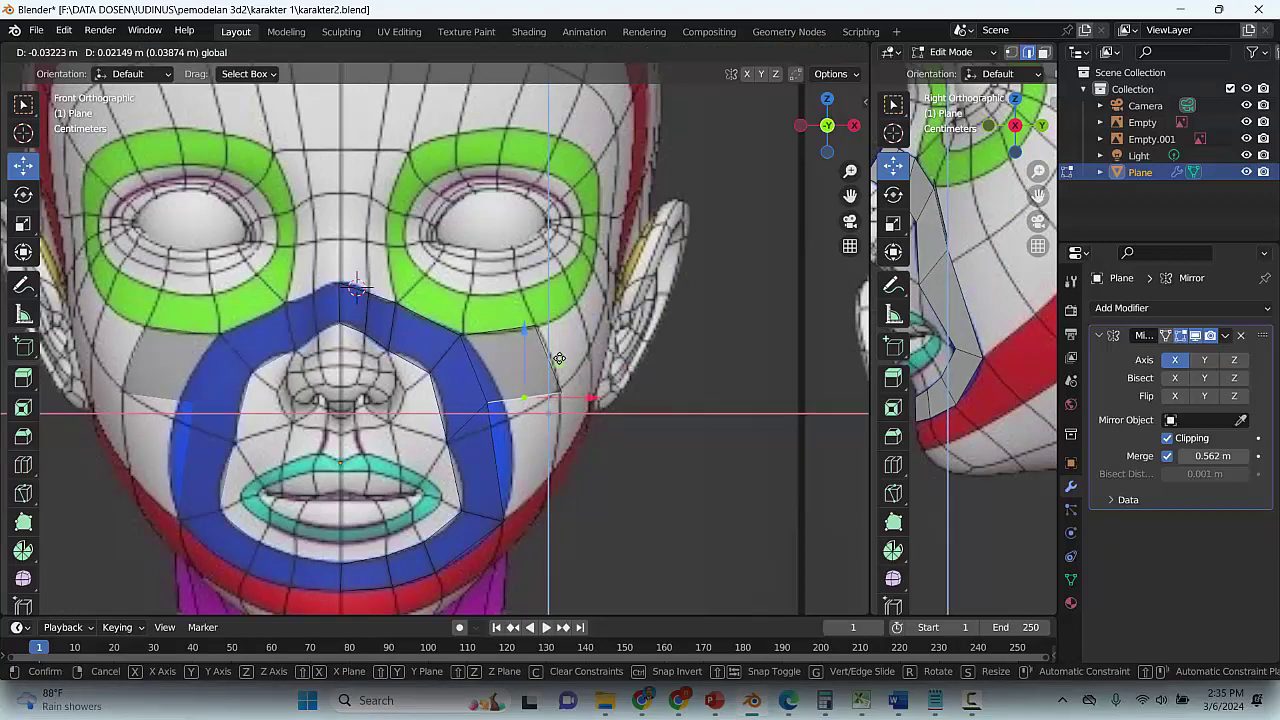
pyautogui.click(570, 362)
pyautogui.hotkey('ctrl', 'z')
# Switch to vertex selection and move the cheek face's two outer vertices onto the reference wireframe in the front view
pyautogui.click(142, 52)
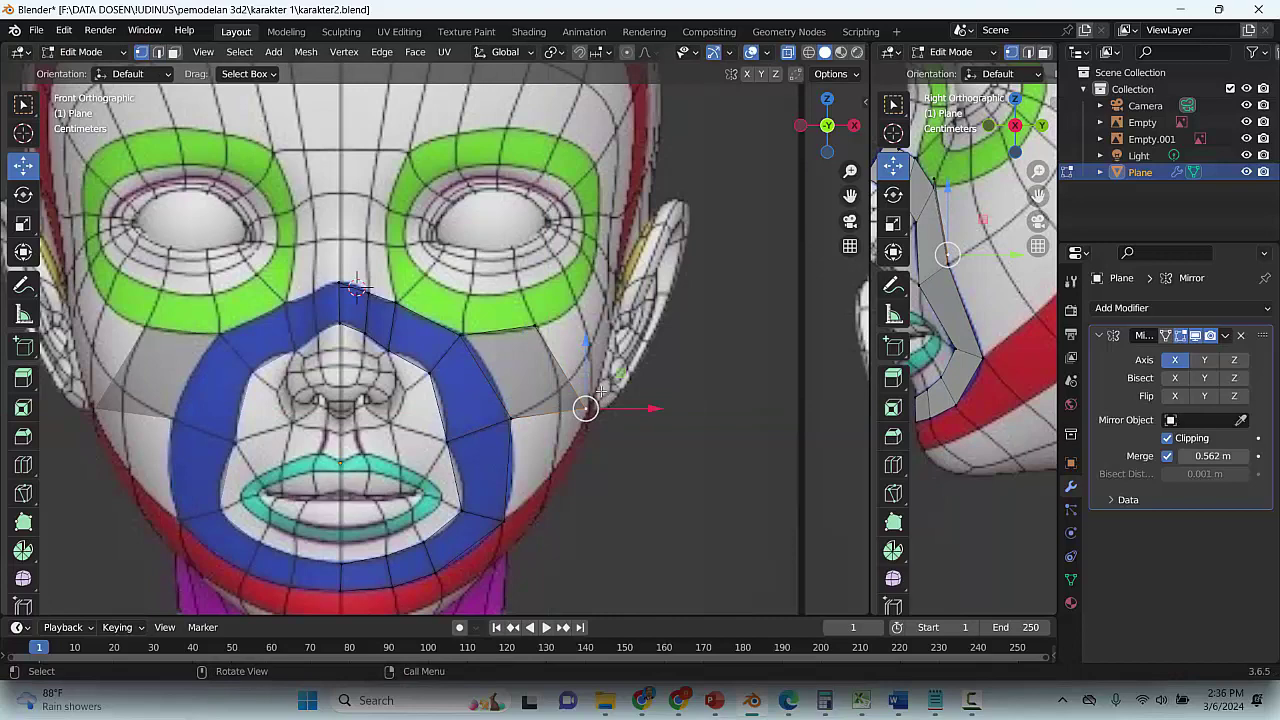
pyautogui.press('g')
pyautogui.click(565, 372)
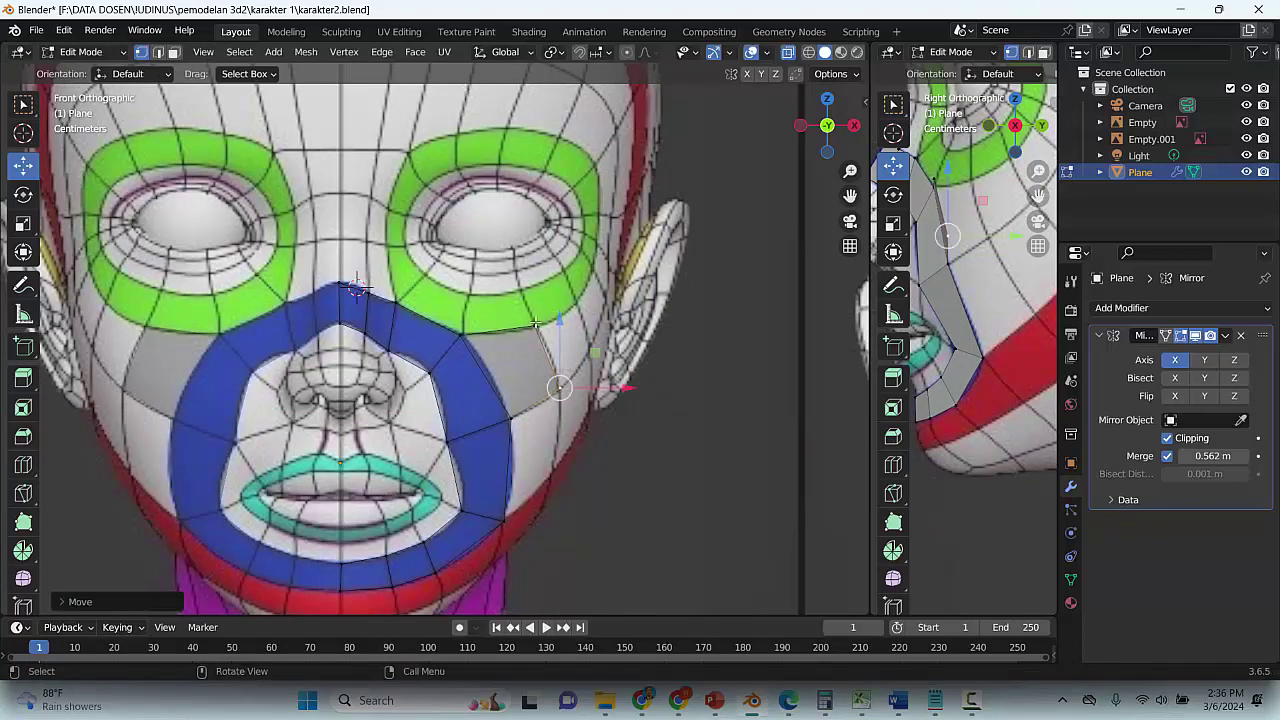
pyautogui.click(536, 322)
pyautogui.press('g')
pyautogui.click(542, 326)
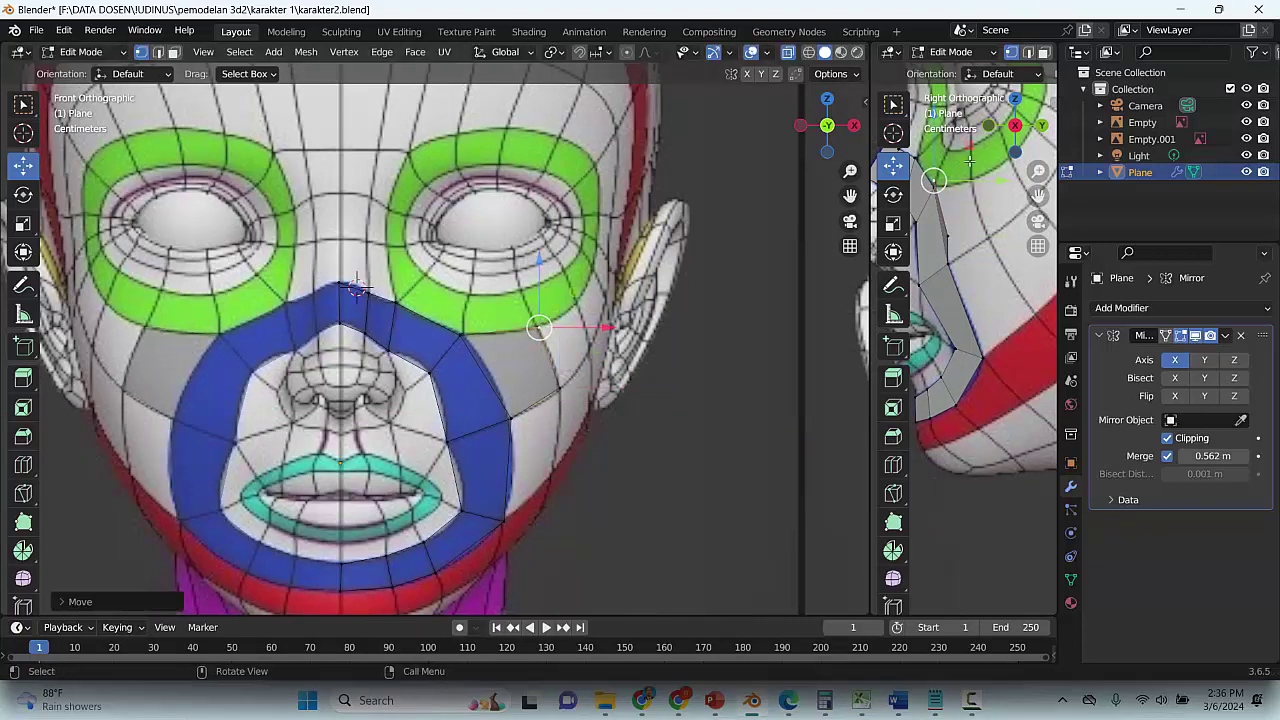
# Move the cheek face's upper and lower outer vertices back onto the reference wireframe in the side view, and save the file
pyautogui.press('g')
pyautogui.moveTo(1010, 147); pyautogui.dragTo(1011, 146)
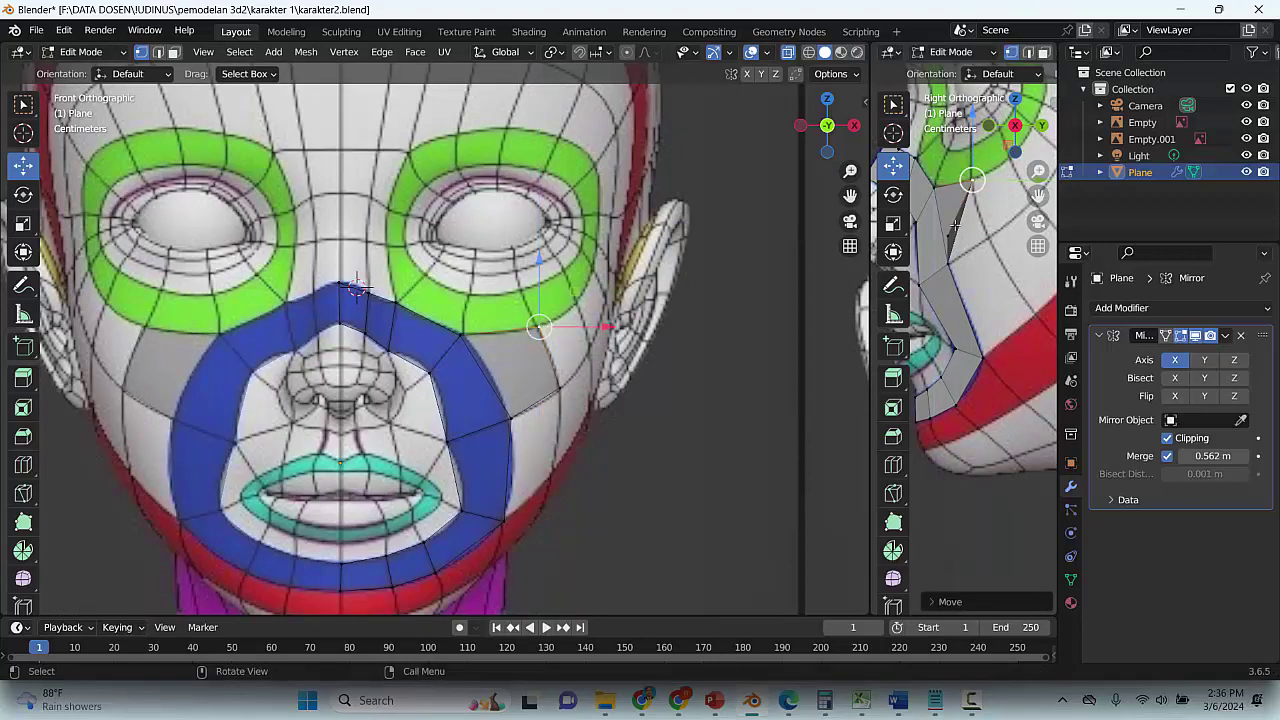
pyautogui.click(955, 237)
pyautogui.press('g')
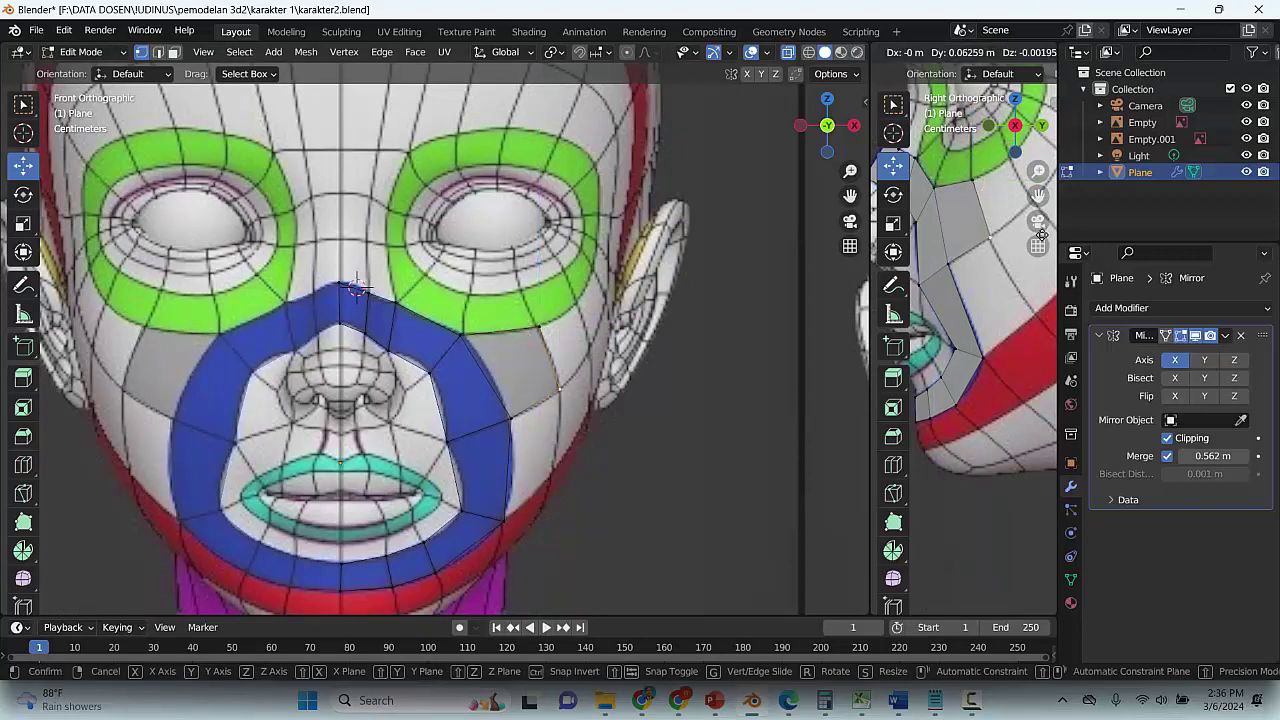
pyautogui.click(1040, 238)
pyautogui.hotkey('ctrl', 's')
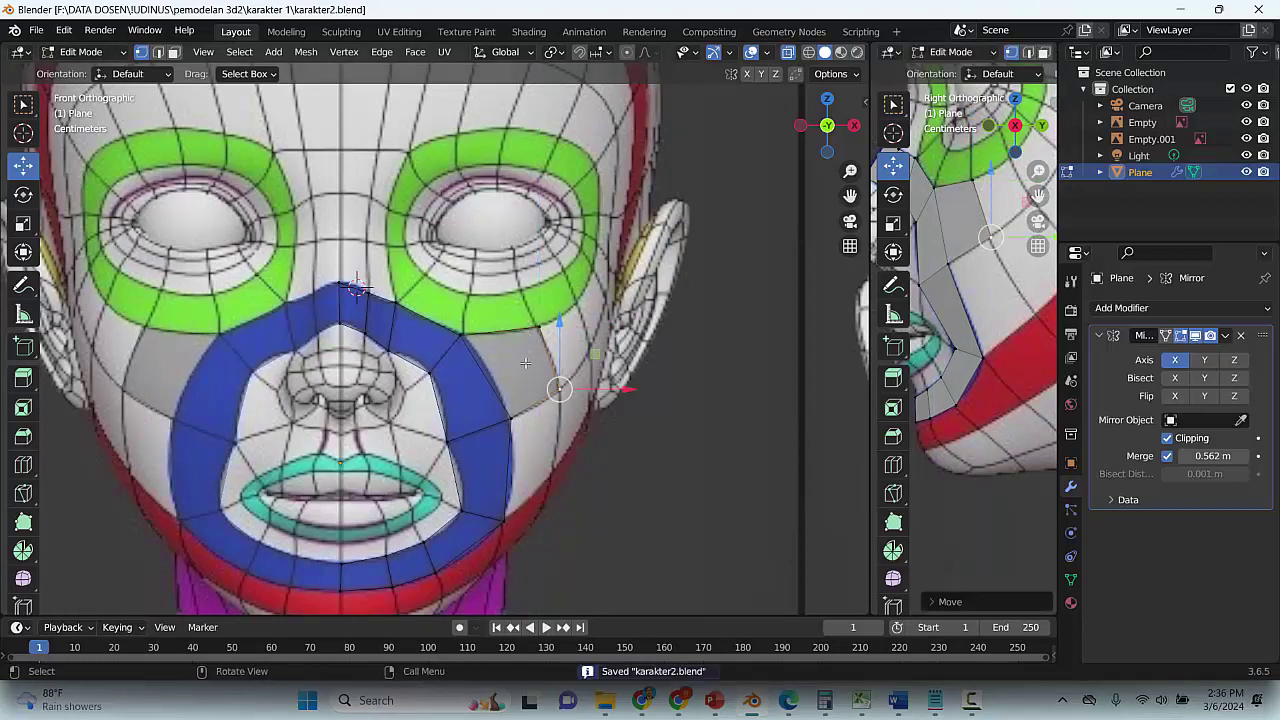
# Turn off X-ray display to show the mirrored cheek faces as solid, and save the file
pyautogui.scroll(-2, 525, 360)
pyautogui.scroll(2, 525, 368)
pyautogui.hotkey('alt', 'a')
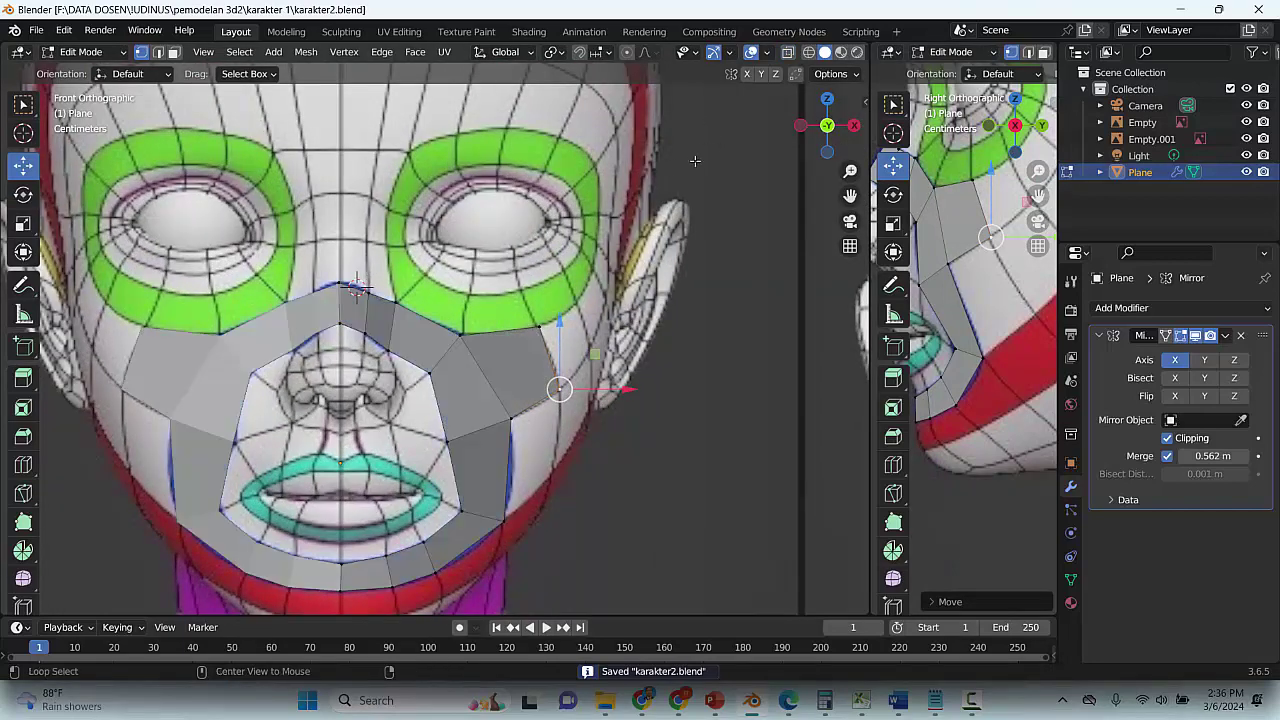
pyautogui.hotkey('ctrl', 's')
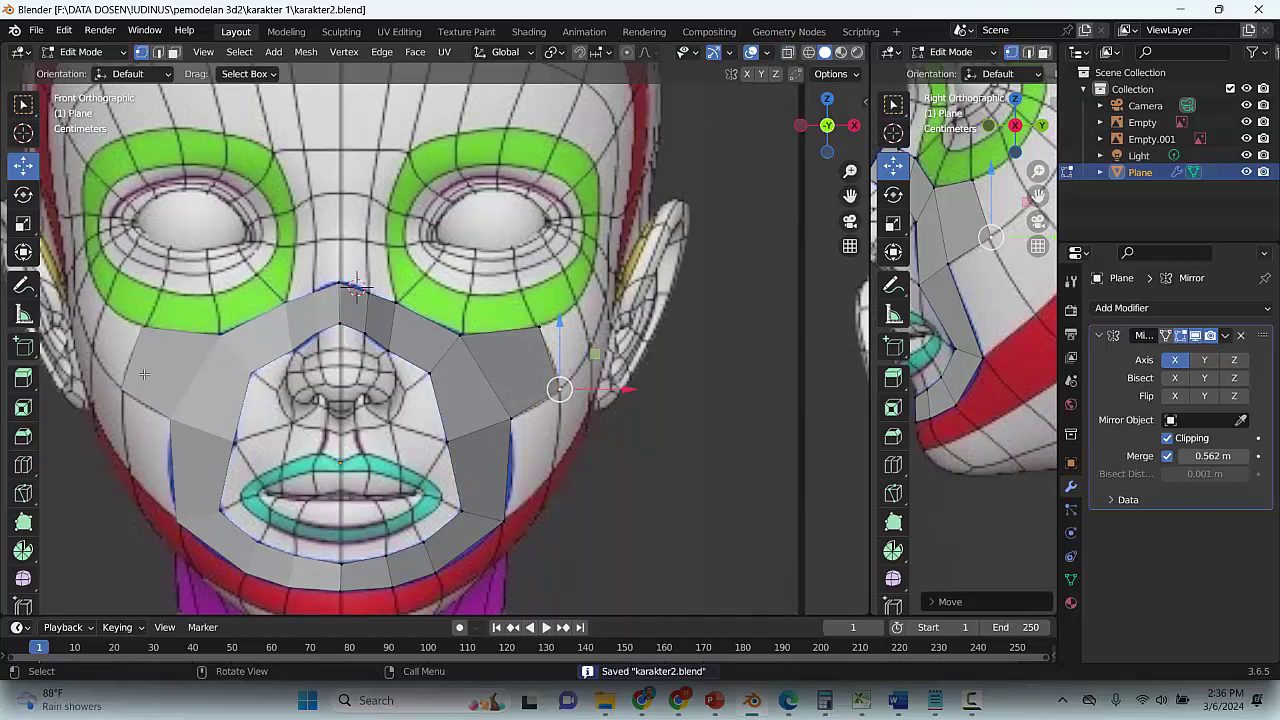
pyautogui.scroll(-2, 560, 380)
pyautogui.scroll(1, 547, 478)
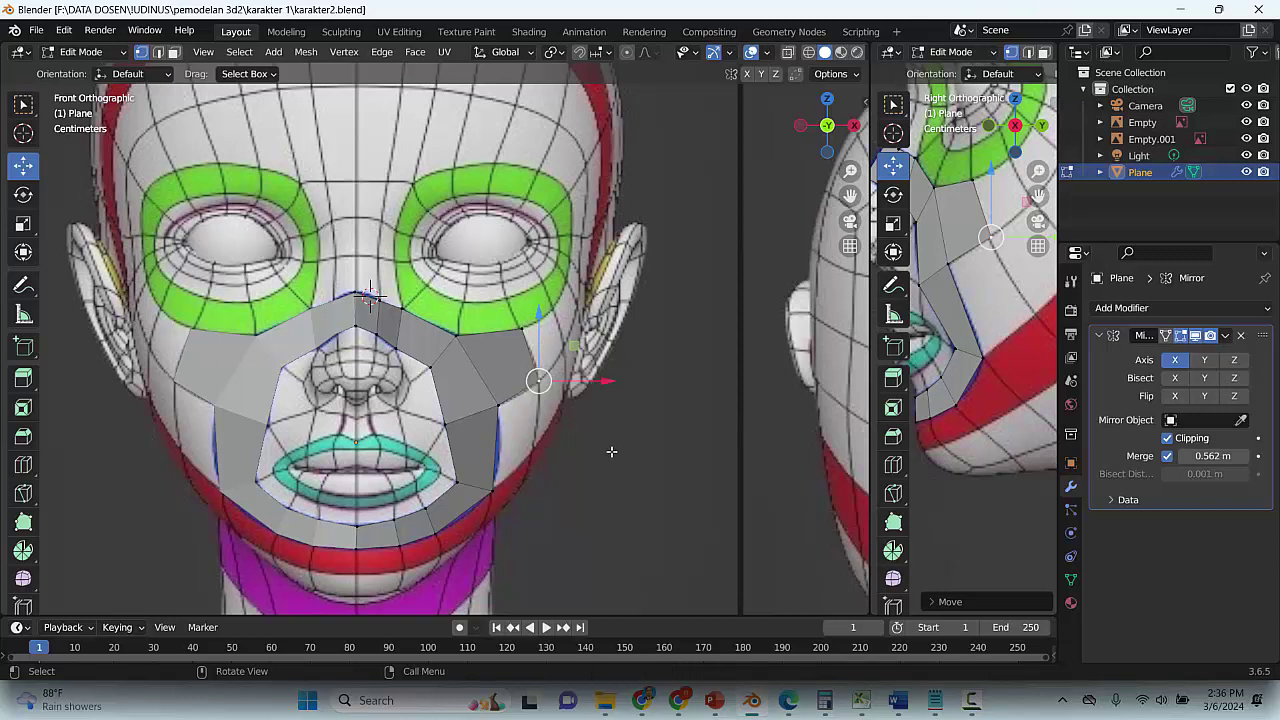
# Inspect the mirrored mesh in perspective, return to the front view, and save the file
pyautogui.moveTo(612, 452); pyautogui.dragTo(607, 452, button='middle')
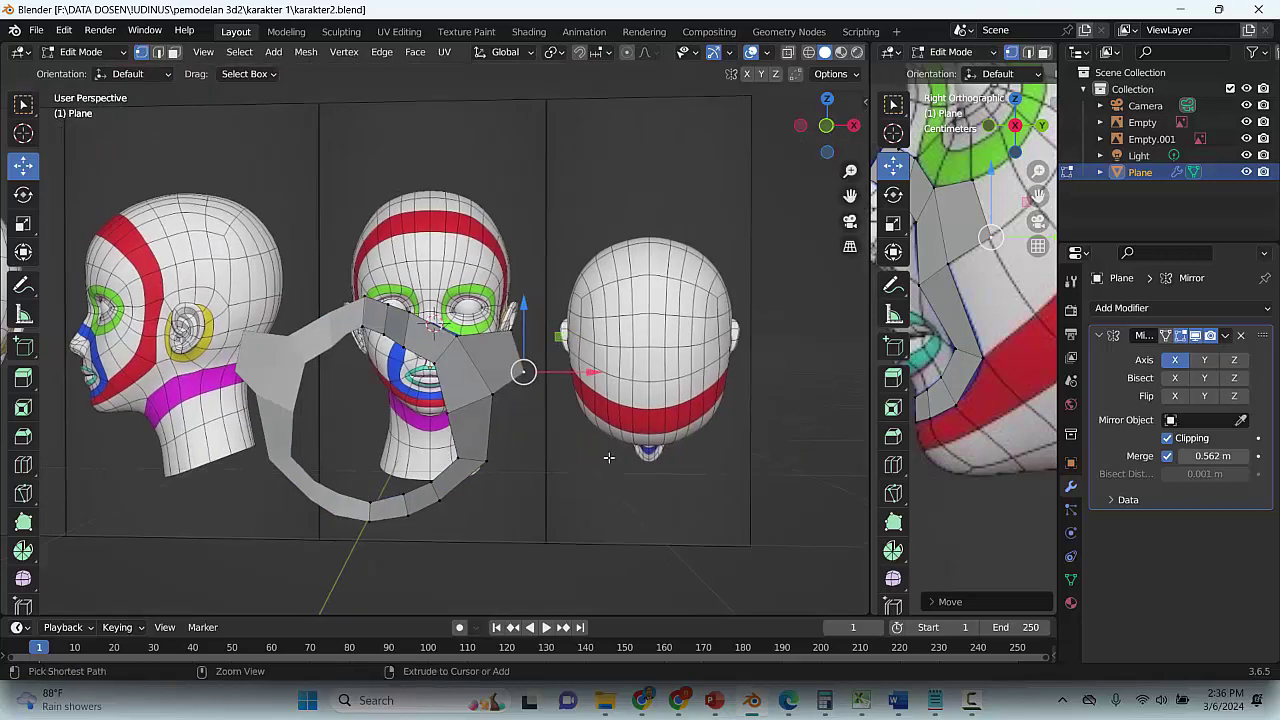
pyautogui.hotkey('ctrl', 's')
pyautogui.press('KP_1')
pyautogui.hotkey('ctrl', 's')
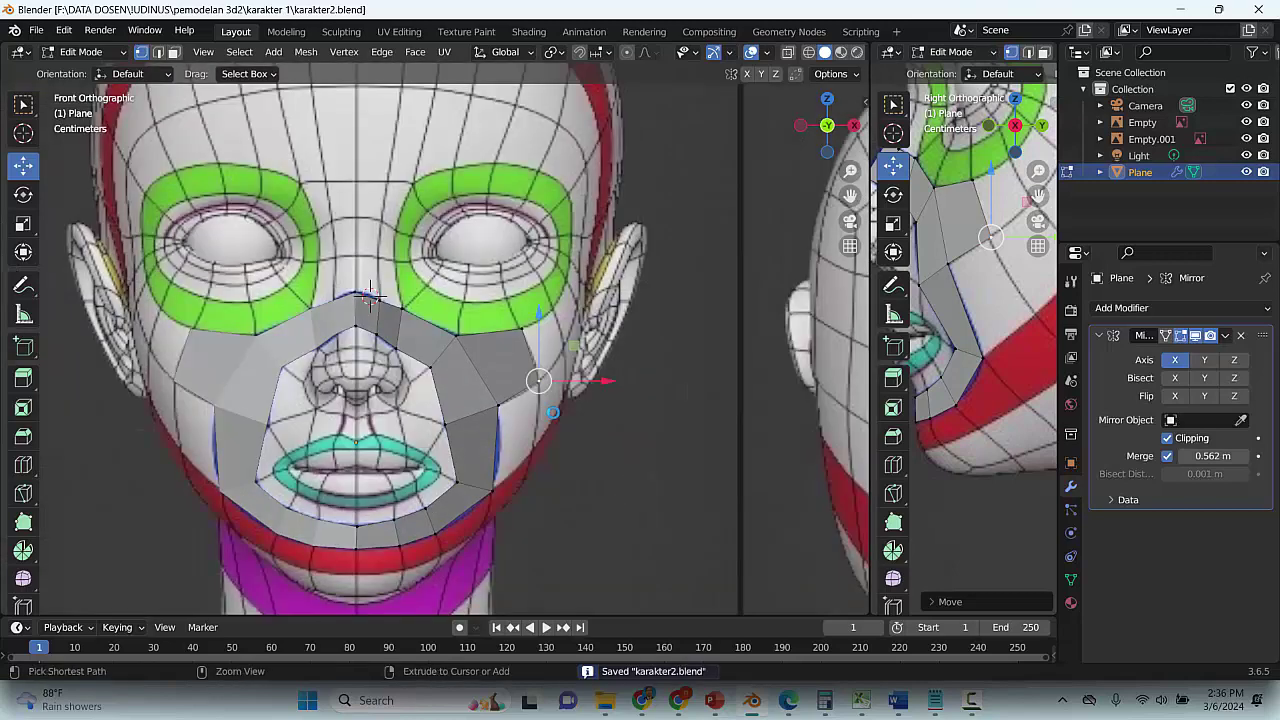
# Clear the selection of the outer cheek vertex
pyautogui.scroll(2, 383, 233)
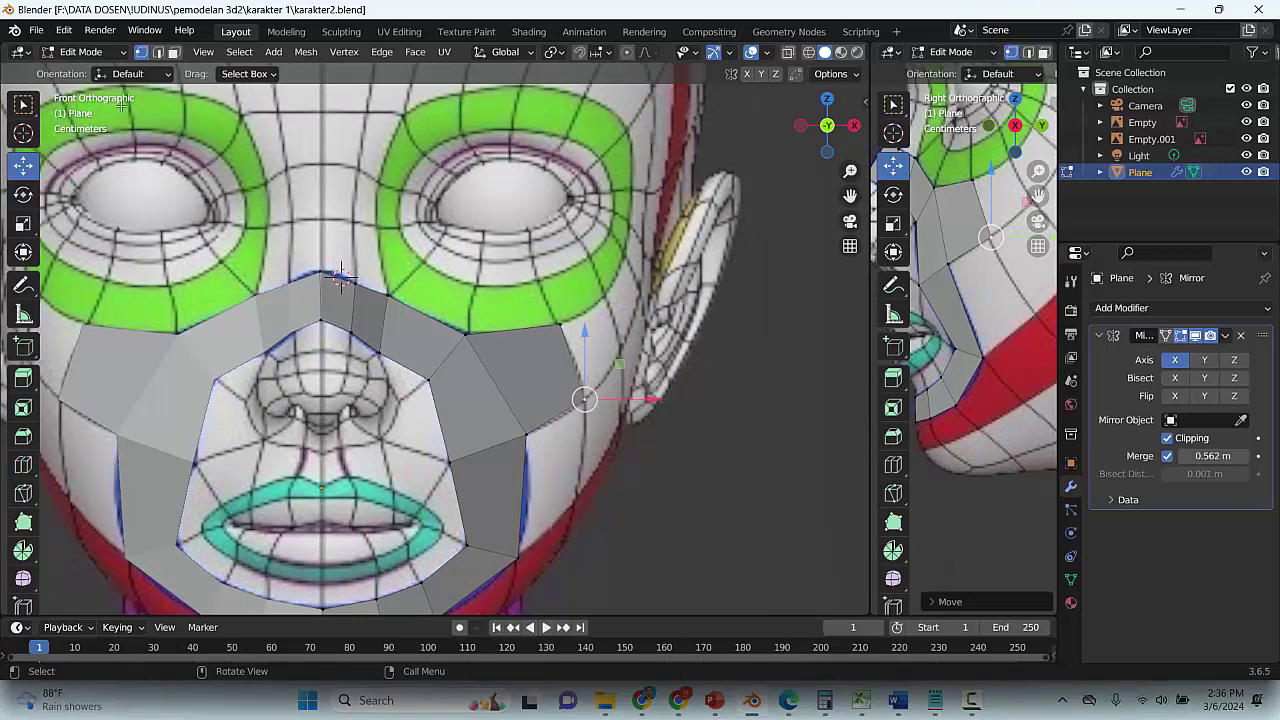
pyautogui.click(970, 703)
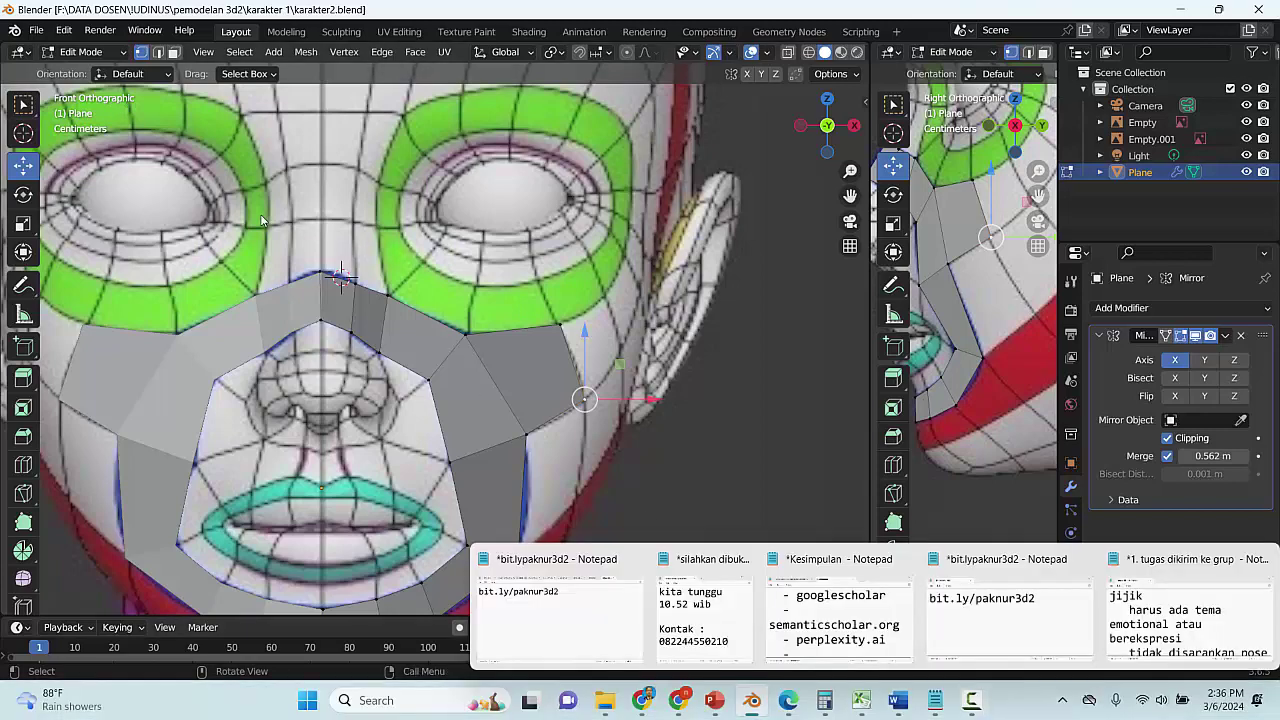
pyautogui.click(736, 447)
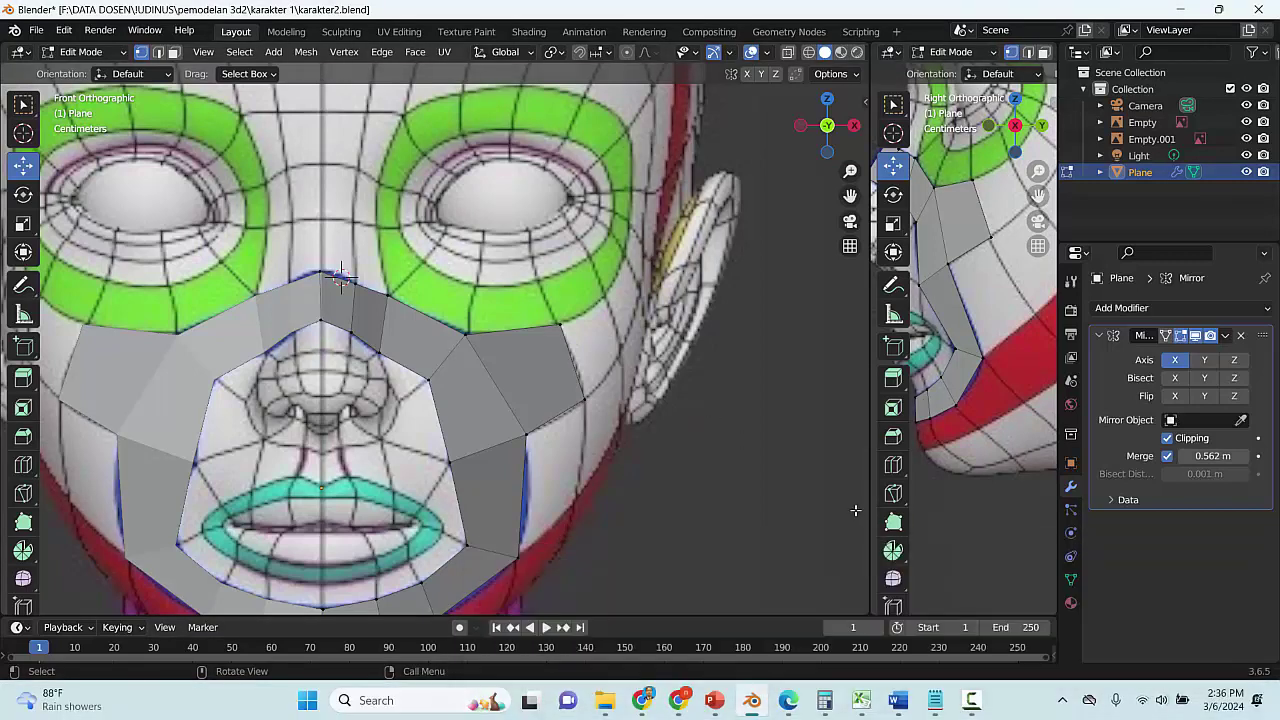
pyautogui.scroll(-3, 552, 375)
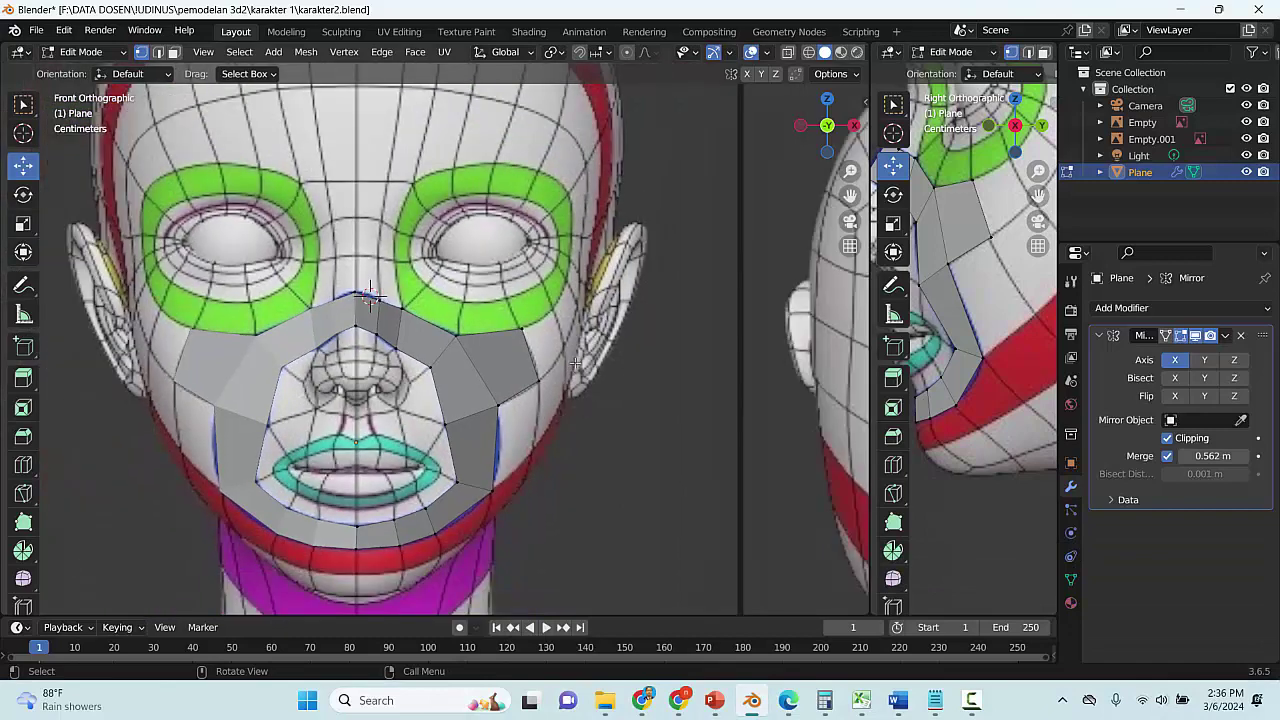
# Extrude the outer cheek vertex down to the reference jawline and shift it back onto the wireframe in the side view
pyautogui.hotkey('ctrl', 's')
pyautogui.click(540, 381)
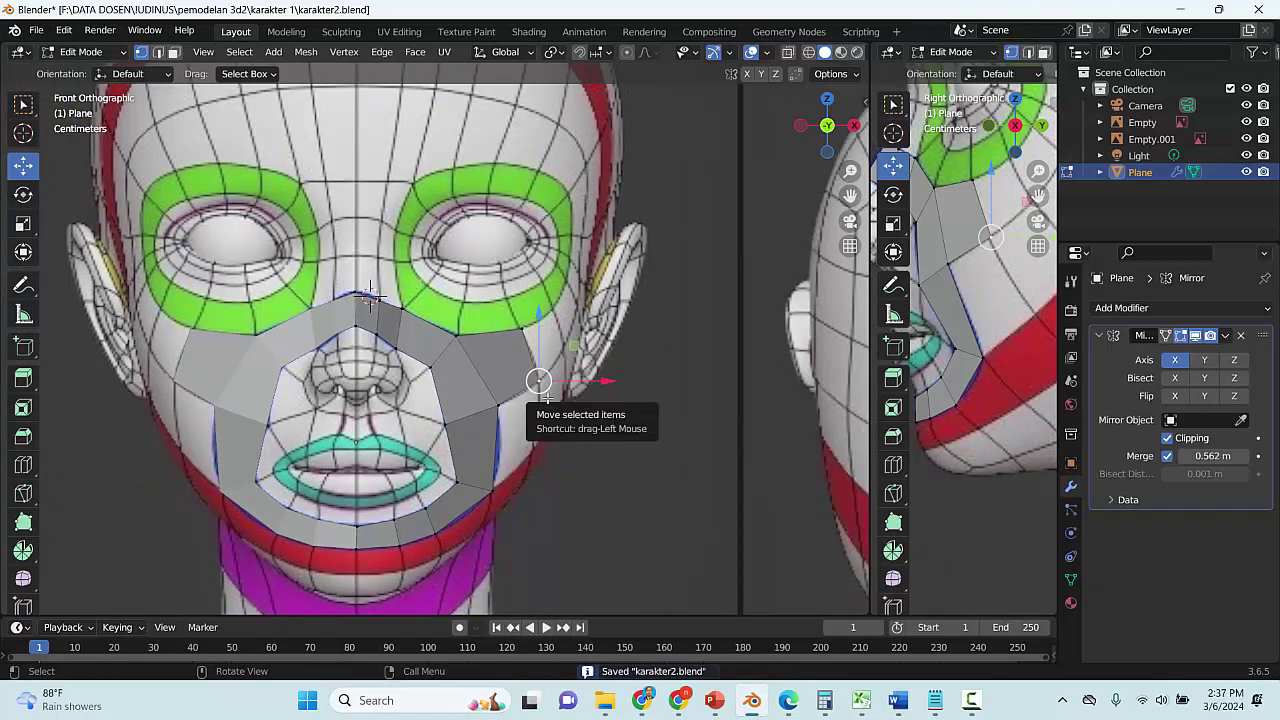
pyautogui.moveTo(540, 381); pyautogui.dragTo(547, 476)
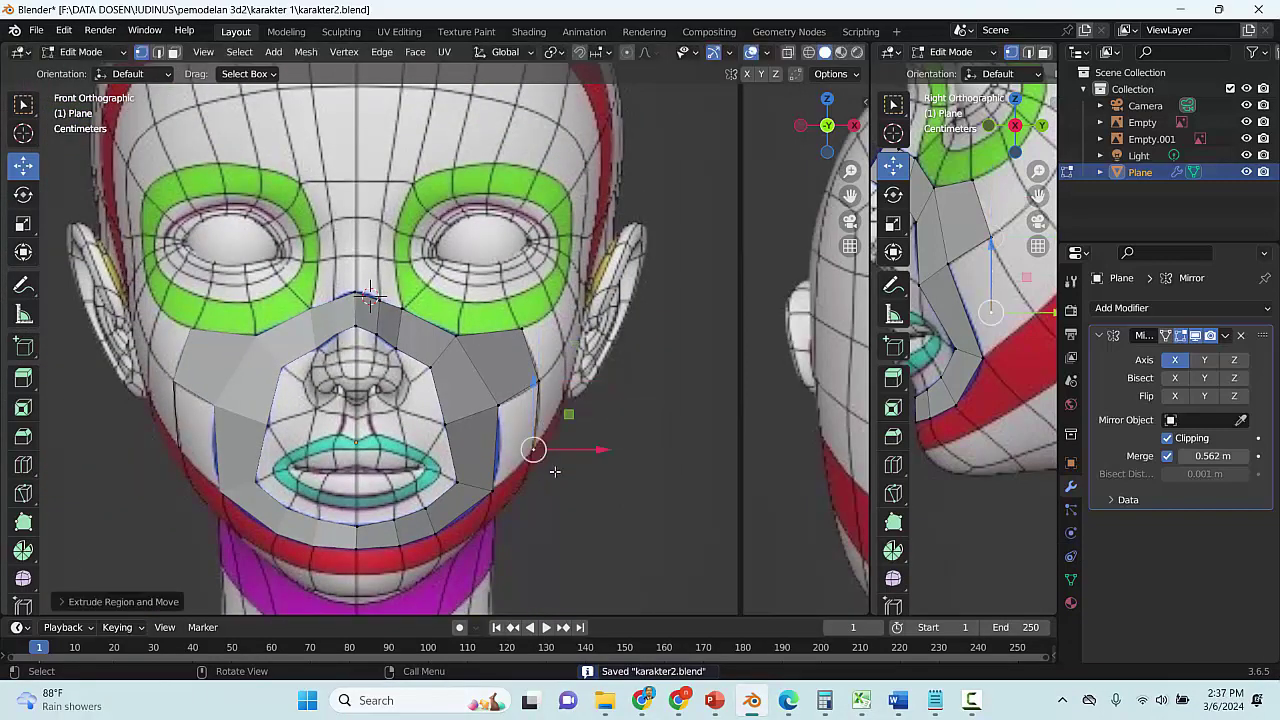
pyautogui.moveTo(1022, 282); pyautogui.dragTo(1065, 281)
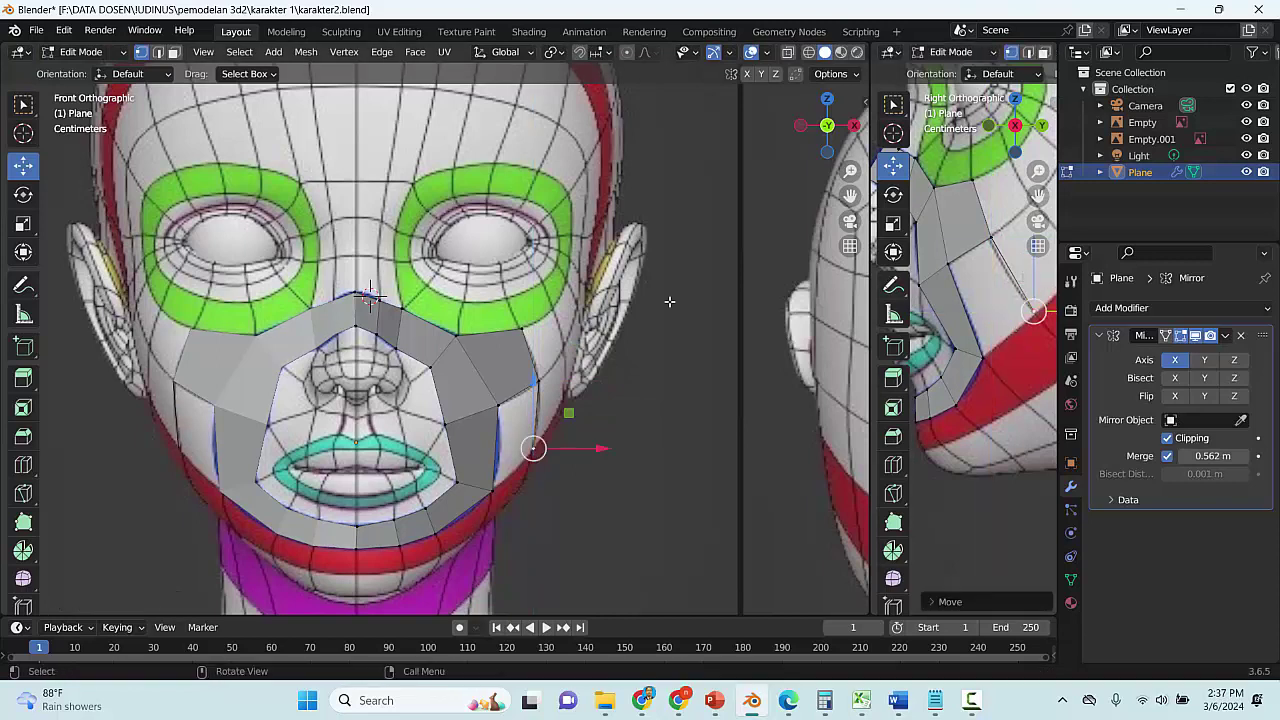
# Fill the gap beside the mouth loop with a lower cheek face, and save the file
pyautogui.click(158, 53)
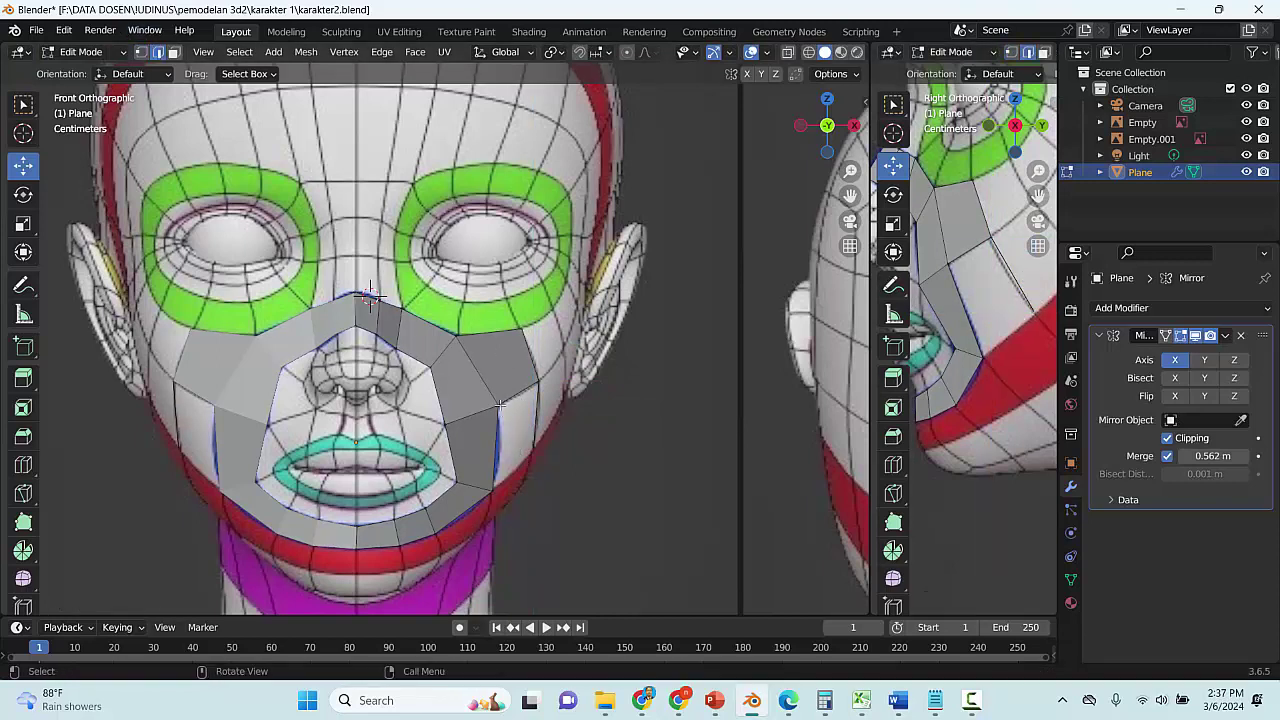
pyautogui.click(510, 466)
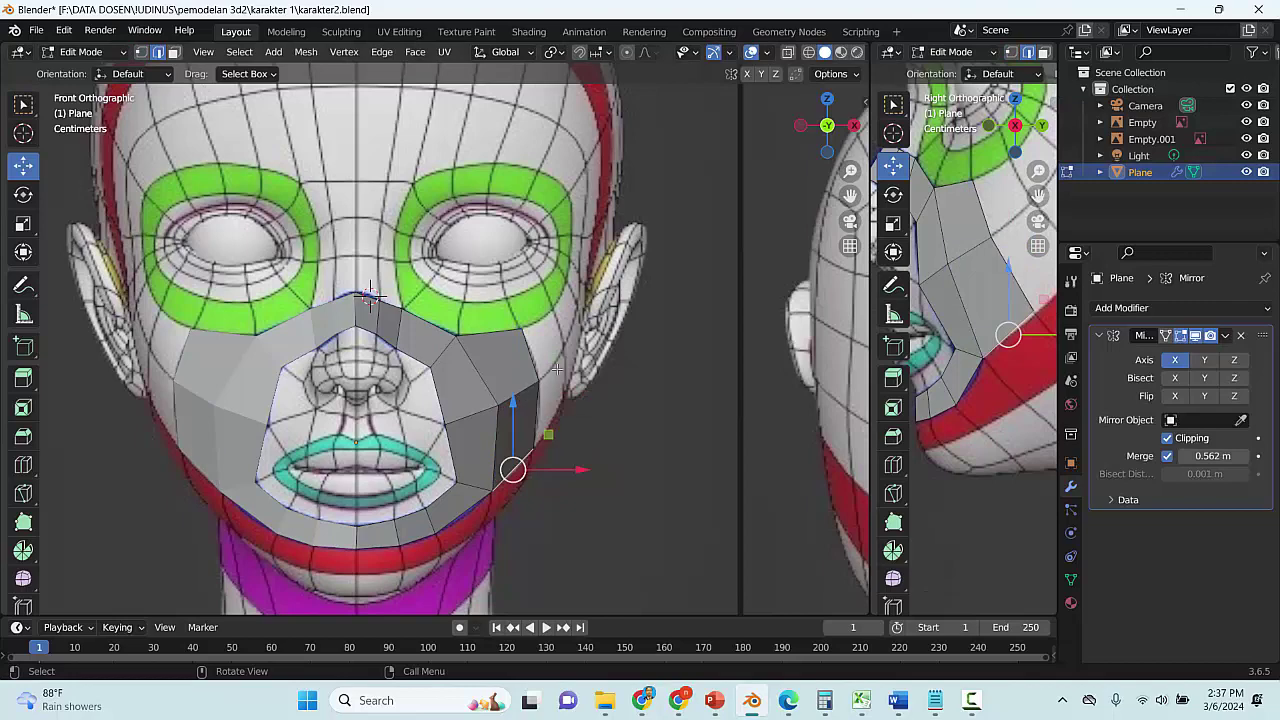
pyautogui.hotkey('ctrl', 's')
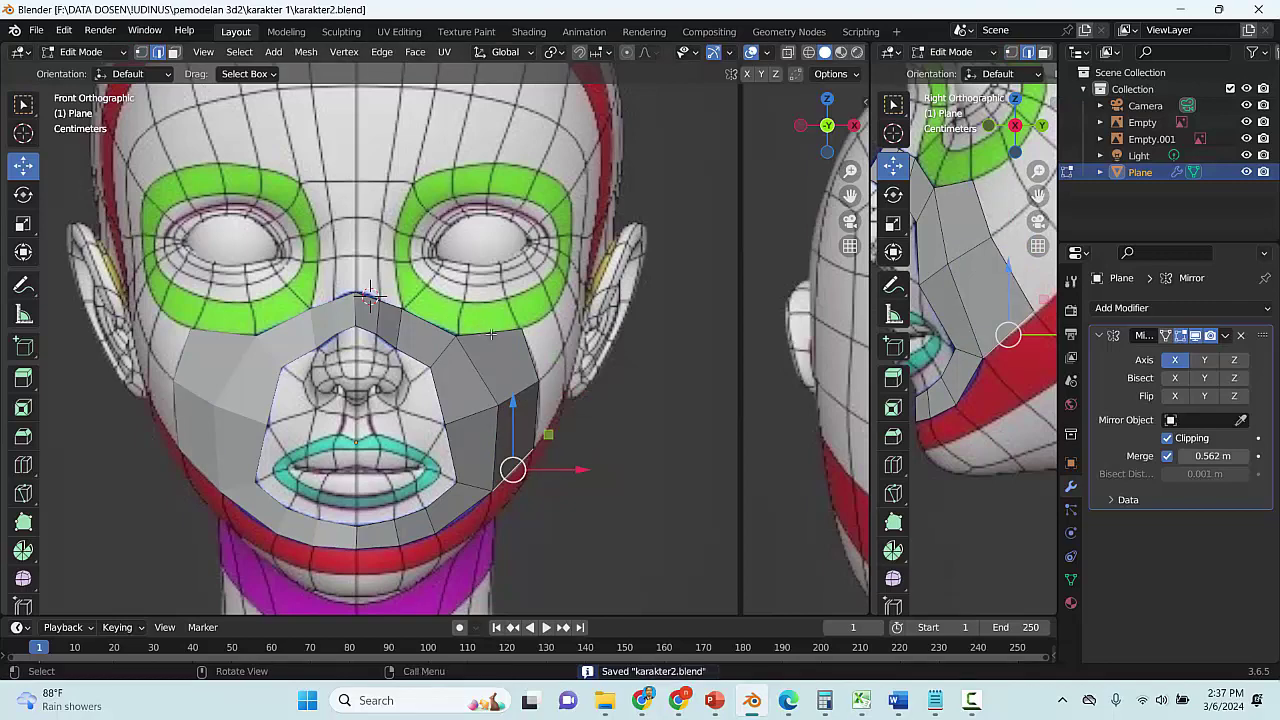
# Select the upper edge of the outer cheek face beneath the eye ring, and save the file
pyautogui.scroll(-1, 488, 333)
pyautogui.scroll(2, 368, 166)
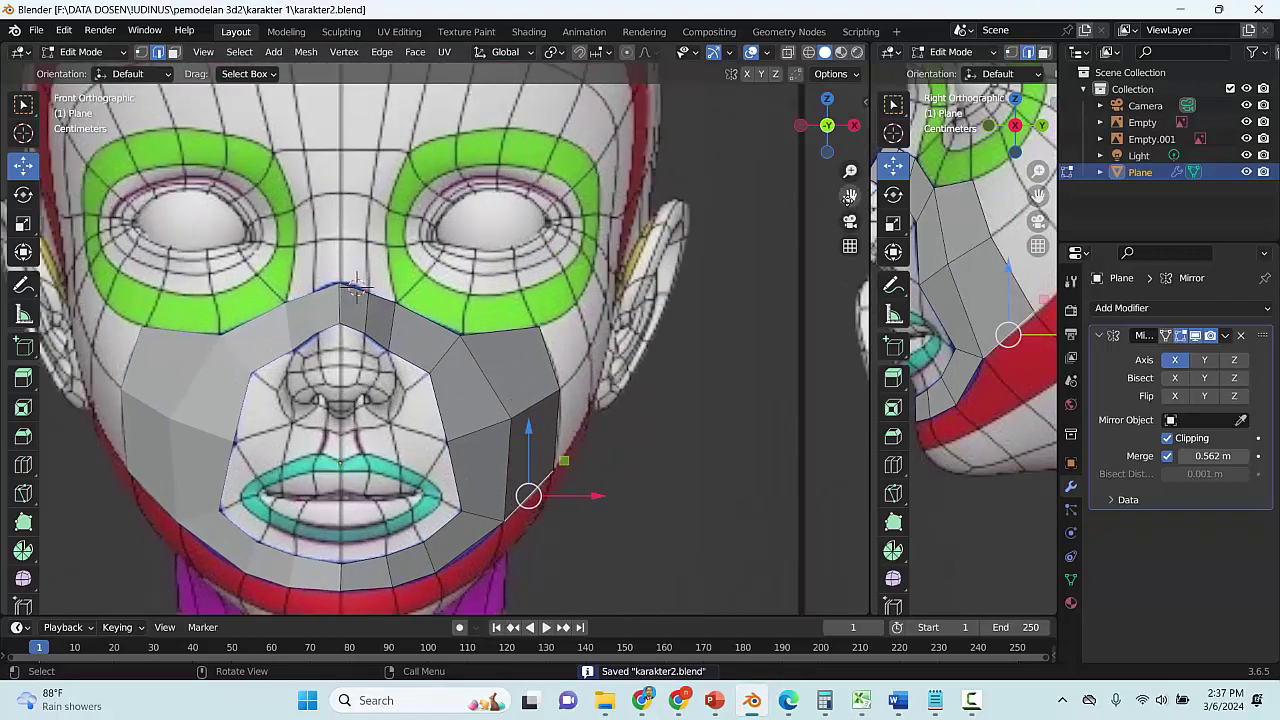
pyautogui.moveTo(850, 196); pyautogui.dragTo(744, 151)
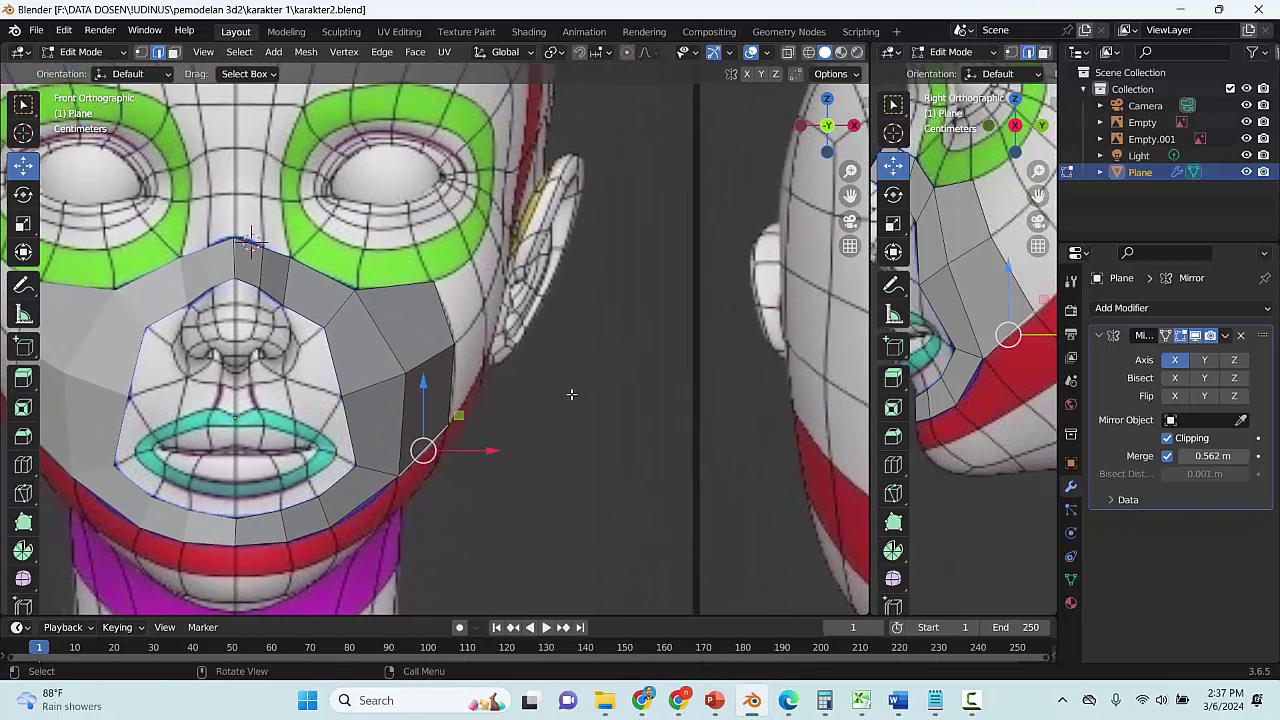
pyautogui.scroll(-1, 572, 395)
pyautogui.click(541, 384)
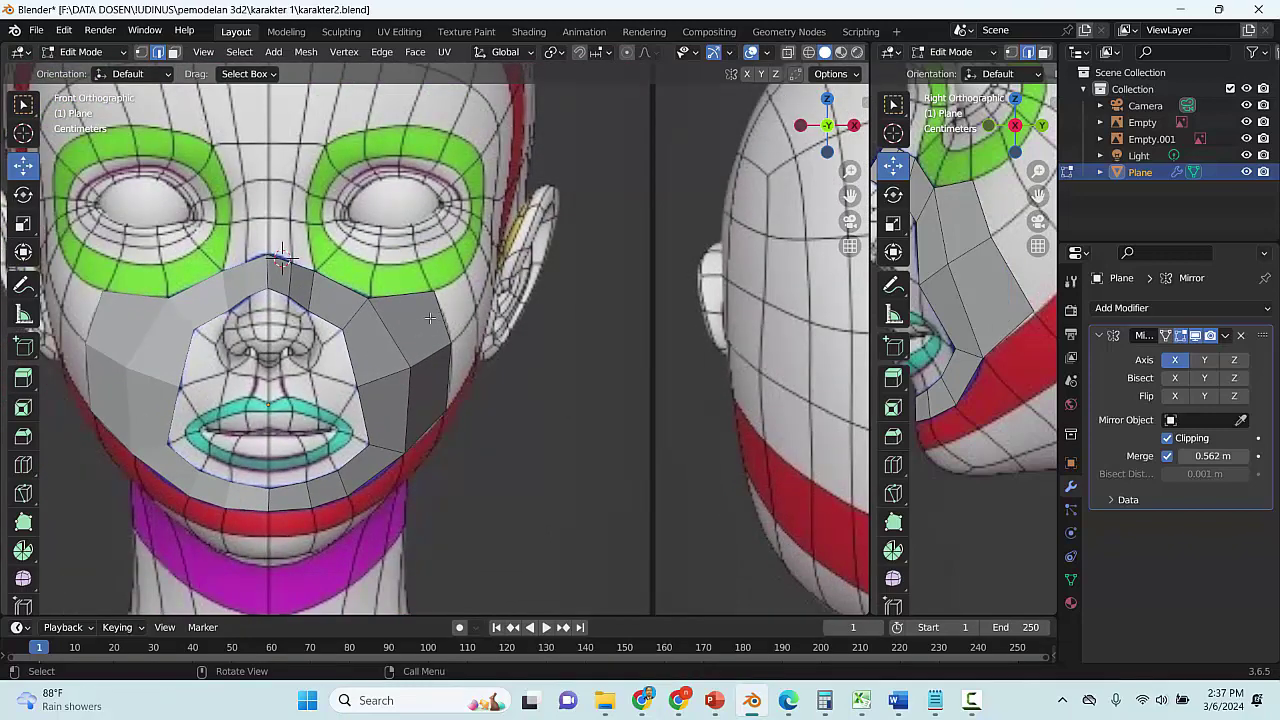
pyautogui.click(428, 291)
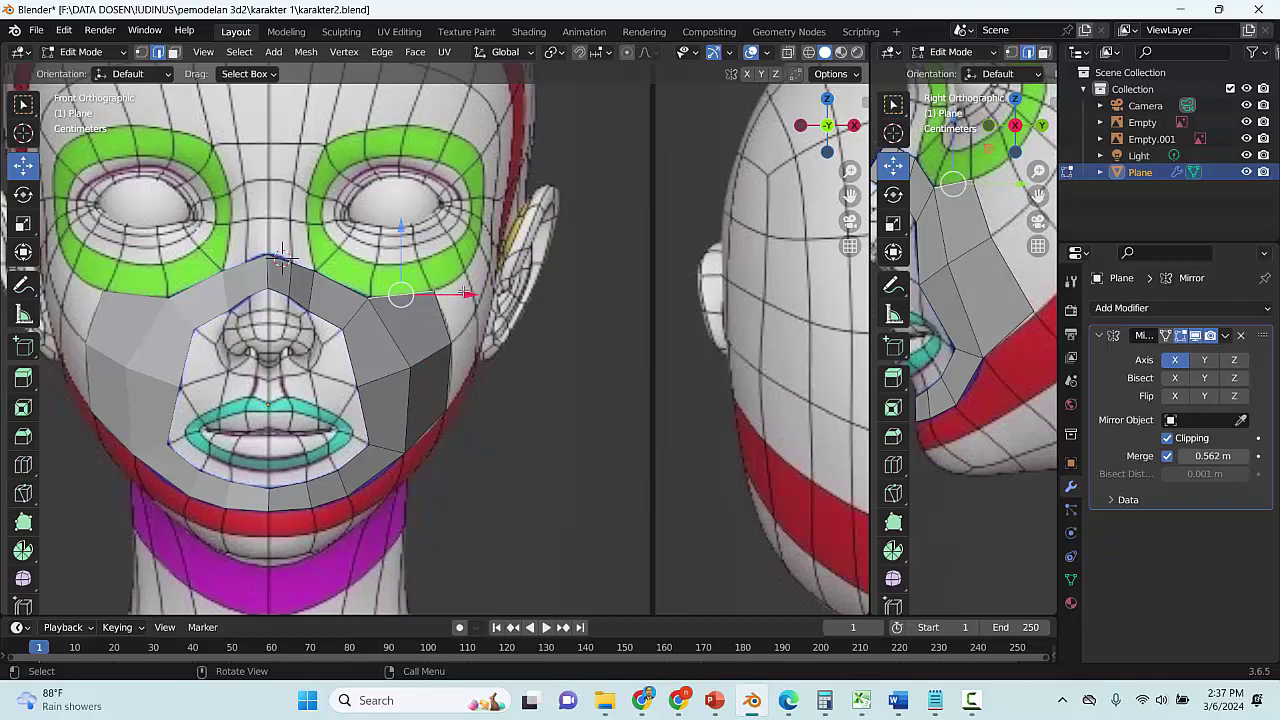
pyautogui.hotkey('ctrl', 's')
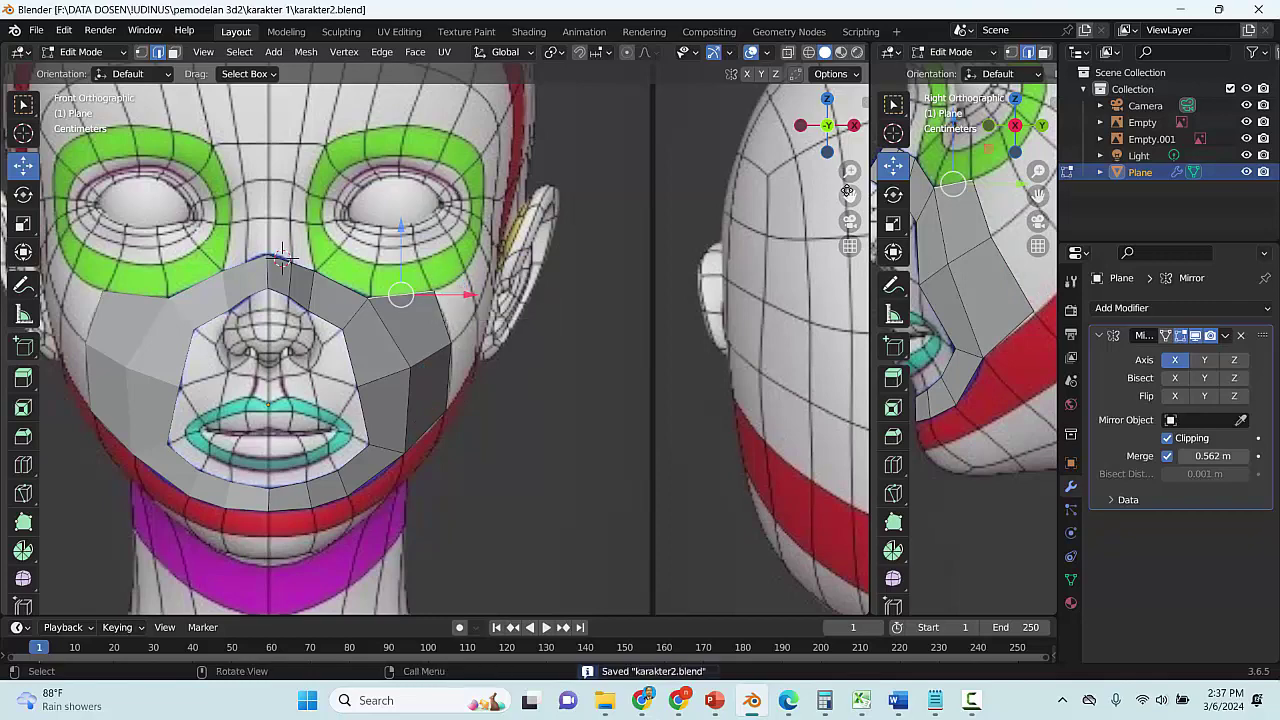
# Turn on X-ray display, switch to vertex selection at the nose bridge, and save the file
pyautogui.moveTo(848, 195); pyautogui.dragTo(879, 319)
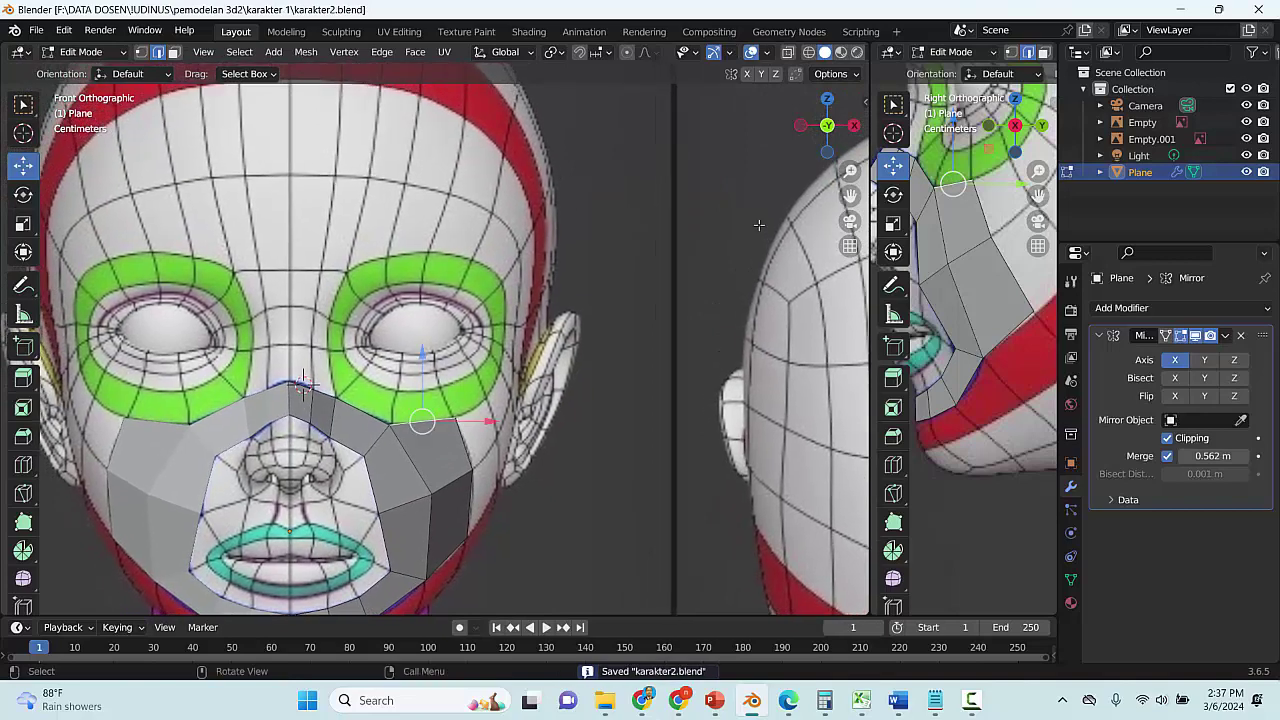
pyautogui.scroll(1, 234, 379)
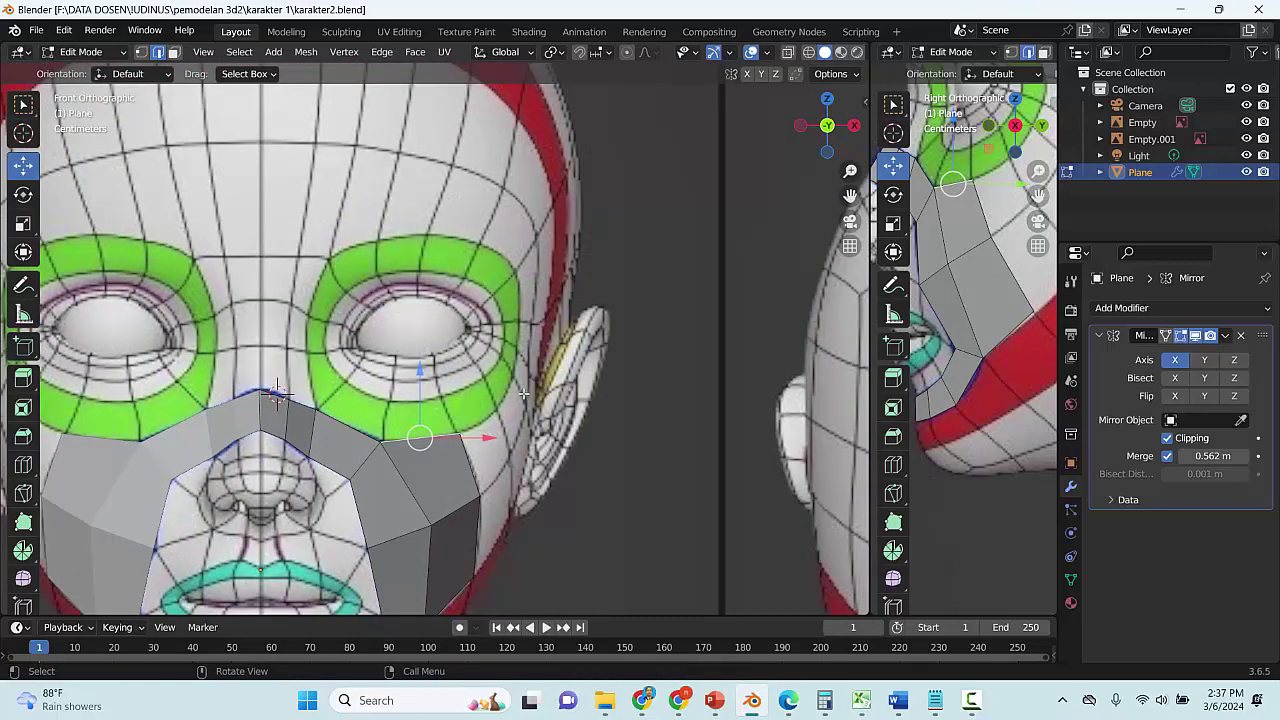
pyautogui.keyDown('alt'); pyautogui.click(470, 433); pyautogui.keyUp('alt')
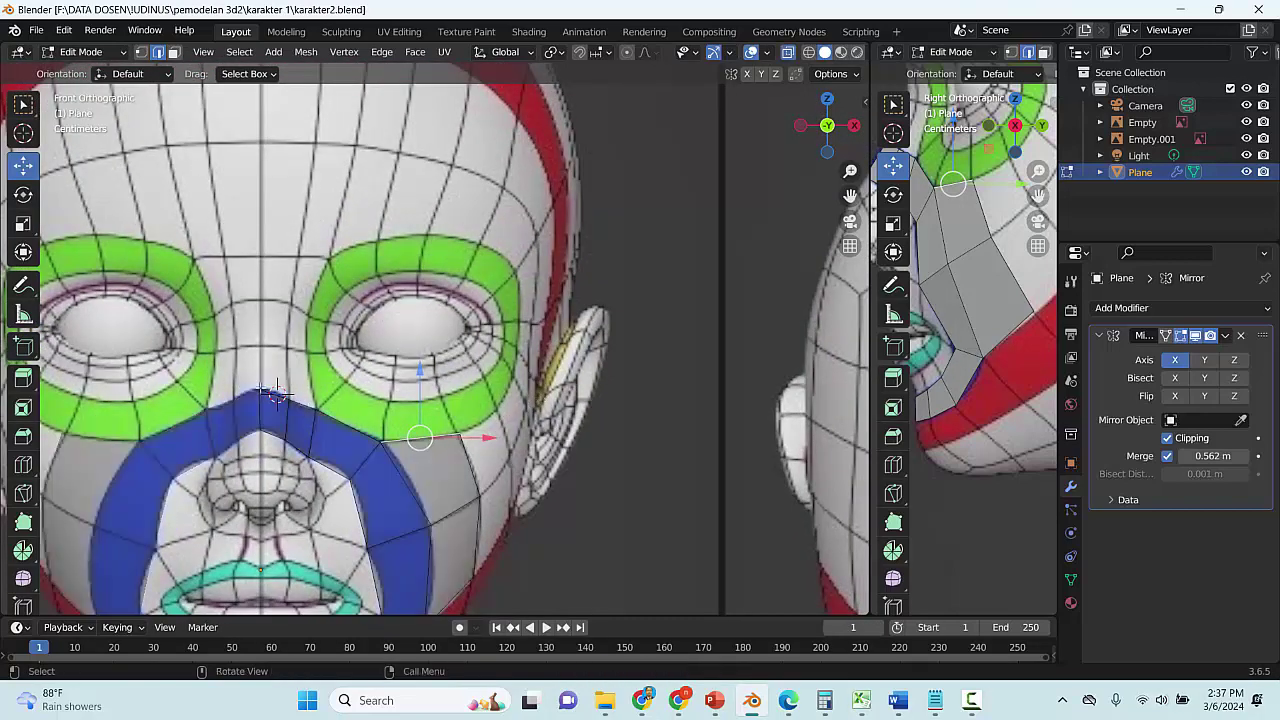
pyautogui.click(262, 390)
pyautogui.click(141, 52)
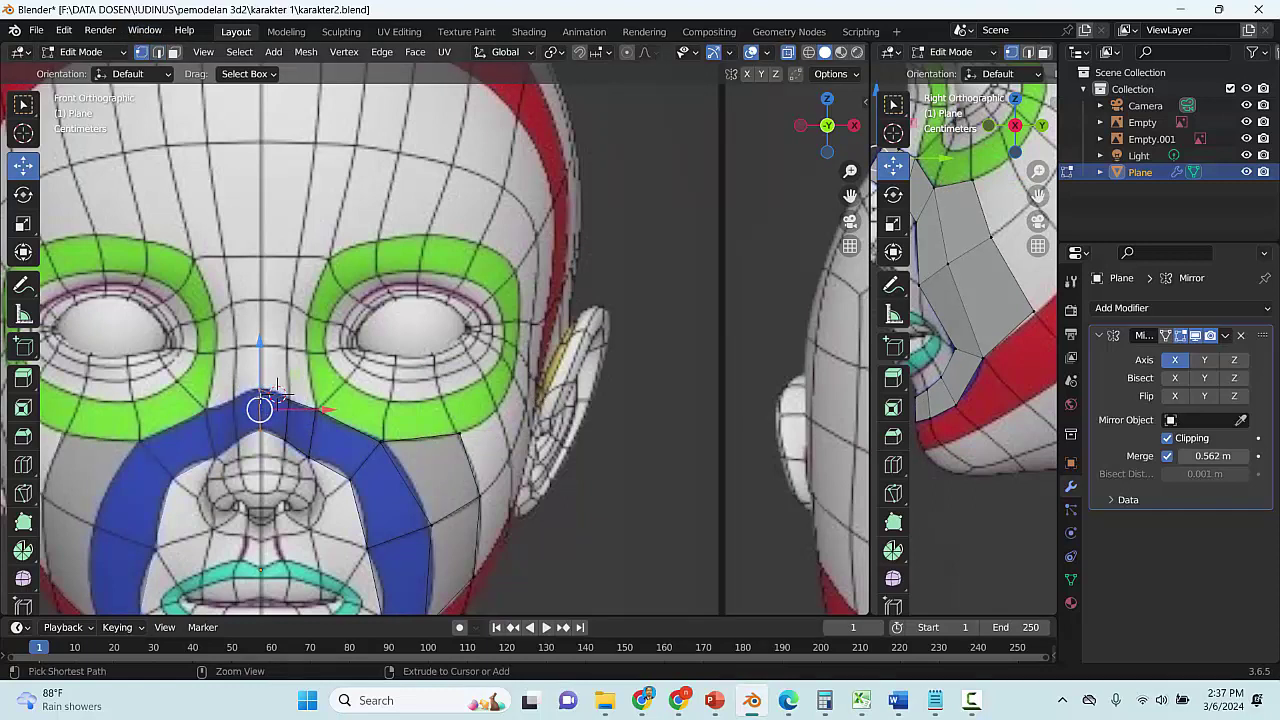
pyautogui.hotkey('ctrl', 's')
# Try to extrude the nose bridge's top centre vertex upward along the centre line to the forehead
pyautogui.click(260, 389)
pyautogui.press('e')
pyautogui.click(279, 311)
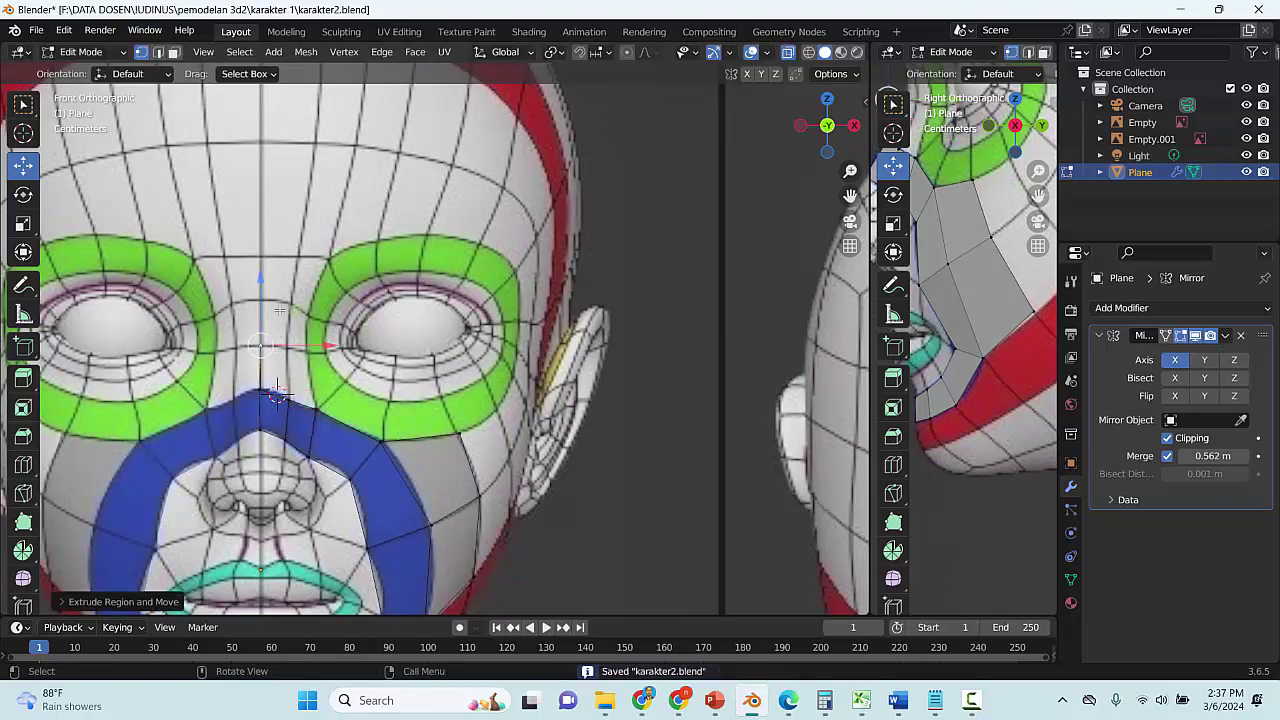
pyautogui.press('e')
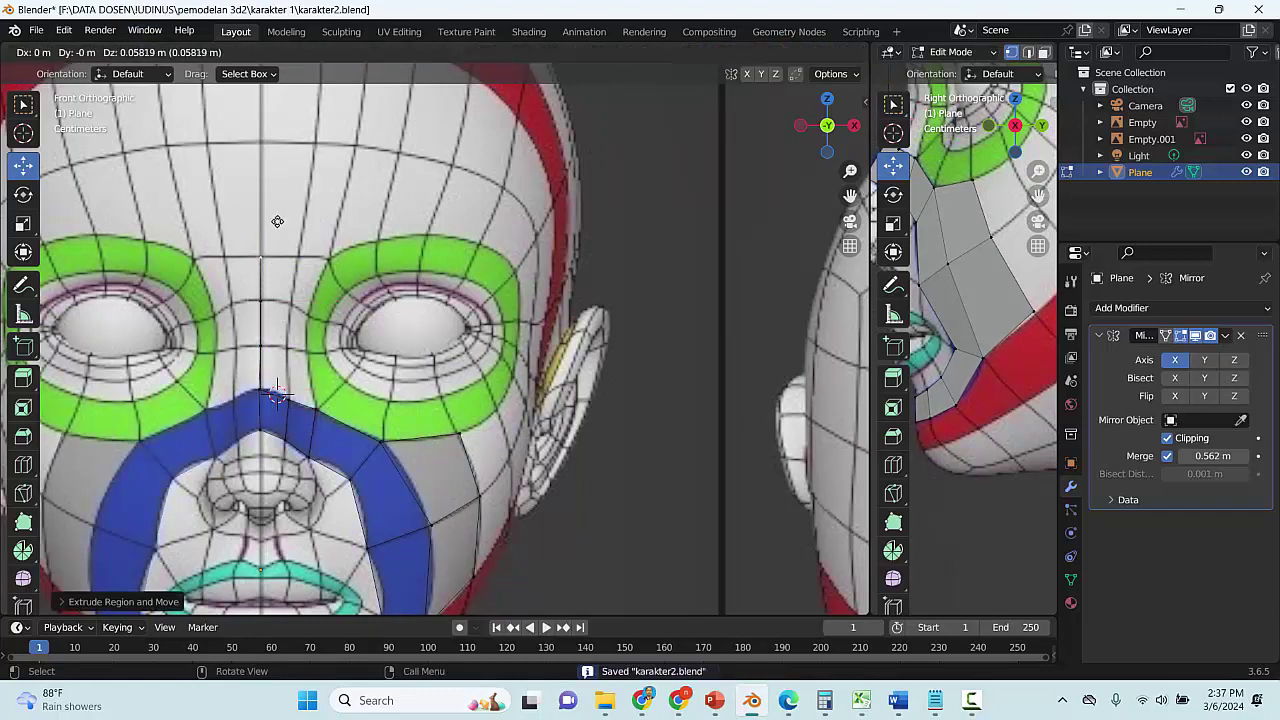
pyautogui.click(292, 106)
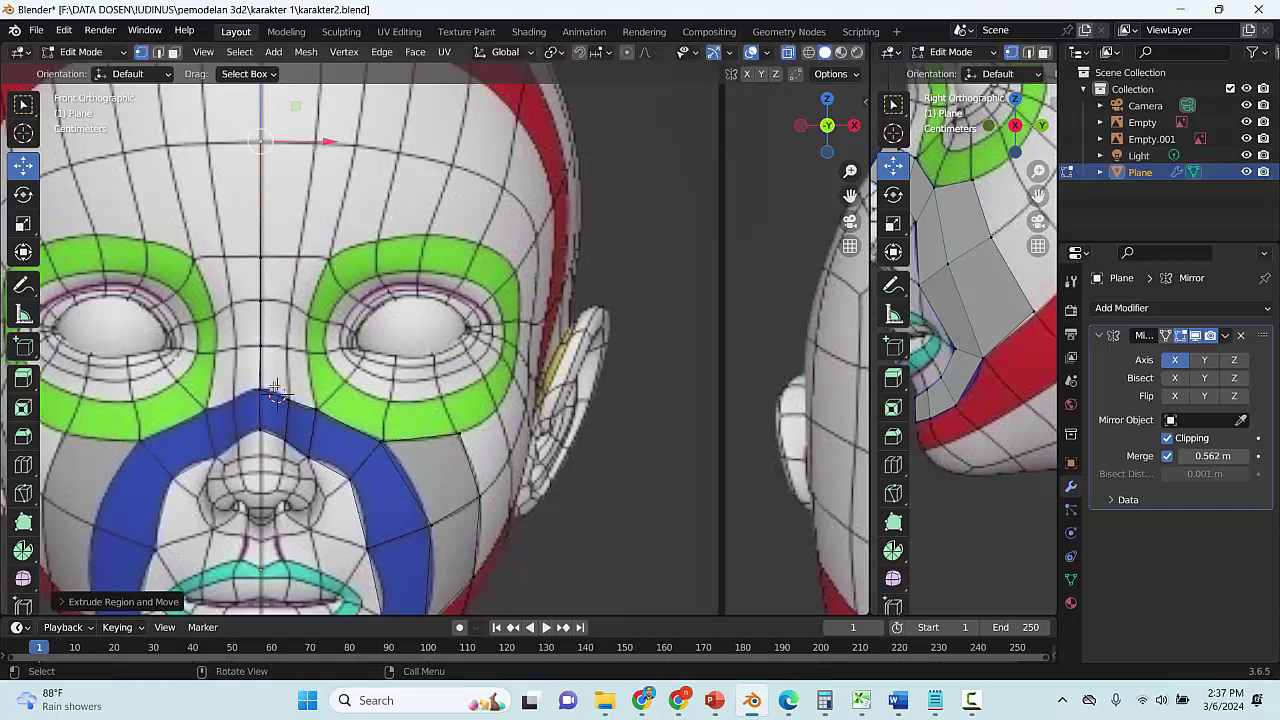
# Try to extrude the vertex beside the nose-bridge centre upward and fill a face between the two vertical edges
pyautogui.click(291, 397)
pyautogui.press('e')
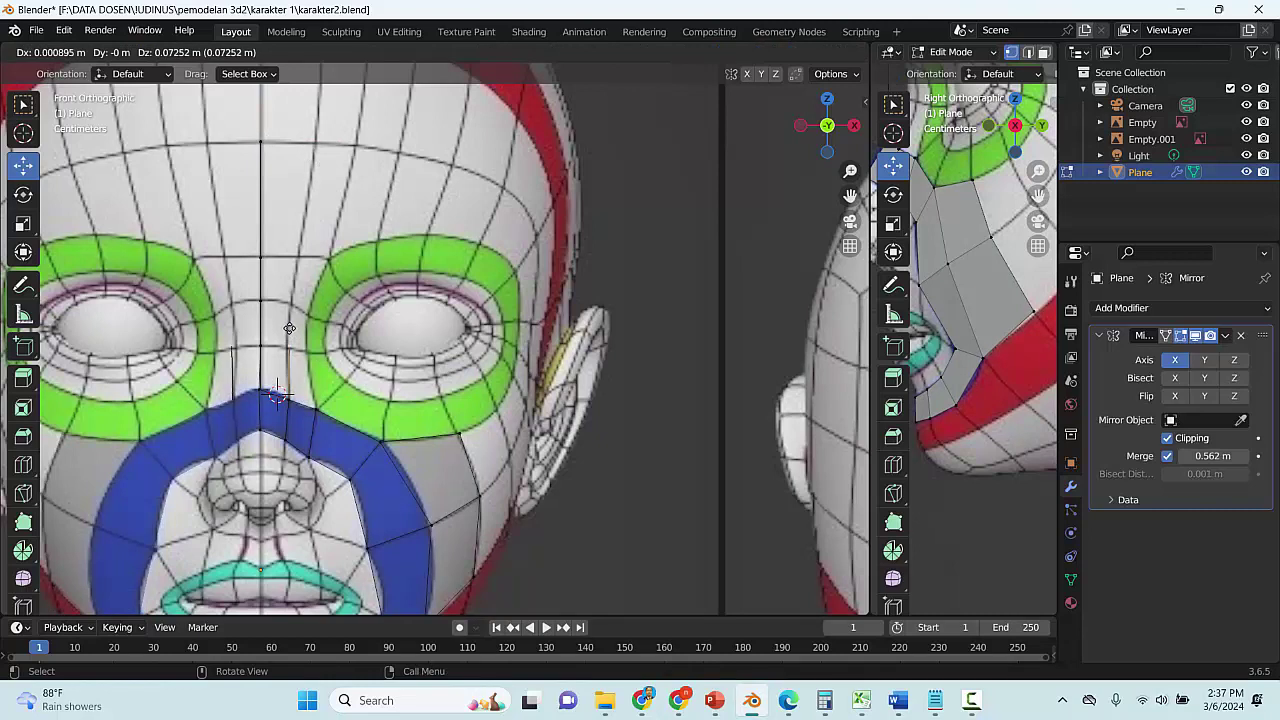
pyautogui.click(285, 320)
pyautogui.click(159, 53)
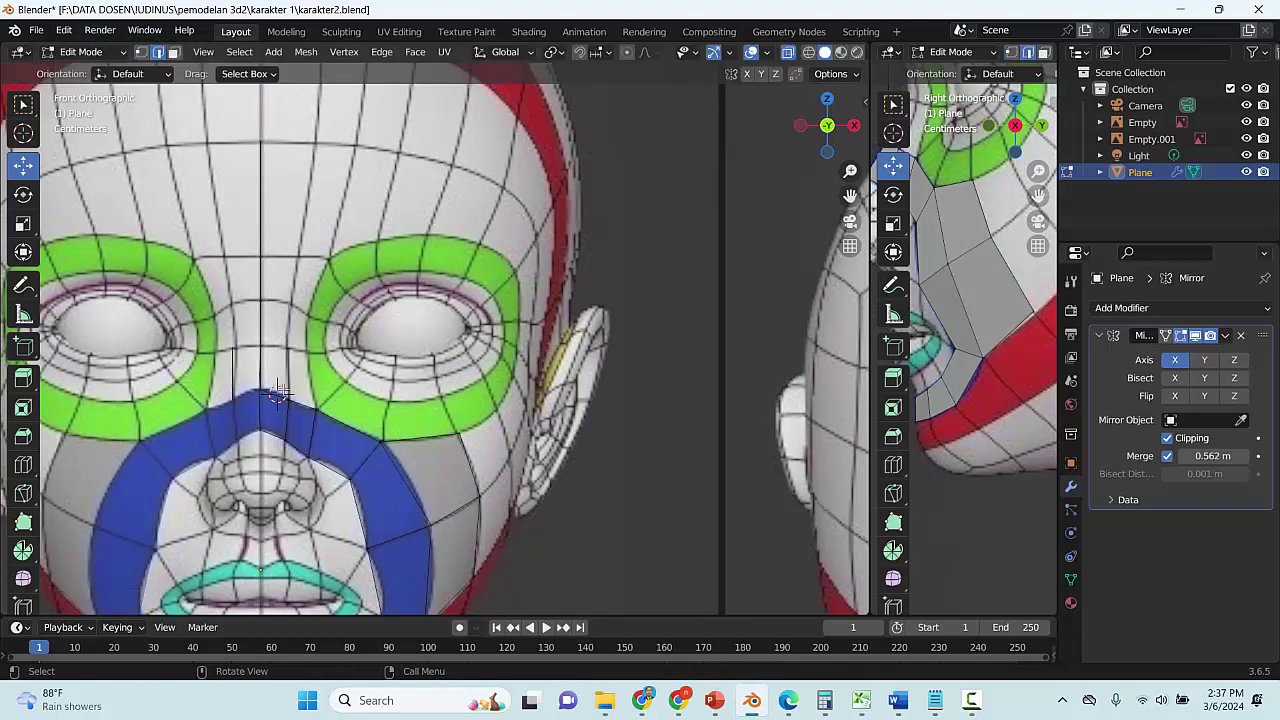
pyautogui.click(278, 392)
pyautogui.press('f')
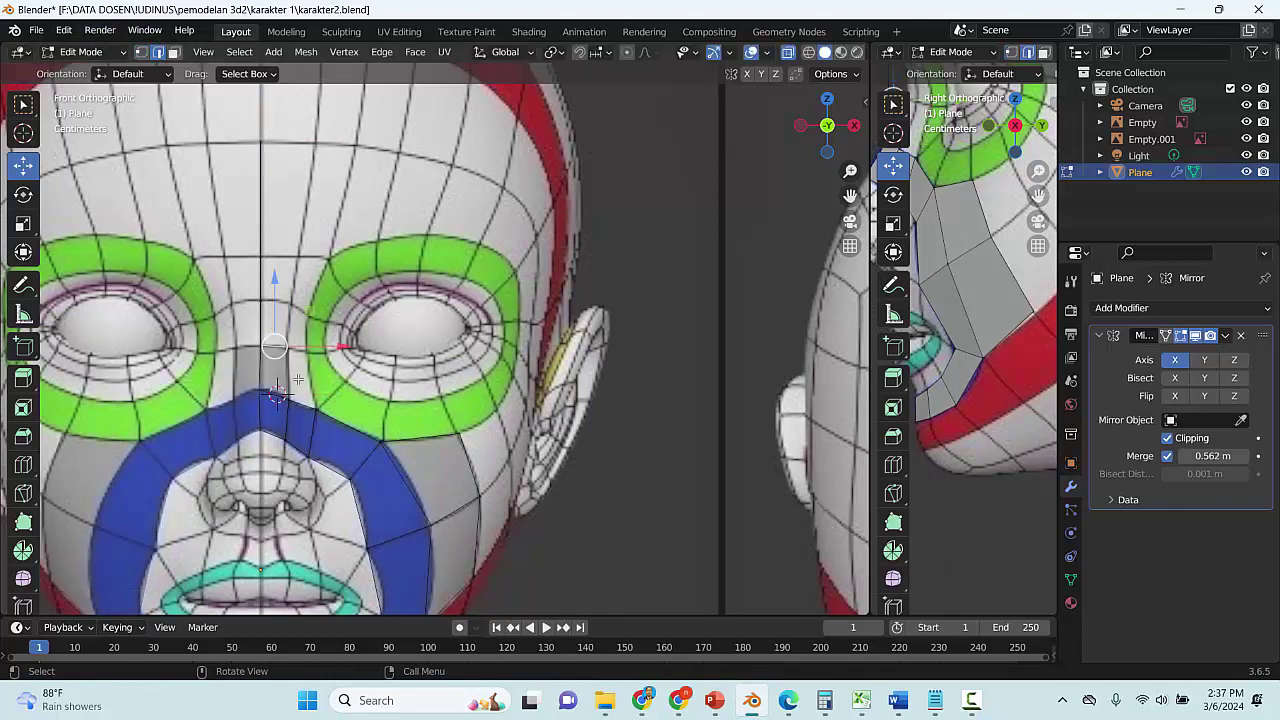
# Undo the nose-bridge face and vertex extrusions back to the original centre vertex
pyautogui.hotkey('ctrl', 'z')
pyautogui.hotkey('ctrl', 'z')
pyautogui.click(297, 346)
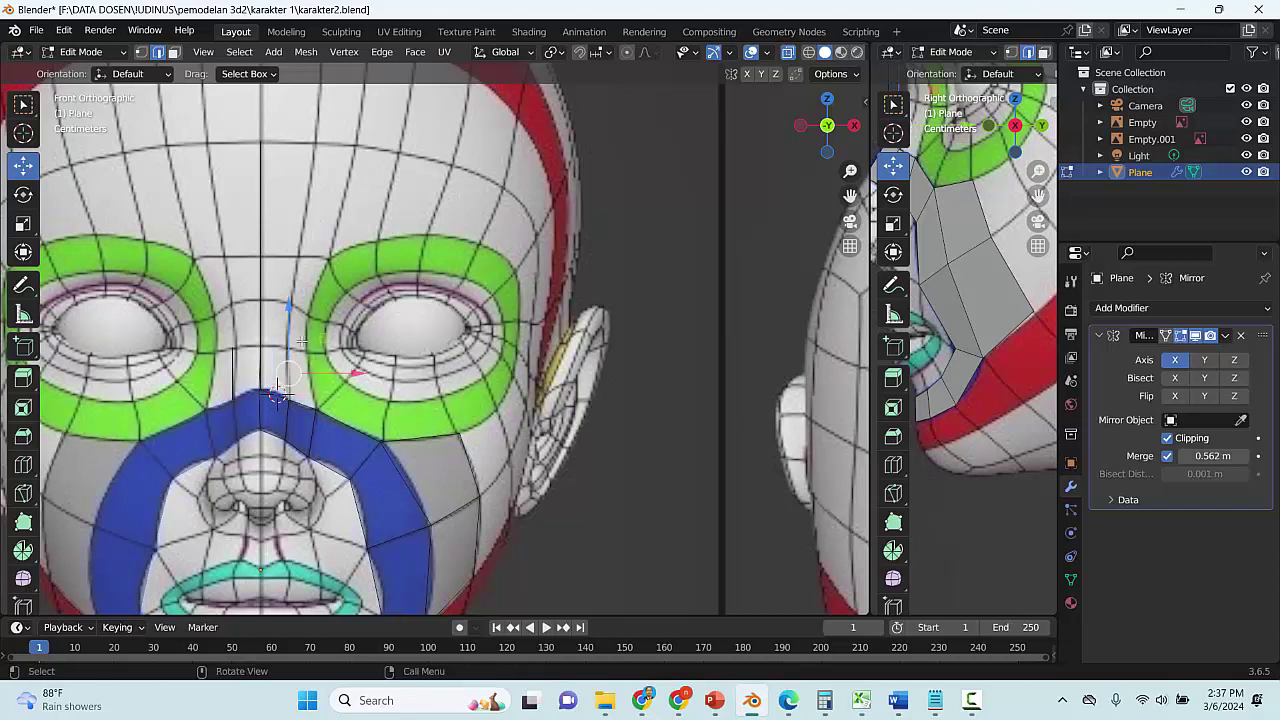
pyautogui.click(142, 53)
pyautogui.hotkey('ctrl', 'z')
pyautogui.hotkey('ctrl', 'z')
pyautogui.hotkey('ctrl', 'z')
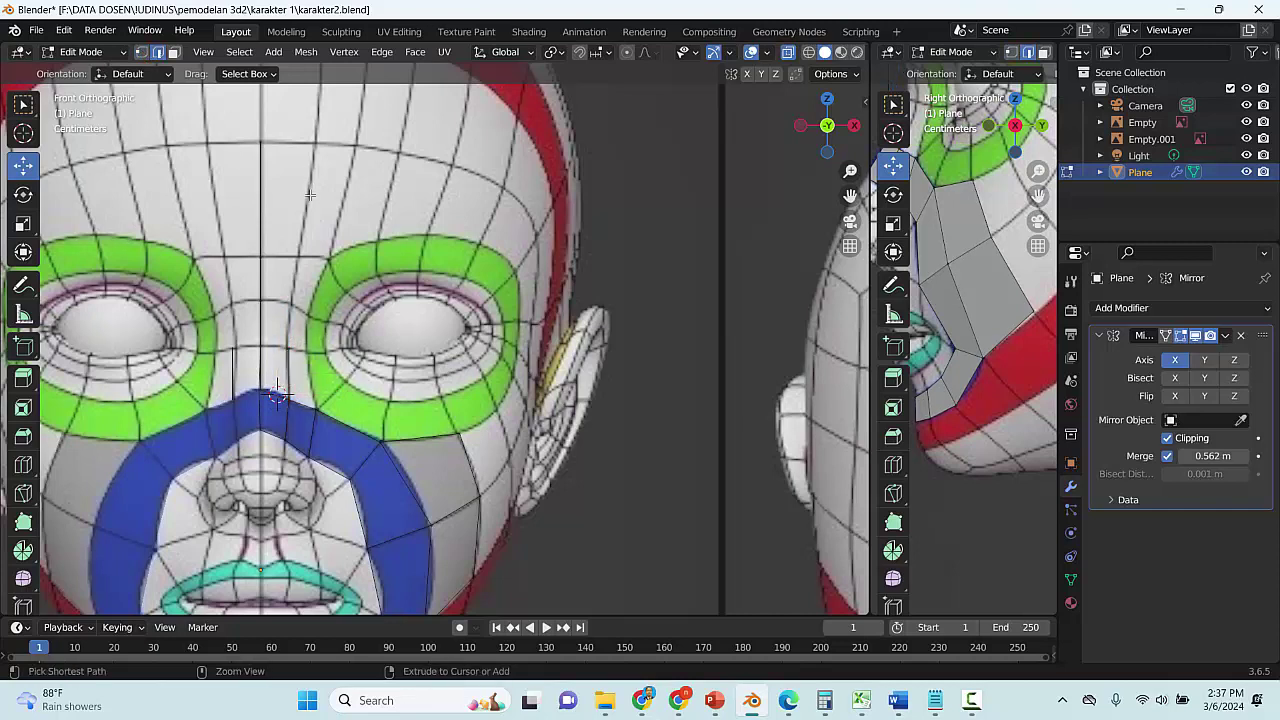
pyautogui.hotkey('ctrl', 'z')
pyautogui.hotkey('ctrl', 'z')
pyautogui.hotkey('ctrl', 'z')
pyautogui.hotkey('ctrl', 'z')
pyautogui.hotkey('ctrl', 'z')
pyautogui.hotkey('ctrl', 'z')
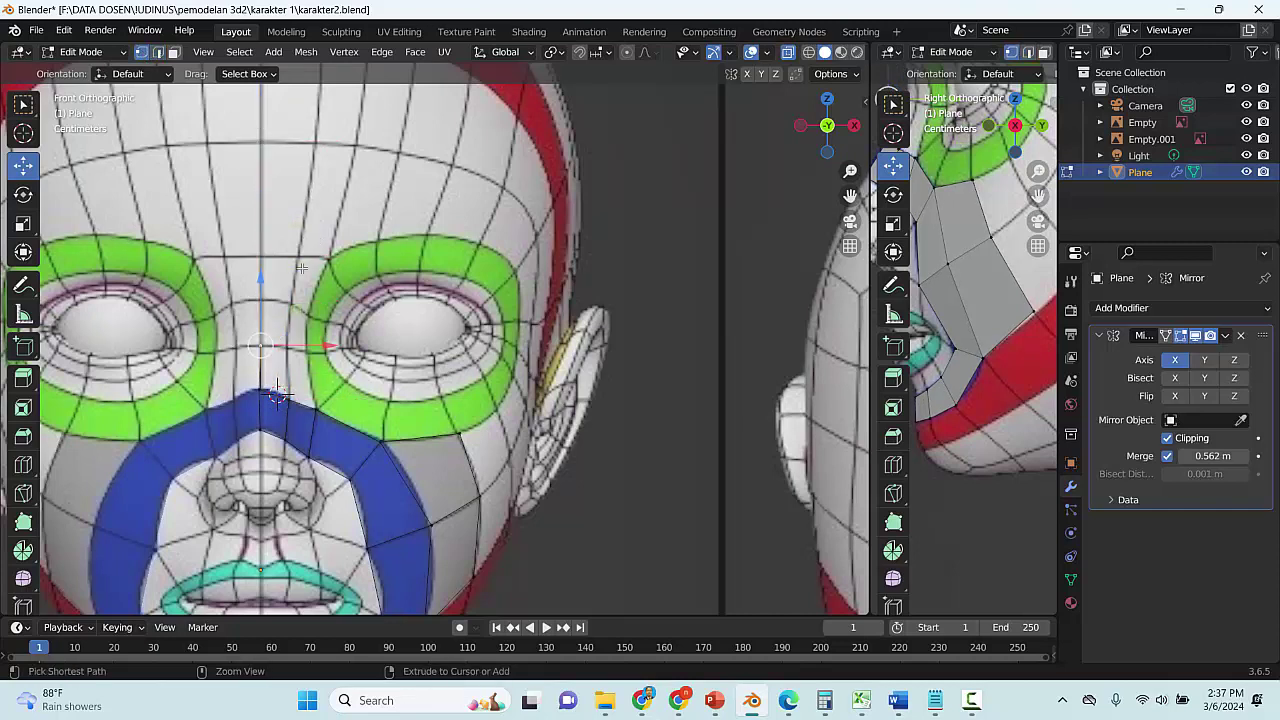
# Extrude the nose bridge's top centre vertex upward in three segments to the reference brow line
pyautogui.scroll(2, 280, 393)
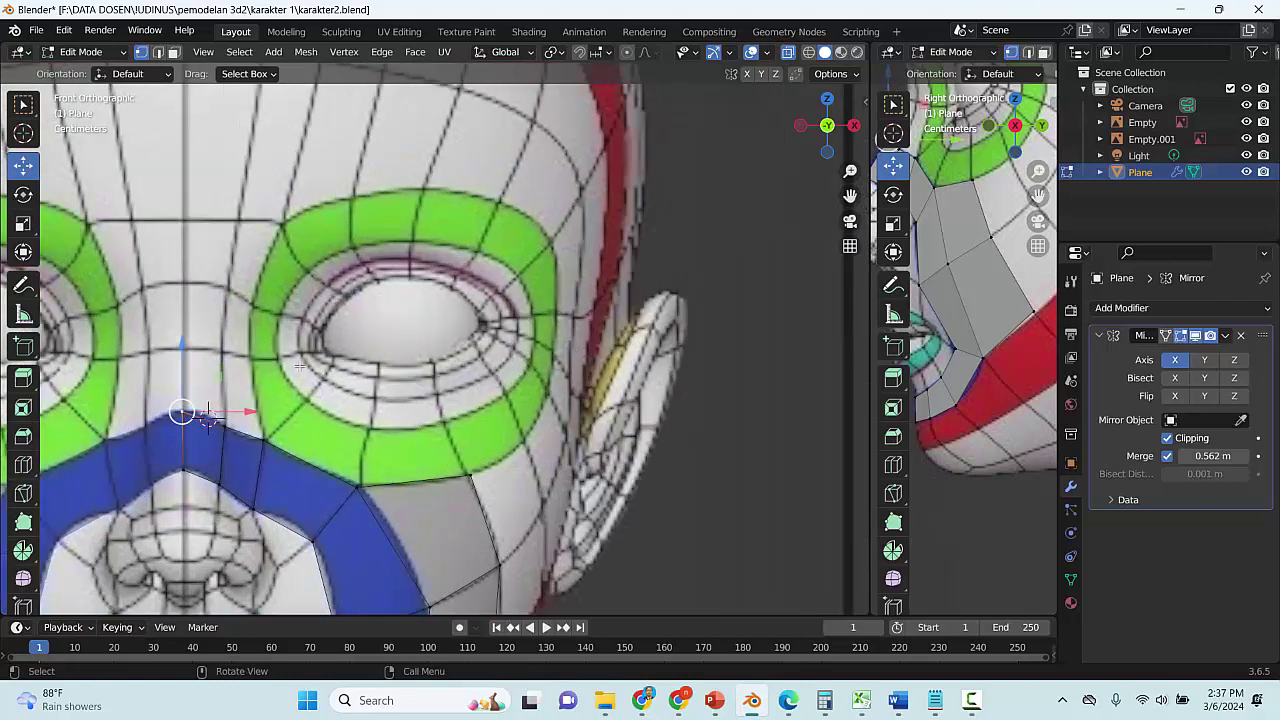
pyautogui.scroll(2, 380, 347)
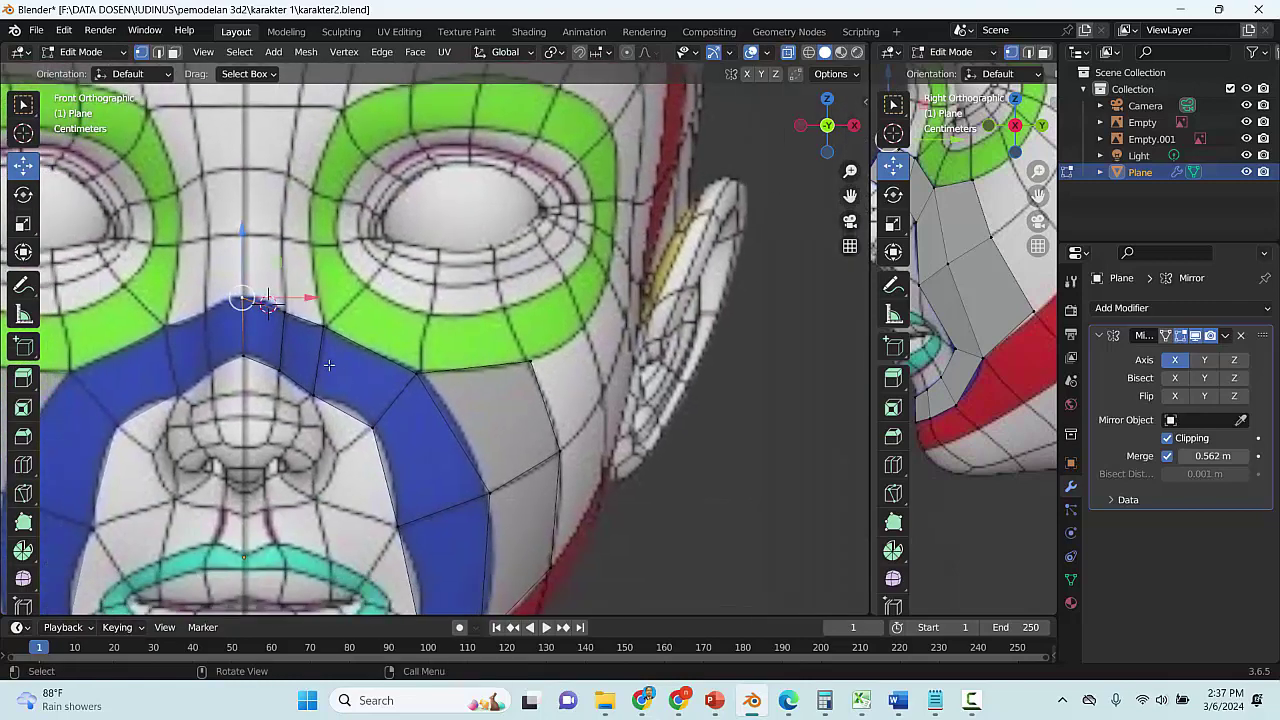
pyautogui.scroll(-1, 329, 365)
pyautogui.press('g')
pyautogui.click(280, 215)
pyautogui.press('e')
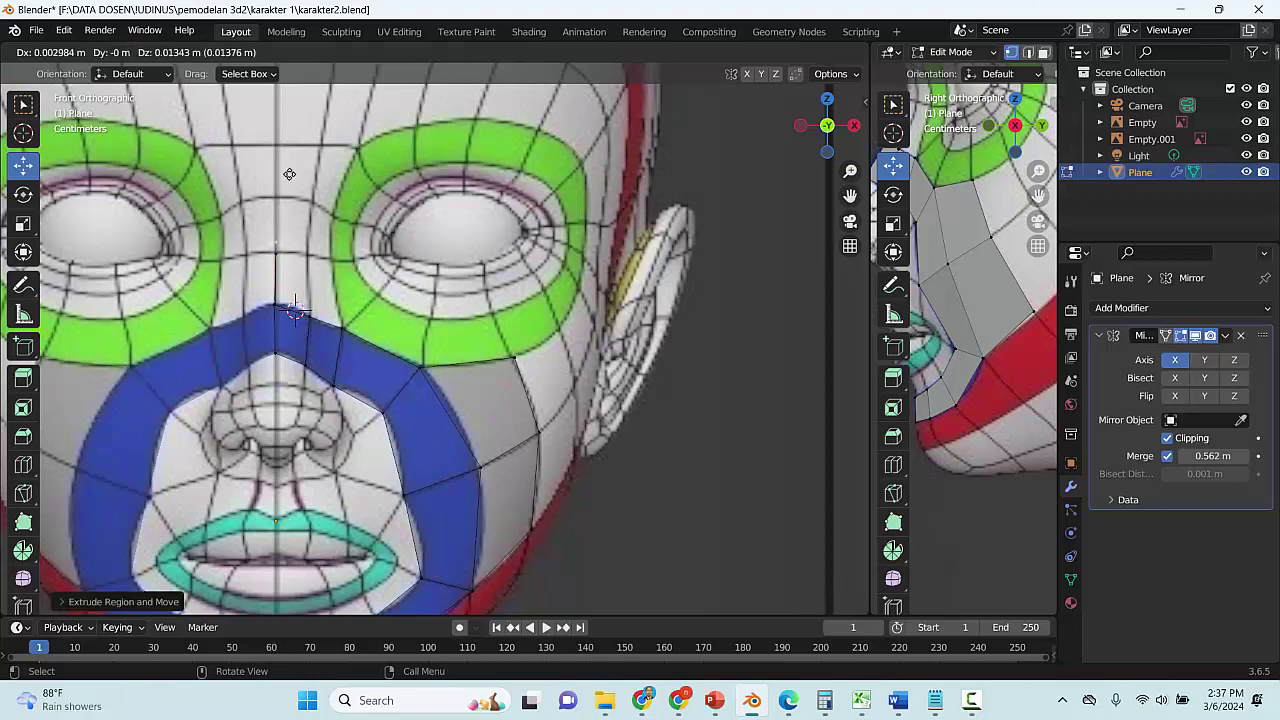
pyautogui.click(290, 142)
pyautogui.press('e')
pyautogui.click(298, 86)
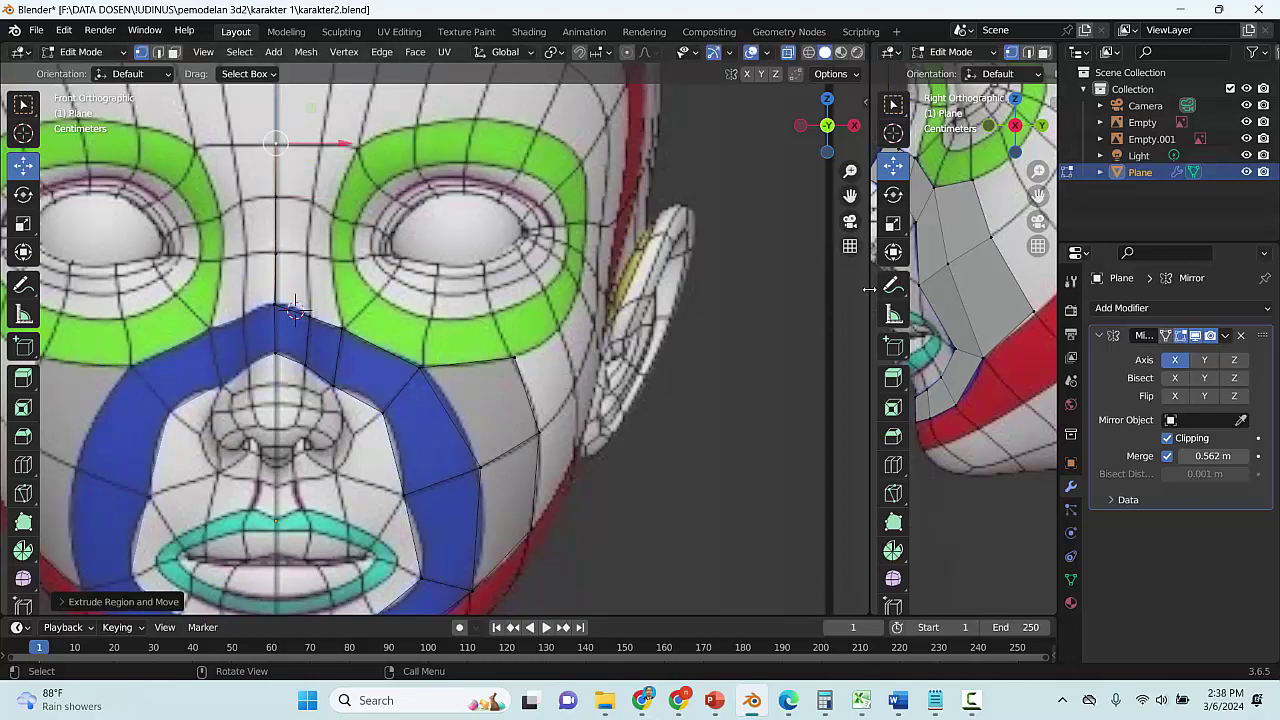
# Widen the side view and move the three extruded centre vertices along Y onto the reference nose and brow profile
pyautogui.moveTo(869, 289); pyautogui.dragTo(599, 289)
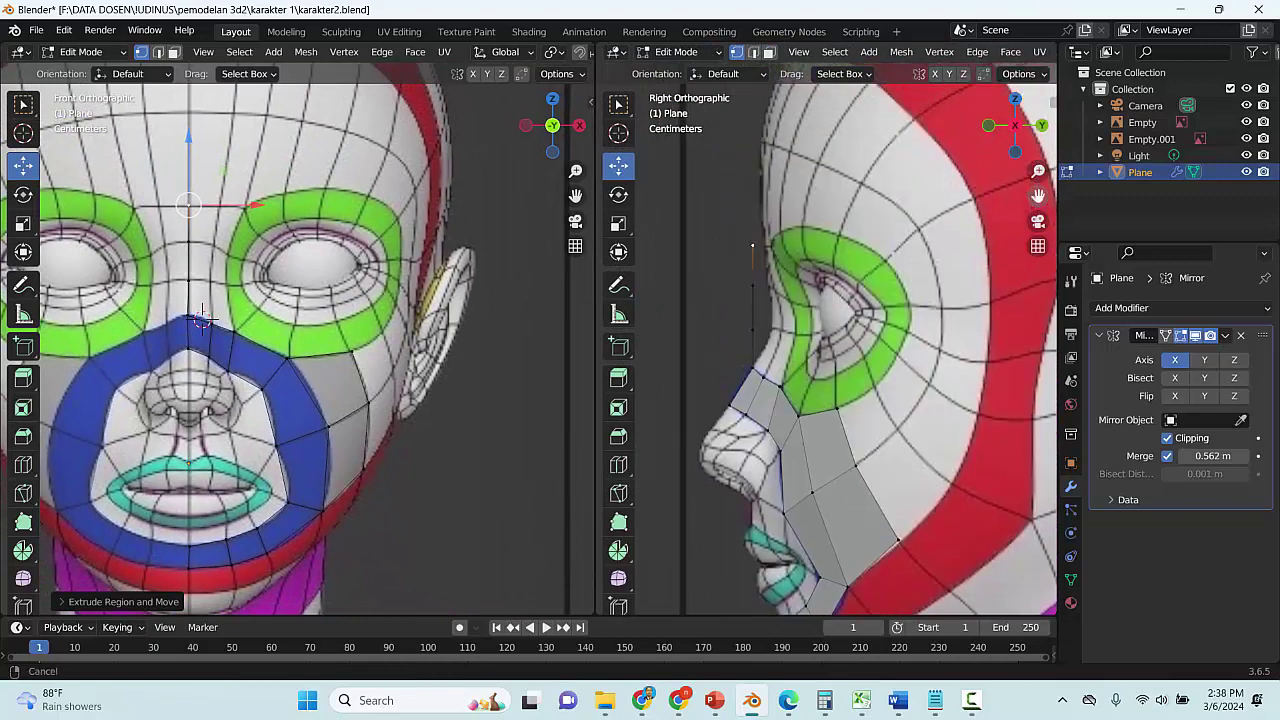
pyautogui.keyDown('shift'); pyautogui.moveTo(771, 329); pyautogui.dragTo(763, 359, button='middle'); pyautogui.keyUp('shift')
pyautogui.click(750, 360)
pyautogui.moveTo(801, 359); pyautogui.dragTo(822, 359)
pyautogui.press('g')
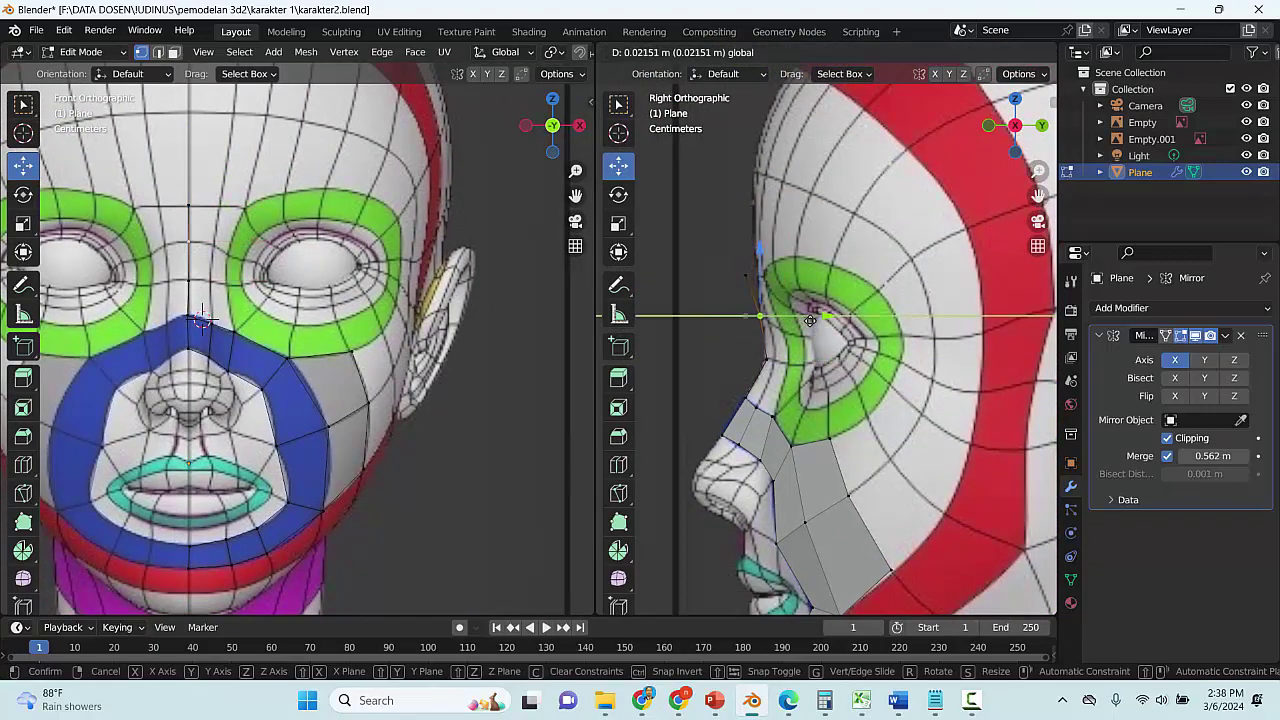
pyautogui.click(741, 270)
pyautogui.click(749, 275)
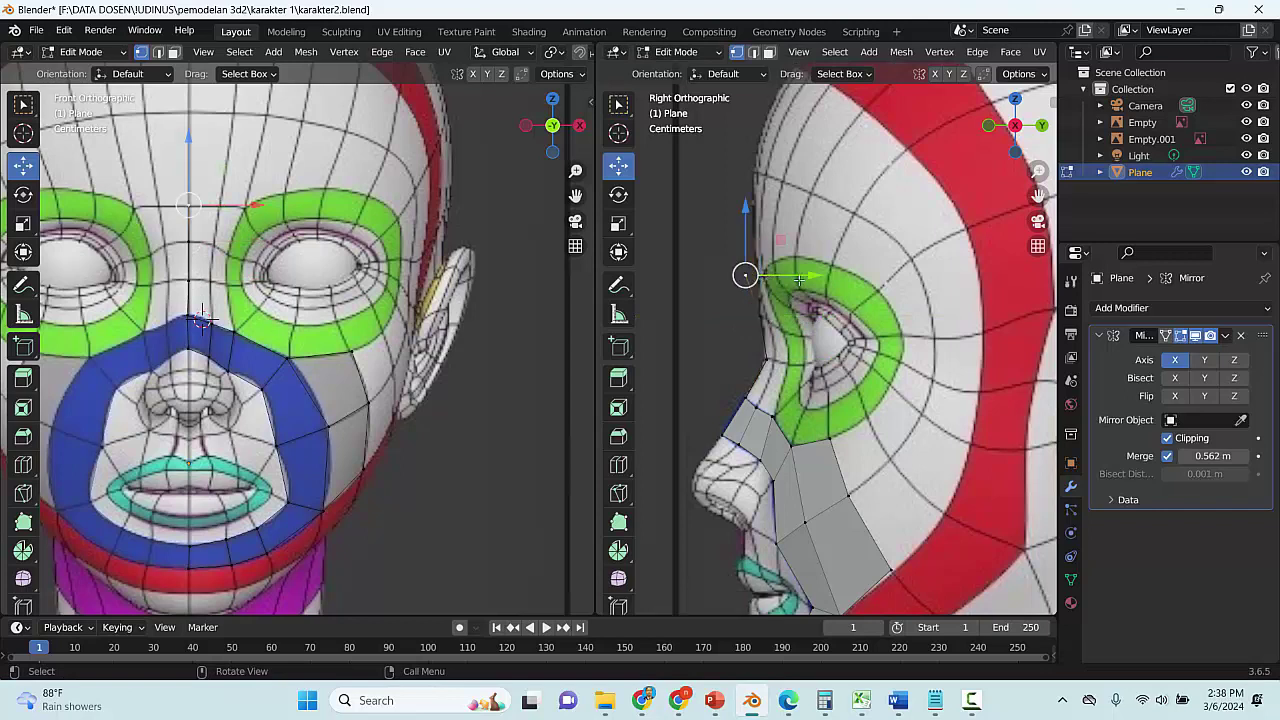
pyautogui.moveTo(803, 277); pyautogui.dragTo(814, 278)
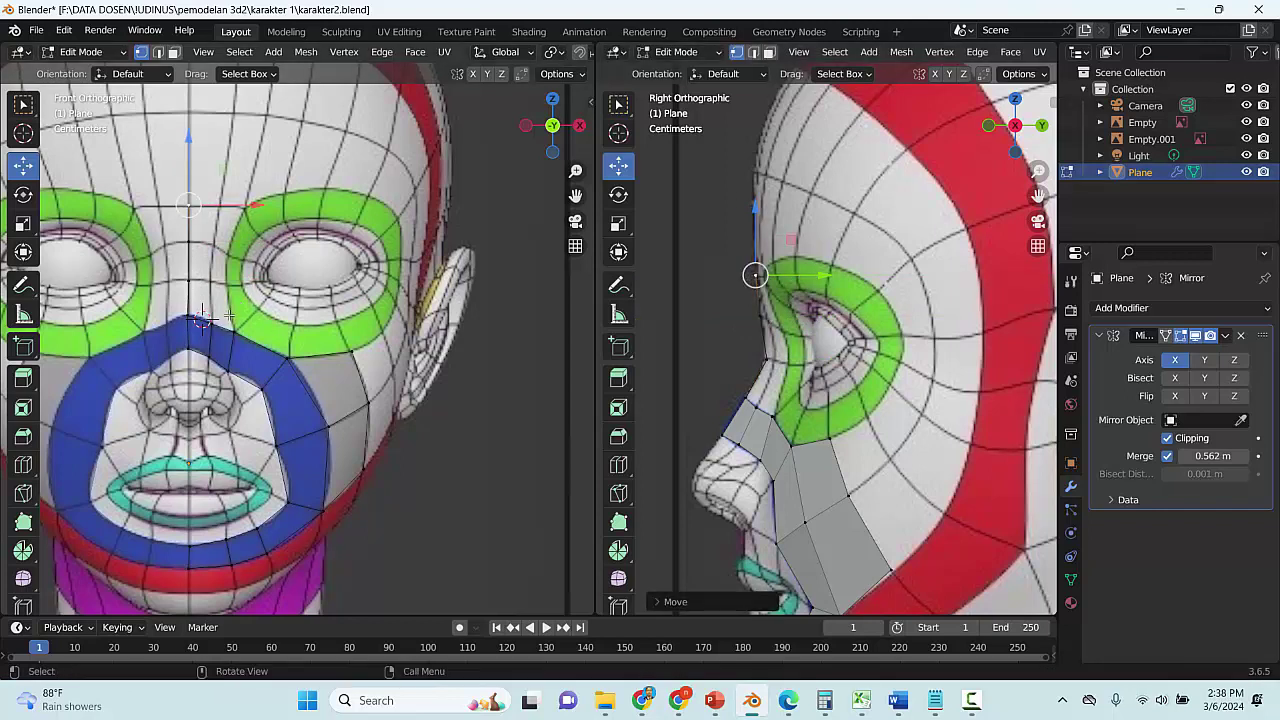
# Extrude the vertex beside the nose-bridge centre upward in segments to the brow line, parallel to the centre edges
pyautogui.click(205, 322)
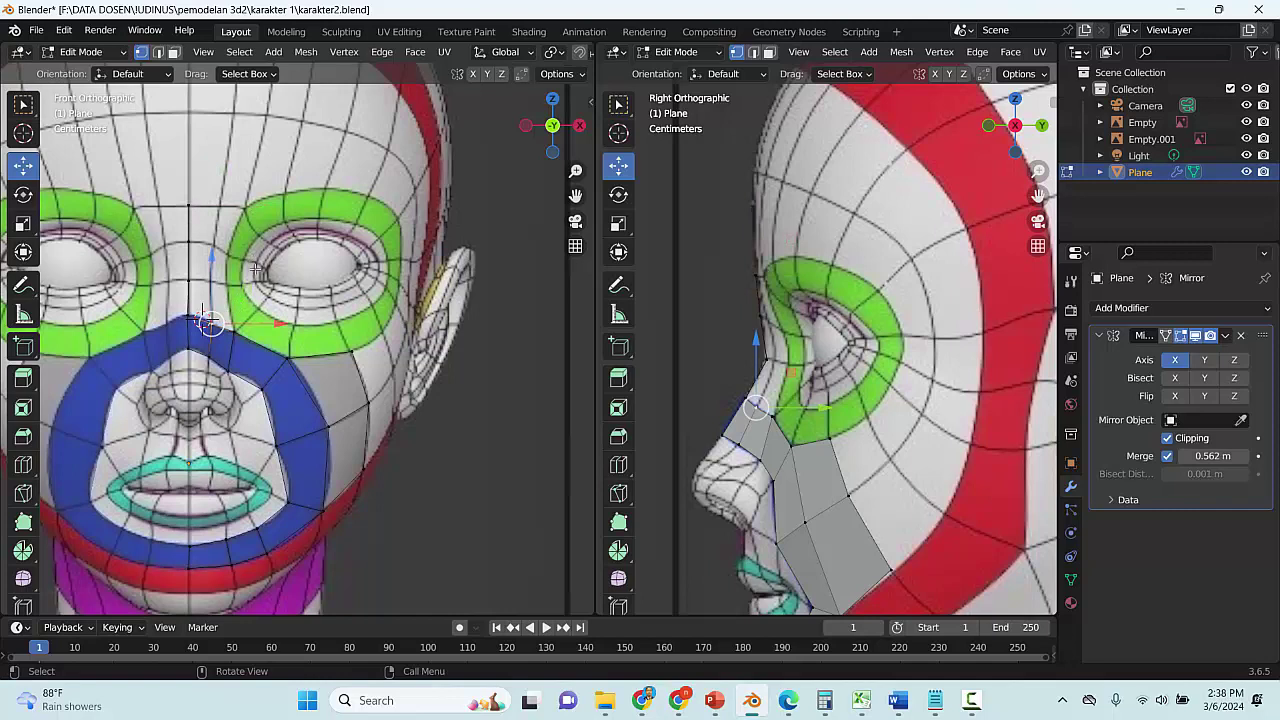
pyautogui.press('e')
pyautogui.click(256, 182)
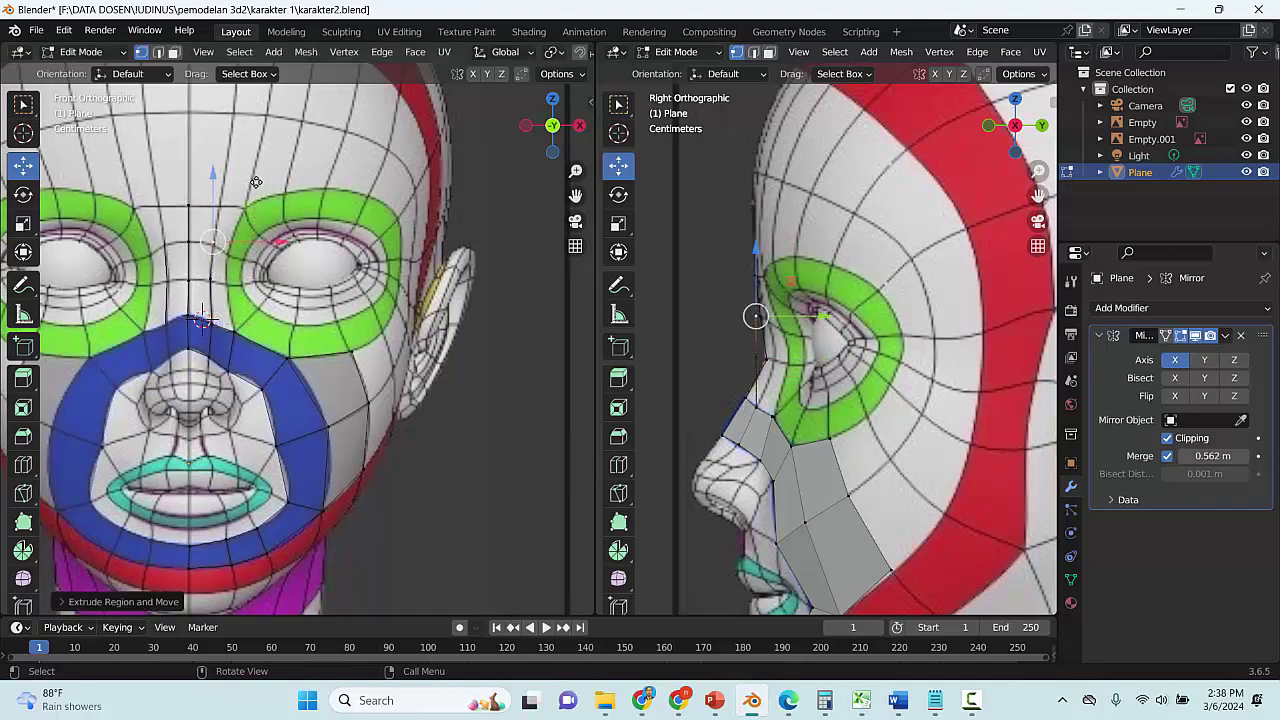
pyautogui.press('g')
pyautogui.click(263, 134)
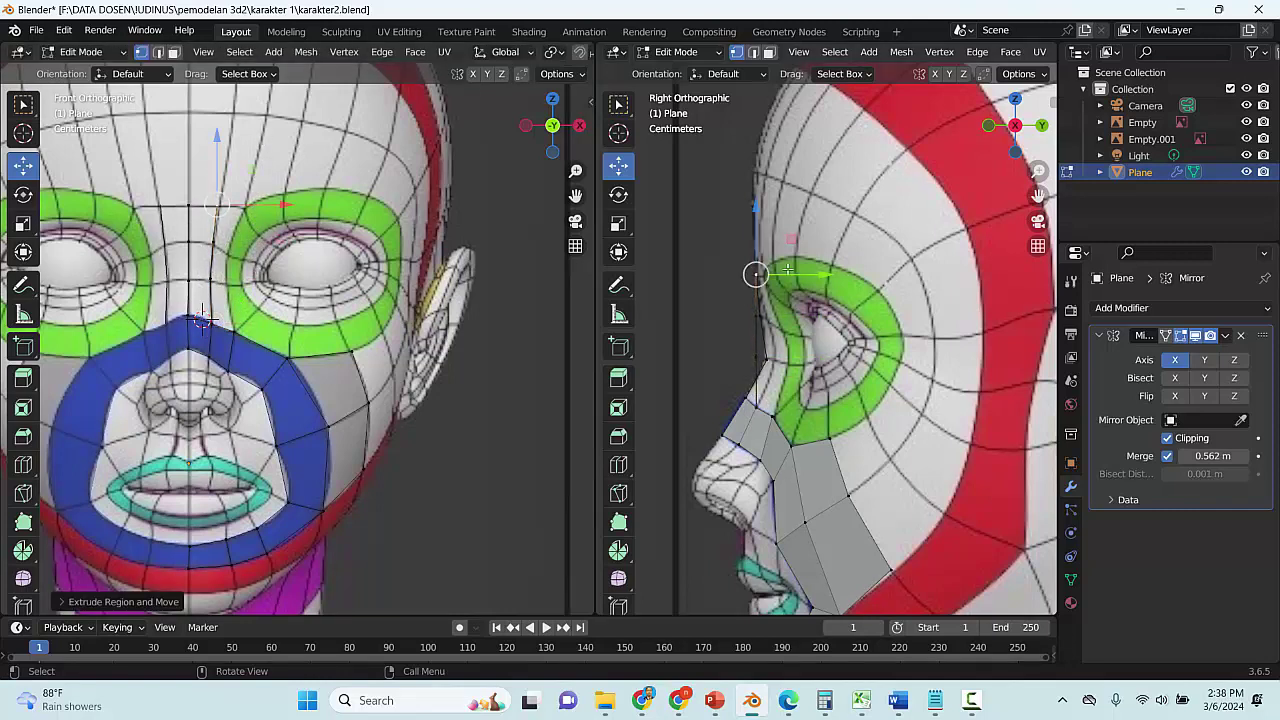
# Move the three extruded vertices beside the centre line back in the side view, following the reference nose bridge and brow profile
pyautogui.click(759, 361)
pyautogui.moveTo(802, 359); pyautogui.dragTo(806, 332)
pyautogui.click(766, 325)
pyautogui.click(755, 317)
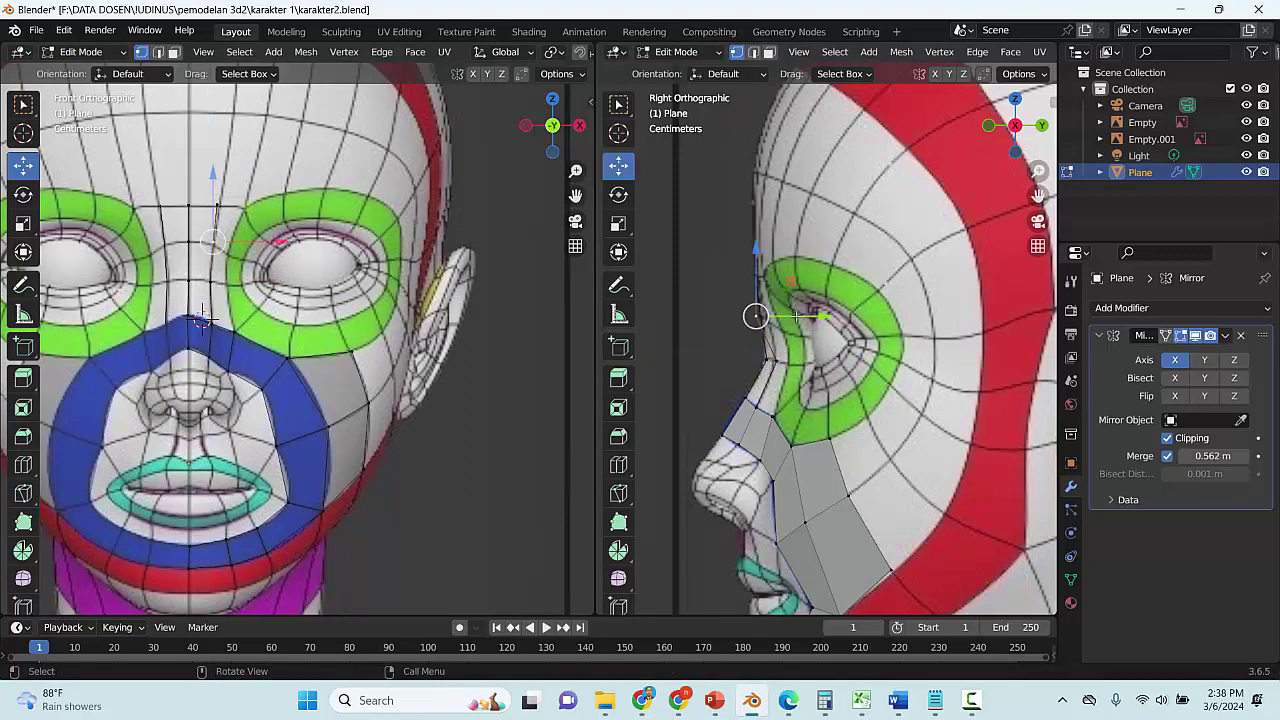
pyautogui.press('g')
pyautogui.hotkey('shift', 'x')
pyautogui.click(811, 297)
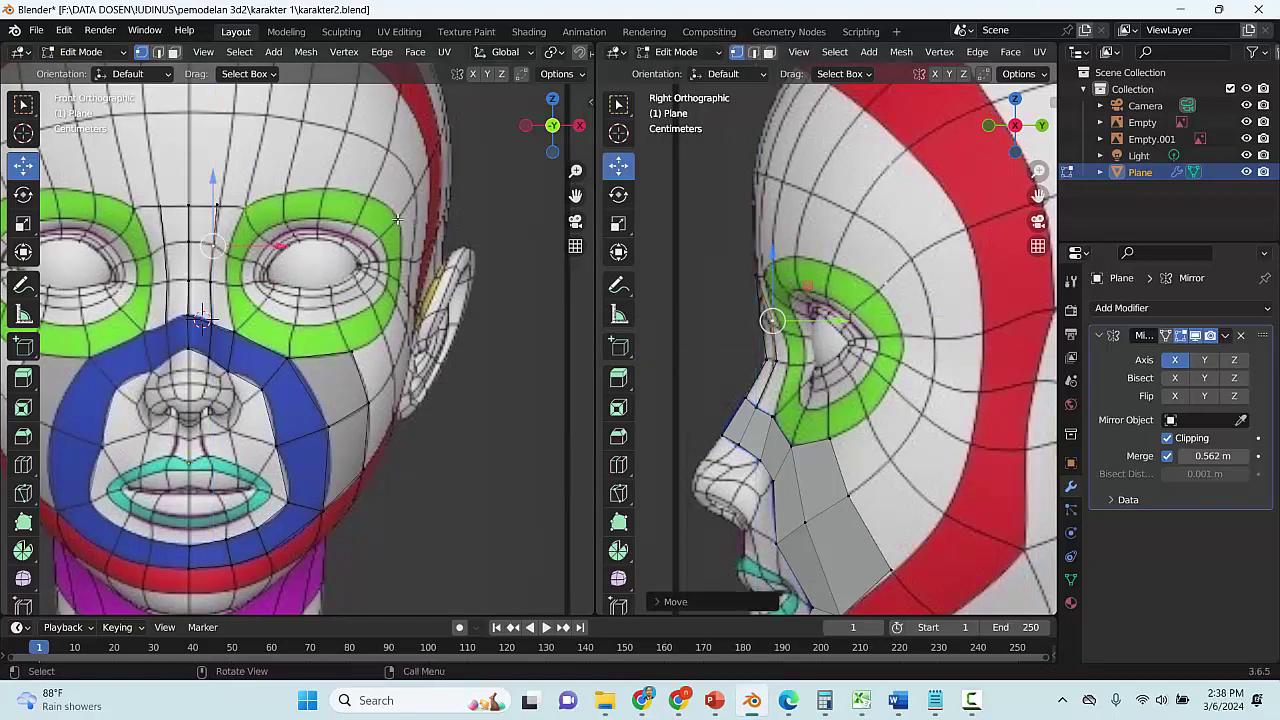
pyautogui.click(765, 273)
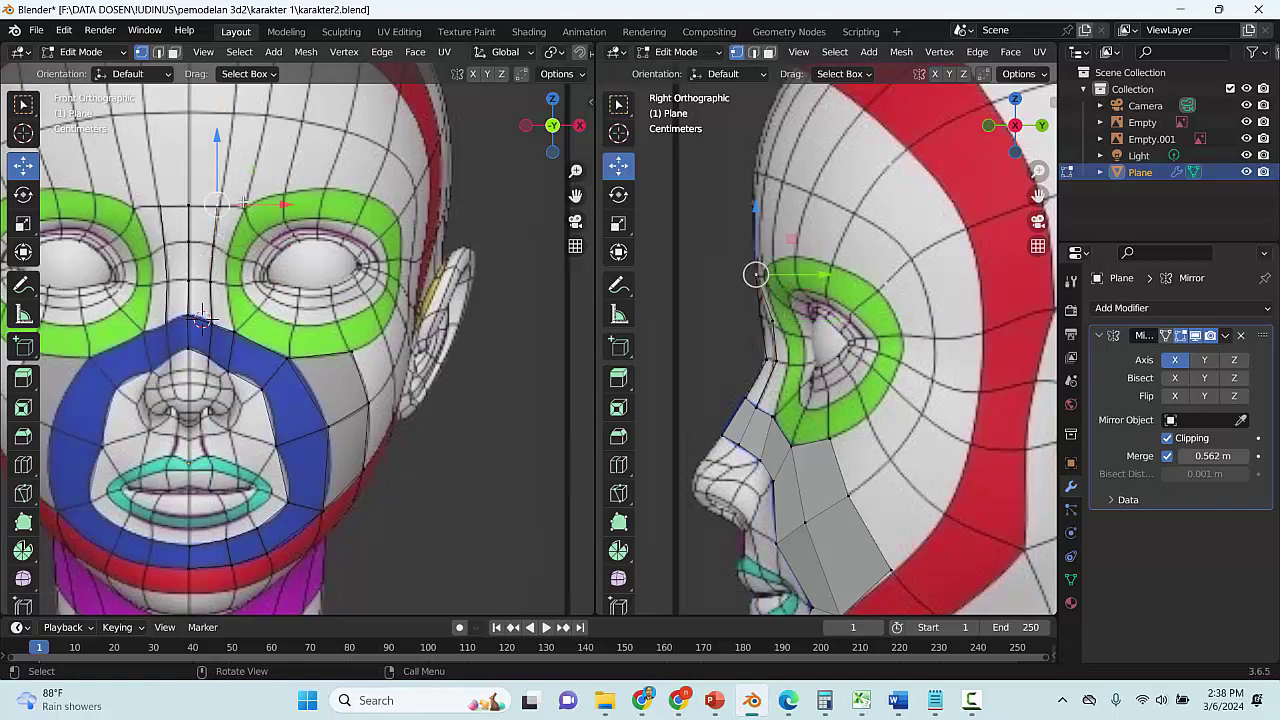
pyautogui.press('g')
pyautogui.hotkey('shift', 'x')
pyautogui.click(800, 246)
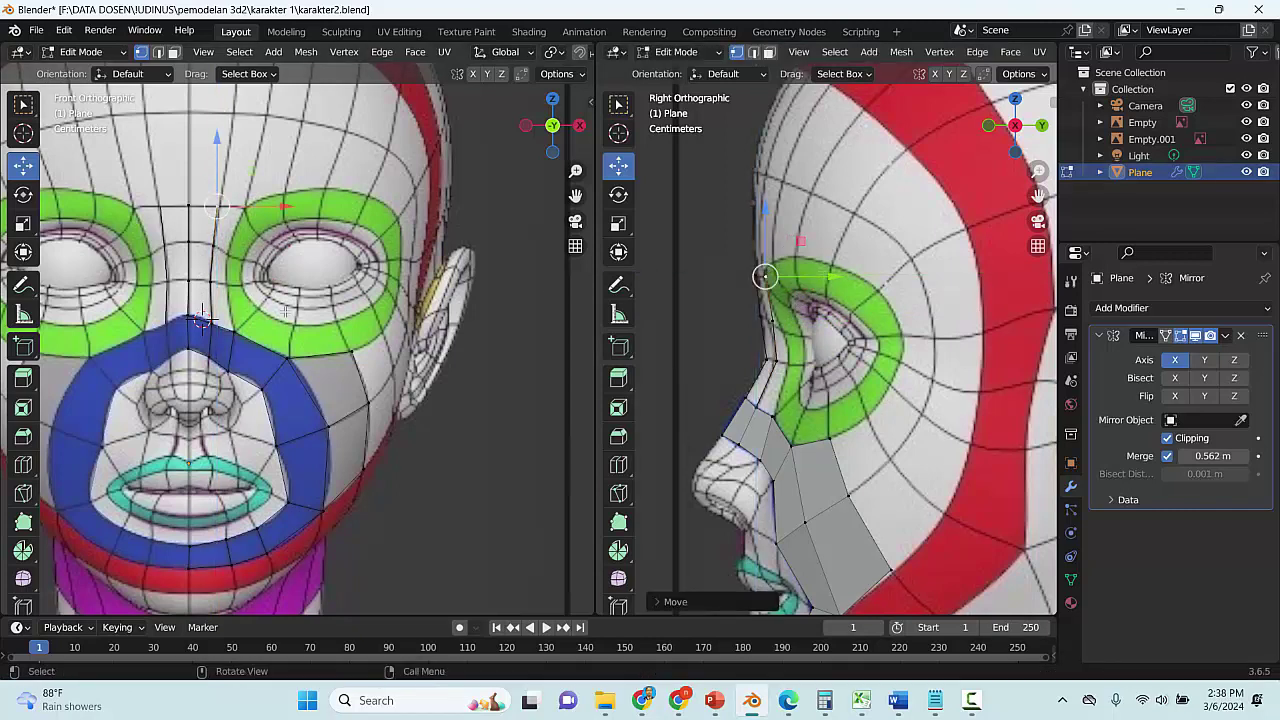
# Fill three faces between the centre edges and the parallel edges beside them, from the nose bridge to the brow line
pyautogui.hotkey('alt', 'a')
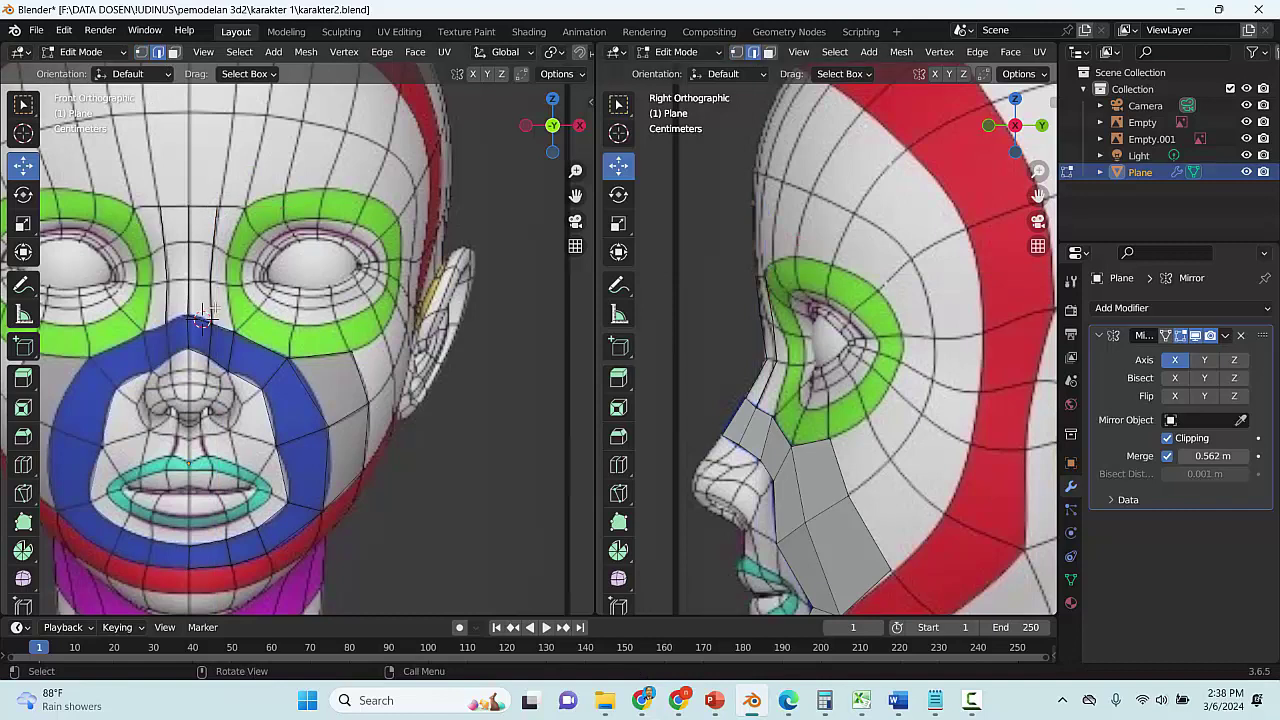
pyautogui.click(202, 319)
pyautogui.press('f')
pyautogui.press('f')
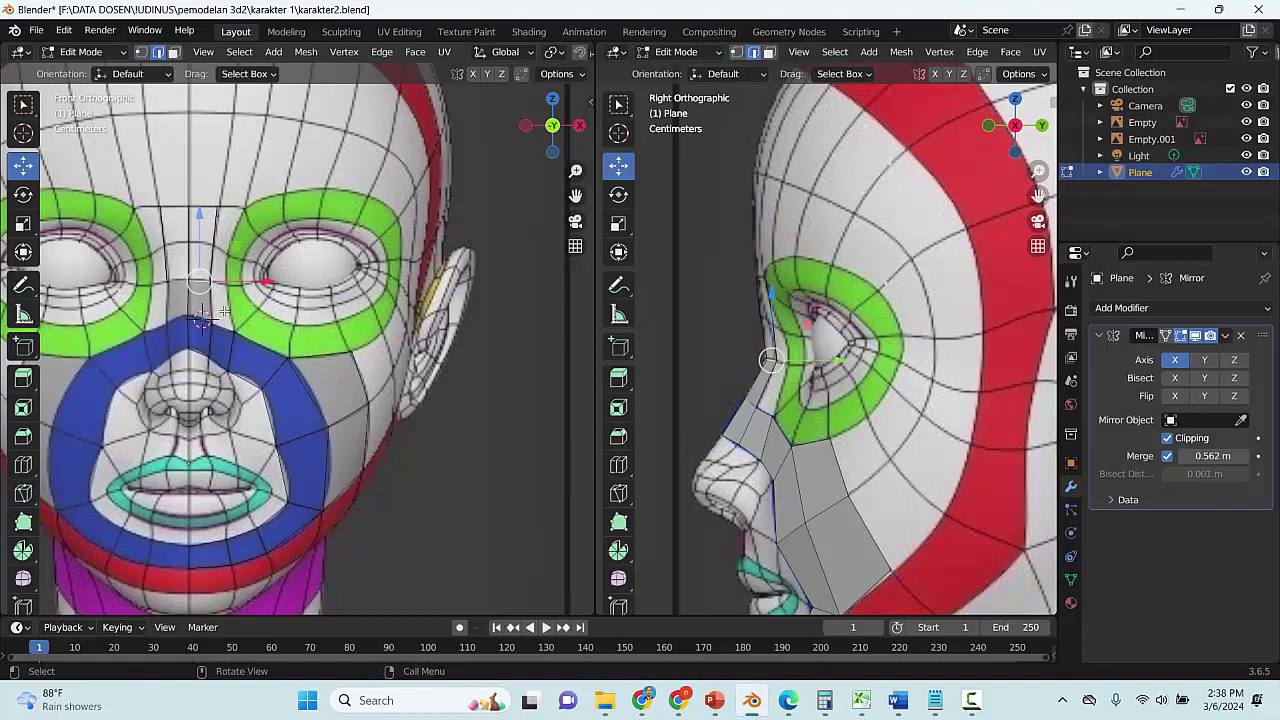
pyautogui.press('f')
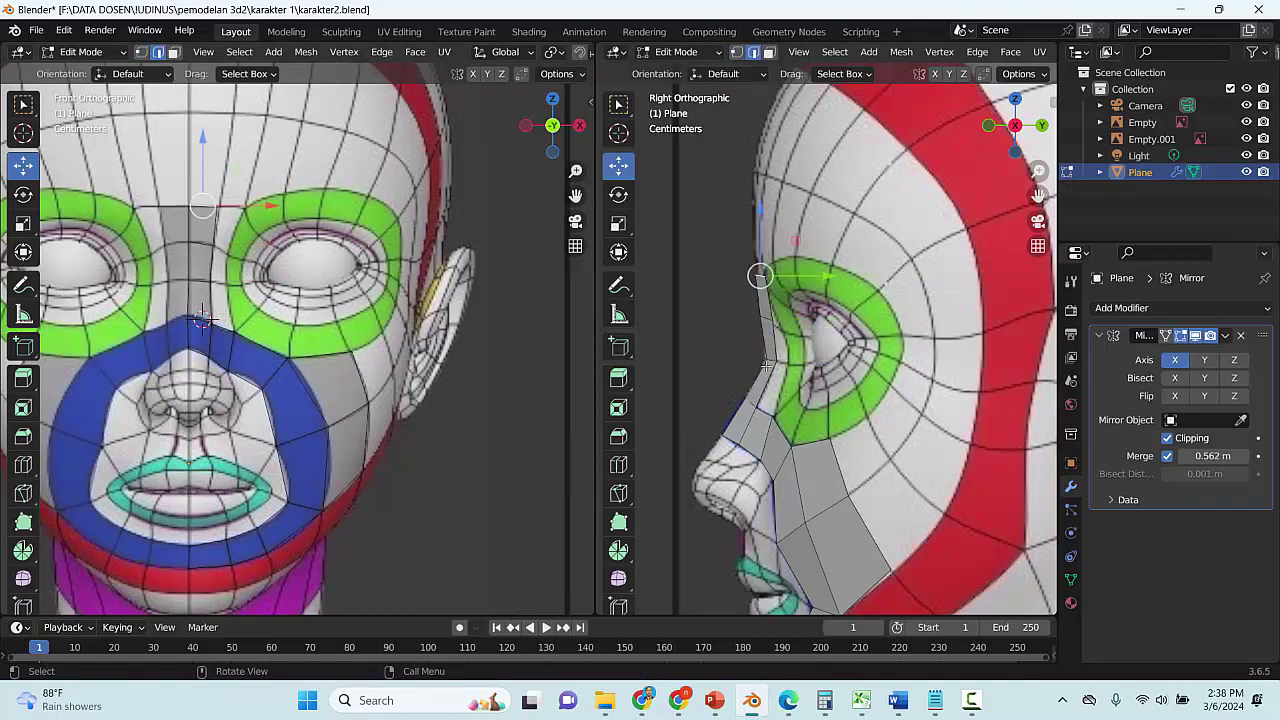
# Extrude the vertex at the eye ring's inner lower corner upward in three segments along the ring's inner side to the brow line
pyautogui.scroll(1, 275, 354)
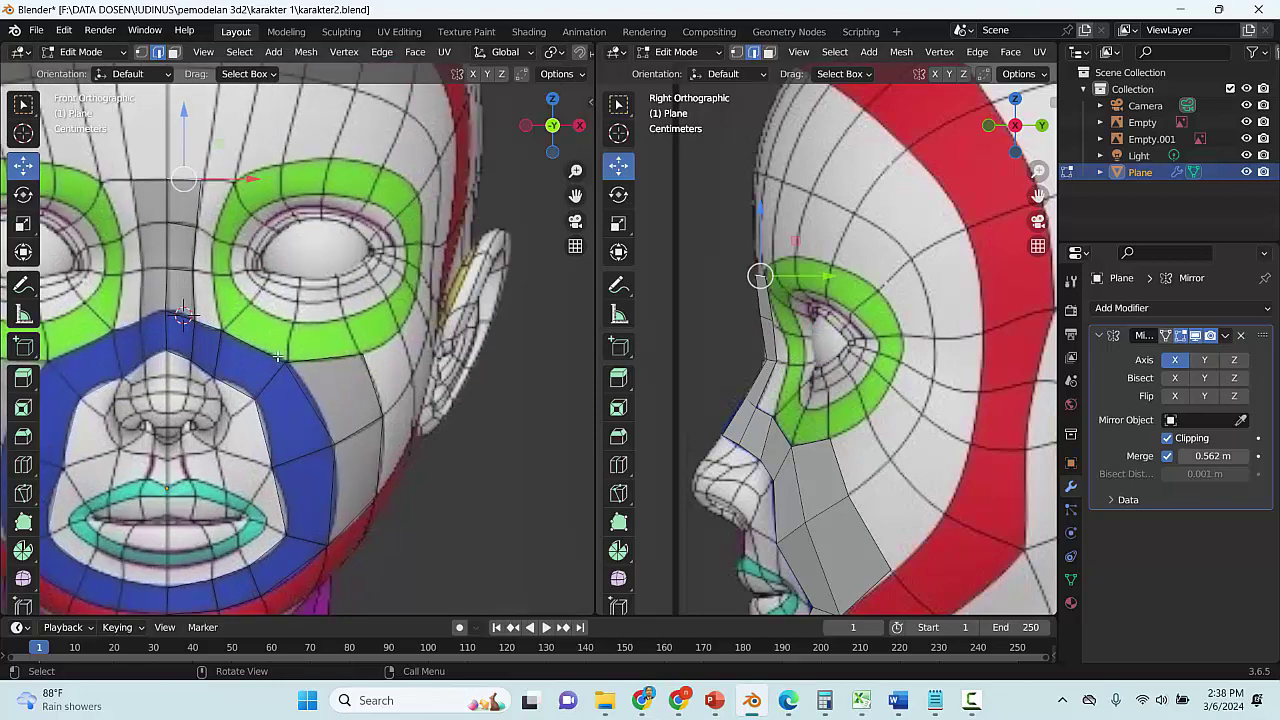
pyautogui.scroll(1, 255, 355)
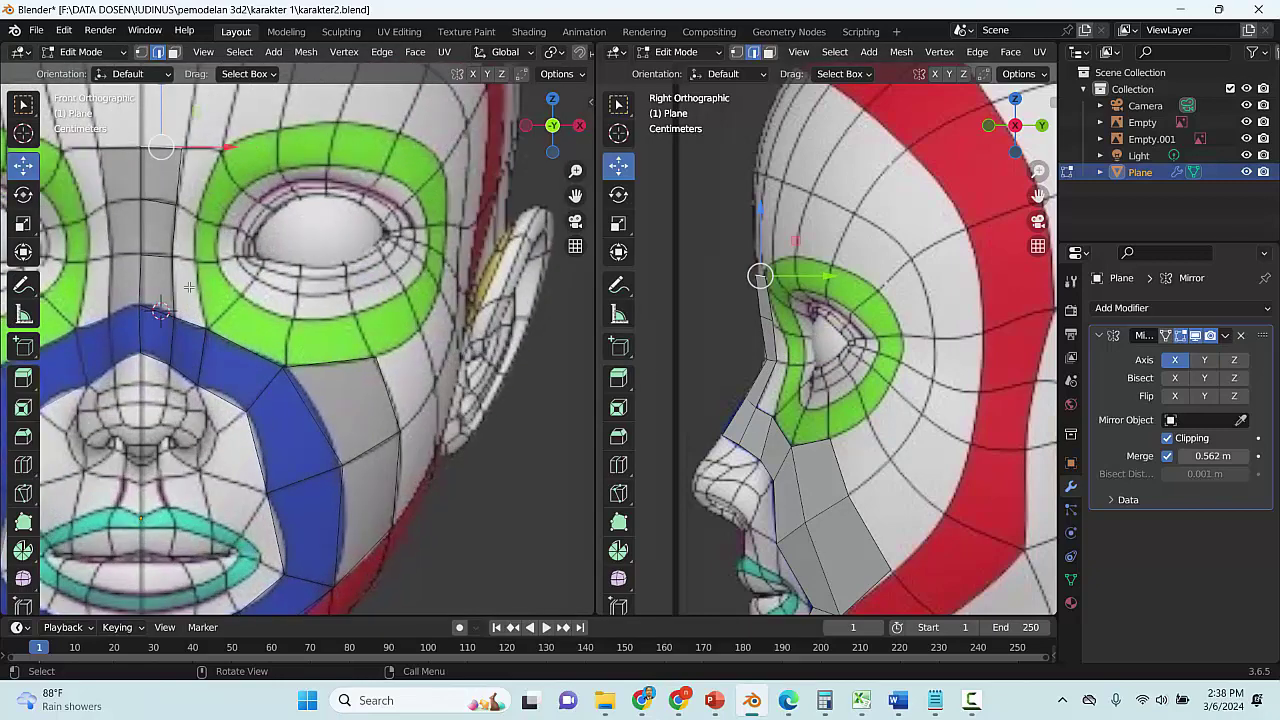
pyautogui.click(244, 348)
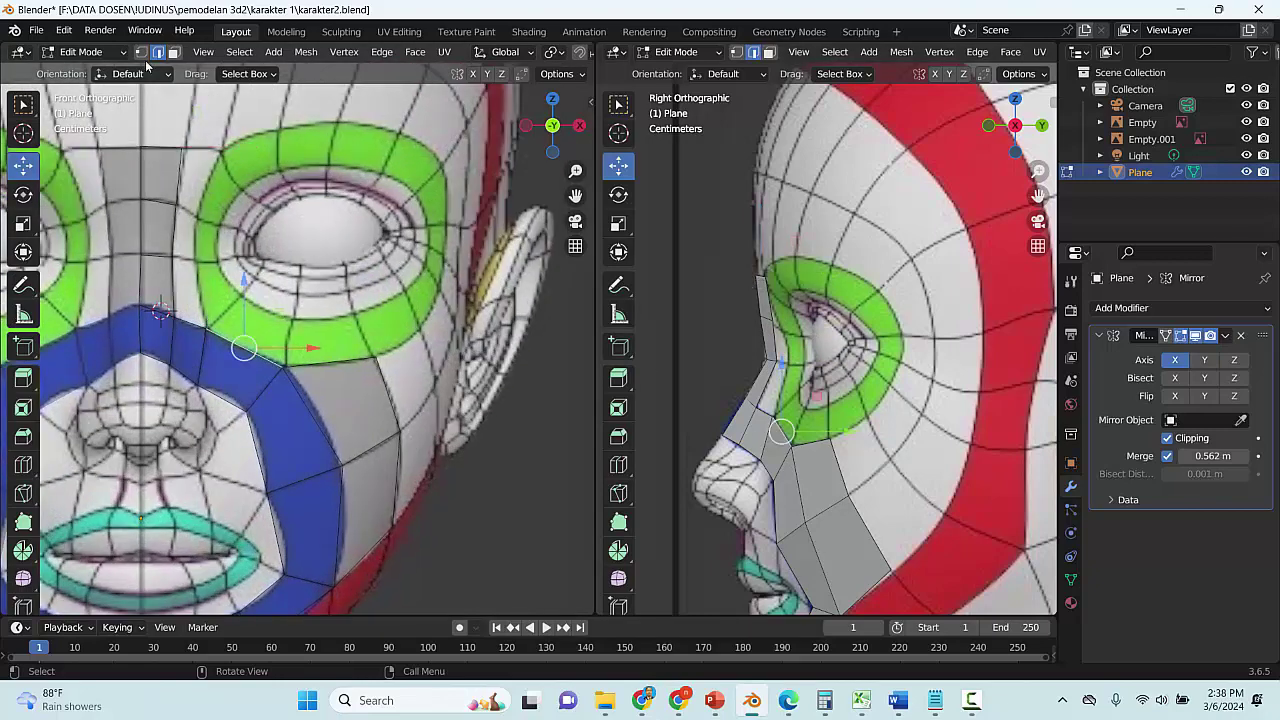
pyautogui.click(205, 328)
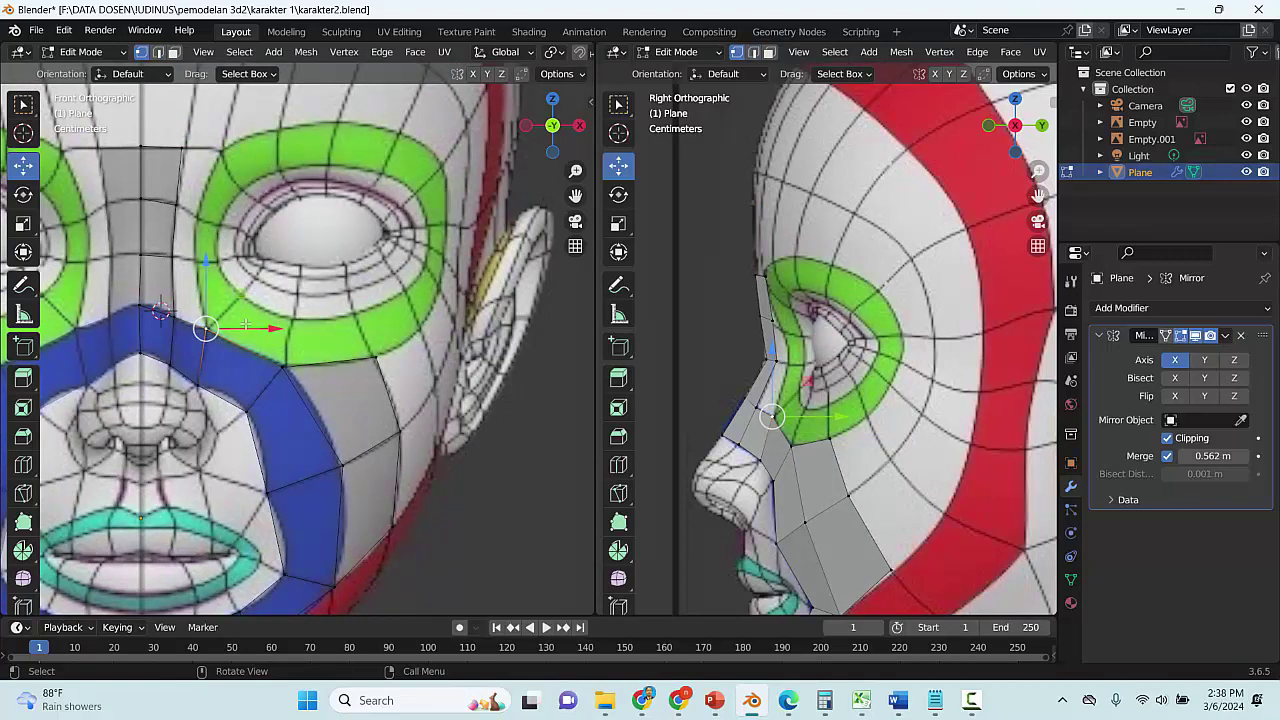
pyautogui.press('e')
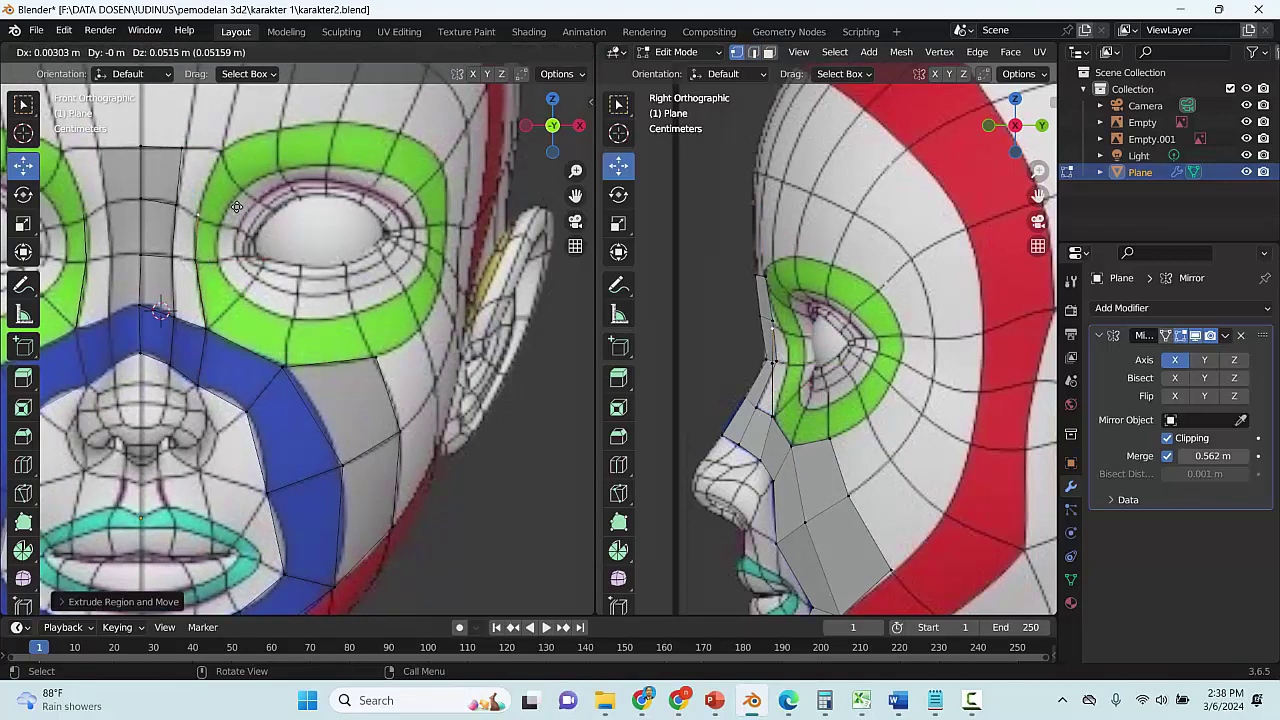
pyautogui.click(227, 184)
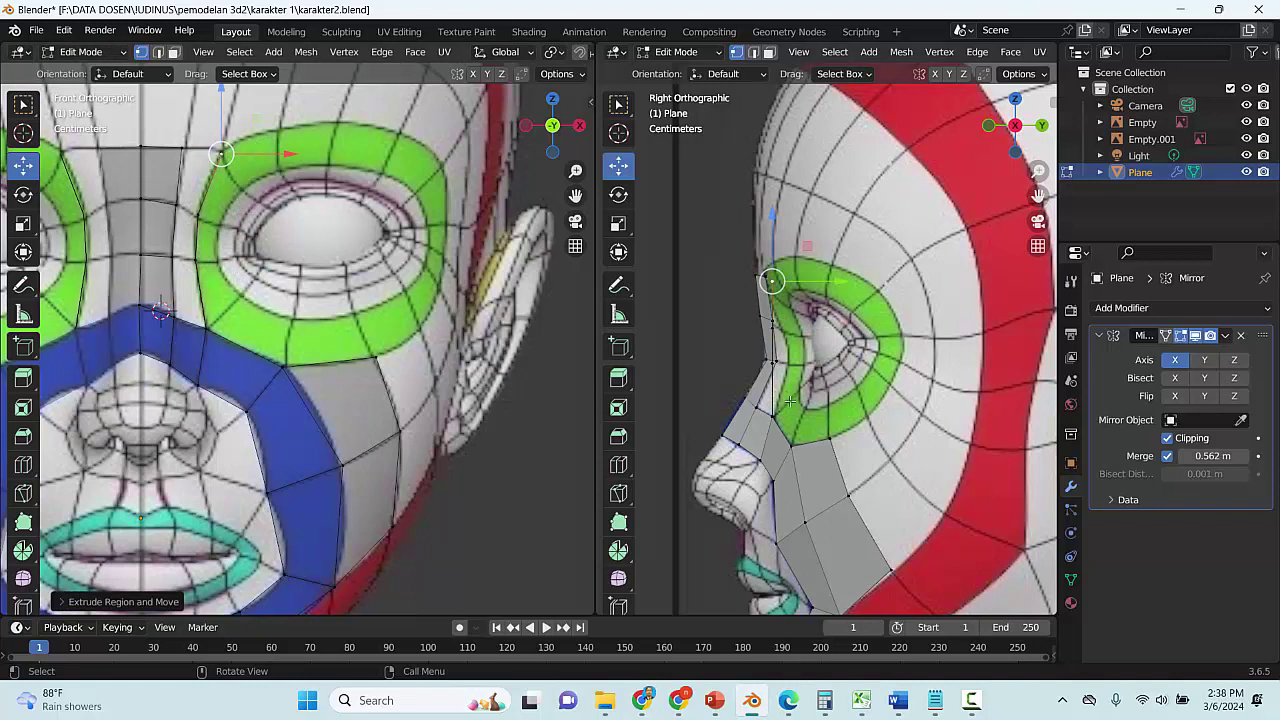
pyautogui.click(766, 359)
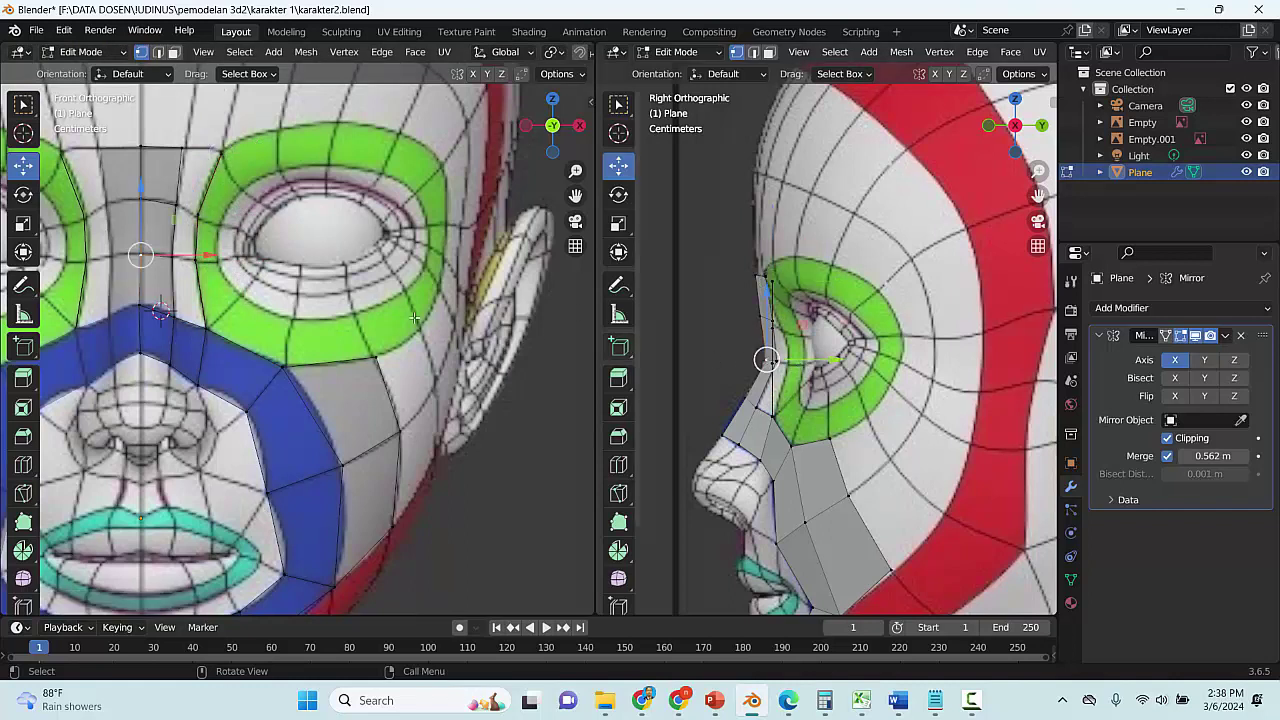
pyautogui.moveTo(836, 361); pyautogui.dragTo(854, 361)
pyautogui.hotkey('ctrl', 'z')
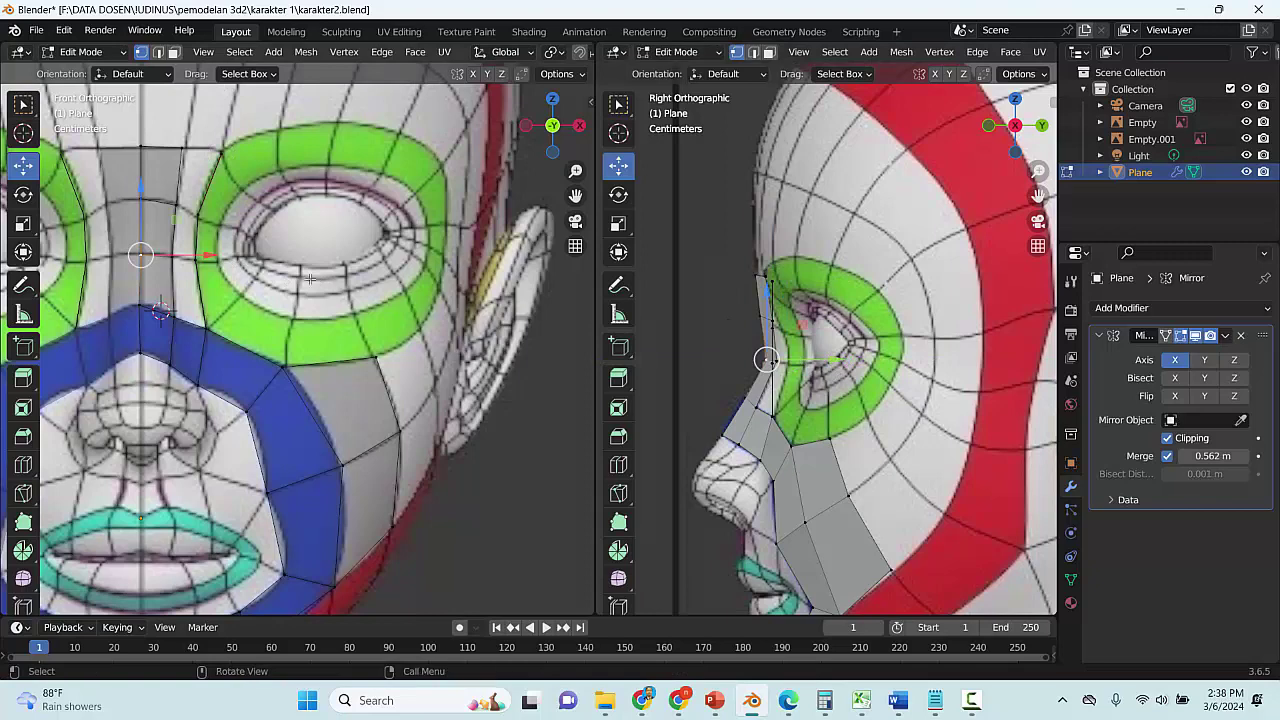
# Move the lower and middle extruded vertices beside the inner eye back along Y onto the side reference's green eye ring
pyautogui.click(200, 263)
pyautogui.scroll(1, 203, 264)
pyautogui.moveTo(811, 335); pyautogui.dragTo(852, 333)
pyautogui.click(772, 329)
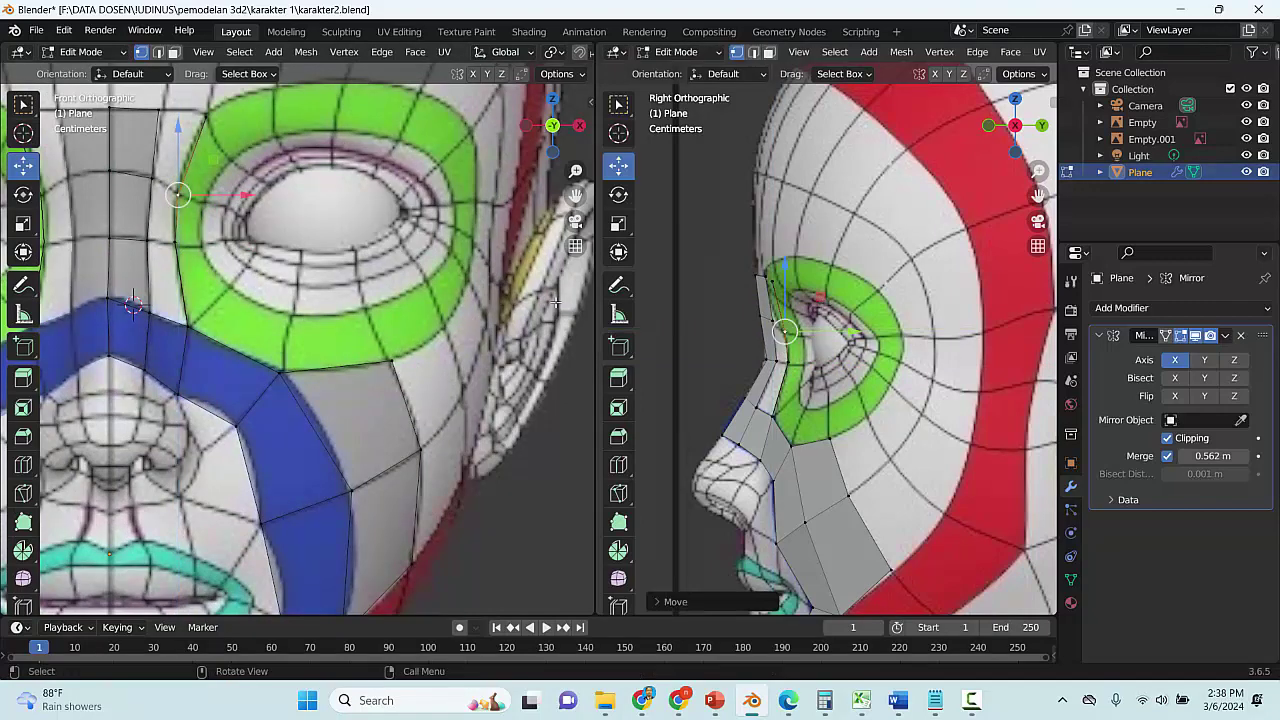
# Position the top extruded vertex on the brow corner of the green eye ring in both the side and front references
pyautogui.click(205, 111)
pyautogui.moveTo(806, 248); pyautogui.dragTo(827, 267)
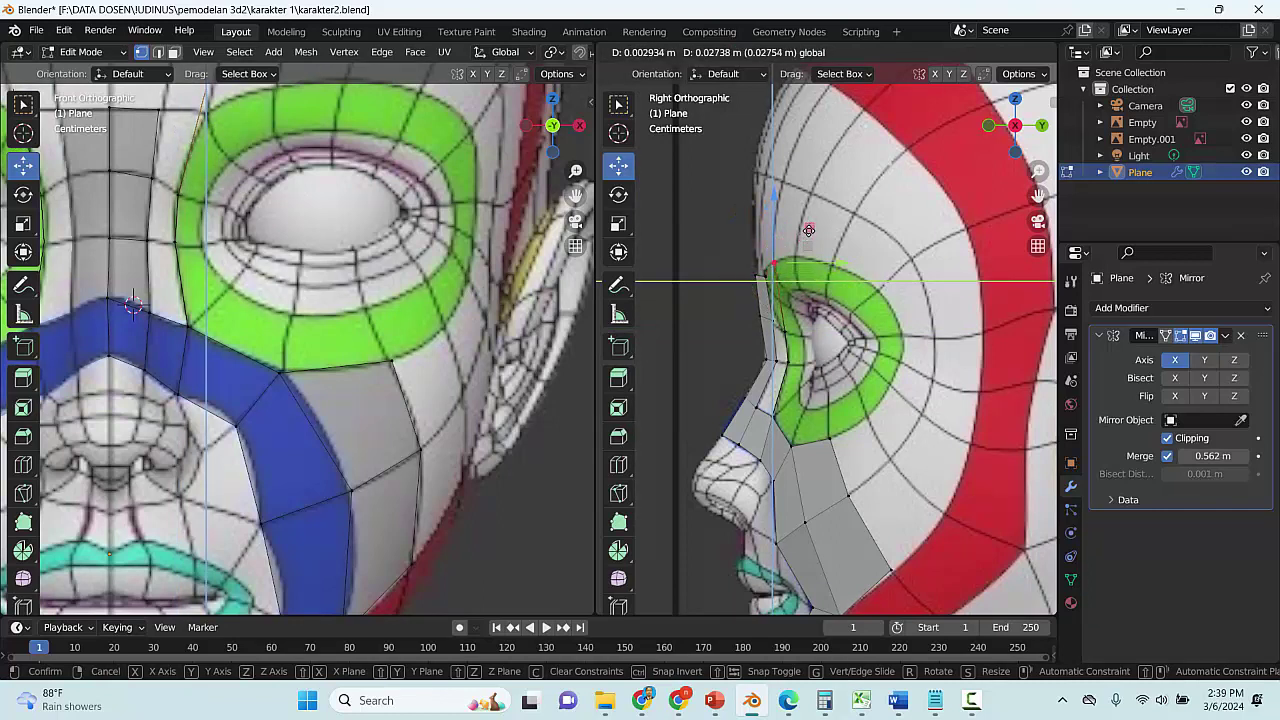
pyautogui.click(806, 244)
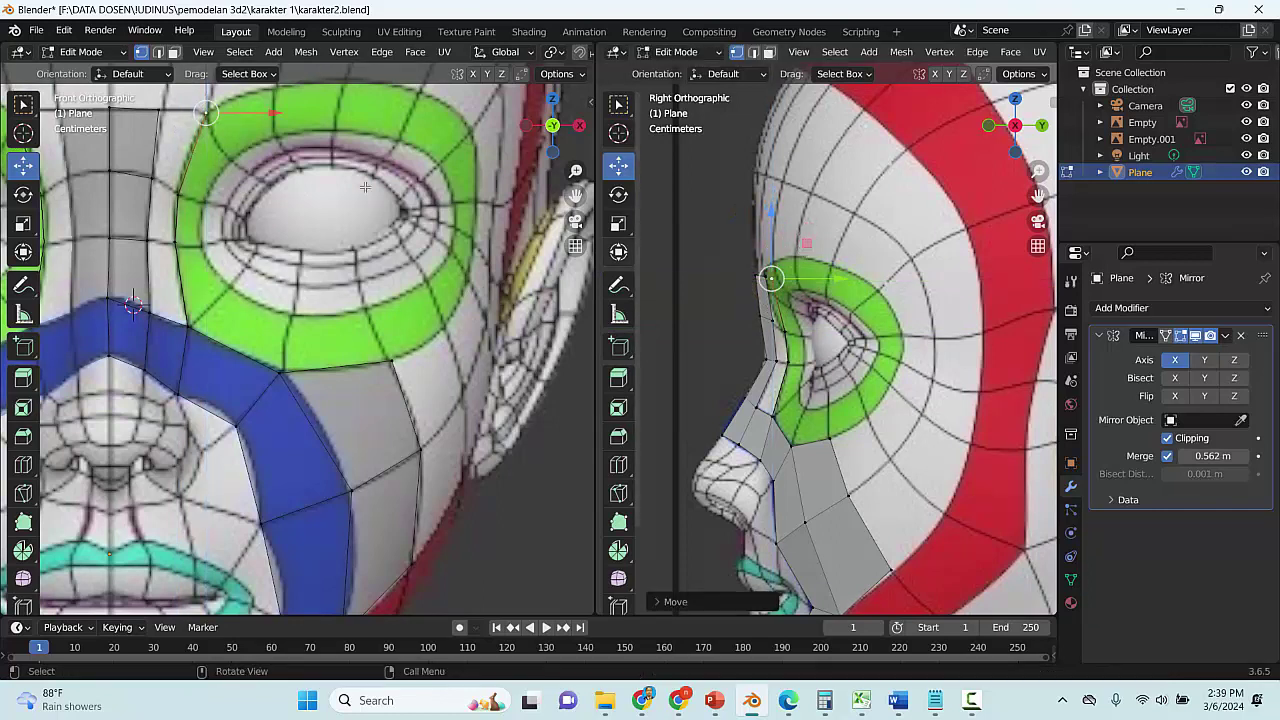
pyautogui.moveTo(212, 106); pyautogui.dragTo(210, 108)
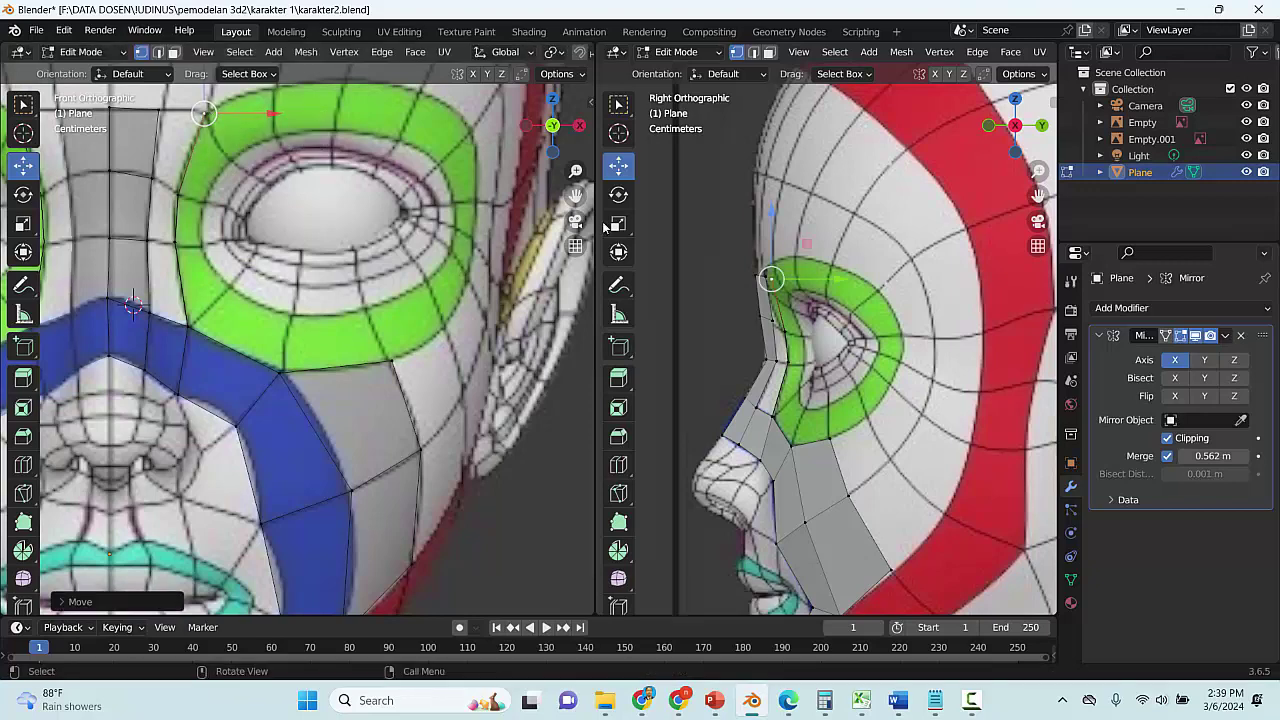
pyautogui.moveTo(1038, 196); pyautogui.dragTo(1041, 223)
pyautogui.scroll(2, 792, 275)
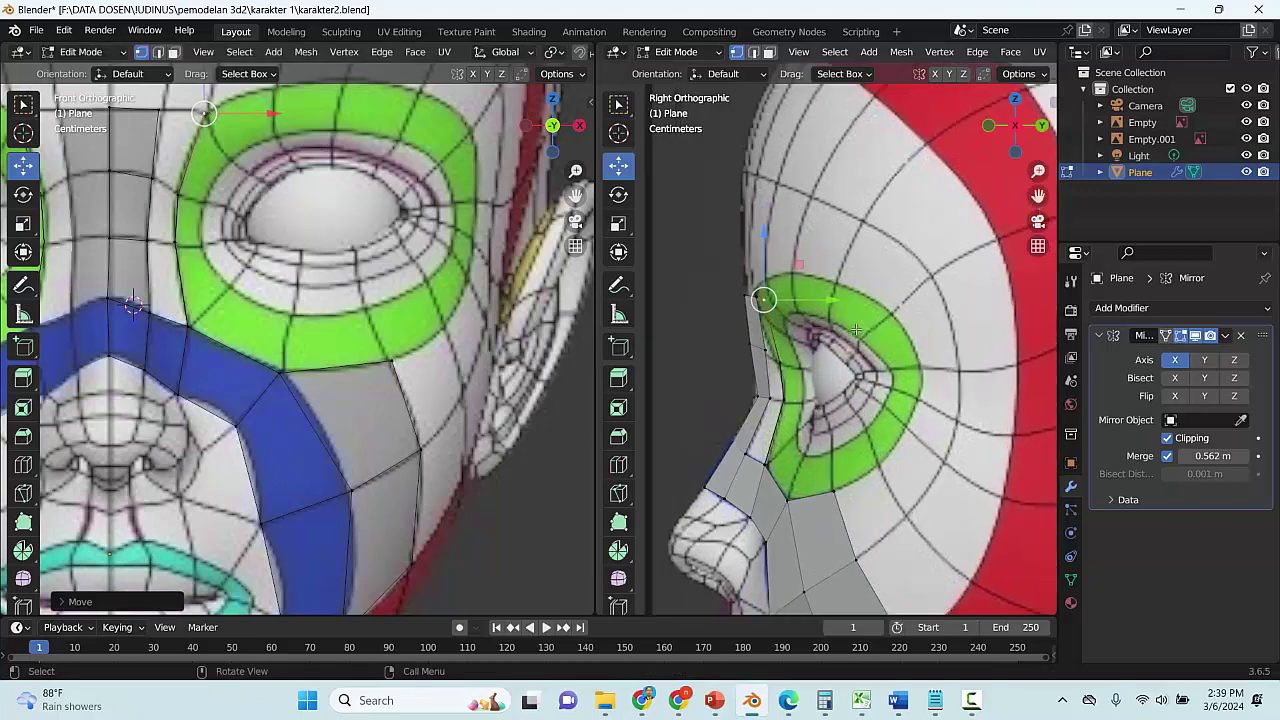
pyautogui.moveTo(792, 262); pyautogui.dragTo(790, 278)
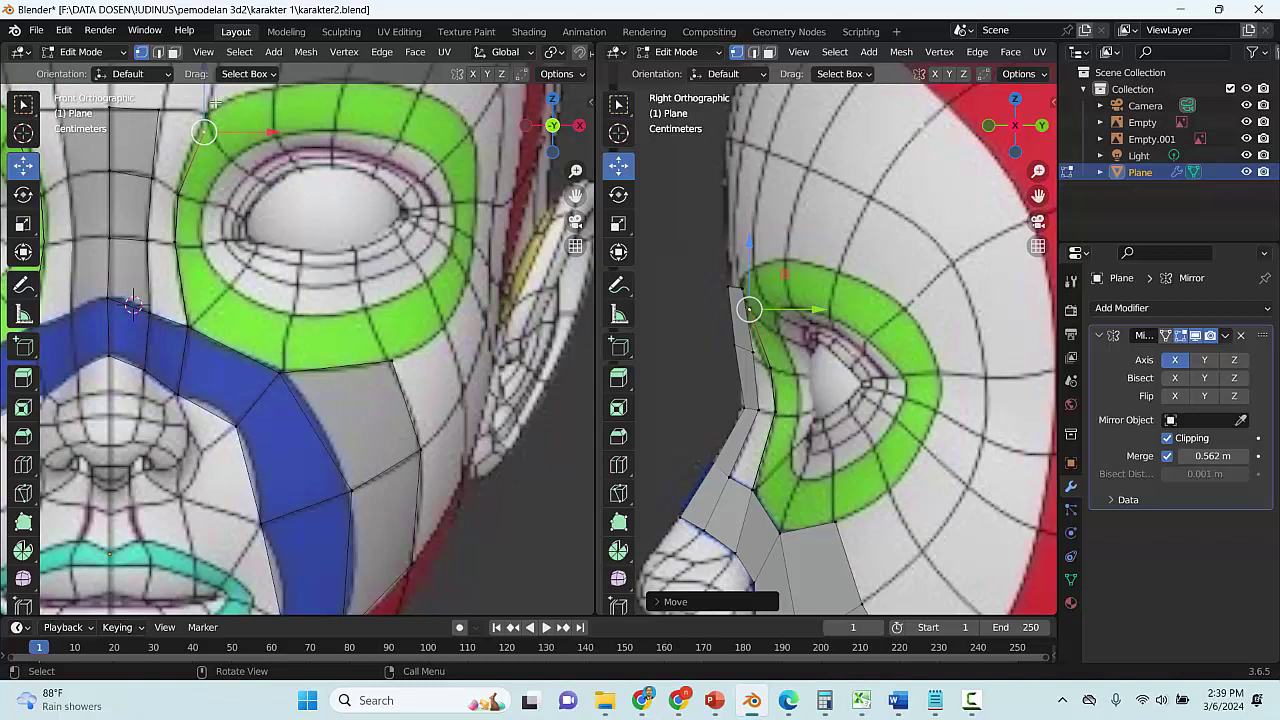
pyautogui.moveTo(205, 98); pyautogui.dragTo(213, 78)
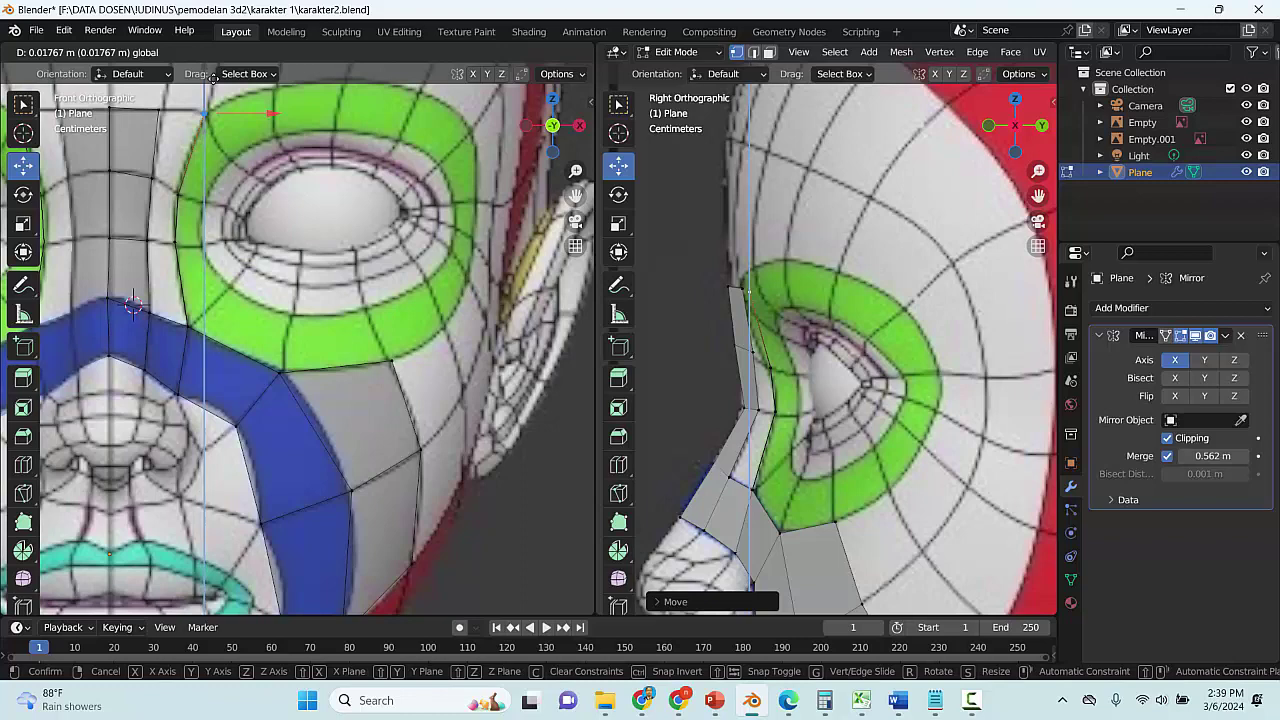
pyautogui.moveTo(213, 78); pyautogui.dragTo(212, 85)
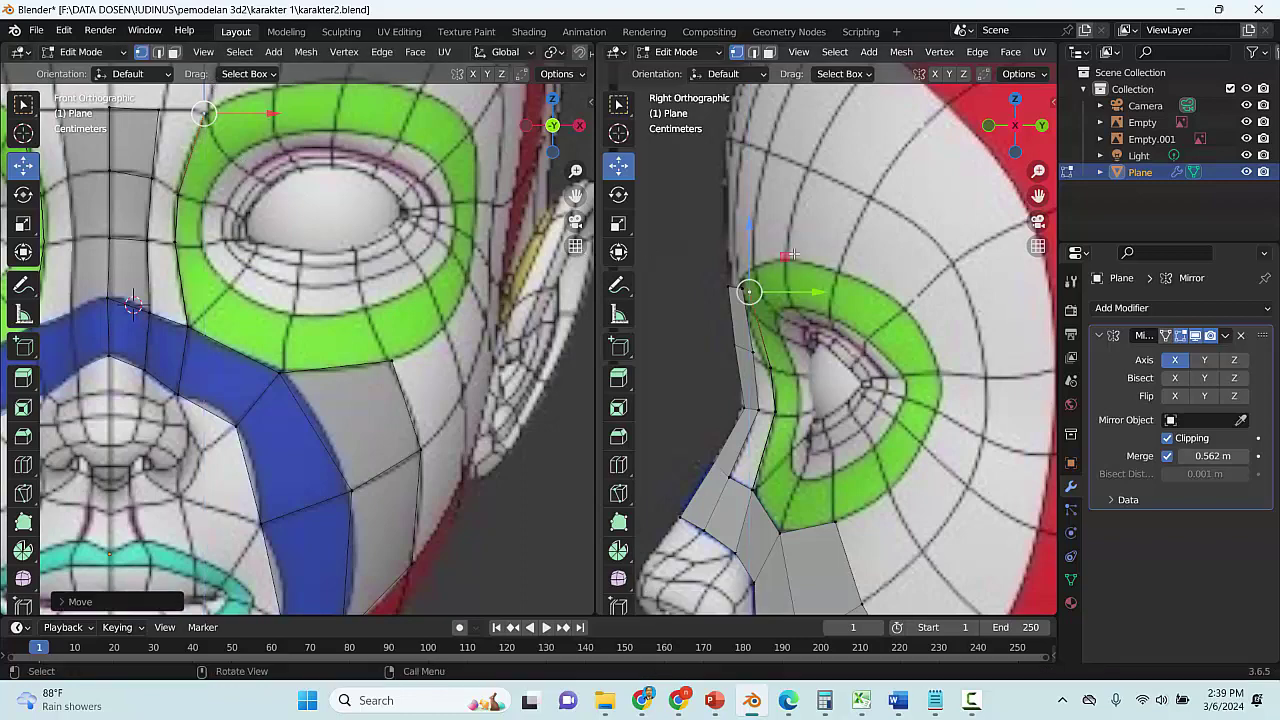
pyautogui.press('g')
pyautogui.moveTo(797, 228); pyautogui.dragTo(780, 253)
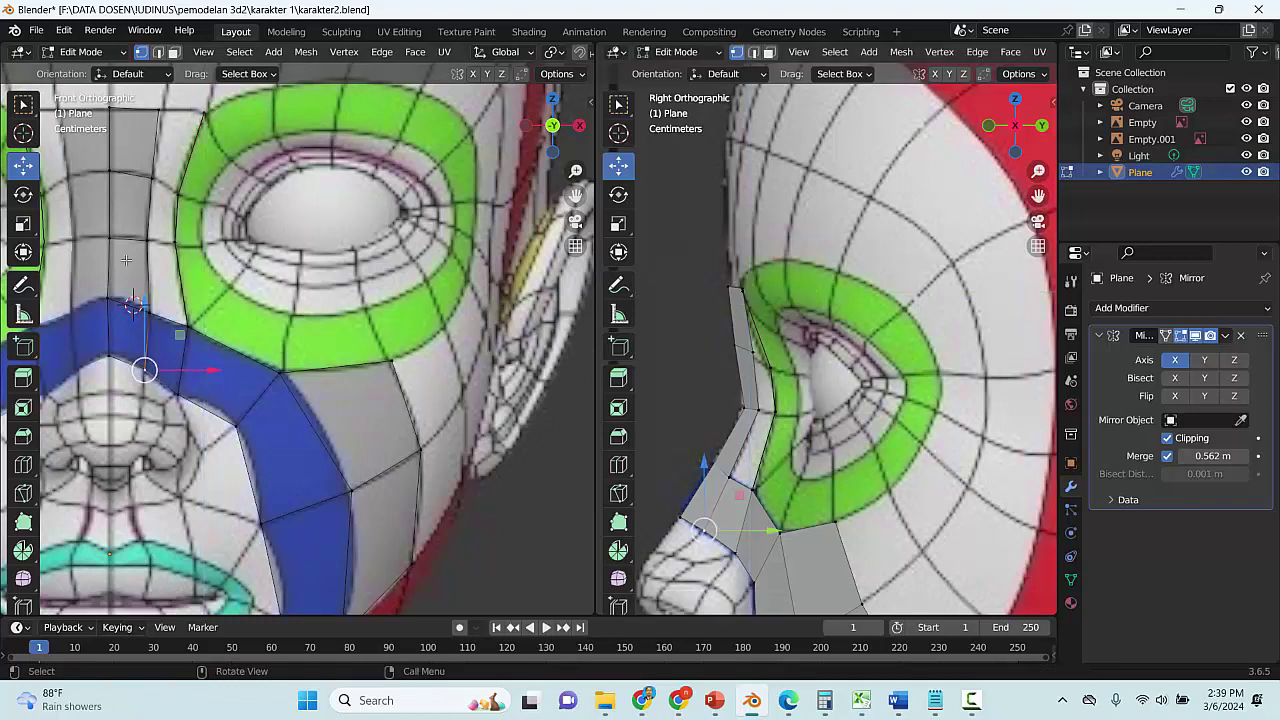
# Fill three faces between the nose-bridge strip and the edges along the inner eye ring, and save the file
pyautogui.press('2')
pyautogui.click(163, 380)
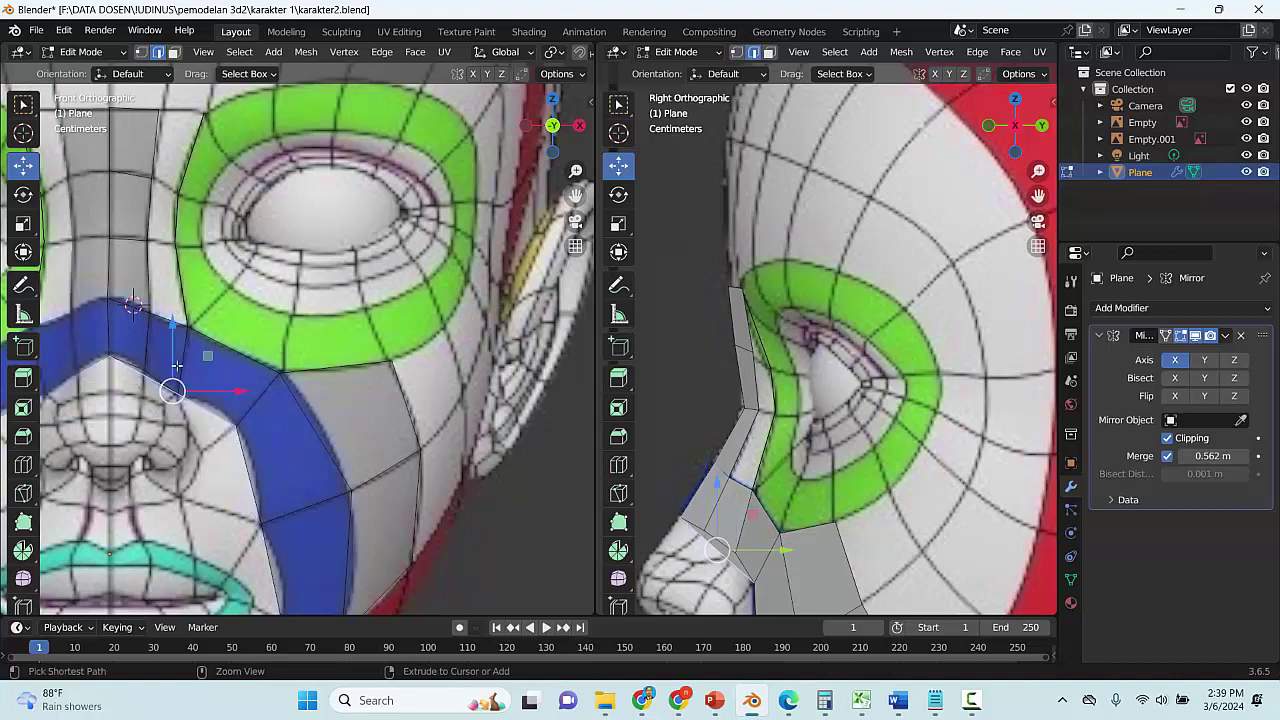
pyautogui.click(172, 315)
pyautogui.press('f')
pyautogui.press('f')
pyautogui.press('f')
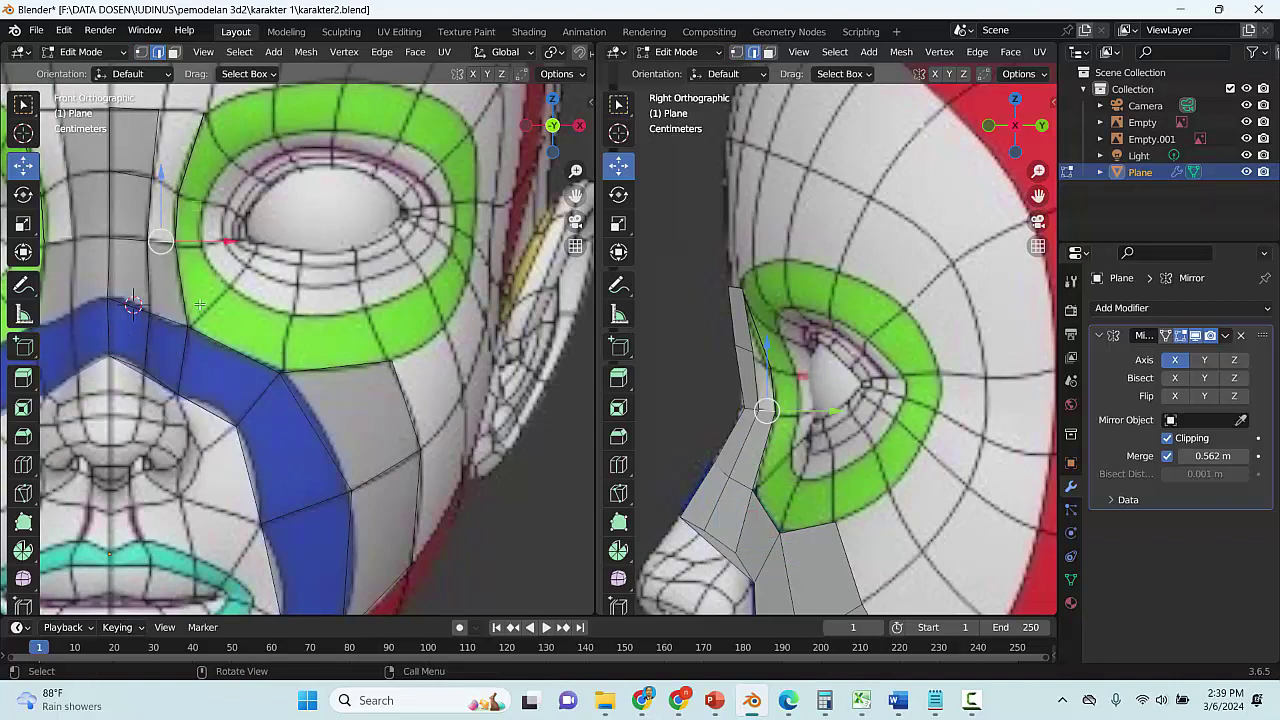
pyautogui.hotkey('ctrl', 's')
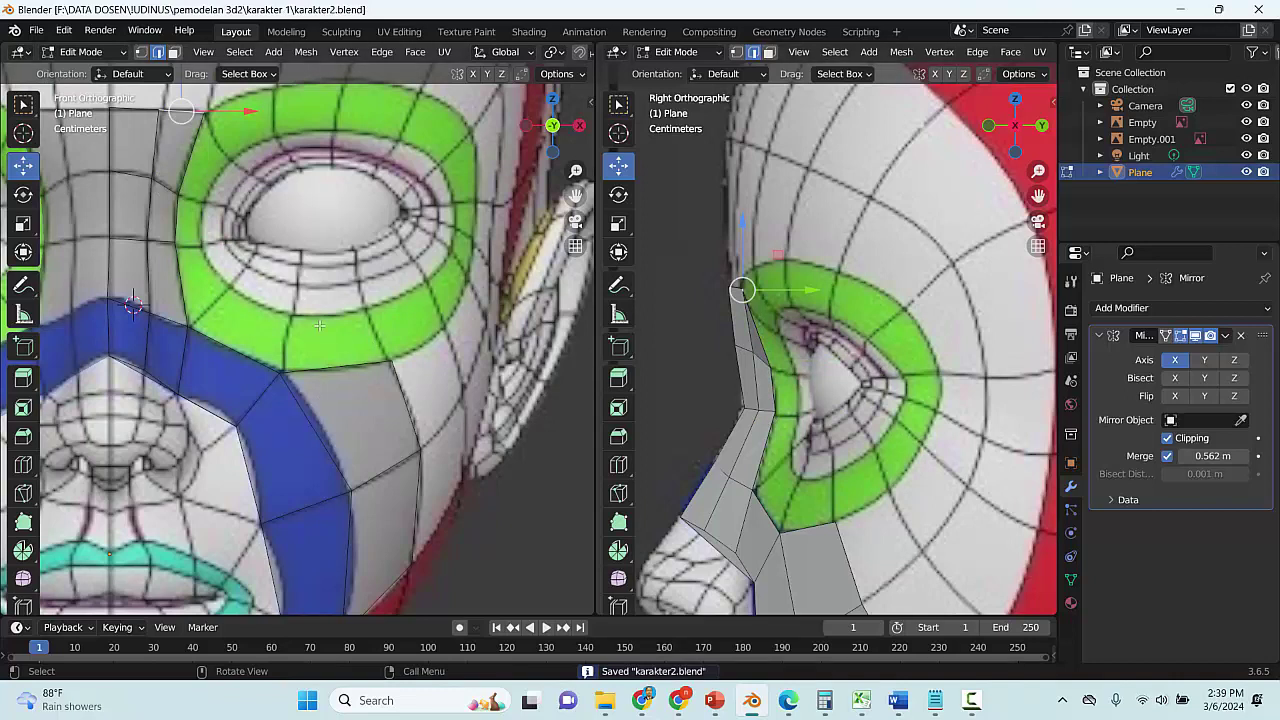
# Extrude the cheek's two top vertices below the eye upward to the inner edge of the green eye ring
pyautogui.click(141, 52)
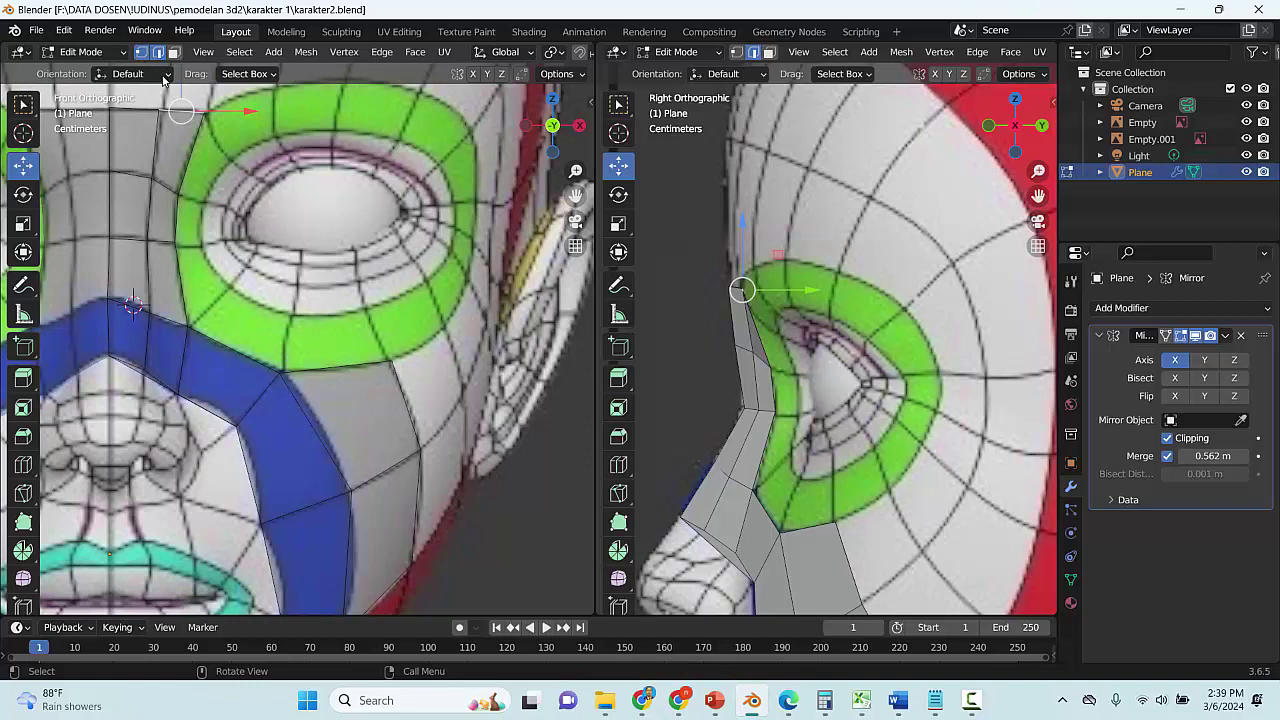
pyautogui.click(283, 375)
pyautogui.press('e')
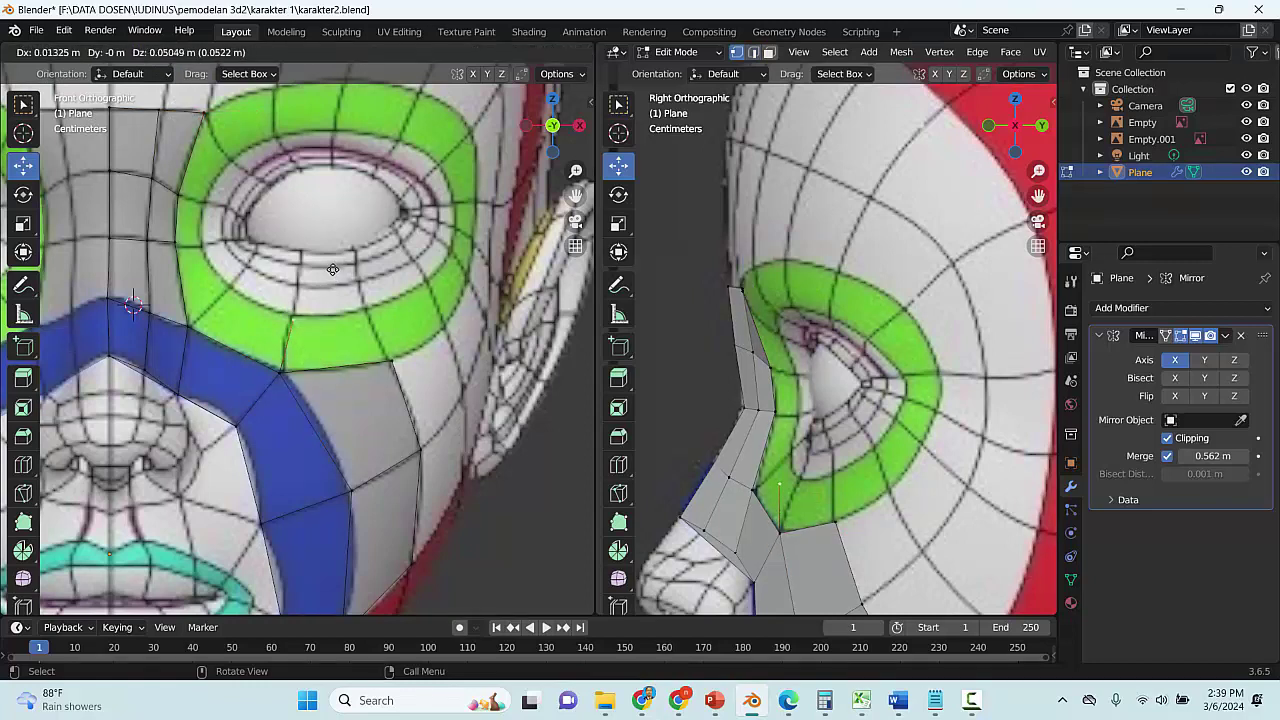
pyautogui.click(413, 352)
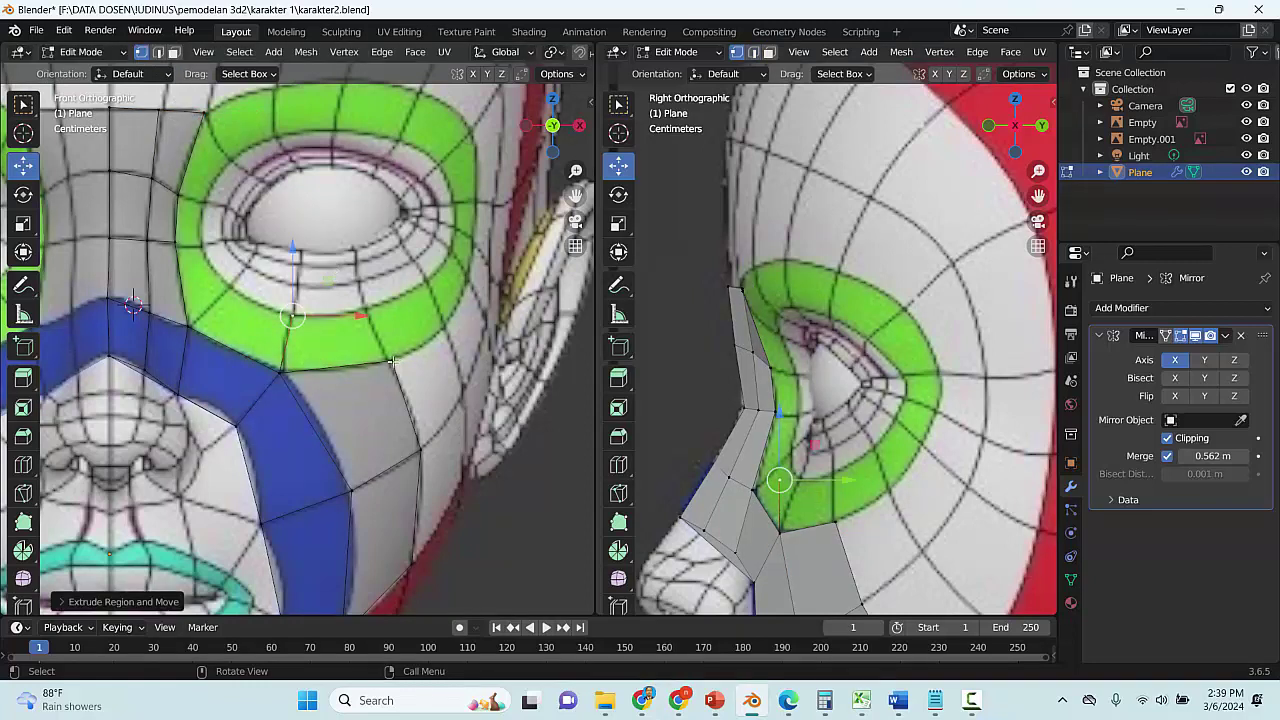
pyautogui.press('e')
pyautogui.click(336, 325)
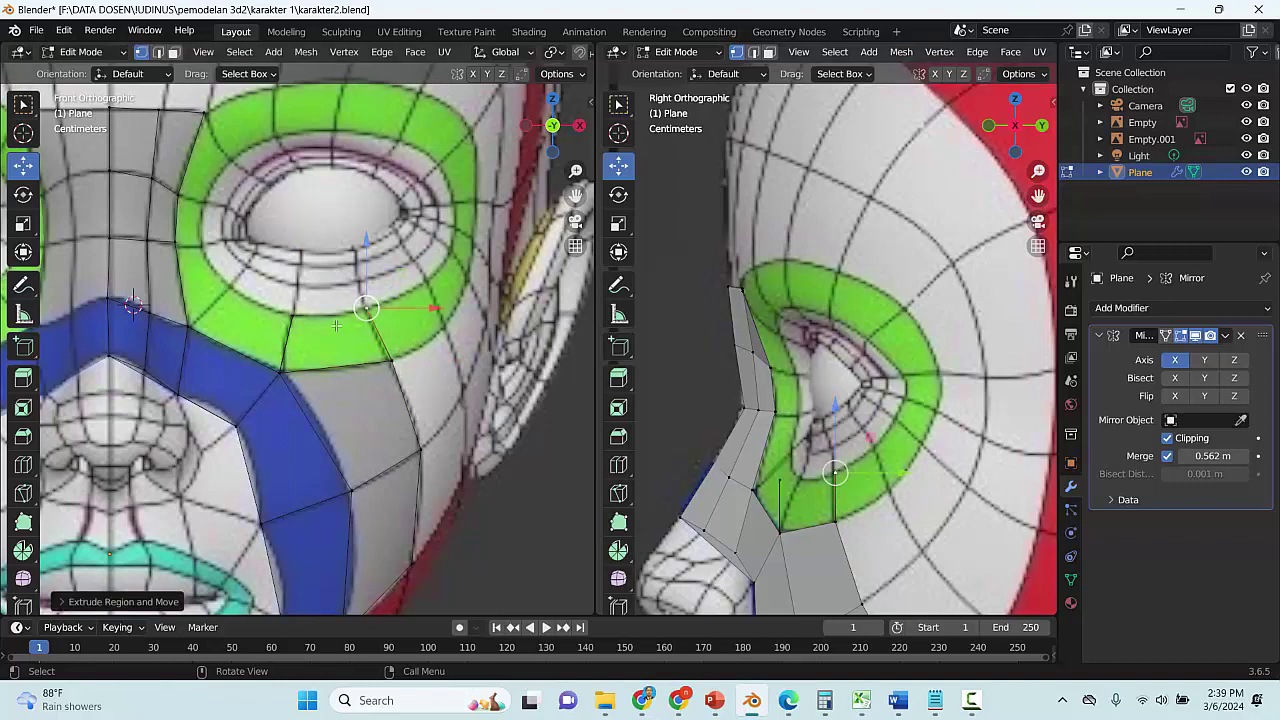
# Move the two extruded lower-eye vertices in the side view onto the inner edge of the reference eye ring
pyautogui.click(787, 478)
pyautogui.press('g')
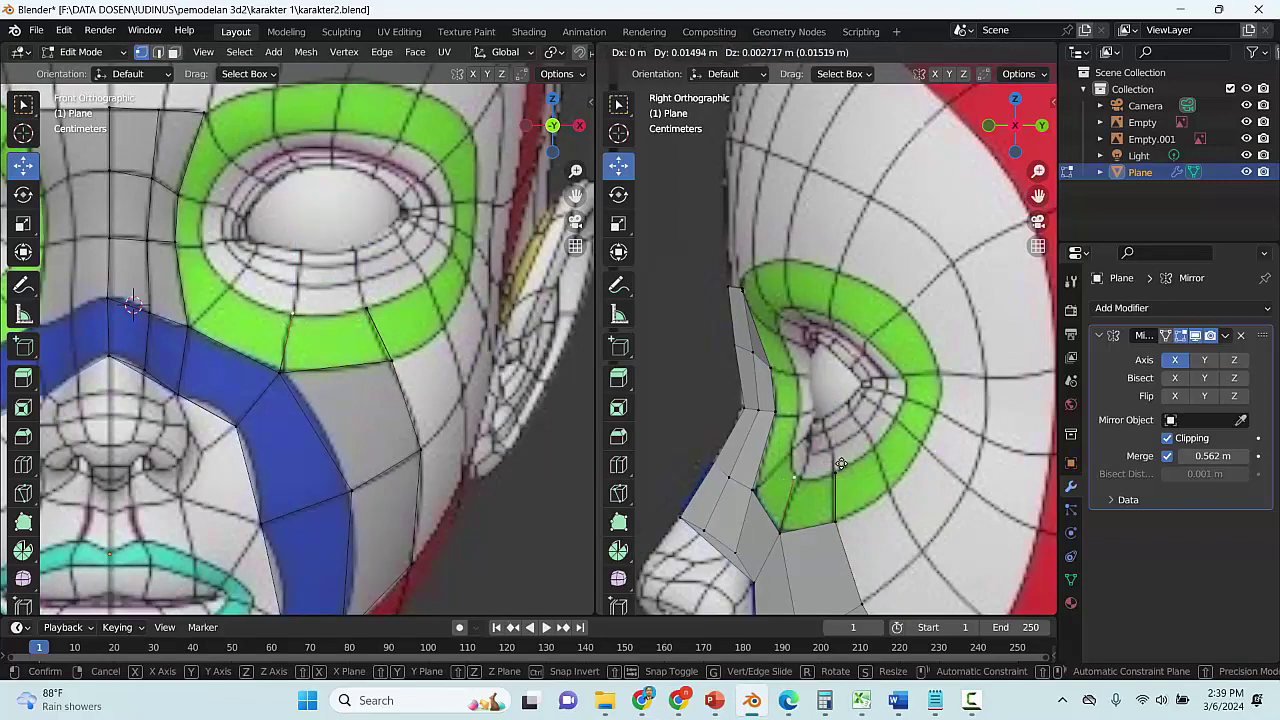
pyautogui.click(843, 466)
pyautogui.click(839, 475)
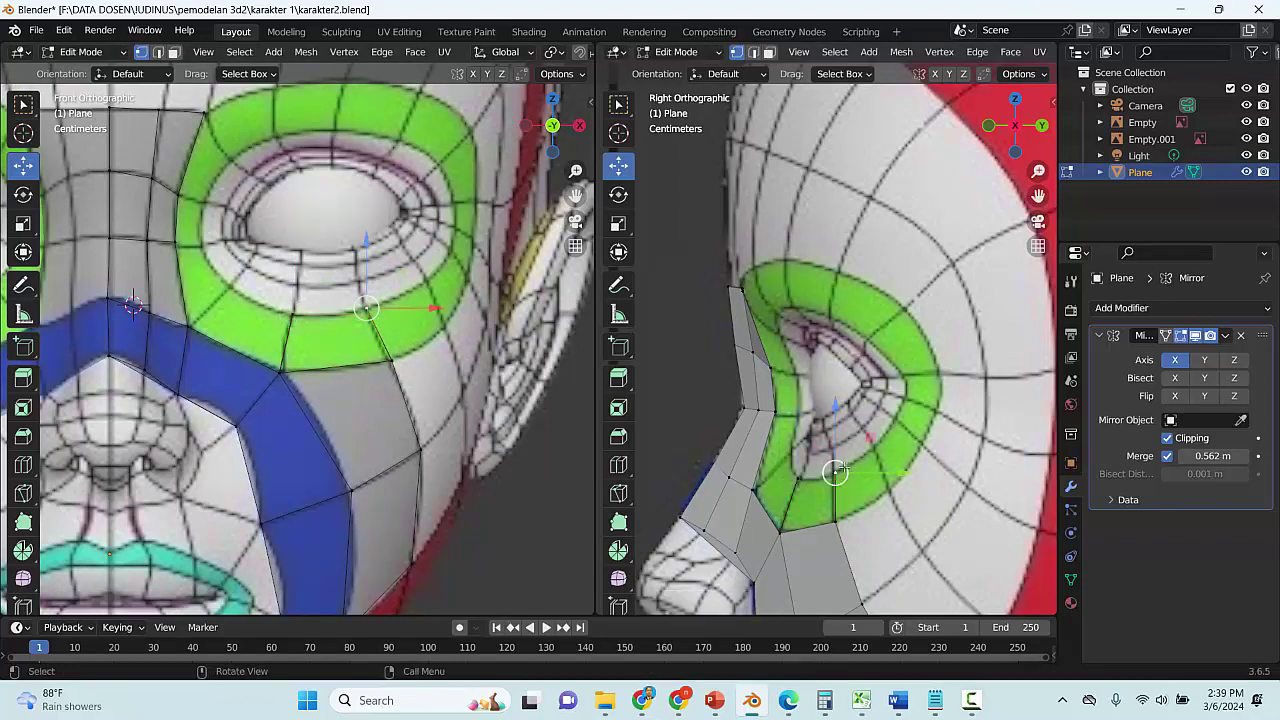
pyautogui.press('g')
pyautogui.click(838, 461)
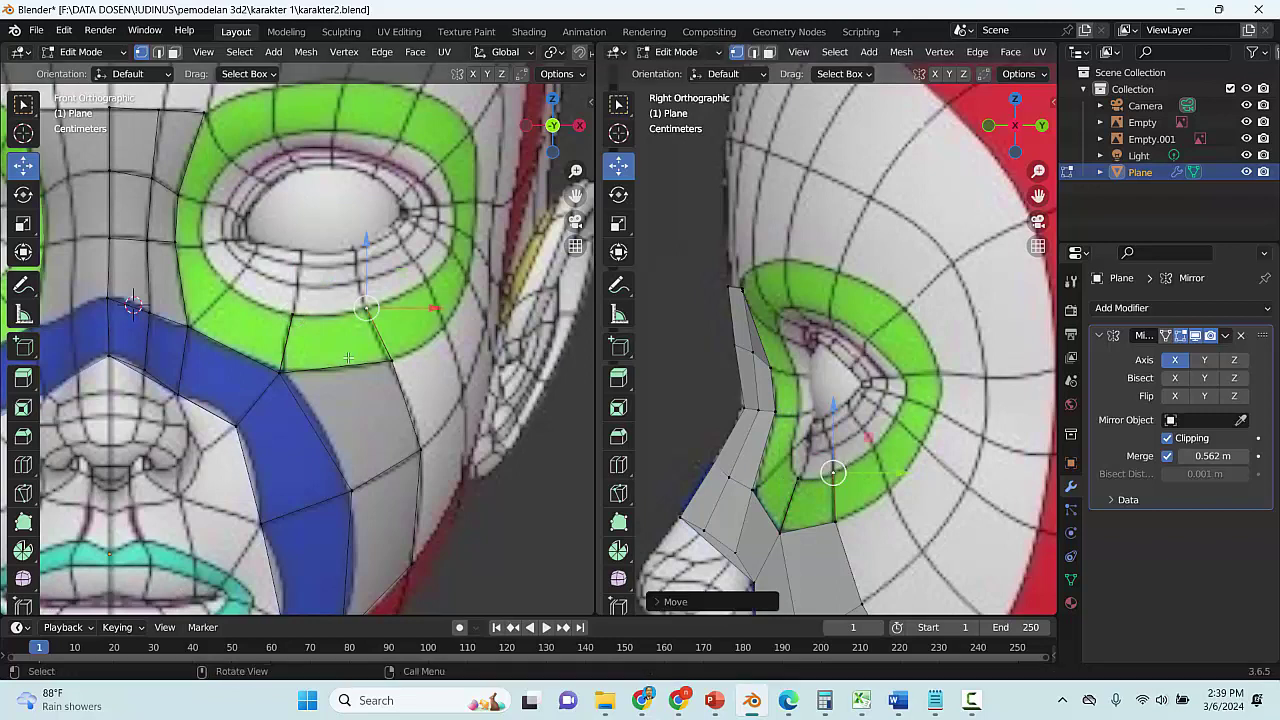
# Fill a face between the cheek's top edge and the two extruded lower-eye vertices on the green eye ring
pyautogui.click(158, 53)
pyautogui.click(336, 366)
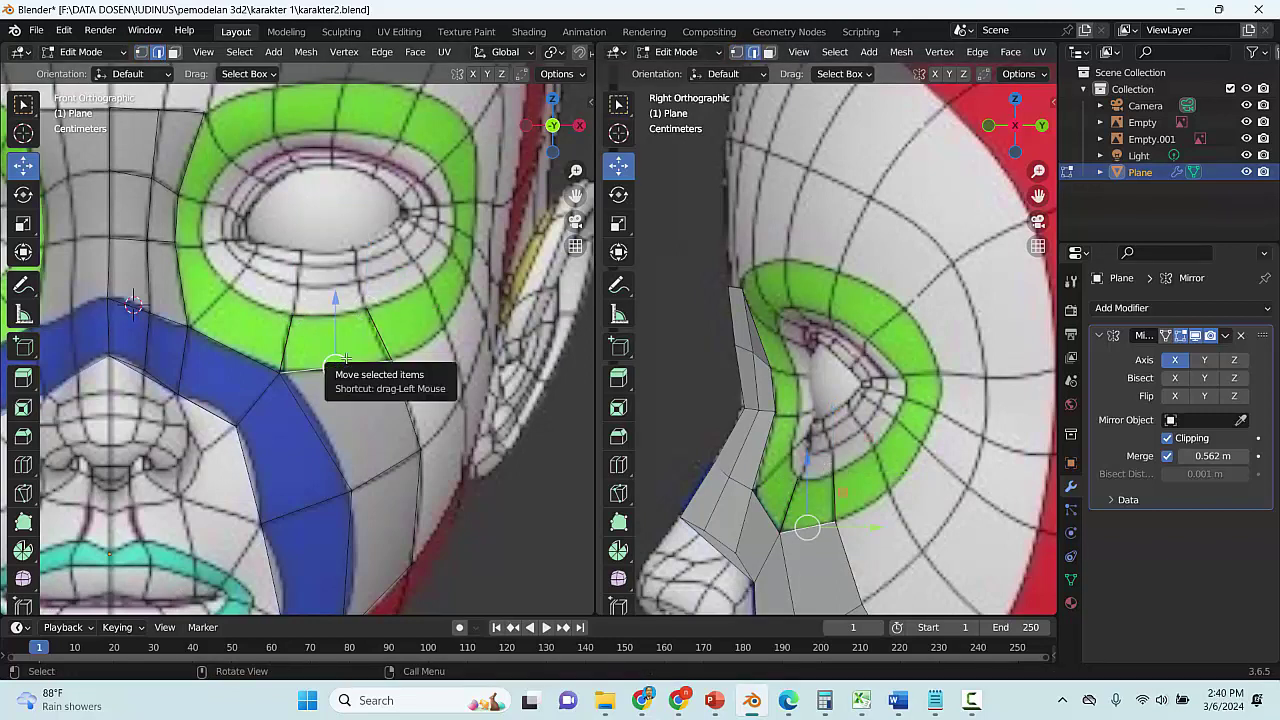
pyautogui.press('g')
pyautogui.click(357, 341)
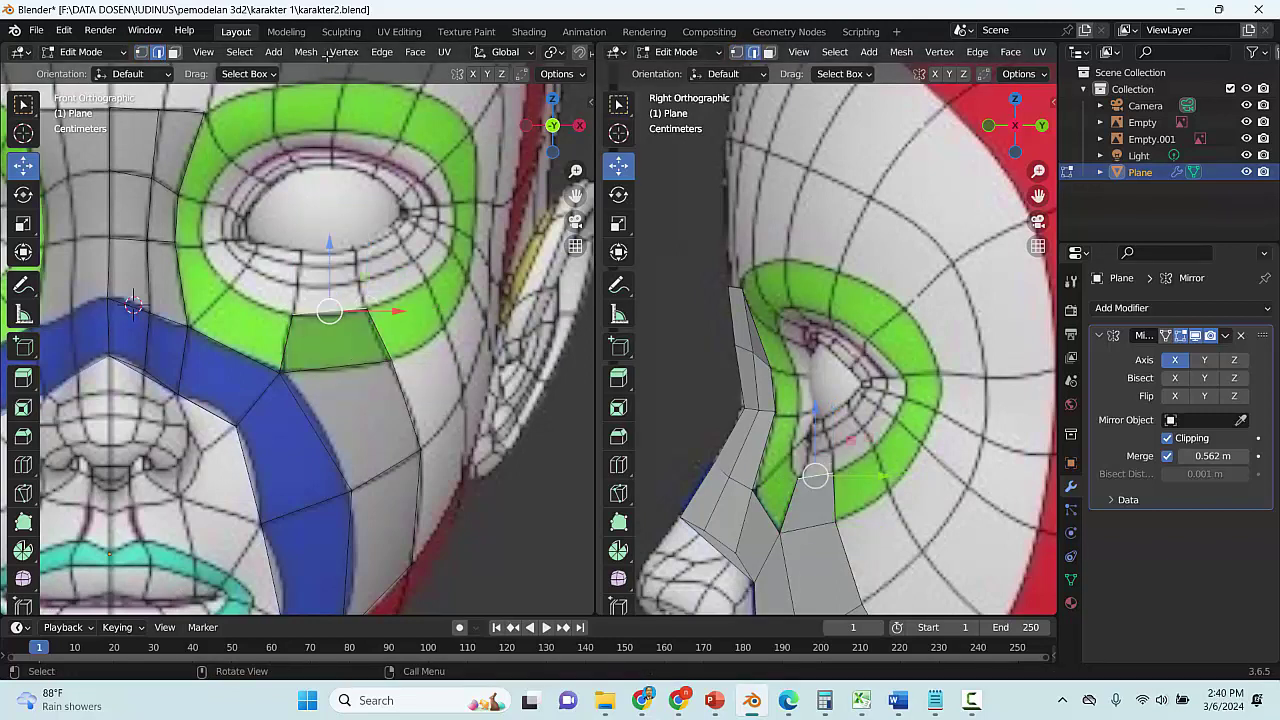
# Extrude the inner lower-eye vertex into a chain of four vertices along the eye ring's inner edge, up past the inner eye corner
pyautogui.click(141, 52)
pyautogui.click(298, 320)
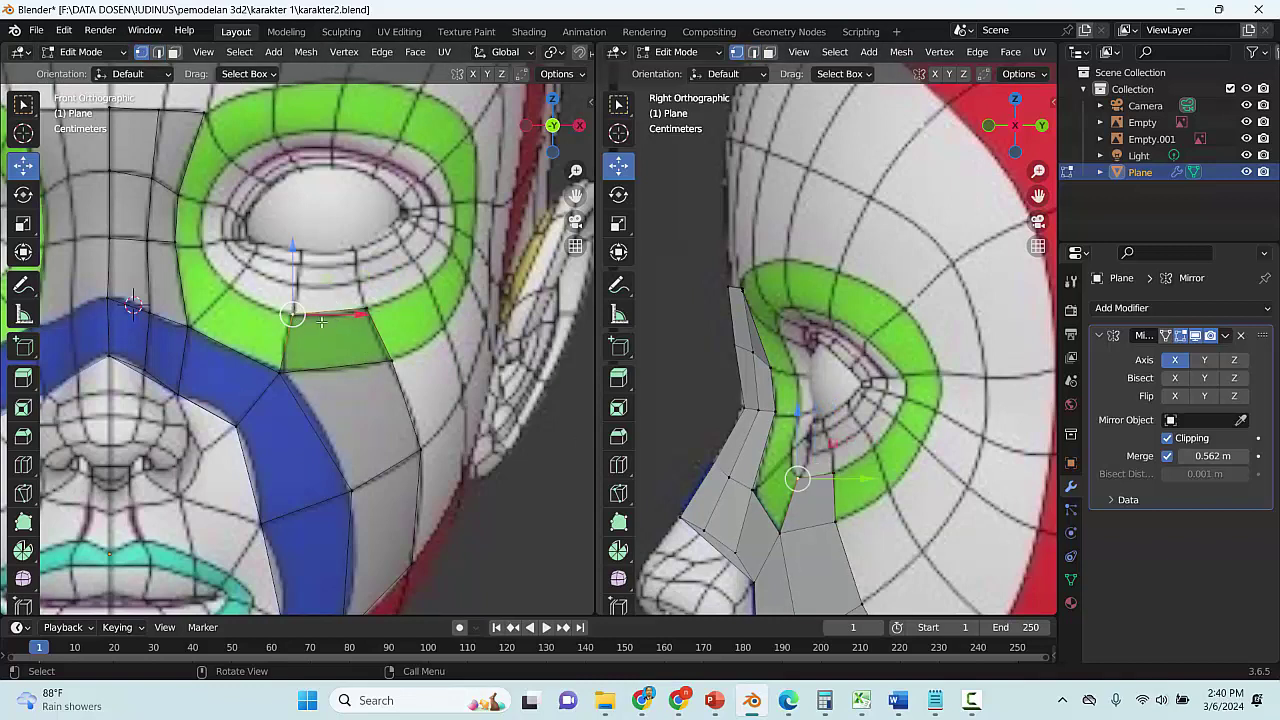
pyautogui.press('e')
pyautogui.click(276, 299)
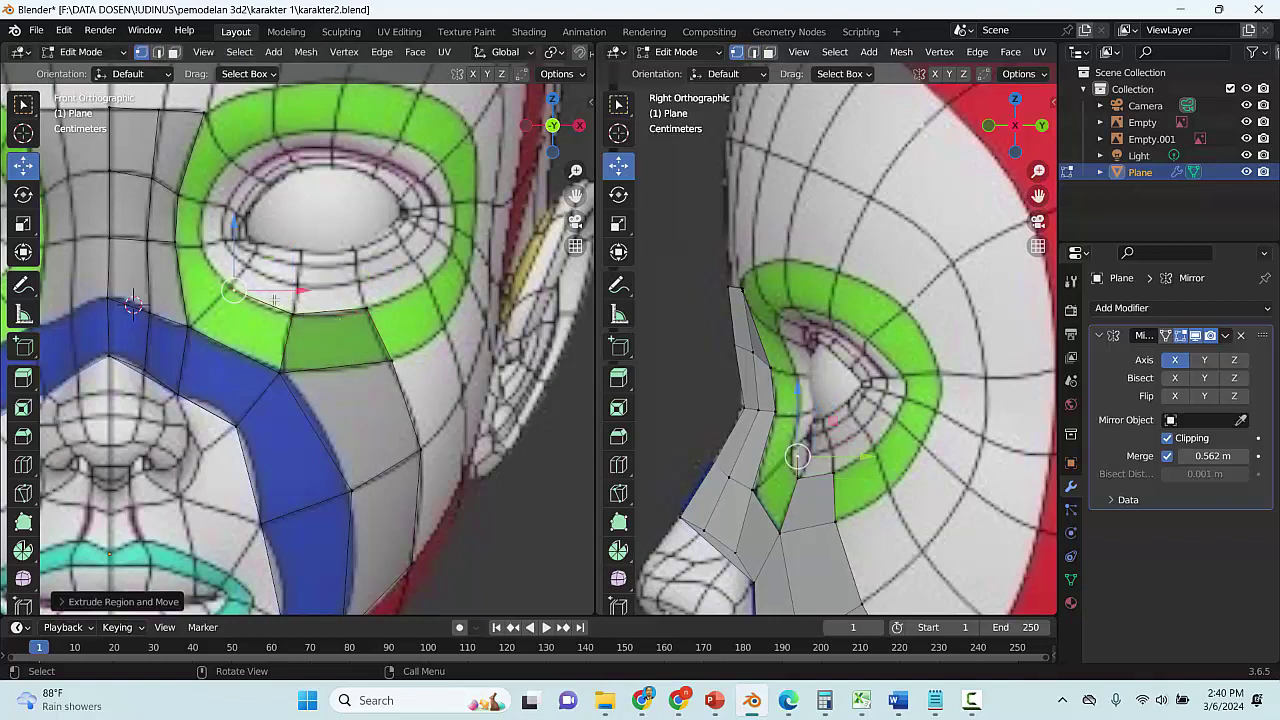
pyautogui.press('e')
pyautogui.click(247, 206)
pyautogui.press('e')
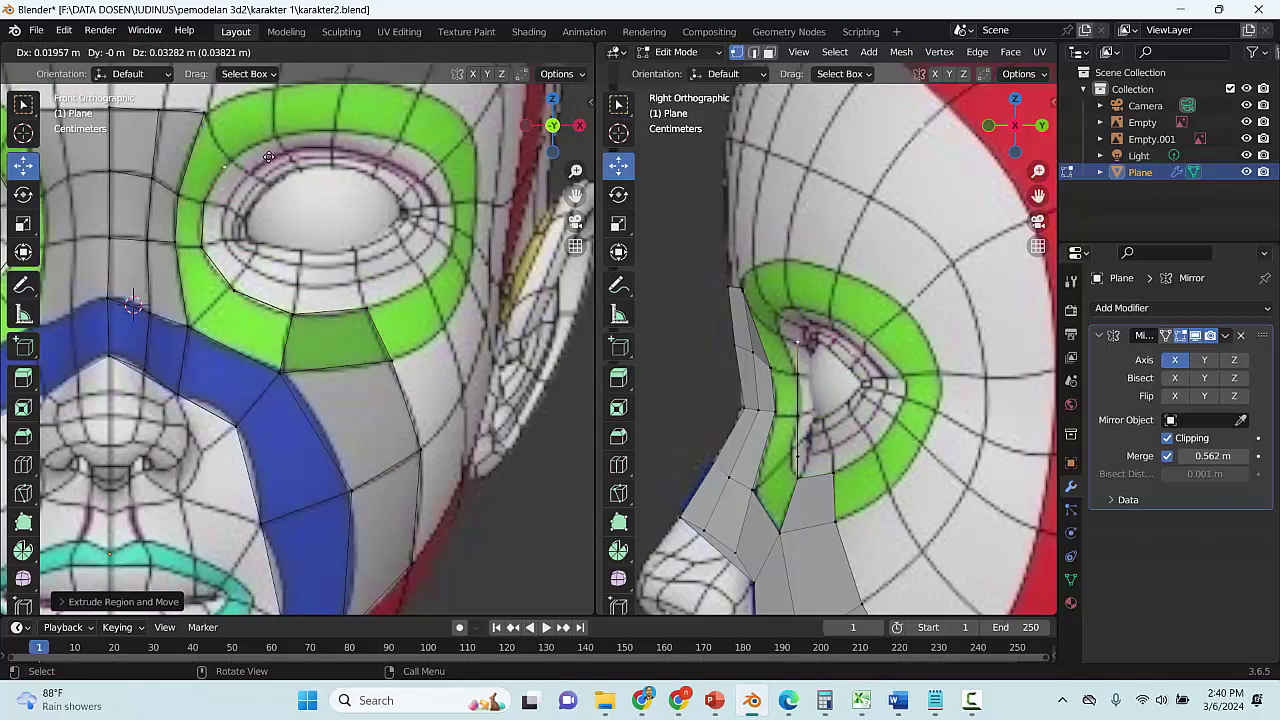
pyautogui.click(270, 152)
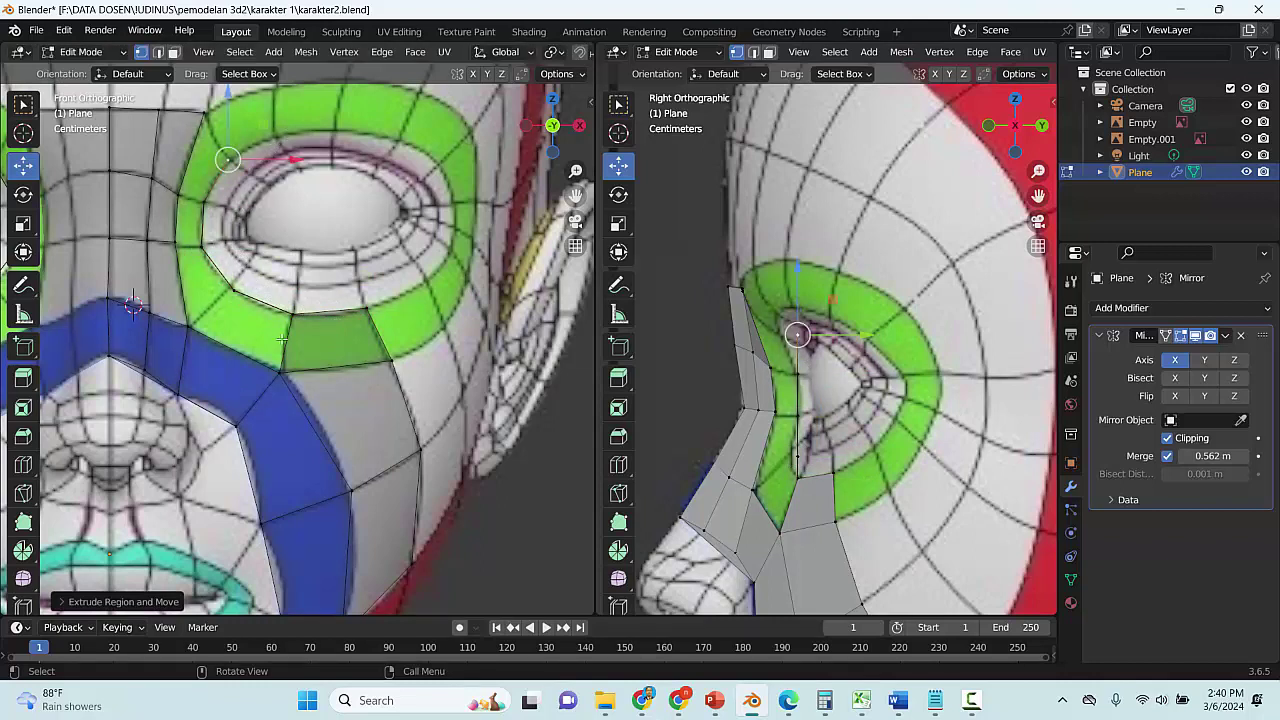
# Align the two lower vertices of the inner-eye chain with the eye ring's inner edge in the side reference
pyautogui.click(231, 287)
pyautogui.press('g')
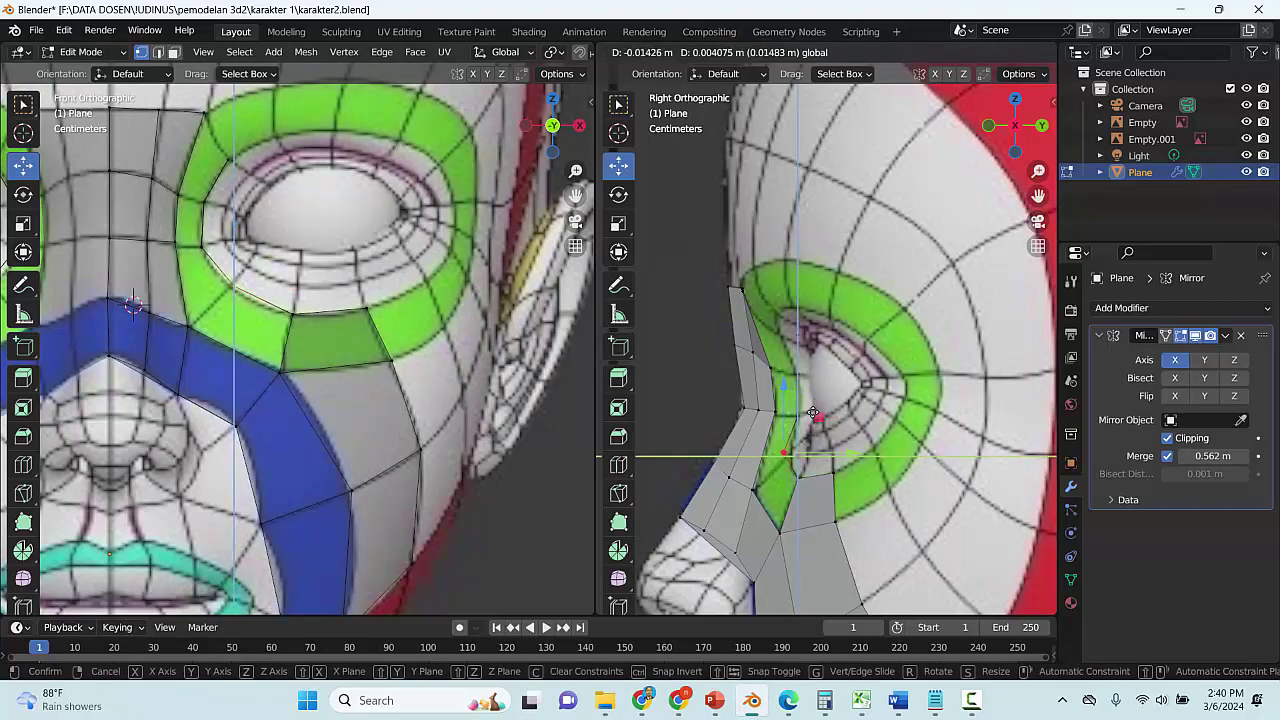
pyautogui.click(826, 421)
pyautogui.click(199, 240)
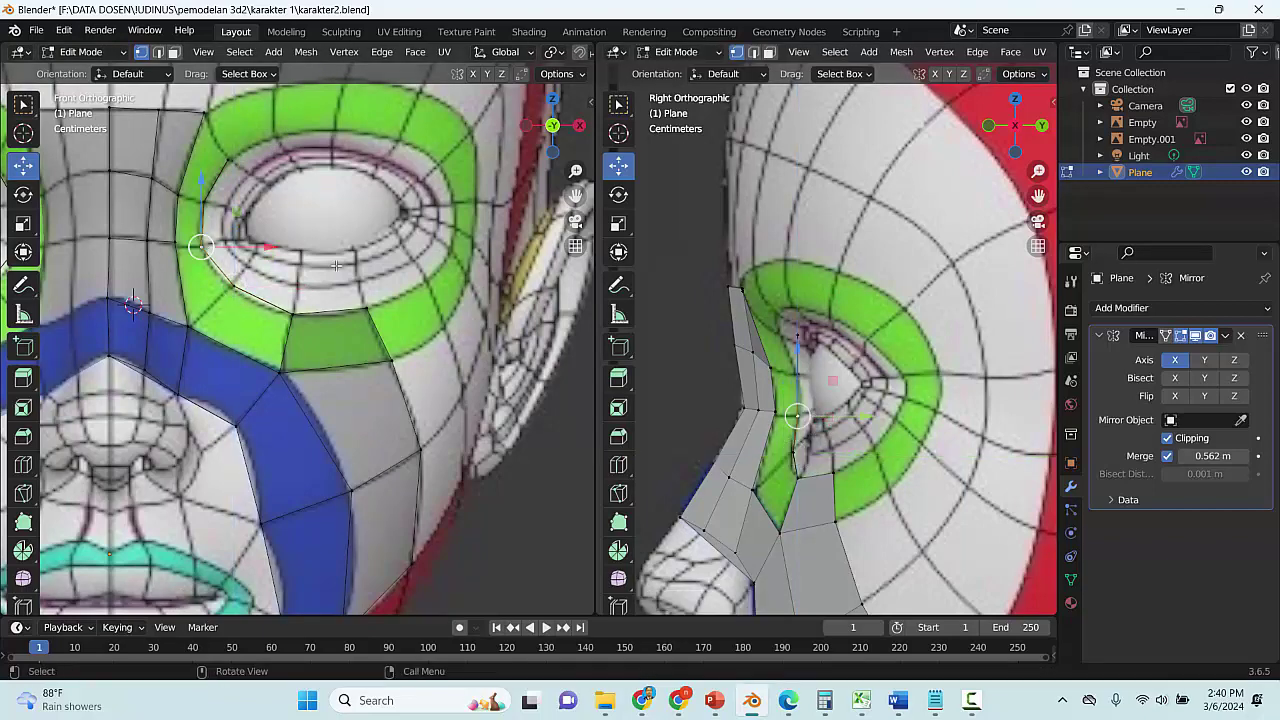
pyautogui.press('g')
pyautogui.click(832, 378)
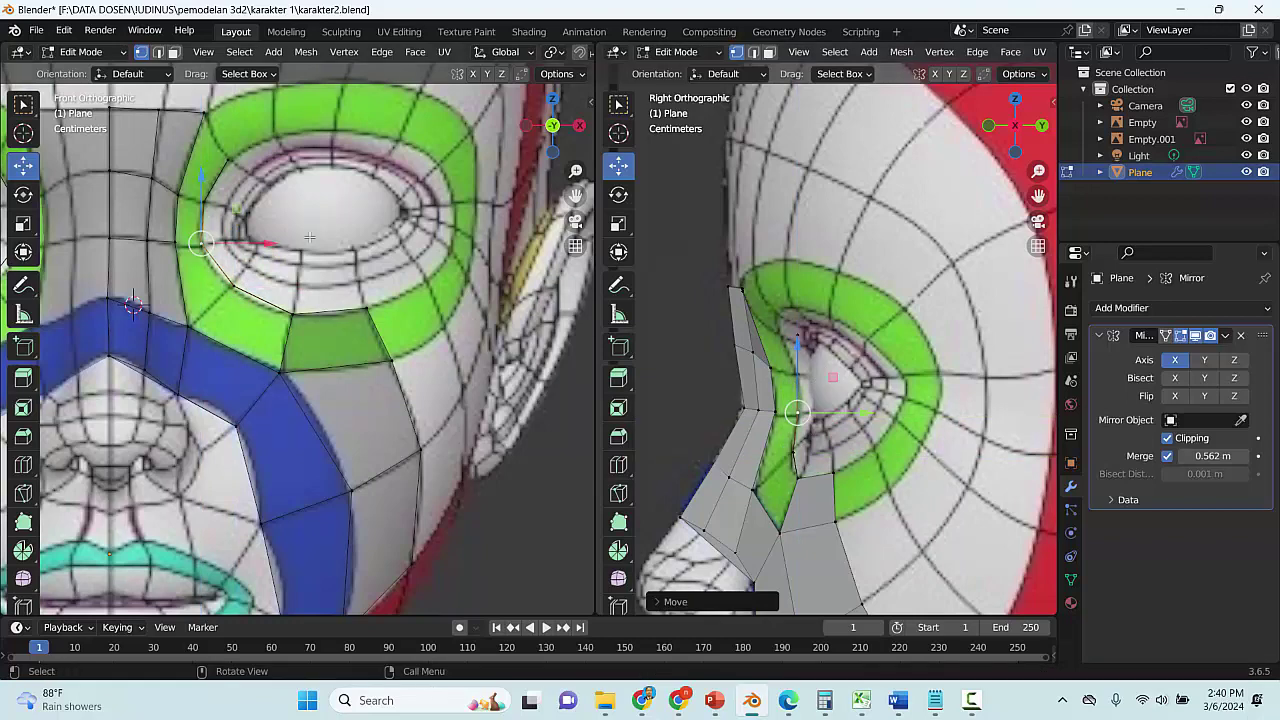
# Move the two upper vertices of the inner-eye chain onto the eye ring's inner edge in the side view
pyautogui.click(204, 203)
pyautogui.press('g')
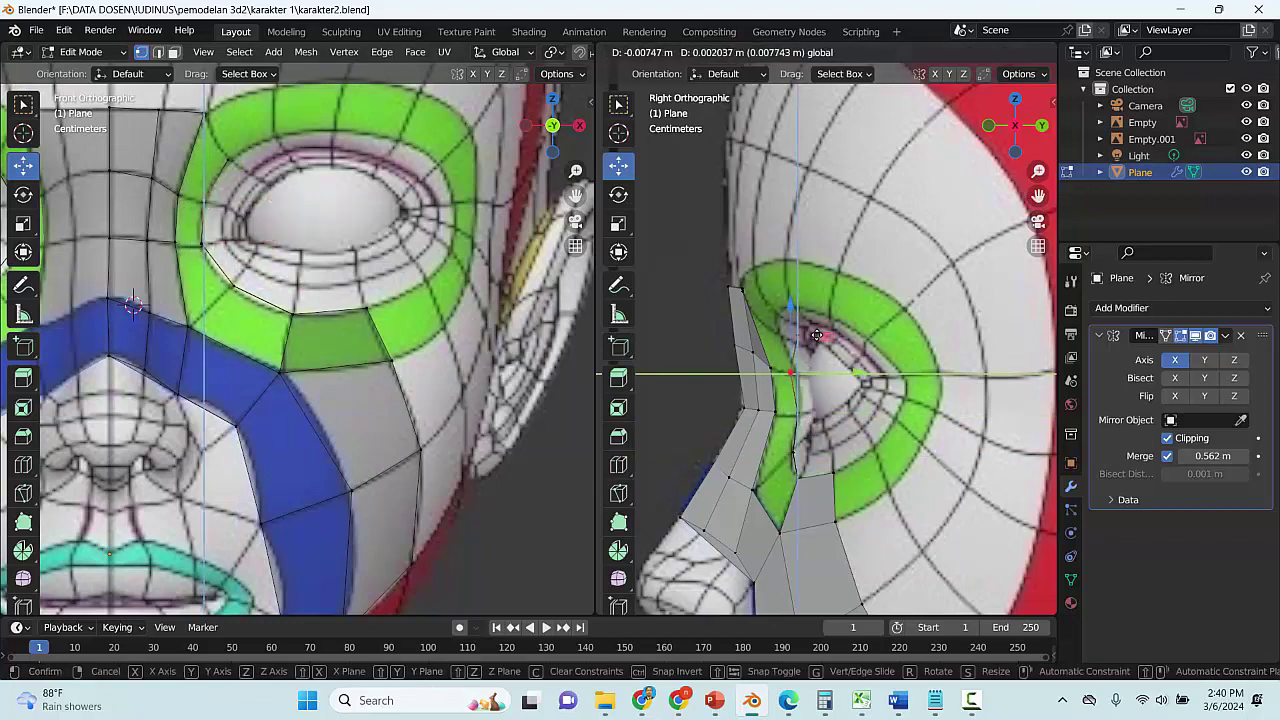
pyautogui.click(829, 340)
pyautogui.click(229, 158)
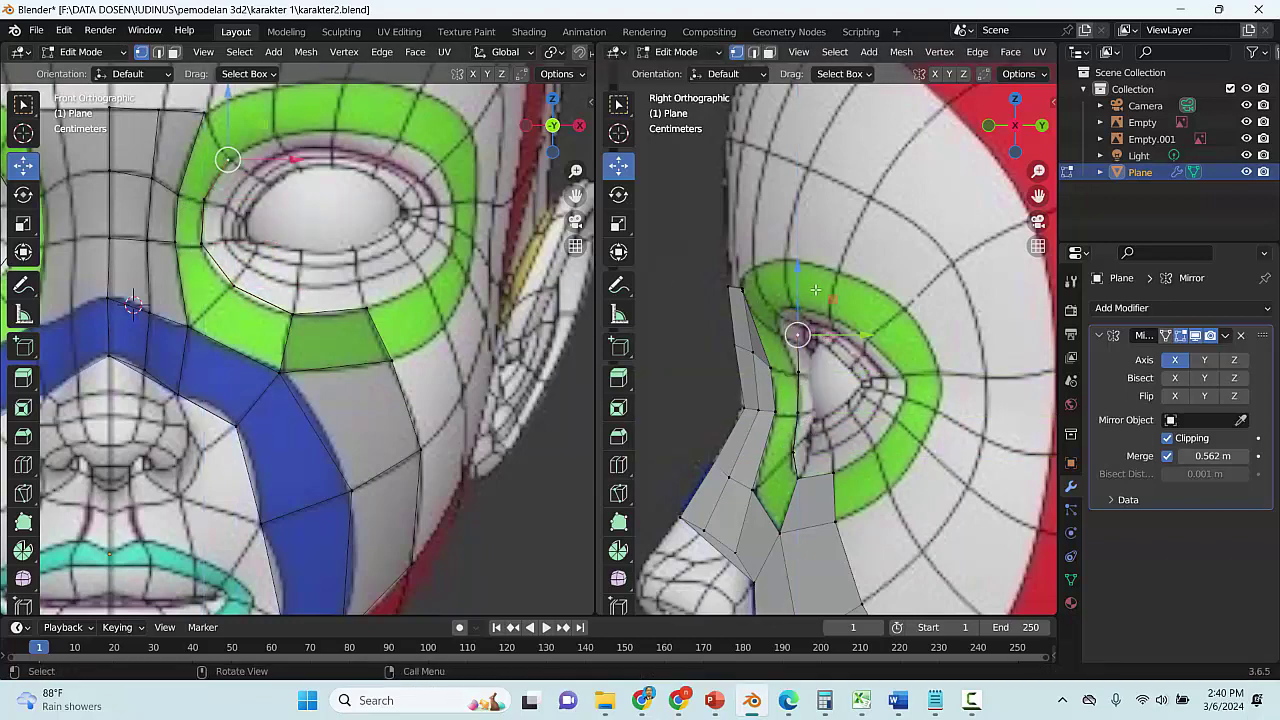
pyautogui.press('g')
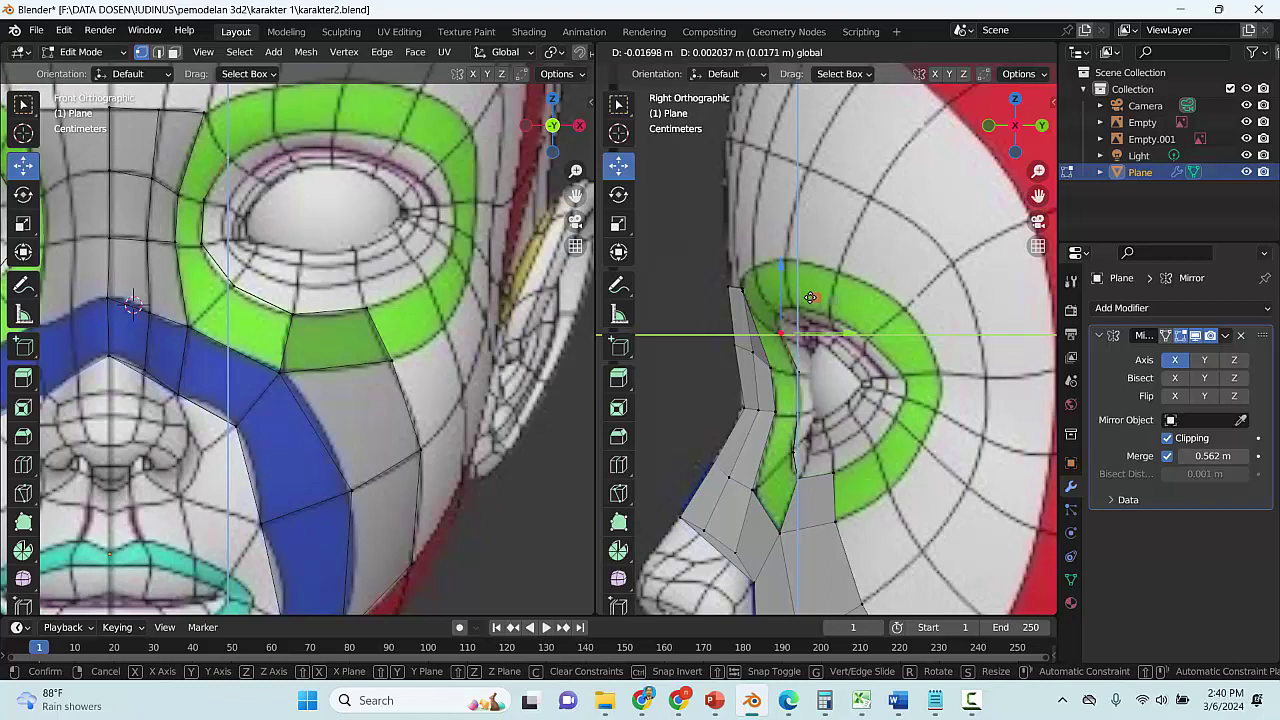
pyautogui.click(810, 297)
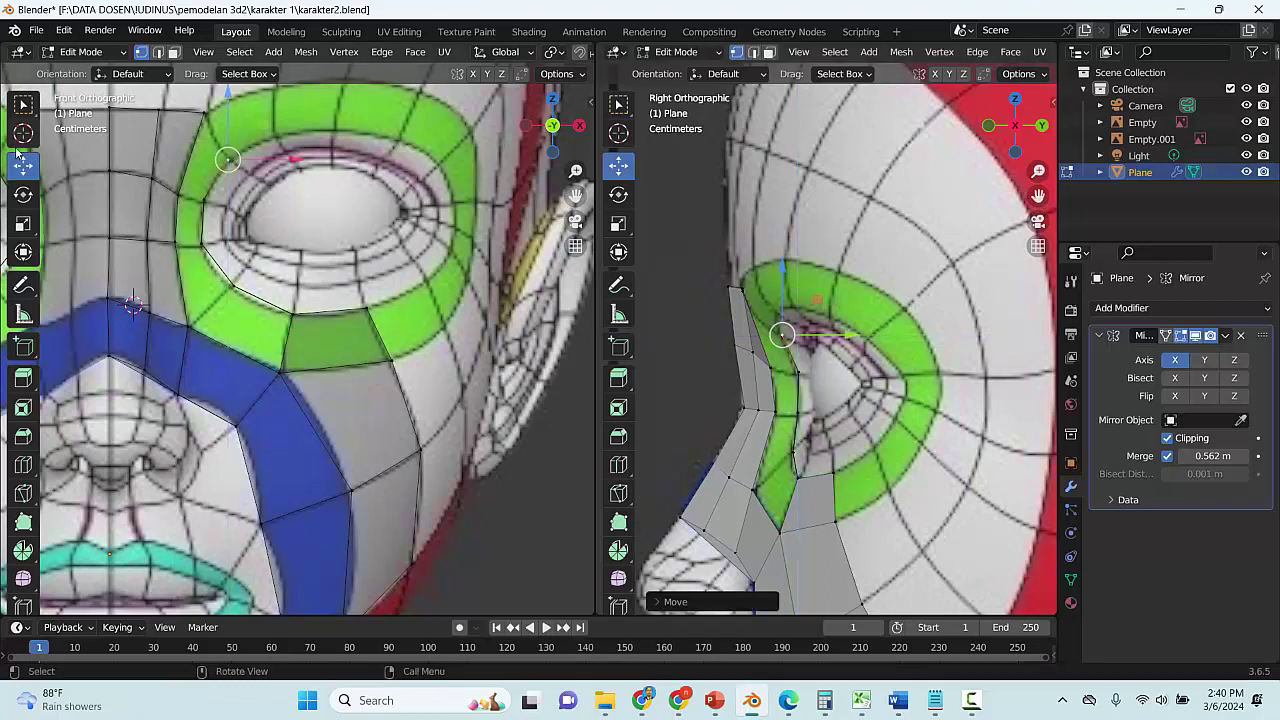
# Fill three faces along the green eye ring from the lower-eye face up to the inner eye corner, and save the file
pyautogui.click(278, 322)
pyautogui.click(287, 334)
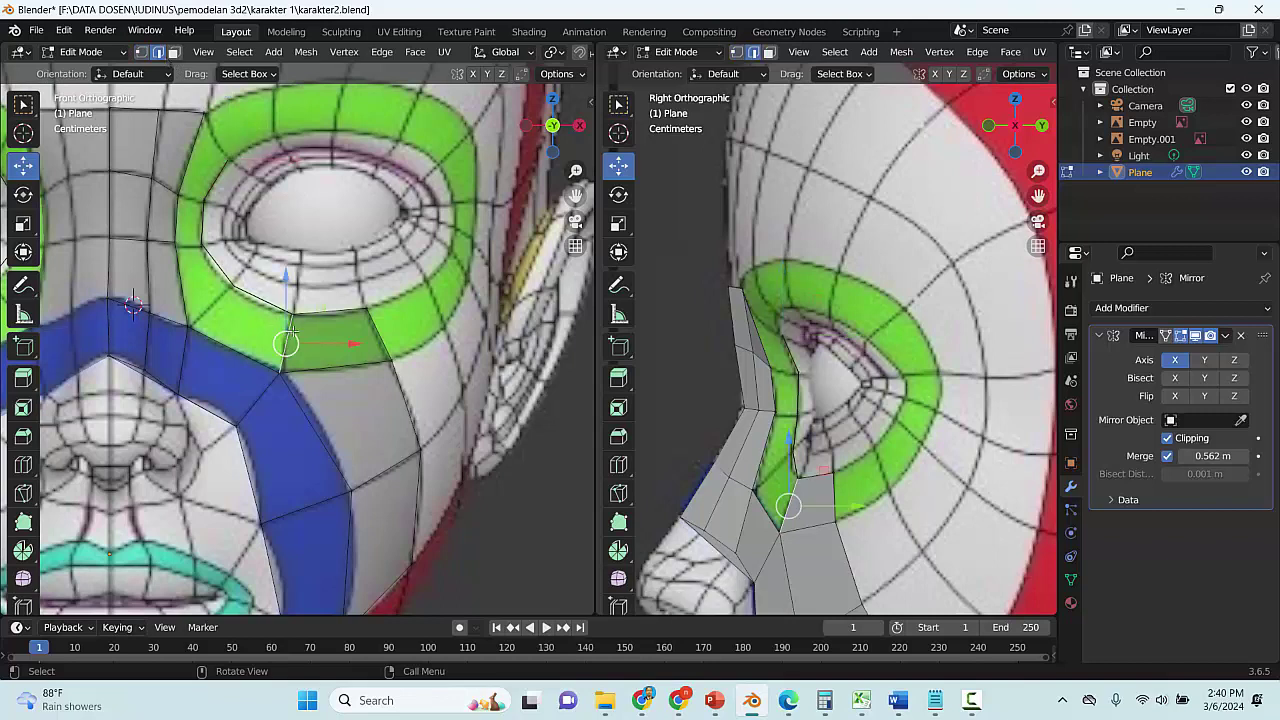
pyautogui.press('f')
pyautogui.press('f')
pyautogui.press('f')
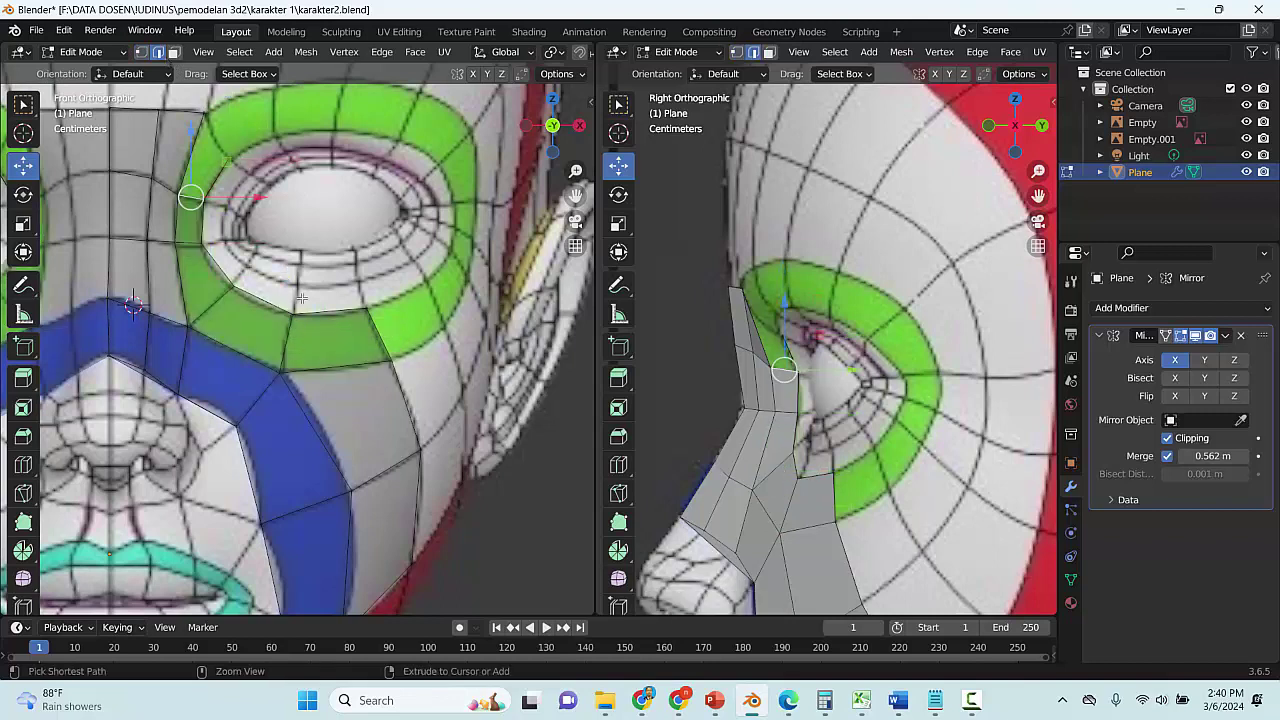
pyautogui.hotkey('ctrl', 's')
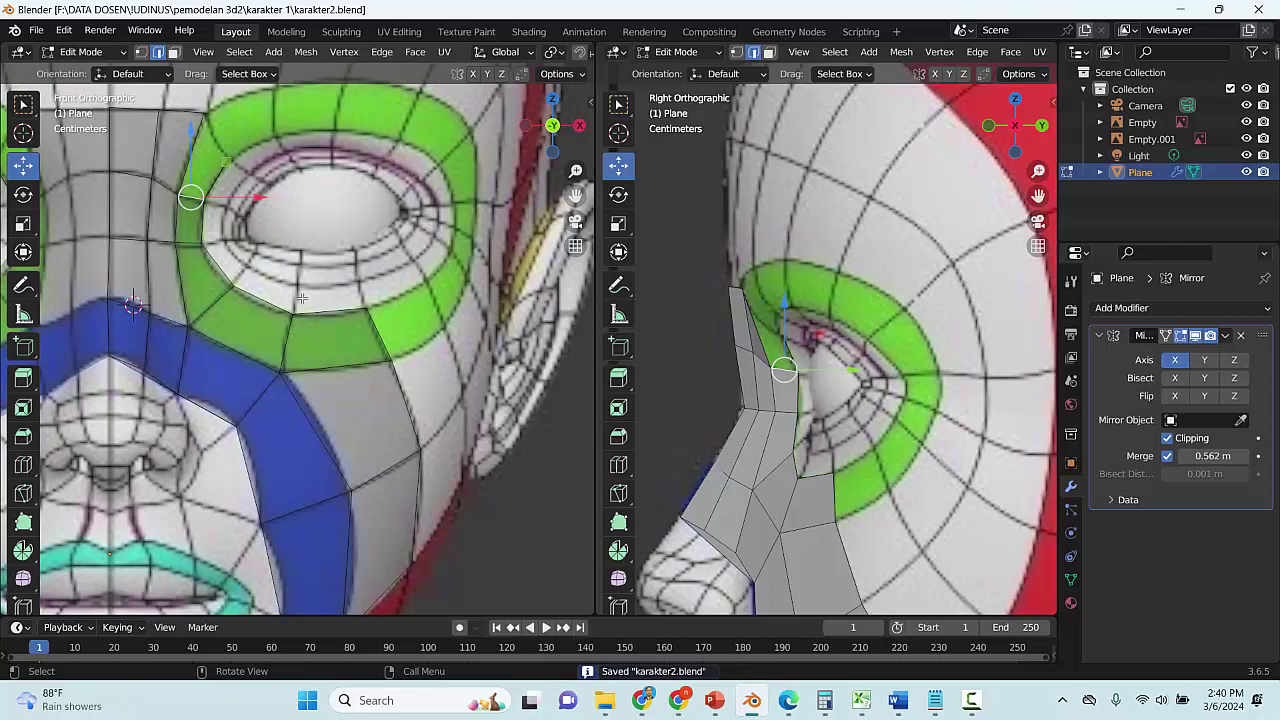
pyautogui.click(970, 700)
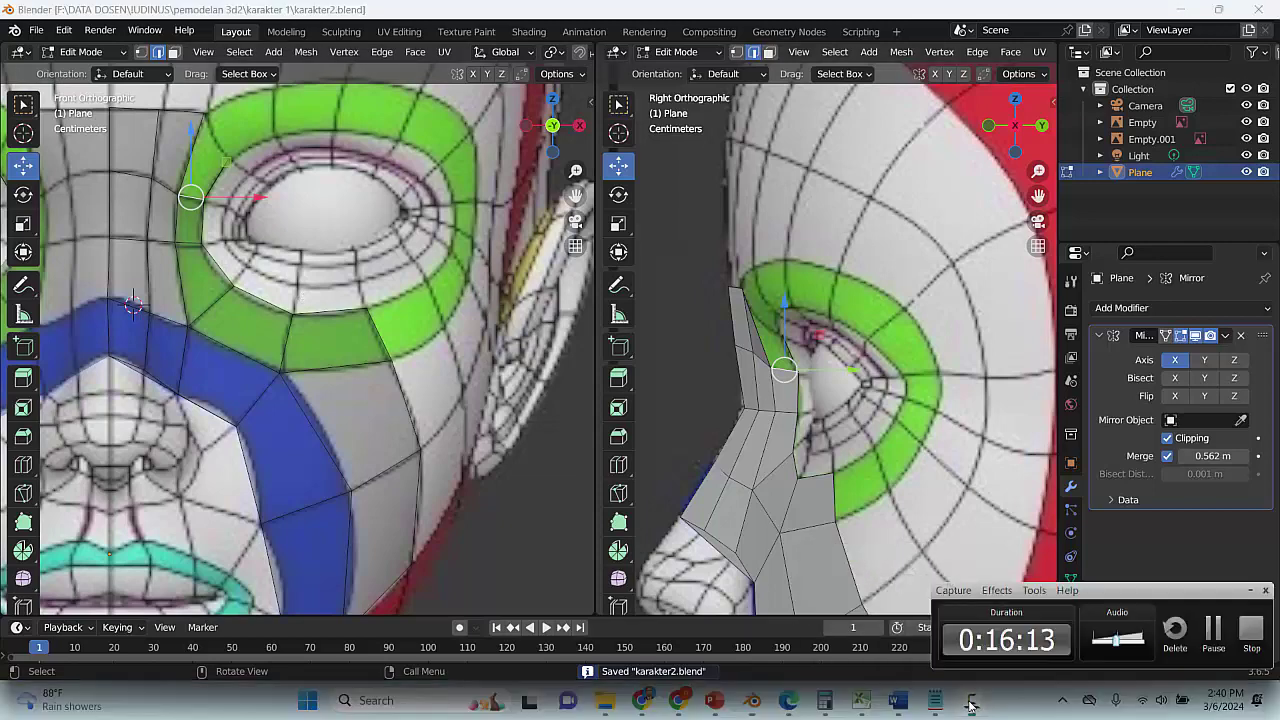
pyautogui.click(1250, 590)
pyautogui.hotkey('ctrl', 's')
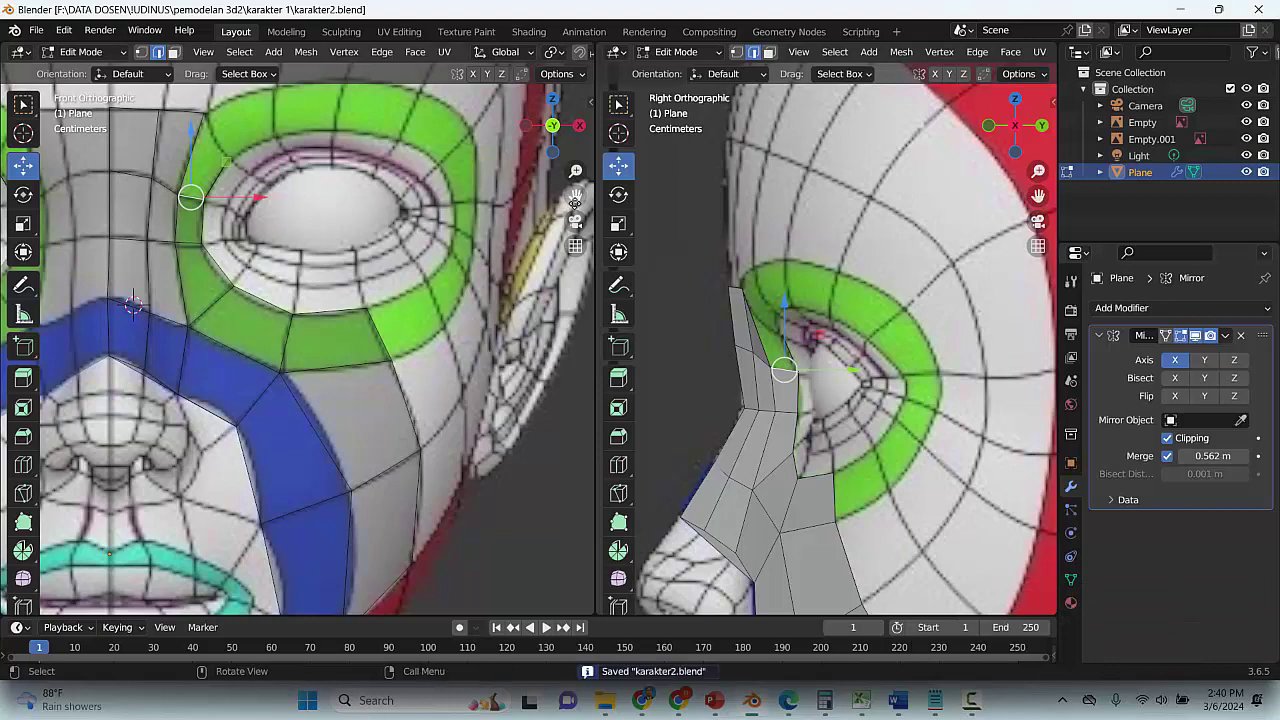
# Fill the faces of the green eye ring's inner corner up to the brow, and save the file
pyautogui.keyDown('shift'); pyautogui.moveTo(453, 106); pyautogui.dragTo(430, 234, button='middle'); pyautogui.keyUp('shift')
pyautogui.press('g')
pyautogui.press('g')
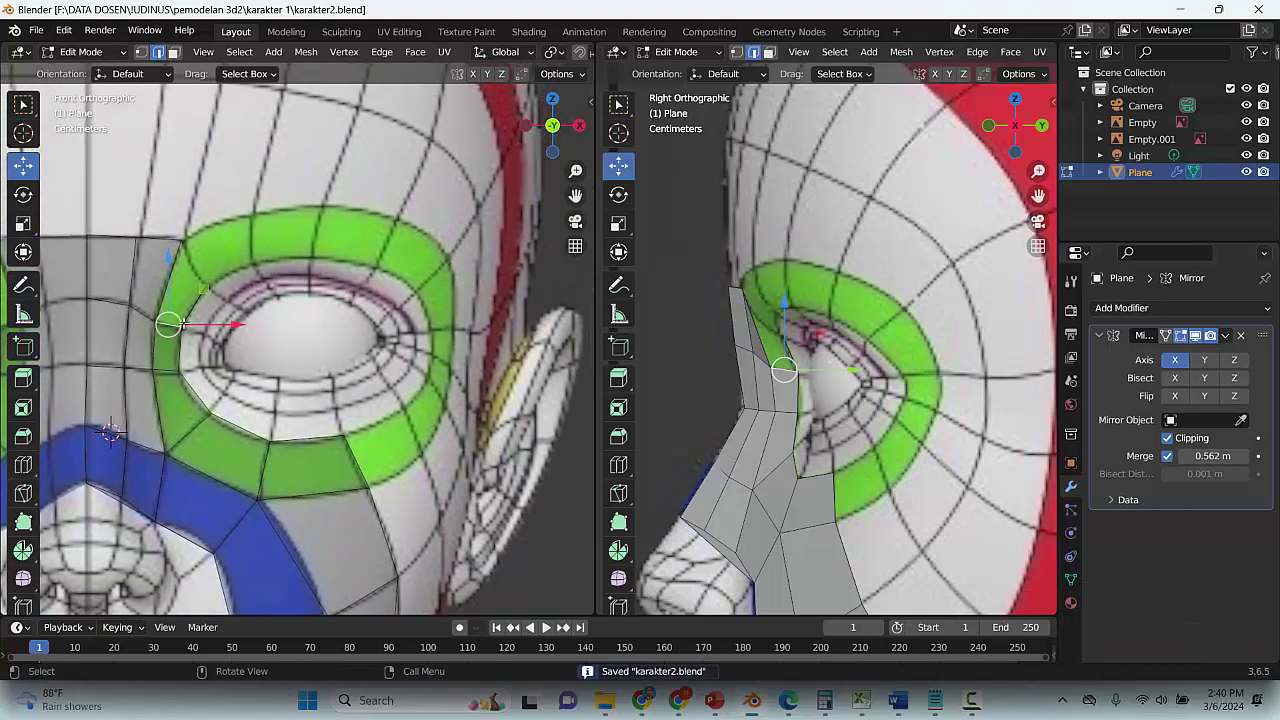
pyautogui.click(183, 328)
pyautogui.click(195, 306)
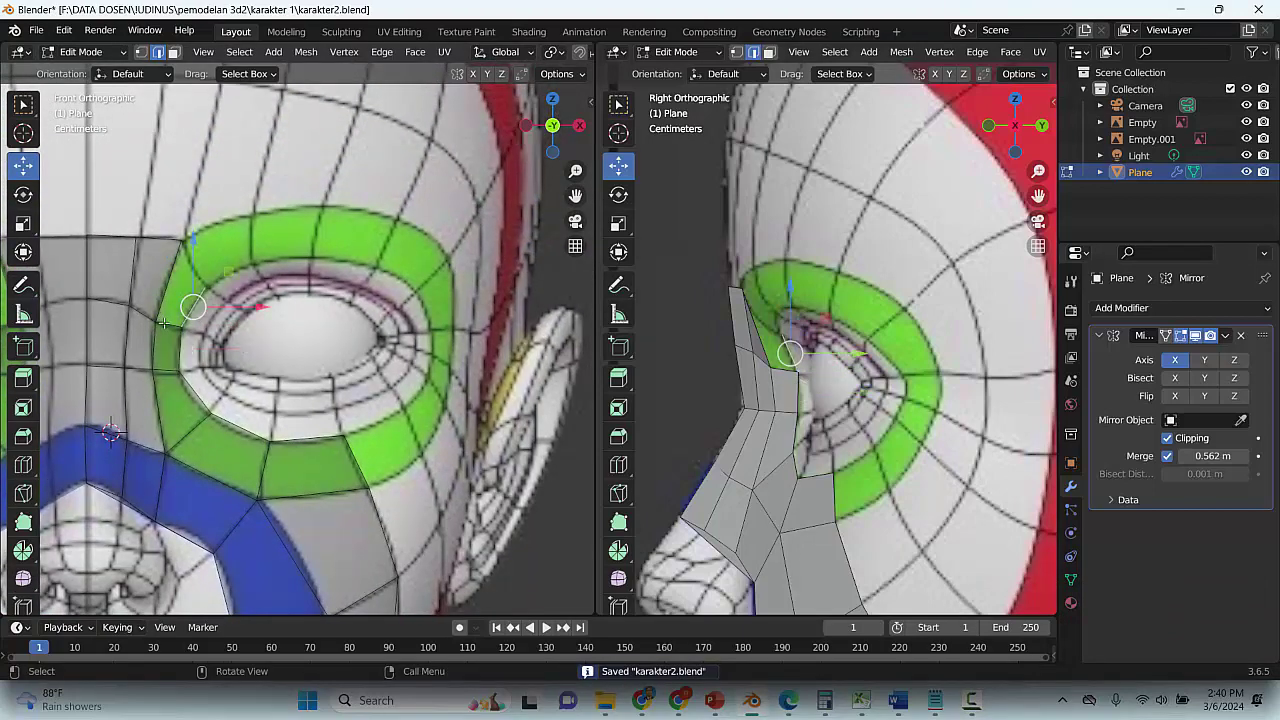
pyautogui.click(193, 264)
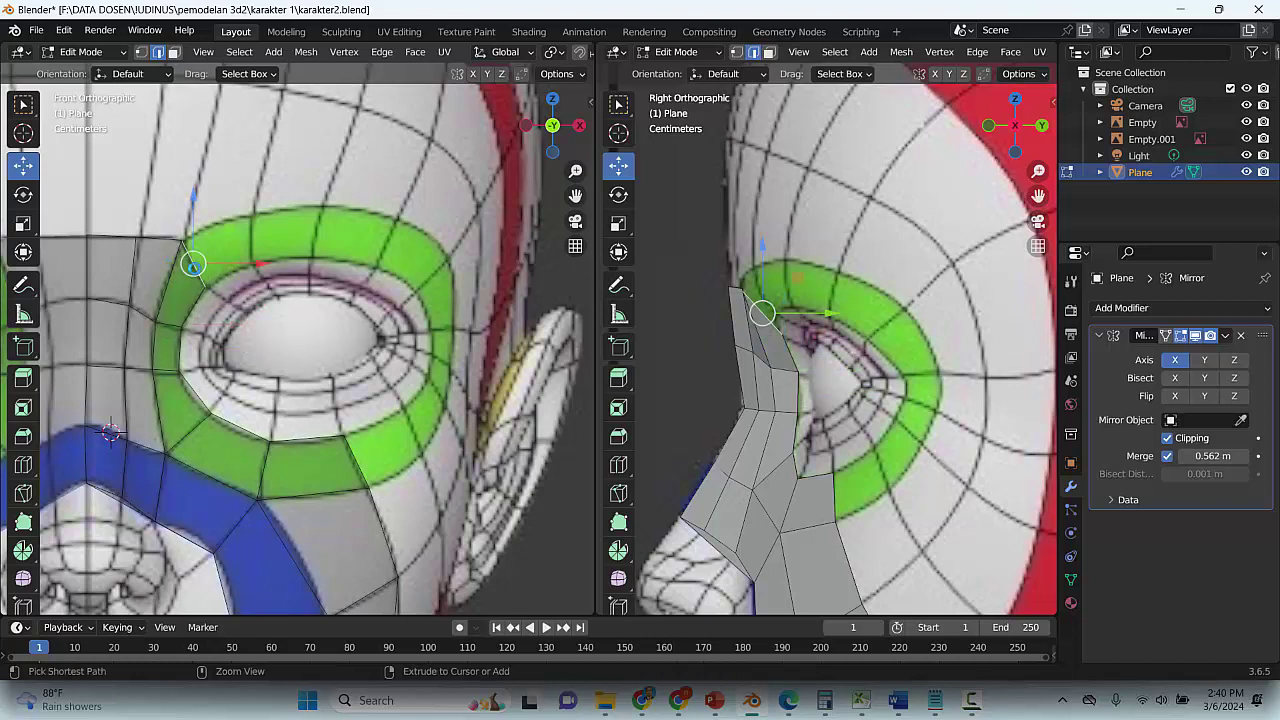
pyautogui.hotkey('ctrl', 's')
# Extrude the vertex at the ring's upper inner corner into a chain along its outer outline, ending below the eye's outer corner
pyautogui.press('1')
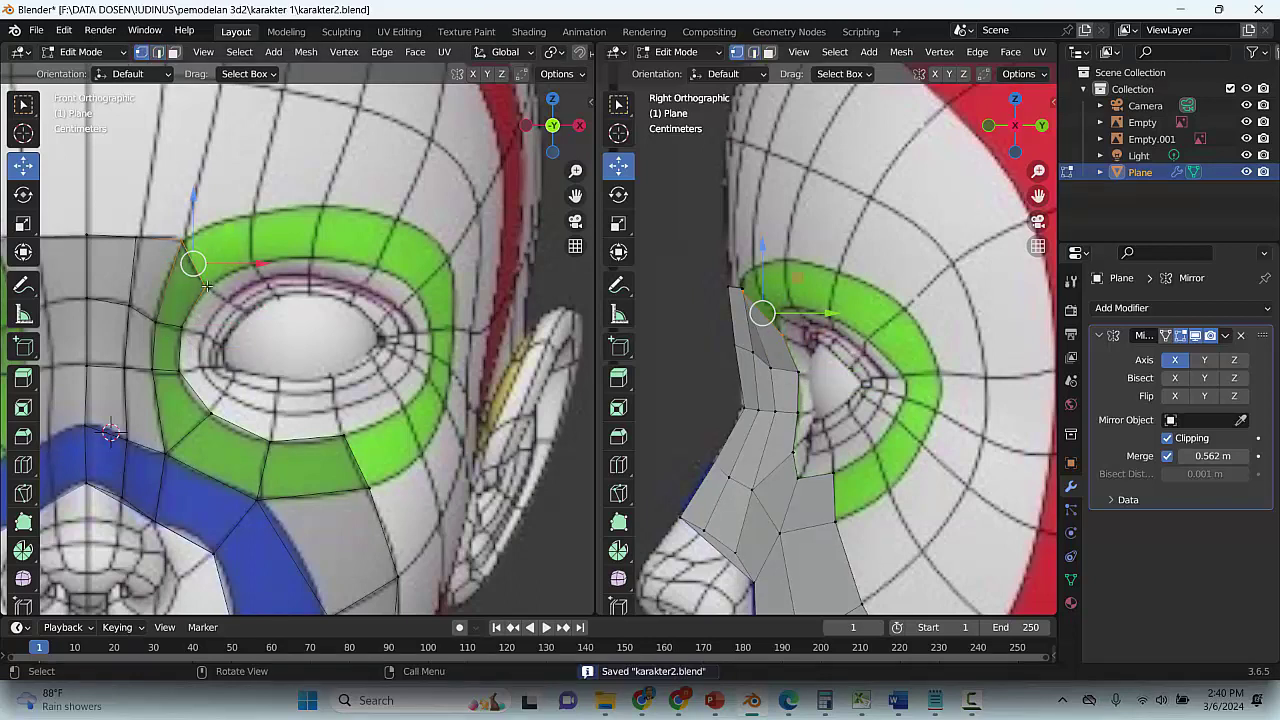
pyautogui.click(205, 287)
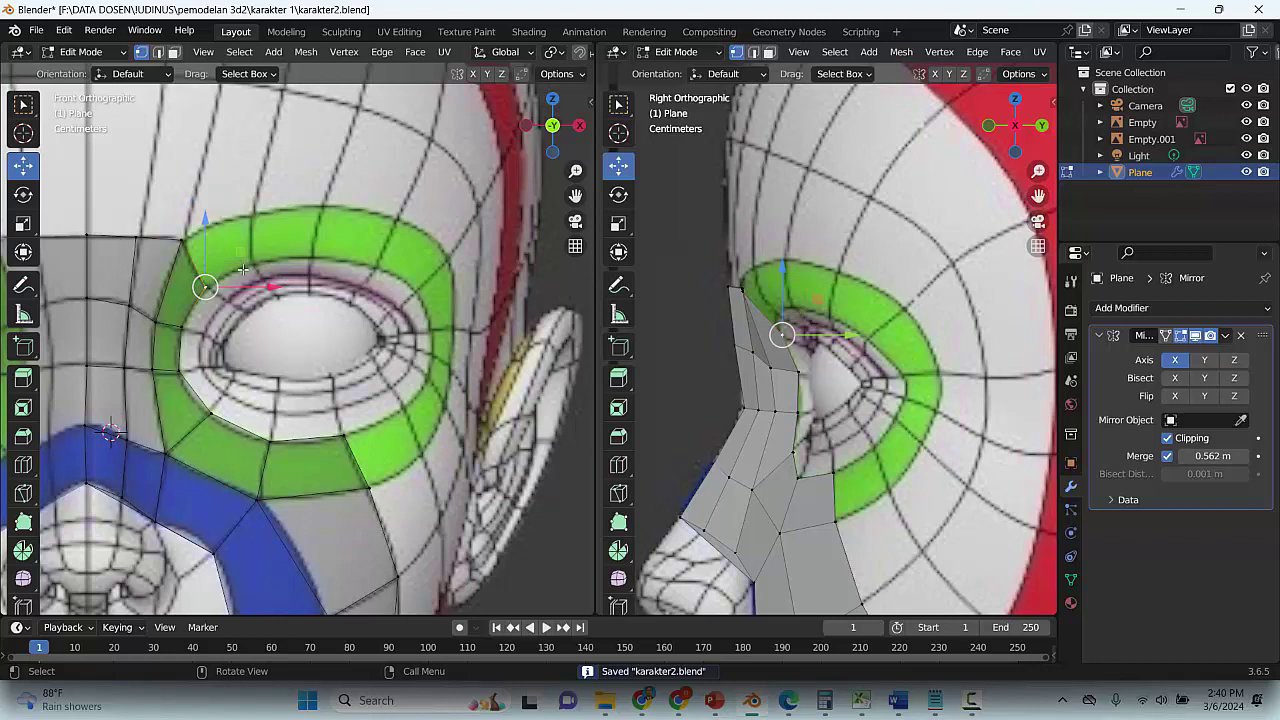
pyautogui.click(181, 239)
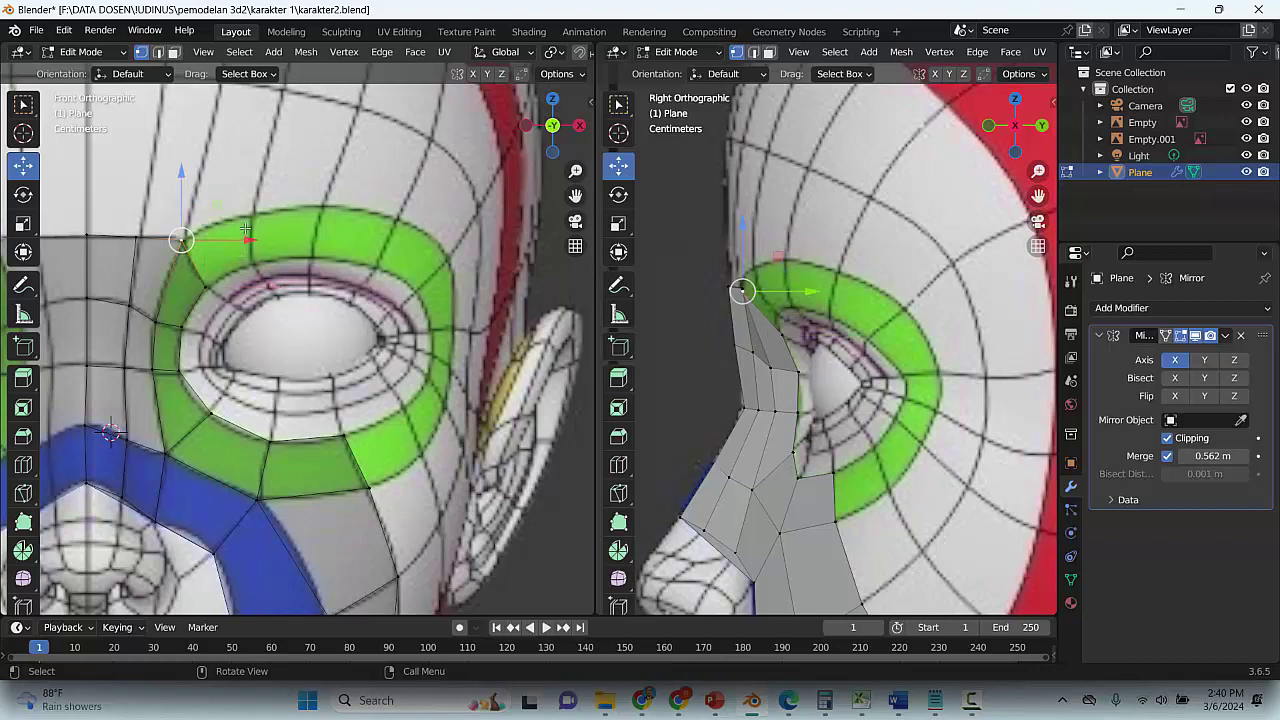
pyautogui.press('e')
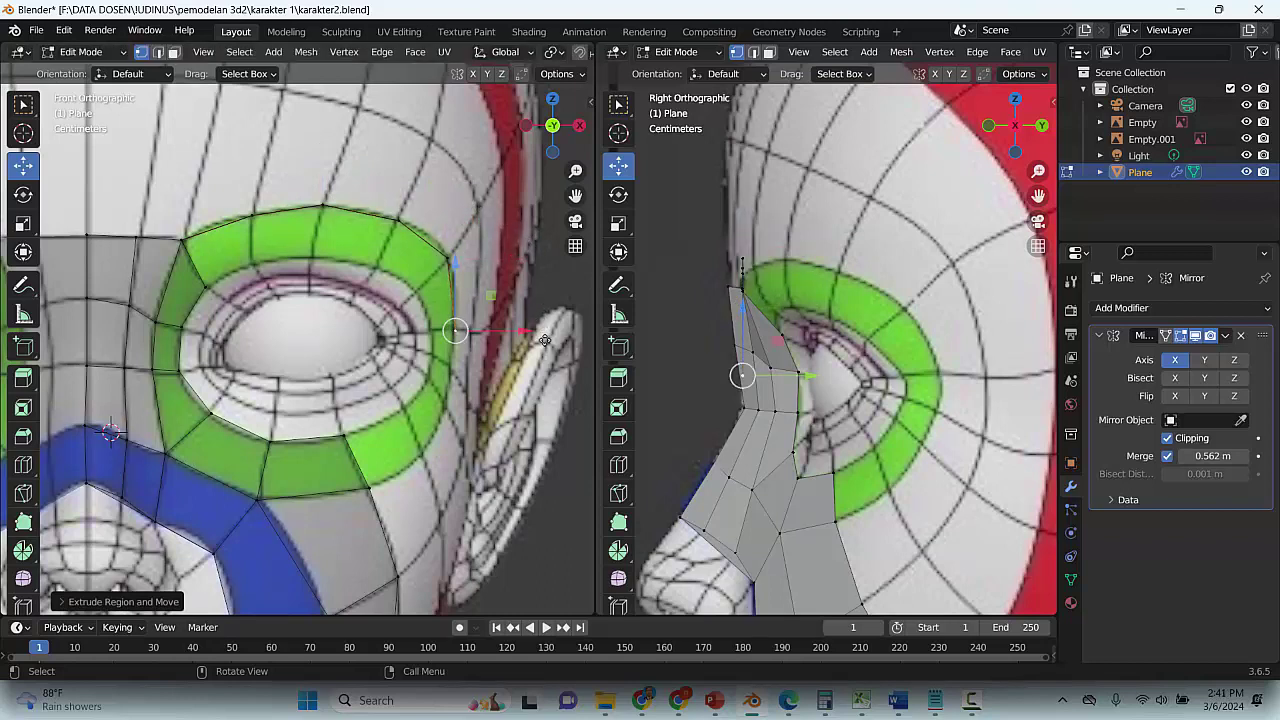
pyautogui.click(507, 466)
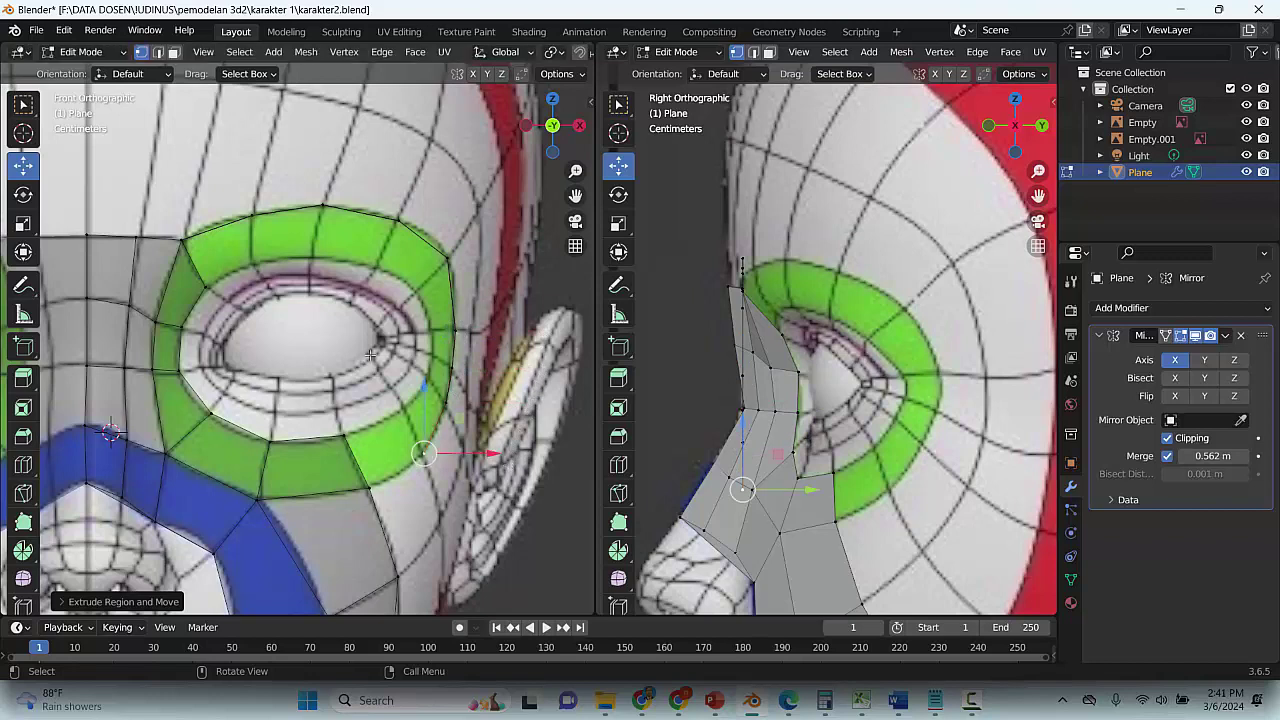
# Align the outer outline's upper vertices in depth with the top of the green ring in the side view
pyautogui.click(255, 213)
pyautogui.moveTo(777, 235); pyautogui.dragTo(873, 237)
pyautogui.click(397, 216)
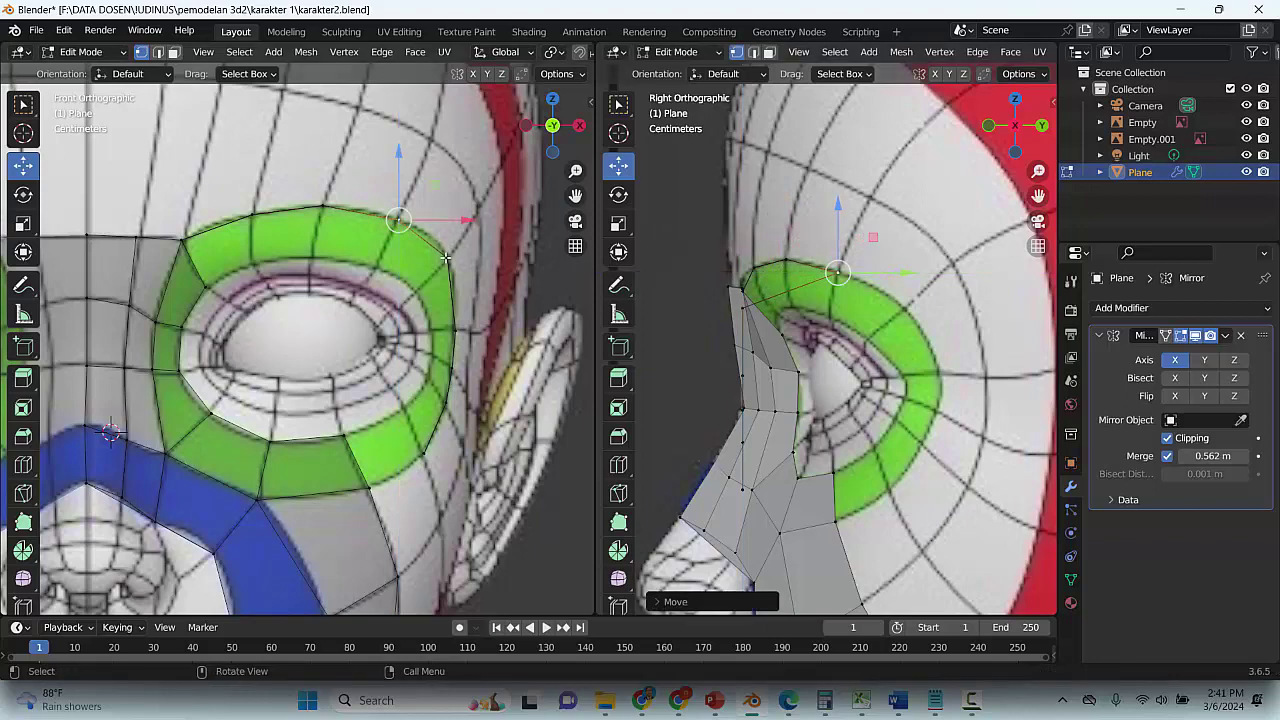
pyautogui.click(445, 258)
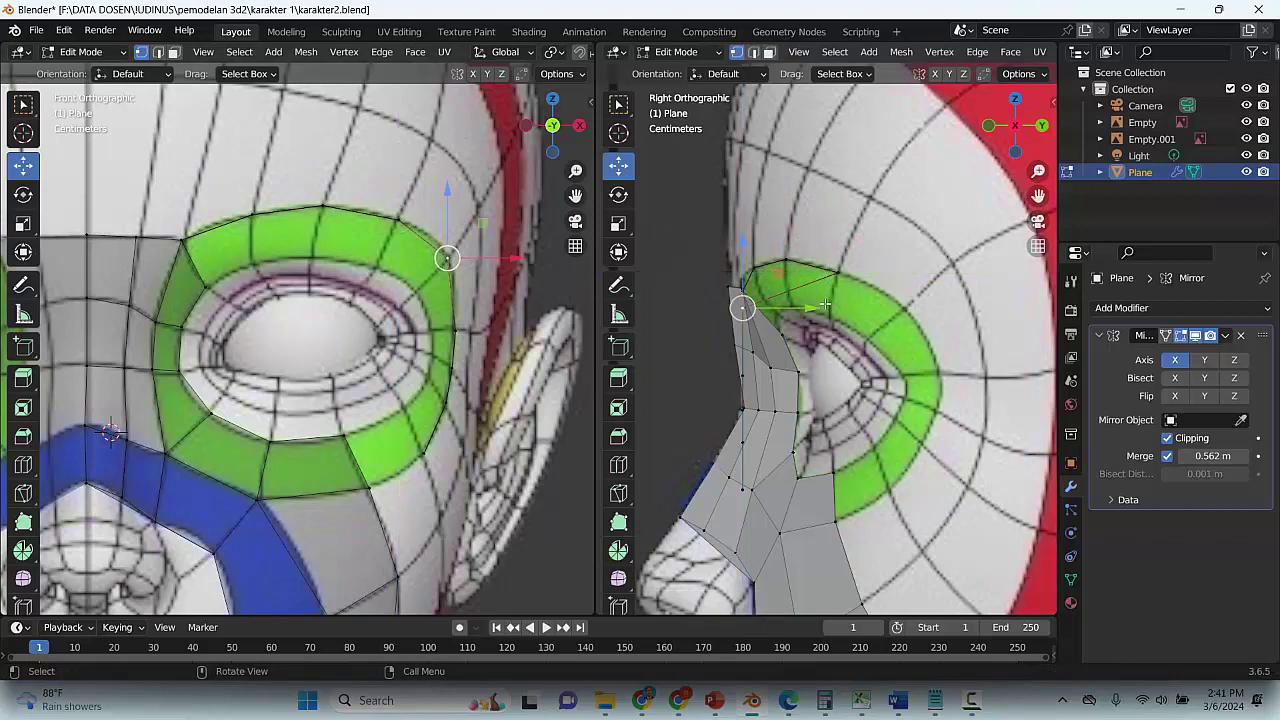
pyautogui.click(945, 275)
# Move the two outline vertices beside the eye's outer corner back onto the green ring's outer edge in the side reference
pyautogui.click(742, 375)
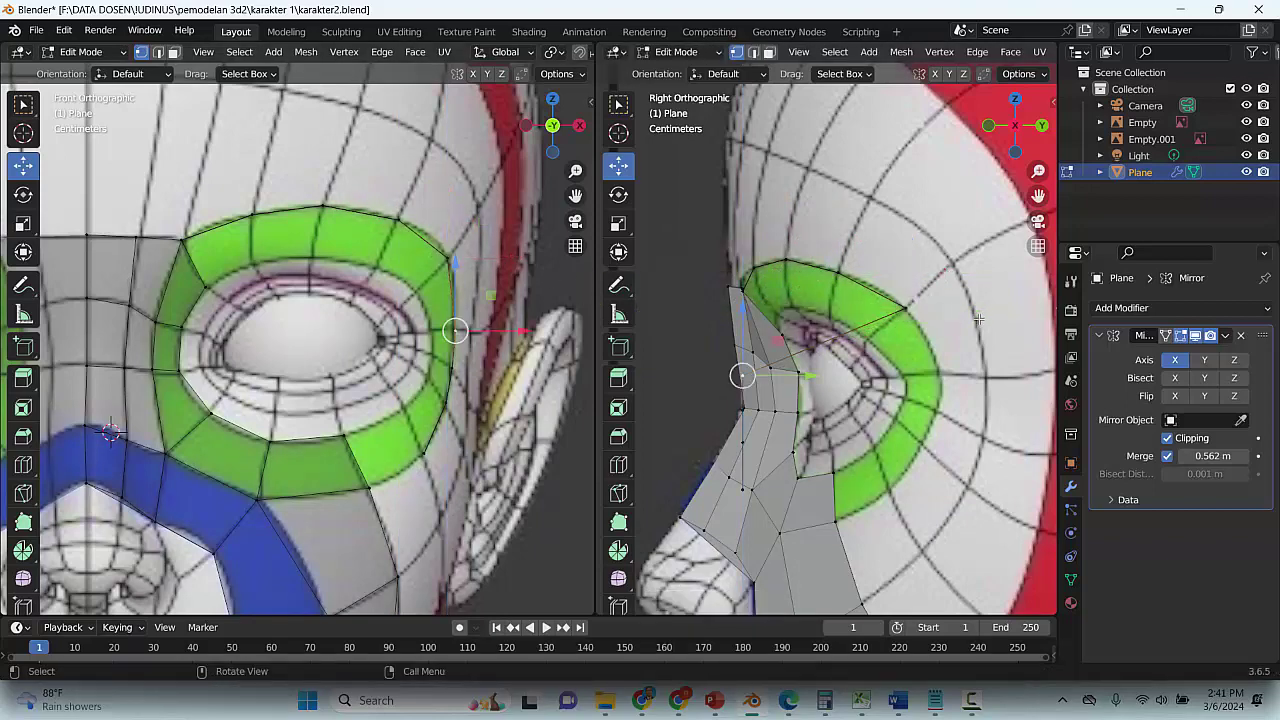
pyautogui.press('g')
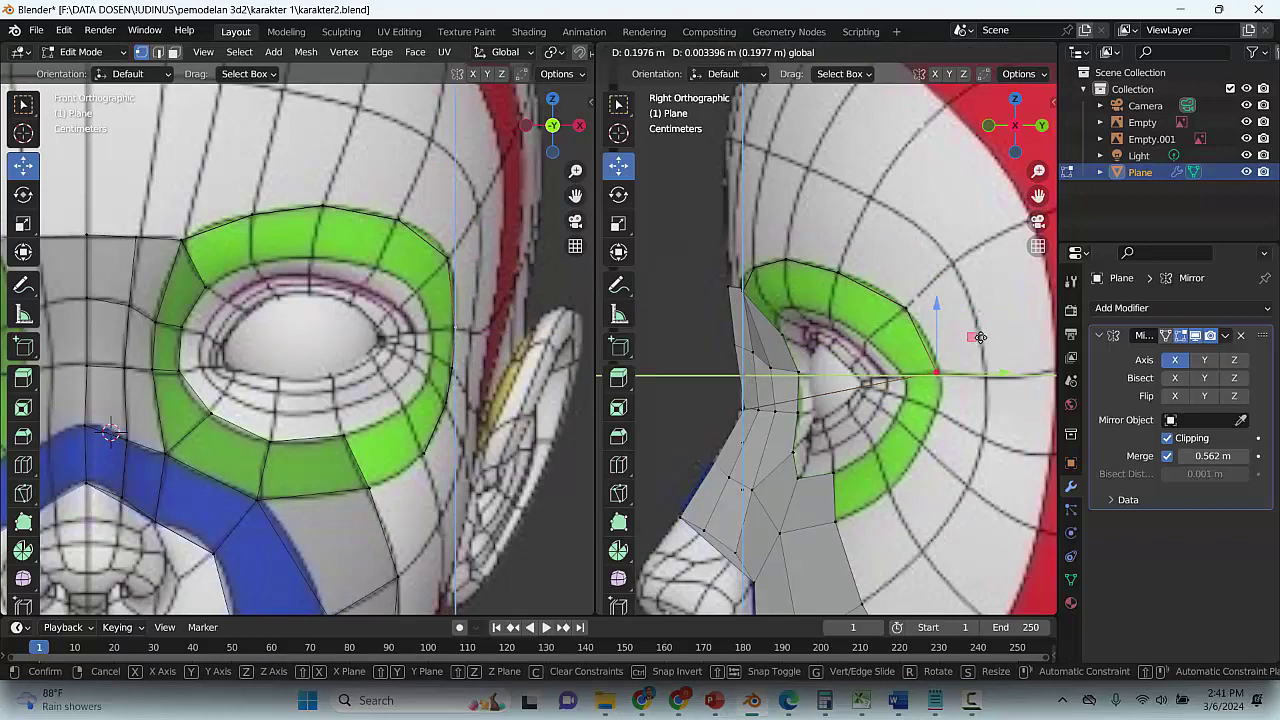
pyautogui.click(907, 353)
pyautogui.hotkey('ctrl', 'z')
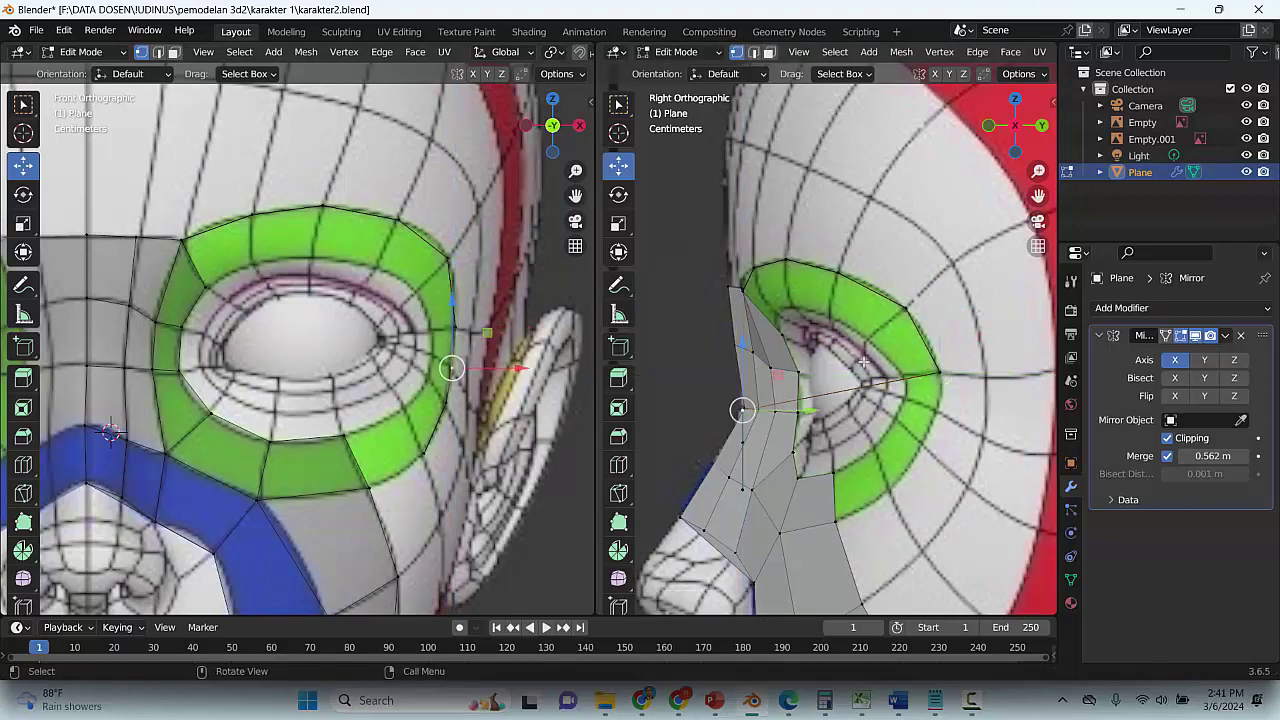
pyautogui.press('g')
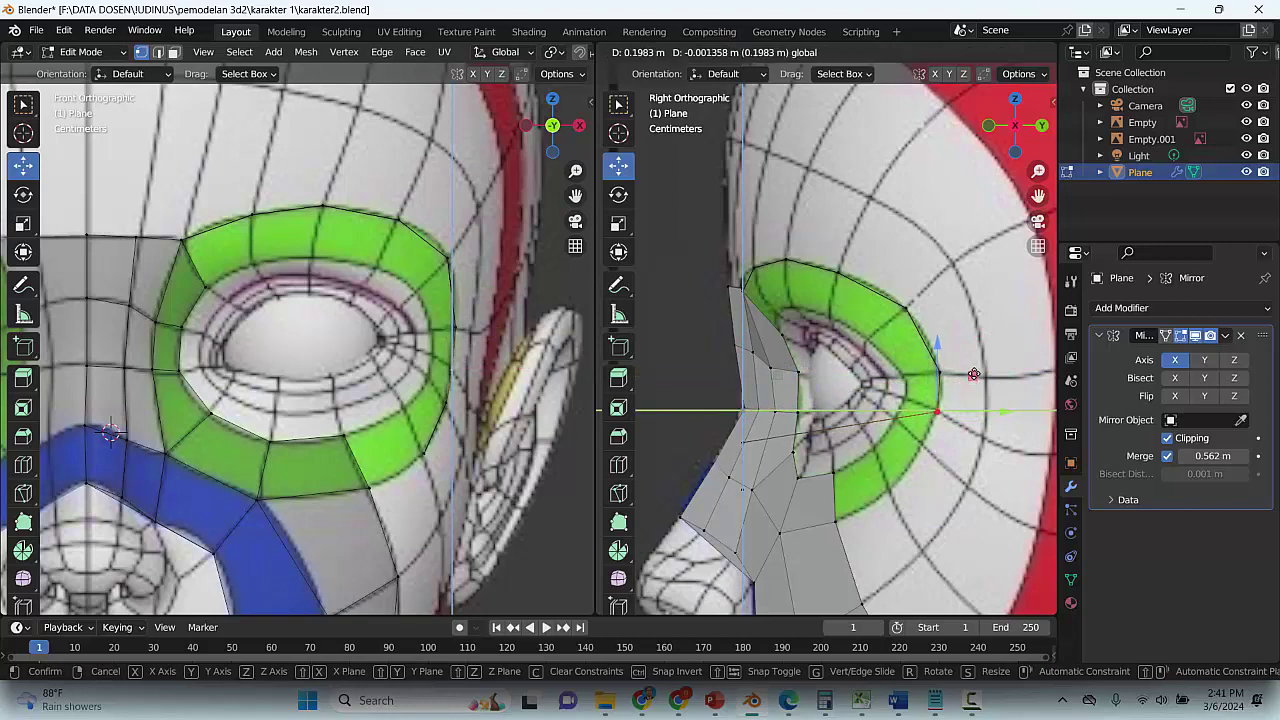
pyautogui.click(980, 368)
# Move the two lowest vertices of the outer outline back onto the green ring's lower outer curve in the side reference
pyautogui.hotkey('ctrl', 'z')
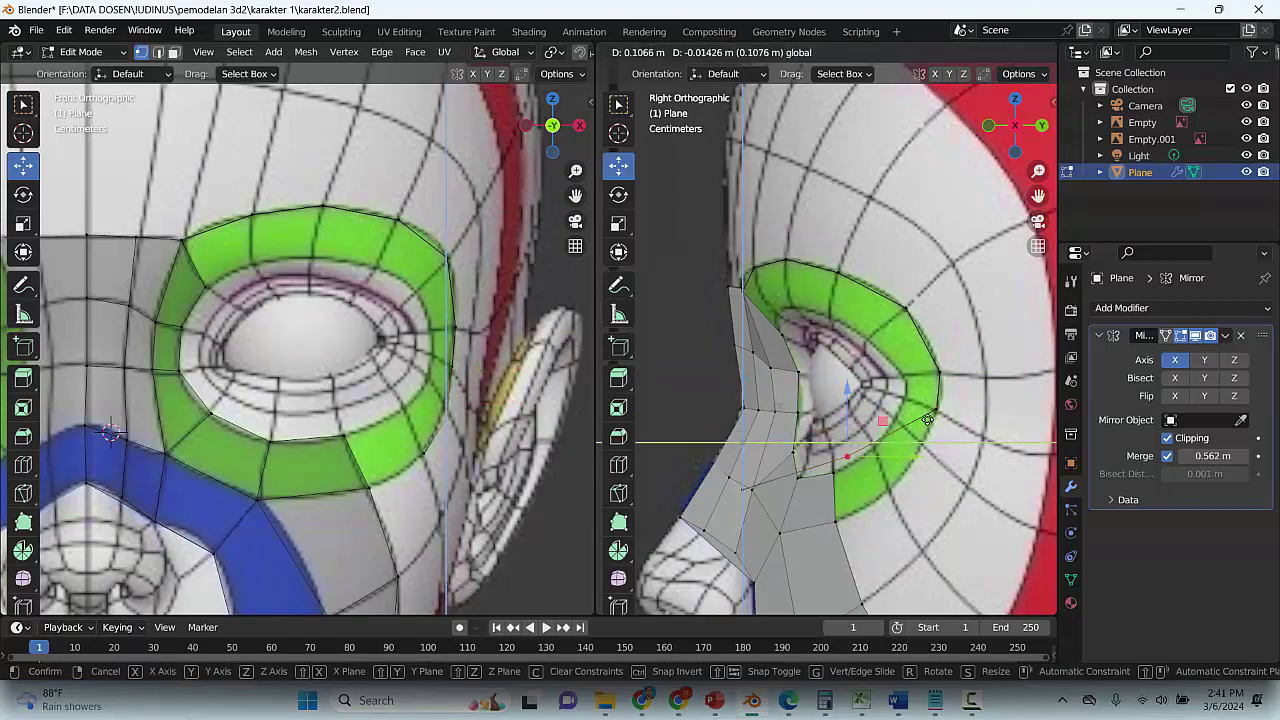
pyautogui.press('g')
pyautogui.click(955, 408)
pyautogui.hotkey('ctrl', 'z')
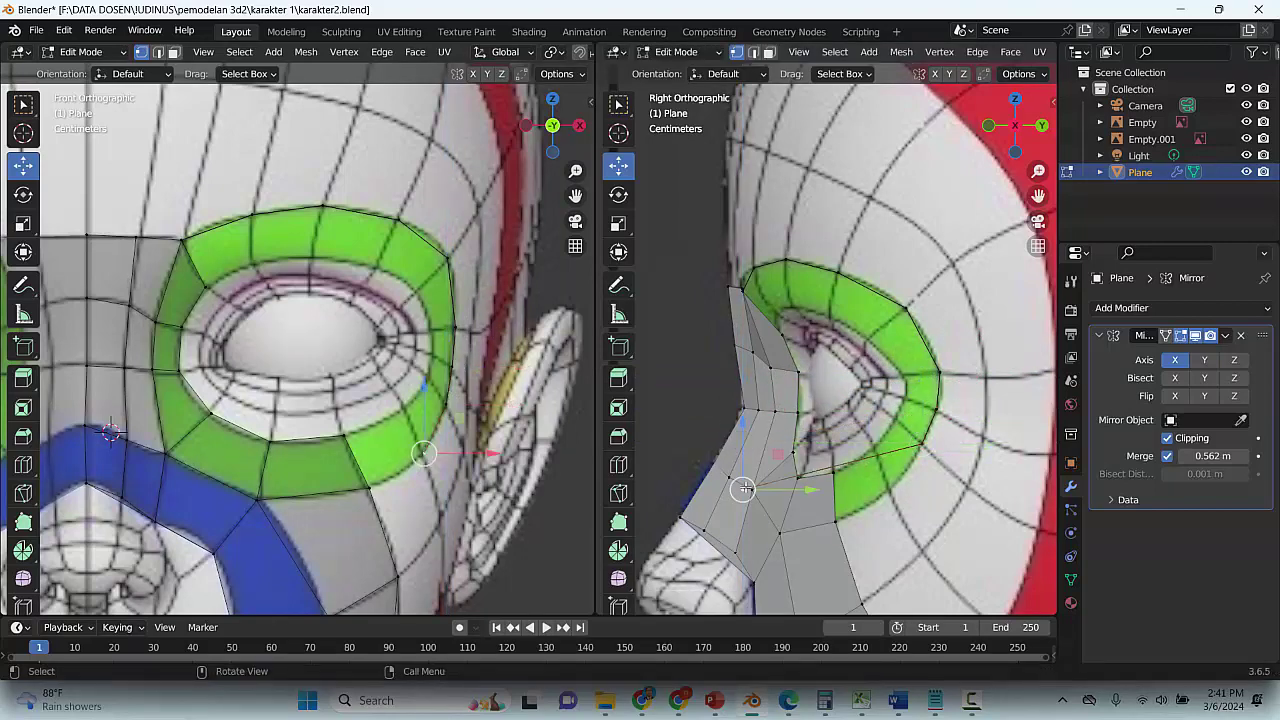
pyautogui.press('g')
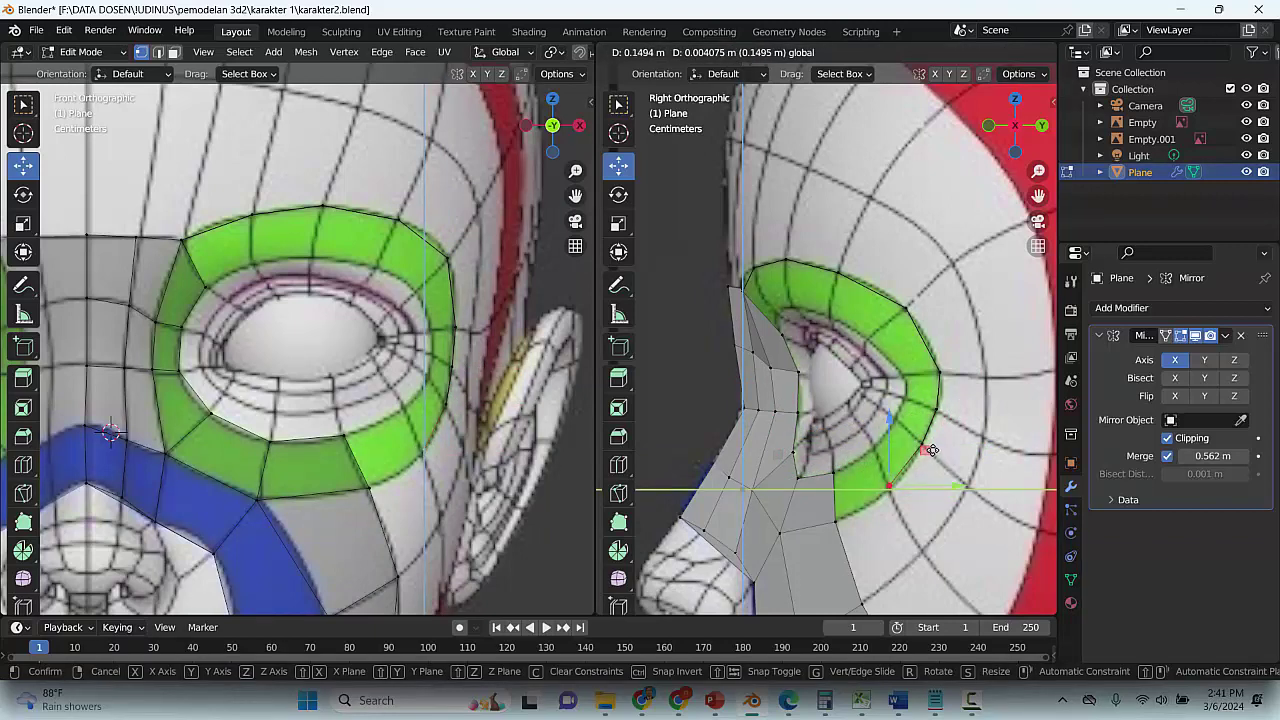
pyautogui.click(903, 450)
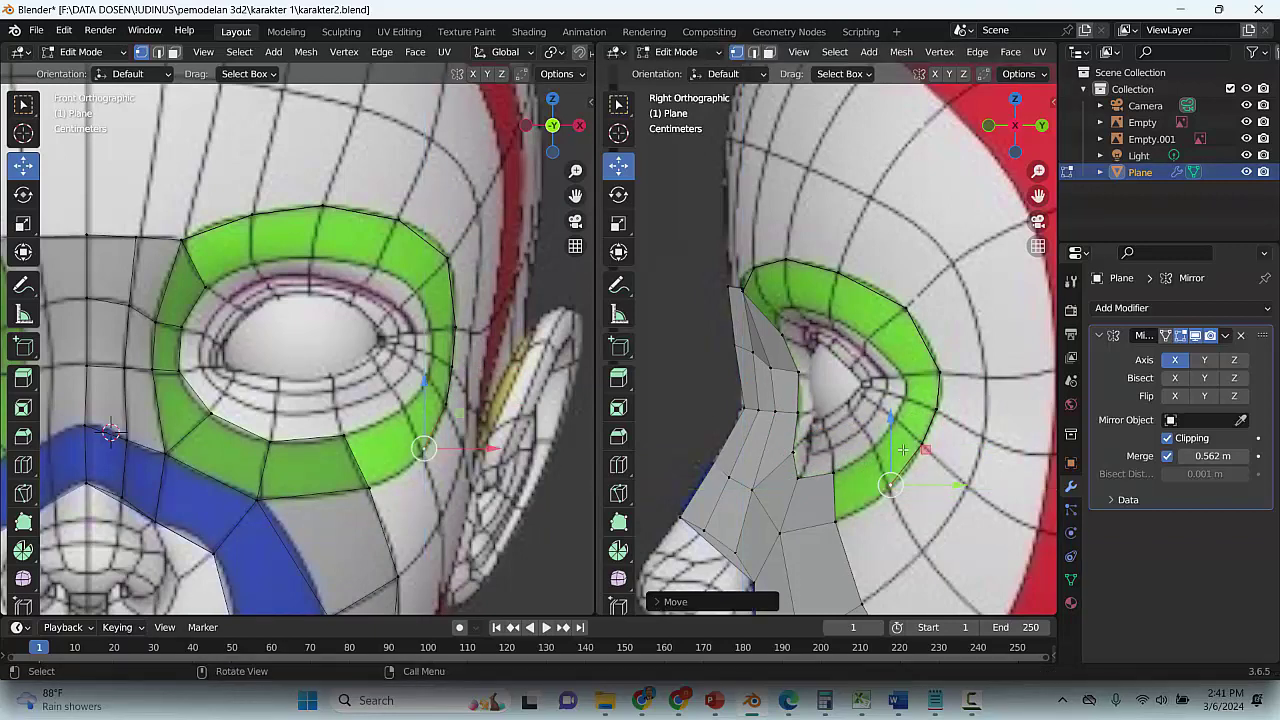
# Extrude the vertex at the ring's inner edge into a chain along the upper eyelid, ending below the eye's outer corner
pyautogui.click(204, 286)
pyautogui.press('e')
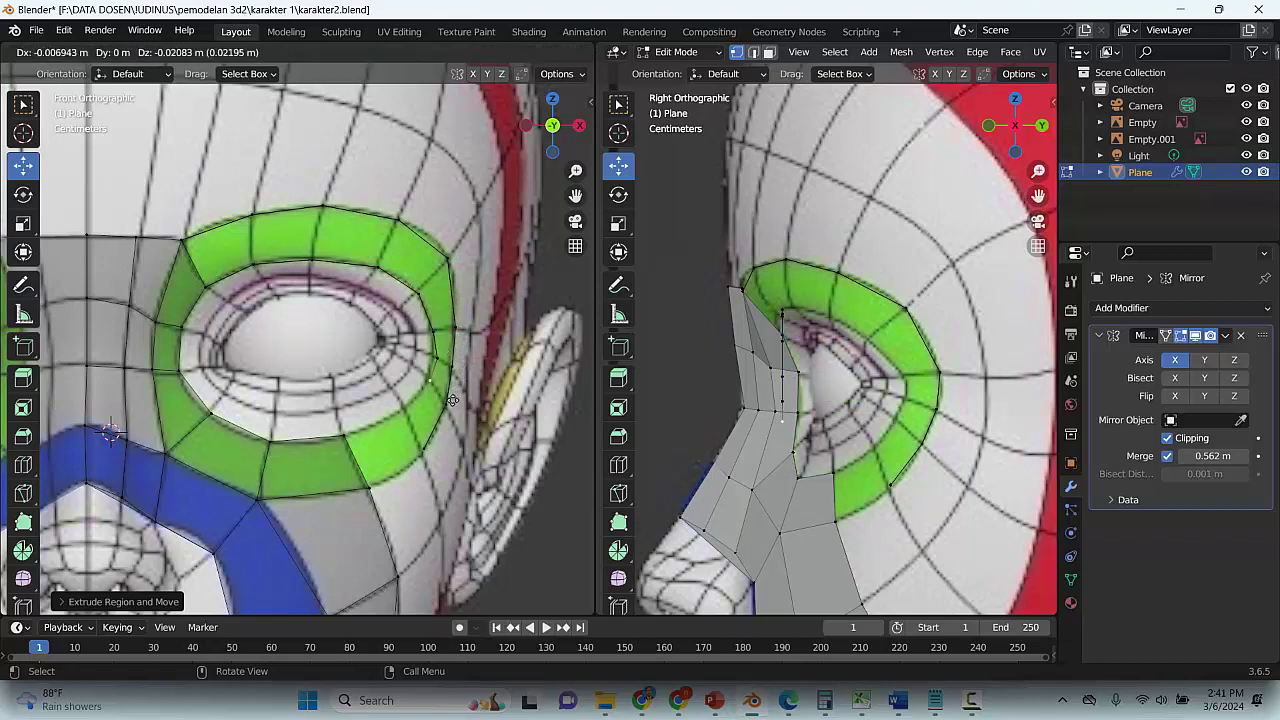
pyautogui.click(425, 431)
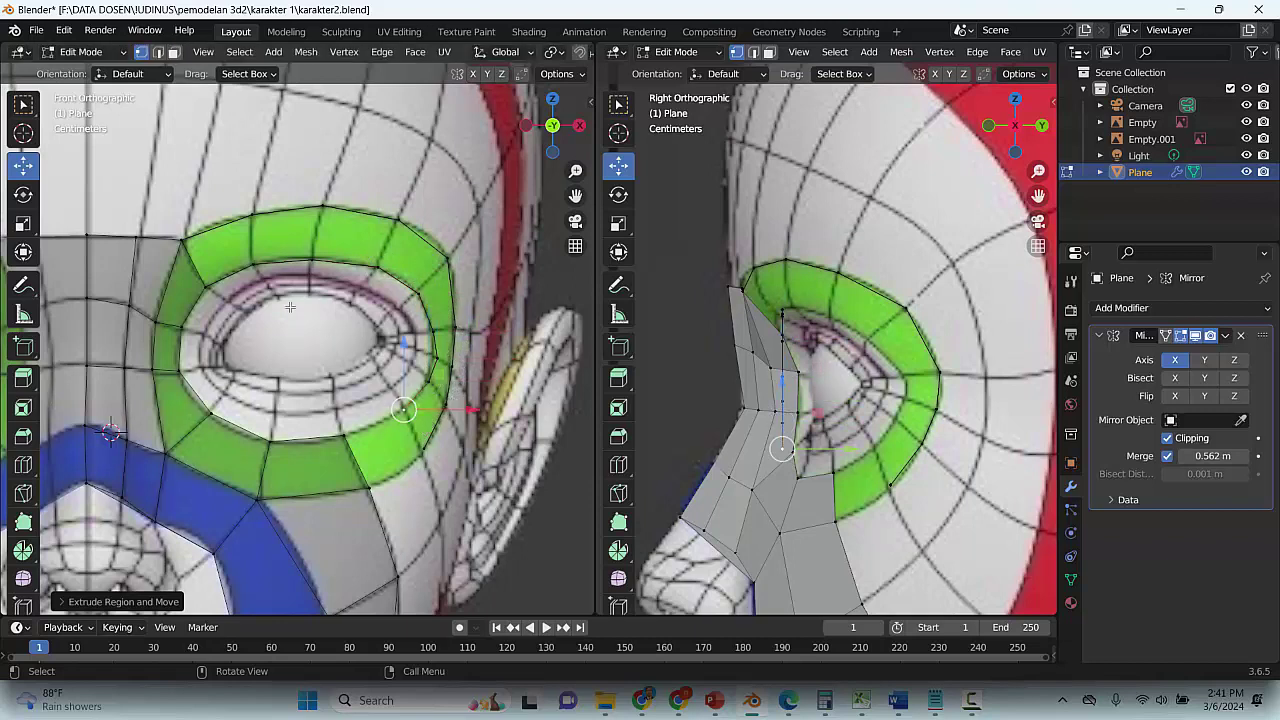
# Adjust the depth of the first three vertices above the eyelid to follow the green ring's inner edge in the side view
pyautogui.click(256, 264)
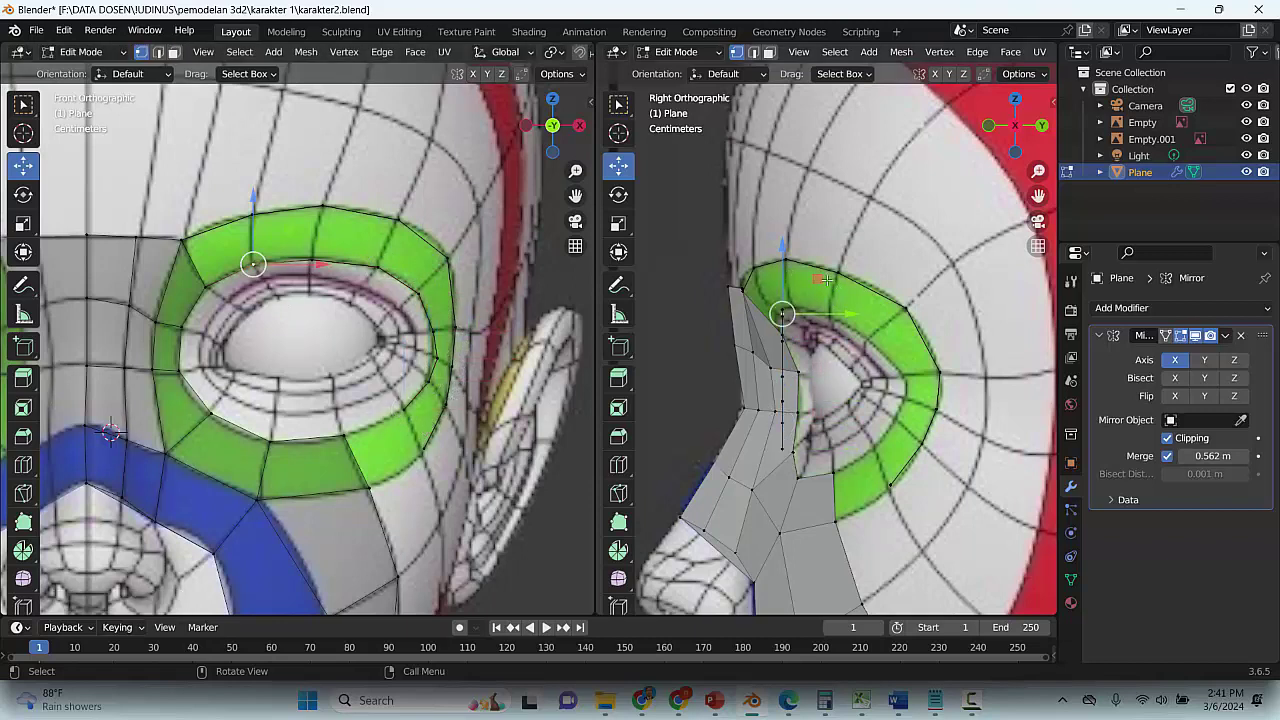
pyautogui.press('e')
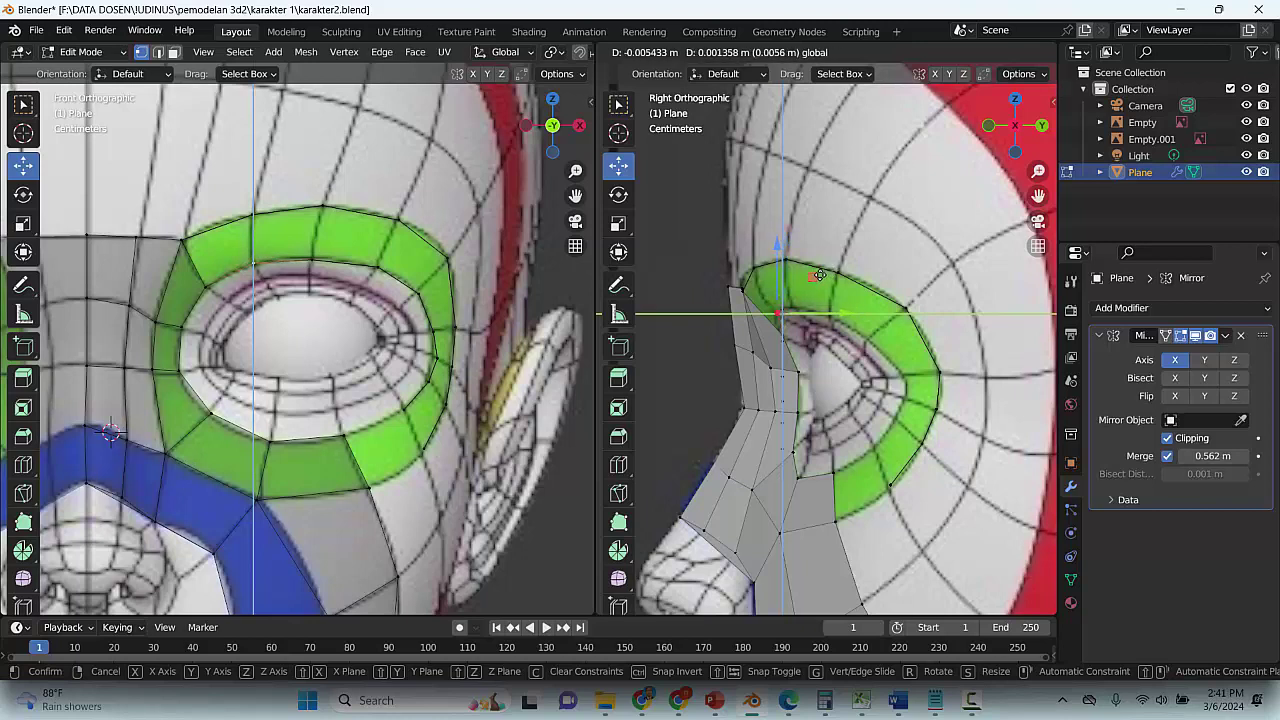
pyautogui.click(818, 274)
pyautogui.click(315, 260)
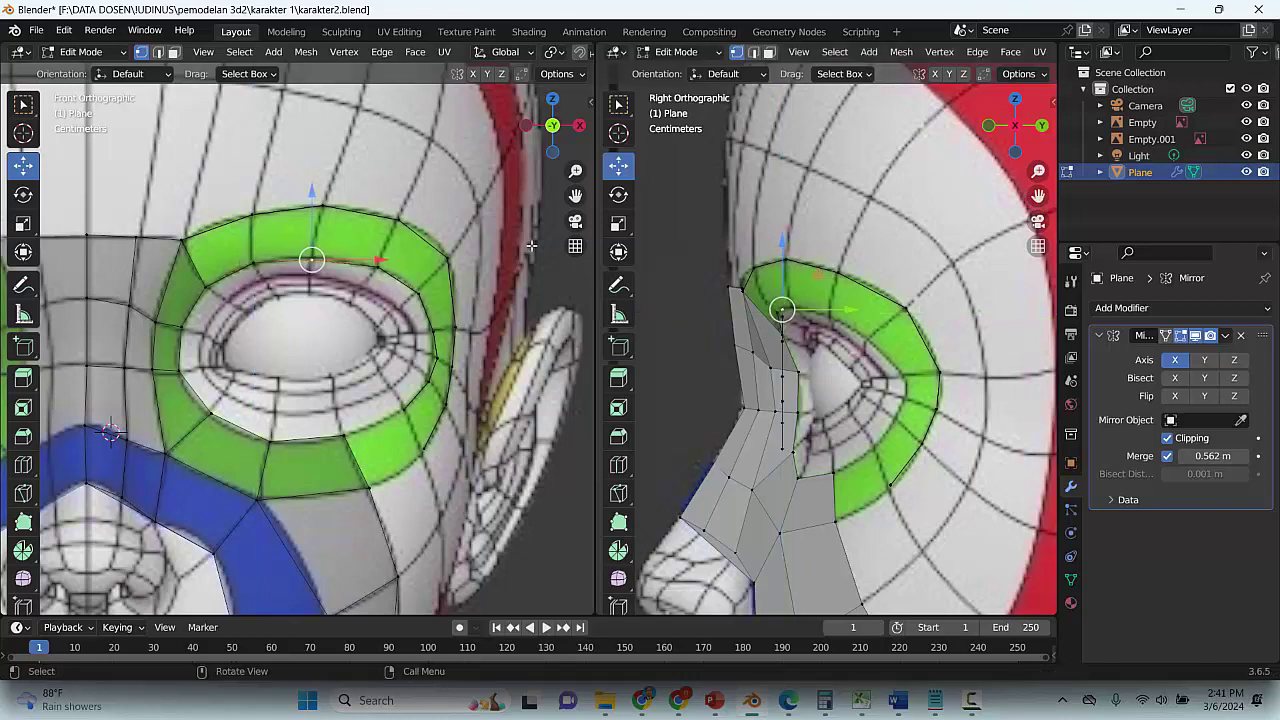
pyautogui.moveTo(818, 274)
pyautogui.mouseDown()
pyautogui.moveTo(838, 273)
pyautogui.moveTo(828, 270)
pyautogui.mouseUp()
pyautogui.click(378, 263)
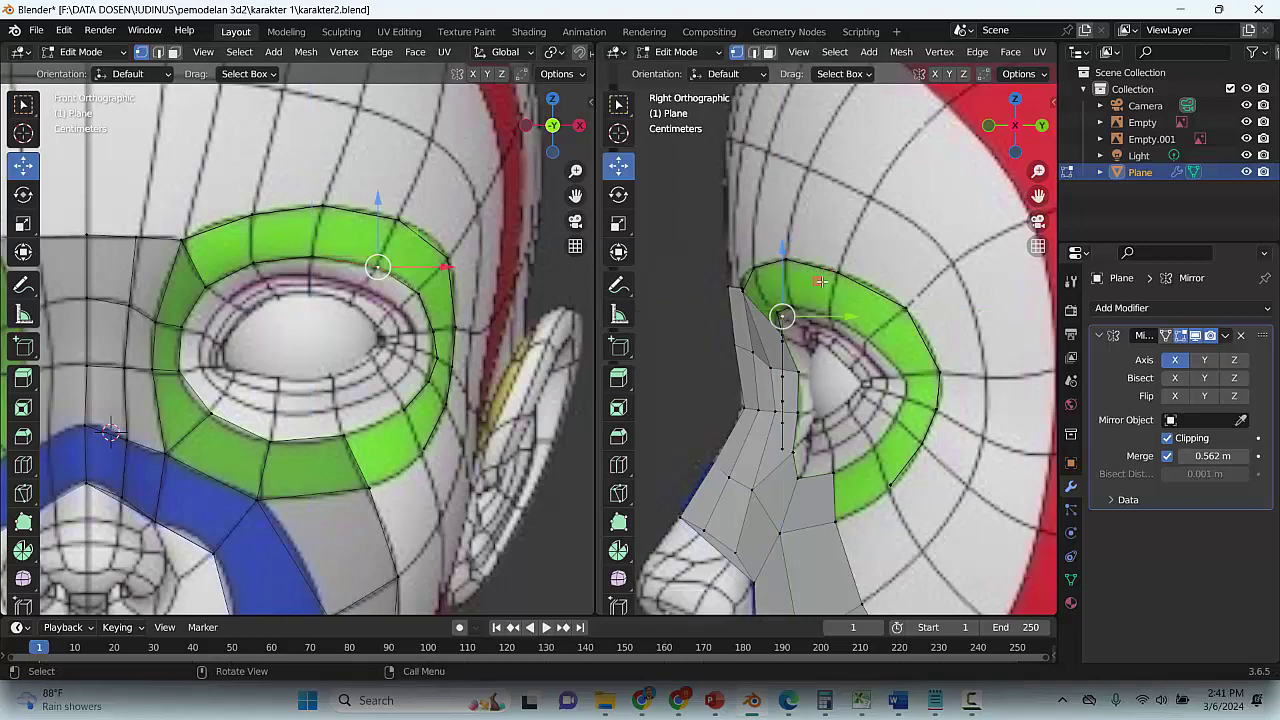
pyautogui.press('g')
pyautogui.press('y')
pyautogui.click(866, 280)
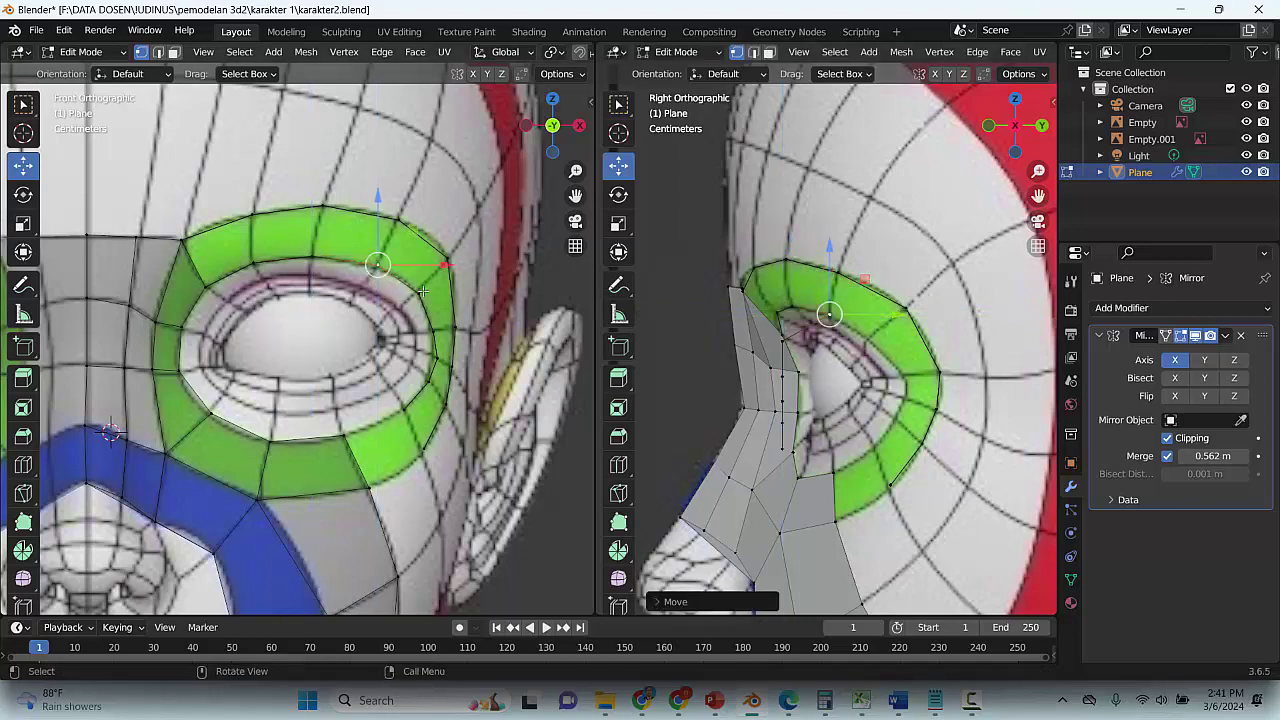
# Move the next three inner-edge vertices around the eye's outer corner back onto the green ring in the side view
pyautogui.click(420, 291)
pyautogui.press('g')
pyautogui.press('y')
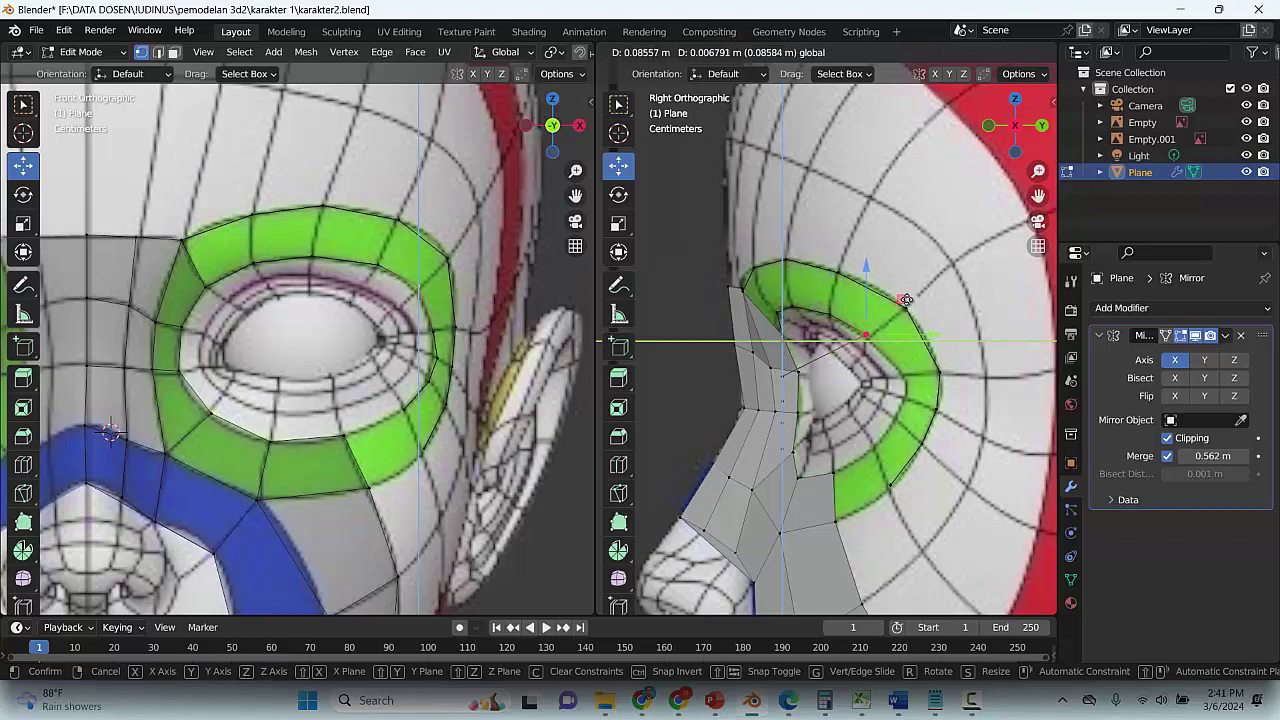
pyautogui.click(904, 299)
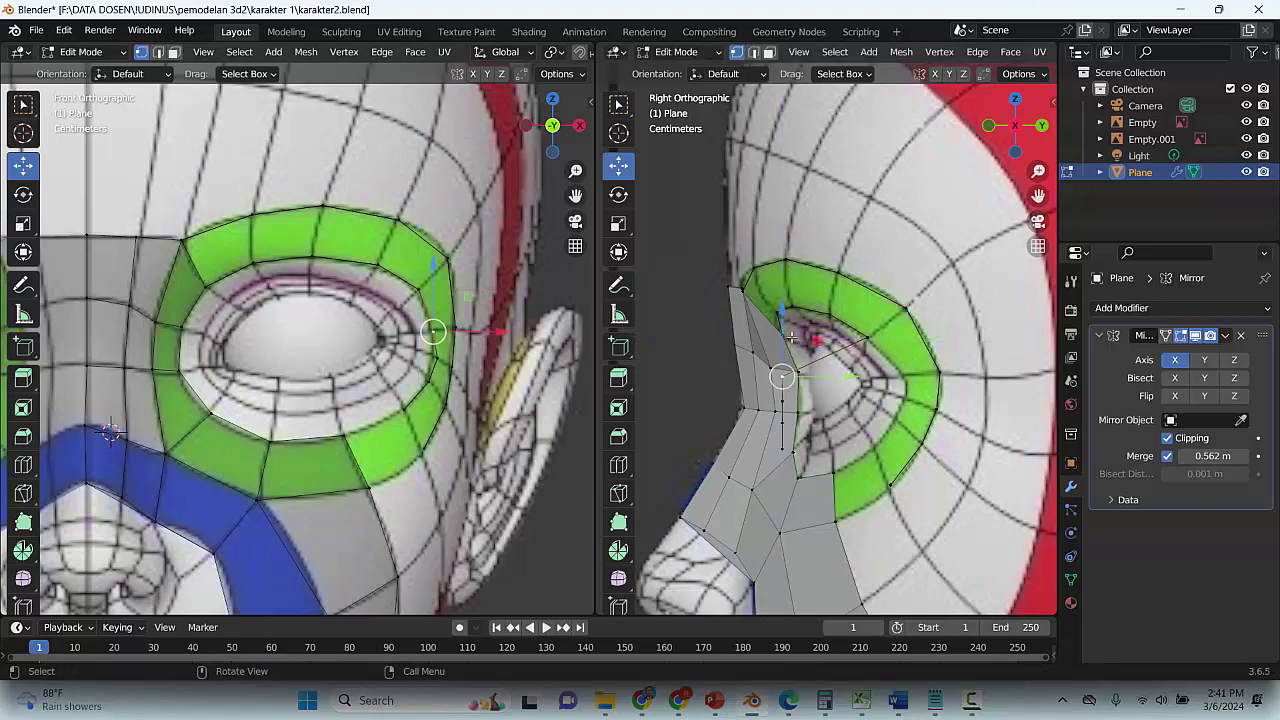
pyautogui.press('g')
pyautogui.click(816, 395)
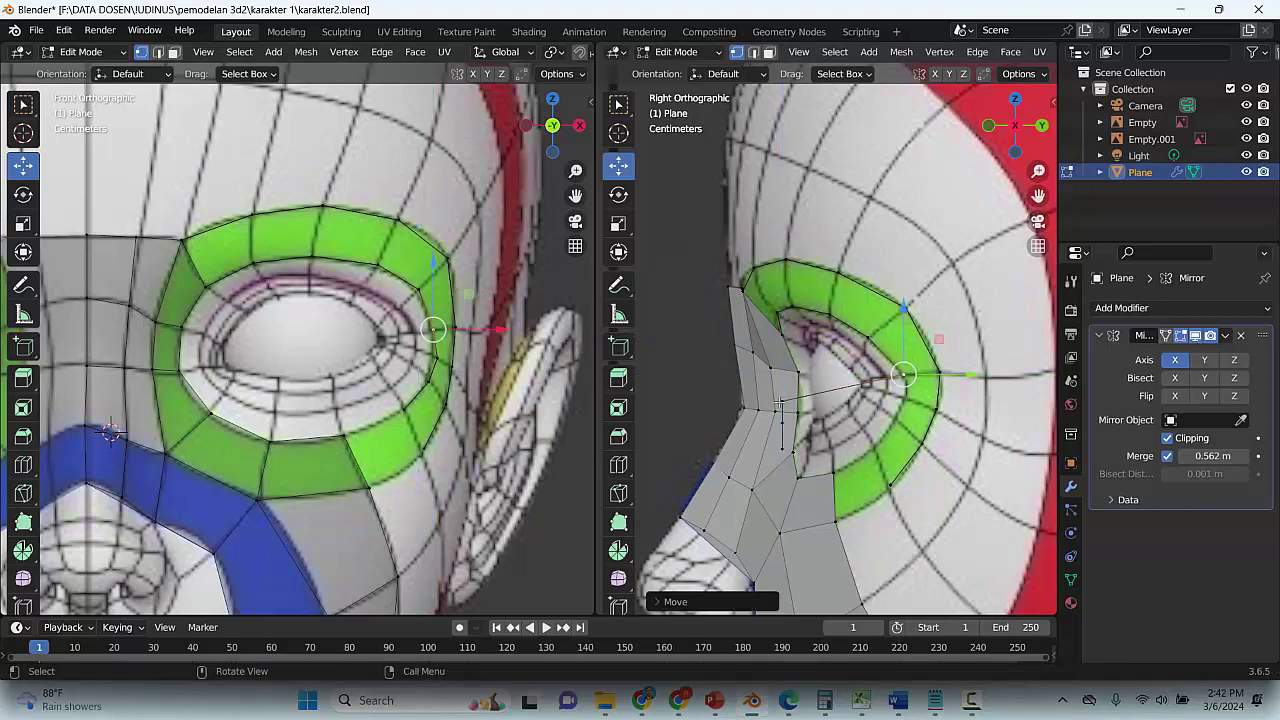
pyautogui.click(786, 400)
pyautogui.press('g')
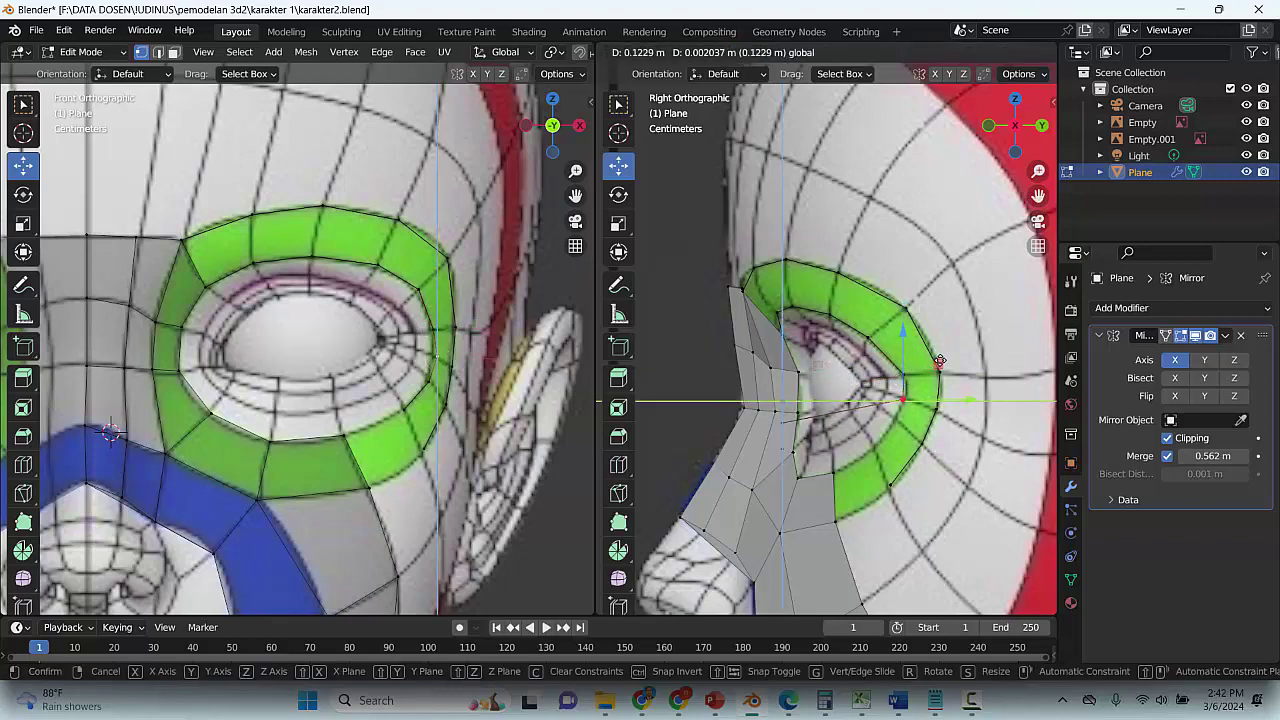
pyautogui.click(828, 403)
# Move the last two inner-edge vertices below the eye's outer corner back onto the green ring in the side view
pyautogui.click(784, 422)
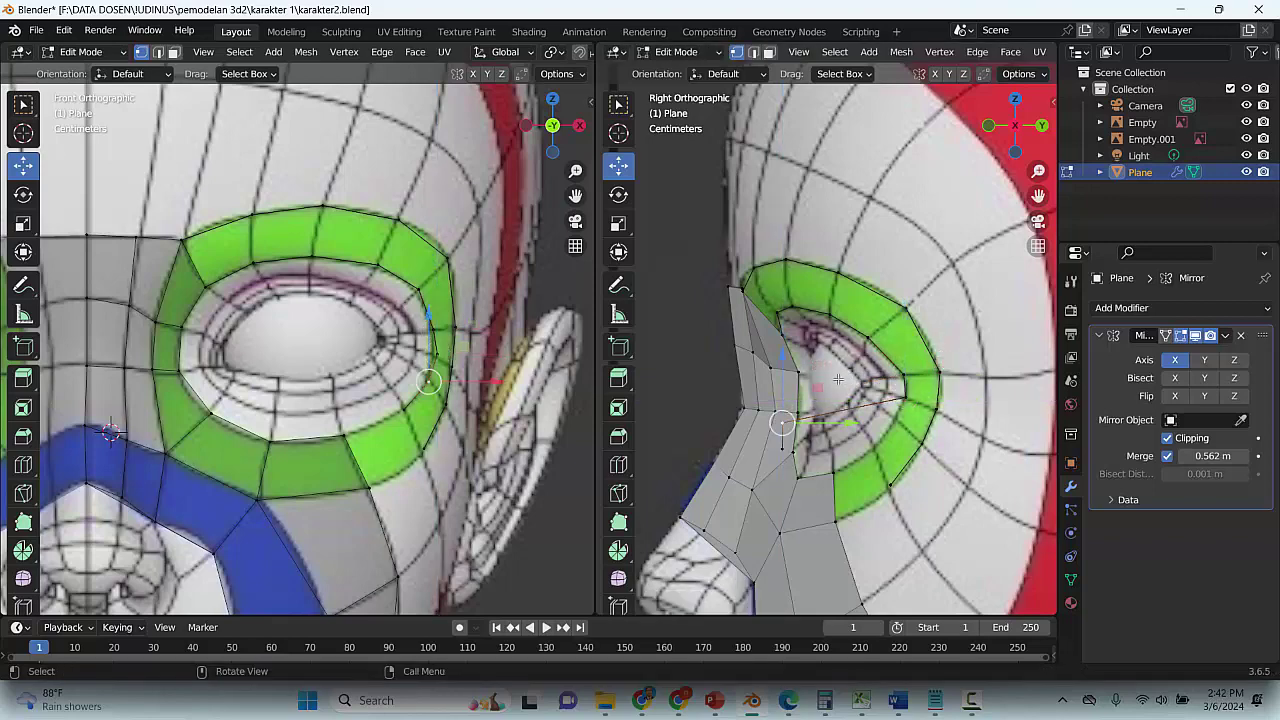
pyautogui.press('g')
pyautogui.click(832, 437)
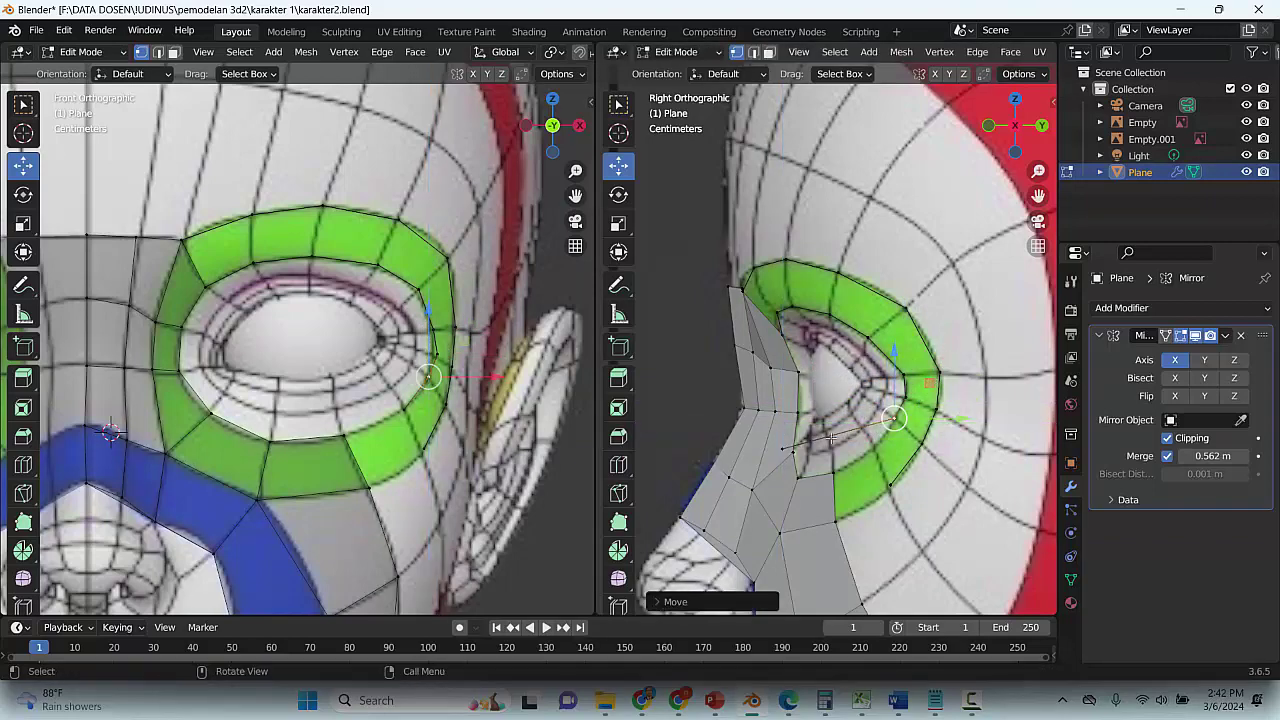
pyautogui.click(784, 446)
pyautogui.press('g')
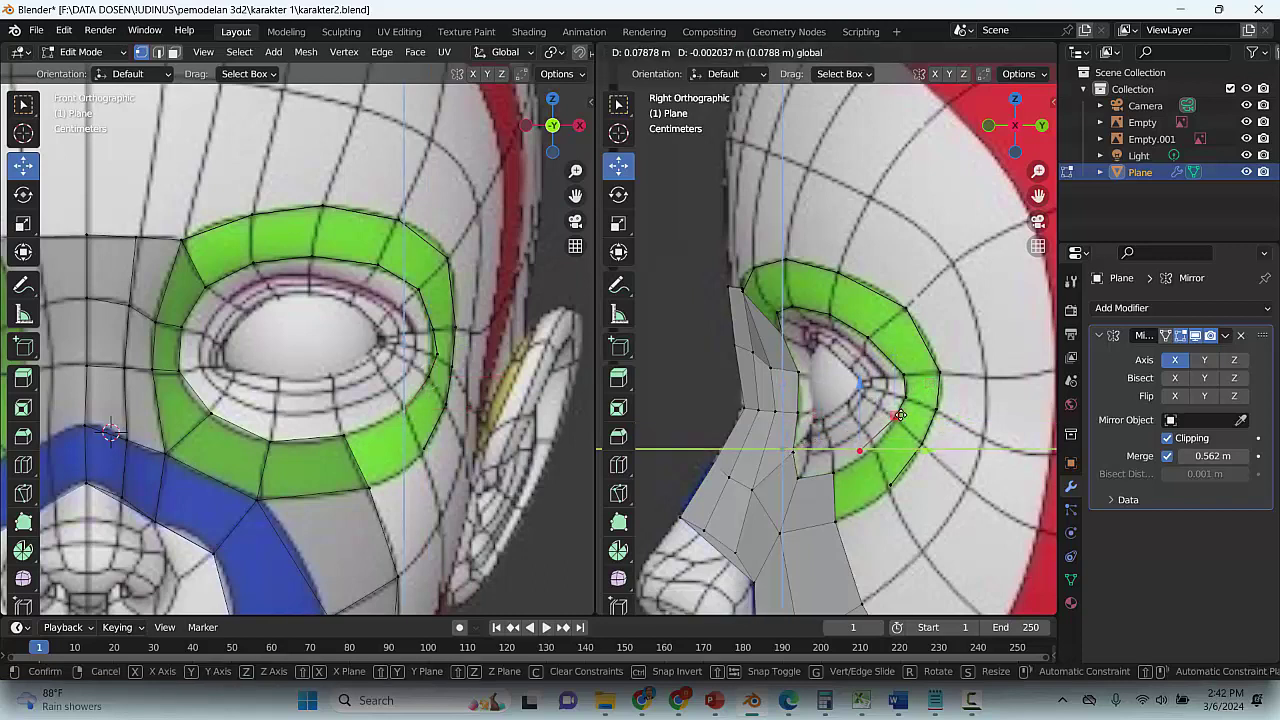
pyautogui.click(911, 411)
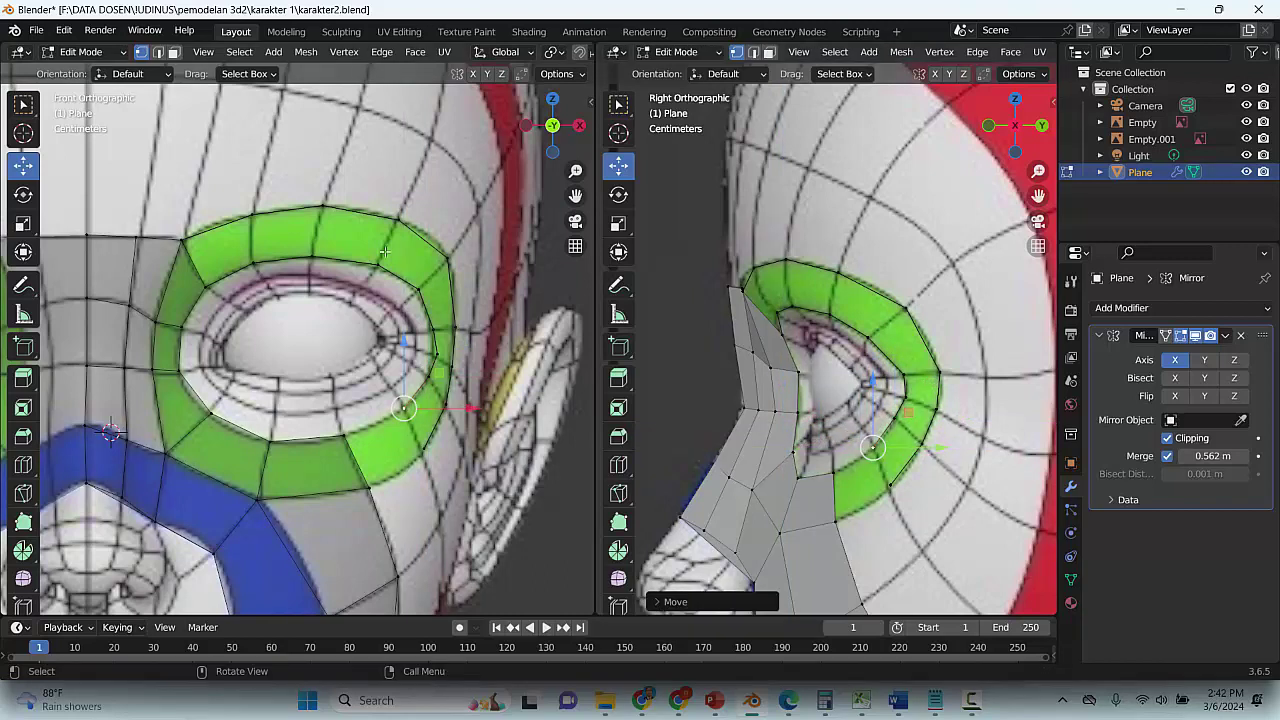
# Fill six consecutive faces between the two outlines, from the ring's inner corner over the top to the outer side
pyautogui.click(192, 259)
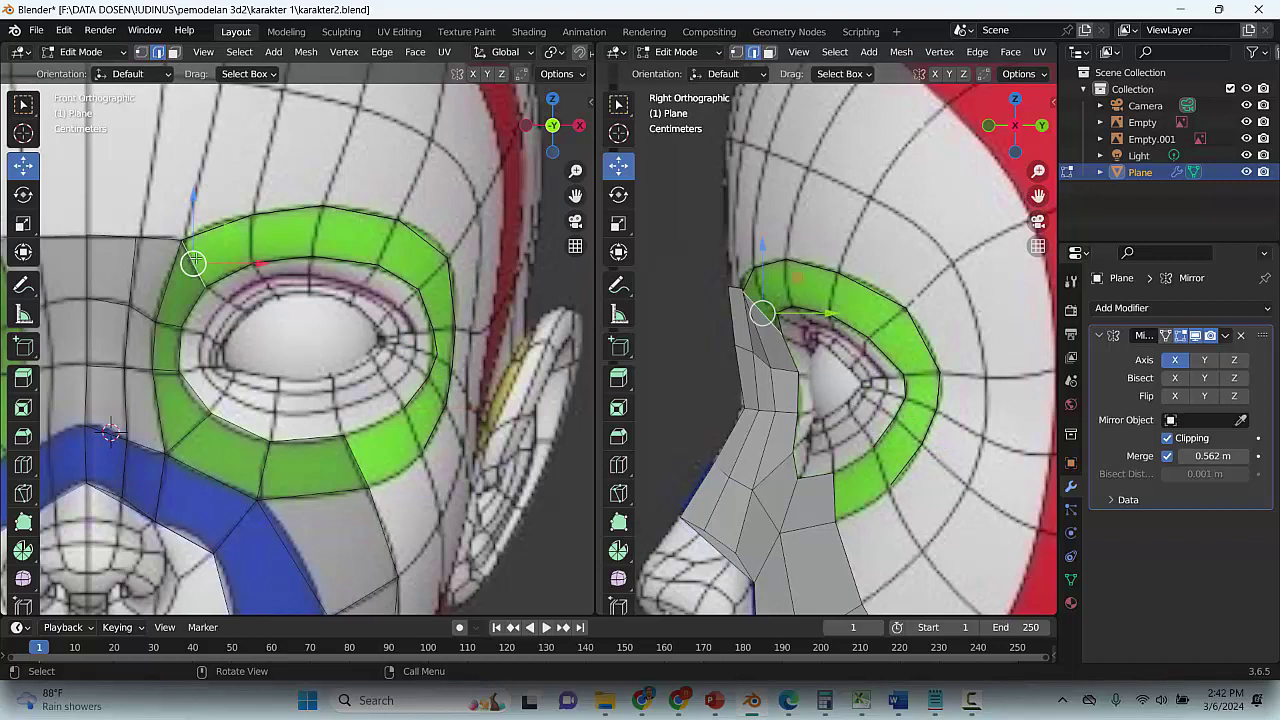
pyautogui.press('f')
pyautogui.press('f')
pyautogui.press('f')
pyautogui.press('f')
pyautogui.press('f')
pyautogui.press('f')
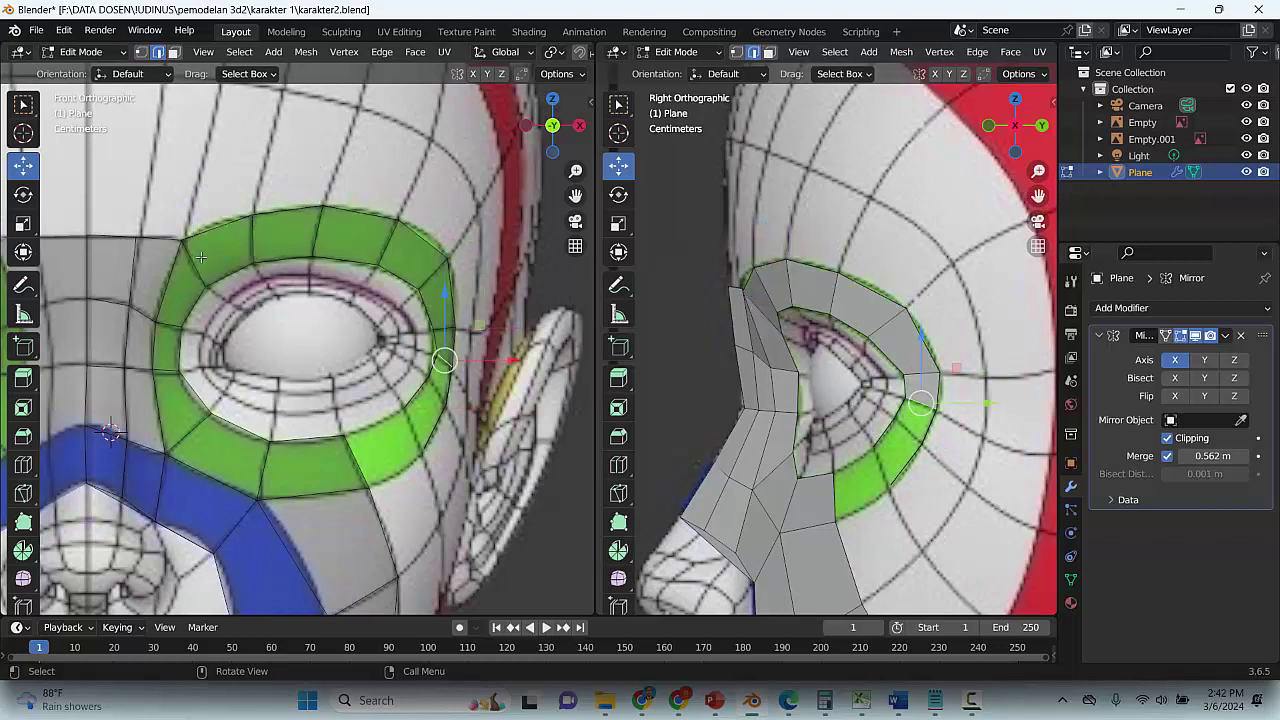
# Fill the next face down the ring's outer side and extrude the inner outline's last vertex toward the lower eyelid edge
pyautogui.hotkey('ctrl', 'z')
pyautogui.hotkey('ctrl', 'z')
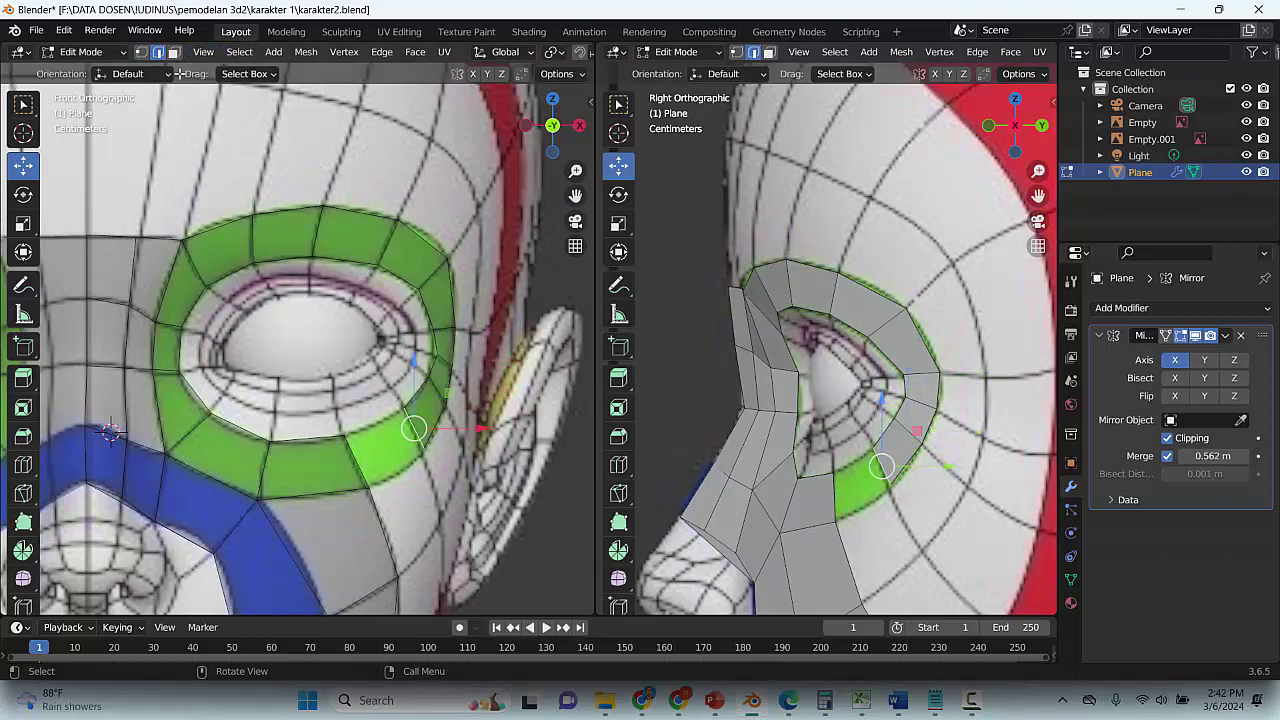
pyautogui.click(141, 52)
pyautogui.click(873, 446)
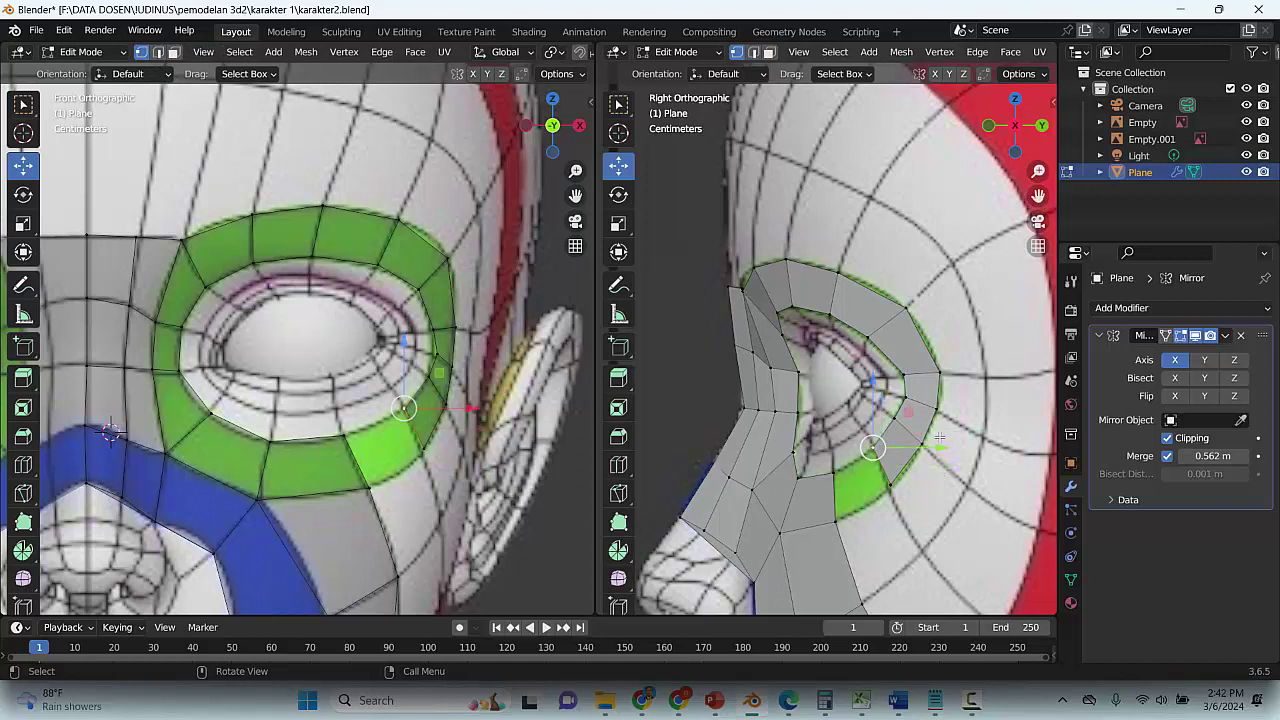
pyautogui.moveTo(878, 447); pyautogui.dragTo(898, 485)
# Extrude the outer outline's last vertex to the existing vertex at the cheek's upper corner and merge the two
pyautogui.click(890, 489)
pyautogui.press('e')
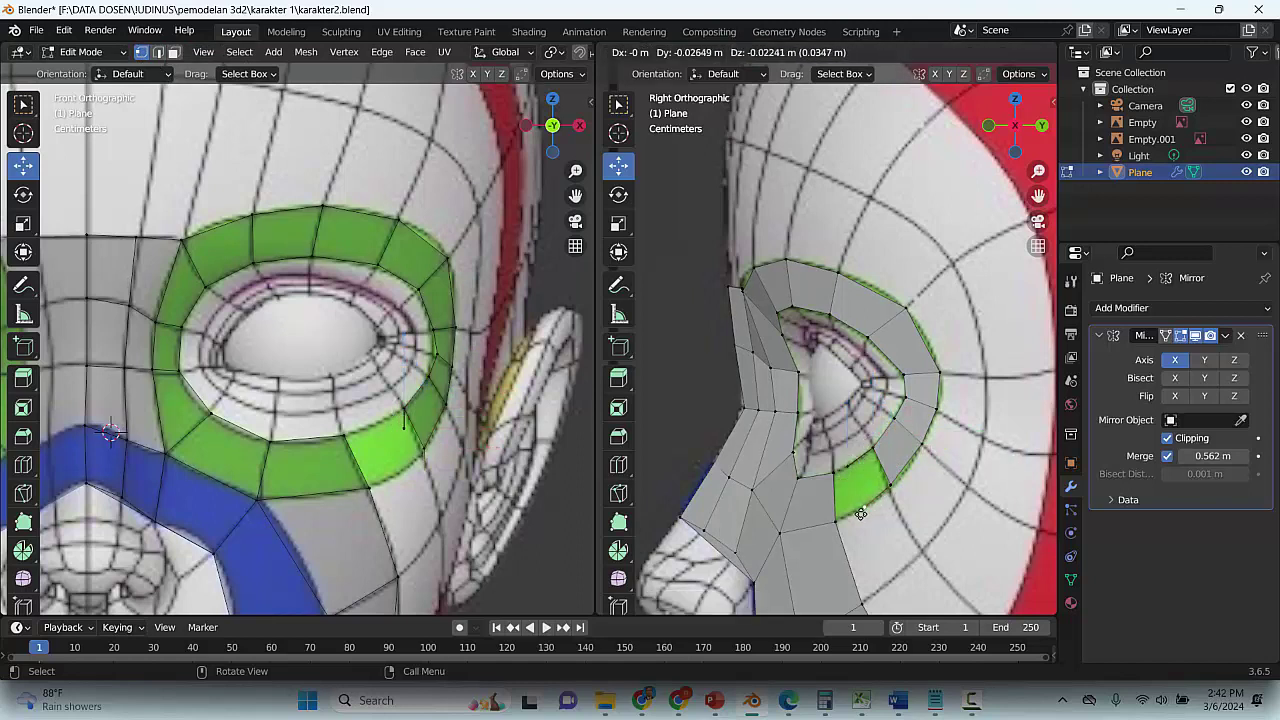
pyautogui.click(854, 510)
pyautogui.keyDown('shift'); pyautogui.click(836, 527); pyautogui.keyUp('shift')
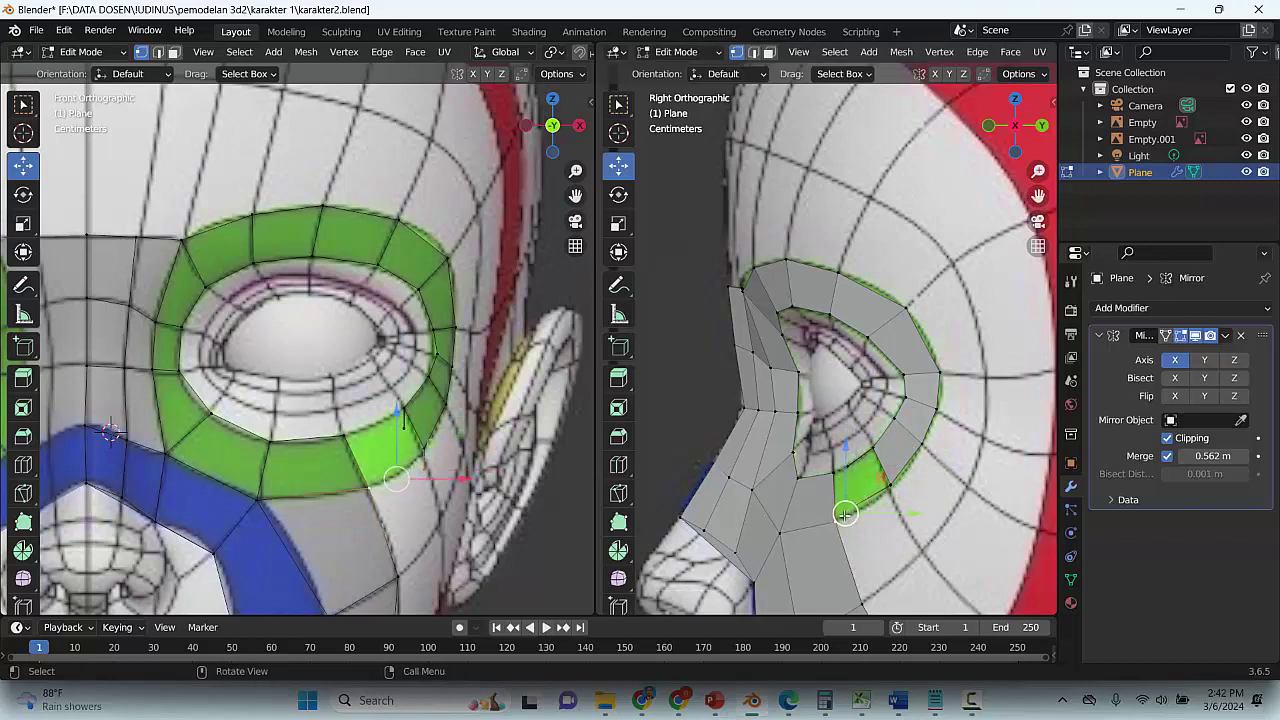
pyautogui.rightClick(836, 517)
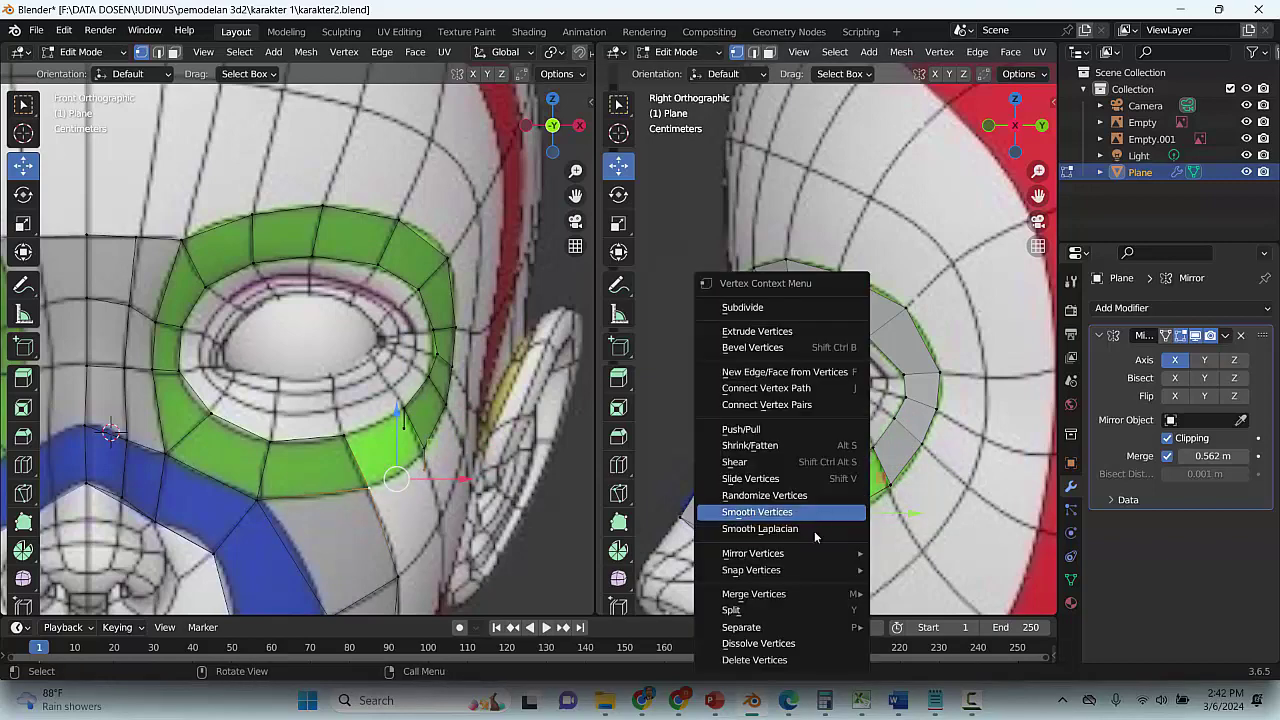
pyautogui.moveTo(801, 595)
pyautogui.click(912, 569)
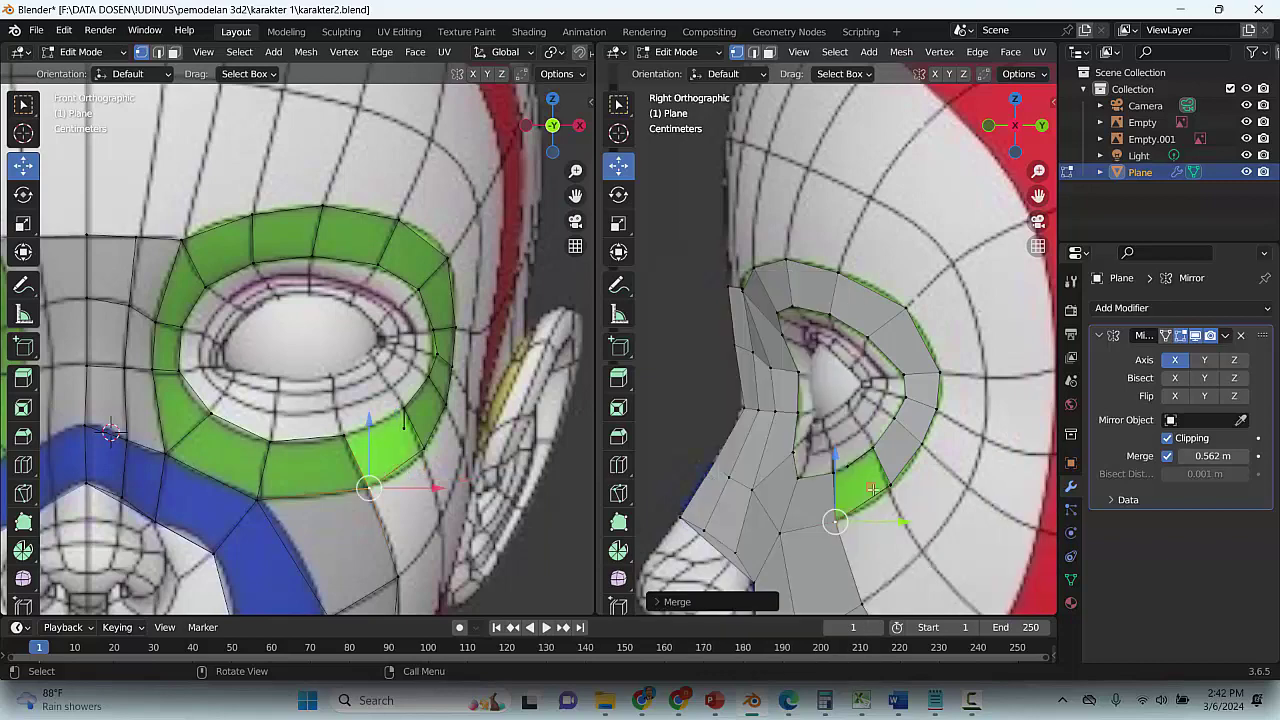
# Merge the inner outline's extruded end vertex with the neighbouring vertex on the ring's lower inner edge
pyautogui.keyDown('shift'); pyautogui.click(847, 466); pyautogui.keyUp('shift')
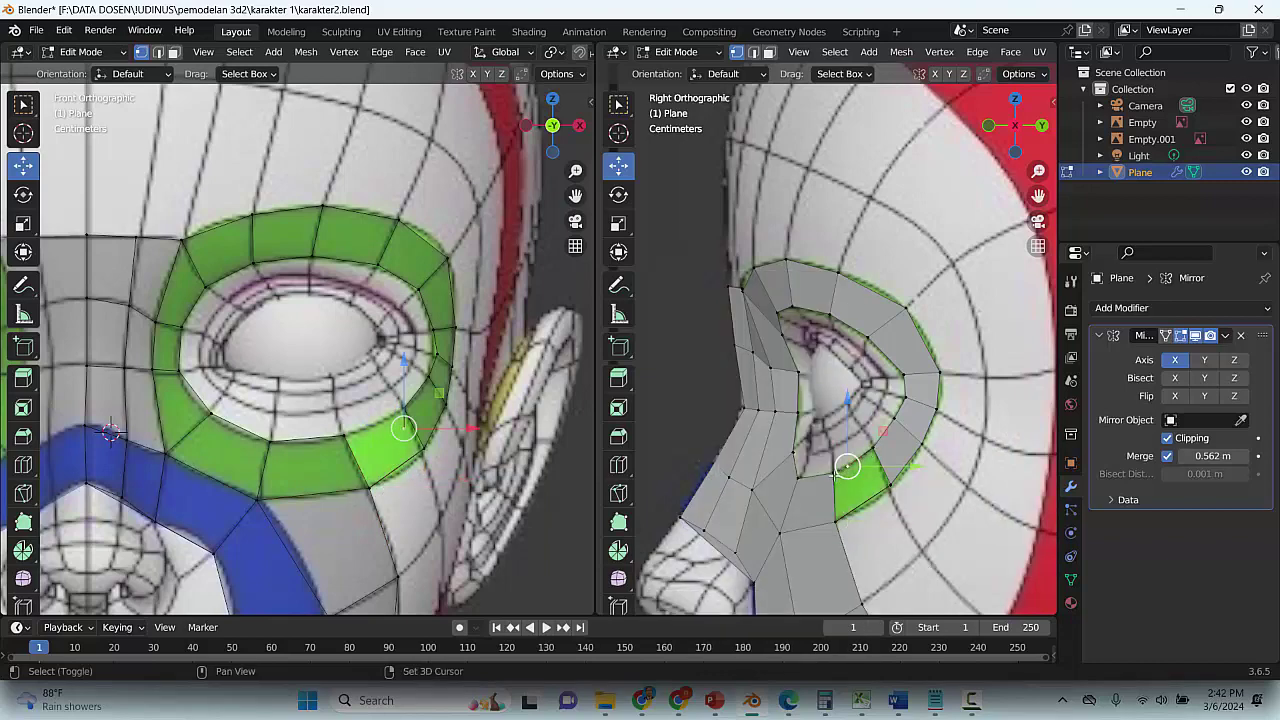
pyautogui.press('m')
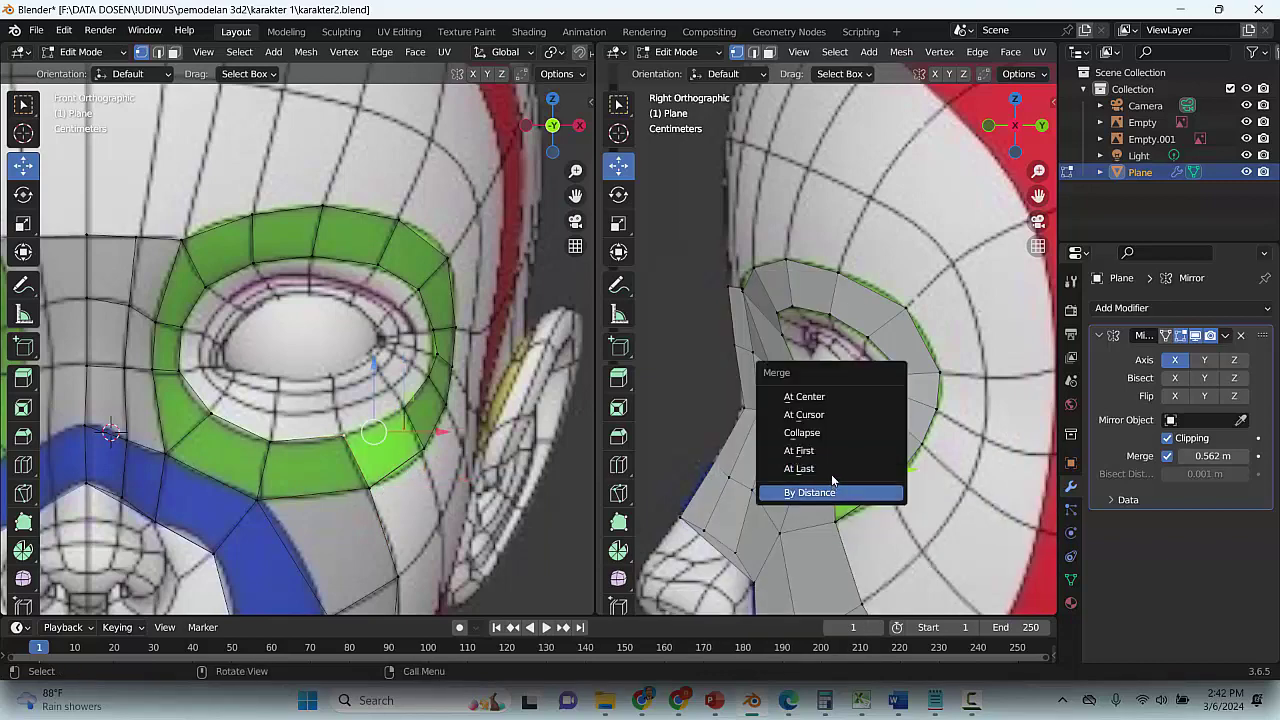
pyautogui.click(873, 474)
# Fill the last gap at the ring's lower outer side with a face and save the file
pyautogui.press('2')
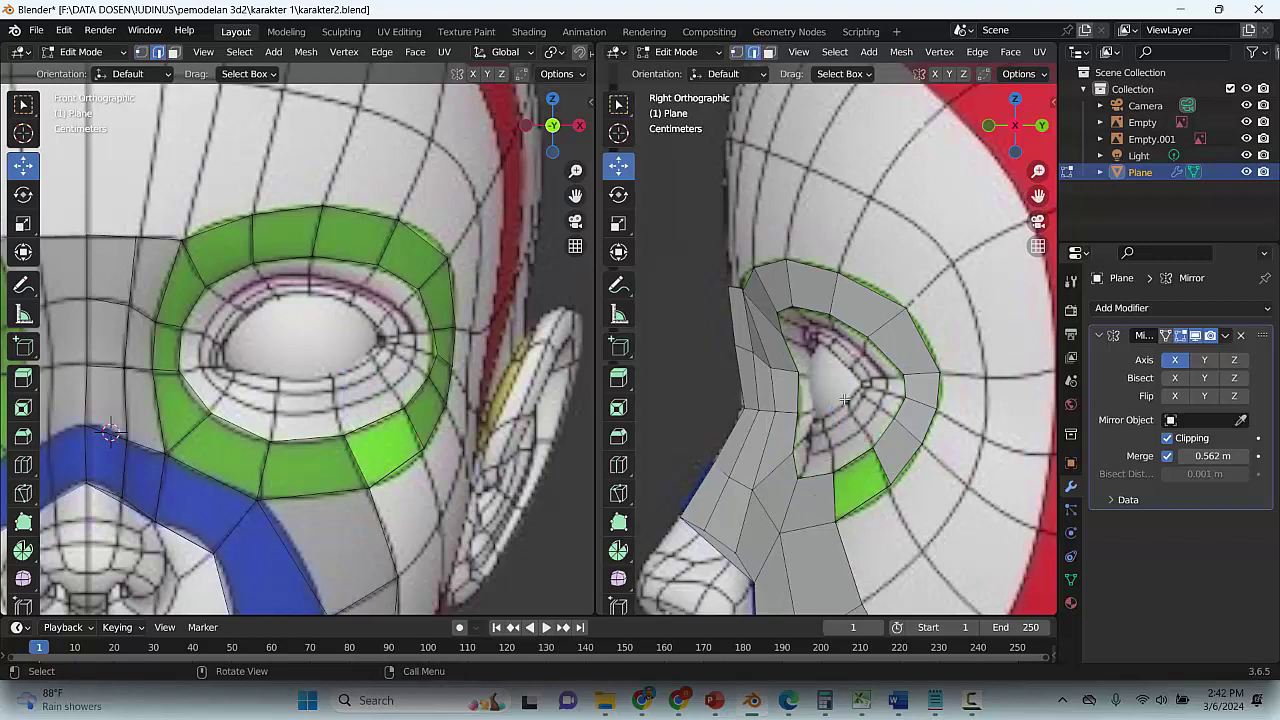
pyautogui.click(877, 463)
pyautogui.press('m')
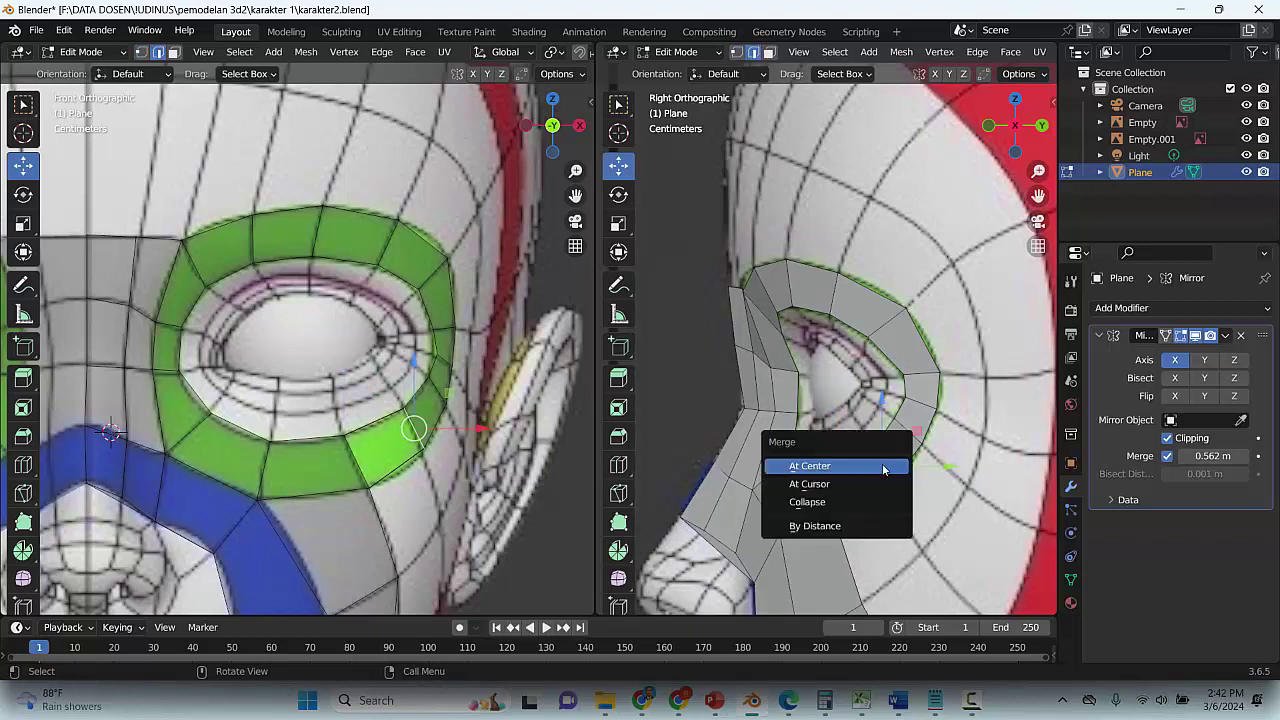
pyautogui.press('Return')
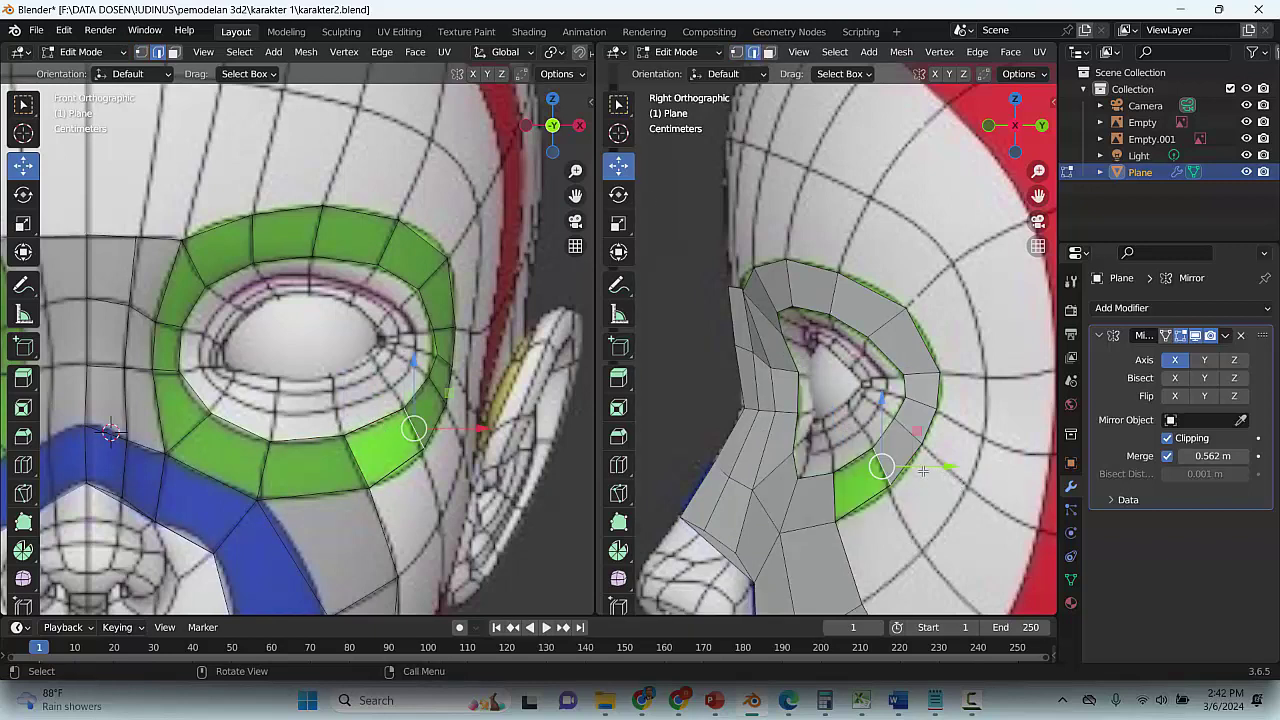
pyautogui.hotkey('ctrl', 'z')
pyautogui.hotkey('ctrl', 's')
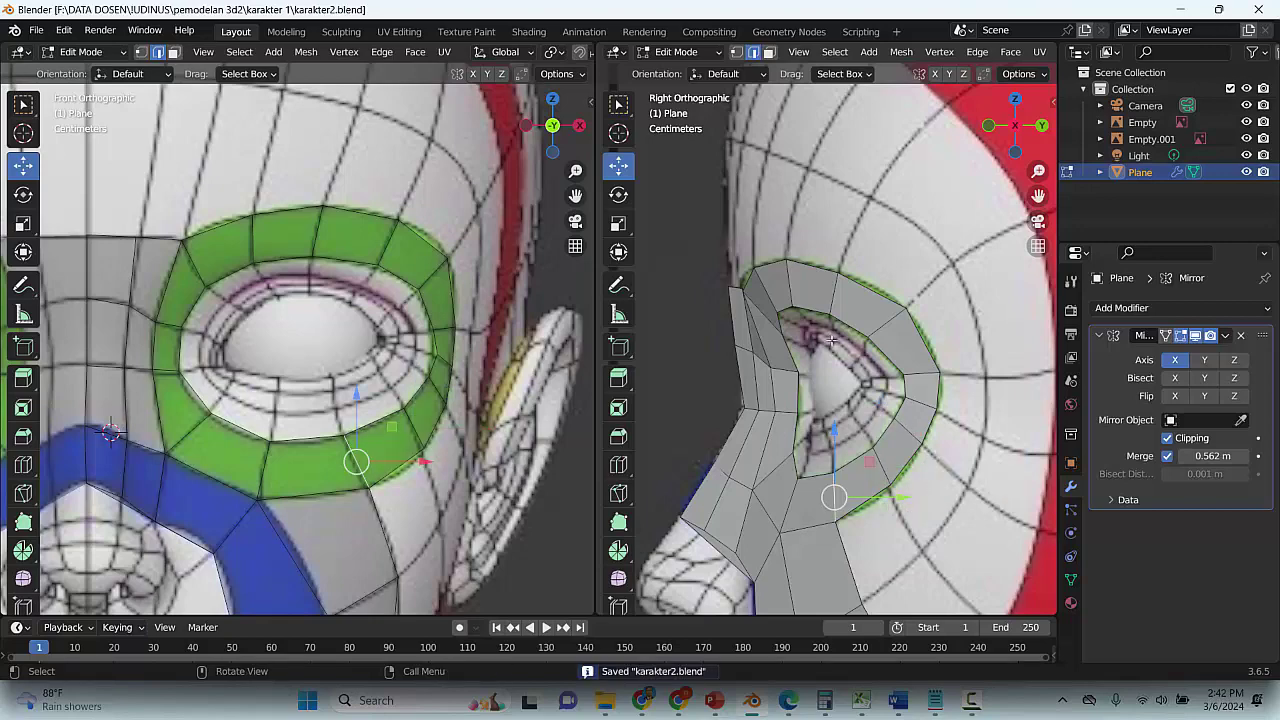
# Extrude the centre-line vertex between the brows straight up to the next horizontal forehead line of the front reference
pyautogui.scroll(-2, 830, 340)
pyautogui.click(926, 456)
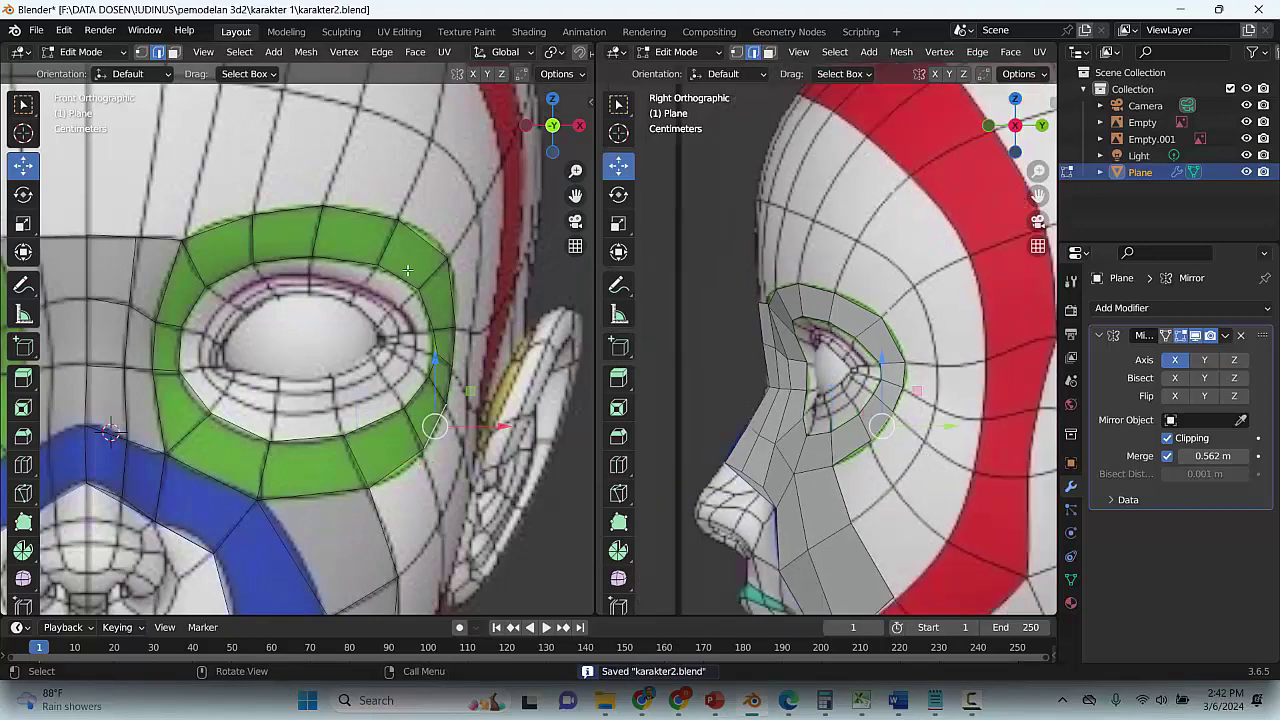
pyautogui.scroll(-2, 243, 235)
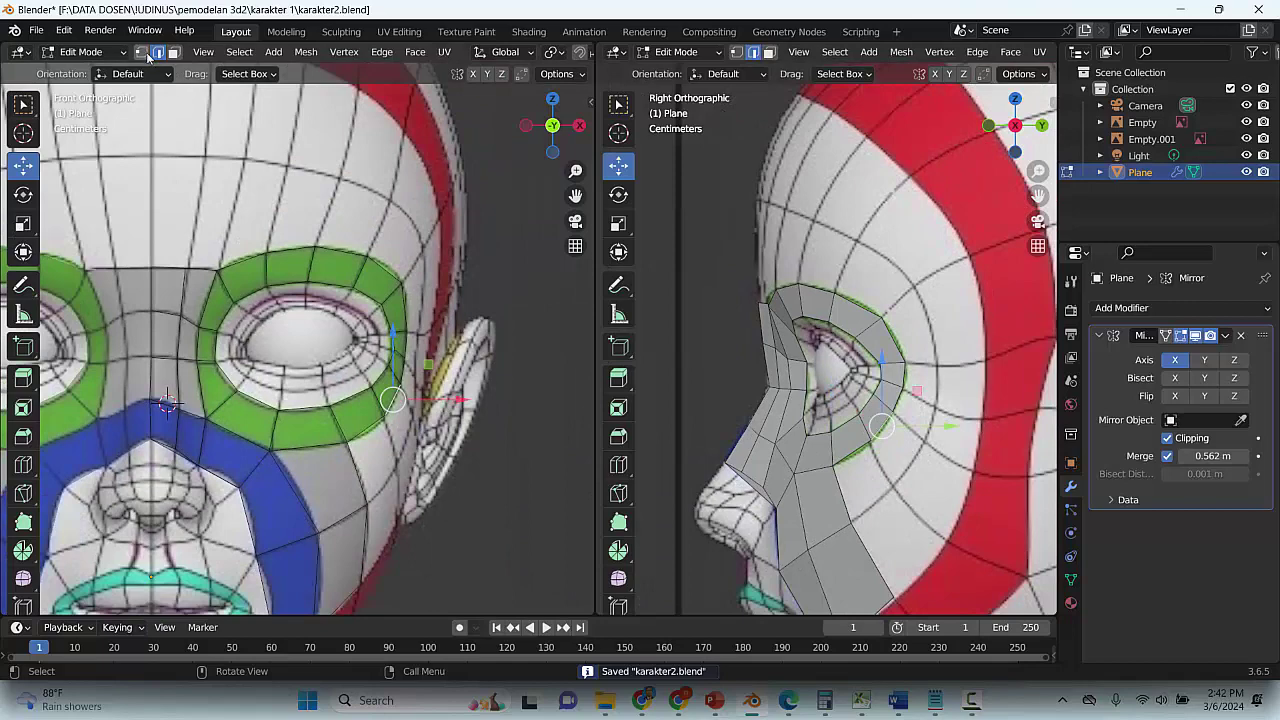
pyautogui.hotkey('ctrl', 's')
pyautogui.click(152, 266)
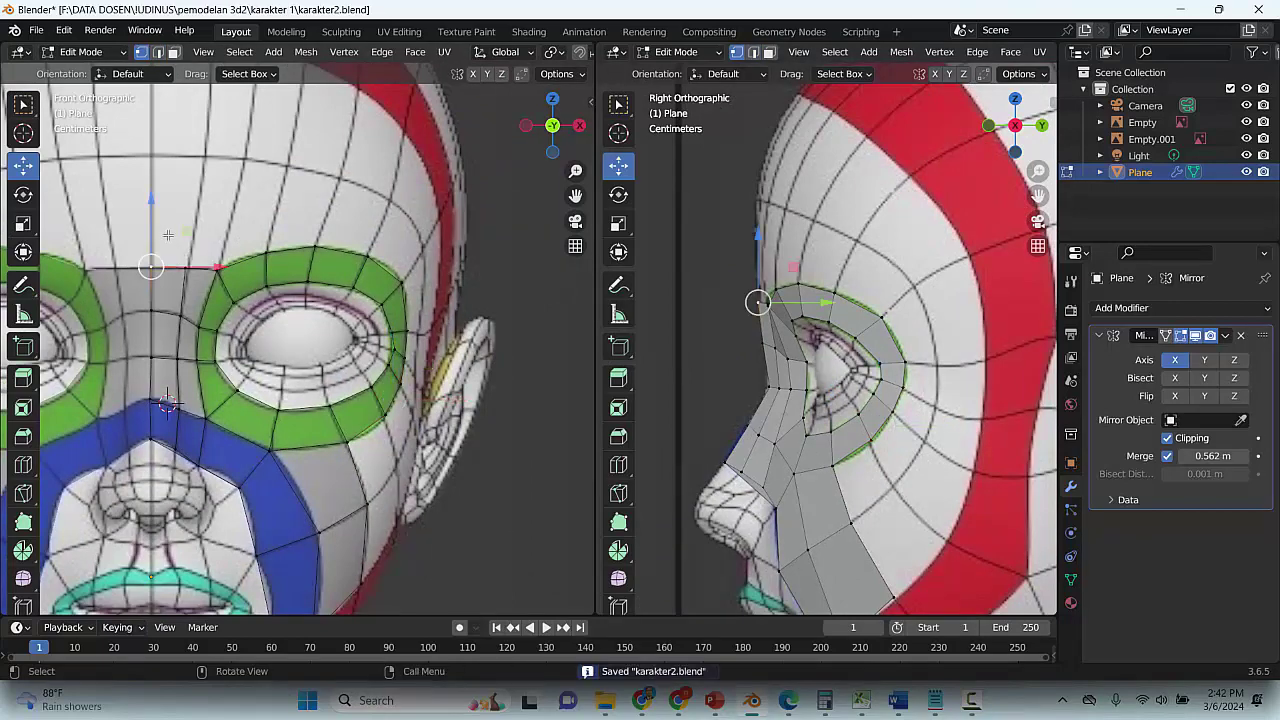
pyautogui.press('e')
pyautogui.click(174, 182)
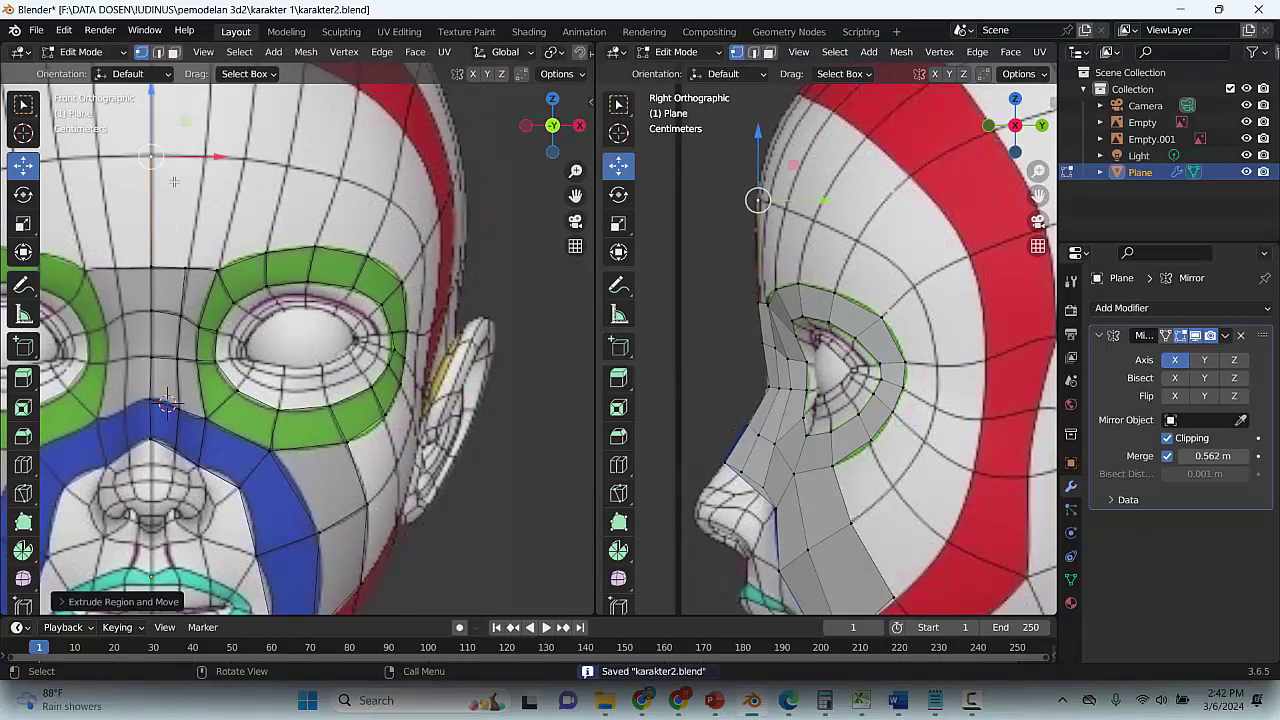
# Extrude the brow vertex beside the centre line up to the same forehead line and shift it forward in the side view
pyautogui.click(185, 270)
pyautogui.press('e')
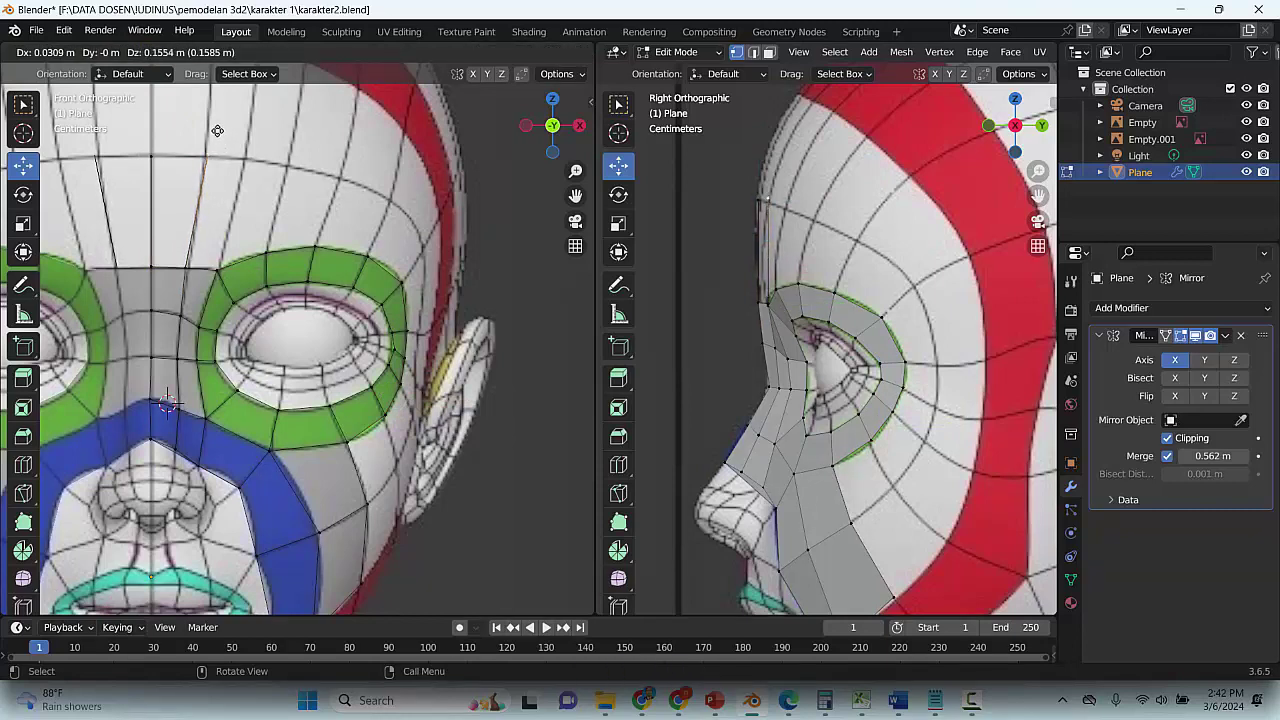
pyautogui.click(215, 135)
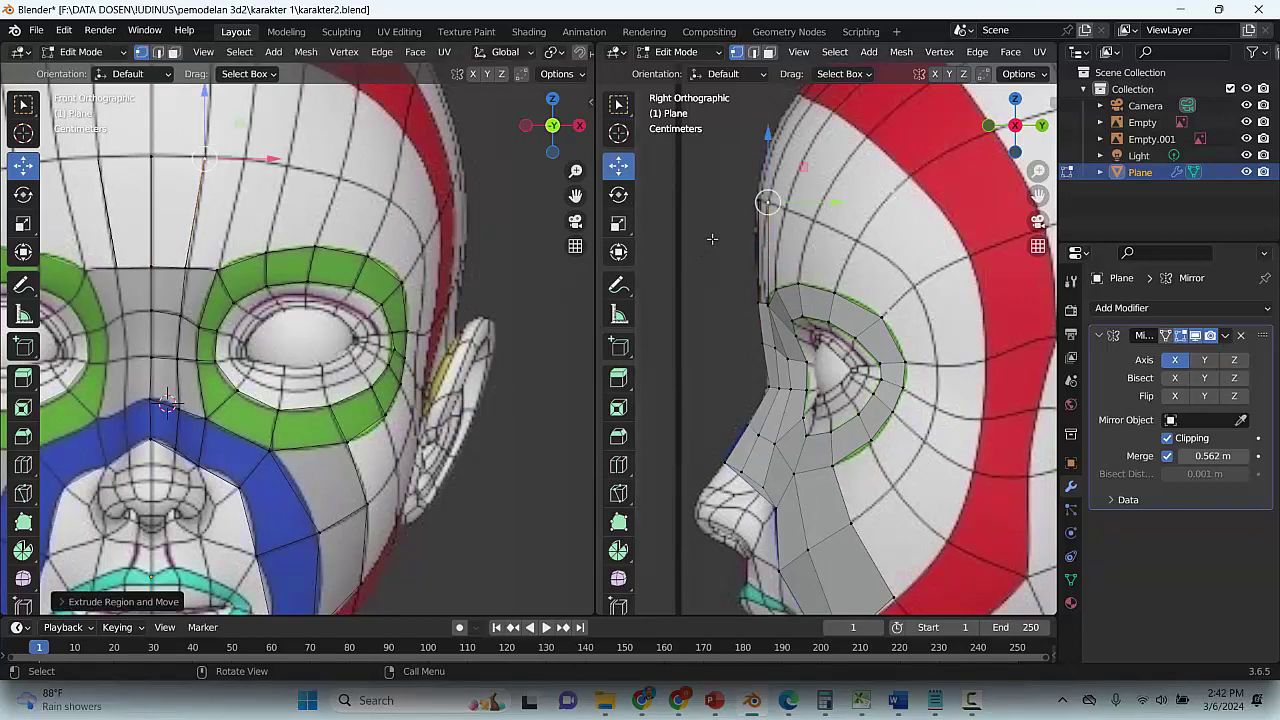
pyautogui.scroll(1, 736, 200)
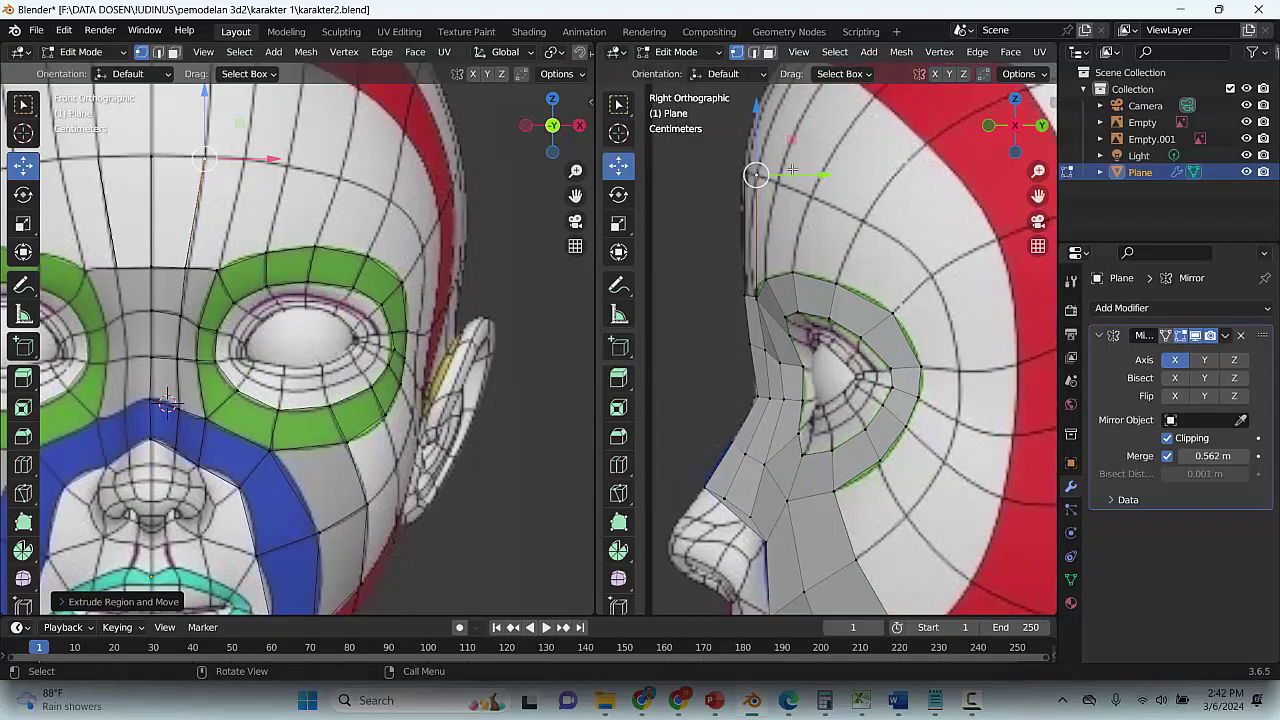
pyautogui.press('g')
pyautogui.click(785, 138)
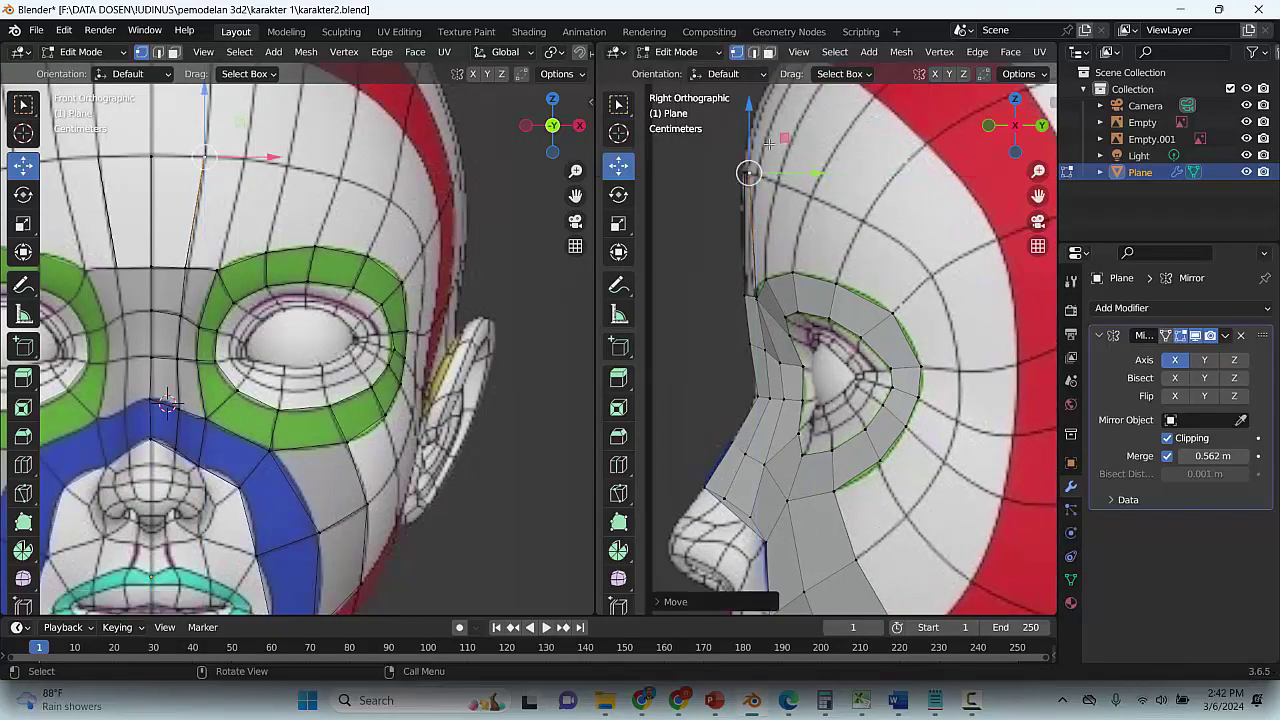
# Move the centre-line forehead vertex slightly forward onto the forehead profile in the side view
pyautogui.click(147, 158)
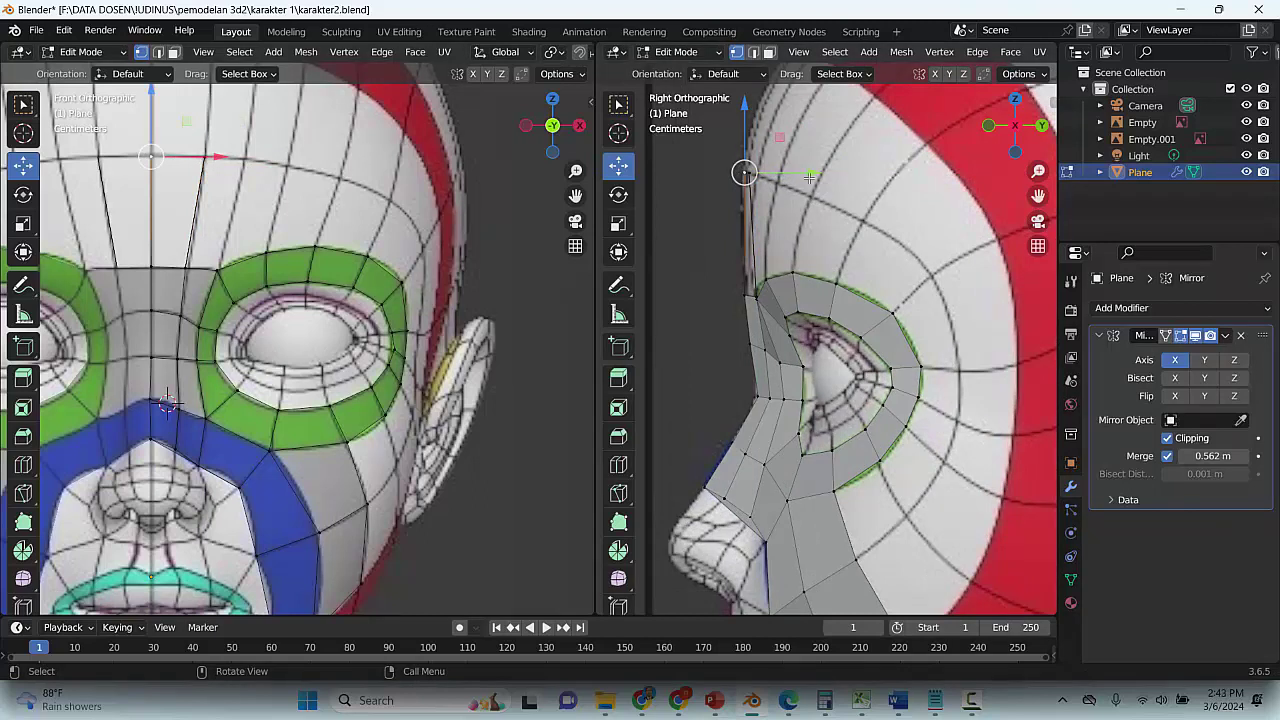
pyautogui.press('g')
pyautogui.click(741, 173)
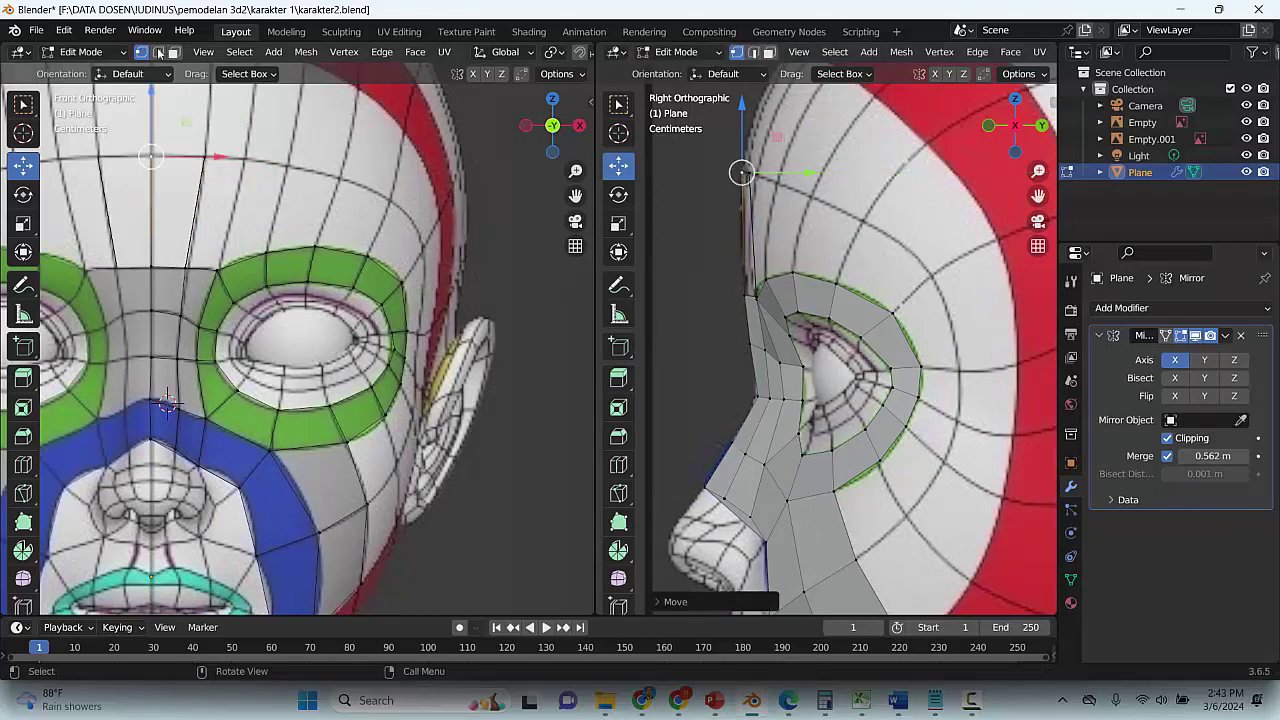
# Try to fill a forehead face between the outer extruded edge and the top of the eye ring
pyautogui.click(158, 53)
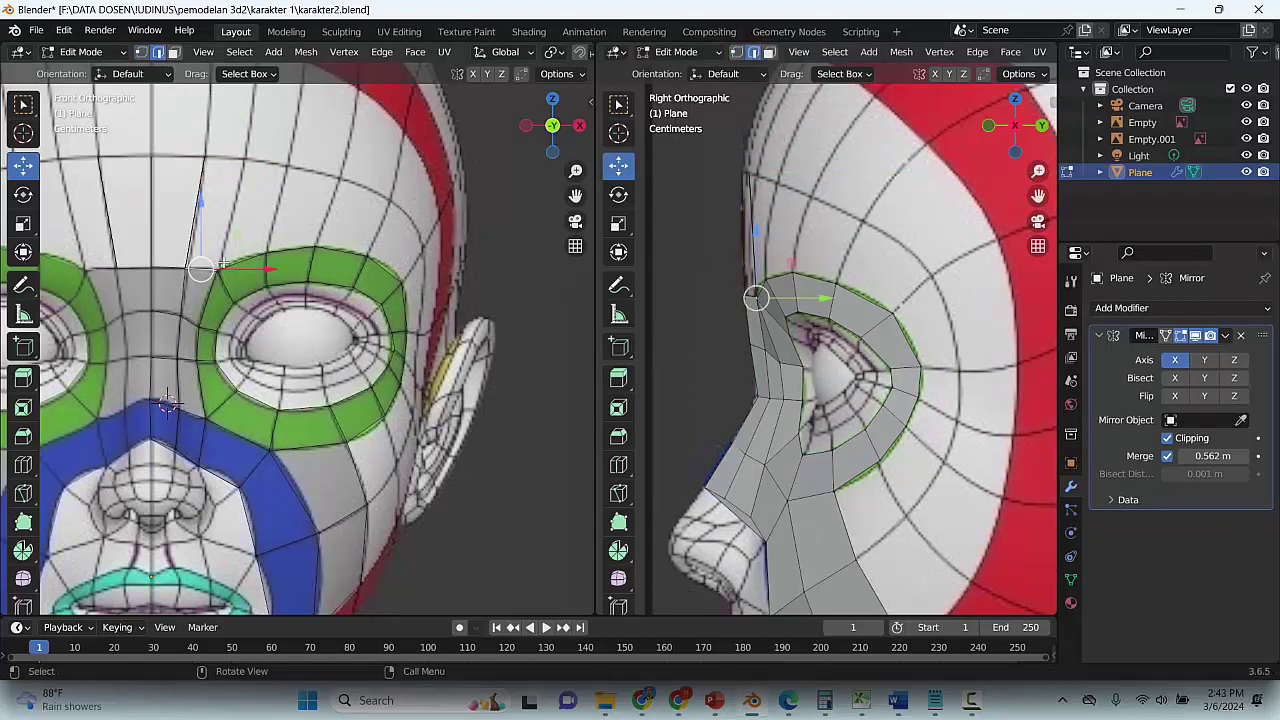
pyautogui.click(230, 221)
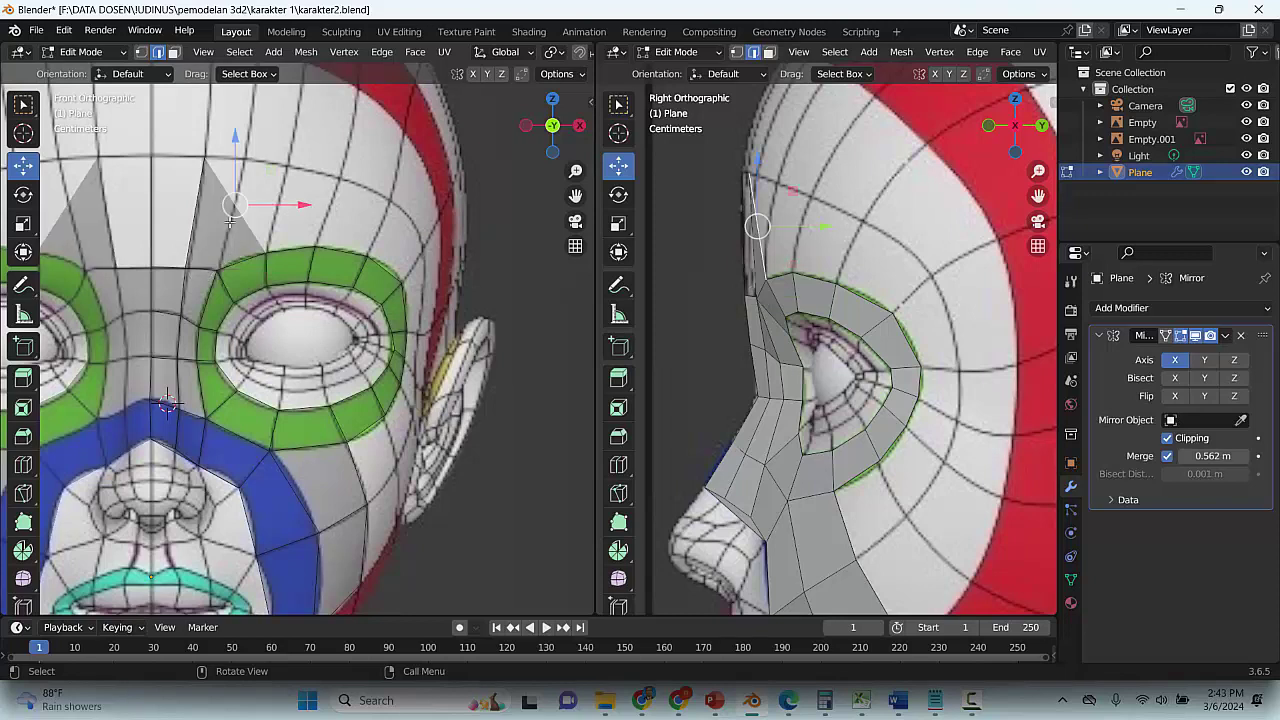
pyautogui.keyDown('ctrl'); pyautogui.click(297, 248); pyautogui.keyUp('ctrl')
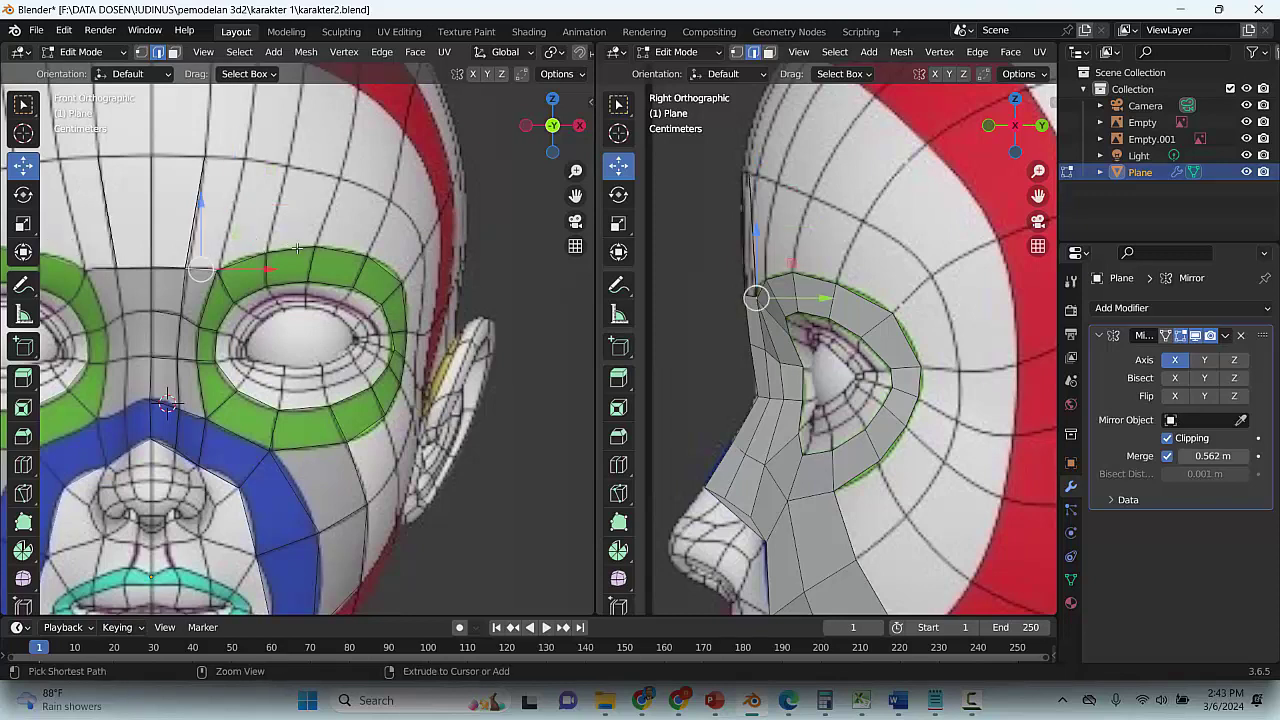
pyautogui.click(200, 272)
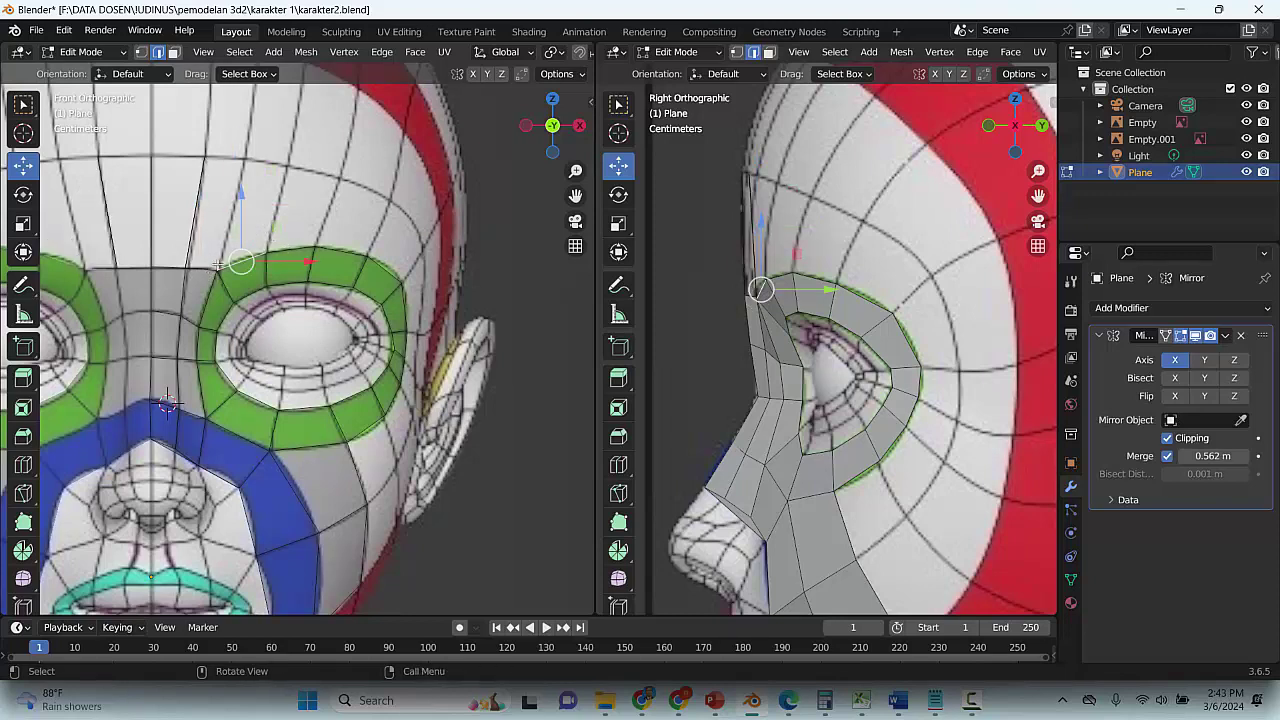
pyautogui.click(220, 269)
pyautogui.hotkey('ctrl', 'z')
pyautogui.hotkey('ctrl', 'z')
pyautogui.hotkey('ctrl', 'z')
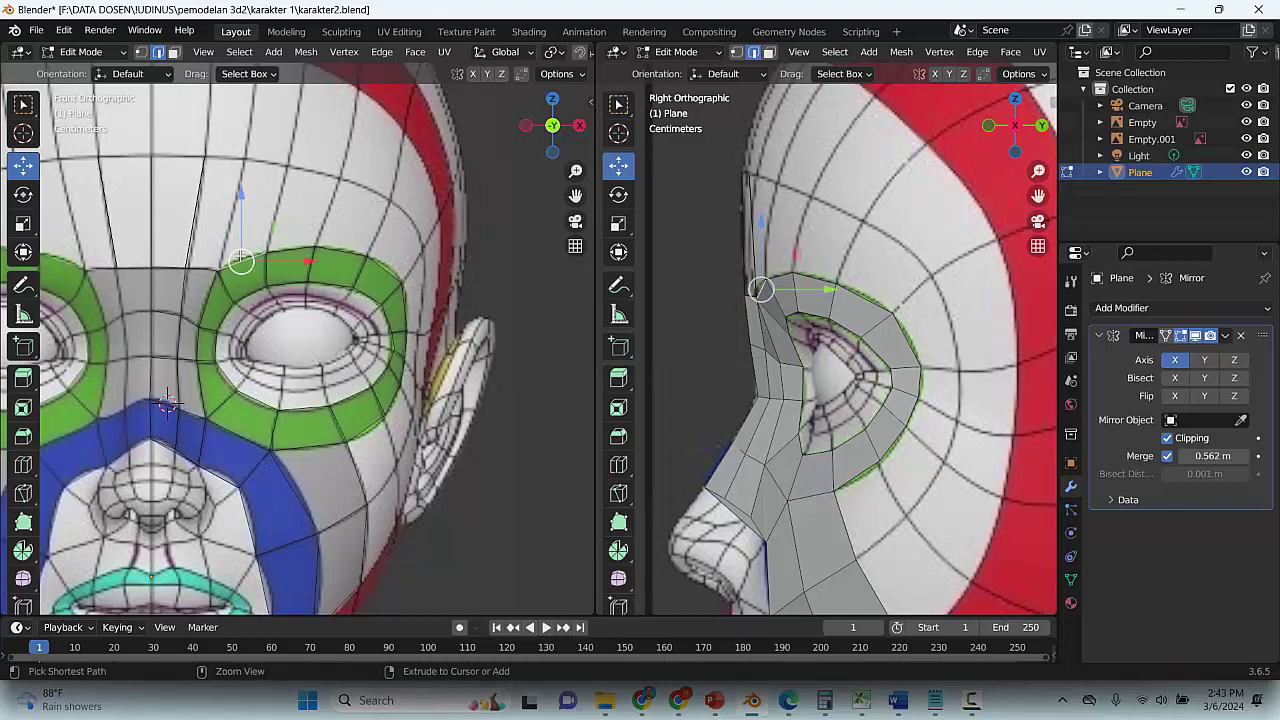
pyautogui.hotkey('ctrl', 'z')
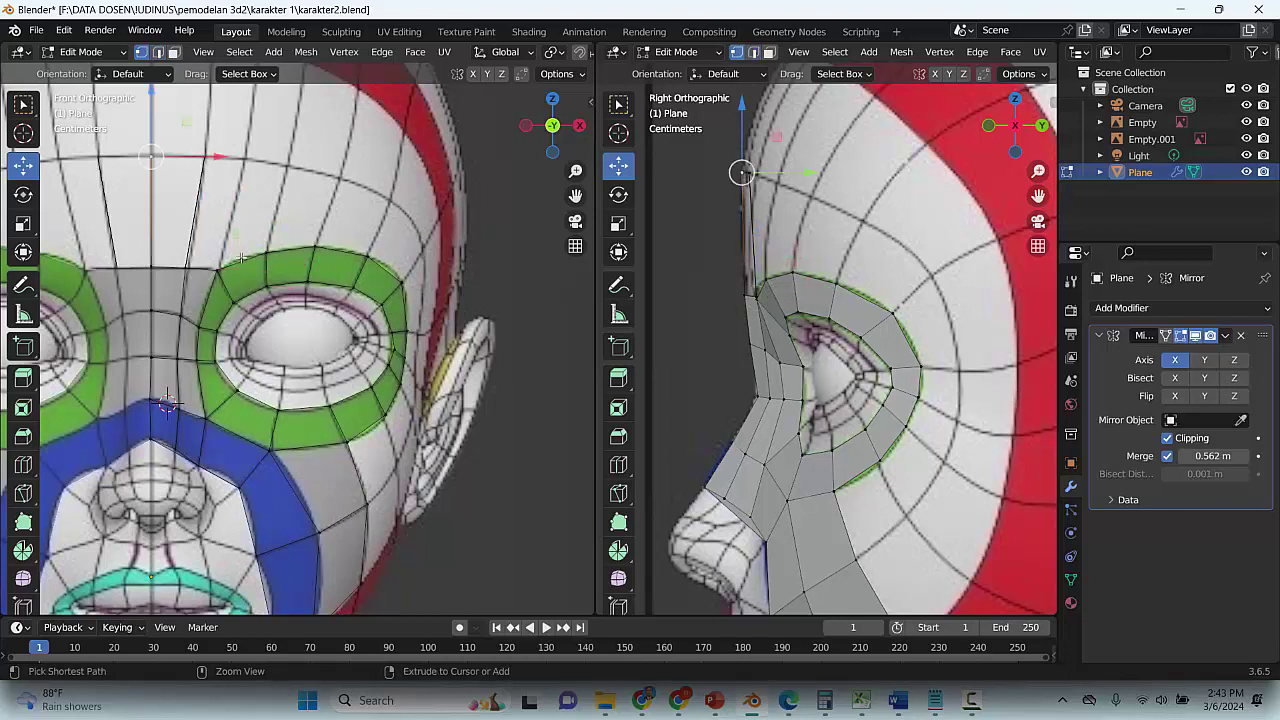
# Adjust the depth of the outer extruded forehead vertex in the side view
pyautogui.click(185, 262)
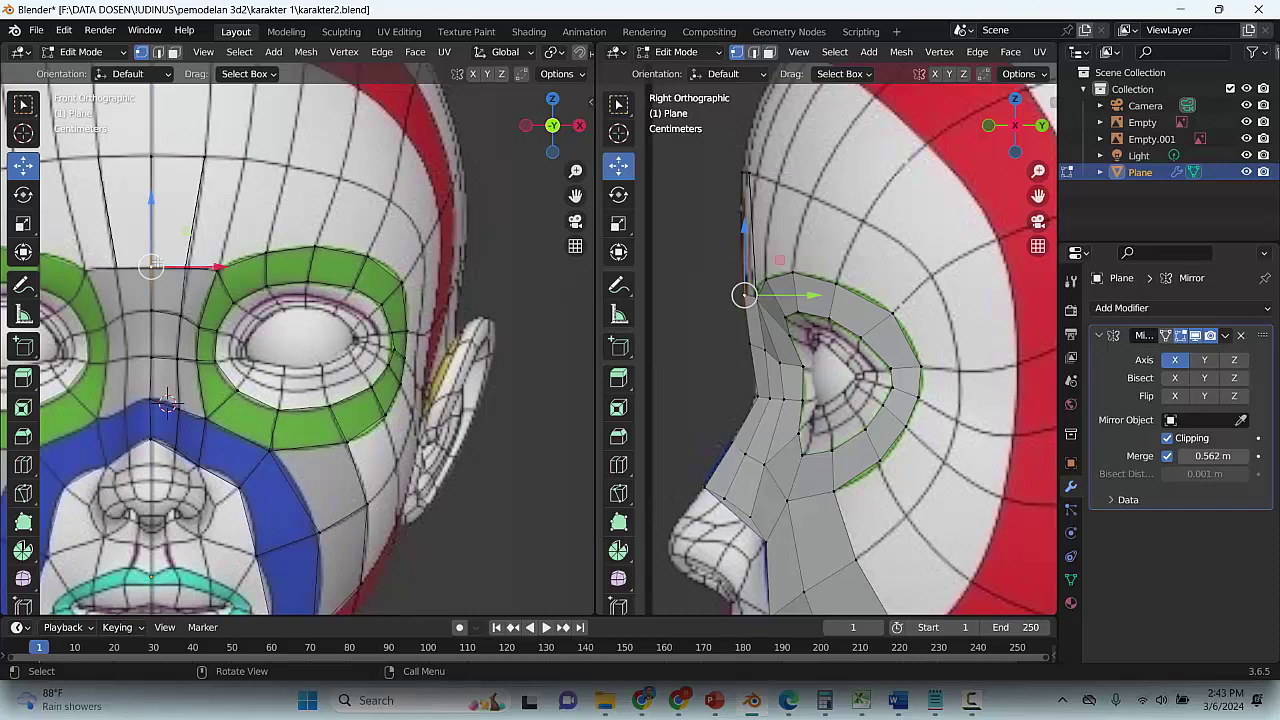
pyautogui.click(748, 172)
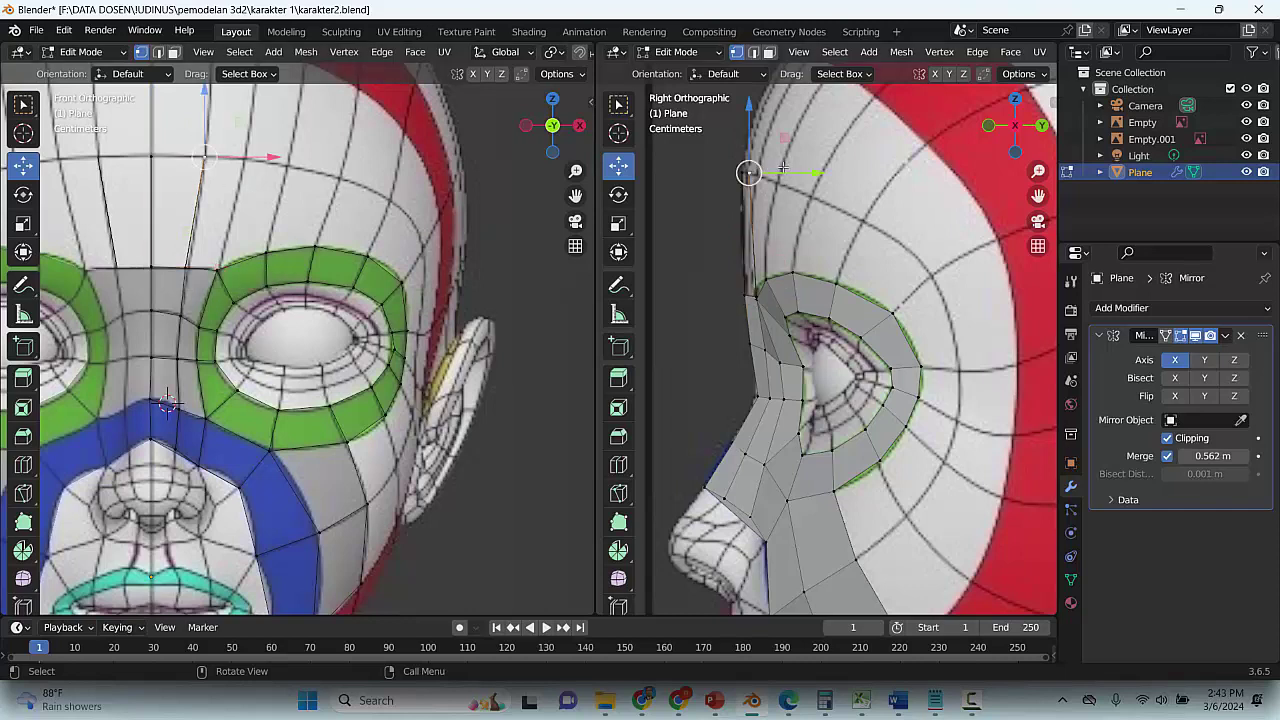
pyautogui.moveTo(786, 172); pyautogui.dragTo(775, 172)
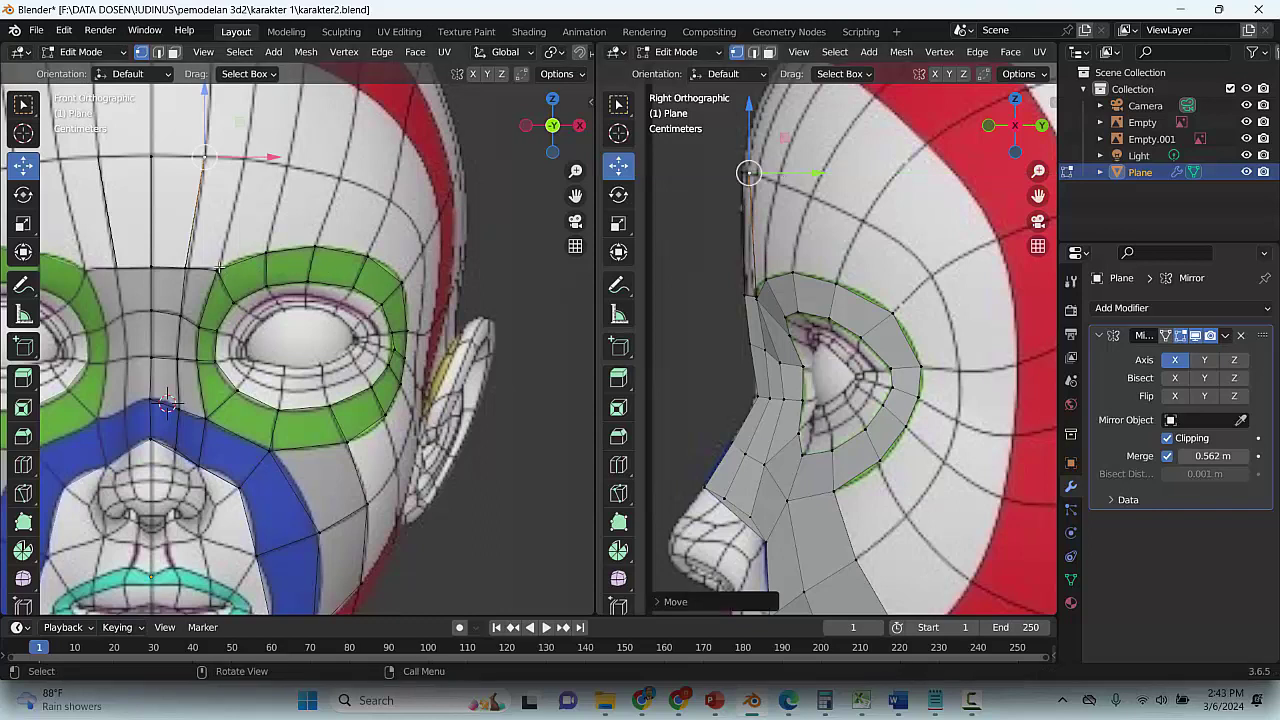
# Adjust the brow vertex between the centre line and the ring's inner corner in the front view and shift it forward in the side view
pyautogui.click(218, 268)
pyautogui.click(183, 265)
pyautogui.moveTo(231, 271); pyautogui.dragTo(227, 269)
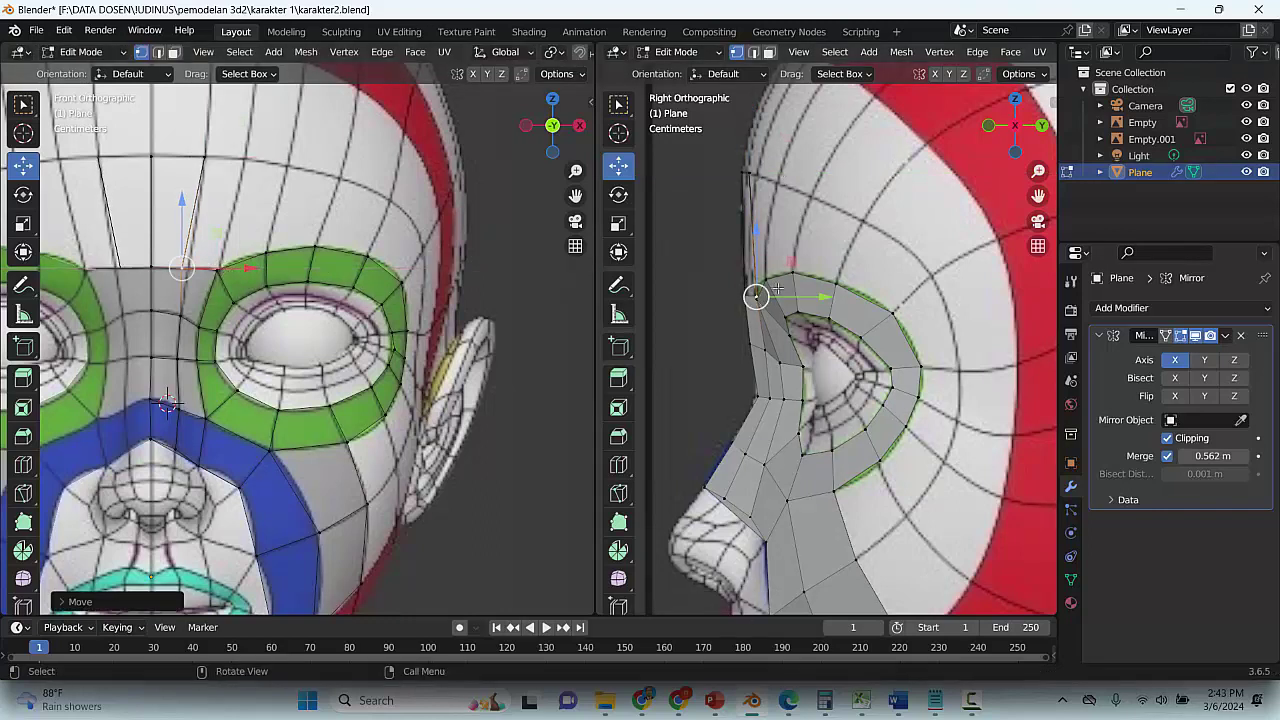
pyautogui.click(757, 296)
pyautogui.moveTo(770, 297); pyautogui.dragTo(777, 296)
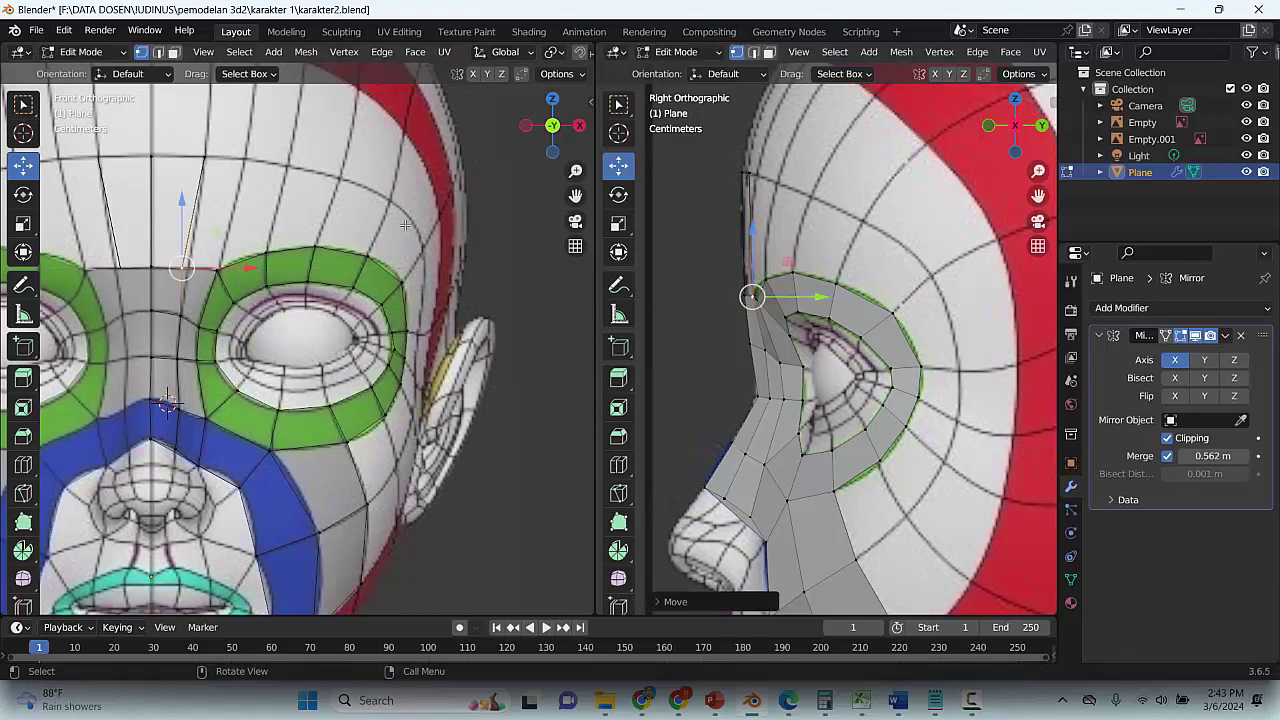
# Fill the forehead face between the centre-line edge and the neighbouring extruded edge above the brow
pyautogui.click(158, 51)
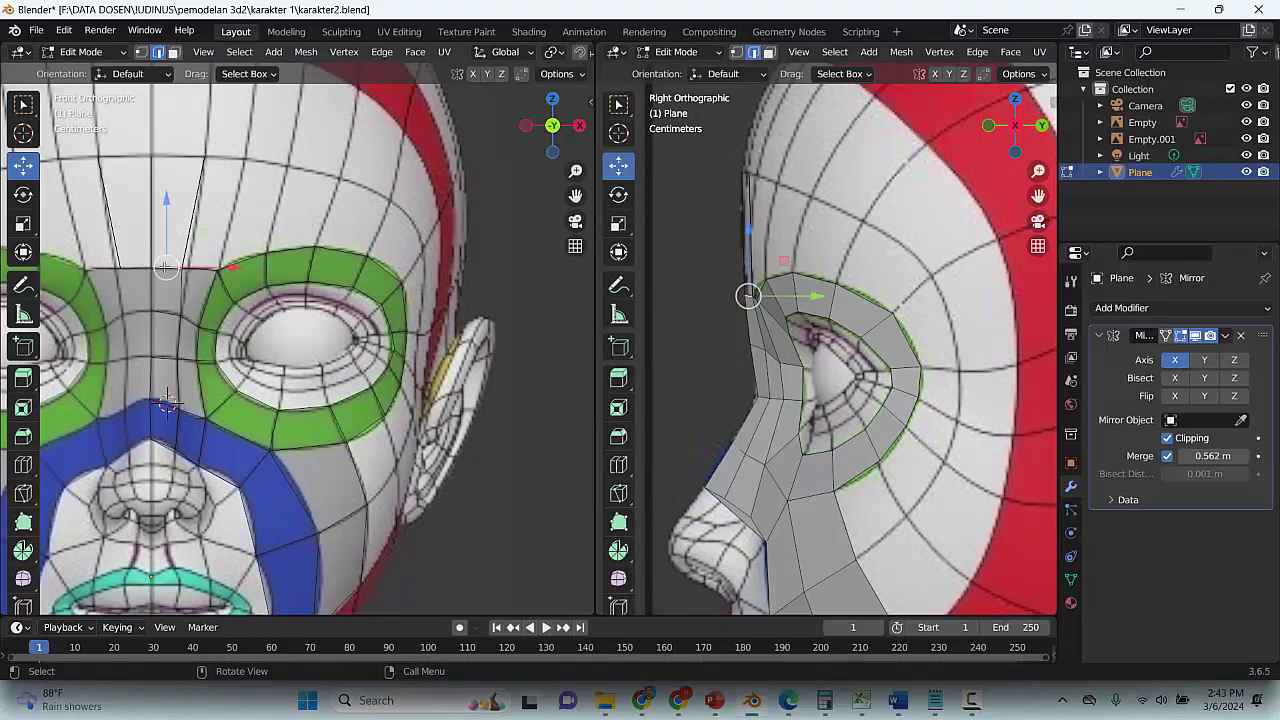
pyautogui.press('f')
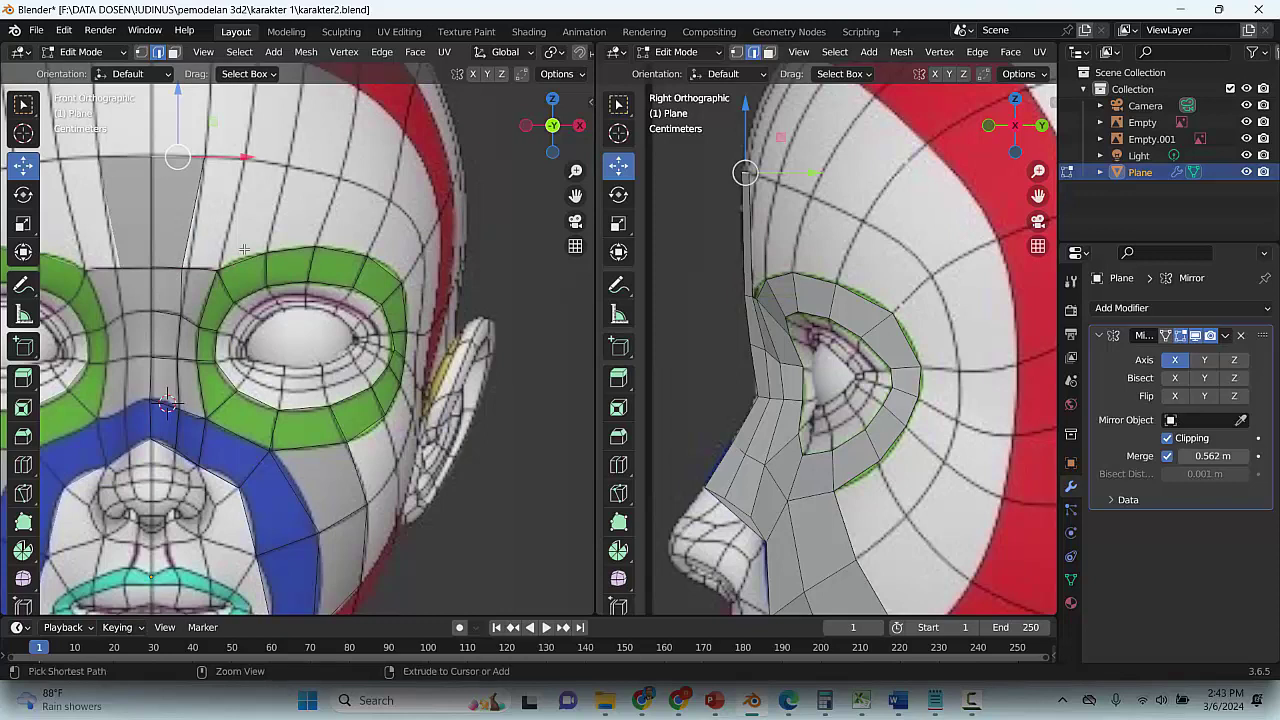
# Save the file and shift the brow vertex beside the centre line slightly outward in the front view
pyautogui.hotkey('ctrl', 's')
pyautogui.click(141, 51)
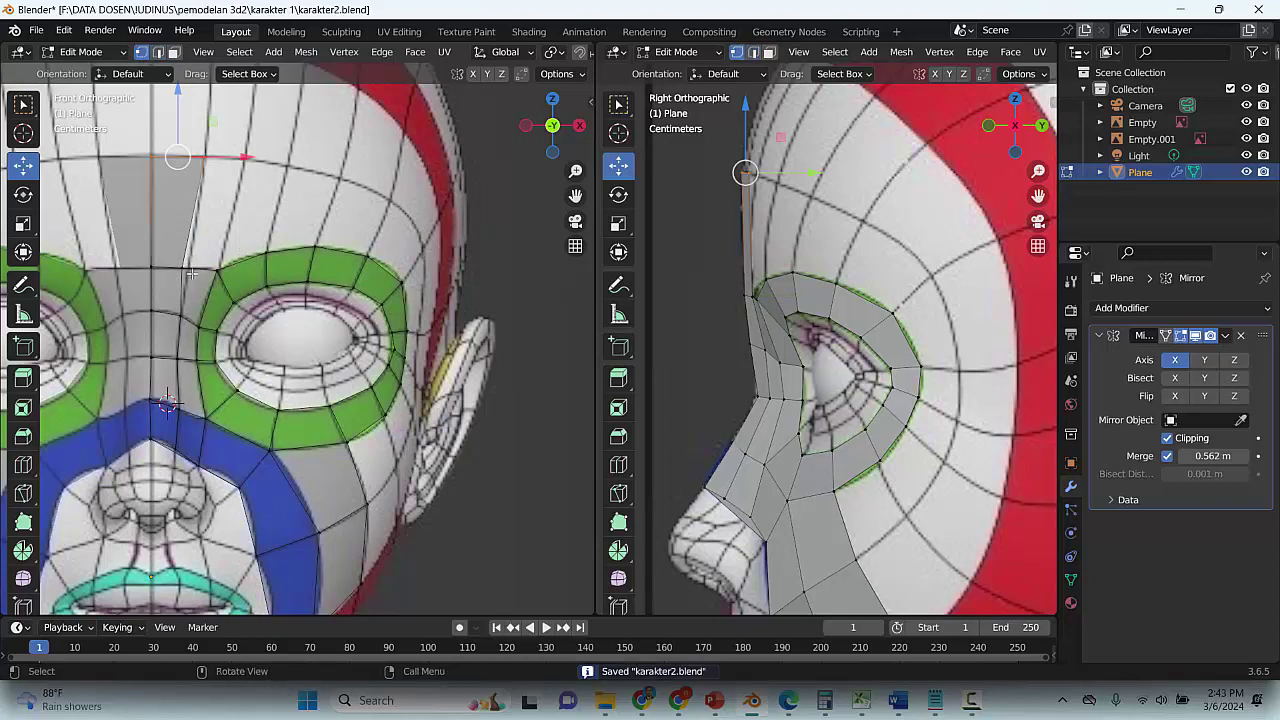
pyautogui.click(183, 267)
pyautogui.moveTo(222, 267); pyautogui.dragTo(229, 266)
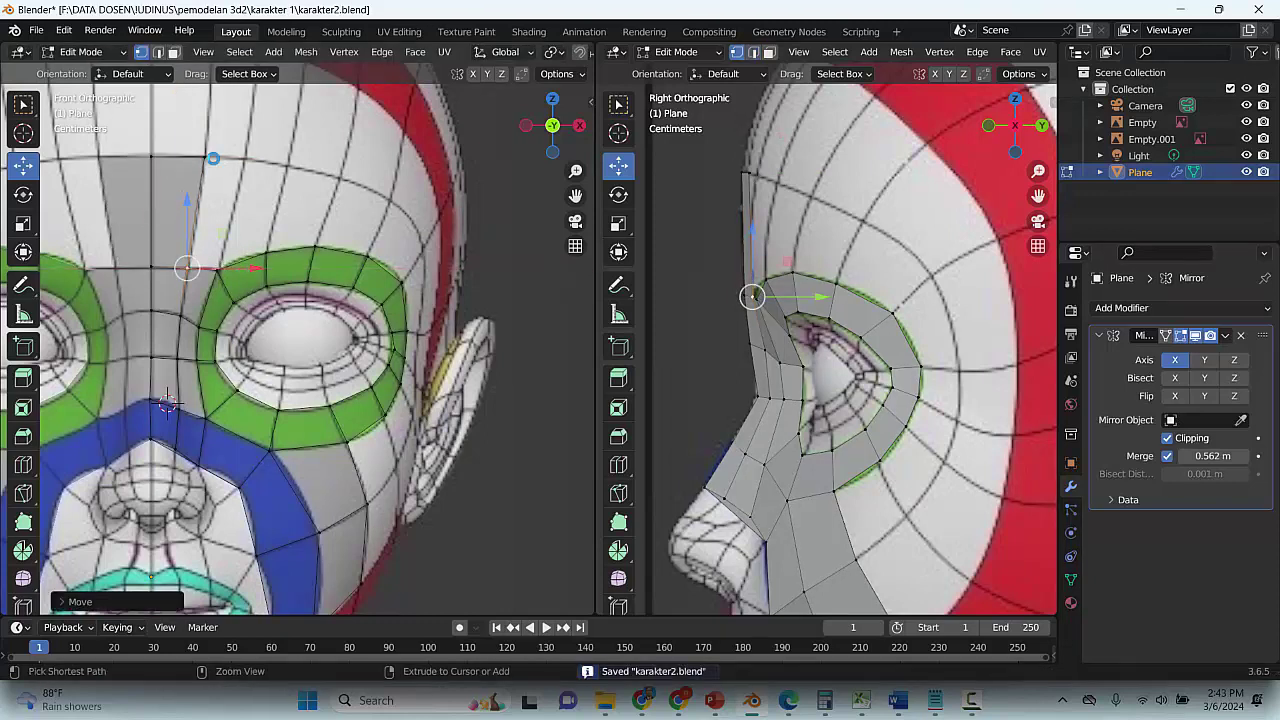
# Extrude the outer forehead vertex repeatedly in the front view along the reference line curving across the forehead to the temple
pyautogui.click(206, 160)
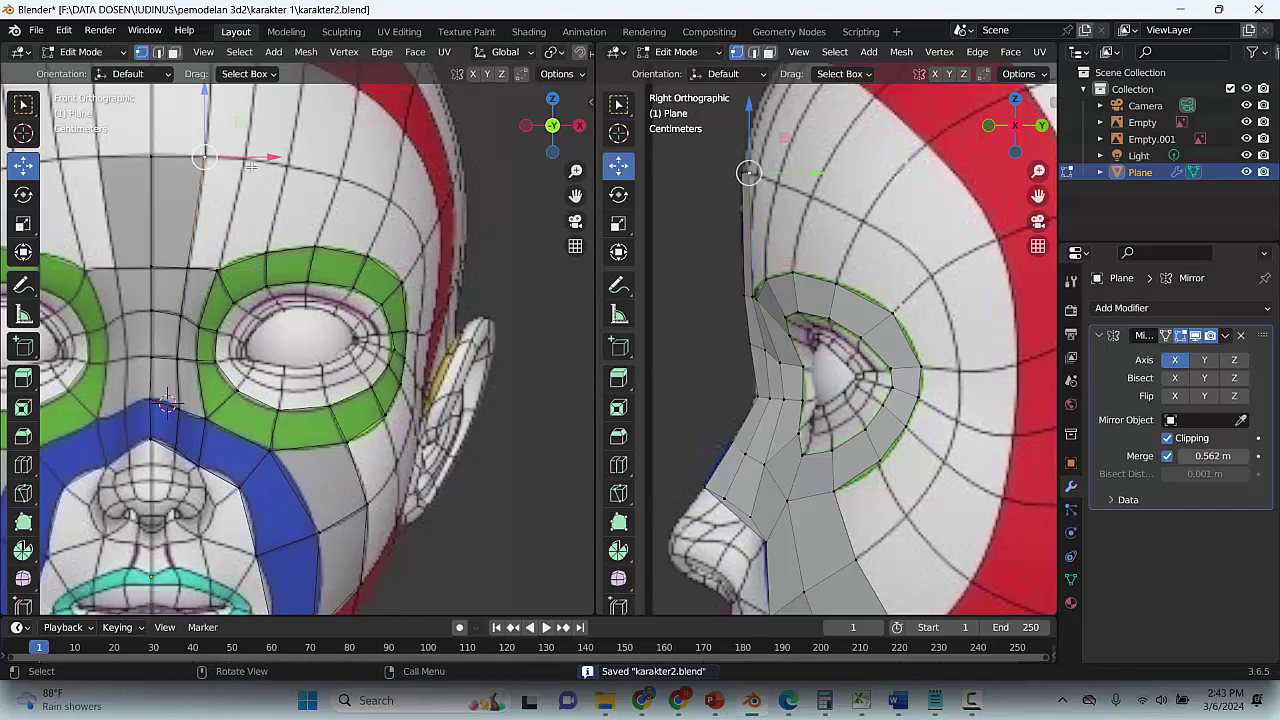
pyautogui.press('e')
pyautogui.click(293, 168)
pyautogui.press('e')
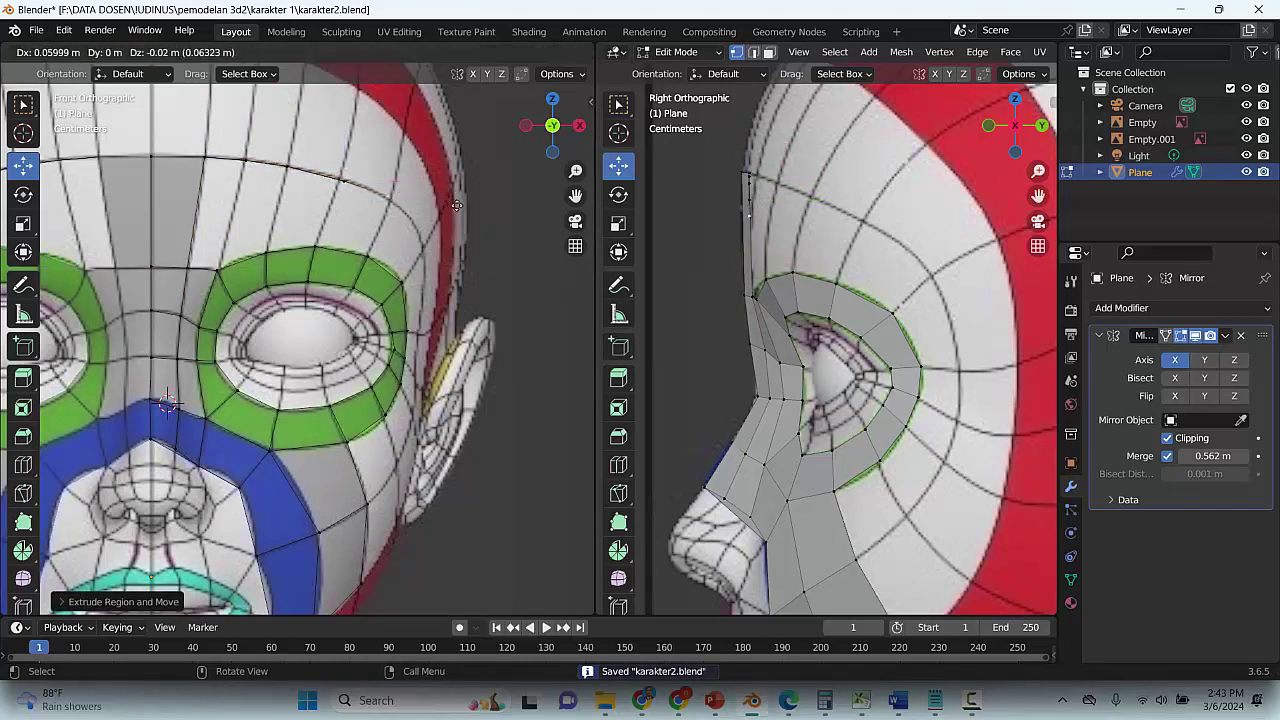
pyautogui.click(491, 258)
# Move the newly extruded forehead vertices back in the side view so they follow the reference line curving to the temple
pyautogui.click(243, 159)
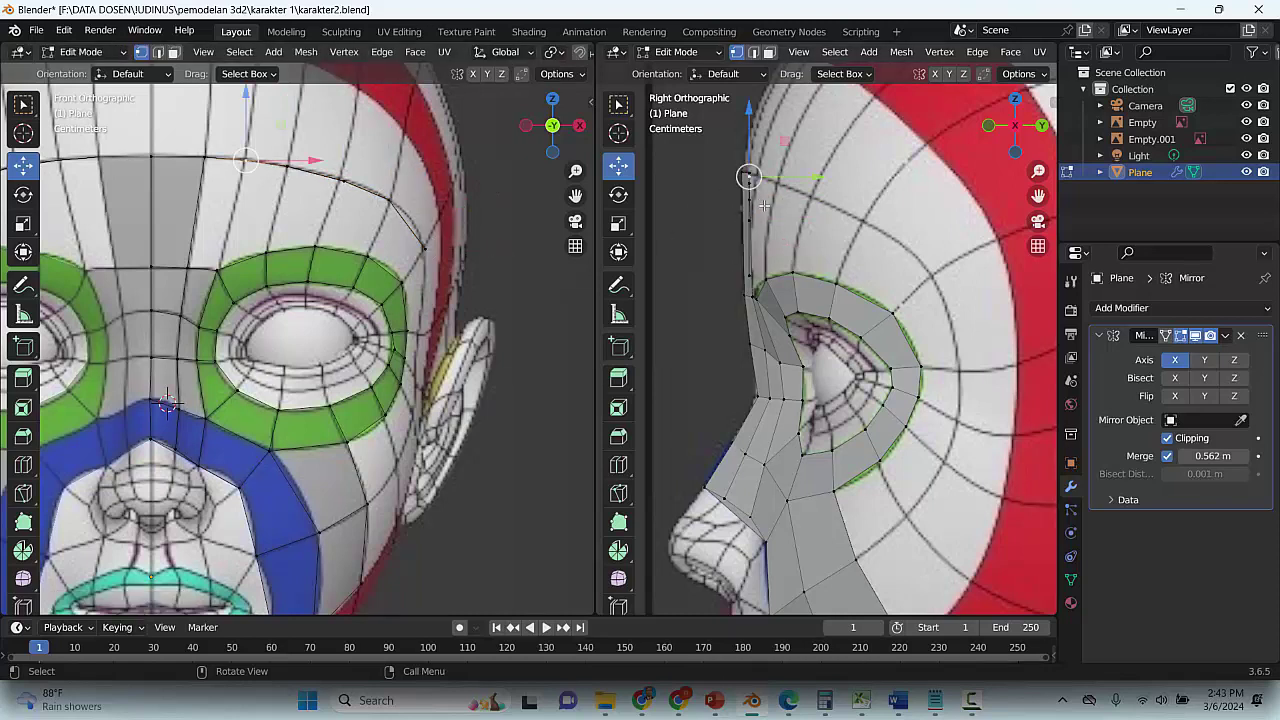
pyautogui.press('g')
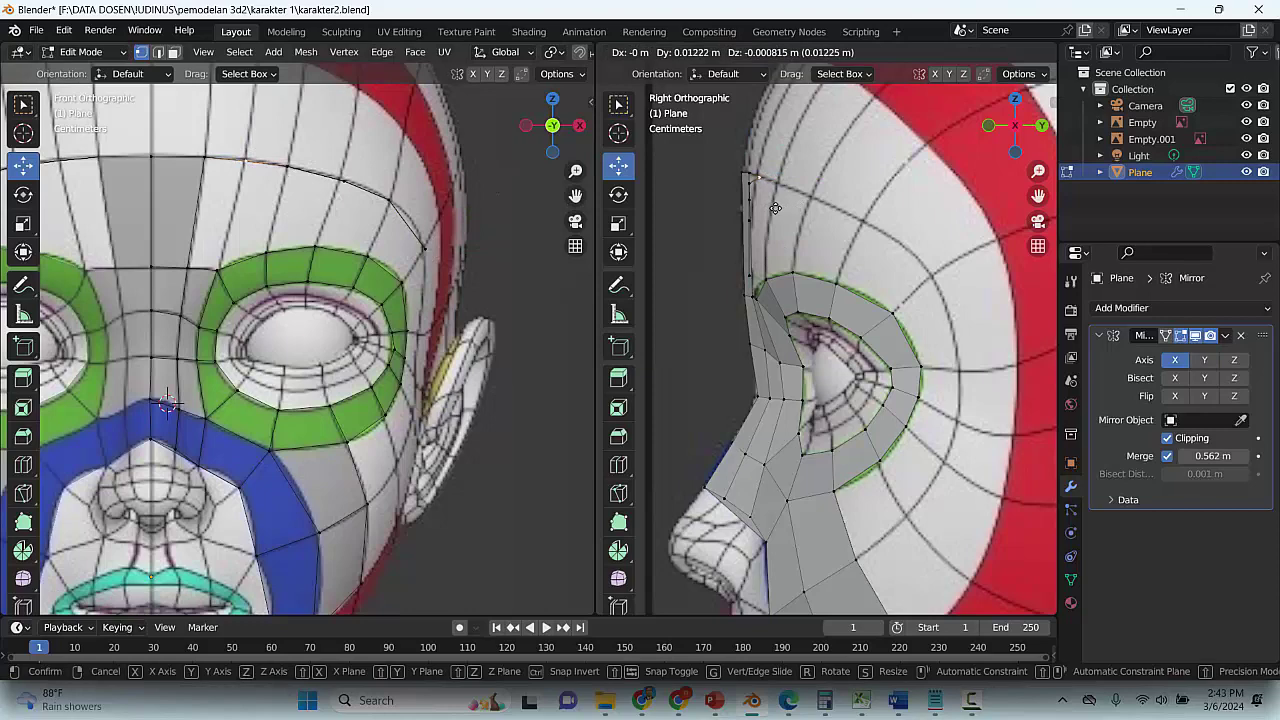
pyautogui.click(772, 205)
pyautogui.press('g')
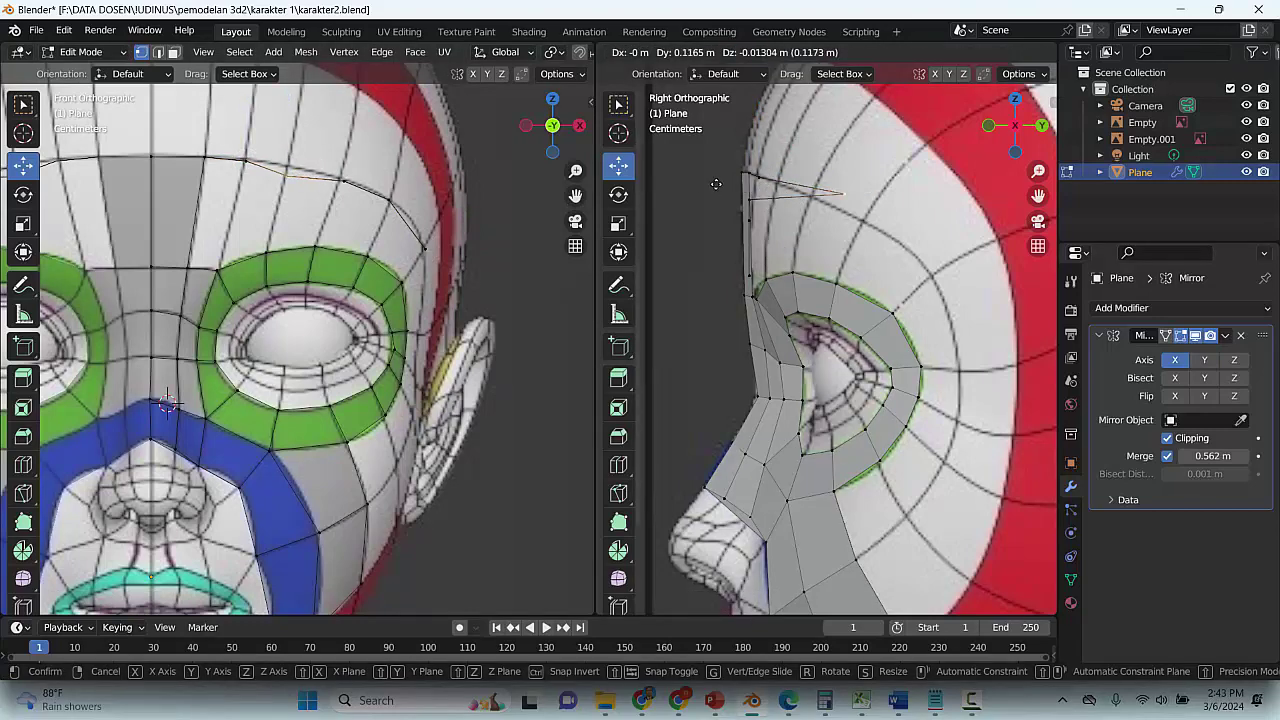
pyautogui.click(832, 202)
pyautogui.press('g')
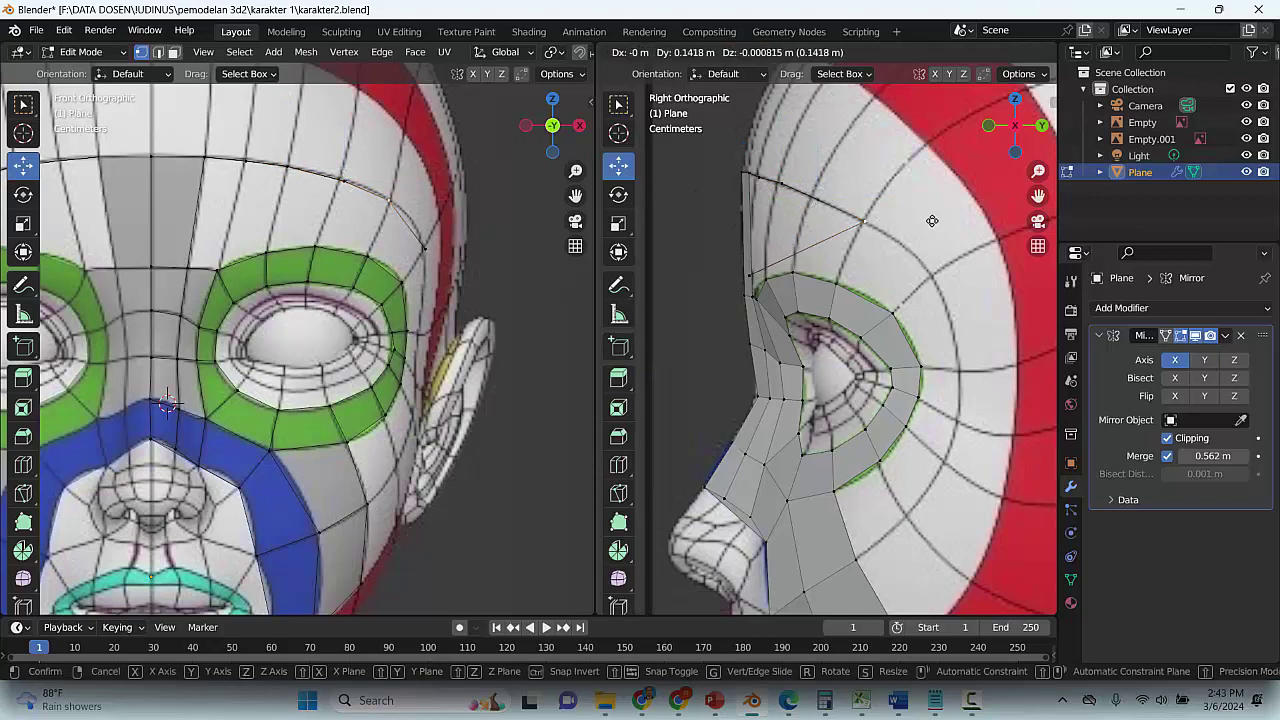
pyautogui.click(776, 270)
pyautogui.click(754, 272)
pyautogui.press('g')
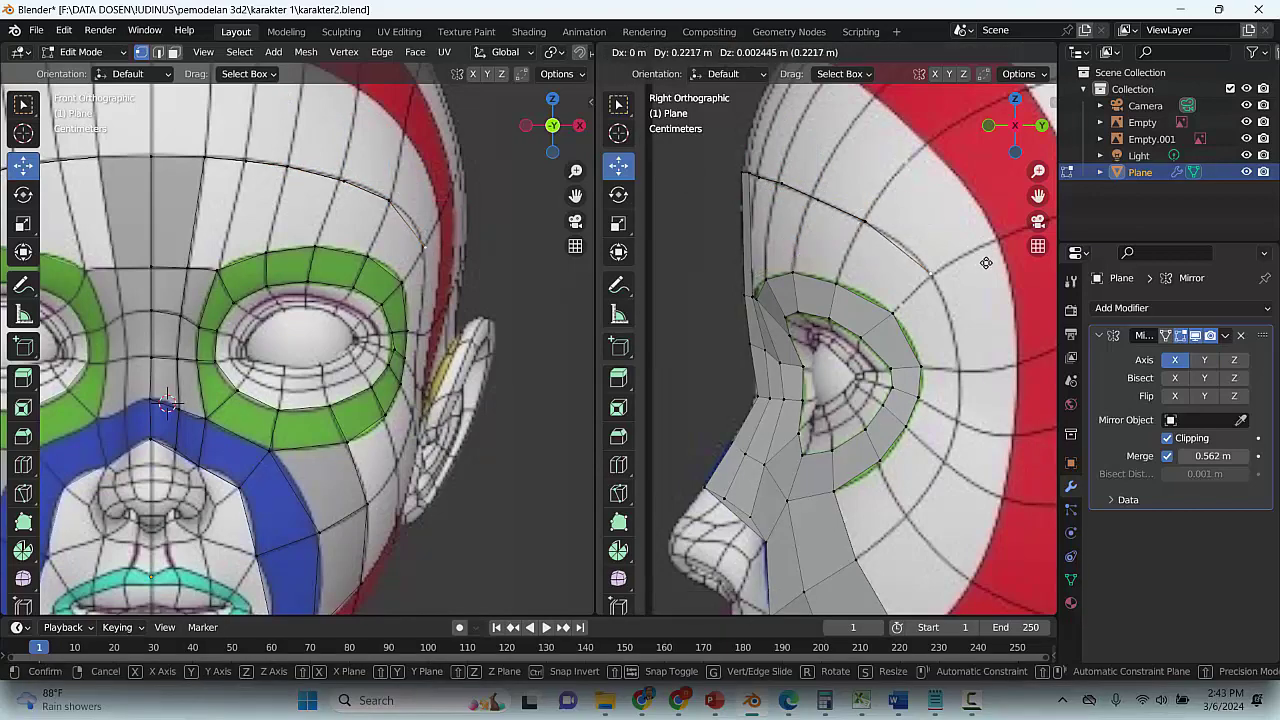
pyautogui.click(986, 263)
# Fill the row of forehead faces between the extruded edge line and the top of the eye ring, out to the temple
pyautogui.click(157, 52)
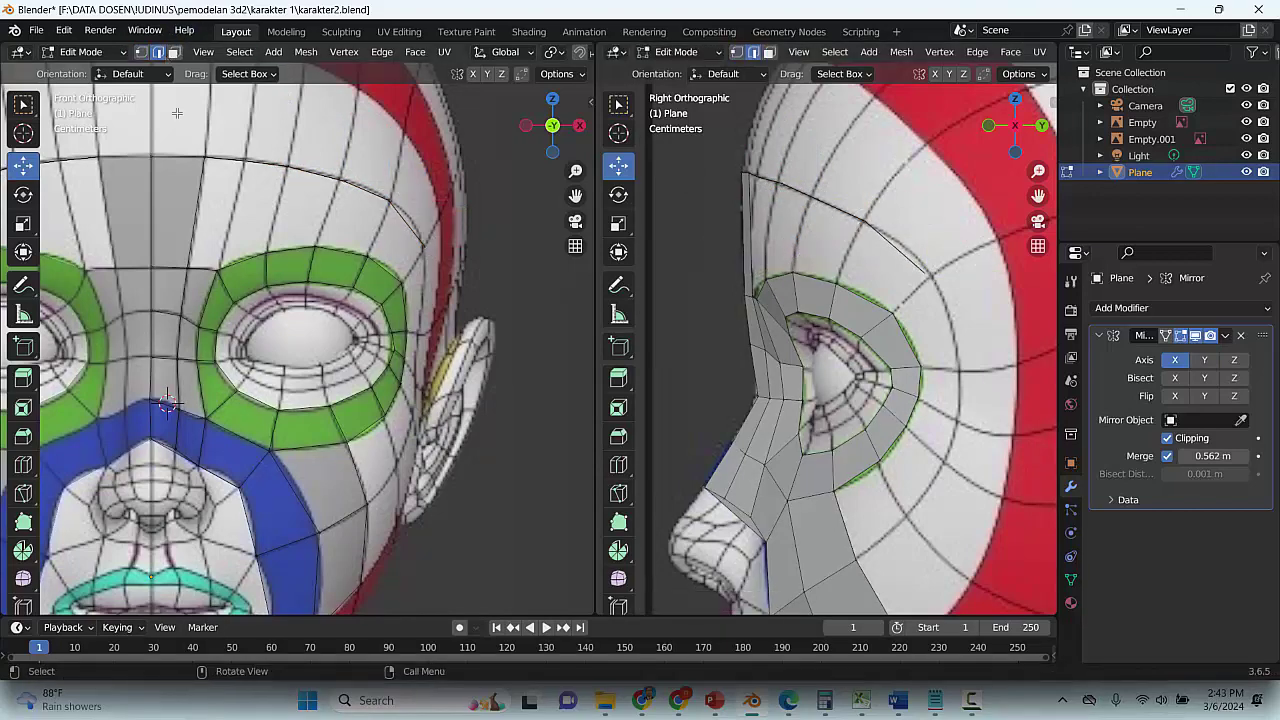
pyautogui.click(200, 187)
pyautogui.press('f')
pyautogui.press('f')
pyautogui.press('f')
pyautogui.press('f')
pyautogui.press('f')
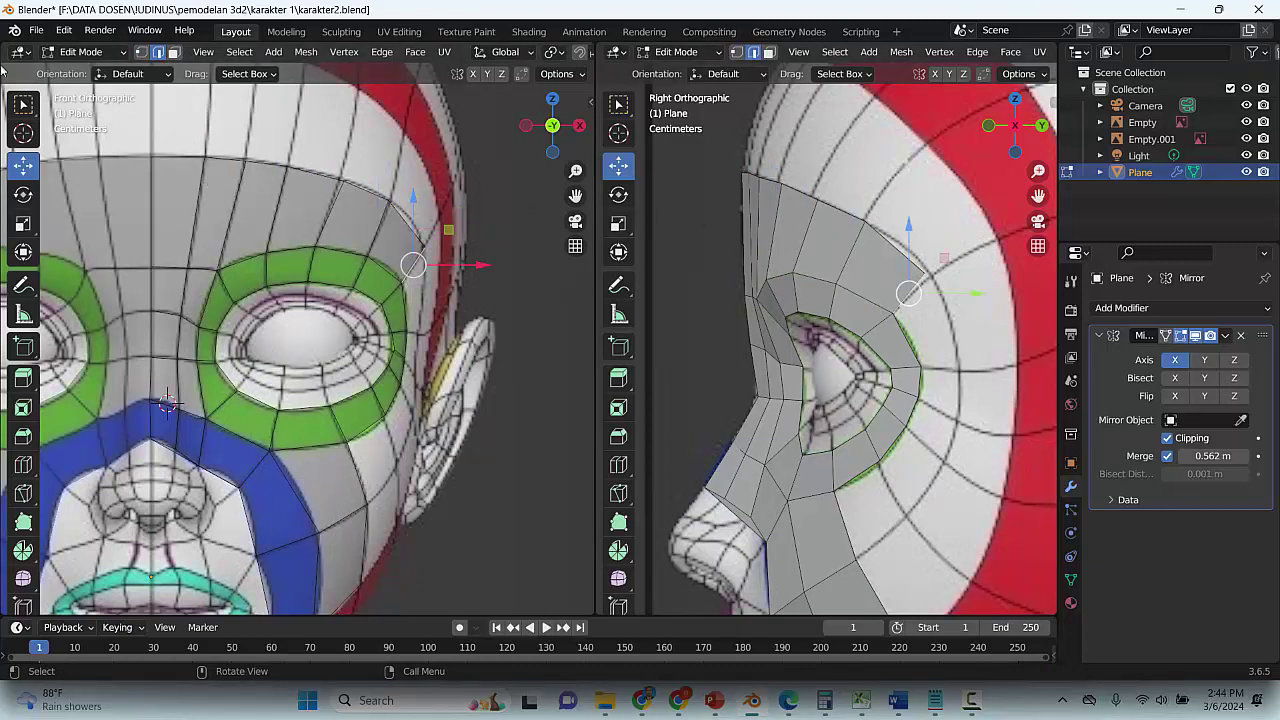
# Adjust the temple vertex in the side view and extrude it along the reference loop behind the eye down to the cheek
pyautogui.click(141, 52)
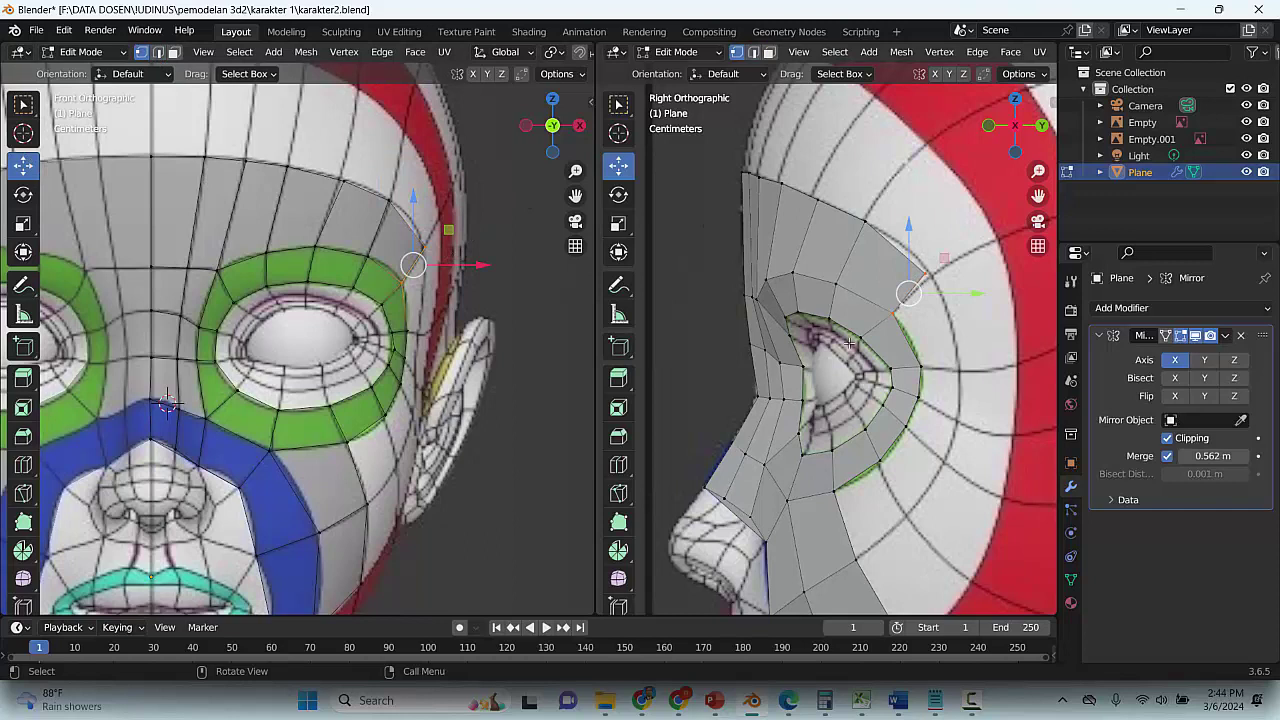
pyautogui.click(938, 275)
pyautogui.moveTo(948, 254); pyautogui.dragTo(954, 258)
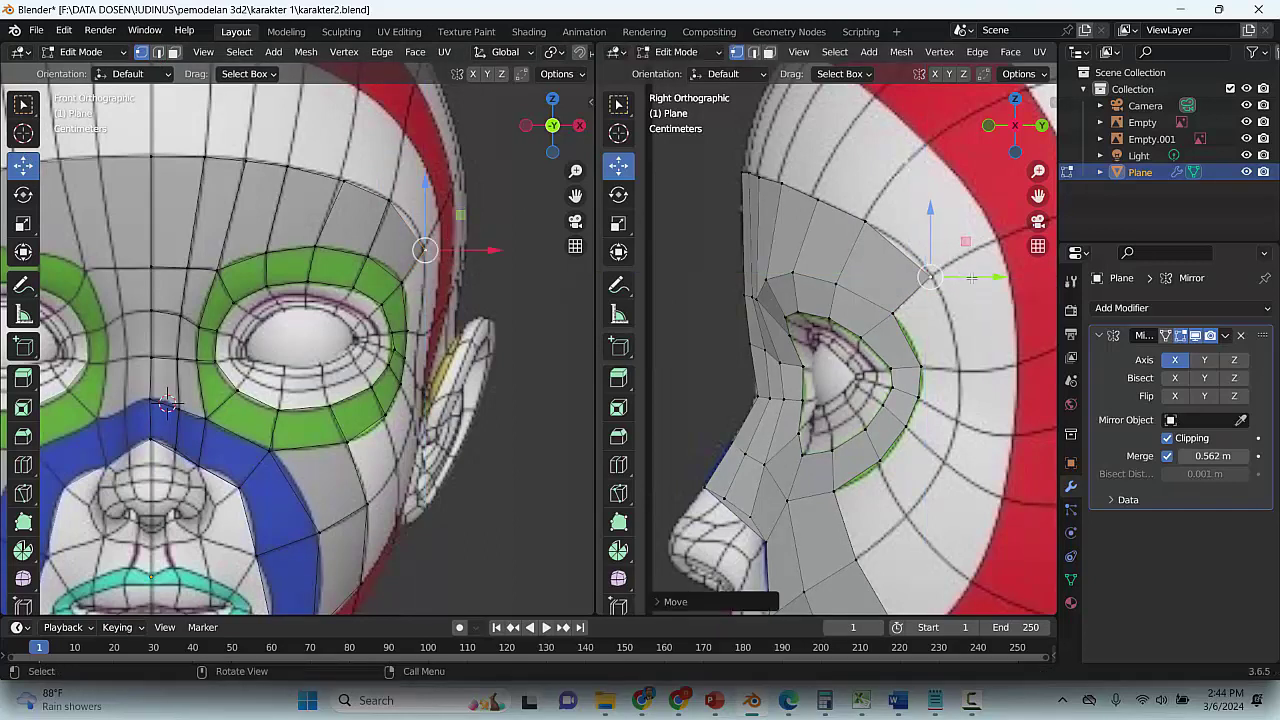
pyautogui.press('e')
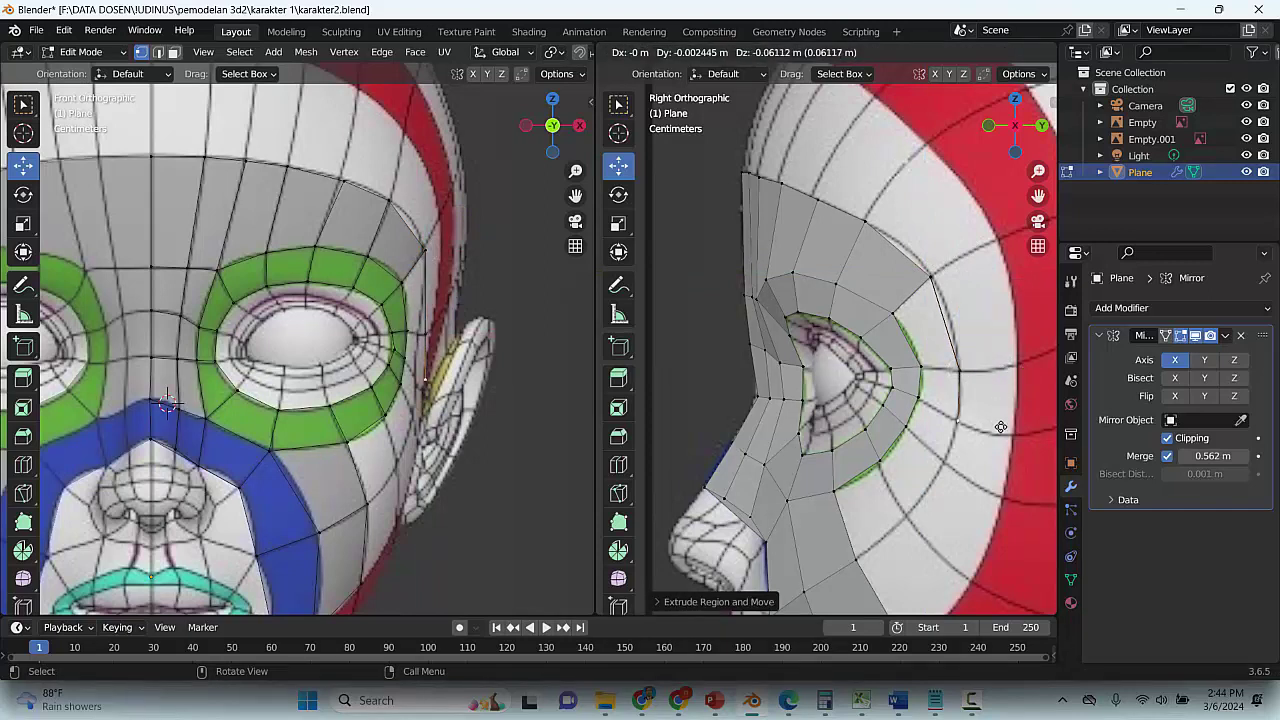
pyautogui.click(944, 521)
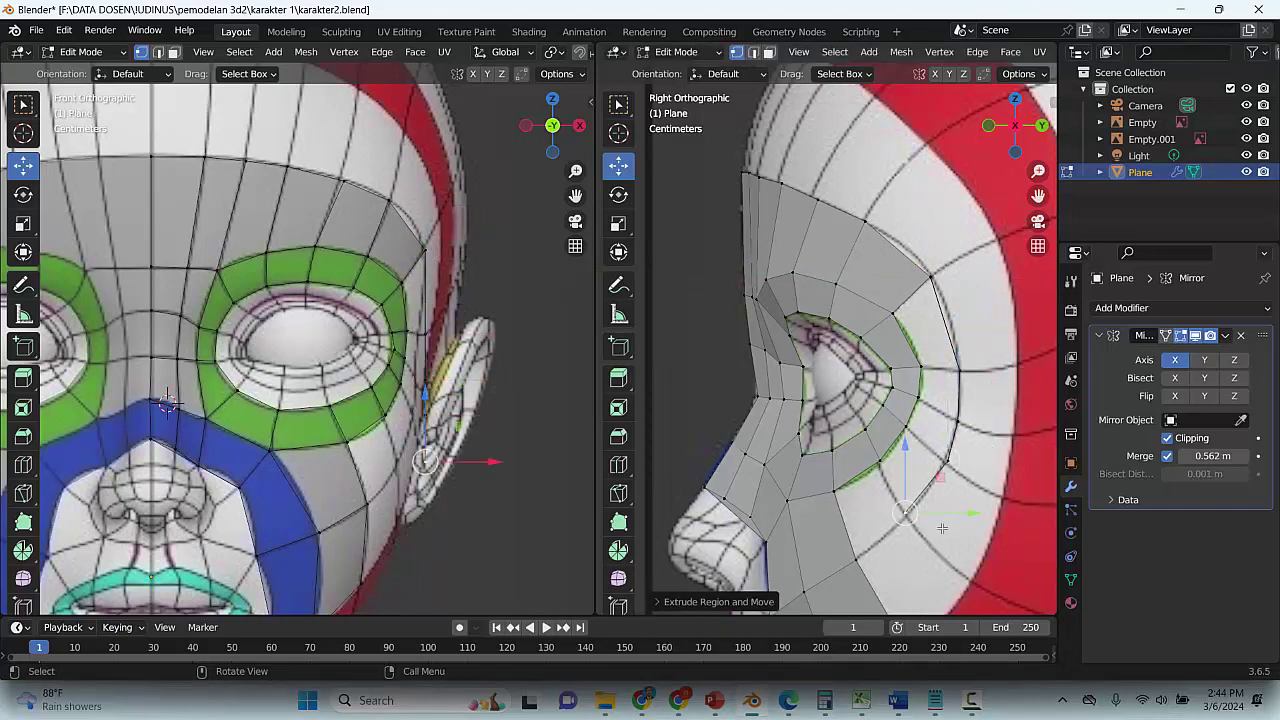
pyautogui.press('e')
pyautogui.click(900, 566)
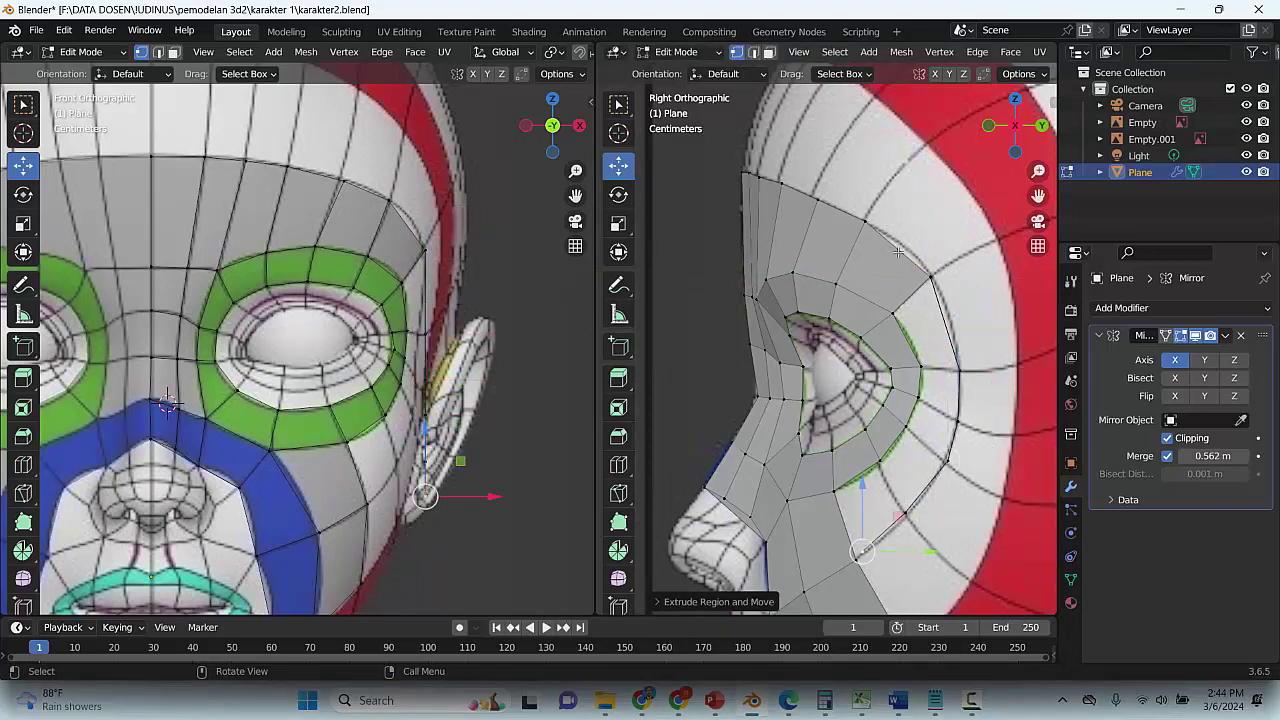
# Adjust the sideways position of the extruded temple and cheek vertices in the front view to match the reference
pyautogui.click(931, 270)
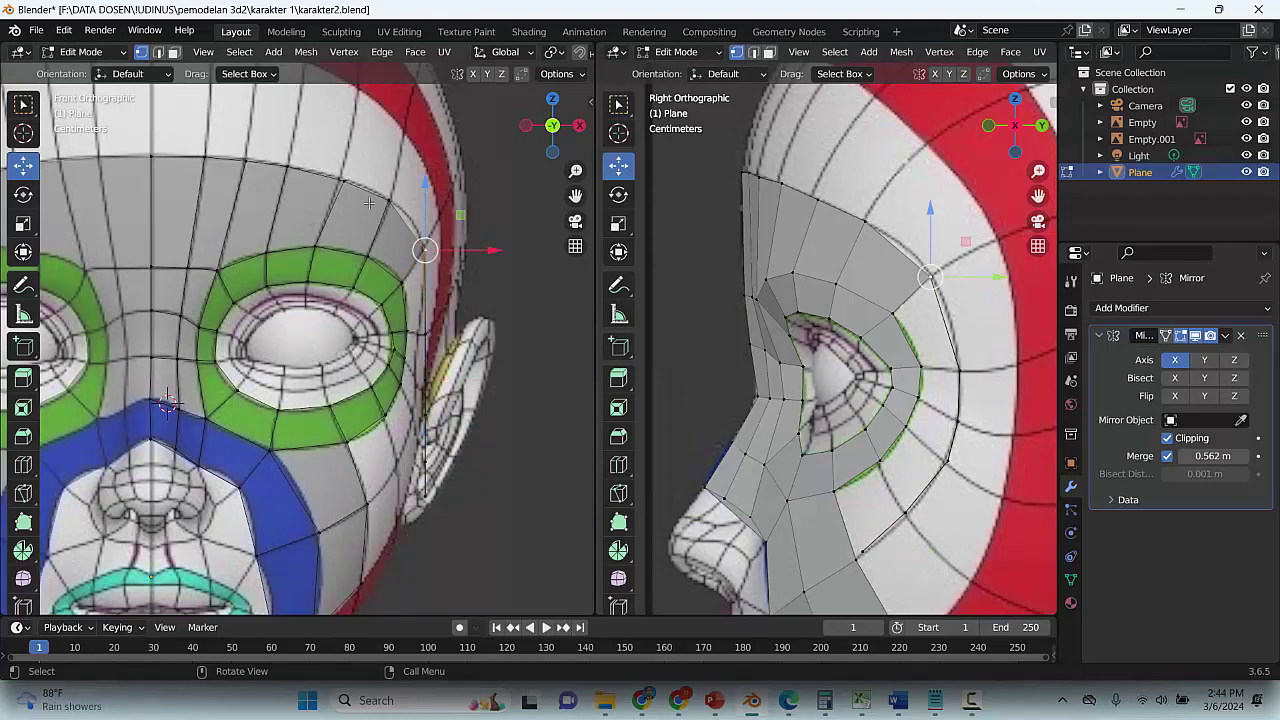
pyautogui.click(959, 369)
pyautogui.moveTo(453, 297); pyautogui.dragTo(463, 279)
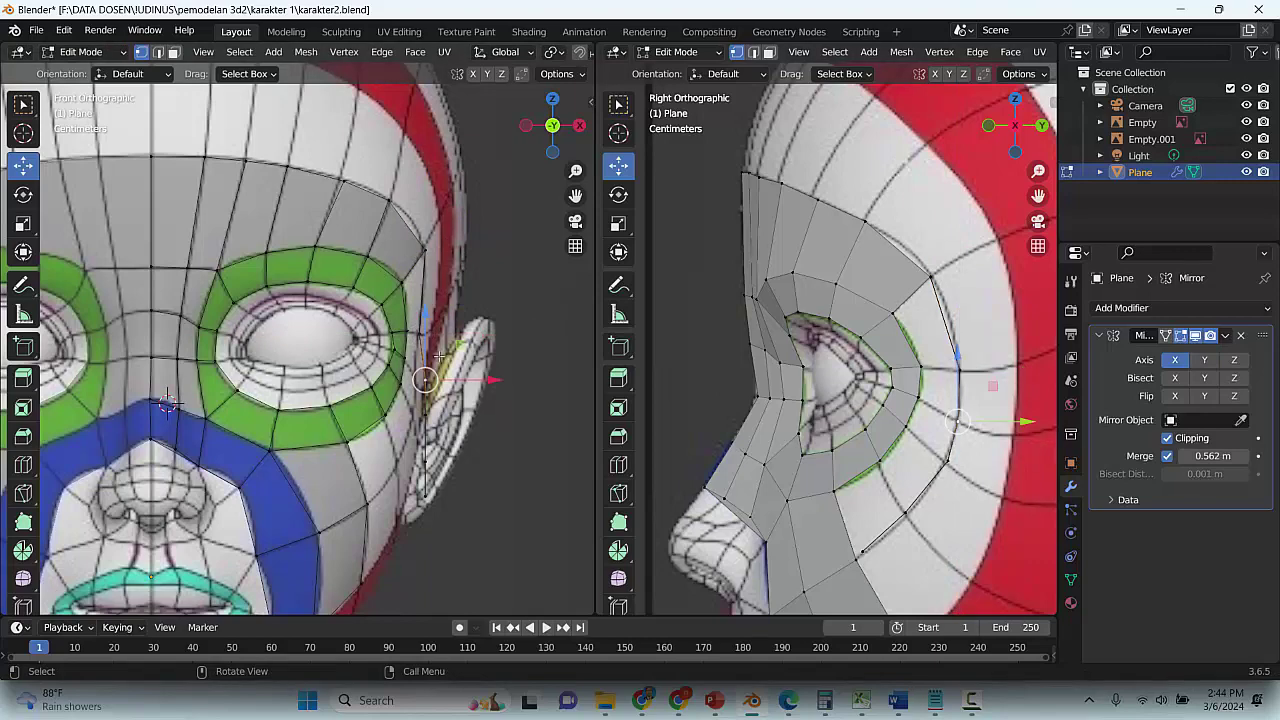
pyautogui.moveTo(484, 379); pyautogui.dragTo(481, 411)
pyautogui.click(945, 463)
pyautogui.click(900, 516)
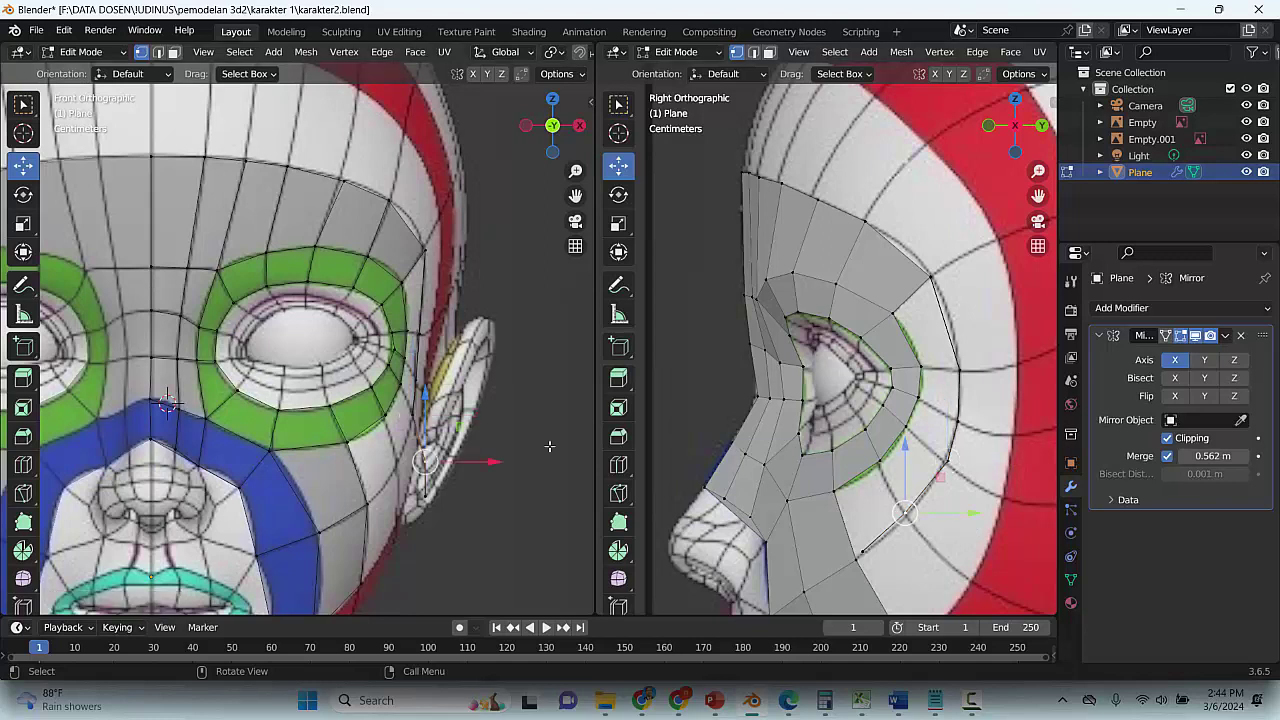
pyautogui.moveTo(485, 461); pyautogui.dragTo(457, 461)
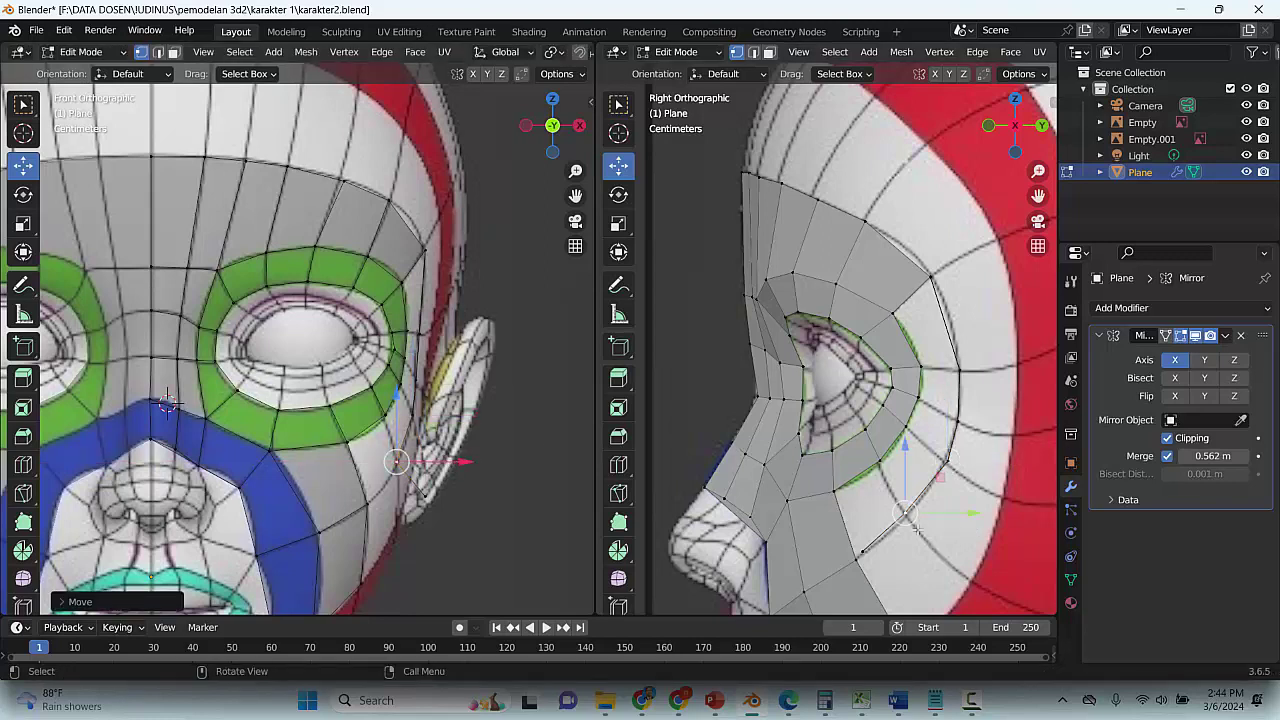
# Merge the end vertex of the extruded outer loop with the outer cheek mesh vertex
pyautogui.click(863, 549)
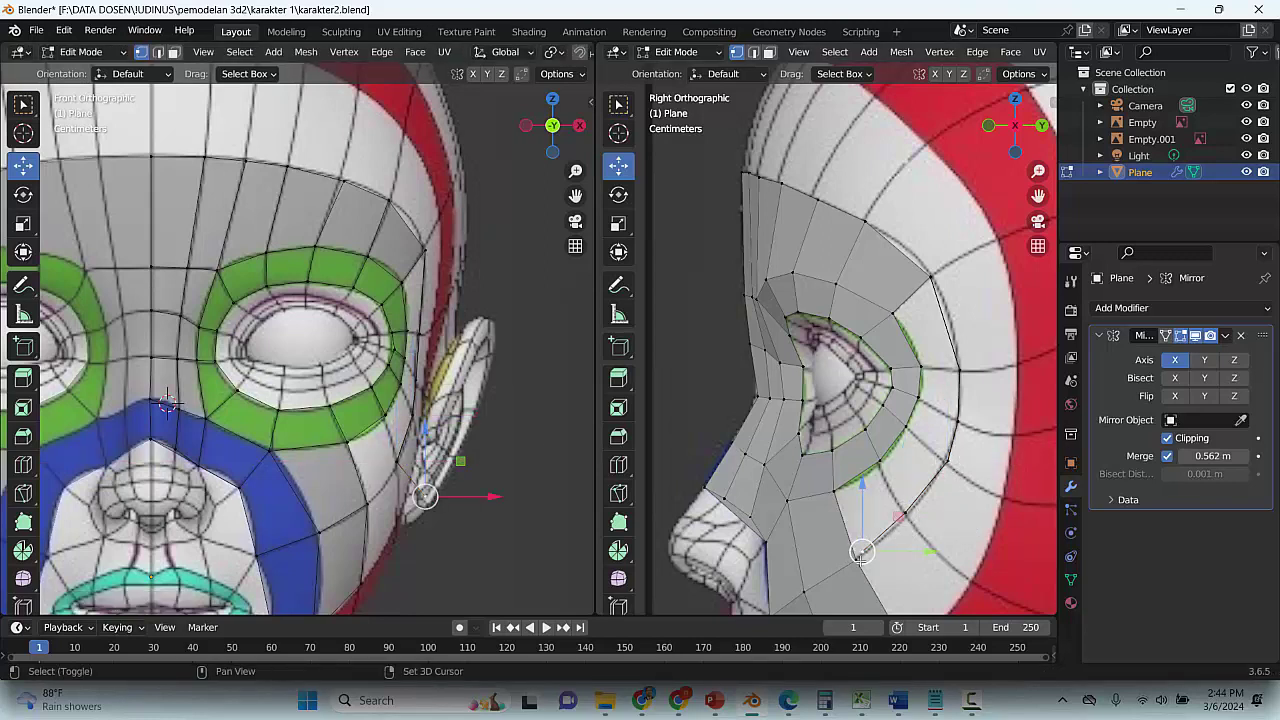
pyautogui.click(857, 557)
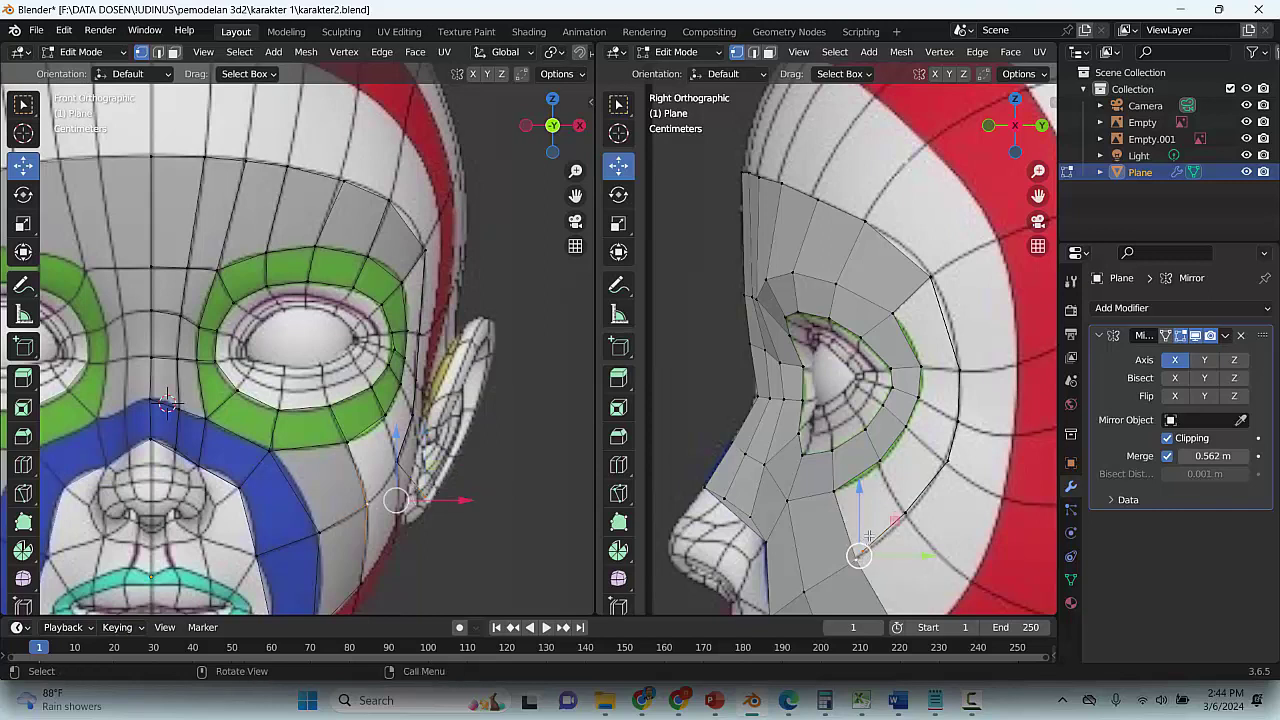
pyautogui.press('m')
pyautogui.click(860, 534)
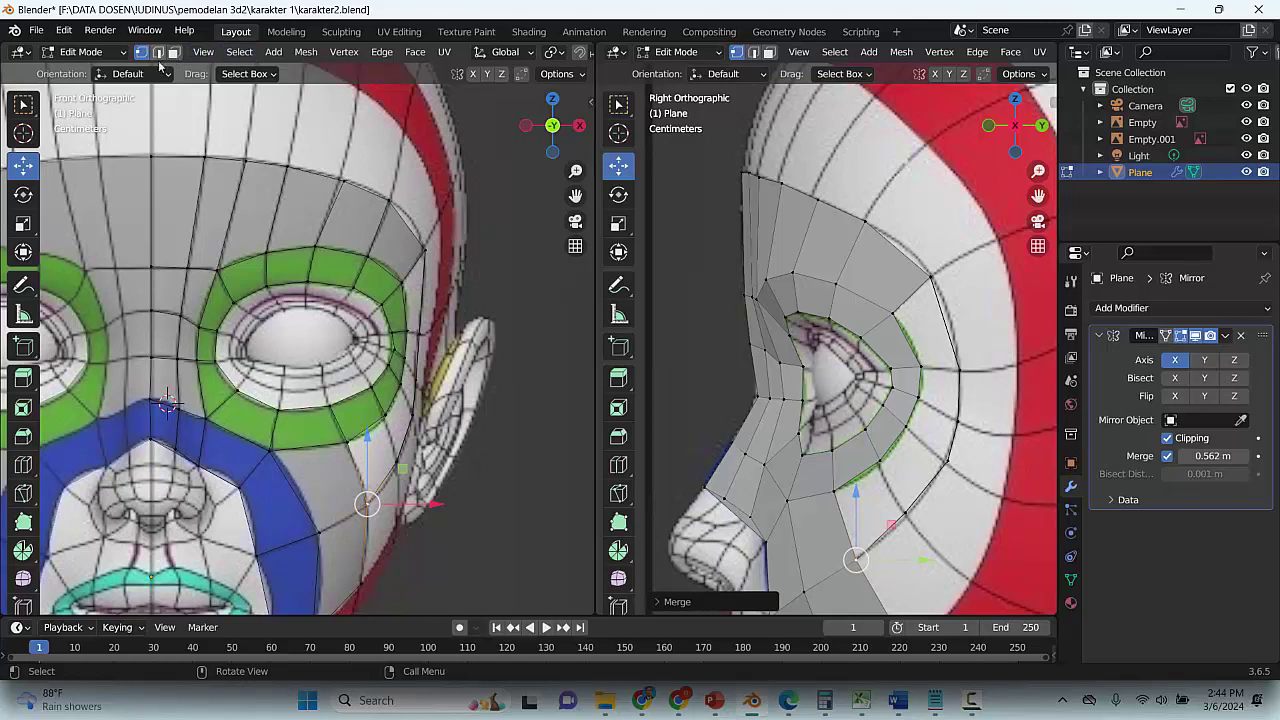
# Fill the faces between the outer loop and the eye ring from temple to cheek, and save the file
pyautogui.click(158, 52)
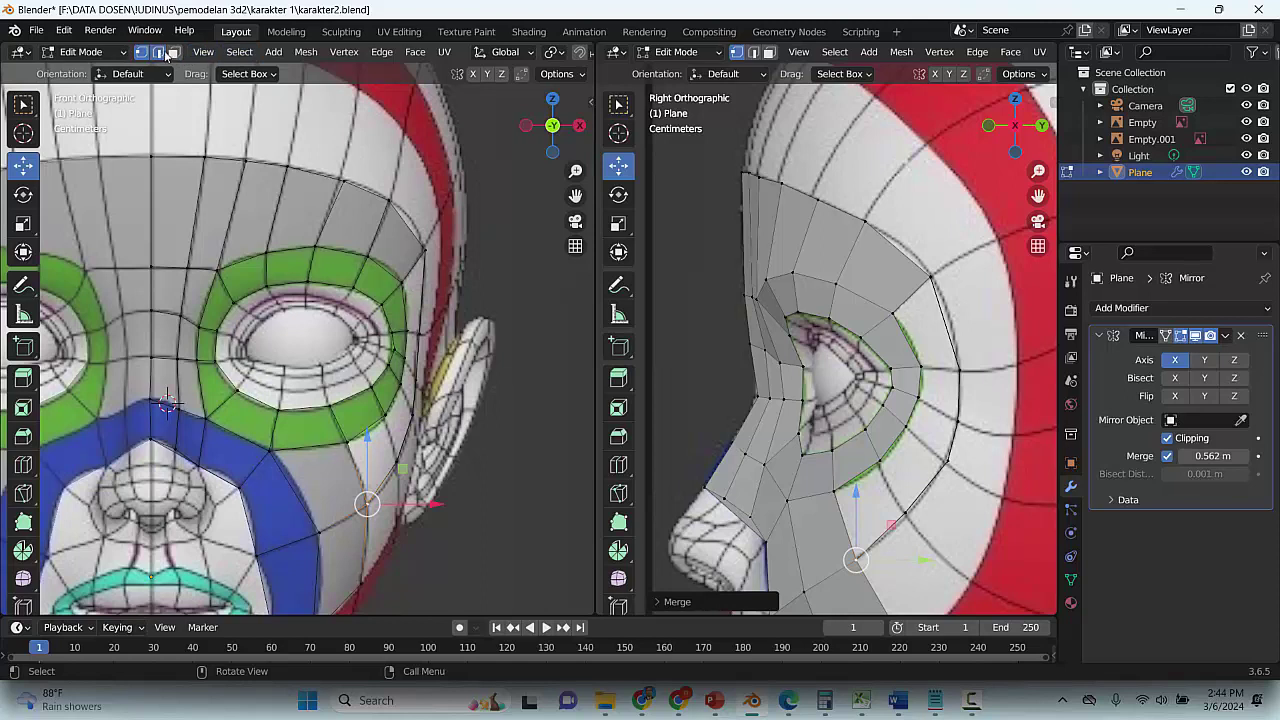
pyautogui.click(443, 264)
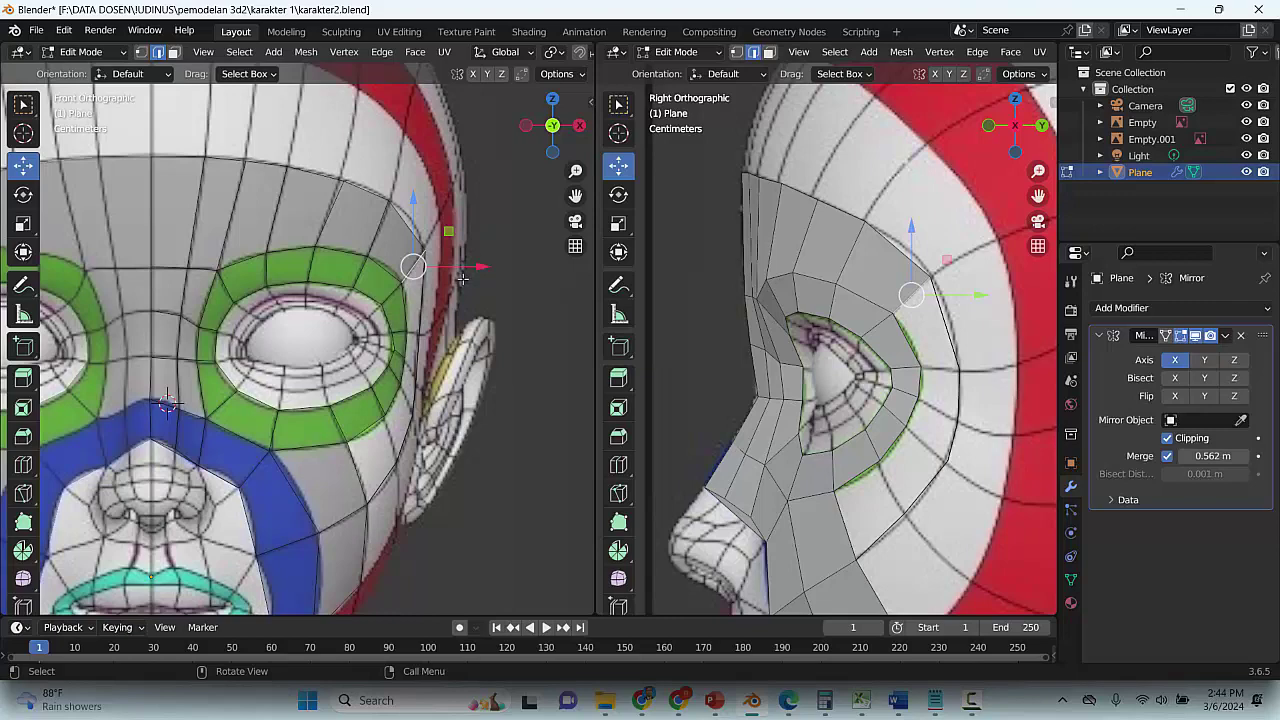
pyautogui.press('f')
pyautogui.press('f')
pyautogui.press('f')
pyautogui.press('f')
pyautogui.press('f')
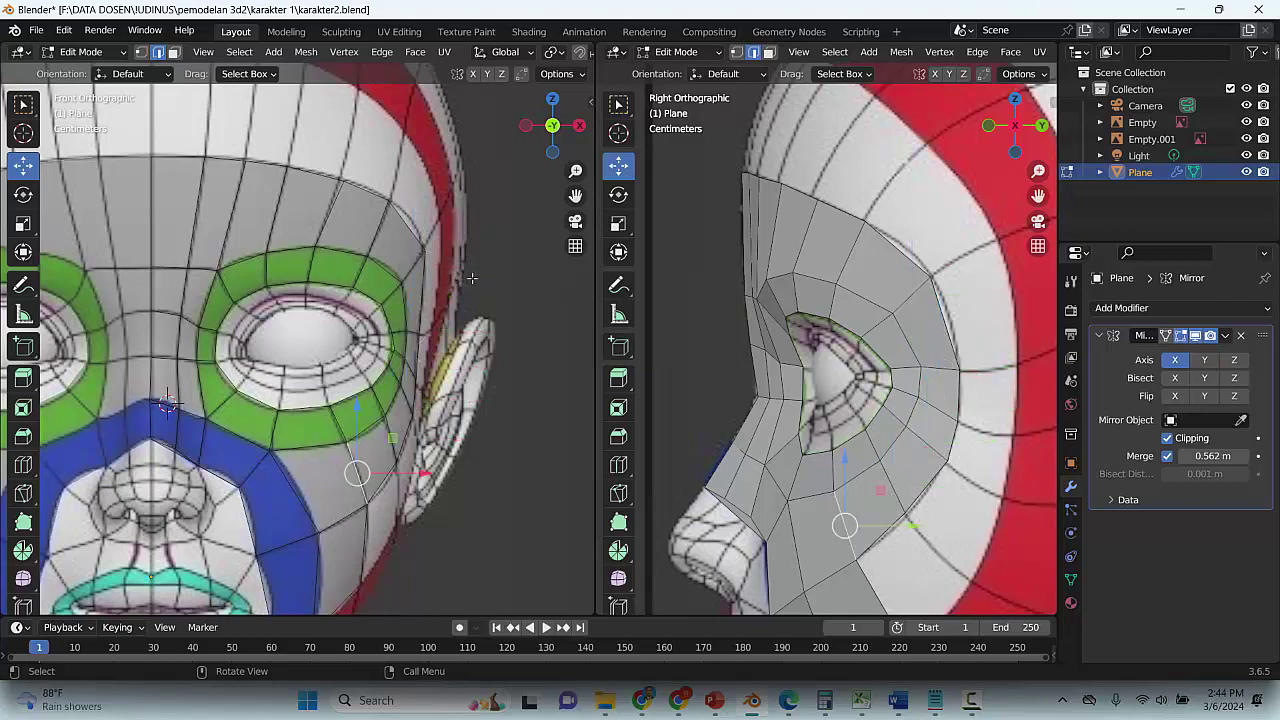
pyautogui.click(972, 512)
pyautogui.scroll(-3, 968, 508)
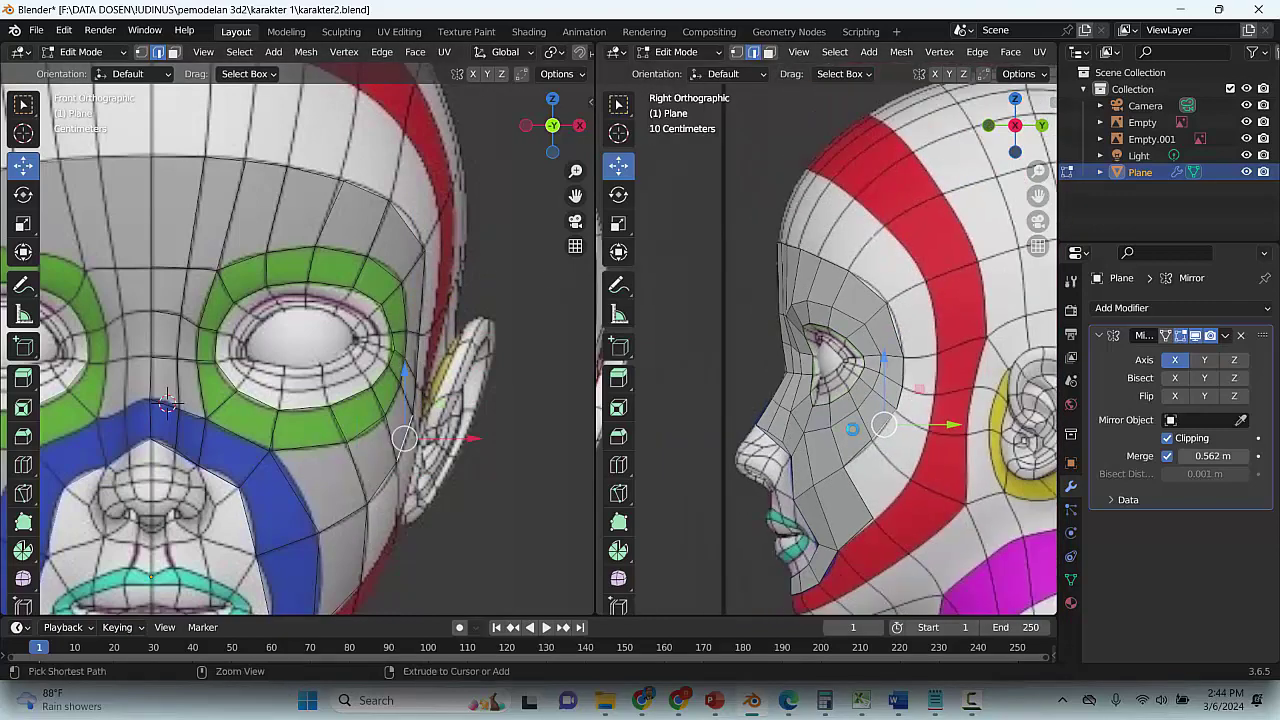
pyautogui.hotkey('ctrl', 's')
# Extrude the top centre-line forehead vertex up to the red band, move it back onto the side-view profile, and save
pyautogui.scroll(-2, 265, 183)
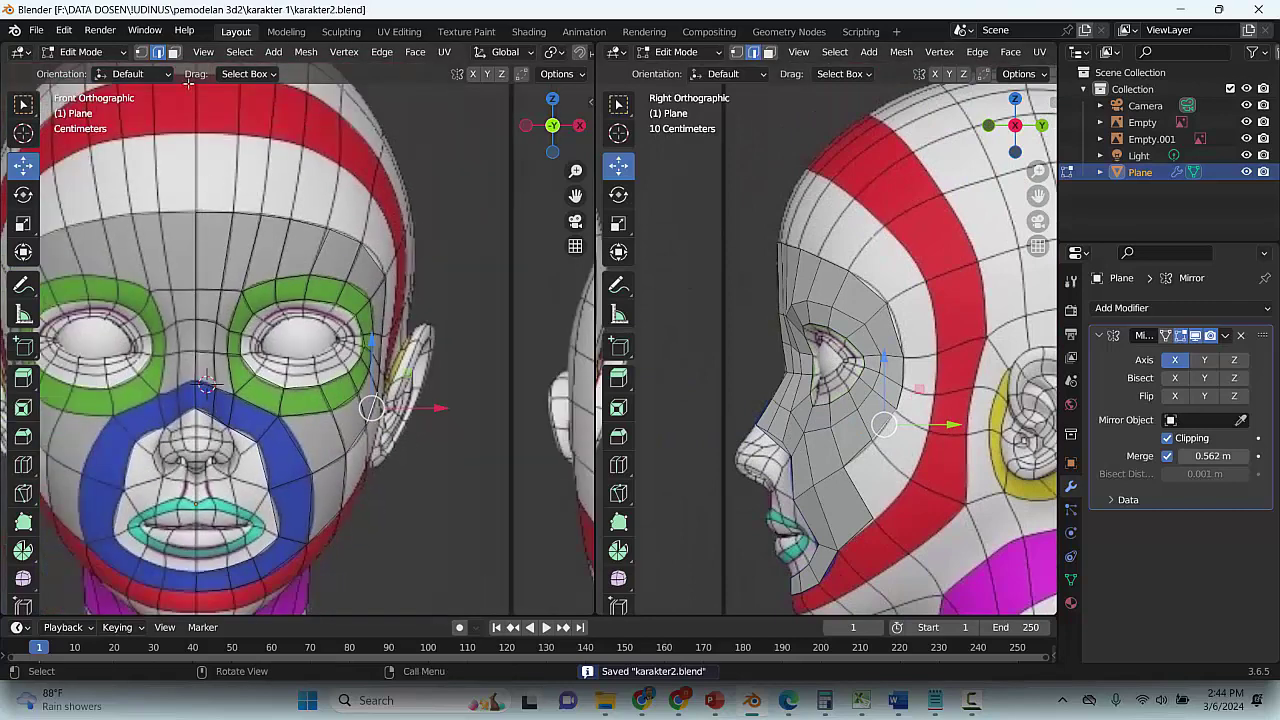
pyautogui.click(149, 54)
pyautogui.click(197, 203)
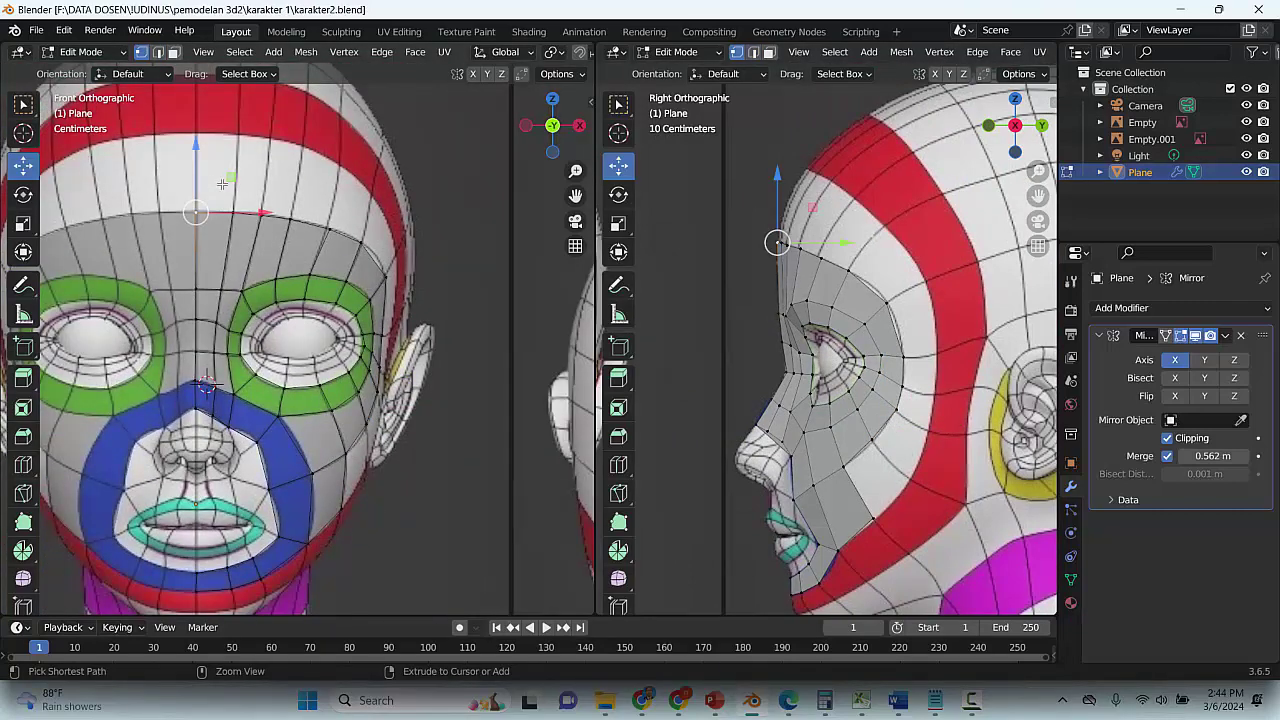
pyautogui.press('e')
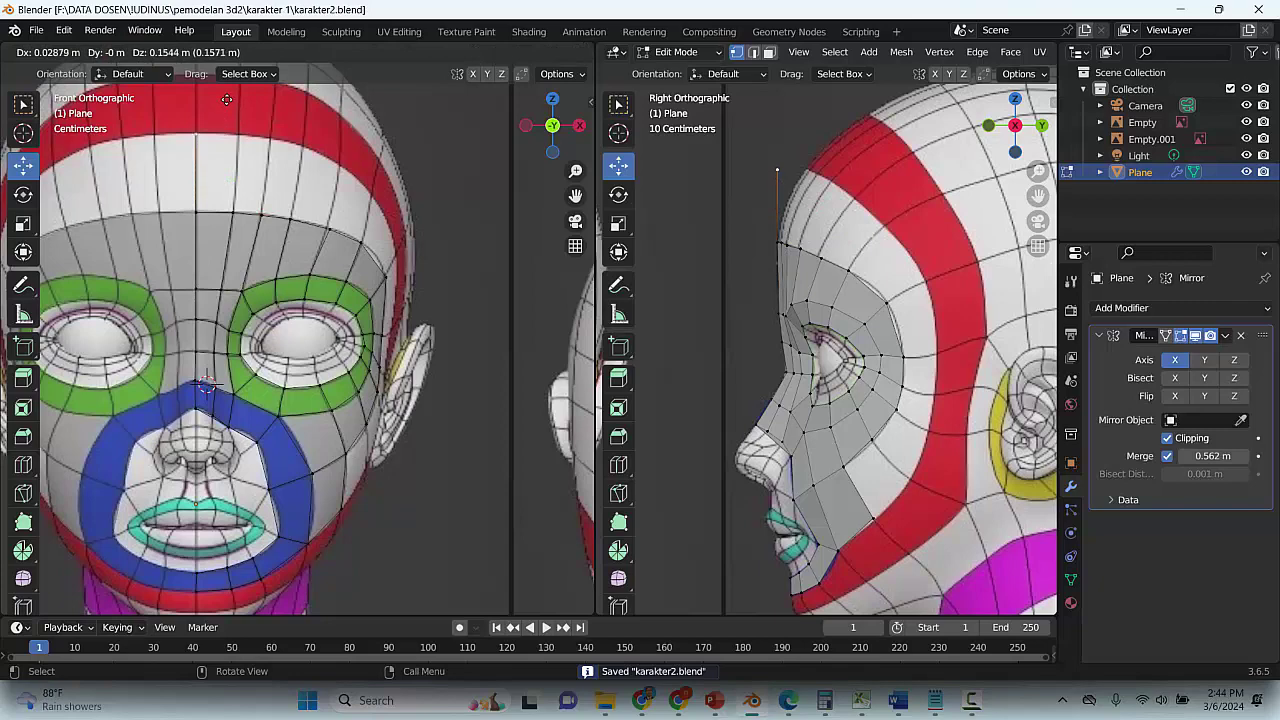
pyautogui.click(289, 106)
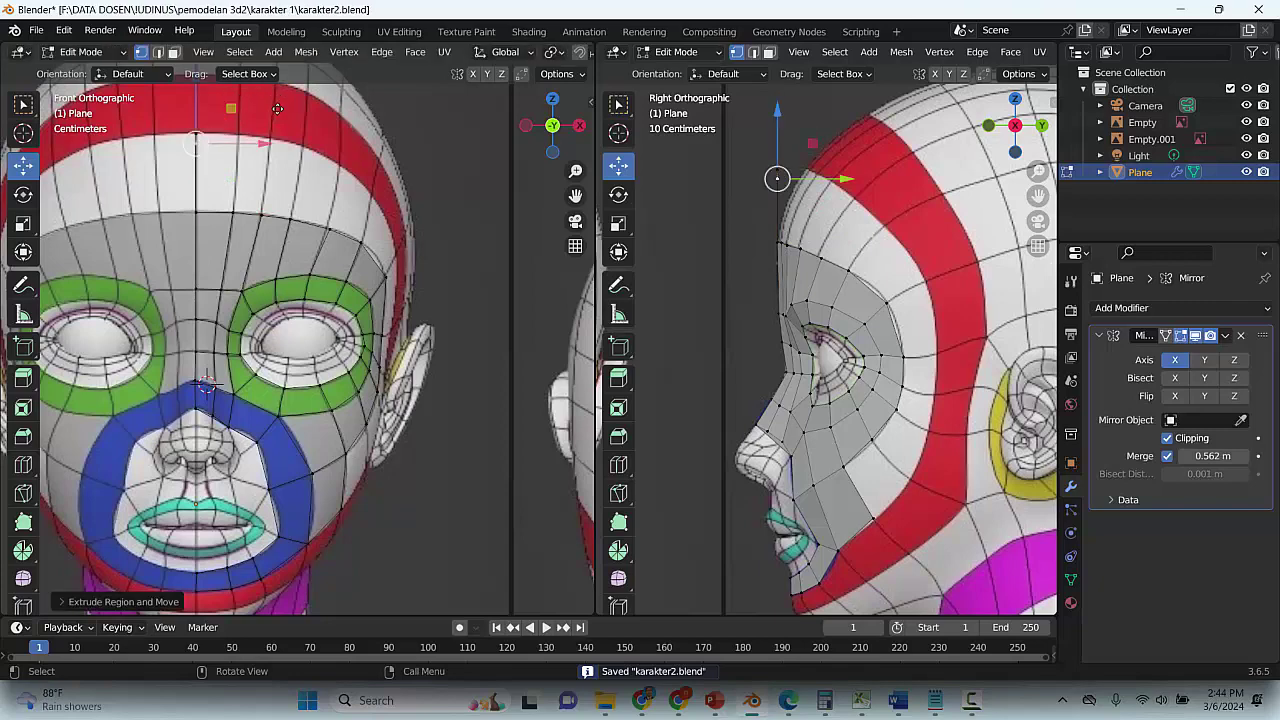
pyautogui.hotkey('ctrl', 'z')
pyautogui.moveTo(843, 173); pyautogui.dragTo(872, 170)
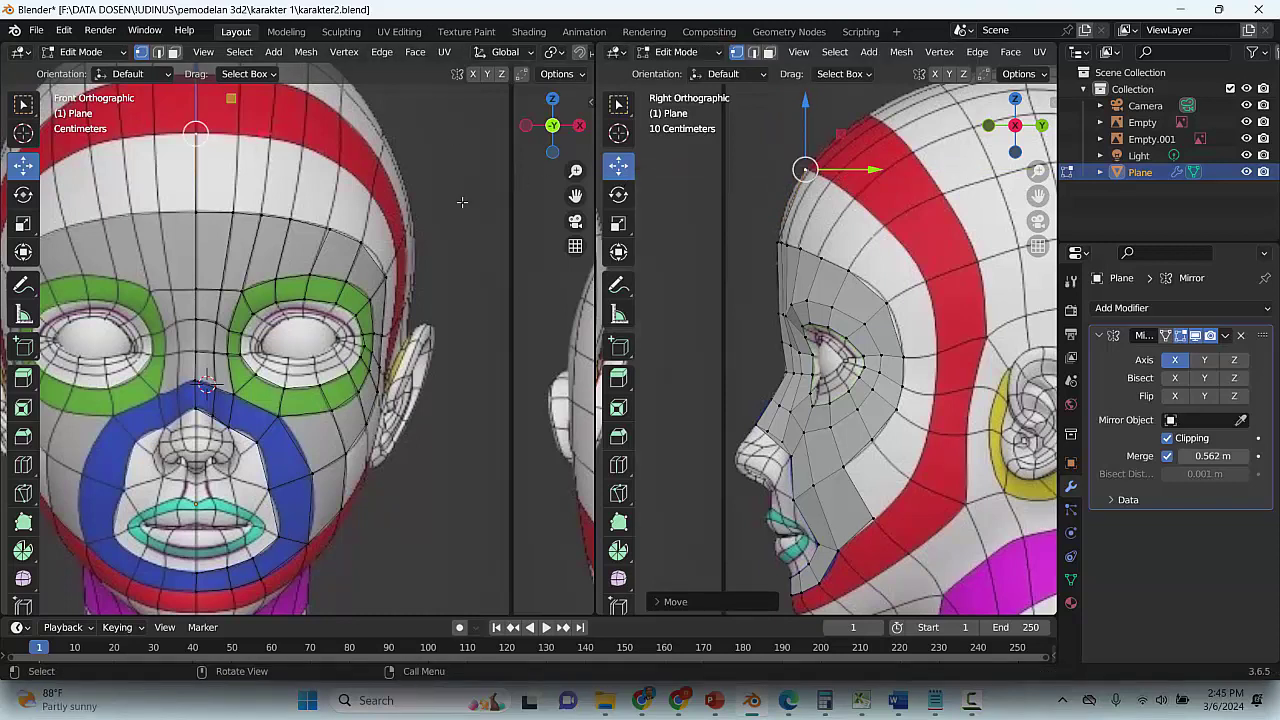
pyautogui.hotkey('ctrl', 's')
pyautogui.press('e')
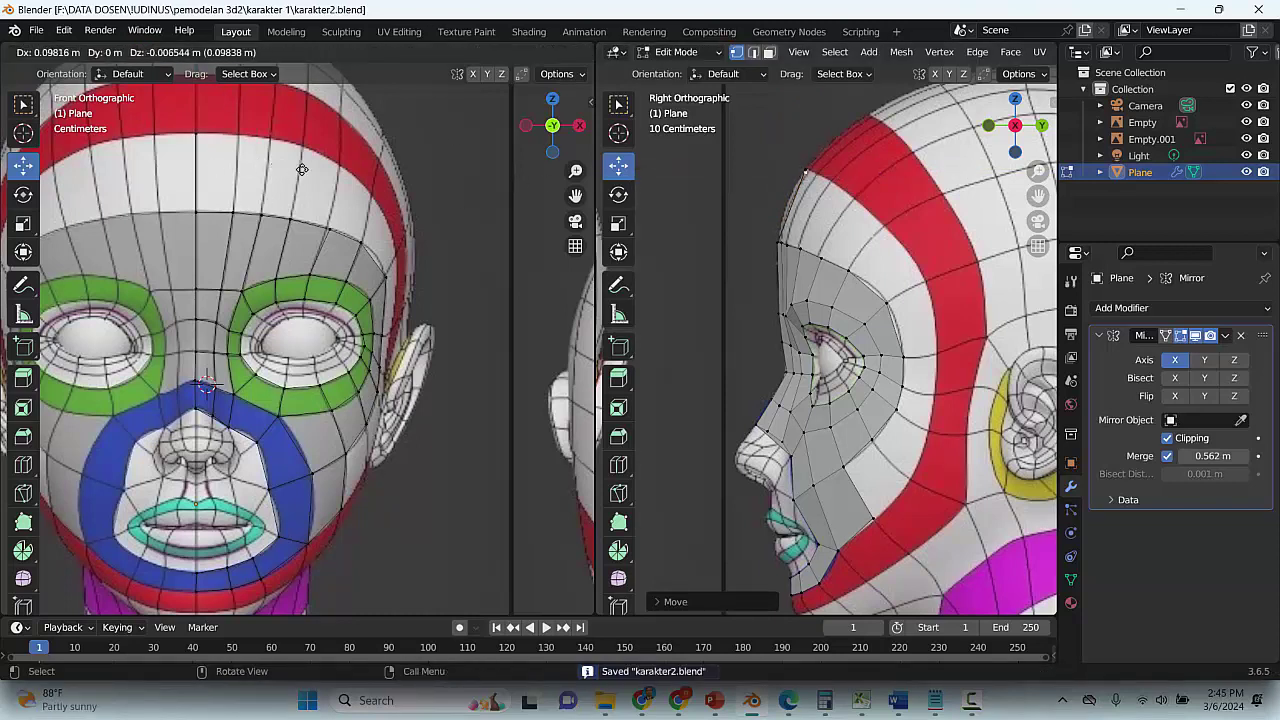
pyautogui.click(302, 168)
pyautogui.hotkey('ctrl', 'z')
pyautogui.press('e')
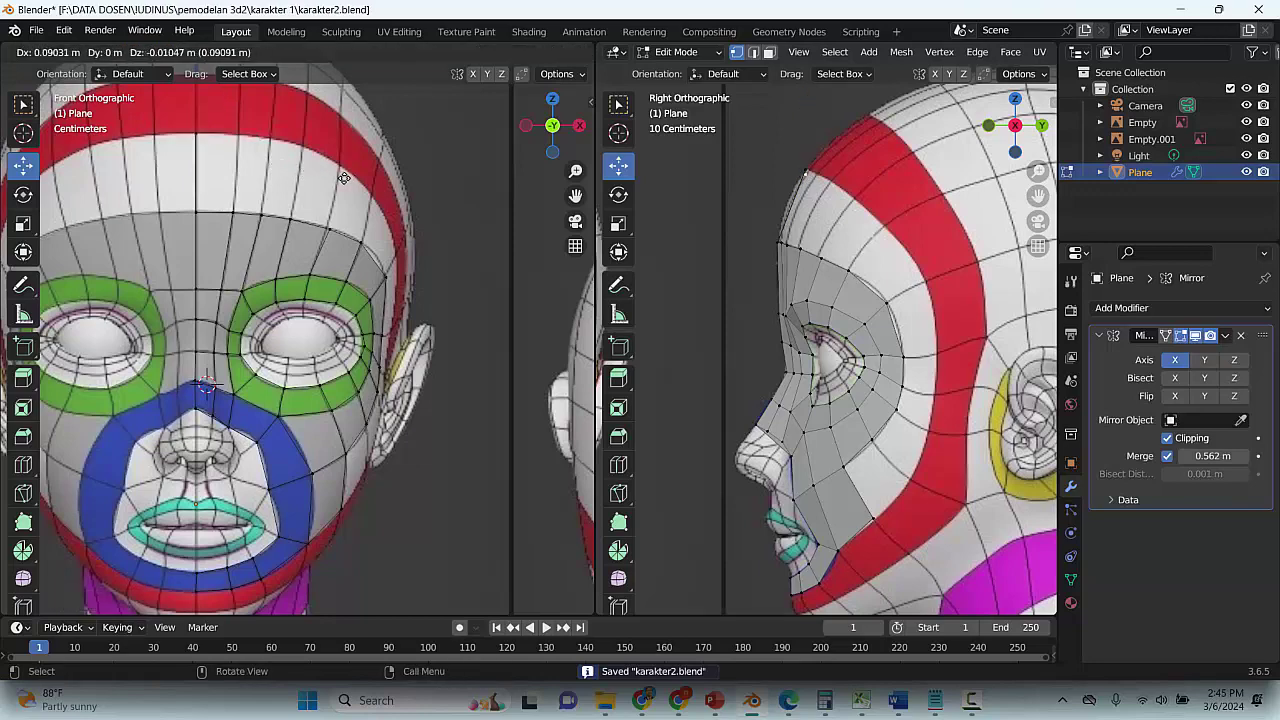
pyautogui.click(327, 161)
pyautogui.hotkey('ctrl', 'z')
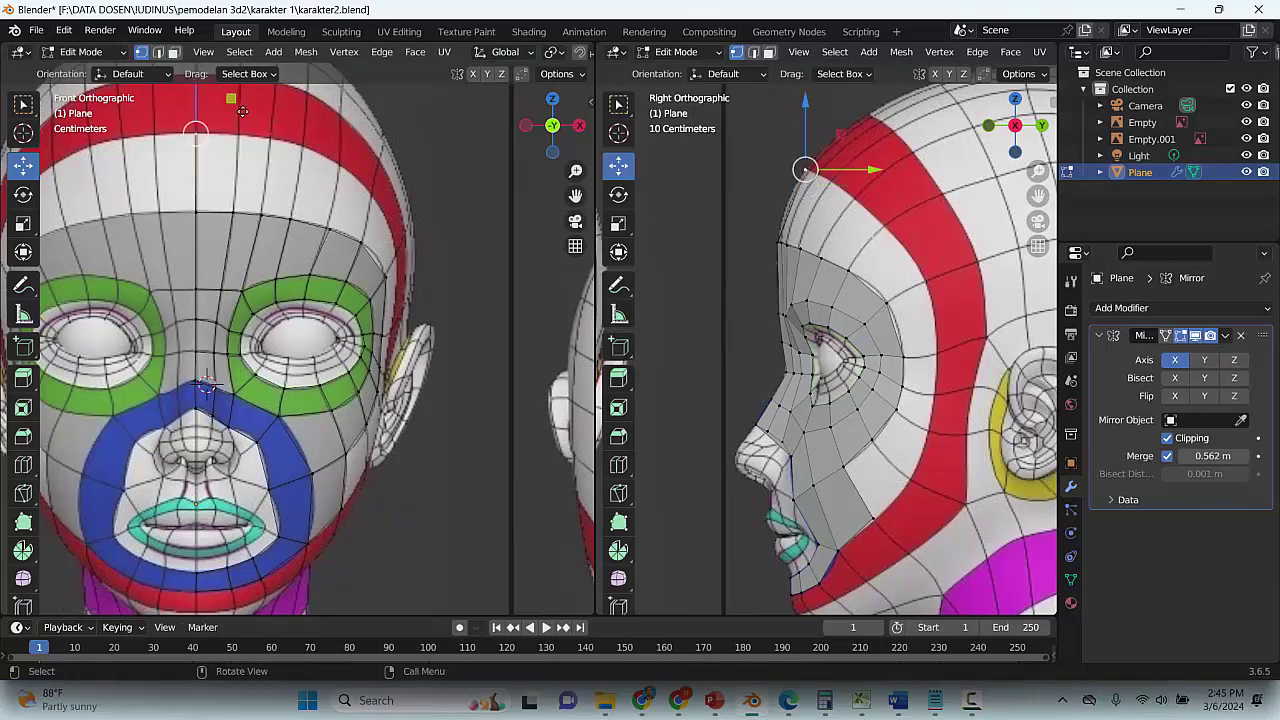
pyautogui.moveTo(242, 112); pyautogui.dragTo(406, 138)
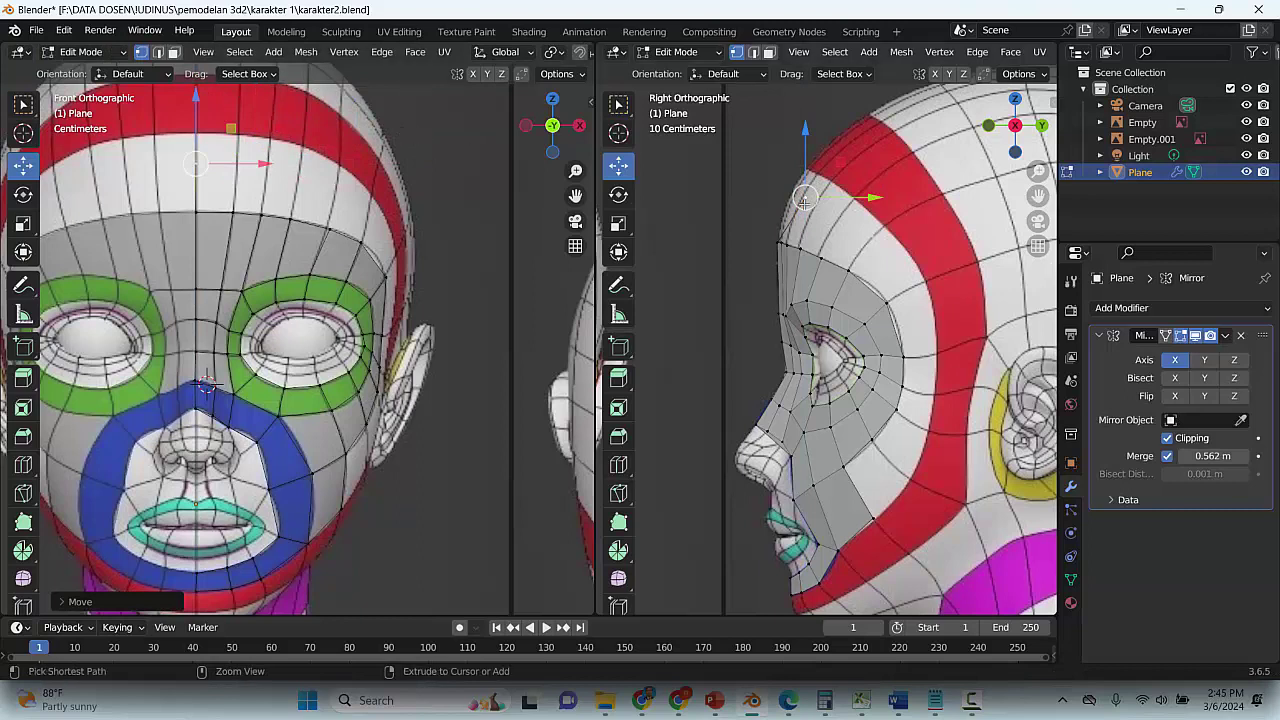
pyautogui.hotkey('ctrl', 'z')
pyautogui.click(256, 133)
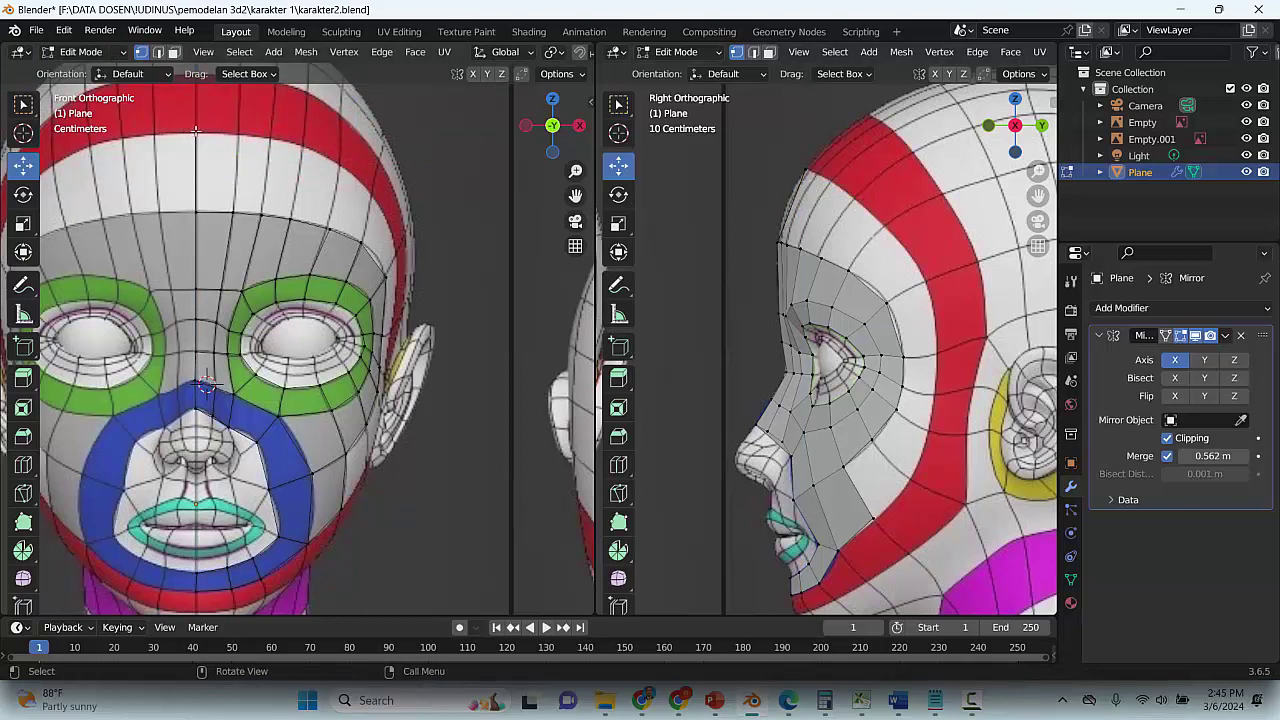
pyautogui.click(196, 130)
pyautogui.press('g')
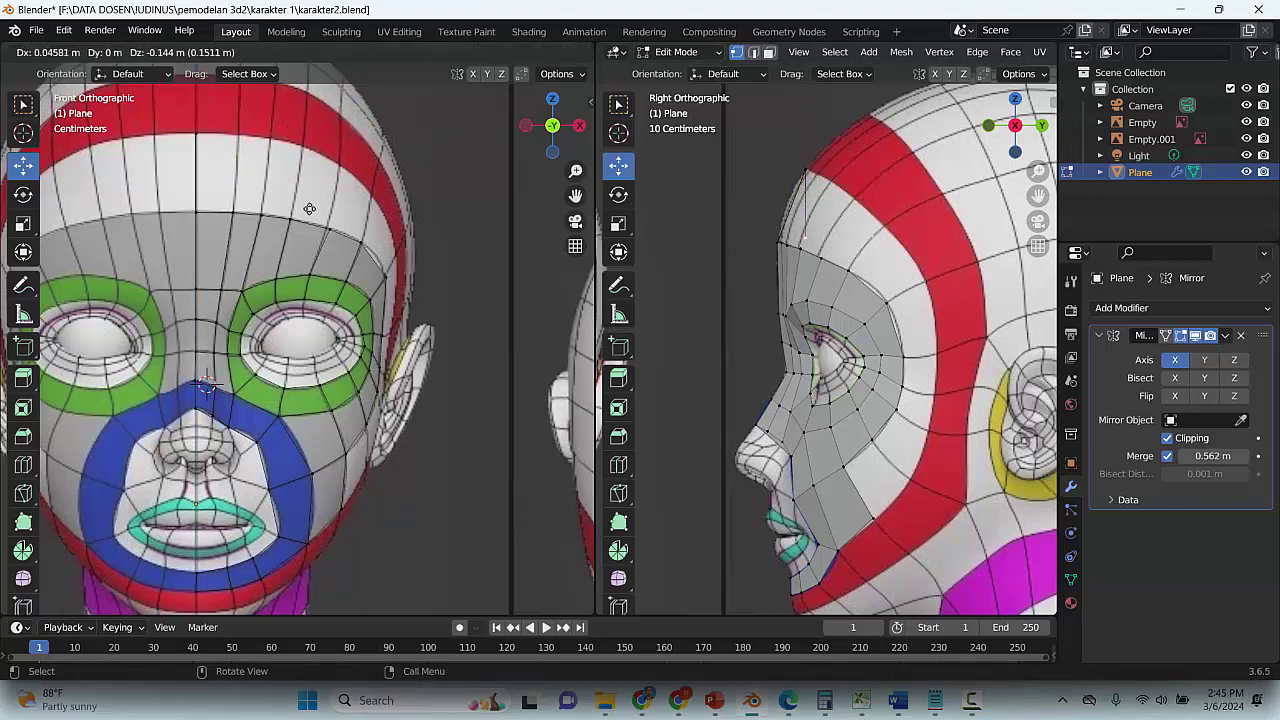
pyautogui.click(327, 189)
pyautogui.moveTo(232, 151); pyautogui.dragTo(278, 98)
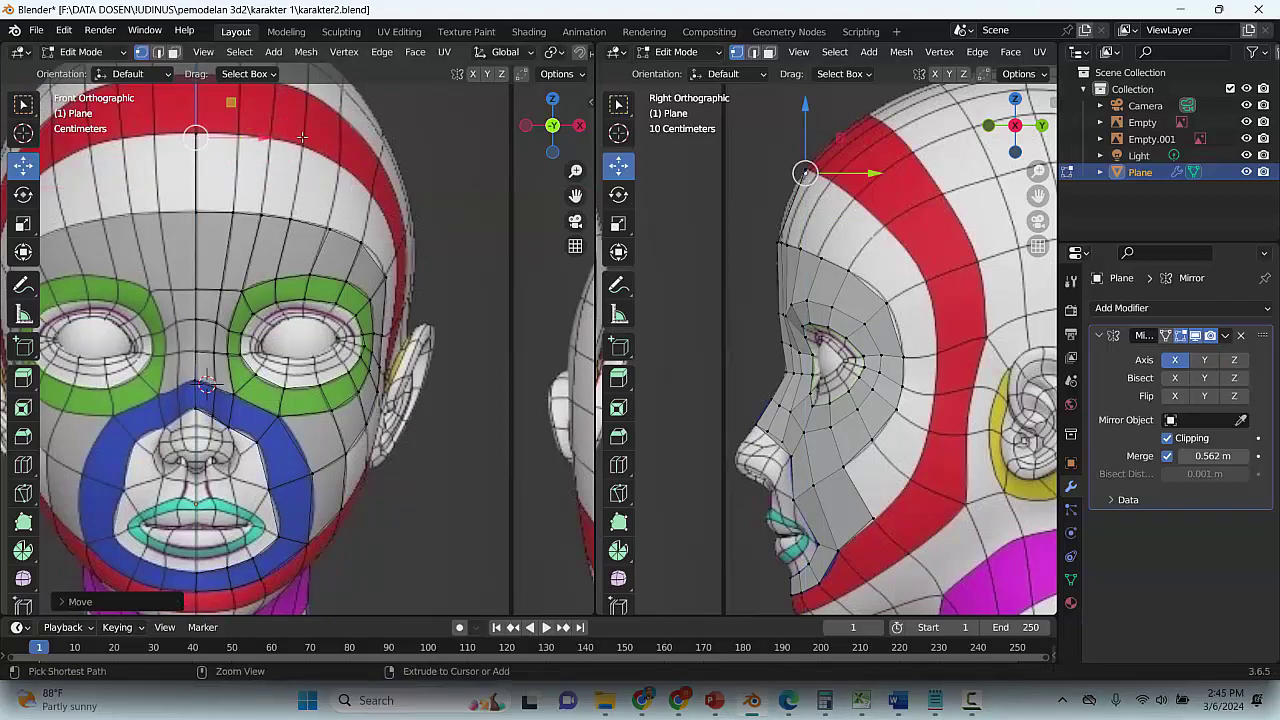
pyautogui.hotkey('ctrl', 'z')
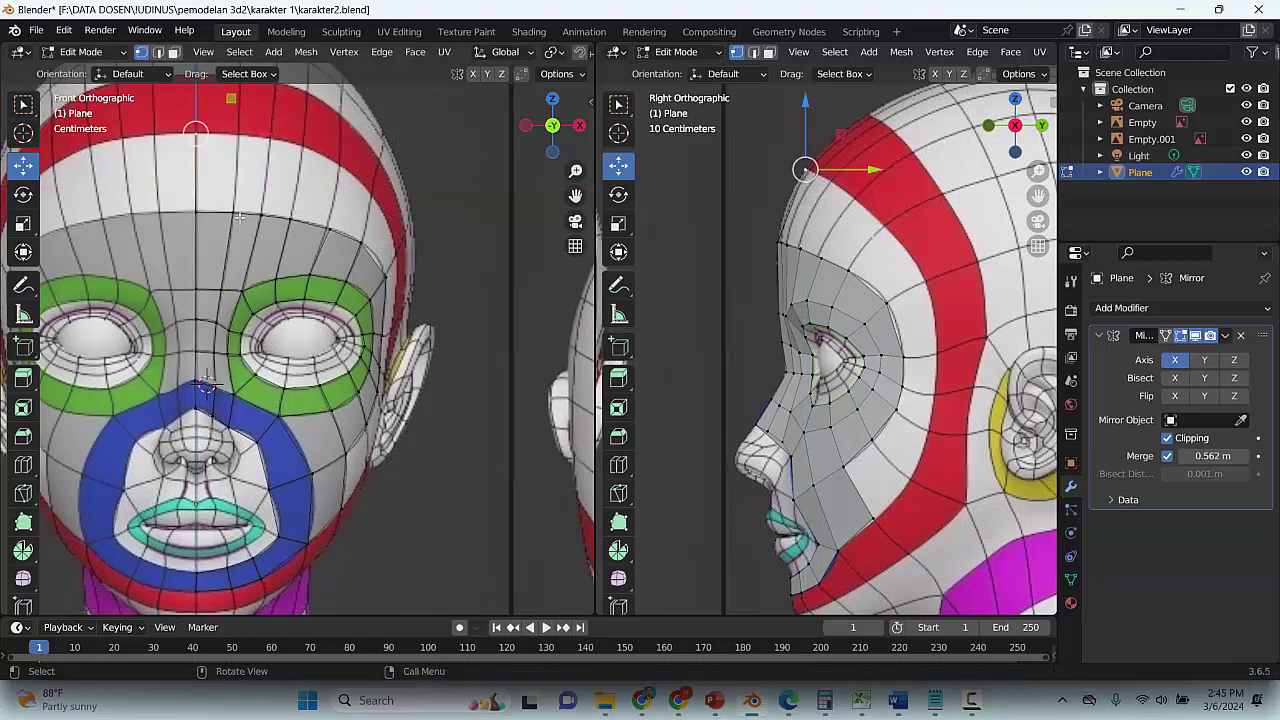
pyautogui.hotkey('ctrl', 'z')
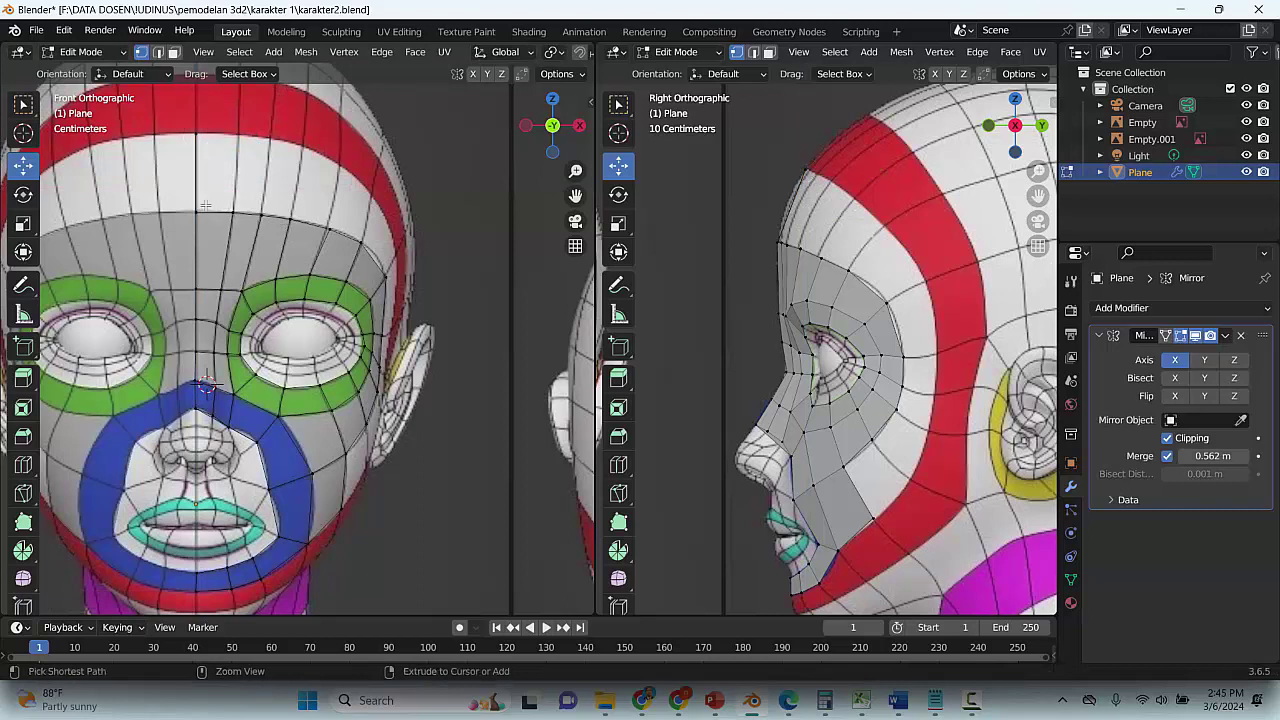
# Delete the single extruded forehead vertex at the red band and save the file
pyautogui.click(803, 169)
pyautogui.press('x')
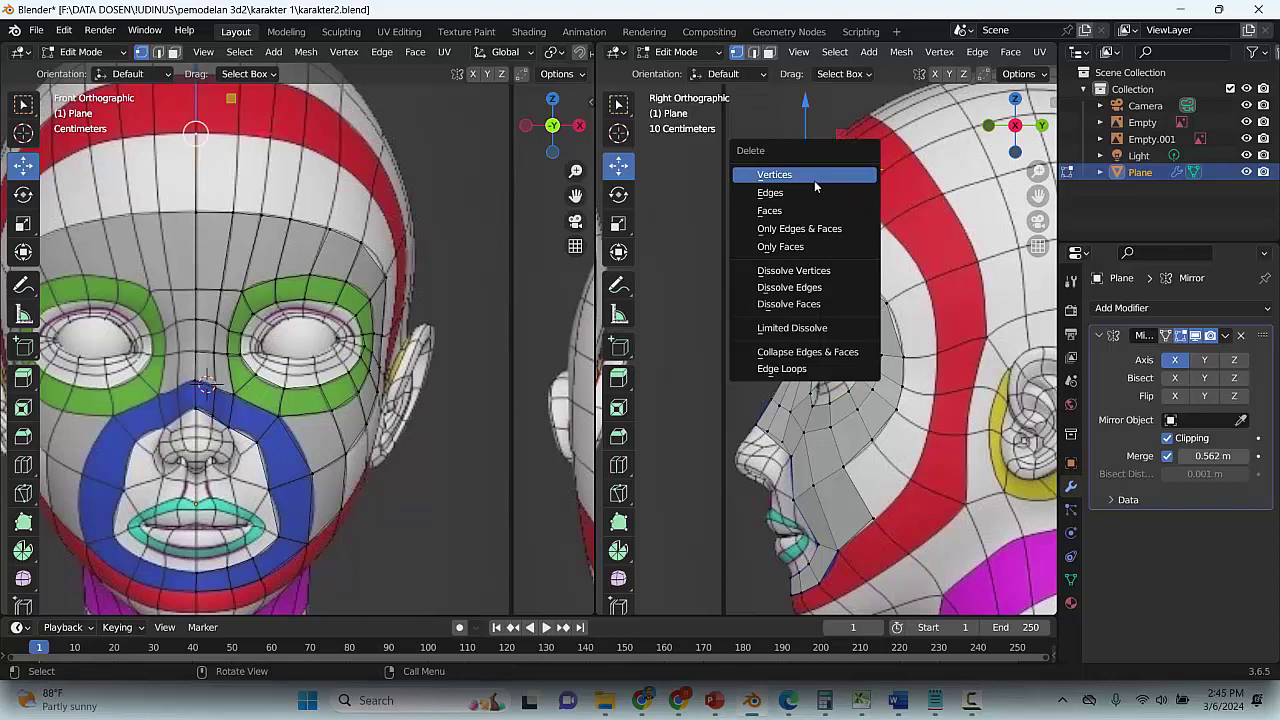
pyautogui.click(814, 175)
pyautogui.hotkey('ctrl', 's')
# Extrude the mesh's outer edge loop from forehead to cheek, except its lowest edge, about 0.17 m up and back to the red band, and save
pyautogui.press('2')
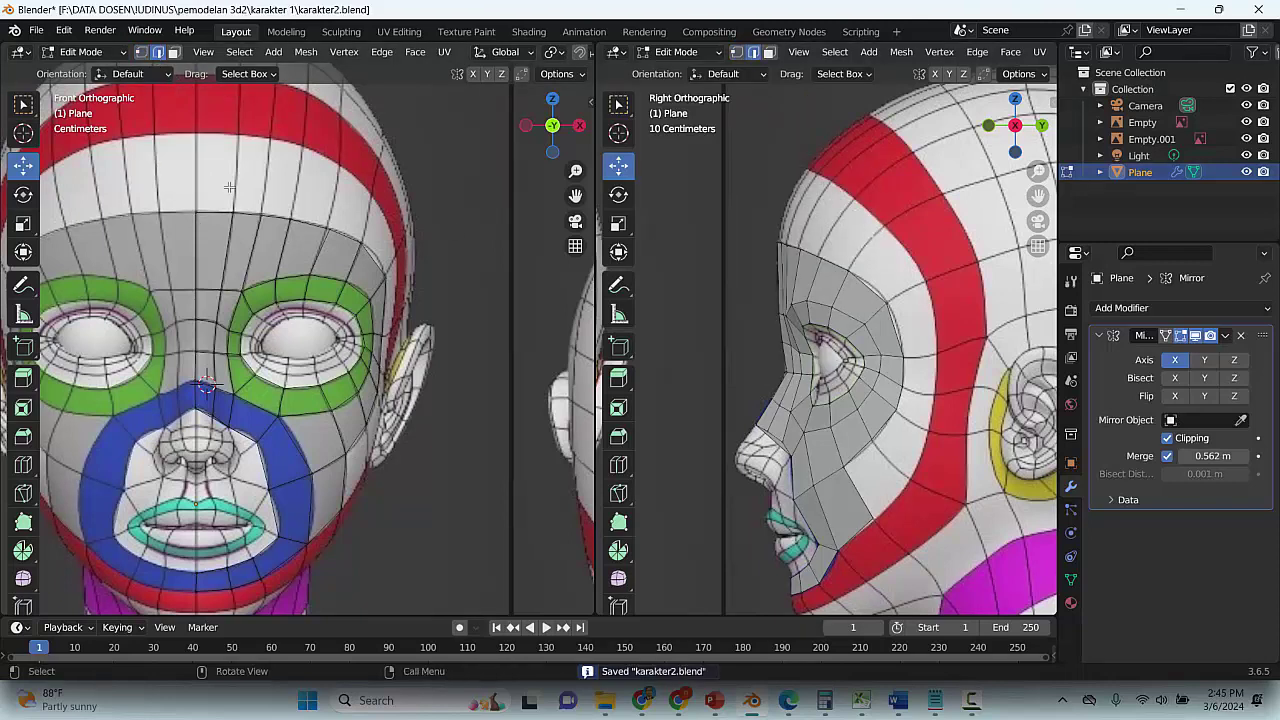
pyautogui.click(213, 211)
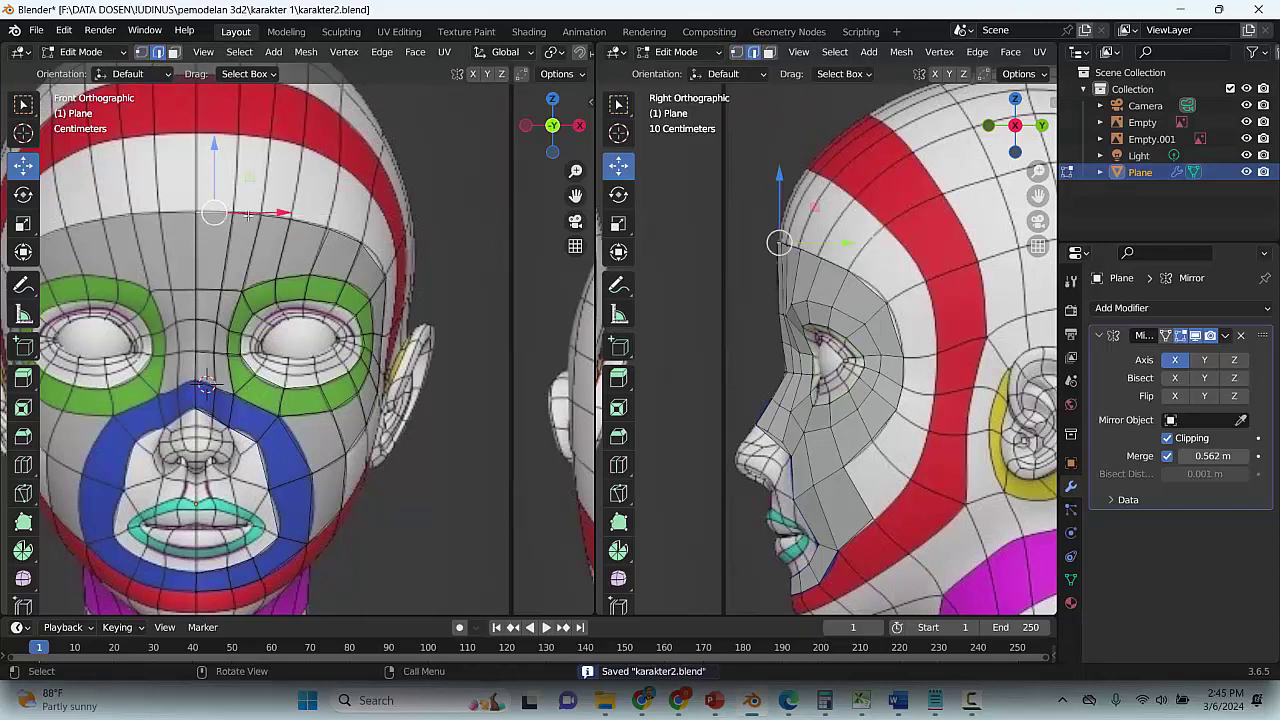
pyautogui.keyDown('alt'); pyautogui.click(224, 209); pyautogui.keyUp('alt')
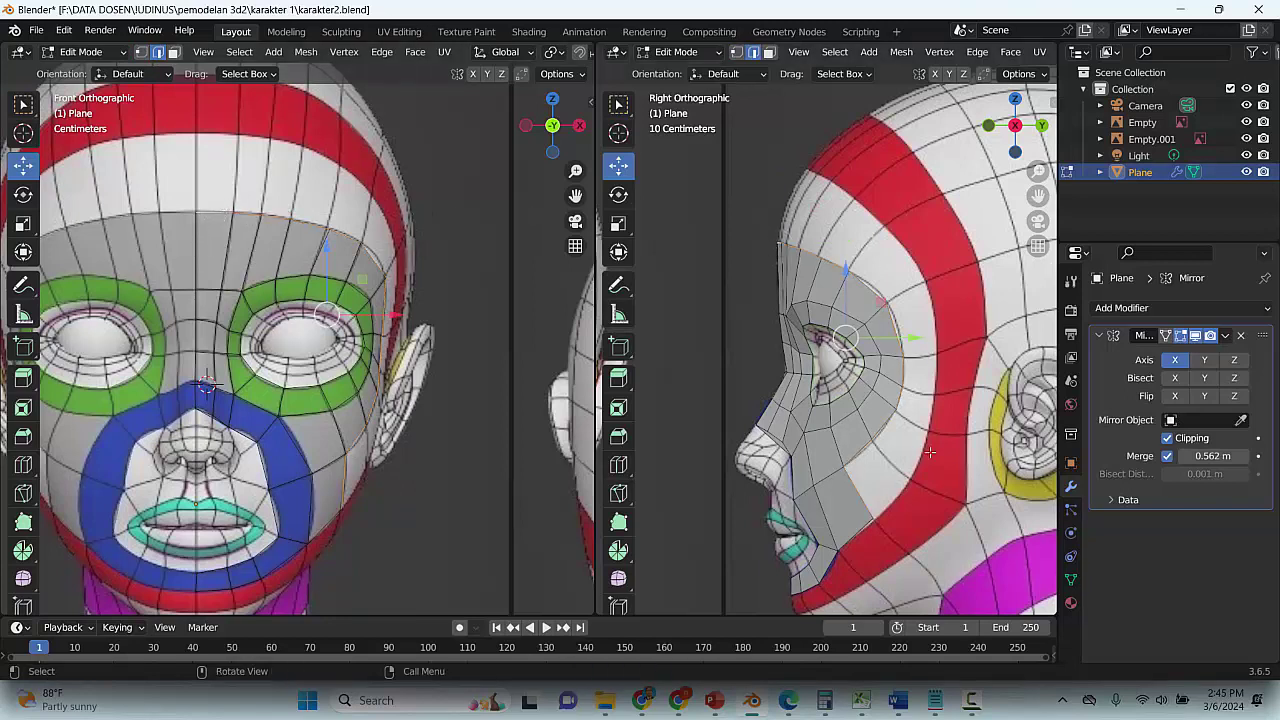
pyautogui.keyDown('shift'); pyautogui.click(854, 502); pyautogui.keyUp('shift')
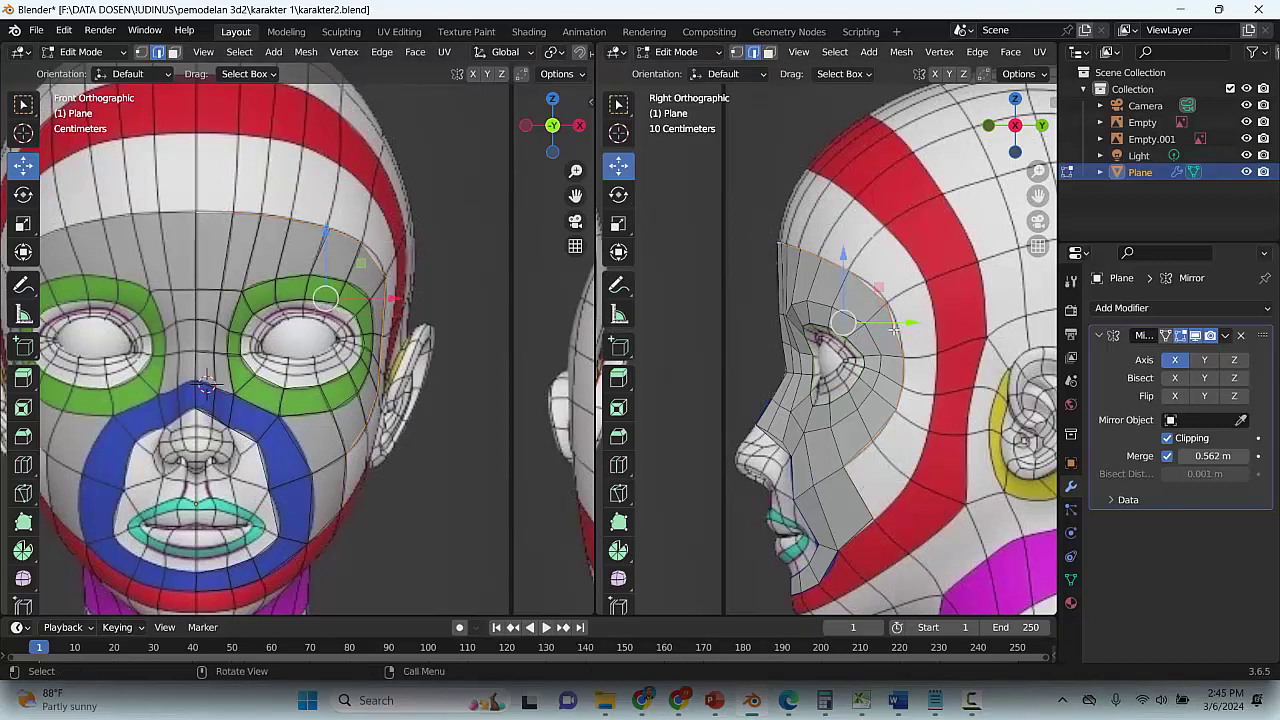
pyautogui.press('g')
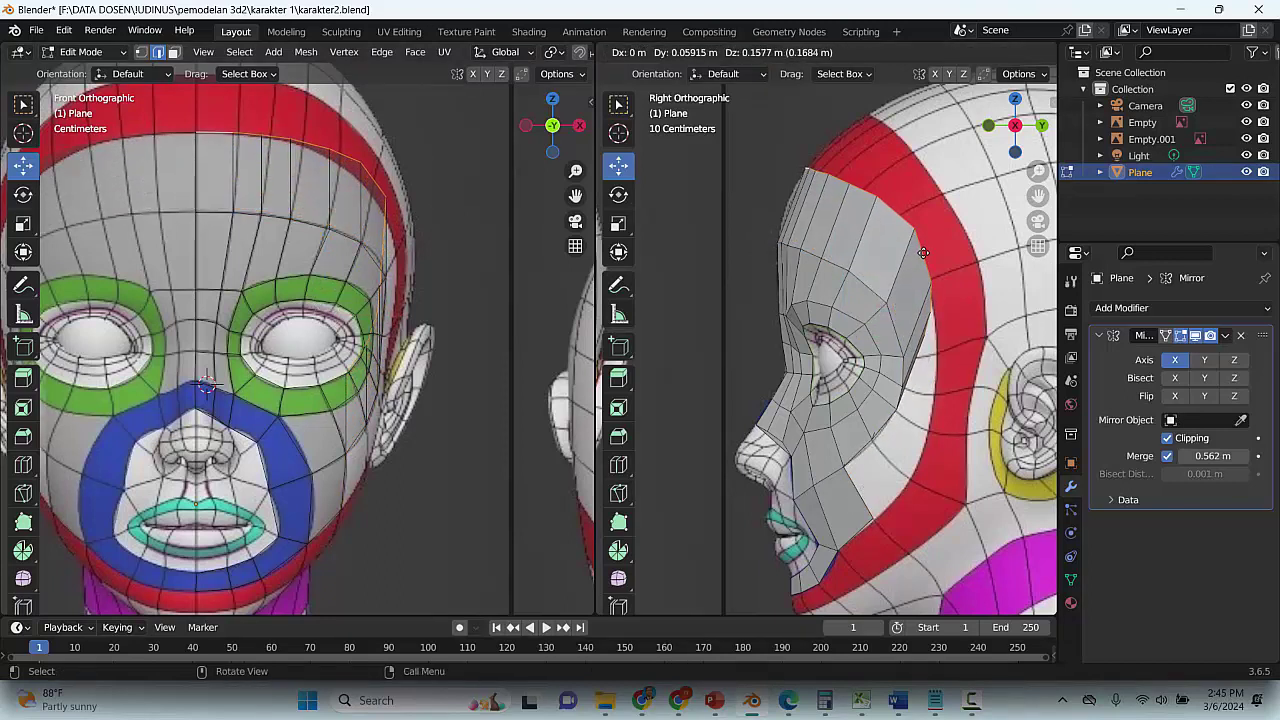
pyautogui.click(922, 254)
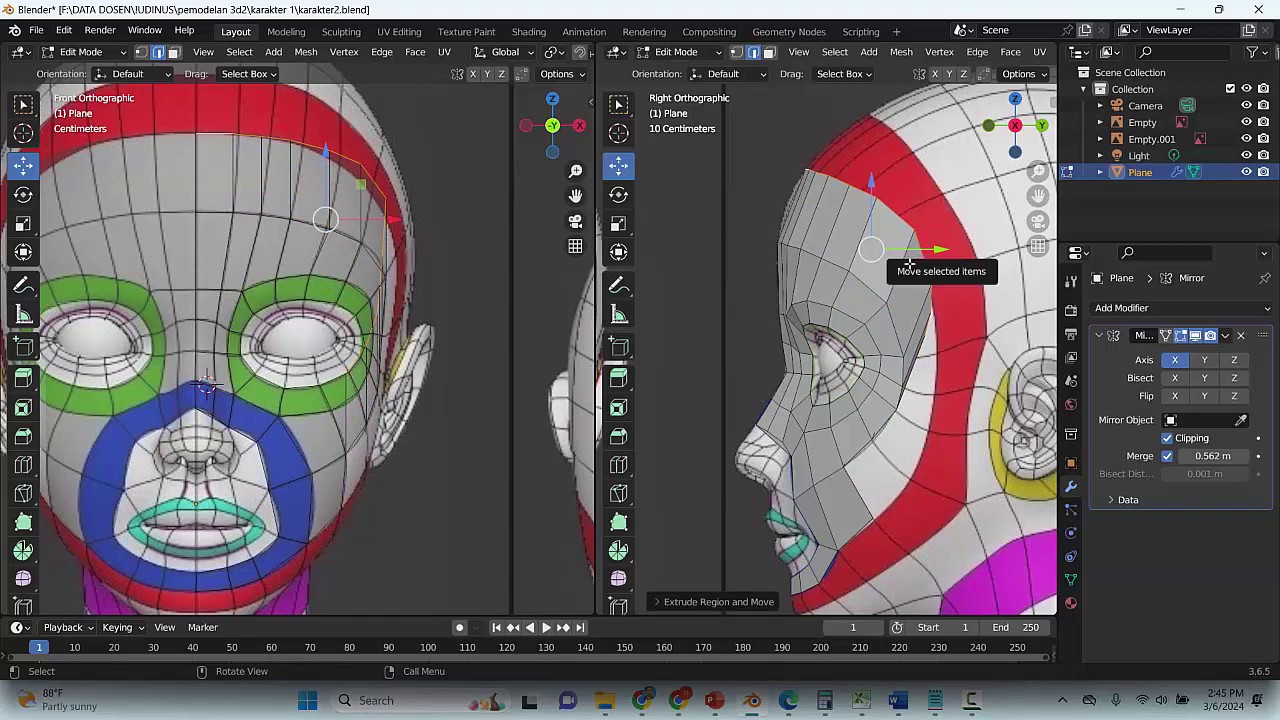
pyautogui.hotkey('ctrl', 's')
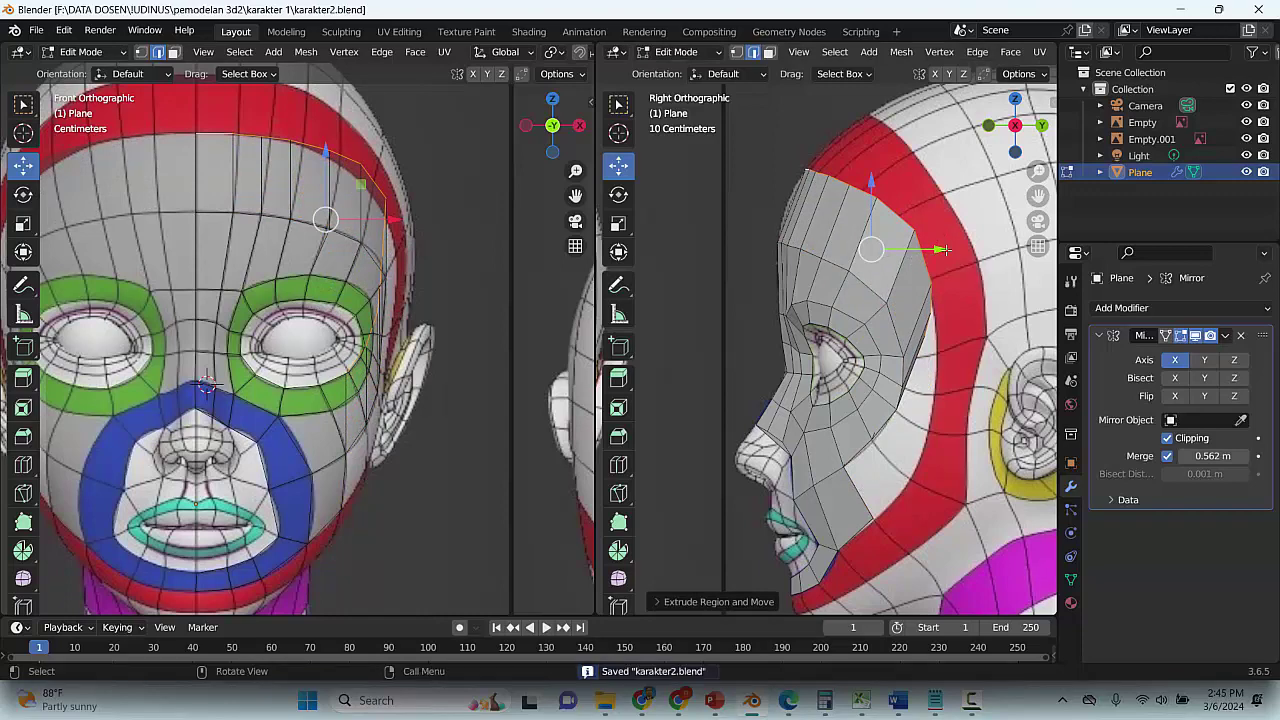
# Turn on see-through X-ray display in the side view and save the file
pyautogui.hotkey('alt', 'z')
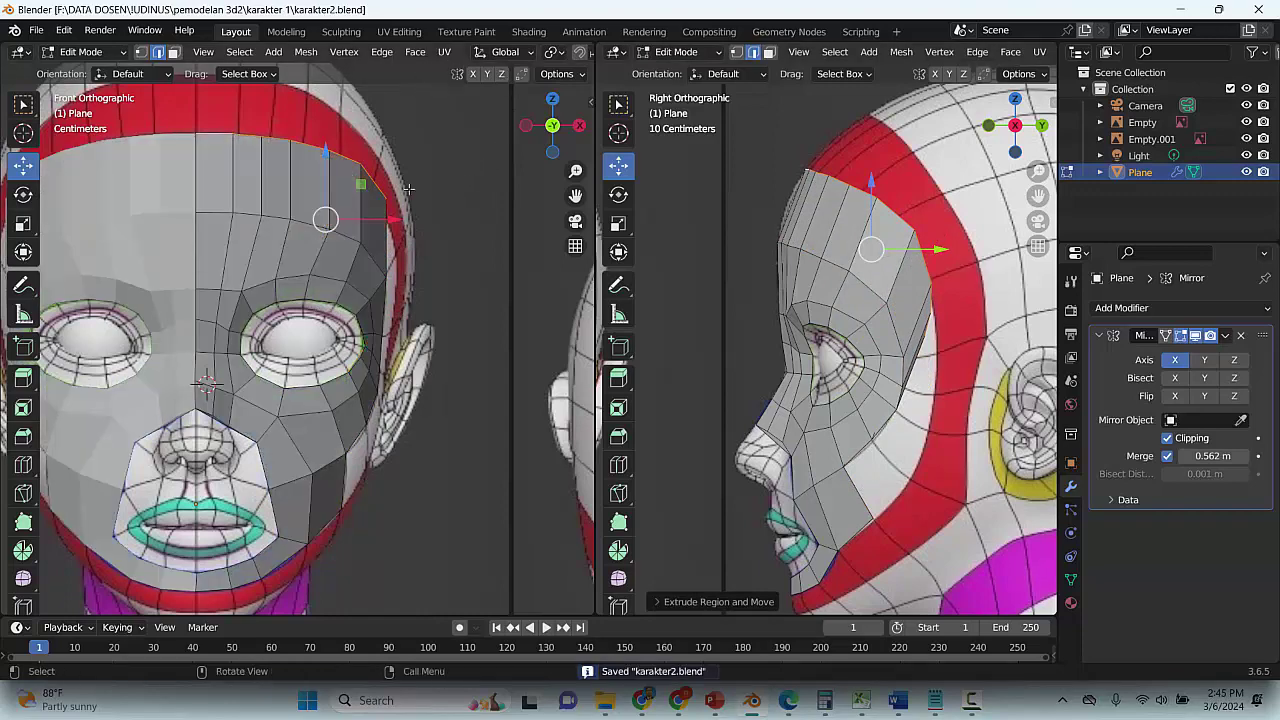
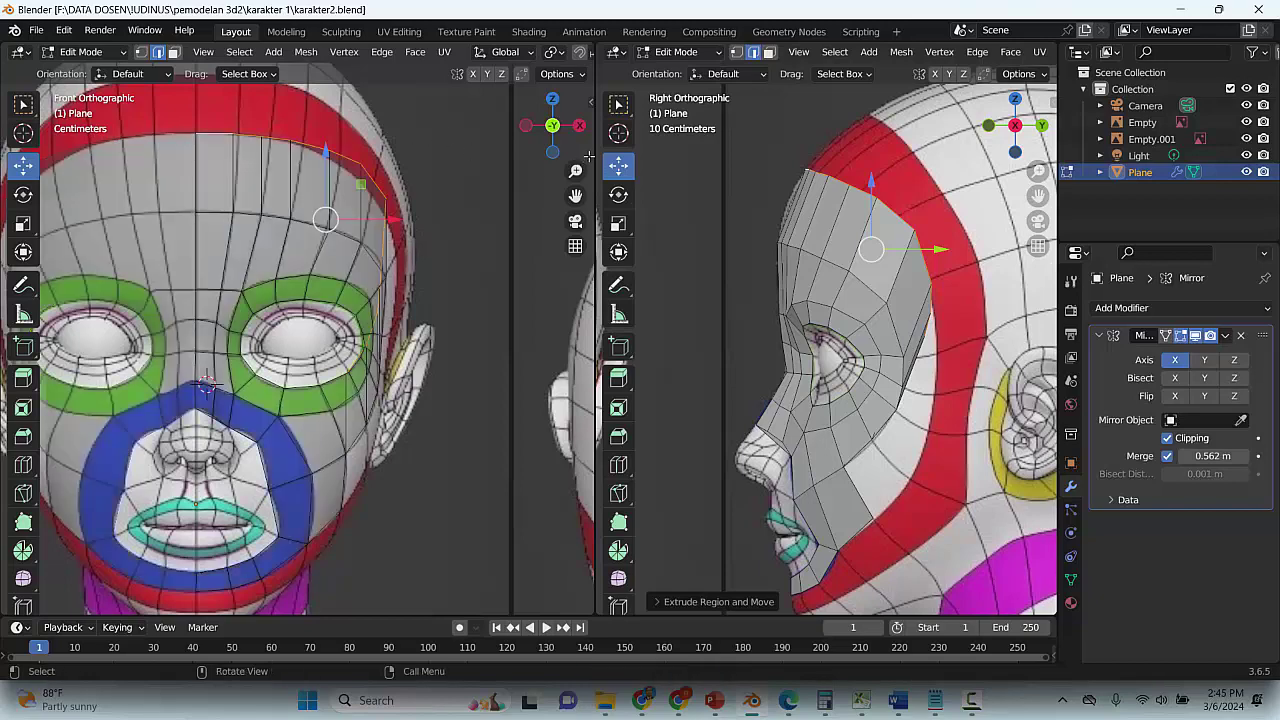
pyautogui.moveTo(575, 197); pyautogui.dragTo(571, 239)
pyautogui.click(795, 122)
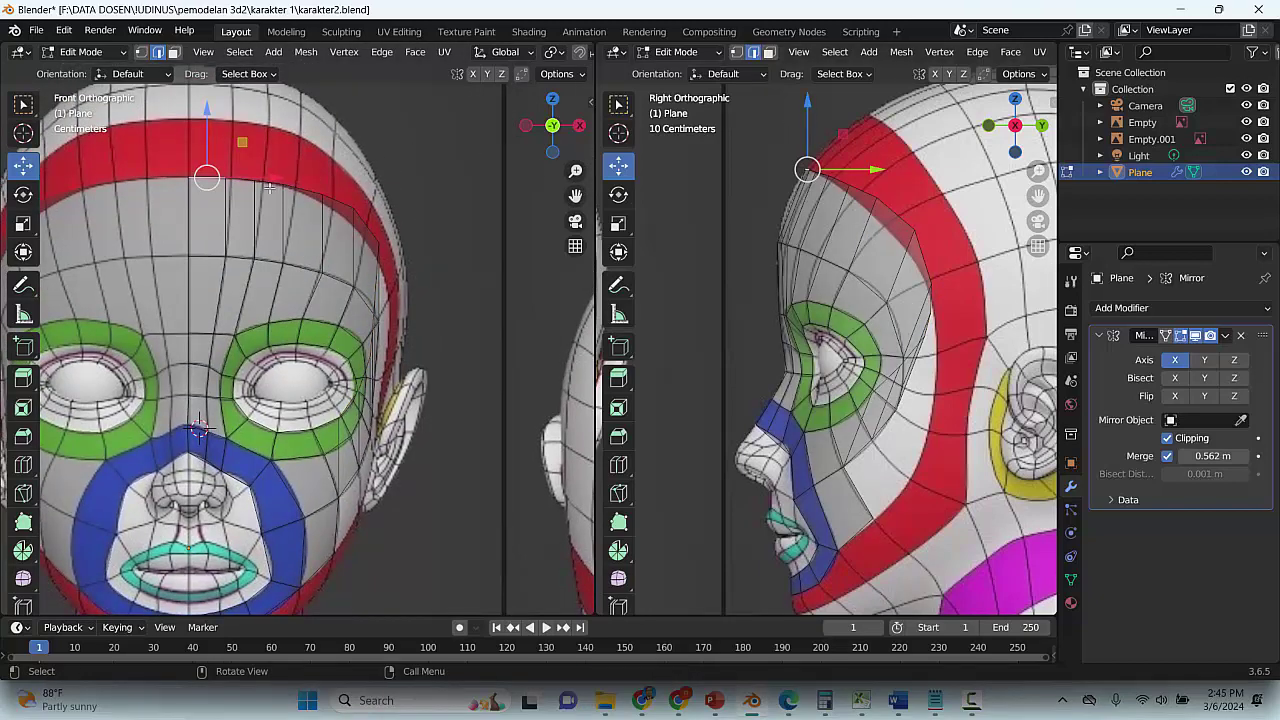
pyautogui.hotkey('ctrl', 's')
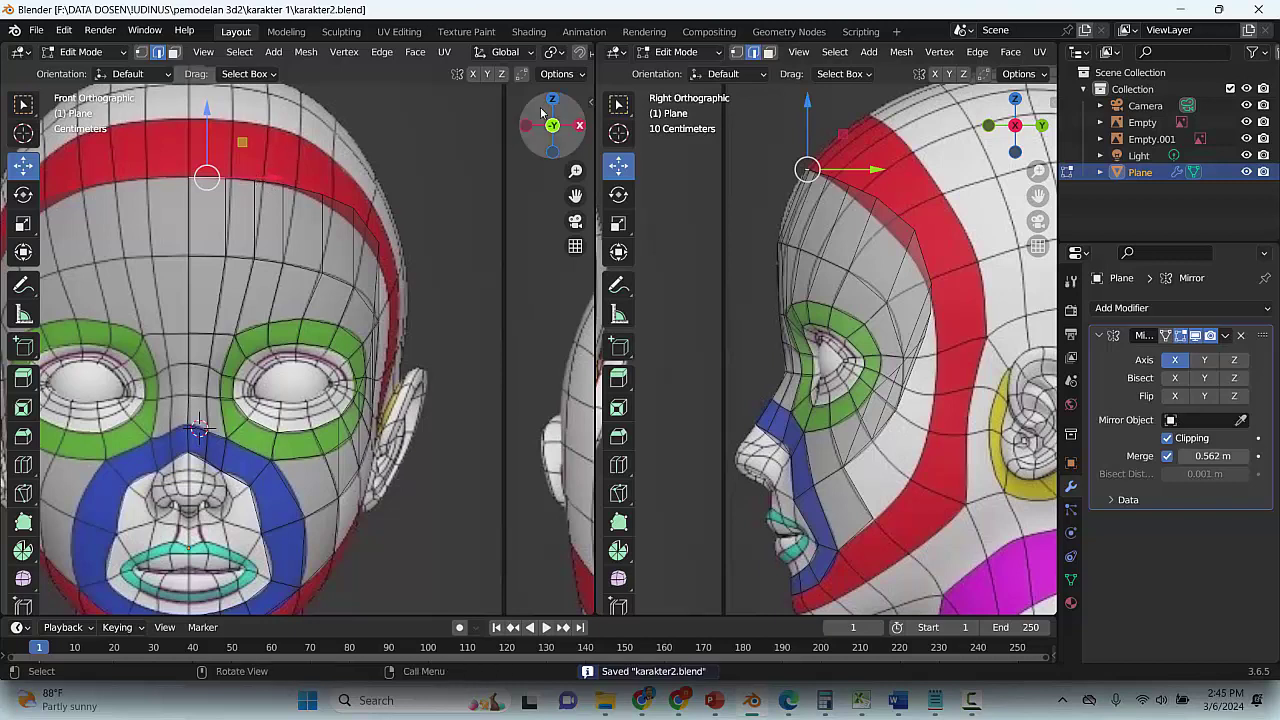
# Position the extruded forehead vertices in the front view along the lower edge of the red band
pyautogui.click(140, 54)
pyautogui.click(192, 177)
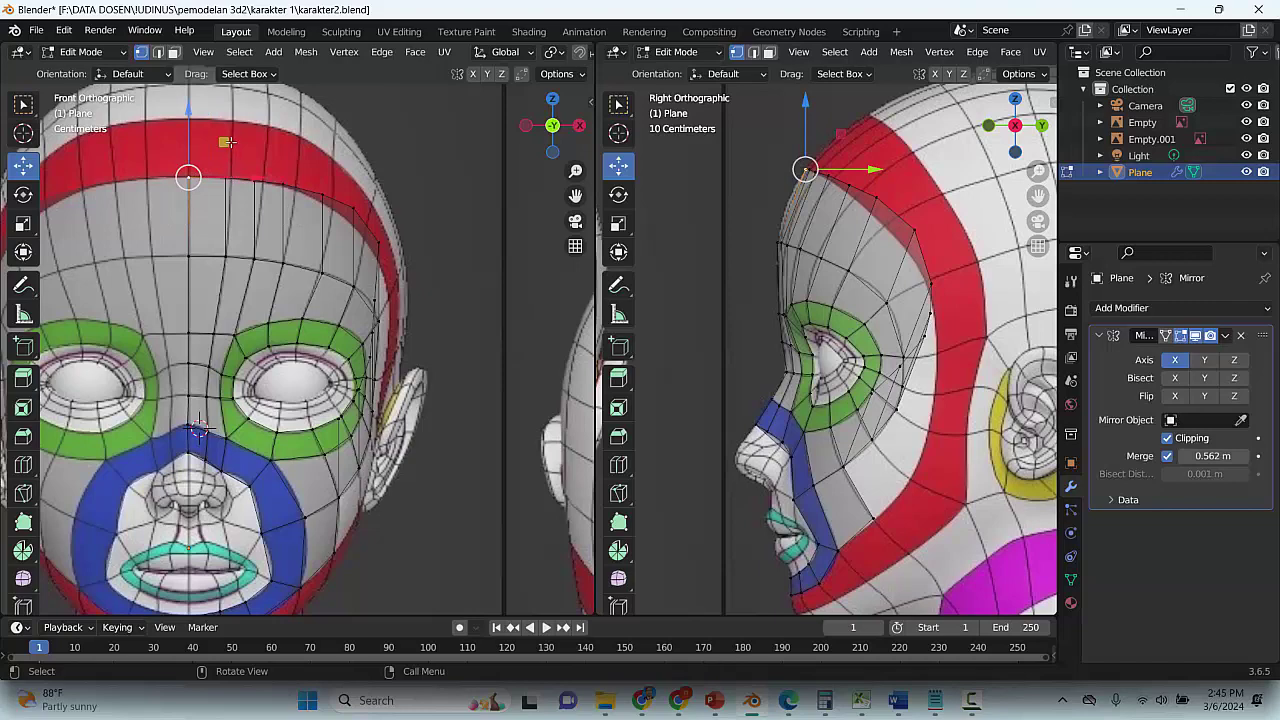
pyautogui.moveTo(231, 178); pyautogui.dragTo(364, 237)
pyautogui.click(291, 186)
pyautogui.click(322, 198)
pyautogui.click(364, 238)
# Move the extruded temple and cheek vertices down along the inner edge of the red band
pyautogui.click(380, 243)
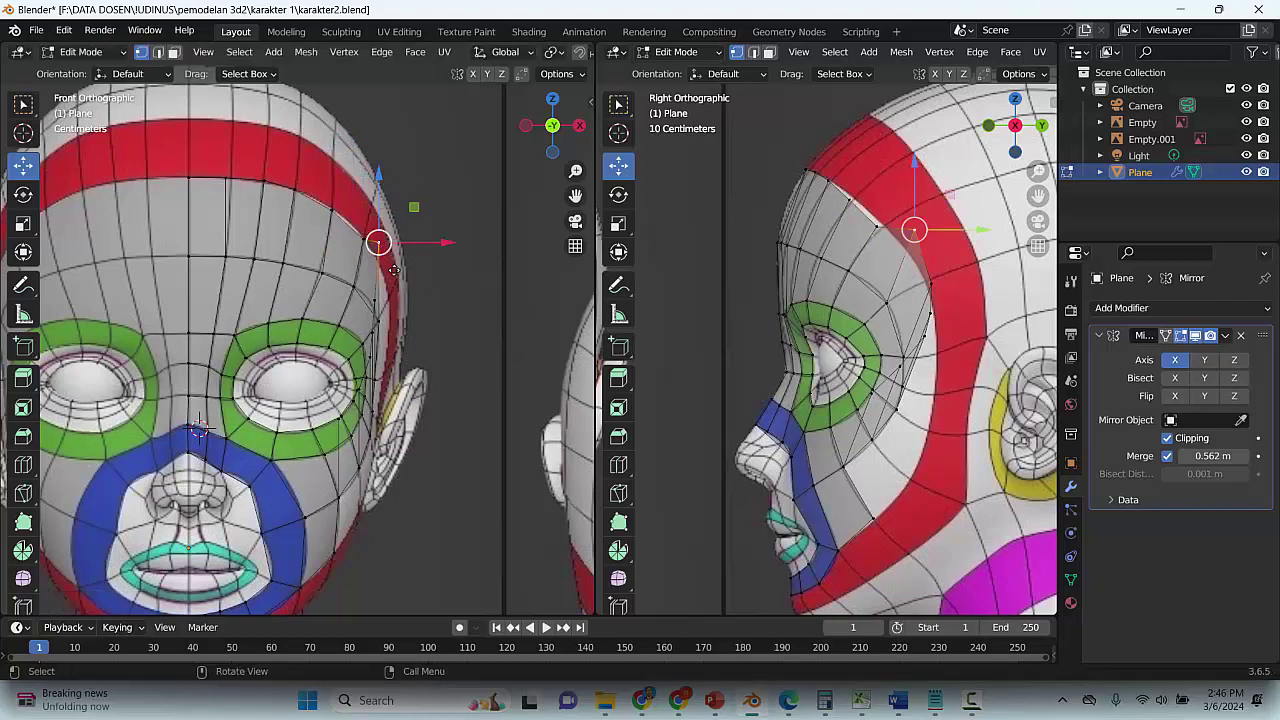
pyautogui.press('g')
pyautogui.moveTo(401, 313); pyautogui.dragTo(401, 313)
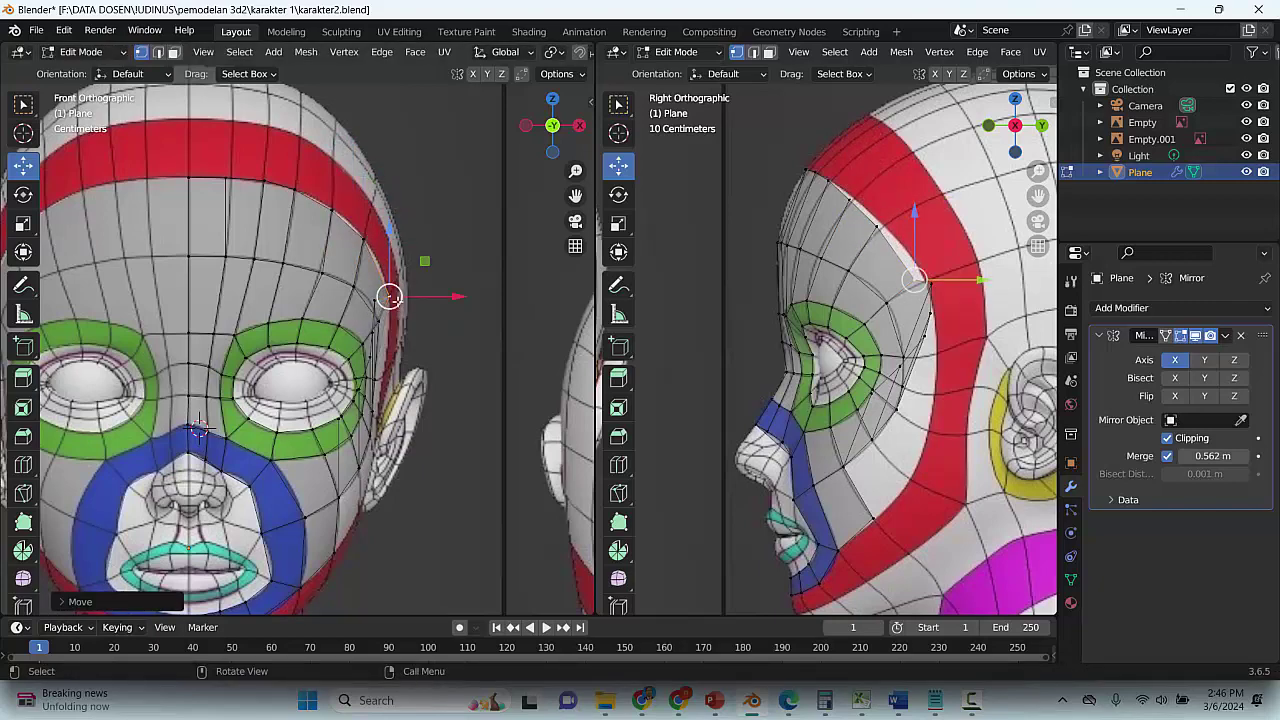
pyautogui.moveTo(914, 280); pyautogui.dragTo(955, 377)
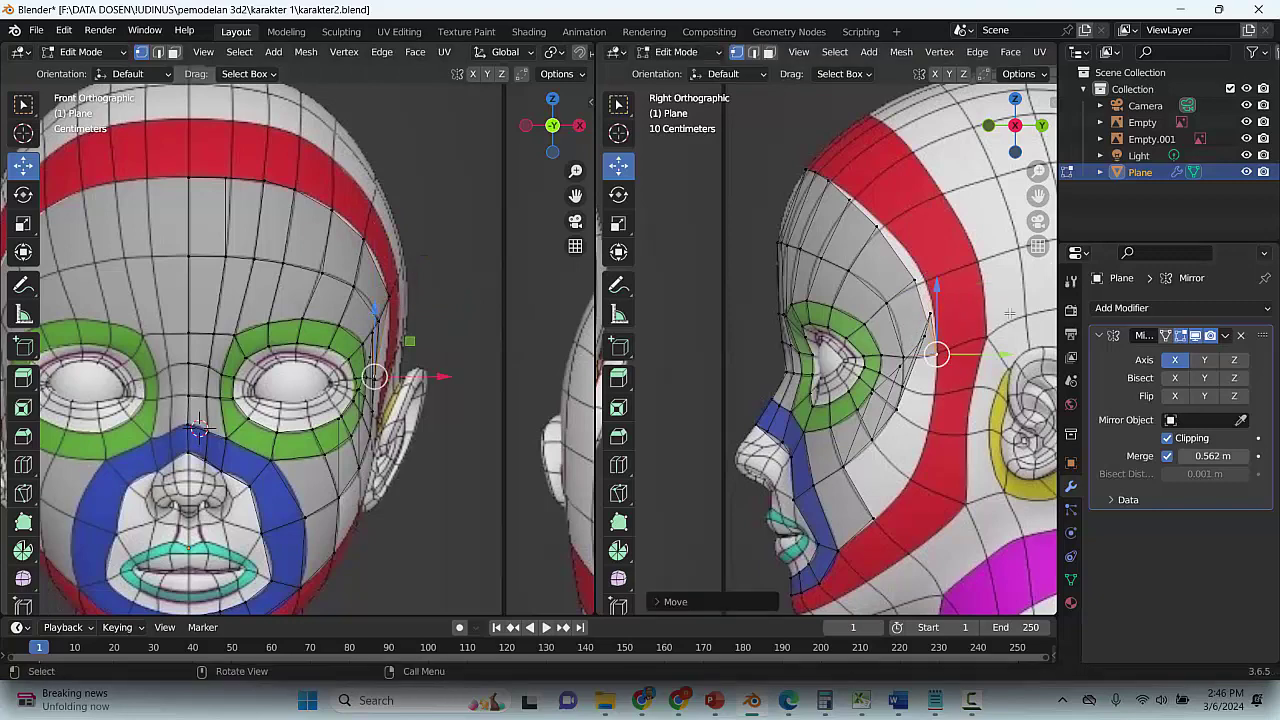
pyautogui.moveTo(930, 312); pyautogui.dragTo(946, 429)
pyautogui.click(924, 337)
pyautogui.moveTo(924, 338); pyautogui.dragTo(926, 443)
pyautogui.moveTo(898, 370); pyautogui.dragTo(910, 481)
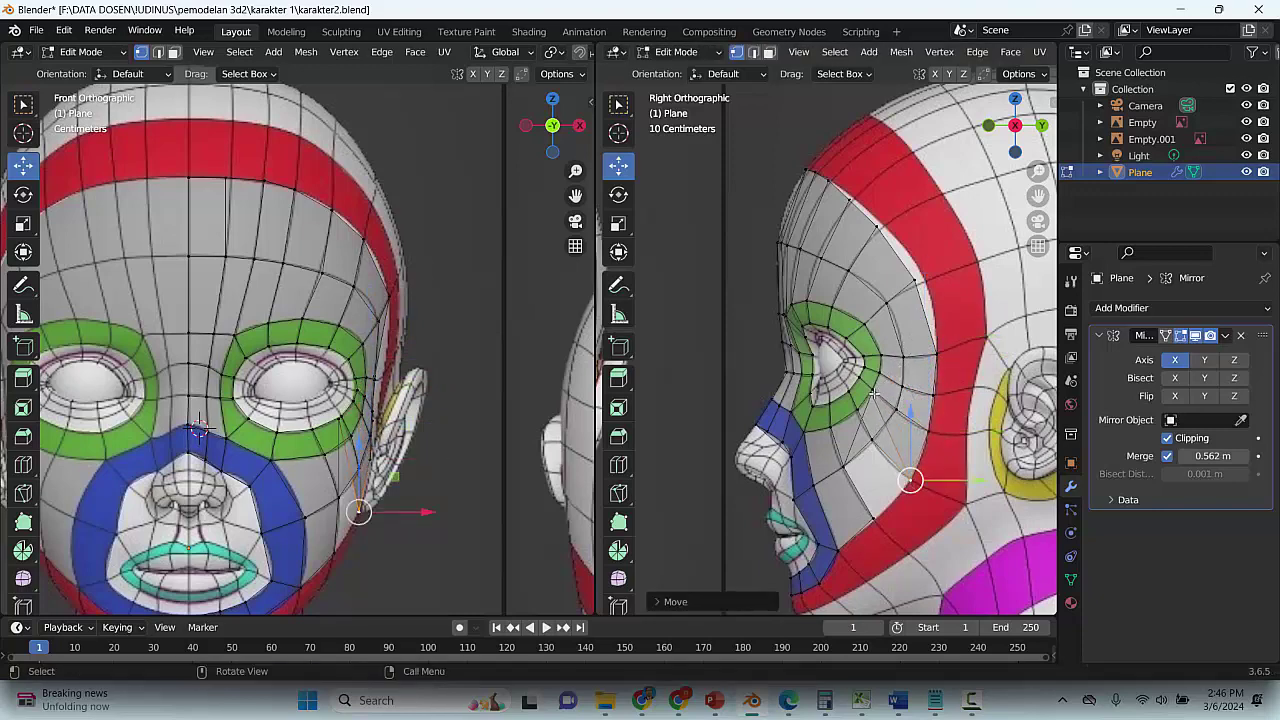
# Move the last extruded vertex down to the lower cheek corner and merge it with the existing mesh vertex there
pyautogui.moveTo(874, 395); pyautogui.dragTo(876, 505)
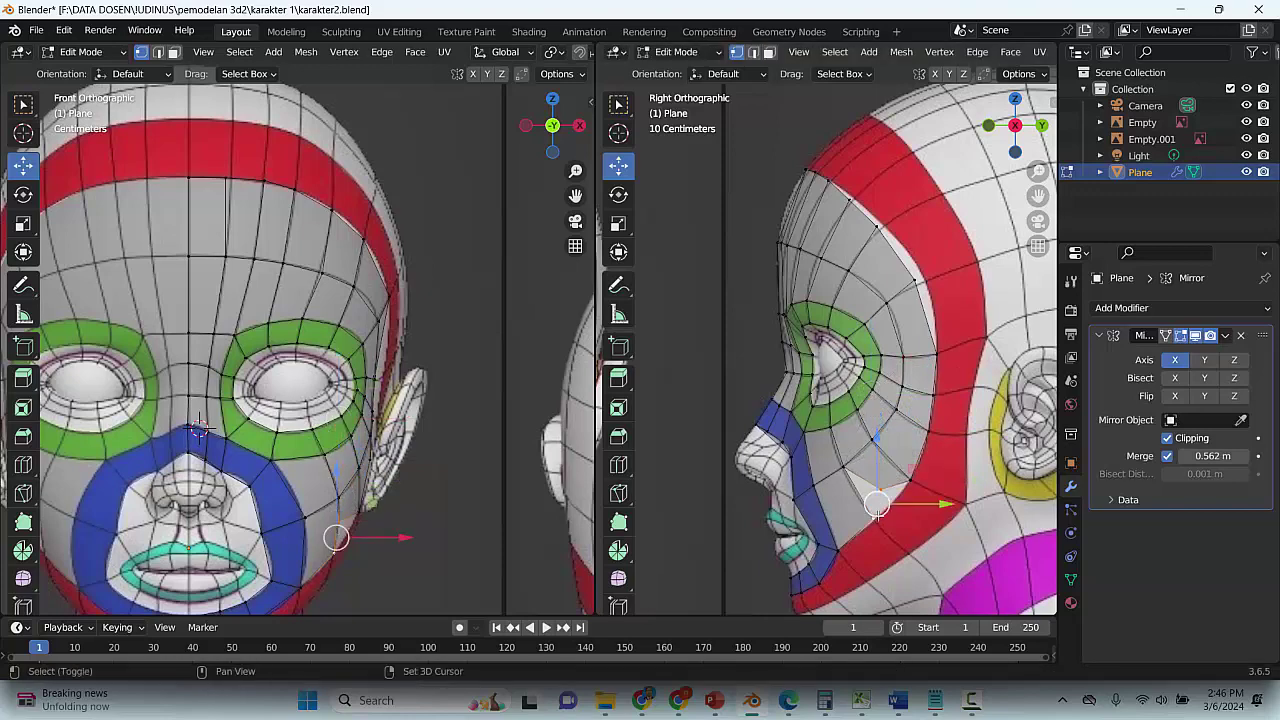
pyautogui.press('m')
pyautogui.click(890, 492)
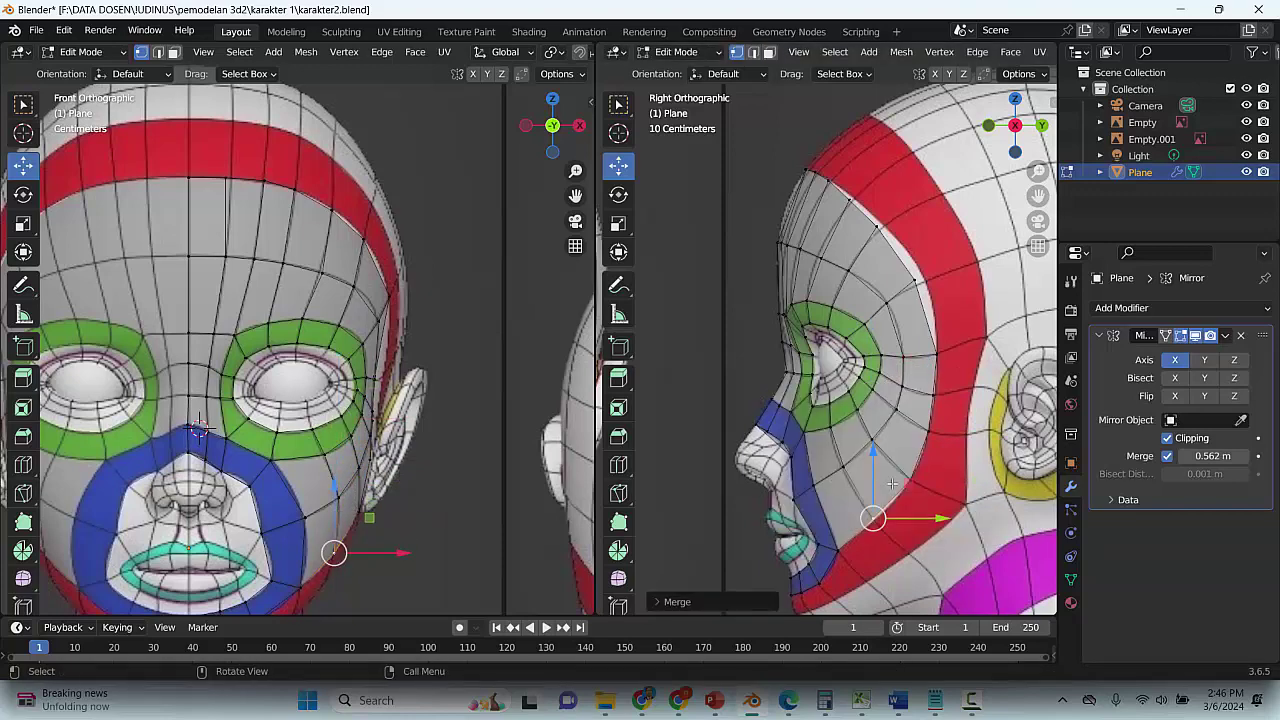
# Fine-tune the upper forehead and temple vertices in the side view to follow the red band's inner edge, and save the file
pyautogui.click(920, 272)
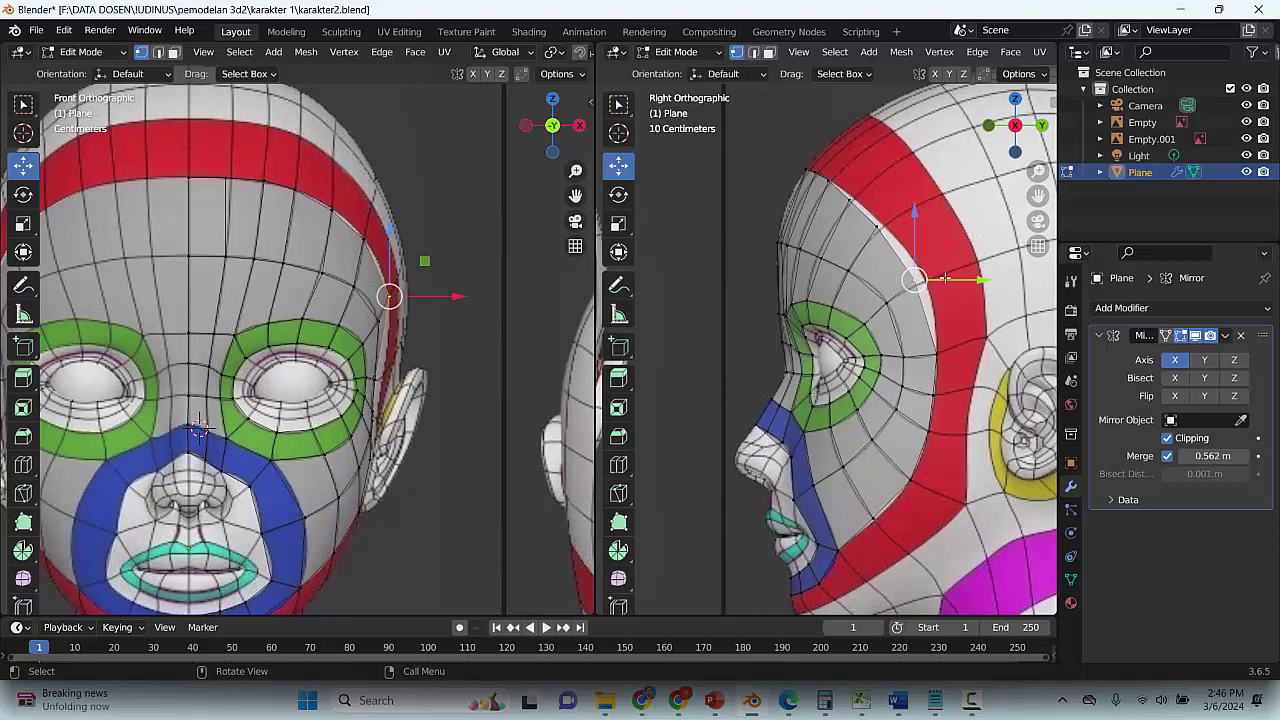
pyautogui.moveTo(944, 278); pyautogui.dragTo(955, 279)
pyautogui.click(881, 231)
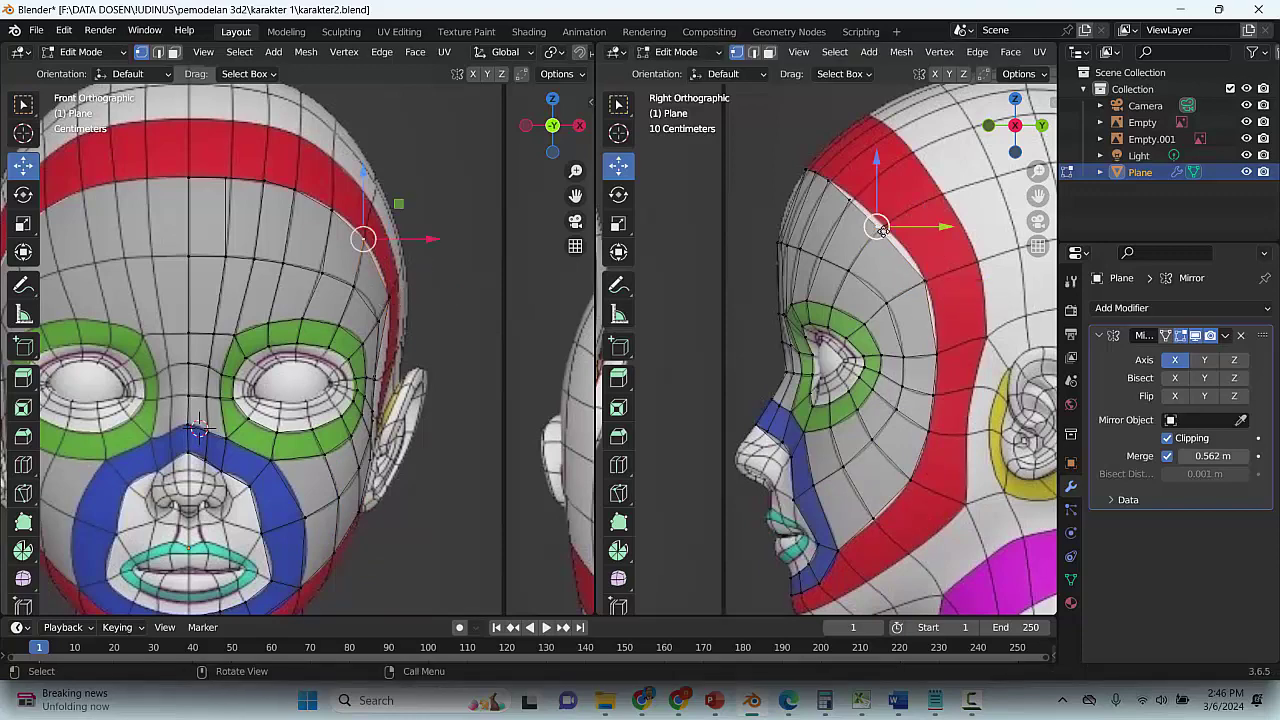
pyautogui.moveTo(882, 231); pyautogui.dragTo(857, 197)
pyautogui.click(850, 199)
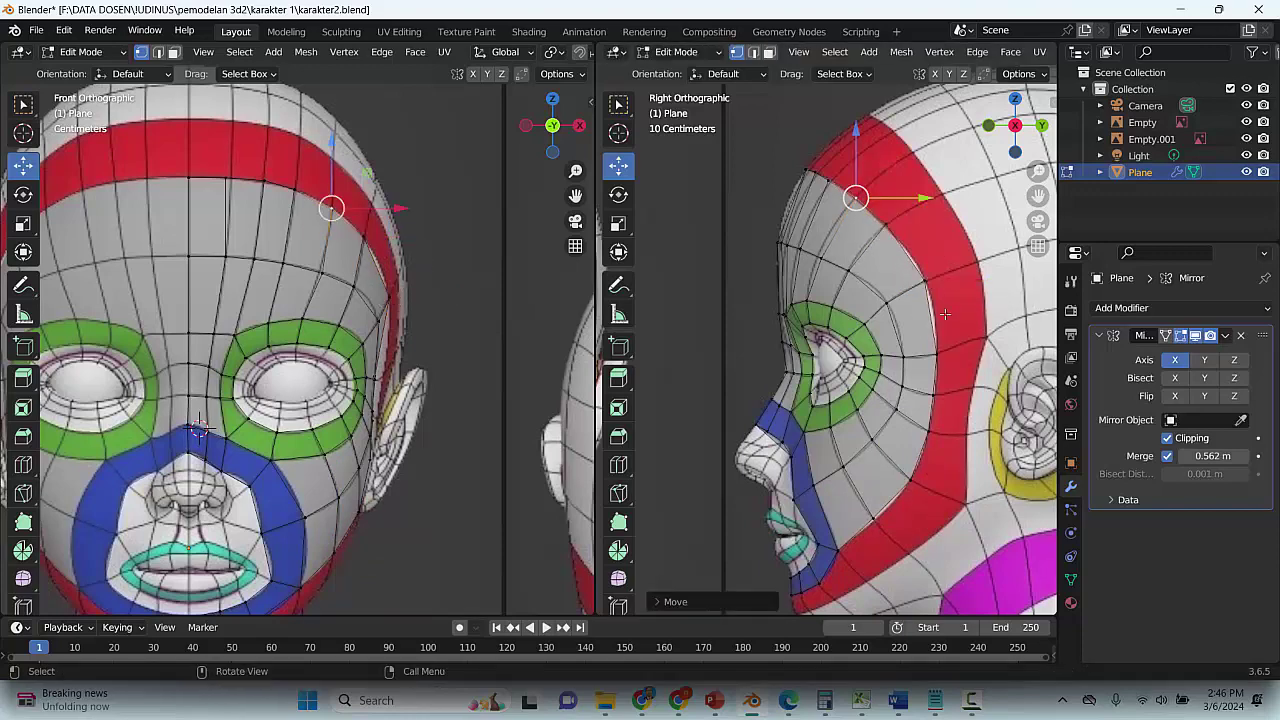
pyautogui.click(936, 352)
pyautogui.moveTo(936, 352); pyautogui.dragTo(936, 396)
pyautogui.click(937, 396)
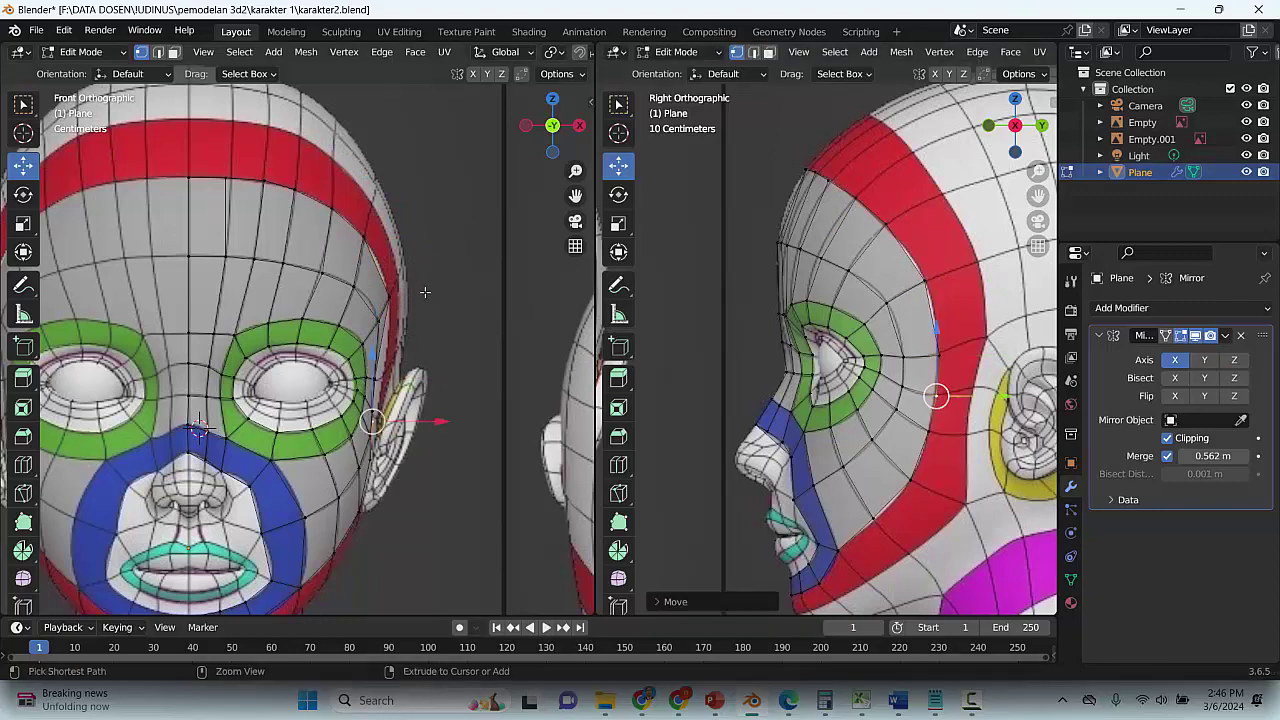
pyautogui.hotkey('ctrl', 's')
# Adjust the sideways position of the outer temple and cheek vertices in the front view to match the reference, and save the file
pyautogui.click(395, 366)
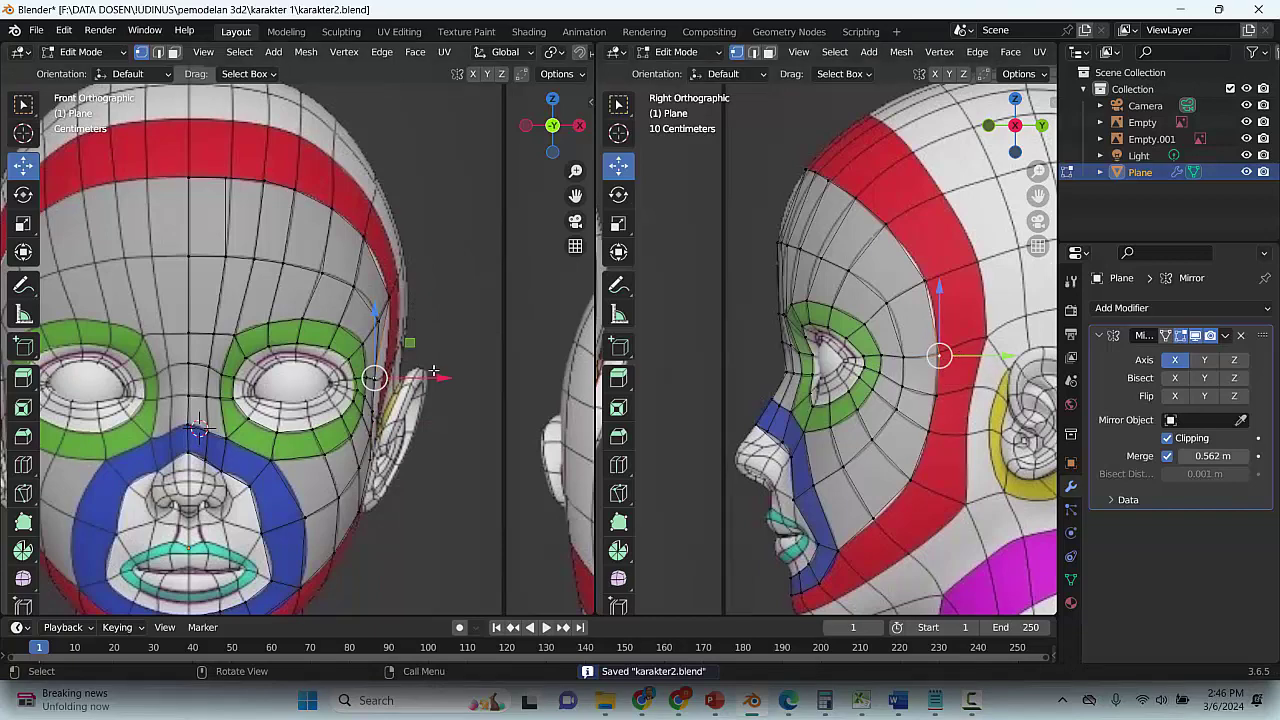
pyautogui.moveTo(434, 372); pyautogui.dragTo(444, 372)
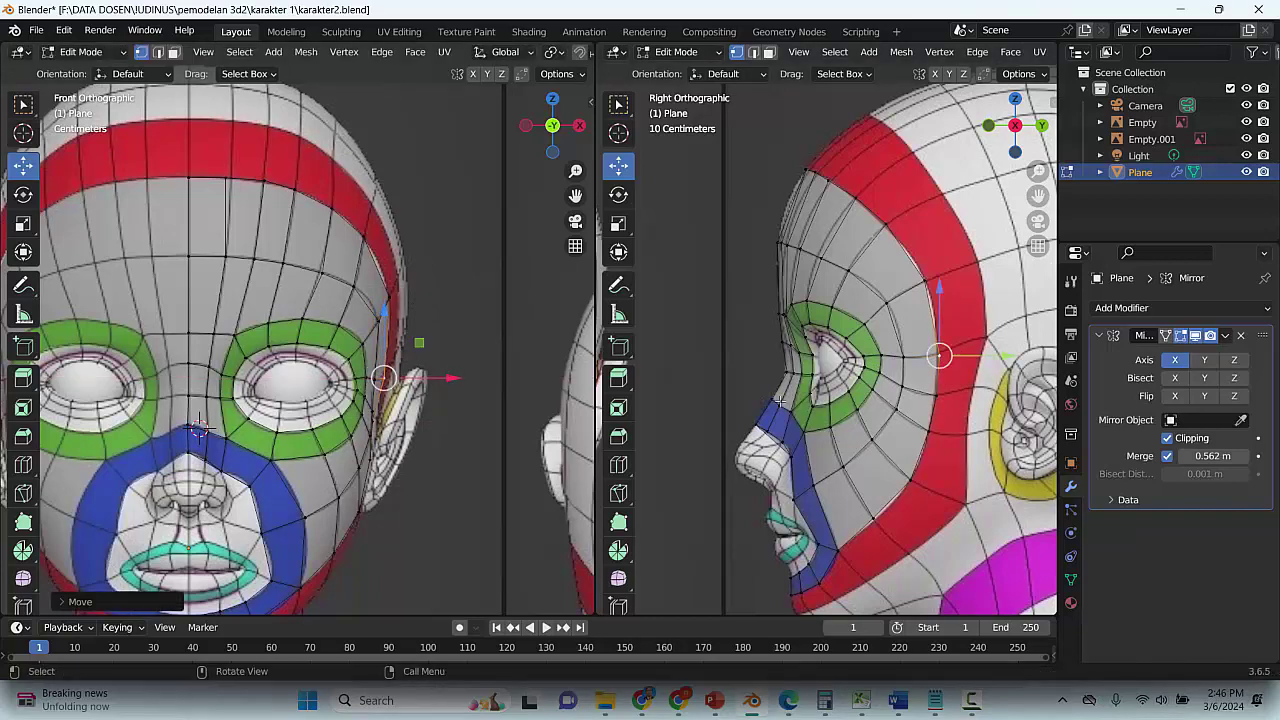
pyautogui.click(933, 396)
pyautogui.moveTo(435, 418); pyautogui.dragTo(442, 418)
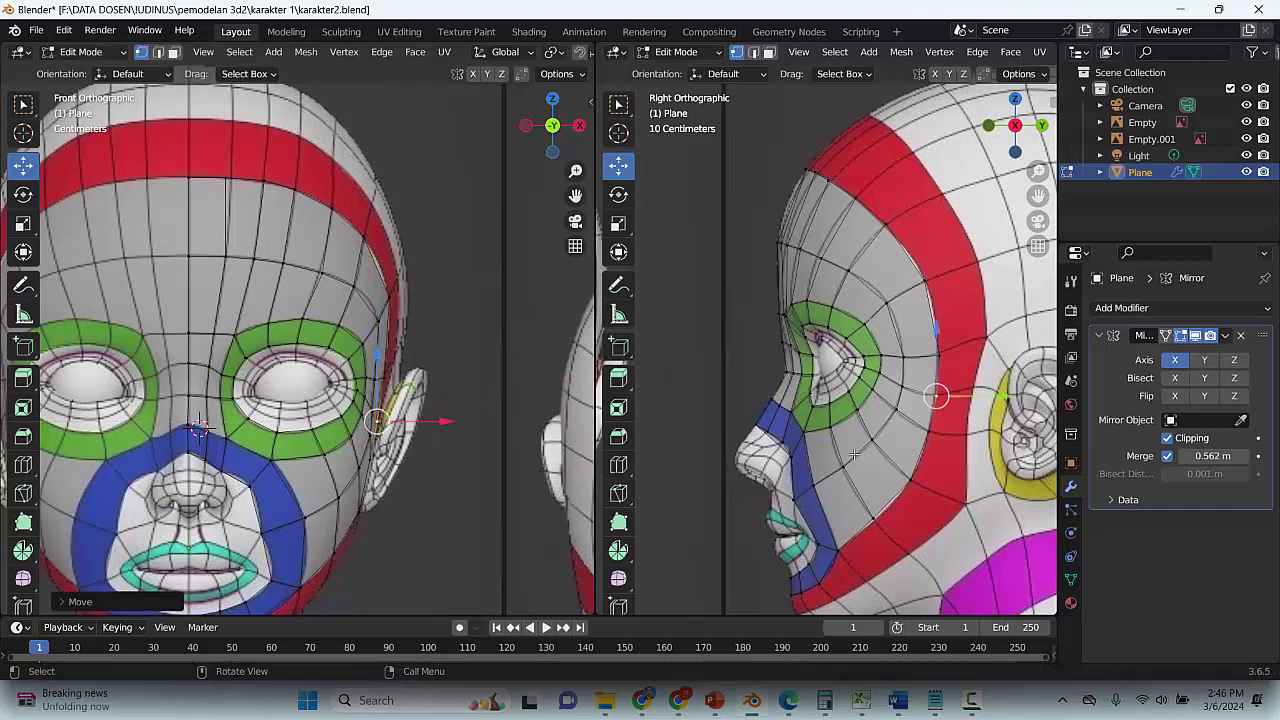
pyautogui.click(931, 437)
pyautogui.moveTo(421, 462); pyautogui.dragTo(424, 462)
pyautogui.click(907, 480)
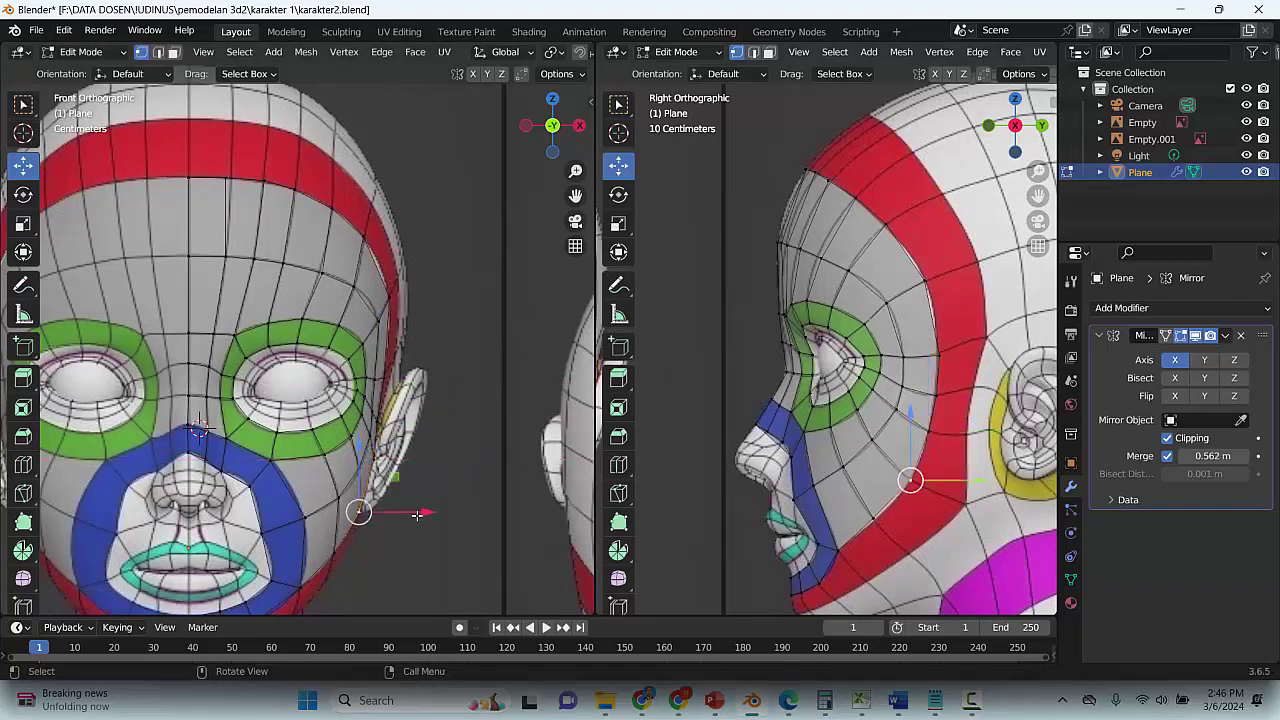
pyautogui.moveTo(417, 514); pyautogui.dragTo(383, 552)
pyautogui.click(333, 551)
pyautogui.hotkey('ctrl', 's')
# Shift the top-row forehead vertex beside the centre line slightly outward in the front view to match the reference
pyautogui.scroll(-3, 474, 286)
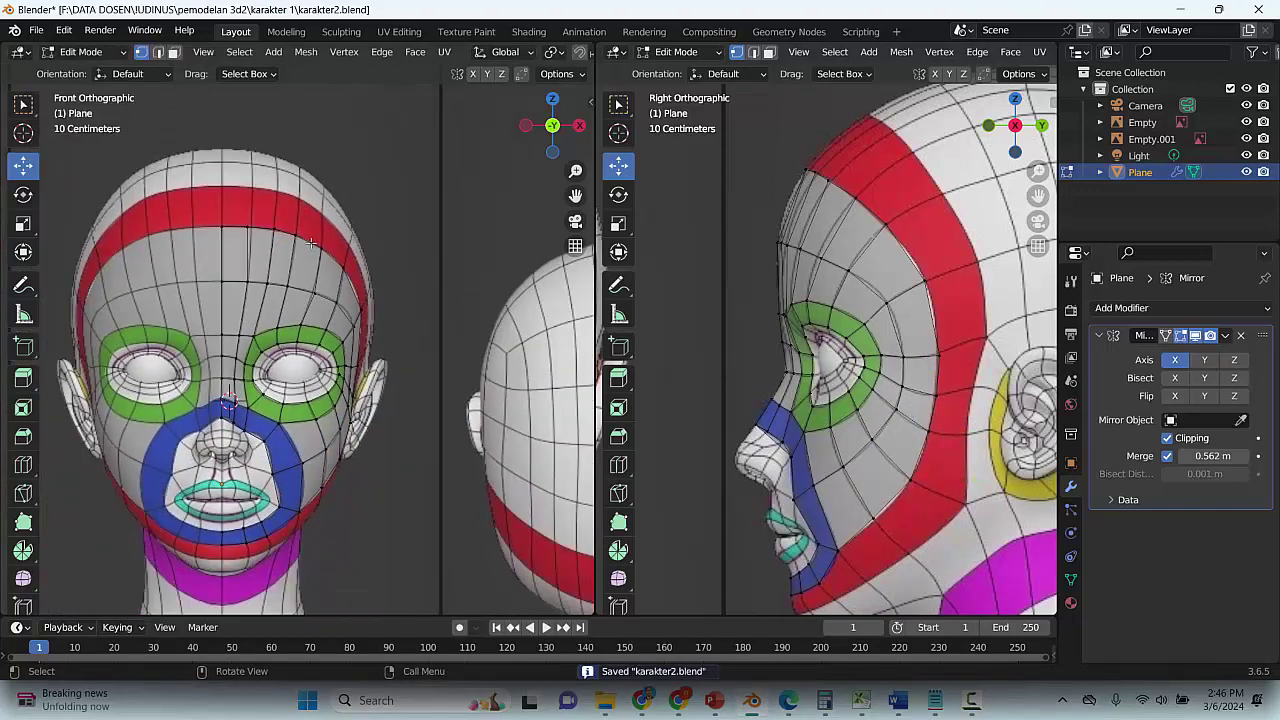
pyautogui.click(250, 232)
pyautogui.moveTo(278, 229); pyautogui.dragTo(280, 229)
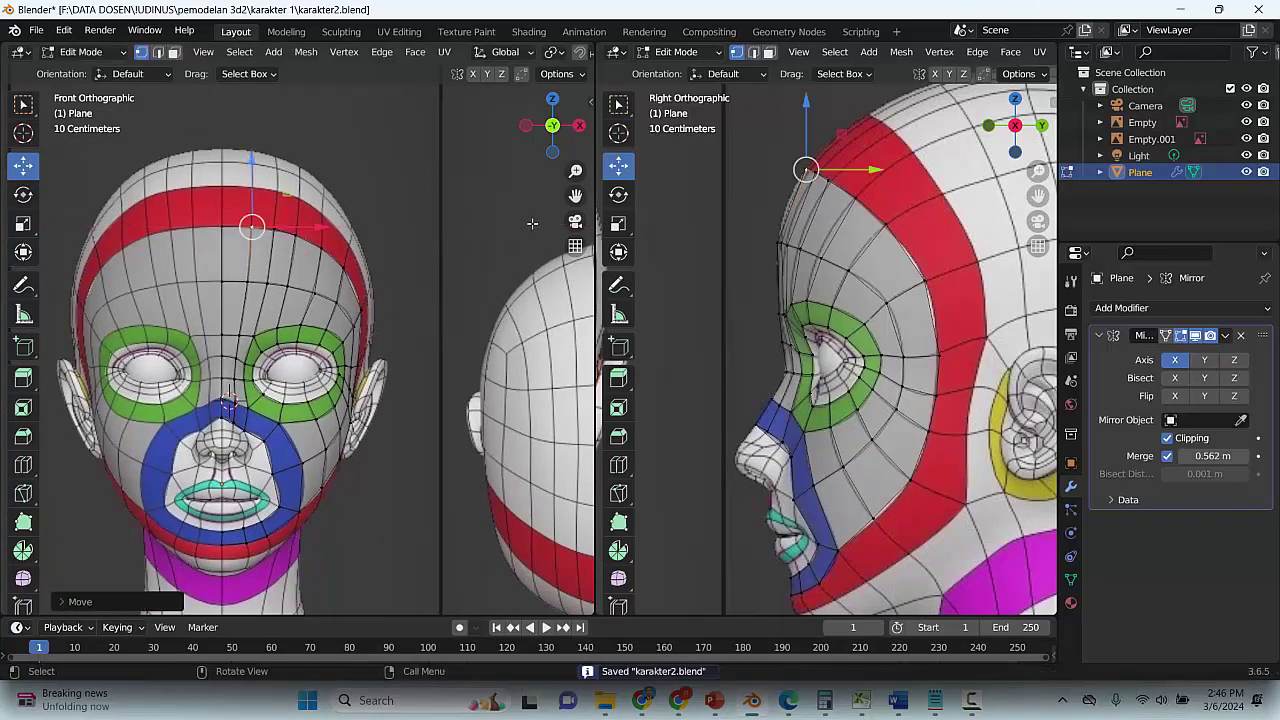
# Save the file and extrude the mesh's outer border edges, from forehead past temple and cheek to chin, outward across the red band in side view
pyautogui.hotkey('ctrl', 's')
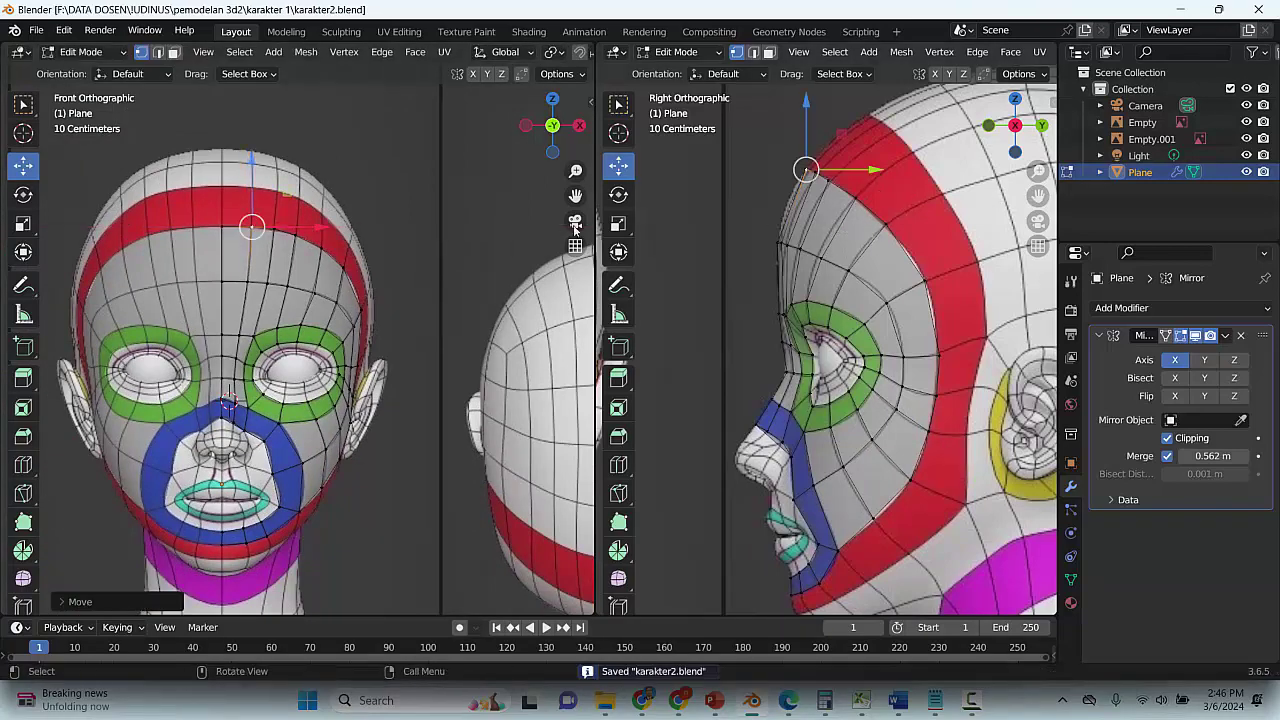
pyautogui.scroll(3, 246, 112)
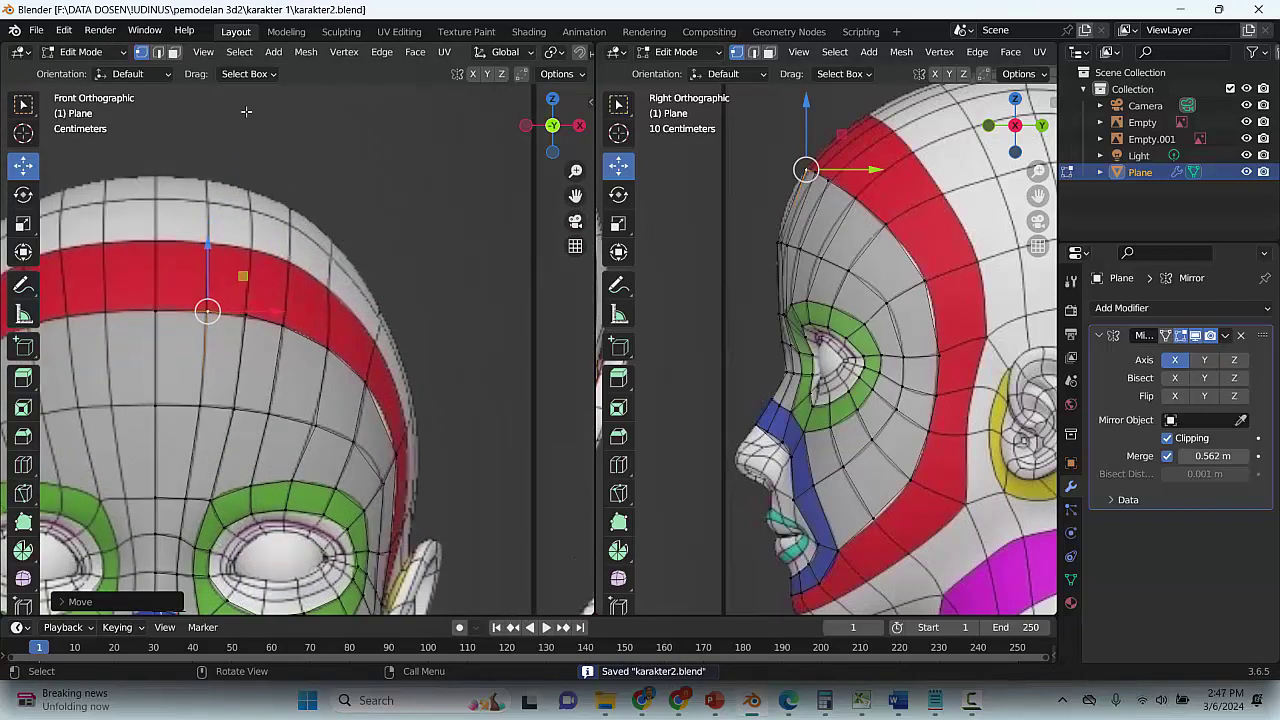
pyautogui.click(157, 53)
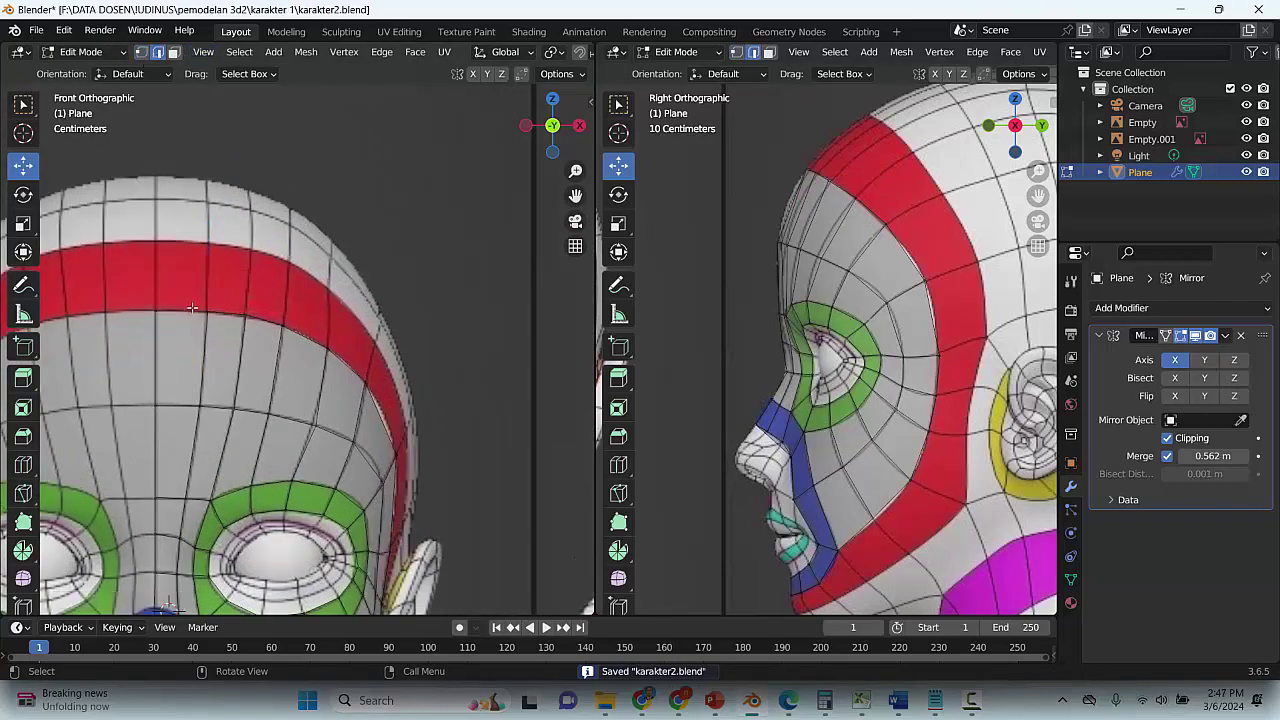
pyautogui.click(185, 311)
pyautogui.keyDown('shift'); pyautogui.click(233, 320); pyautogui.keyUp('shift')
pyautogui.keyDown('shift'); pyautogui.click(262, 323); pyautogui.keyUp('shift')
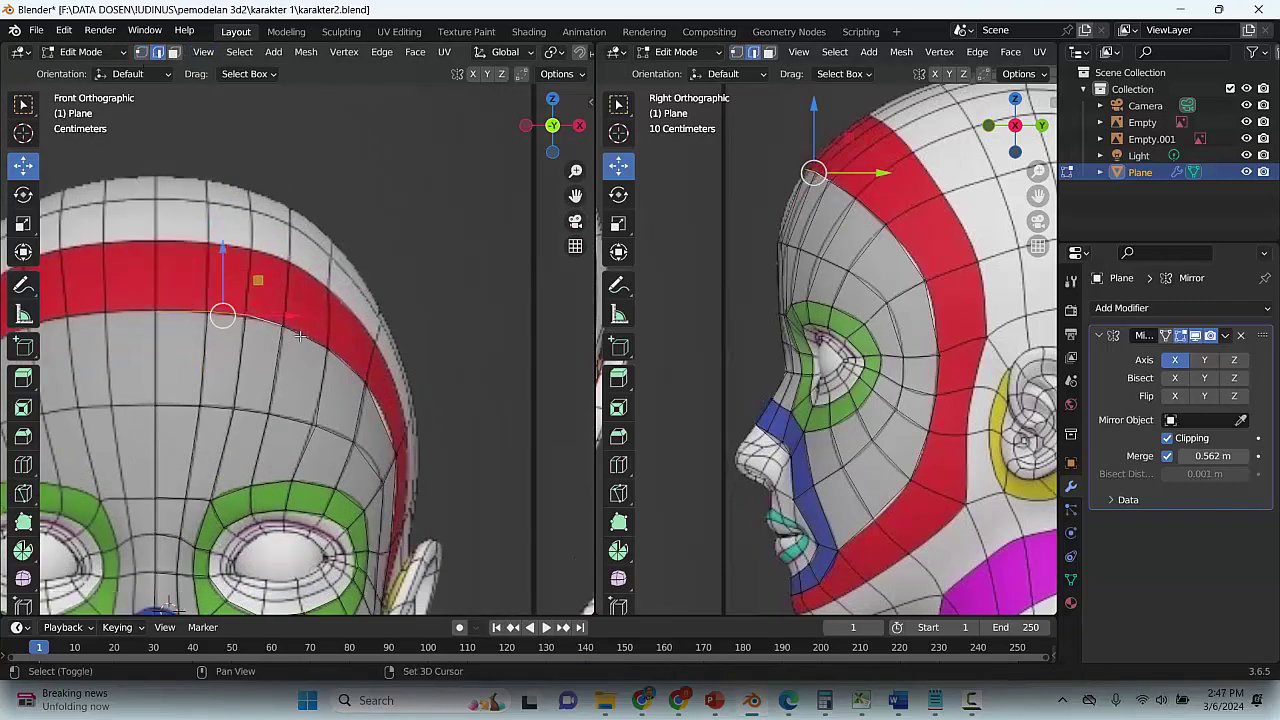
pyautogui.keyDown('shift'); pyautogui.click(308, 337); pyautogui.keyUp('shift')
pyautogui.keyDown('shift'); pyautogui.click(341, 359); pyautogui.keyUp('shift')
pyautogui.keyDown('shift'); pyautogui.click(398, 436); pyautogui.keyUp('shift')
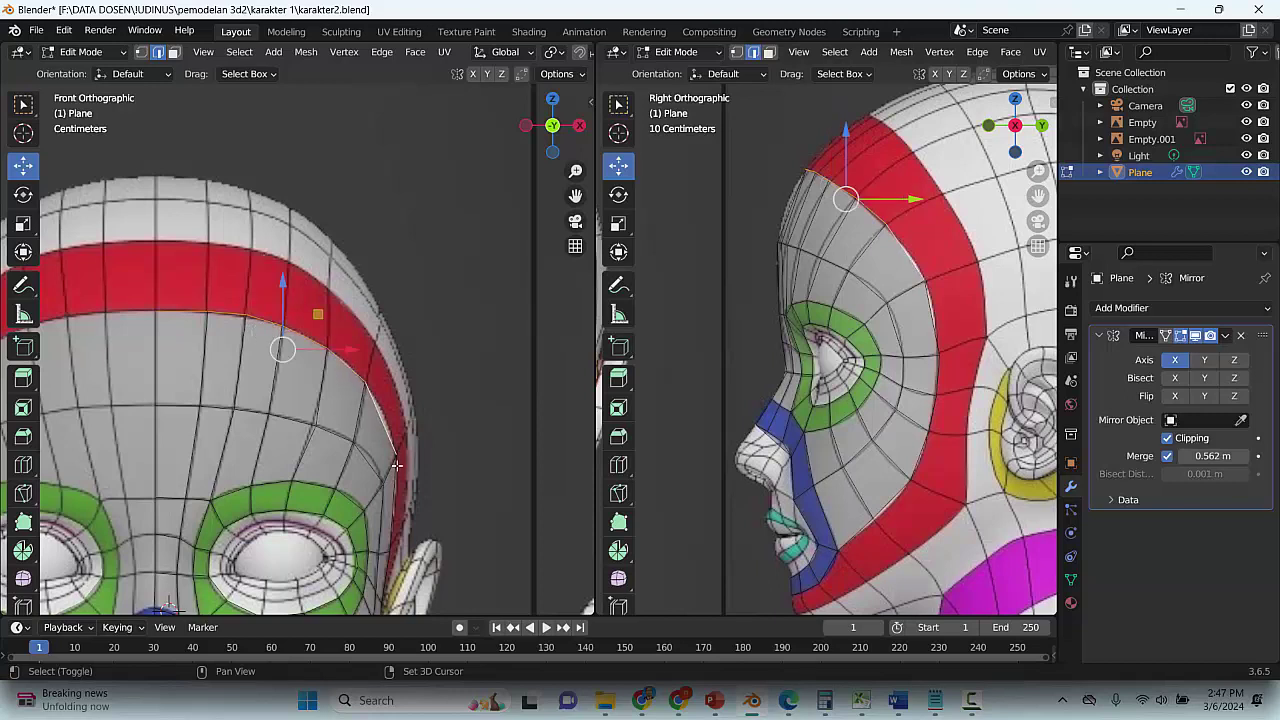
pyautogui.keyDown('shift'); pyautogui.click(396, 466); pyautogui.keyUp('shift')
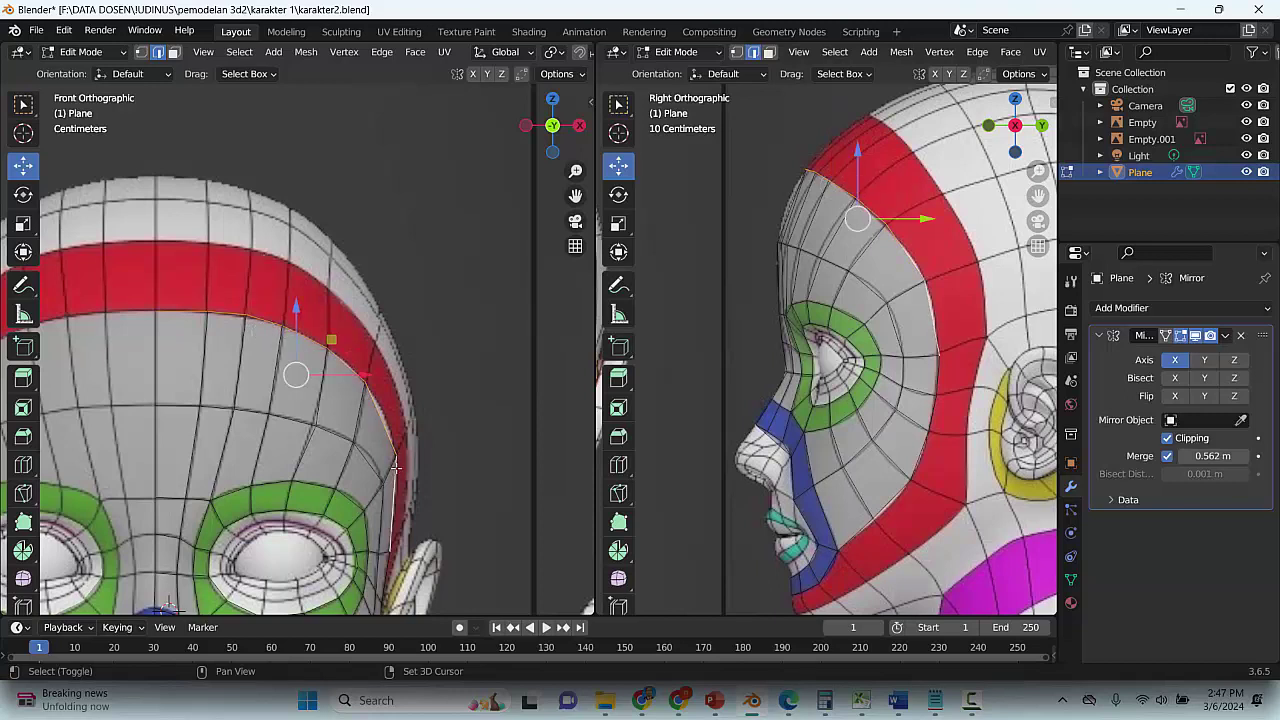
pyautogui.keyDown('shift'); pyautogui.click(940, 374); pyautogui.keyUp('shift')
pyautogui.keyDown('shift'); pyautogui.click(933, 413); pyautogui.keyUp('shift')
pyautogui.keyDown('shift'); pyautogui.click(925, 444); pyautogui.keyUp('shift')
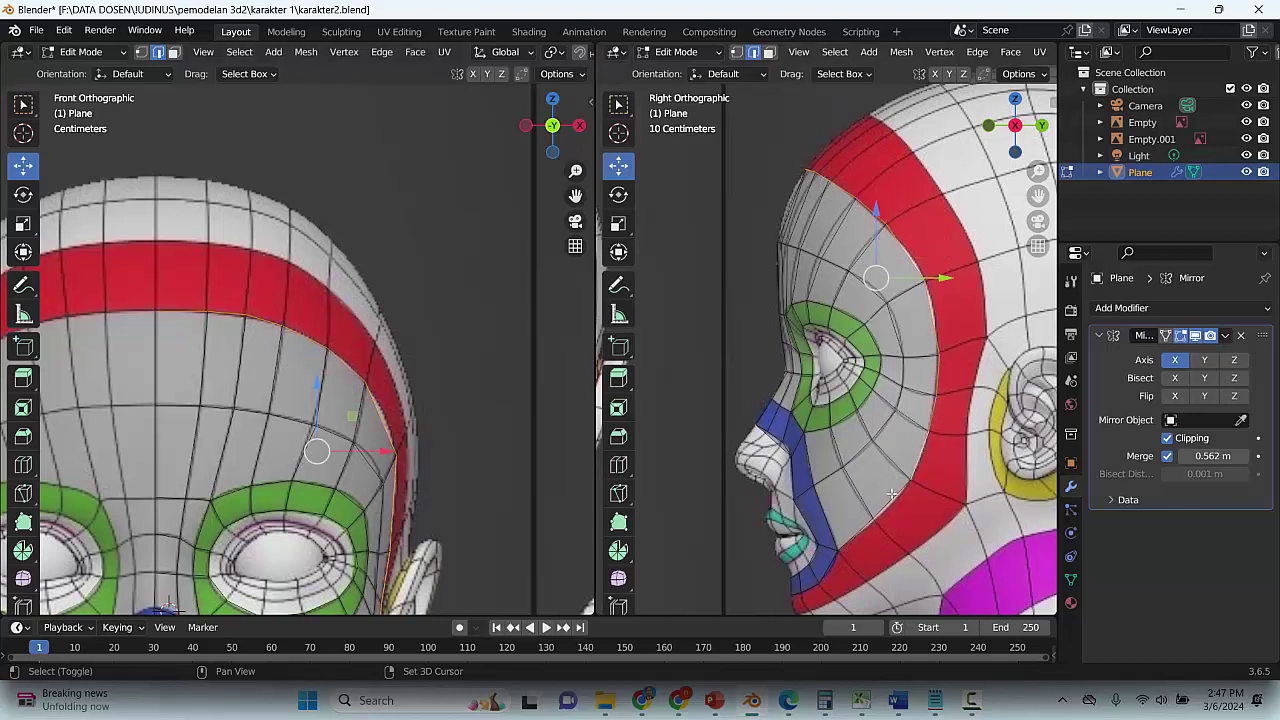
pyautogui.keyDown('shift'); pyautogui.click(890, 496); pyautogui.keyUp('shift')
pyautogui.keyDown('shift'); pyautogui.click(858, 528); pyautogui.keyUp('shift')
pyautogui.keyDown('shift'); pyautogui.click(829, 571); pyautogui.keyUp('shift')
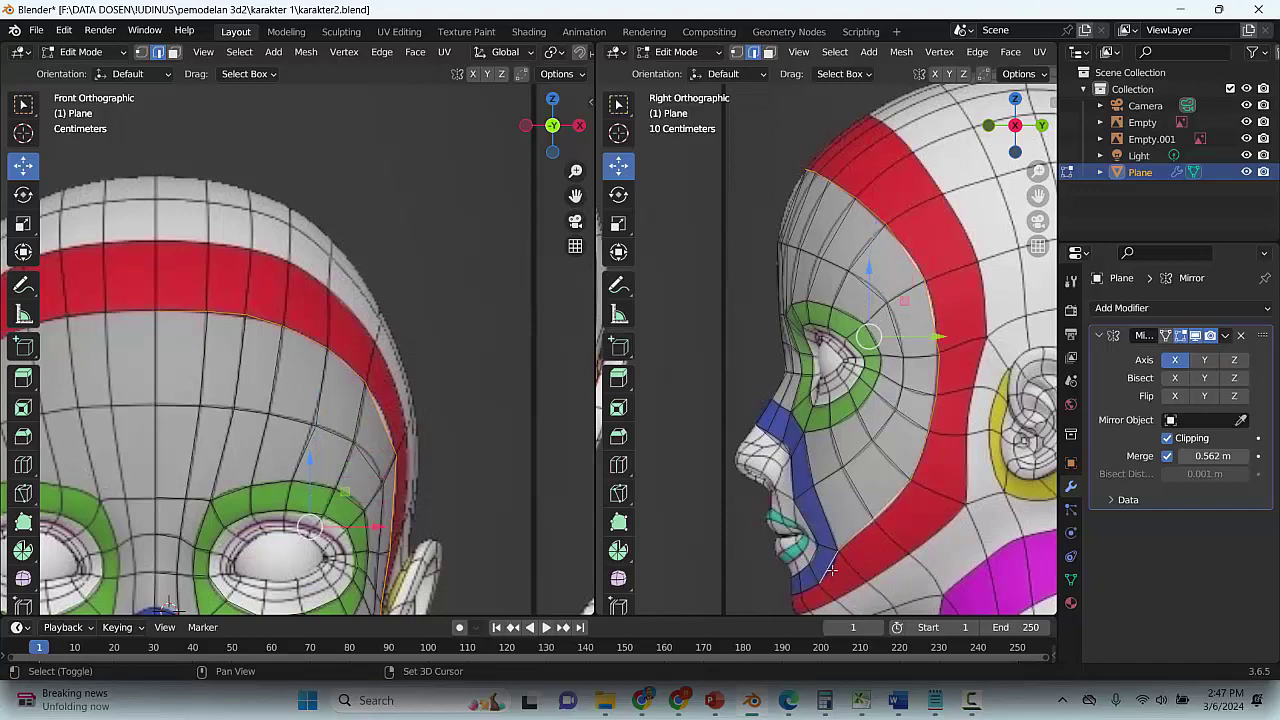
pyautogui.keyDown('shift'); pyautogui.click(807, 590); pyautogui.keyUp('shift')
pyautogui.keyDown('shift'); pyautogui.click(796, 597); pyautogui.keyUp('shift')
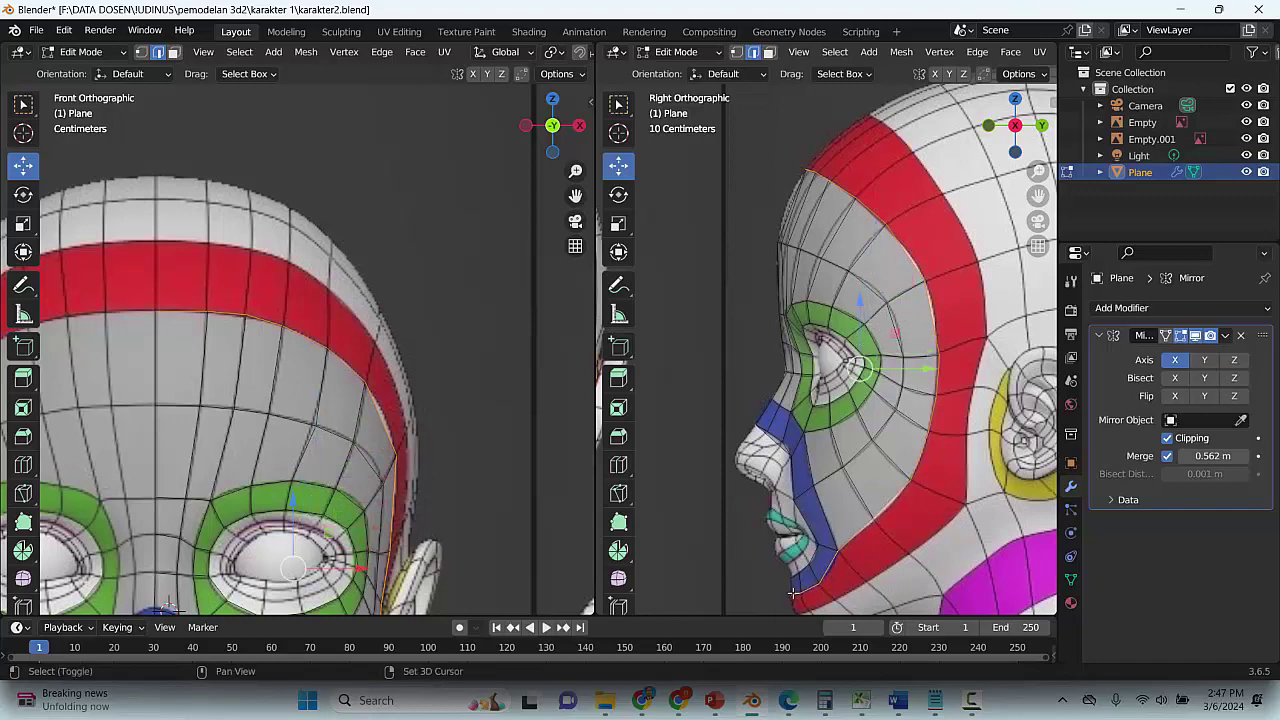
pyautogui.scroll(-4, 357, 468)
pyautogui.scroll(3, 358, 466)
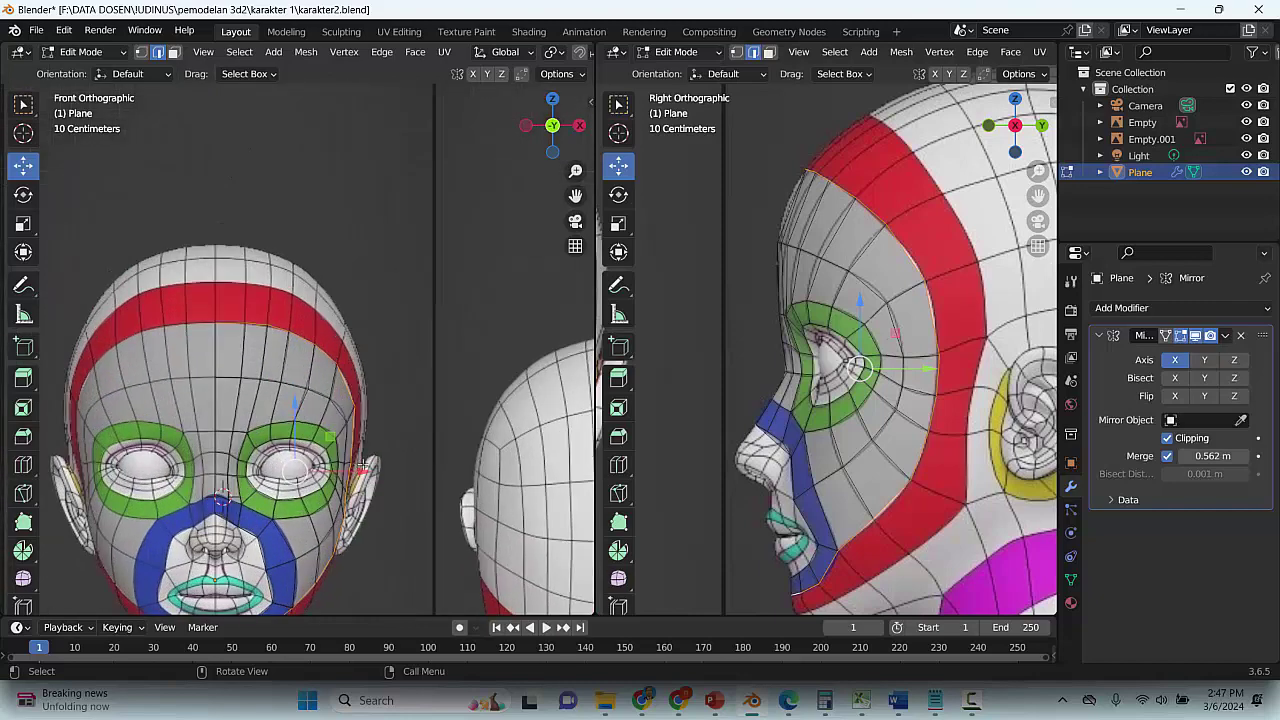
pyautogui.press('g')
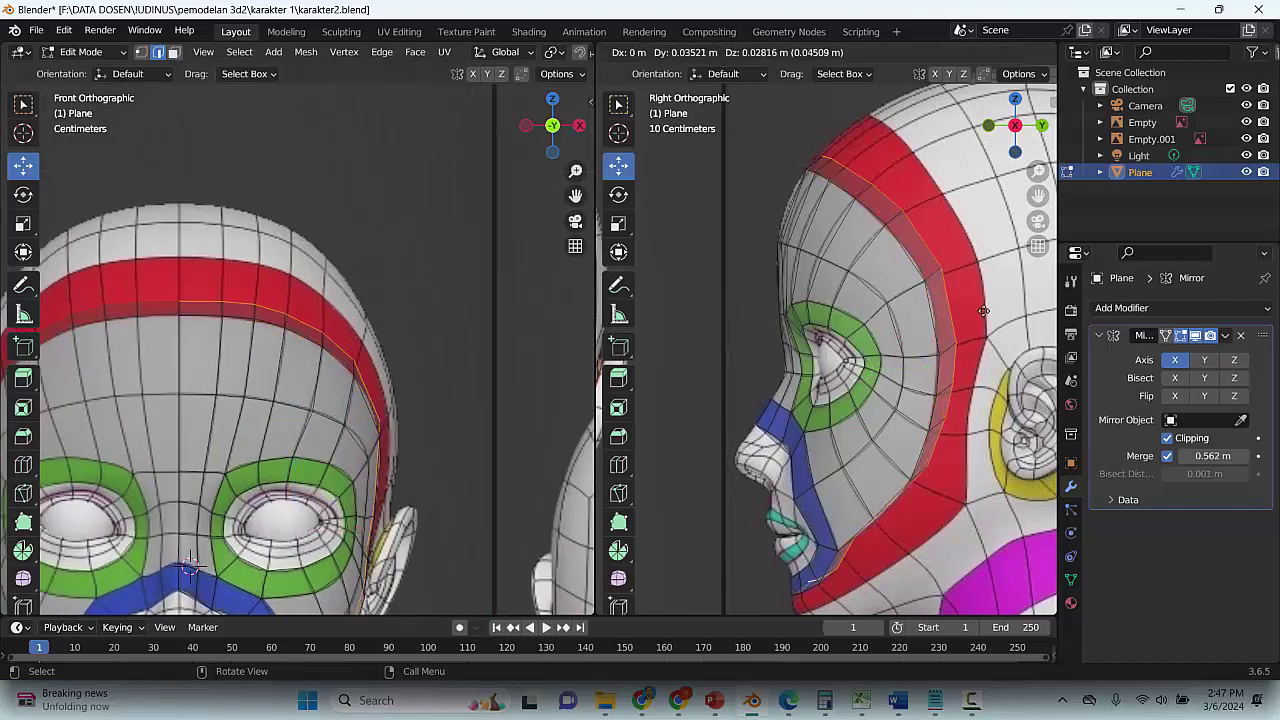
pyautogui.click(1022, 274)
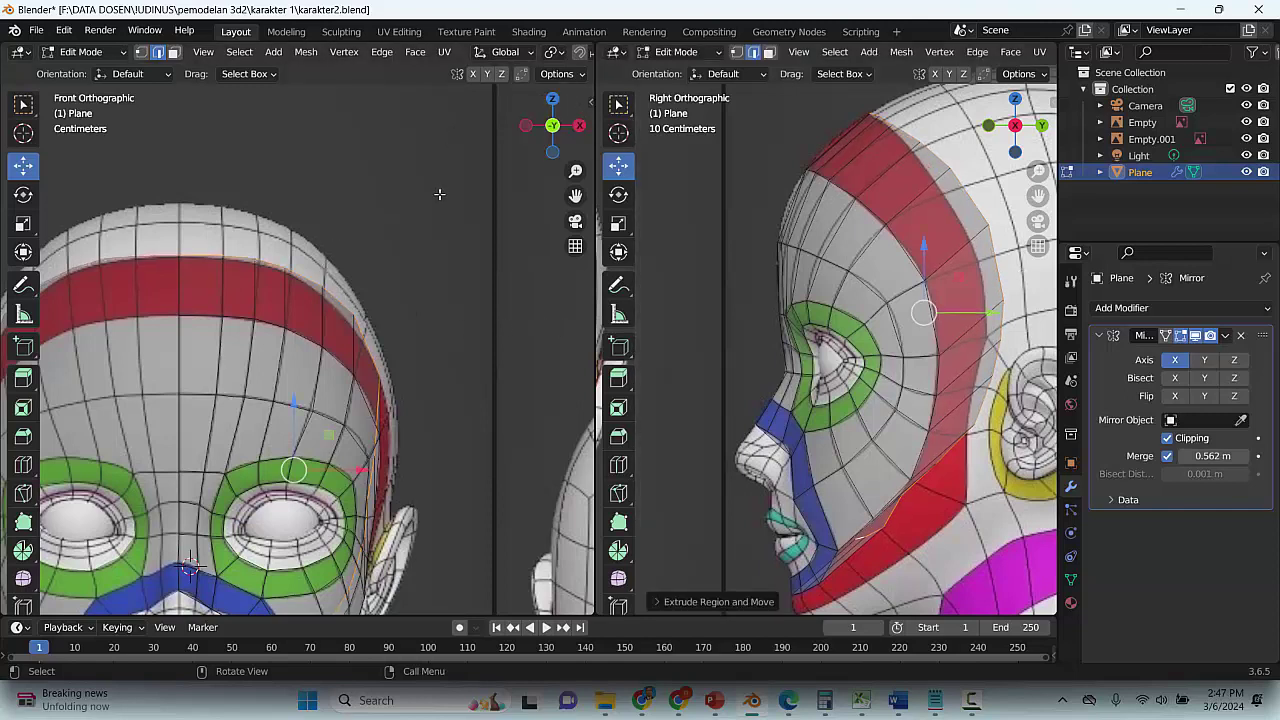
pyautogui.click(416, 252)
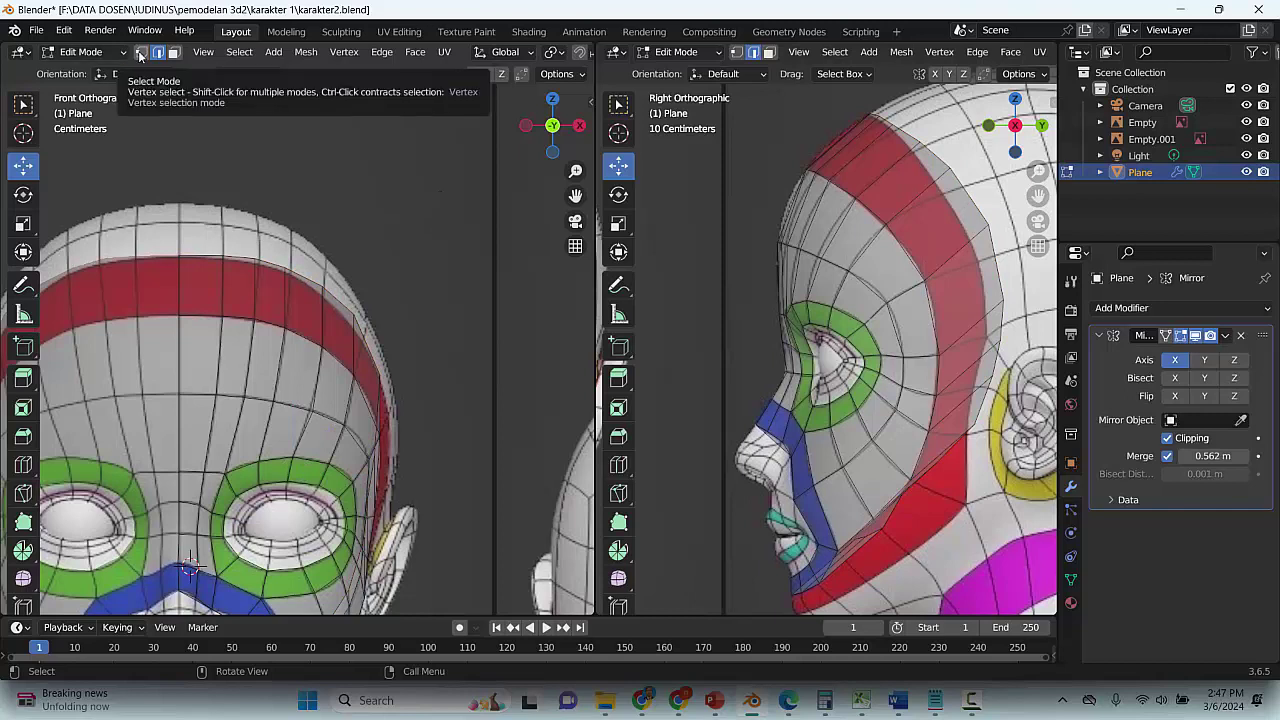
# Move the extruded upper forehead vertices one by one in the front view onto the red band's outer edge
pyautogui.click(140, 53)
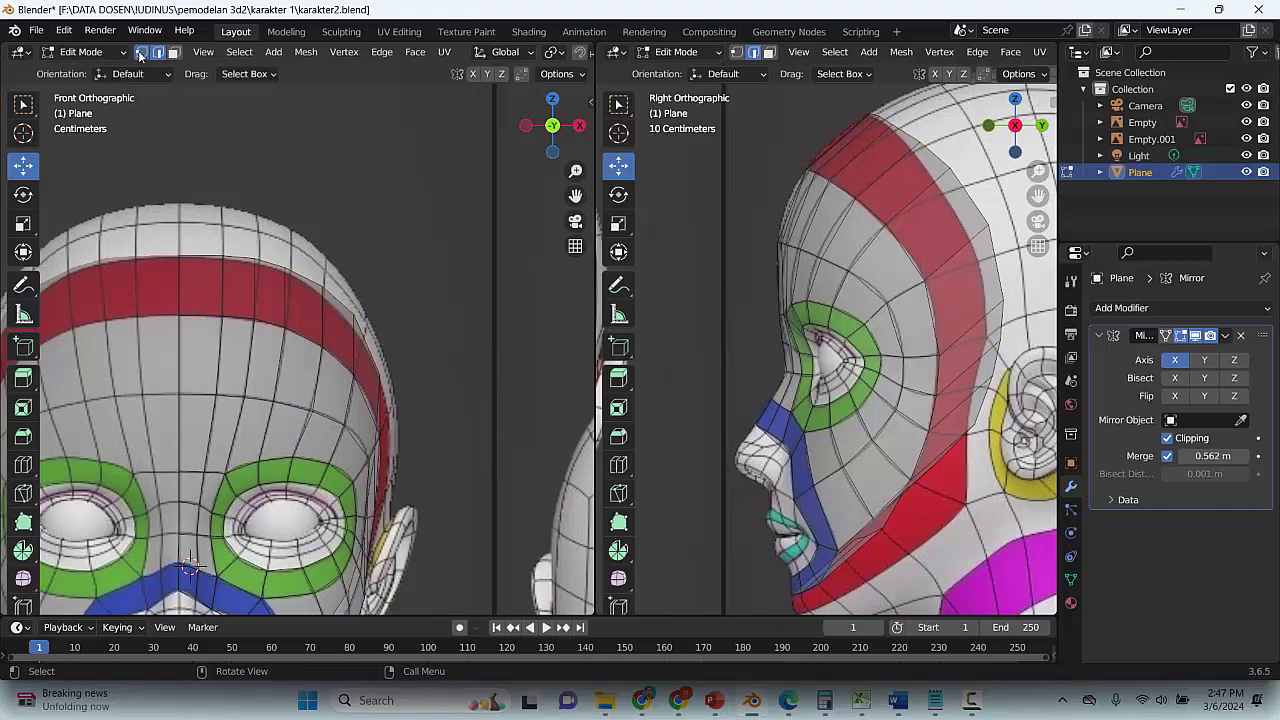
pyautogui.click(177, 254)
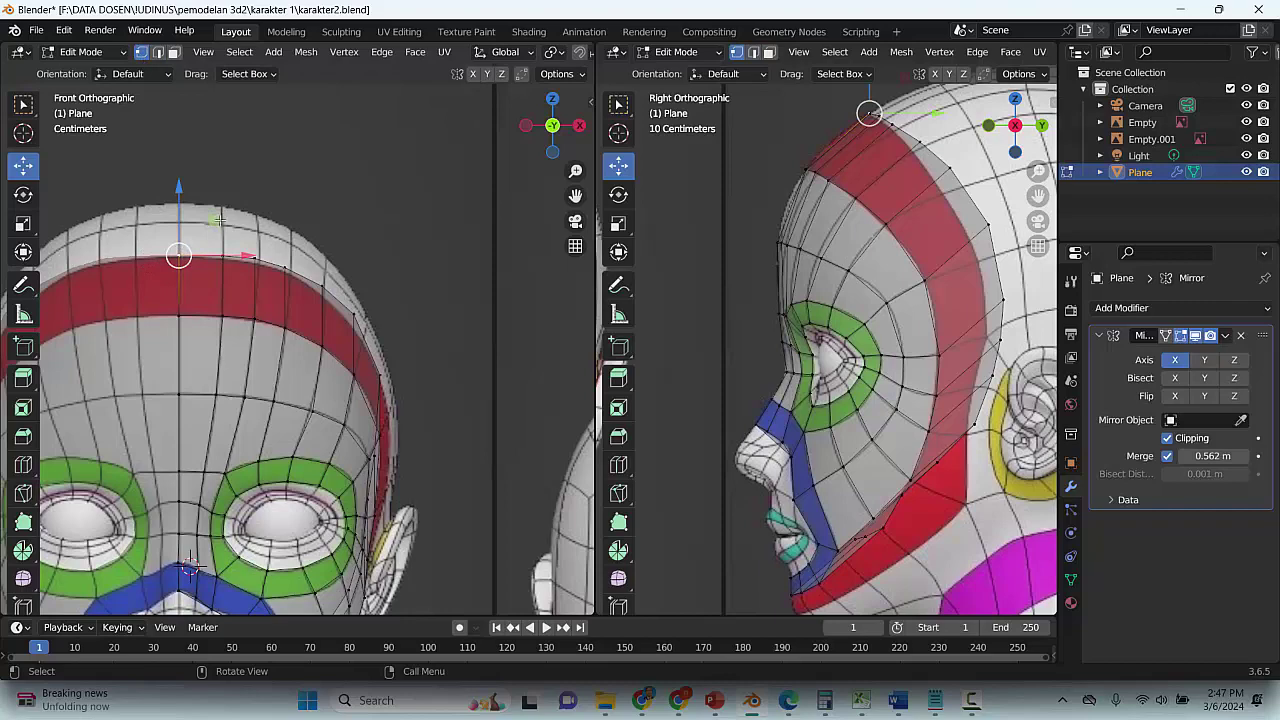
pyautogui.moveTo(219, 219); pyautogui.dragTo(218, 221)
pyautogui.click(224, 259)
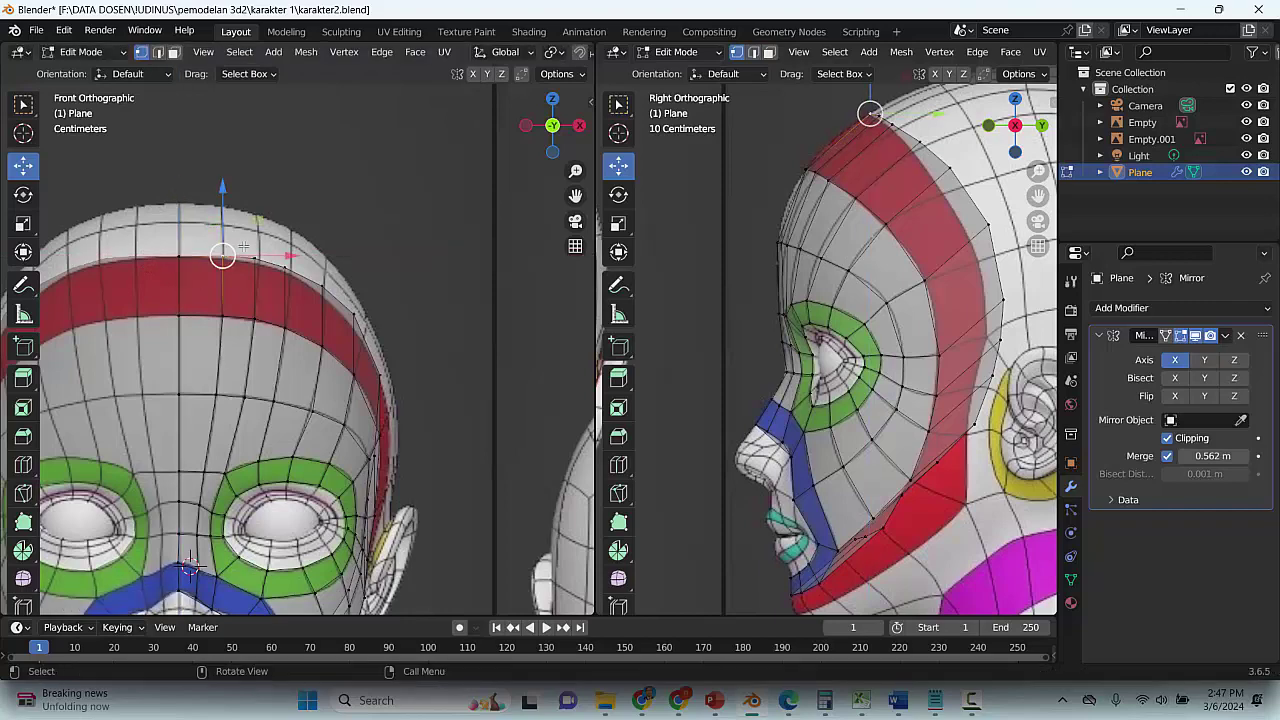
pyautogui.press('g')
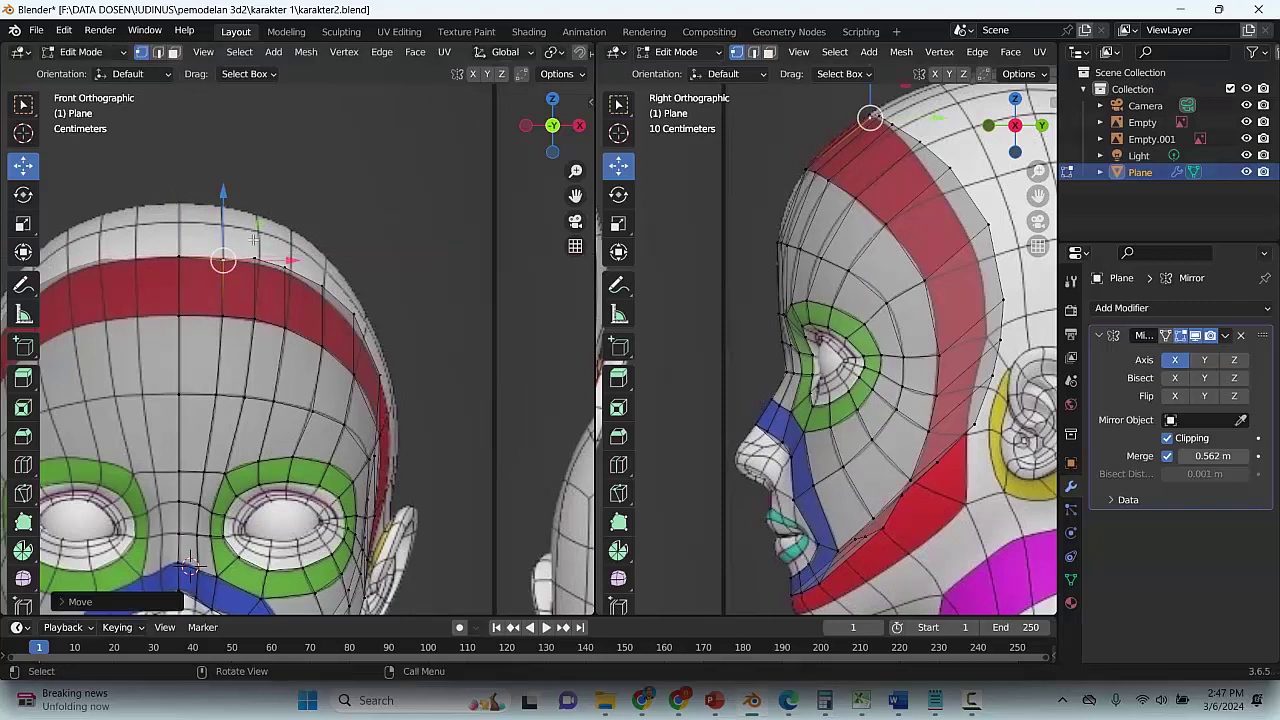
pyautogui.moveTo(262, 263); pyautogui.dragTo(379, 375)
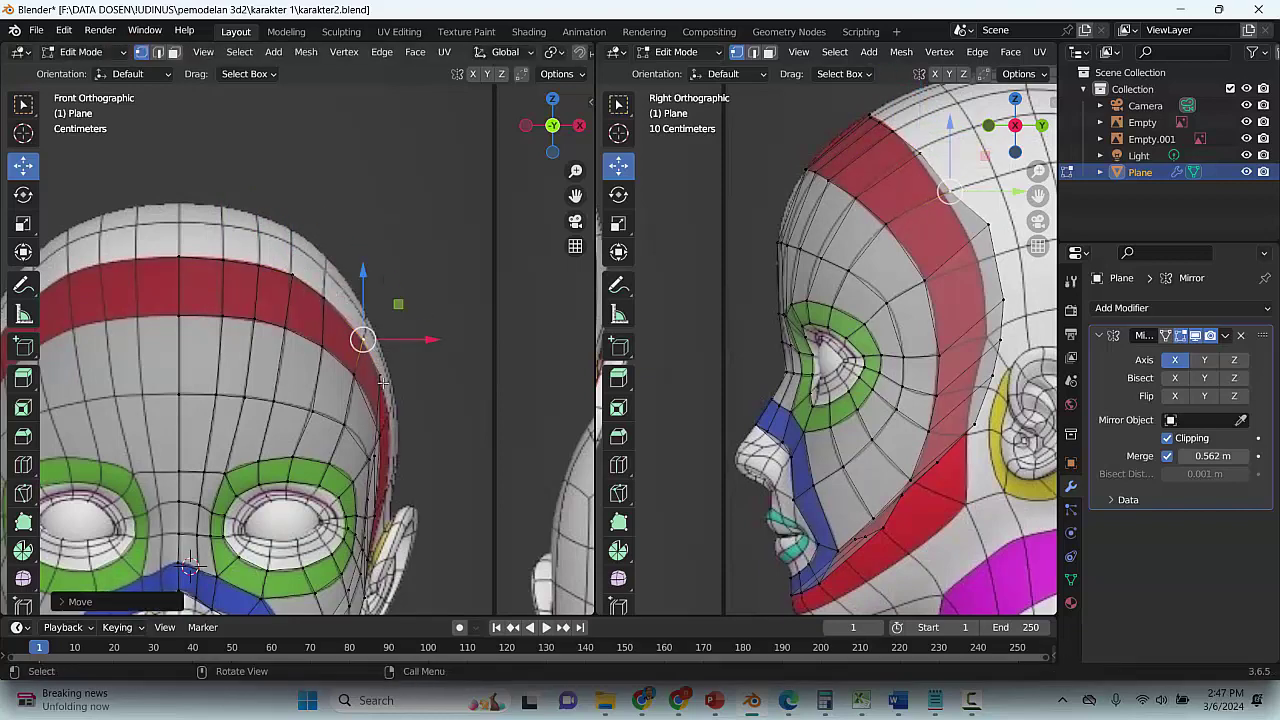
# Reposition the extruded upper temple vertices in the side view to follow the red band's outer edge
pyautogui.press('g')
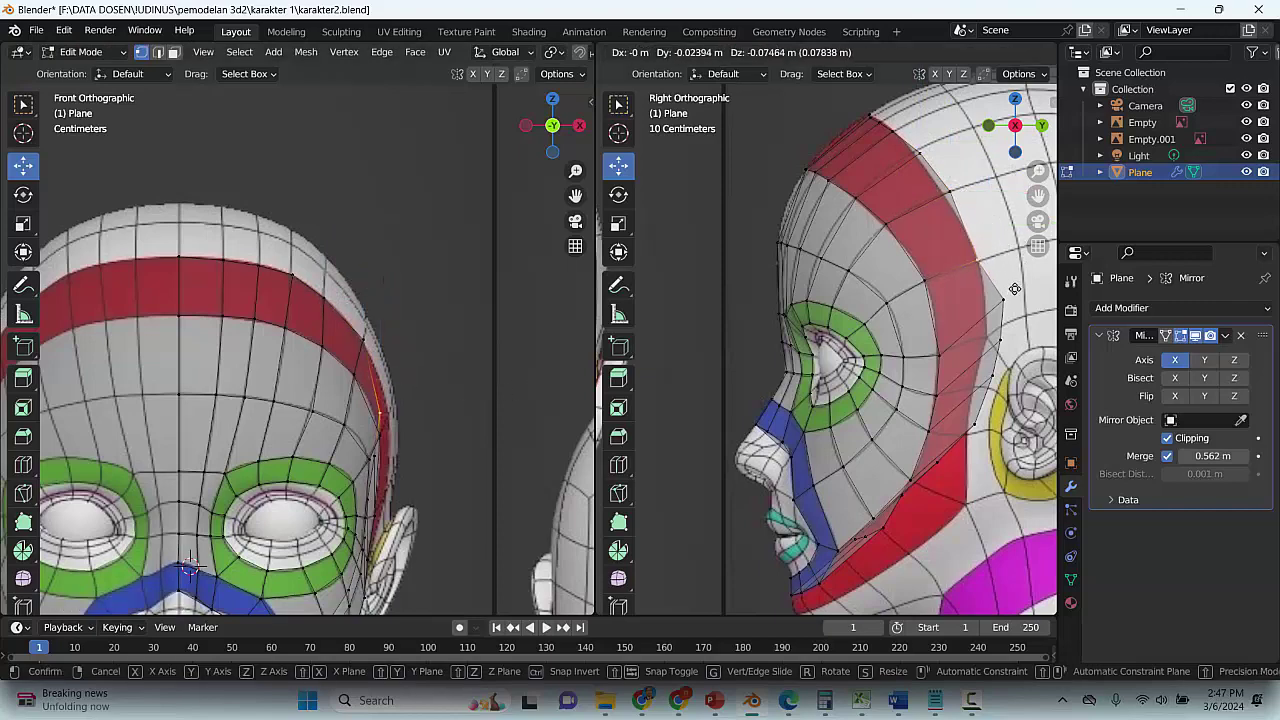
pyautogui.click(1014, 283)
pyautogui.click(952, 190)
pyautogui.press('g')
pyautogui.click(943, 191)
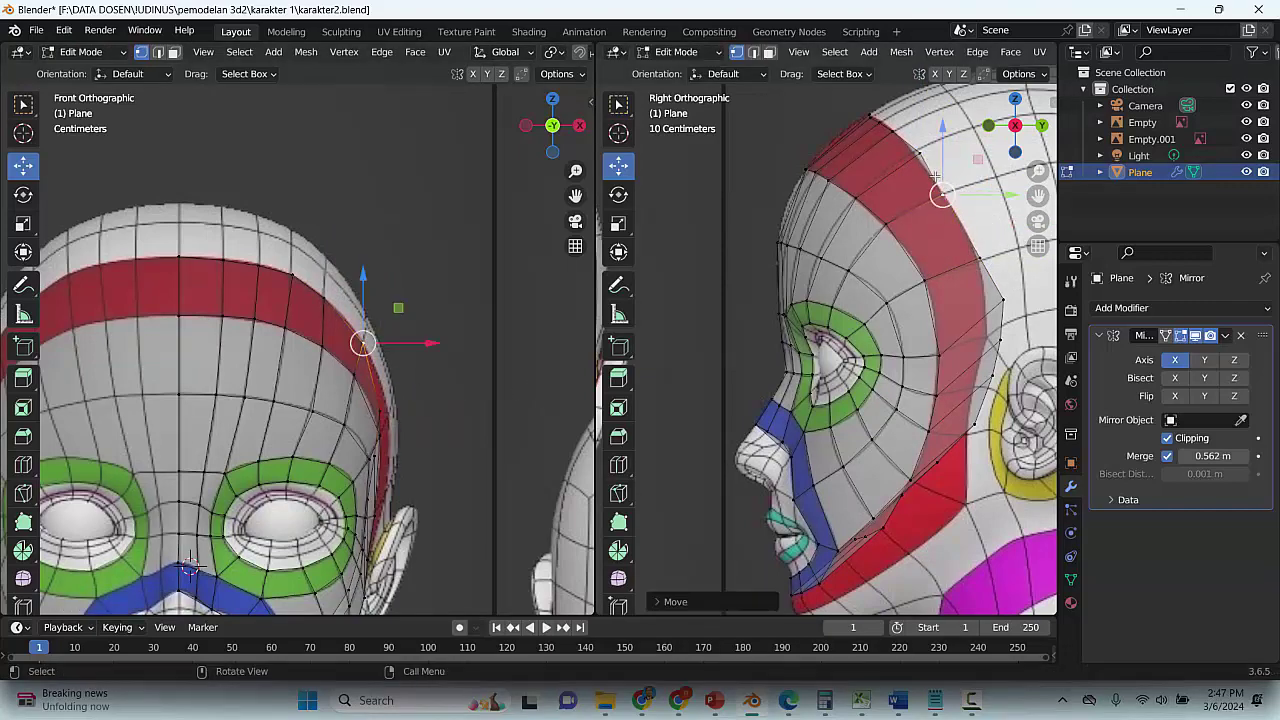
pyautogui.click(920, 153)
pyautogui.press('g')
pyautogui.click(913, 150)
# Move the extruded vertices in front of the ear down along the red band's outer edge to the jaw corner
pyautogui.click(1004, 295)
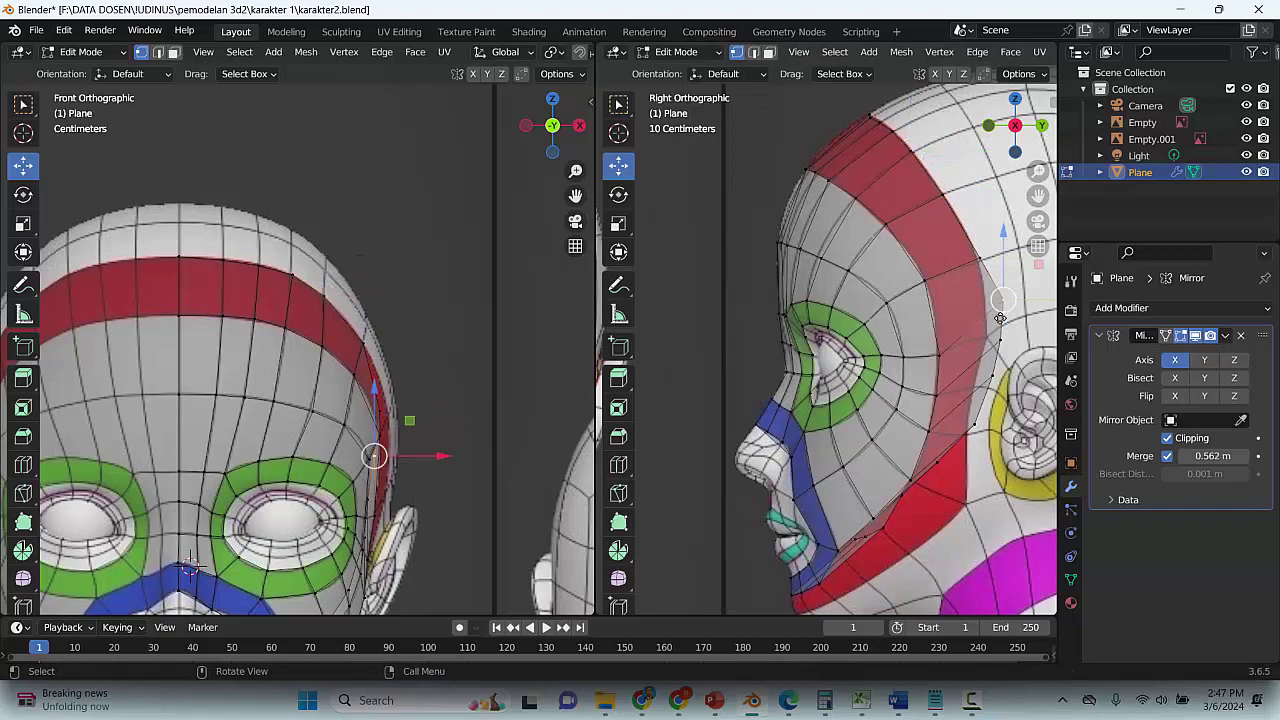
pyautogui.press('g')
pyautogui.click(989, 340)
pyautogui.click(1005, 342)
pyautogui.press('g')
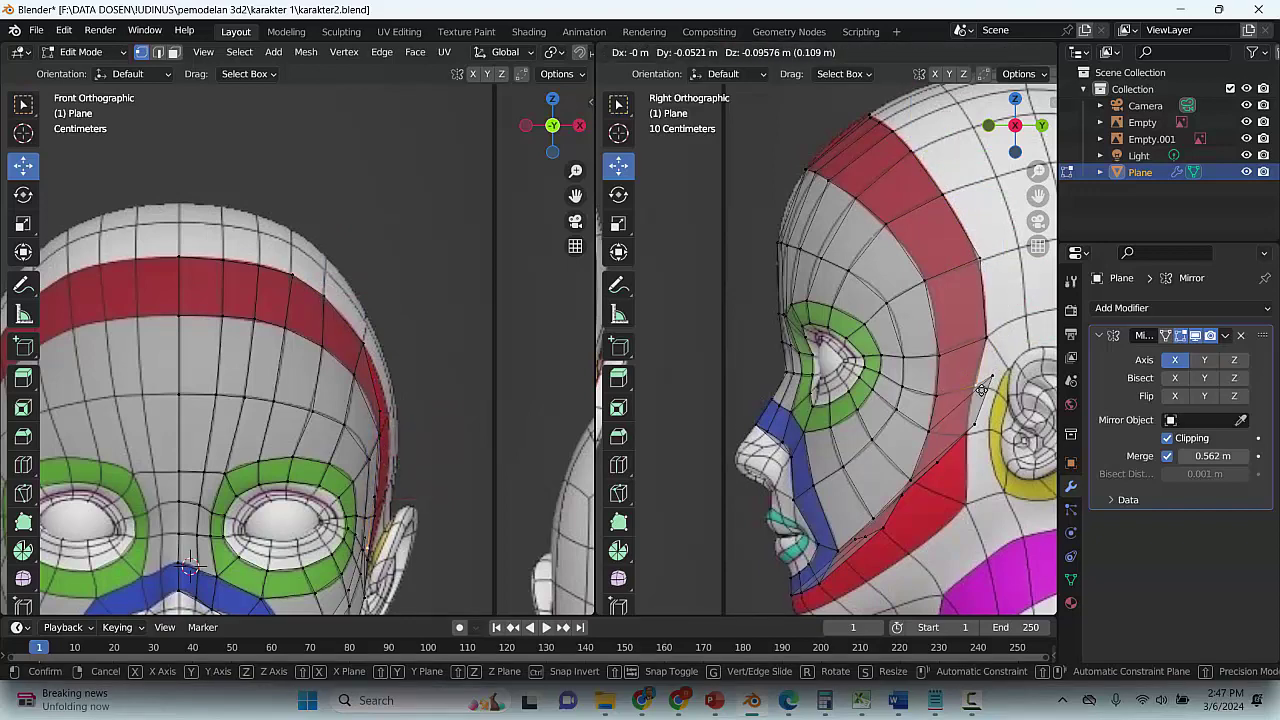
pyautogui.click(990, 401)
pyautogui.click(993, 388)
pyautogui.press('g')
pyautogui.moveTo(959, 450); pyautogui.dragTo(965, 500)
# Move the next extruded cheek vertices down onto the red band's lower edge along the jaw in the side view
pyautogui.click(977, 420)
pyautogui.press('g')
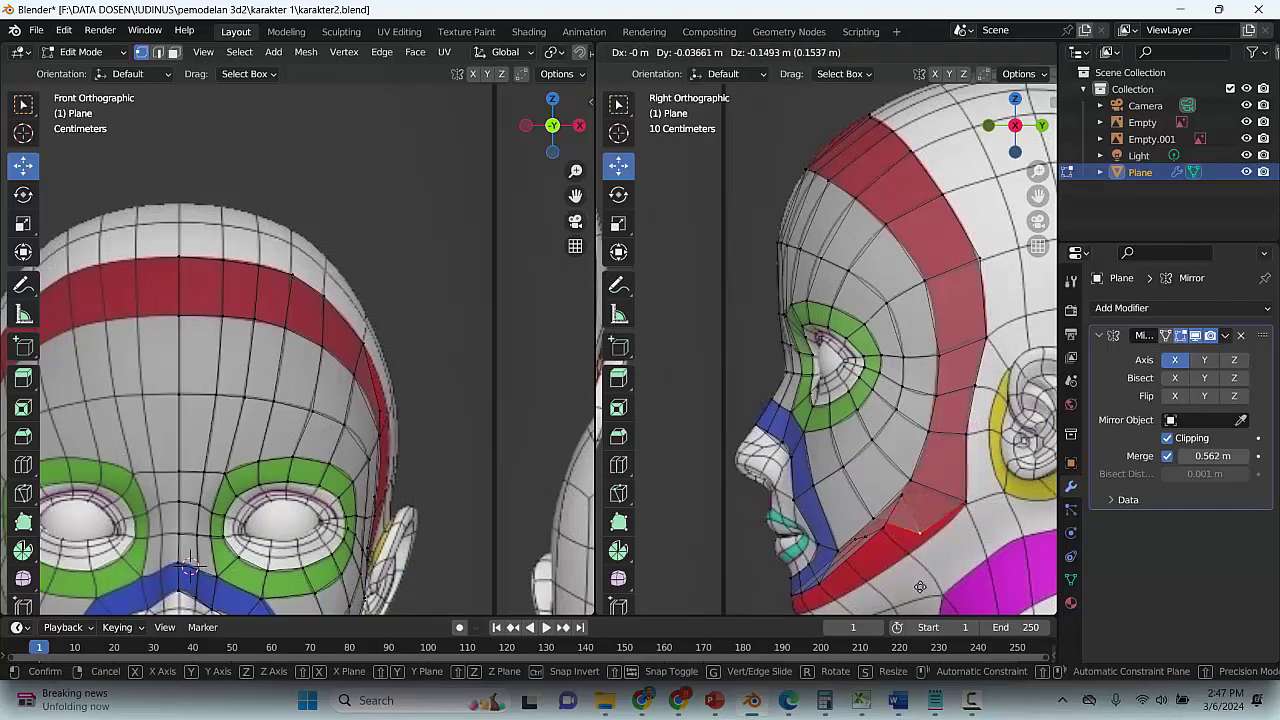
pyautogui.click(906, 603)
pyautogui.press('g')
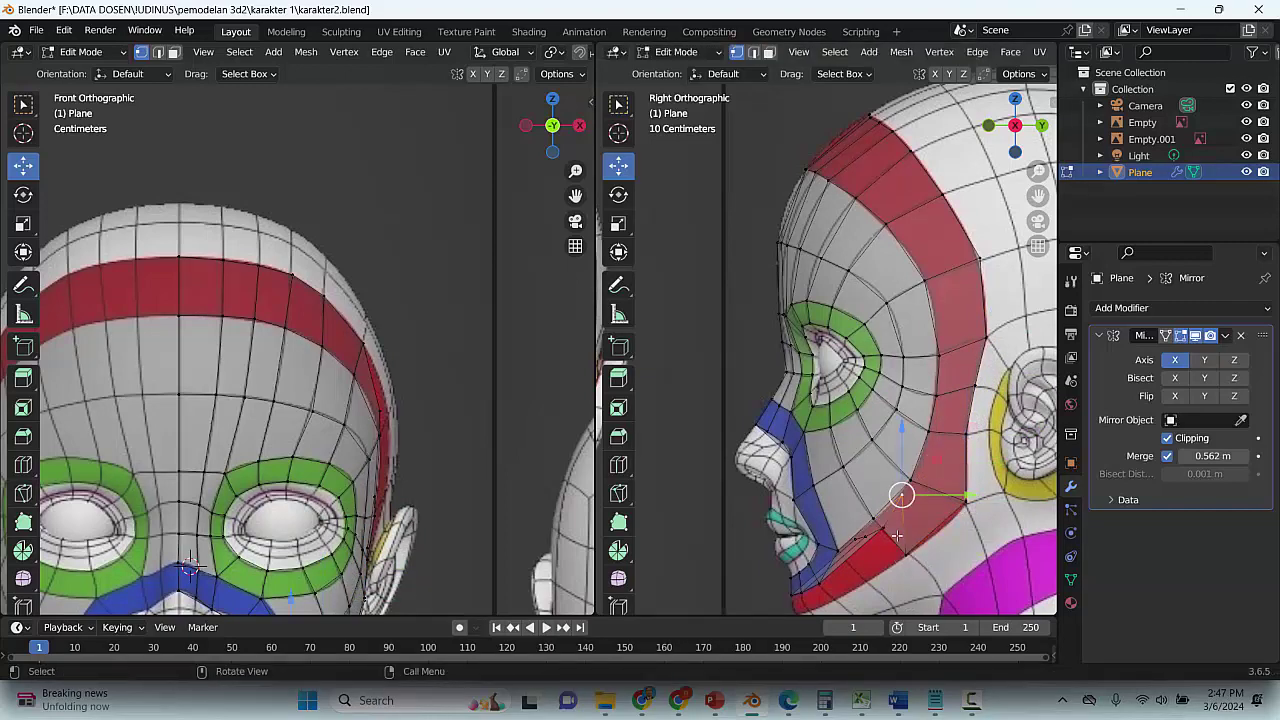
pyautogui.click(864, 532)
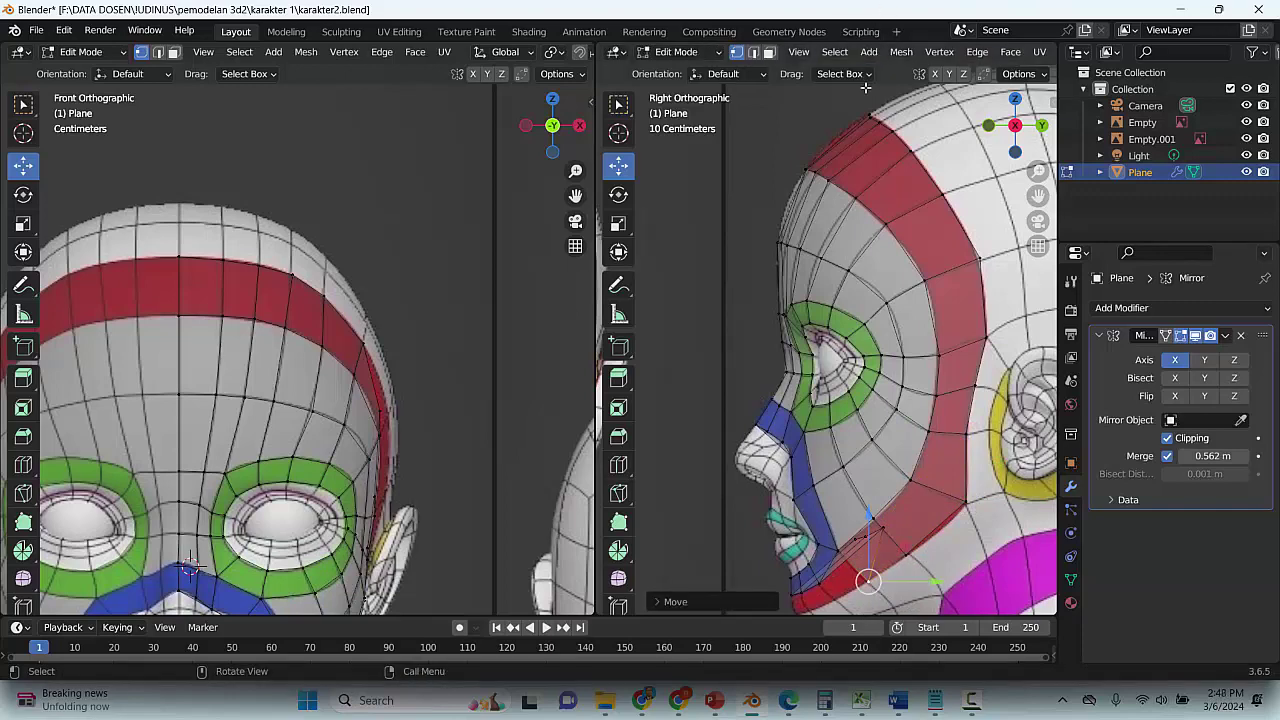
# Place the remaining extruded vertices along the red band's lower edge up to the front of the chin in the side view
pyautogui.moveTo(1039, 197); pyautogui.dragTo(1034, 53)
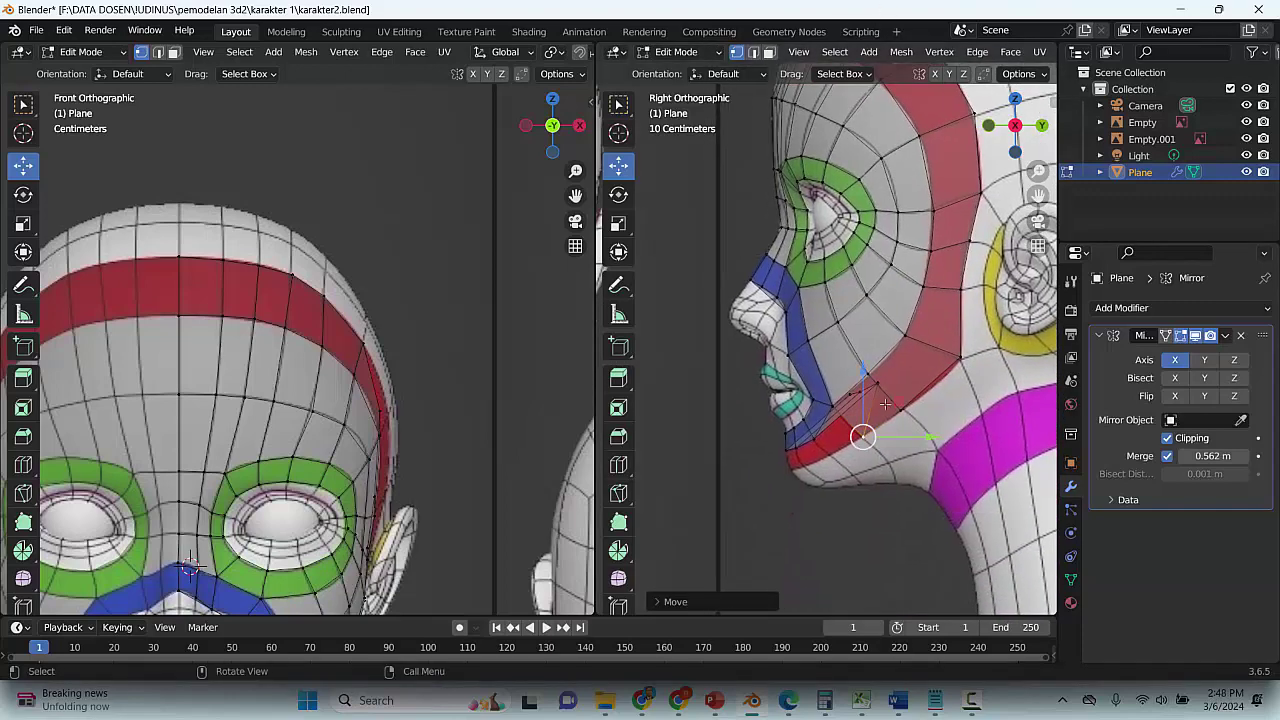
pyautogui.press('g')
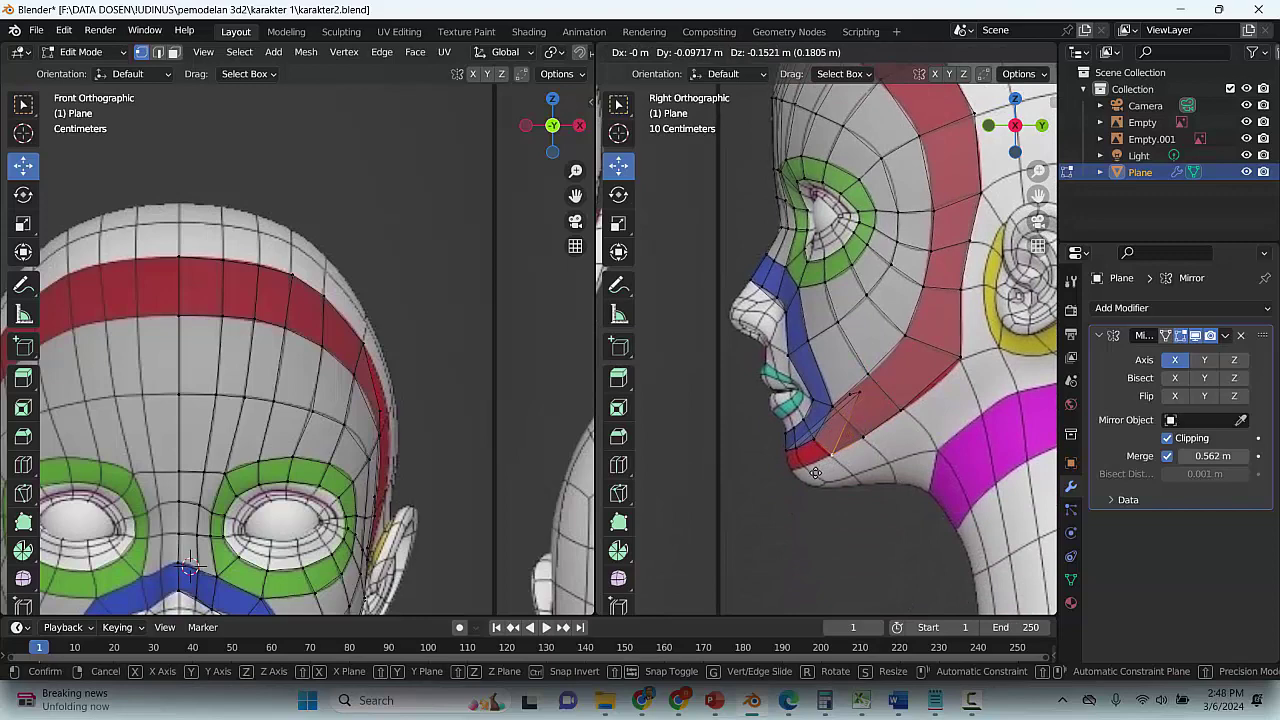
pyautogui.click(842, 402)
pyautogui.press('g')
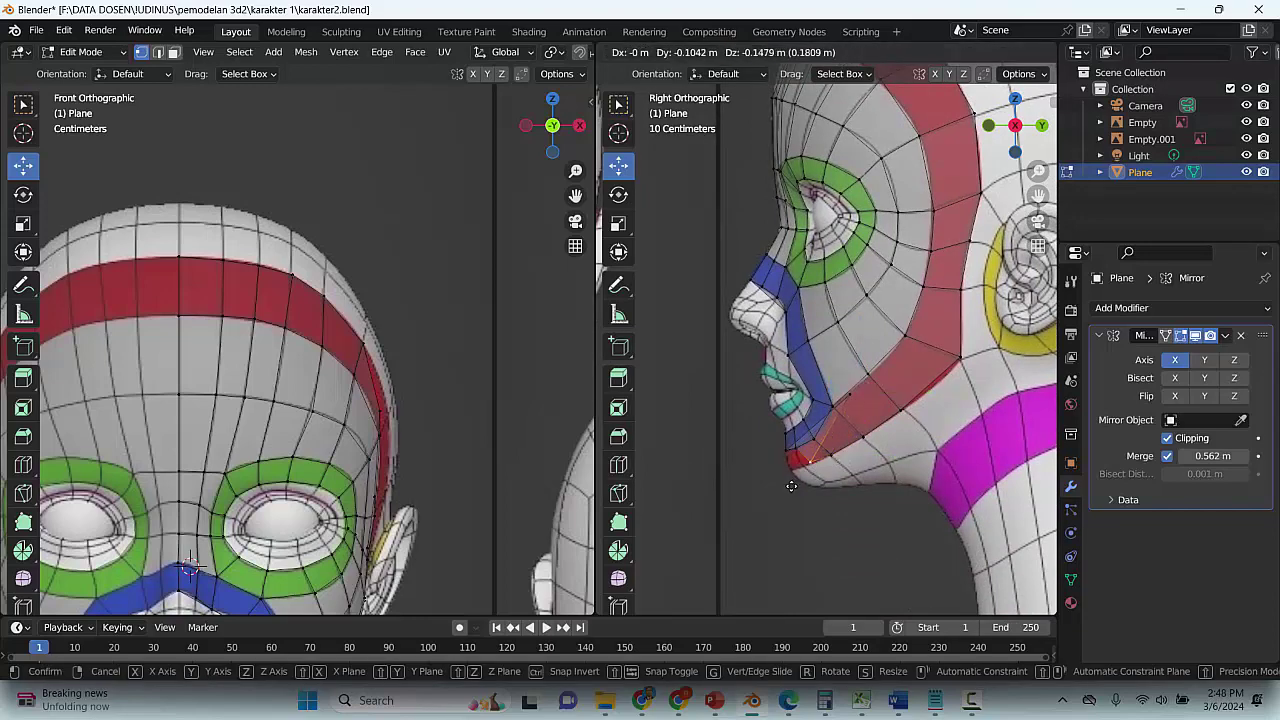
pyautogui.click(859, 398)
pyautogui.press('g')
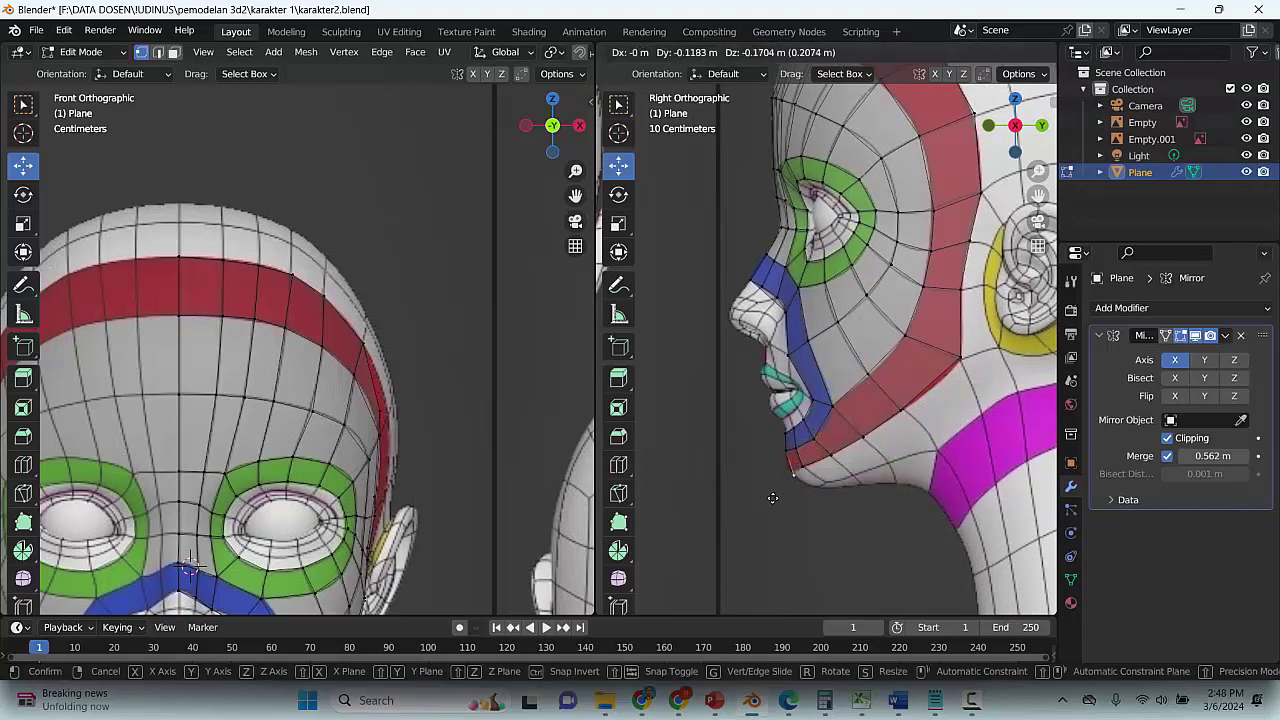
pyautogui.click(766, 492)
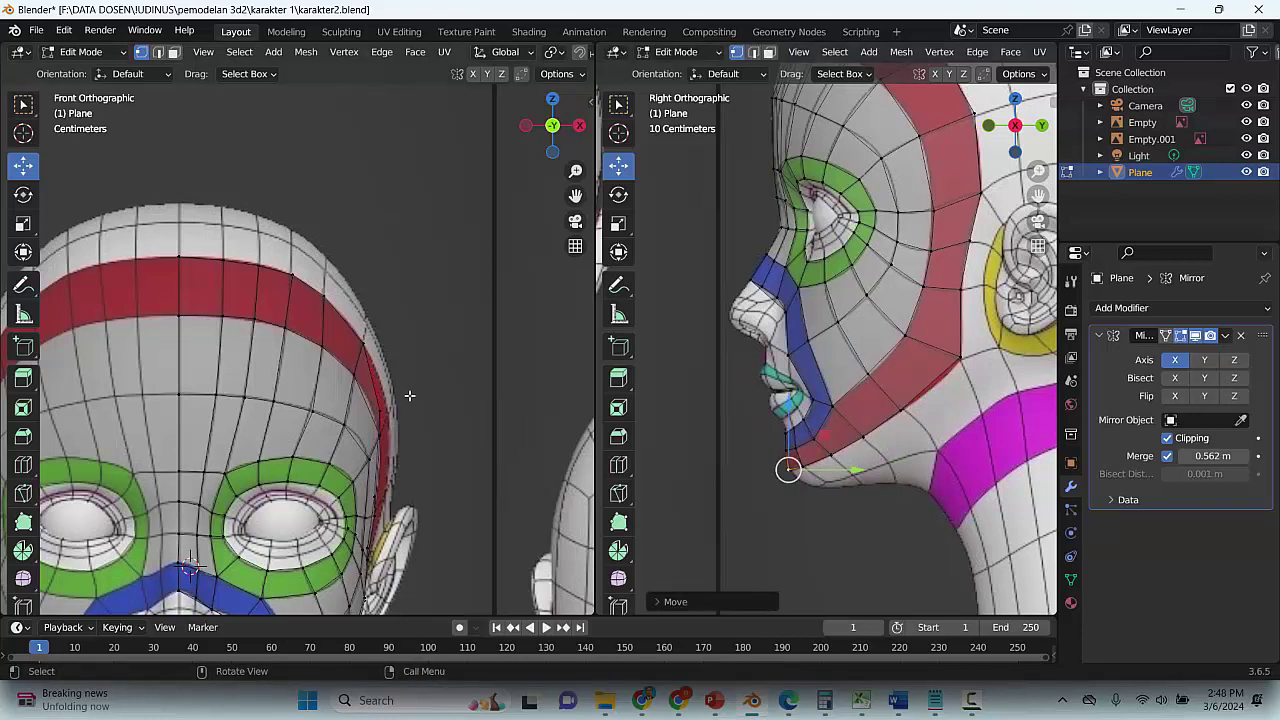
# Move the upper temple vertices outward in the front view onto the red band's outer edge along the head's outline
pyautogui.click(379, 412)
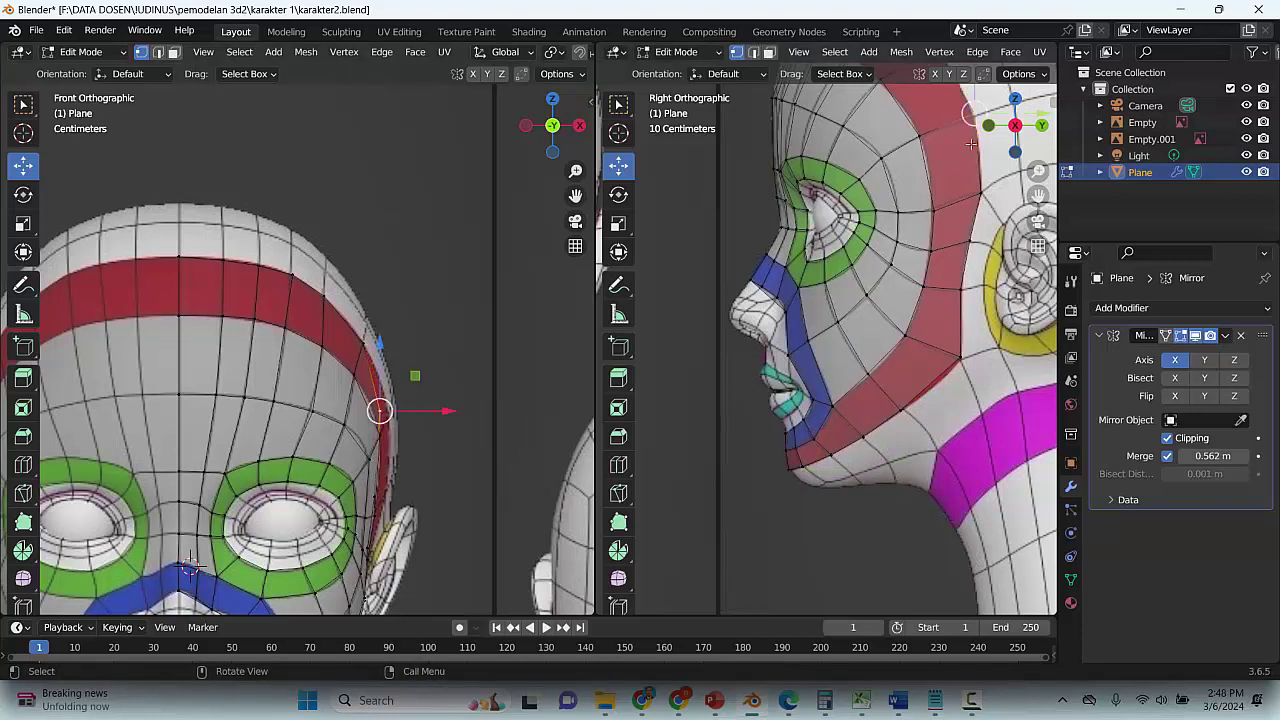
pyautogui.press('g')
pyautogui.click(421, 401)
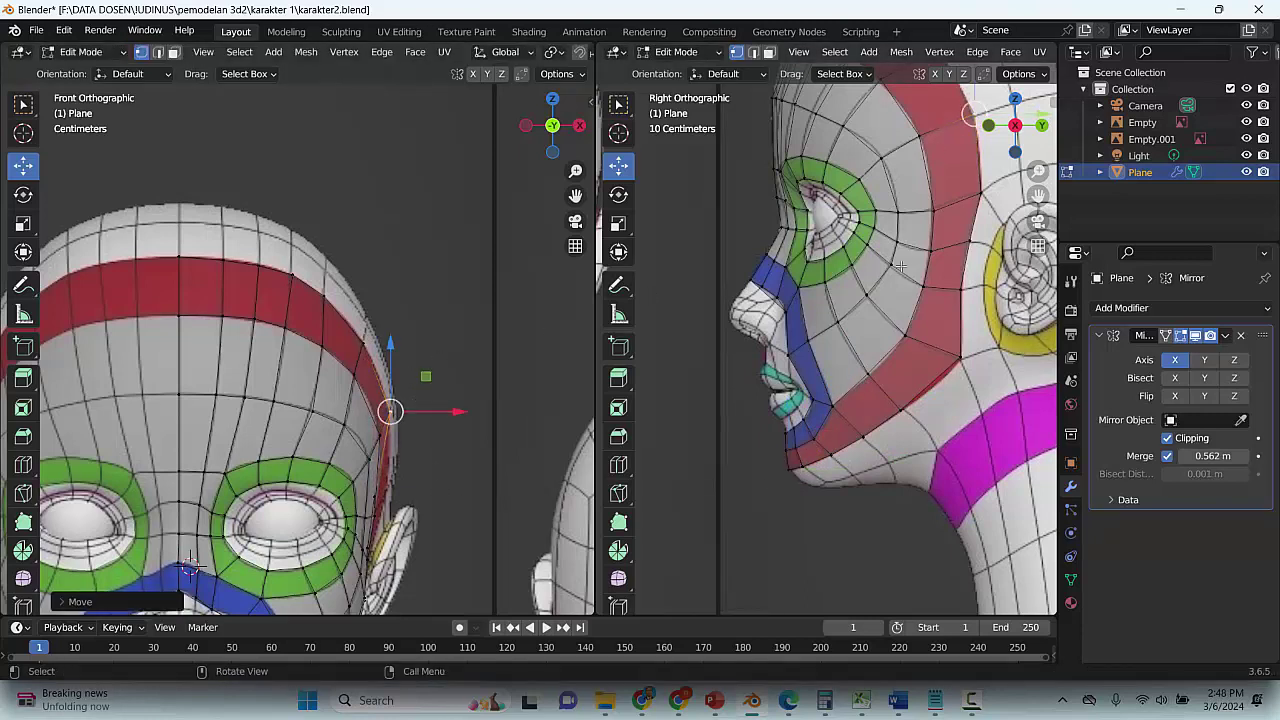
pyautogui.click(976, 199)
pyautogui.press('g')
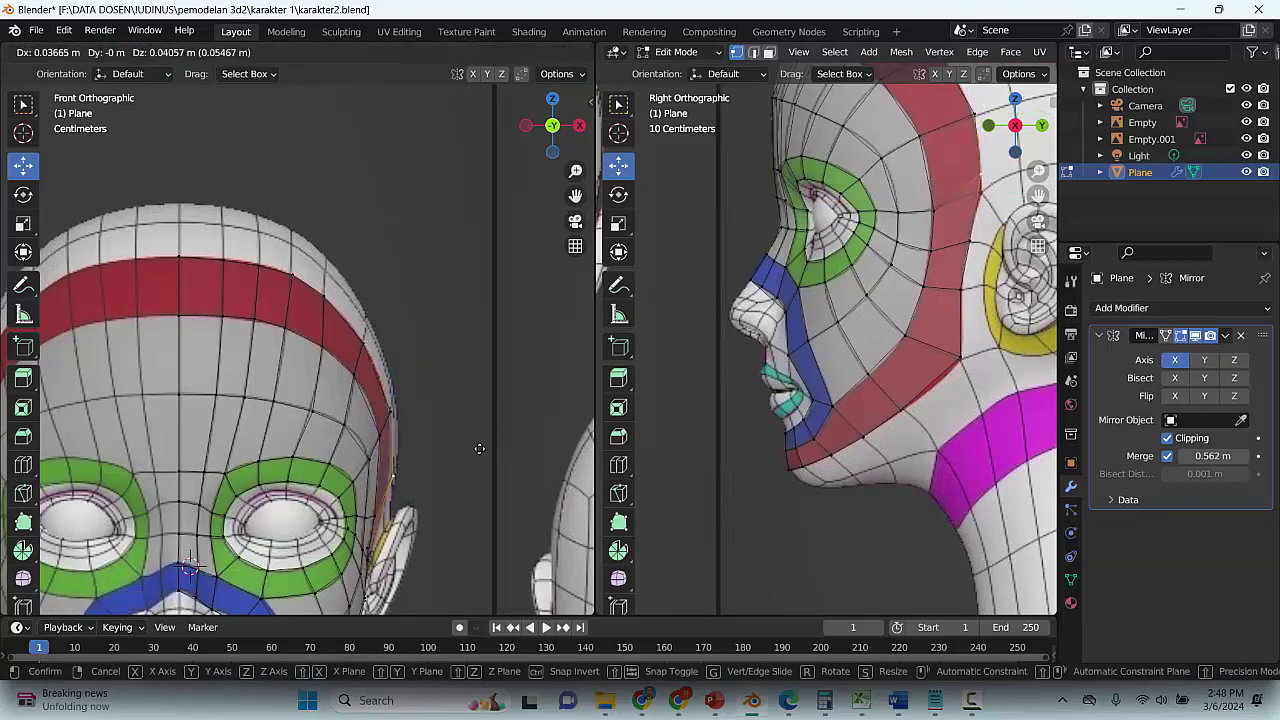
pyautogui.click(491, 429)
# Align the vertices beside the ear with the red band's outer edge in the front view
pyautogui.moveTo(582, 197); pyautogui.dragTo(584, 46)
pyautogui.press('g')
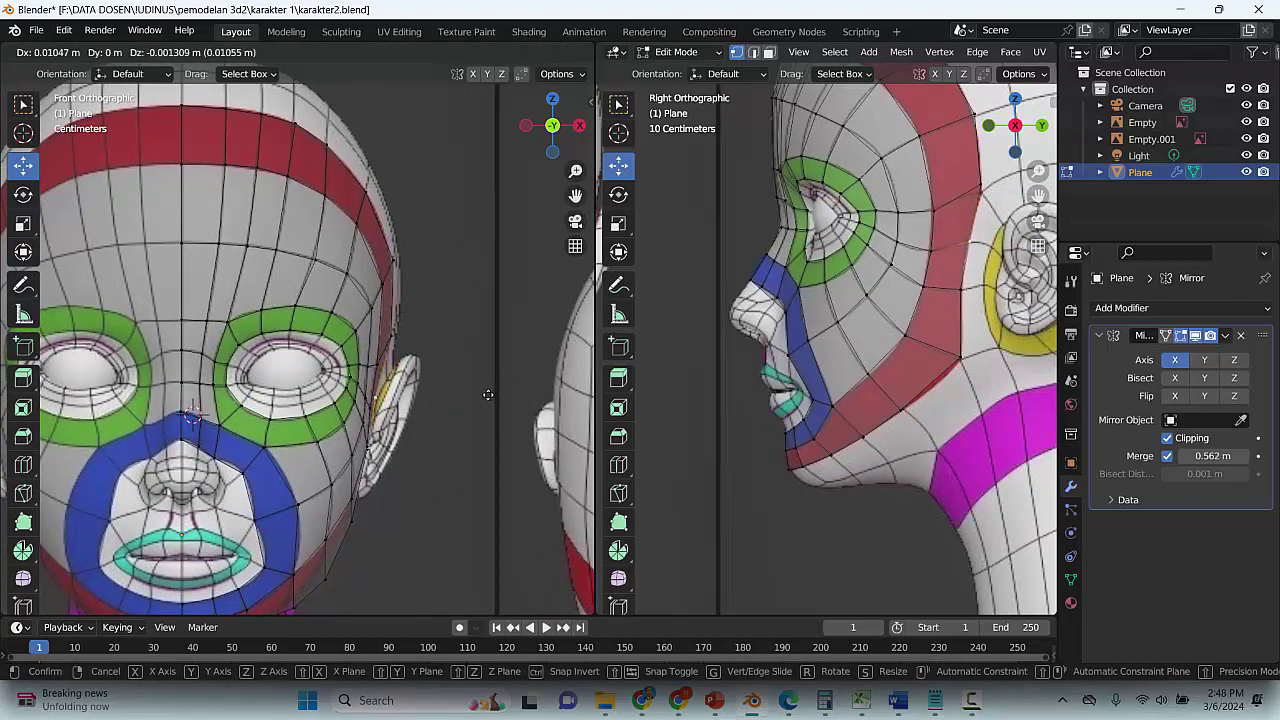
pyautogui.click(488, 394)
pyautogui.click(958, 290)
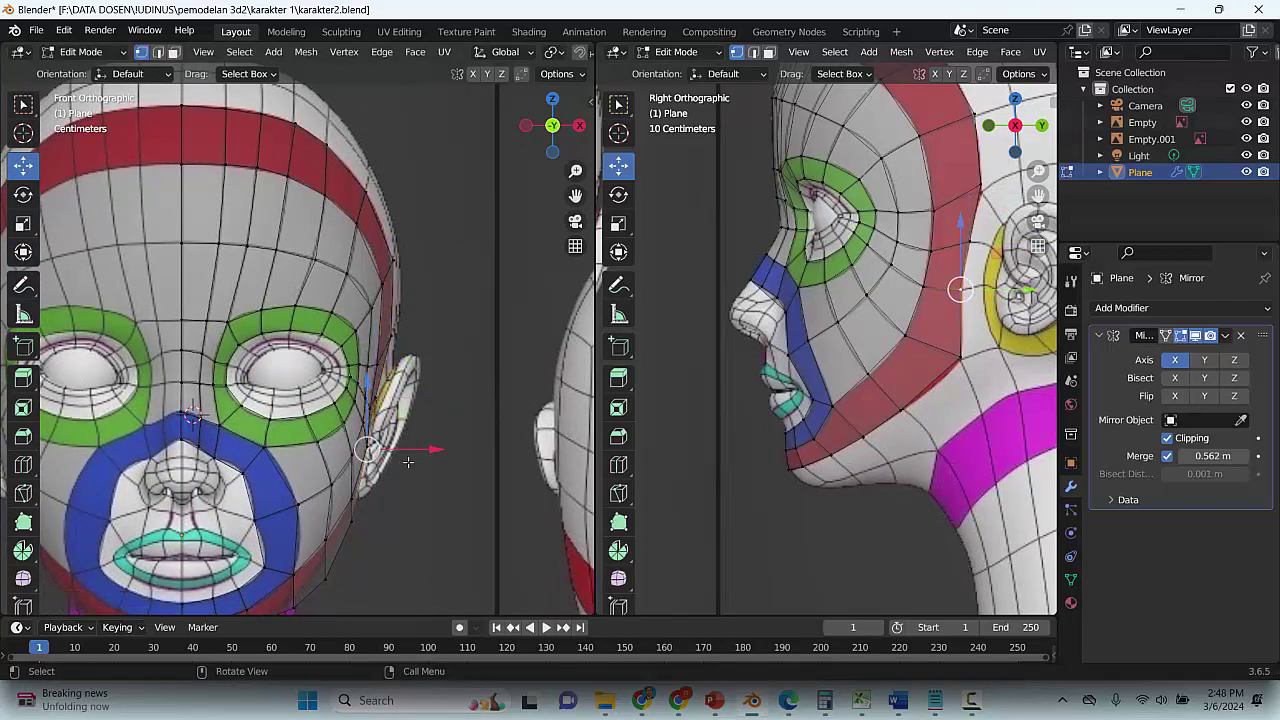
pyautogui.press('g')
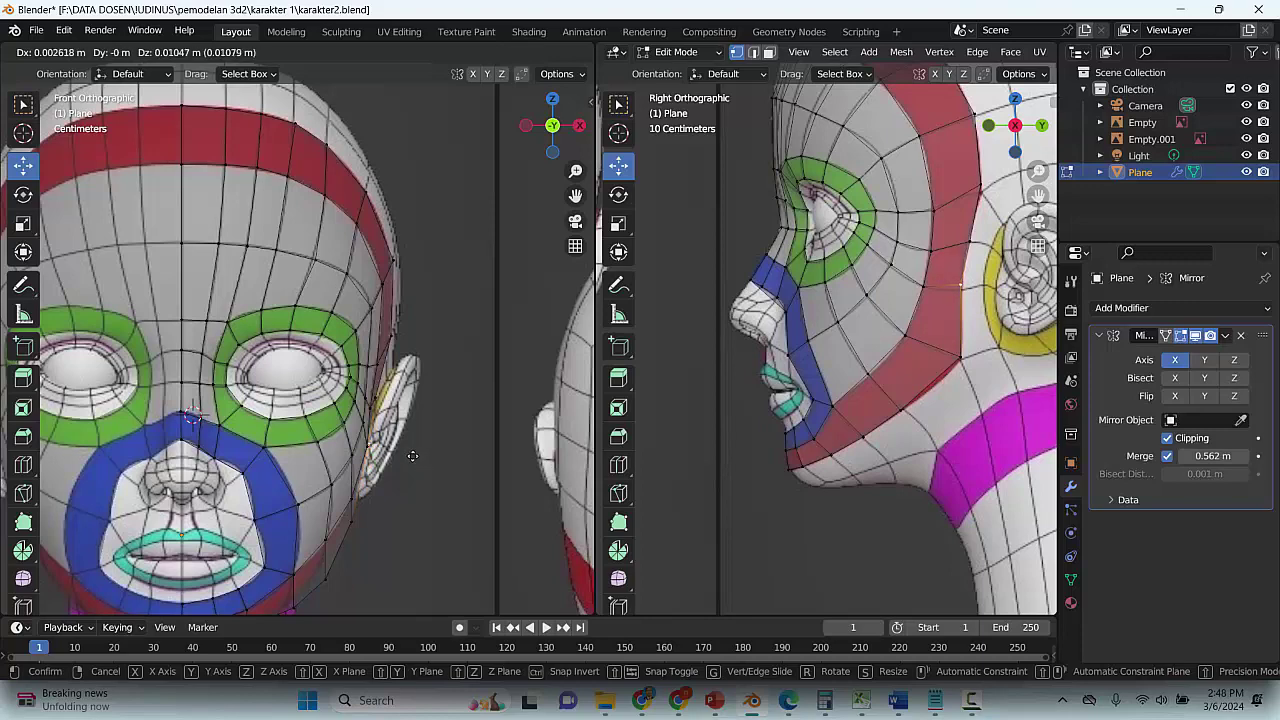
pyautogui.click(412, 456)
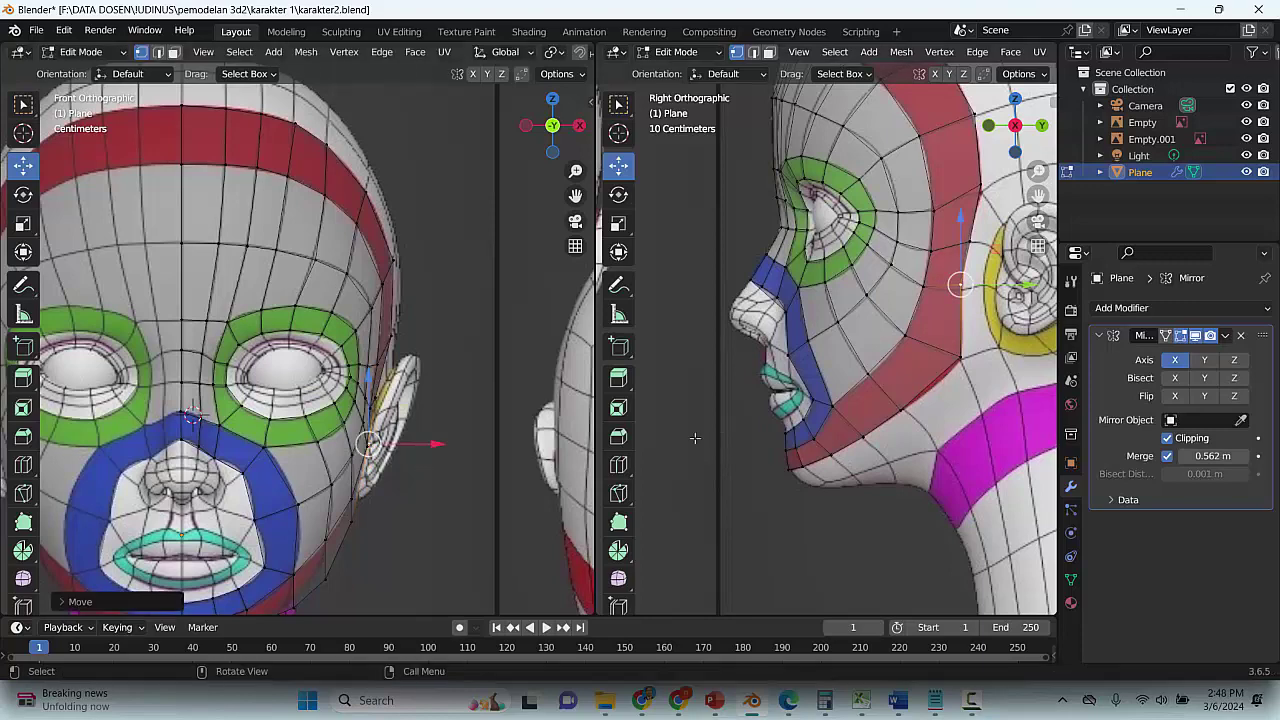
# Move the jaw vertices below the ear inward in the front view onto the red band's lower edge
pyautogui.click(955, 358)
pyautogui.moveTo(394, 520); pyautogui.dragTo(353, 578)
pyautogui.moveTo(575, 195); pyautogui.dragTo(575, 10)
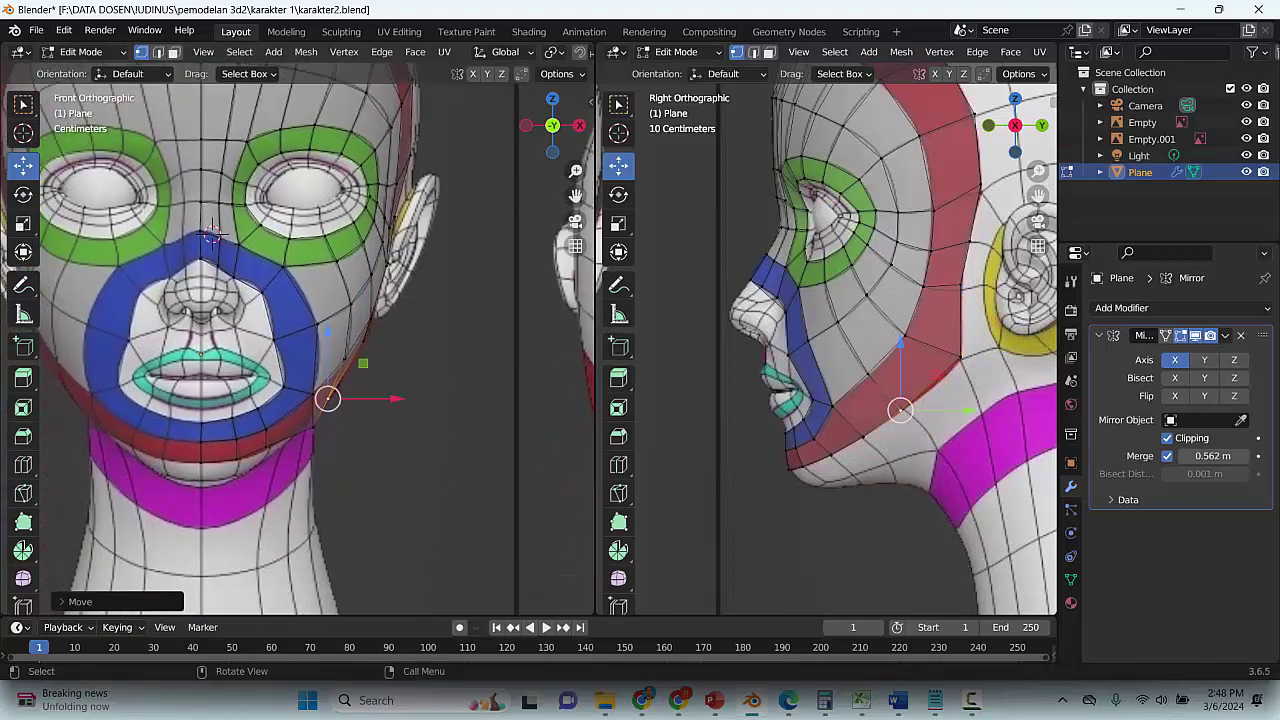
pyautogui.click(317, 432)
pyautogui.moveTo(387, 429); pyautogui.dragTo(371, 433)
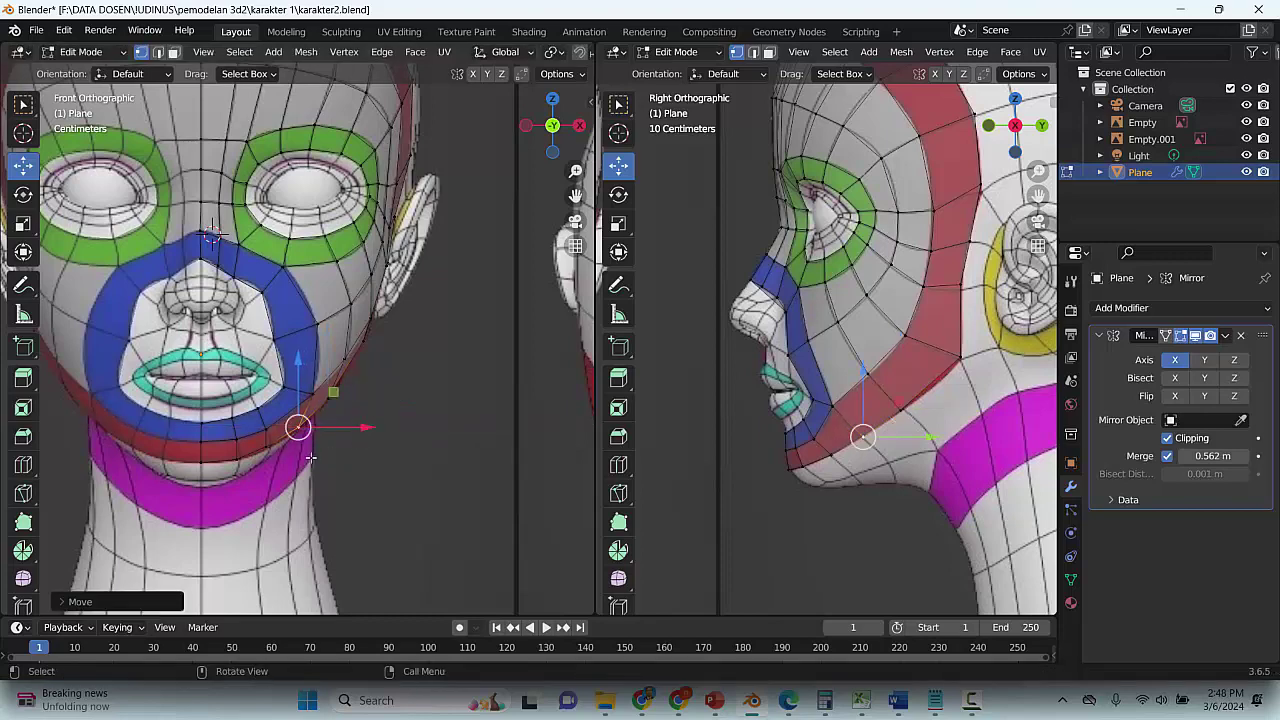
# Place the chin vertices on the red band's lower edge in the front view
pyautogui.press('g')
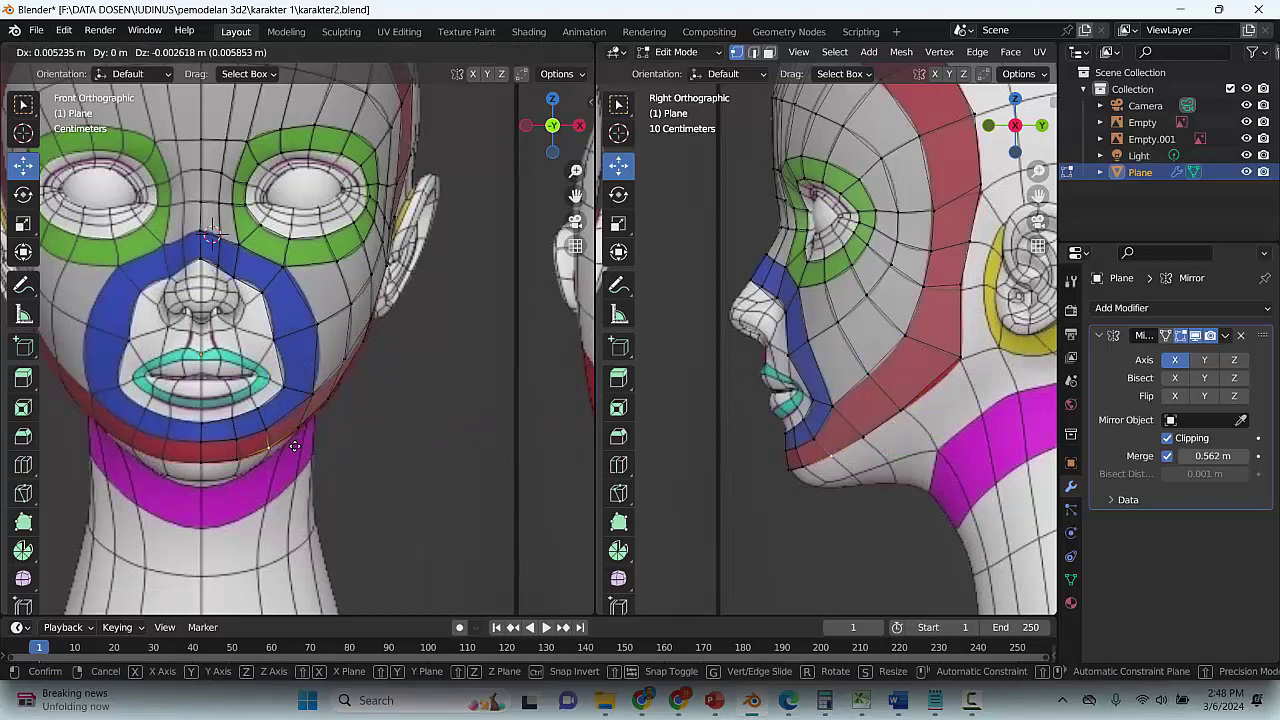
pyautogui.click(264, 447)
pyautogui.press('g')
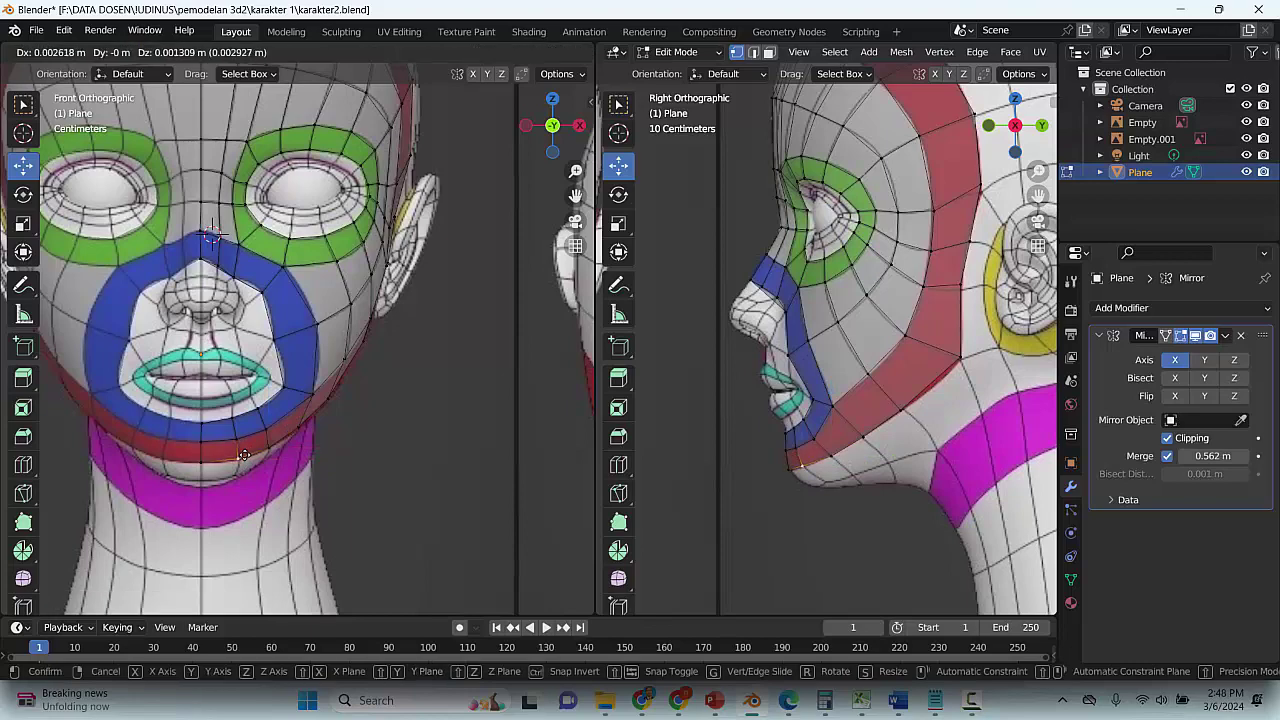
pyautogui.click(244, 456)
pyautogui.click(414, 450)
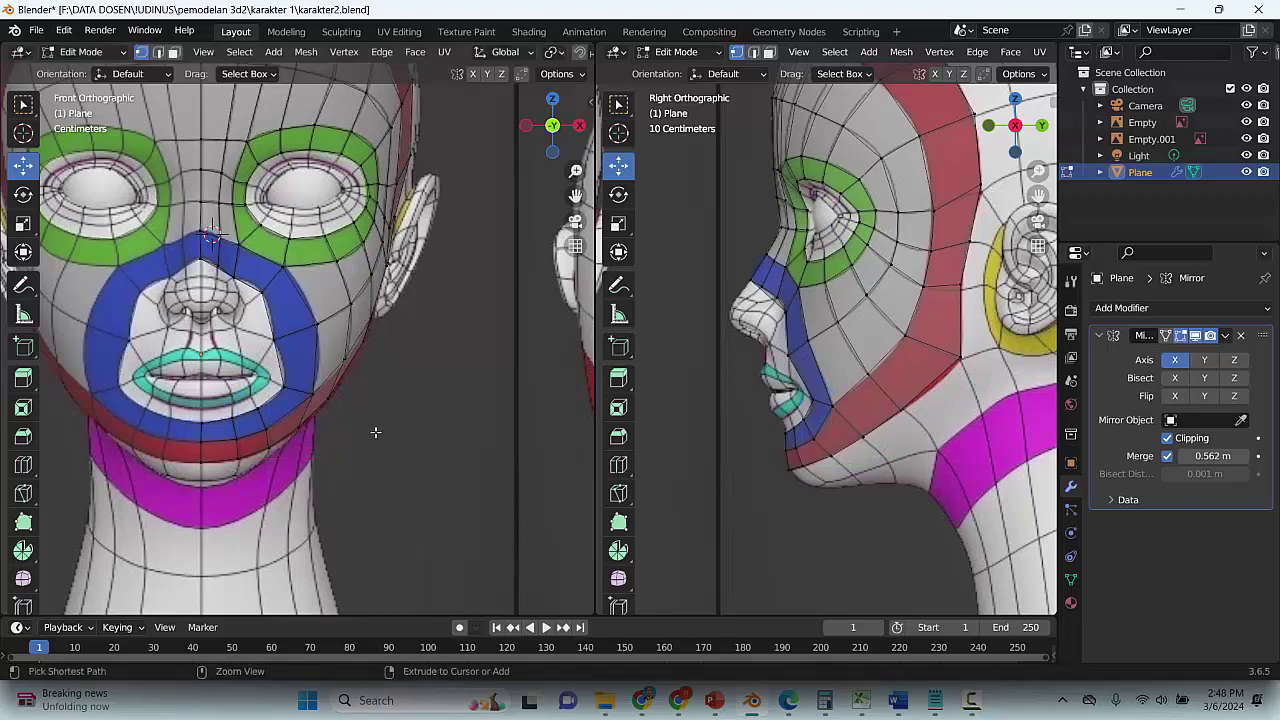
# Shift the two jaw vertices between chin and jaw corner up and outward in the front view
pyautogui.click(314, 421)
pyautogui.press('g')
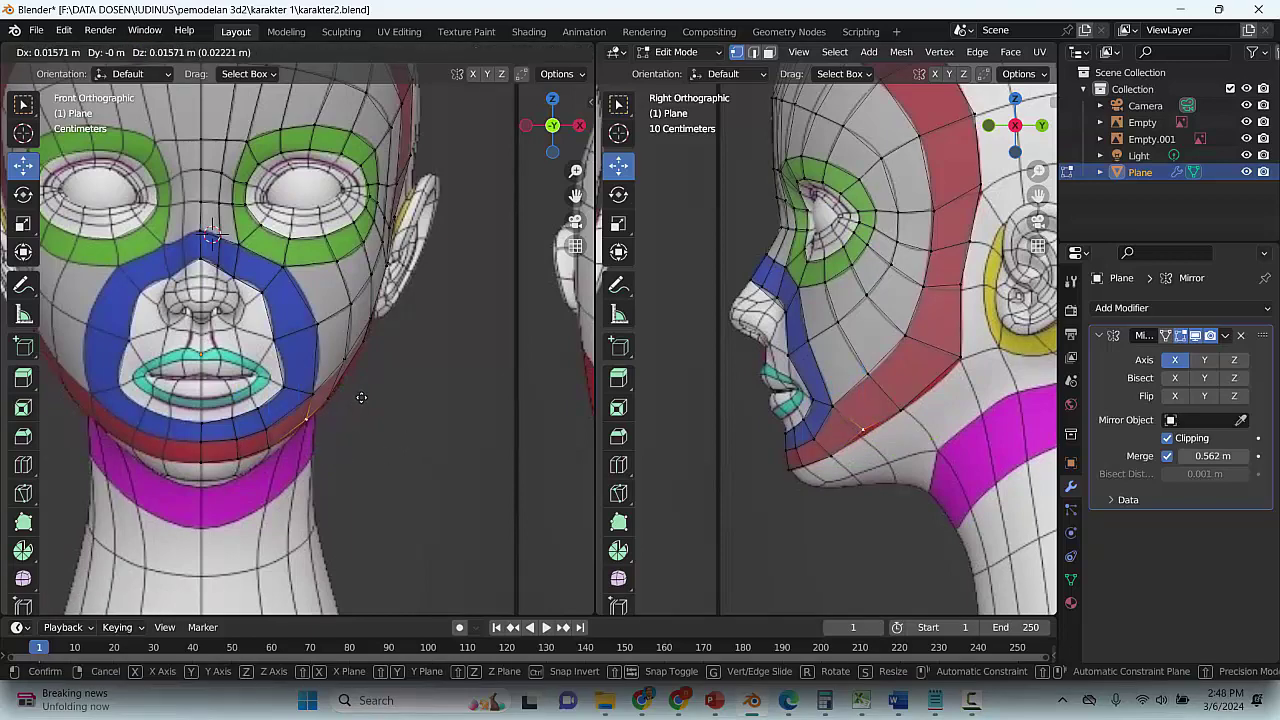
pyautogui.click(359, 401)
pyautogui.click(344, 391)
pyautogui.press('g')
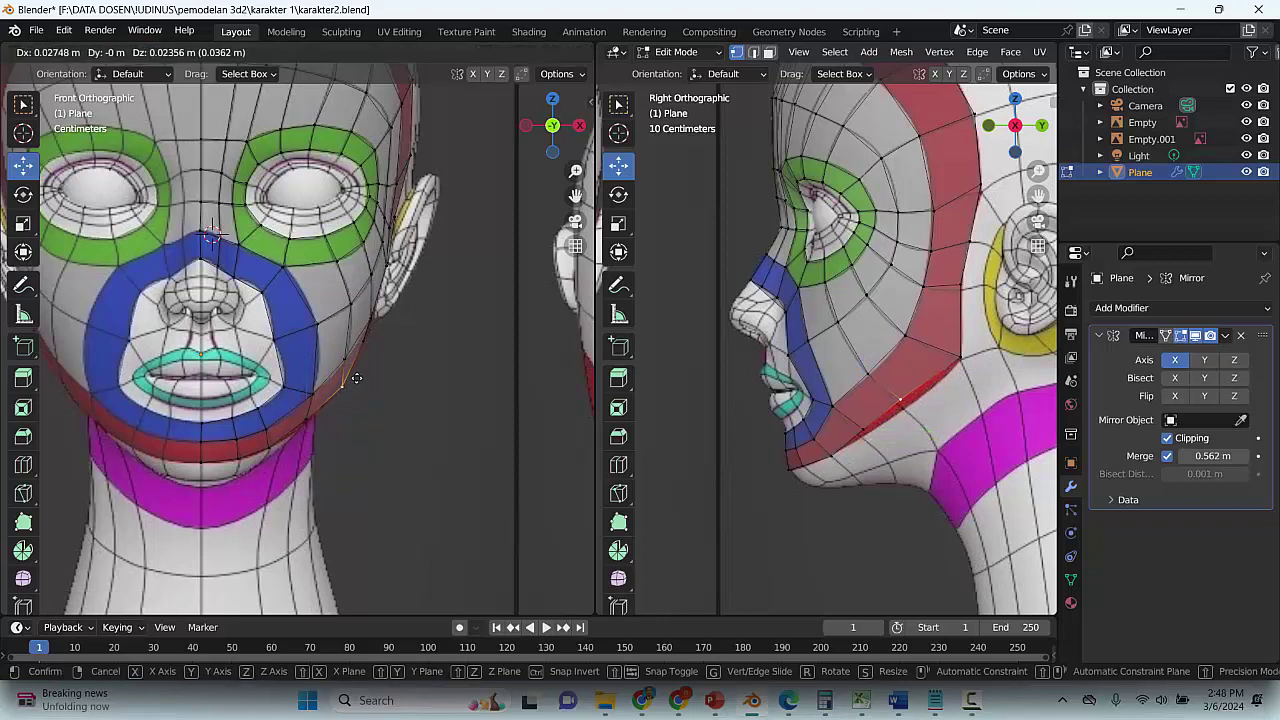
pyautogui.click(358, 375)
pyautogui.click(371, 320)
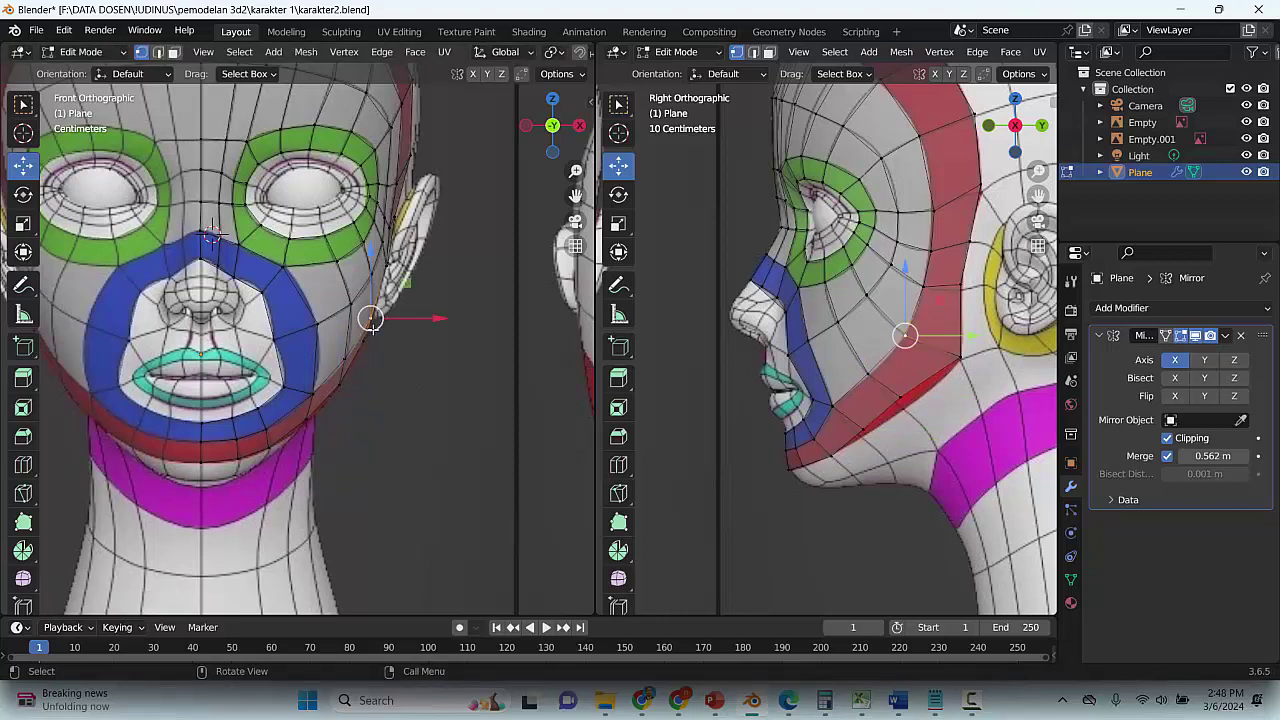
# Lower the same two jaw vertices onto the band's lower edge in the side view and nudge them inward in the front view
pyautogui.click(904, 396)
pyautogui.press('g')
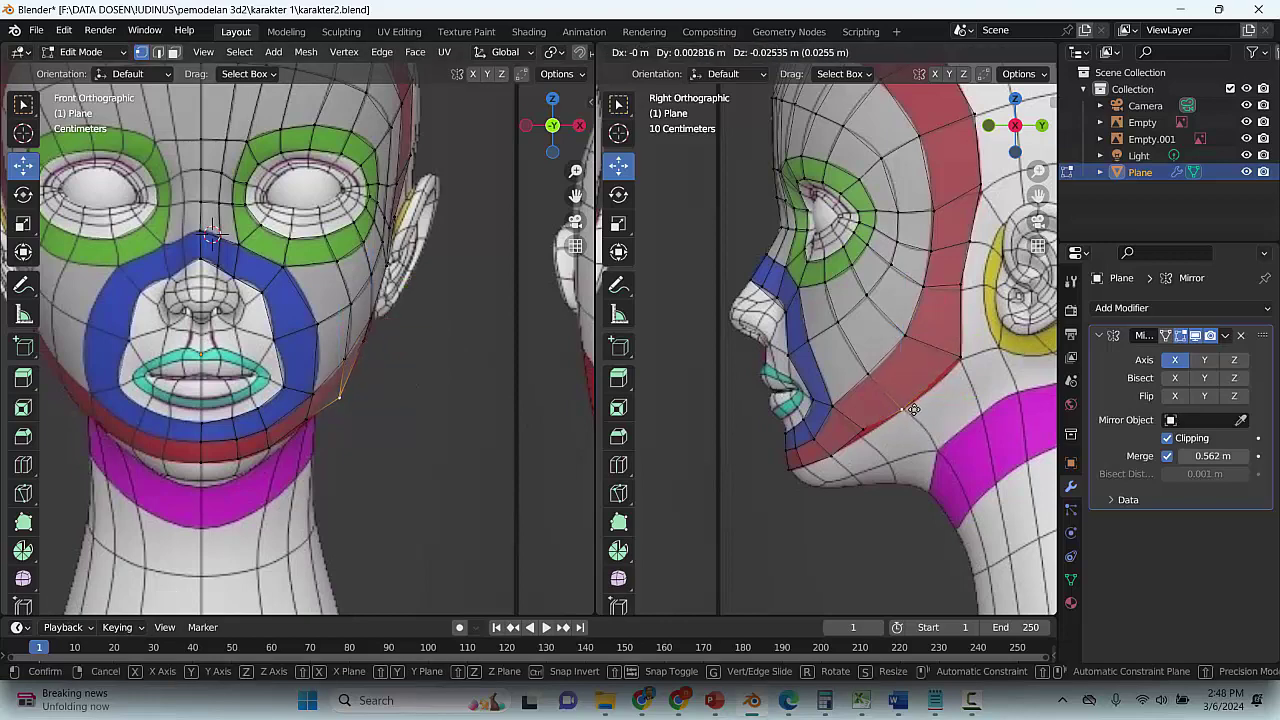
pyautogui.click(912, 406)
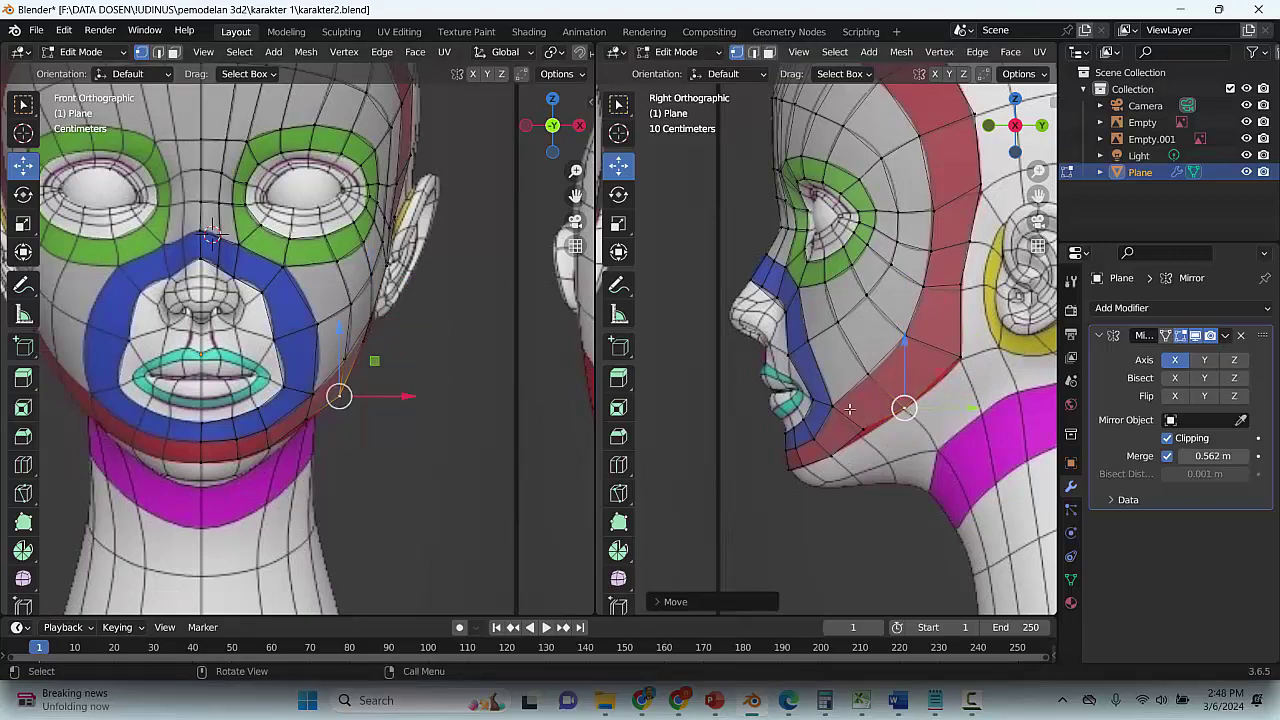
pyautogui.moveTo(414, 397); pyautogui.dragTo(402, 396)
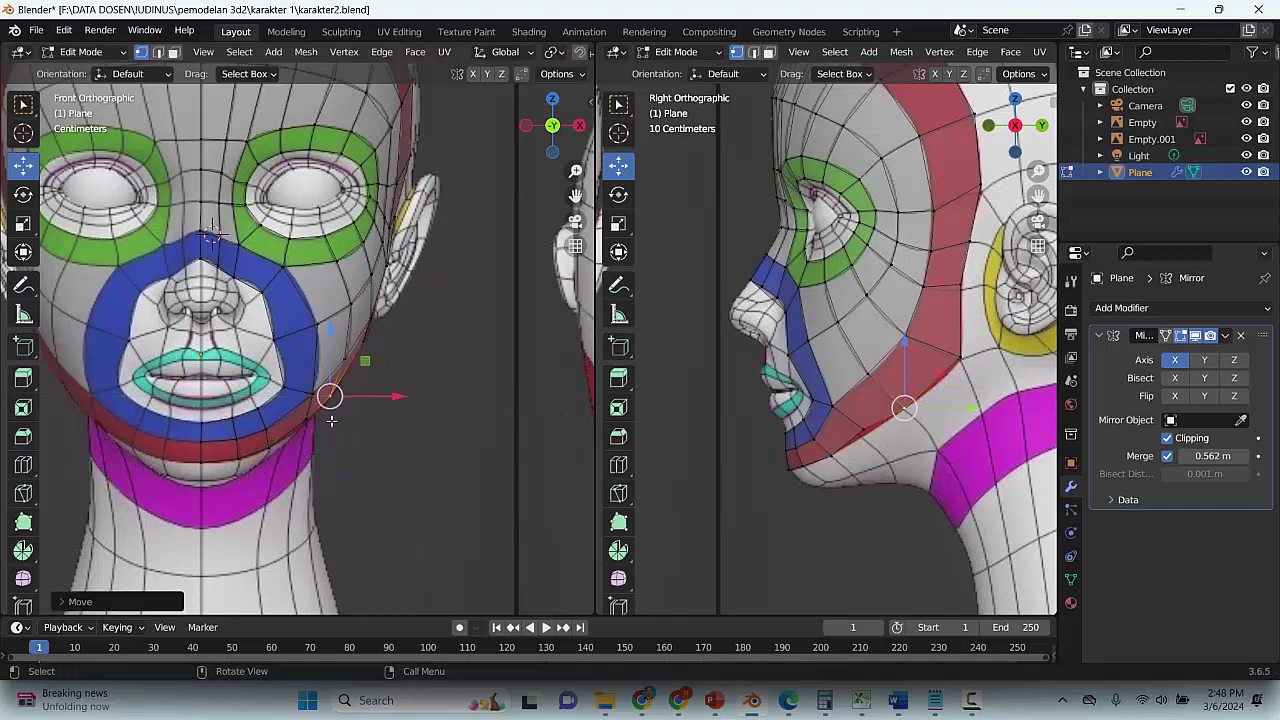
pyautogui.click(304, 422)
pyautogui.press('g')
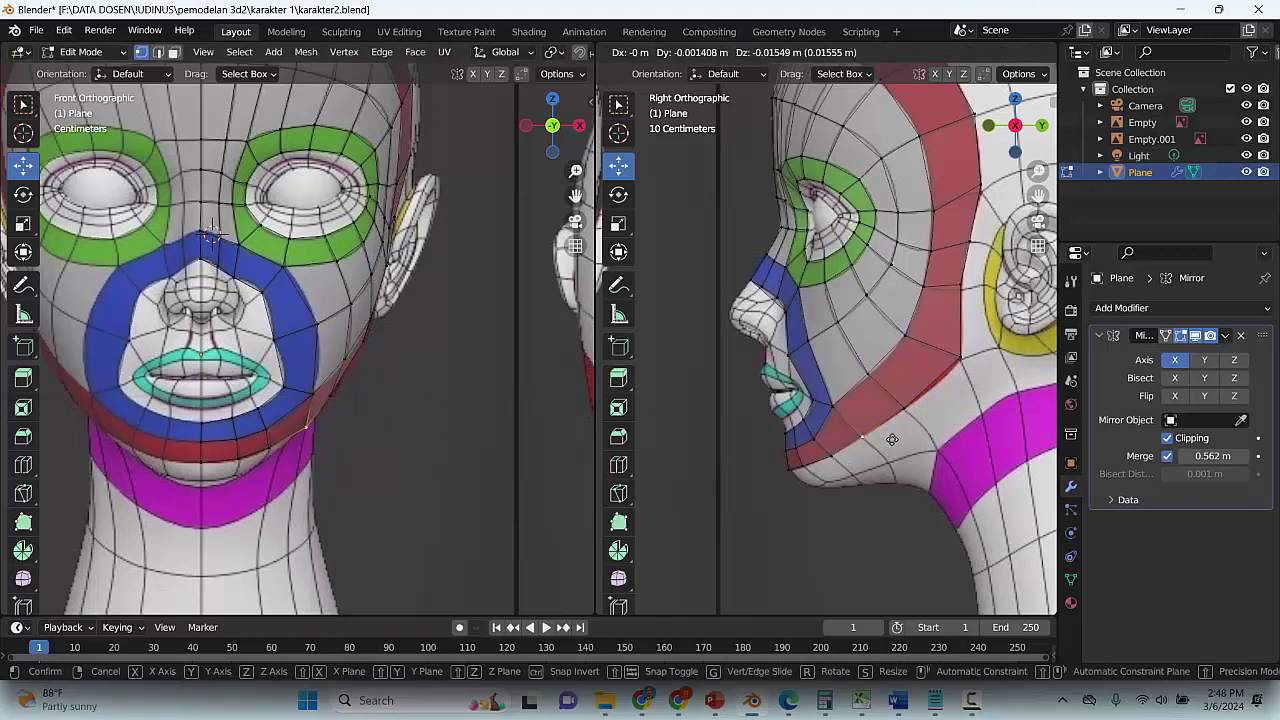
pyautogui.click(892, 440)
pyautogui.moveTo(357, 427); pyautogui.dragTo(355, 427)
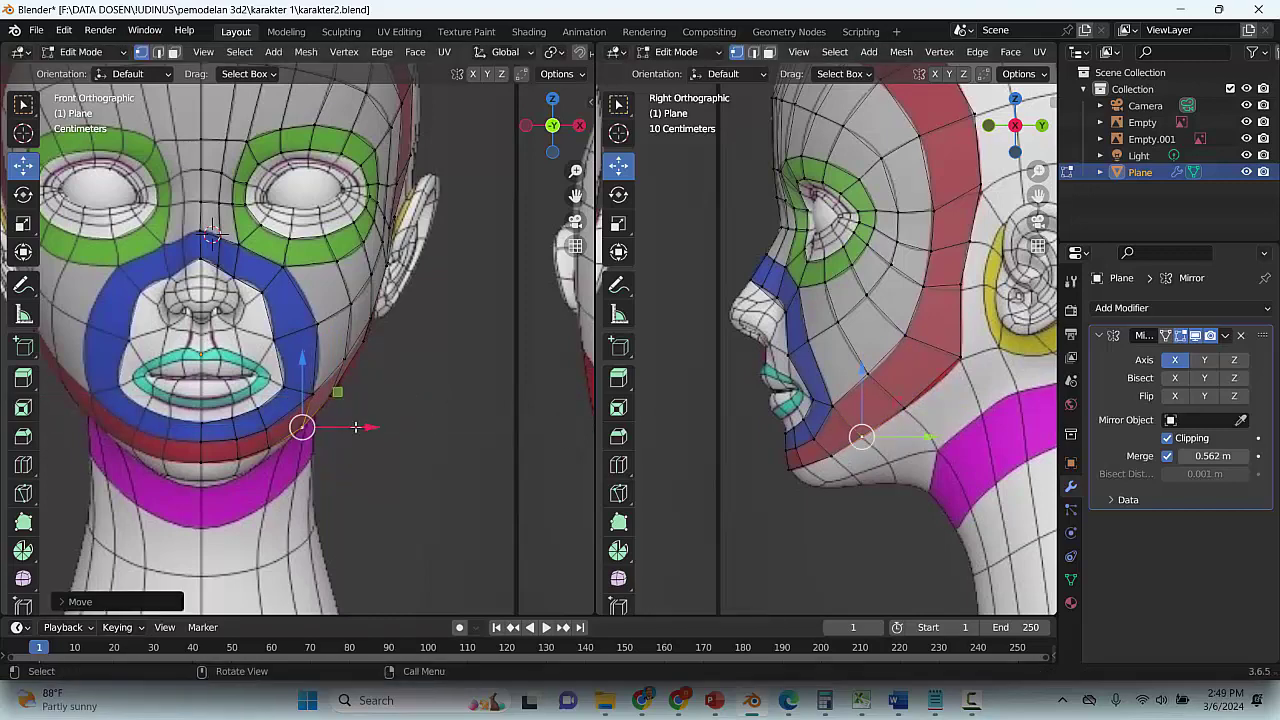
# Raise the jaw-corner vertex slightly in the front view to follow the face outline
pyautogui.click(958, 358)
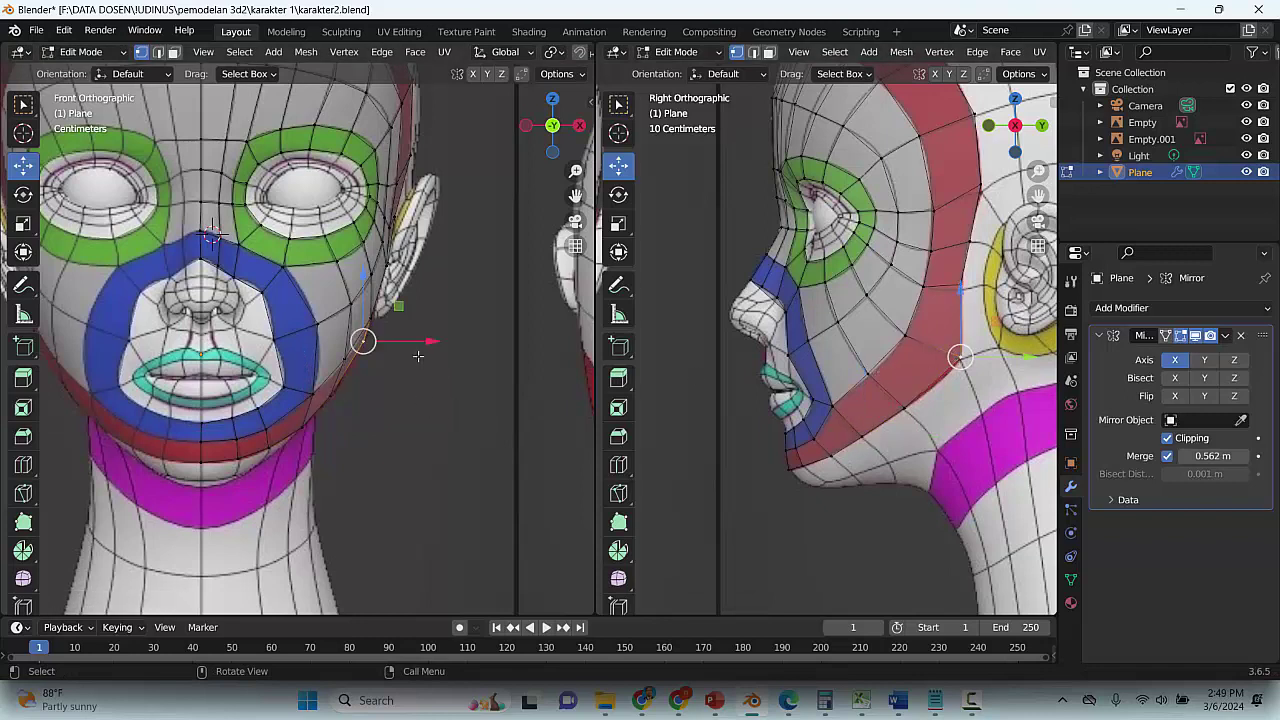
pyautogui.press('g')
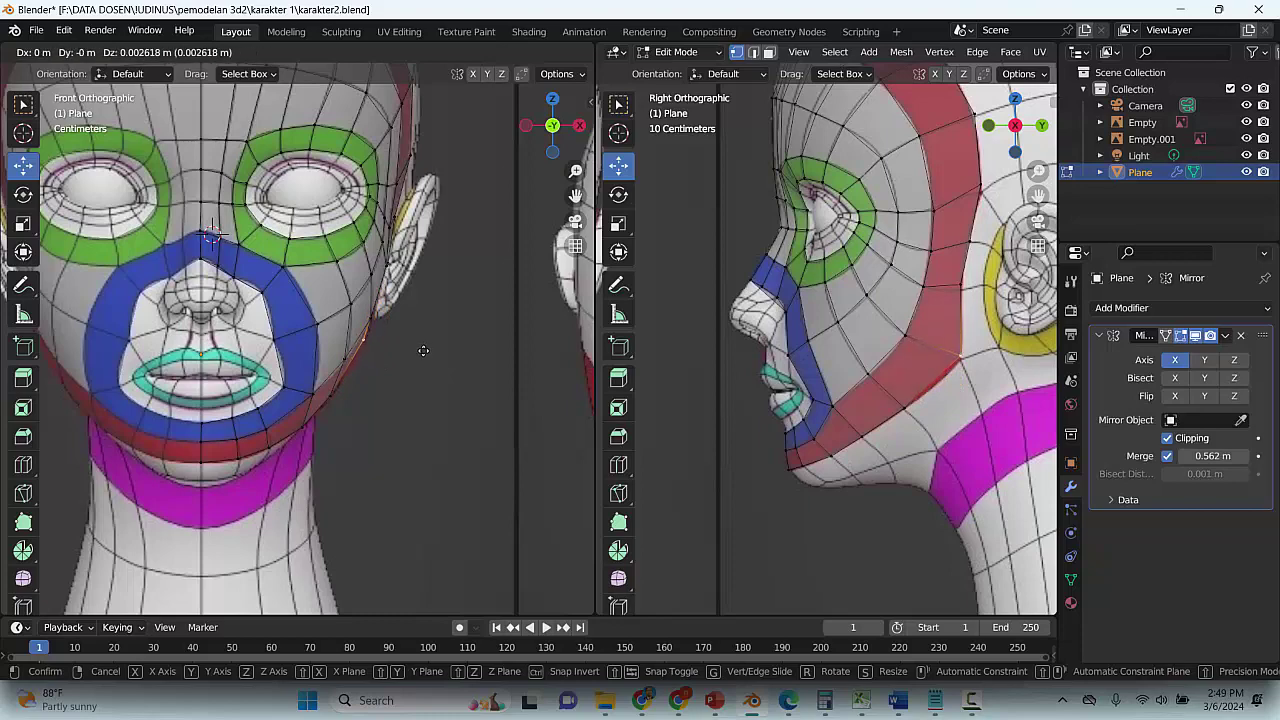
pyautogui.click(423, 350)
# Refit the jaw vertex just ahead of the jaw corner to the red band's lower edge in both the front and side views
pyautogui.press('g')
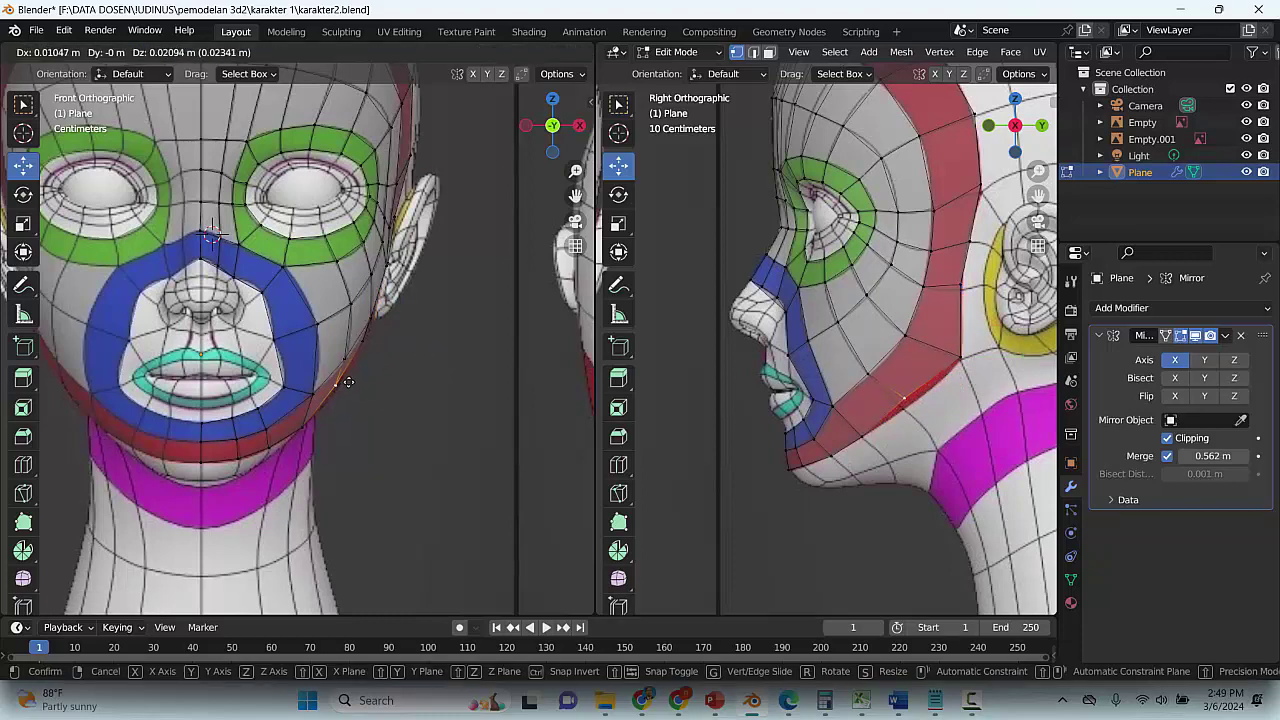
pyautogui.click(350, 384)
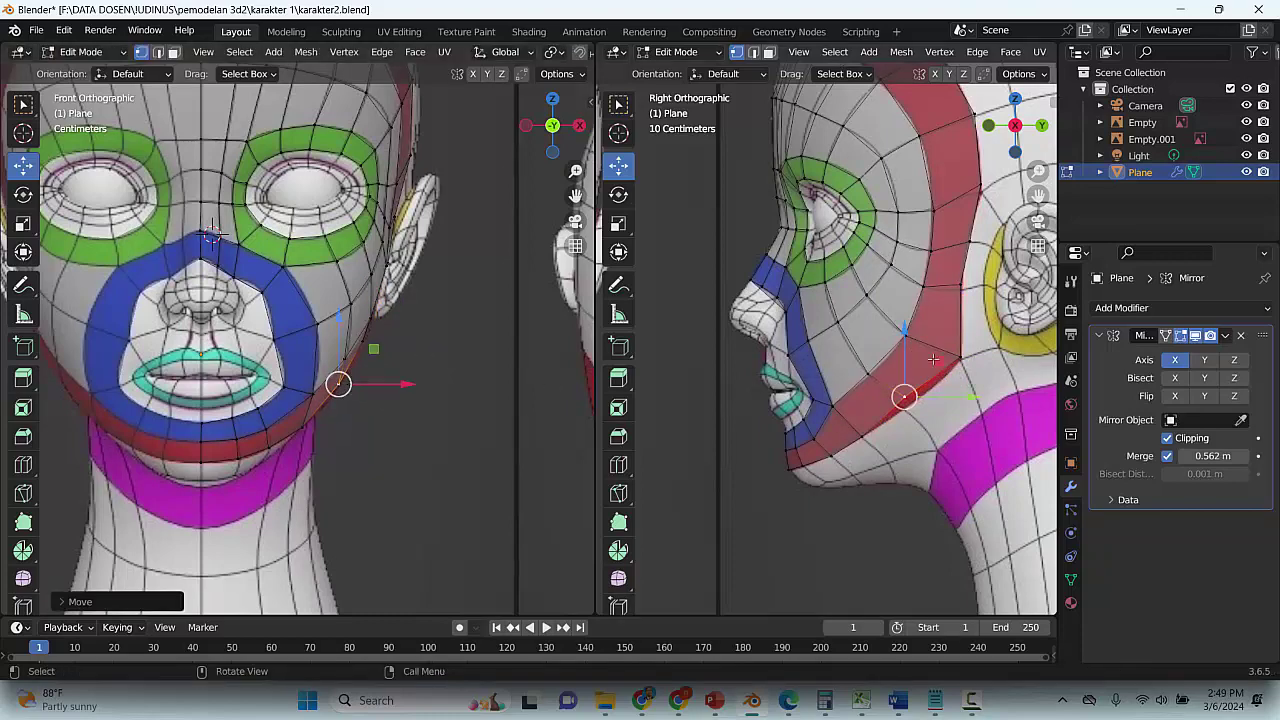
pyautogui.moveTo(936, 362); pyautogui.dragTo(946, 411)
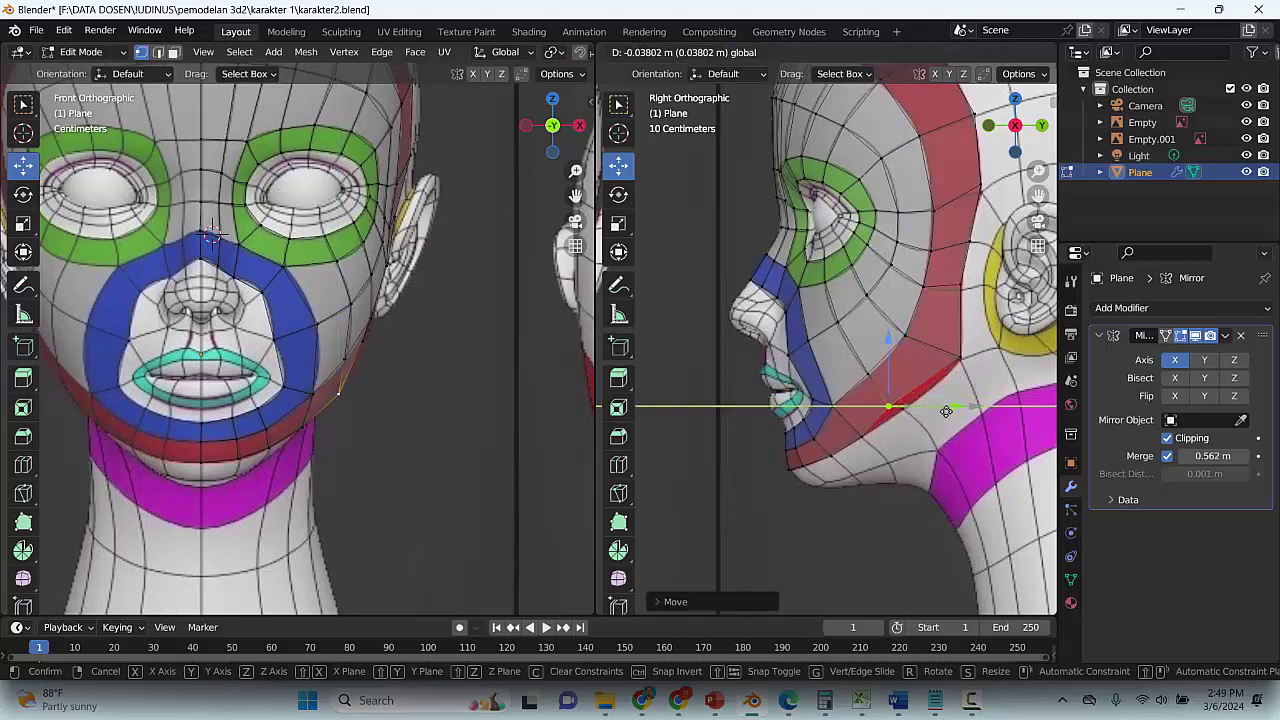
pyautogui.click(930, 368)
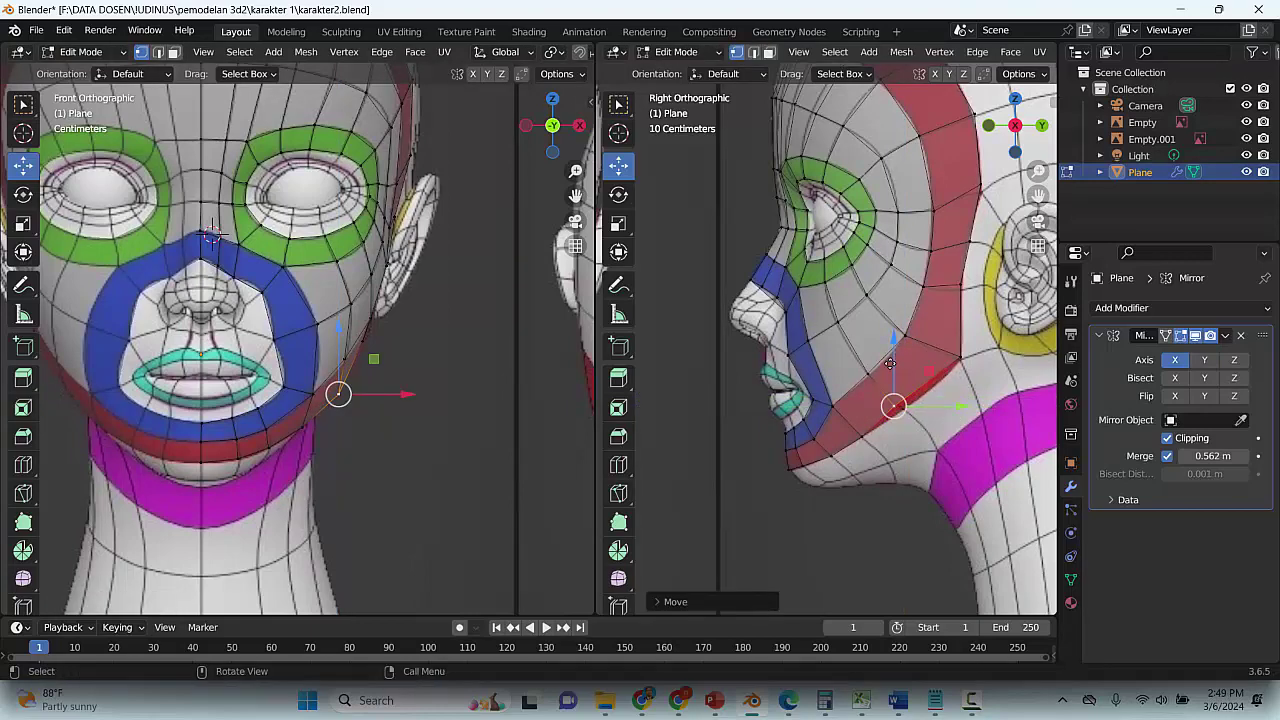
pyautogui.moveTo(890, 364); pyautogui.dragTo(892, 374)
pyautogui.moveTo(936, 415); pyautogui.dragTo(934, 374)
pyautogui.press('g')
pyautogui.press('x')
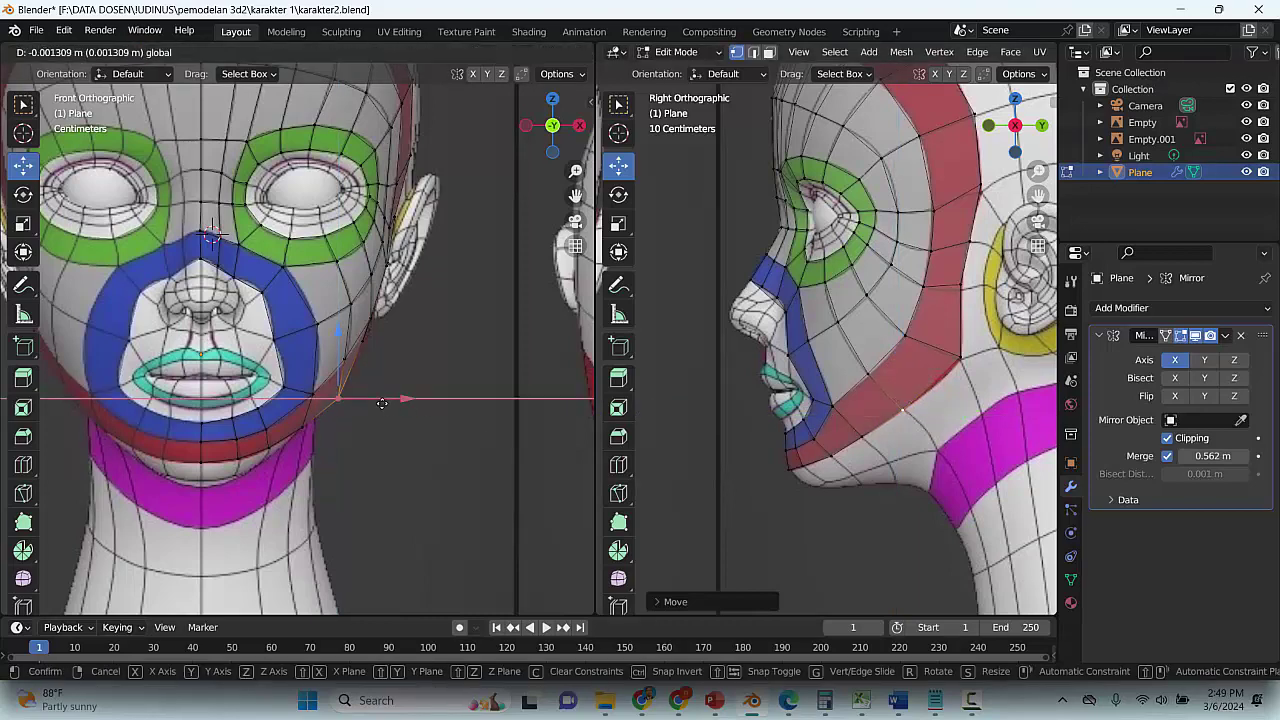
pyautogui.click(380, 403)
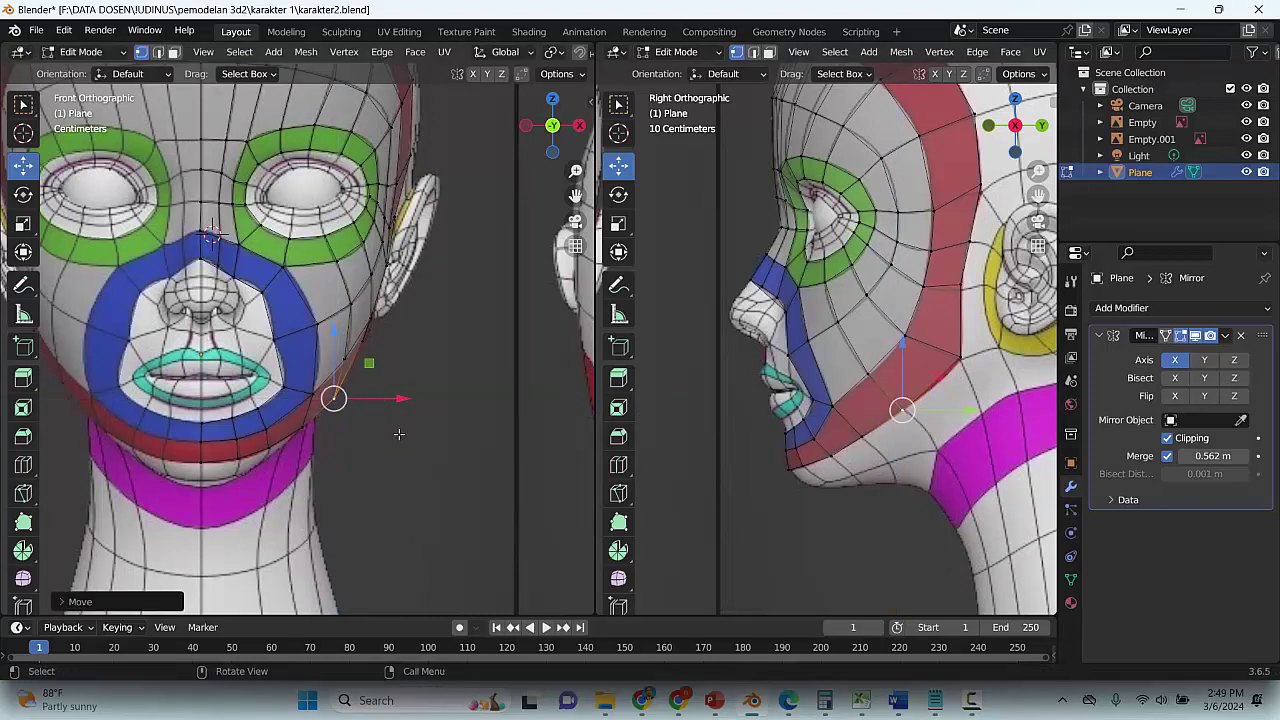
# Save the file, turn off X-ray display in the side view and deselect the mesh
pyautogui.hotkey('ctrl', 's')
pyautogui.scroll(-2, 401, 432)
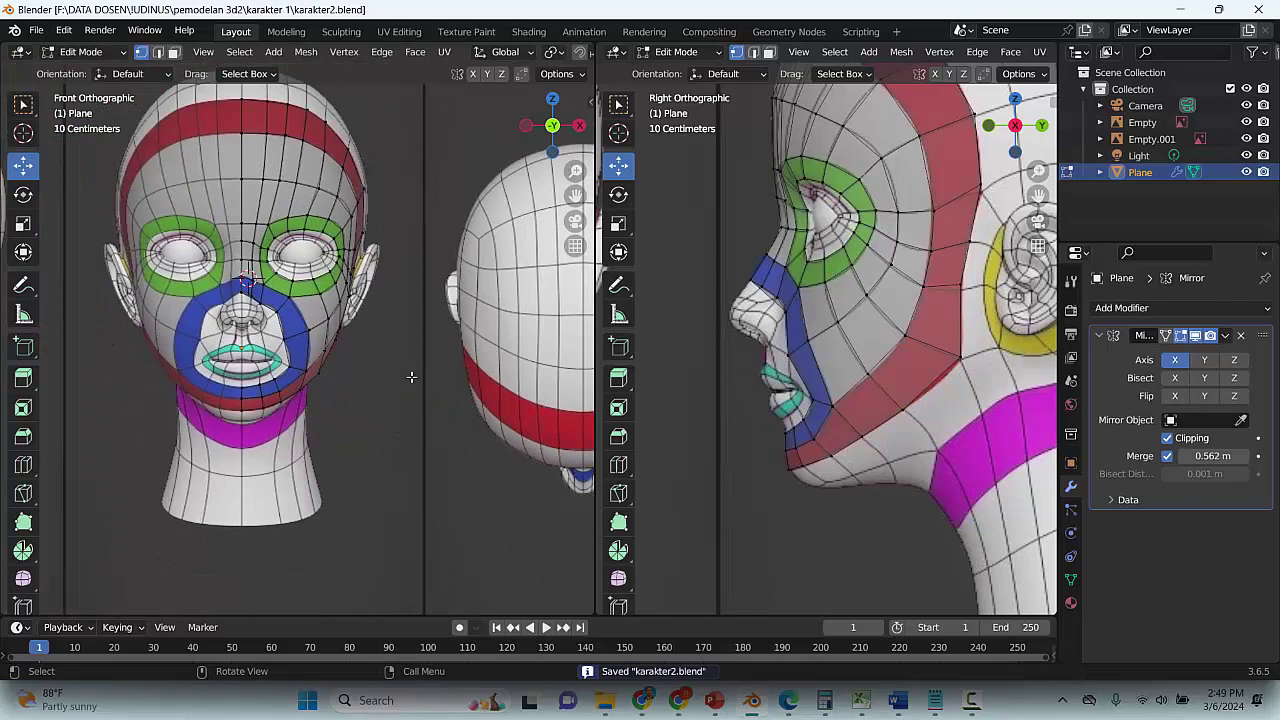
pyautogui.scroll(-2, 411, 377)
pyautogui.scroll(-2, 861, 371)
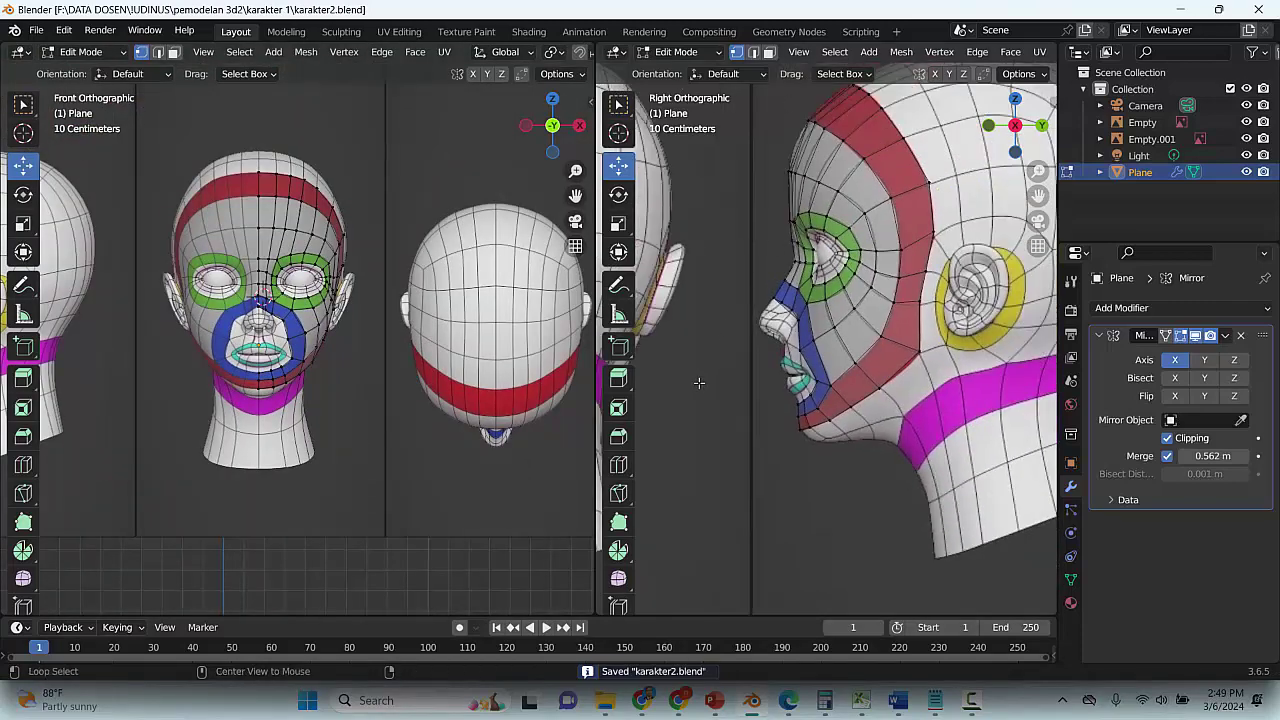
pyautogui.hotkey('alt', 'z')
pyautogui.scroll(-2, 742, 448)
pyautogui.click(743, 452)
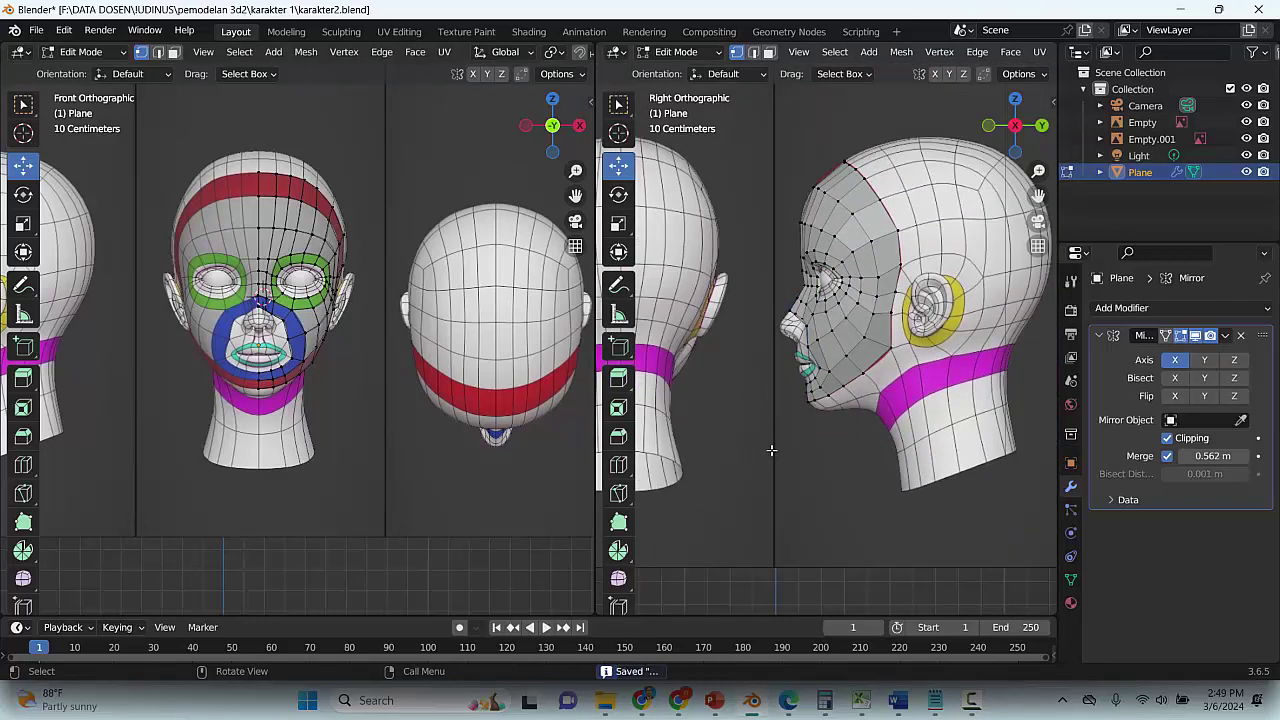
# Inspect the face mesh in perspective, save the file again and return to the right orthographic view
pyautogui.moveTo(771, 449); pyautogui.dragTo(857, 443, button='middle')
pyautogui.scroll(-4, 857, 443)
pyautogui.moveTo(669, 354); pyautogui.dragTo(700, 360, button='middle')
pyautogui.hotkey('ctrl', 's')
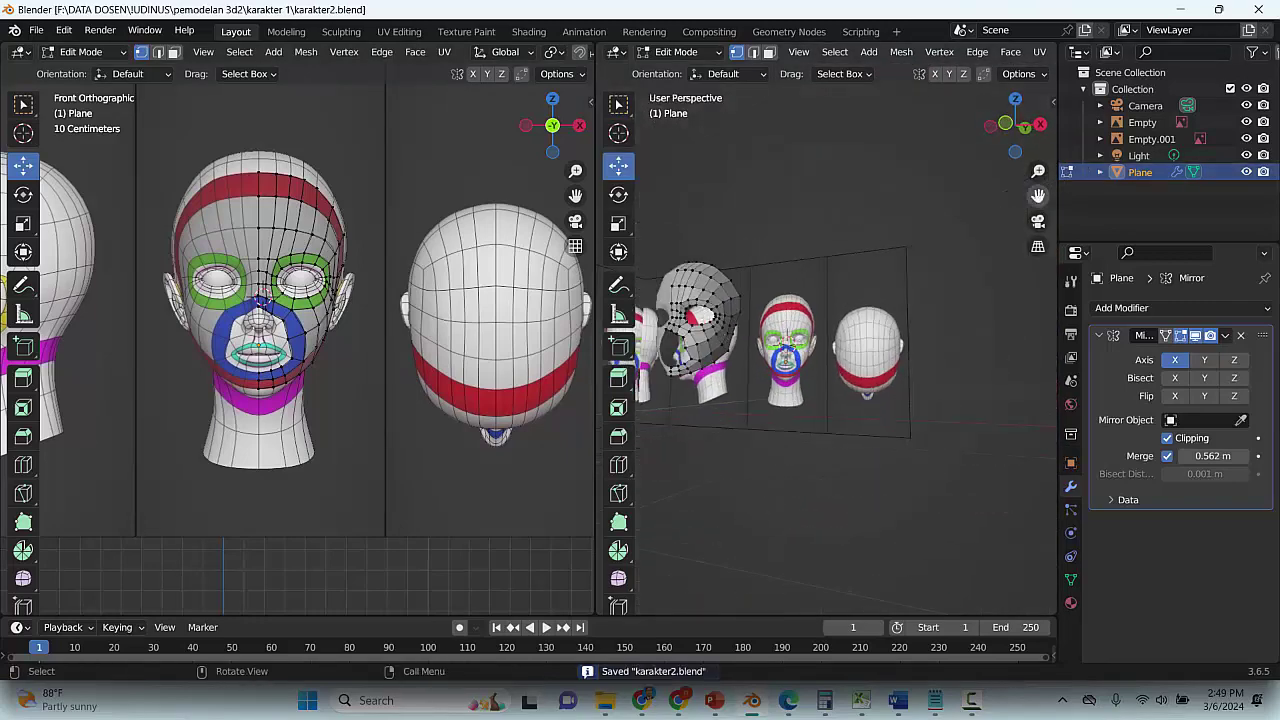
pyautogui.keyDown('shift'); pyautogui.moveTo(756, 262); pyautogui.dragTo(786, 291, button='middle'); pyautogui.keyUp('shift')
pyautogui.scroll(2, 758, 297)
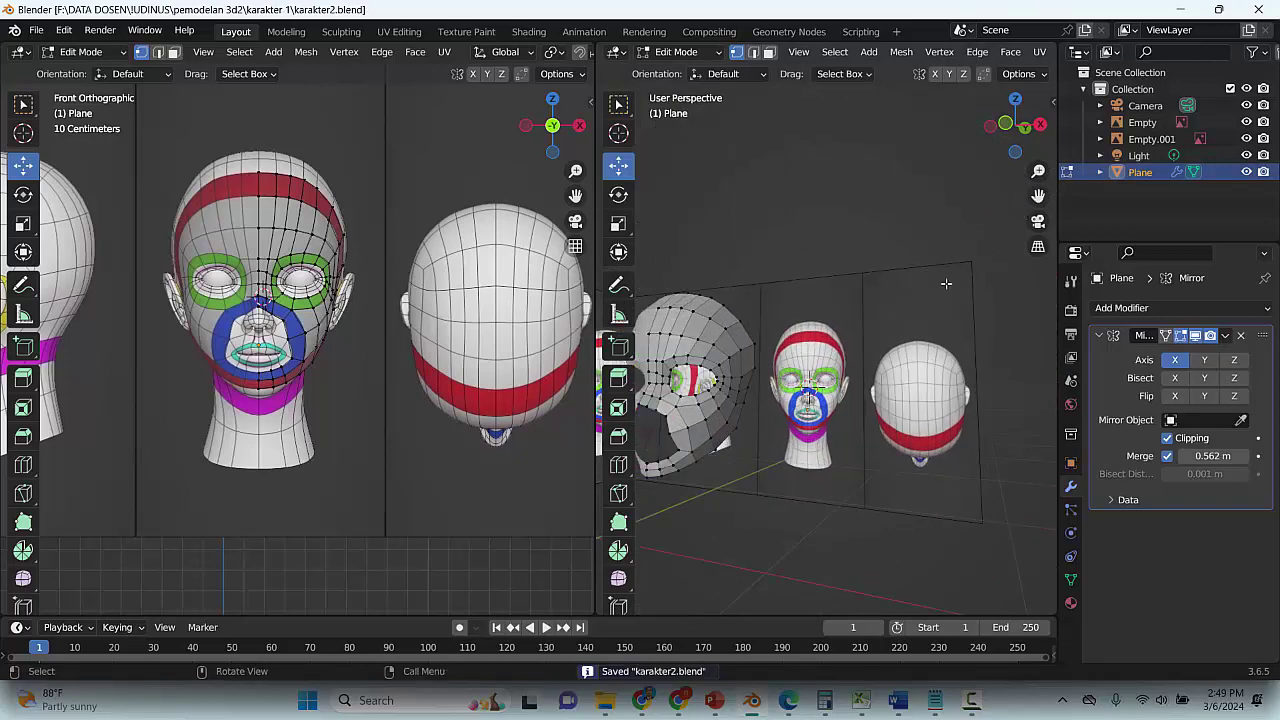
pyautogui.press('KP_1')
pyautogui.press('KP_3')
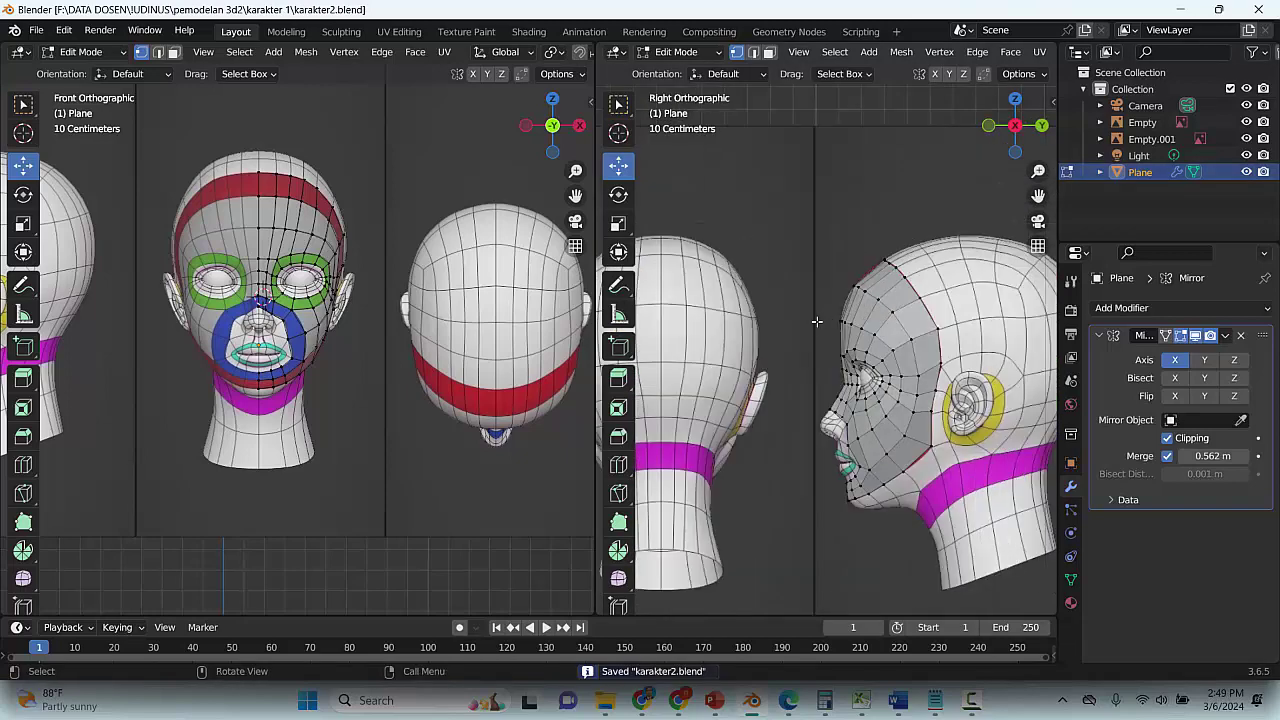
pyautogui.scroll(2, 330, 205)
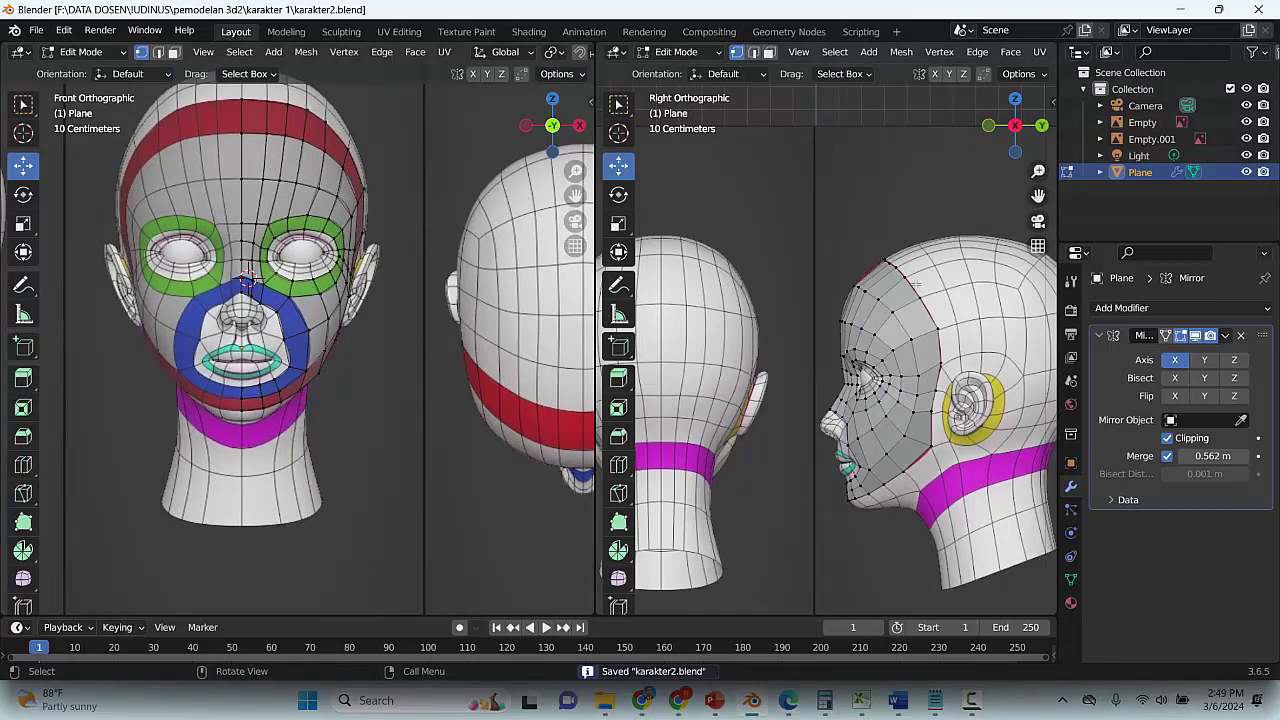
# Switch to edge selection and turn on X-ray display in the side view so the reference shows through
pyautogui.moveTo(1038, 196); pyautogui.dragTo(900, 224)
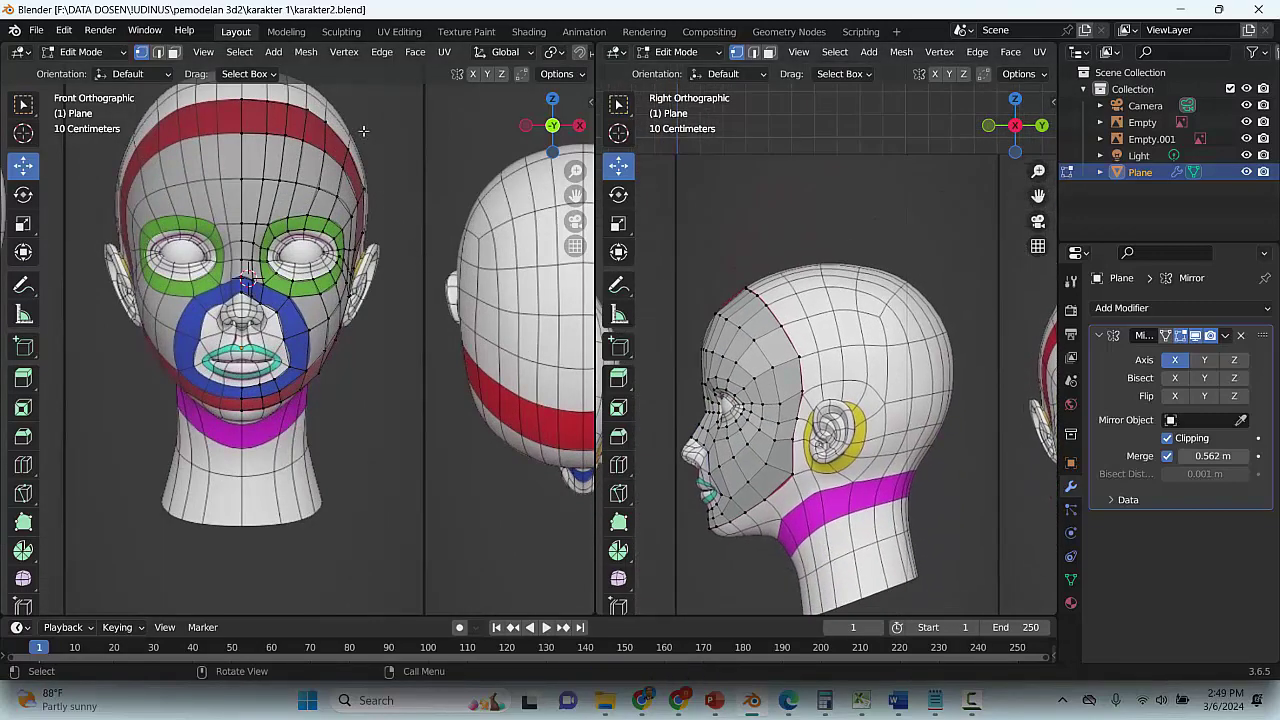
pyautogui.click(158, 52)
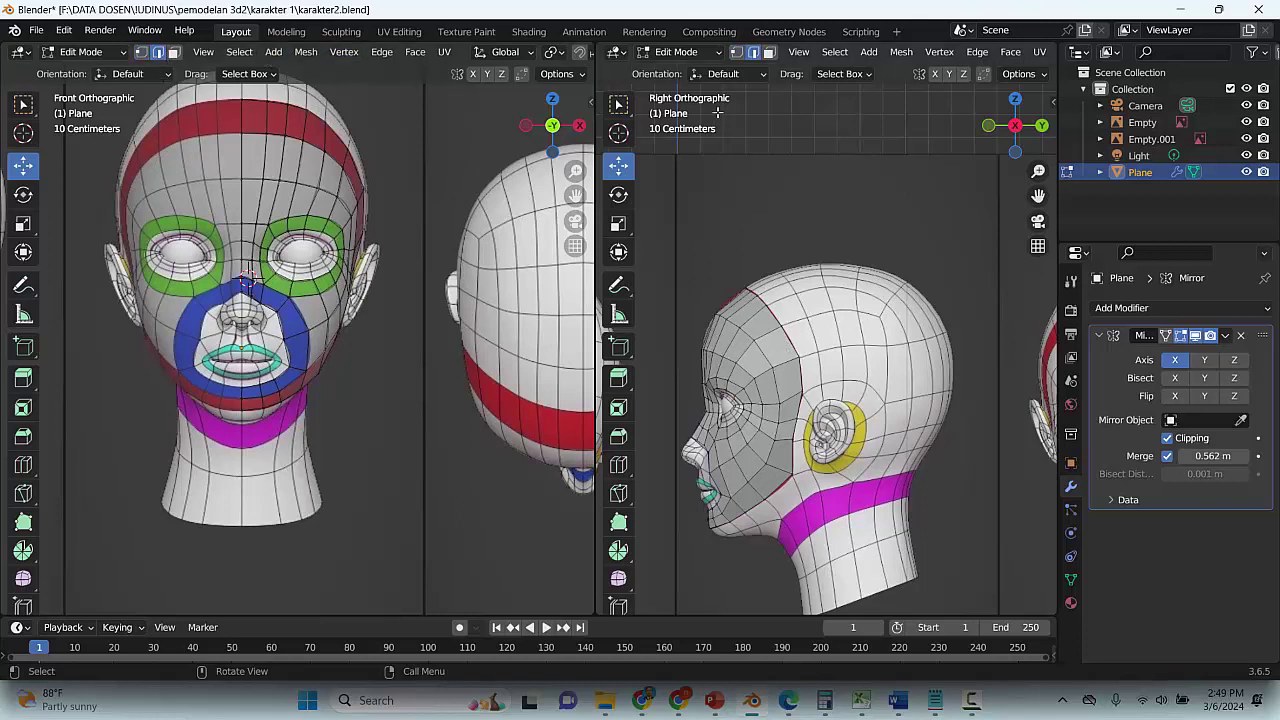
pyautogui.hotkey('alt', 'z')
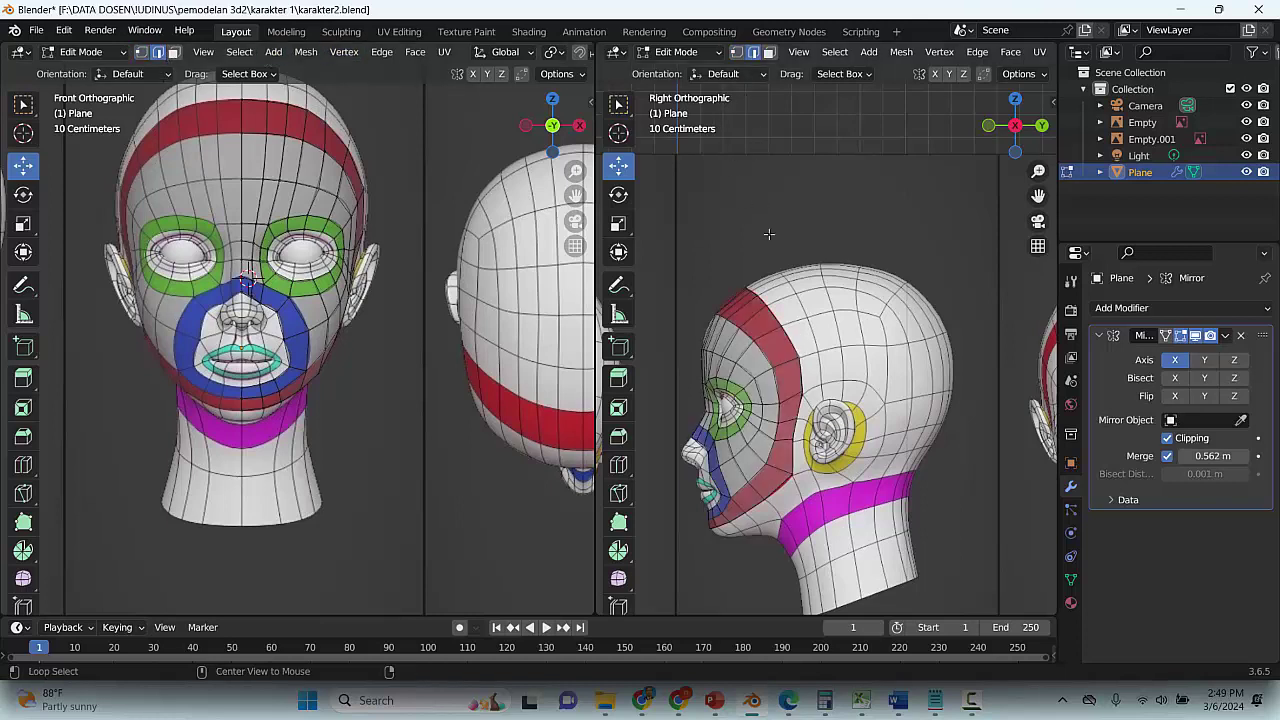
pyautogui.keyDown('alt'); pyautogui.click(786, 334); pyautogui.keyUp('alt')
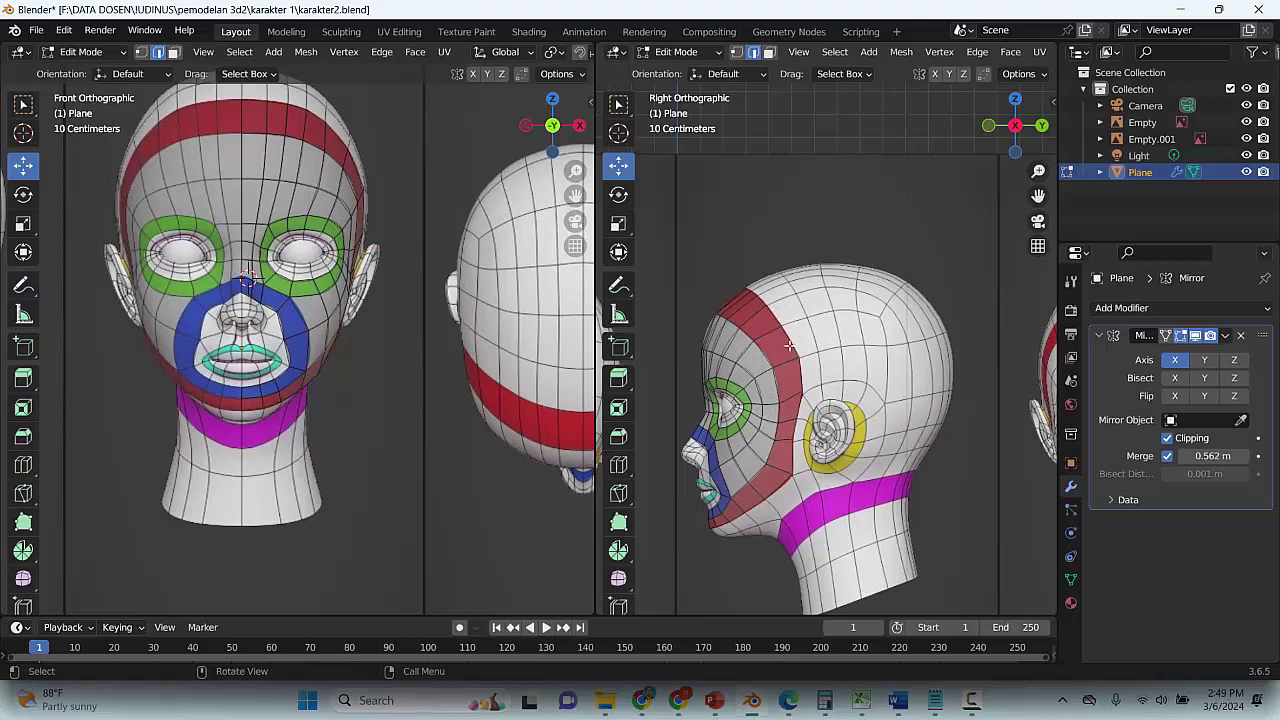
pyautogui.press('g')
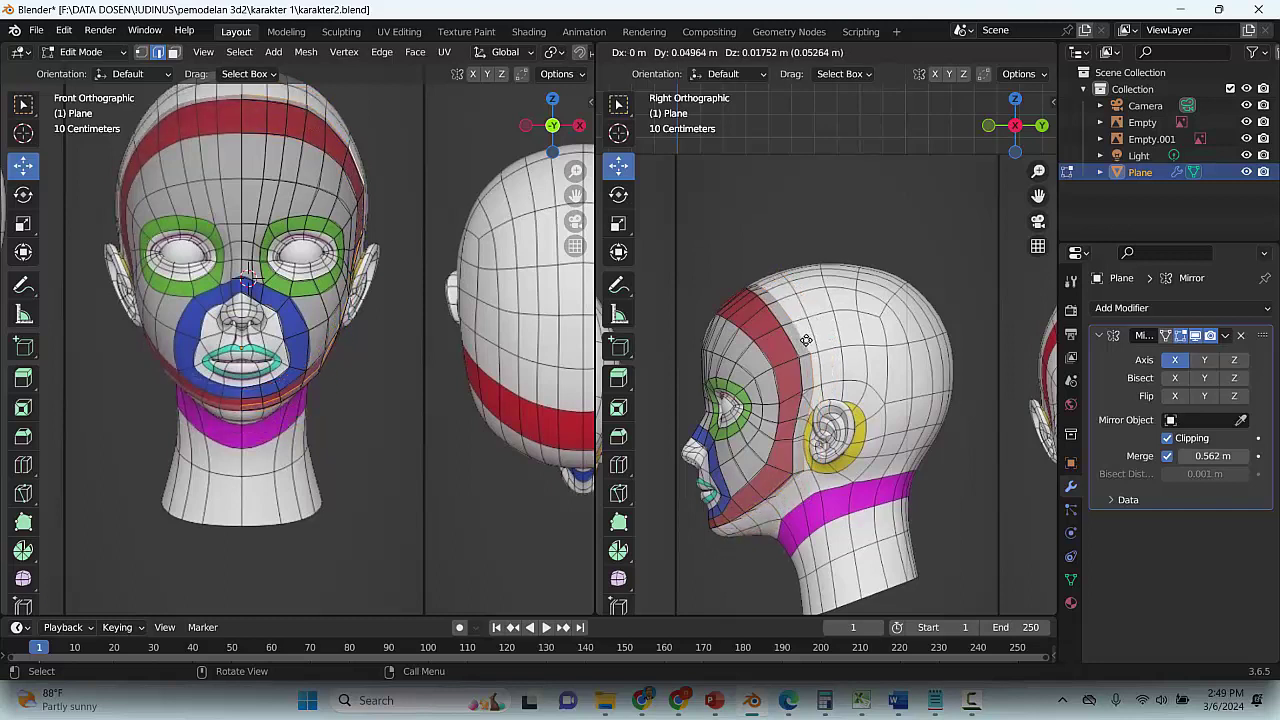
pyautogui.click(792, 340)
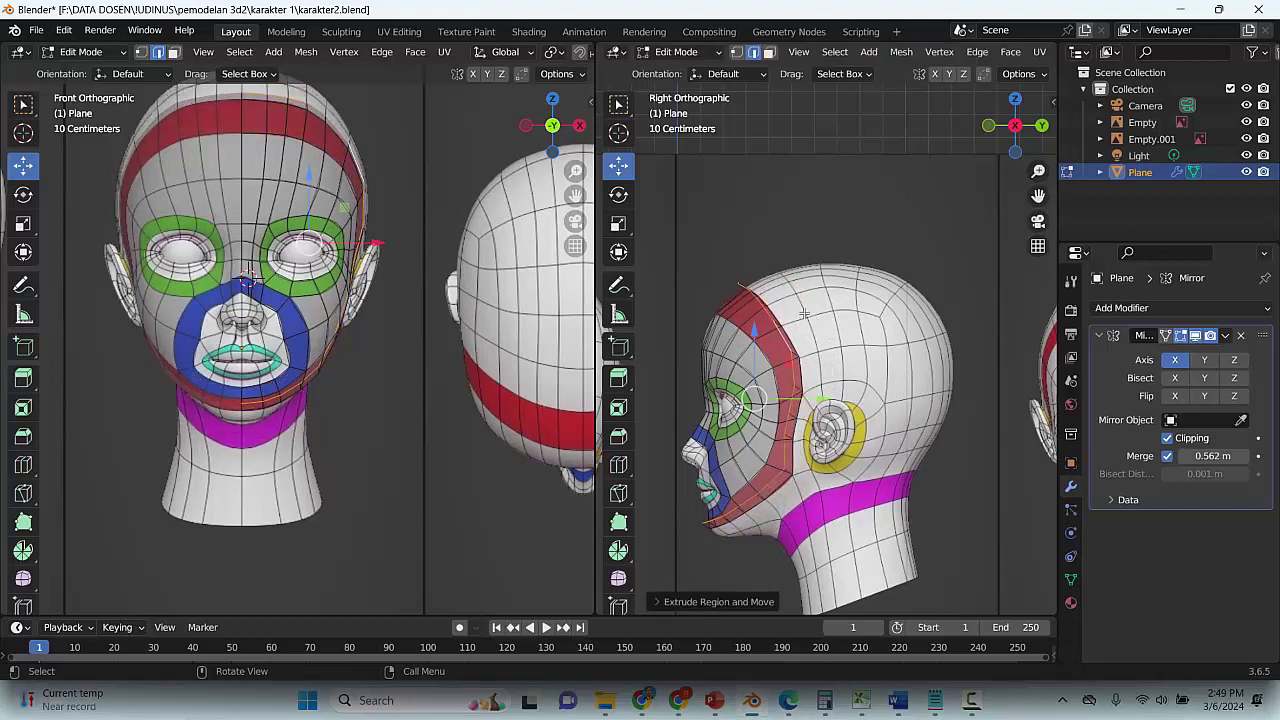
# Save the file and select the mesh's boundary edges along the red band's rear border from the temple up to the forehead
pyautogui.click(789, 366)
pyautogui.scroll(1, 789, 366)
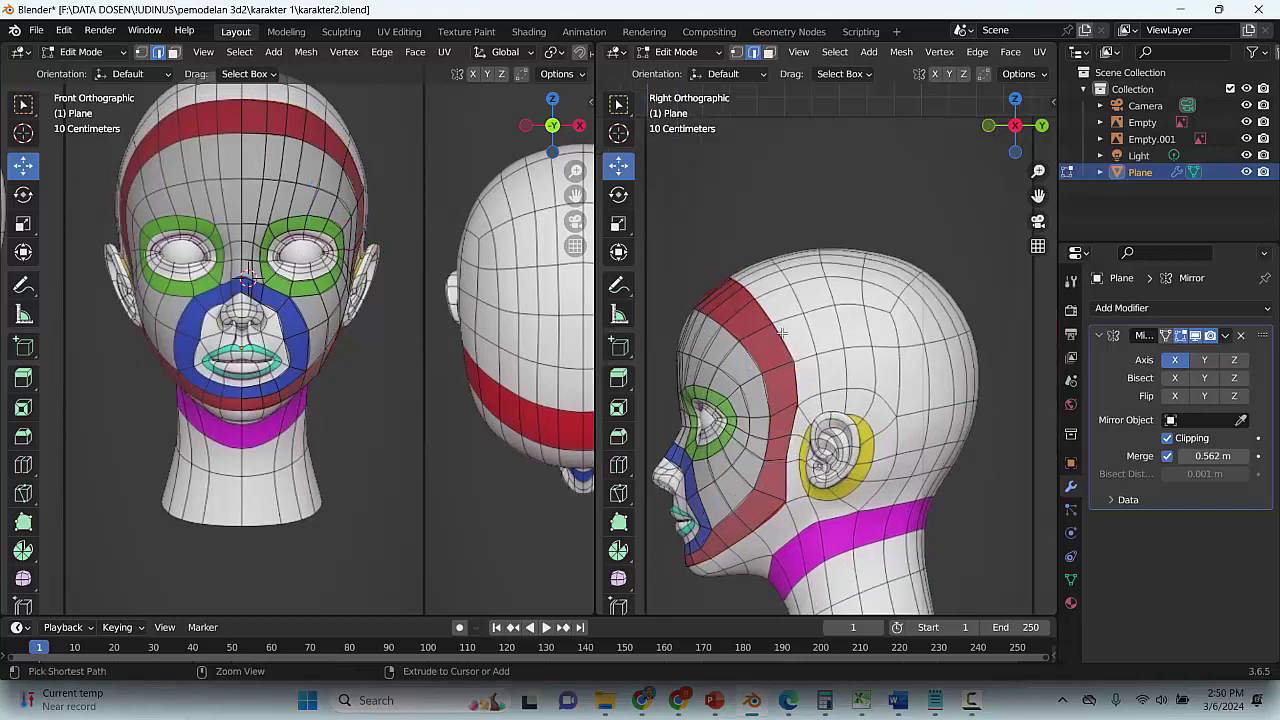
pyautogui.hotkey('ctrl', 's')
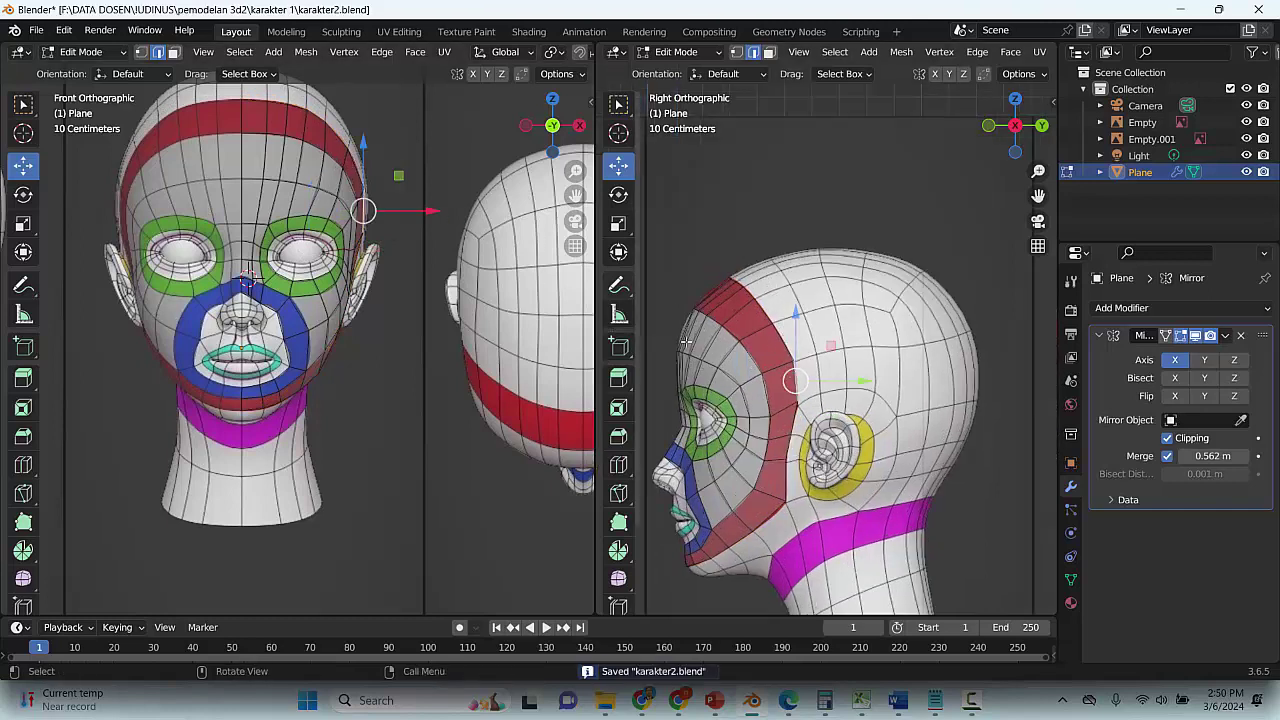
pyautogui.keyDown('shift'); pyautogui.click(776, 337); pyautogui.keyUp('shift')
pyautogui.keyDown('shift'); pyautogui.click(764, 307); pyautogui.keyUp('shift')
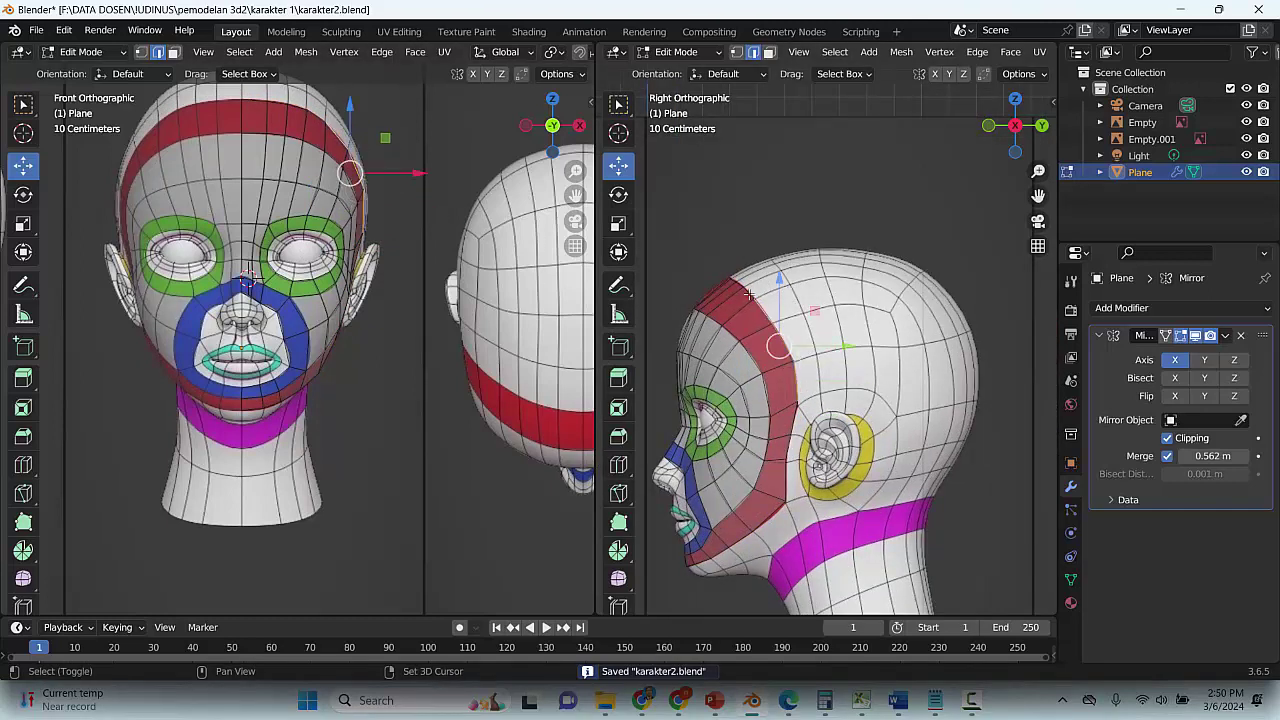
pyautogui.keyDown('shift'); pyautogui.click(750, 294); pyautogui.keyUp('shift')
pyautogui.keyDown('shift'); pyautogui.click(738, 285); pyautogui.keyUp('shift')
pyautogui.keyDown('shift'); pyautogui.click(732, 281); pyautogui.keyUp('shift')
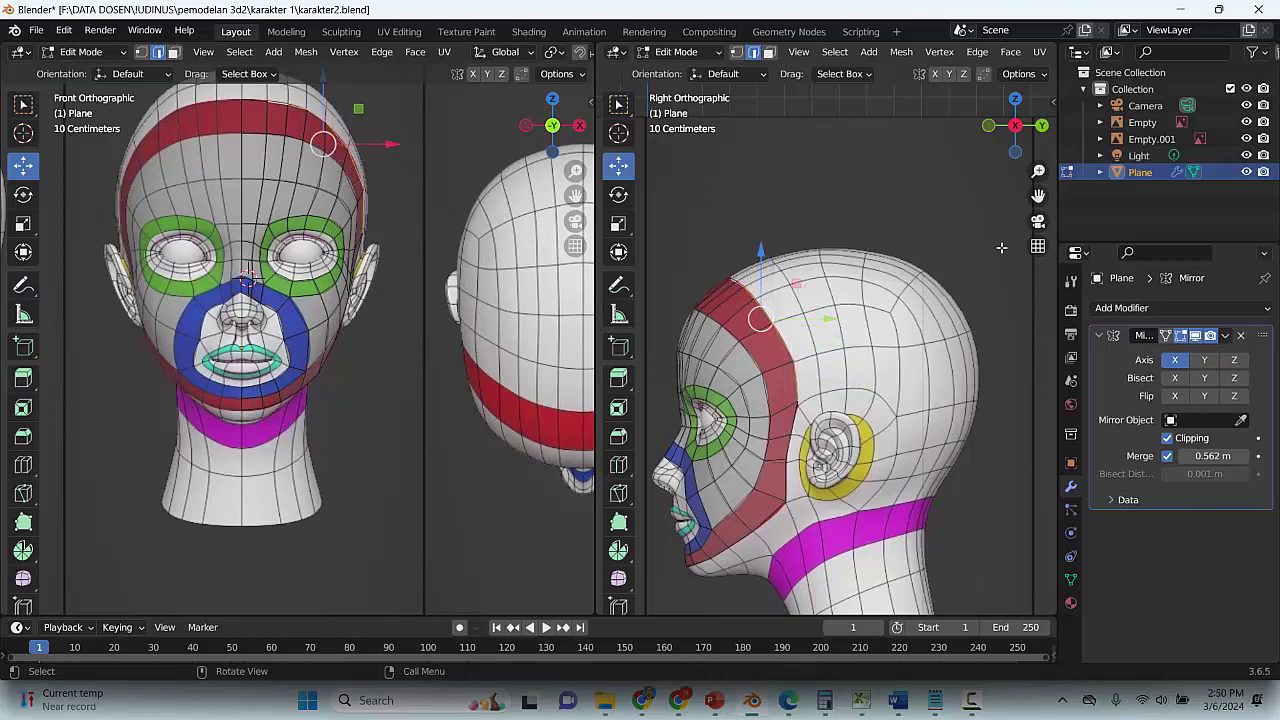
# Add the remaining boundary edges near the forehead's centre to the selection and save the file
pyautogui.scroll(2, 763, 373)
pyautogui.moveTo(763, 373); pyautogui.dragTo(785, 378, button='middle')
pyautogui.keyDown('shift'); pyautogui.click(738, 337); pyautogui.keyUp('shift')
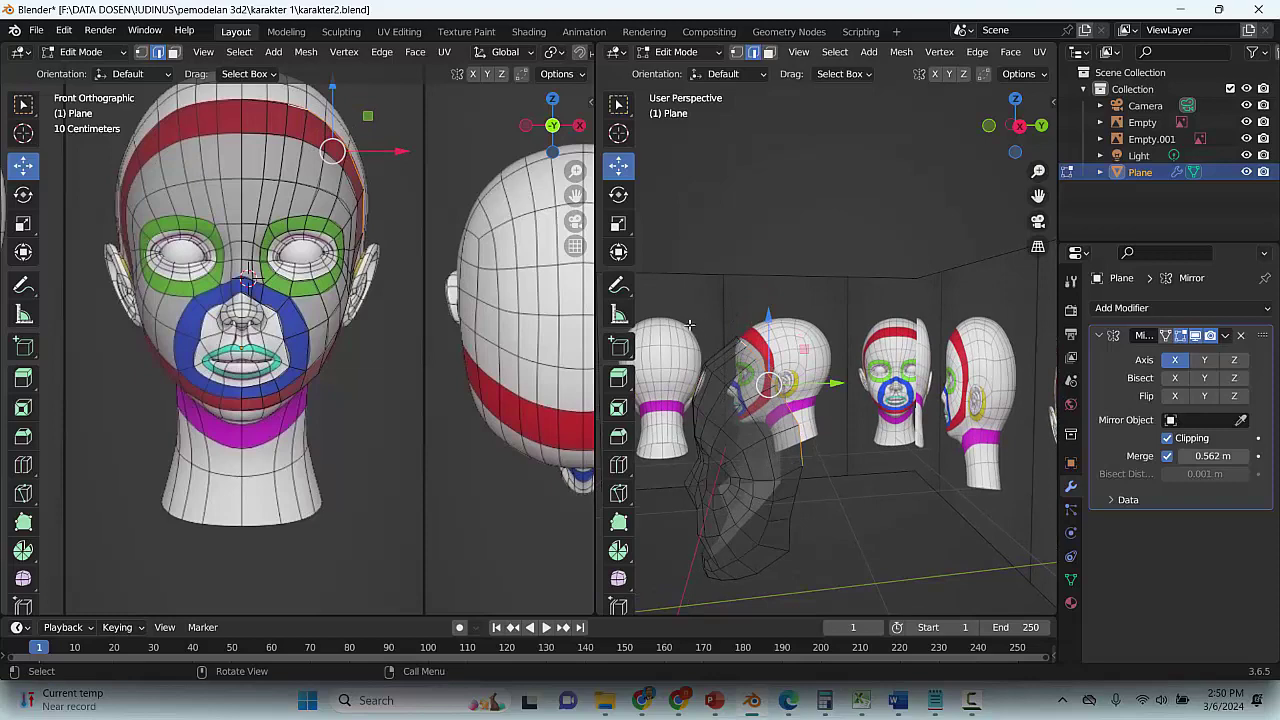
pyautogui.keyDown('shift'); pyautogui.click(266, 104); pyautogui.keyUp('shift')
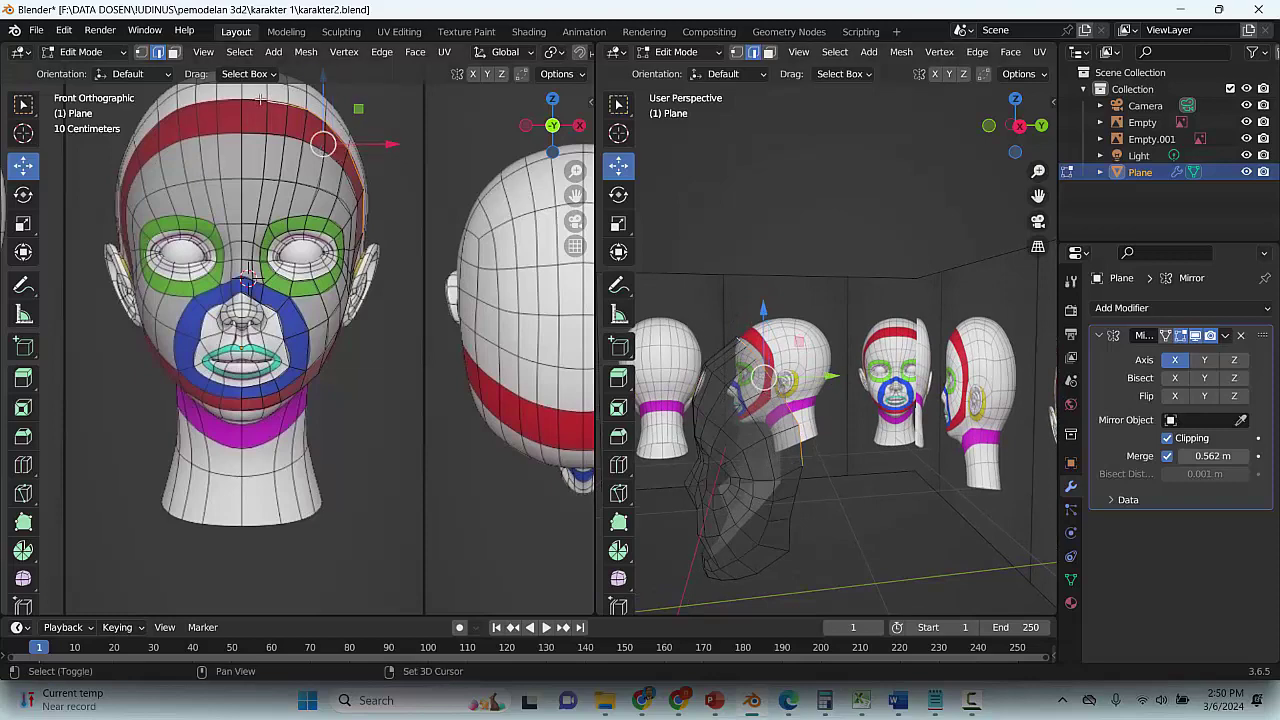
pyautogui.keyDown('shift'); pyautogui.click(260, 99); pyautogui.keyUp('shift')
pyautogui.scroll(-2, 320, 174)
pyautogui.hotkey('ctrl', 's')
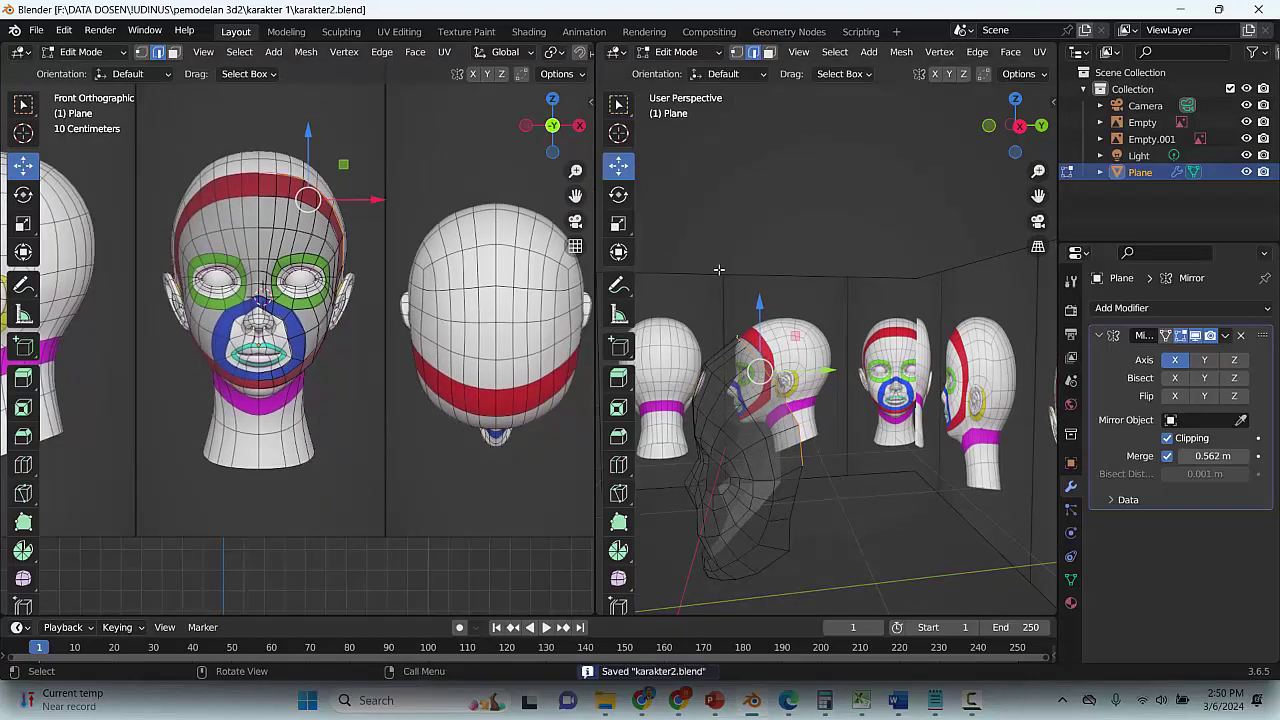
# Extrude the selected edges about 0.15 m back and up over the scalp in the right orthographic view
pyautogui.press('KP_3')
pyautogui.scroll(-3, 804, 355)
pyautogui.hotkey('ctrl', 's')
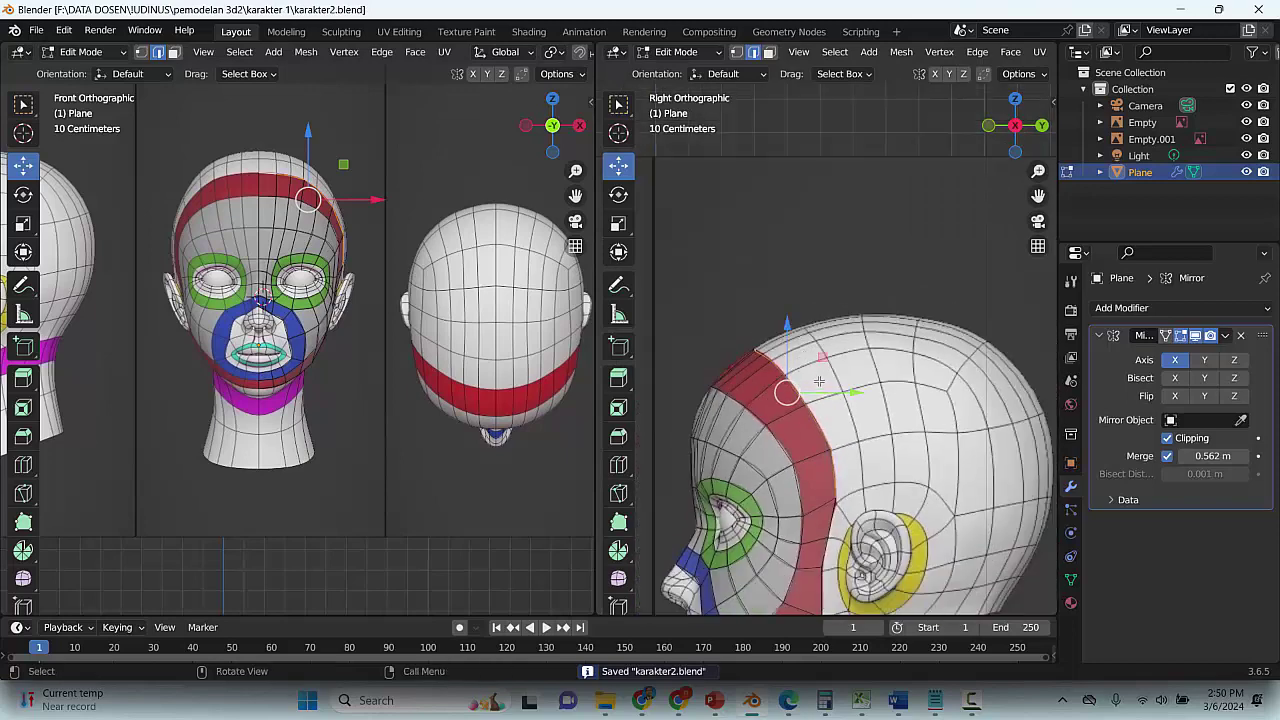
pyautogui.press('g')
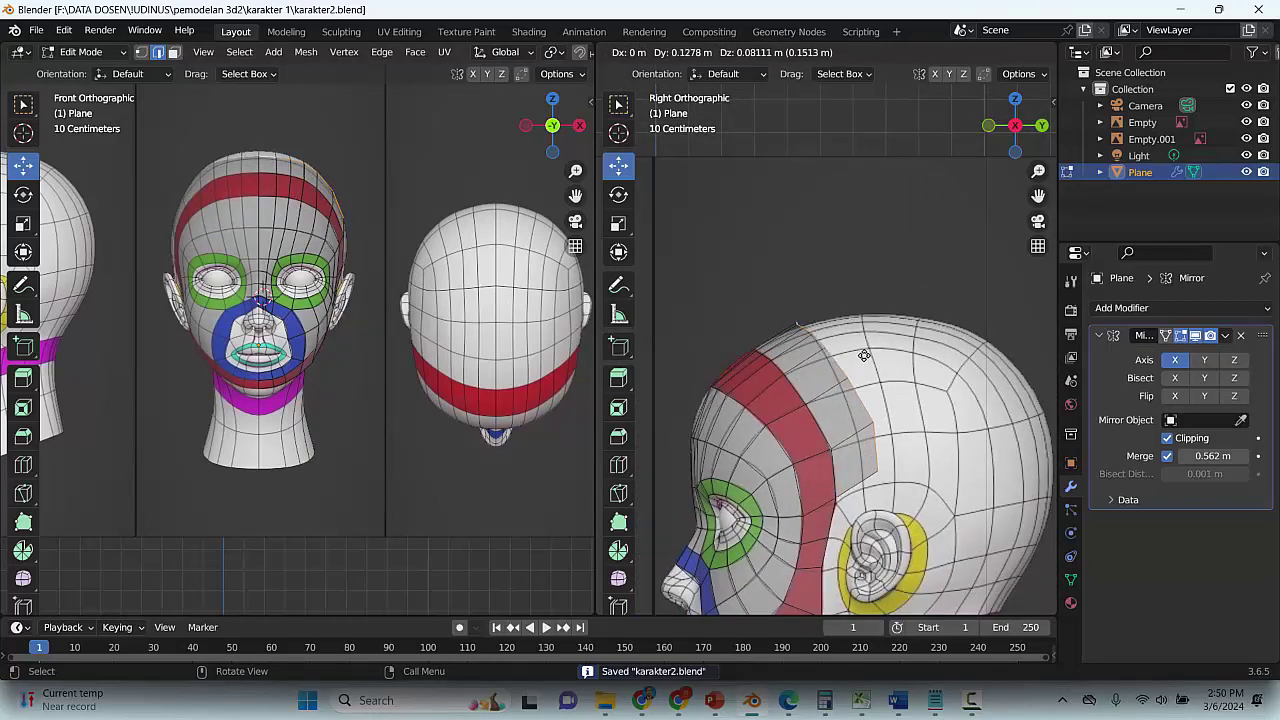
pyautogui.click(866, 357)
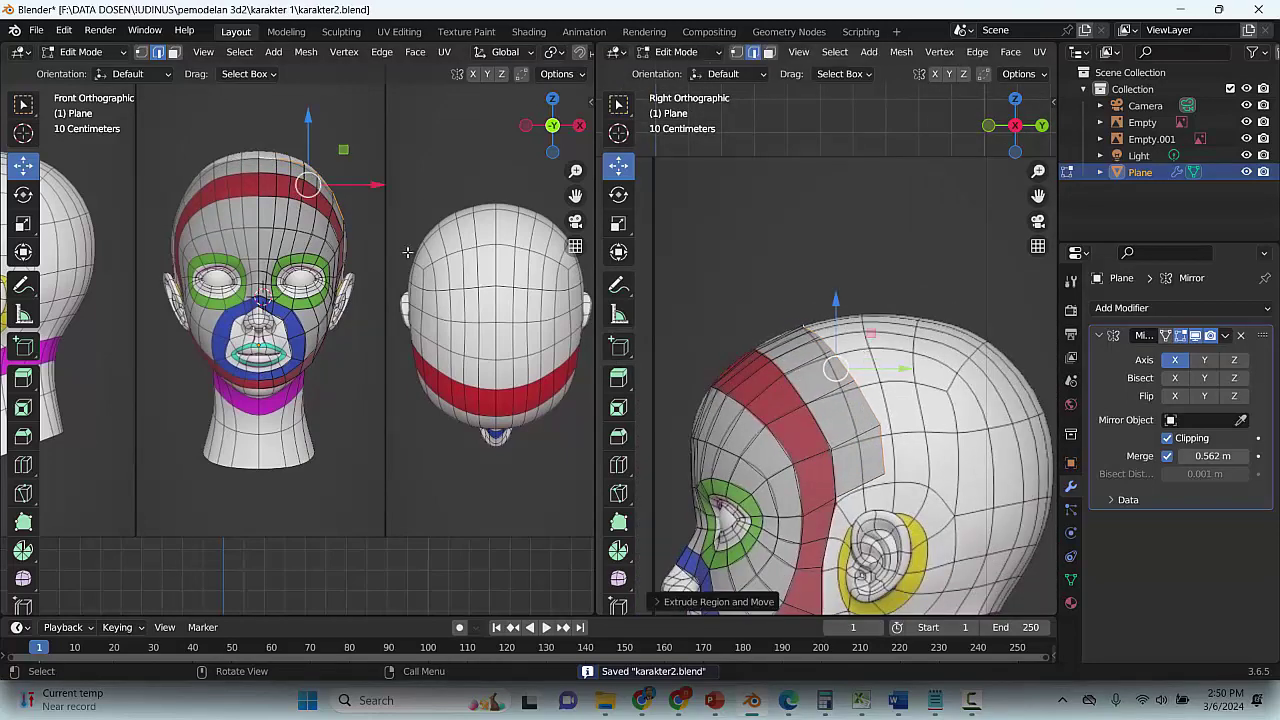
# Move the extruded row's lower vertices above the ear forward onto the reference's next grid line in the side view
pyautogui.click(737, 53)
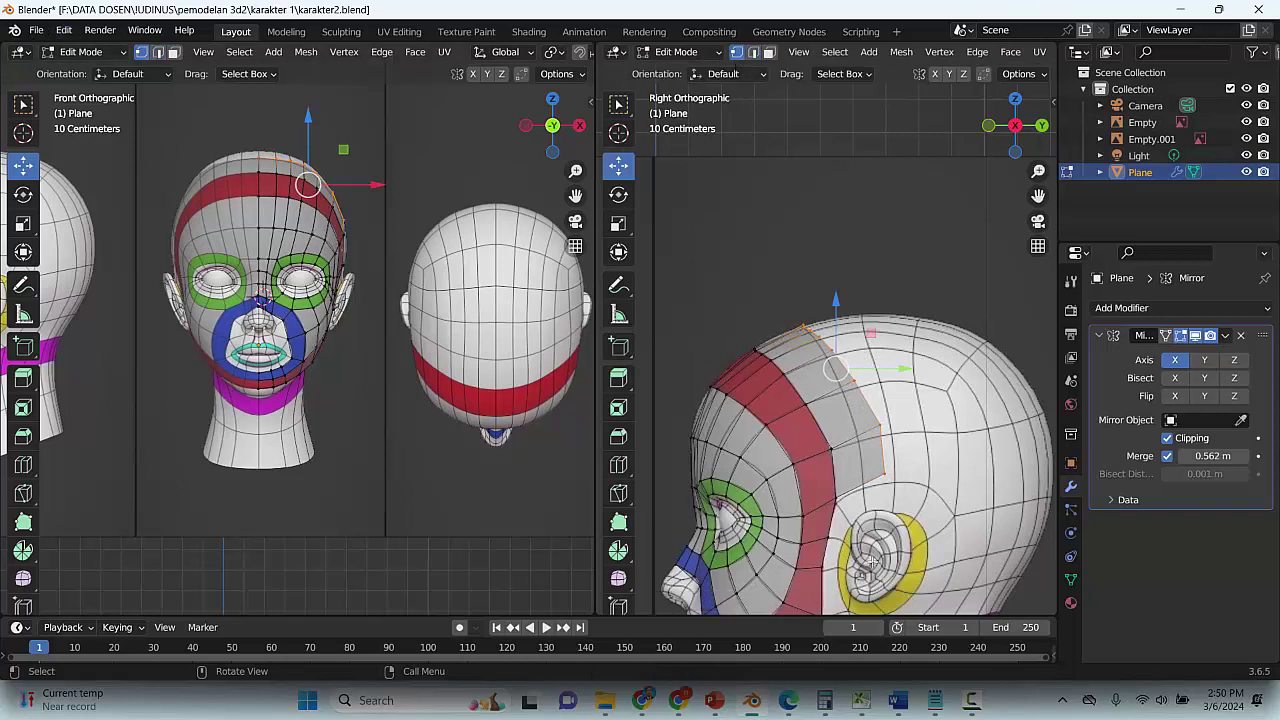
pyautogui.click(886, 472)
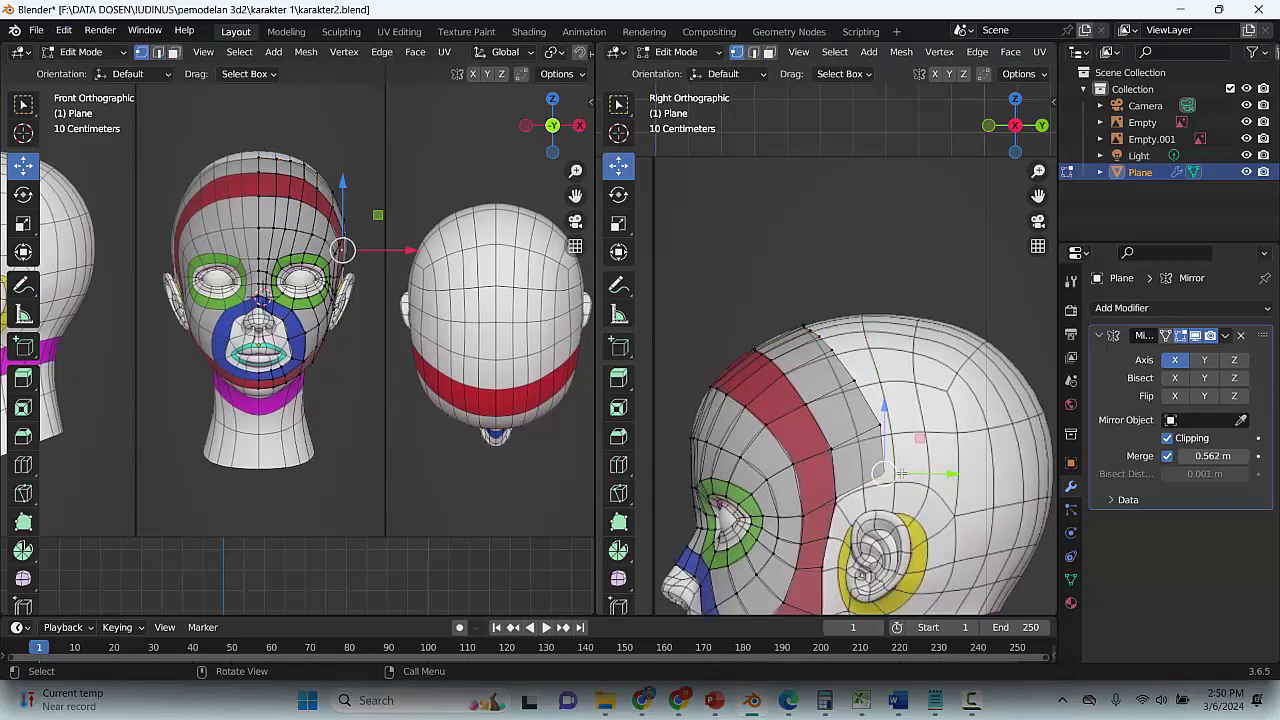
pyautogui.press('g')
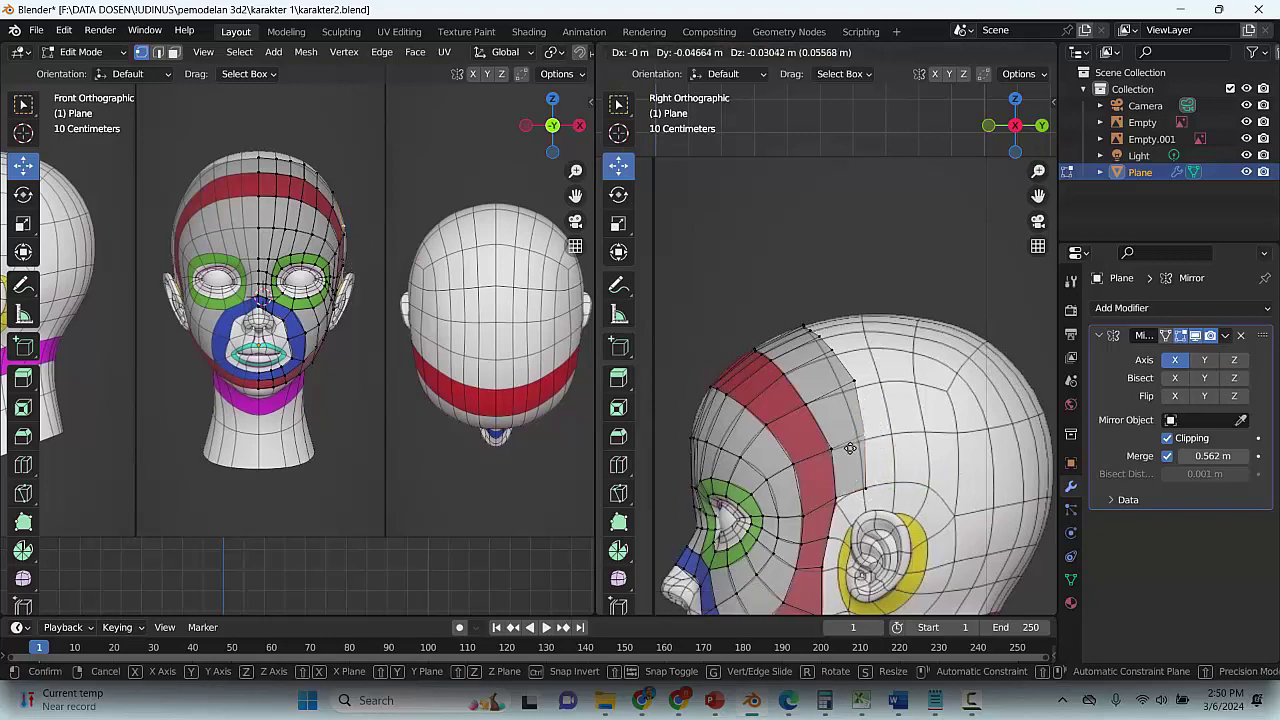
pyautogui.click(846, 450)
pyautogui.click(856, 381)
pyautogui.press('g')
pyautogui.click(842, 391)
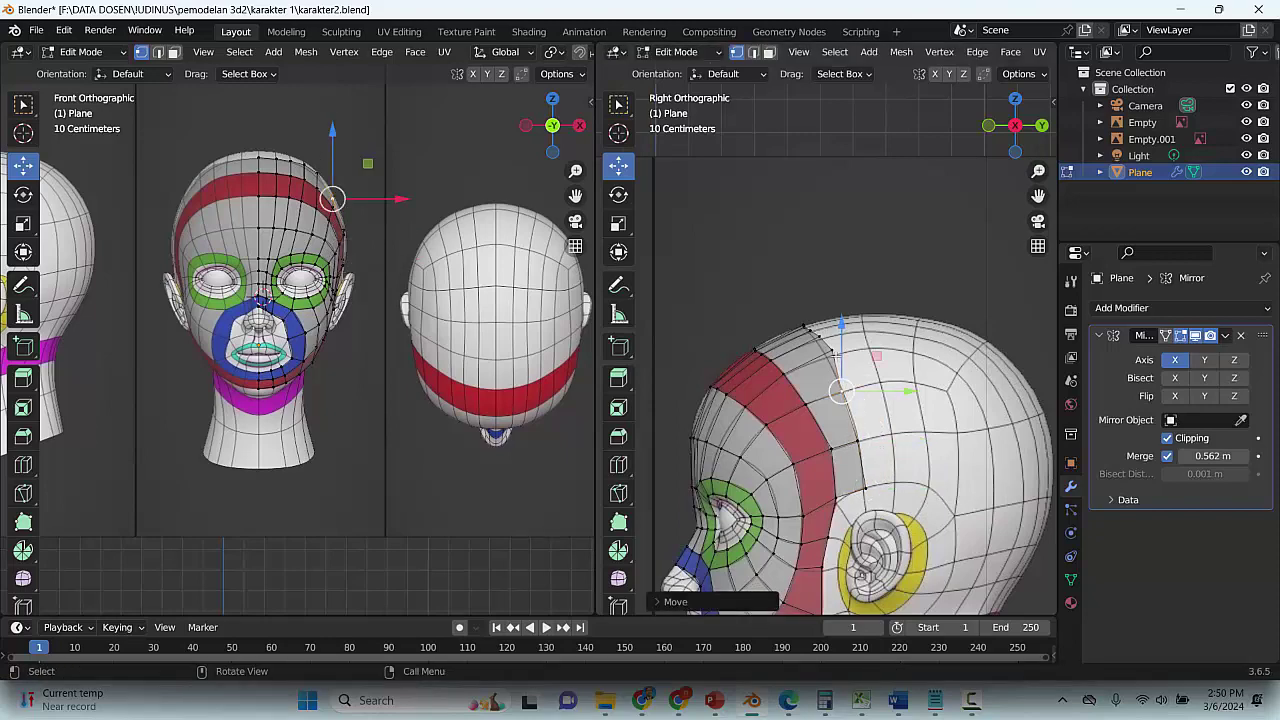
# Fit the row's upper vertices to the reference up to the head's centre line, deselect everything and save the file
pyautogui.press('g')
pyautogui.click(828, 352)
pyautogui.press('g')
pyautogui.click(815, 338)
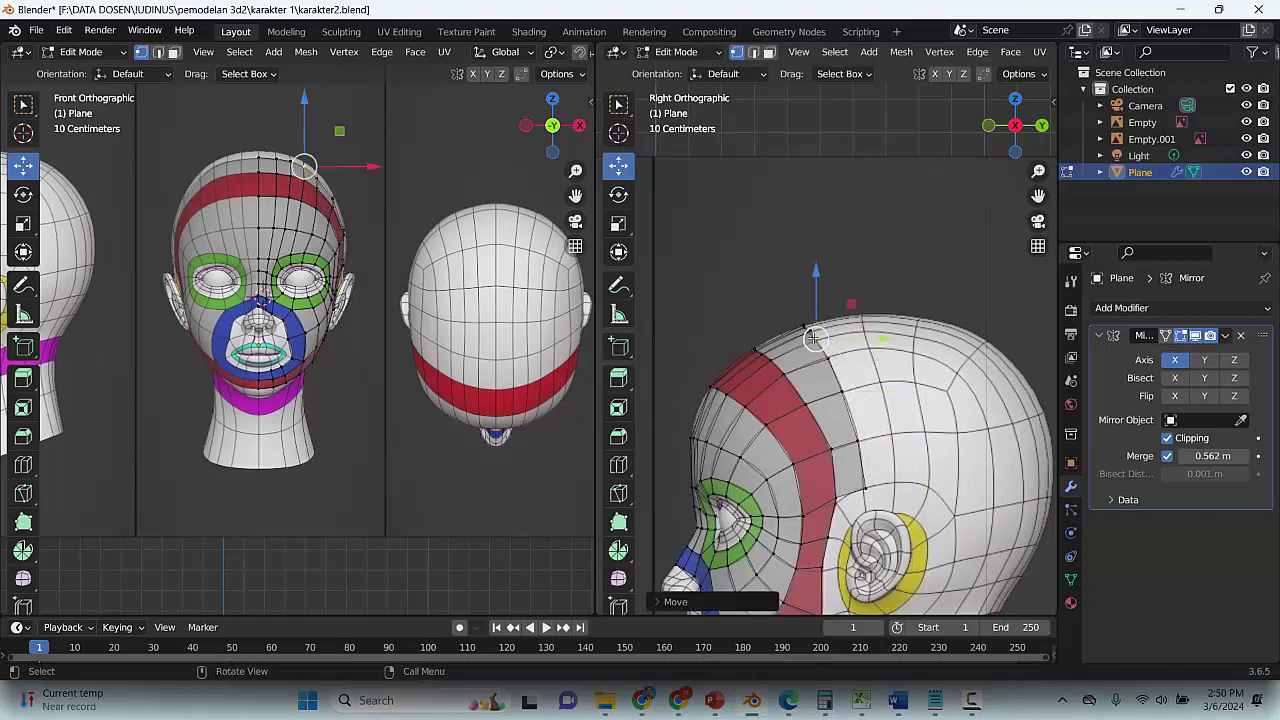
pyautogui.press('g')
pyautogui.click(808, 332)
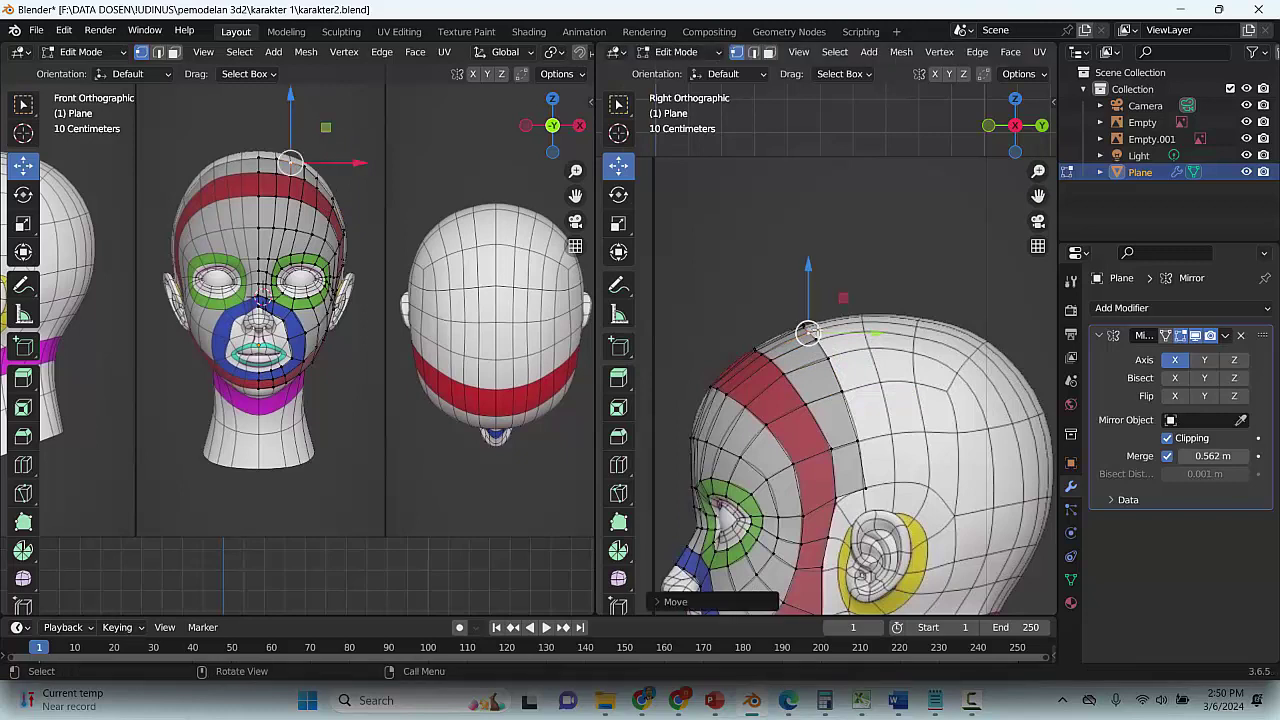
pyautogui.press('g')
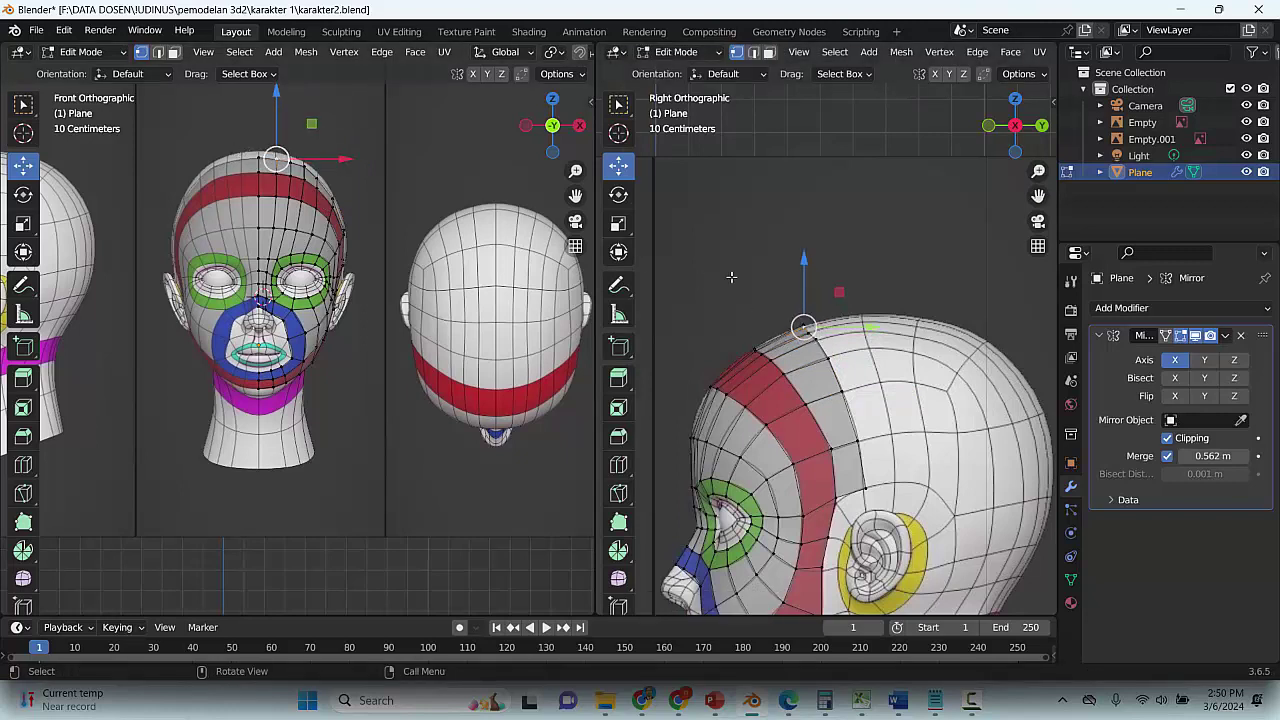
pyautogui.click(260, 156)
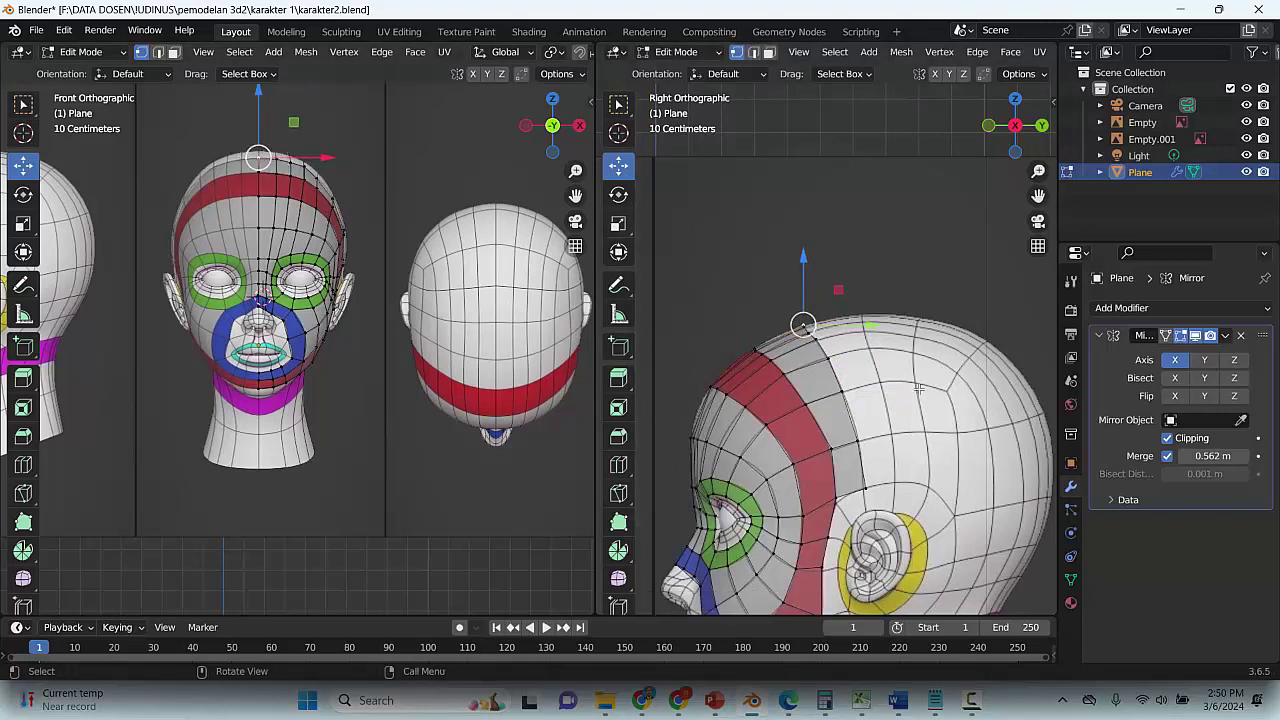
pyautogui.hotkey('alt', 'a')
pyautogui.hotkey('ctrl', 's')
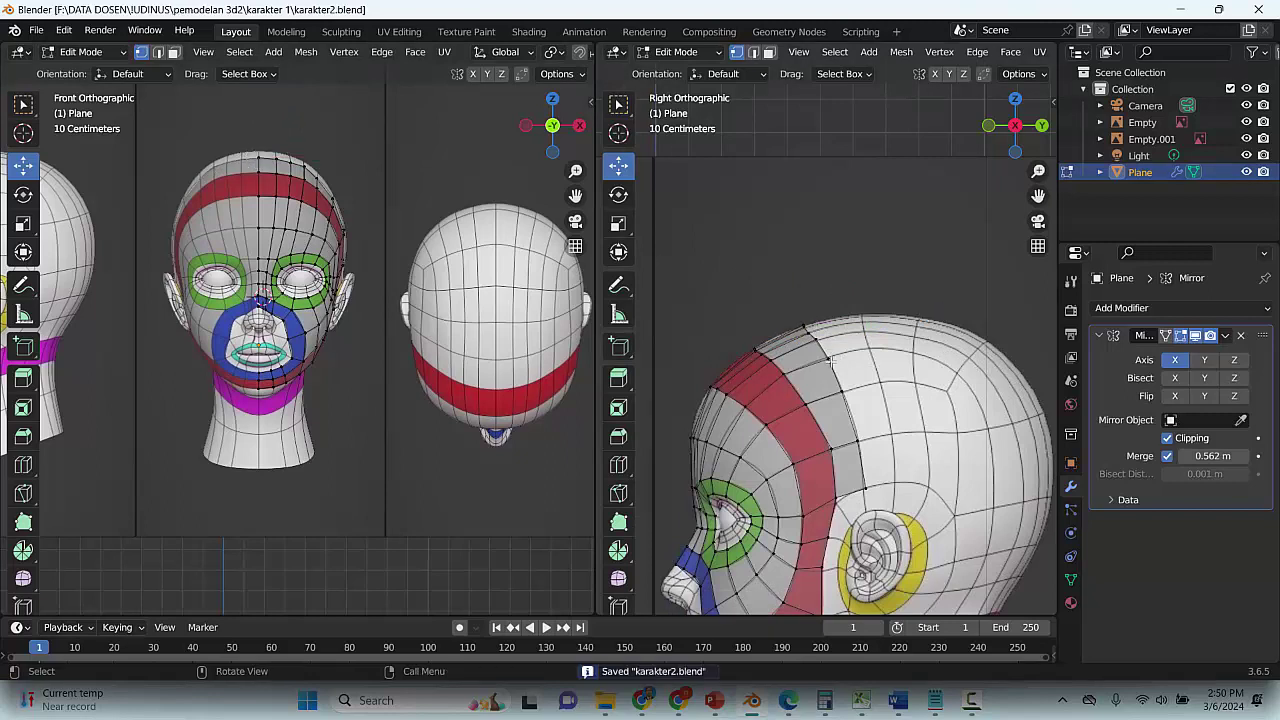
# Select the new row's rear edges from above the ear to the head's centre line and extrude them back another row
pyautogui.moveTo(875, 503); pyautogui.dragTo(912, 378)
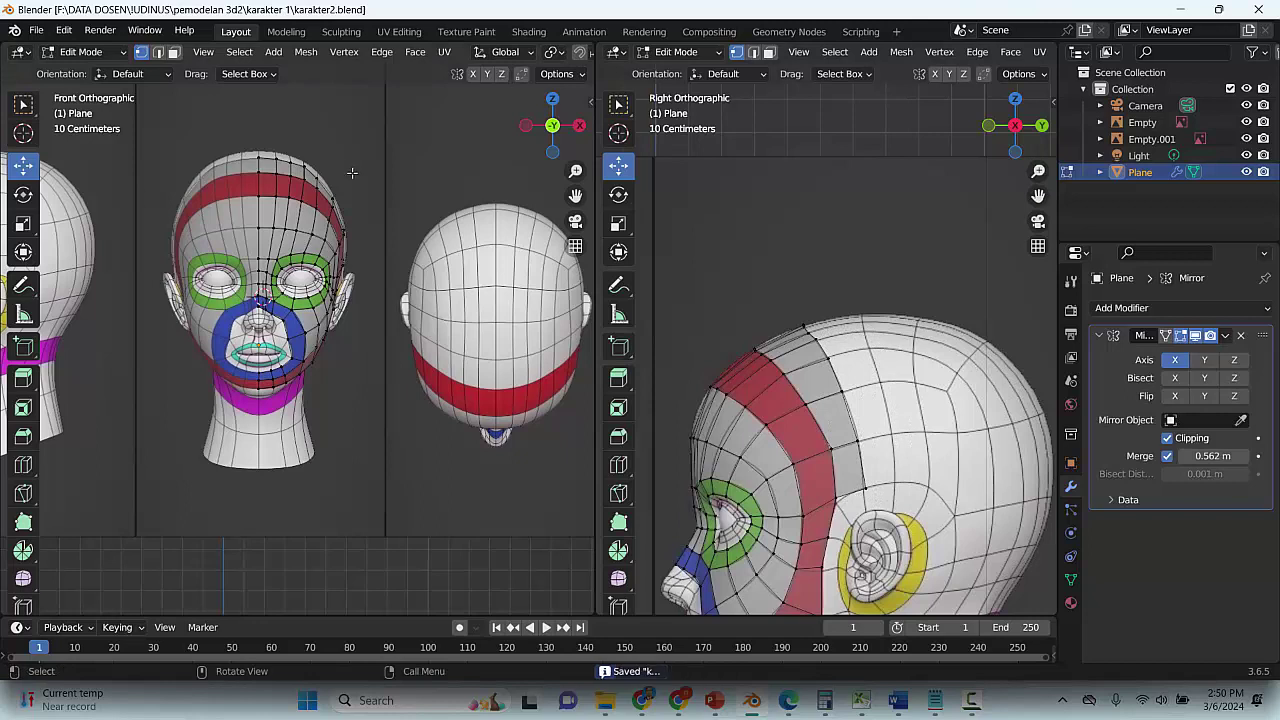
pyautogui.hotkey('ctrl', 's')
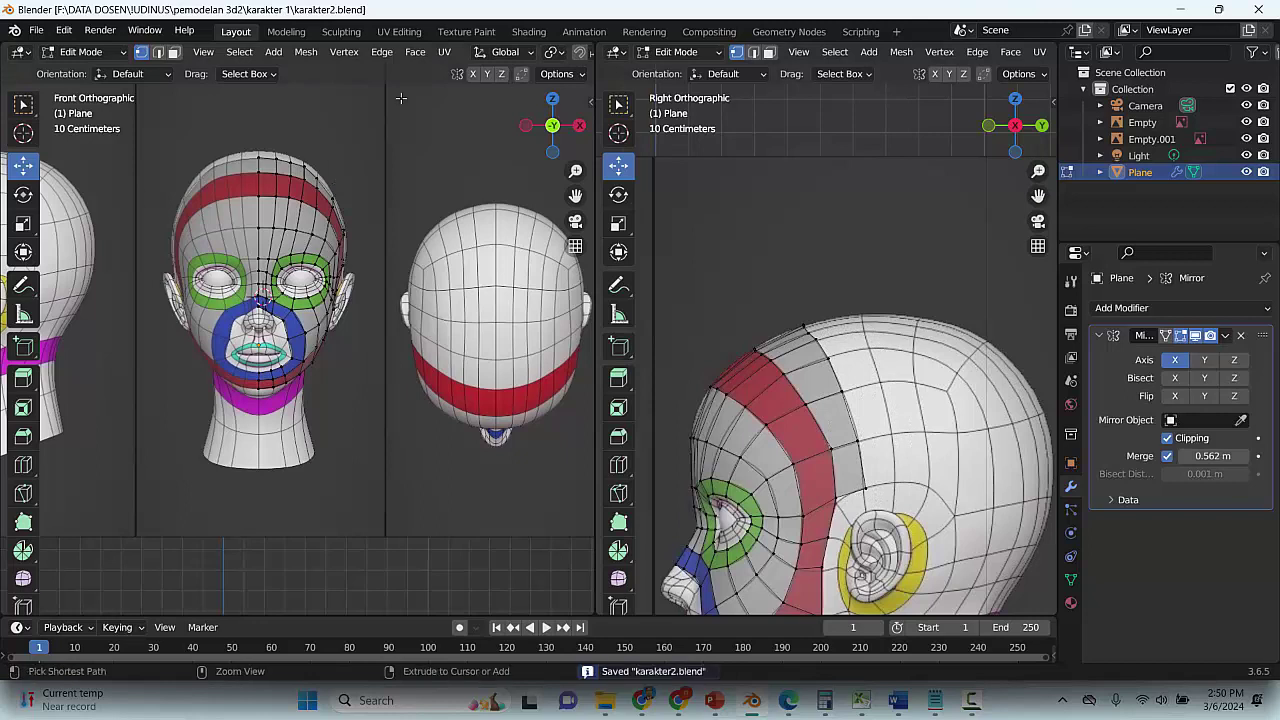
pyautogui.click(753, 52)
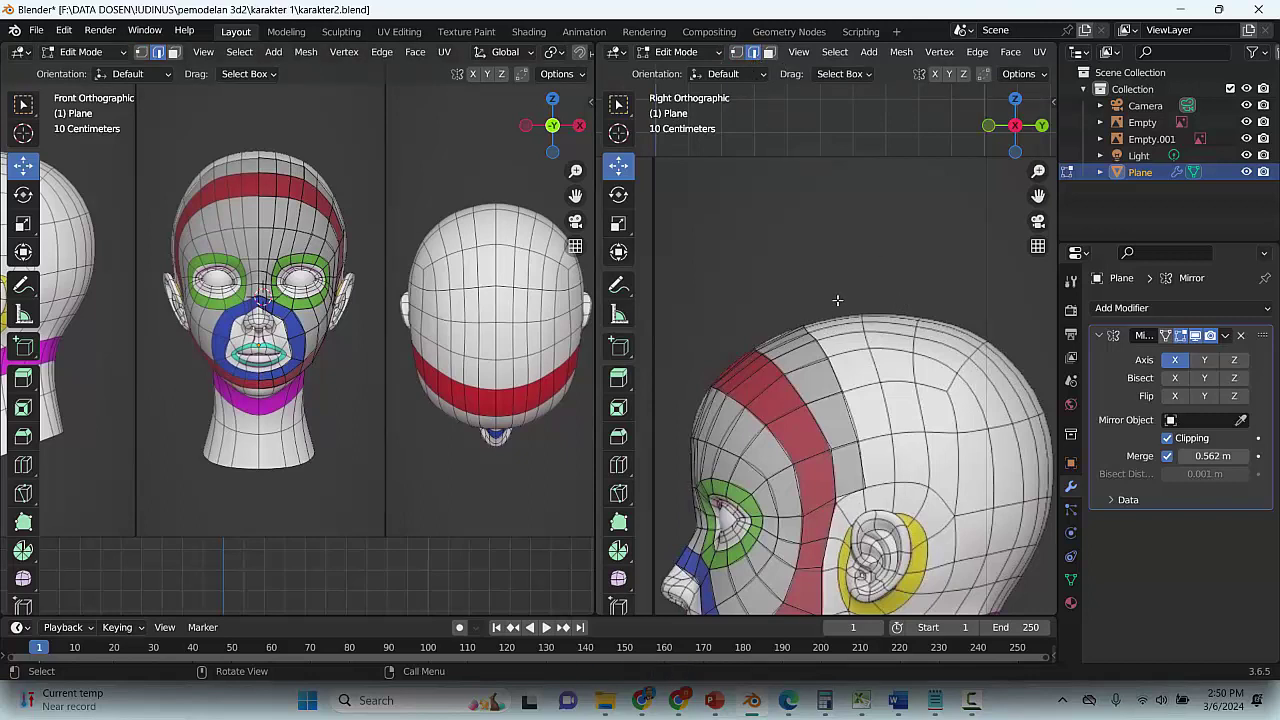
pyautogui.click(805, 328)
pyautogui.moveTo(904, 314); pyautogui.dragTo(815, 381)
pyautogui.keyDown('shift'); pyautogui.moveTo(930, 390); pyautogui.dragTo(843, 430); pyautogui.keyUp('shift')
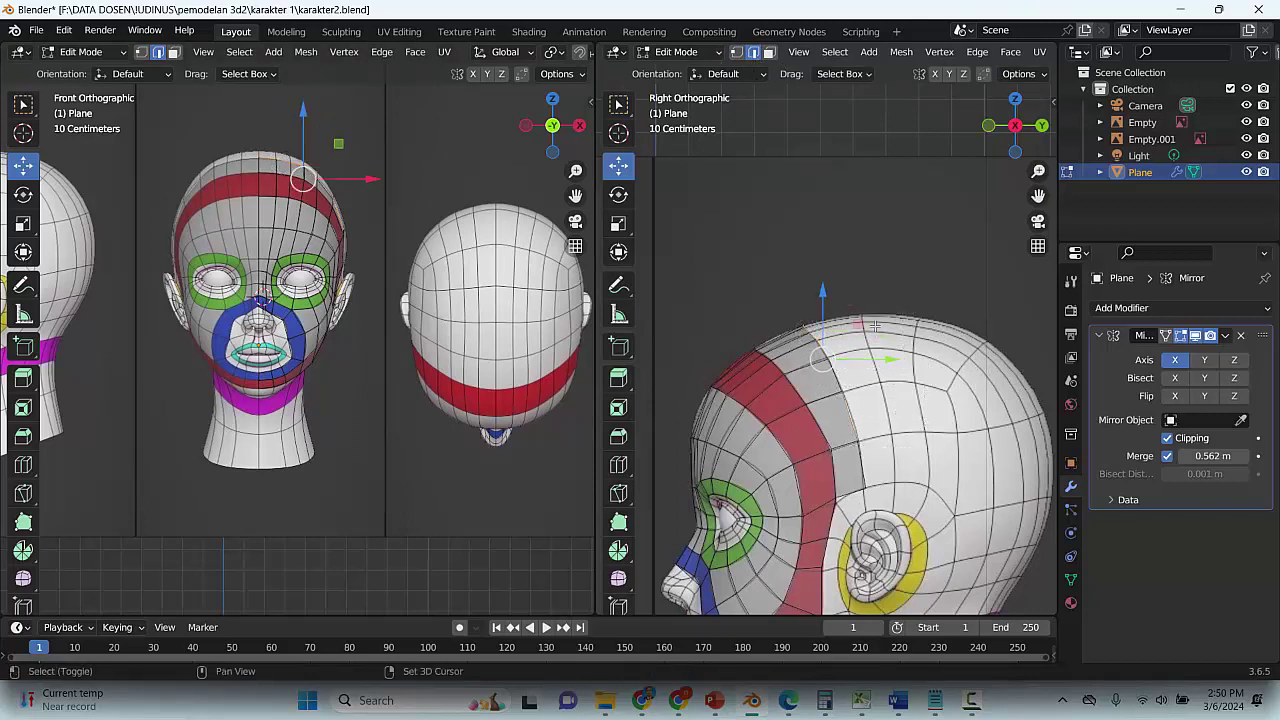
pyautogui.moveTo(858, 325); pyautogui.dragTo(822, 408)
pyautogui.hotkey('ctrl', 'z')
pyautogui.keyDown('shift'); pyautogui.moveTo(911, 335); pyautogui.dragTo(934, 360); pyautogui.keyUp('shift')
pyautogui.keyDown('shift'); pyautogui.click(864, 452); pyautogui.keyUp('shift')
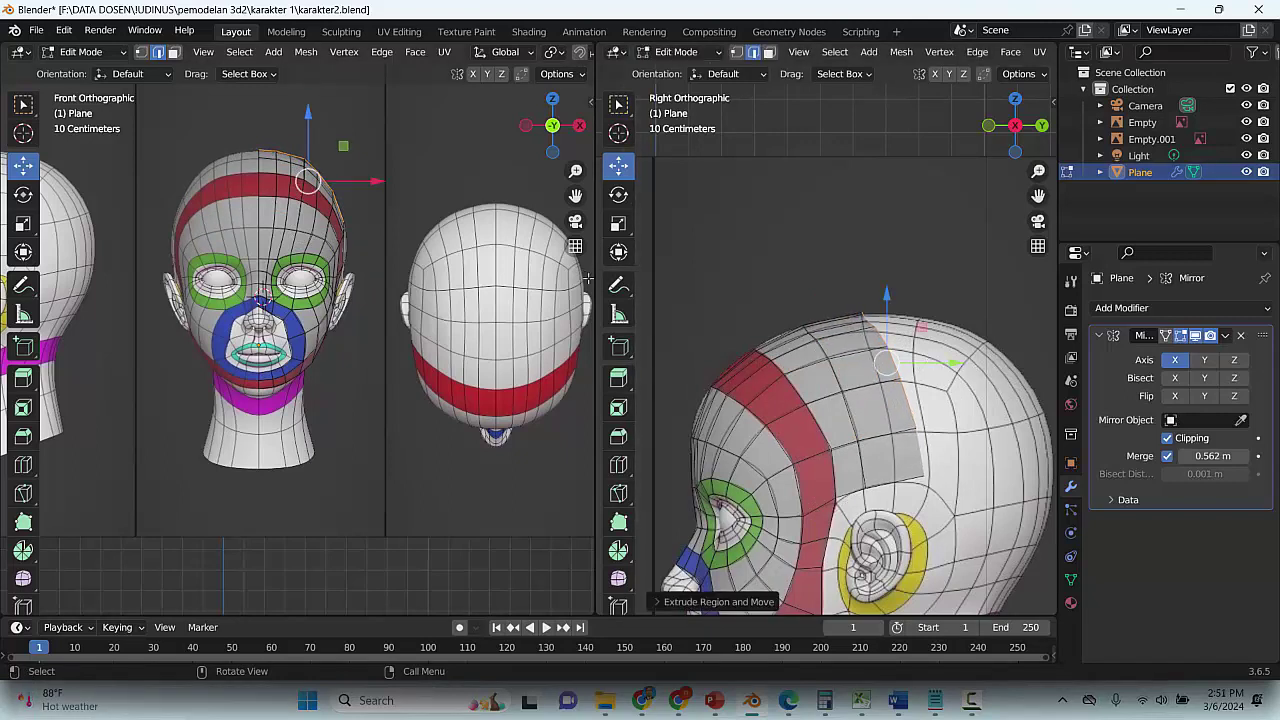
# Move the second row's two lowest vertices above the ear forward onto the reference's grid line in the side view
pyautogui.click(737, 52)
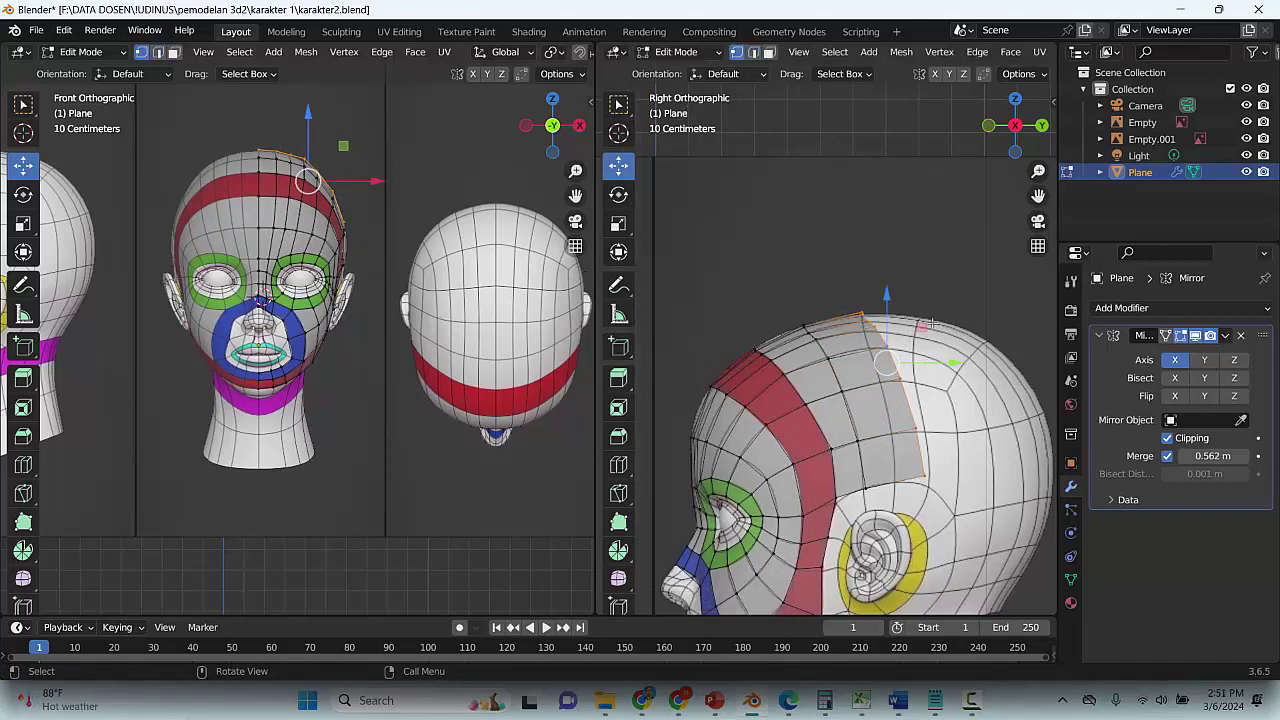
pyautogui.click(928, 471)
pyautogui.press('g')
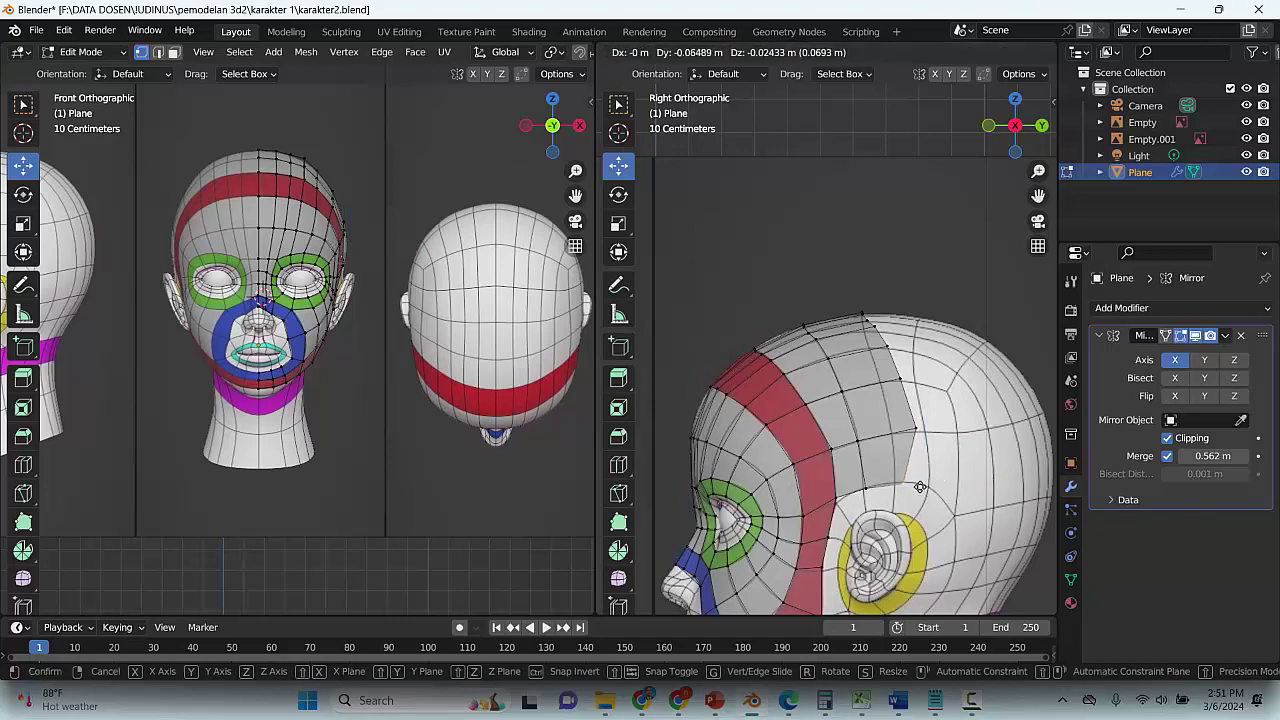
pyautogui.click(910, 485)
pyautogui.click(917, 436)
pyautogui.press('g')
pyautogui.click(894, 440)
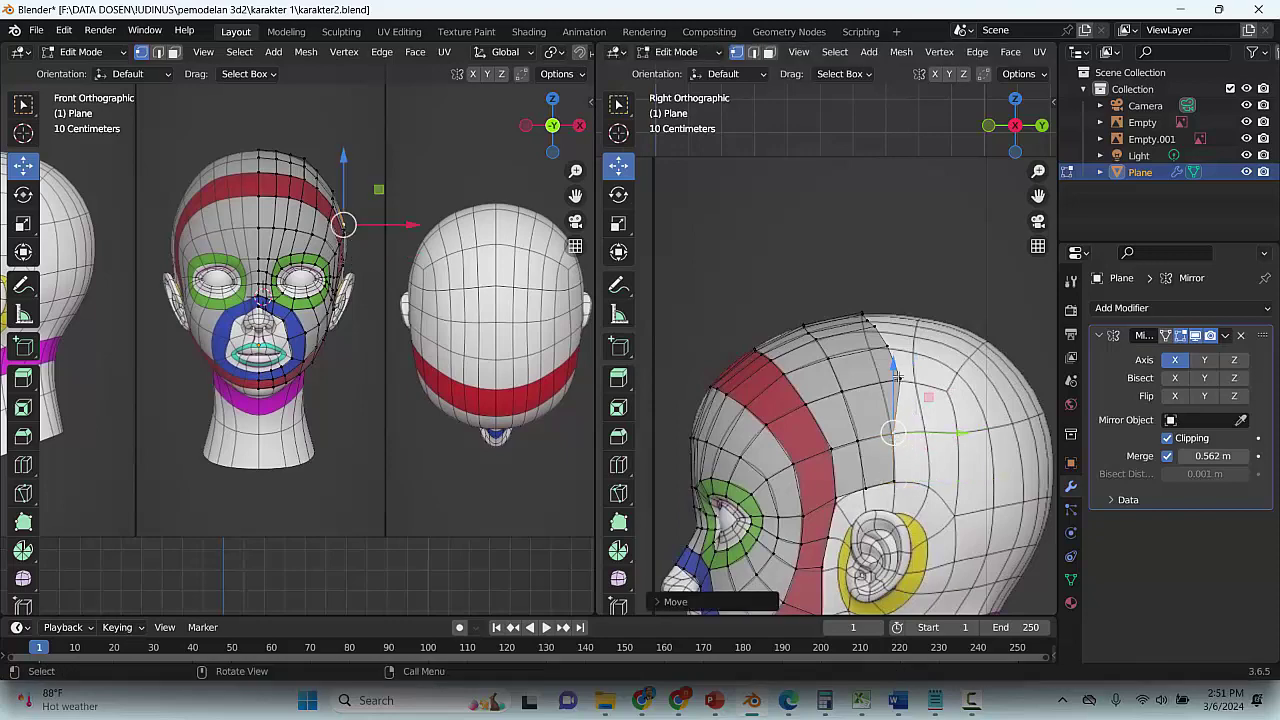
# Move the second row's middle and upper rear vertices forward onto the reference's grid line in the side view
pyautogui.press('g')
pyautogui.click(887, 355)
pyautogui.press('g')
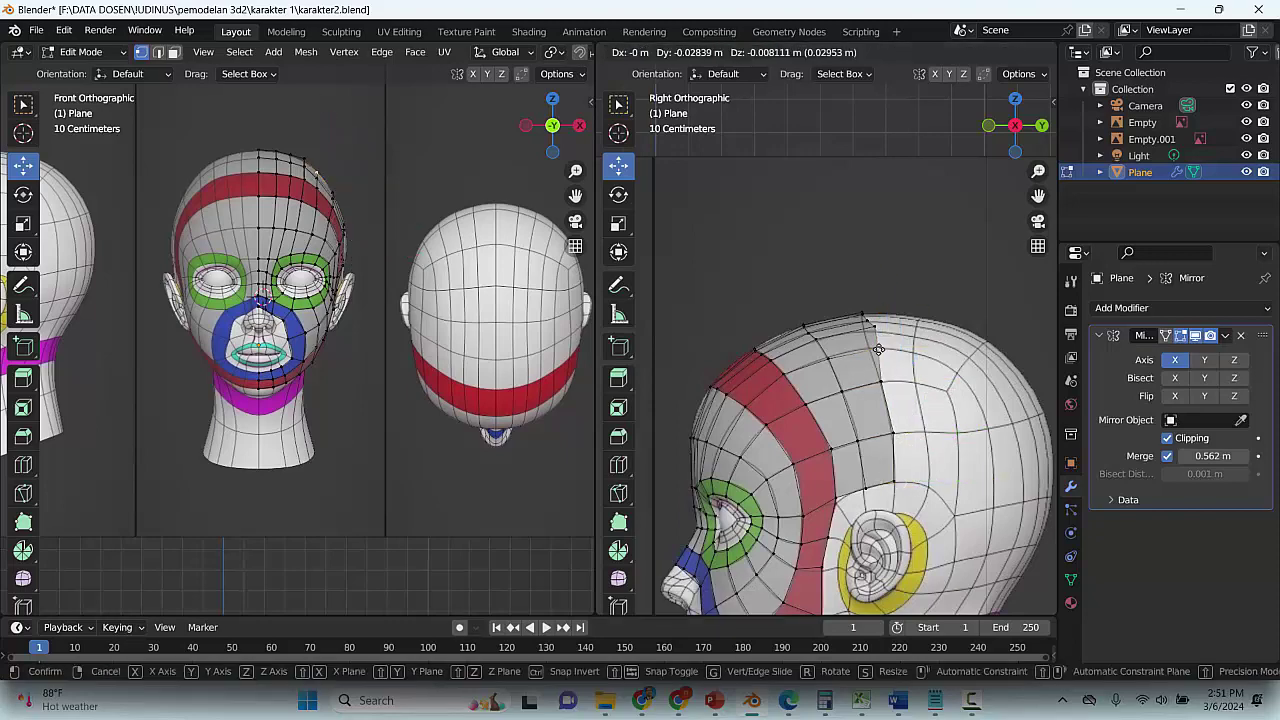
pyautogui.click(874, 330)
pyautogui.press('g')
pyautogui.click(866, 328)
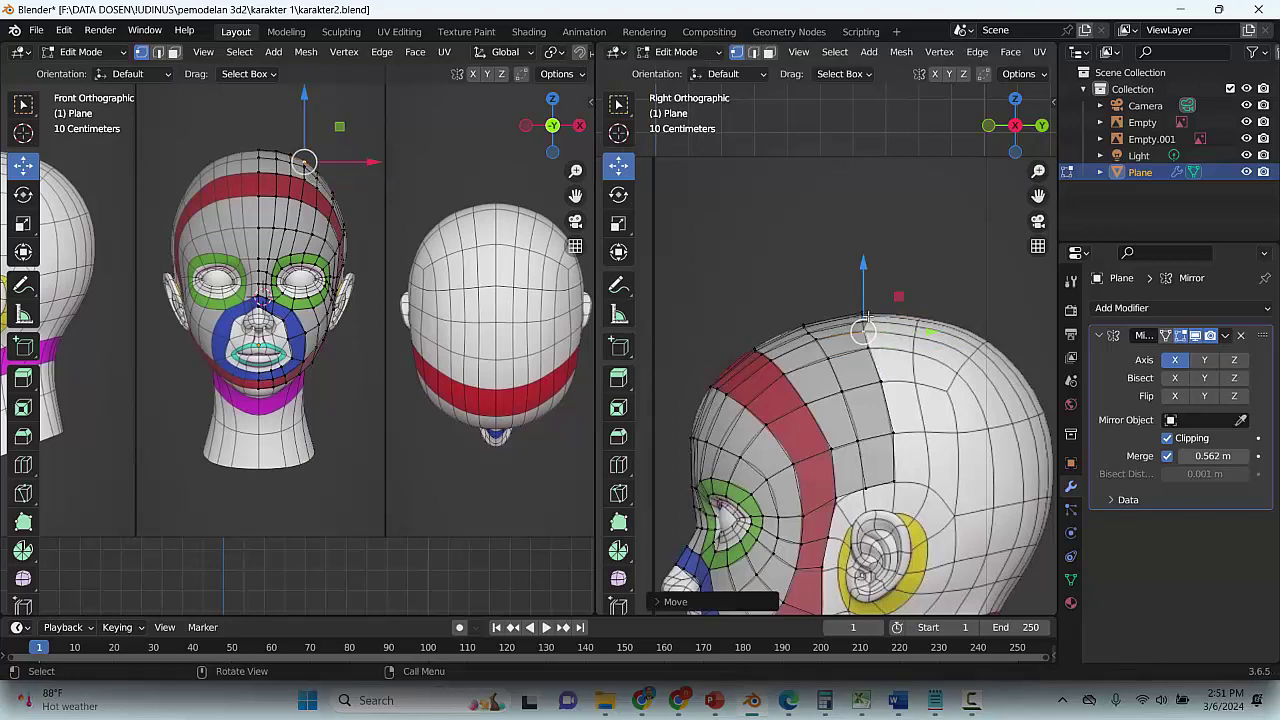
pyautogui.press('g')
pyautogui.click(866, 316)
# Fit the second row's last vertices to the reference's crown outline up to the centre line and save the file
pyautogui.scroll(4, 894, 295)
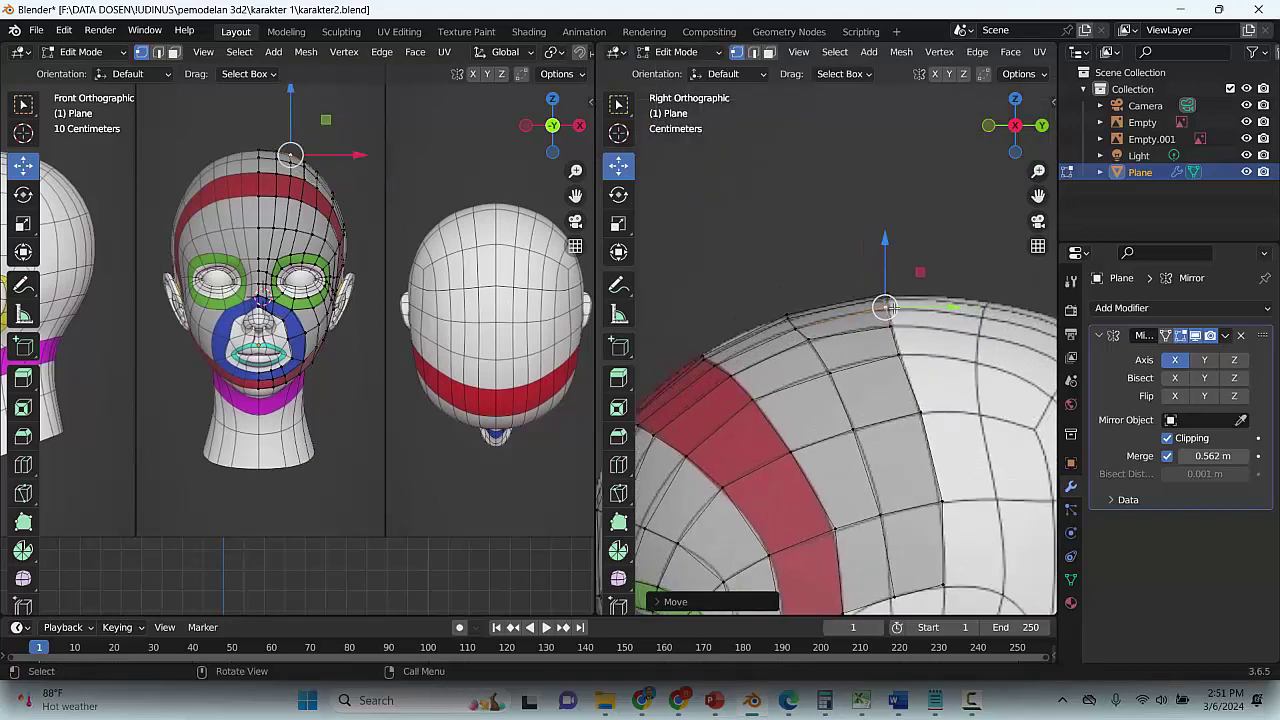
pyautogui.click(912, 290)
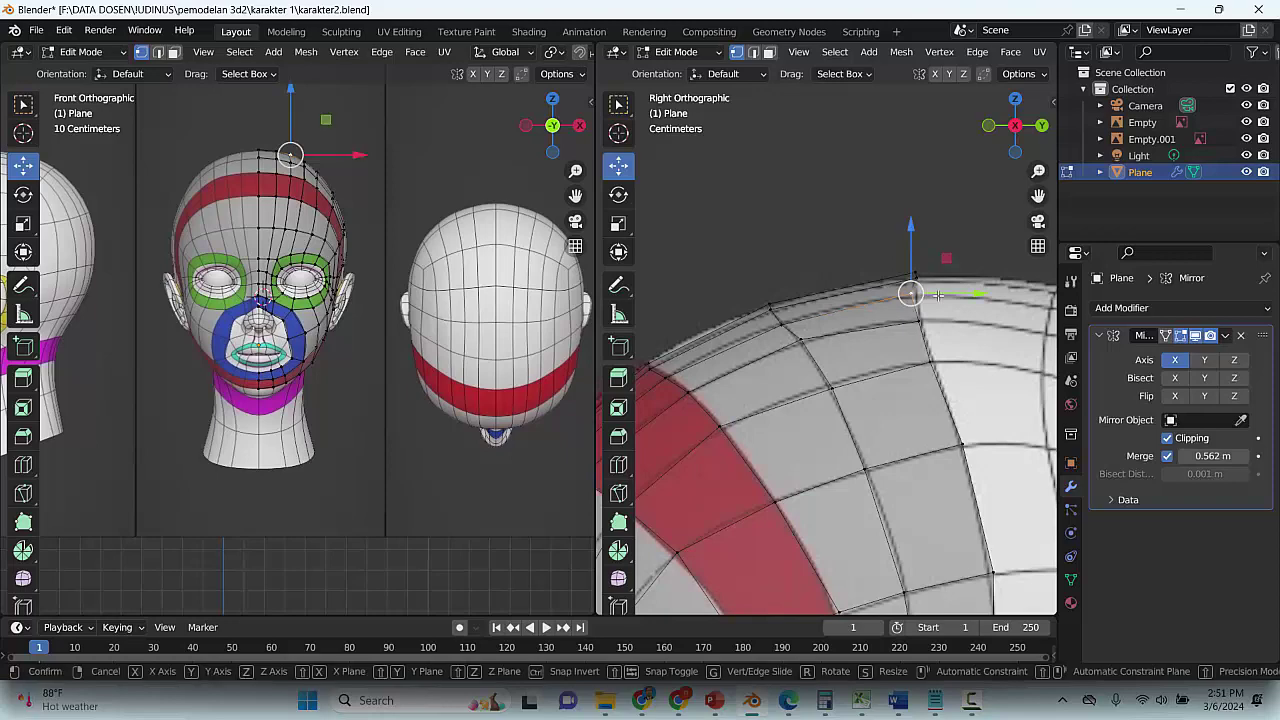
pyautogui.press('g')
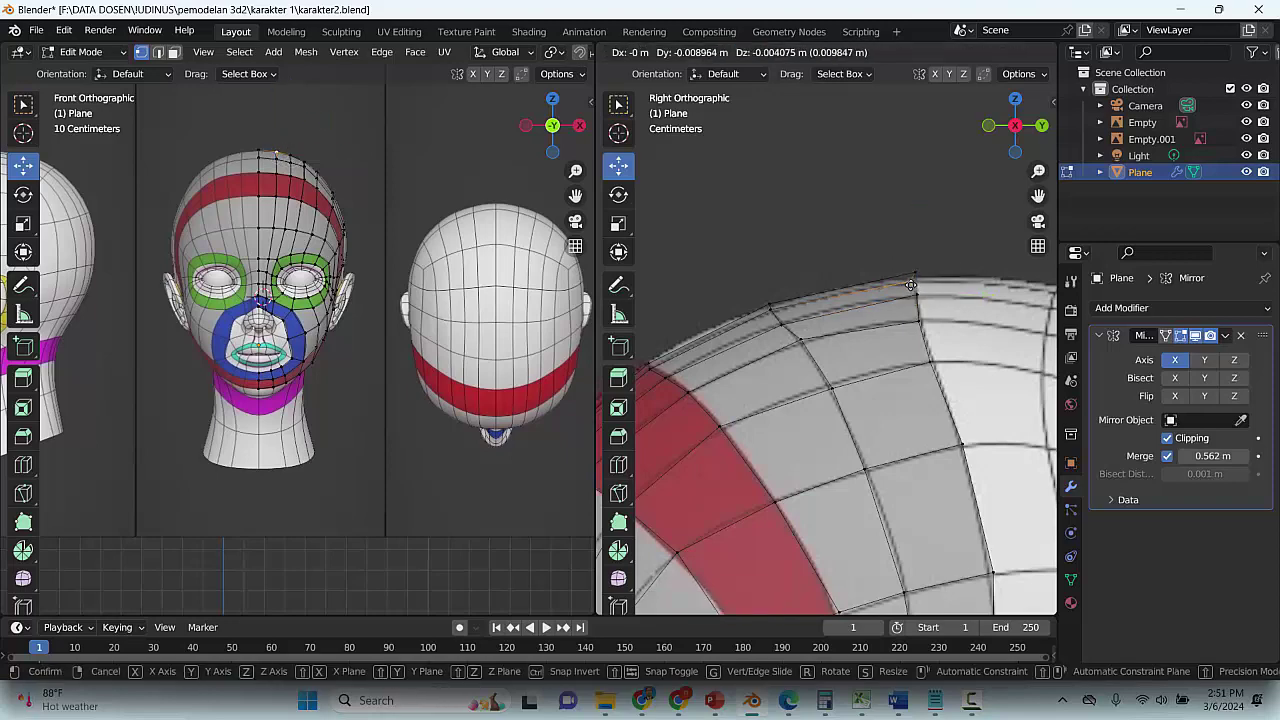
pyautogui.click(910, 284)
pyautogui.click(915, 271)
pyautogui.press('g')
pyautogui.click(932, 275)
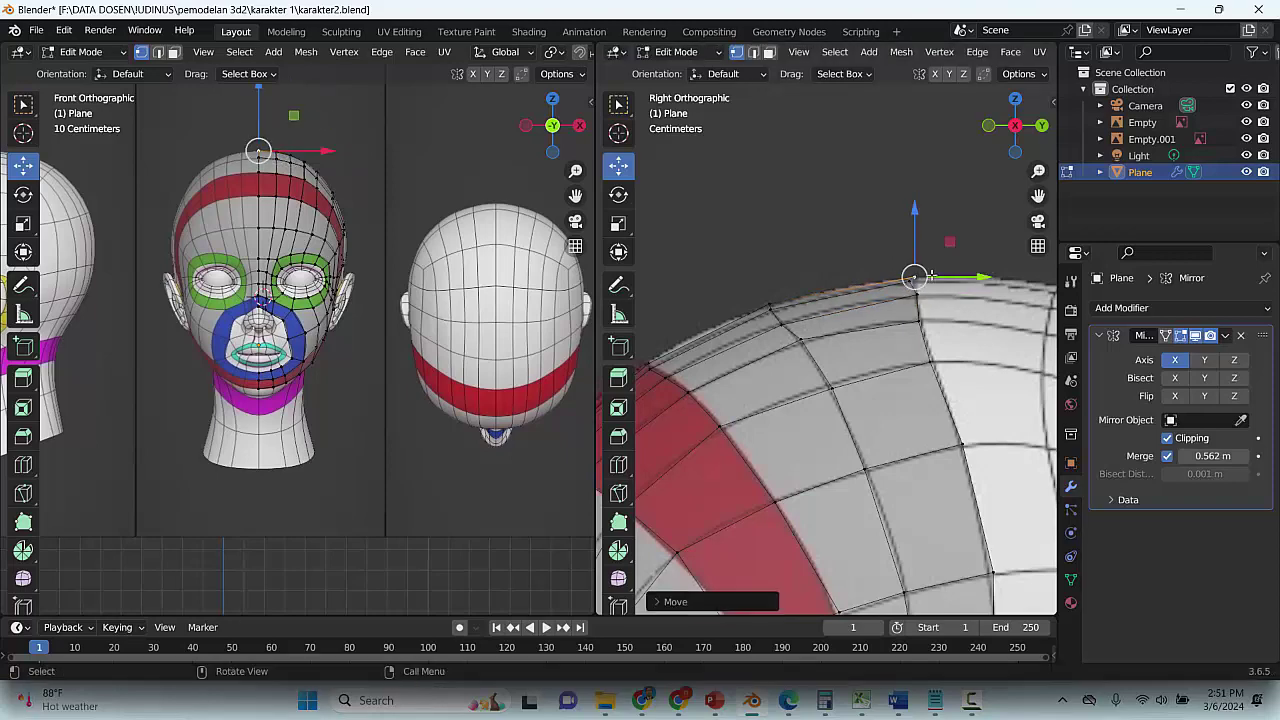
pyautogui.moveTo(930, 275); pyautogui.dragTo(926, 280)
pyautogui.scroll(-5, 881, 364)
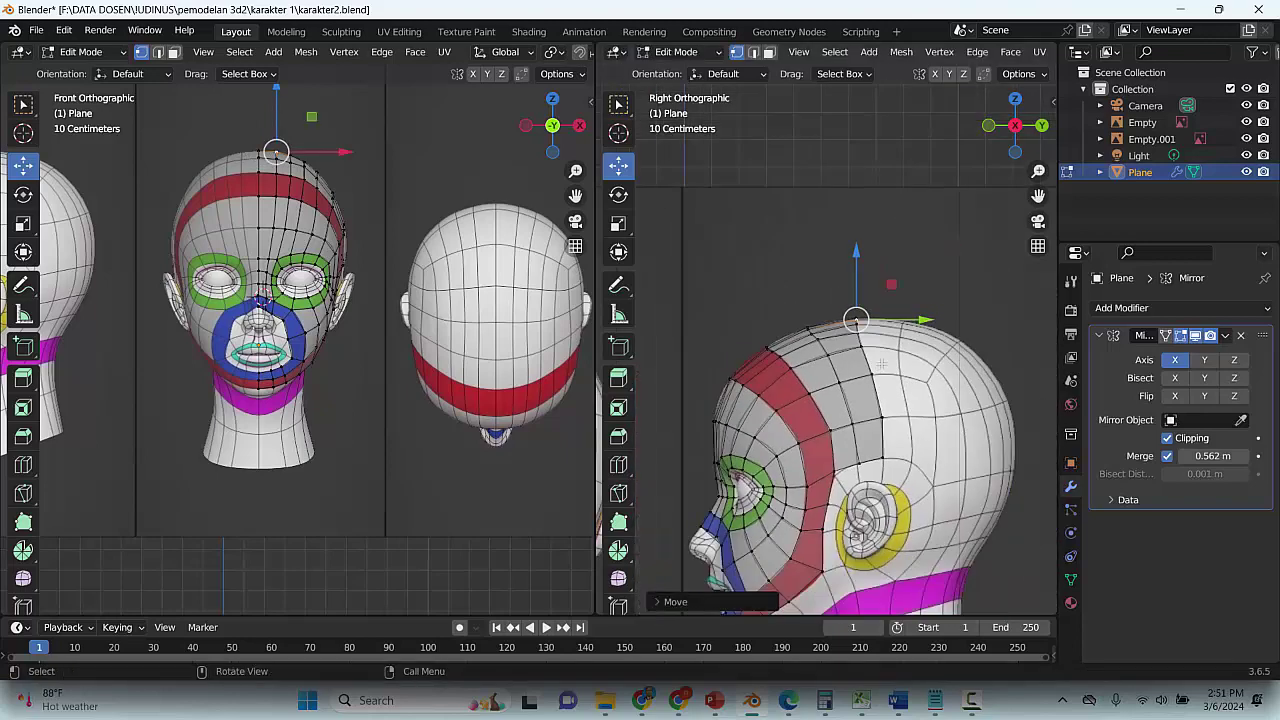
pyautogui.hotkey('ctrl', 's')
# Select the second row's rear edges from above the ear to the centre line and extrude them back about 0.17 m
pyautogui.click(838, 382)
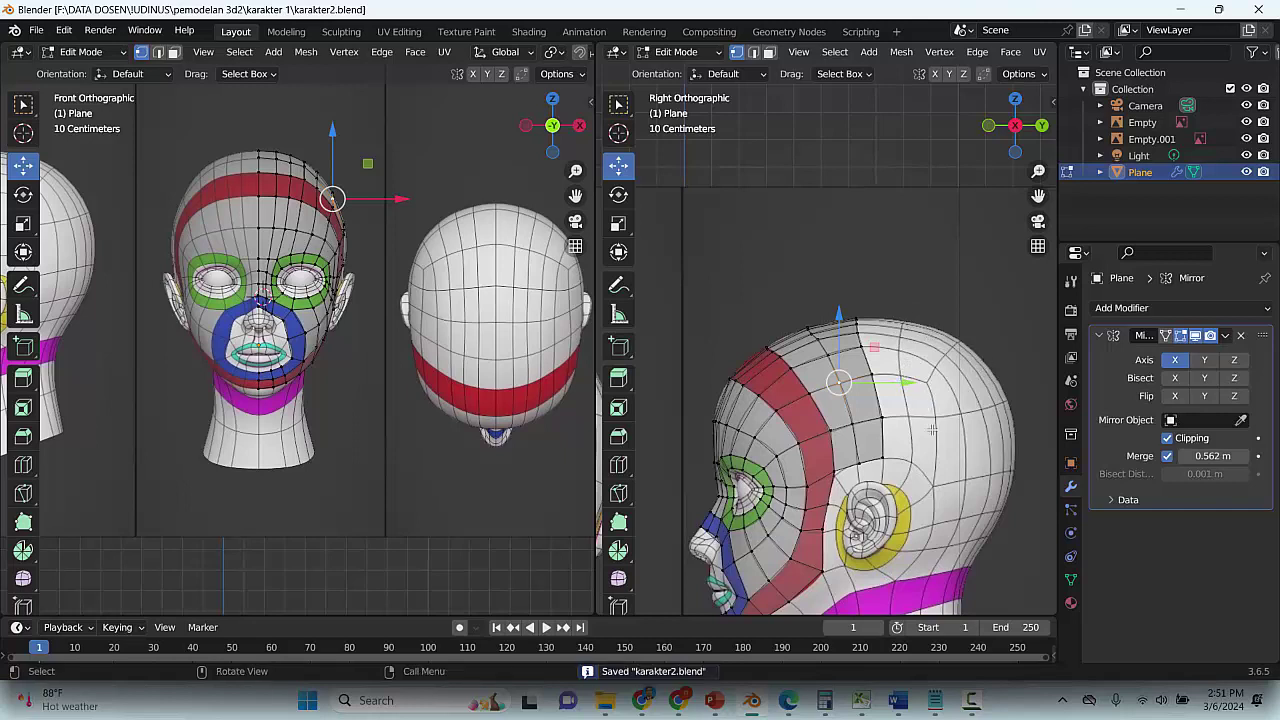
pyautogui.scroll(1, 935, 432)
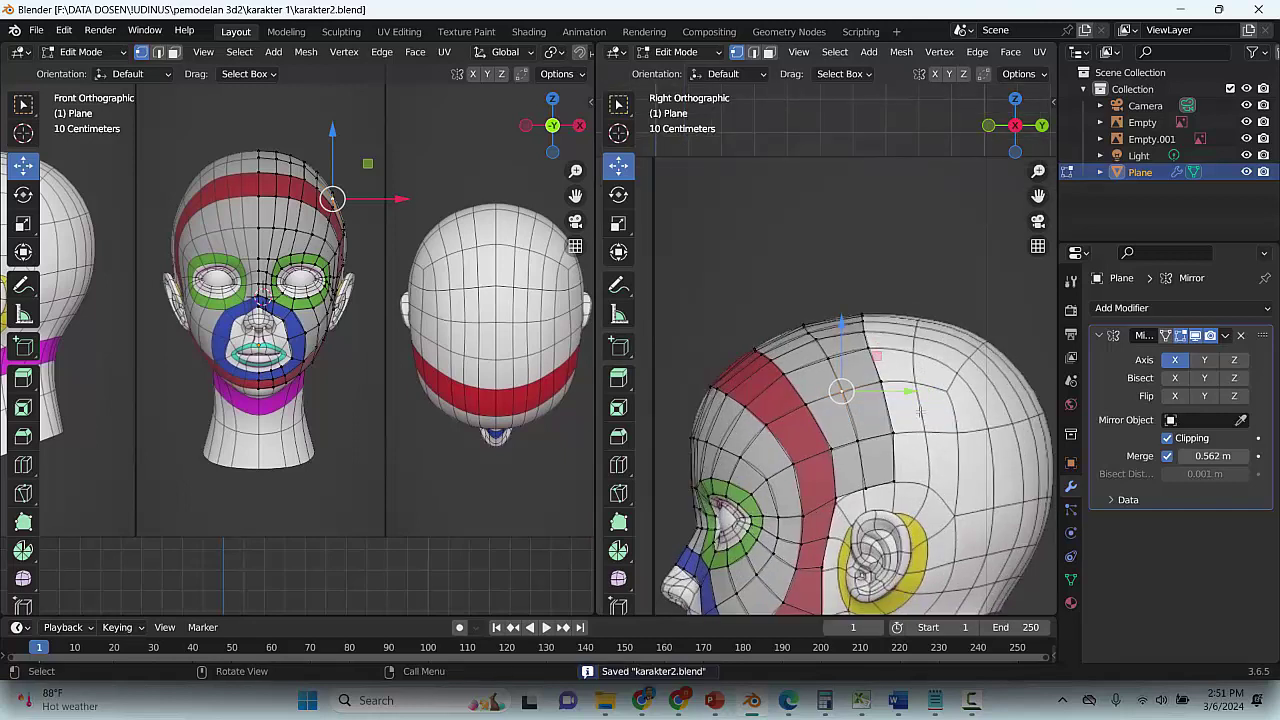
pyautogui.moveTo(953, 281); pyautogui.dragTo(934, 471)
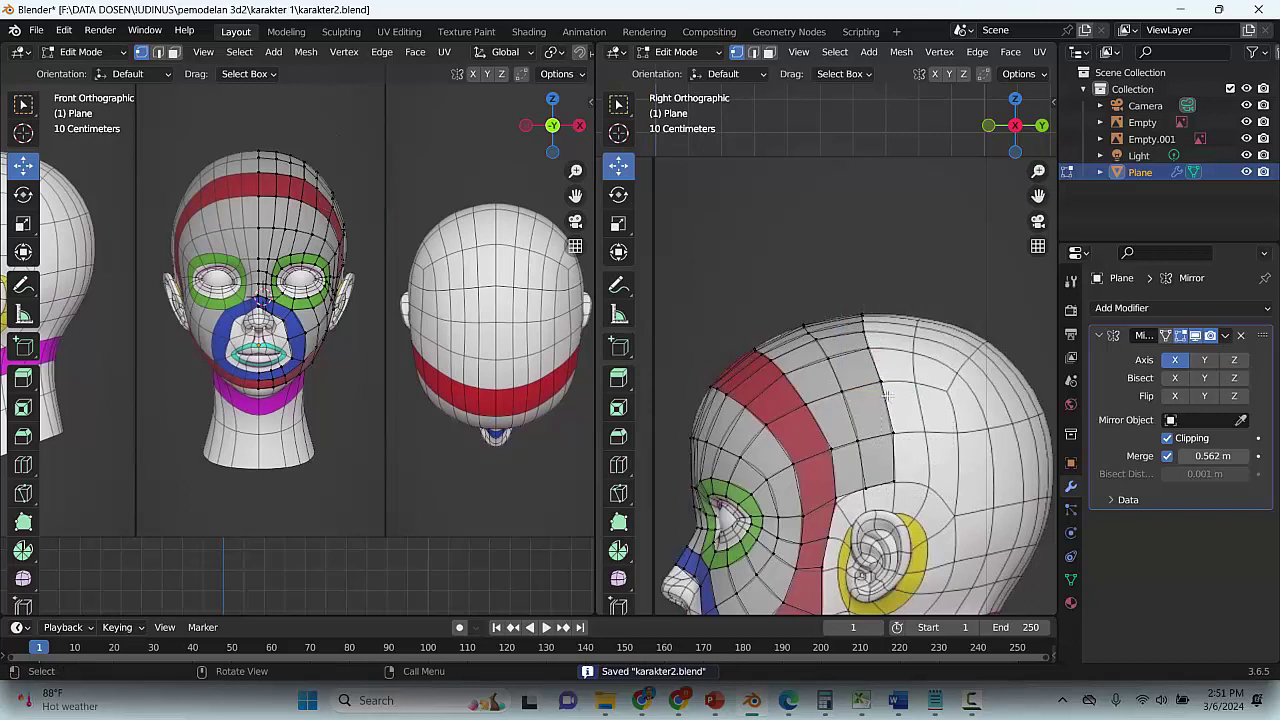
pyautogui.keyDown('alt'); pyautogui.click(883, 397); pyautogui.keyUp('alt')
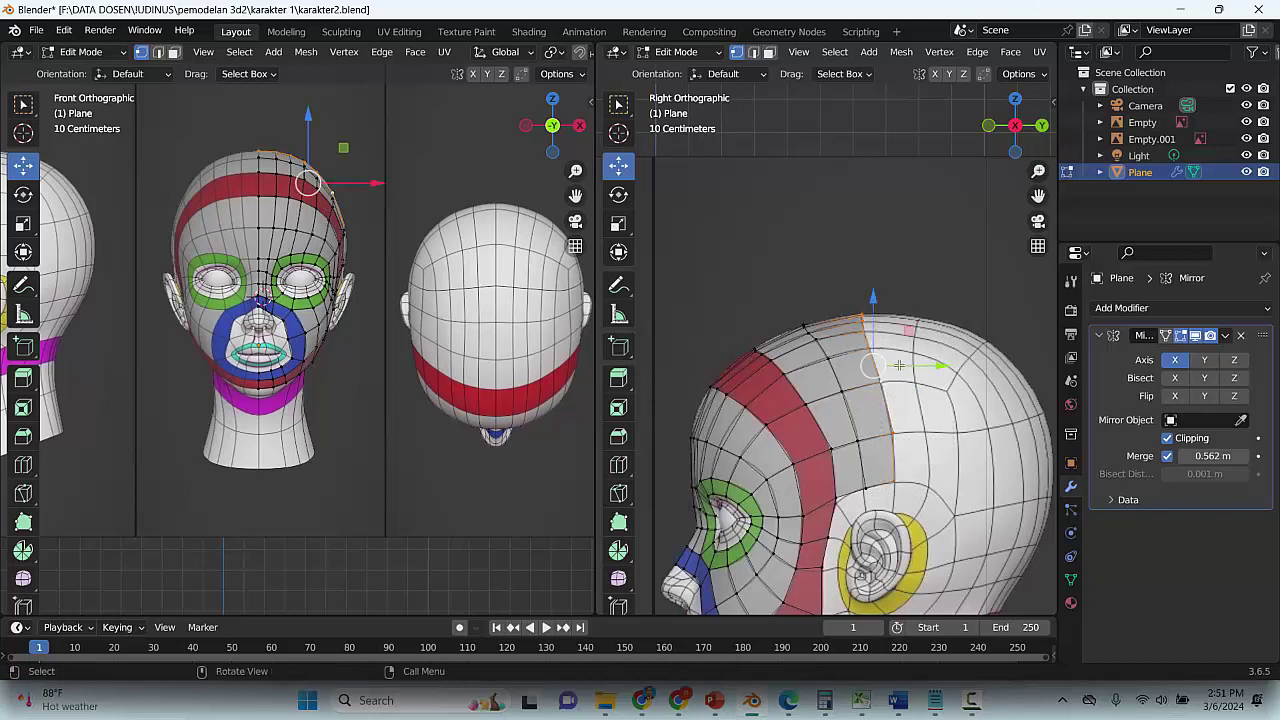
pyautogui.press('g')
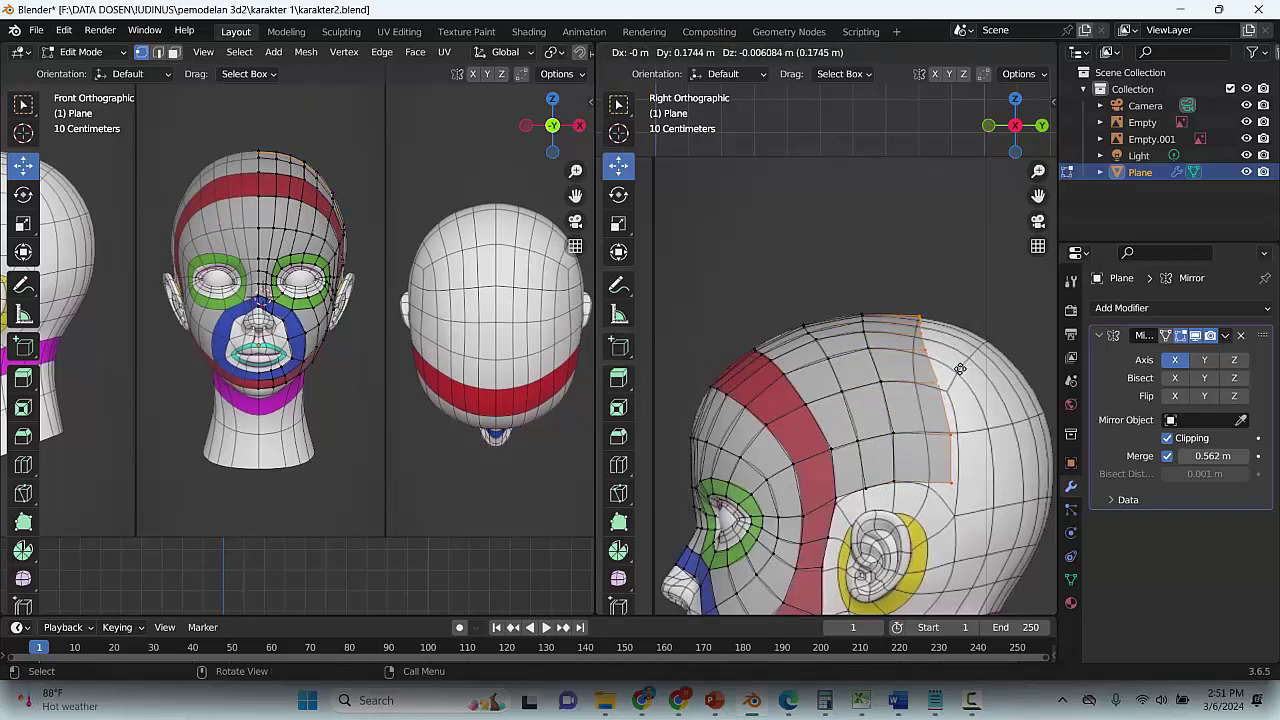
pyautogui.click(961, 370)
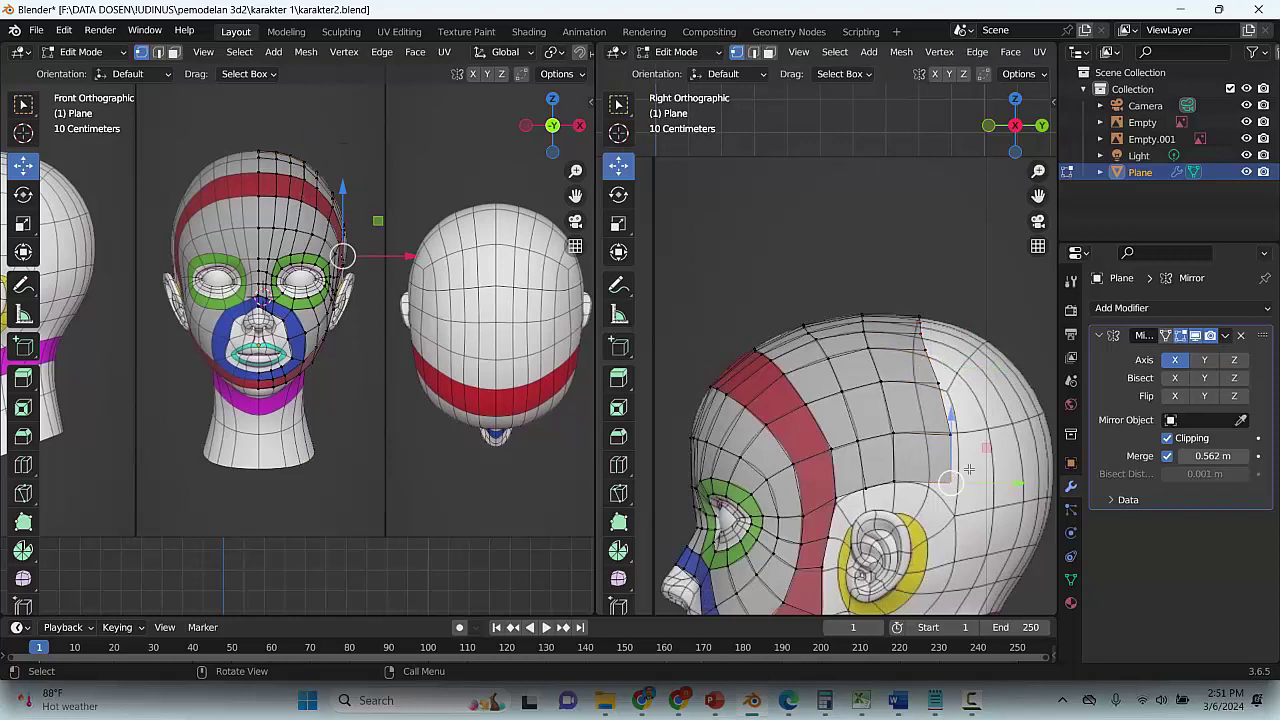
# Move the third row's three lowest rear vertices above the ear forward onto the reference's grid line in the side view
pyautogui.press('g')
pyautogui.click(946, 466)
pyautogui.press('g')
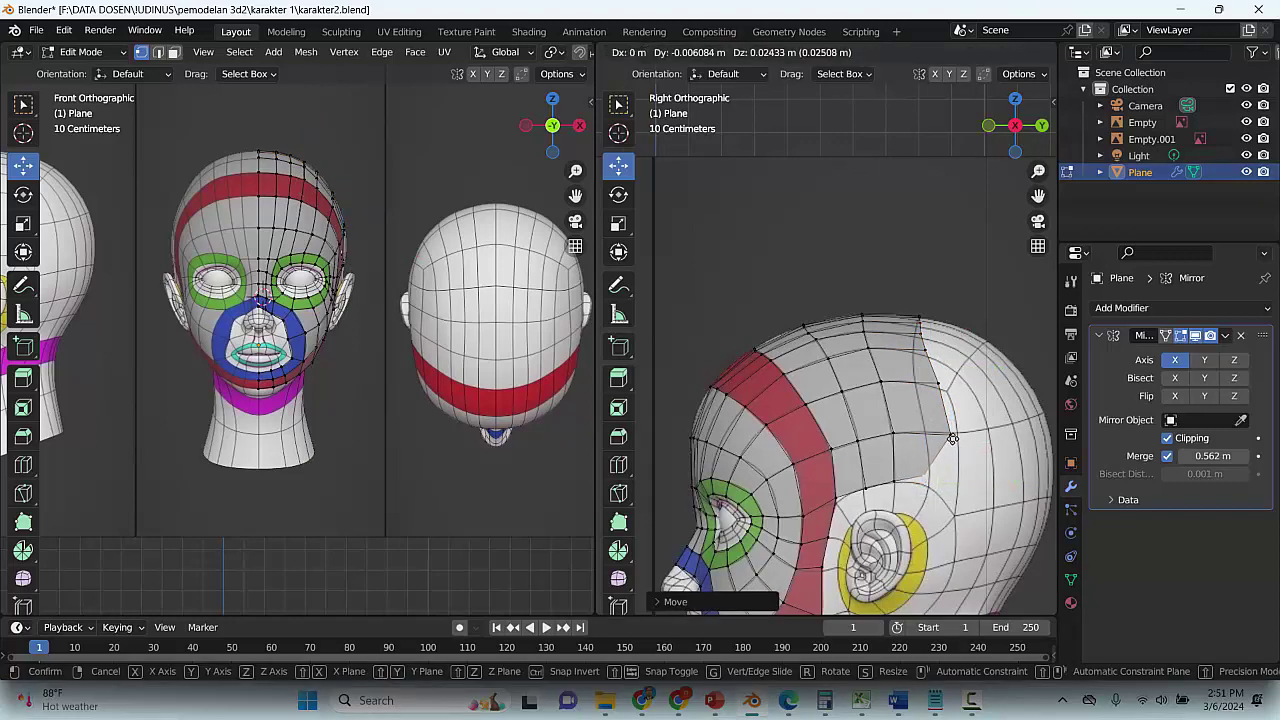
pyautogui.click(956, 448)
pyautogui.click(950, 431)
pyautogui.press('g')
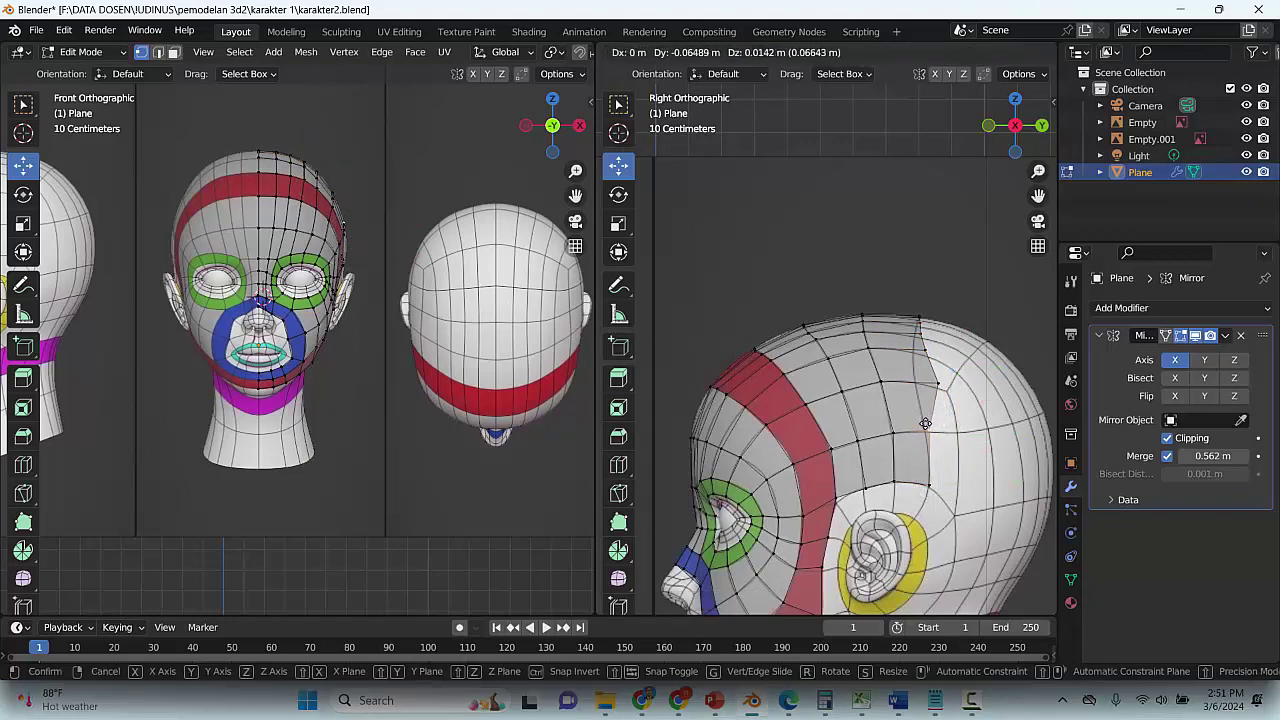
pyautogui.click(925, 422)
pyautogui.press('g')
pyautogui.click(910, 381)
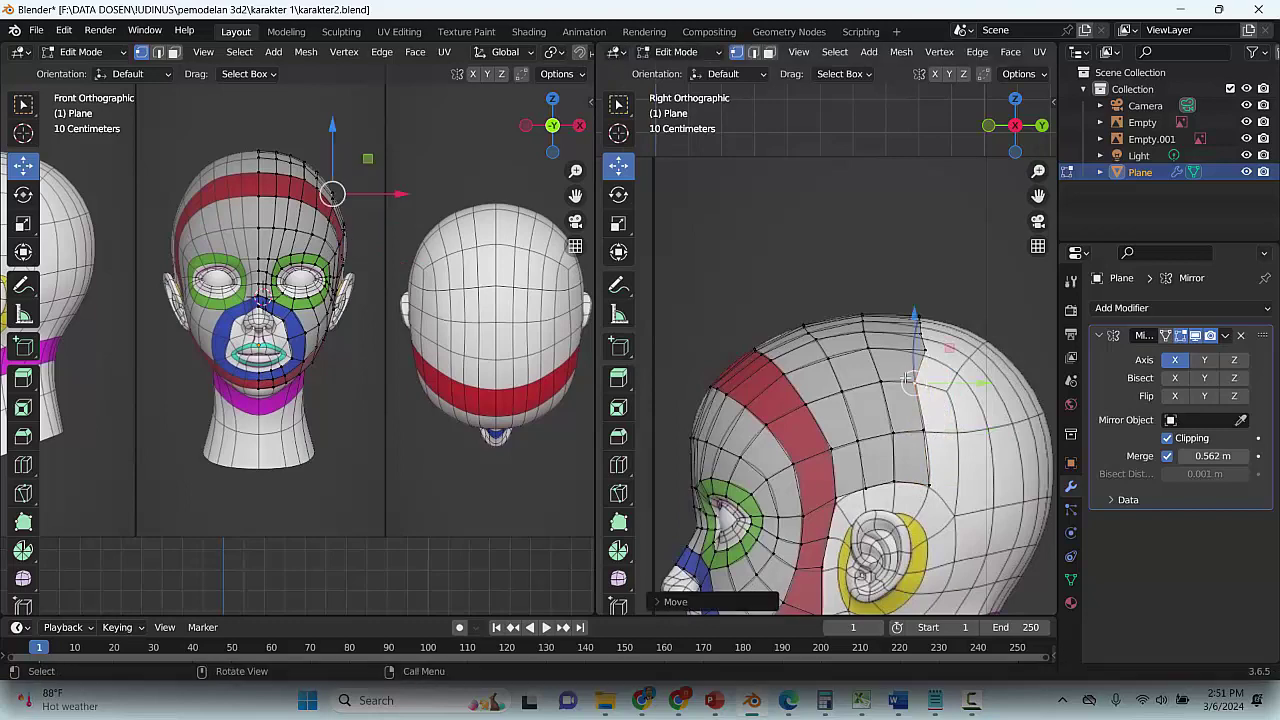
# Move the third row's upper rear vertices below the crown onto the reference's grid line
pyautogui.press('g')
pyautogui.click(915, 336)
pyautogui.press('g')
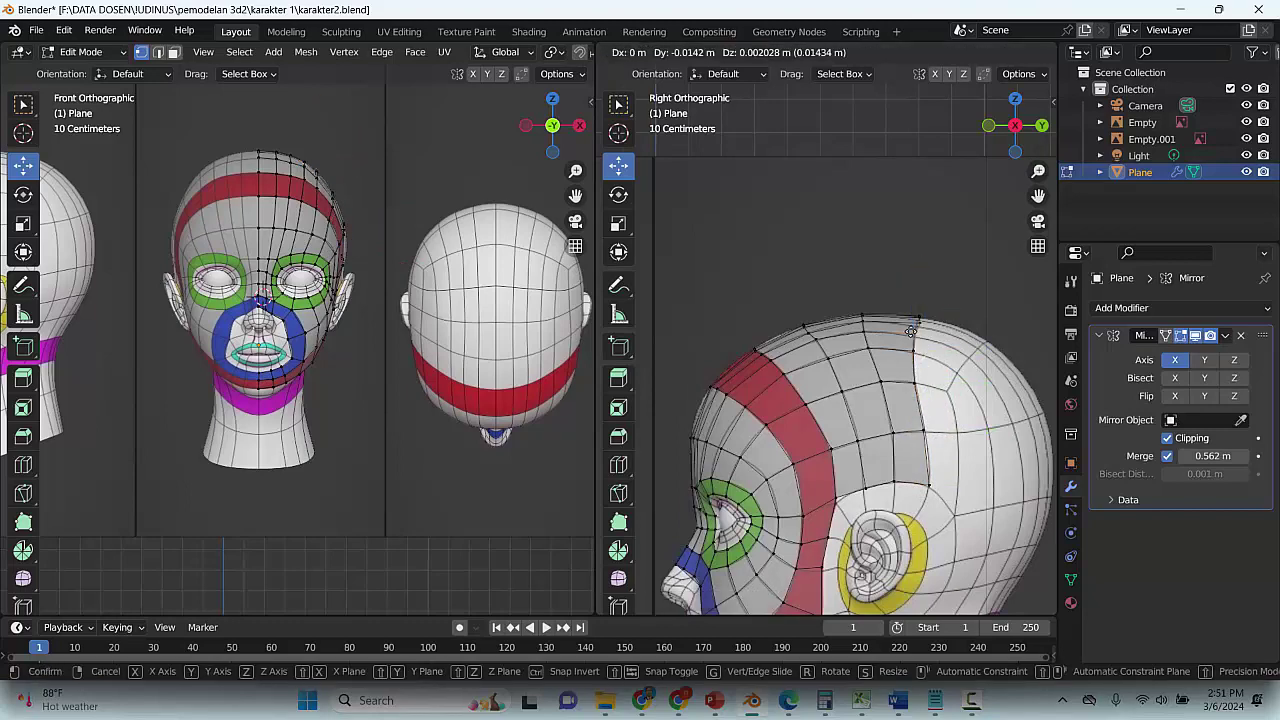
pyautogui.click(912, 333)
pyautogui.click(920, 320)
pyautogui.press('g')
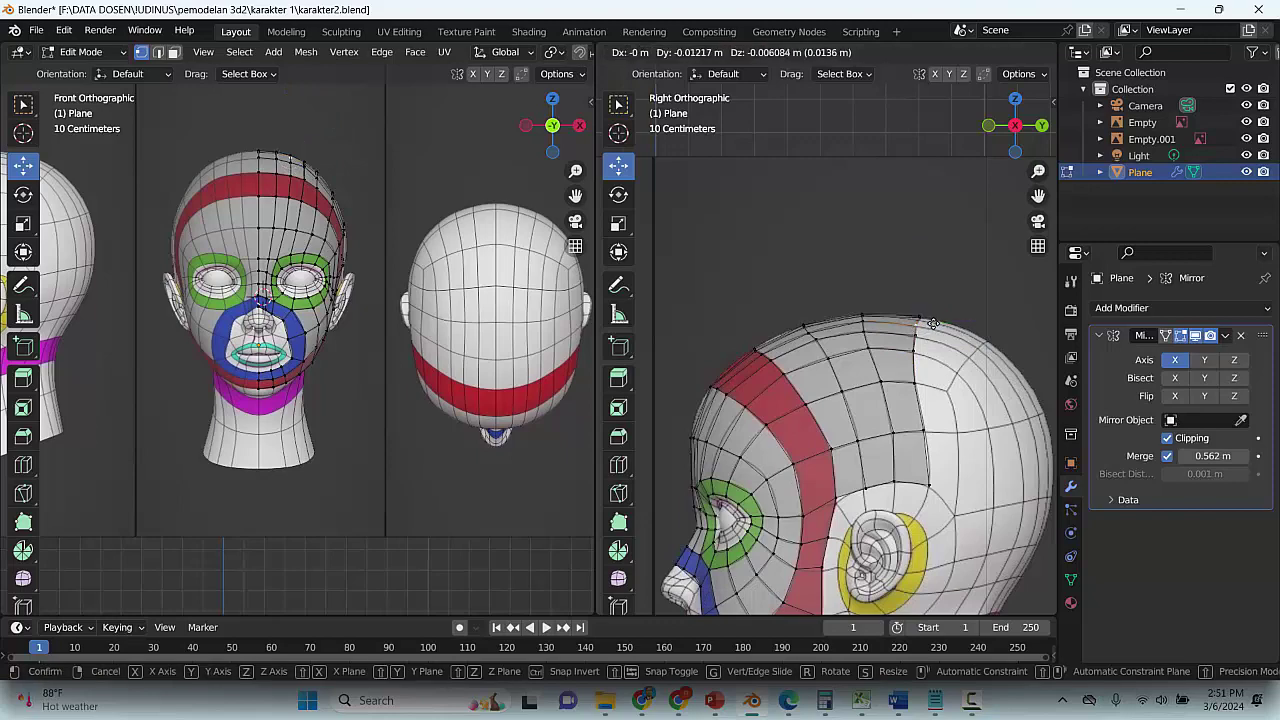
pyautogui.click(921, 323)
# Refine the third row's two crown vertices against the reference outline at the centre line and deselect everything
pyautogui.scroll(1, 950, 290)
pyautogui.scroll(3, 950, 325)
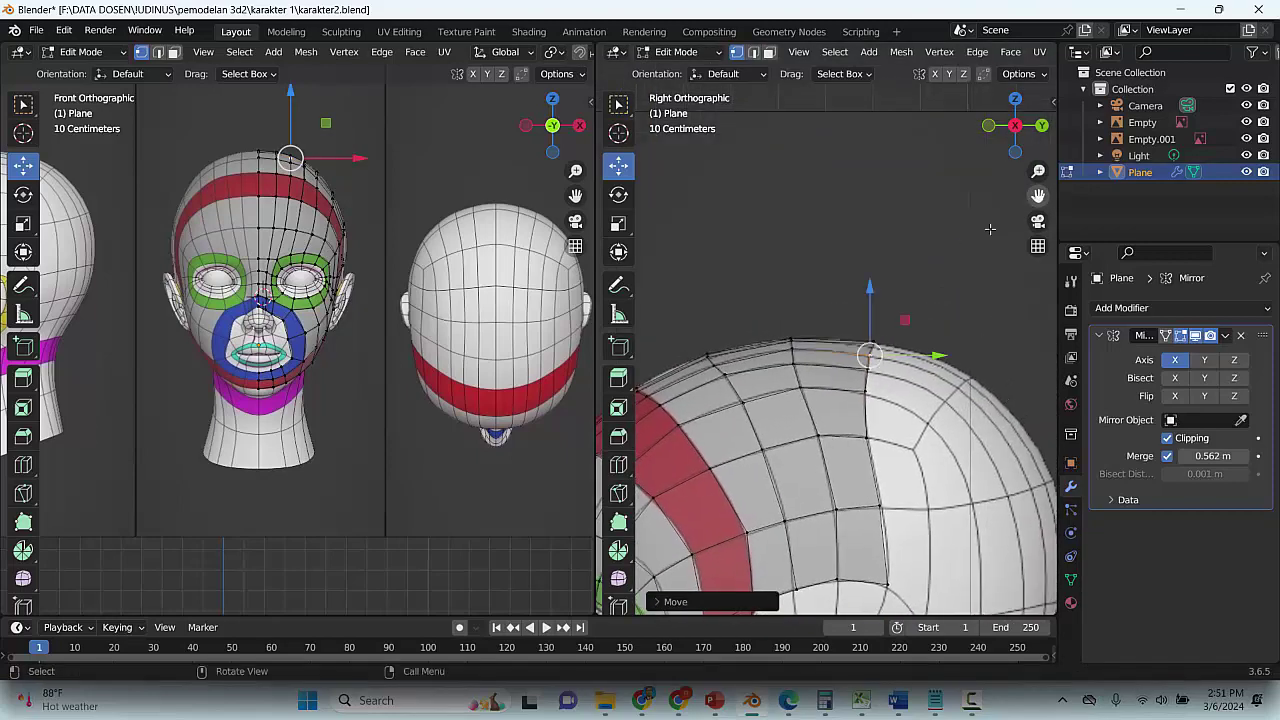
pyautogui.click(899, 348)
pyautogui.press('g')
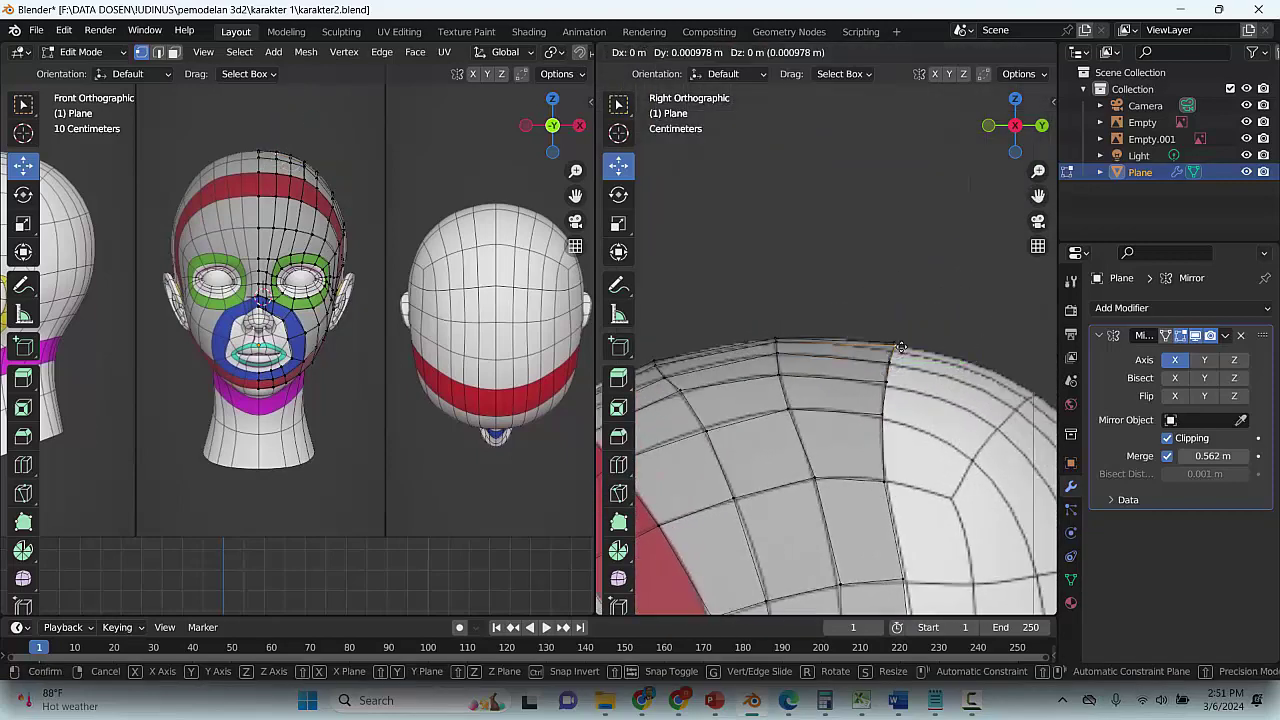
pyautogui.click(894, 354)
pyautogui.click(905, 341)
pyautogui.press('g')
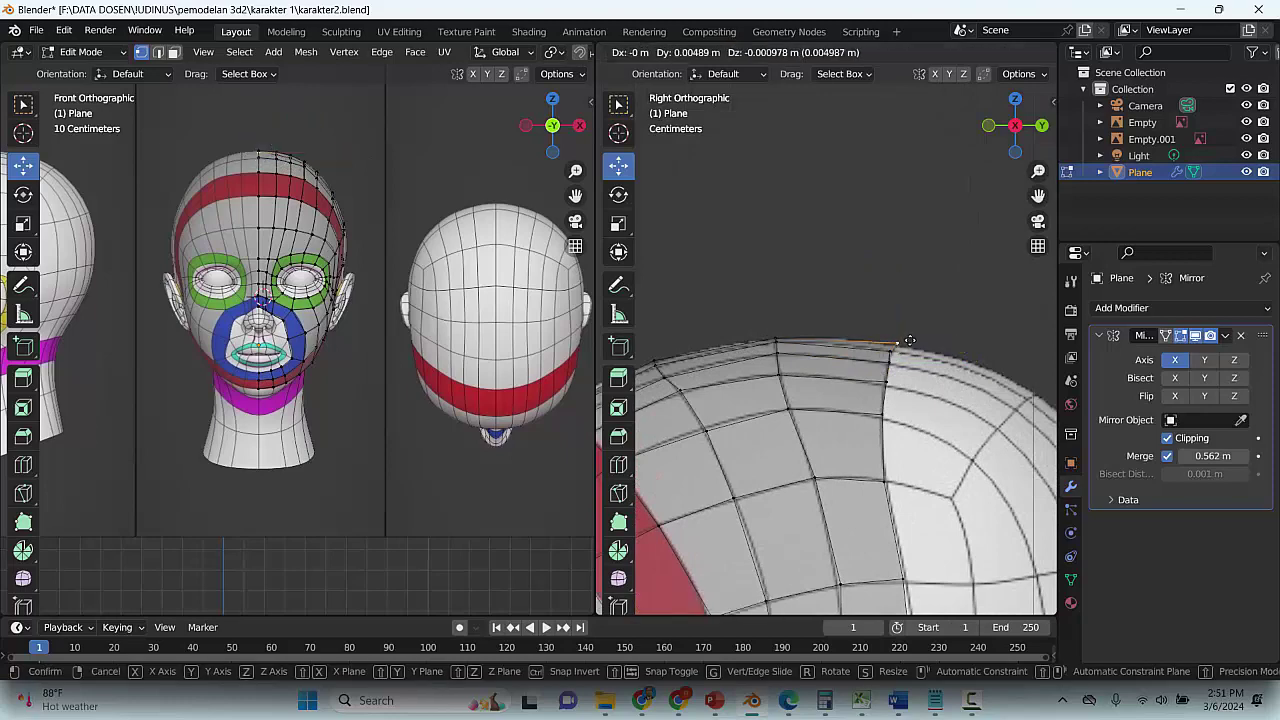
pyautogui.click(910, 341)
pyautogui.click(910, 310)
# Select only the third row's topmost rear vertices and extrude them back and down about 0.21 m over the crown
pyautogui.scroll(-2, 902, 400)
pyautogui.scroll(-2, 900, 423)
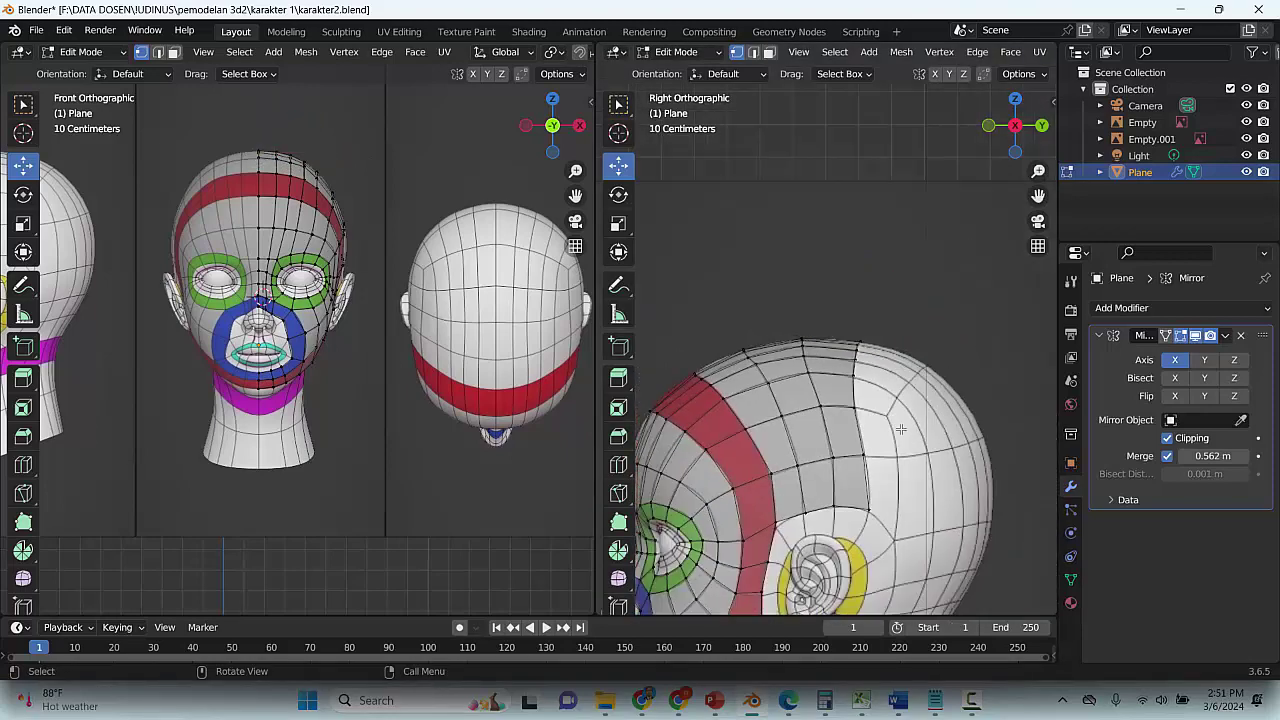
pyautogui.moveTo(898, 370); pyautogui.dragTo(847, 284)
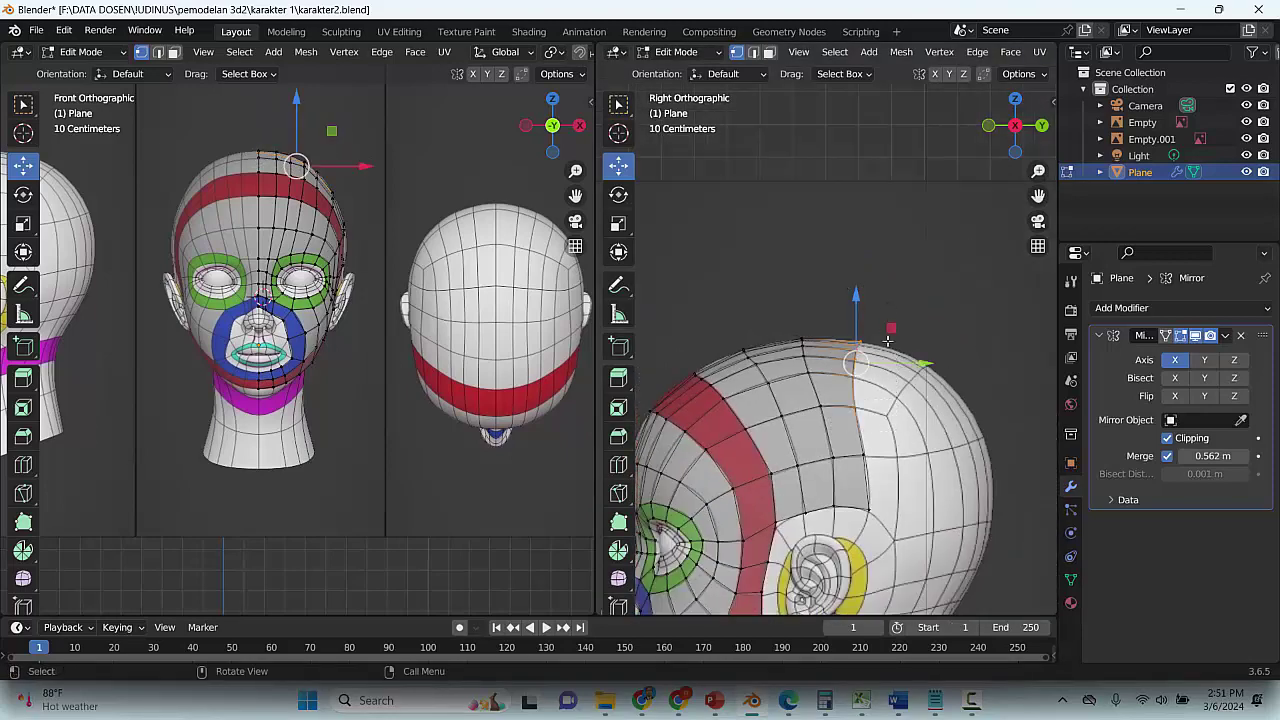
pyautogui.press('g')
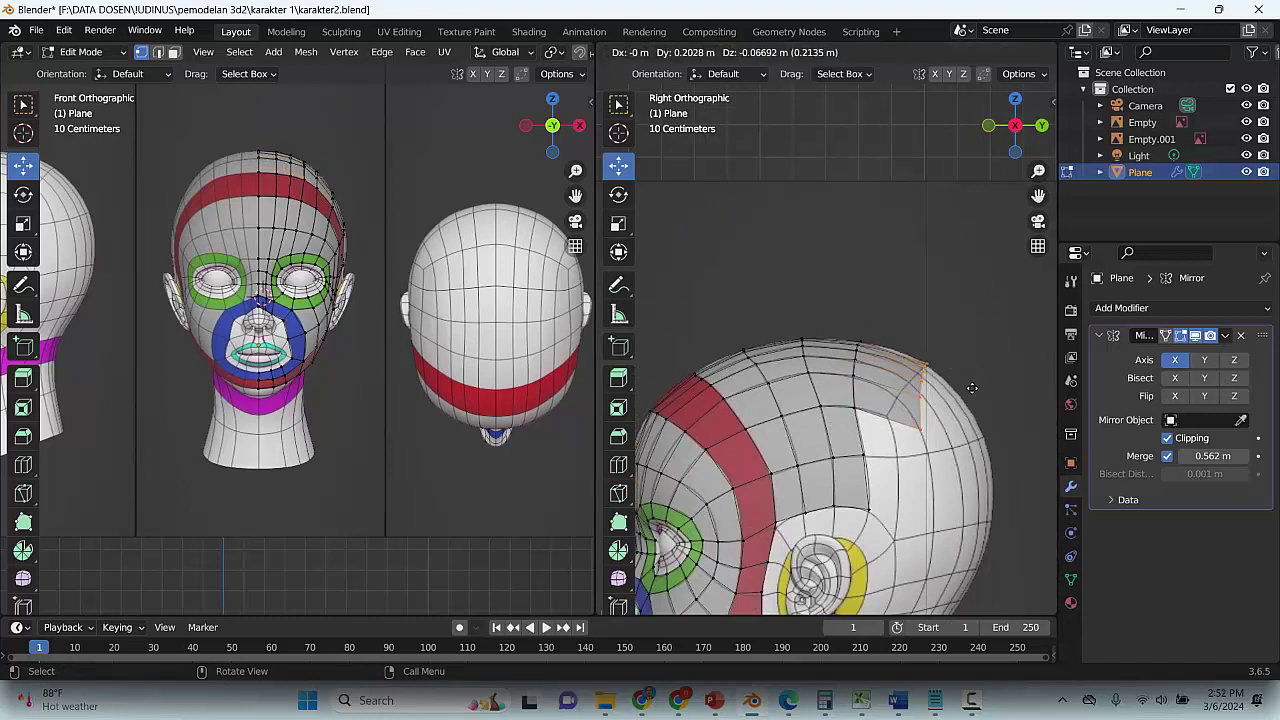
pyautogui.click(972, 388)
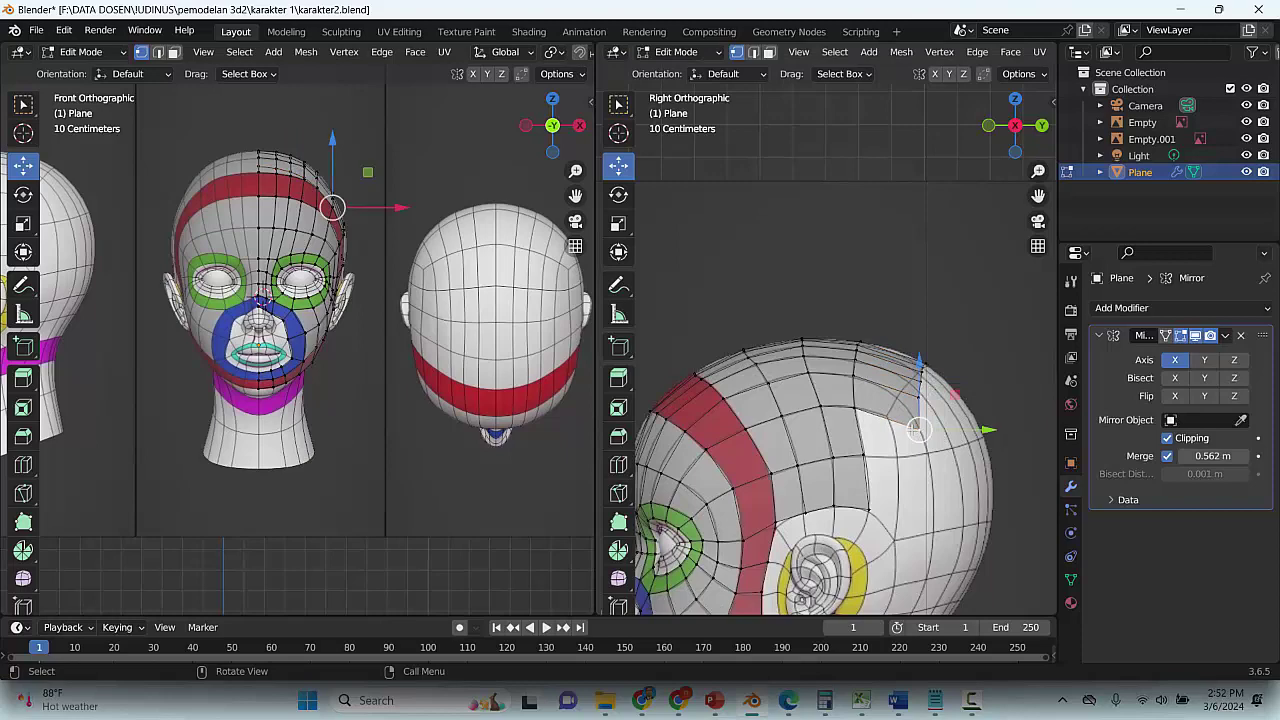
# Fit the new crown patch's rear vertices, from the lowest one up, to the reference's diagonal grid line
pyautogui.press('g')
pyautogui.click(867, 412)
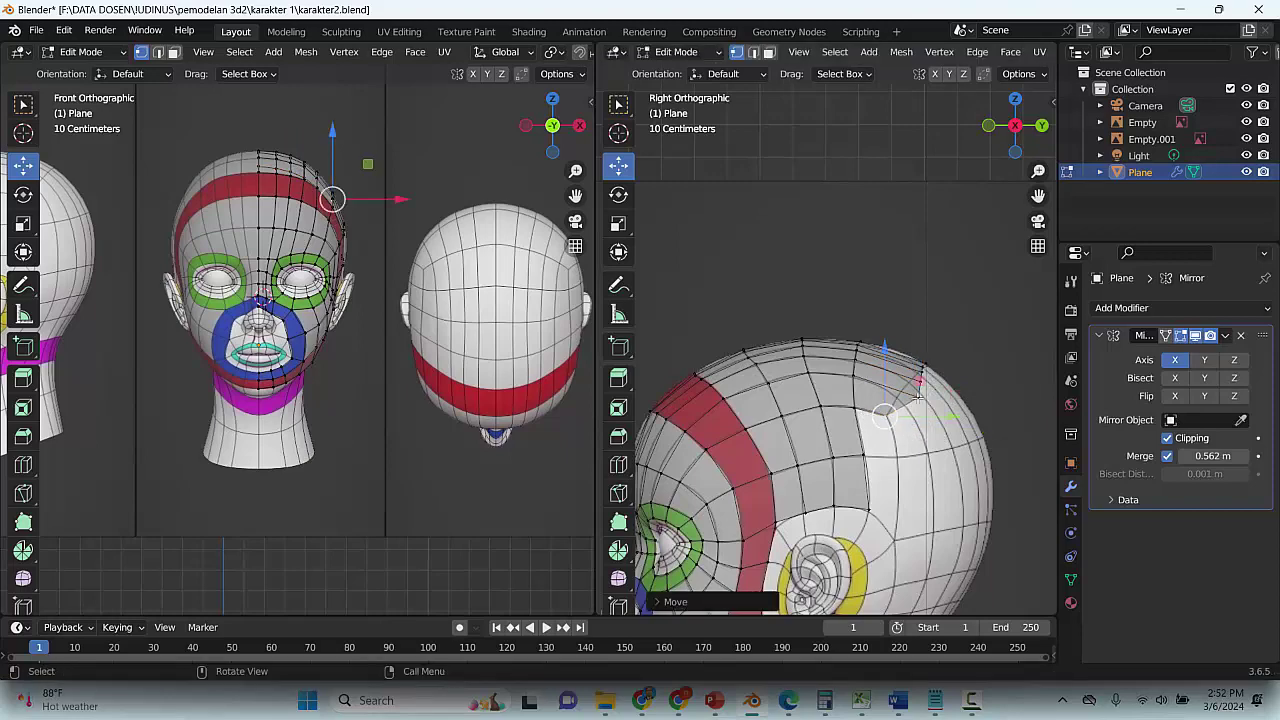
pyautogui.press('g')
pyautogui.click(887, 397)
pyautogui.click(925, 381)
pyautogui.press('g')
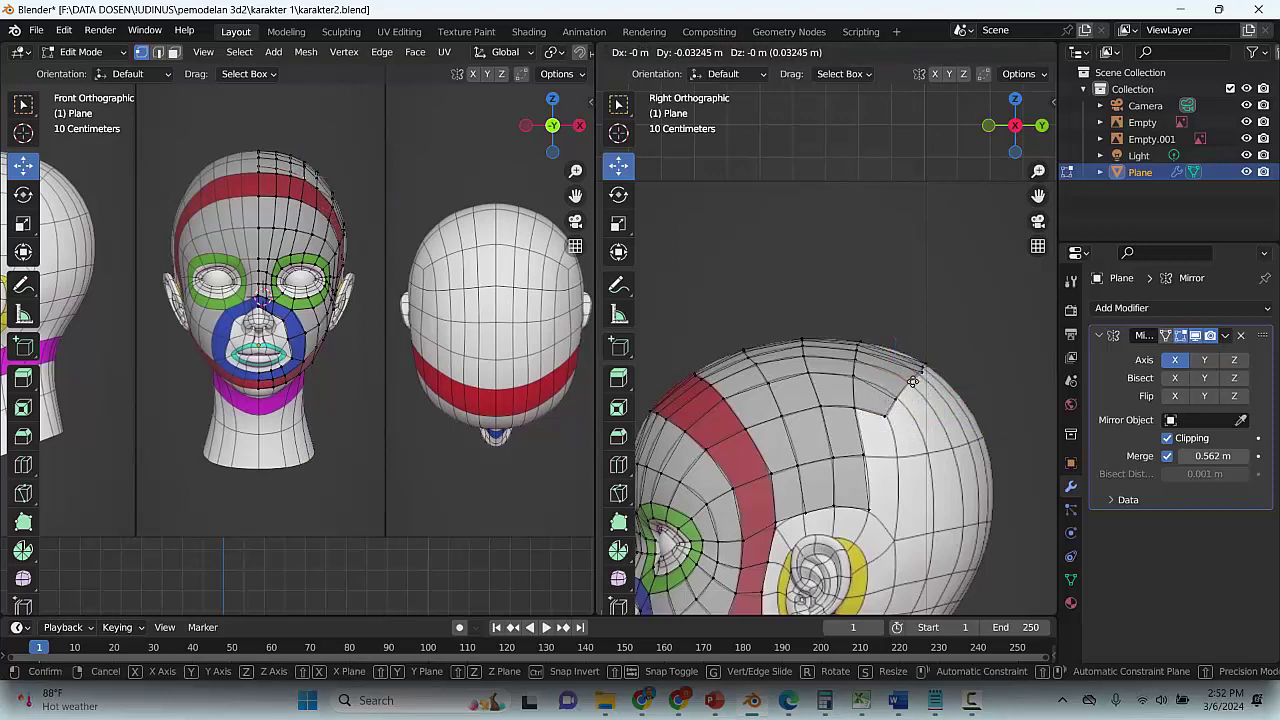
pyautogui.click(919, 379)
pyautogui.click(927, 372)
pyautogui.press('g')
pyautogui.click(924, 372)
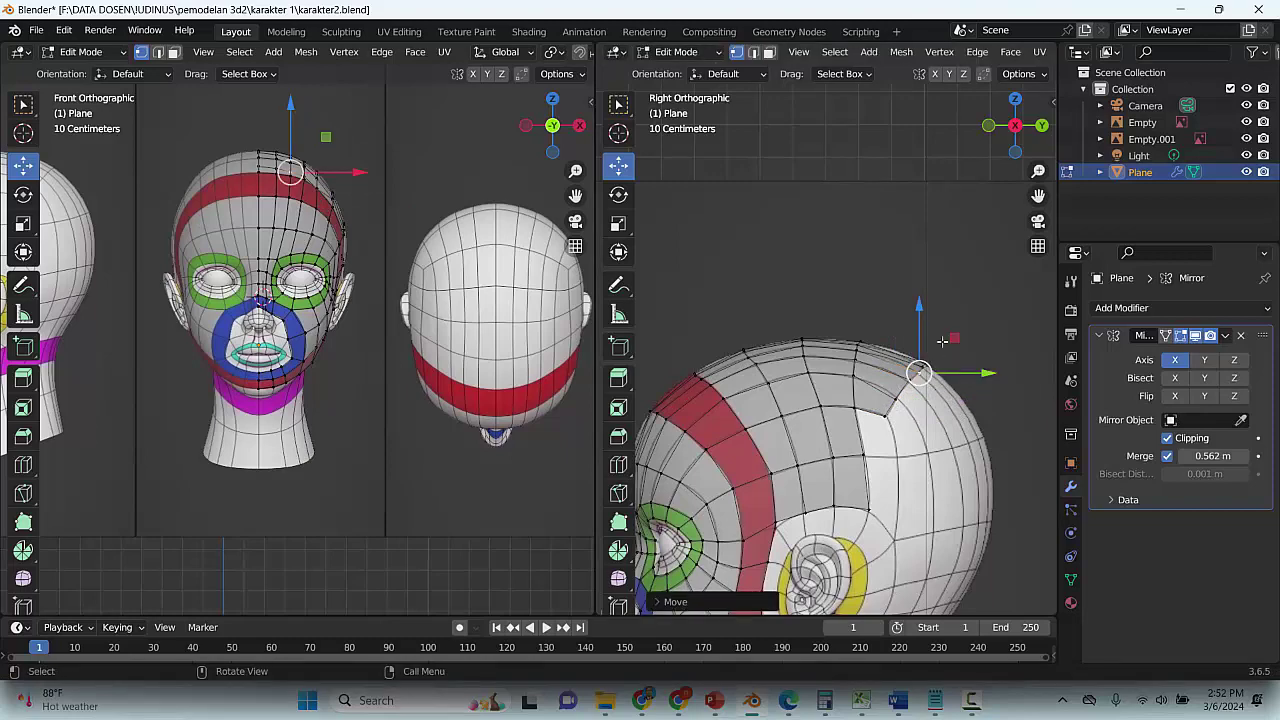
# Align the crown patch's centre-line vertex and the one beside it with the reference's outline
pyautogui.scroll(4, 950, 330)
pyautogui.moveTo(1039, 197); pyautogui.dragTo(831, 189)
pyautogui.press('g')
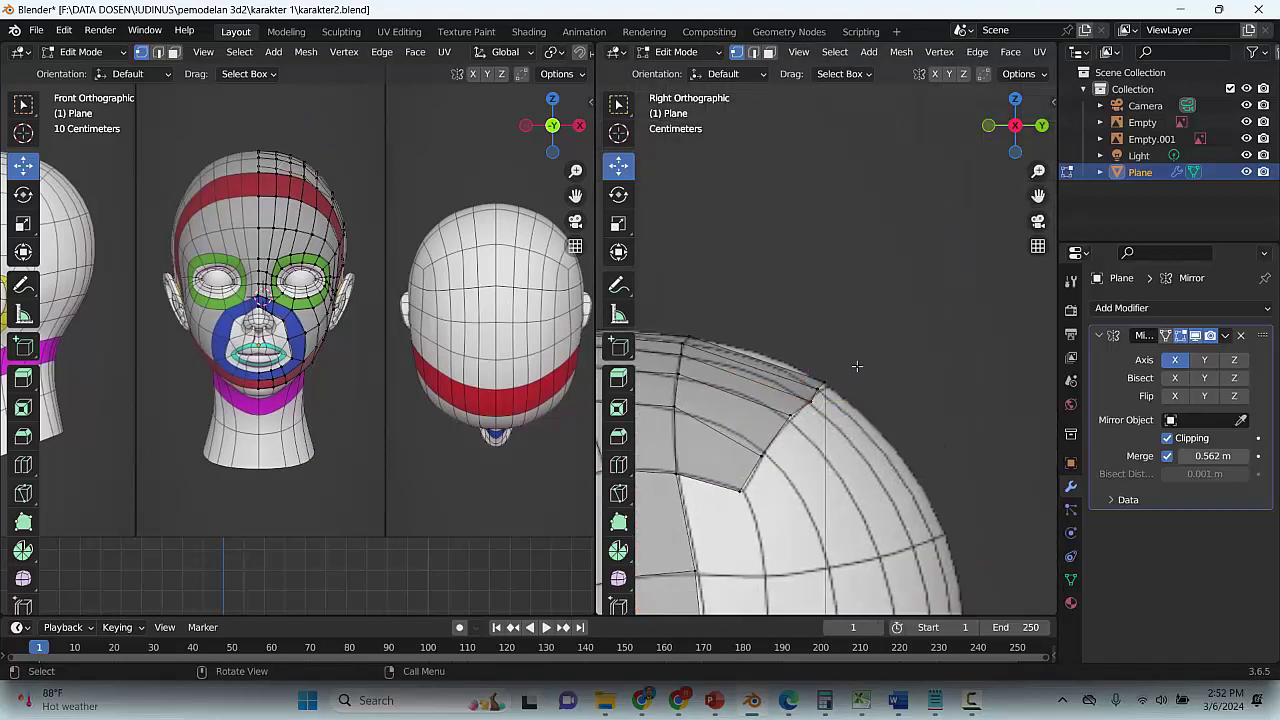
pyautogui.click(822, 386)
pyautogui.press('g')
pyautogui.click(835, 393)
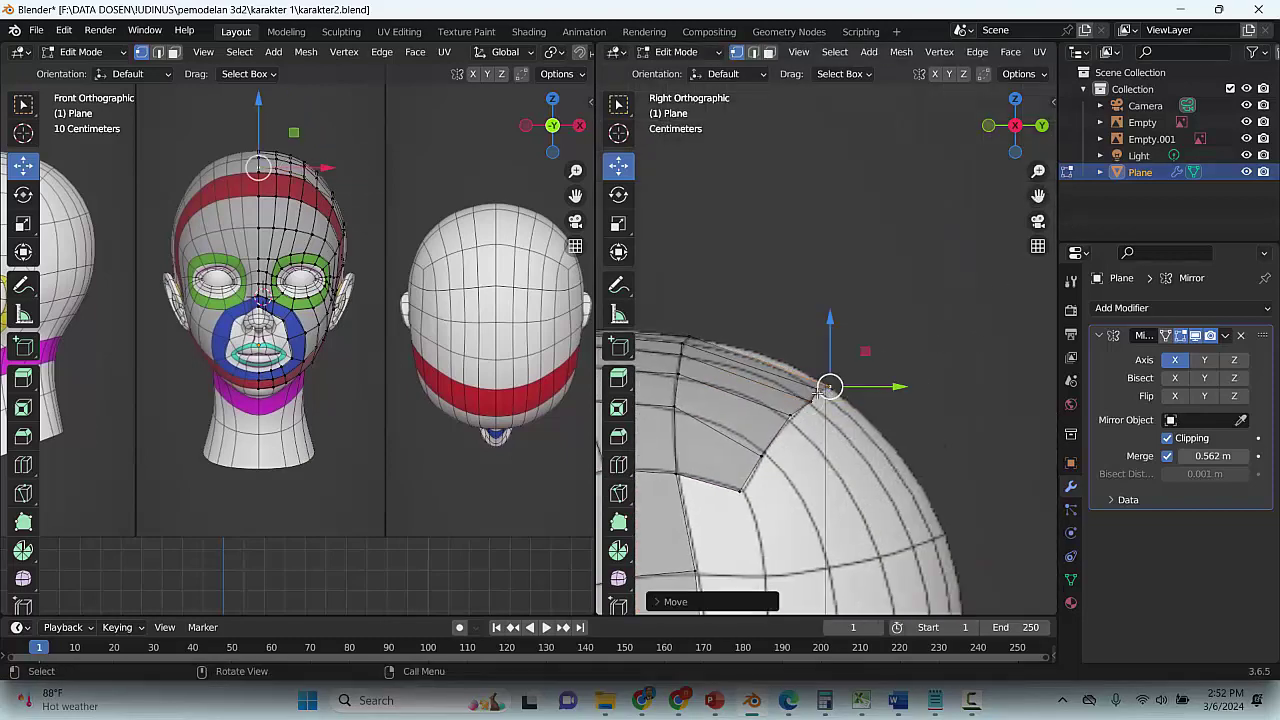
pyautogui.press('g')
pyautogui.click(821, 395)
# Fine-tune the crown patch's remaining rear vertices along the reference's diagonal grid line and save the file
pyautogui.press('g')
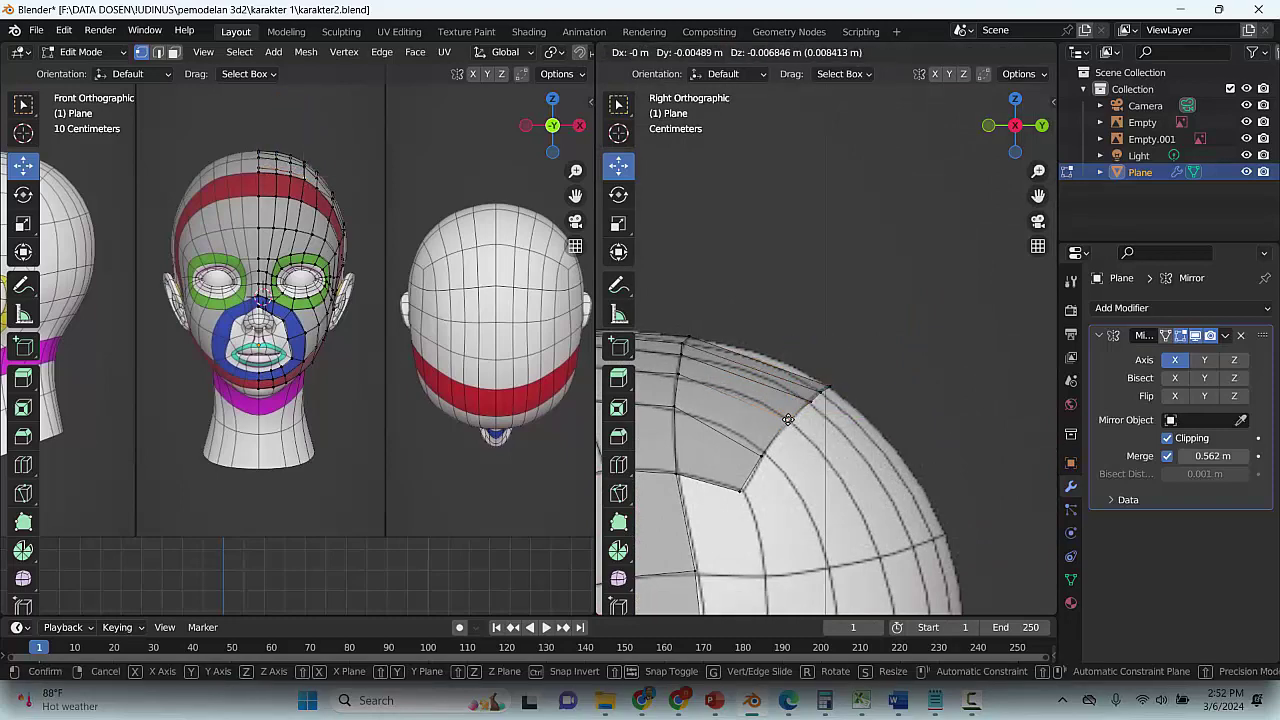
pyautogui.click(785, 424)
pyautogui.press('g')
pyautogui.click(792, 470)
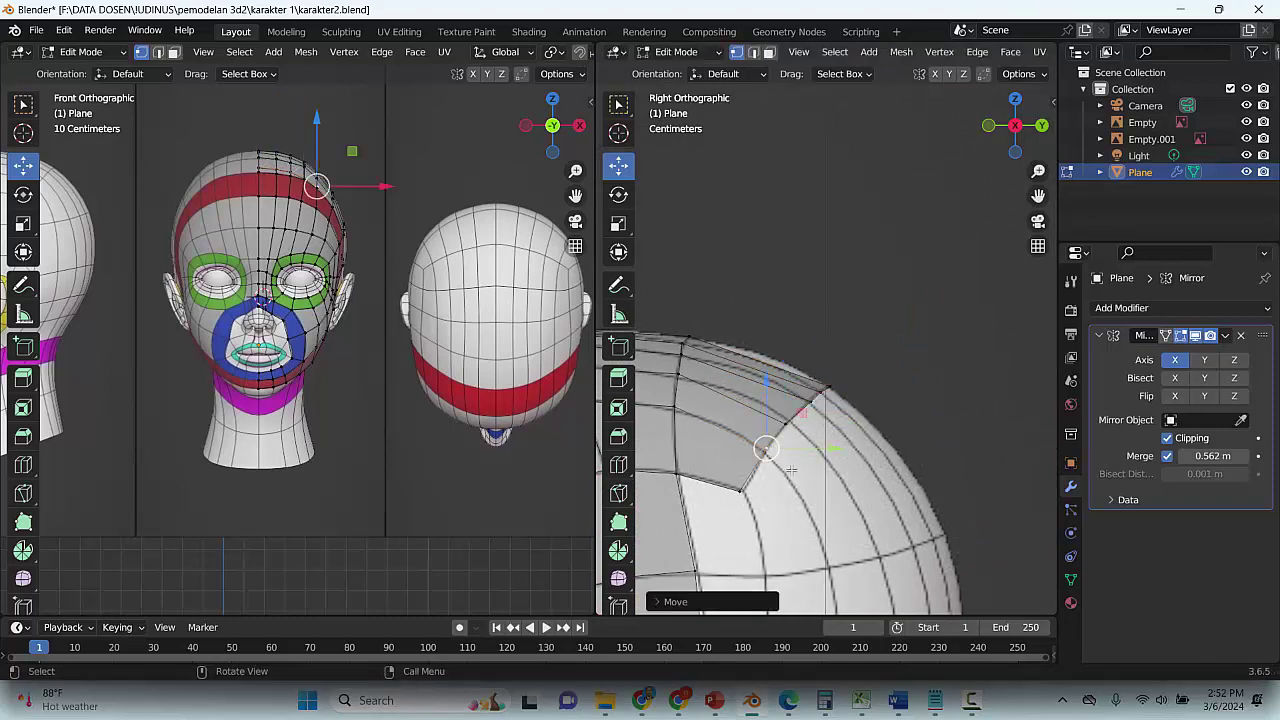
pyautogui.scroll(-3, 792, 470)
pyautogui.hotkey('ctrl', 'z')
pyautogui.hotkey('ctrl', 's')
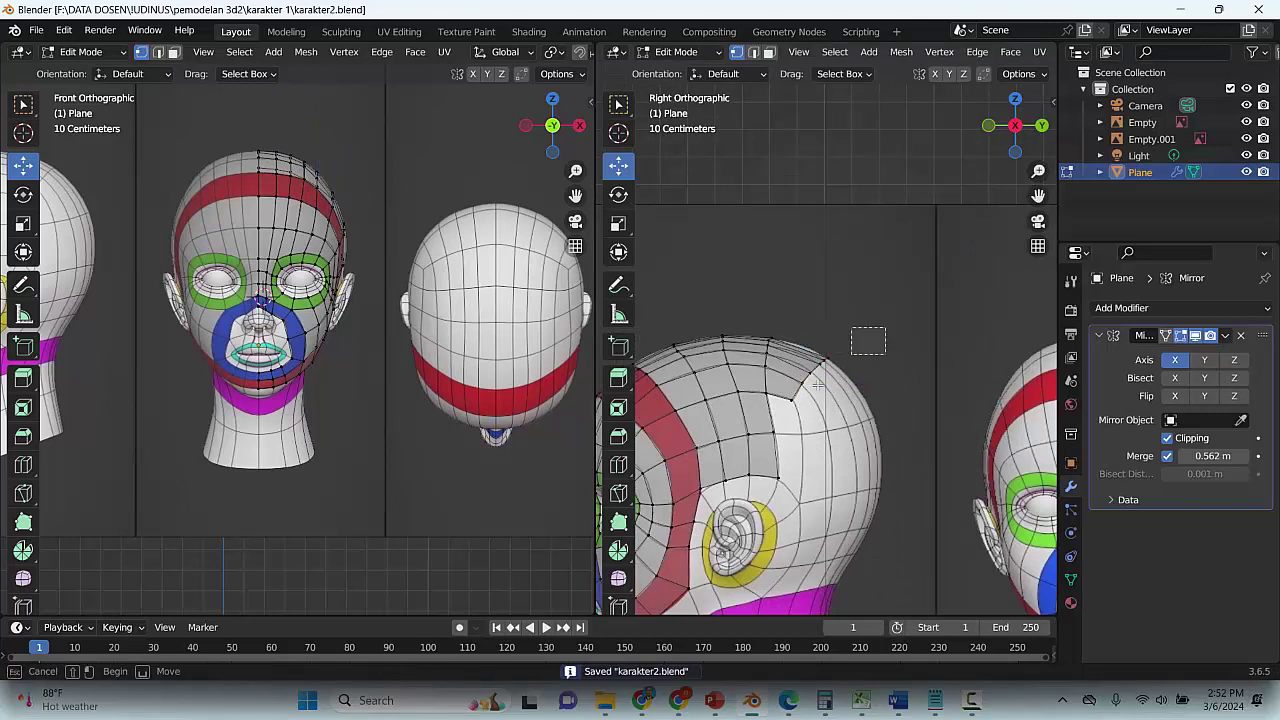
# Extrude the crown patch's rear edges down and back along the reference's back of the head
pyautogui.press('e')
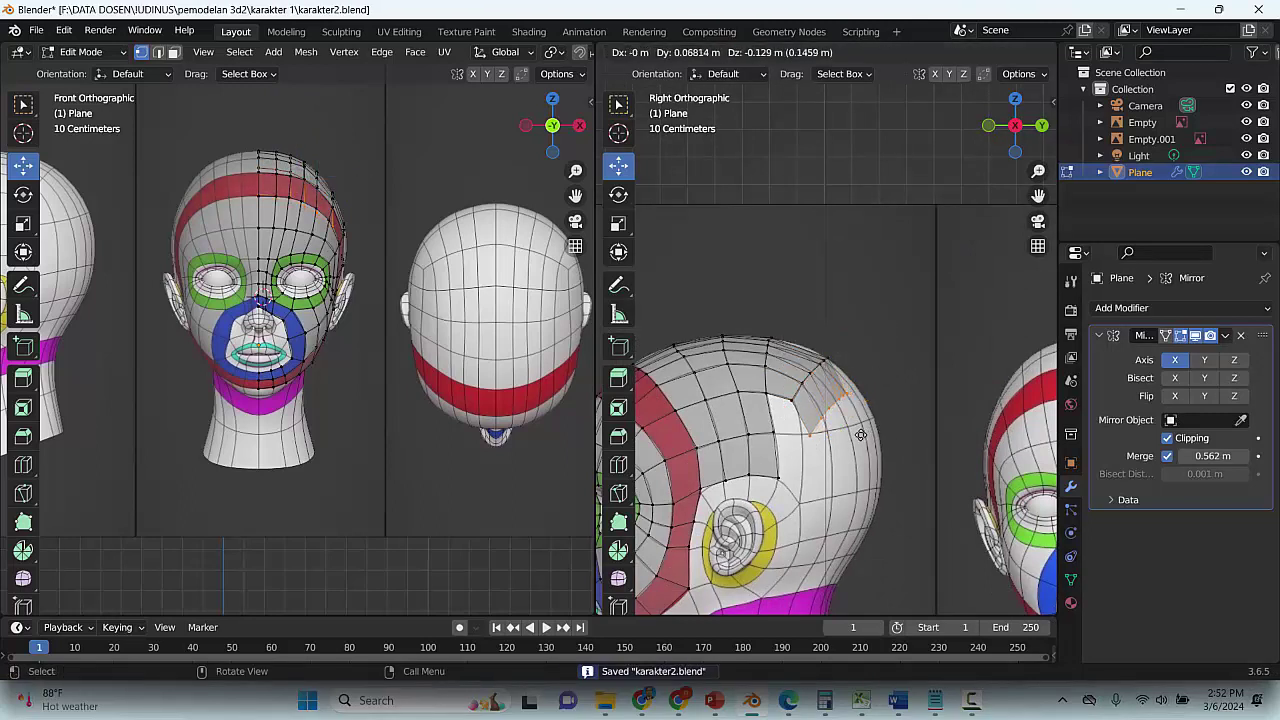
pyautogui.click(860, 424)
pyautogui.click(845, 397)
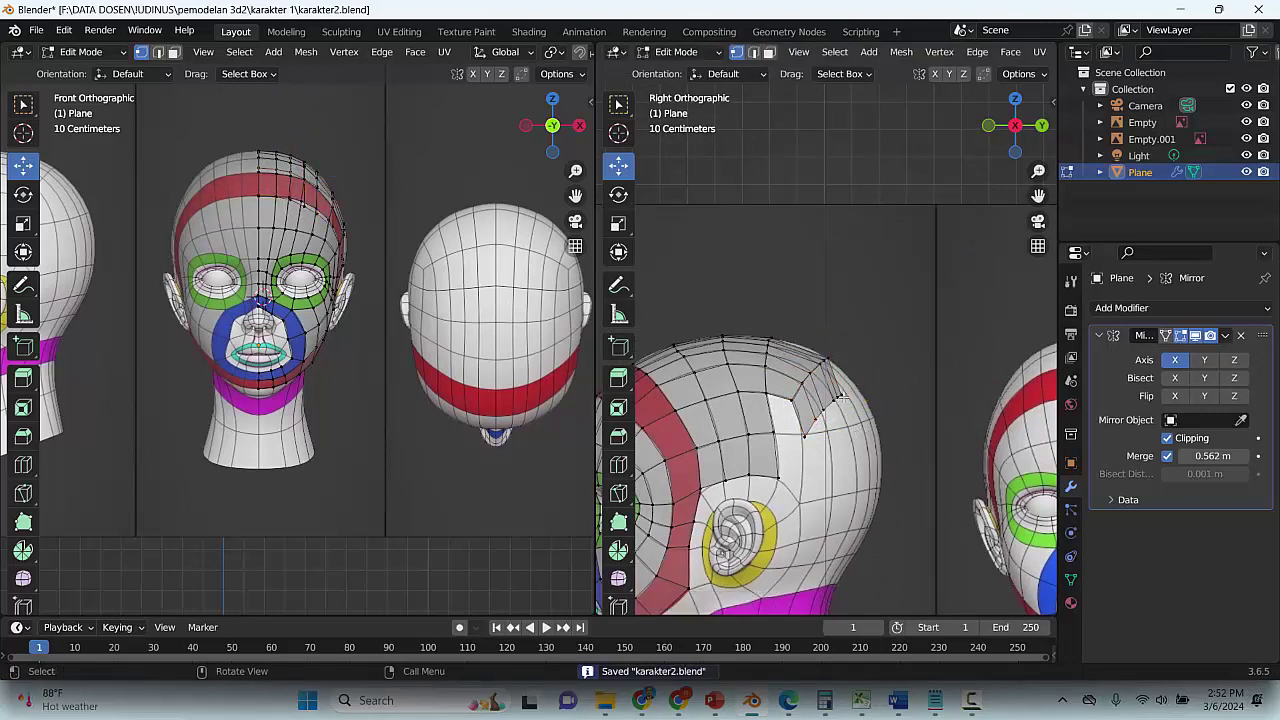
# Fit the extruded row's lower vertices to the reference's grid line across the back of the head and save the file
pyautogui.moveTo(868, 401); pyautogui.dragTo(825, 429)
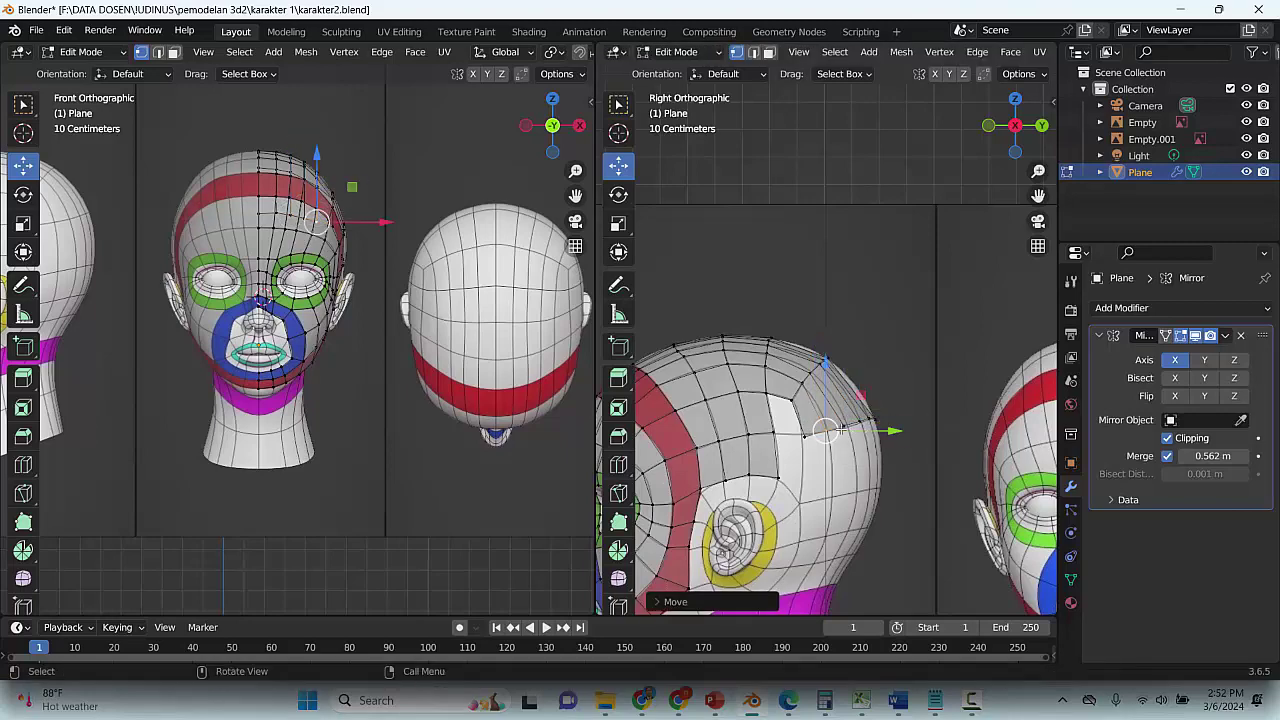
pyautogui.hotkey('ctrl', 's')
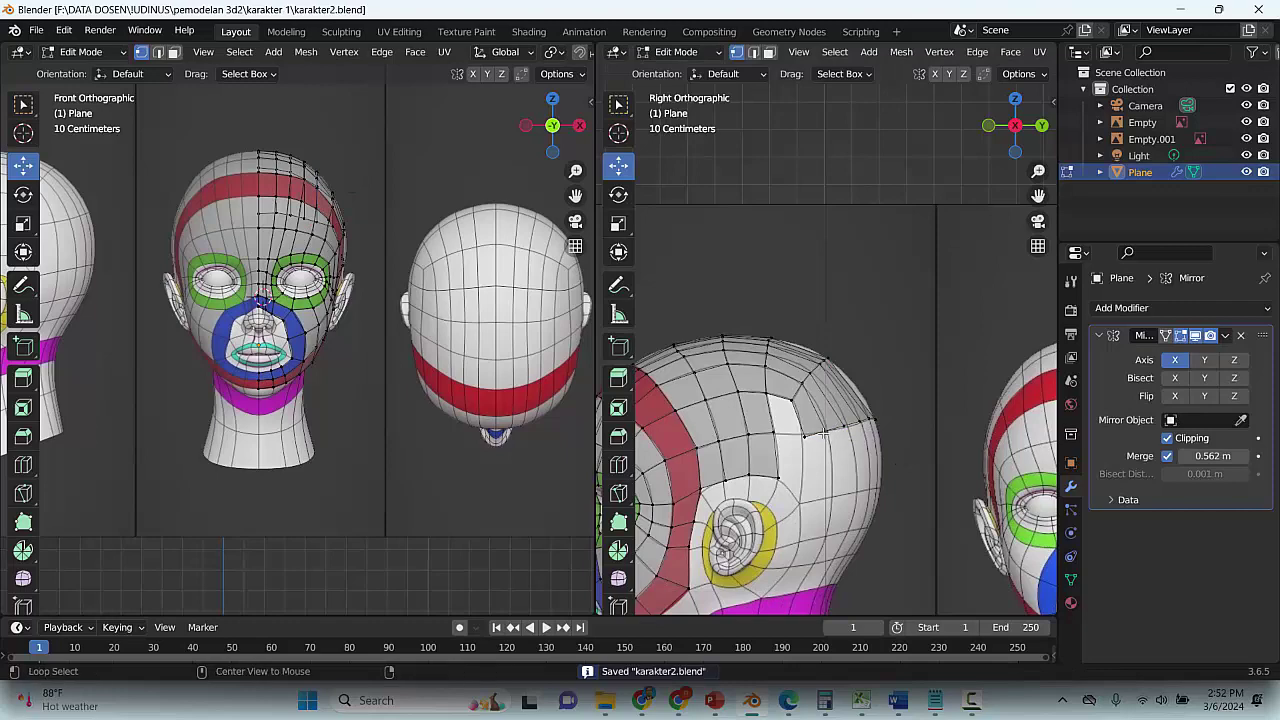
pyautogui.hotkey('ctrl', 'z')
# Fill the gap between the side scalp patch and the new rear patch with a face and save the file
pyautogui.click(781, 397)
pyautogui.scroll(2, 782, 400)
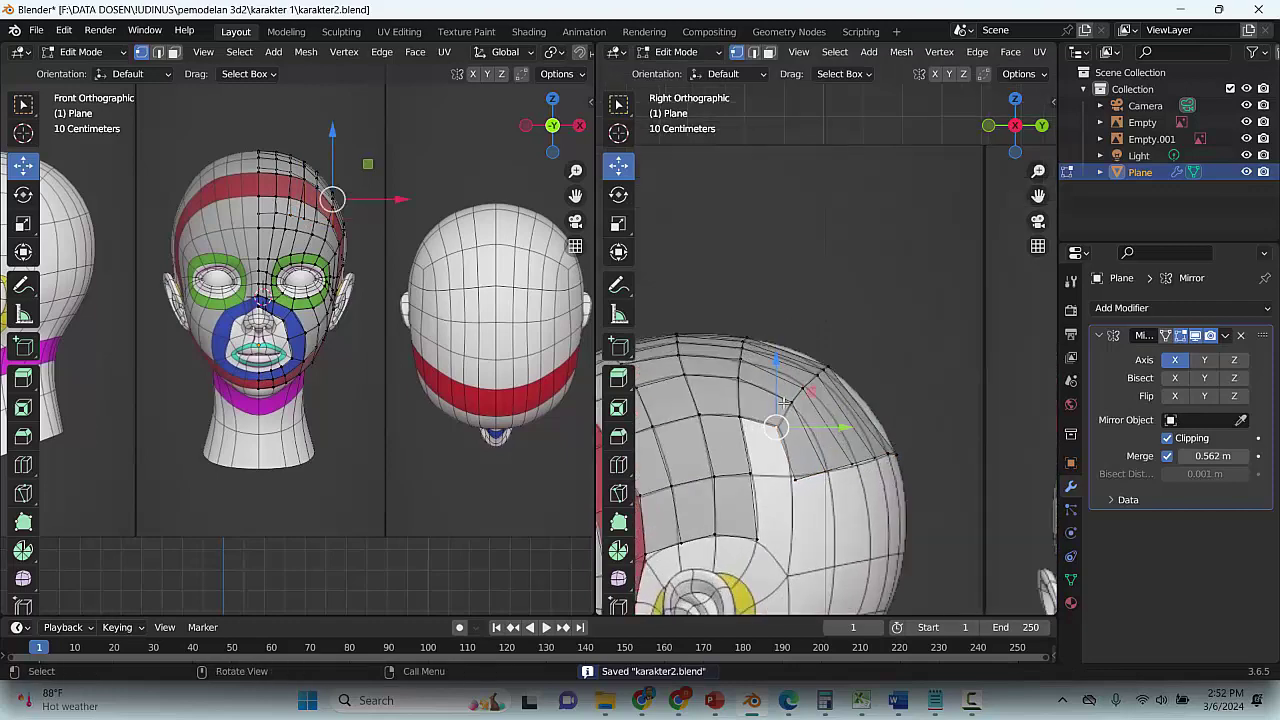
pyautogui.click(753, 52)
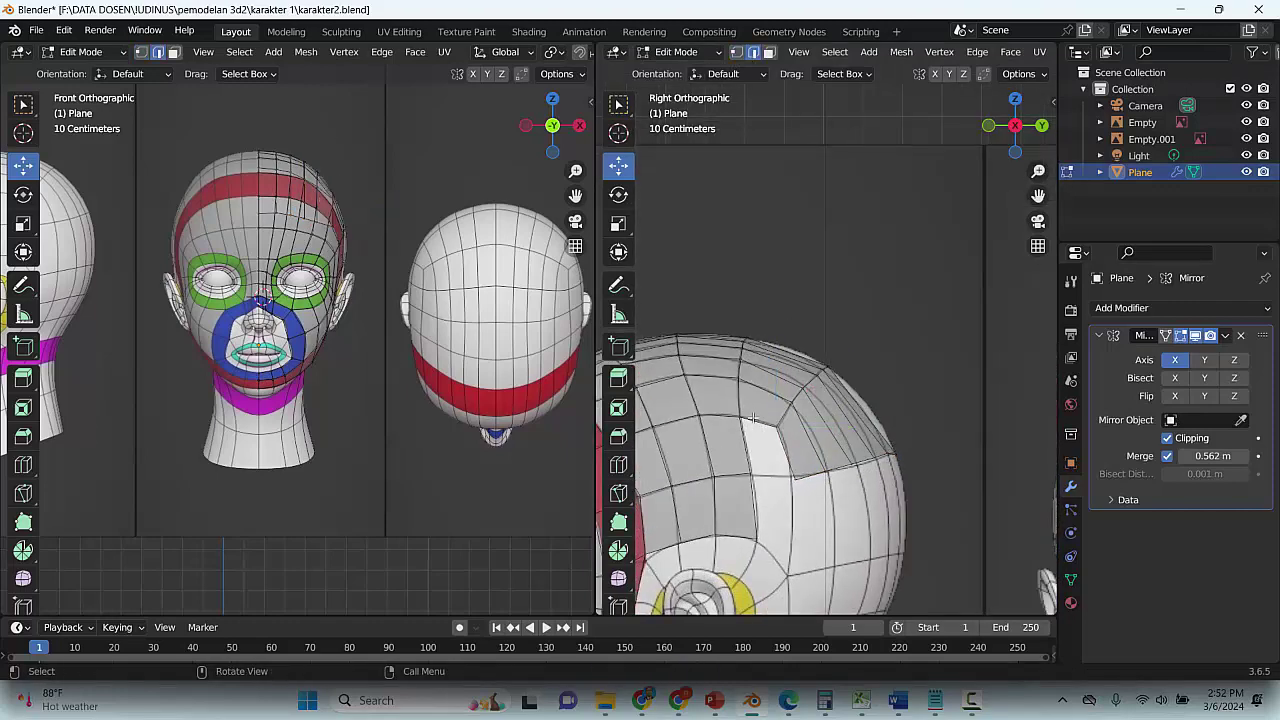
pyautogui.click(784, 422)
pyautogui.scroll(-1, 831, 454)
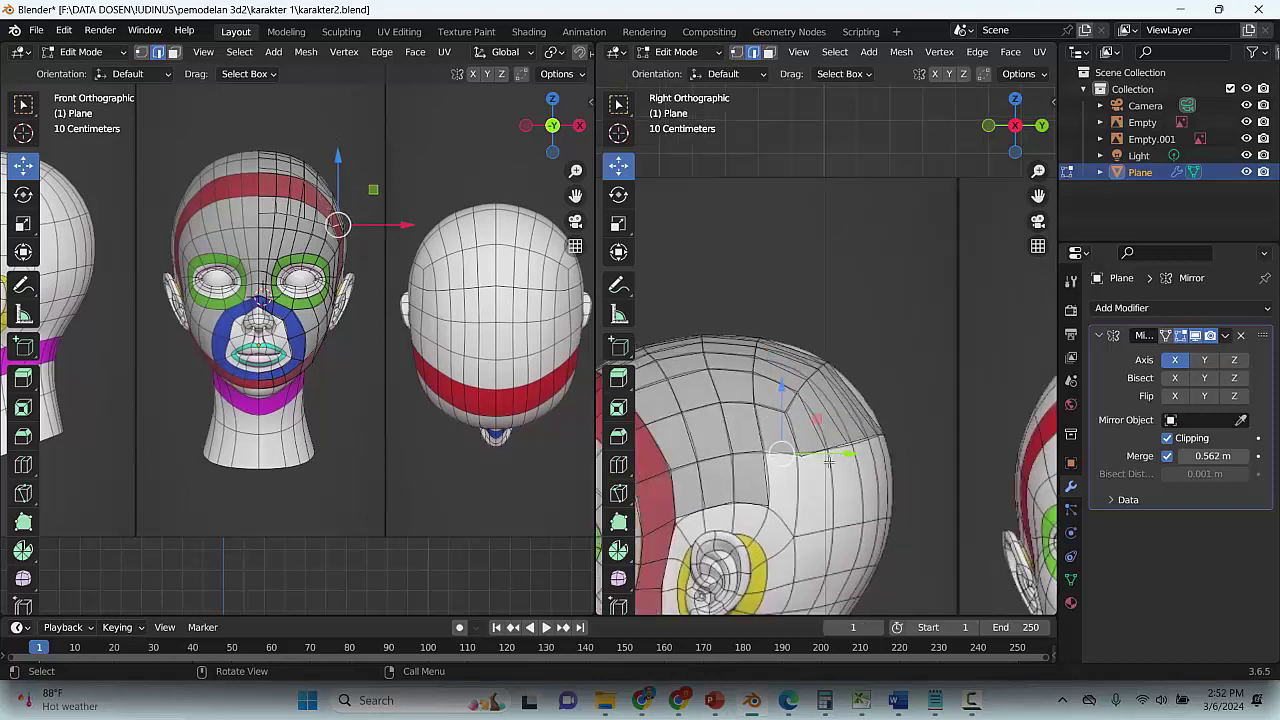
pyautogui.hotkey('ctrl', 's')
# Nudge the filled face's lower rear vertex slightly up onto the reference's grid line and save the file
pyautogui.press('1')
pyautogui.click(800, 455)
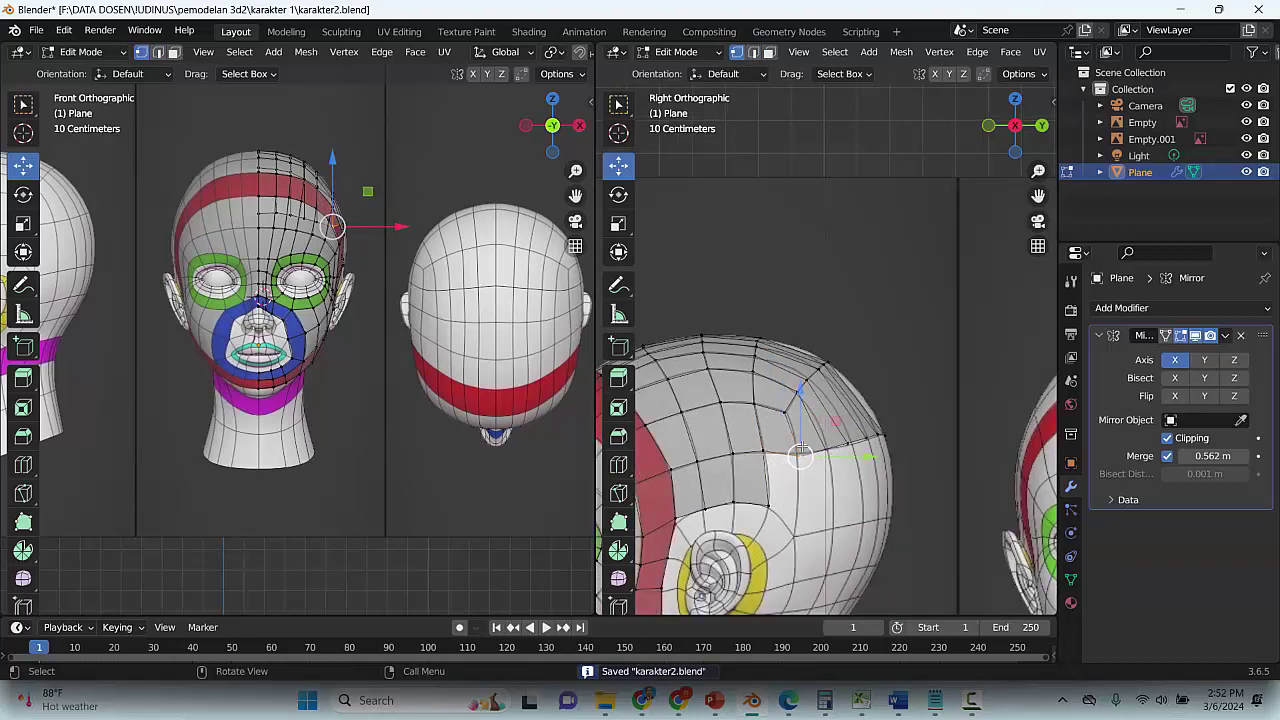
pyautogui.moveTo(799, 414); pyautogui.dragTo(798, 410)
pyautogui.hotkey('ctrl', 's')
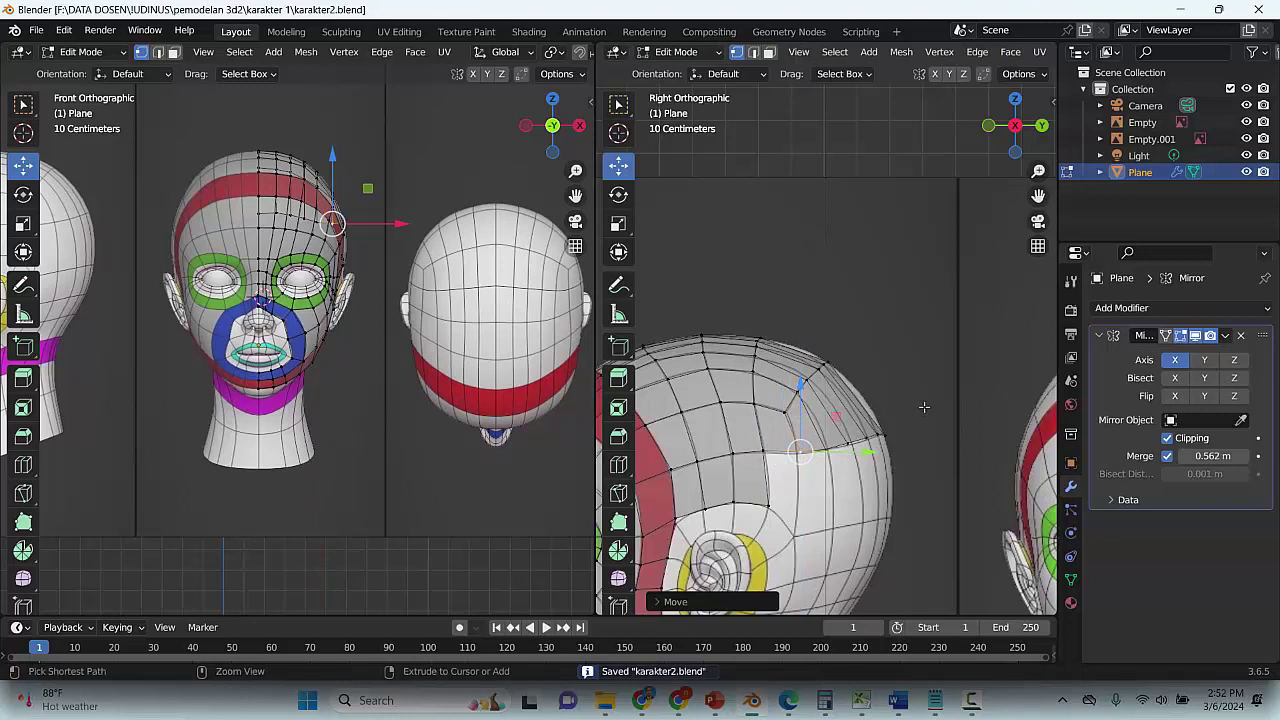
pyautogui.click(923, 406)
# Extrude the rear patch's lower edge about 0.25 m down along the back of the head
pyautogui.scroll(1, 897, 463)
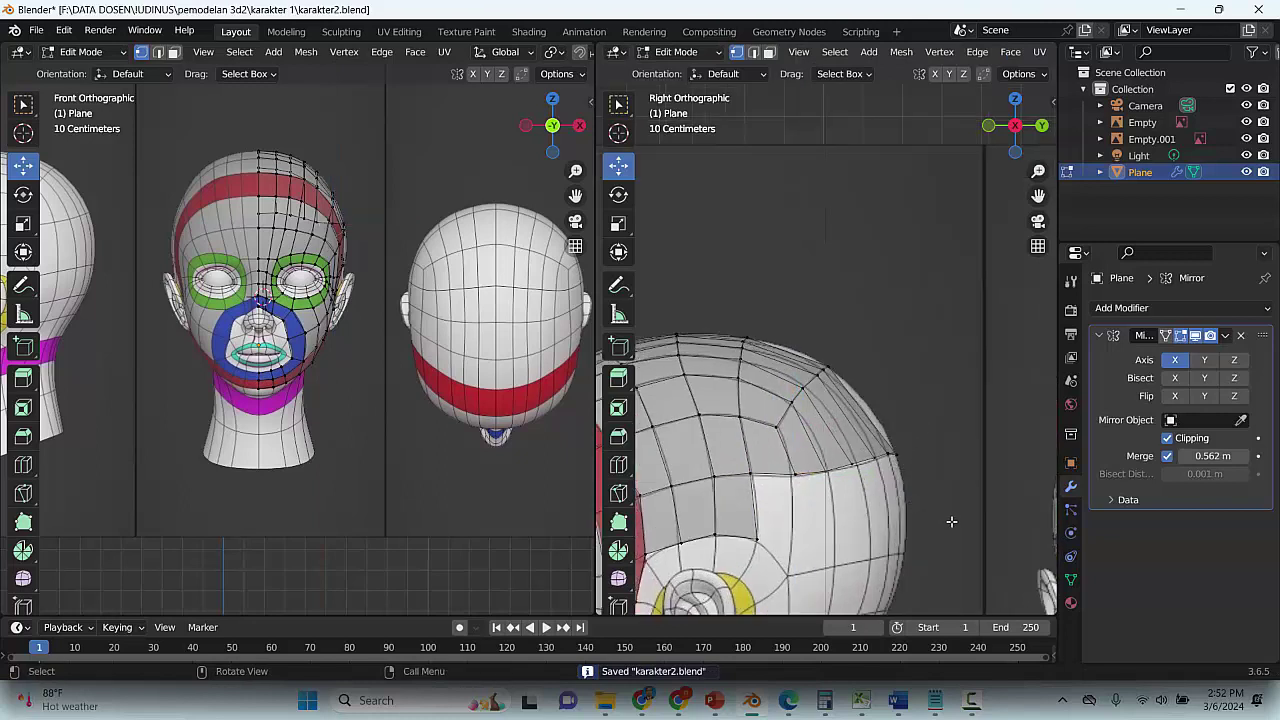
pyautogui.moveTo(951, 521); pyautogui.dragTo(790, 445)
pyautogui.scroll(-2, 853, 438)
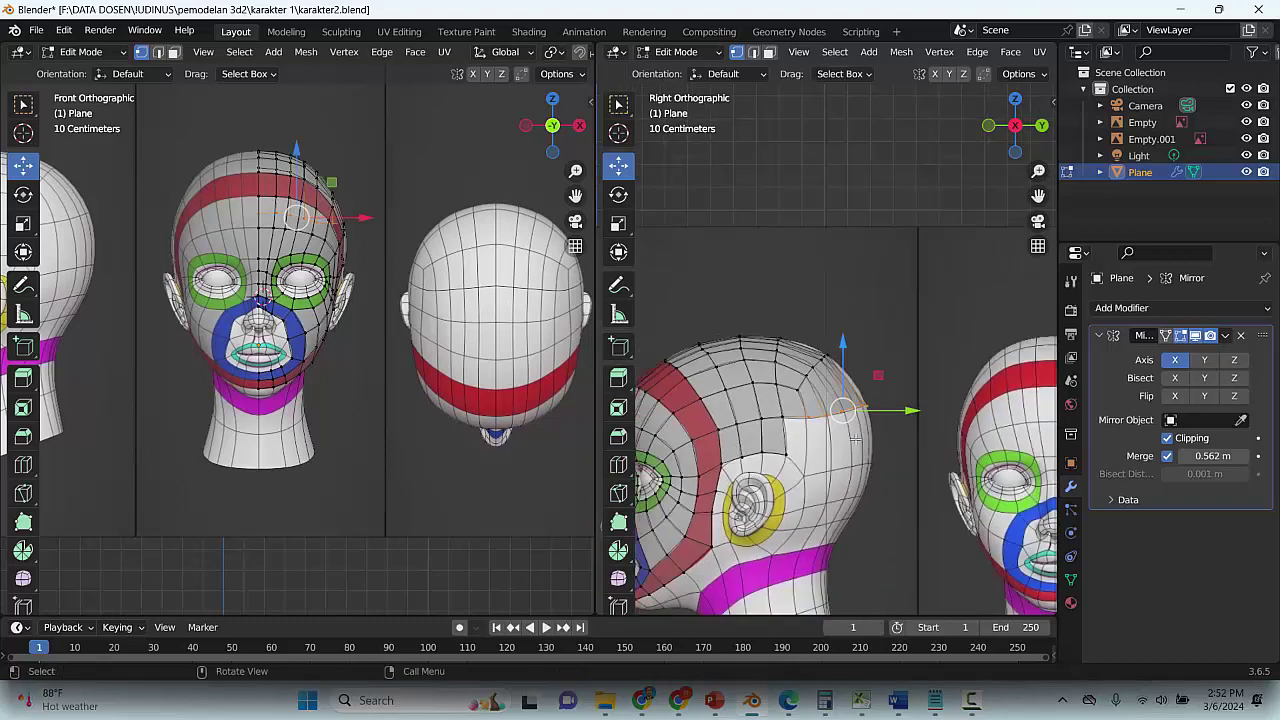
pyautogui.press('g')
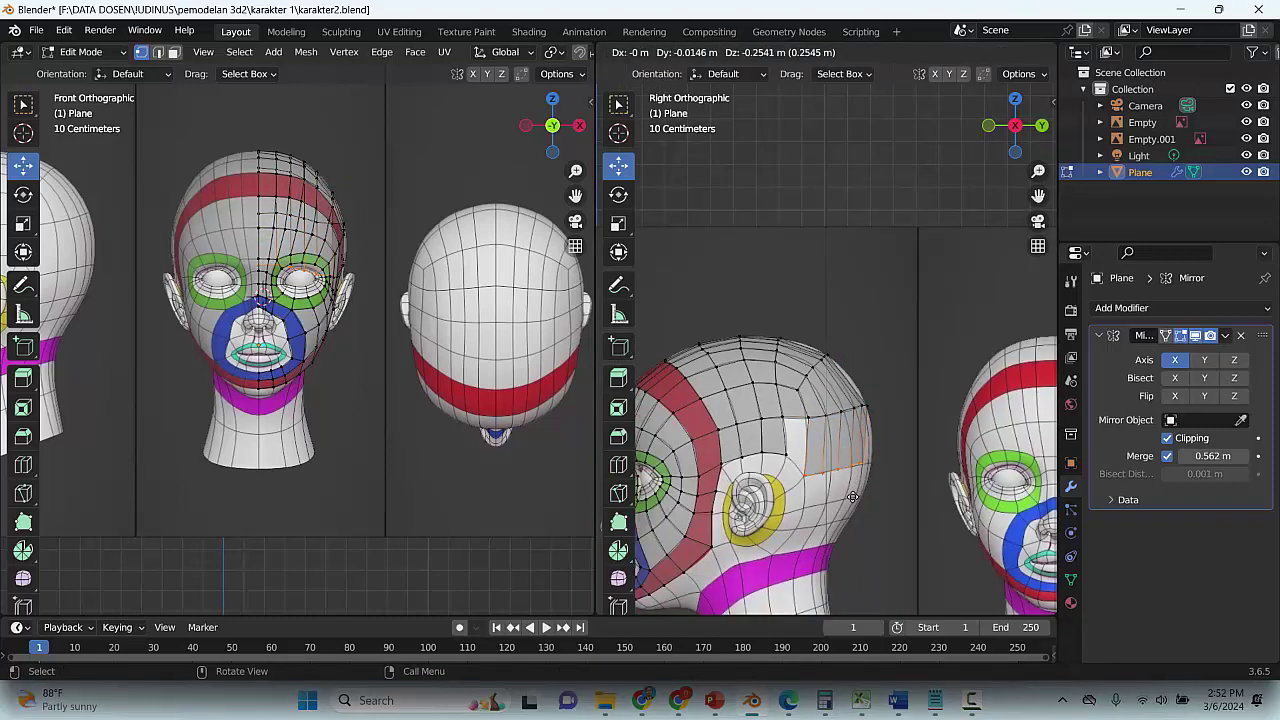
pyautogui.click(852, 494)
# Roughly place the new row's lower vertices on the reference's grid line, starting from the rear centre line
pyautogui.scroll(2, 890, 470)
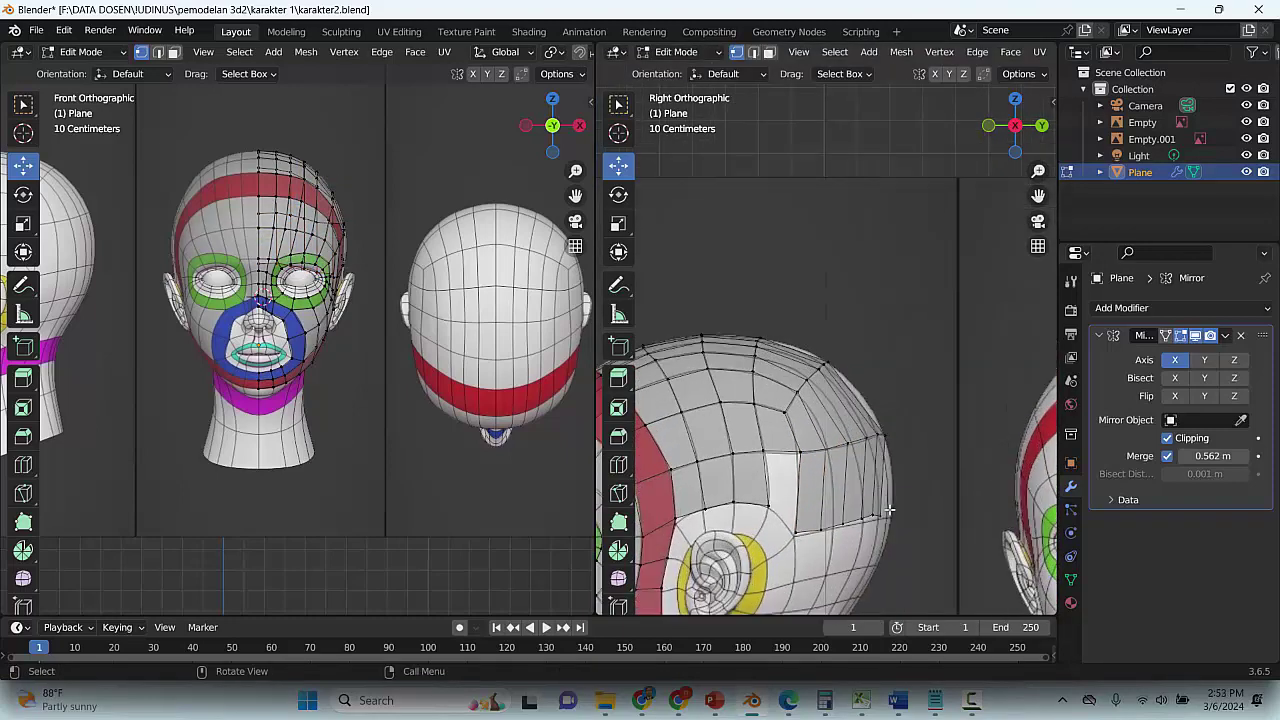
pyautogui.press('g')
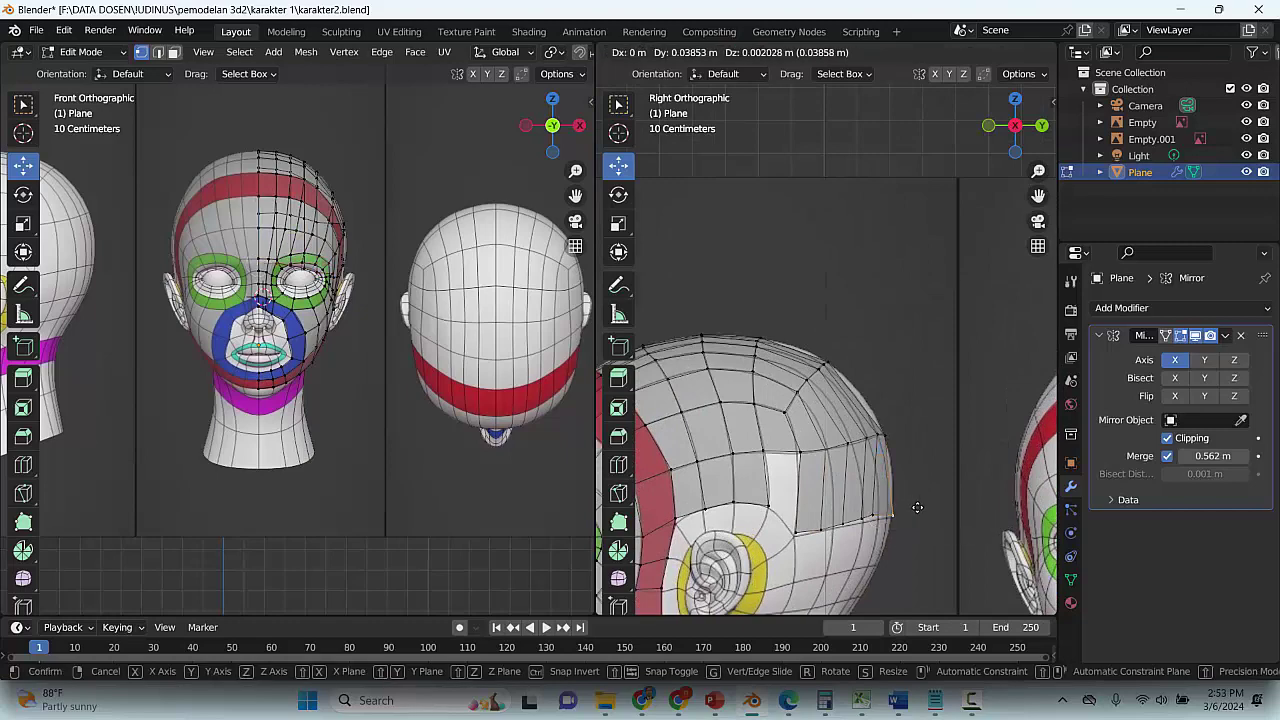
pyautogui.click(910, 509)
pyautogui.press('g')
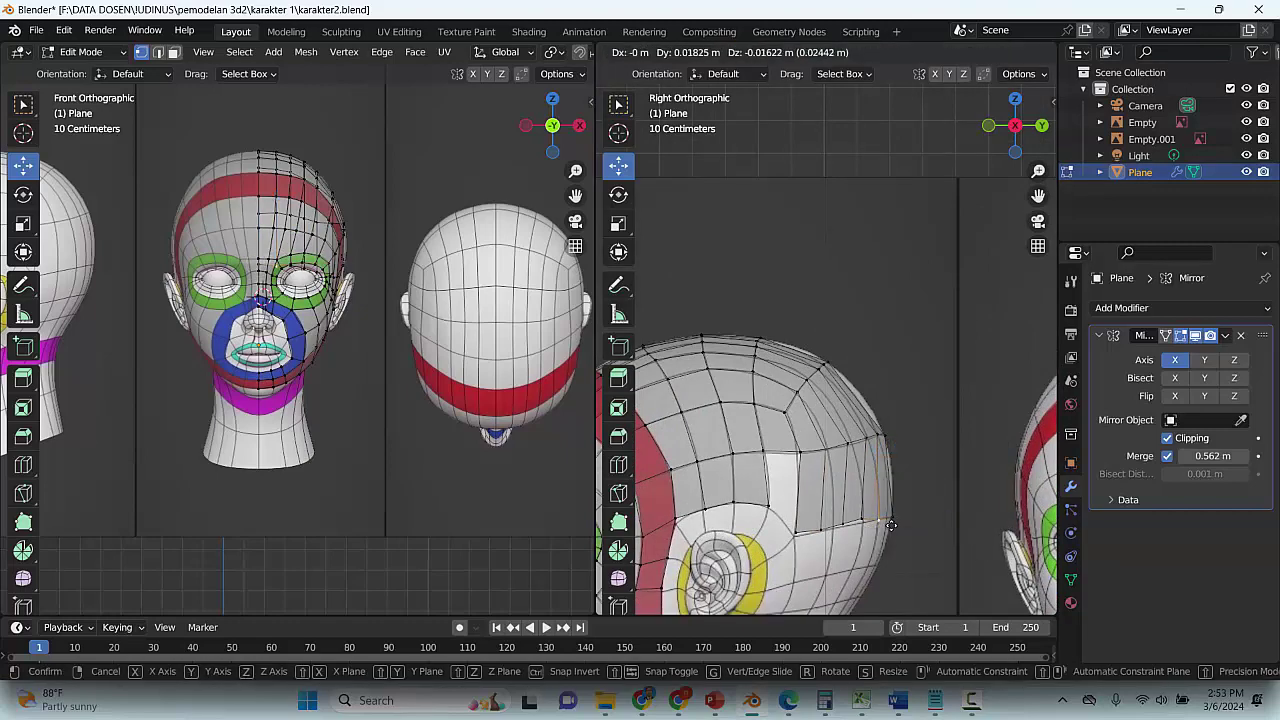
pyautogui.click(861, 524)
pyautogui.press('g')
pyautogui.click(861, 525)
pyautogui.press('g')
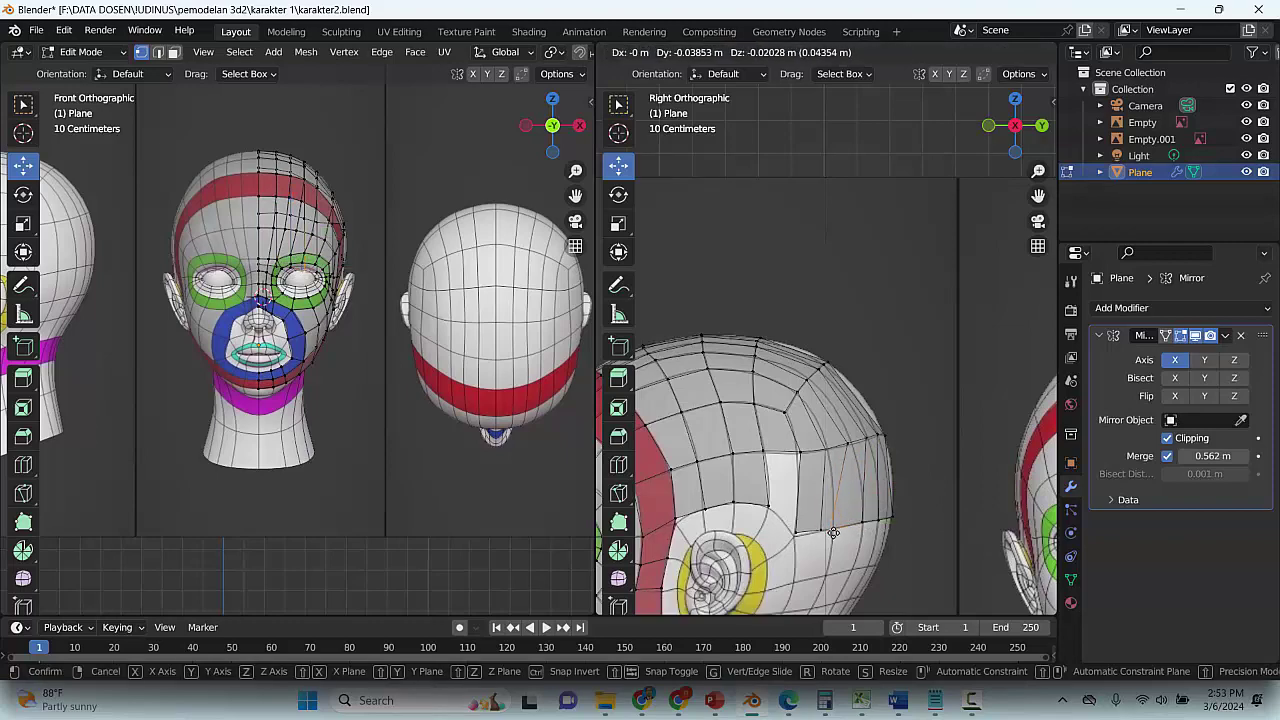
pyautogui.click(850, 525)
pyautogui.scroll(2, 925, 513)
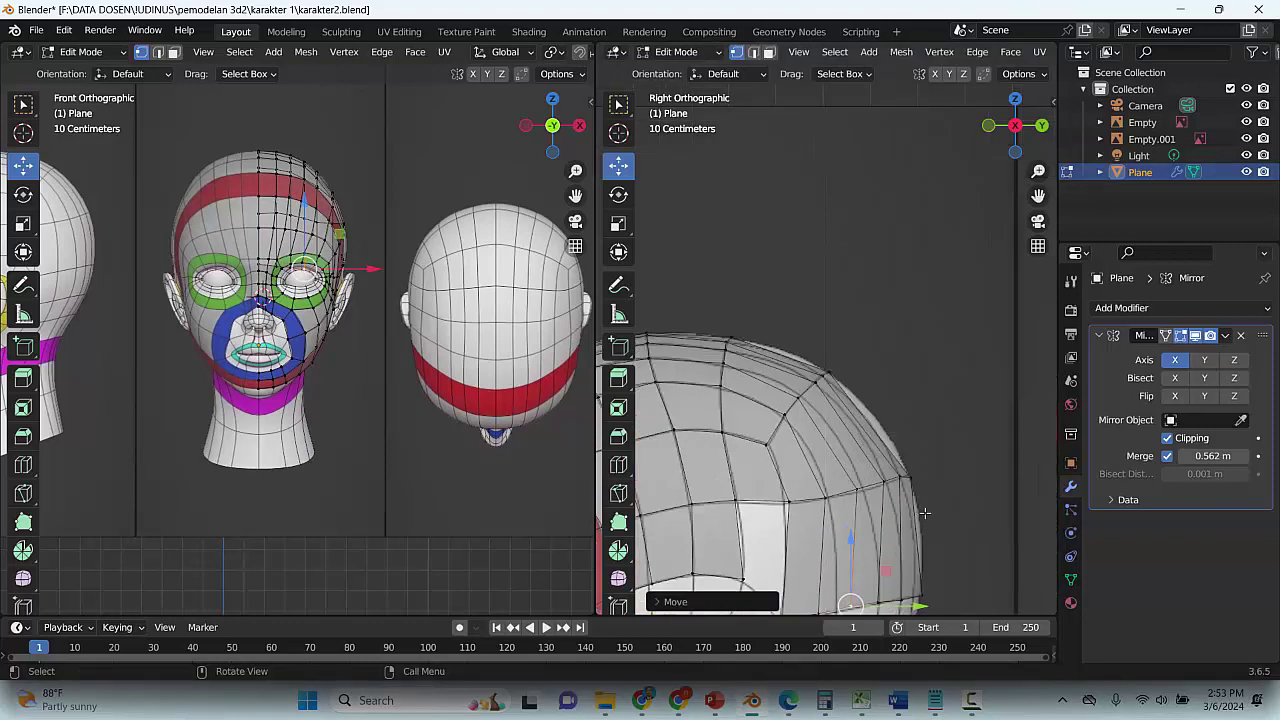
# Fine-tune the row's centre-line vertex and the two beside it against the reference's rear outline
pyautogui.moveTo(1038, 195); pyautogui.dragTo(1038, 222)
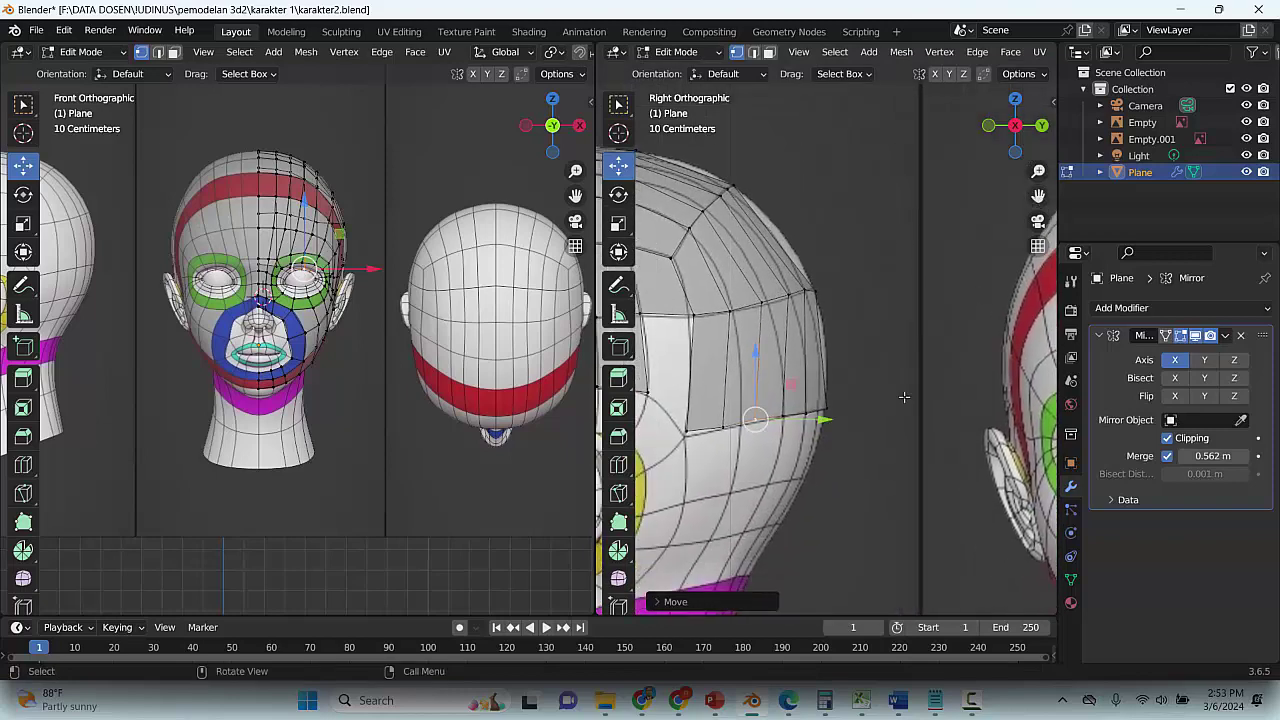
pyautogui.click(826, 415)
pyautogui.press('g')
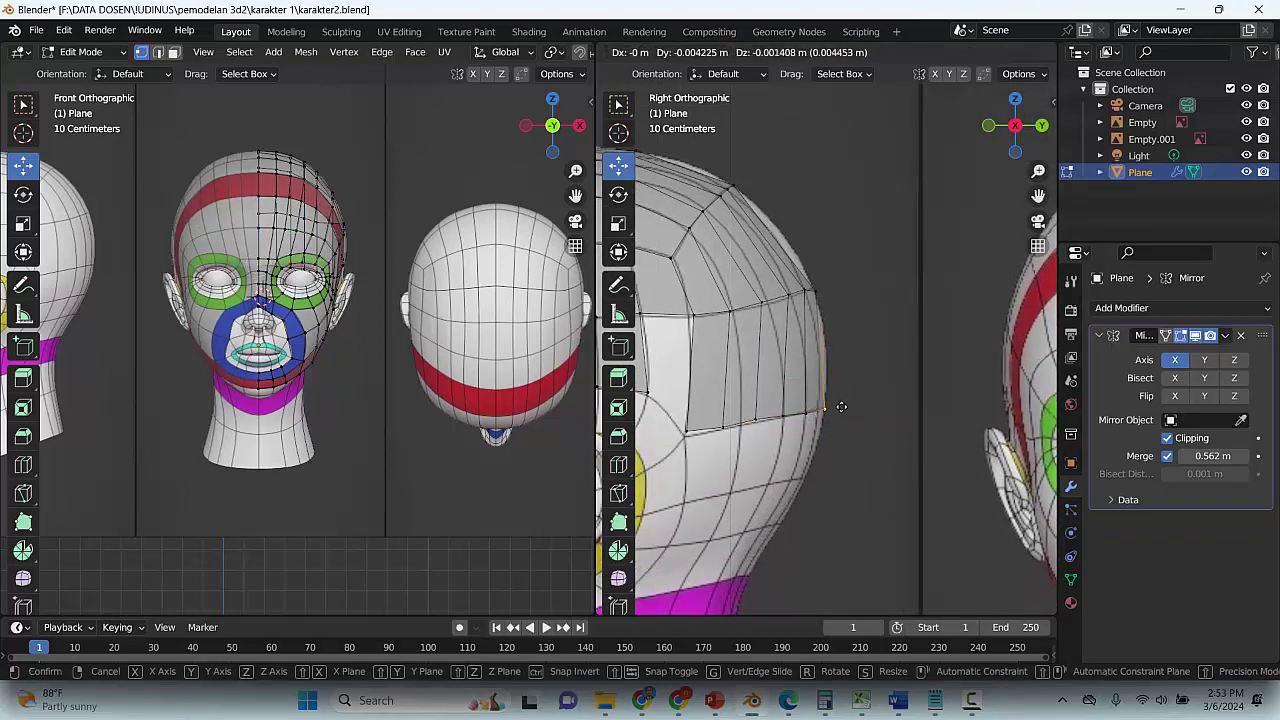
pyautogui.click(843, 405)
pyautogui.click(812, 411)
pyautogui.press('g')
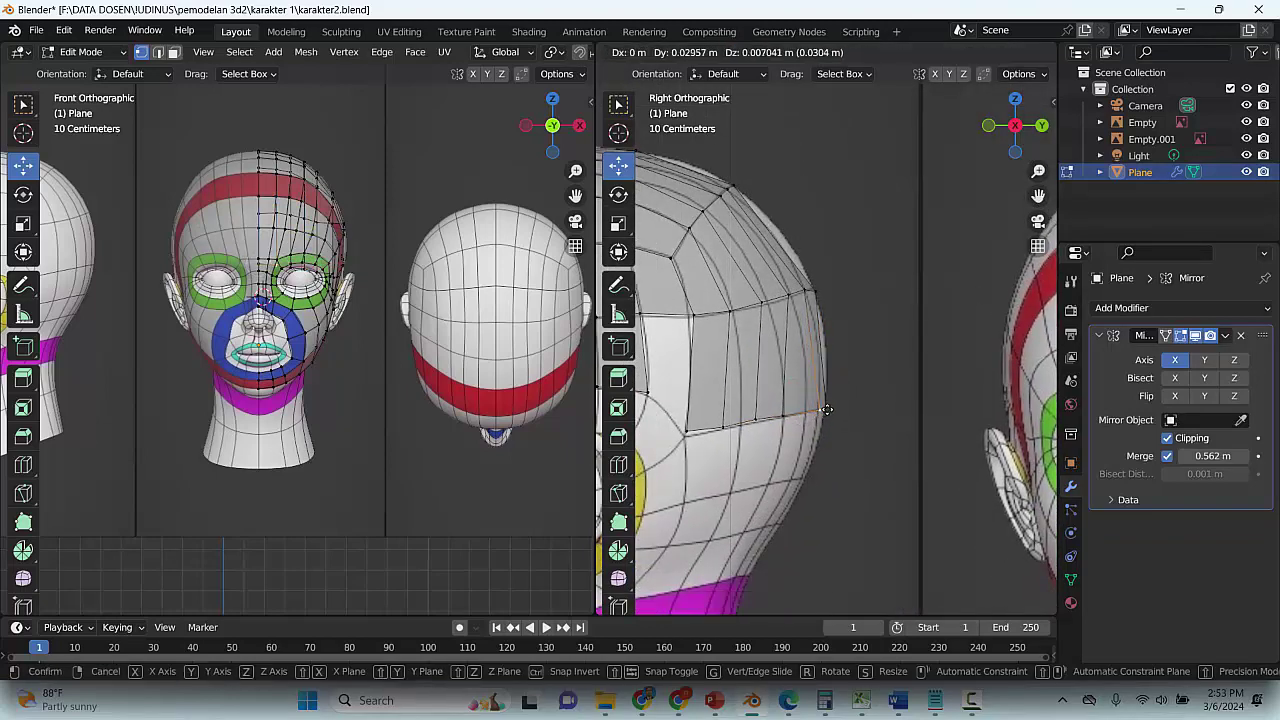
pyautogui.click(826, 410)
pyautogui.click(822, 410)
pyautogui.press('g')
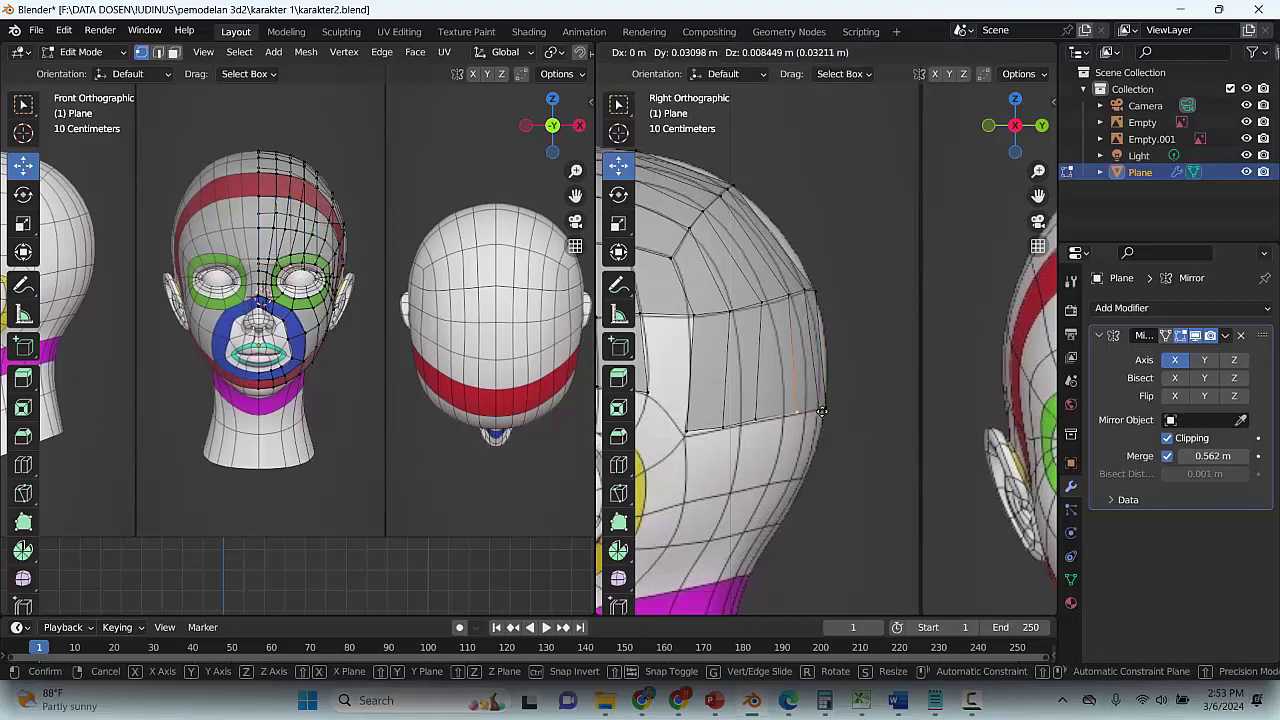
pyautogui.click(826, 412)
pyautogui.press('g')
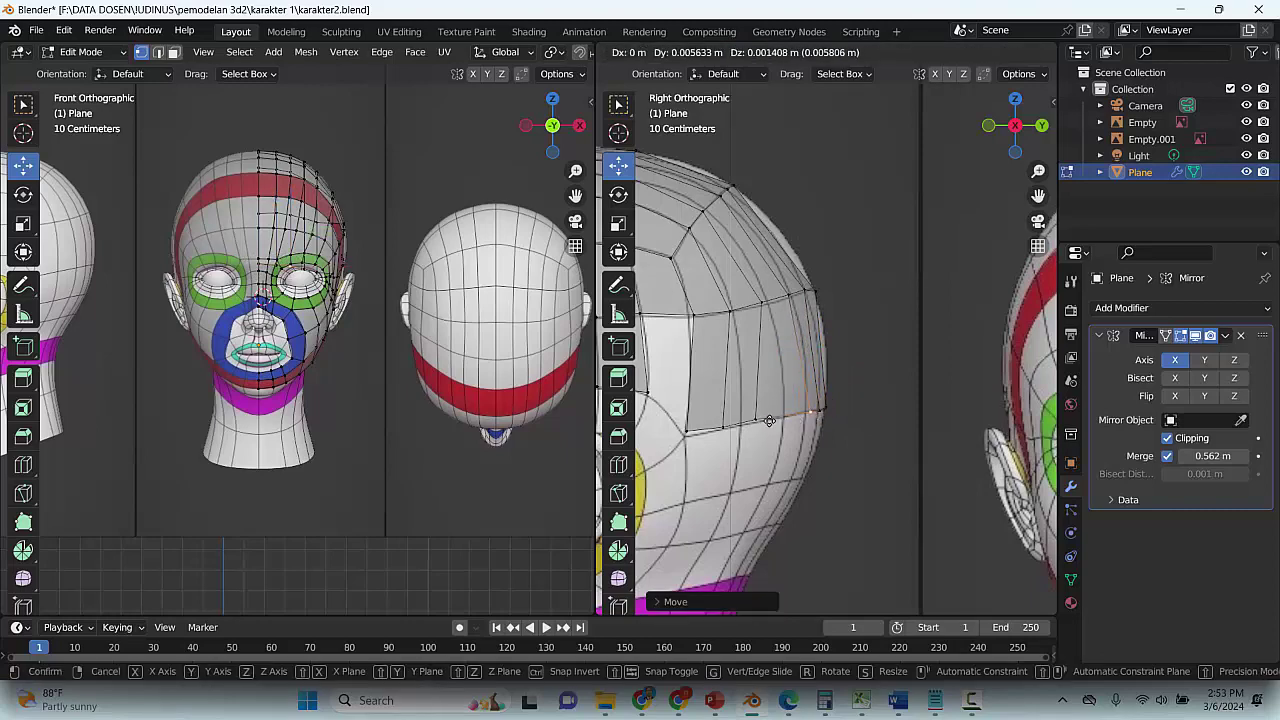
pyautogui.click(766, 420)
# Align the row's remaining vertices toward the ear with the reference's grid line and save the file
pyautogui.click(764, 420)
pyautogui.press('g')
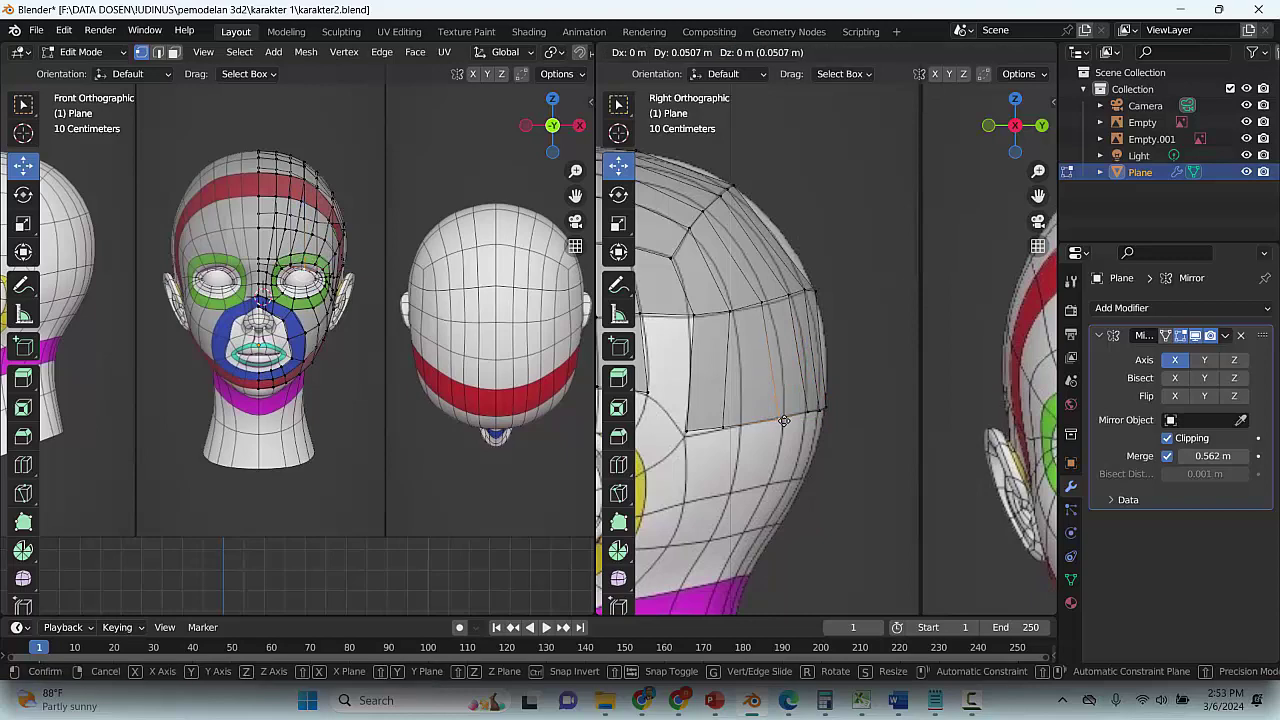
pyautogui.click(744, 421)
pyautogui.click(729, 426)
pyautogui.press('g')
pyautogui.click(764, 421)
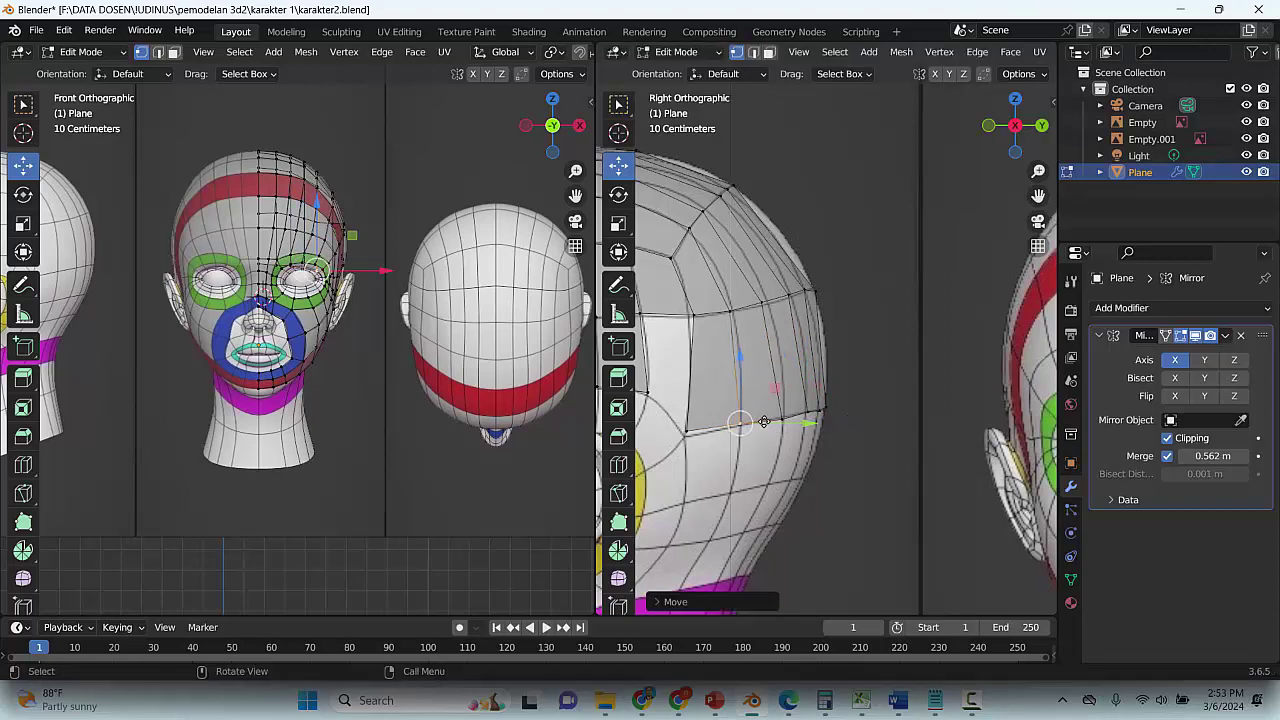
pyautogui.click(692, 430)
pyautogui.press('g')
pyautogui.click(714, 432)
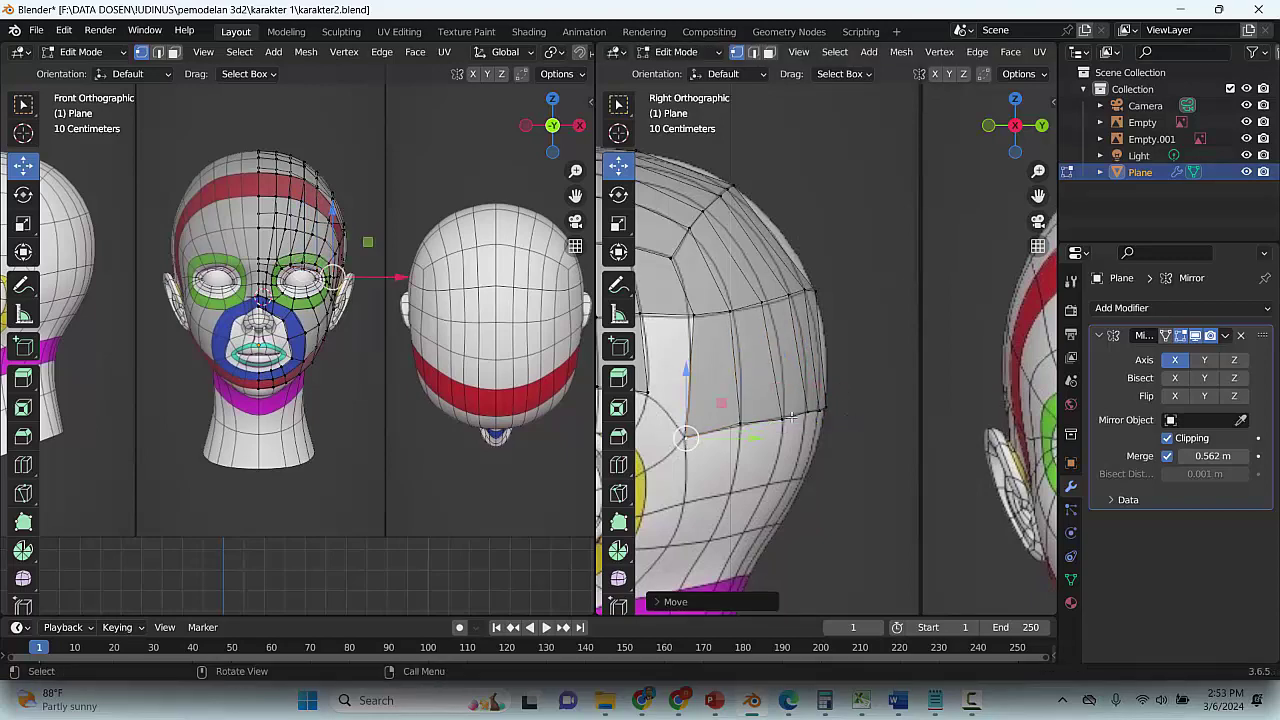
pyautogui.click(740, 420)
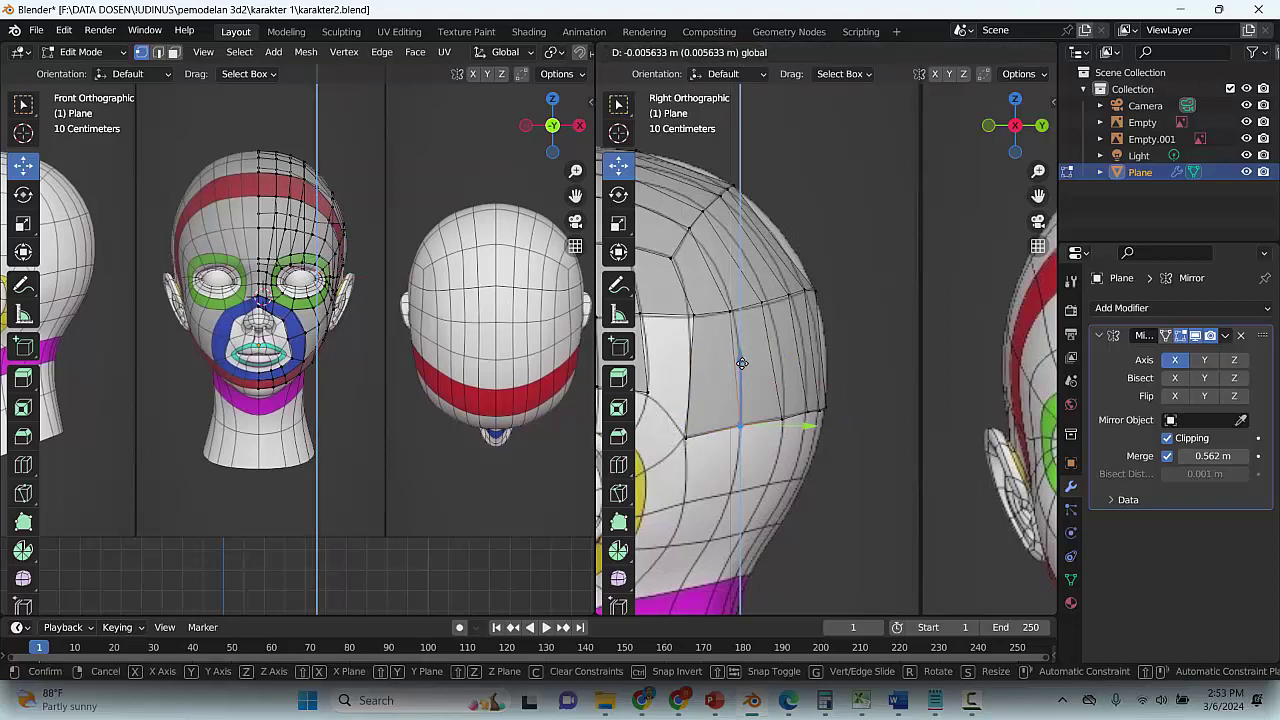
pyautogui.click(872, 331)
pyautogui.hotkey('ctrl', 's')
# Check the mesh in perspective, save the file, and extrude the rear patch's lower edge about 0.14 m down in the right view
pyautogui.scroll(-3, 874, 375)
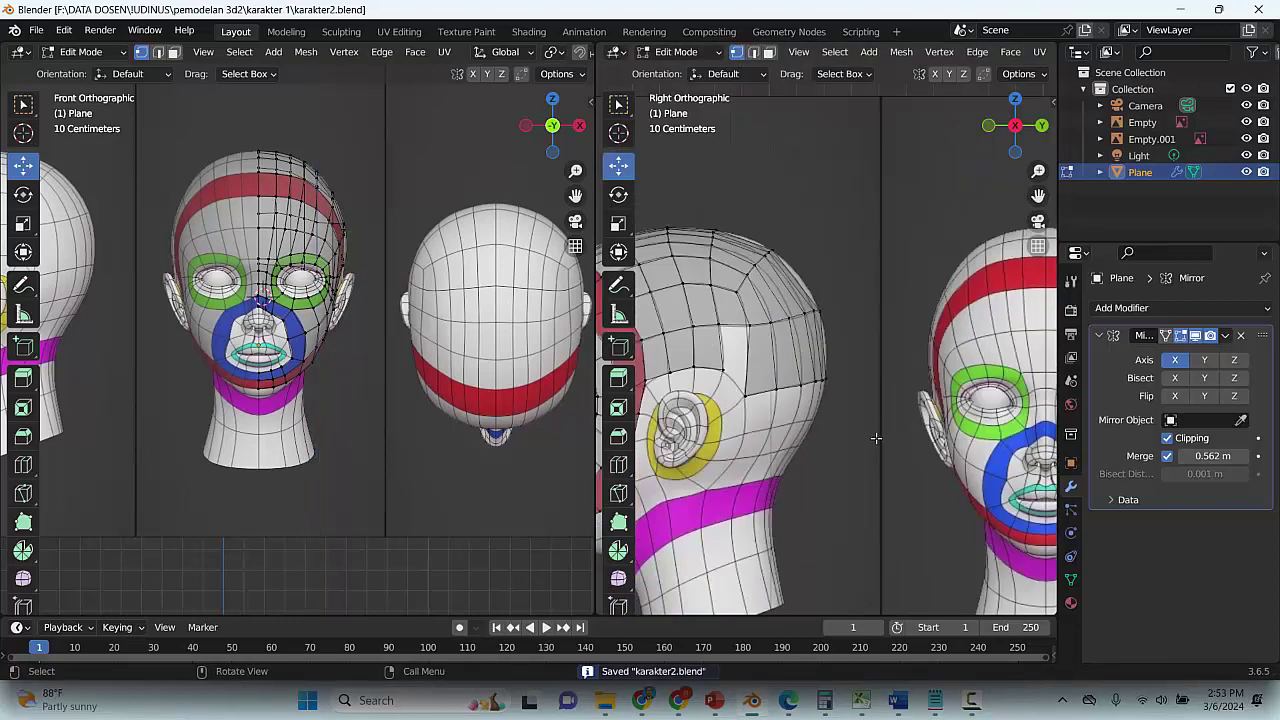
pyautogui.moveTo(876, 439); pyautogui.dragTo(752, 440, button='middle')
pyautogui.scroll(-4, 1000, 343)
pyautogui.moveTo(1005, 341); pyautogui.dragTo(703, 333, button='middle')
pyautogui.hotkey('ctrl', 's')
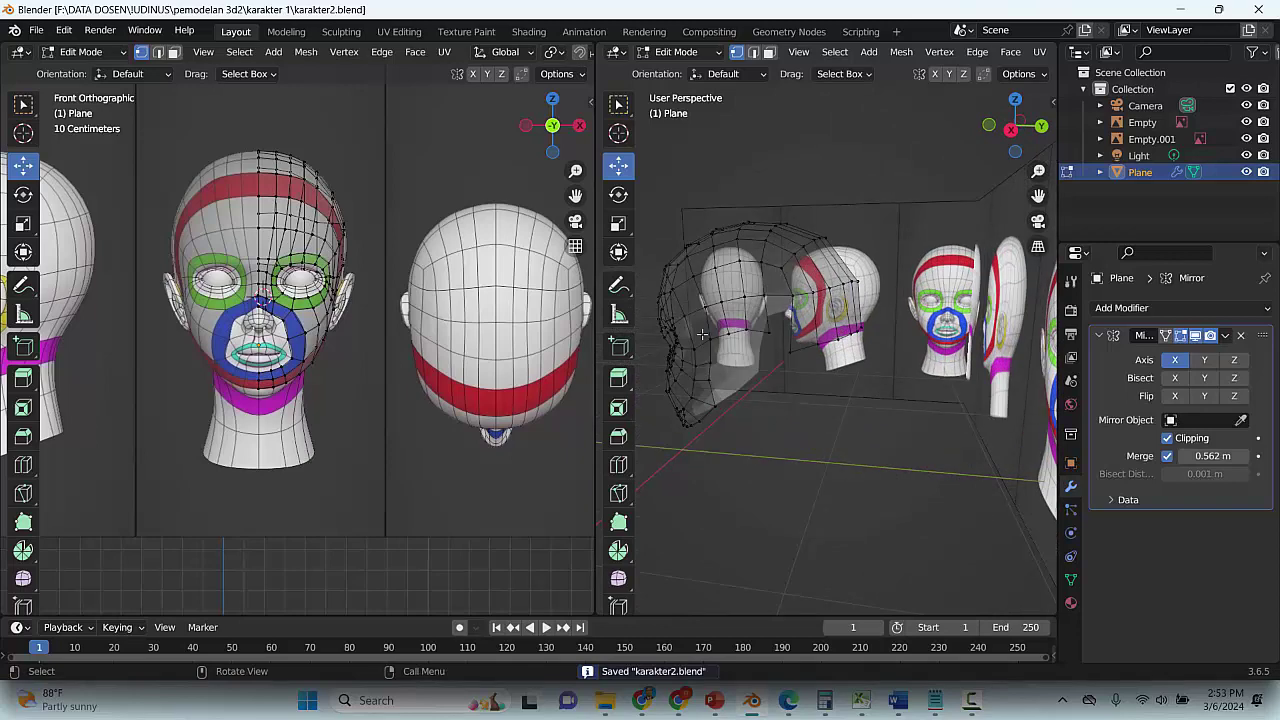
pyautogui.press('KP_3')
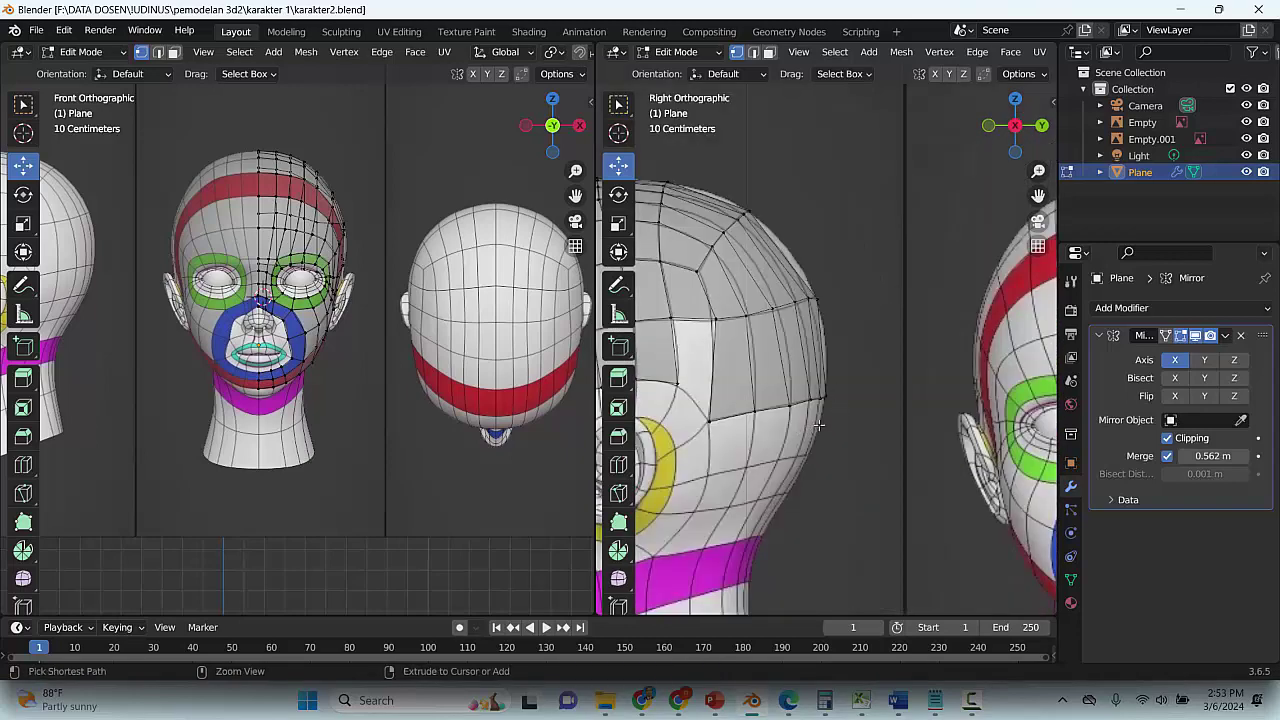
pyautogui.scroll(-1, 825, 435)
pyautogui.moveTo(850, 417); pyautogui.dragTo(754, 357)
pyautogui.press('g')
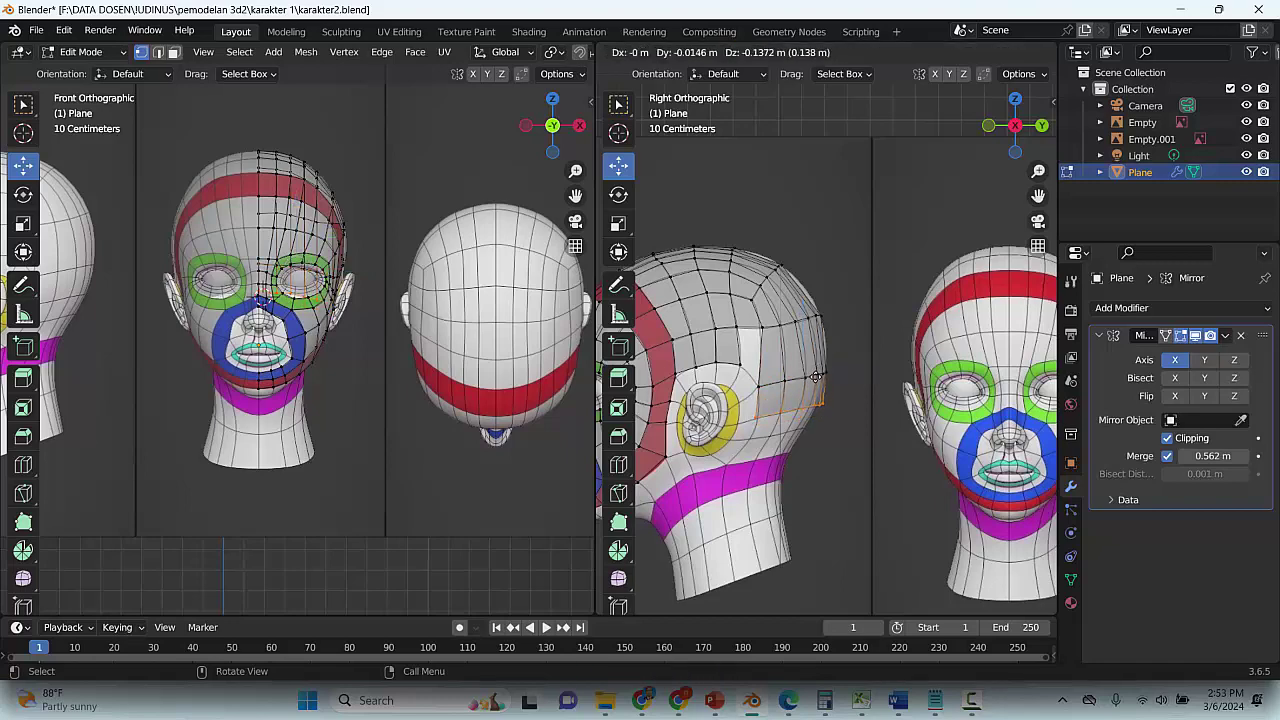
pyautogui.click(816, 376)
pyautogui.scroll(3, 835, 400)
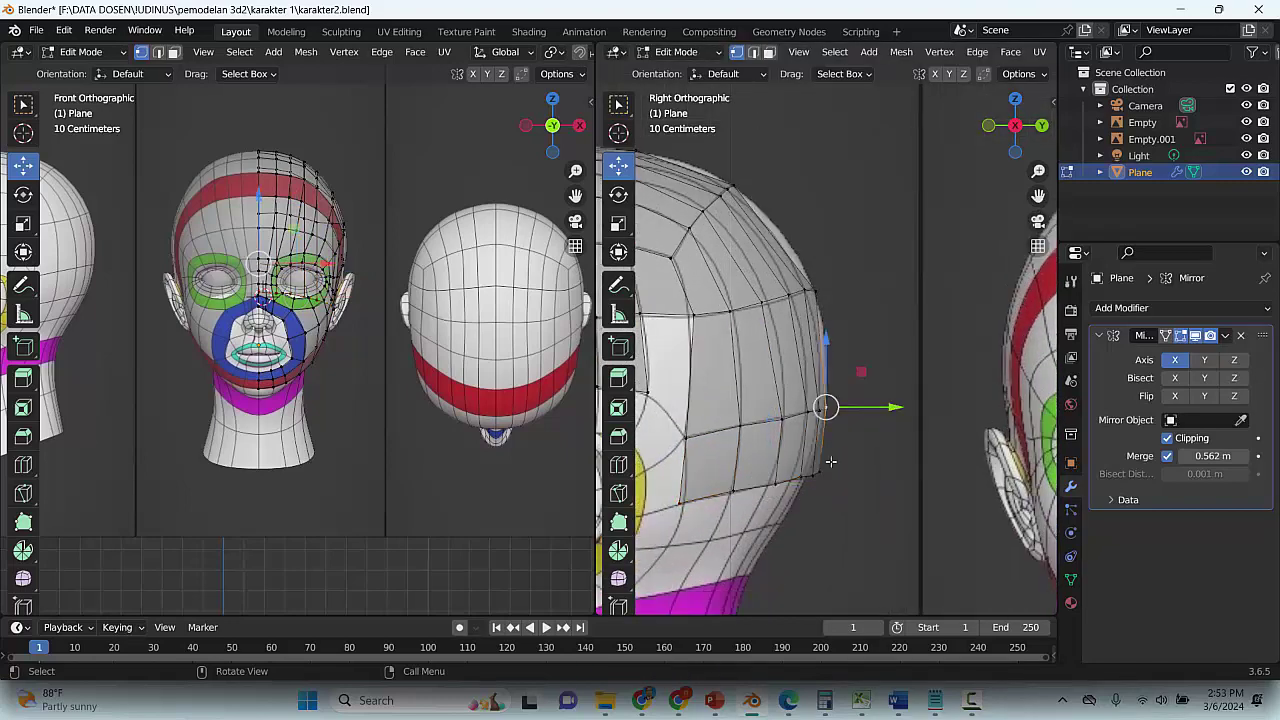
# Fit the newly extruded row's lower vertices, from the ear side to the rear centre line, to the reference's grid line
pyautogui.click(686, 502)
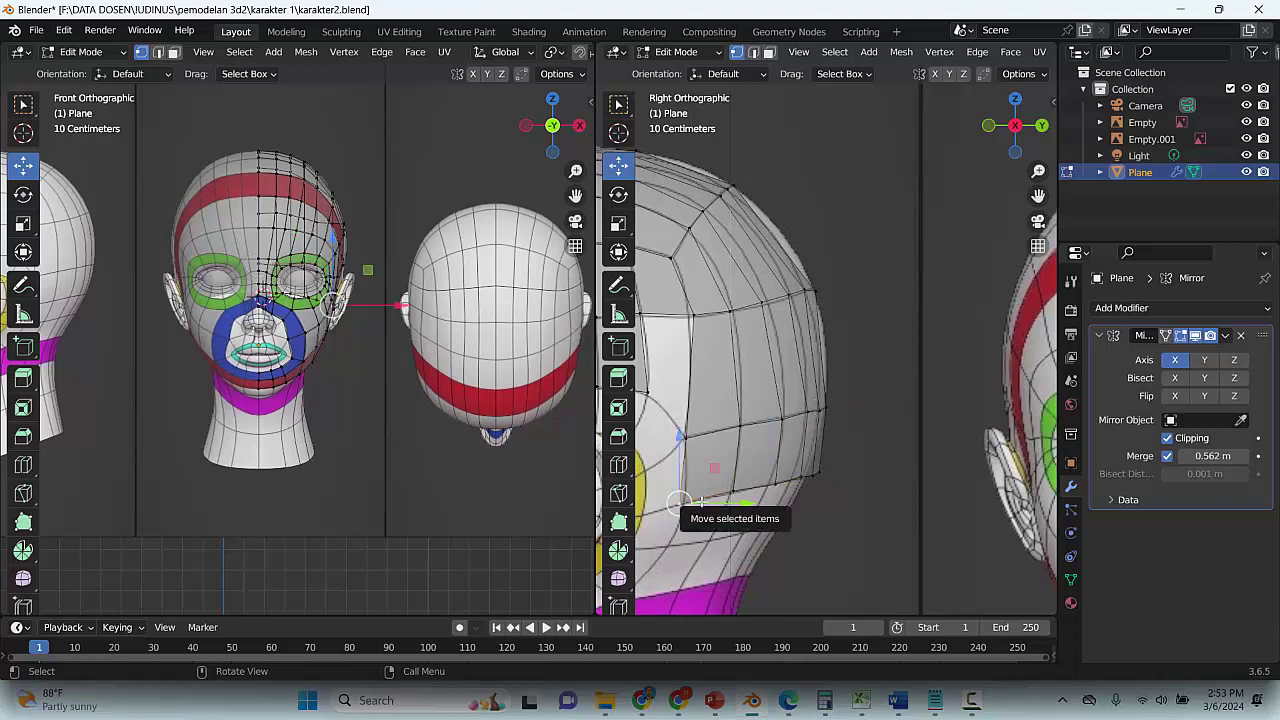
pyautogui.moveTo(686, 502)
pyautogui.mouseDown()
pyautogui.moveTo(808, 475)
pyautogui.moveTo(704, 422)
pyautogui.moveTo(746, 455)
pyautogui.moveTo(730, 487)
pyautogui.moveTo(764, 503)
pyautogui.moveTo(805, 490)
pyautogui.moveTo(826, 521)
pyautogui.moveTo(678, 487)
pyautogui.mouseUp()
pyautogui.click(728, 492)
pyautogui.click(774, 486)
pyautogui.click(819, 475)
# Extrude the rear patch's lower edge down and forward to the upper border of the reference's magenta neck band
pyautogui.scroll(-2, 809, 477)
pyautogui.scroll(1, 790, 490)
pyautogui.press('e')
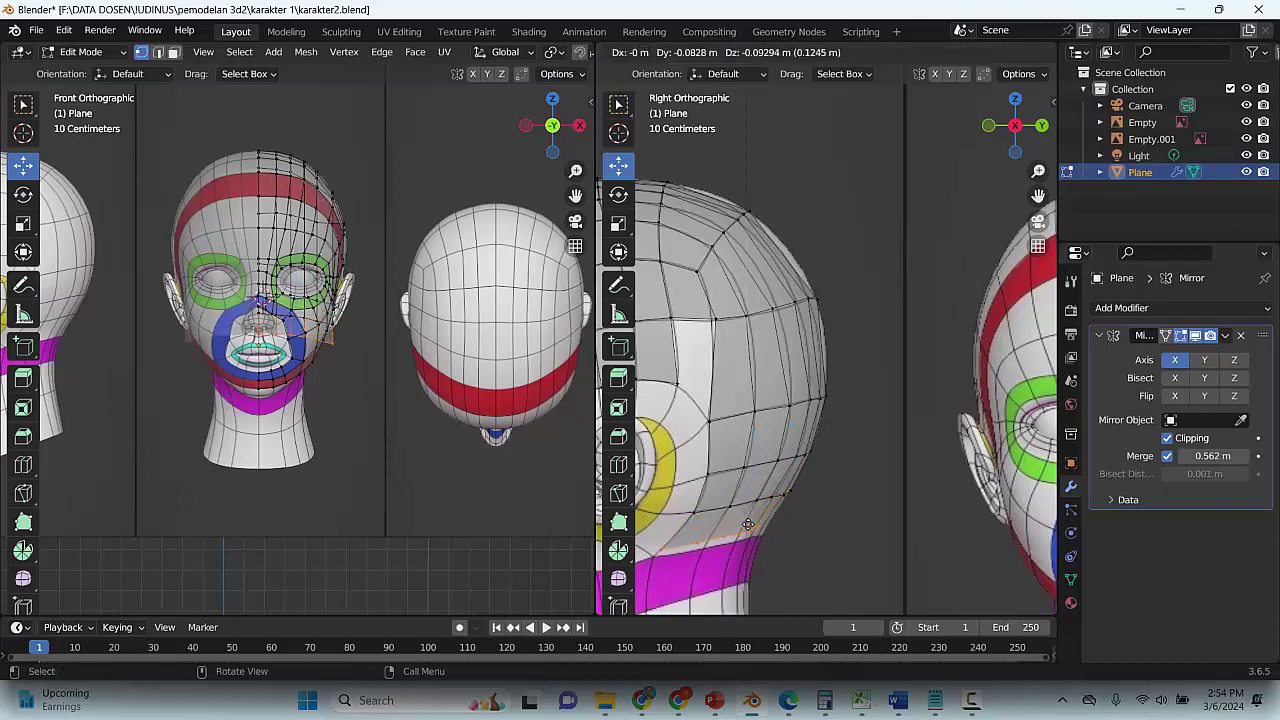
pyautogui.click(744, 532)
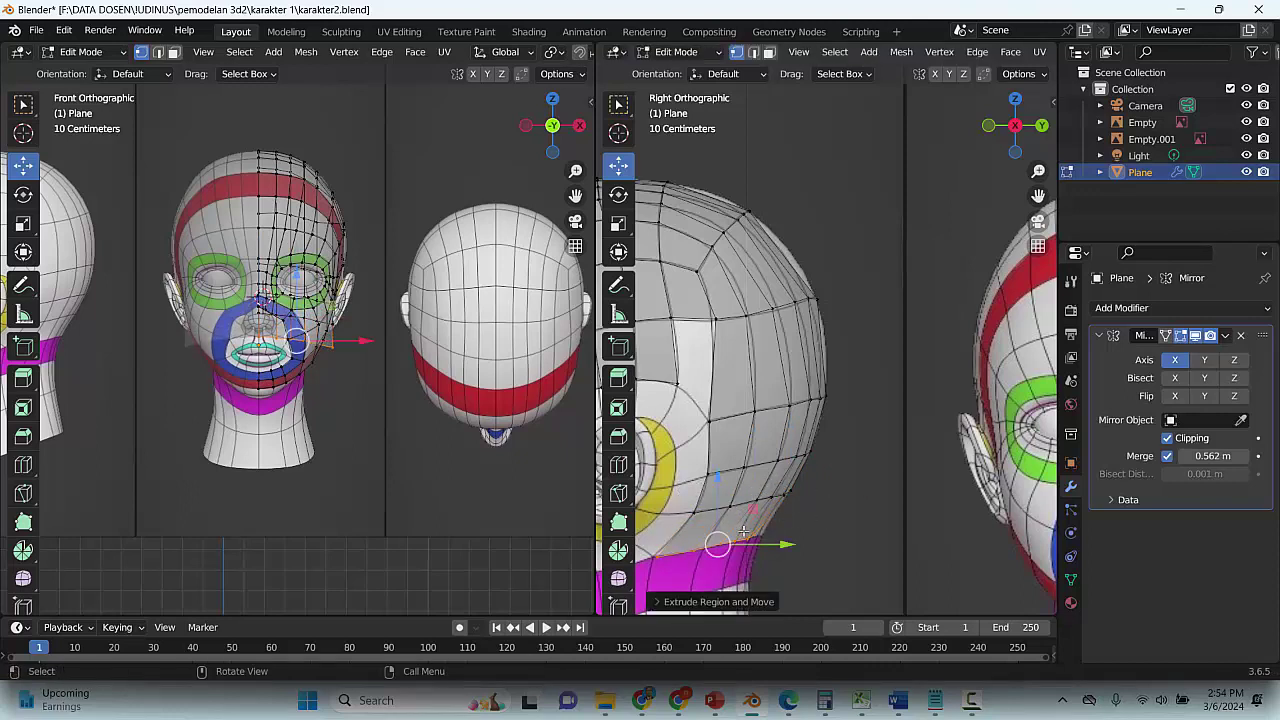
# Align the new row's lower vertices on the ear side with the upper border of the reference's magenta neck band
pyautogui.click(666, 561)
pyautogui.moveTo(663, 560); pyautogui.dragTo(694, 550)
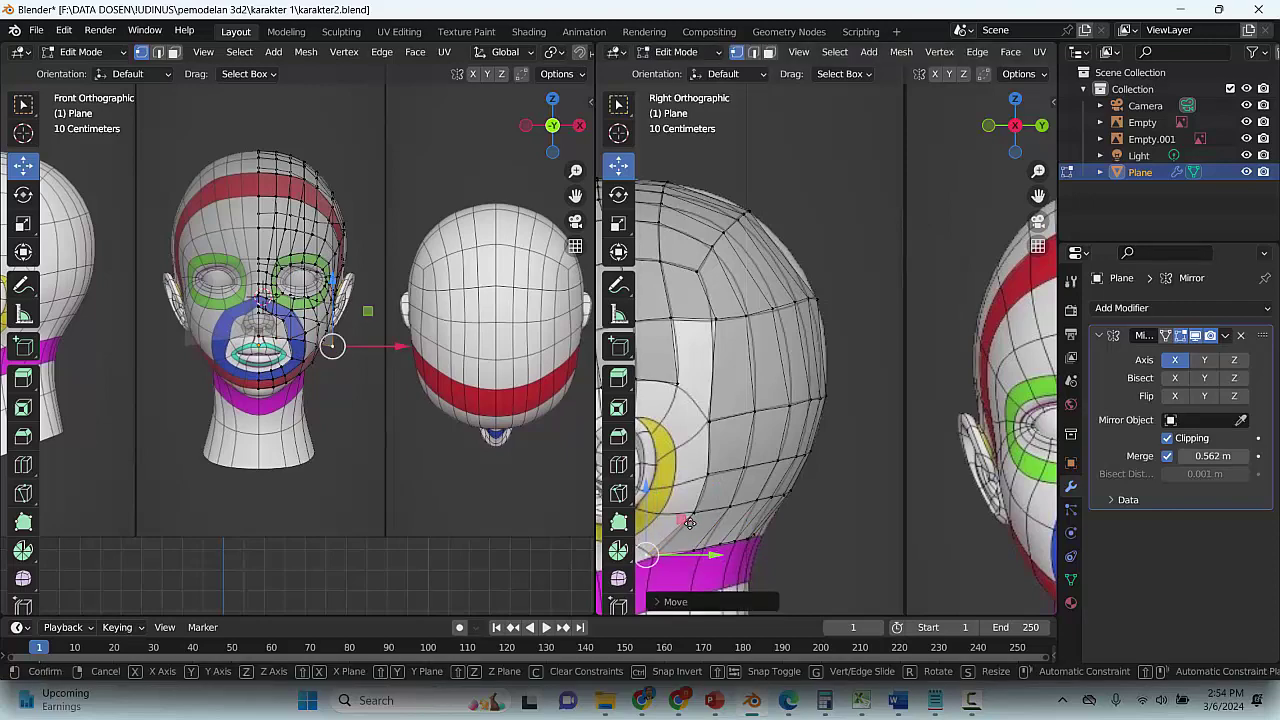
pyautogui.press('g')
pyautogui.click(726, 541)
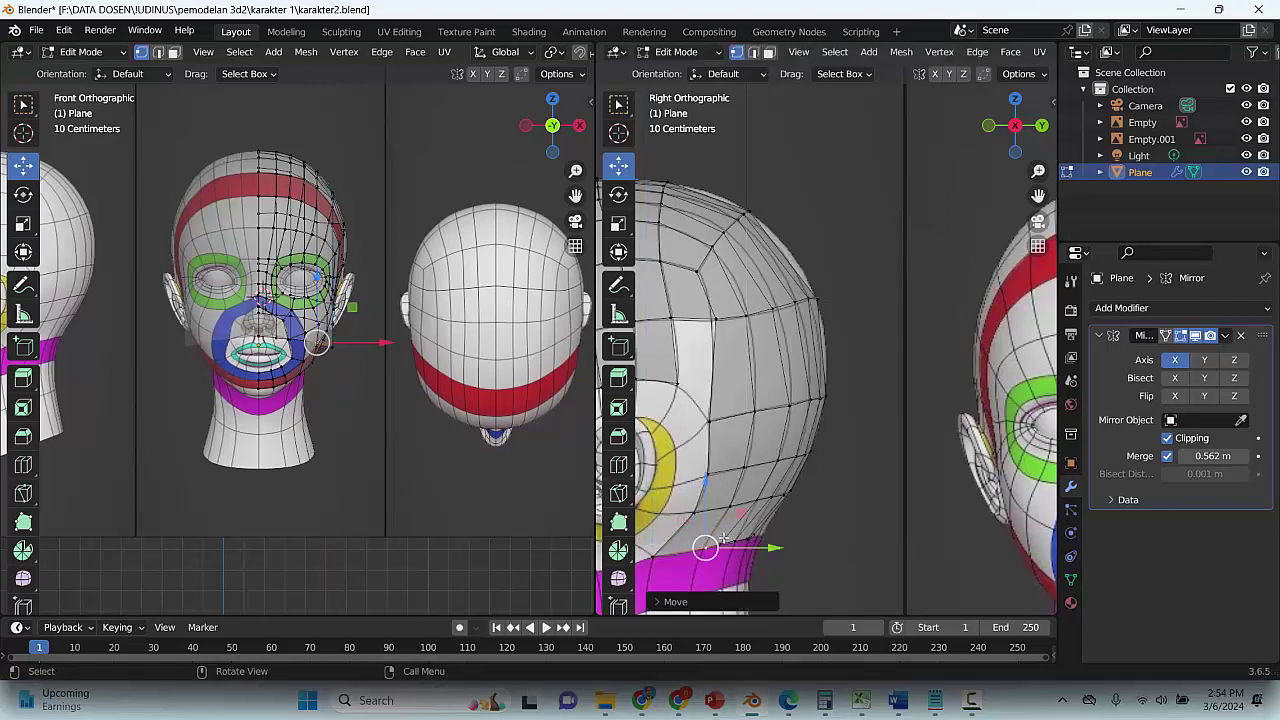
# Fit the row's remaining lower vertices, up to the rear centre line, to the magenta band's upper border in the right view
pyautogui.click(733, 541)
pyautogui.scroll(3, 814, 554)
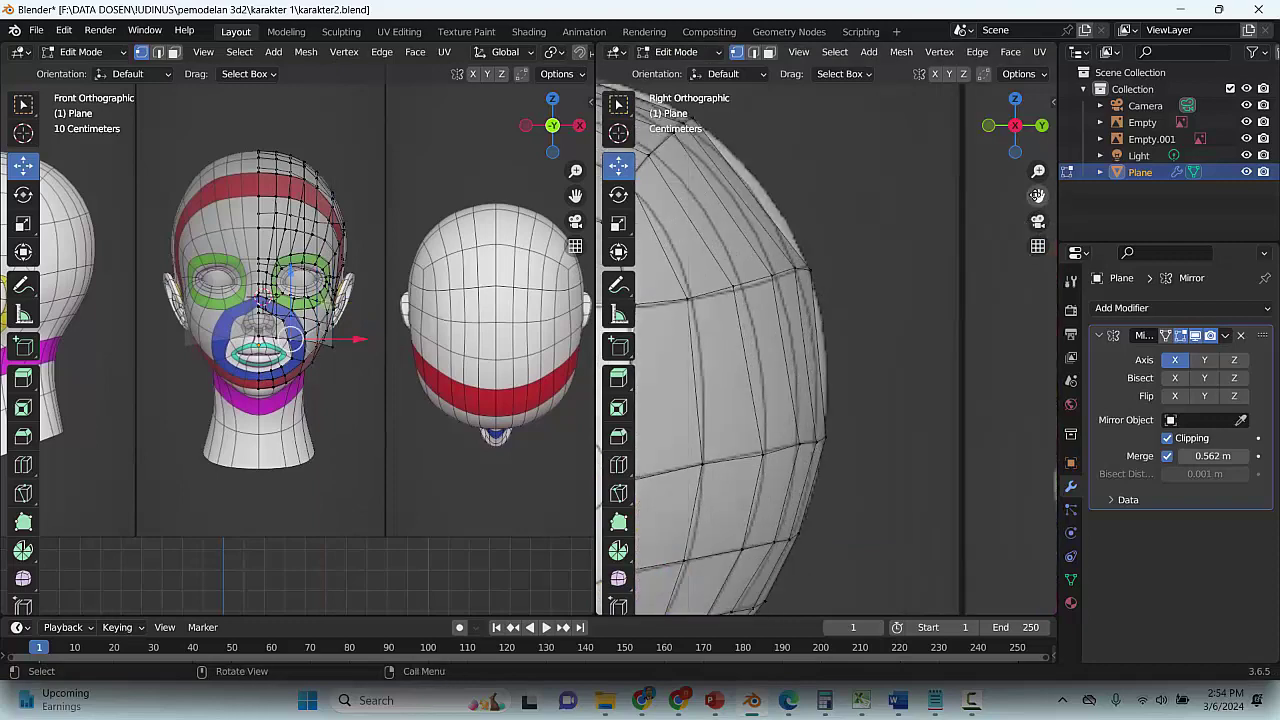
pyautogui.keyDown('shift'); pyautogui.moveTo(814, 554); pyautogui.dragTo(1030, 255, button='middle'); pyautogui.keyUp('shift')
pyautogui.press('g')
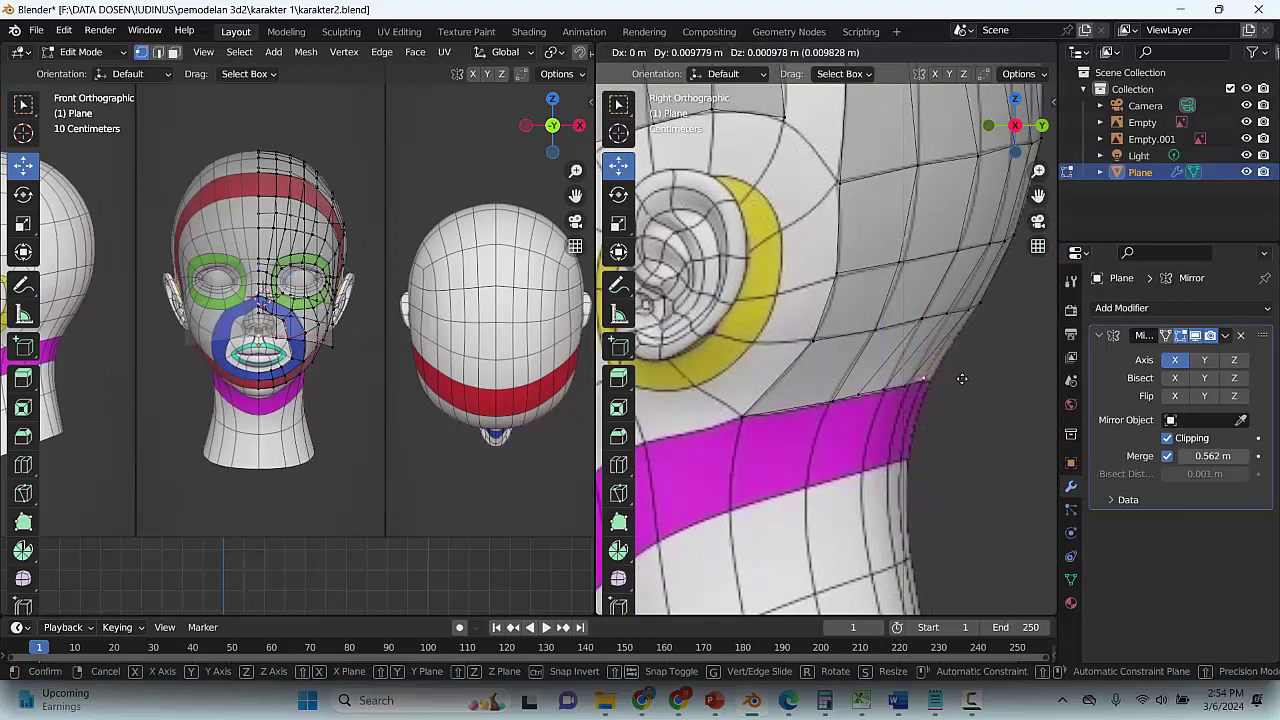
pyautogui.click(930, 382)
pyautogui.press('g')
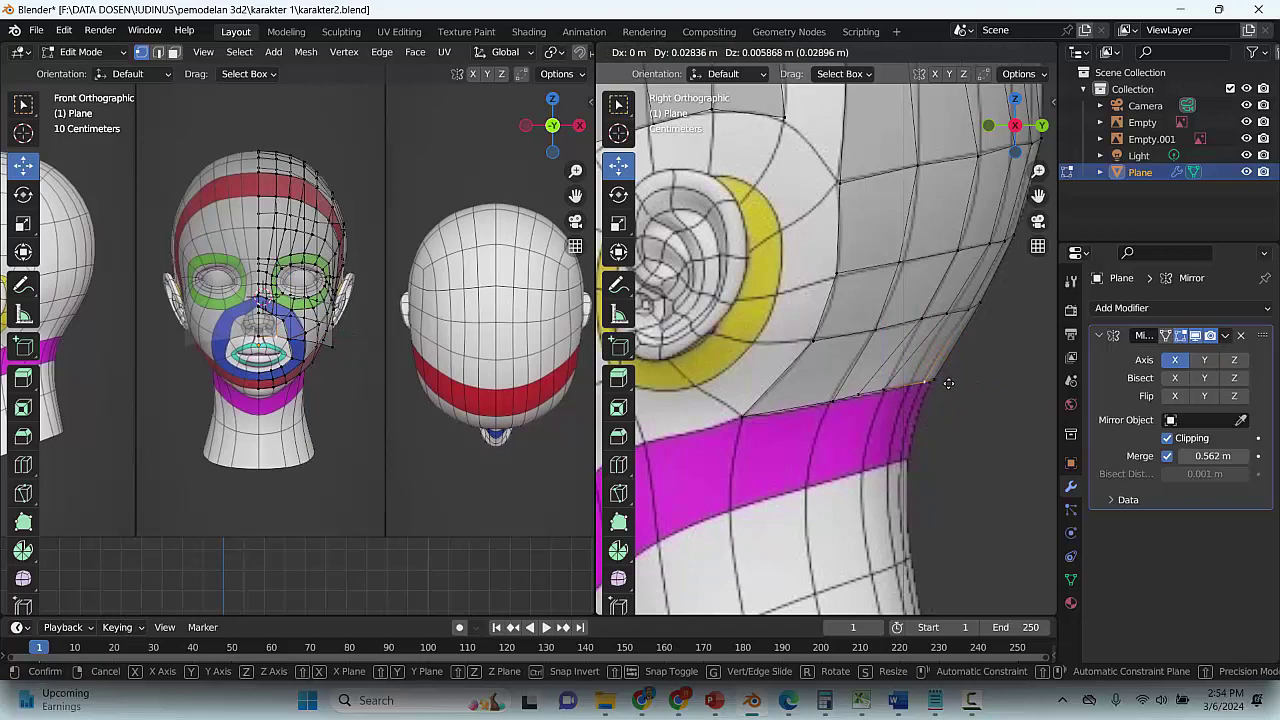
pyautogui.click(945, 383)
pyautogui.press('g')
pyautogui.click(928, 386)
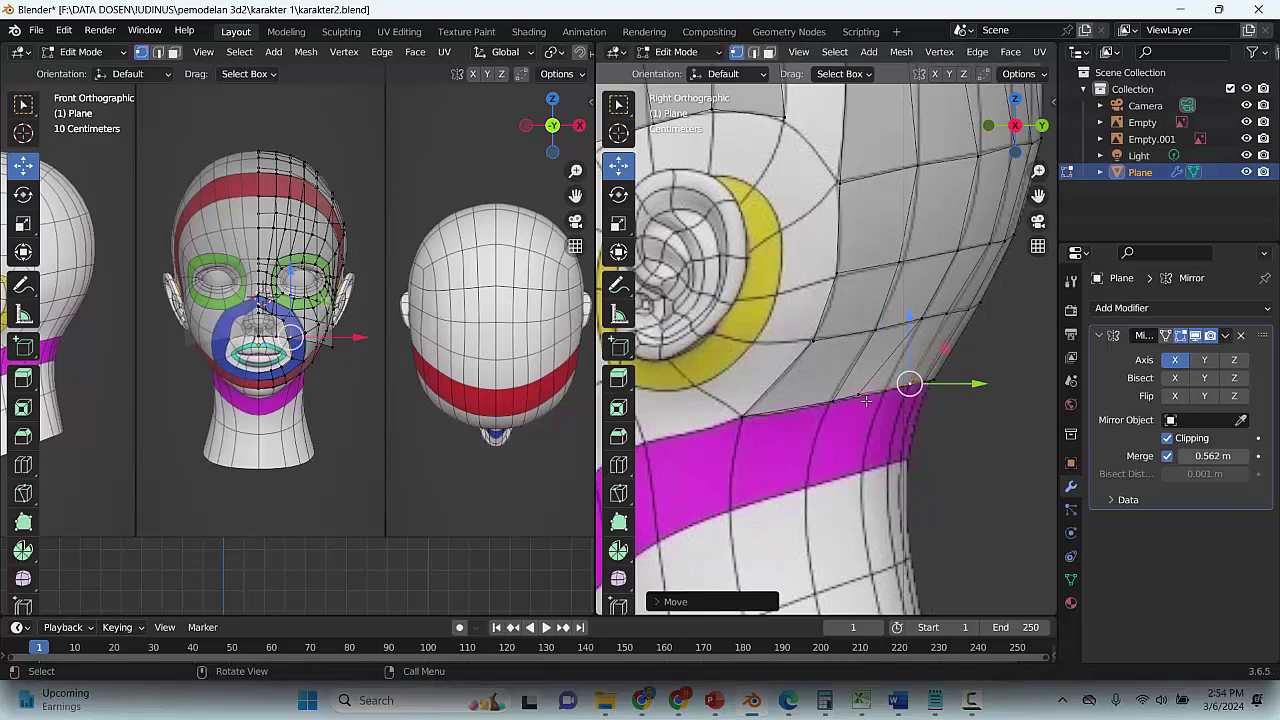
pyautogui.press('g')
pyautogui.click(843, 405)
# Extrude the rear patch's lower edge about 0.13 m down to the lower border of the magenta neck band
pyautogui.moveTo(977, 365); pyautogui.dragTo(714, 465)
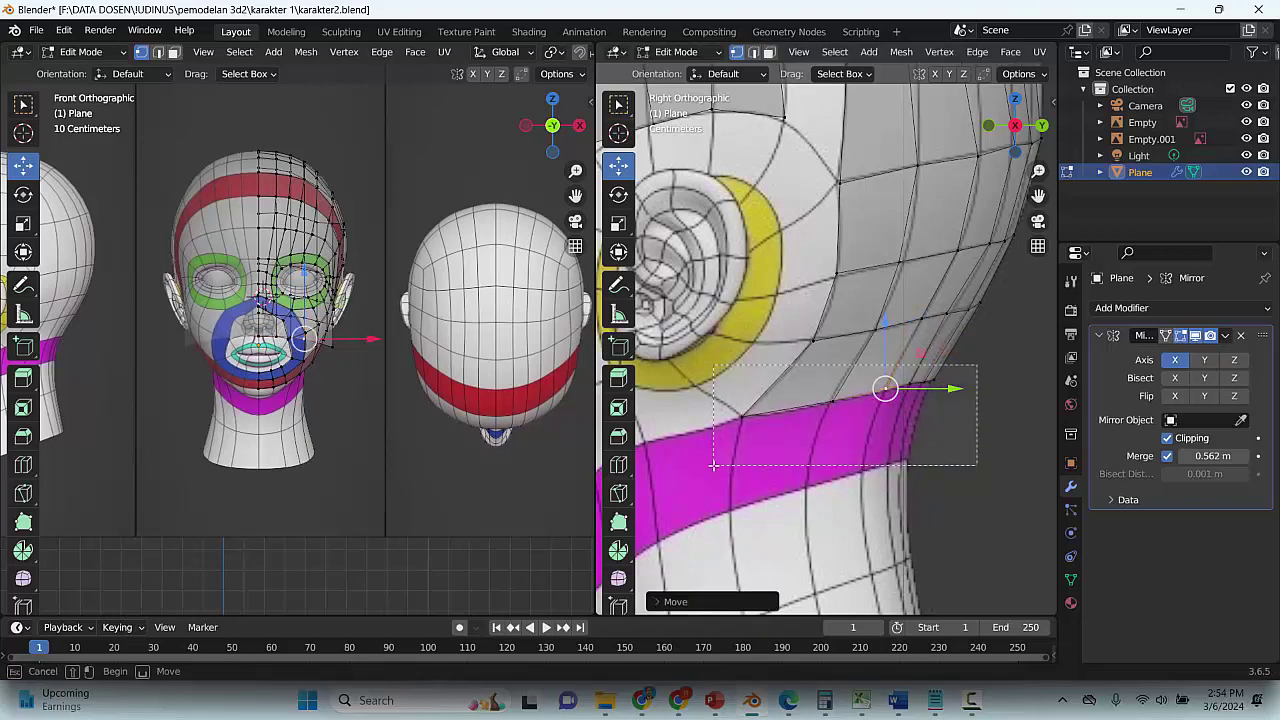
pyautogui.press('g')
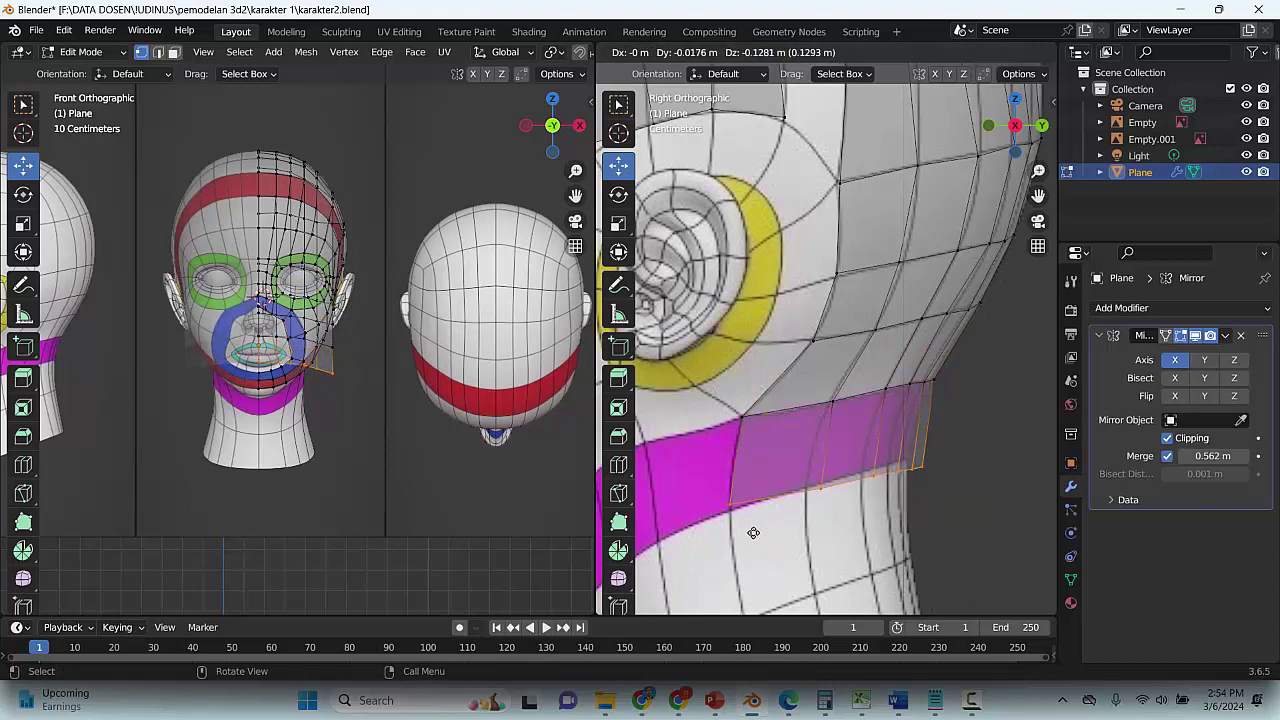
pyautogui.click(801, 497)
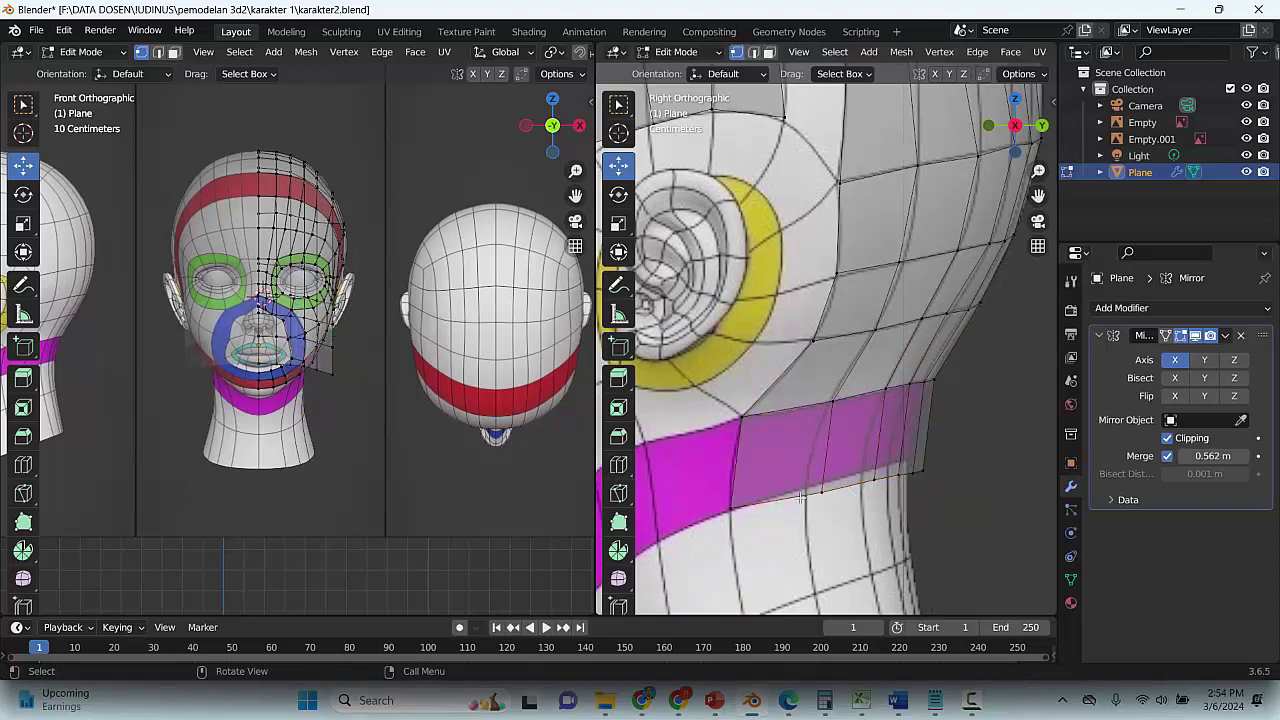
# Align the extruded row's middle lower vertices with the reference grid along the magenta band's lower border
pyautogui.click(825, 491)
pyautogui.moveTo(870, 486)
pyautogui.mouseDown()
pyautogui.moveTo(849, 480)
pyautogui.moveTo(886, 468)
pyautogui.mouseUp()
pyautogui.click(876, 480)
pyautogui.click(898, 475)
pyautogui.click(890, 465)
pyautogui.click(907, 470)
# Move the row's rearmost lower vertices onto the magenta band's lower border at the nape and save the file
pyautogui.press('g')
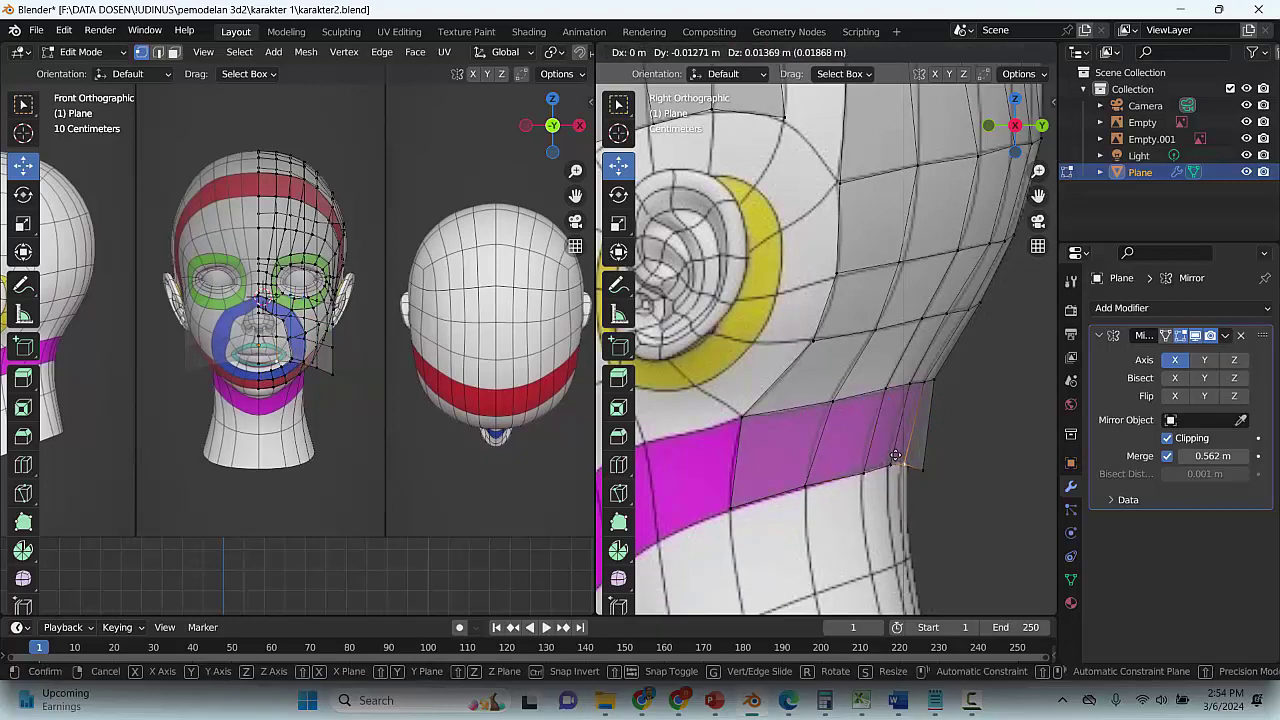
pyautogui.click(903, 460)
pyautogui.click(903, 460)
pyautogui.press('g')
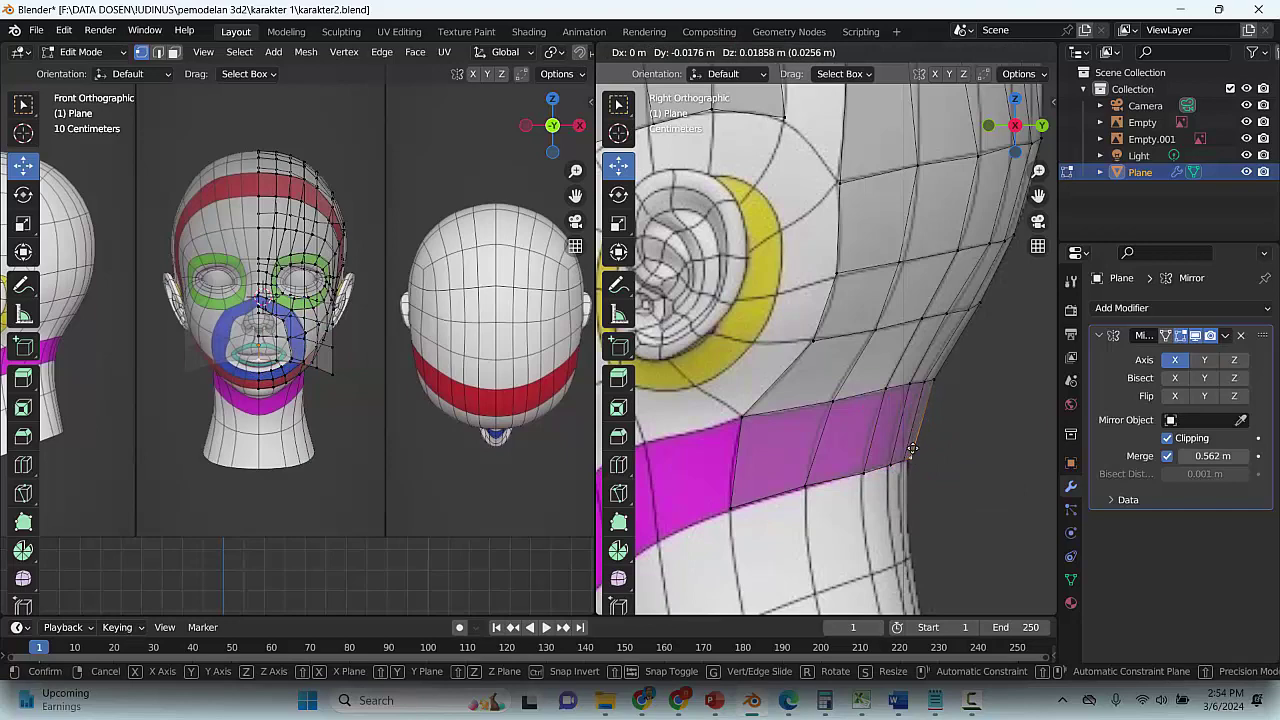
pyautogui.click(843, 472)
pyautogui.scroll(-5, 905, 460)
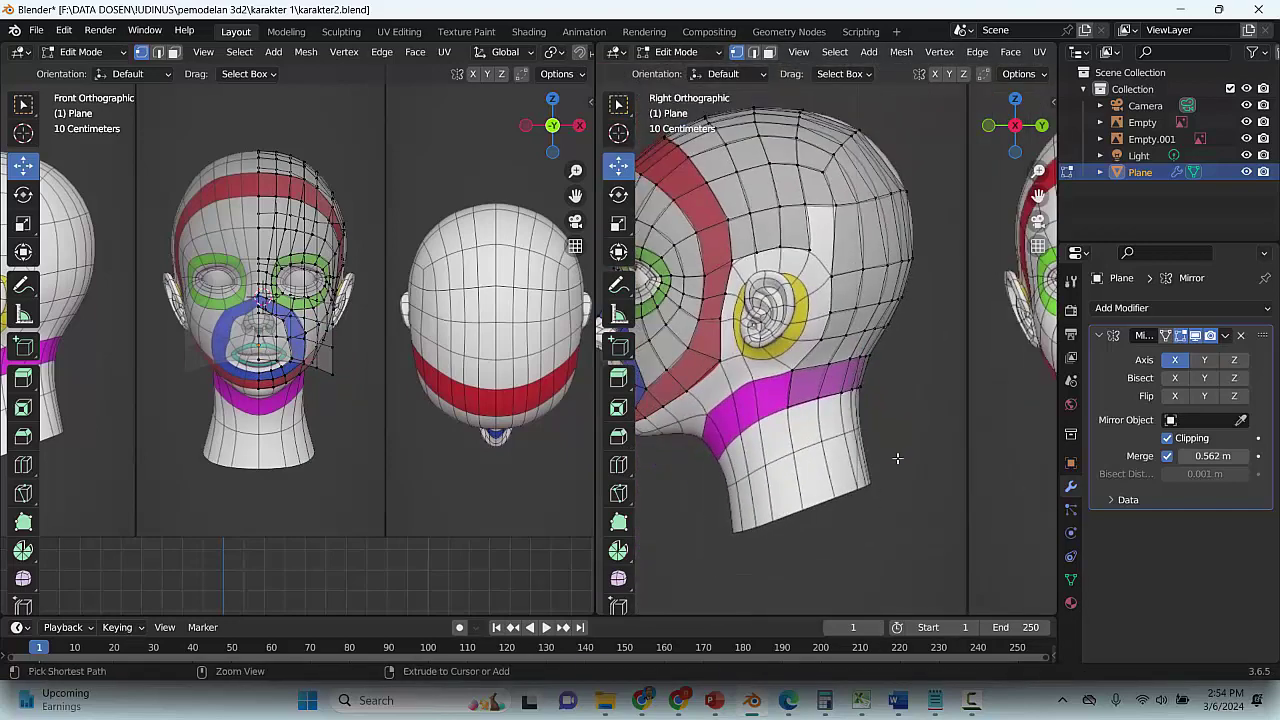
pyautogui.hotkey('ctrl', 's')
# Extrude the patch's lower edge from the magenta band down to the reference's next horizontal neck line
pyautogui.moveTo(905, 460); pyautogui.dragTo(790, 372)
pyautogui.press('g')
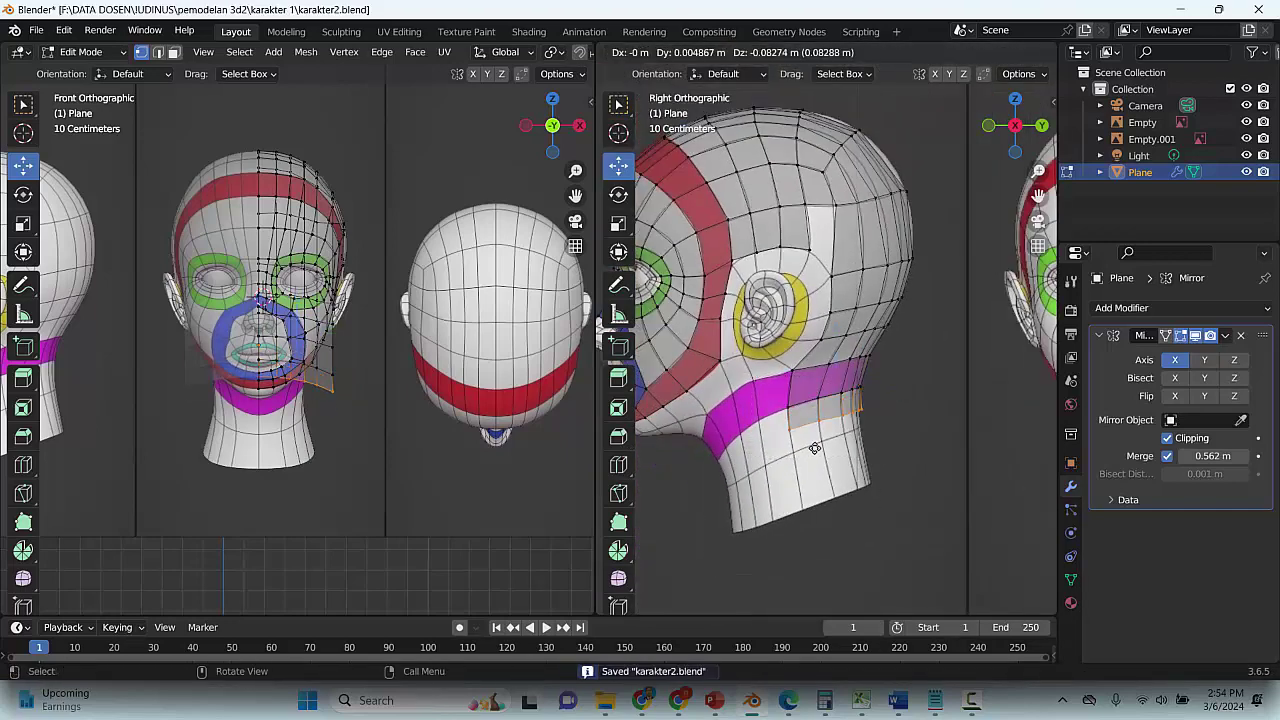
pyautogui.click(818, 450)
# Fit the new neck row's two lower vertices below the ear to the reference's grid intersections
pyautogui.scroll(3, 818, 450)
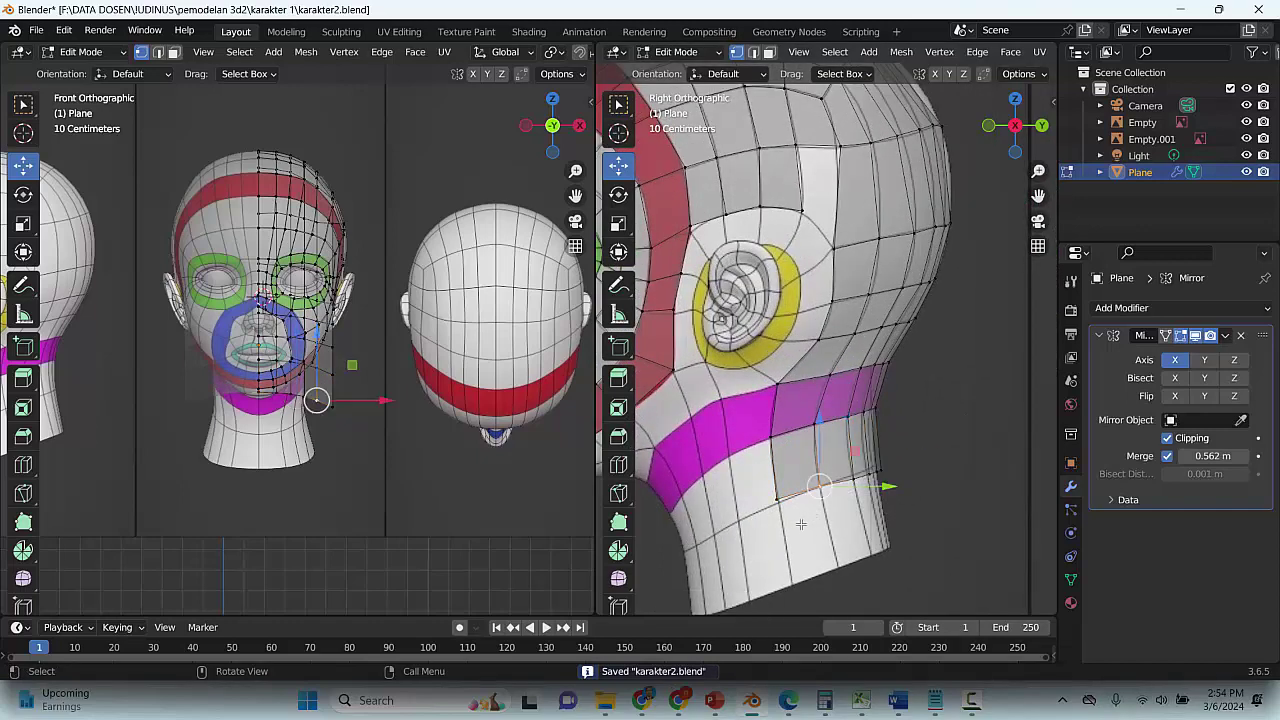
pyautogui.moveTo(799, 521); pyautogui.dragTo(778, 474)
pyautogui.press('g')
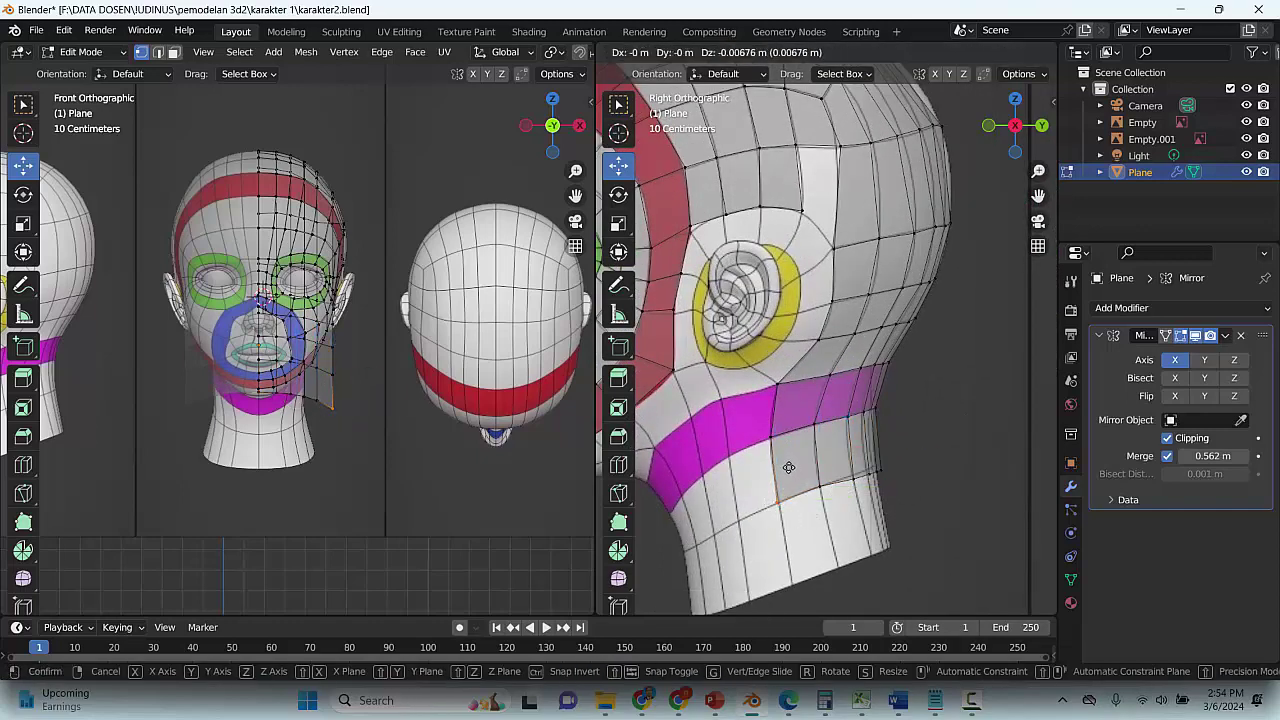
pyautogui.click(823, 484)
pyautogui.press('g')
pyautogui.click(831, 476)
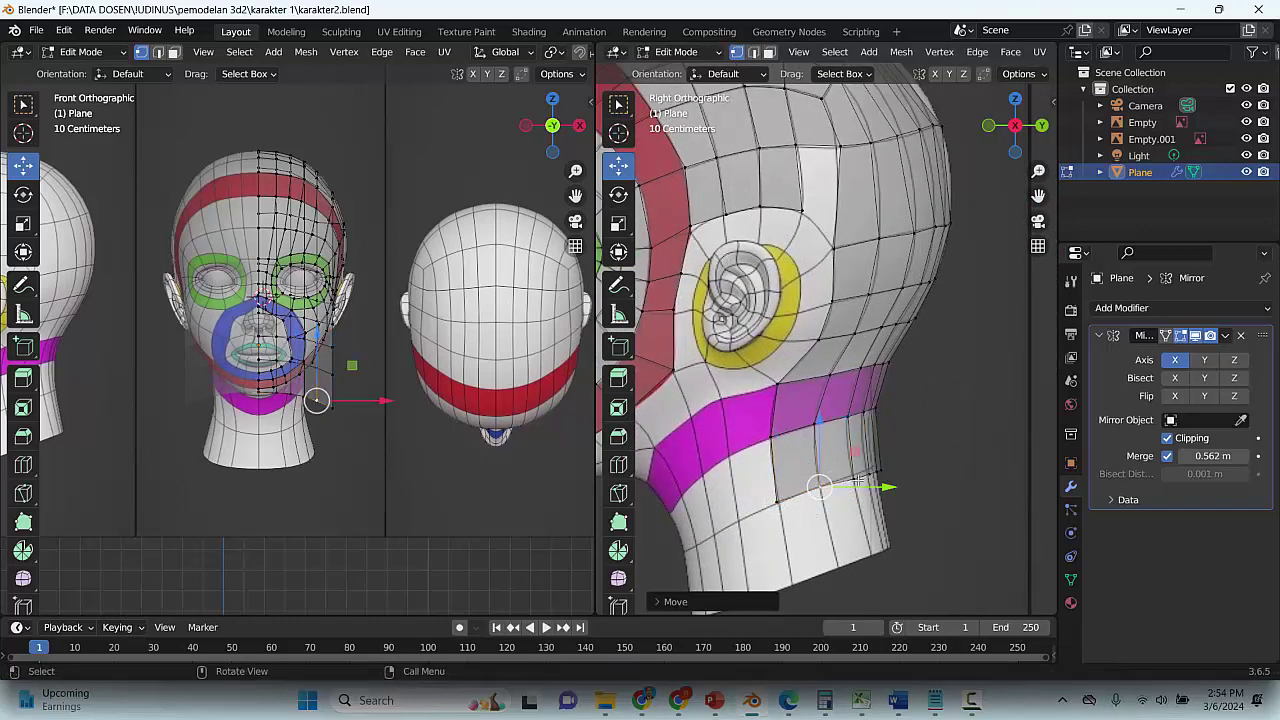
# Align the neck row's remaining lower vertices toward the rear centre line with the reference's grid and neck outline
pyautogui.press('g')
pyautogui.click(858, 470)
pyautogui.press('g')
pyautogui.click(868, 468)
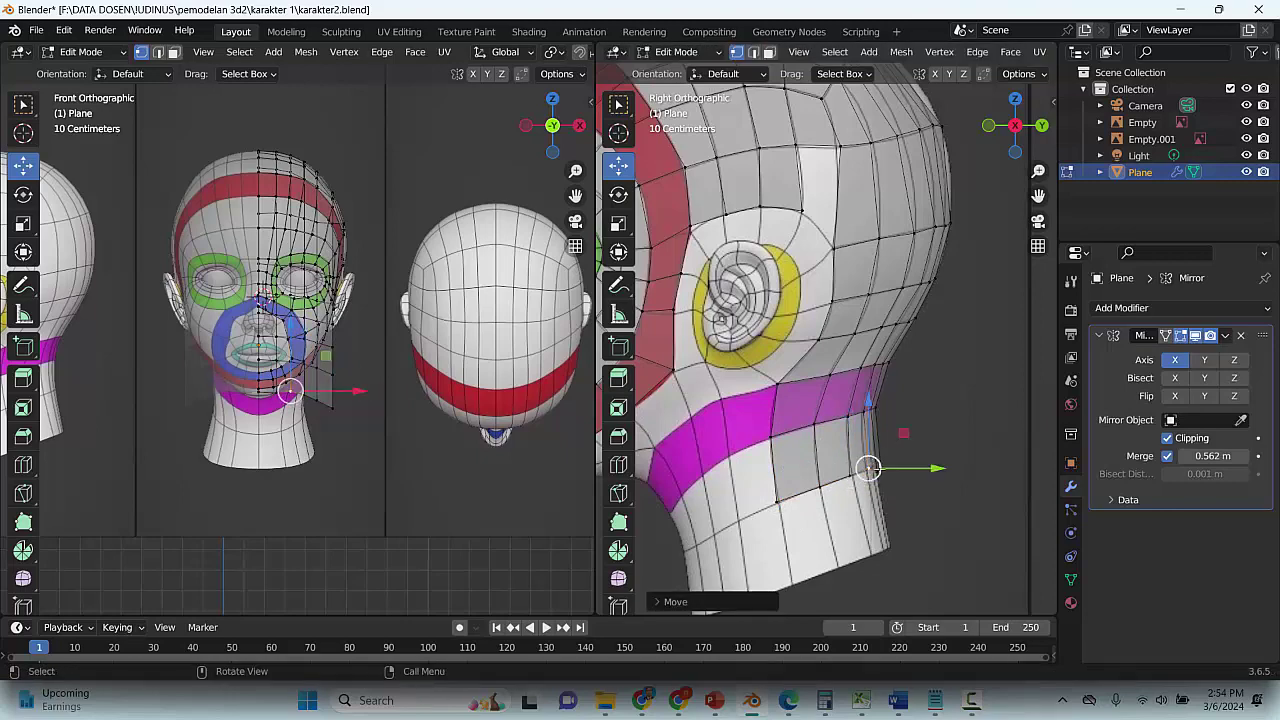
pyautogui.press('g')
pyautogui.click(871, 466)
pyautogui.press('g')
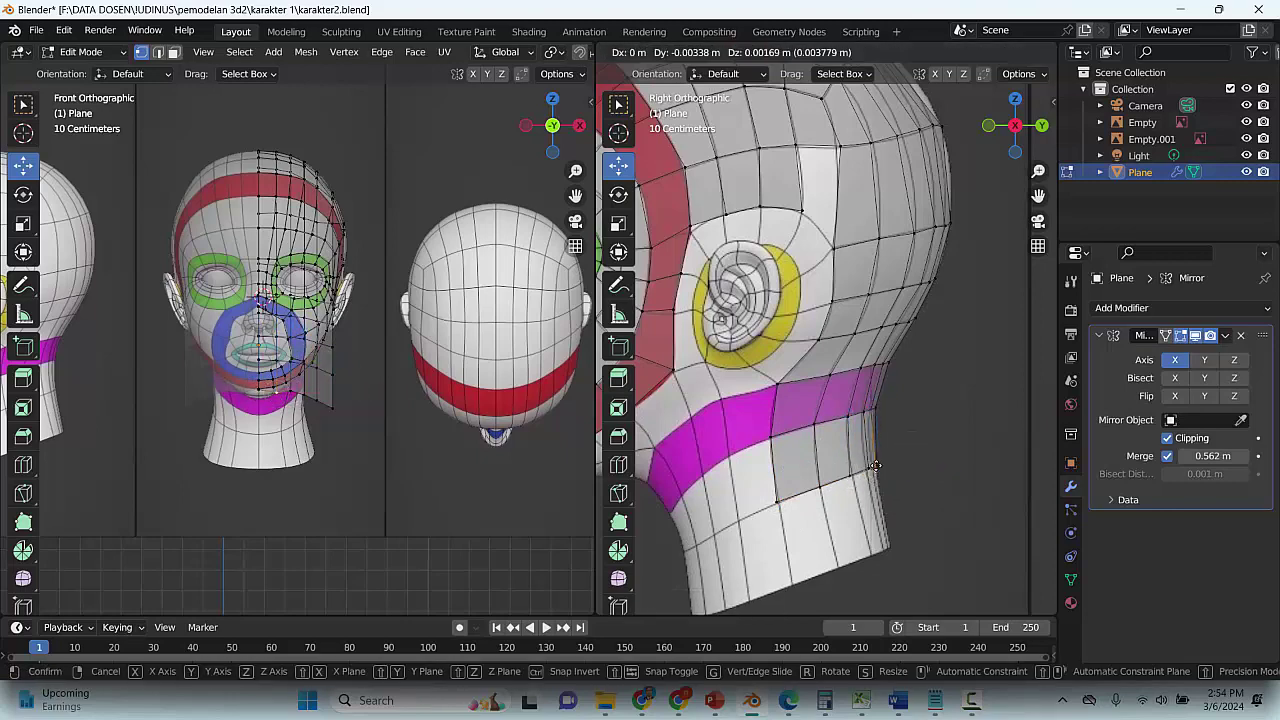
pyautogui.click(873, 466)
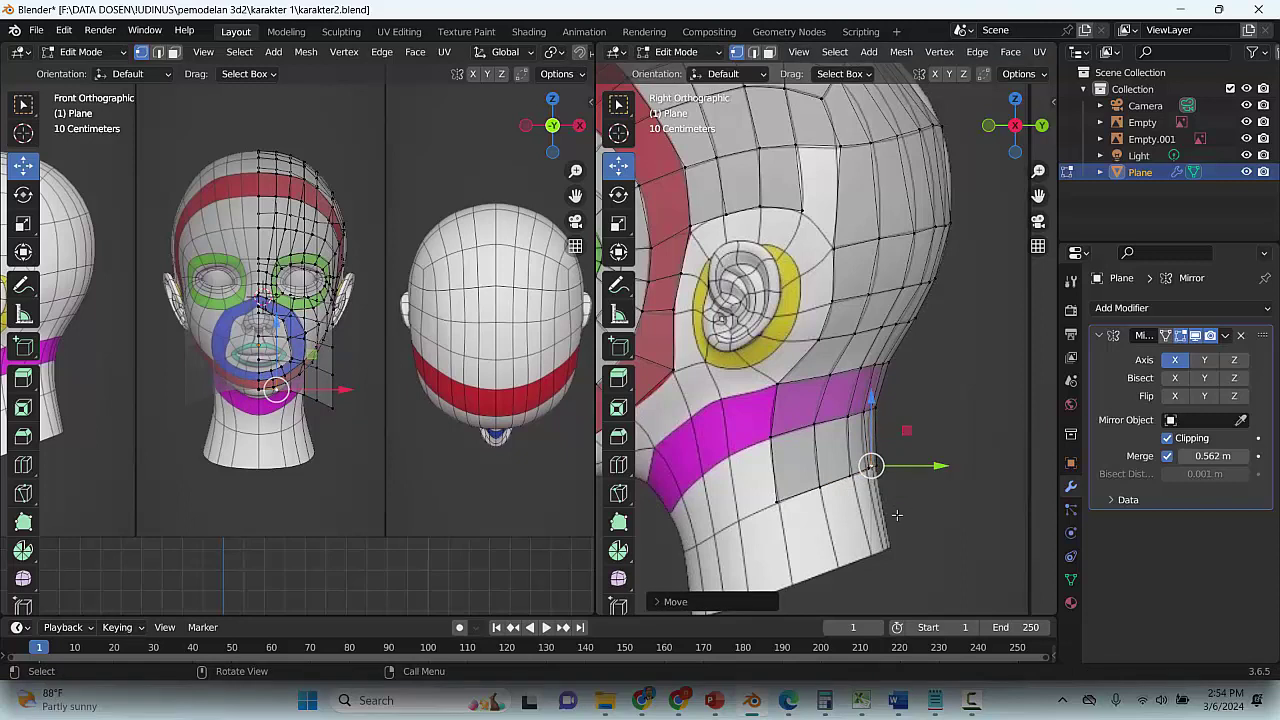
# Extrude the neck patch's lower edge about 0.17 m down toward the bottom of the reference neck
pyautogui.moveTo(919, 514); pyautogui.dragTo(754, 448)
pyautogui.press('e')
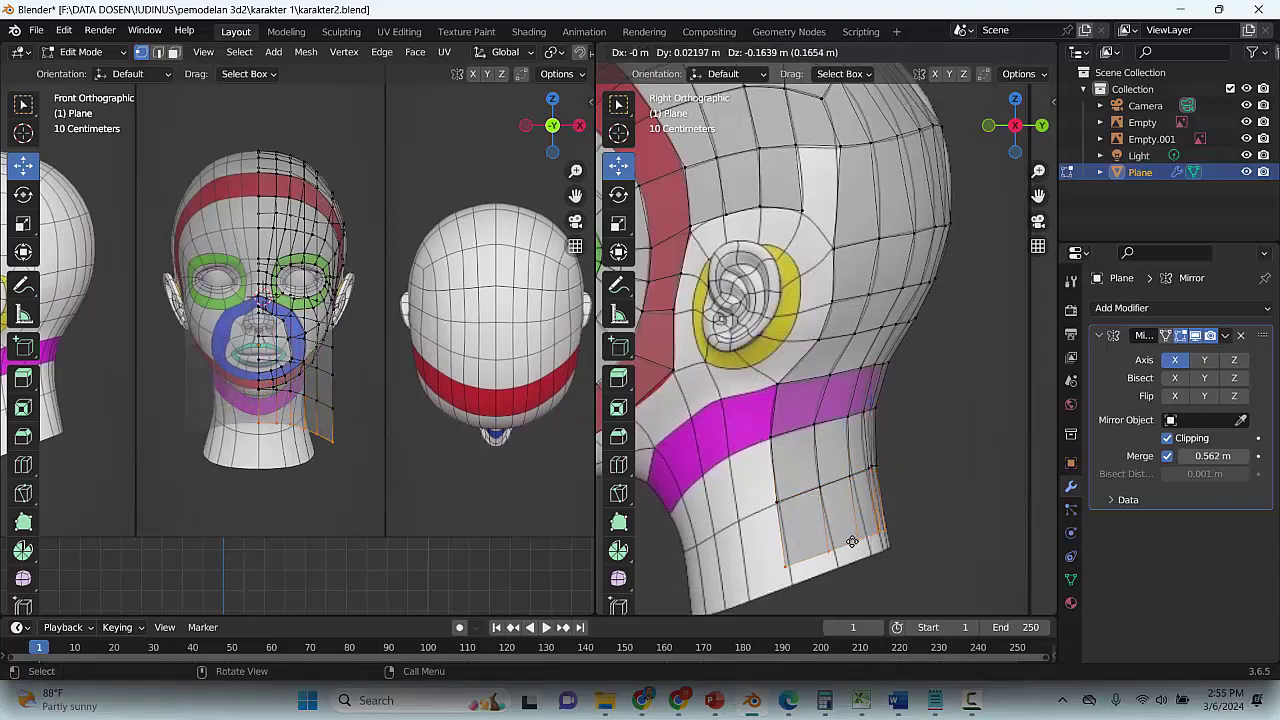
# Place the extruded back-of-neck edge along the base of the side reference neck and adjust its middle vertex
pyautogui.click(858, 552)
pyautogui.click(866, 533)
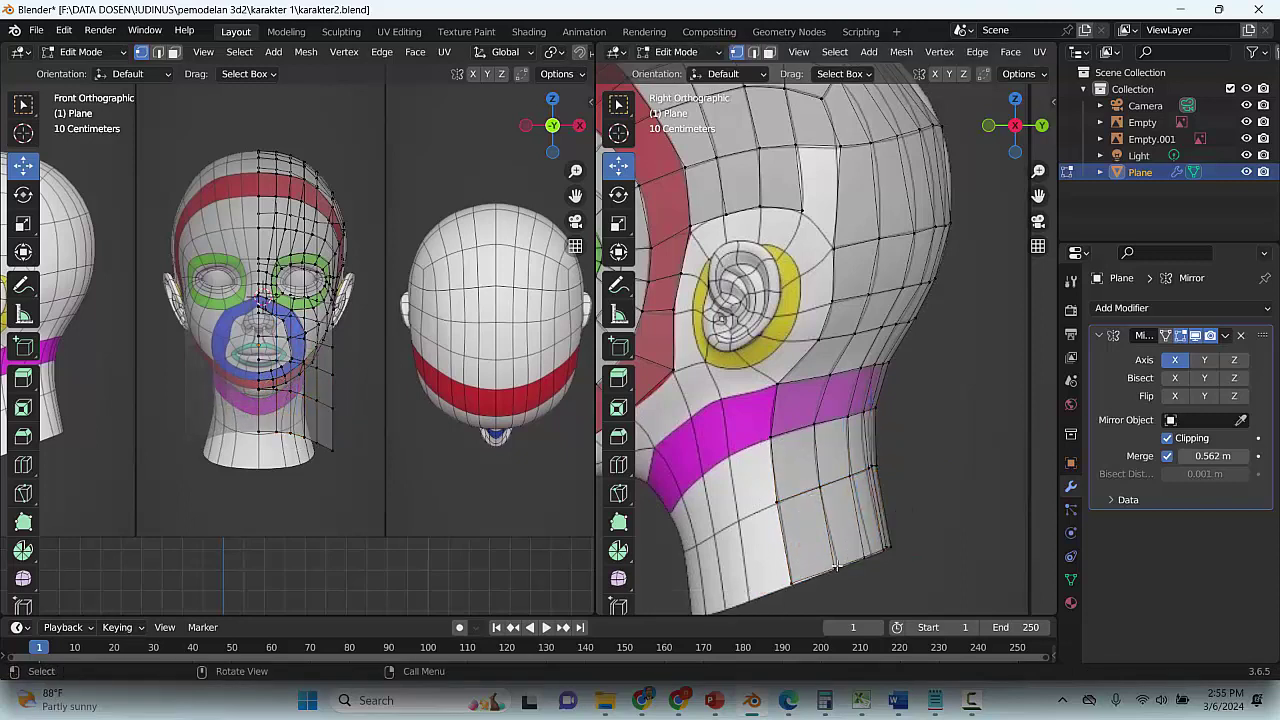
pyautogui.click(836, 566)
pyautogui.press('g')
pyautogui.click(845, 560)
# Move the remaining vertices along the neck's lower edge onto the side reference outline and save the file
pyautogui.click(790, 582)
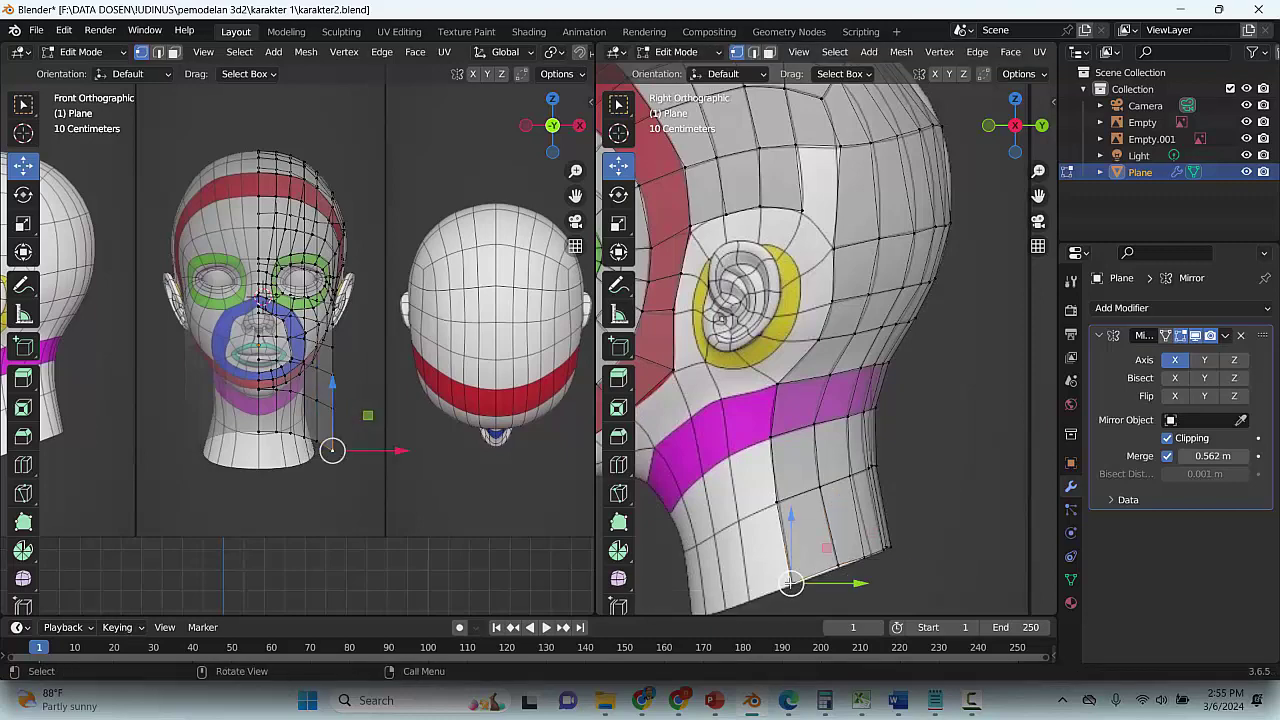
pyautogui.press('g')
pyautogui.click(858, 555)
pyautogui.press('g')
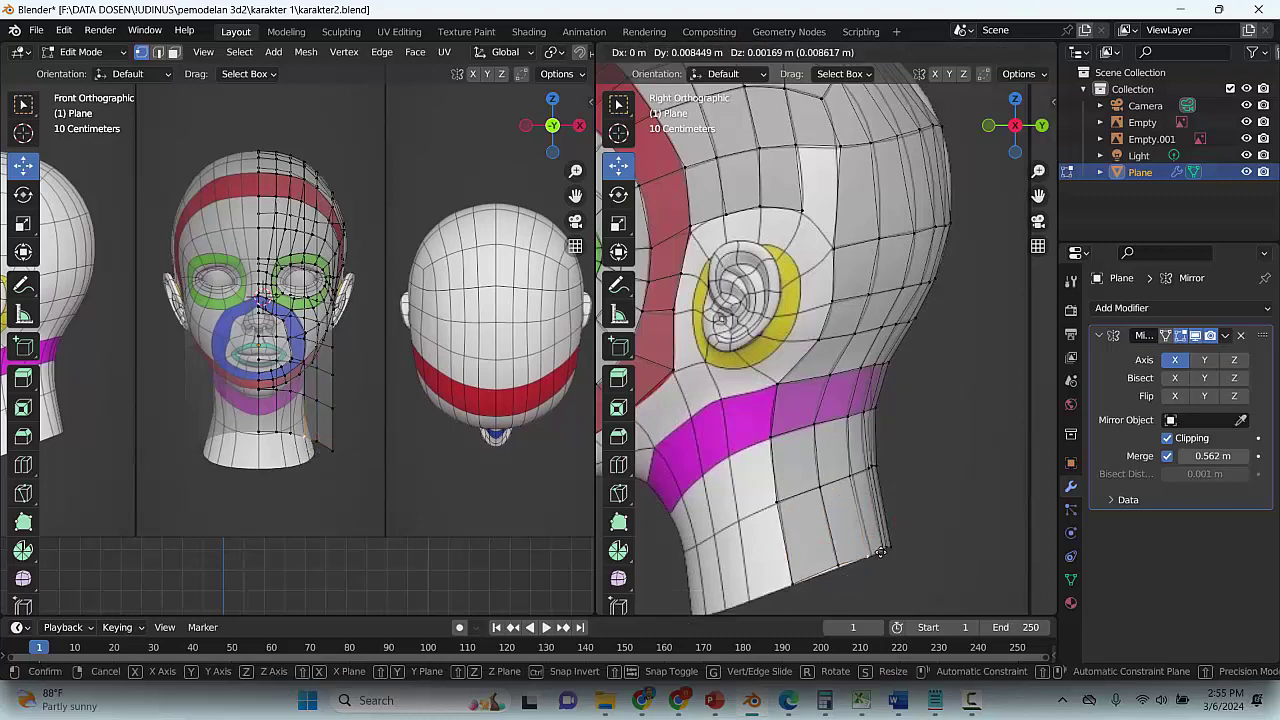
pyautogui.click(848, 557)
pyautogui.press('g')
pyautogui.click(840, 567)
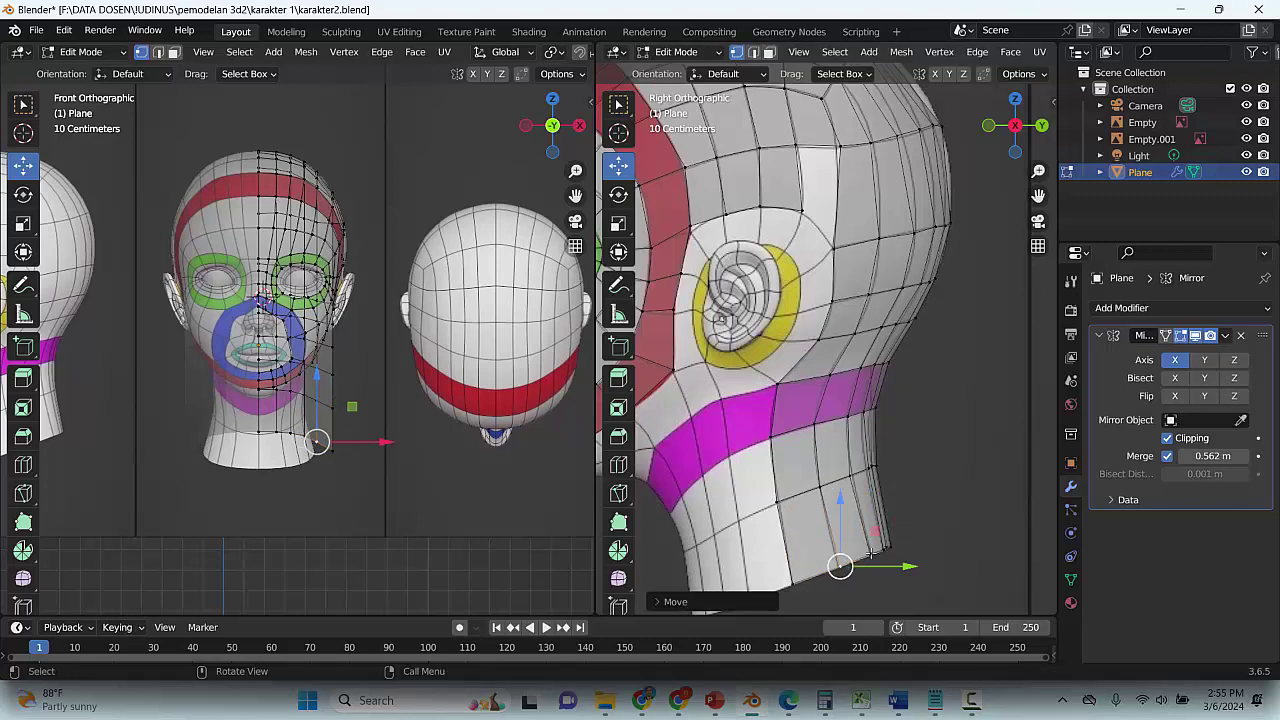
pyautogui.press('g')
pyautogui.click(882, 548)
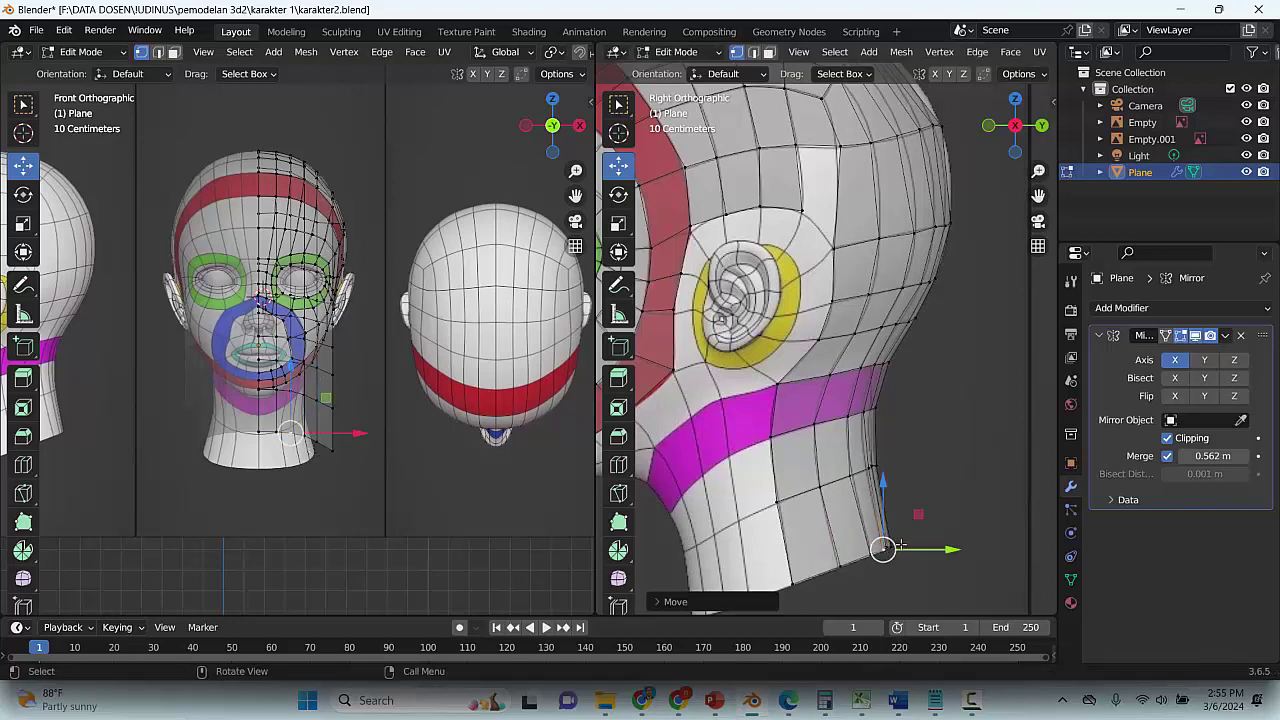
pyautogui.hotkey('ctrl', 's')
# Switch to edge selection, check the head mesh in perspective, front and right views, and save the file
pyautogui.scroll(-5, 904, 402)
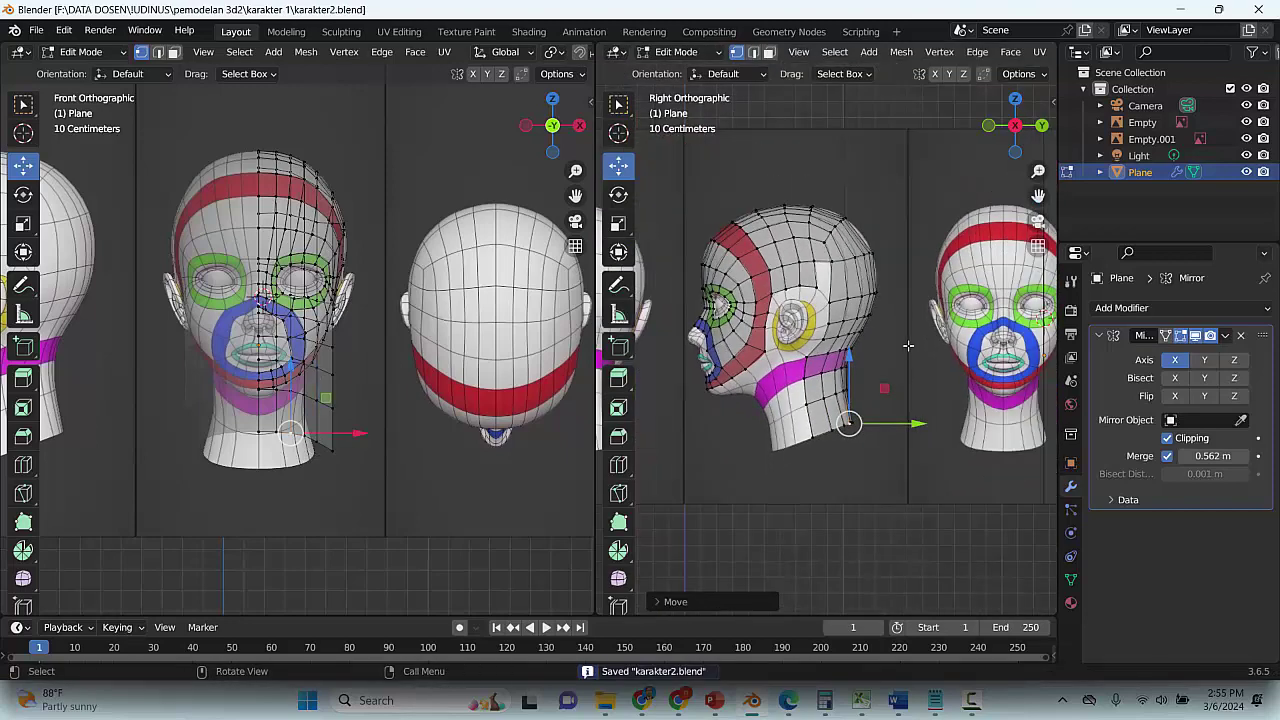
pyautogui.scroll(-2, 886, 390)
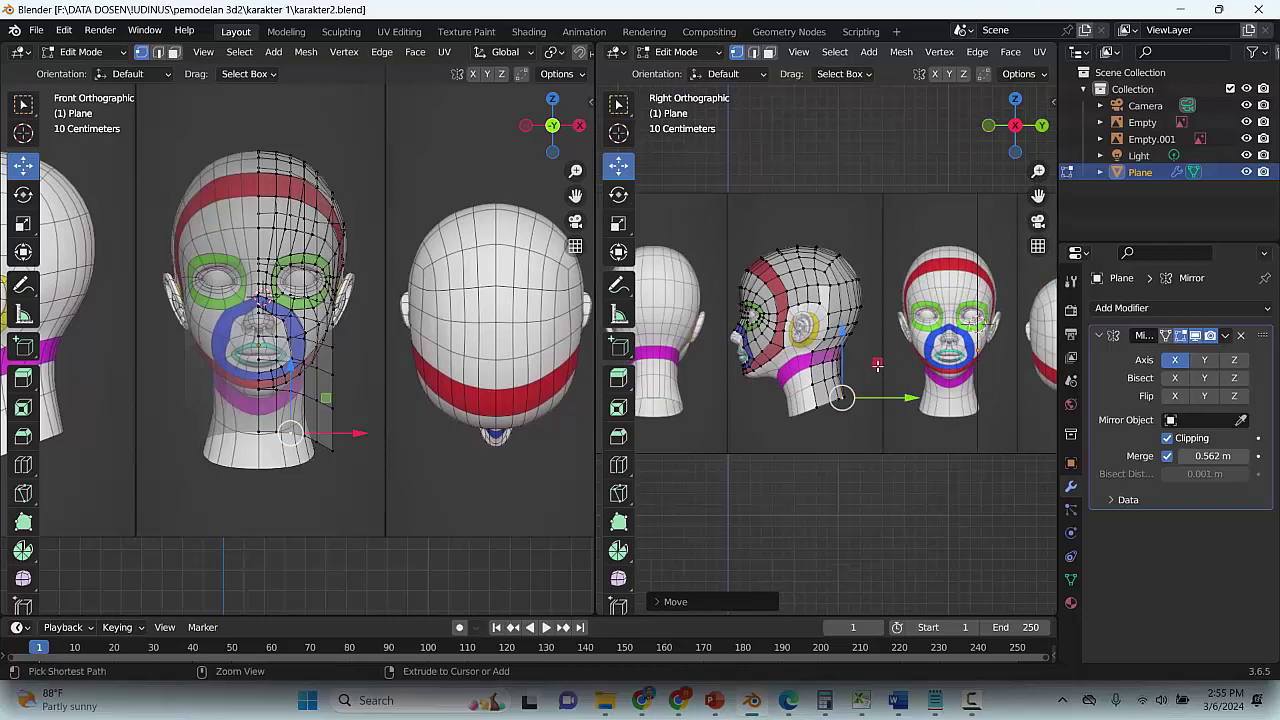
pyautogui.scroll(2, 841, 372)
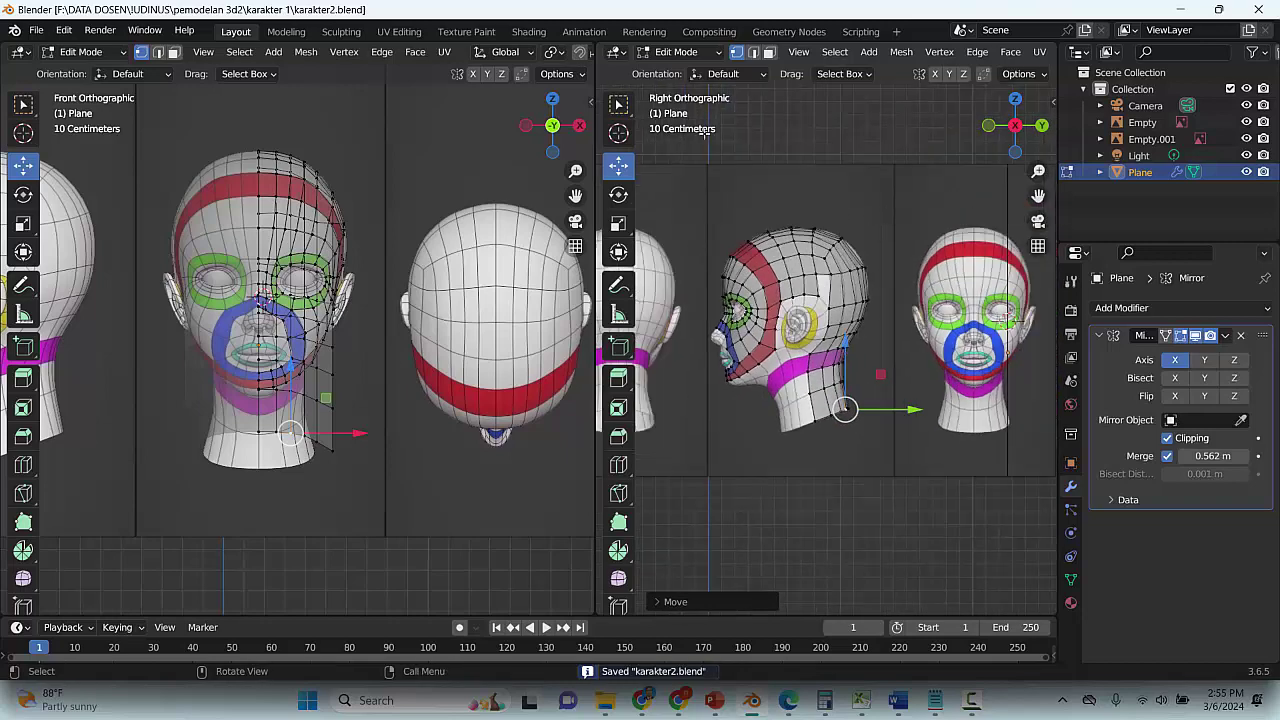
pyautogui.click(753, 52)
pyautogui.moveTo(876, 265); pyautogui.dragTo(916, 353, button='middle')
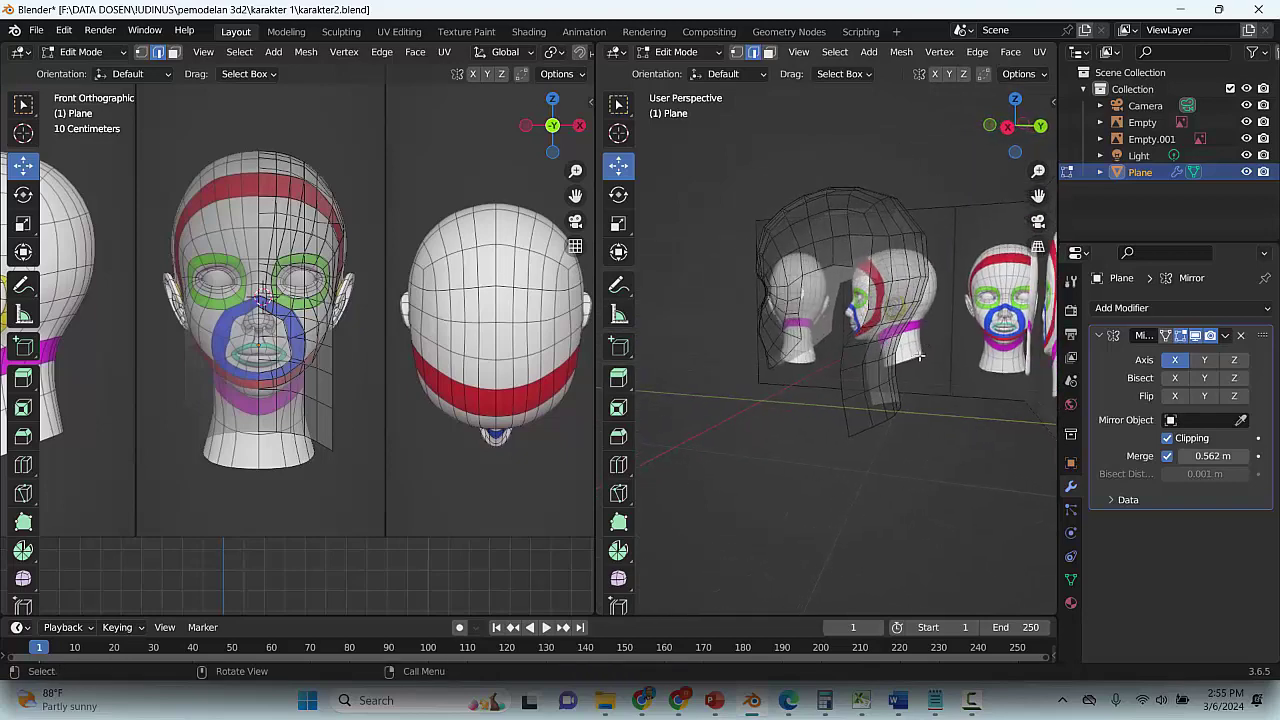
pyautogui.press('KP_1')
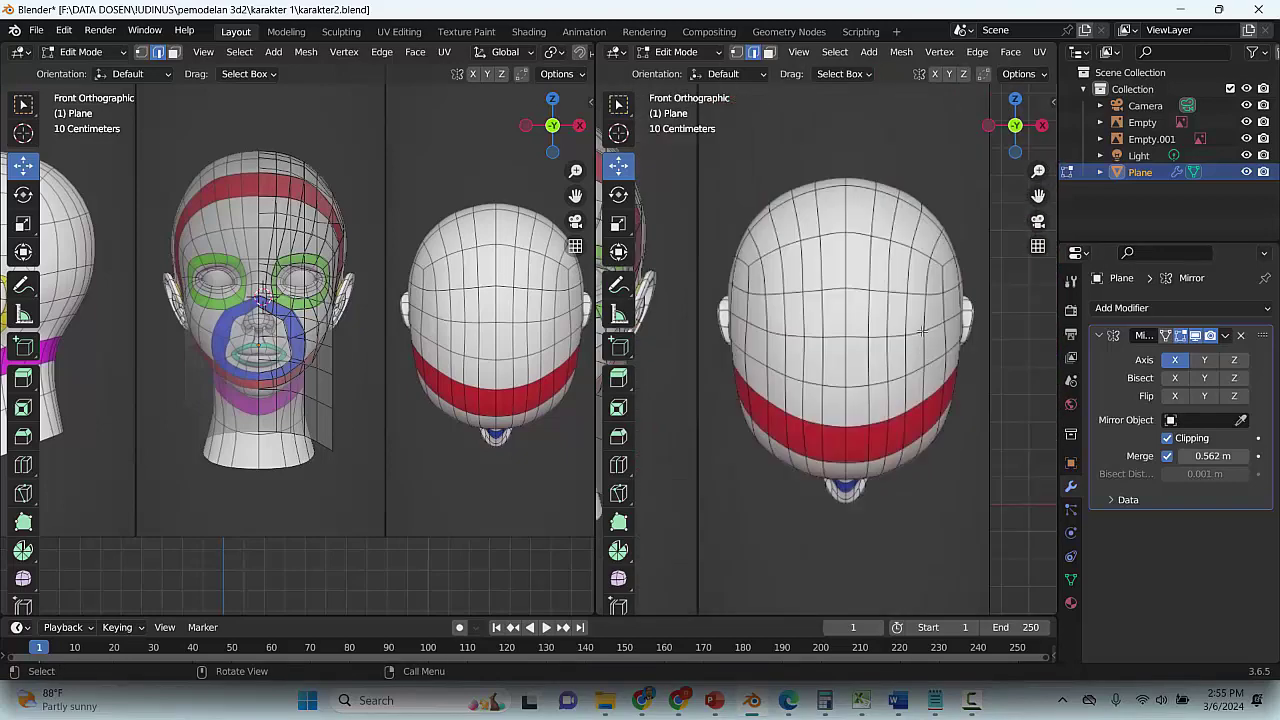
pyautogui.press('KP_3')
pyautogui.hotkey('ctrl', 's')
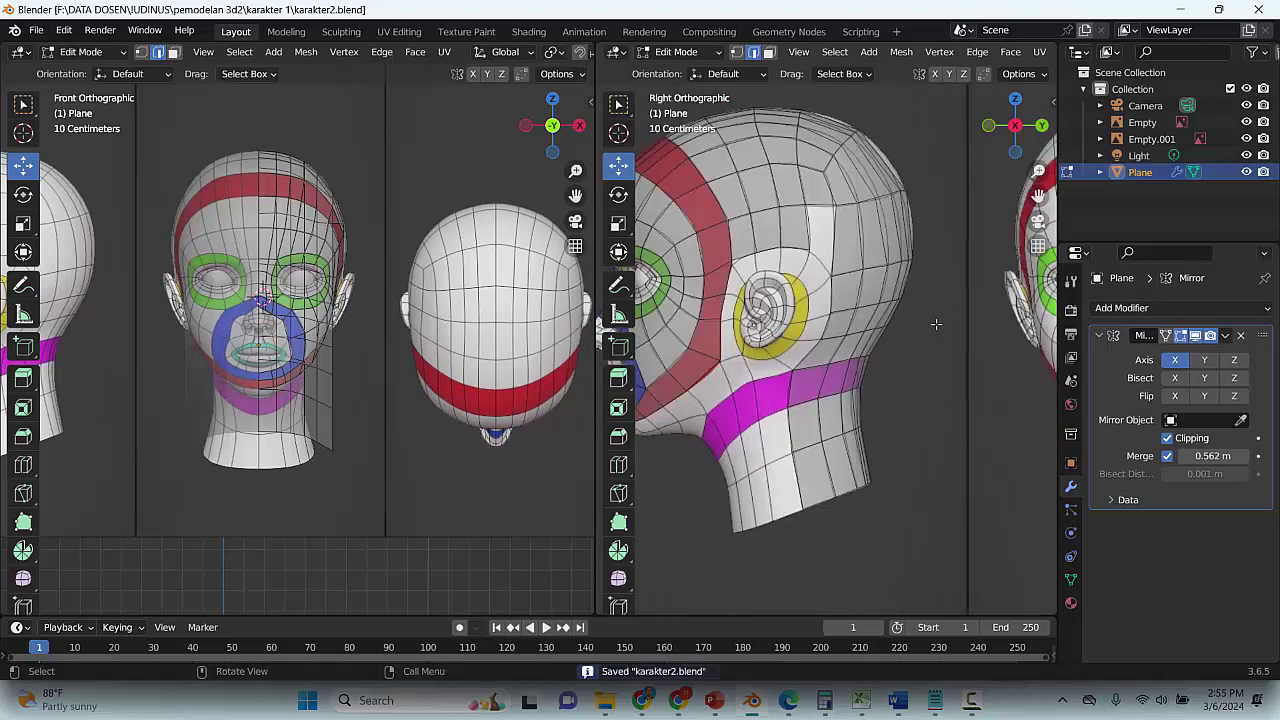
# Hide the front half of the head mesh in the right view, from the face to the ear, and save
pyautogui.scroll(-4, 928, 308)
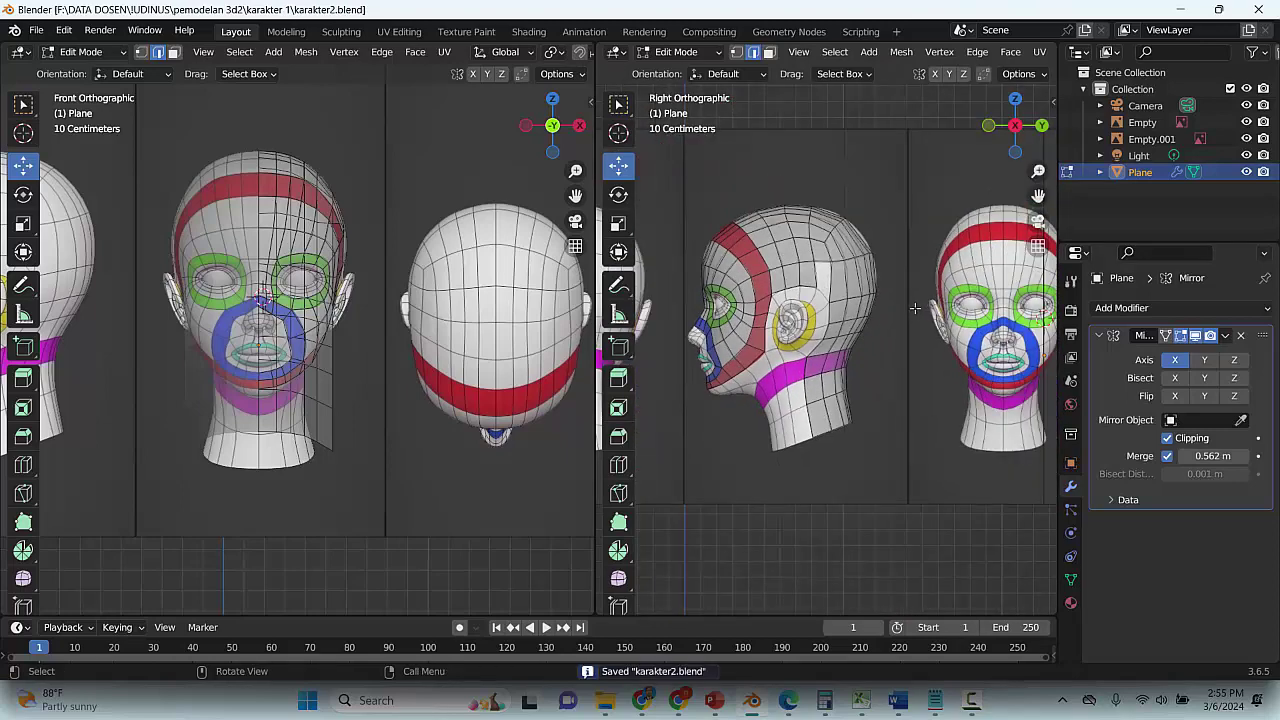
pyautogui.scroll(-2, 915, 308)
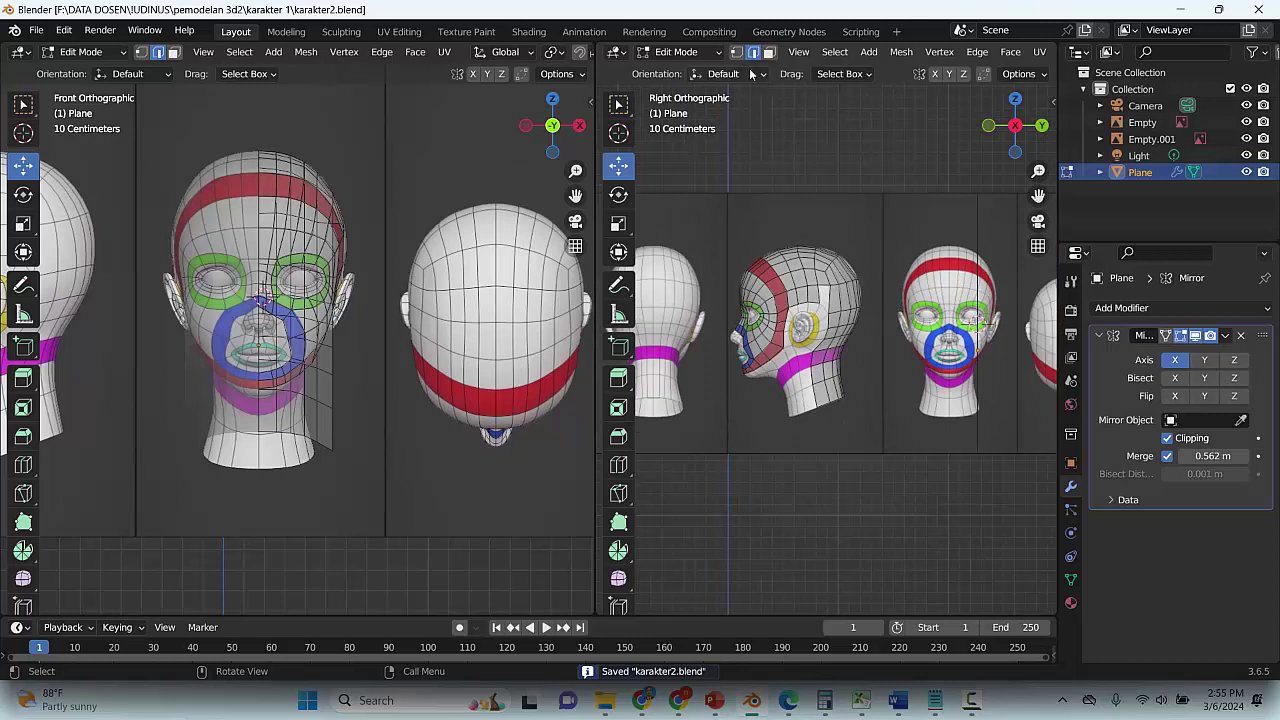
pyautogui.moveTo(715, 205); pyautogui.dragTo(800, 449)
pyautogui.press('h')
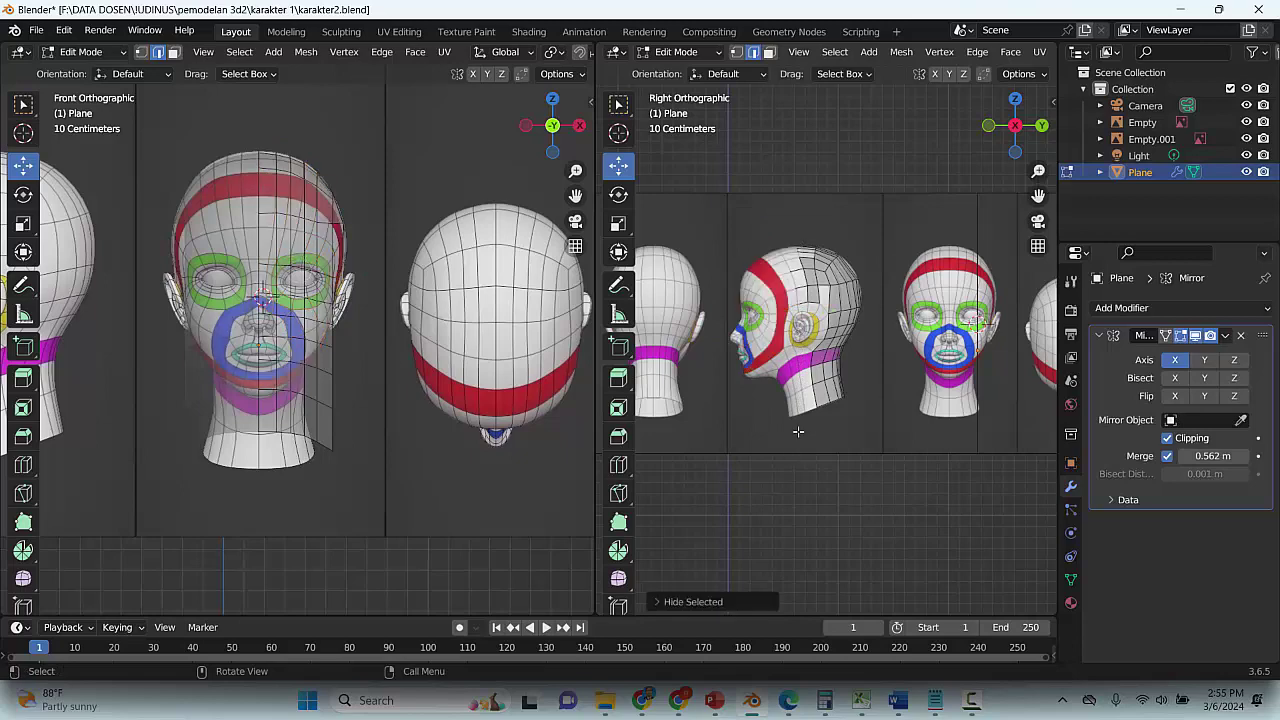
pyautogui.hotkey('ctrl', 's')
# Widen the right-view viewport and switch from mesh editing to Object Mode
pyautogui.scroll(-5, 778, 385)
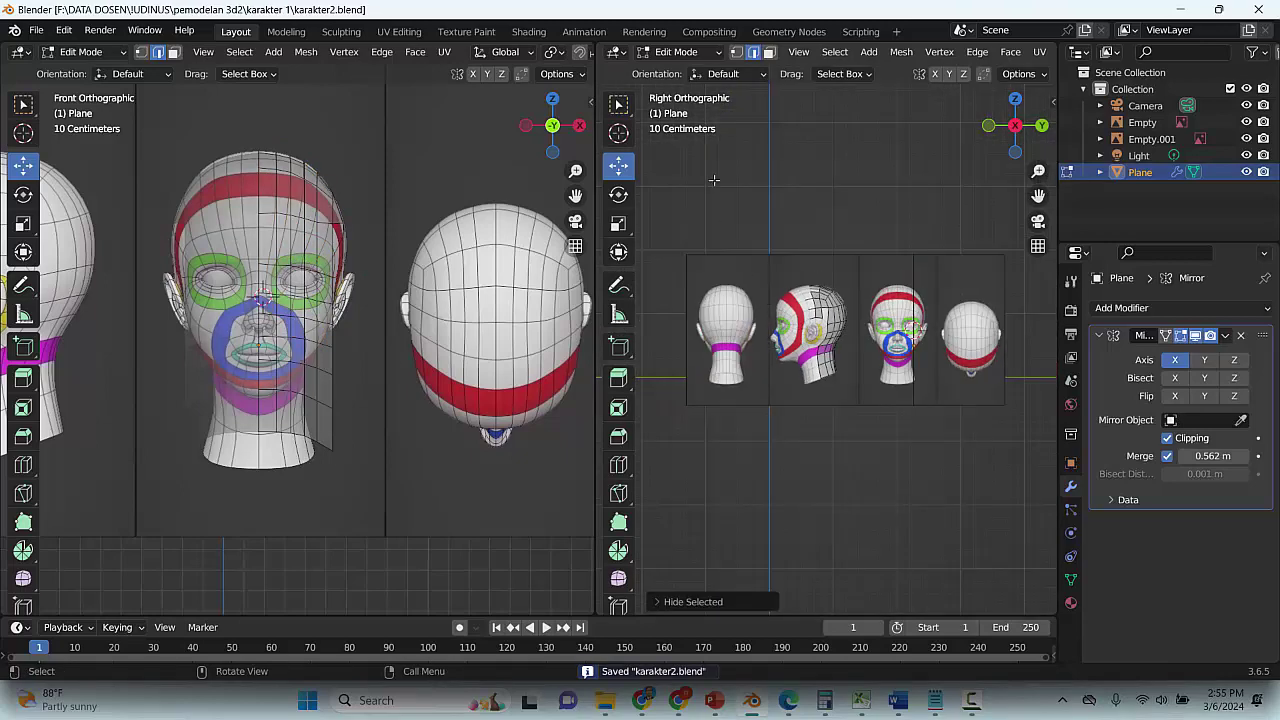
pyautogui.moveTo(594, 163); pyautogui.dragTo(232, 160)
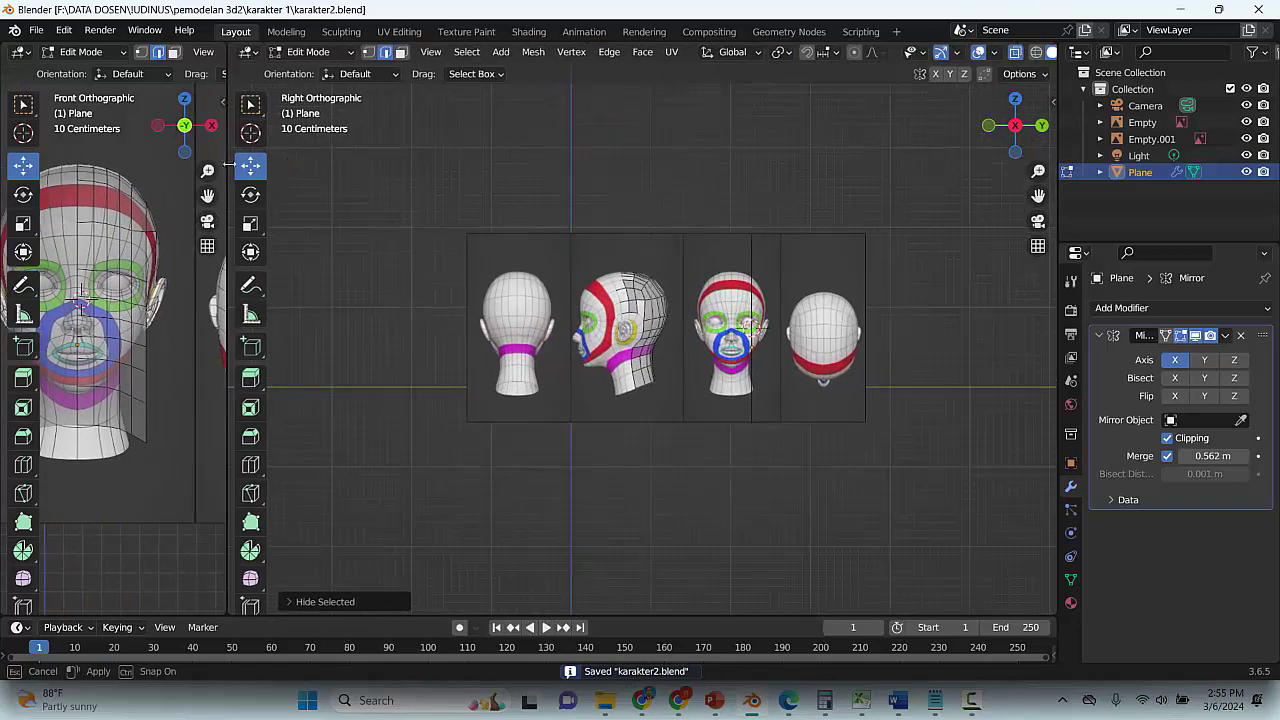
pyautogui.click(308, 52)
pyautogui.click(312, 69)
pyautogui.click(562, 202)
pyautogui.click(516, 280)
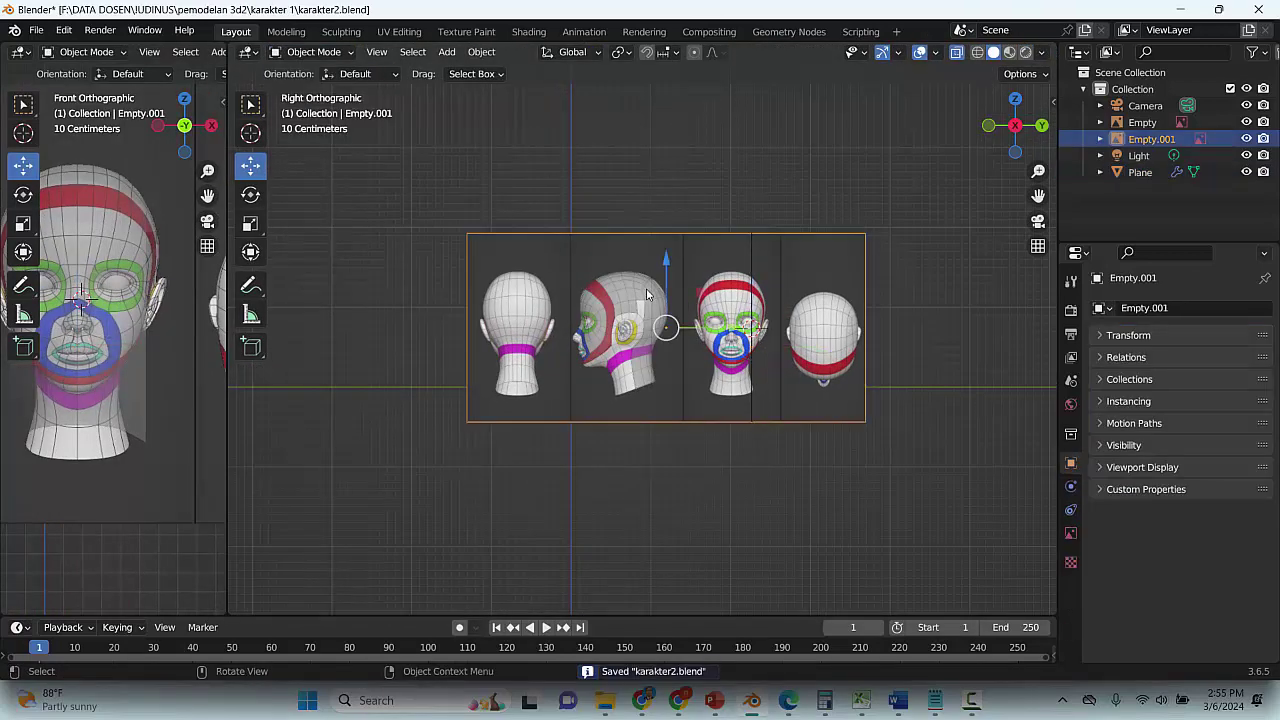
# Duplicate the front reference image and move the copy along the Y axis to the opposite side of the head
pyautogui.moveTo(649, 295); pyautogui.dragTo(797, 305, button='middle')
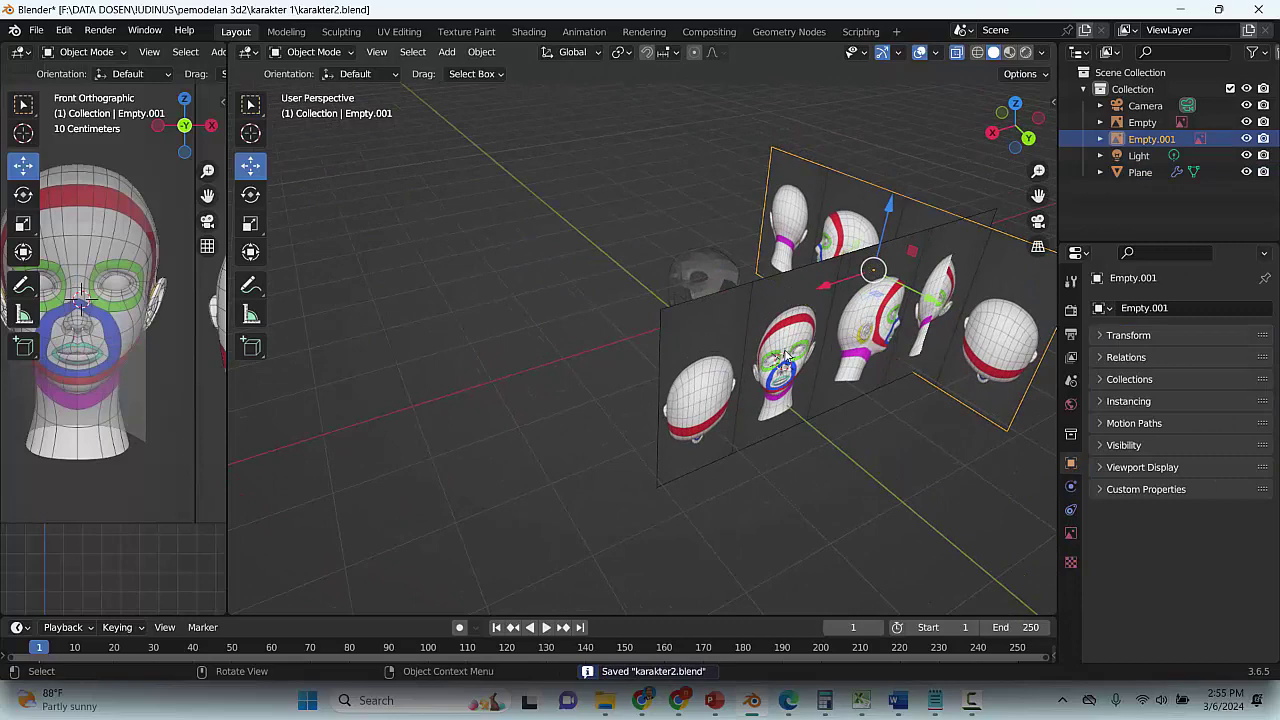
pyautogui.click(785, 350)
pyautogui.moveTo(865, 432); pyautogui.dragTo(812, 420, button='middle')
pyautogui.hotkey('ctrl', 'c')
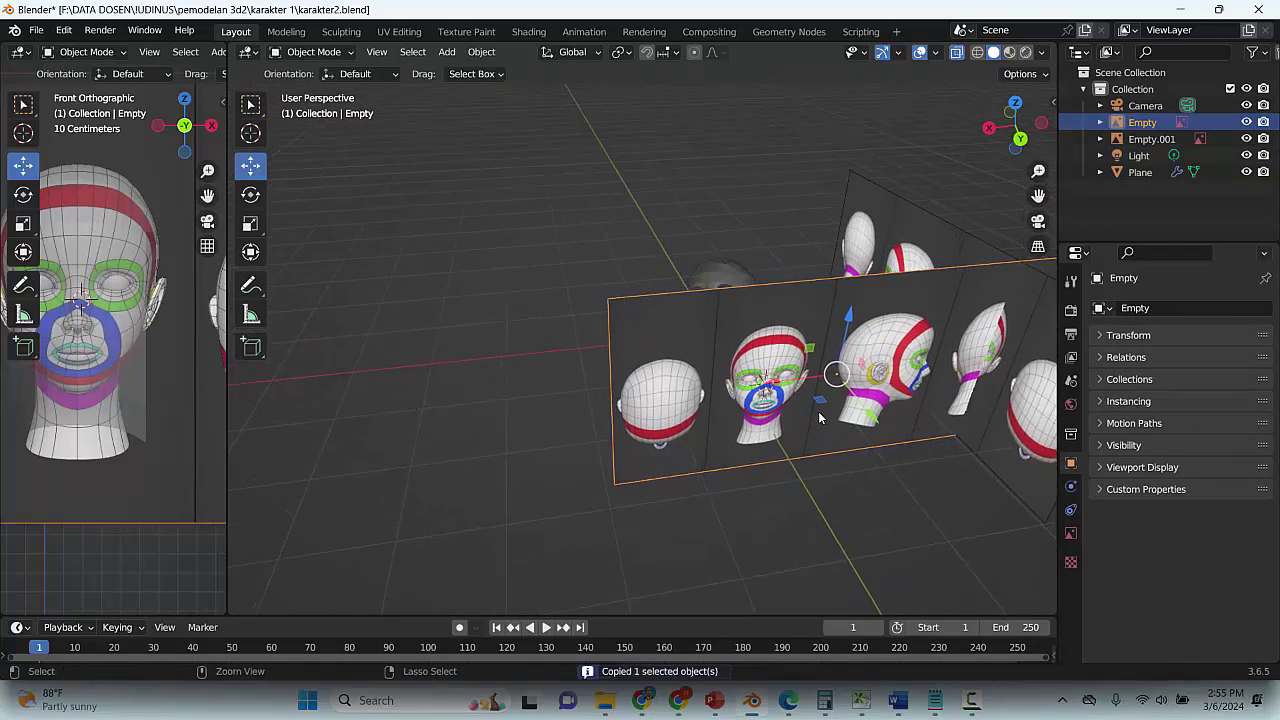
pyautogui.hotkey('ctrl', 'v')
pyautogui.press('g')
pyautogui.press('y')
pyautogui.click(745, 330)
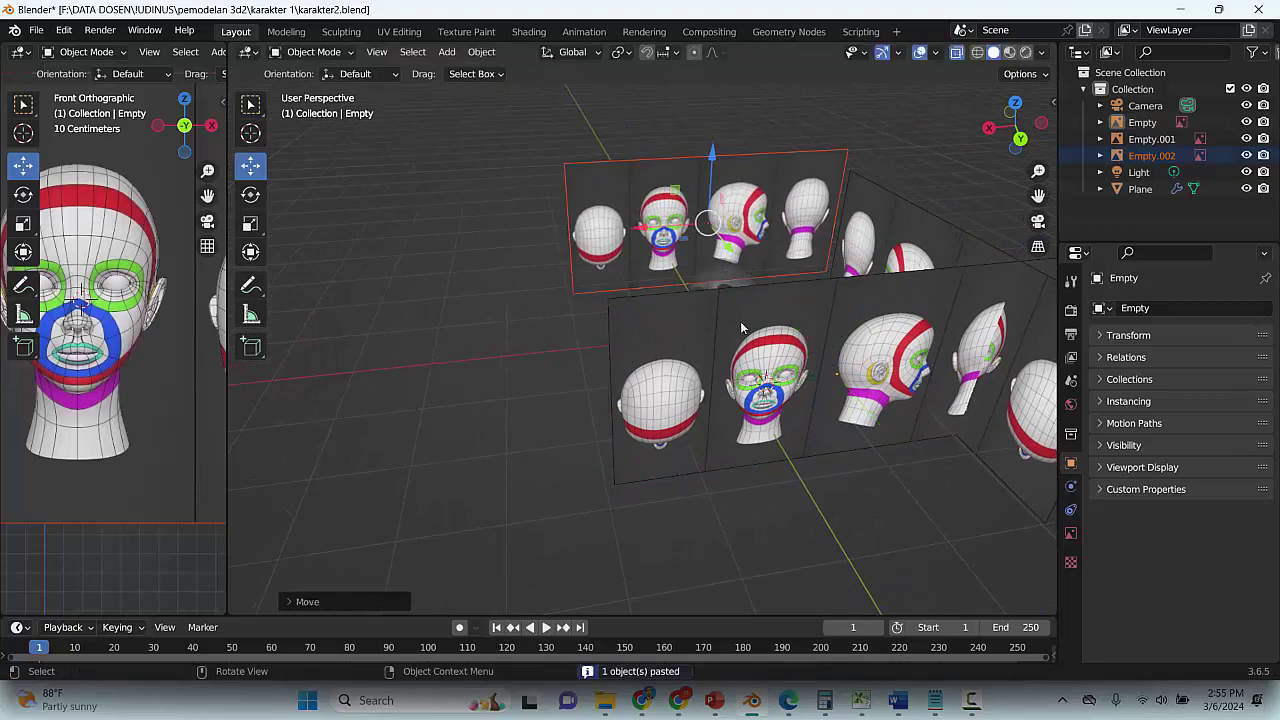
# Hide the original front reference image, select its copy, and save the file
pyautogui.click(748, 335)
pyautogui.press('h')
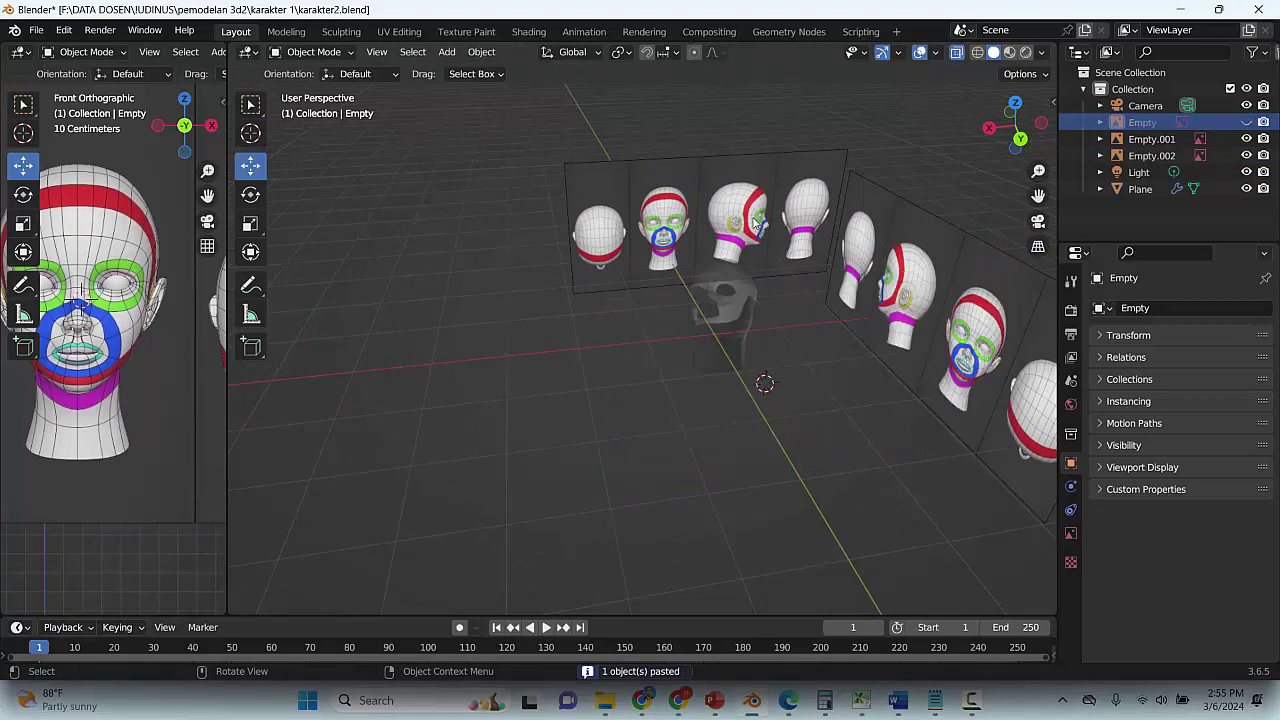
pyautogui.click(733, 284)
pyautogui.hotkey('ctrl', 's')
pyautogui.moveTo(733, 284); pyautogui.dragTo(586, 271, button='middle')
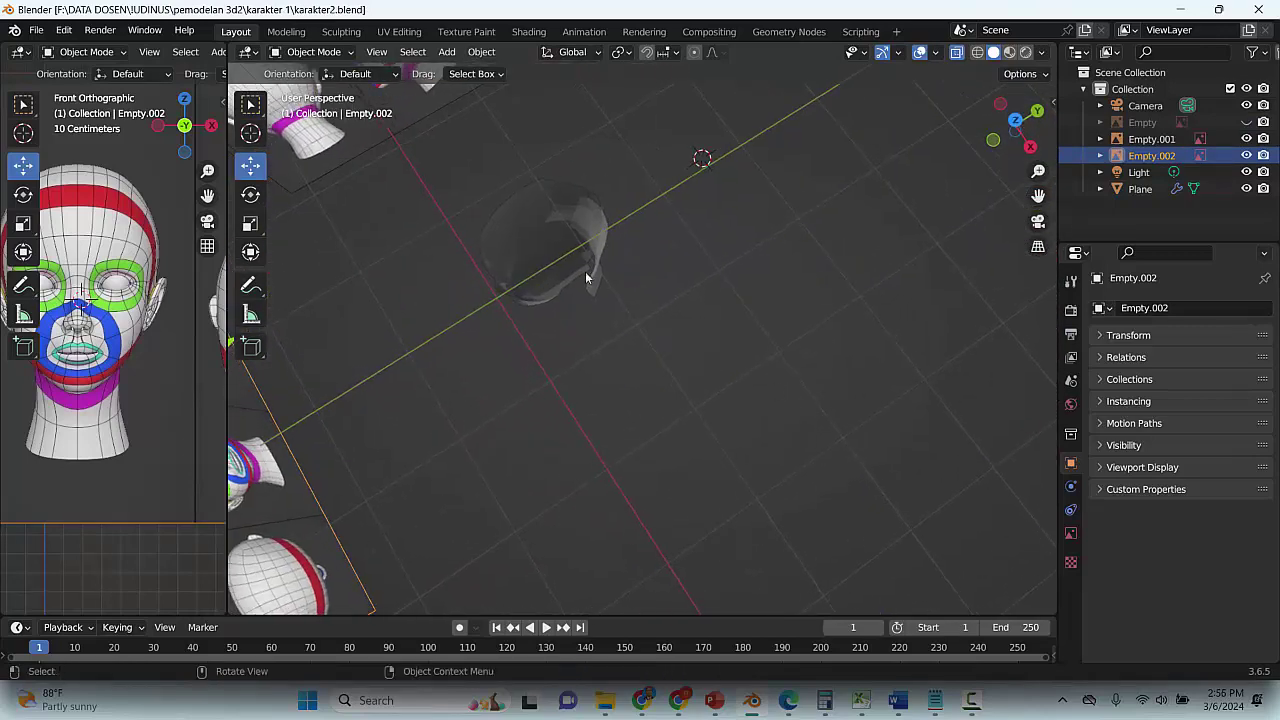
pyautogui.click(580, 245)
pyautogui.click(314, 51)
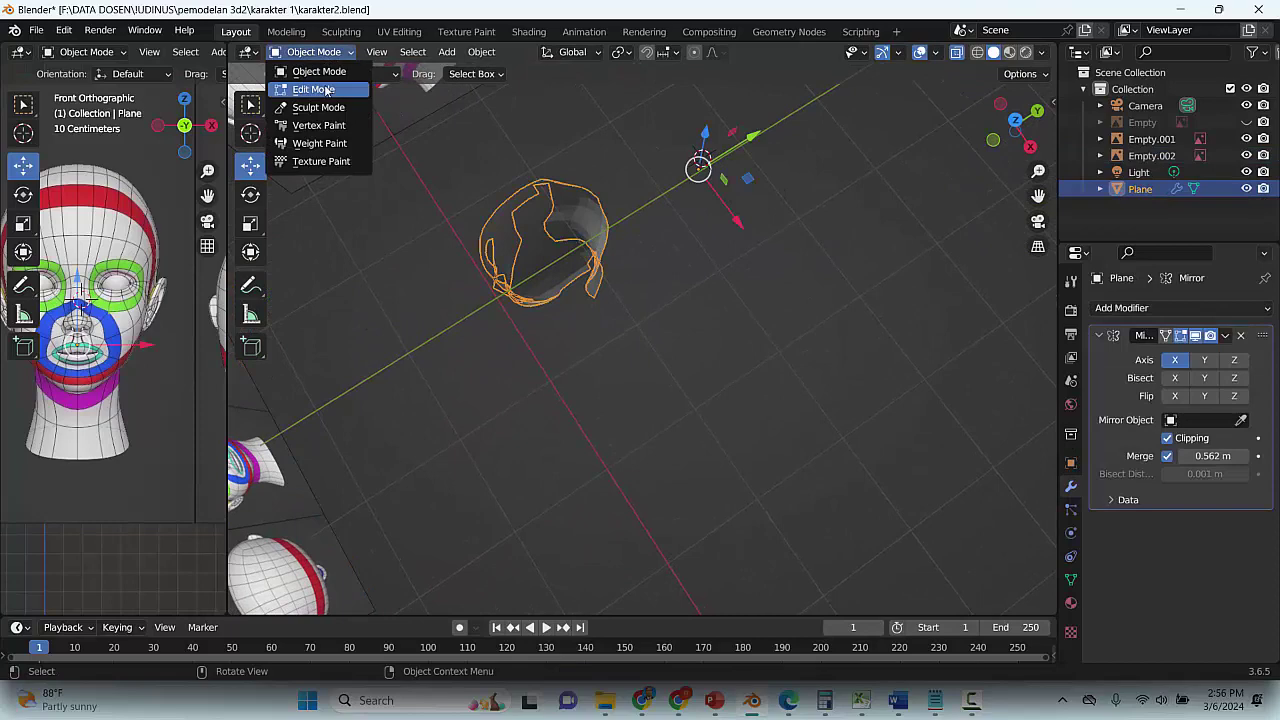
pyautogui.click(310, 88)
pyautogui.click(310, 51)
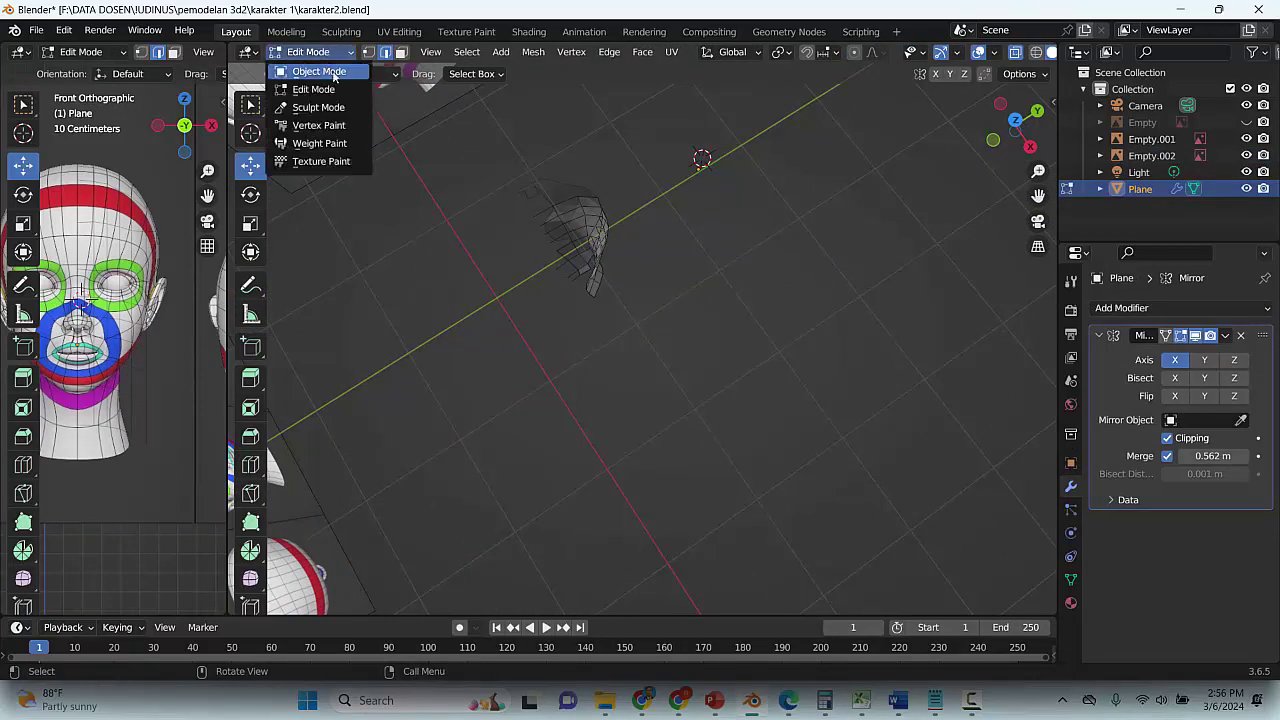
pyautogui.click(312, 71)
# Select the copied reference image, show it in the back orthographic view, and save the file
pyautogui.moveTo(630, 295); pyautogui.dragTo(553, 222, button='middle')
pyautogui.click(656, 178)
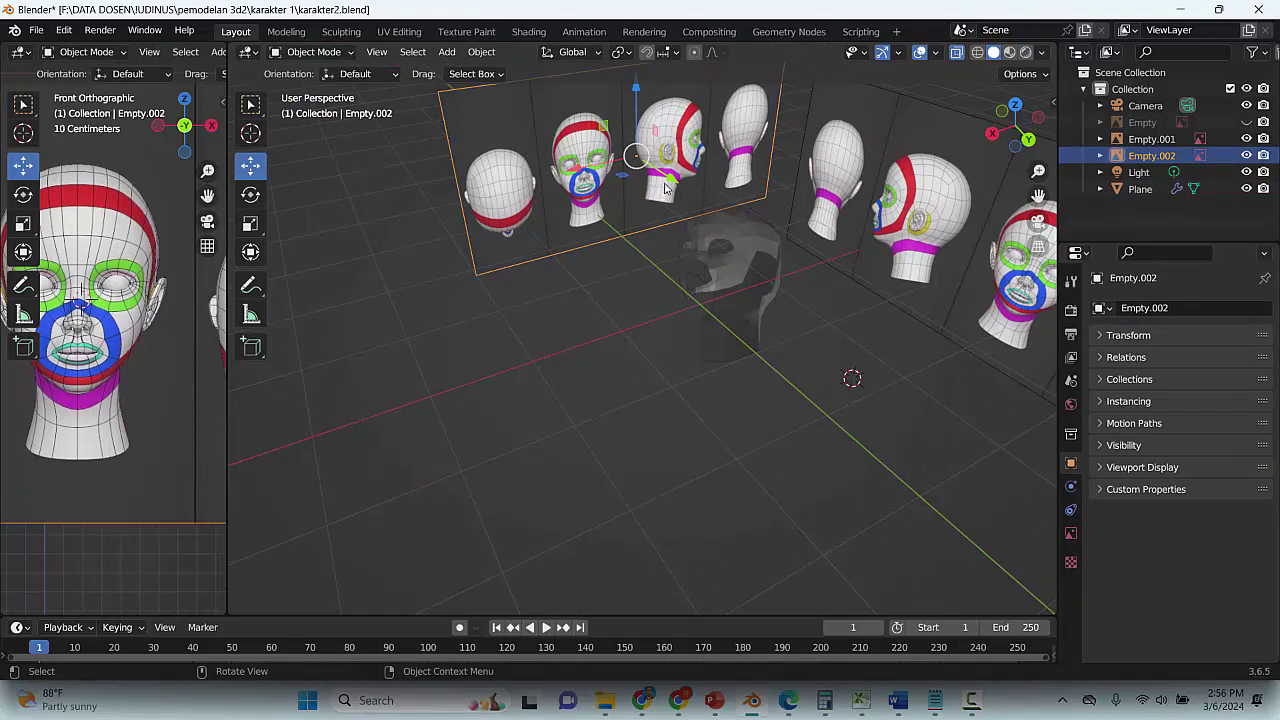
pyautogui.press('ctrl')
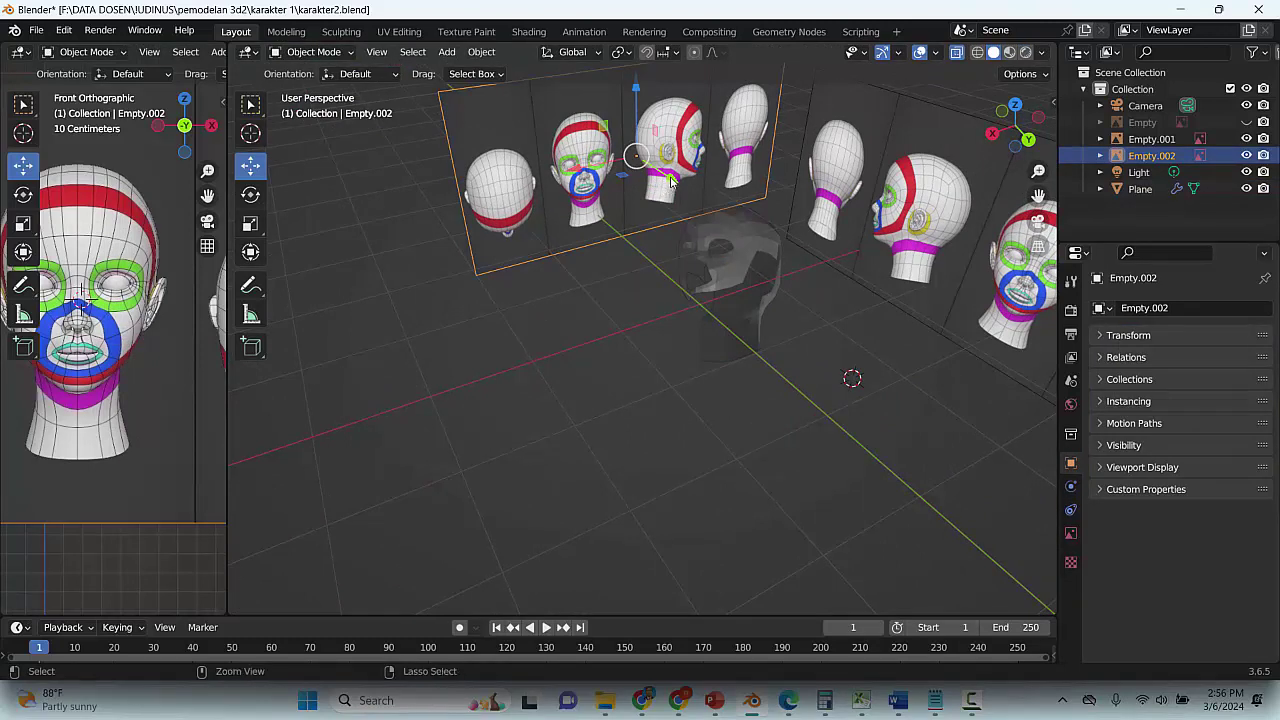
pyautogui.press('ctrl+KP_1')
pyautogui.hotkey('ctrl', 's')
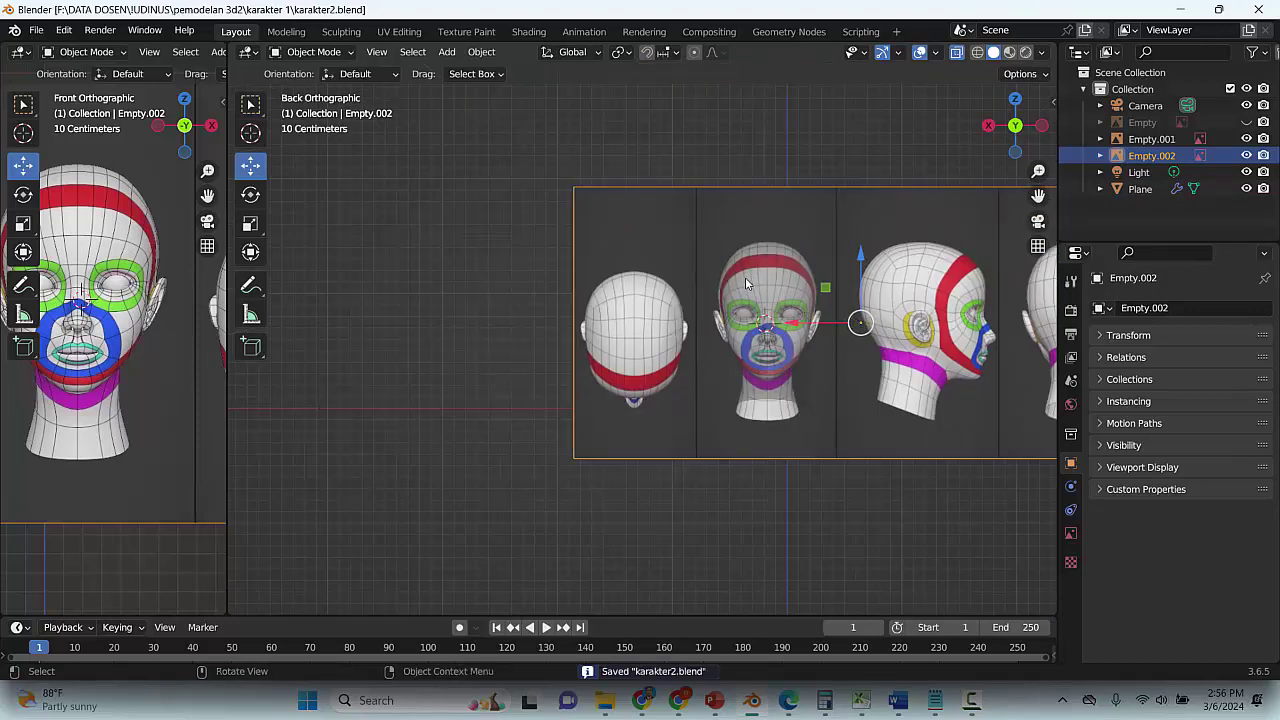
# Move the copied reference about 2.677 m along X so its back-of-head picture lines up with the mesh, then save
pyautogui.moveTo(800, 257); pyautogui.dragTo(792, 320, button='middle')
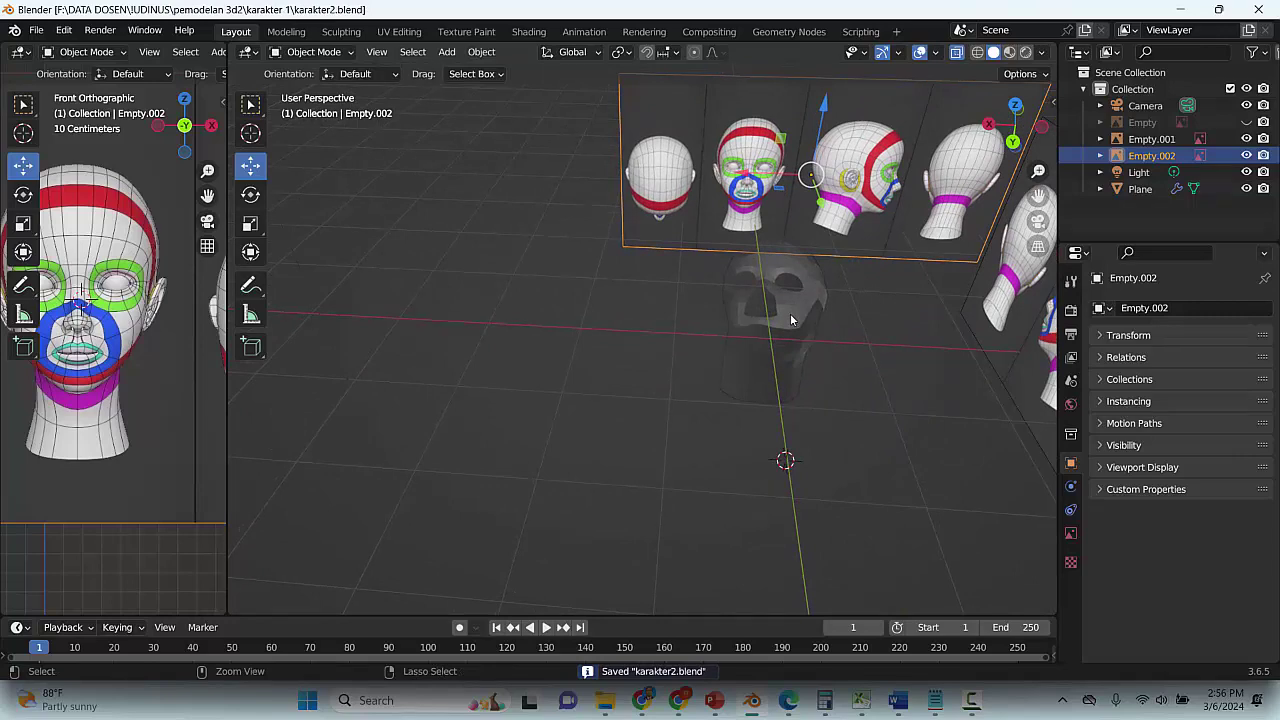
pyautogui.press('ctrl+KP_1')
pyautogui.click(886, 165)
pyautogui.click(976, 313)
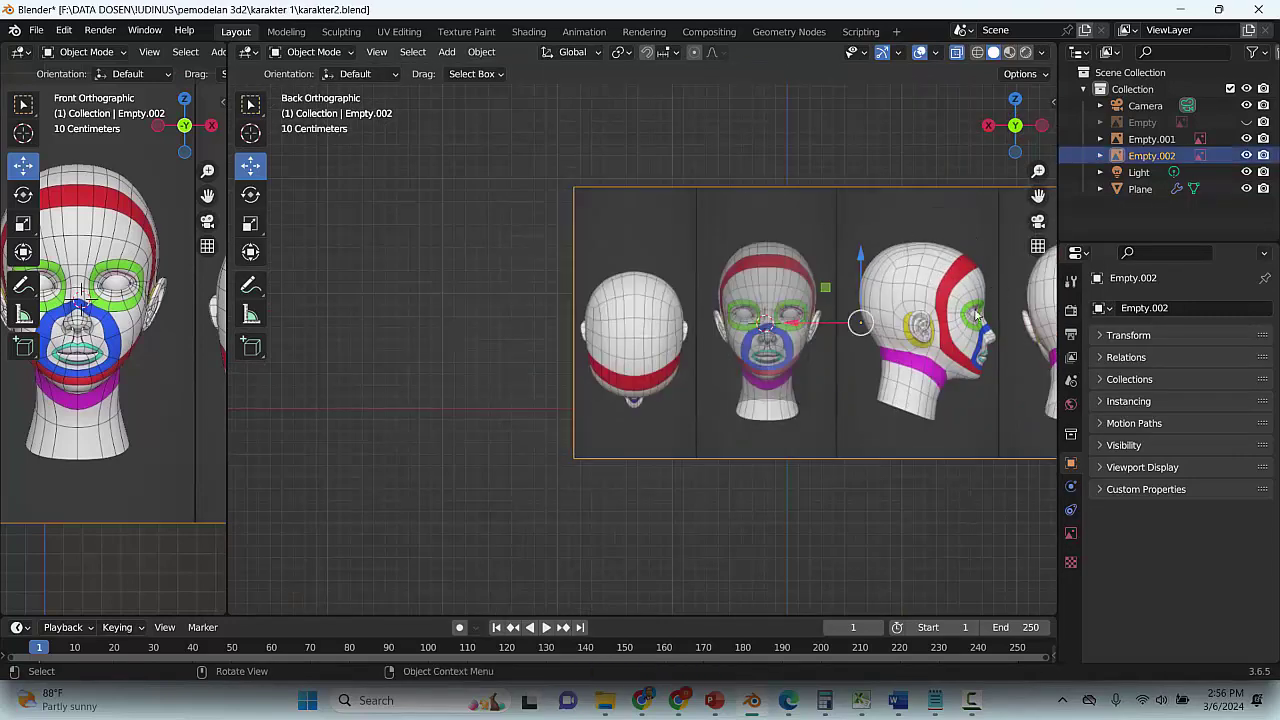
pyautogui.press('g')
pyautogui.press('x')
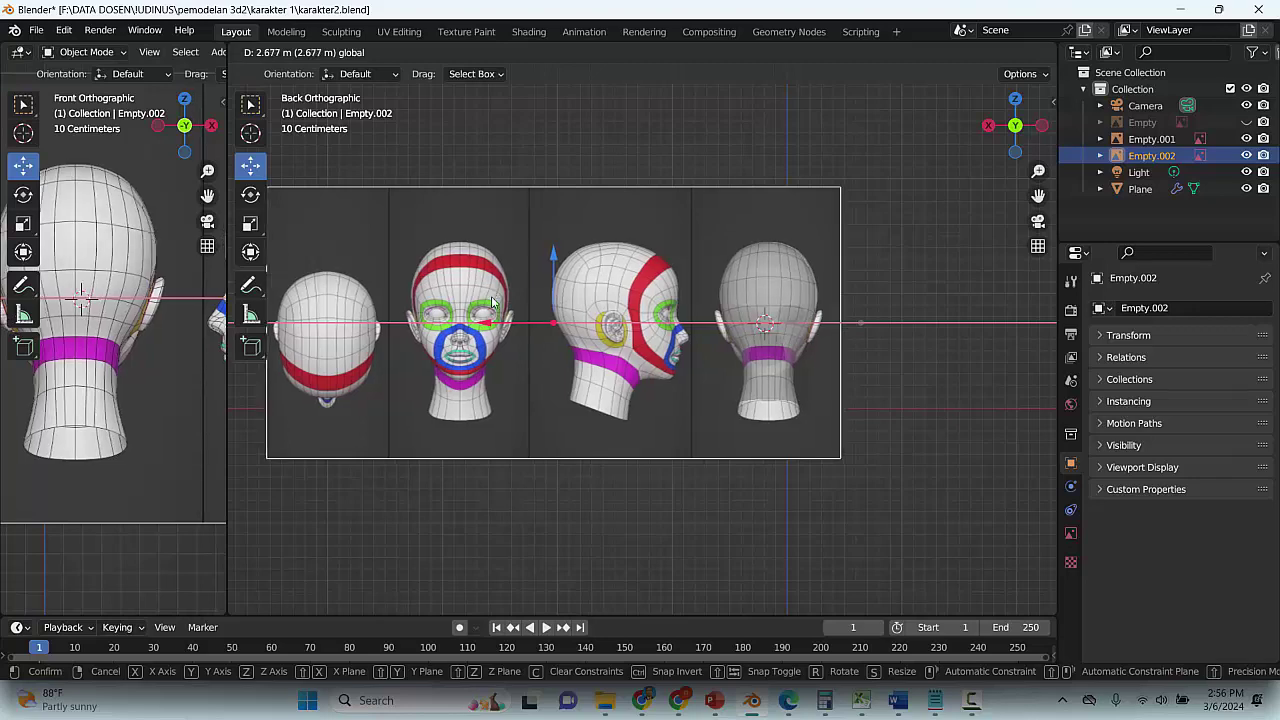
pyautogui.click(492, 302)
pyautogui.hotkey('ctrl', 's')
# Select the head mesh, enter Edit Mode in the back orthographic view, and save the file
pyautogui.click(312, 52)
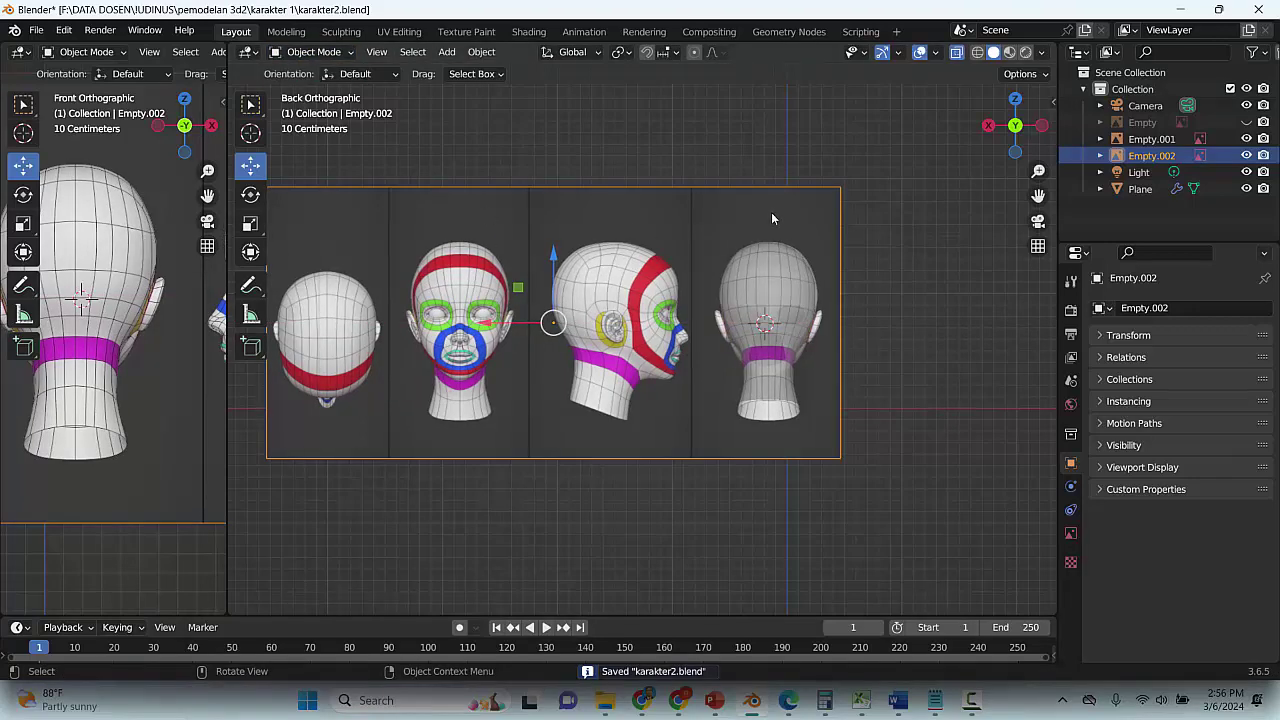
pyautogui.moveTo(771, 218); pyautogui.dragTo(729, 298, button='middle')
pyautogui.click(769, 291)
pyautogui.hotkey('ctrl', 's')
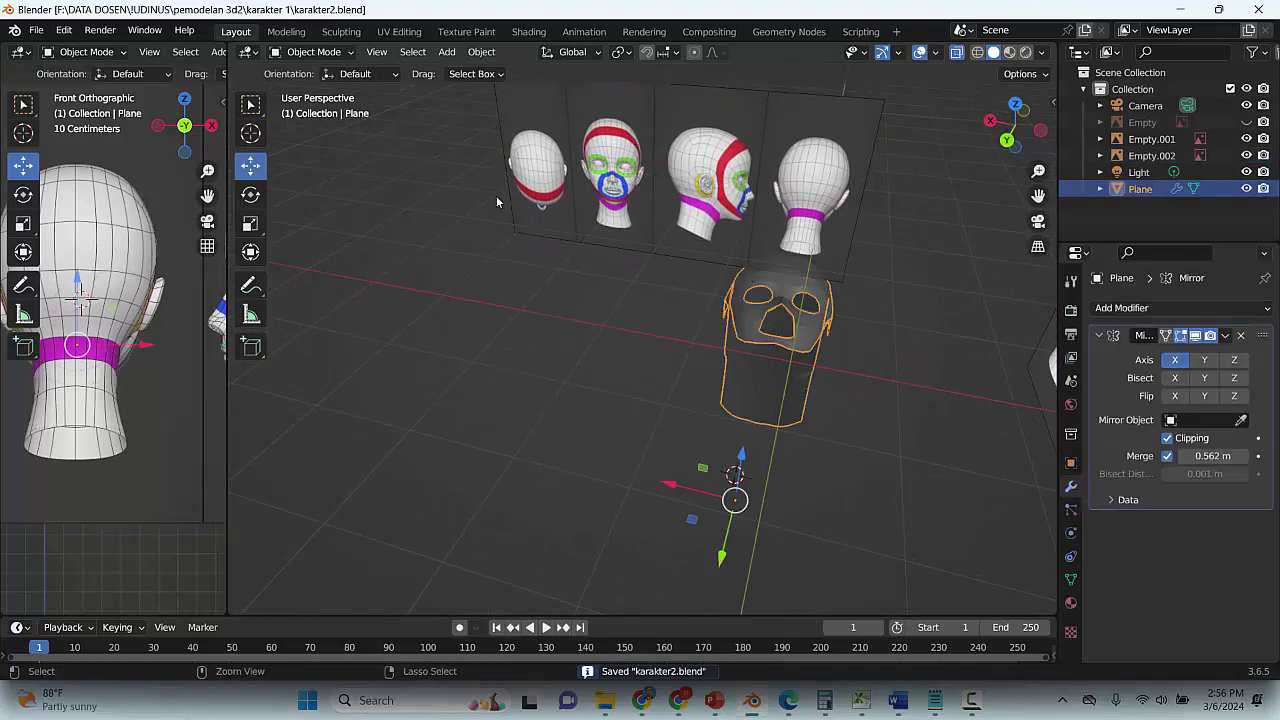
pyautogui.press('ctrl+KP_1')
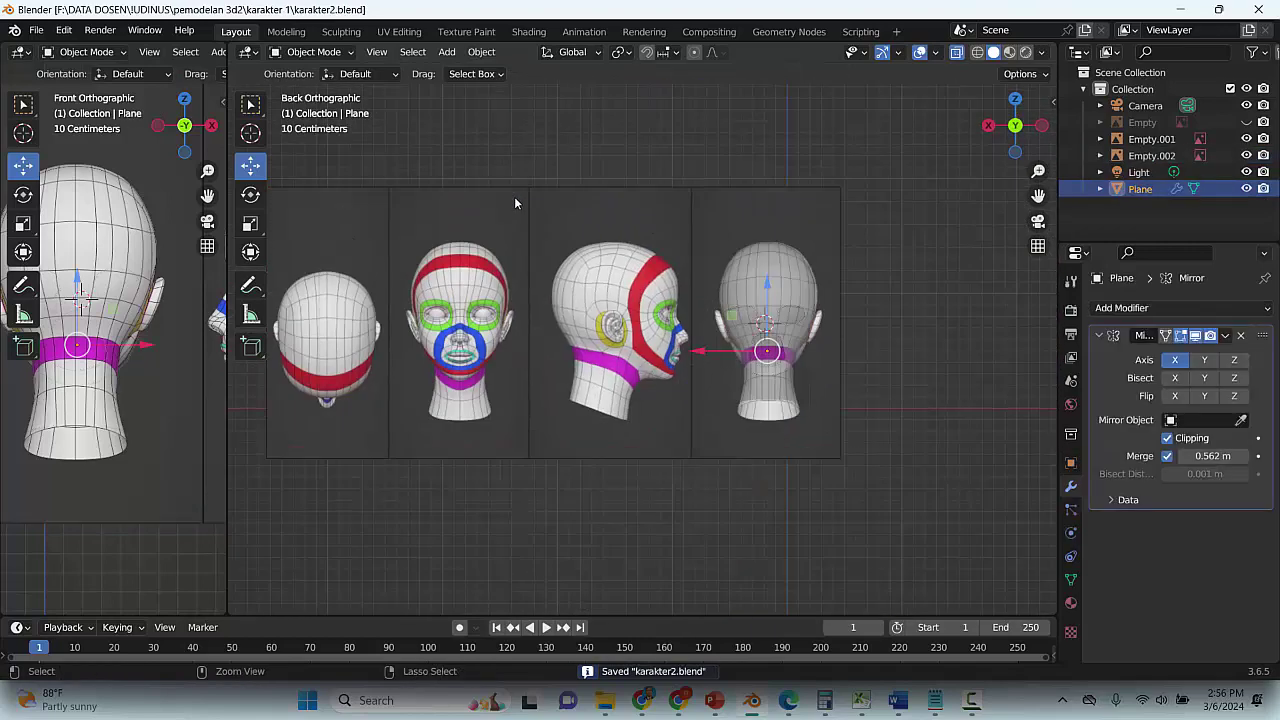
pyautogui.click(310, 52)
pyautogui.click(305, 89)
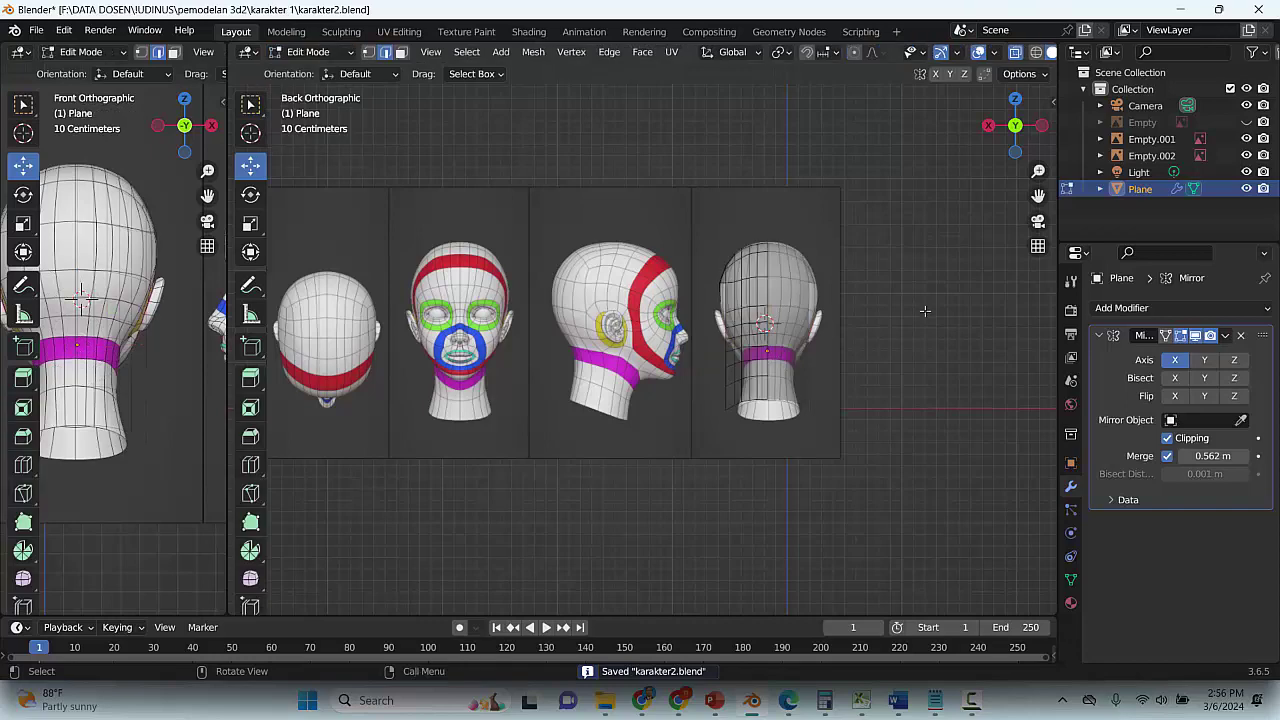
pyautogui.scroll(3, 891, 298)
pyautogui.scroll(2, 891, 299)
pyautogui.hotkey('ctrl', 's')
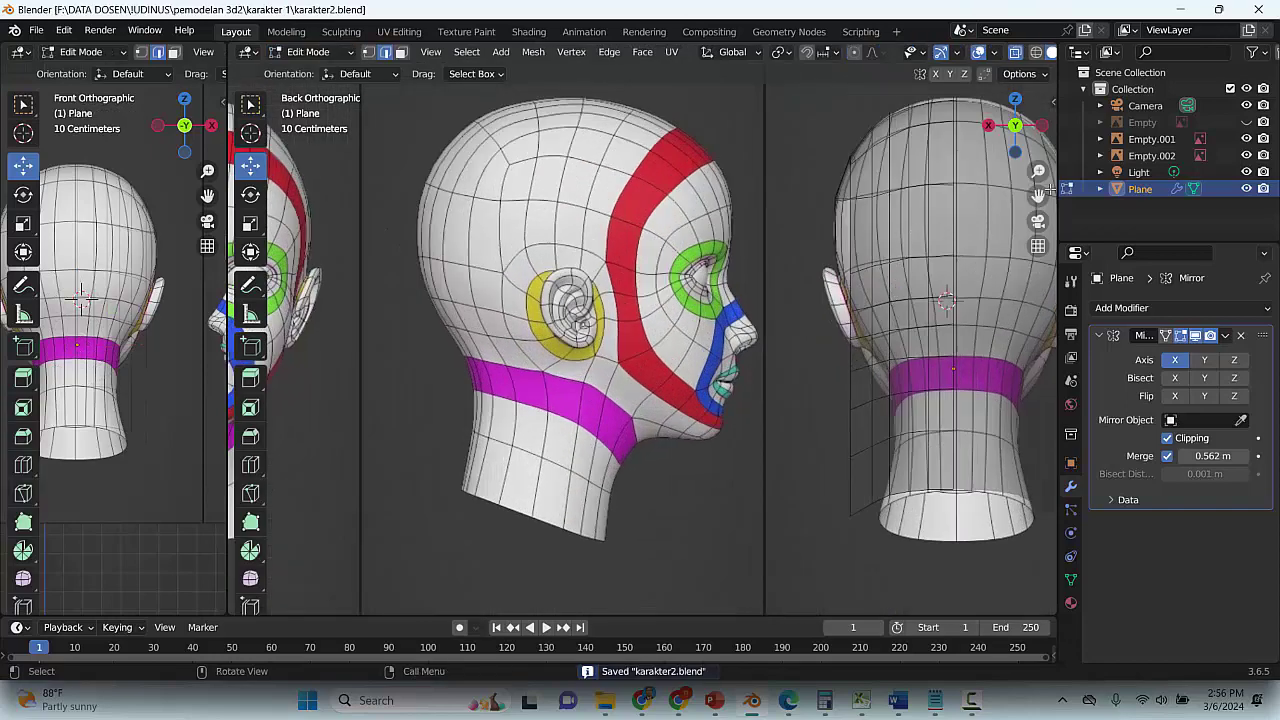
# Switch to vertex selection and move the inner vertices of the upper back-of-head row onto the back-view reference lines
pyautogui.moveTo(1038, 196); pyautogui.dragTo(853, 243)
pyautogui.scroll(1, 644, 264)
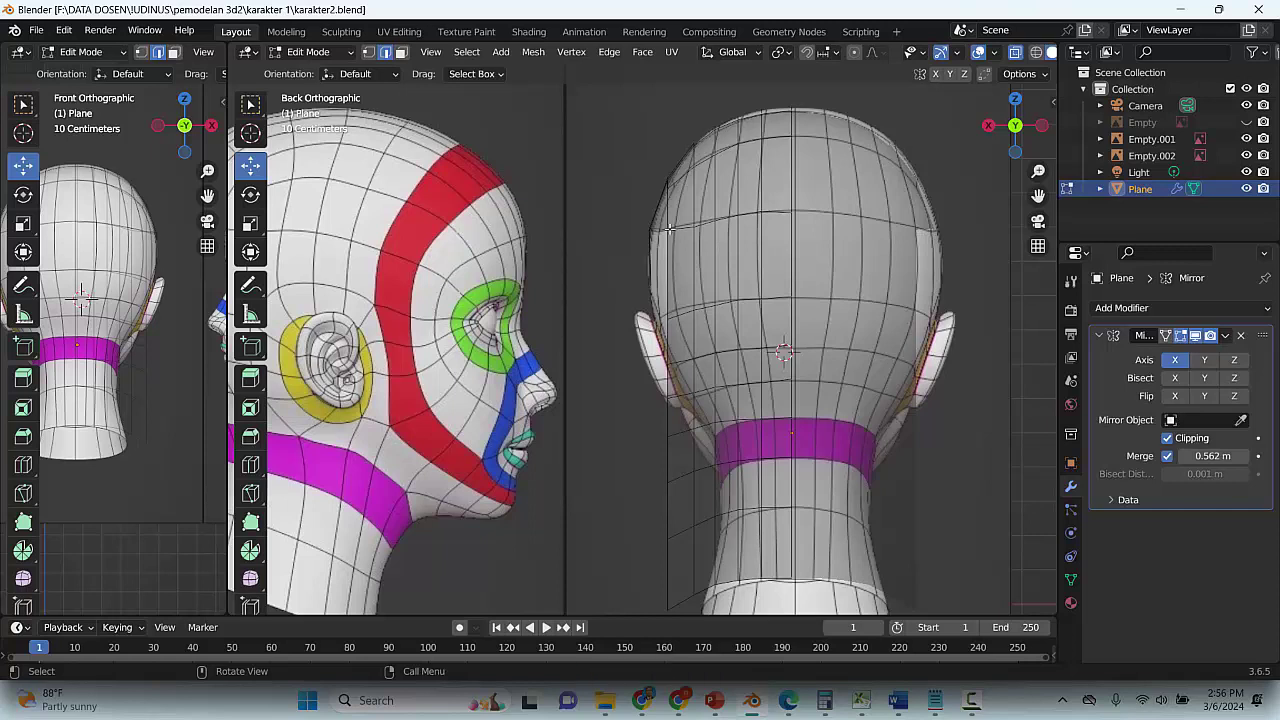
pyautogui.click(669, 228)
pyautogui.click(369, 53)
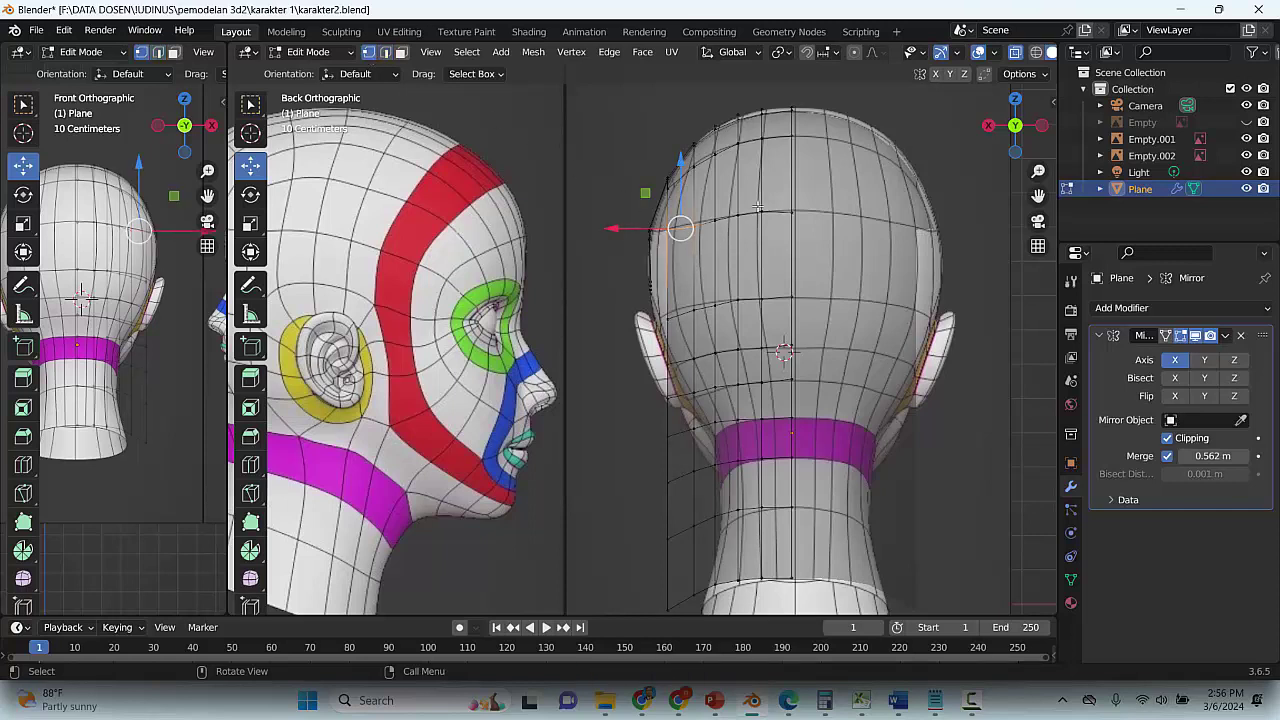
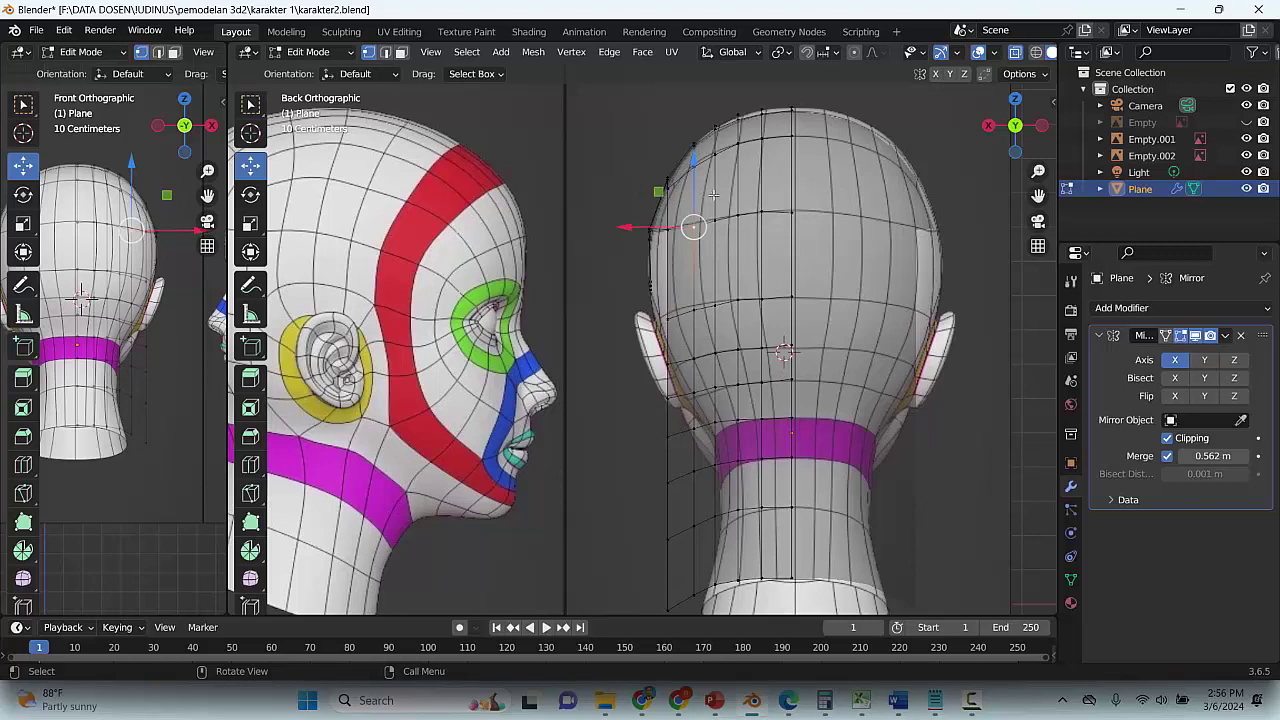
pyautogui.moveTo(684, 224); pyautogui.dragTo(730, 218)
pyautogui.click(764, 212)
pyautogui.click(736, 216)
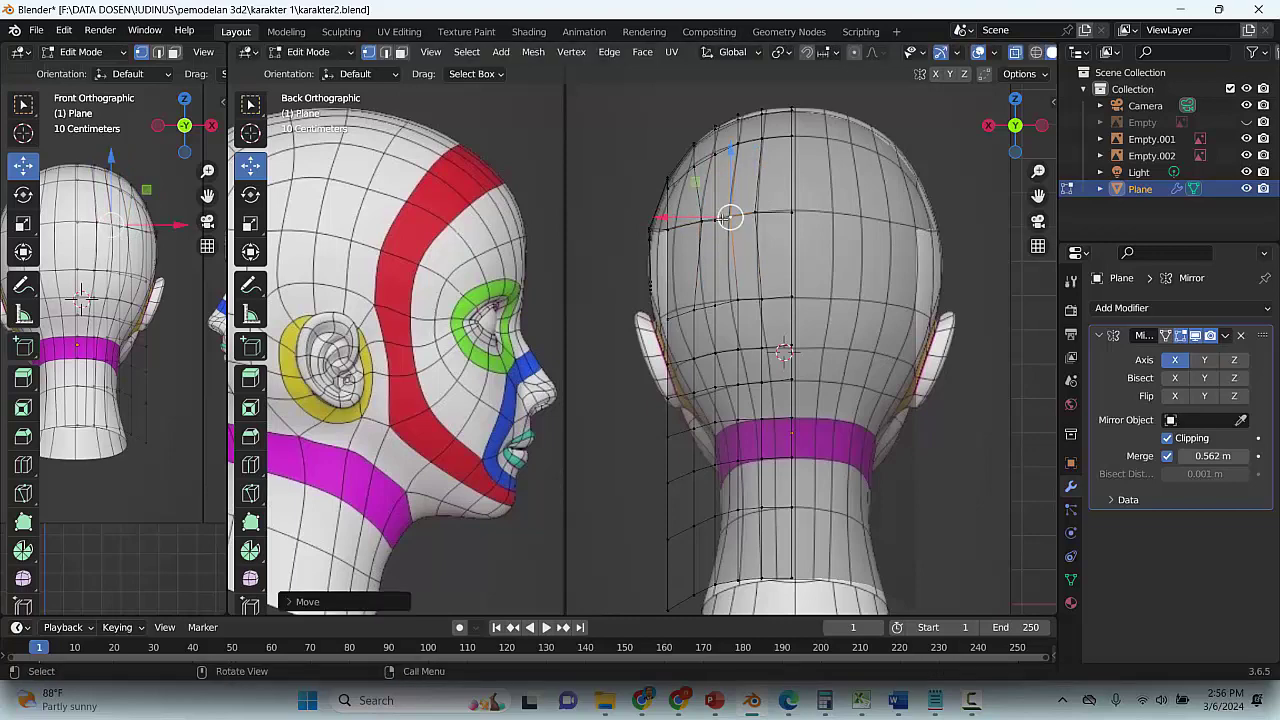
# Reposition the outer vertices of the upper back-of-head row so they follow the reference out to the head's side
pyautogui.click(666, 228)
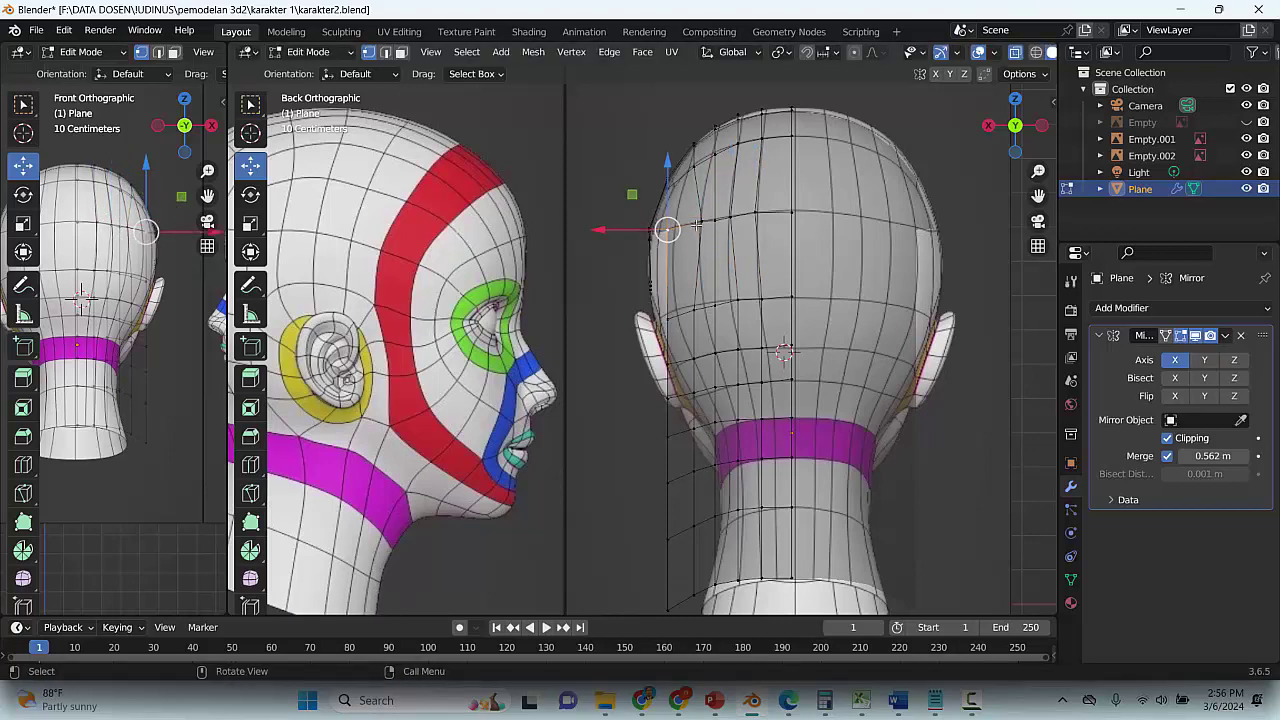
pyautogui.press('g')
pyautogui.click(704, 222)
pyautogui.click(700, 219)
pyautogui.press('g')
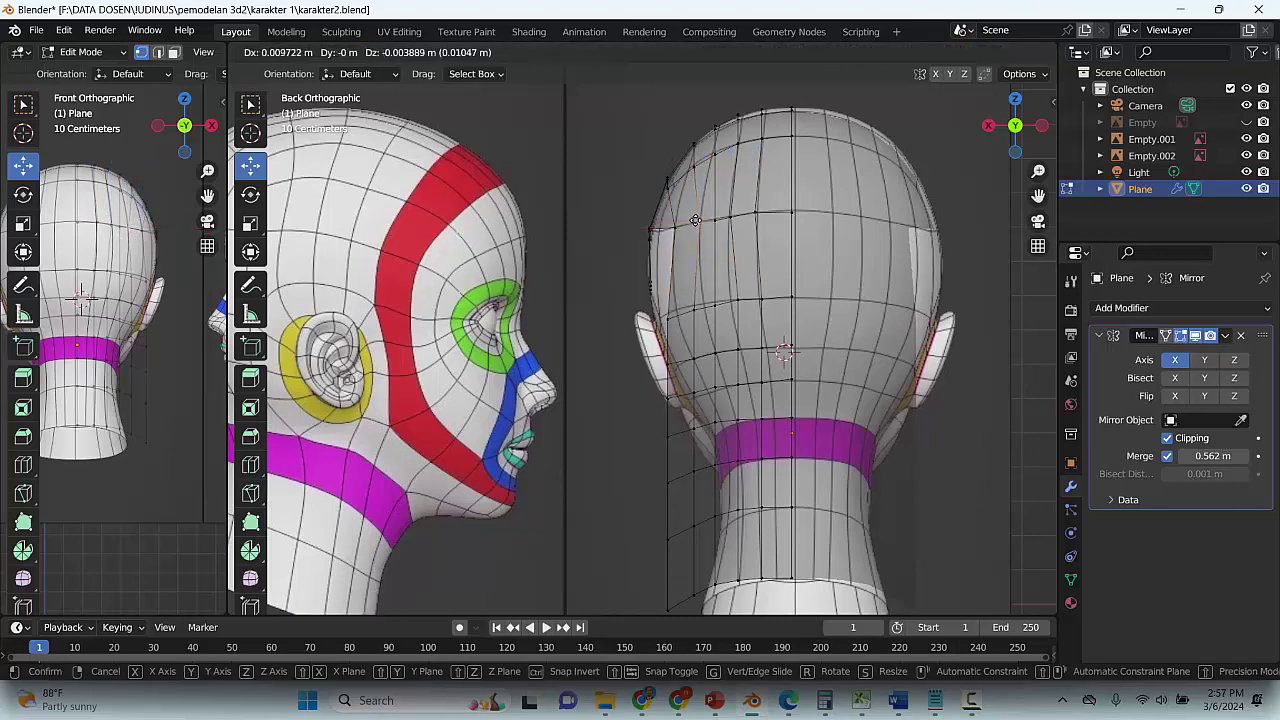
pyautogui.click(689, 220)
pyautogui.click(717, 219)
pyautogui.press('g')
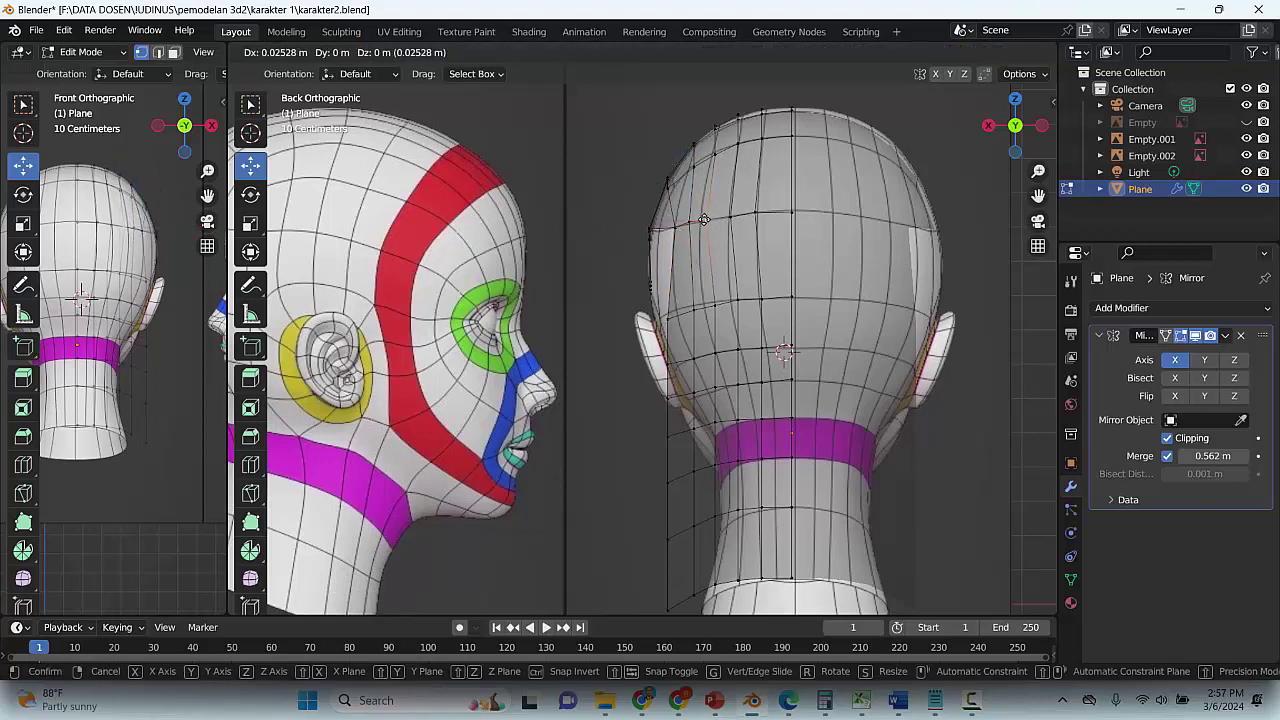
pyautogui.moveTo(704, 219); pyautogui.dragTo(674, 226)
pyautogui.click(675, 226)
pyautogui.click(688, 220)
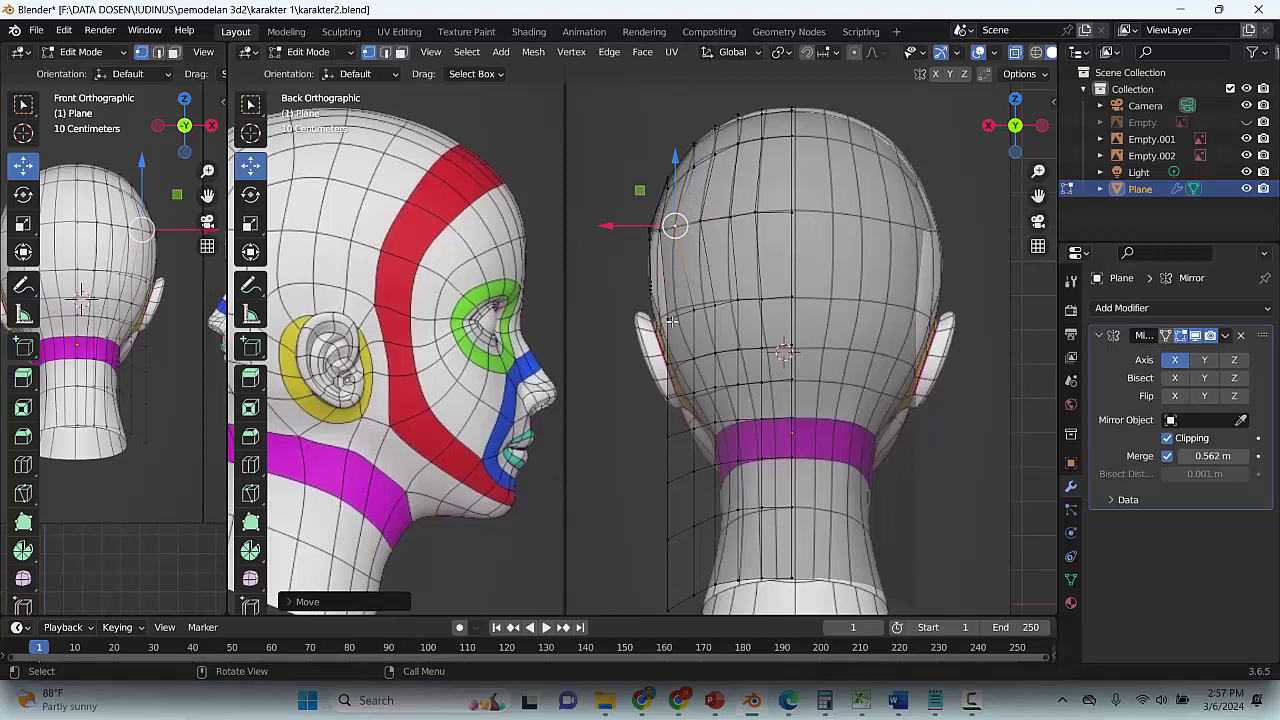
# Move the vertices of the row just above the ears inward onto the reference's vertical edge lines
pyautogui.moveTo(671, 321)
pyautogui.mouseDown()
pyautogui.moveTo(658, 316)
pyautogui.moveTo(674, 309)
pyautogui.mouseUp()
pyautogui.click(696, 307)
pyautogui.click(714, 307)
pyautogui.hotkey('shift', 'v')
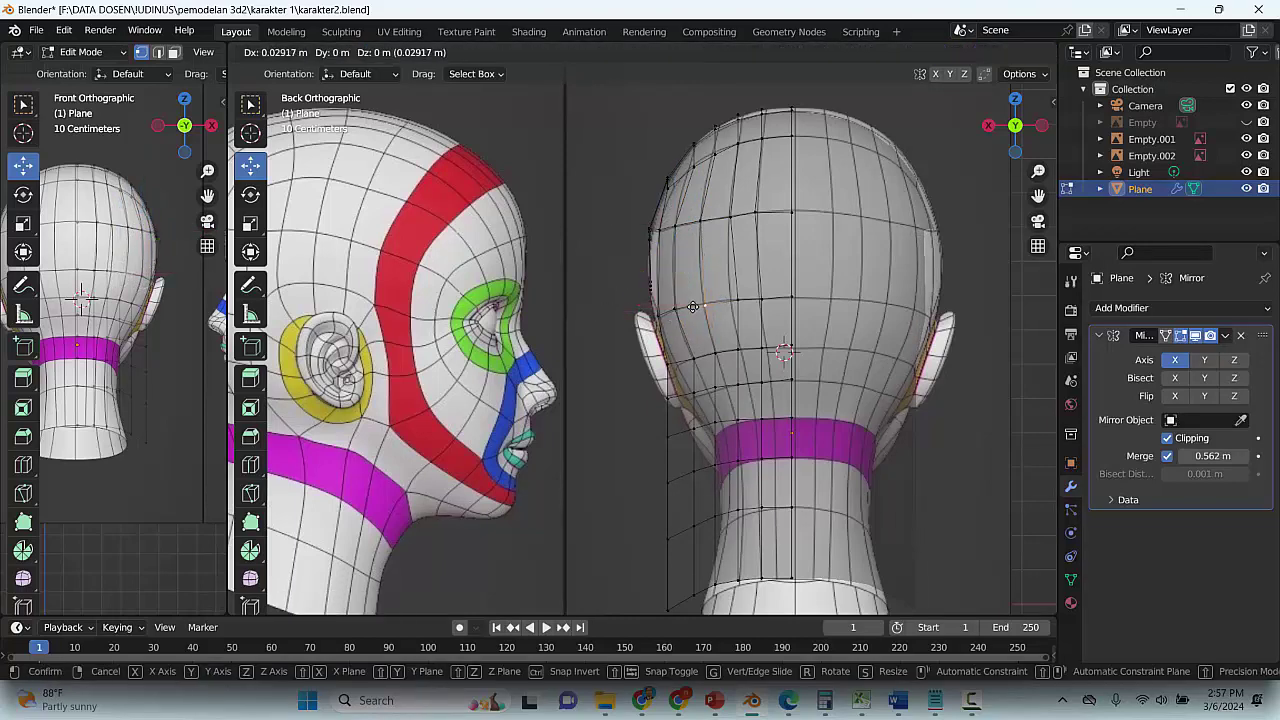
pyautogui.click(722, 301)
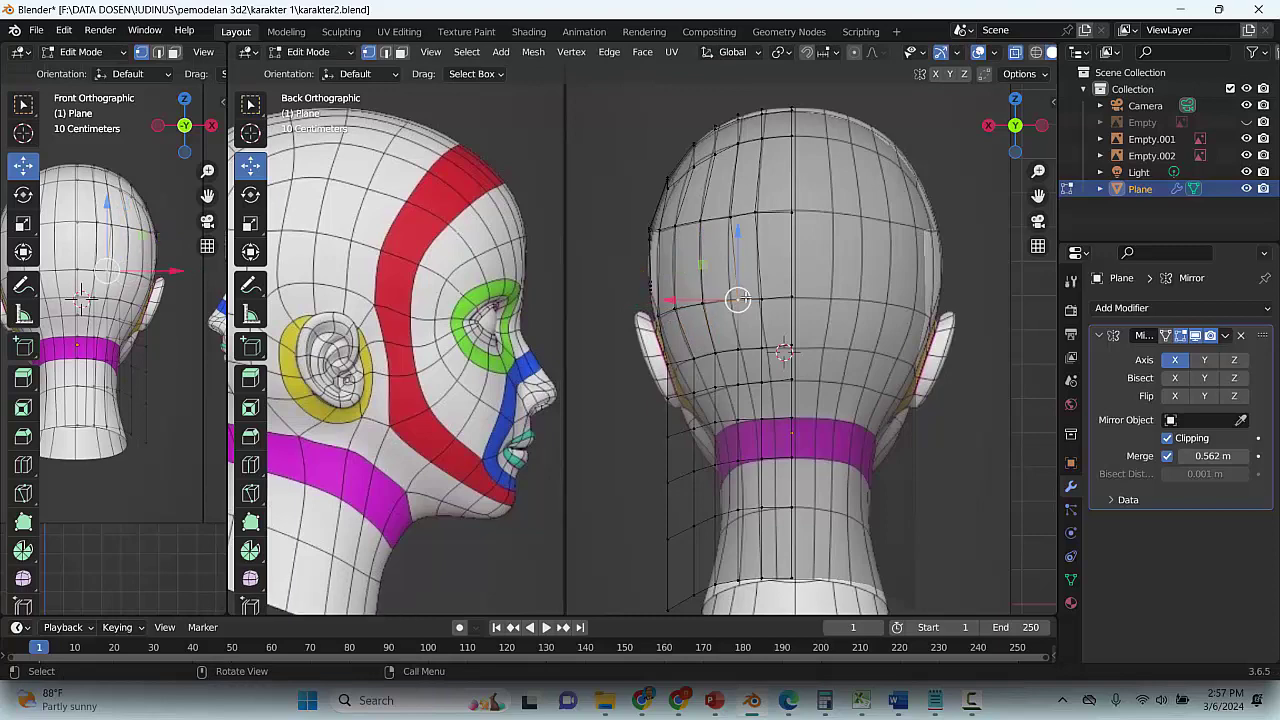
pyautogui.press('g')
pyautogui.click(728, 298)
pyautogui.press('g')
pyautogui.click(758, 298)
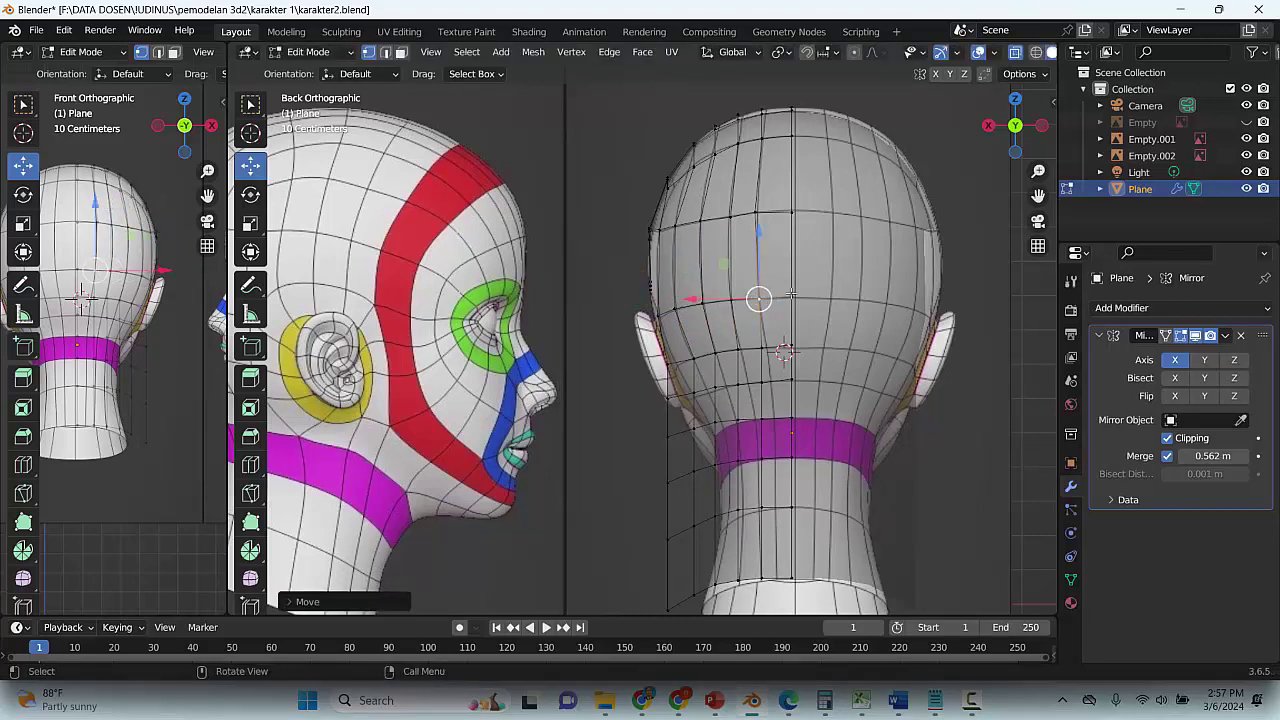
# Align the vertices of the mid-ear row with the reference, working from the centre line out to the ear
pyautogui.press('g')
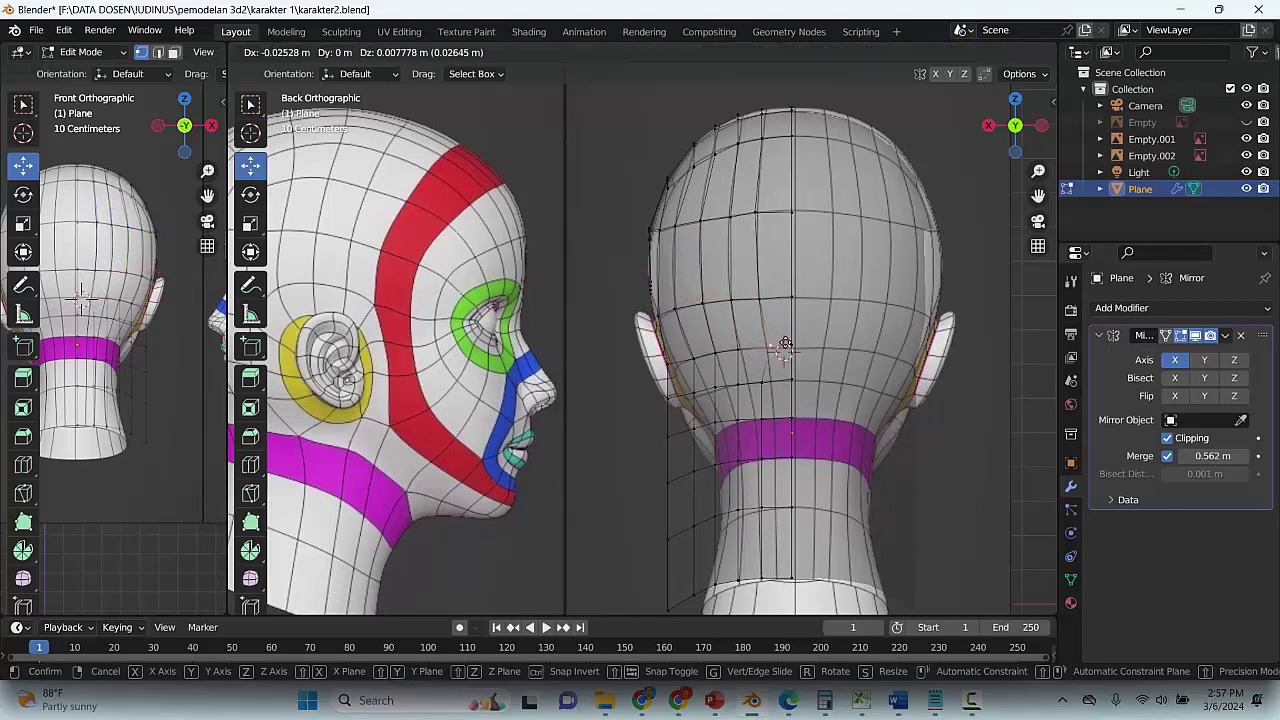
pyautogui.click(746, 347)
pyautogui.press('g')
pyautogui.click(744, 349)
pyautogui.press('g')
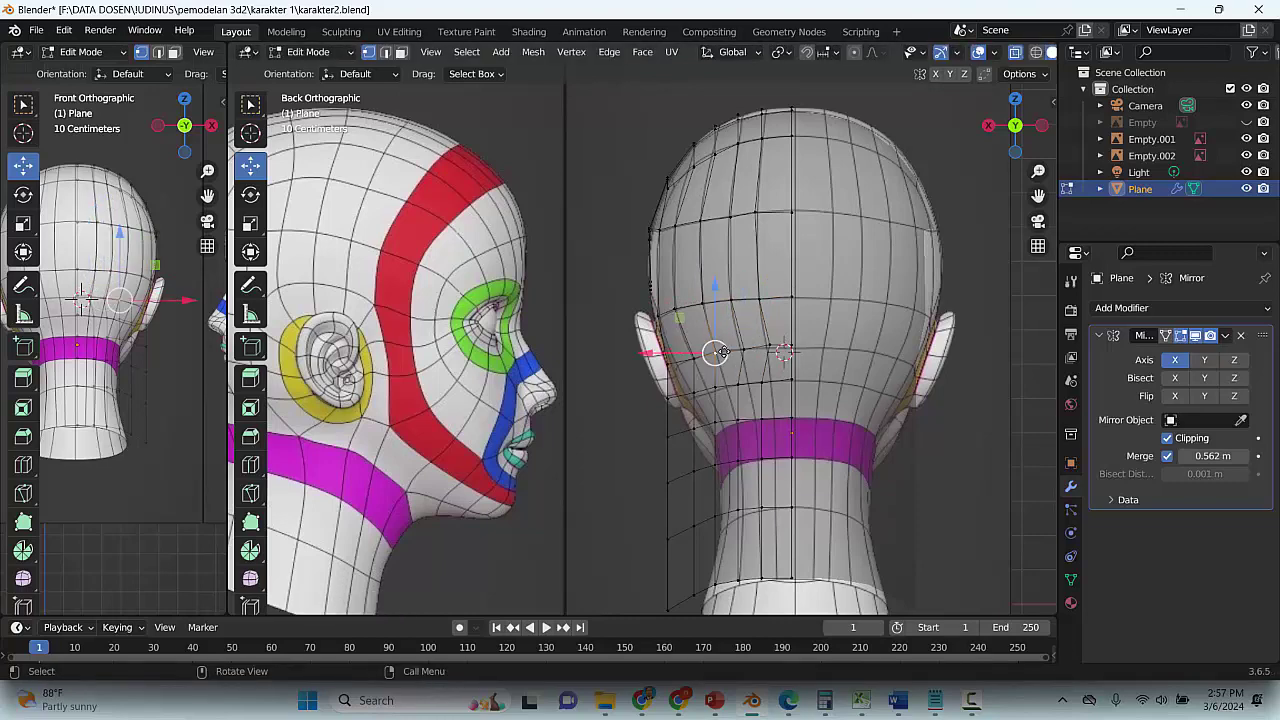
pyautogui.click(717, 352)
pyautogui.press('g')
pyautogui.click(690, 358)
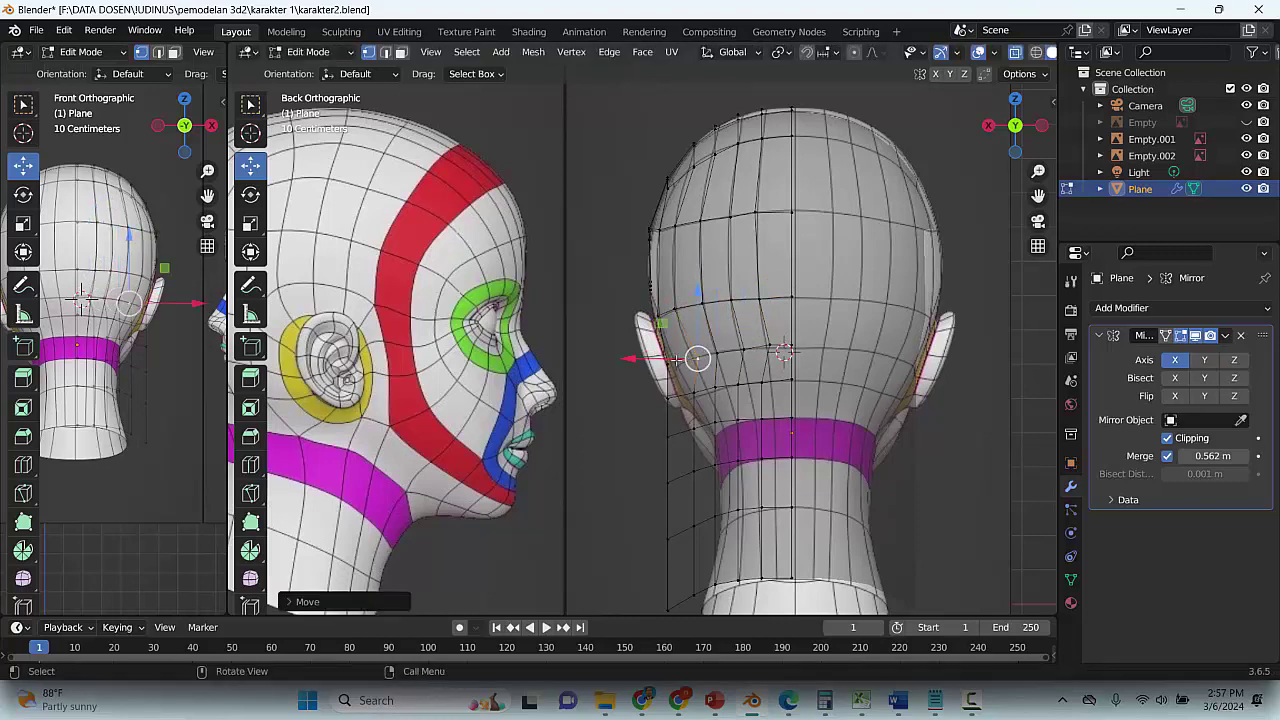
pyautogui.press('g')
pyautogui.click(680, 363)
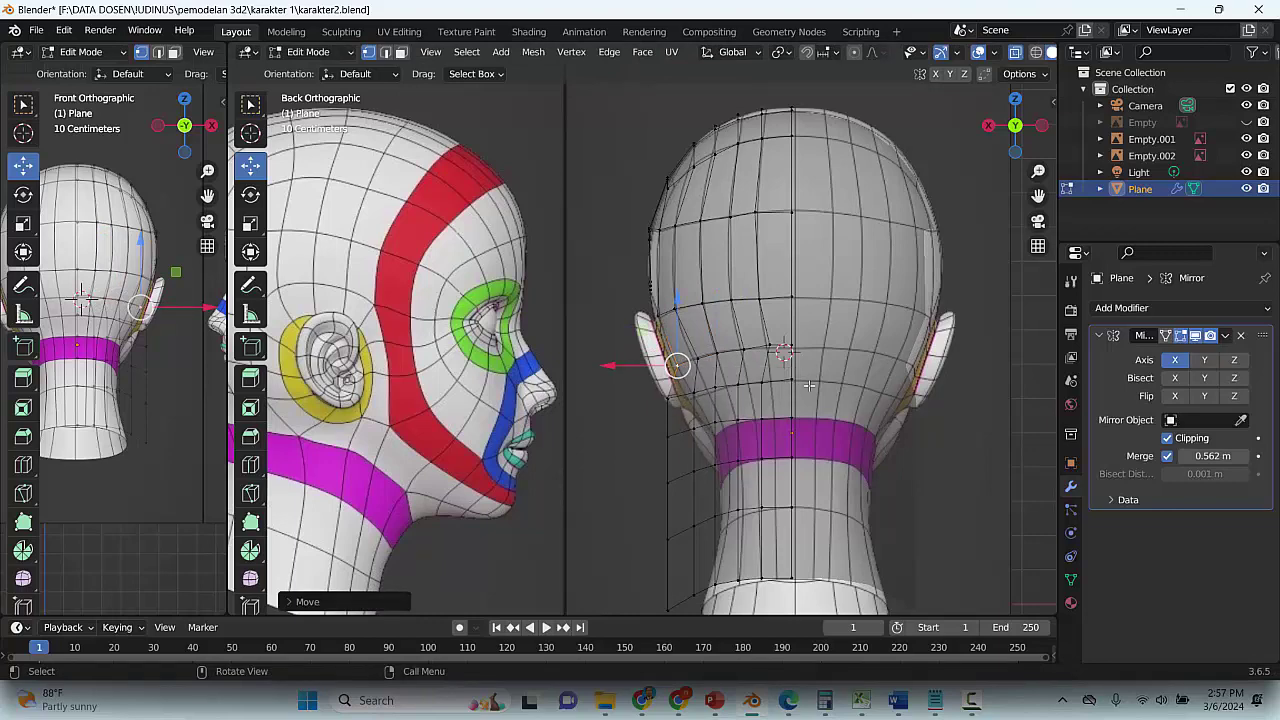
# Shift the vertices nearest the centre line in the lower-ear row onto the reference edges
pyautogui.click(795, 379)
pyautogui.press('g')
pyautogui.click(798, 381)
pyautogui.click(765, 382)
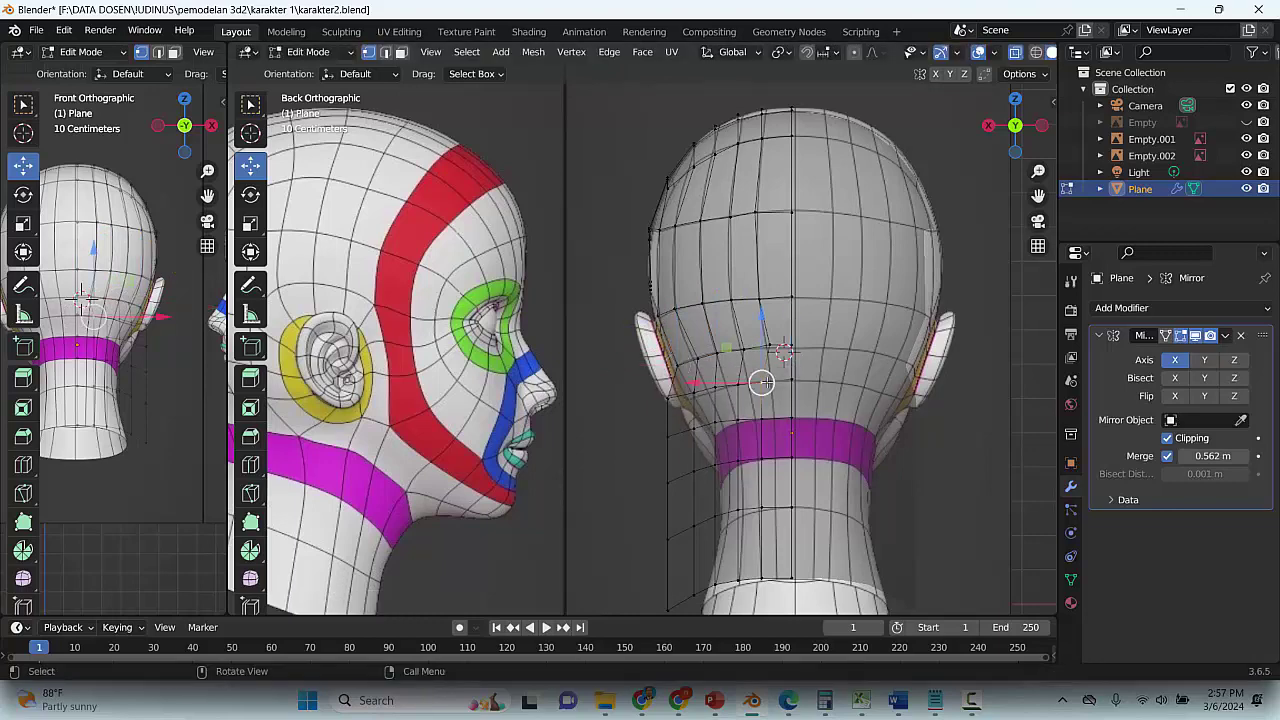
pyautogui.press('g')
pyautogui.click(777, 382)
pyautogui.click(750, 382)
pyautogui.press('g')
pyautogui.click(750, 382)
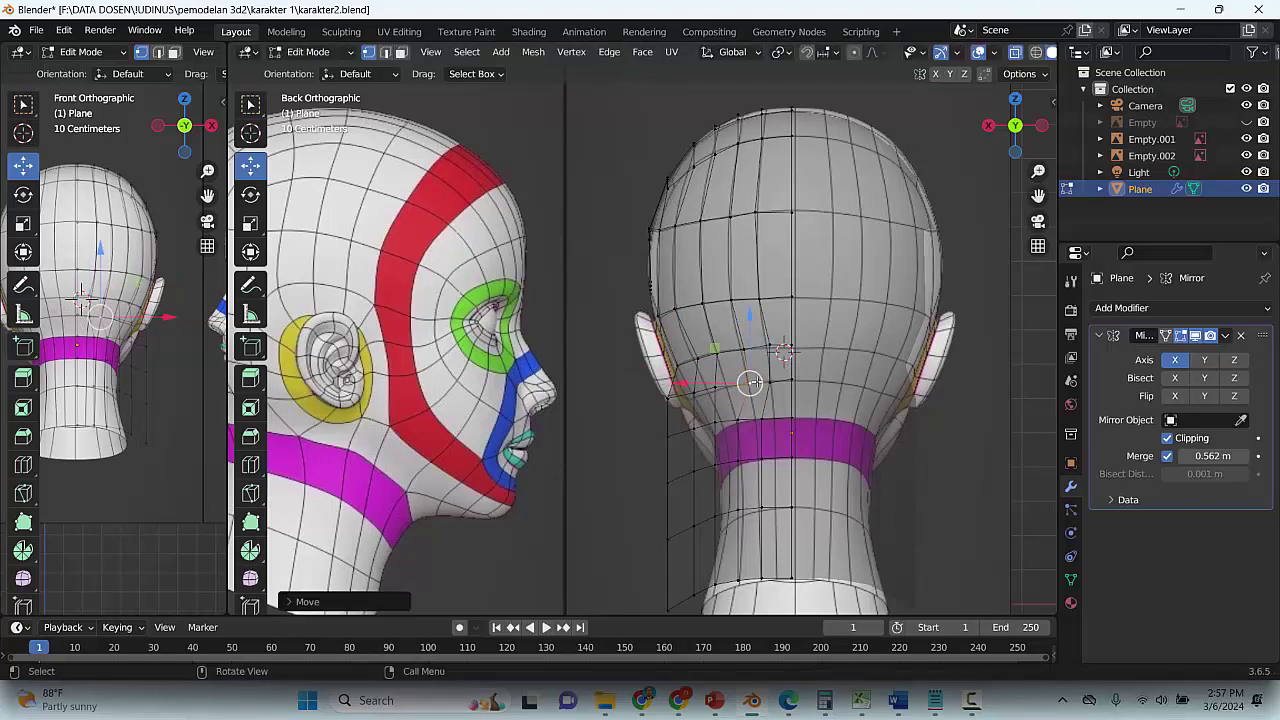
# Move the outer vertices of the lower-ear row to the reference edges, ending beside the base of the ear
pyautogui.click(718, 387)
pyautogui.press('g')
pyautogui.click(729, 385)
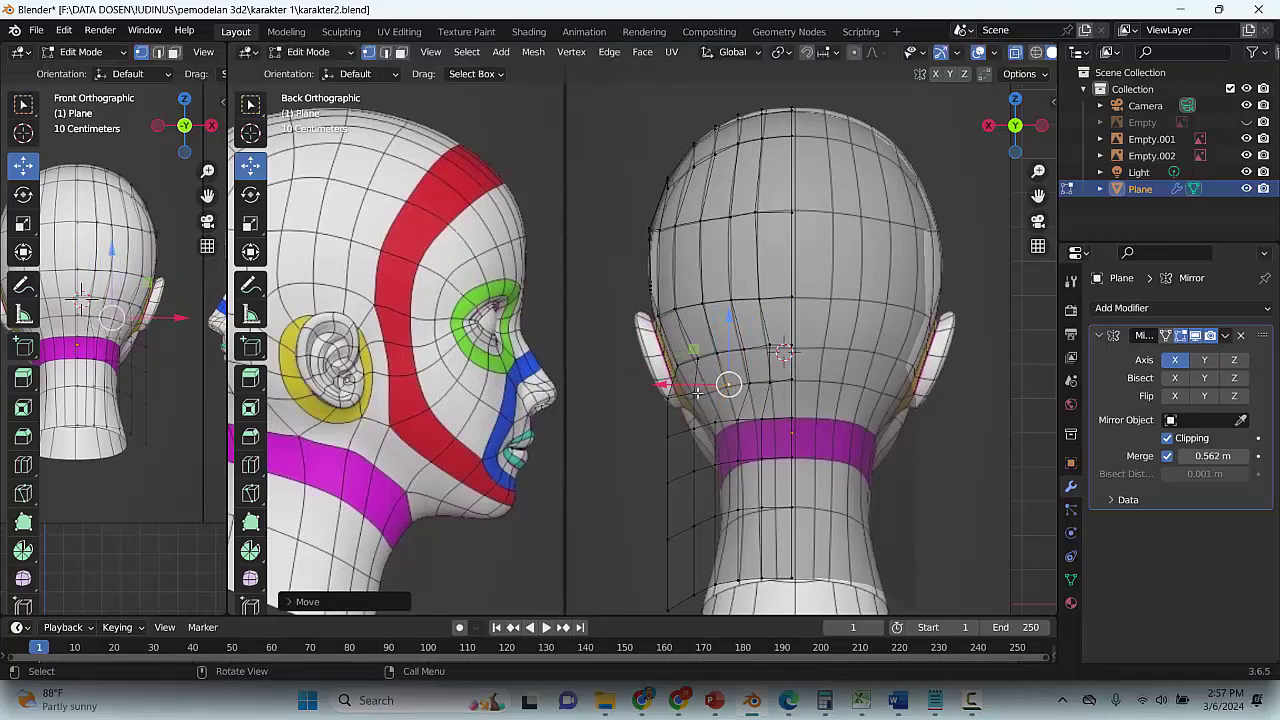
pyautogui.click(711, 390)
pyautogui.press('g')
pyautogui.click(709, 392)
pyautogui.click(672, 397)
pyautogui.press('g')
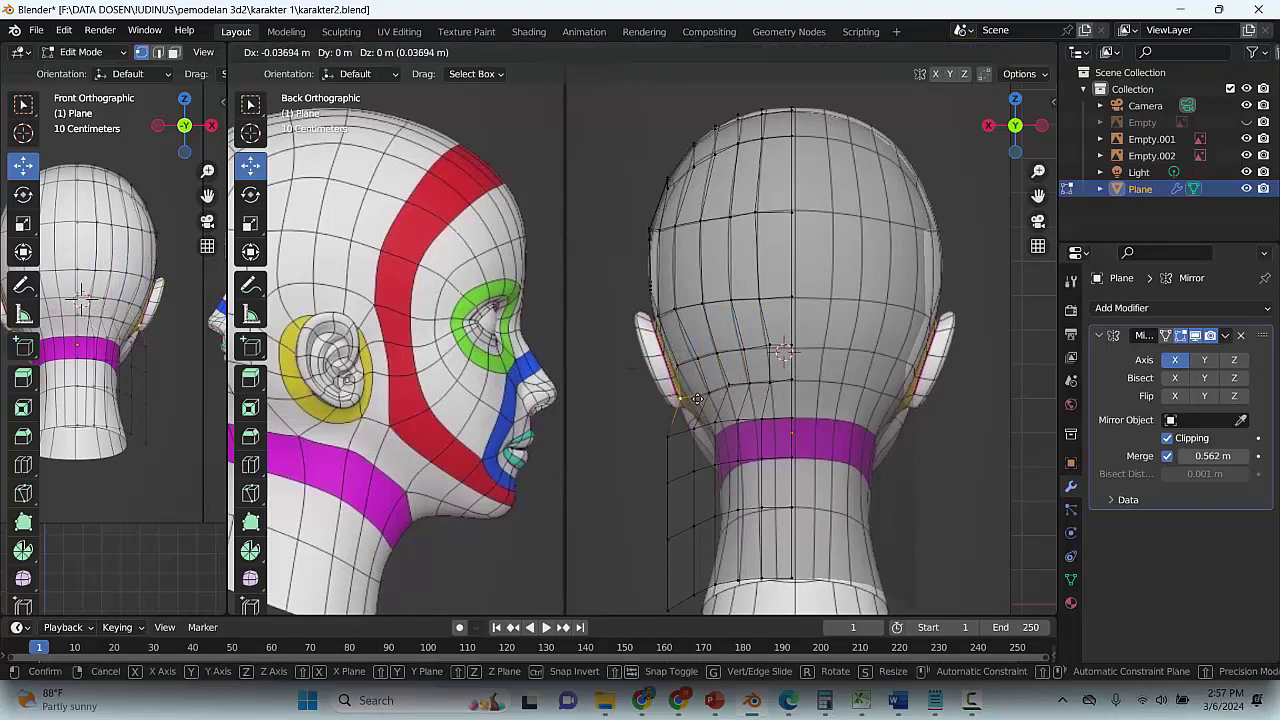
pyautogui.click(697, 398)
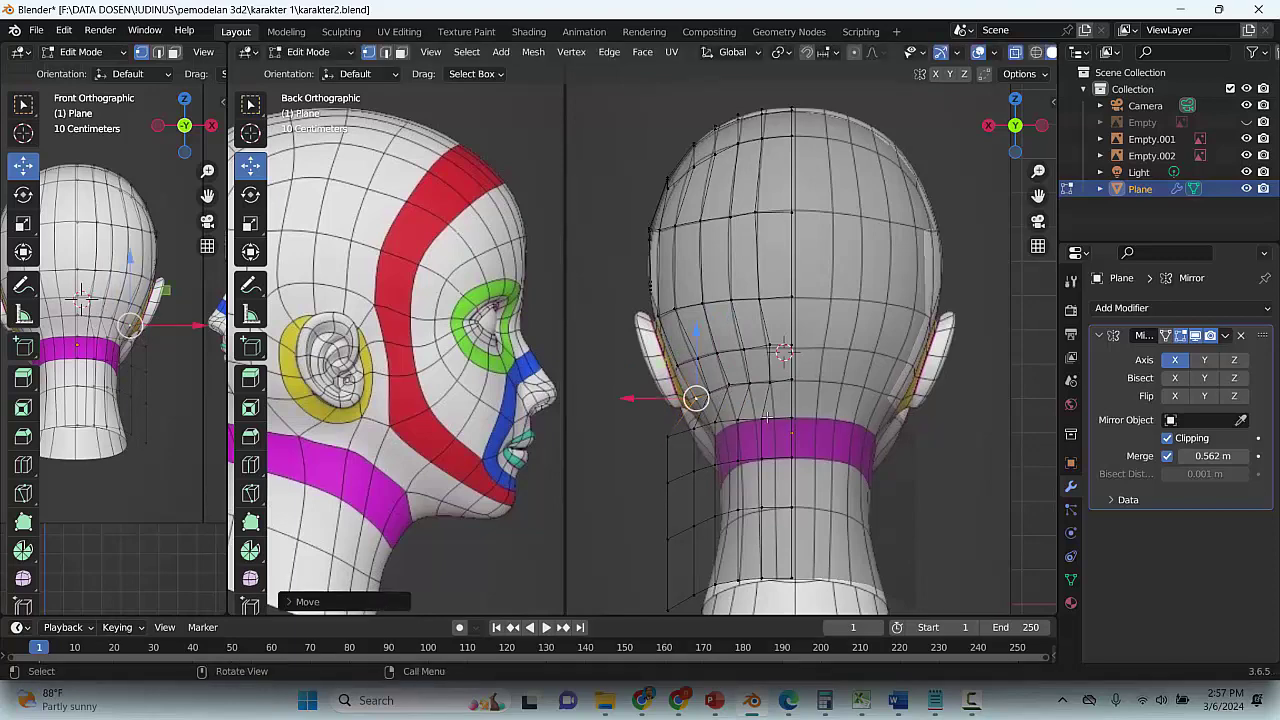
pyautogui.click(694, 398)
# Align the neck's vertex column nearest the centre line with the reference, from the purple band to the neck's lower edge
pyautogui.press('g')
pyautogui.click(790, 418)
pyautogui.click(765, 457)
pyautogui.press('g')
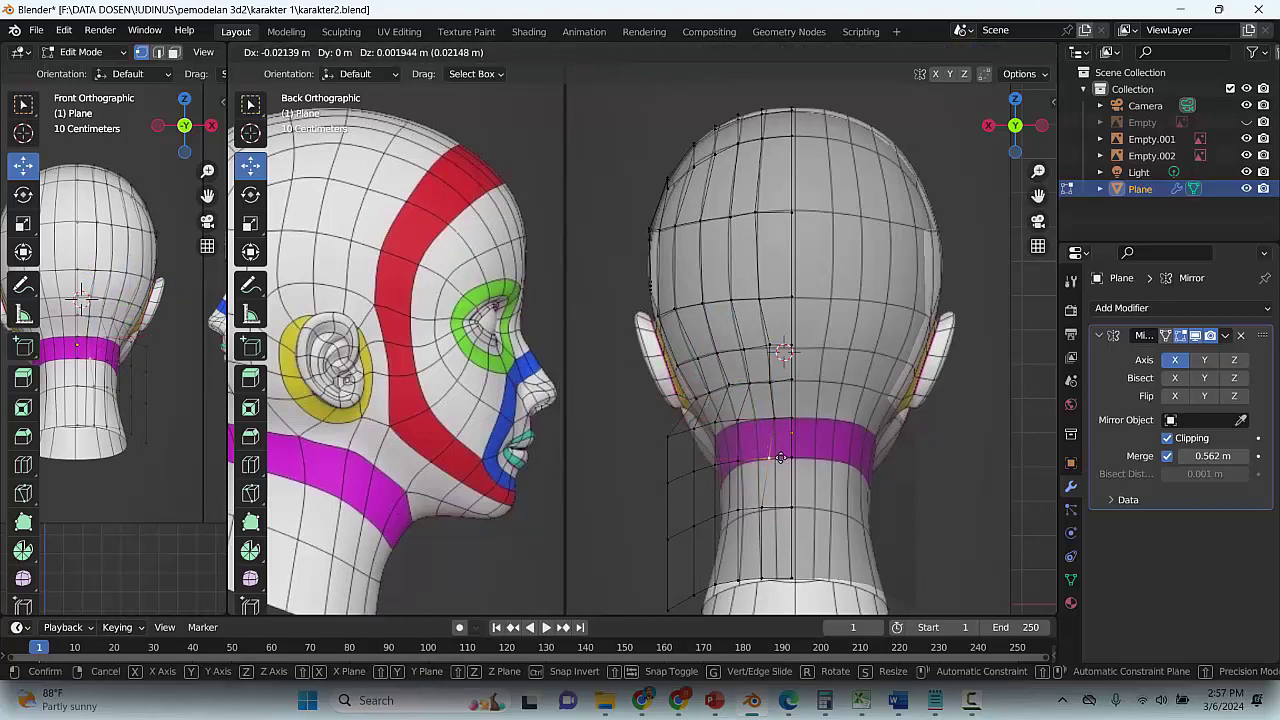
pyautogui.click(774, 456)
pyautogui.click(762, 510)
pyautogui.press('g')
pyautogui.click(776, 510)
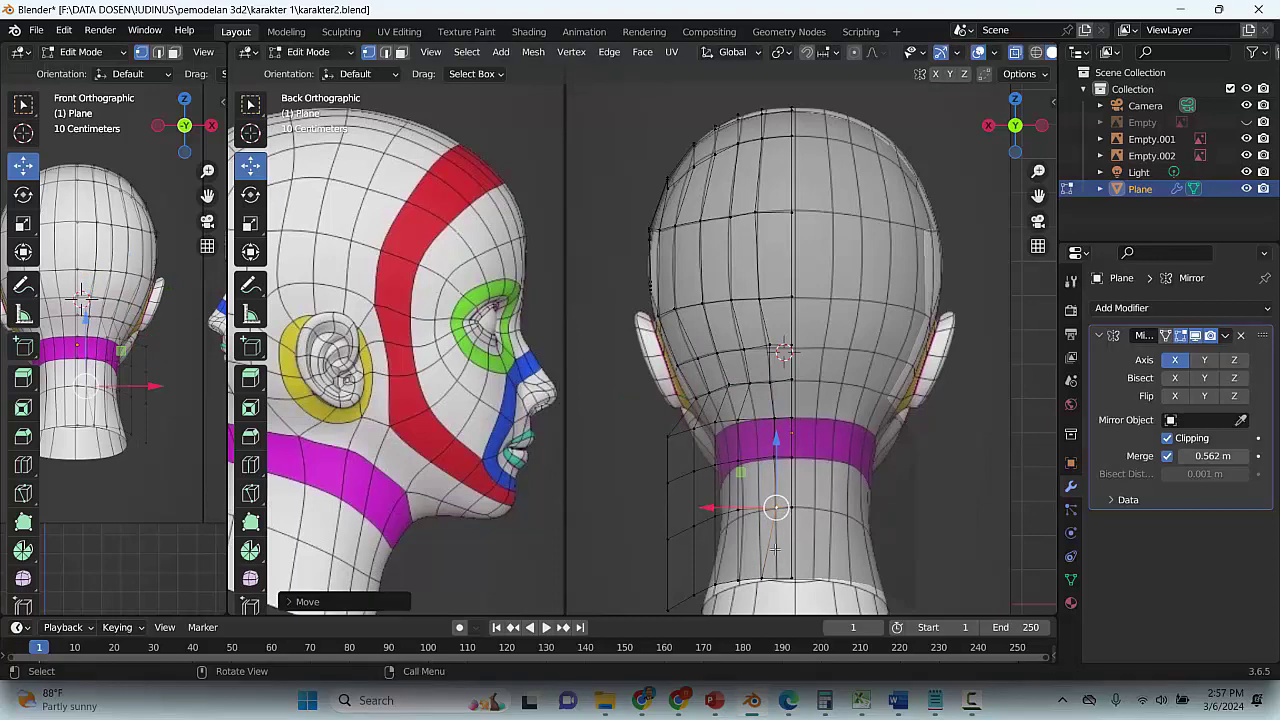
pyautogui.click(765, 578)
pyautogui.press('g')
pyautogui.click(773, 577)
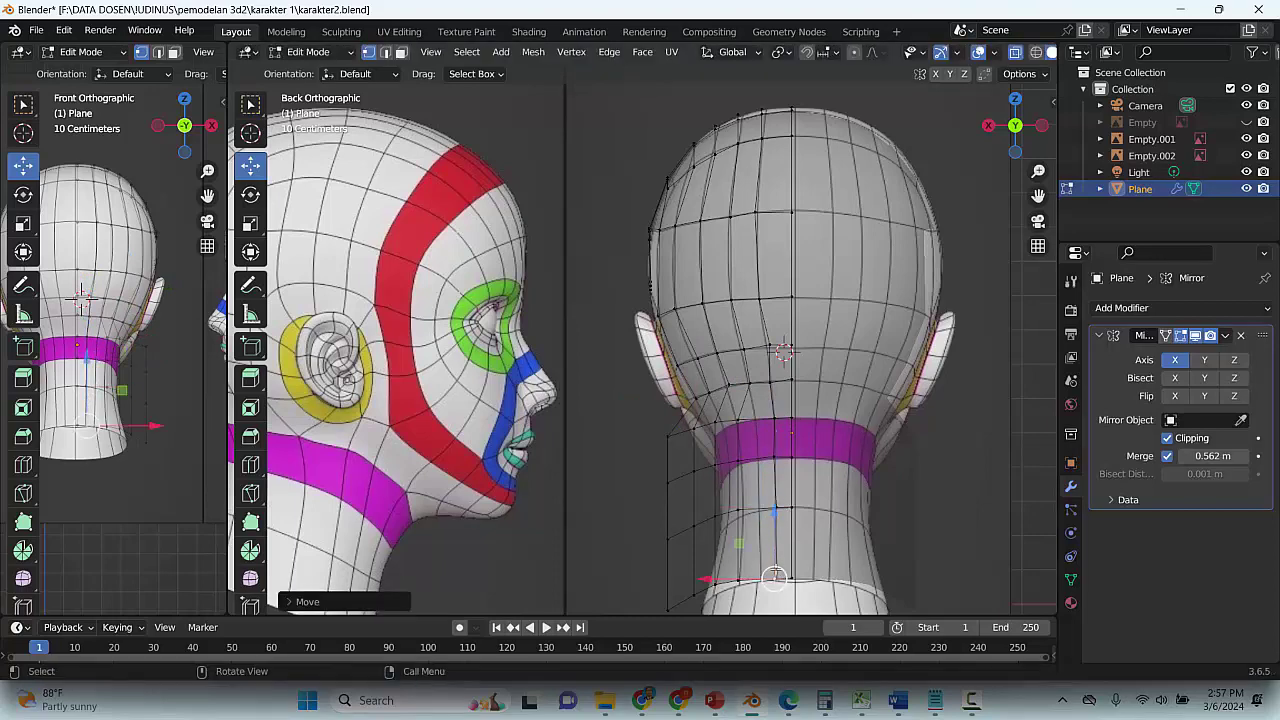
# Align the second vertex column from the centre line with the reference, from the purple band down to the neck's lower edge
pyautogui.click(743, 419)
pyautogui.press('g')
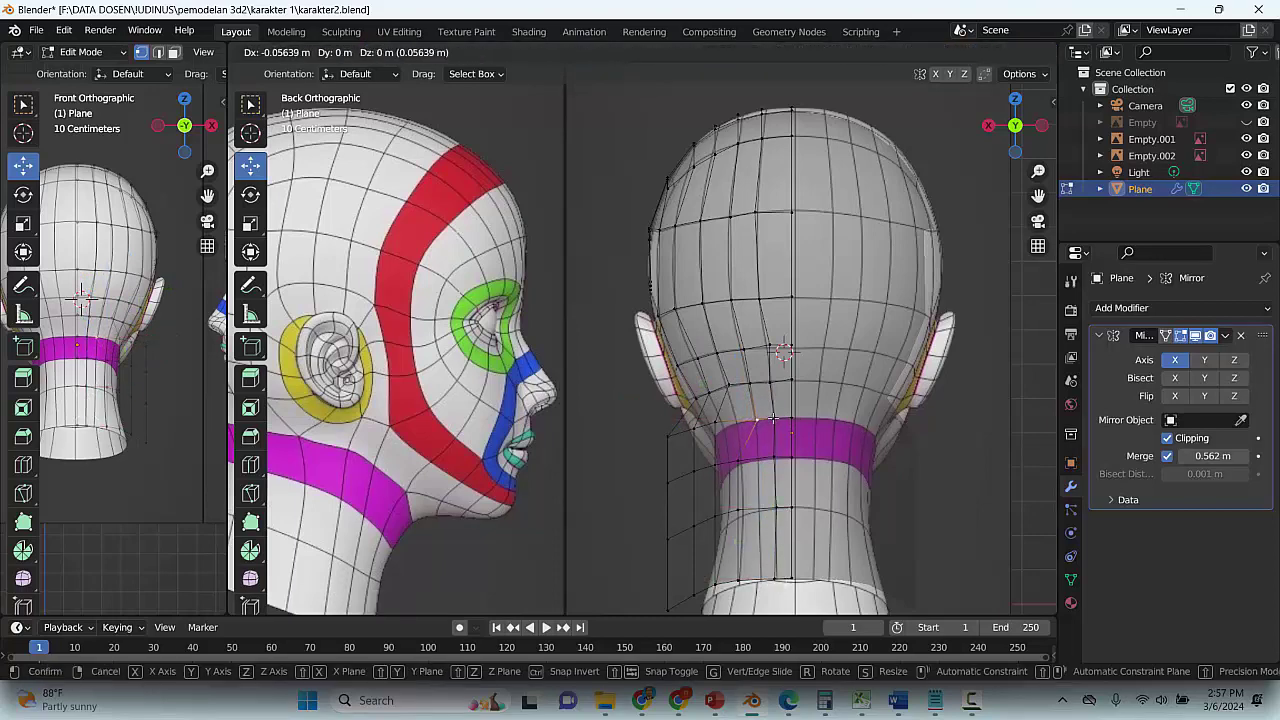
pyautogui.click(766, 420)
pyautogui.click(760, 459)
pyautogui.press('g')
pyautogui.click(776, 457)
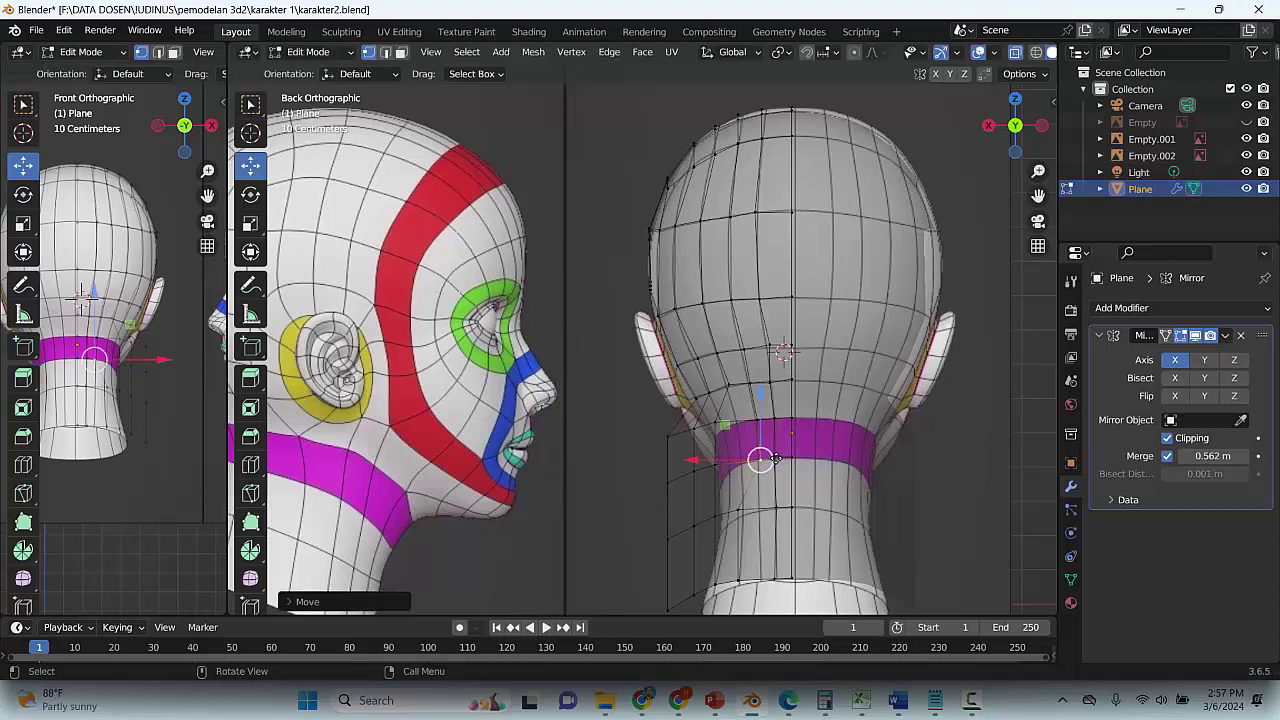
pyautogui.click(760, 511)
pyautogui.press('g')
pyautogui.click(776, 506)
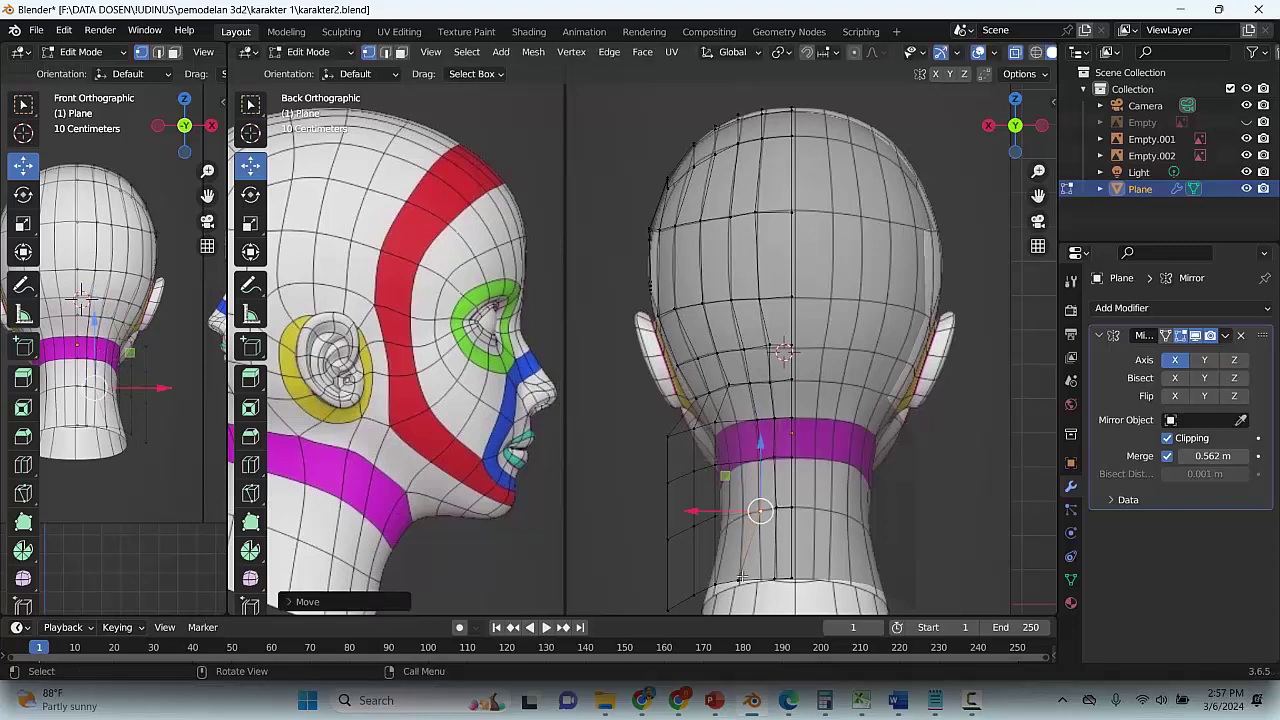
pyautogui.click(742, 578)
pyautogui.press('g')
pyautogui.click(775, 578)
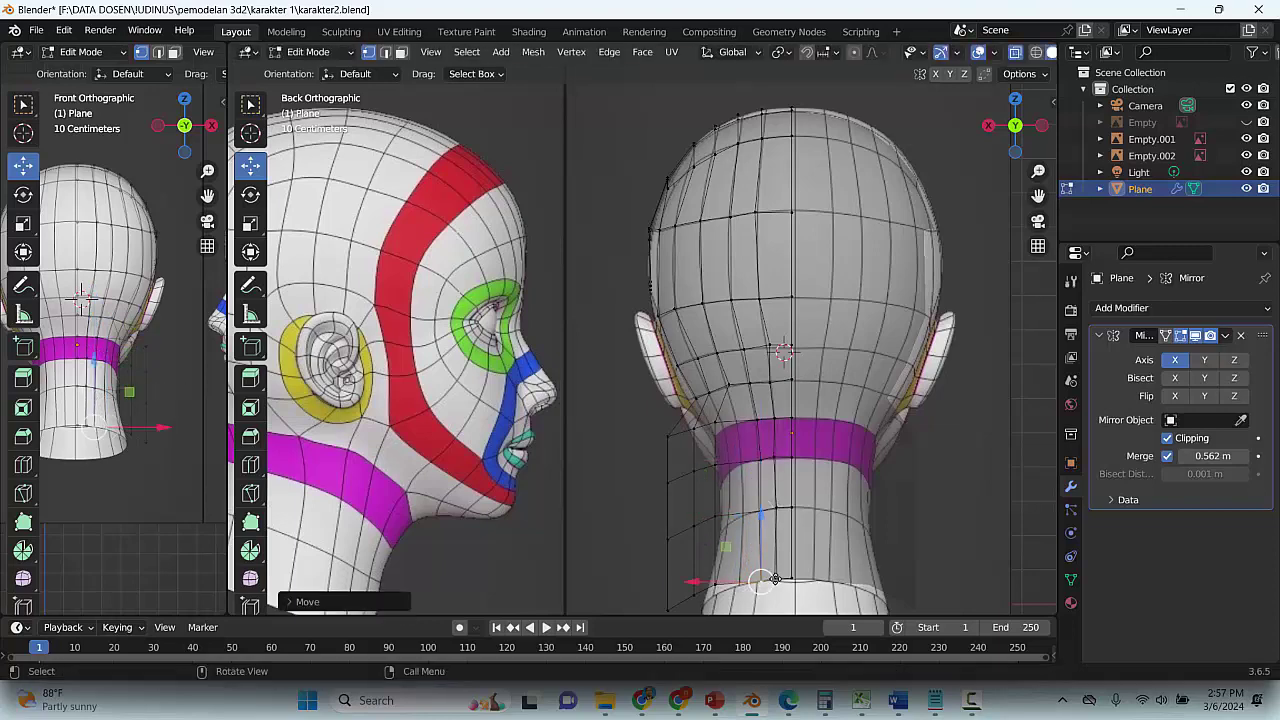
# Pull the outer vertices along the purple band's upper edge inward to the neck outline in the reference
pyautogui.click(723, 424)
pyautogui.press('g')
pyautogui.click(710, 424)
pyautogui.press('g')
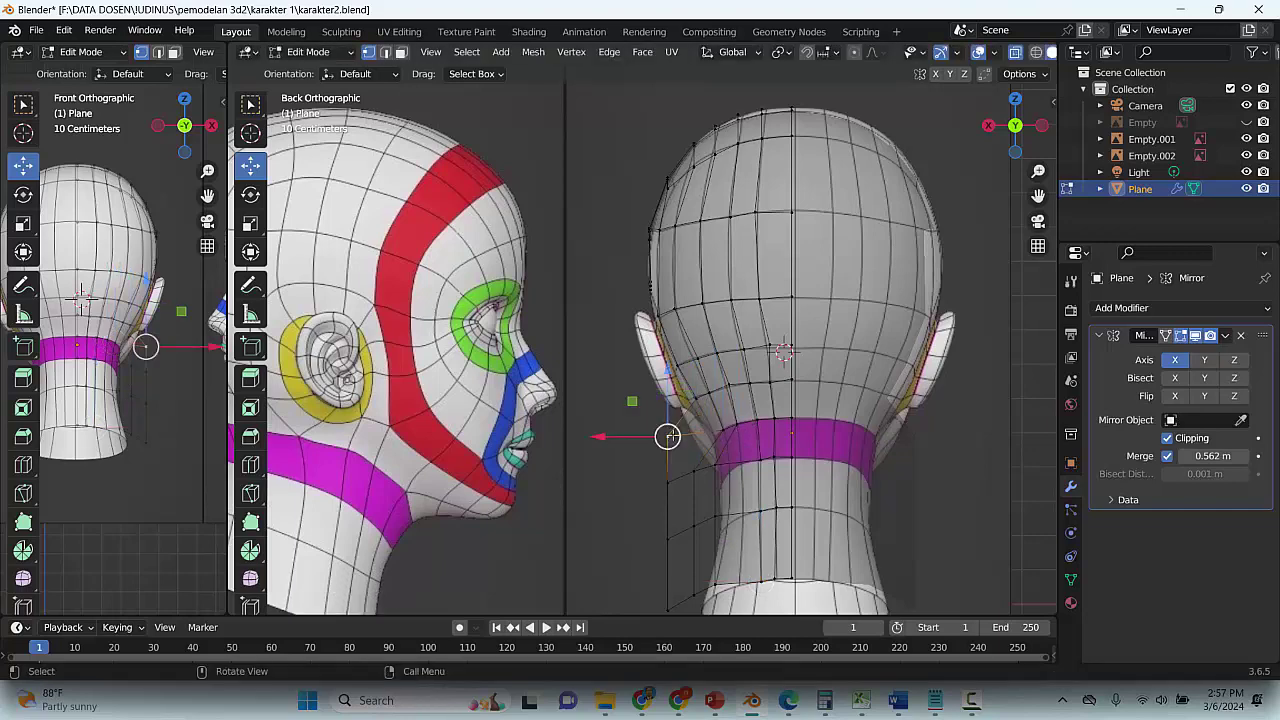
pyautogui.click(724, 462)
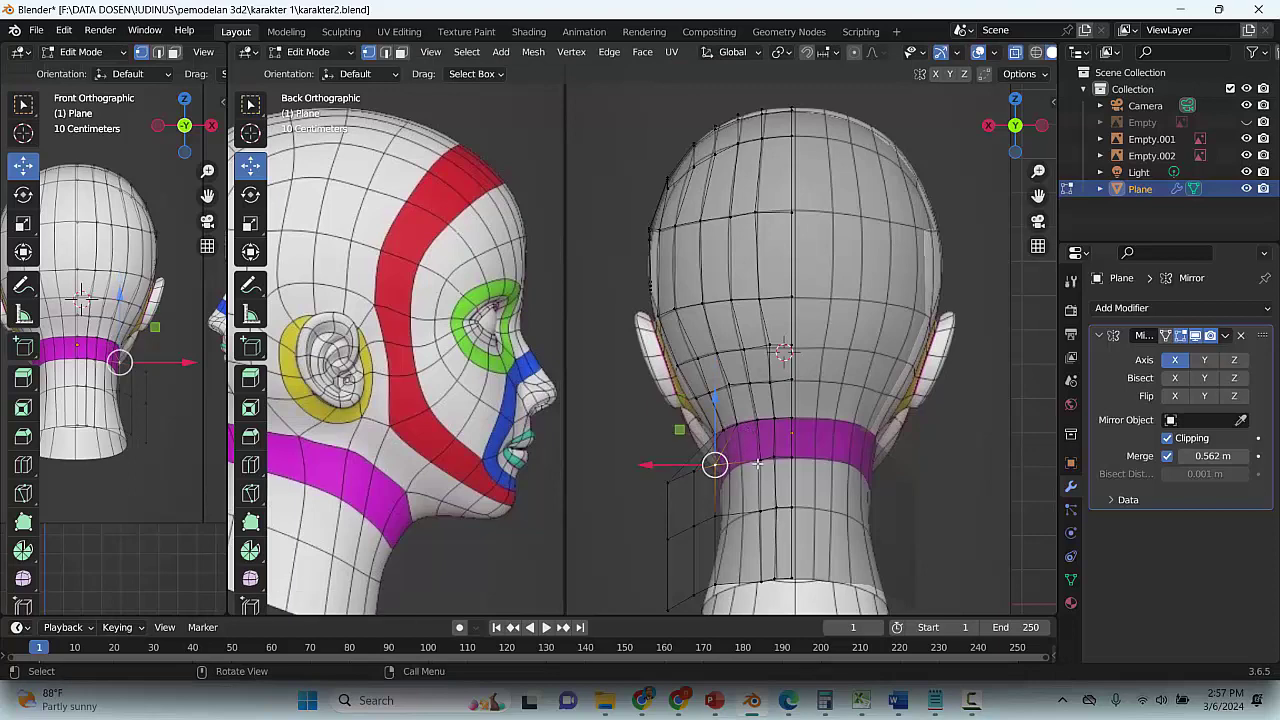
# Move the outer vertices along the purple band's lower edge inward to fit the neck outline in the reference
pyautogui.press('g')
pyautogui.click(785, 462)
pyautogui.press('g')
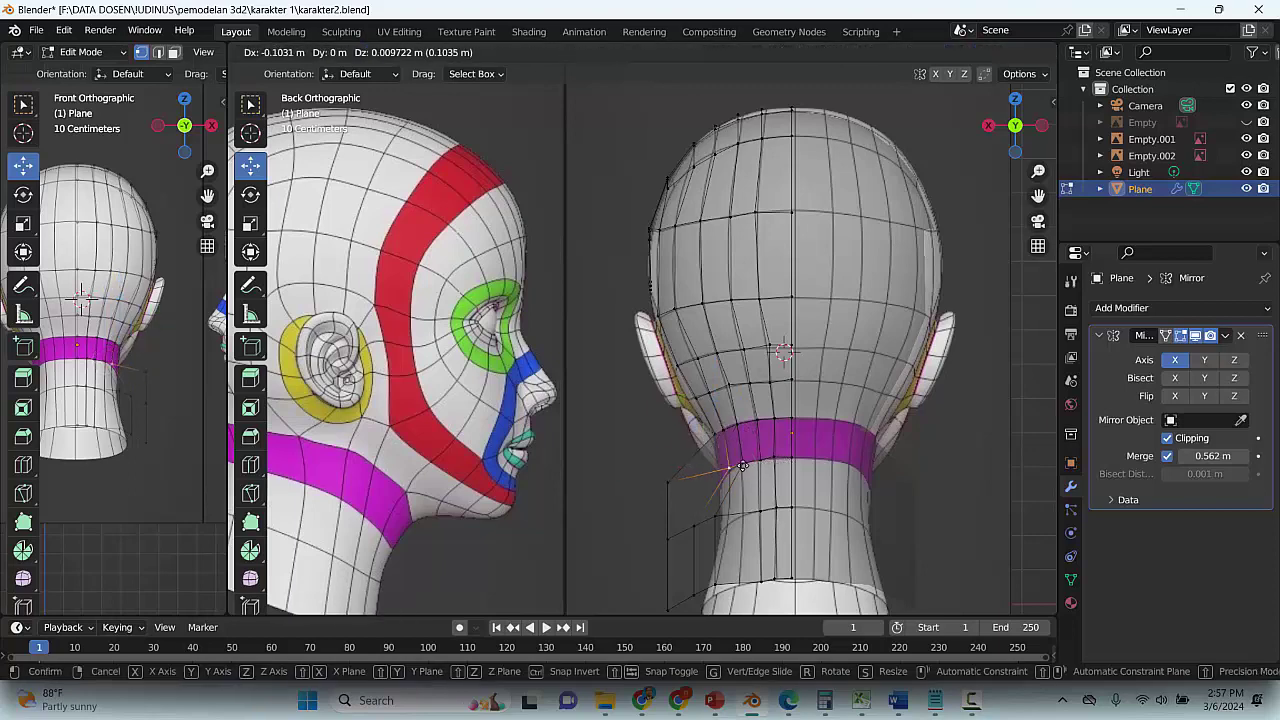
pyautogui.click(688, 478)
pyautogui.press('g')
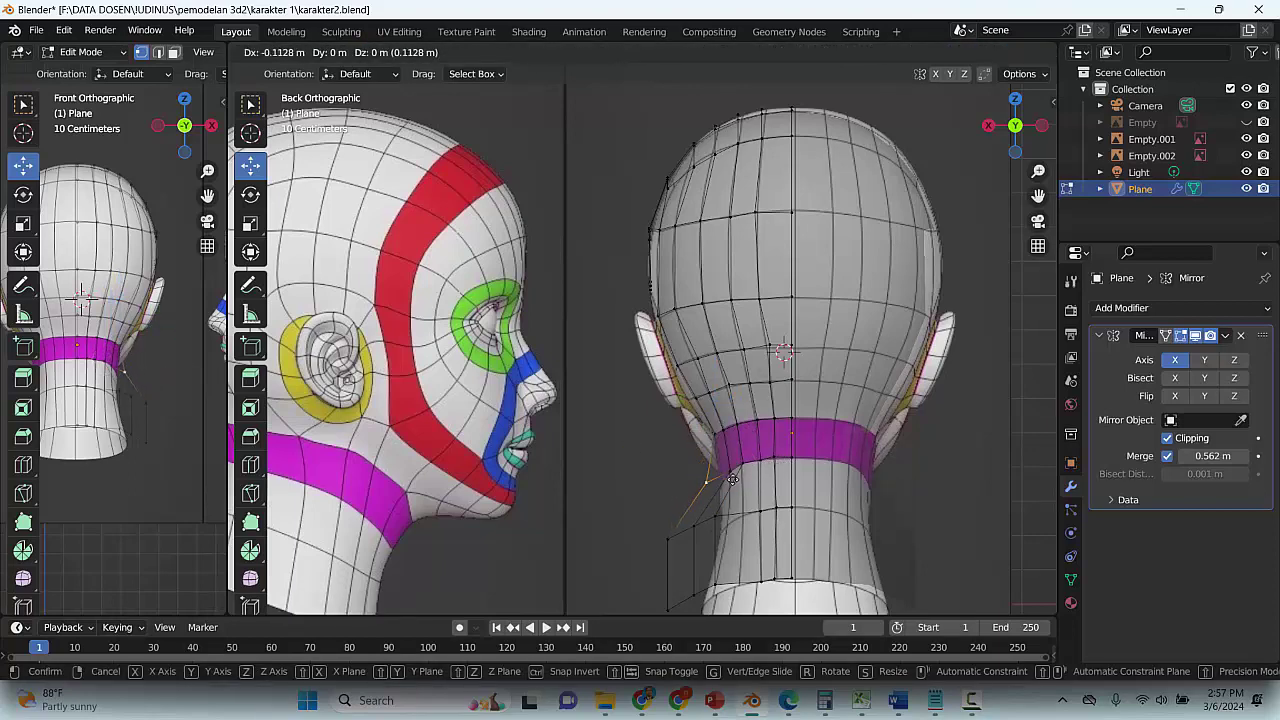
pyautogui.click(745, 480)
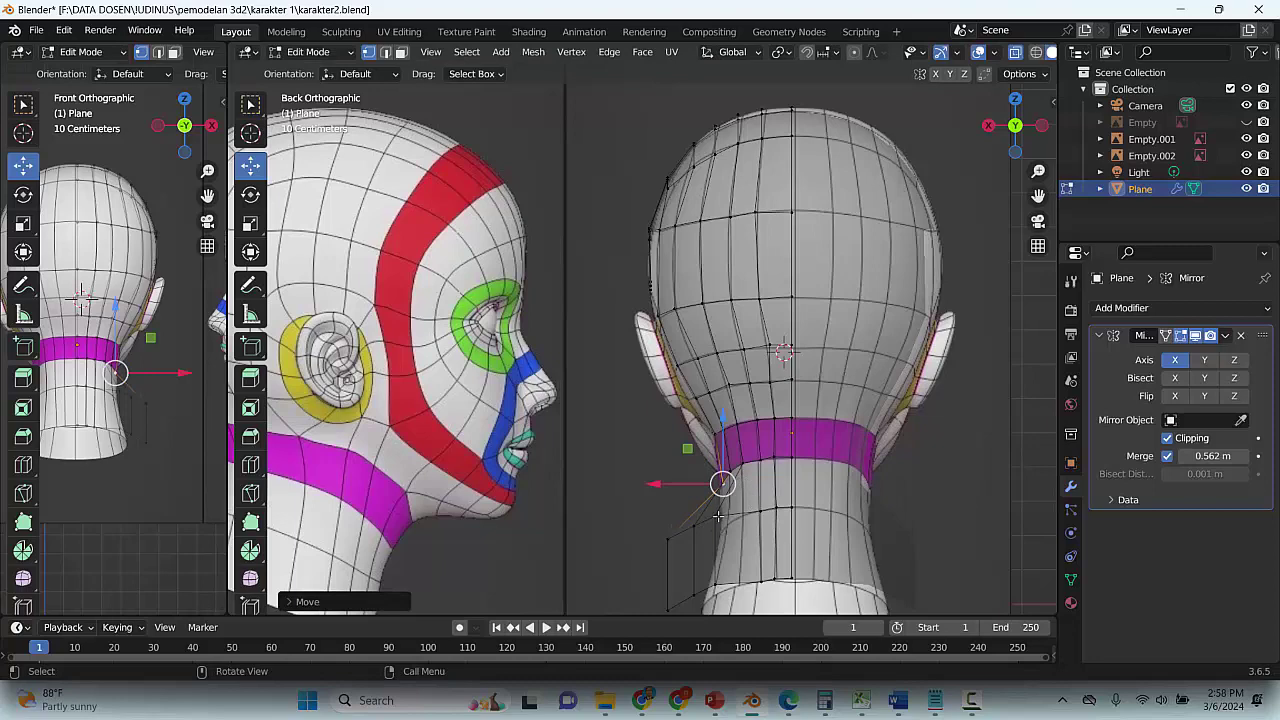
# Move the outer vertices of the mid-neck row below the purple band inward to fit the neck outline in the back-view reference
pyautogui.press('g')
pyautogui.click(735, 518)
pyautogui.press('g')
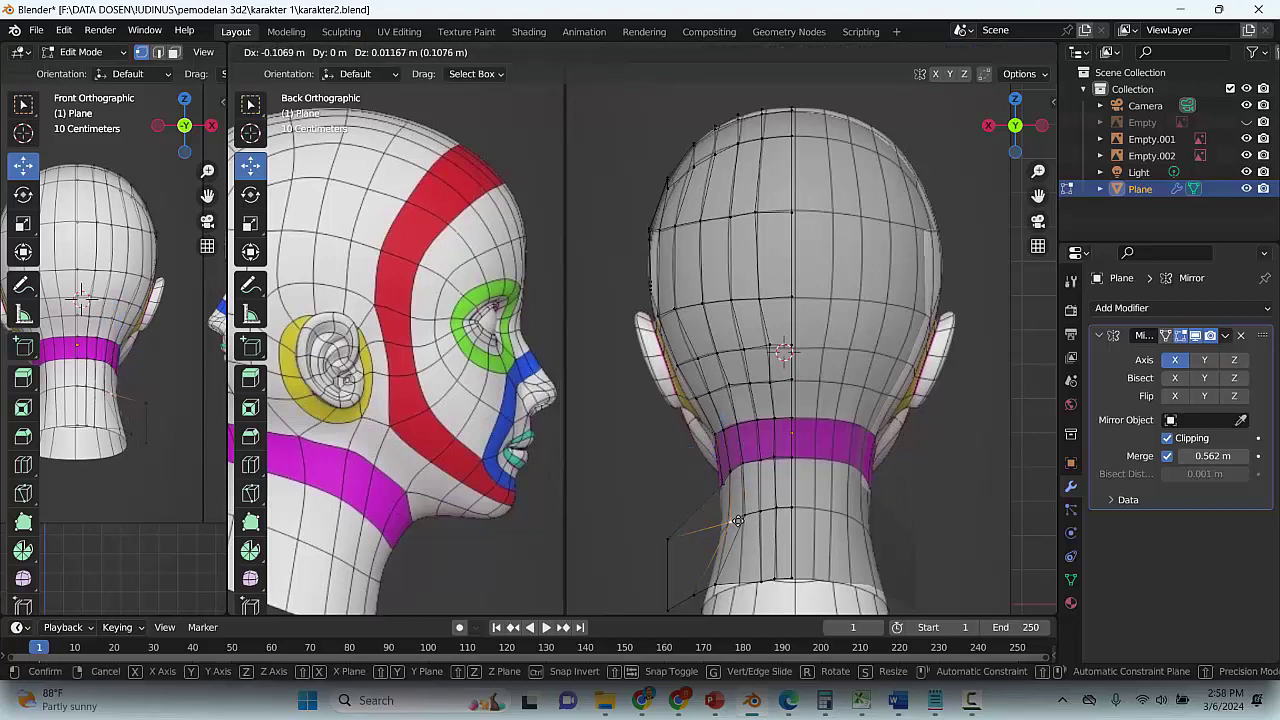
pyautogui.click(731, 520)
pyautogui.press('g')
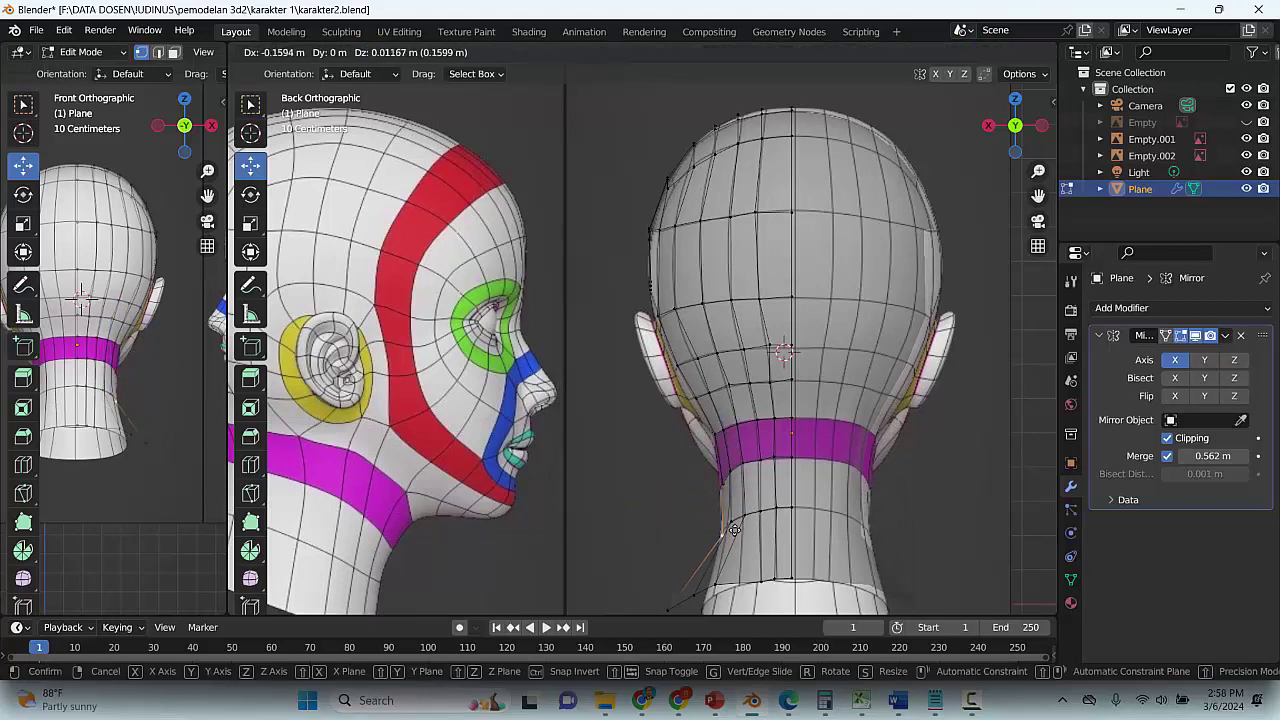
pyautogui.click(721, 533)
# Align the vertices just inside the outer corner of the neck's lower edge with the vertical lines in the back-view reference
pyautogui.press('g')
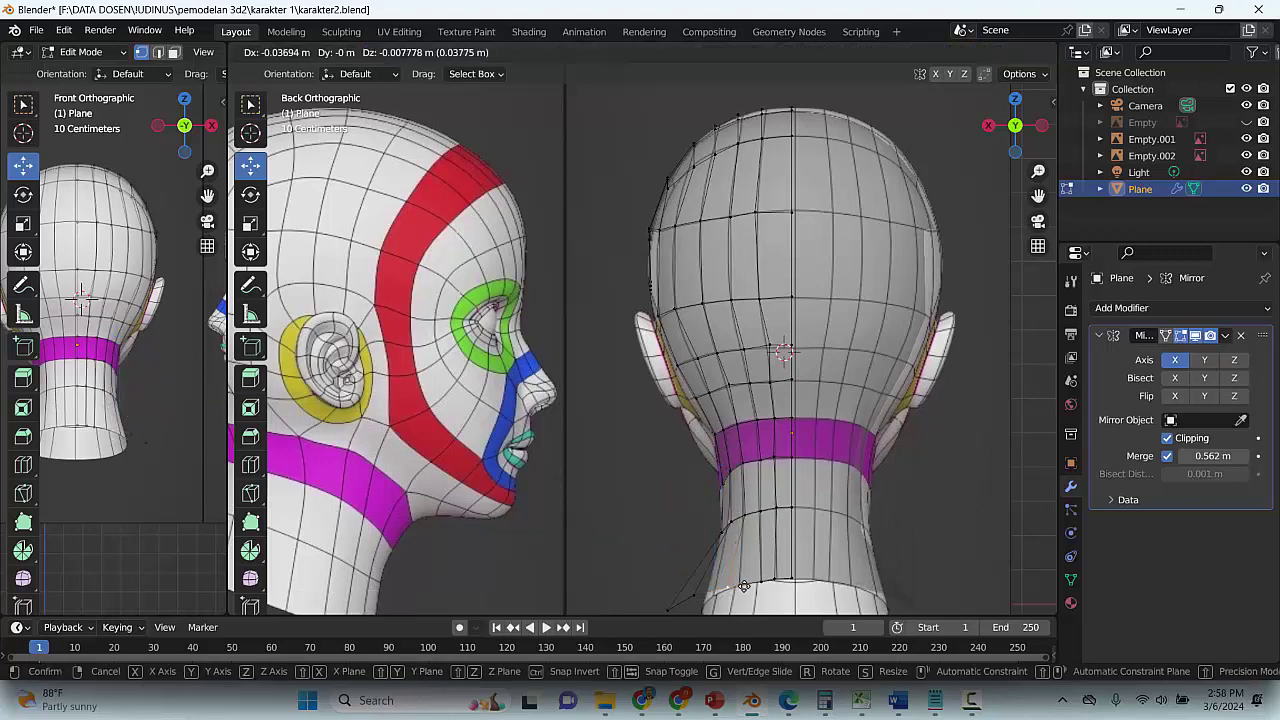
pyautogui.click(738, 584)
pyautogui.press('g')
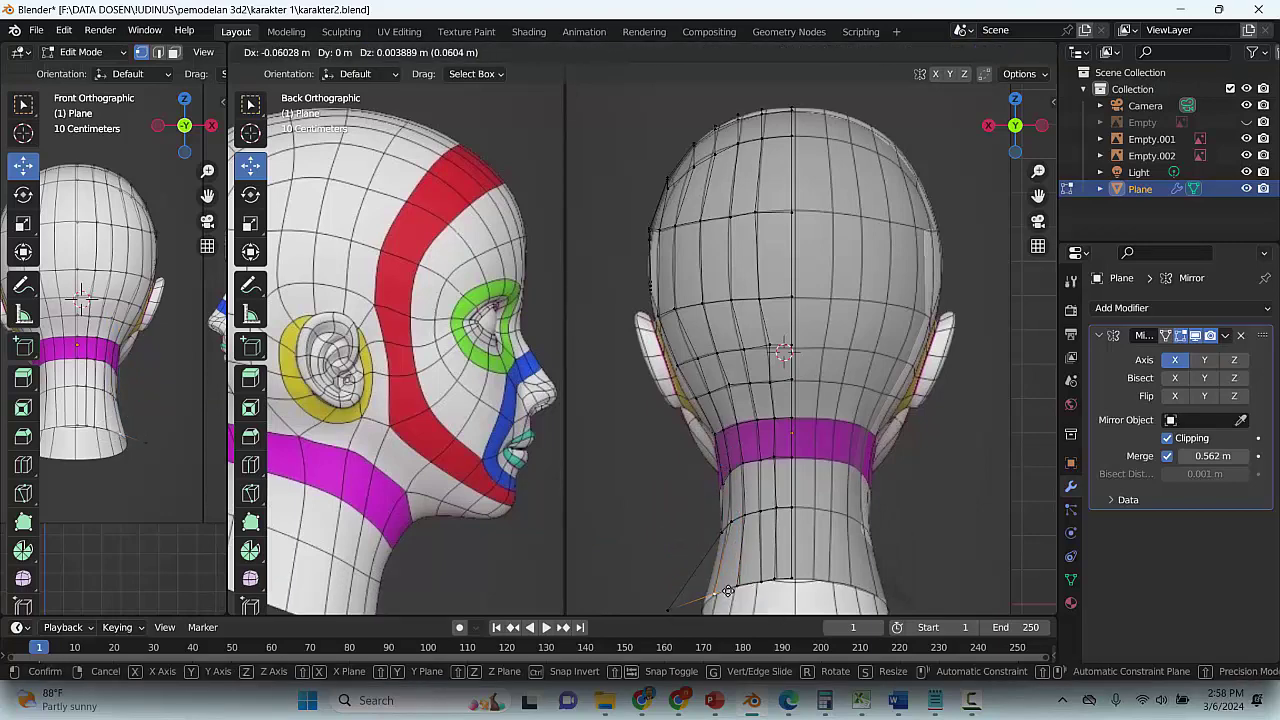
pyautogui.click(728, 592)
# Move the outermost vertex of the neck's lower edge onto the neck's bottom corner in the reference, then save the file
pyautogui.click(668, 607)
pyautogui.scroll(-2, 727, 504)
pyautogui.scroll(2, 728, 505)
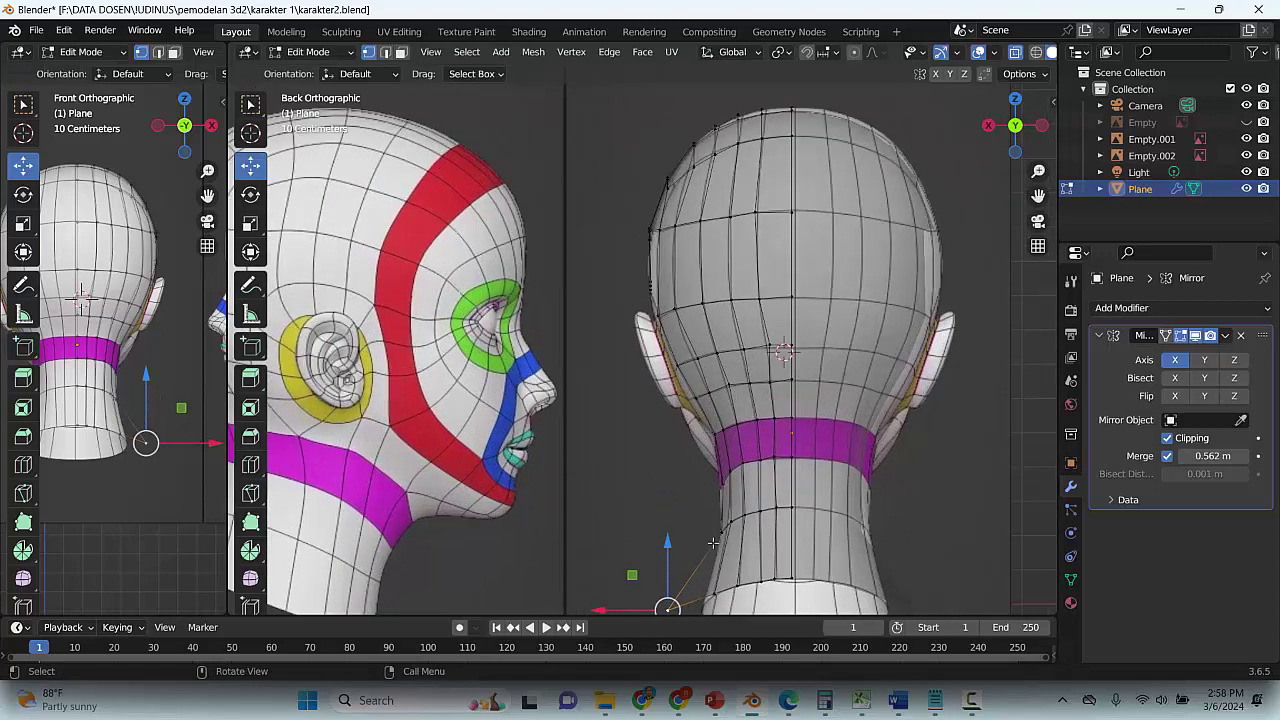
pyautogui.press('g')
pyautogui.click(766, 460)
pyautogui.scroll(-3, 766, 460)
pyautogui.scroll(2, 706, 524)
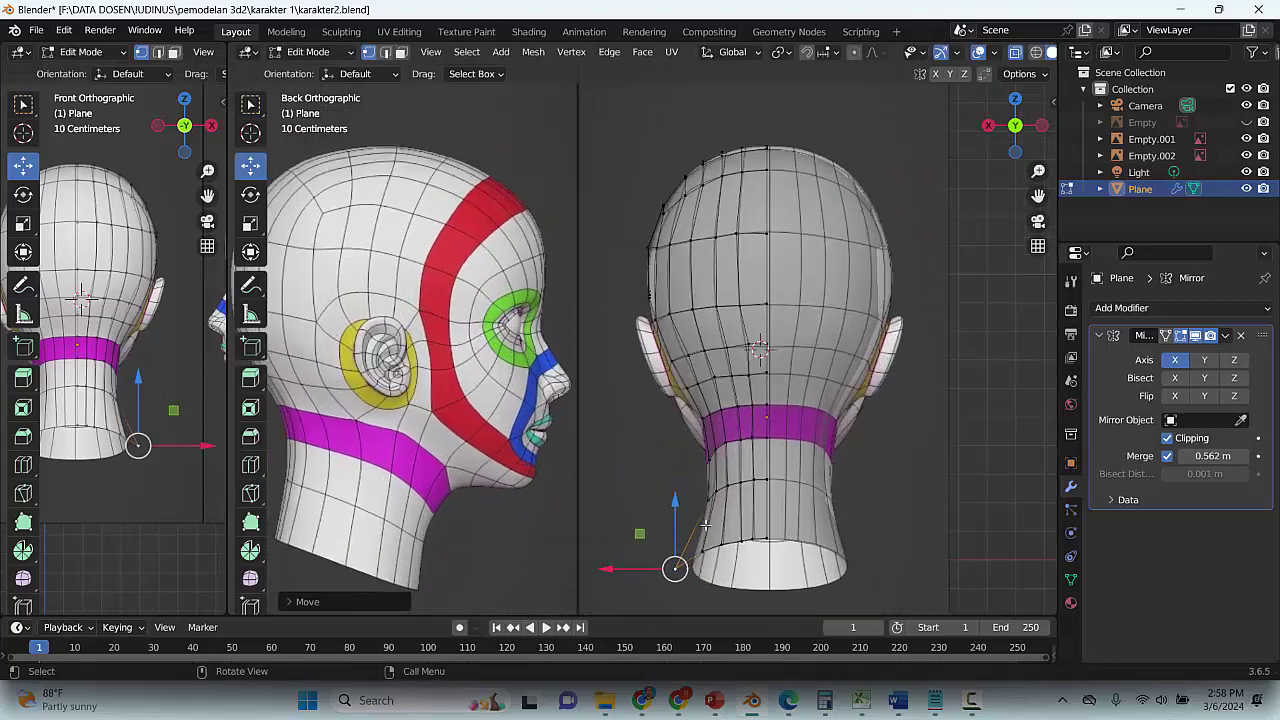
pyautogui.press('g')
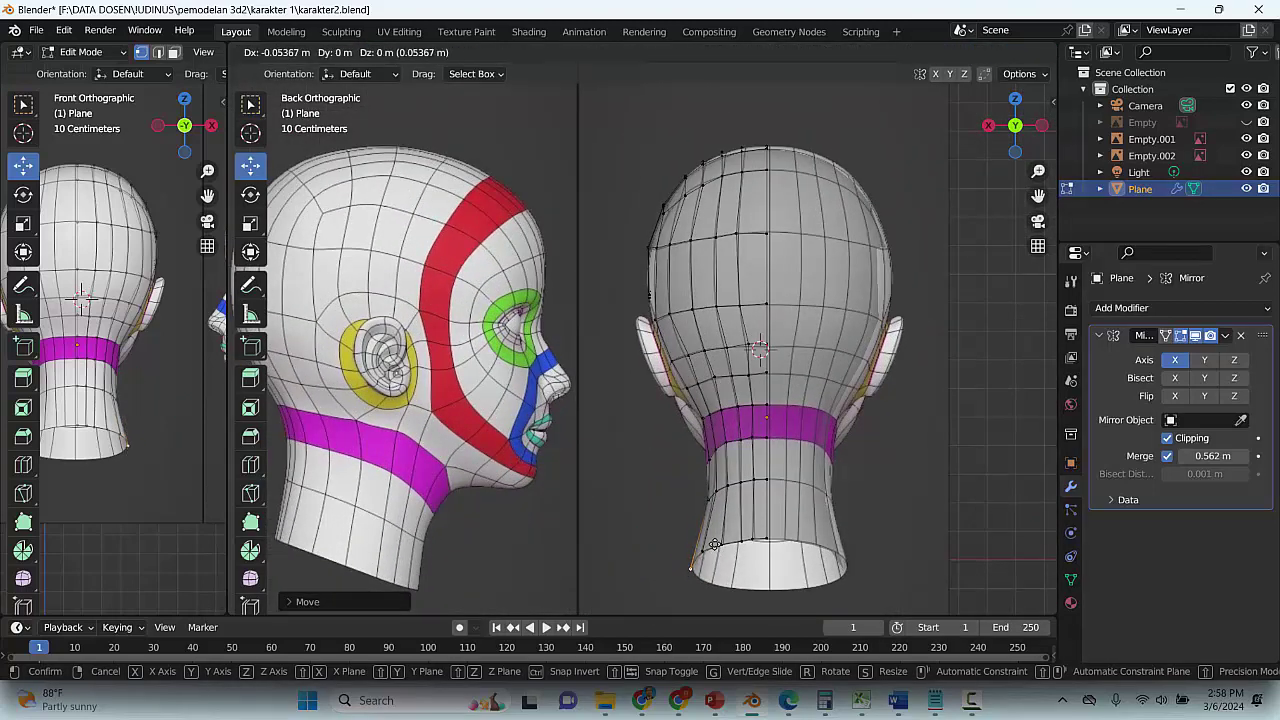
pyautogui.click(716, 545)
pyautogui.click(864, 448)
pyautogui.hotkey('ctrl', 's')
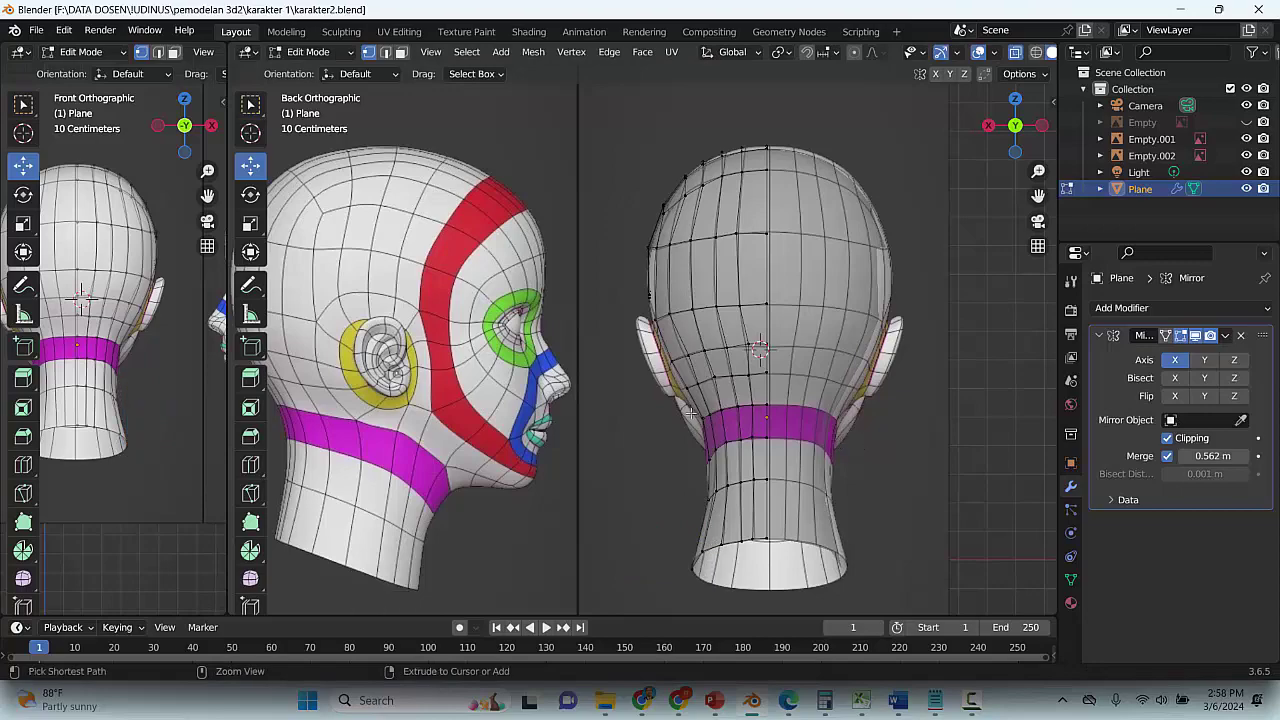
# Reveal the hidden face part of the mesh, clear the selection and save the file
pyautogui.moveTo(838, 442); pyautogui.dragTo(692, 441, button='middle')
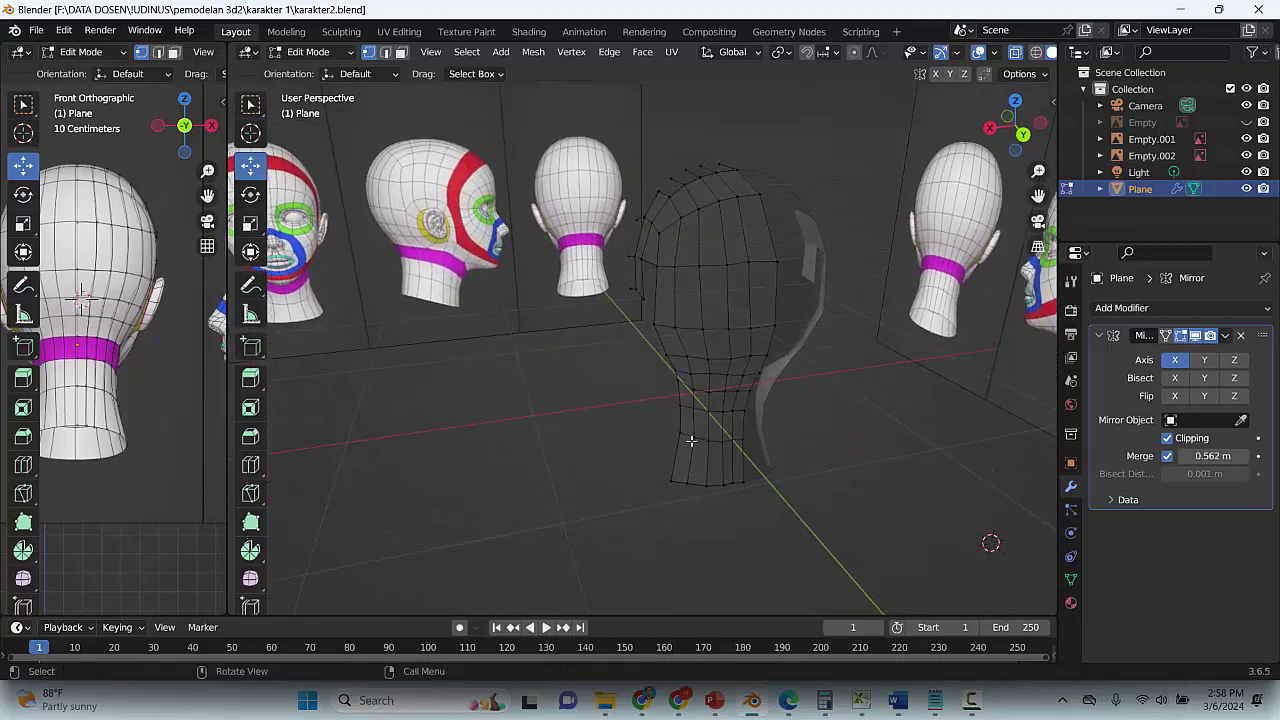
pyautogui.moveTo(674, 298); pyautogui.dragTo(704, 239, button='middle')
pyautogui.hotkey('ctrl', 's')
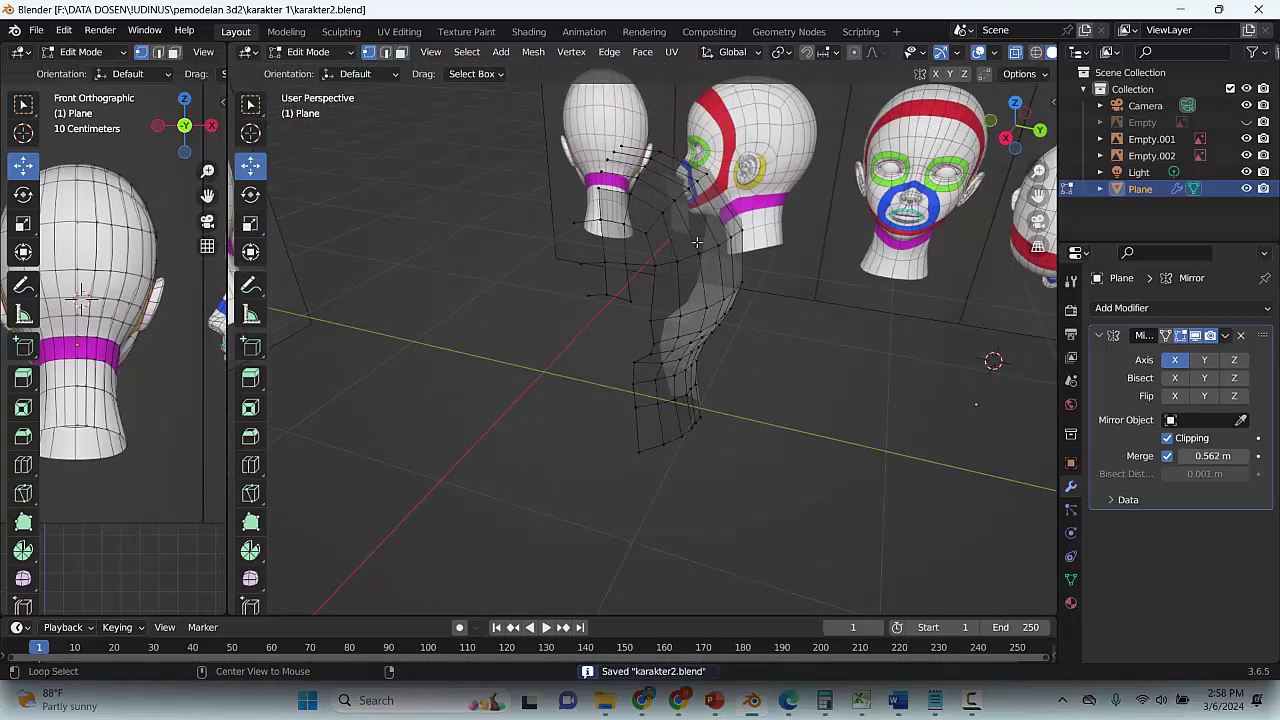
pyautogui.hotkey('alt', 'h')
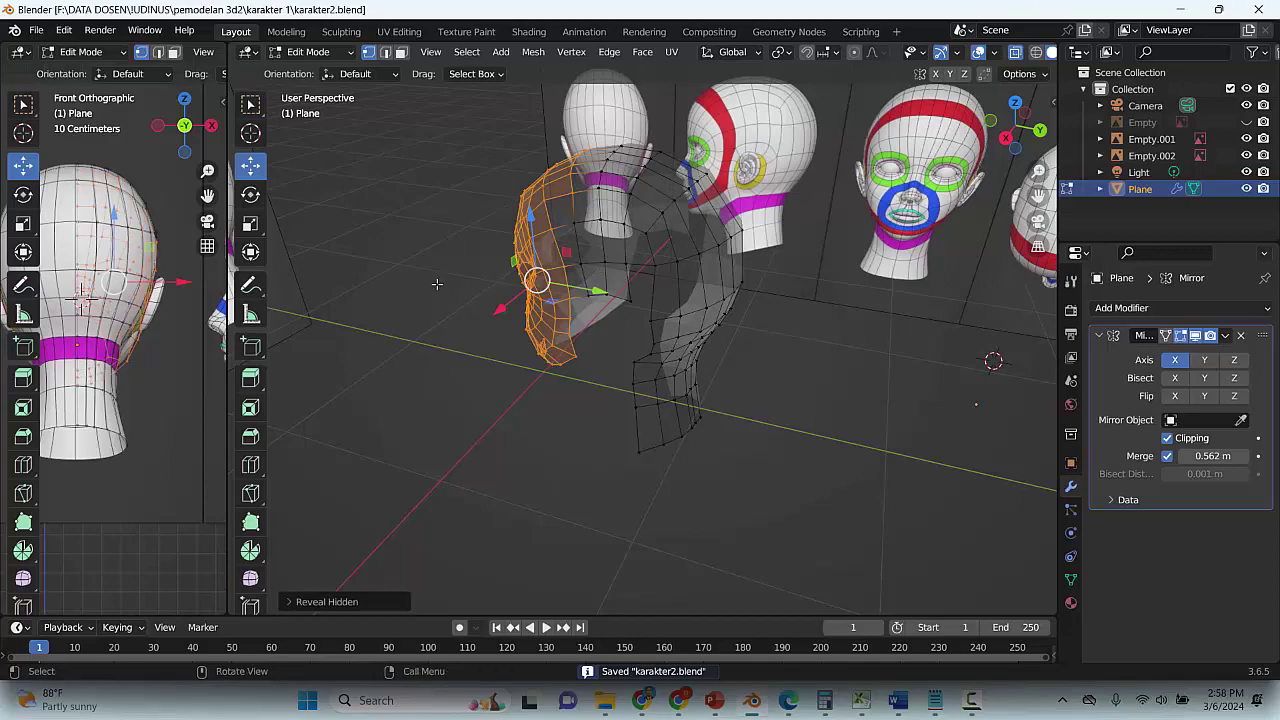
pyautogui.click(437, 284)
pyautogui.scroll(-4, 508, 323)
pyautogui.hotkey('ctrl', 's')
pyautogui.moveTo(548, 360); pyautogui.dragTo(717, 290, button='middle')
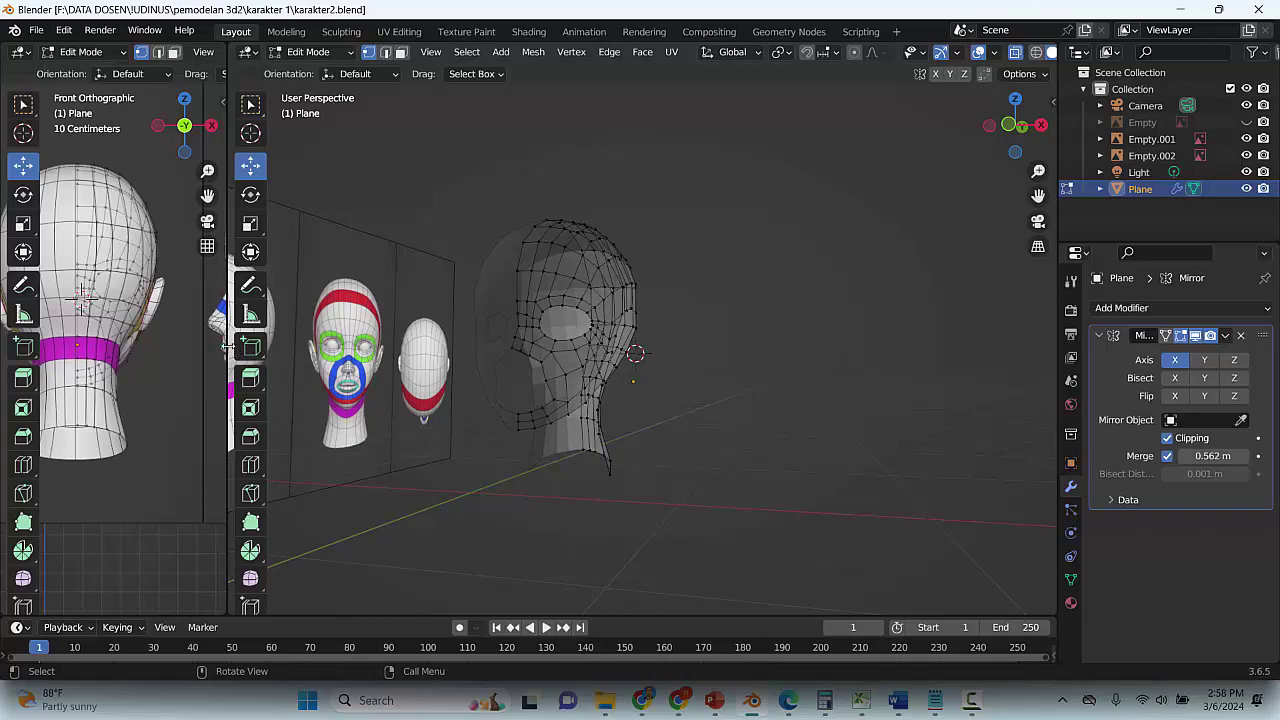
# Widen the front viewport, switch to Object Mode and reveal the hidden reference image
pyautogui.moveTo(228, 345); pyautogui.dragTo(507, 388)
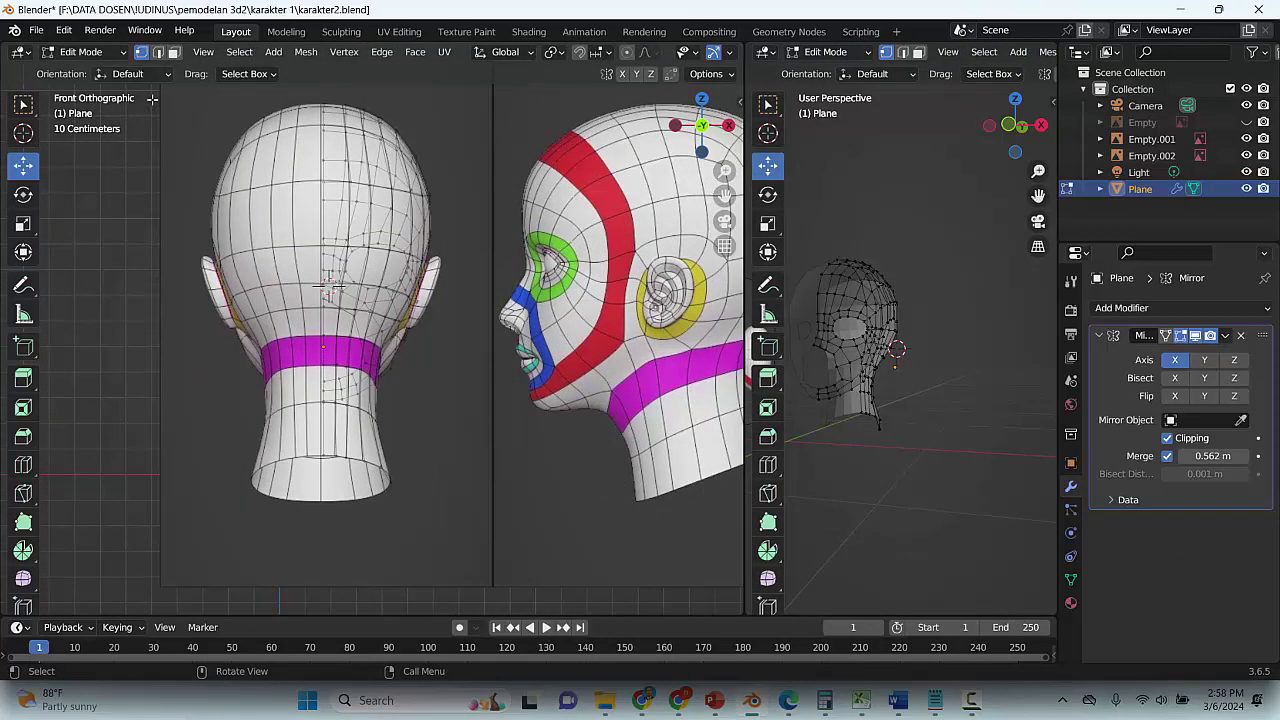
pyautogui.click(88, 57)
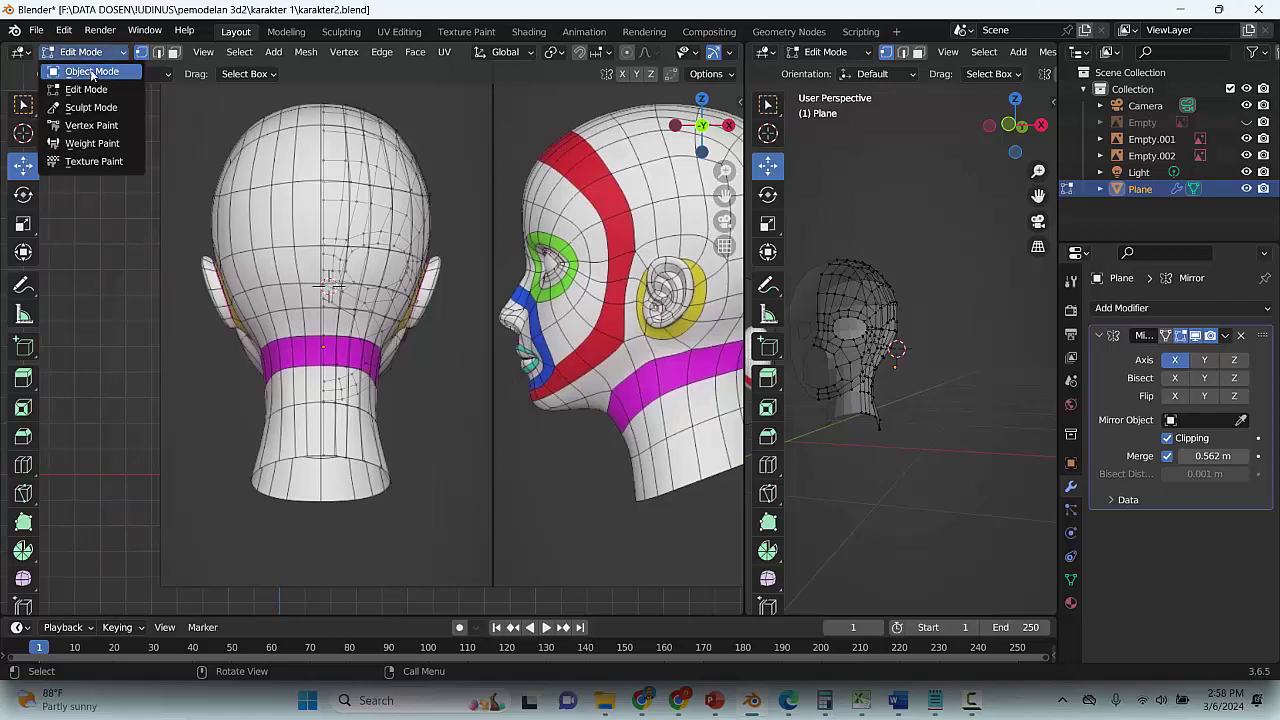
pyautogui.click(85, 54)
pyautogui.click(460, 280)
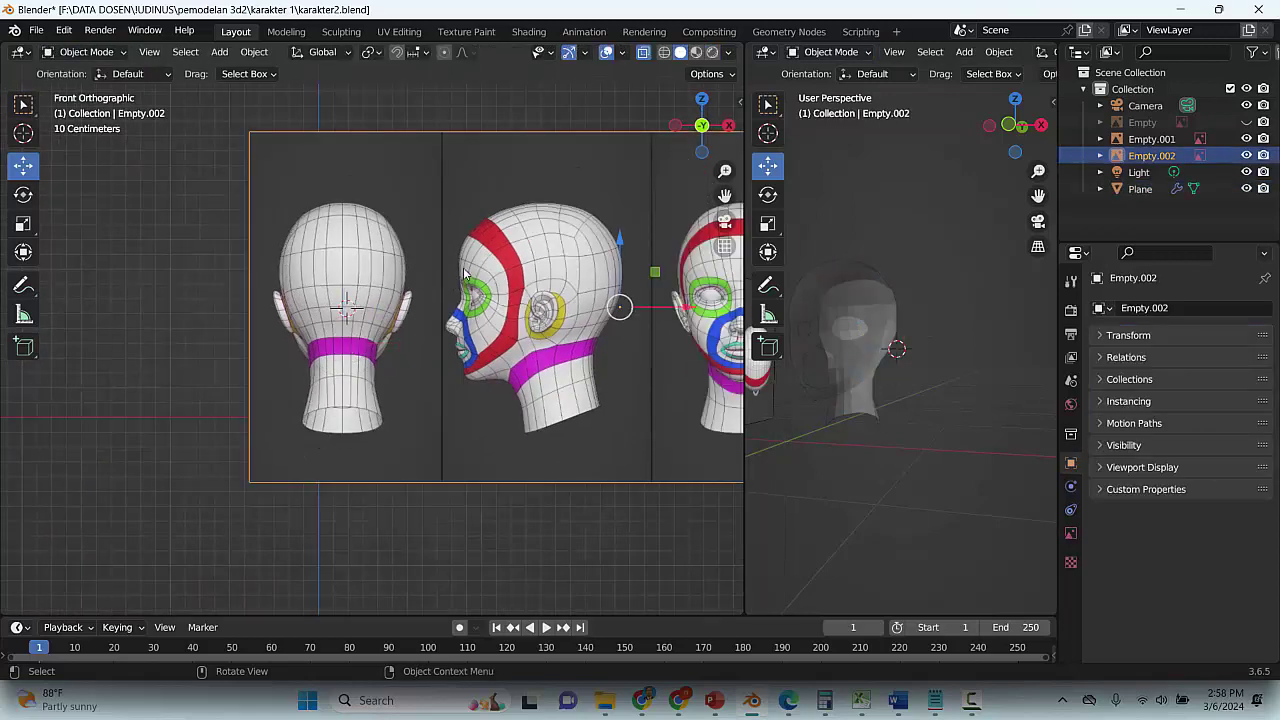
pyautogui.press('h')
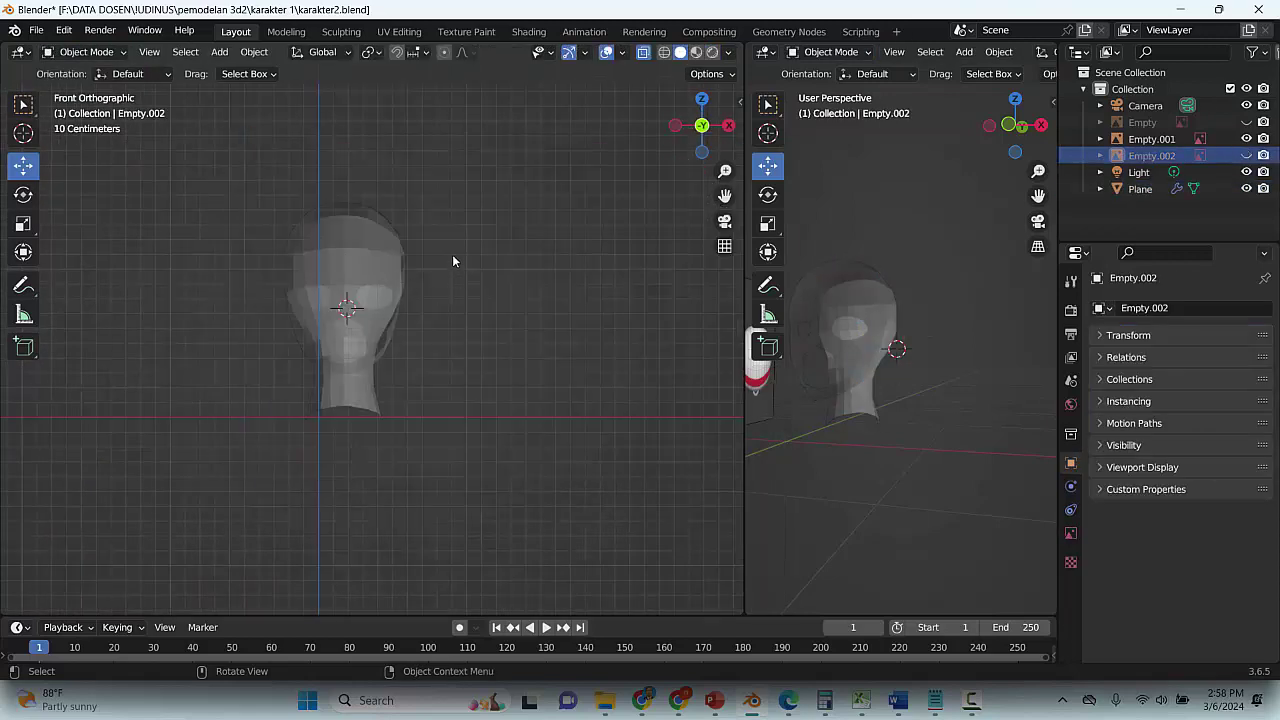
pyautogui.hotkey('alt', 'h')
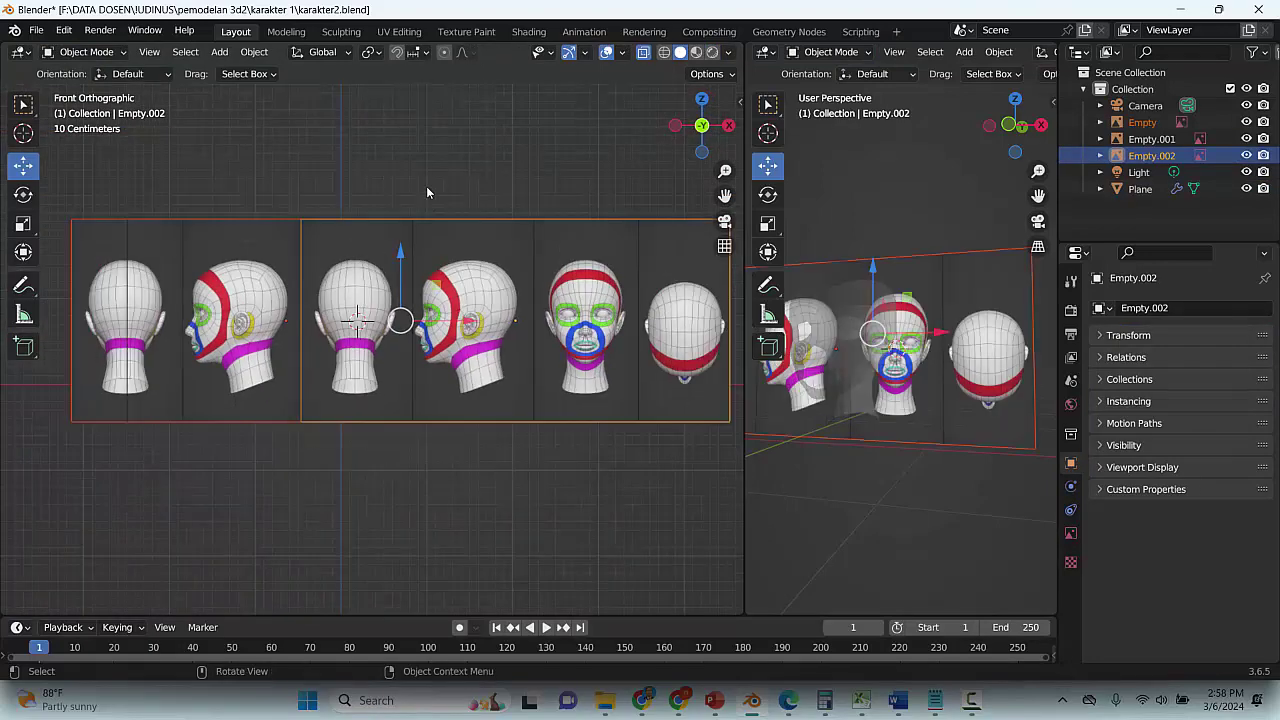
# Hide the reference image Empty.002, select the head mesh and save the file
pyautogui.moveTo(426, 186); pyautogui.dragTo(382, 509, button='middle')
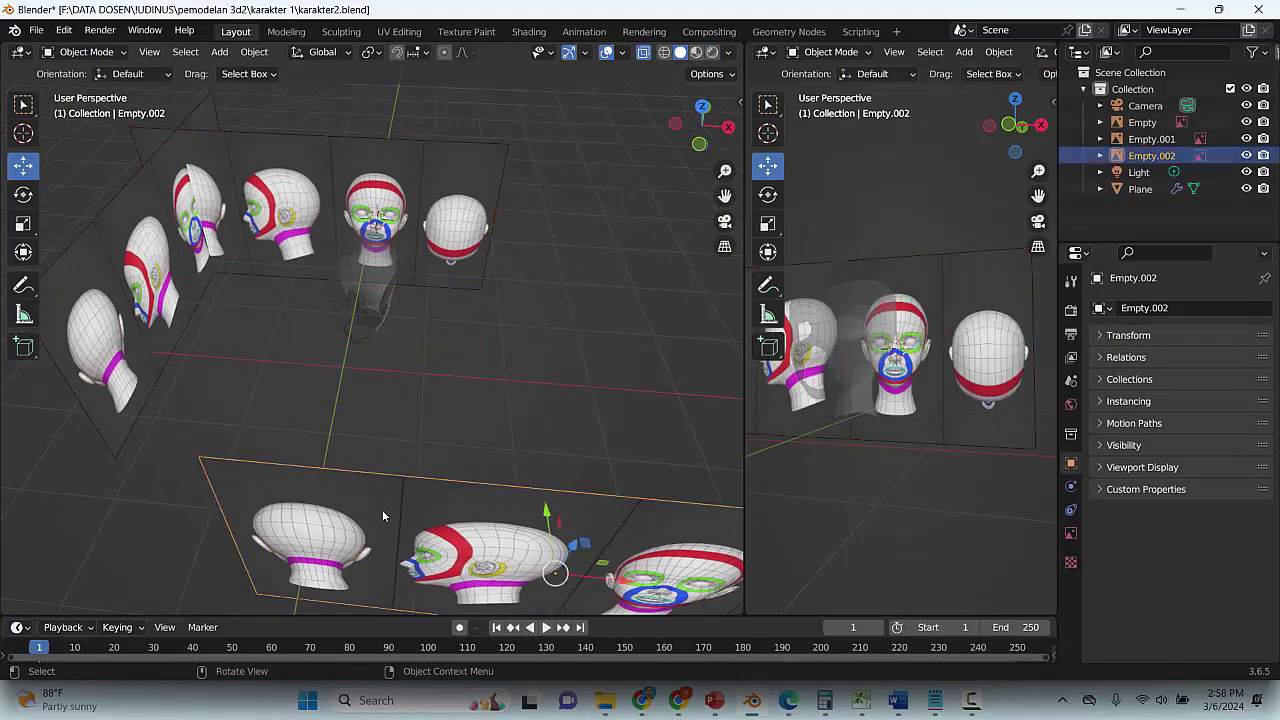
pyautogui.press('h')
pyautogui.click(364, 277)
pyautogui.hotkey('ctrl', 's')
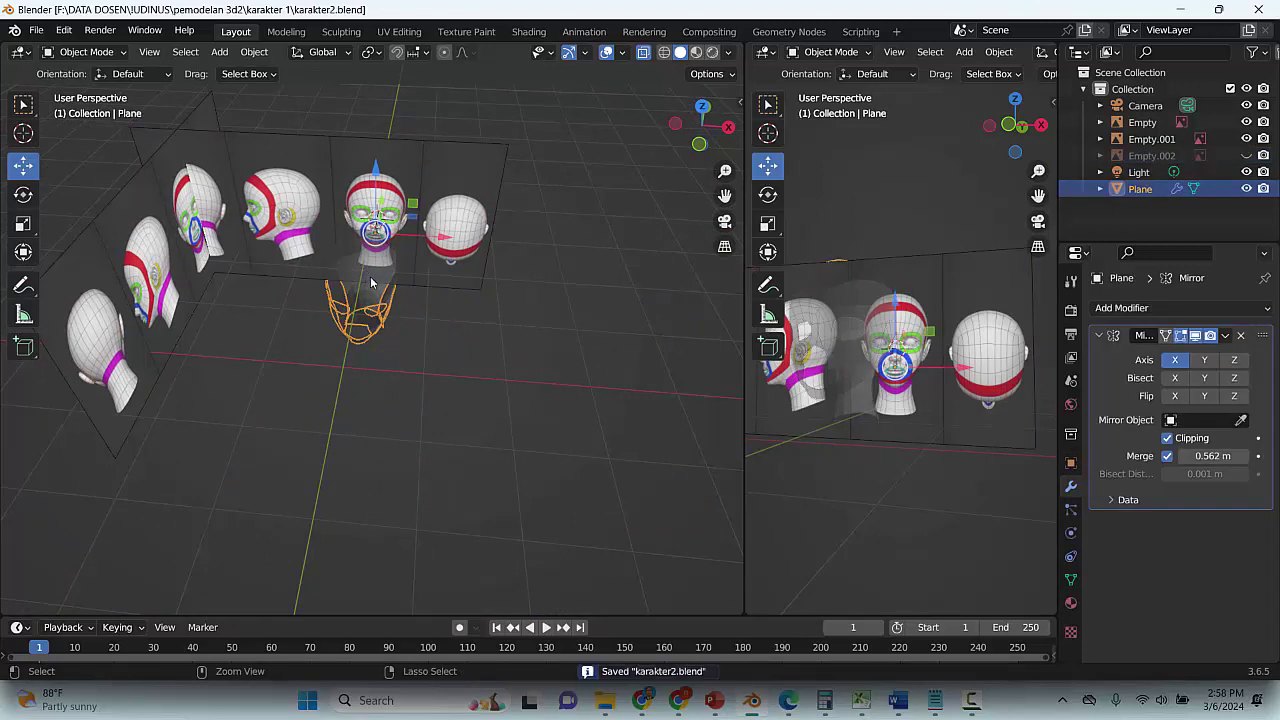
# Frame the selected head mesh in the front orthographic view over the face reference and save the file
pyautogui.click(87, 52)
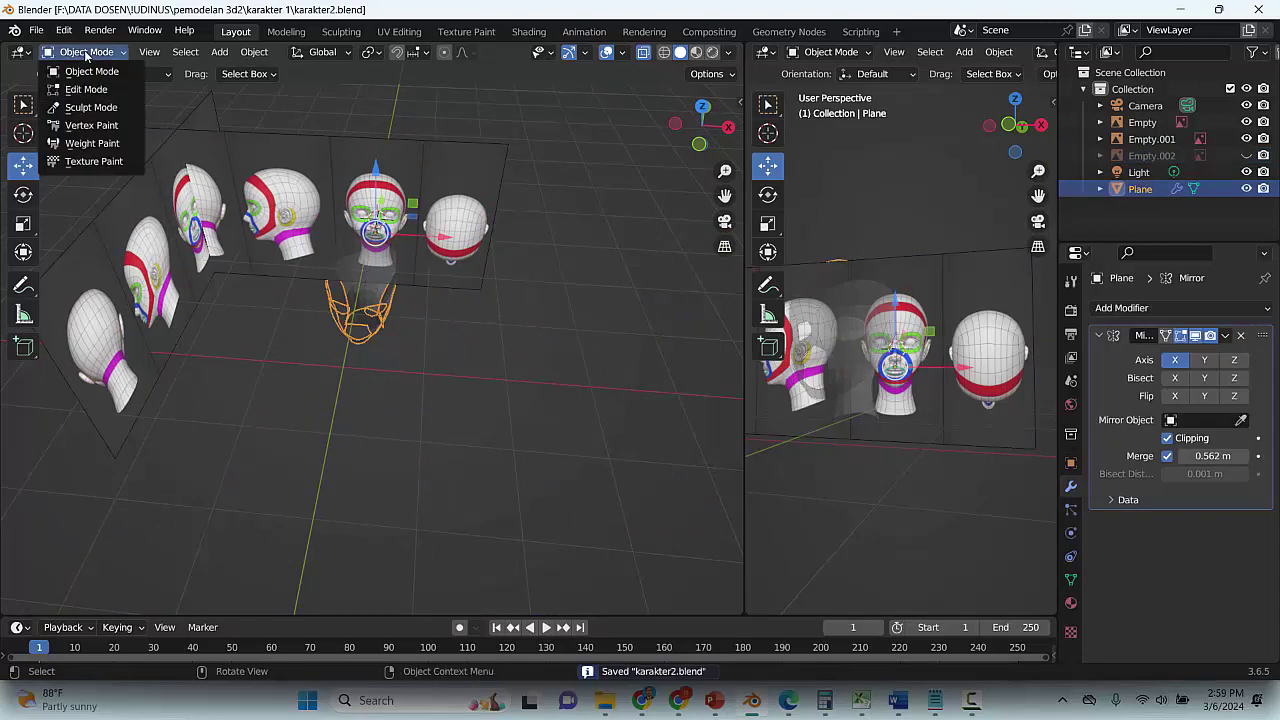
pyautogui.click(555, 418)
pyautogui.click(367, 285)
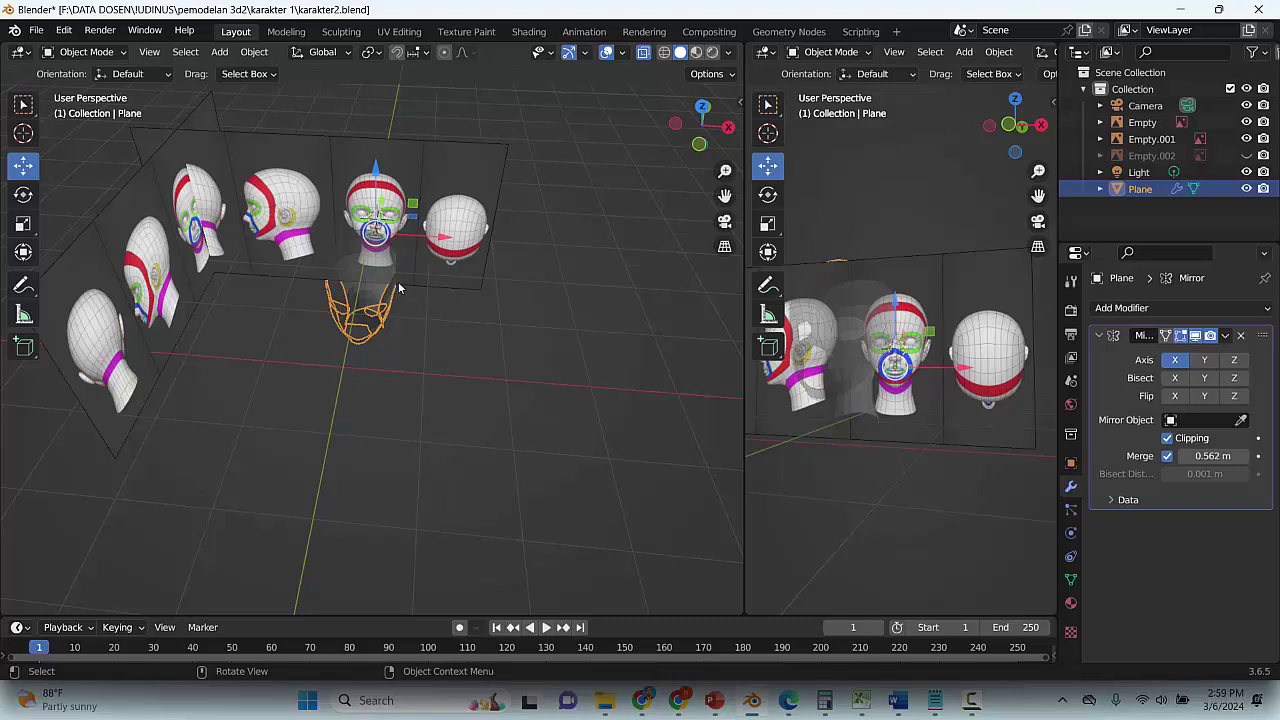
pyautogui.press('KP_1')
pyautogui.press('KP_Decimal')
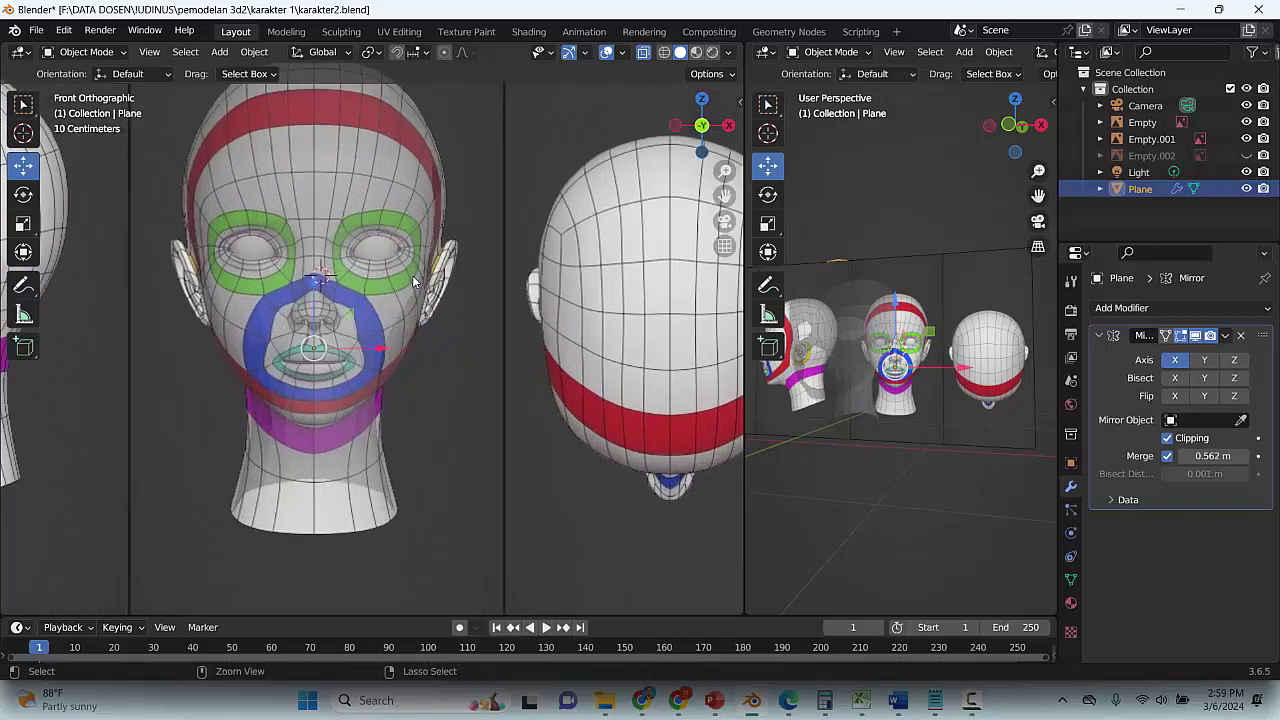
pyautogui.hotkey('ctrl', 's')
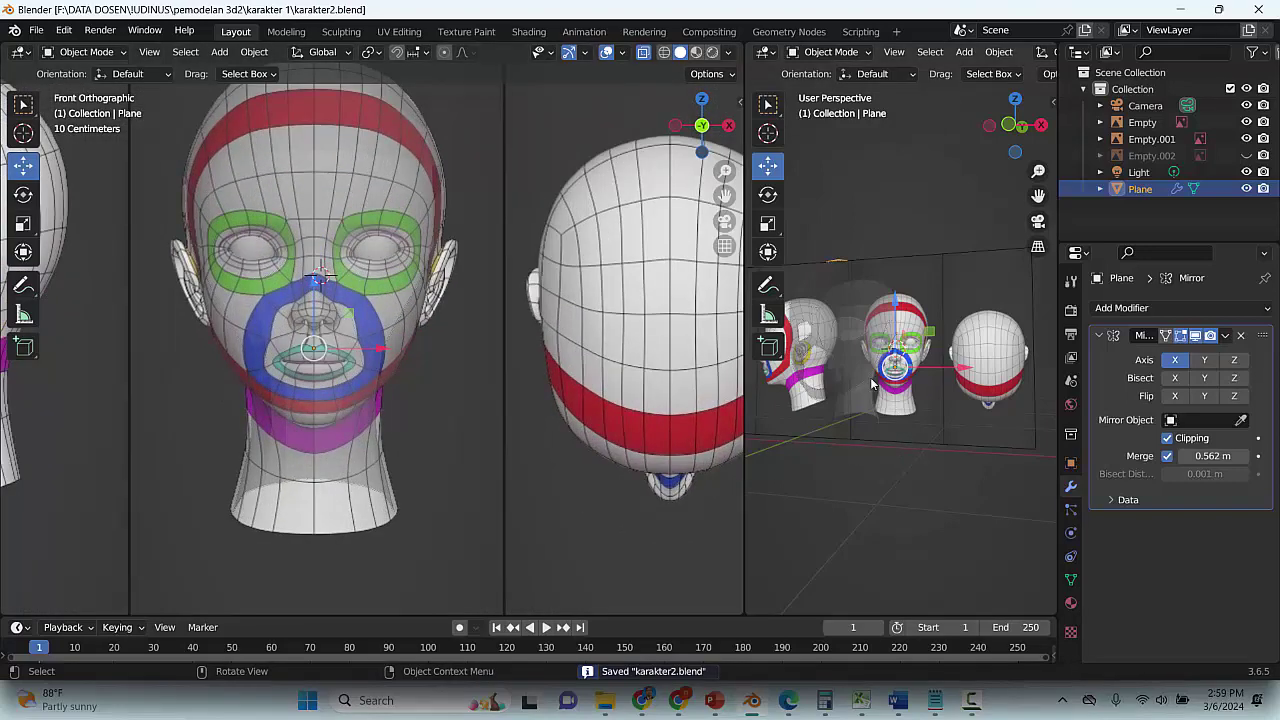
# Switch the head mesh to Edit Mode, seen from above in the perspective viewport
pyautogui.moveTo(896, 406); pyautogui.dragTo(811, 447, button='middle')
pyautogui.scroll(-3, 811, 447)
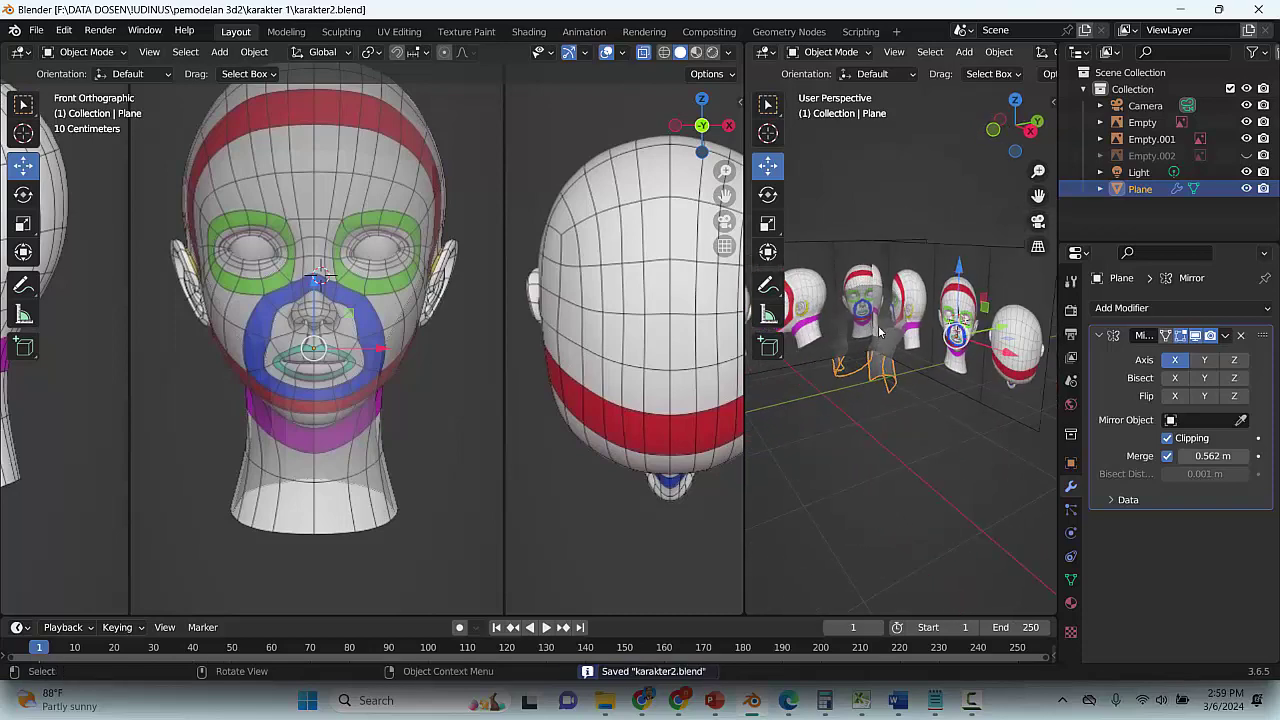
pyautogui.click(877, 328)
pyautogui.click(856, 352)
pyautogui.moveTo(909, 420); pyautogui.dragTo(742, 204, button='middle')
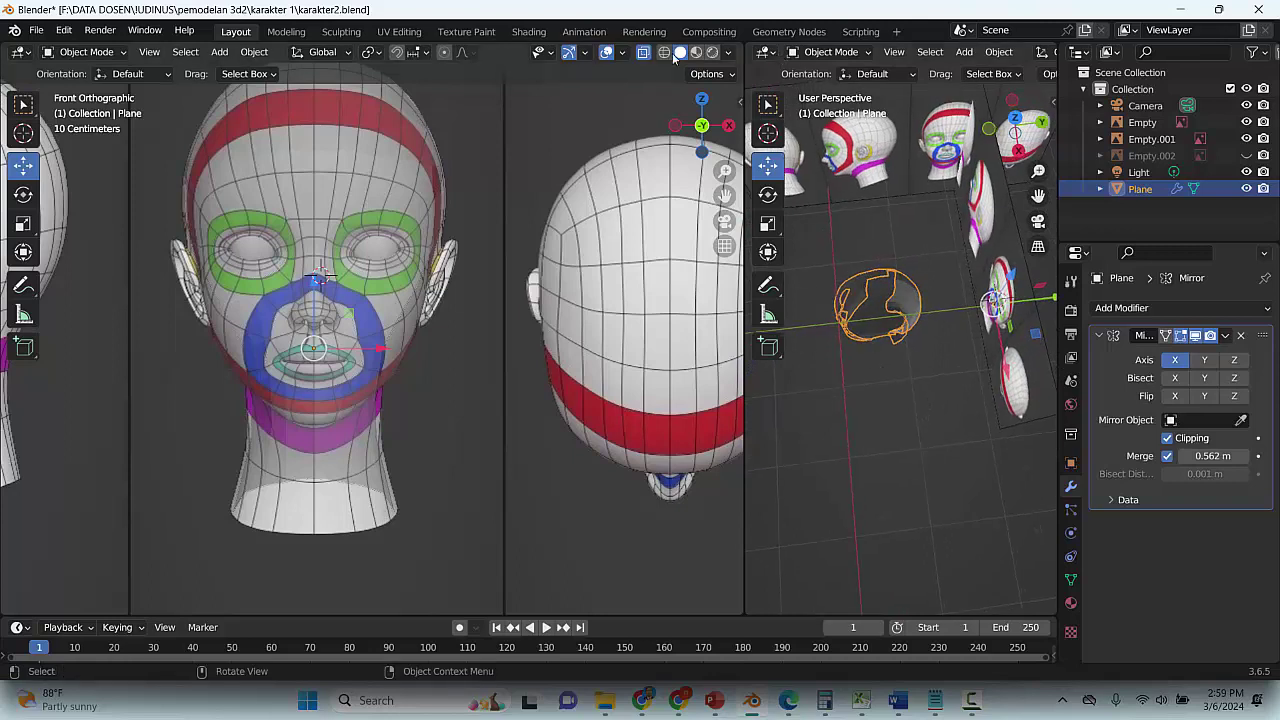
pyautogui.click(812, 56)
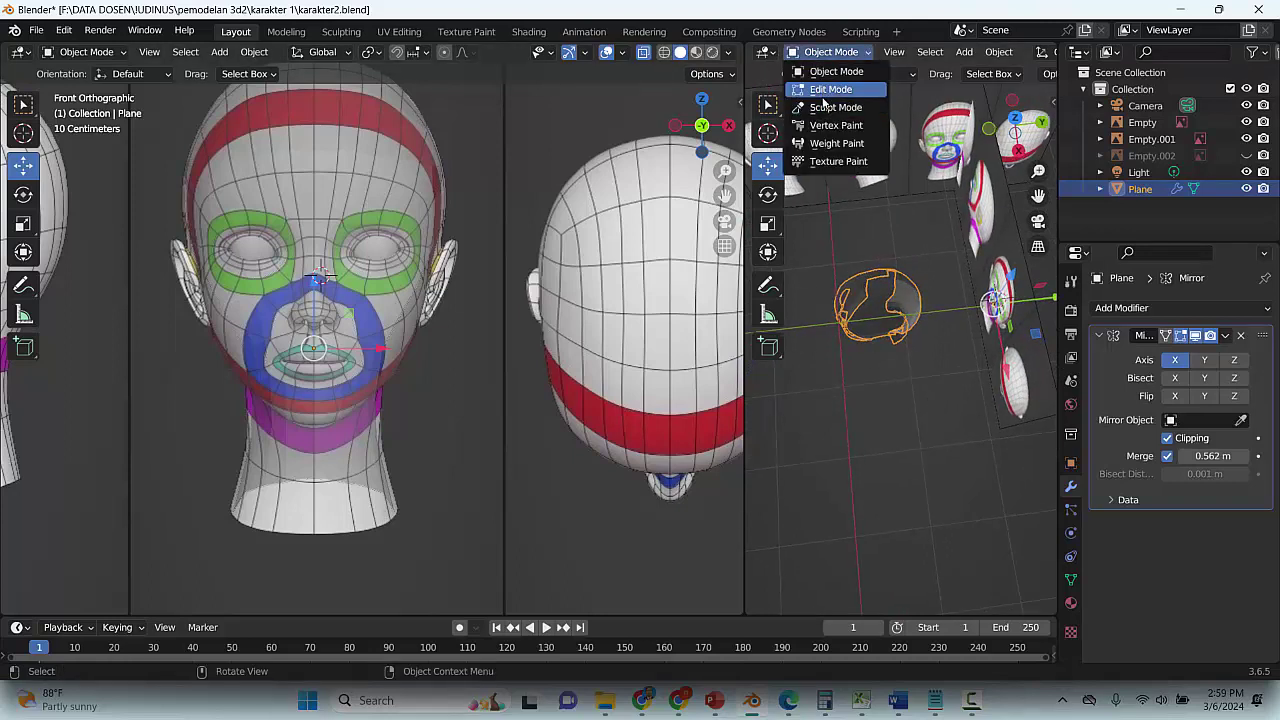
pyautogui.click(826, 90)
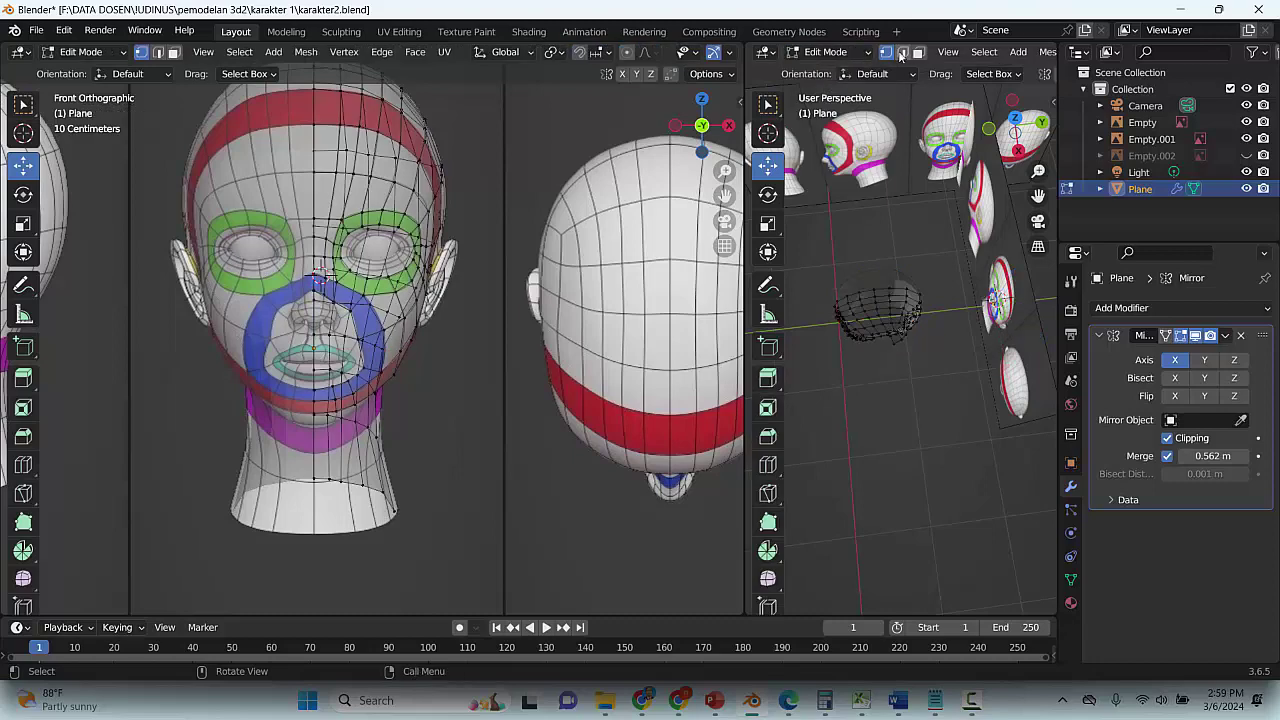
# Select the edges of the back part of the head and neck, hide them and save the file
pyautogui.moveTo(926, 236); pyautogui.dragTo(886, 375)
pyautogui.moveTo(939, 271); pyautogui.dragTo(936, 240, button='middle')
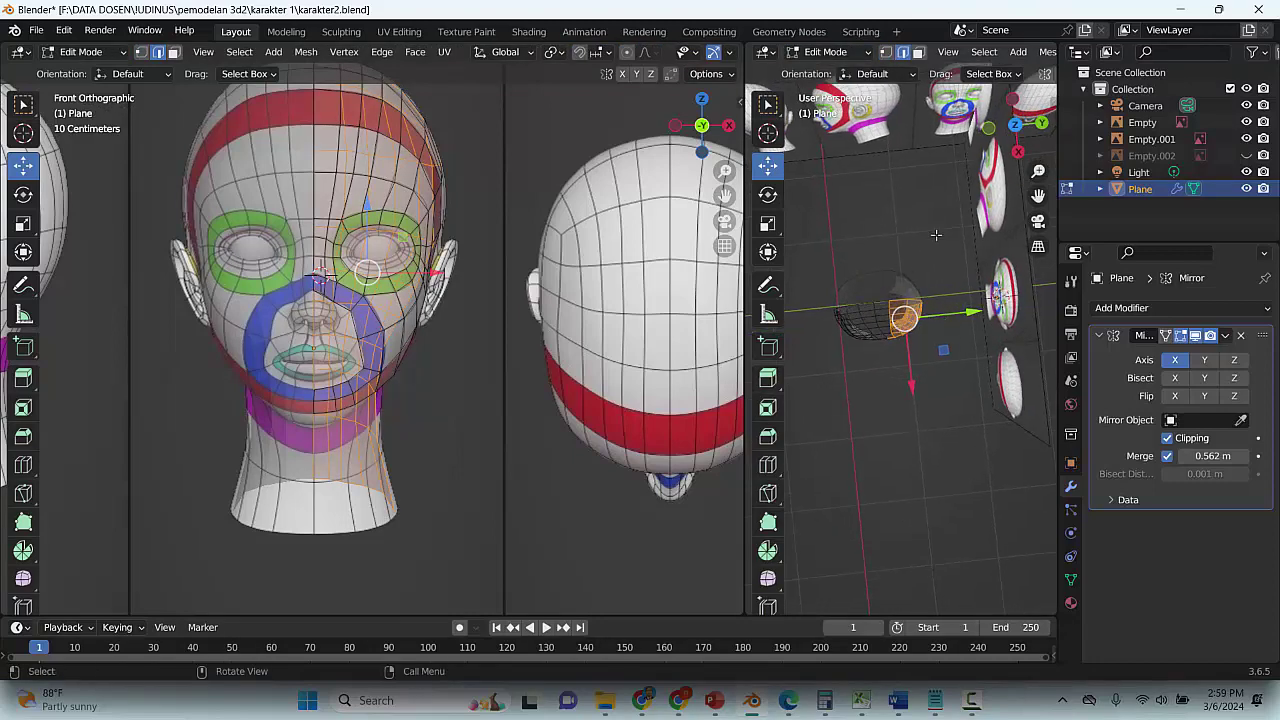
pyautogui.moveTo(936, 236); pyautogui.dragTo(884, 389)
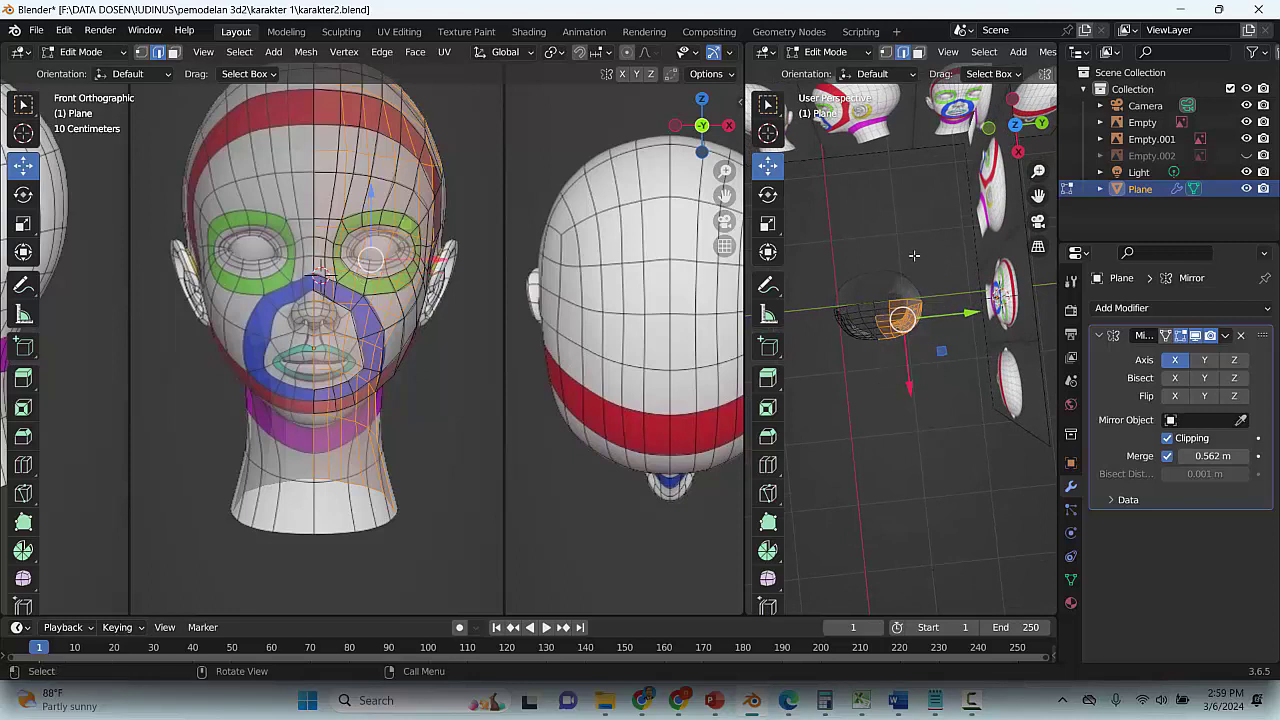
pyautogui.moveTo(944, 222); pyautogui.dragTo(871, 378)
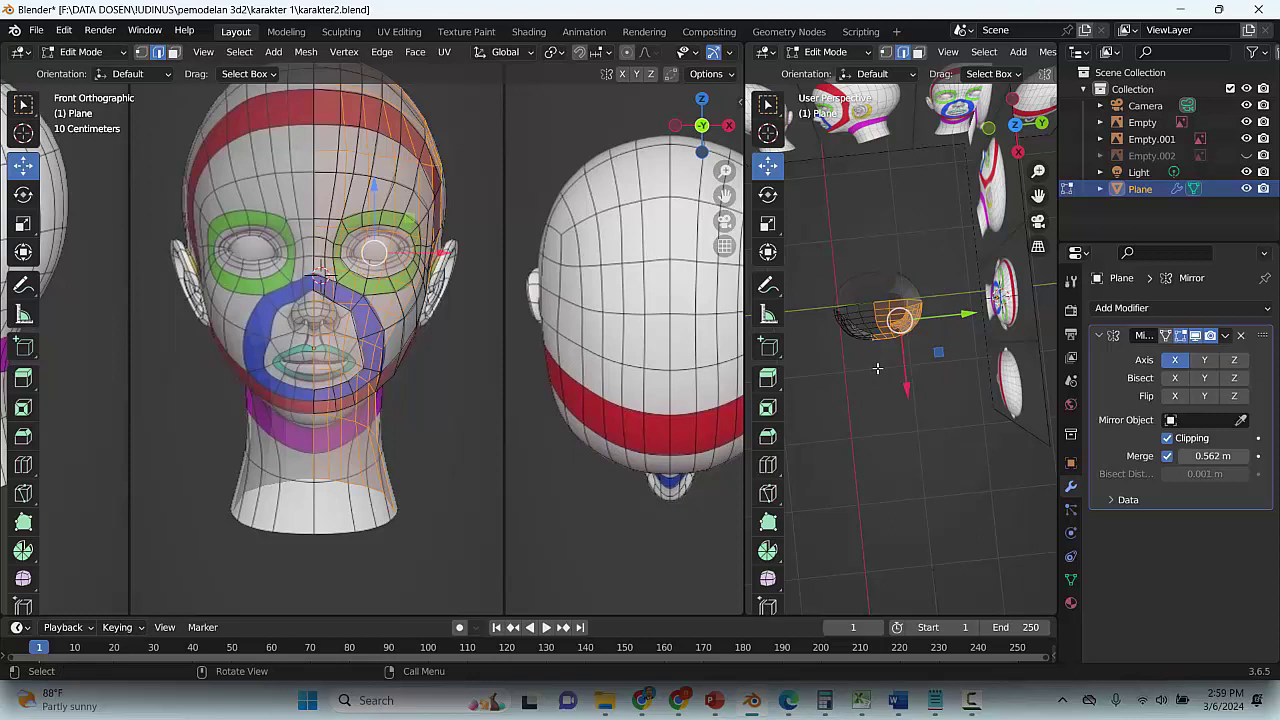
pyautogui.press('h')
pyautogui.click(869, 337)
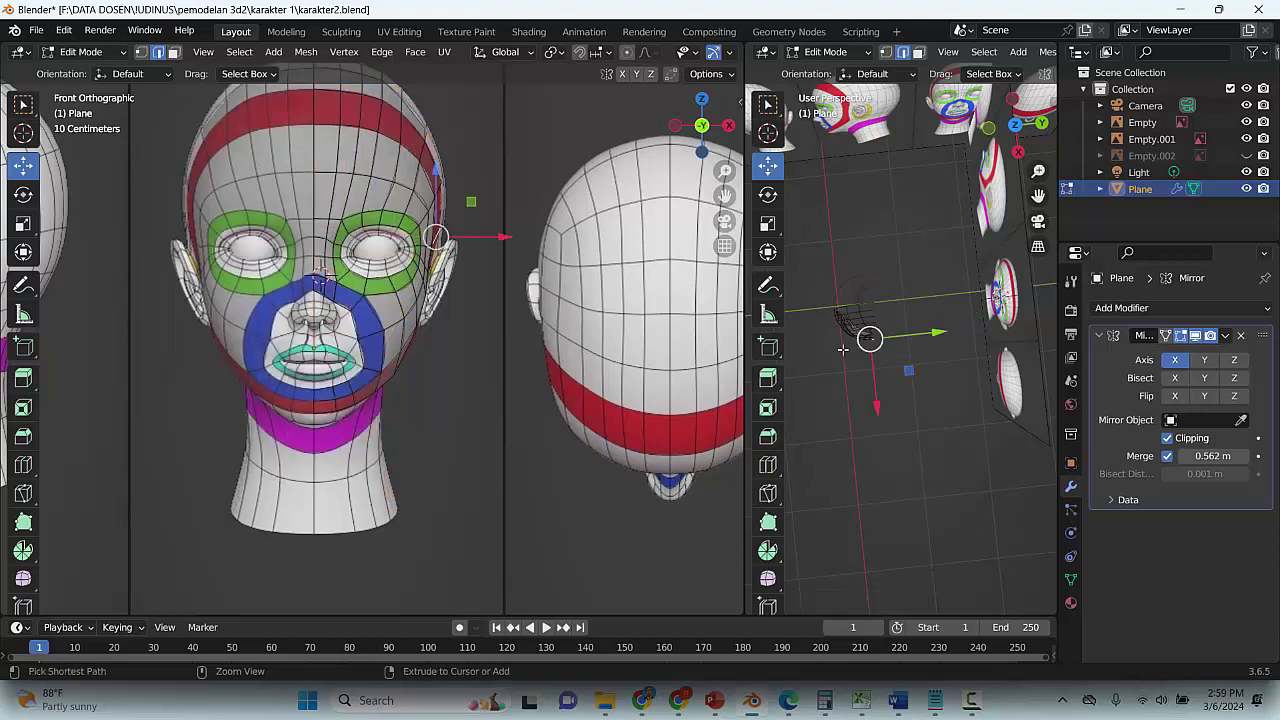
pyautogui.hotkey('ctrl', 's')
# Select the edge just below the lower lip near the centre line of the front view and save the file
pyautogui.click(441, 371)
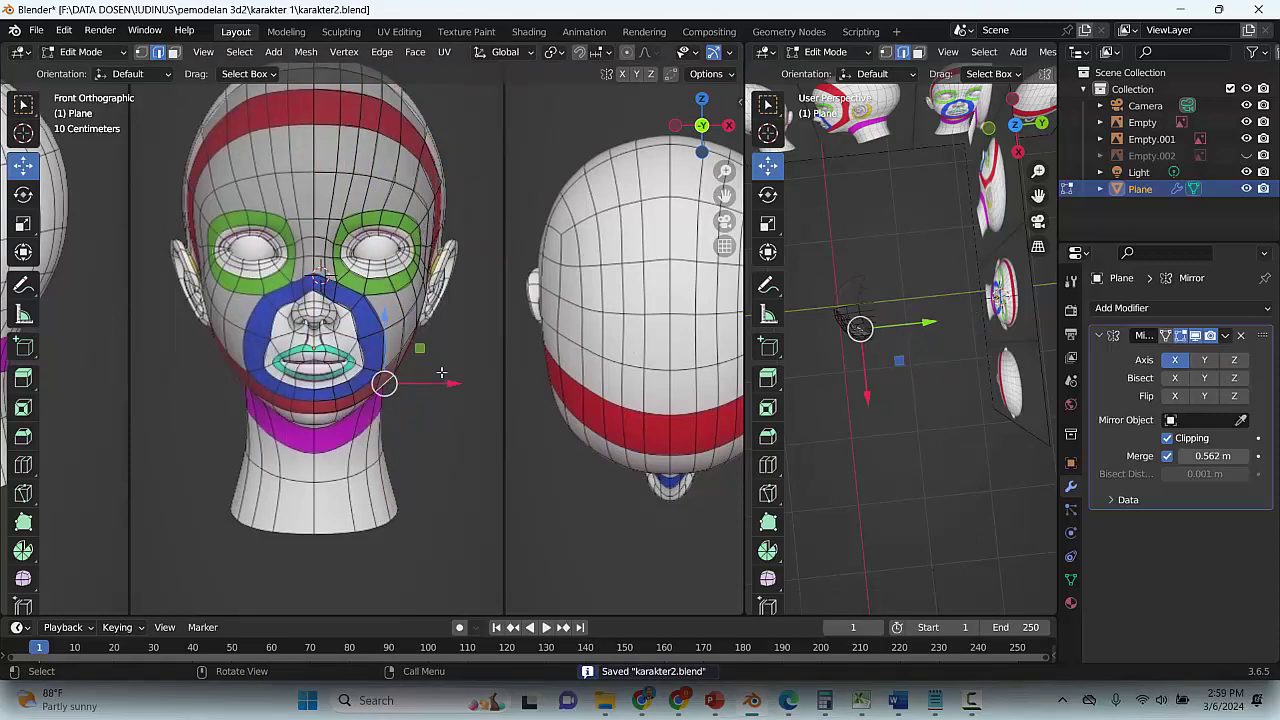
pyautogui.scroll(3, 369, 283)
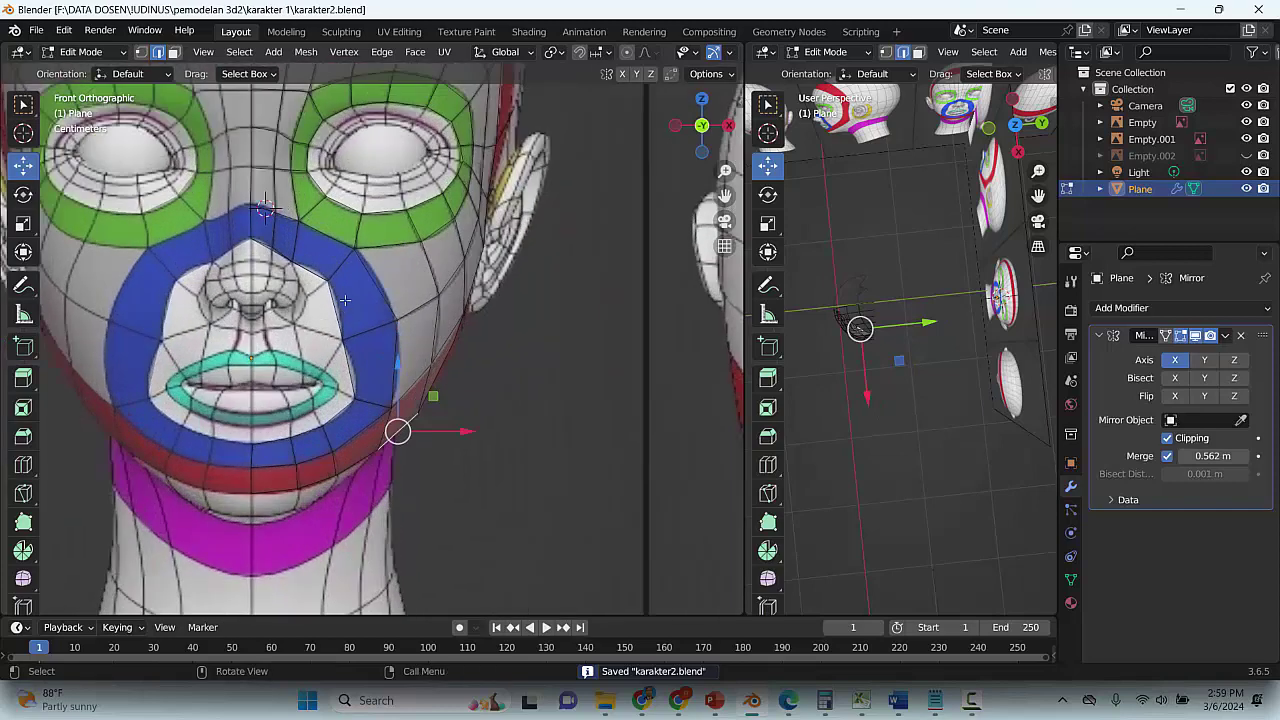
pyautogui.click(141, 52)
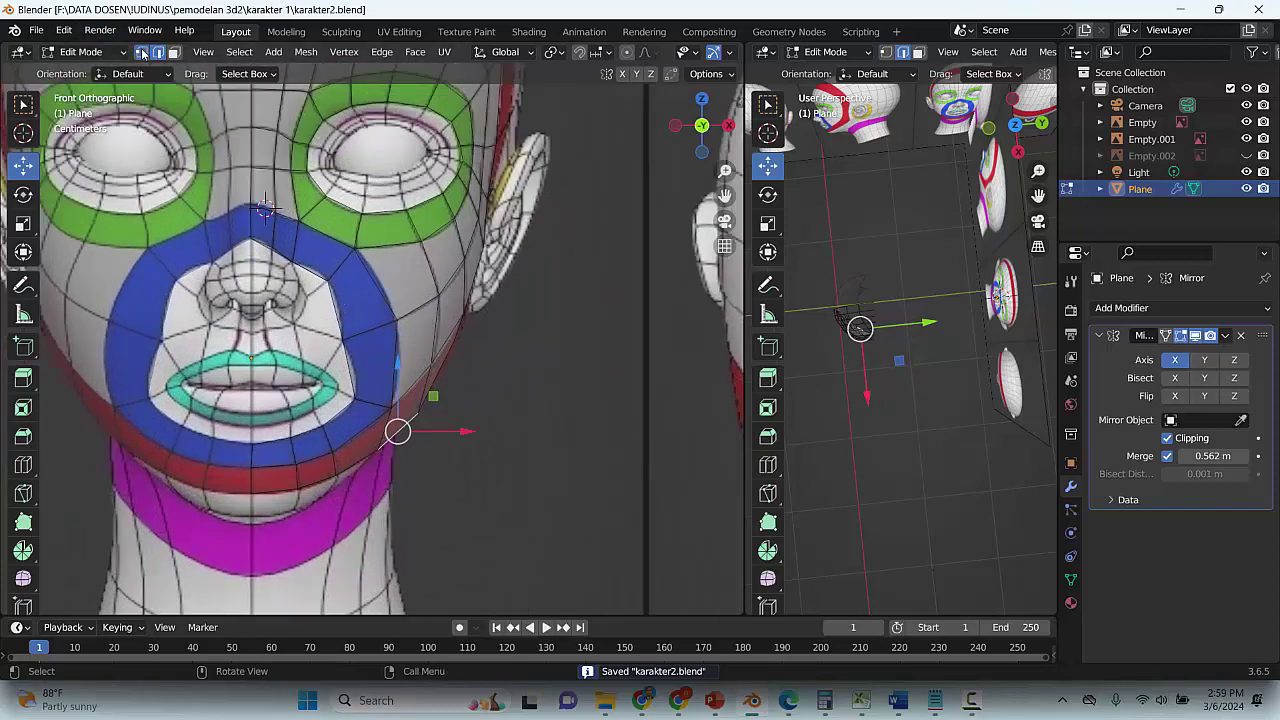
pyautogui.click(298, 433)
pyautogui.scroll(2, 290, 436)
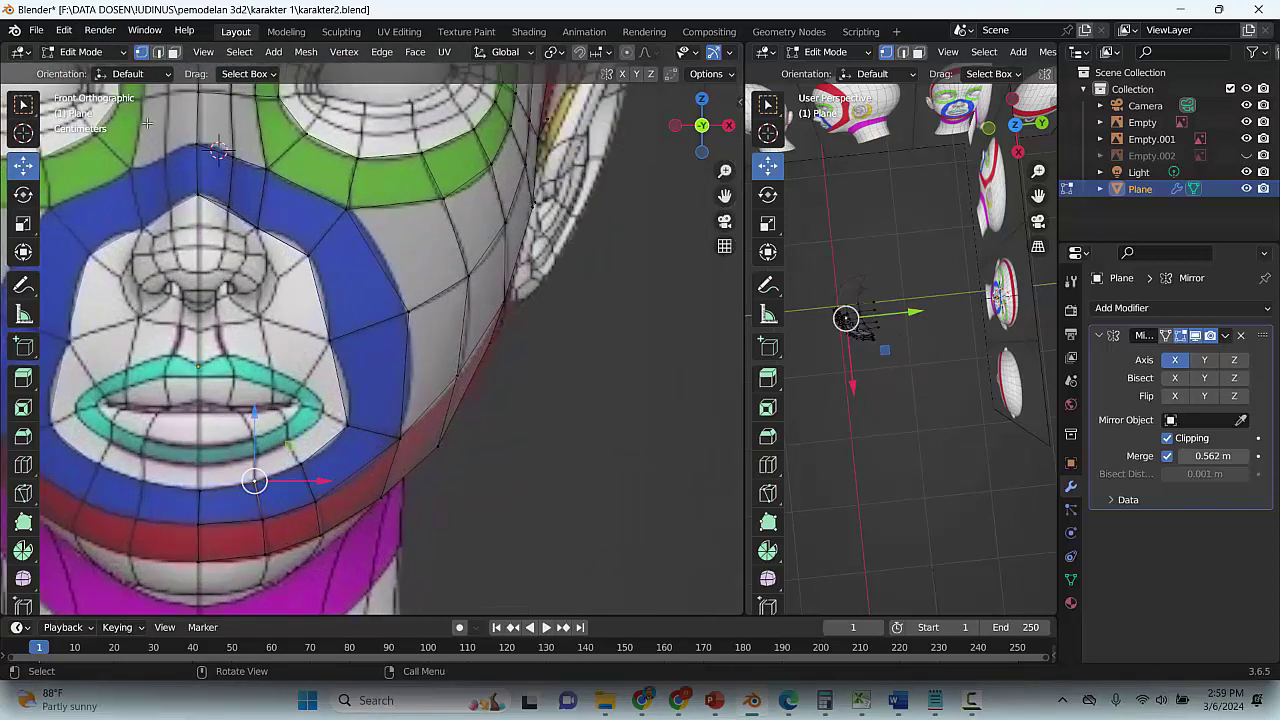
pyautogui.click(158, 52)
pyautogui.click(218, 486)
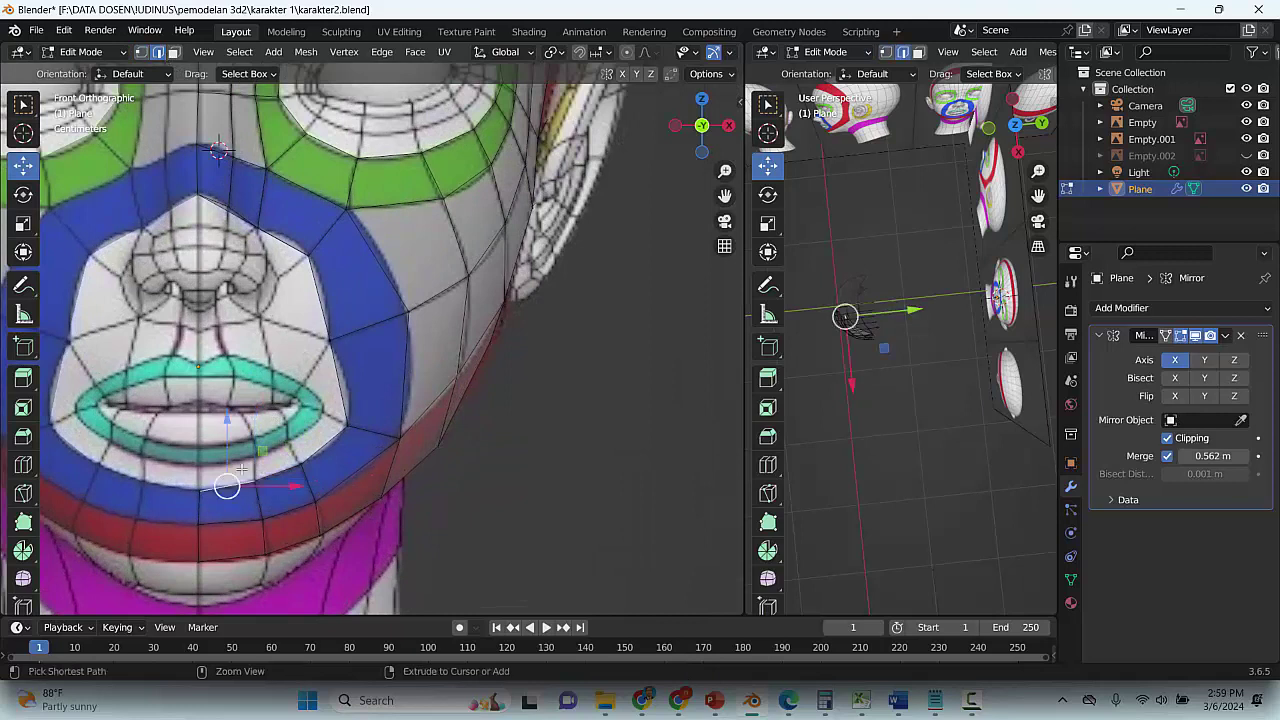
pyautogui.hotkey('ctrl', 's')
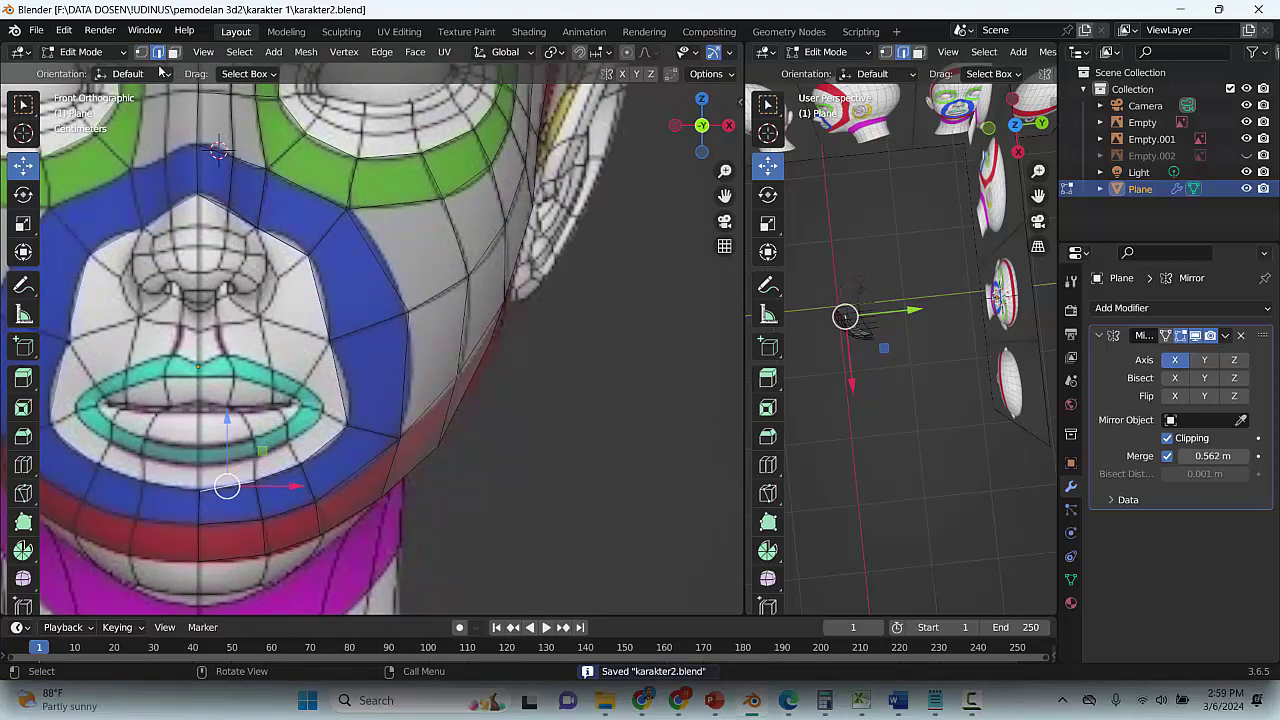
# Set the perspective viewport to the right orthographic view, widen it over the face profile and save the file
pyautogui.click(917, 423)
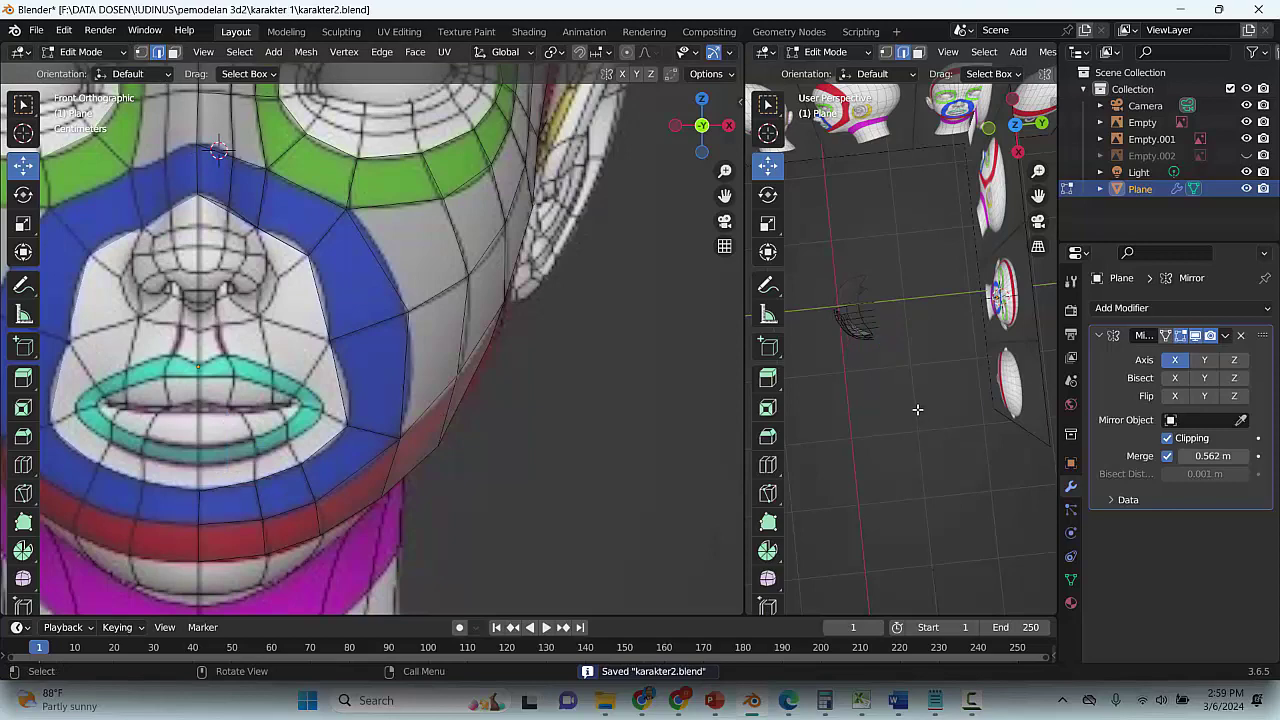
pyautogui.press('KP_3')
pyautogui.hotkey('ctrl', 's')
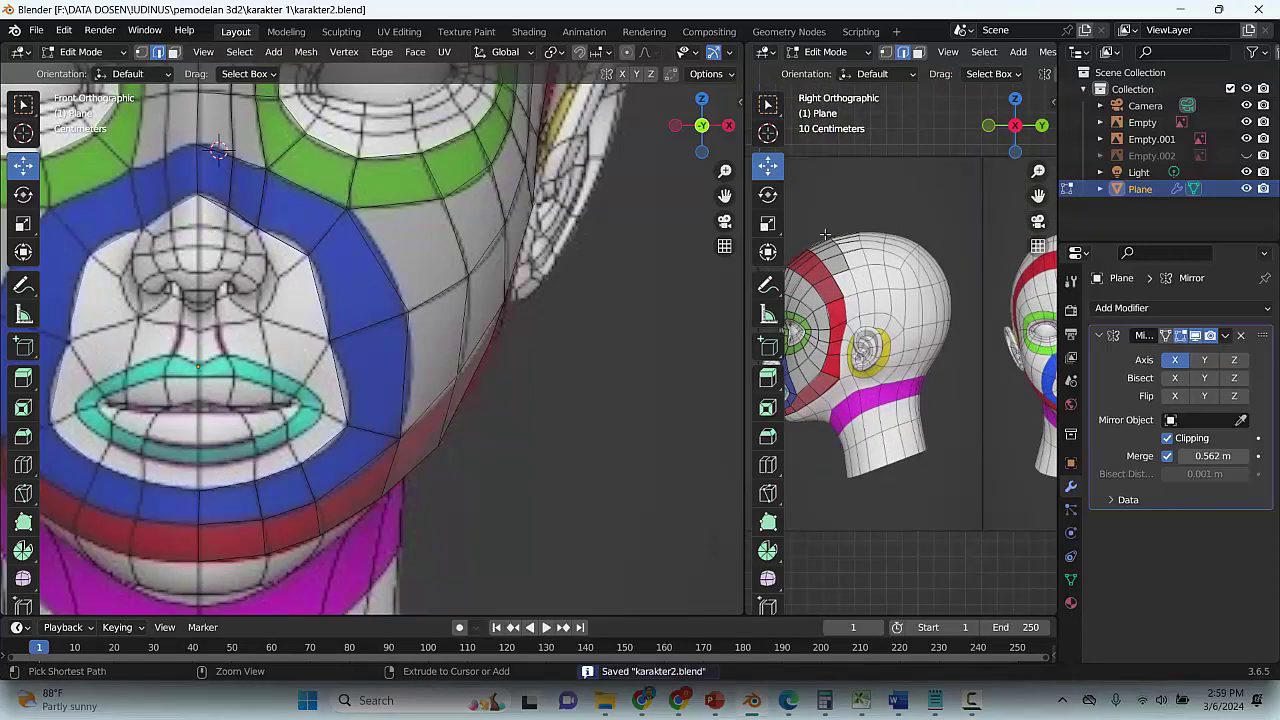
pyautogui.moveTo(744, 268); pyautogui.dragTo(571, 270)
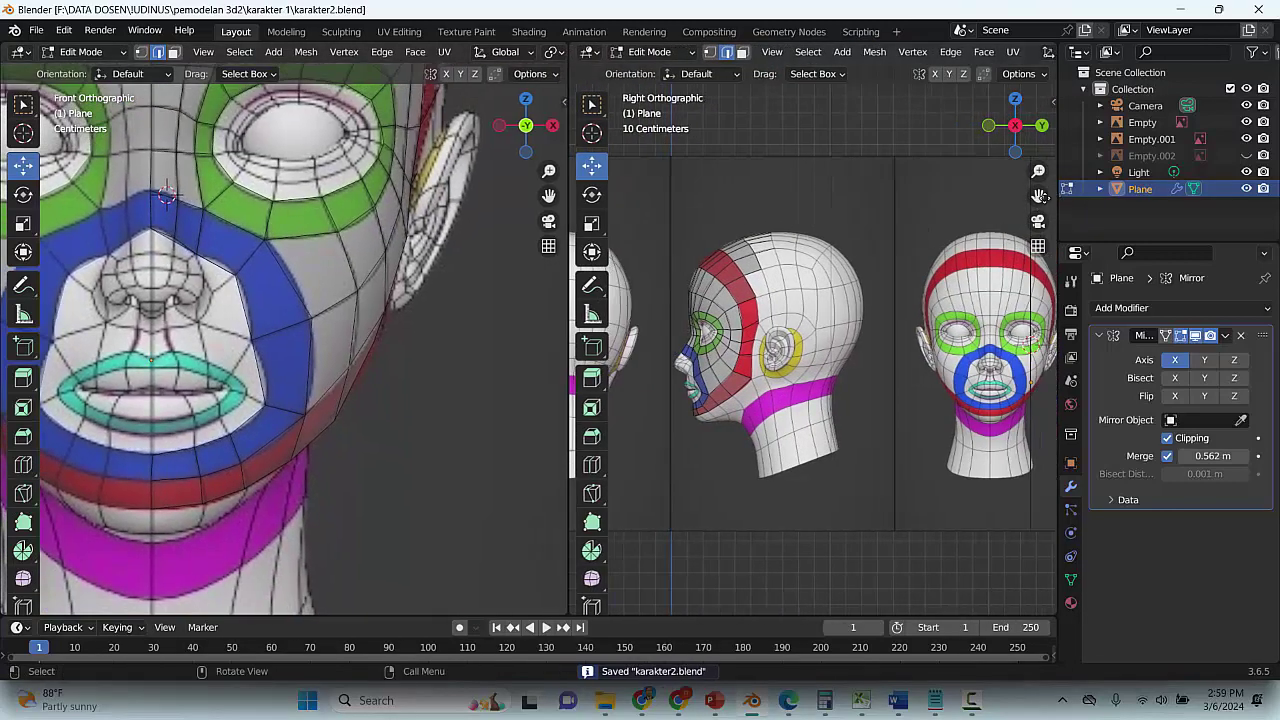
pyautogui.scroll(5, 767, 437)
pyautogui.scroll(1, 767, 437)
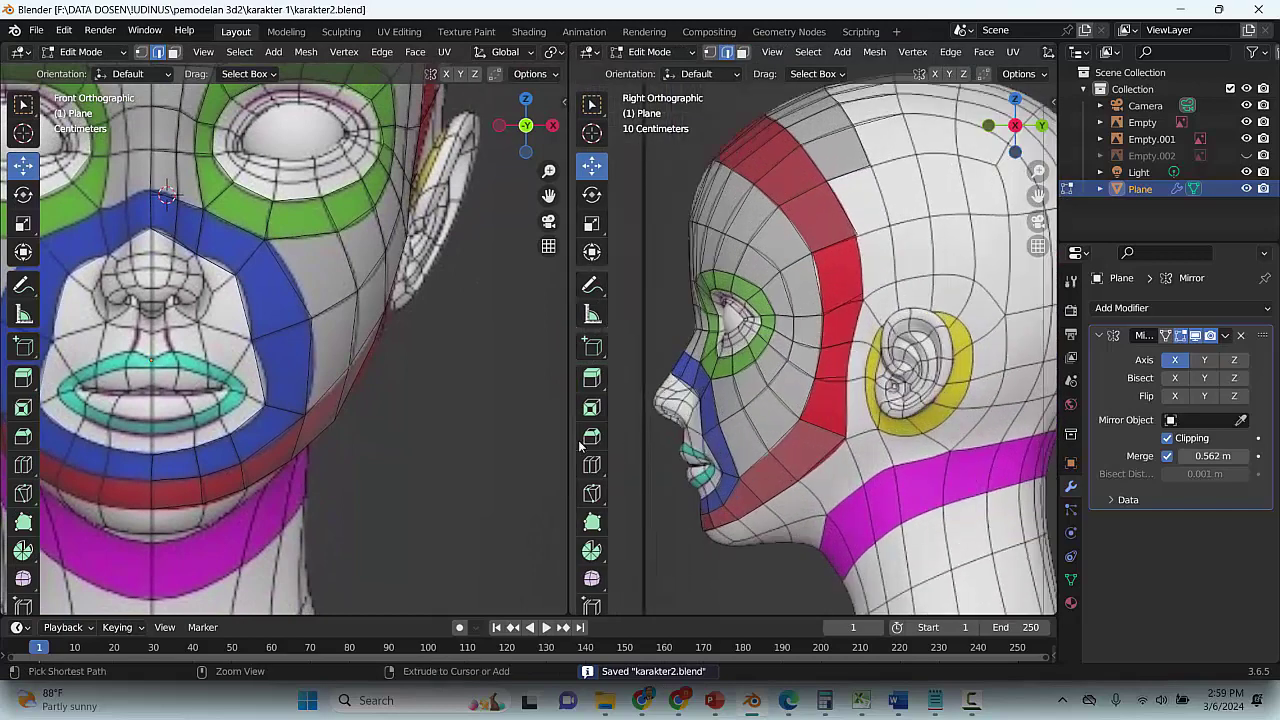
# Extrude the centre-line vertex on the blue ring below the mouth up to the lower lip's edge
pyautogui.click(172, 451)
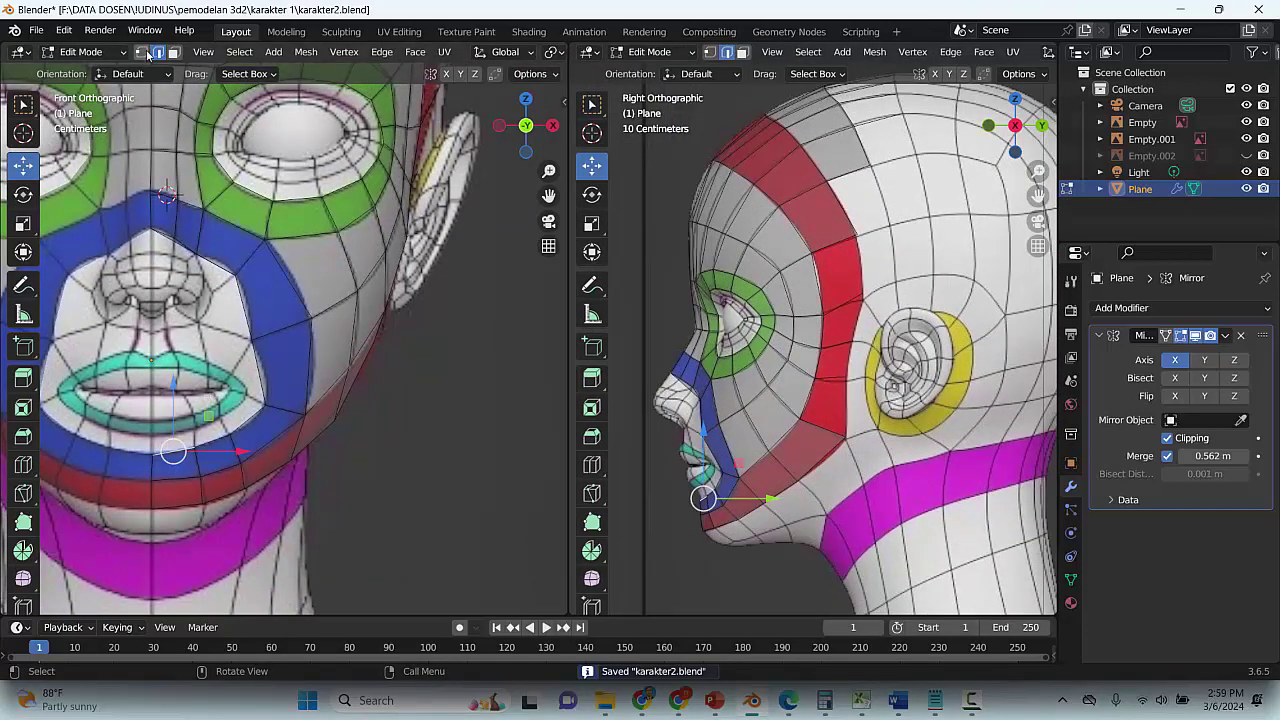
pyautogui.click(142, 52)
pyautogui.click(155, 455)
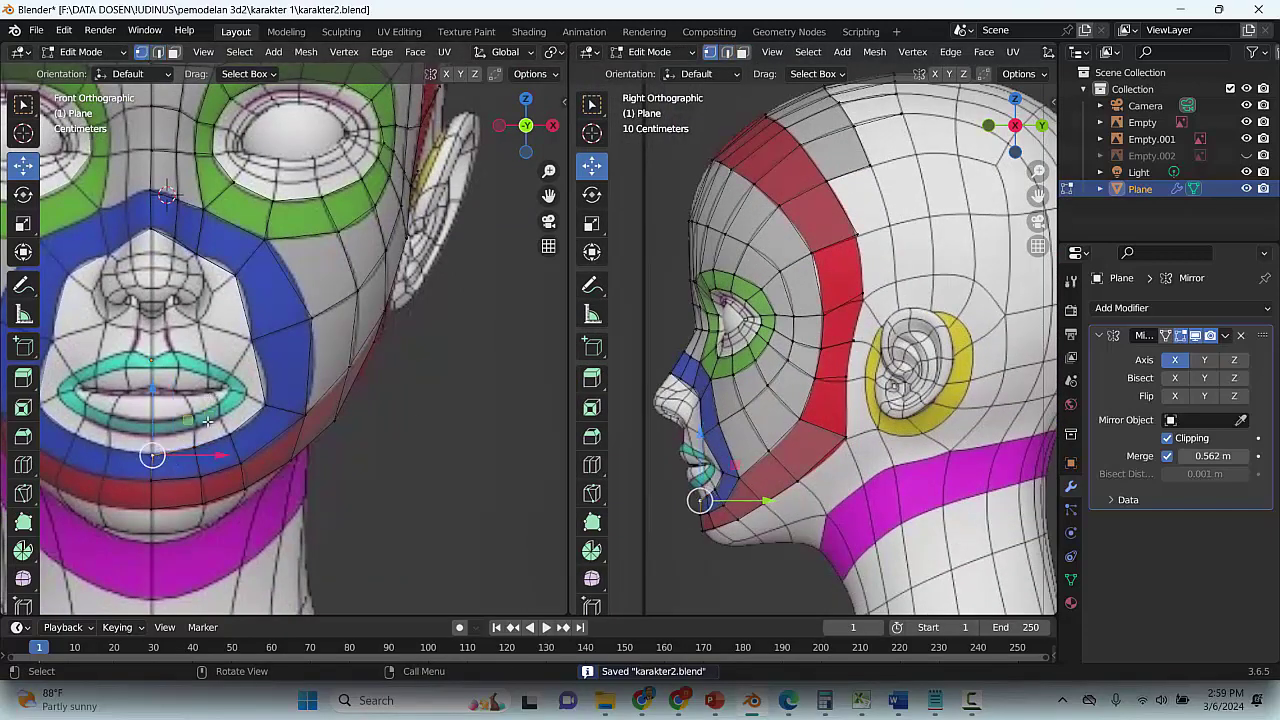
pyautogui.press('g')
pyautogui.click(226, 395)
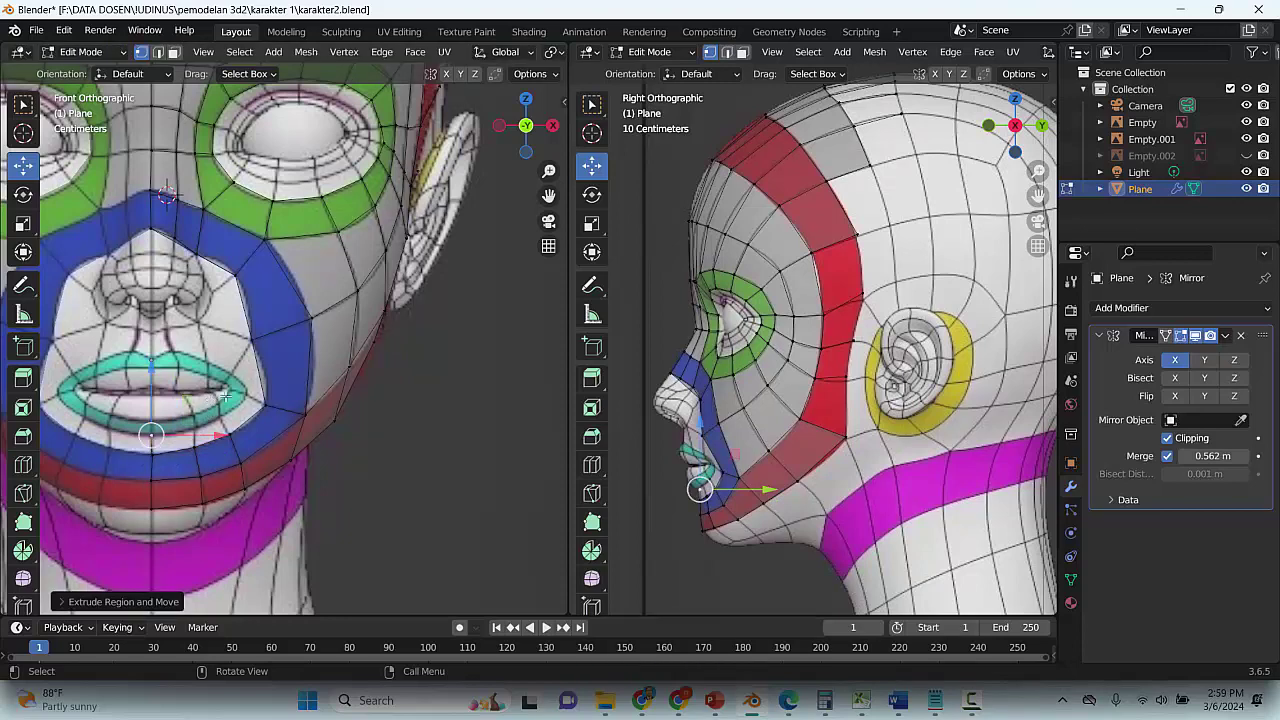
# Move the new centre vertex onto the base of the lower lip in the side-view reference
pyautogui.moveTo(1038, 196); pyautogui.dragTo(1127, 24)
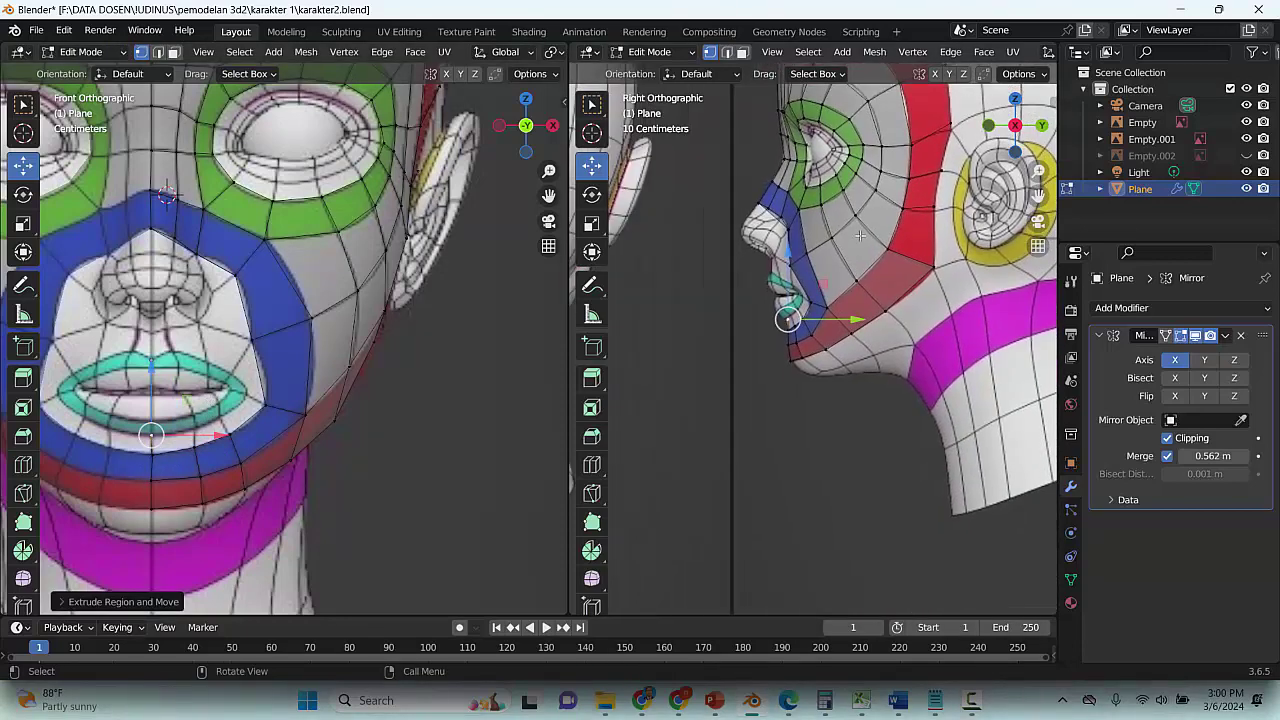
pyautogui.scroll(3, 838, 295)
pyautogui.scroll(2, 836, 297)
pyautogui.press('g')
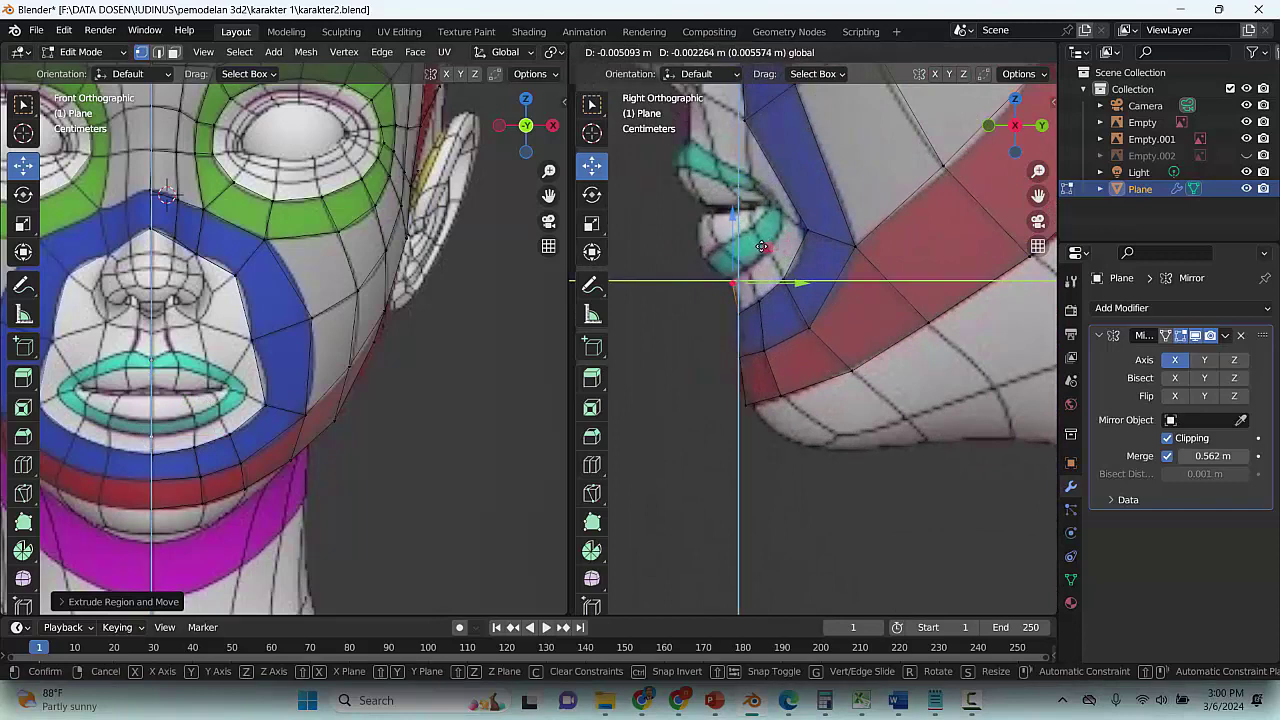
pyautogui.click(762, 240)
# Try to extrude the centre lip vertex sideways along the lower lip in the front view, and undo it
pyautogui.press('g')
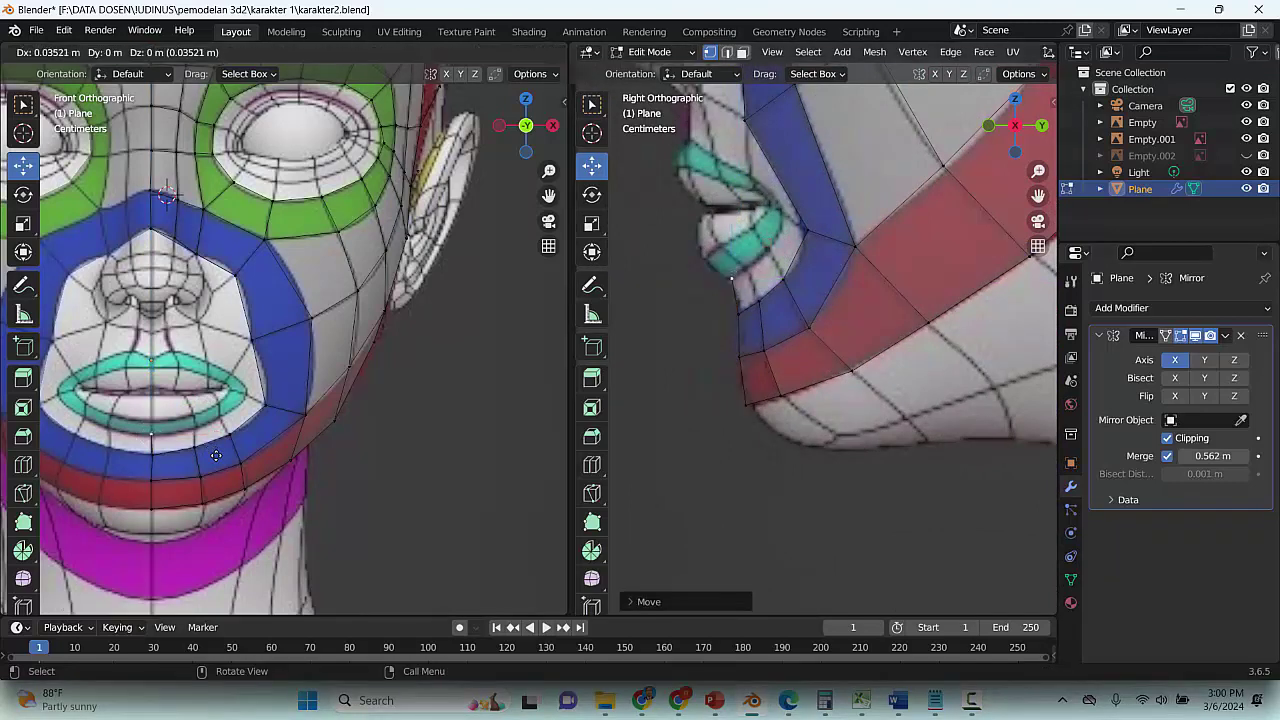
pyautogui.click(185, 441)
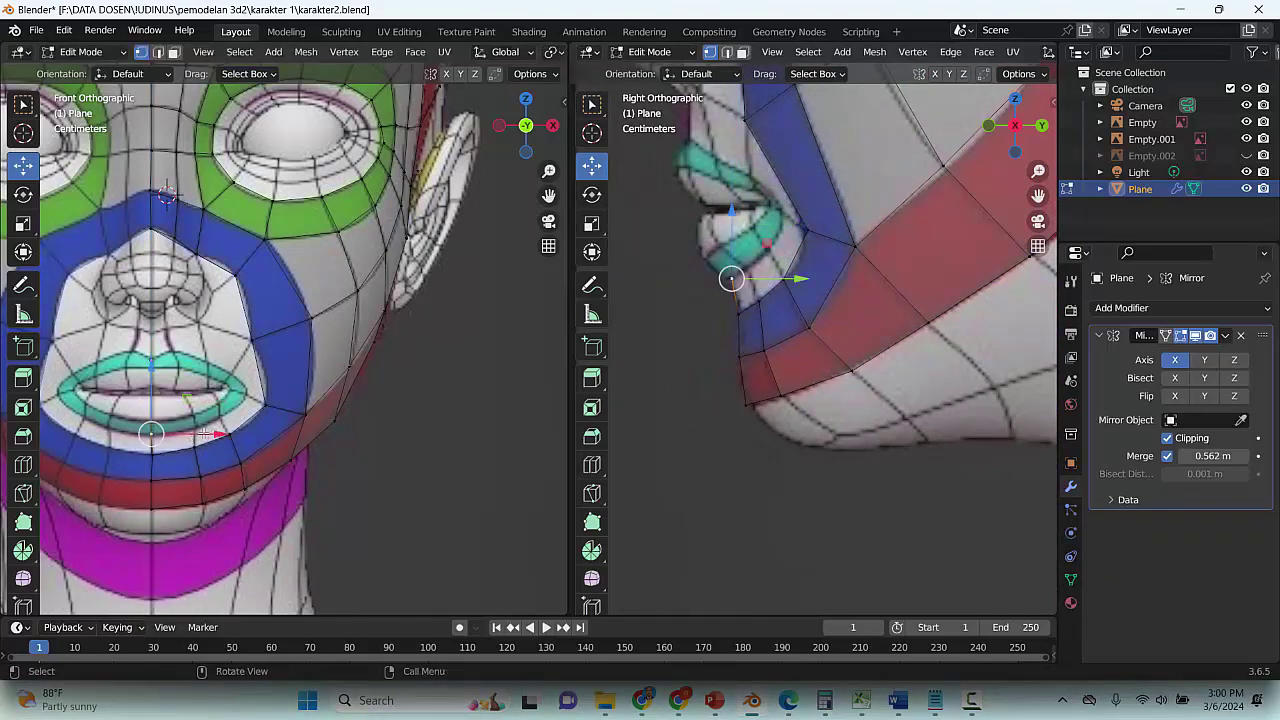
pyautogui.press('e')
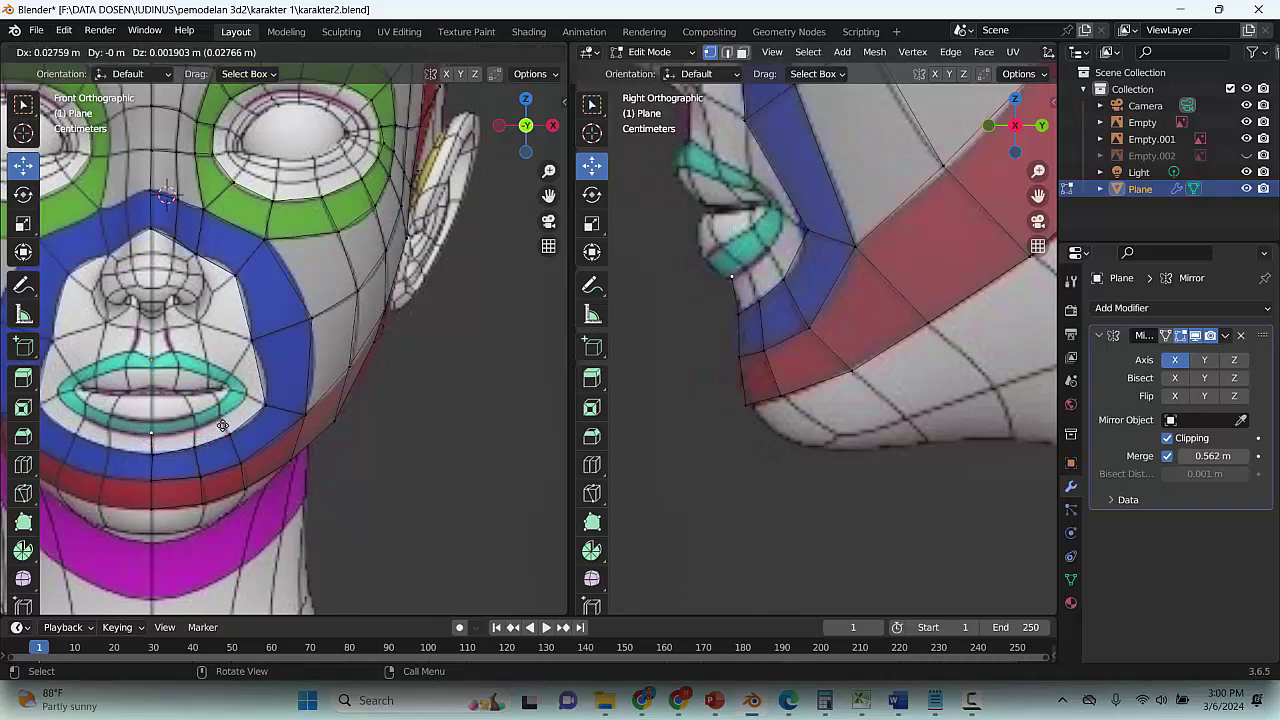
pyautogui.click(231, 431)
pyautogui.hotkey('ctrl', 'z')
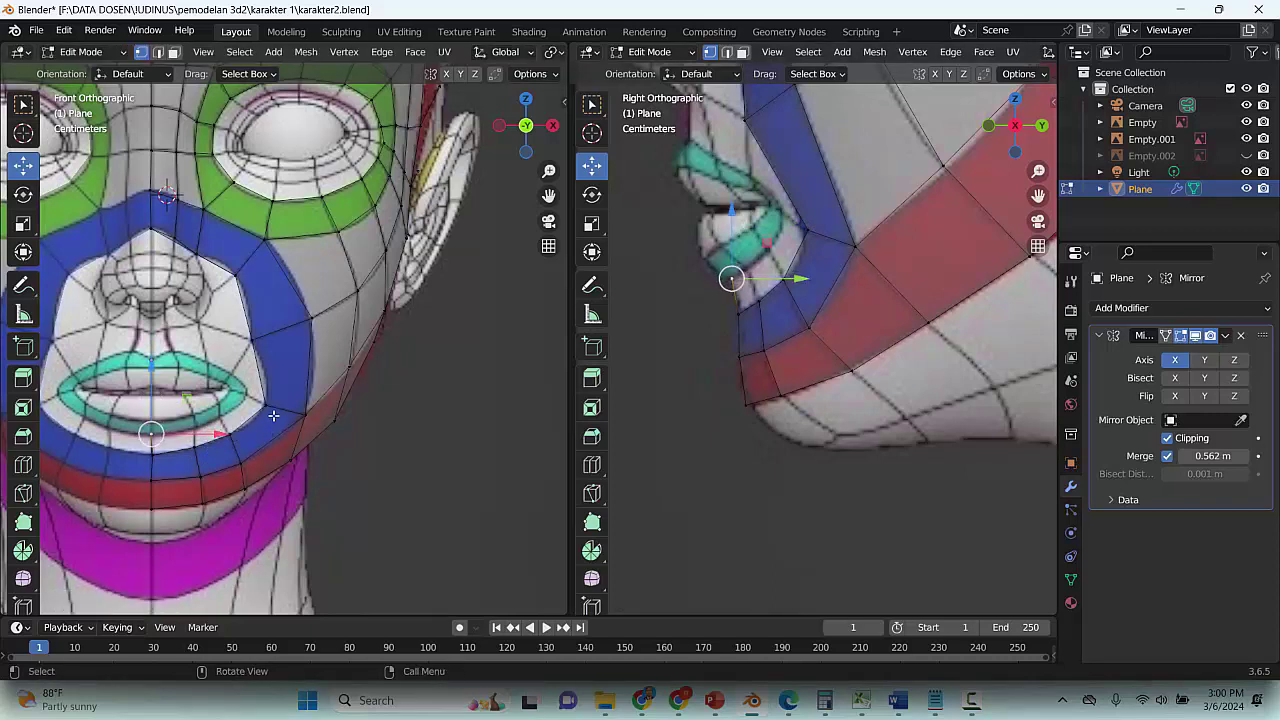
# Extrude the second blue-ring vertex below the mouth up to the lower lip and align it in the front view
pyautogui.click(759, 302)
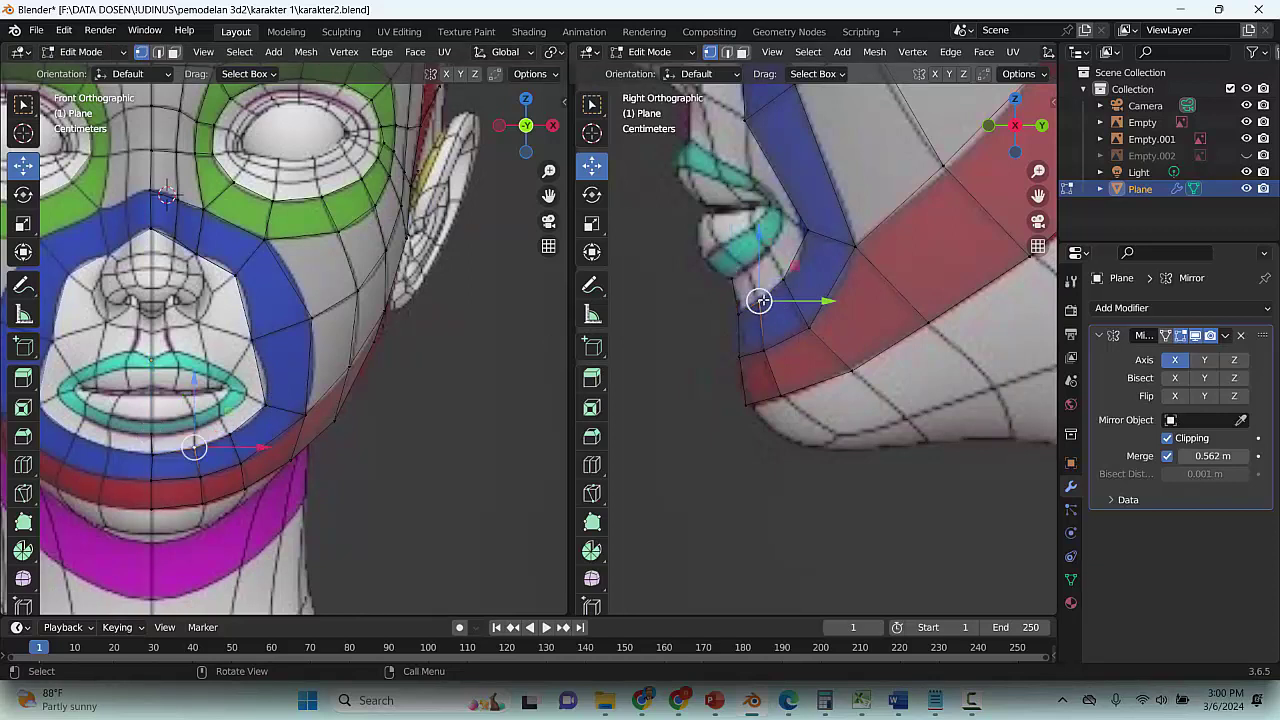
pyautogui.press('e')
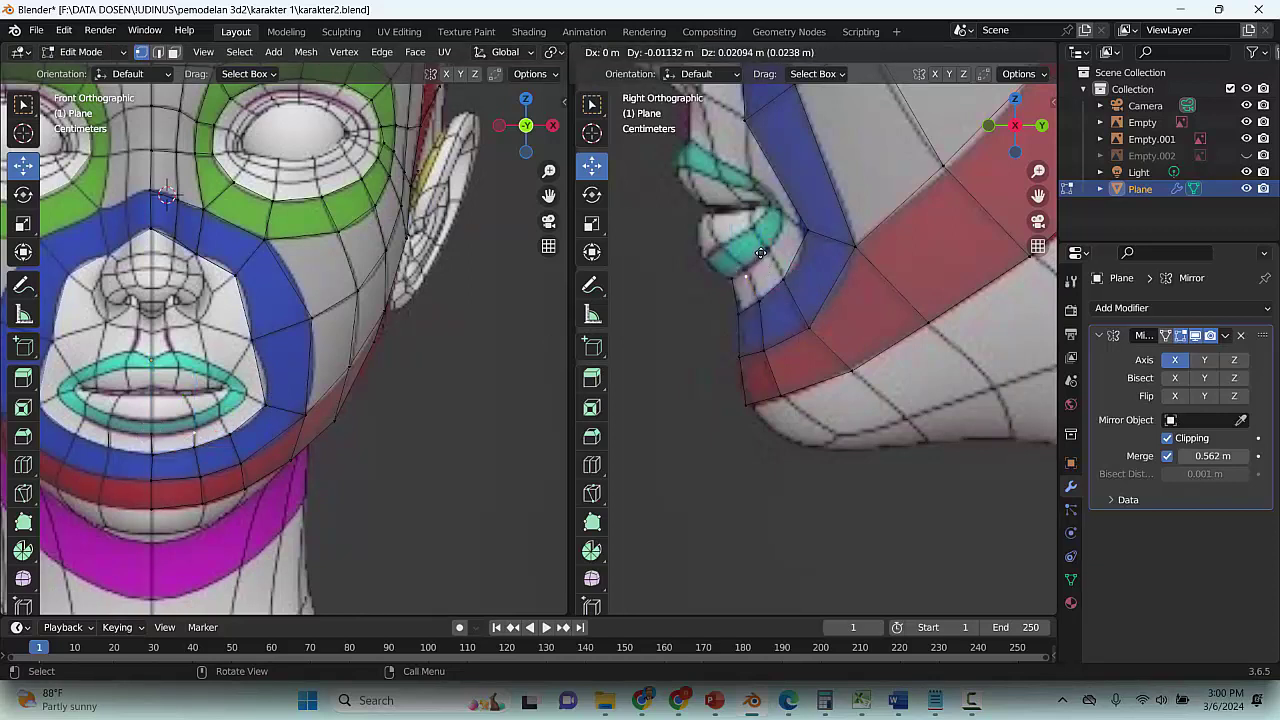
pyautogui.click(687, 272)
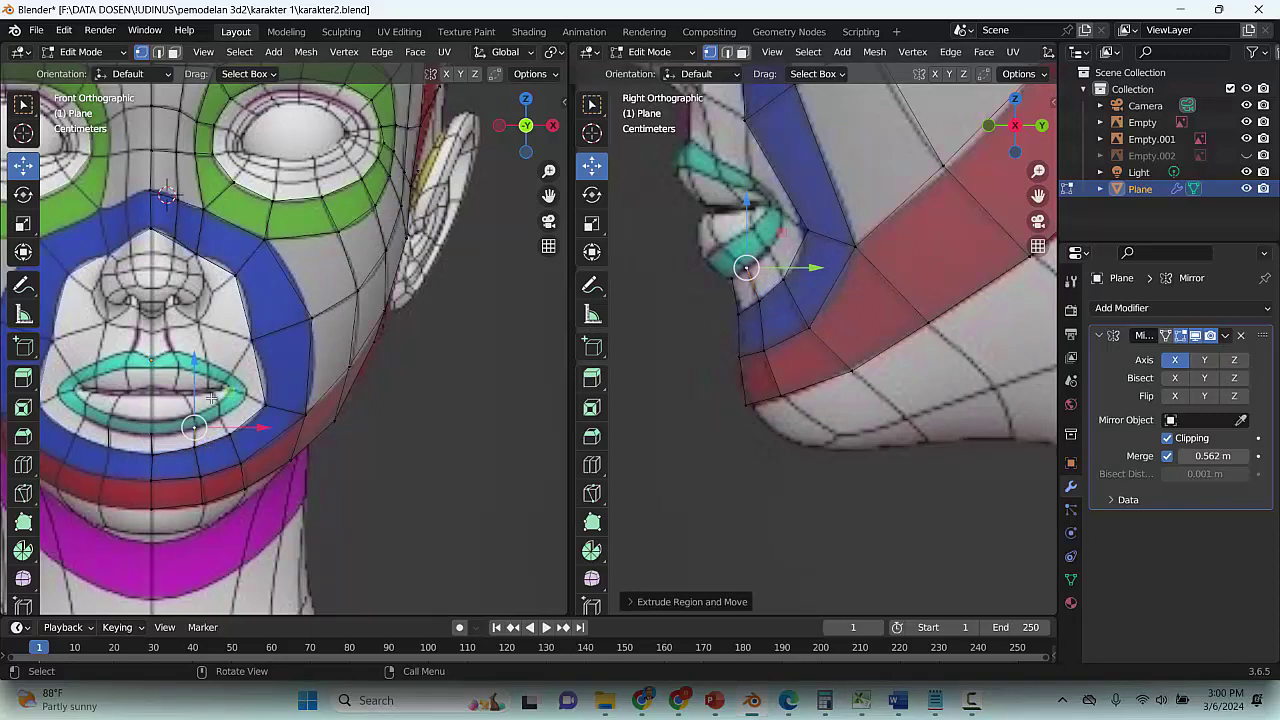
pyautogui.moveTo(228, 393); pyautogui.dragTo(225, 393)
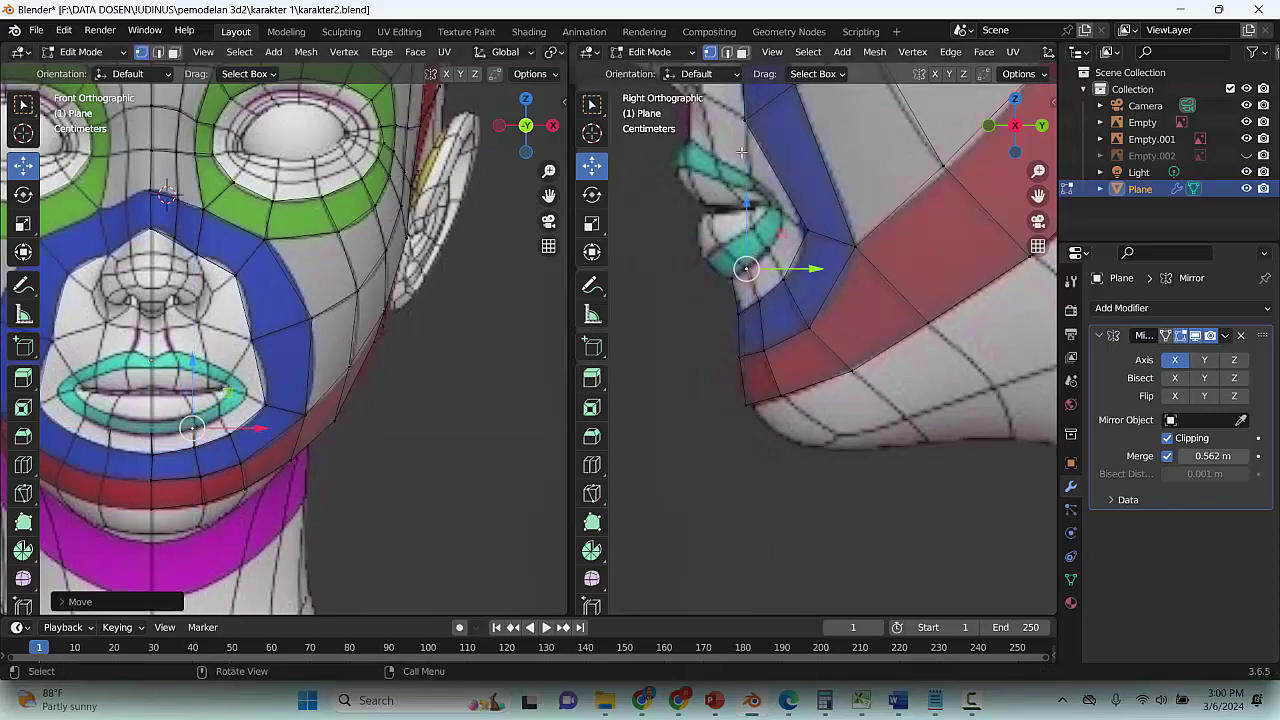
# Fill a face between the blue ring's first edge and the two new lower-lip vertices, and save the file
pyautogui.click(727, 53)
pyautogui.click(759, 313)
pyautogui.click(753, 305)
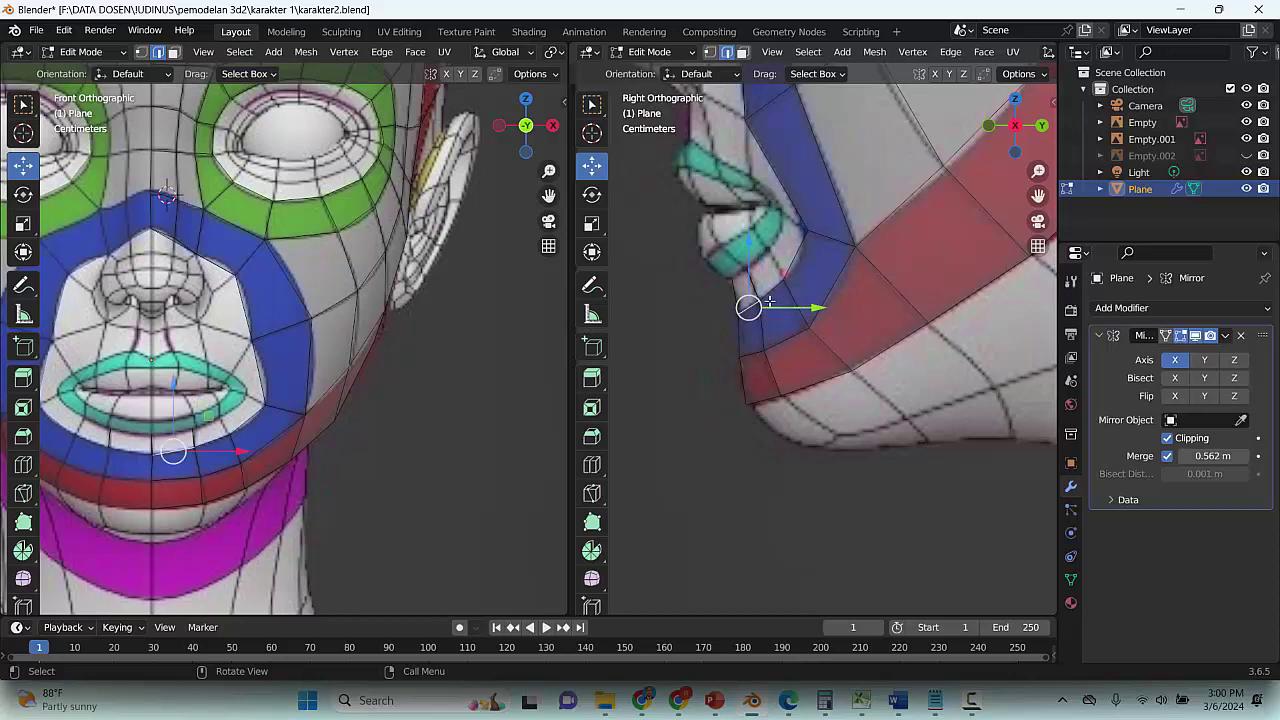
pyautogui.click(766, 300)
pyautogui.hotkey('ctrl', 's')
# Extrude a chain of four vertices from the lower lip around the mouth corner to the upper lip in the front view
pyautogui.click(141, 51)
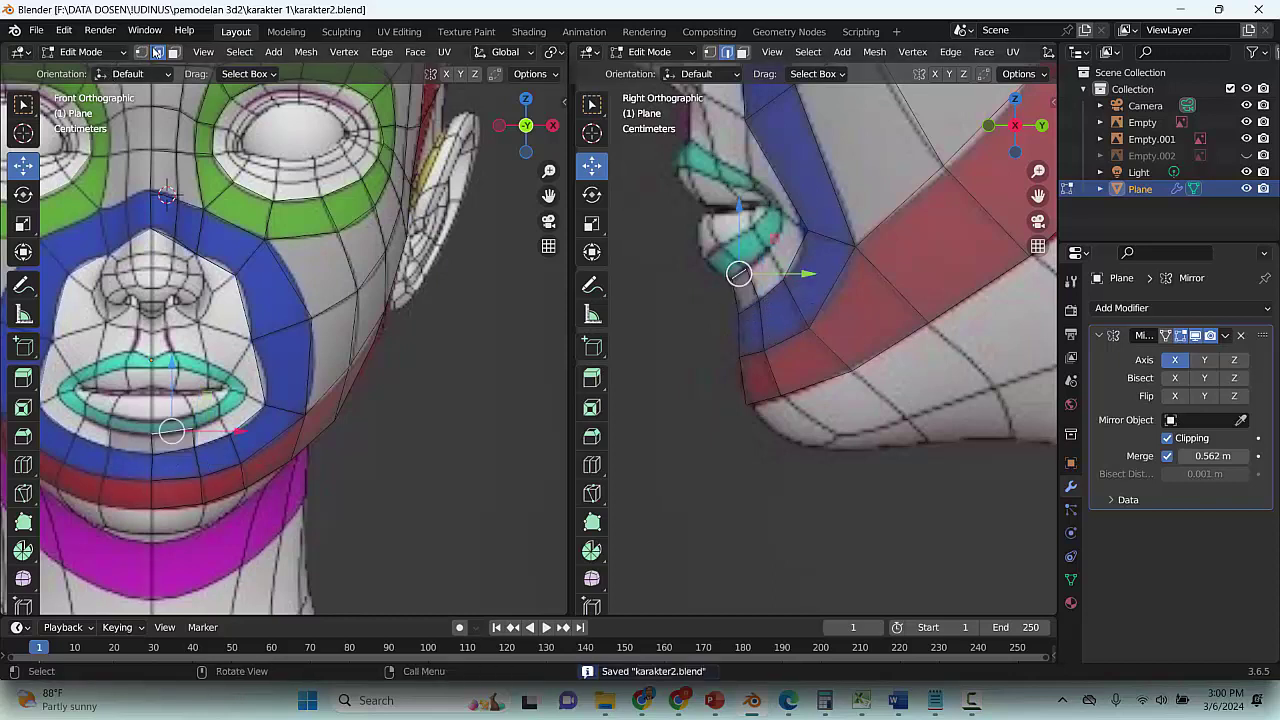
pyautogui.click(196, 428)
pyautogui.press('e')
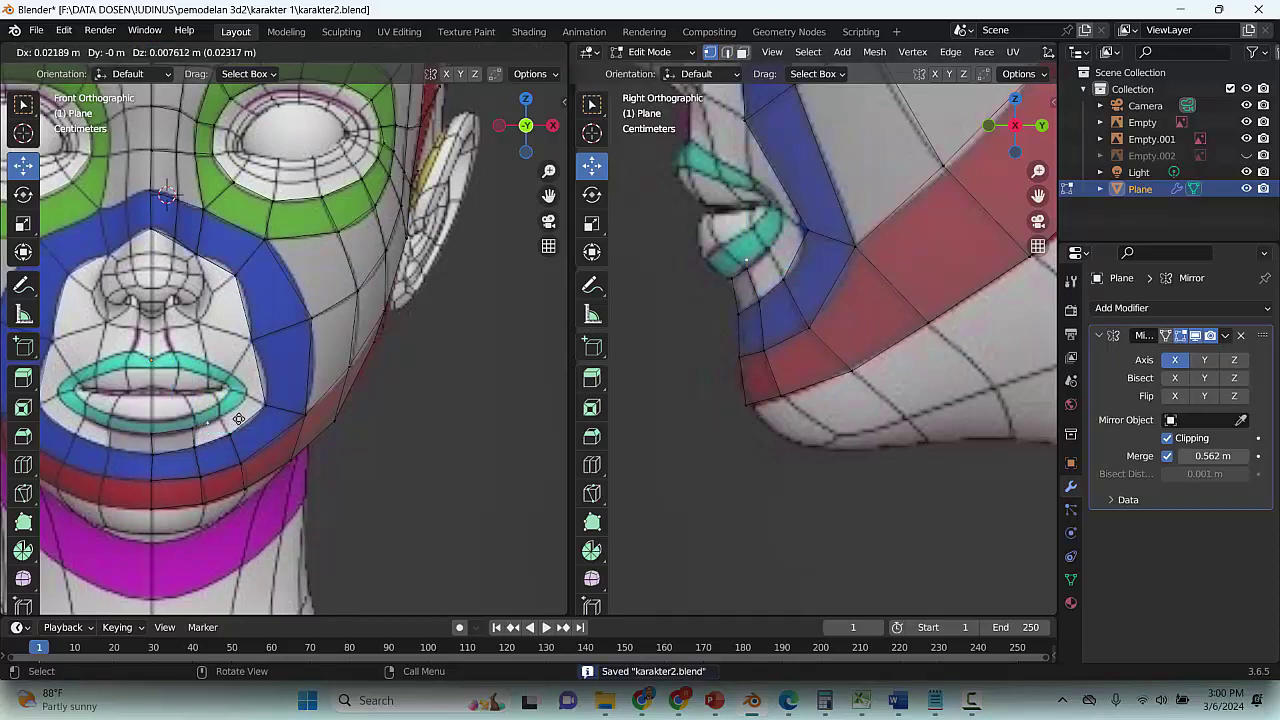
pyautogui.click(257, 409)
pyautogui.press('e')
pyautogui.click(282, 387)
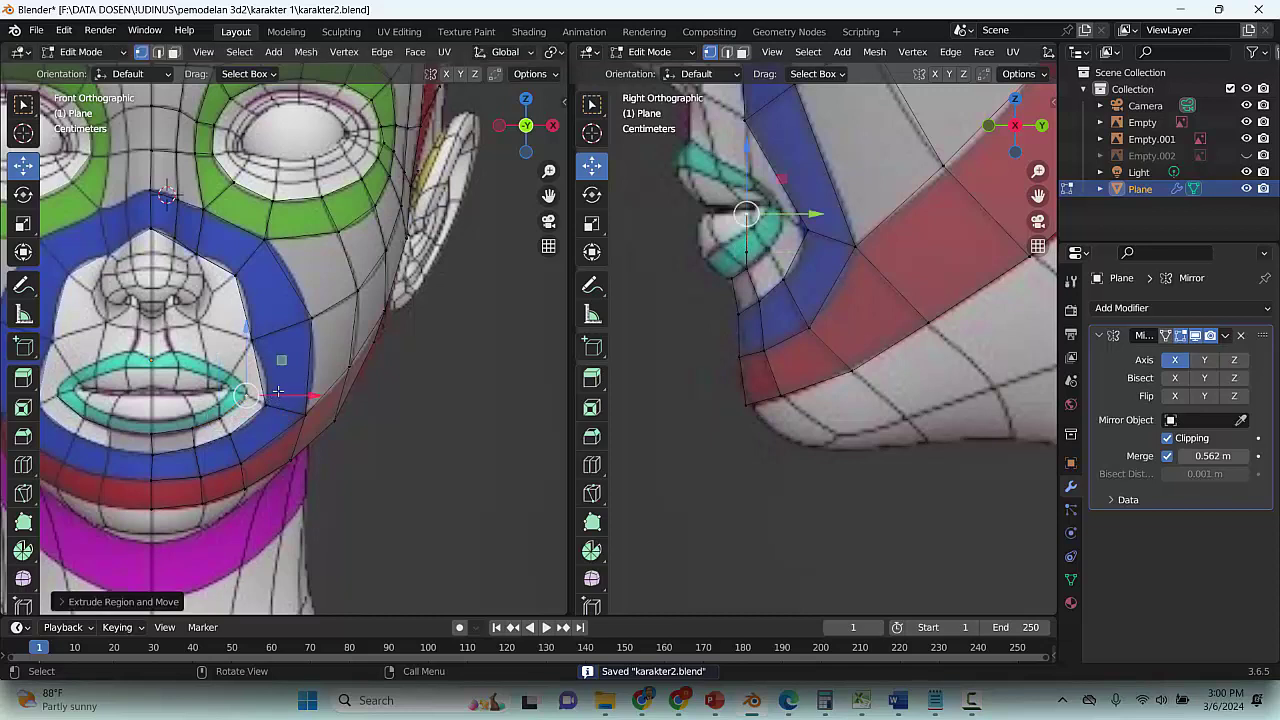
pyautogui.press('e')
pyautogui.click(262, 367)
pyautogui.press('g')
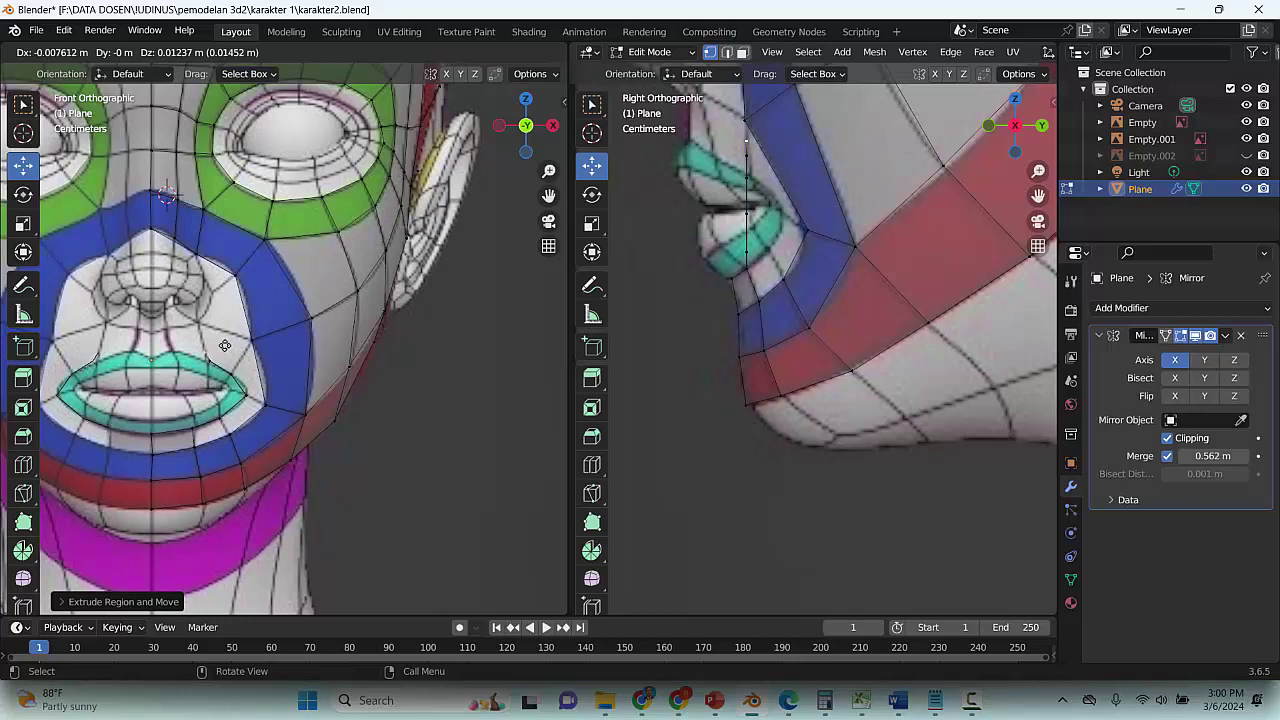
pyautogui.click(226, 348)
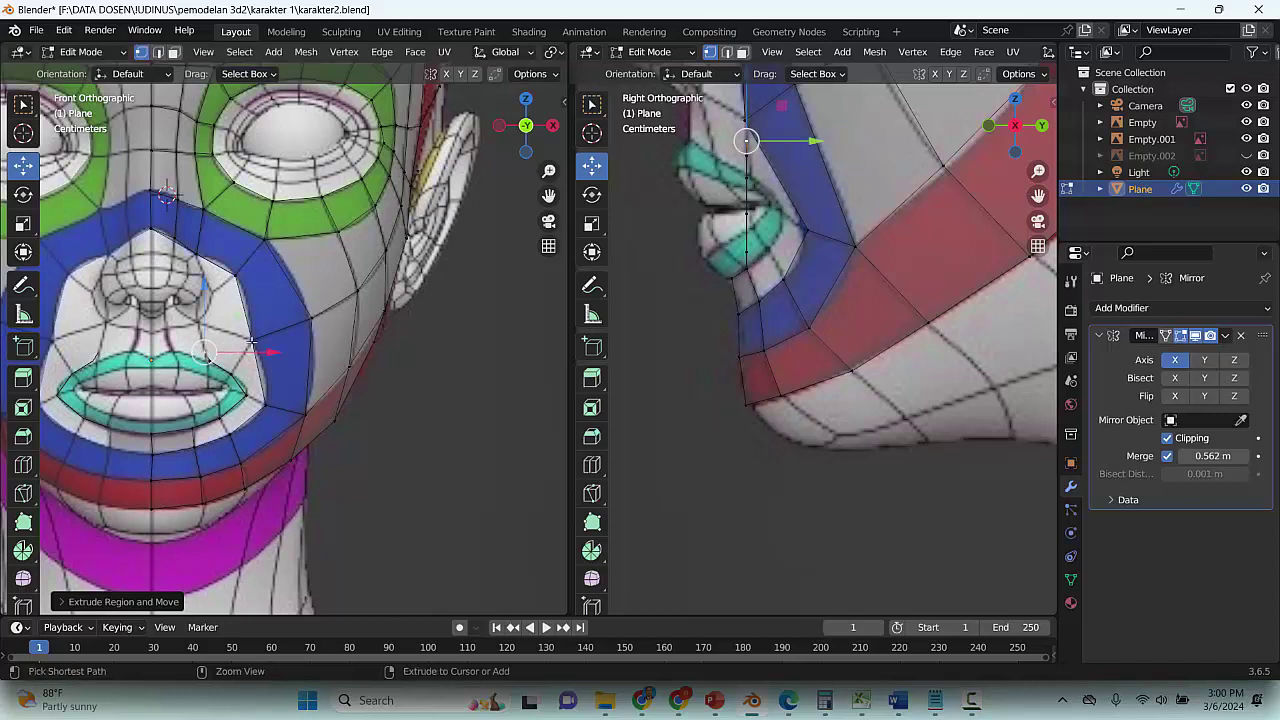
# Move the new vertices at the lower lip, mouth corner and upper lip to fit the mouth in the side-view reference
pyautogui.click(750, 248)
pyautogui.press('g')
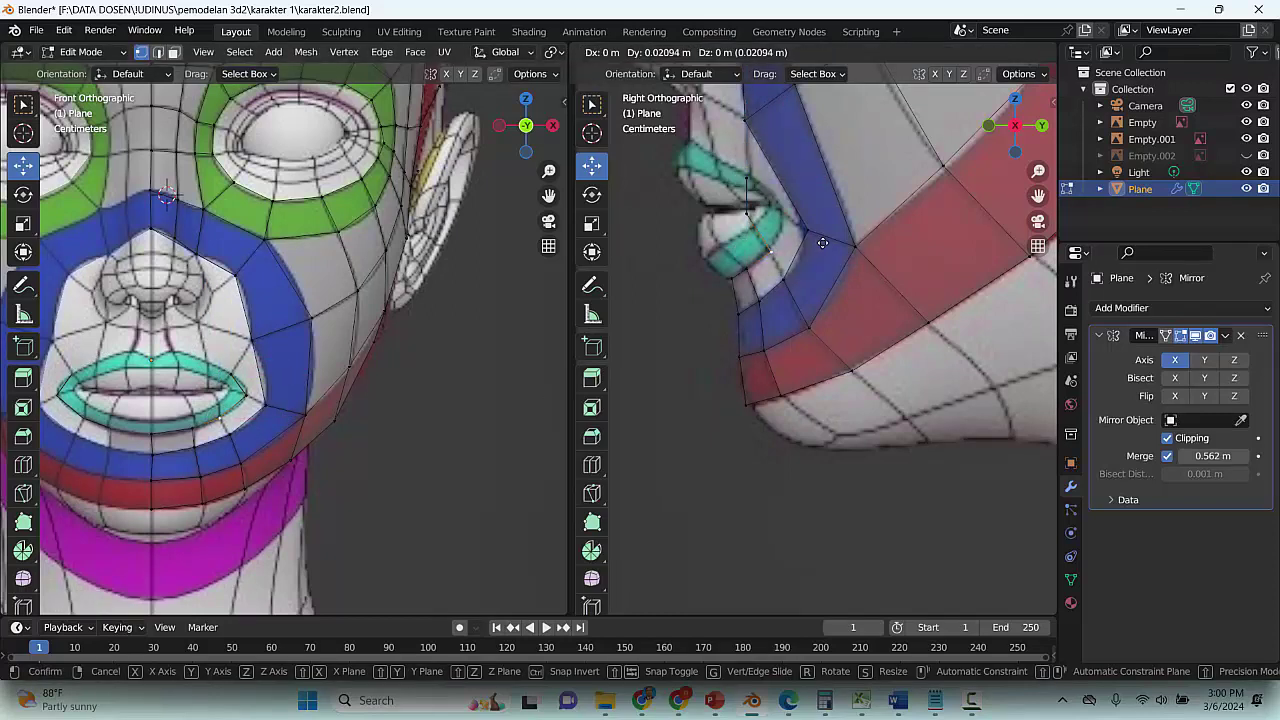
pyautogui.click(830, 215)
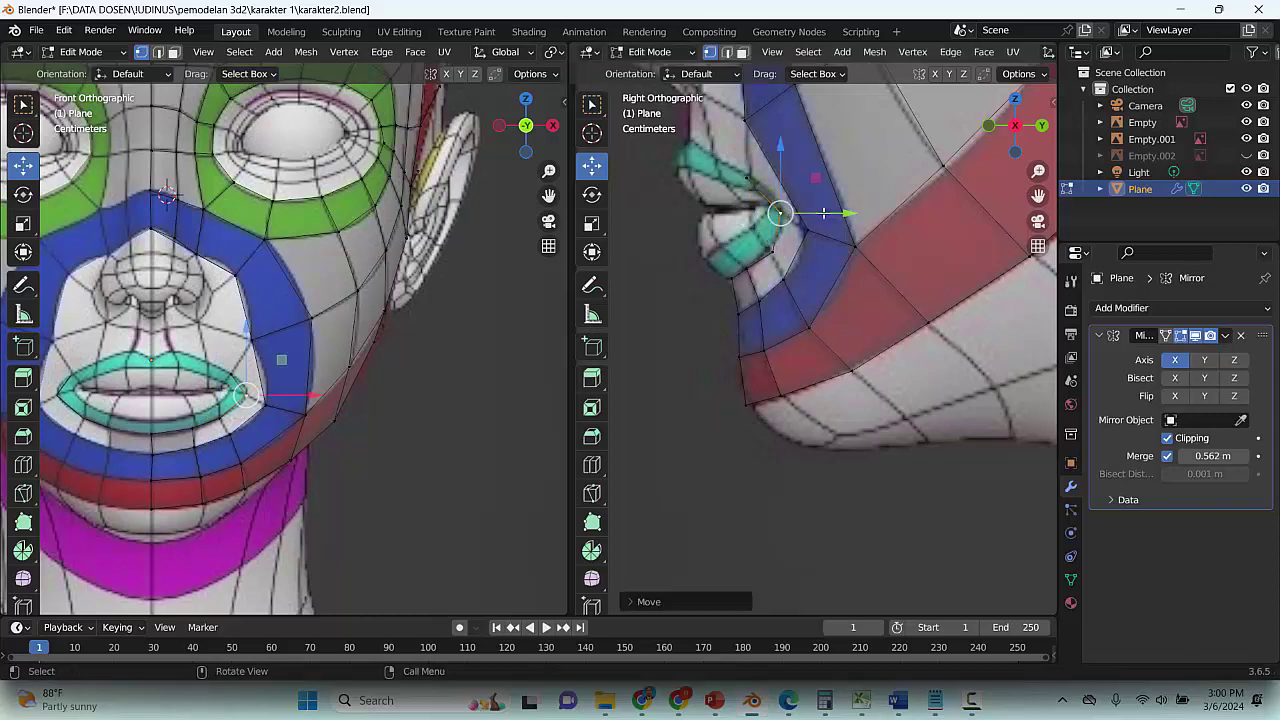
pyautogui.click(747, 174)
pyautogui.press('g')
pyautogui.click(748, 175)
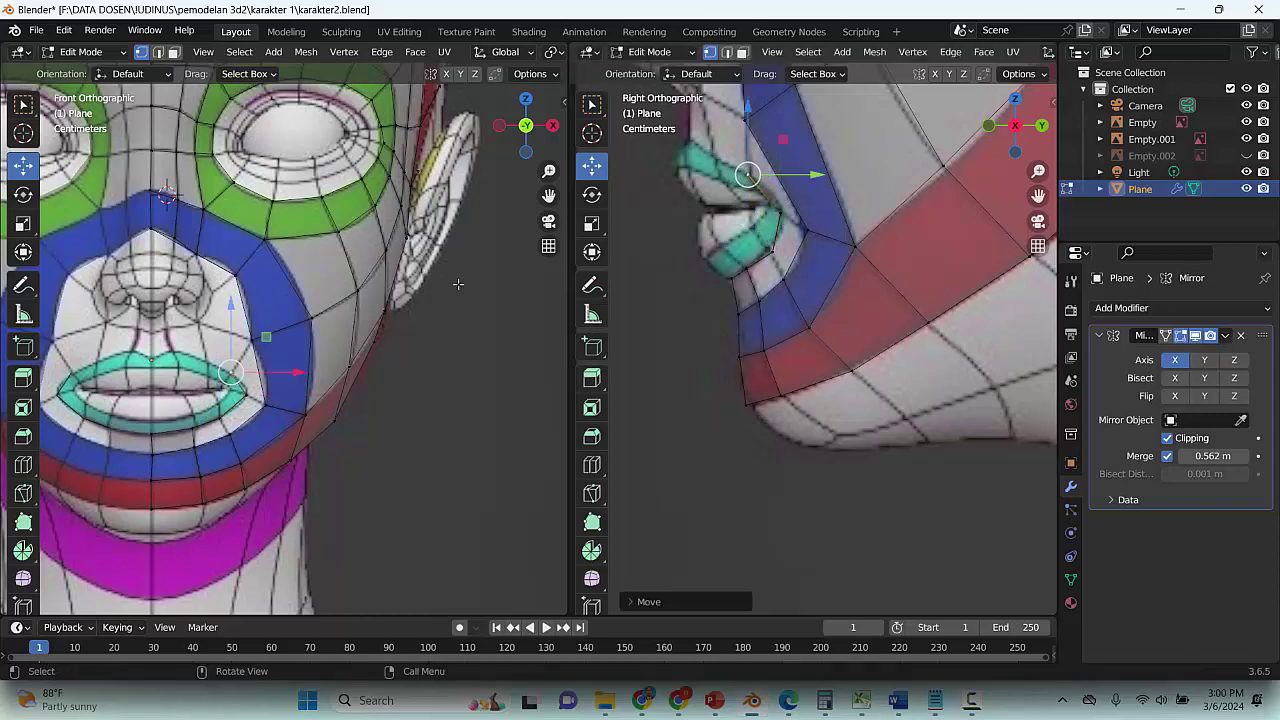
# Fill the gap between the new lip outline and the blue ring with faces around the mouth corner, and save the file
pyautogui.click(158, 52)
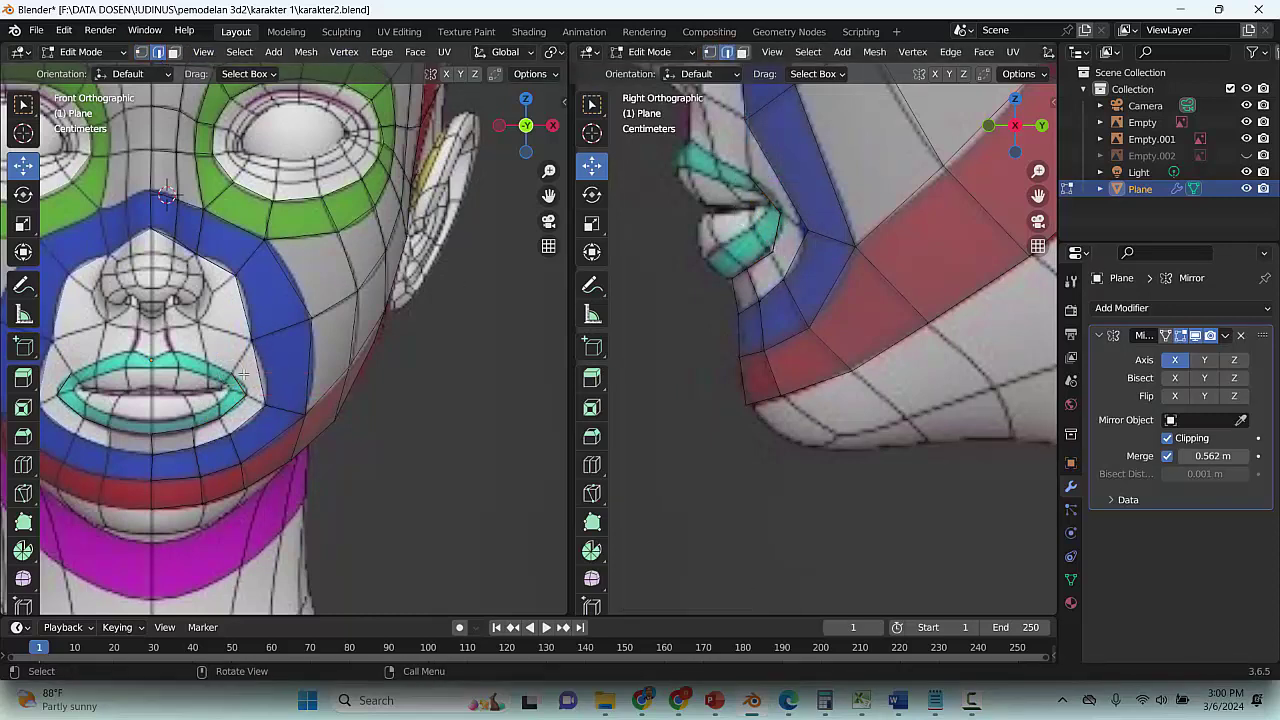
pyautogui.click(196, 435)
pyautogui.press('f')
pyautogui.press('f')
pyautogui.press('f')
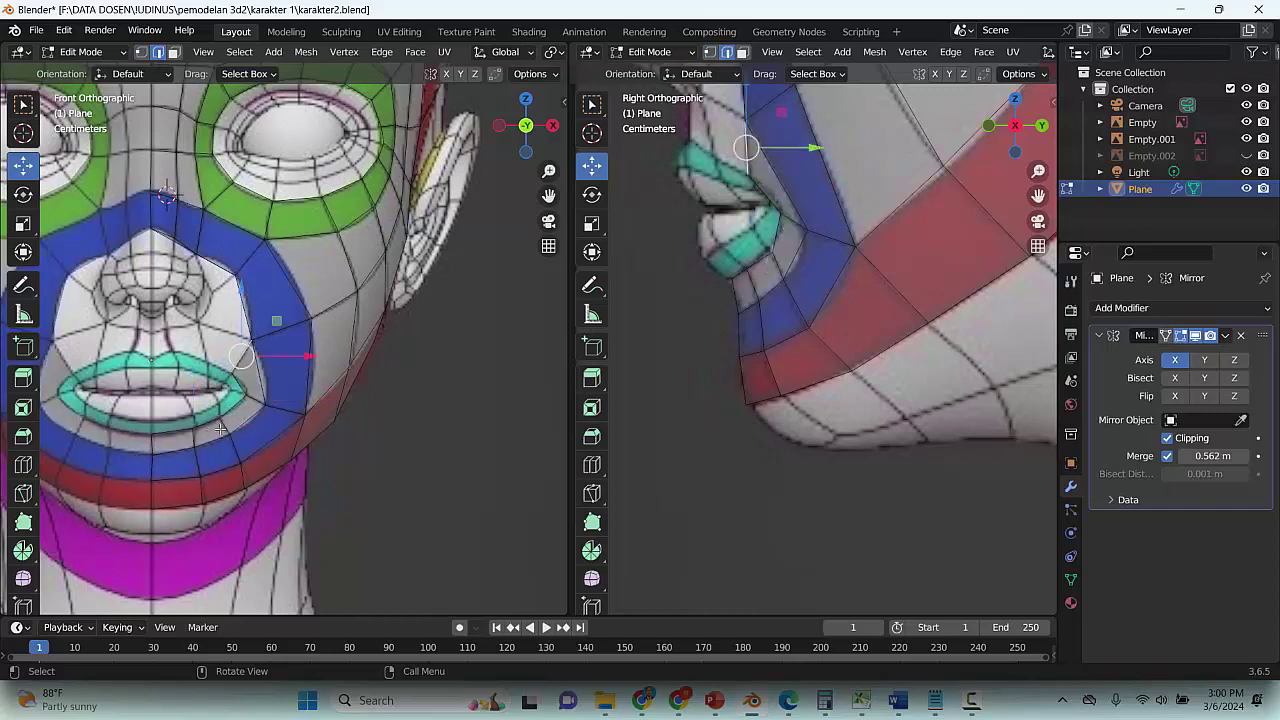
pyautogui.hotkey('ctrl', 's')
pyautogui.press('KP_Decimal')
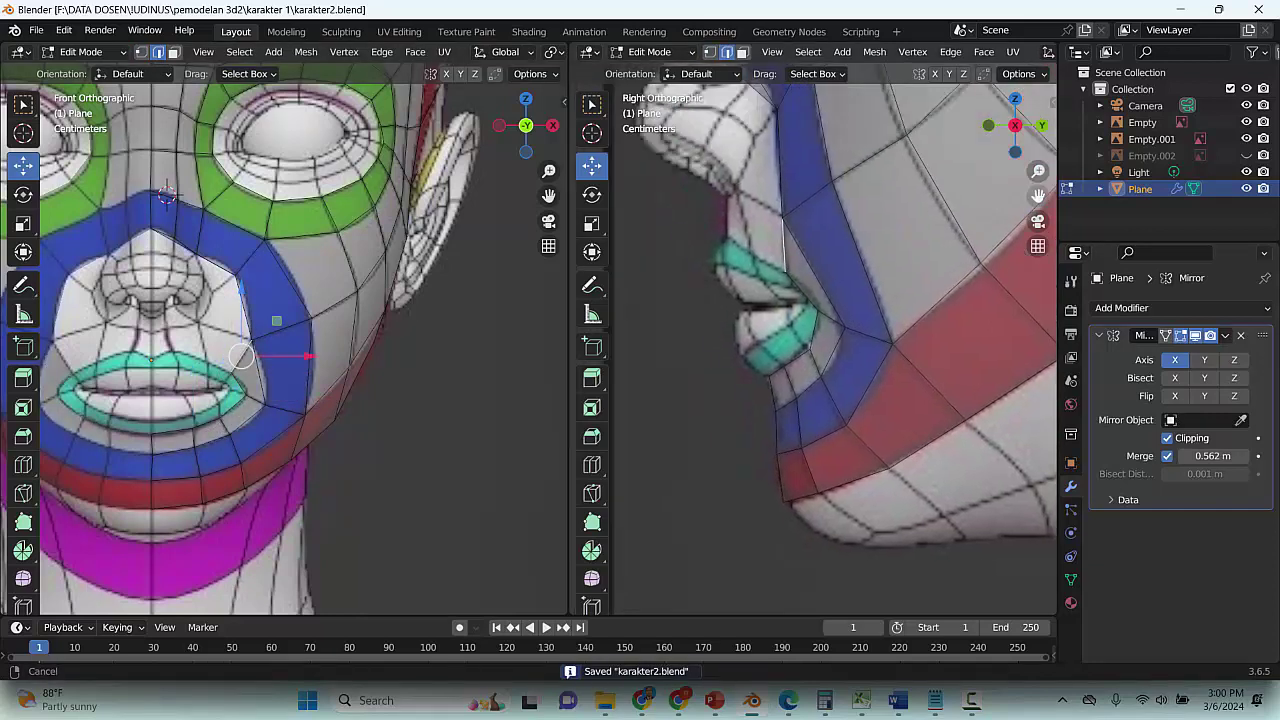
# Extrude the edge above the mouth corner inward over the upper lip in the front view to form a new face
pyautogui.click(142, 52)
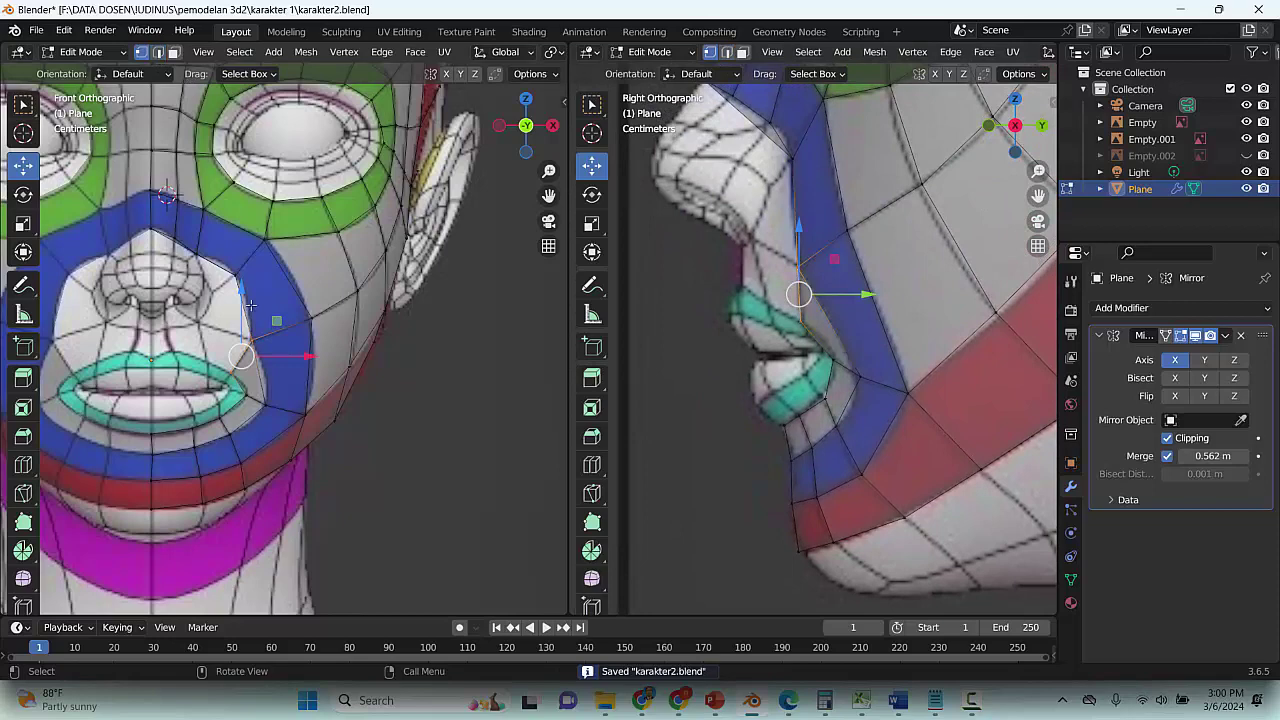
pyautogui.scroll(1, 222, 375)
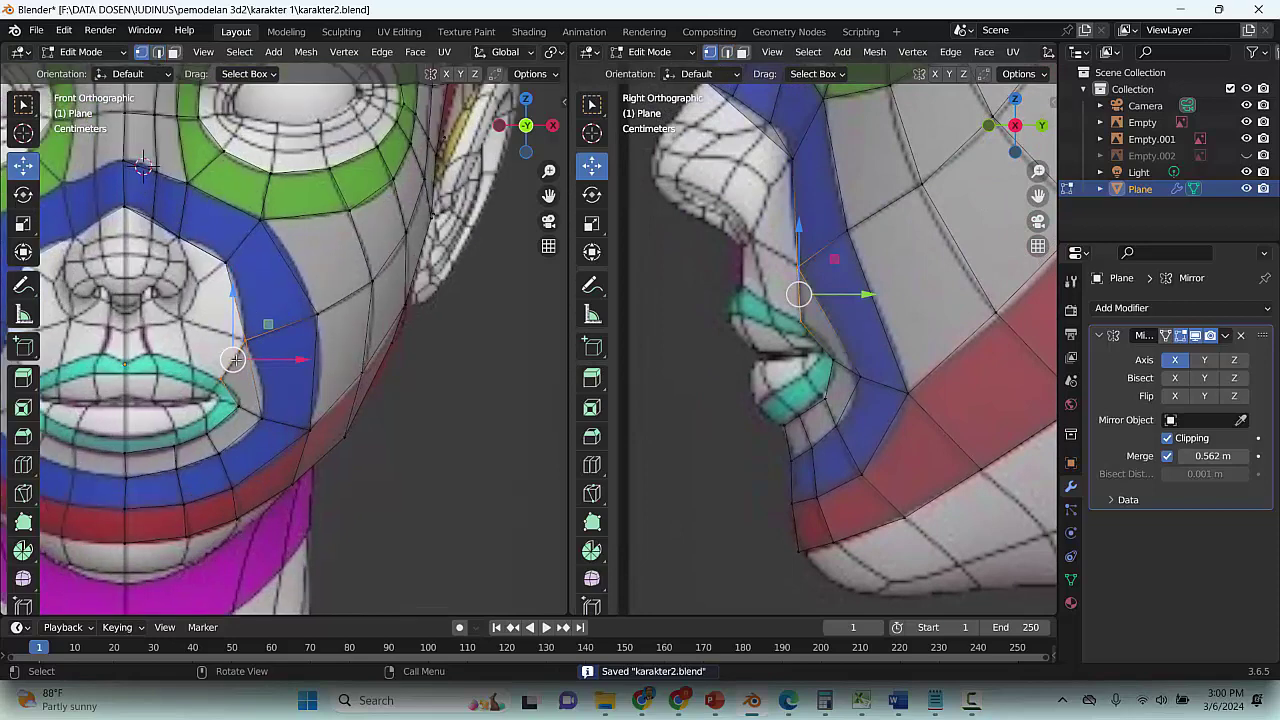
pyautogui.click(219, 382)
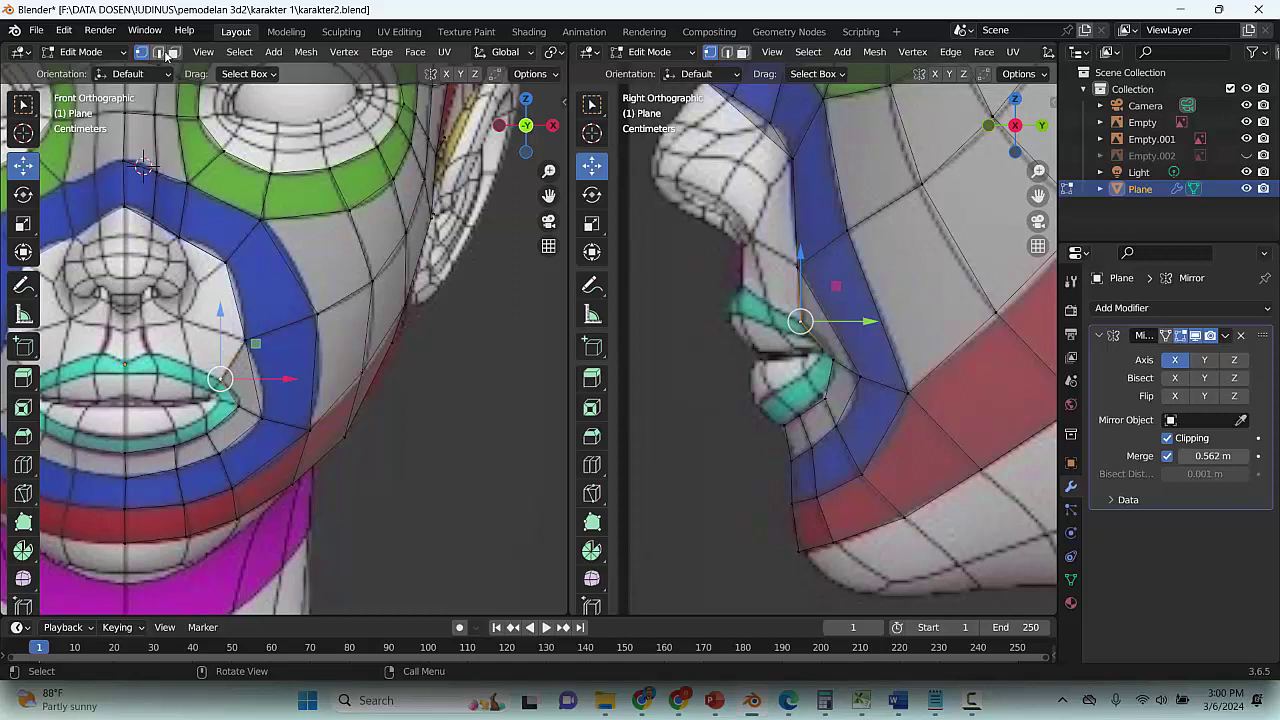
pyautogui.click(158, 52)
pyautogui.click(232, 361)
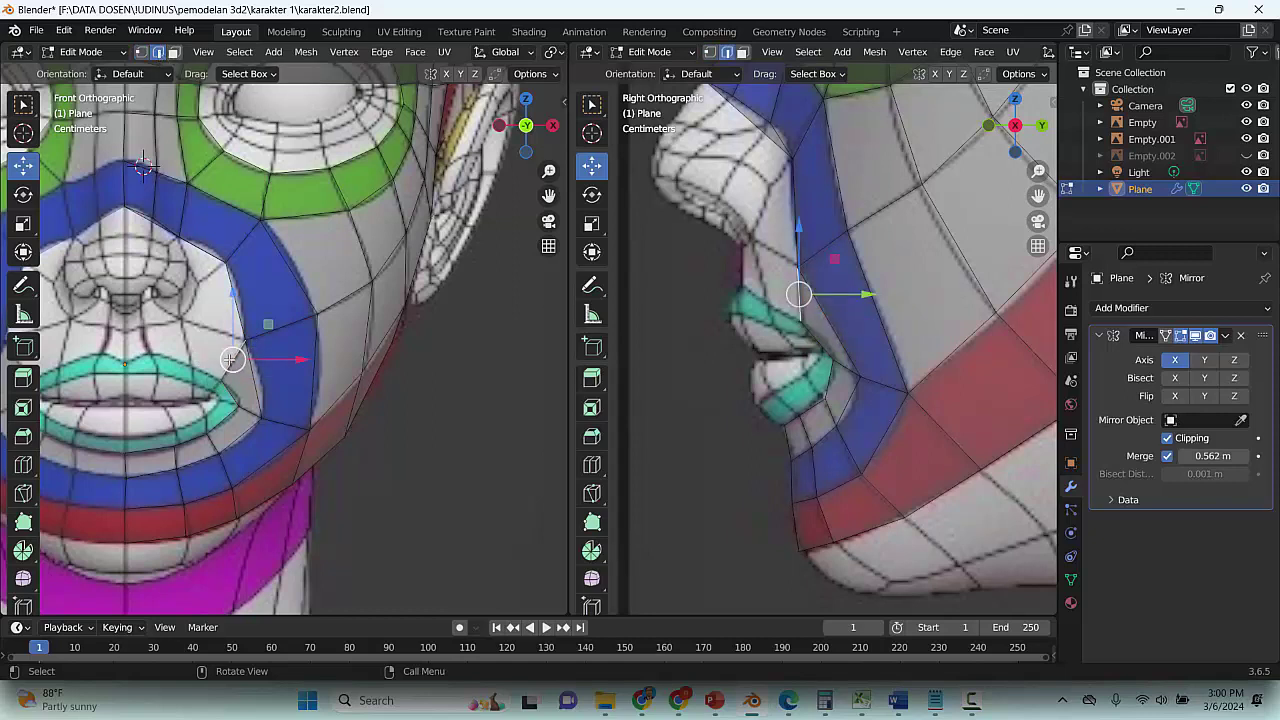
pyautogui.press('e')
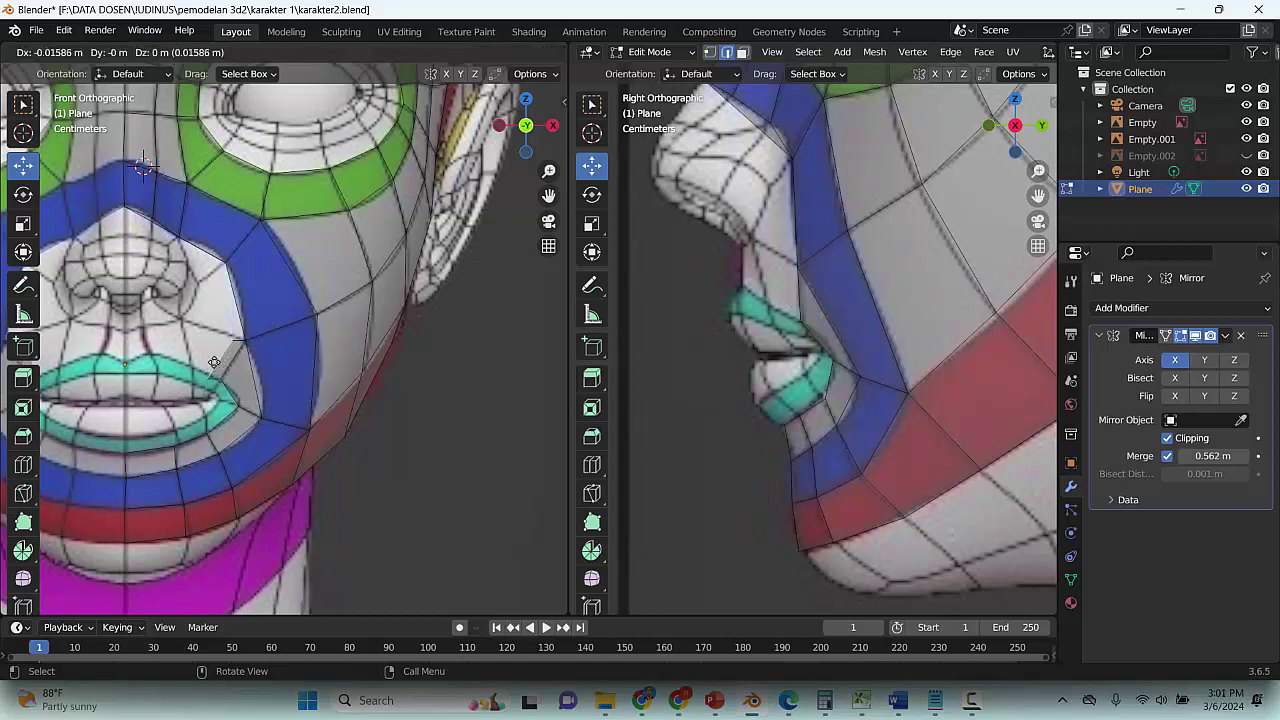
pyautogui.click(220, 350)
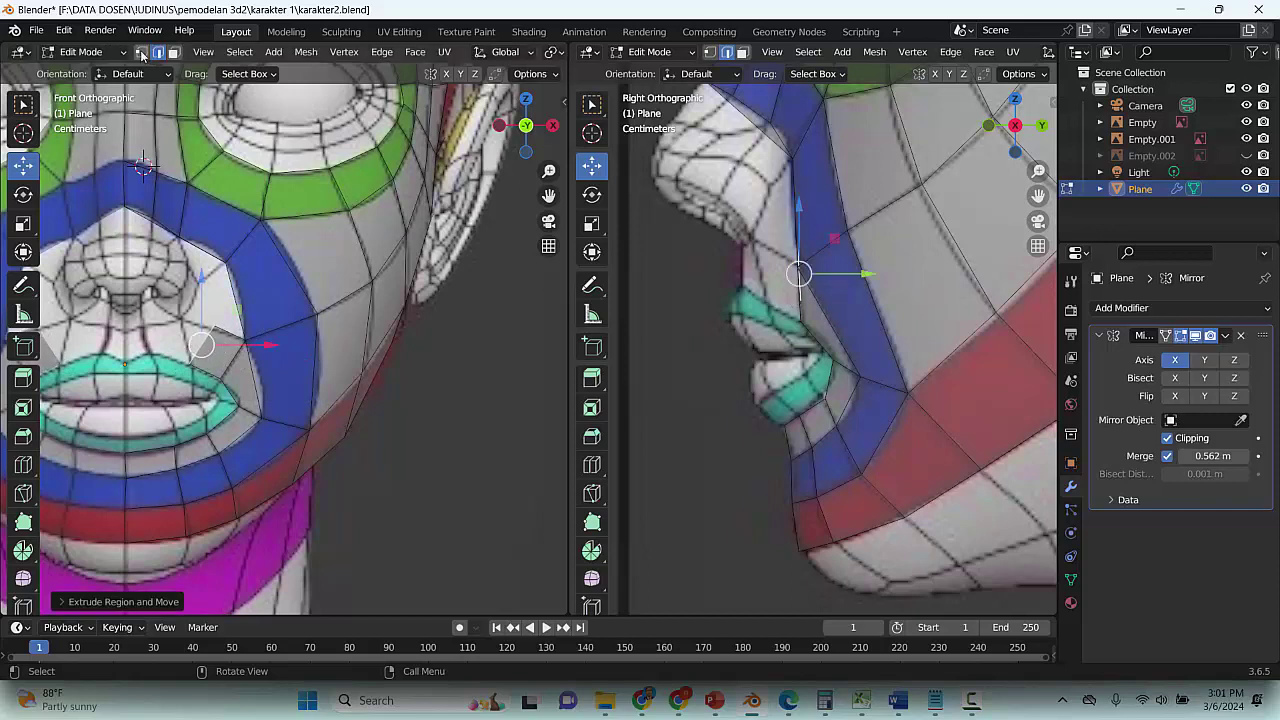
# Move the new face's upper vertex inward to the base of the nostril wing in the front view
pyautogui.click(141, 53)
pyautogui.click(215, 328)
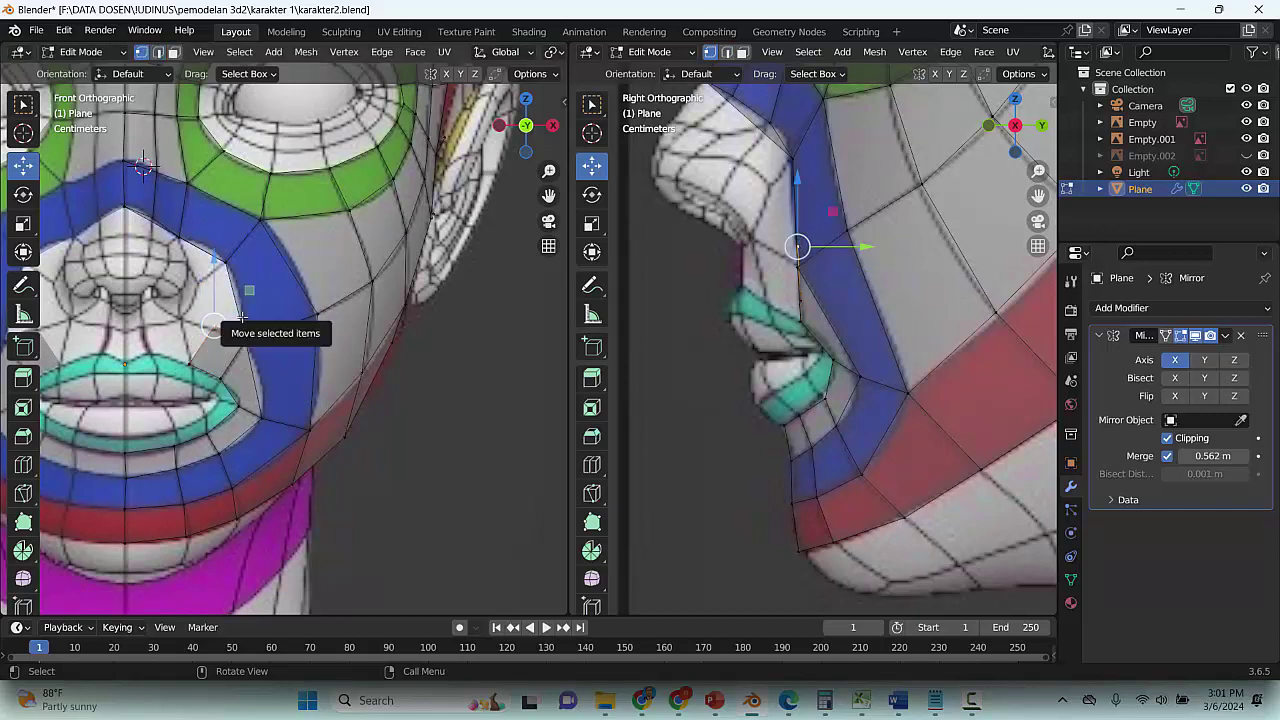
pyautogui.press('g')
pyautogui.click(204, 309)
pyautogui.hotkey('ctrl', 'z')
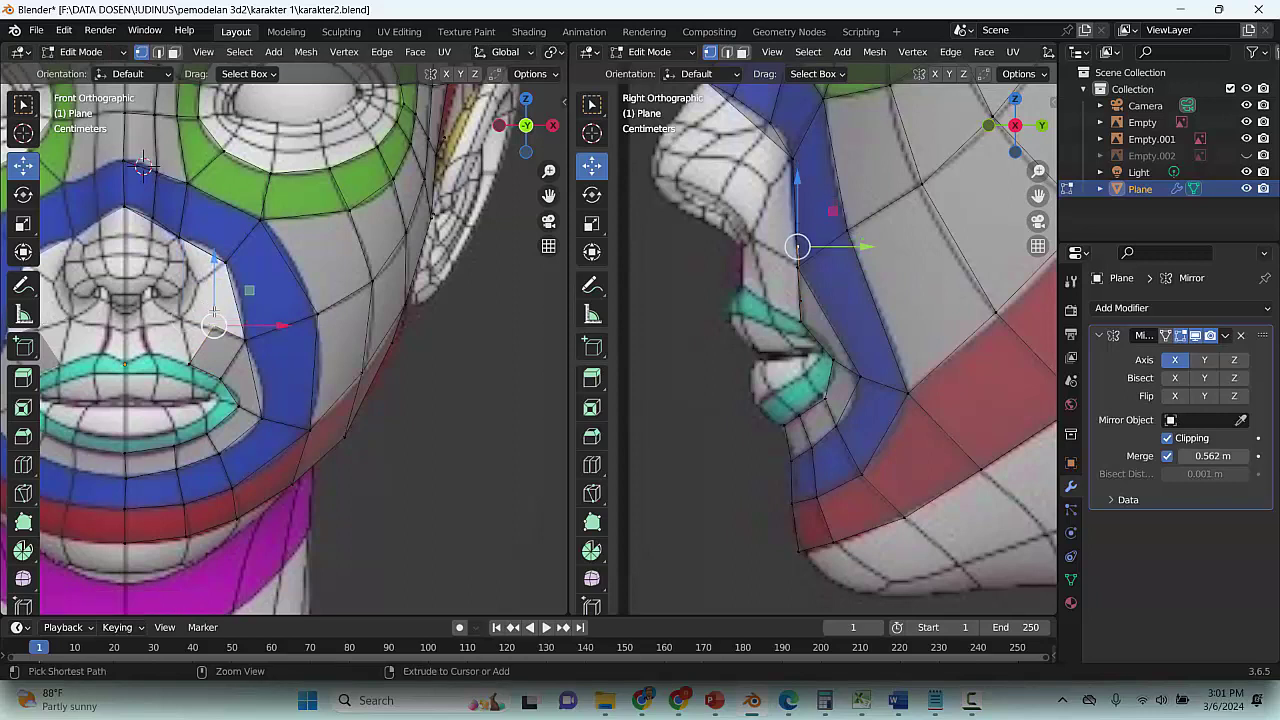
pyautogui.press('g')
pyautogui.moveTo(181, 300); pyautogui.dragTo(177, 302)
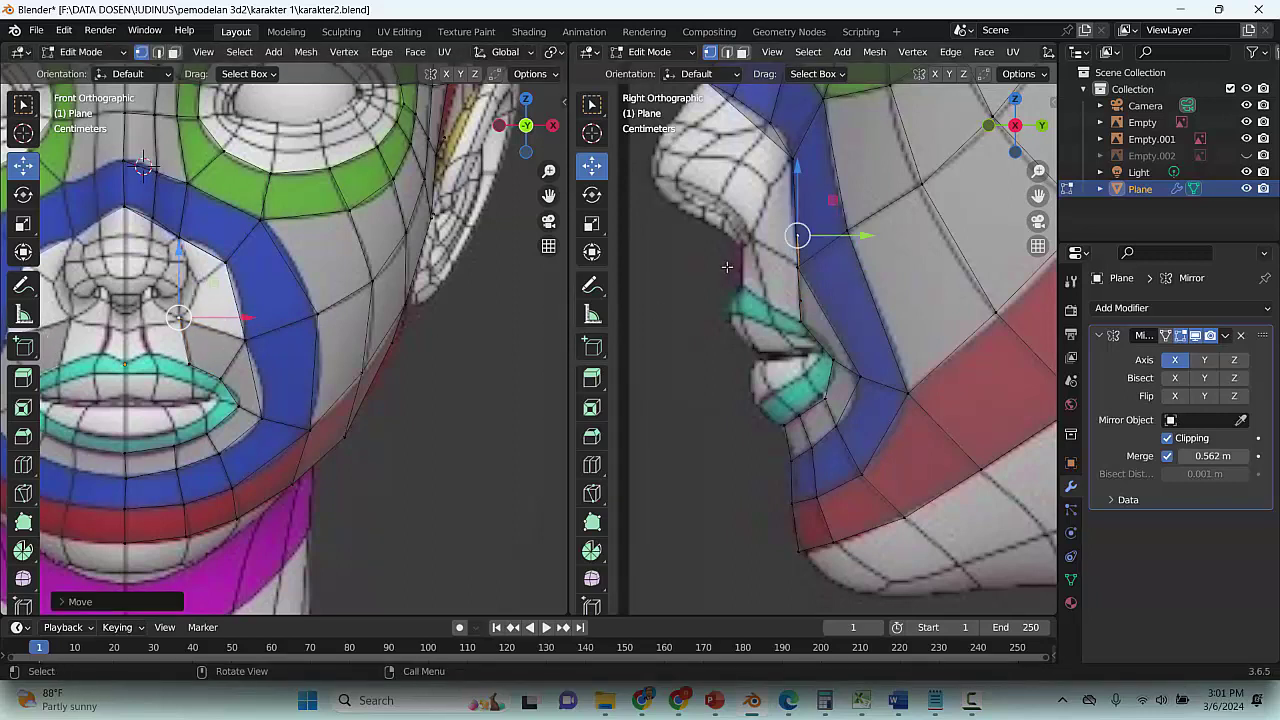
# Move the new face's nostril-base and upper-lip vertices forward in the side view to match the reference profile
pyautogui.moveTo(825, 235); pyautogui.dragTo(755, 244)
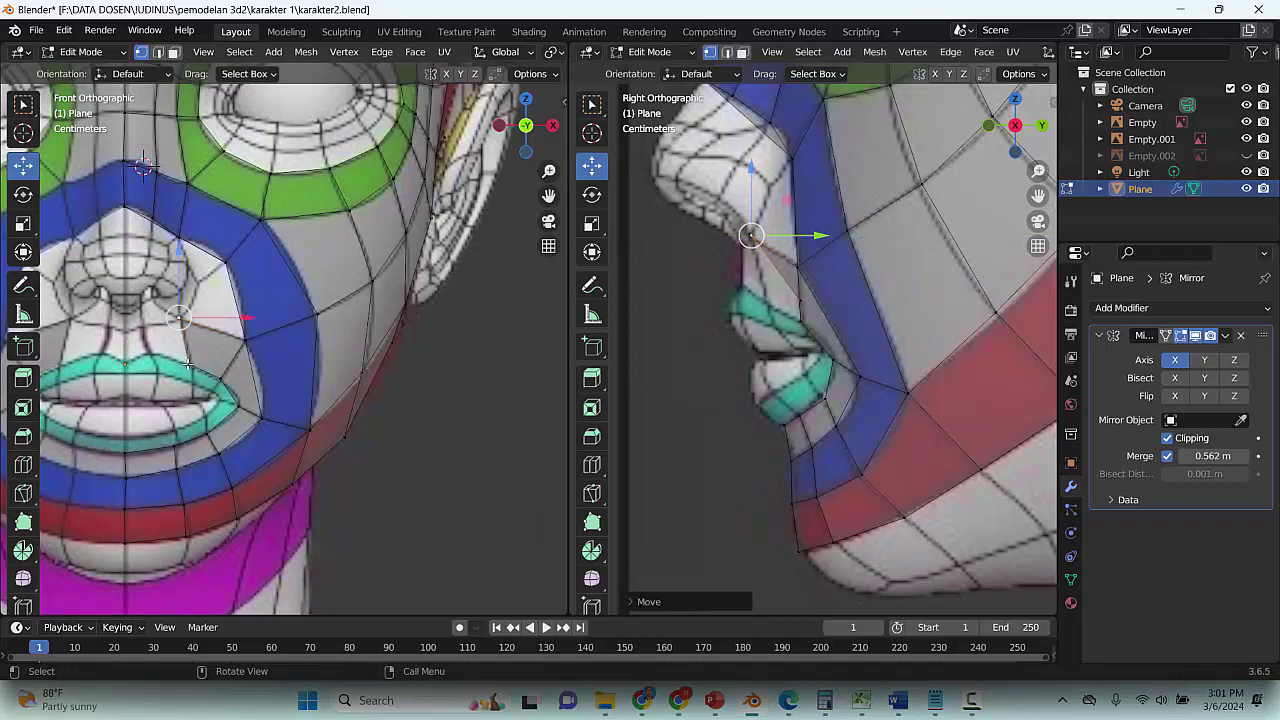
pyautogui.click(188, 363)
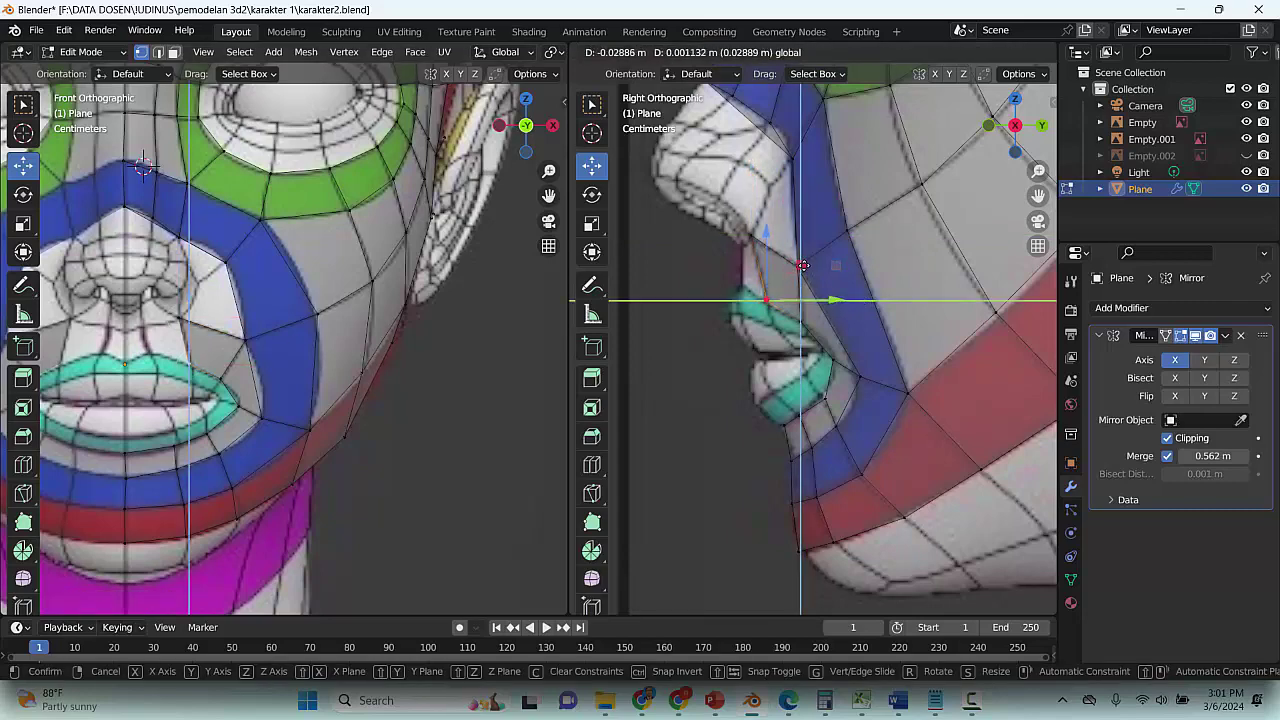
pyautogui.click(793, 264)
# Extrude a vertex from the nostril base up along the nose wing and shift it backward in the side view
pyautogui.click(751, 235)
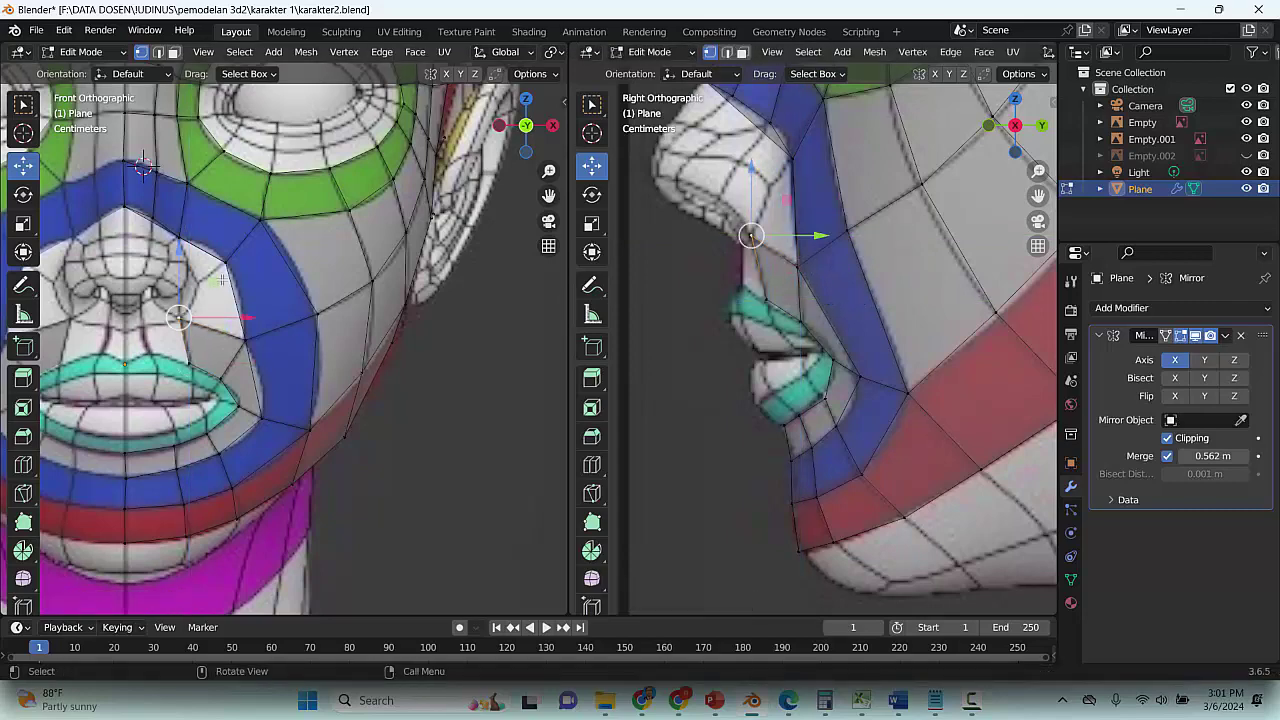
pyautogui.press('e')
pyautogui.click(222, 316)
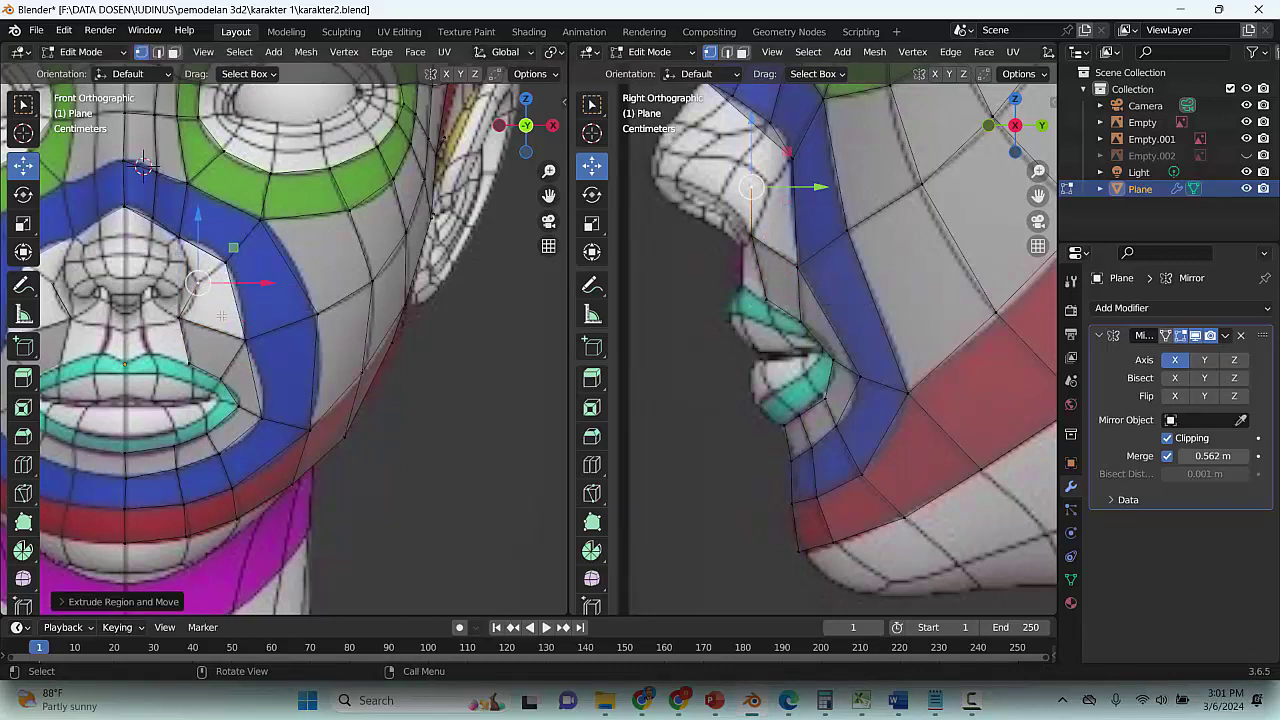
pyautogui.moveTo(789, 153); pyautogui.dragTo(808, 153)
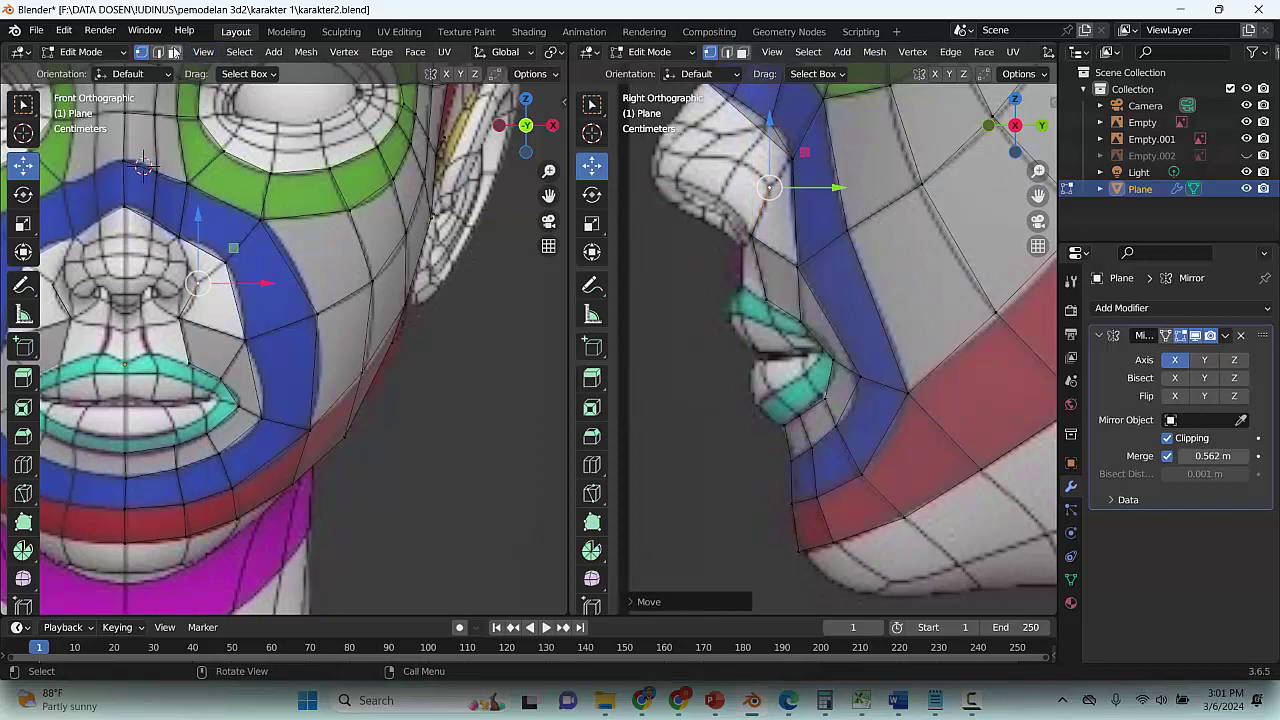
# Fill the gap between the nose-wing edge and the blue ring with faces, and save the file
pyautogui.click(157, 52)
pyautogui.click(207, 326)
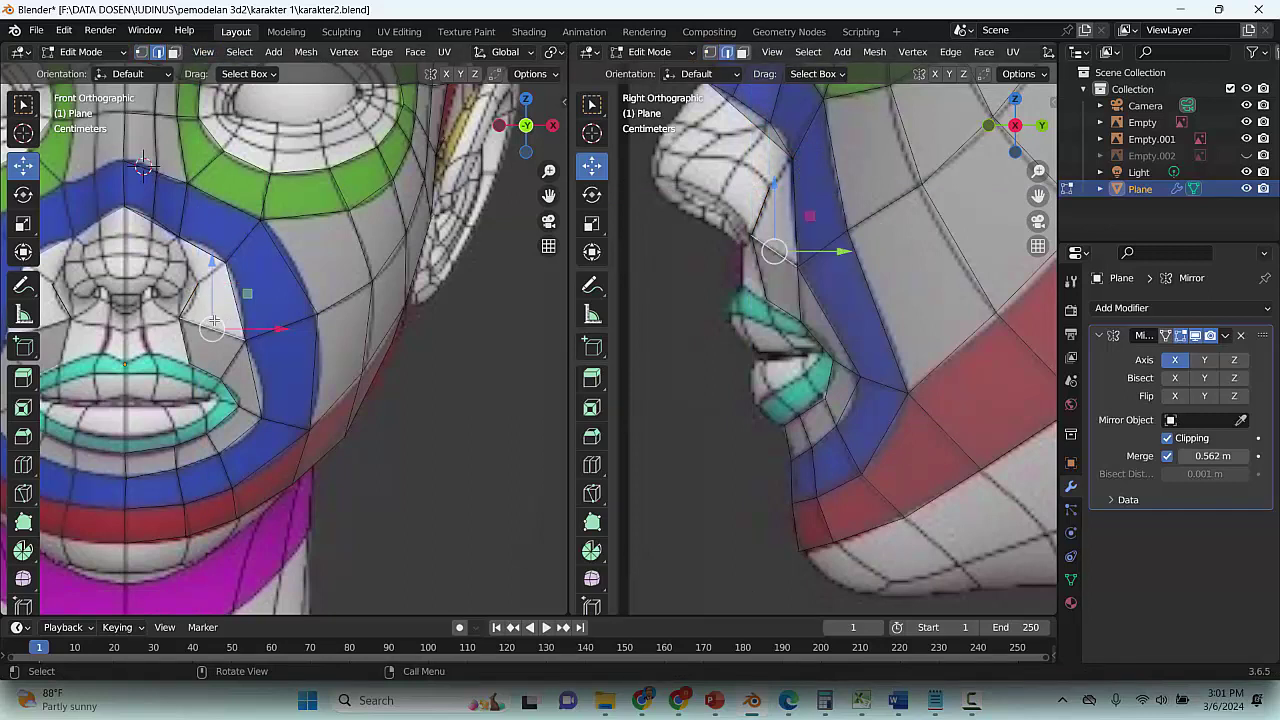
pyautogui.click(237, 258)
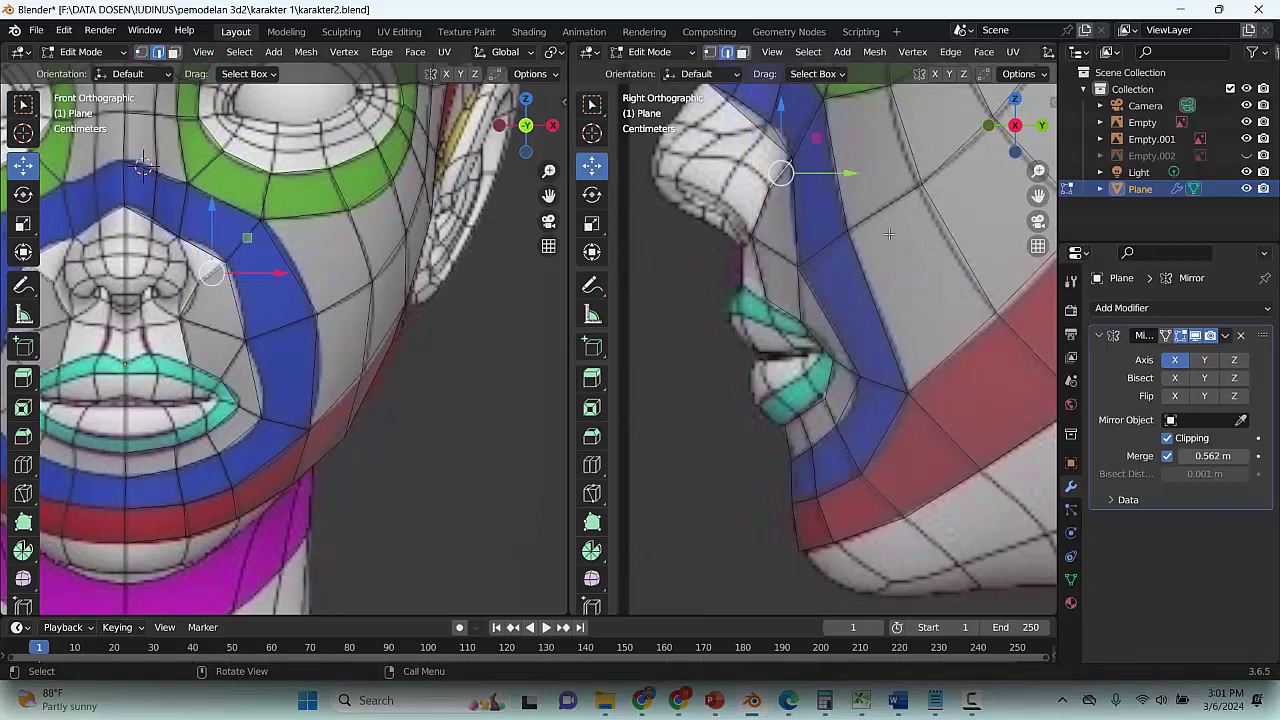
pyautogui.click(769, 184)
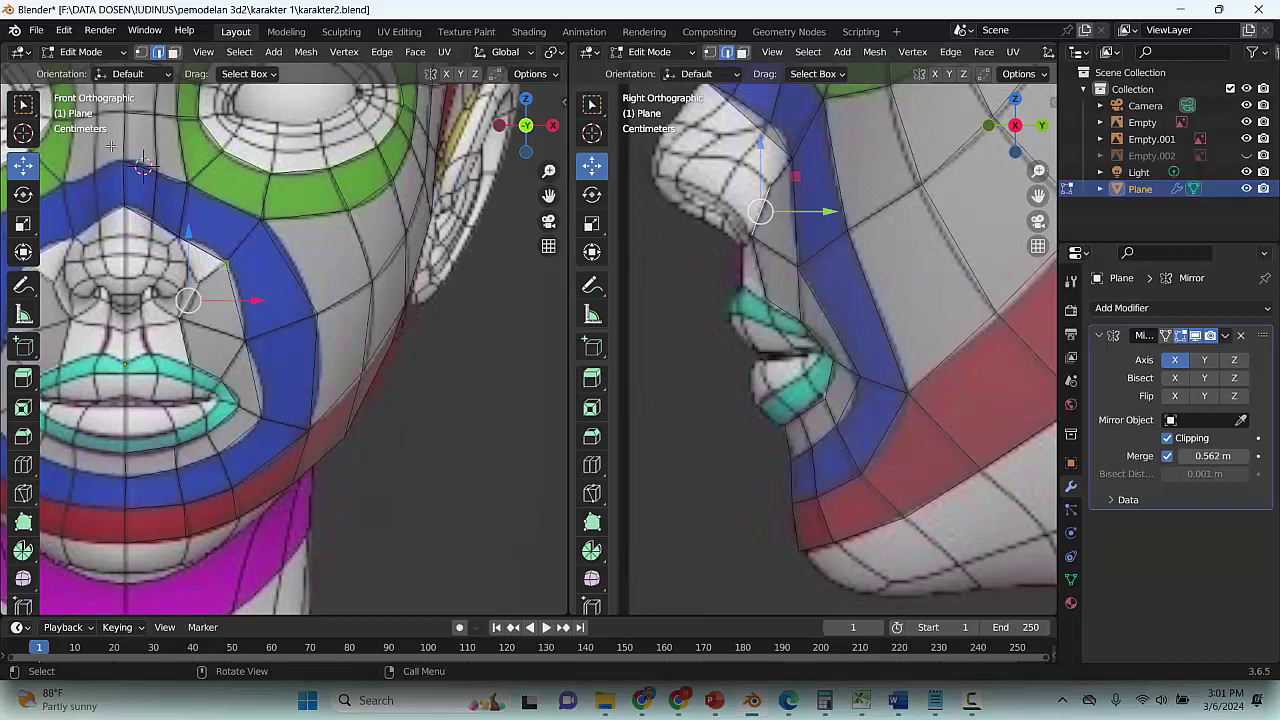
pyautogui.click(141, 52)
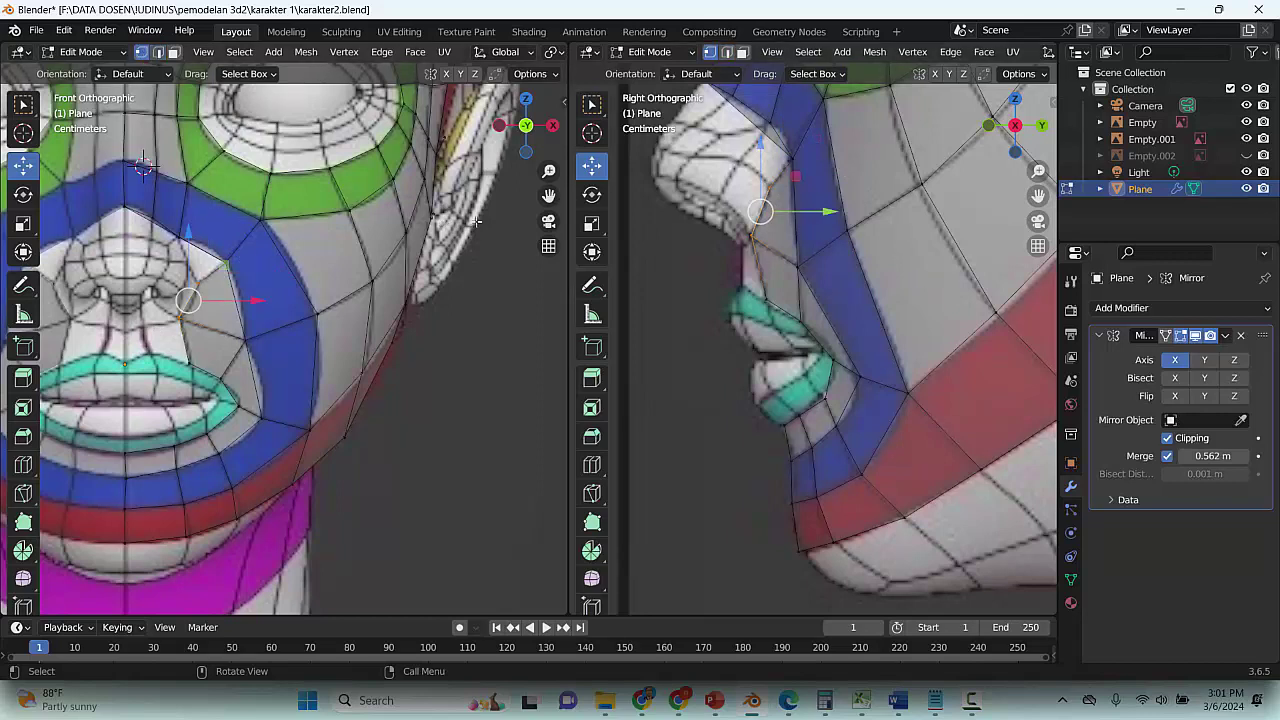
pyautogui.hotkey('ctrl', 's')
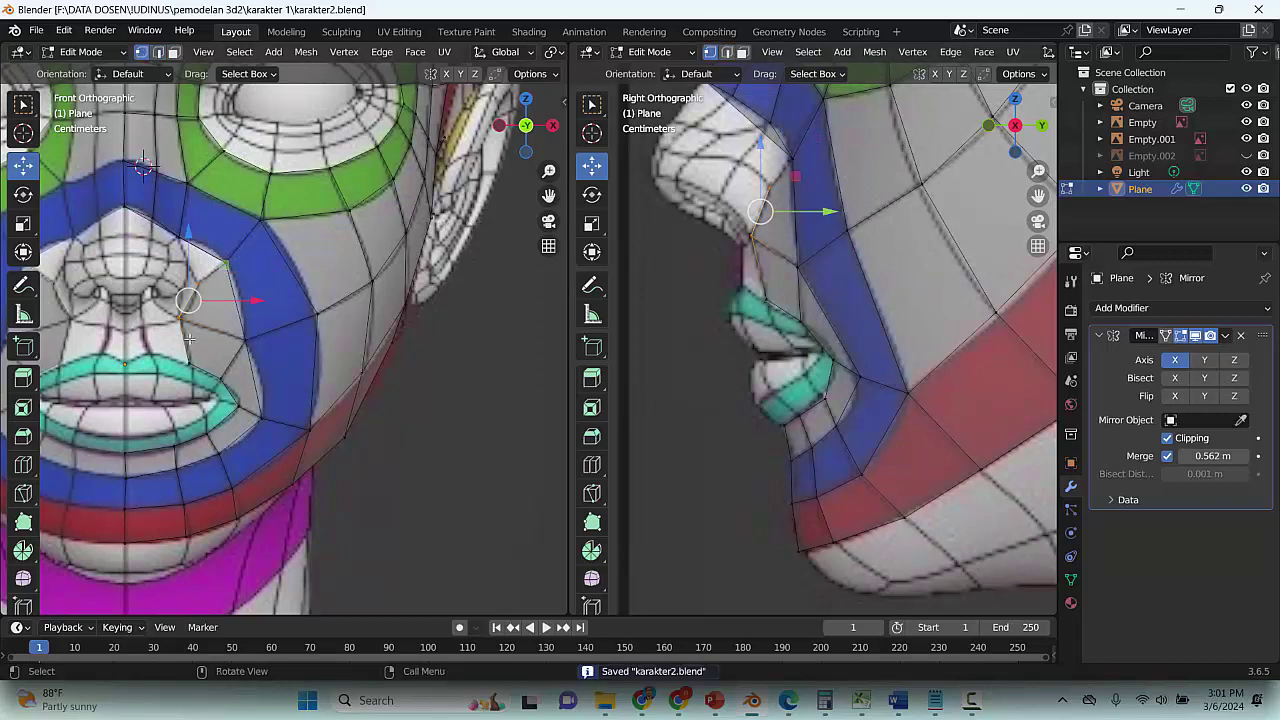
# Extrude a chain of two vertices from the upper-lip vertex along the lip outline to the face's midline
pyautogui.click(158, 53)
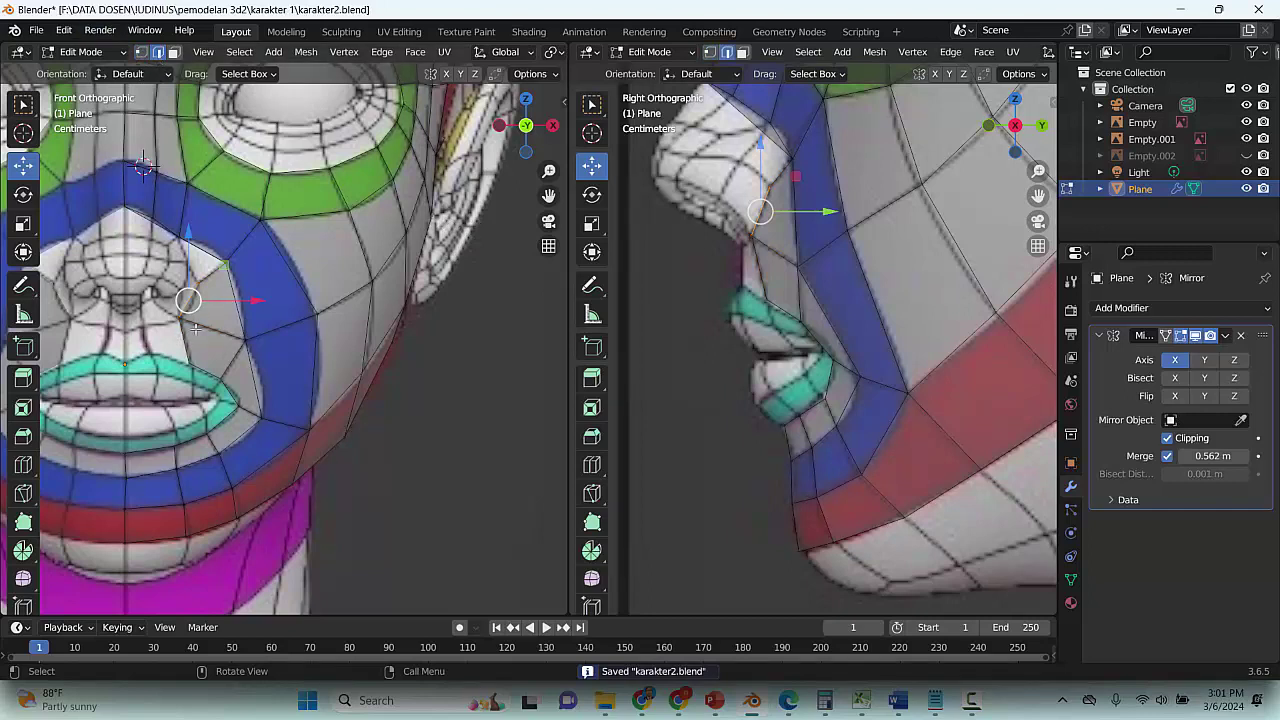
pyautogui.click(141, 52)
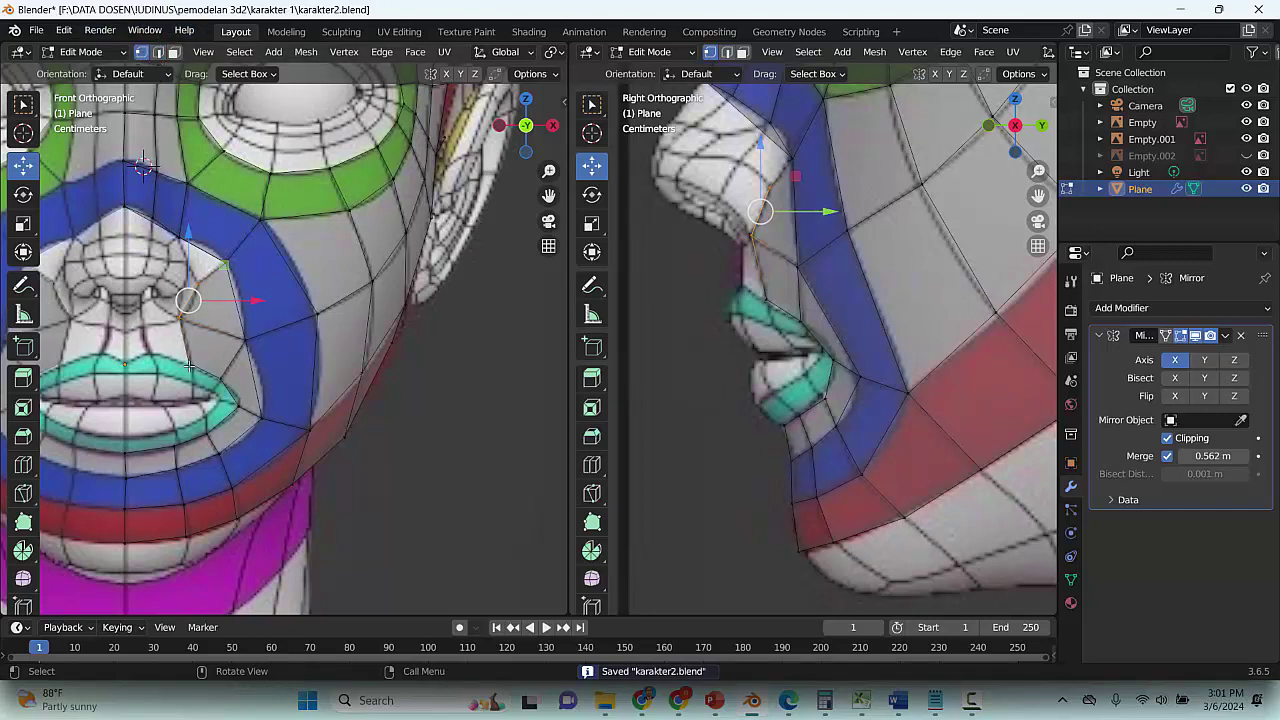
pyautogui.click(190, 366)
pyautogui.press('e')
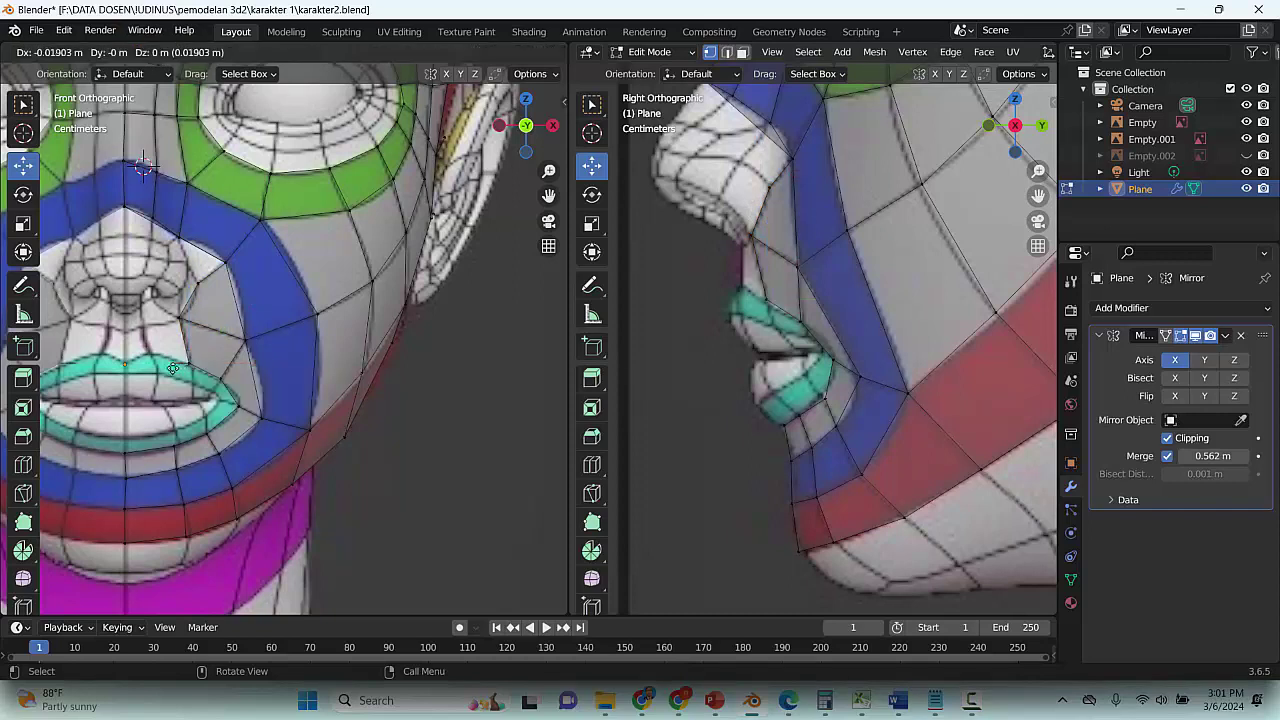
pyautogui.click(141, 365)
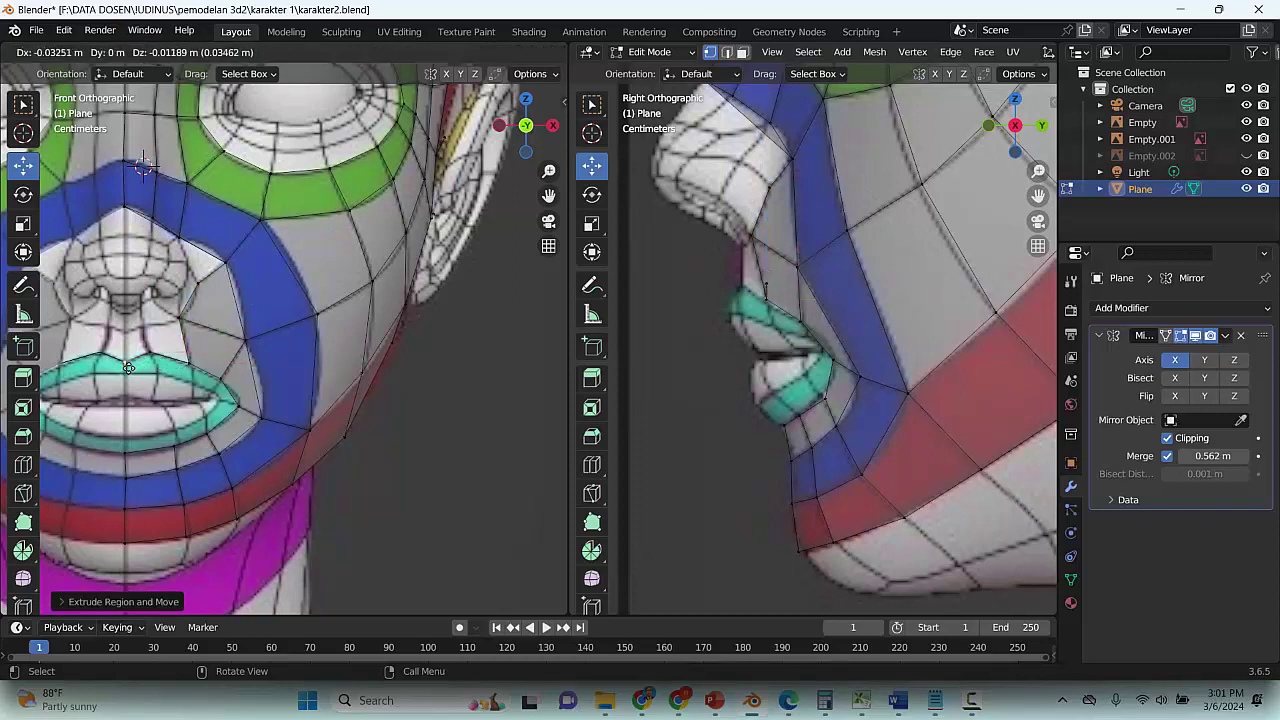
pyautogui.click(129, 364)
# Extrude a chain of two vertices from the nostril-base vertex under the nose to the face's midline
pyautogui.press('e')
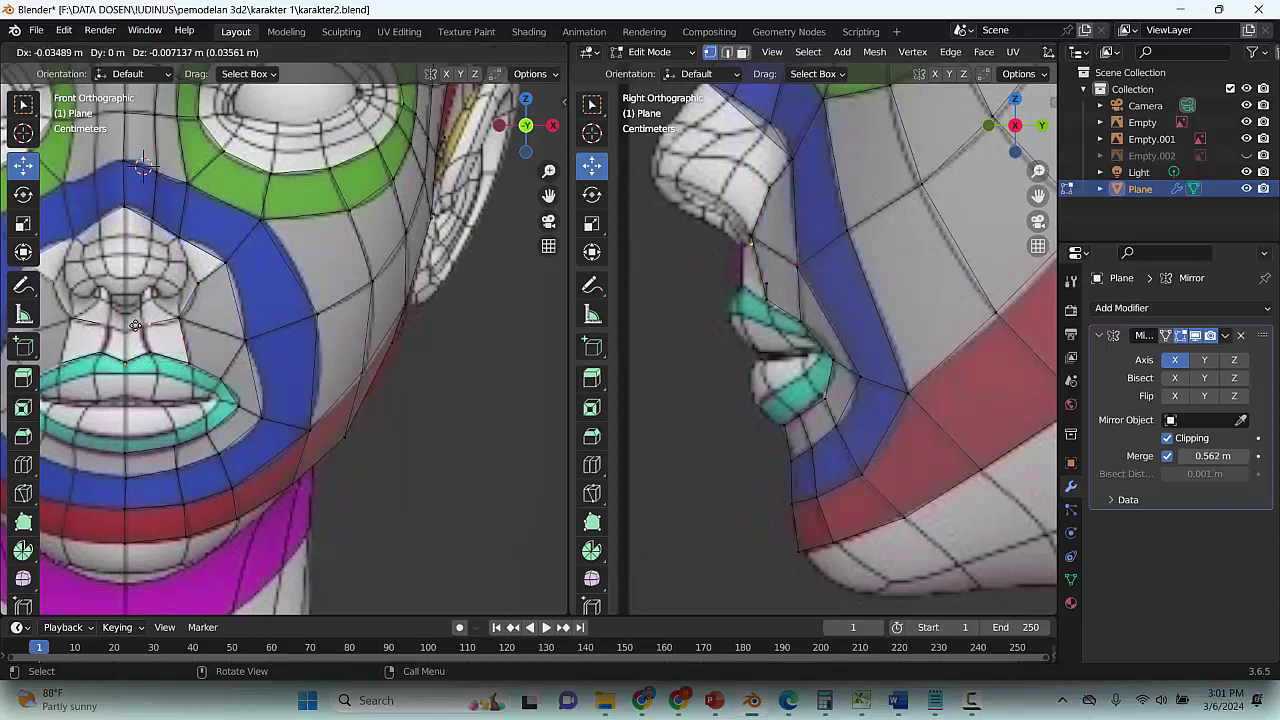
pyautogui.click(143, 325)
pyautogui.press('e')
pyautogui.click(121, 340)
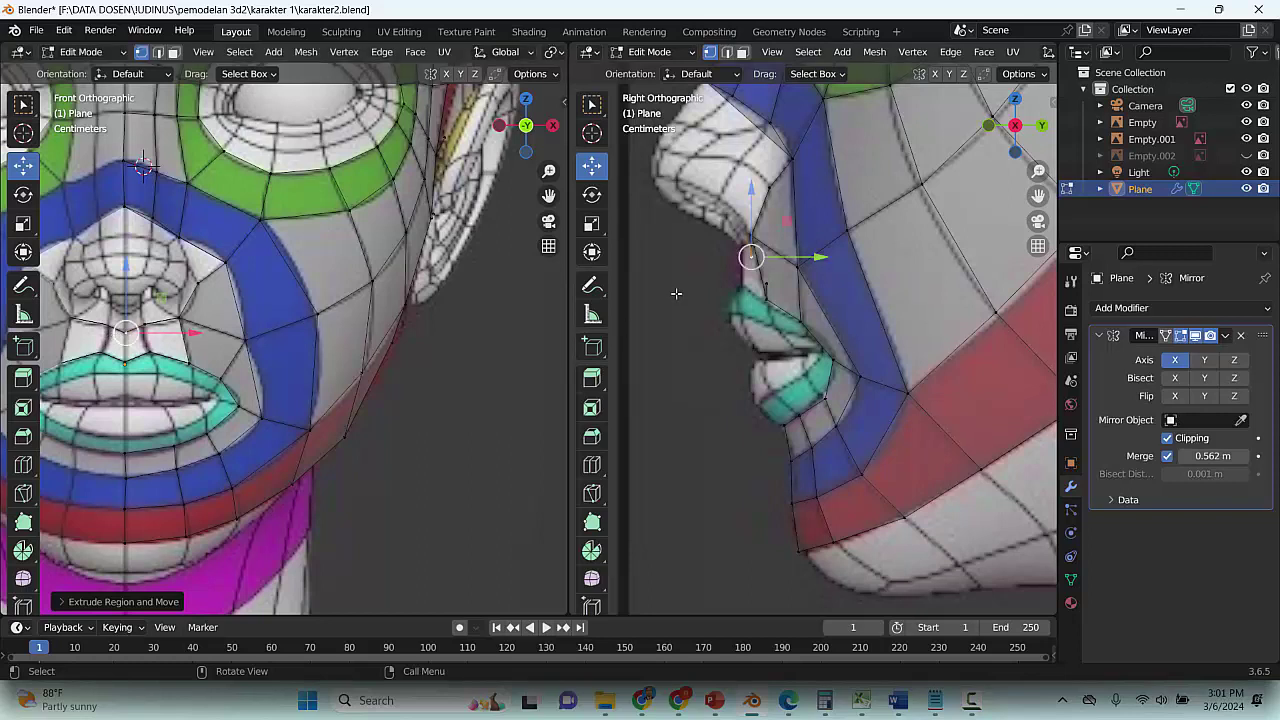
# Move the two new upper-lip vertices forward in the side view to fit the lip in the reference
pyautogui.click(149, 355)
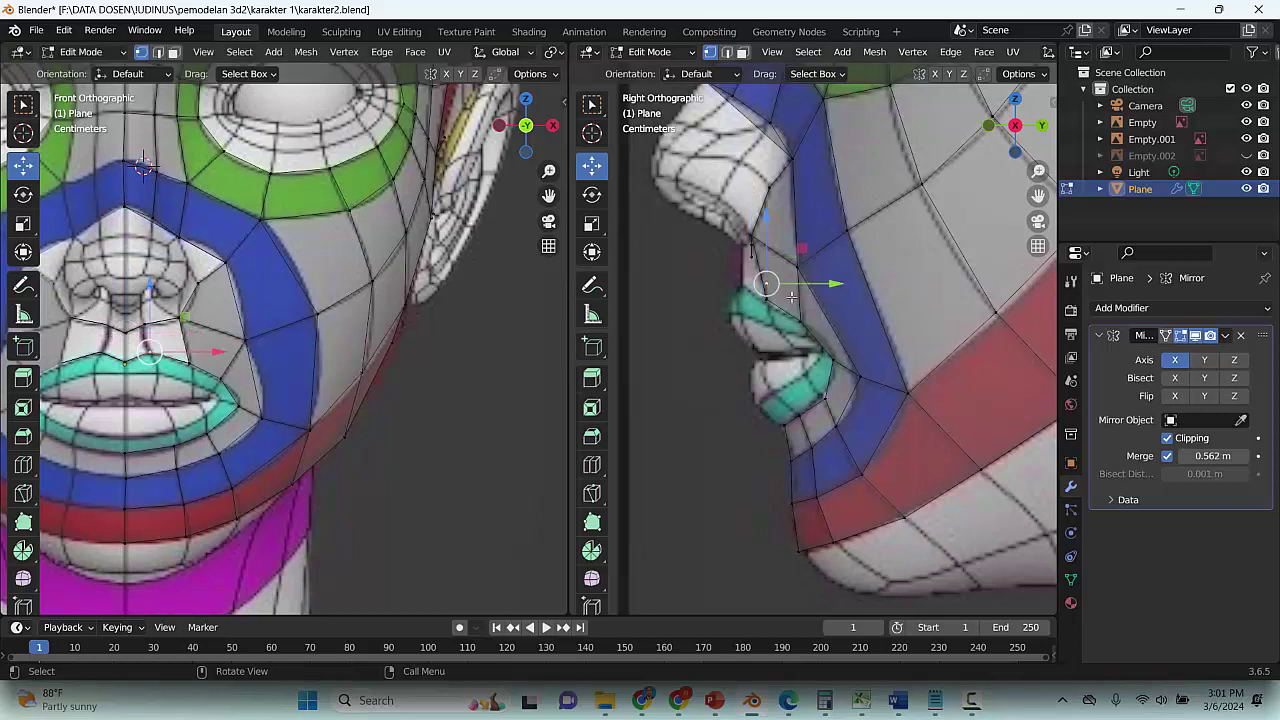
pyautogui.moveTo(792, 250); pyautogui.dragTo(767, 252)
pyautogui.click(766, 252)
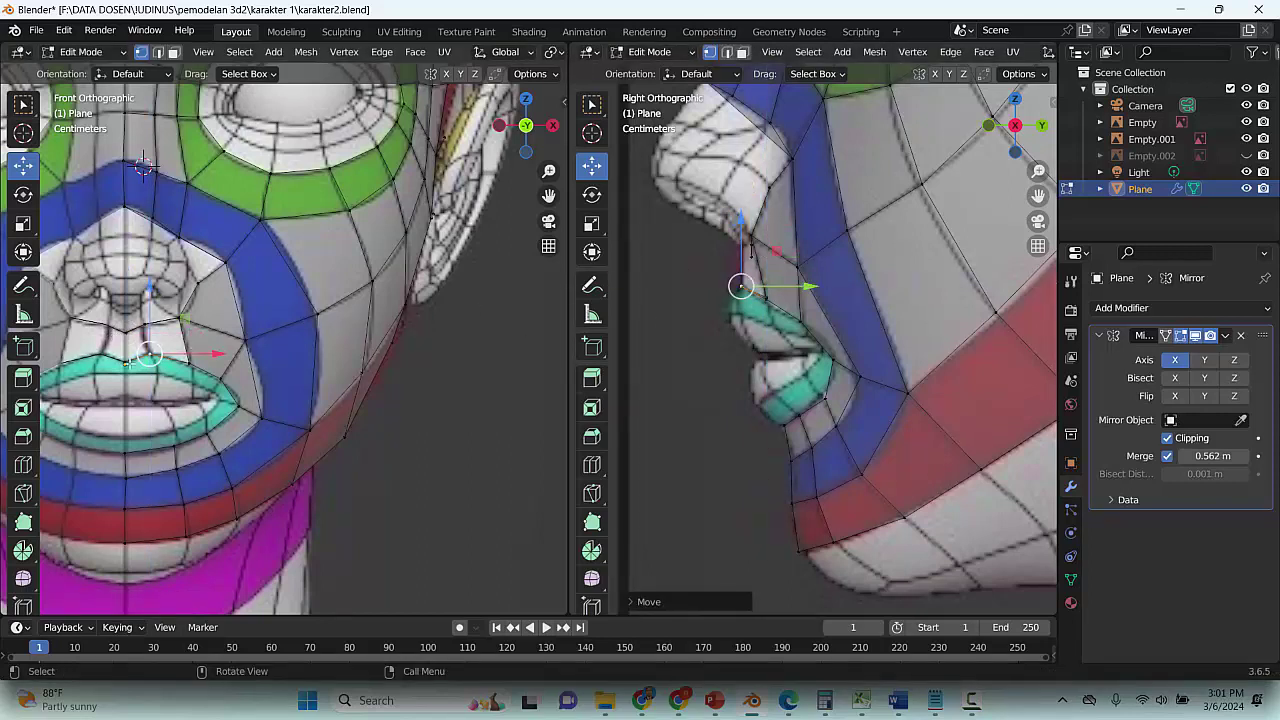
pyautogui.hotkey('ctrl', 'z')
pyautogui.press('g')
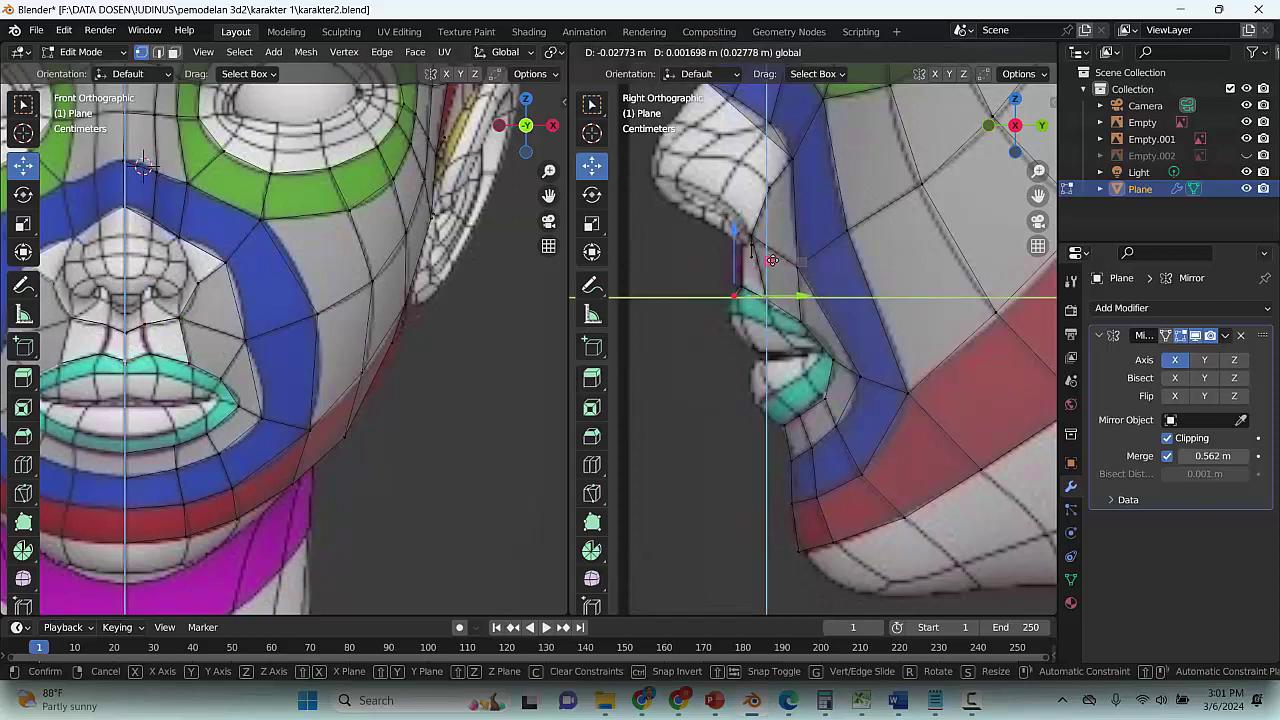
pyautogui.moveTo(772, 260); pyautogui.dragTo(771, 260)
# Move the two new vertices under the nose forward in the side view to fit the reference profile
pyautogui.click(142, 324)
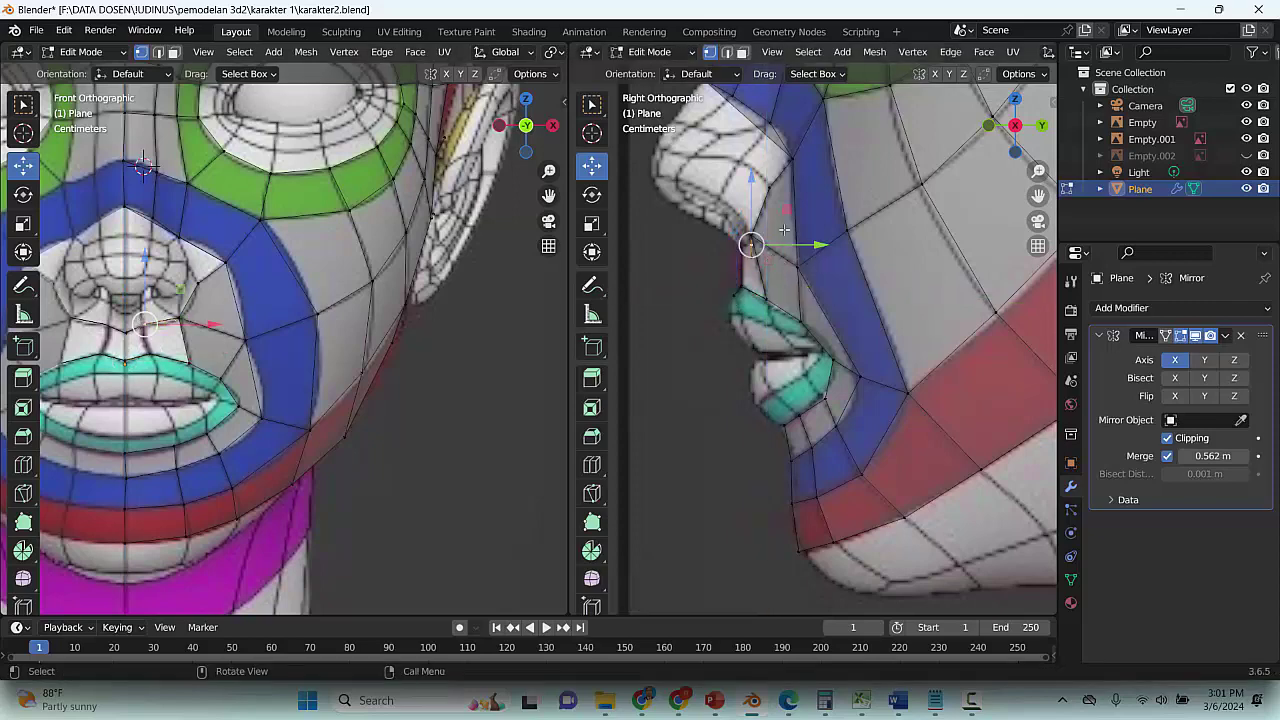
pyautogui.press('g')
pyautogui.hotkey('shift', 'x')
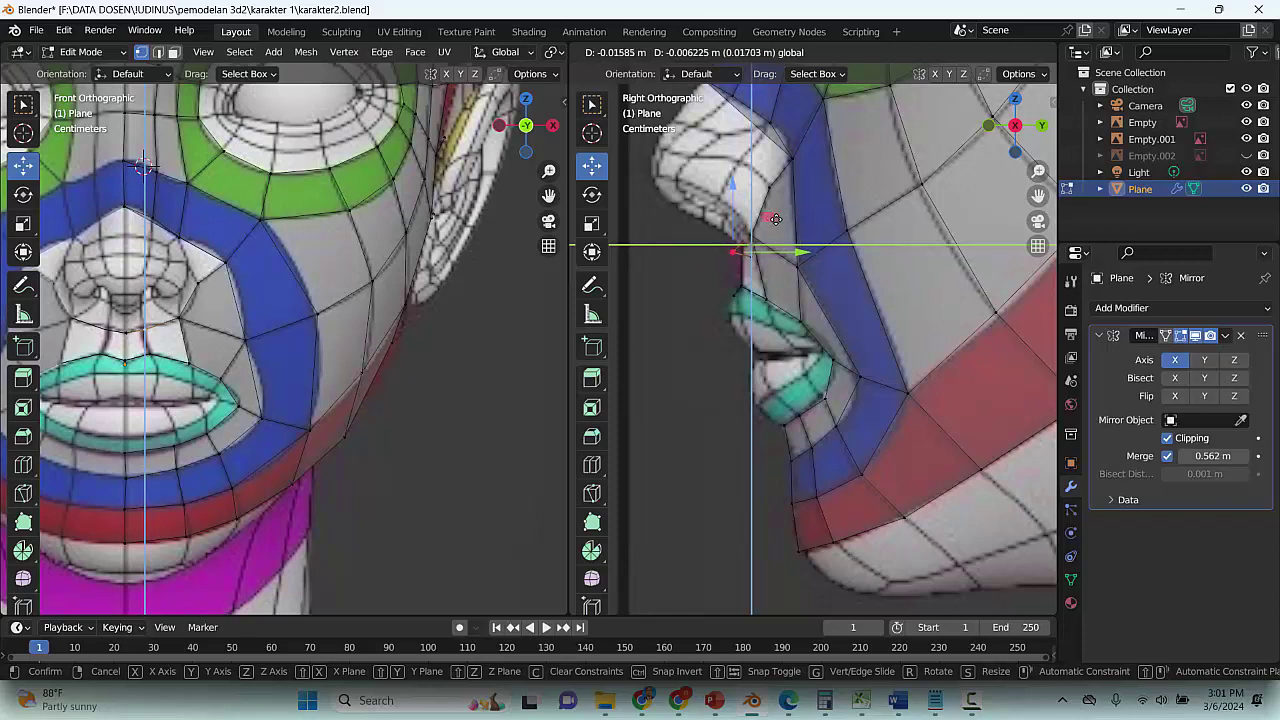
pyautogui.click(776, 218)
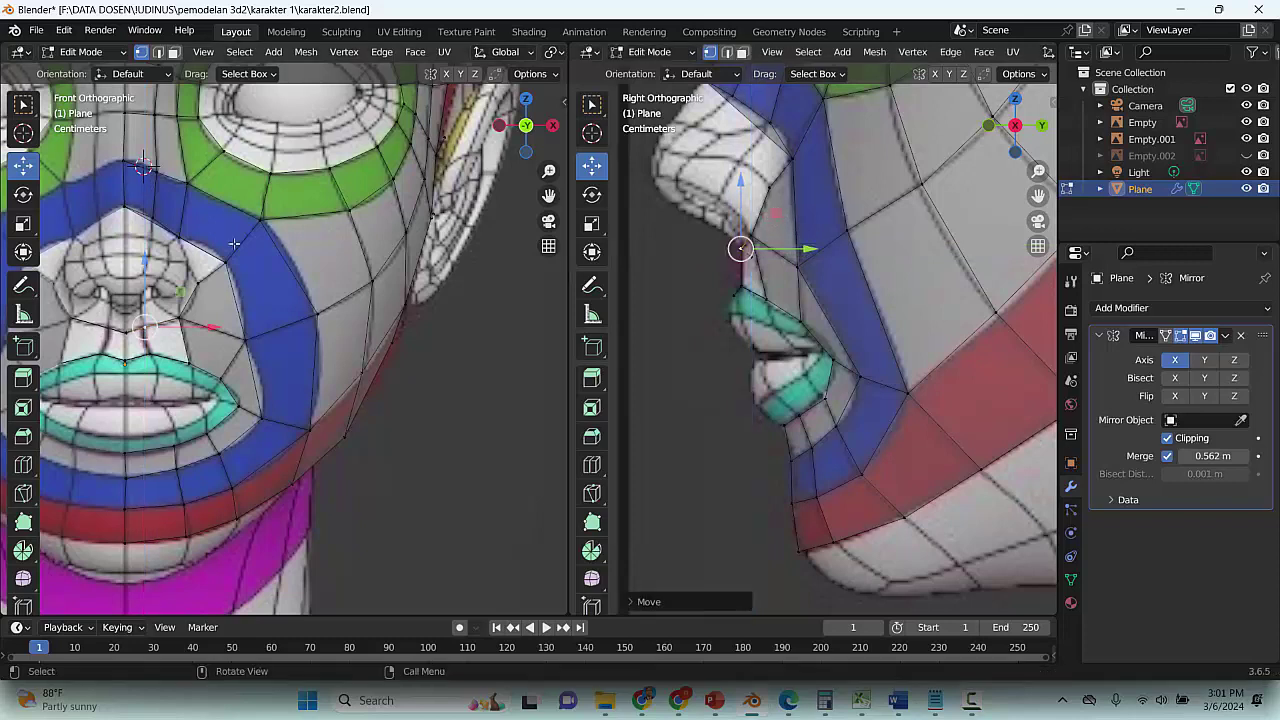
pyautogui.click(125, 333)
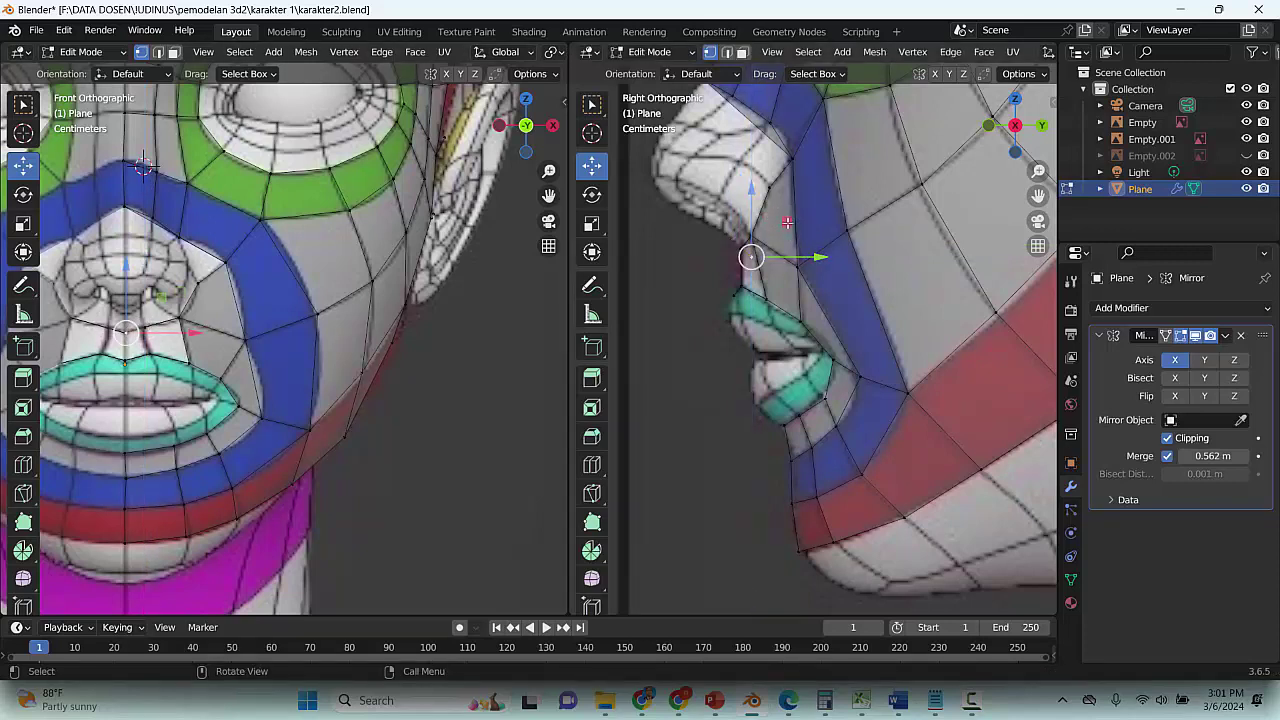
pyautogui.press('g')
pyautogui.click(774, 222)
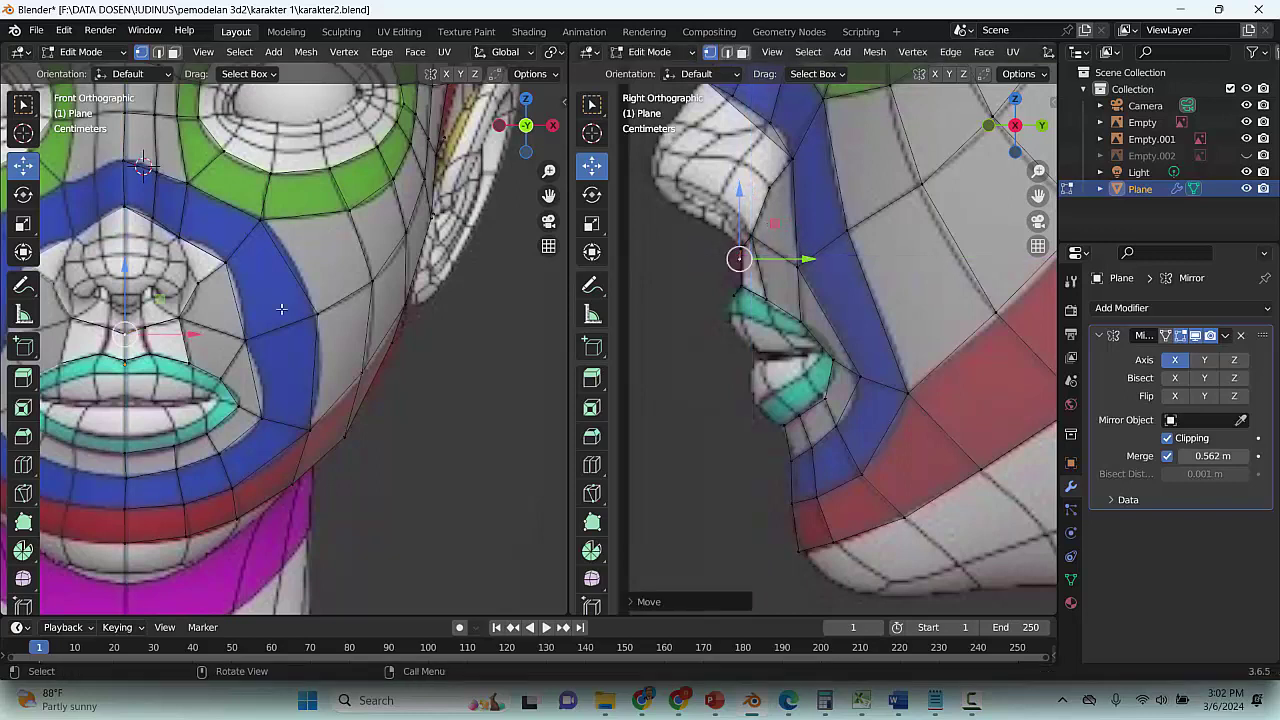
# Fill the gap between the upper-lip edges and the edges under the nose with faces, and save the file
pyautogui.press('2')
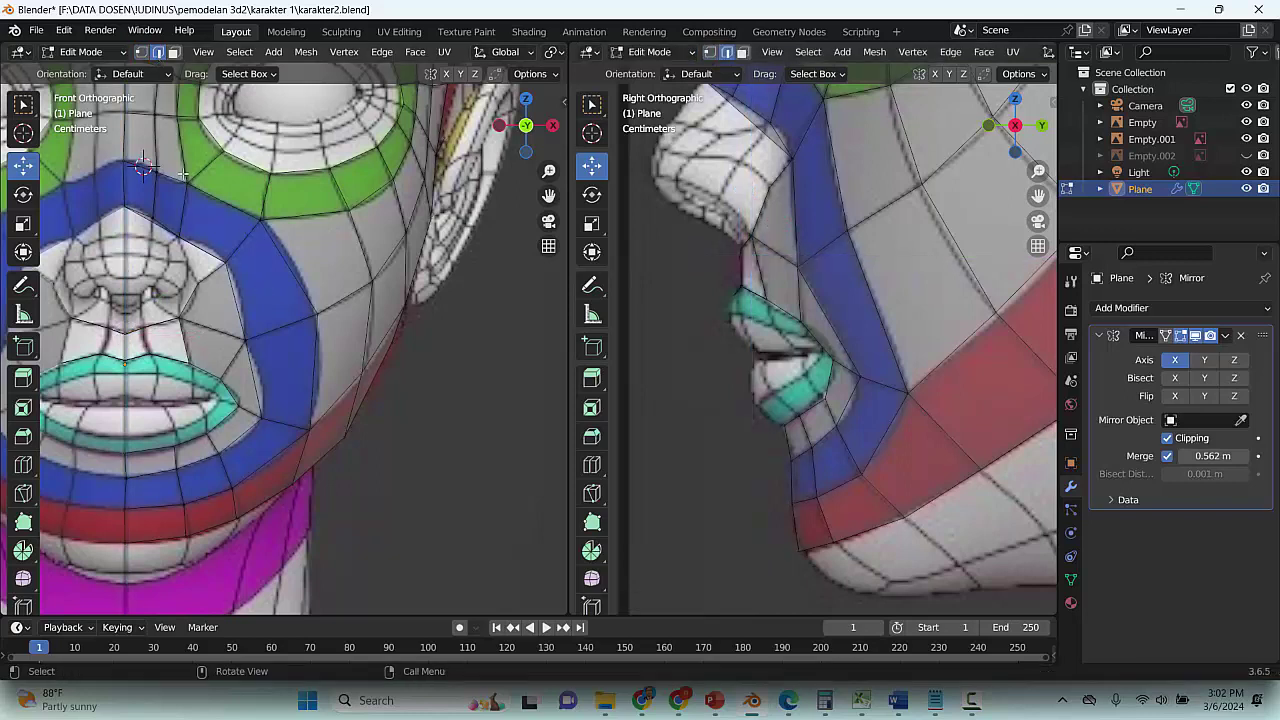
pyautogui.click(189, 334)
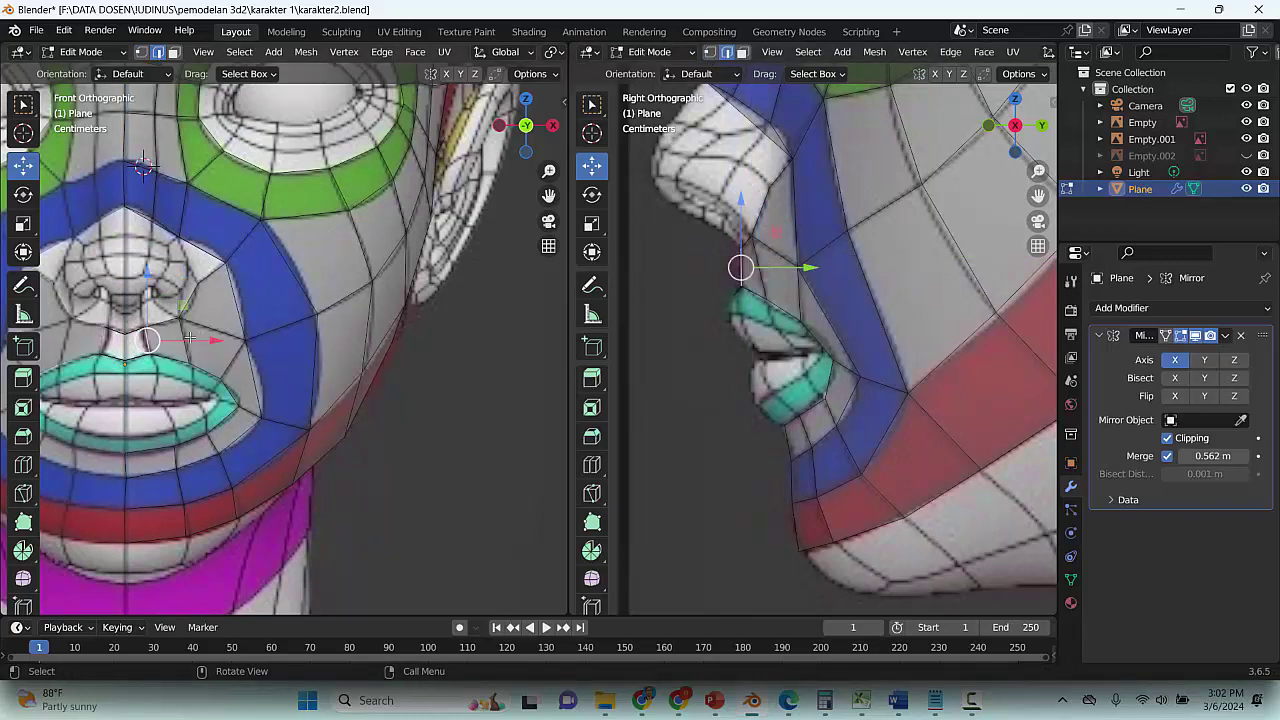
pyautogui.hotkey('ctrl', 's')
pyautogui.click(458, 426)
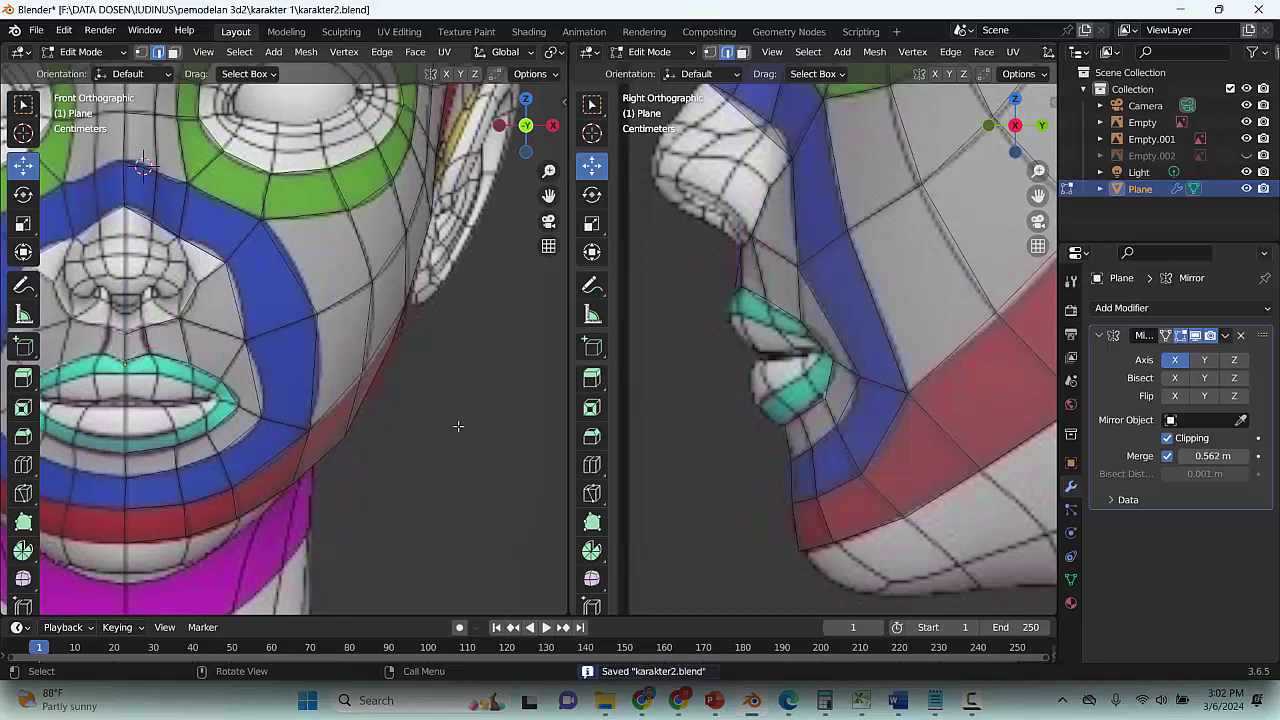
# Reveal the hidden back-of-head and neck geometry of the mesh, clear its selection and save the file
pyautogui.scroll(-3, 765, 368)
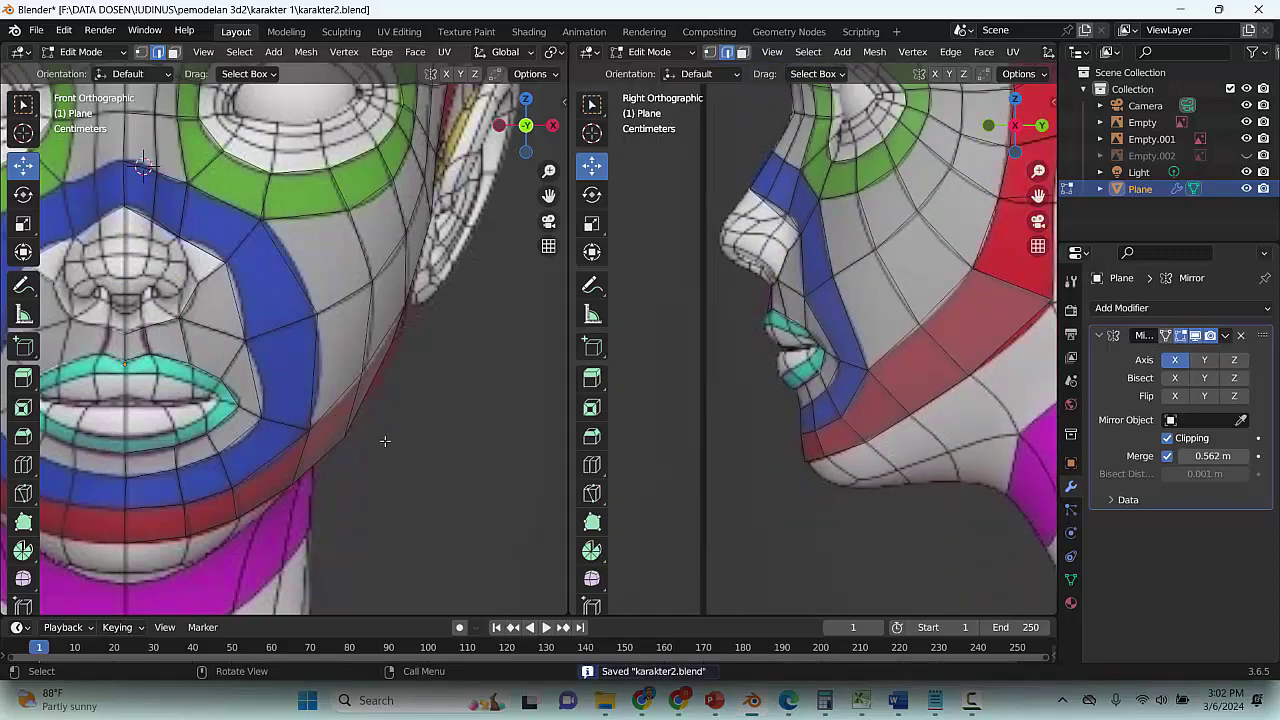
pyautogui.moveTo(385, 441); pyautogui.dragTo(290, 334, button='middle')
pyautogui.hotkey('ctrl', 's')
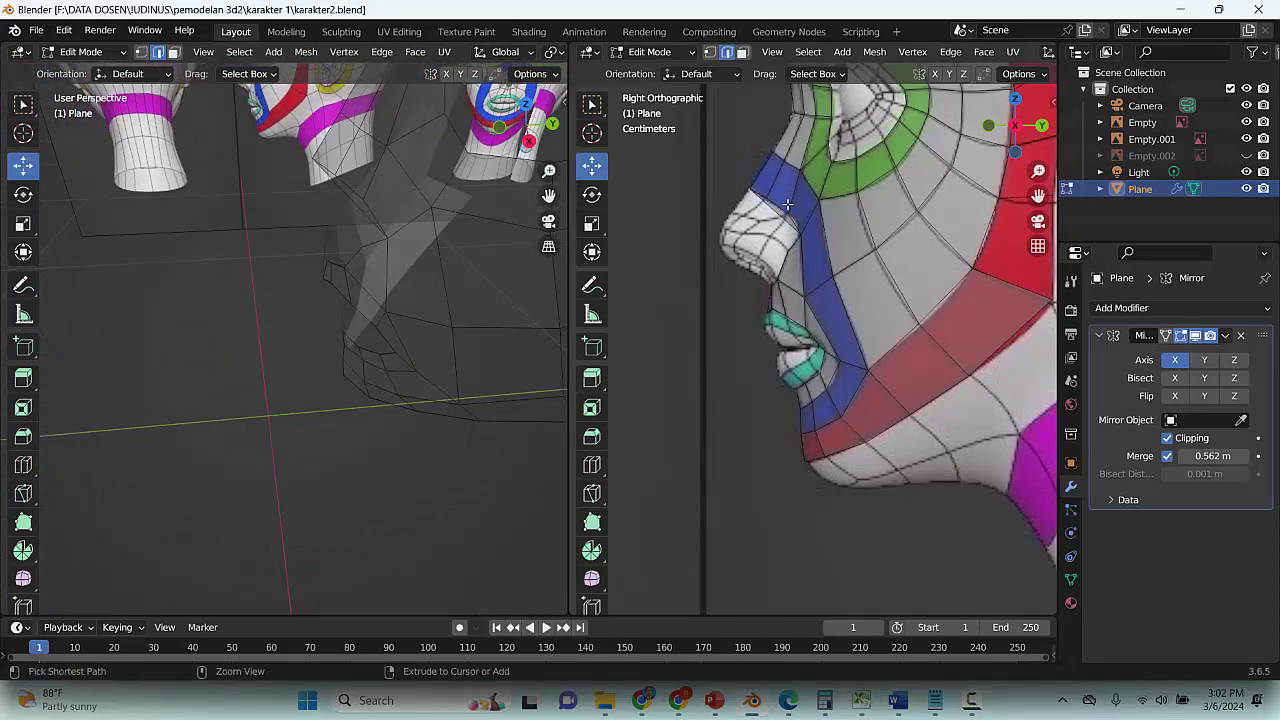
pyautogui.scroll(-4, 782, 162)
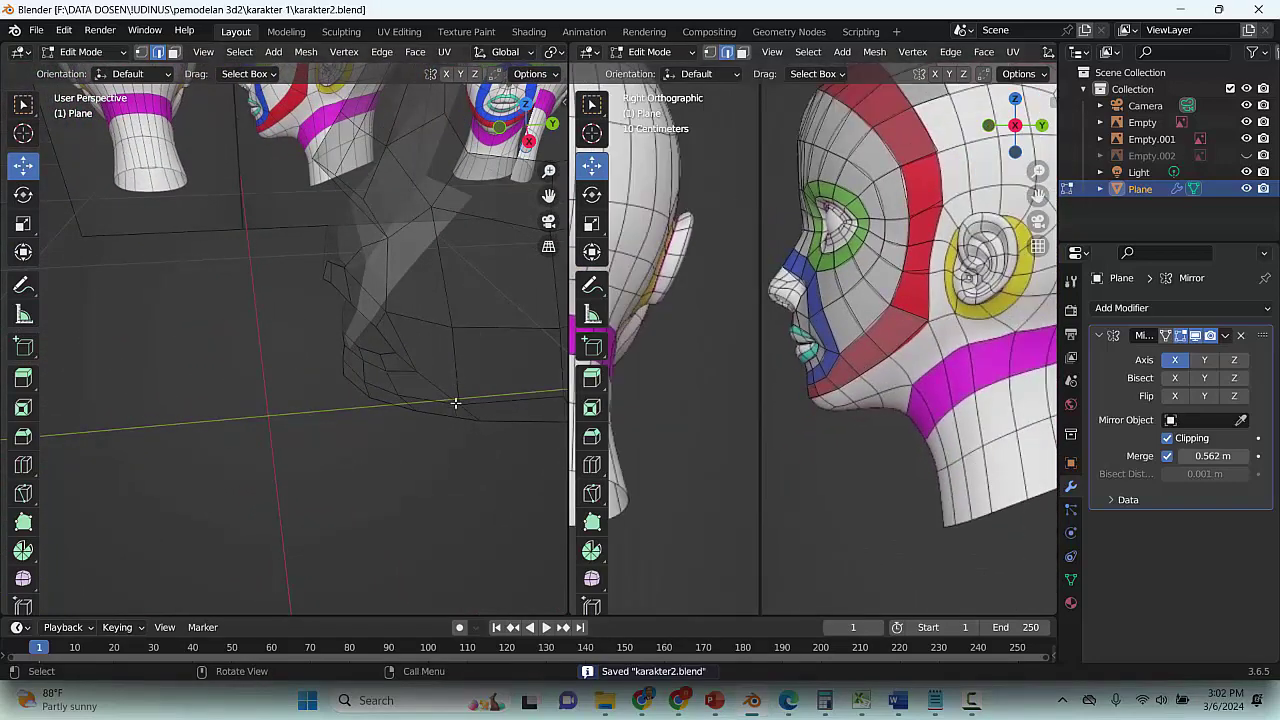
pyautogui.press('alt')
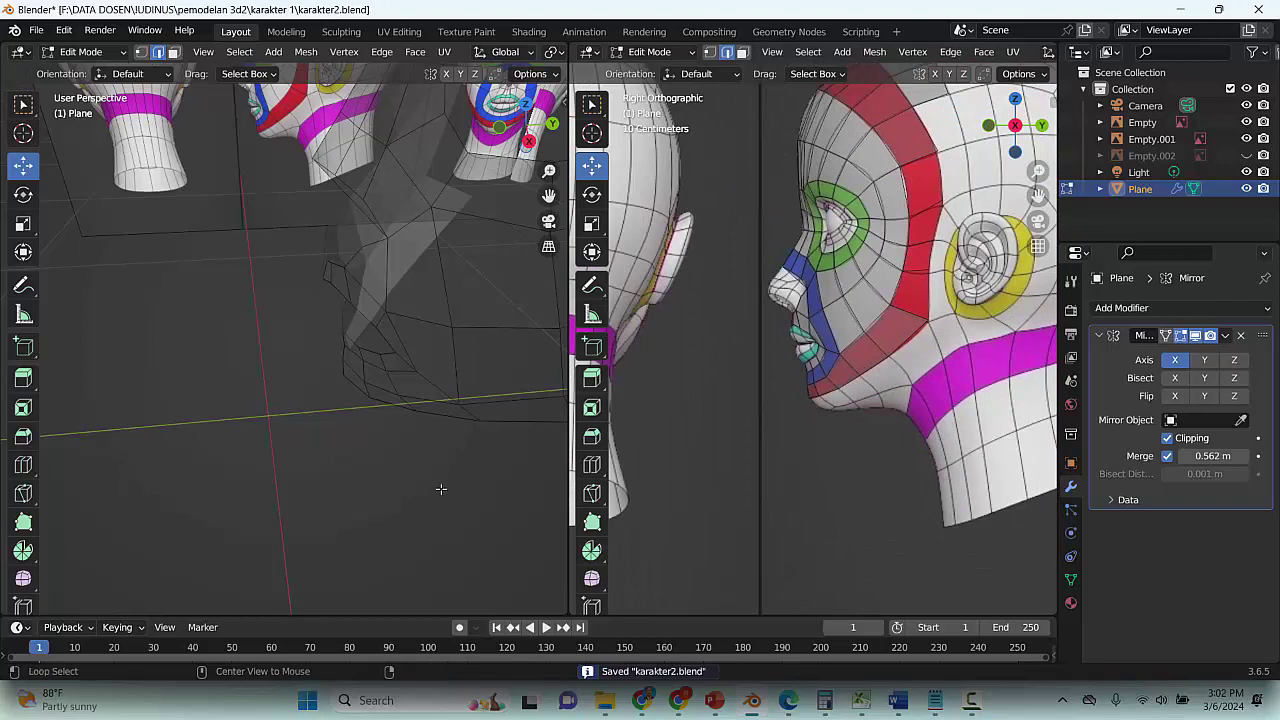
pyautogui.moveTo(441, 489); pyautogui.dragTo(458, 407, button='middle')
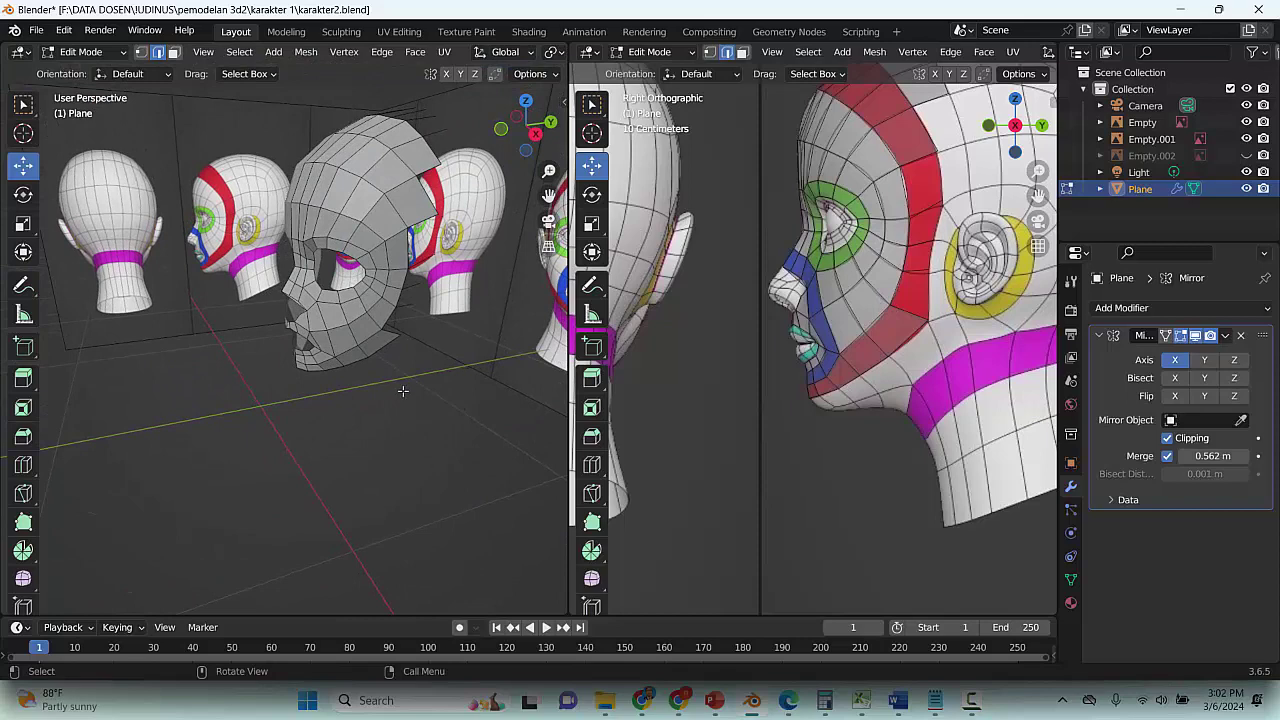
pyautogui.hotkey('alt', 'h')
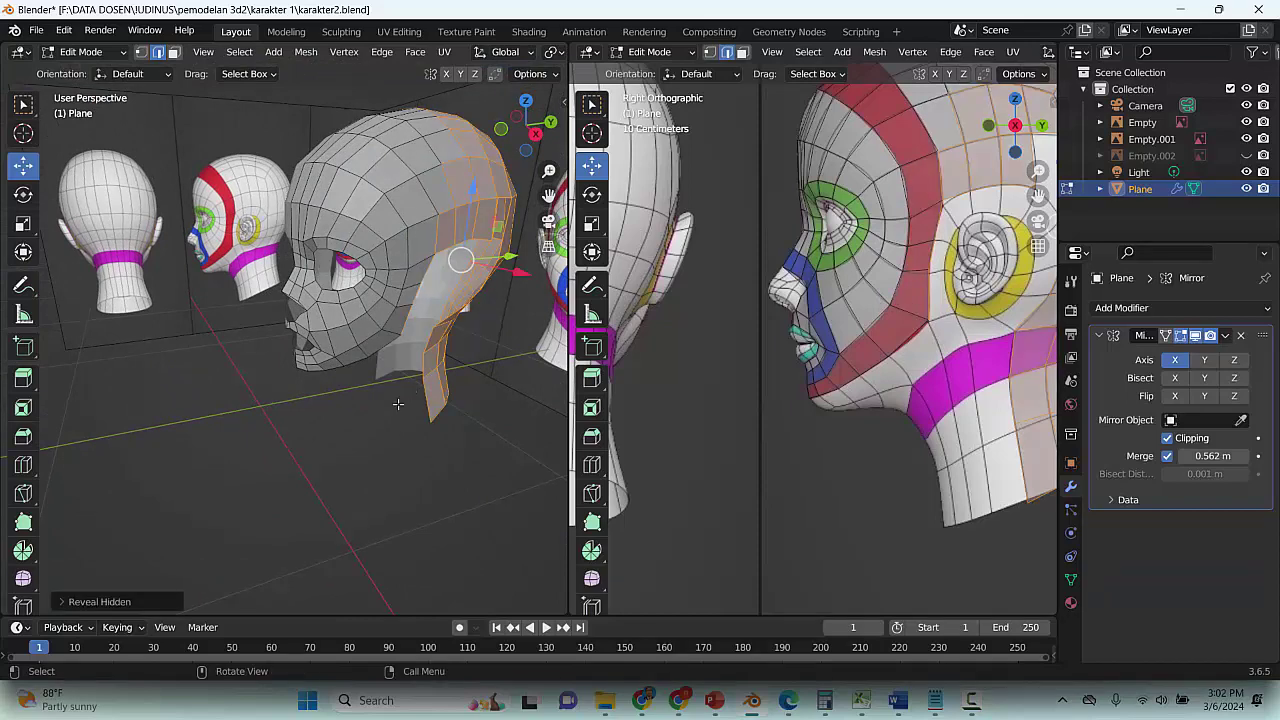
pyautogui.hotkey('ctrl', 'z')
pyautogui.hotkey('ctrl', 's')
# Switch to Object Mode and add a Subdivision Surface modifier to the head mesh
pyautogui.click(96, 55)
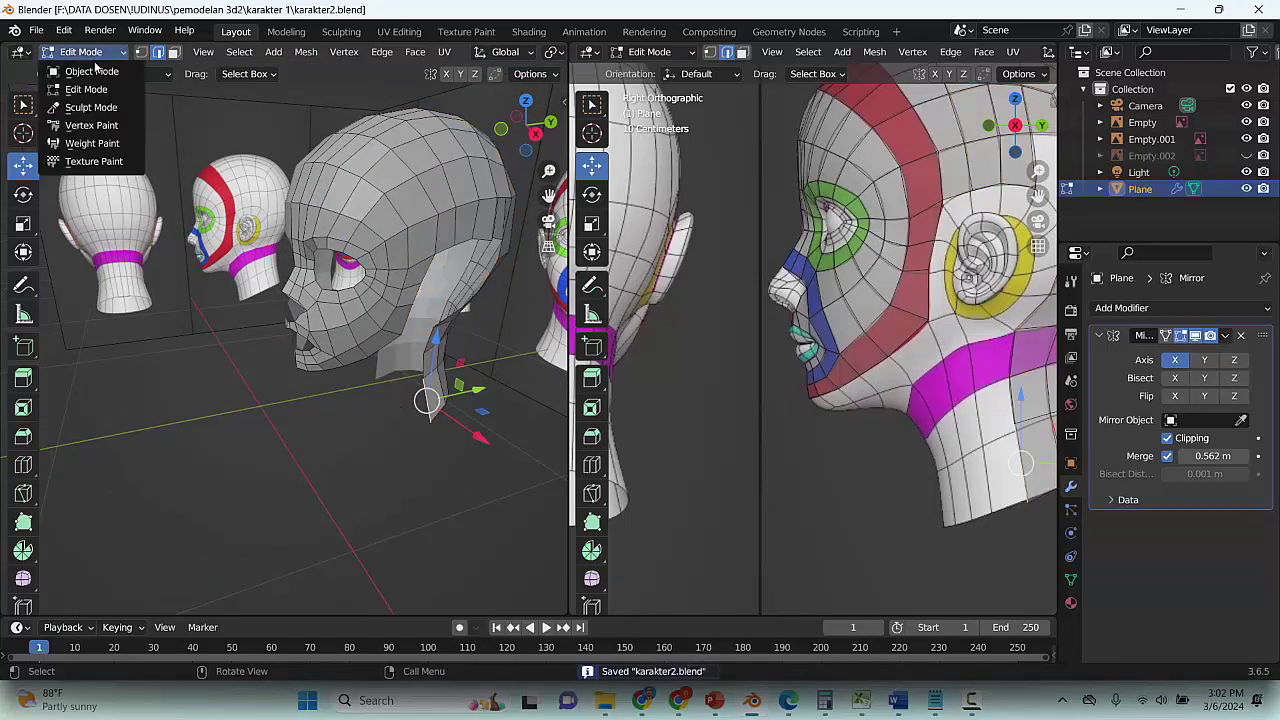
pyautogui.click(92, 71)
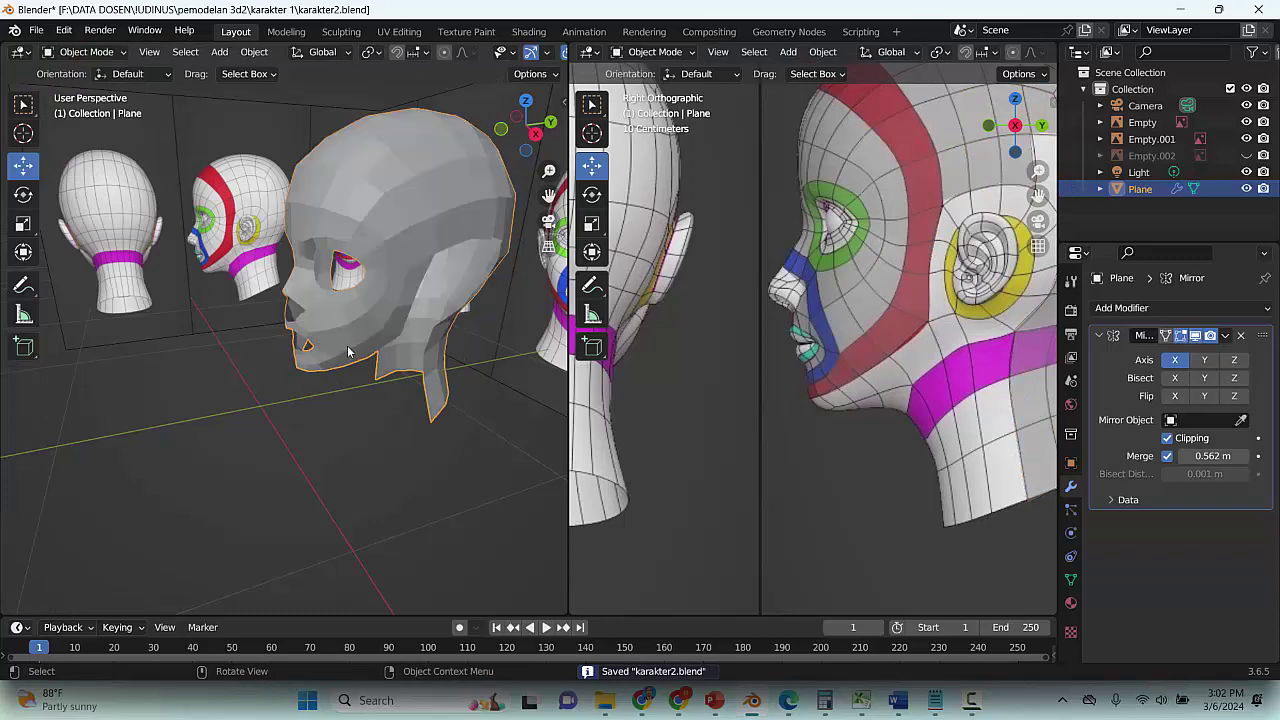
pyautogui.click(310, 408)
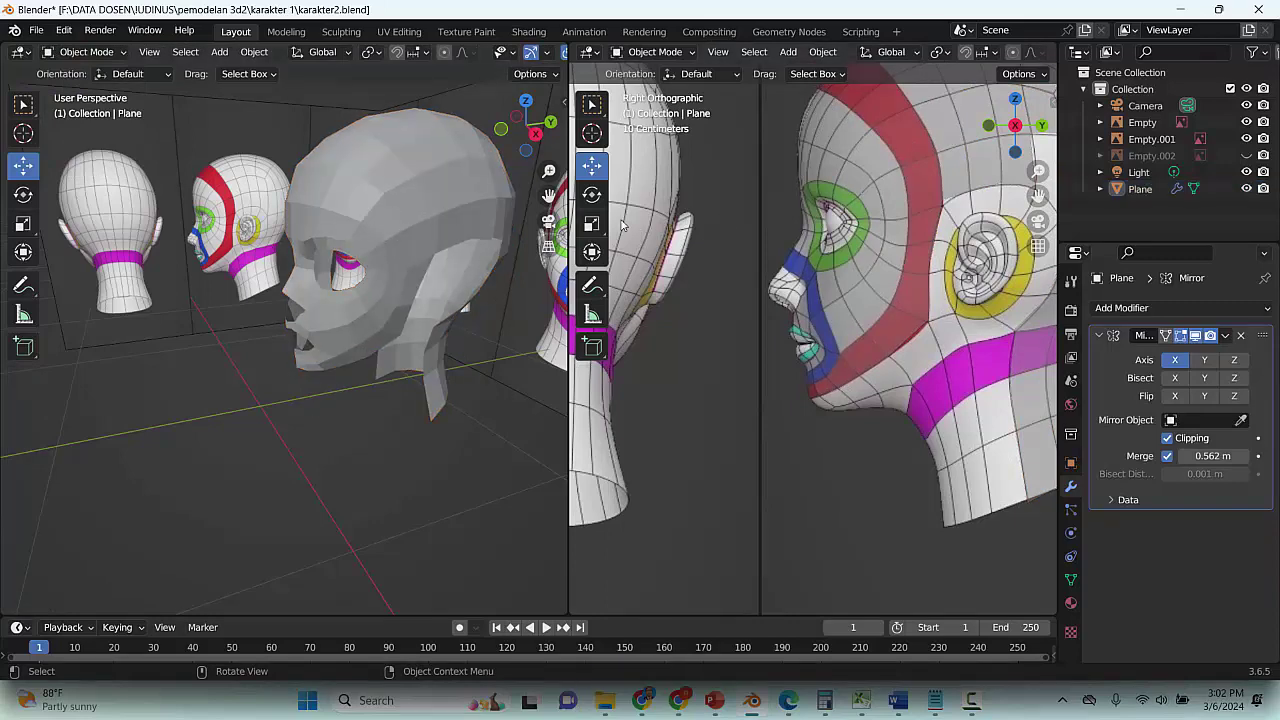
pyautogui.click(420, 228)
pyautogui.click(1149, 308)
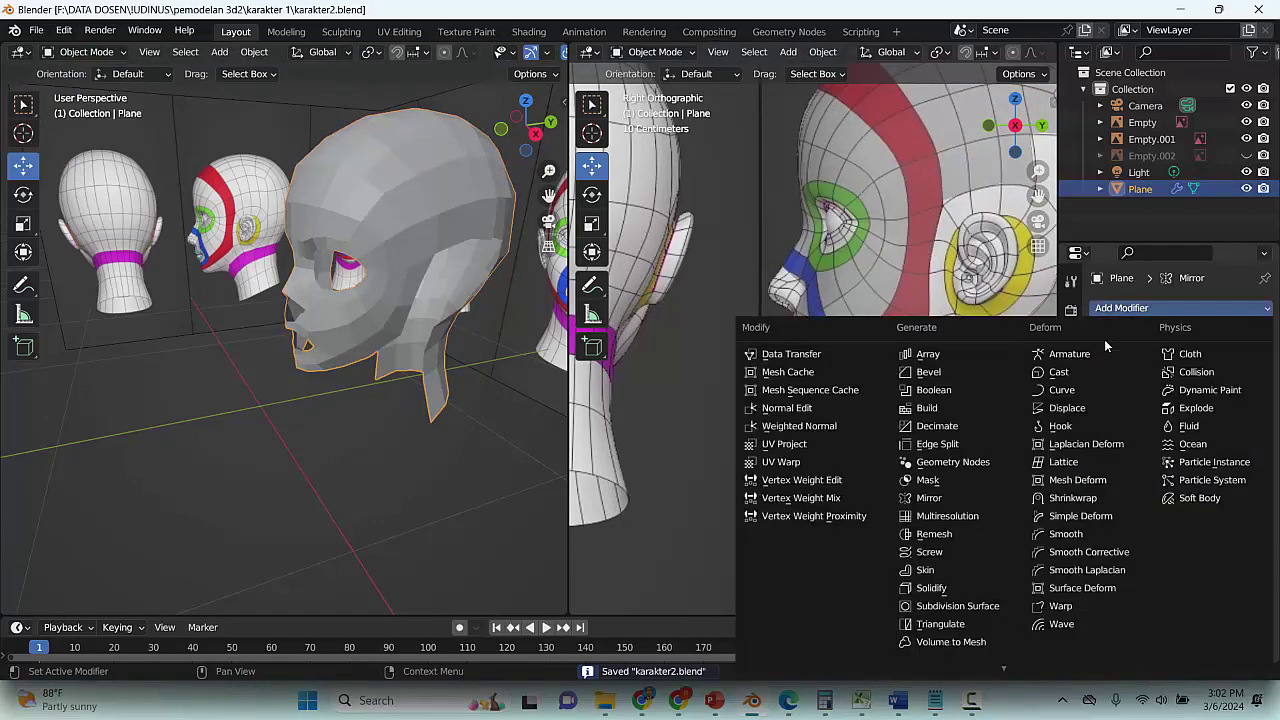
pyautogui.click(958, 608)
# Apply smooth shading to the head, deselect it and save the file
pyautogui.rightClick(410, 208)
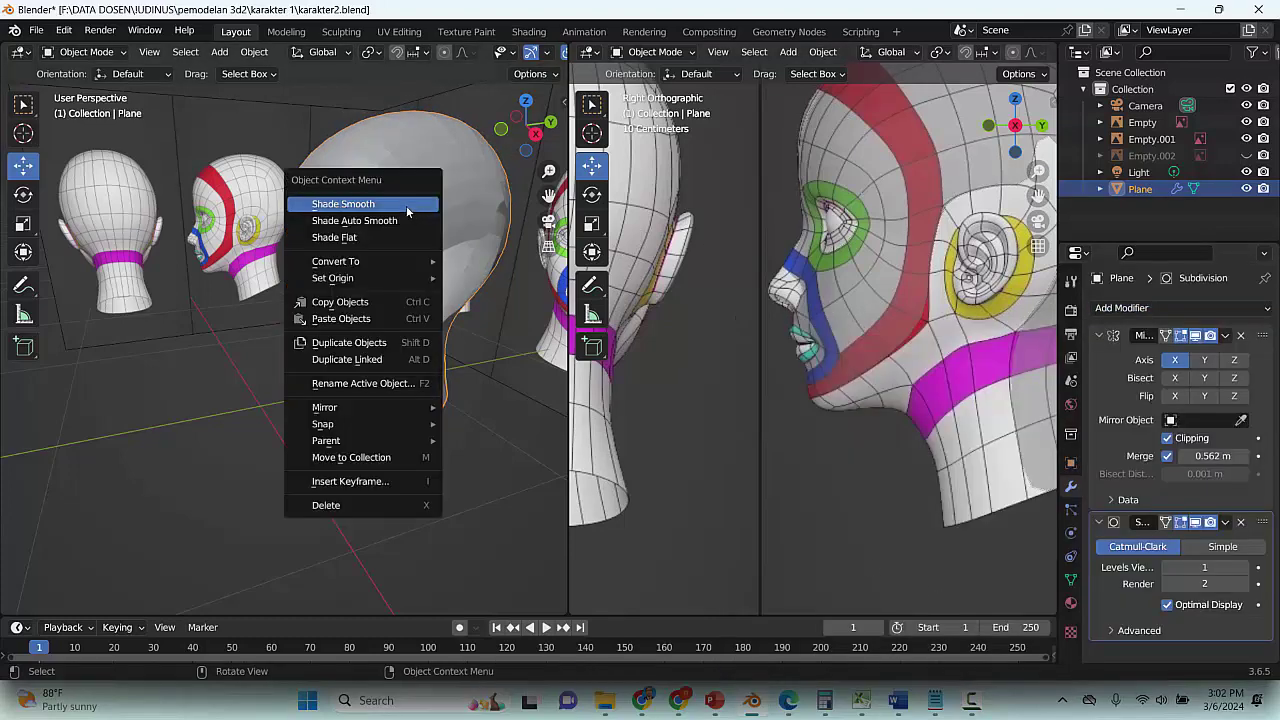
pyautogui.click(406, 205)
pyautogui.click(395, 422)
pyautogui.moveTo(330, 354); pyautogui.dragTo(370, 324, button='middle')
pyautogui.hotkey('ctrl', 's')
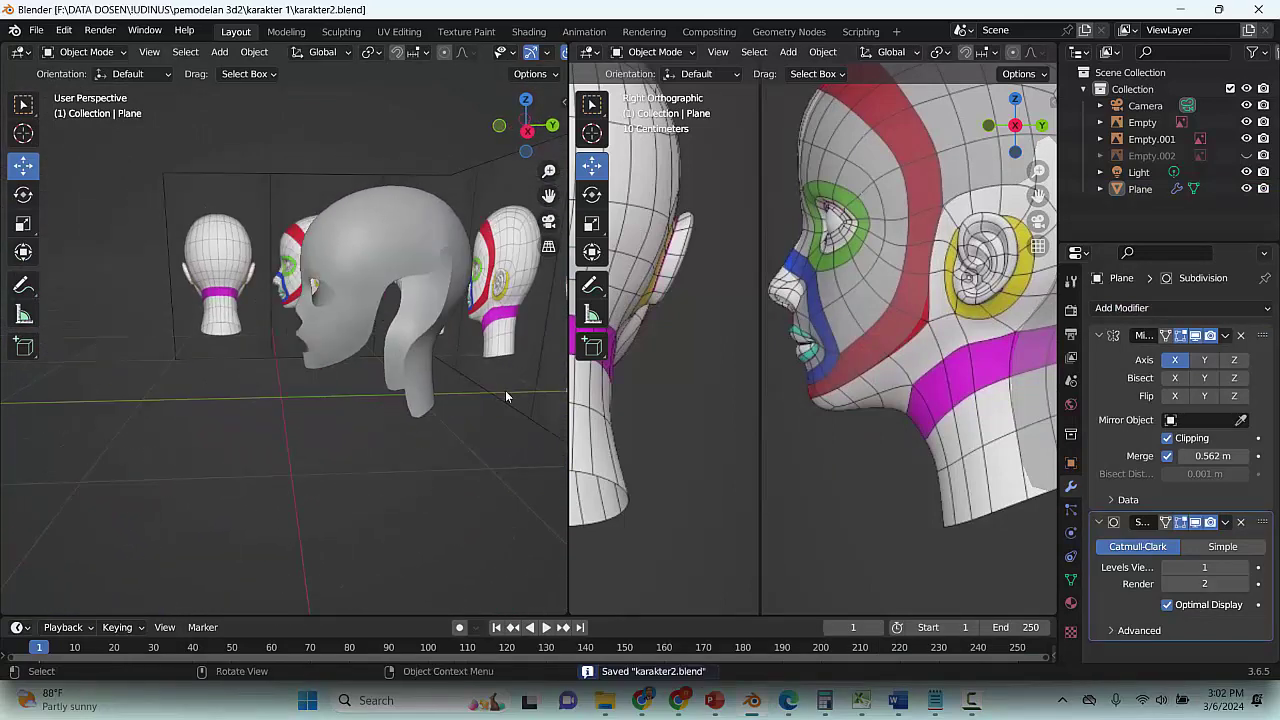
pyautogui.moveTo(935, 700)
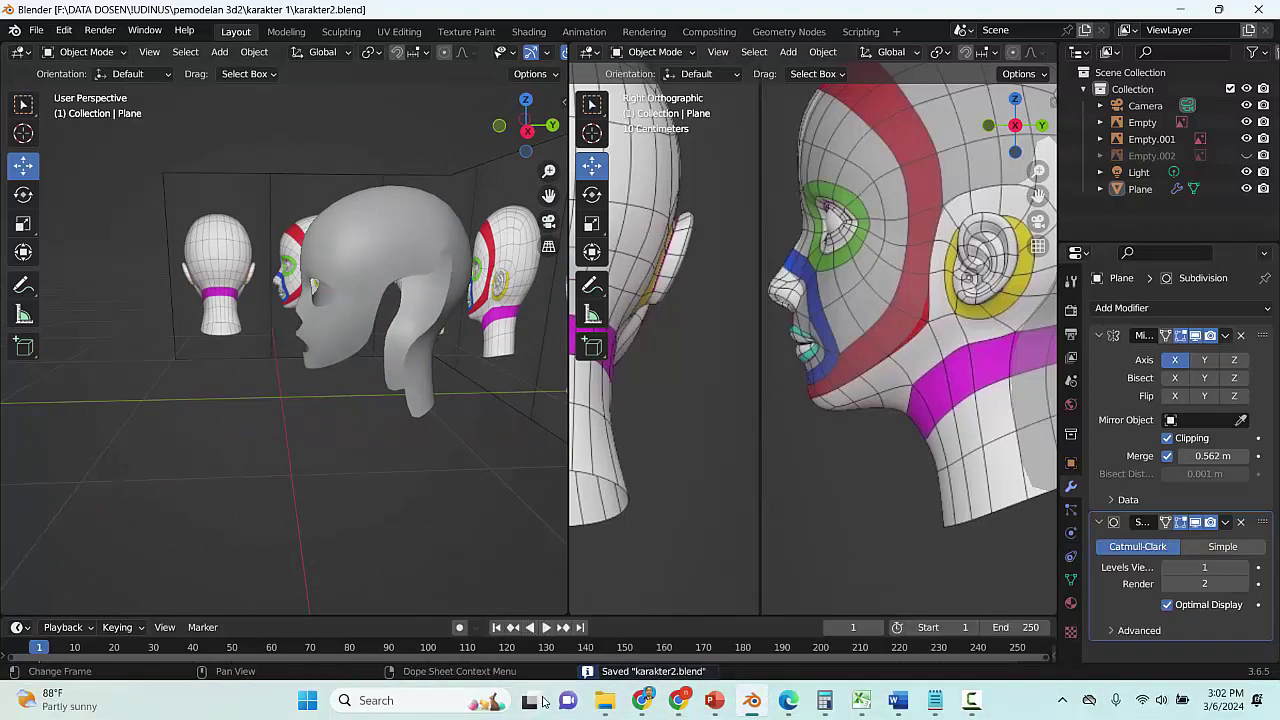
pyautogui.click(970, 700)
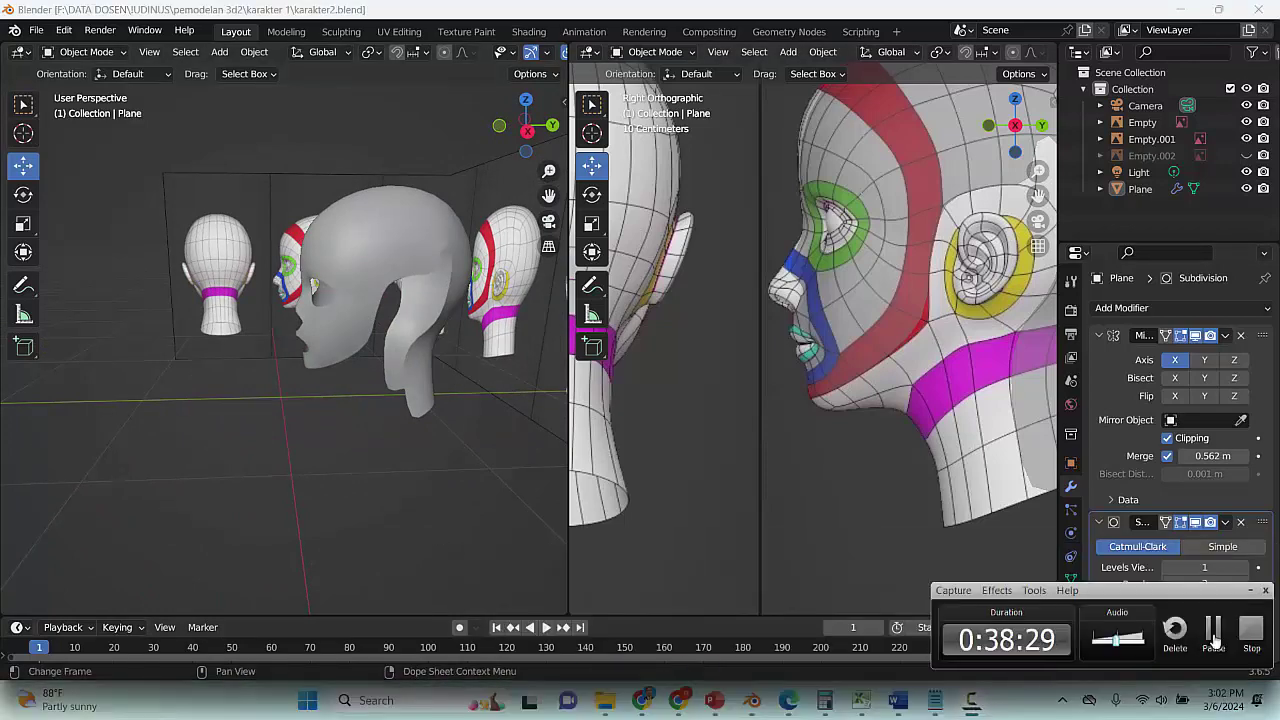
pyautogui.click(1249, 634)
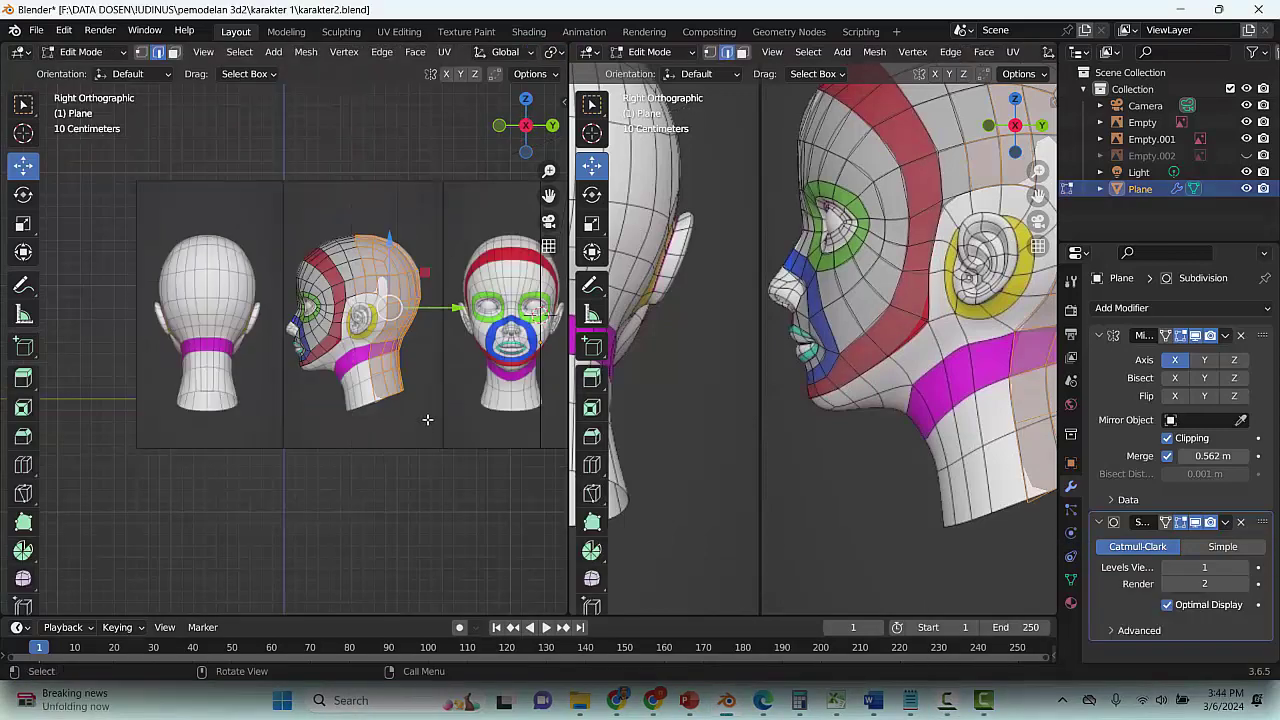
# Hide the selected back-of-head and neck faces and save the file
pyautogui.scroll(3, 405, 370)
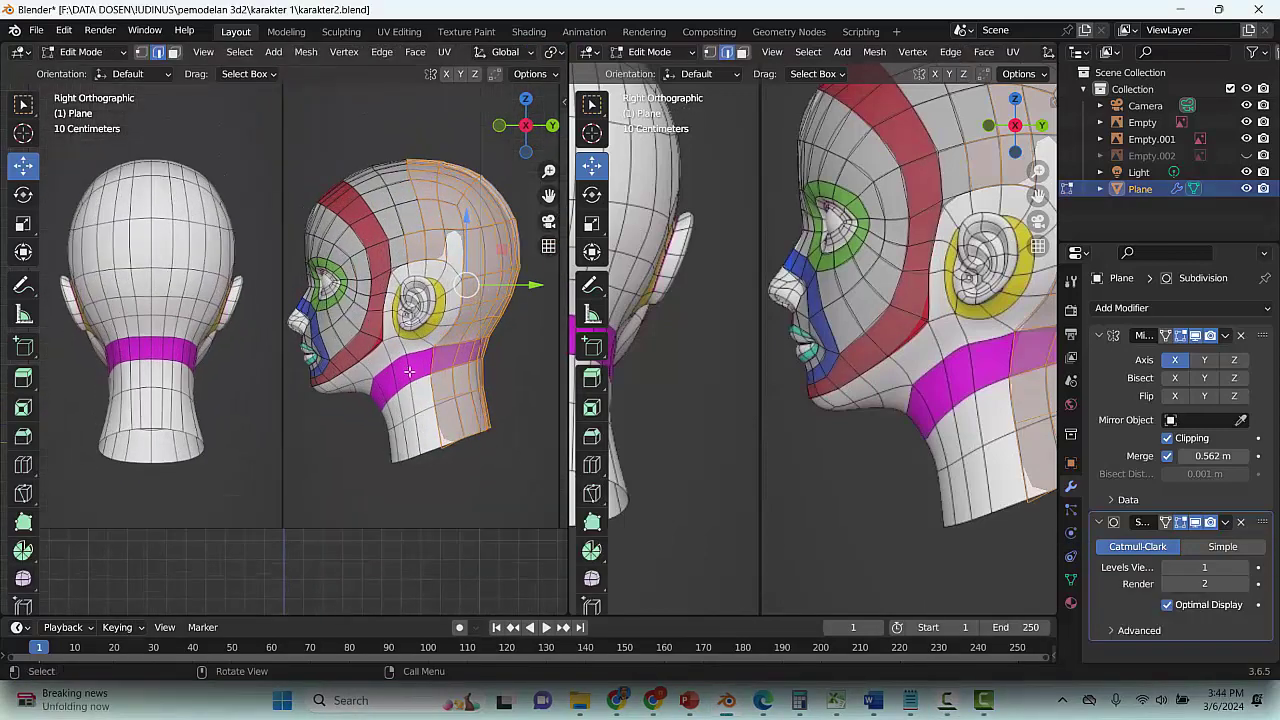
pyautogui.press('h')
pyautogui.hotkey('ctrl', 's')
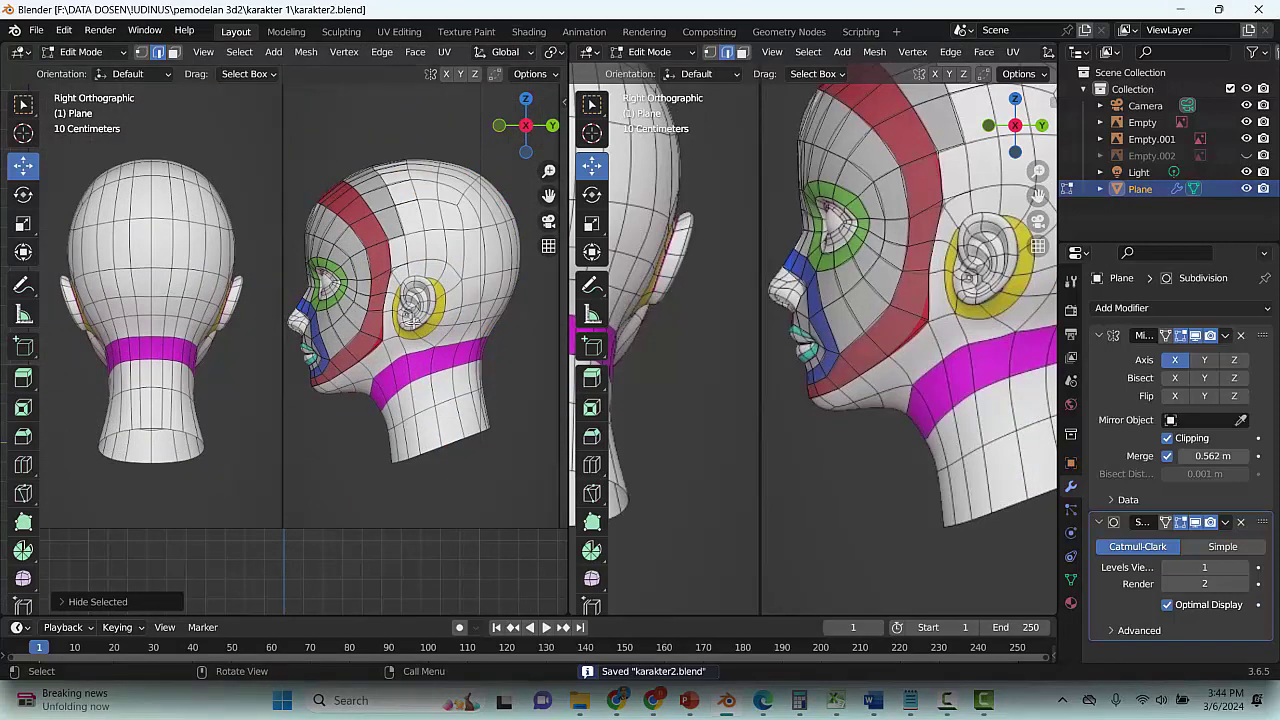
# Show the mouth area in front view, remove the Subdivision modifier from the mesh and save the file
pyautogui.press('KP_1')
pyautogui.scroll(8, 410, 316)
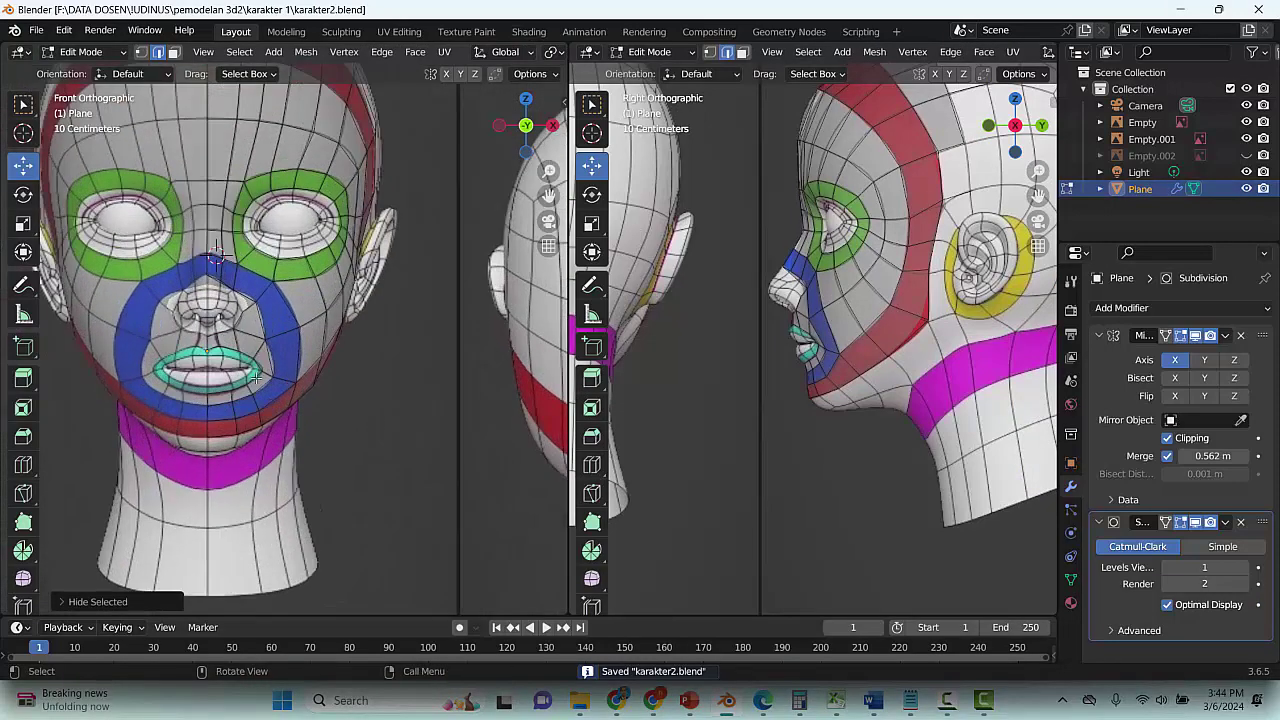
pyautogui.moveTo(549, 195); pyautogui.dragTo(700, 115)
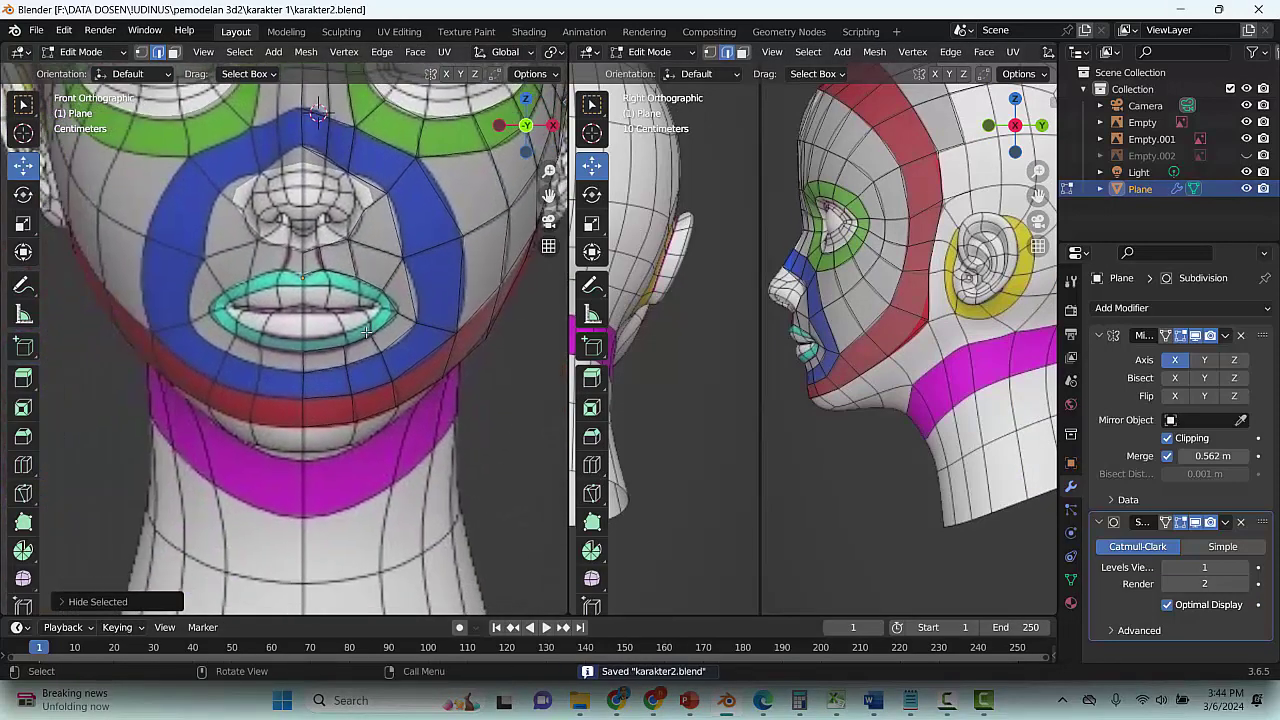
pyautogui.scroll(3, 438, 282)
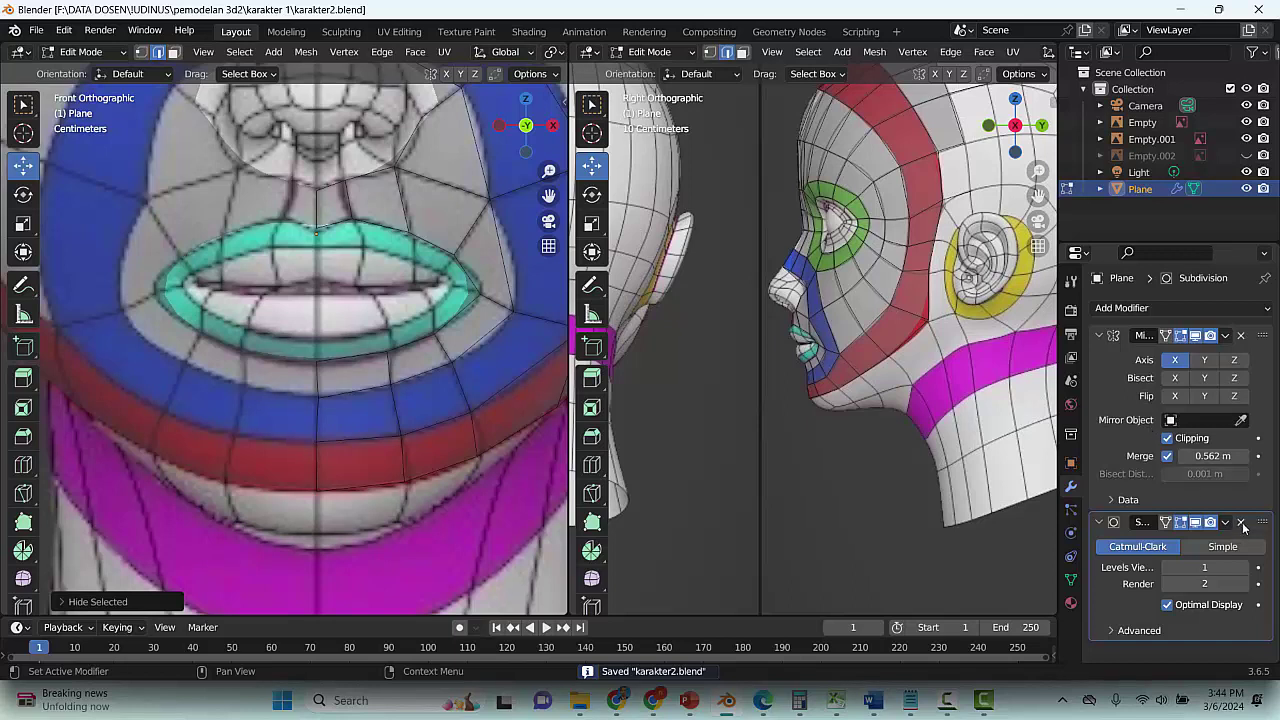
pyautogui.click(1241, 522)
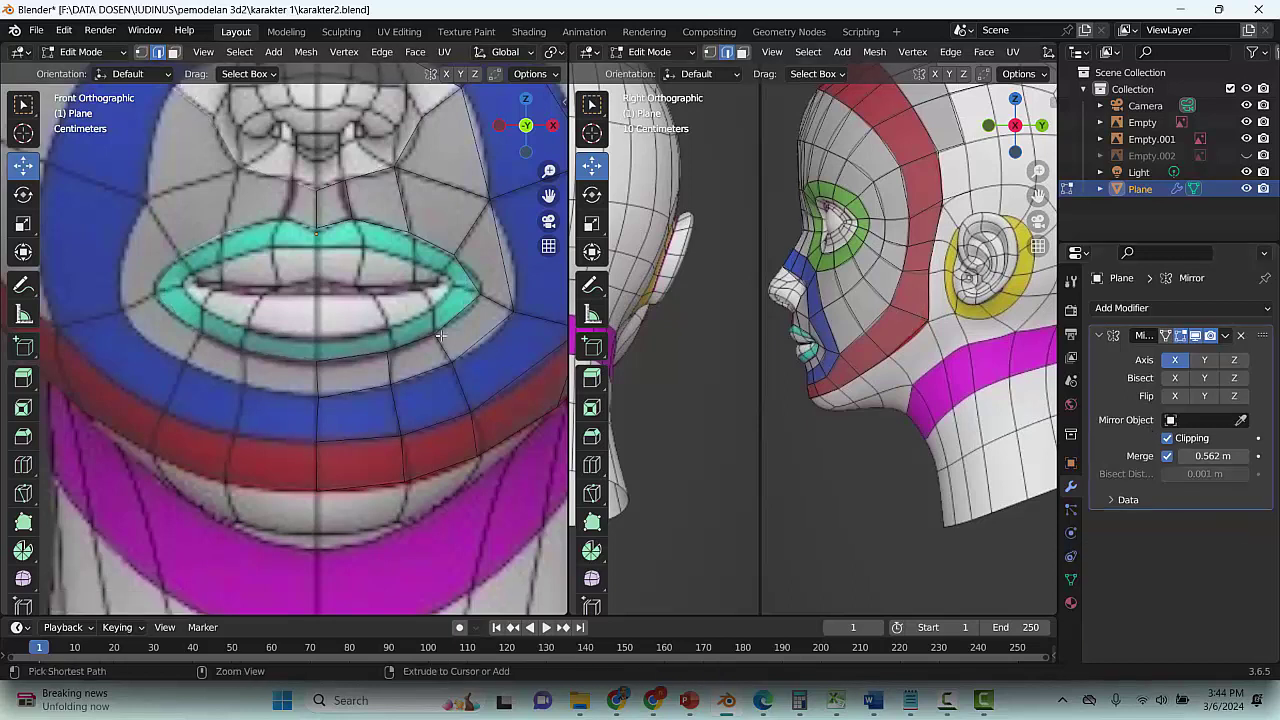
pyautogui.hotkey('ctrl', 's')
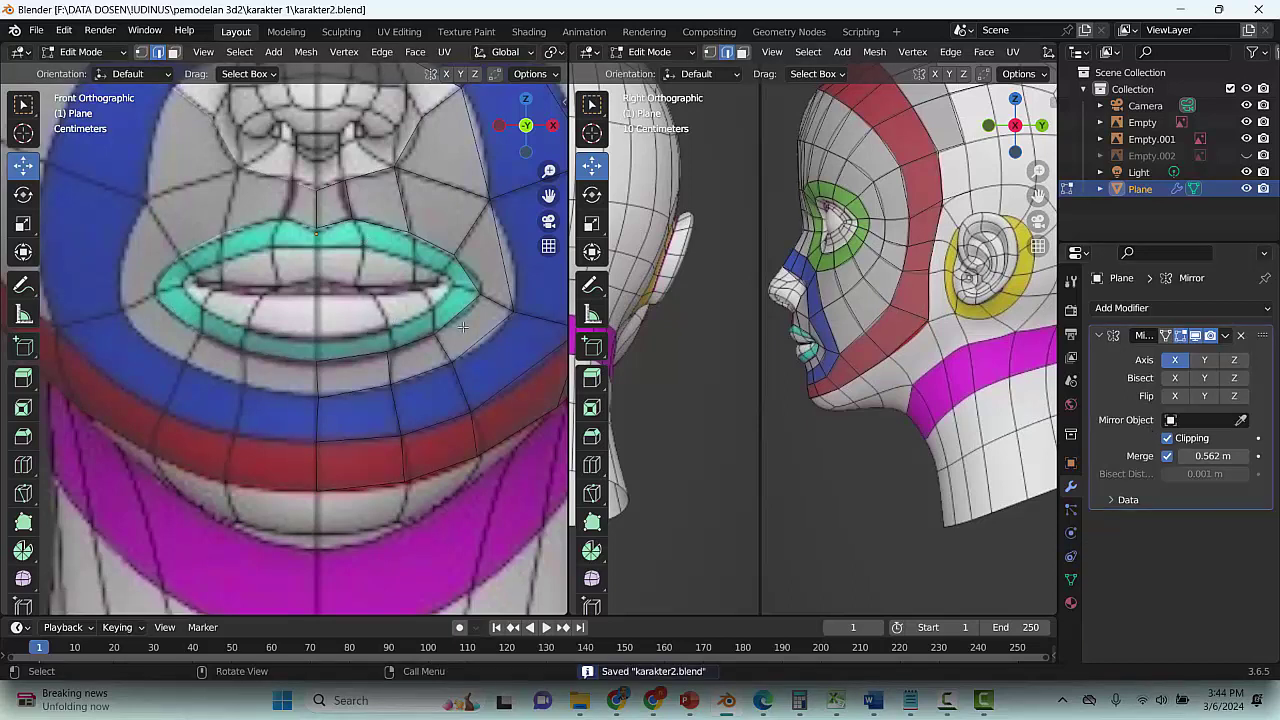
pyautogui.scroll(1, 395, 357)
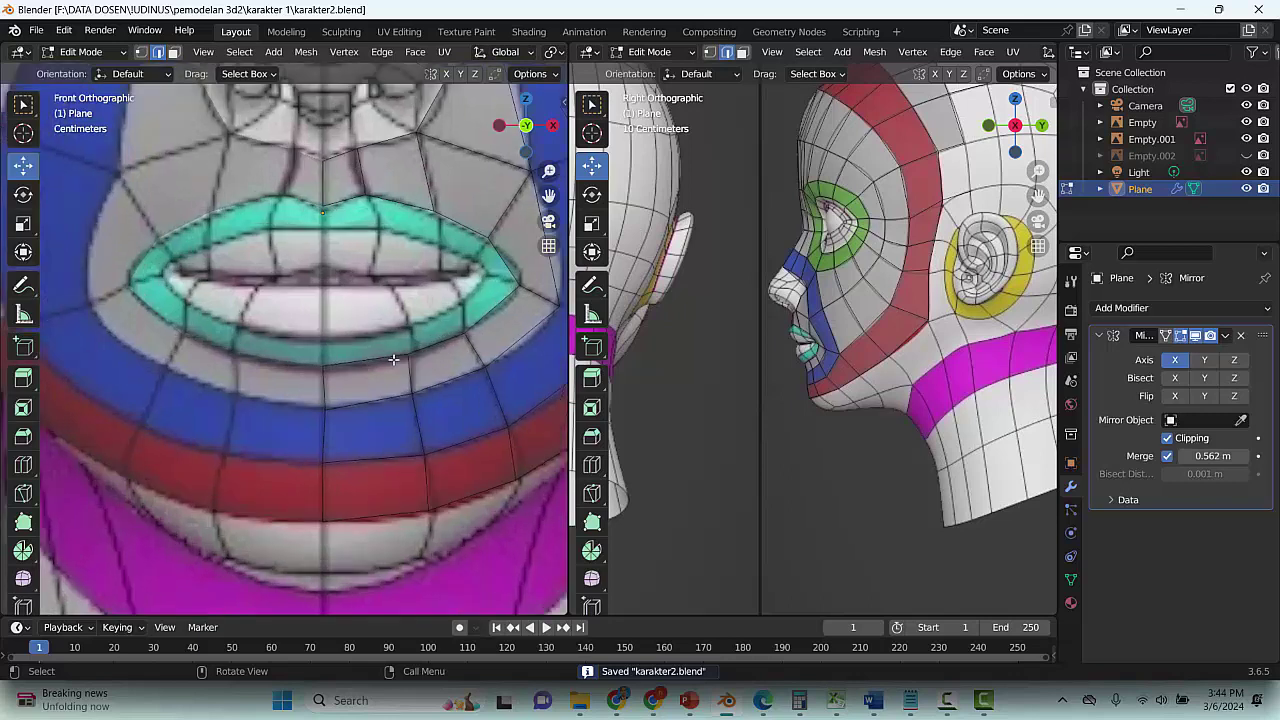
pyautogui.click(322, 364)
pyautogui.press('1')
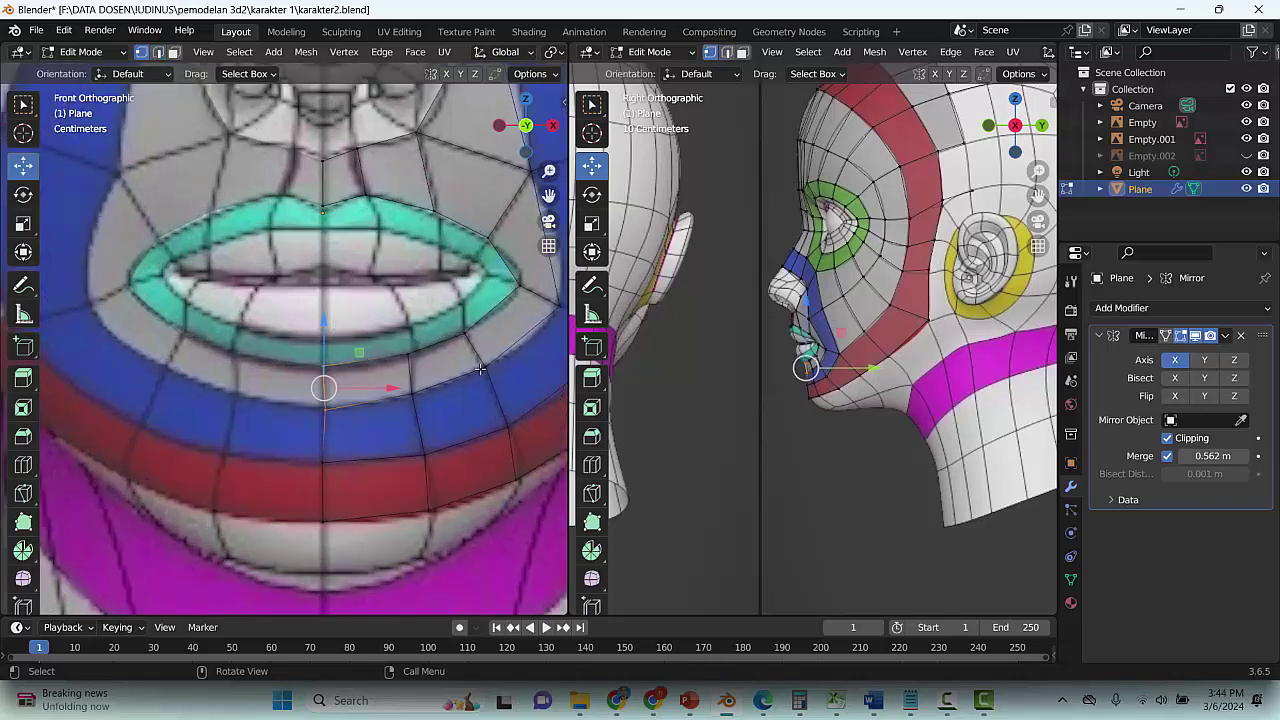
pyautogui.click(408, 351)
pyautogui.click(323, 362)
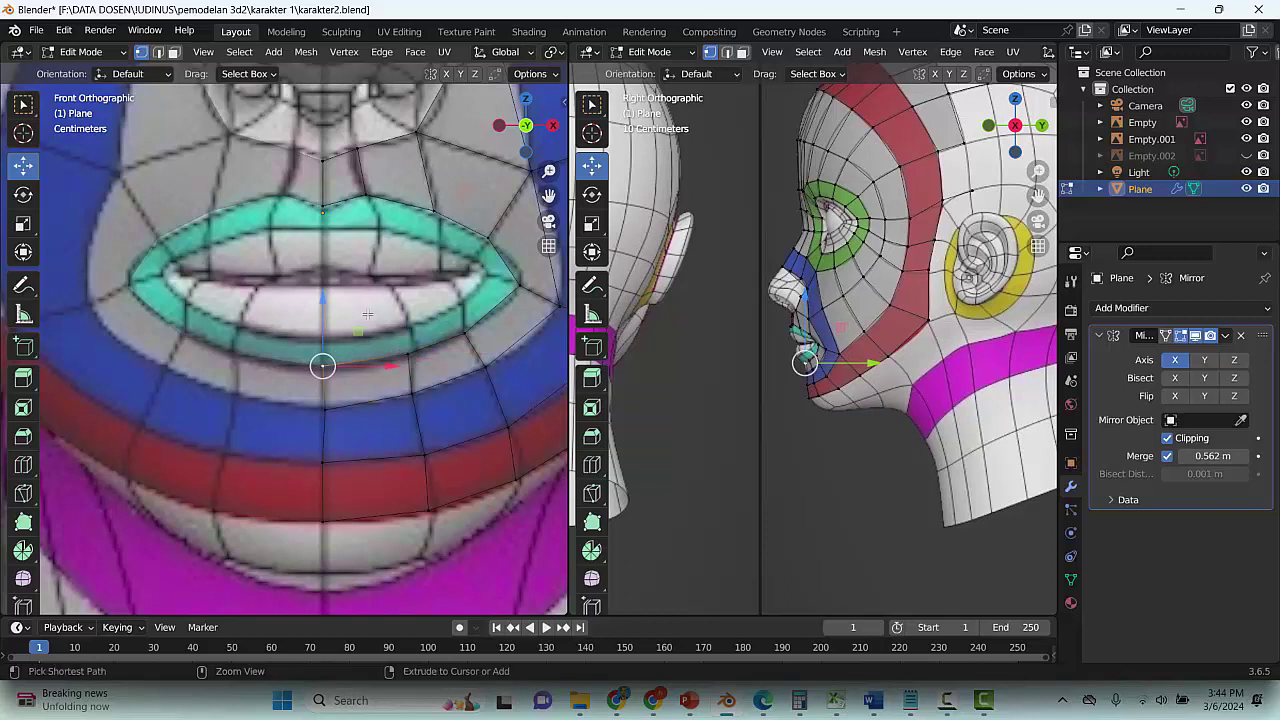
pyautogui.hotkey('ctrl', 's')
pyautogui.press('g')
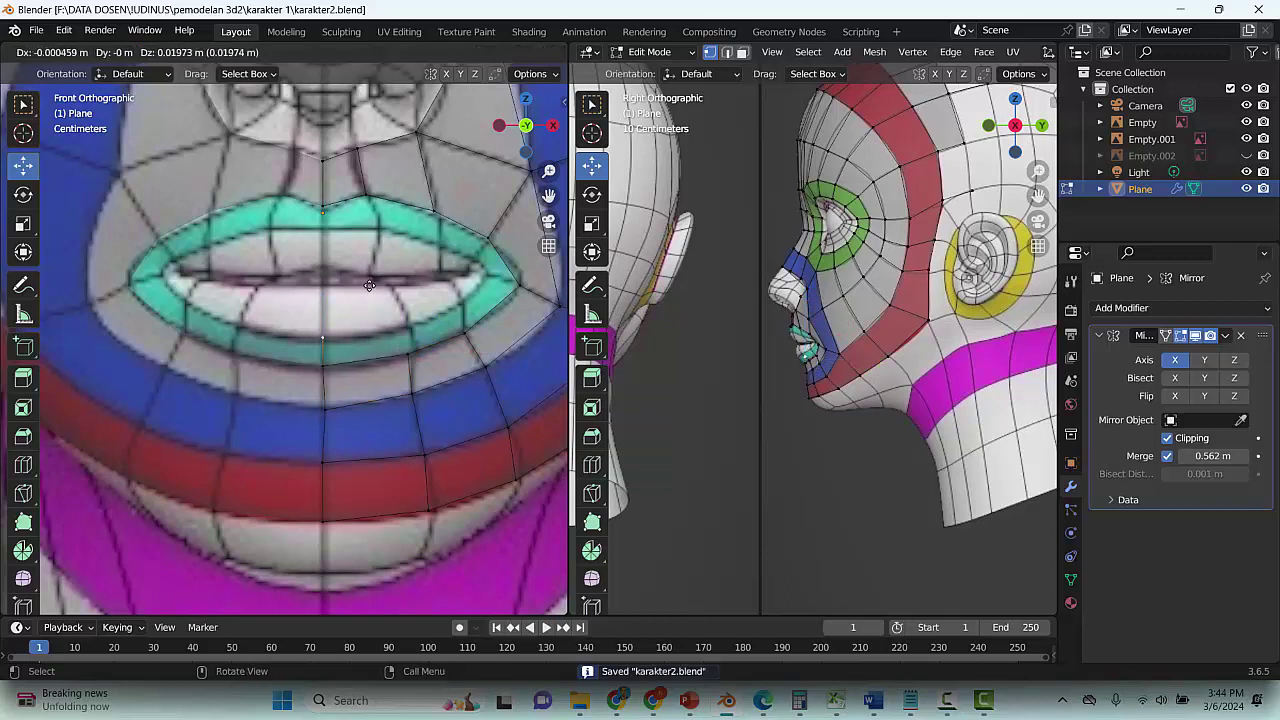
pyautogui.click(369, 286)
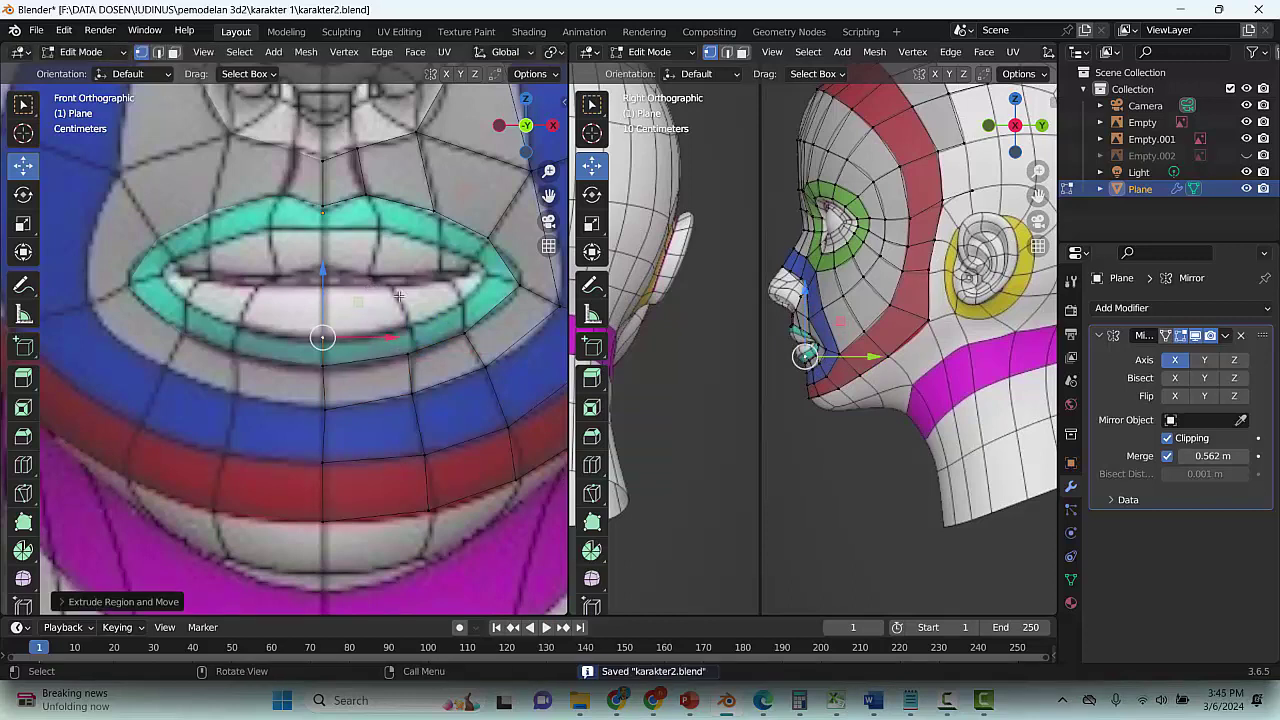
pyautogui.press('g')
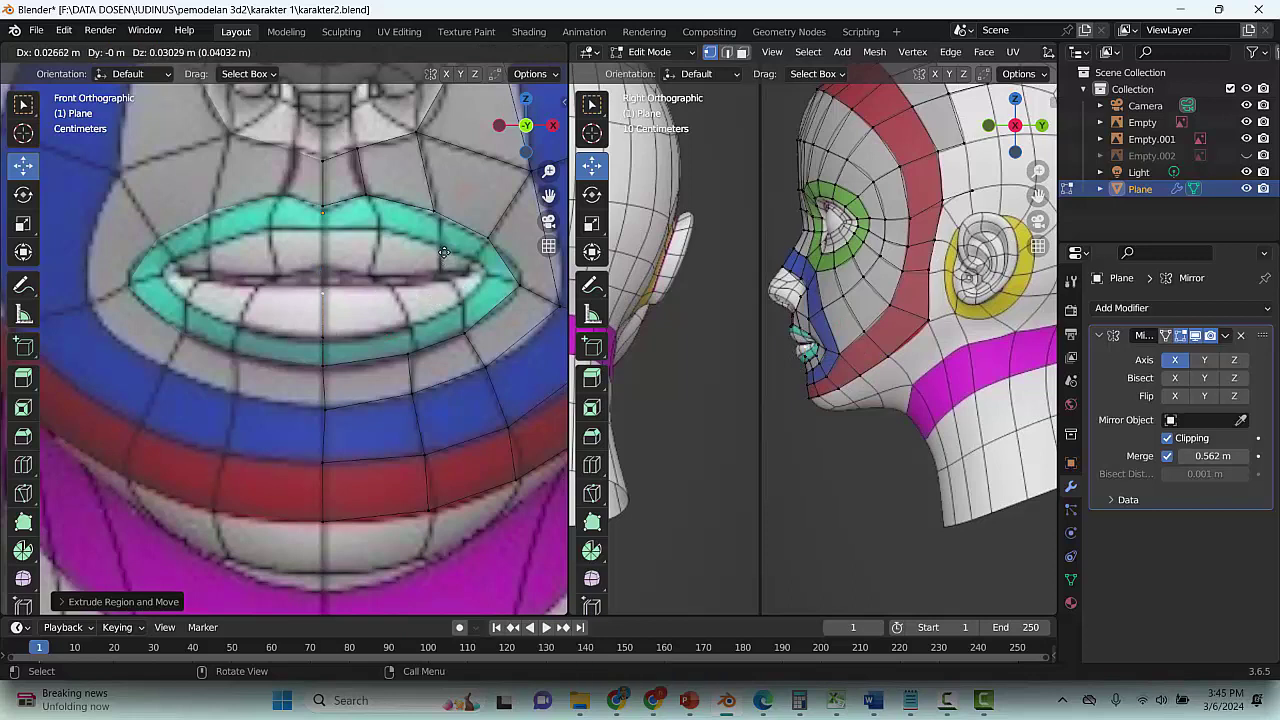
pyautogui.press('Escape')
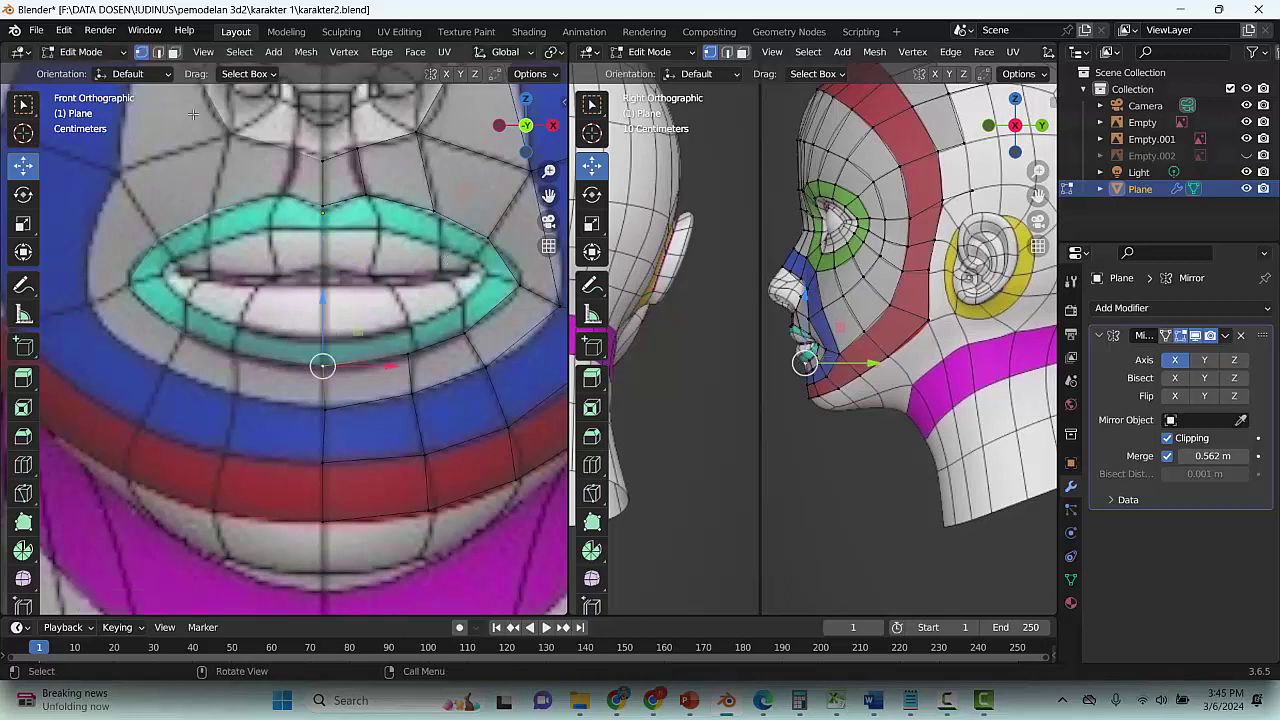
# Extrude the lower-lip edge beside the midline upward in the front view to form the first lower-lip face
pyautogui.click(157, 52)
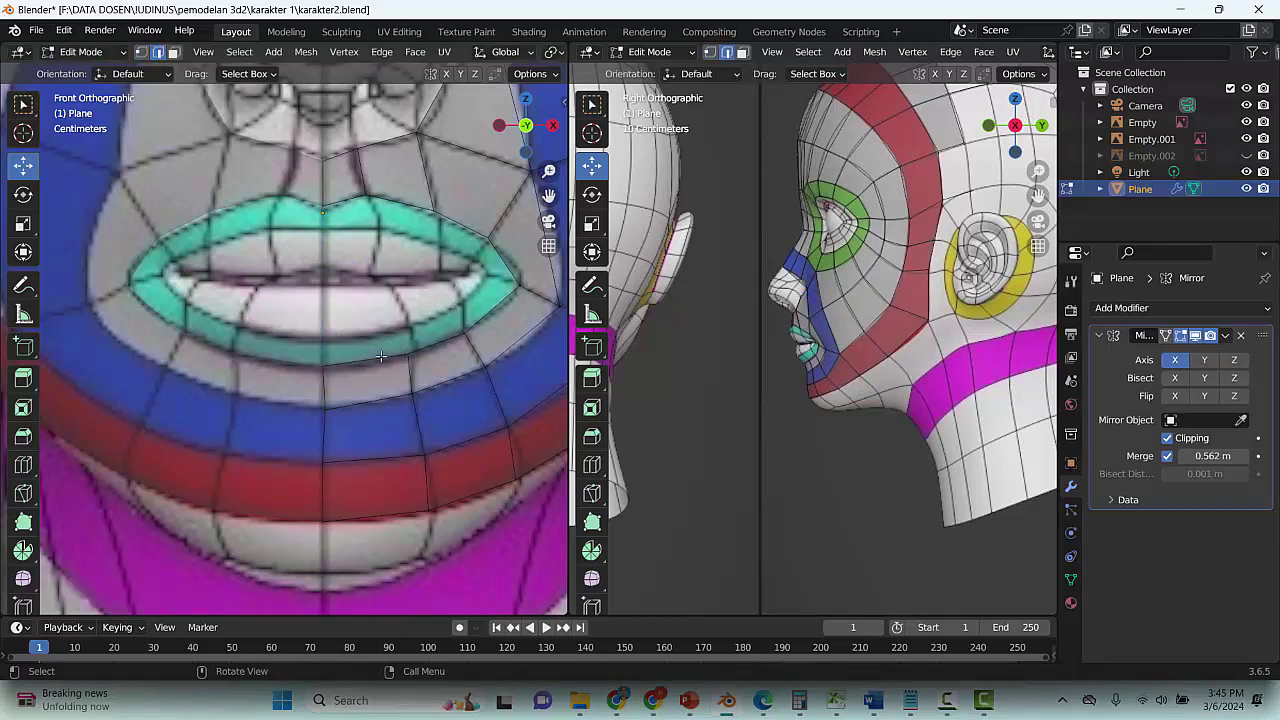
pyautogui.click(381, 356)
pyautogui.press('g')
pyautogui.click(375, 310)
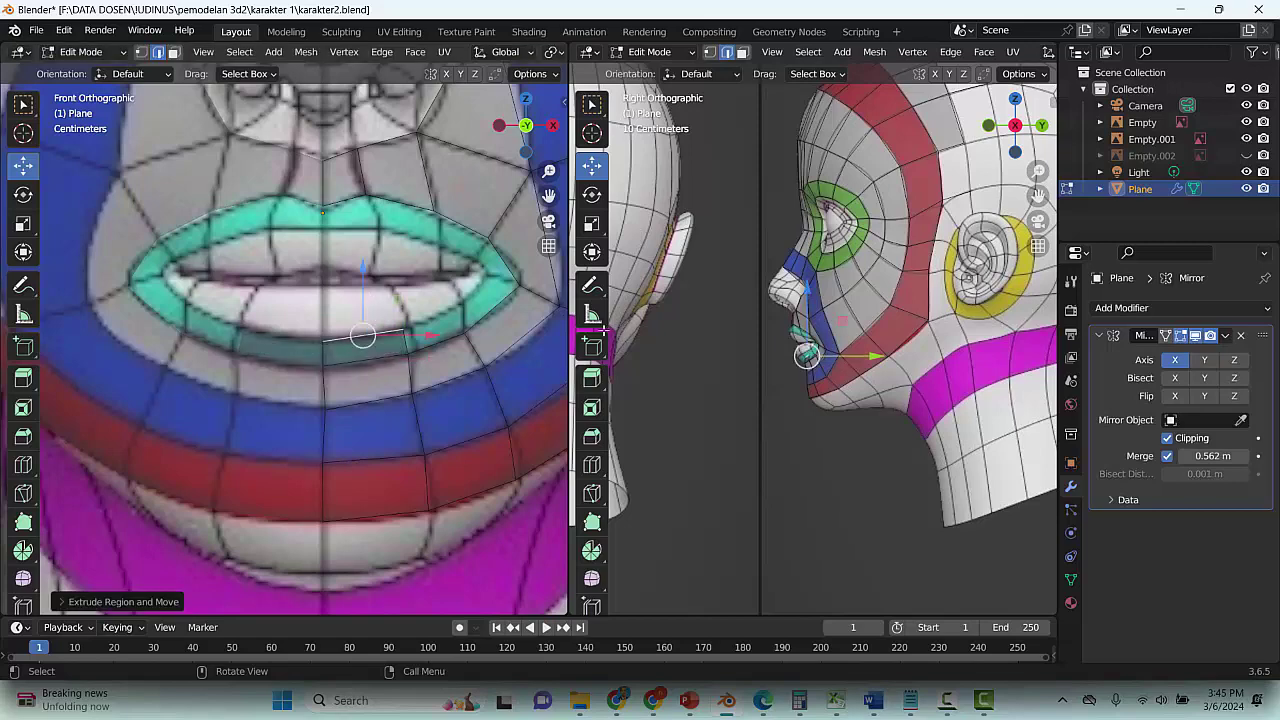
pyautogui.scroll(6, 848, 380)
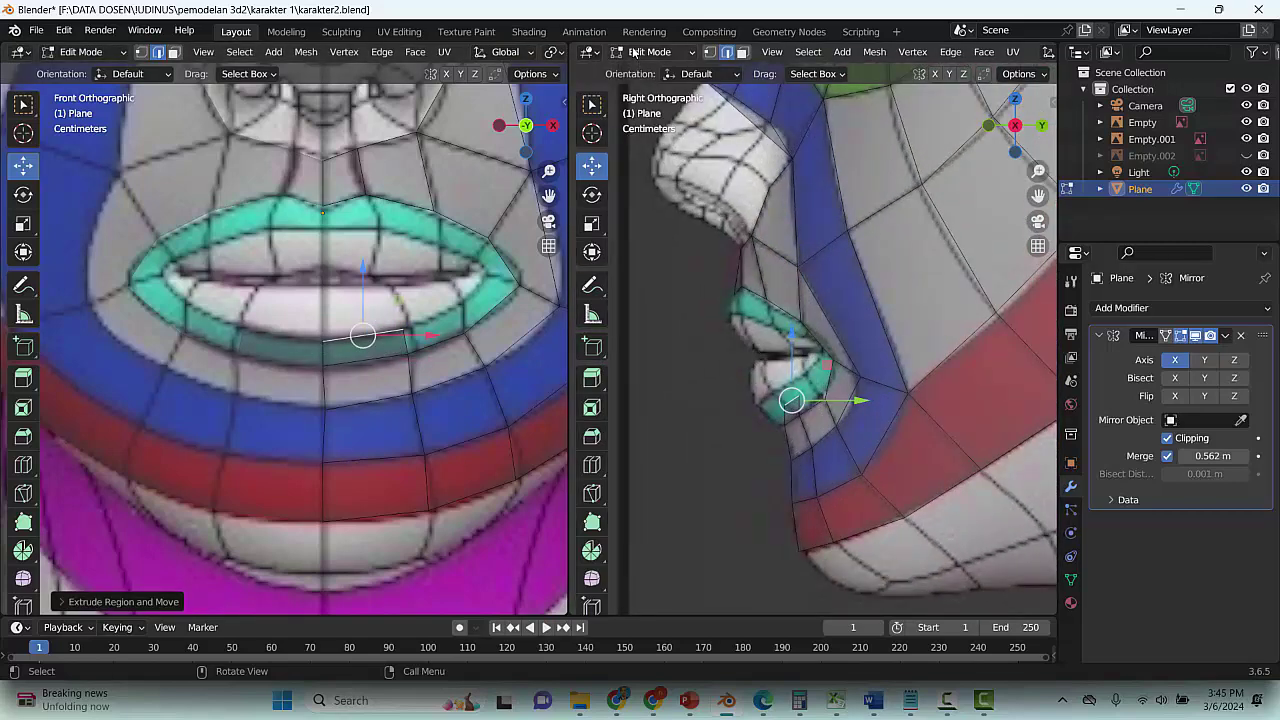
# Move the two inner lower-lip vertices nearest the midline in side view to match the reference lip profile
pyautogui.click(709, 53)
pyautogui.scroll(1, 813, 420)
pyautogui.click(781, 422)
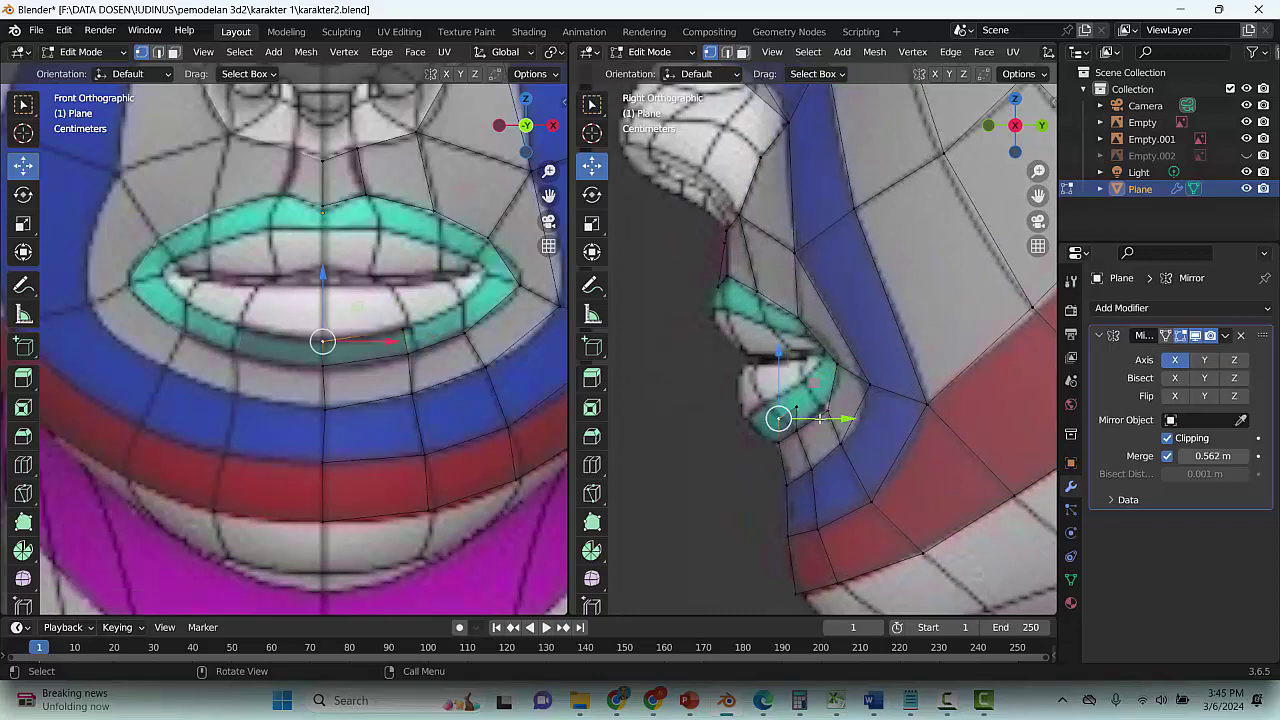
pyautogui.press('g')
pyautogui.click(781, 410)
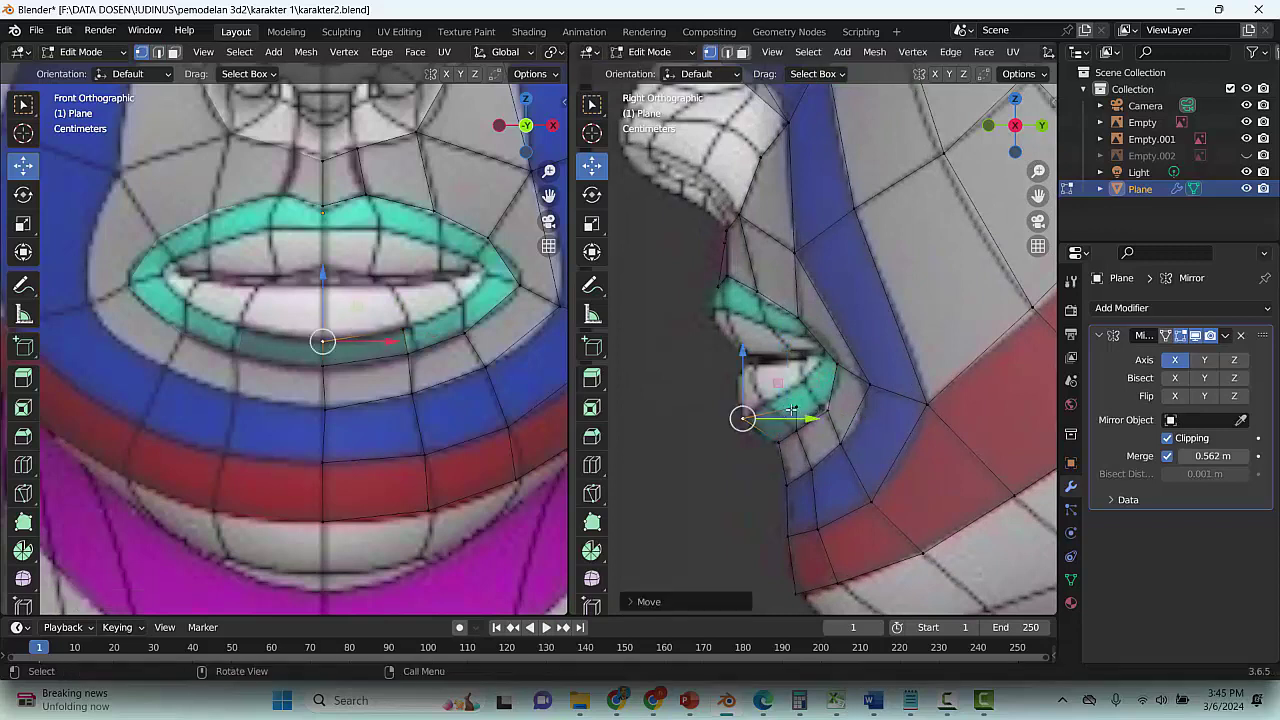
pyautogui.press('g')
pyautogui.click(767, 402)
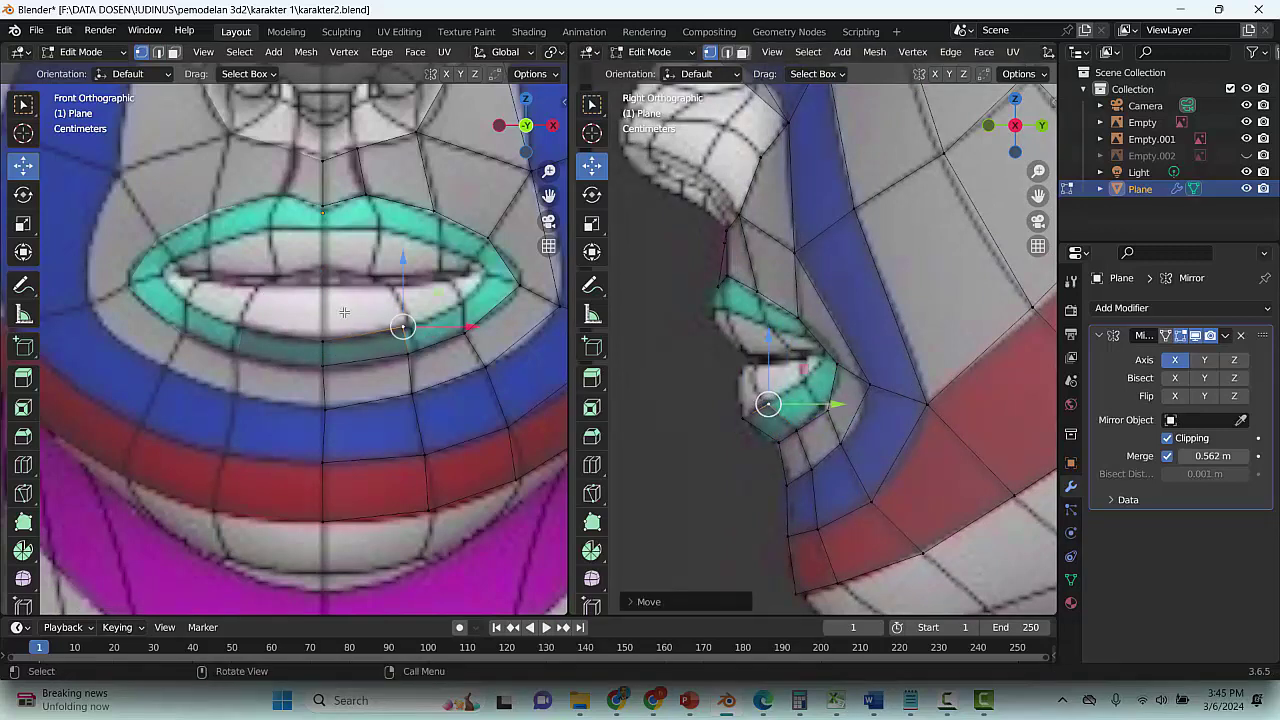
# Extrude the inner lower-lip vertices along the lip line around the mouth corner to the upper lip, positioning each on the reference
pyautogui.moveTo(424, 328)
pyautogui.mouseDown()
pyautogui.moveTo(420, 350)
pyautogui.moveTo(422, 328)
pyautogui.mouseUp()
pyautogui.click(409, 328)
pyautogui.moveTo(767, 403); pyautogui.dragTo(826, 376)
pyautogui.hotkey('ctrl', 'z')
pyautogui.moveTo(424, 292); pyautogui.dragTo(488, 286)
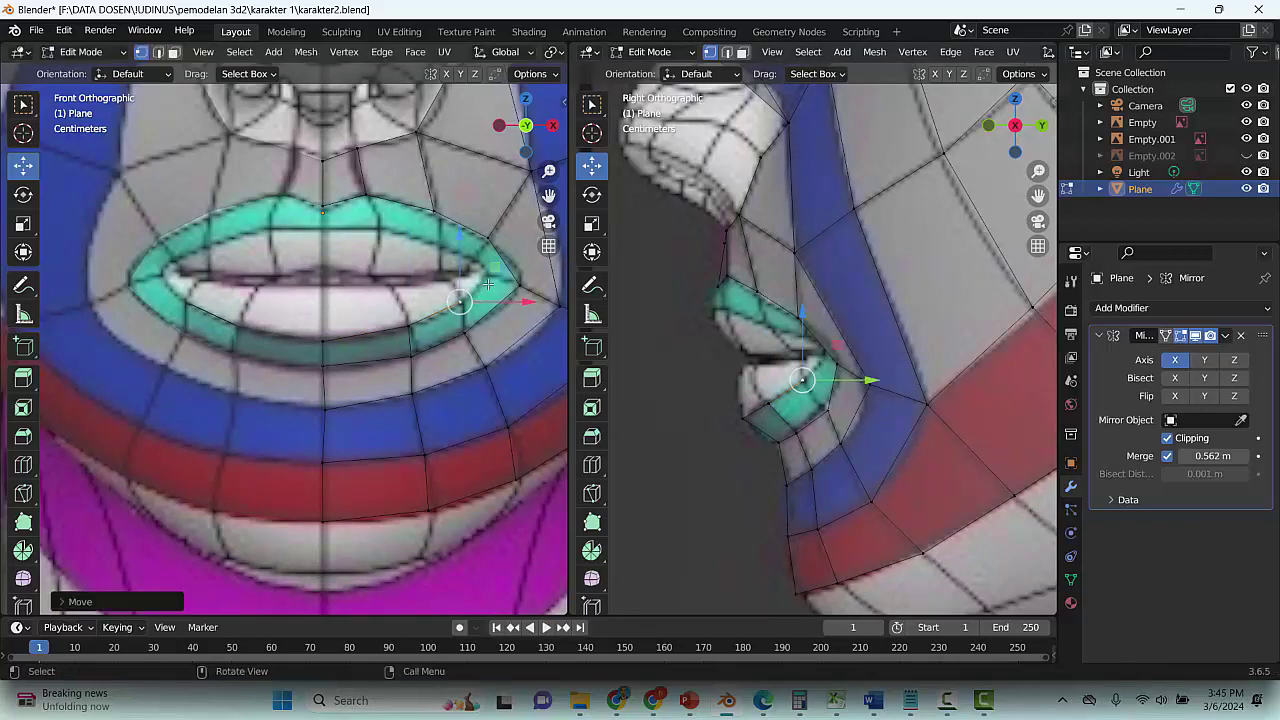
pyautogui.press('g')
pyautogui.click(491, 284)
pyautogui.press('e')
pyautogui.click(513, 258)
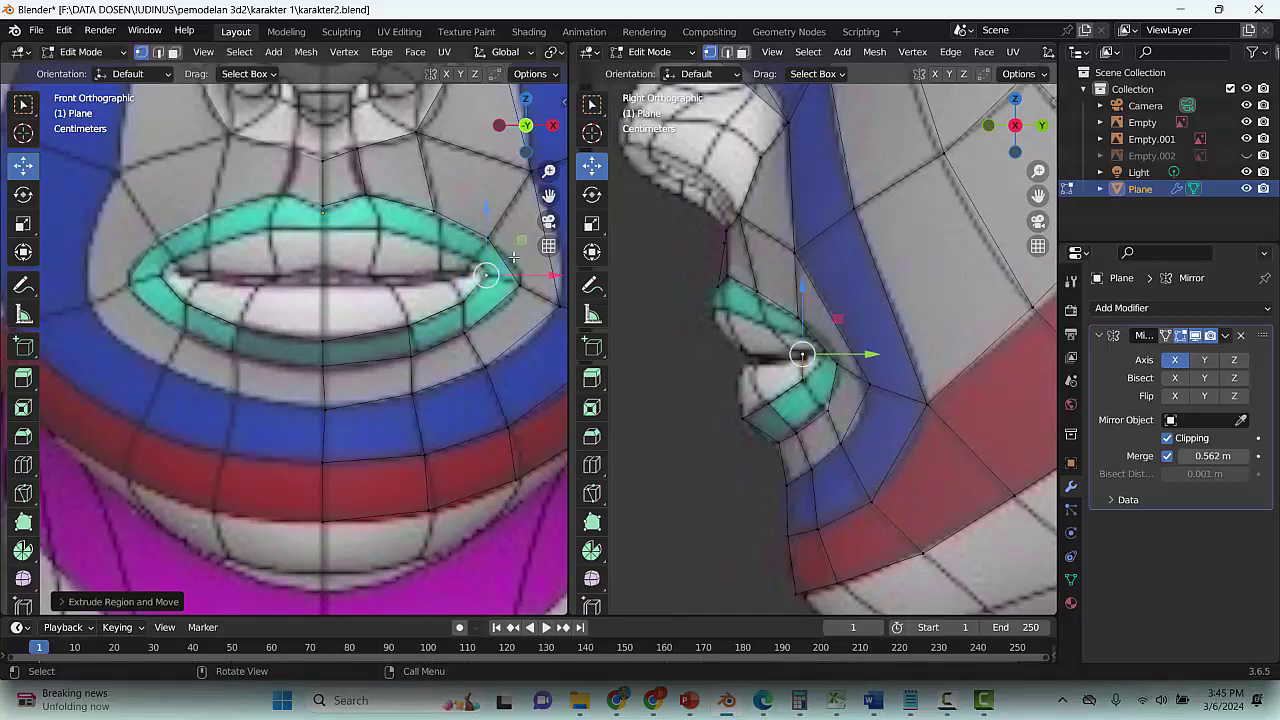
pyautogui.press('e')
pyautogui.click(501, 240)
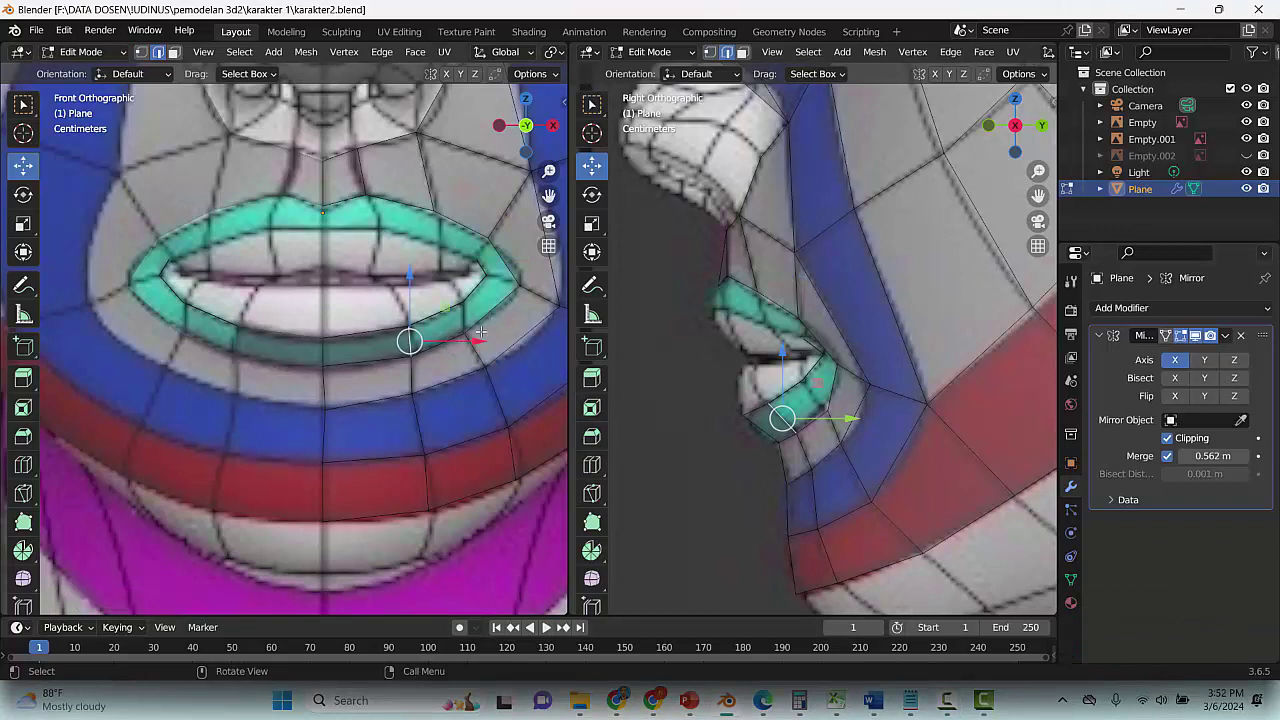
# Fill the faces between the outer and inner lower-lip edges around to the mouth corner and save the file
pyautogui.click(481, 332)
pyautogui.click(503, 317)
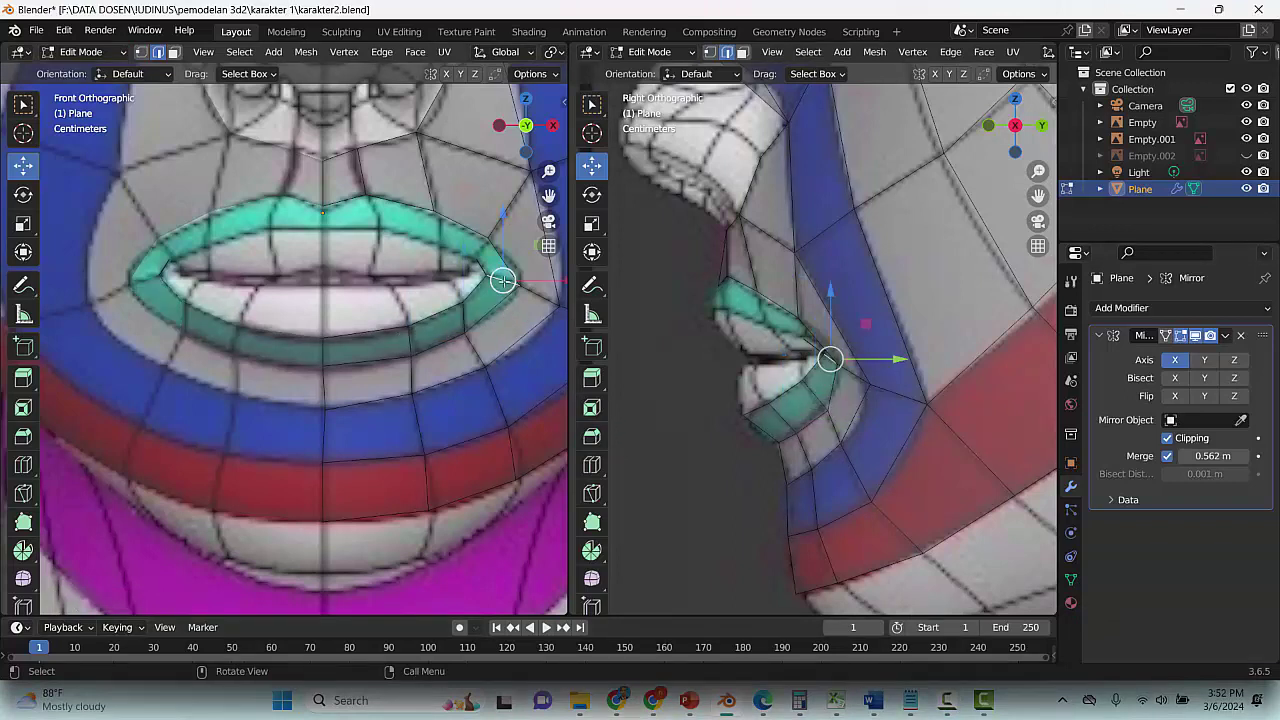
pyautogui.press('f')
pyautogui.press('1')
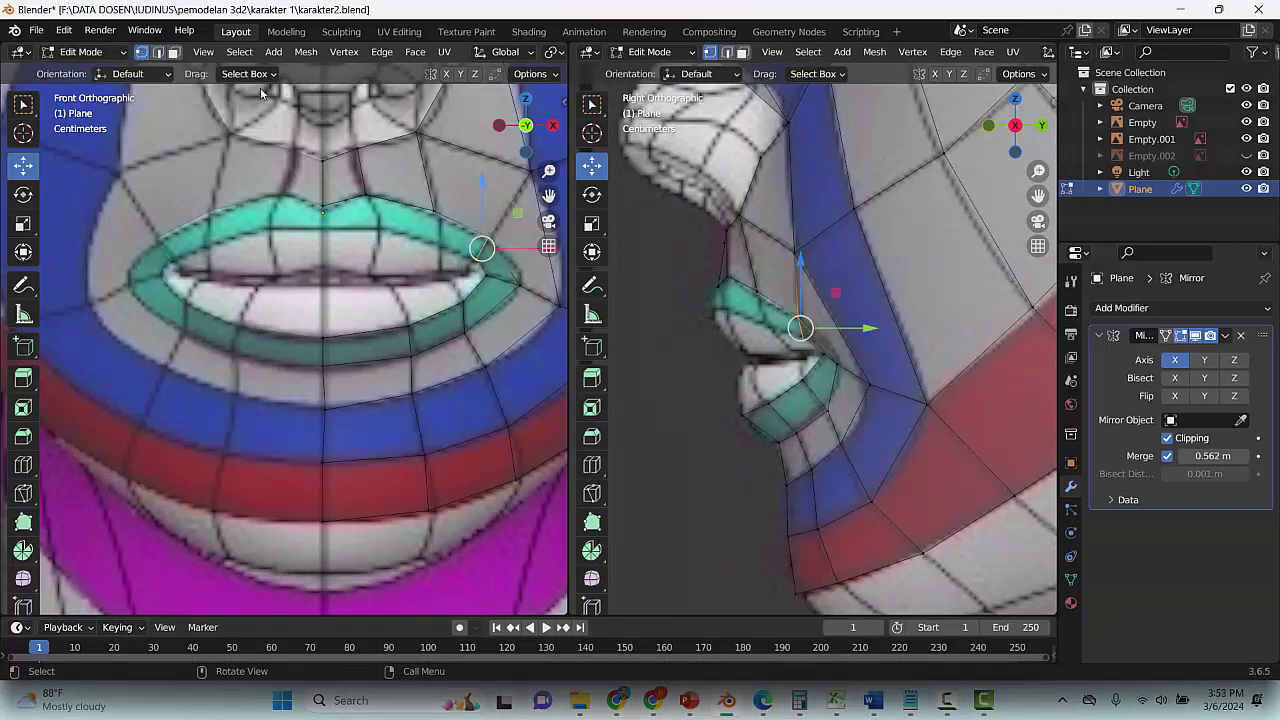
pyautogui.hotkey('ctrl', 's')
# Extrude the inner upper-lip vertex chain from the mouth corner to the midline, following the lip outline in front and side views
pyautogui.moveTo(481, 250); pyautogui.dragTo(490, 258)
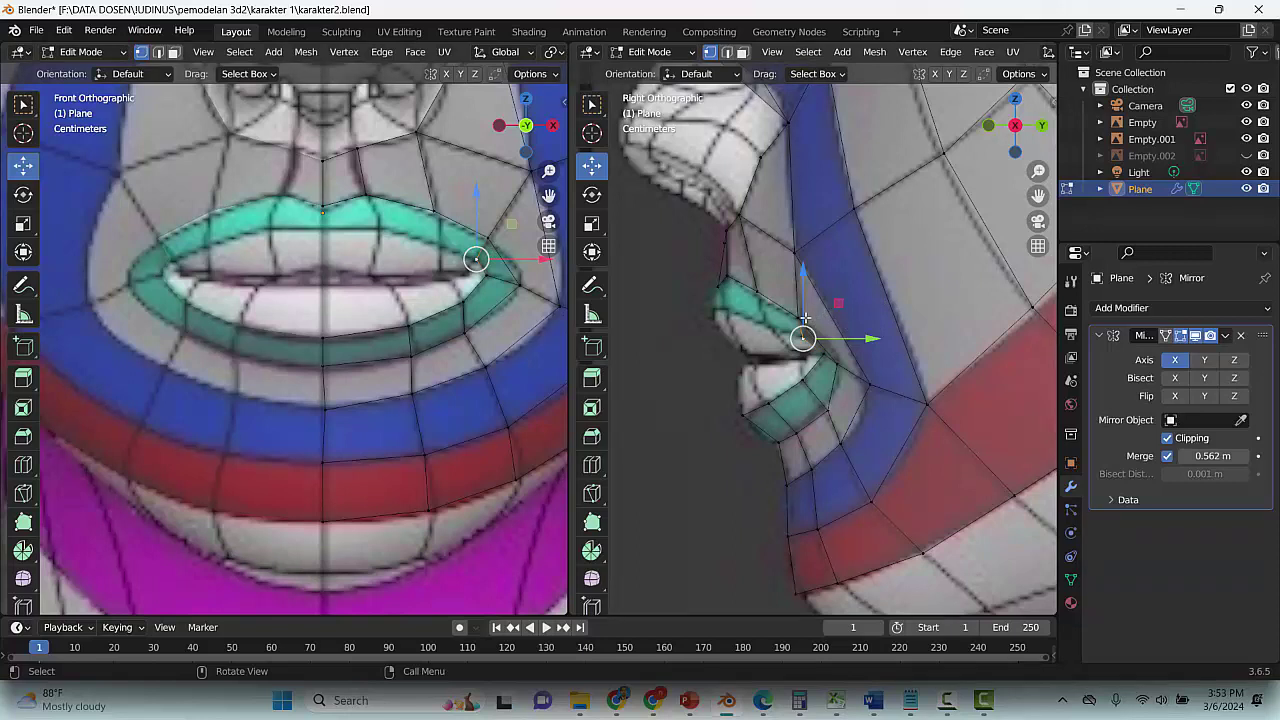
pyautogui.press('e')
pyautogui.click(767, 305)
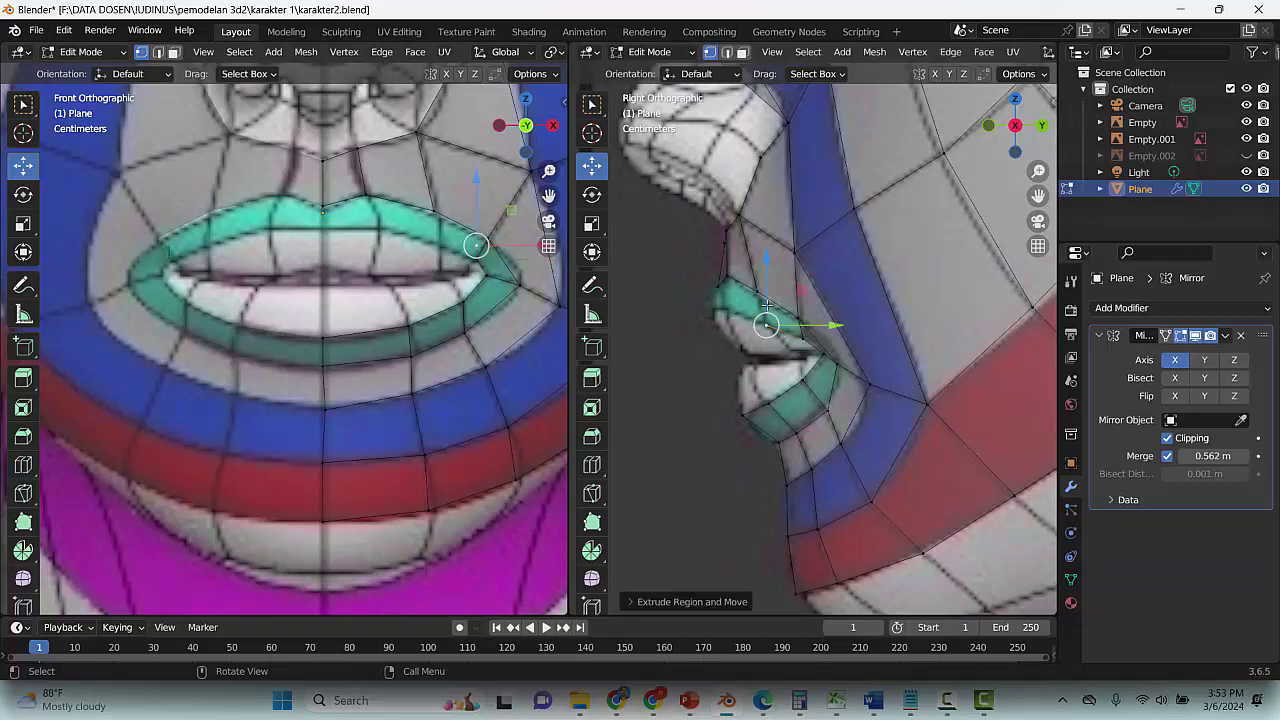
pyautogui.press('e')
pyautogui.click(722, 289)
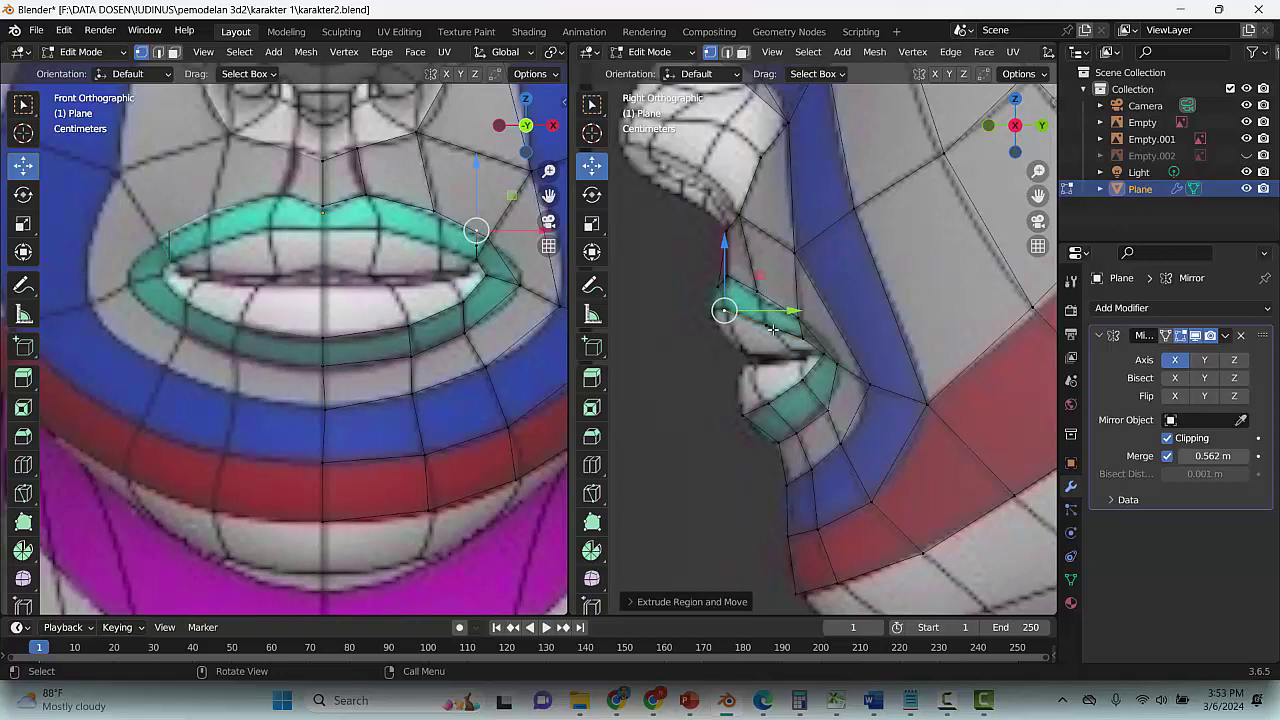
pyautogui.hotkey('ctrl', 'z')
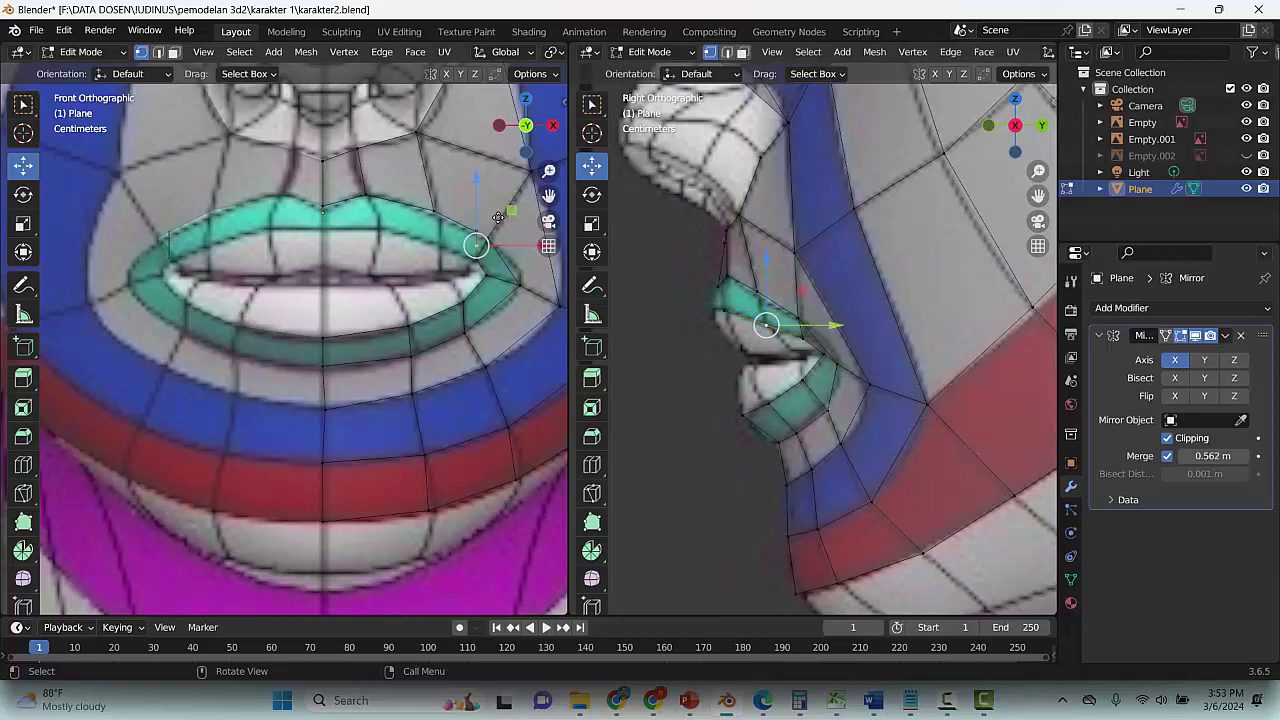
pyautogui.moveTo(498, 217); pyautogui.dragTo(365, 196)
pyautogui.hotkey('ctrl', 'z')
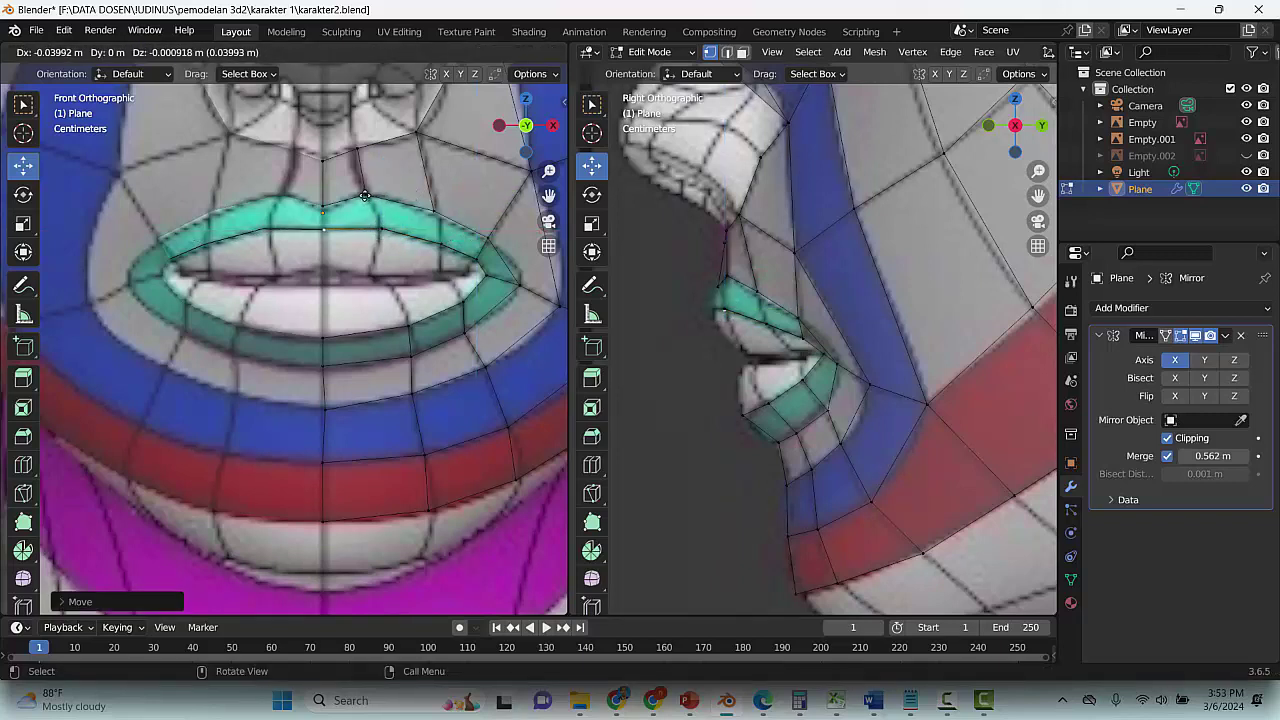
pyautogui.click(364, 195)
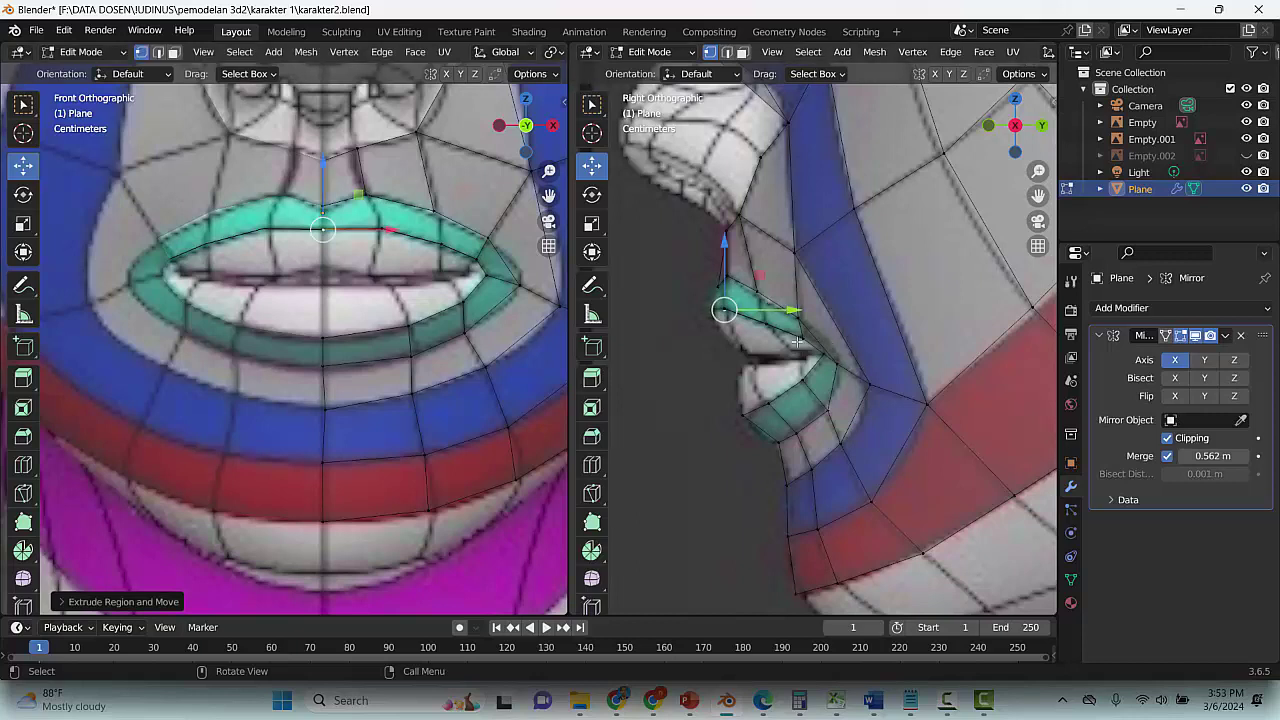
# Fill the upper-lip faces between the outer and inner edges from the mouth corner to the midline and save the file
pyautogui.click(727, 52)
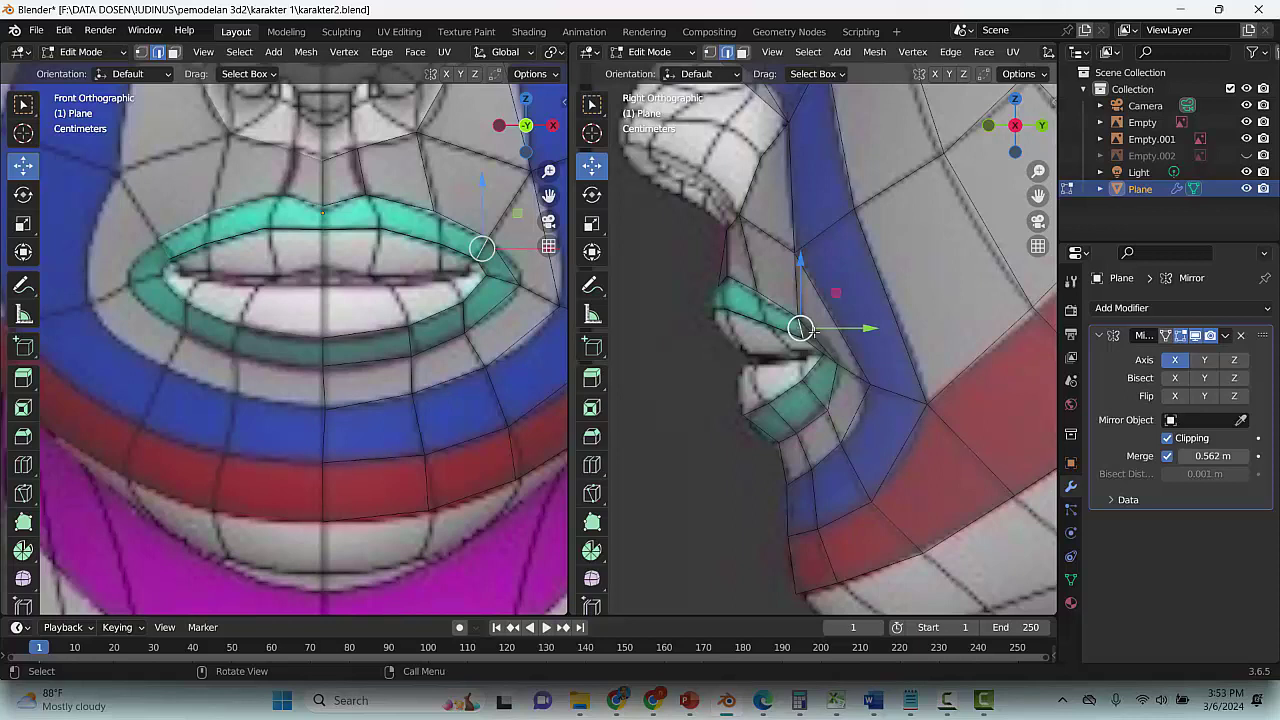
pyautogui.hotkey('ctrl', 'z')
pyautogui.hotkey('ctrl', 'z')
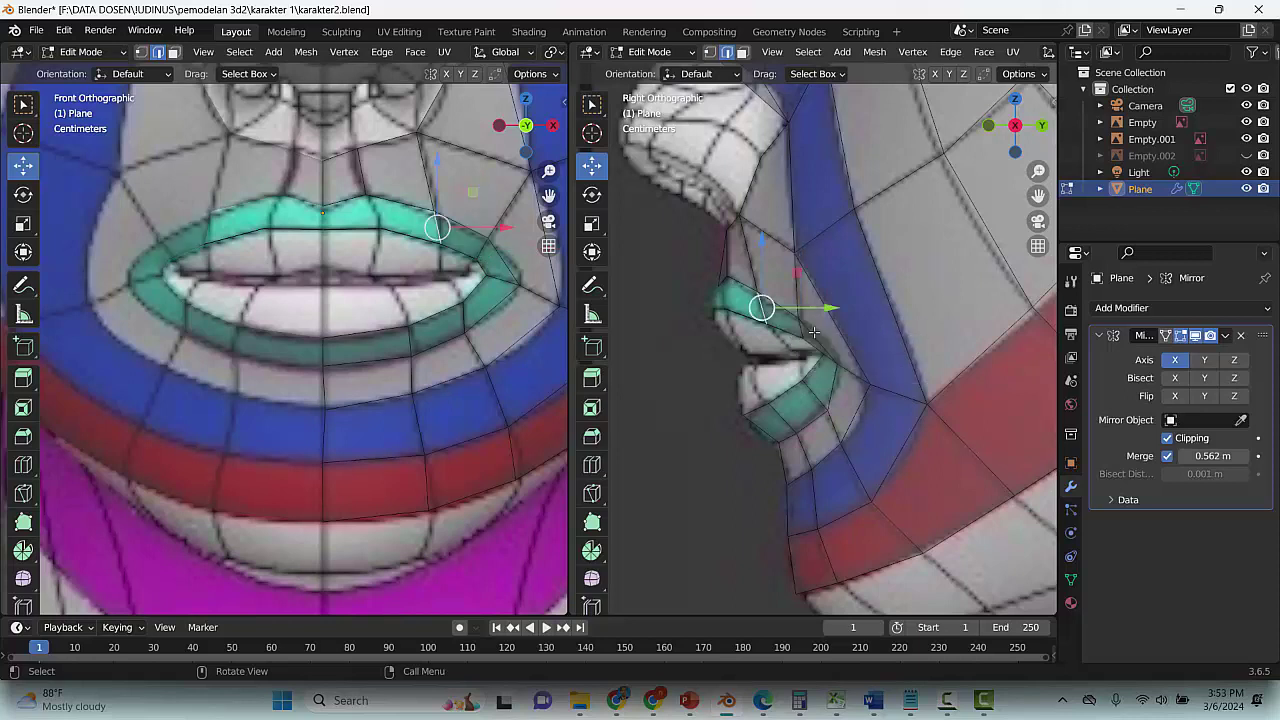
pyautogui.hotkey('ctrl', 'z')
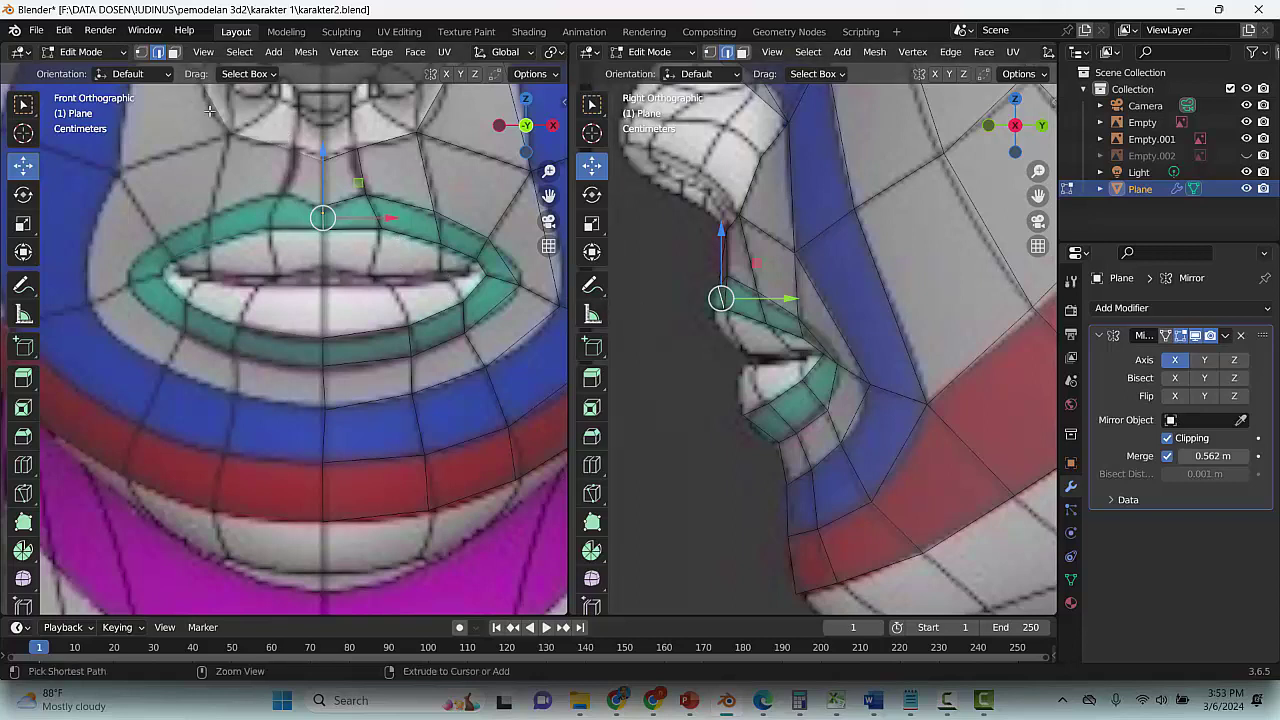
pyautogui.hotkey('ctrl', 's')
# Try to extrude the inner lip edge loop and scale it inward to about 0.5
pyautogui.keyDown('shift'); pyautogui.click(351, 230); pyautogui.keyUp('shift')
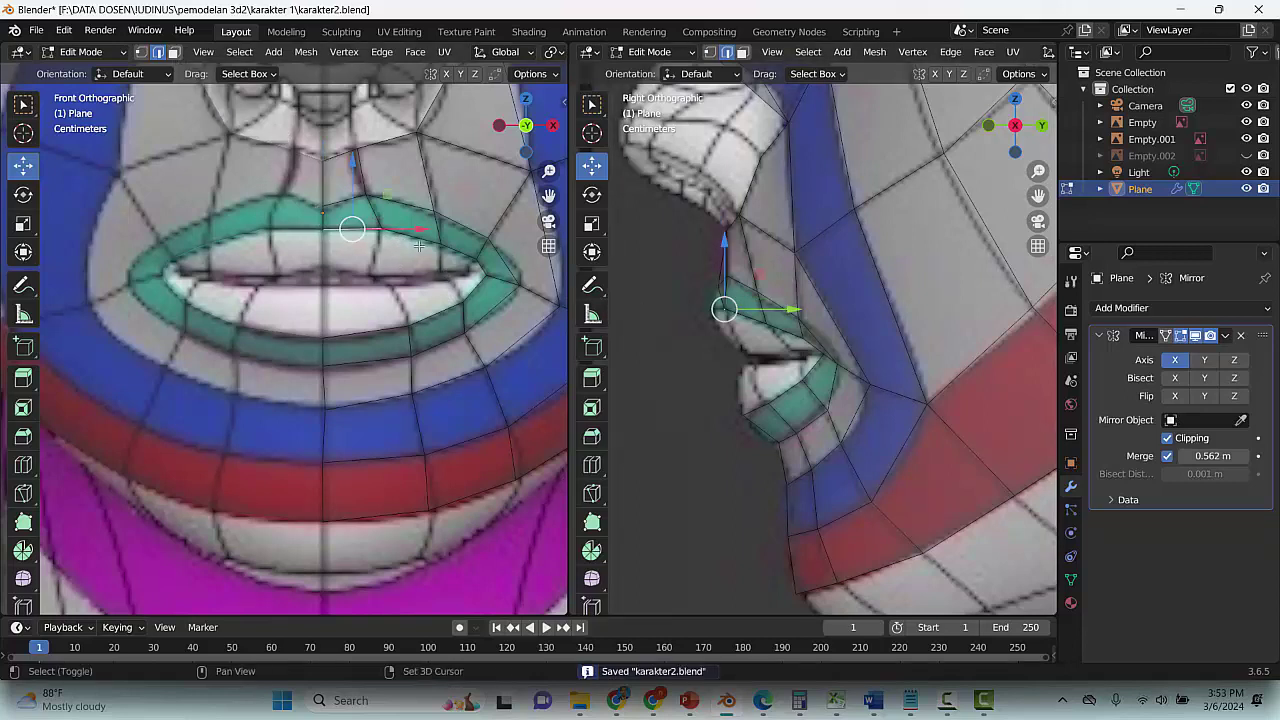
pyautogui.click(434, 276)
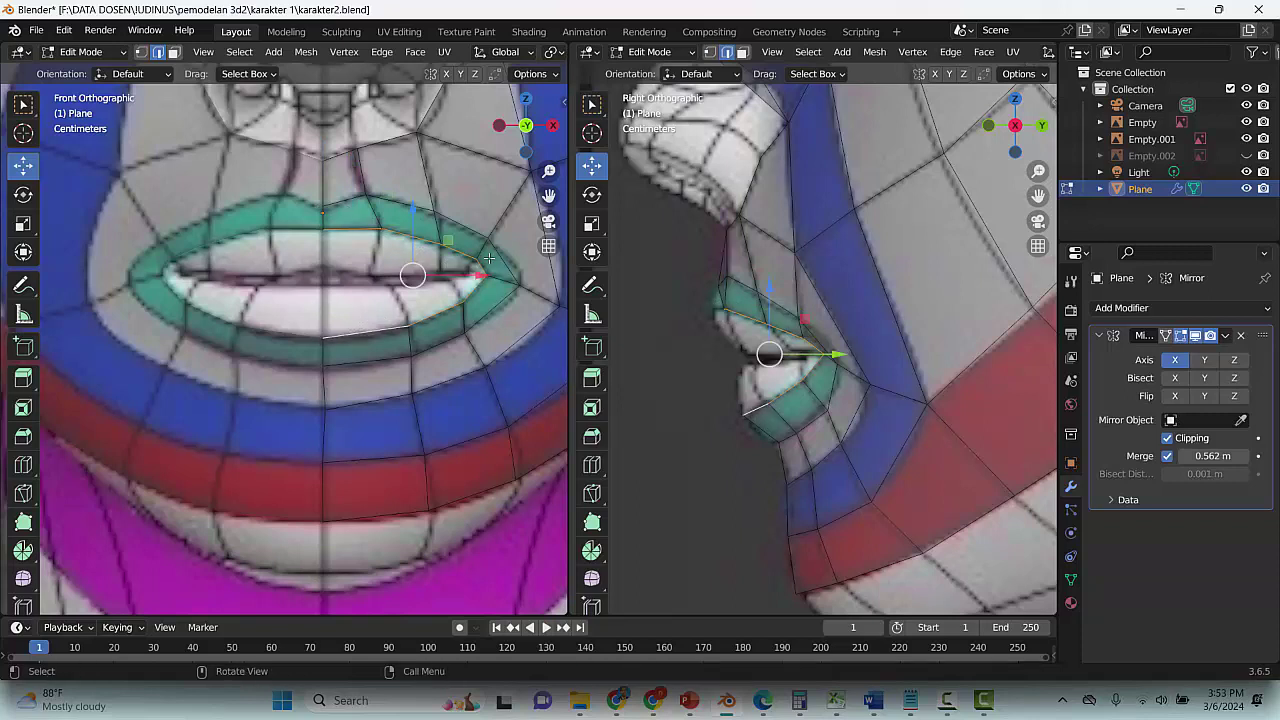
pyautogui.press('s')
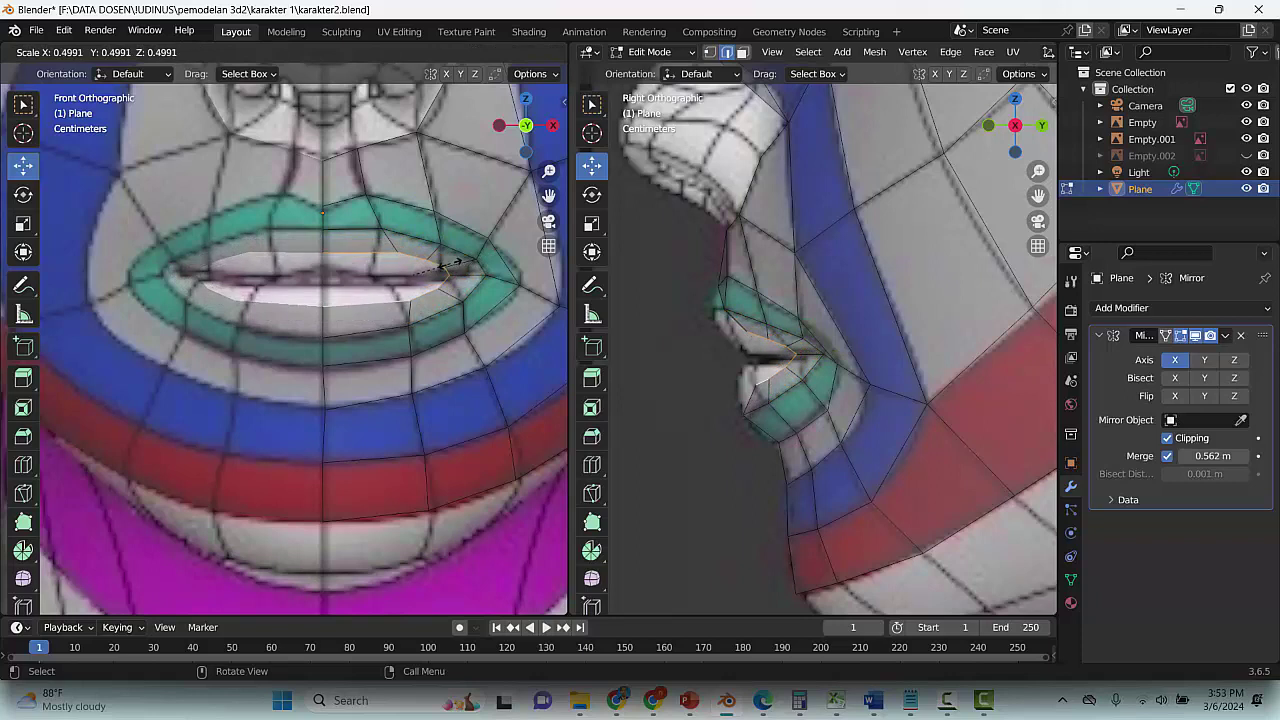
pyautogui.click(454, 264)
pyautogui.hotkey('ctrl', 'z')
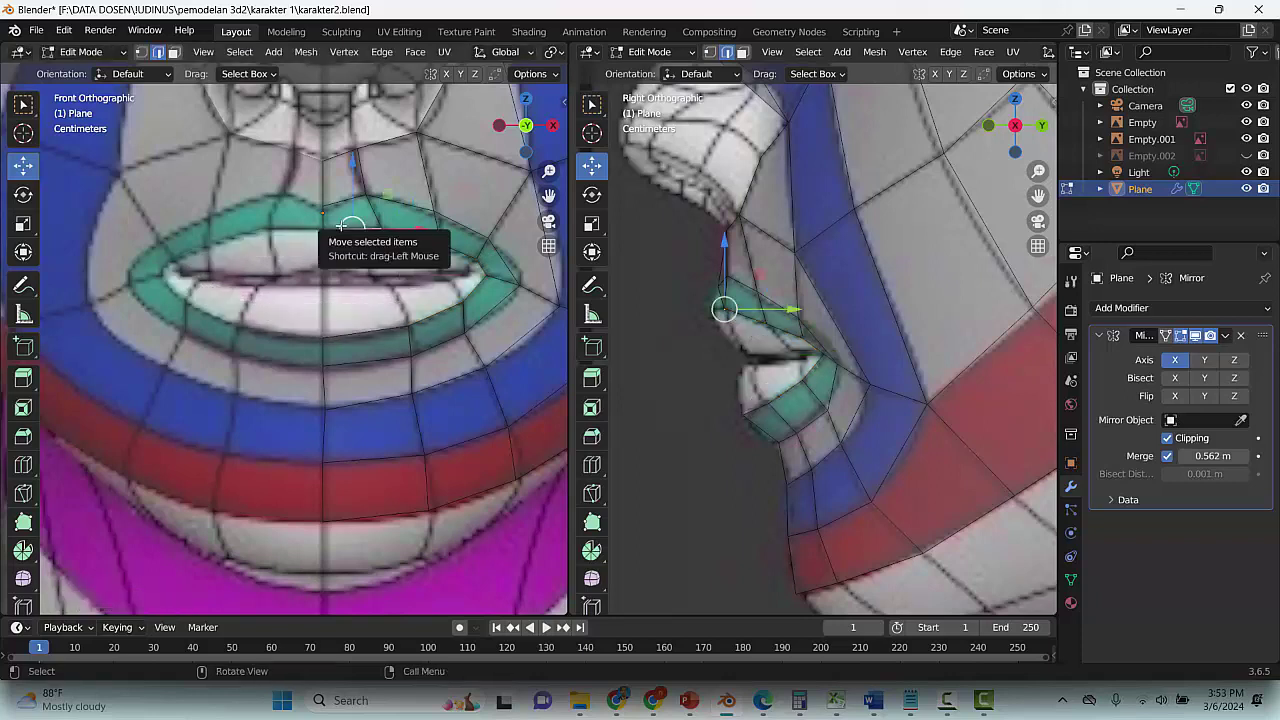
# Try extruding and shrinking the inner lip loop down to the narrow mouth opening, then undo it
pyautogui.keyDown('alt'); pyautogui.keyDown('shift'); pyautogui.click(343, 226); pyautogui.keyUp('shift'); pyautogui.keyUp('alt')
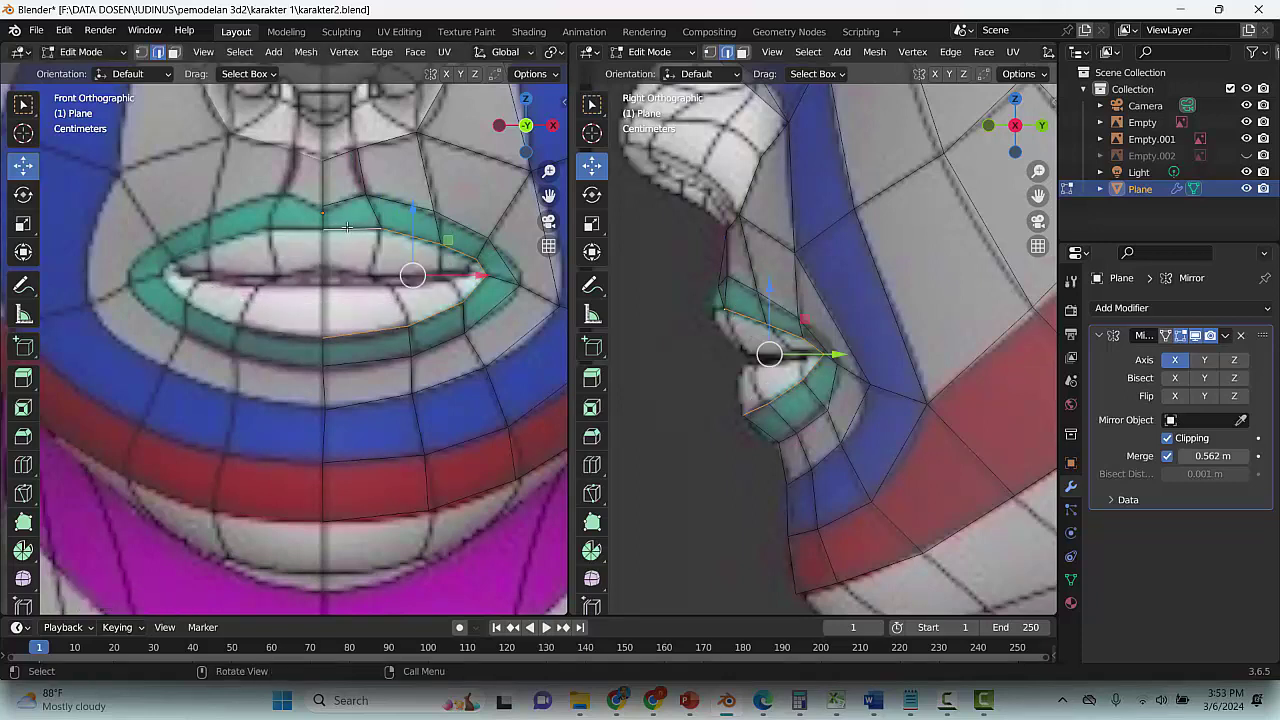
pyautogui.press('s')
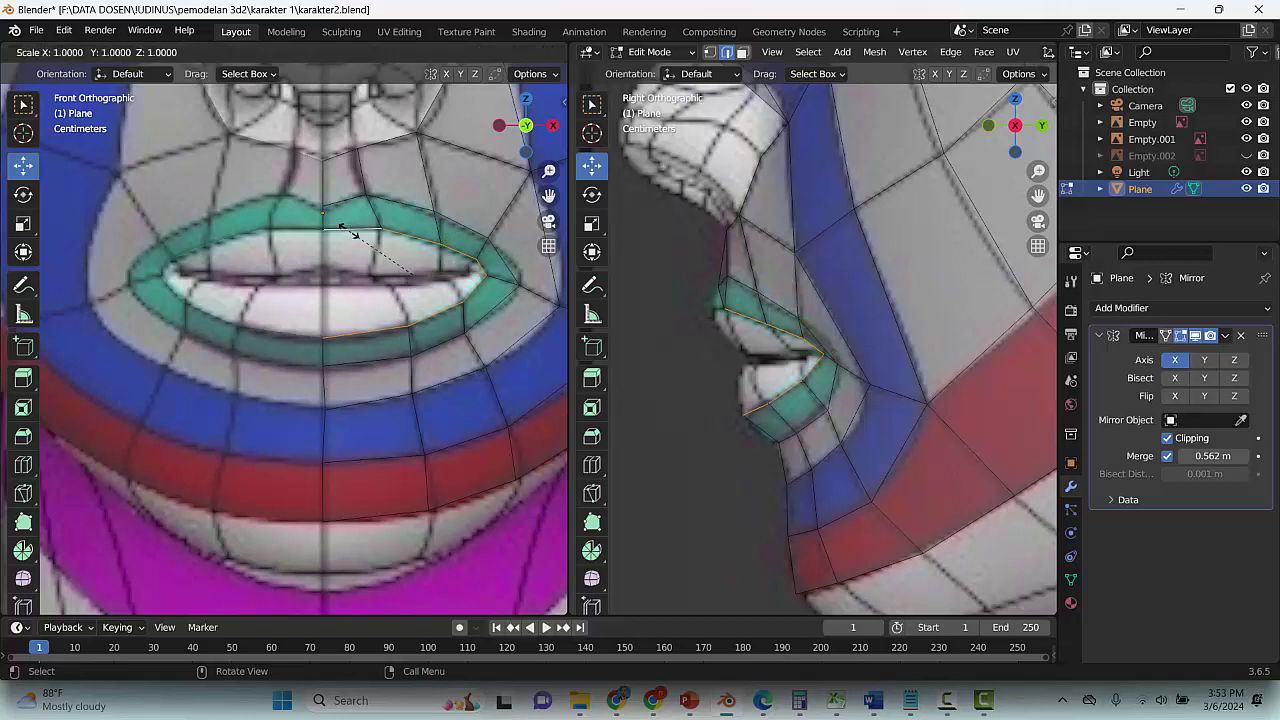
pyautogui.click(400, 264)
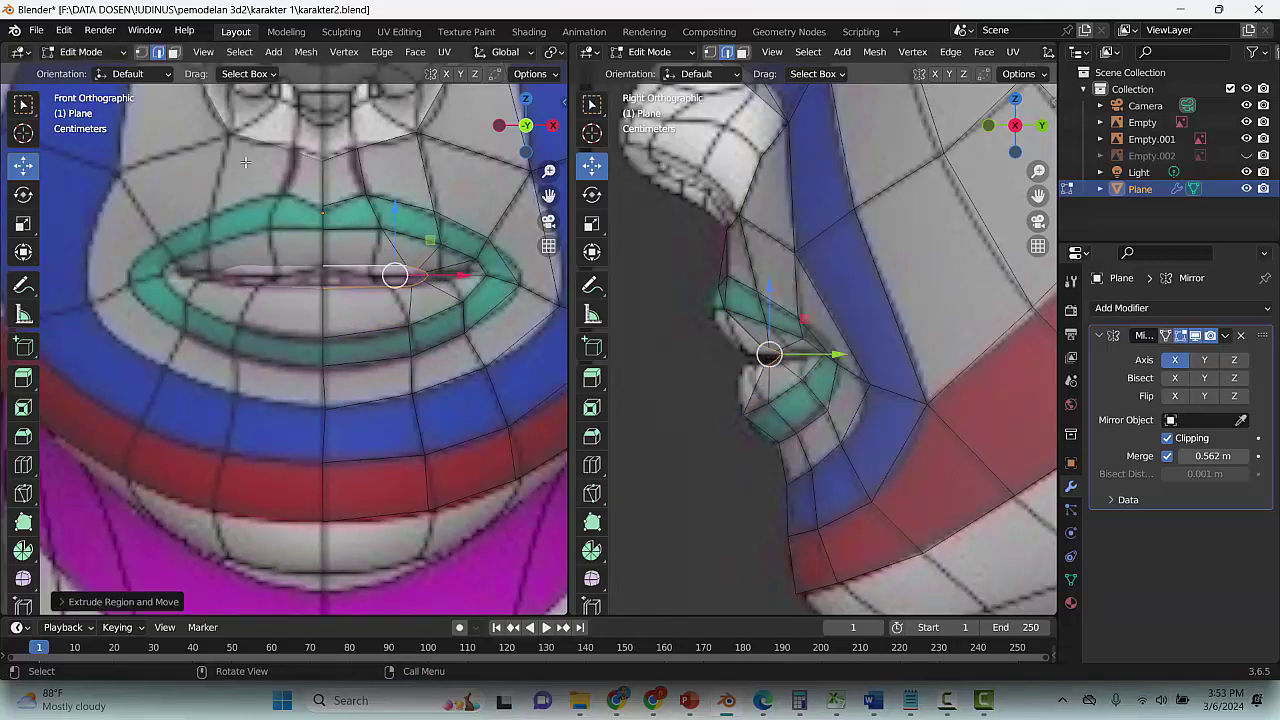
pyautogui.press('1')
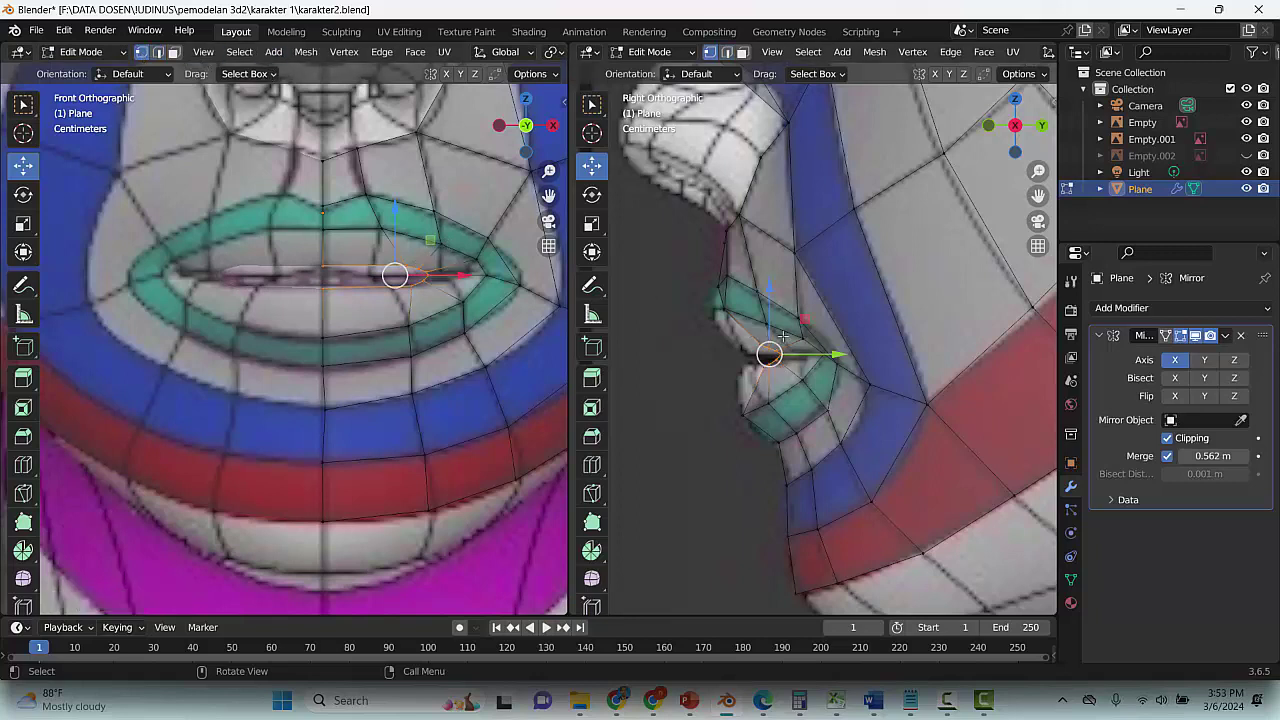
pyautogui.moveTo(816, 353); pyautogui.dragTo(800, 361)
pyautogui.hotkey('ctrl', 'z')
pyautogui.hotkey('ctrl', 'z')
pyautogui.hotkey('ctrl', 'z')
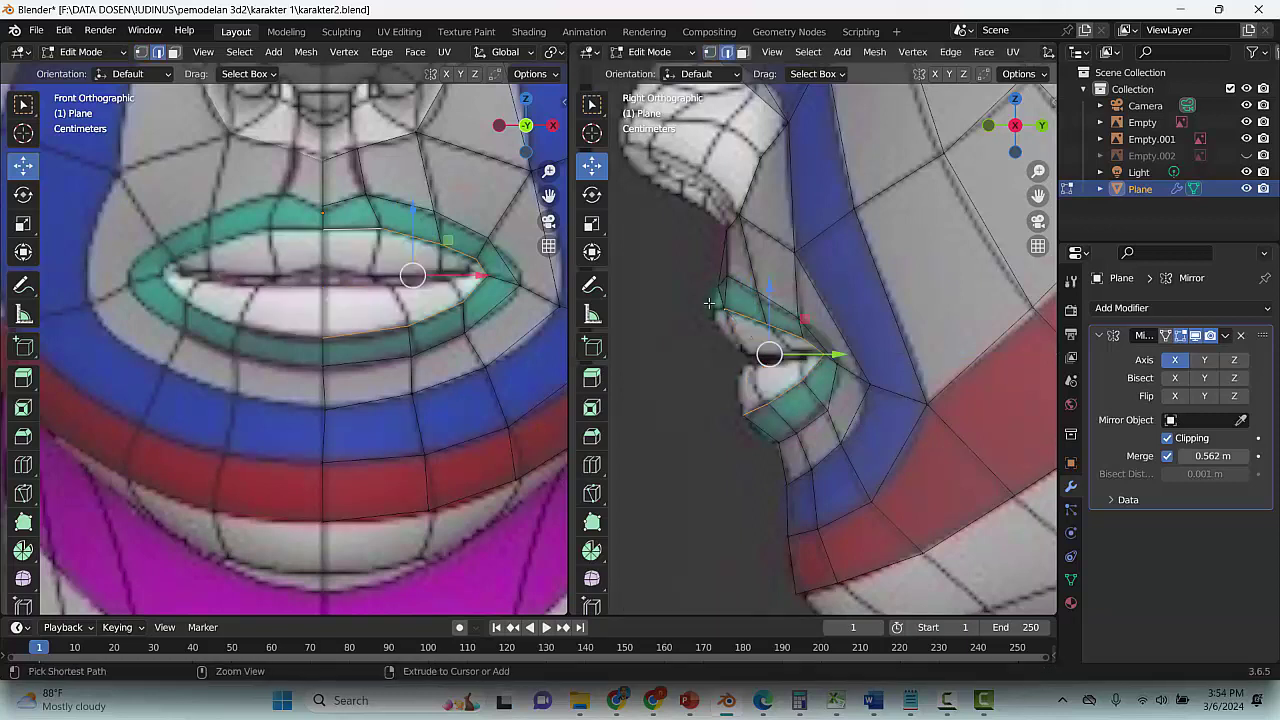
# Move the inner upper-lip midline vertex forward by about 0.013 m in side view
pyautogui.press('1')
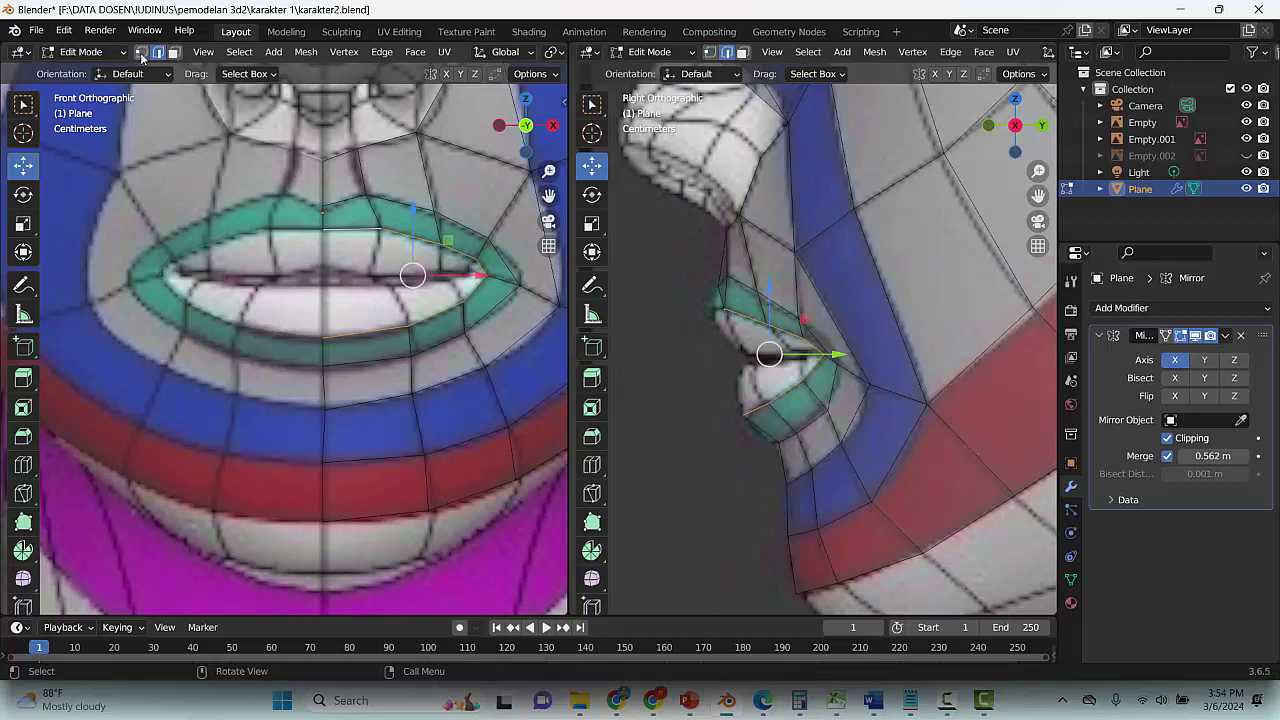
pyautogui.click(322, 228)
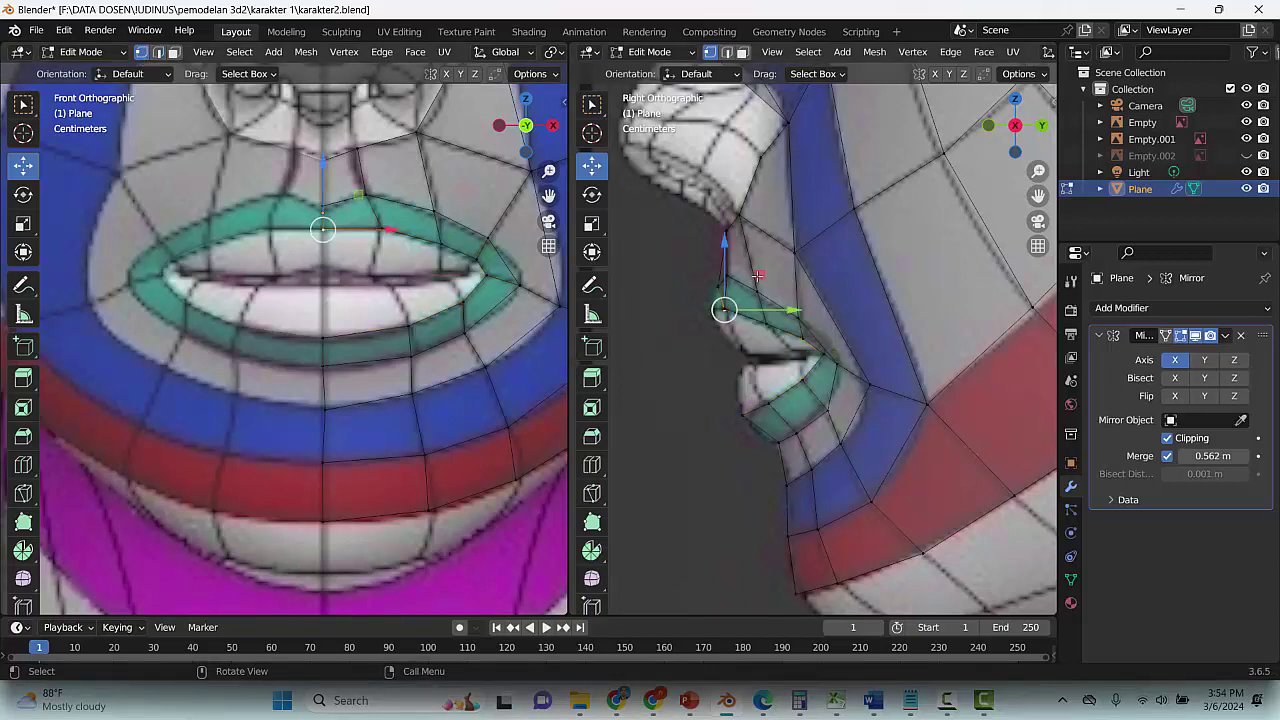
pyautogui.press('g')
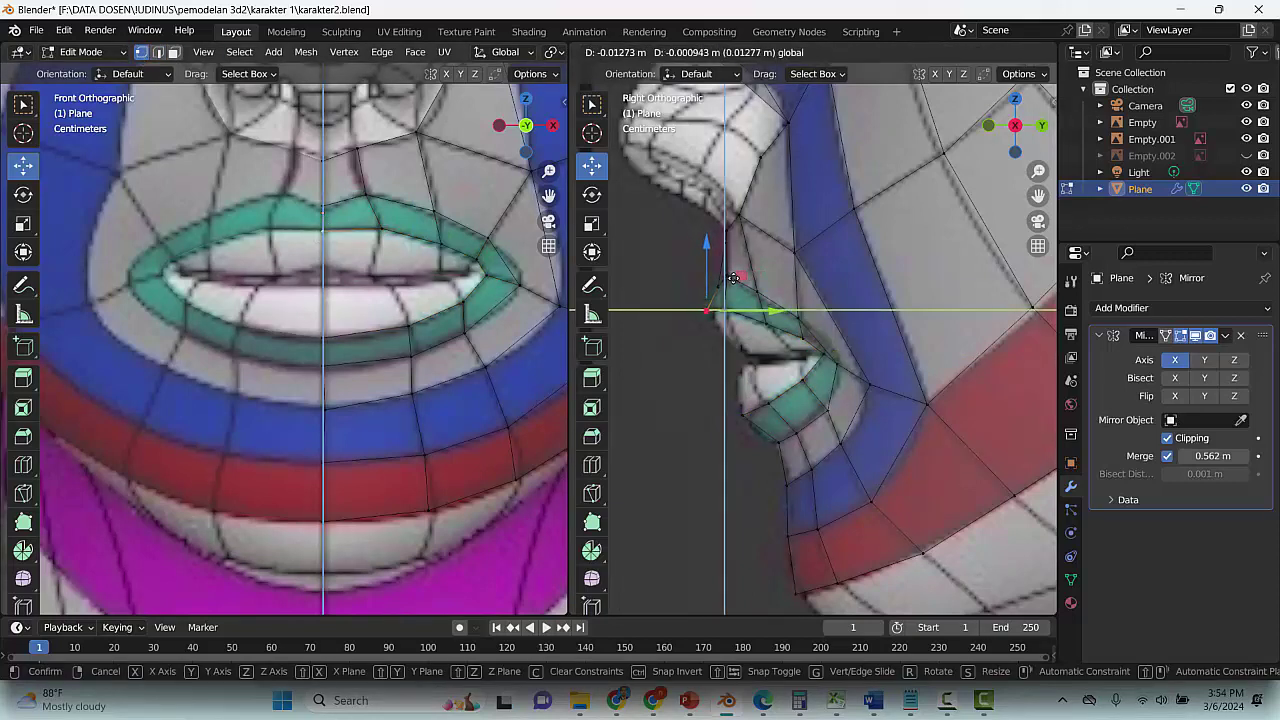
pyautogui.click(738, 281)
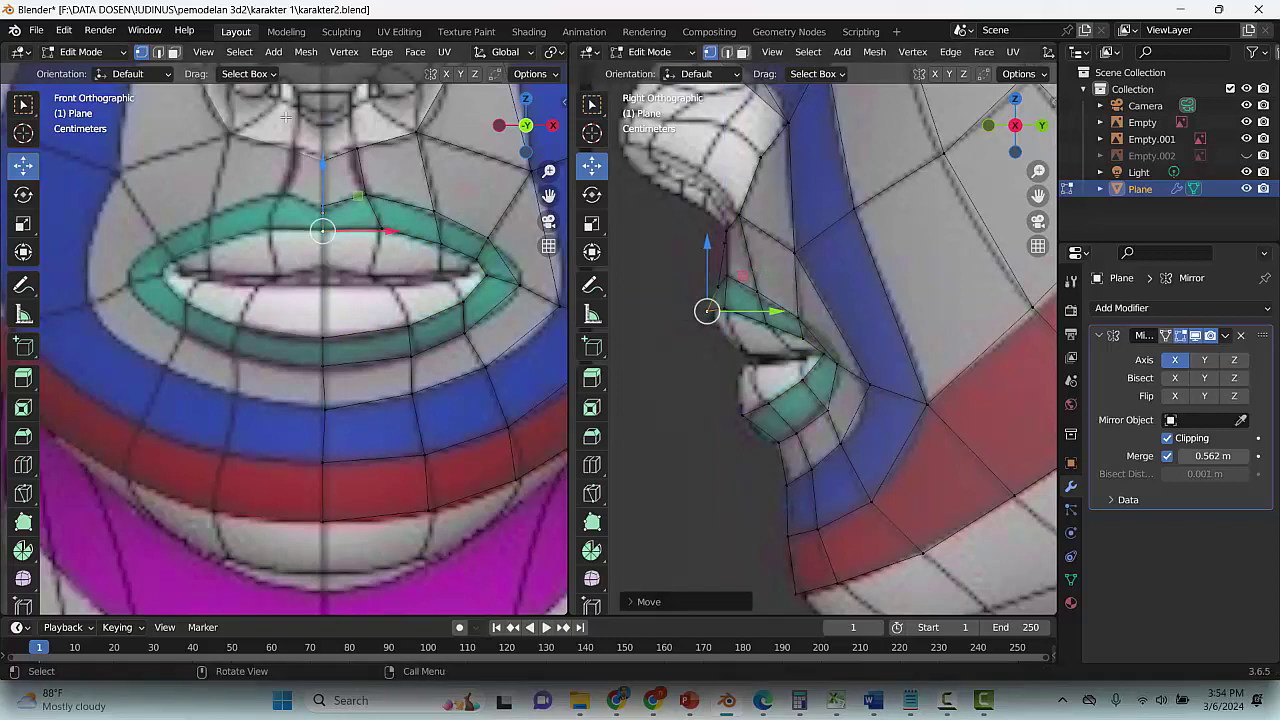
# Extrude the inner lip edge loop, scale it inward to the mouth opening and stretch it along the Y axis
pyautogui.click(157, 52)
pyautogui.keyDown('alt'); pyautogui.click(362, 232); pyautogui.keyUp('alt')
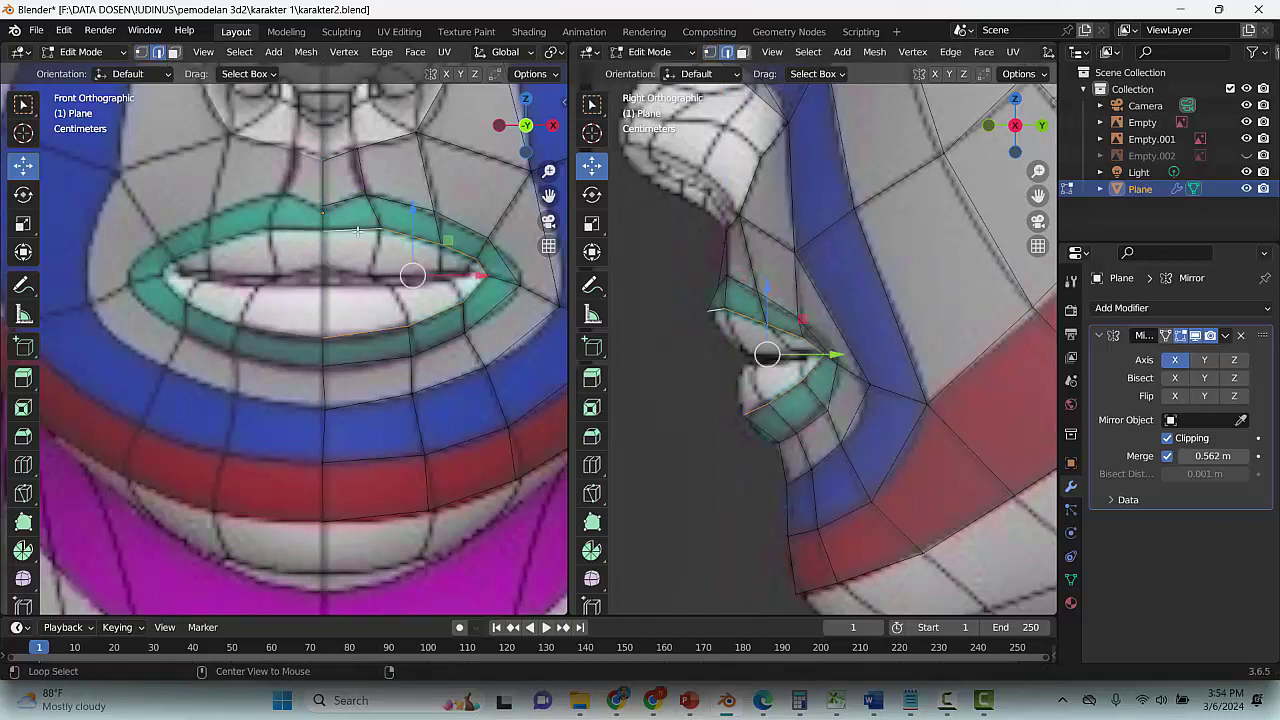
pyautogui.press('s')
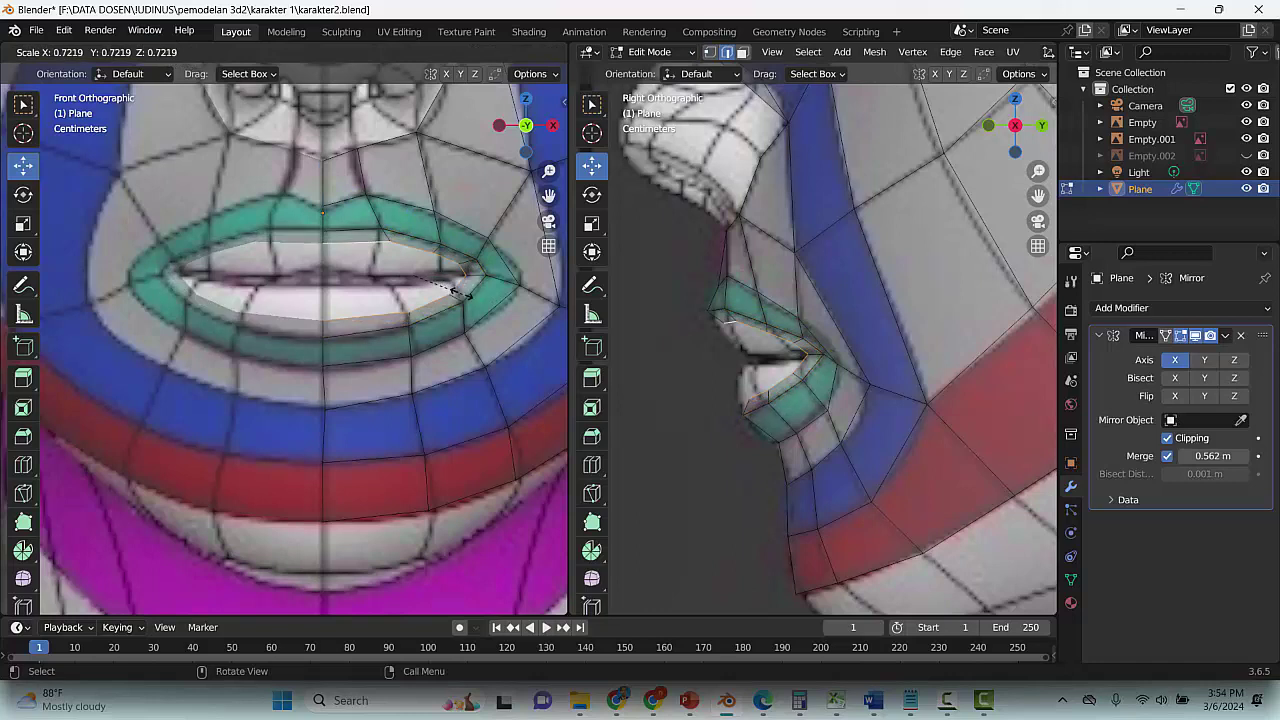
pyautogui.click(430, 285)
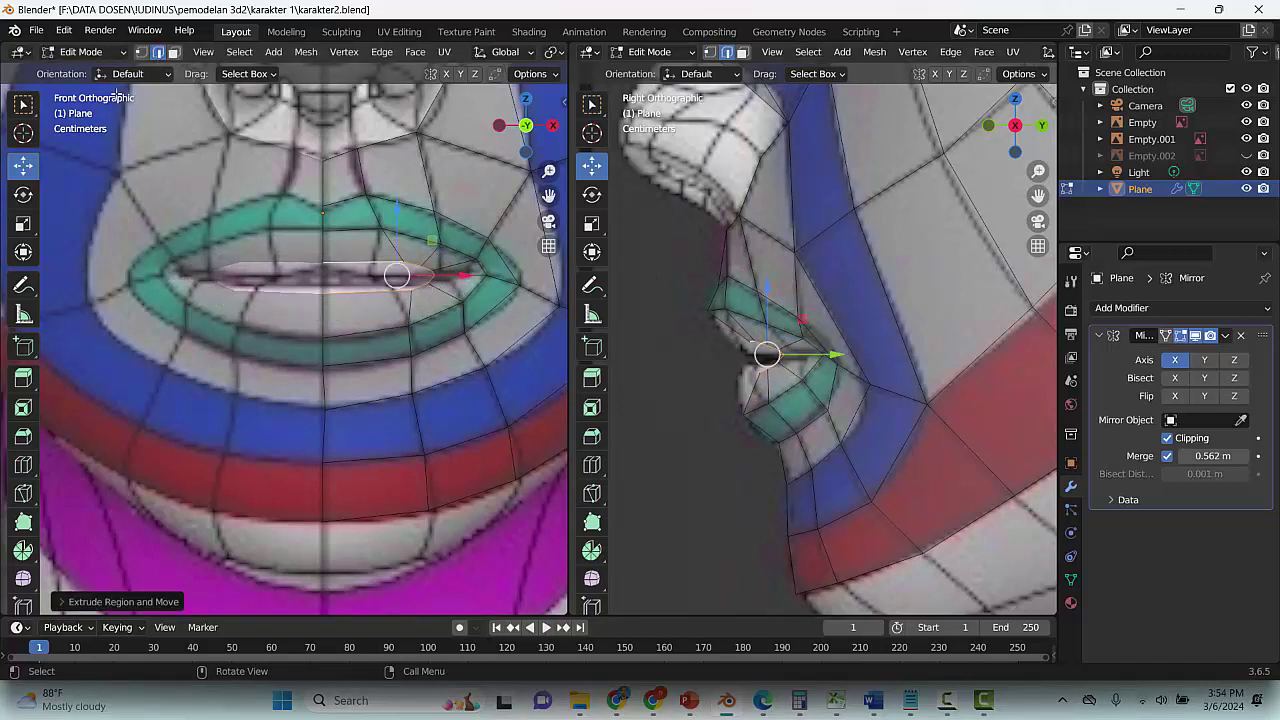
pyautogui.click(23, 223)
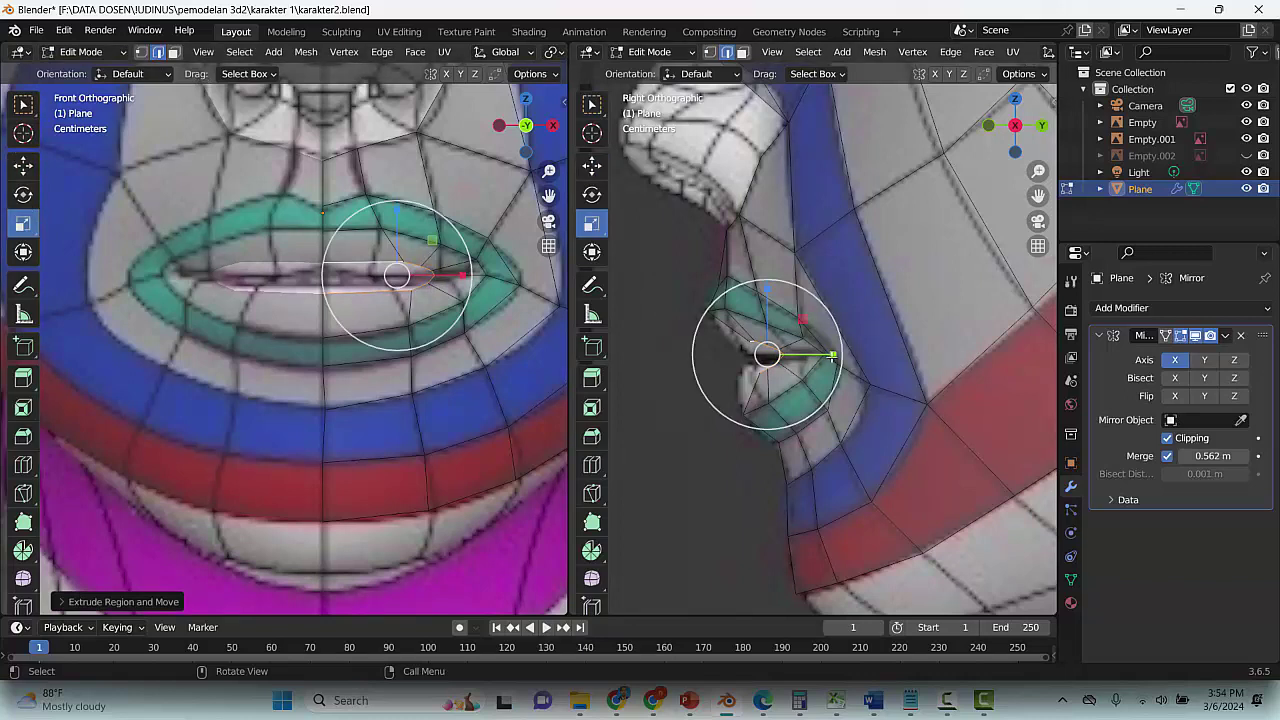
pyautogui.moveTo(832, 355); pyautogui.dragTo(920, 357)
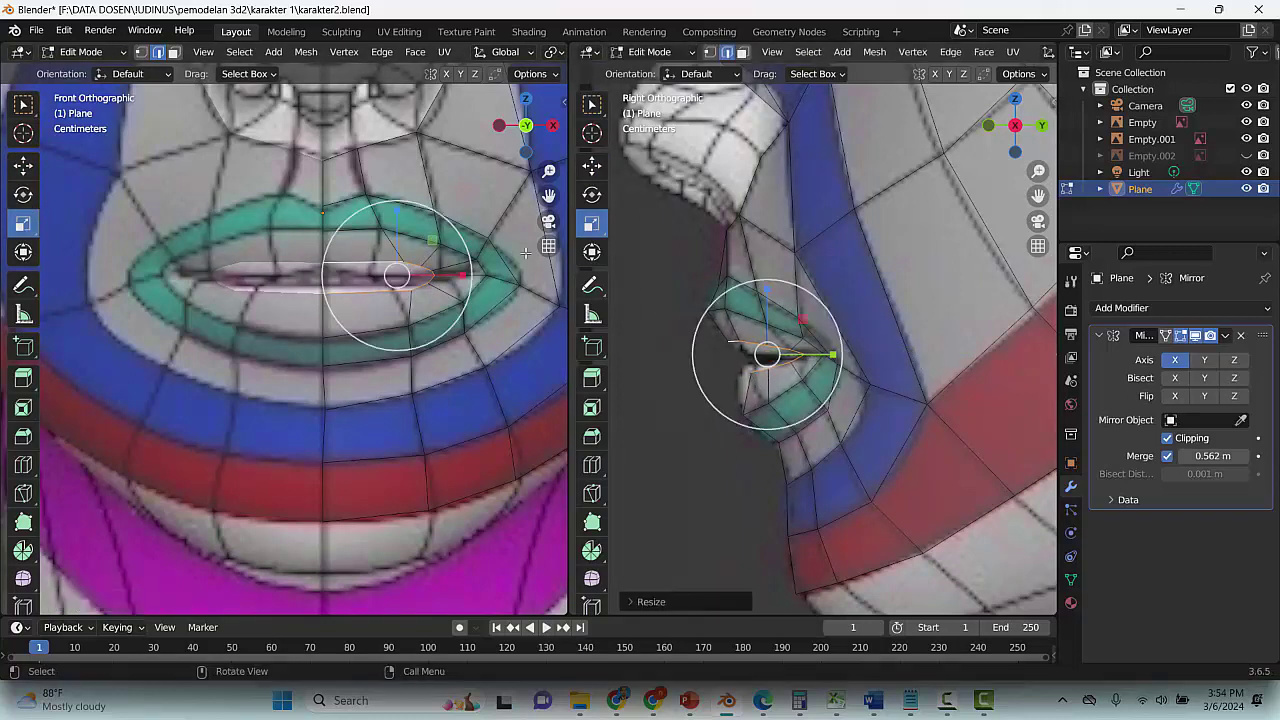
# Widen the extruded inner lip loop along X and move its upper-lip vertices near the midline down onto the mouth line in front view
pyautogui.moveTo(468, 283); pyautogui.dragTo(538, 280)
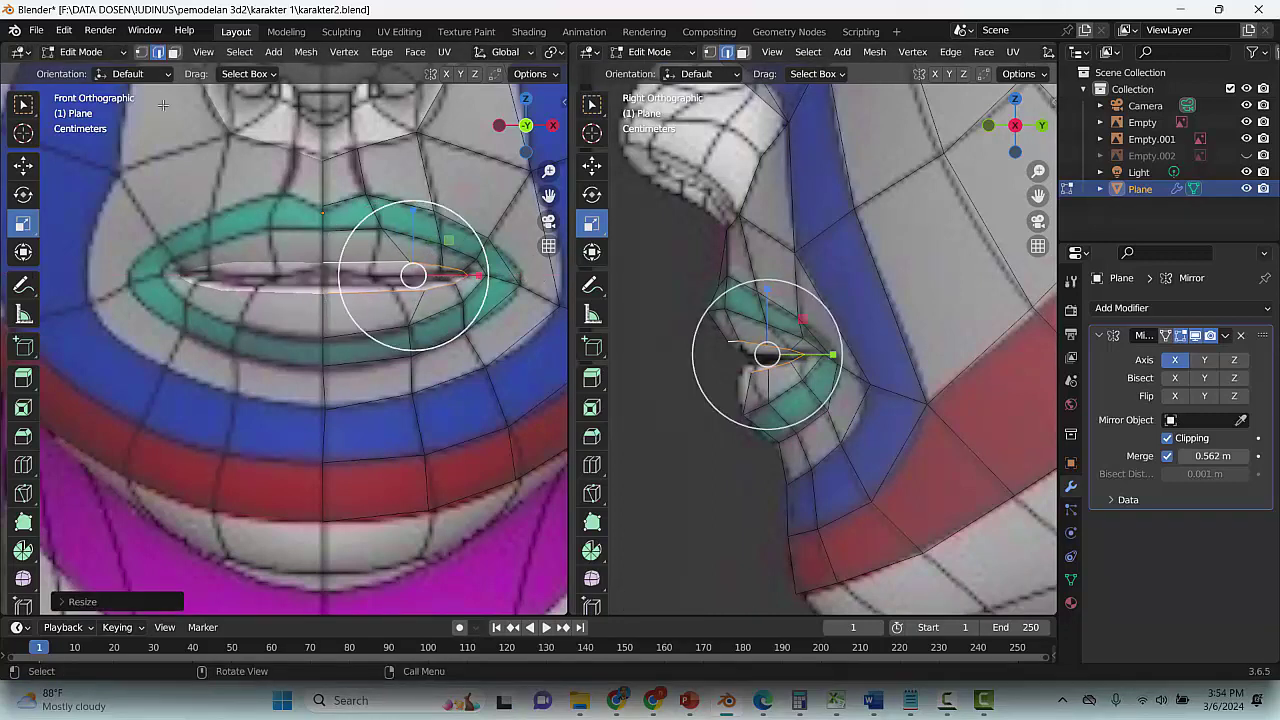
pyautogui.click(141, 51)
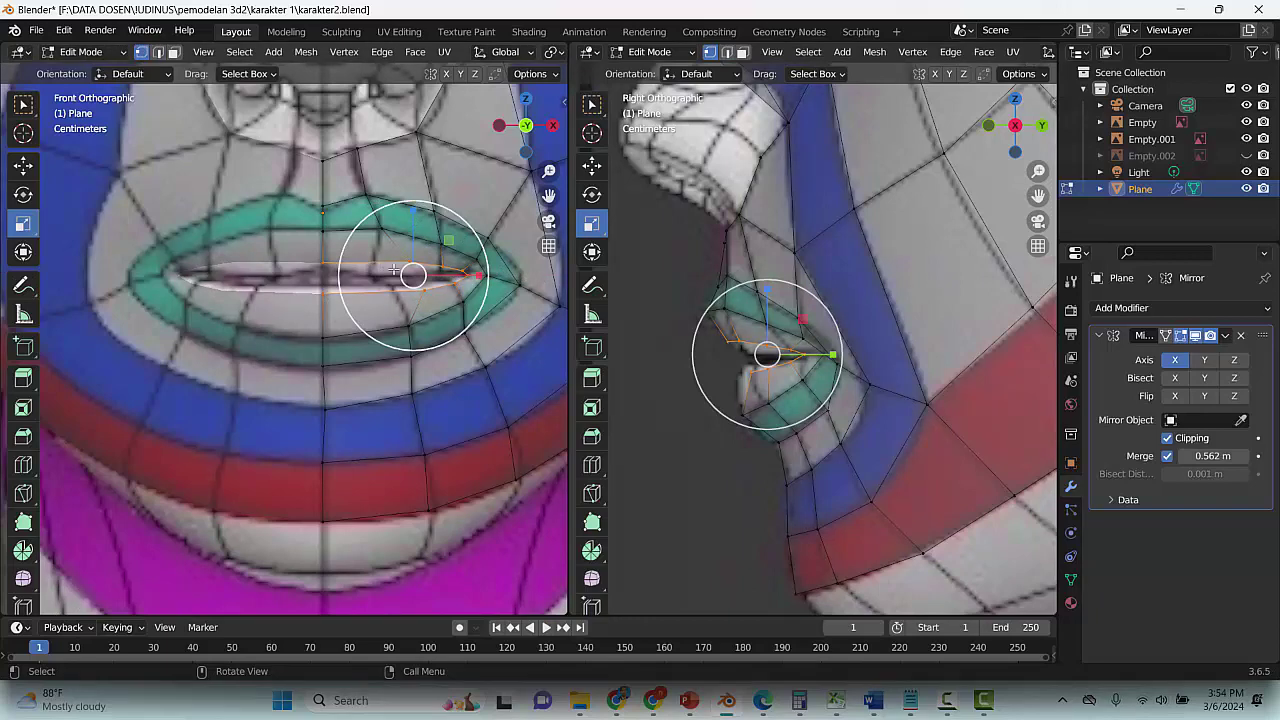
pyautogui.moveTo(442, 225)
pyautogui.mouseDown()
pyautogui.moveTo(420, 250)
pyautogui.moveTo(462, 226)
pyautogui.mouseUp()
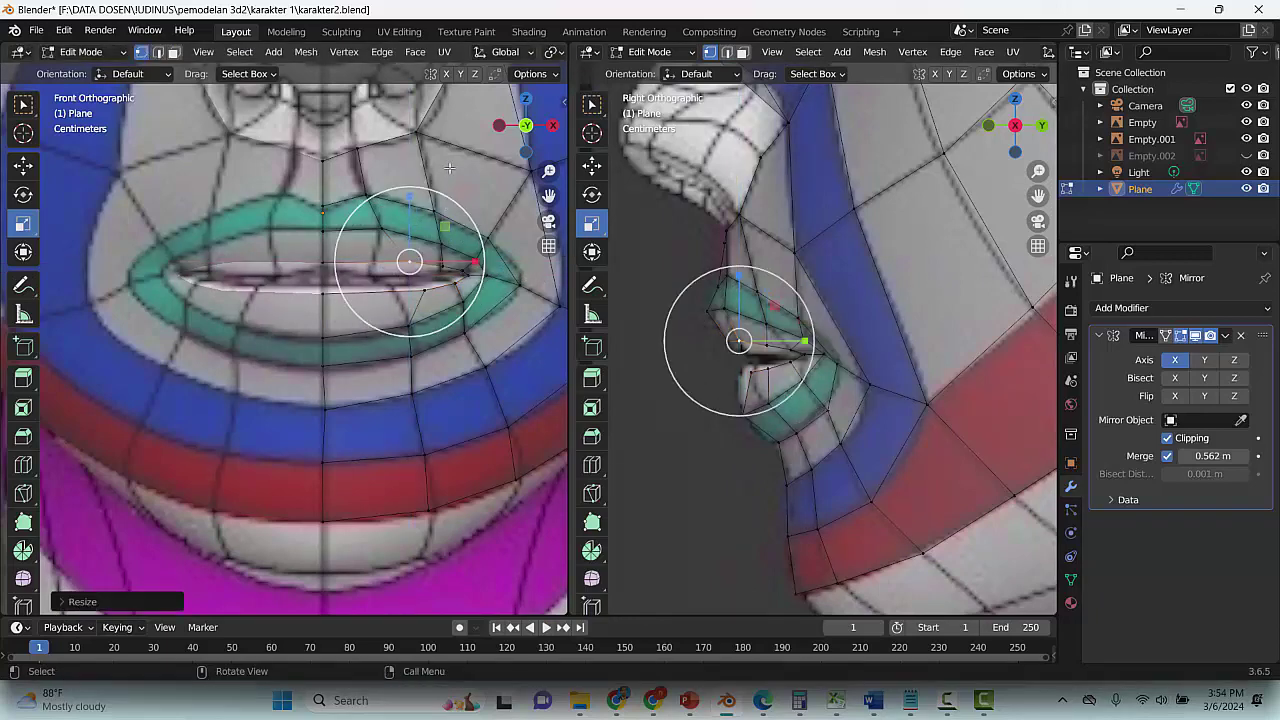
pyautogui.press('g')
pyautogui.click(408, 181)
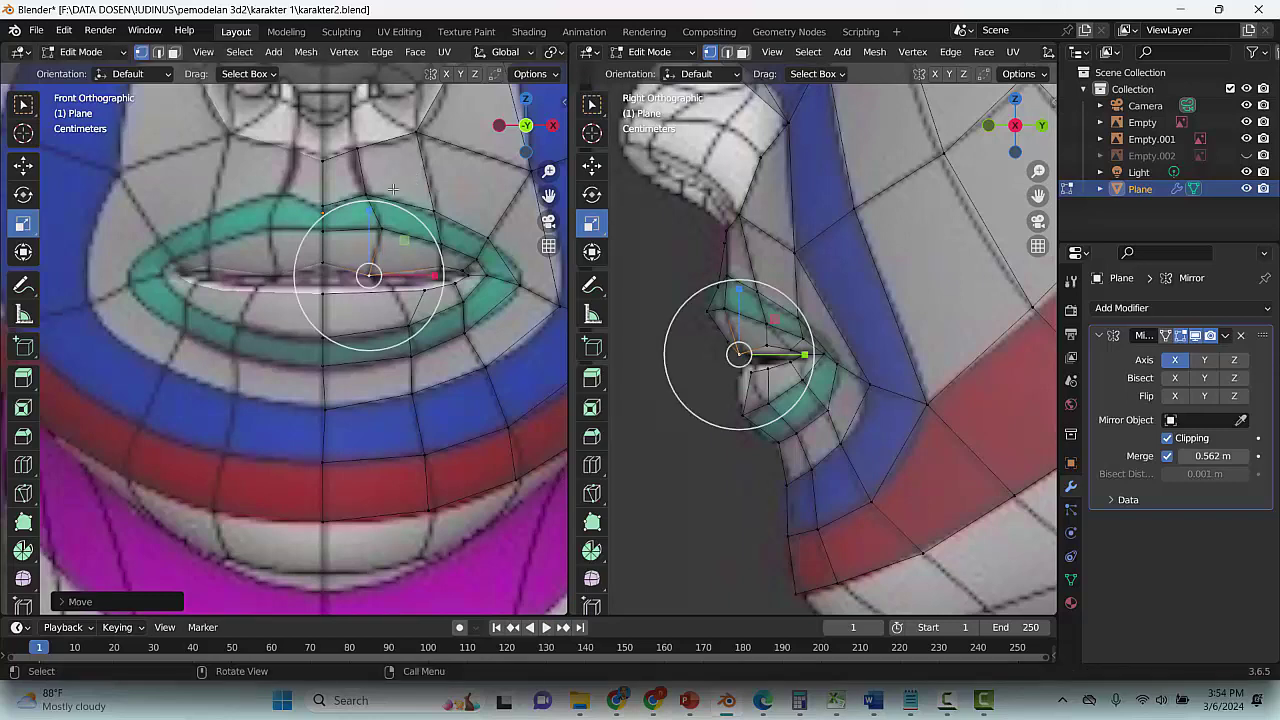
pyautogui.press('g')
pyautogui.click(326, 278)
# Adjust the outer upper-lip vertices of the inner loop to follow the mouth line in front view
pyautogui.press('g')
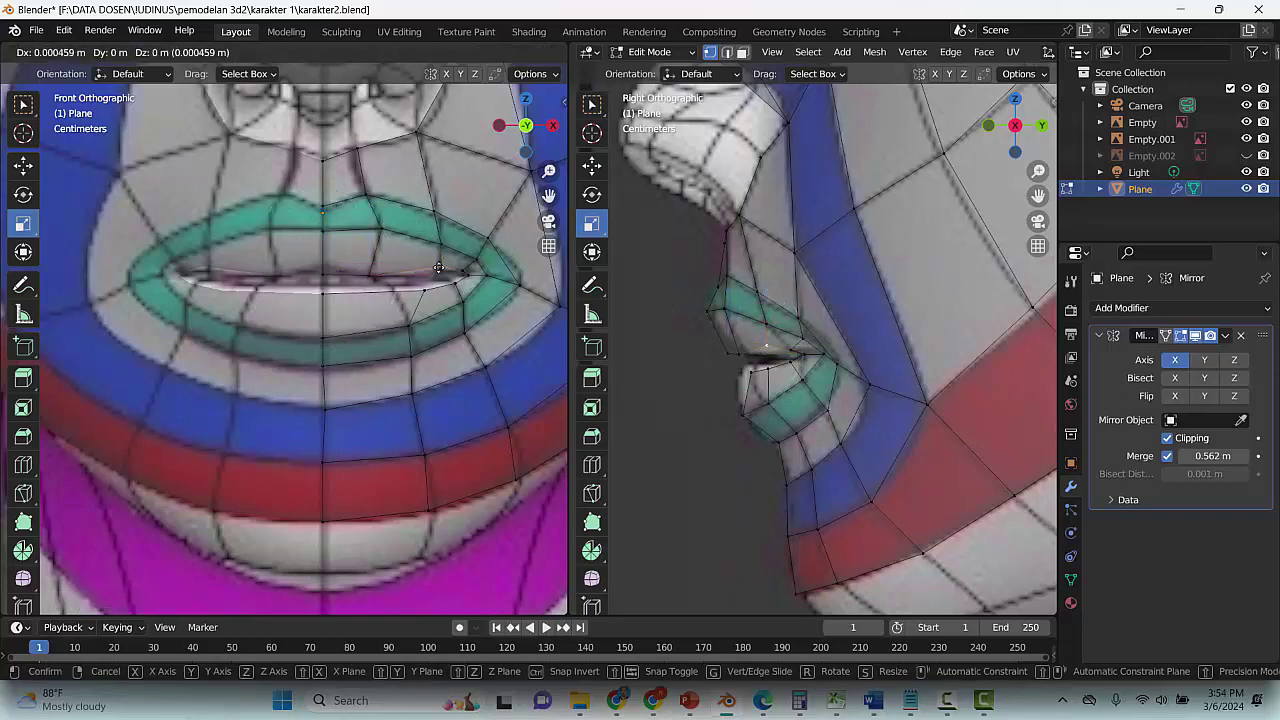
pyautogui.click(437, 270)
pyautogui.click(462, 270)
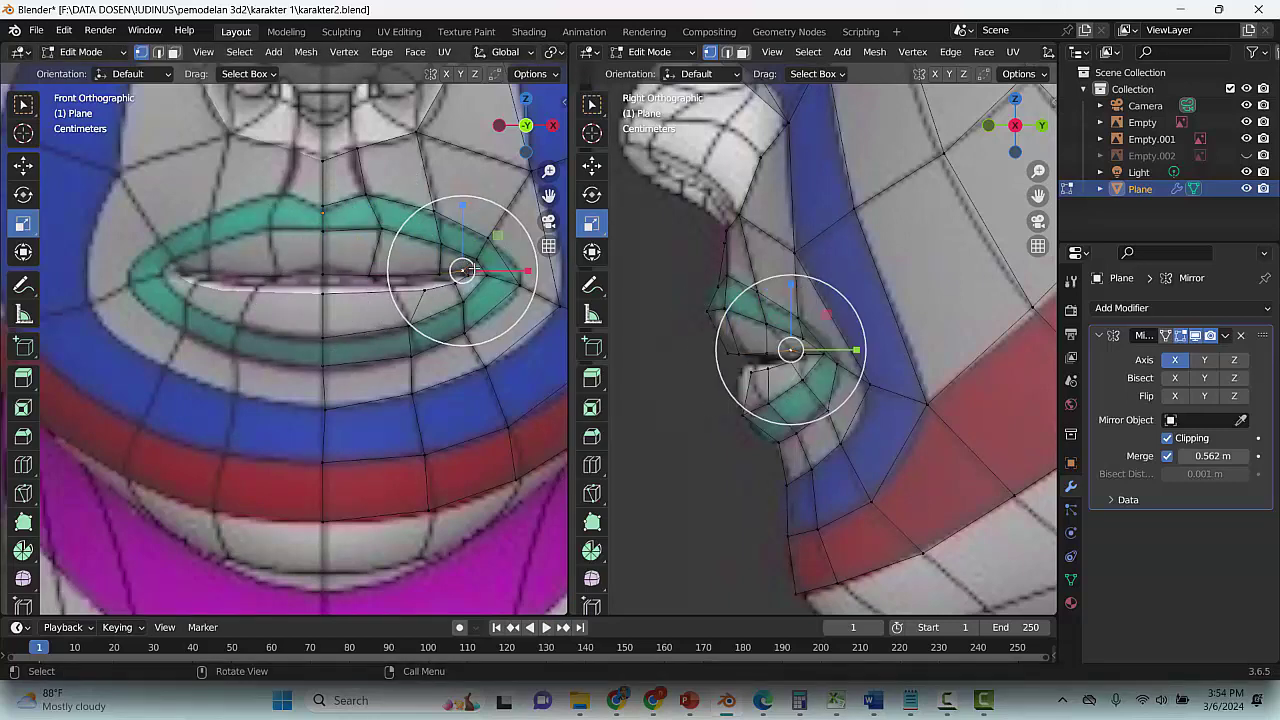
pyautogui.press('g')
pyautogui.click(455, 272)
# Move the lower-lip vertices of the inner loop, from the outer side to the midline, up to the mouth line in front view
pyautogui.press('g')
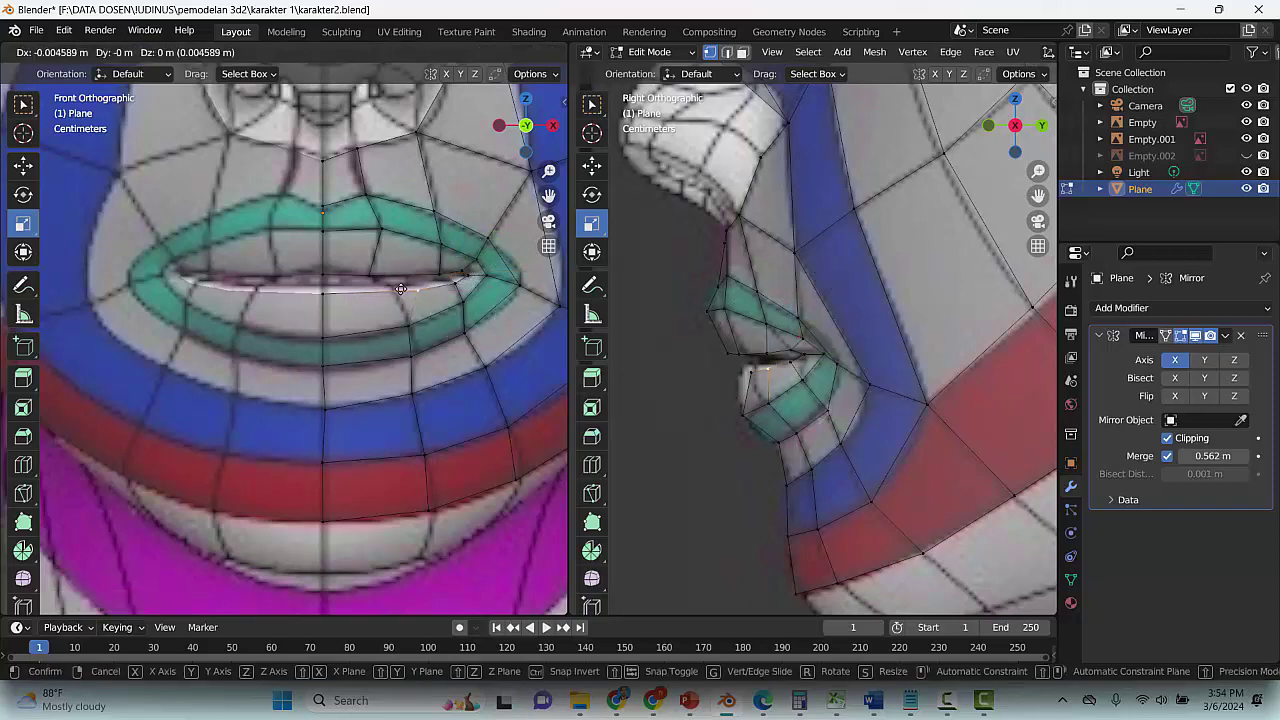
pyautogui.click(380, 287)
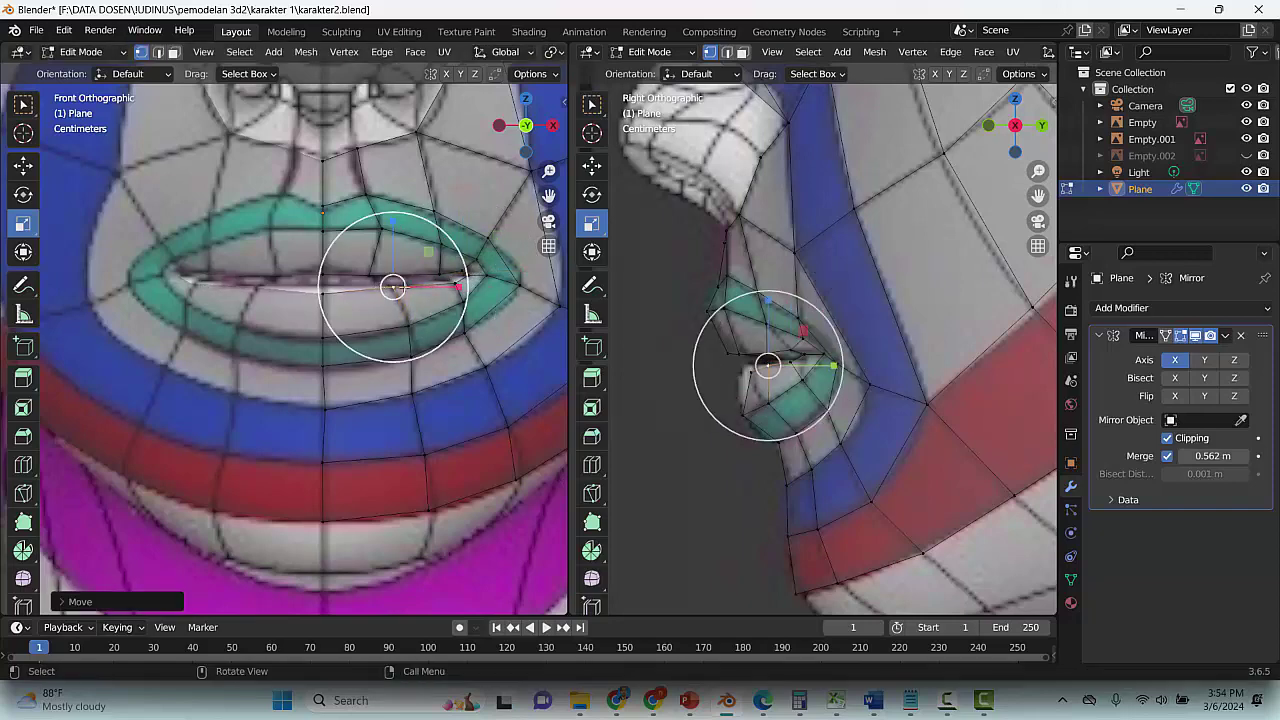
pyautogui.click(457, 287)
pyautogui.press('g')
pyautogui.click(446, 284)
pyautogui.click(322, 290)
pyautogui.press('g')
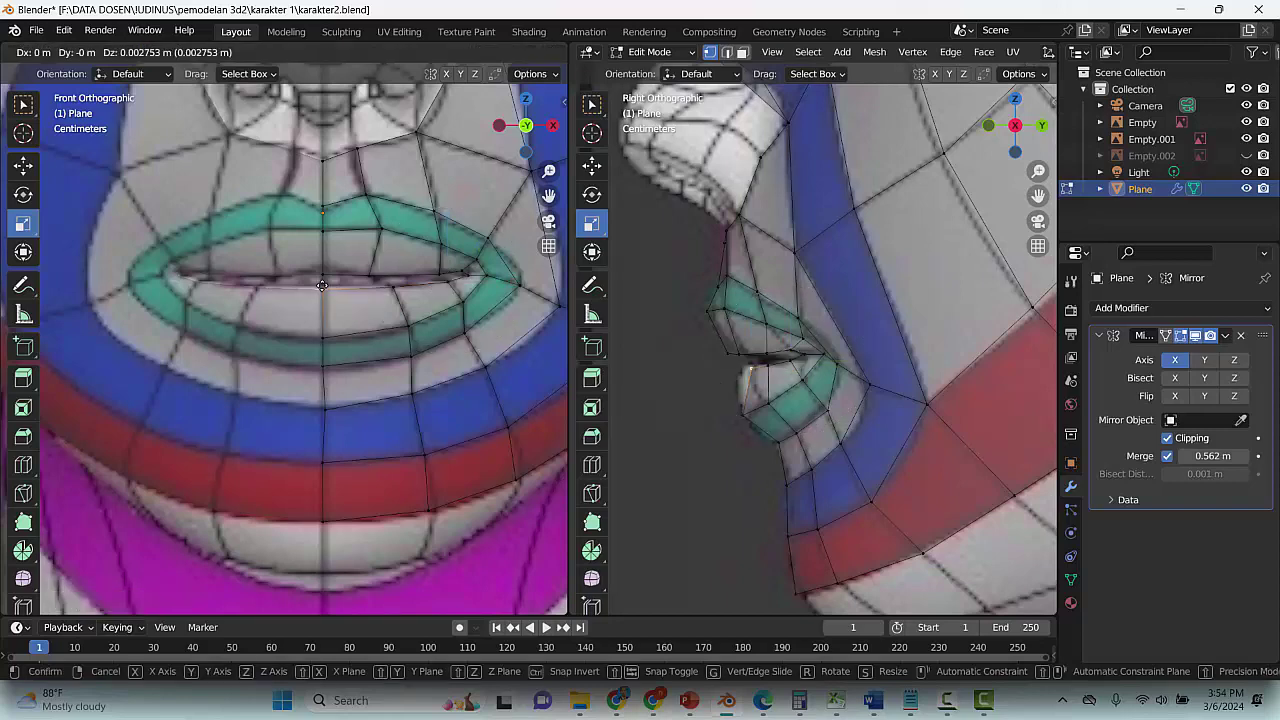
pyautogui.click(389, 279)
# Nudge the inner mouth-corner vertex in front view and move it back about 0.0024 m in side view
pyautogui.click(466, 270)
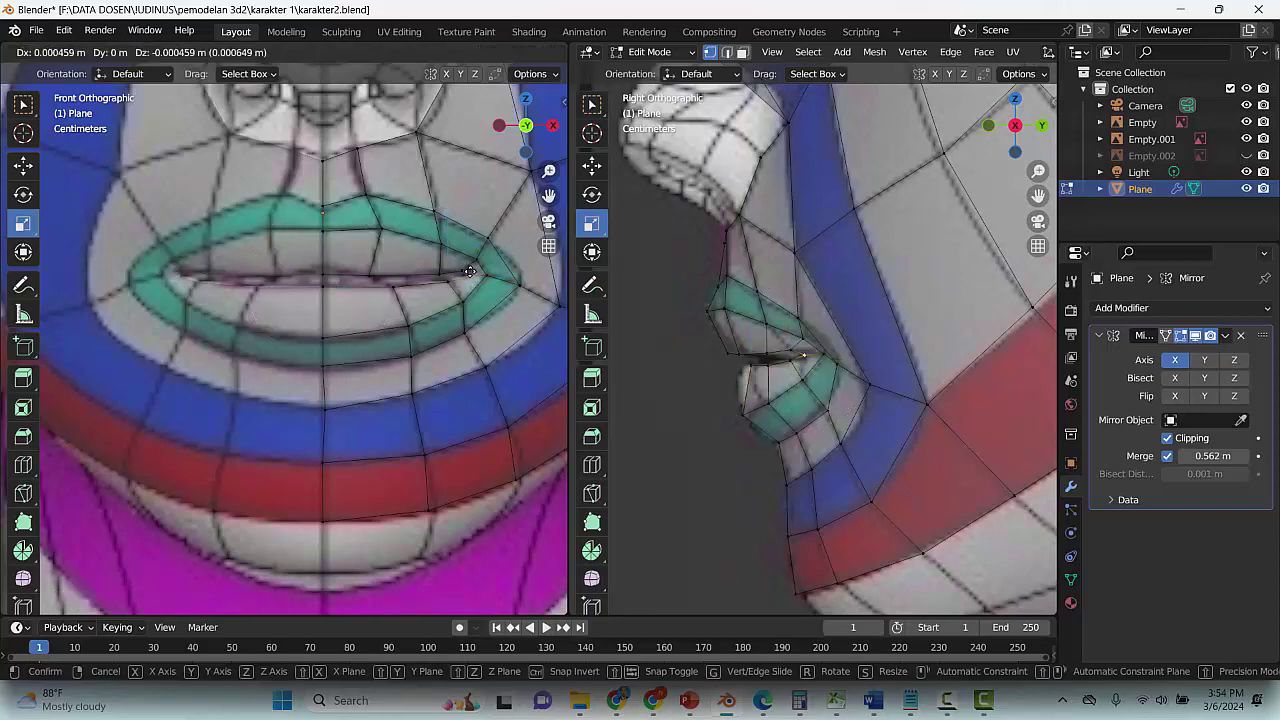
pyautogui.press('g')
pyautogui.click(467, 269)
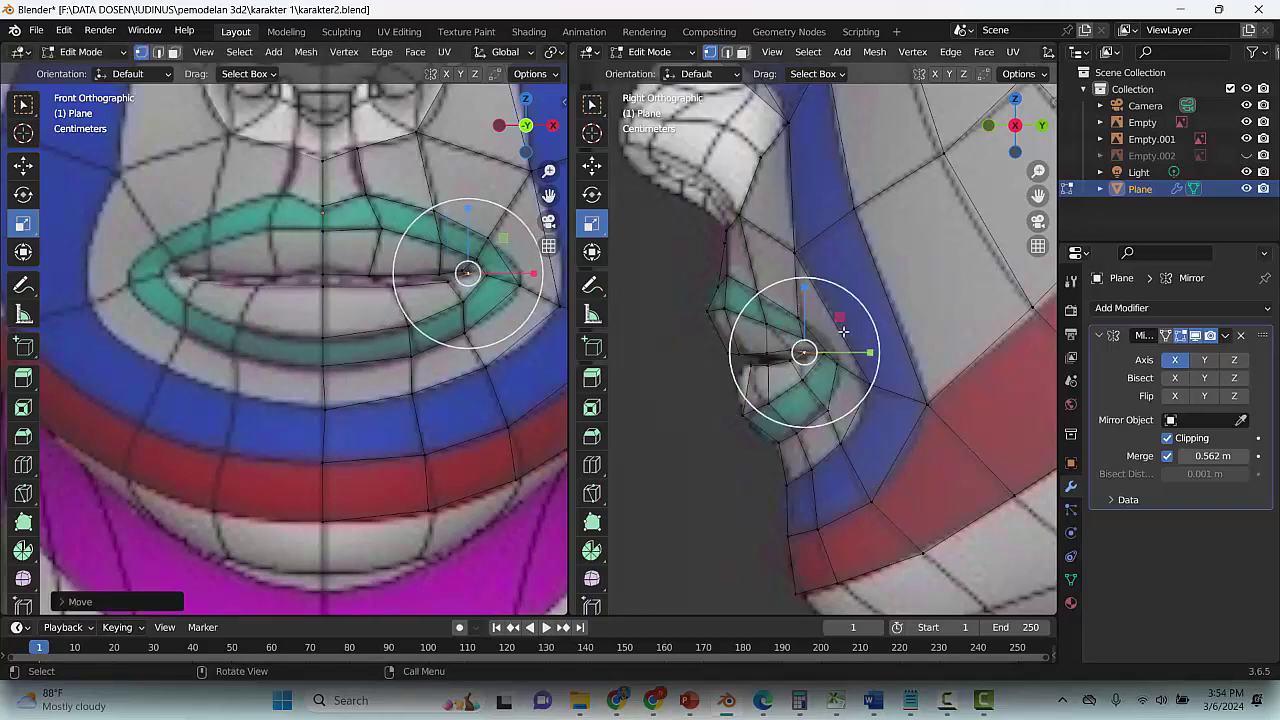
pyautogui.click(786, 345)
pyautogui.click(805, 350)
pyautogui.press('g')
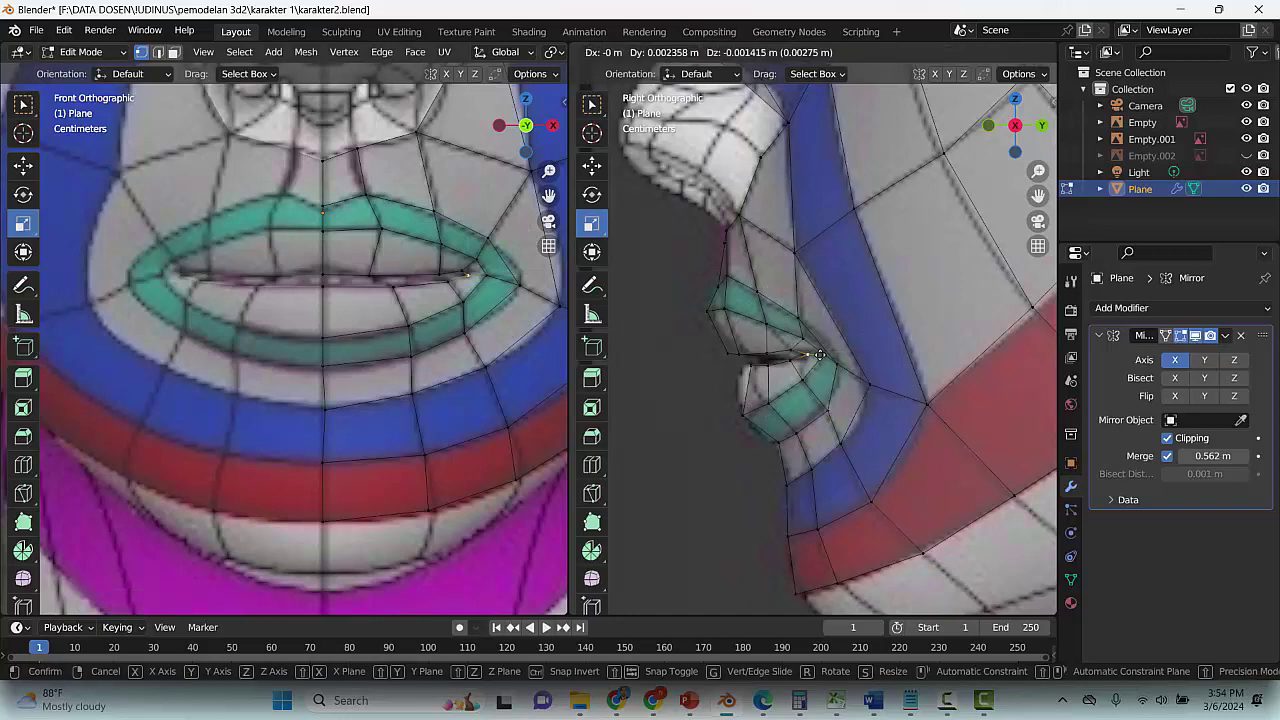
pyautogui.click(821, 355)
# Move the lower inner-lip vertex next to the mouth corner back about 0.008 m in side view
pyautogui.click(788, 349)
pyautogui.press('g')
pyautogui.press('o')
pyautogui.press('o')
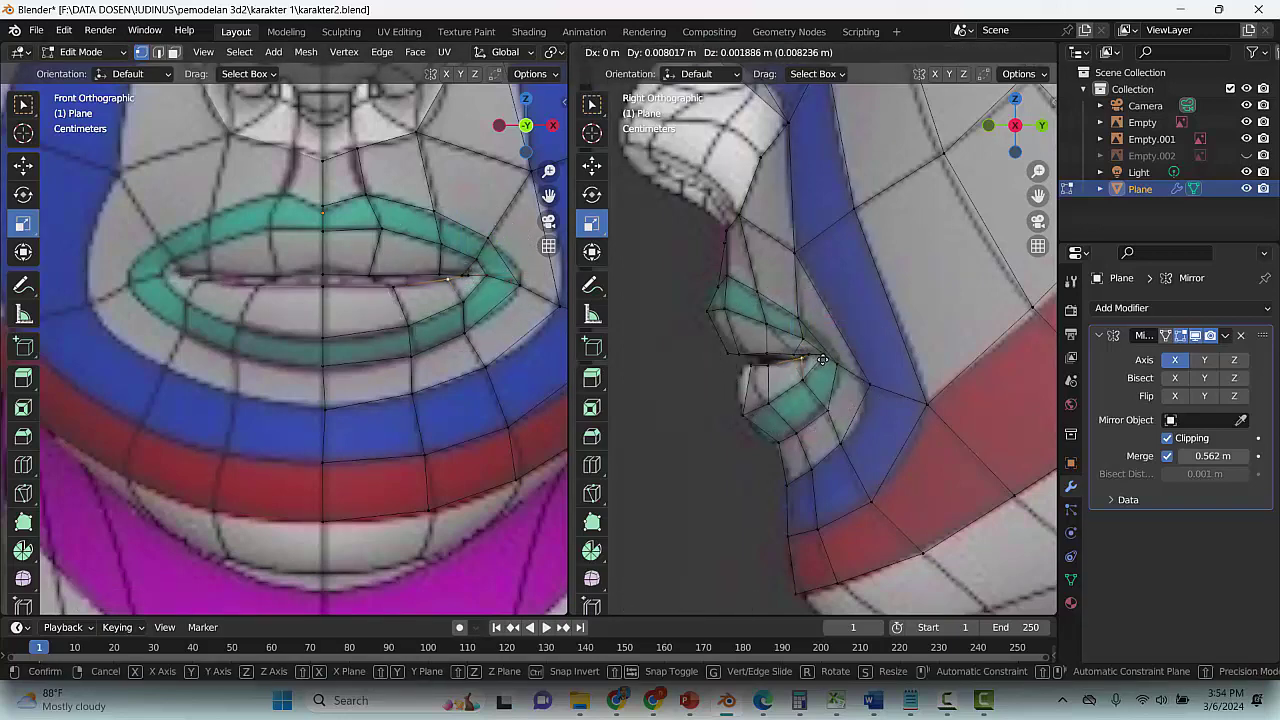
pyautogui.click(821, 360)
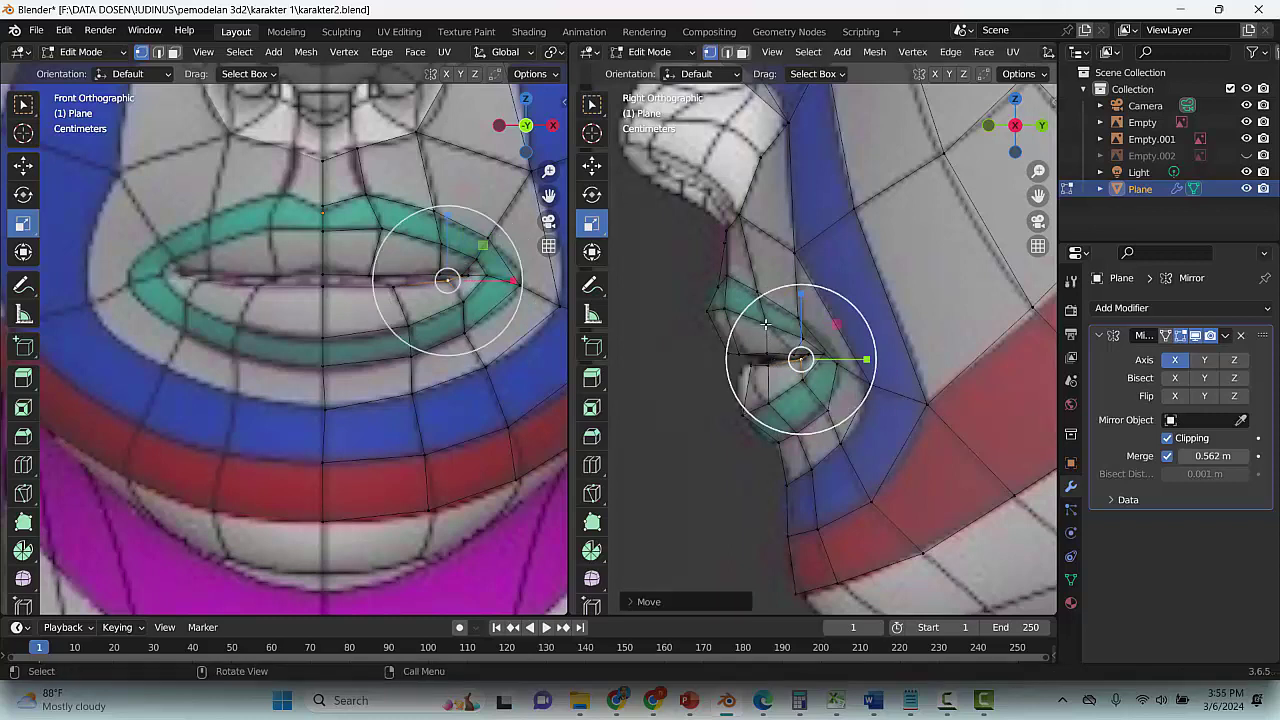
# Move the upper inner-lip vertex beside the mouth corner back about 0.011 m in side view and outward about 0.003 m in front view
pyautogui.click(765, 323)
pyautogui.click(800, 352)
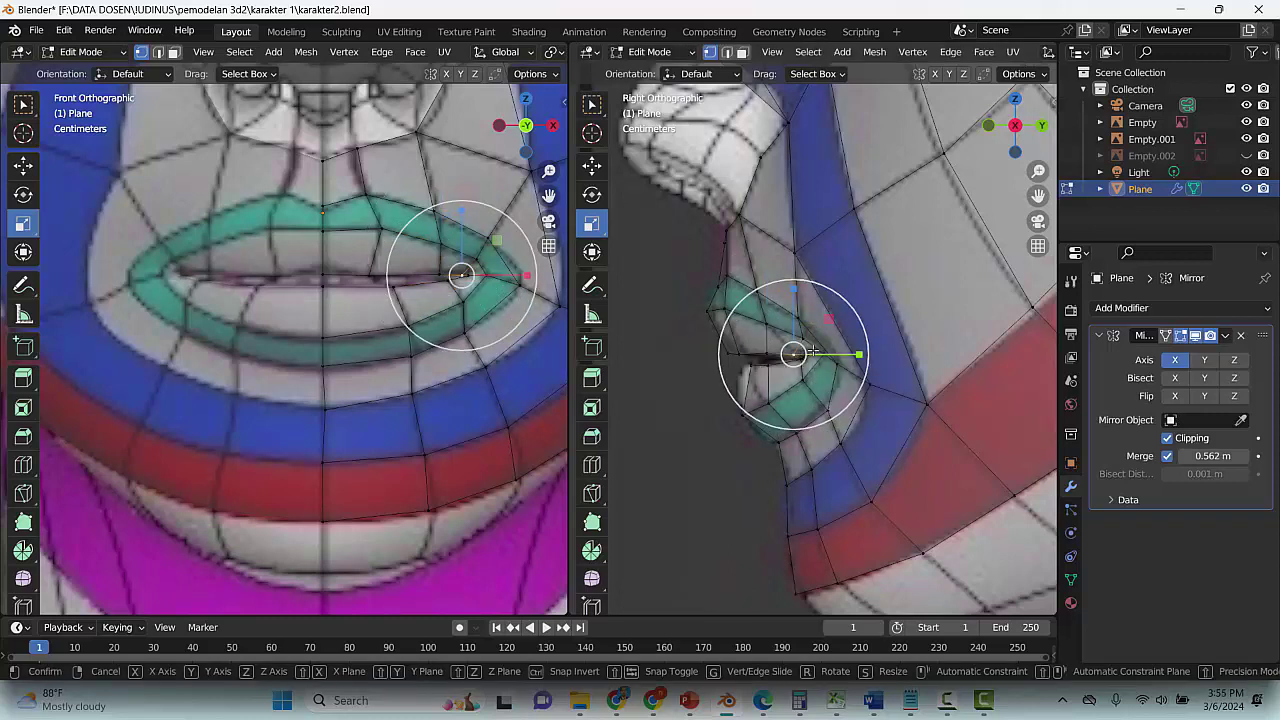
pyautogui.press('g')
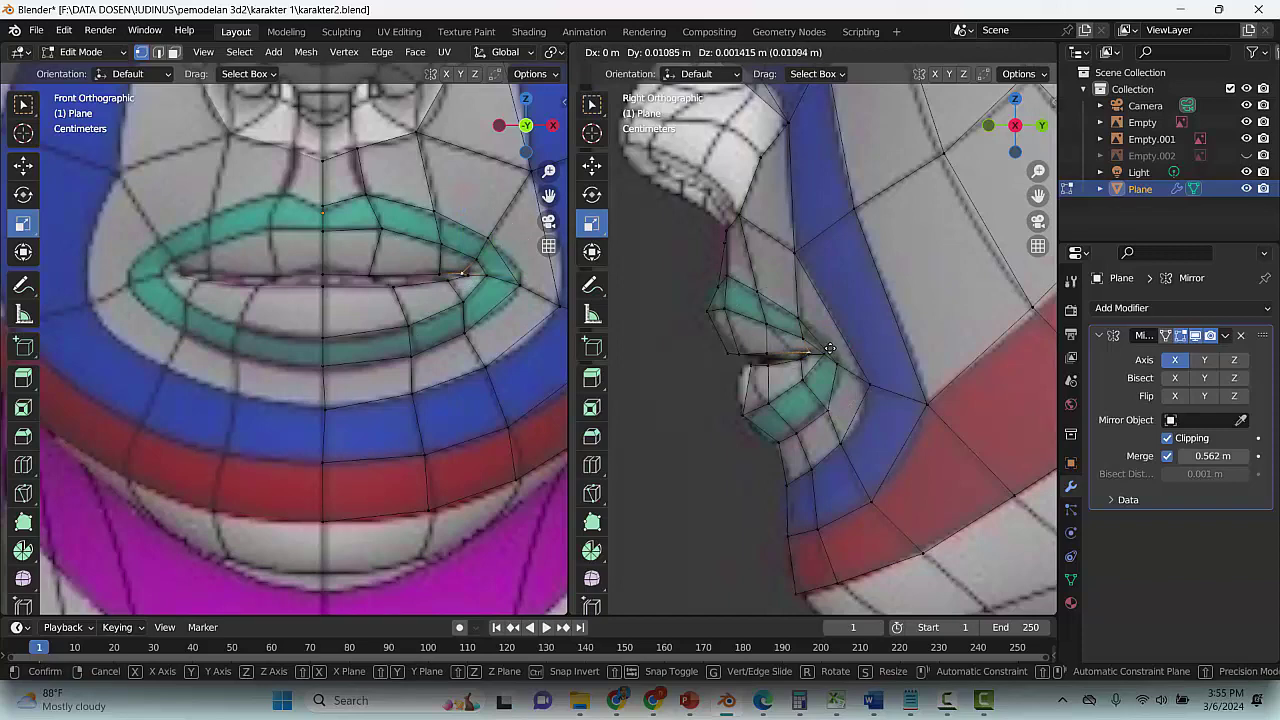
pyautogui.click(826, 346)
pyautogui.press('g')
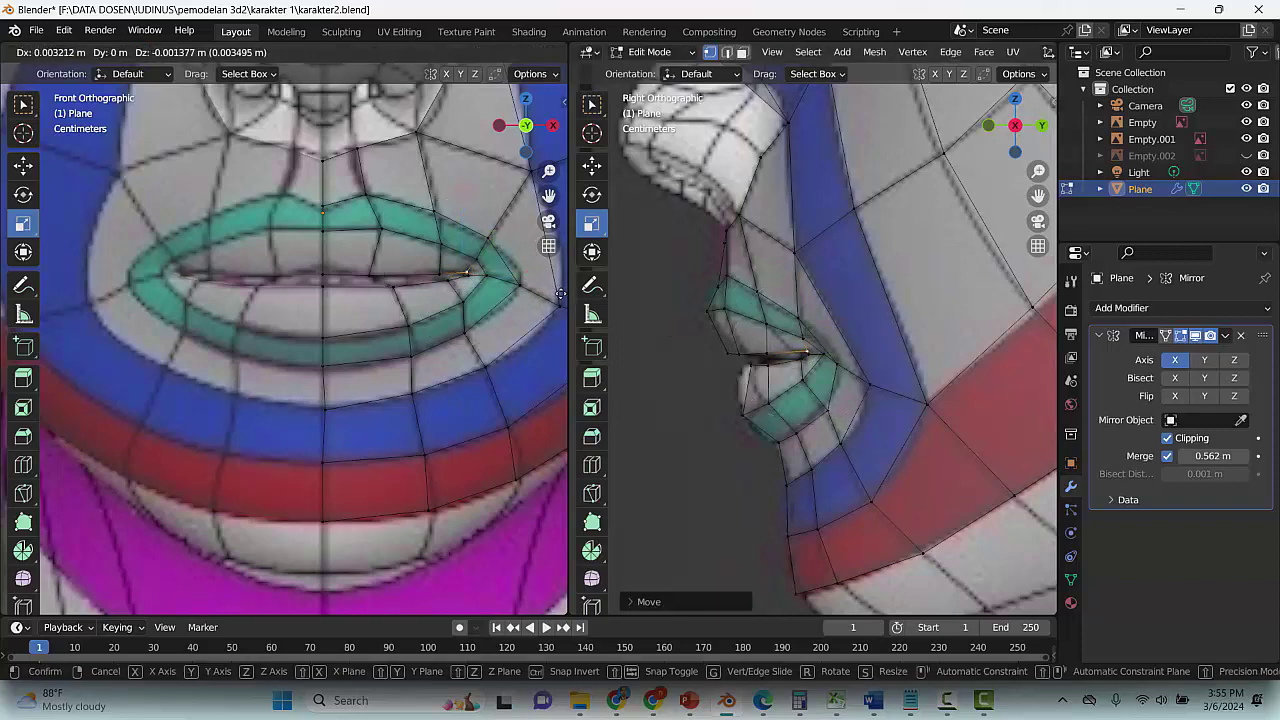
pyautogui.click(562, 293)
# Move the remaining upper inner-lip vertices back in side view, shifting the one beside the midline about 0.009 m and the midline one about 0.003 m
pyautogui.press('g')
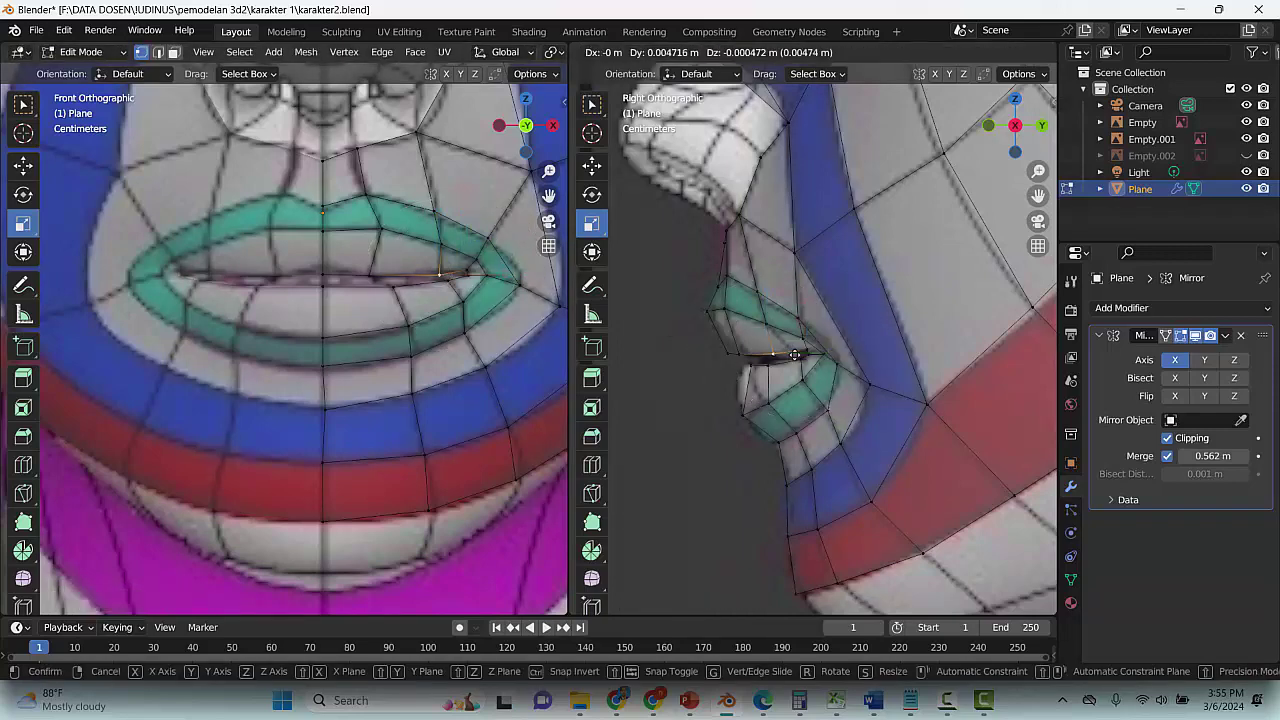
pyautogui.click(758, 356)
pyautogui.click(747, 355)
pyautogui.press('g')
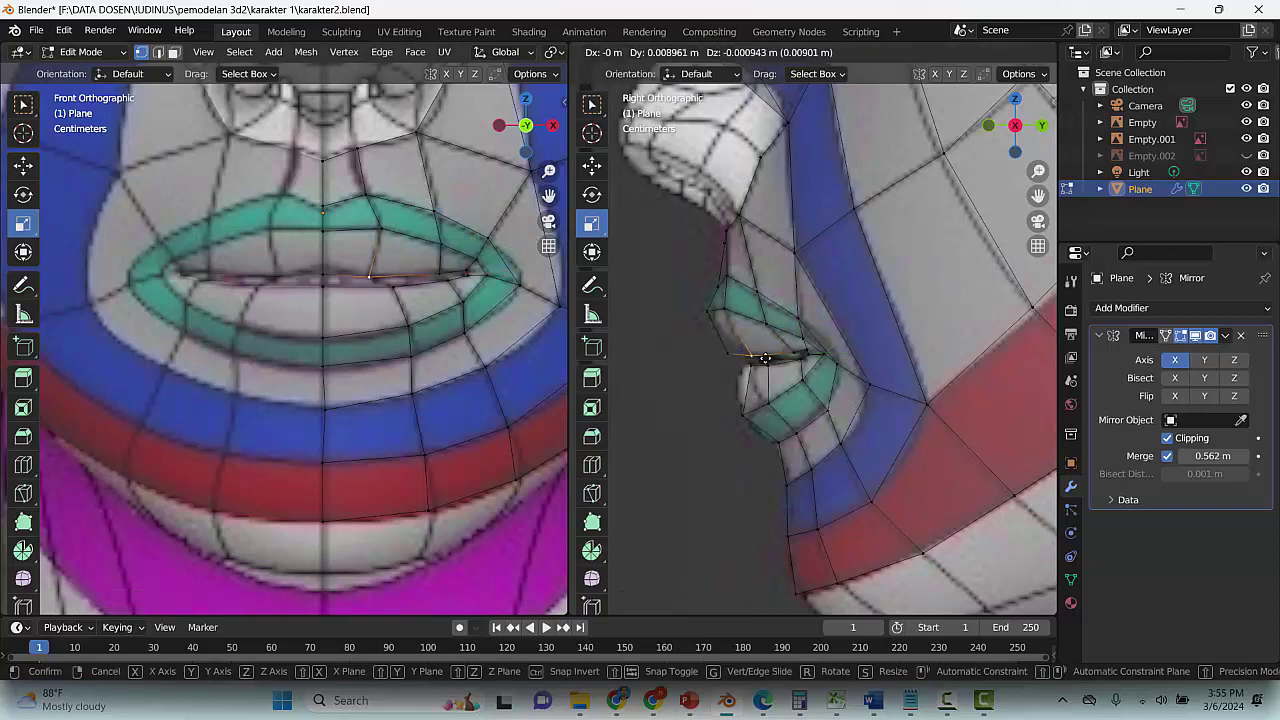
pyautogui.click(748, 355)
pyautogui.press('g')
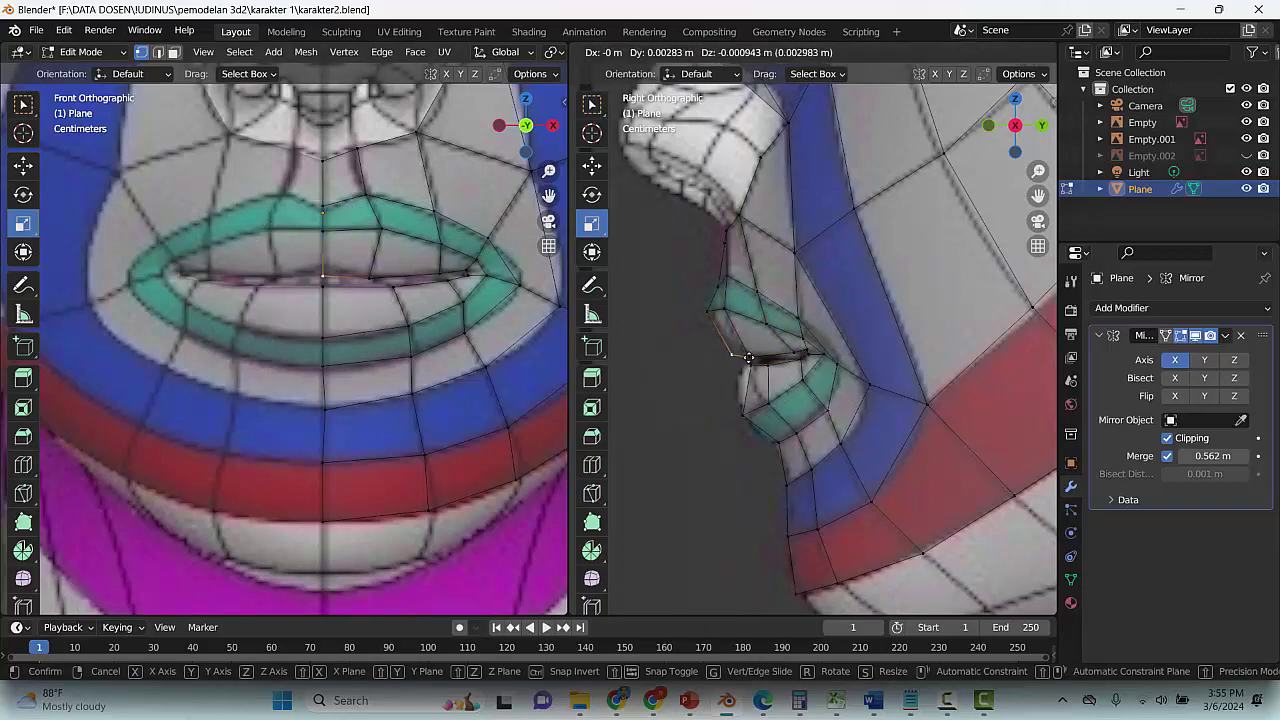
pyautogui.click(750, 370)
# Reposition the lower inner-lip vertices in side view, bringing the one beside the midline forward about 0.011 m, and save the file
pyautogui.click(750, 370)
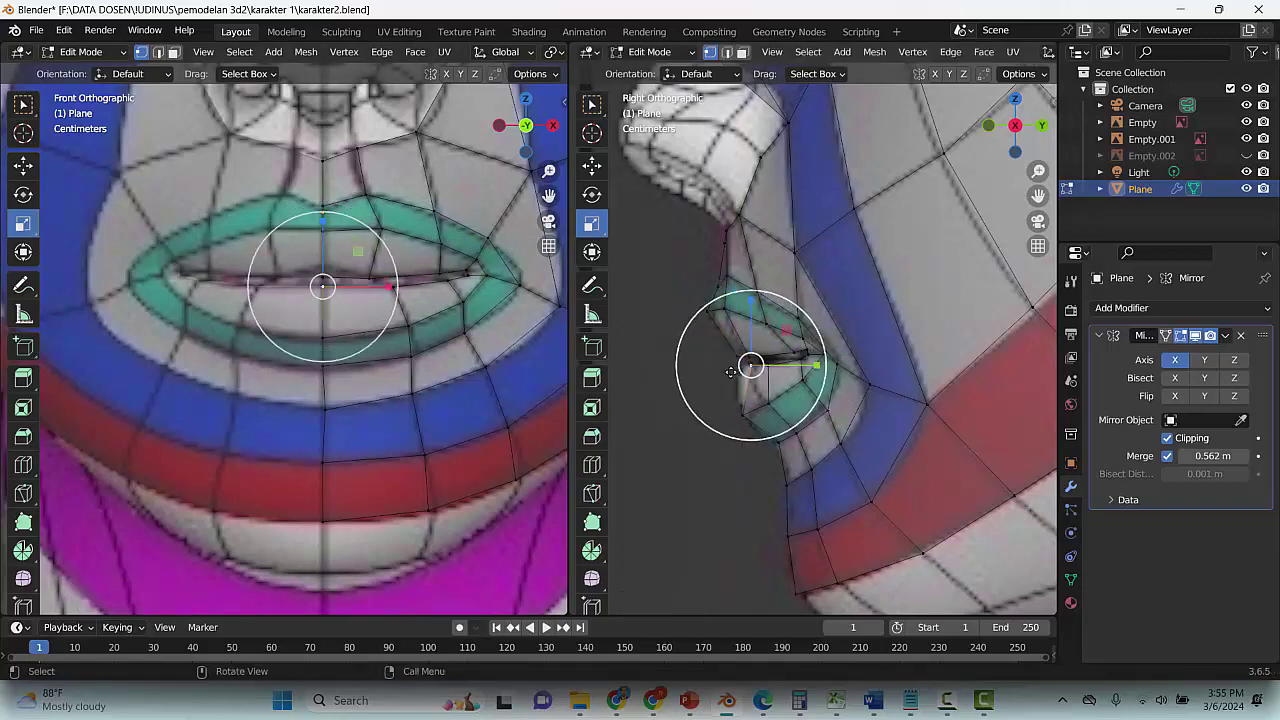
pyautogui.press('g')
pyautogui.click(742, 368)
pyautogui.press('g')
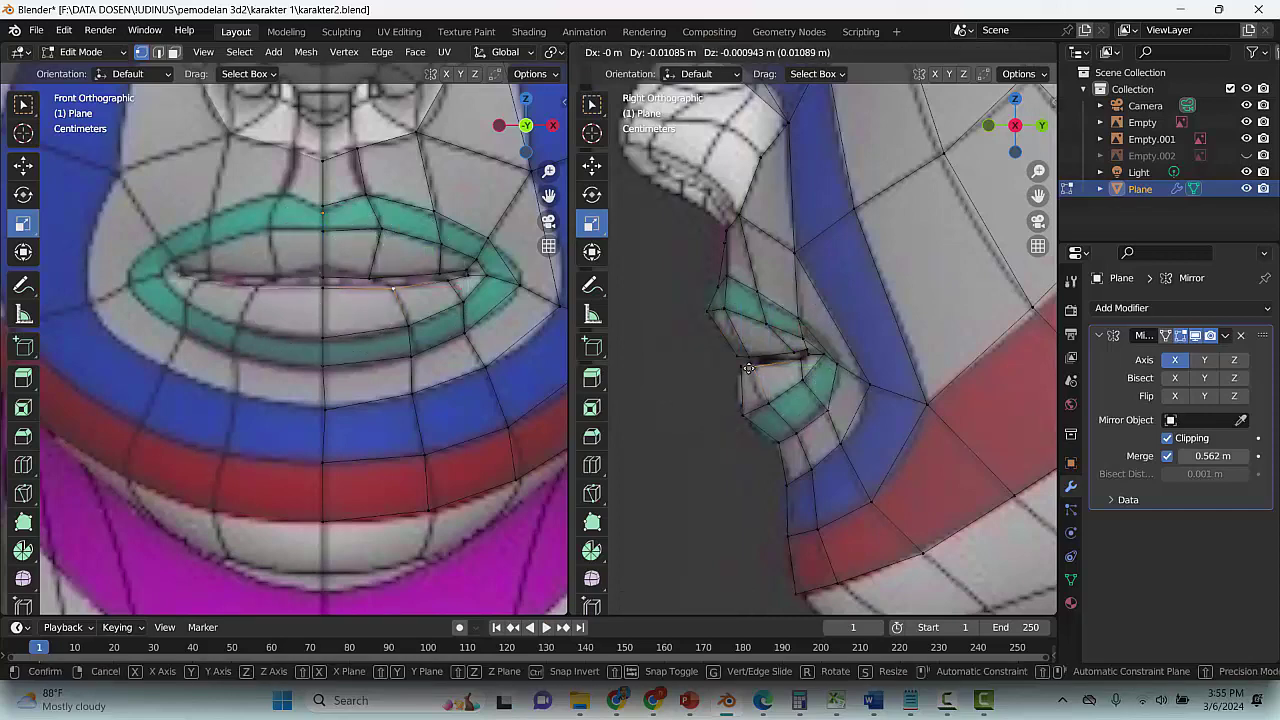
pyautogui.click(754, 369)
pyautogui.press('g')
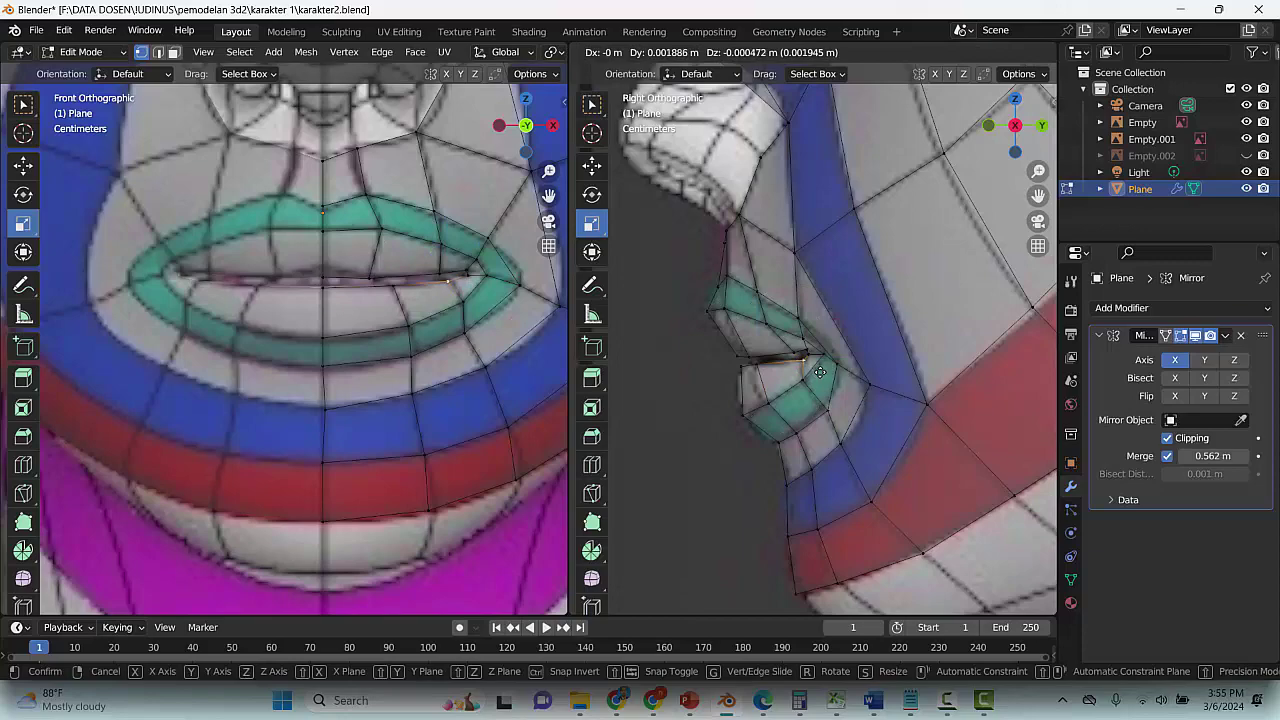
pyautogui.click(816, 374)
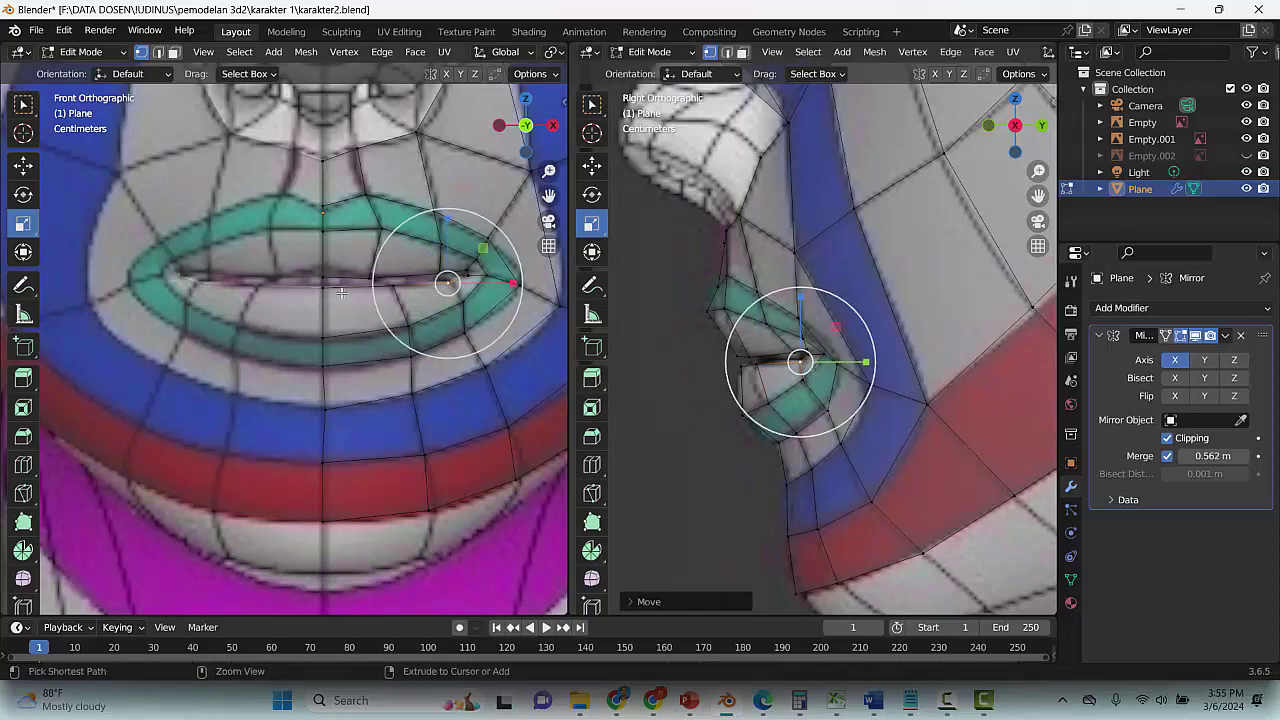
pyautogui.hotkey('ctrl', 's')
# Select the inner lip edge loop, extrude it and scale the new loop inward to about 0.5
pyautogui.moveTo(339, 289); pyautogui.dragTo(214, 374, button='middle')
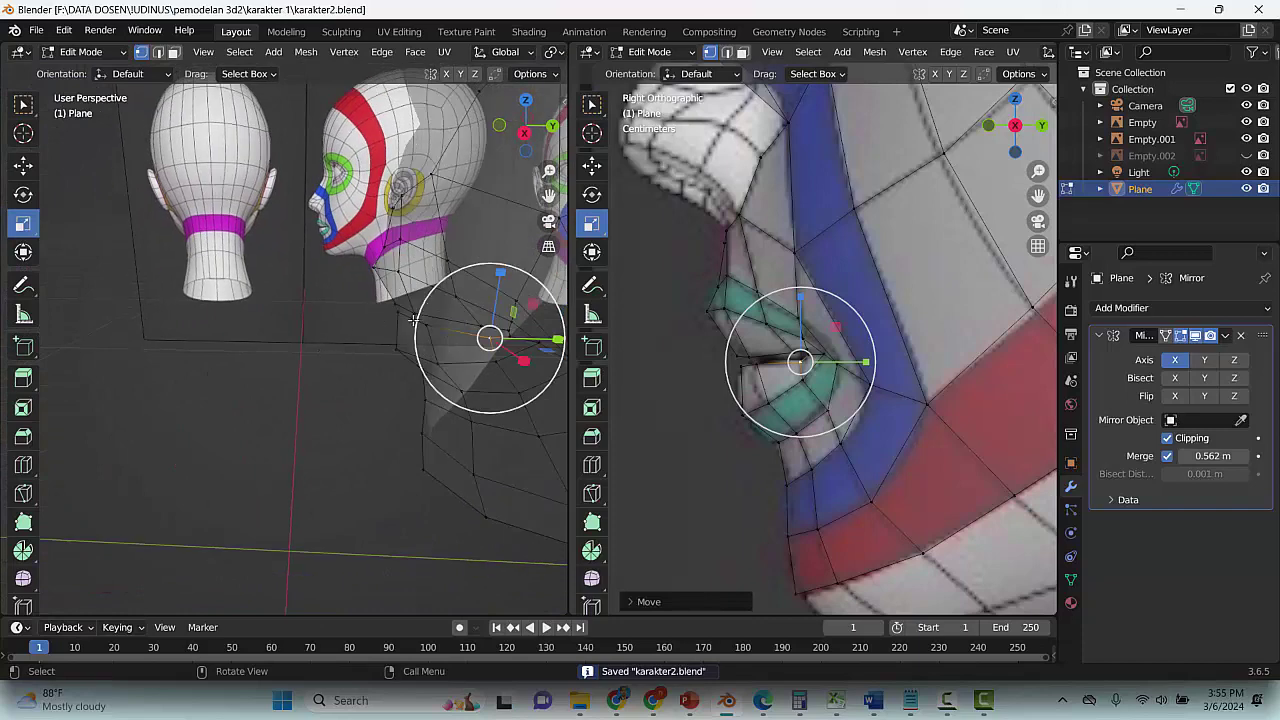
pyautogui.moveTo(416, 320); pyautogui.dragTo(401, 299, button='middle')
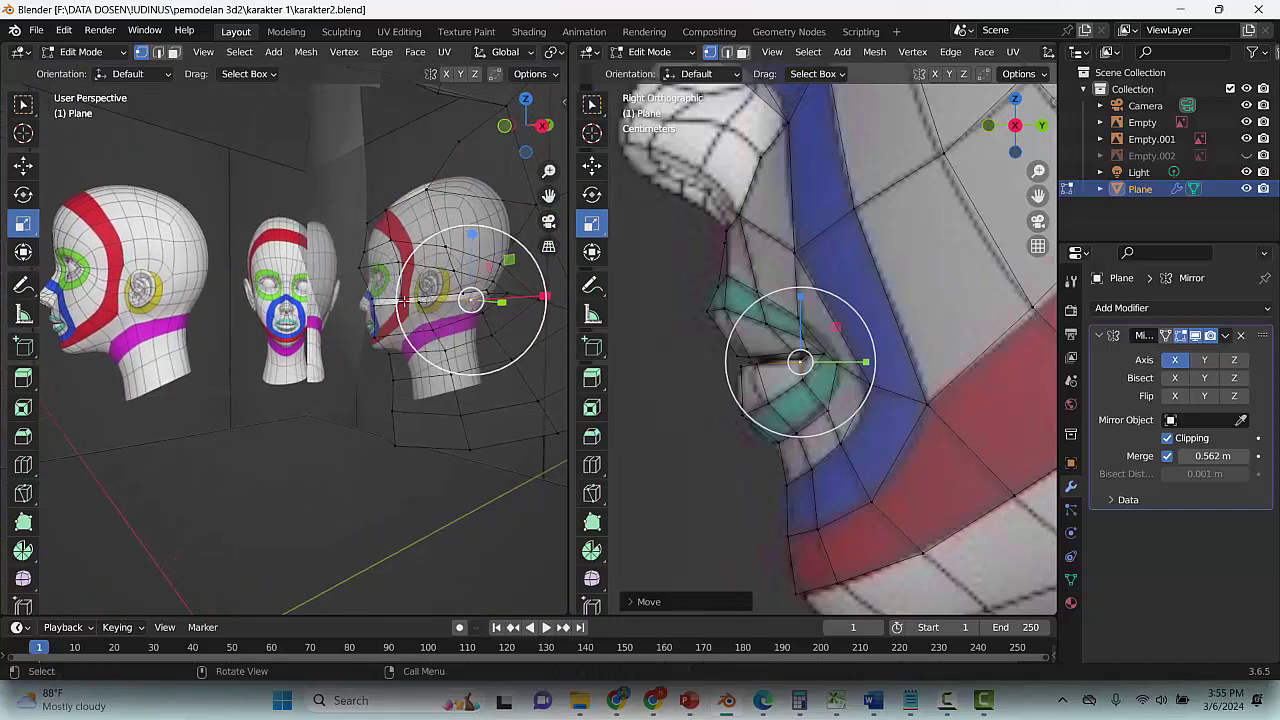
pyautogui.press('KP_1')
pyautogui.scroll(2, 374, 301)
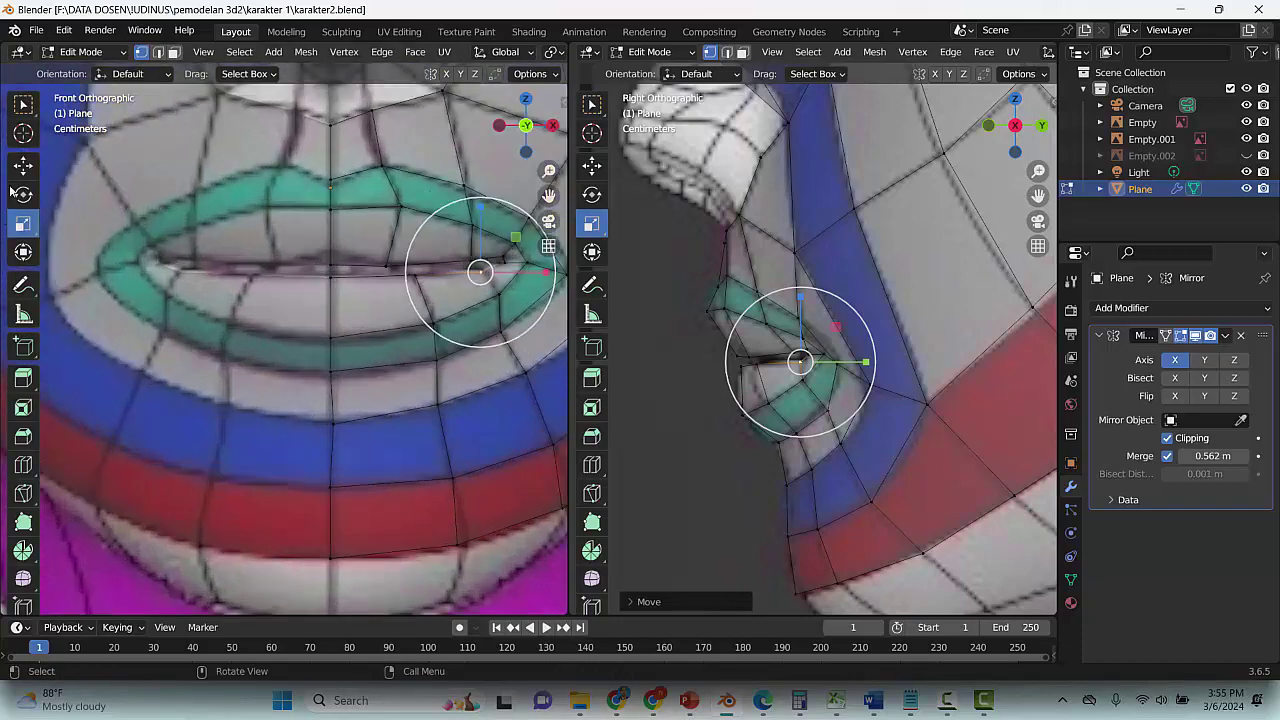
pyautogui.click(159, 53)
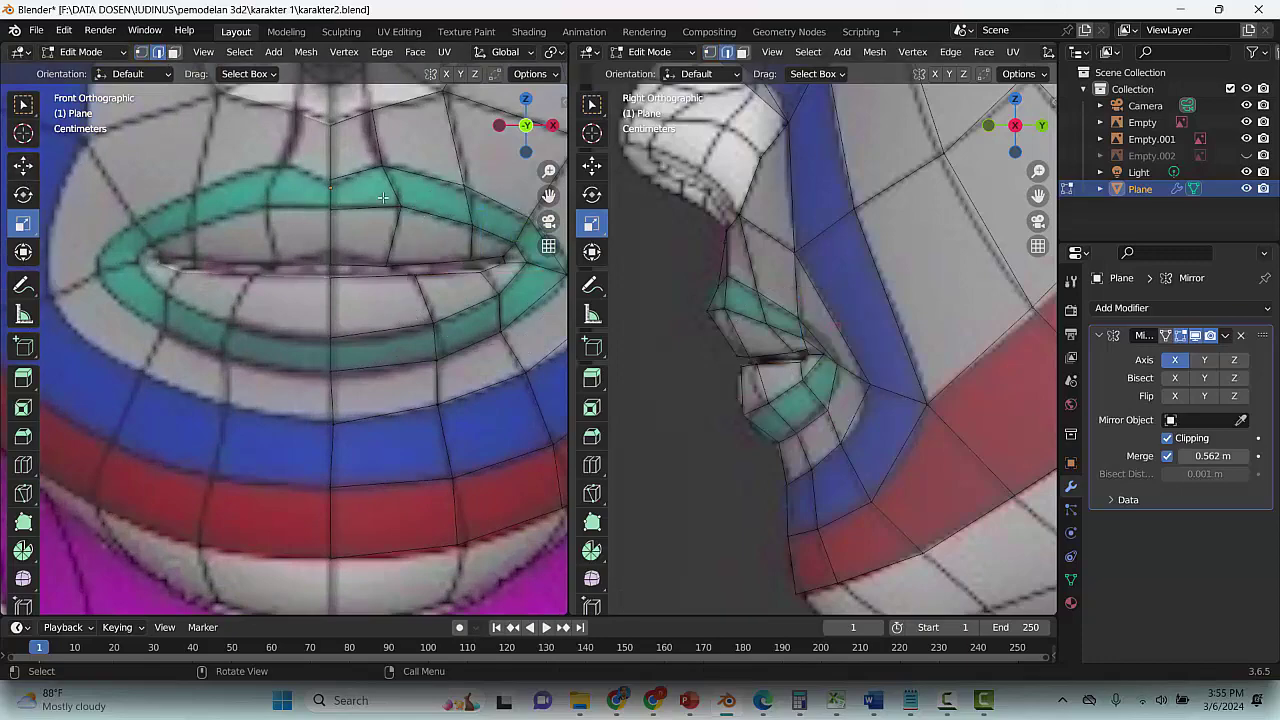
pyautogui.keyDown('alt'); pyautogui.click(386, 270); pyautogui.keyUp('alt')
pyautogui.moveTo(487, 384); pyautogui.dragTo(352, 422, button='middle')
pyautogui.moveTo(463, 385); pyautogui.dragTo(500, 358)
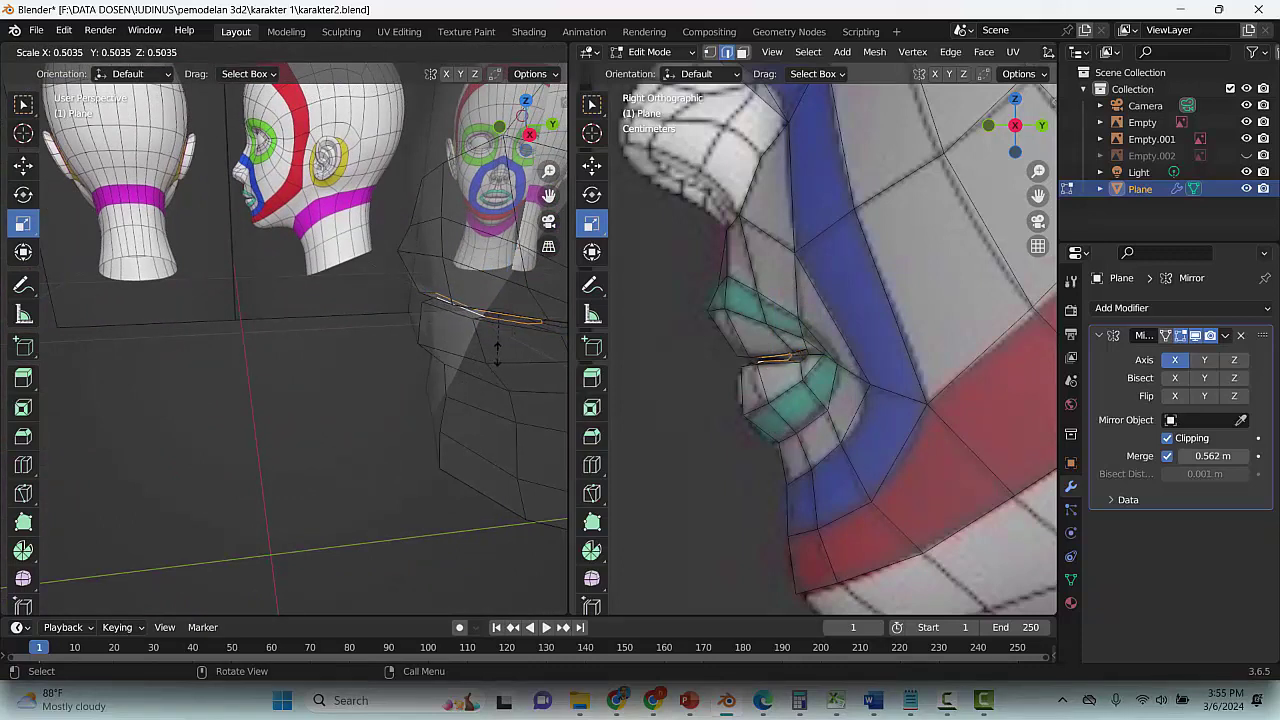
pyautogui.click(498, 355)
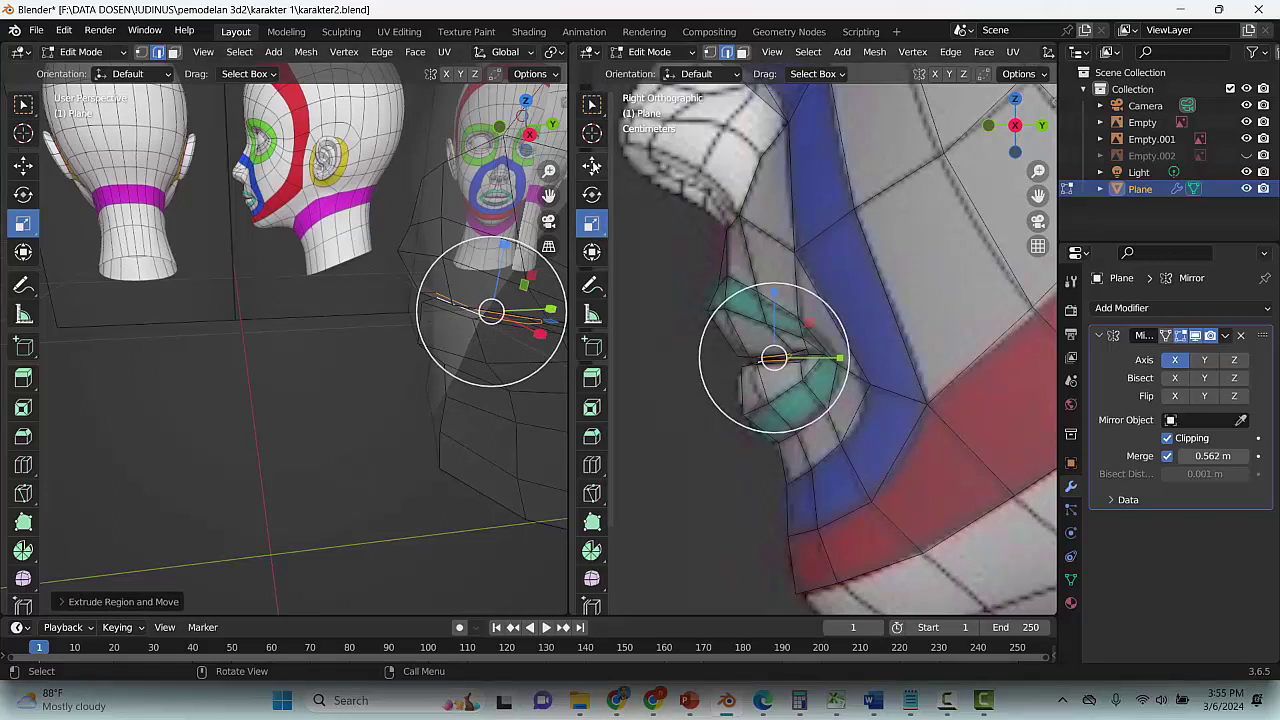
# Move the extruded inner loop back and slightly up into the mouth in side view, and save the file
pyautogui.hotkey('shift', 'space')
pyautogui.press('g')
pyautogui.moveTo(849, 357); pyautogui.dragTo(873, 315)
pyautogui.hotkey('ctrl', 'z')
pyautogui.hotkey('ctrl', 's')
pyautogui.click(358, 436)
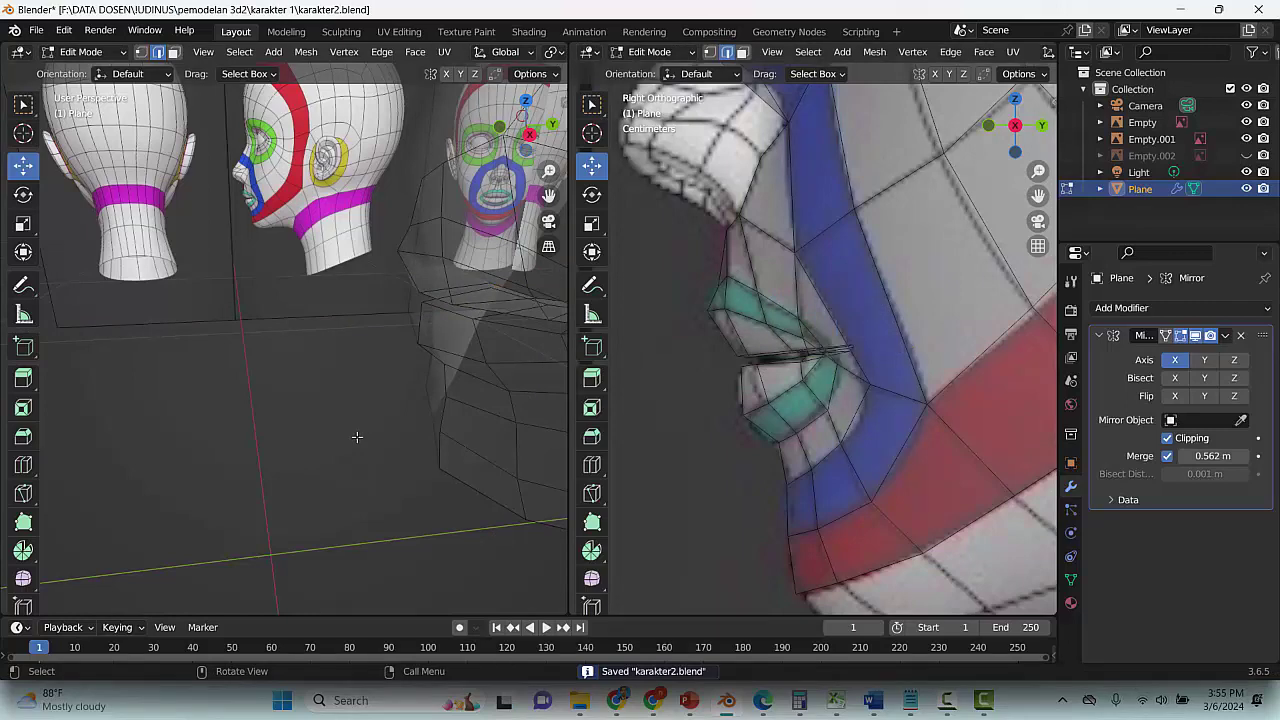
# Switch to vertex selection, save the file and frame the mouth area in front view
pyautogui.scroll(-1, 355, 438)
pyautogui.hotkey('ctrl', 's')
pyautogui.scroll(-1, 332, 450)
pyautogui.moveTo(331, 441); pyautogui.dragTo(457, 414, button='middle')
pyautogui.moveTo(434, 354); pyautogui.dragTo(428, 354, button='middle')
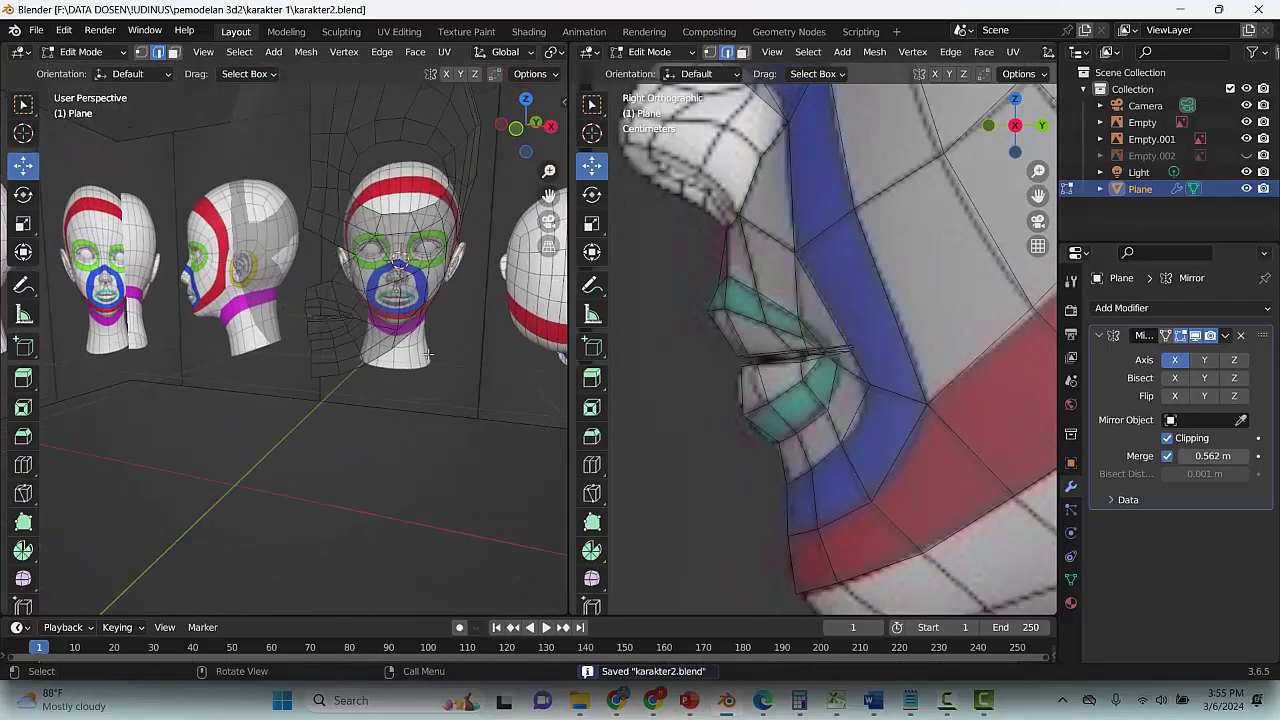
pyautogui.keyDown('shift'); pyautogui.click(141, 52); pyautogui.keyUp('shift')
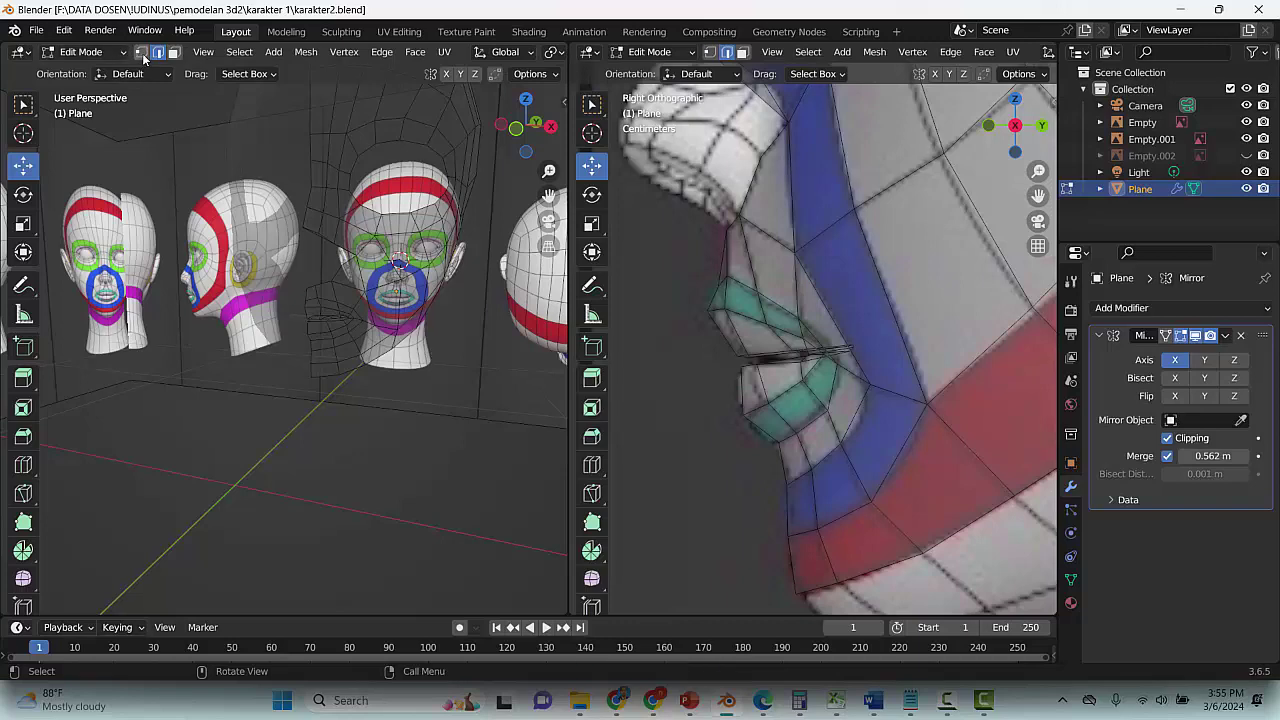
pyautogui.press('KP_1')
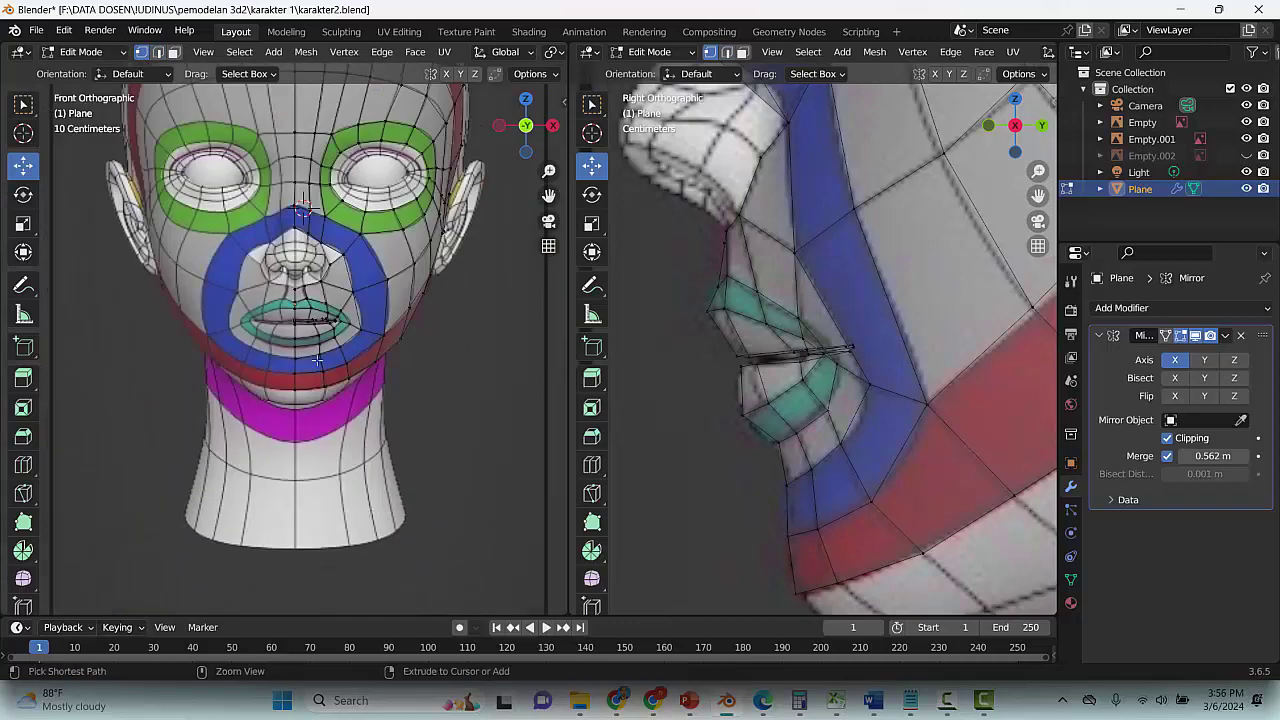
pyautogui.hotkey('ctrl', 's')
pyautogui.scroll(4, 380, 283)
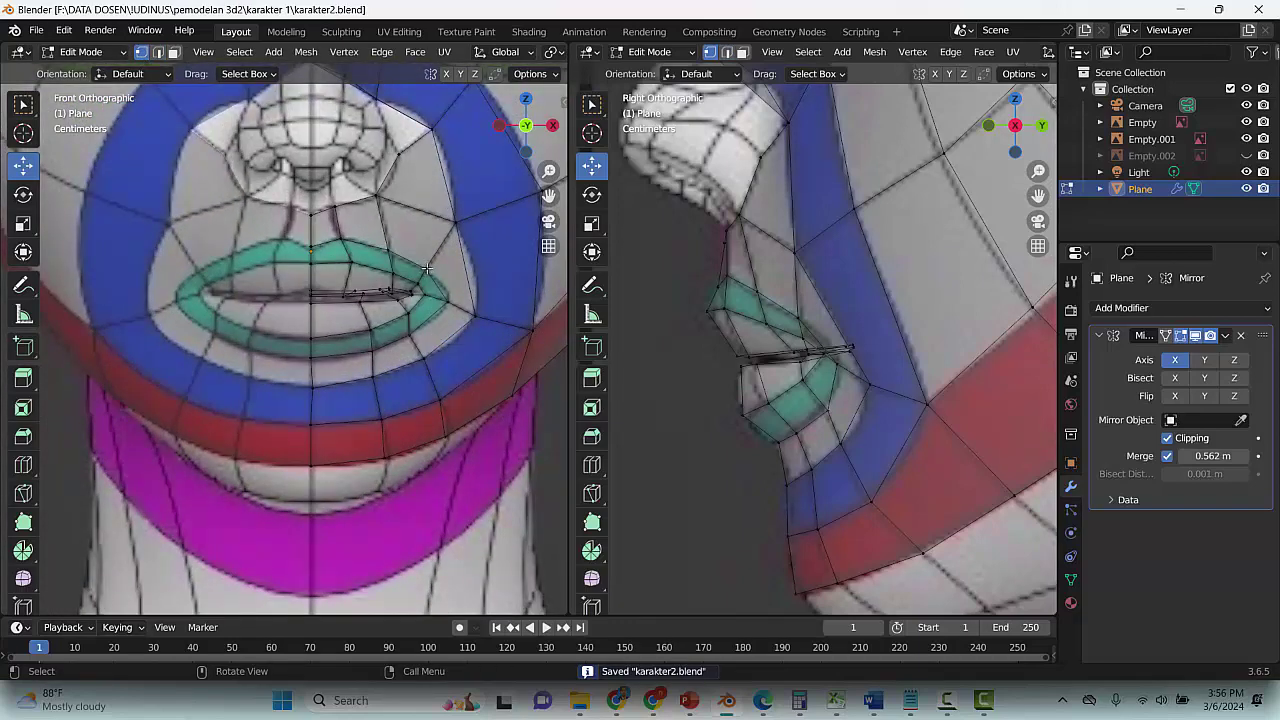
# Examine the mouth and lower face in solid and see-through shading, and save the file
pyautogui.hotkey('alt', 'z')
pyautogui.scroll(-2, 478, 420)
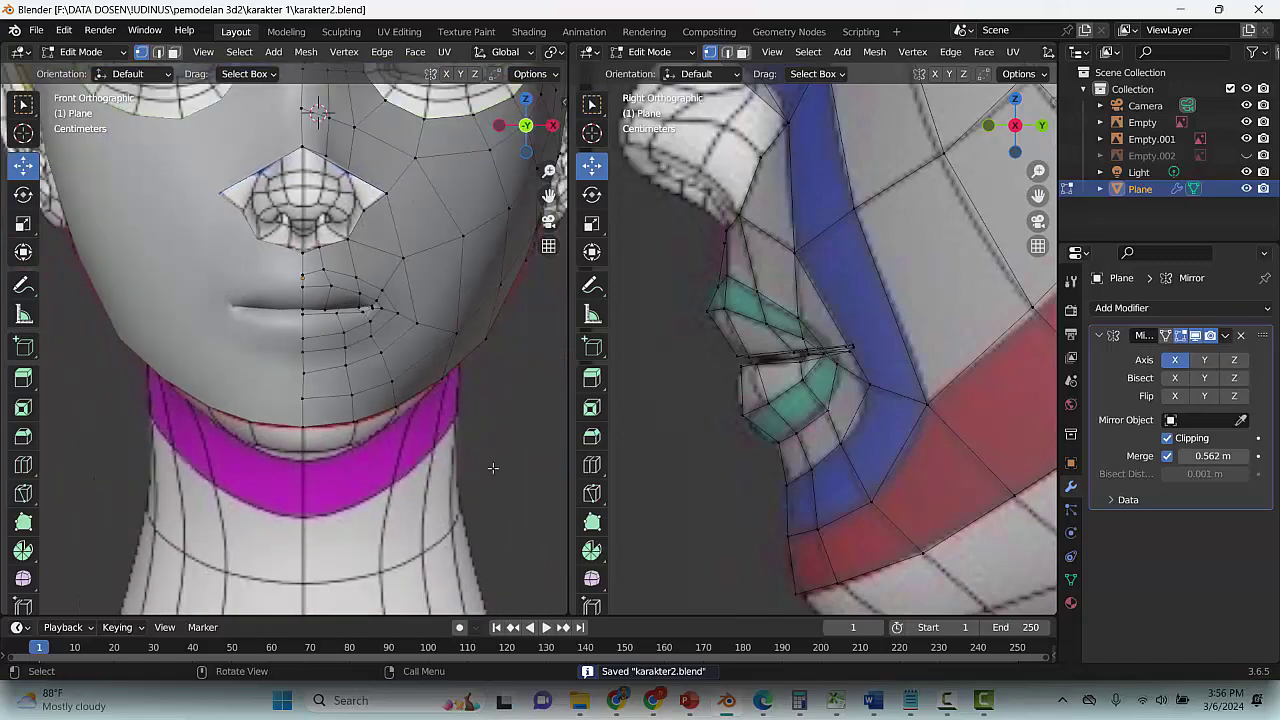
pyautogui.moveTo(499, 437); pyautogui.dragTo(351, 373, button='middle')
pyautogui.hotkey('ctrl', 's')
pyautogui.press('KP_1')
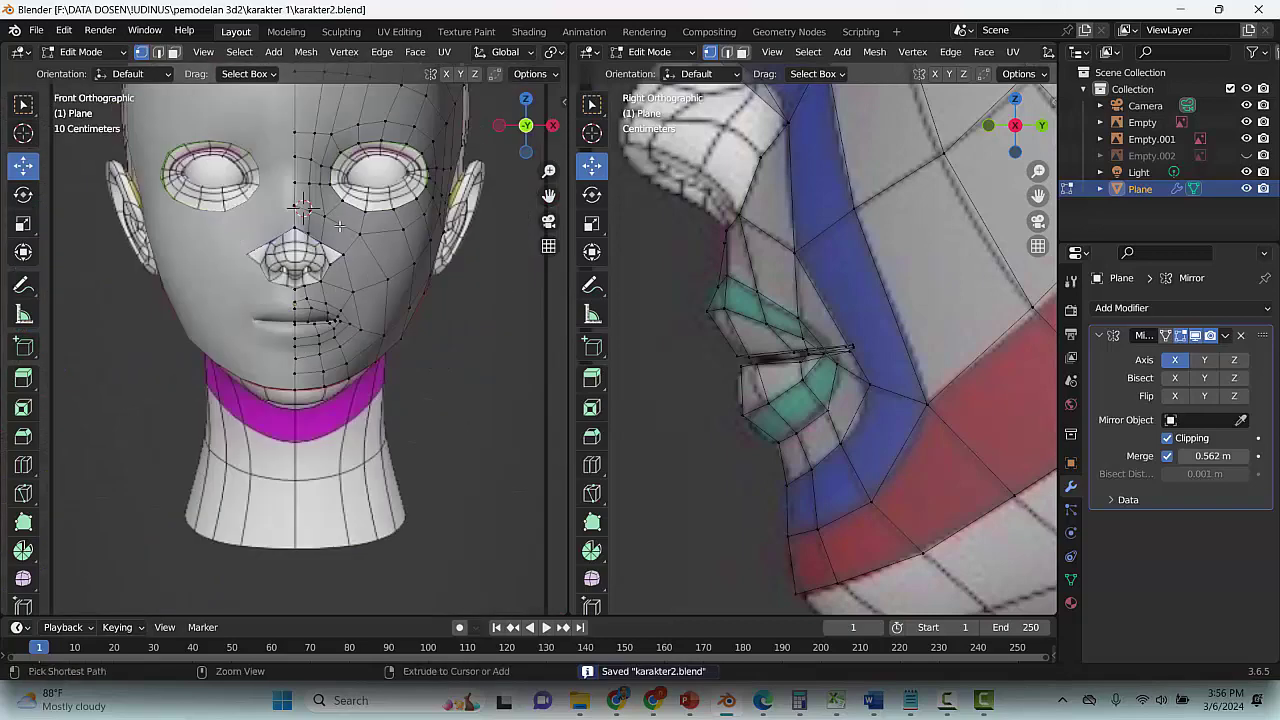
pyautogui.scroll(2, 345, 235)
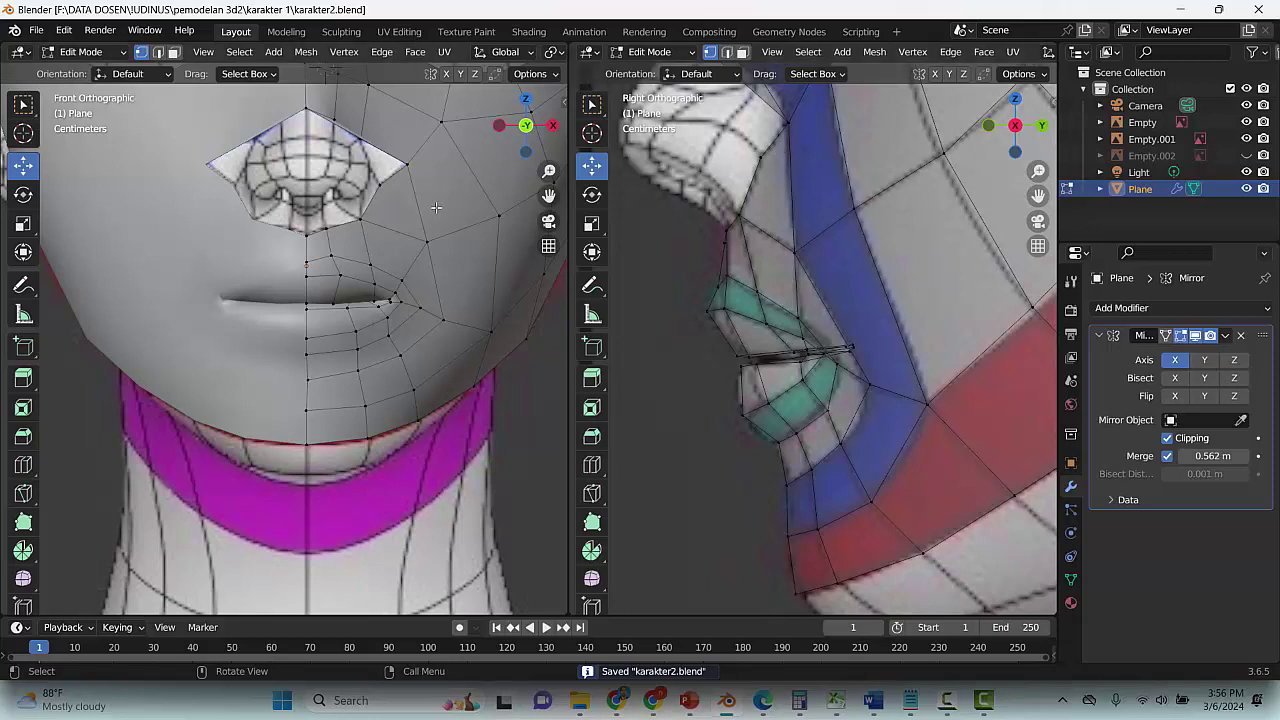
pyautogui.hotkey('shift', 'z')
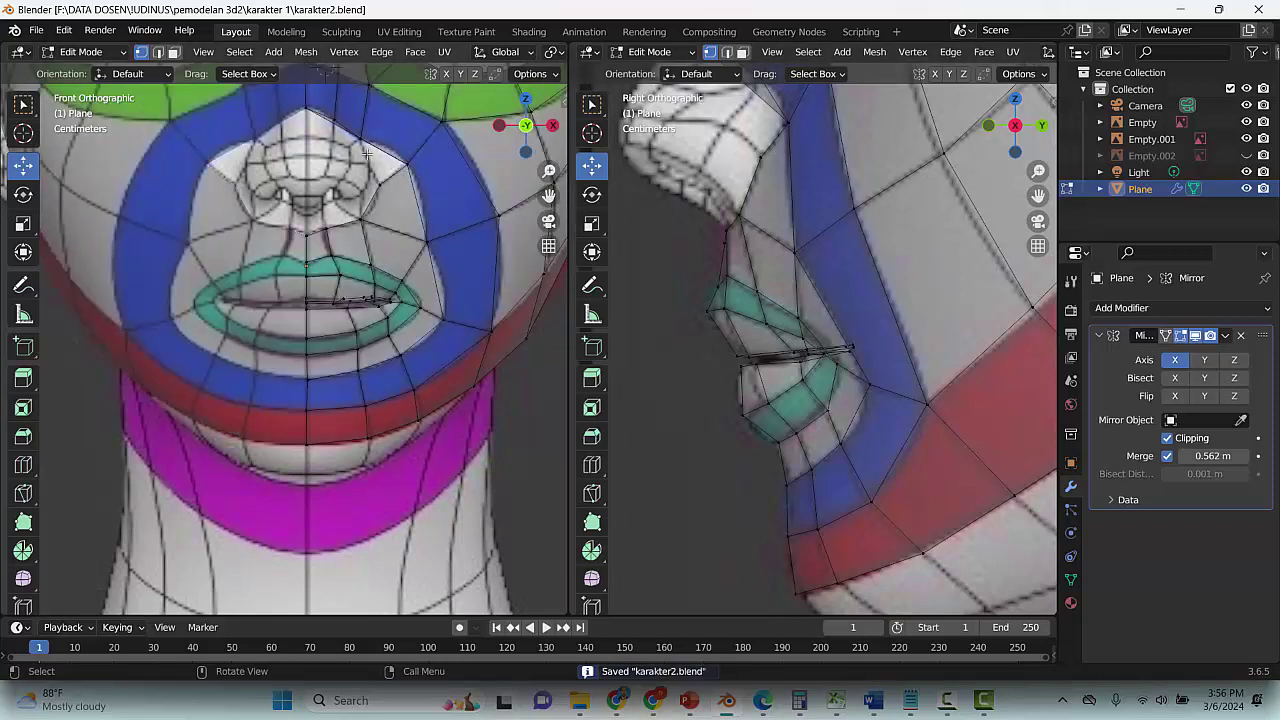
pyautogui.scroll(4, 430, 215)
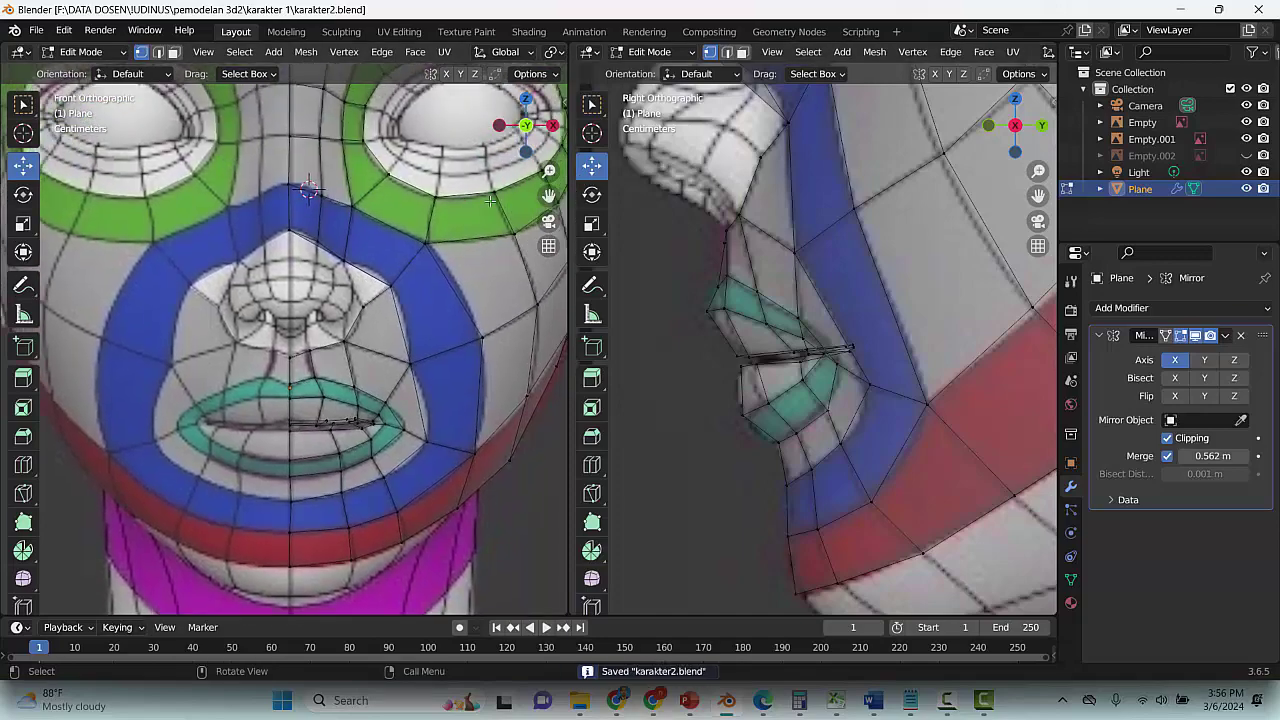
# Delete the narrow face at the upper side of the nose opening, return to front view and save the file
pyautogui.moveTo(472, 287); pyautogui.dragTo(481, 322, button='middle')
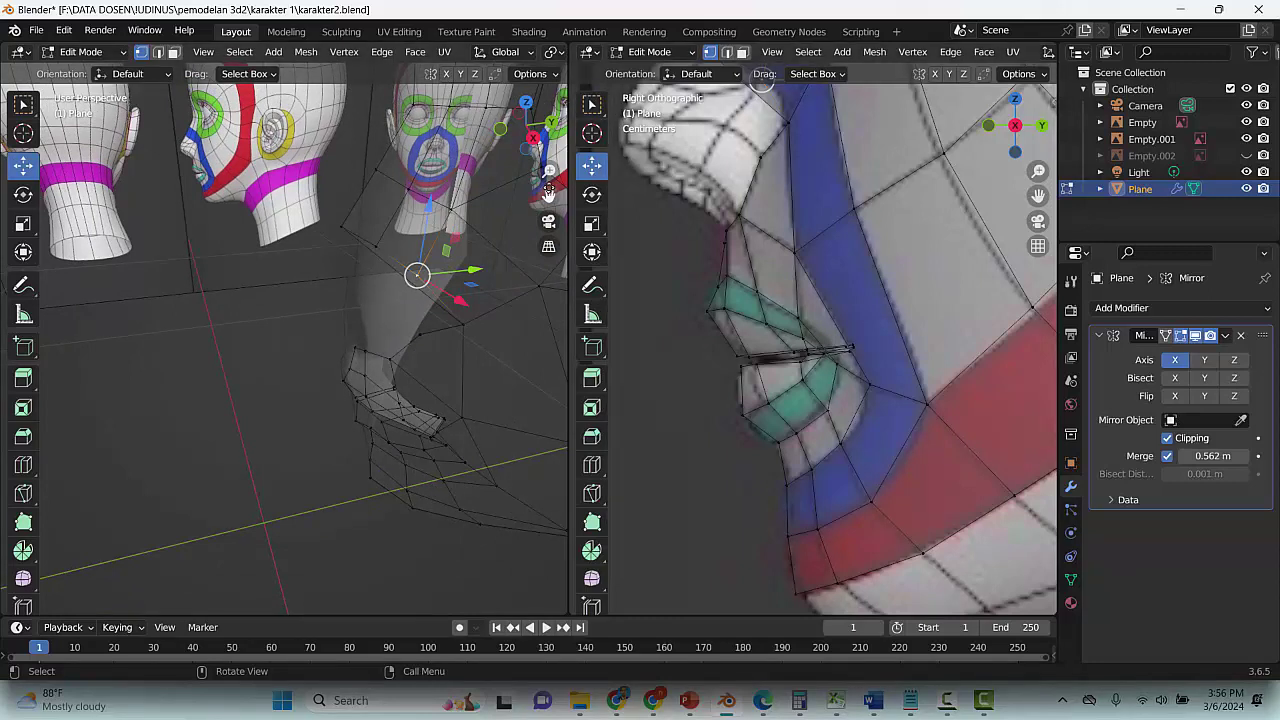
pyautogui.click(176, 54)
pyautogui.click(411, 275)
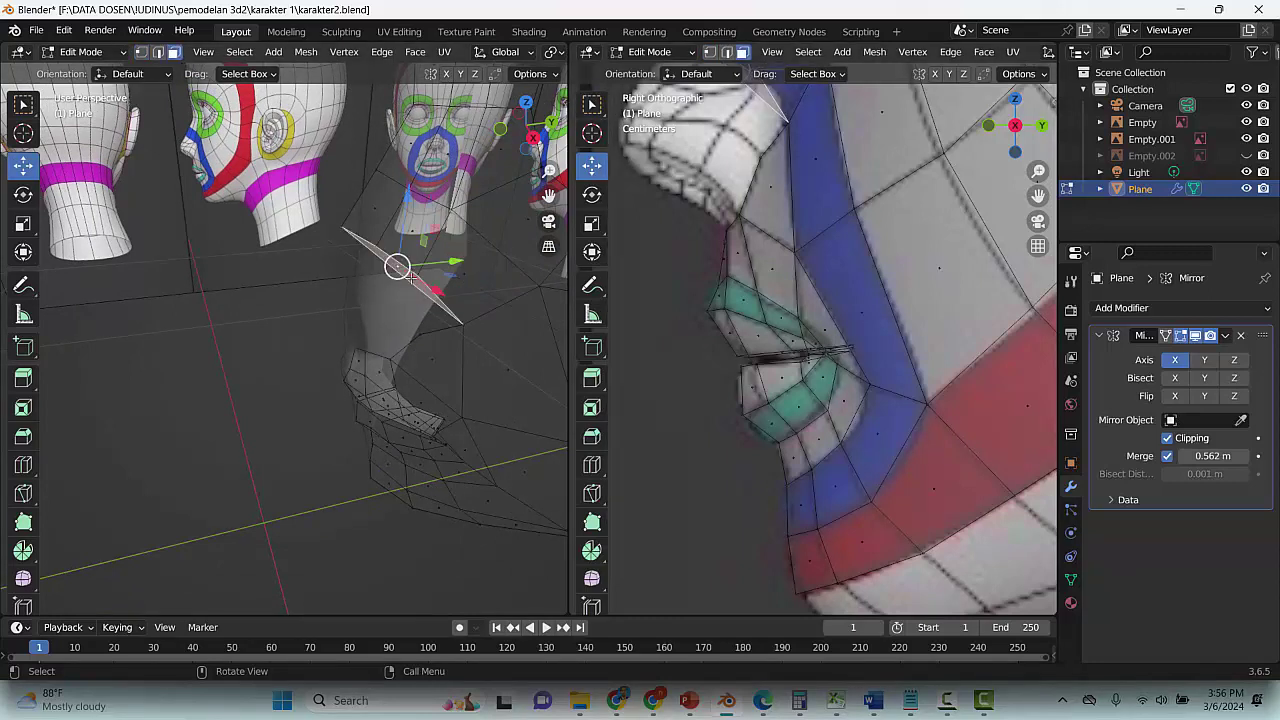
pyautogui.moveTo(451, 304); pyautogui.dragTo(331, 336, button='middle')
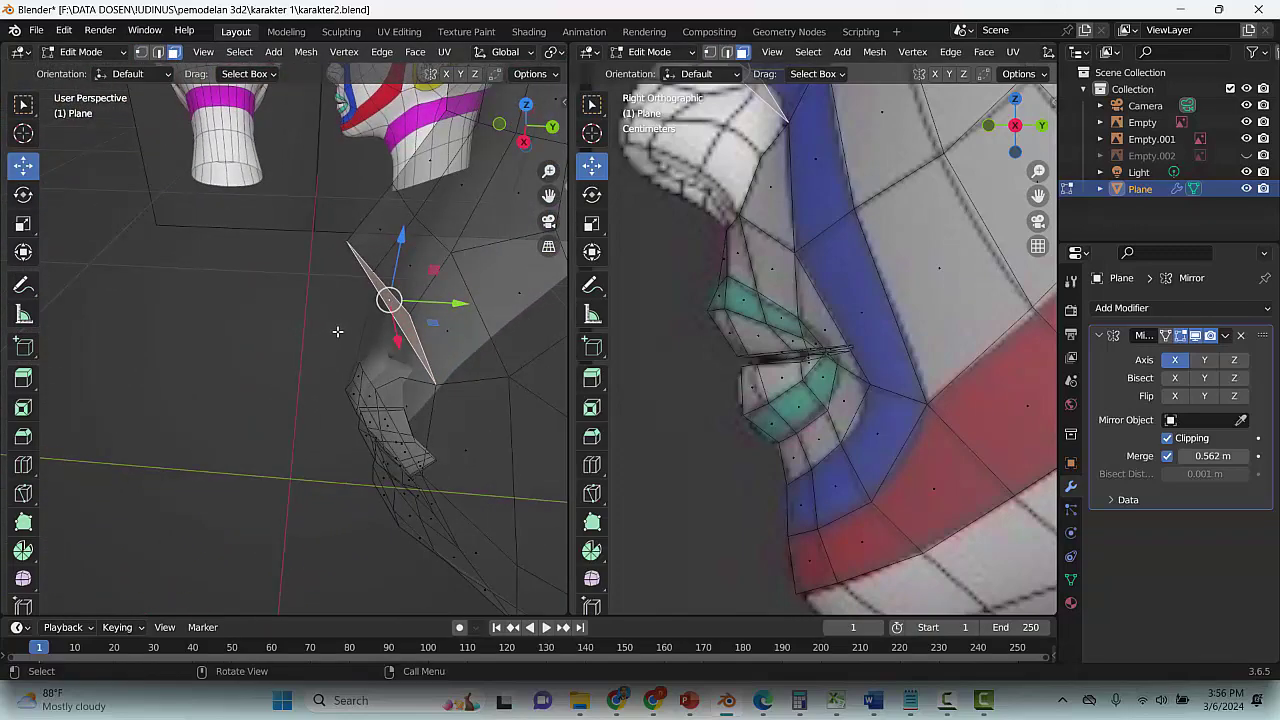
pyautogui.press('x')
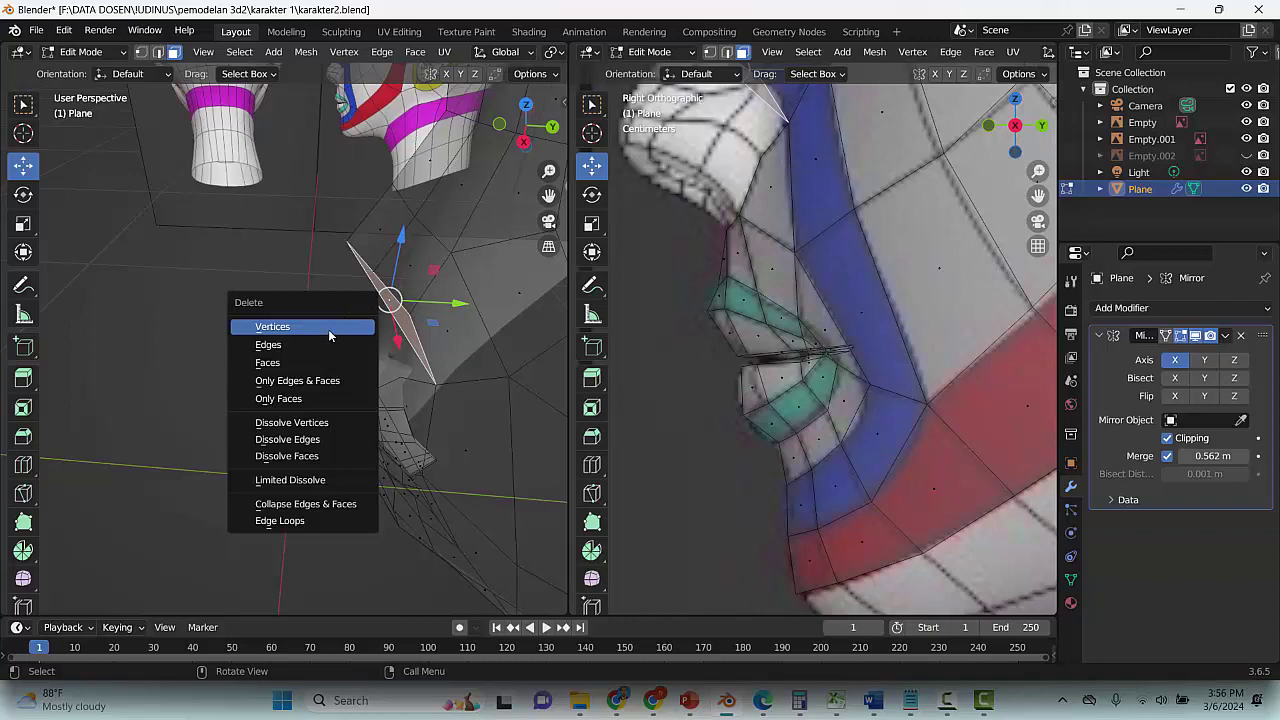
pyautogui.click(317, 362)
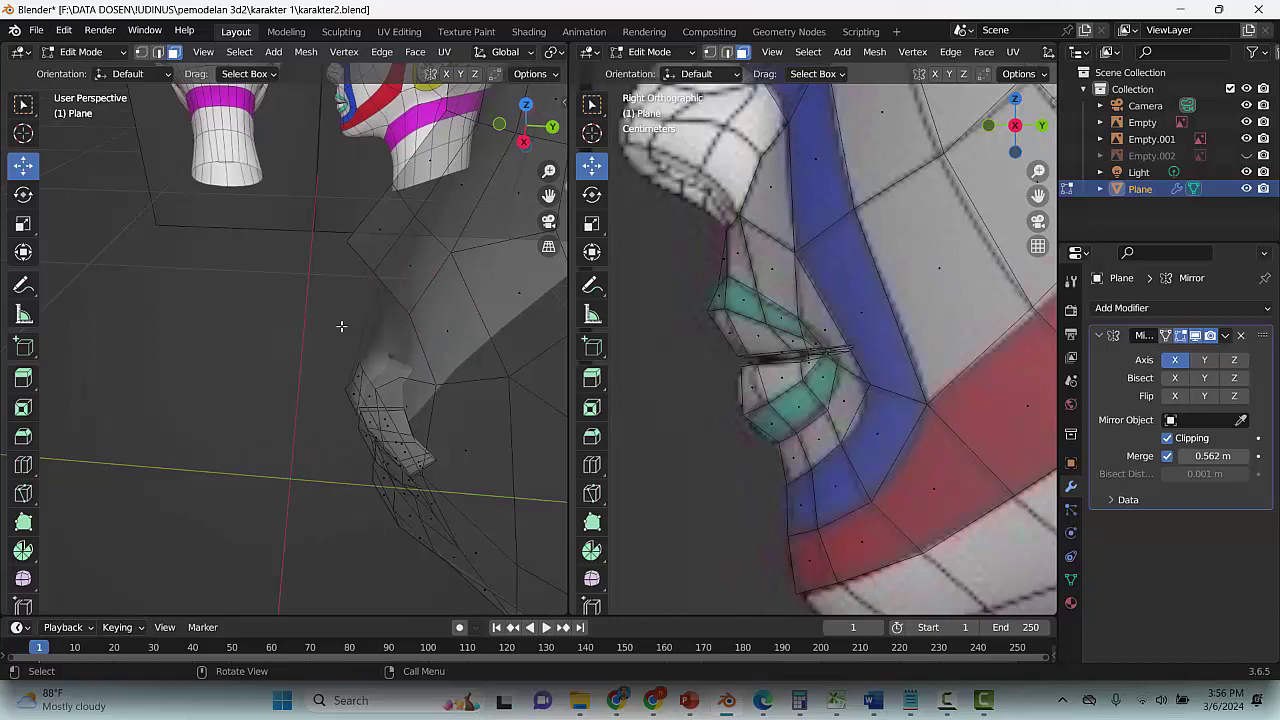
pyautogui.press('KP_5')
pyautogui.press('KP_1')
pyautogui.hotkey('ctrl', 's')
pyautogui.scroll(2, 360, 280)
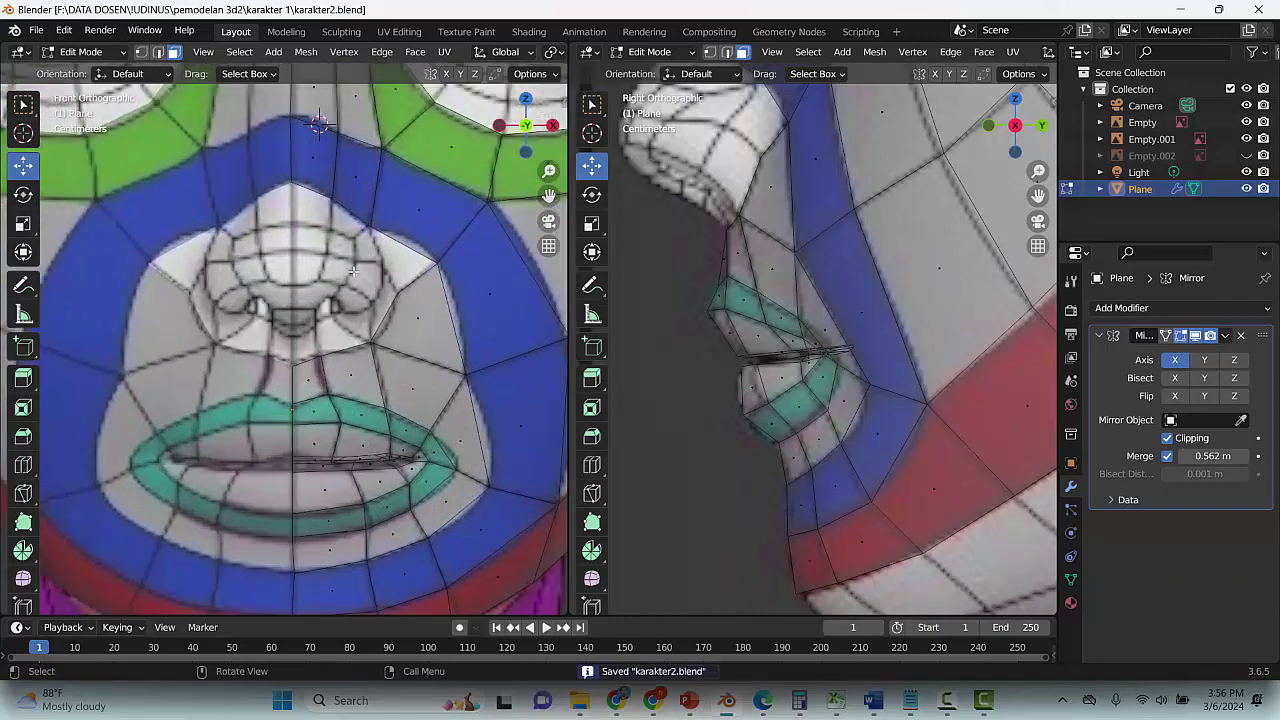
# In vertex selection, lower the upper side vertex of the nose opening slightly in front view
pyautogui.click(159, 54)
pyautogui.click(143, 53)
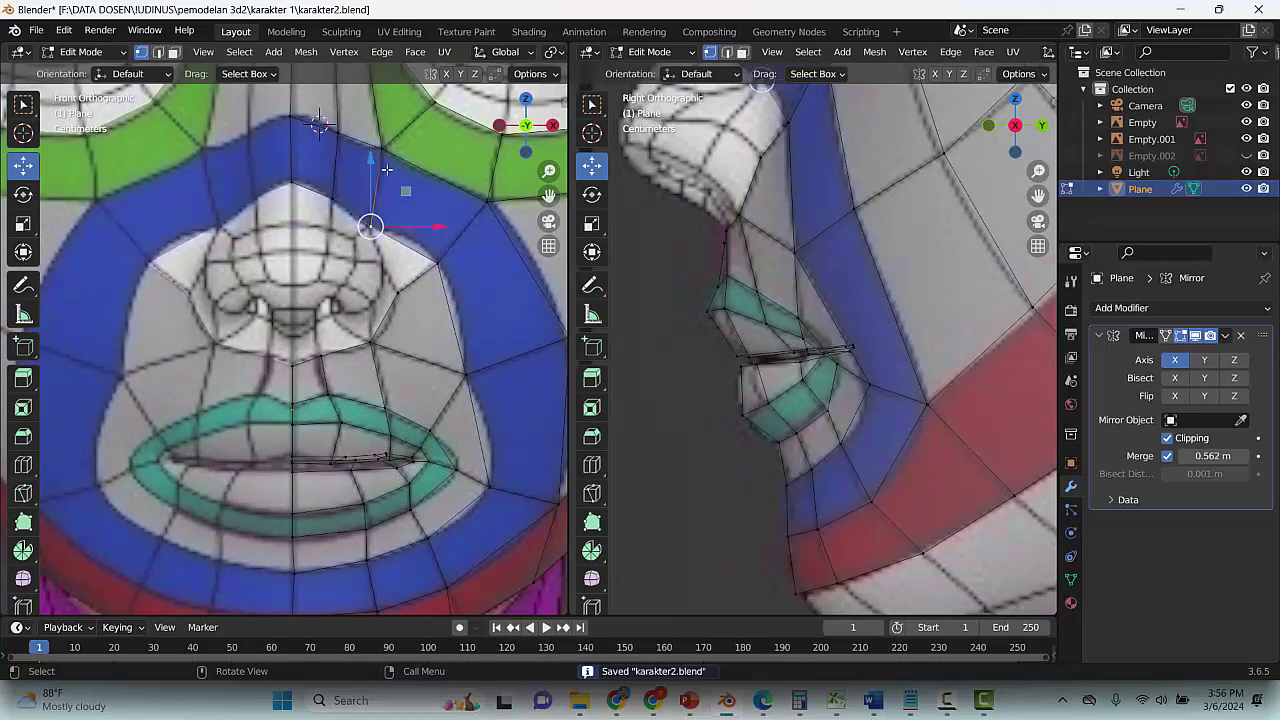
pyautogui.moveTo(373, 167); pyautogui.dragTo(373, 171)
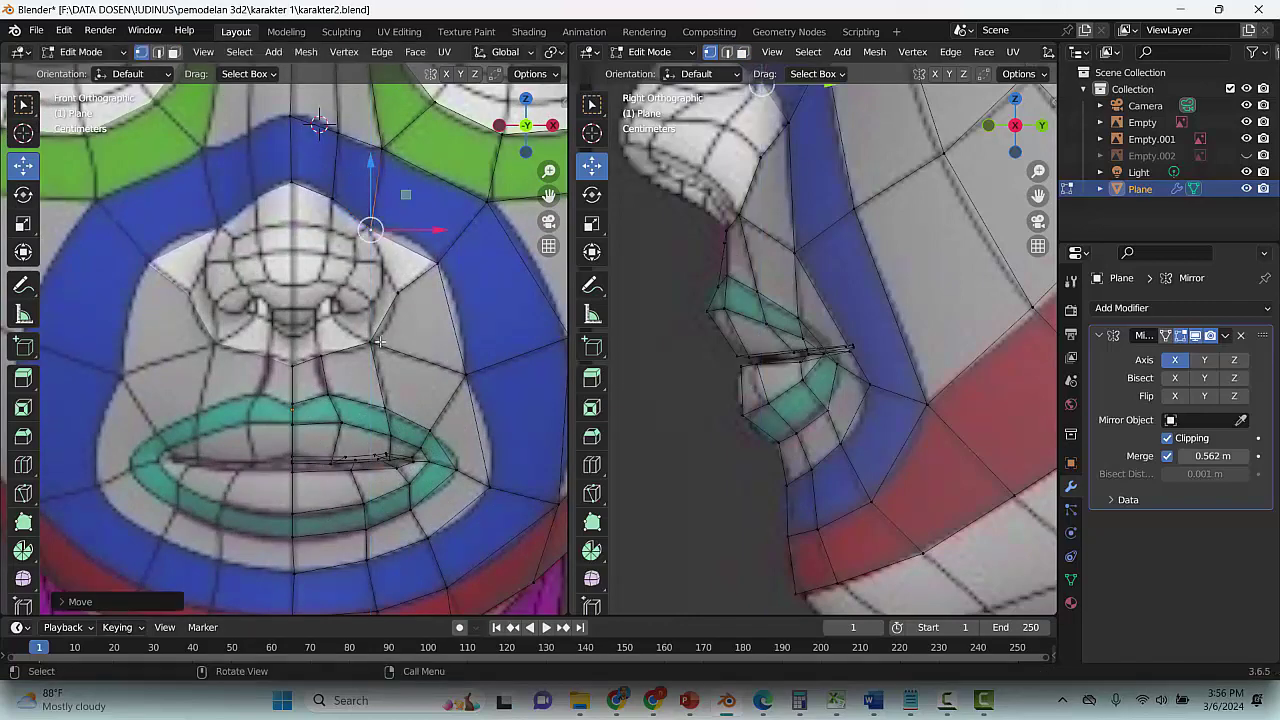
# Extrude the vertex beside the nostril wing upward about 0.029 m in front view, and move it forward about 0.023 m in side view
pyautogui.click(371, 342)
pyautogui.scroll(-3, 371, 342)
pyautogui.scroll(3, 427, 308)
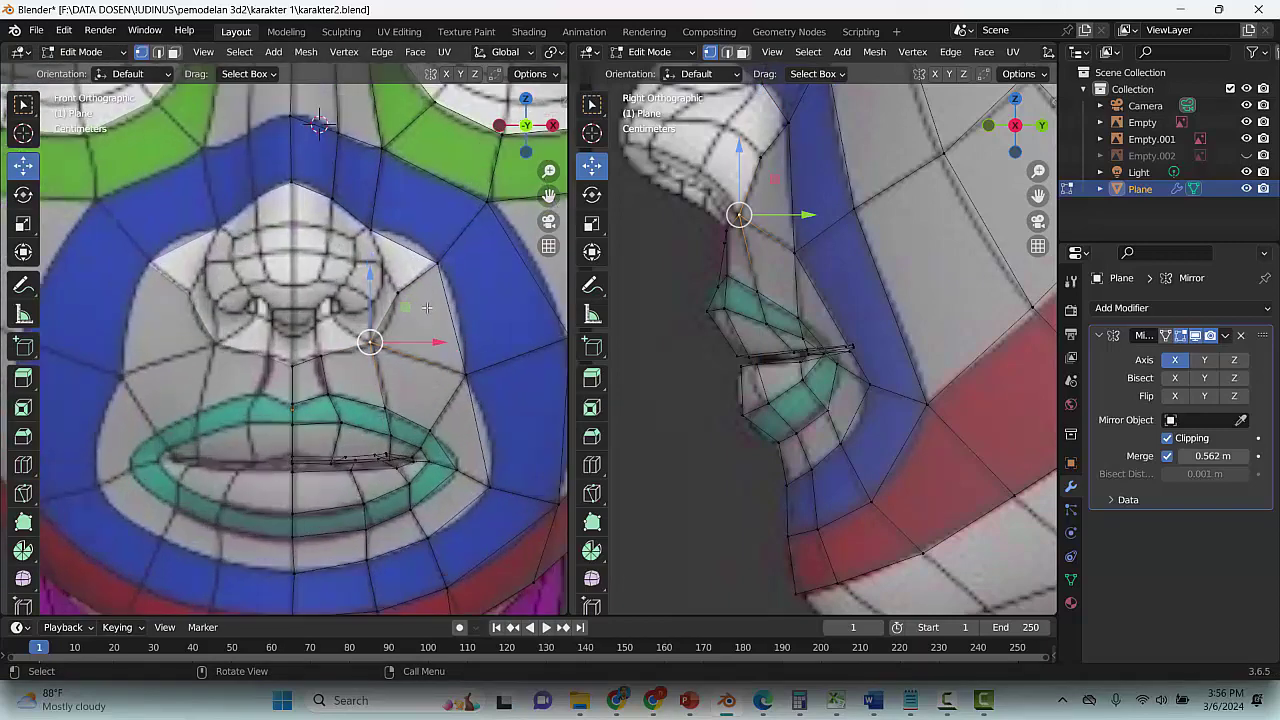
pyautogui.click(397, 290)
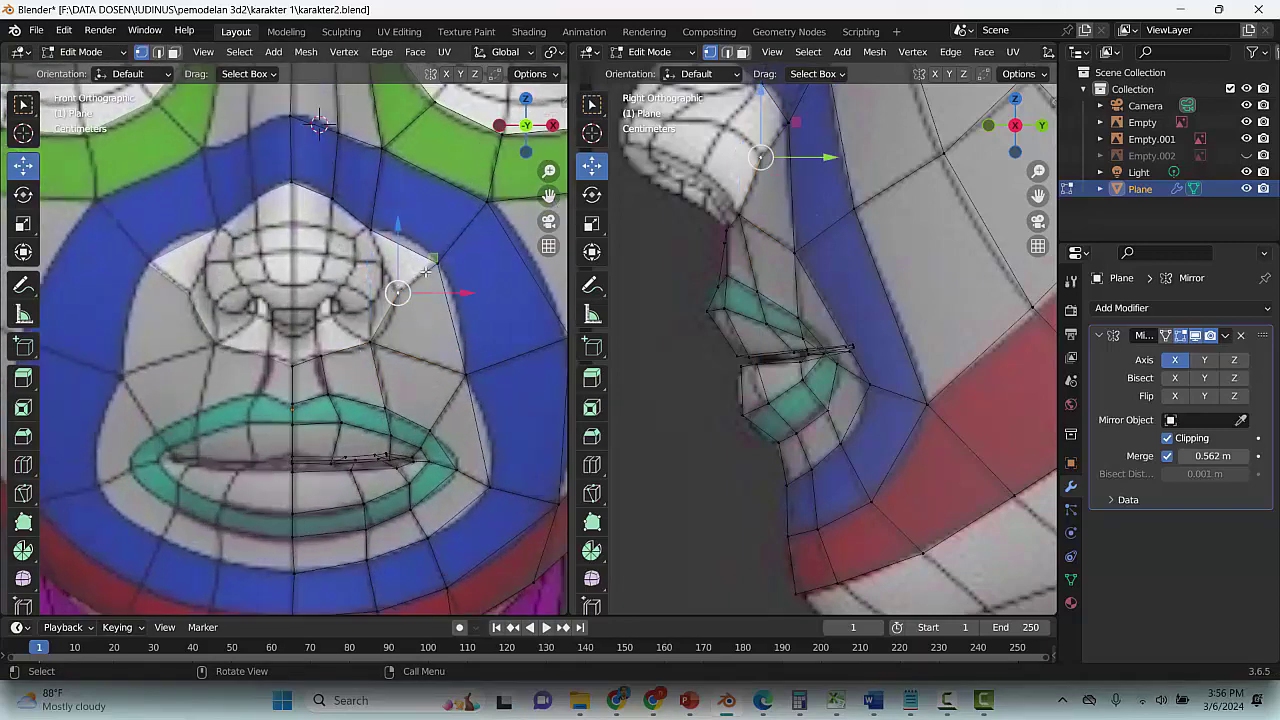
pyautogui.press('g')
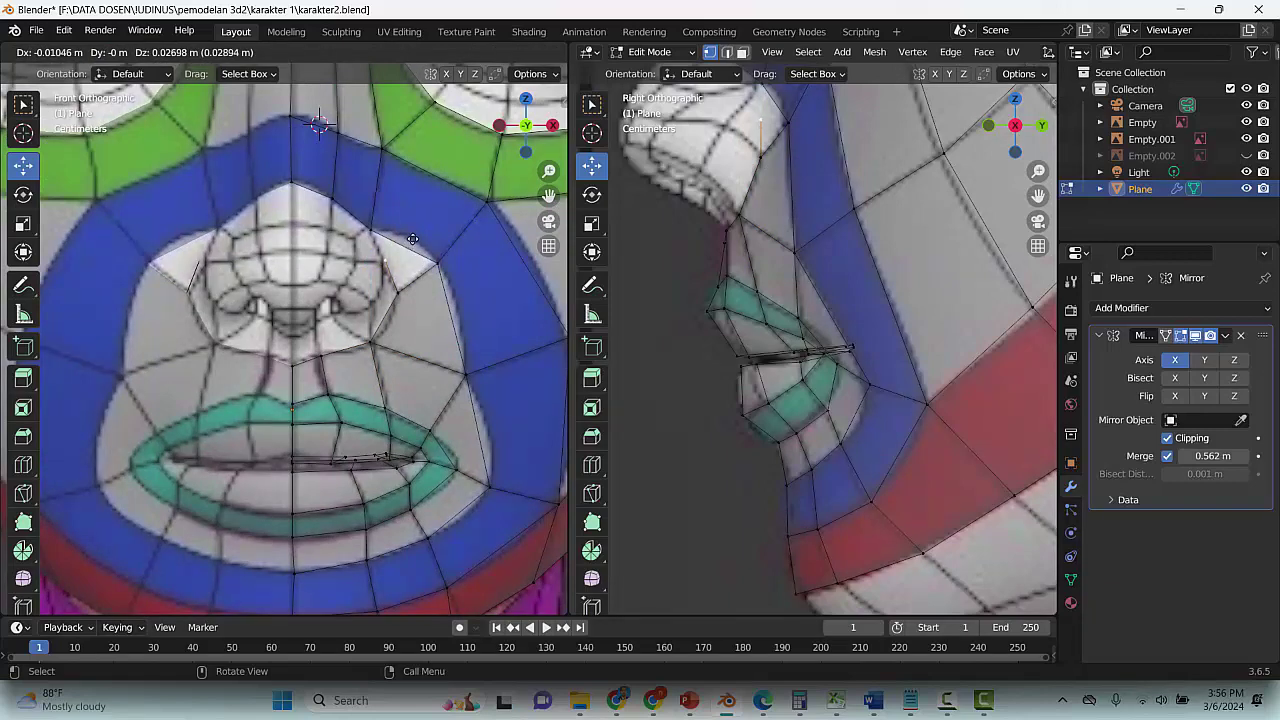
pyautogui.click(412, 239)
pyautogui.press('g')
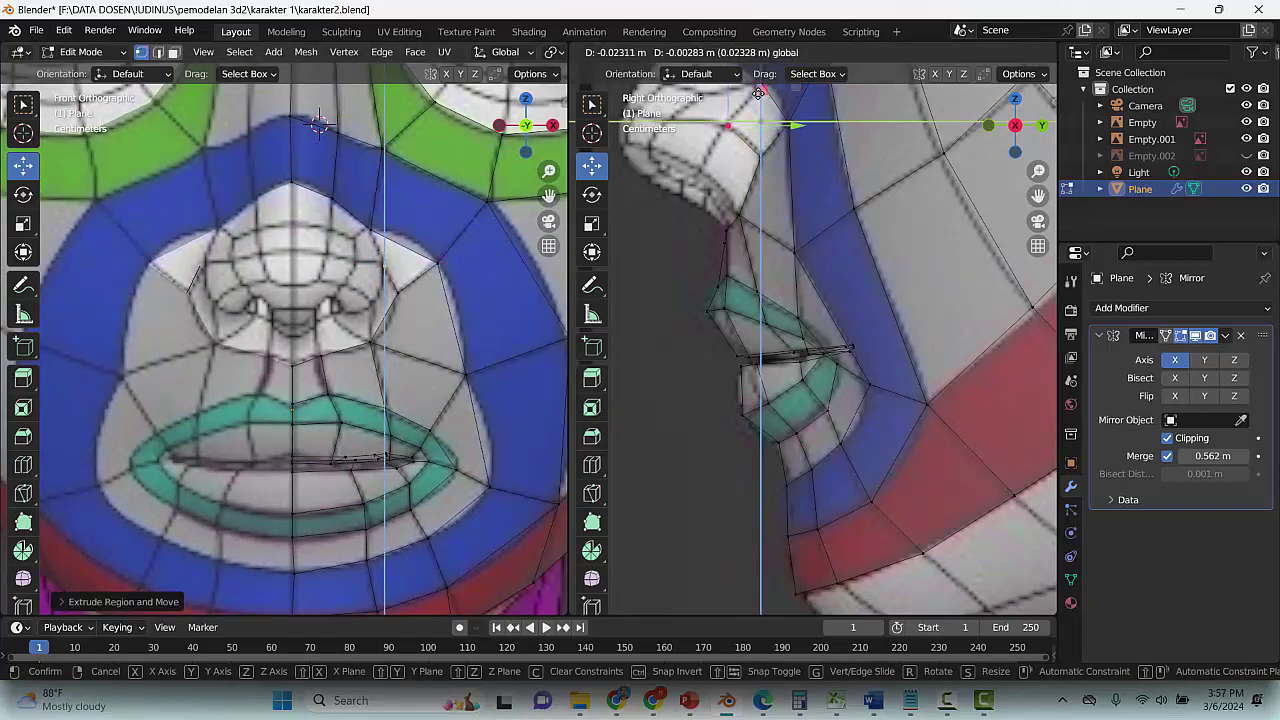
pyautogui.click(765, 92)
# Fill the face between the extruded edge and the upper side of the nose opening, and save the file
pyautogui.scroll(-2, 812, 348)
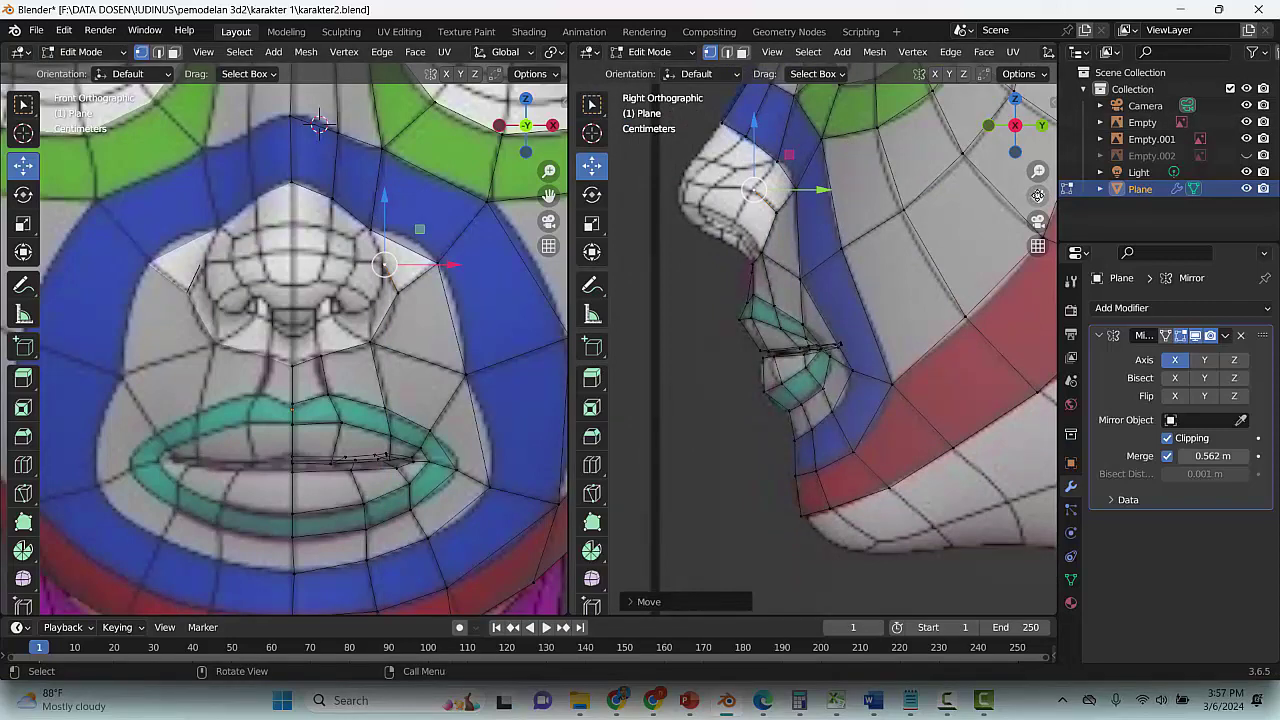
pyautogui.scroll(3, 721, 195)
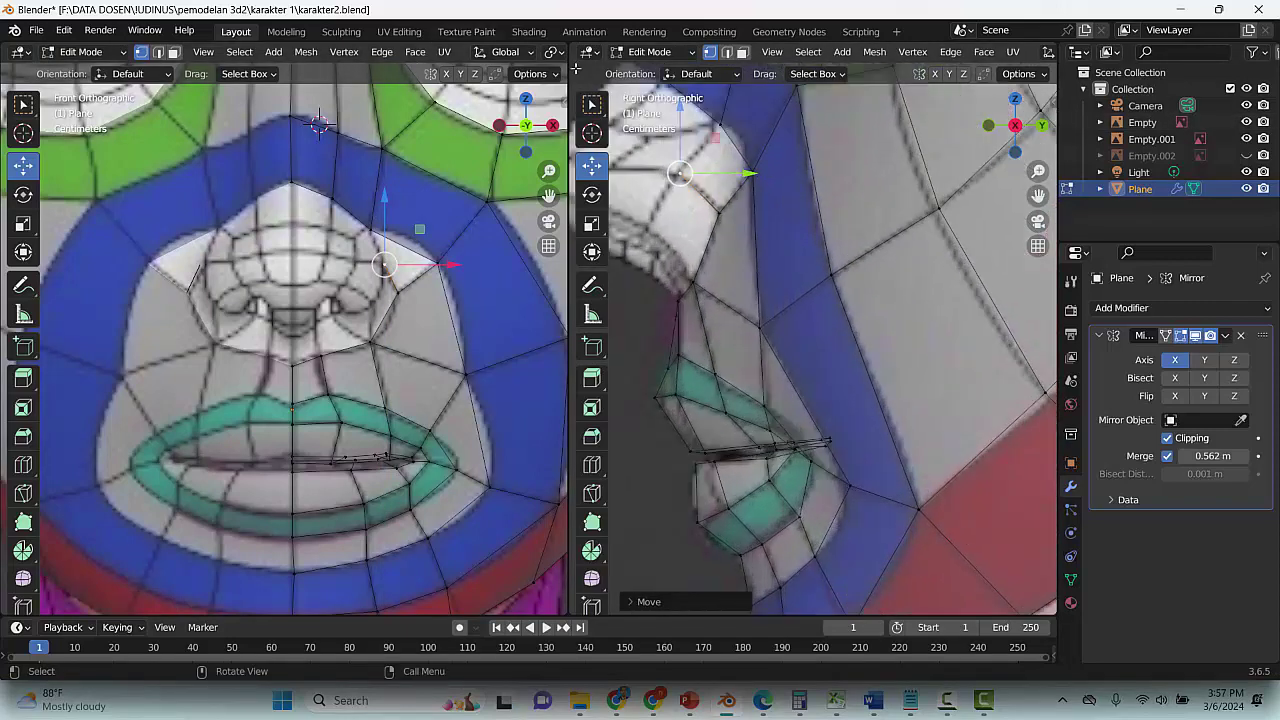
pyautogui.click(727, 52)
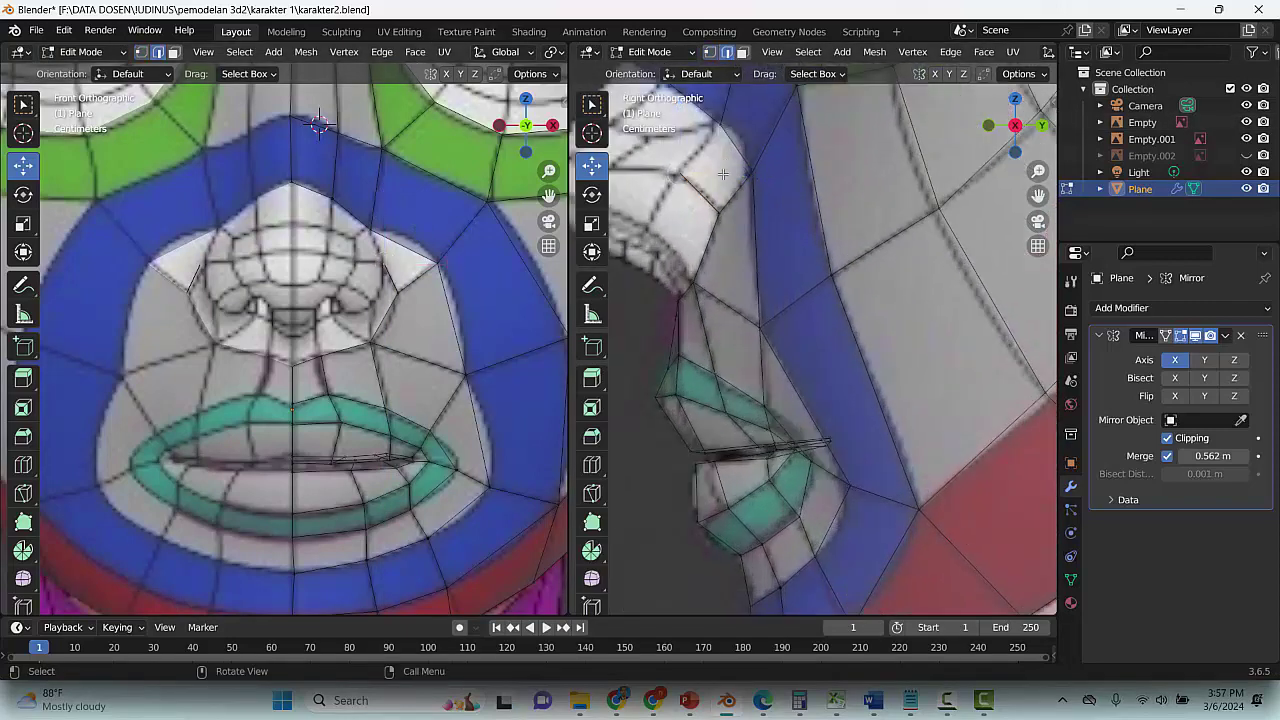
pyautogui.click(731, 193)
pyautogui.click(737, 194)
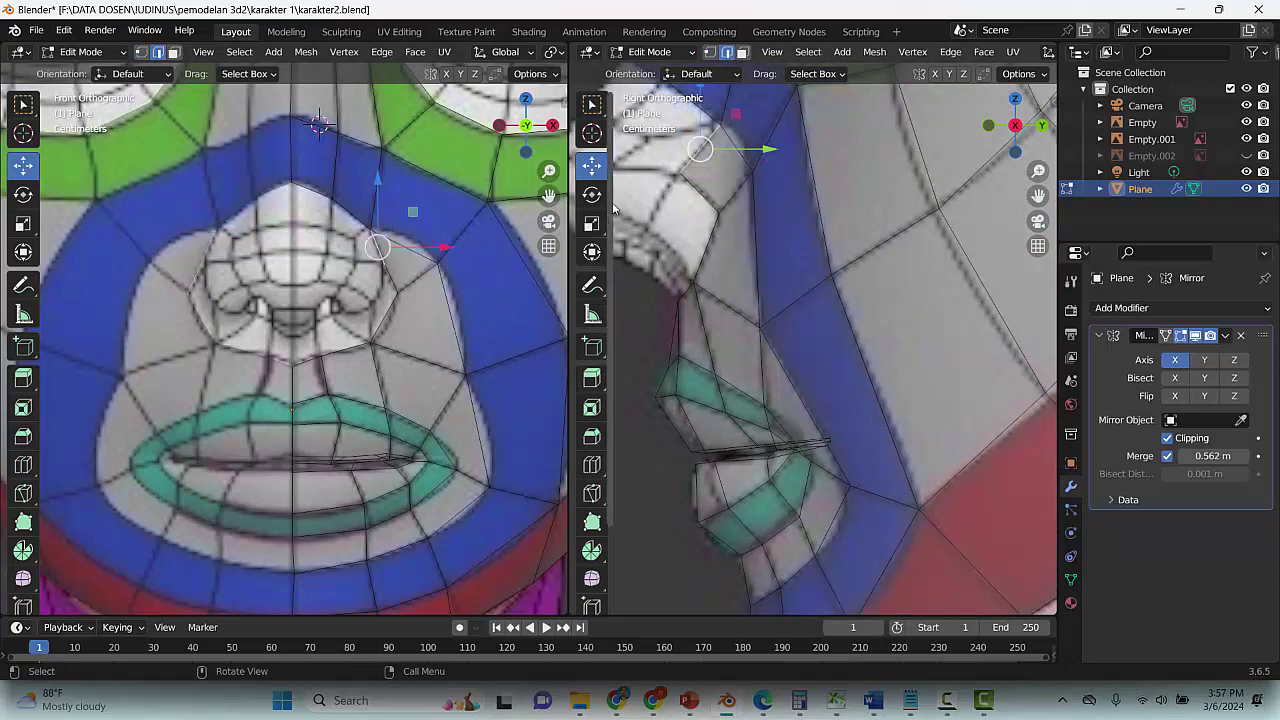
pyautogui.hotkey('ctrl', 's')
# Extrude the new nose wing vertex forward and down in side view, and shift it inward about 0.01 m in front view
pyautogui.click(629, 178)
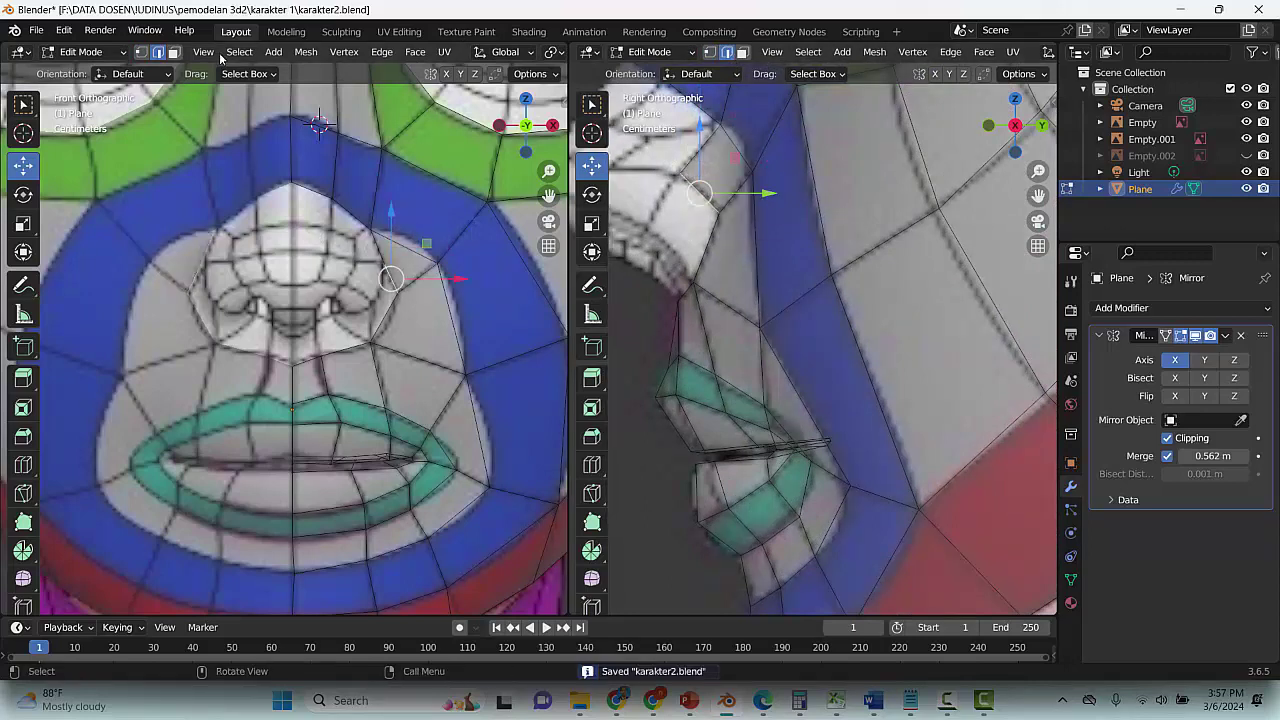
pyautogui.click(141, 52)
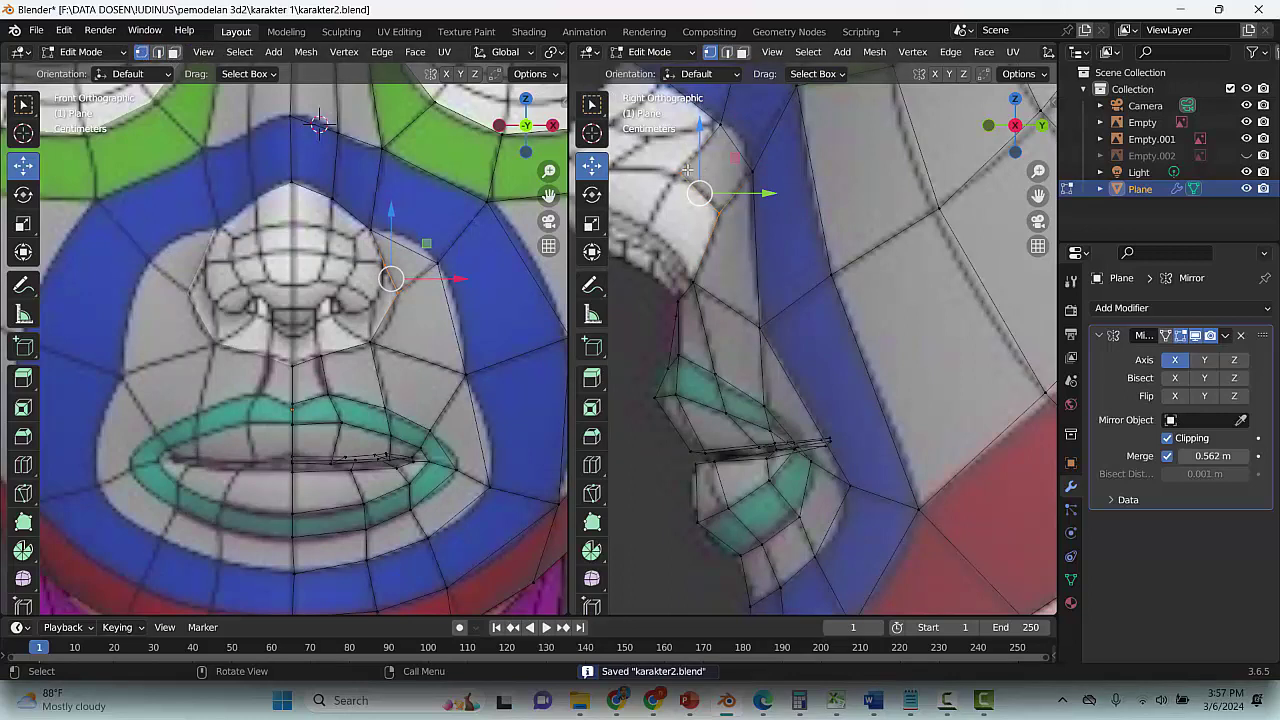
pyautogui.click(684, 172)
pyautogui.press('e')
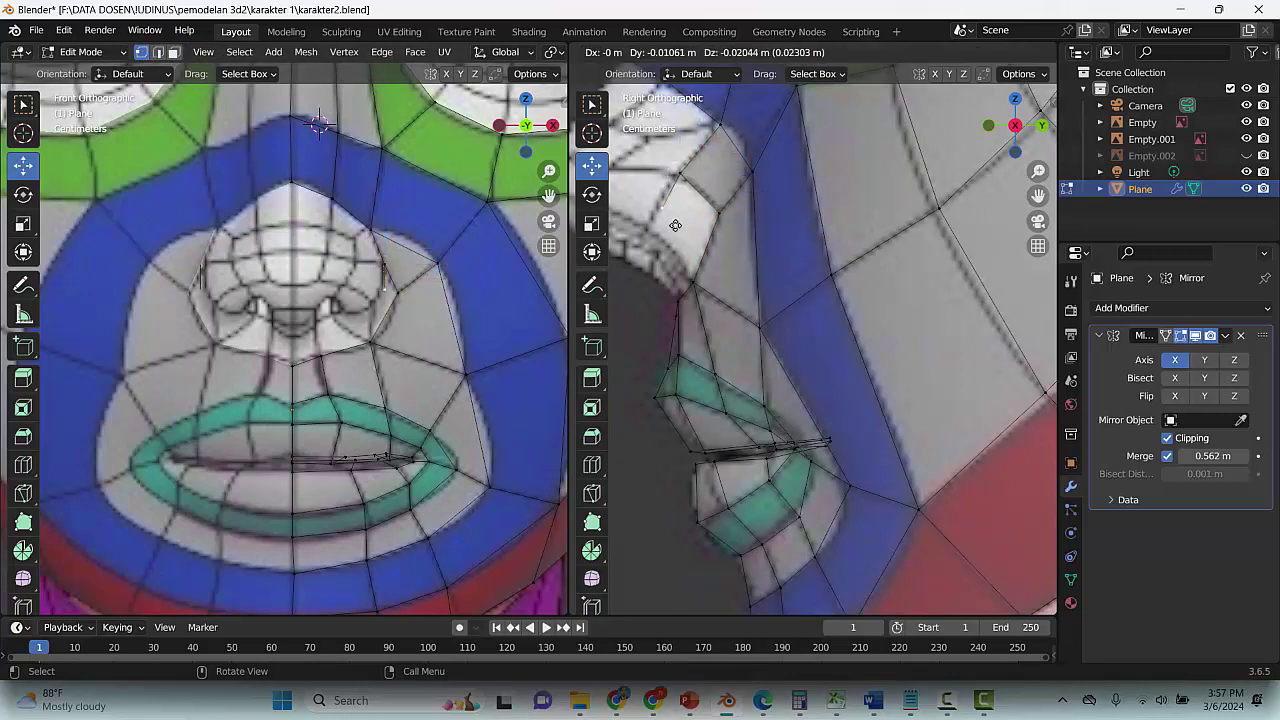
pyautogui.click(713, 230)
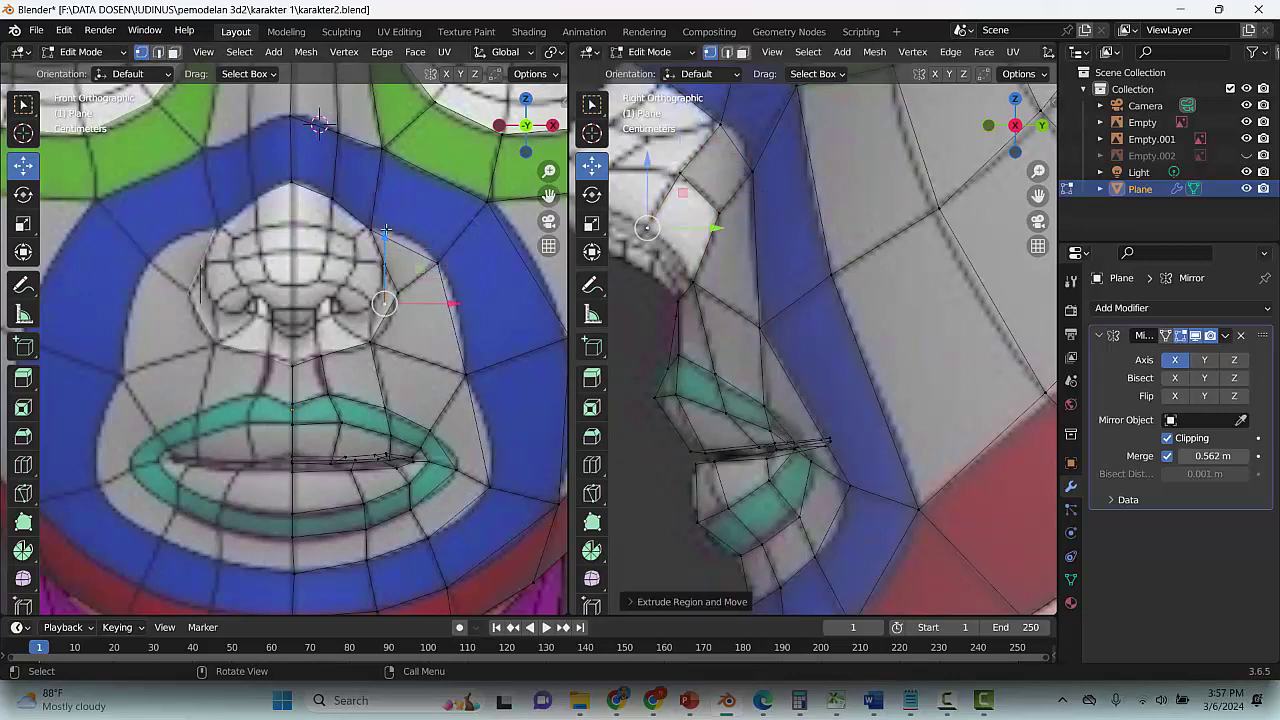
pyautogui.press('g')
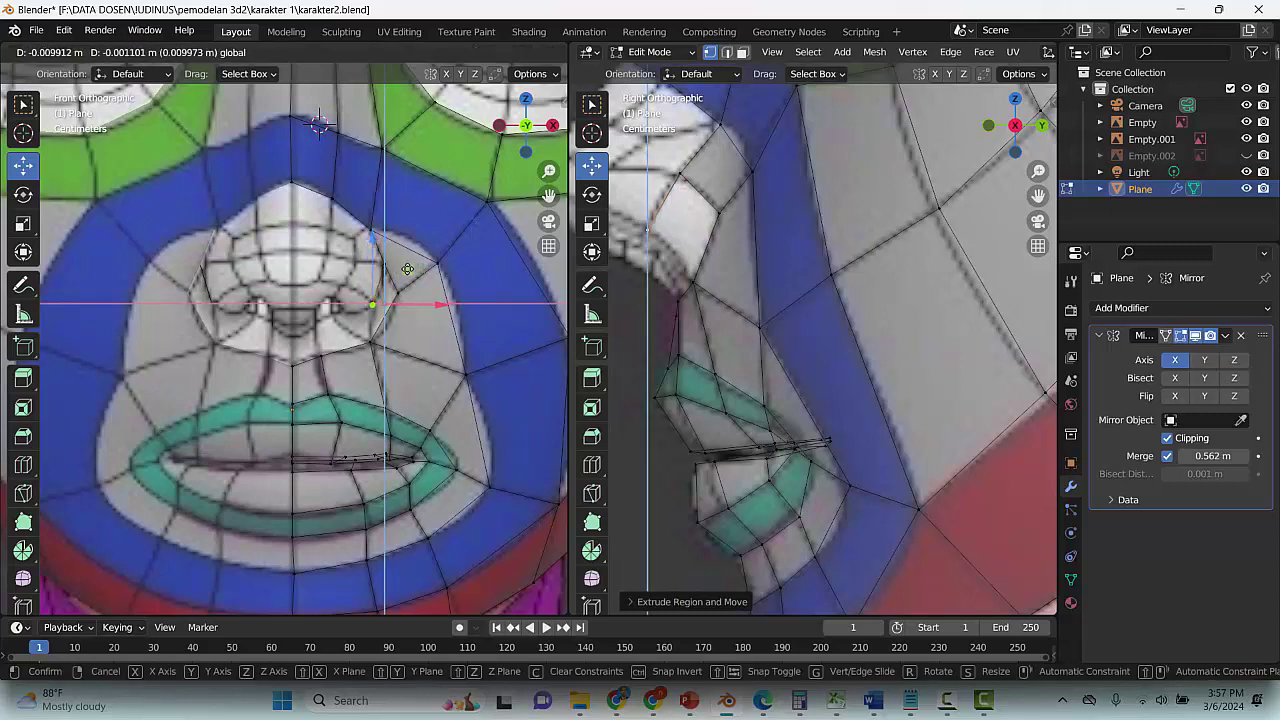
pyautogui.click(406, 265)
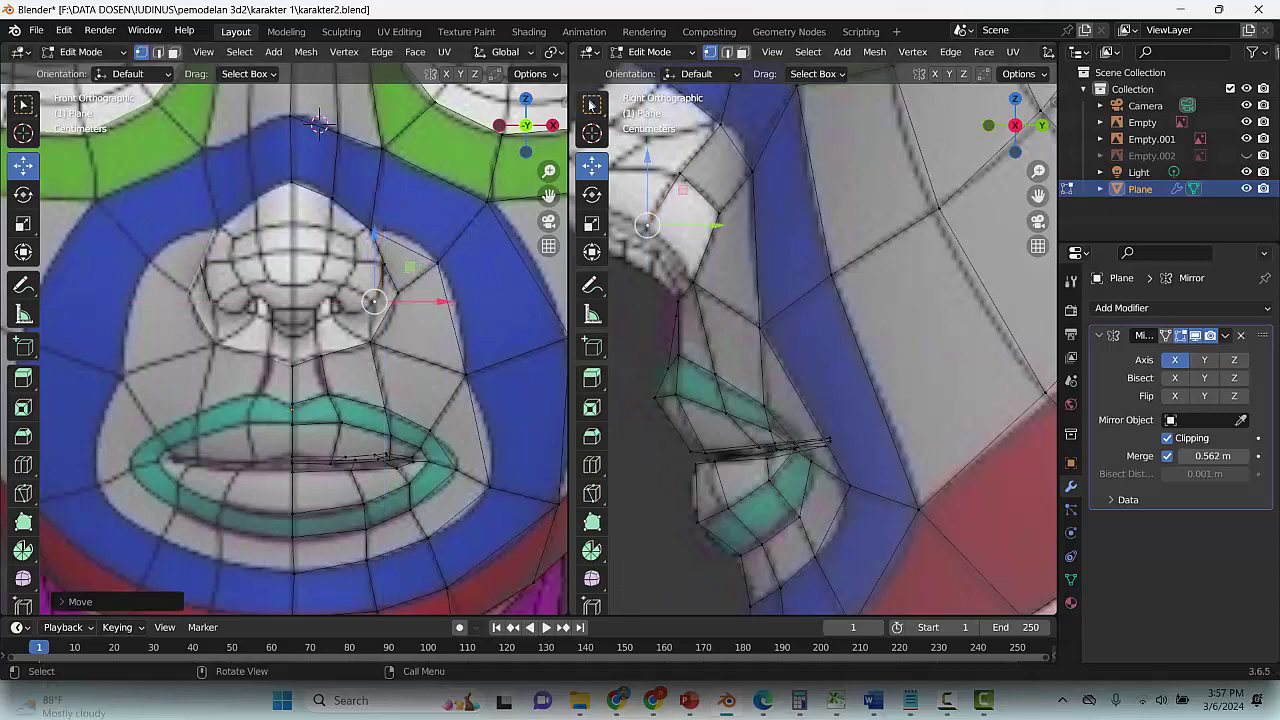
# Fill the face below the nose wing's first face in edge selection, and save the file
pyautogui.click(727, 52)
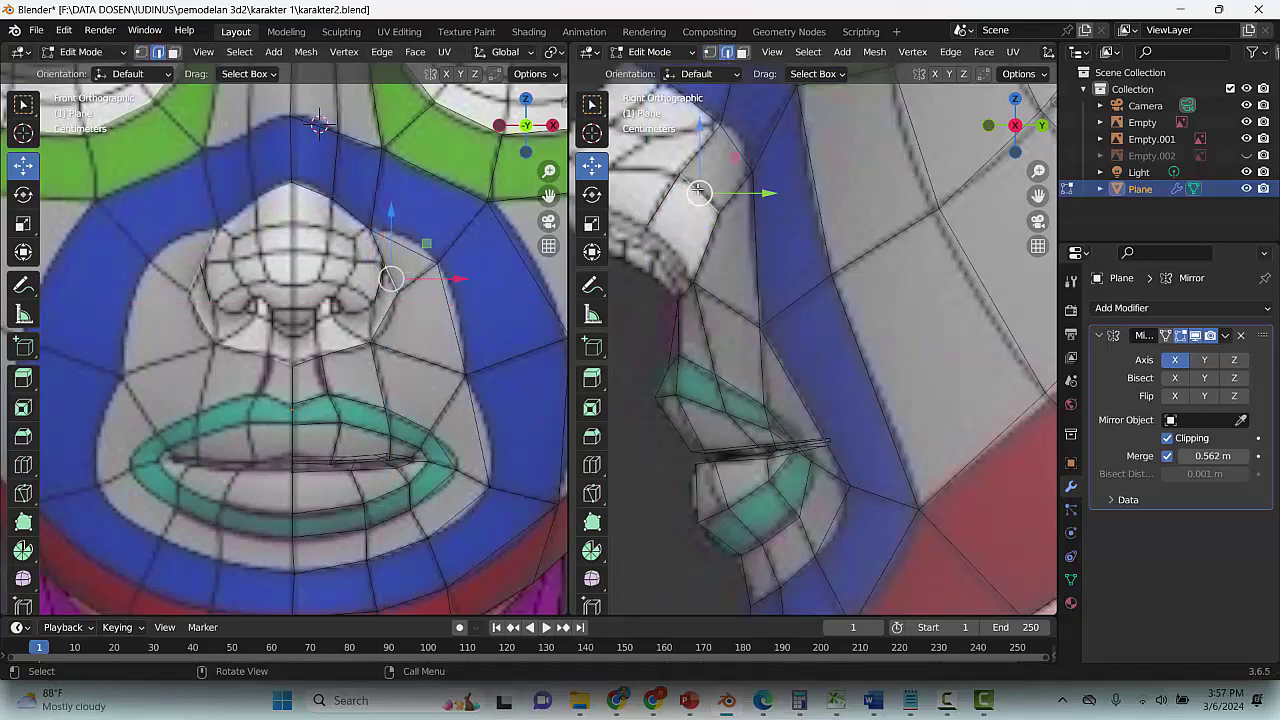
pyautogui.click(695, 191)
pyautogui.hotkey('ctrl', 's')
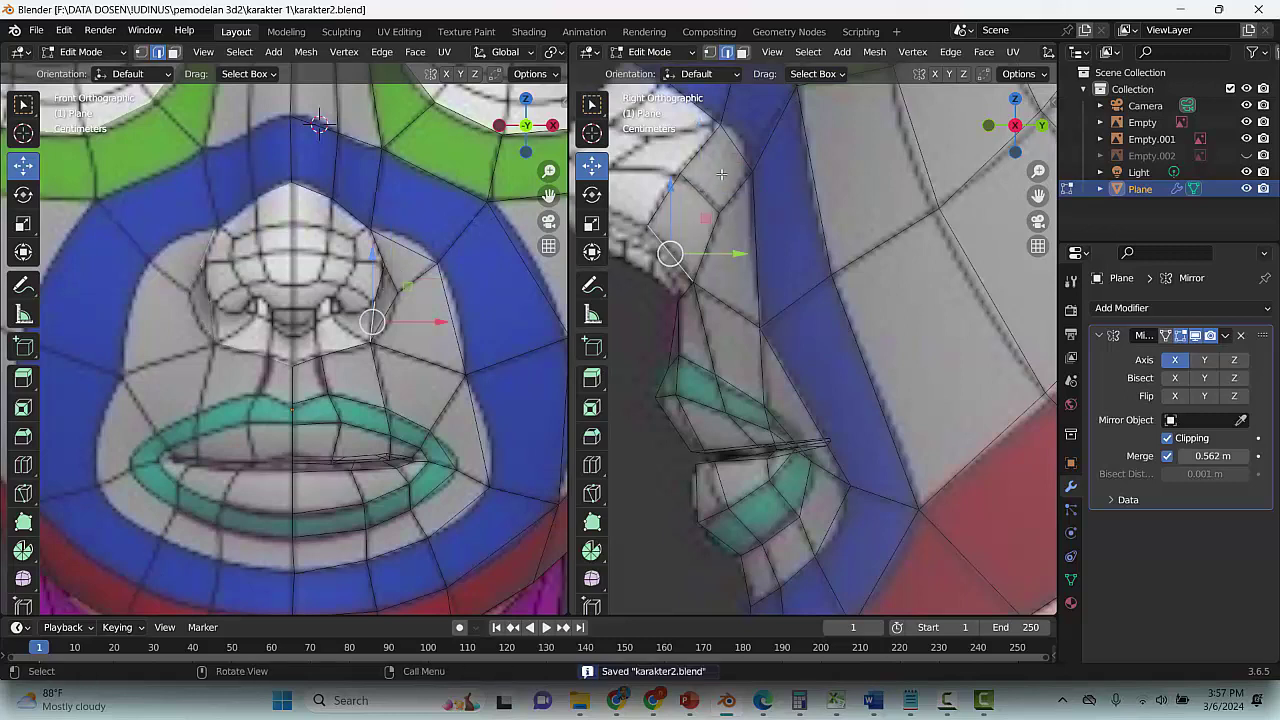
# Extrude the centre vertex at the top of the nose opening about 0.042 m forward and down in side view
pyautogui.moveTo(1038, 196); pyautogui.dragTo(1152, 334)
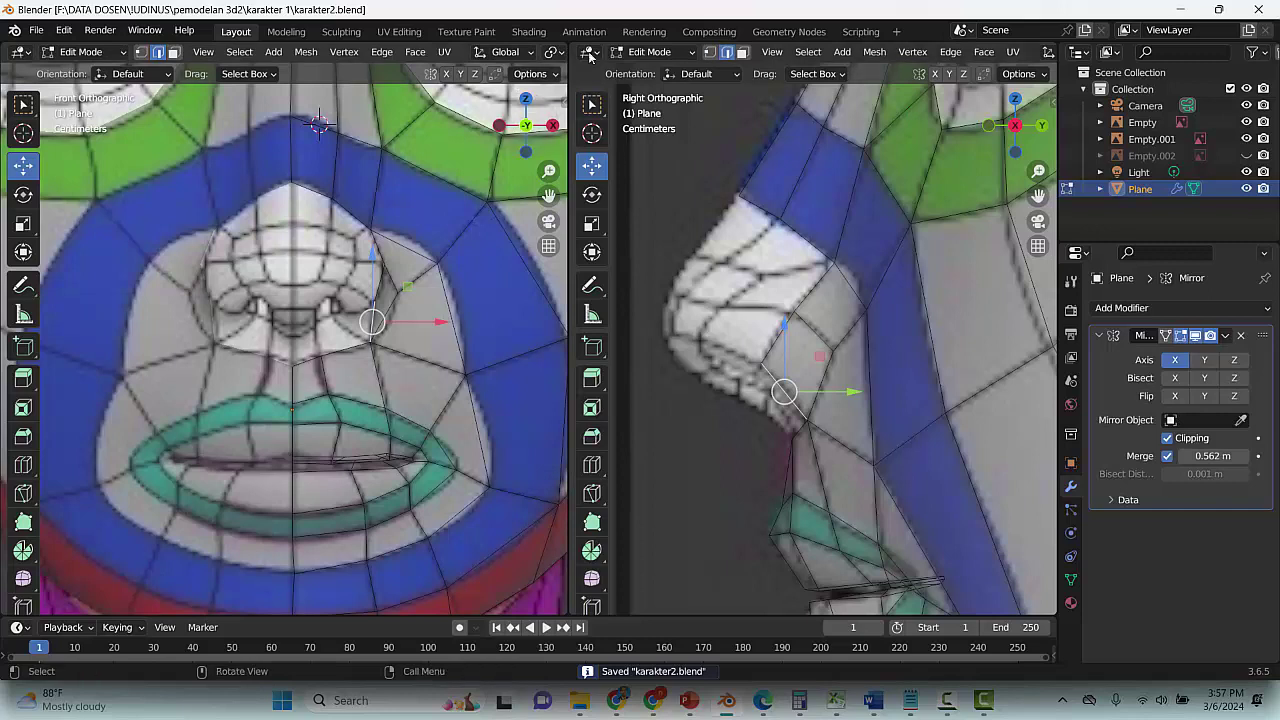
pyautogui.click(757, 205)
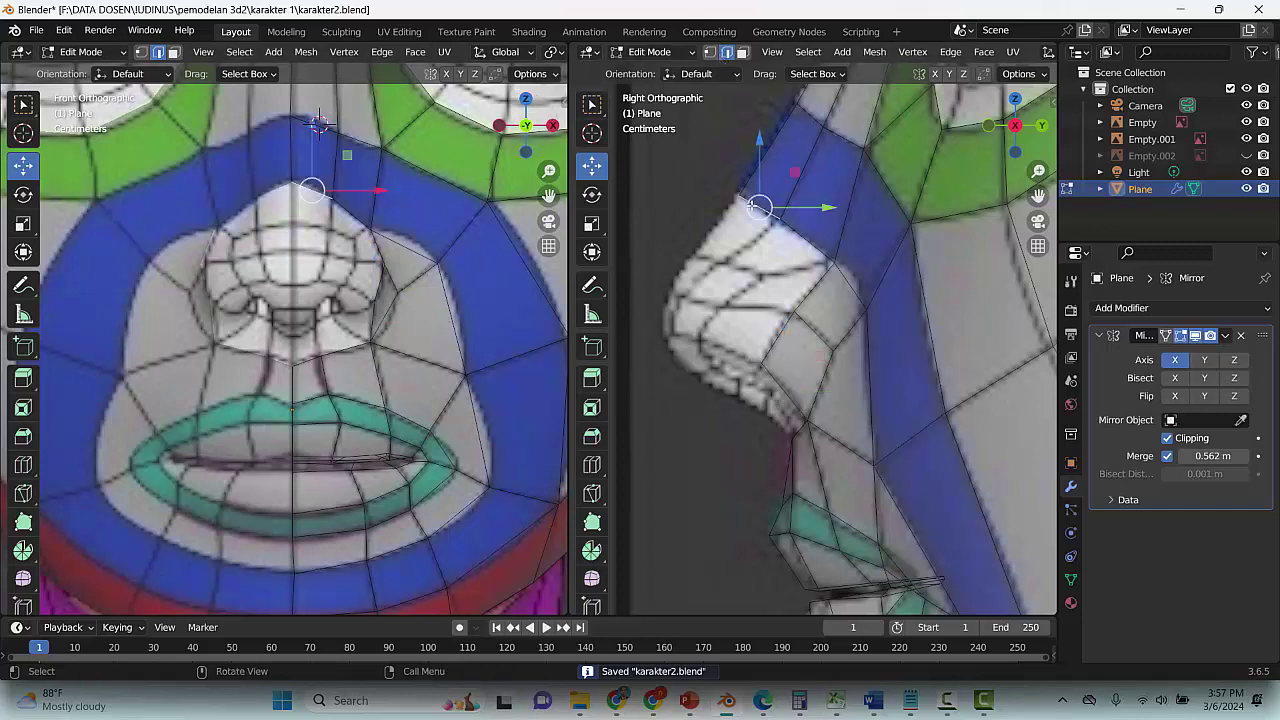
pyautogui.click(711, 52)
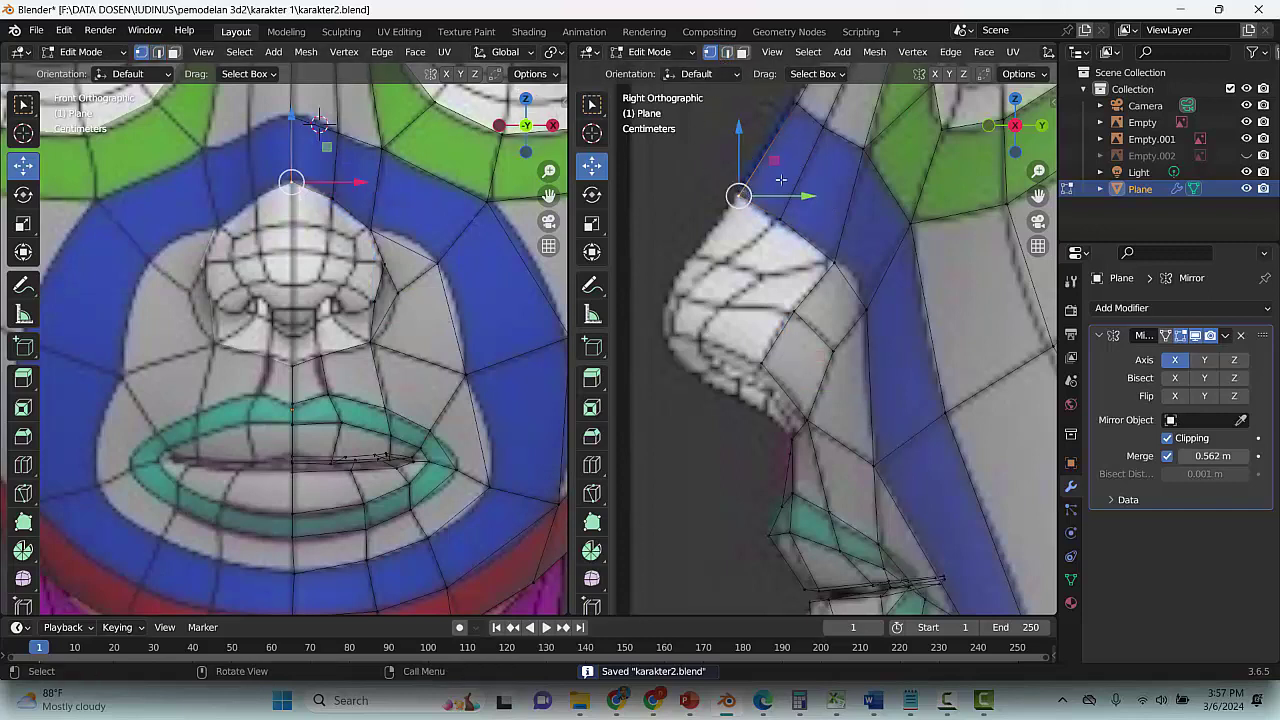
pyautogui.press('g')
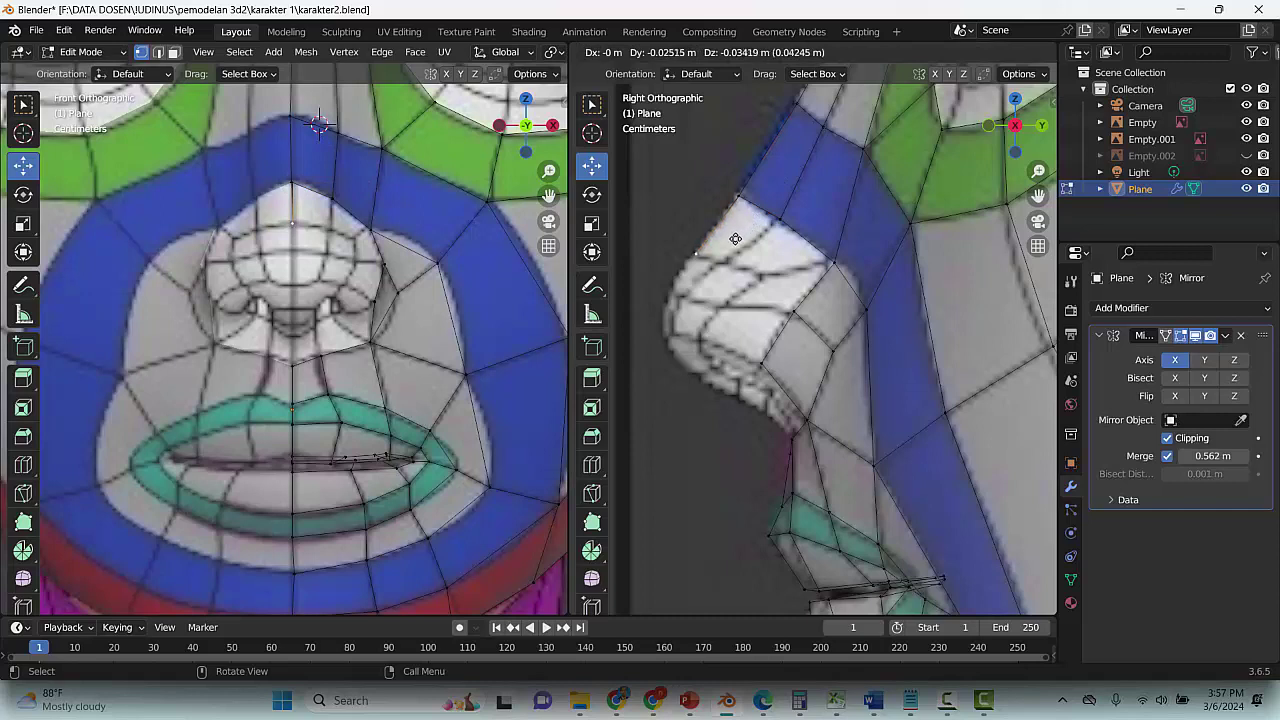
pyautogui.click(735, 238)
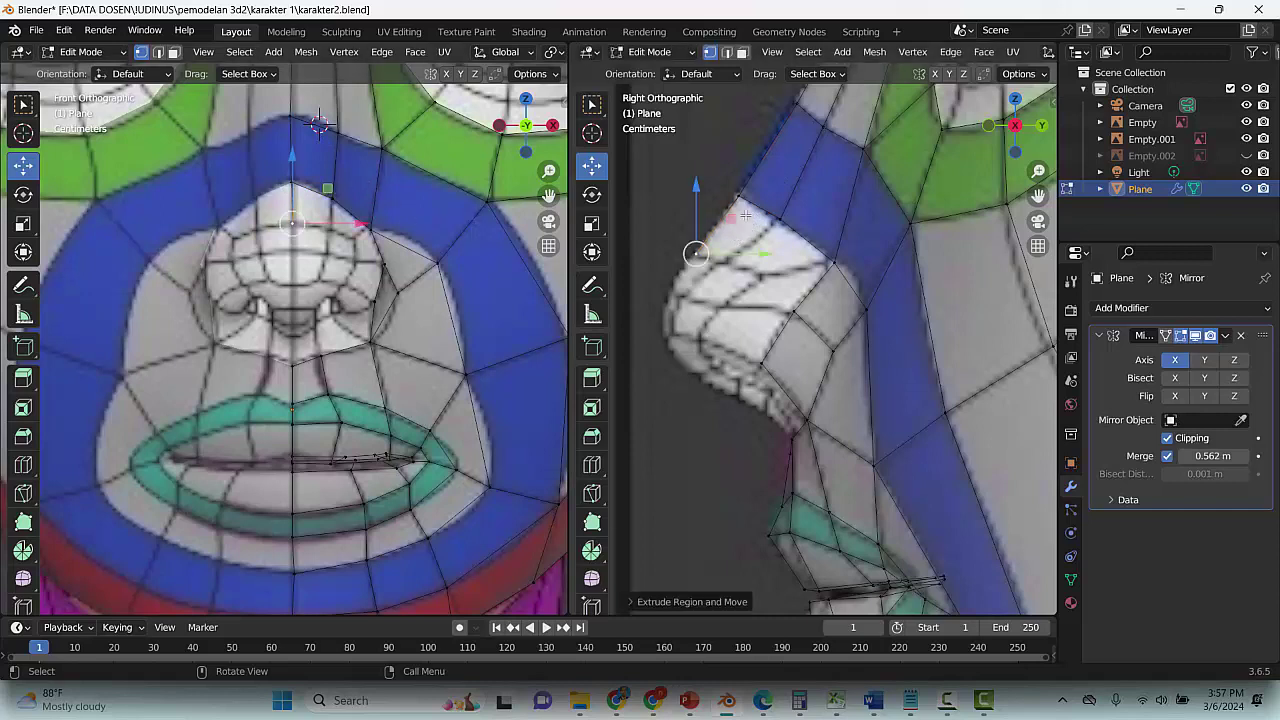
# Extrude the vertex beside the nose centreline about 0.041 m forward and down in side view, and adjust its position in front view
pyautogui.press('g')
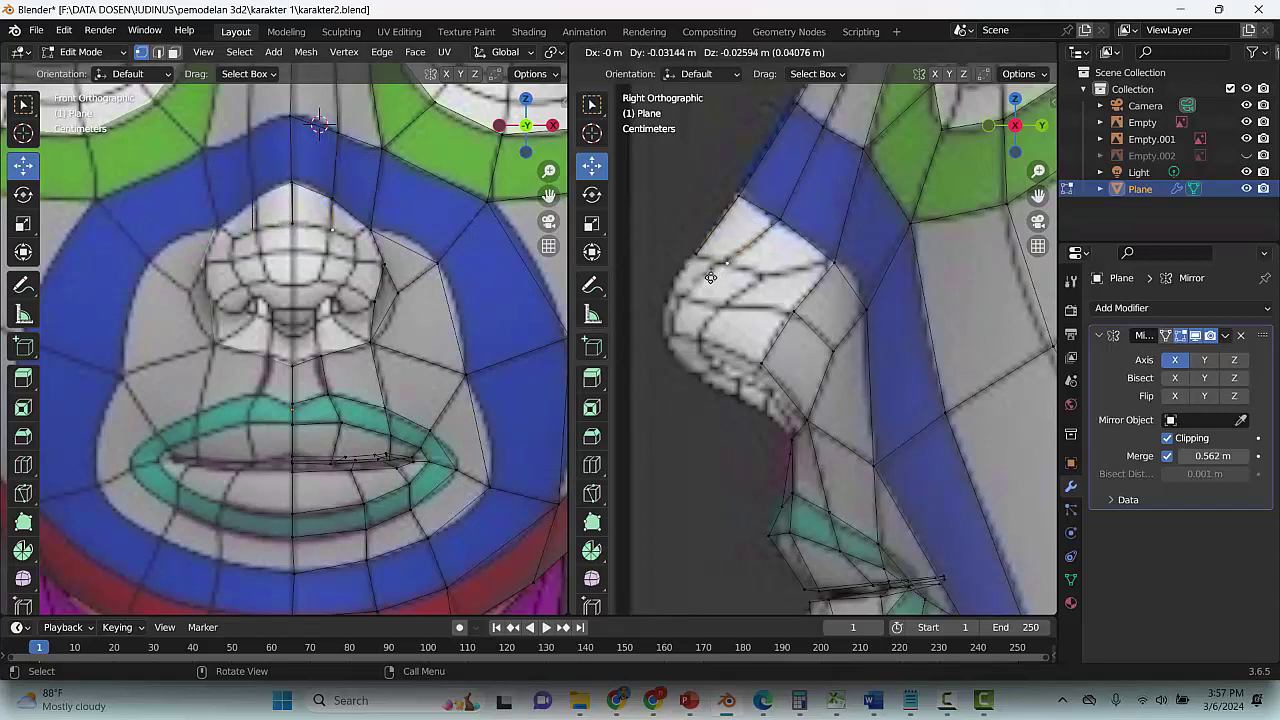
pyautogui.click(711, 274)
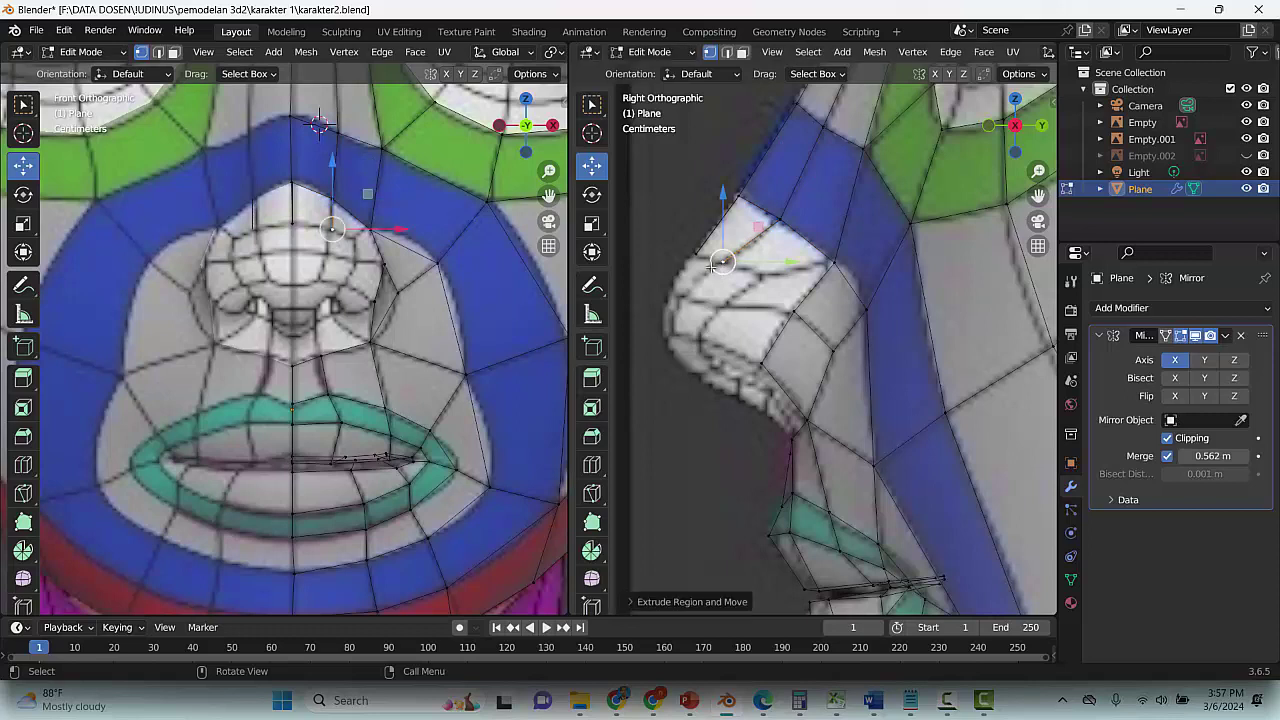
pyautogui.press('g')
pyautogui.click(364, 193)
# Extrude the upper outer corner vertex of the nose opening forward in side view, and shift it inward about 0.014 m in front view
pyautogui.click(831, 265)
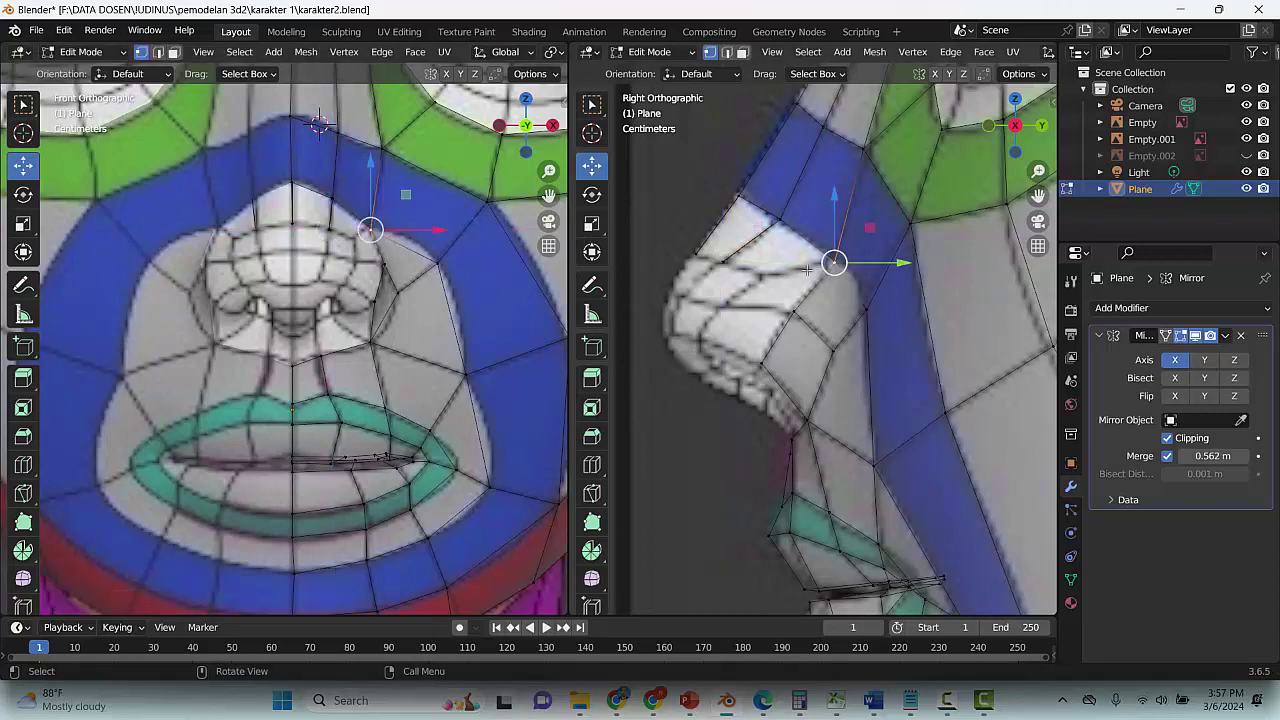
pyautogui.press('g')
pyautogui.rightClick(726, 286)
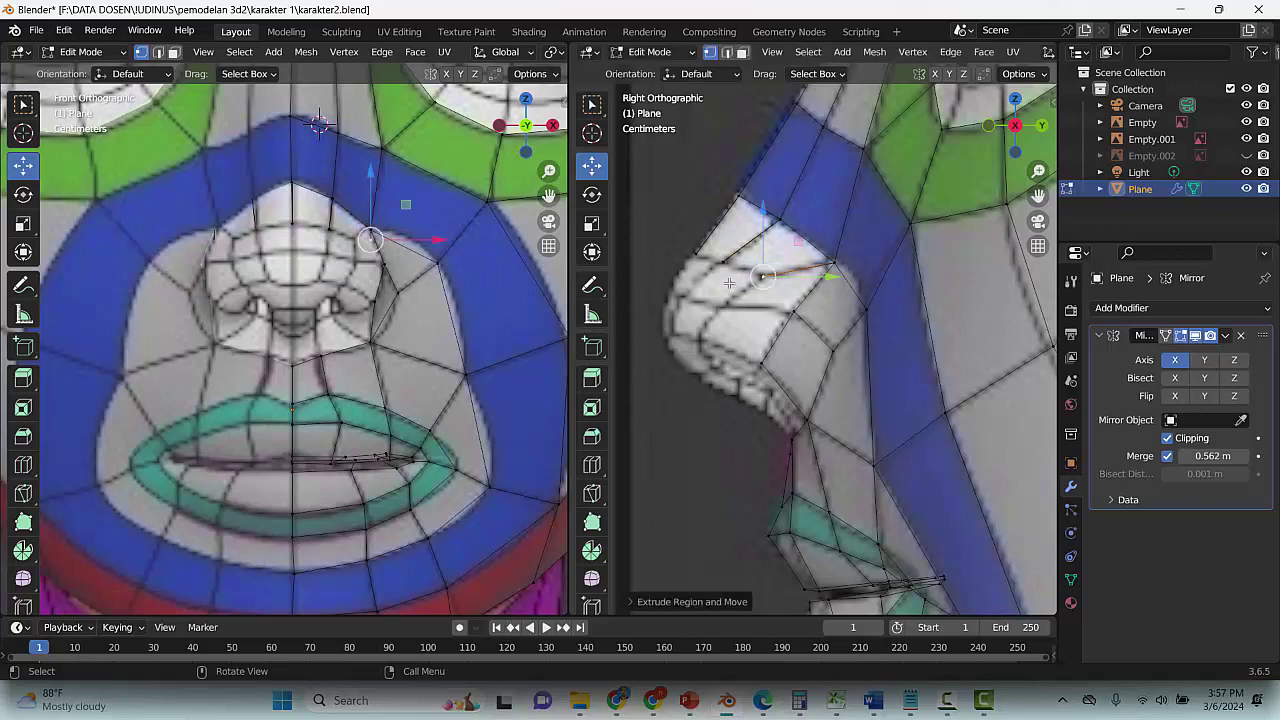
pyautogui.press('g')
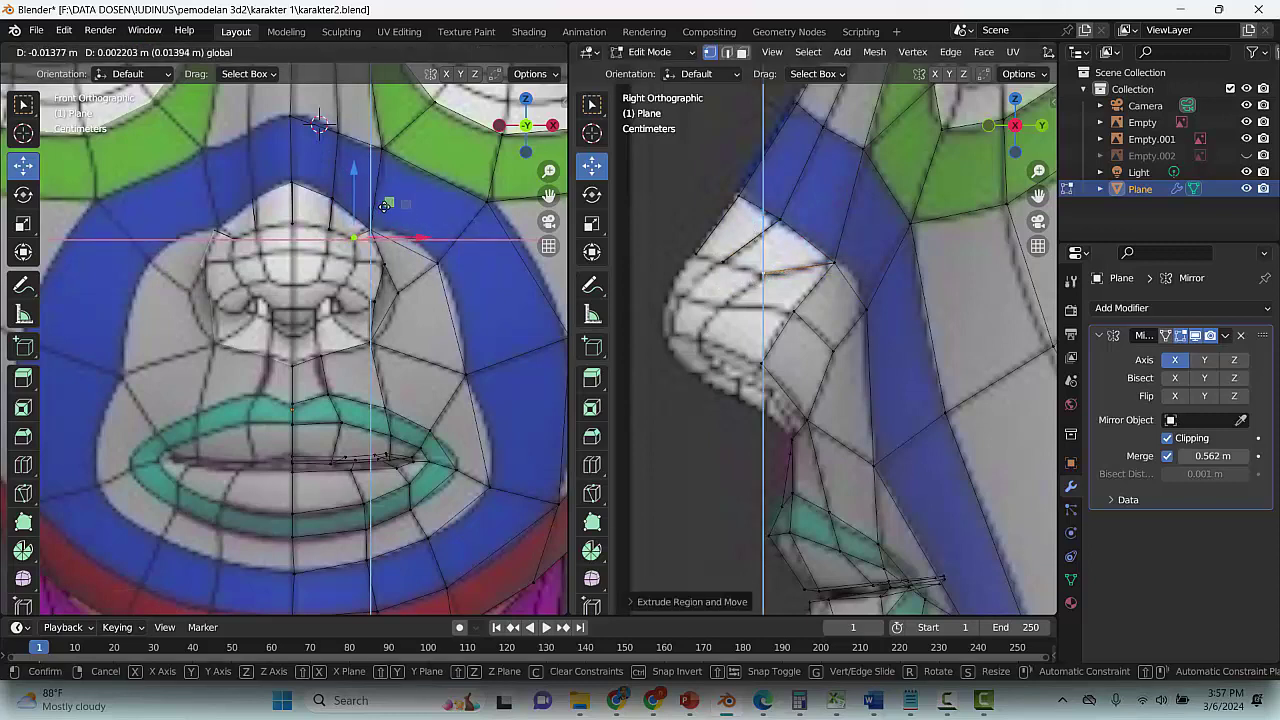
pyautogui.click(386, 206)
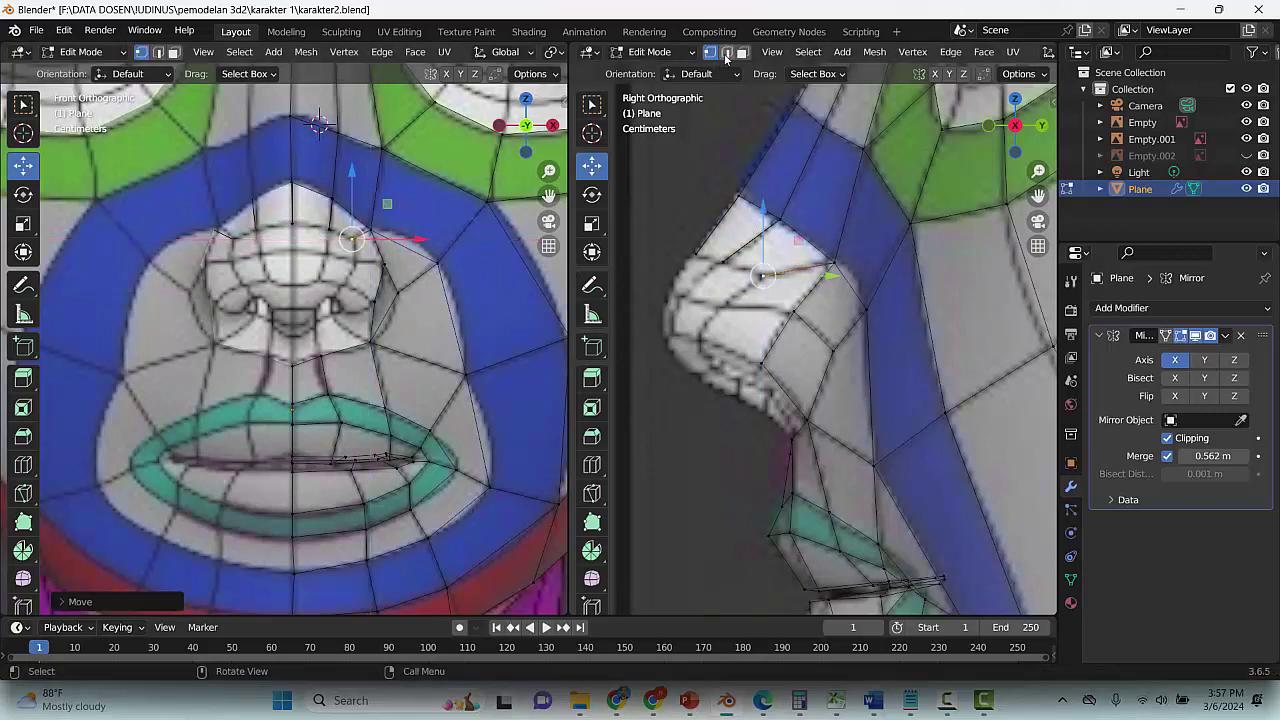
# Fill the two faces between the upper edges of the nose opening and the extruded vertices in edge selection
pyautogui.press('2')
pyautogui.click(764, 209)
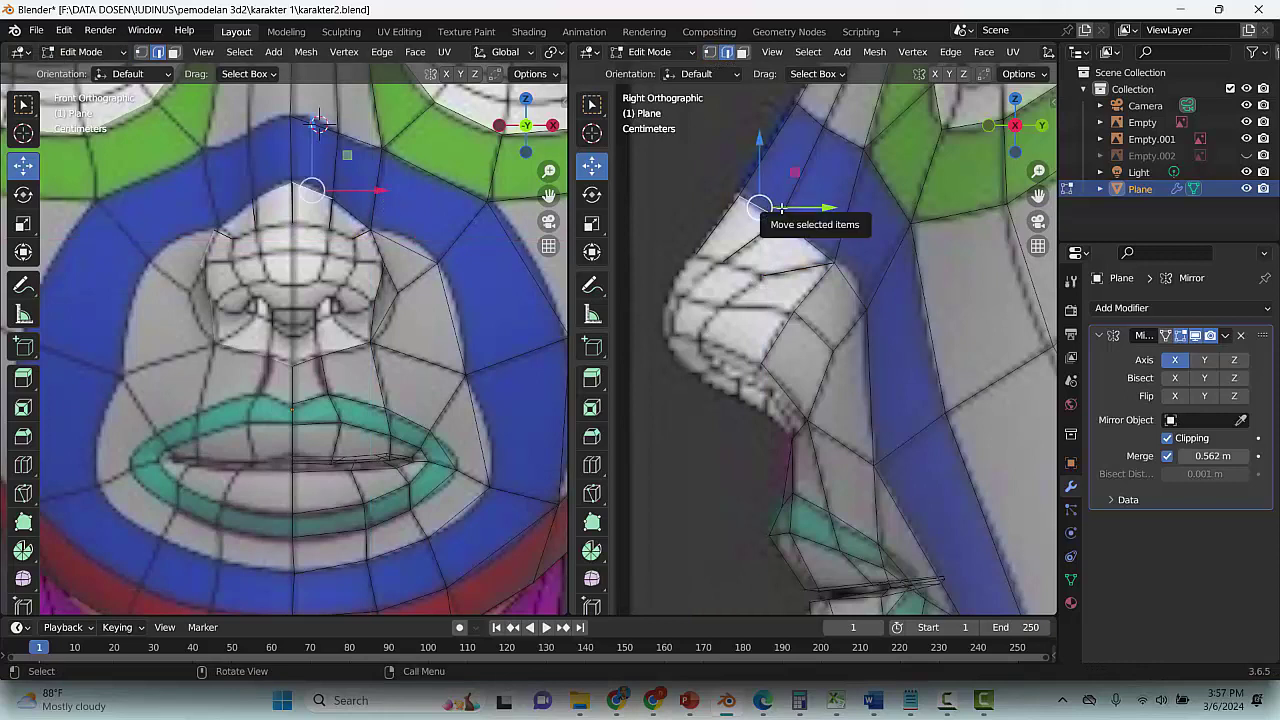
pyautogui.press('f')
pyautogui.click(812, 246)
pyautogui.press('f')
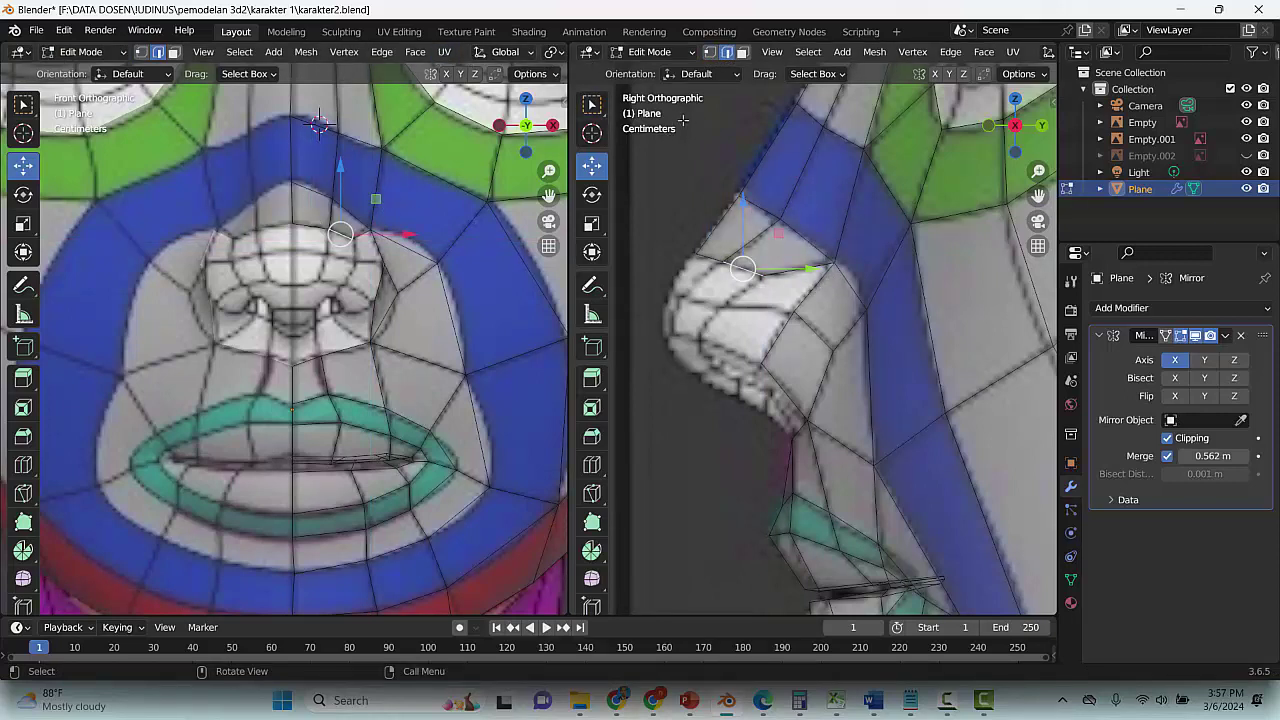
# Extrude the upper vertex of the nose wing about 0.041 m forward in side view, and shift it inward in front view
pyautogui.click(709, 52)
pyautogui.click(792, 314)
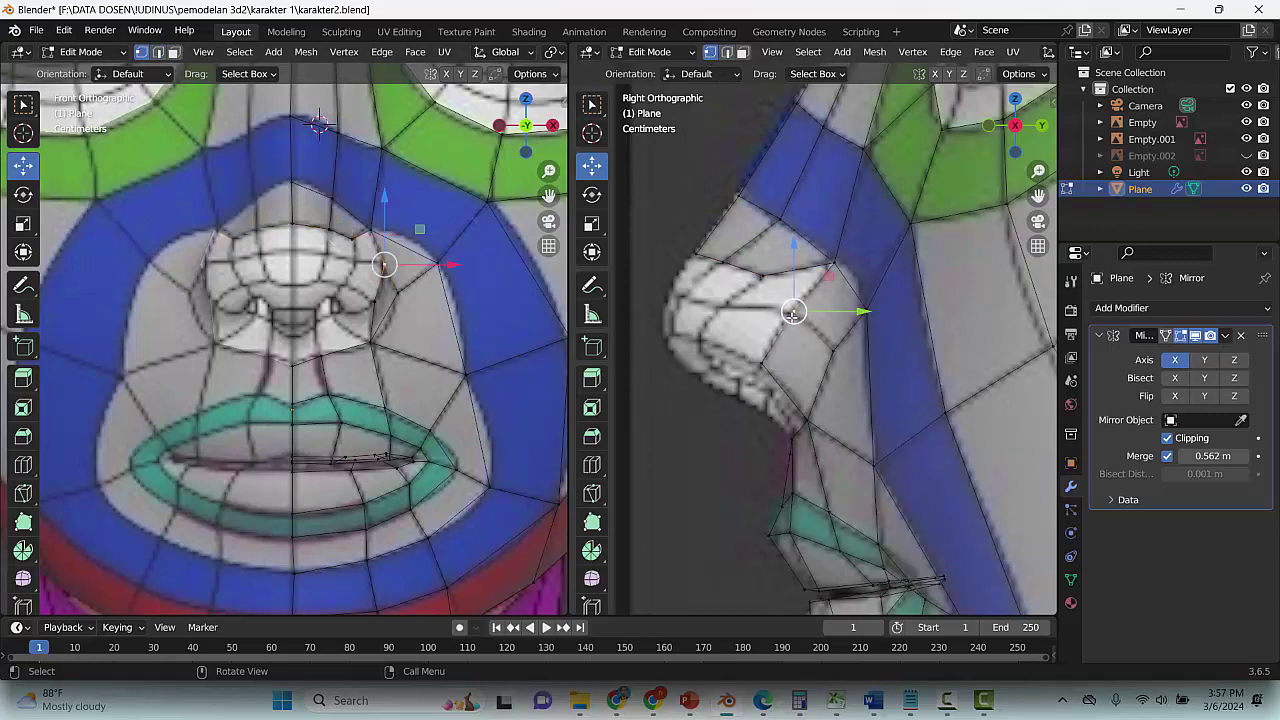
pyautogui.press('e')
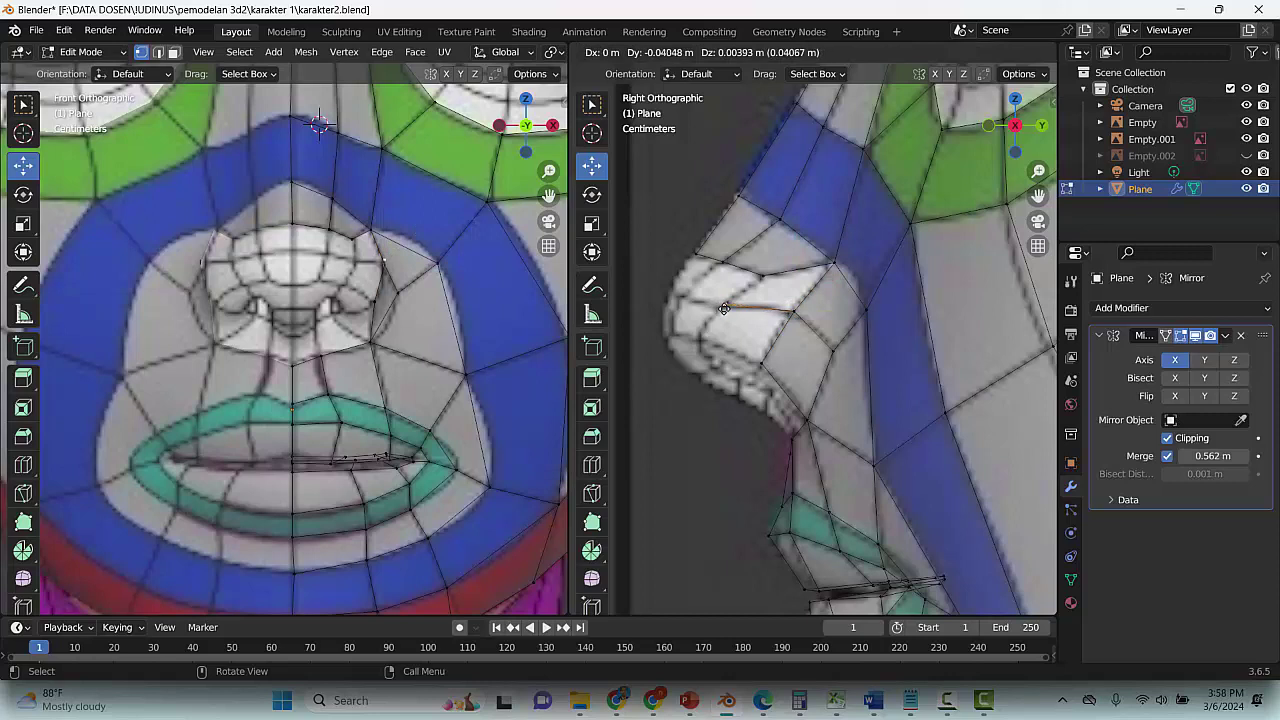
pyautogui.click(725, 304)
pyautogui.moveTo(420, 224); pyautogui.dragTo(386, 225)
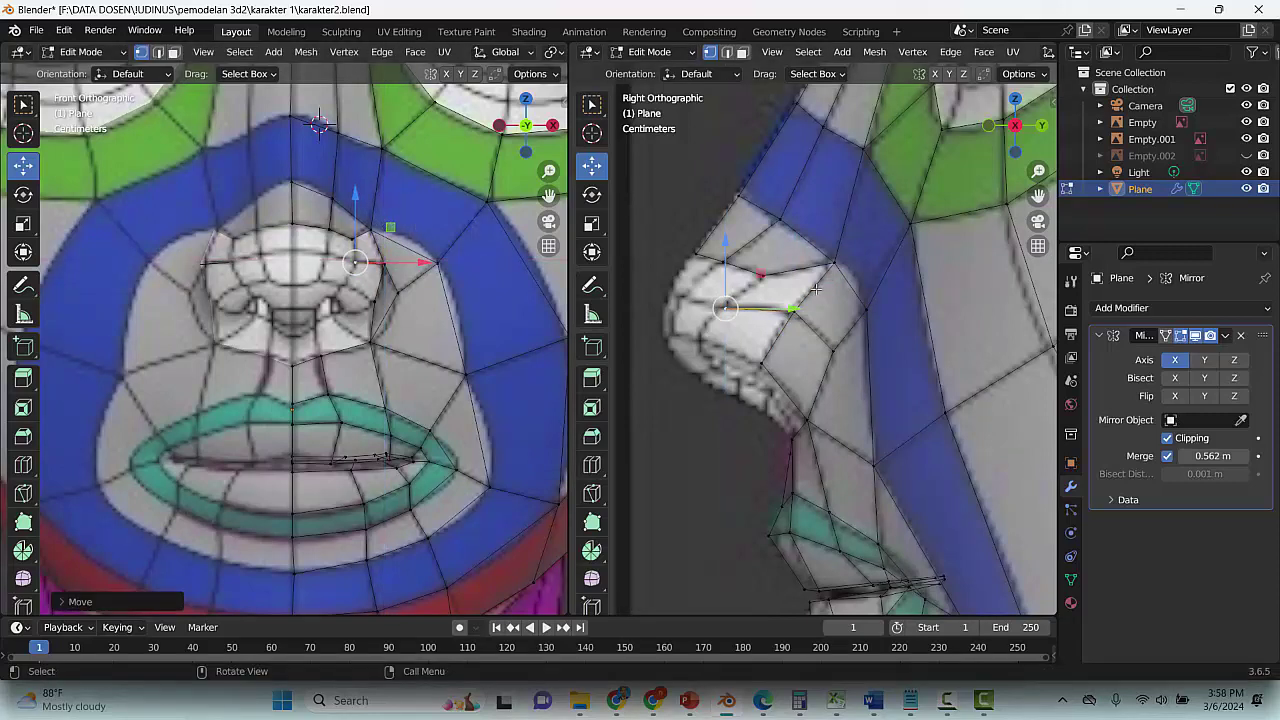
# Fill the face between the nose wing's upper edge and the newly extruded edge in edge selection
pyautogui.click(816, 288)
pyautogui.click(726, 52)
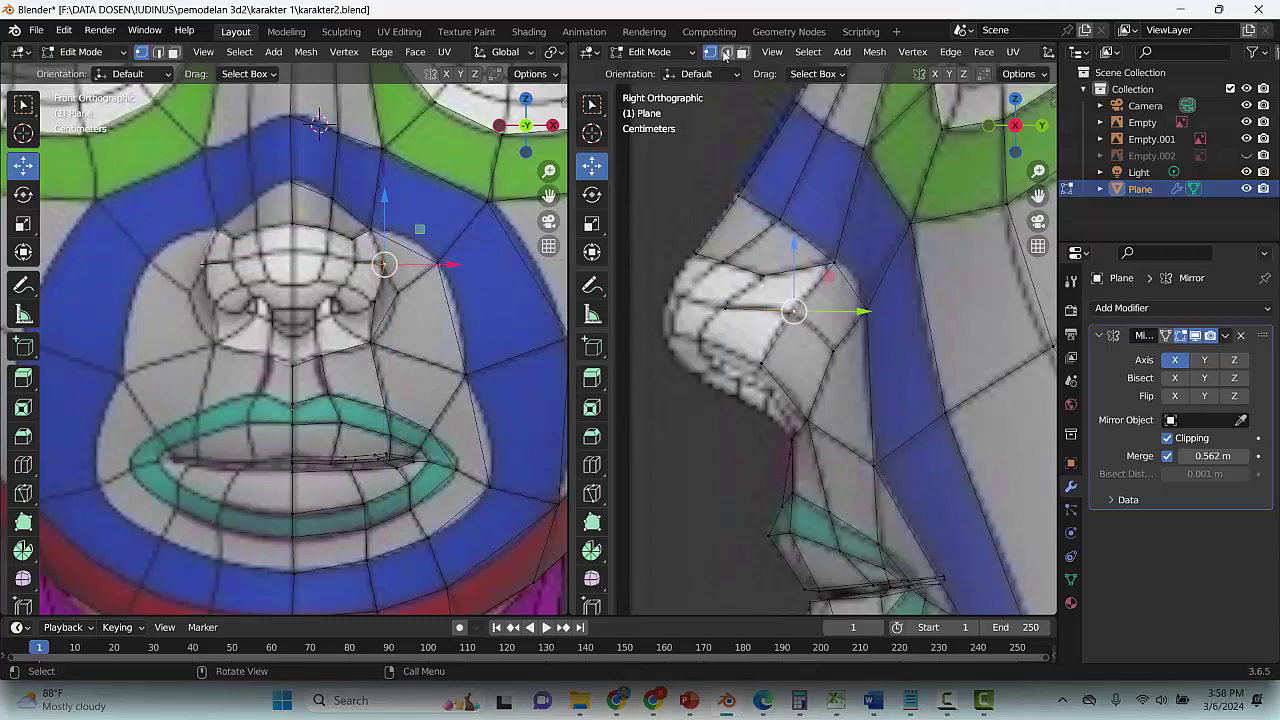
pyautogui.click(814, 287)
pyautogui.moveTo(814, 289)
pyautogui.mouseDown()
pyautogui.moveTo(769, 294)
pyautogui.moveTo(808, 292)
pyautogui.mouseUp()
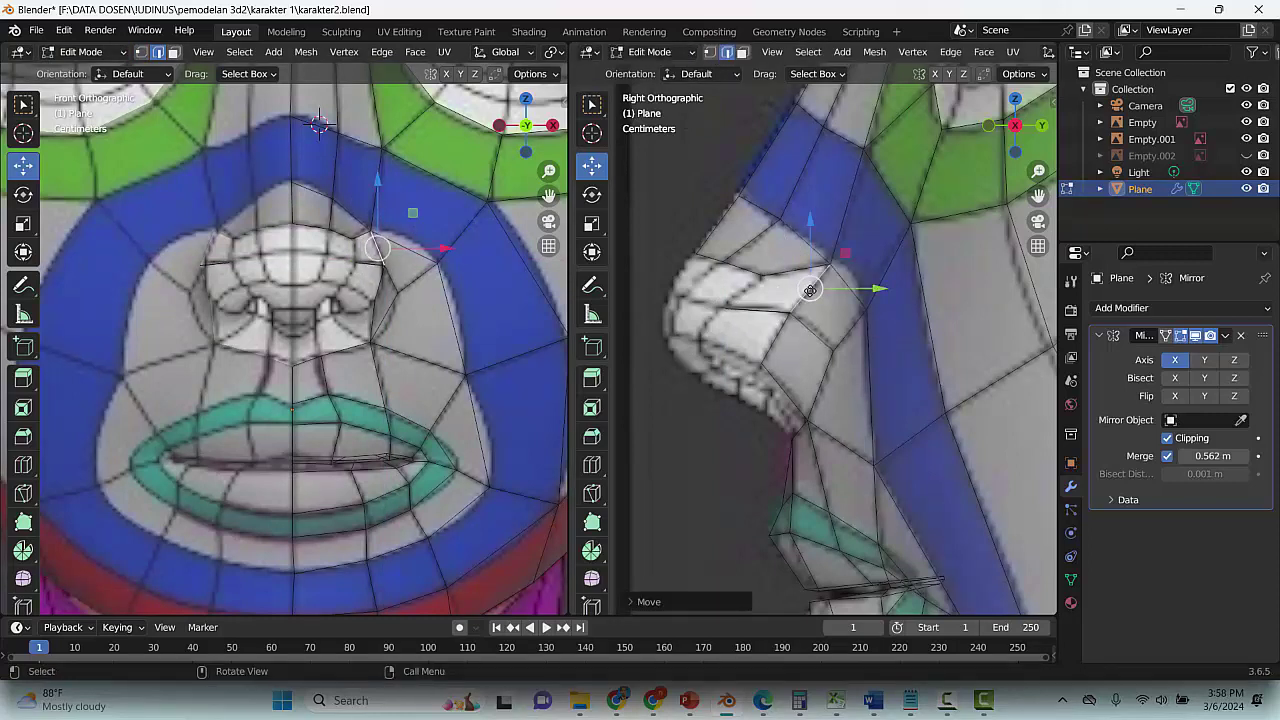
pyautogui.hotkey('ctrl', 'z')
pyautogui.click(793, 293)
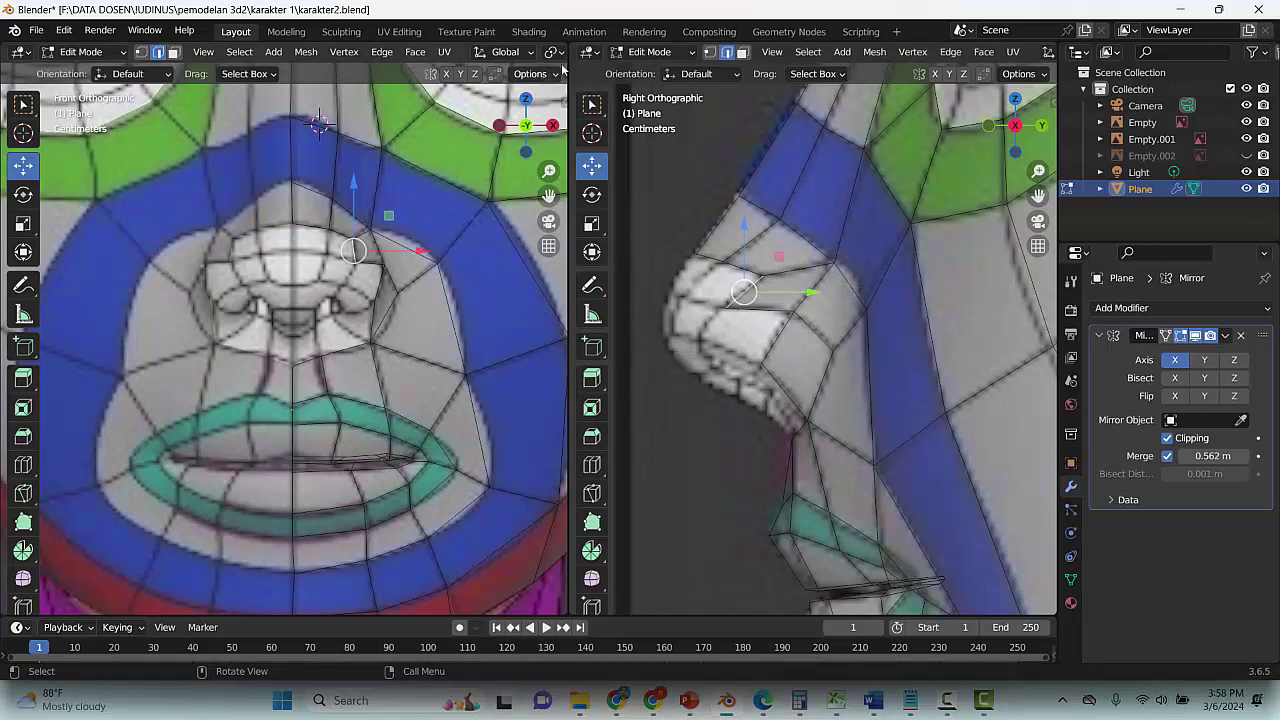
# Extrude the front centre vertex of the nose about 0.029 m down and forward in side view, and extrude its neighbouring vertex alongside
pyautogui.click(709, 52)
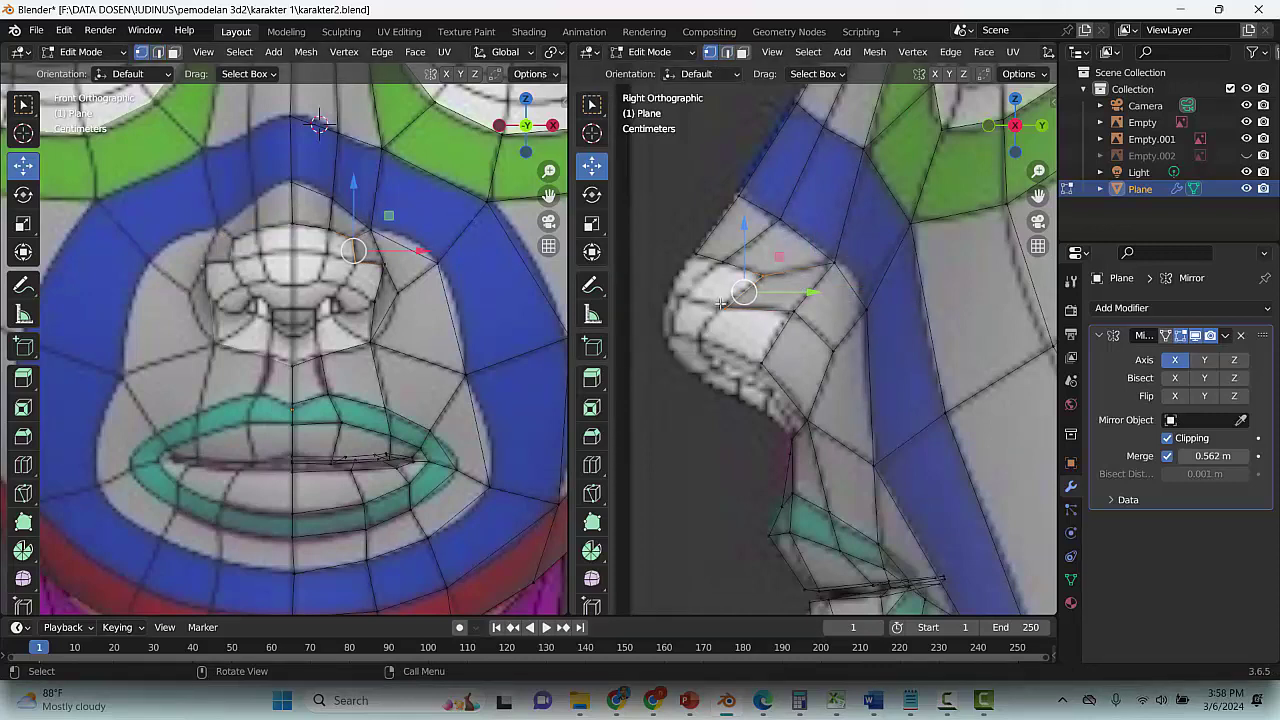
pyautogui.click(722, 305)
pyautogui.click(696, 251)
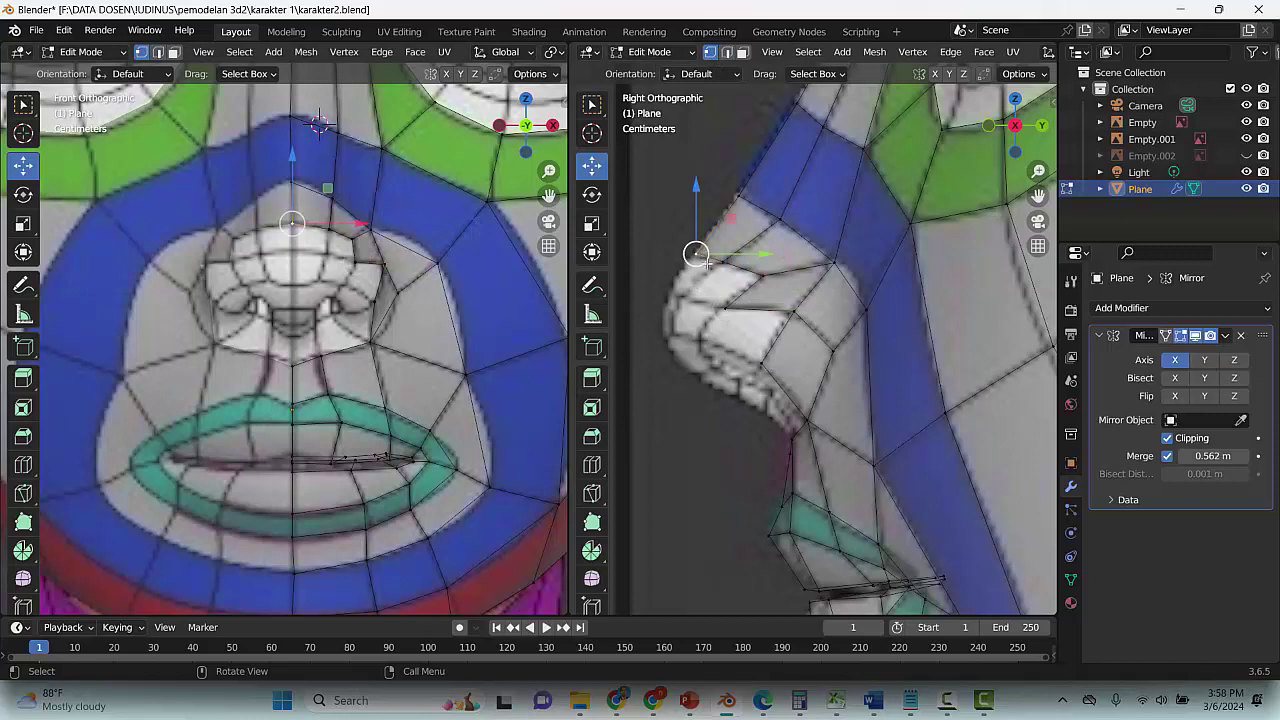
pyautogui.press('e')
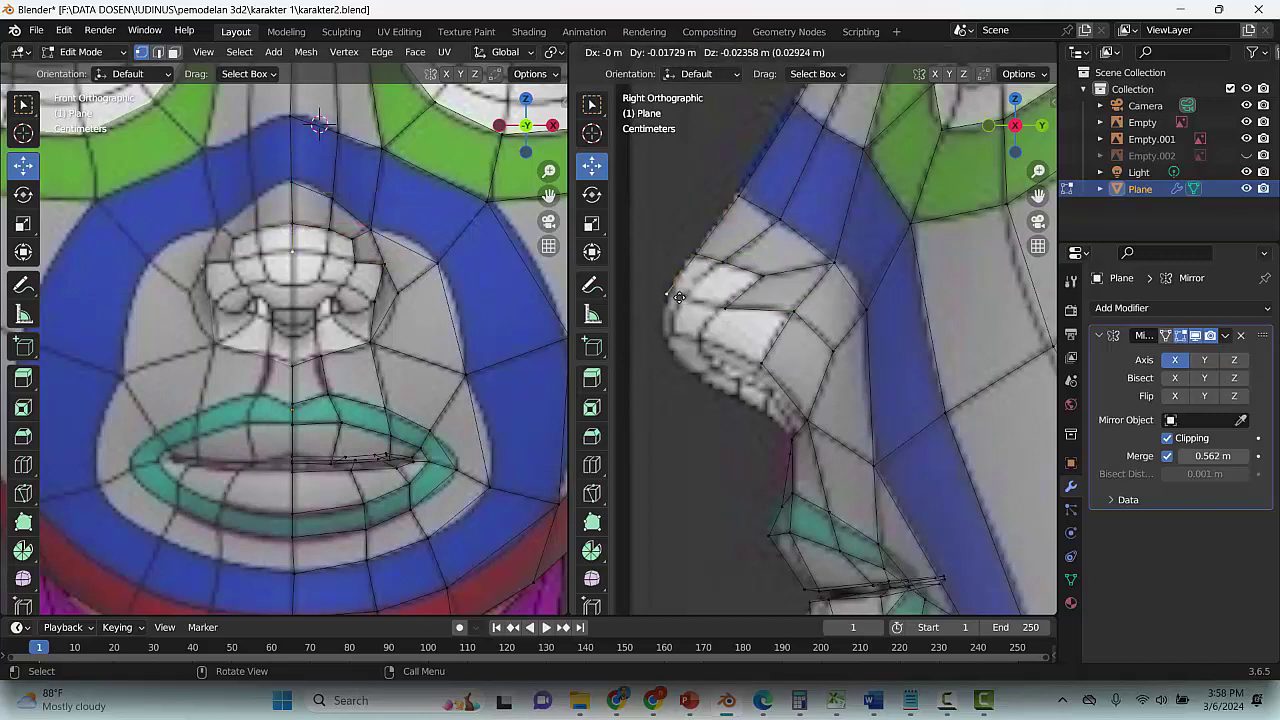
pyautogui.click(684, 292)
pyautogui.click(684, 300)
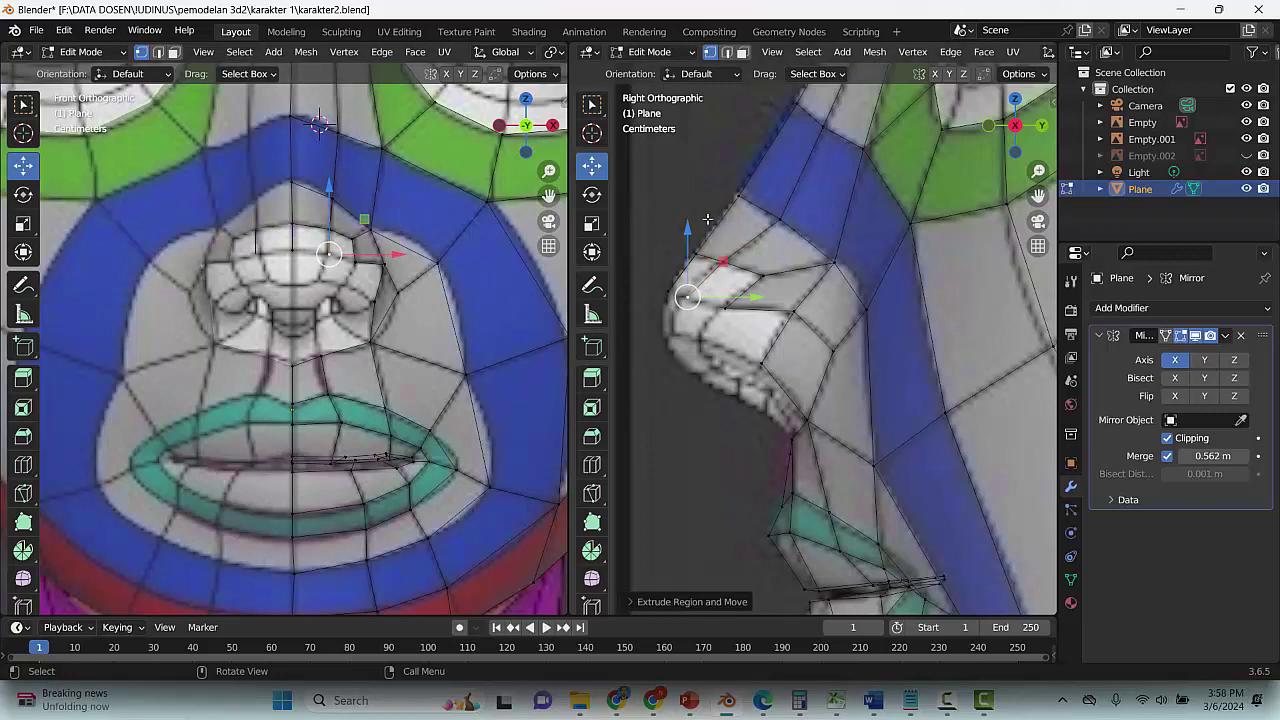
# Fill the two faces across the upper nose tip, from the centreline to the side face, in edge selection
pyautogui.click(727, 53)
pyautogui.click(710, 258)
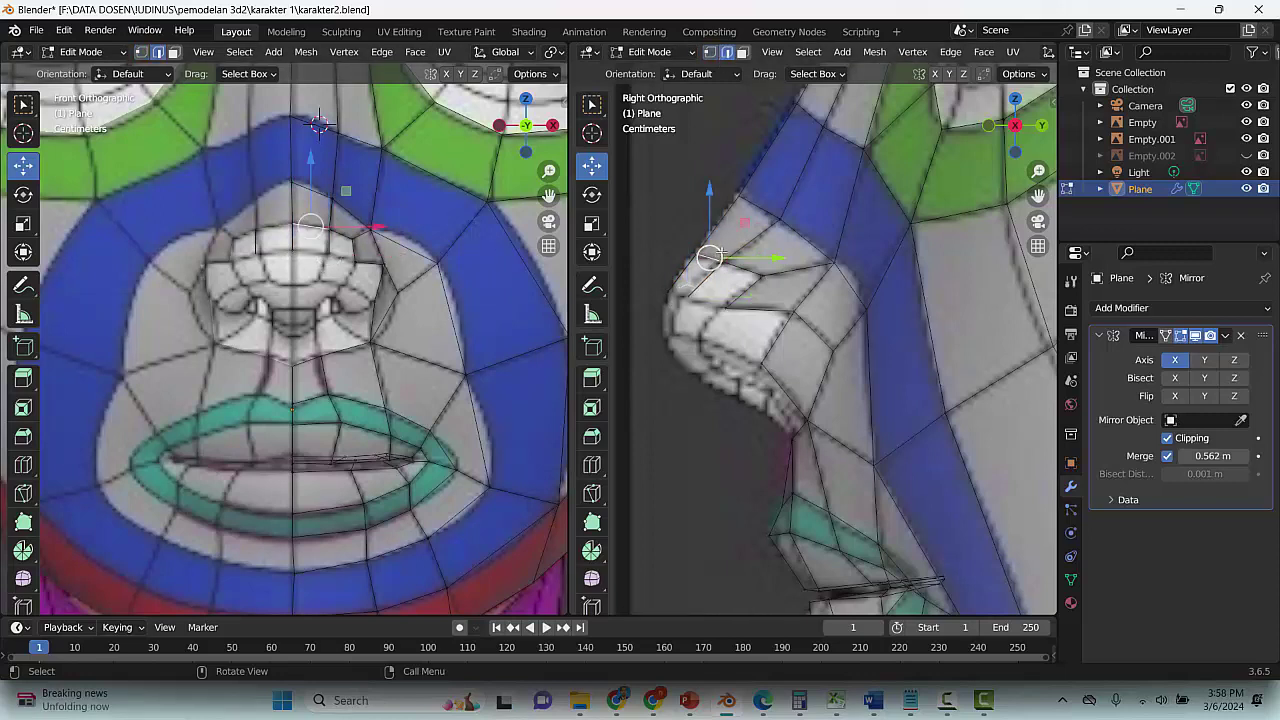
pyautogui.click(684, 298)
pyautogui.click(712, 306)
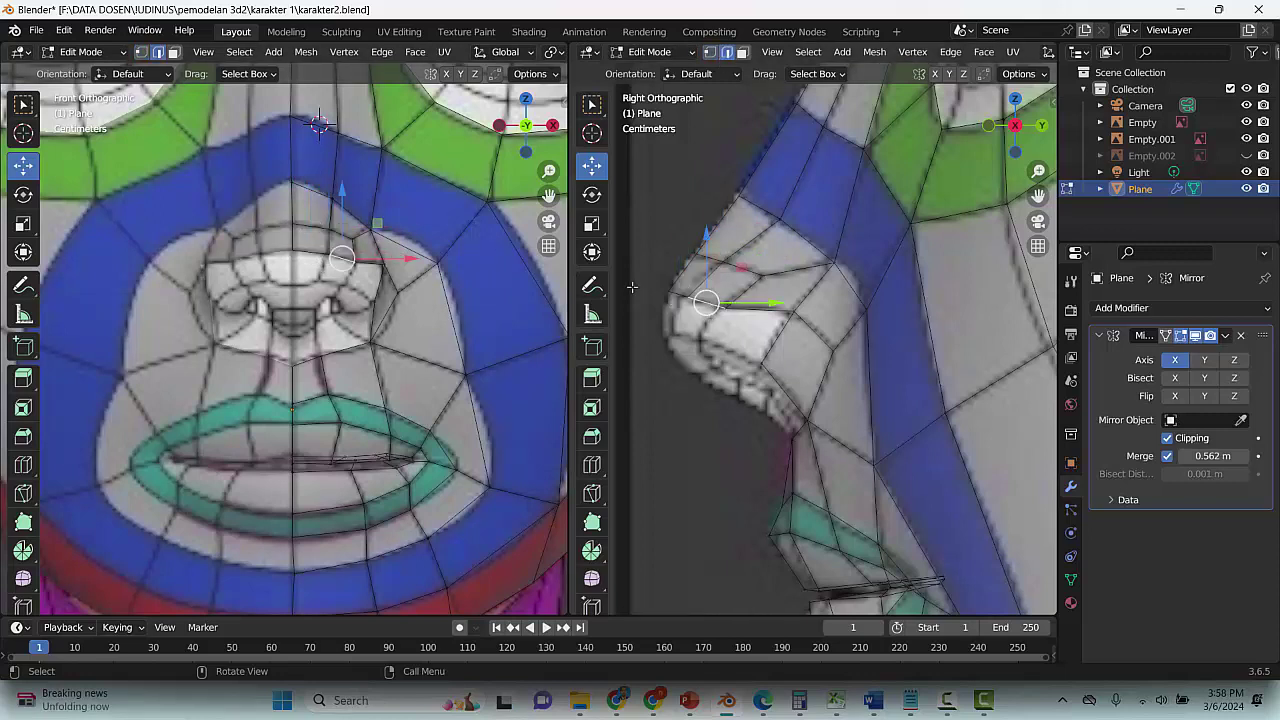
# Extrude vertices downward from the lower open border of the nose to start a new row around the nose tip
pyautogui.click(710, 52)
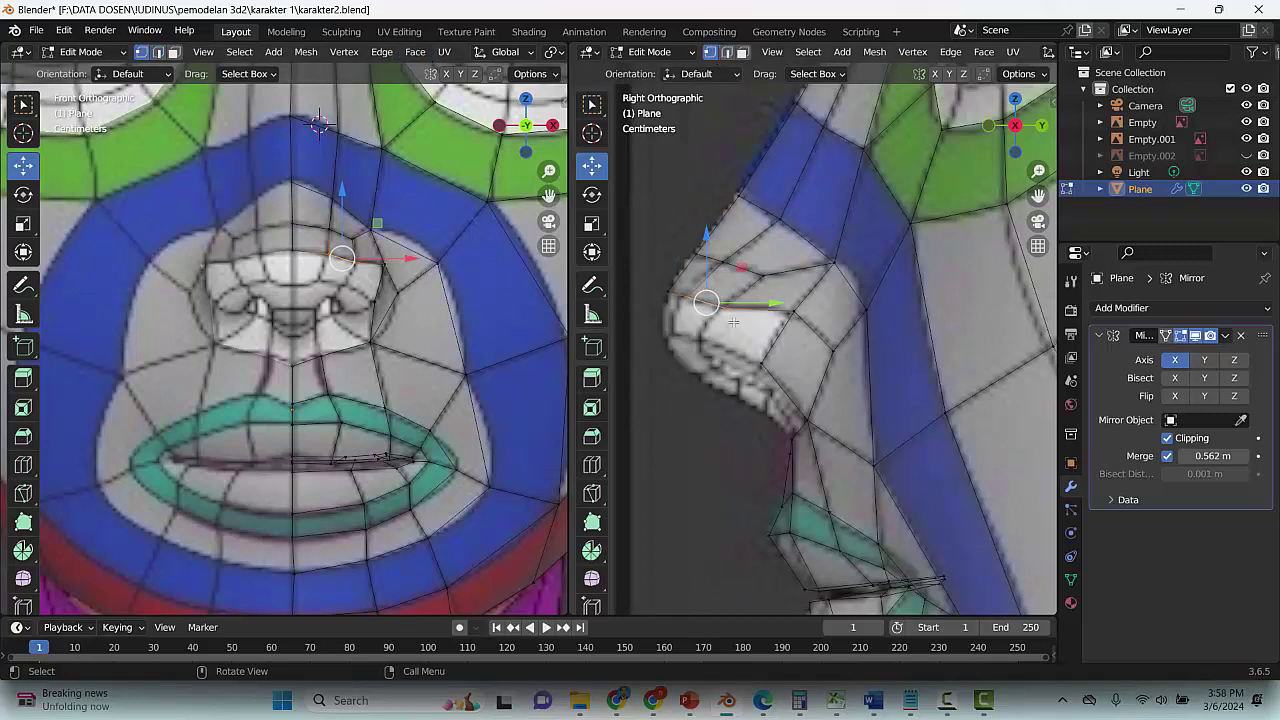
pyautogui.click(726, 308)
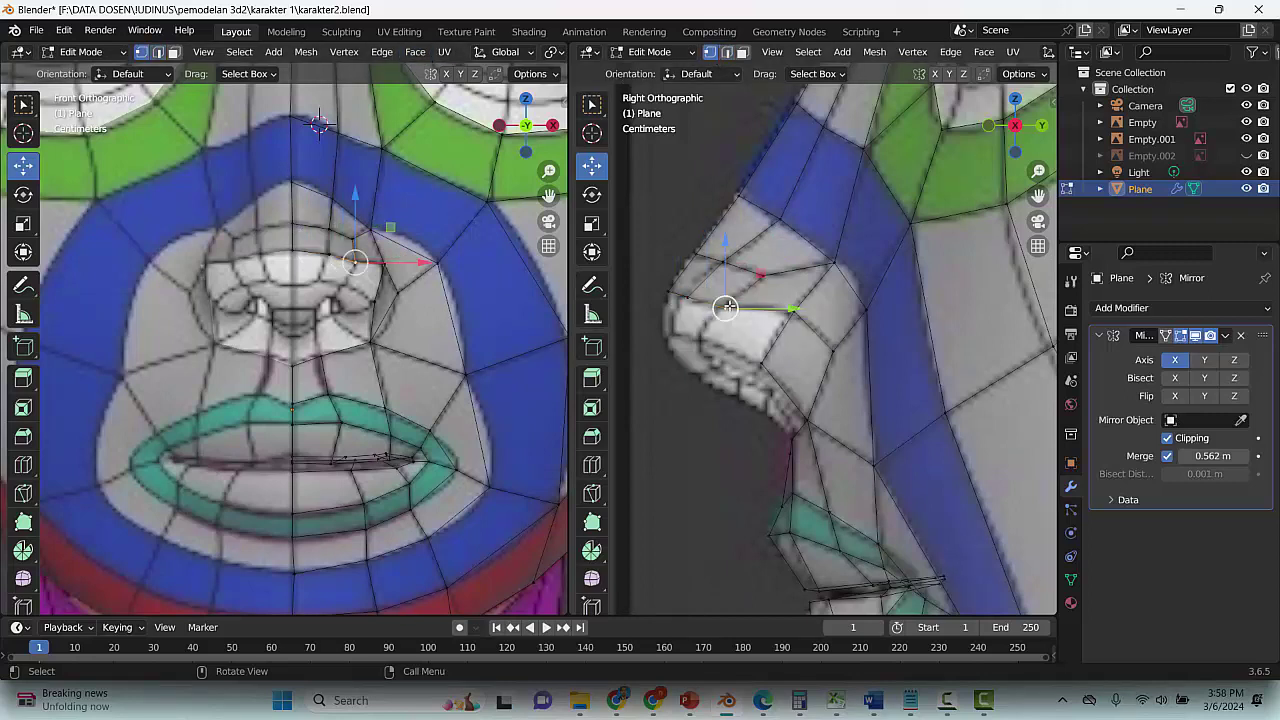
pyautogui.press('g')
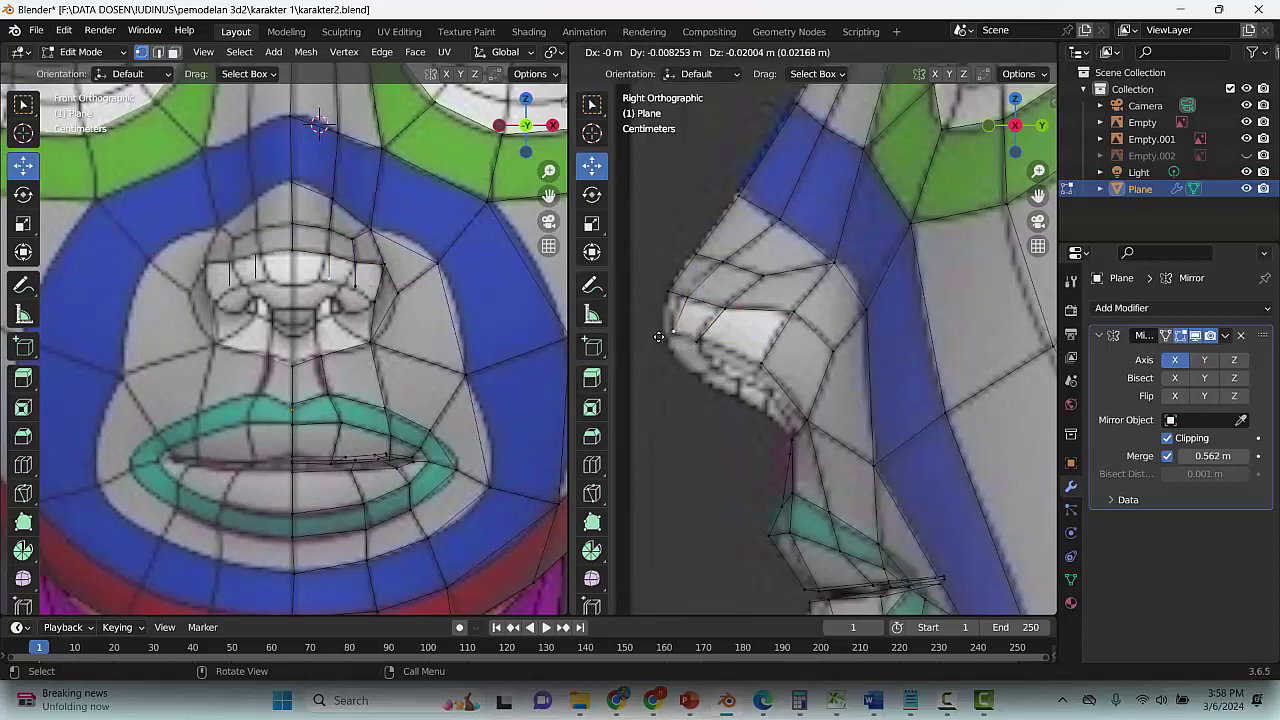
pyautogui.click(667, 332)
pyautogui.click(668, 292)
pyautogui.press('e')
pyautogui.click(657, 355)
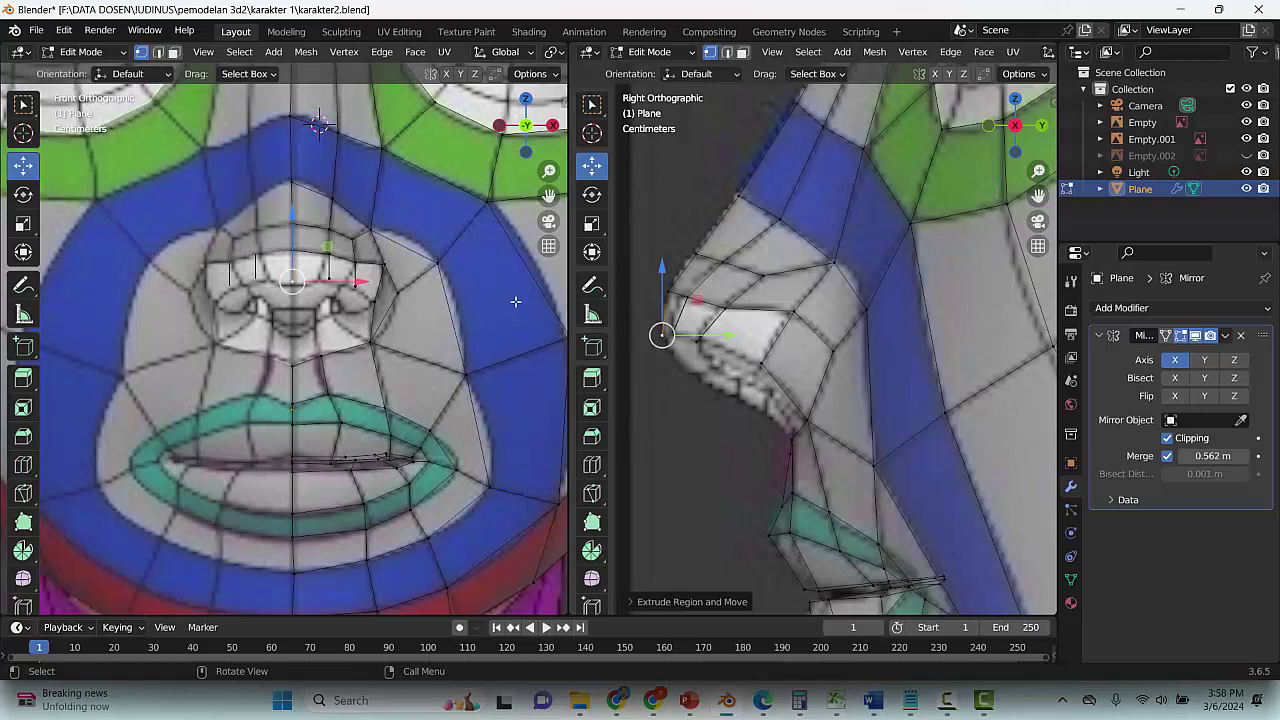
# Reposition the newly extruded nose-tip vertices to follow the reference topology in the front and side views
pyautogui.click(698, 342)
pyautogui.moveTo(389, 252); pyautogui.dragTo(350, 246)
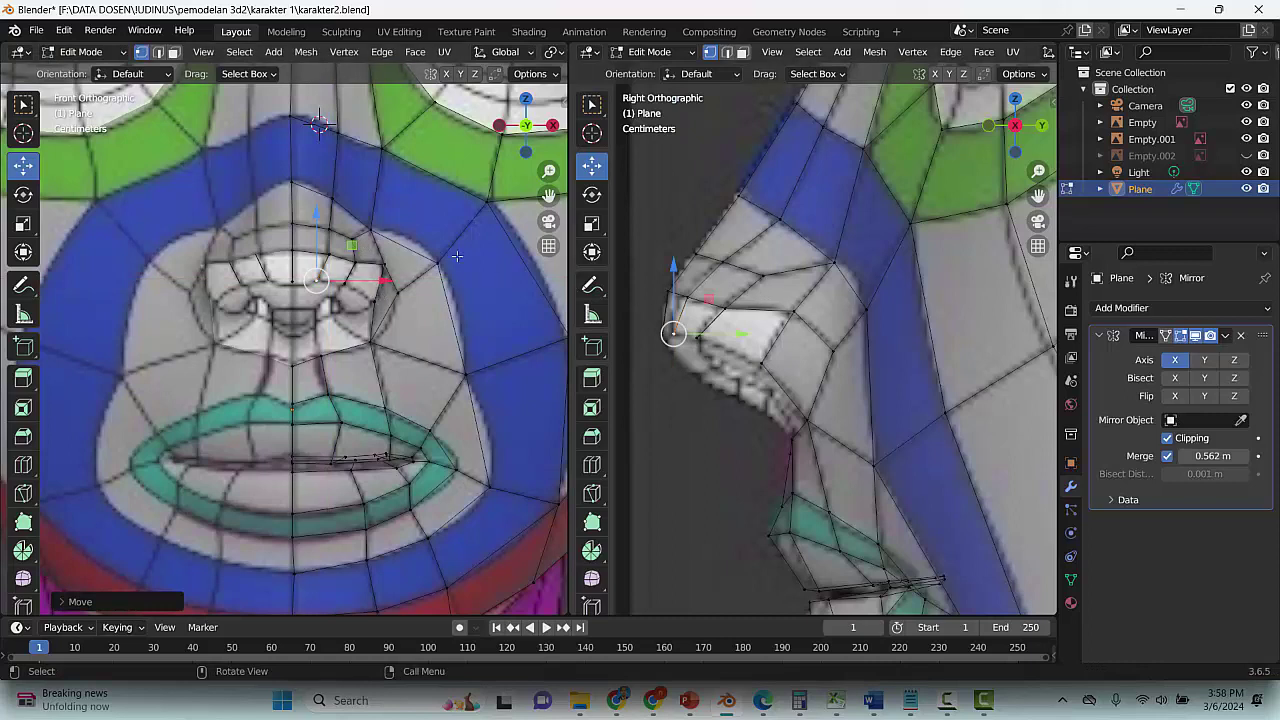
pyautogui.click(382, 265)
pyautogui.moveTo(422, 229); pyautogui.dragTo(415, 233)
# Fill the gaps between the extruded edges with faces to close the new row around the nose tip
pyautogui.click(726, 52)
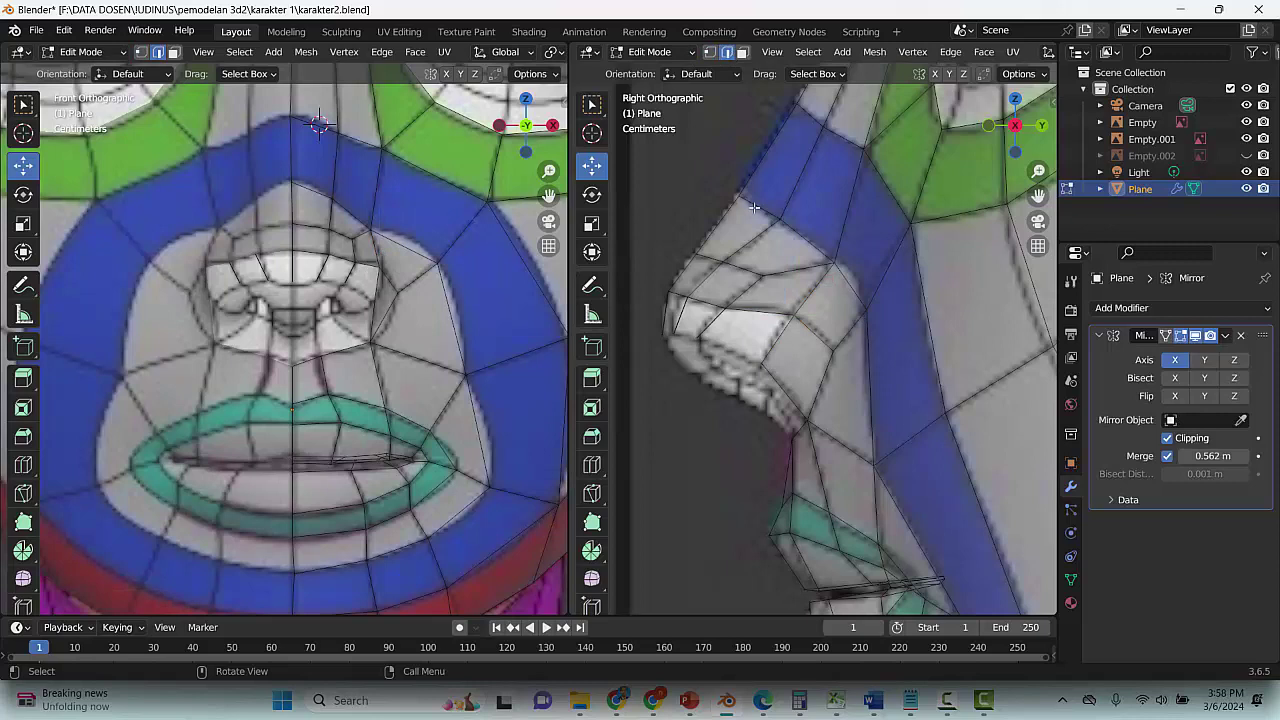
pyautogui.click(746, 301)
pyautogui.click(688, 302)
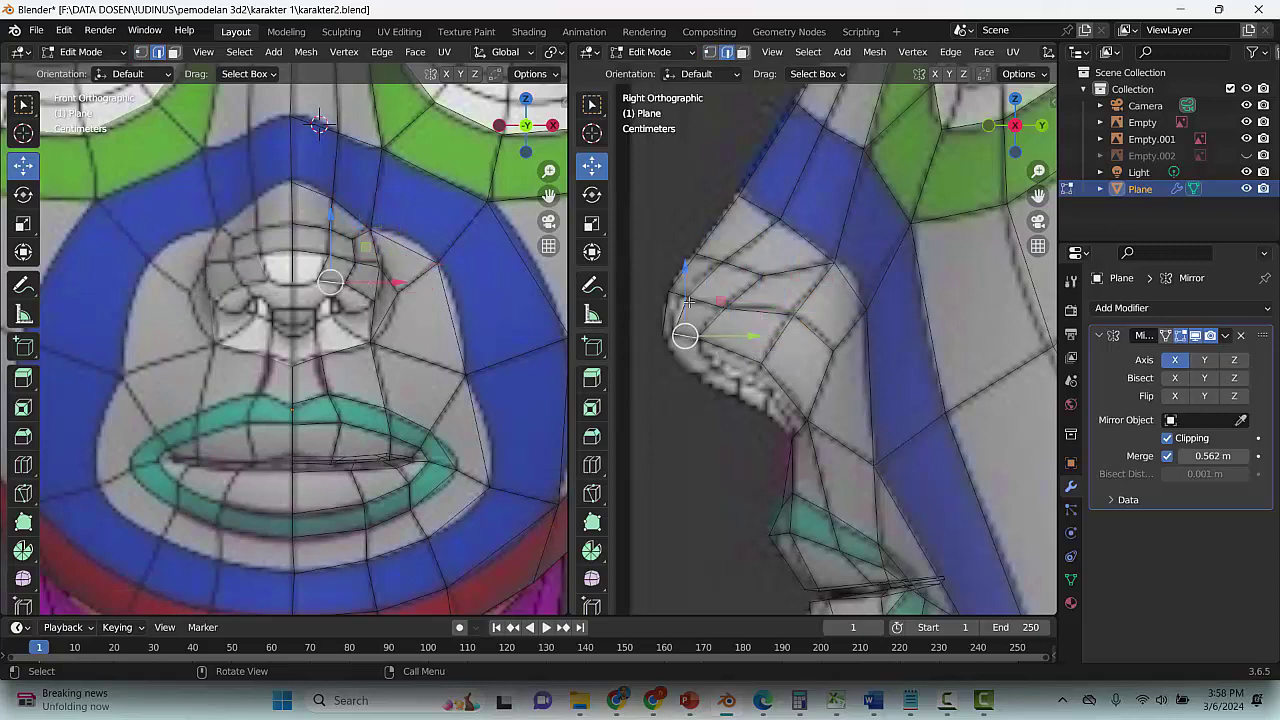
pyautogui.click(674, 300)
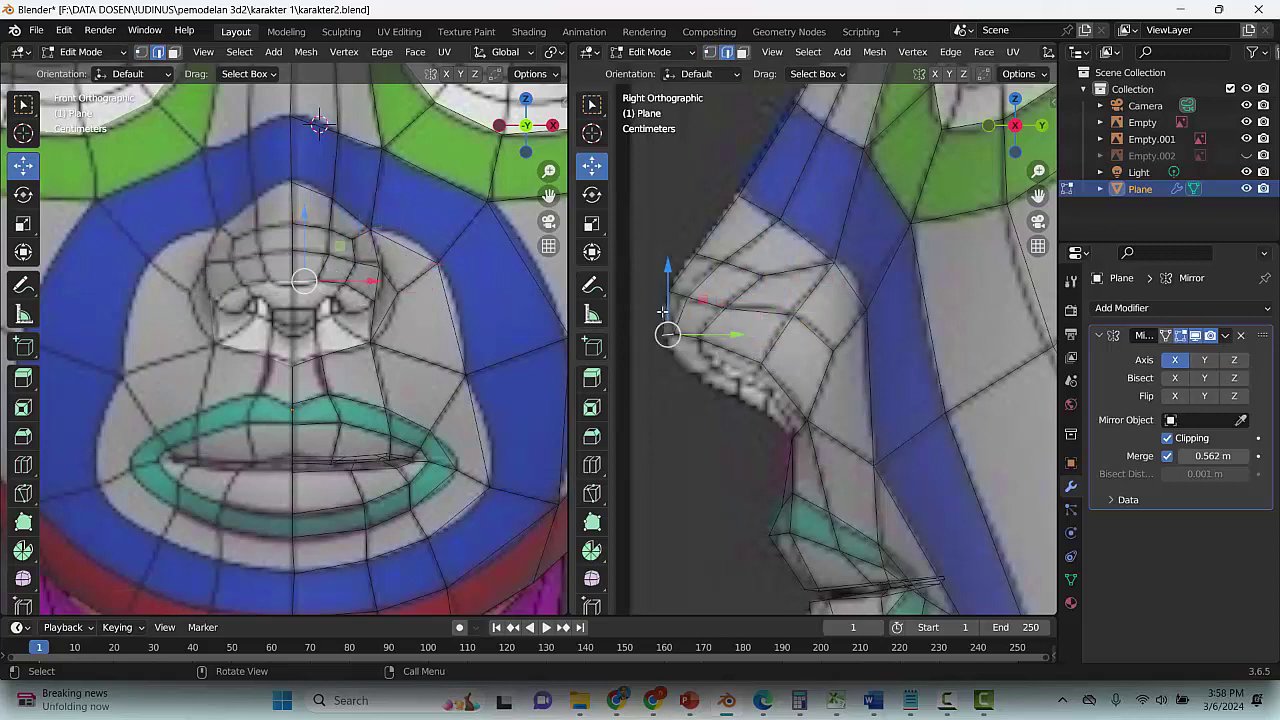
# Extrude the outer nostril vertices inward from the nostril corner and wing to outline the nostril rim in the front view
pyautogui.click(331, 350)
pyautogui.scroll(3, 345, 320)
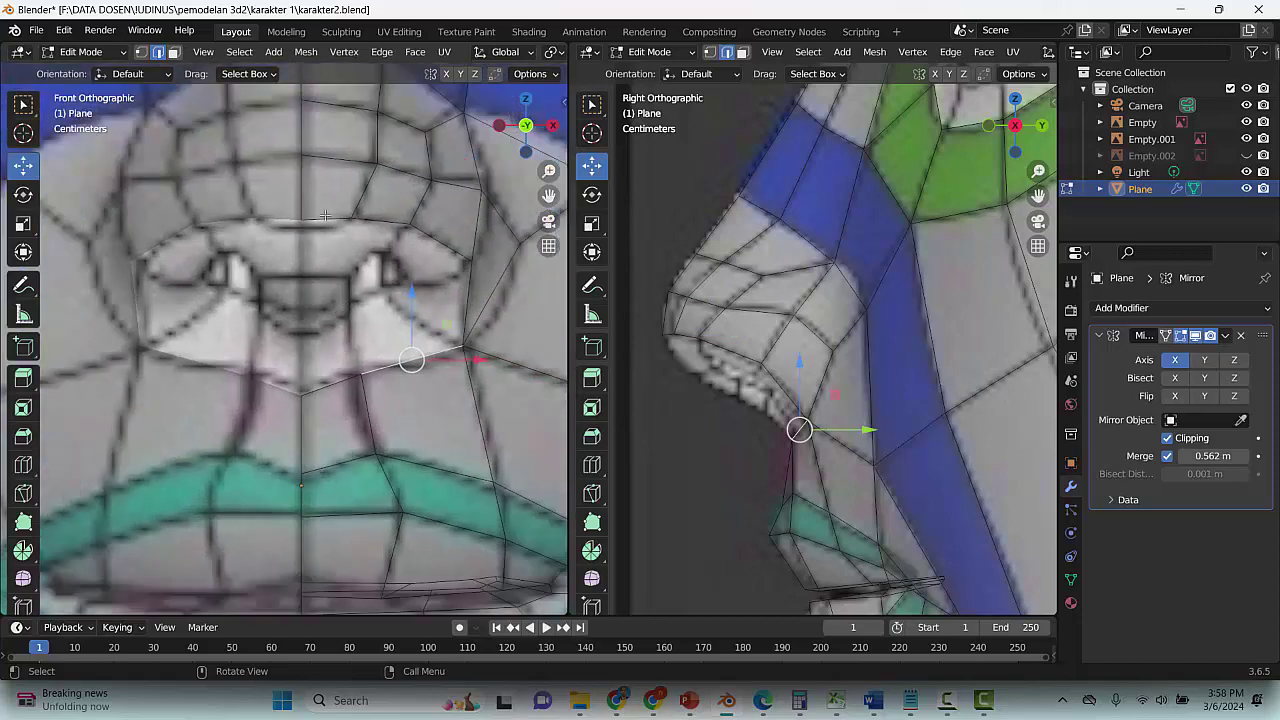
pyautogui.click(142, 53)
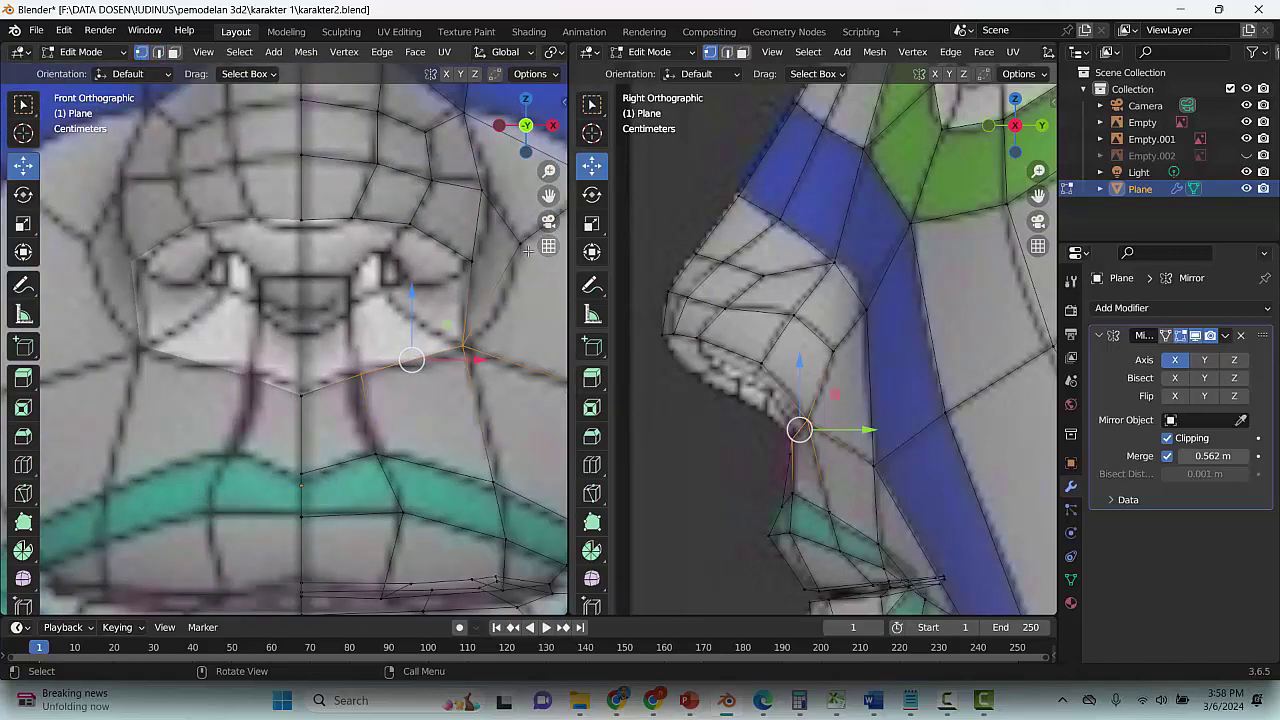
pyautogui.click(463, 347)
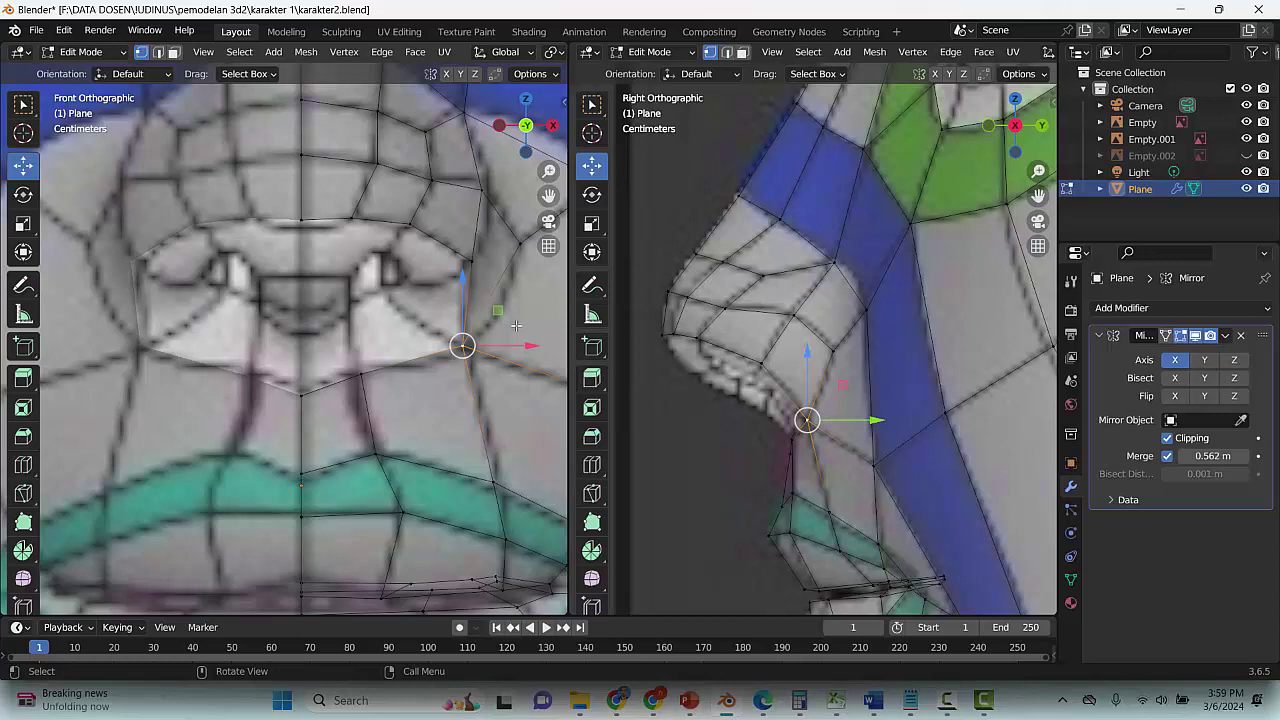
pyautogui.press('g')
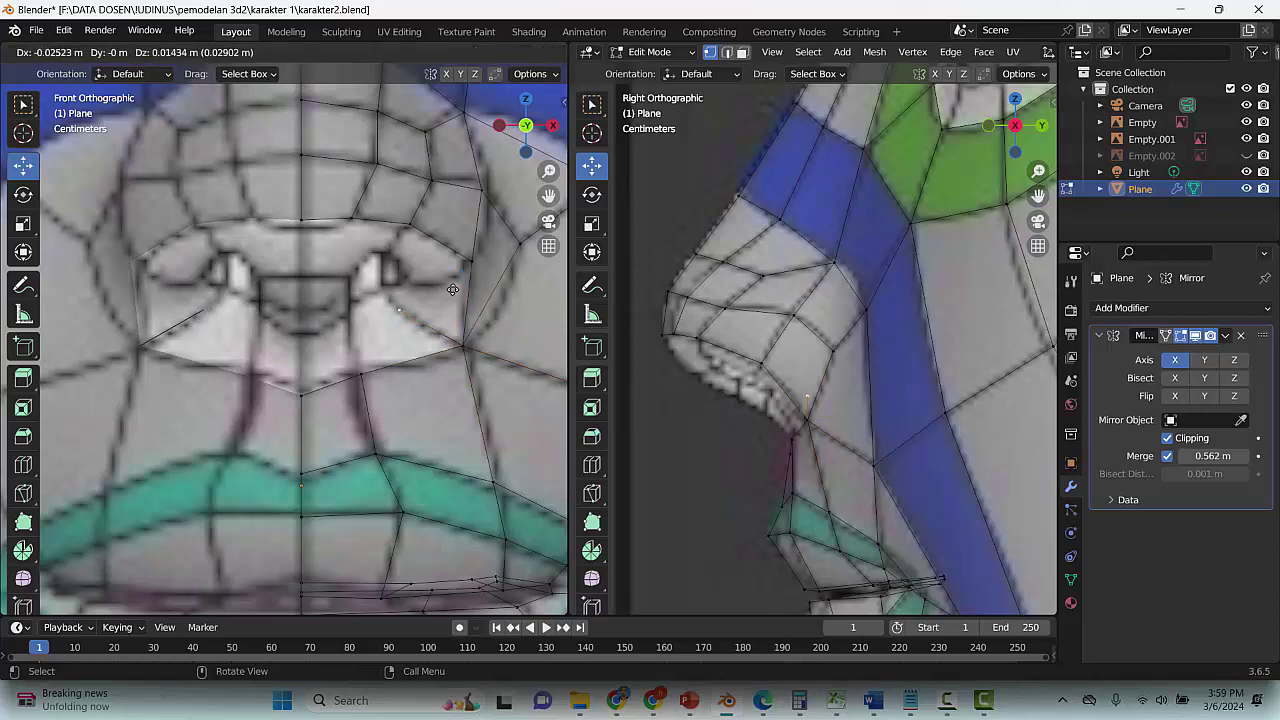
pyautogui.click(356, 294)
pyautogui.click(407, 225)
pyautogui.press('e')
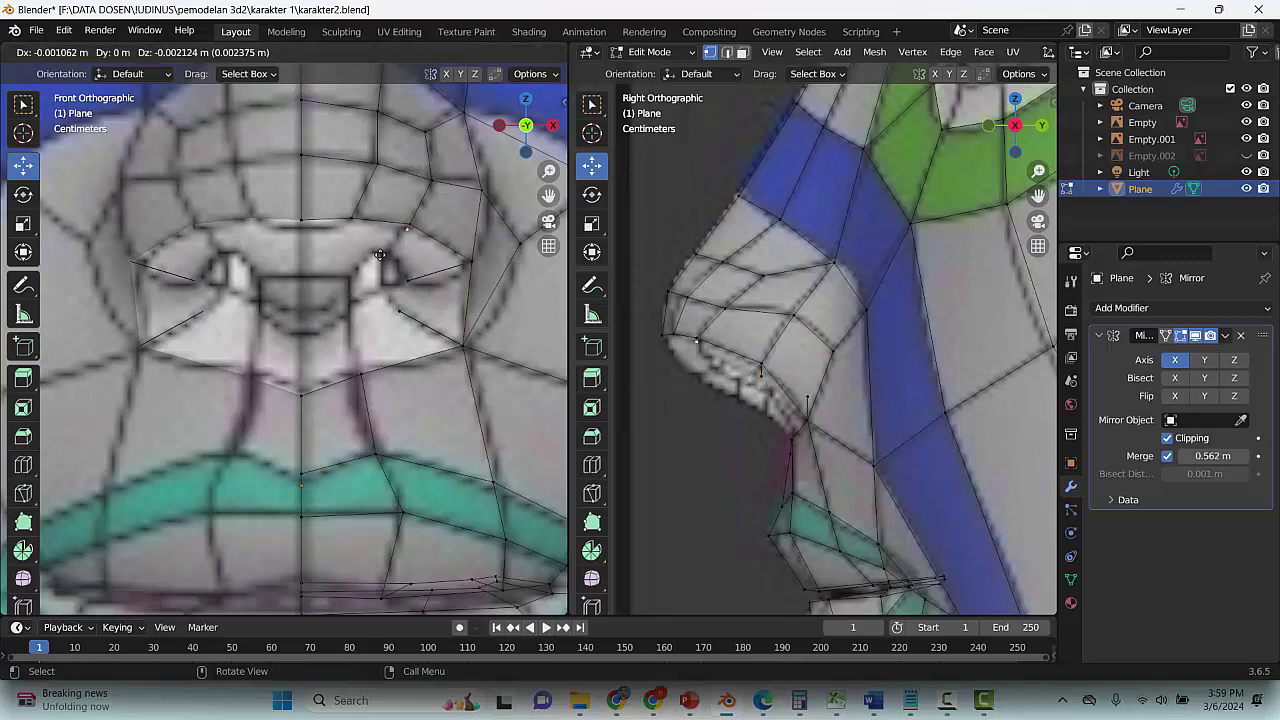
pyautogui.click(373, 265)
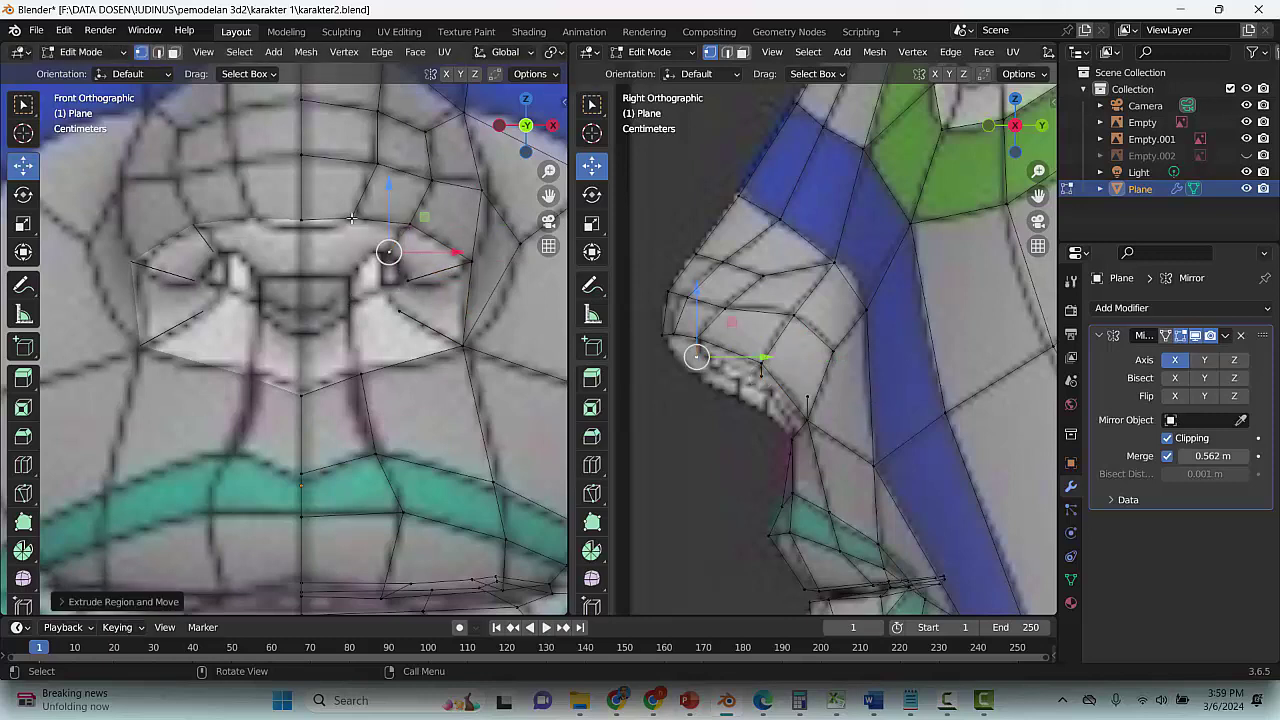
# Extrude the centre vertex of the nose's lower border and its neighbour downward to the top of the columella
pyautogui.click(298, 218)
pyautogui.press('e')
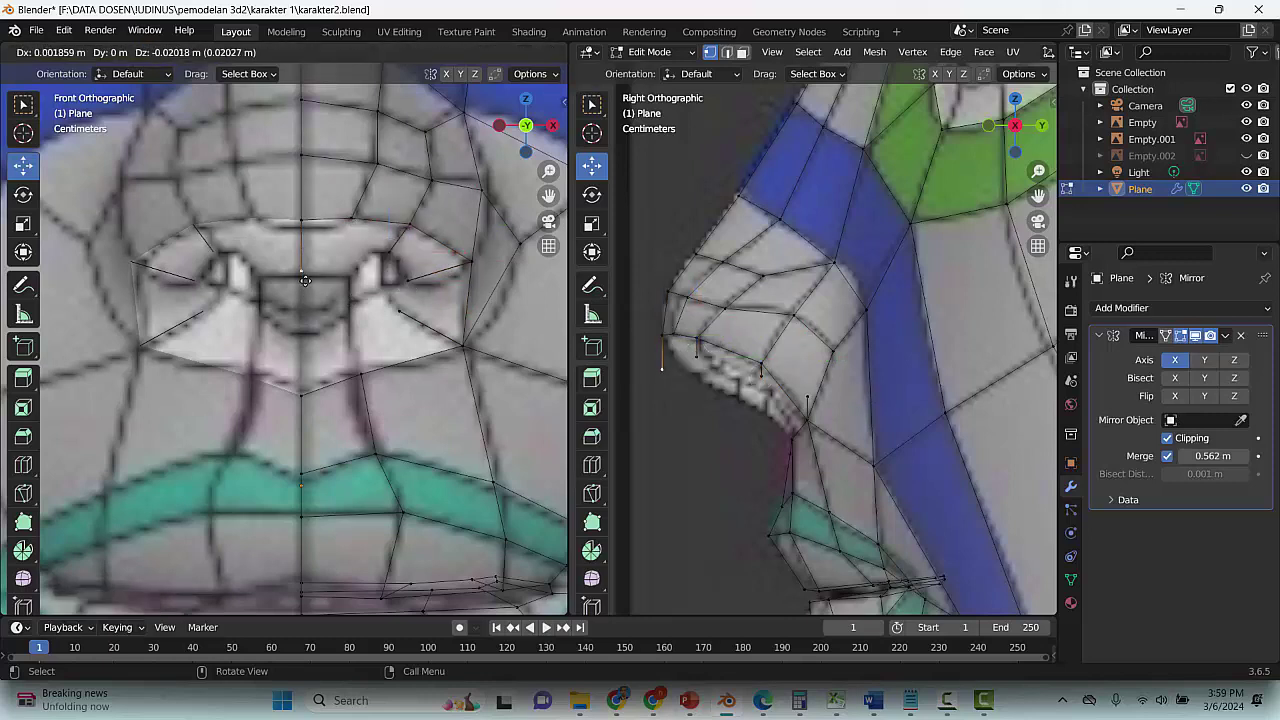
pyautogui.click(302, 275)
pyautogui.click(351, 218)
pyautogui.press('e')
pyautogui.click(358, 270)
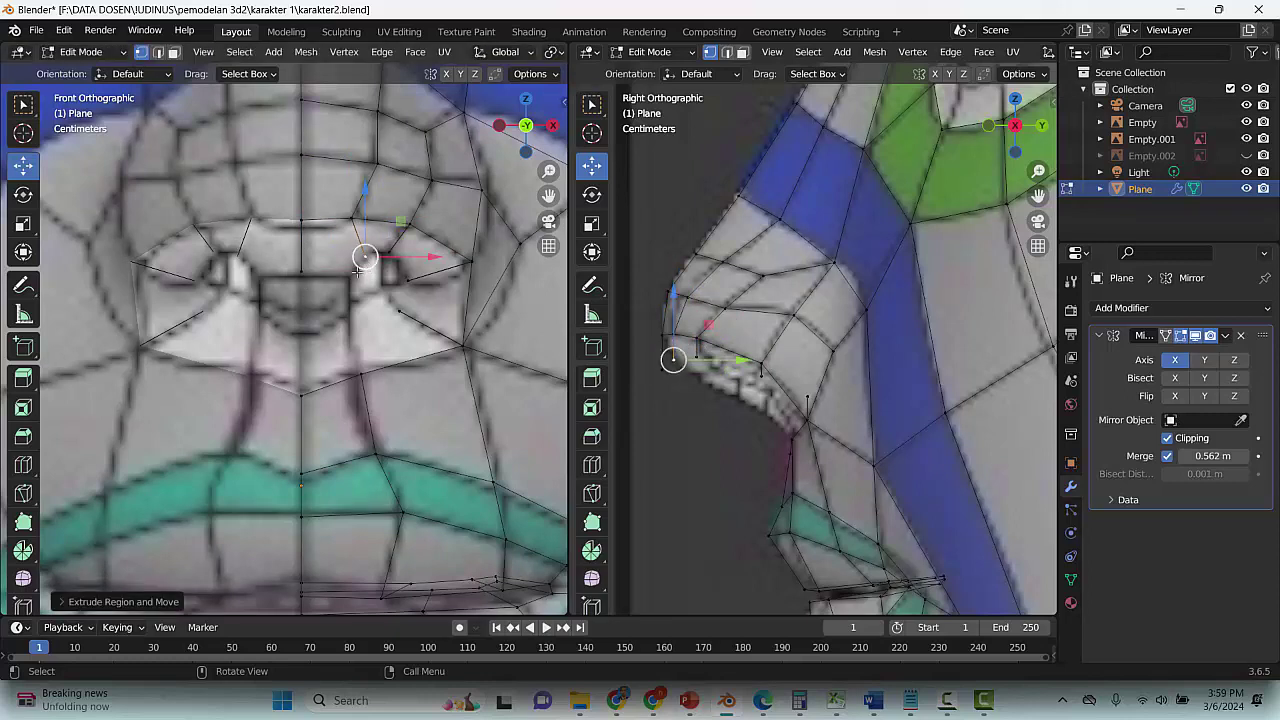
# Move the new centre vertex and its neighbour backward in the side view to match the underside of the nose
pyautogui.click(303, 271)
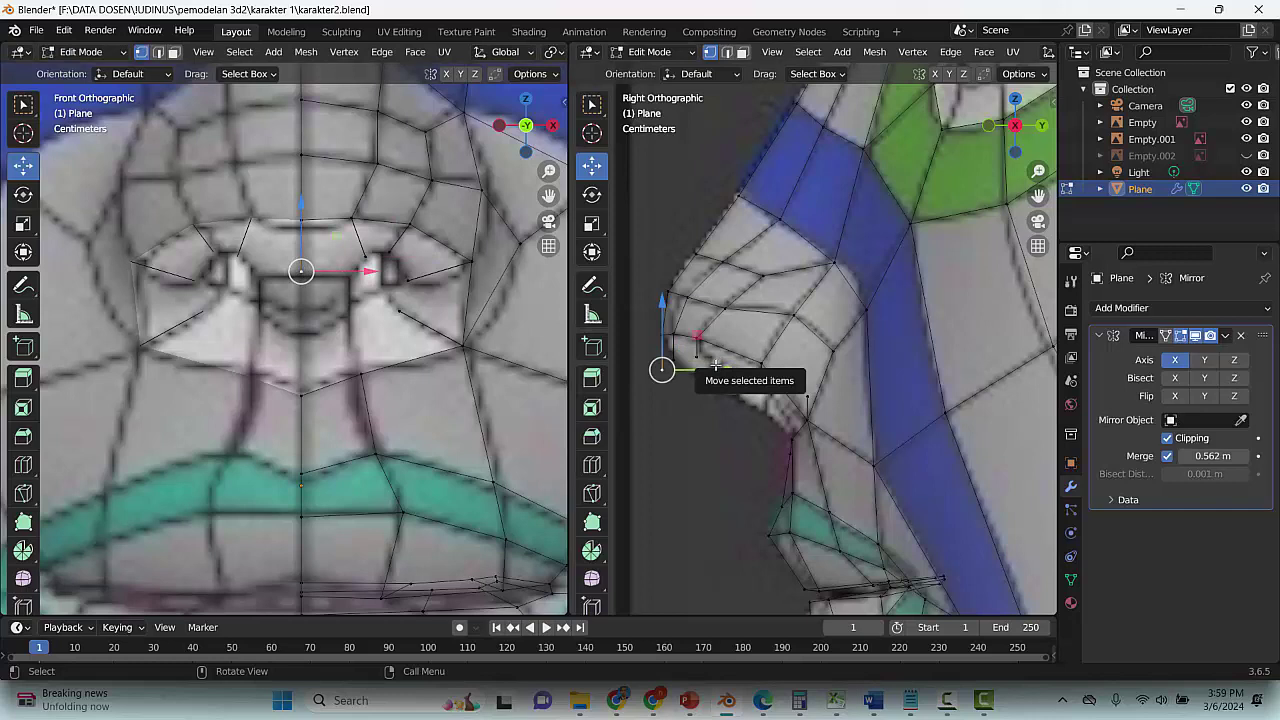
pyautogui.moveTo(716, 366); pyautogui.dragTo(751, 372)
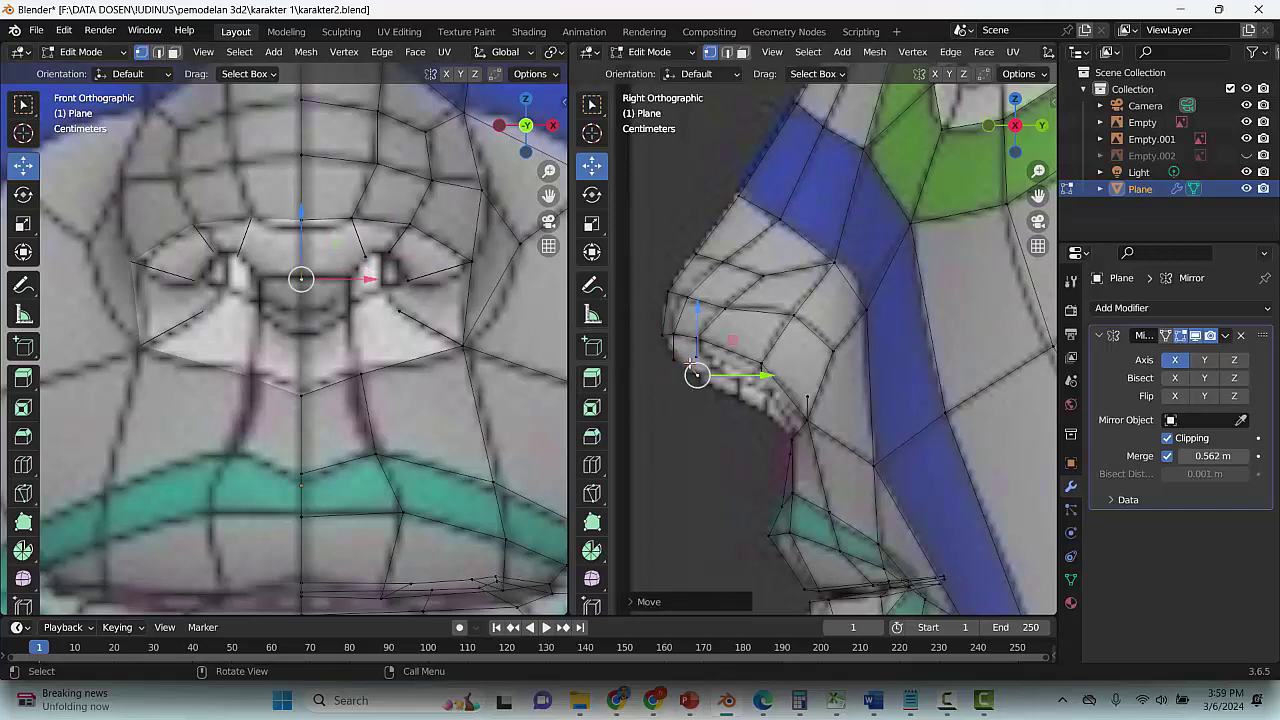
pyautogui.click(674, 359)
pyautogui.press('g')
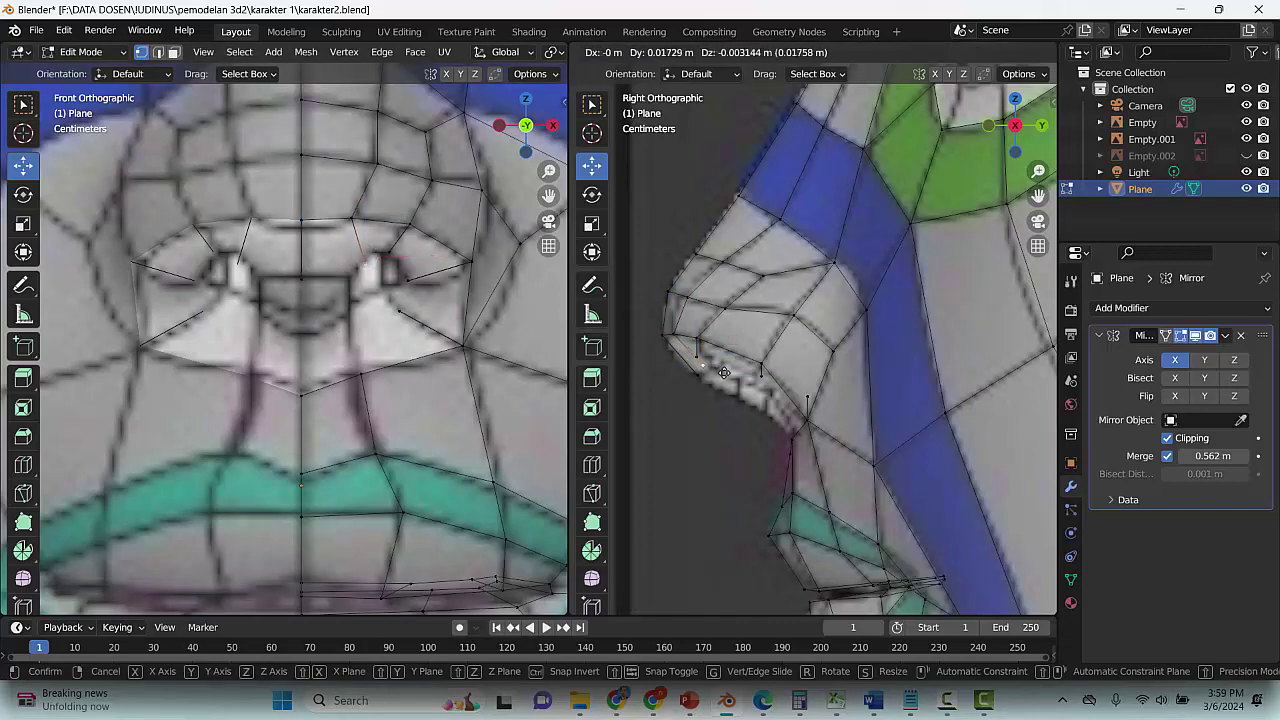
pyautogui.click(731, 376)
# Move the three outer nostril rim vertices onto the nose's underside profile in the side view
pyautogui.click(696, 358)
pyautogui.press('g')
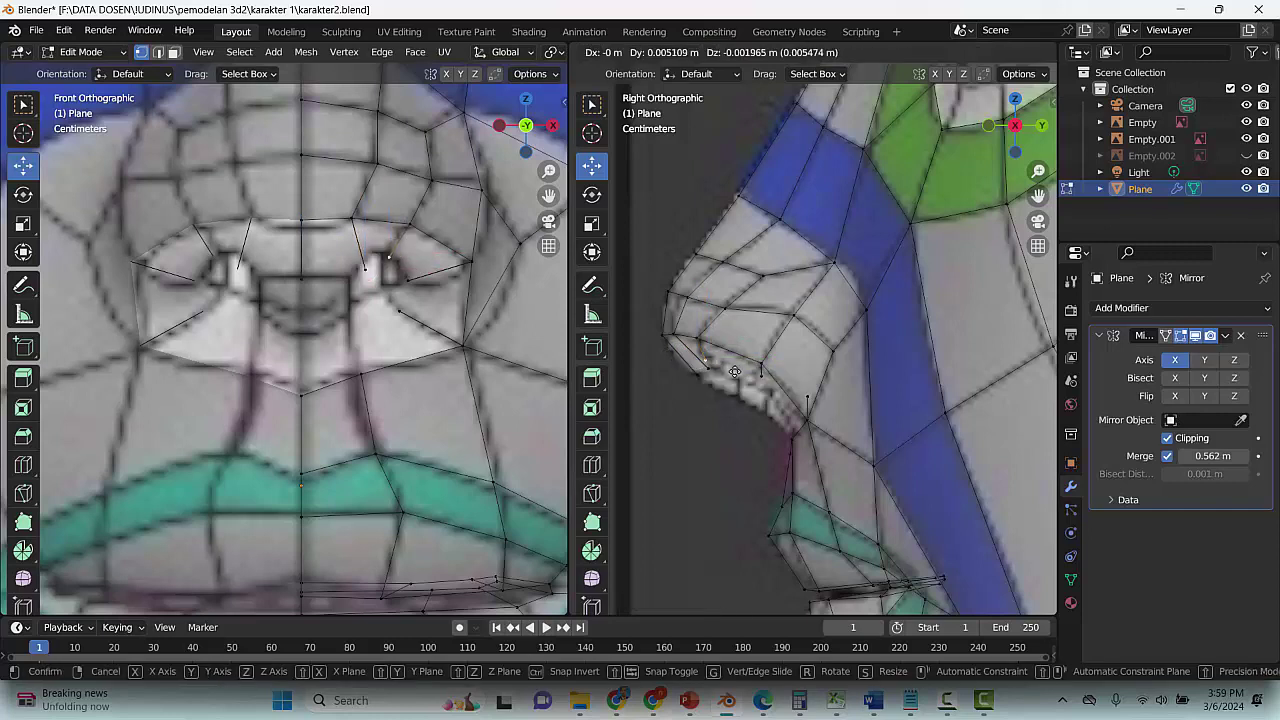
pyautogui.click(751, 377)
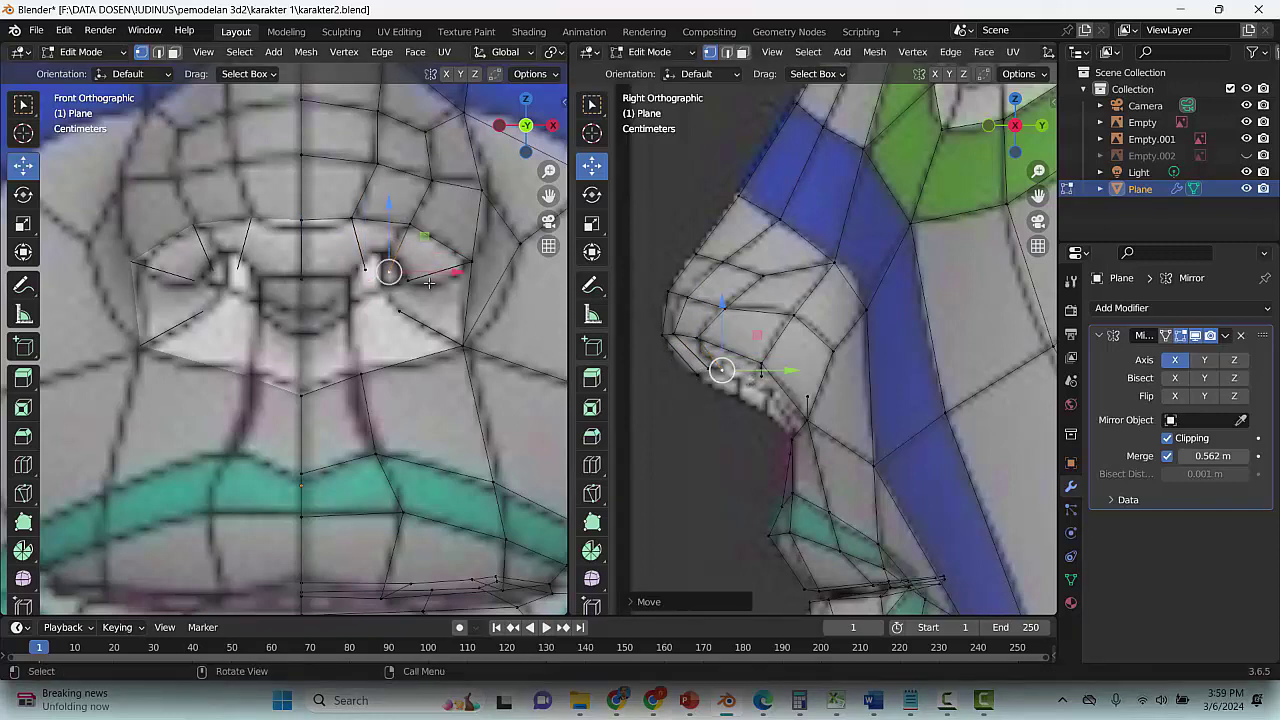
pyautogui.click(770, 352)
pyautogui.press('g')
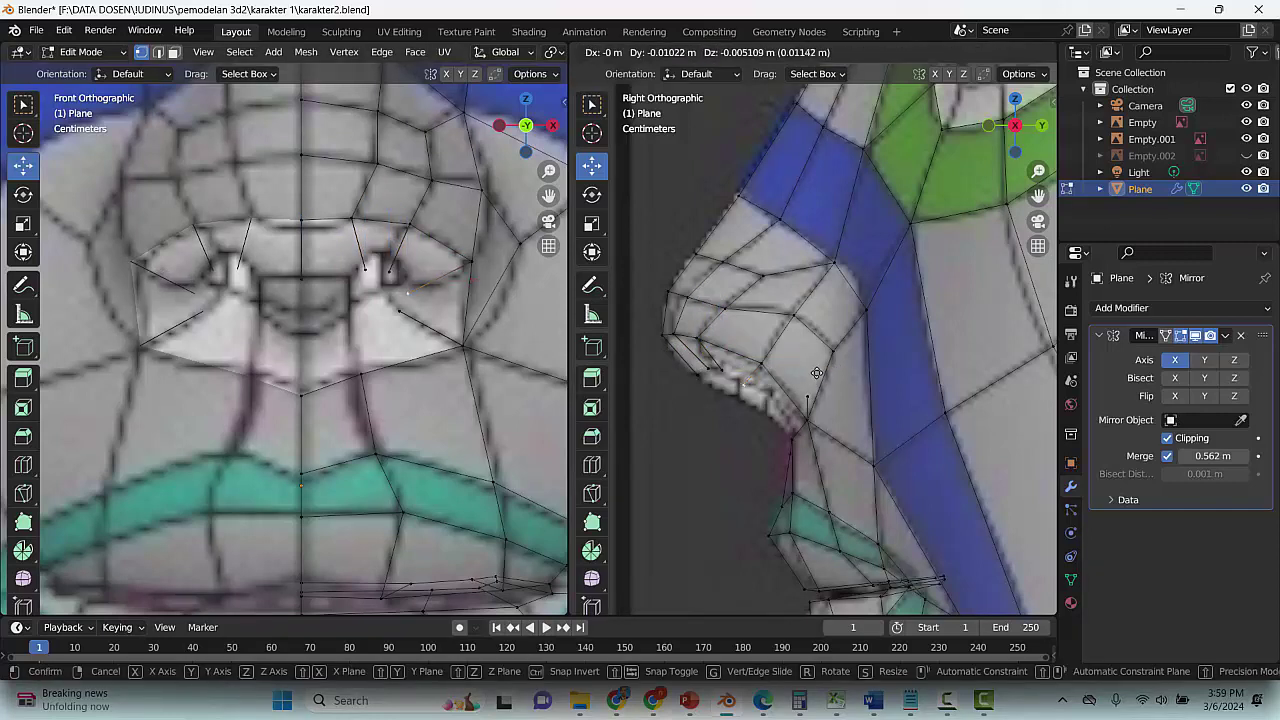
pyautogui.click(812, 368)
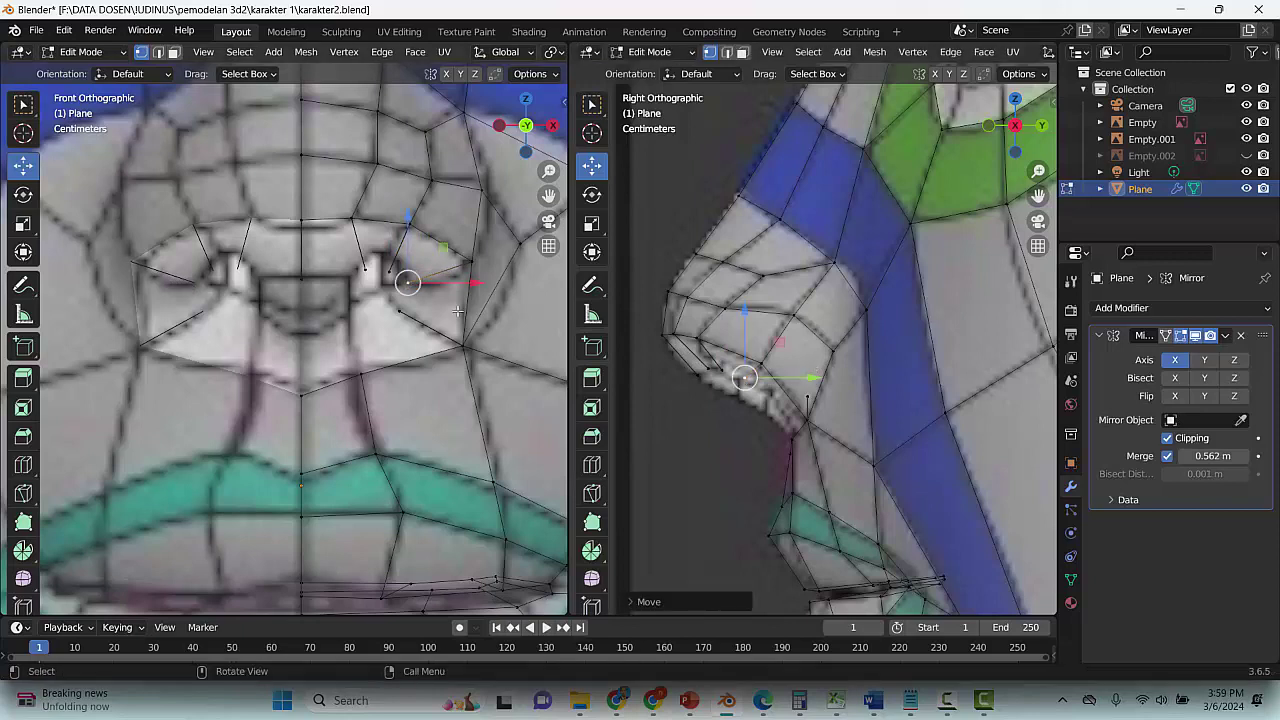
pyautogui.click(402, 311)
pyautogui.press('g')
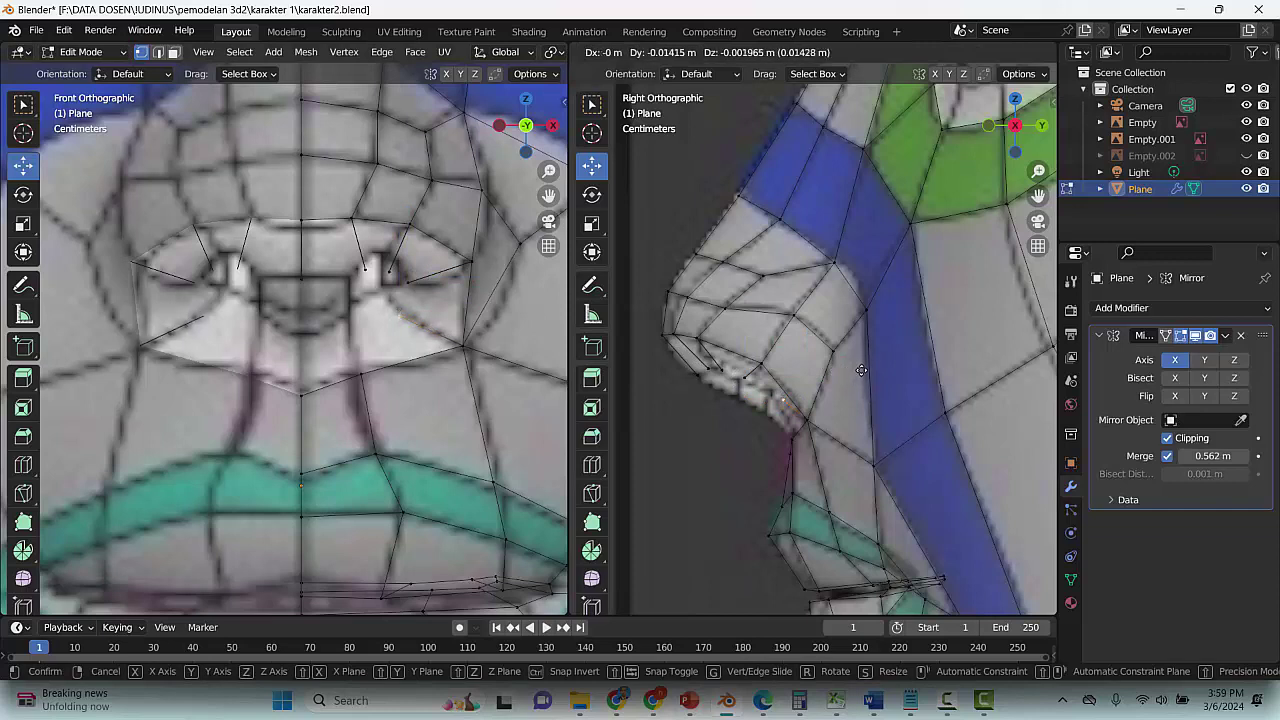
pyautogui.click(862, 370)
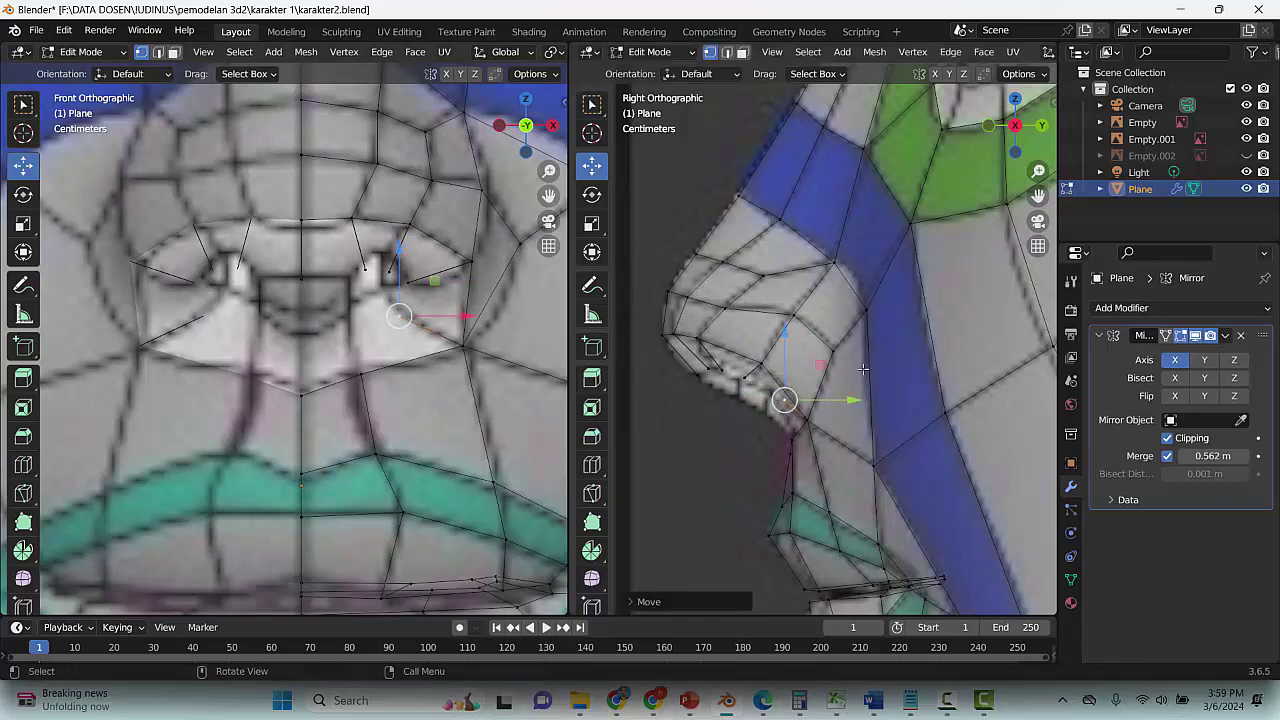
# Fill faces between the nose's lower border and the extruded nostril rim vertices, from the centreline round to the nostril corner
pyautogui.click(304, 394)
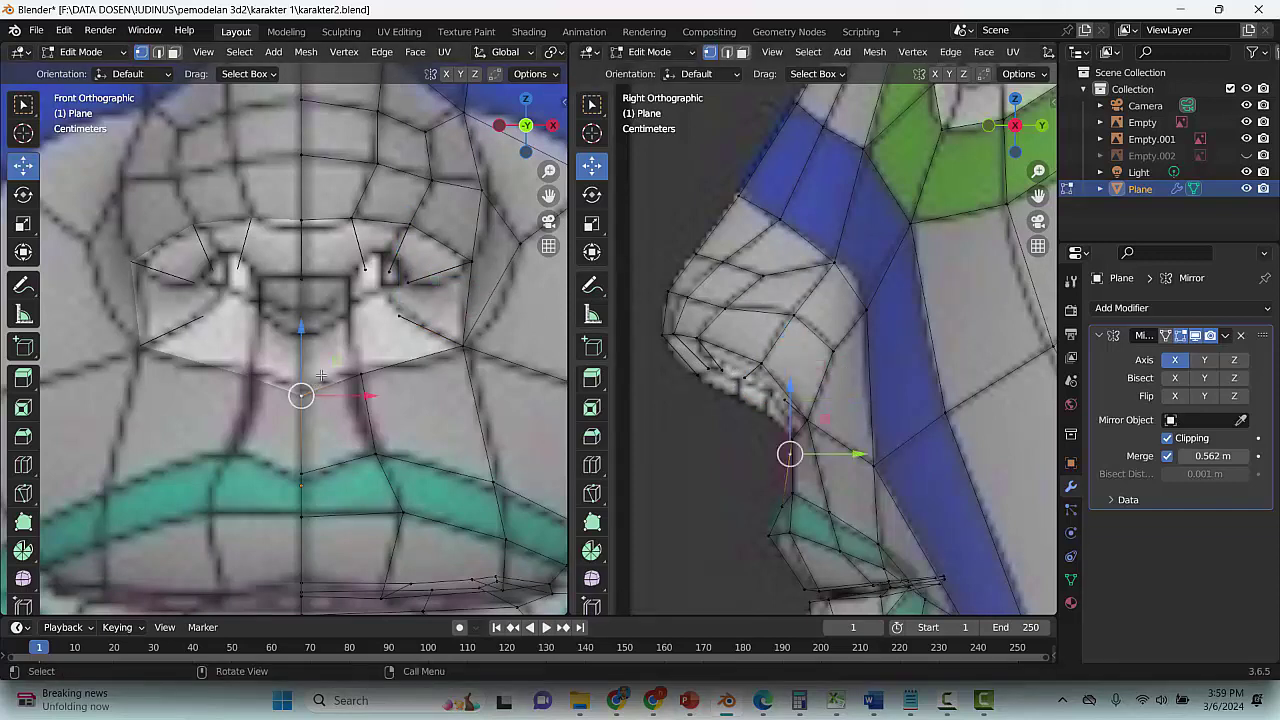
pyautogui.press('2')
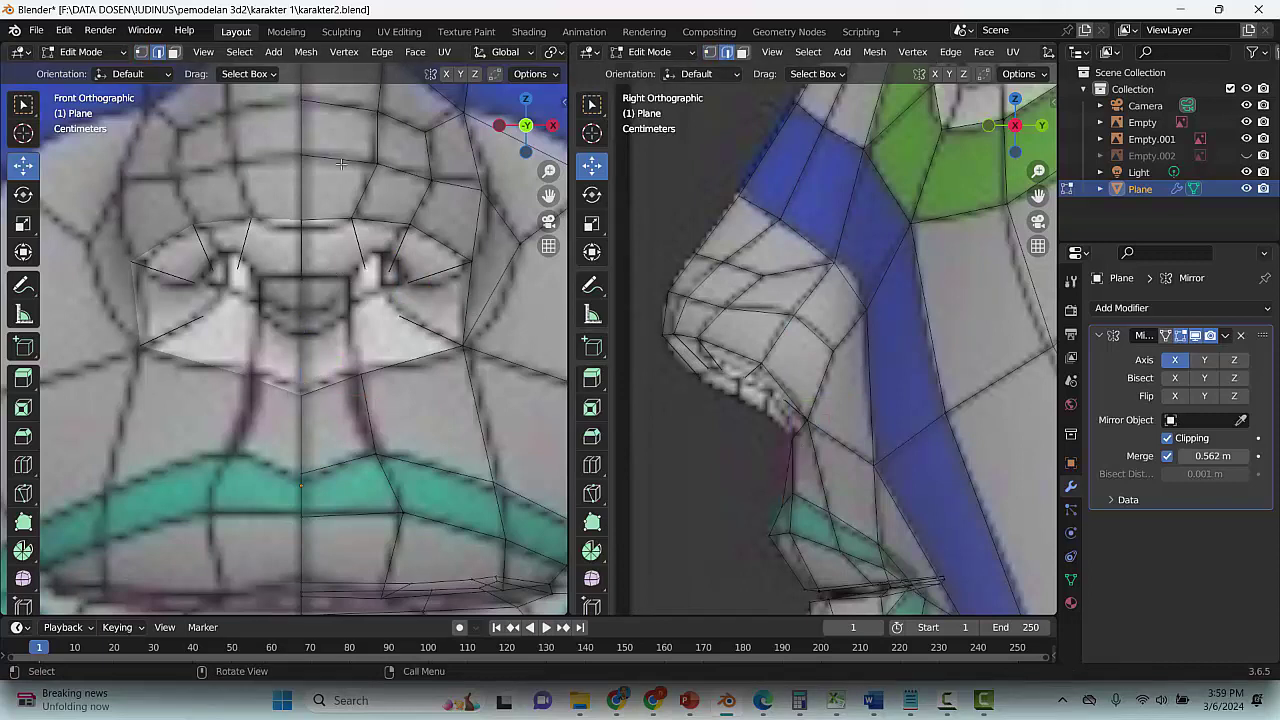
pyautogui.click(333, 217)
pyautogui.press('f')
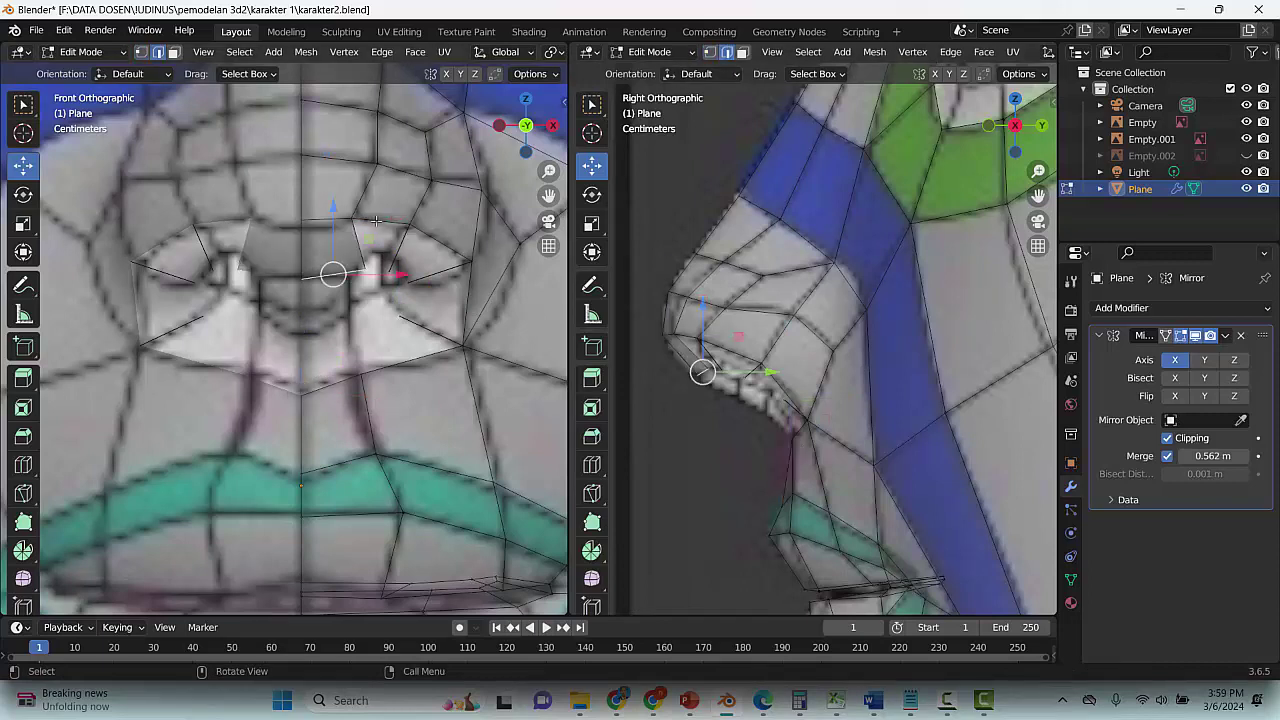
pyautogui.click(378, 222)
pyautogui.press('f')
pyautogui.click(433, 240)
pyautogui.press('f')
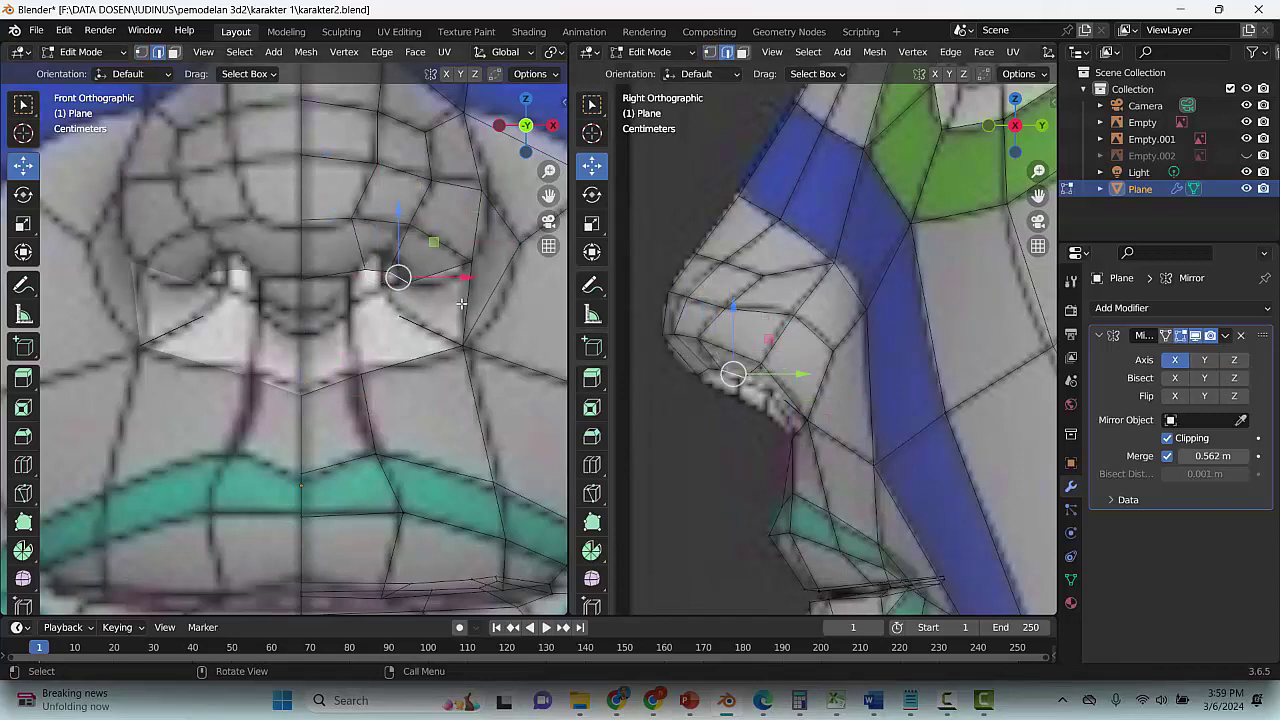
pyautogui.click(440, 322)
# Extrude the centre vertex above the upper lip and its neighbour upward to the base of the columella
pyautogui.click(402, 363)
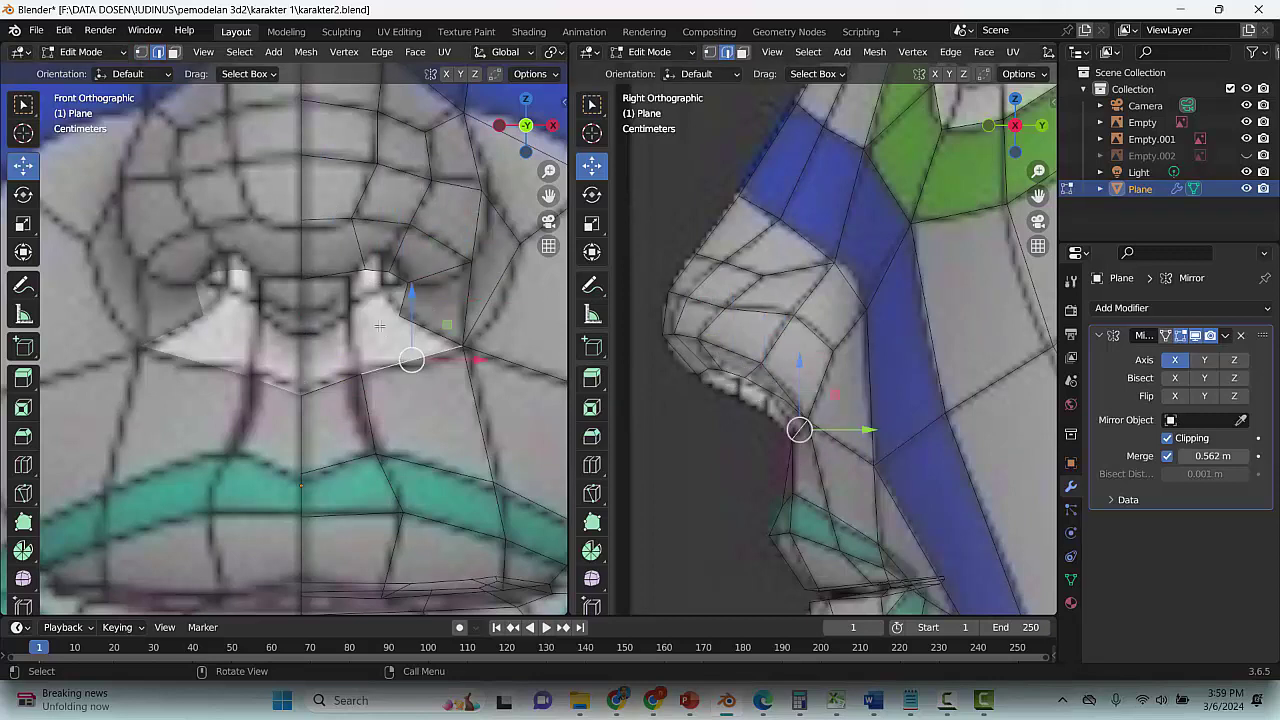
pyautogui.click(141, 51)
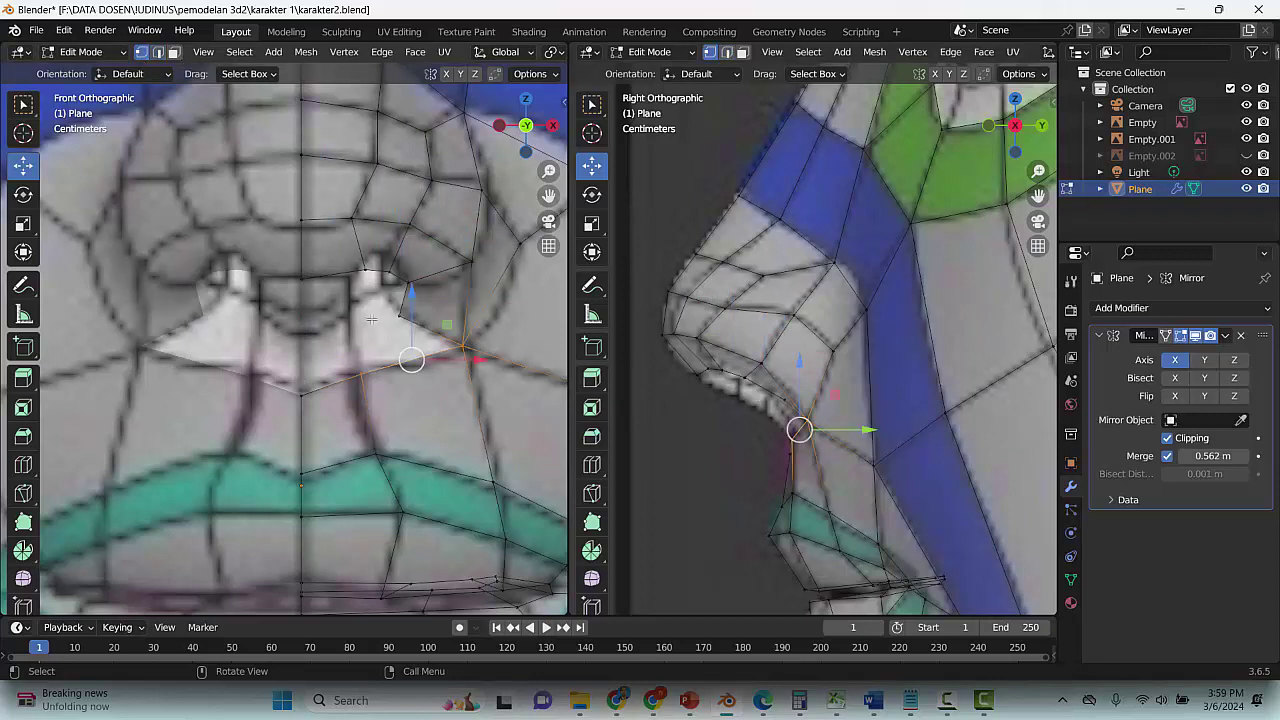
pyautogui.click(357, 372)
pyautogui.press('e')
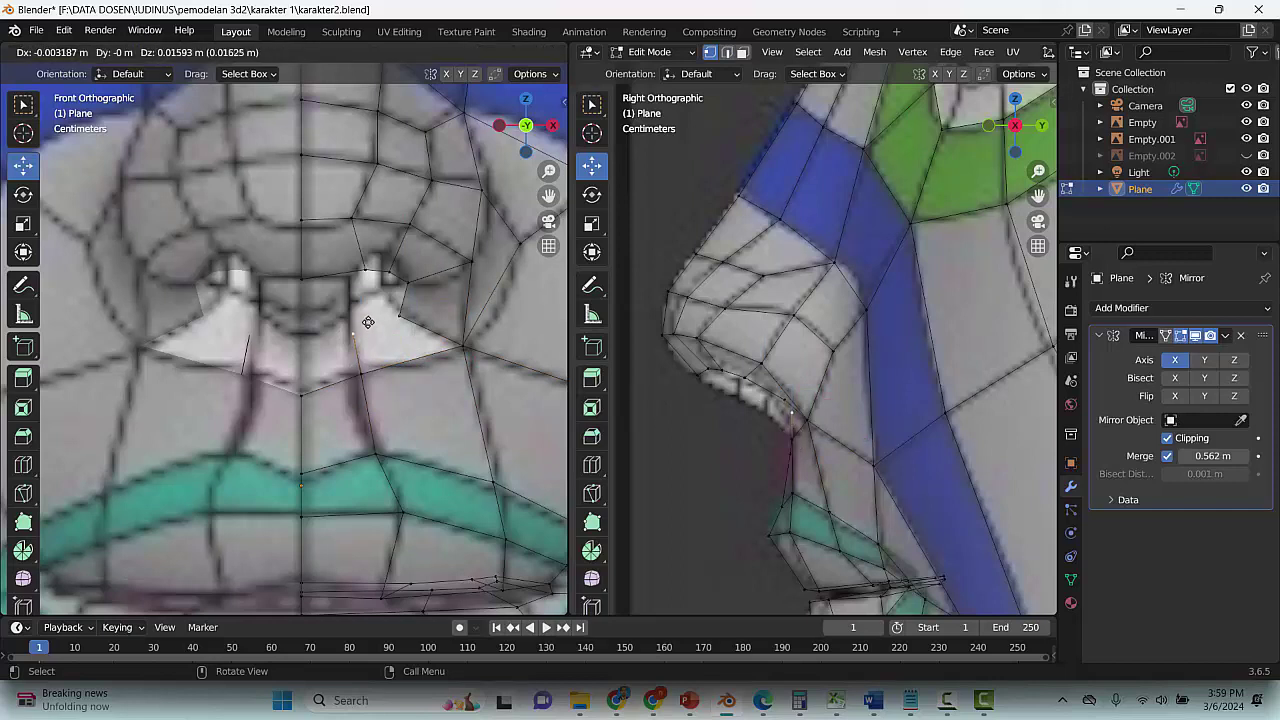
pyautogui.click(369, 328)
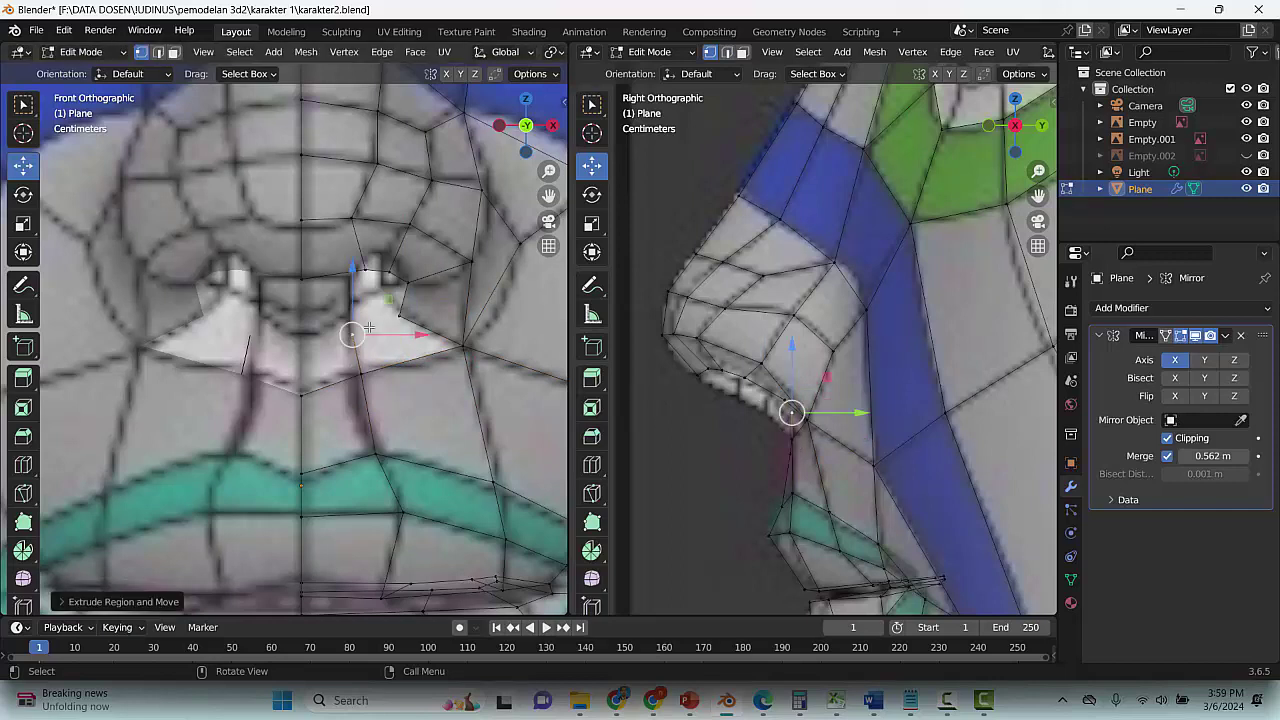
pyautogui.click(301, 395)
pyautogui.press('e')
pyautogui.click(303, 286)
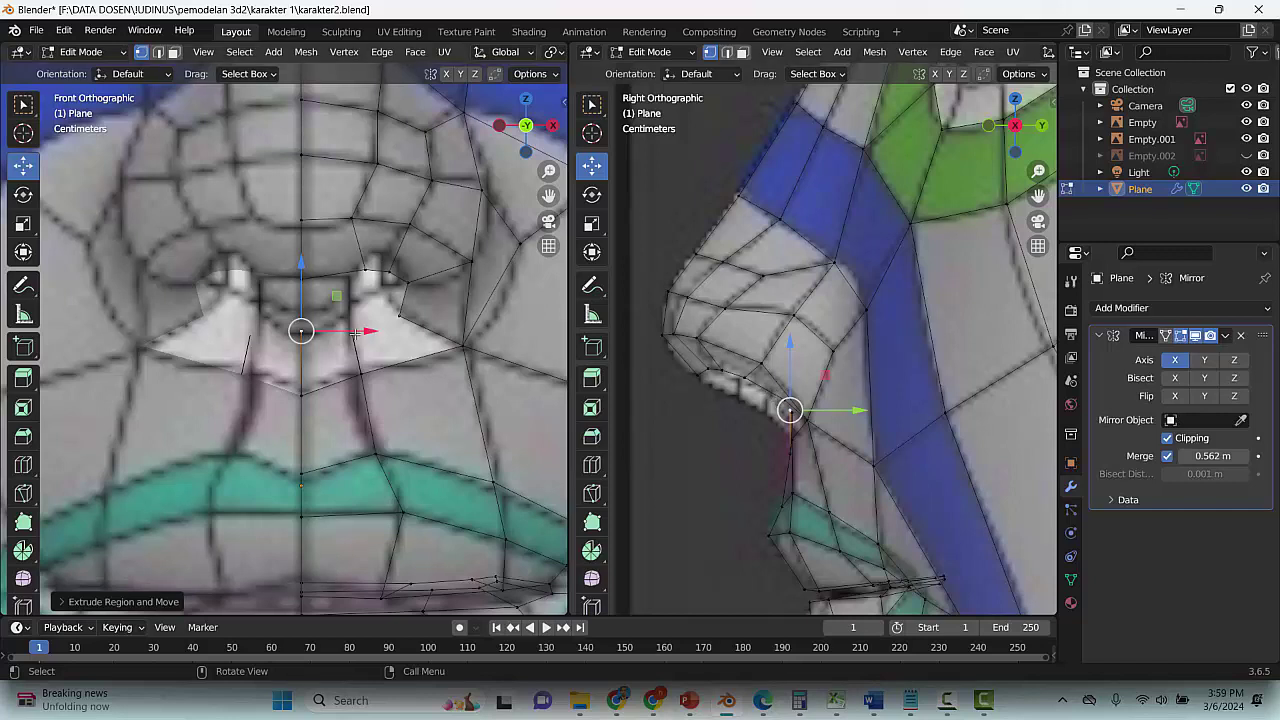
# Move the two new columella base vertices forward along the Y axis in the side view to meet the nose's underside
pyautogui.press('g')
pyautogui.press('y')
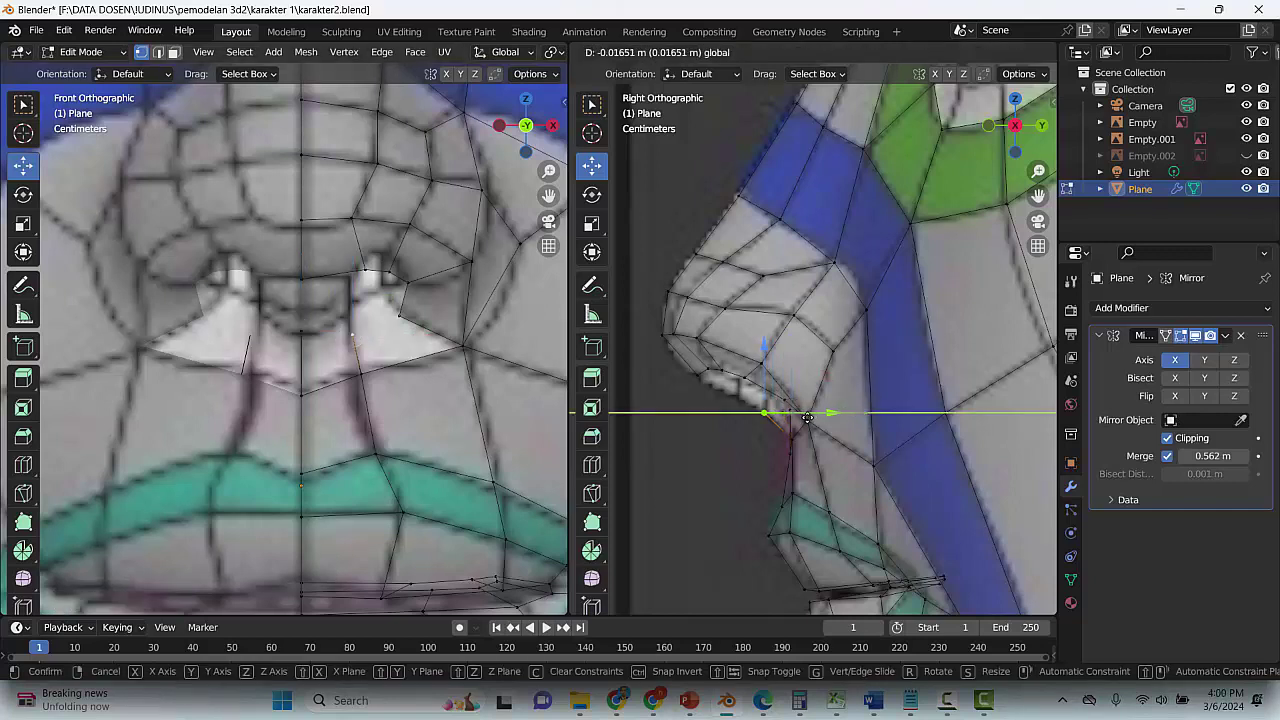
pyautogui.click(811, 417)
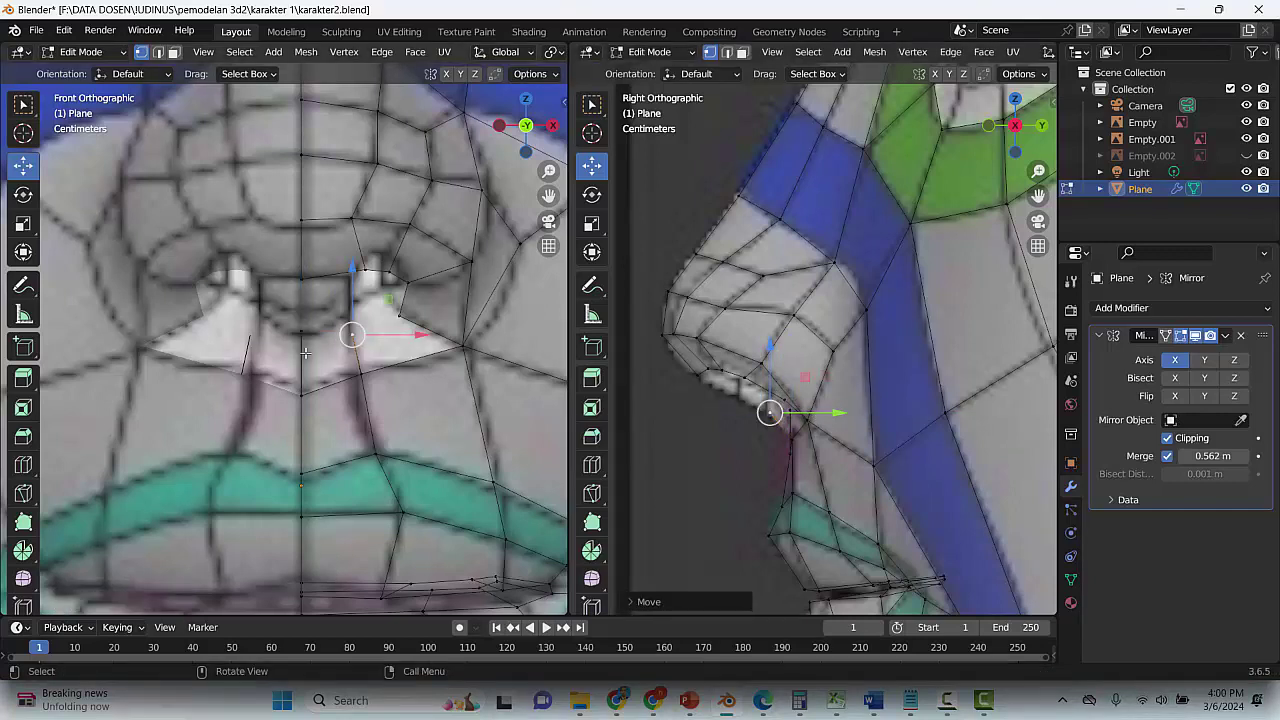
pyautogui.press('g')
pyautogui.press('y')
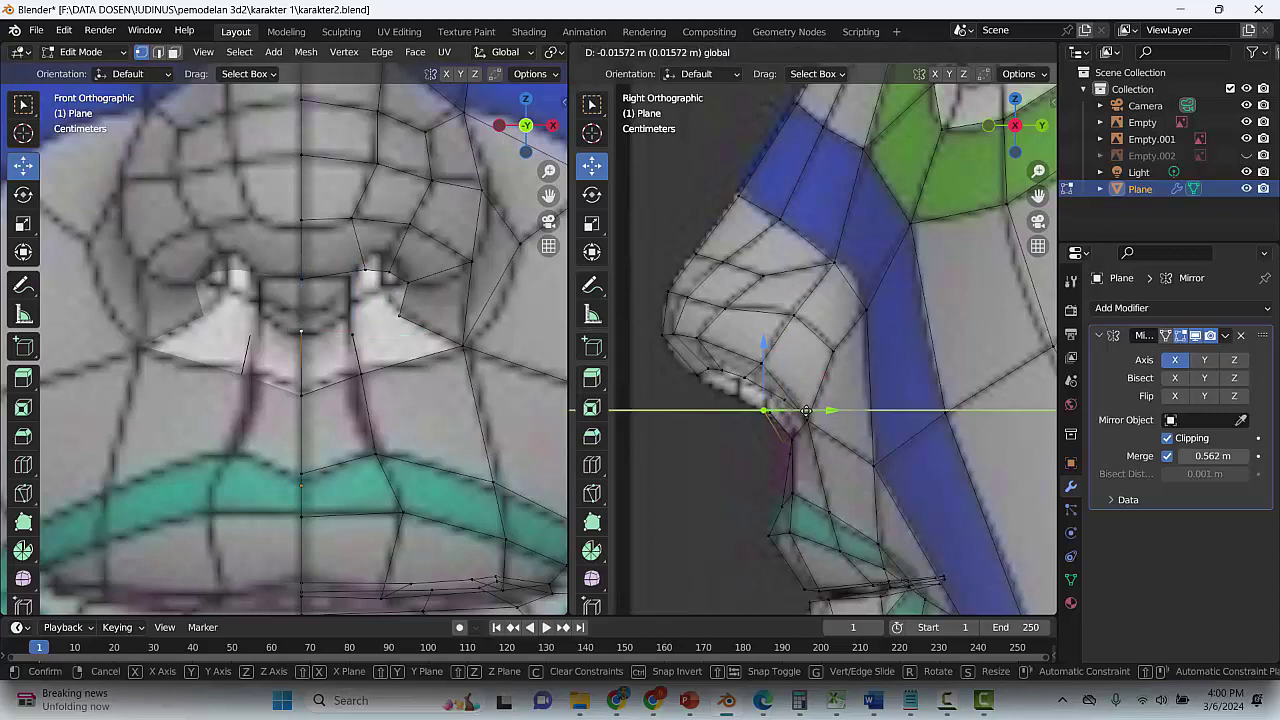
pyautogui.click(802, 412)
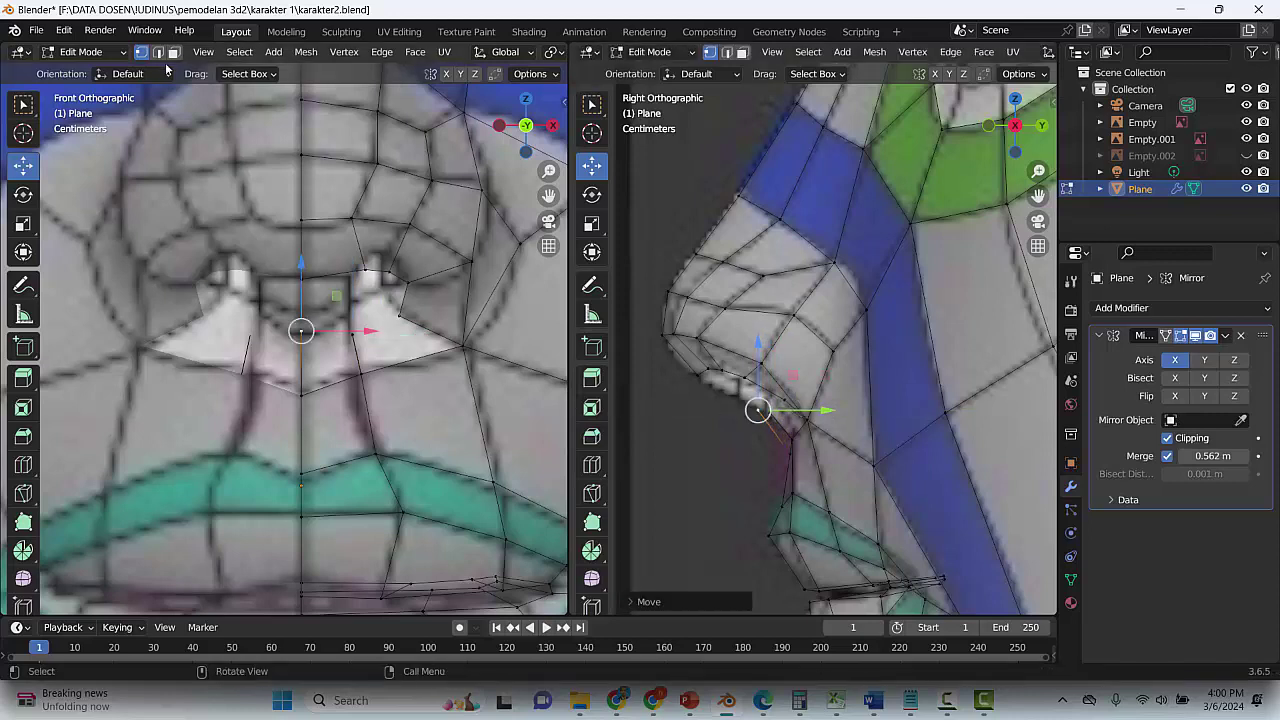
# Fill the faces between the border above the upper lip, the columella base and the lower nostril rim
pyautogui.click(158, 52)
pyautogui.click(345, 377)
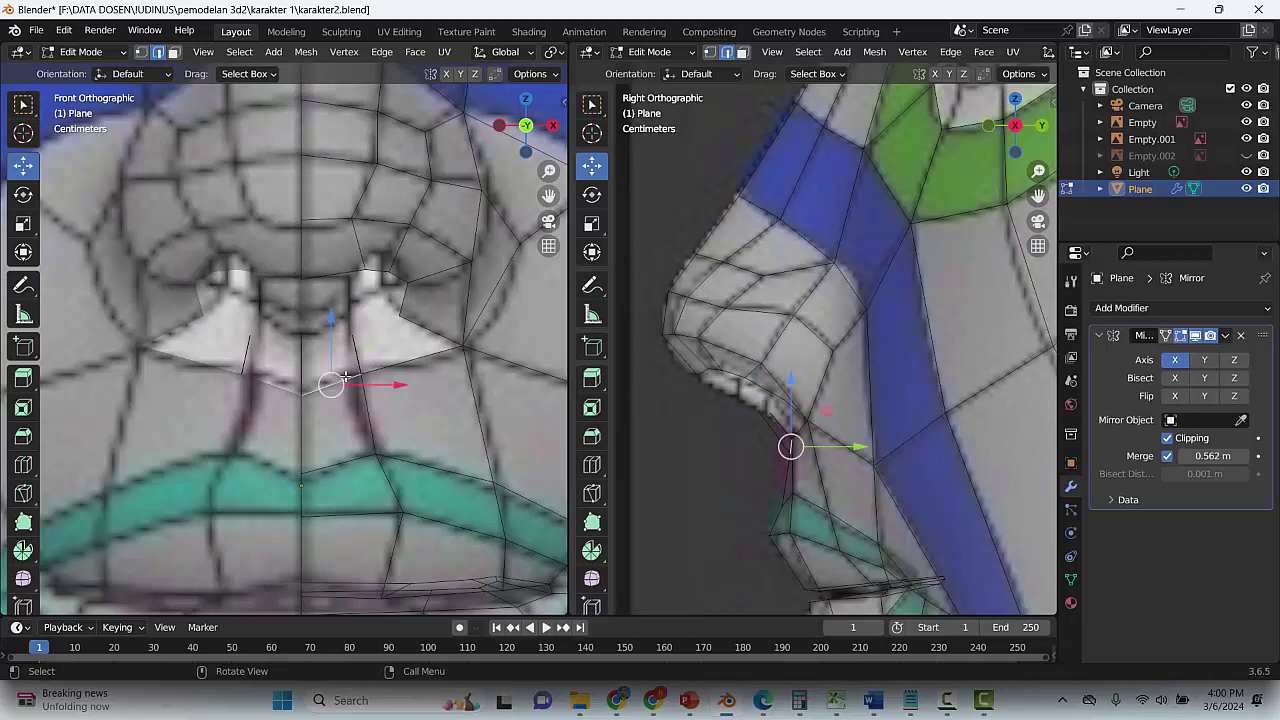
pyautogui.press('f')
pyautogui.click(402, 366)
pyautogui.hotkey('ctrl', 'z')
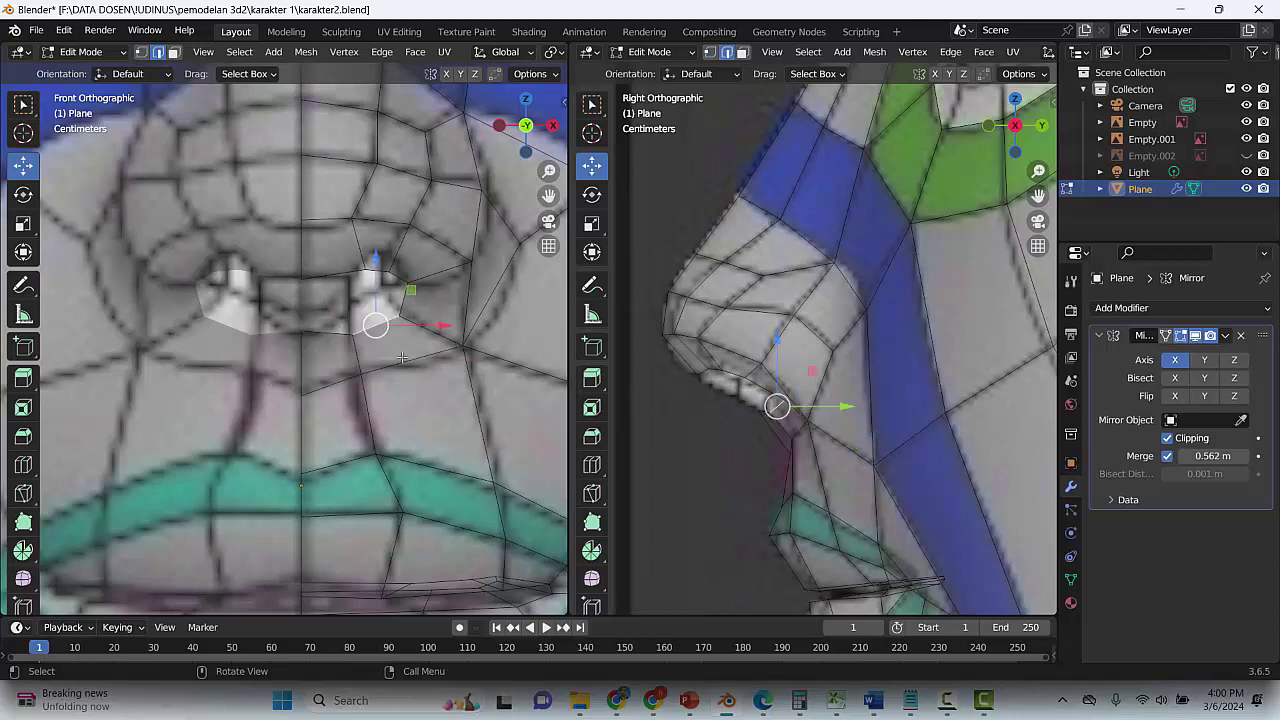
# Extrude the columella's upper edge twice toward the nose tip, moving it forward in the side view to follow the profile
pyautogui.click(141, 52)
pyautogui.press('2')
pyautogui.click(334, 329)
pyautogui.moveTo(330, 332); pyautogui.dragTo(335, 300)
pyautogui.click(334, 300)
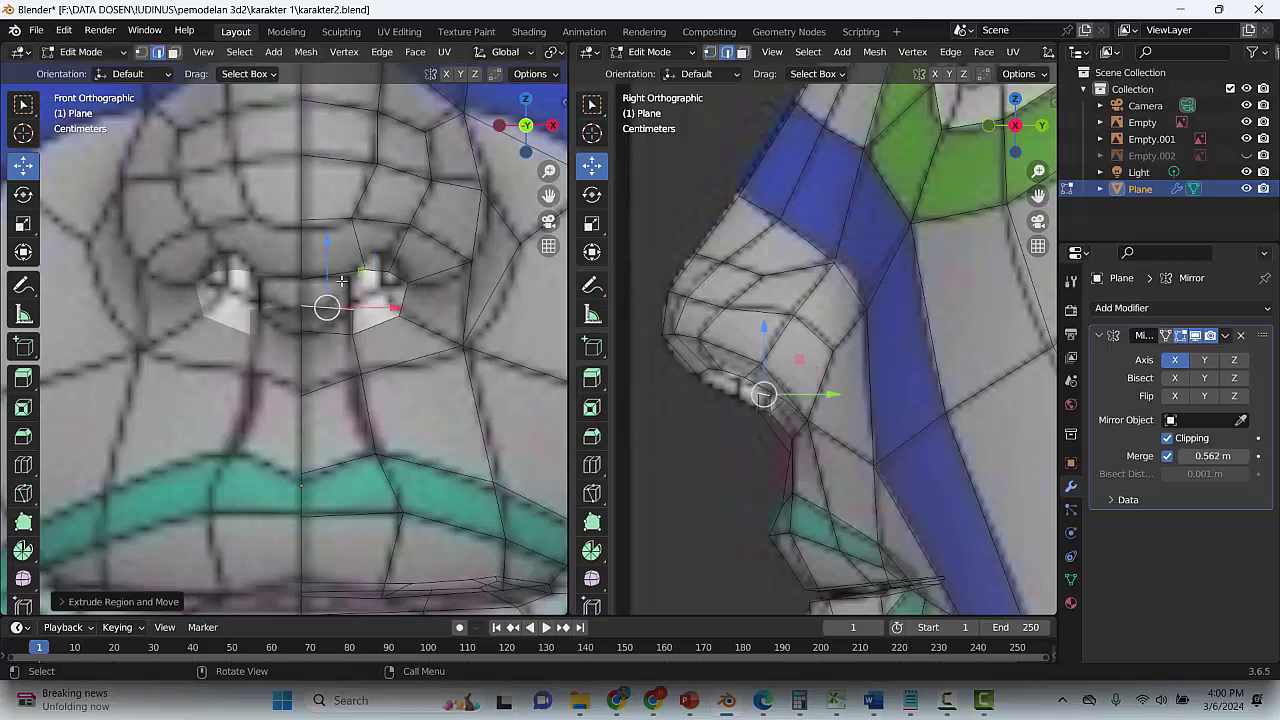
pyautogui.moveTo(763, 394); pyautogui.dragTo(740, 399)
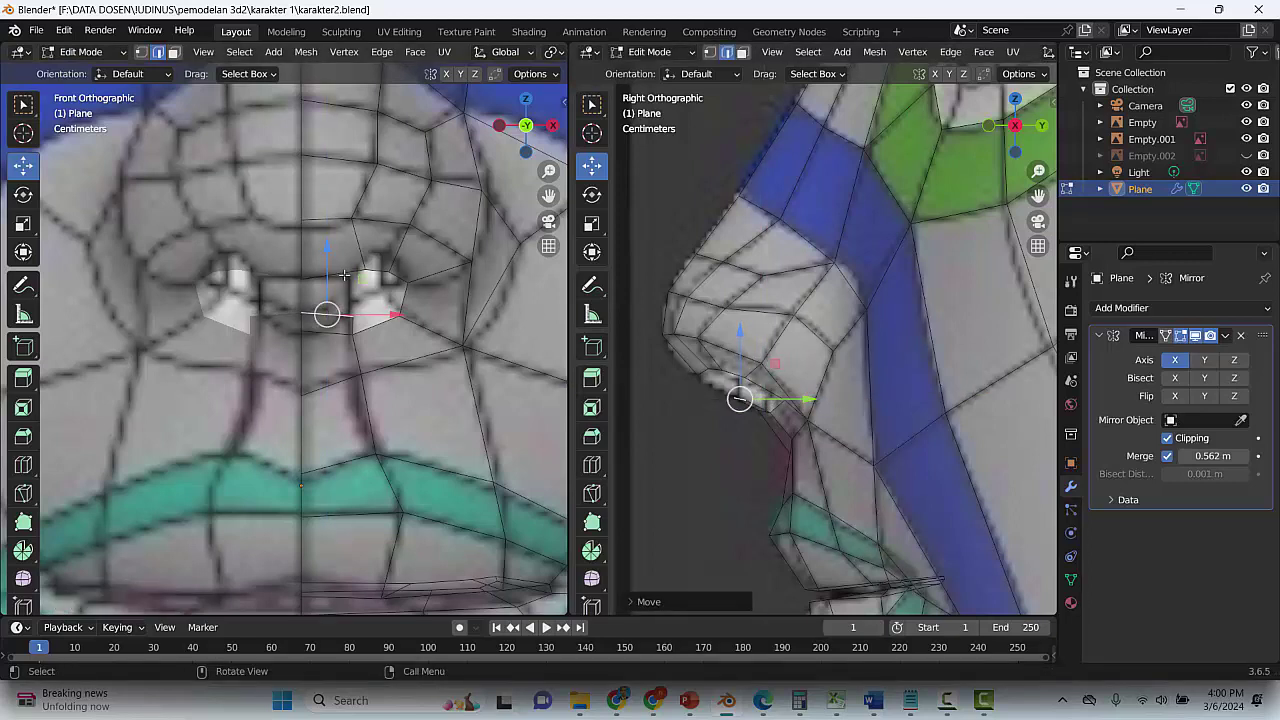
pyautogui.press('g')
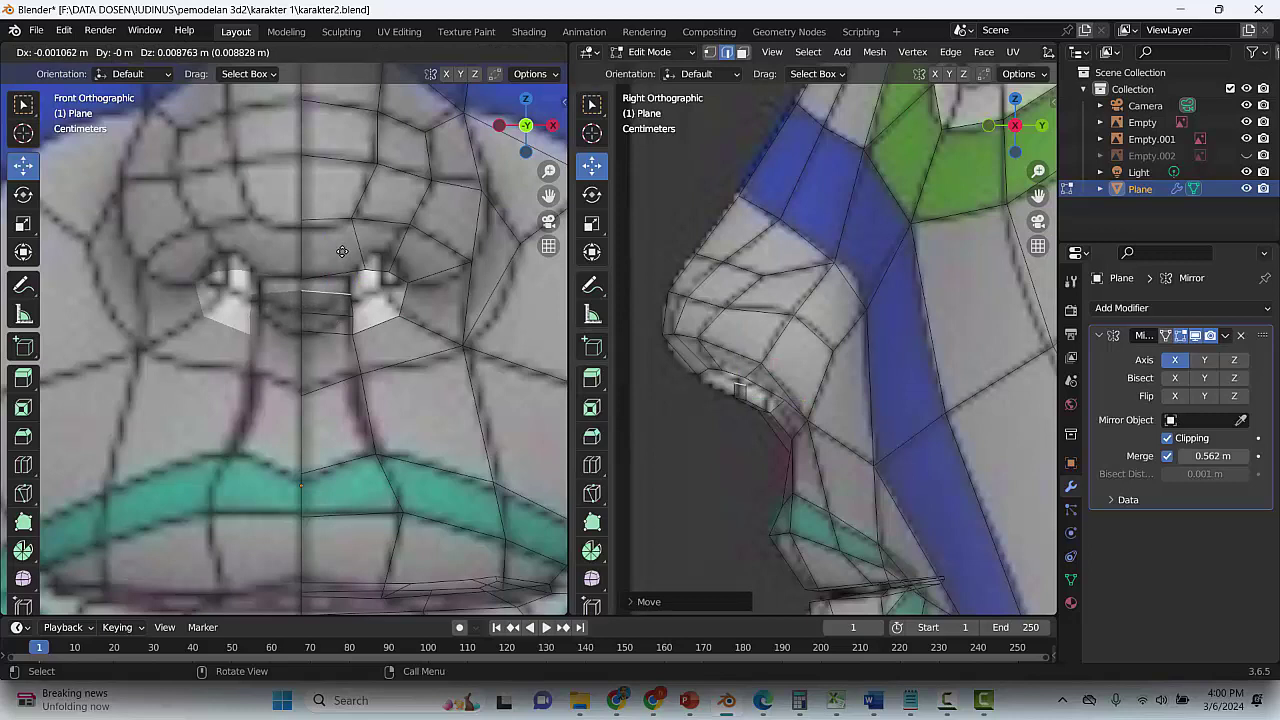
pyautogui.click(342, 251)
# Merge the columella strip's centre and outer end vertices into the matching vertices of the nose's lower border, using At Last
pyautogui.click(141, 52)
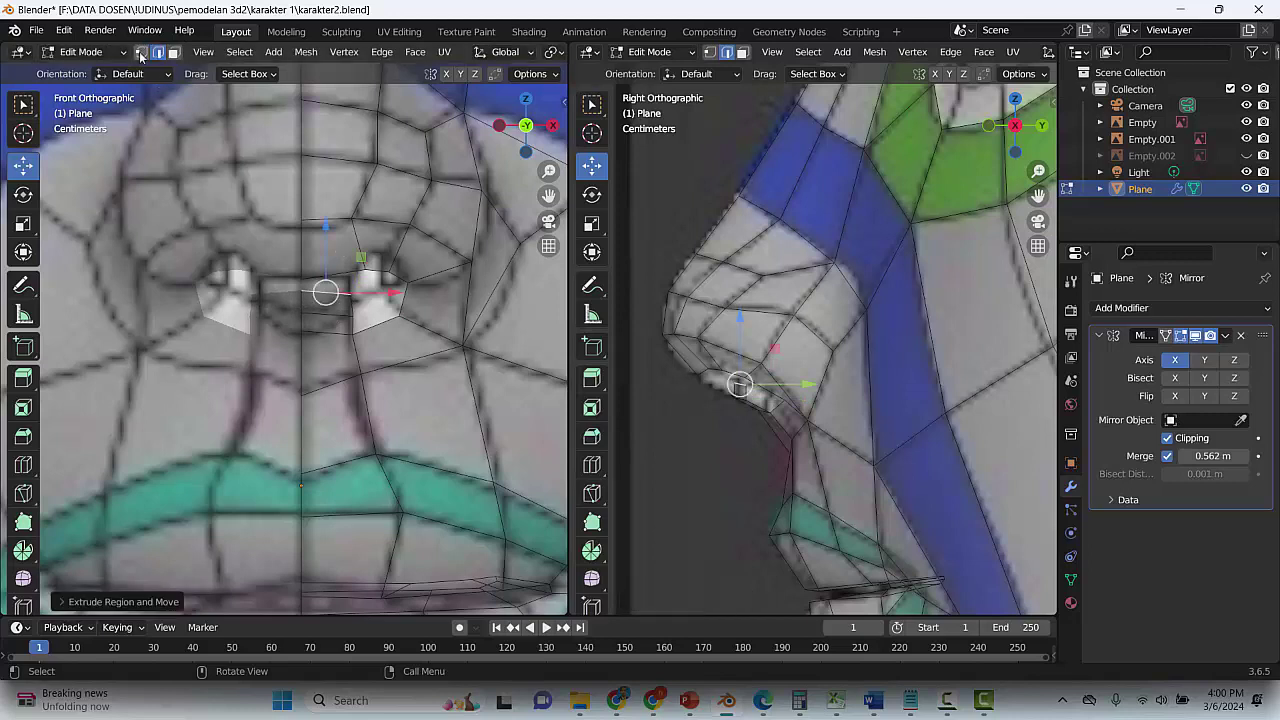
pyautogui.click(308, 289)
pyautogui.keyDown('shift'); pyautogui.click(318, 280); pyautogui.keyUp('shift')
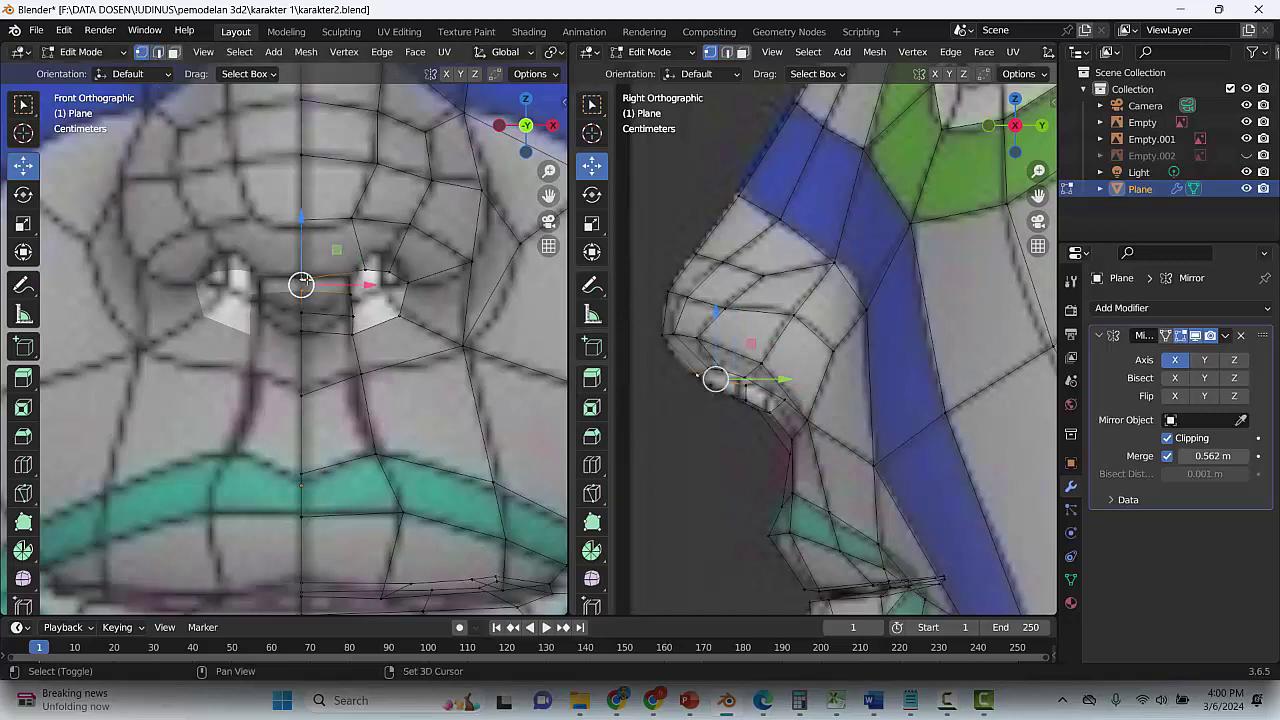
pyautogui.press('m')
pyautogui.click(324, 281)
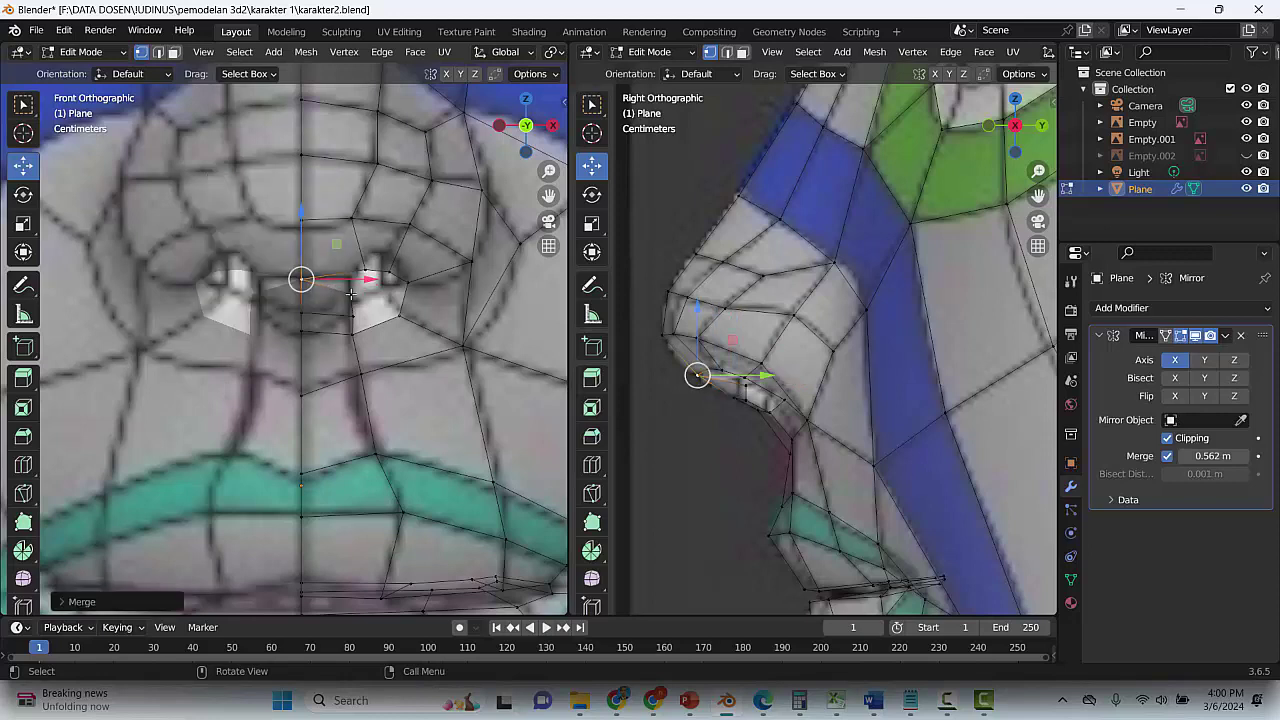
pyautogui.click(350, 294)
pyautogui.keyDown('shift'); pyautogui.click(366, 270); pyautogui.keyUp('shift')
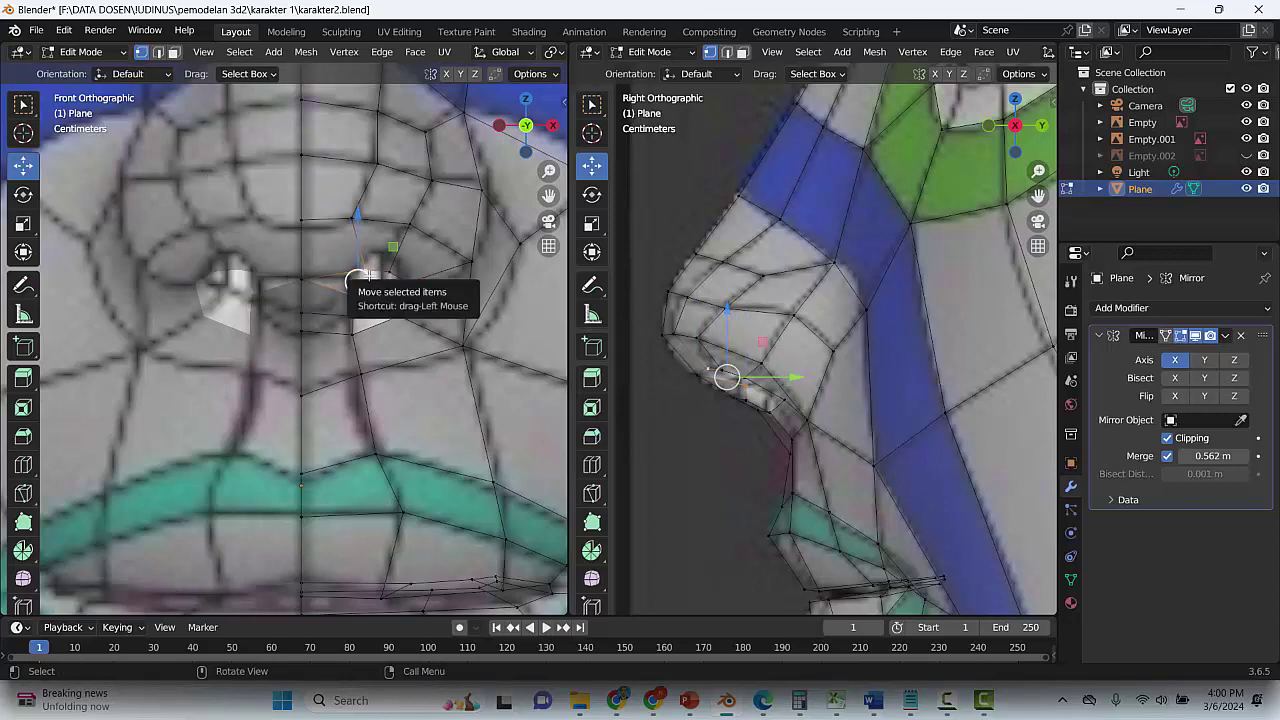
pyautogui.press('m')
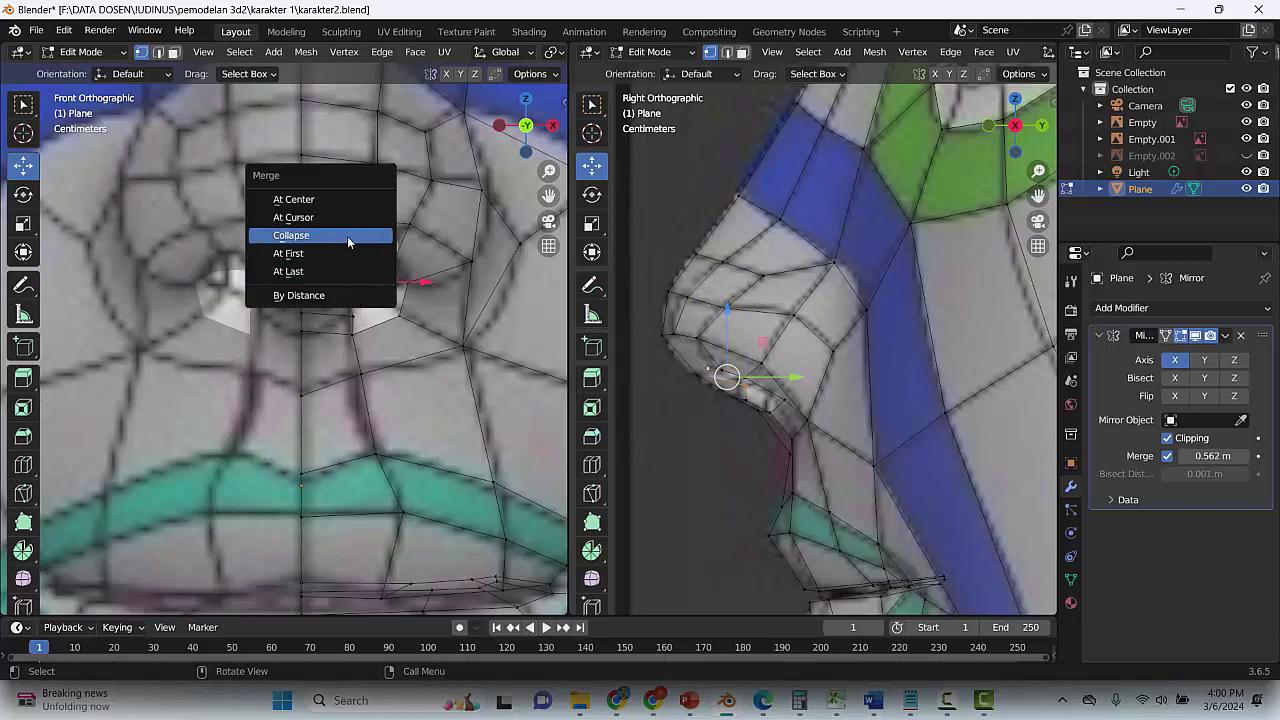
pyautogui.click(350, 272)
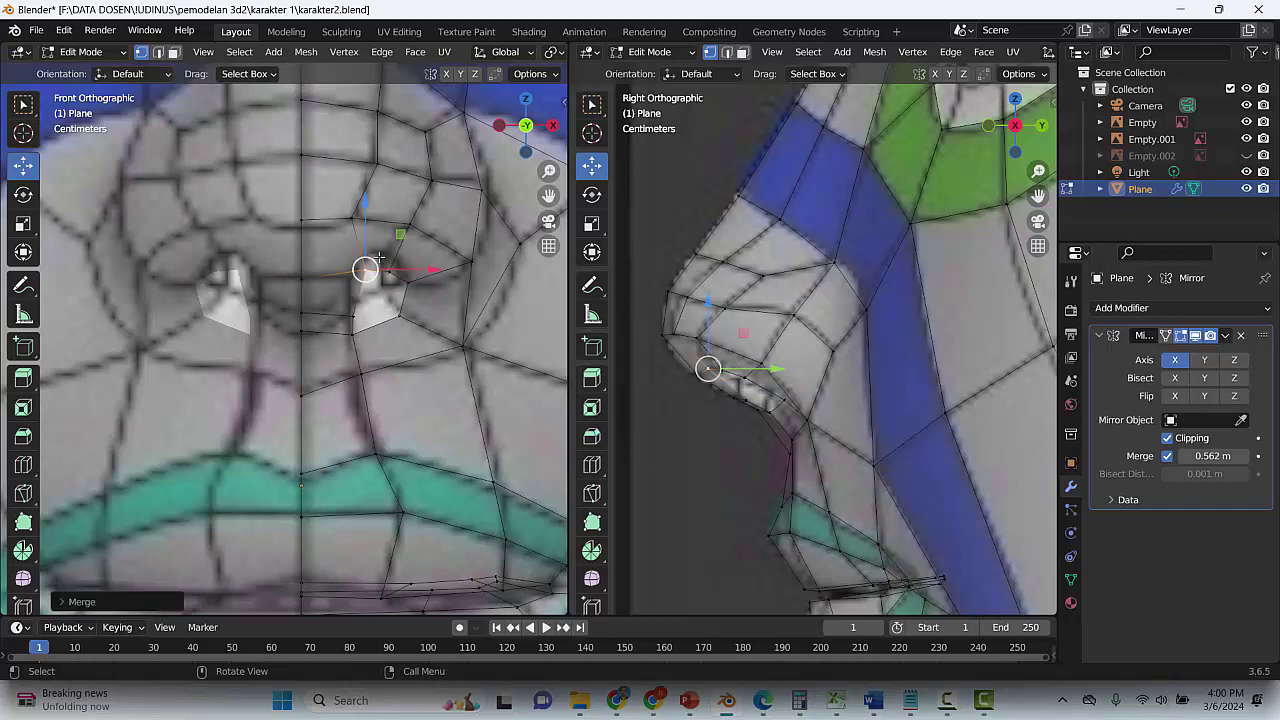
# Reposition the nostril rim vertices in the front view, shifting the inner corner toward the centreline and raising the upper vertex
pyautogui.press('g')
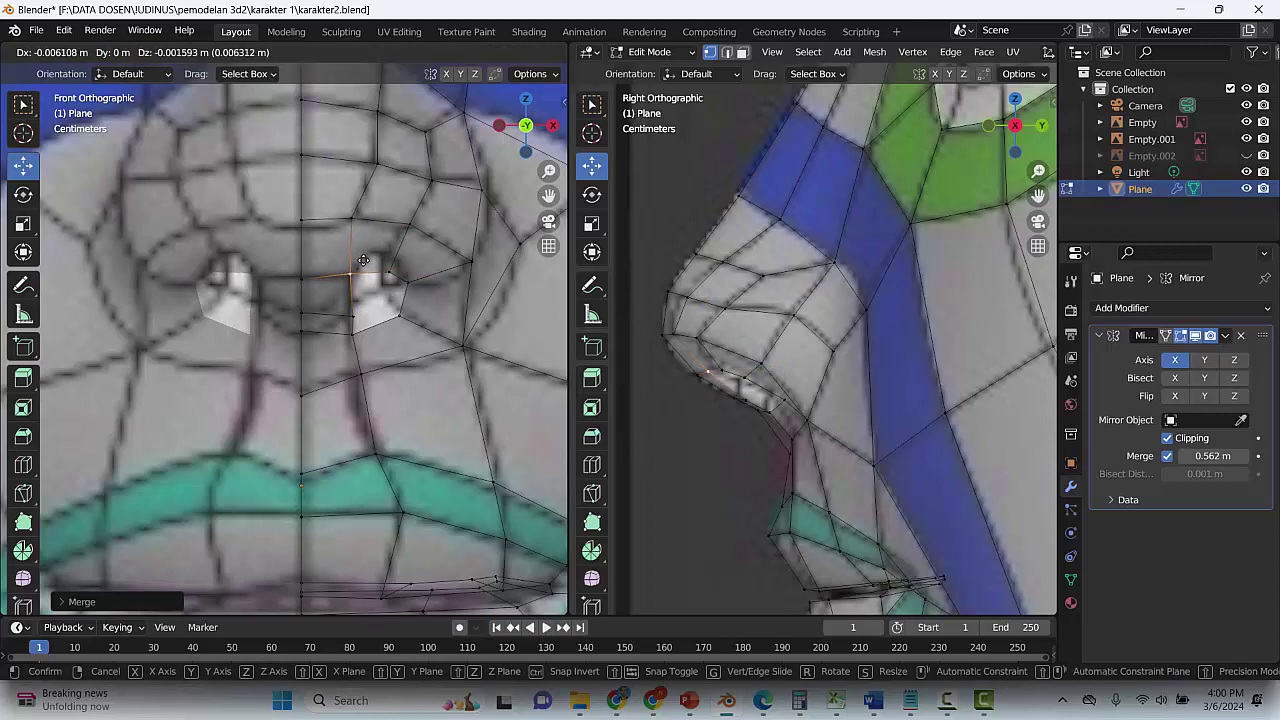
pyautogui.moveTo(363, 260); pyautogui.dragTo(358, 268)
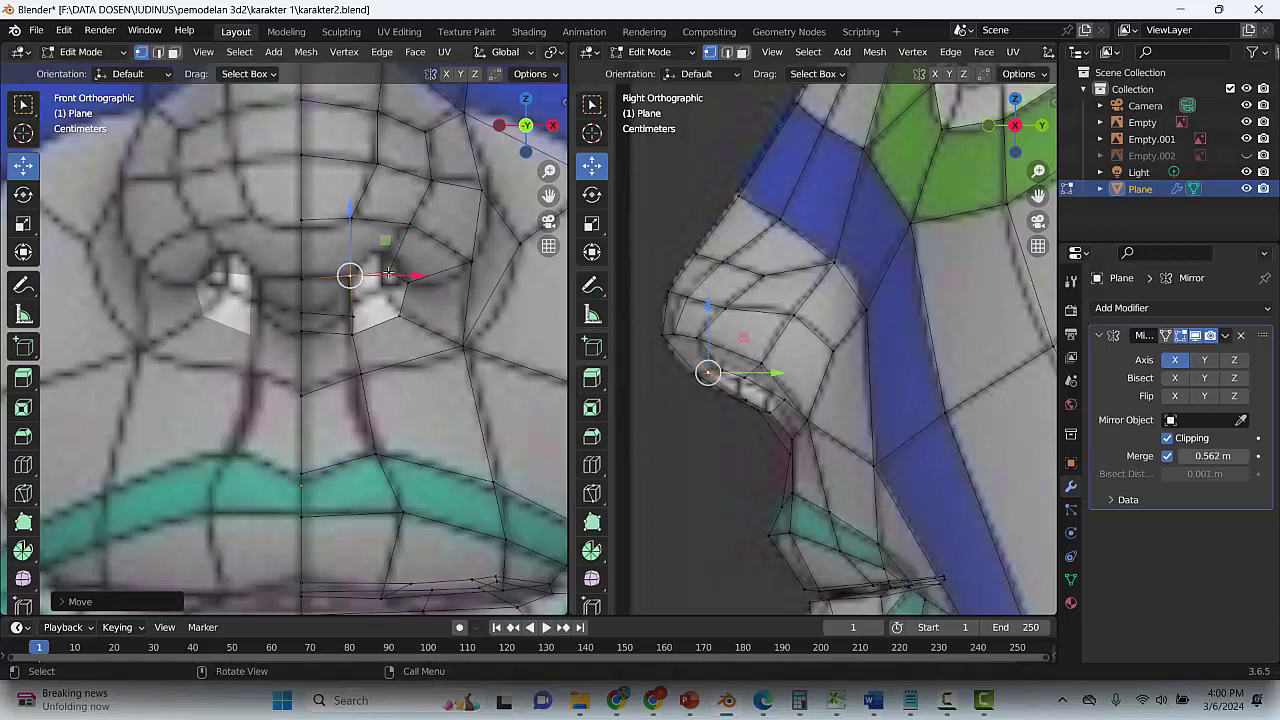
pyautogui.click(388, 273)
pyautogui.moveTo(424, 237); pyautogui.dragTo(422, 215)
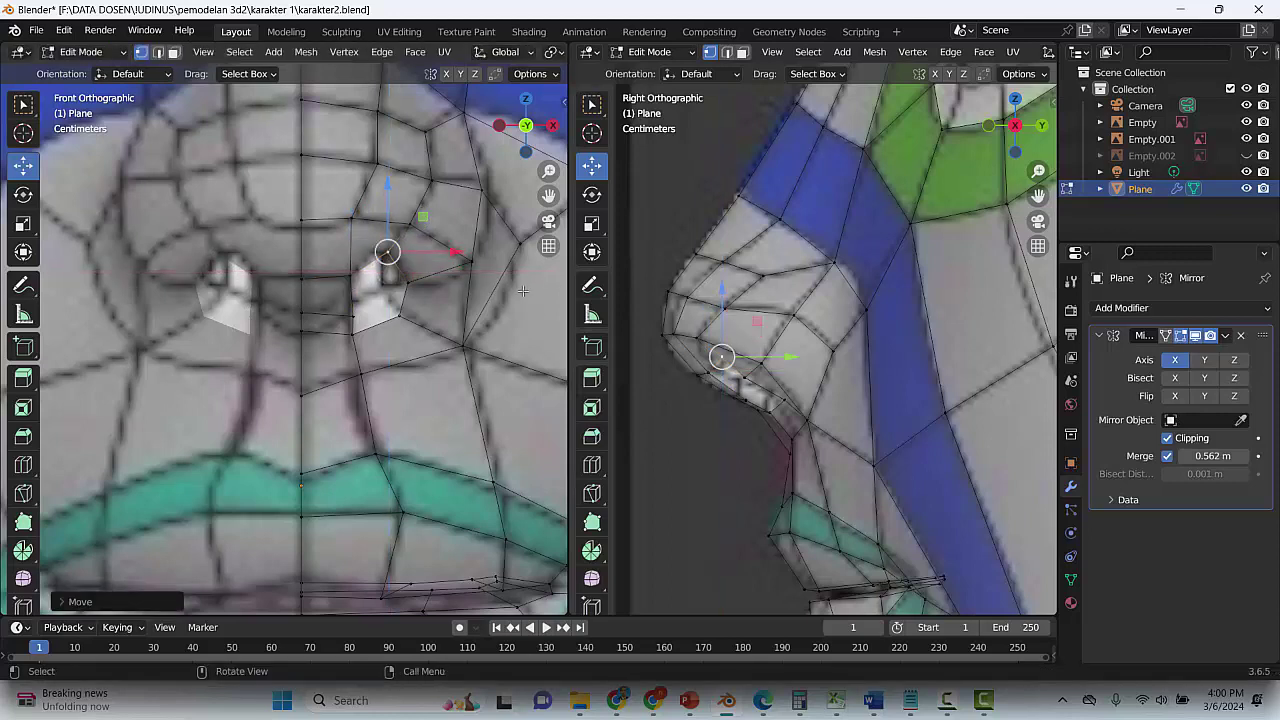
pyautogui.click(355, 318)
pyautogui.moveTo(386, 283); pyautogui.dragTo(382, 288)
pyautogui.click(372, 320)
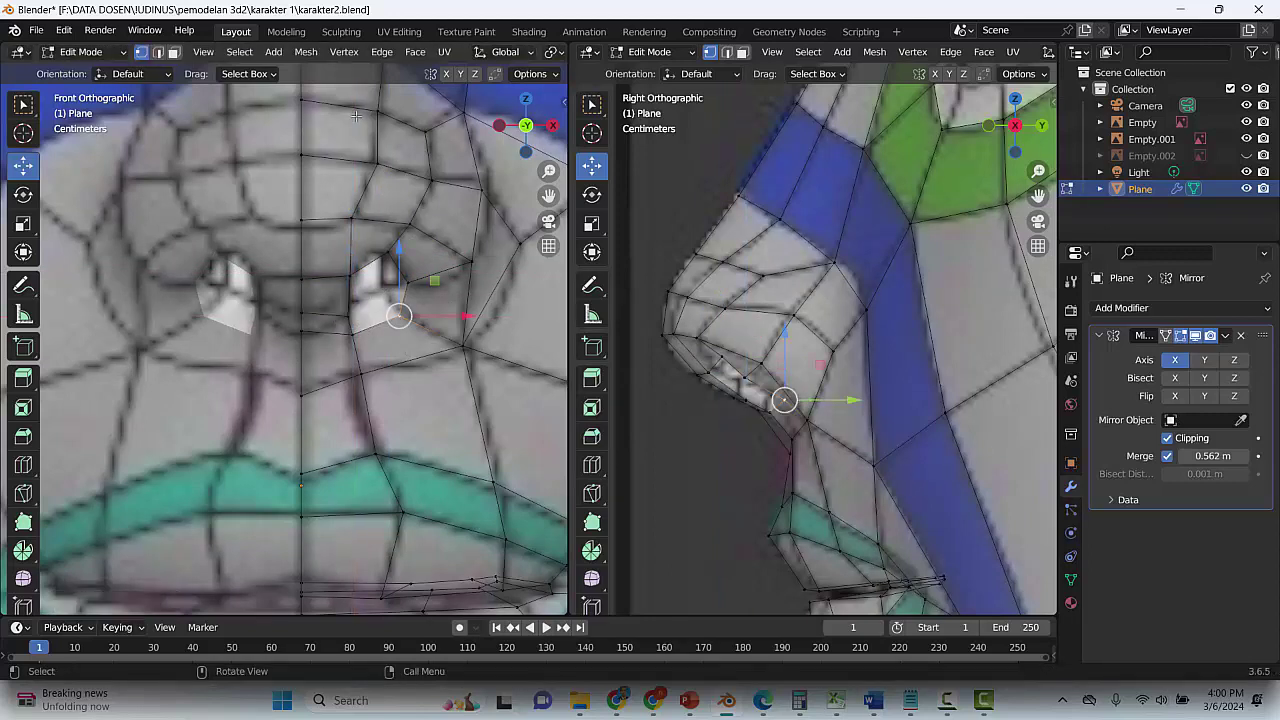
# Select the nostril opening's edge loop, extrude it and scale it inward to about half its size
pyautogui.click(157, 51)
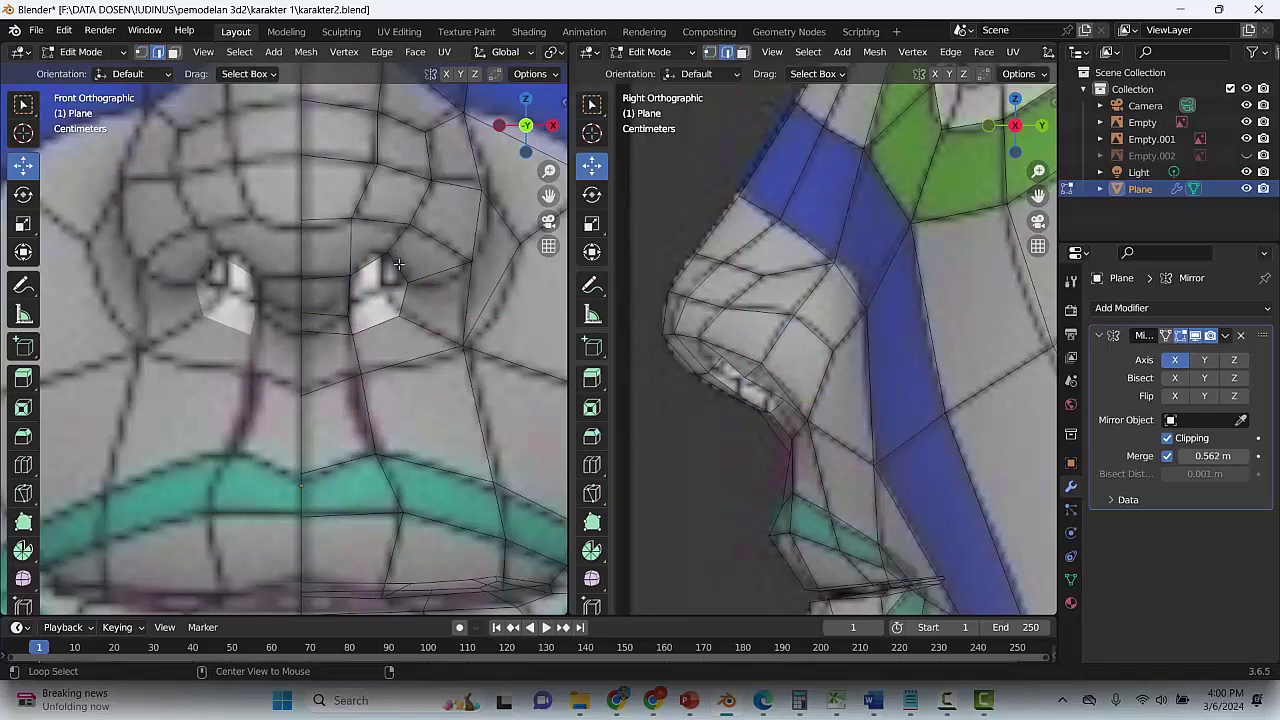
pyautogui.click(400, 272)
pyautogui.press('s')
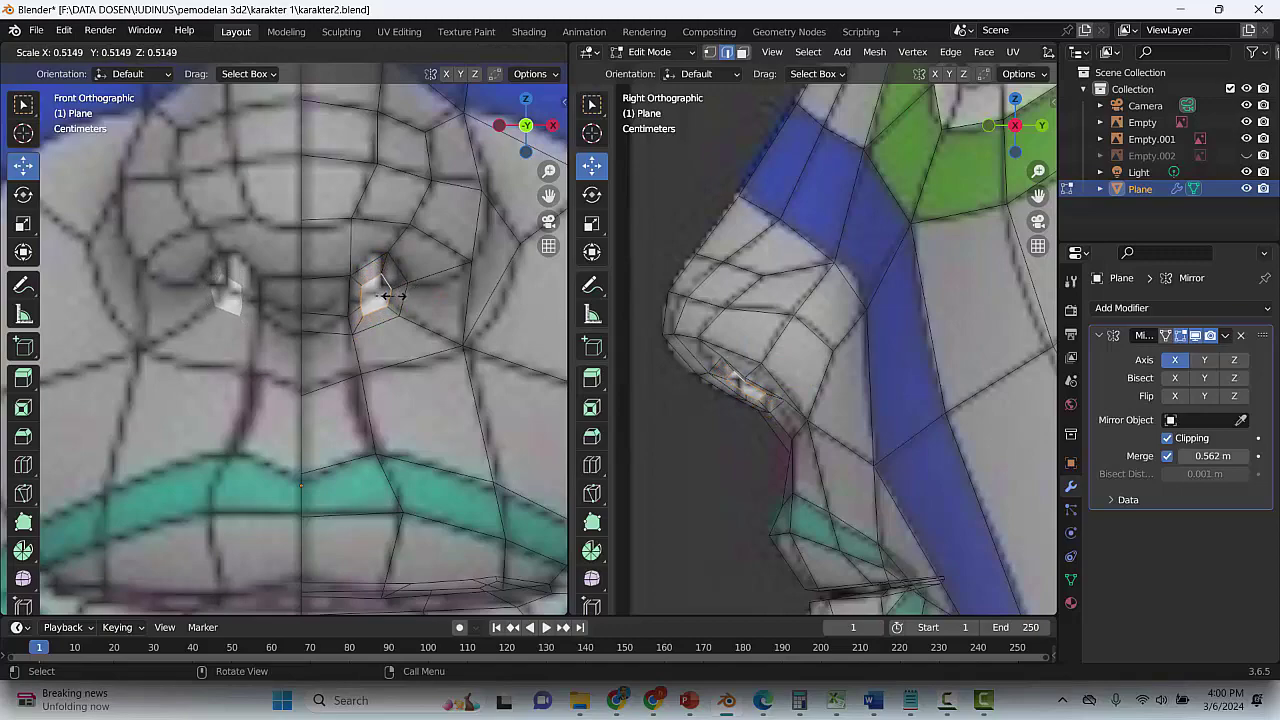
pyautogui.click(396, 291)
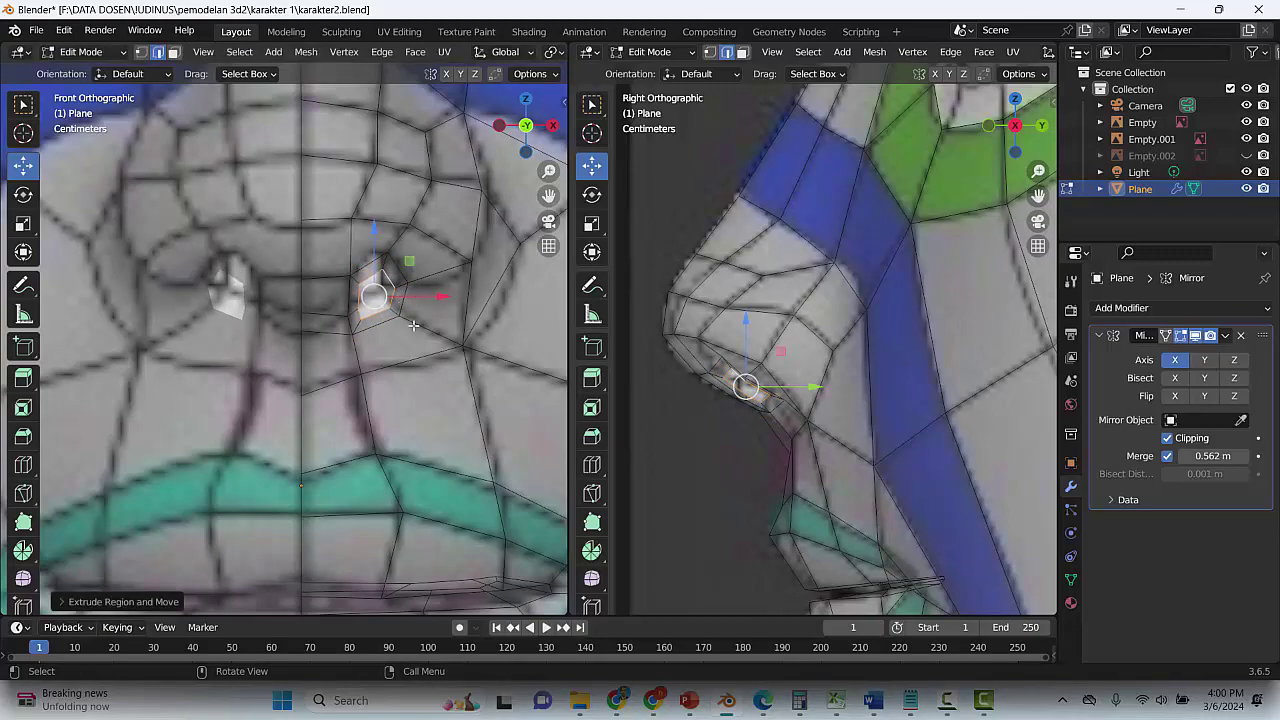
# Raise the inner nostril loop, extrude it up into the nose and scale it to about 0.49
pyautogui.moveTo(413, 326); pyautogui.dragTo(359, 367, button='middle')
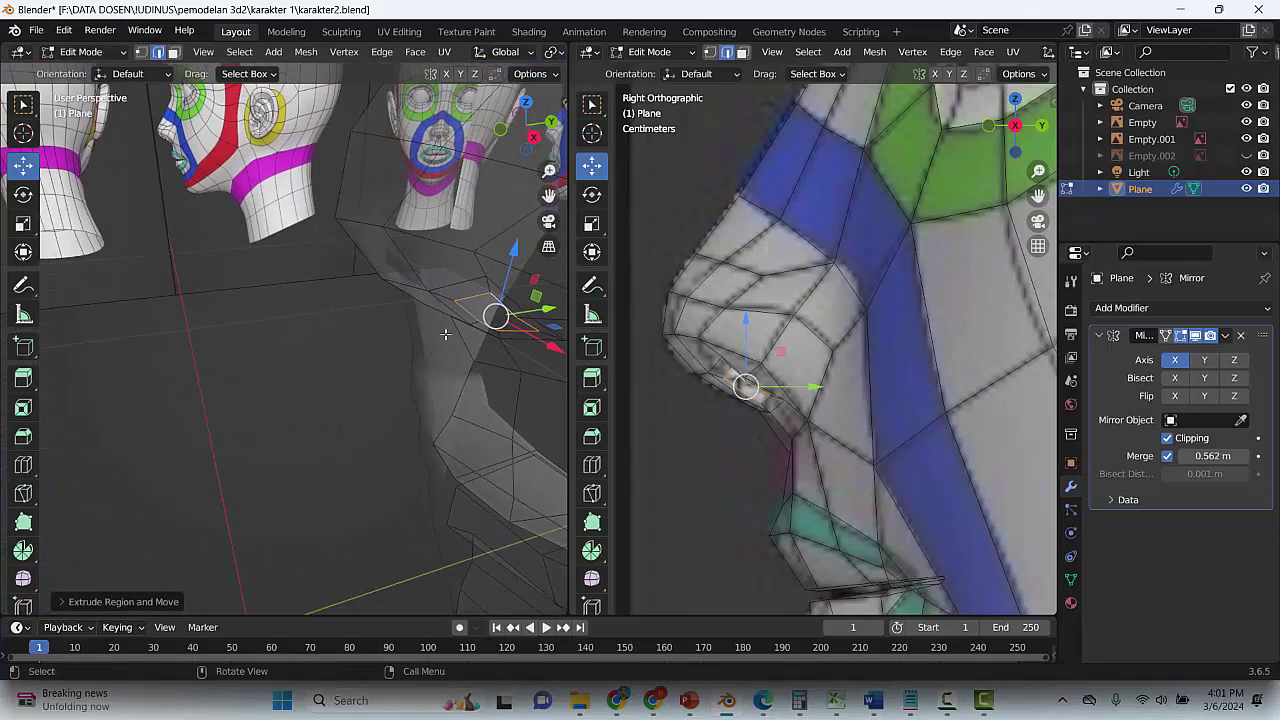
pyautogui.moveTo(514, 257); pyautogui.dragTo(518, 245)
pyautogui.press('e')
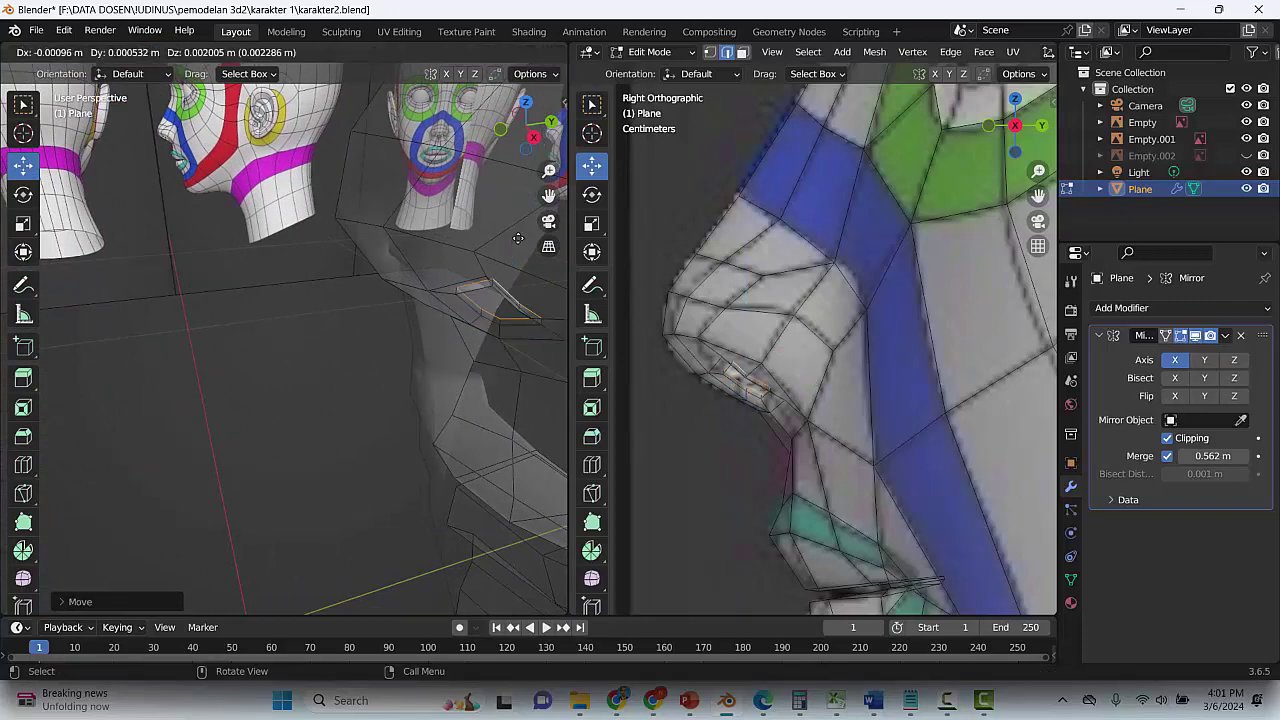
pyautogui.click(533, 209)
pyautogui.press('s')
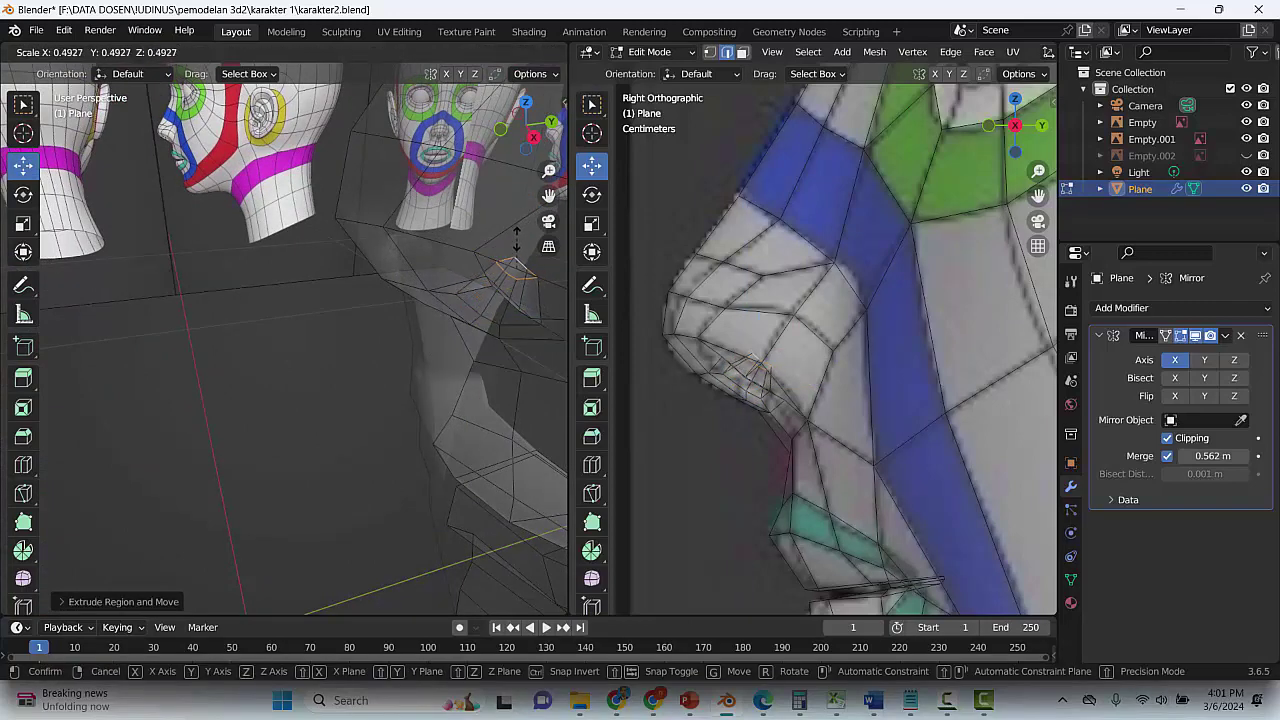
pyautogui.press('Return')
# Save the file and switch the head mesh to Object Mode
pyautogui.moveTo(362, 382); pyautogui.dragTo(323, 394, button='middle')
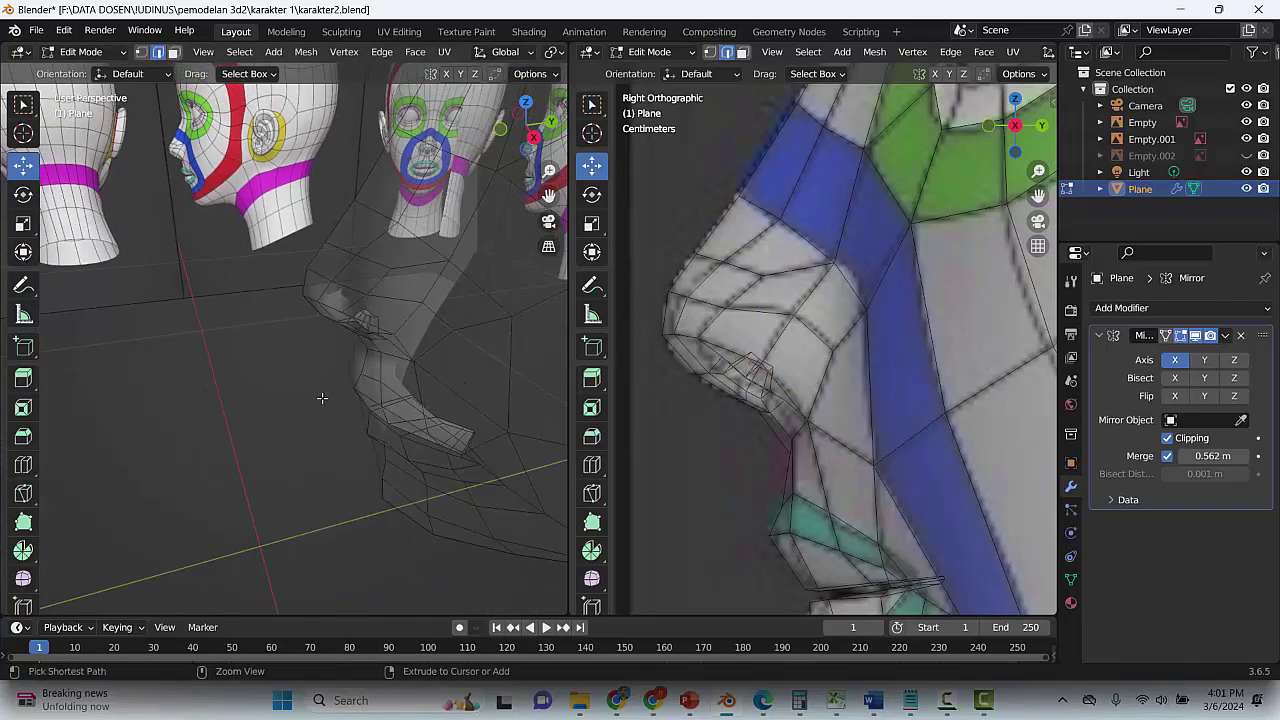
pyautogui.hotkey('ctrl', 's')
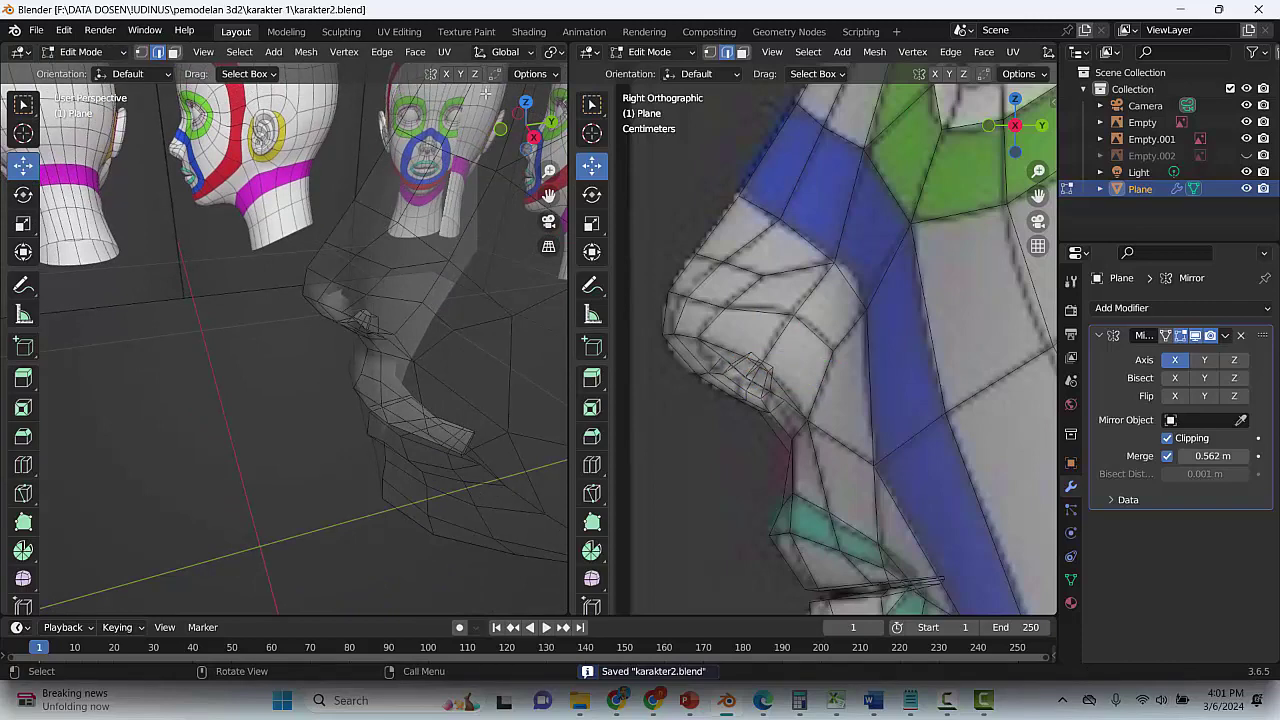
pyautogui.click(100, 52)
pyautogui.click(90, 68)
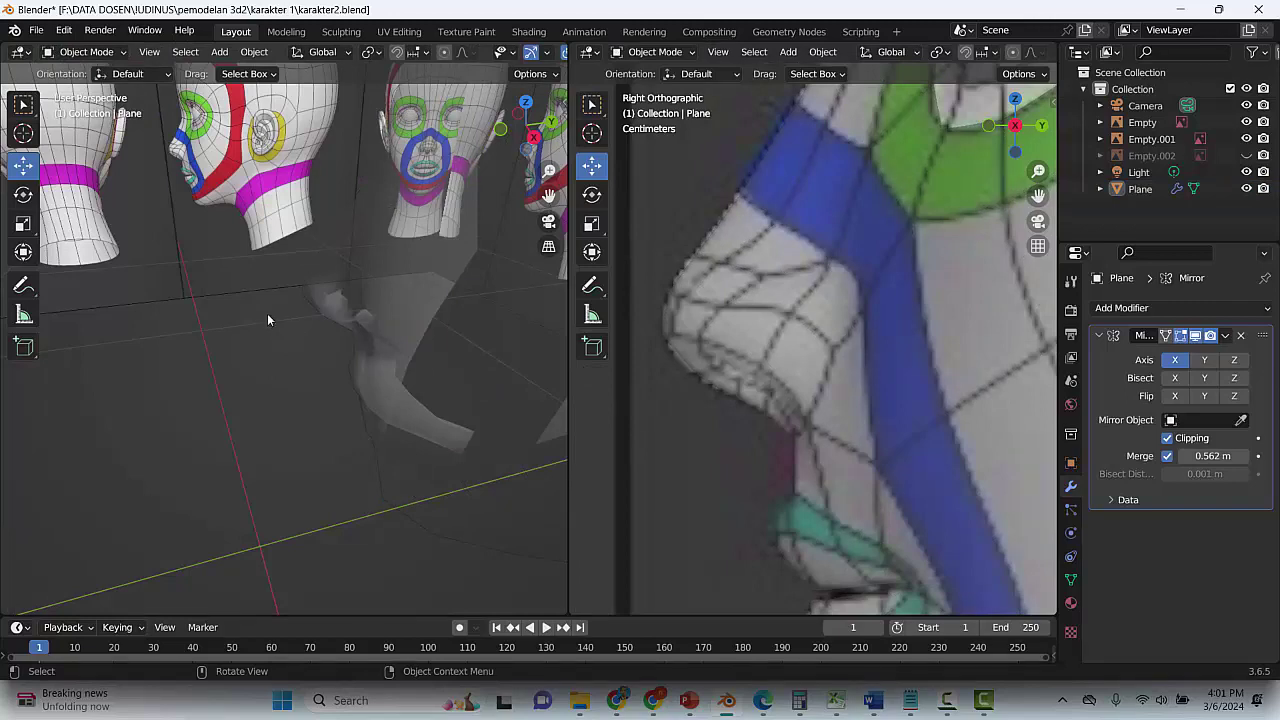
# Turn off X-ray display to show the head solid and examine the face and nose from the front
pyautogui.scroll(-7, 263, 320)
pyautogui.scroll(1, 277, 304)
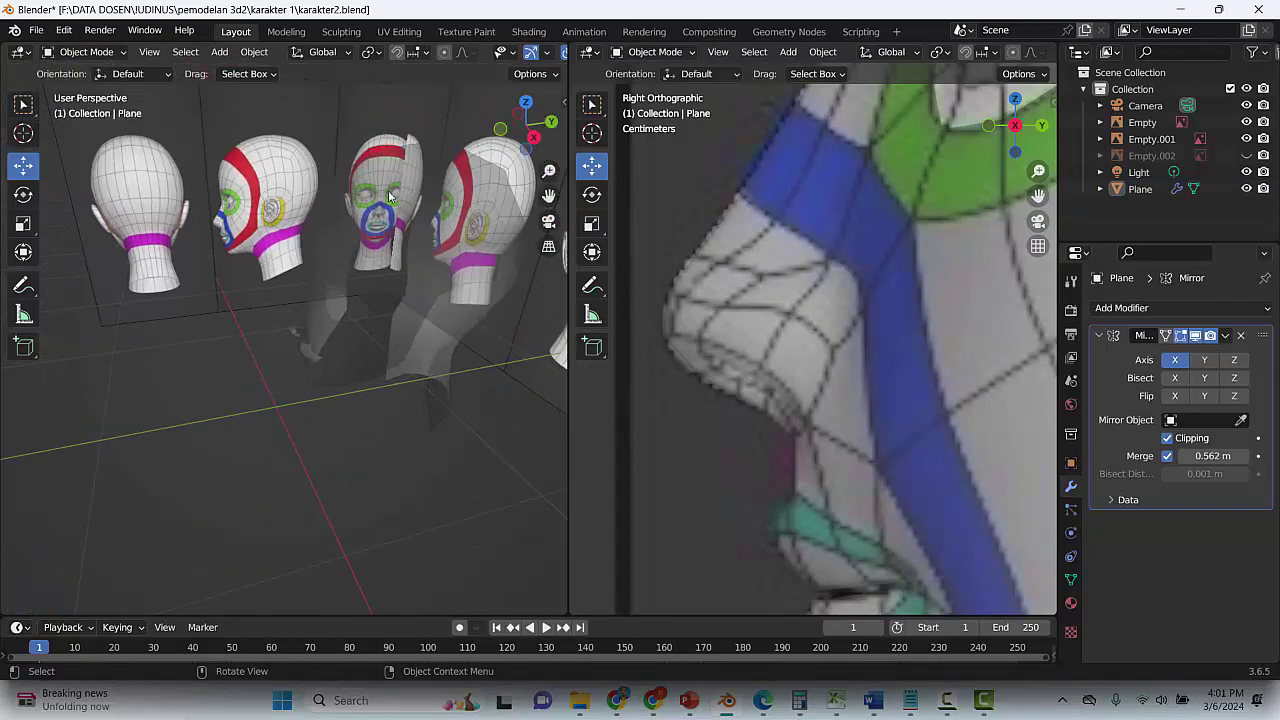
pyautogui.hotkey('alt', 'z')
pyautogui.scroll(1, 314, 348)
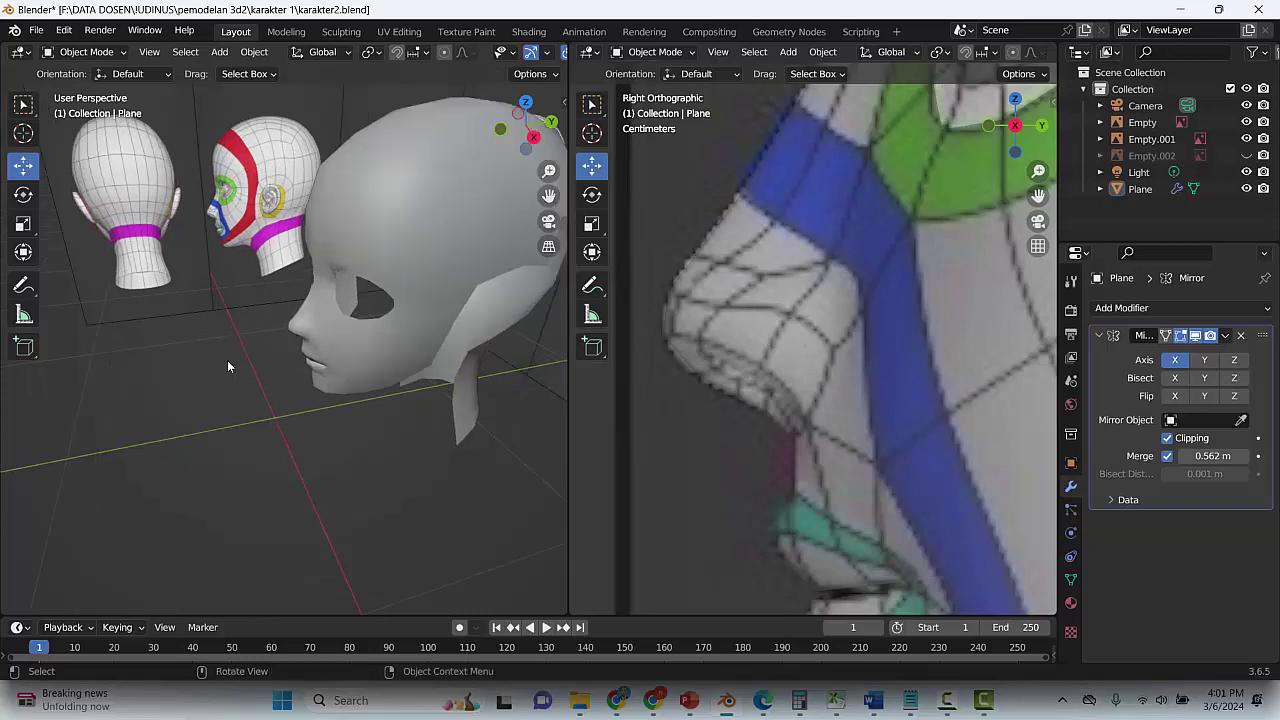
pyautogui.moveTo(227, 362); pyautogui.dragTo(322, 305, button='middle')
pyautogui.scroll(-3, 322, 305)
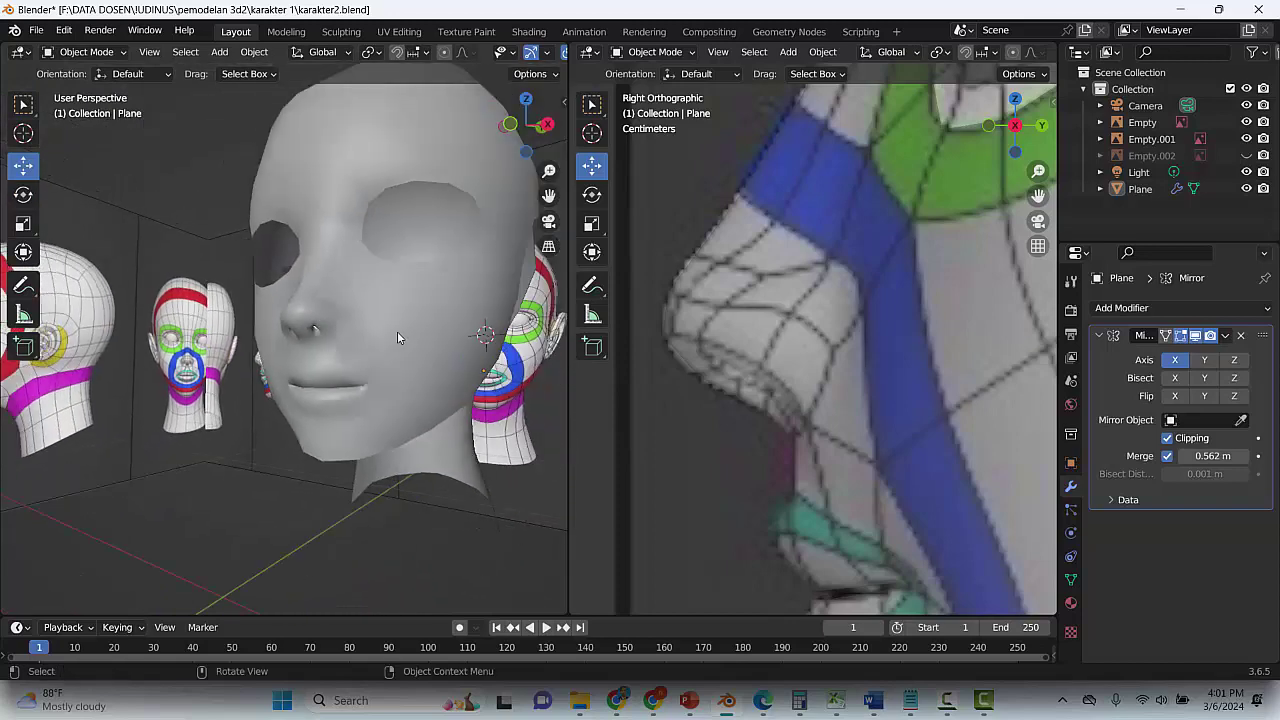
# Add a Subdivision Surface modifier to the head and inspect the smoothed nostrils and profile
pyautogui.click(1125, 308)
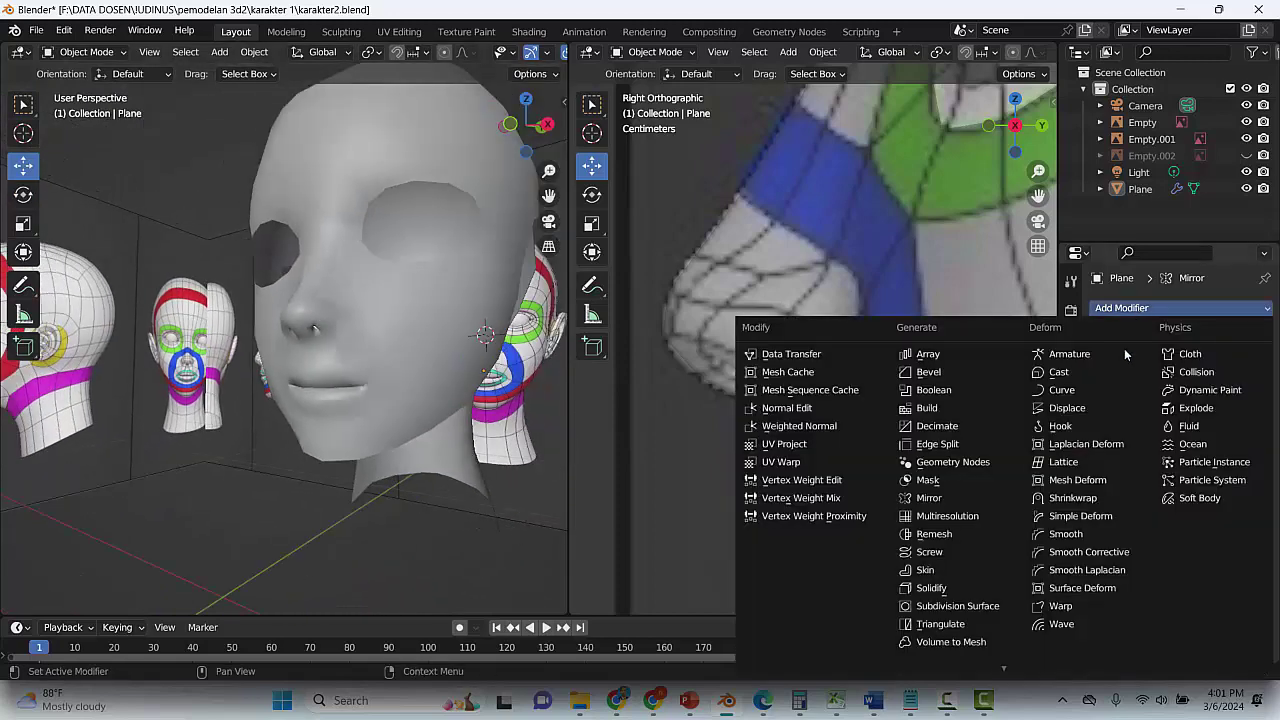
pyautogui.click(944, 607)
pyautogui.moveTo(343, 398); pyautogui.dragTo(293, 320, button='middle')
pyautogui.scroll(4, 300, 320)
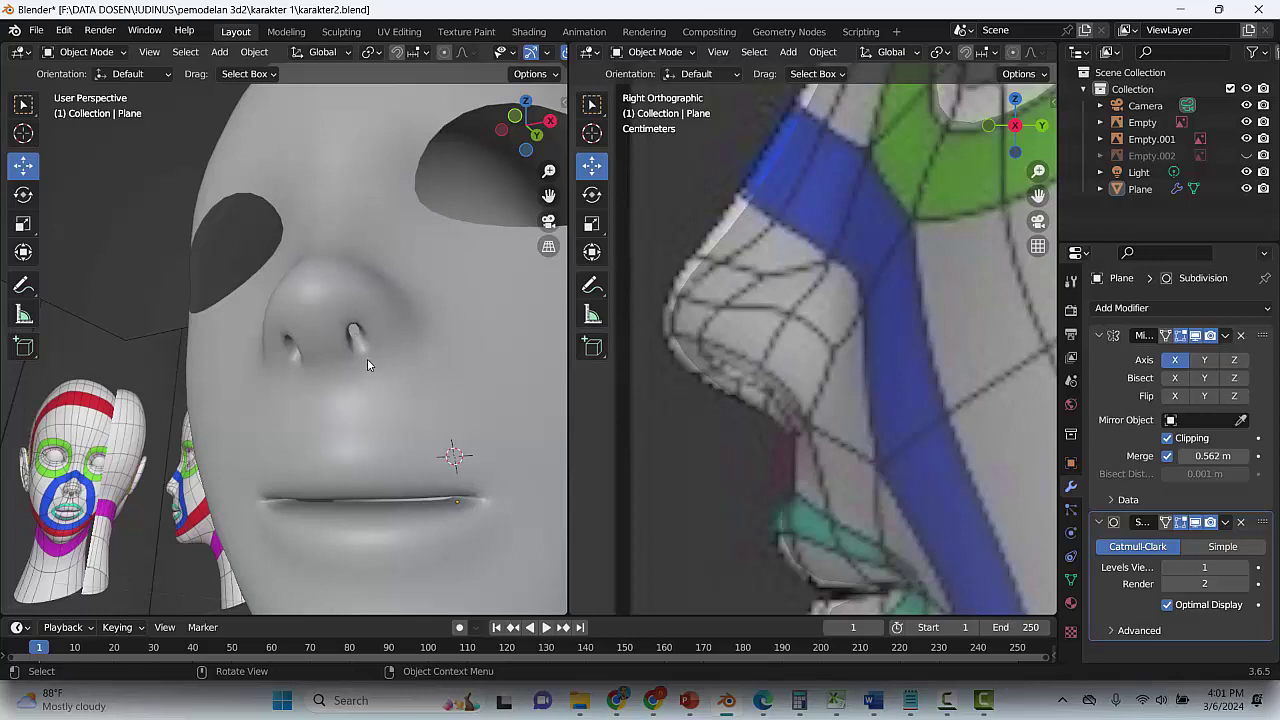
pyautogui.moveTo(367, 358); pyautogui.dragTo(455, 380, button='middle')
pyautogui.scroll(-4, 371, 326)
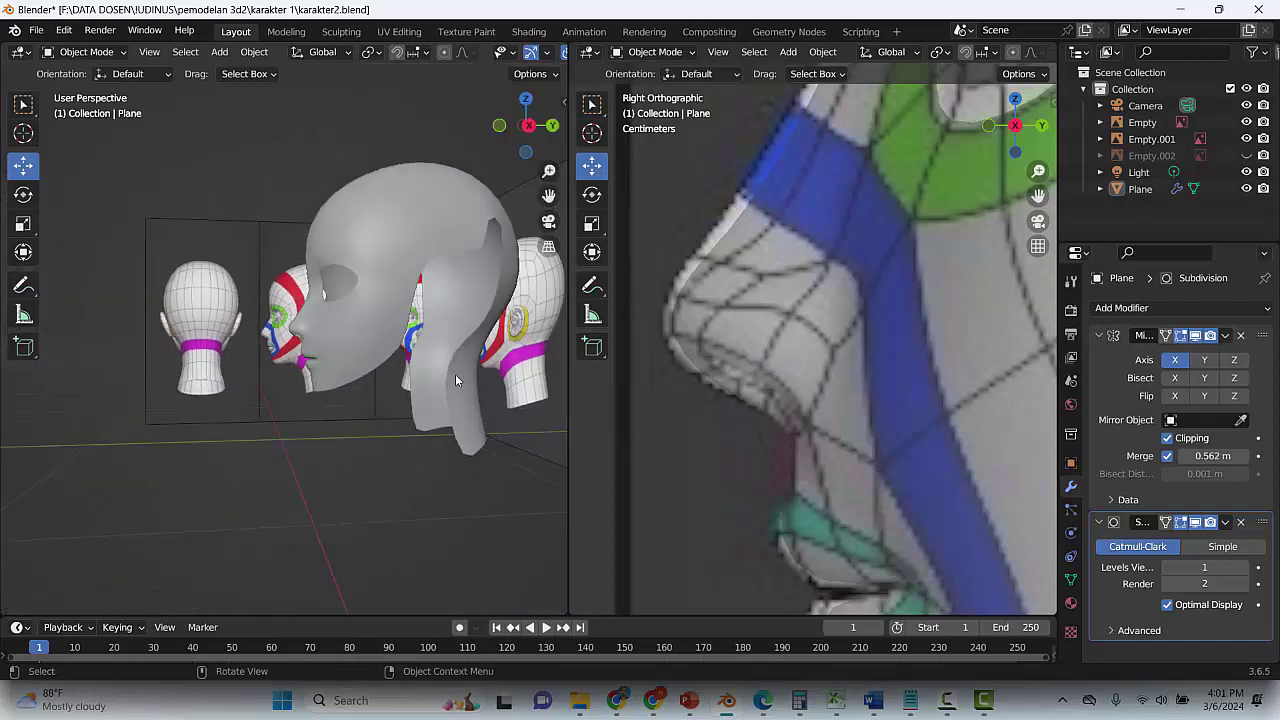
# Save the file and return to the front view of the whole head
pyautogui.press('KP_Decimal')
pyautogui.hotkey('ctrl', 's')
pyautogui.press('KP_1')
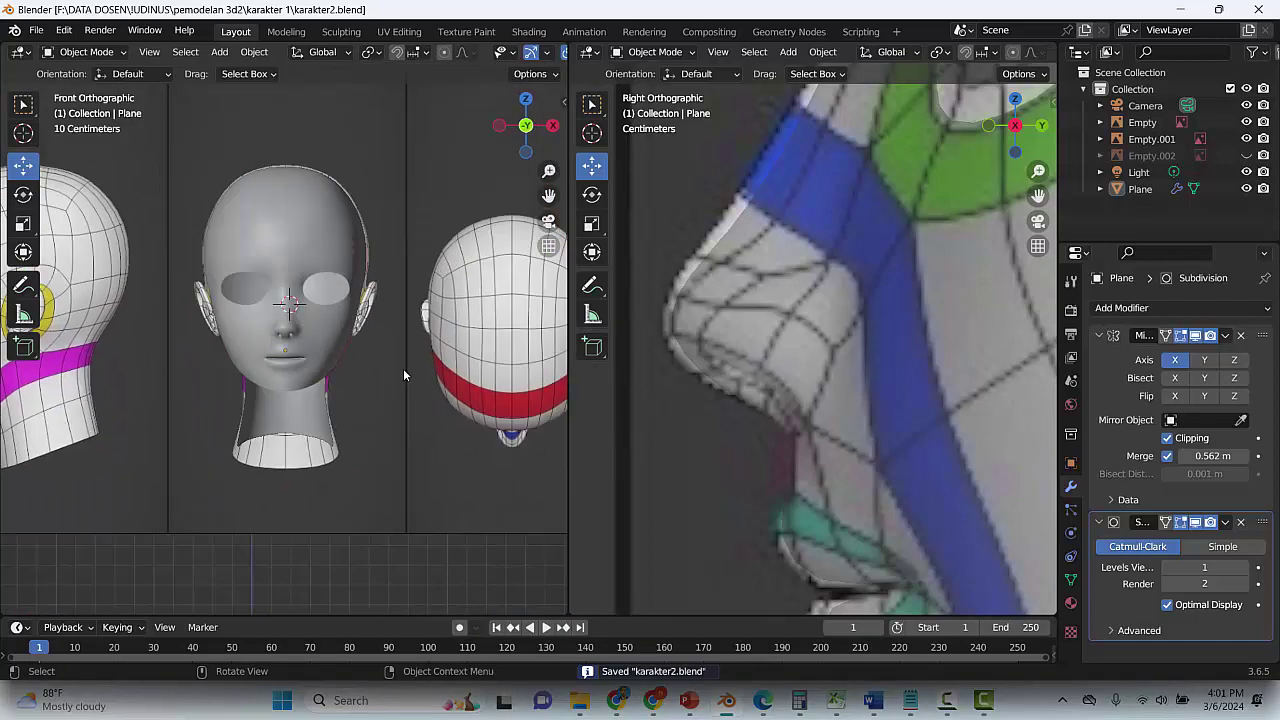
# Select the head mesh and turn off the viewport display of its Subdivision modifier
pyautogui.moveTo(388, 344); pyautogui.dragTo(511, 298, button='middle')
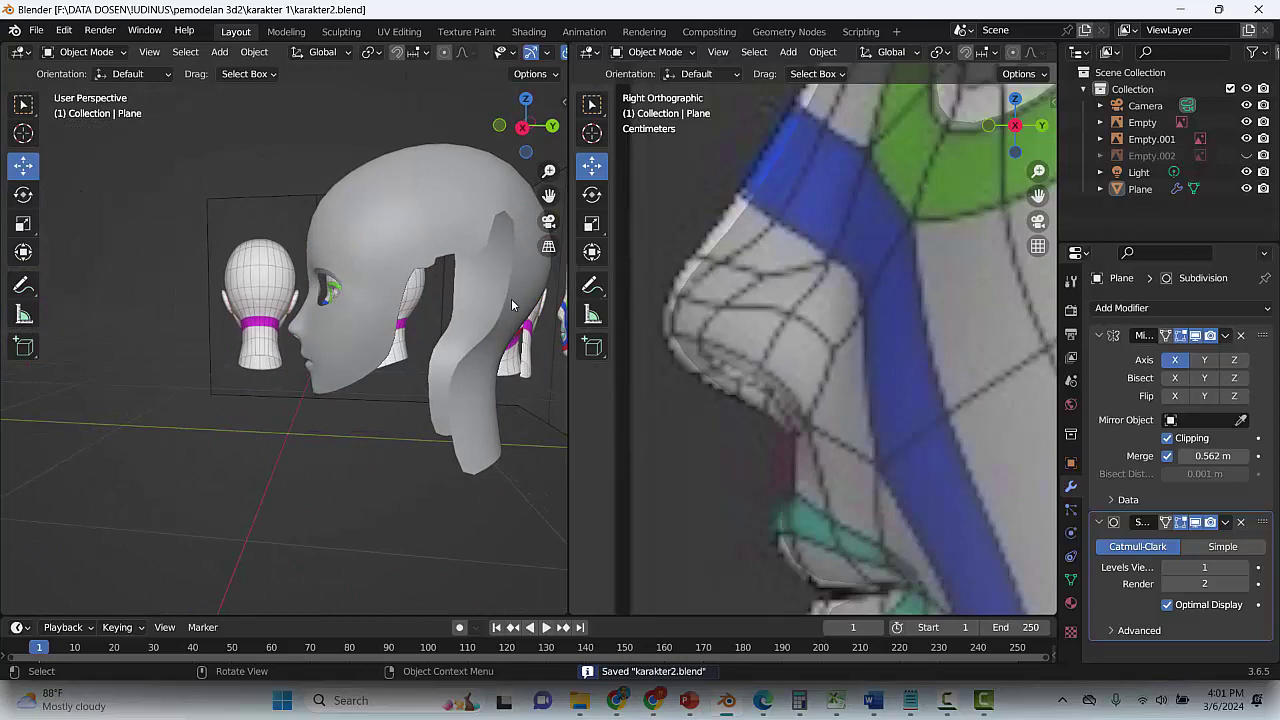
pyautogui.click(736, 404)
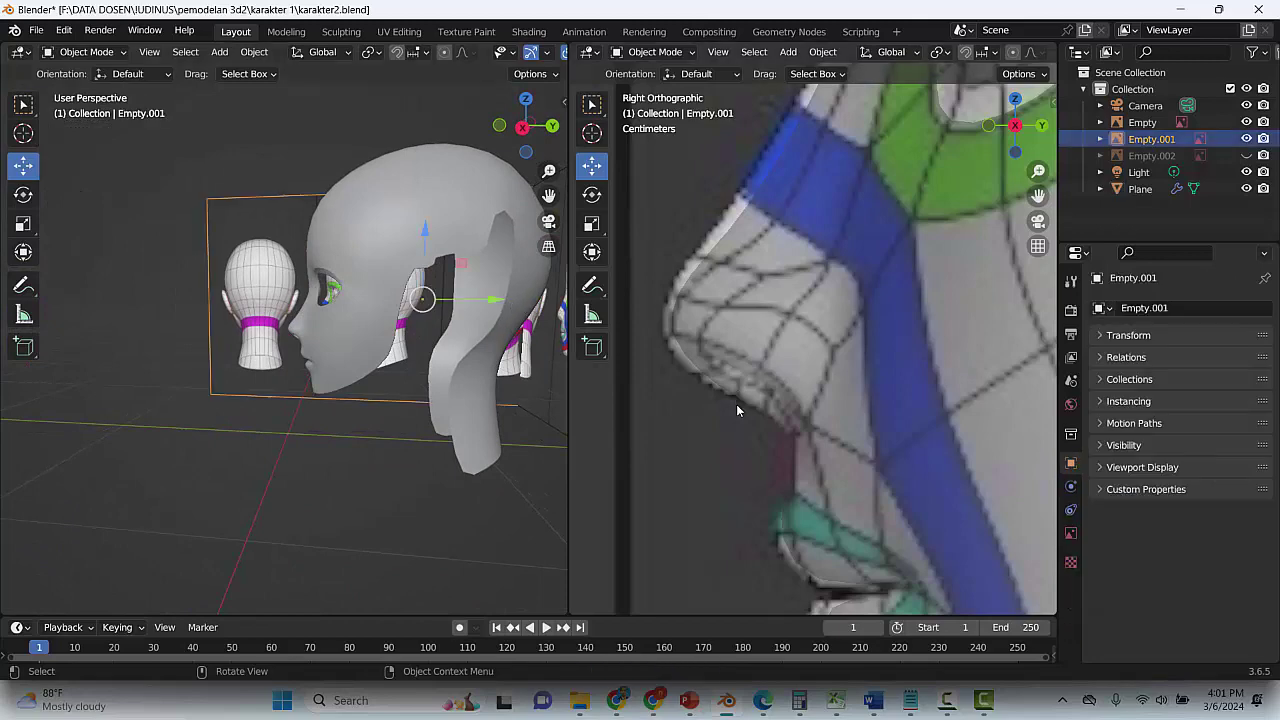
pyautogui.scroll(-8, 745, 368)
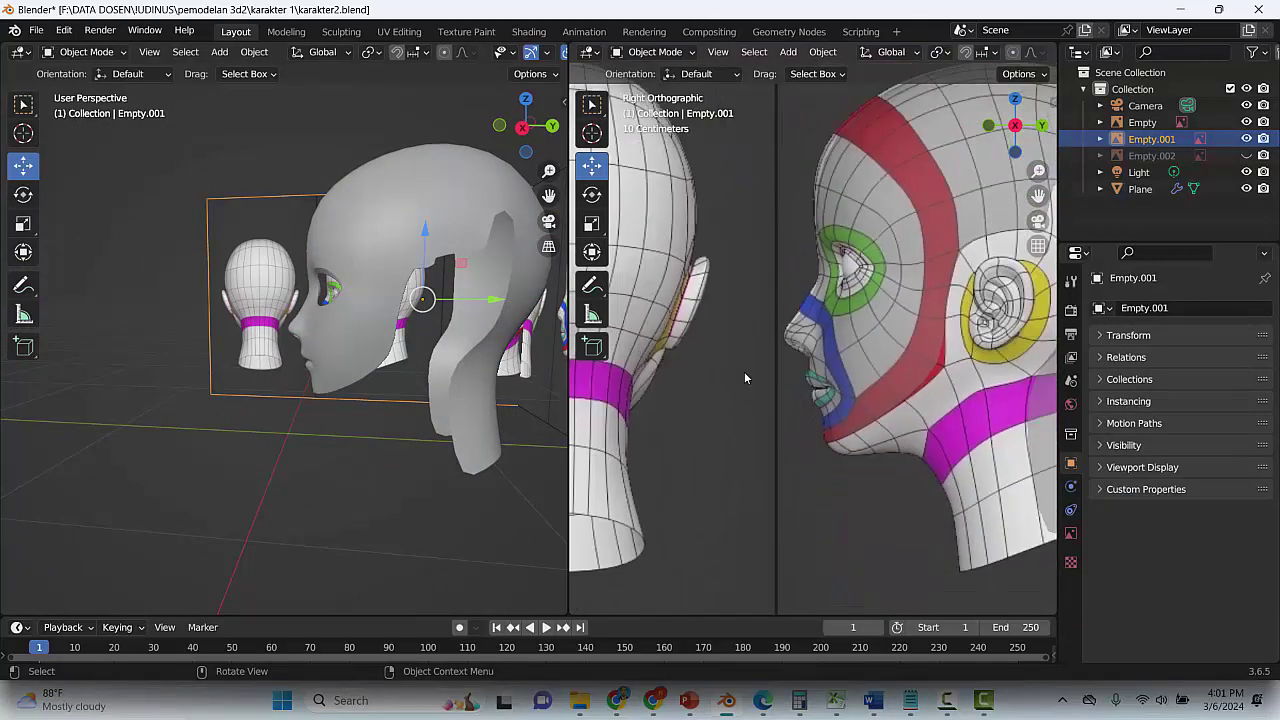
pyautogui.moveTo(1039, 197); pyautogui.dragTo(813, 287)
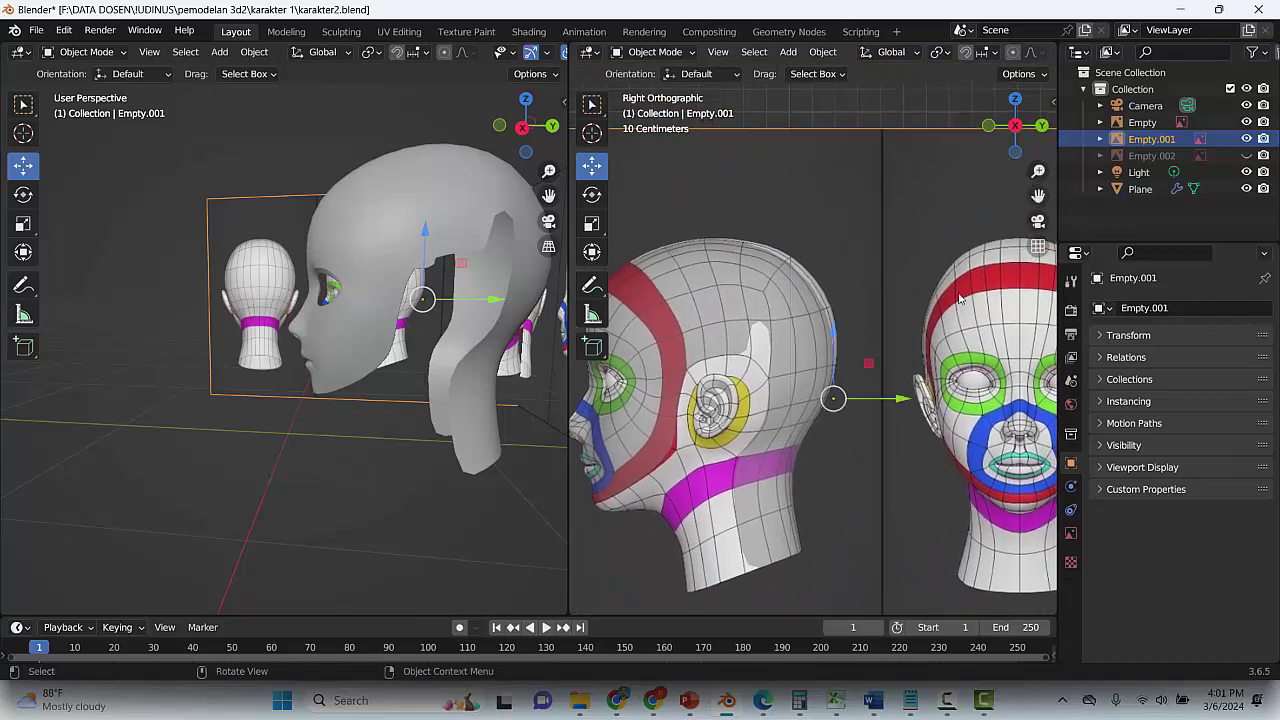
pyautogui.scroll(3, 832, 330)
pyautogui.click(784, 316)
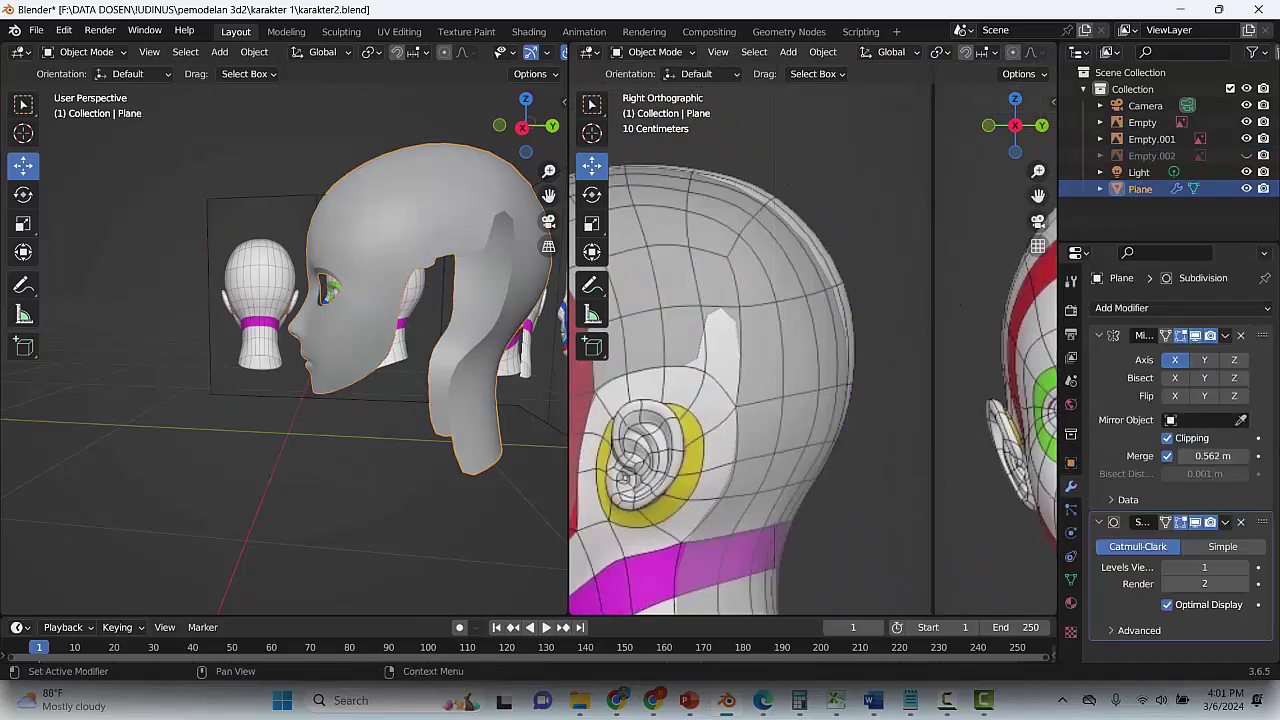
pyautogui.click(1196, 523)
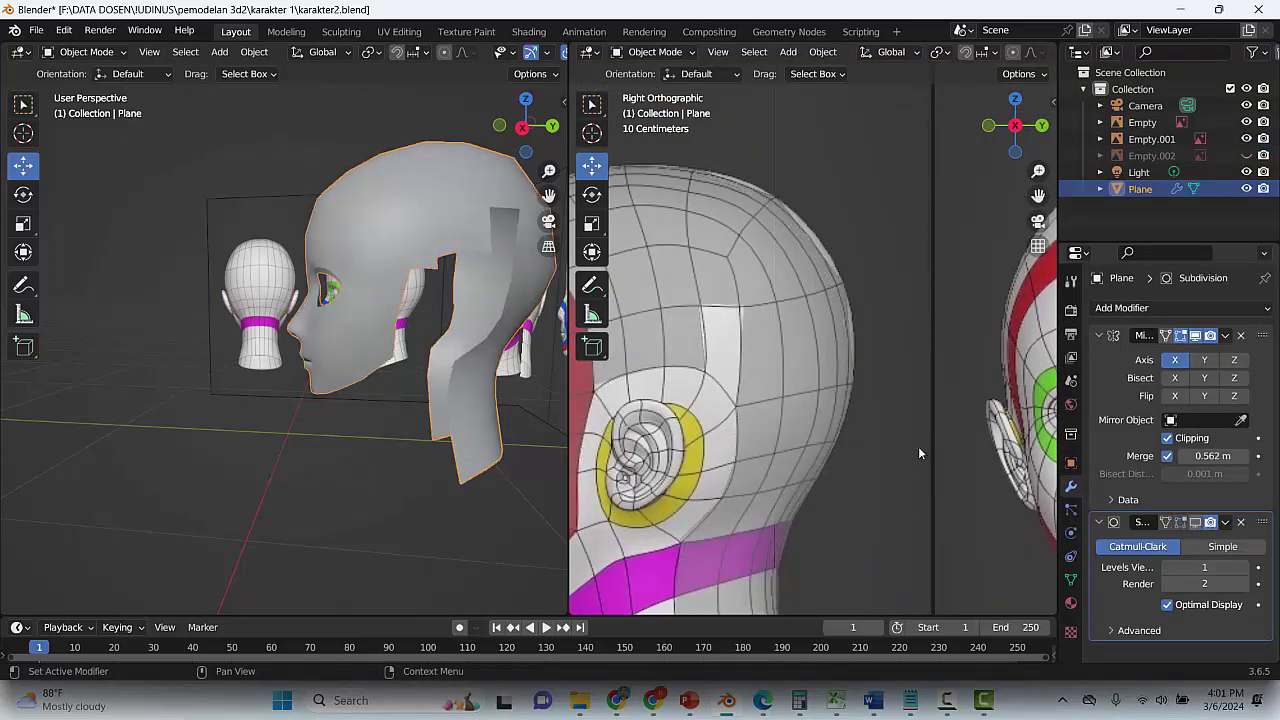
# Reselect the head mesh in the side view and save the file
pyautogui.click(737, 303)
pyautogui.scroll(2, 737, 303)
pyautogui.hotkey('ctrl', 's')
pyautogui.scroll(-4, 766, 238)
pyautogui.click(752, 280)
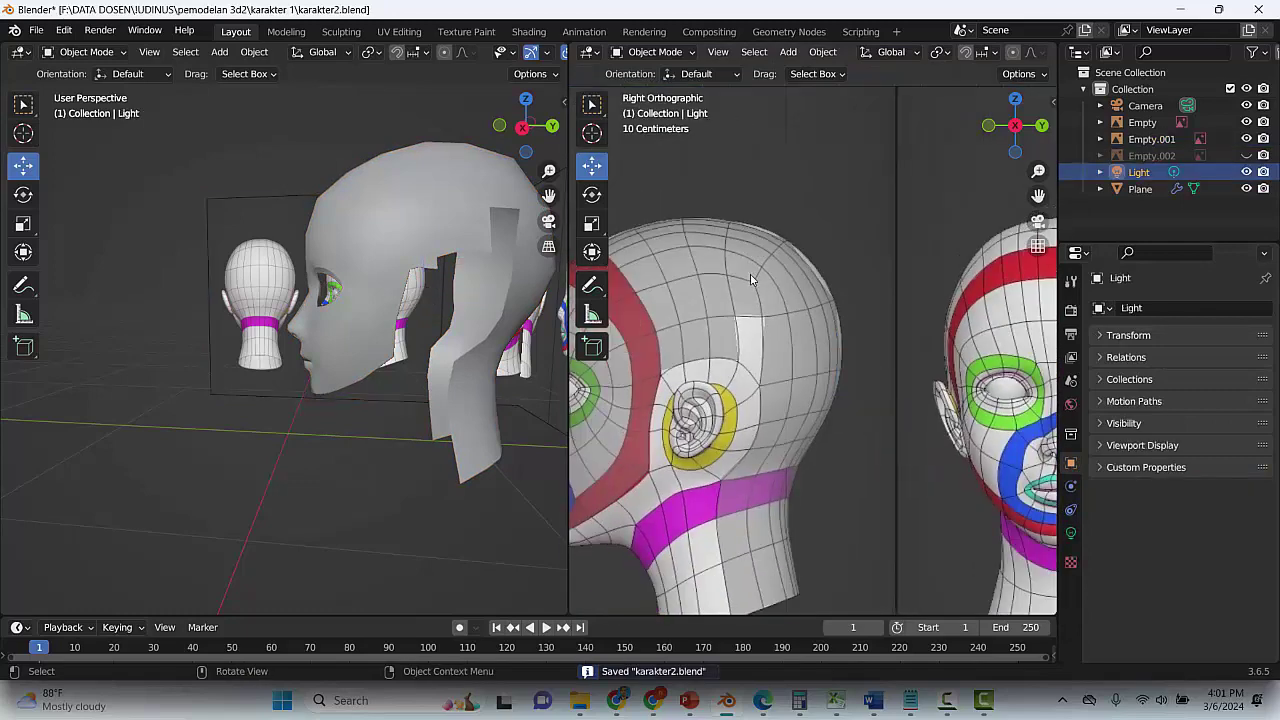
pyautogui.click(752, 280)
pyautogui.hotkey('ctrl', 's')
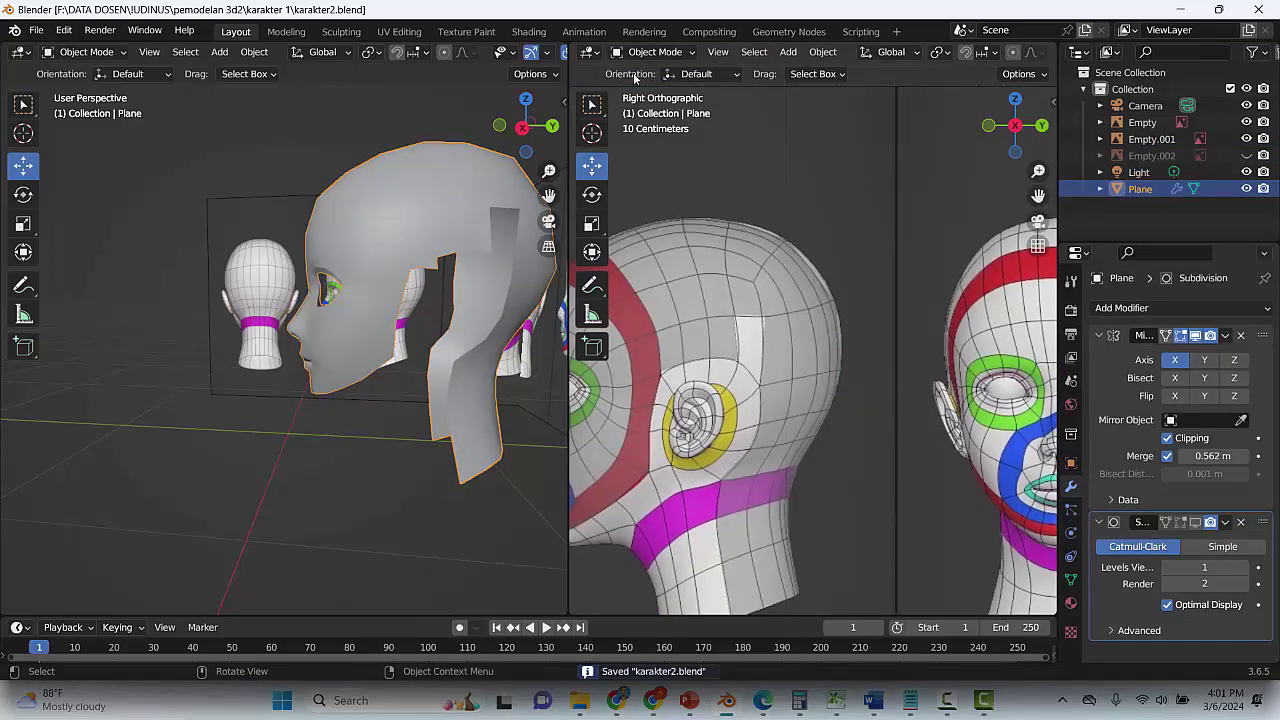
# Switch the head to Edit Mode, reveal all hidden geometry with nothing left selected, and save the file
pyautogui.click(655, 52)
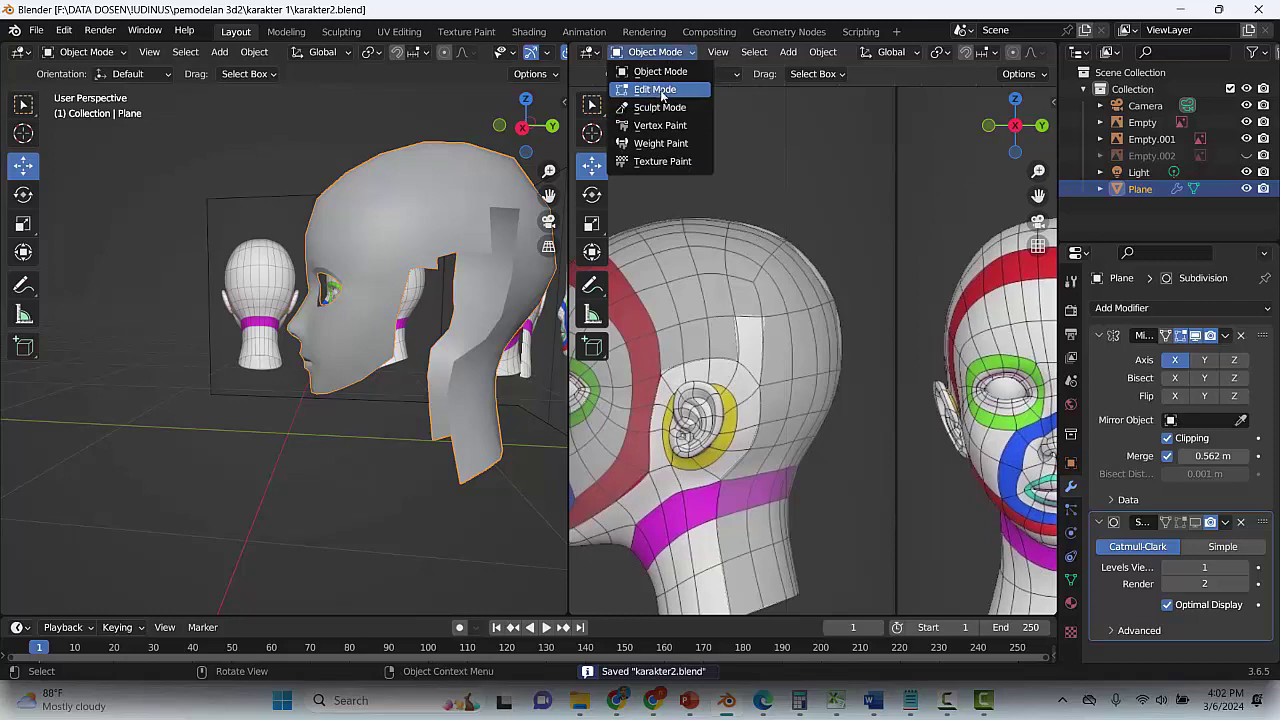
pyautogui.click(658, 89)
pyautogui.scroll(-5, 776, 323)
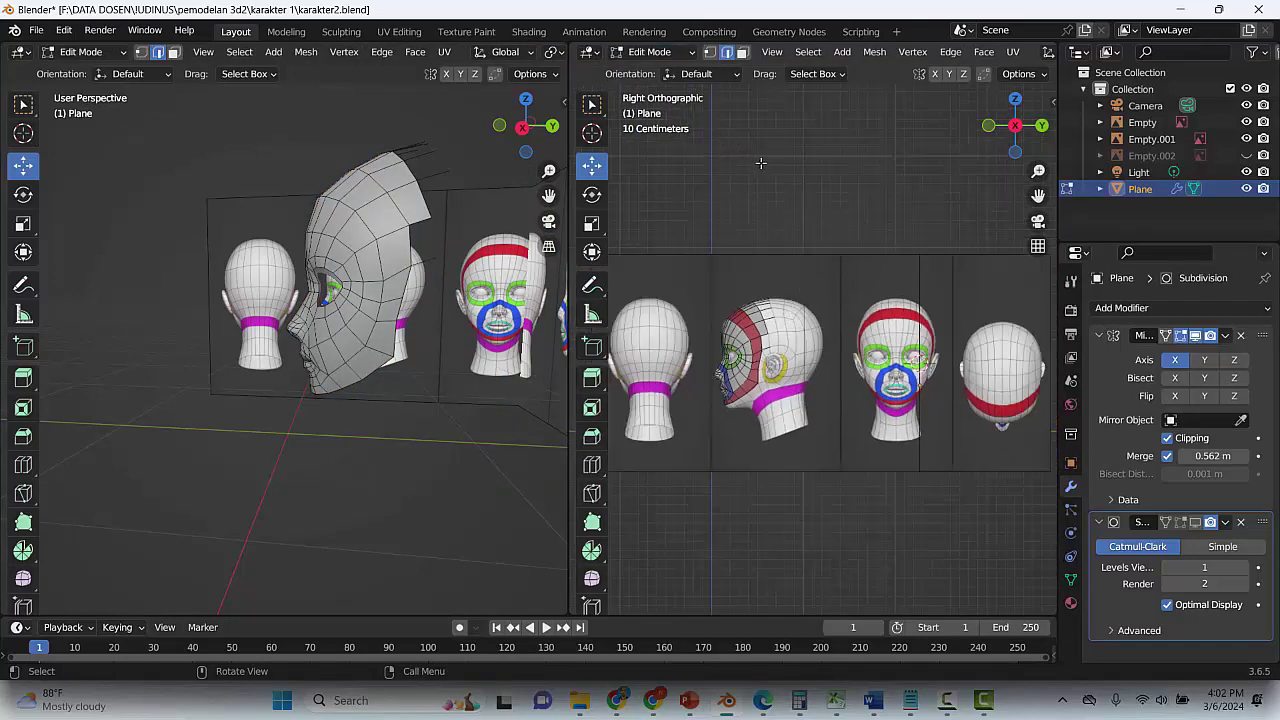
pyautogui.hotkey('alt', 'h')
pyautogui.scroll(4, 786, 325)
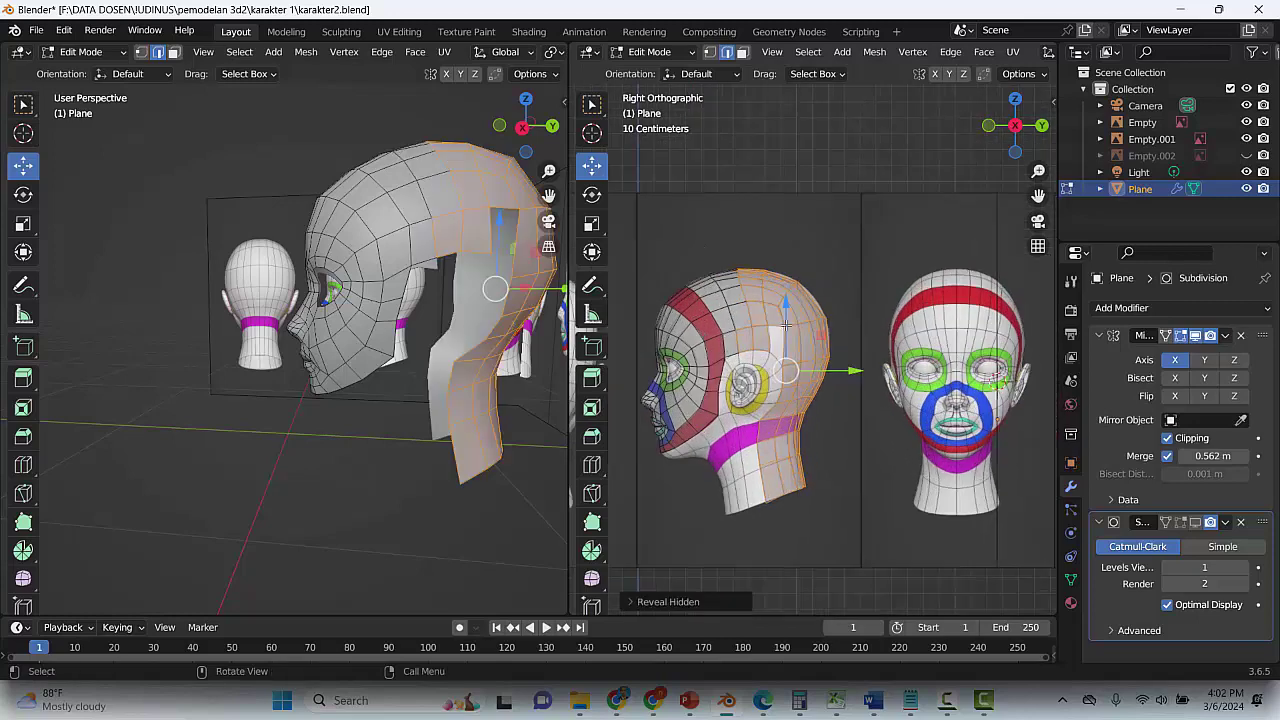
pyautogui.hotkey('alt', 'a')
pyautogui.hotkey('ctrl', 's')
# Fill the open strip above and behind the ear from its upper boundary edge, and save the file
pyautogui.scroll(6, 741, 333)
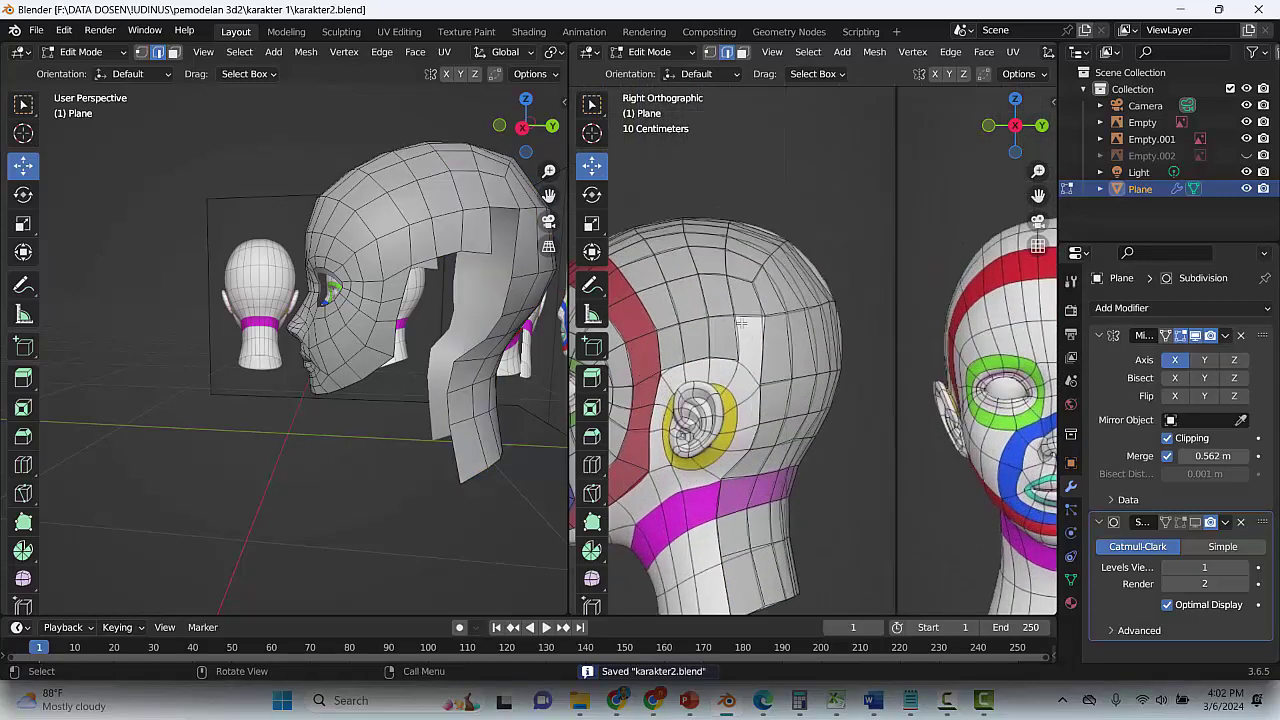
pyautogui.click(703, 298)
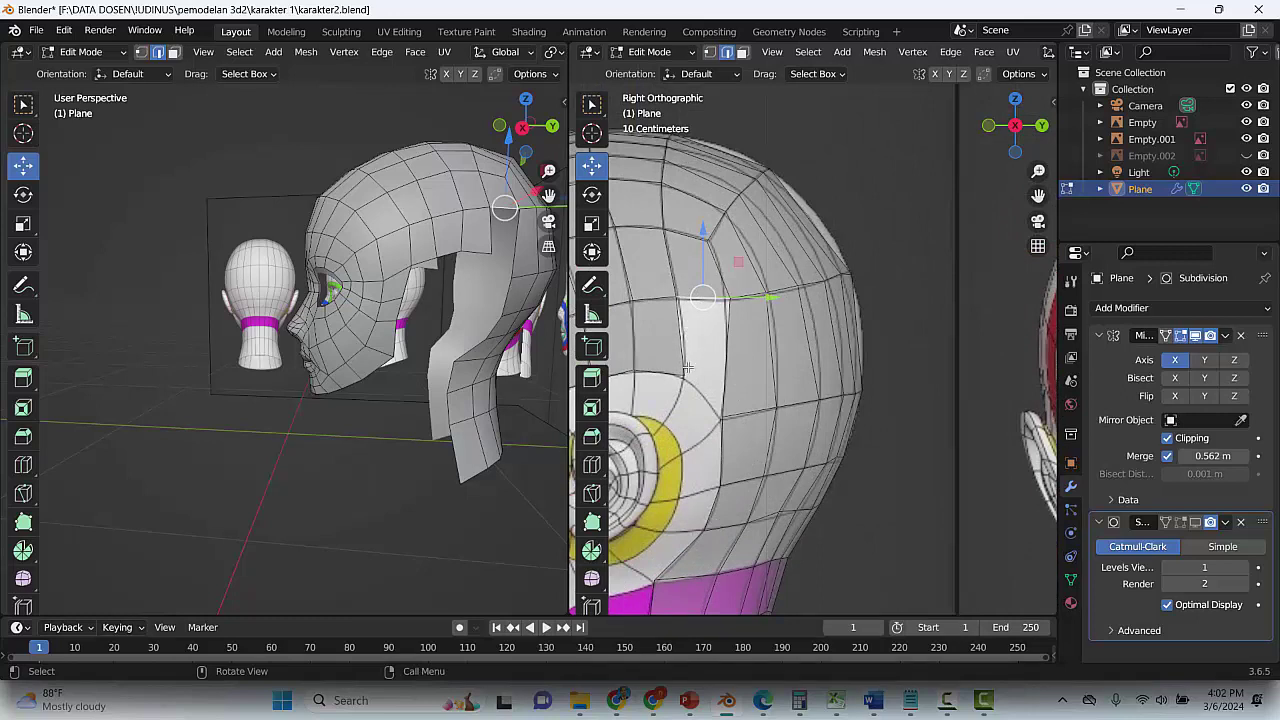
pyautogui.press('f')
pyautogui.hotkey('ctrl', 's')
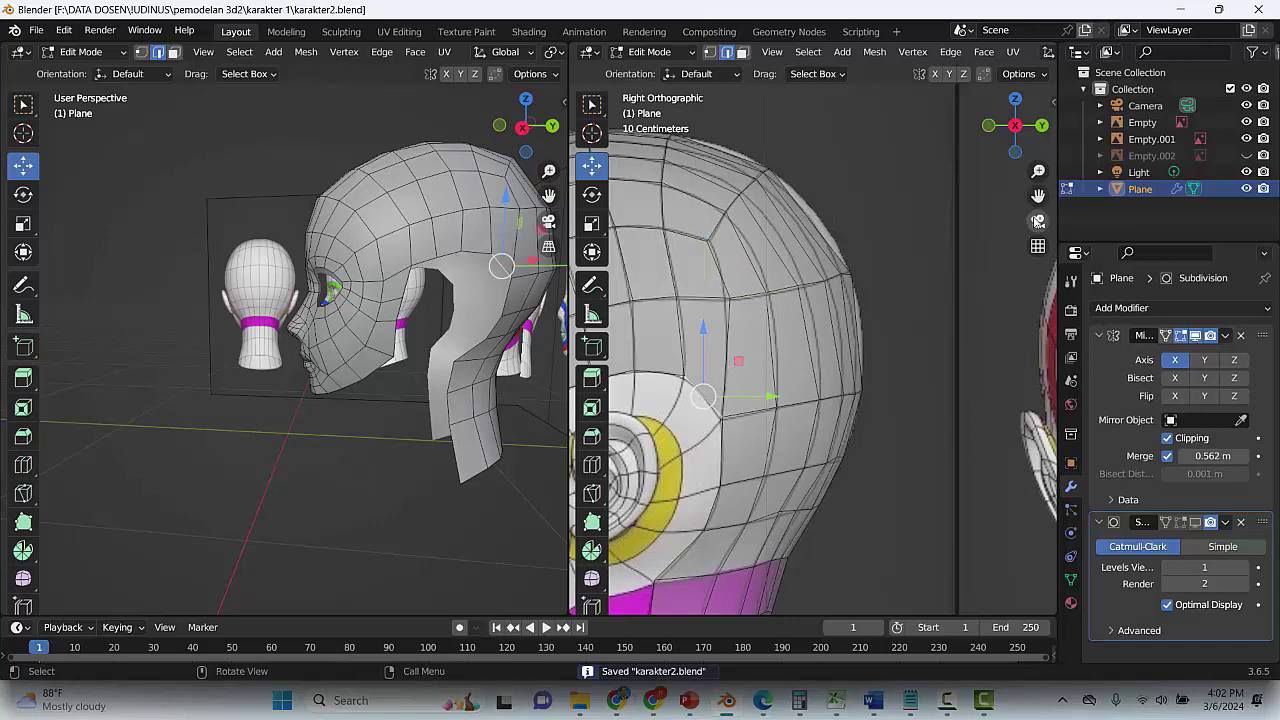
pyautogui.moveTo(1038, 195); pyautogui.dragTo(1200, 35)
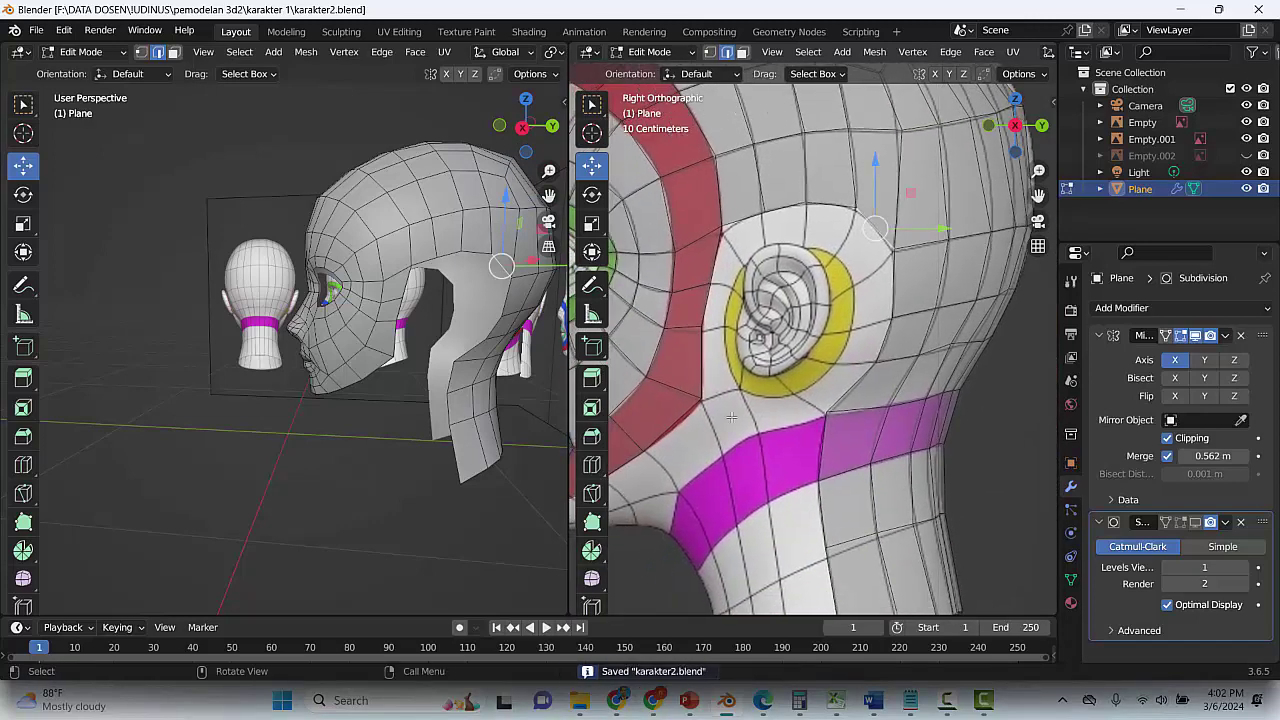
pyautogui.scroll(1, 733, 315)
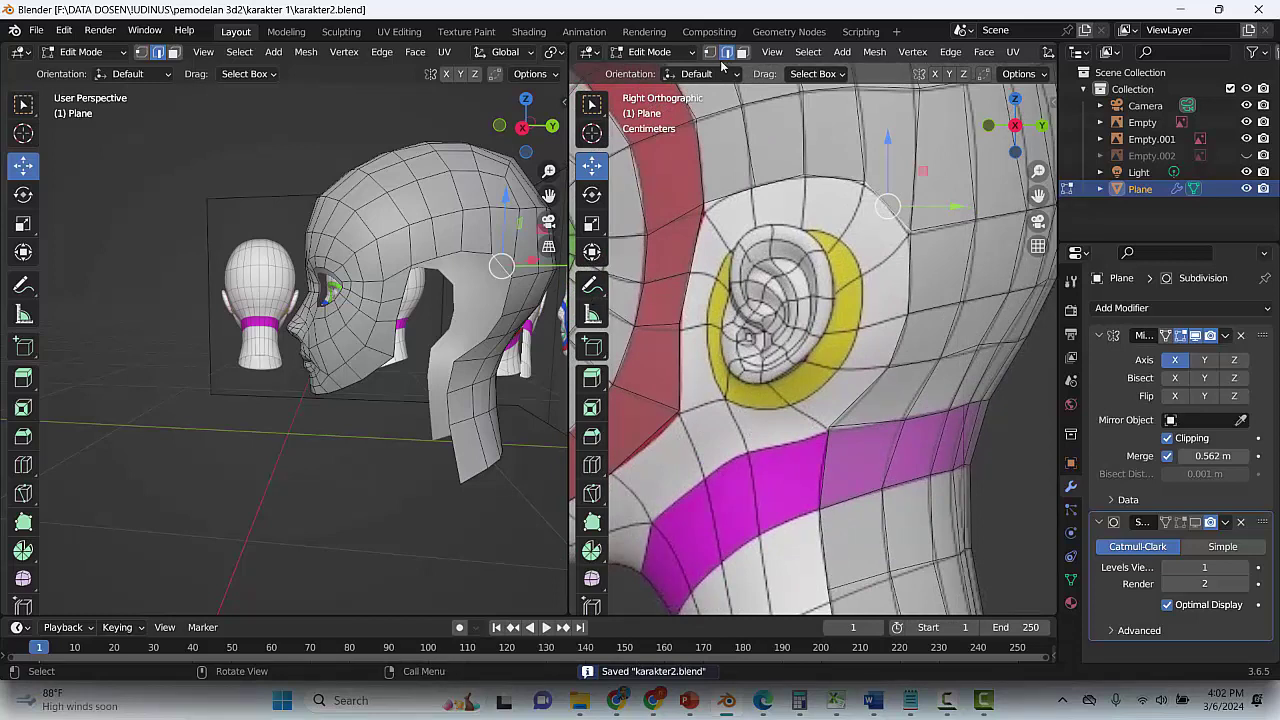
pyautogui.press('1')
pyautogui.click(680, 410)
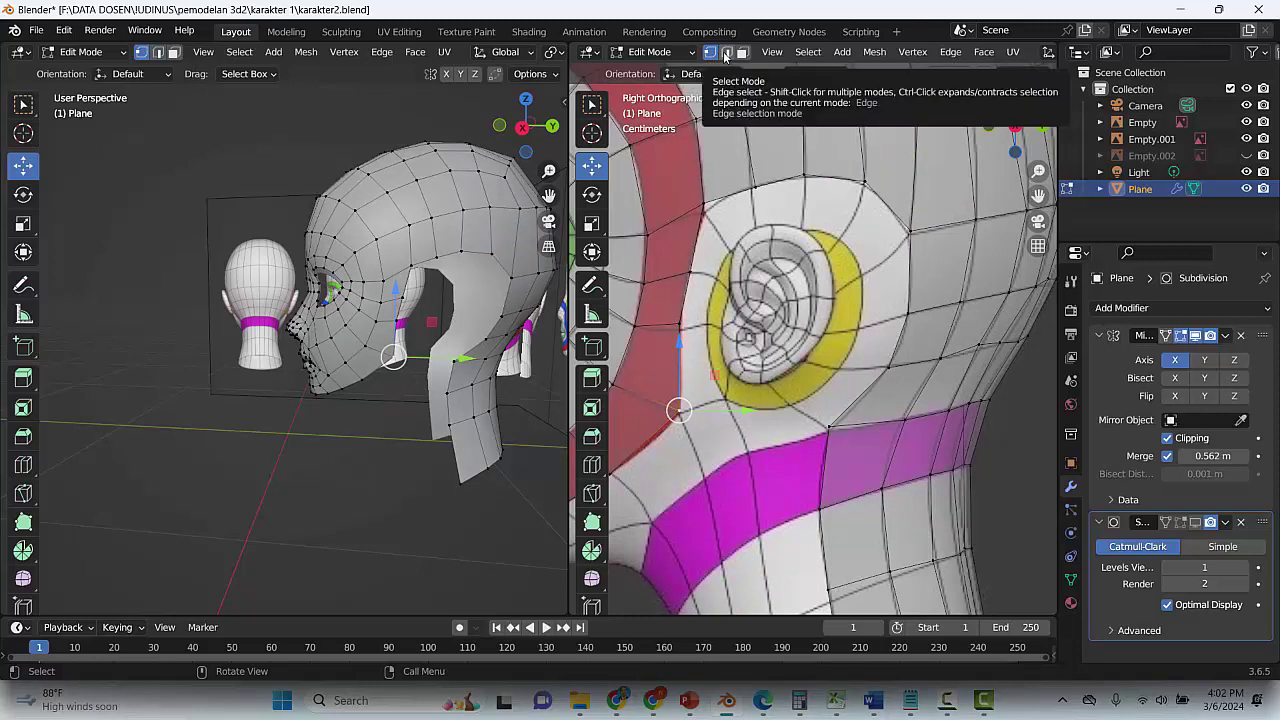
pyautogui.click(726, 55)
pyautogui.keyDown('alt'); pyautogui.click(737, 268); pyautogui.keyUp('alt')
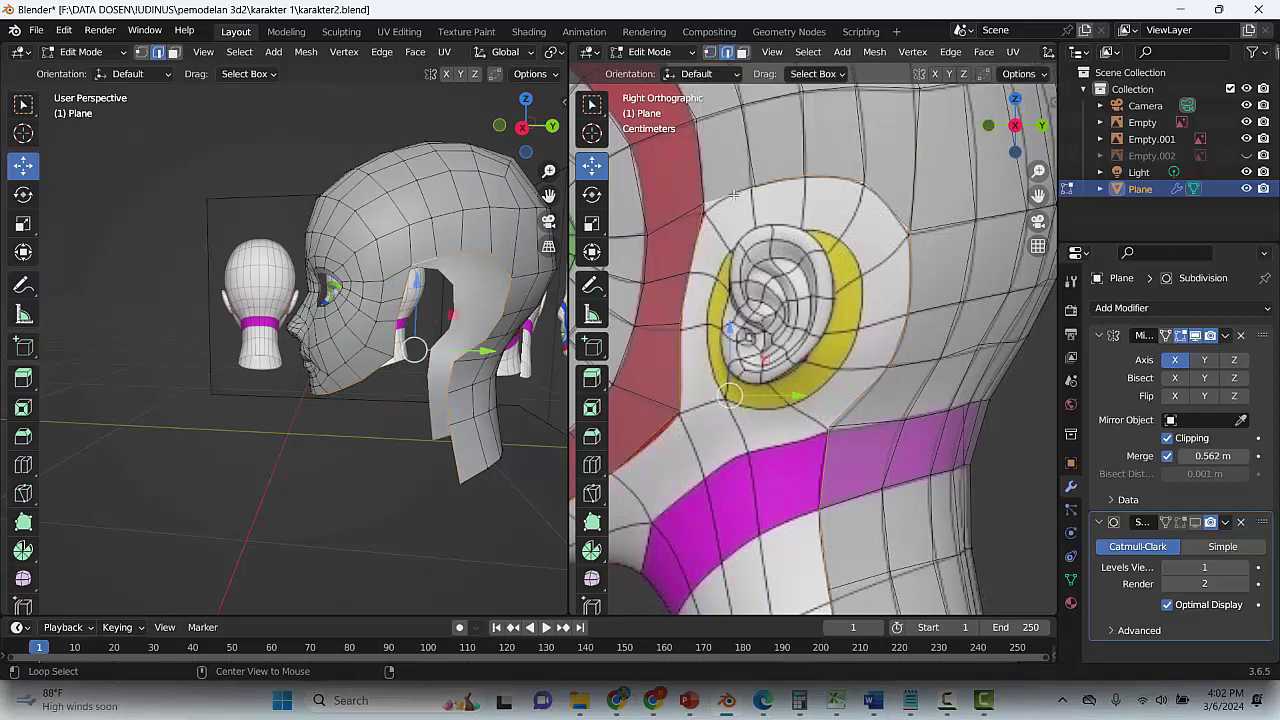
pyautogui.hotkey('alt', 'a')
# Extrude the boundary edges along the front, top and back of the ear opening and scale them inward to about 0.656
pyautogui.click(680, 358)
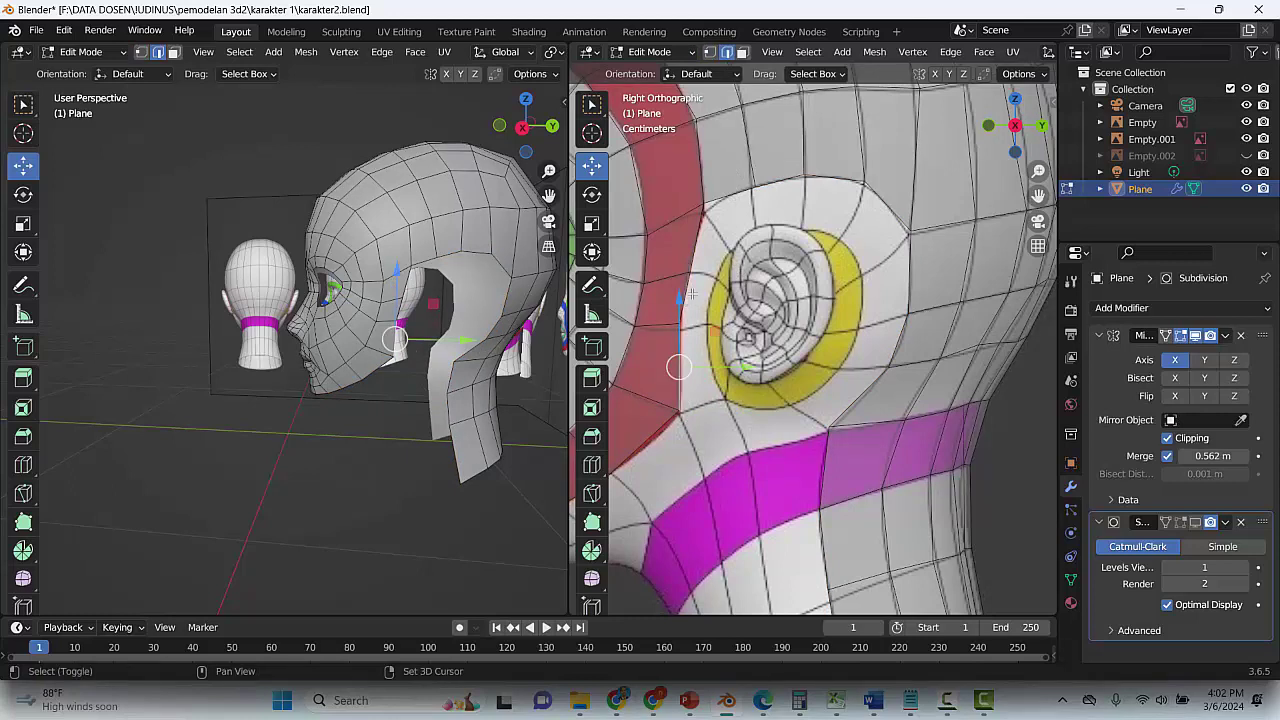
pyautogui.keyDown('shift'); pyautogui.click(687, 295); pyautogui.keyUp('shift')
pyautogui.keyDown('shift'); pyautogui.click(700, 233); pyautogui.keyUp('shift')
pyautogui.keyDown('shift'); pyautogui.click(723, 197); pyautogui.keyUp('shift')
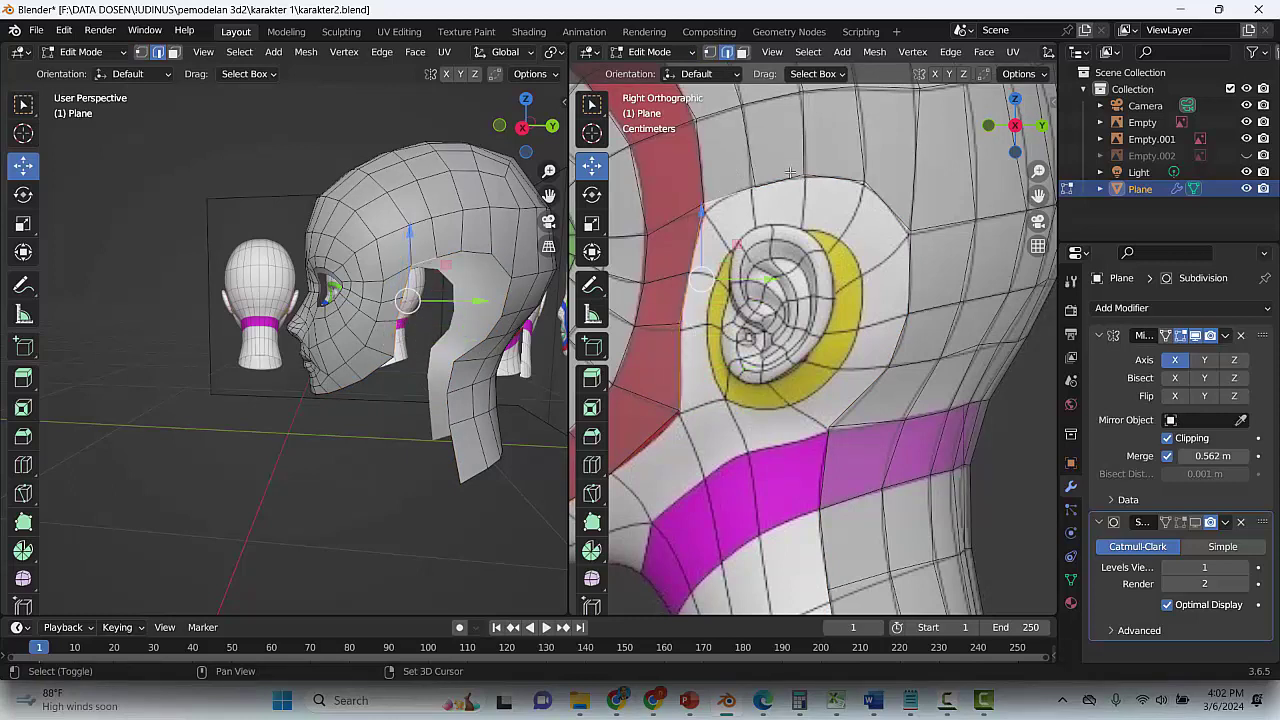
pyautogui.keyDown('shift'); pyautogui.click(785, 178); pyautogui.keyUp('shift')
pyautogui.keyDown('shift'); pyautogui.click(835, 179); pyautogui.keyUp('shift')
pyautogui.keyDown('shift'); pyautogui.click(878, 200); pyautogui.keyUp('shift')
pyautogui.keyDown('shift'); pyautogui.click(901, 330); pyautogui.keyUp('shift')
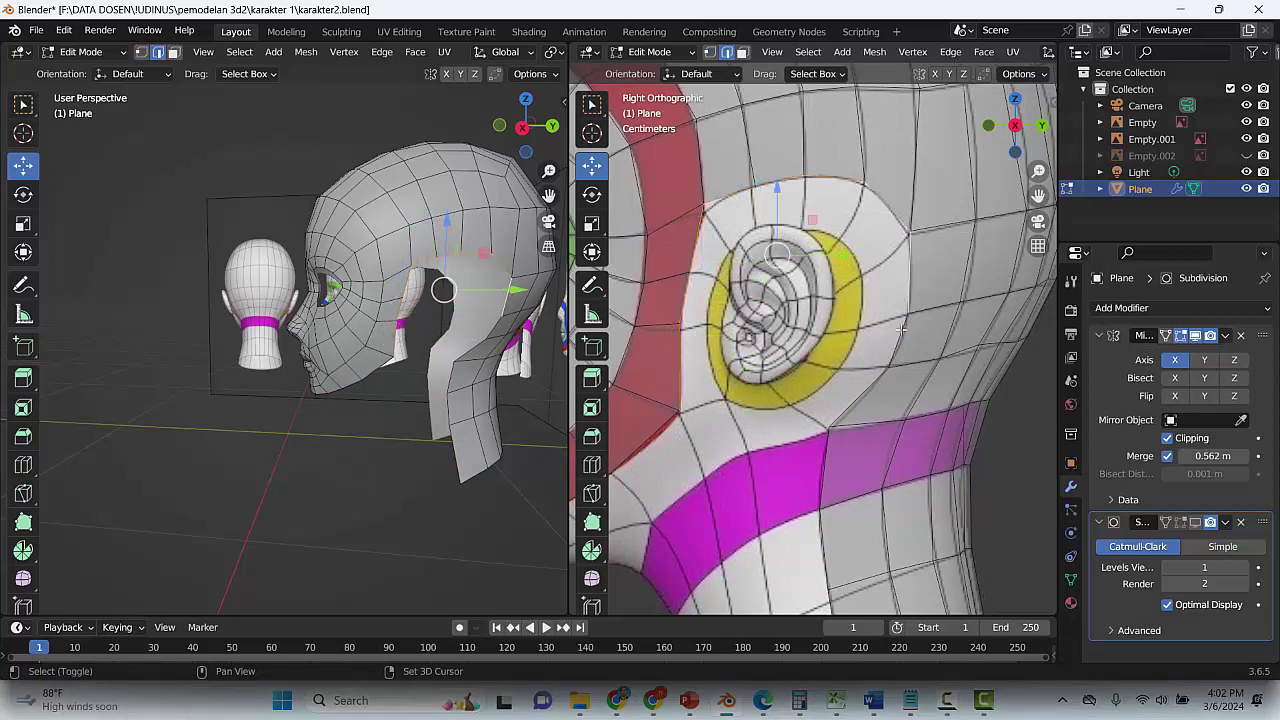
pyautogui.keyDown('shift'); pyautogui.click(856, 399); pyautogui.keyUp('shift')
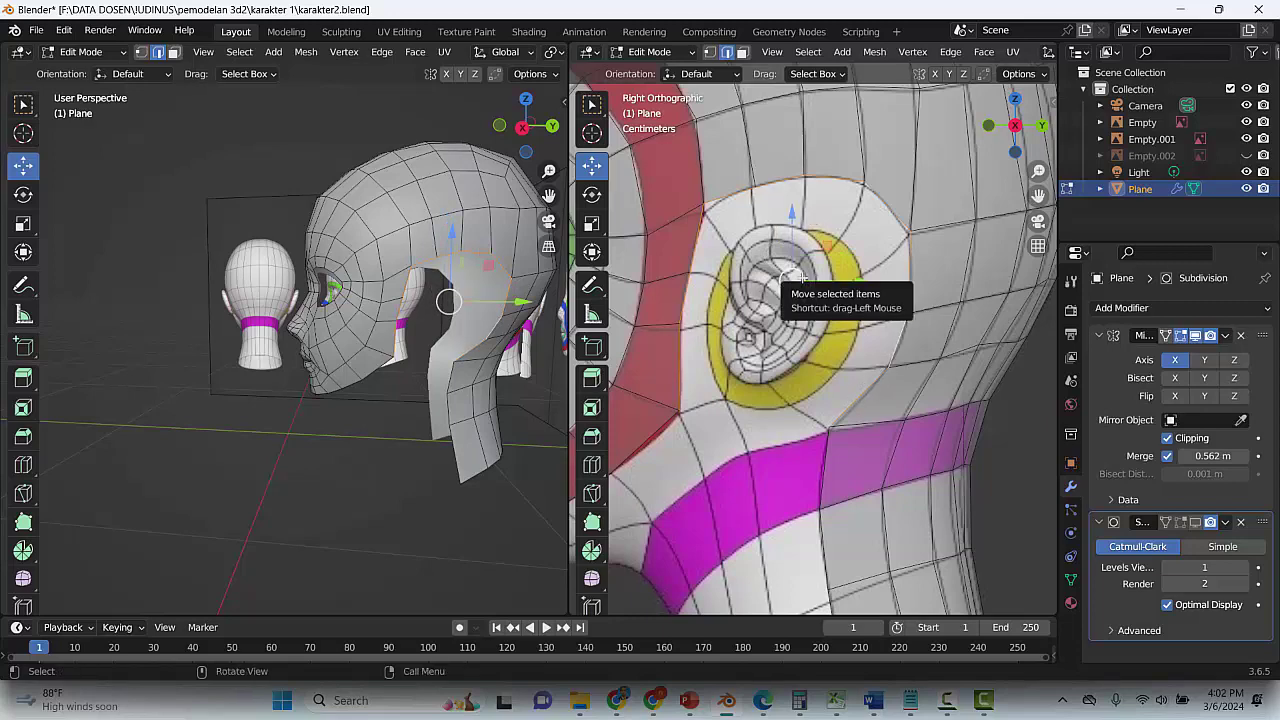
pyautogui.press('e')
pyautogui.press('s')
pyautogui.press('Return')
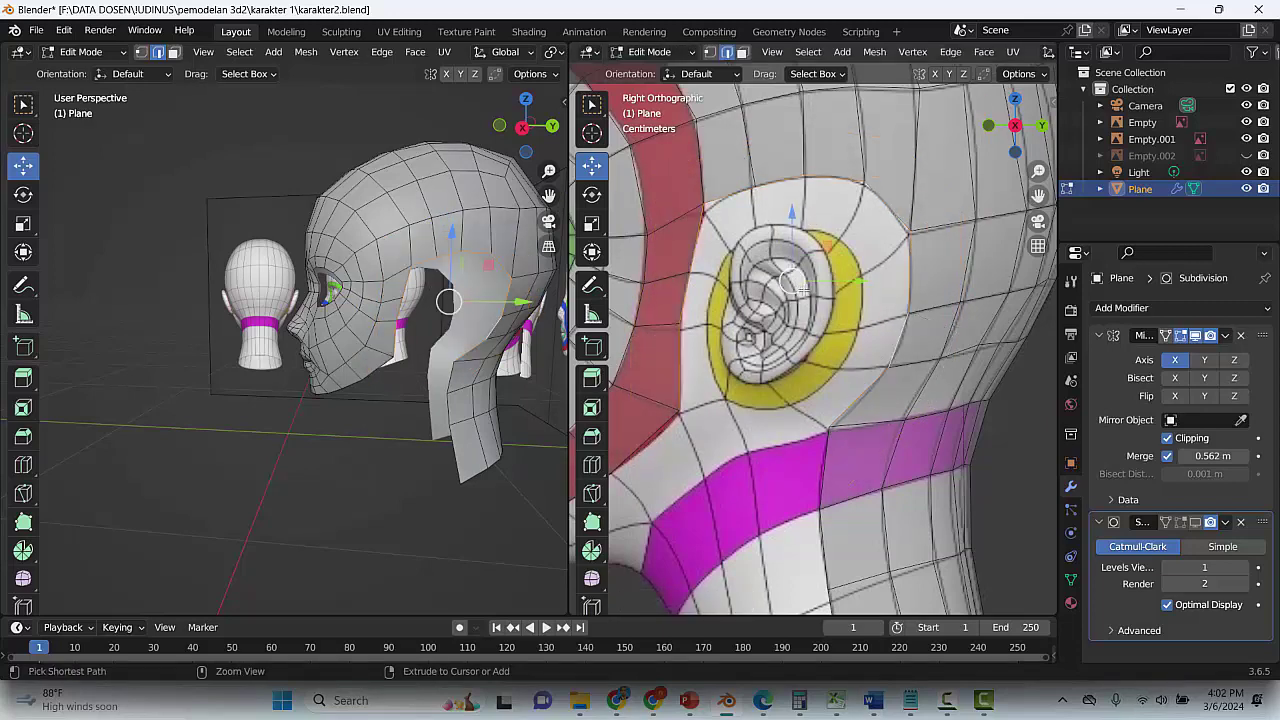
pyautogui.press('s')
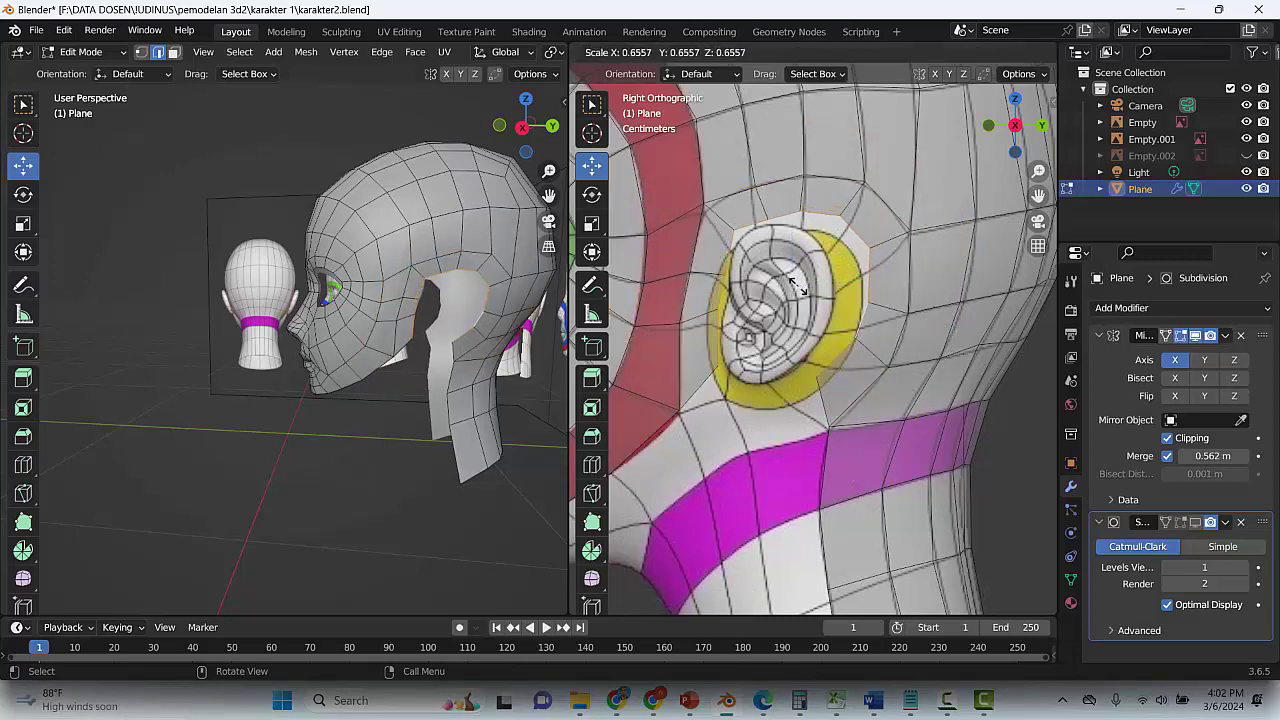
pyautogui.click(796, 286)
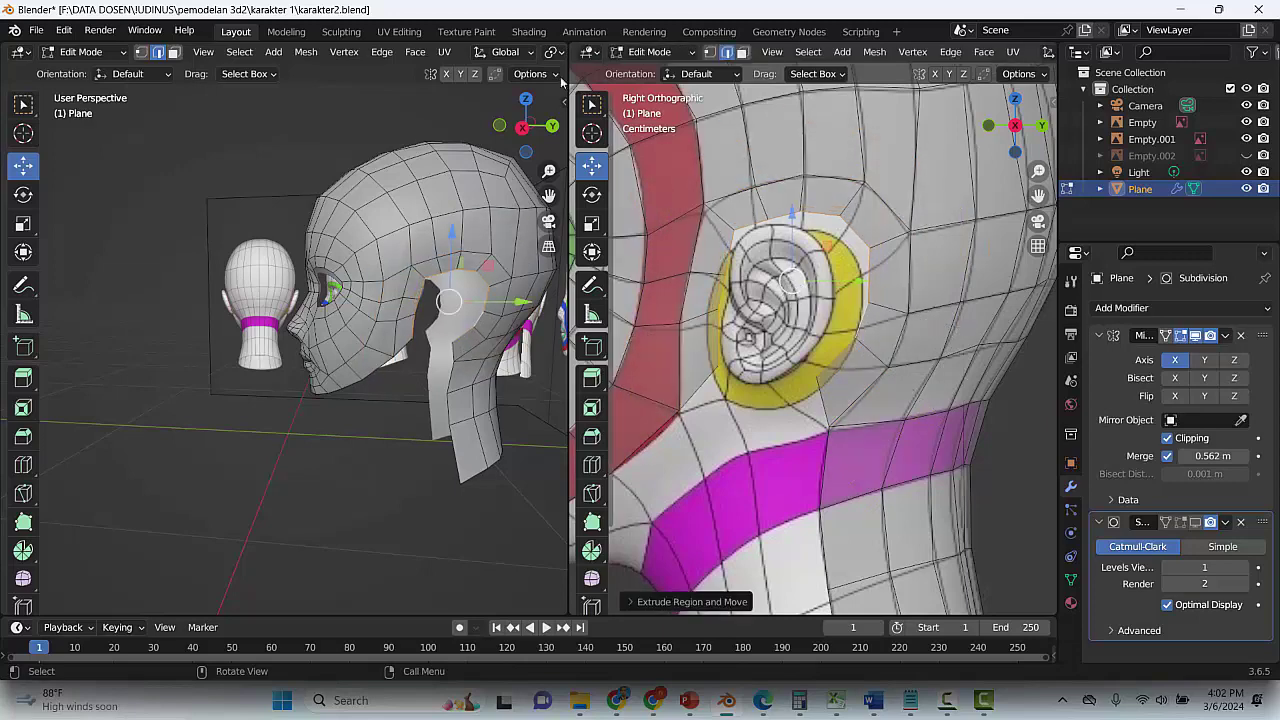
# Move the vertices of the new inner ring to follow the ear outline in the side reference, and save the file
pyautogui.keyDown('shift'); pyautogui.rightClick(718, 362); pyautogui.keyUp('shift')
pyautogui.moveTo(753, 328); pyautogui.dragTo(762, 363)
pyautogui.click(714, 308)
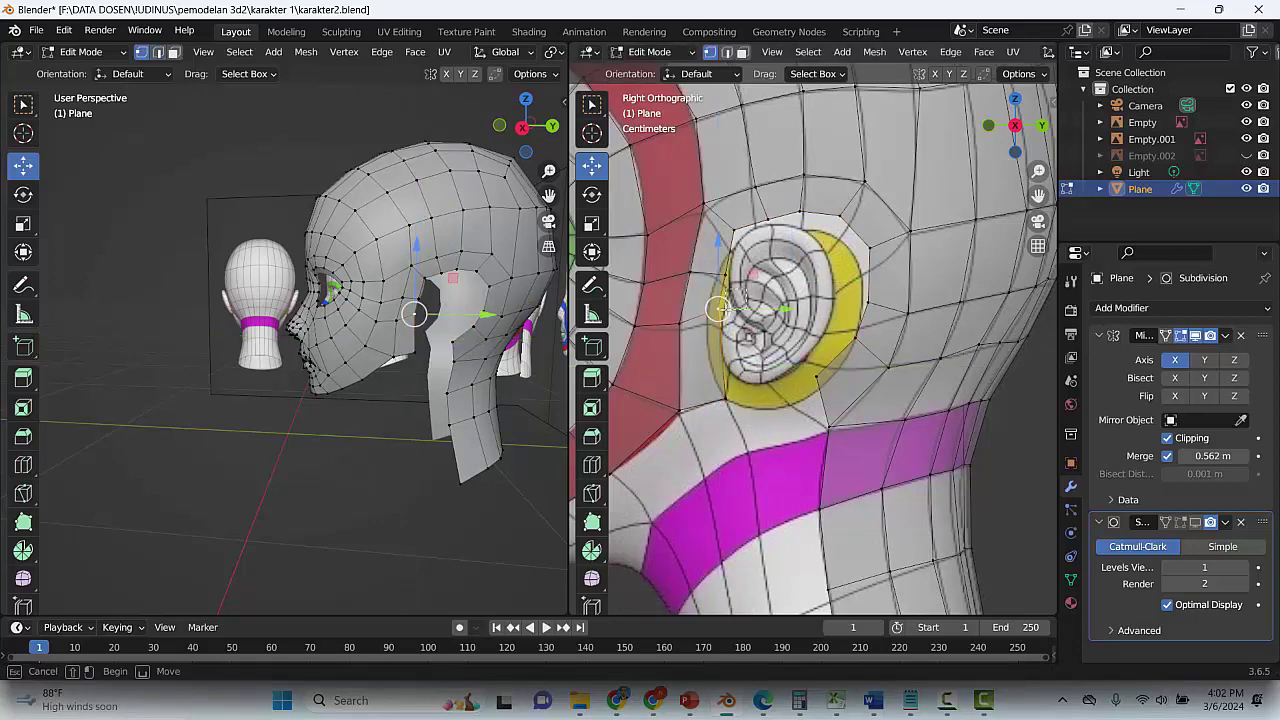
pyautogui.moveTo(755, 274); pyautogui.dragTo(891, 294)
pyautogui.click(802, 207)
pyautogui.click(819, 379)
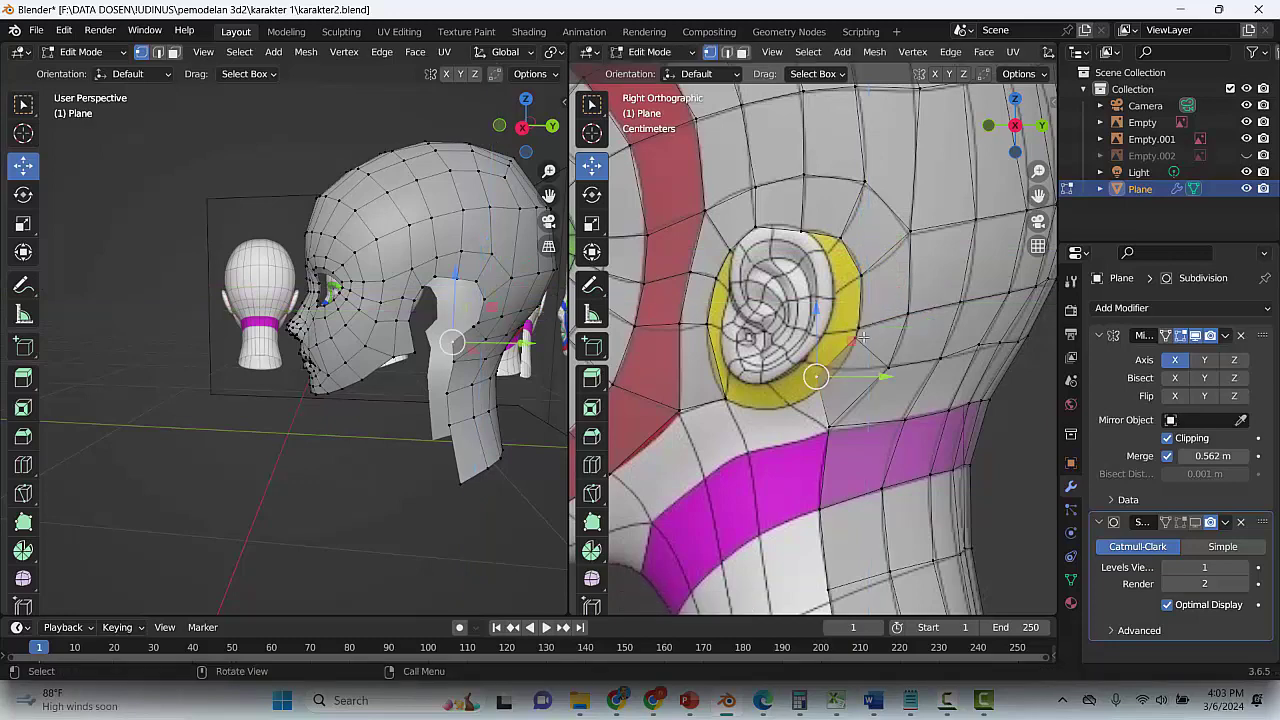
pyautogui.moveTo(851, 347); pyautogui.dragTo(874, 334)
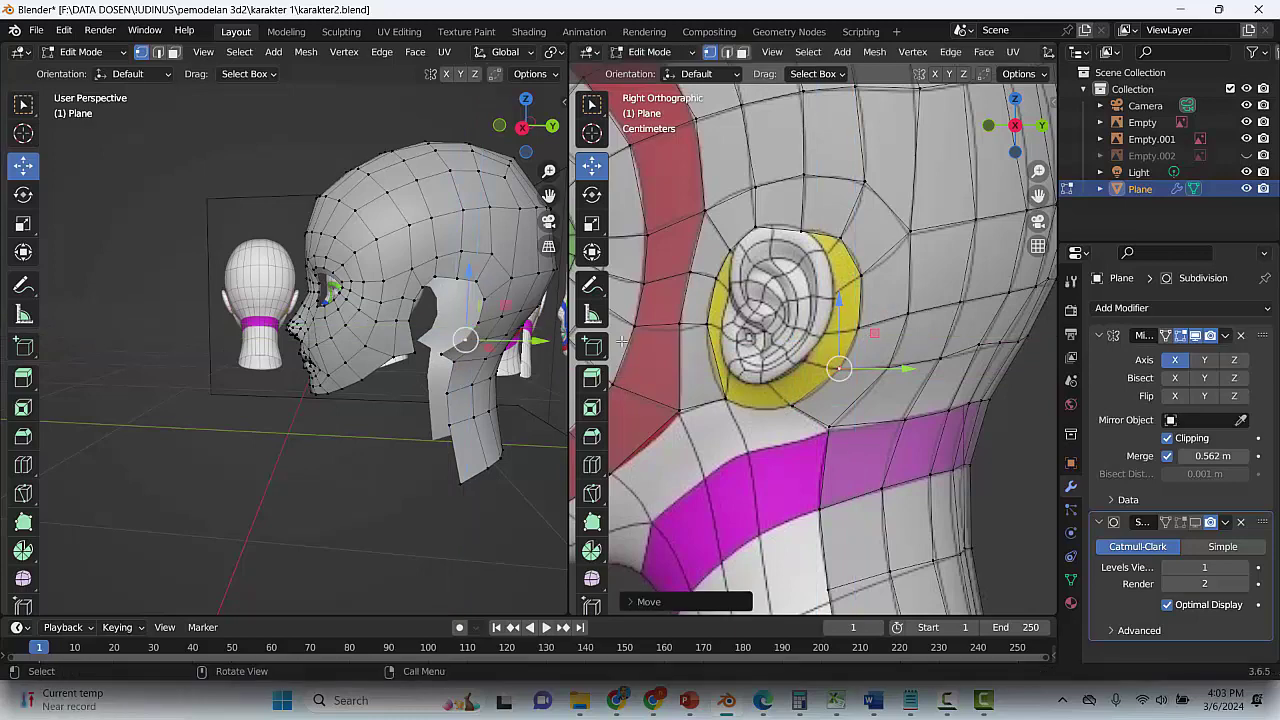
pyautogui.hotkey('ctrl', 's')
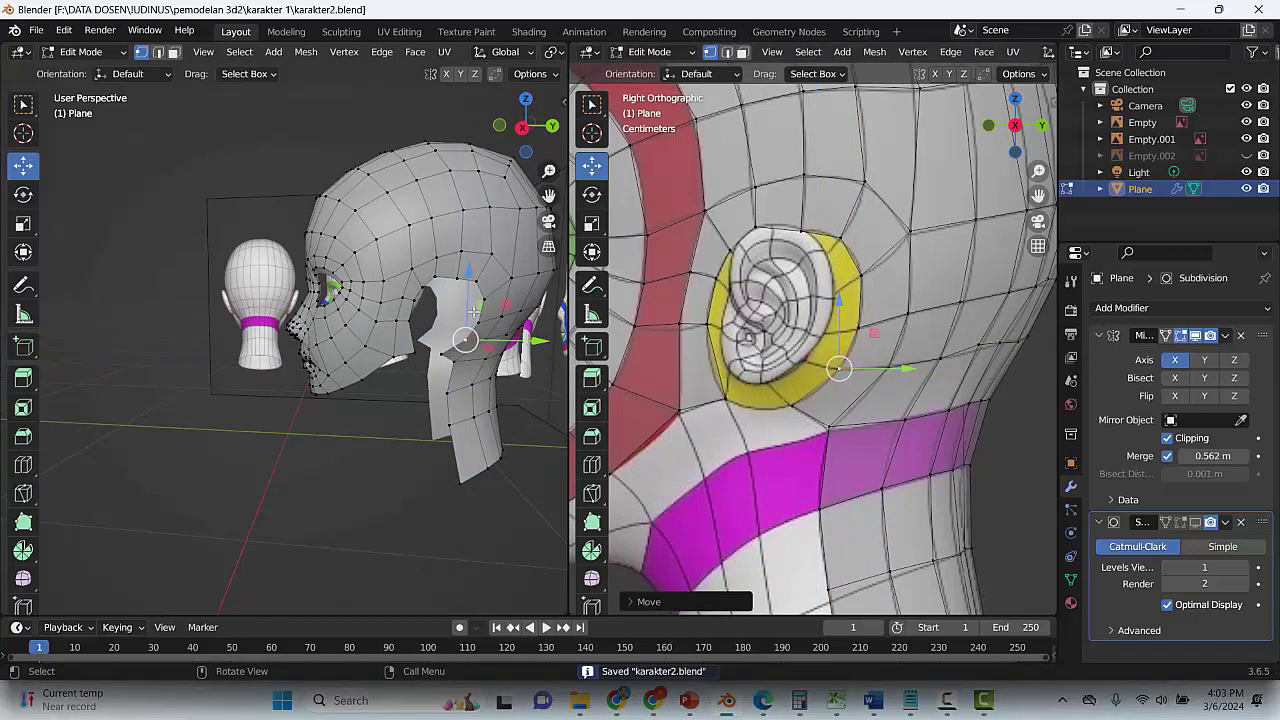
# Examine the ear opening from the front and in perspective, return to the side view and save the file
pyautogui.press('KP_1')
pyautogui.scroll(3, 385, 328)
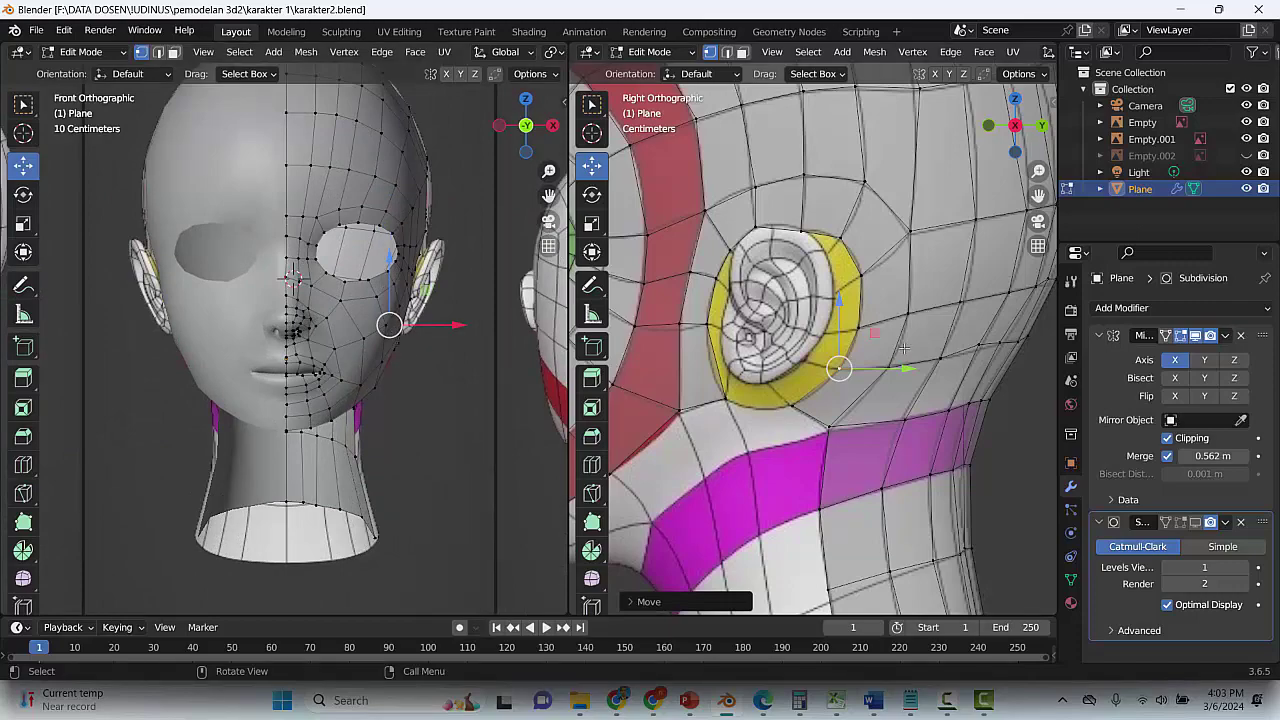
pyautogui.scroll(-5, 903, 347)
pyautogui.moveTo(903, 347); pyautogui.dragTo(922, 430, button='middle')
pyautogui.scroll(-2, 471, 352)
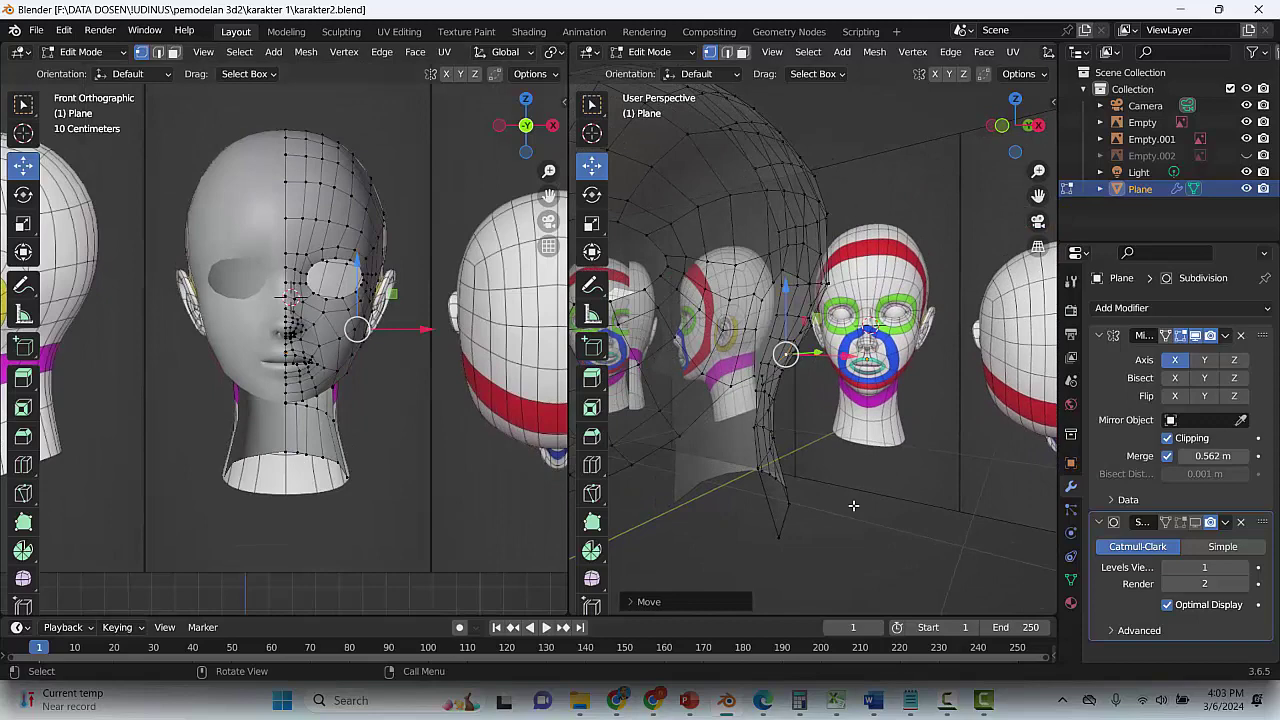
pyautogui.press('KP_3')
pyautogui.hotkey('ctrl', 's')
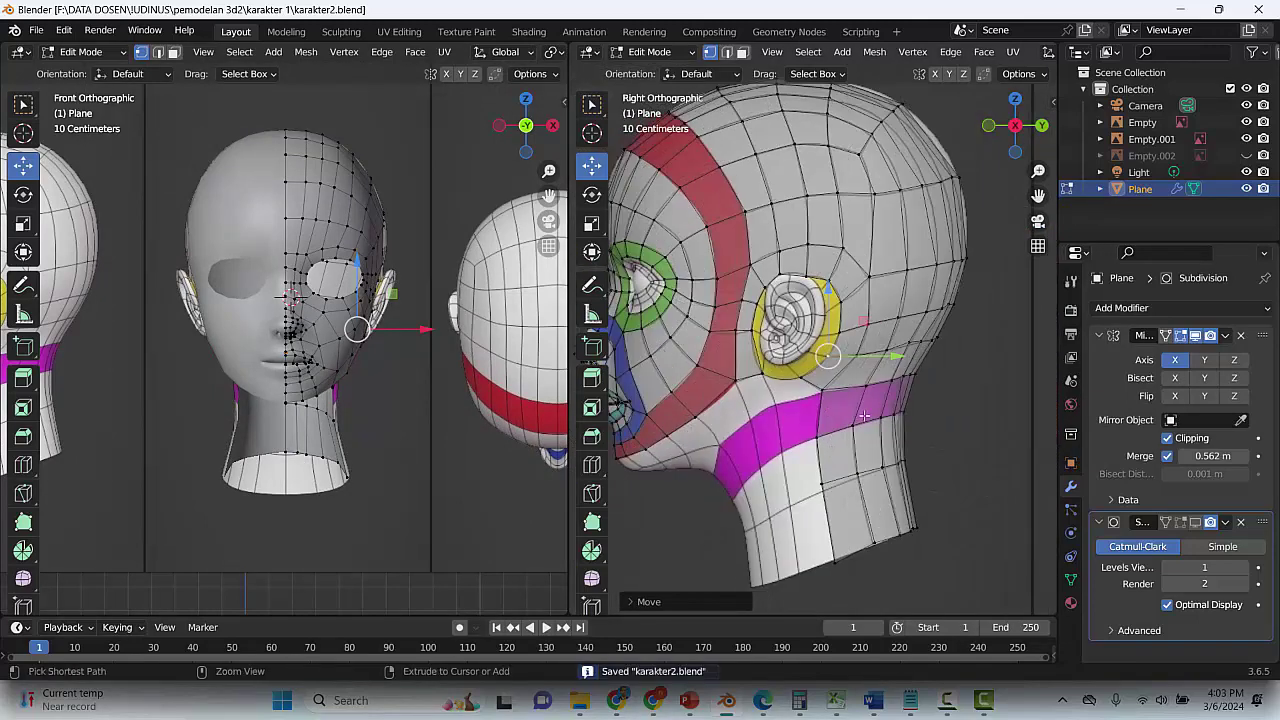
# Adjust the middle vertices of the side of the neck to follow the edge flow of the side reference
pyautogui.moveTo(1038, 195); pyautogui.dragTo(906, 260)
pyautogui.scroll(2, 906, 260)
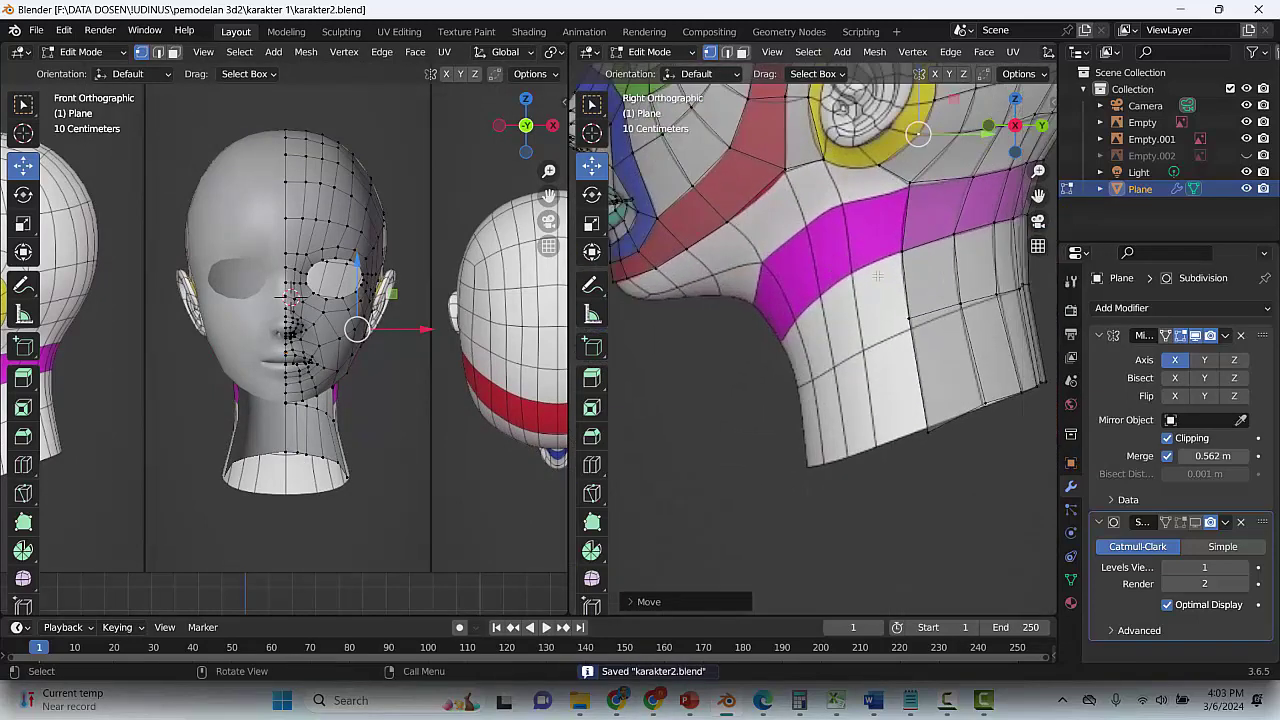
pyautogui.click(912, 318)
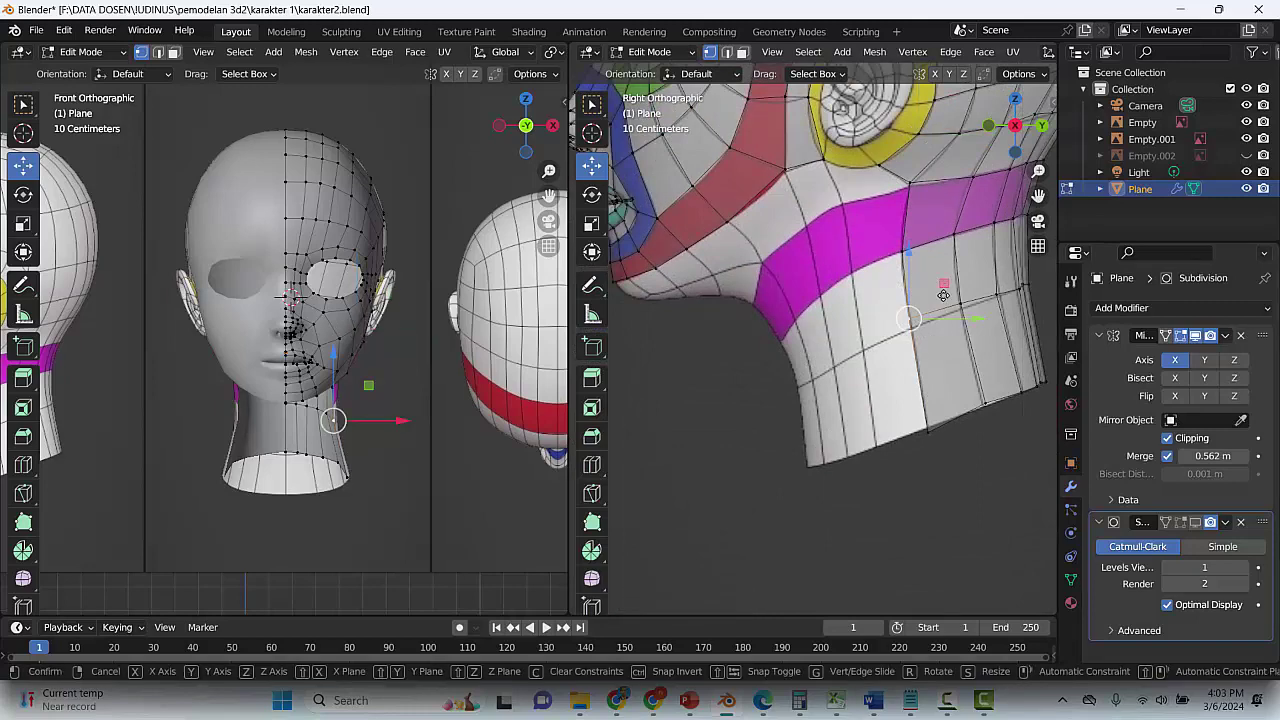
pyautogui.moveTo(943, 283); pyautogui.dragTo(993, 282)
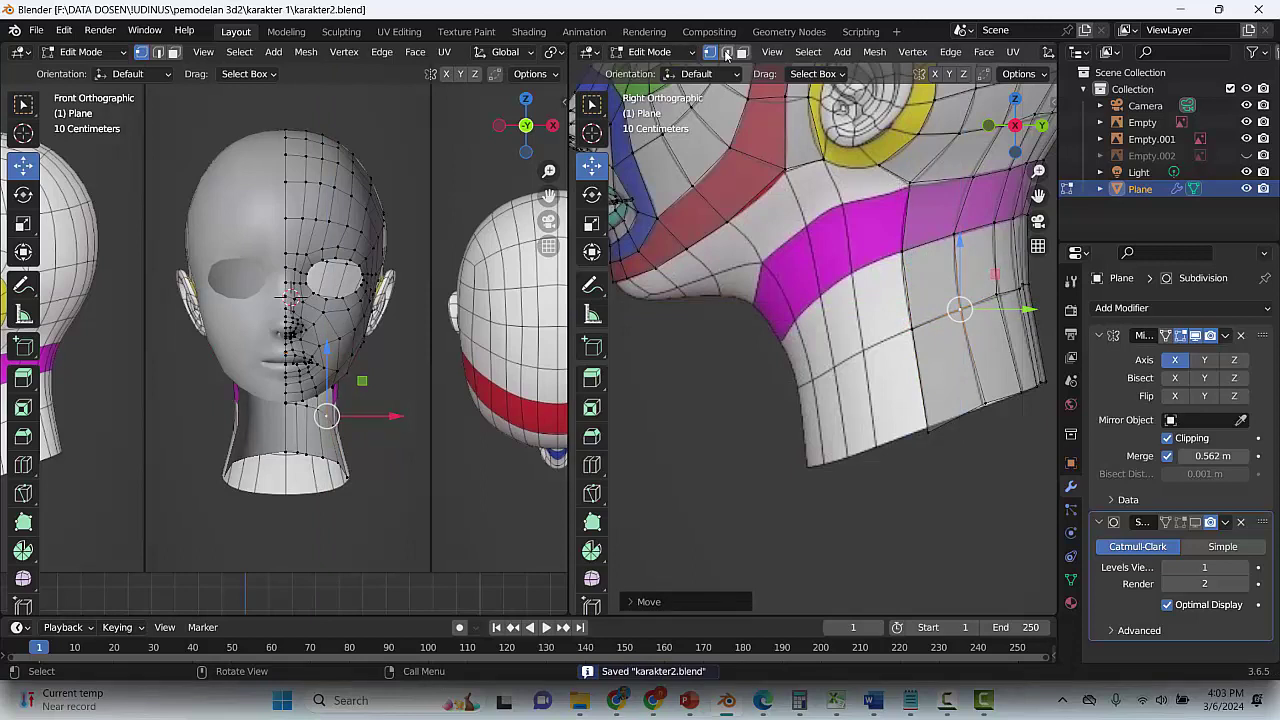
# Extrude the front boundary edges of the neck side, from below the ear to the base, about 0.11 m toward the throat
pyautogui.click(728, 53)
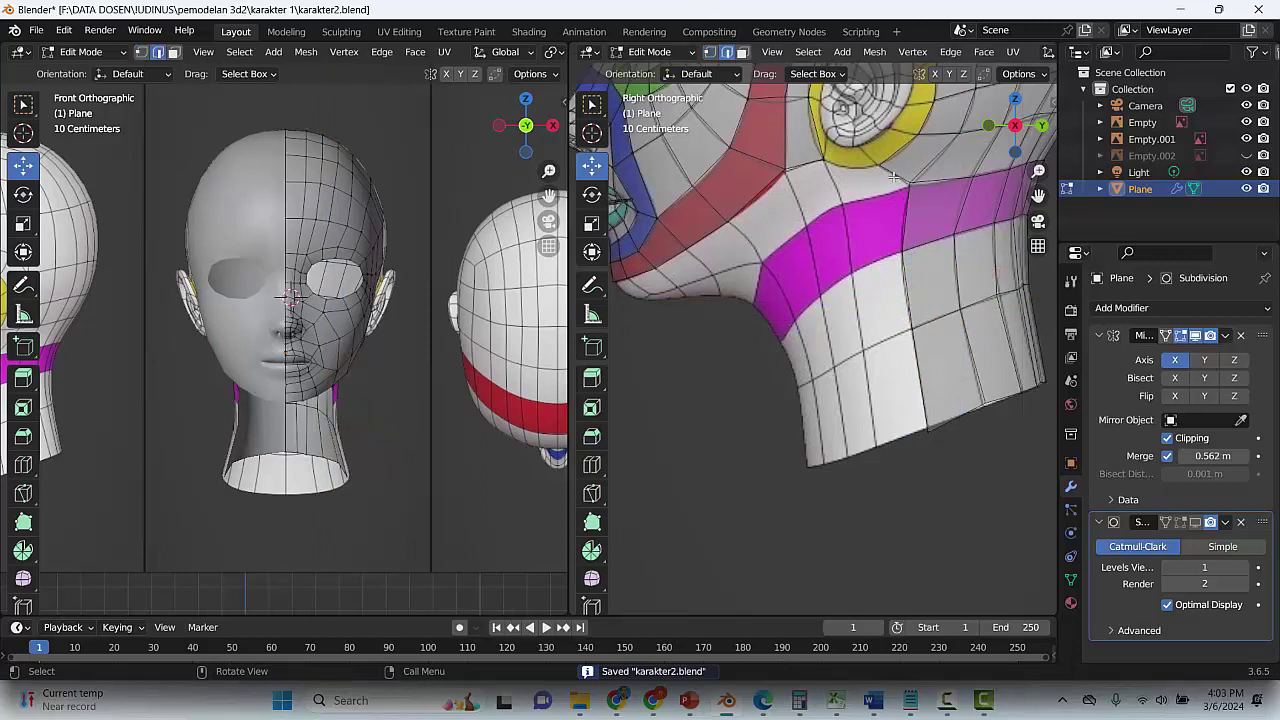
pyautogui.click(893, 176)
pyautogui.keyDown('shift'); pyautogui.click(903, 217); pyautogui.keyUp('shift')
pyautogui.keyDown('shift'); pyautogui.click(906, 305); pyautogui.keyUp('shift')
pyautogui.keyDown('shift'); pyautogui.click(918, 379); pyautogui.keyUp('shift')
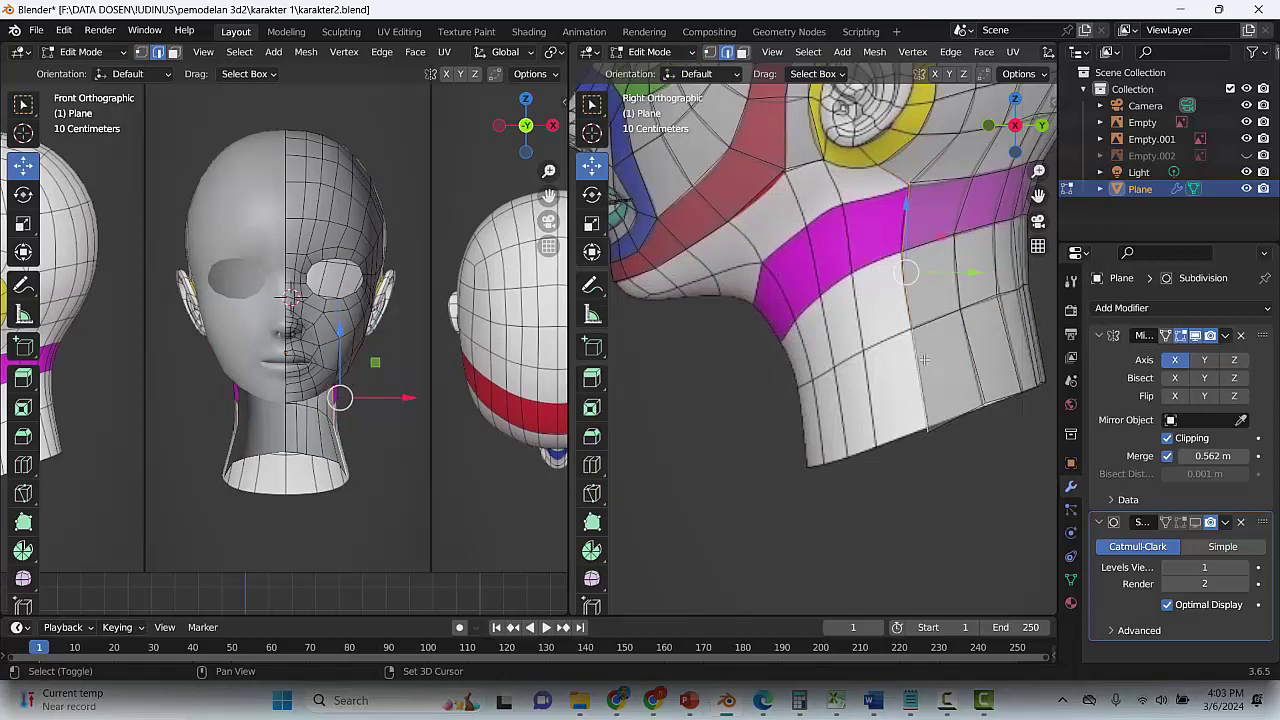
pyautogui.press('g')
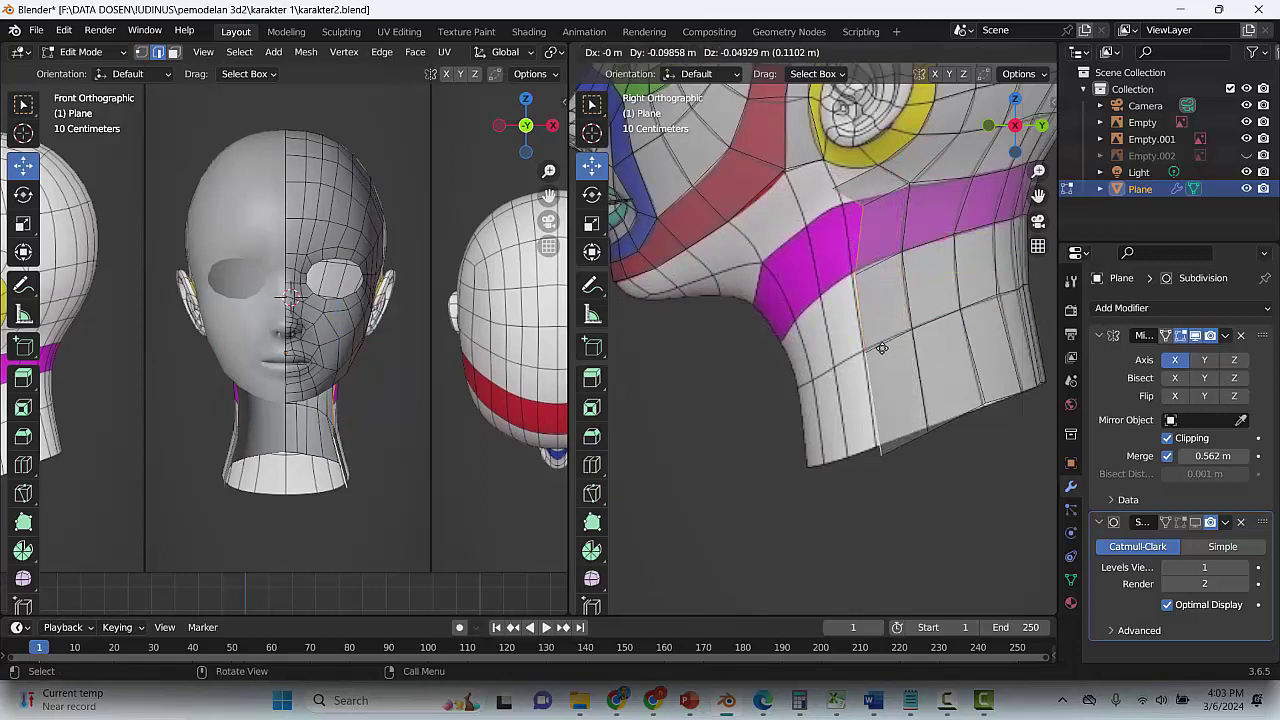
pyautogui.click(877, 349)
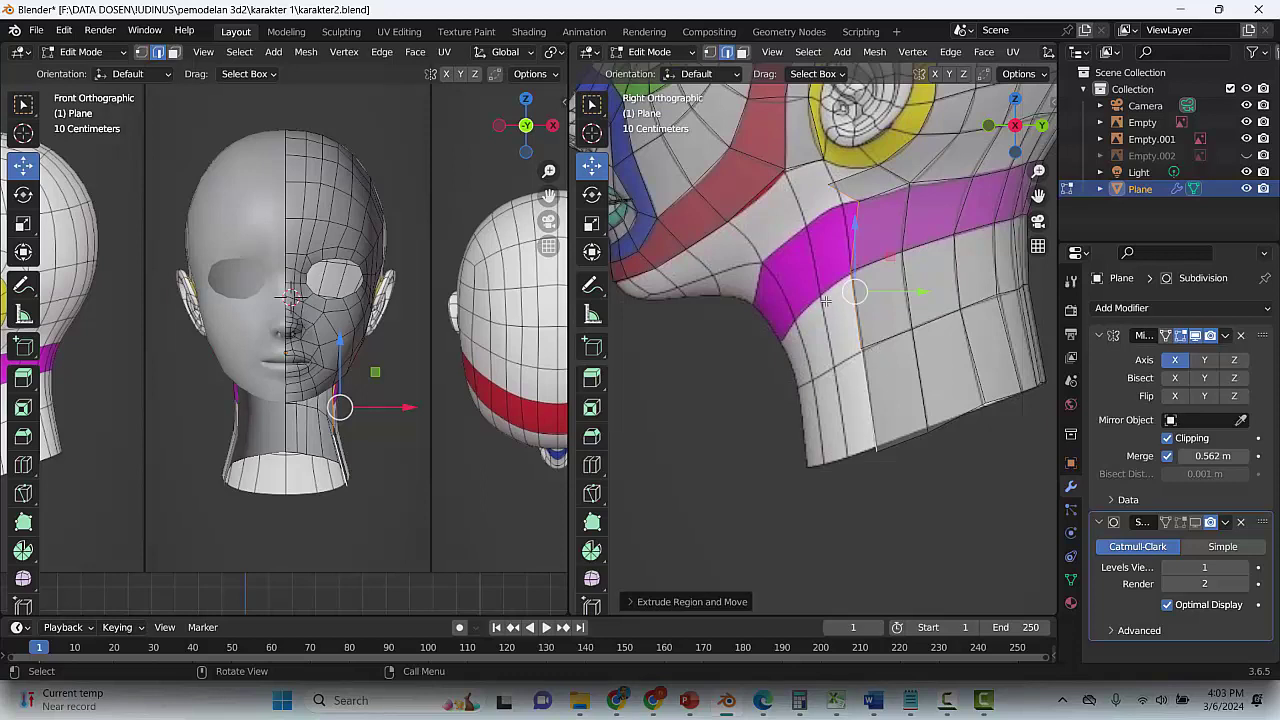
# Move the mid-neck vertex and the magenta band's upper vertex of the new strip onto the side reference's edge lines
pyautogui.click(710, 51)
pyautogui.keyDown('alt'); pyautogui.click(877, 349); pyautogui.keyUp('alt')
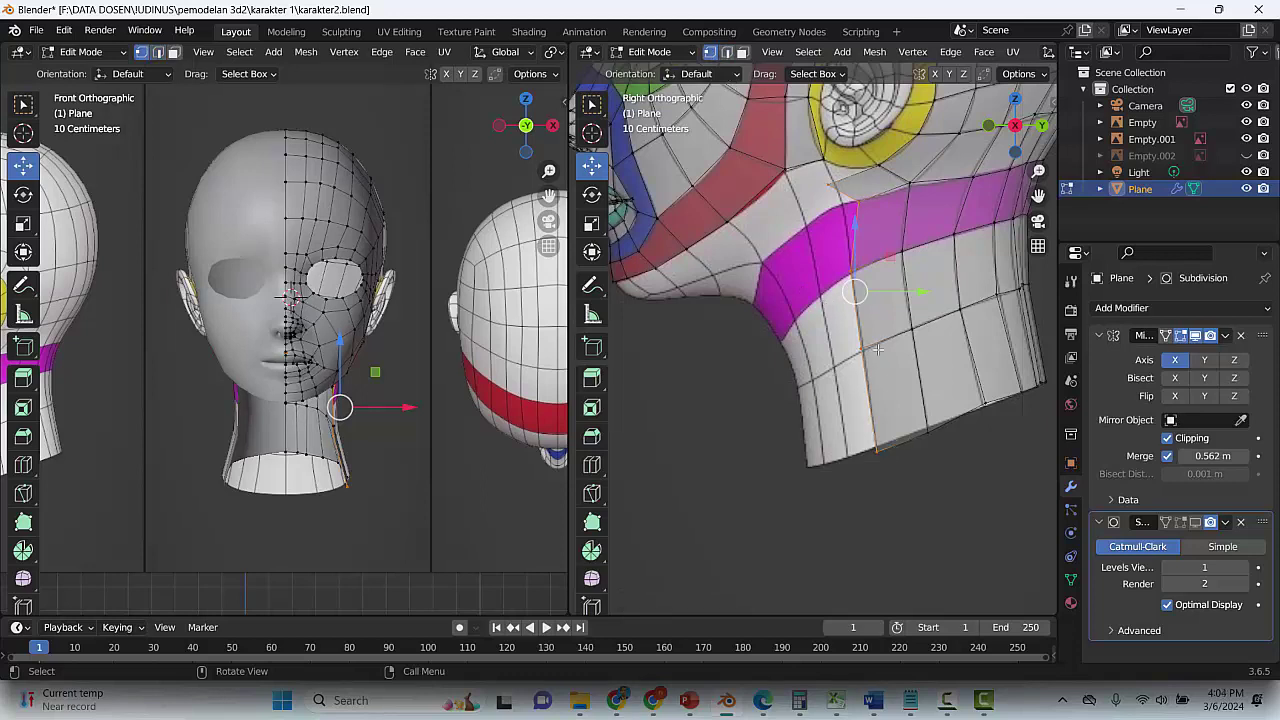
pyautogui.click(865, 350)
pyautogui.moveTo(893, 317); pyautogui.dragTo(892, 314)
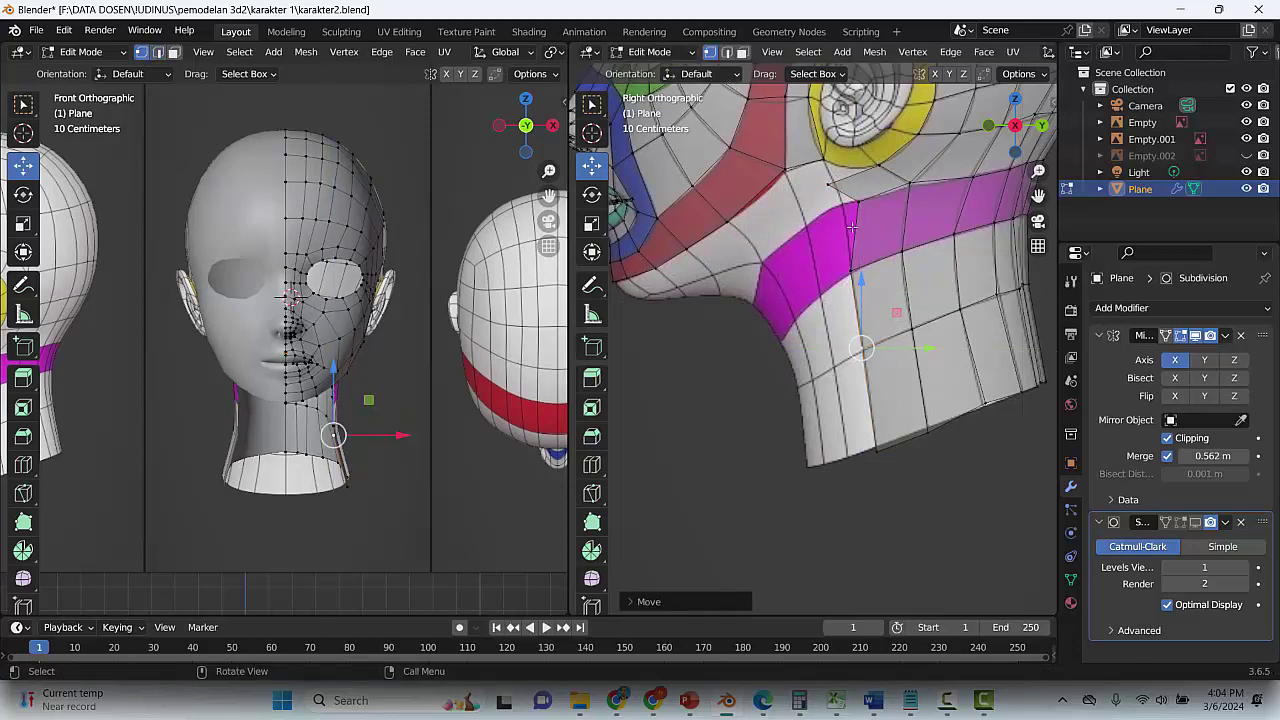
pyautogui.keyDown('alt'); pyautogui.click(858, 202); pyautogui.keyUp('alt')
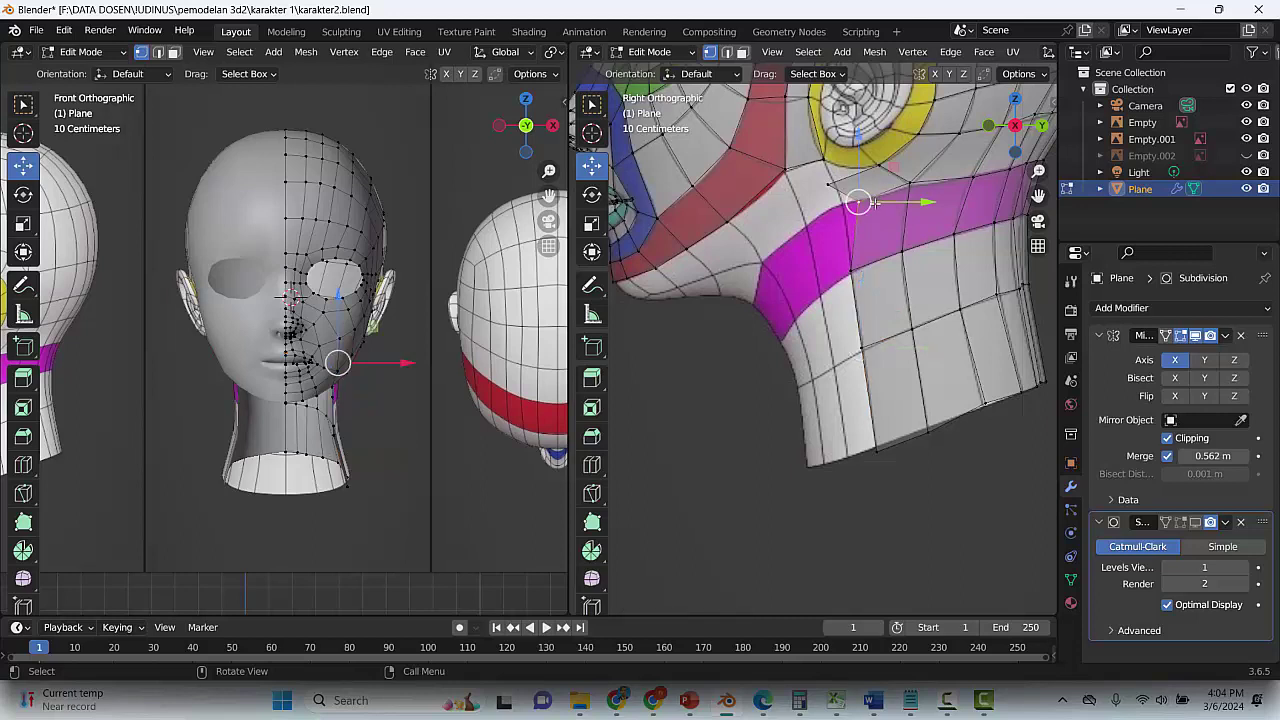
pyautogui.press('g')
pyautogui.click(861, 206)
# Merge the new strip's top vertex with the head vertex just below the ear, using At Last
pyautogui.click(830, 170)
pyautogui.press('g')
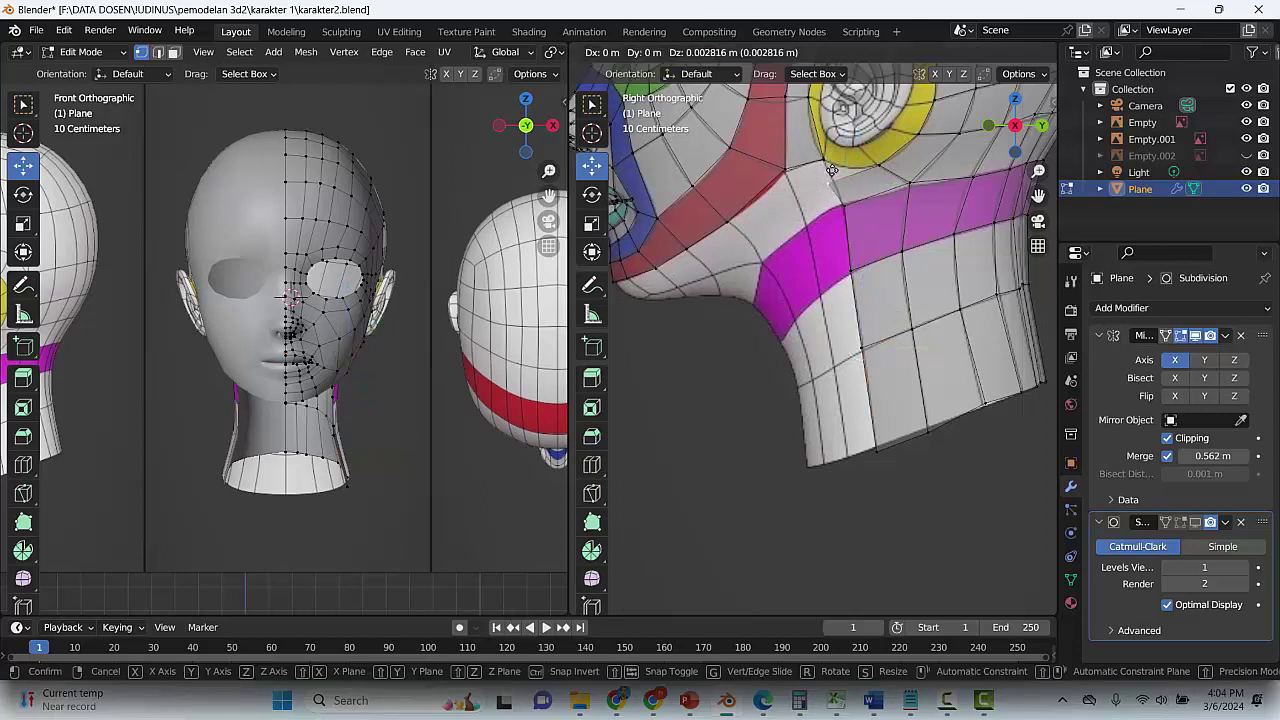
pyautogui.click(838, 165)
pyautogui.hotkey('ctrl', 'z')
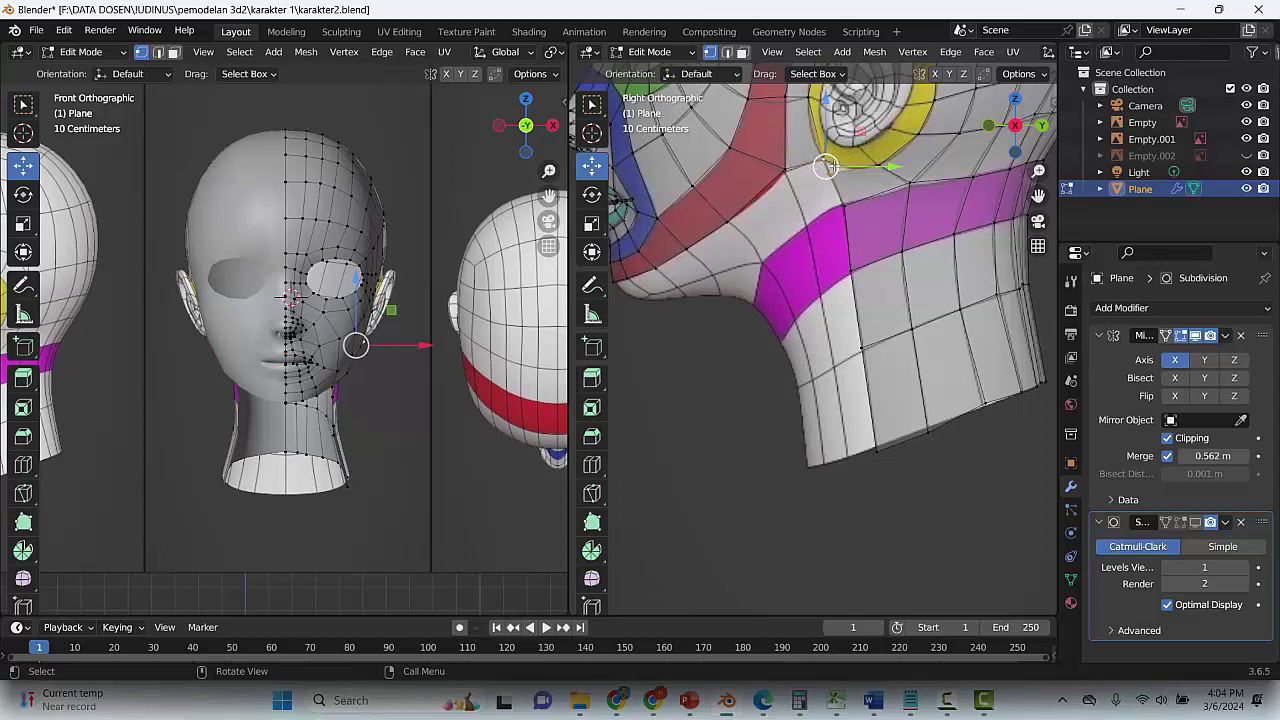
pyautogui.rightClick(826, 166)
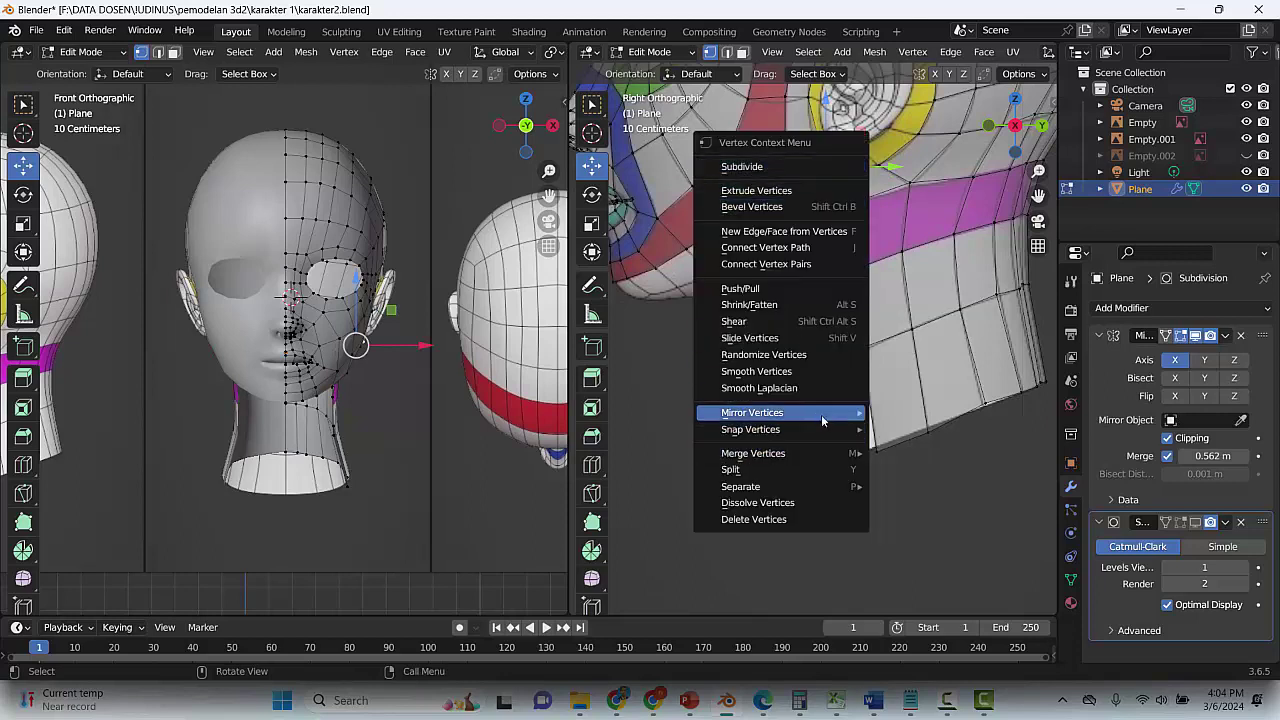
pyautogui.moveTo(827, 460)
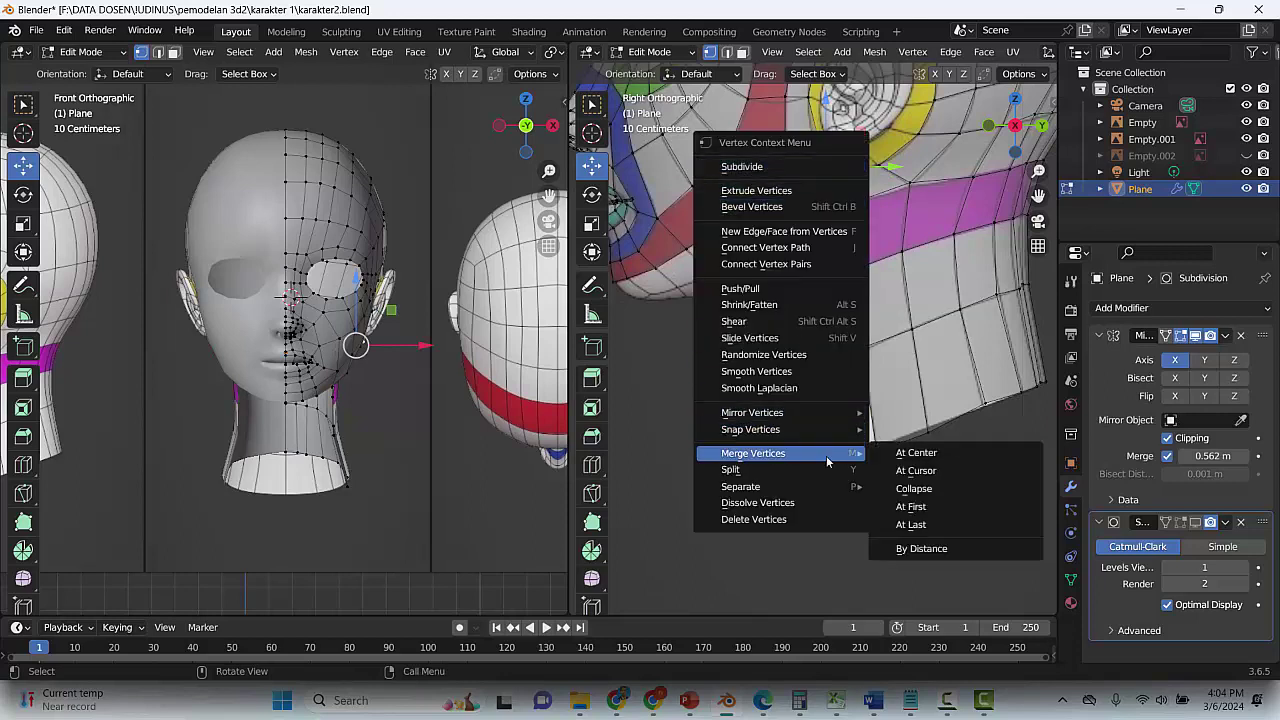
pyautogui.click(911, 524)
# Align the strip's magenta band and neck base vertices with the side reference, and save the file
pyautogui.click(845, 204)
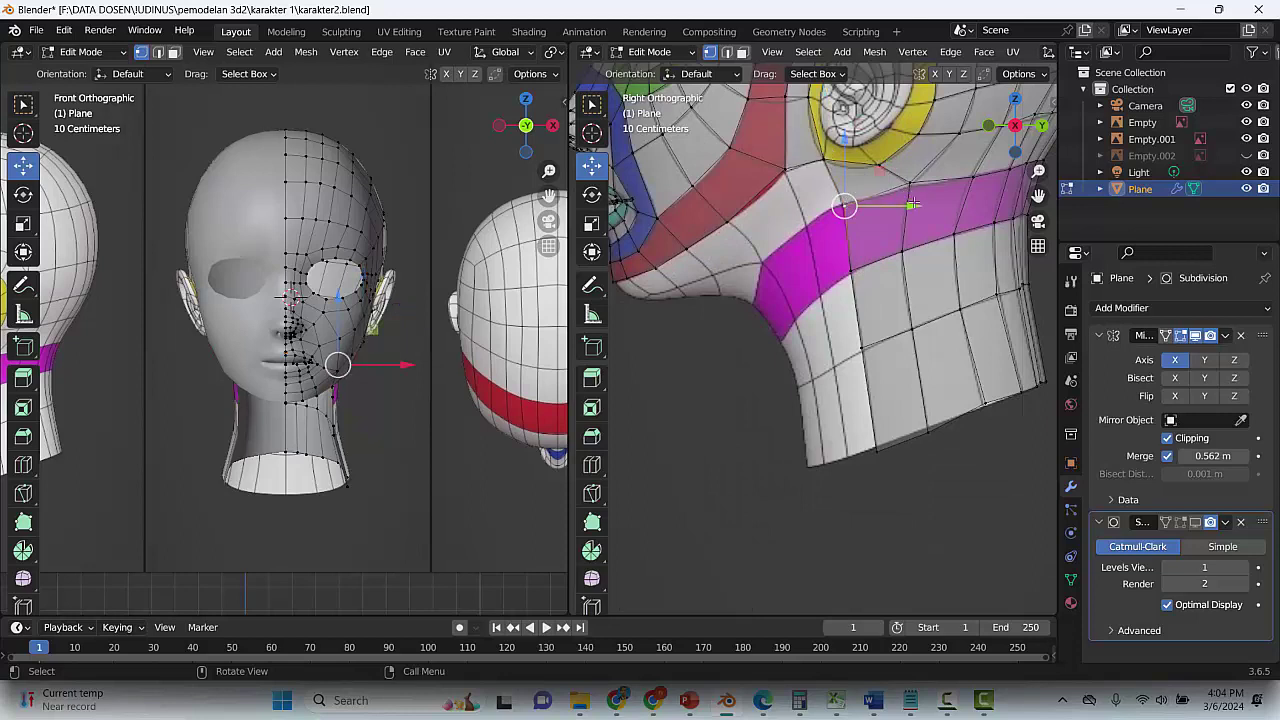
pyautogui.moveTo(882, 168); pyautogui.dragTo(880, 165)
pyautogui.click(853, 271)
pyautogui.click(878, 452)
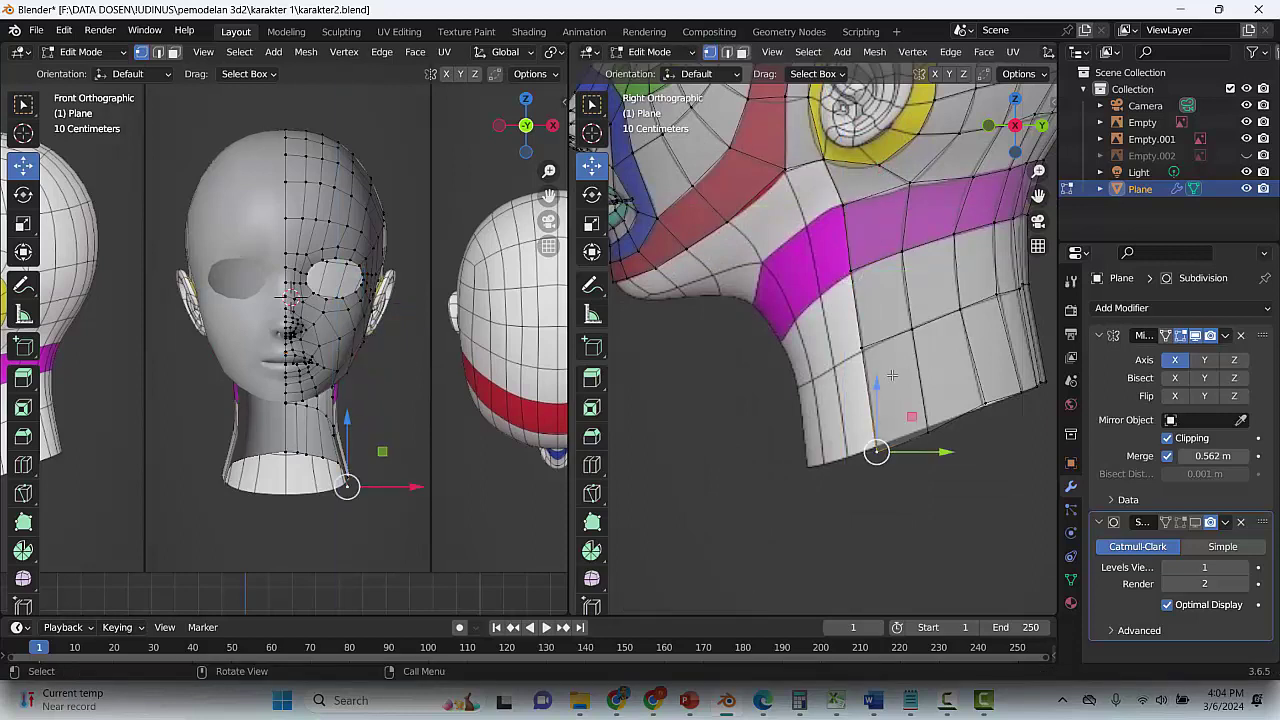
pyautogui.click(929, 436)
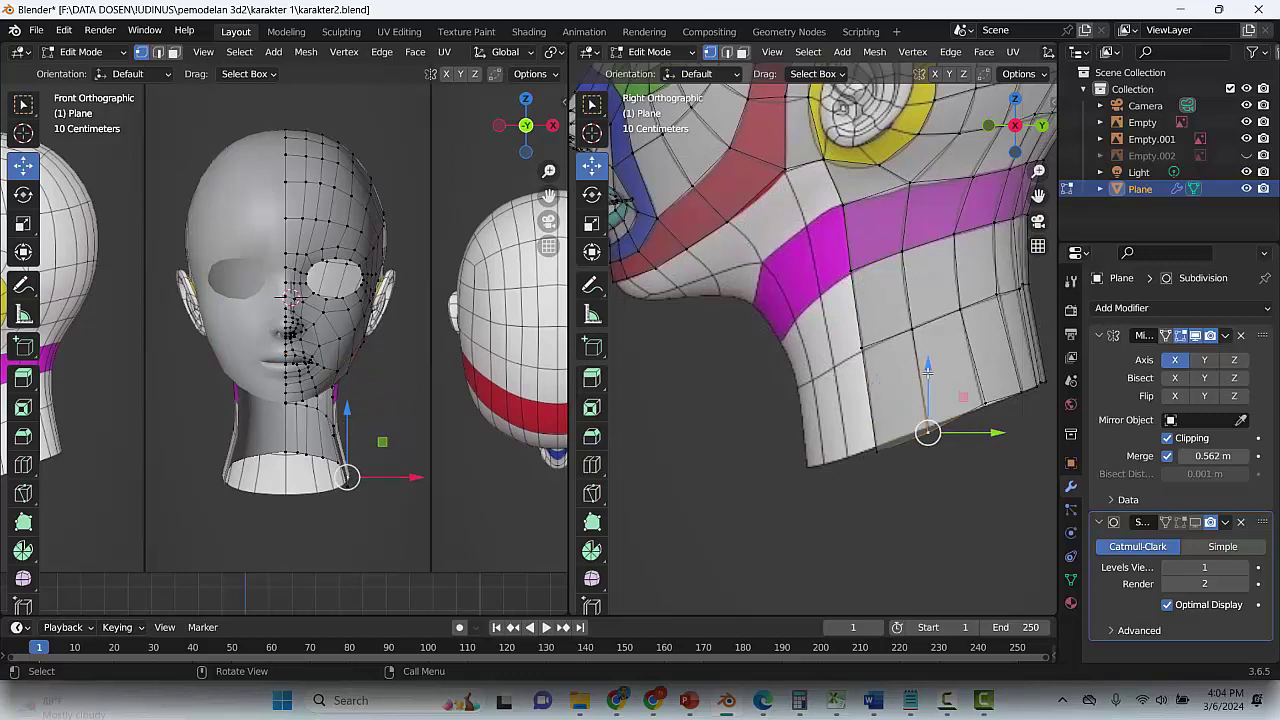
pyautogui.moveTo(921, 372); pyautogui.dragTo(878, 388)
pyautogui.click(878, 457)
pyautogui.hotkey('ctrl', 's')
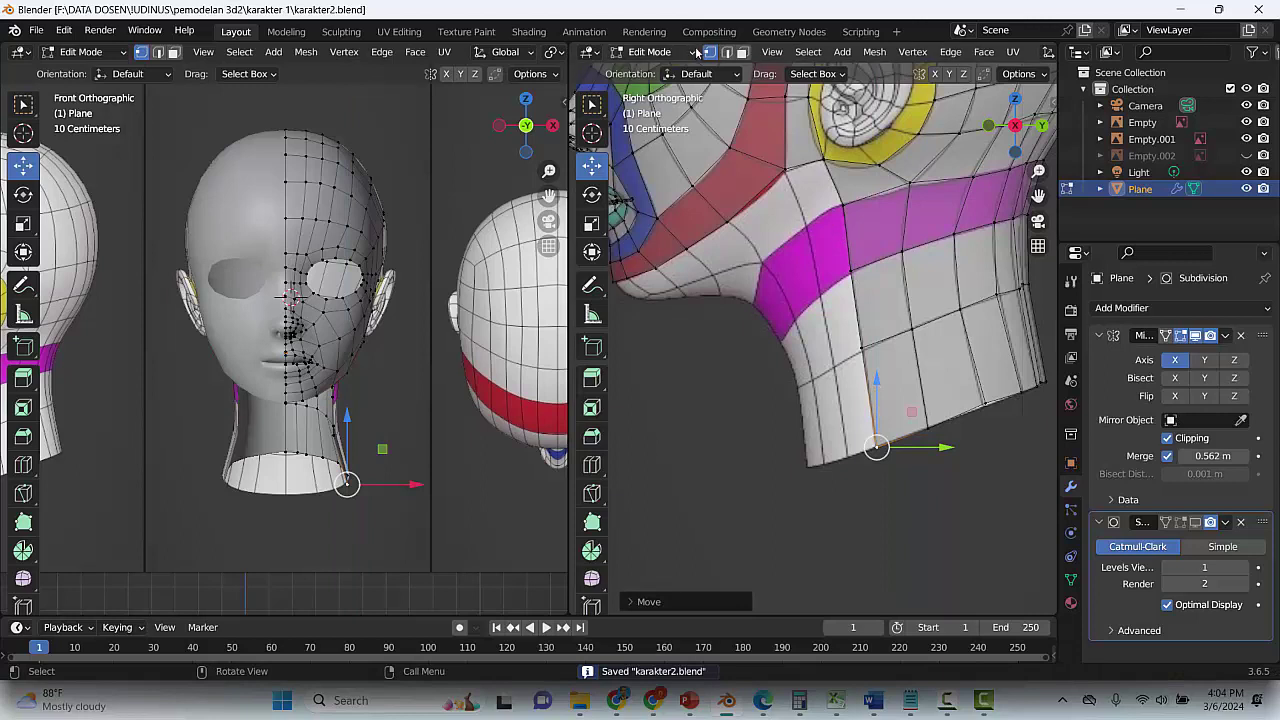
# Extrude the neck's new front boundary edges forward again to add a second strip toward the throat
pyautogui.press('2')
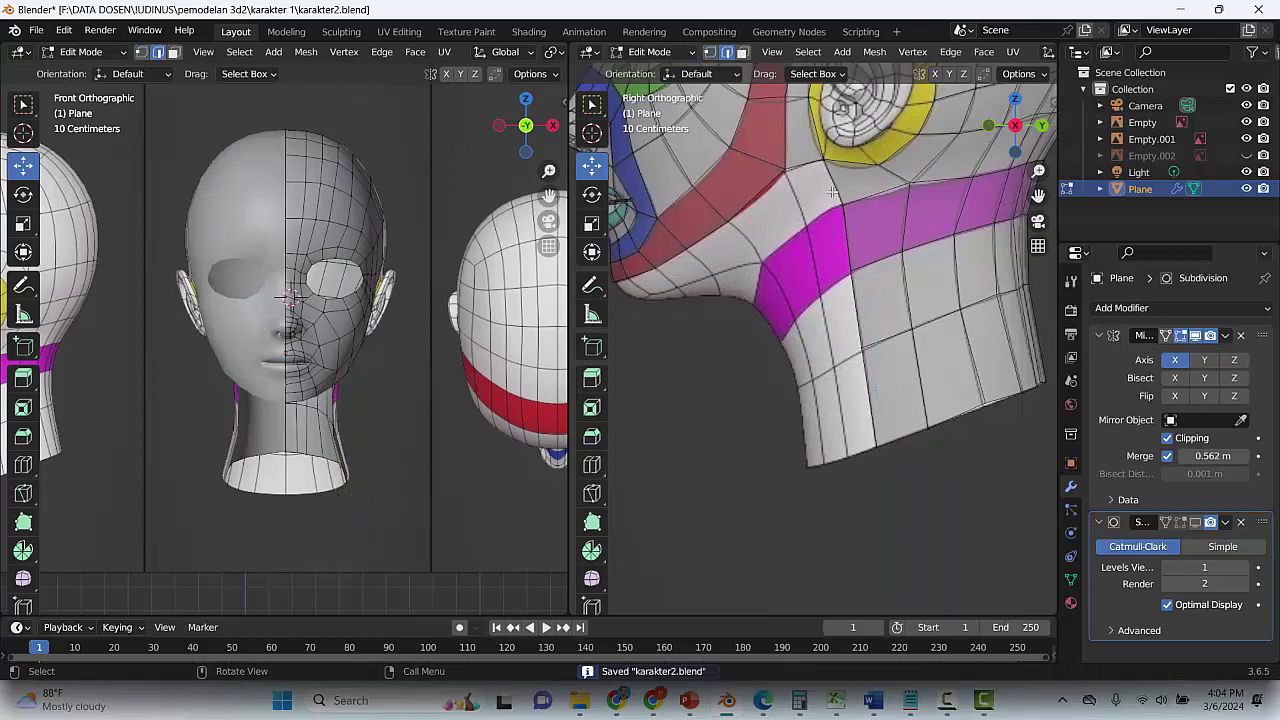
pyautogui.click(832, 191)
pyautogui.keyDown('shift'); pyautogui.click(848, 240); pyautogui.keyUp('shift')
pyautogui.keyDown('shift'); pyautogui.click(854, 307); pyautogui.keyUp('shift')
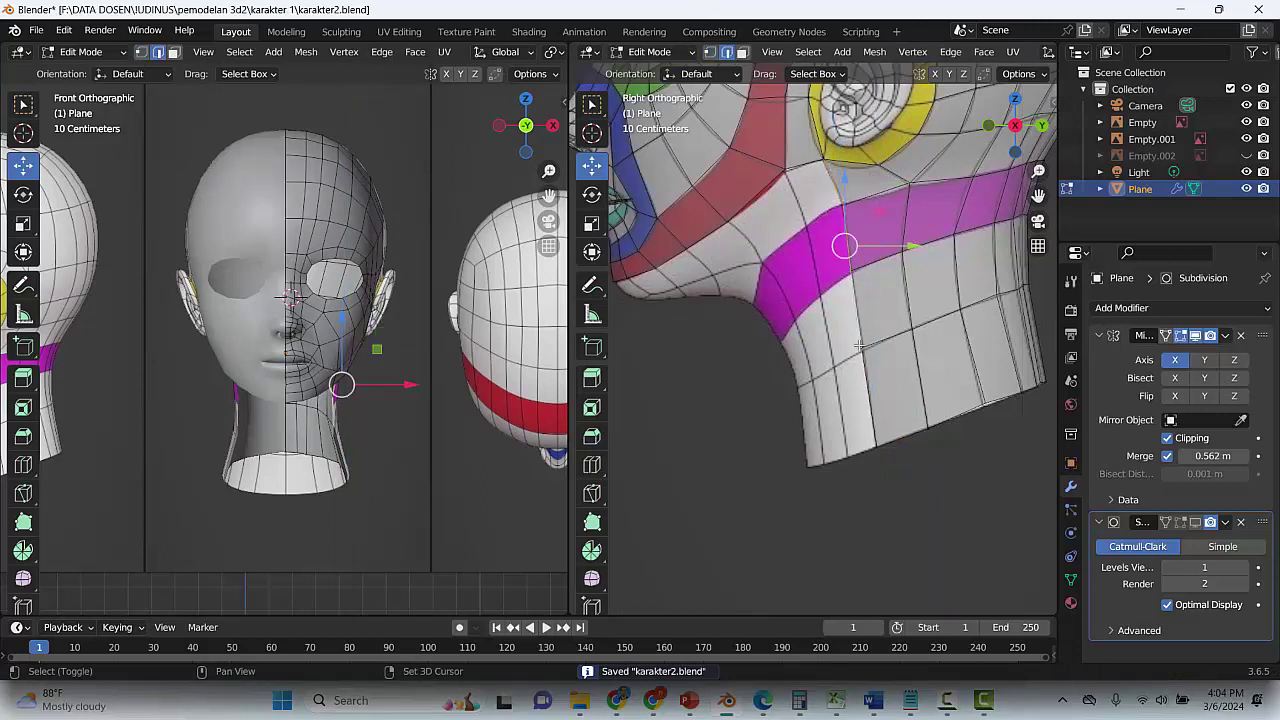
pyautogui.keyDown('shift'); pyautogui.click(863, 403); pyautogui.keyUp('shift')
pyautogui.press('e')
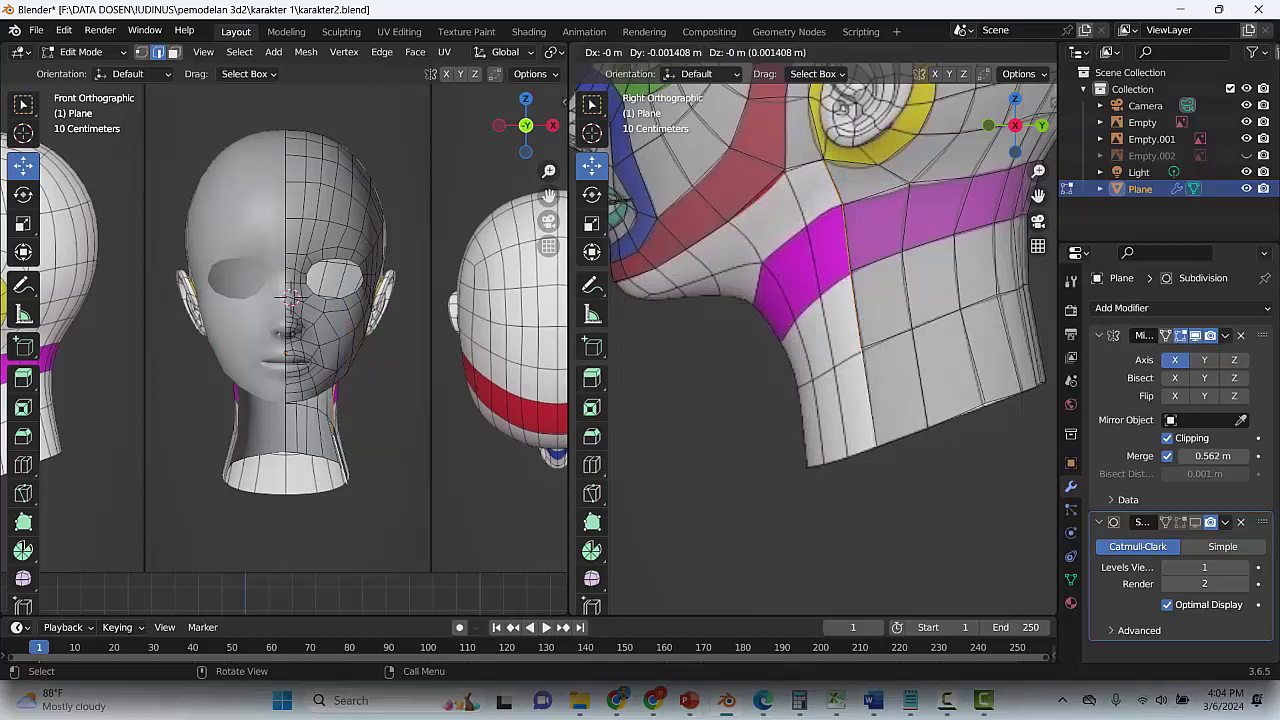
pyautogui.press('s')
pyautogui.click(841, 324)
pyautogui.hotkey('ctrl', 'z')
pyautogui.press('g')
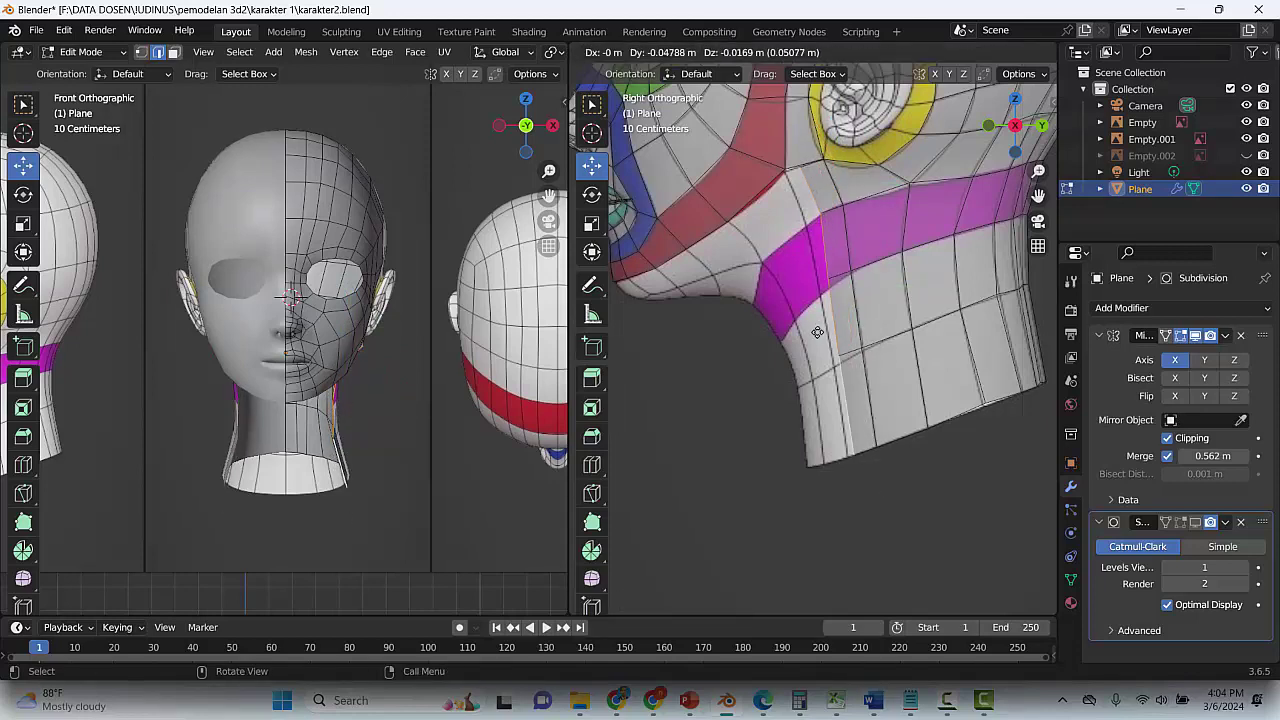
pyautogui.click(805, 343)
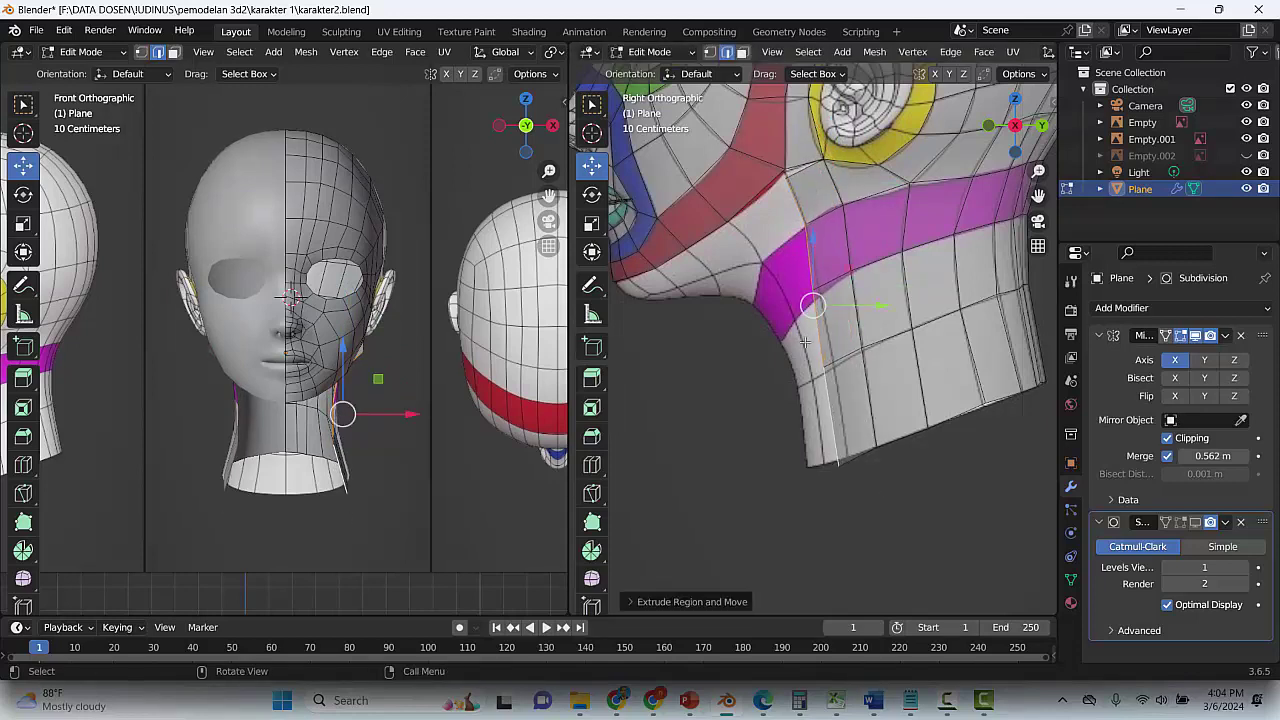
# Merge the second strip's top vertex with the adjacent vertex at the back corner of the jaw, using At Last
pyautogui.click(709, 54)
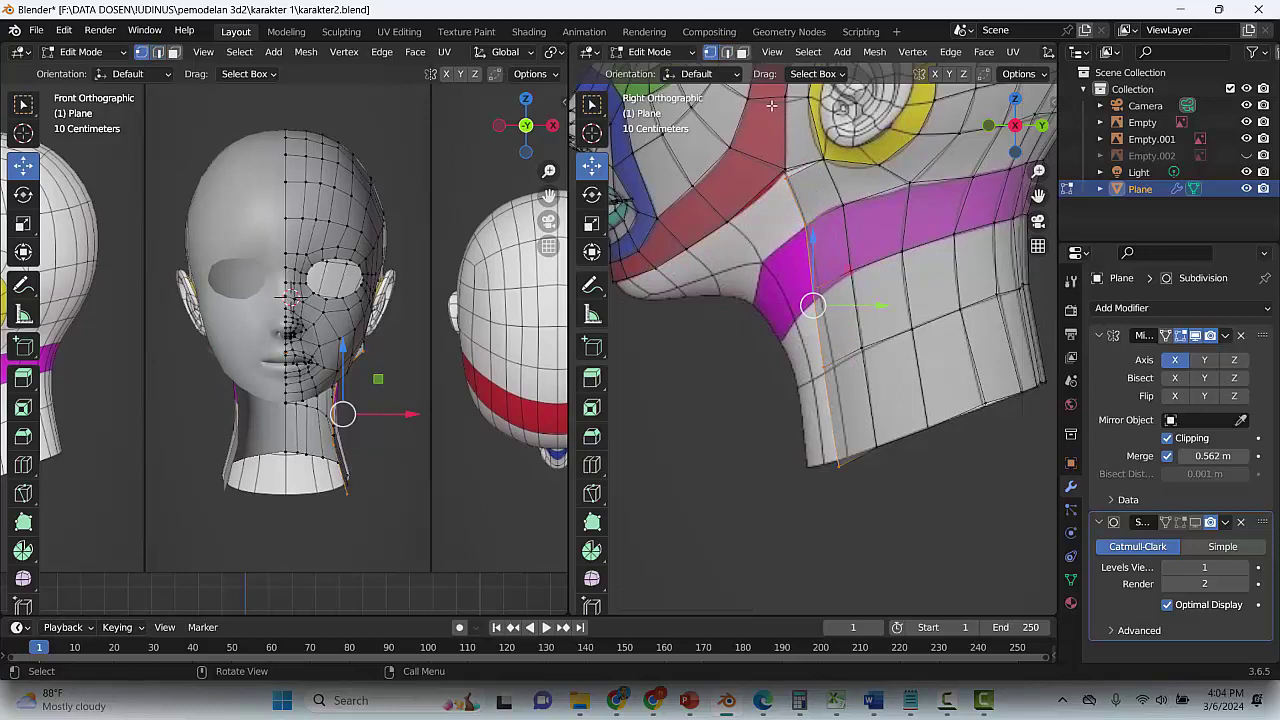
pyautogui.click(783, 179)
pyautogui.rightClick(786, 170)
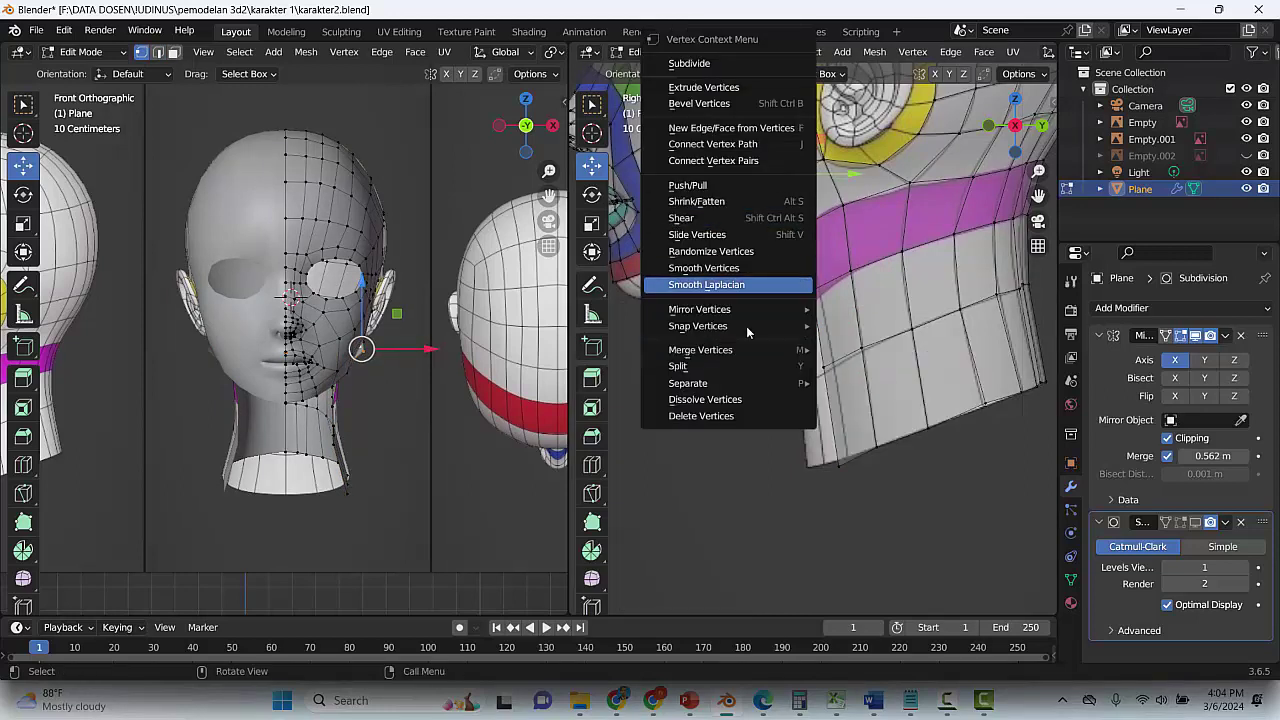
pyautogui.moveTo(741, 352)
pyautogui.click(855, 422)
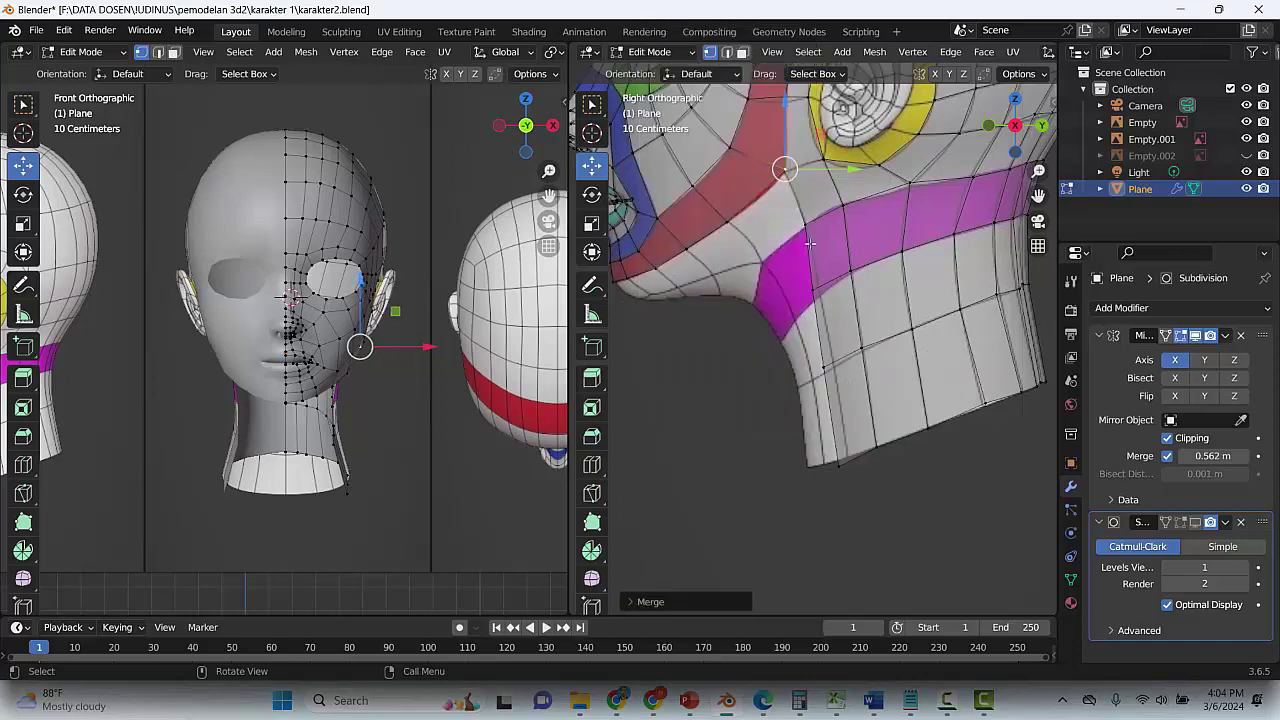
# Move the second strip's magenta band and mid-neck vertices onto the edge lines of the side reference
pyautogui.click(808, 228)
pyautogui.moveTo(808, 228); pyautogui.dragTo(807, 226)
pyautogui.click(812, 289)
pyautogui.moveTo(812, 289); pyautogui.dragTo(821, 292)
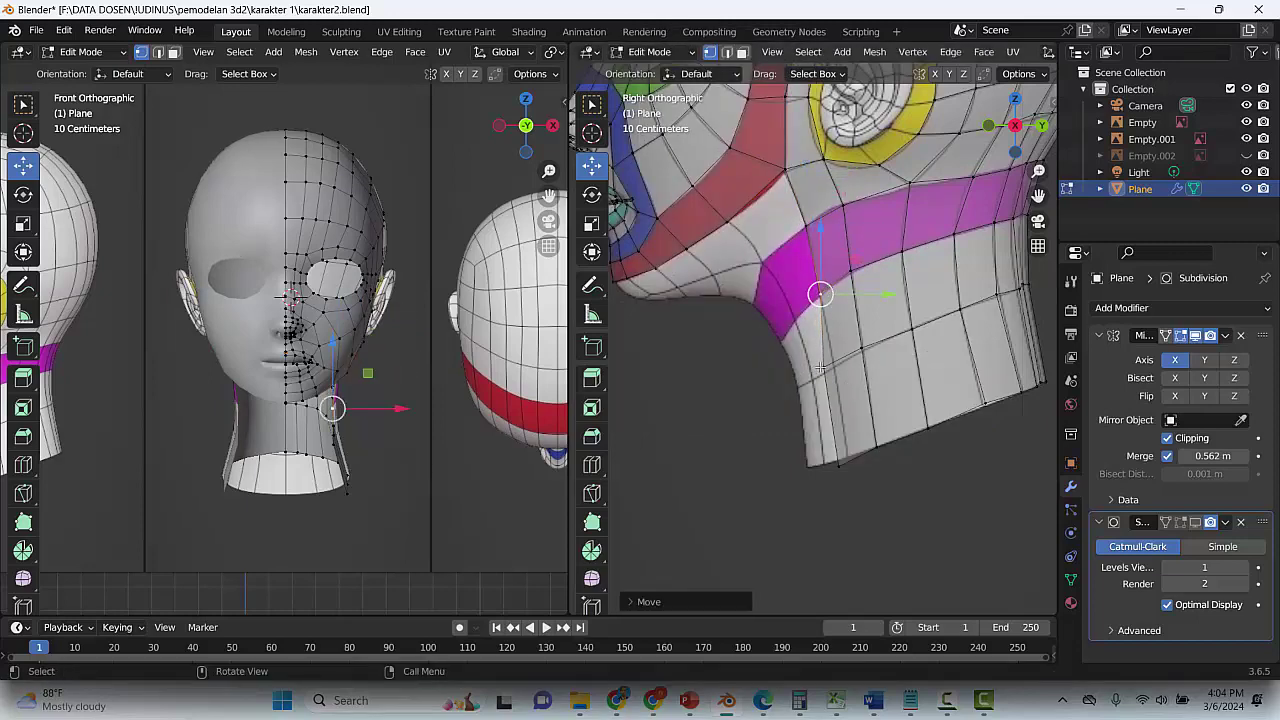
pyautogui.click(823, 367)
pyautogui.moveTo(823, 367); pyautogui.dragTo(836, 363)
pyautogui.click(836, 364)
# Move the second strip's bottom vertex onto the neck base line, check the neck in perspective and save the file
pyautogui.click(842, 464)
pyautogui.press('g')
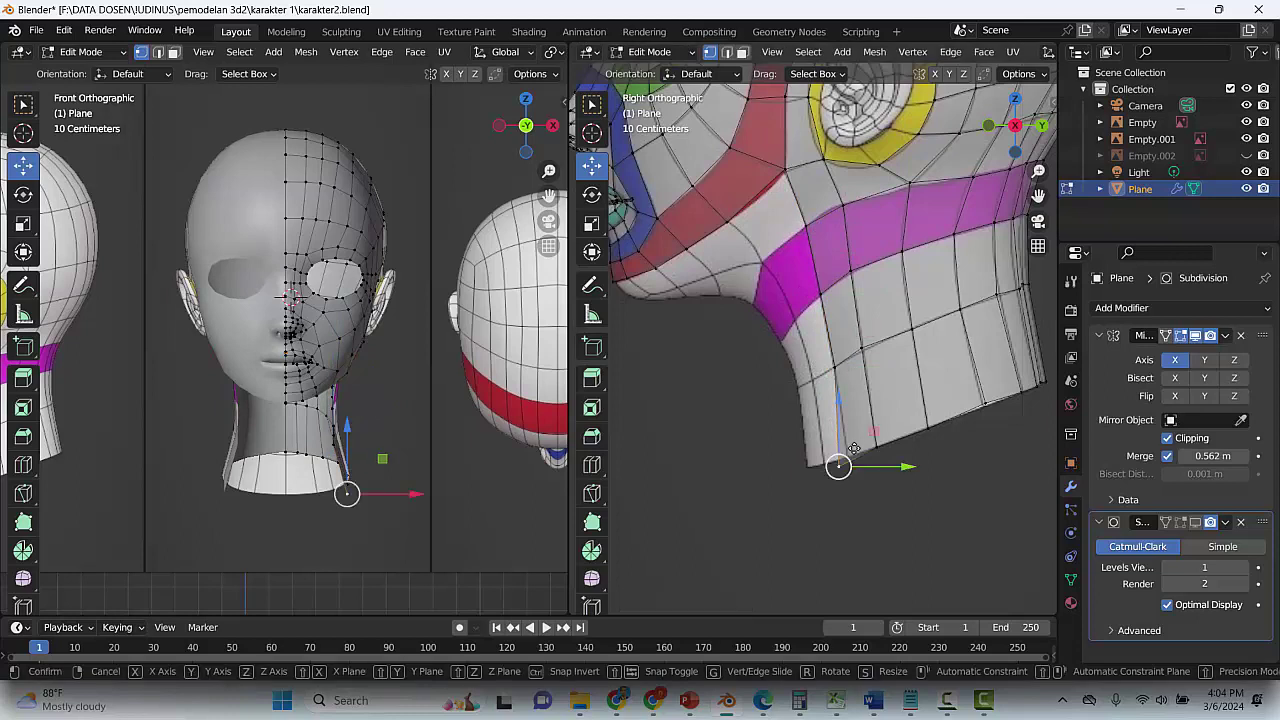
pyautogui.click(860, 441)
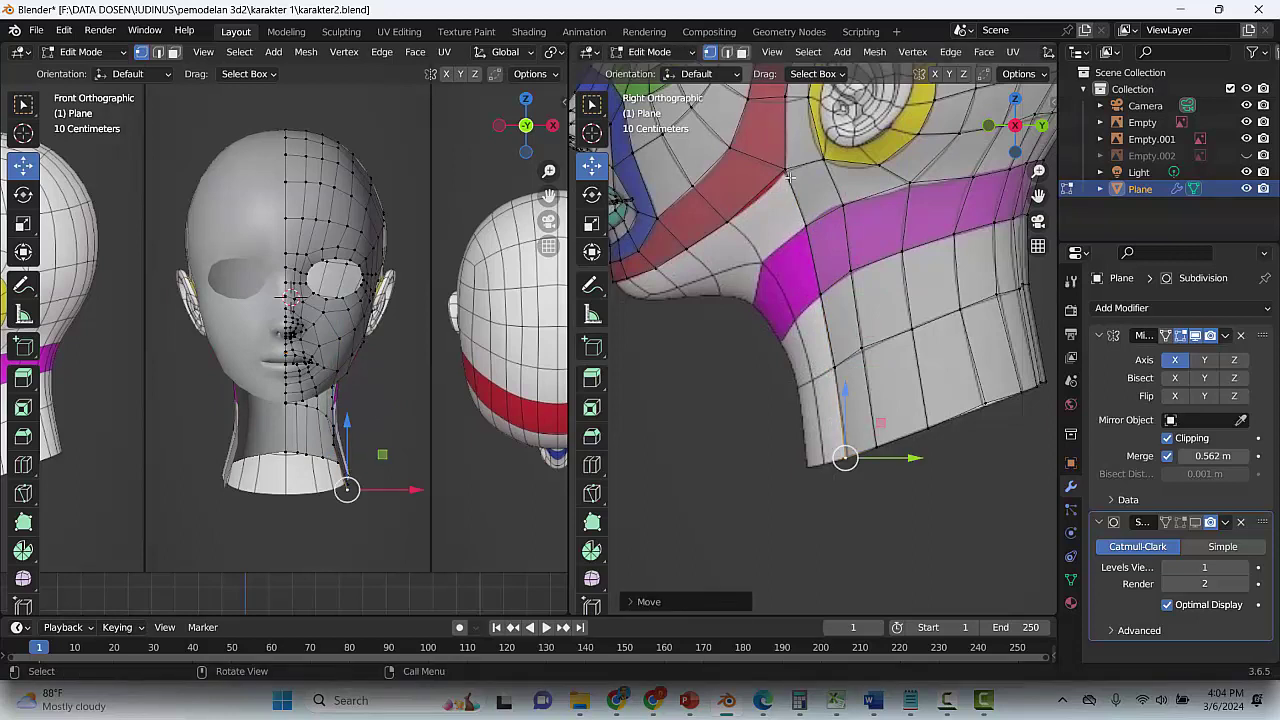
pyautogui.hotkey('ctrl', 's')
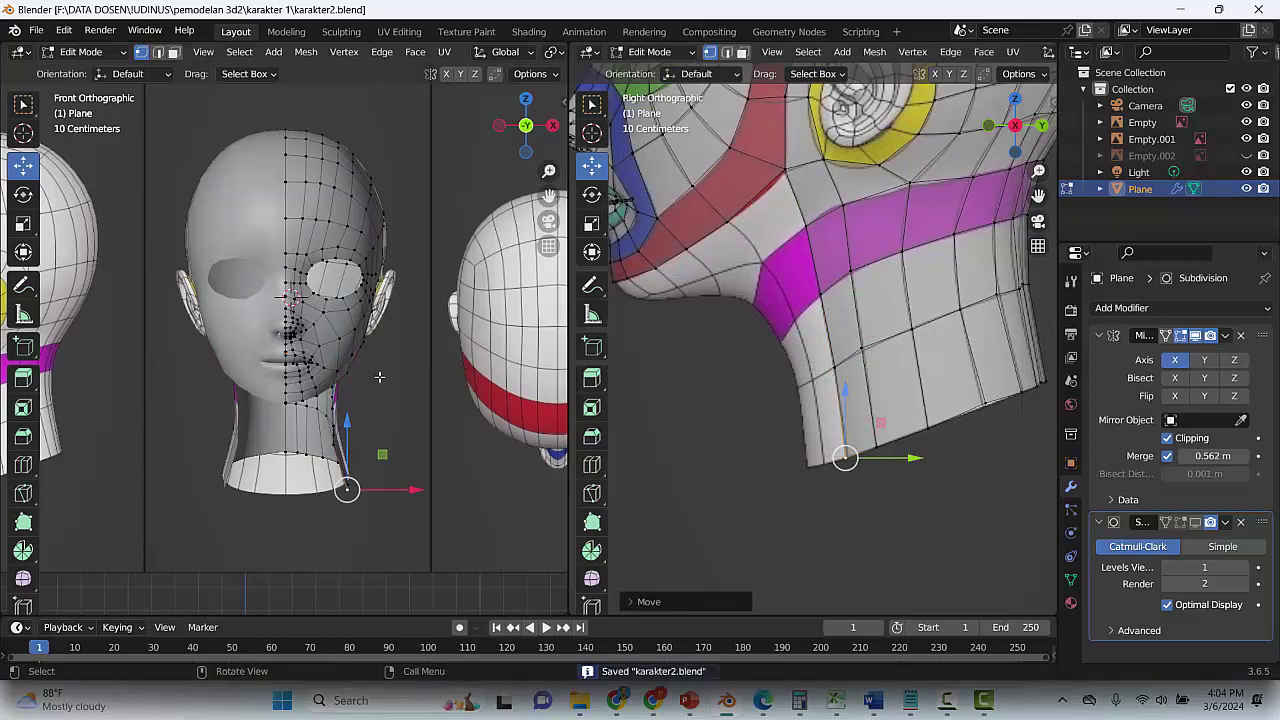
pyautogui.moveTo(385, 384); pyautogui.dragTo(366, 370, button='middle')
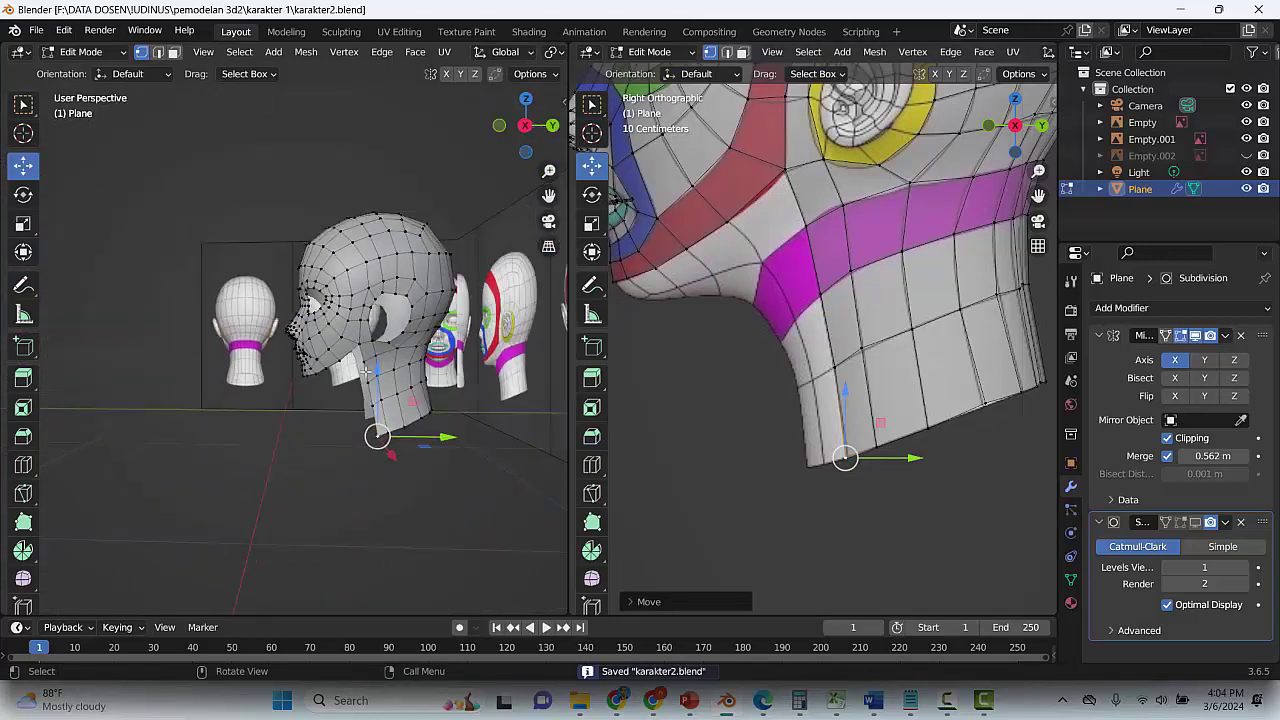
pyautogui.moveTo(497, 370)
pyautogui.mouseDown(button='middle')
pyautogui.moveTo(468, 393)
pyautogui.moveTo(503, 380)
pyautogui.mouseUp(button='middle')
pyautogui.hotkey('ctrl', 's')
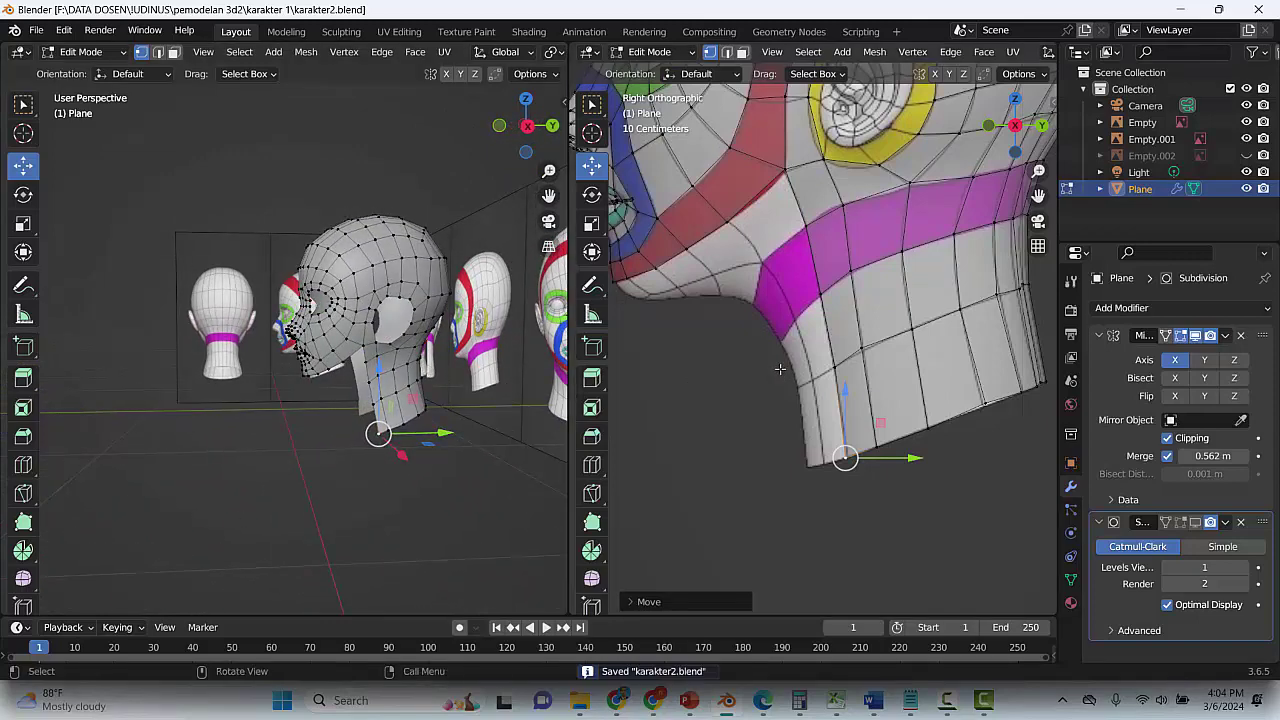
# Extrude the front boundary edges of the second neck strip forward and down past the throat to form a third strip
pyautogui.scroll(2, 783, 370)
pyautogui.scroll(-1, 810, 234)
pyautogui.click(729, 52)
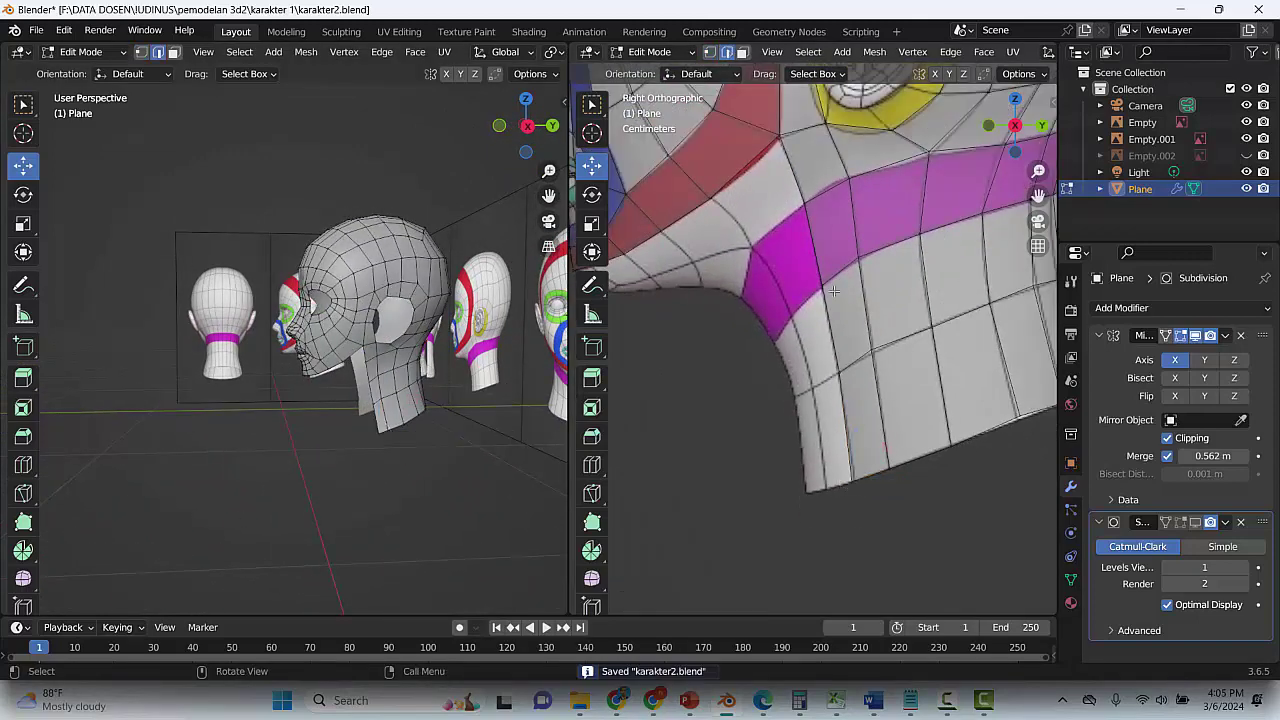
pyautogui.click(793, 181)
pyautogui.keyDown('shift'); pyautogui.click(813, 262); pyautogui.keyUp('shift')
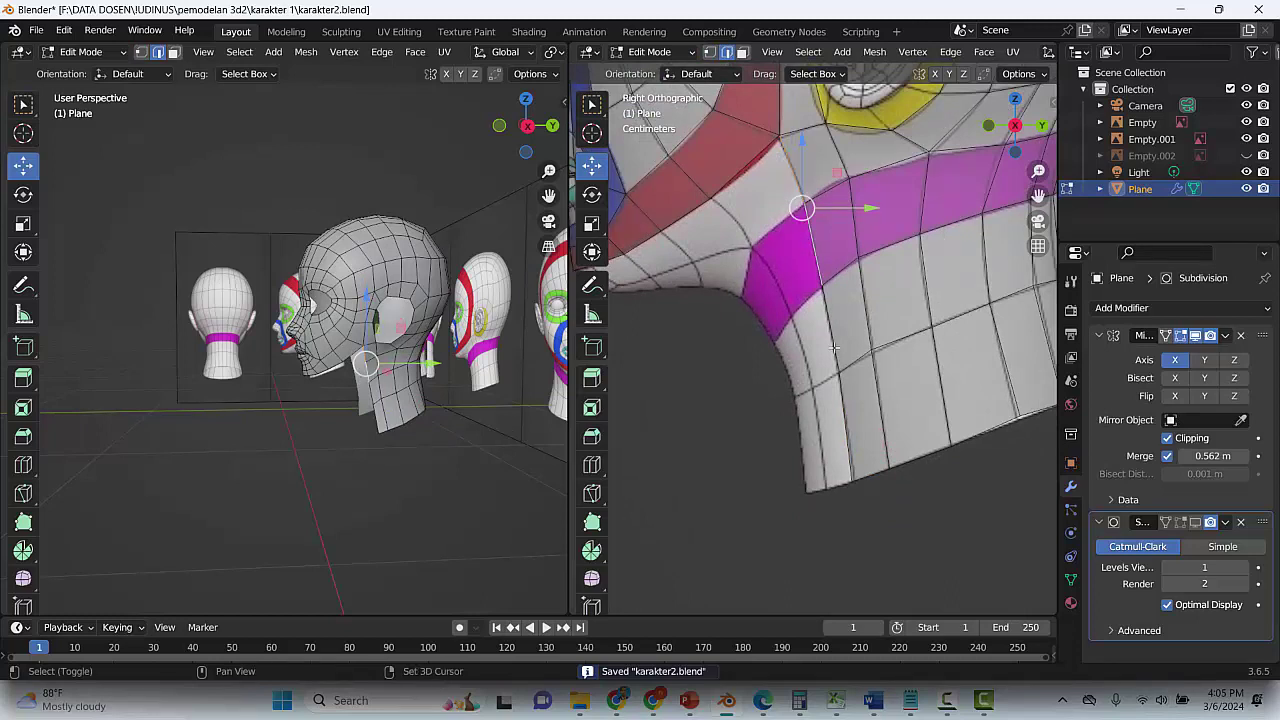
pyautogui.keyDown('shift'); pyautogui.click(834, 348); pyautogui.keyUp('shift')
pyautogui.keyDown('shift'); pyautogui.click(848, 415); pyautogui.keyUp('shift')
pyautogui.press('g')
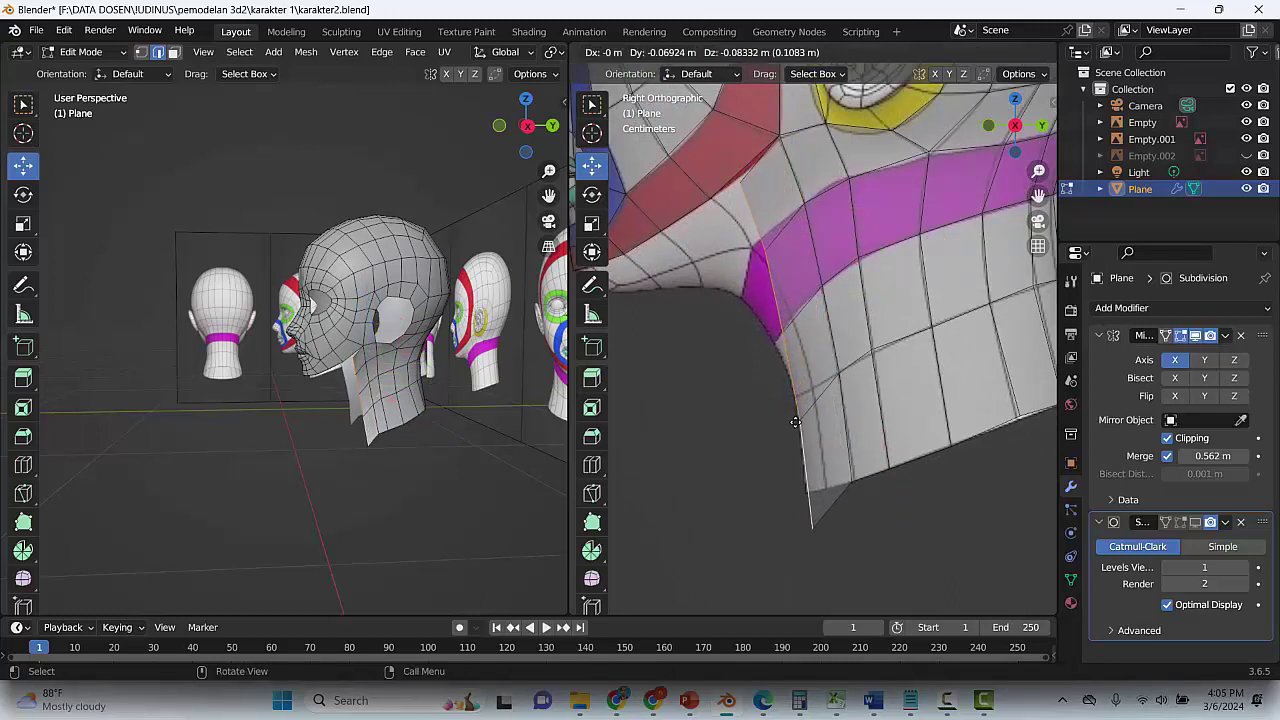
pyautogui.click(772, 443)
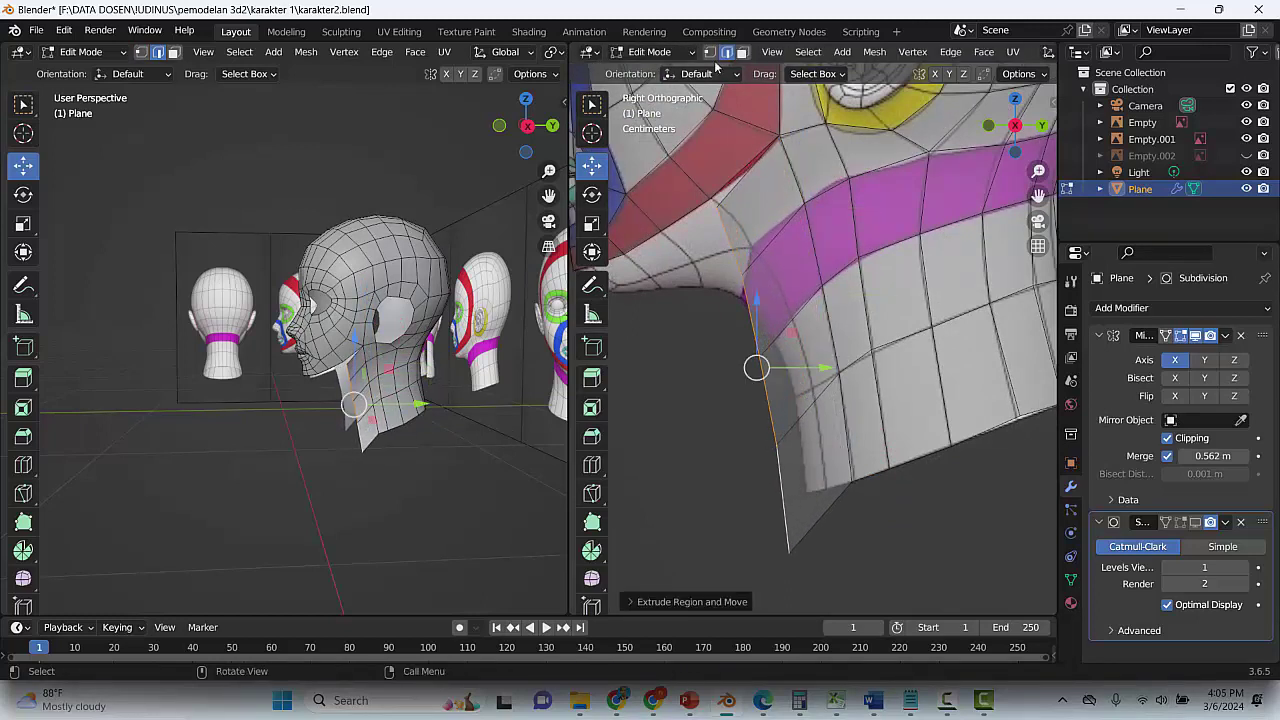
# Merge the third strip's top vertex with the adjacent vertex on the jaw edge
pyautogui.click(709, 52)
pyautogui.click(716, 205)
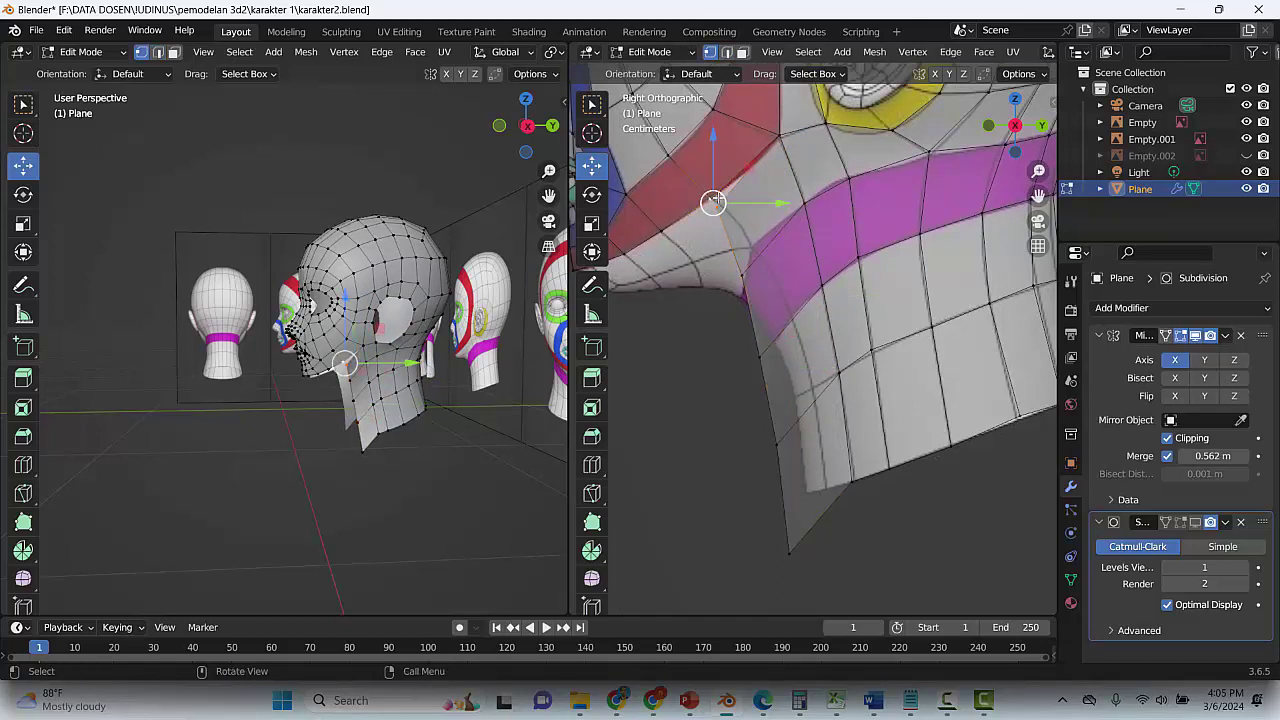
pyautogui.press('m')
pyautogui.click(700, 191)
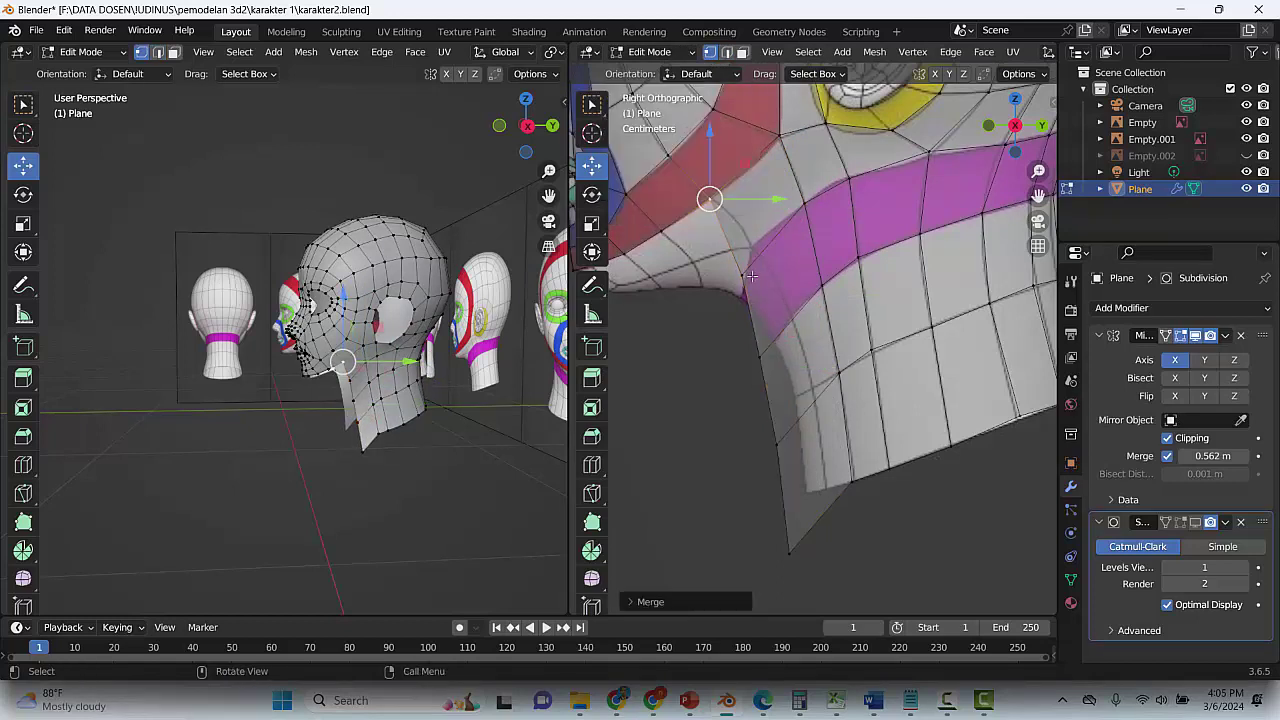
# Move the third strip's merged jaw vertex and magenta band vertex onto the matching edge lines of the side reference
pyautogui.moveTo(748, 266); pyautogui.dragTo(755, 250)
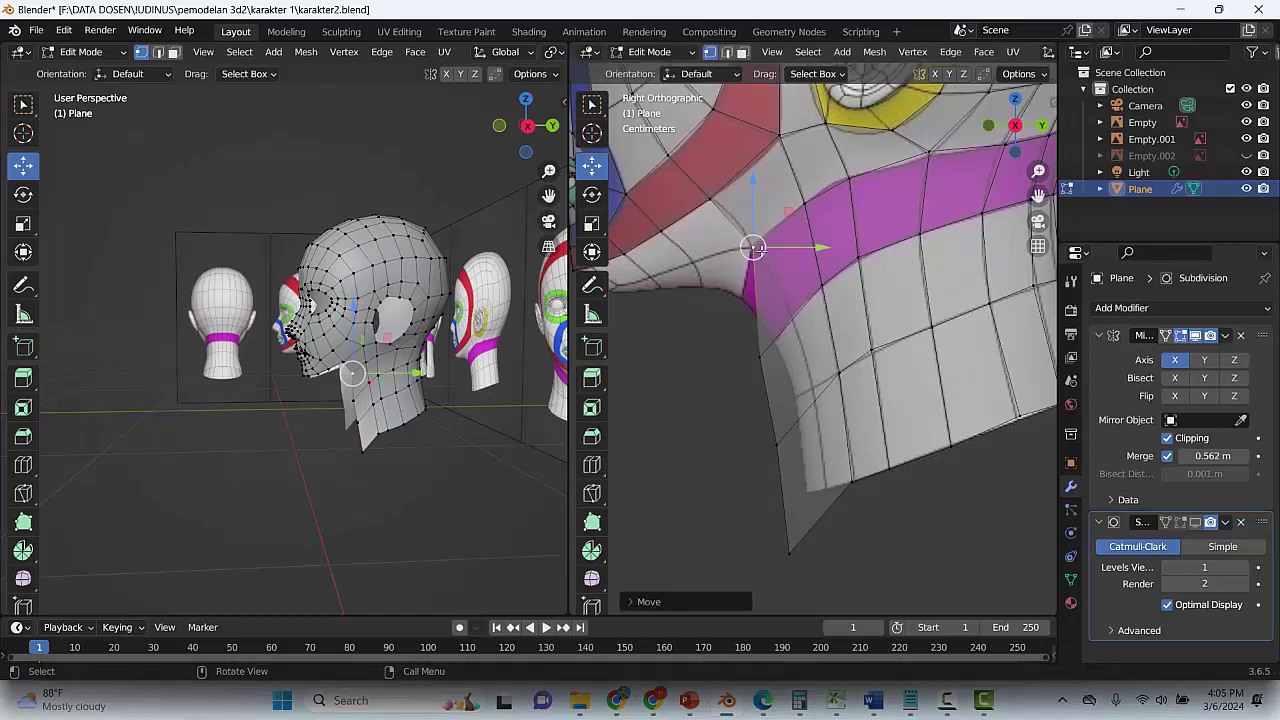
pyautogui.press('g')
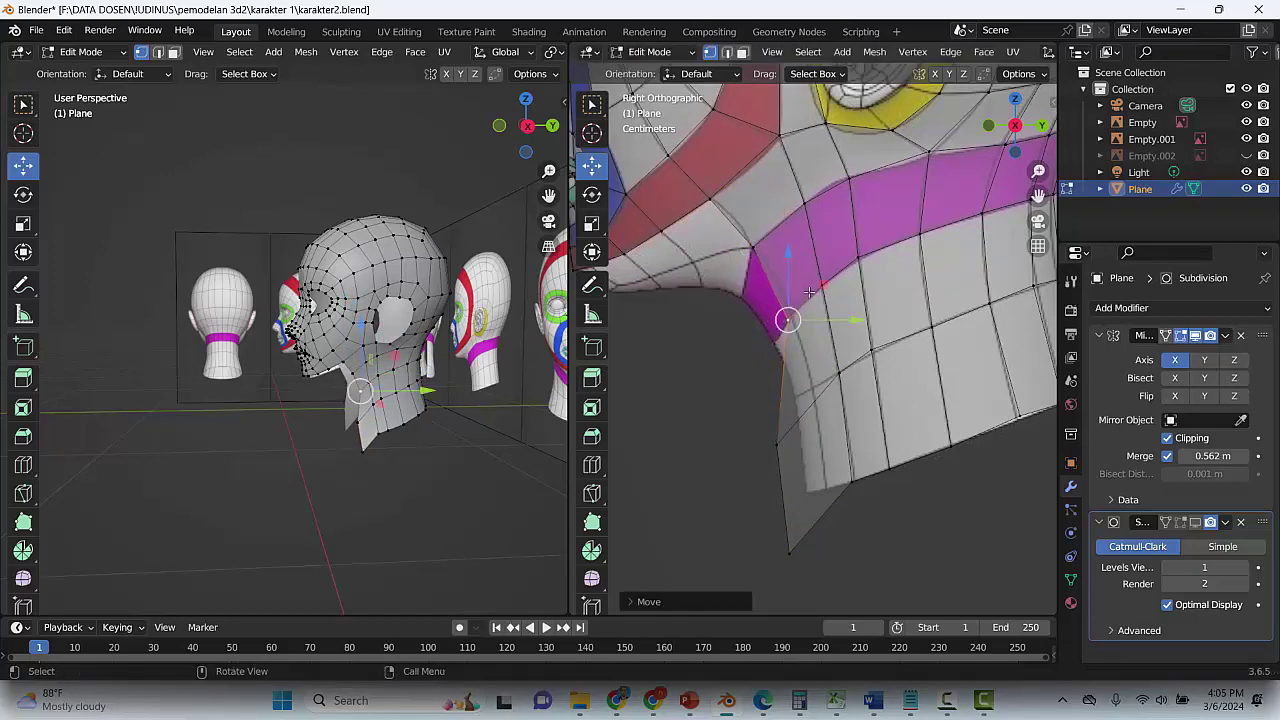
pyautogui.moveTo(827, 283); pyautogui.dragTo(831, 280)
# Move the third strip's mid-neck vertex and bottom vertex onto the side reference's edge line and neck base, and save the file
pyautogui.click(773, 443)
pyautogui.press('g')
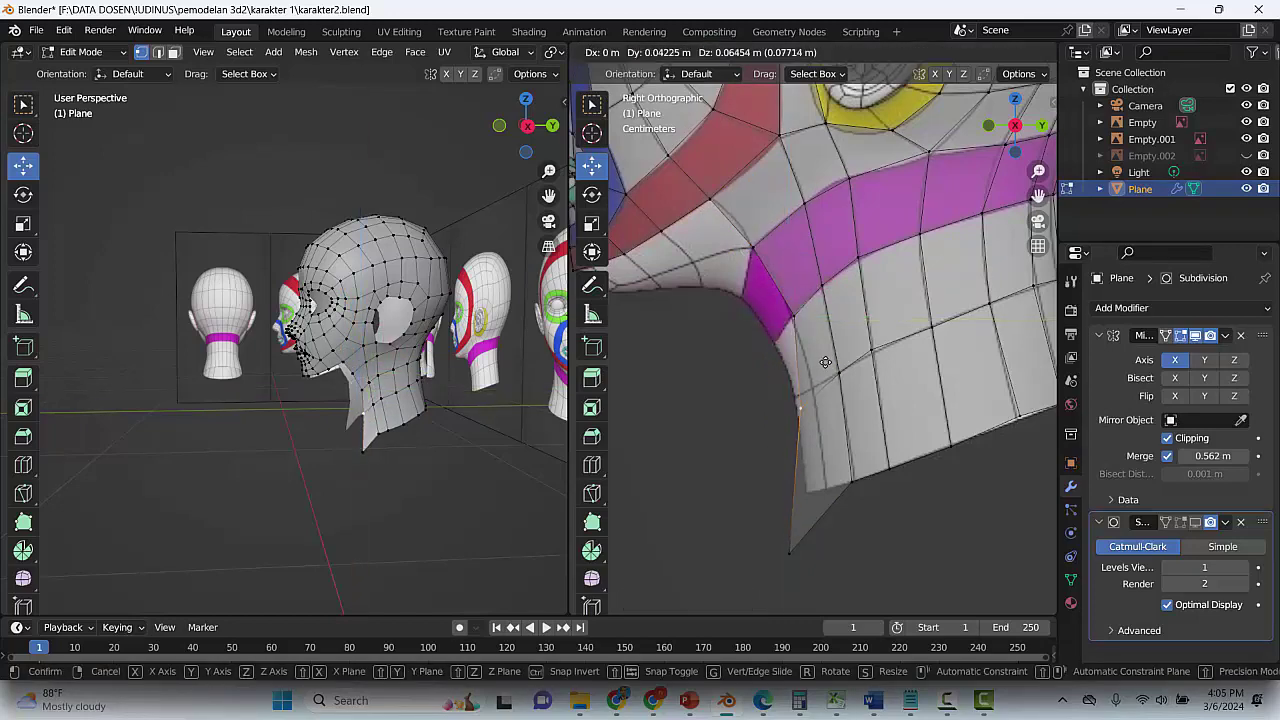
pyautogui.click(831, 343)
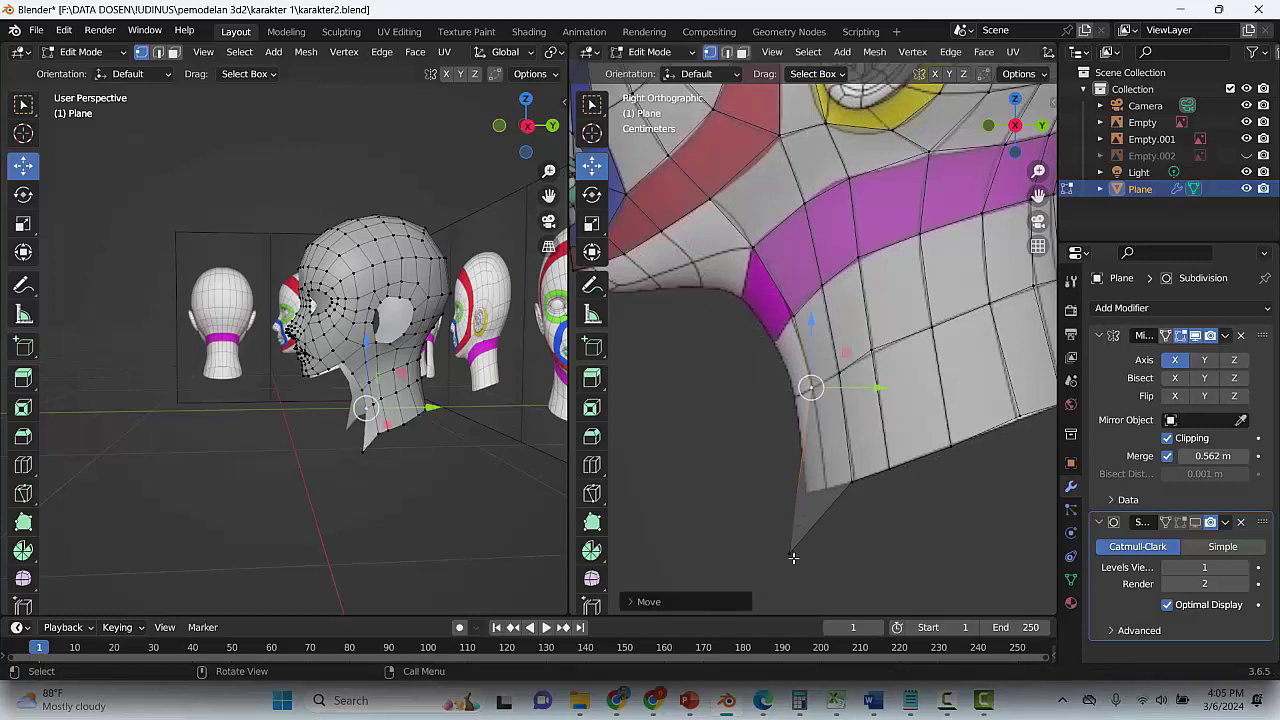
pyautogui.press('g')
pyautogui.click(826, 484)
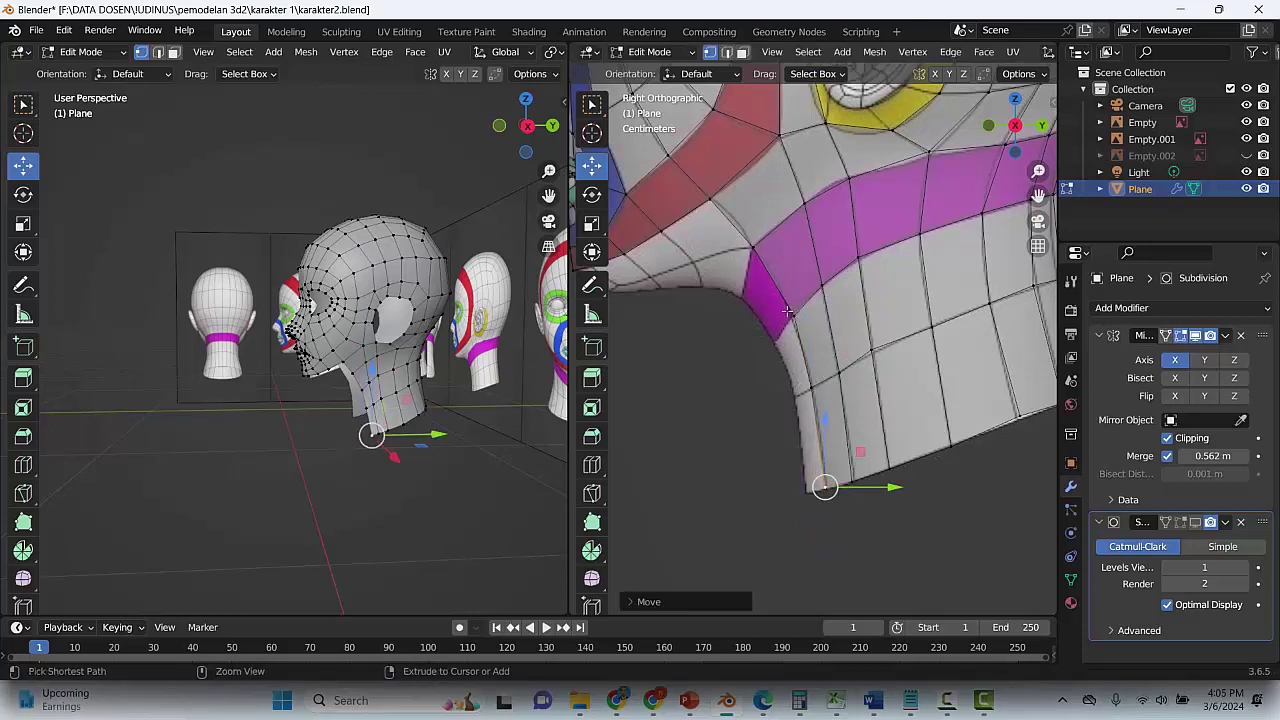
pyautogui.hotkey('ctrl', 's')
# Extrude the front boundary edges of the third neck strip forward and down to form a fourth strip along the throat
pyautogui.click(727, 53)
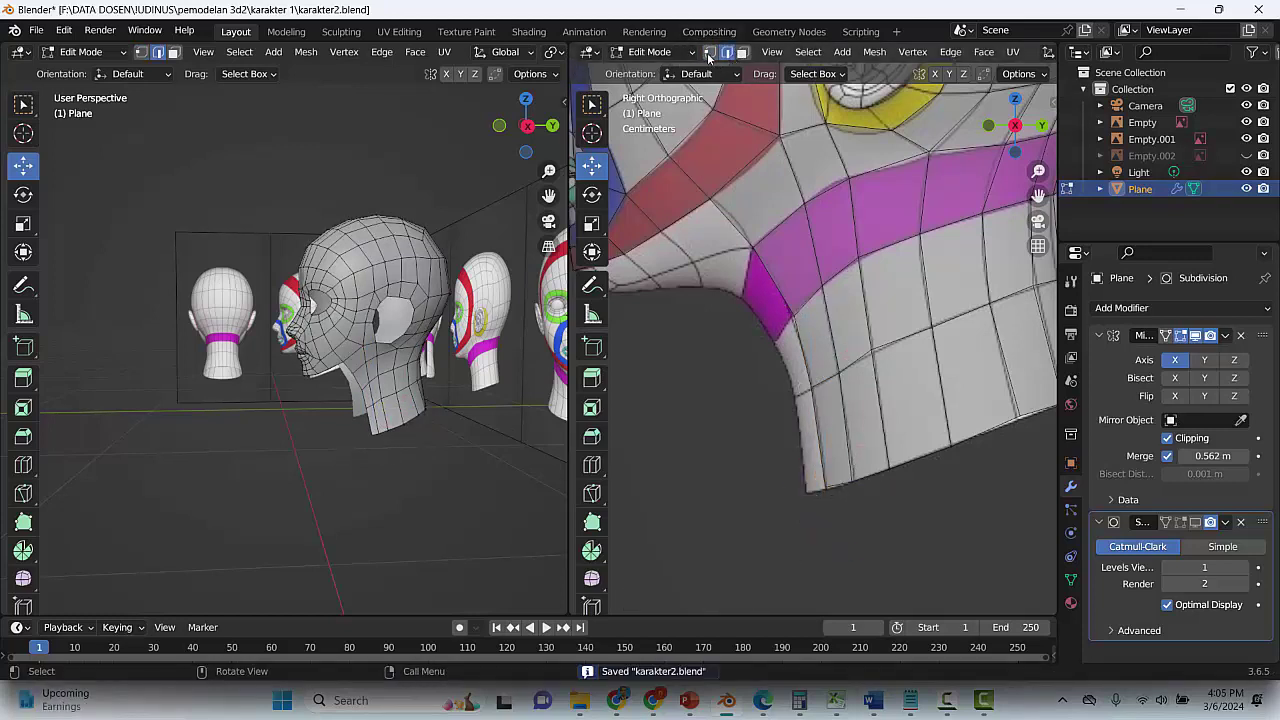
pyautogui.click(709, 52)
pyautogui.click(727, 53)
pyautogui.keyDown('shift'); pyautogui.click(765, 272); pyautogui.keyUp('shift')
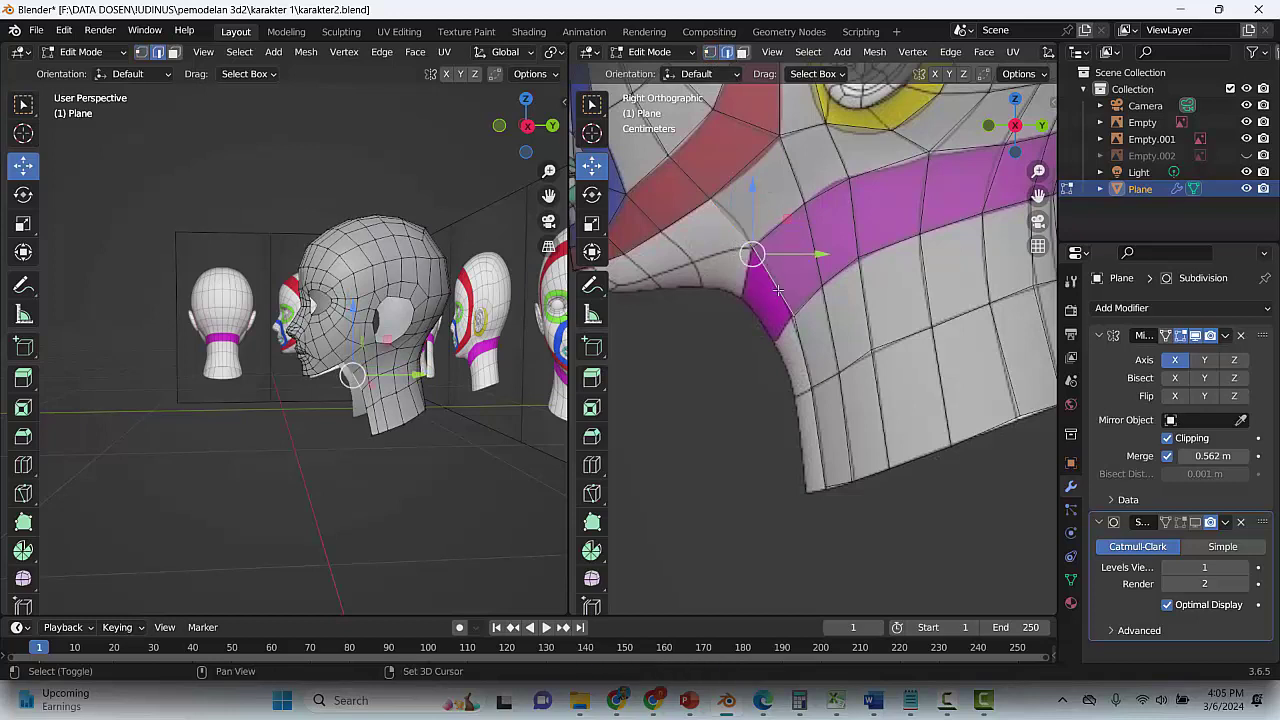
pyautogui.keyDown('shift'); pyautogui.click(810, 367); pyautogui.keyUp('shift')
pyautogui.keyDown('shift'); pyautogui.click(821, 440); pyautogui.keyUp('shift')
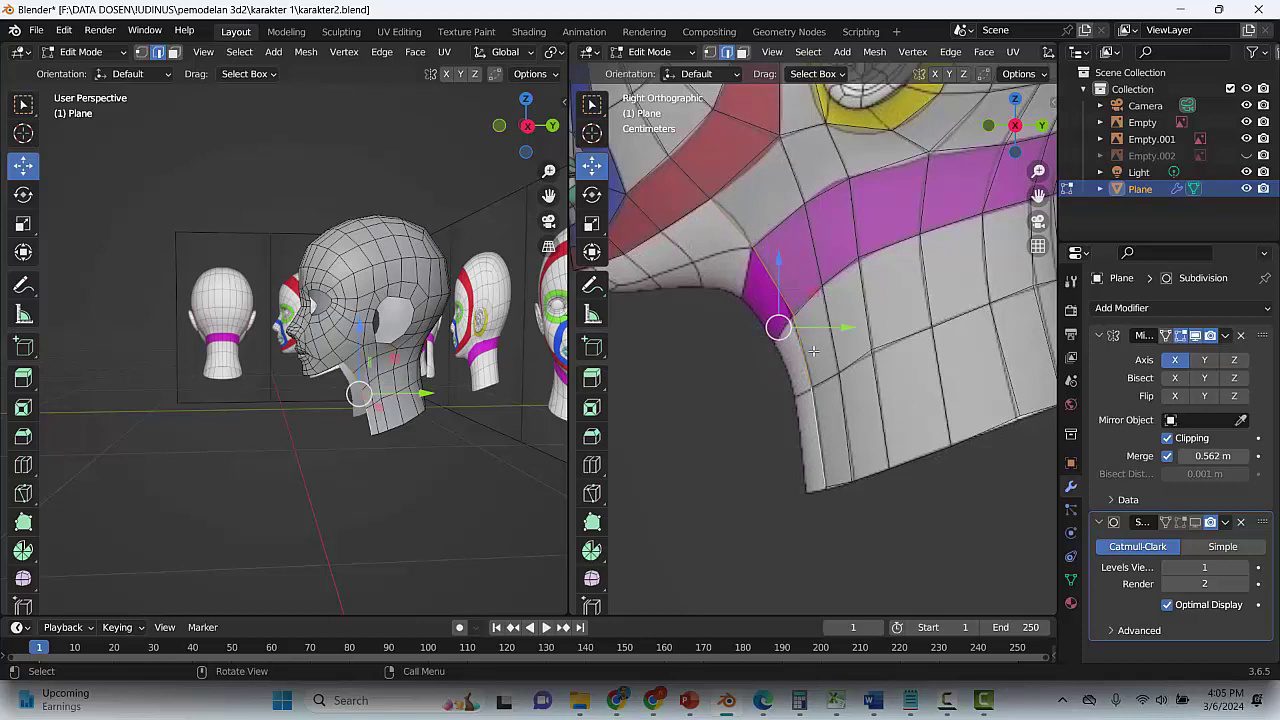
pyautogui.press('g')
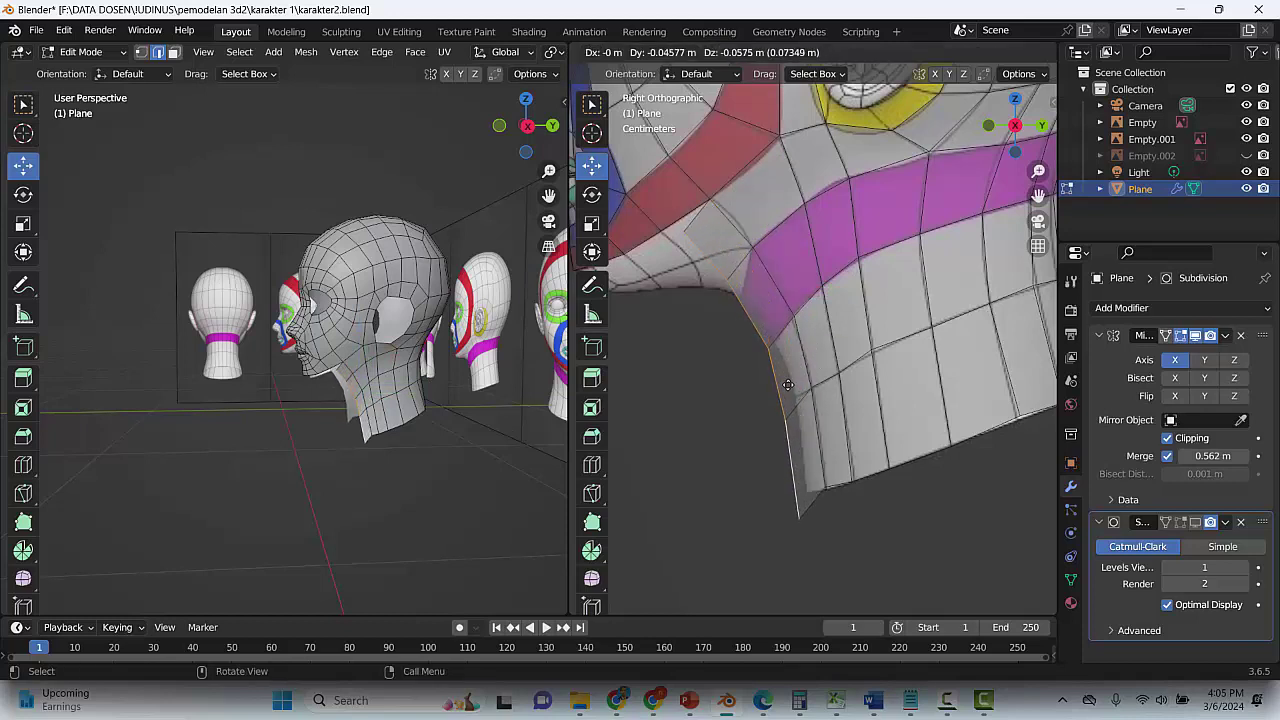
pyautogui.click(801, 402)
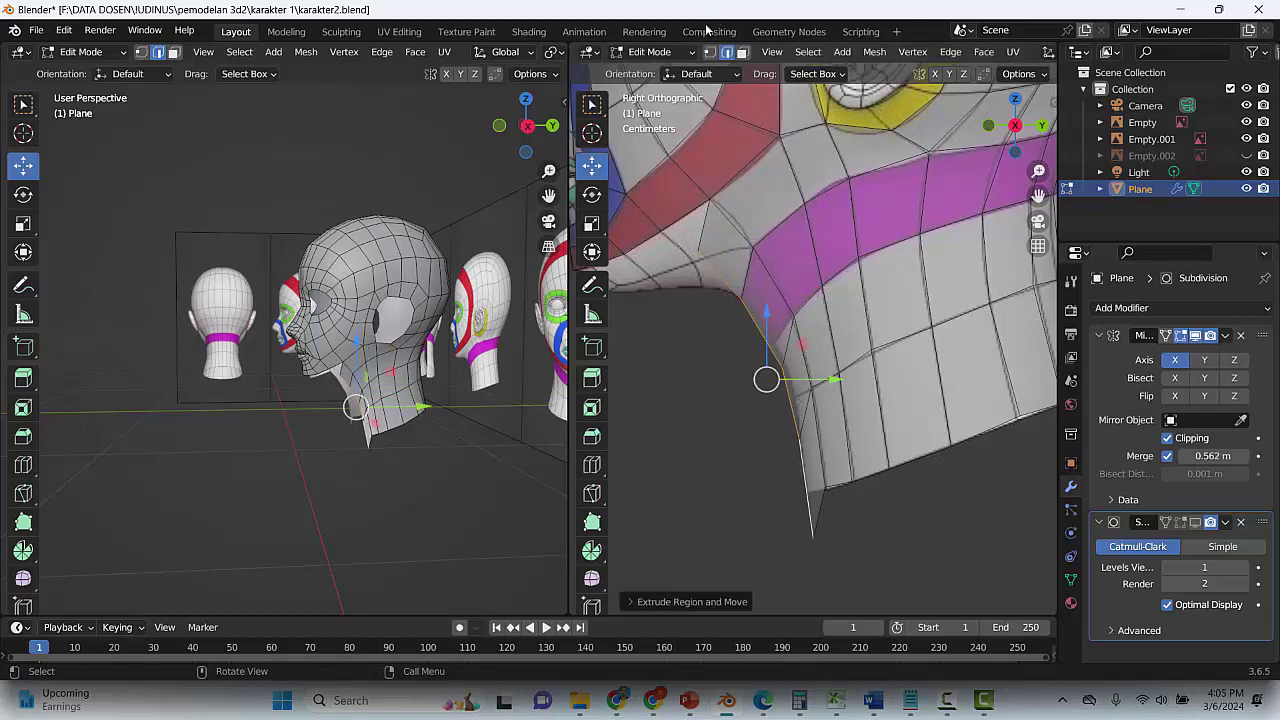
# Place the fourth strip's lower and upper magenta band vertices on the throat profile of the side reference
pyautogui.click(709, 52)
pyautogui.click(782, 365)
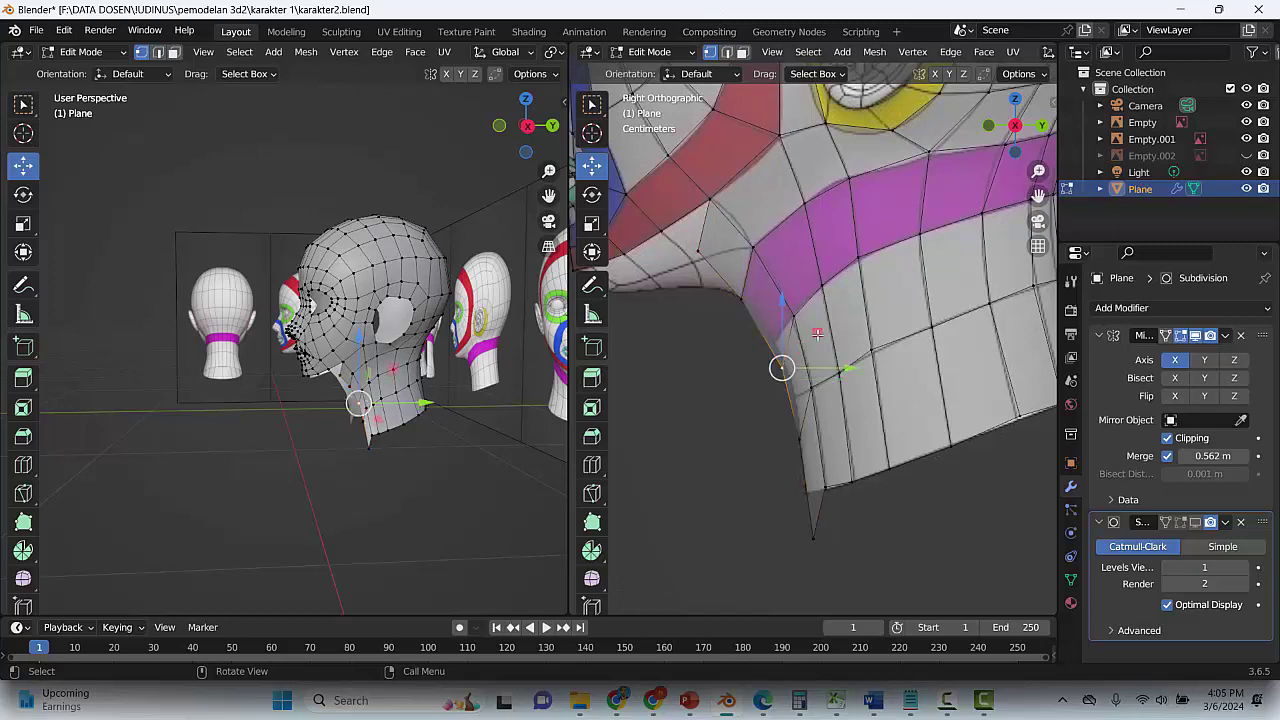
pyautogui.press('g')
pyautogui.click(761, 299)
pyautogui.click(745, 296)
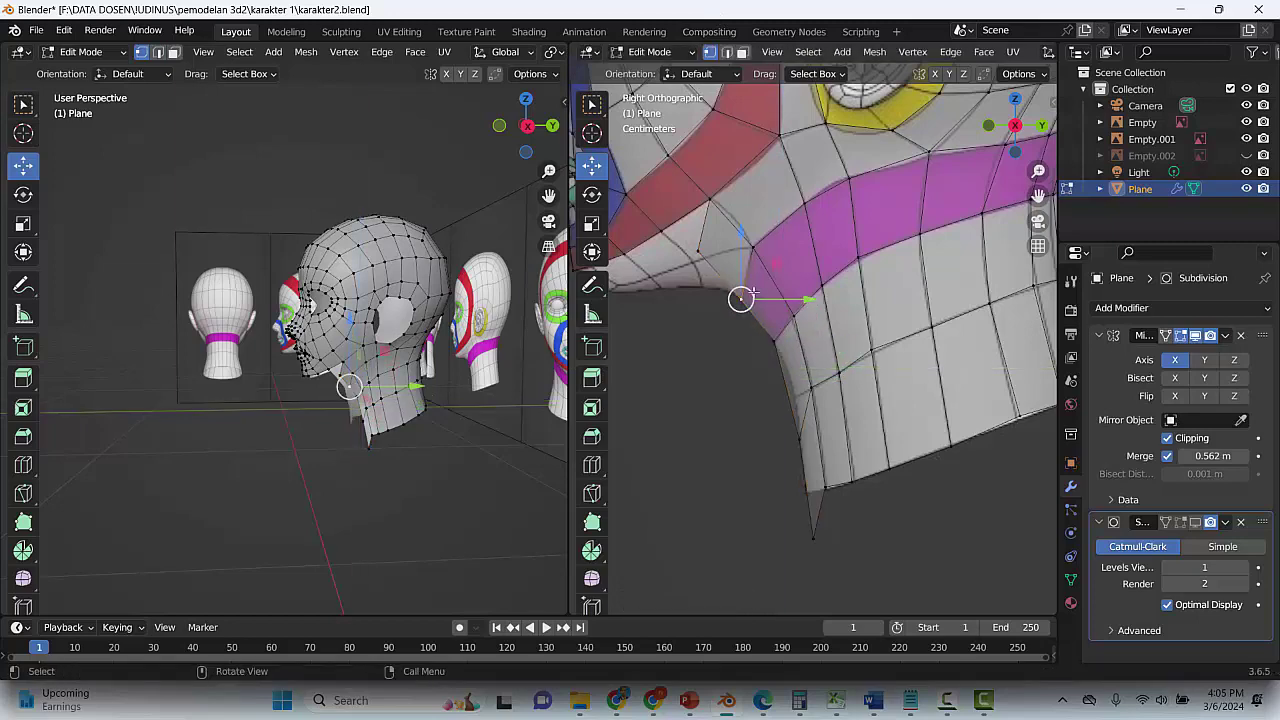
pyautogui.press('g')
pyautogui.hotkey('shift', 'x')
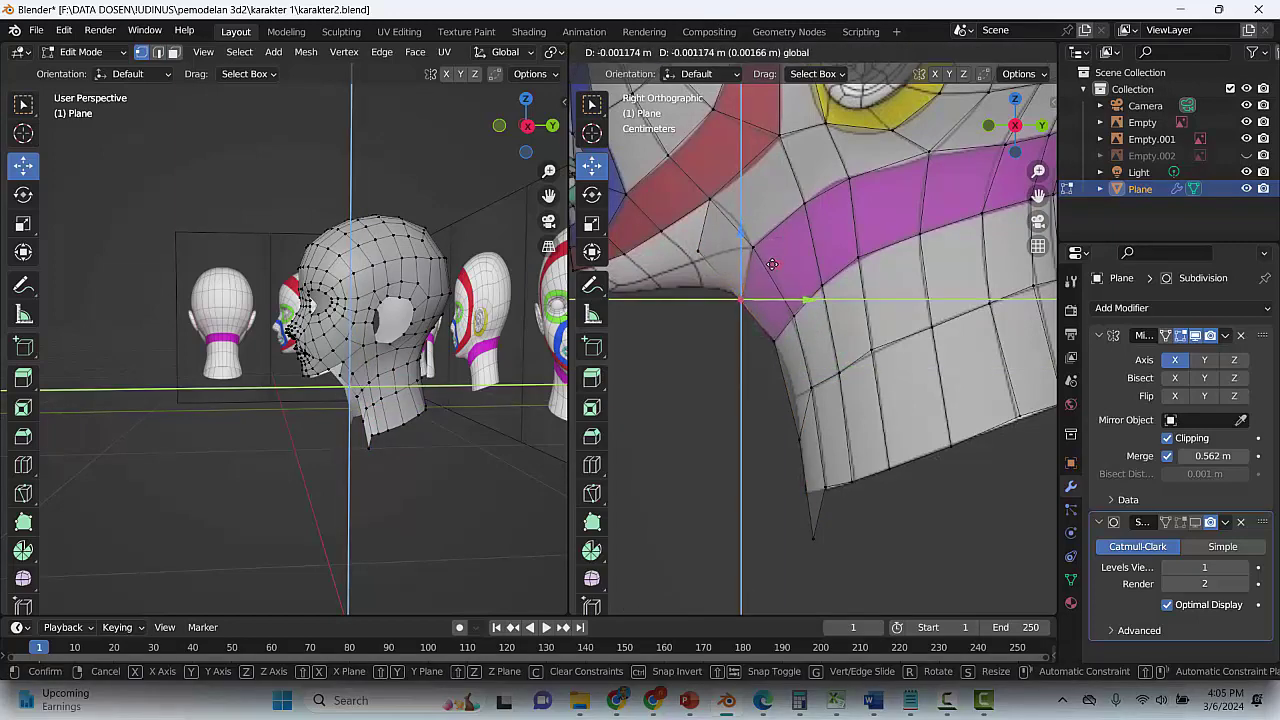
pyautogui.click(752, 262)
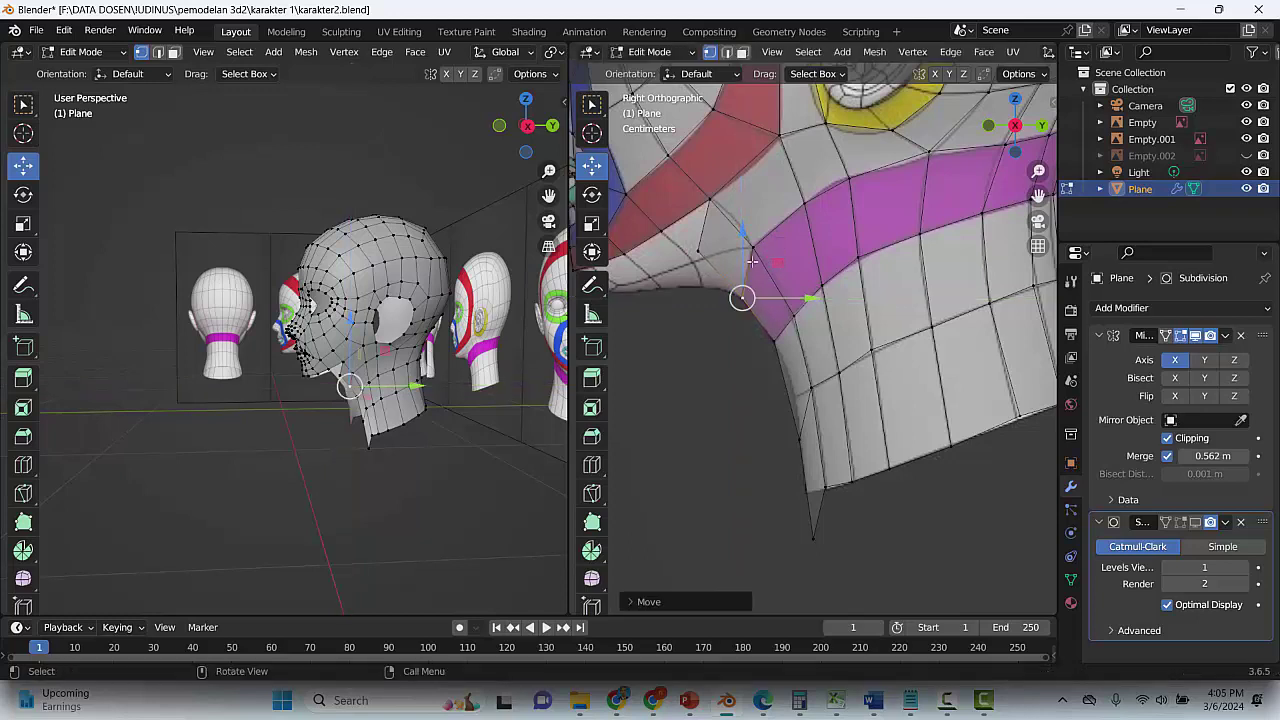
# Delete the fourth strip's topmost vertex, which sticks out over the jaw
pyautogui.click(698, 250)
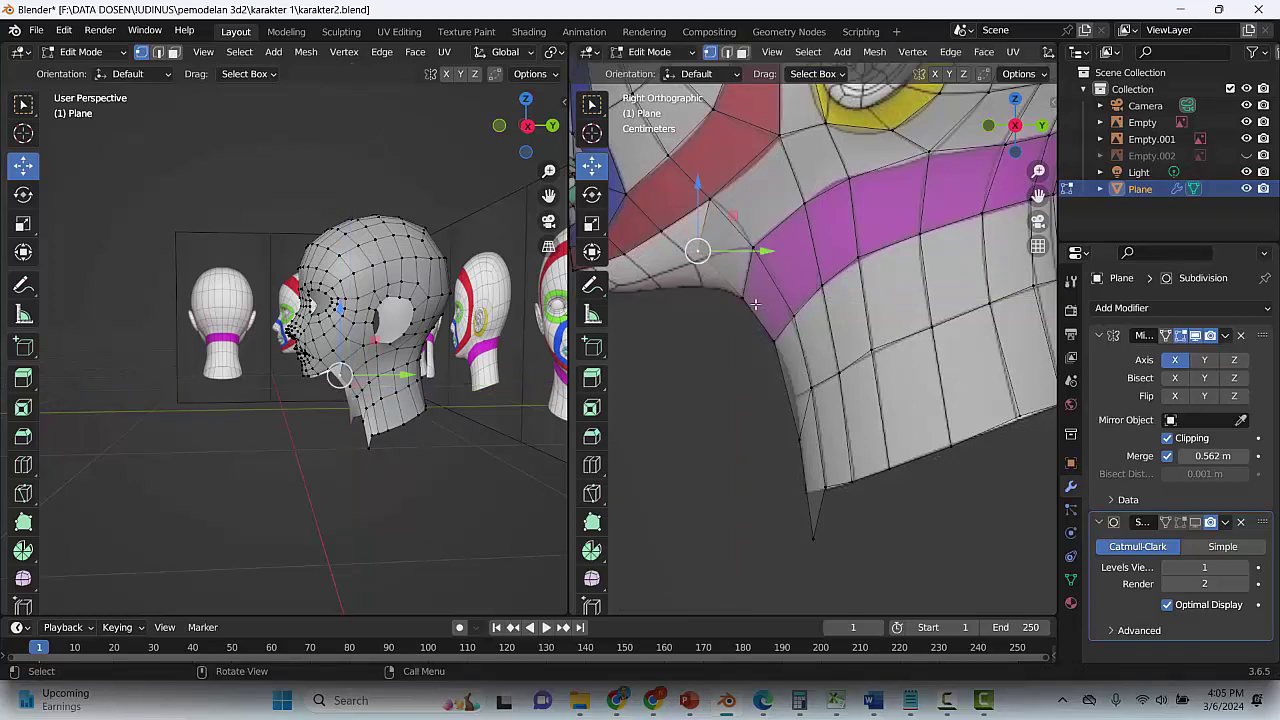
pyautogui.press('x')
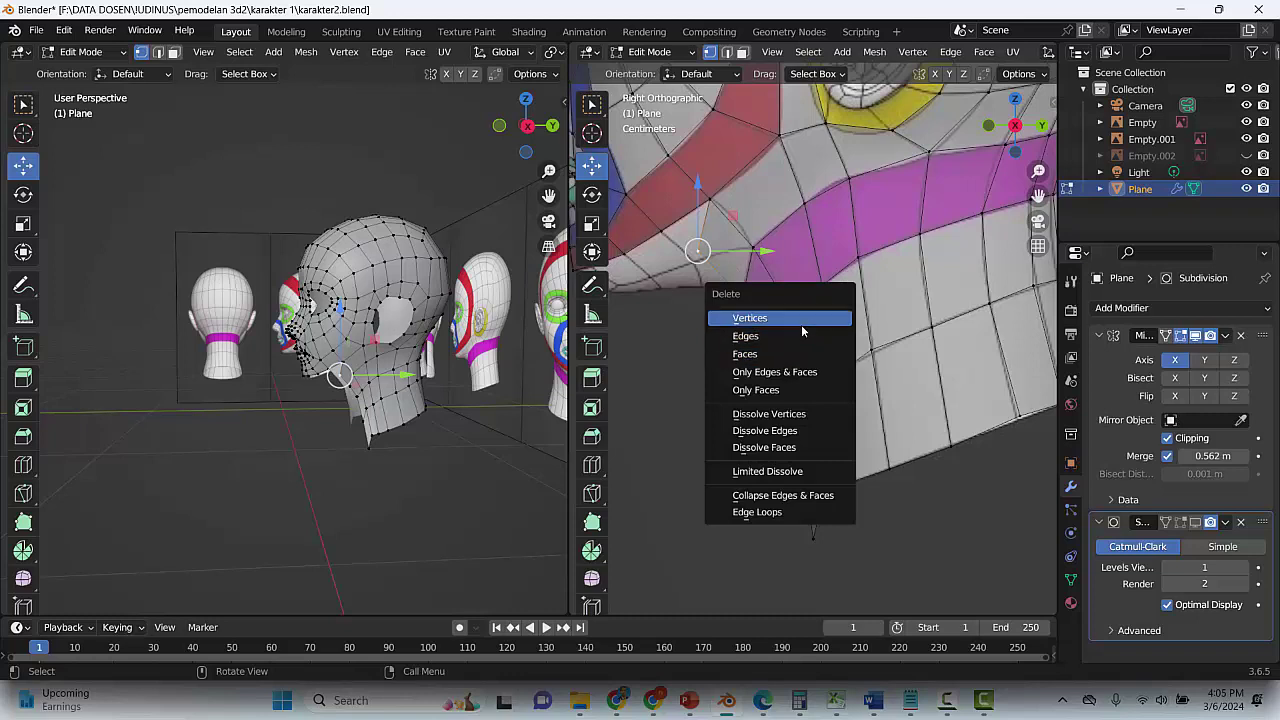
pyautogui.click(803, 322)
# Move the fourth strip's mid-neck and bottom vertices onto the throat profile and neck base of the side reference, and save the file
pyautogui.click(799, 436)
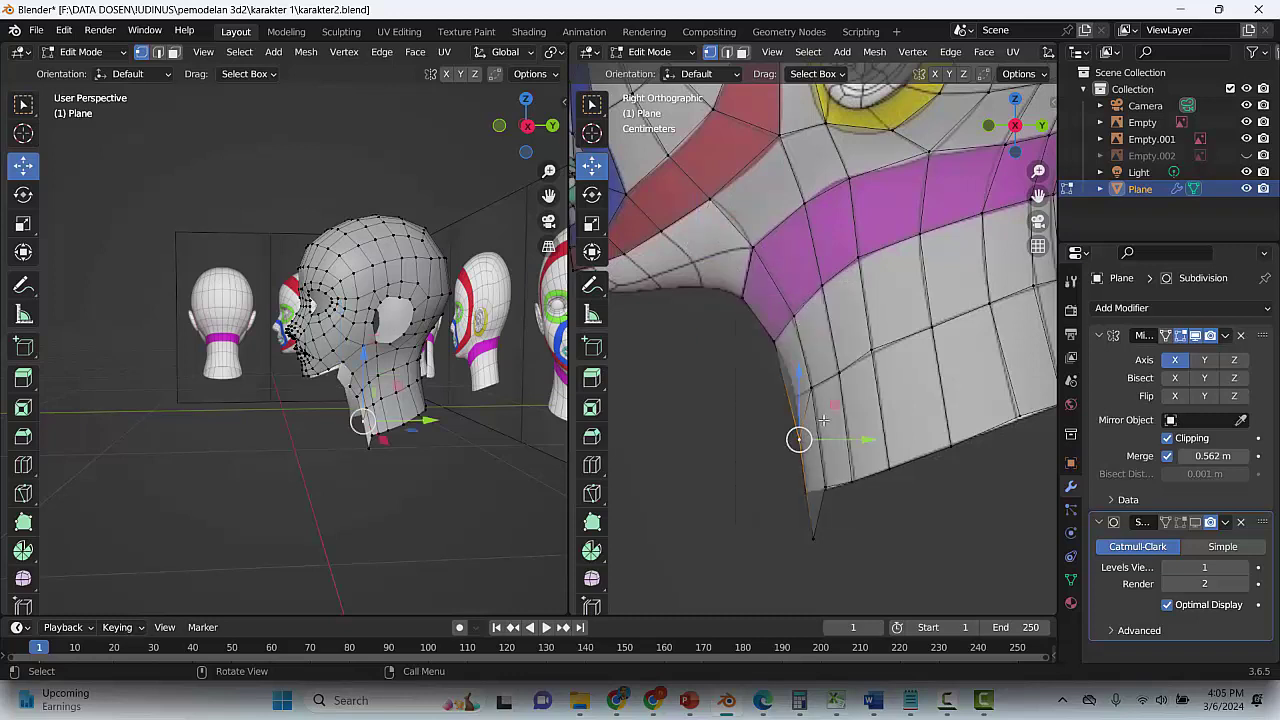
pyautogui.press('g')
pyautogui.click(824, 380)
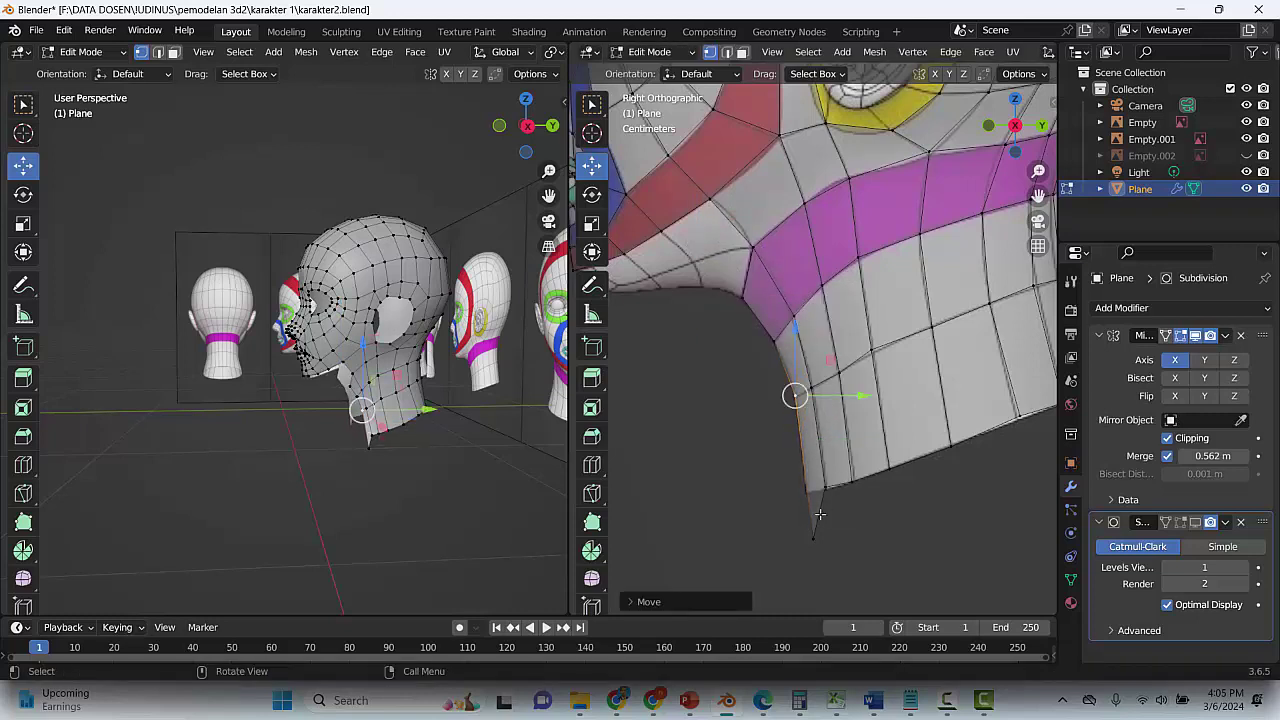
pyautogui.click(817, 533)
pyautogui.press('g')
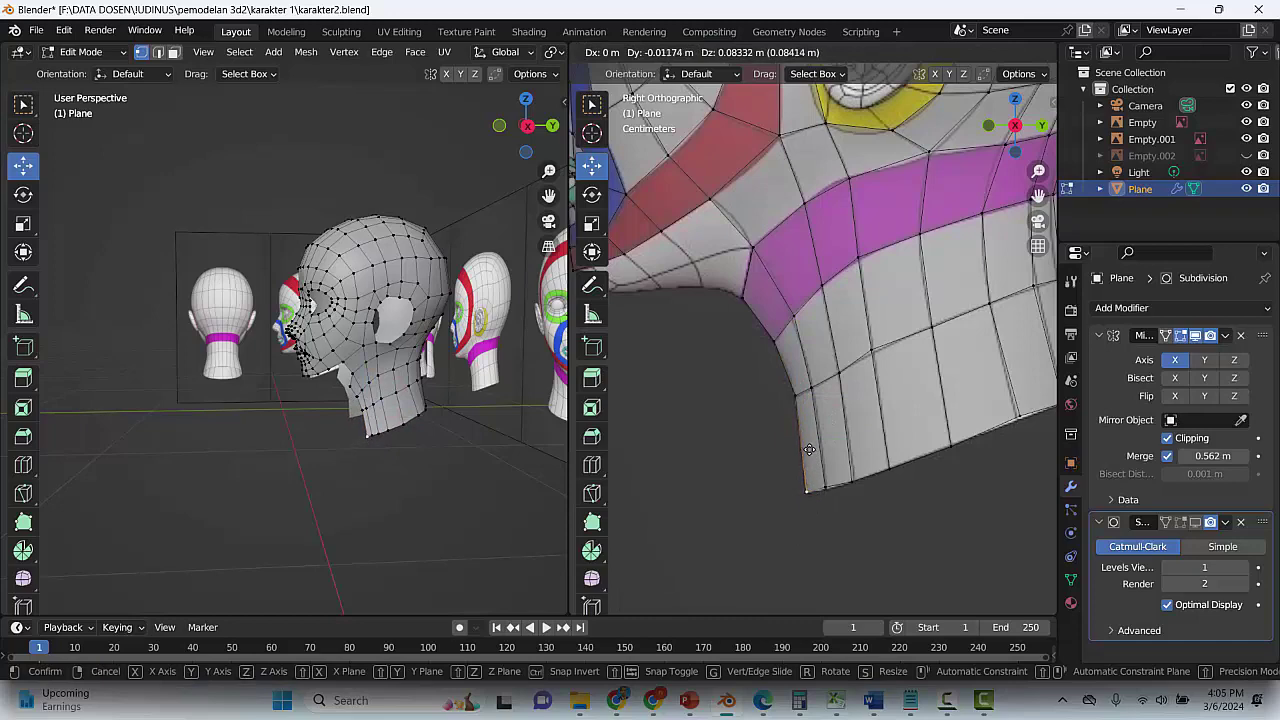
pyautogui.click(809, 450)
pyautogui.hotkey('ctrl', 's')
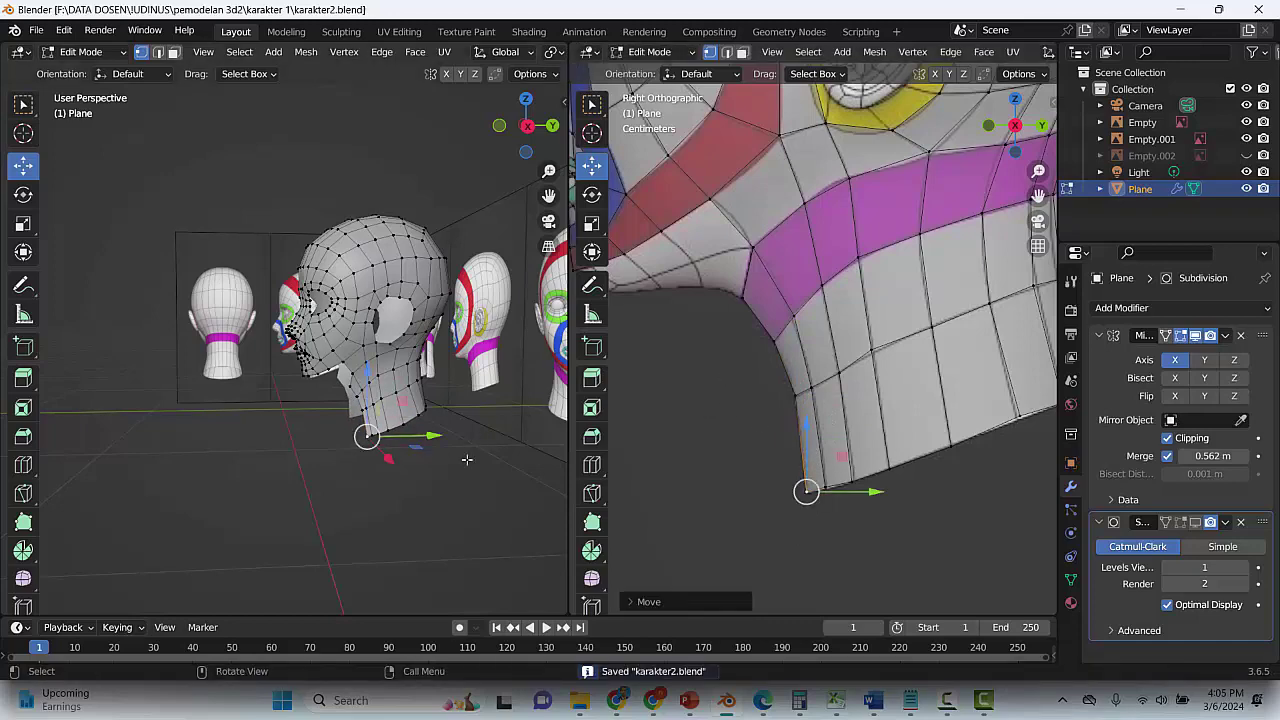
# With X-ray on, hide the back half of the head mesh, save the file and show the front view of the neck
pyautogui.moveTo(435, 470); pyautogui.dragTo(461, 498, button='middle')
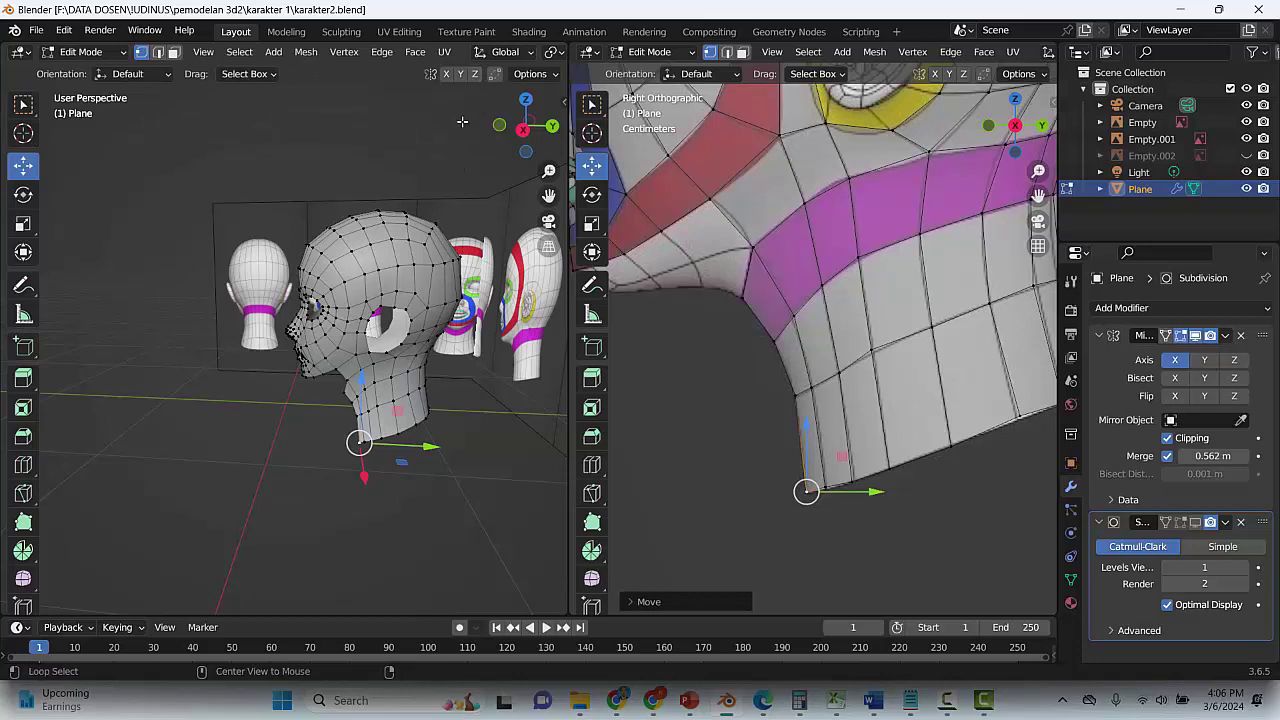
pyautogui.hotkey('alt', 'z')
pyautogui.moveTo(476, 150); pyautogui.dragTo(389, 539)
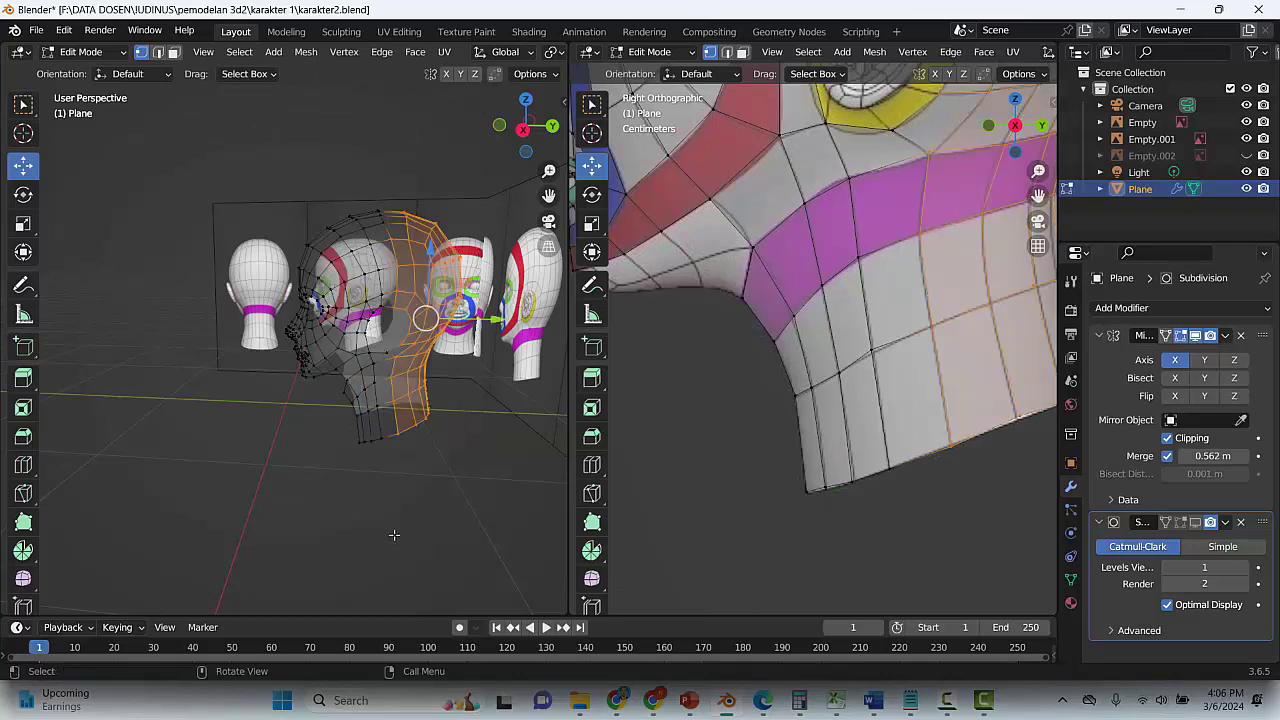
pyautogui.press('h')
pyautogui.hotkey('ctrl', 's')
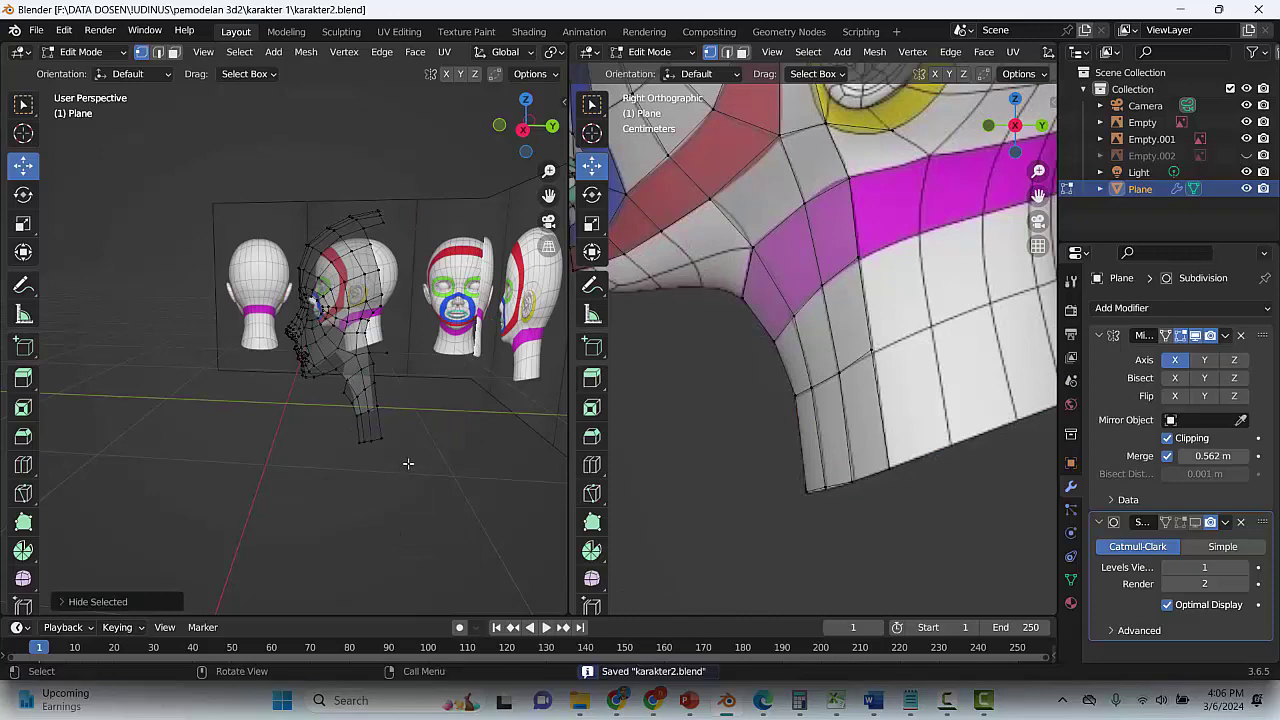
pyautogui.press('KP_1')
pyautogui.scroll(4, 314, 434)
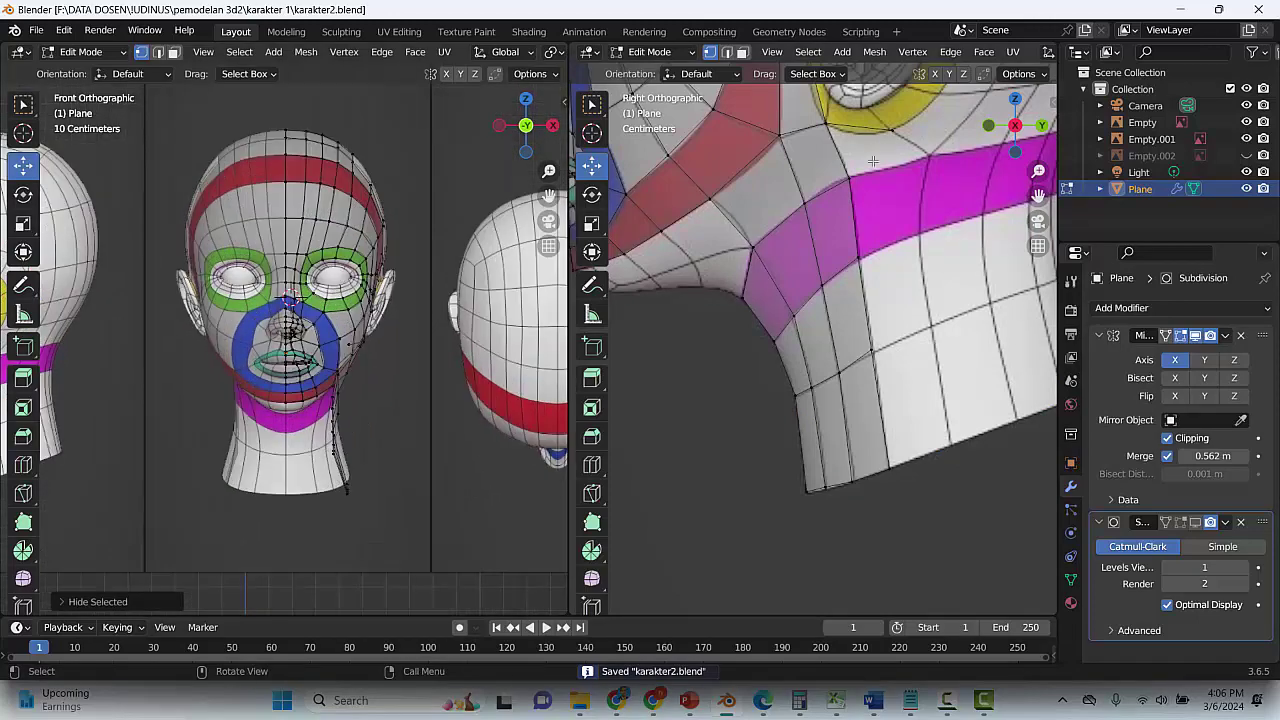
# Try to move the upper front vertex of the magenta band inward to the neck's centre line in the front view
pyautogui.click(849, 178)
pyautogui.scroll(1, 432, 406)
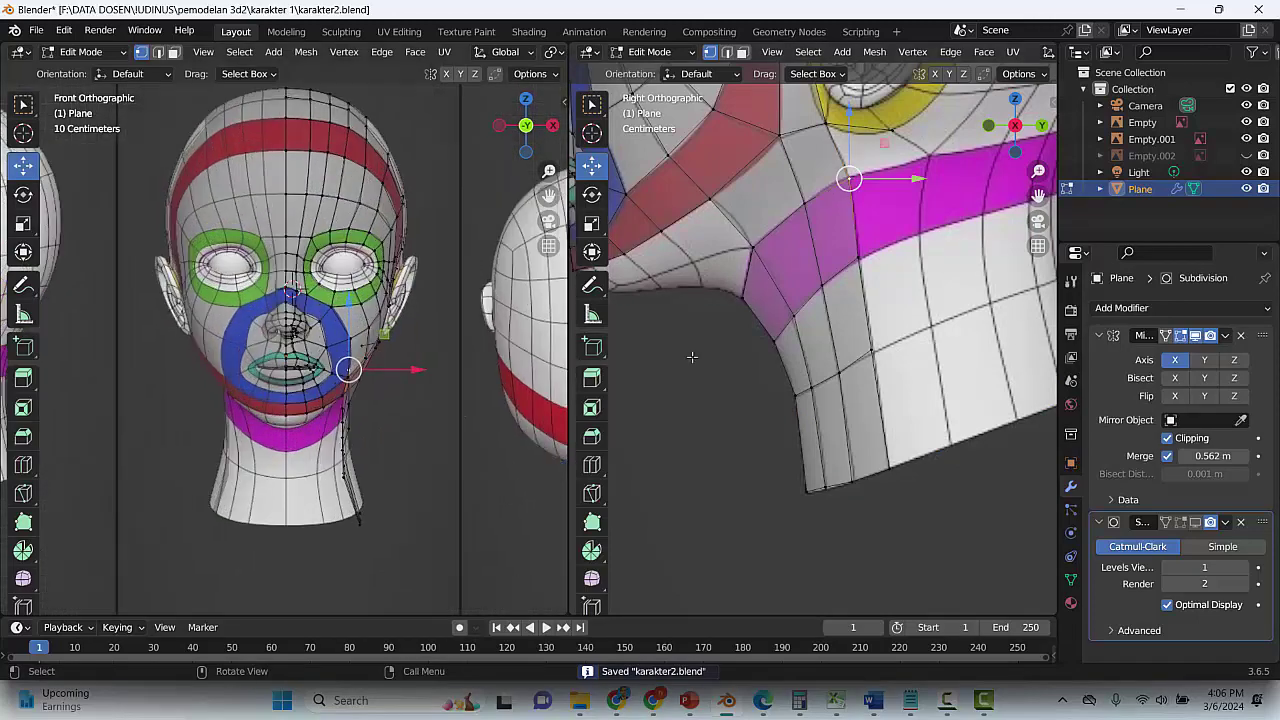
pyautogui.click(745, 302)
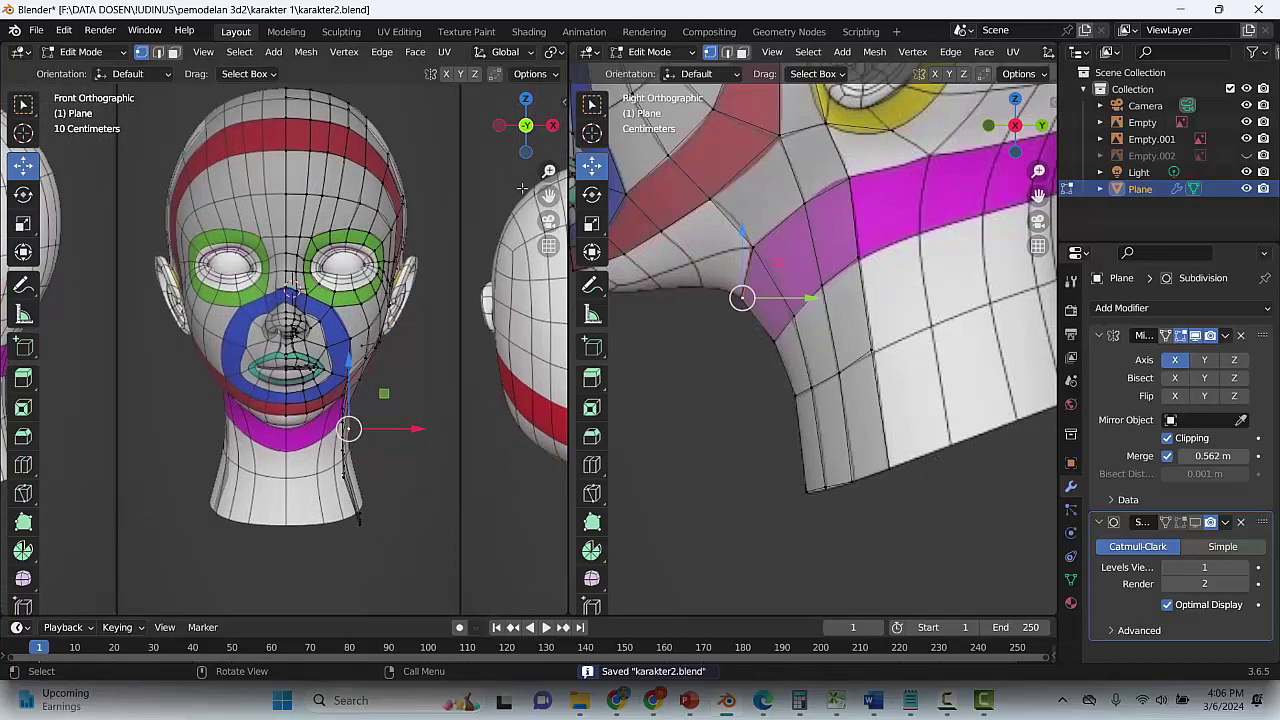
pyautogui.scroll(3, 425, 289)
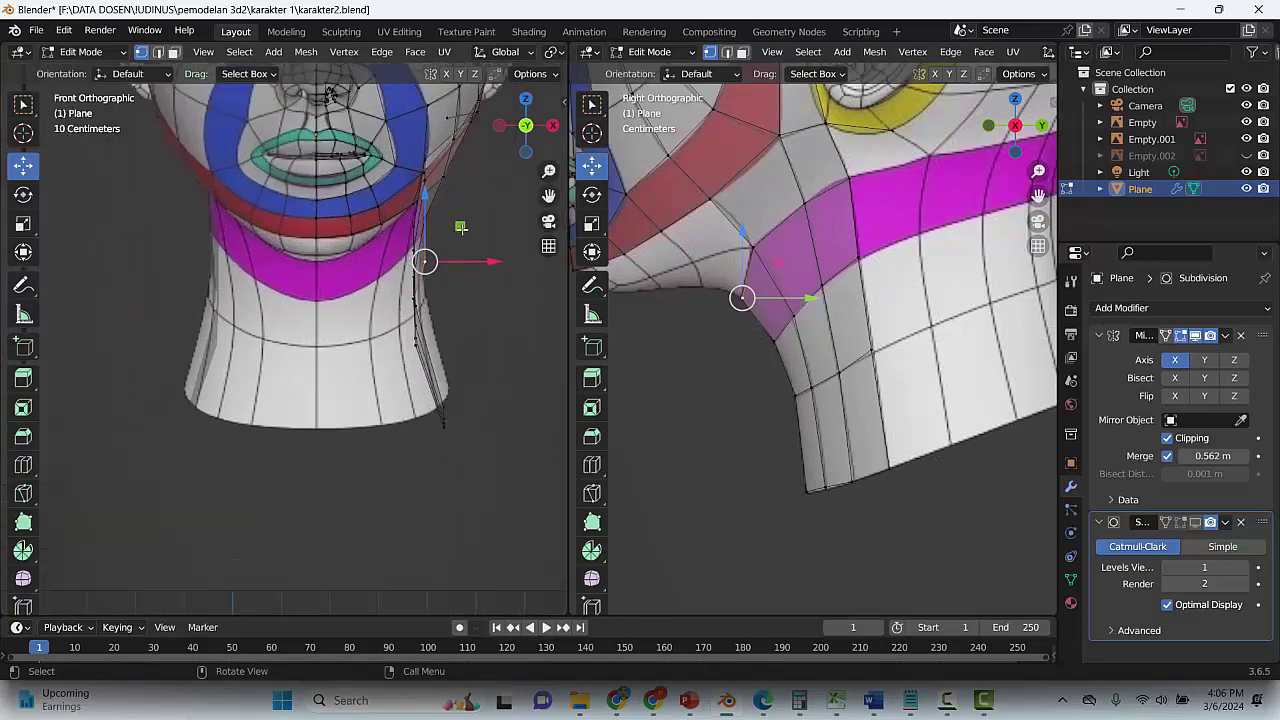
pyautogui.press('g')
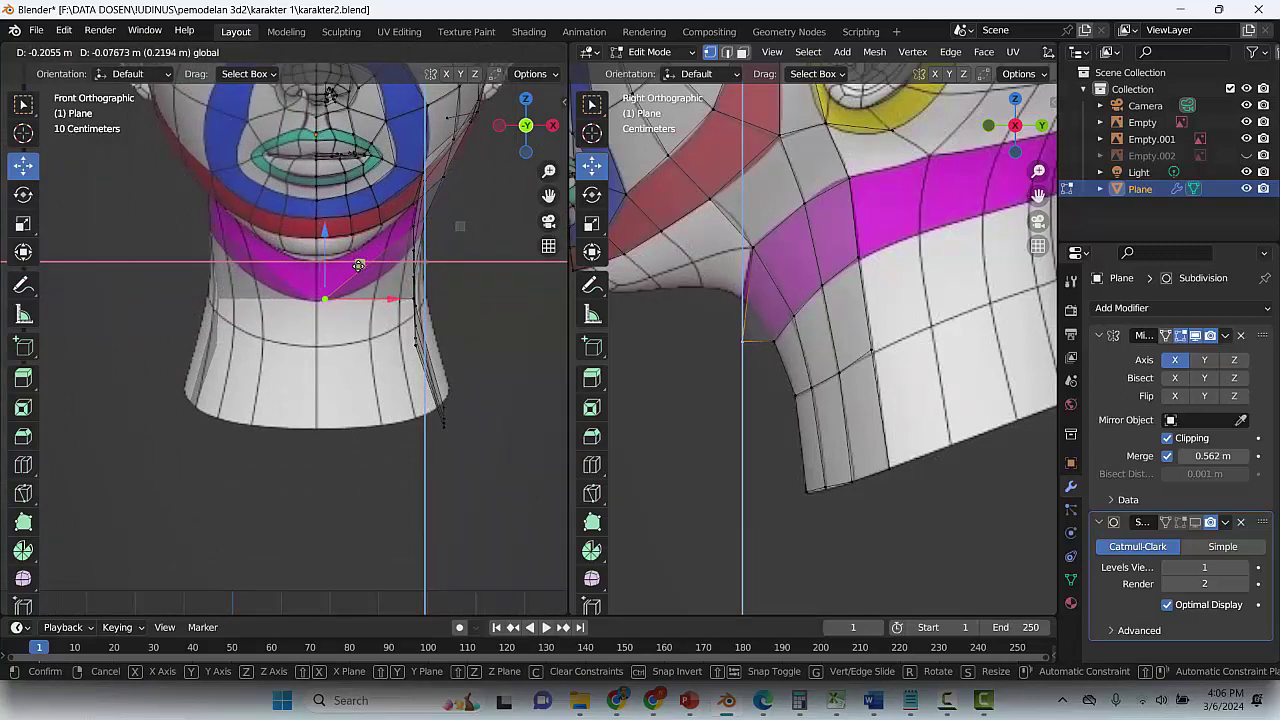
pyautogui.click(350, 267)
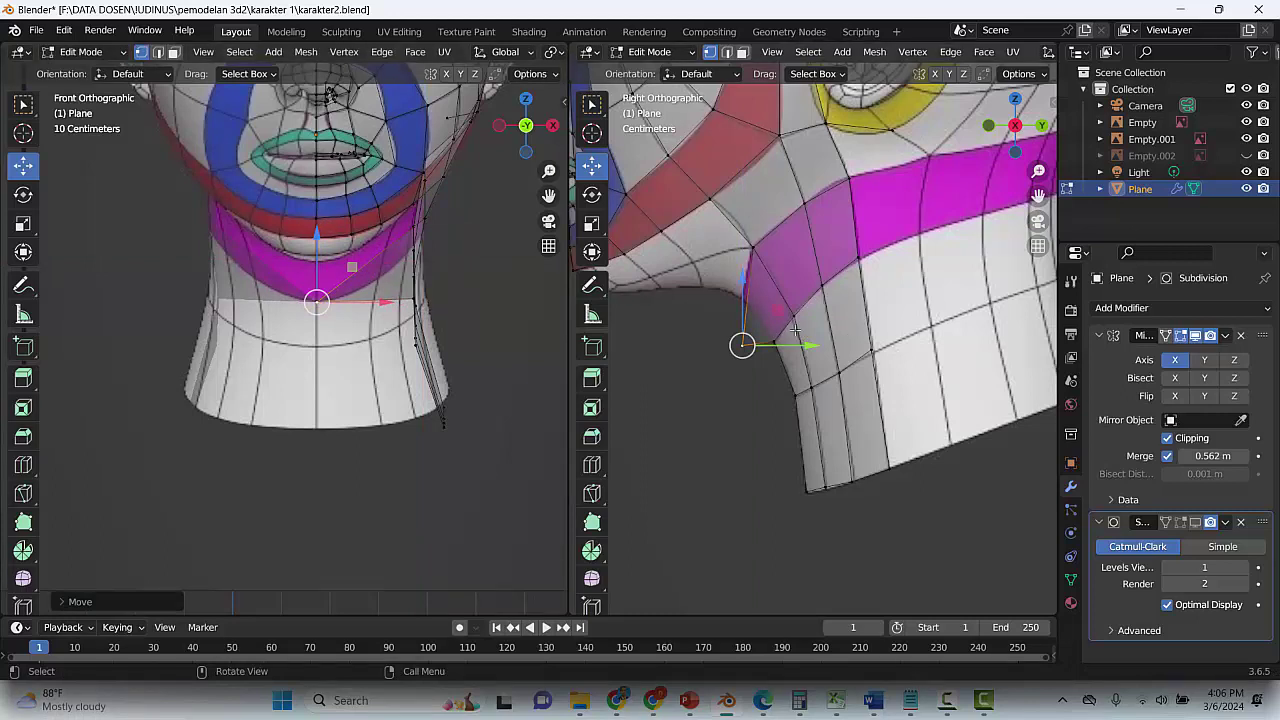
# Move the band's upper front vertex inward to the reference edge line beside the neck's centre, and adjust its height in the side view
pyautogui.click(745, 296)
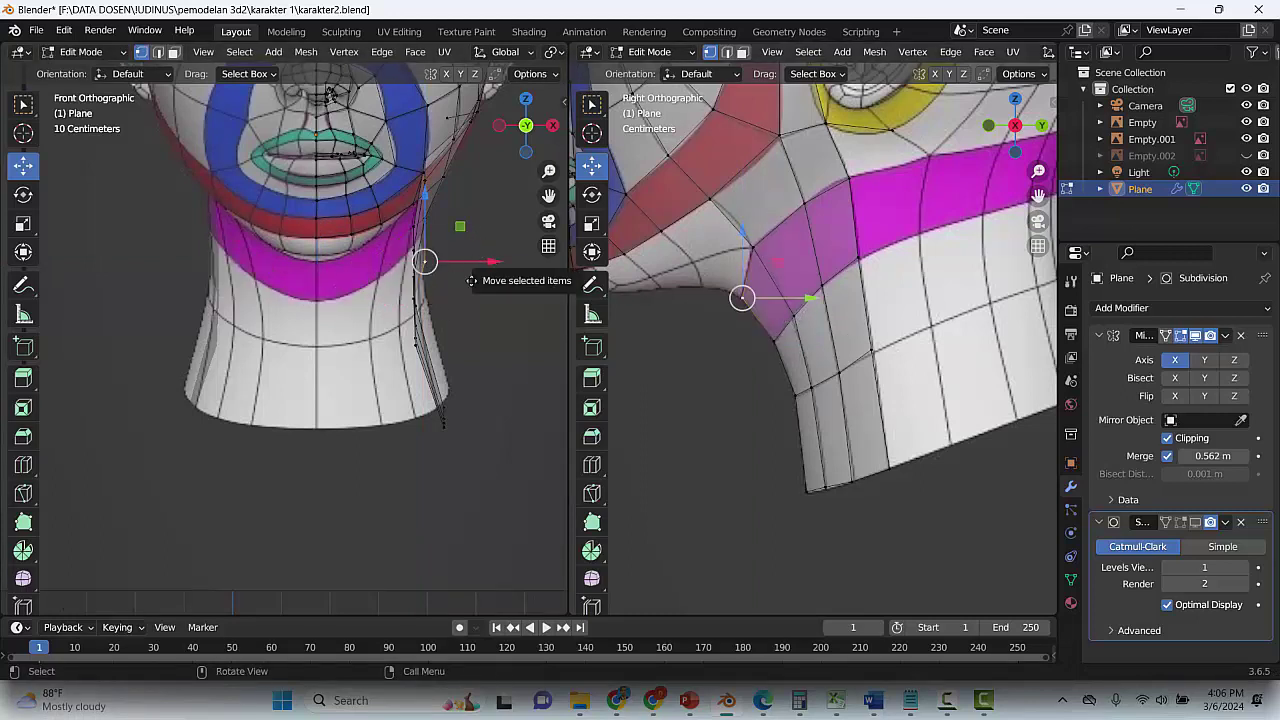
pyautogui.moveTo(494, 260); pyautogui.dragTo(455, 261)
pyautogui.press('g')
pyautogui.hotkey('shift', 'y')
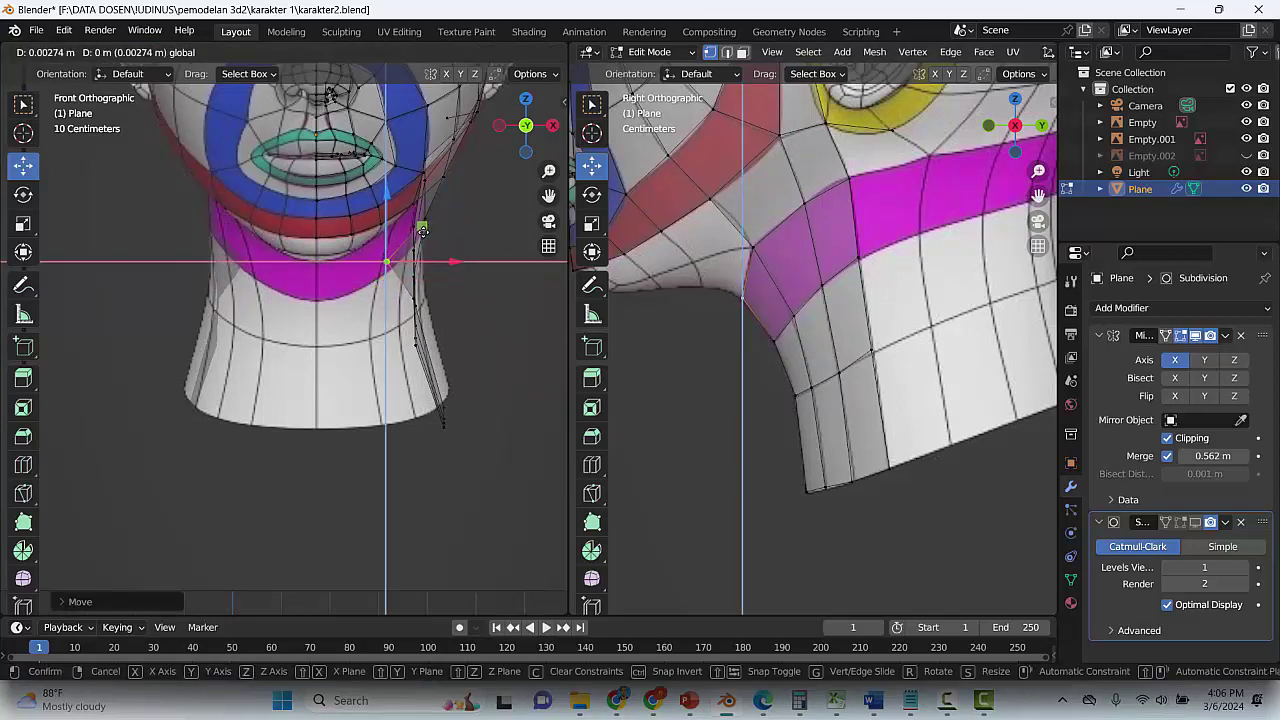
pyautogui.moveTo(420, 241); pyautogui.dragTo(415, 251)
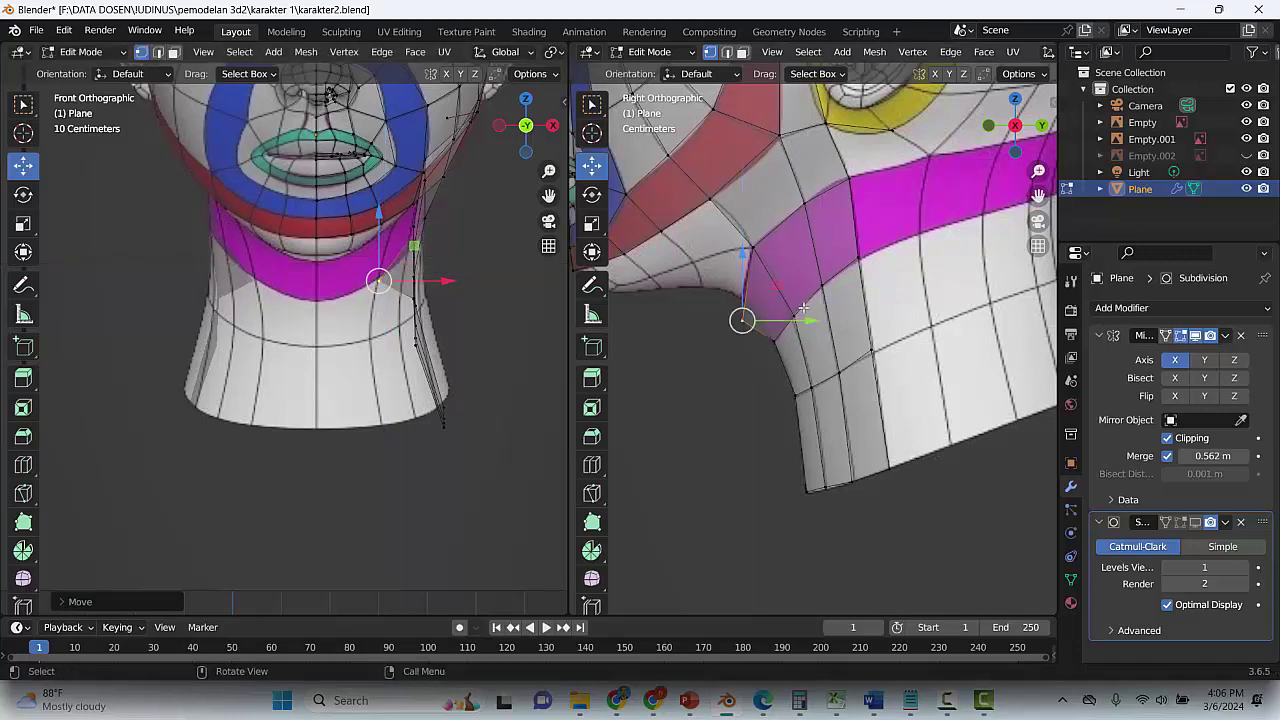
pyautogui.press('g')
pyautogui.press('z')
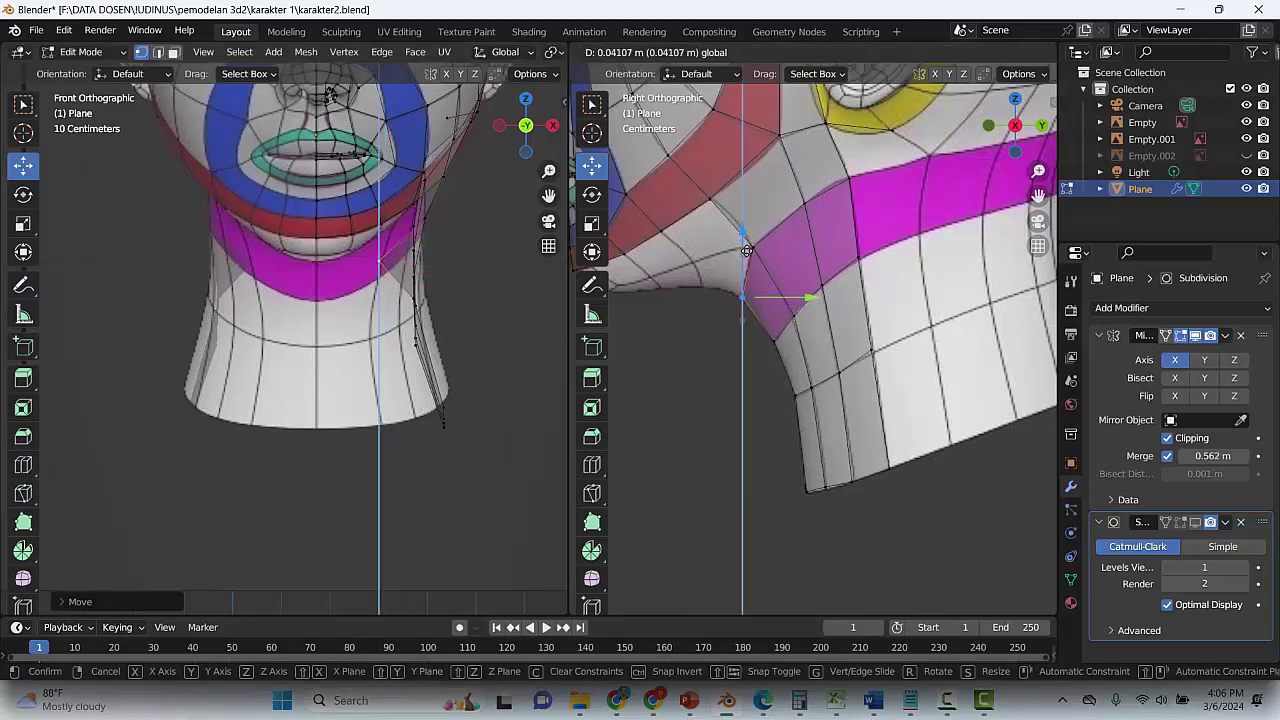
pyautogui.click(805, 320)
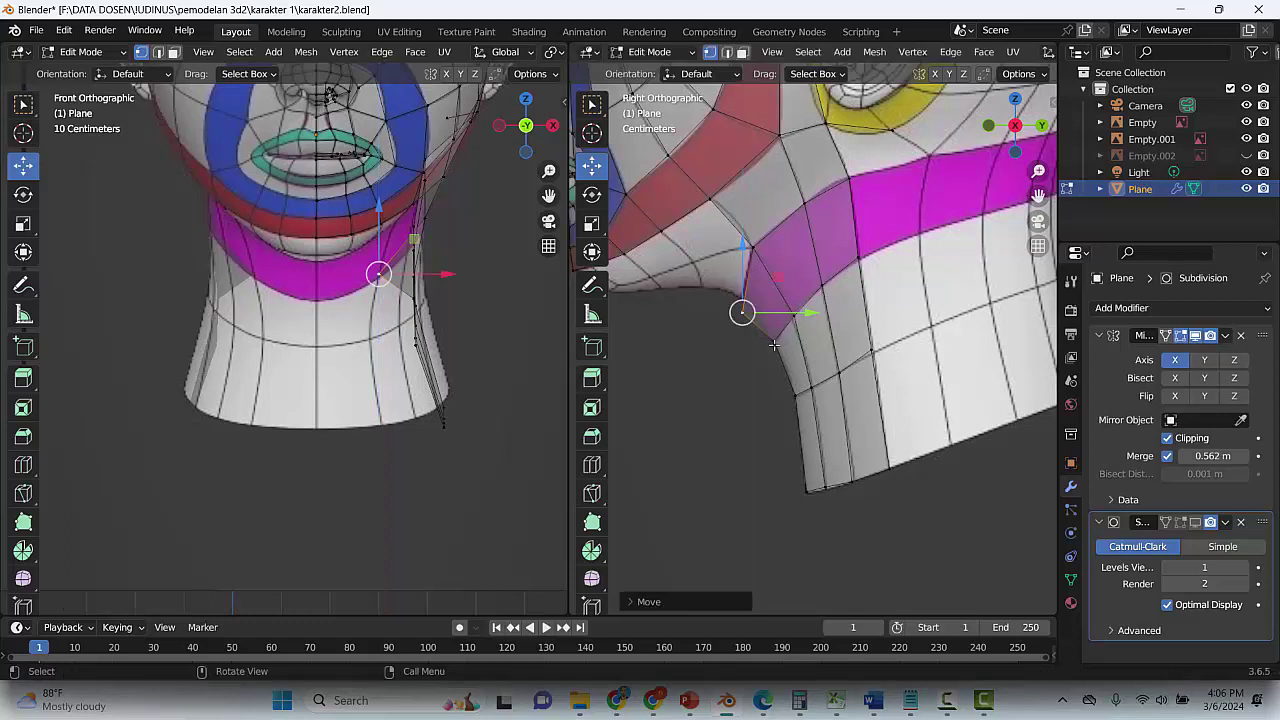
# Try to move the magenta band's lower front vertex inward, and undo it along with the last upper front vertex adjustment
pyautogui.click(774, 345)
pyautogui.press('g')
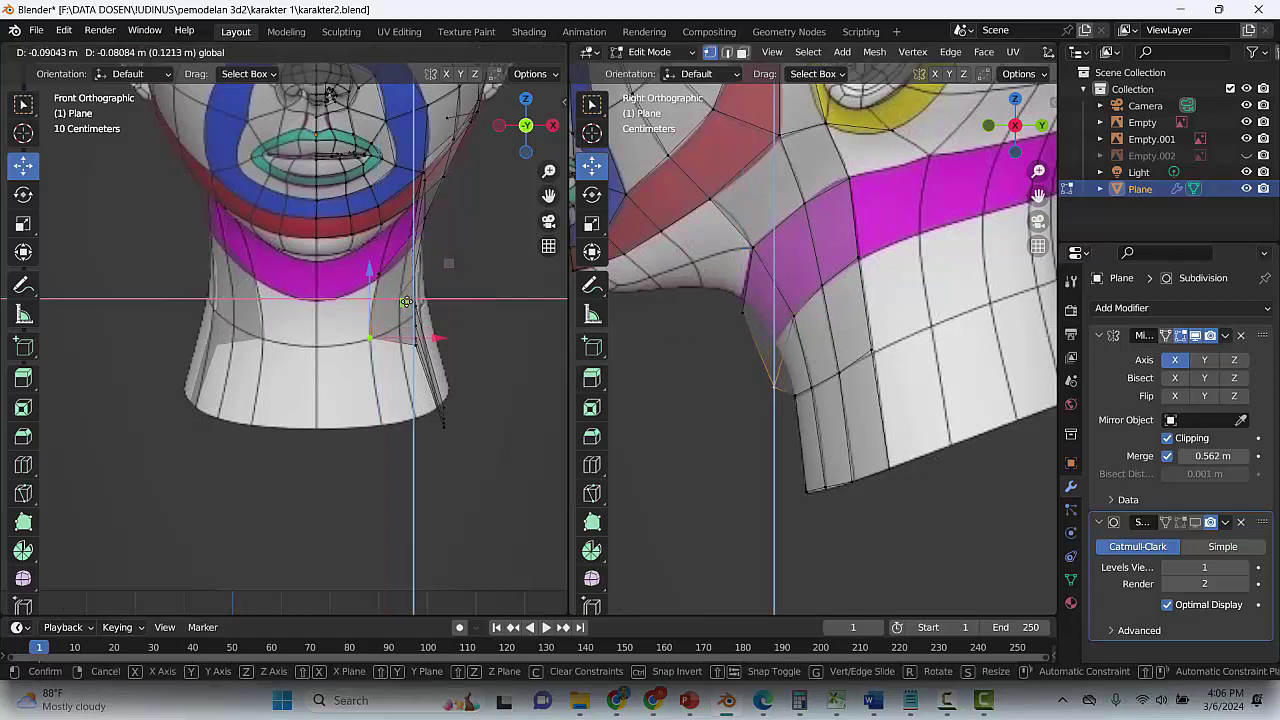
pyautogui.moveTo(406, 300); pyautogui.dragTo(407, 299)
pyautogui.hotkey('ctrl', 'z')
pyautogui.hotkey('ctrl', 'z')
pyautogui.hotkey('ctrl', 'z')
pyautogui.hotkey('ctrl', 'z')
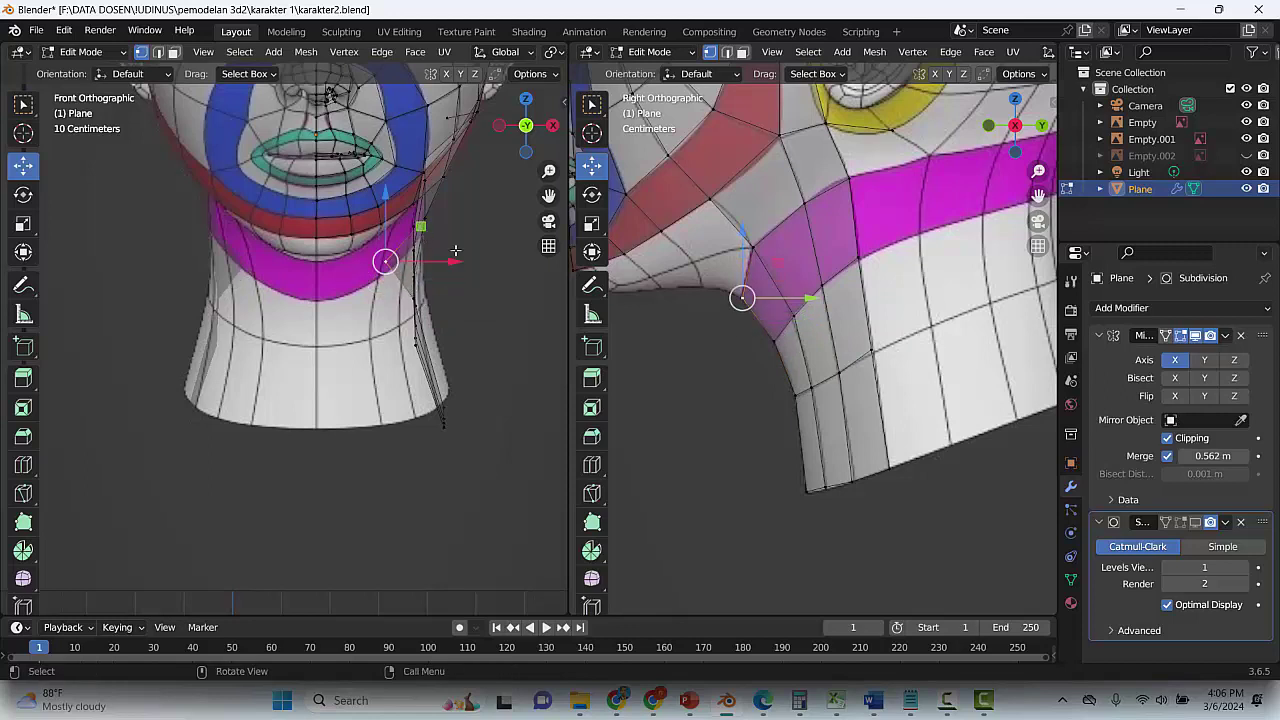
# Move the frontmost column's bottom, mid-neck and magenta-band vertices onto the neck's centre line in the front view
pyautogui.click(849, 177)
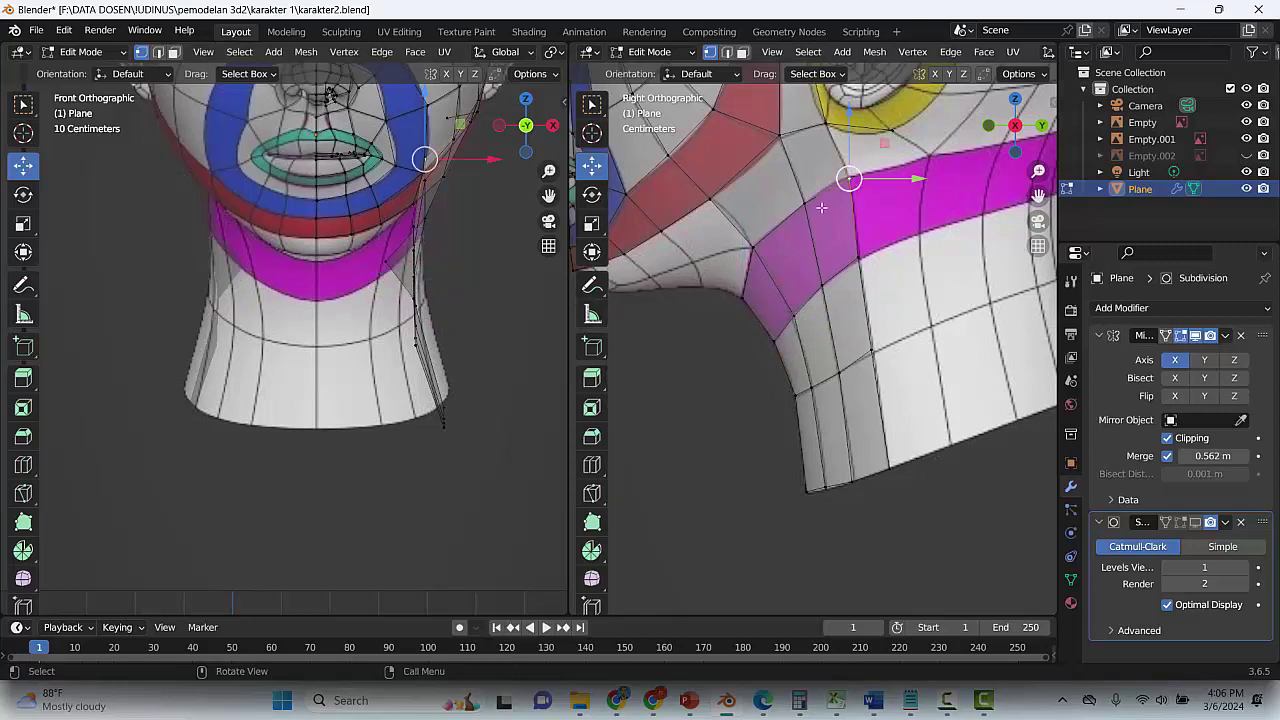
pyautogui.click(887, 138)
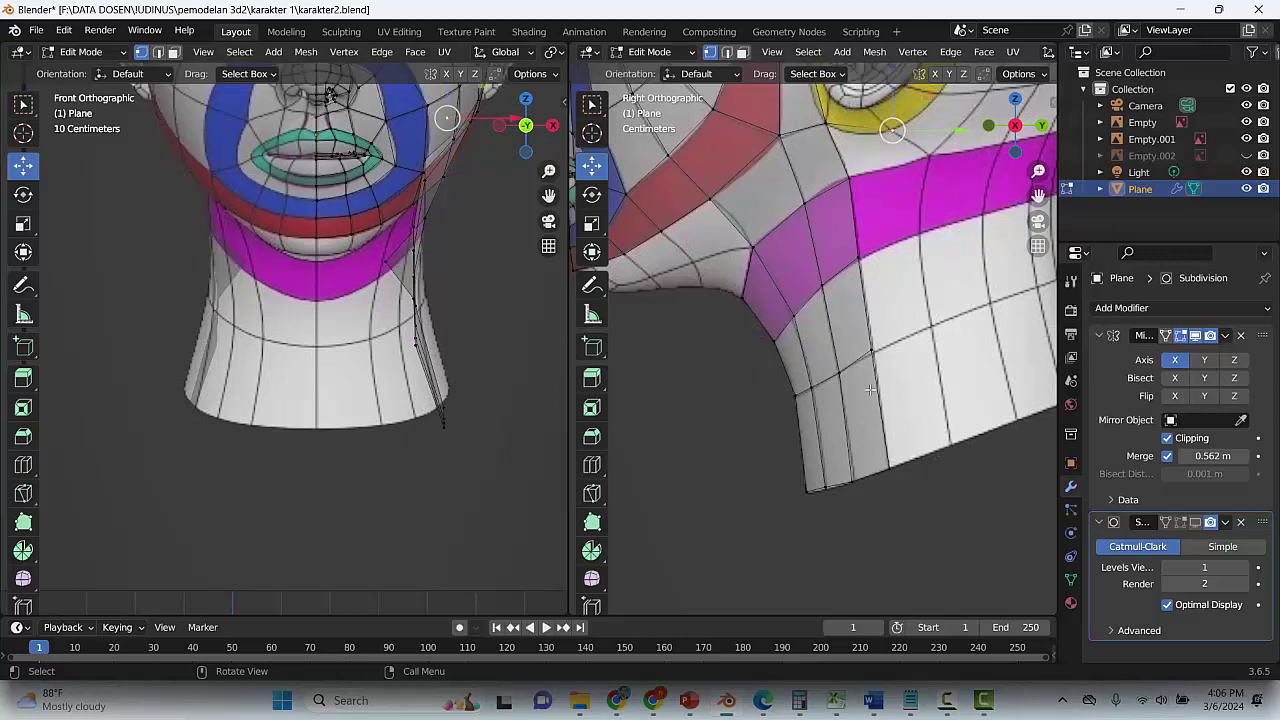
pyautogui.click(887, 468)
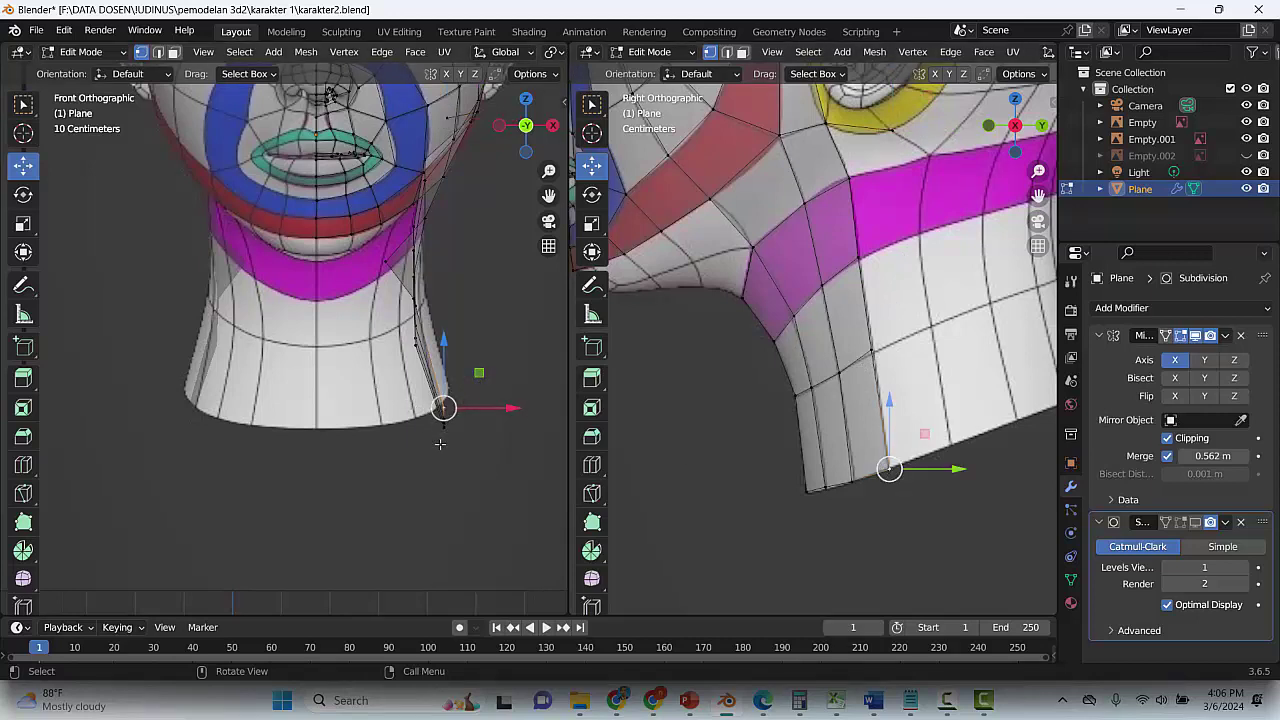
pyautogui.click(807, 489)
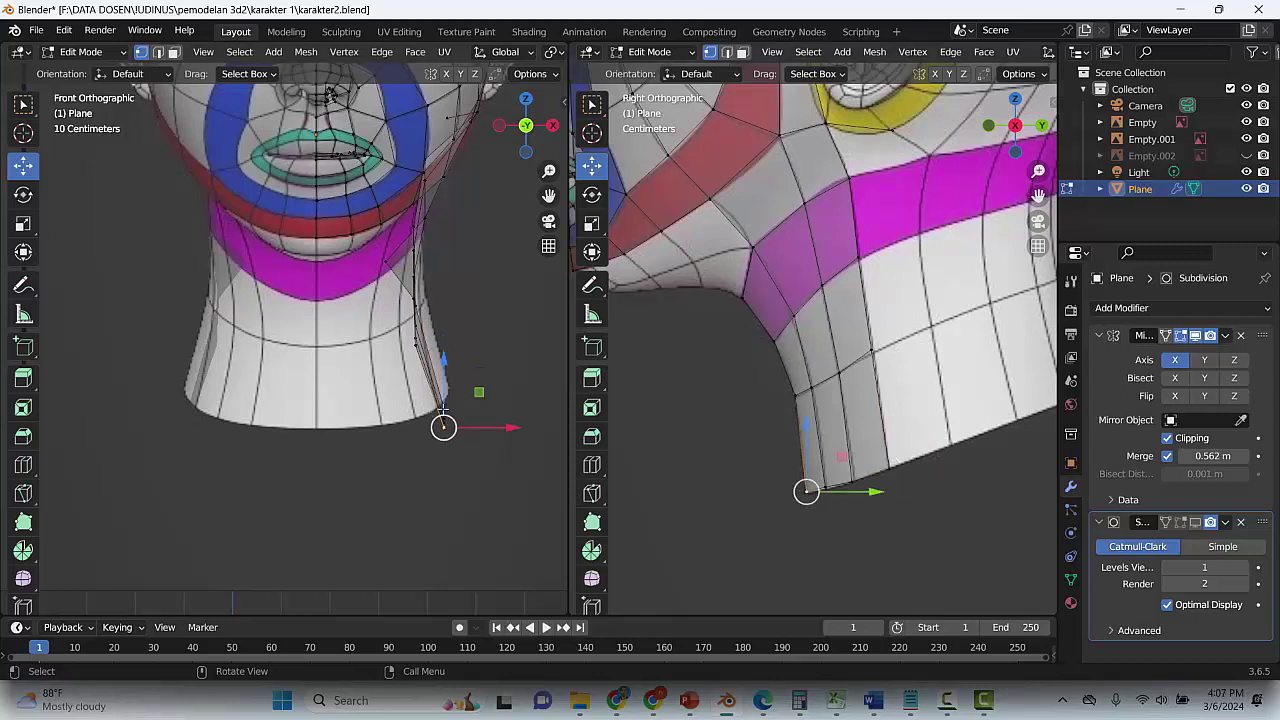
pyautogui.moveTo(478, 392); pyautogui.dragTo(343, 391)
pyautogui.click(801, 396)
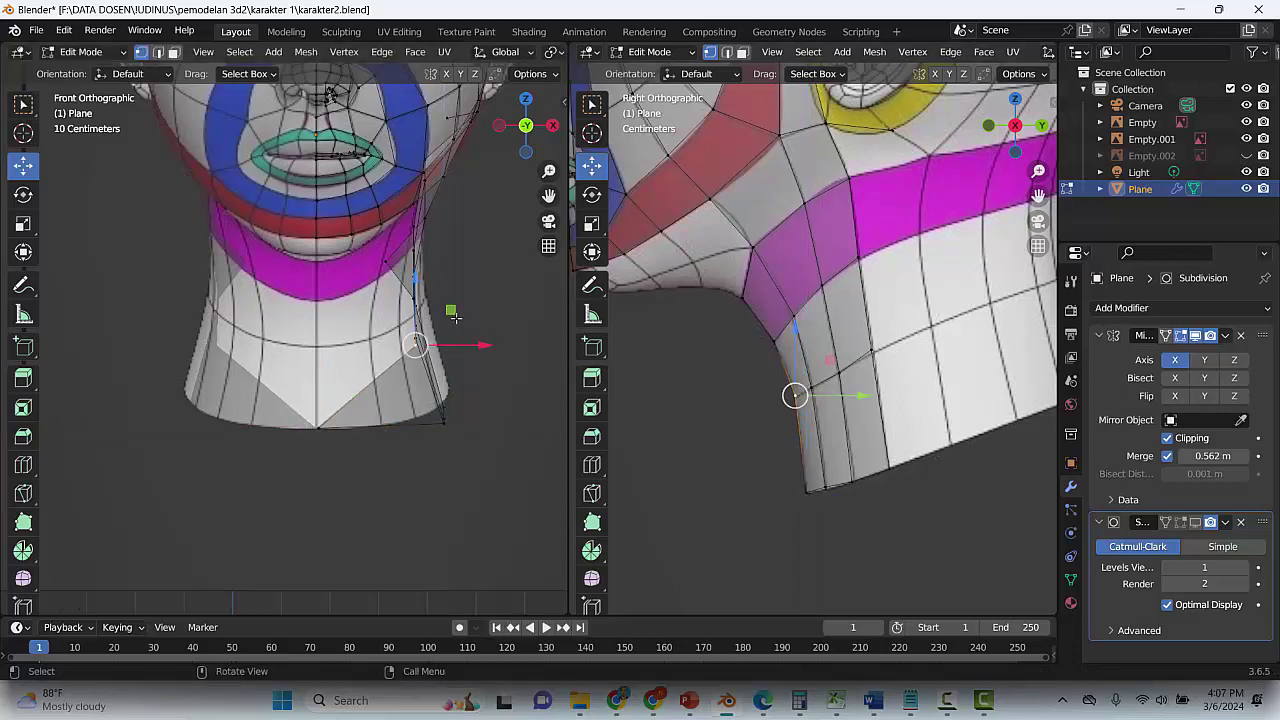
pyautogui.moveTo(452, 312); pyautogui.dragTo(348, 270)
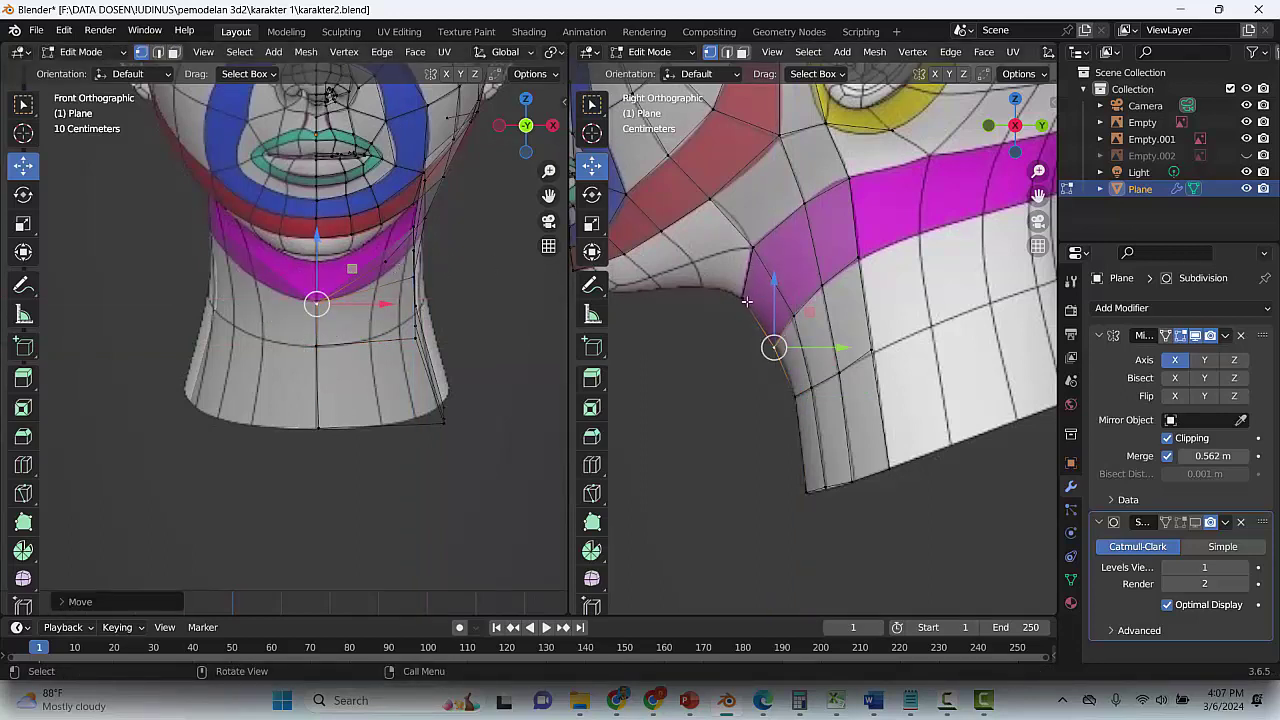
pyautogui.moveTo(351, 268); pyautogui.dragTo(350, 230)
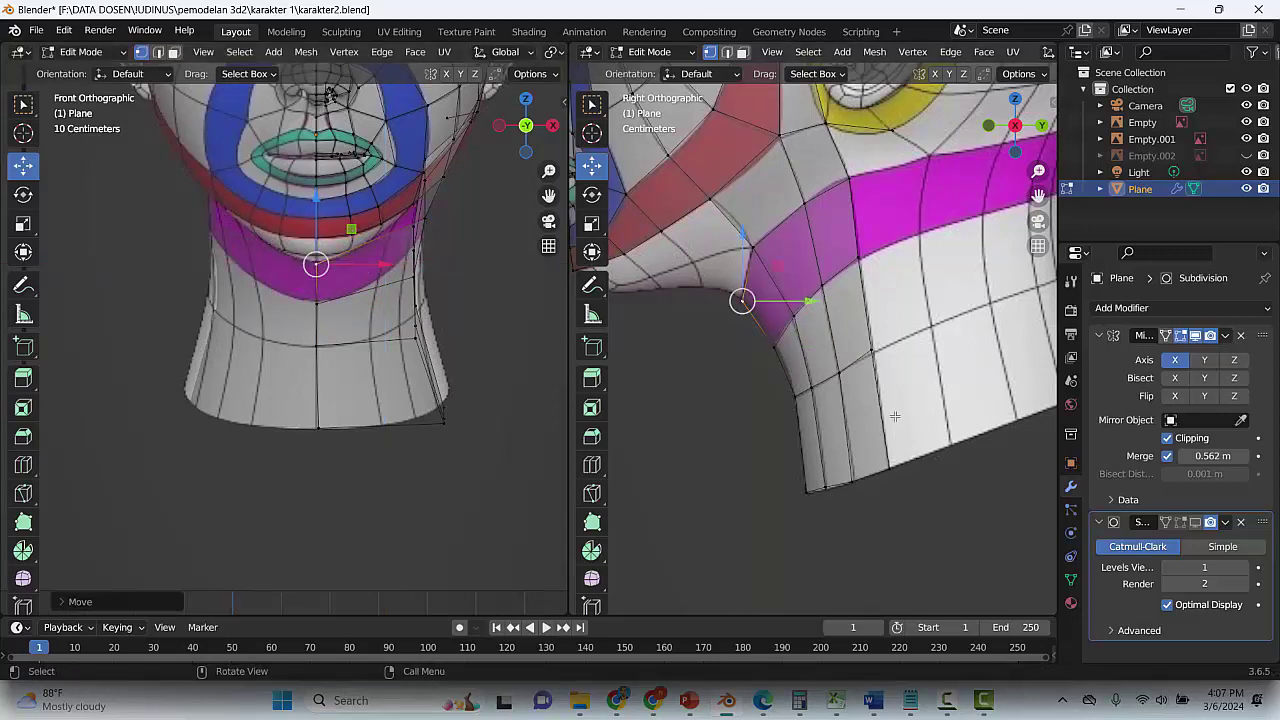
# Move the second column's bottom, mid-neck and lower magenta-band vertices inward to the first reference edge line beside the neck's centre
pyautogui.click(818, 491)
pyautogui.moveTo(478, 388); pyautogui.dragTo(418, 389)
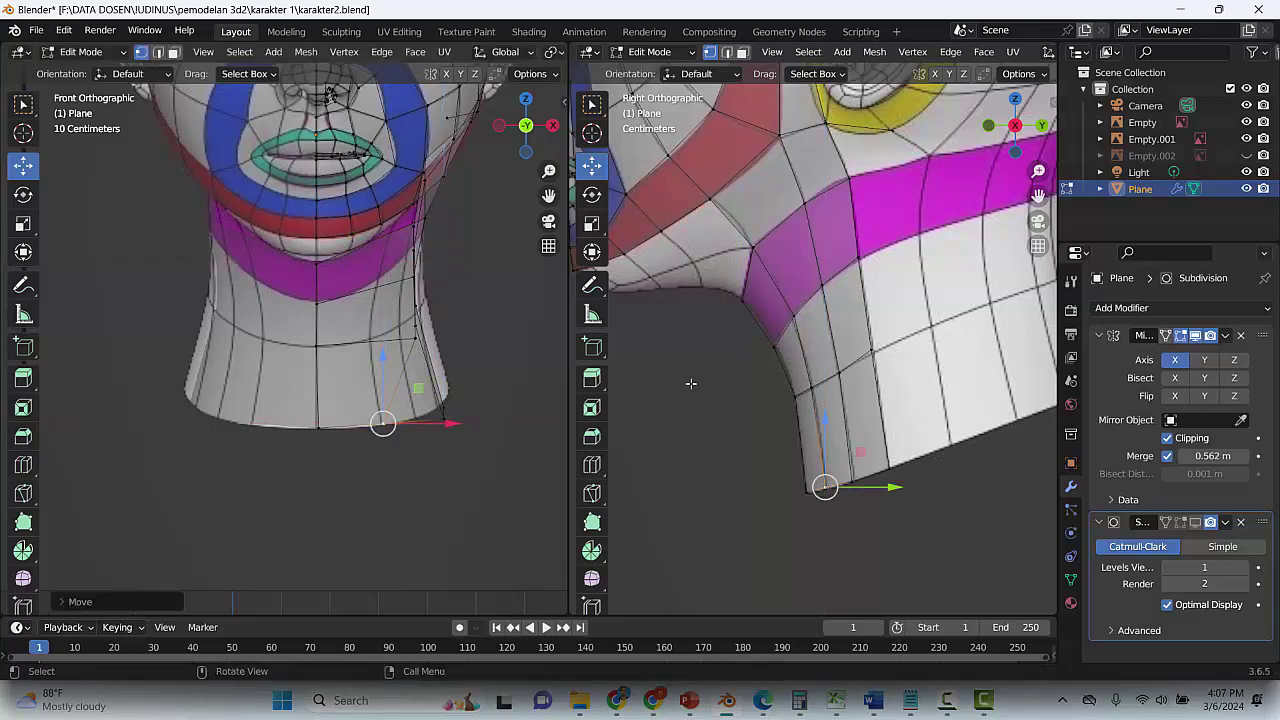
pyautogui.click(812, 386)
pyautogui.moveTo(450, 305); pyautogui.dragTo(406, 302)
pyautogui.click(794, 315)
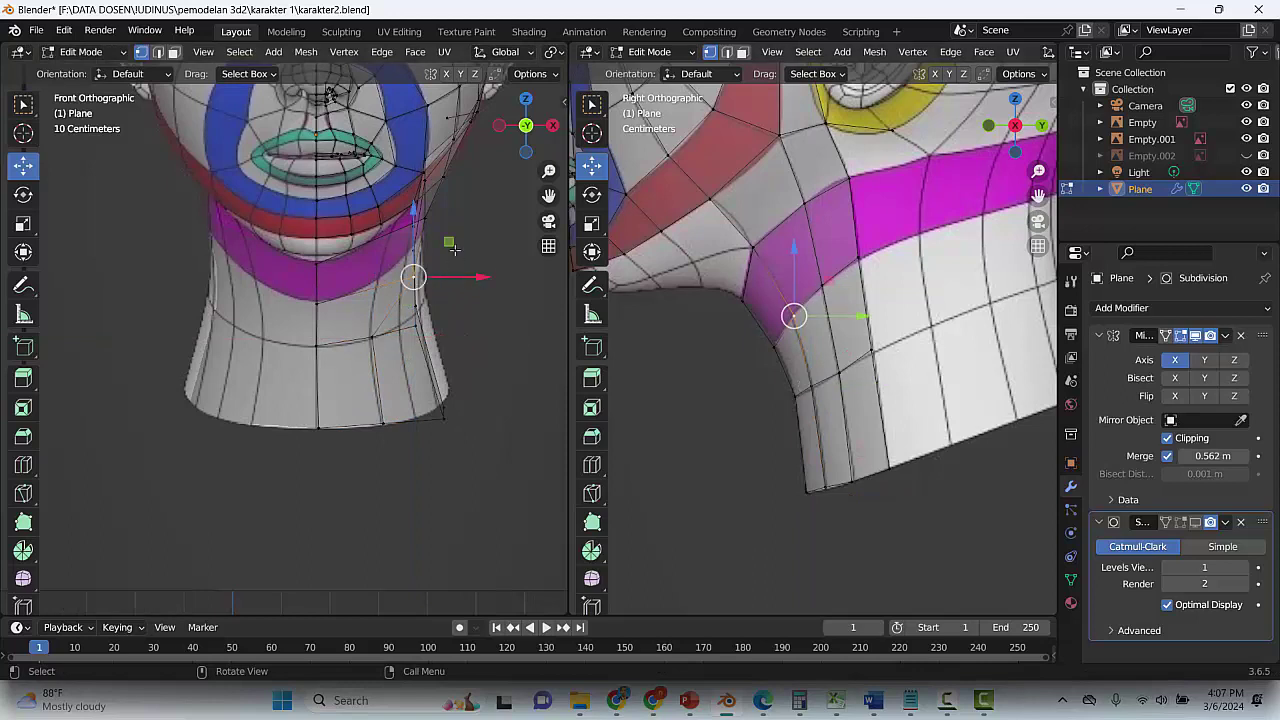
pyautogui.moveTo(452, 247); pyautogui.dragTo(411, 243)
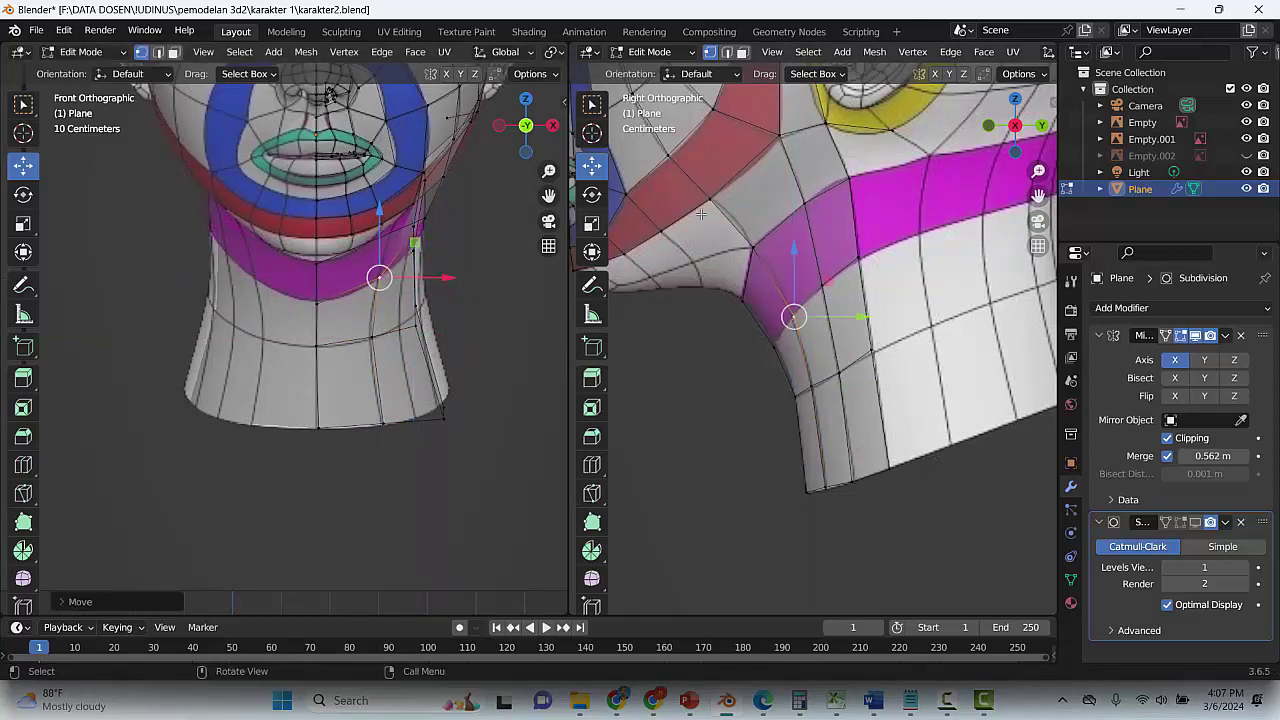
pyautogui.click(808, 206)
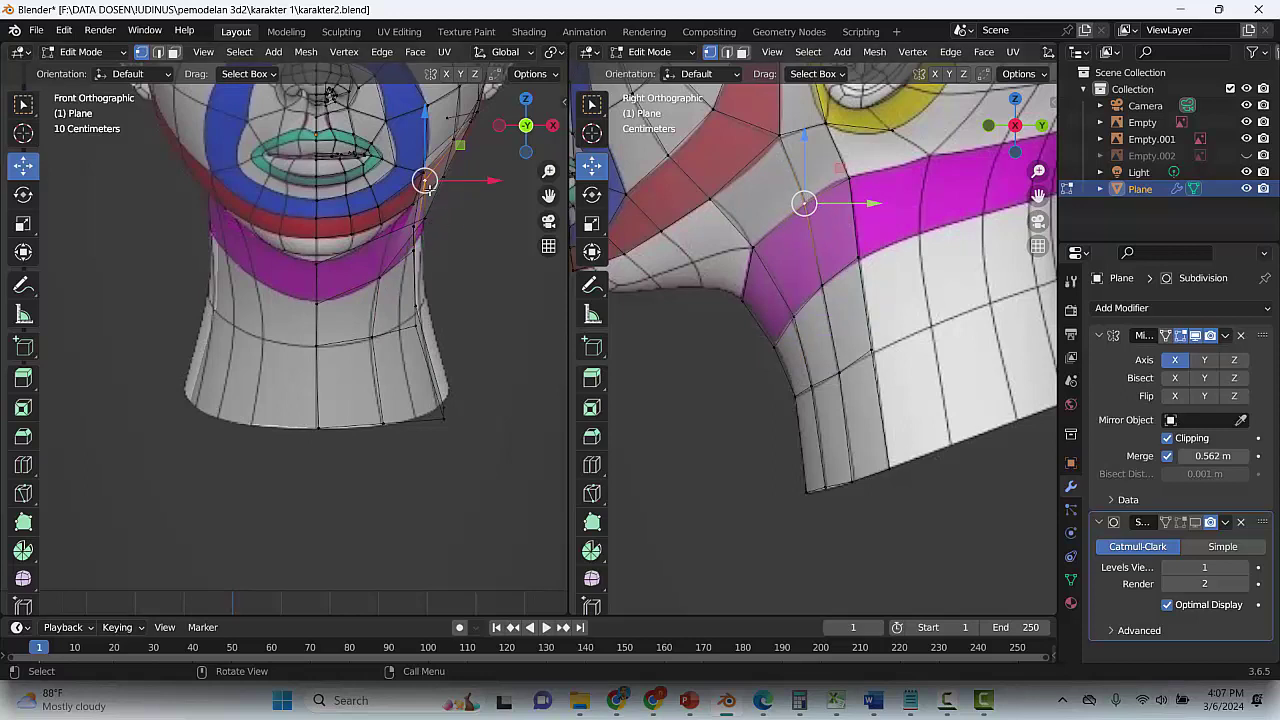
pyautogui.moveTo(460, 150); pyautogui.dragTo(428, 198)
pyautogui.hotkey('ctrl', 'z')
# Fit the third column's lower magenta-band, mid-neck and bottom vertices to the next reference edge line in the front view
pyautogui.click(813, 286)
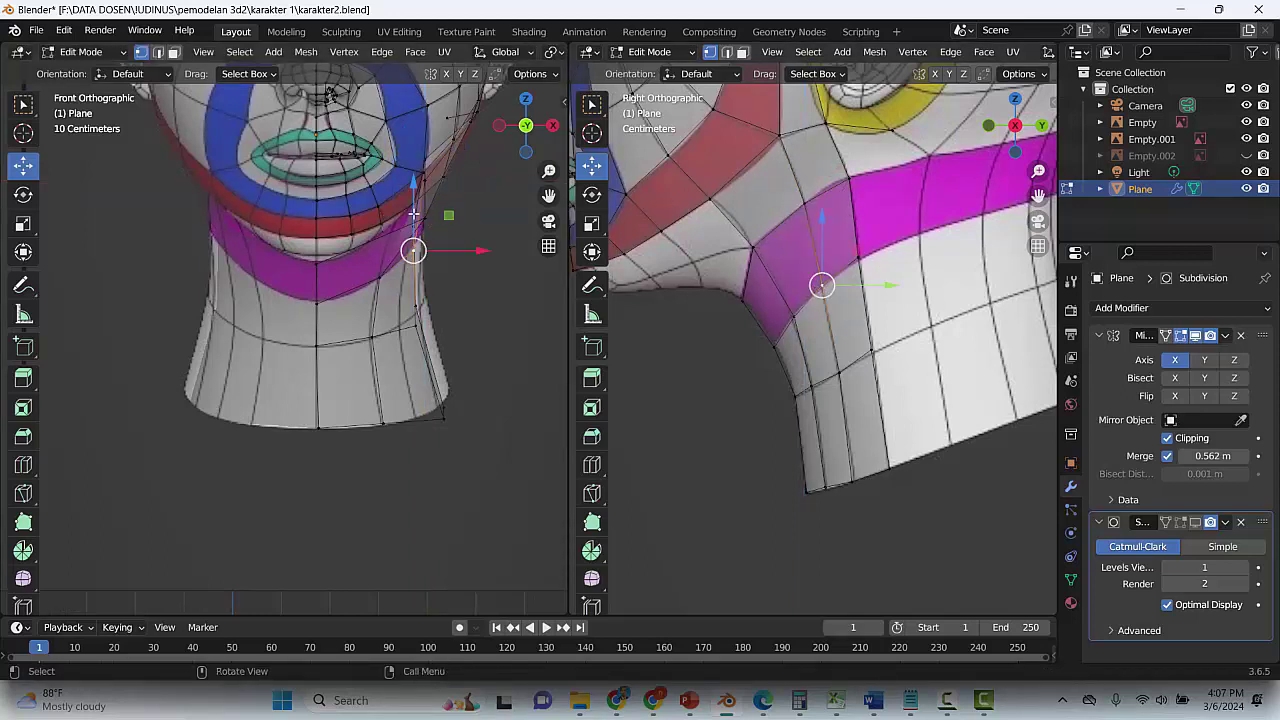
pyautogui.moveTo(414, 214); pyautogui.dragTo(442, 217)
pyautogui.click(839, 372)
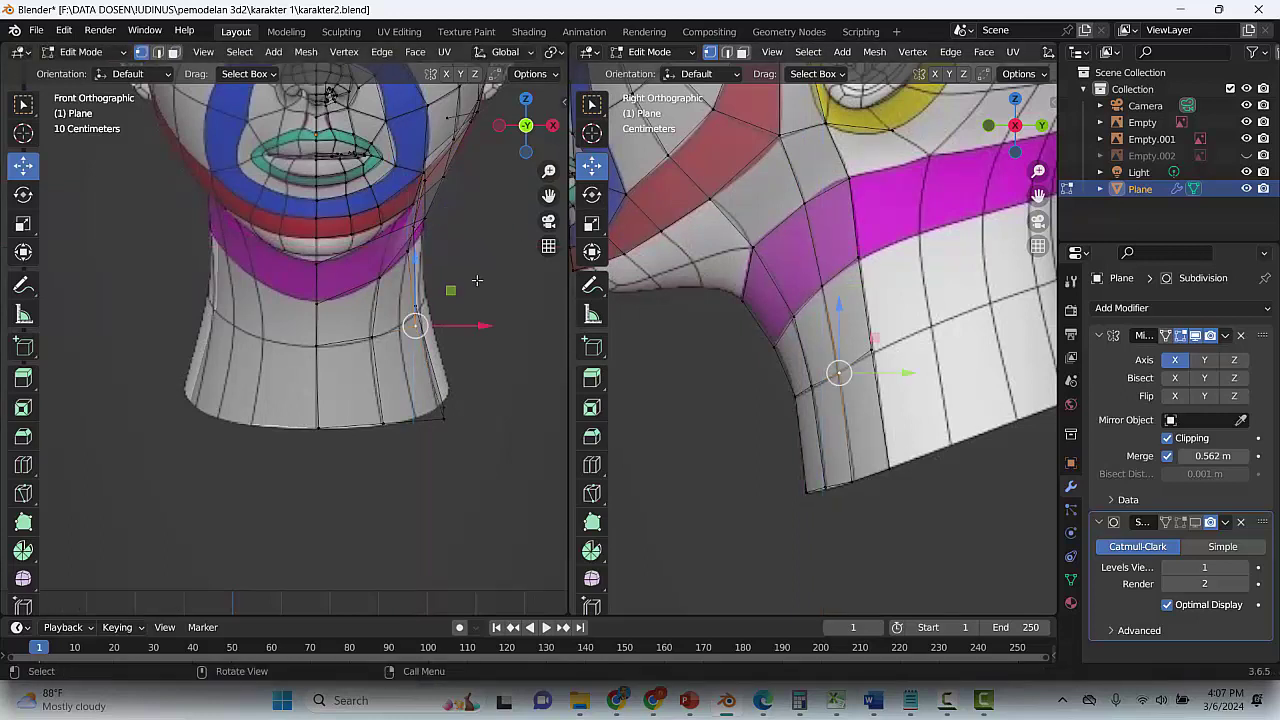
pyautogui.moveTo(446, 291); pyautogui.dragTo(434, 292)
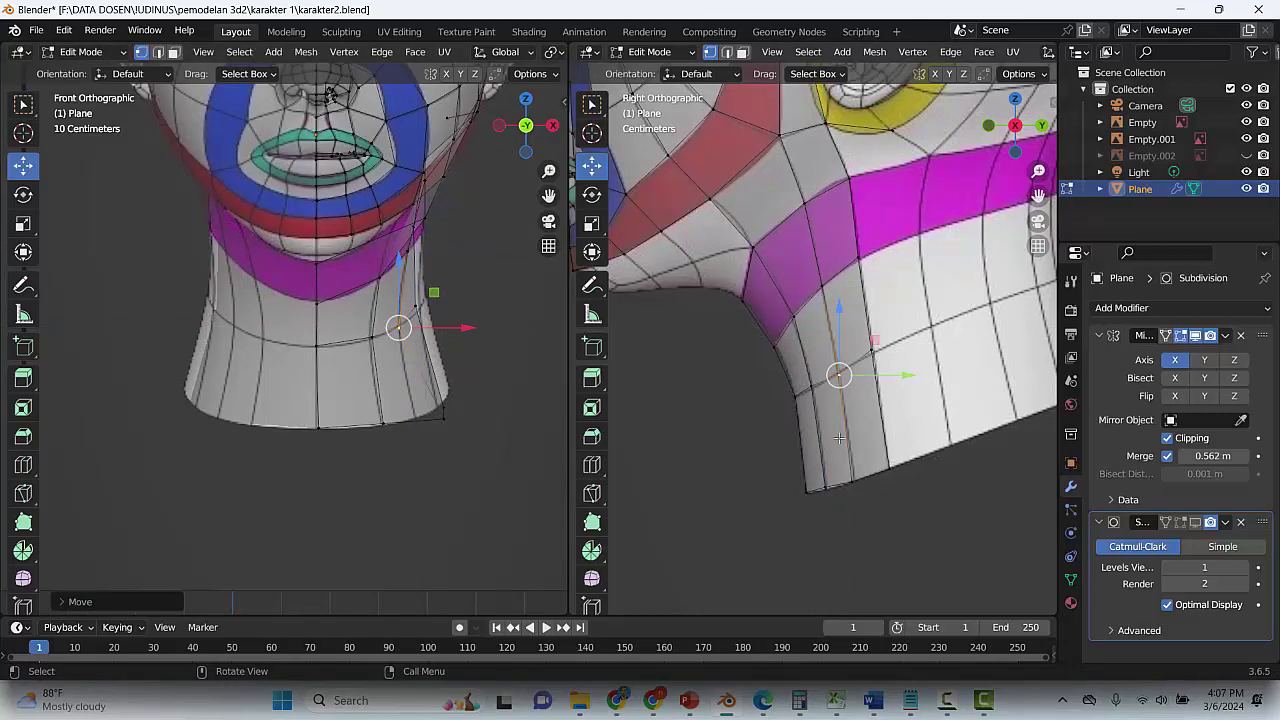
pyautogui.click(849, 476)
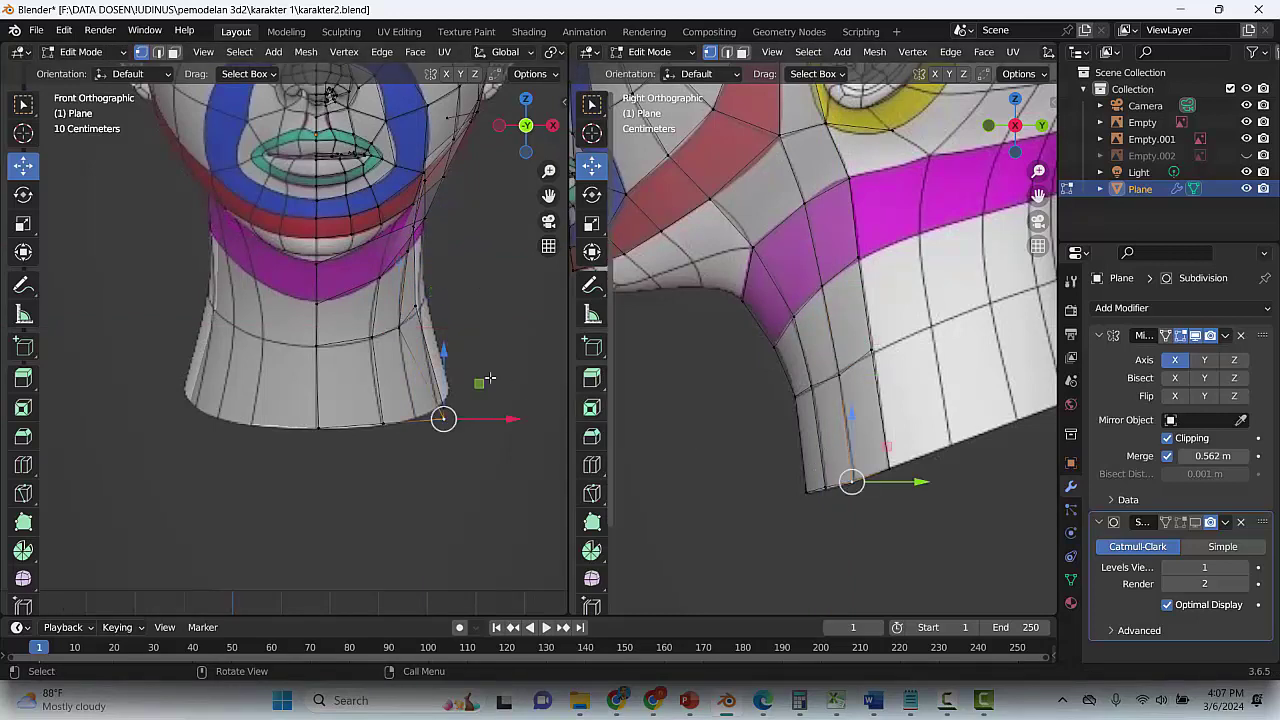
pyautogui.moveTo(478, 385); pyautogui.dragTo(452, 382)
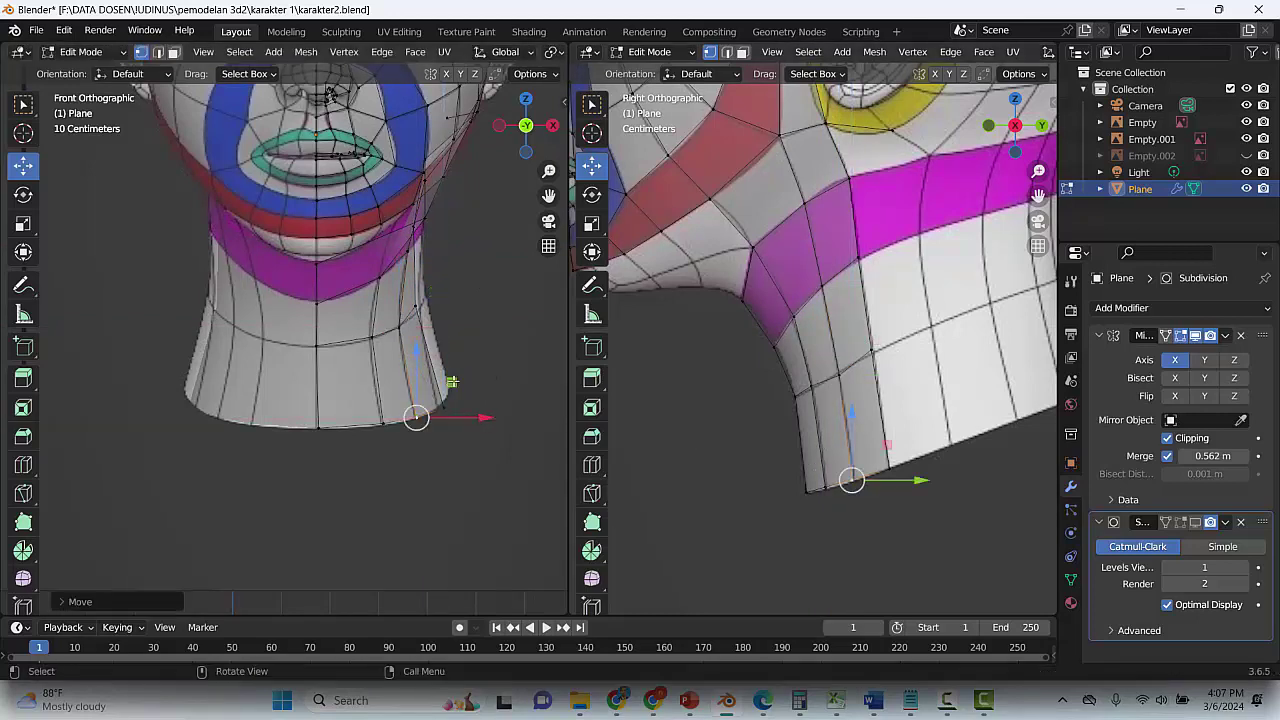
# Adjust the fourth column's mid-neck, bottom and lower magenta-band vertices to the outer neck of the front reference
pyautogui.click(875, 349)
pyautogui.moveTo(450, 271); pyautogui.dragTo(457, 272)
pyautogui.click(891, 467)
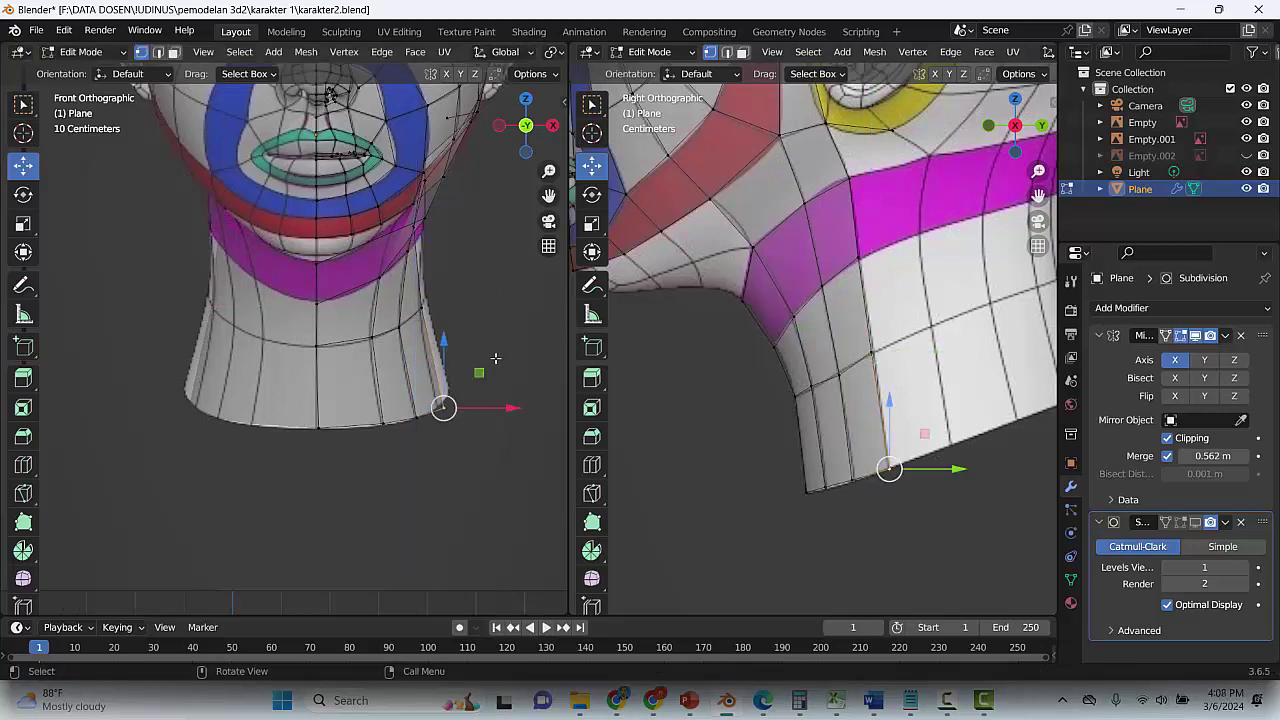
pyautogui.moveTo(479, 372); pyautogui.dragTo(474, 371)
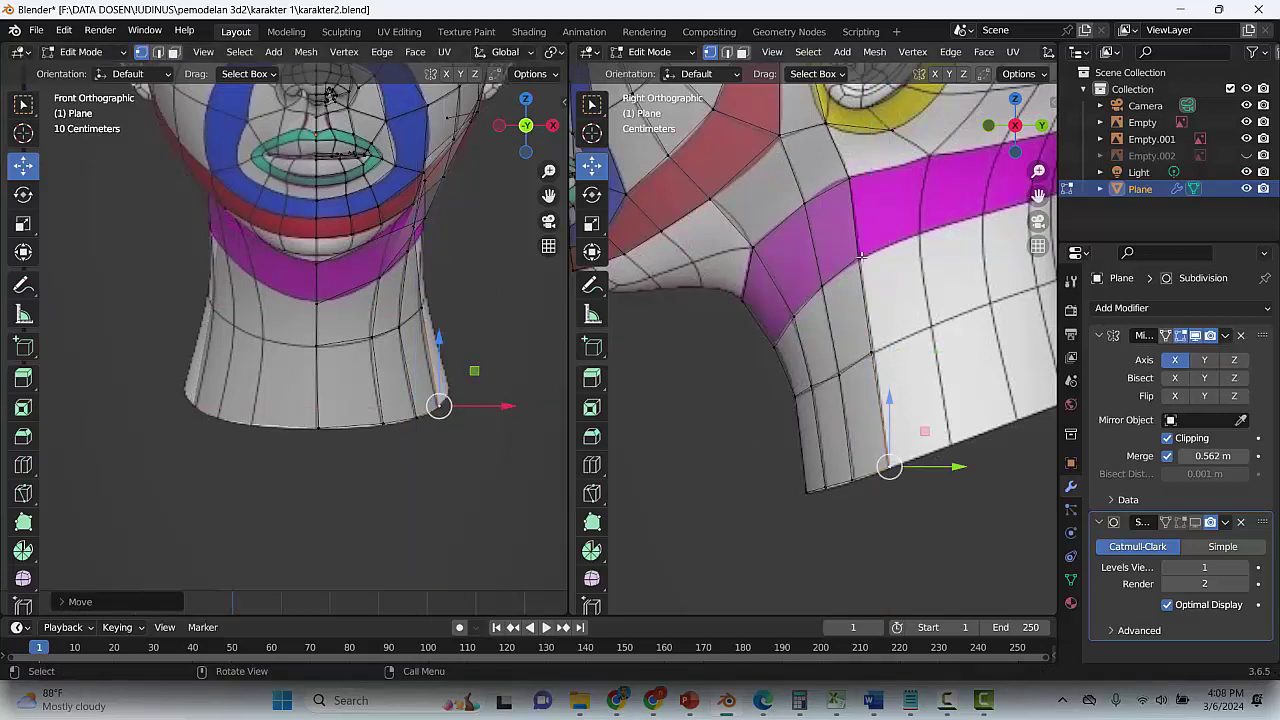
pyautogui.click(860, 257)
pyautogui.moveTo(449, 192); pyautogui.dragTo(458, 198)
# Save the file and reveal the hidden back half of the head mesh with nothing selected
pyautogui.scroll(-1, 510, 358)
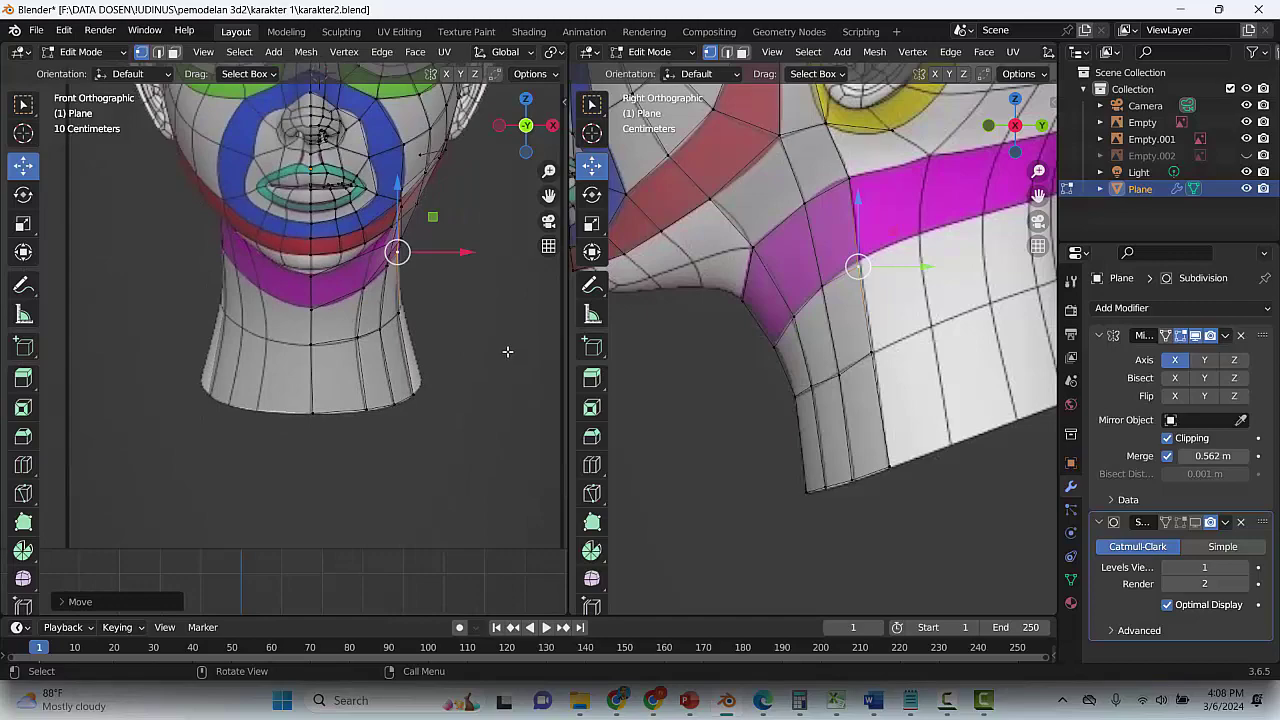
pyautogui.moveTo(507, 351); pyautogui.dragTo(454, 421, button='middle')
pyautogui.hotkey('ctrl', 's')
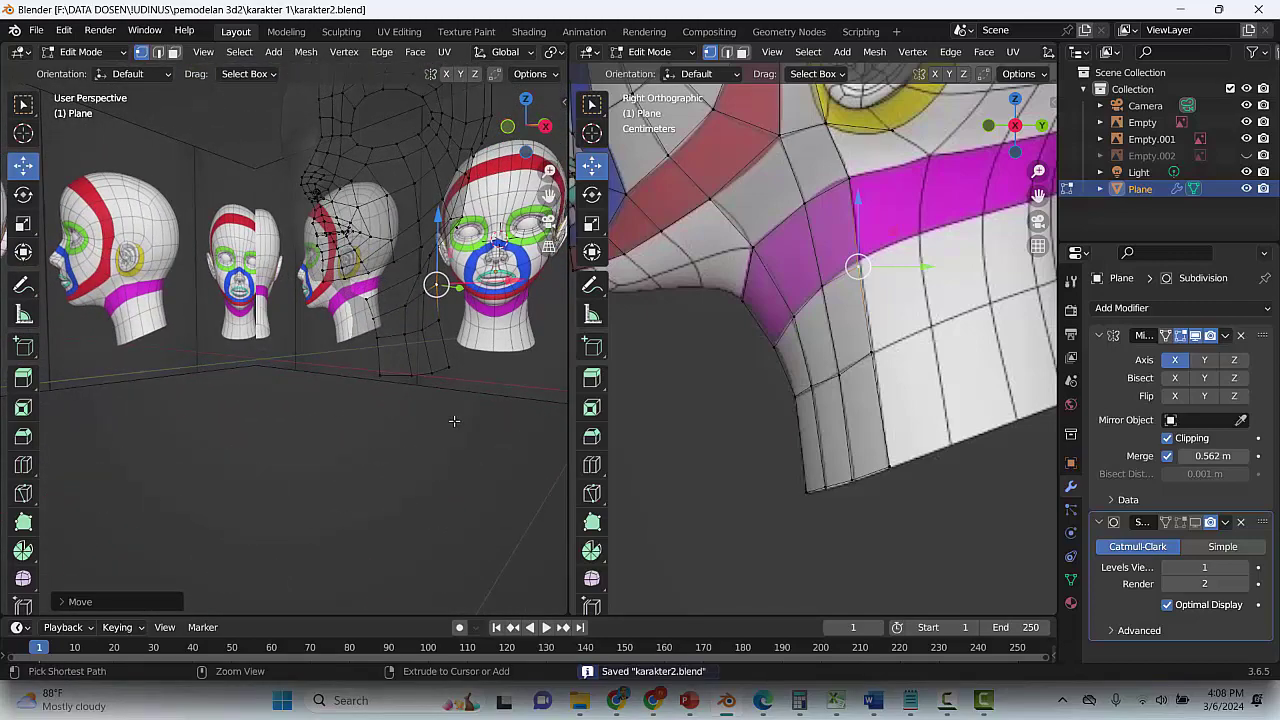
pyautogui.hotkey('alt', 'h')
pyautogui.click(460, 419)
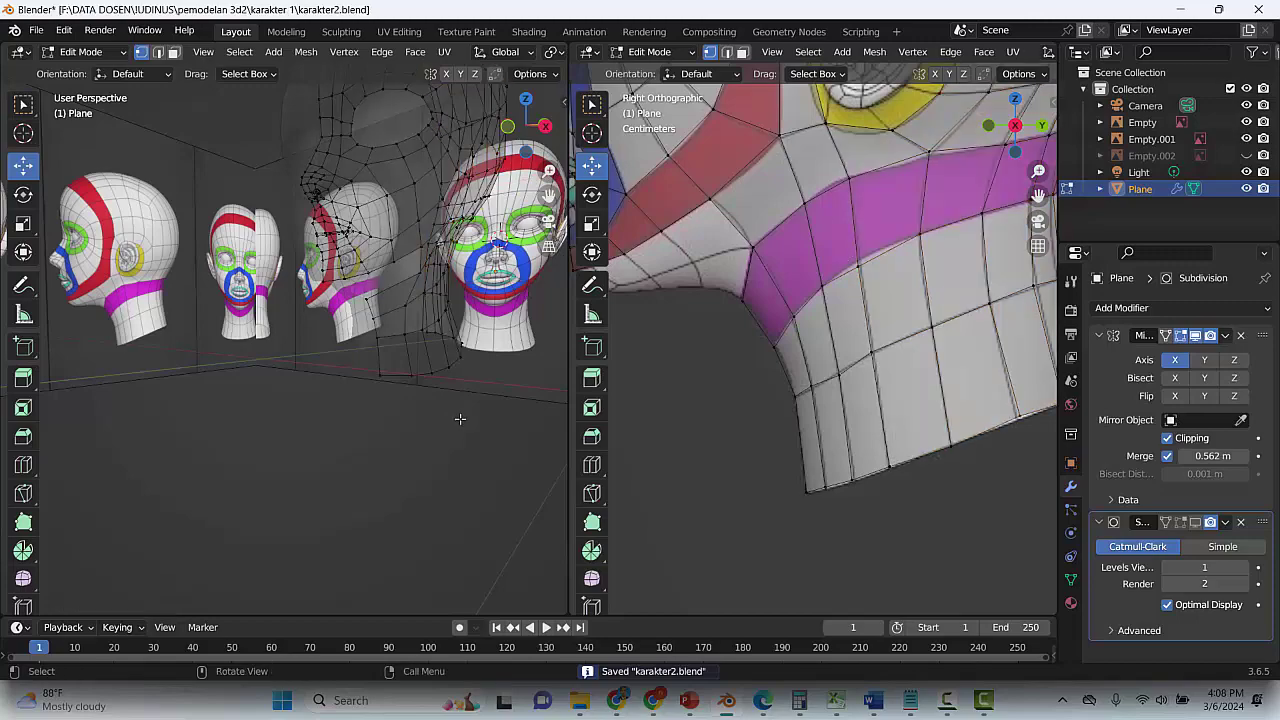
# Examine the complete head mesh from several angles, especially the area between the jaw and the neck's front, and save the file
pyautogui.moveTo(462, 420)
pyautogui.mouseDown(button='middle')
pyautogui.moveTo(248, 426)
pyautogui.moveTo(363, 423)
pyautogui.moveTo(494, 397)
pyautogui.moveTo(469, 398)
pyautogui.mouseUp(button='middle')
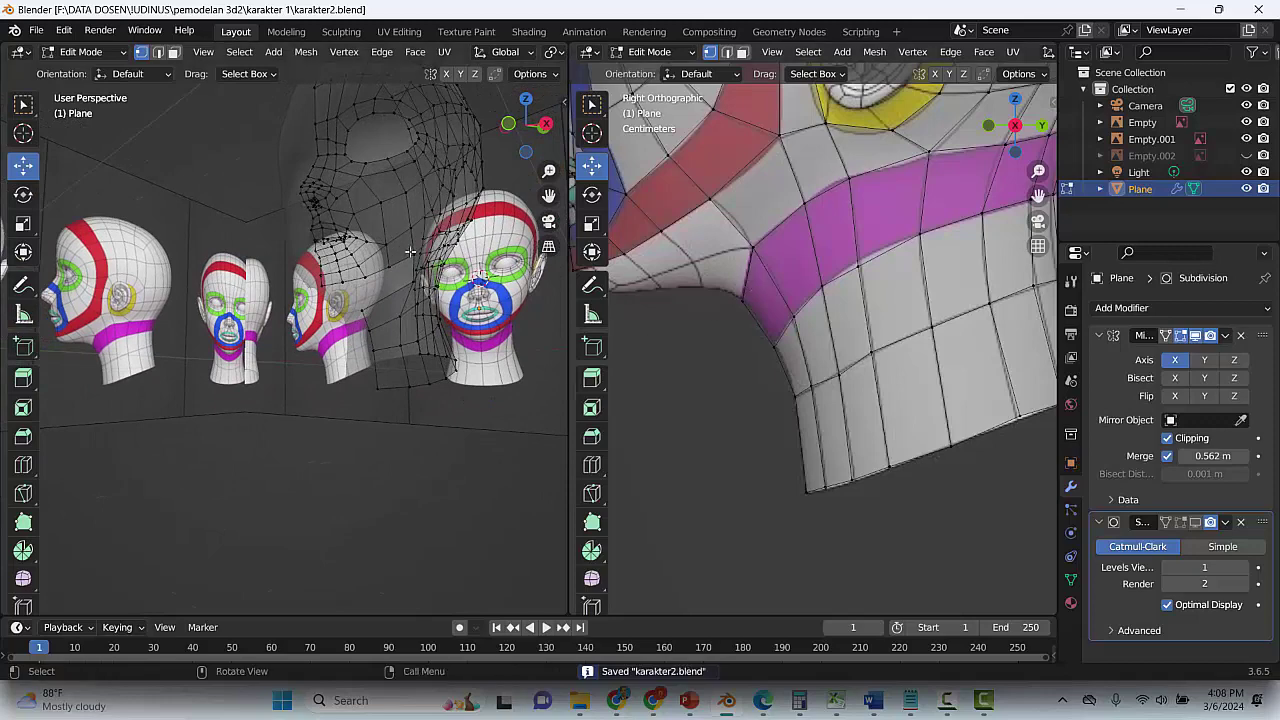
pyautogui.scroll(2, 436, 264)
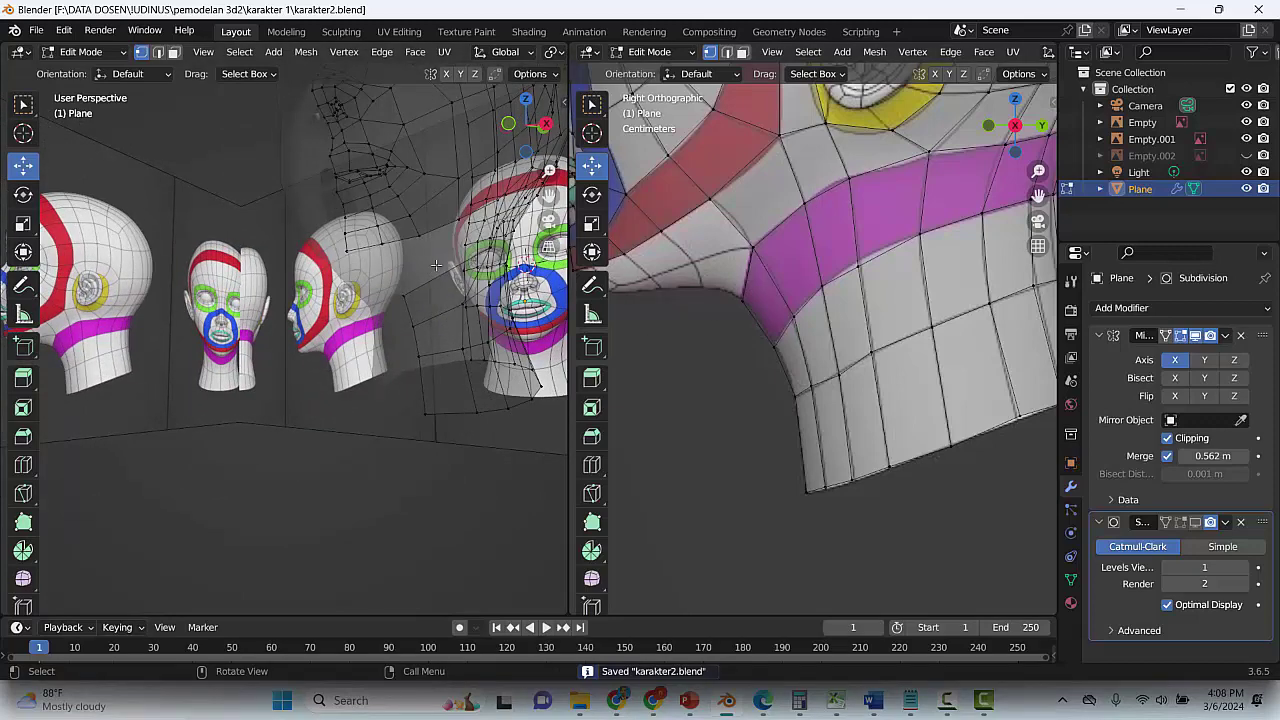
pyautogui.moveTo(408, 299); pyautogui.dragTo(420, 264, button='middle')
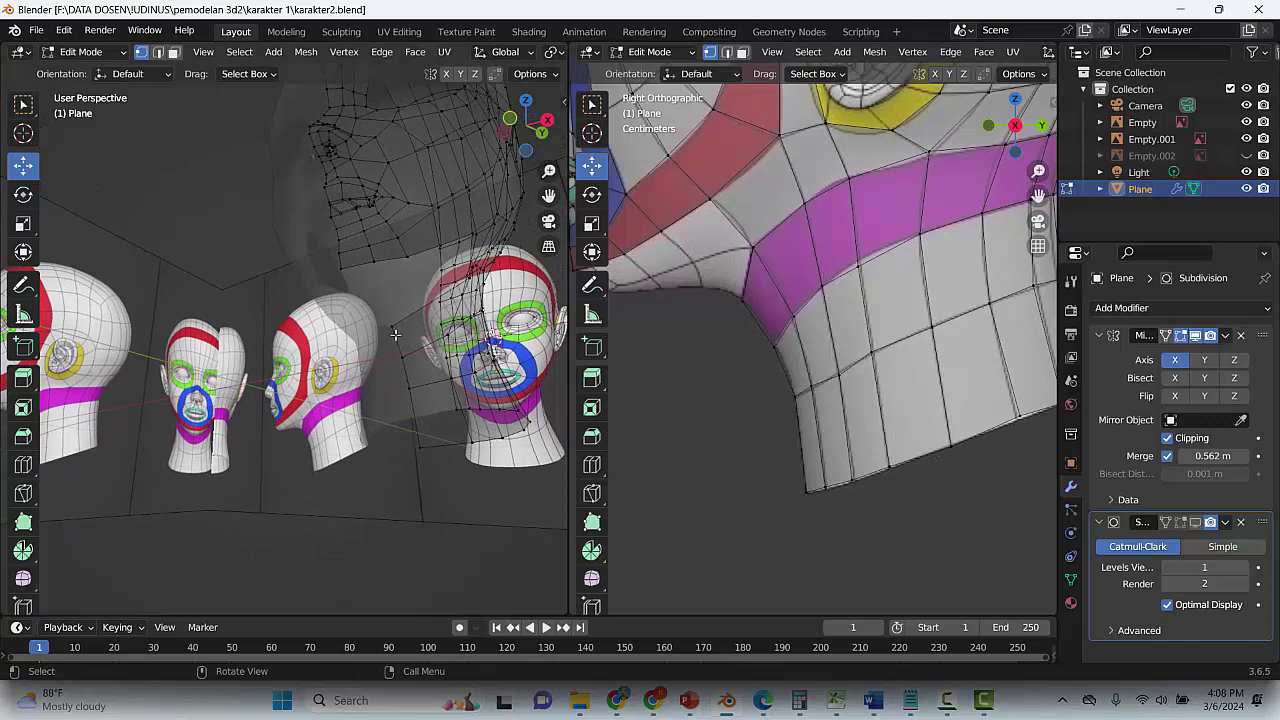
pyautogui.moveTo(395, 335); pyautogui.dragTo(453, 228, button='middle')
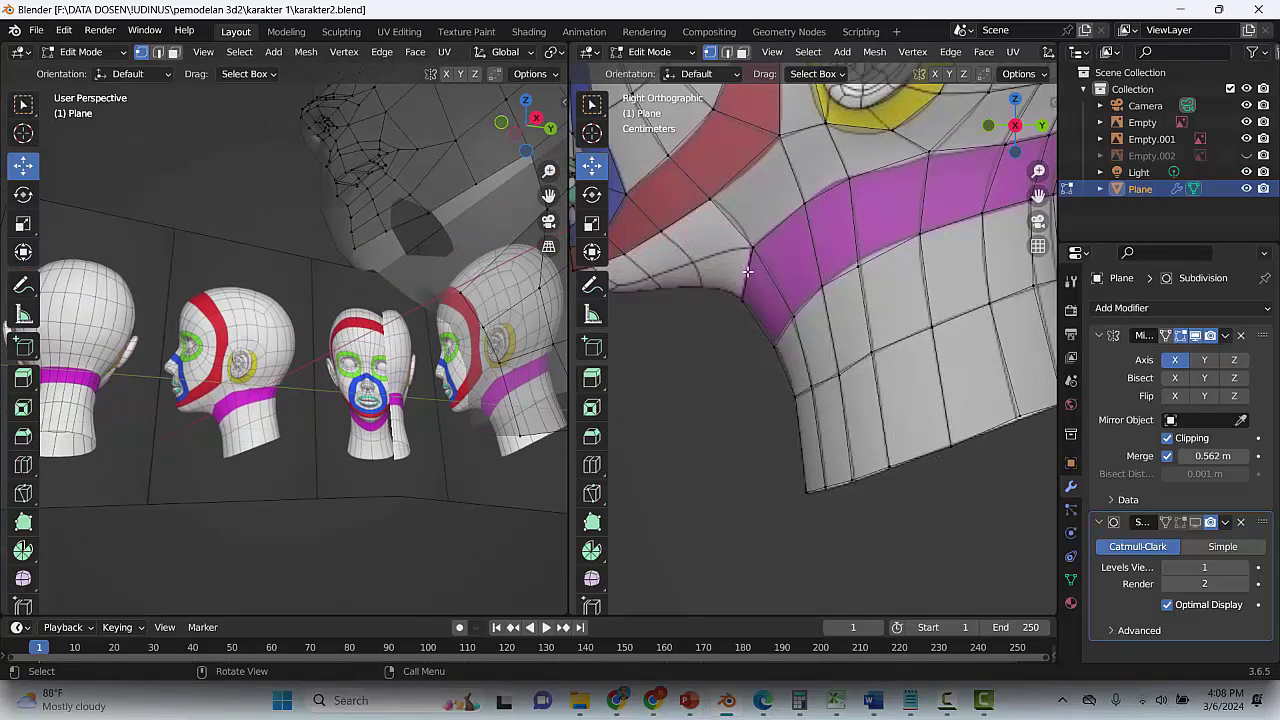
pyautogui.click(751, 271)
pyautogui.click(727, 53)
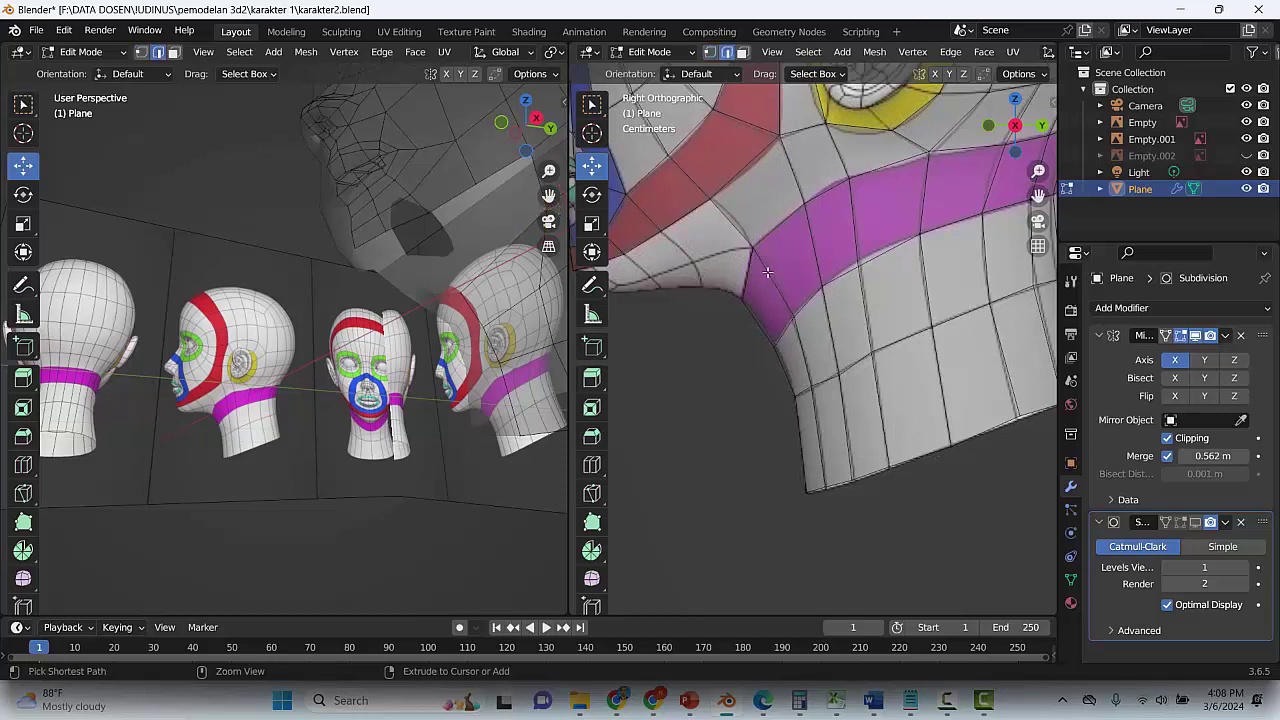
pyautogui.hotkey('ctrl', 's')
pyautogui.click(733, 242)
pyautogui.scroll(-2, 741, 250)
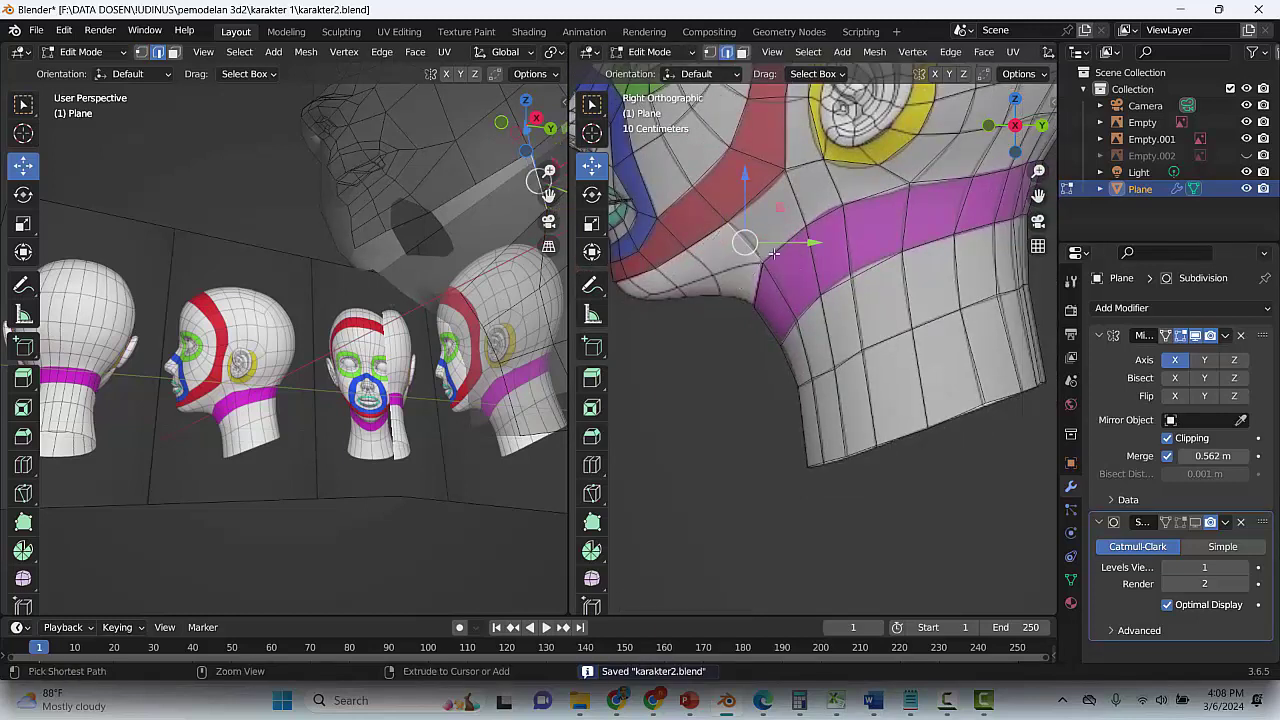
pyautogui.click(709, 52)
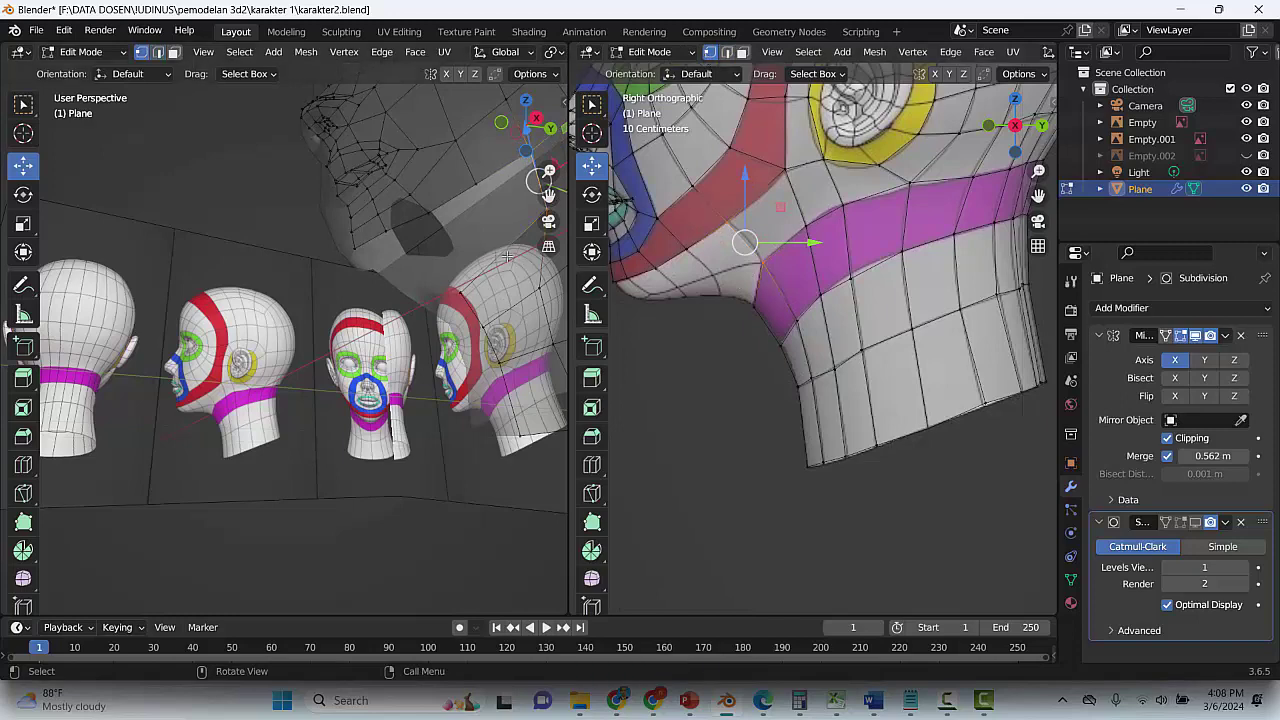
pyautogui.scroll(-3, 491, 310)
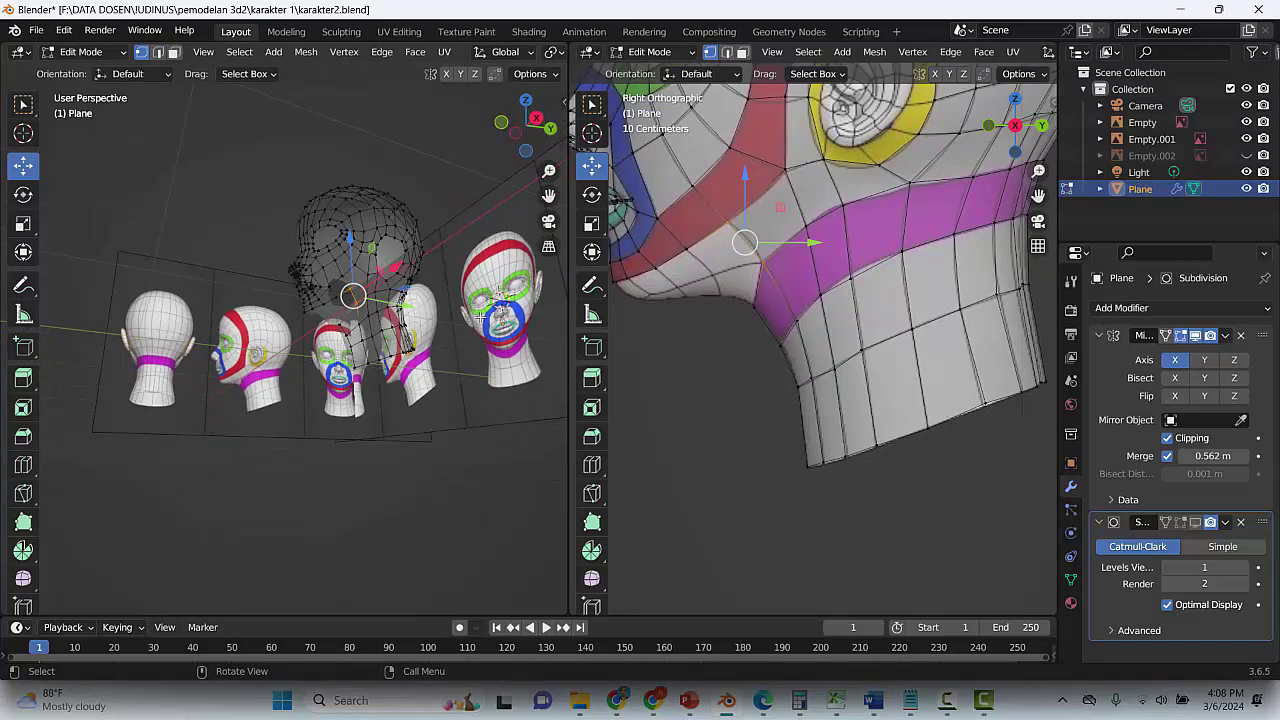
pyautogui.scroll(1, 480, 317)
pyautogui.moveTo(490, 318); pyautogui.dragTo(438, 343, button='middle')
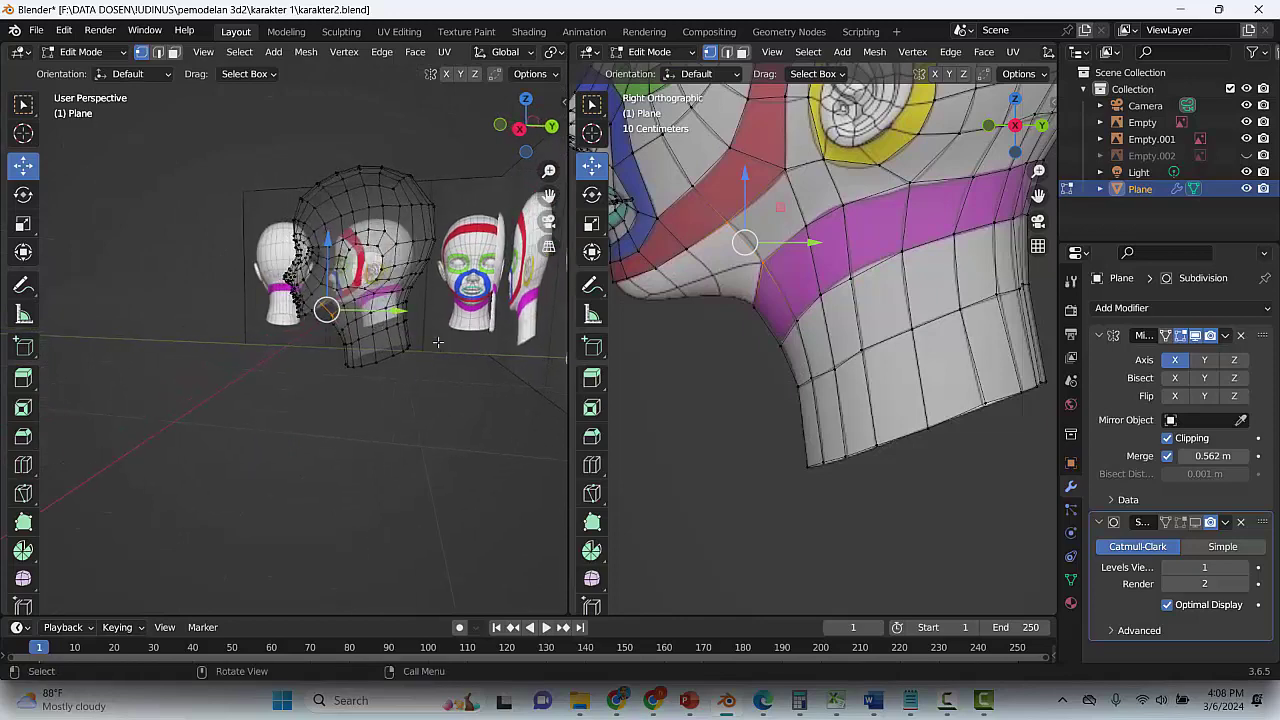
# Hide the back half of the head mesh, save the file and show the front view with the magenta band's lower front vertex selected
pyautogui.moveTo(462, 131); pyautogui.dragTo(368, 436)
pyautogui.press('h')
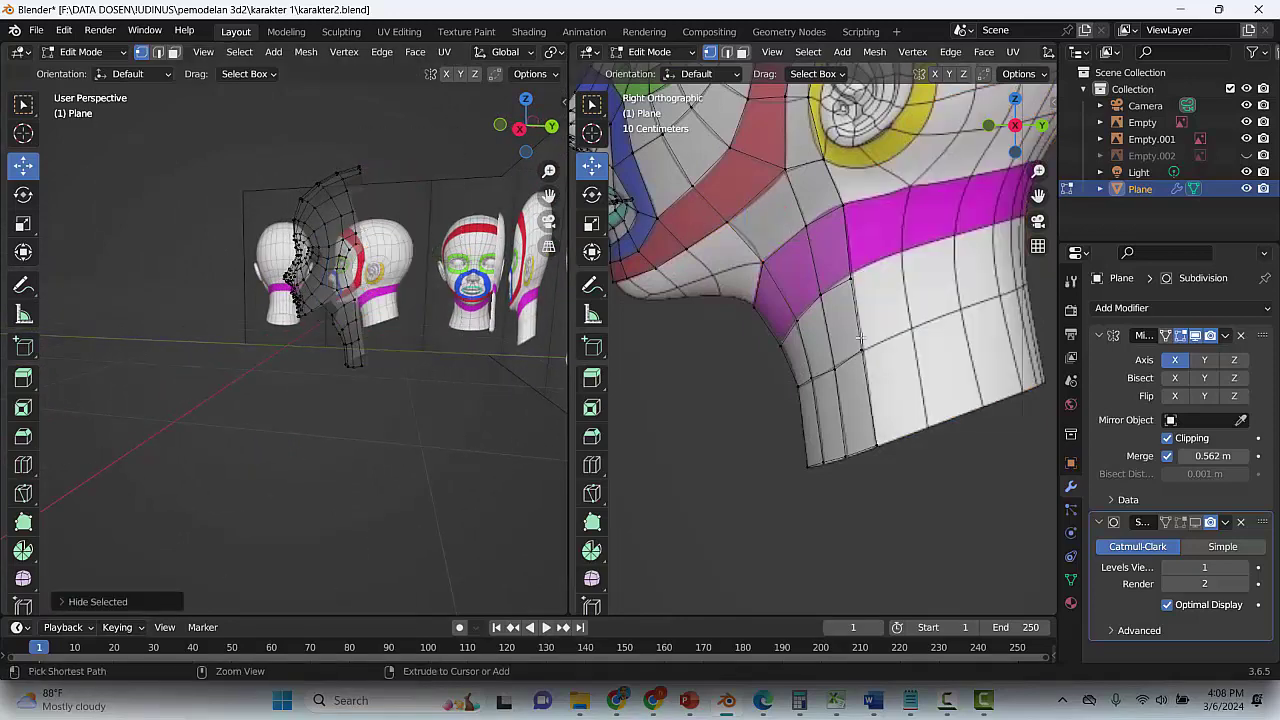
pyautogui.hotkey('ctrl', 's')
pyautogui.click(737, 344)
pyautogui.press('KP_1')
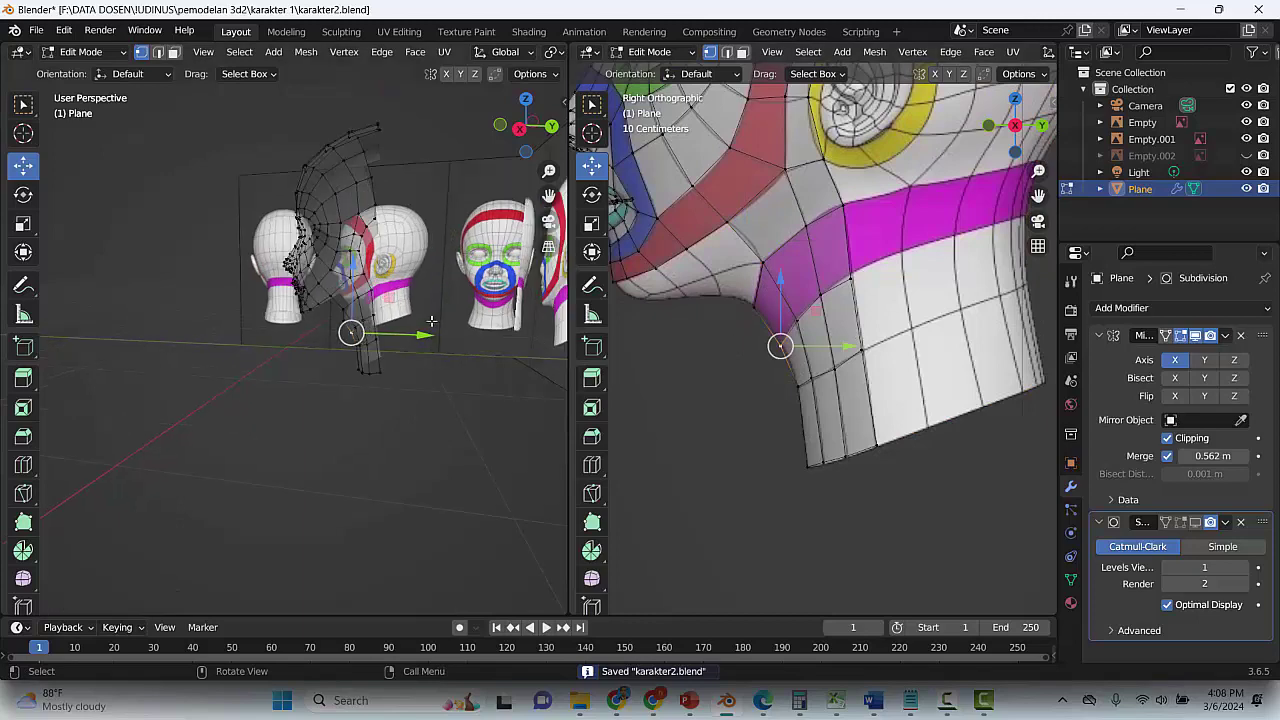
pyautogui.scroll(3, 430, 310)
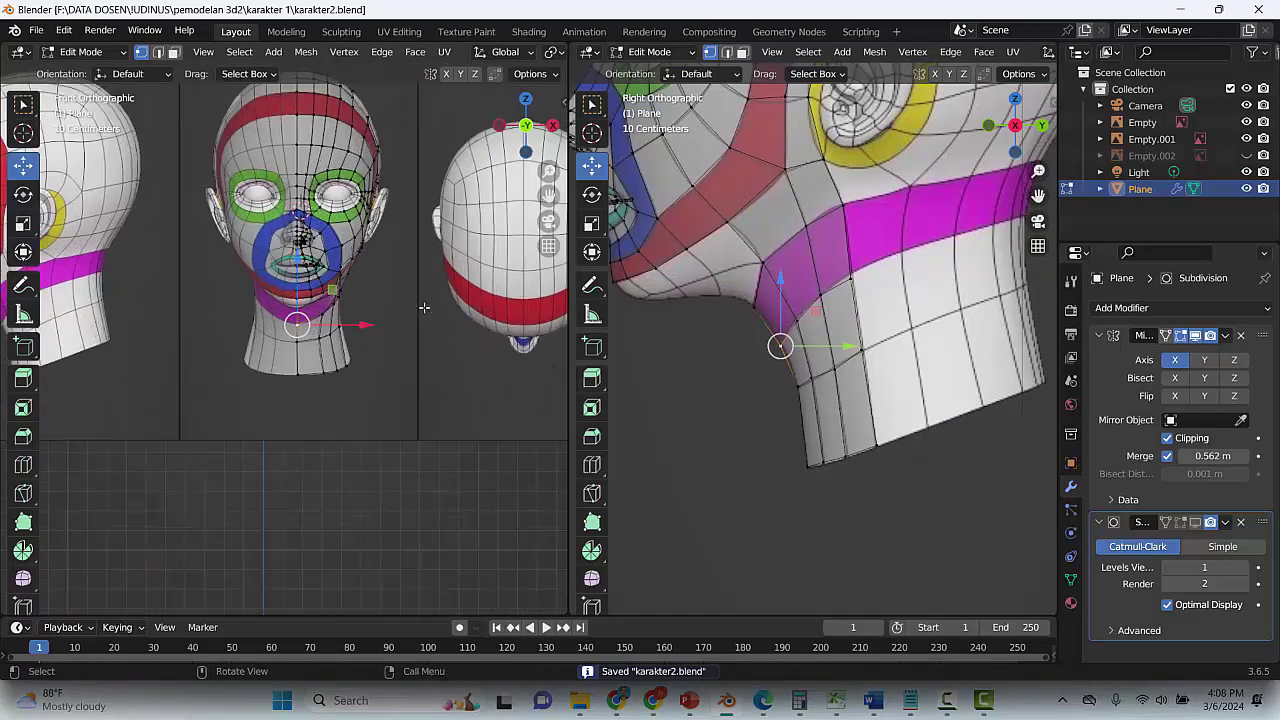
# Extrude the magenta band's upper front vertex forward below the jaw in the side view and shift it inward in the front view
pyautogui.scroll(2, 747, 243)
pyautogui.click(726, 208)
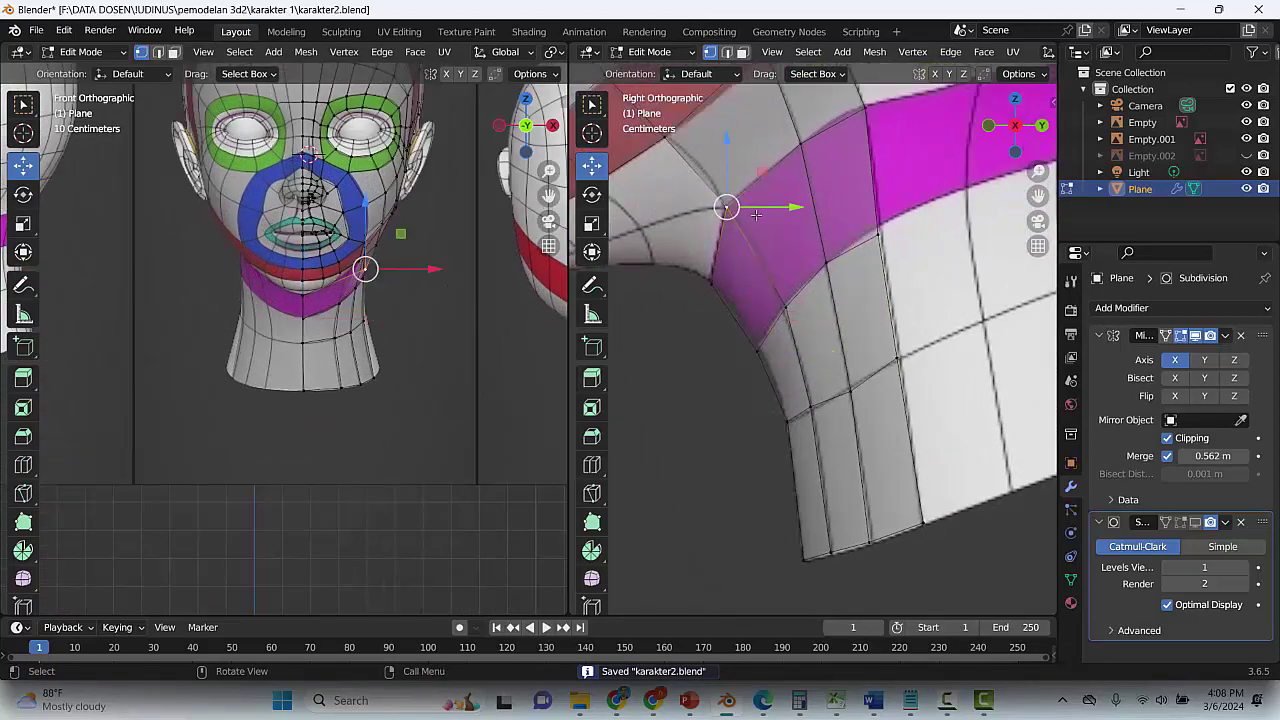
pyautogui.scroll(-2, 764, 225)
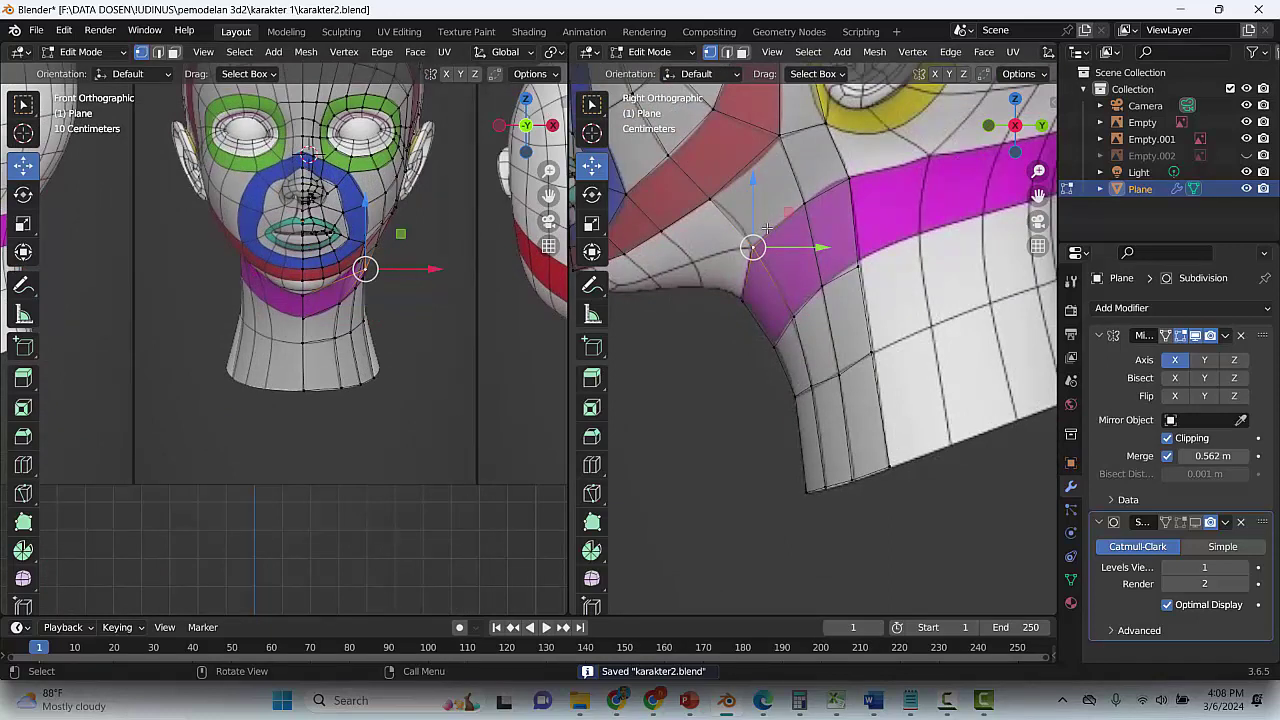
pyautogui.press('g')
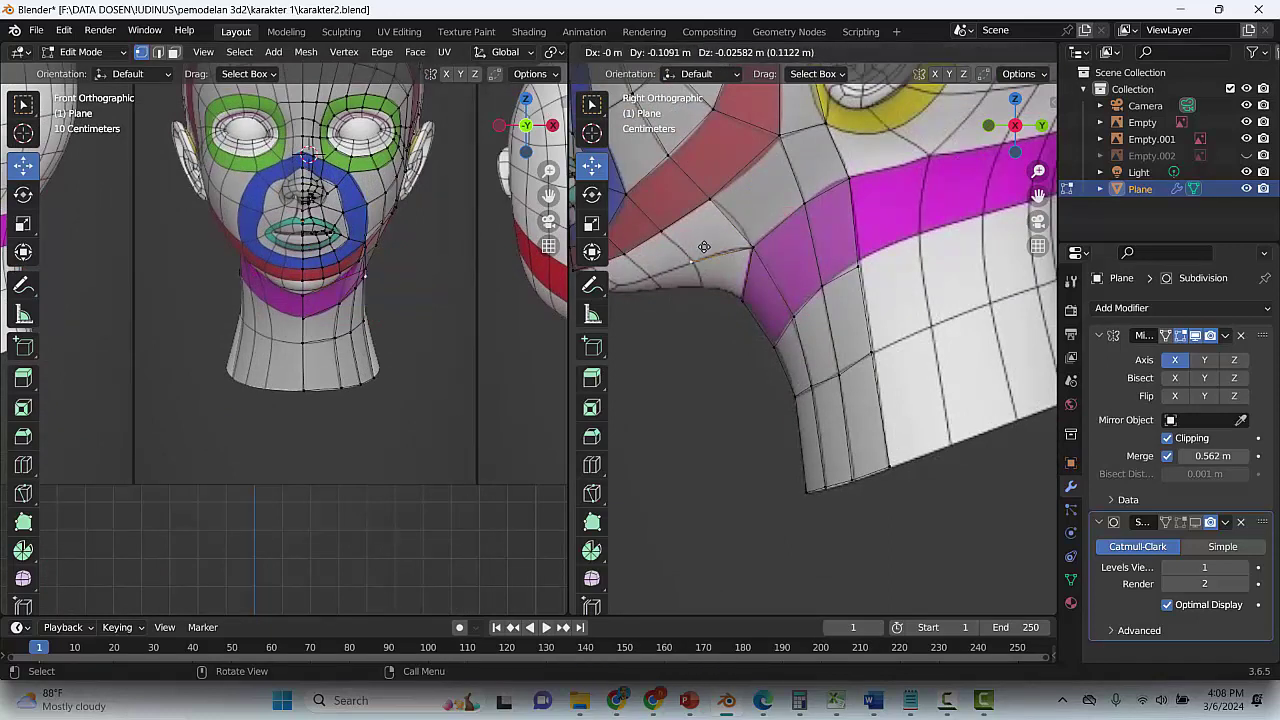
pyautogui.click(706, 242)
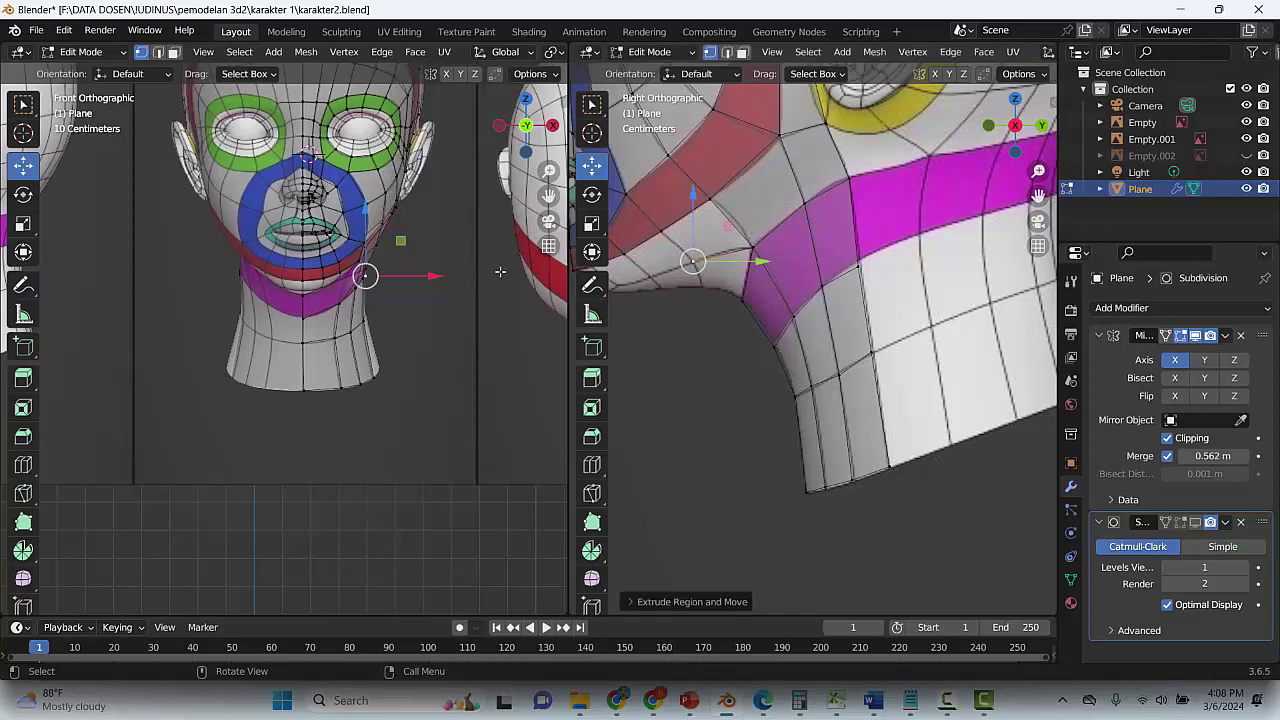
pyautogui.scroll(4, 455, 215)
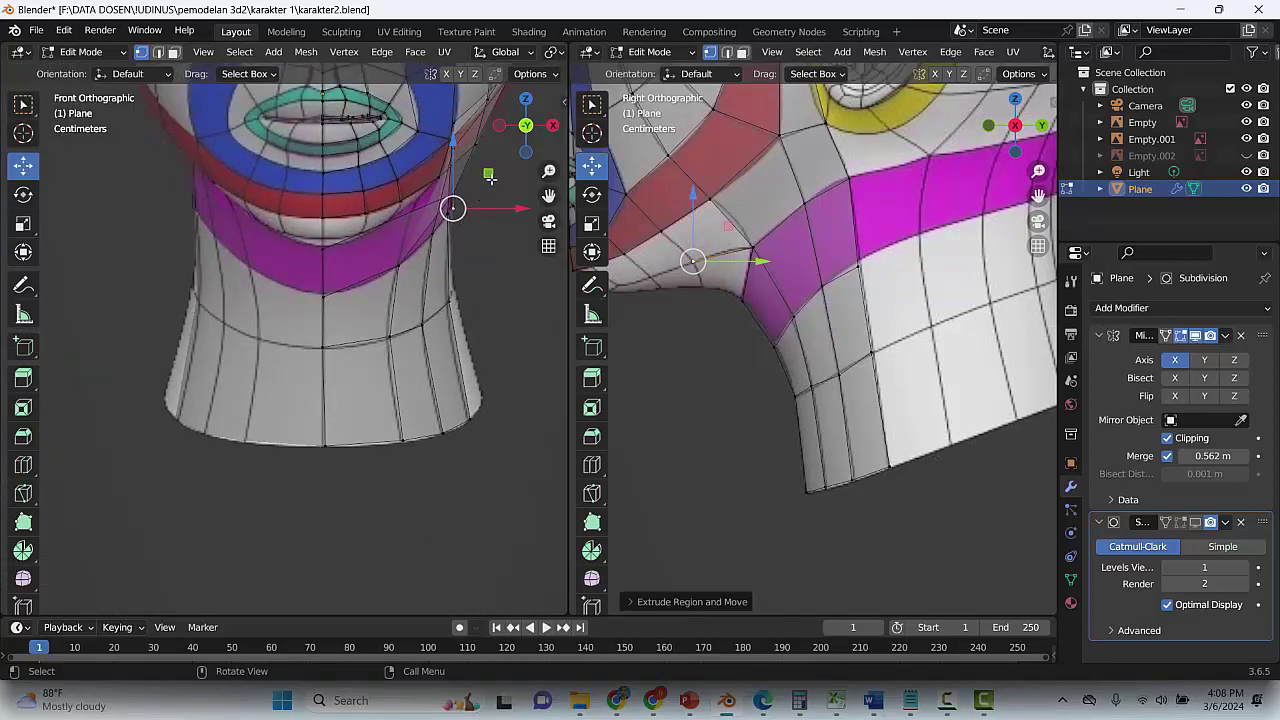
pyautogui.moveTo(512, 209); pyautogui.dragTo(472, 212)
# Move the extruded under-jaw vertex further inward along the lower jaw of the front reference and leave it selected
pyautogui.click(453, 148)
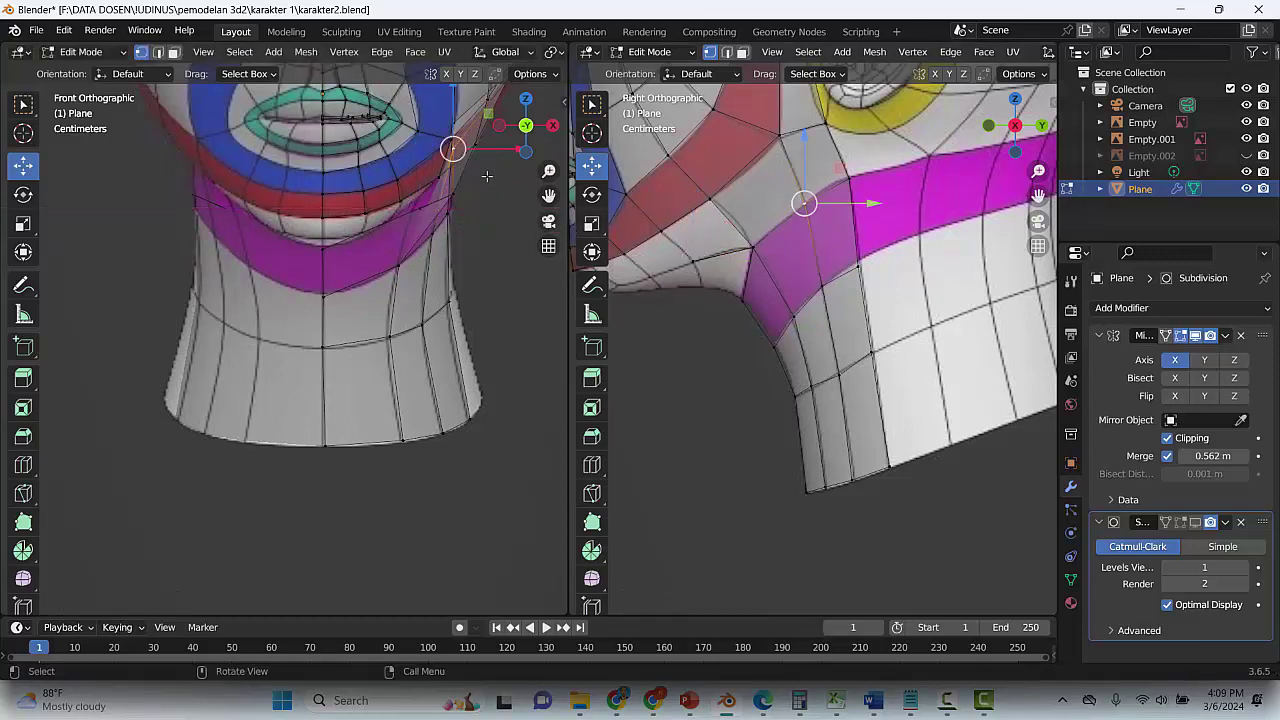
pyautogui.click(454, 195)
pyautogui.moveTo(818, 250)
pyautogui.mouseDown()
pyautogui.moveTo(767, 249)
pyautogui.moveTo(811, 249)
pyautogui.mouseUp()
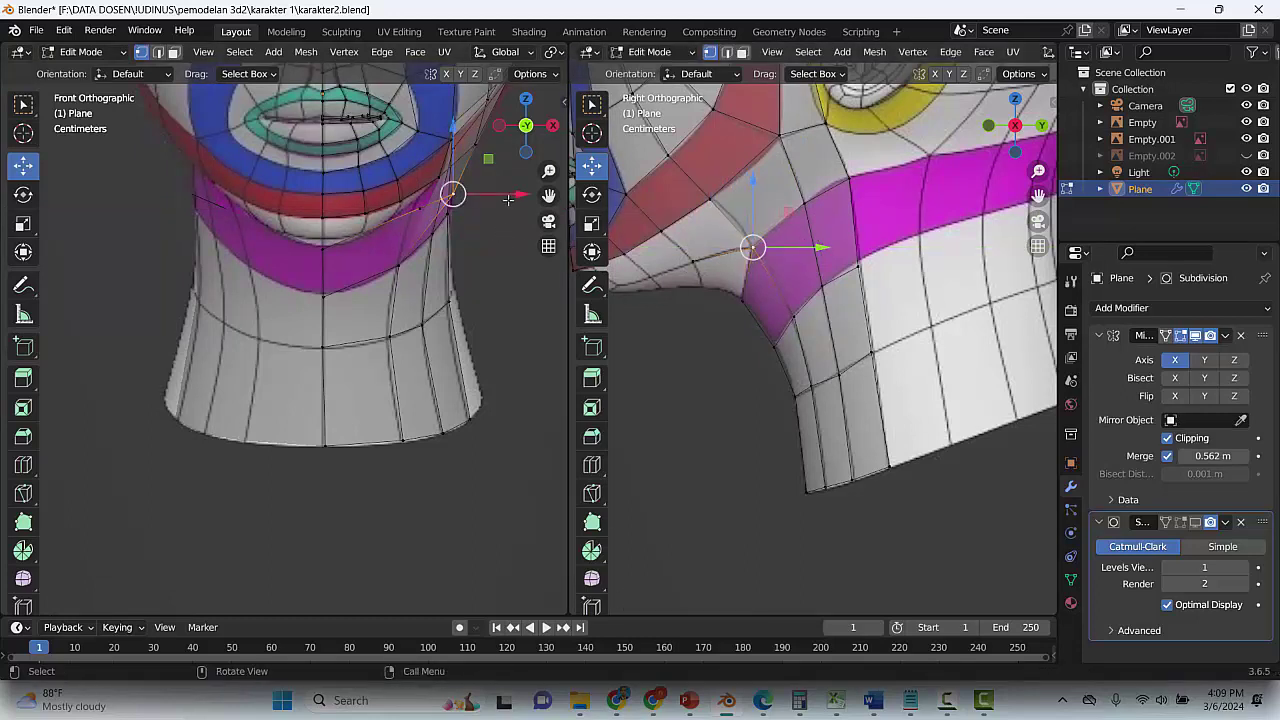
pyautogui.moveTo(509, 197); pyautogui.dragTo(430, 178)
pyautogui.click(693, 262)
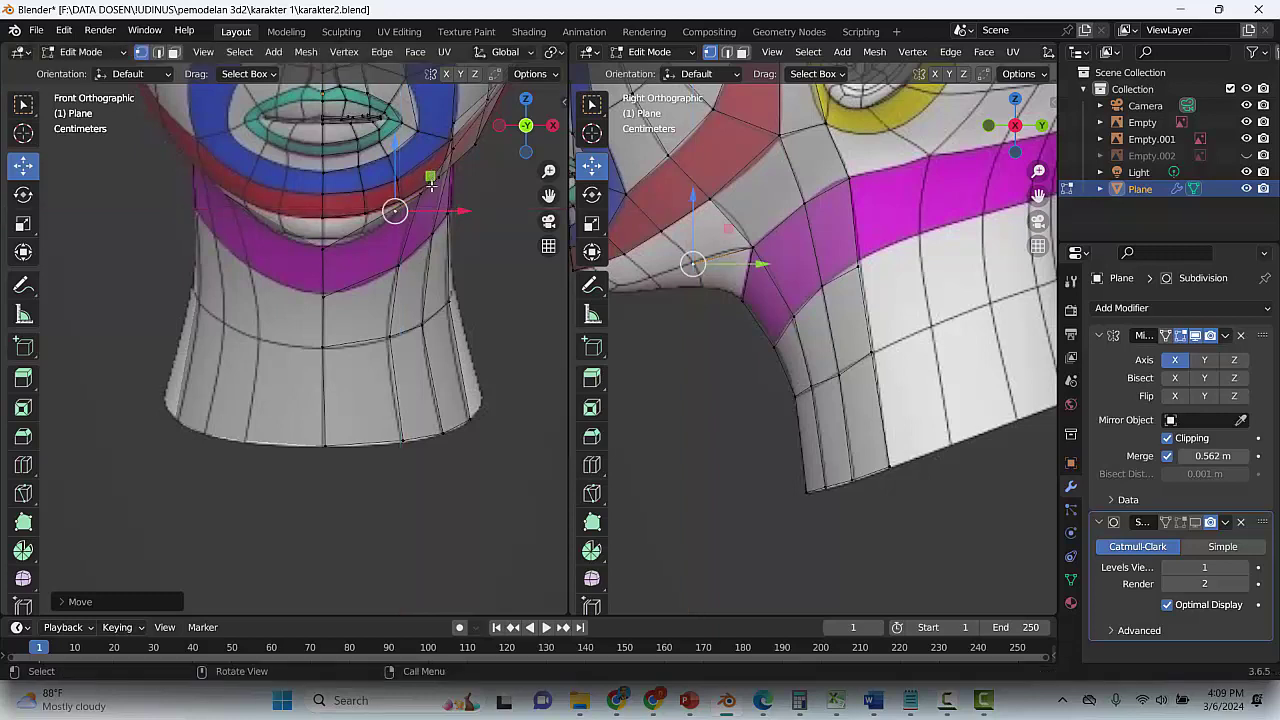
pyautogui.click(365, 217)
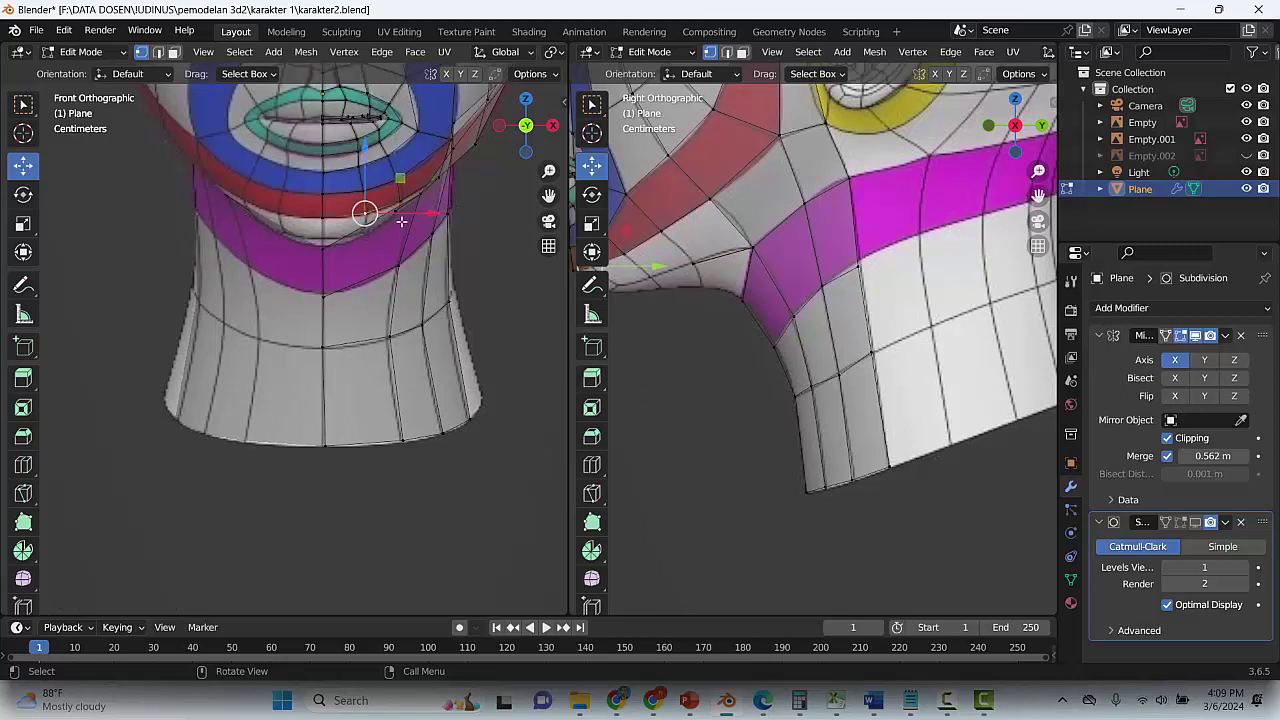
pyautogui.click(692, 263)
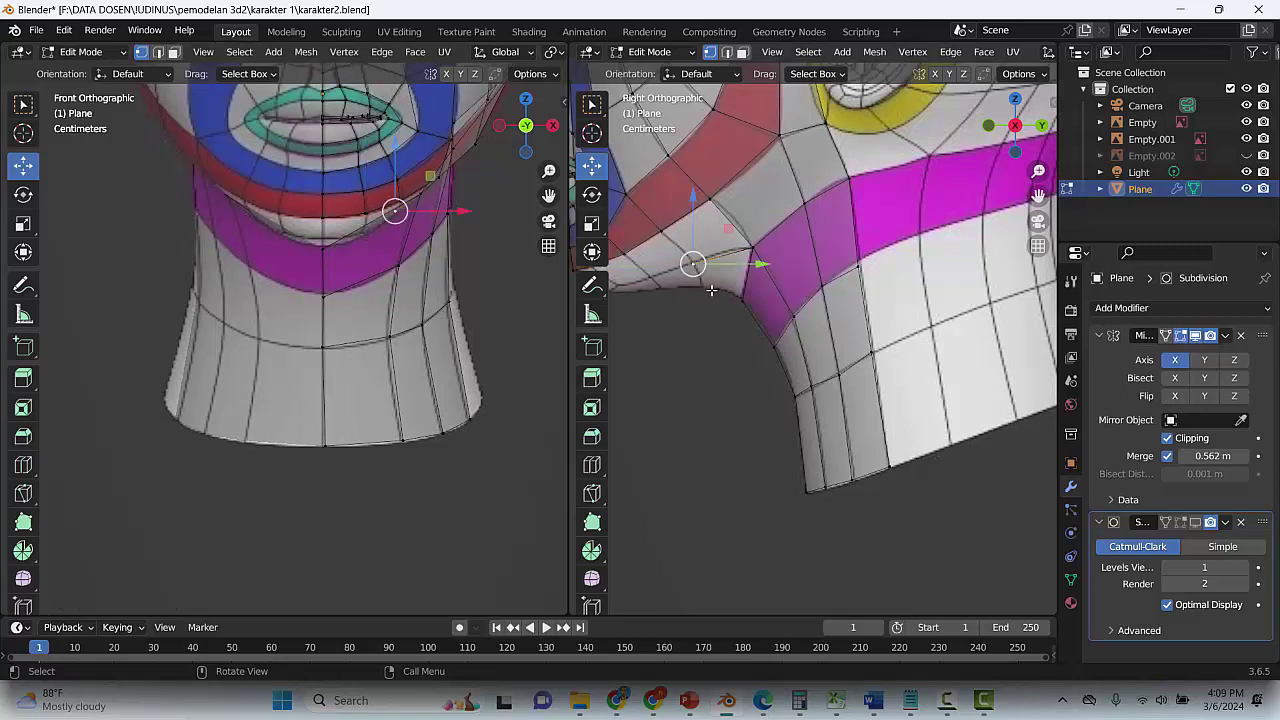
# Extrude the under-jaw vertex forward toward the chin and fit the new vertex to the jaw underside in both reference views
pyautogui.press('e')
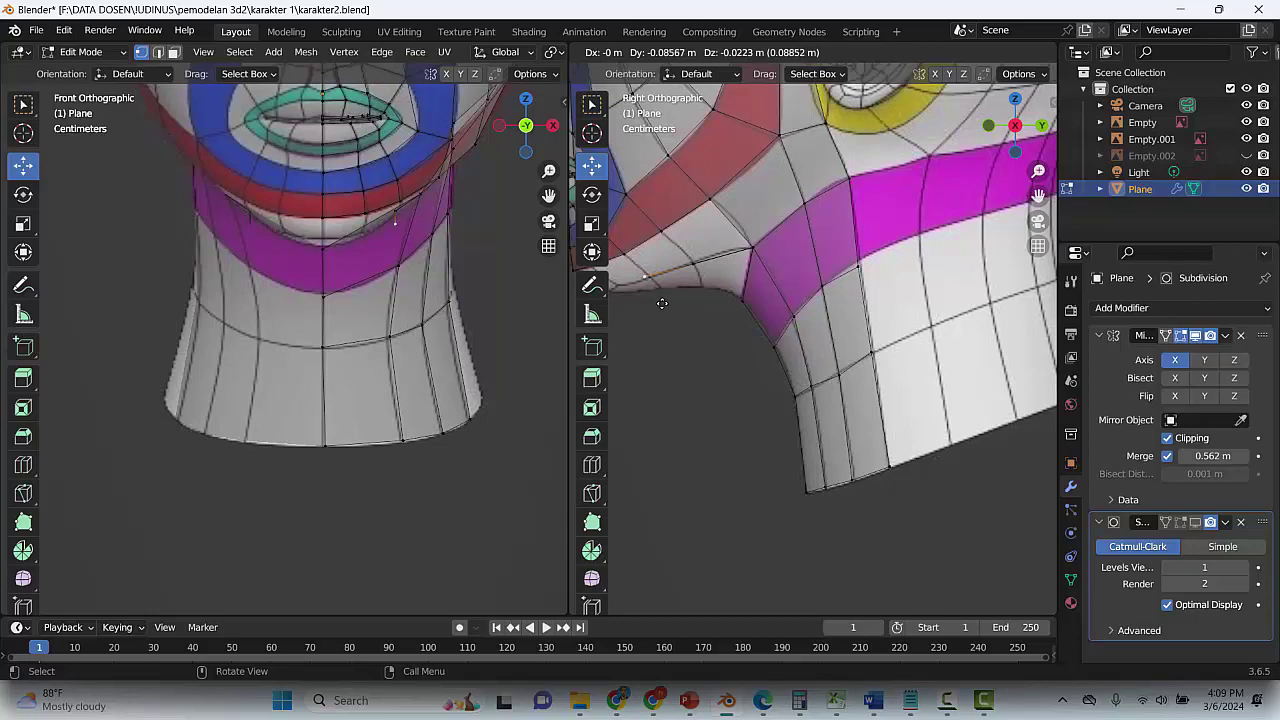
pyautogui.click(662, 303)
pyautogui.press('g')
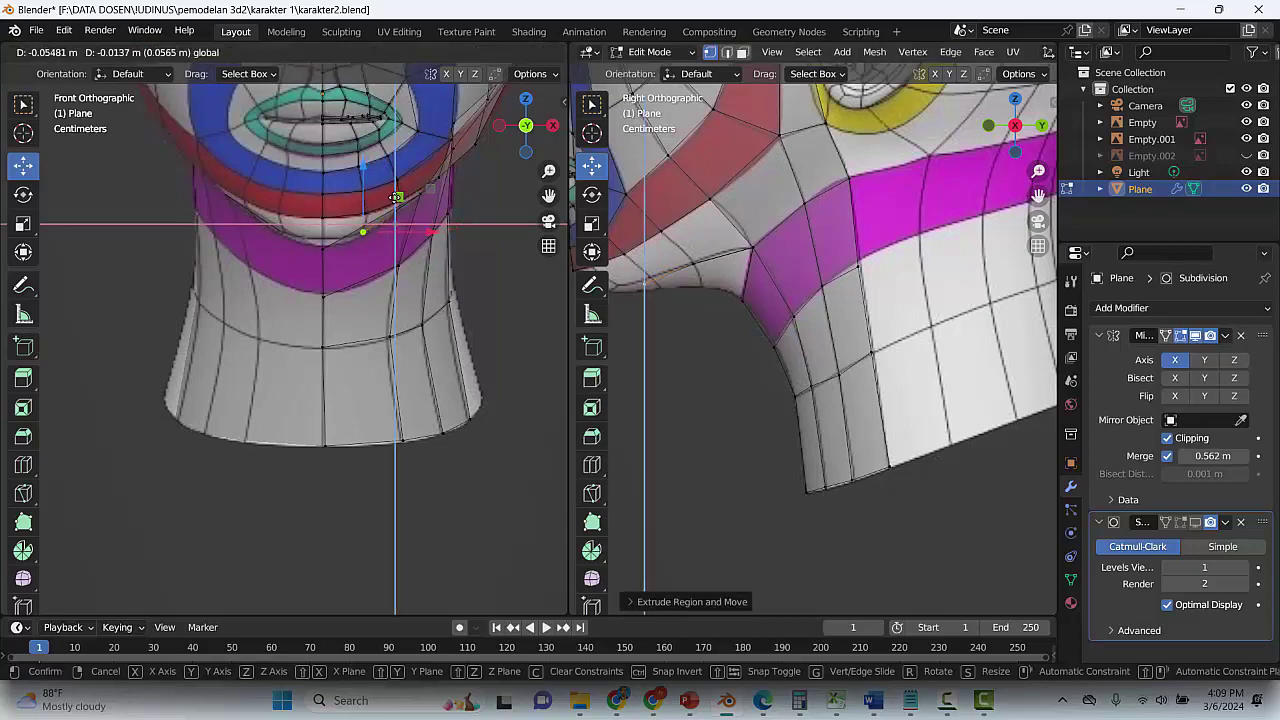
pyautogui.click(407, 223)
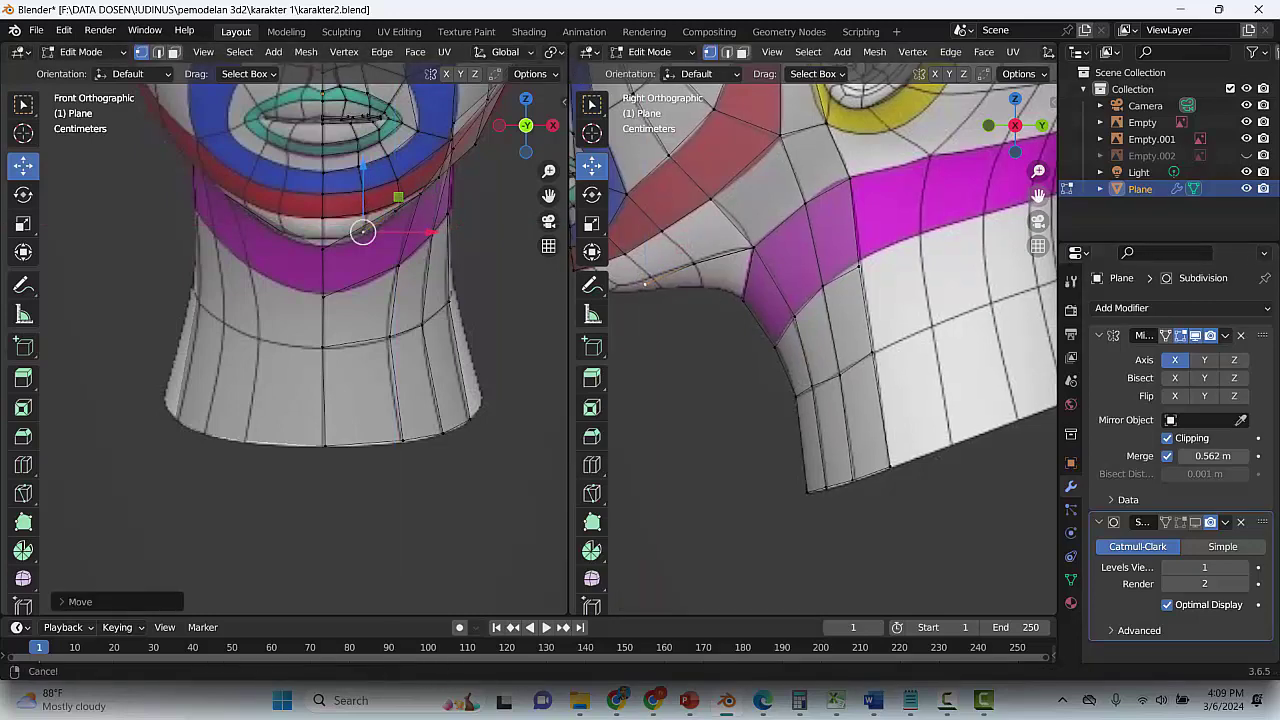
pyautogui.keyDown('shift'); pyautogui.moveTo(724, 260); pyautogui.dragTo(898, 242, button='middle'); pyautogui.keyUp('shift')
pyautogui.press('g')
pyautogui.click(846, 264)
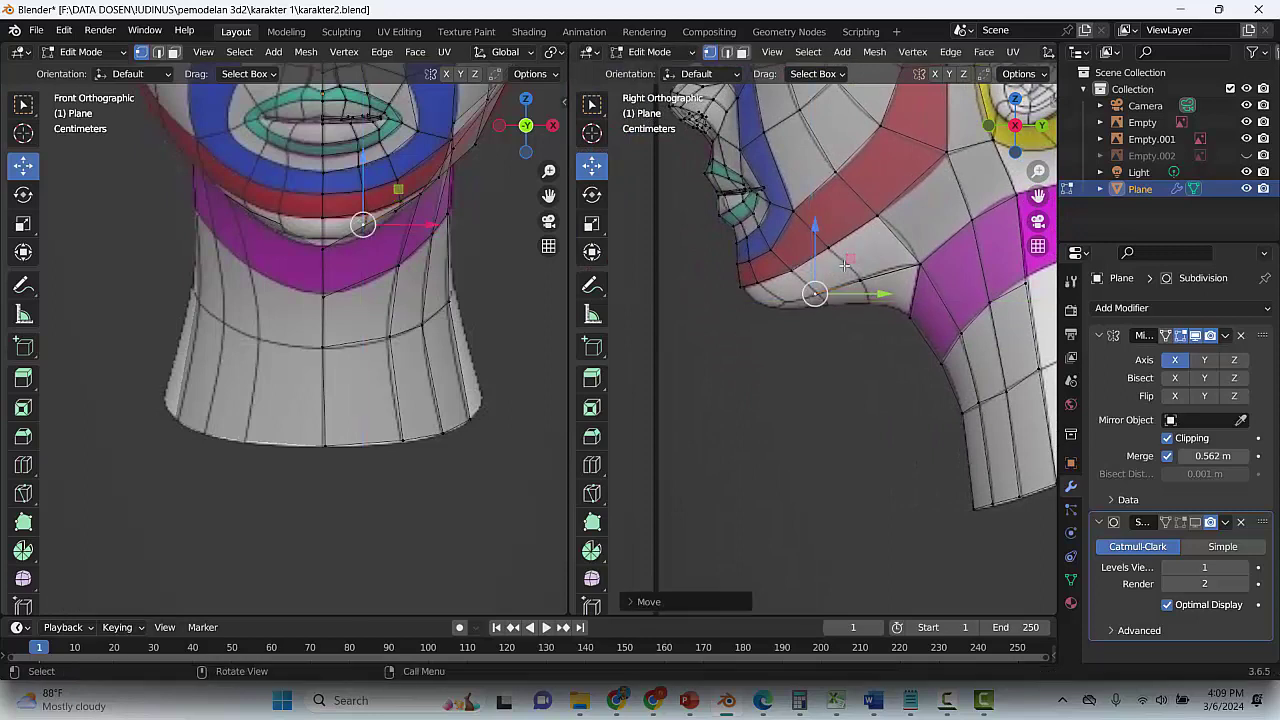
# Extrude the chain further to the underside of the chin and bring its end vertex onto the face's centre line
pyautogui.press('g')
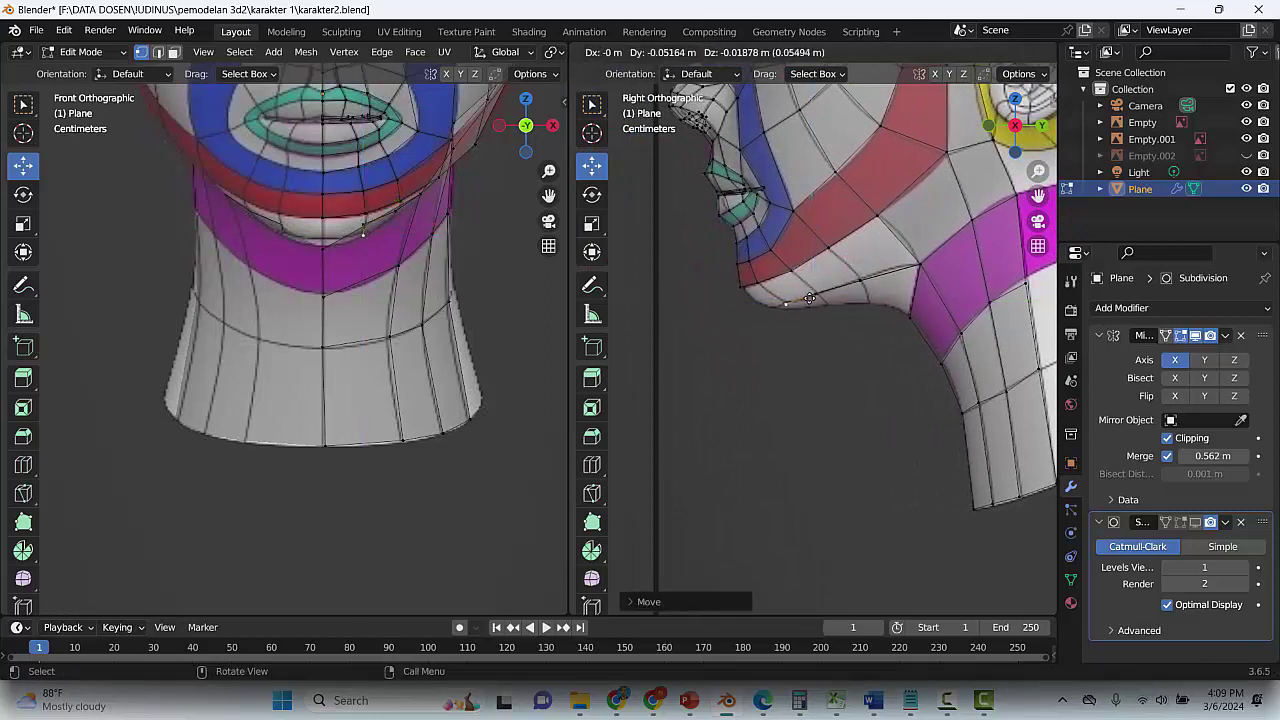
pyautogui.click(805, 295)
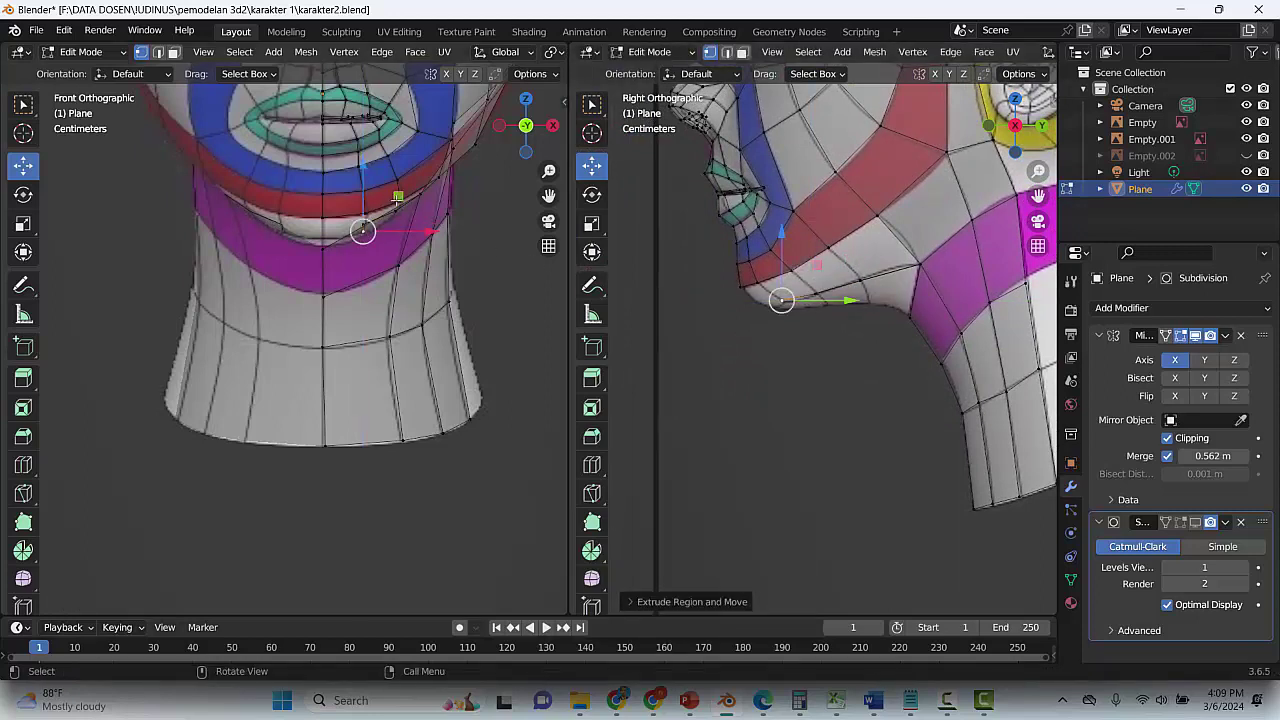
pyautogui.press('e')
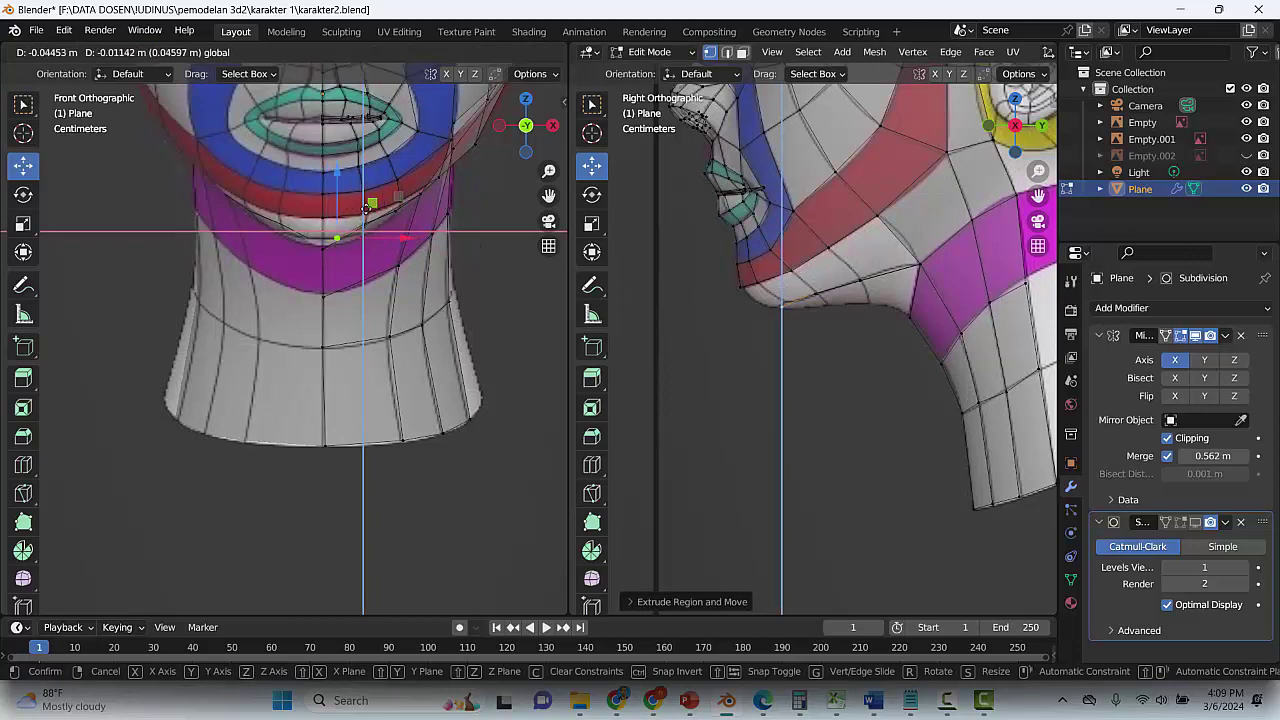
pyautogui.click(355, 207)
pyautogui.press('g')
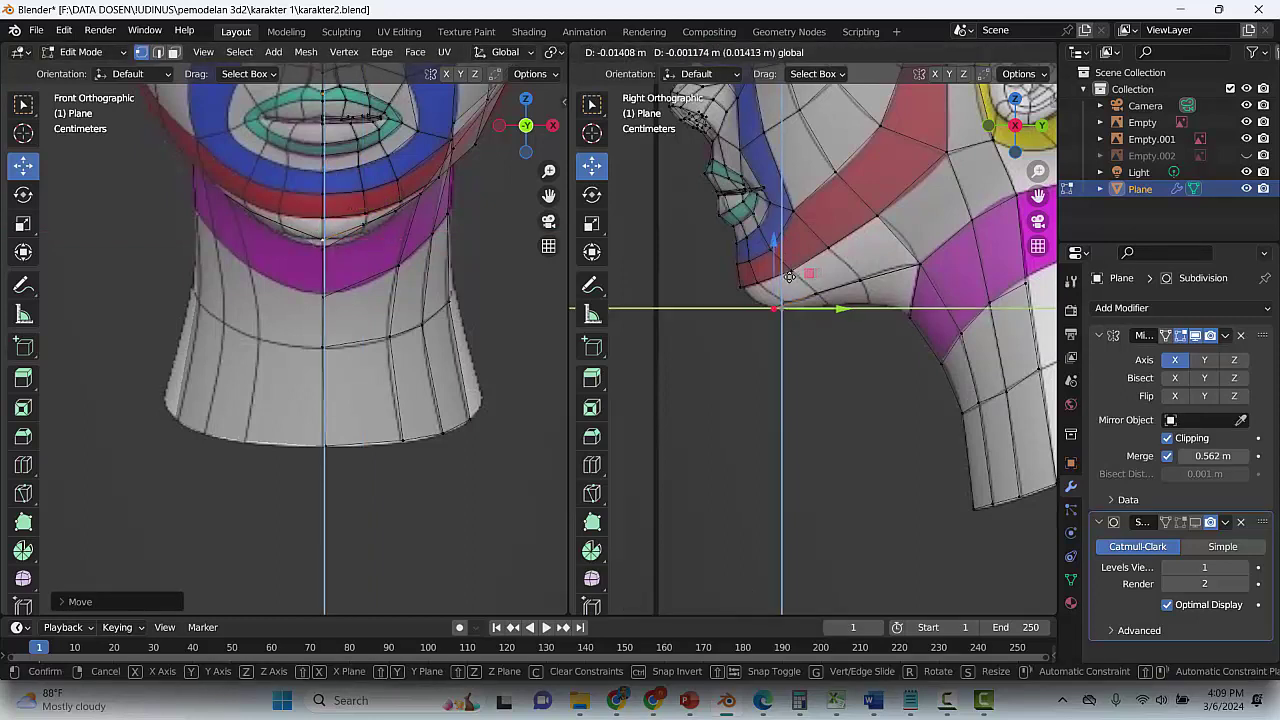
pyautogui.click(792, 276)
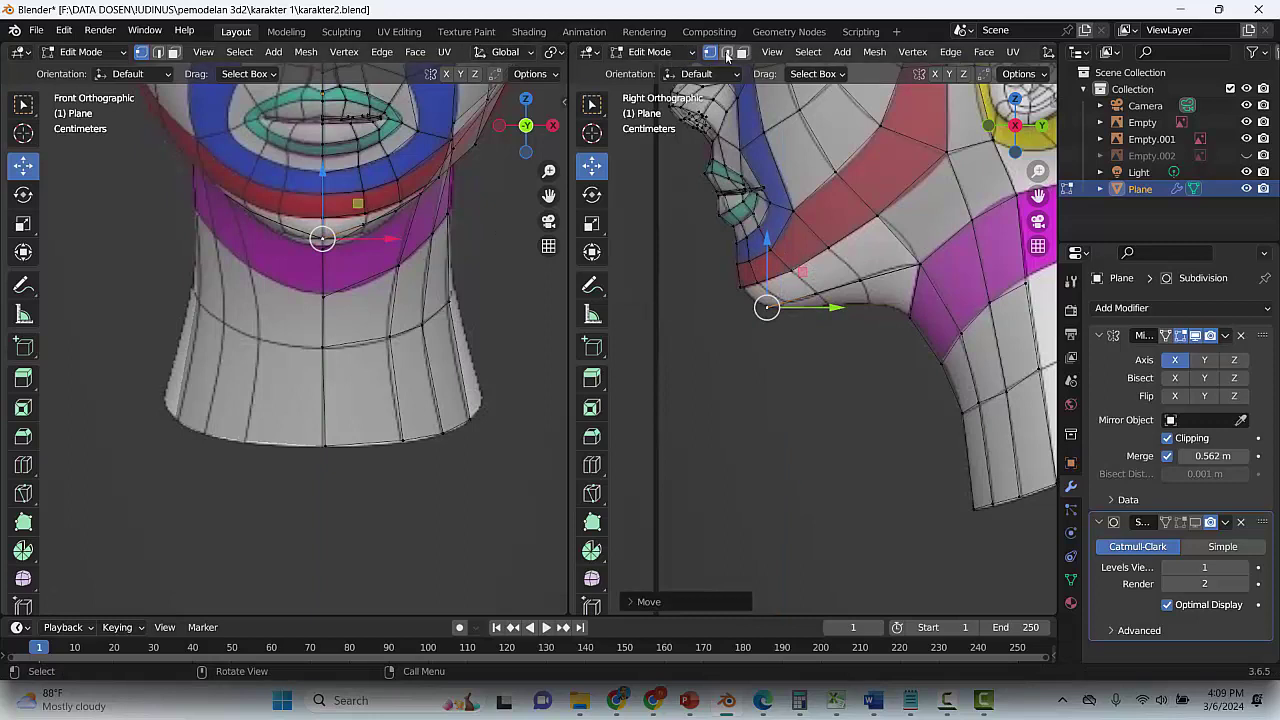
# Fill faces between the jaw's lower edge and the new under-jaw edge chain up to the chin
pyautogui.click(950, 233)
pyautogui.click(892, 242)
pyautogui.press('f')
pyautogui.press('f')
pyautogui.press('f')
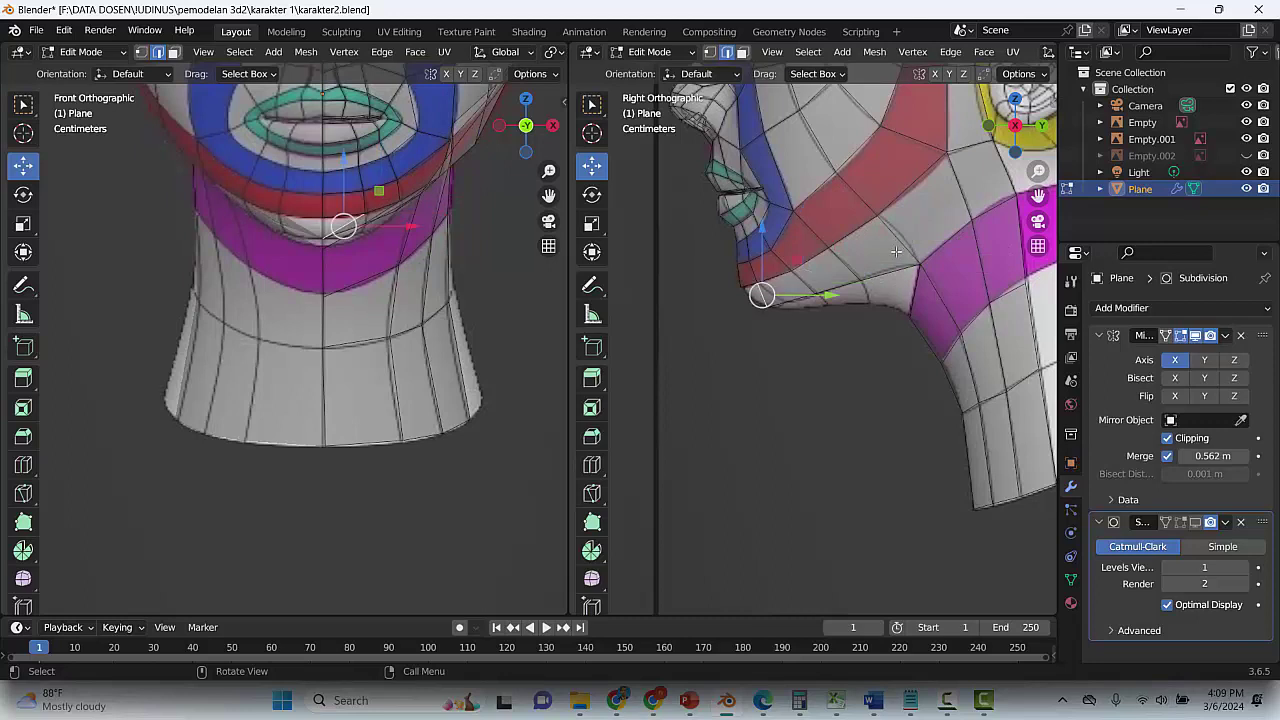
# Move the chin's bottom centre vertex backward and extrude a new vertex from it forward to the chin's lower front
pyautogui.click(710, 51)
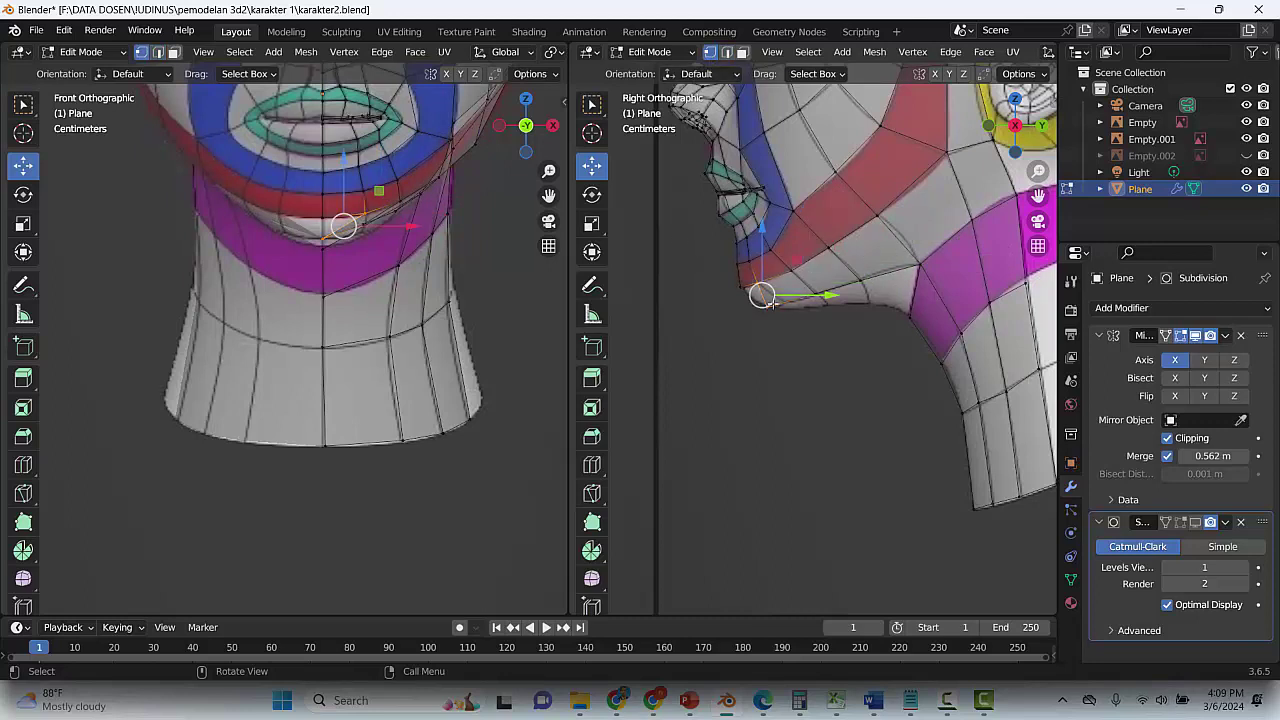
pyautogui.click(768, 305)
pyautogui.press('g')
pyautogui.press('y')
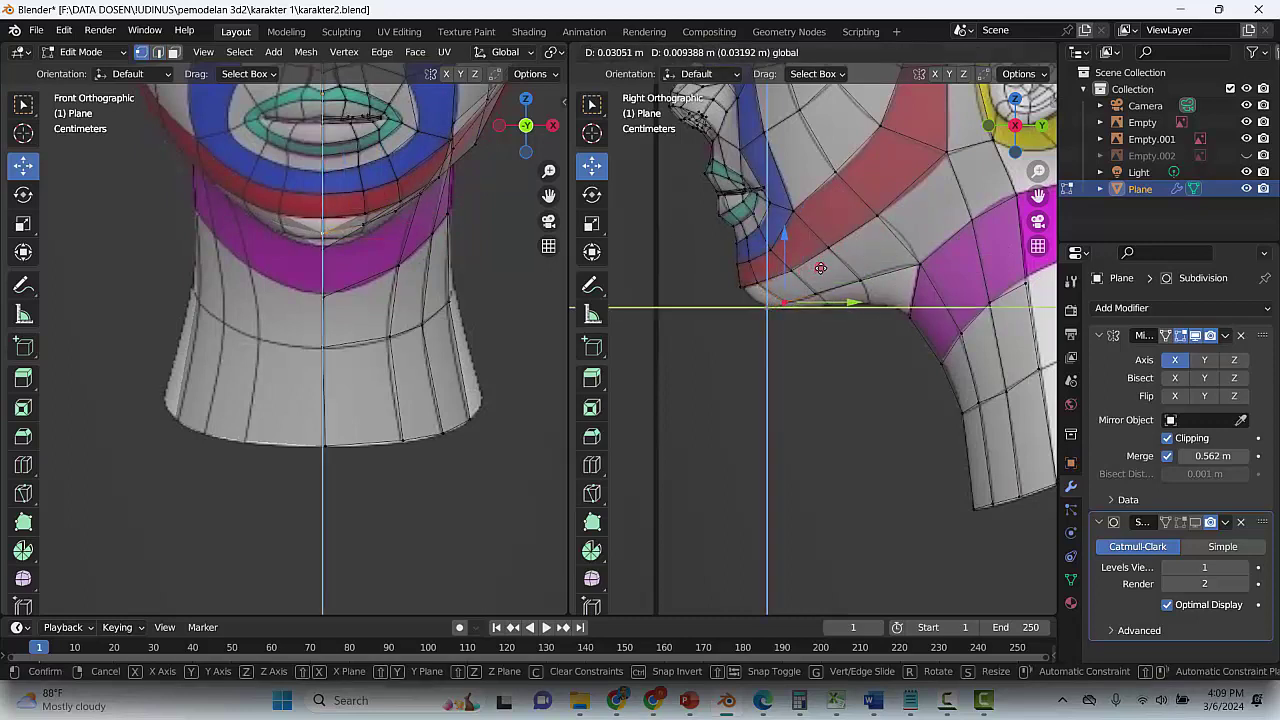
pyautogui.click(802, 288)
pyautogui.press('g')
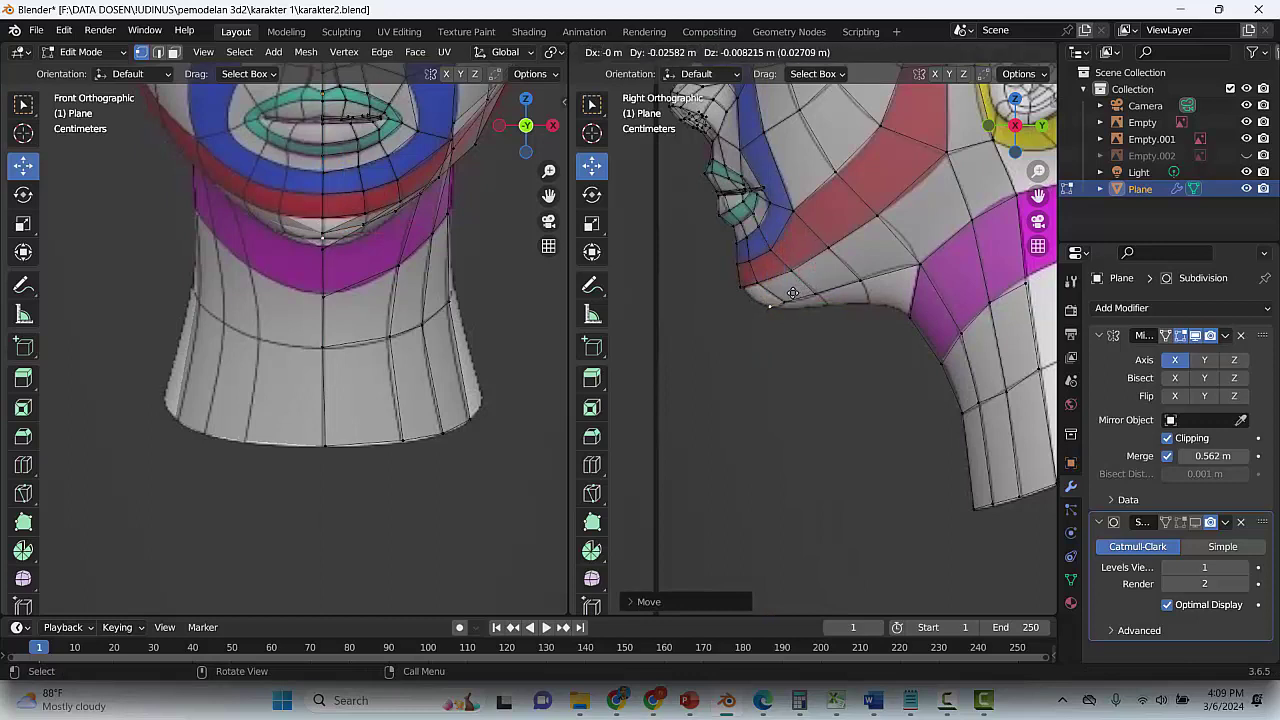
pyautogui.click(792, 294)
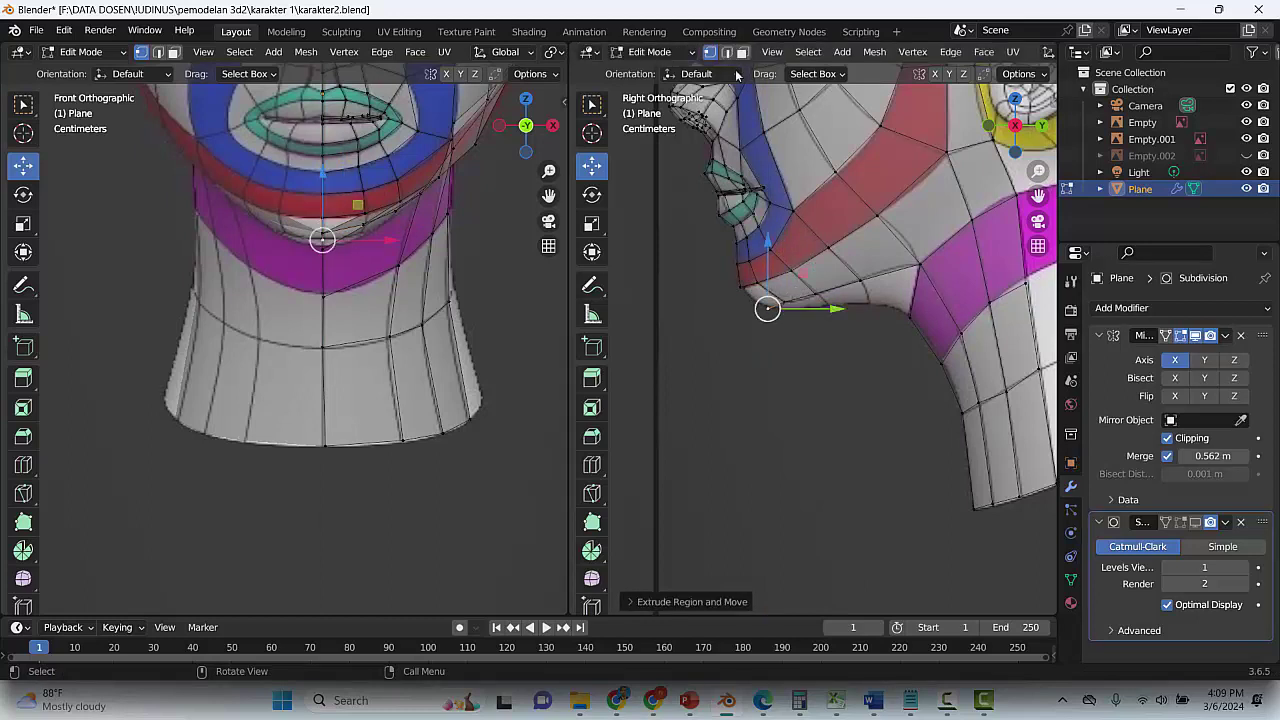
pyautogui.click(727, 51)
pyautogui.click(769, 290)
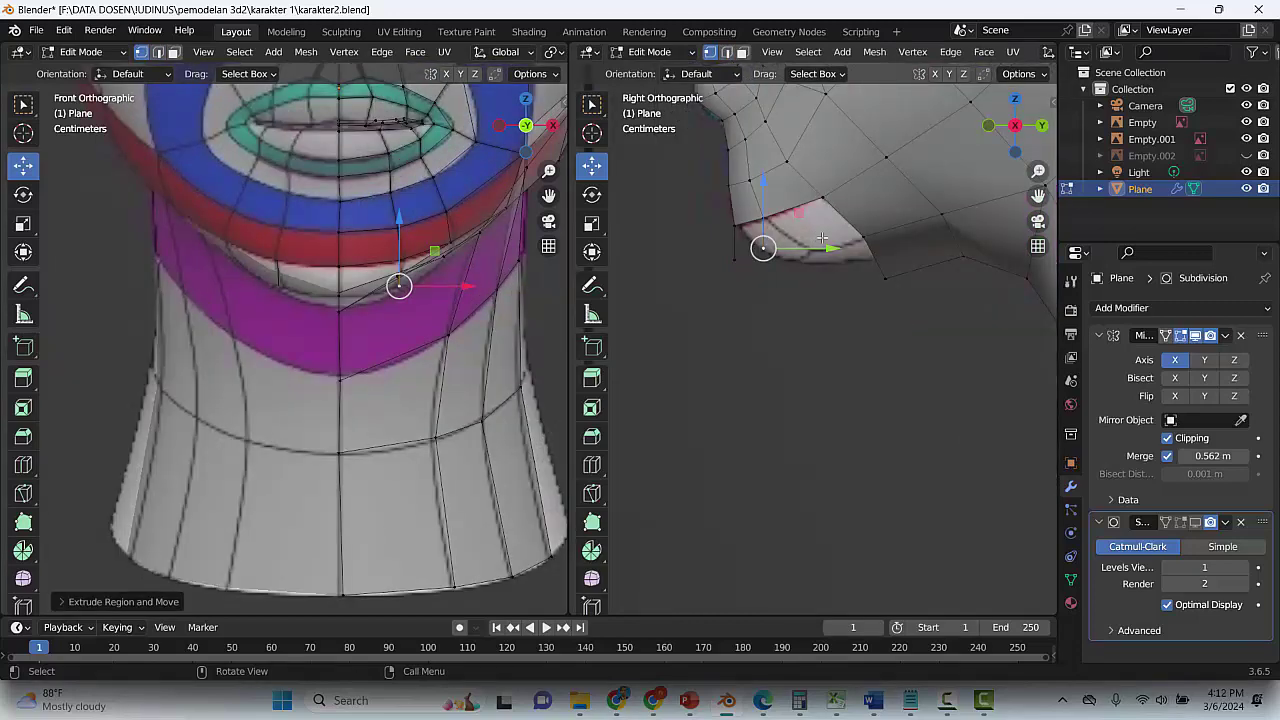
# Turn on X-ray and move the chin's bottom centre vertex and its neighbour back to the chin curve of the side reference
pyautogui.scroll(-2, 822, 238)
pyautogui.hotkey('alt', 'z')
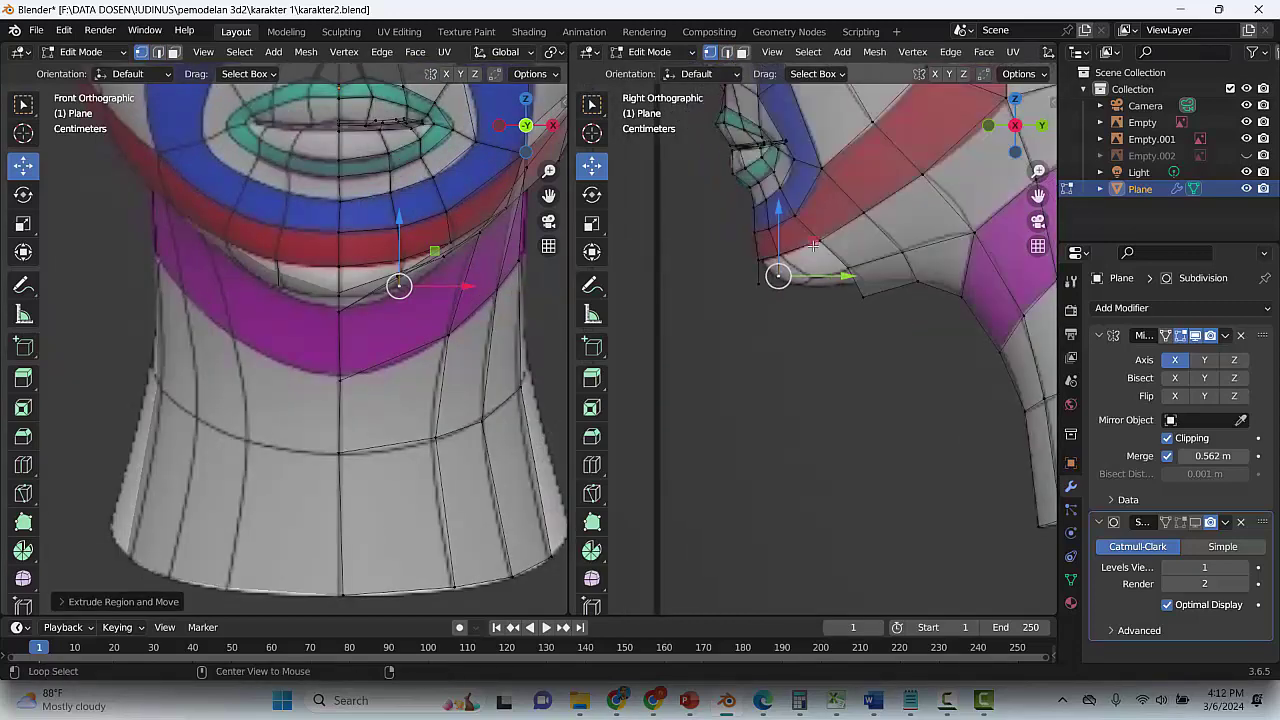
pyautogui.scroll(2, 806, 254)
pyautogui.click(736, 258)
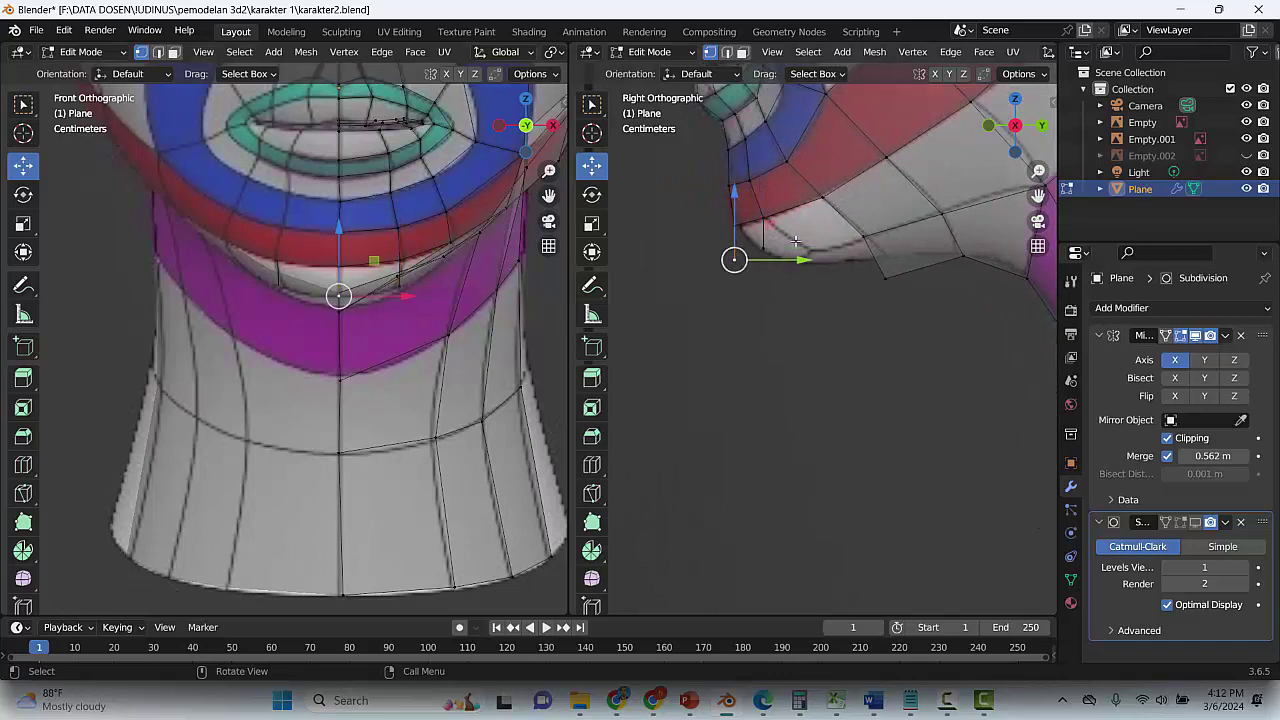
pyautogui.press('g')
pyautogui.moveTo(834, 226); pyautogui.dragTo(818, 251)
pyautogui.click(764, 249)
pyautogui.scroll(2, 818, 251)
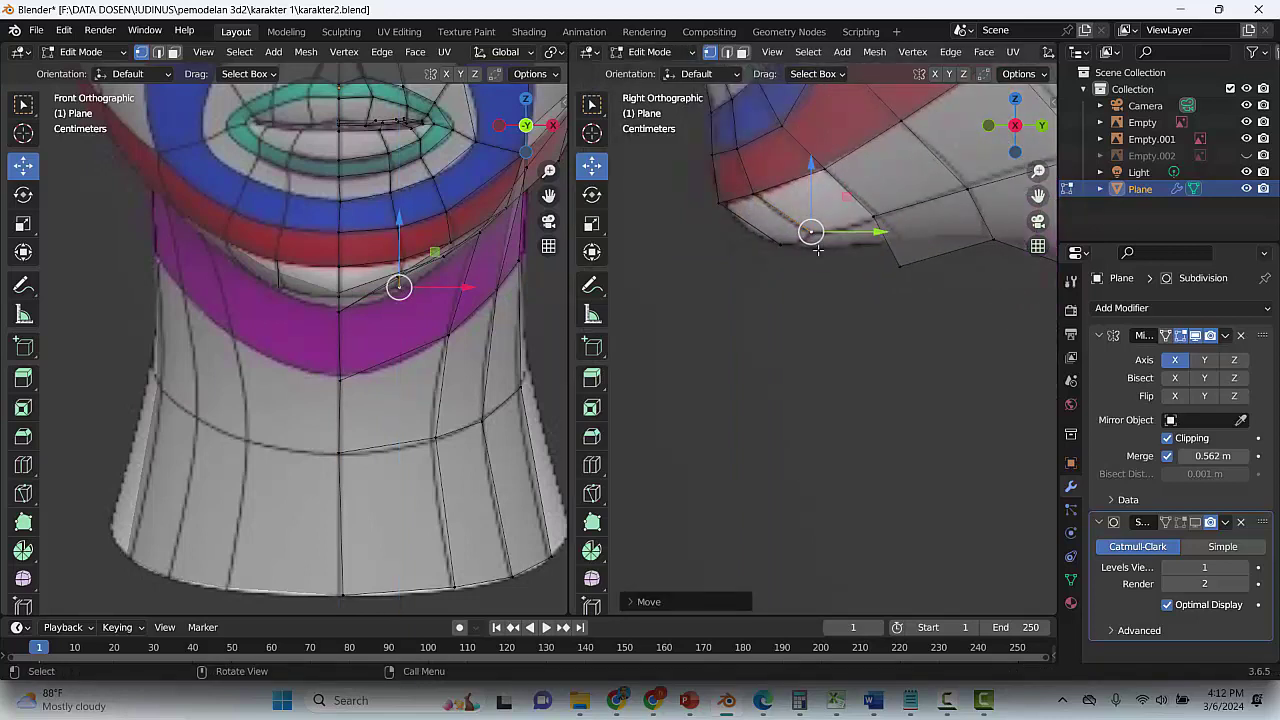
# Fill the two open gaps beneath the chin with faces, starting from the edge under the red band
pyautogui.click(727, 52)
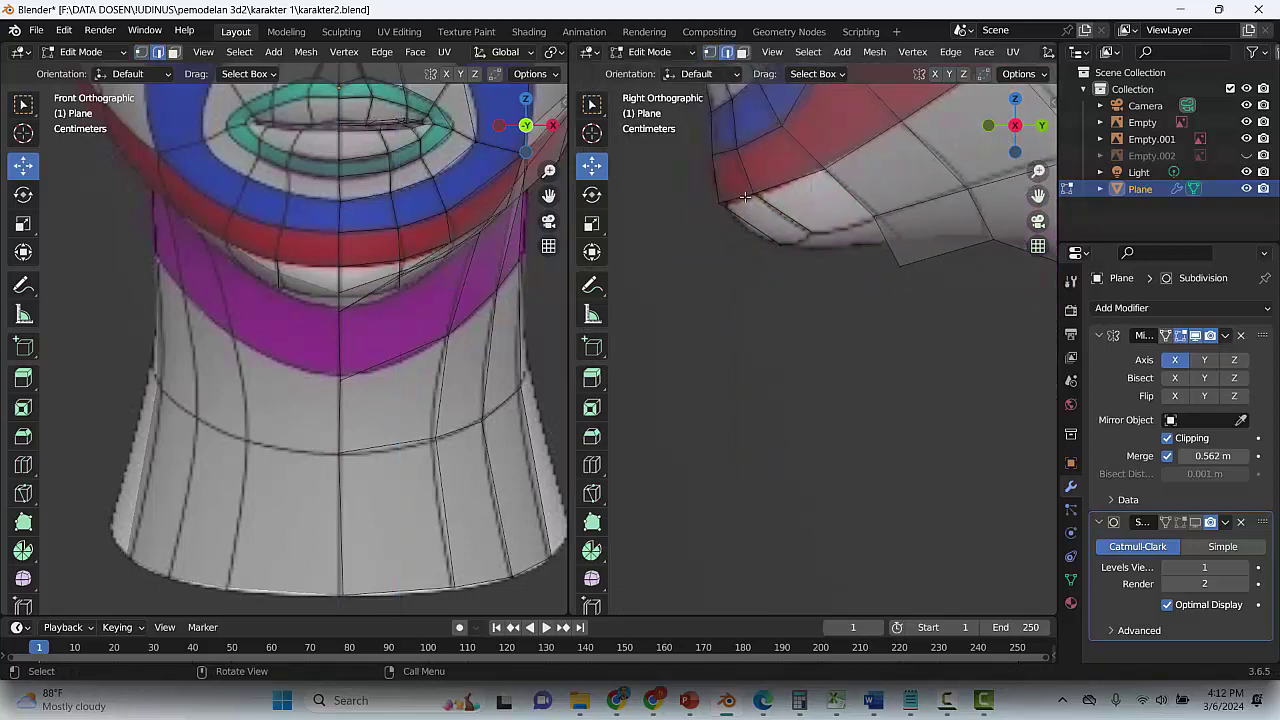
pyautogui.click(745, 197)
pyautogui.press('f')
pyautogui.keyDown('shift'); pyautogui.click(791, 189); pyautogui.keyUp('shift')
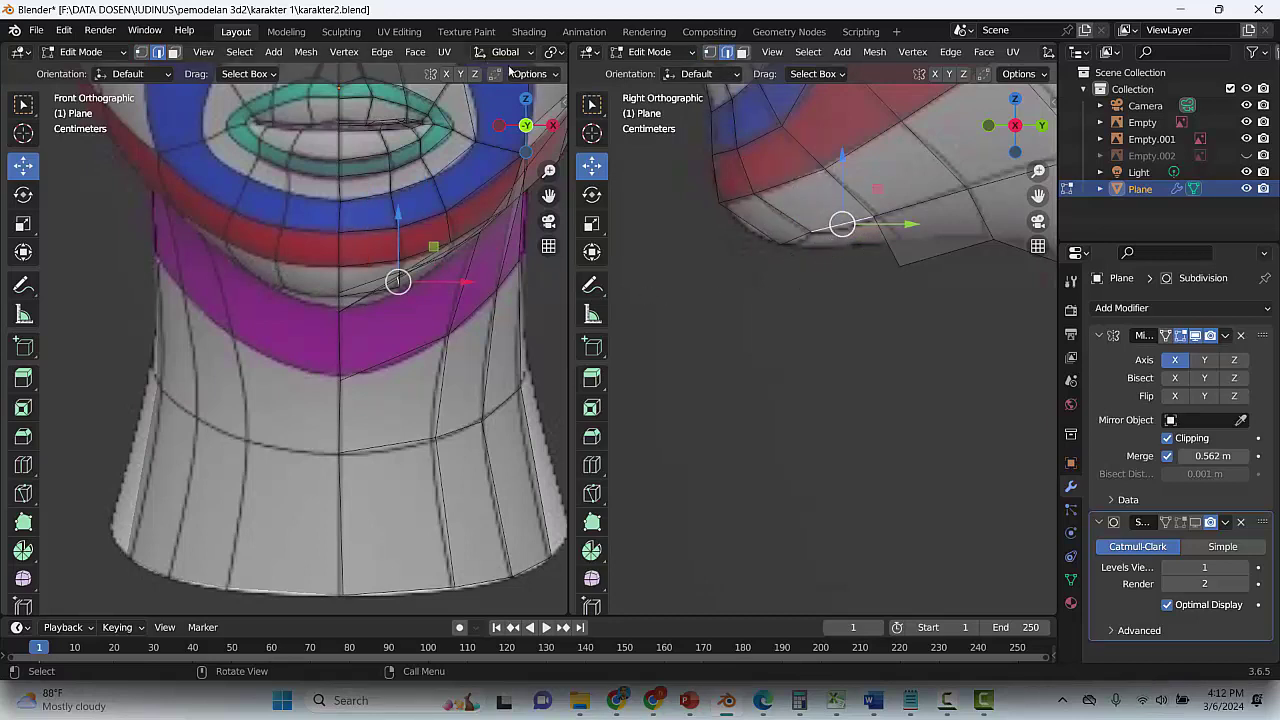
# Extrude the chin's bottom centre vertex backward along the throat and merge it with the throat strip's front centre vertex
pyautogui.click(709, 52)
pyautogui.click(791, 245)
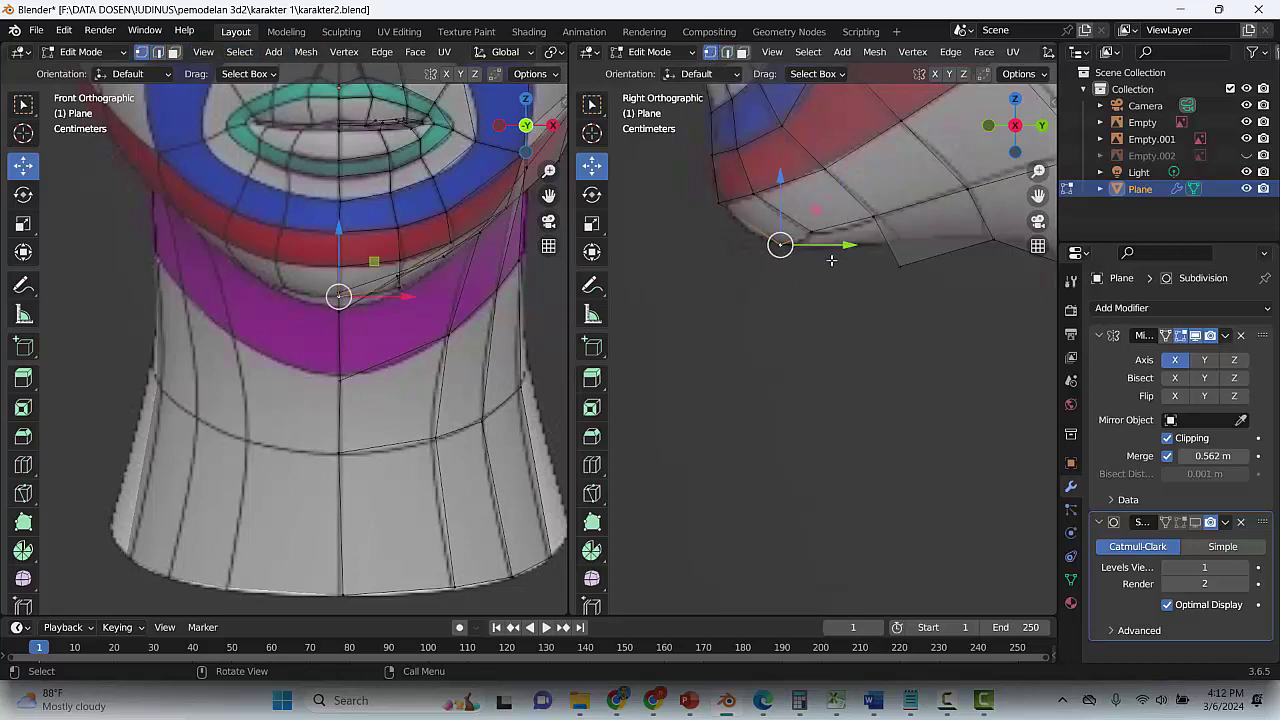
pyautogui.press('e')
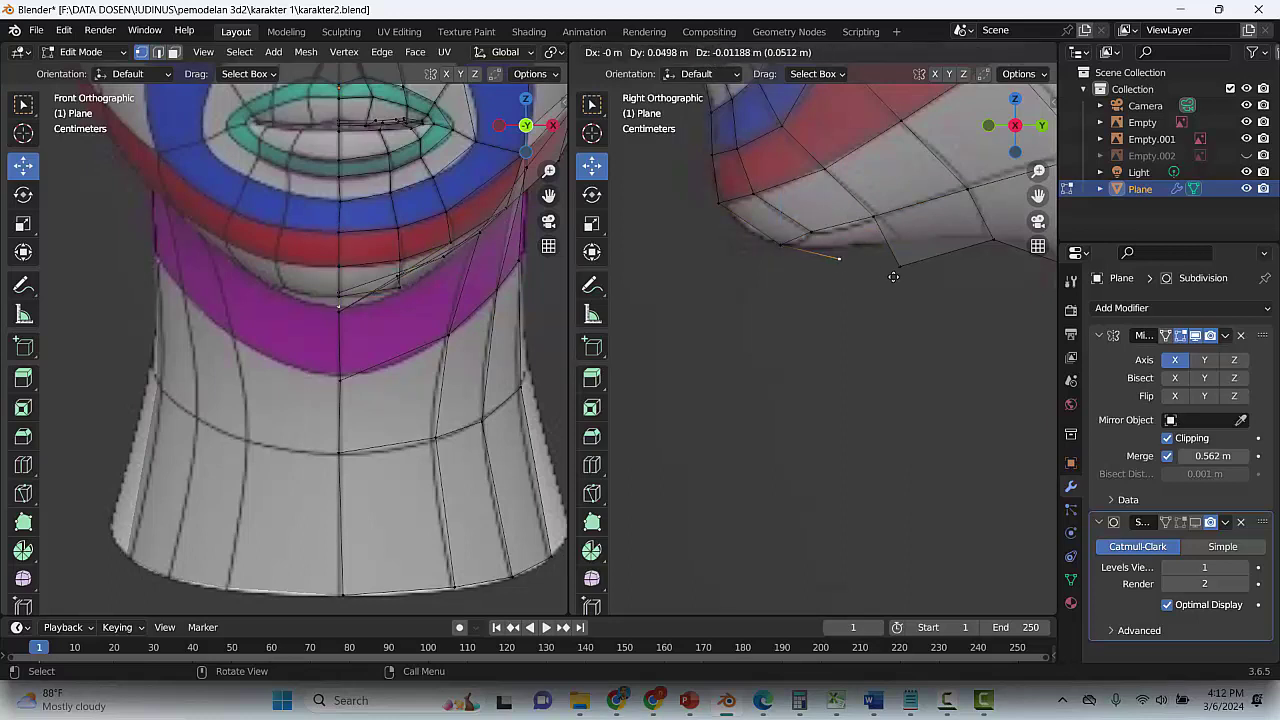
pyautogui.click(907, 278)
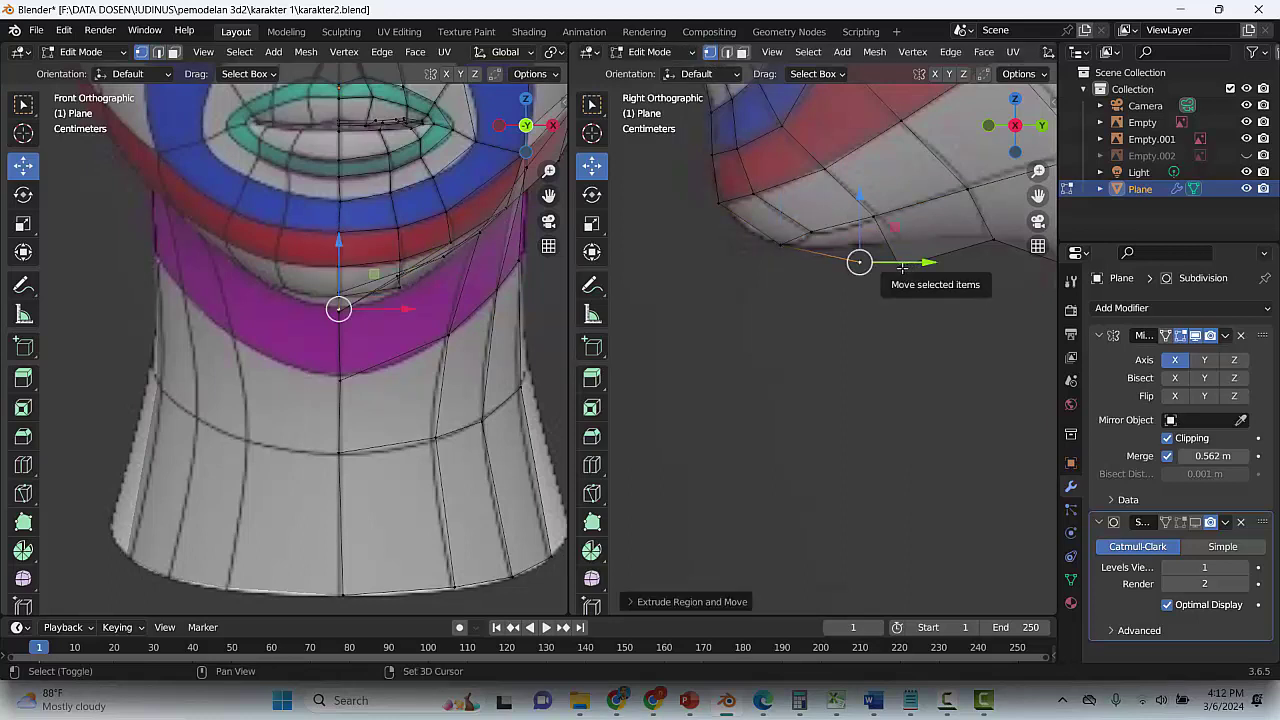
pyautogui.moveTo(859, 262); pyautogui.dragTo(927, 278)
pyautogui.rightClick(909, 266)
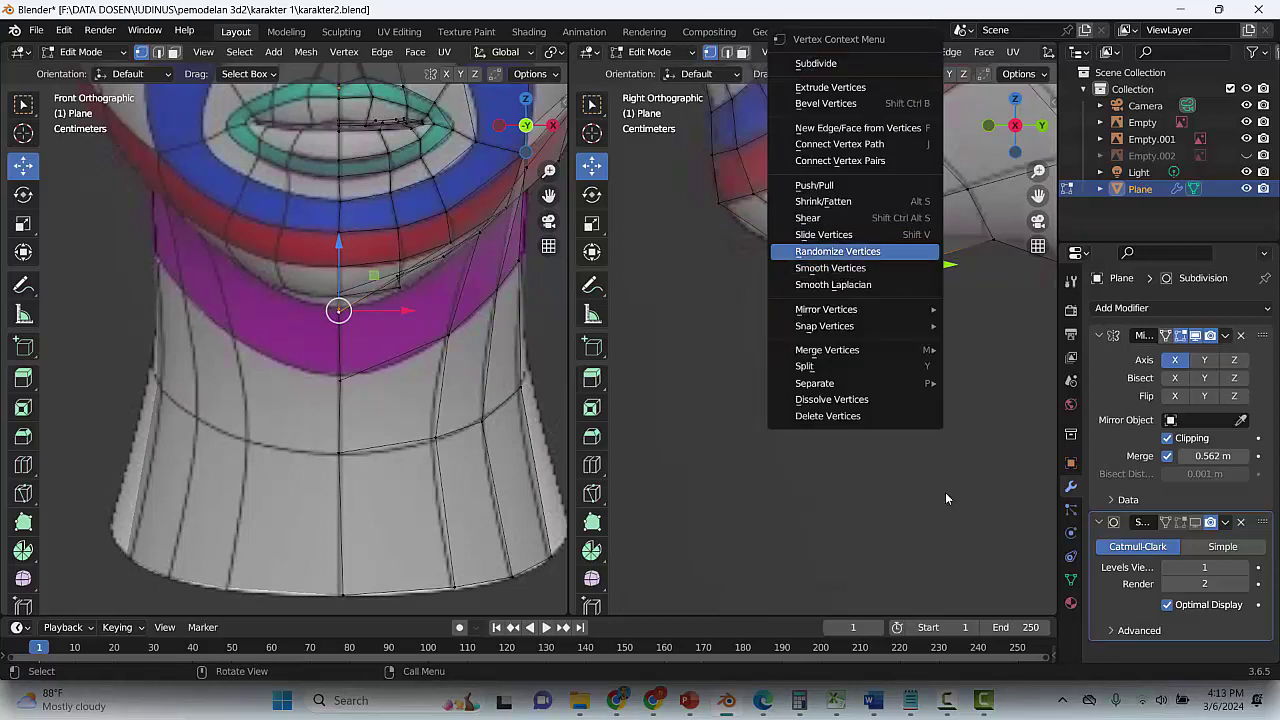
pyautogui.moveTo(903, 352)
pyautogui.click(990, 422)
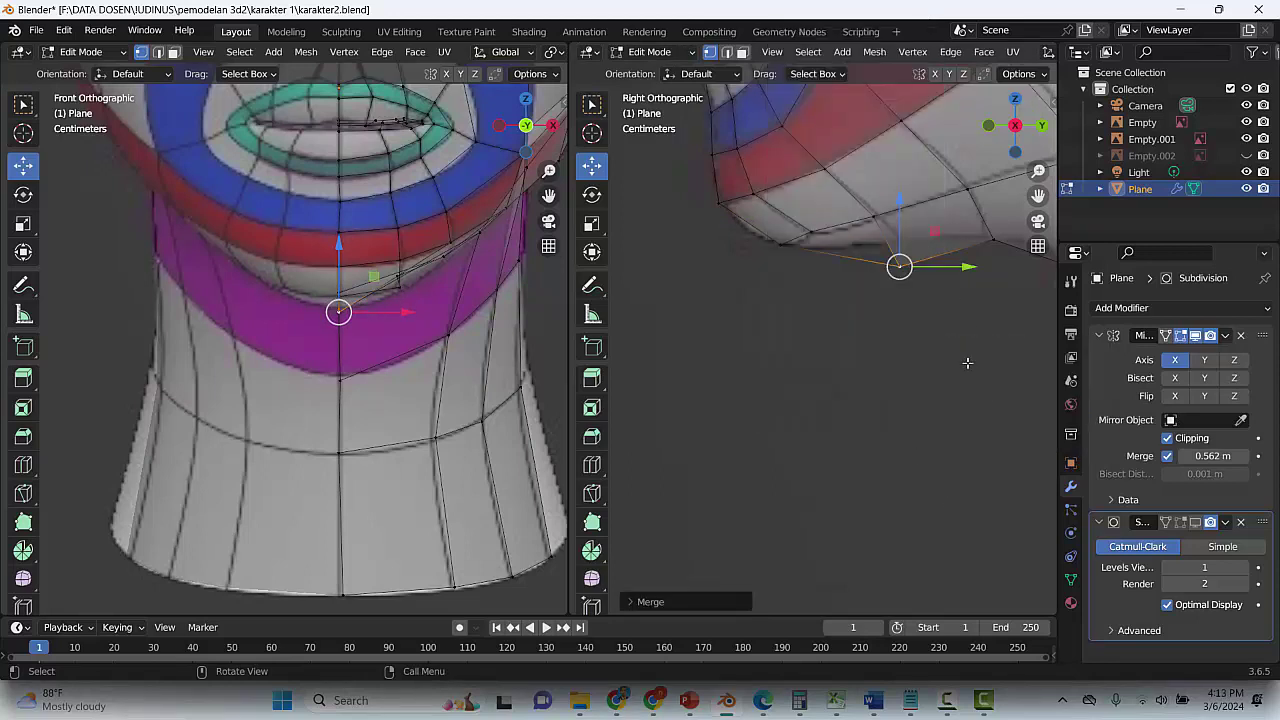
# Move the throat's front centre vertex and the chin's bottom centre vertex onto the side reference's underside curve, and save the file
pyautogui.press('g')
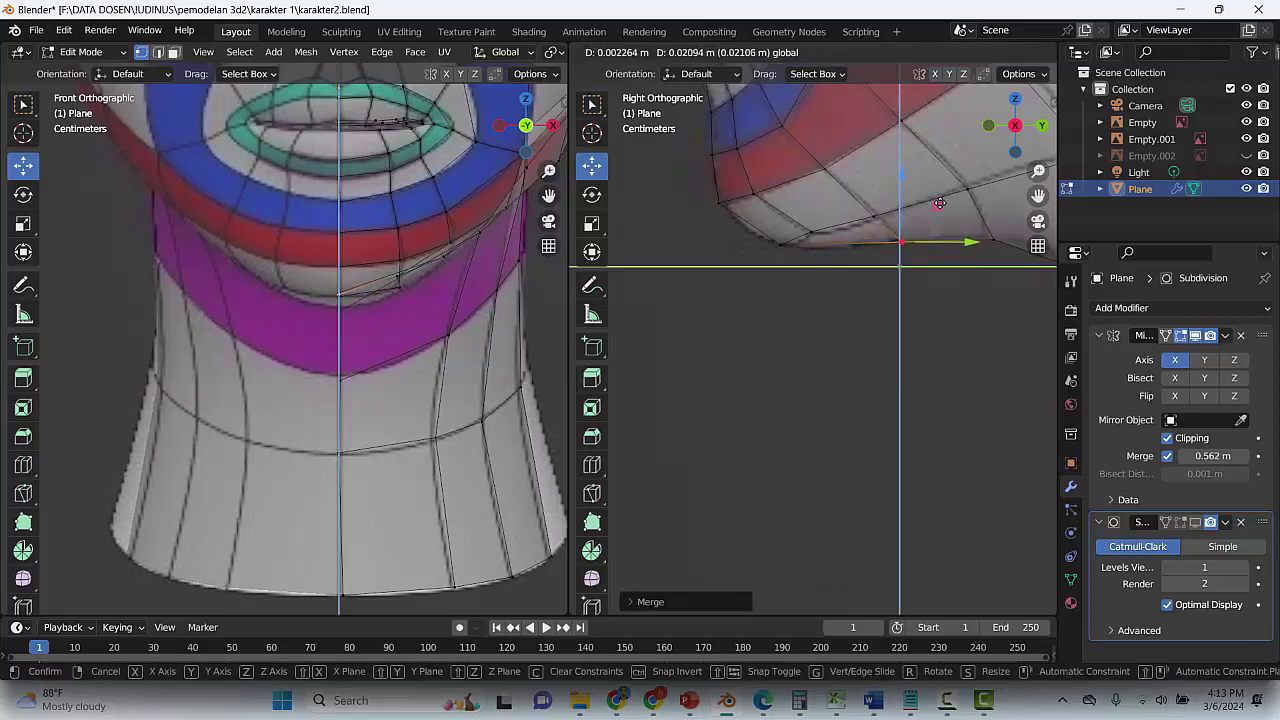
pyautogui.click(885, 311)
pyautogui.click(885, 311)
pyautogui.hotkey('ctrl', 's')
pyautogui.click(797, 238)
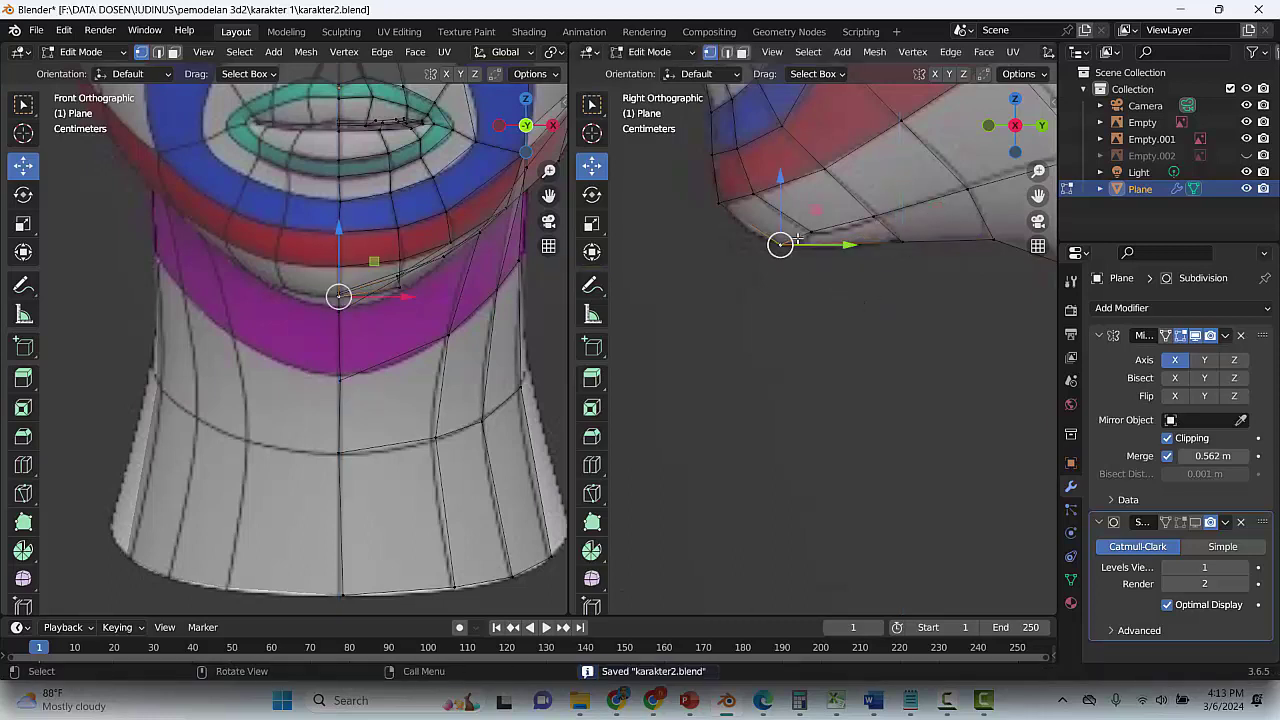
pyautogui.press('g')
pyautogui.press('y')
pyautogui.click(837, 211)
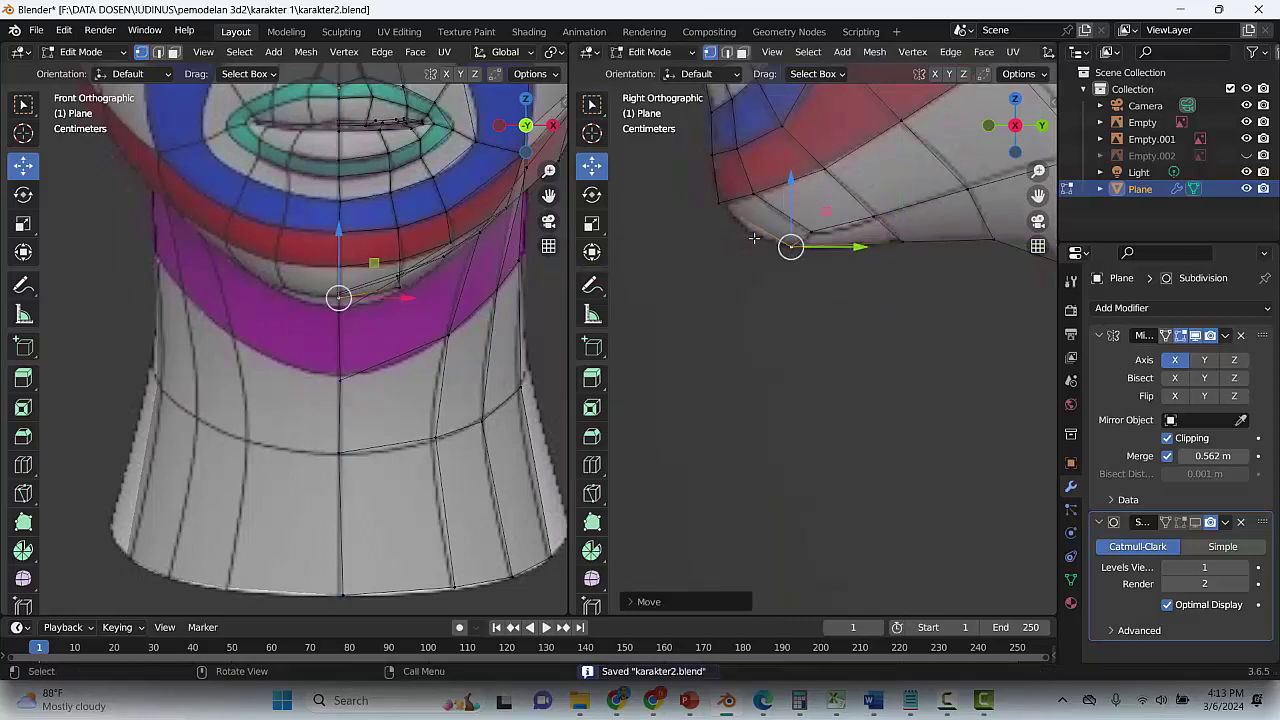
# Turn off X-ray and fill the remaining hole beneath the chin with a face from its boundary edge loop
pyautogui.moveTo(389, 326); pyautogui.dragTo(399, 231, button='middle')
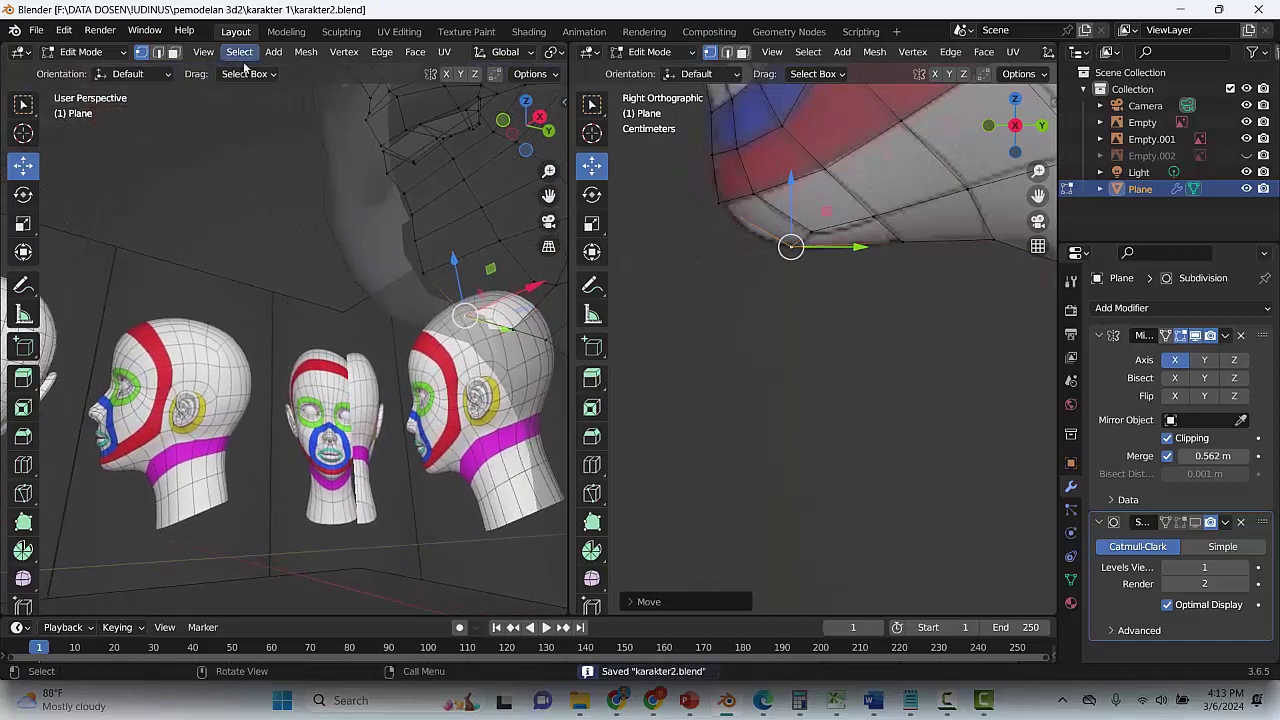
pyautogui.hotkey('alt', 'z')
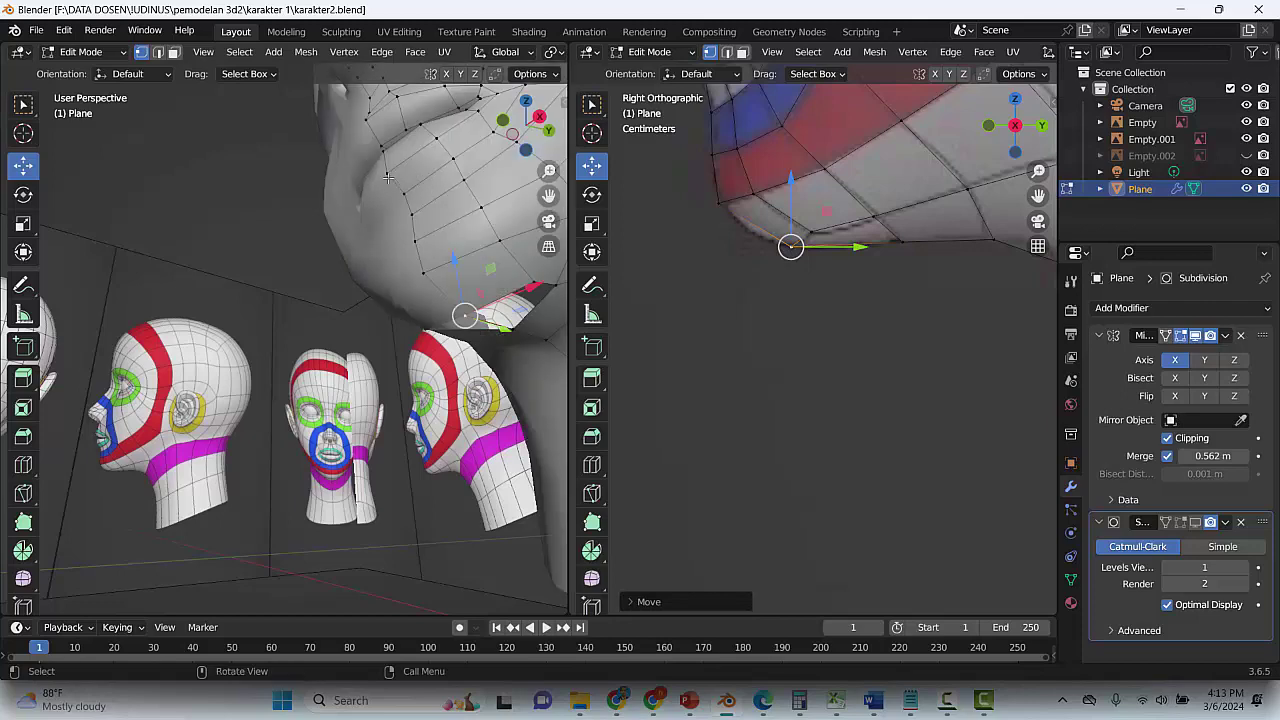
pyautogui.click(437, 410)
pyautogui.moveTo(463, 321); pyautogui.dragTo(539, 237, button='middle')
pyautogui.moveTo(422, 380); pyautogui.dragTo(430, 354, button='middle')
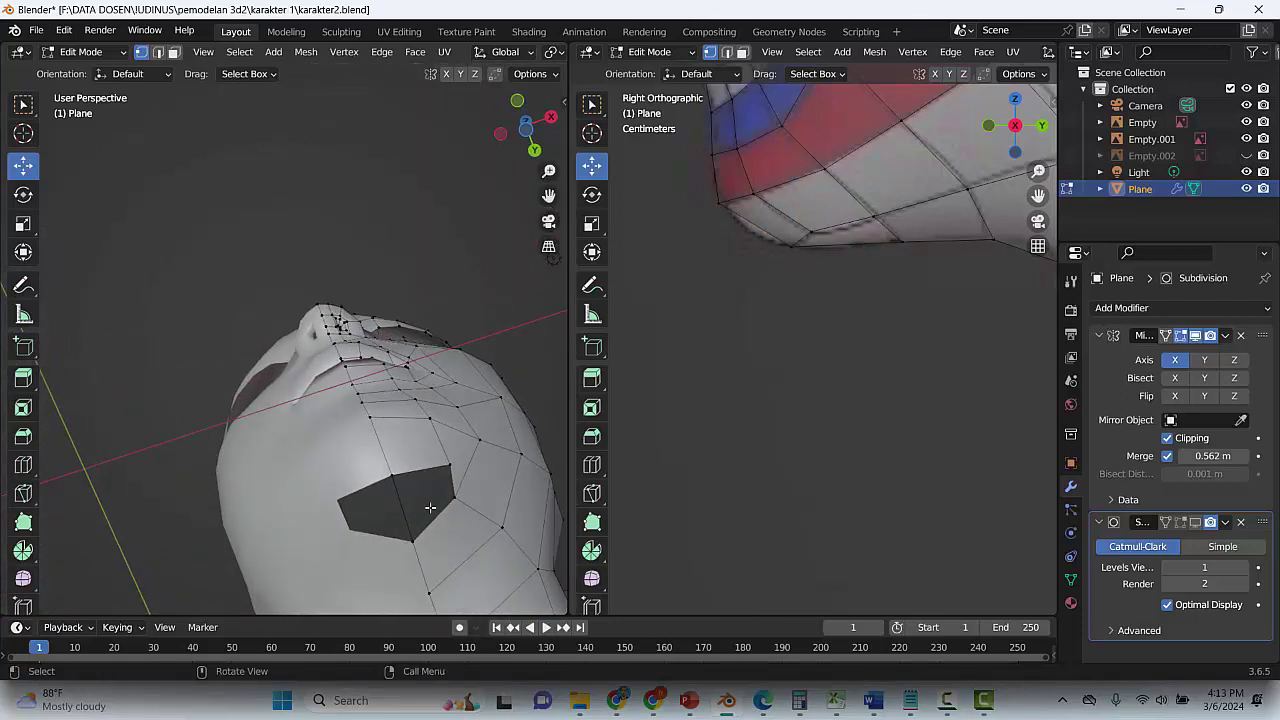
pyautogui.click(450, 468)
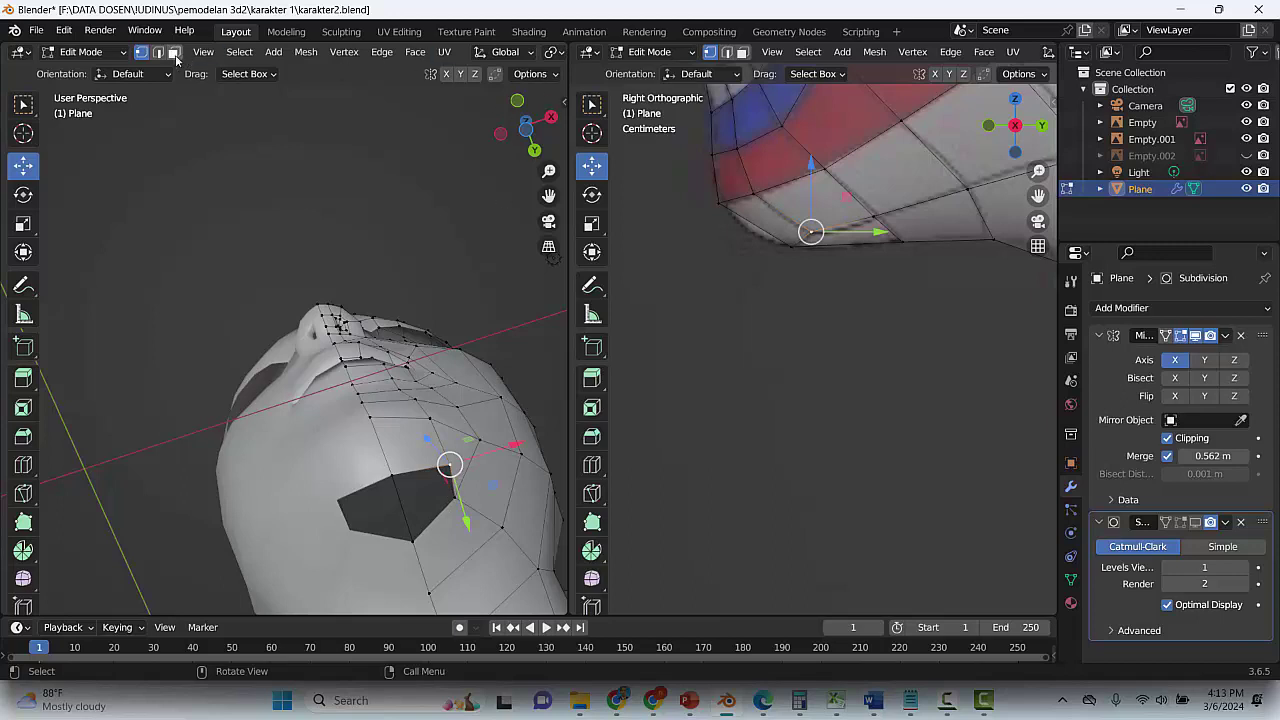
pyautogui.click(157, 51)
pyautogui.click(452, 485)
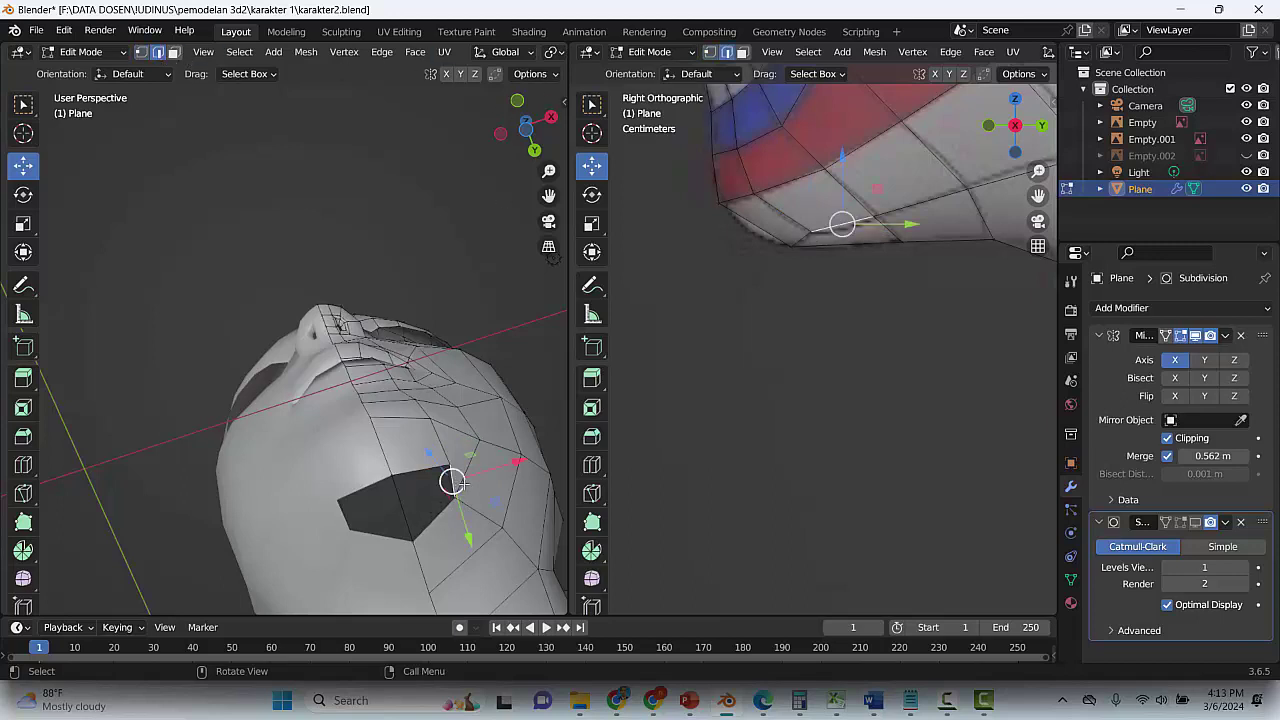
pyautogui.keyDown('alt'); pyautogui.click(458, 487); pyautogui.keyUp('alt')
pyautogui.press('f')
pyautogui.click(464, 273)
# Reveal all hidden parts of the head, clear the selection and save the file
pyautogui.scroll(-1, 420, 420)
pyautogui.moveTo(430, 433); pyautogui.dragTo(367, 444, button='middle')
pyautogui.moveTo(437, 353); pyautogui.dragTo(390, 337, button='middle')
pyautogui.hotkey('ctrl', 's')
pyautogui.scroll(-3, 416, 335)
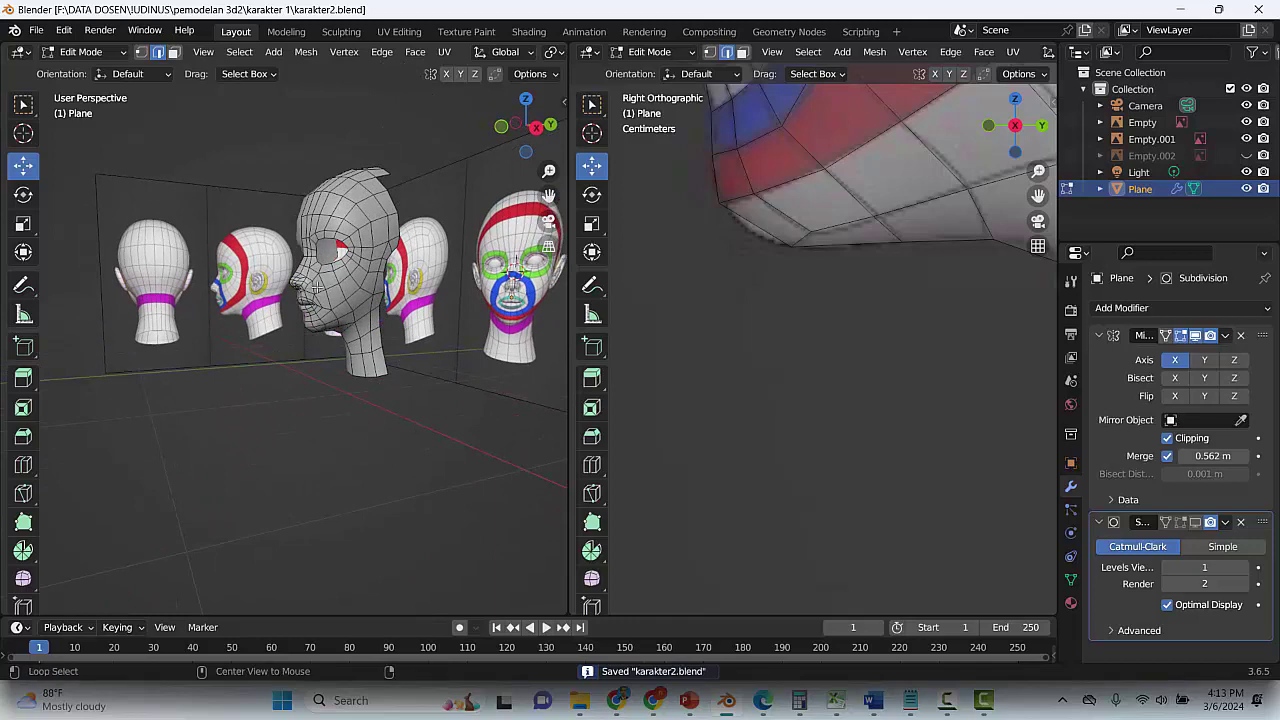
pyautogui.hotkey('alt', 'h')
pyautogui.hotkey('alt', 'a')
pyautogui.hotkey('ctrl', 's')
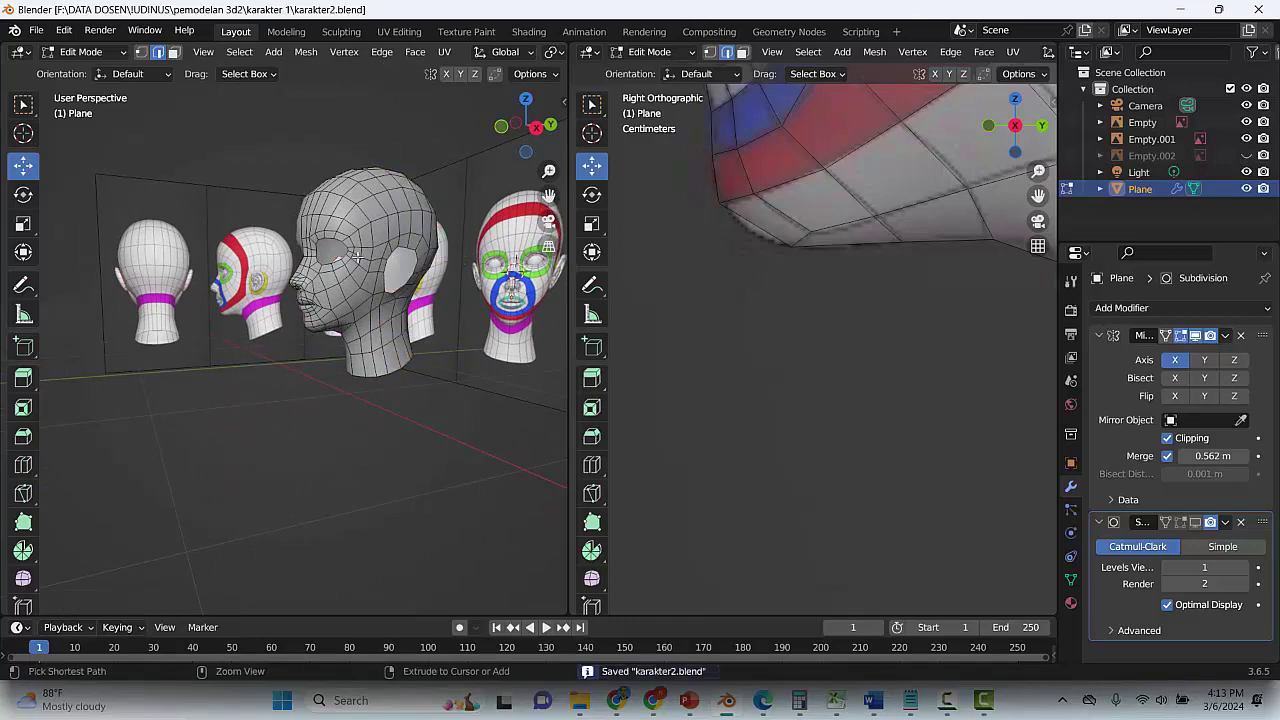
# Turn on the Subdivision modifier's display in edit mode and on the editing cage
pyautogui.scroll(2, 459, 423)
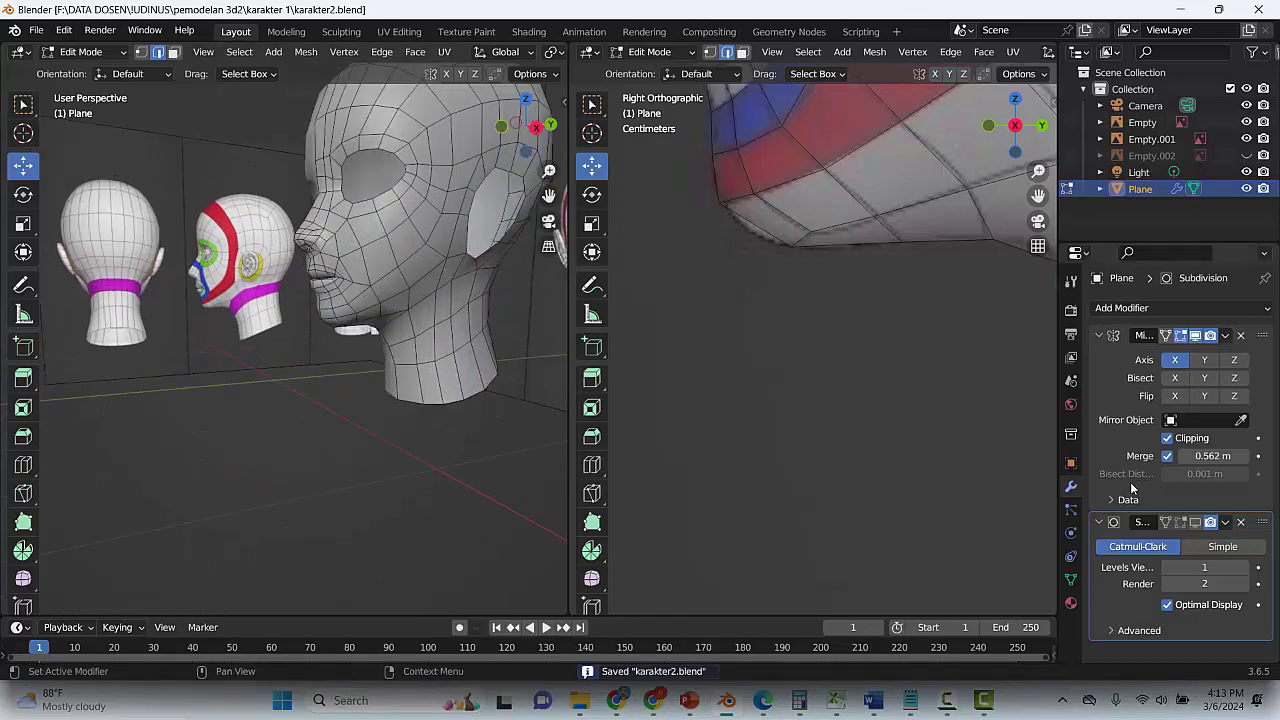
pyautogui.click(1180, 526)
pyautogui.click(1166, 525)
# Examine the smoothed chin, jaw and neck from below, from the side and from the front against the reference images
pyautogui.scroll(3, 344, 390)
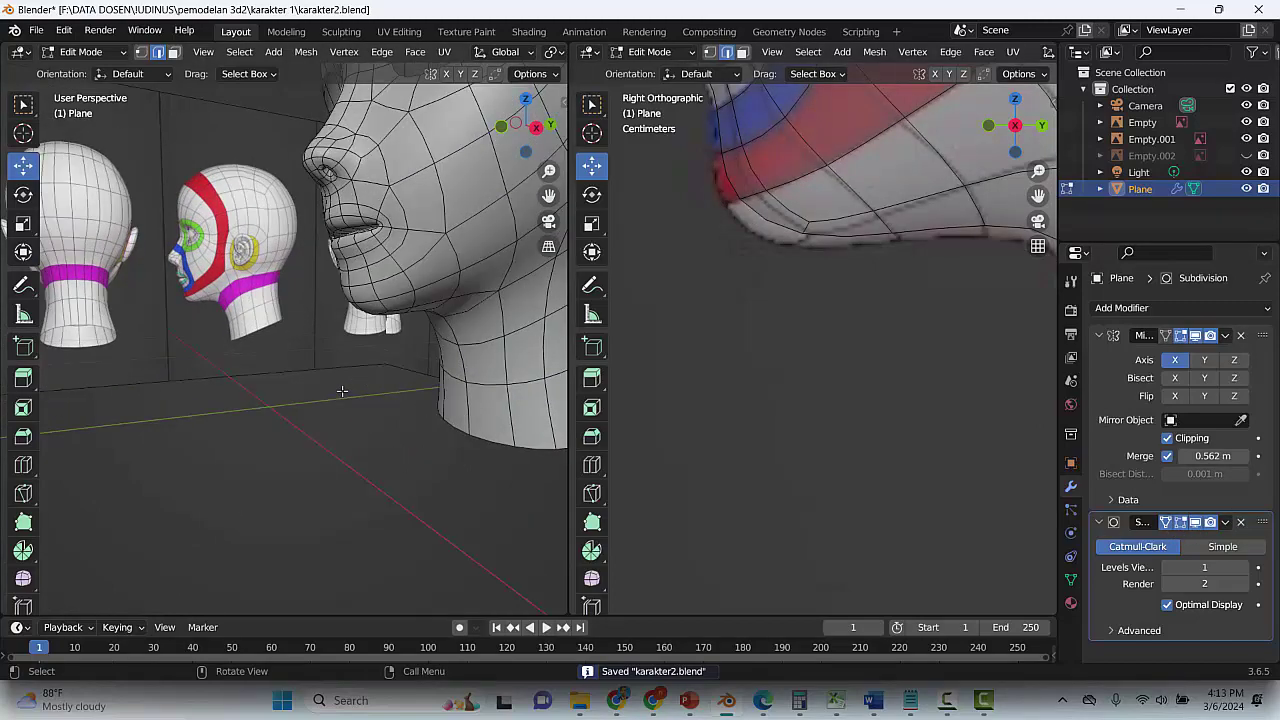
pyautogui.moveTo(342, 391); pyautogui.dragTo(498, 227, button='middle')
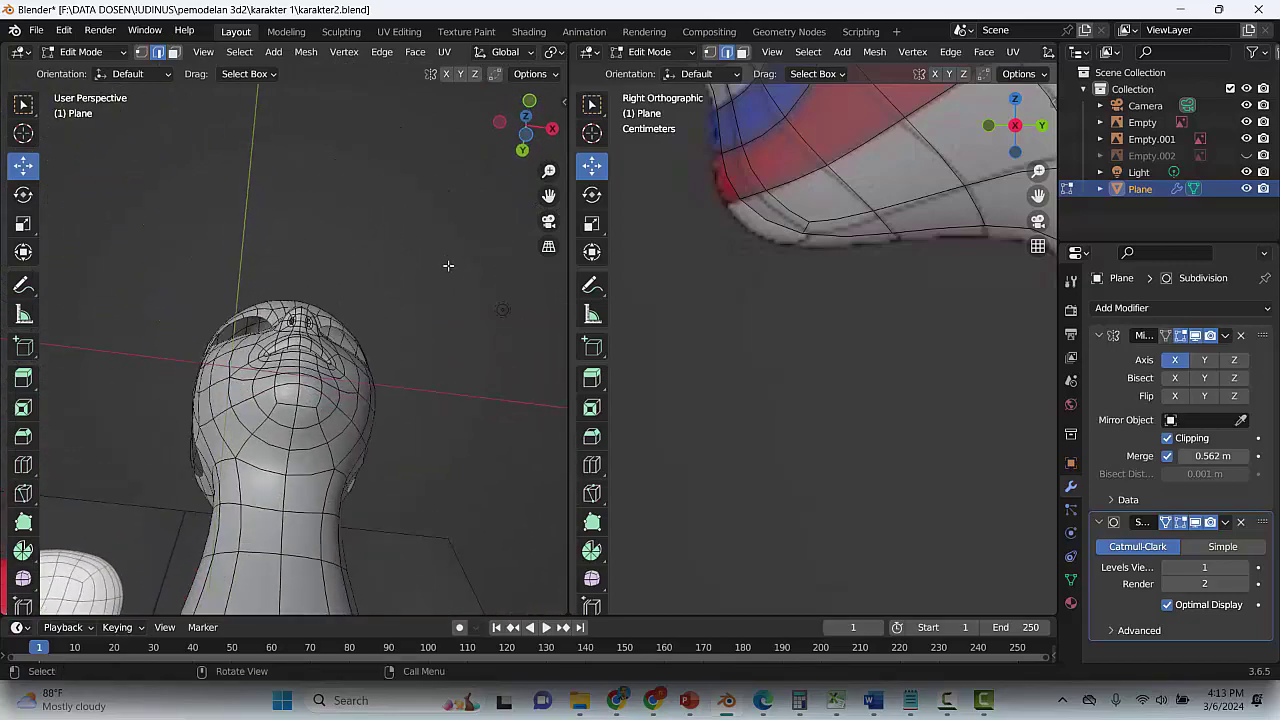
pyautogui.moveTo(448, 265); pyautogui.dragTo(413, 298, button='middle')
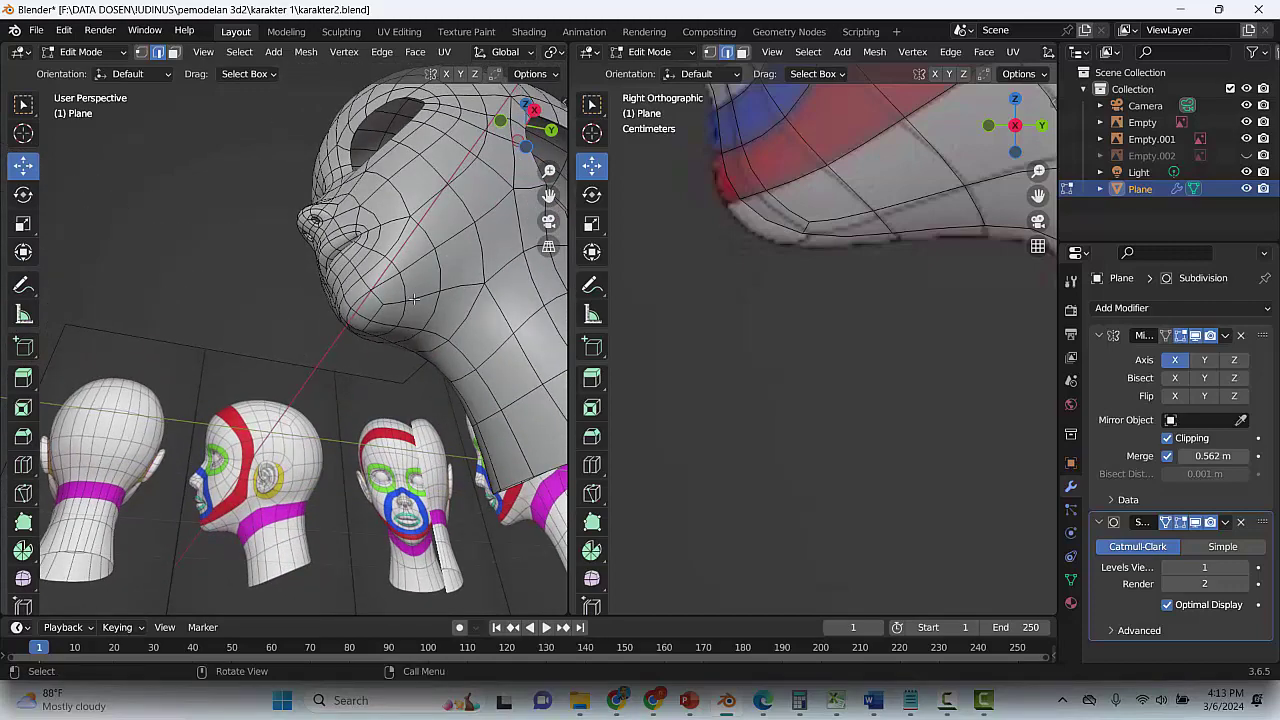
pyautogui.moveTo(412, 342); pyautogui.dragTo(409, 289, button='middle')
pyautogui.moveTo(333, 282); pyautogui.dragTo(414, 270, button='middle')
pyautogui.hotkey('ctrl', 's')
pyautogui.press('KP_1')
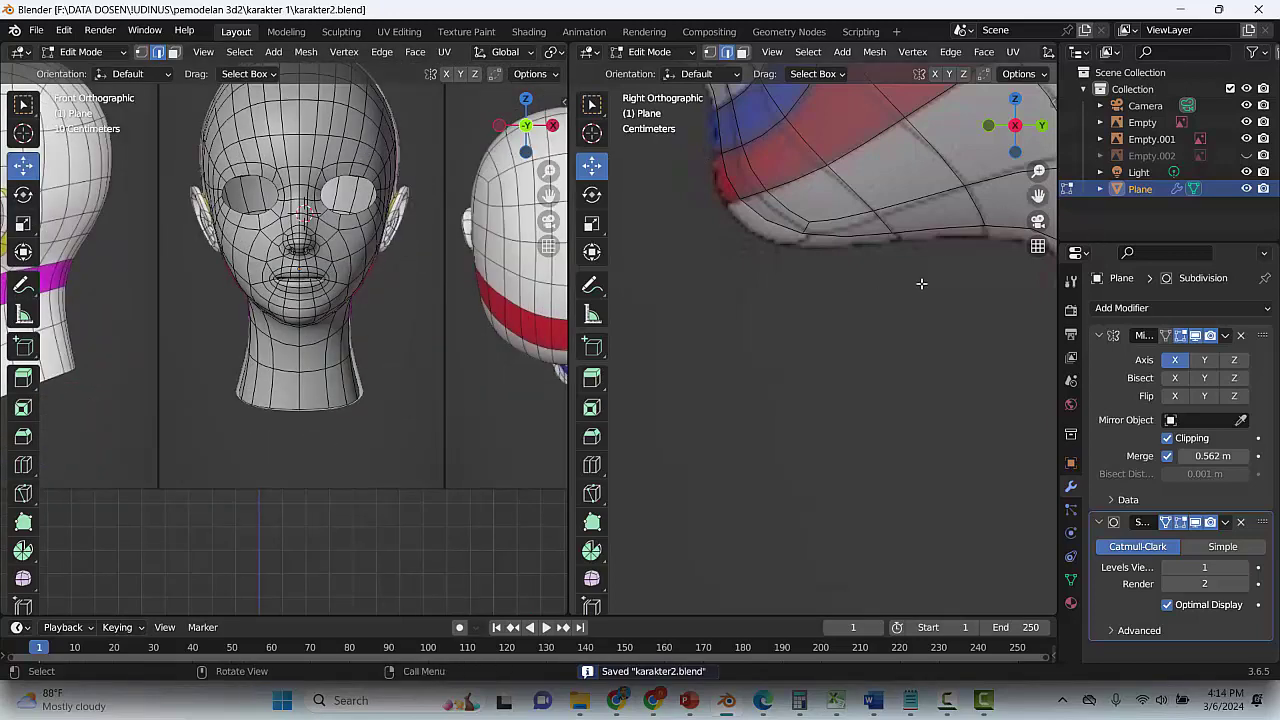
pyautogui.moveTo(1038, 196); pyautogui.dragTo(958, 426)
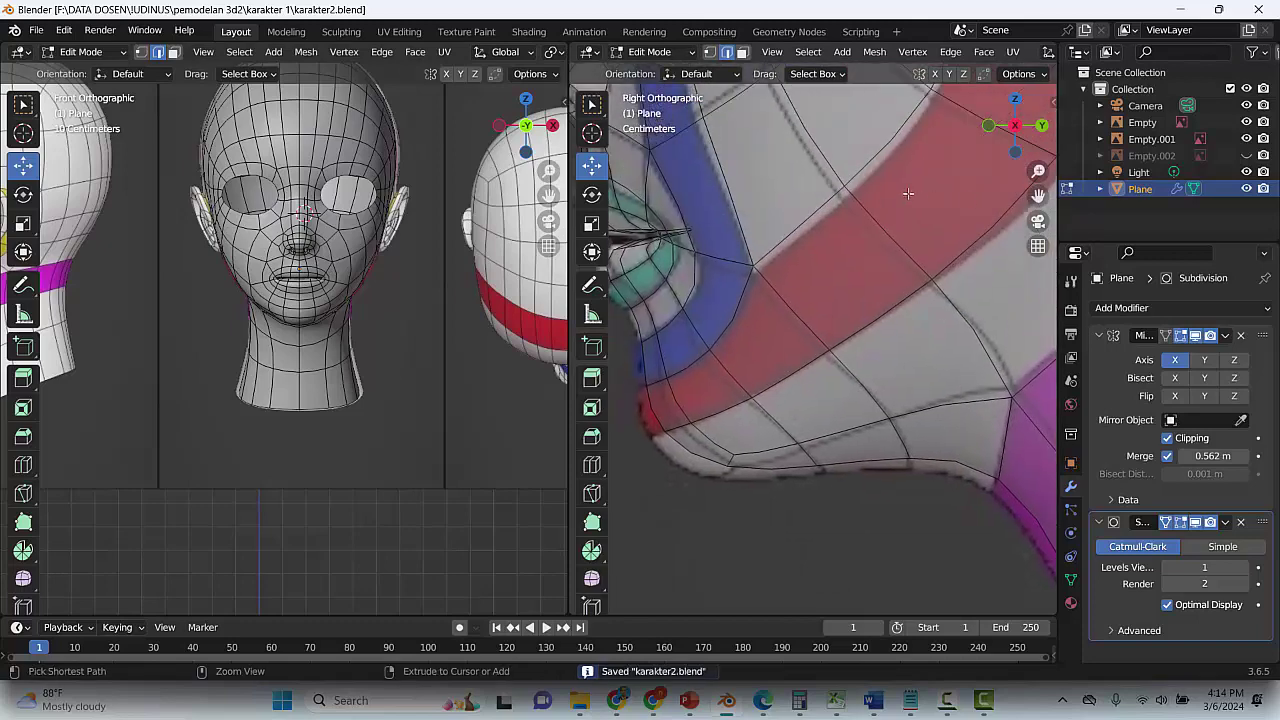
pyautogui.scroll(-4, 880, 284)
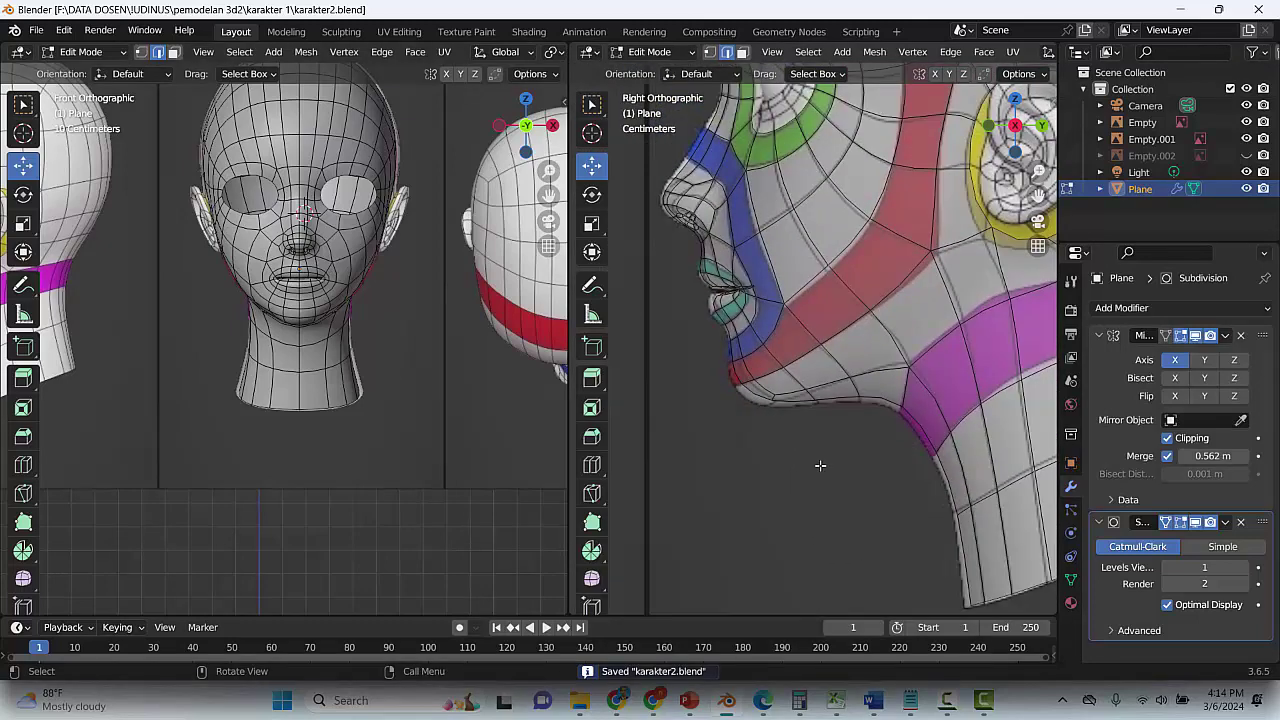
pyautogui.scroll(2, 740, 422)
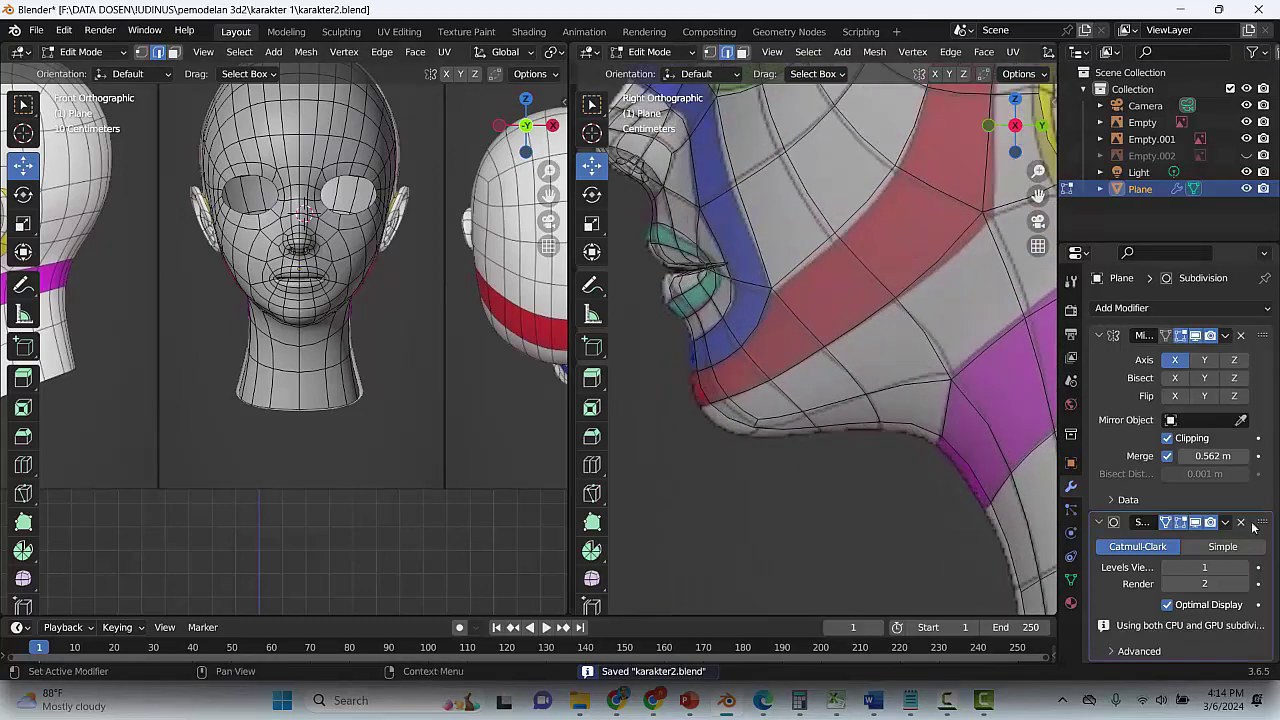
# Turn off the Subdivision modifier's viewport display and save the file
pyautogui.click(1194, 527)
pyautogui.doubleClick(1143, 522)
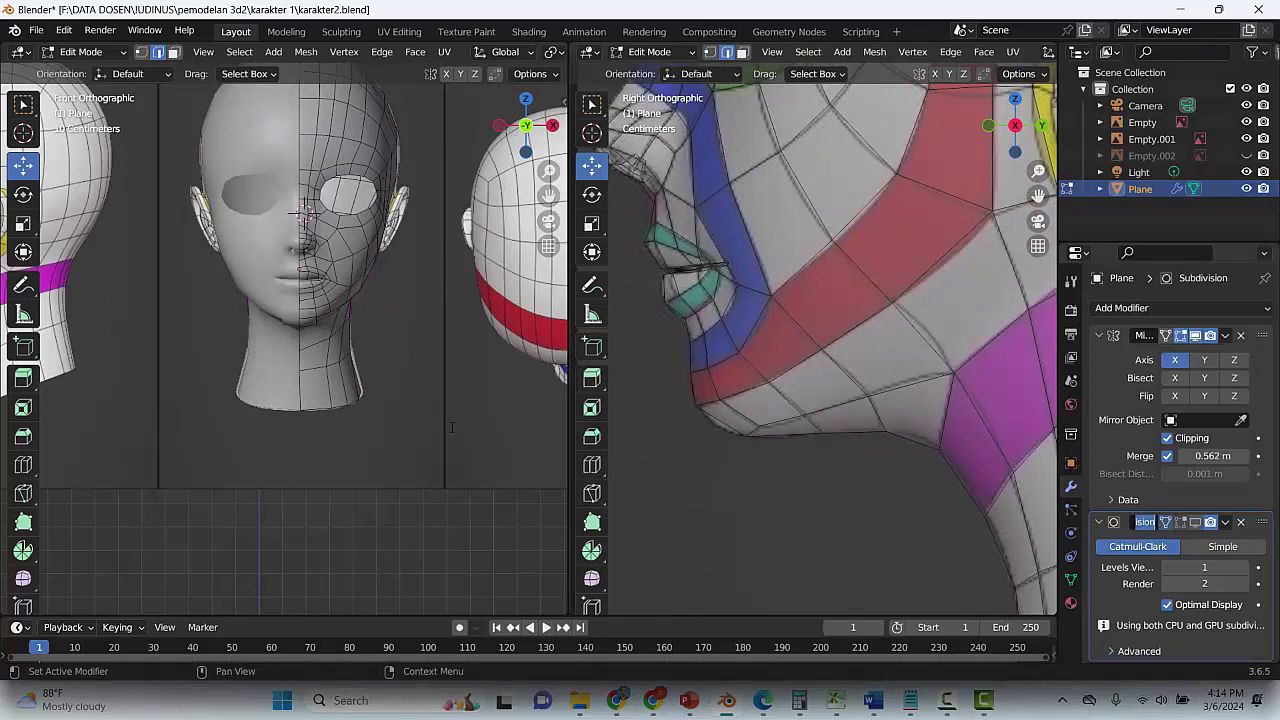
pyautogui.moveTo(424, 557); pyautogui.dragTo(413, 461, button='middle')
pyautogui.hotkey('ctrl', 's')
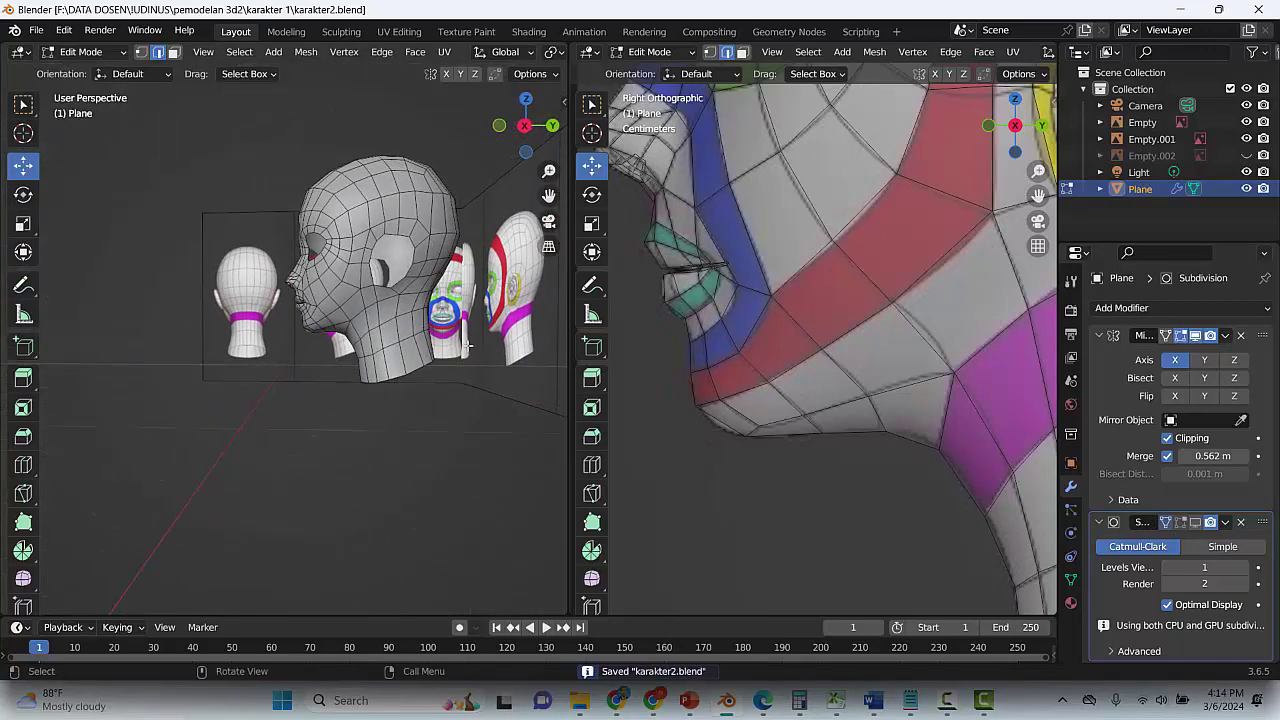
# Turn on X-ray, hide the rear half of the head including the ear area, and save the file
pyautogui.moveTo(469, 345); pyautogui.dragTo(417, 298, button='middle')
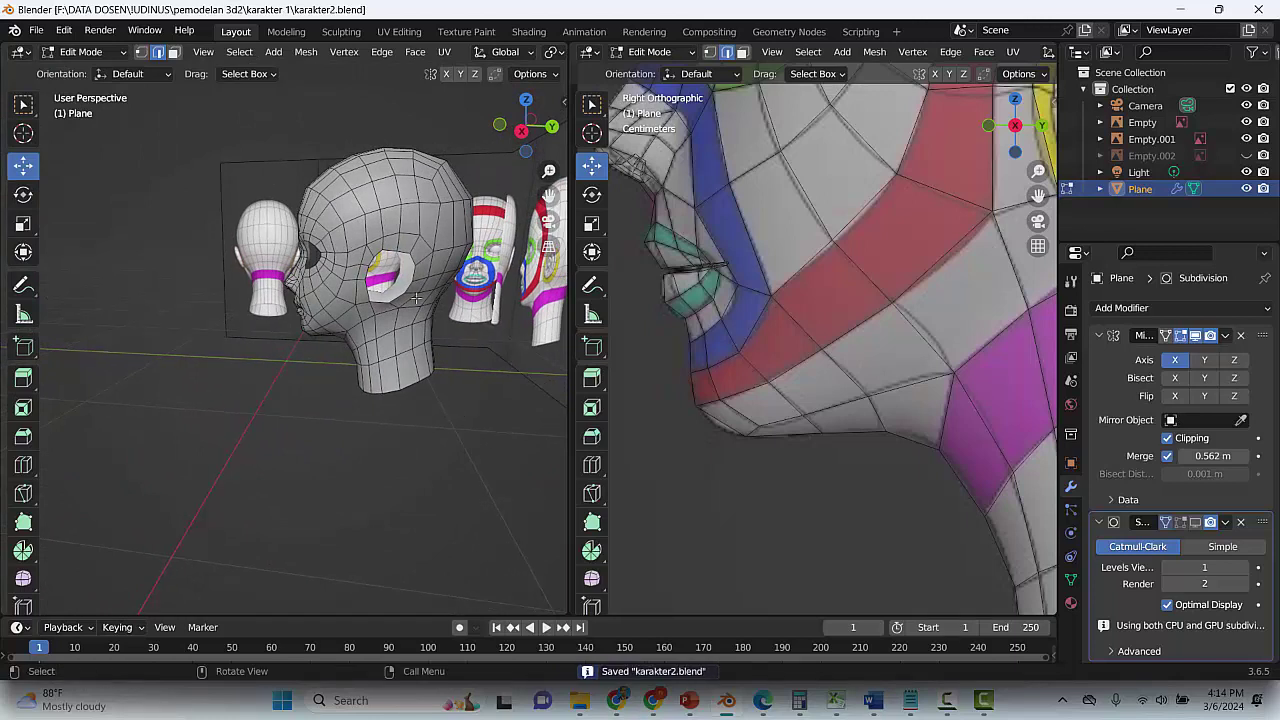
pyautogui.hotkey('alt', 'z')
pyautogui.moveTo(471, 128); pyautogui.dragTo(385, 432)
pyautogui.press('h')
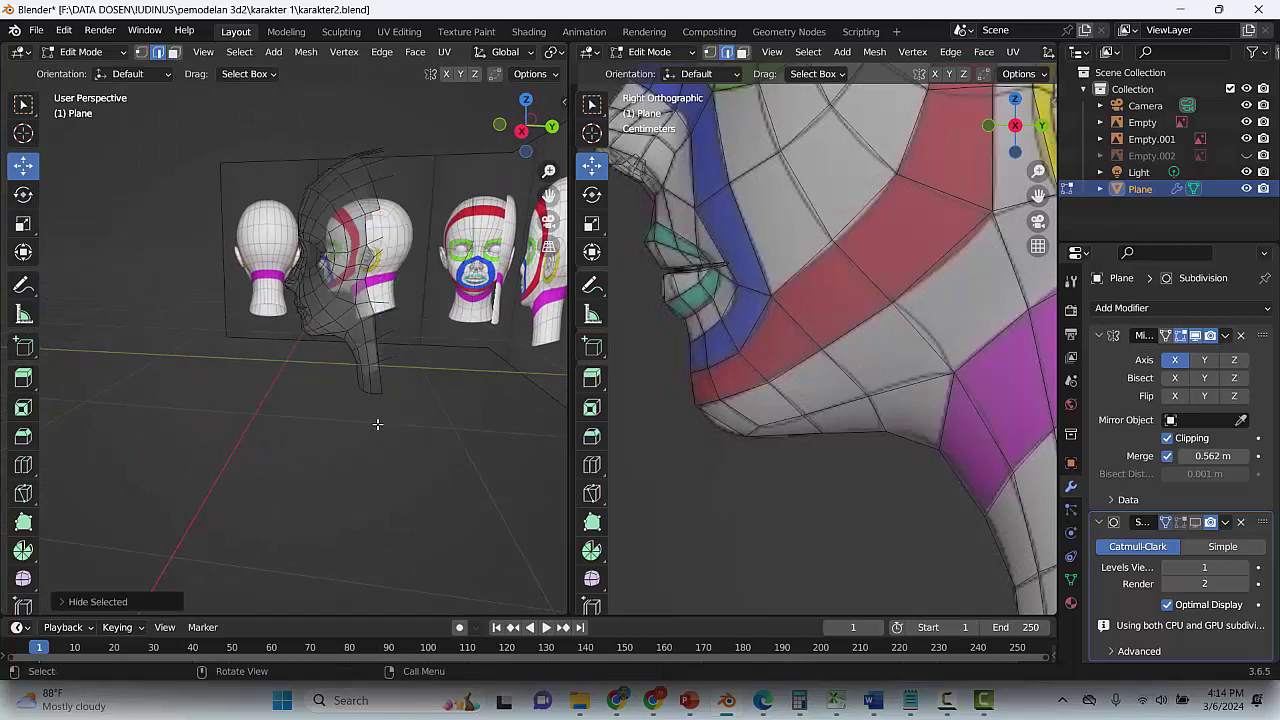
pyautogui.hotkey('ctrl', 's')
# Extrude the eye opening's inner edge loop, scale it inward to about 0.82 and shift it slightly backward
pyautogui.press('KP_1')
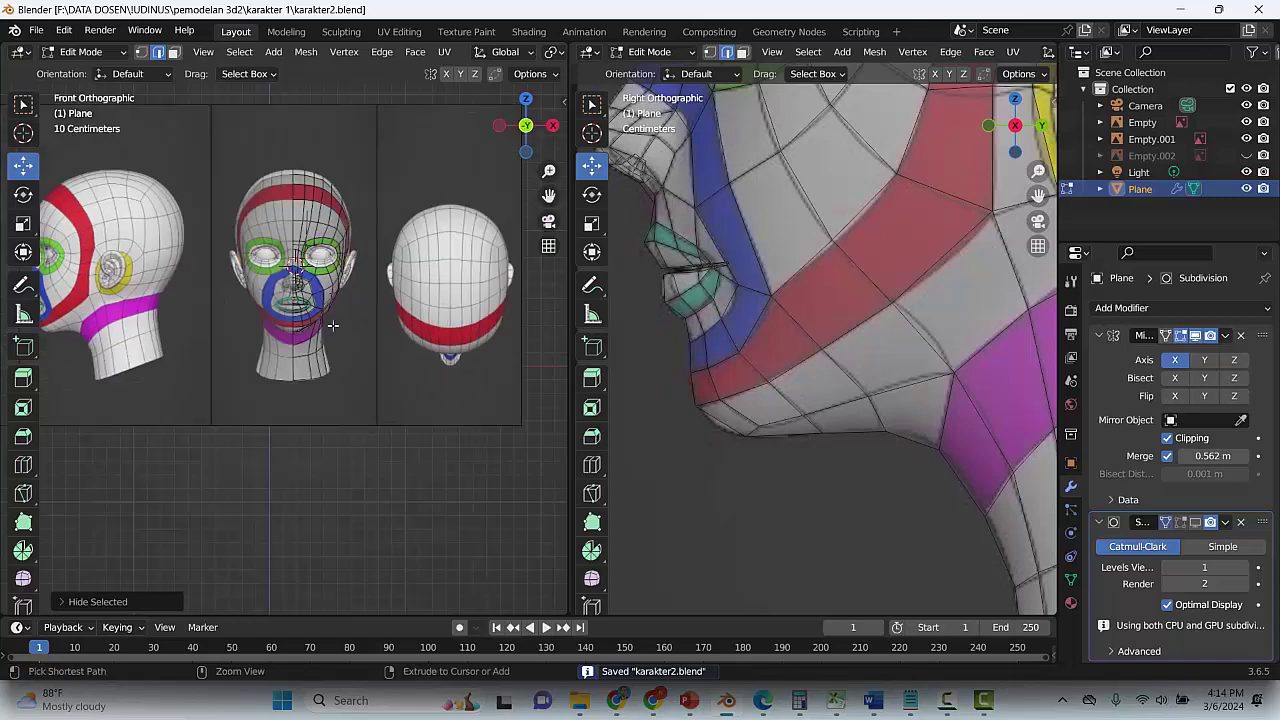
pyautogui.scroll(5, 295, 275)
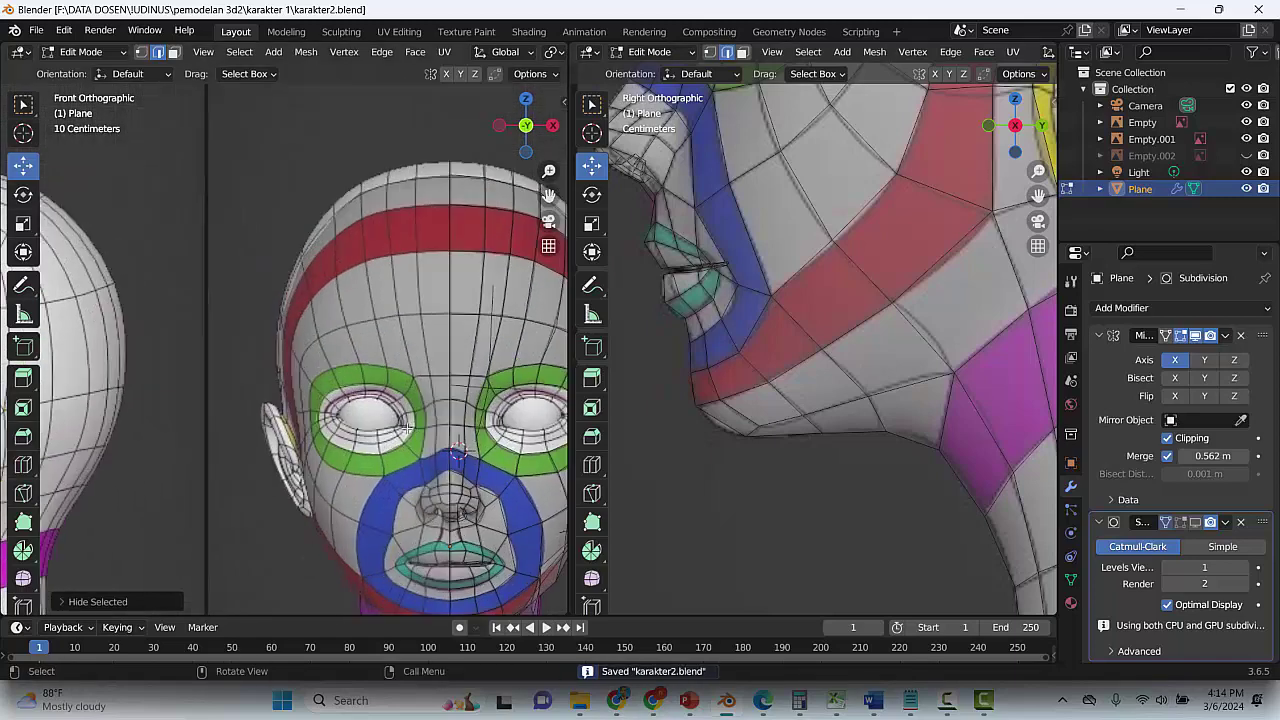
pyautogui.moveTo(548, 196); pyautogui.dragTo(439, 143)
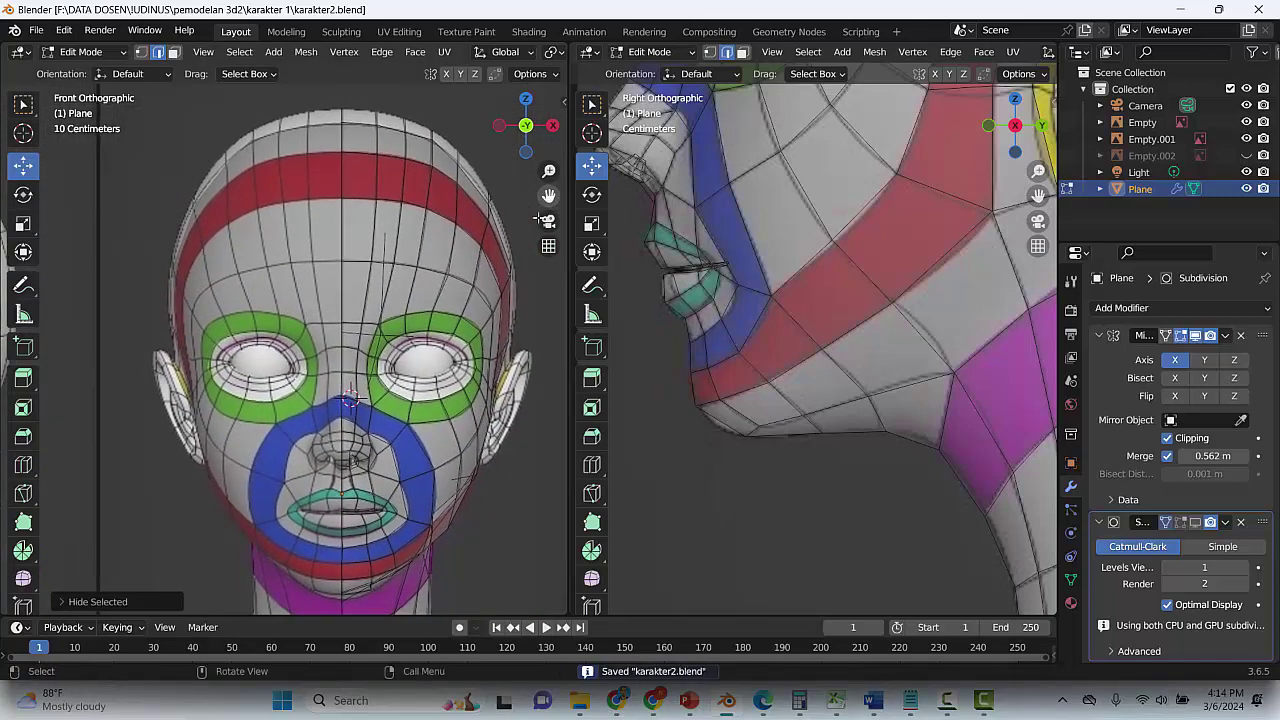
pyautogui.scroll(2, 511, 272)
pyautogui.scroll(4, 465, 373)
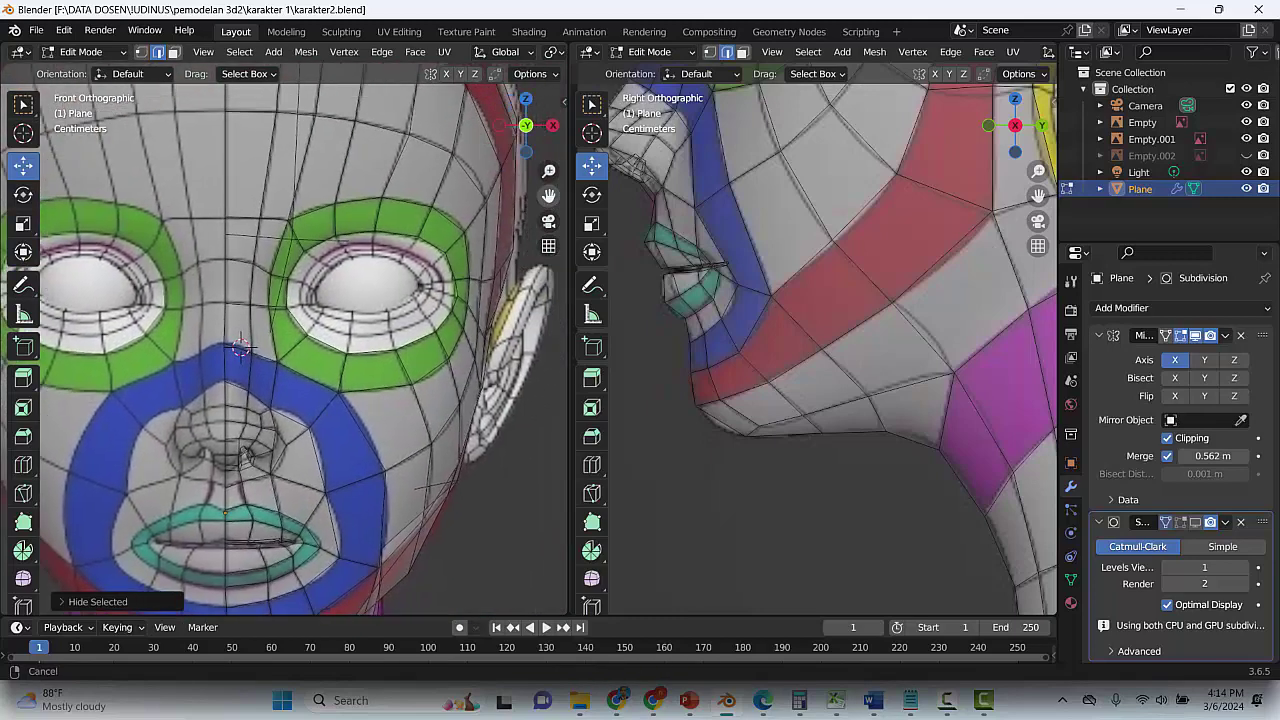
pyautogui.scroll(2, 465, 373)
pyautogui.hotkey('ctrl', 's')
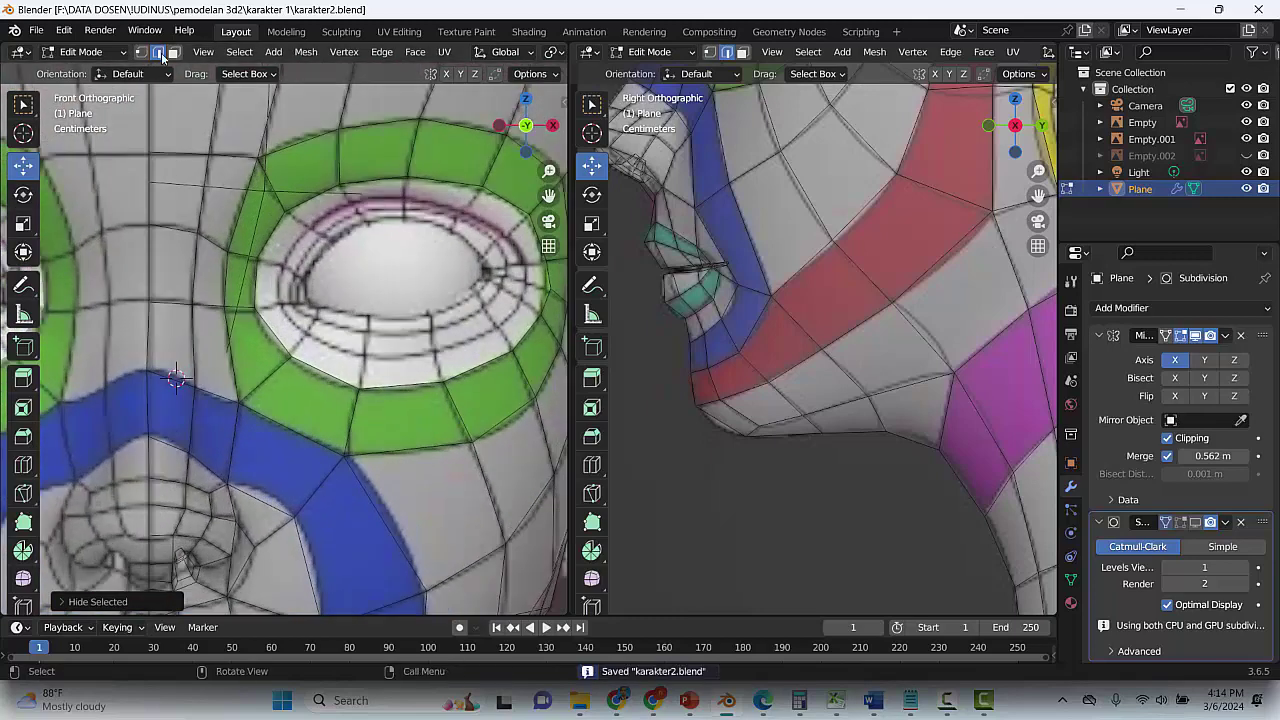
pyautogui.keyDown('alt'); pyautogui.click(398, 184); pyautogui.keyUp('alt')
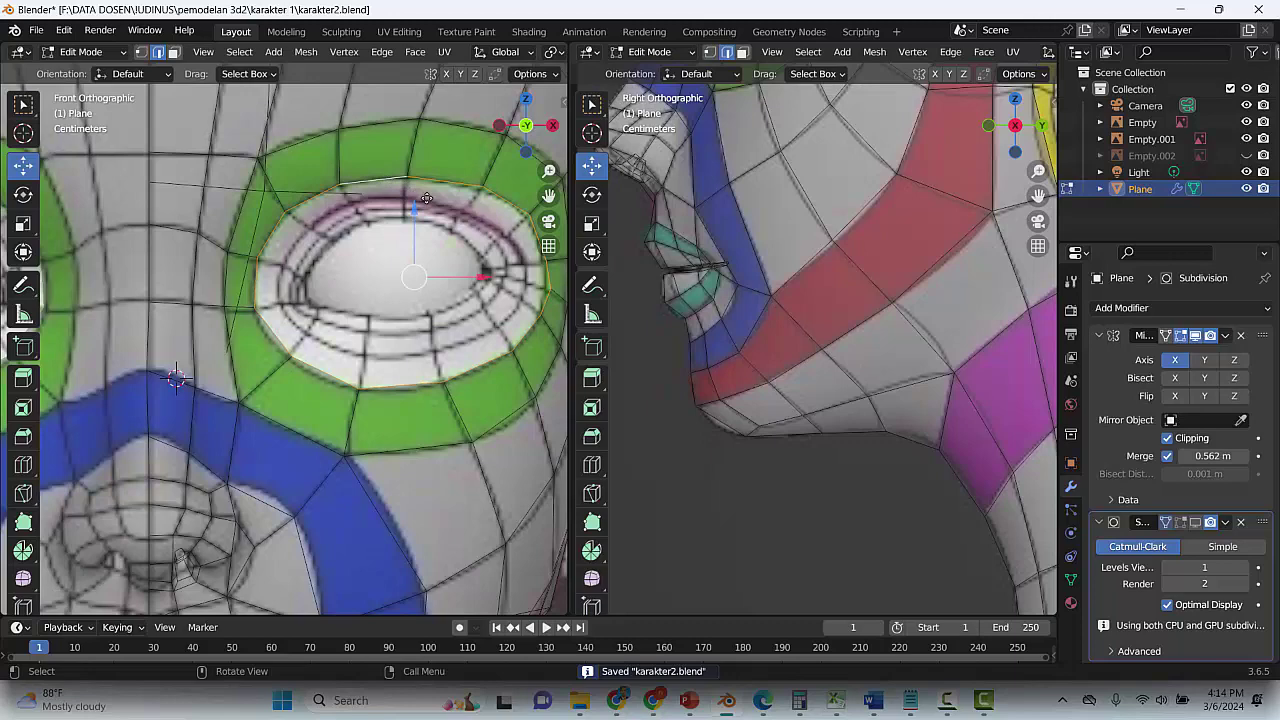
pyautogui.press('s')
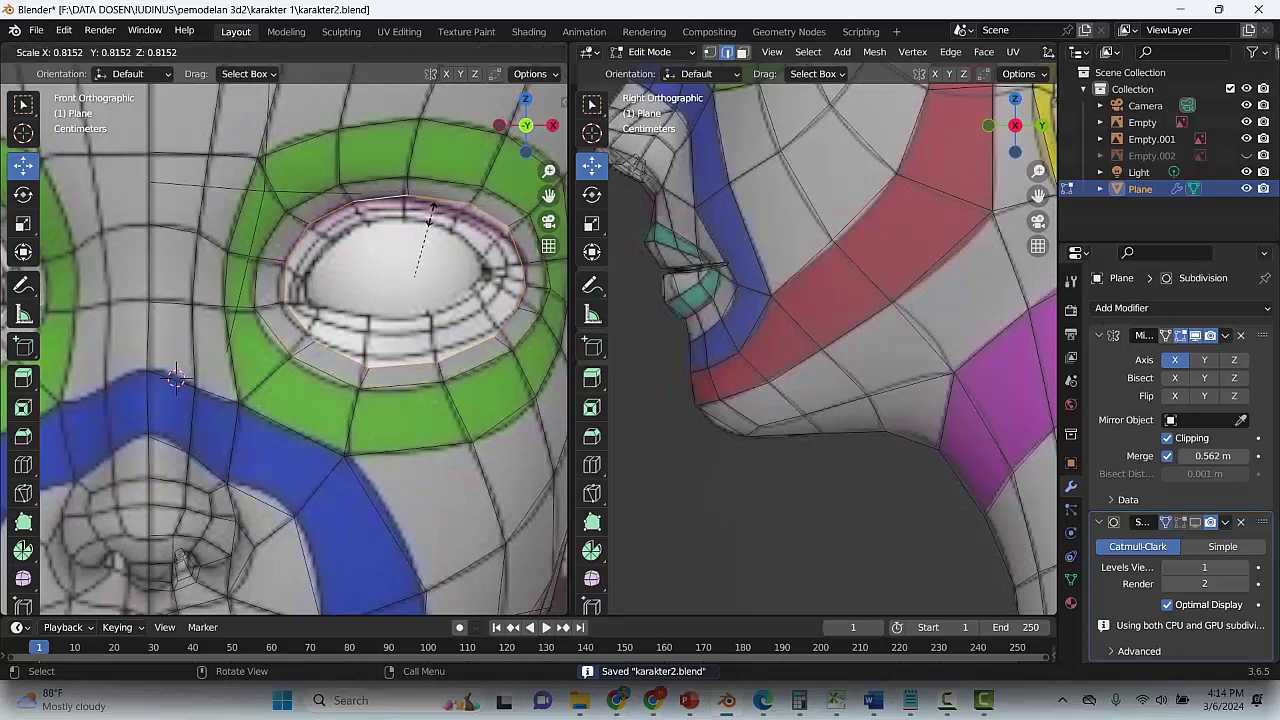
pyautogui.click(431, 208)
pyautogui.moveTo(1038, 194); pyautogui.dragTo(987, 158)
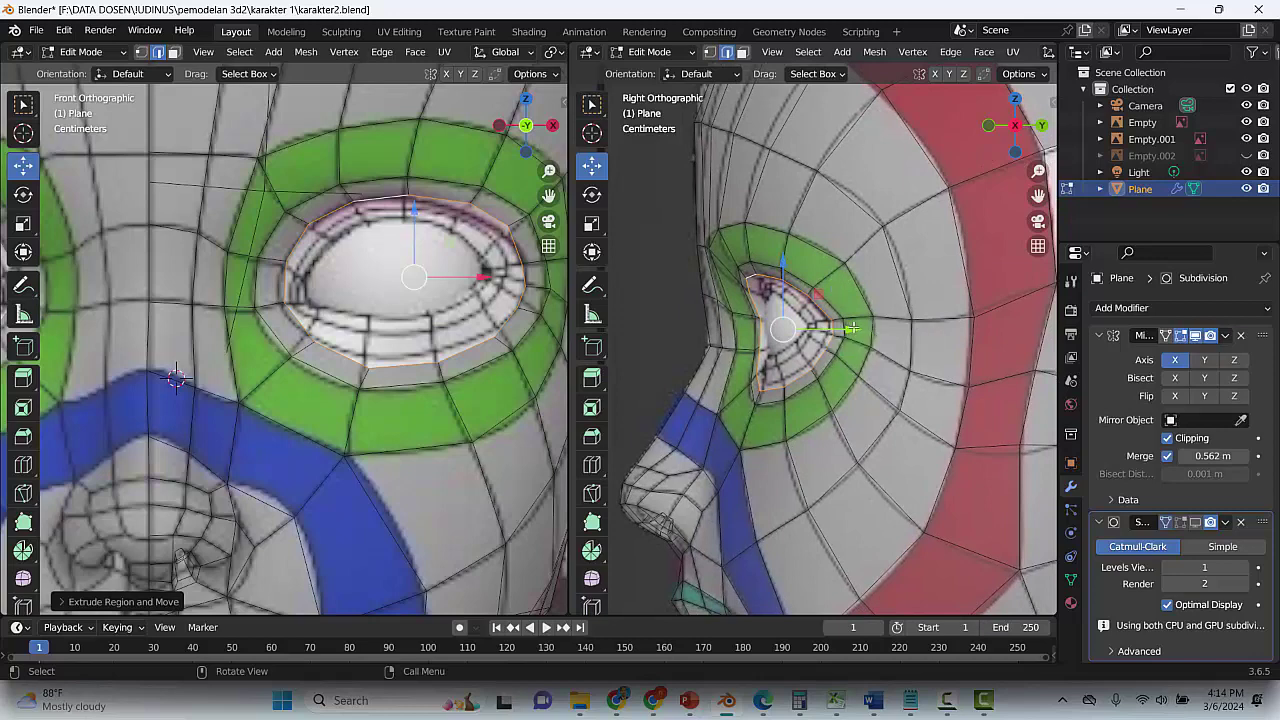
pyautogui.moveTo(851, 328)
pyautogui.mouseDown()
pyautogui.moveTo(863, 328)
pyautogui.moveTo(848, 328)
pyautogui.mouseUp()
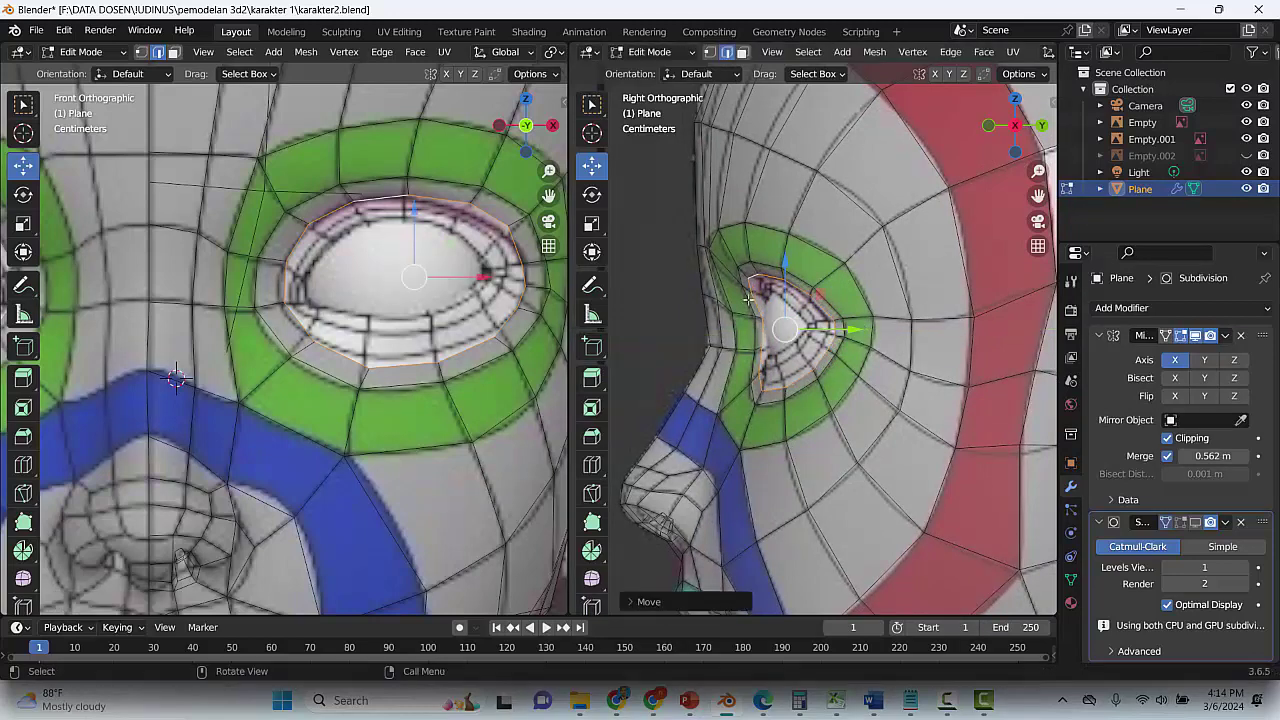
# Move the new eye ring's lower inner vertices onto the eyelid line of the front reference
pyautogui.click(143, 52)
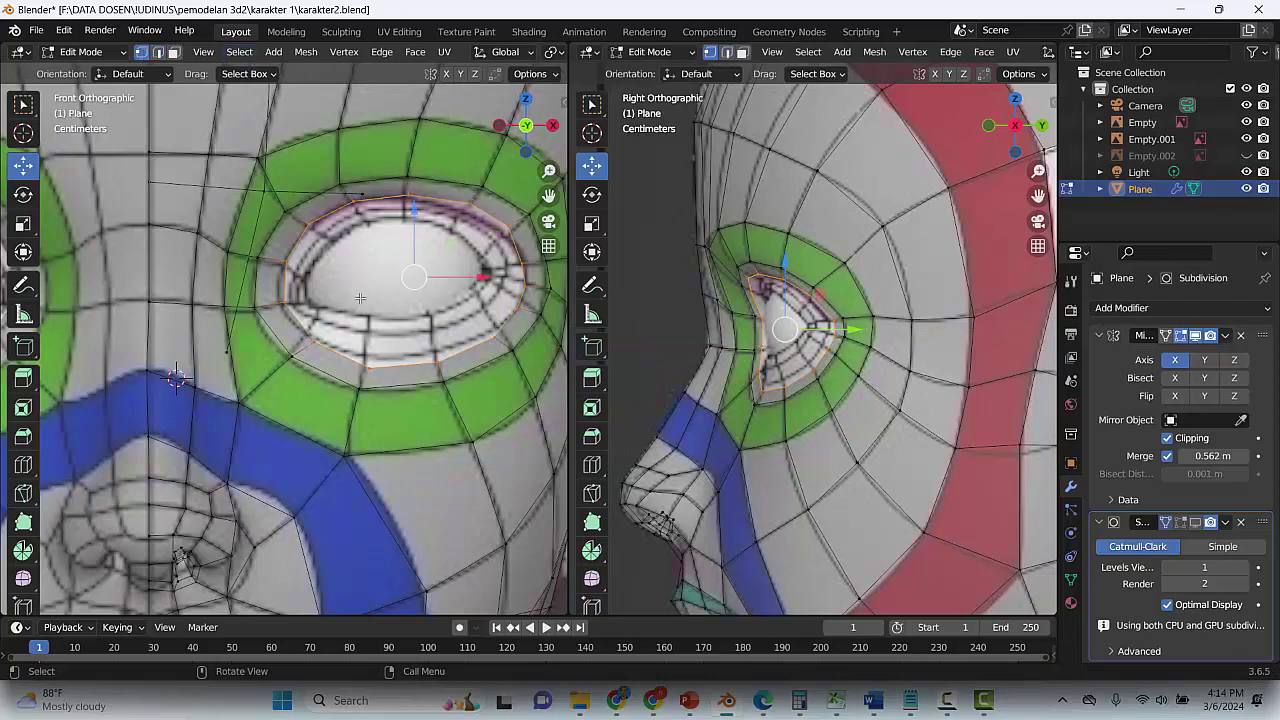
pyautogui.click(320, 340)
pyautogui.moveTo(343, 318); pyautogui.dragTo(338, 310)
pyautogui.click(378, 370)
pyautogui.press('g')
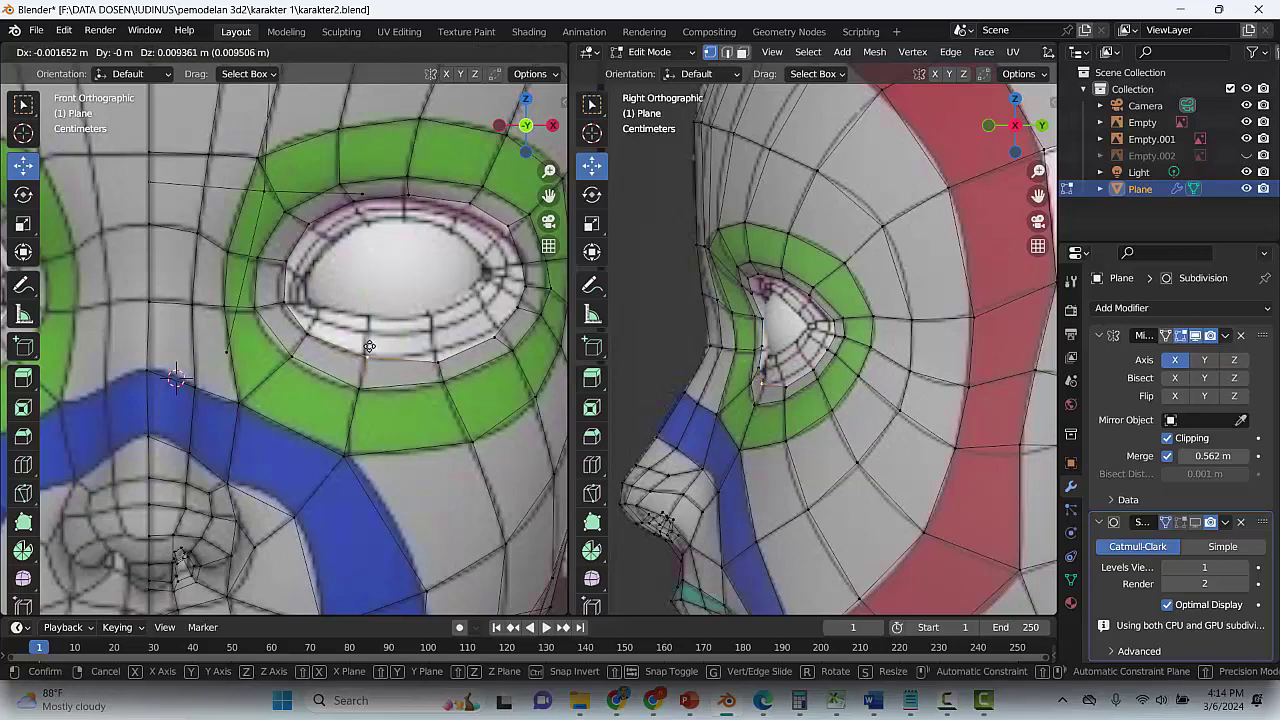
pyautogui.click(378, 361)
# Move the new eye ring's lower outer vertices up to the eyelid line and outer corner of the front reference
pyautogui.click(445, 359)
pyautogui.press('g')
pyautogui.click(443, 347)
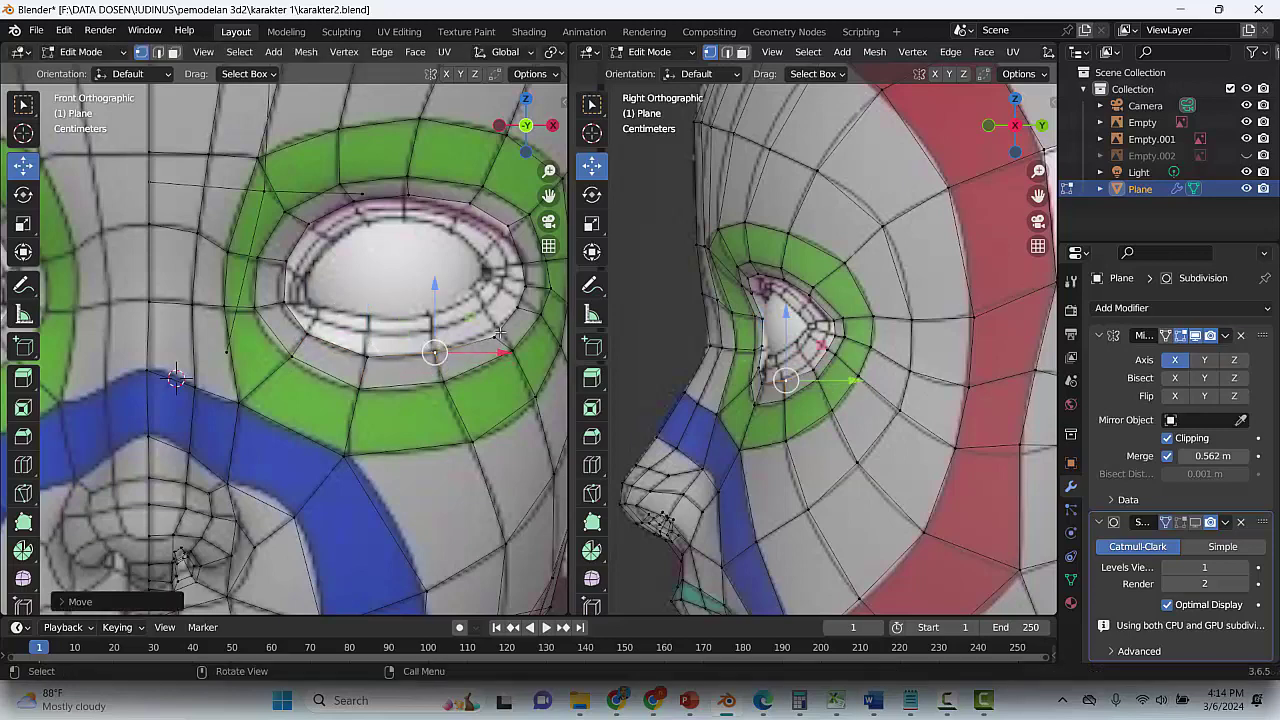
pyautogui.click(499, 331)
pyautogui.click(527, 302)
pyautogui.press('g')
pyautogui.click(528, 290)
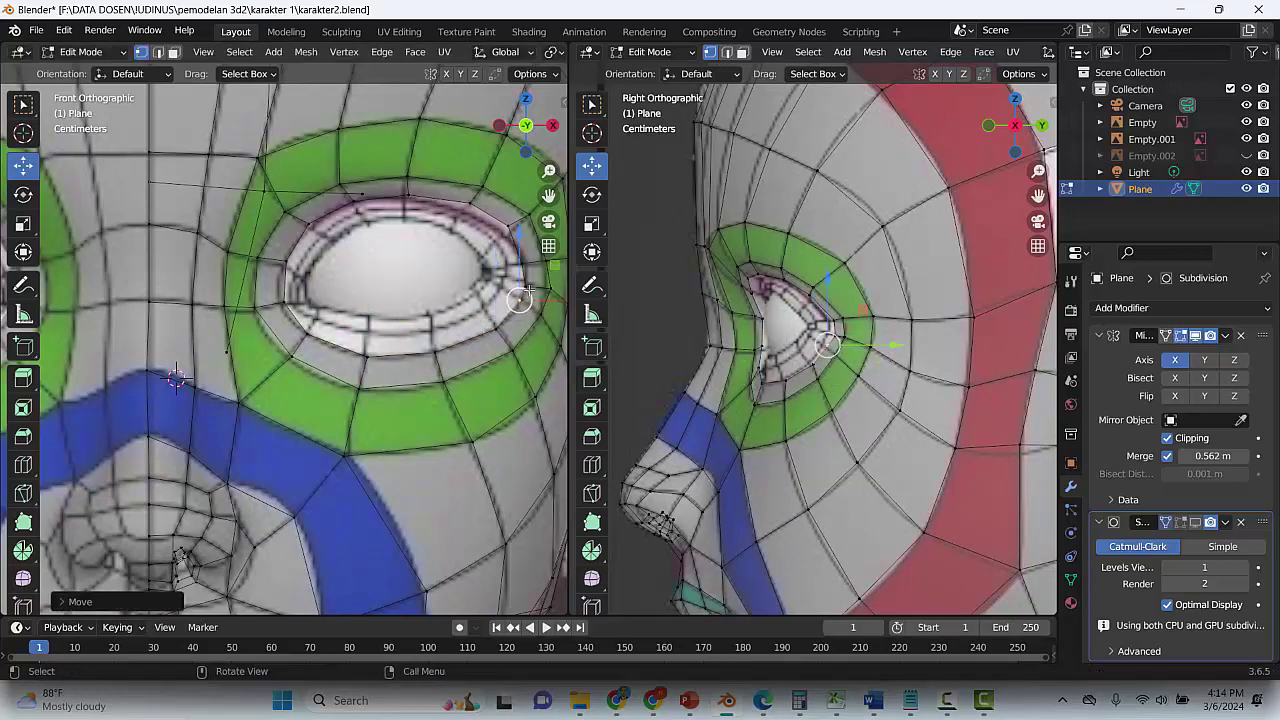
# Move the new eye ring's outer corner vertices onto the eyelid line of the front reference
pyautogui.click(532, 277)
pyautogui.press('g')
pyautogui.click(535, 269)
pyautogui.click(527, 263)
pyautogui.press('g')
pyautogui.click(527, 260)
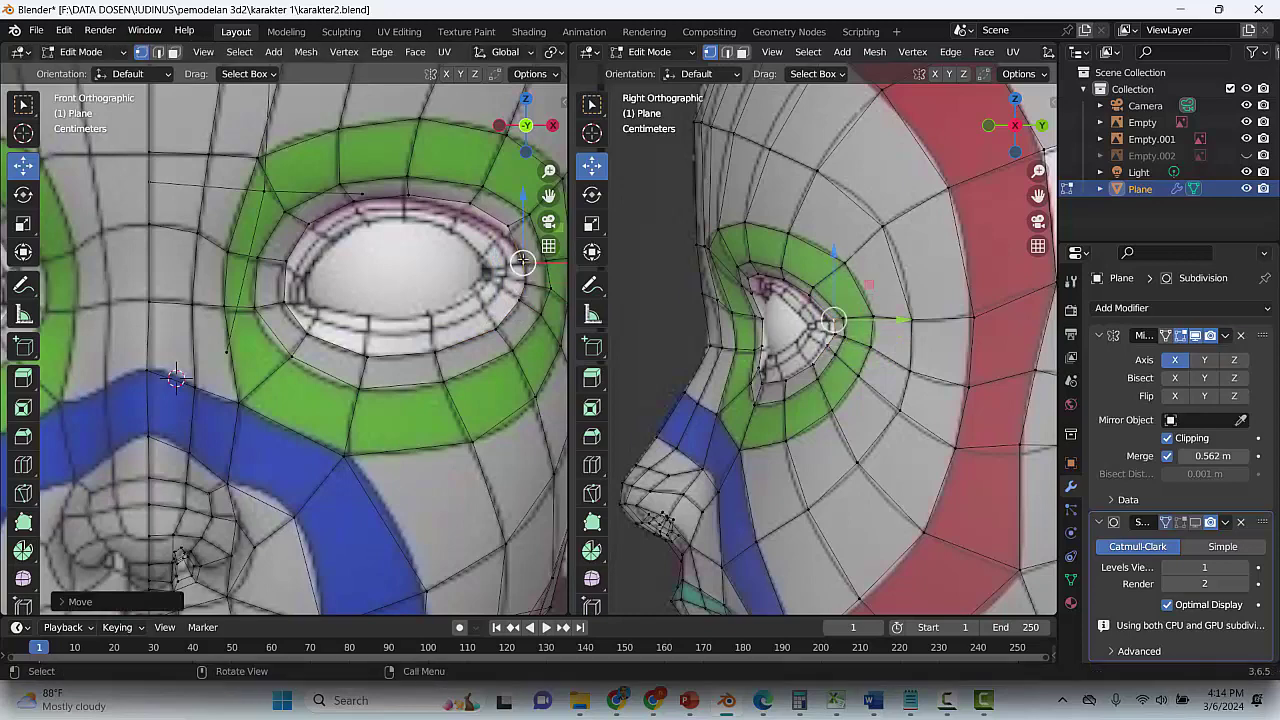
# Align the new eye ring's upper vertices, from the outer side to the inner side, with the upper eyelid line of the front reference
pyautogui.click(510, 225)
pyautogui.press('g')
pyautogui.click(504, 224)
pyautogui.press('g')
pyautogui.click(465, 213)
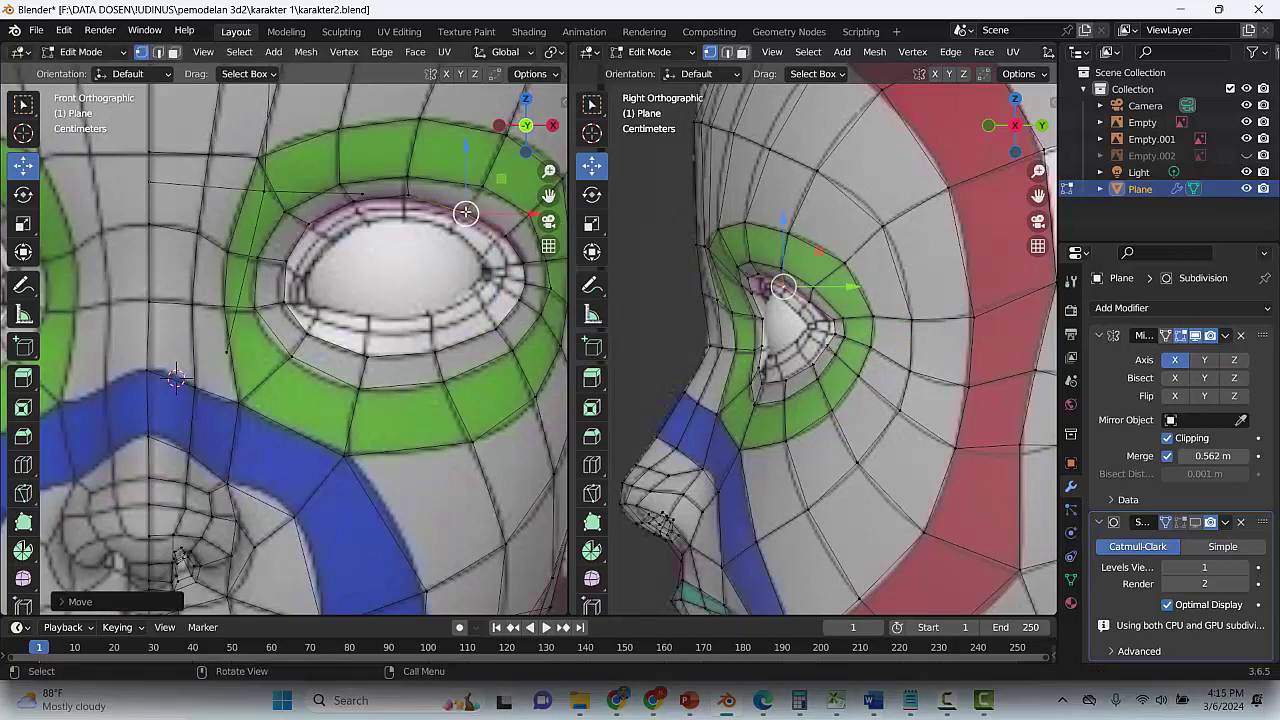
pyautogui.press('g')
pyautogui.click(378, 201)
pyautogui.press('g')
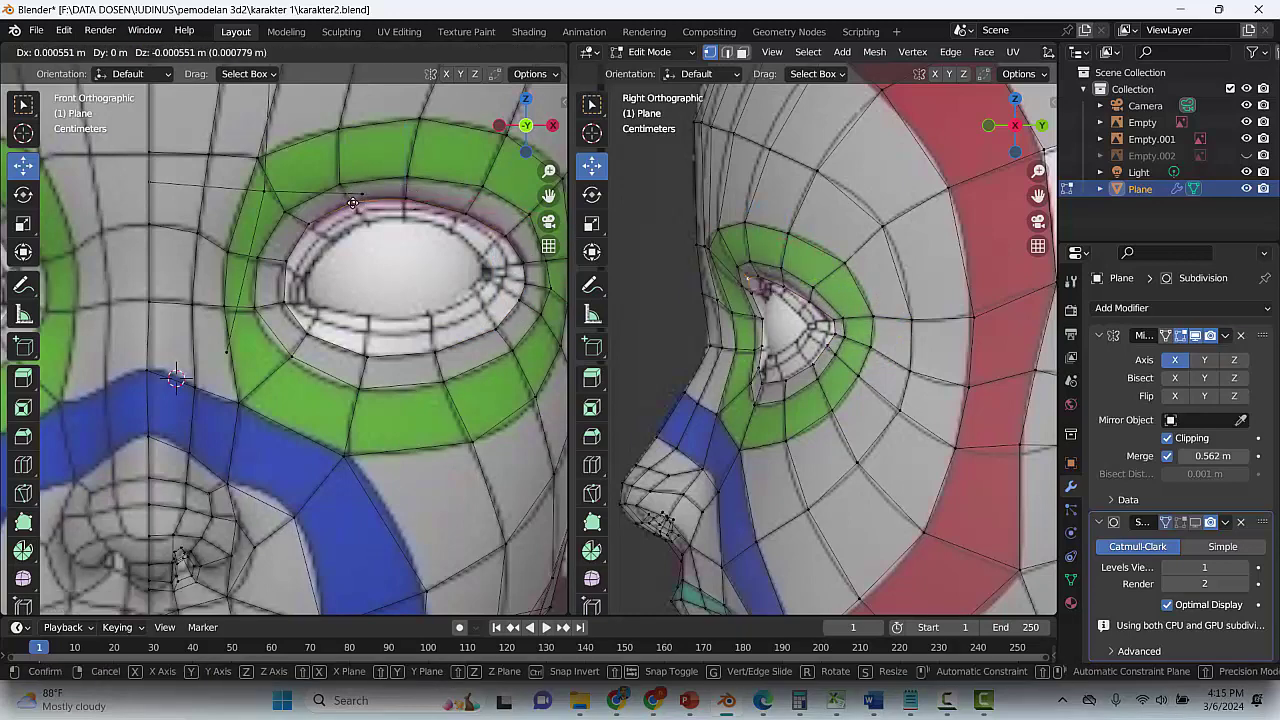
pyautogui.click(329, 211)
# Move the new eye ring's inner corner vertices onto the eyelid line of the front reference and save the file
pyautogui.press('g')
pyautogui.click(290, 250)
pyautogui.press('g')
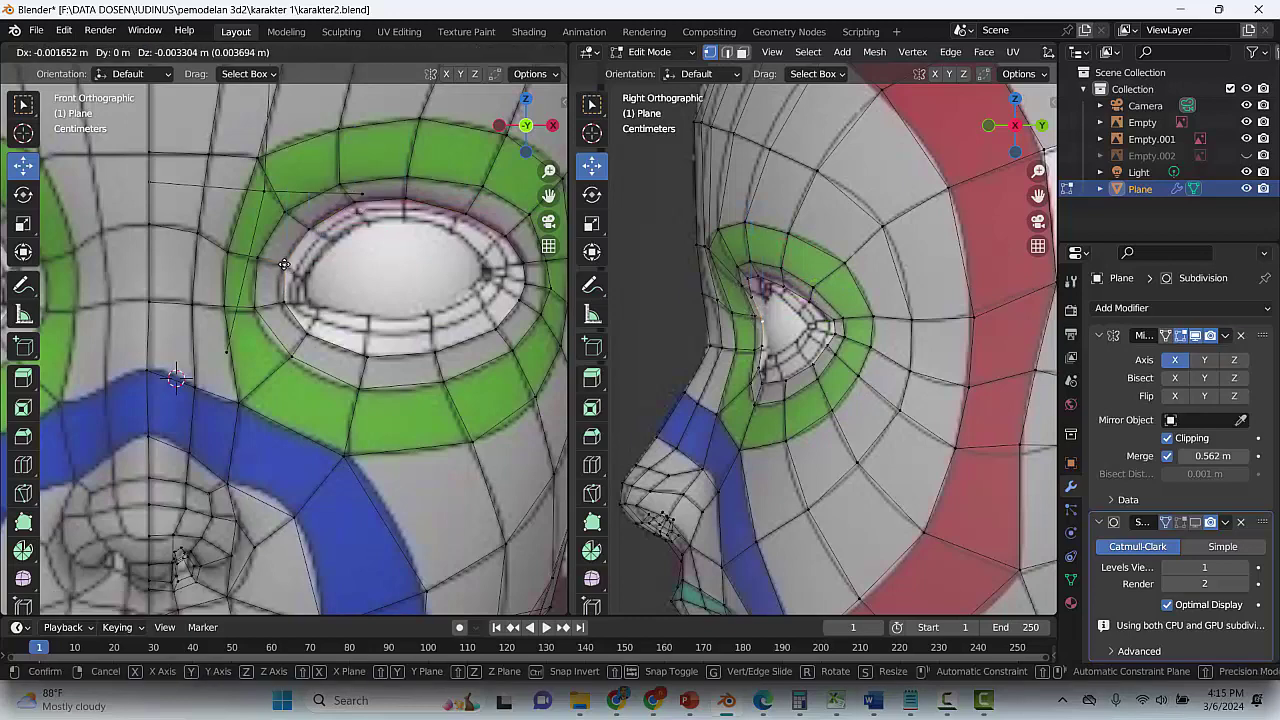
pyautogui.click(280, 300)
pyautogui.press('g')
pyautogui.click(478, 292)
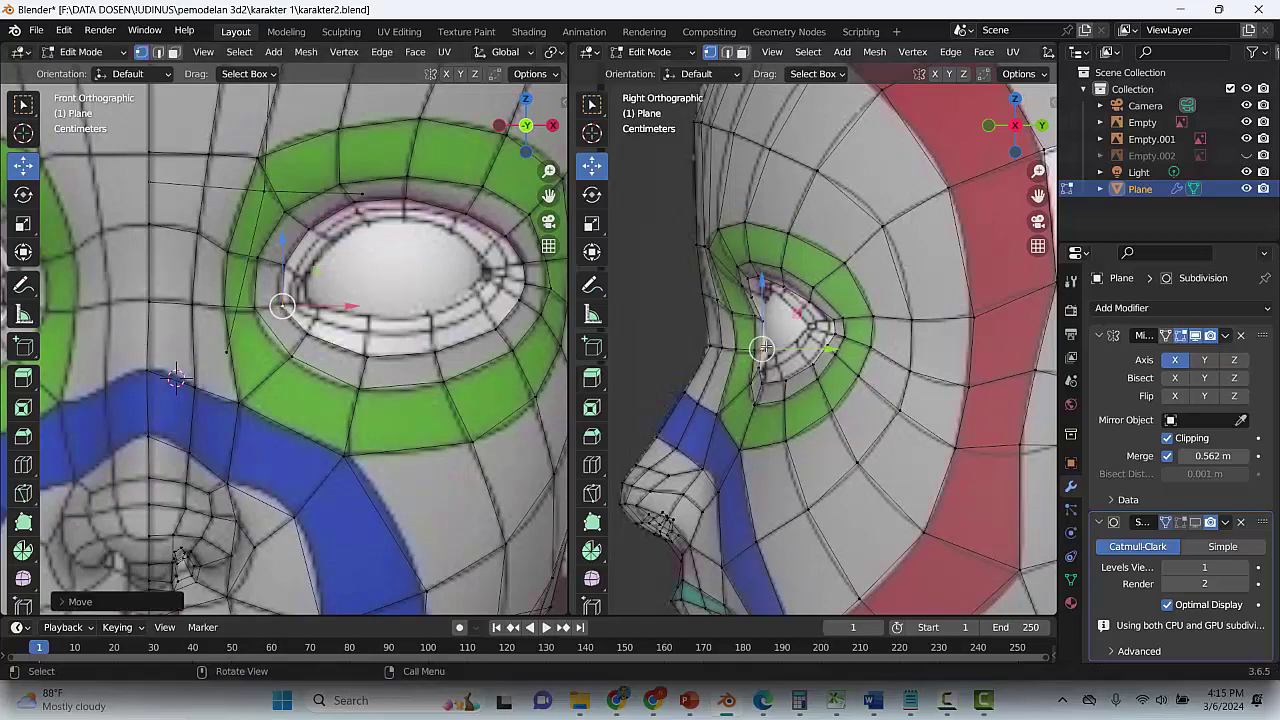
pyautogui.hotkey('ctrl', 's')
# In the side view, shift the eye ring's lower vertices slightly forward and up to follow the lower eyelid of the reference
pyautogui.click(820, 365)
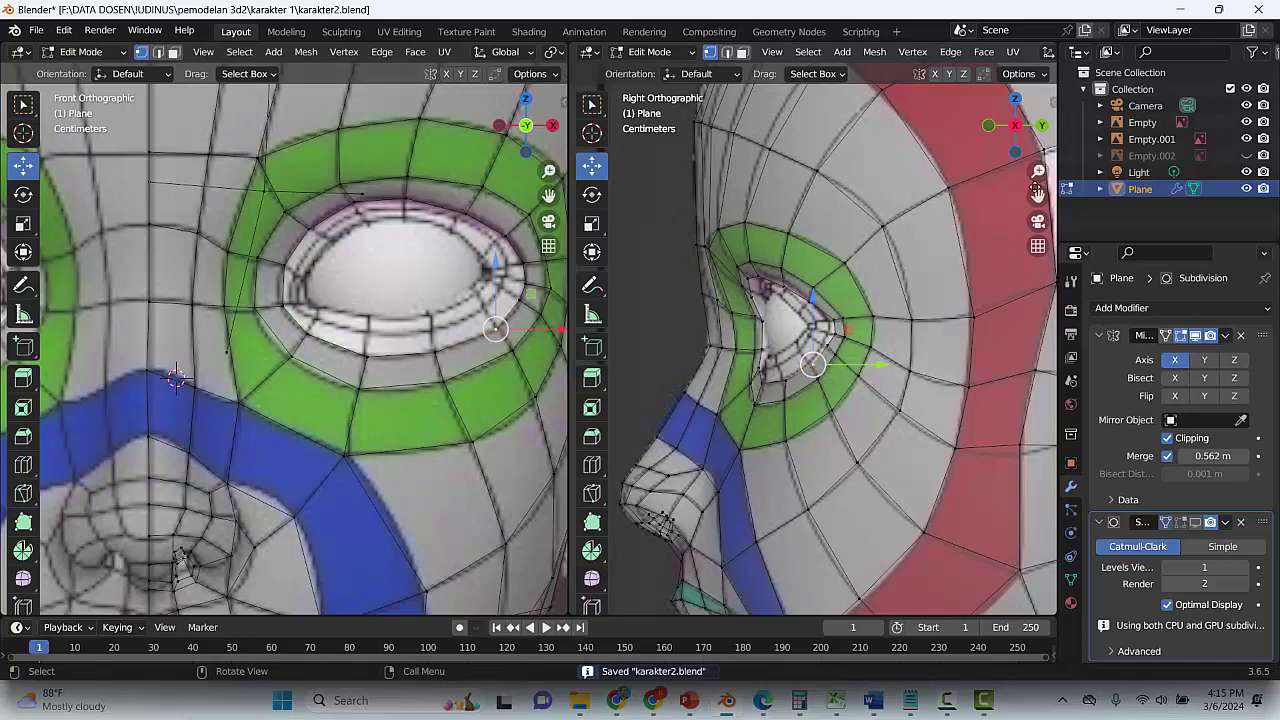
pyautogui.keyDown('shift'); pyautogui.moveTo(796, 356); pyautogui.dragTo(902, 299, button='middle'); pyautogui.keyUp('shift')
pyautogui.scroll(3, 902, 299)
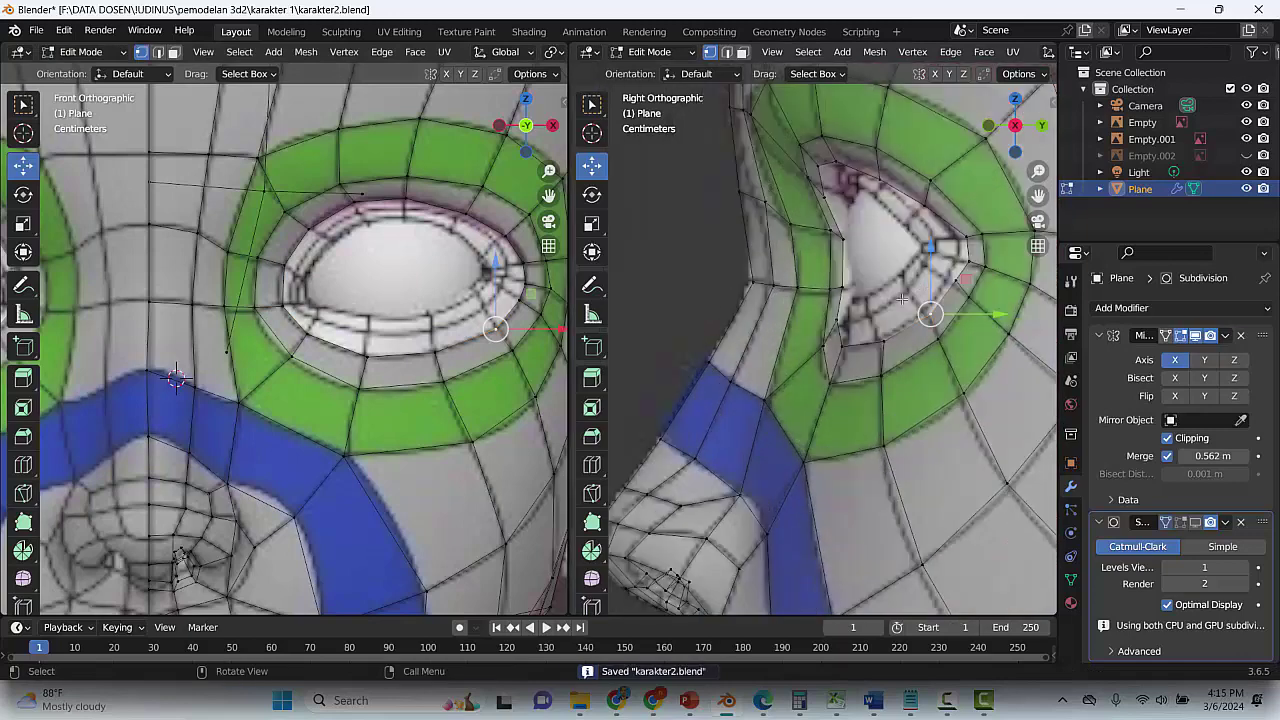
pyautogui.press('g')
pyautogui.click(998, 302)
pyautogui.click(872, 340)
pyautogui.press('g')
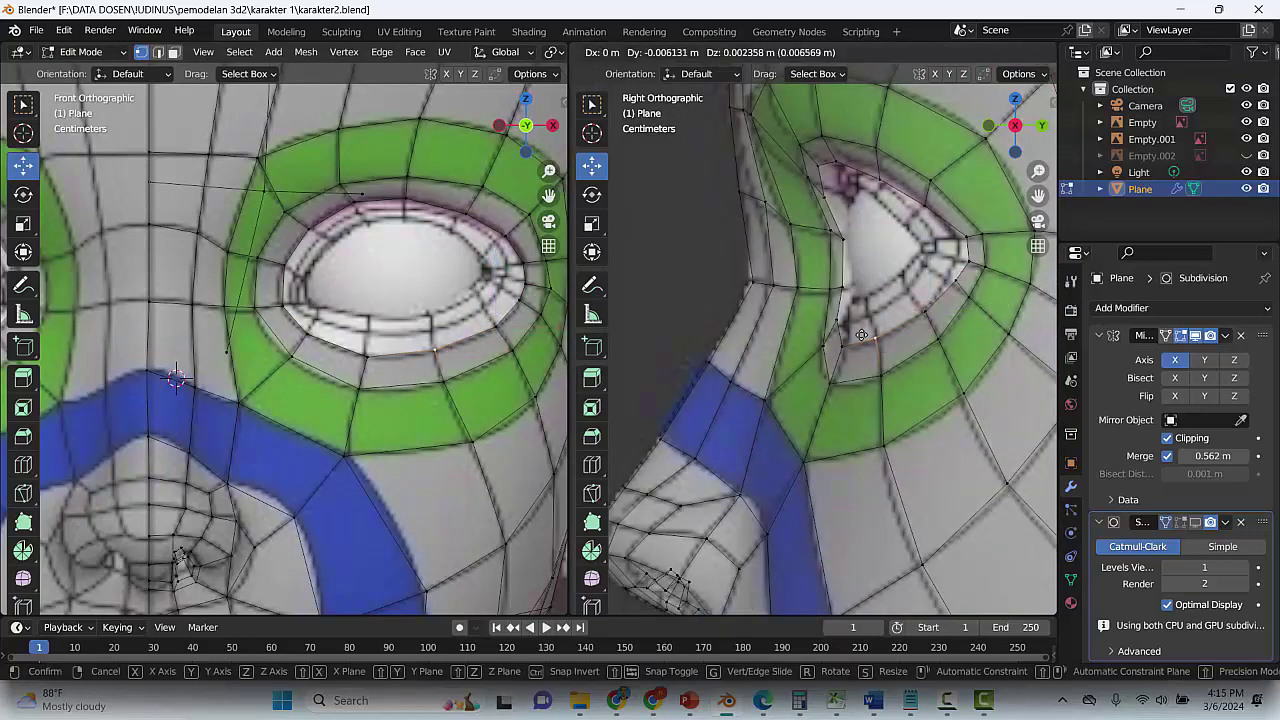
pyautogui.click(834, 329)
pyautogui.press('g')
pyautogui.click(838, 293)
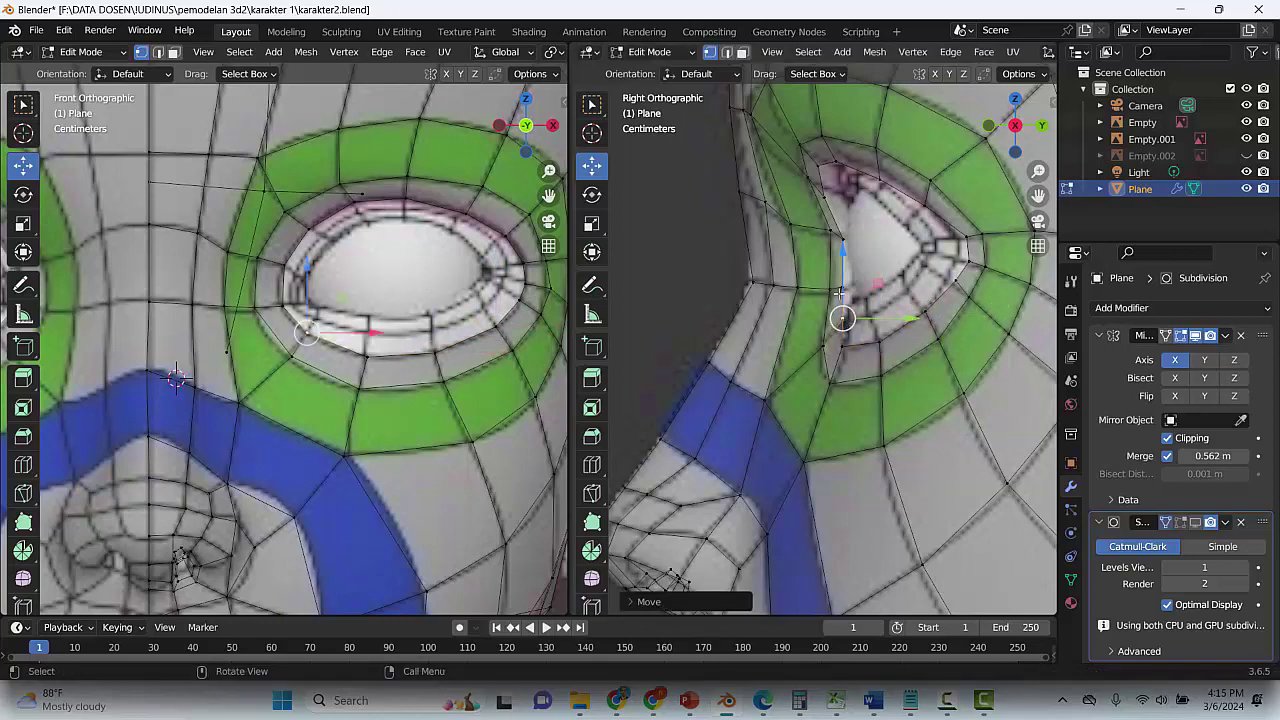
# In the side view, adjust the depth of the eye ring's inner corner vertices to follow the edge of the eye
pyautogui.press('g')
pyautogui.click(849, 262)
pyautogui.press('g')
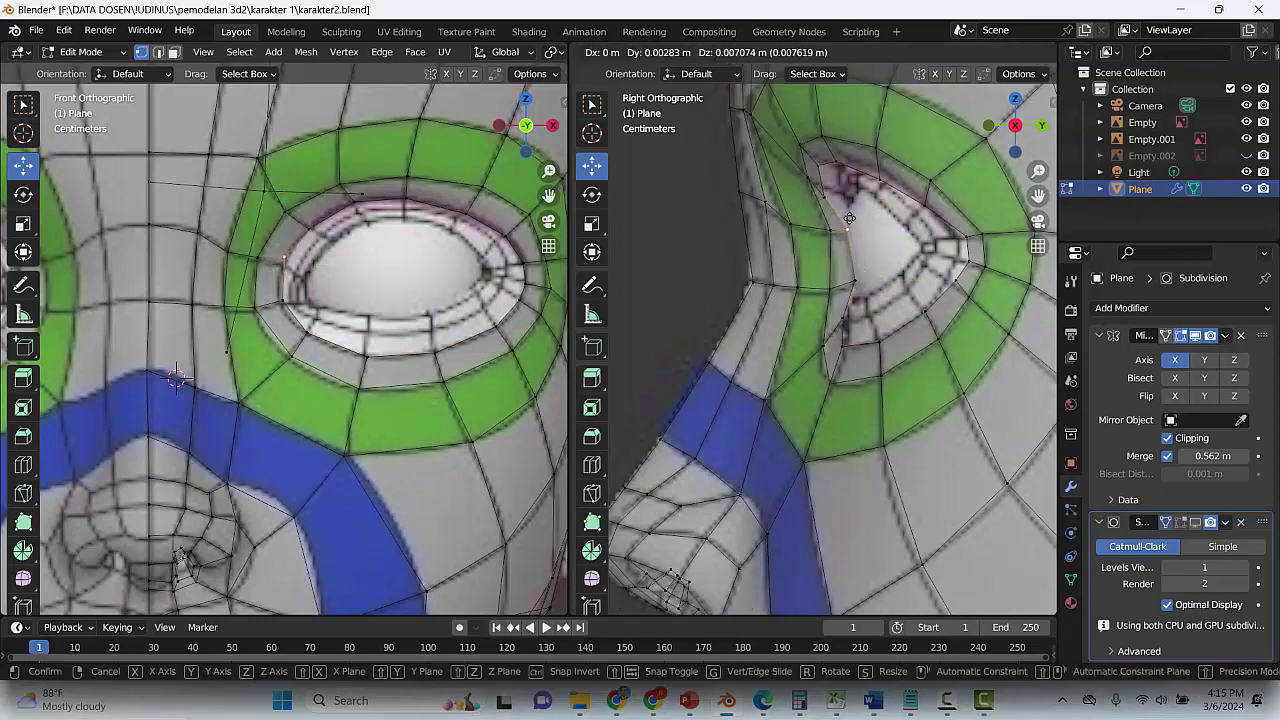
pyautogui.click(849, 218)
pyautogui.press('g')
pyautogui.click(838, 180)
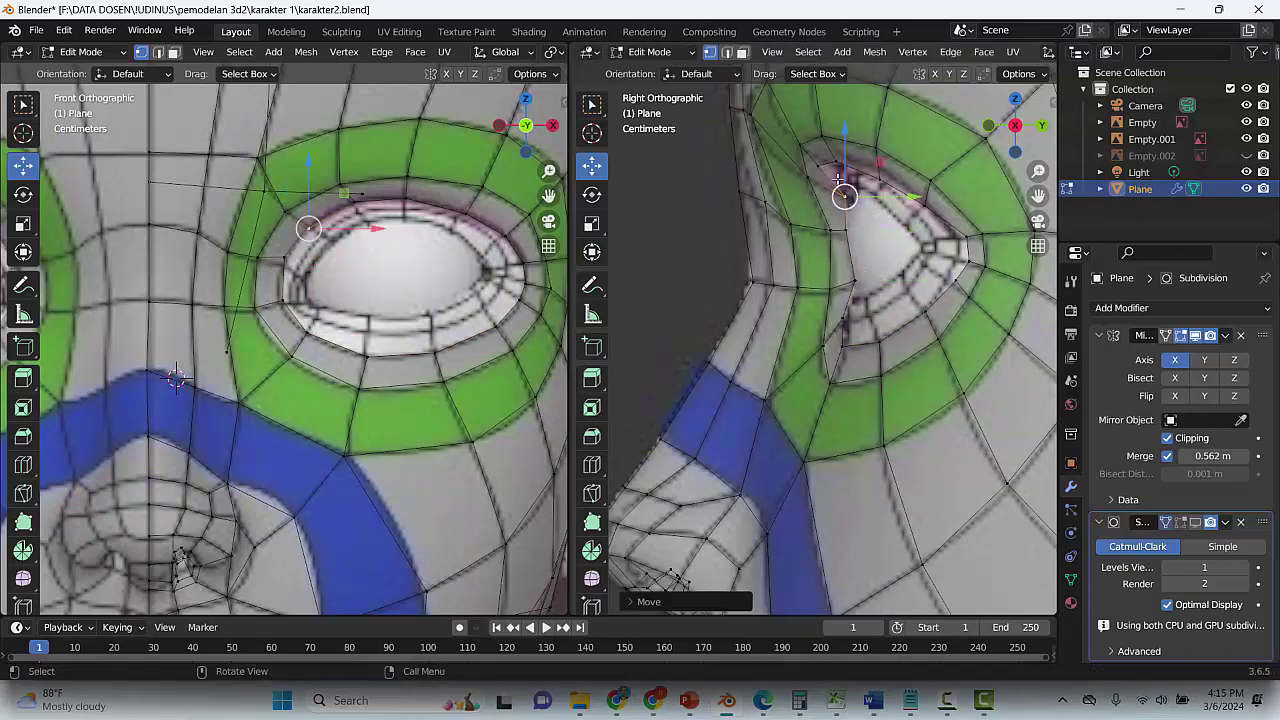
# In the side view, move the eye ring's upper vertices backward by about 0.009 m onto the upper eyelid
pyautogui.press('g')
pyautogui.click(845, 166)
pyautogui.press('g')
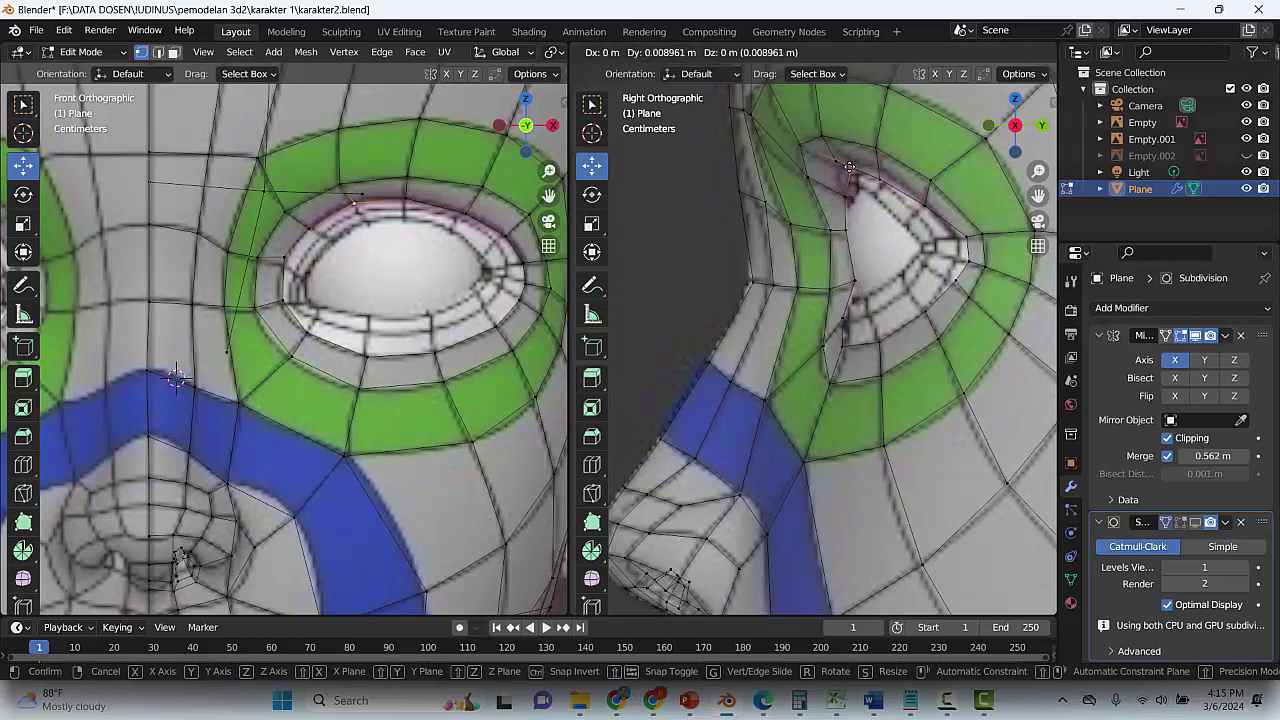
pyautogui.click(845, 166)
pyautogui.press('g')
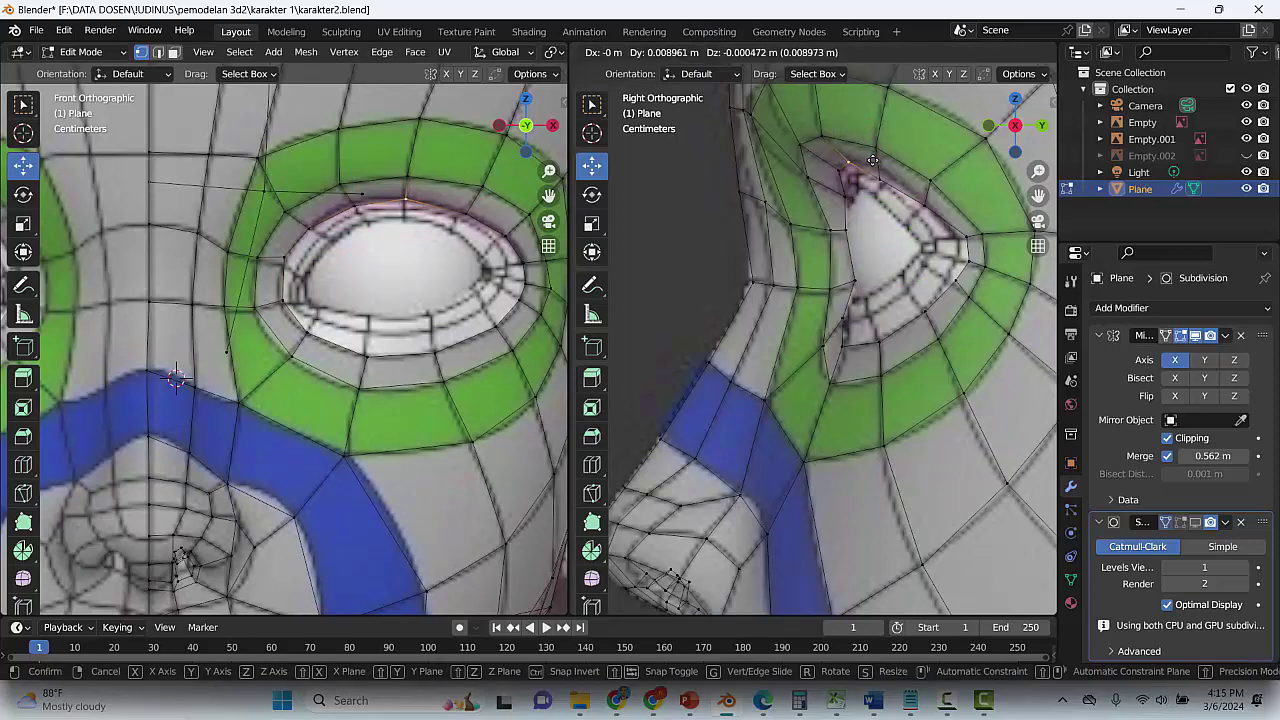
pyautogui.click(872, 160)
pyautogui.press('g')
pyautogui.click(912, 180)
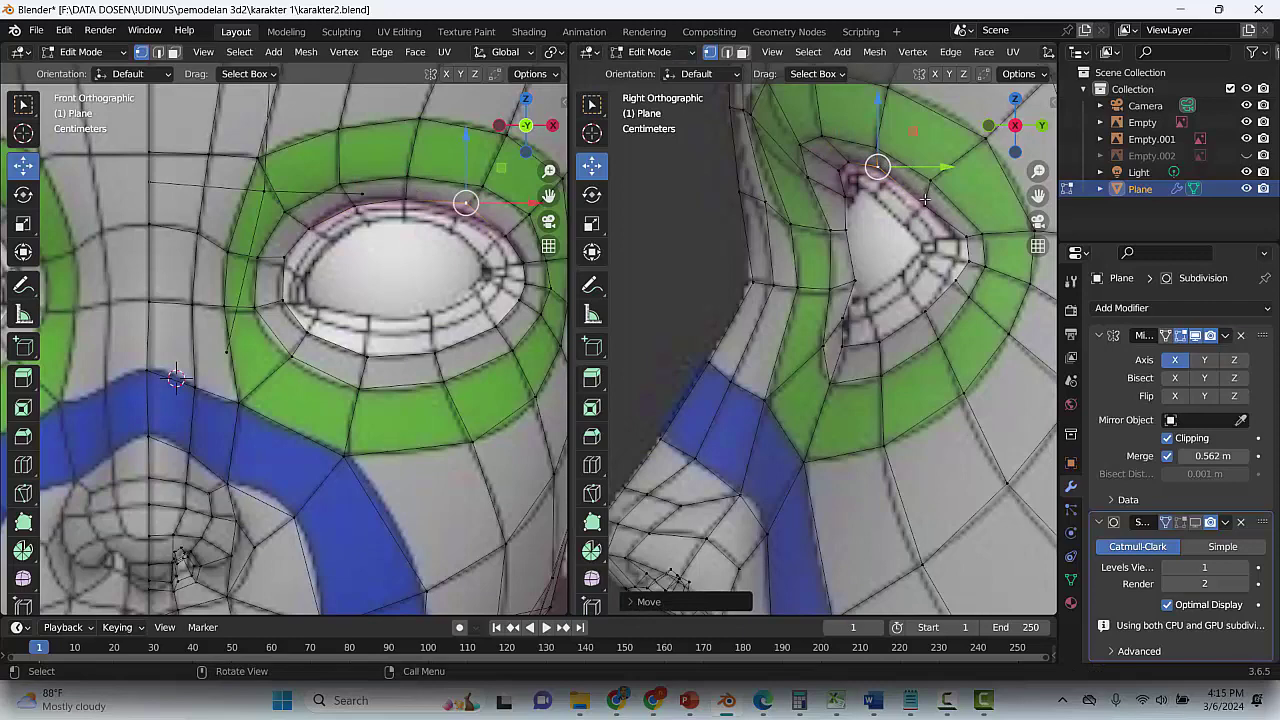
# Pull the eye ring's outer corner vertices slightly forward onto the reference's side eyelid line and save the file
pyautogui.press('g')
pyautogui.click(928, 204)
pyautogui.press('g')
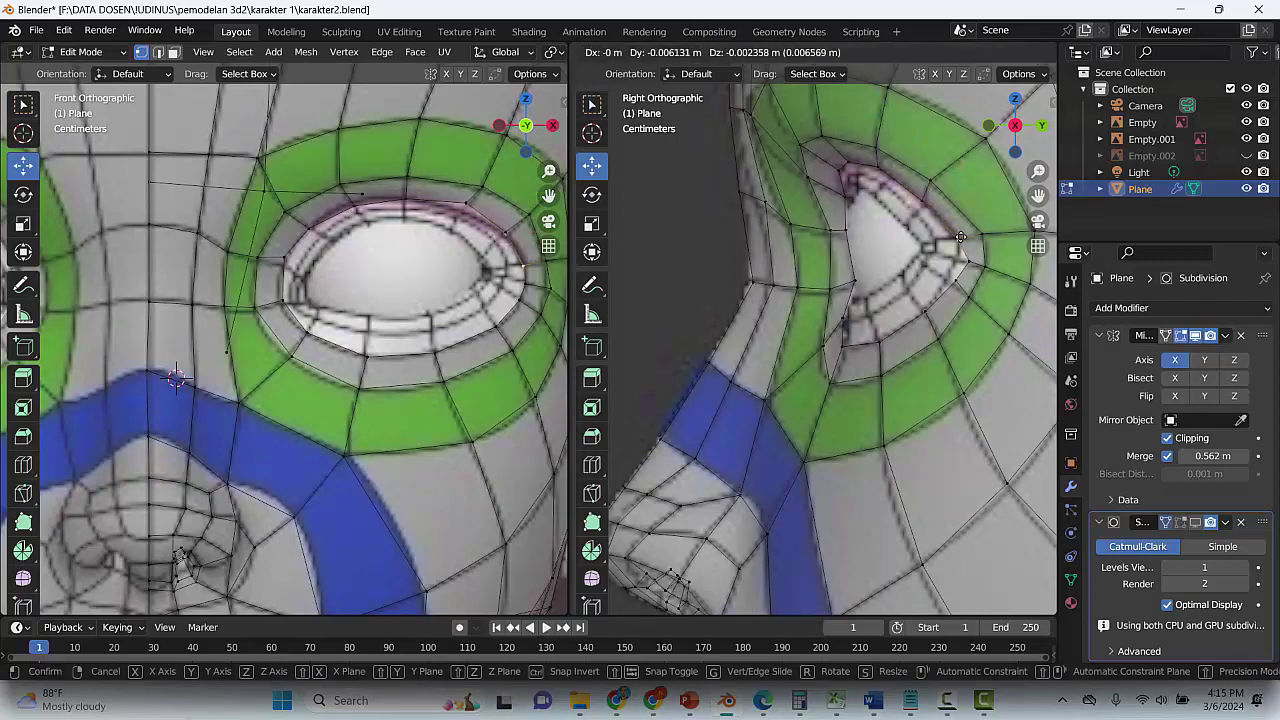
pyautogui.click(960, 238)
pyautogui.press('g')
pyautogui.click(952, 258)
pyautogui.press('g')
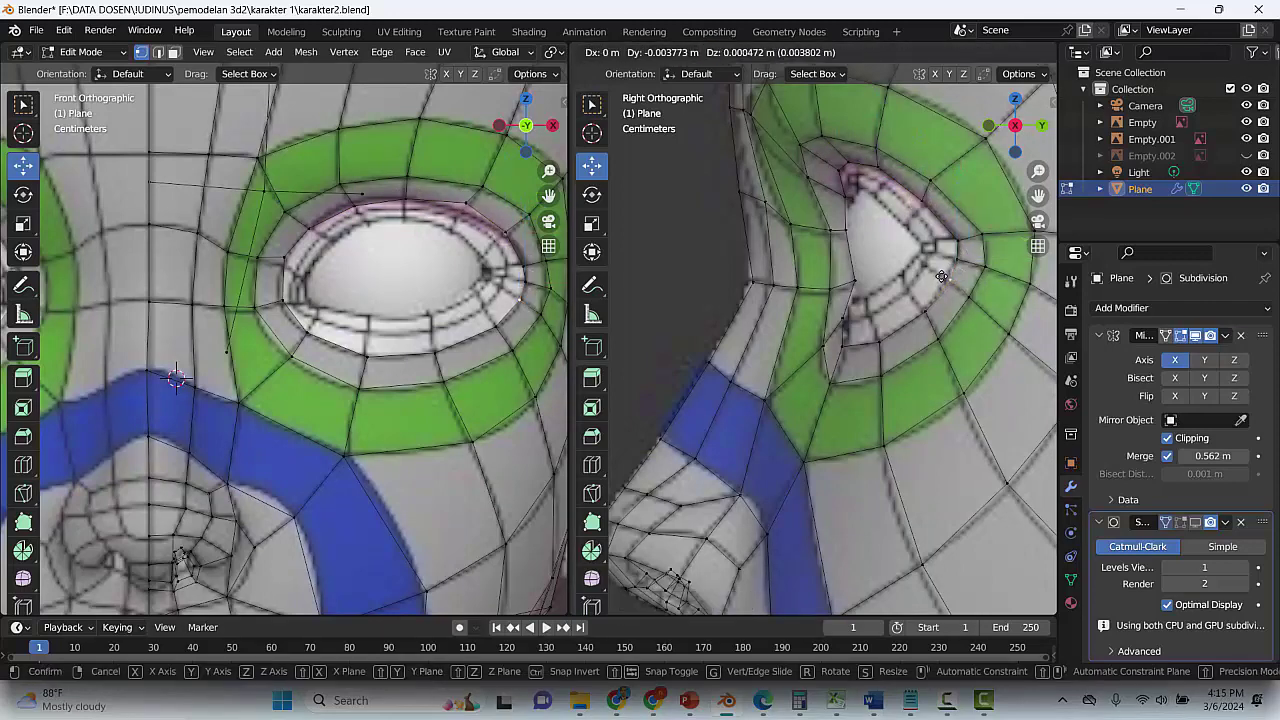
pyautogui.click(936, 276)
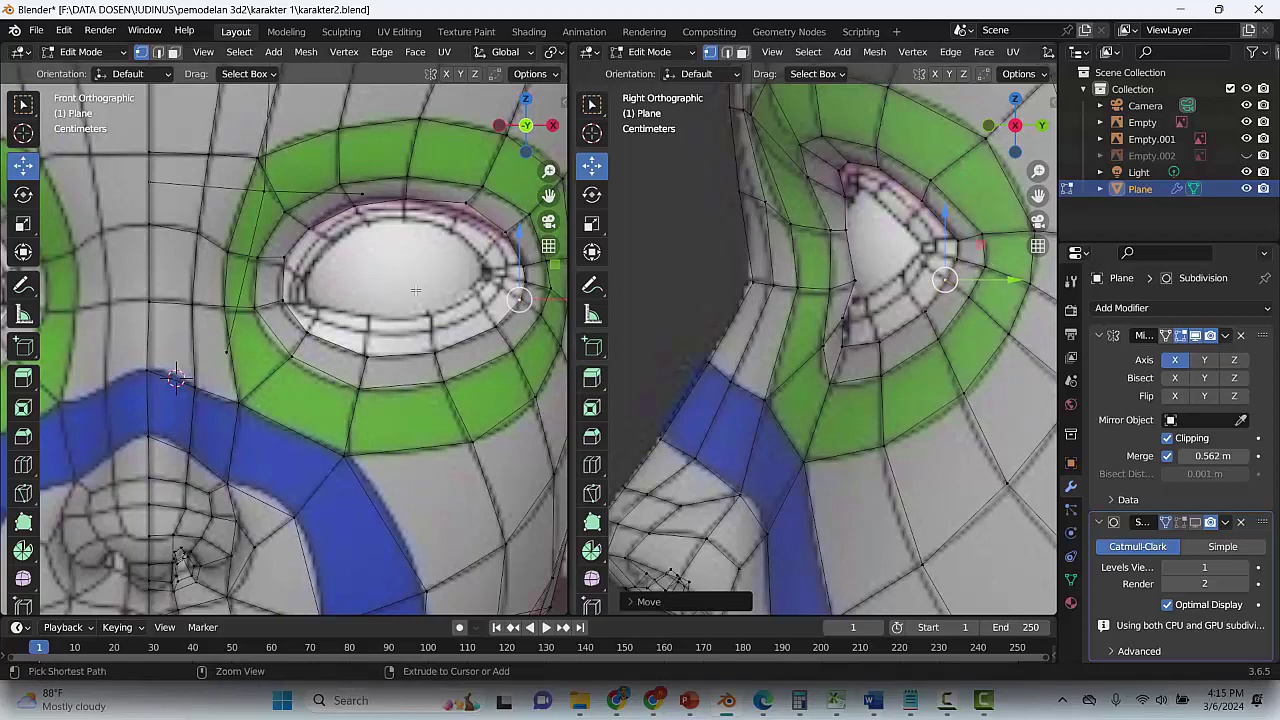
pyautogui.hotkey('ctrl', 's')
# In the front view, lower the eye ring's upper outer vertex slightly onto the eyelid line and save the file
pyautogui.click(466, 200)
pyautogui.press('g')
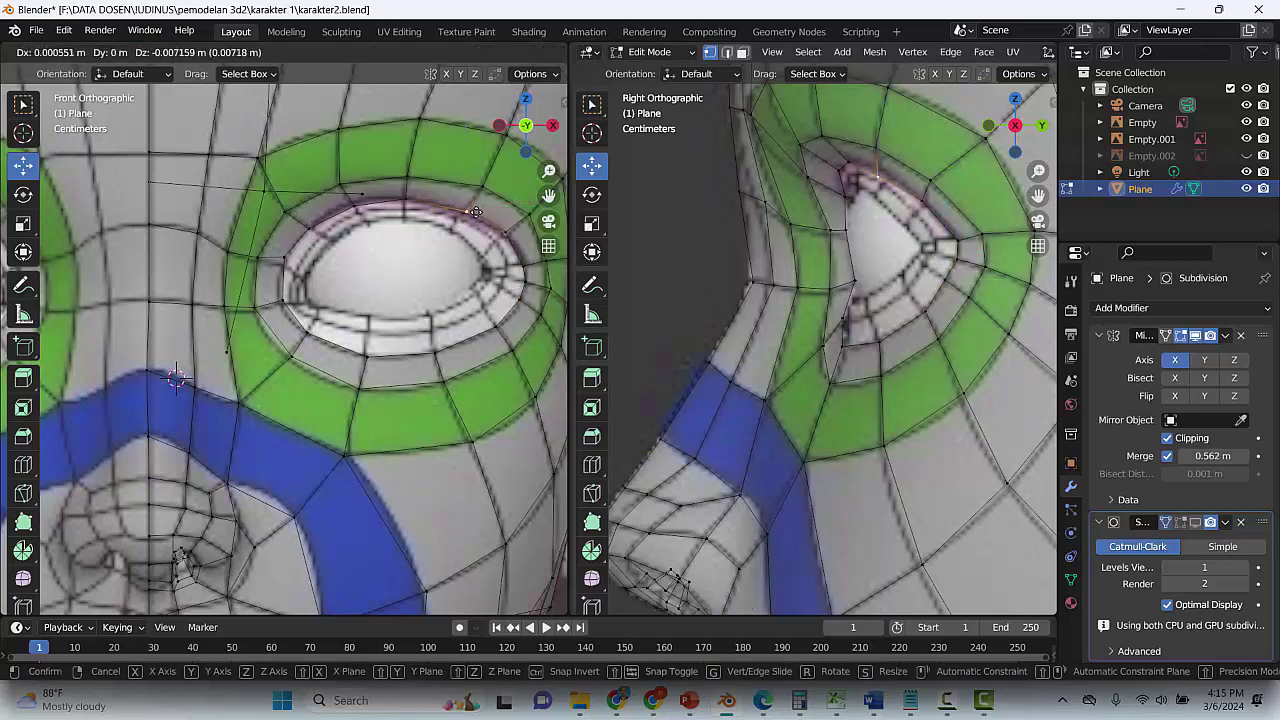
pyautogui.click(478, 208)
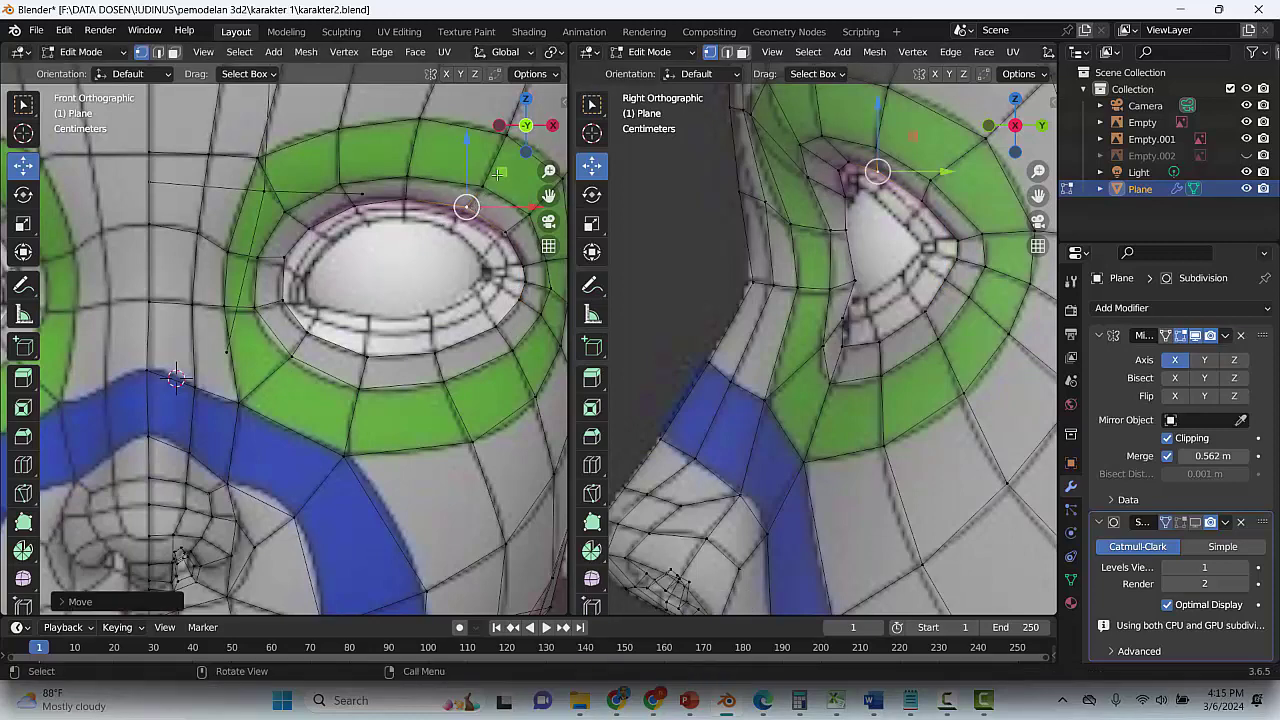
pyautogui.press('g')
pyautogui.click(498, 176)
pyautogui.hotkey('ctrl', 's')
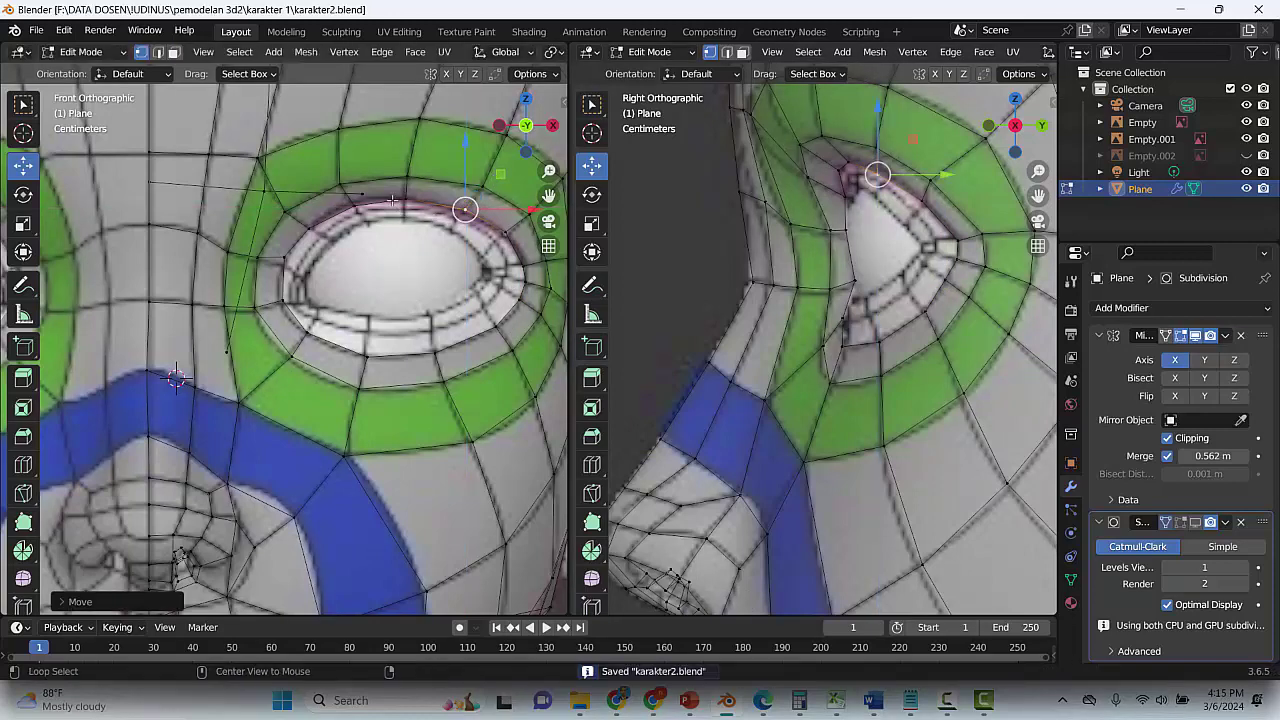
# Extrude the eye opening's inner edge loop, scale it inward to about 0.88 and shift it slightly forward
pyautogui.keyDown('alt'); pyautogui.click(392, 201); pyautogui.keyUp('alt')
pyautogui.press('s')
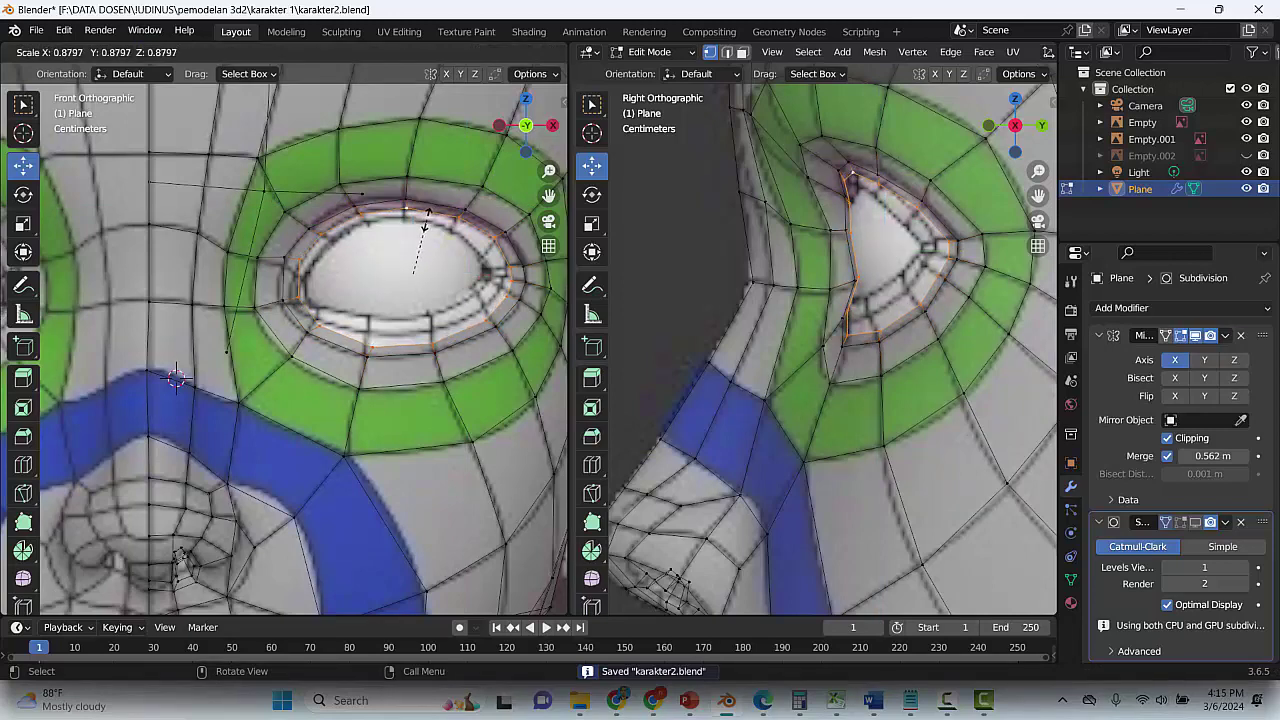
pyautogui.click(427, 215)
pyautogui.press('e')
pyautogui.rightClick(427, 215)
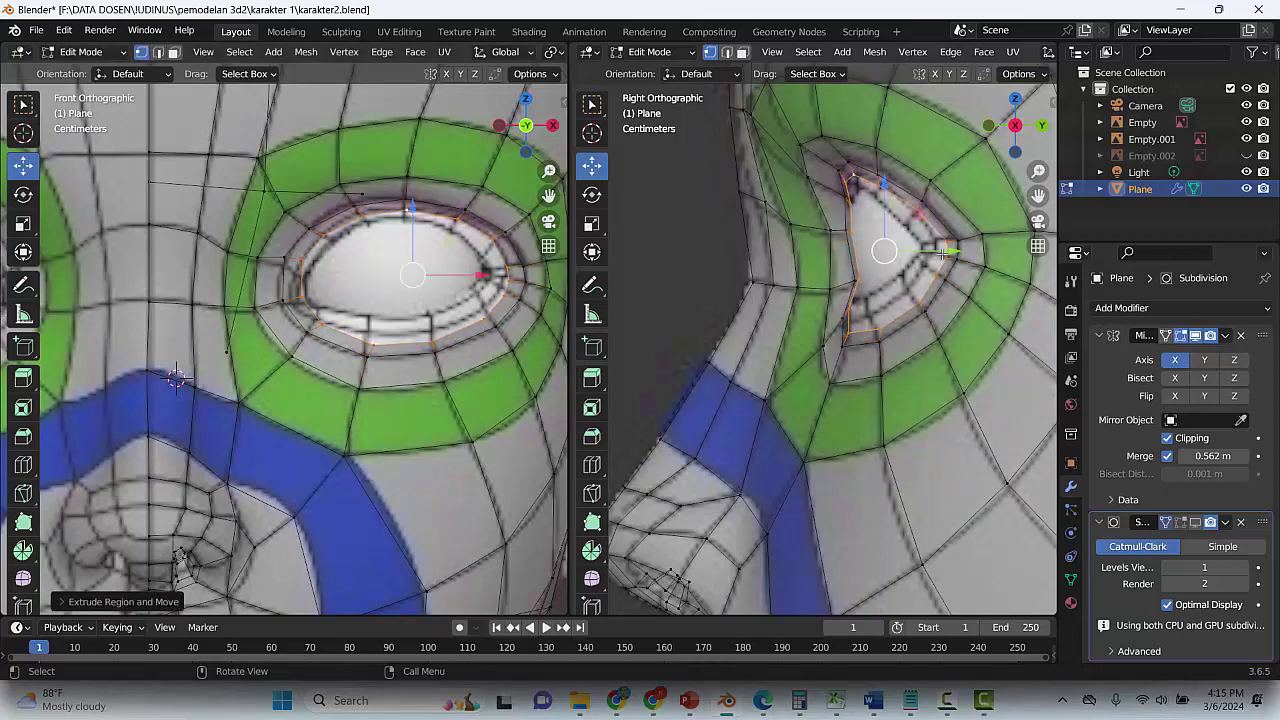
pyautogui.moveTo(944, 249); pyautogui.dragTo(906, 244)
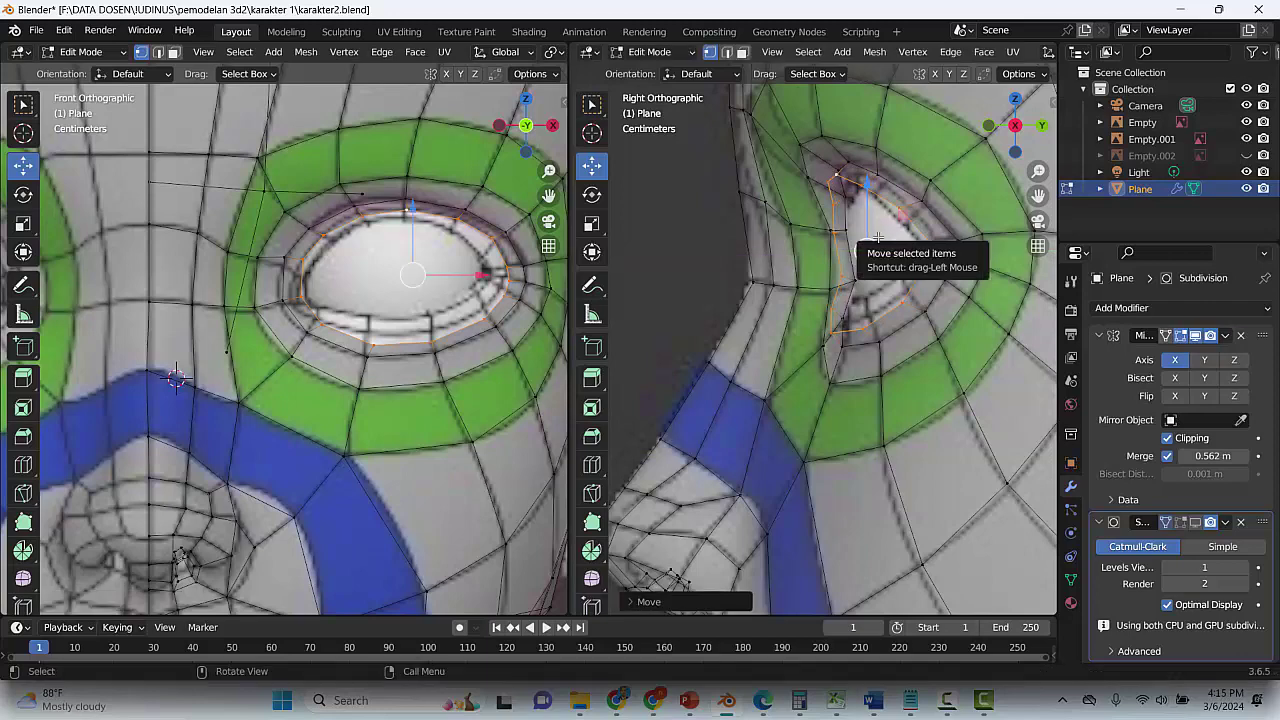
# Move the newly extruded eye ring's lower vertices up to the lower eyelid's inner line on the front reference
pyautogui.click(487, 323)
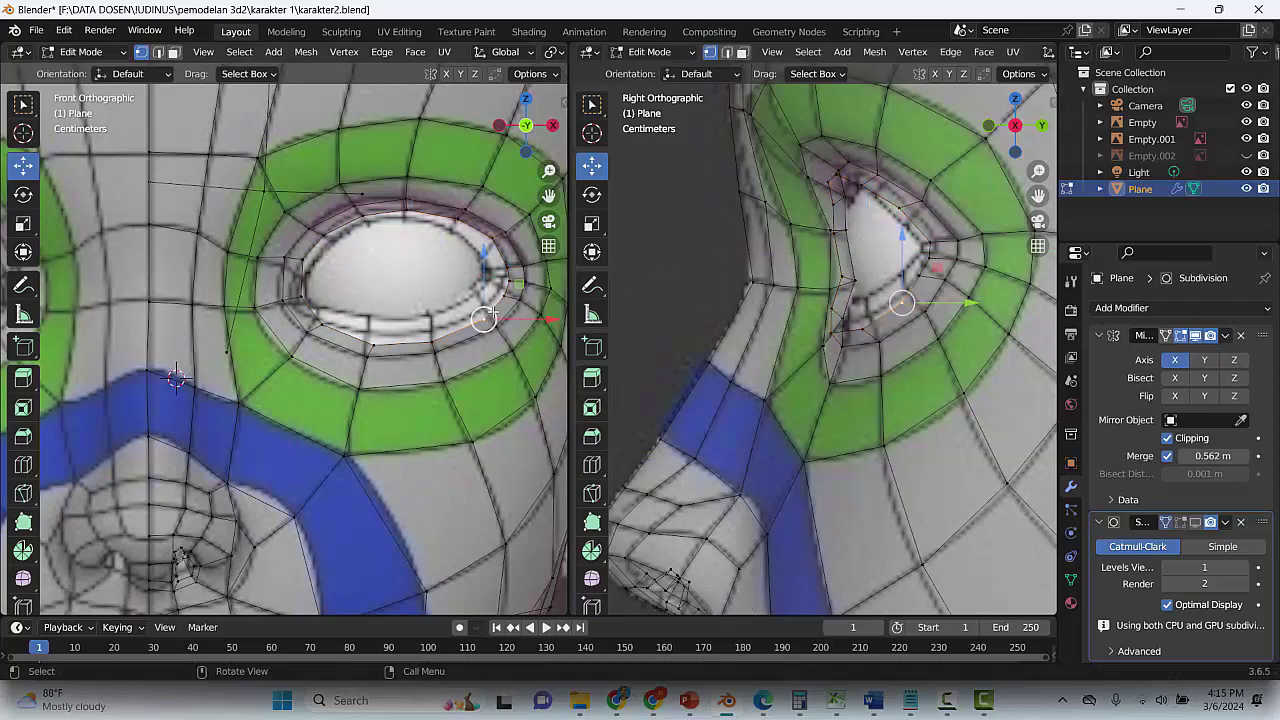
pyautogui.click(498, 285)
pyautogui.click(432, 338)
pyautogui.press('g')
pyautogui.click(434, 324)
pyautogui.click(377, 338)
pyautogui.press('g')
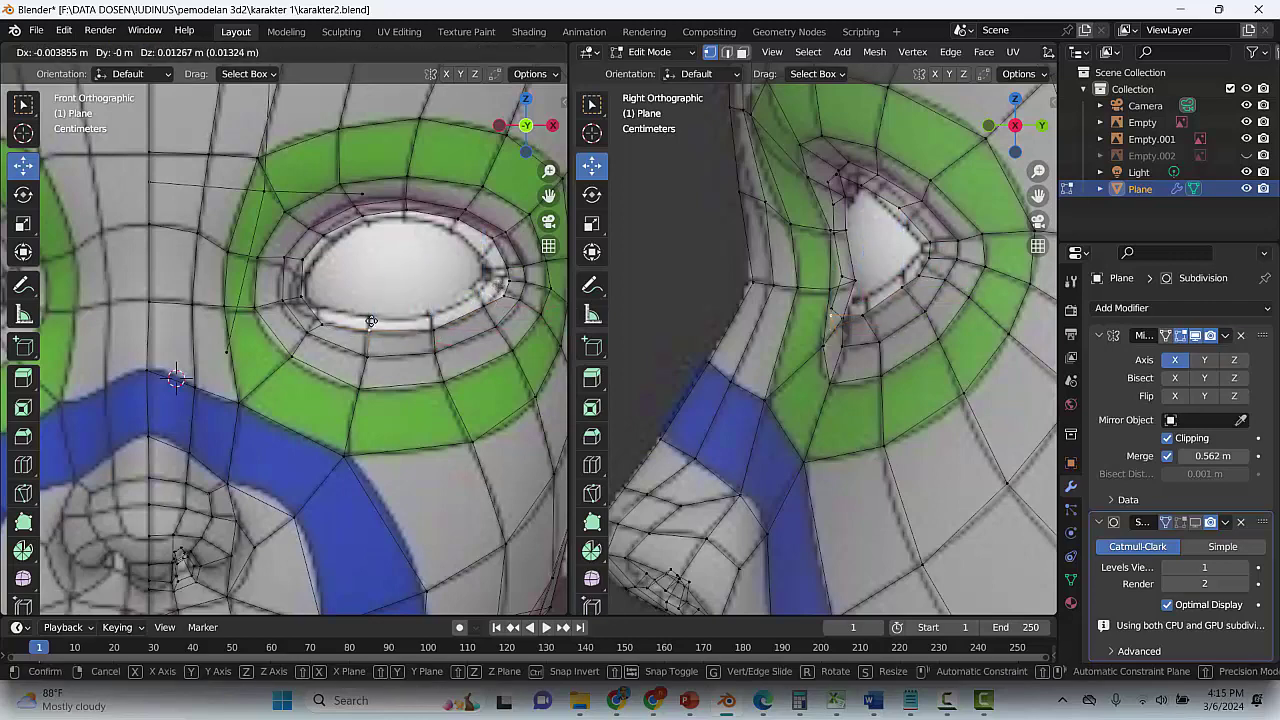
pyautogui.click(370, 321)
pyautogui.click(330, 325)
pyautogui.press('g')
pyautogui.click(325, 314)
# Move the newly extruded eye ring's inner corner and upper inner vertices onto the inner eyelid line of the front reference
pyautogui.click(302, 301)
pyautogui.press('g')
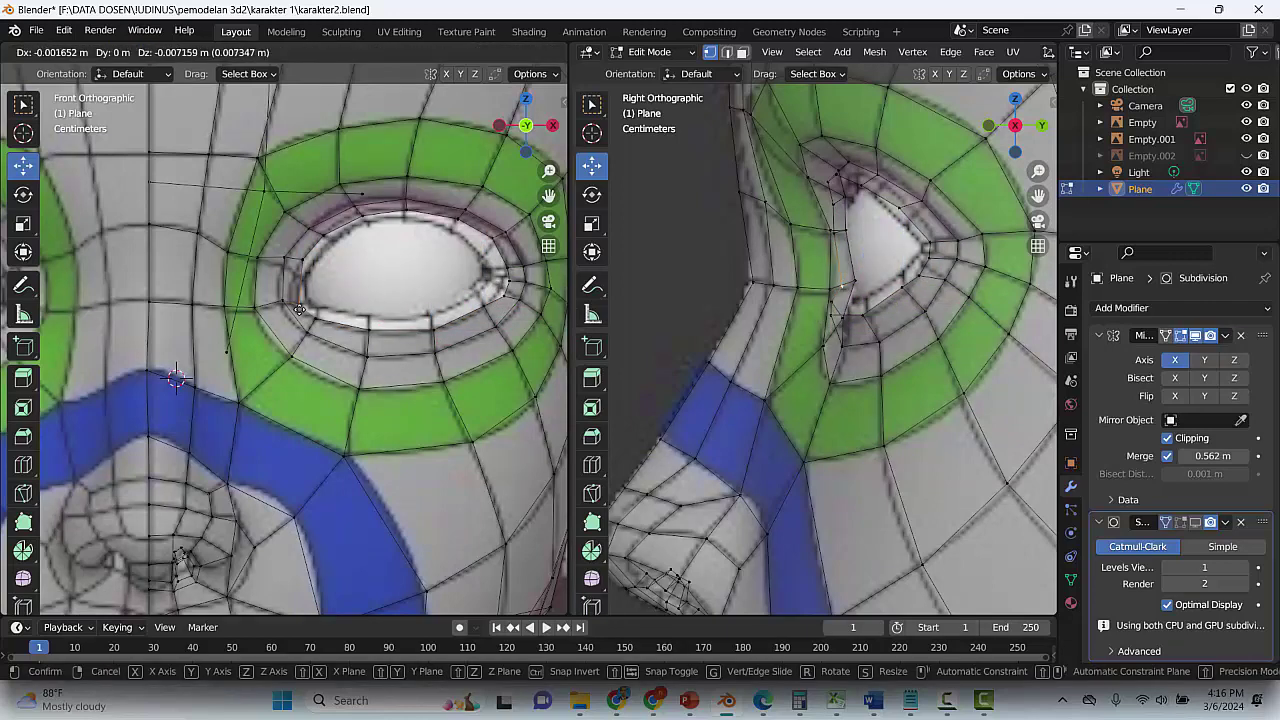
pyautogui.click(297, 309)
pyautogui.click(301, 269)
pyautogui.press('g')
pyautogui.click(294, 269)
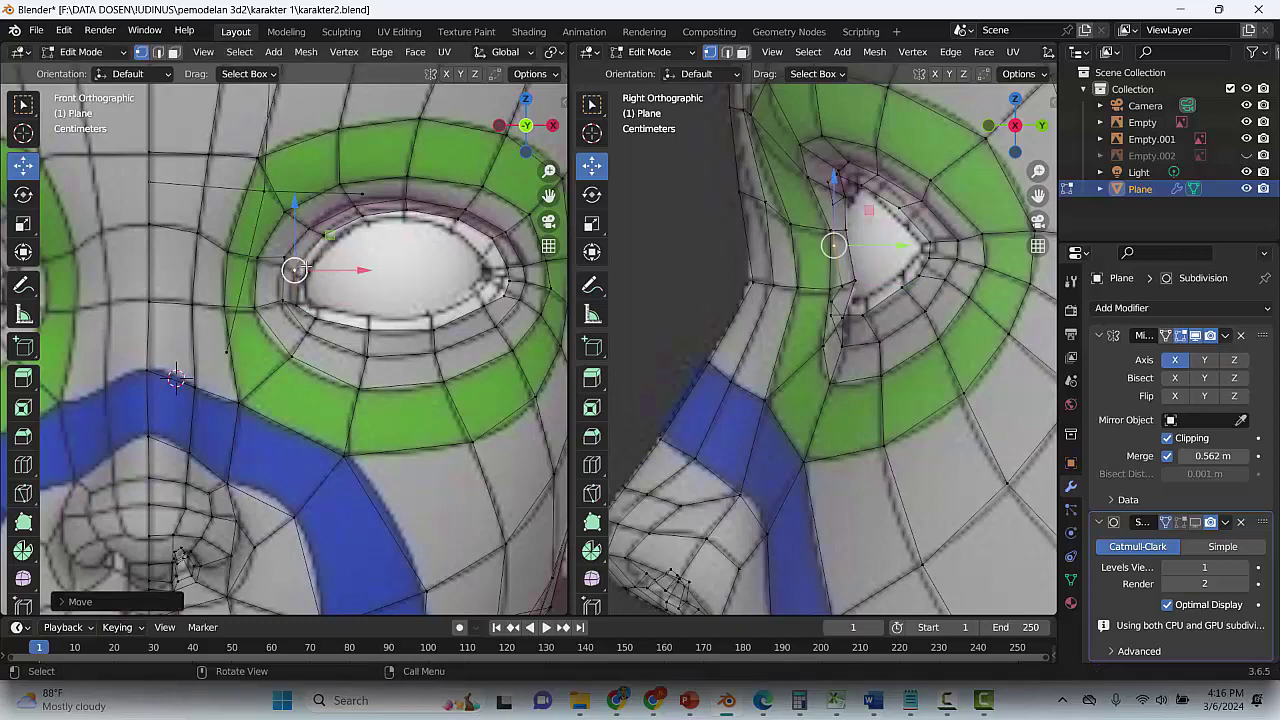
pyautogui.click(330, 235)
pyautogui.press('g')
pyautogui.click(323, 230)
# Move the newly extruded eye ring's top vertices onto the upper eyelid's inner line on the front reference
pyautogui.click(374, 220)
pyautogui.press('g')
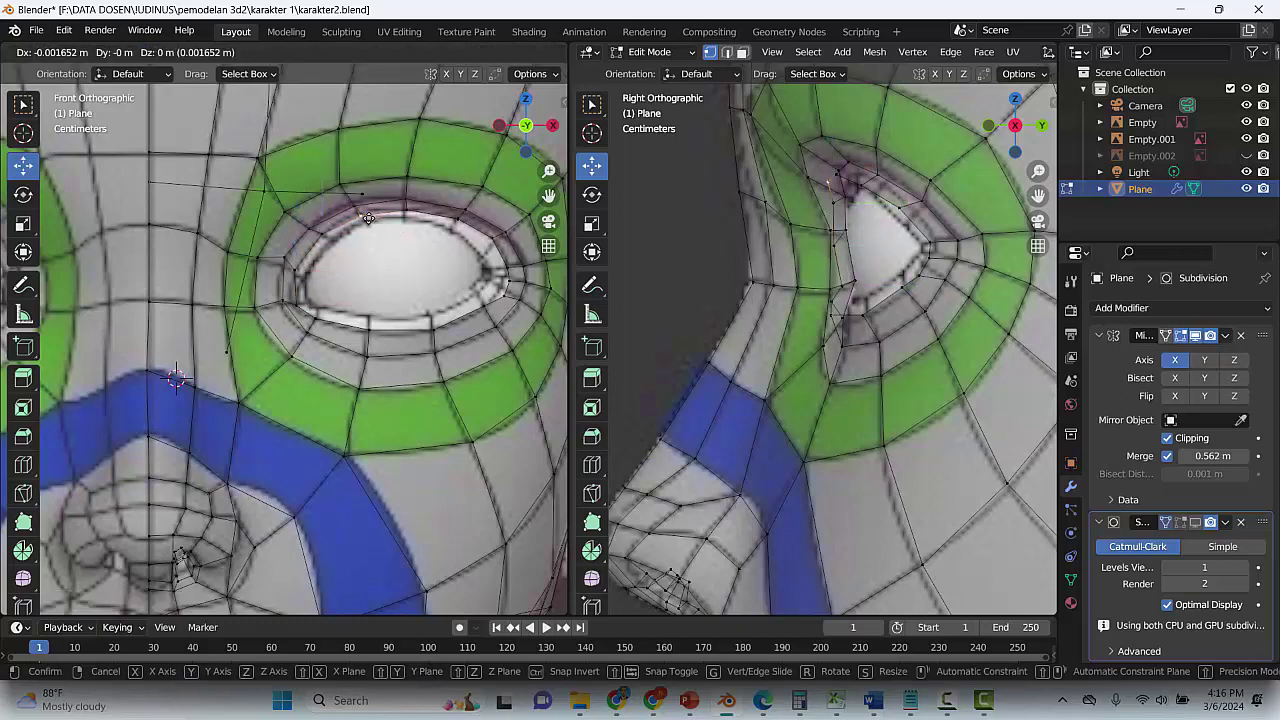
pyautogui.click(367, 216)
pyautogui.press('g')
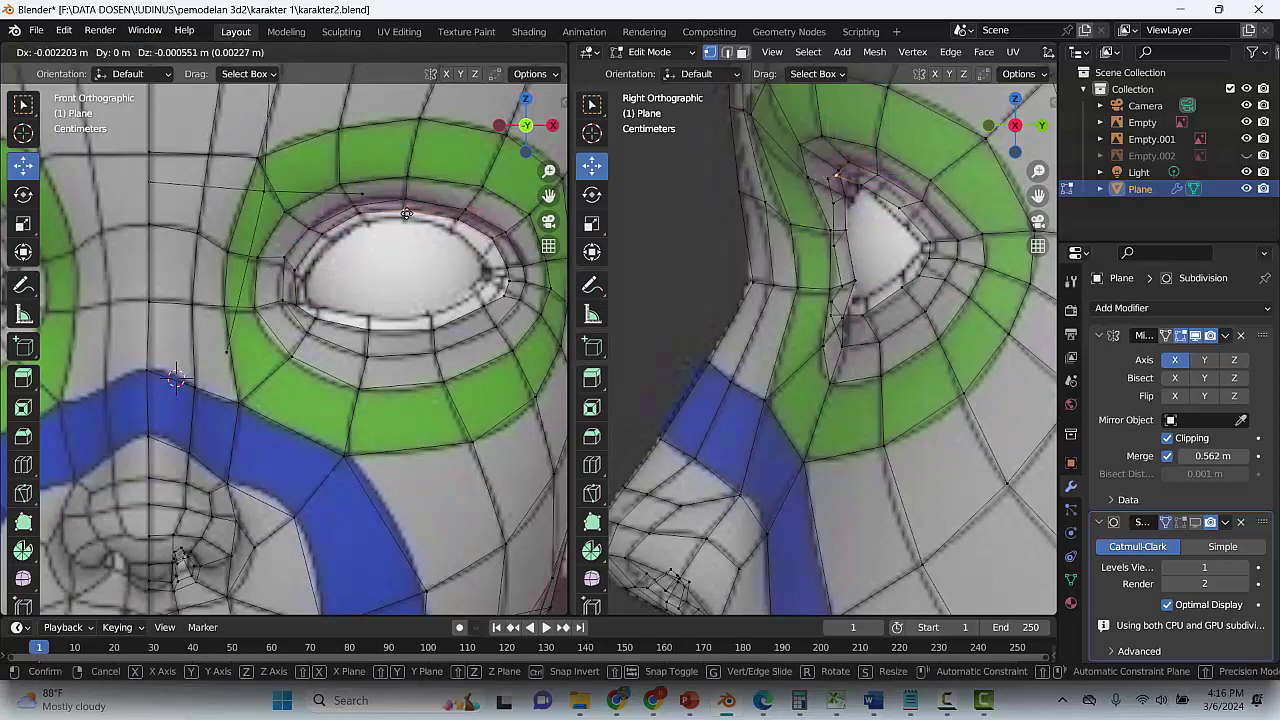
pyautogui.click(451, 218)
pyautogui.click(451, 218)
pyautogui.press('g')
pyautogui.click(457, 219)
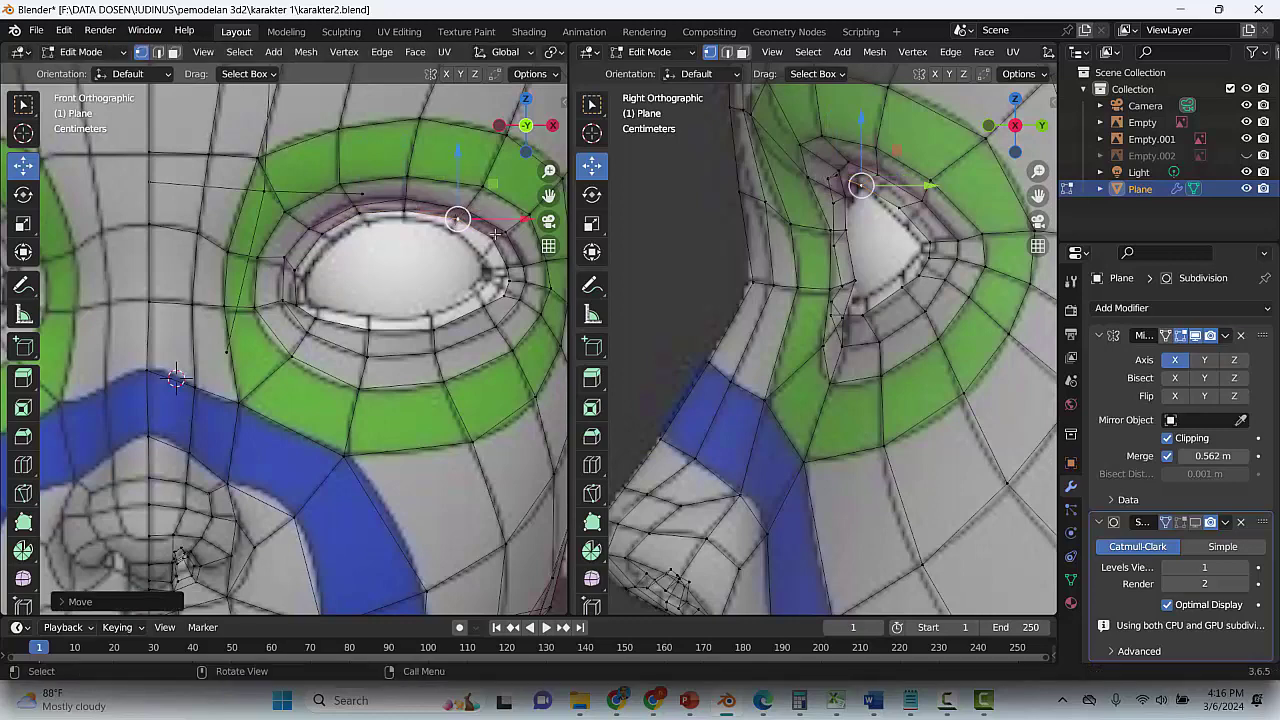
# Move the newly extruded eye ring's upper outer and outer corner vertices onto the inner eyelid line of the front reference
pyautogui.click(495, 234)
pyautogui.press('g')
pyautogui.click(498, 237)
pyautogui.click(508, 265)
pyautogui.press('g')
pyautogui.click(509, 263)
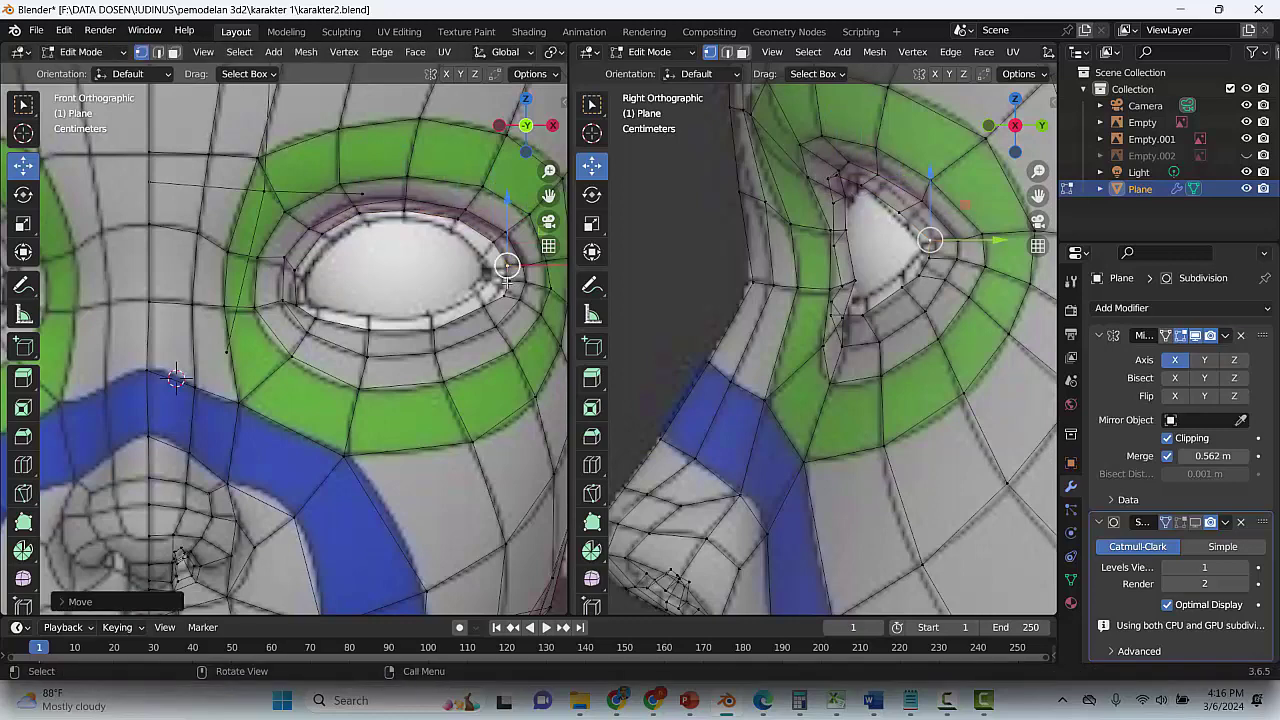
pyautogui.click(502, 284)
pyautogui.press('g')
pyautogui.click(504, 282)
pyautogui.press('g')
pyautogui.click(508, 279)
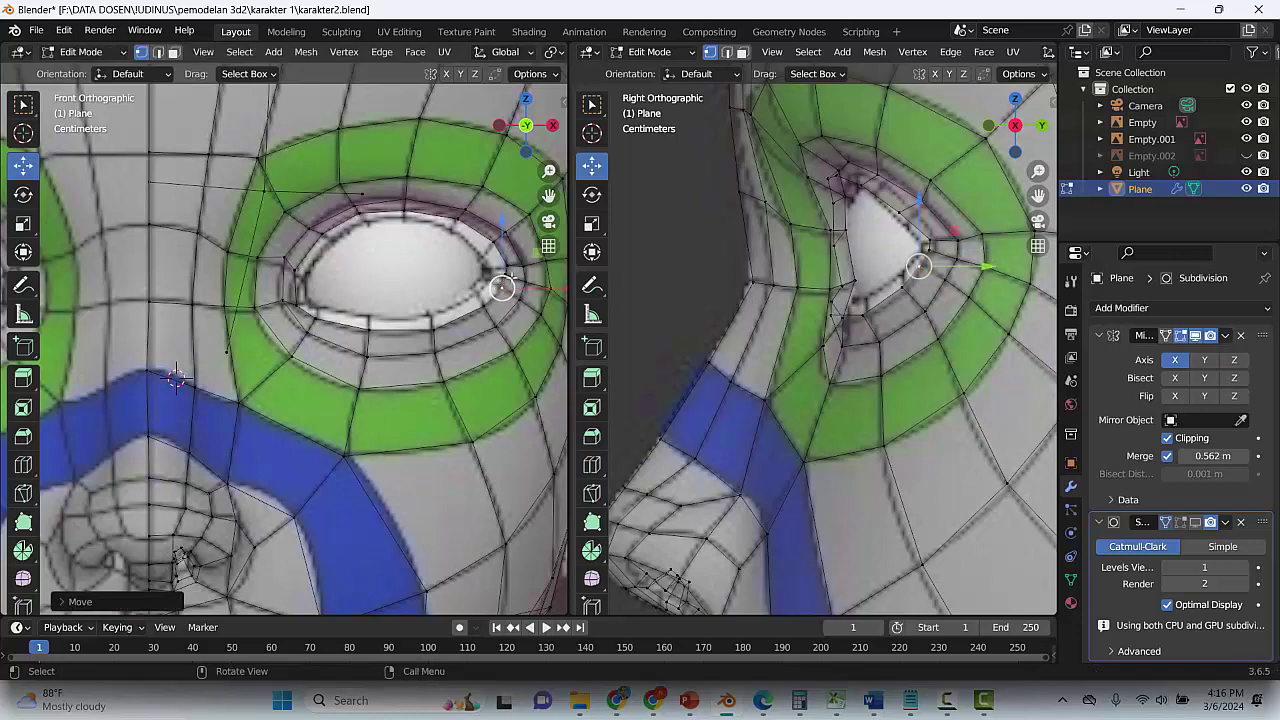
# Save the file and shift the whole innermost eye loop slightly backward in the side view
pyautogui.hotkey('ctrl', 's')
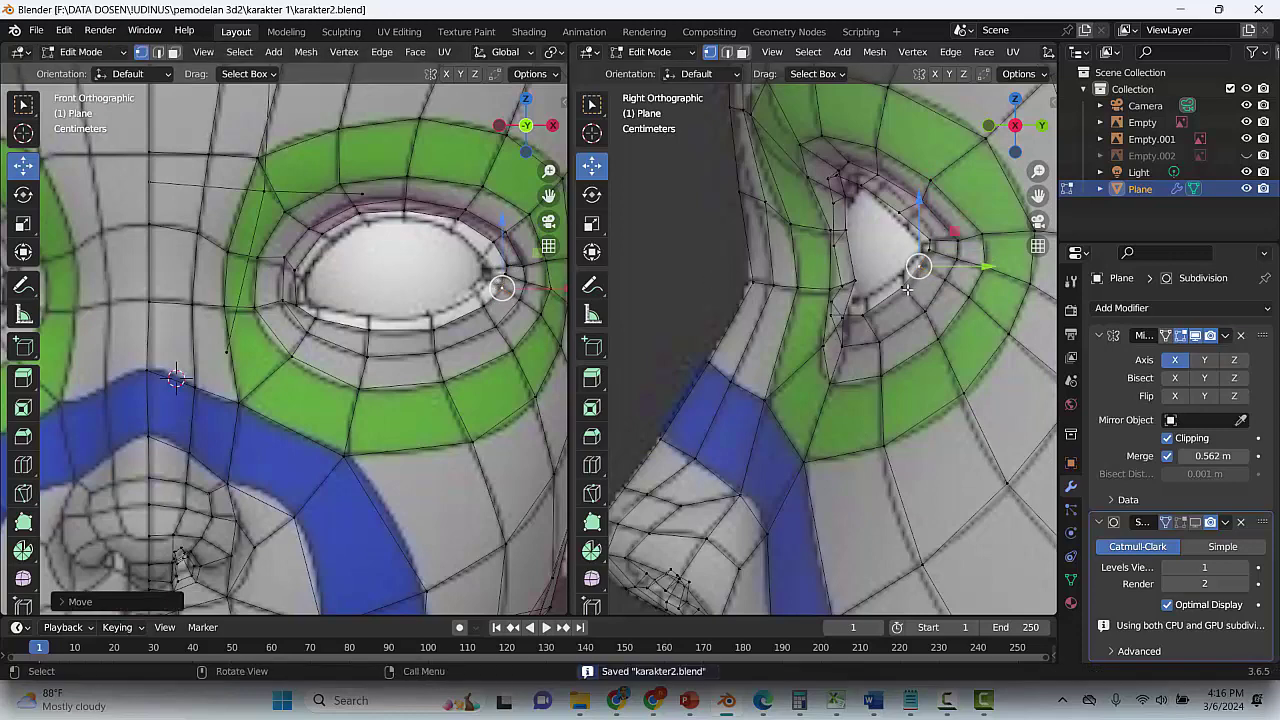
pyautogui.keyDown('alt'); pyautogui.click(890, 205); pyautogui.keyUp('alt')
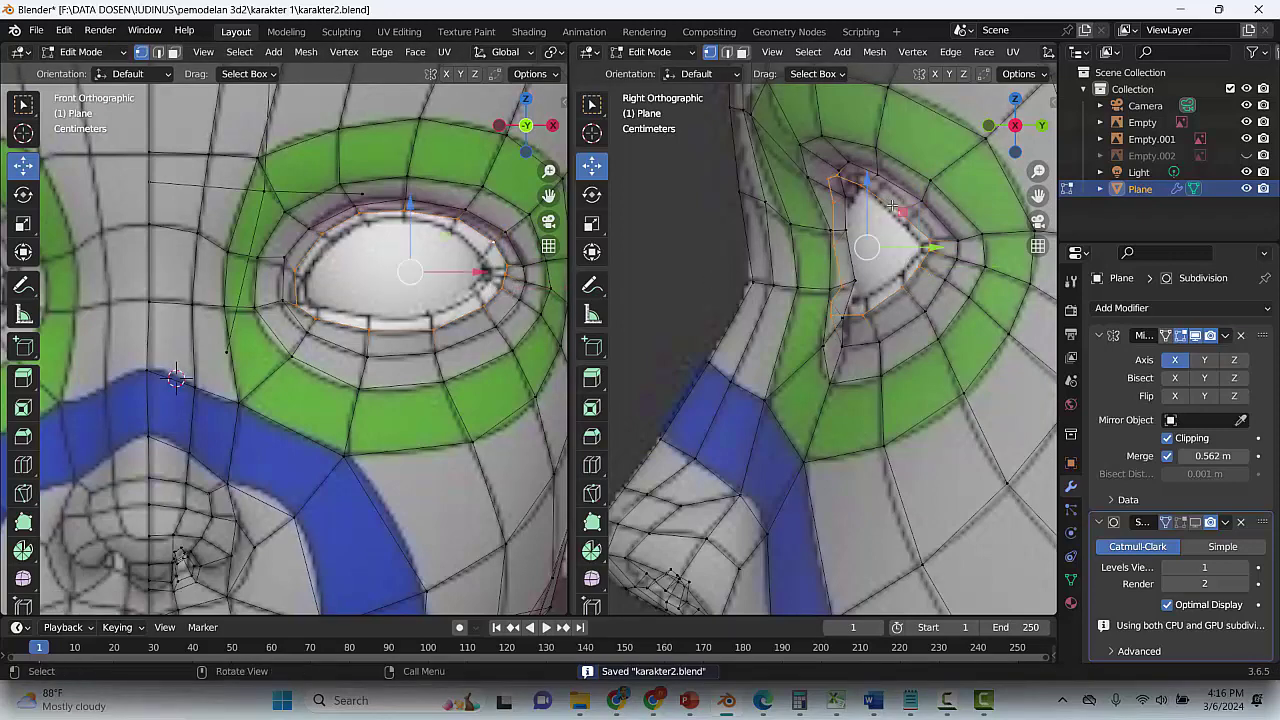
pyautogui.moveTo(933, 247); pyautogui.dragTo(945, 247)
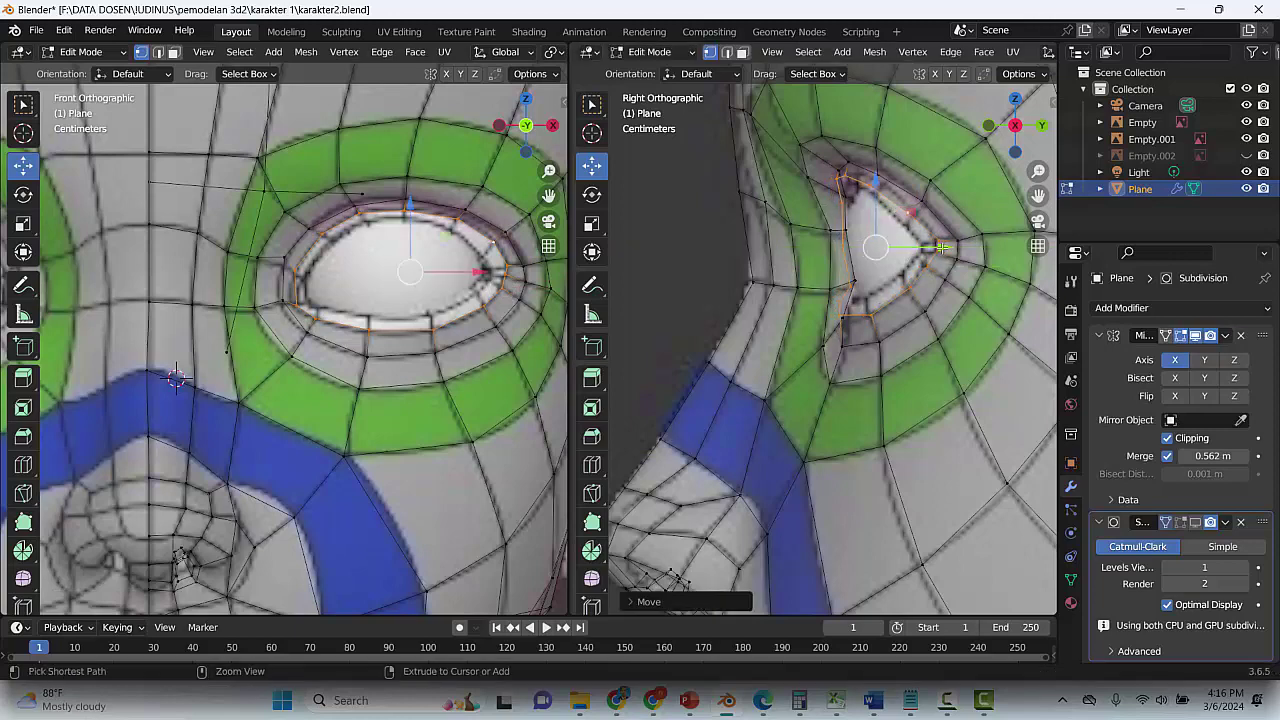
# Extrude the innermost eye loop into a new ring scaled to about 0.81, shift it slightly backward in the side view, and save
pyautogui.hotkey('ctrl', 'z')
pyautogui.press('s')
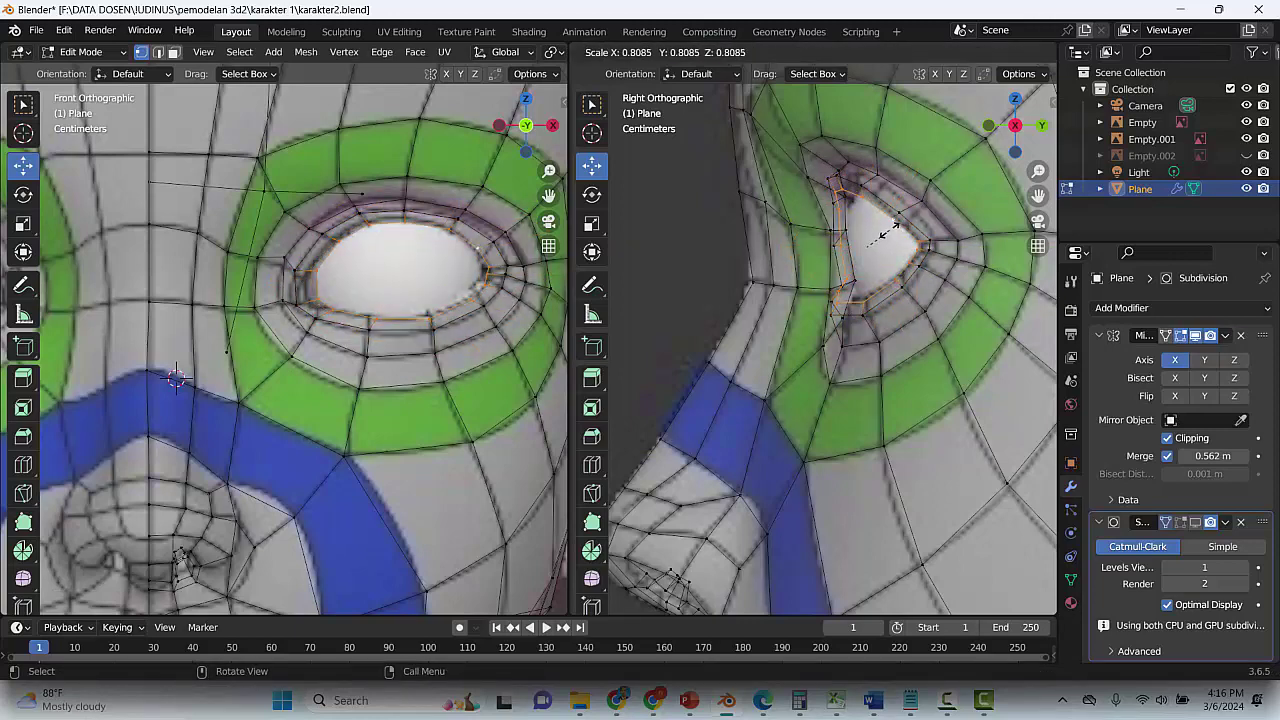
pyautogui.rightClick(888, 231)
pyautogui.scroll(1, 438, 259)
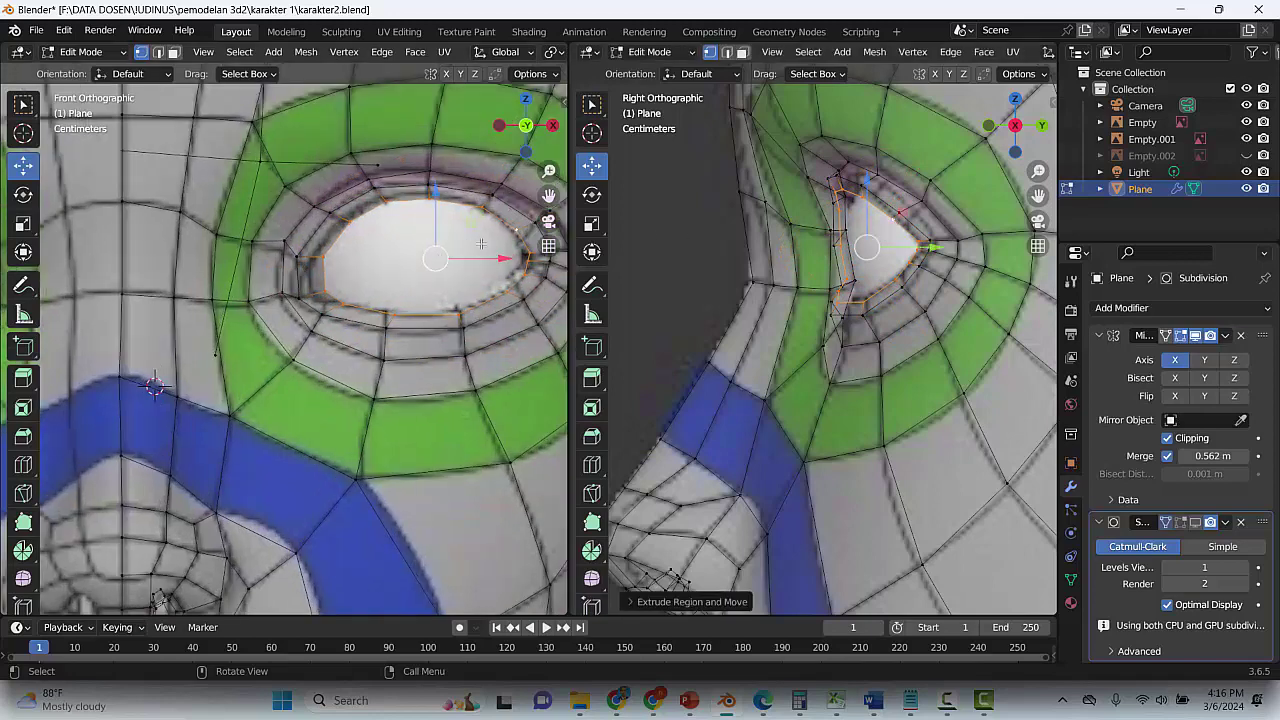
pyautogui.moveTo(933, 246); pyautogui.dragTo(944, 244)
pyautogui.hotkey('ctrl', 's')
pyautogui.scroll(-3, 415, 302)
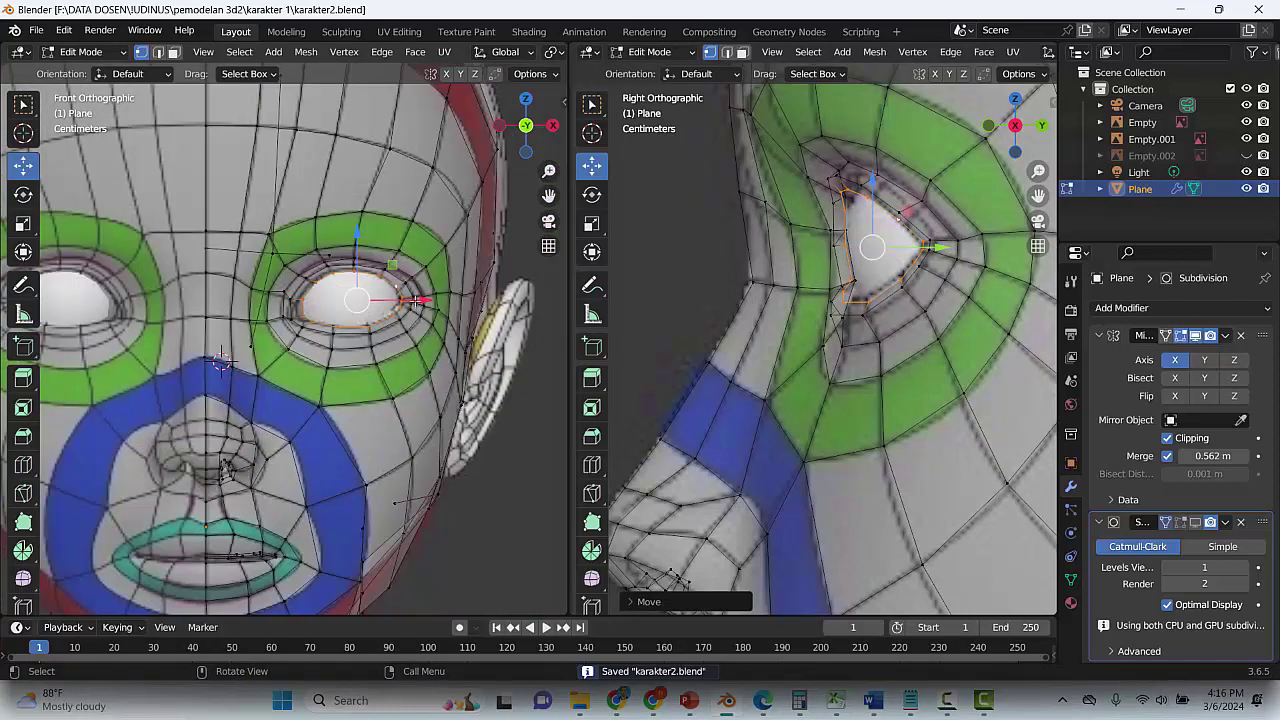
# Deselect the mesh and turn off X-ray display in the front view to inspect the eye and head in solid shading
pyautogui.scroll(-3, 415, 300)
pyautogui.hotkey('alt', 'a')
pyautogui.scroll(4, 480, 168)
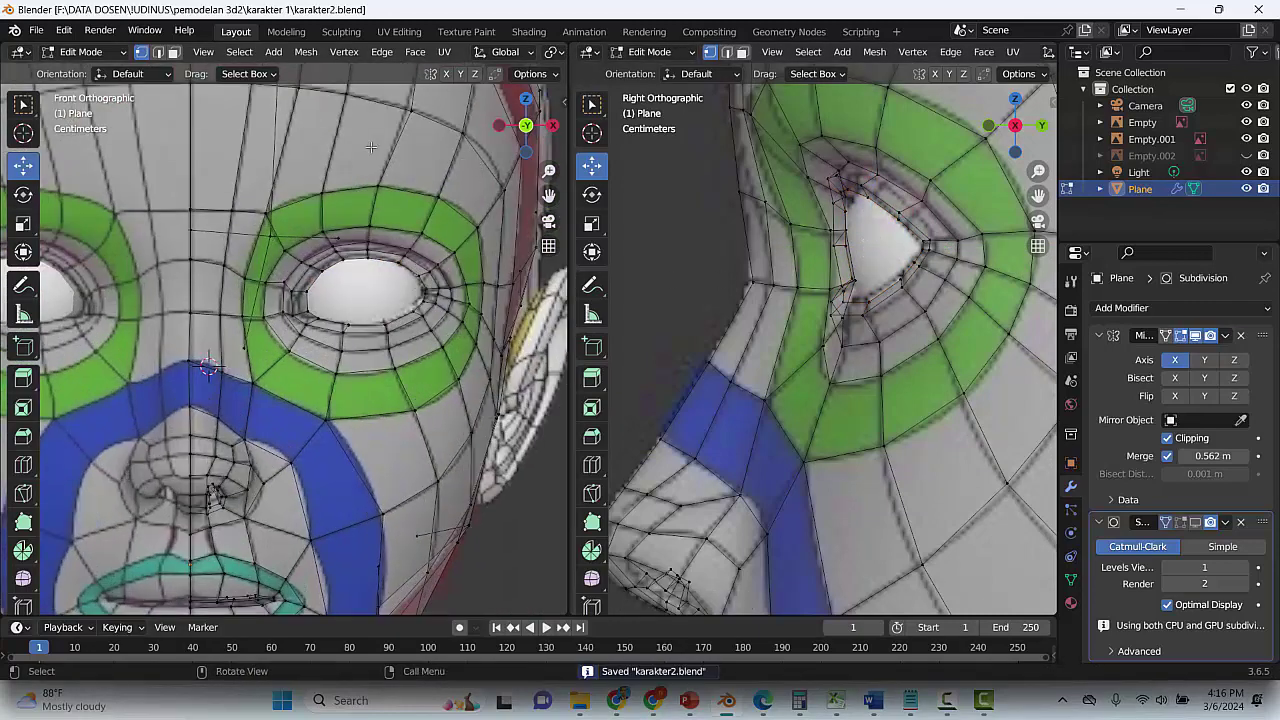
pyautogui.hotkey('shift', 'z')
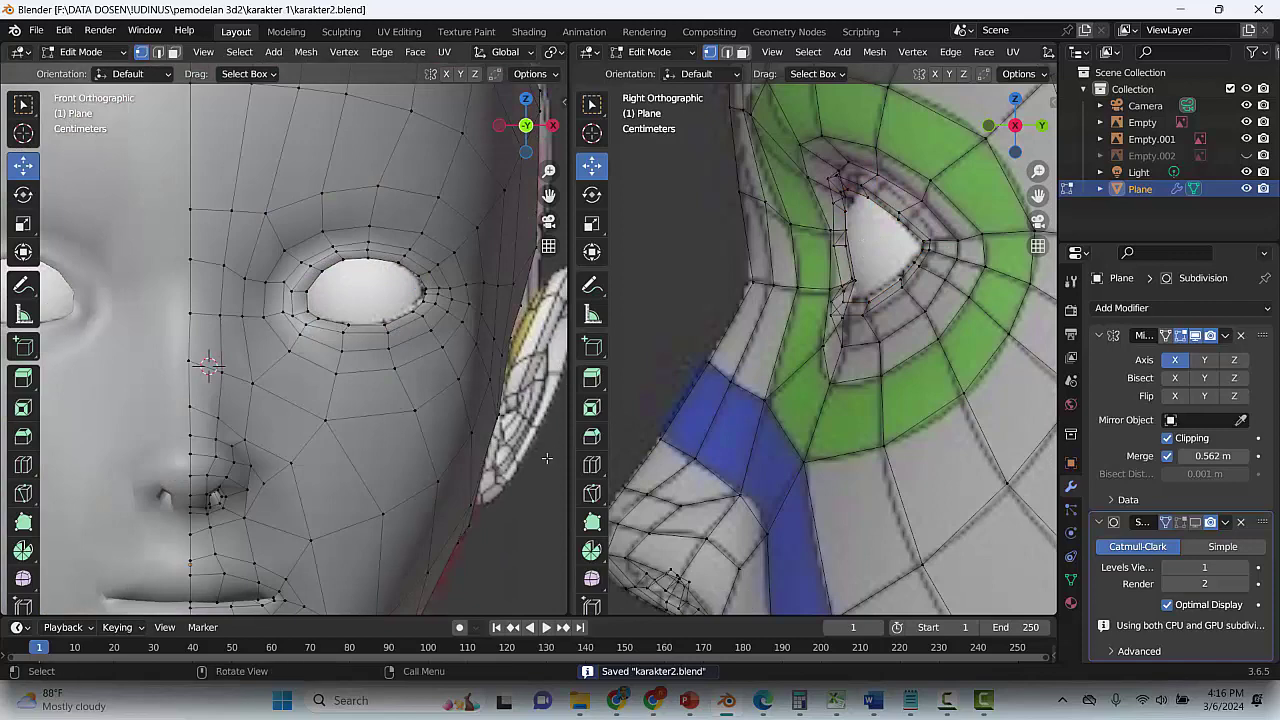
pyautogui.moveTo(547, 458); pyautogui.dragTo(377, 447, button='middle')
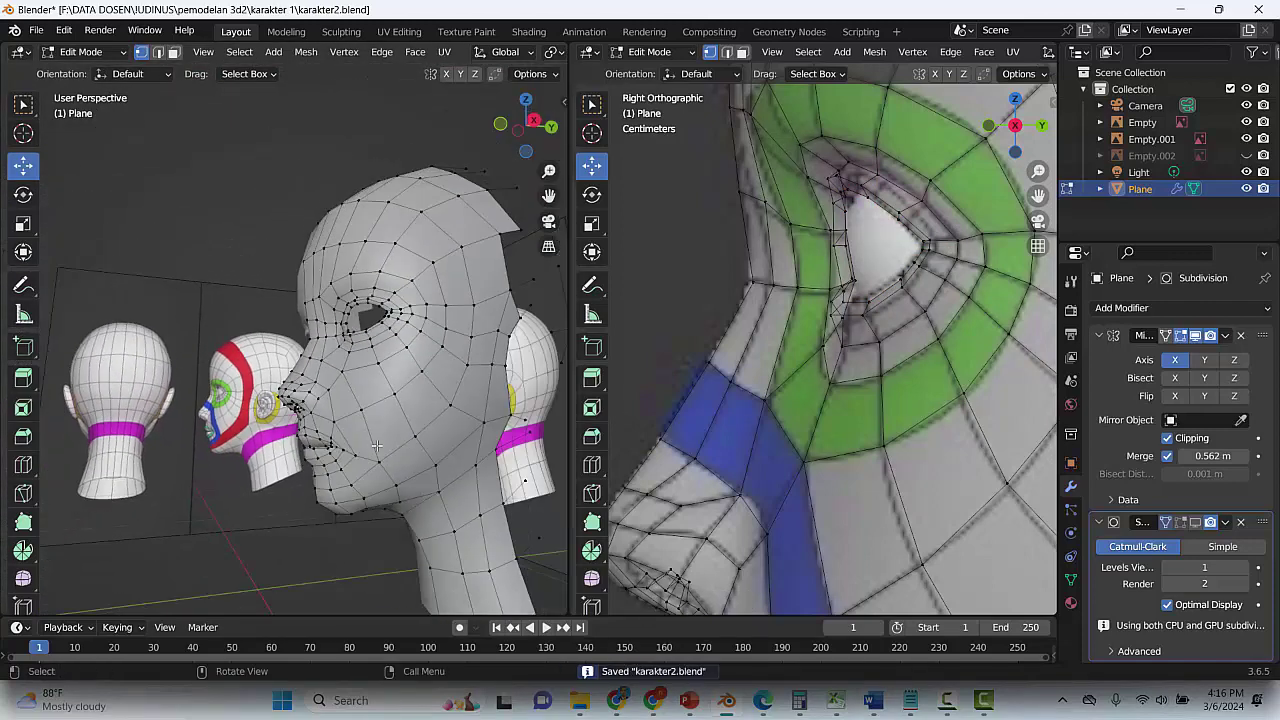
pyautogui.scroll(-2, 418, 442)
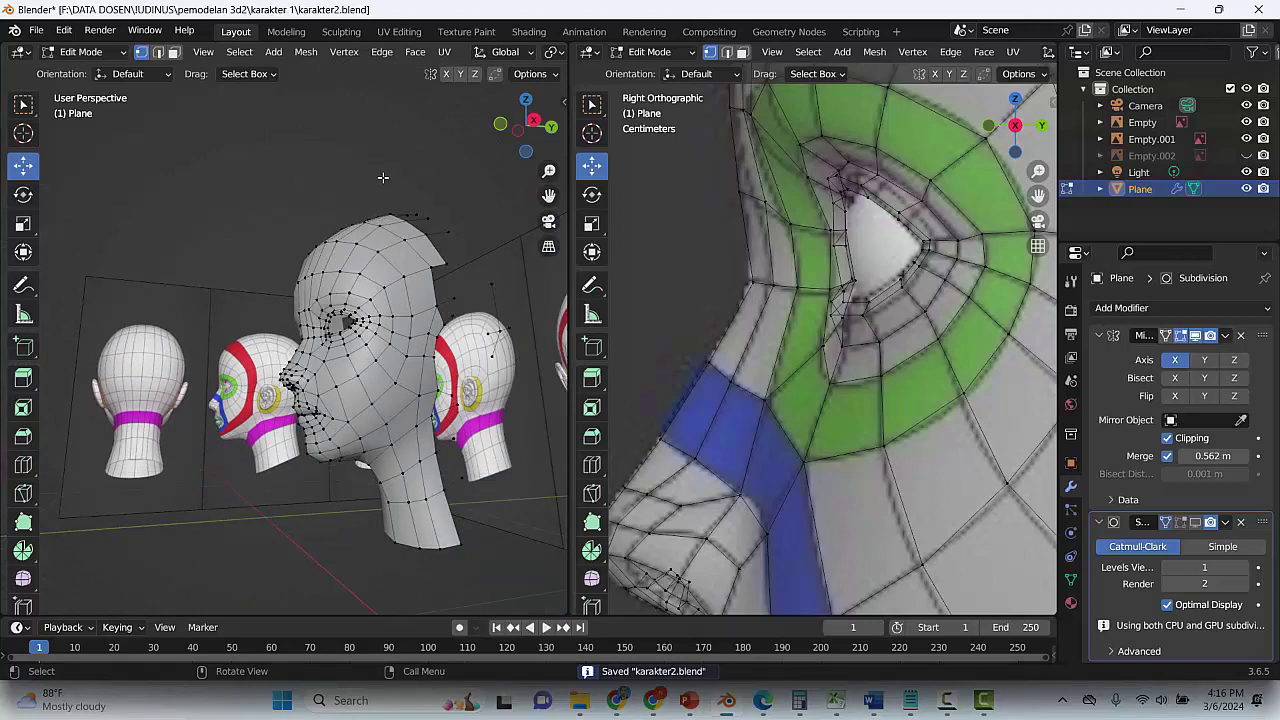
# Reveal all hidden head geometry, clear its selection and save the file
pyautogui.hotkey('alt', 'h')
pyautogui.click(422, 176)
pyautogui.hotkey('ctrl', 's')
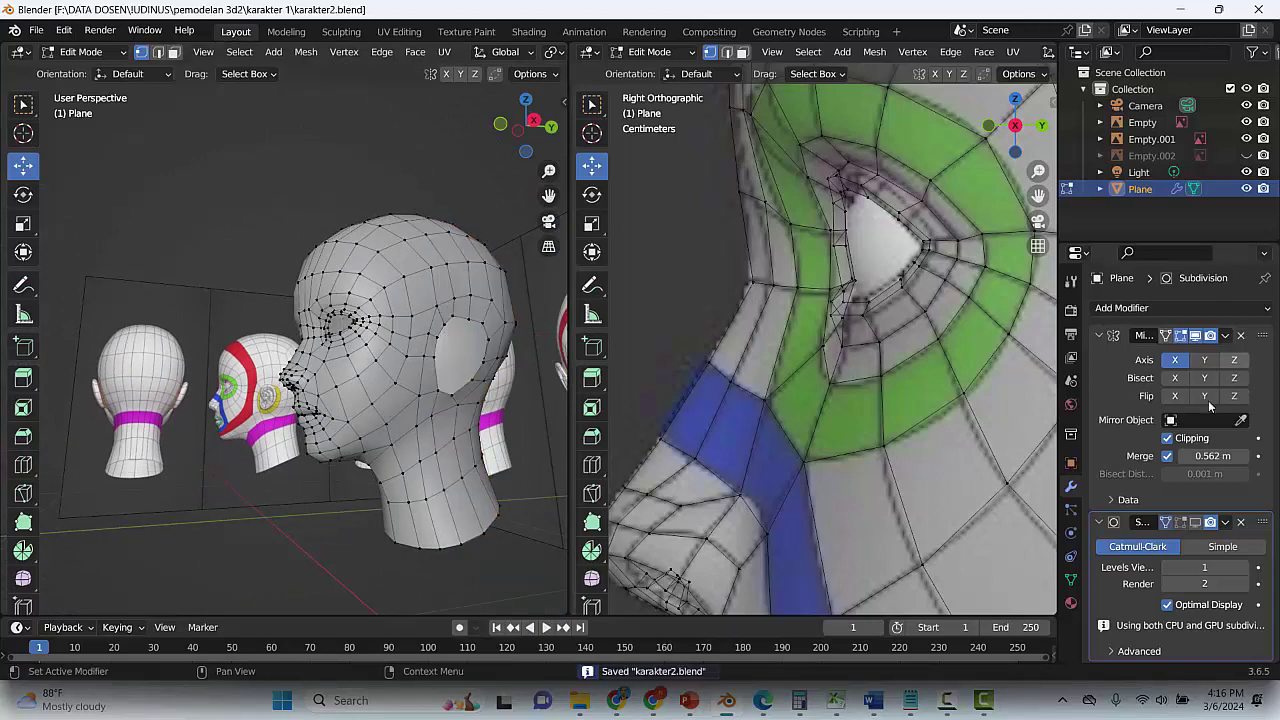
# Enable the Subdivision modifier's display in Edit Mode for the head mesh and save the file
pyautogui.click(1182, 524)
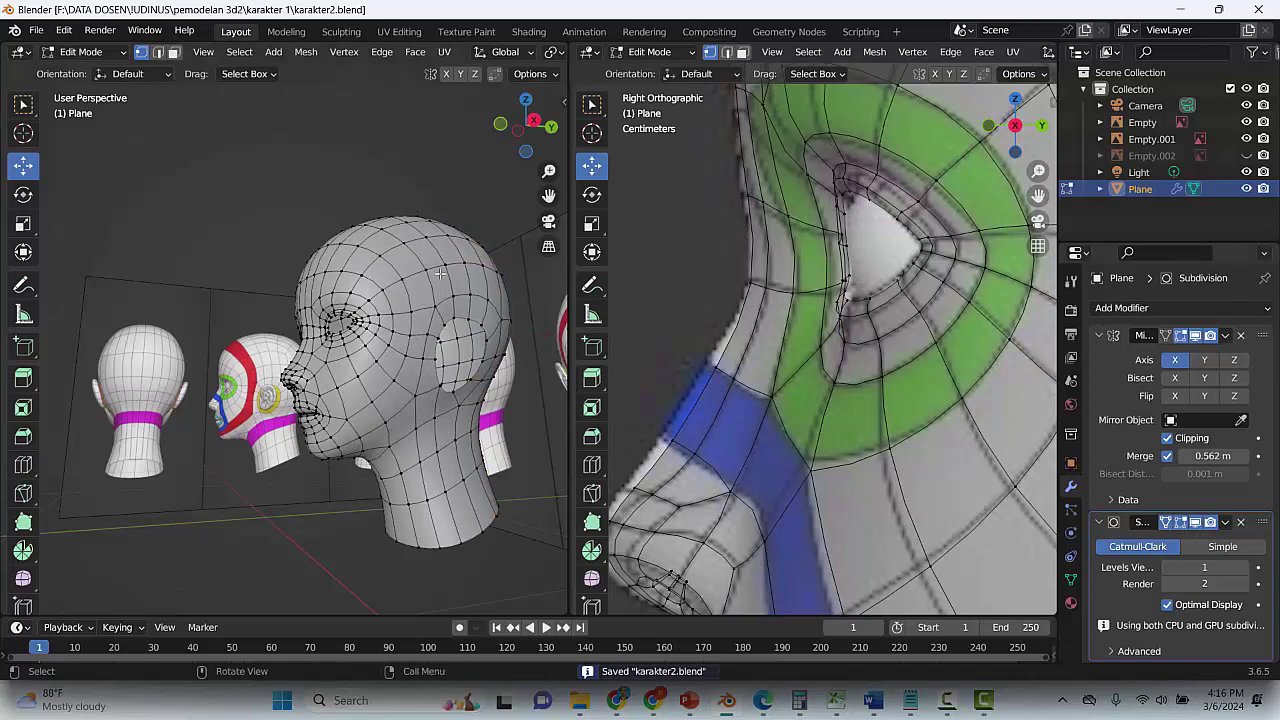
pyautogui.click(422, 178)
pyautogui.hotkey('ctrl', 's')
pyautogui.scroll(-2, 427, 260)
pyautogui.moveTo(427, 259); pyautogui.dragTo(346, 368, button='middle')
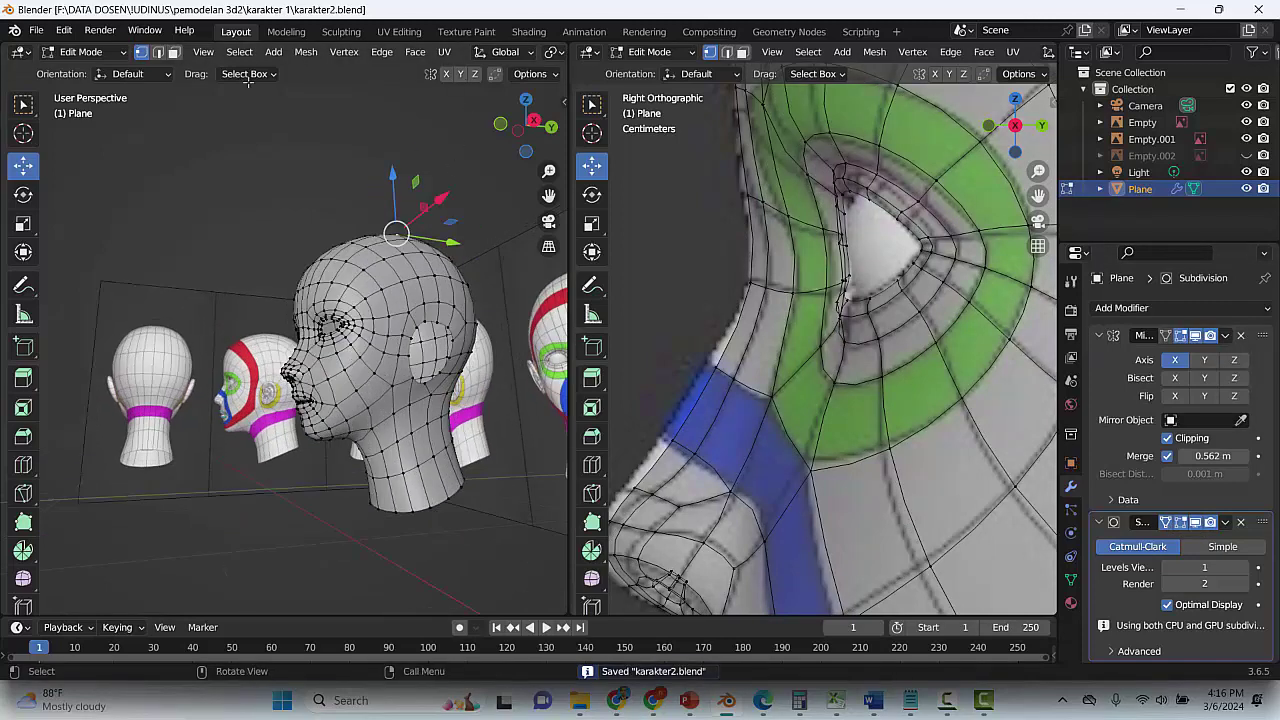
# Switch the head to Object Mode, inspect the smoothed face from the front, and save the file
pyautogui.click(85, 51)
pyautogui.click(80, 68)
pyautogui.moveTo(324, 157); pyautogui.dragTo(385, 376, button='middle')
pyautogui.moveTo(306, 421)
pyautogui.mouseDown(button='middle')
pyautogui.moveTo(323, 426)
pyautogui.moveTo(300, 440)
pyautogui.moveTo(185, 444)
pyautogui.moveTo(400, 409)
pyautogui.moveTo(362, 388)
pyautogui.moveTo(415, 388)
pyautogui.moveTo(436, 368)
pyautogui.mouseUp(button='middle')
pyautogui.hotkey('ctrl', 's')
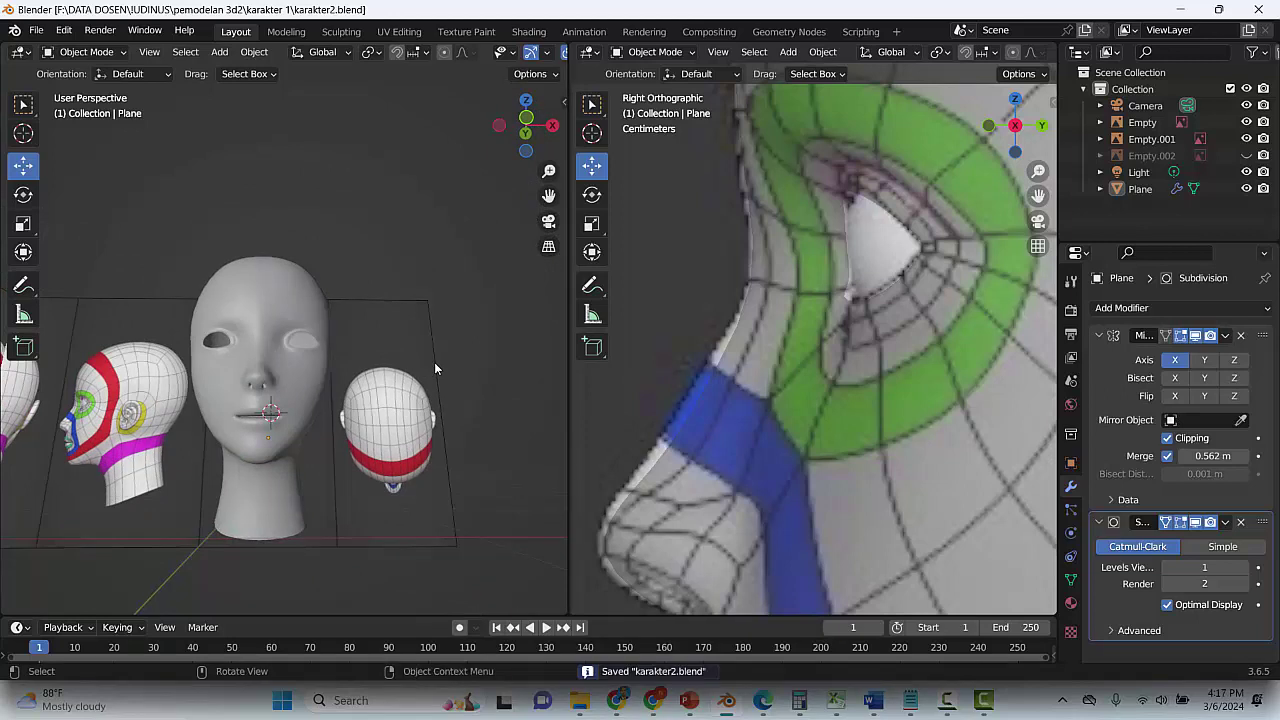
pyautogui.click(949, 705)
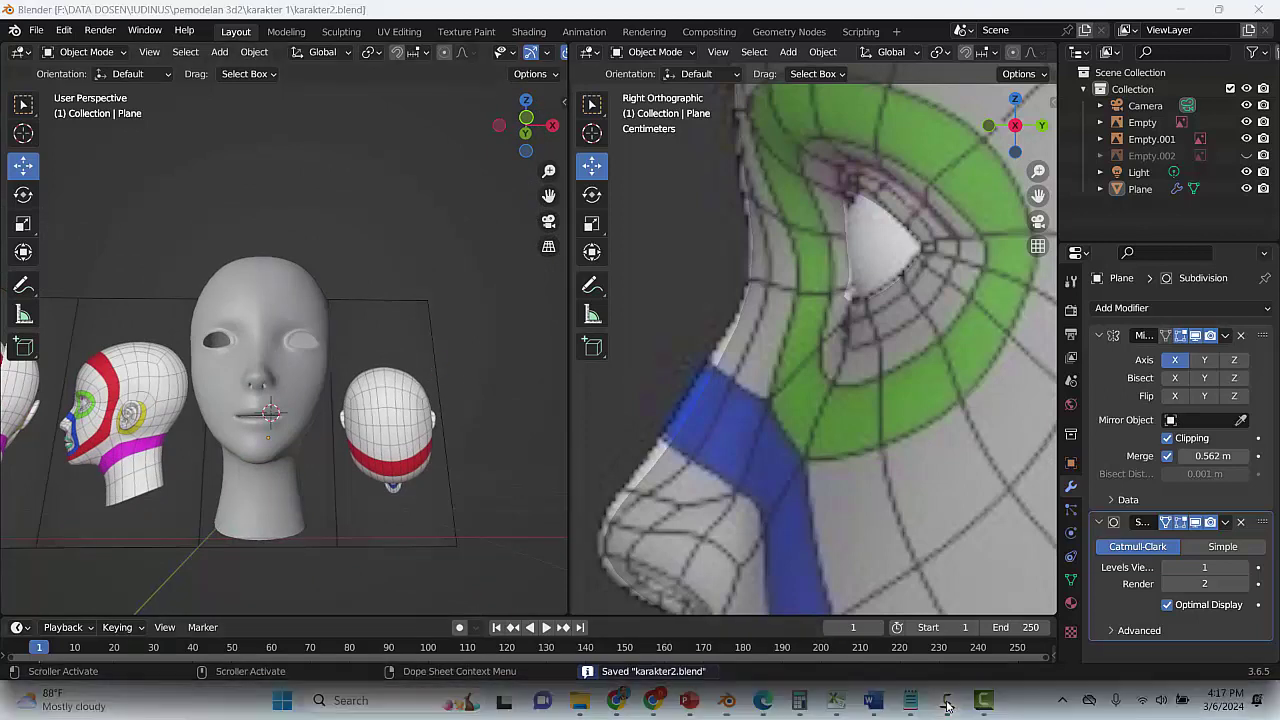